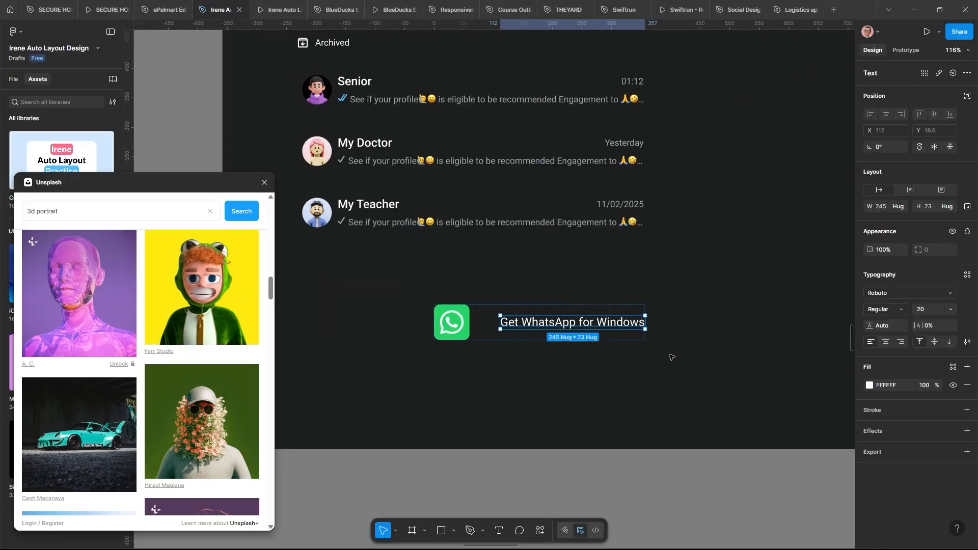
Wrap the Get WhatsApp for Windows icon and text in auto layout with padding 10
key(shift+a)
click(882, 288)
text(10)
click(967, 448)
click(869, 467)
Give the scrollbar bar rounded ends, frame it with the arrow, and recolour the pieces
scroll(509, 286, down, 3)
Insert a chevron icon from the Iconify plugin and resize it to 15×15
scroll(510, 286, up, 5)
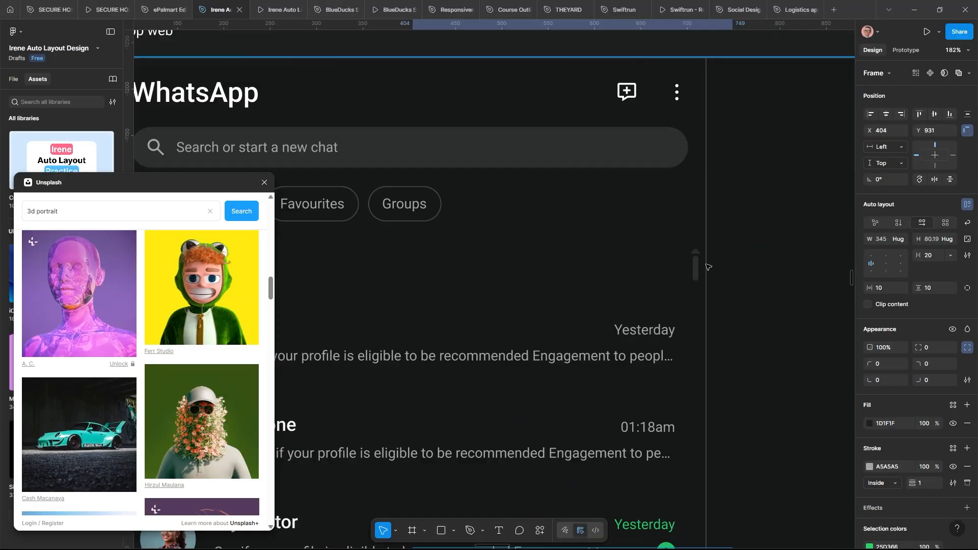
scroll(543, 254, up, 5)
click(540, 530)
click(402, 408)
drag(197, 289, 526, 321)
scroll(529, 310, up, 2)
drag(578, 357, 544, 323)
scroll(549, 304, down, 3)
click(880, 365)
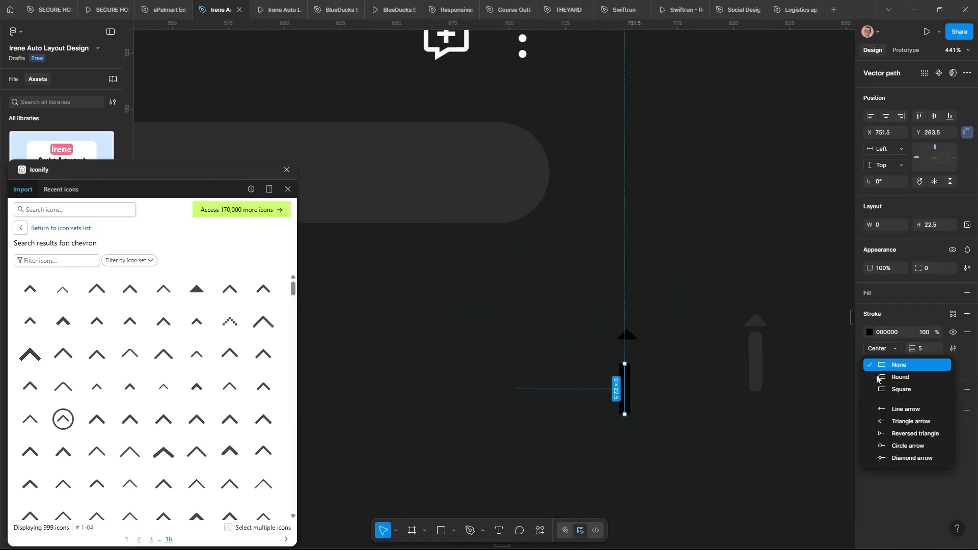
click(879, 377)
key(shift+a)
click(869, 484)
Turn on clipping for the chat list, then wrap it with its scrollbar and the chat column in auto layout
scroll(662, 326, down, 5)
click(447, 349)
mouse_move(224, 171)
mouse_down()
mouse_move(154, 296)
mouse_move(153, 326)
mouse_up()
click(905, 50)
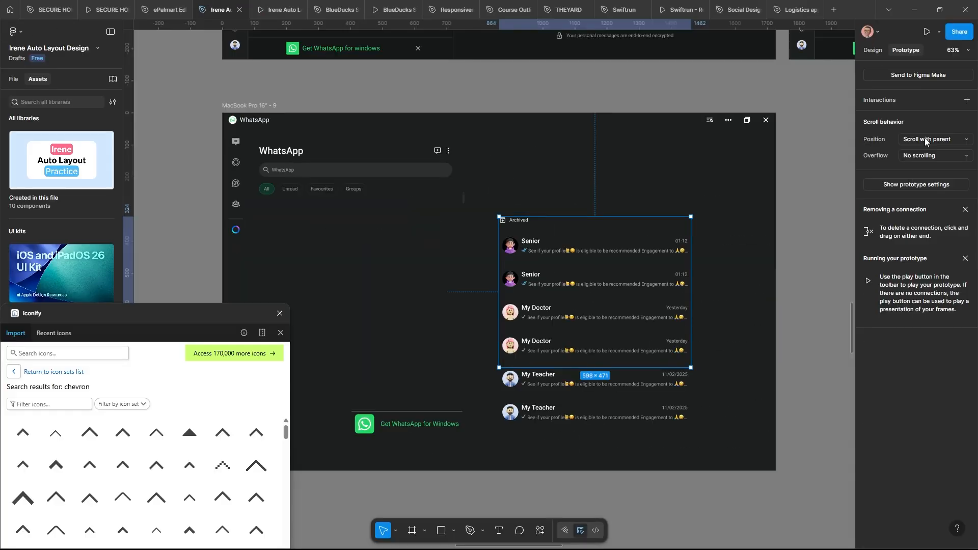
click(873, 50)
click(867, 304)
drag(594, 263, 447, 206)
key(shift+a)
scroll(615, 209, up, 3)
Widen the Get WhatsApp footer, centre its contents, and add a grey close X
scroll(619, 213, down, 2)
key(shift+a)
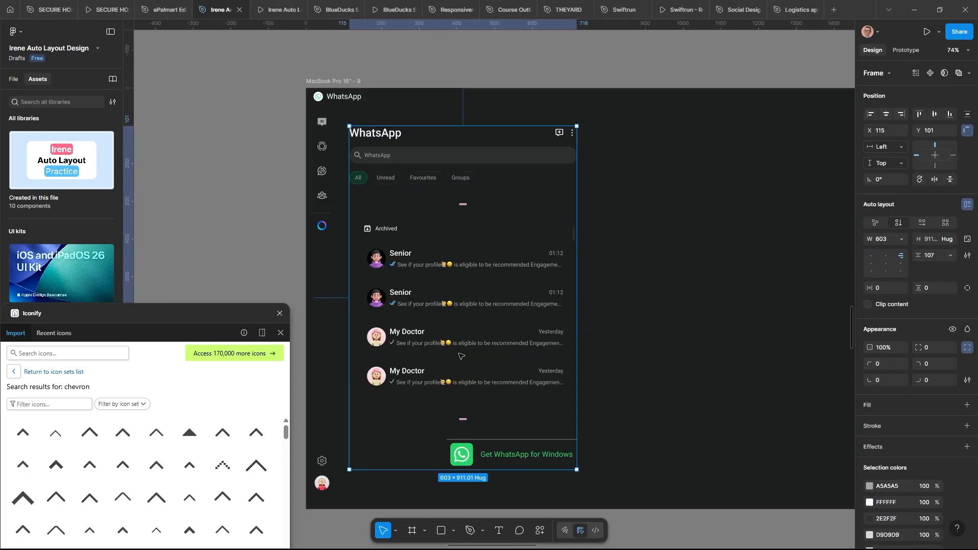
scroll(460, 356, up, 2)
click(458, 405)
click(888, 225)
scroll(596, 399, up, 2)
scroll(596, 399, up, 3)
click(683, 391)
scroll(558, 183, down, 5)
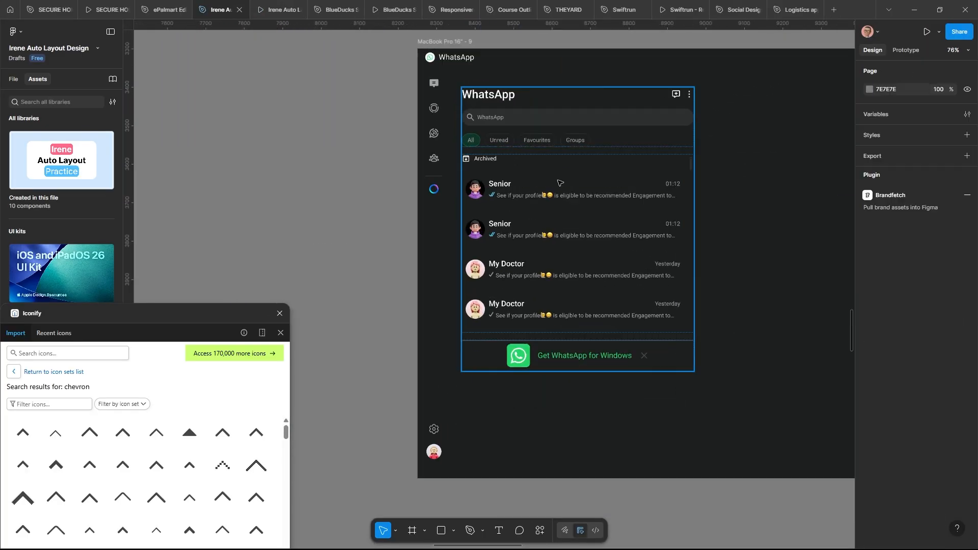
Enlarge the filter chip labels and widen the chips' horizontal padding to 20
key(ctrl+backslash)
key(ctrl+backslash)
scroll(367, 177, up, 3)
ctrl+click(367, 177)
ctrl+shift+click(427, 177)
ctrl+shift+click(509, 180)
ctrl+shift+click(593, 178)
click(886, 255)
text(20)
click(278, 10)
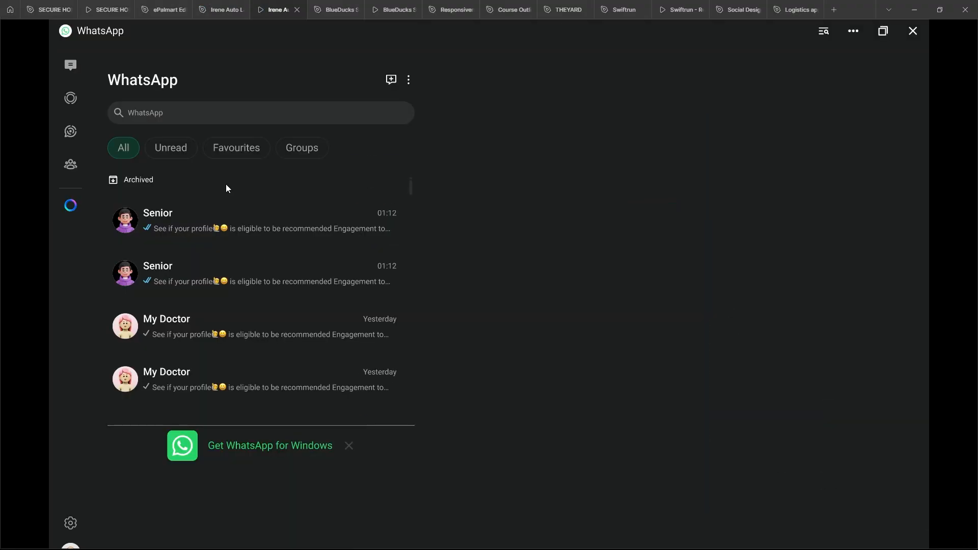
Enlarge the Archived row and resize the chat column to 980 wide with auto spacing
click(221, 10)
ctrl+click(404, 227)
click(277, 9)
click(221, 10)
drag(471, 392, 470, 457)
click(950, 255)
Wrap the header and list together, make both fill the height, and clip overflowing rows
scroll(470, 326, up, 2)
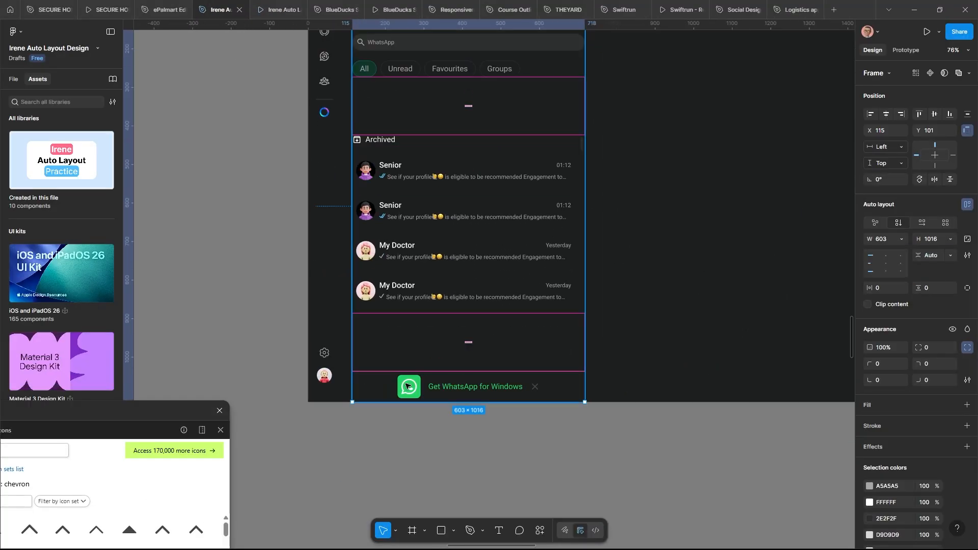
scroll(463, 255, down, 2)
key(shift+a)
scroll(462, 255, up, 2)
click(951, 207)
click(914, 219)
click(950, 207)
click(913, 231)
click(868, 272)
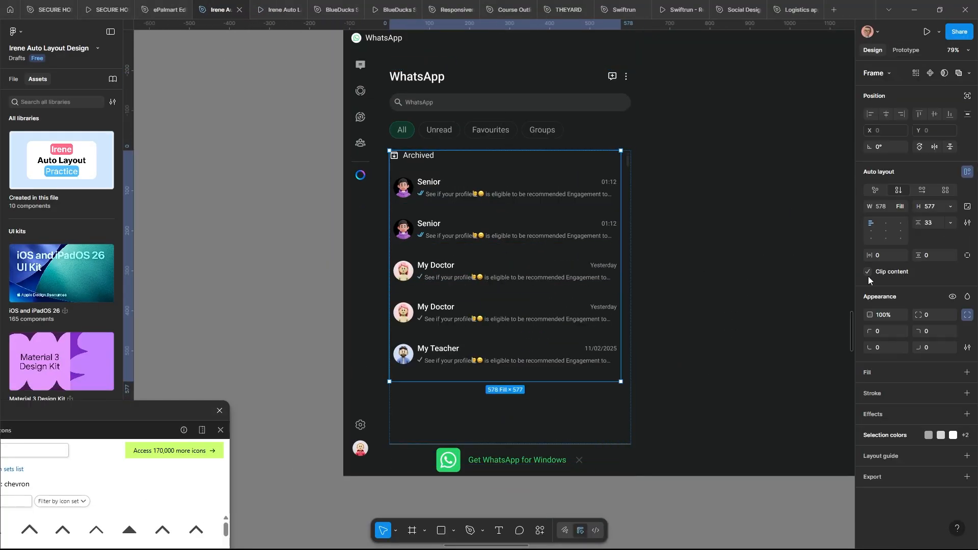
Preview the list scrolling, then adjust the chat column size and scrollbar stroke weight
click(278, 10)
scroll(245, 369, down, 3)
click(221, 10)
mouse_move(565, 402)
mouse_down()
mouse_move(565, 336)
mouse_move(566, 402)
mouse_up()
scroll(545, 252, down, 3)
scroll(564, 241, up, 5)
ctrl+click(631, 257)
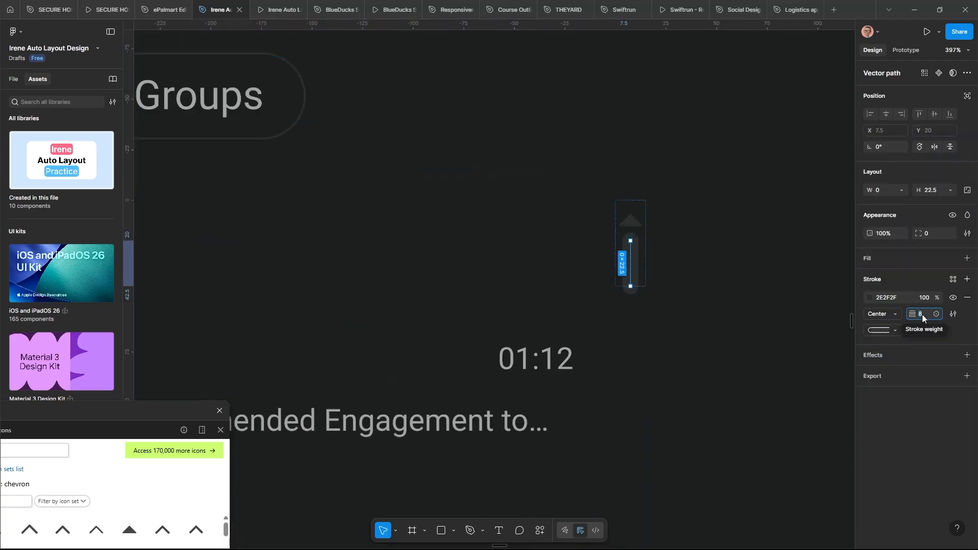
click(277, 9)
click(221, 9)
scroll(701, 124, down, 5)
Give Frame 202 a 161717 fill and 30 padding, and narrow its width
ctrl+click(464, 65)
drag(152, 411, 368, 531)
click(14, 79)
click(47, 304)
scroll(454, 271, up, 2)
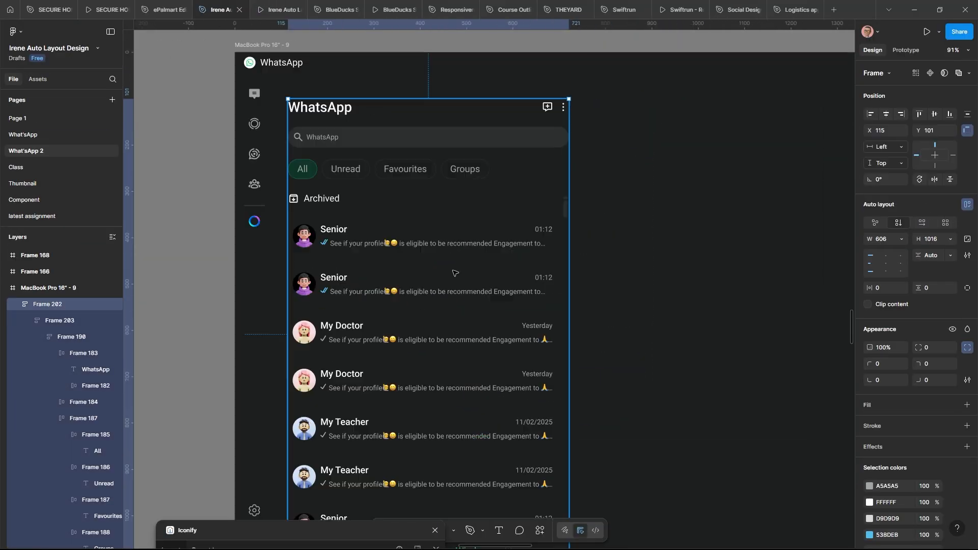
click(967, 406)
click(869, 423)
scroll(435, 181, down, 5)
click(421, 146)
drag(618, 306, 521, 305)
Draw rectangles over the illustration, wrap them in a frame, and position Frame 205
scroll(473, 374, down, 3)
scroll(835, 264, up, 5)
drag(305, 530, 169, 470)
key(r)
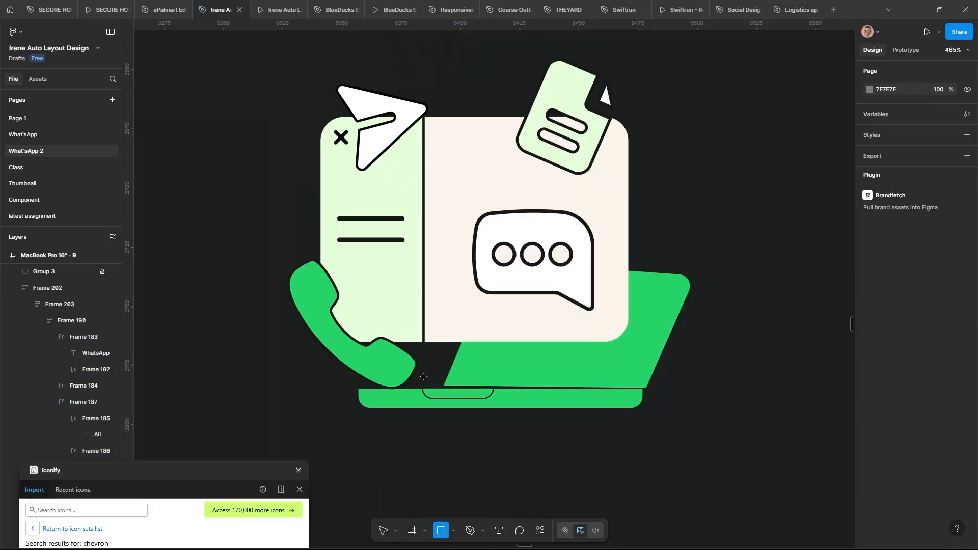
drag(423, 117, 633, 342)
key(shift+a)
drag(528, 209, 485, 349)
Draw the laptop screen as a black vector shape with rounded corners
click(359, 402)
drag(422, 246, 488, 260)
click(643, 277)
click(589, 401)
click(359, 401)
key(shift+x)
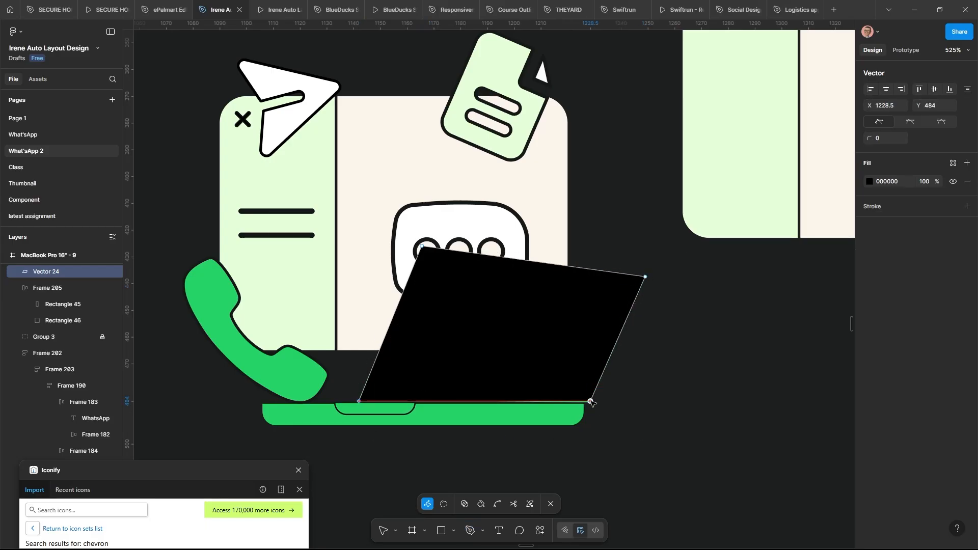
scroll(591, 403, up, 2)
Add the laptop base rectangles, colour the laptop green, group it, and move it right
drag(273, 269, 713, 301)
drag(566, 285, 569, 333)
drag(484, 280, 517, 327)
click(966, 367)
click(869, 385)
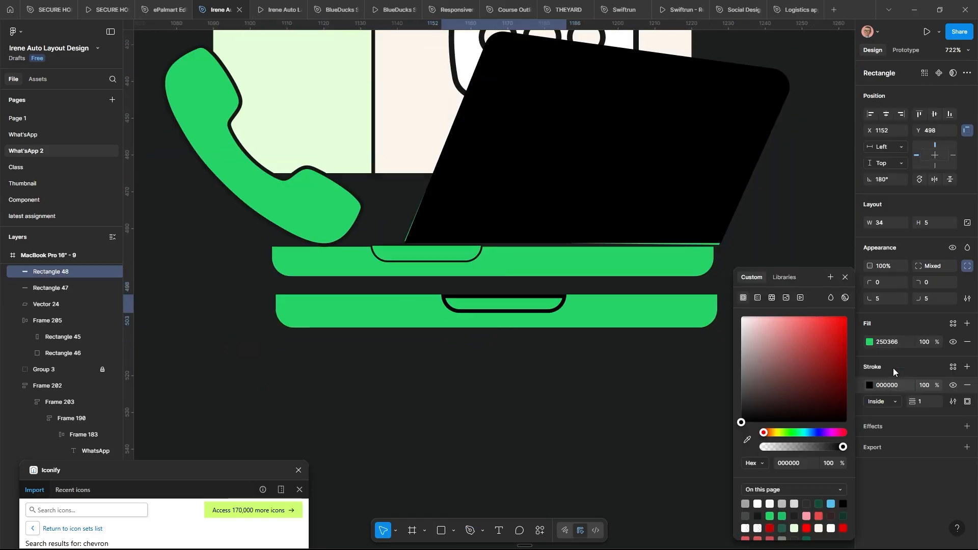
key(ctrl+g)
key(ctrl+g)
scroll(601, 356, down, 3)
drag(601, 417, 674, 350)
right_click(648, 260)
click(686, 262)
Search Iconify for 'call' and import the phone icon into the frame
drag(164, 470, 180, 161)
click(92, 200)
text(call)
key(Return)
click(191, 346)
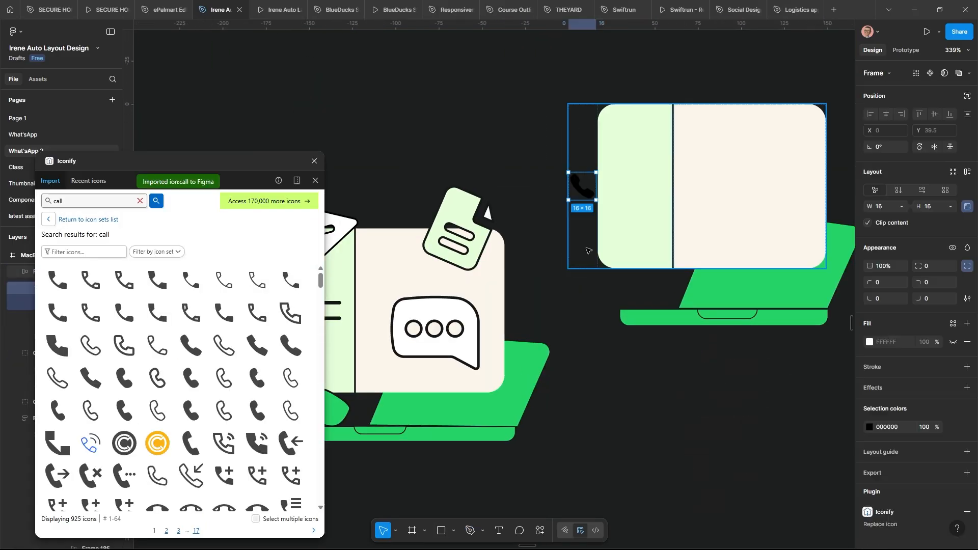
click(868, 308)
scroll(675, 354, down, 5)
right_click(664, 193)
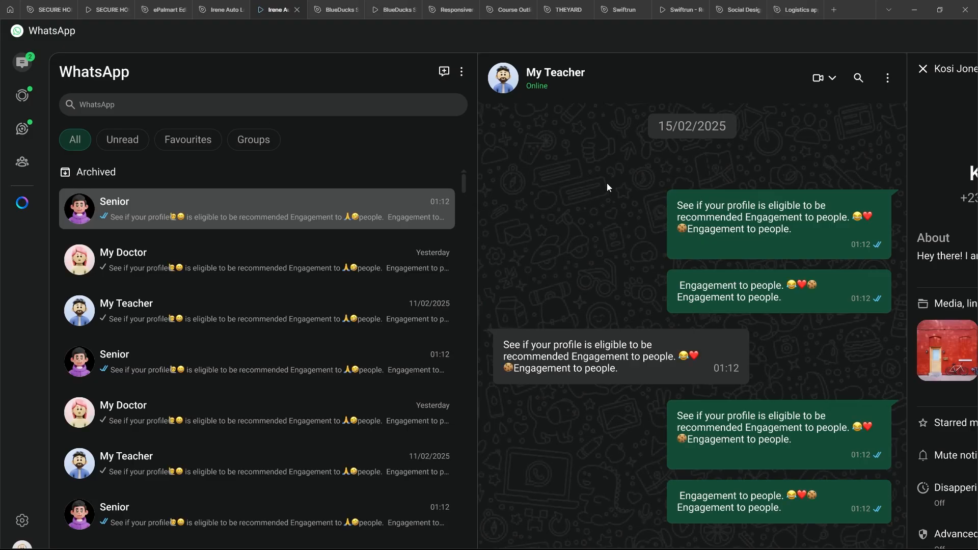
Set prototype scaling to Responsive, widen the browser window, and open Inspect developer tools
click(940, 32)
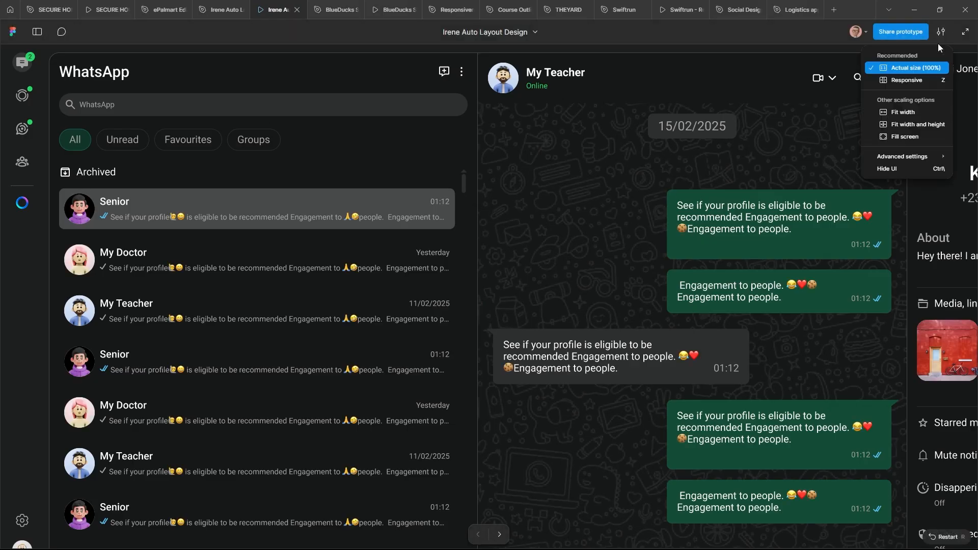
click(908, 79)
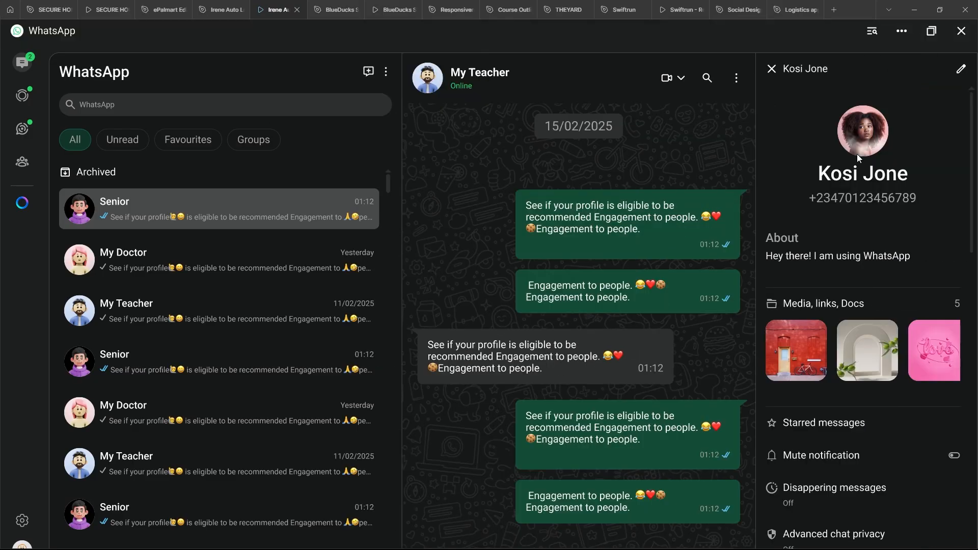
click(939, 12)
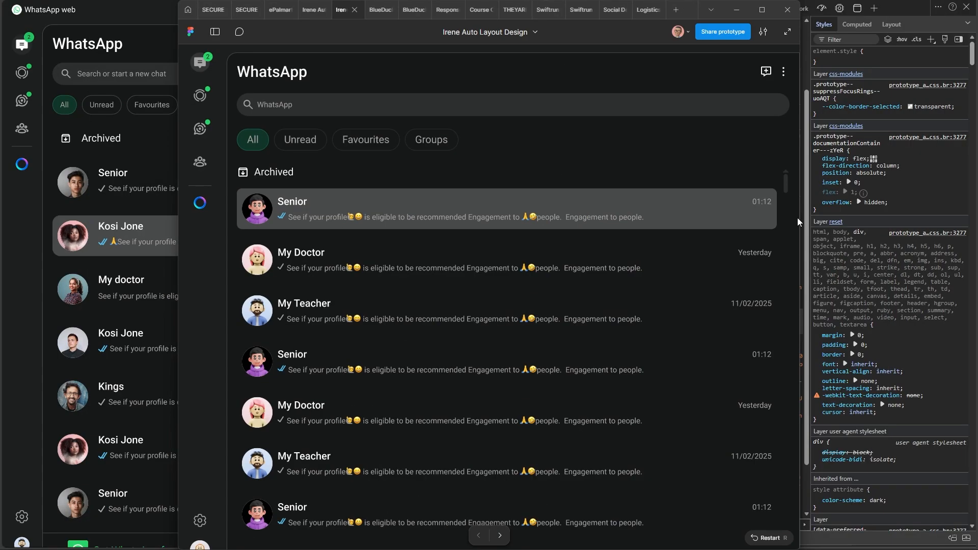
drag(635, 236, 964, 237)
drag(182, 250, 3, 255)
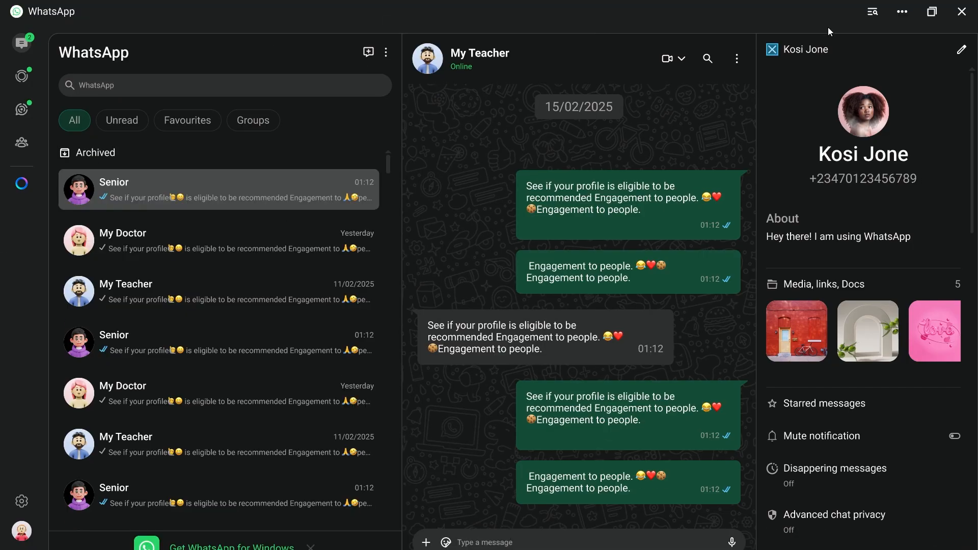
right_click(783, 17)
right_click(754, 16)
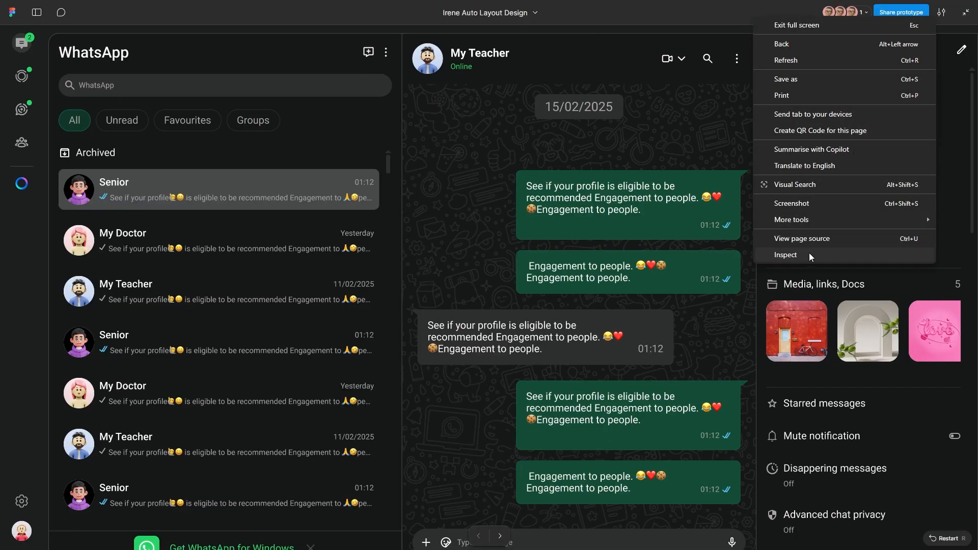
click(809, 254)
drag(547, 260, 858, 143)
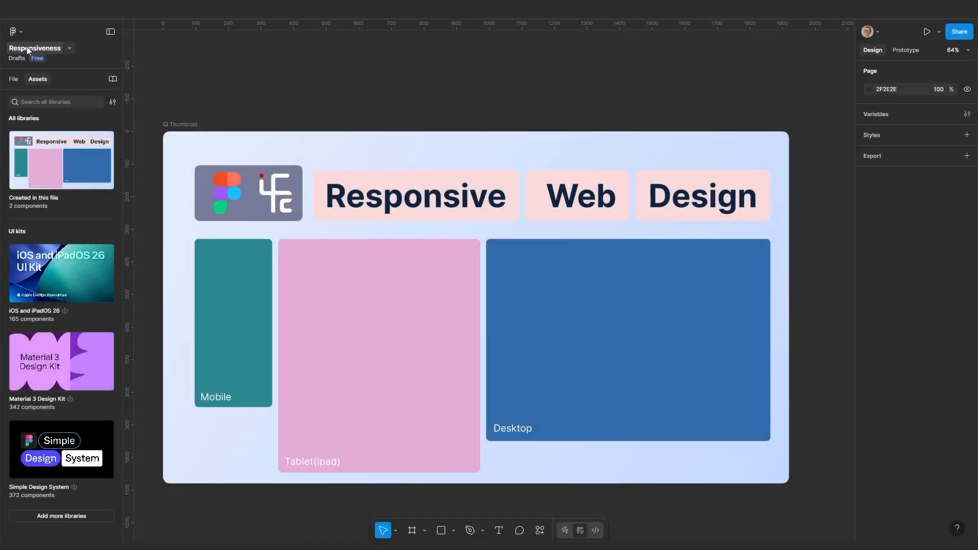
Dismiss the file-name menu without duplicating and pan across the Irene Auto Layout Design canvas
click(71, 48)
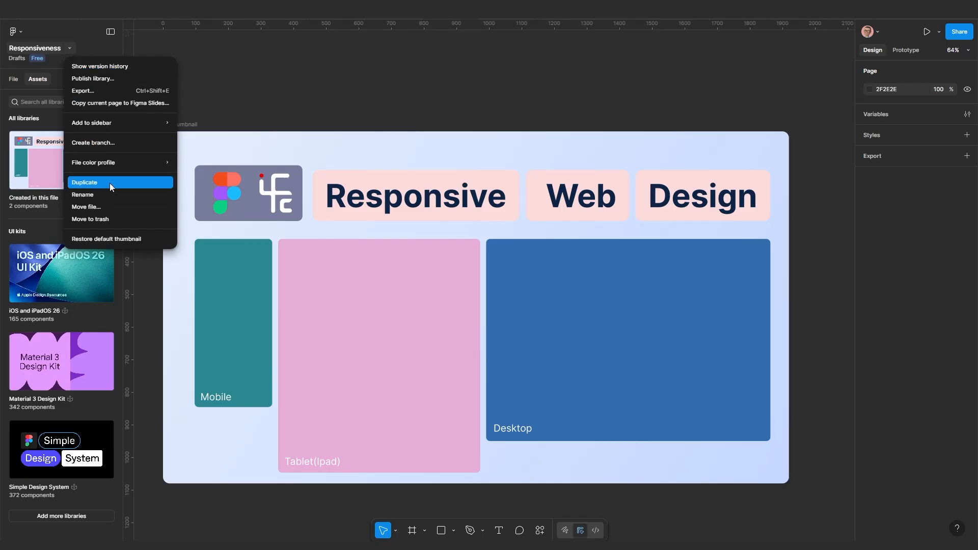
click(337, 100)
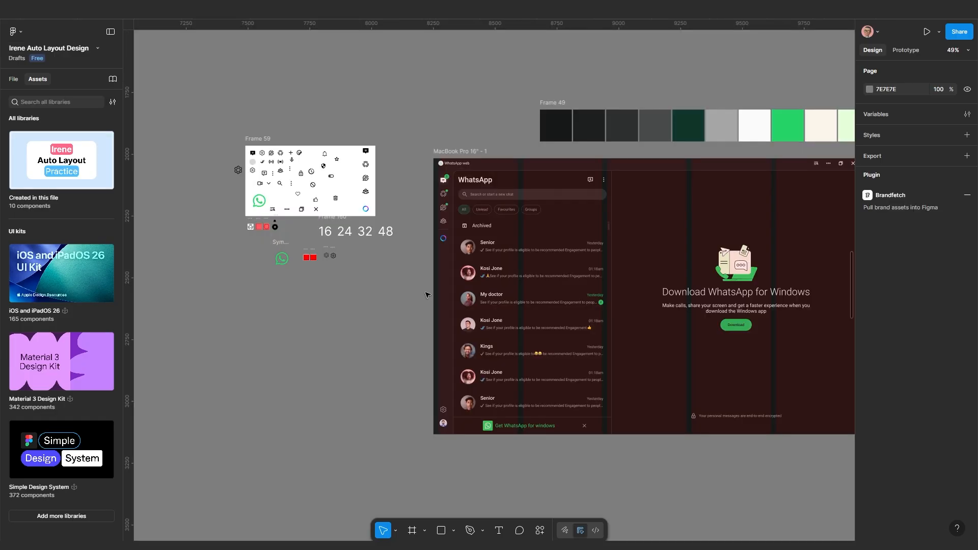
drag(236, 164, 309, 302)
Zoom out to view all frames, then widen MacBook Pro 16" - 12 to 1948 px
scroll(291, 263, down, 5)
scroll(287, 269, down, 1)
drag(278, 255, 312, 326)
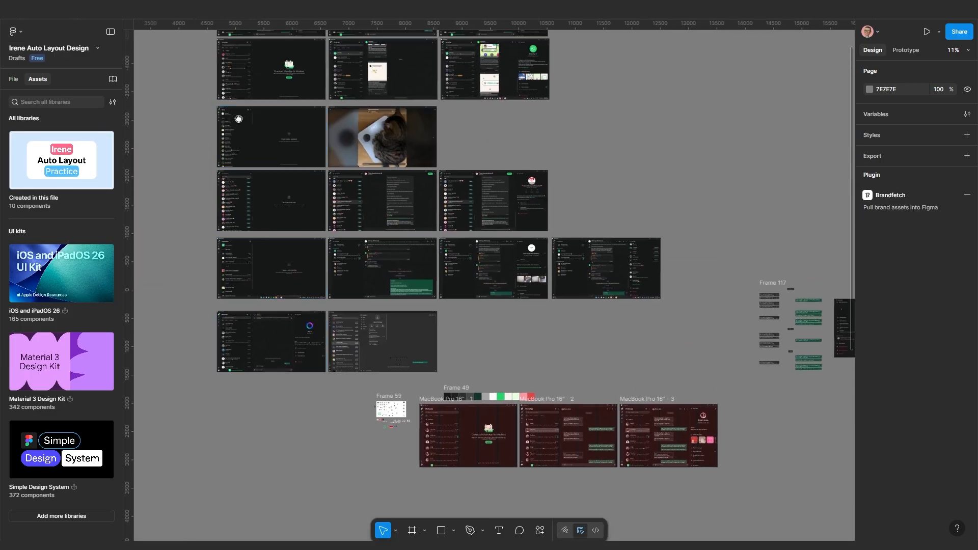
drag(229, 128, 231, 207)
scroll(223, 138, down, 1)
scroll(229, 137, up, 1)
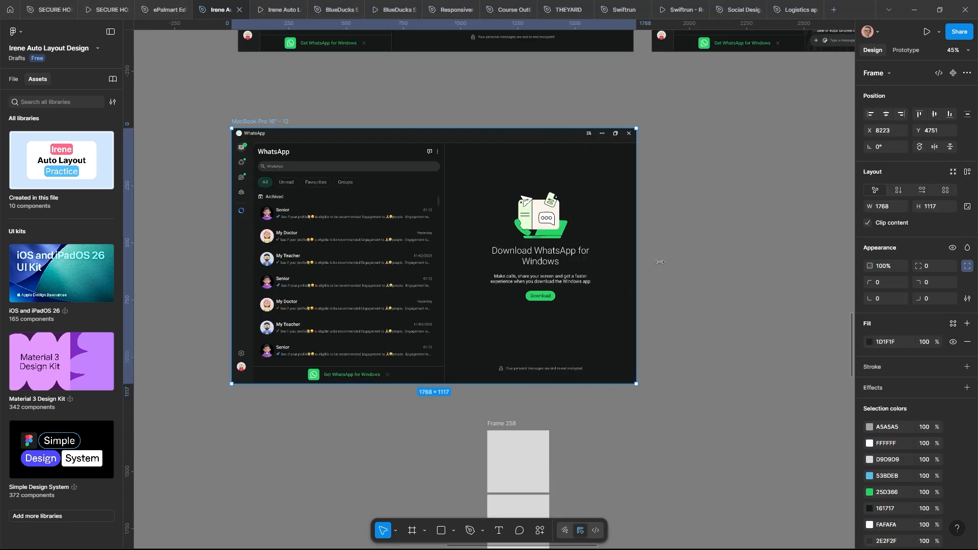
drag(638, 259, 678, 260)
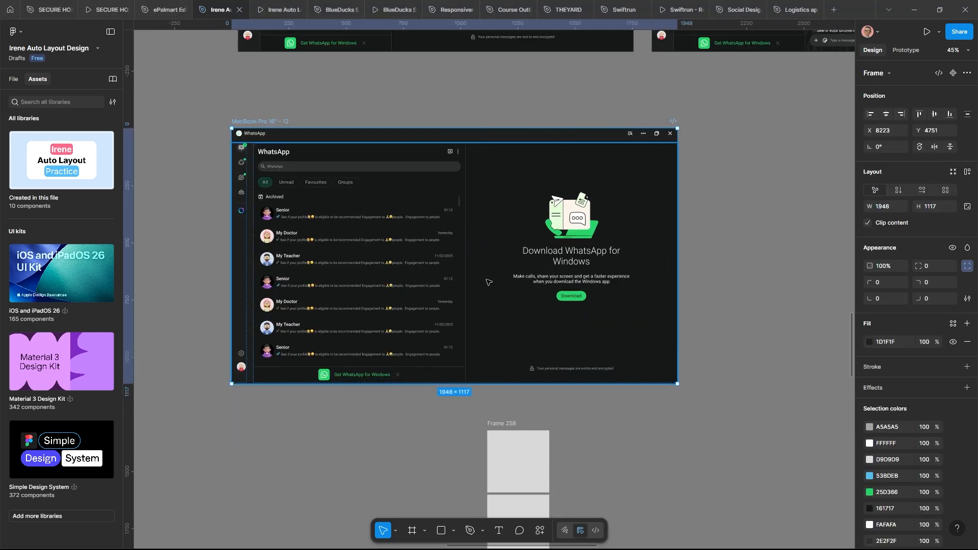
Apply the 1728-wide preset, test narrowing the frame, then resize it to the MacBook Pro 16" preset
scroll(488, 282, up, 1)
click(877, 74)
click(878, 385)
scroll(469, 294, up, 1)
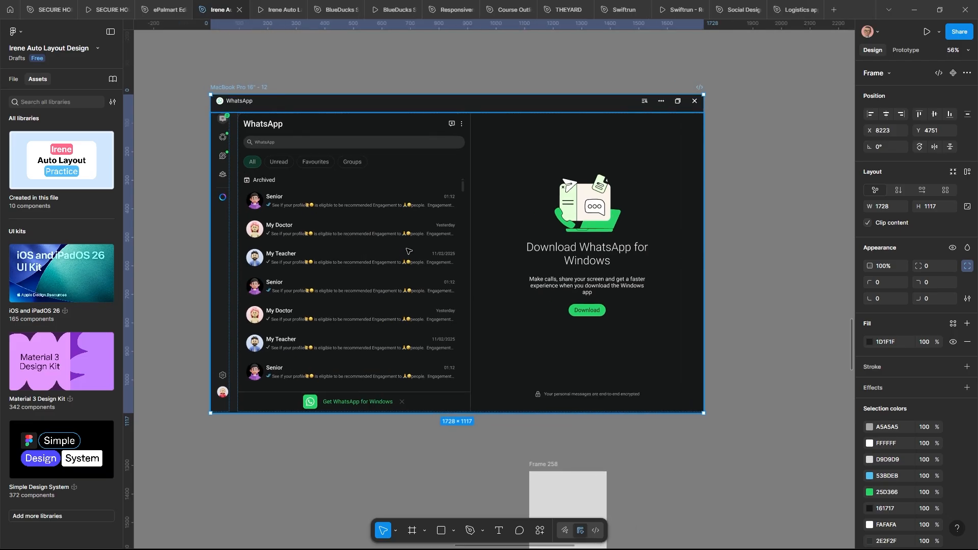
double_click(412, 279)
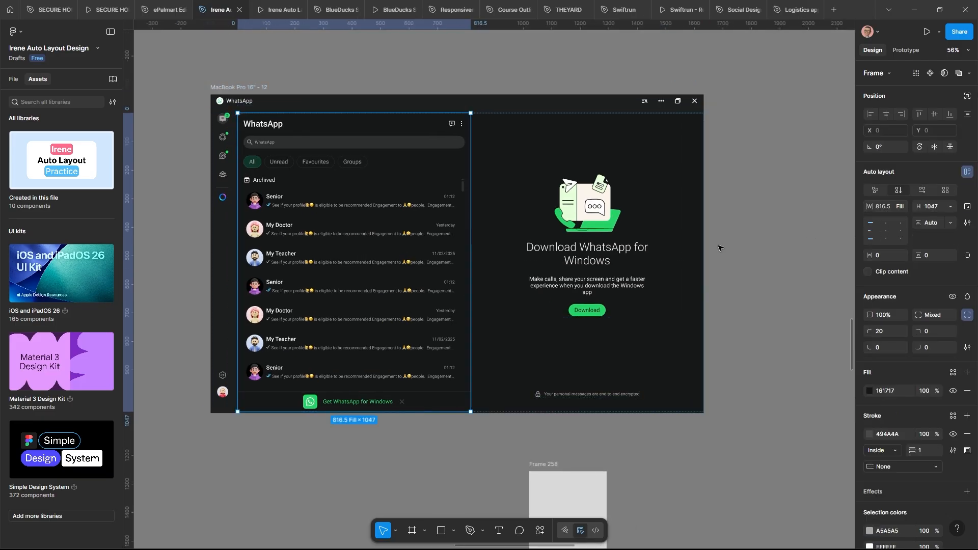
click(739, 208)
mouse_move(705, 239)
mouse_down()
mouse_move(550, 240)
mouse_move(720, 240)
mouse_up()
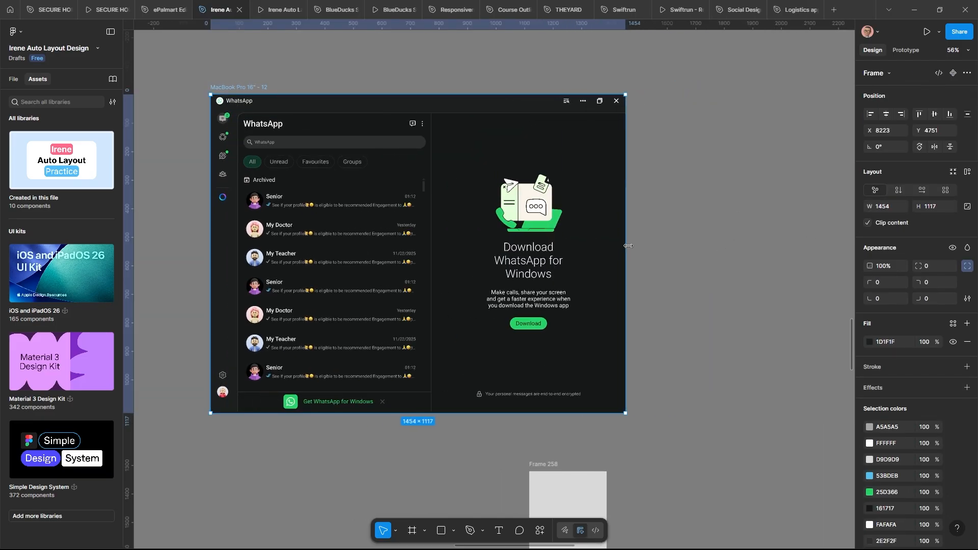
click(877, 73)
click(898, 383)
Set the chat-list panel's width to 600, after first trying 500
double_click(388, 265)
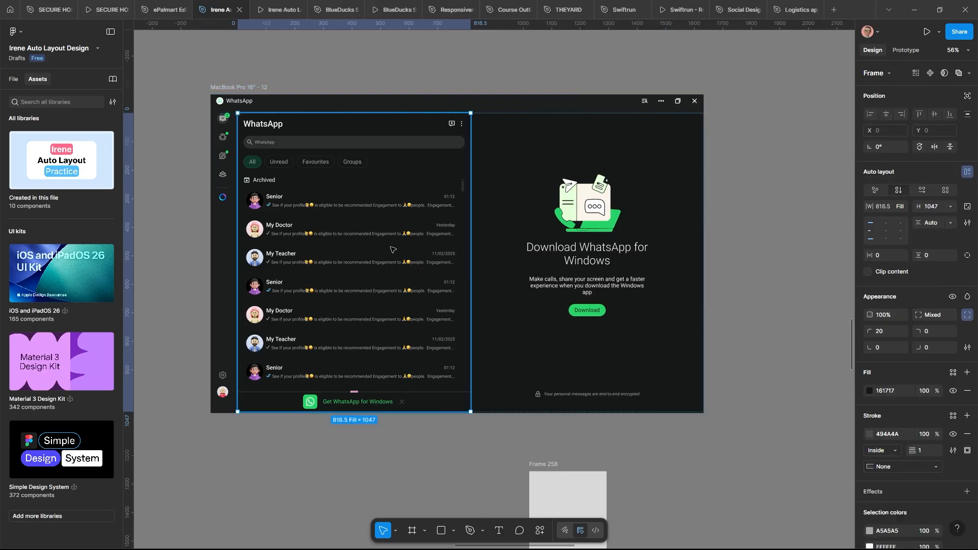
click(885, 209)
text(500)
key(Return)
click(885, 207)
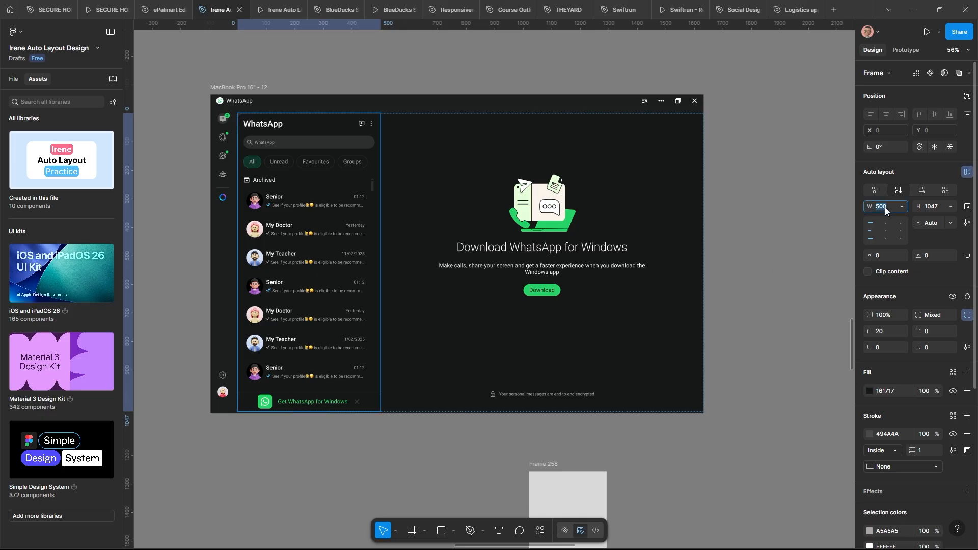
text(600)
key(Return)
Narrow the whole WhatsApp frame to test how the chat list reflows
scroll(400, 254, up, 3)
scroll(382, 249, down, 2)
scroll(621, 267, down, 3)
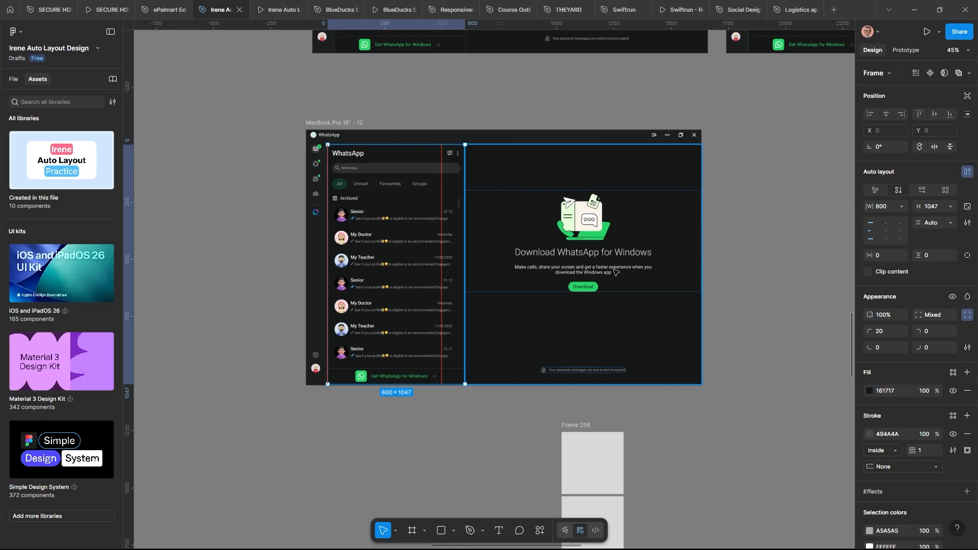
click(334, 123)
drag(702, 210, 598, 216)
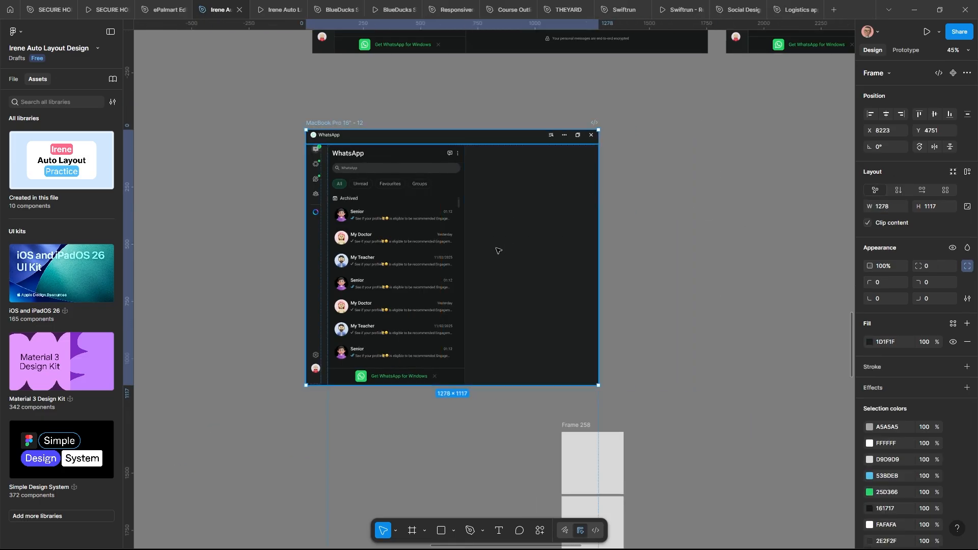
Set the nested chat-list panel to Fill container width and re-check the frame's resizing
double_click(433, 273)
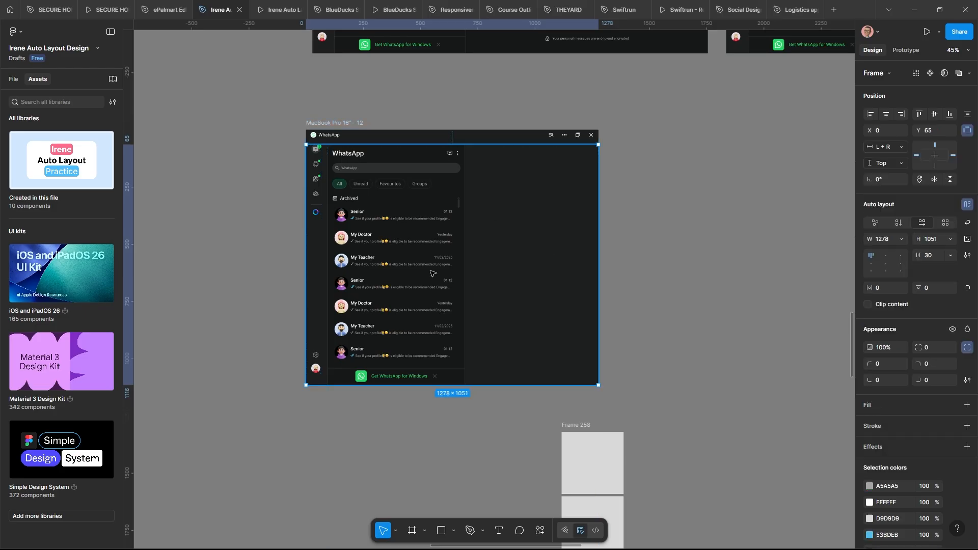
double_click(432, 273)
click(899, 206)
click(875, 231)
click(601, 254)
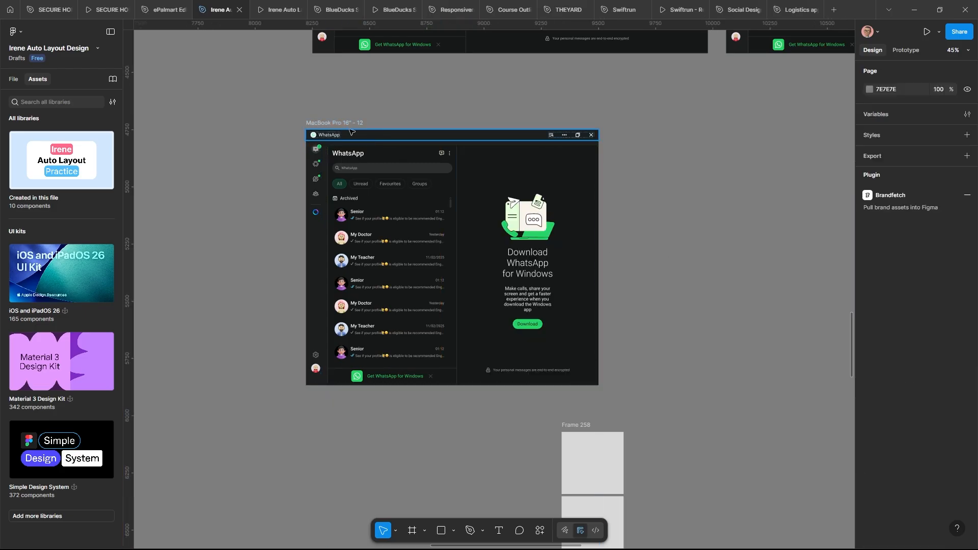
click(350, 123)
drag(598, 256, 717, 261)
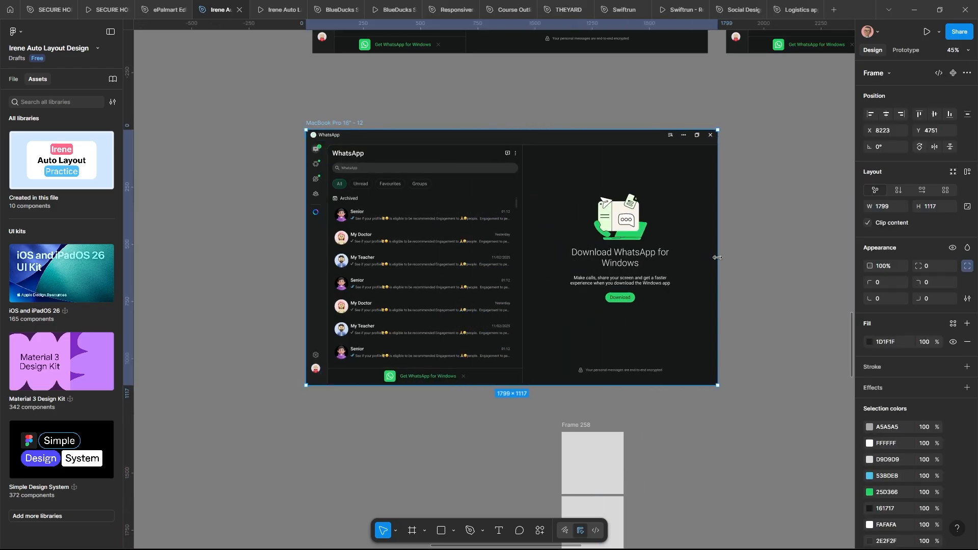
Reposition the WhatsApp frame, widen it to 2087 and preview it with Shift+Space
scroll(421, 275, up, 3)
scroll(462, 227, down, 1)
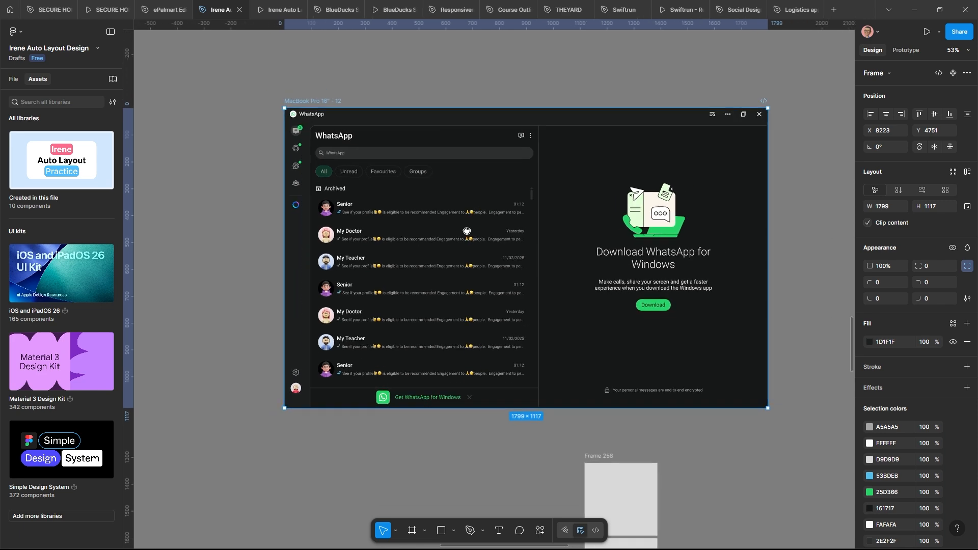
drag(465, 229, 345, 273)
scroll(316, 224, down, 3)
mouse_move(249, 157)
mouse_down()
mouse_move(278, 176)
mouse_move(263, 169)
mouse_up()
drag(577, 270, 630, 269)
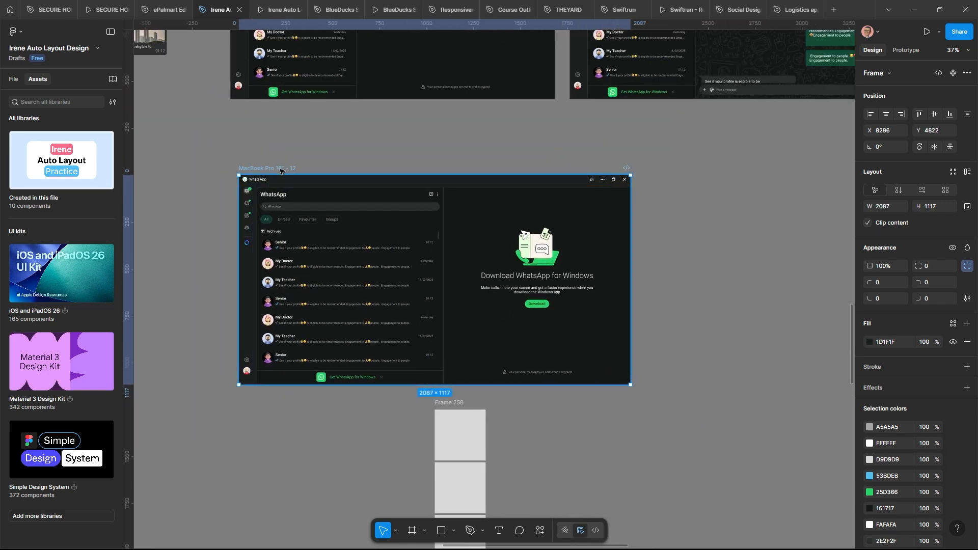
key(shift+space)
Open the WhatsApp prototype in its own tab and try a scaling option
drag(304, 48, 325, 114)
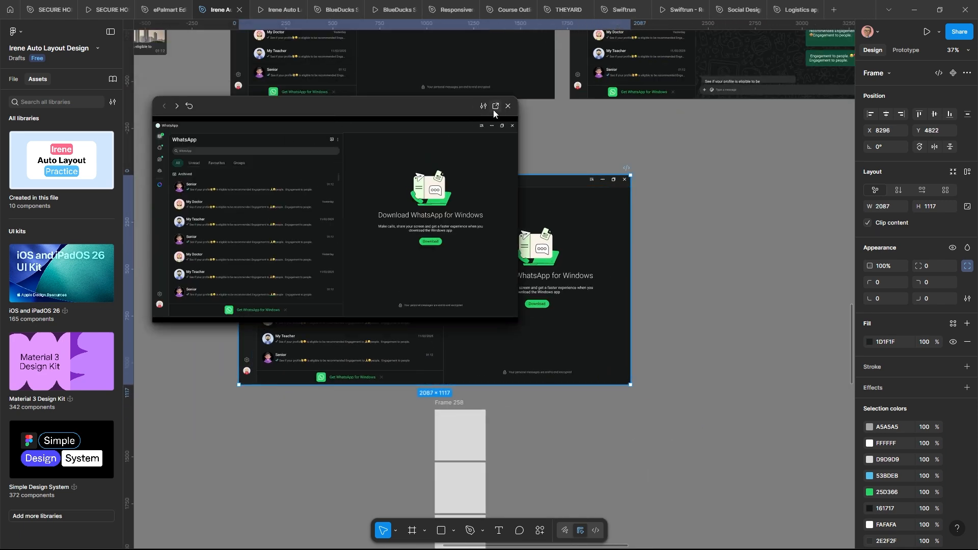
click(496, 104)
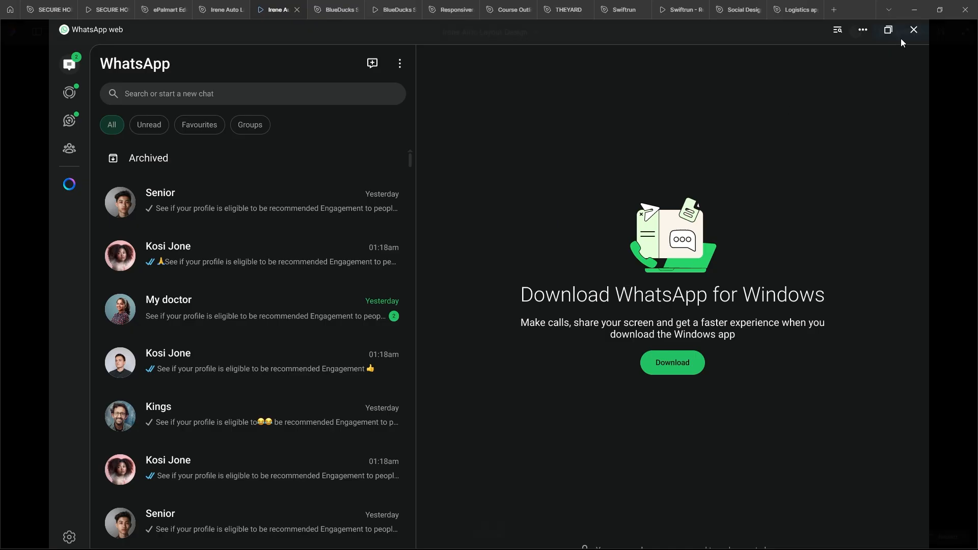
click(941, 32)
click(903, 81)
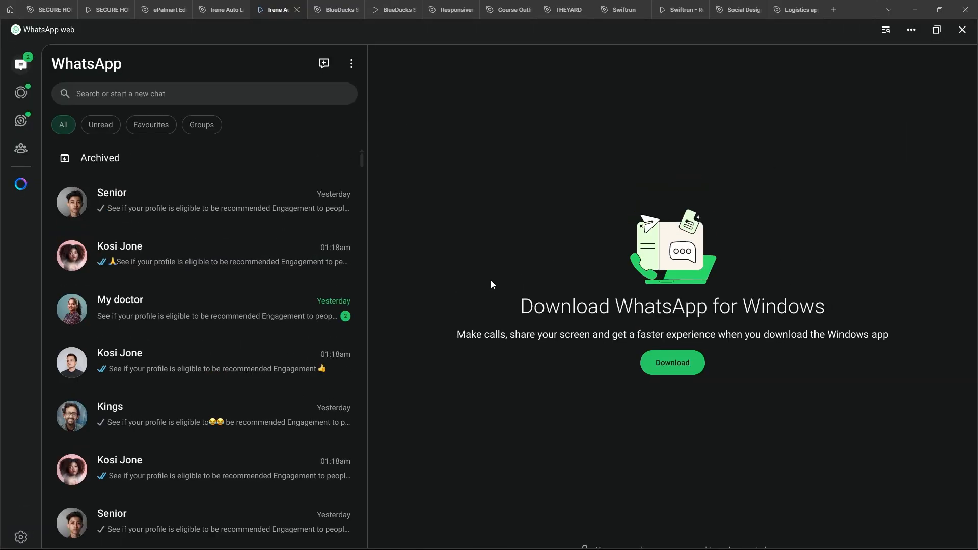
Switch the prototype scaling to Fit width, then to Responsive
click(941, 31)
click(896, 113)
click(941, 31)
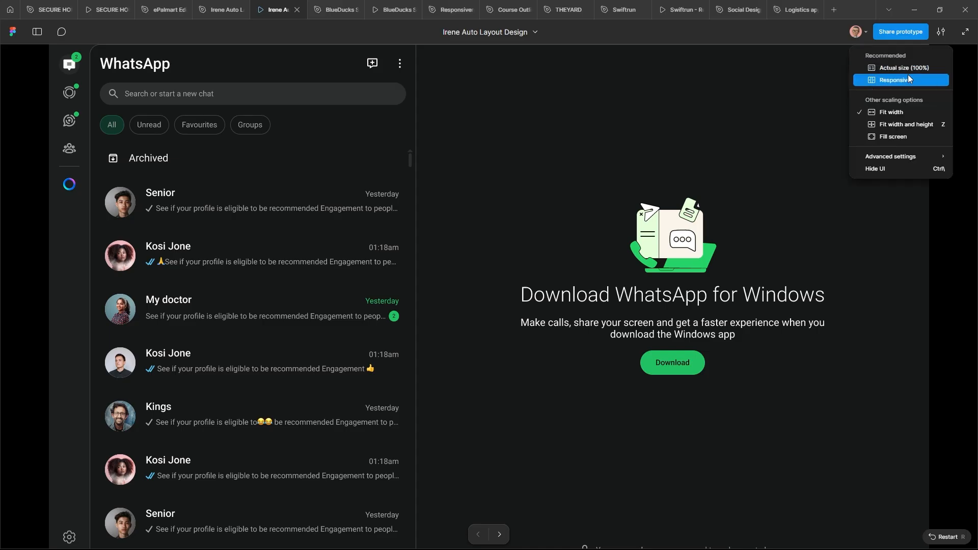
click(907, 80)
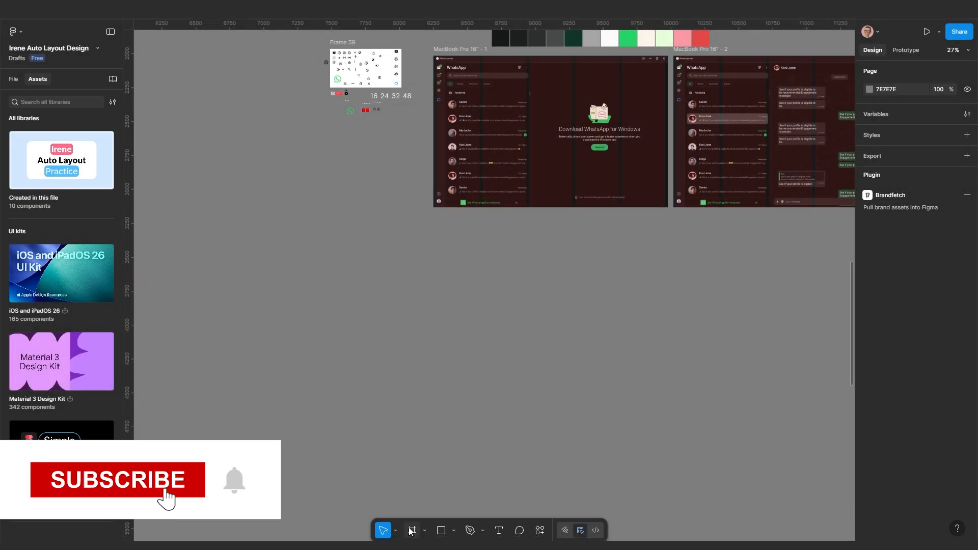
Create a 1728×1117 MacBook Pro 16" frame from the Desktop presets
click(412, 532)
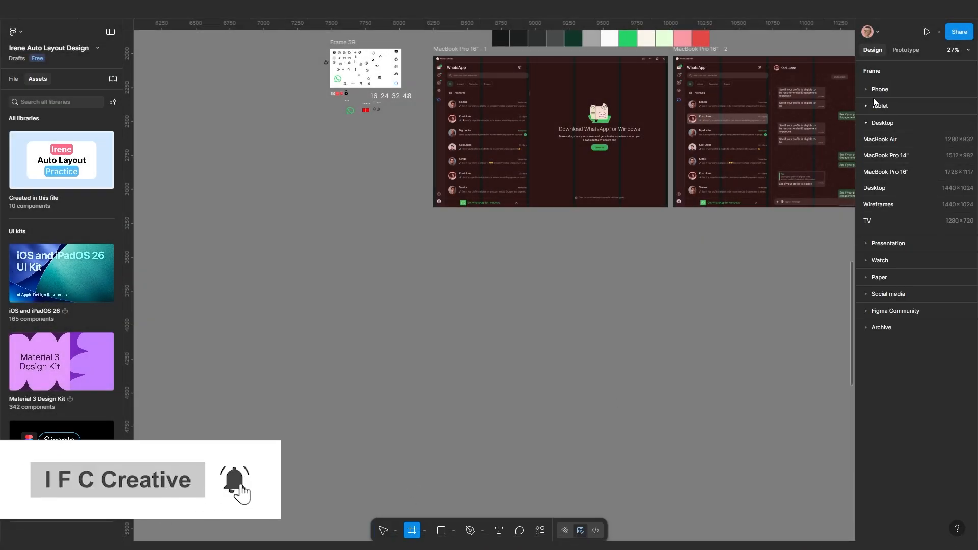
click(879, 125)
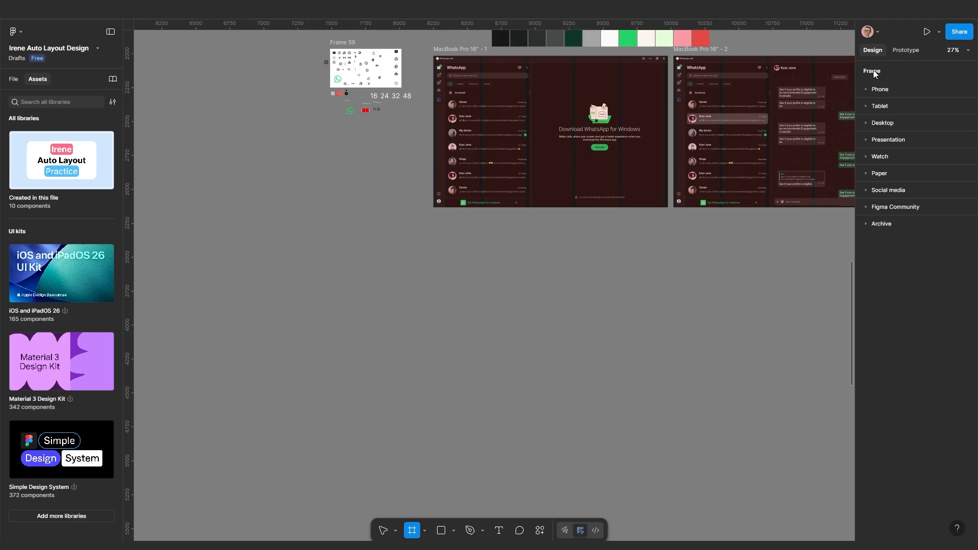
click(880, 127)
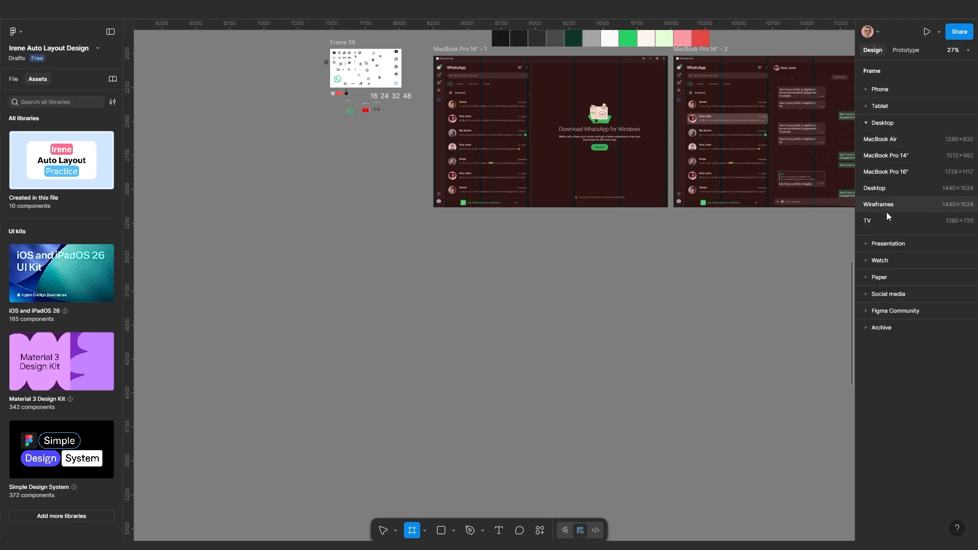
click(891, 172)
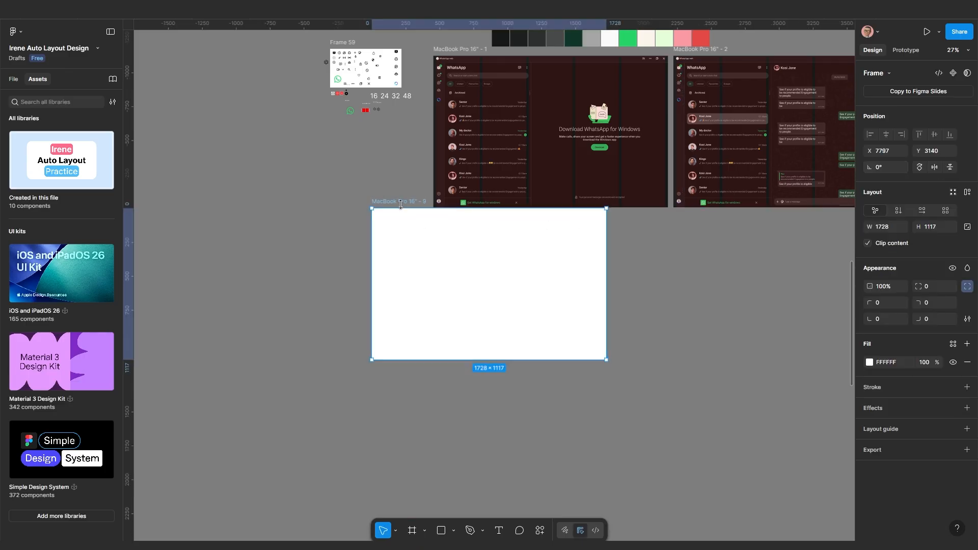
Position the new blank frame beneath the WhatsApp mockups
drag(402, 205, 385, 251)
scroll(384, 251, up, 1)
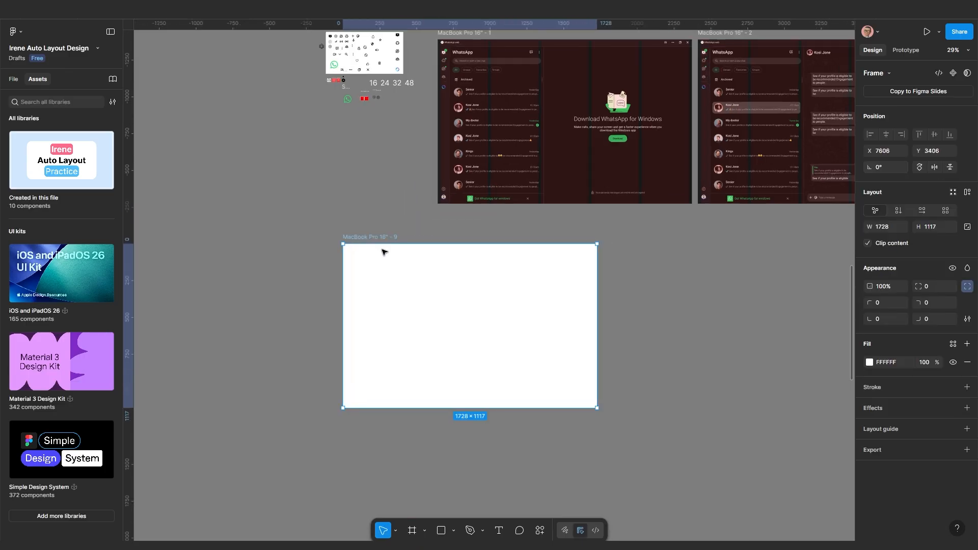
scroll(379, 257, up, 2)
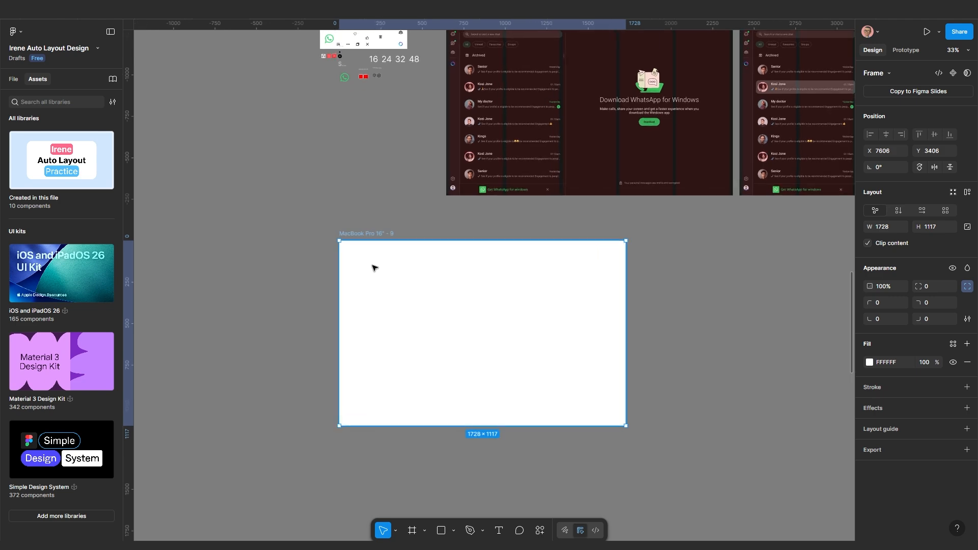
mouse_move(369, 235)
mouse_down()
mouse_move(404, 229)
mouse_move(382, 221)
mouse_up()
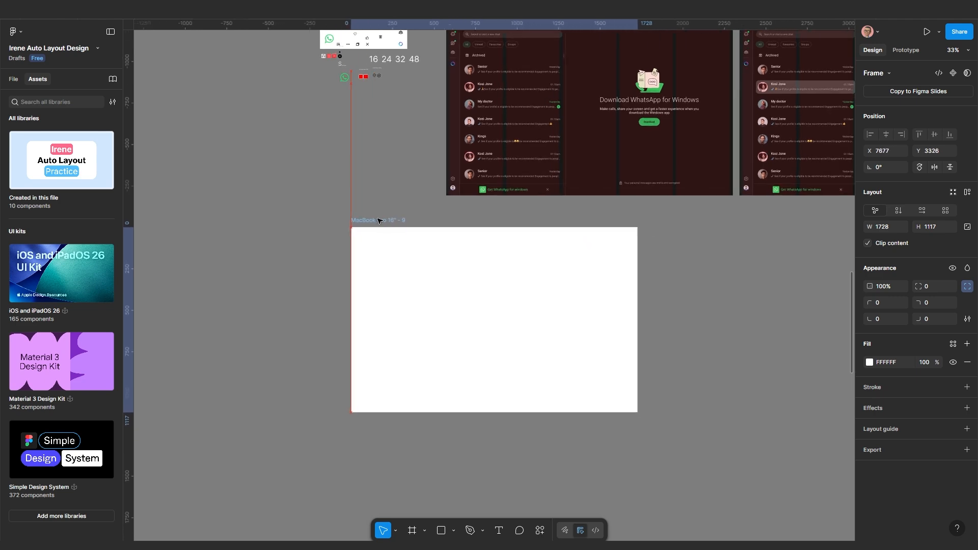
scroll(403, 219, up, 3)
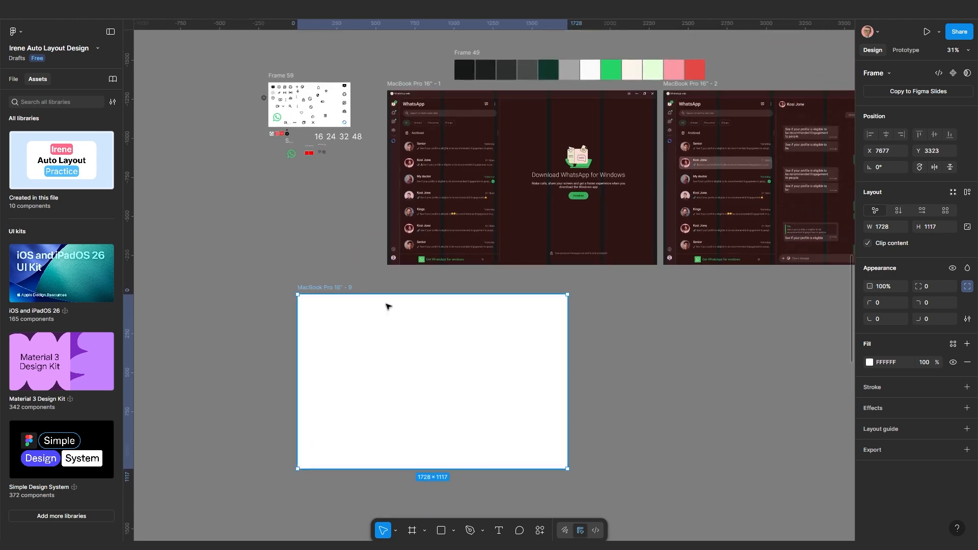
scroll(389, 306, up, 1)
scroll(388, 301, right, 3)
scroll(389, 301, up, 1)
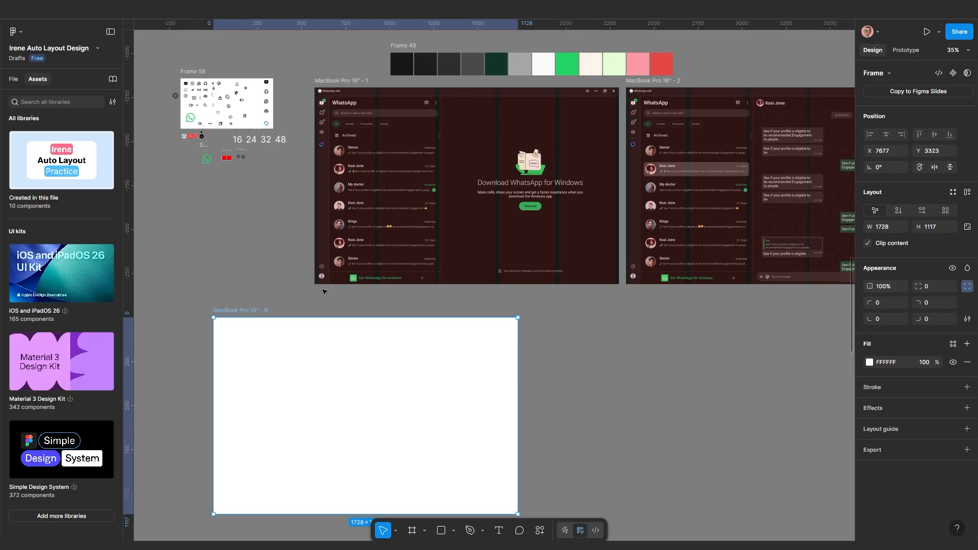
scroll(325, 292, down, 1)
scroll(264, 338, down, 2)
scroll(264, 338, left, 3)
scroll(407, 224, up, 2)
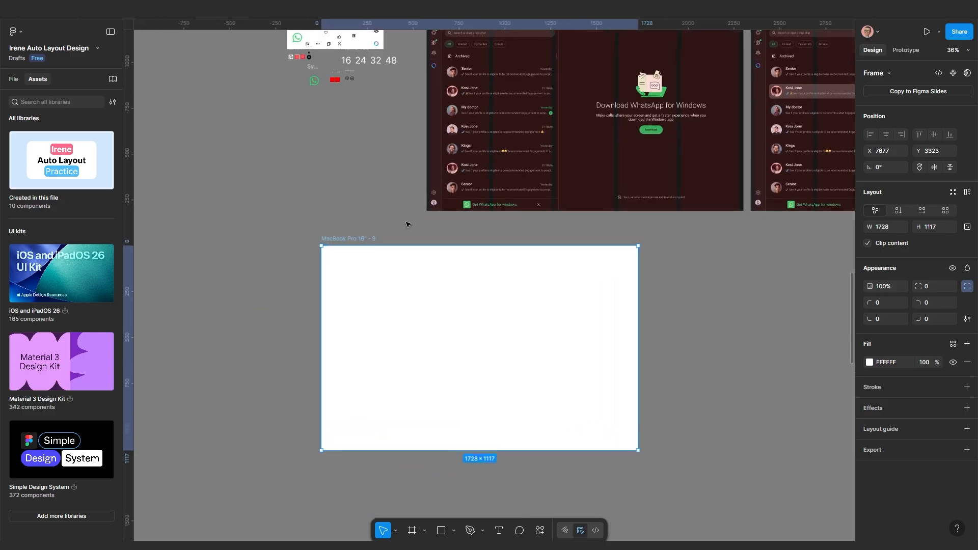
scroll(407, 224, down, 1)
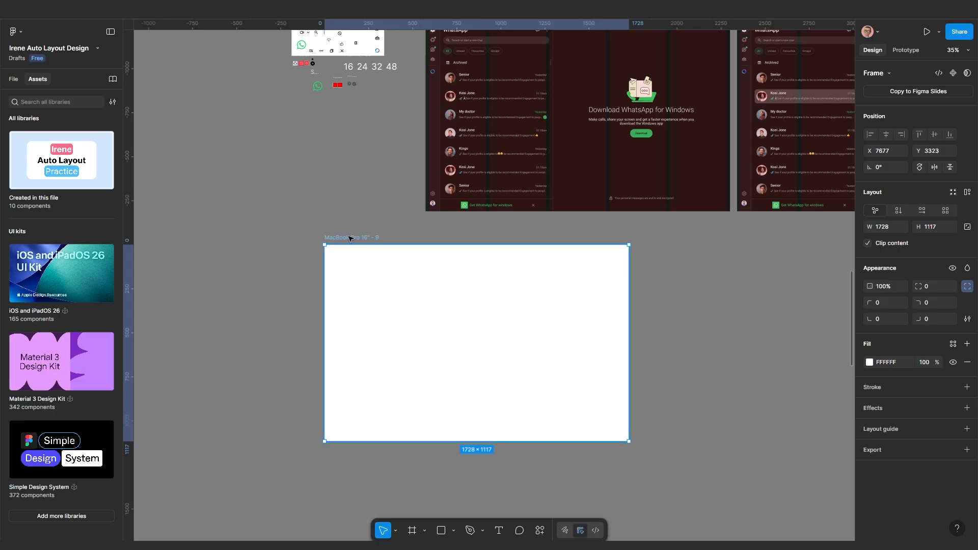
drag(351, 237, 361, 238)
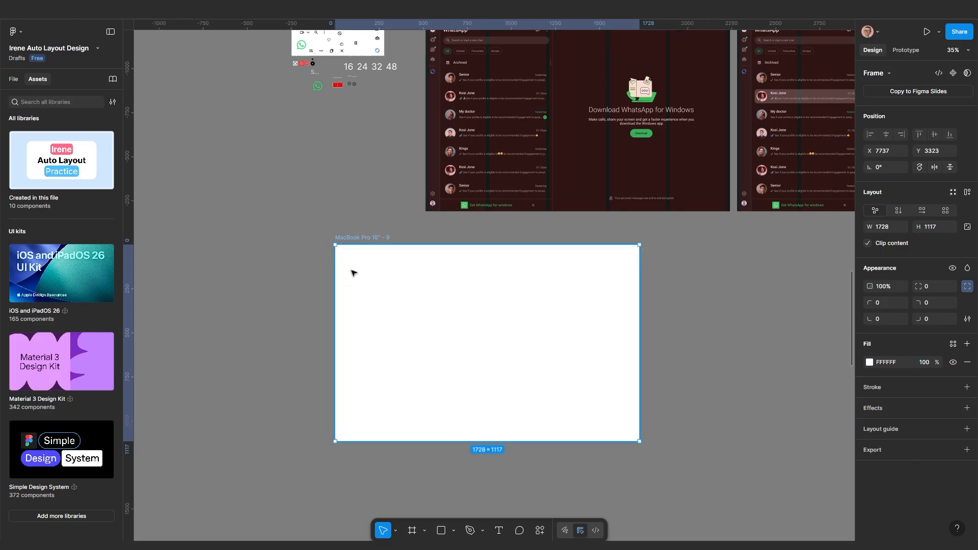
Add a Columns layout guide to 'MacBook Pro 16" - 9' with 20 margin and 20 gutter
click(882, 429)
click(754, 452)
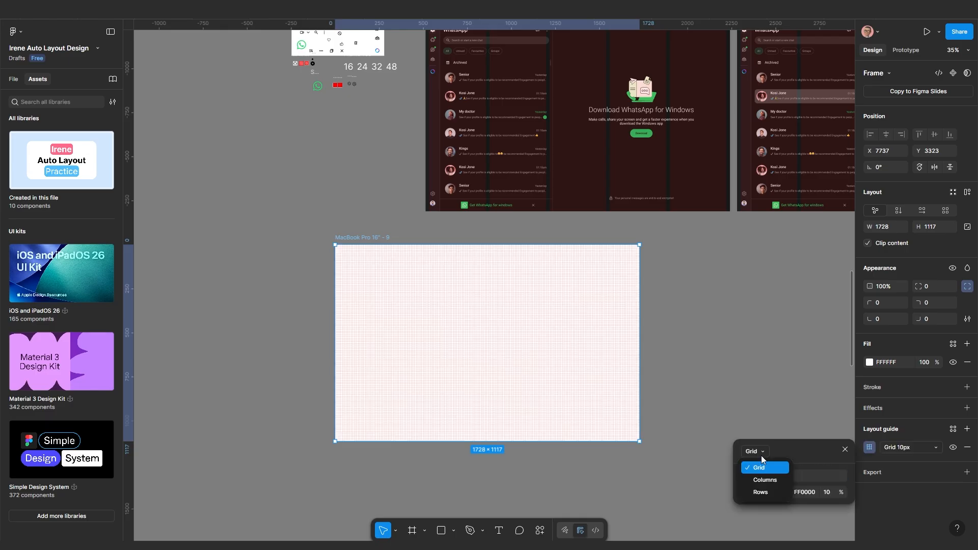
click(764, 481)
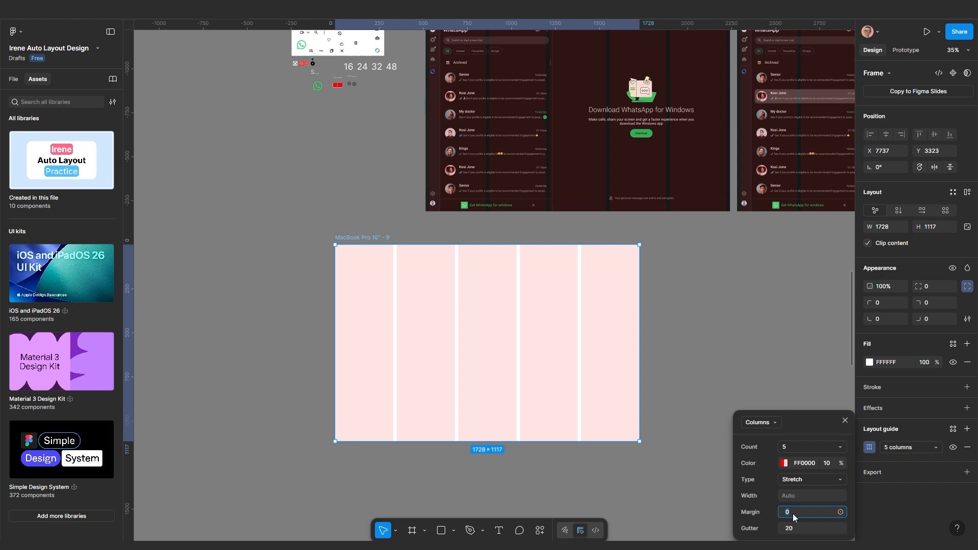
text(0)
key(Return)
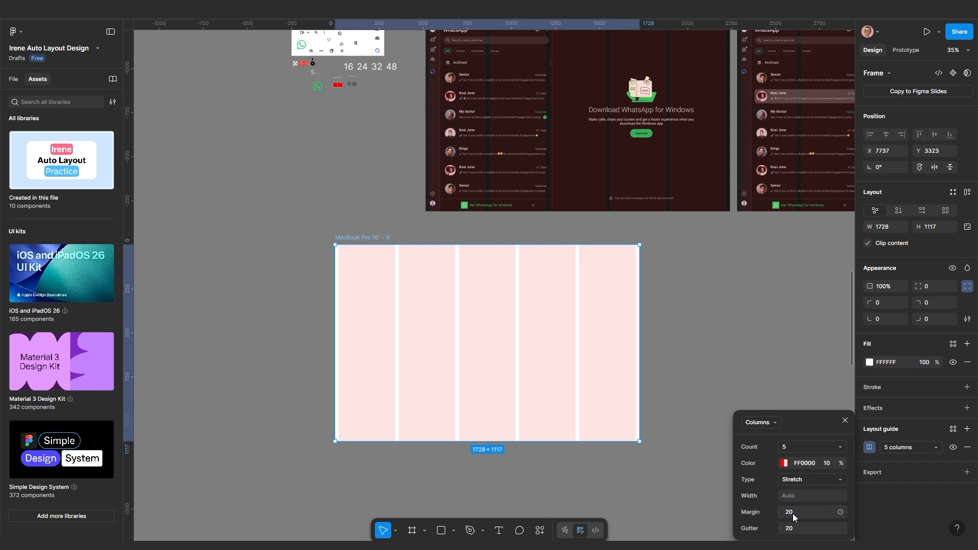
scroll(655, 303, up, 5)
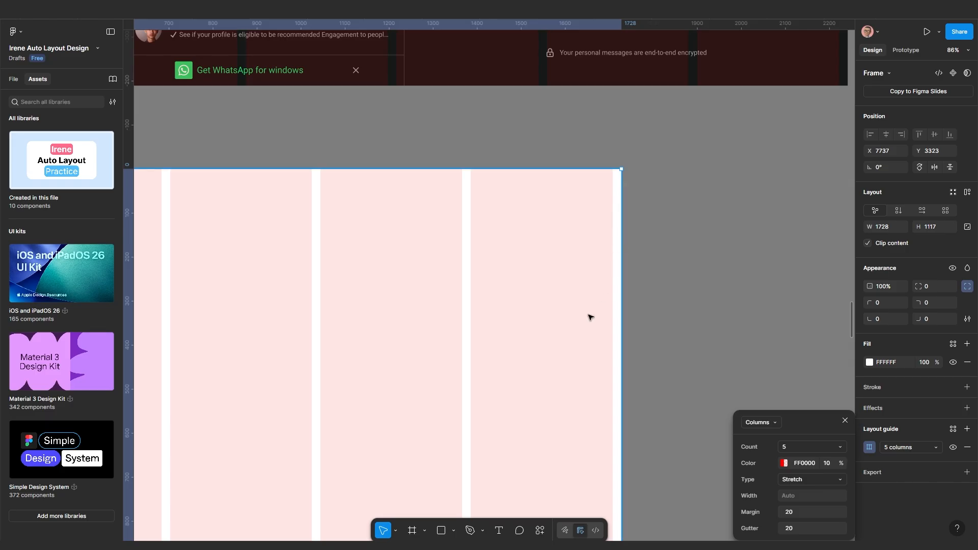
Move the empty 'MacBook Pro 16" - 9' frame down and right under the WhatsApp screens
scroll(515, 354, down, 5)
scroll(399, 321, up, 8)
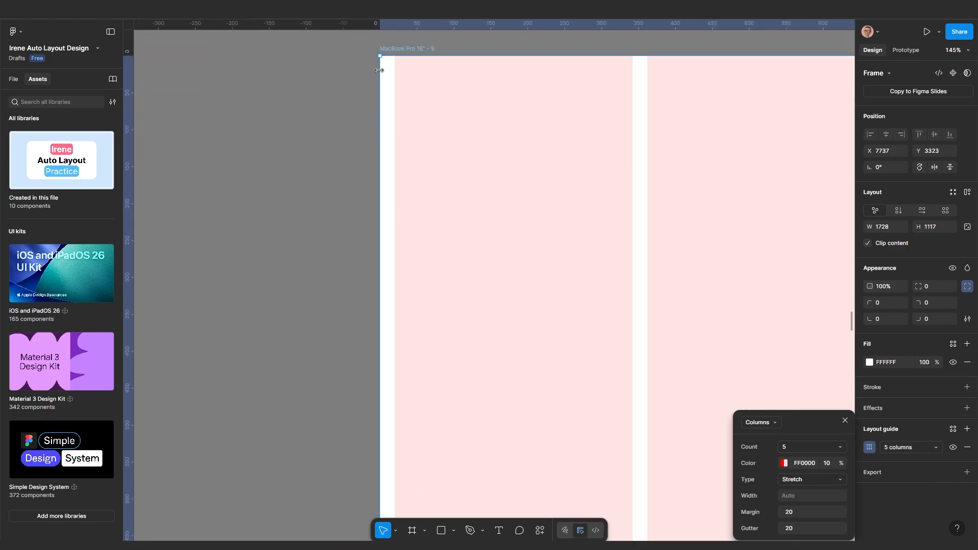
scroll(386, 216, down, 3)
scroll(386, 216, down, 5)
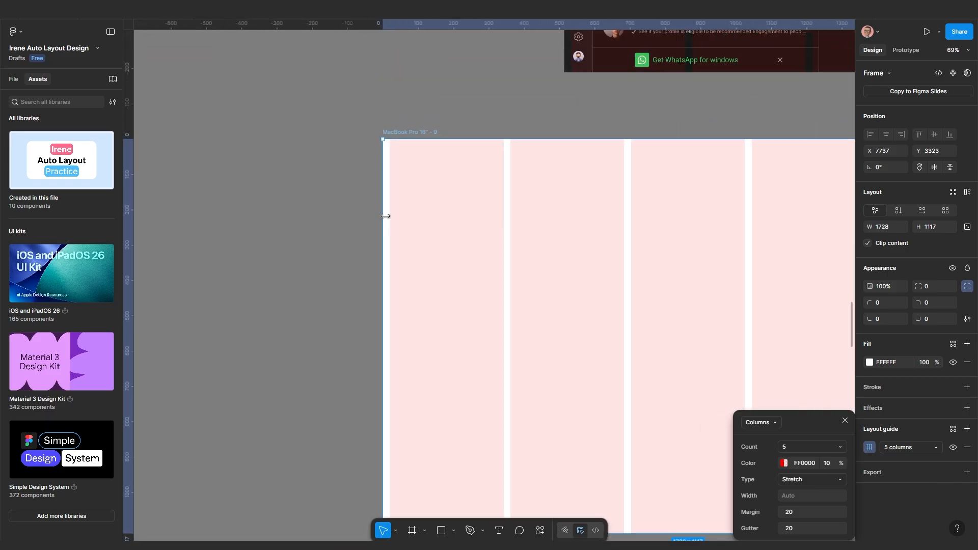
scroll(381, 259, up, 4)
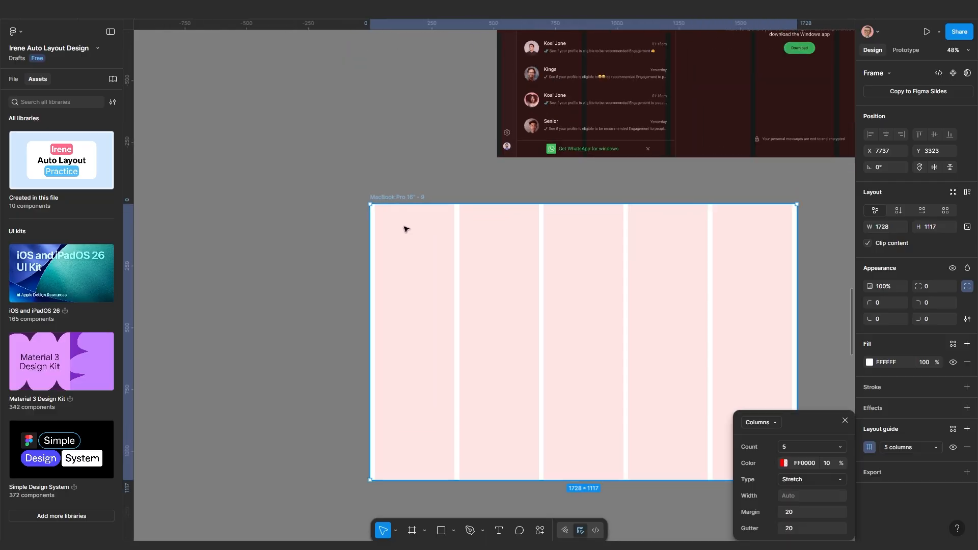
drag(406, 196, 438, 212)
scroll(433, 260, down, 4)
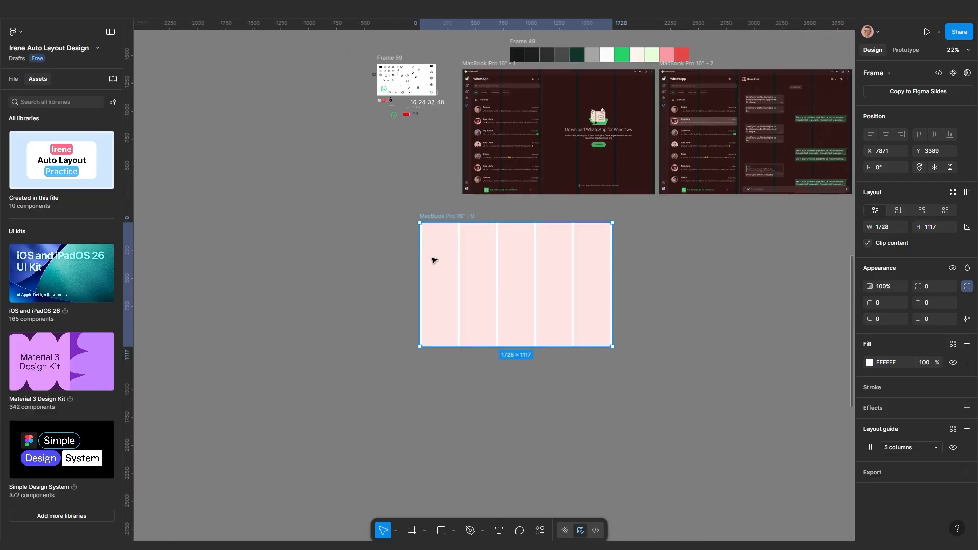
scroll(490, 283, up, 3)
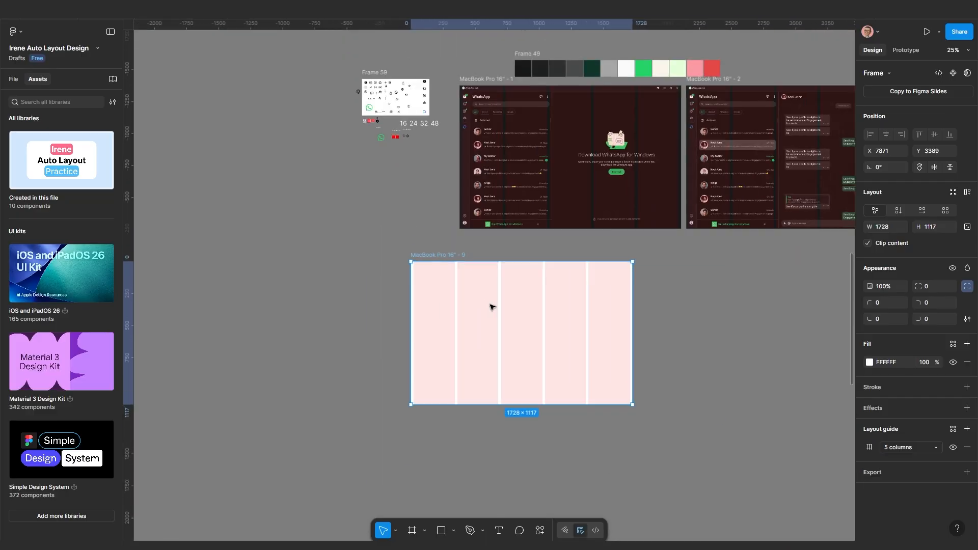
drag(470, 304, 470, 302)
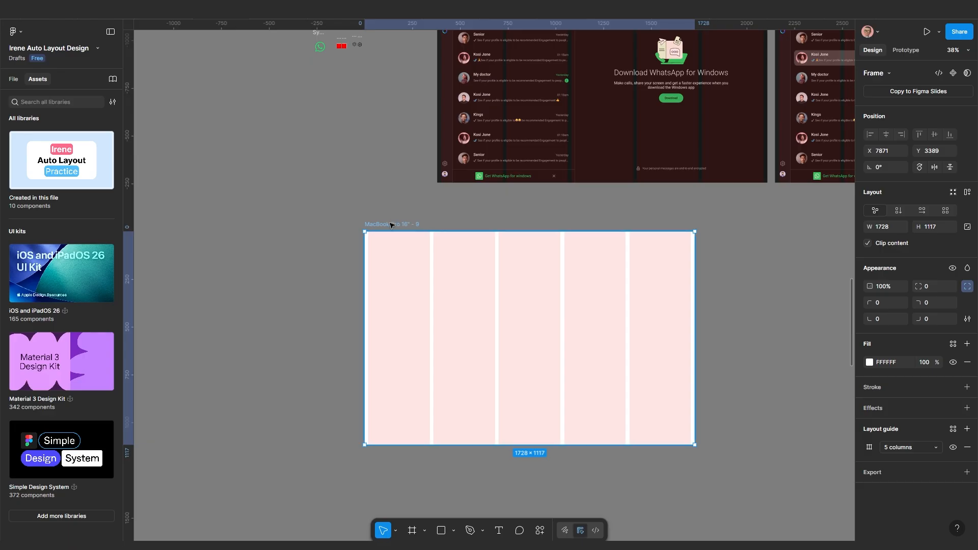
drag(391, 225, 415, 228)
scroll(414, 228, down, 3)
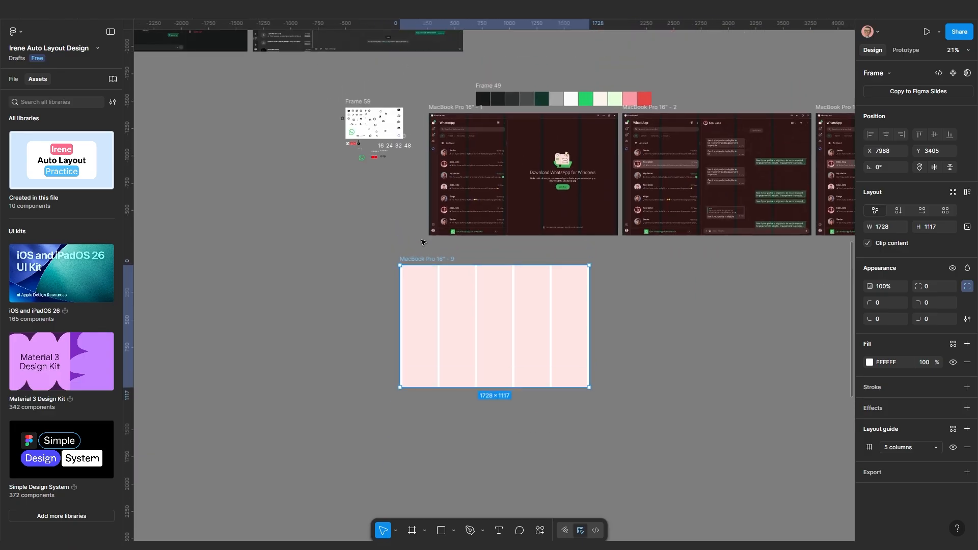
scroll(422, 242, up, 5)
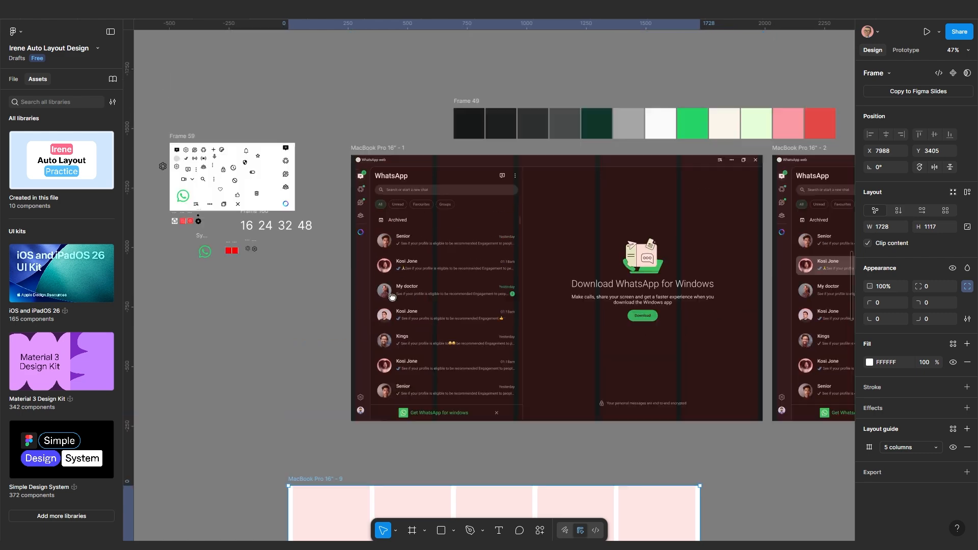
scroll(355, 173, up, 10)
scroll(366, 152, down, 5)
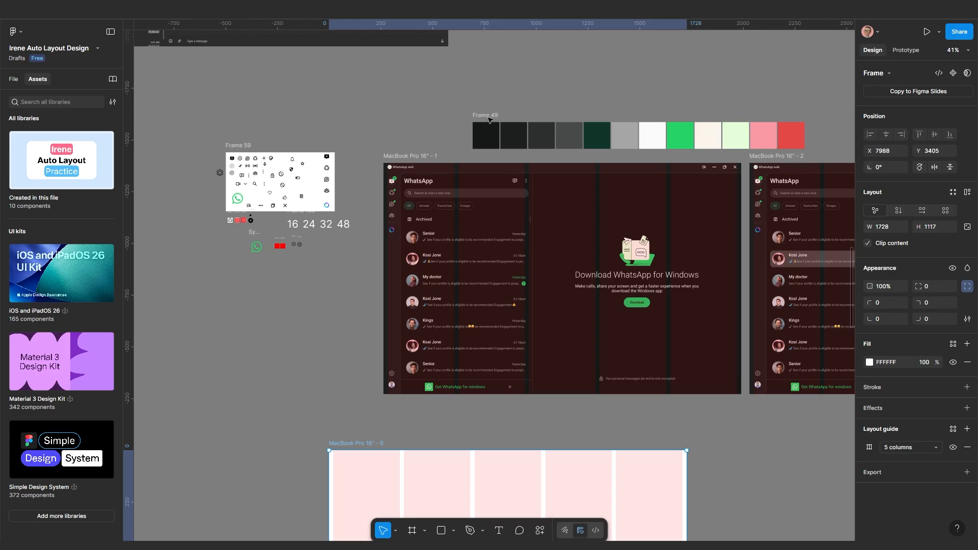
Select the 'Frame 49' colour palette strip and nudge it
drag(487, 118, 460, 100)
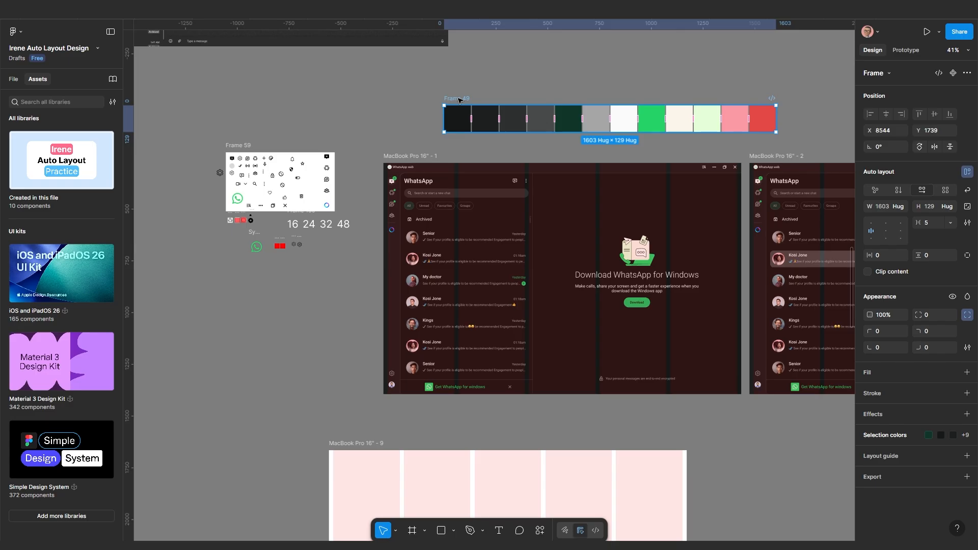
scroll(460, 100, down, 3)
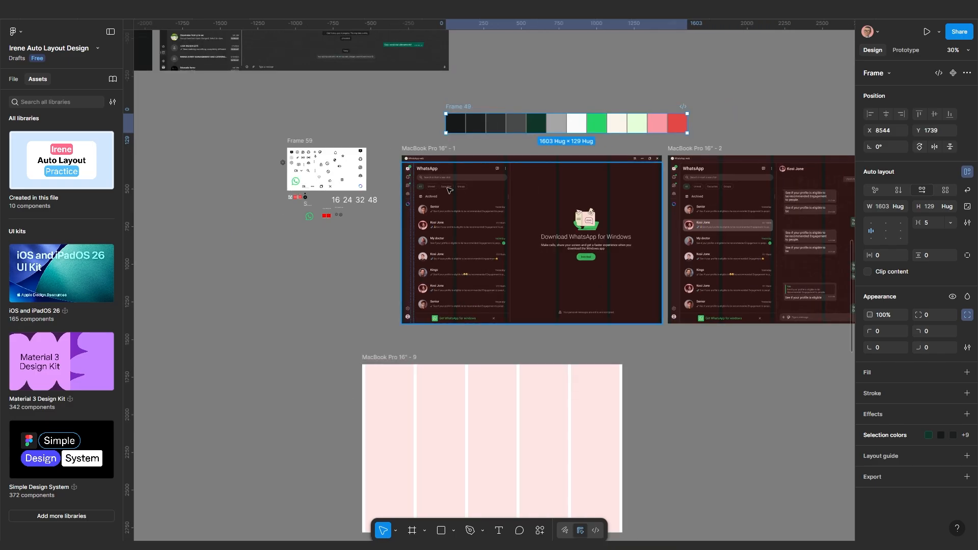
scroll(439, 230, down, 2)
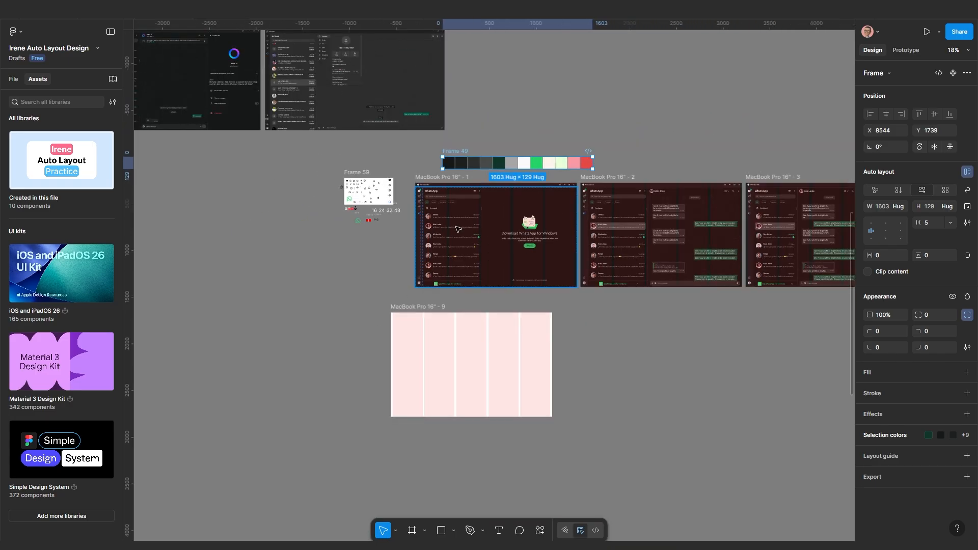
scroll(461, 176, up, 4)
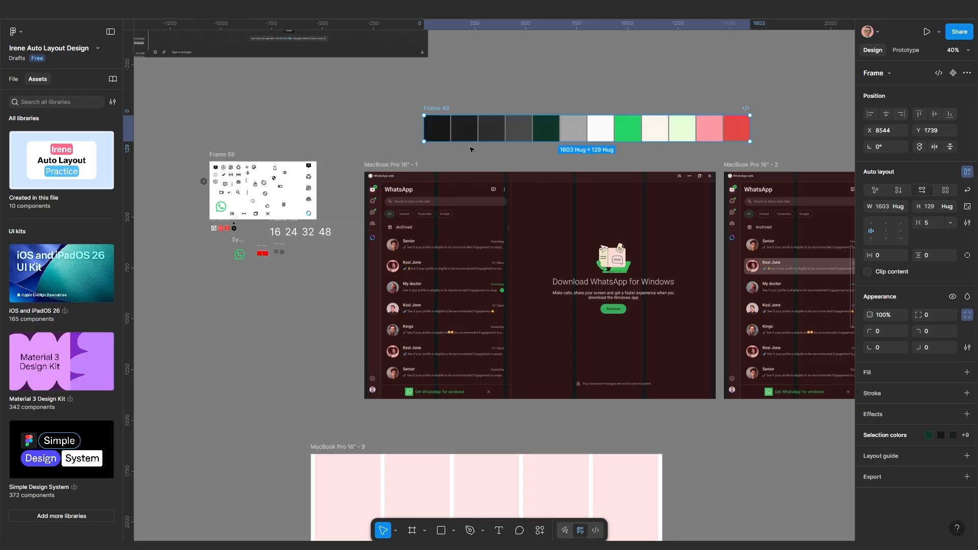
scroll(448, 148, down, 3)
scroll(433, 245, up, 1)
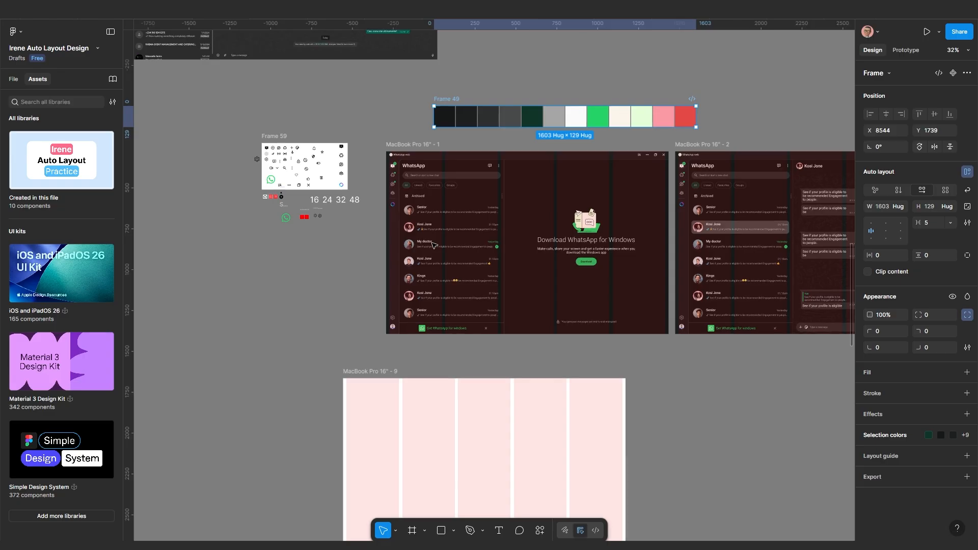
scroll(433, 245, up, 3)
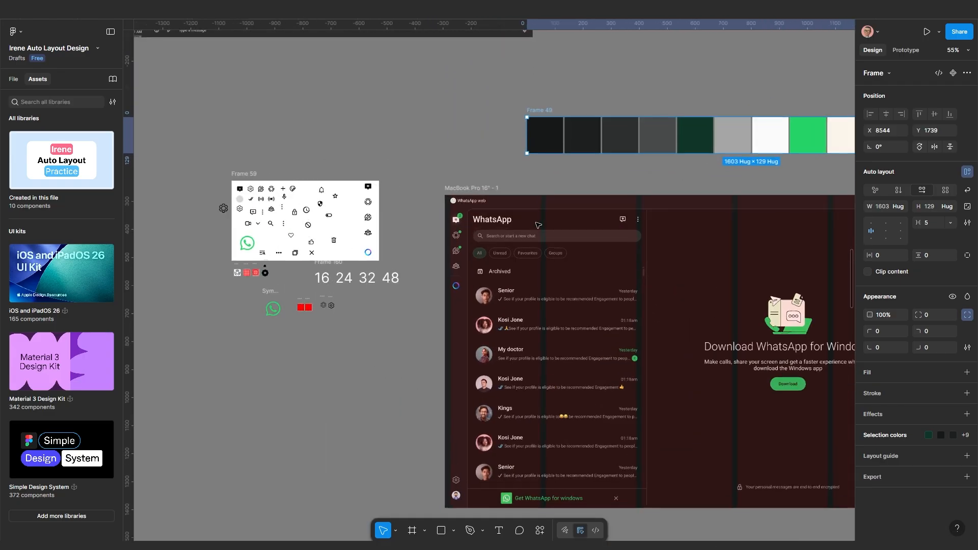
scroll(538, 225, up, 3)
scroll(538, 224, right, 5)
scroll(624, 227, down, 3)
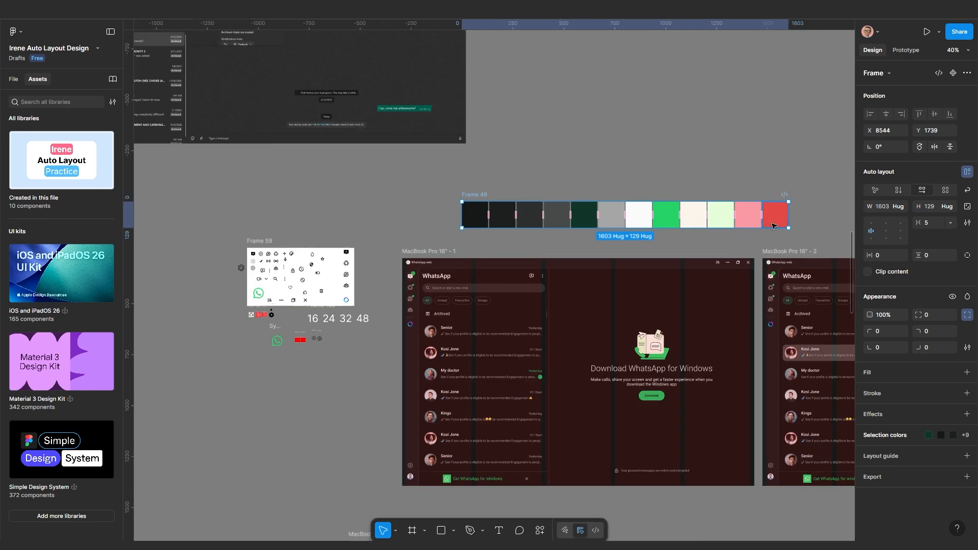
scroll(672, 300, right, 2)
scroll(539, 314, down, 3)
scroll(461, 275, left, 2)
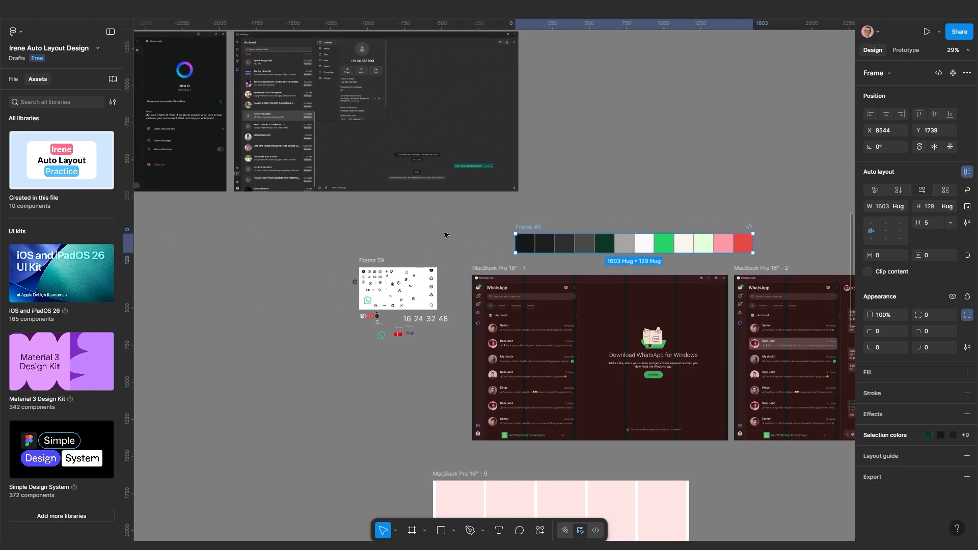
scroll(444, 235, down, 3)
scroll(387, 203, left, 2)
scroll(387, 204, up, 7)
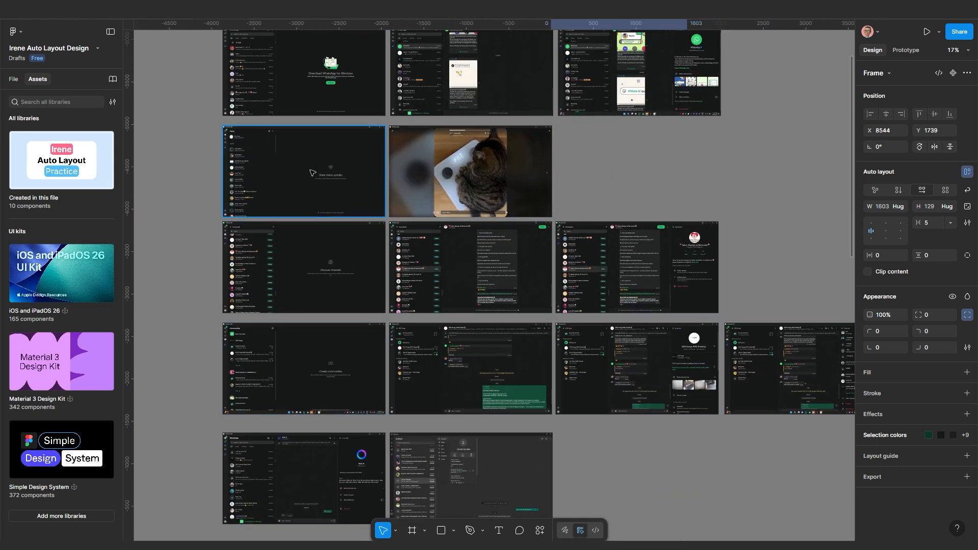
scroll(463, 331, down, 2)
Shift 'Frame 49' left to X 8360, Y 1730, just above 'MacBook Pro 16" - 1'
drag(570, 426, 432, 251)
scroll(421, 317, up, 3)
drag(372, 320, 377, 329)
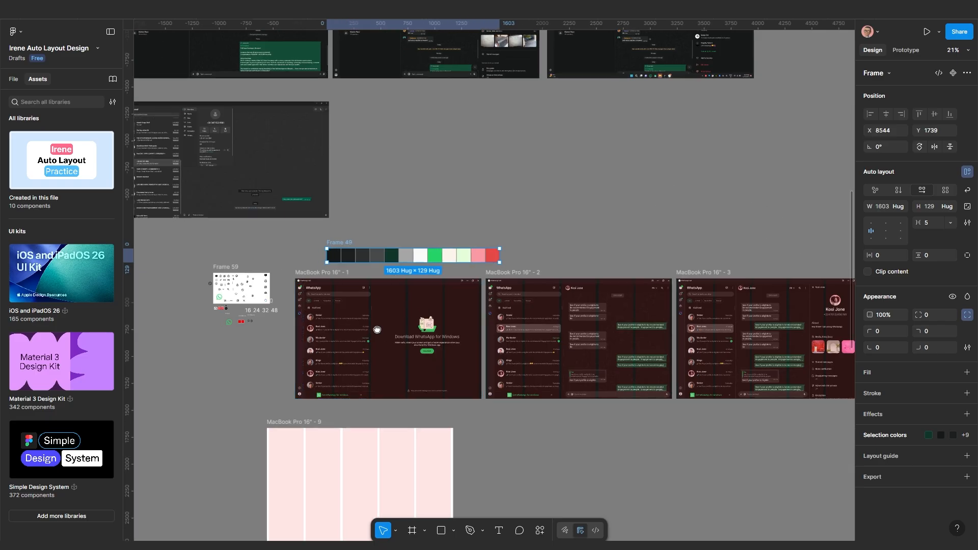
scroll(377, 329, up, 3)
scroll(407, 285, up, 2)
scroll(407, 285, left, 1)
scroll(433, 271, down, 1)
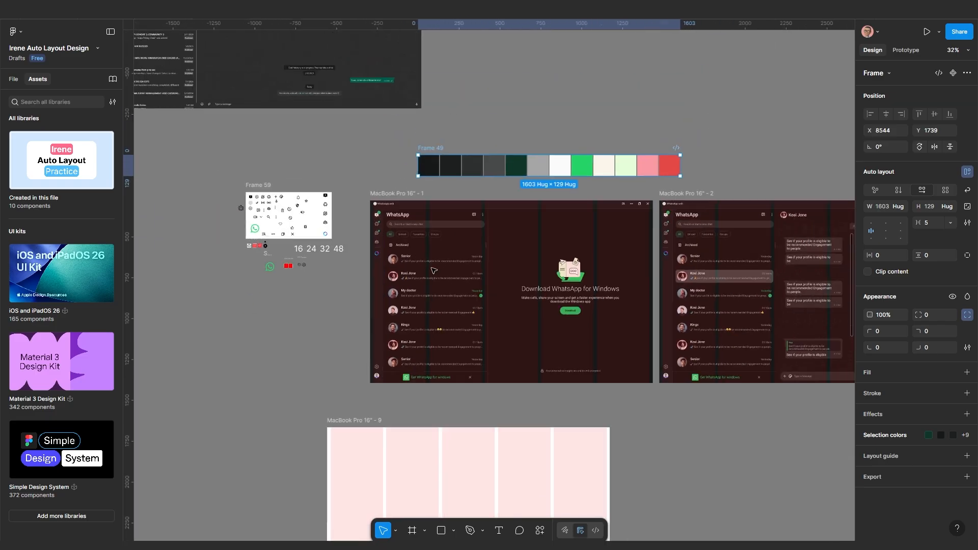
scroll(433, 271, up, 3)
scroll(357, 229, down, 2)
scroll(356, 229, left, 1)
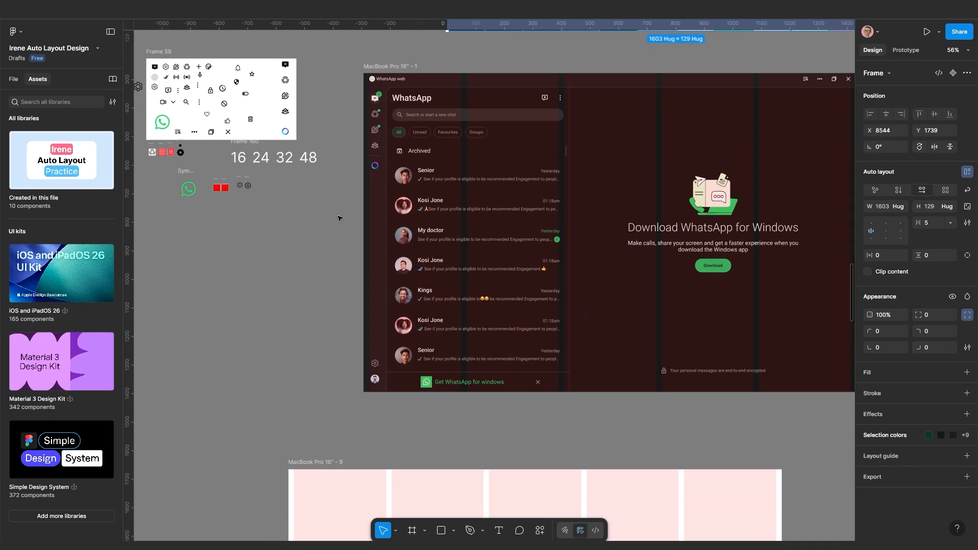
scroll(340, 218, down, 3)
scroll(407, 152, up, 1)
drag(413, 100, 383, 98)
scroll(421, 178, up, 1)
scroll(425, 228, down, 1)
scroll(425, 228, left, 1)
scroll(424, 228, up, 1)
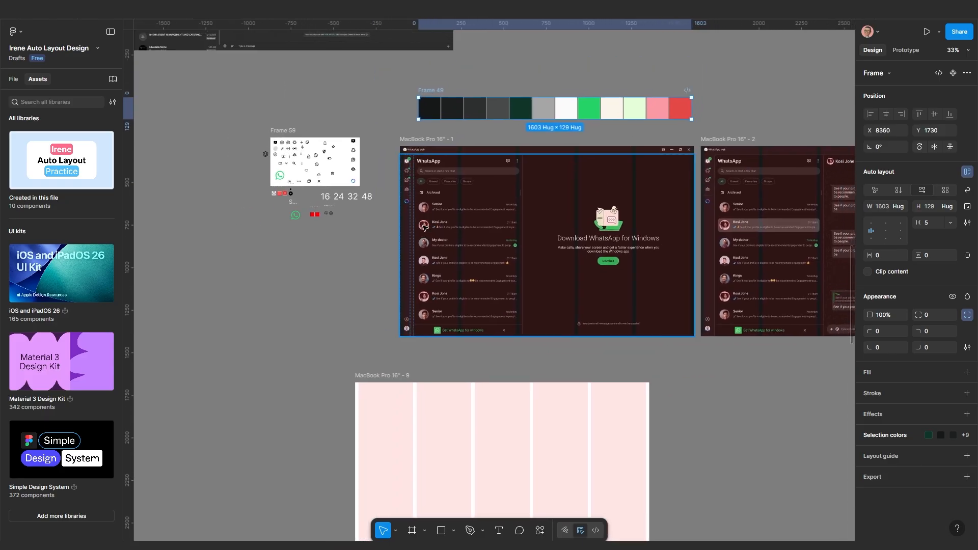
scroll(425, 228, up, 3)
scroll(416, 108, down, 4)
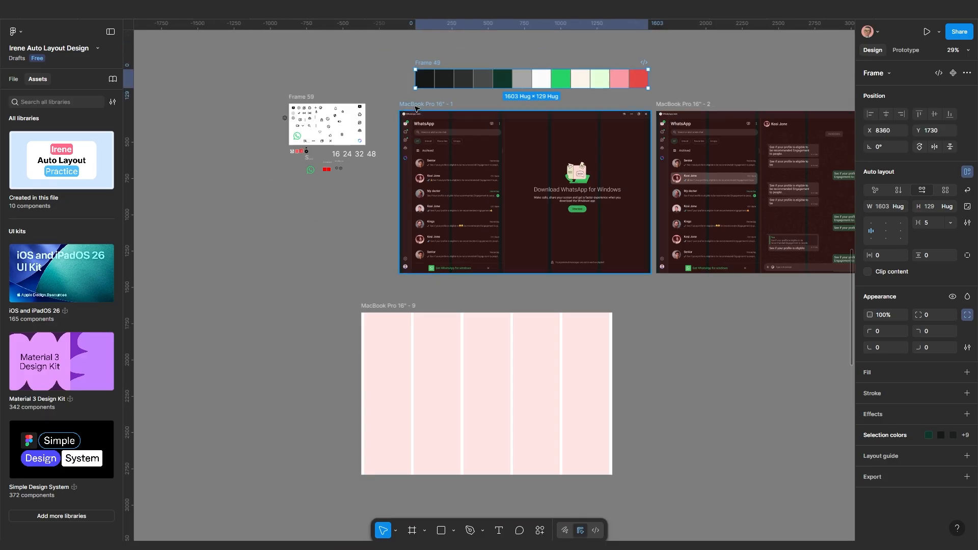
Fill 'MacBook Pro 16" - 9' with #1D1F1F sampled from the WhatsApp background
click(392, 309)
key(i)
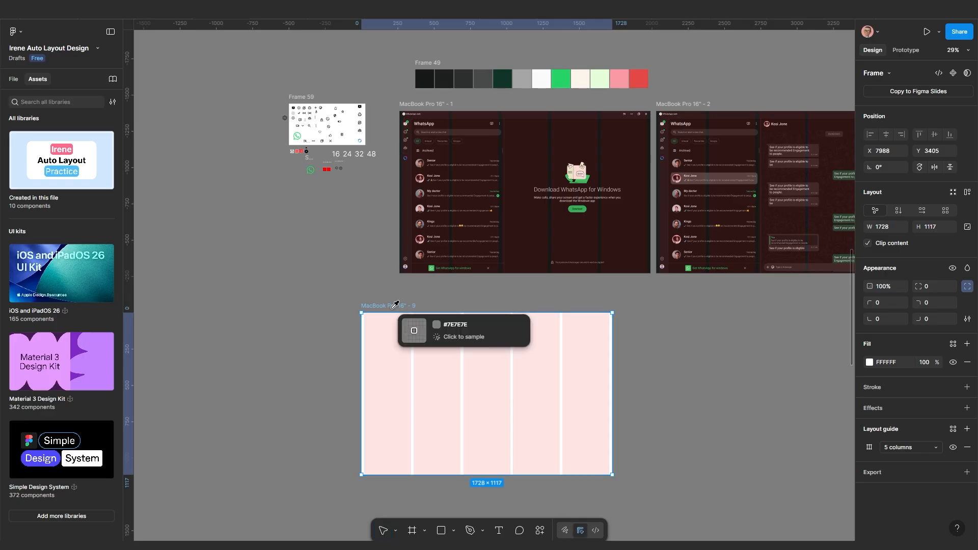
scroll(411, 301, up, 4)
scroll(404, 210, up, 6)
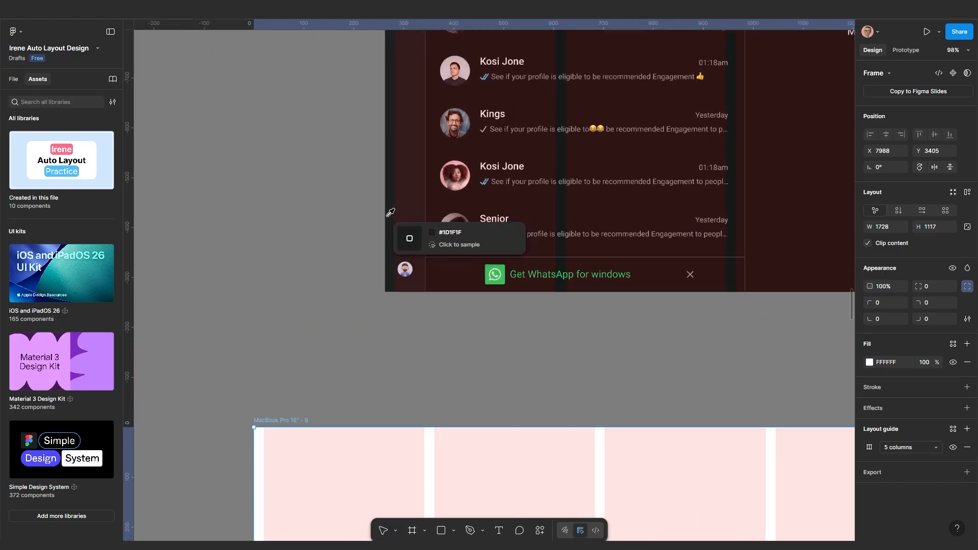
click(400, 211)
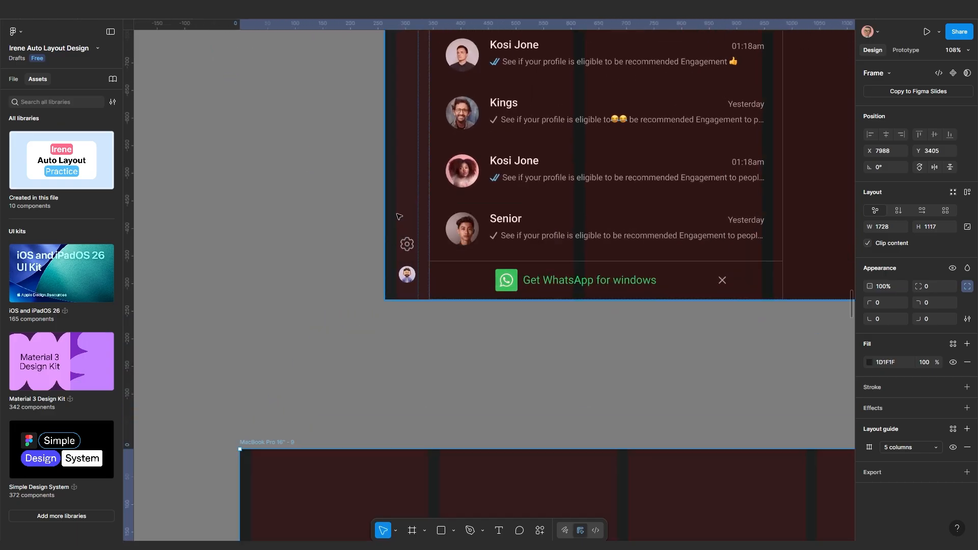
scroll(400, 273, down, 10)
scroll(404, 270, up, 3)
scroll(404, 270, up, 2)
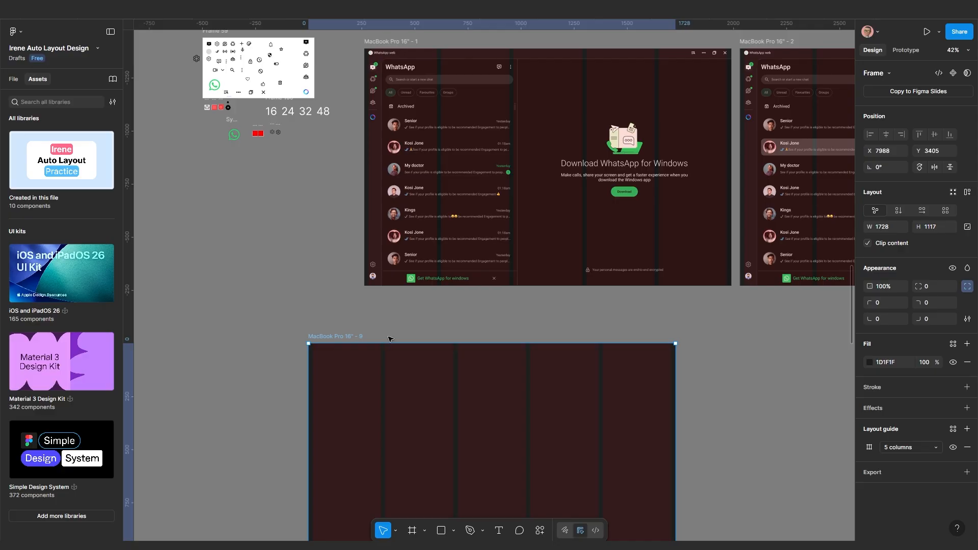
Hide the frame's column layout guides with Ctrl+Shift+4
key(ctrl+shift+4)
scroll(424, 306, up, 3)
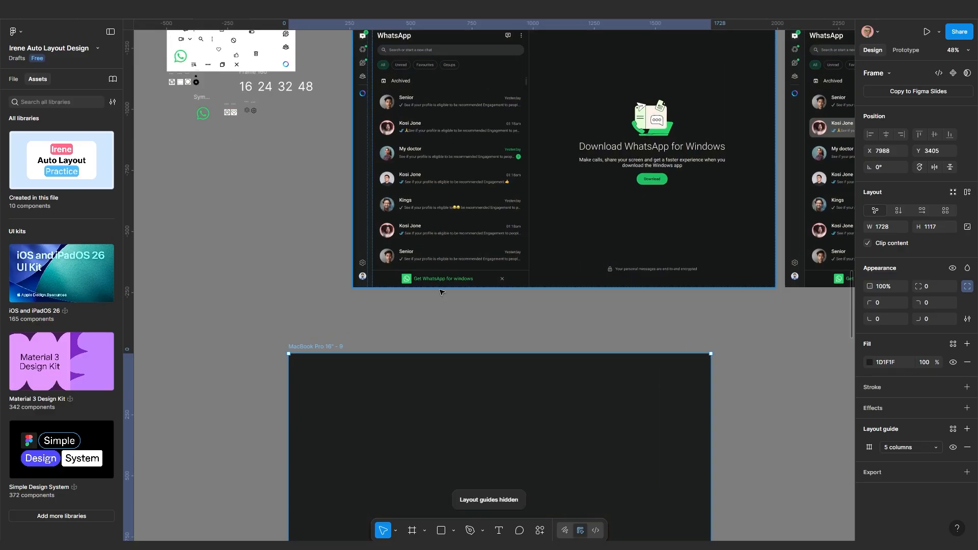
scroll(493, 278, up, 3)
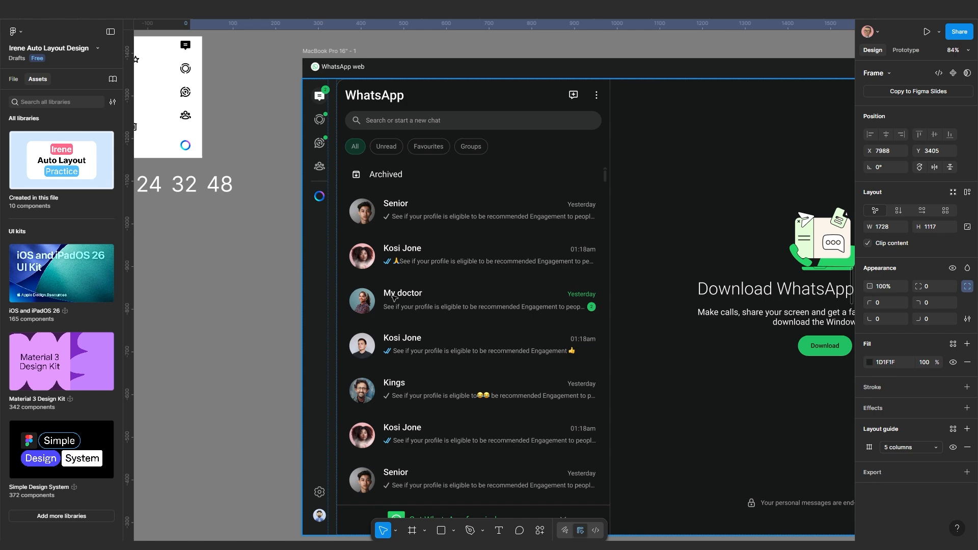
Navigate the canvas to locate the 16 24 32 48 size row, briefly selecting it
scroll(396, 296, up, 3)
scroll(250, 319, down, 5)
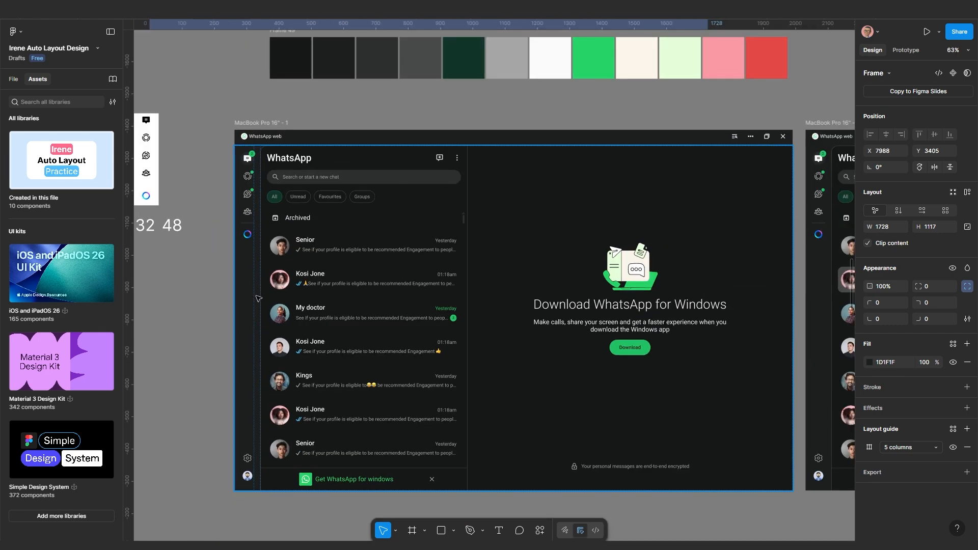
scroll(228, 341, down, 3)
drag(245, 379, 356, 318)
scroll(356, 318, up, 2)
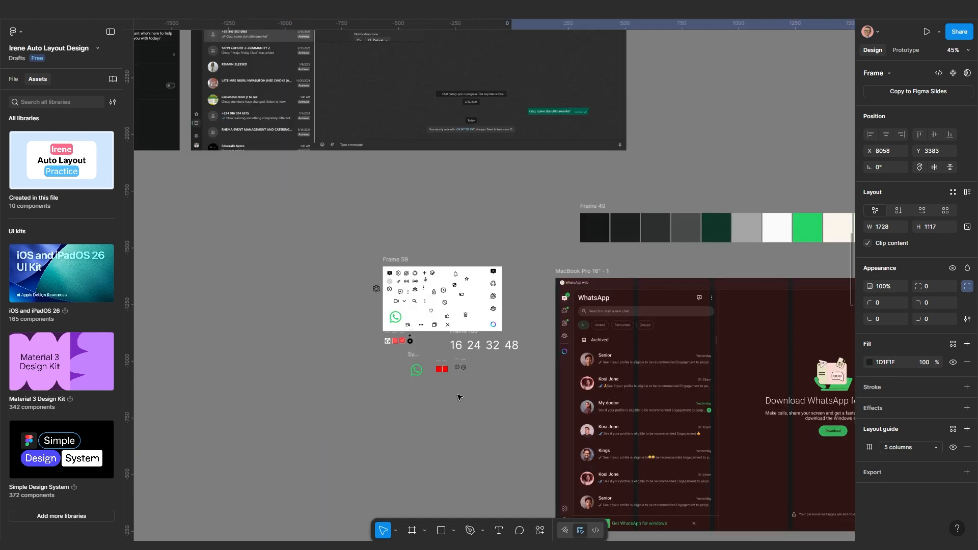
scroll(463, 399, up, 4)
drag(549, 393, 437, 368)
scroll(568, 205, up, 4)
scroll(568, 206, down, 4)
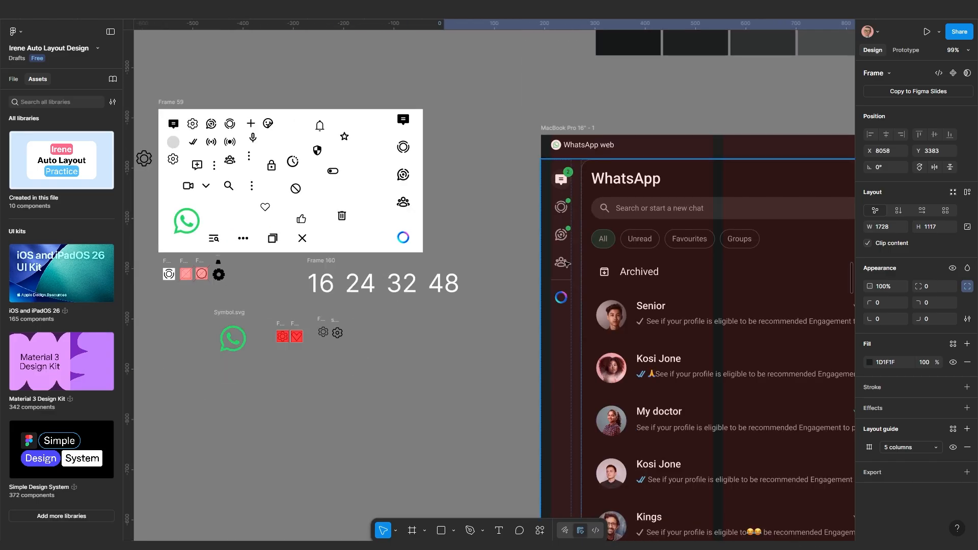
scroll(569, 239, up, 2)
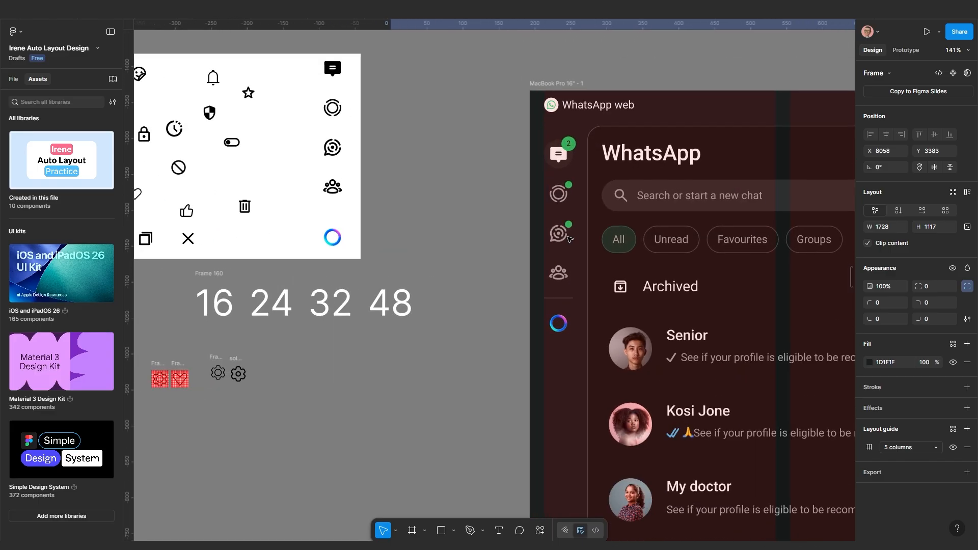
scroll(569, 238, up, 1)
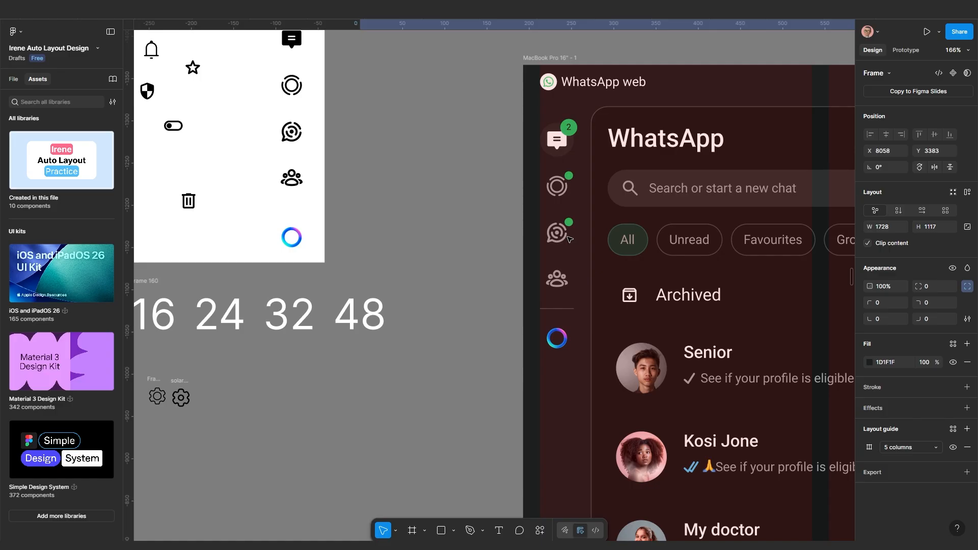
click(361, 390)
scroll(439, 350, down, 3)
scroll(385, 391, up, 3)
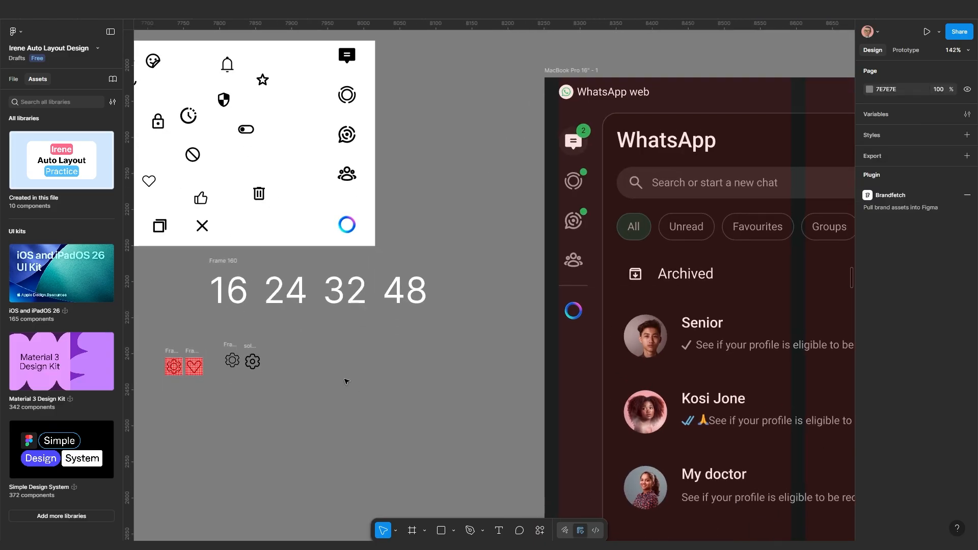
scroll(288, 306, down, 2)
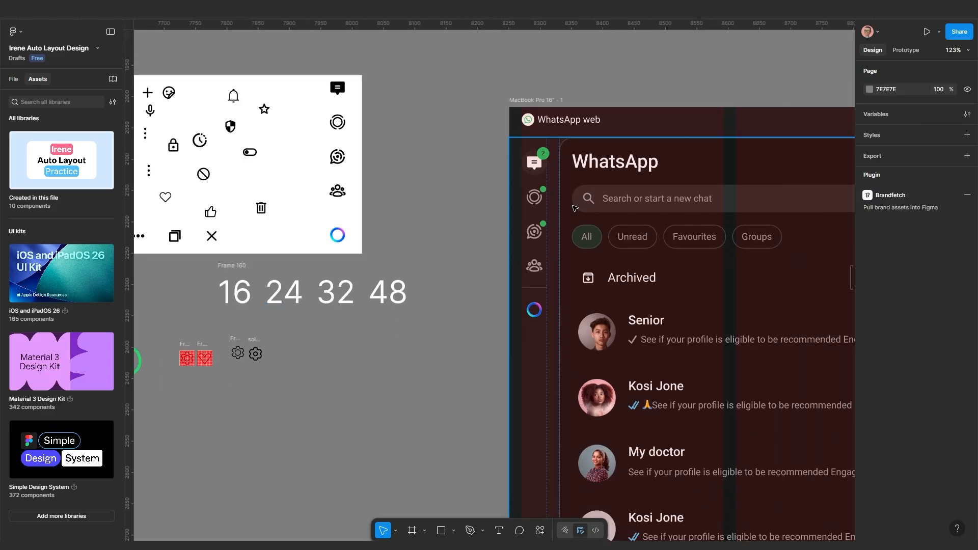
scroll(530, 240, down, 3)
scroll(510, 275, up, 3)
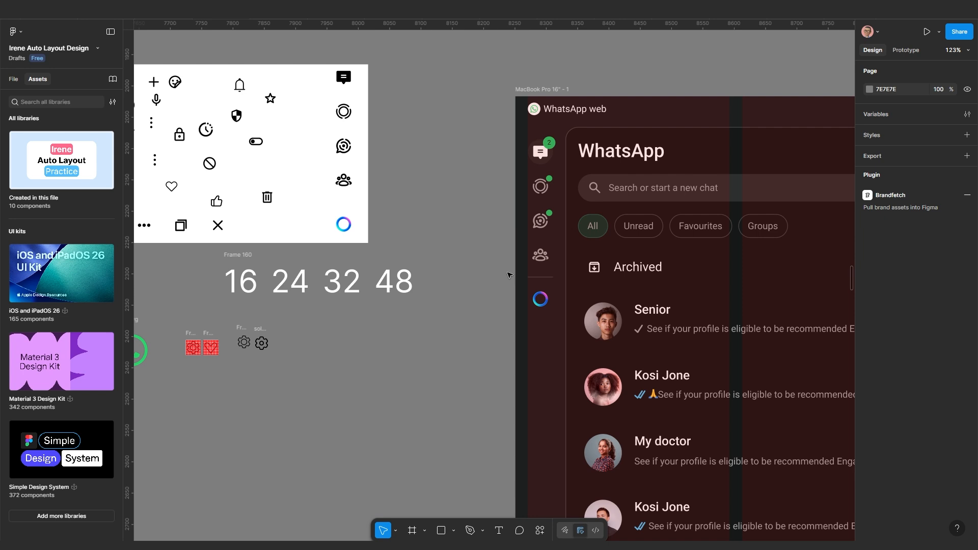
scroll(503, 280, up, 2)
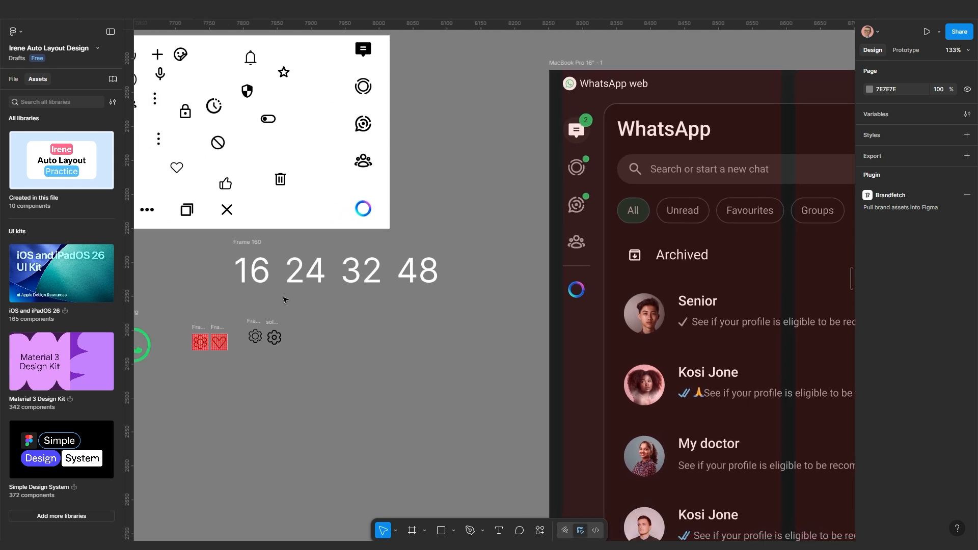
click(257, 243)
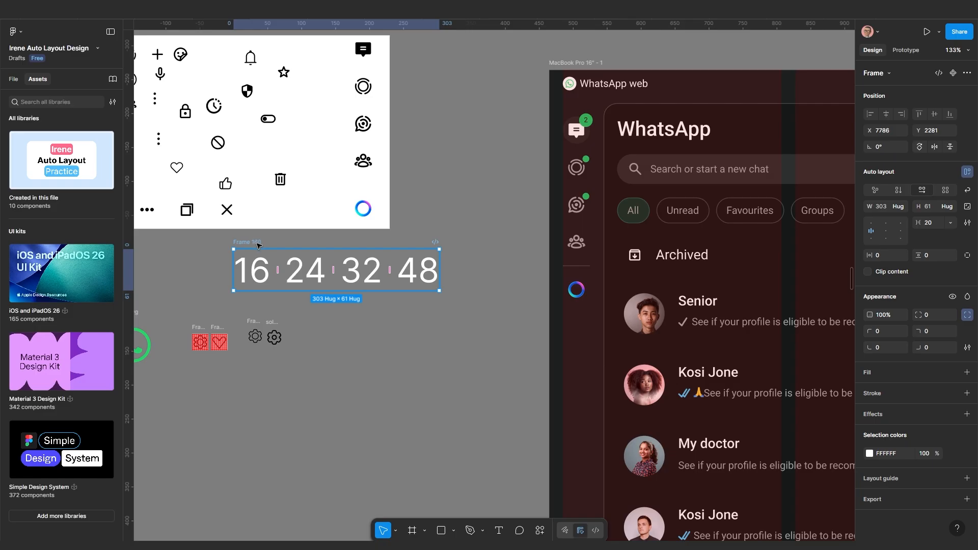
scroll(490, 273, down, 1)
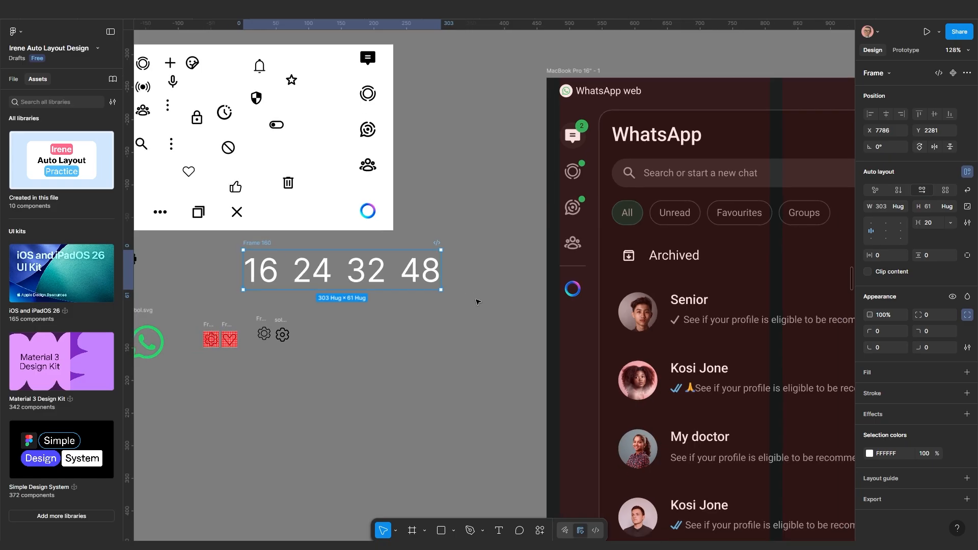
click(484, 296)
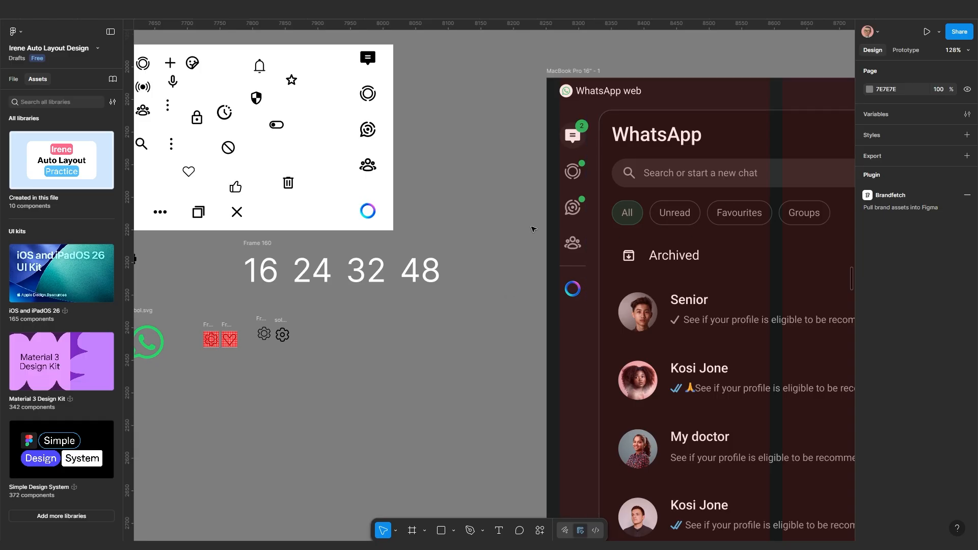
Shift Frame 160, the 16 24 32 48 row, slightly right and down, then deselect
scroll(448, 280, up, 2)
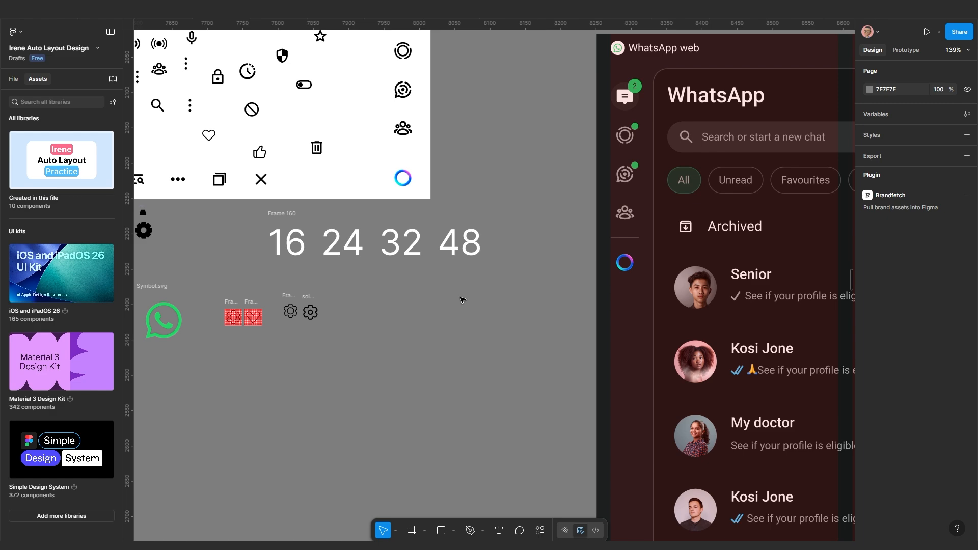
scroll(387, 331, down, 5)
scroll(376, 331, up, 8)
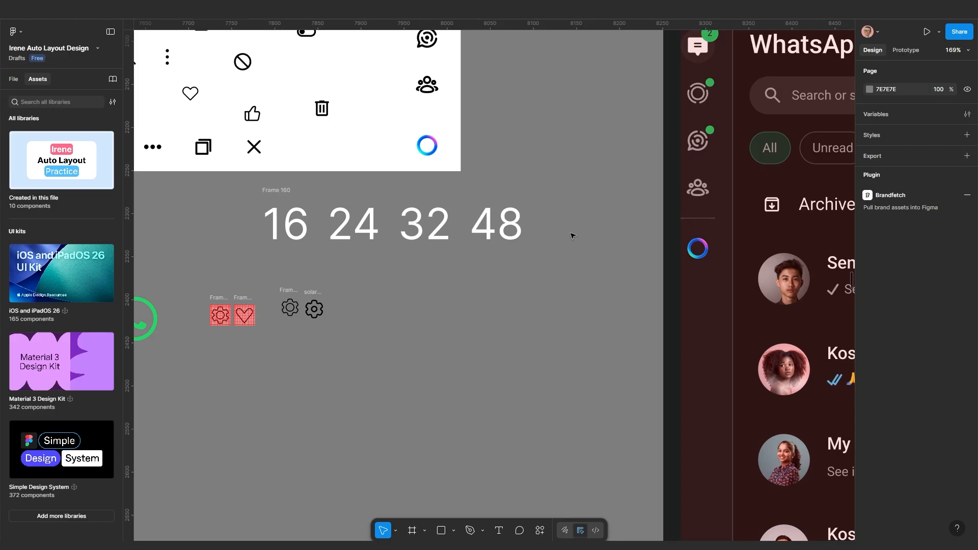
scroll(357, 326, up, 1)
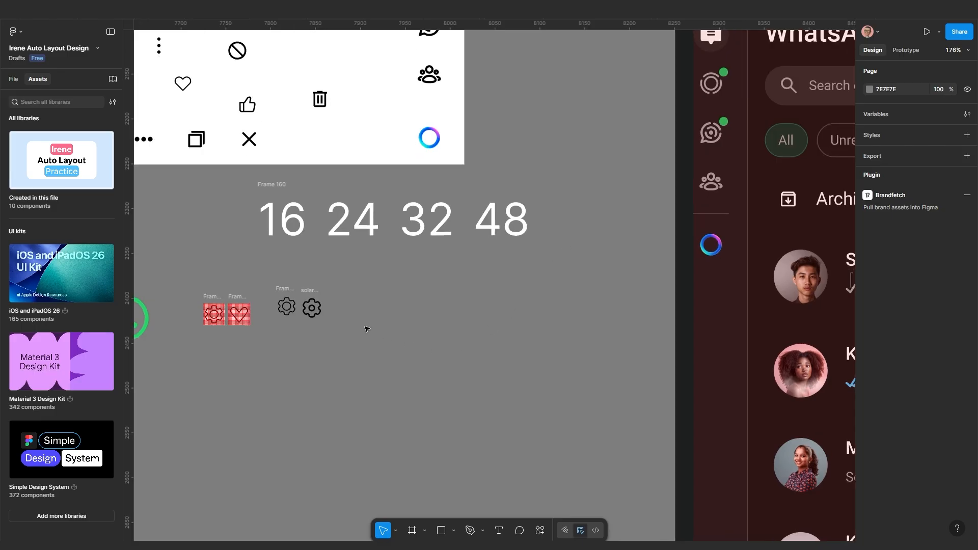
click(282, 185)
drag(276, 186, 318, 199)
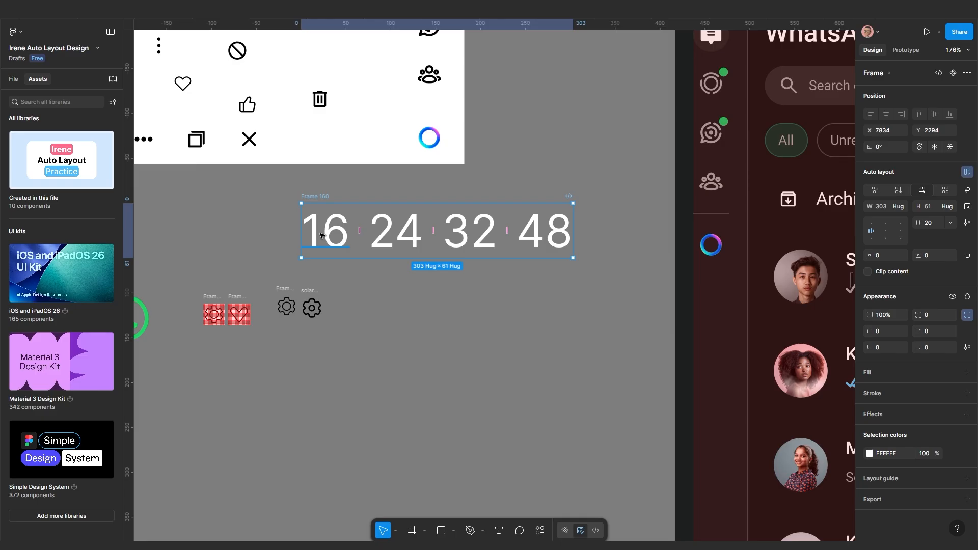
click(349, 314)
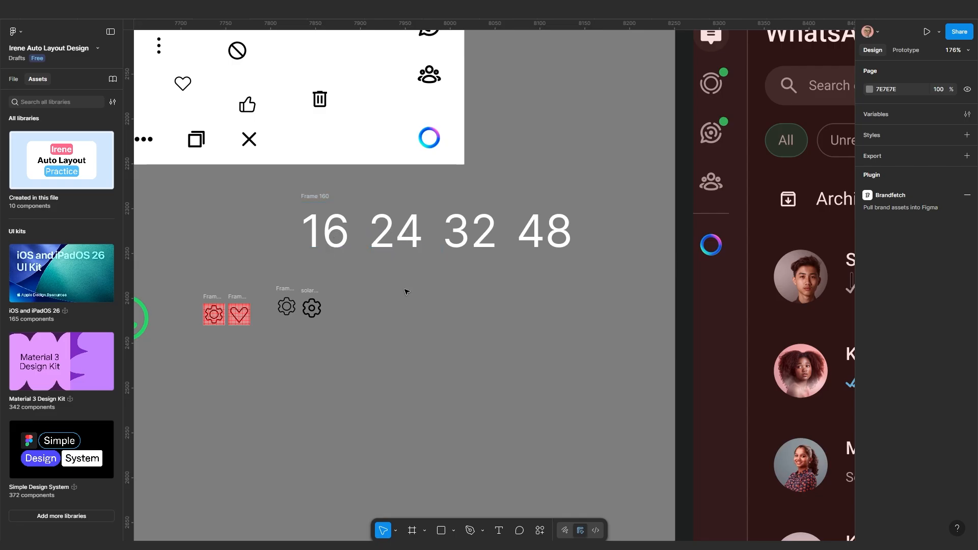
Bring the gear icons into view and move the solar:settings-linear gear up and right
scroll(406, 291, down, 3)
scroll(406, 260, down, 3)
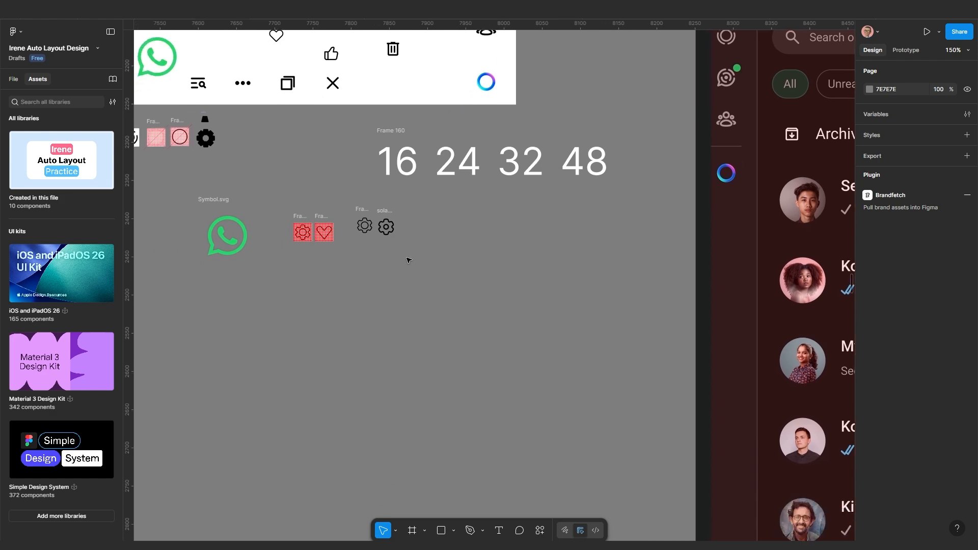
scroll(406, 259, up, 2)
drag(437, 260, 404, 332)
scroll(412, 309, up, 1)
scroll(343, 334, up, 2)
drag(483, 299, 445, 322)
scroll(446, 322, down, 5)
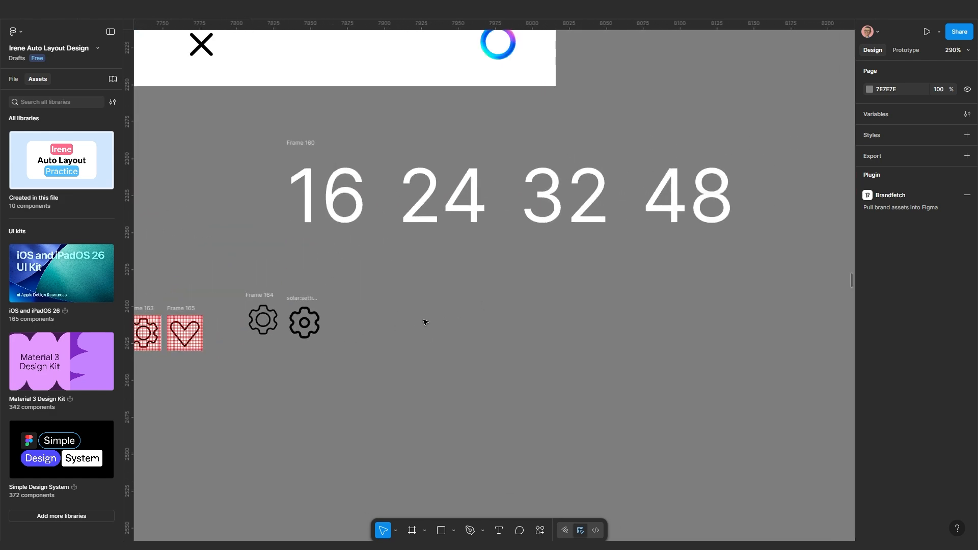
scroll(299, 326, up, 10)
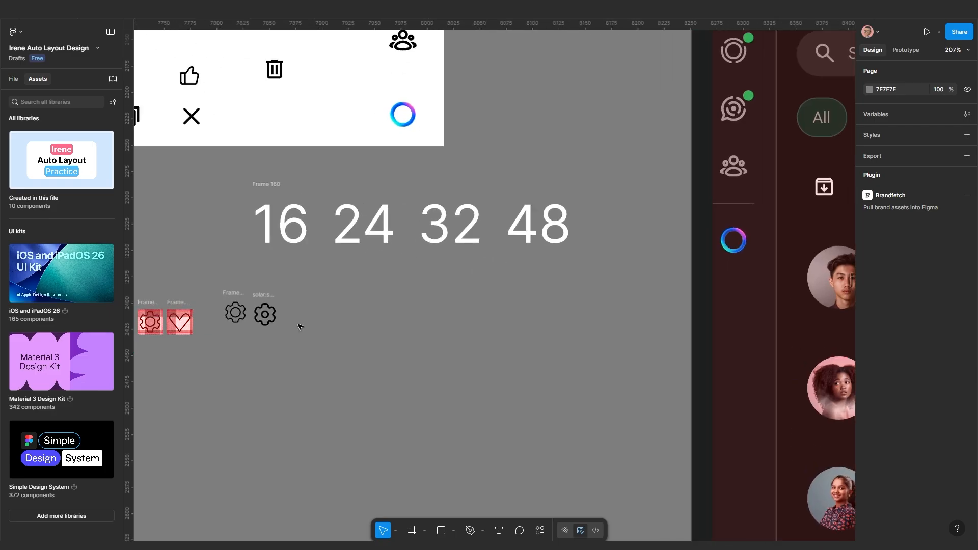
drag(340, 264, 379, 251)
Select both outlined gear frames together and move them up and to the left
scroll(383, 290, down, 5)
drag(596, 339, 375, 287)
scroll(397, 298, down, 9)
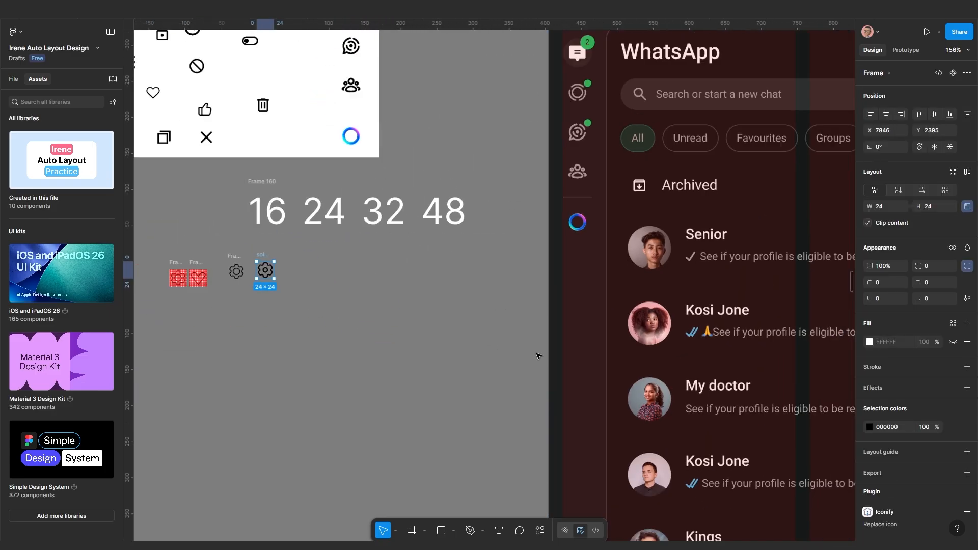
scroll(538, 379, down, 4)
scroll(548, 291, up, 10)
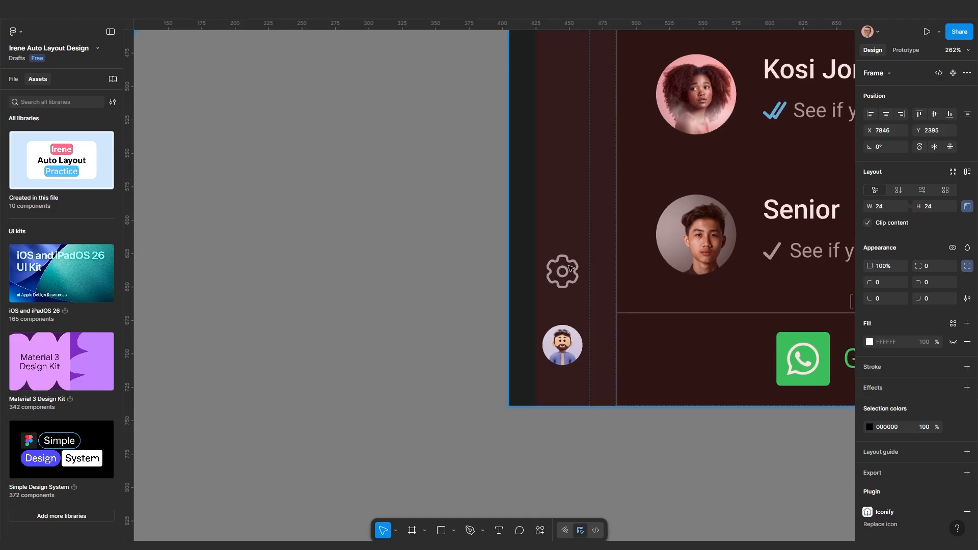
scroll(557, 278, up, 3)
scroll(559, 279, down, 5)
scroll(559, 279, down, 6)
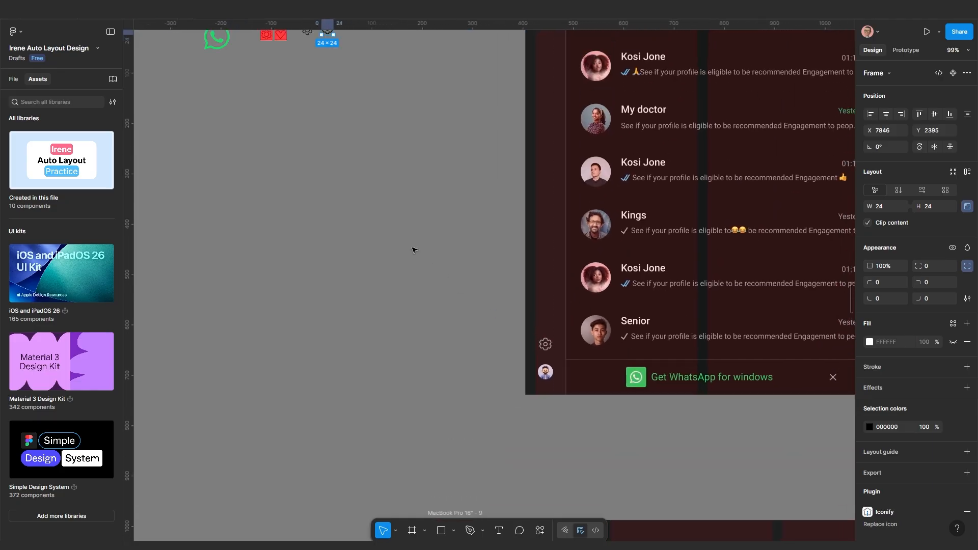
scroll(413, 247, up, 4)
scroll(406, 229, up, 5)
scroll(408, 238, up, 5)
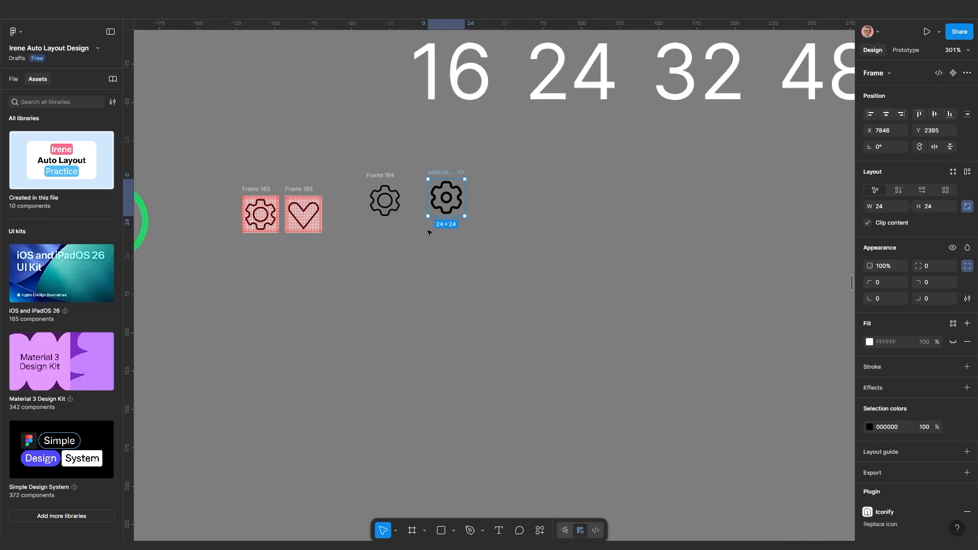
scroll(402, 231, up, 1)
drag(355, 192, 527, 289)
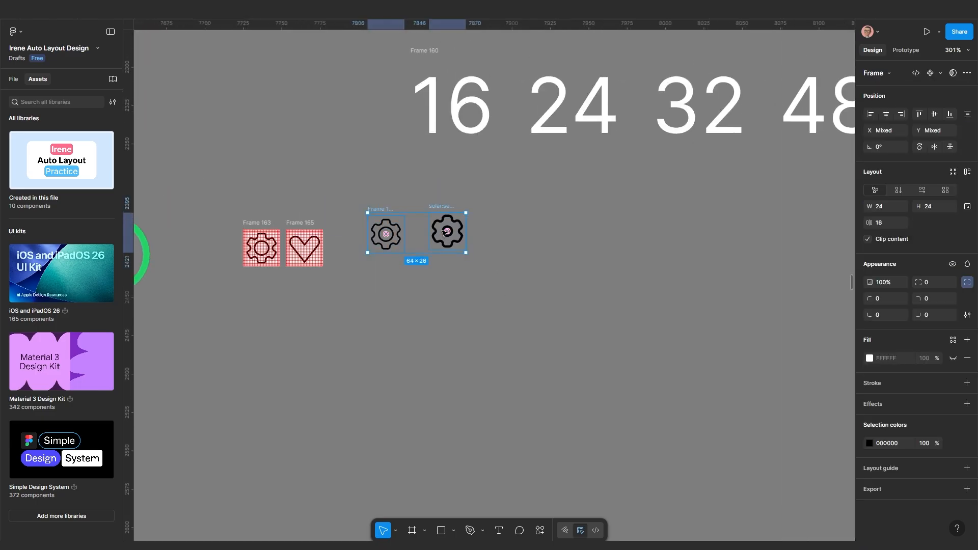
drag(447, 232, 337, 160)
scroll(391, 258, up, 5)
scroll(372, 265, up, 2)
scroll(372, 265, right, 2)
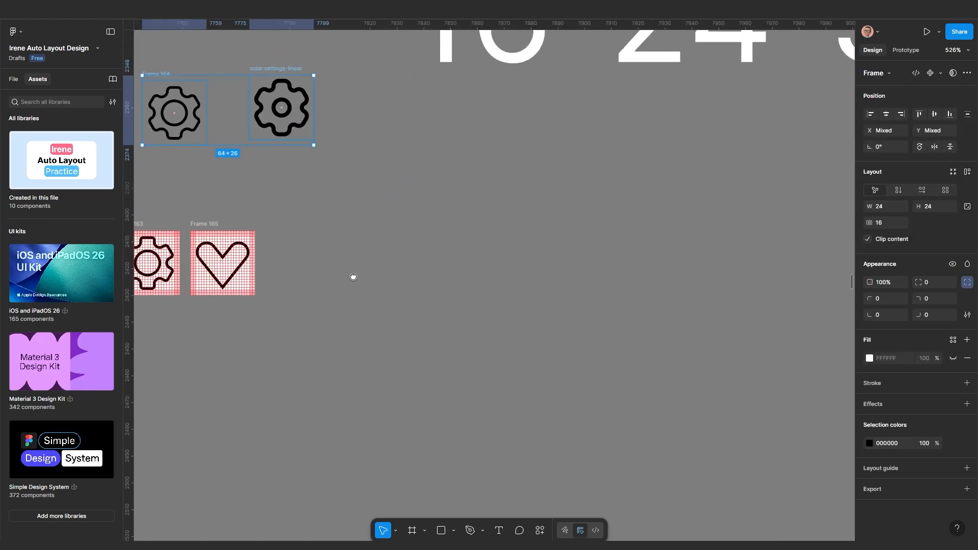
Draw a new frame right of the heart grid and size it to 24×24
click(412, 531)
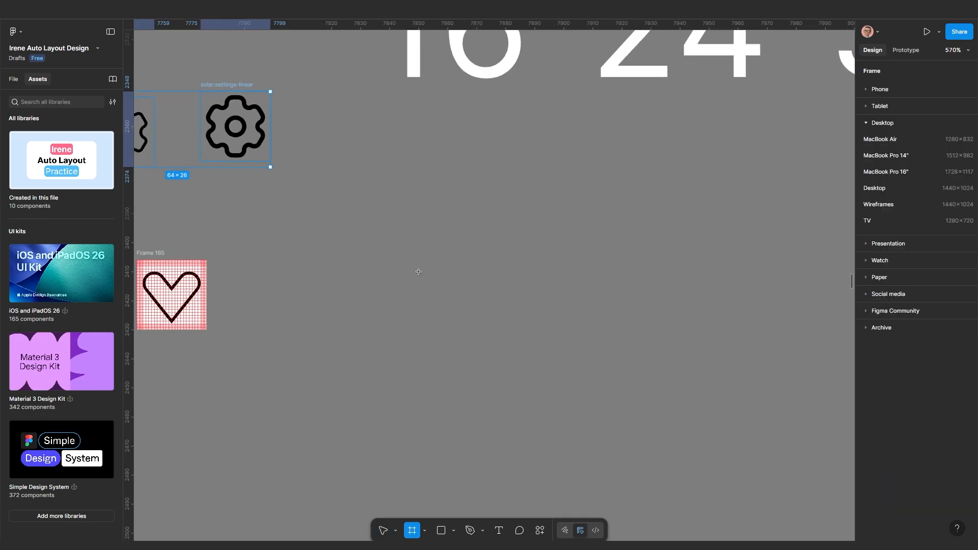
scroll(415, 286, down, 3)
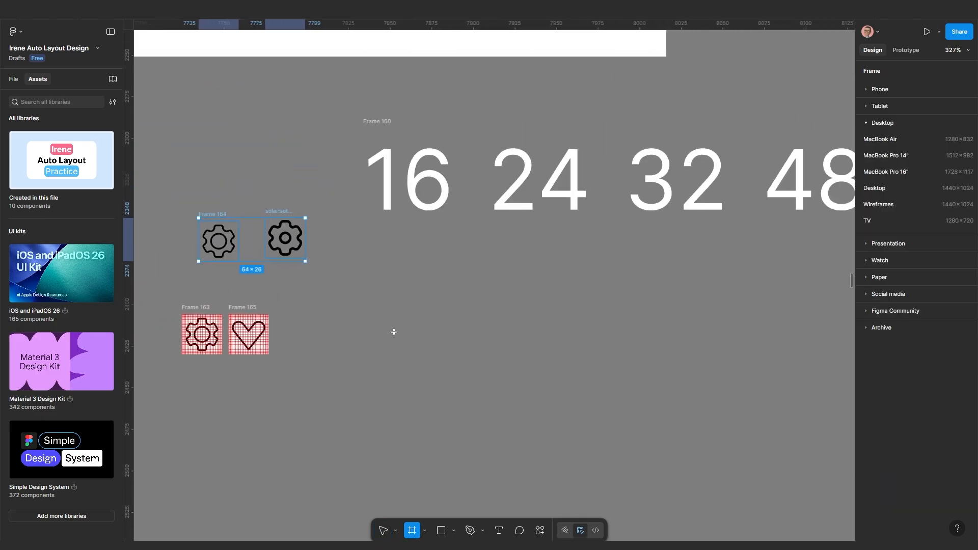
scroll(358, 349, down, 1)
scroll(352, 356, up, 2)
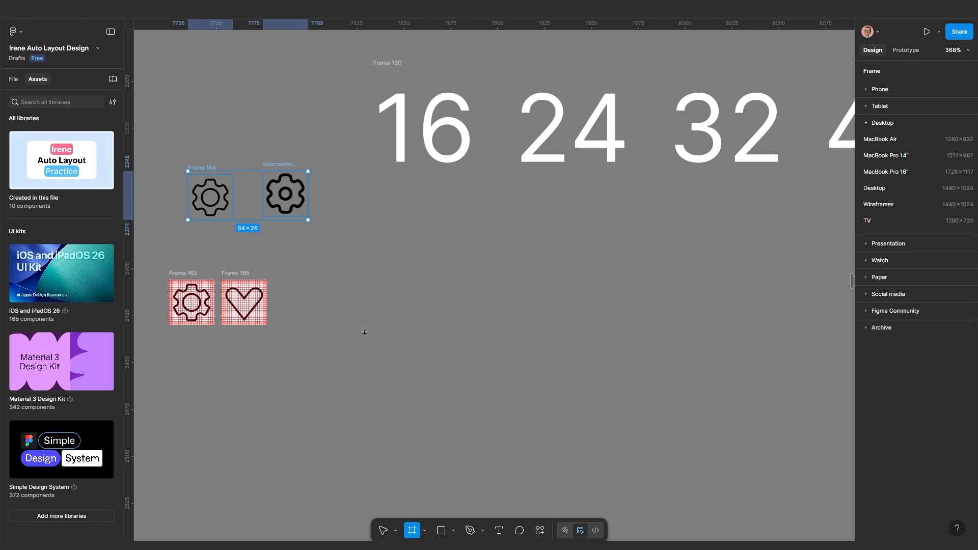
scroll(351, 300, up, 2)
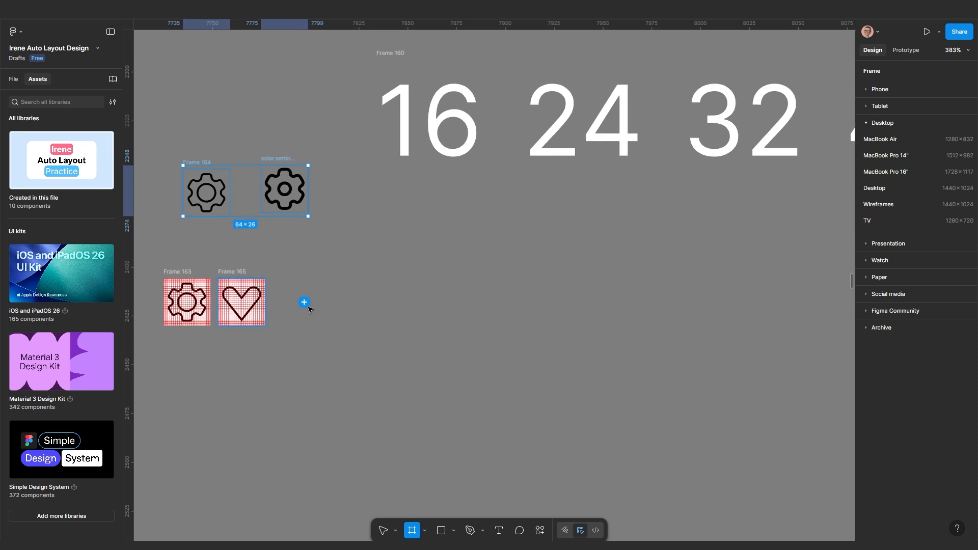
drag(340, 276, 459, 354)
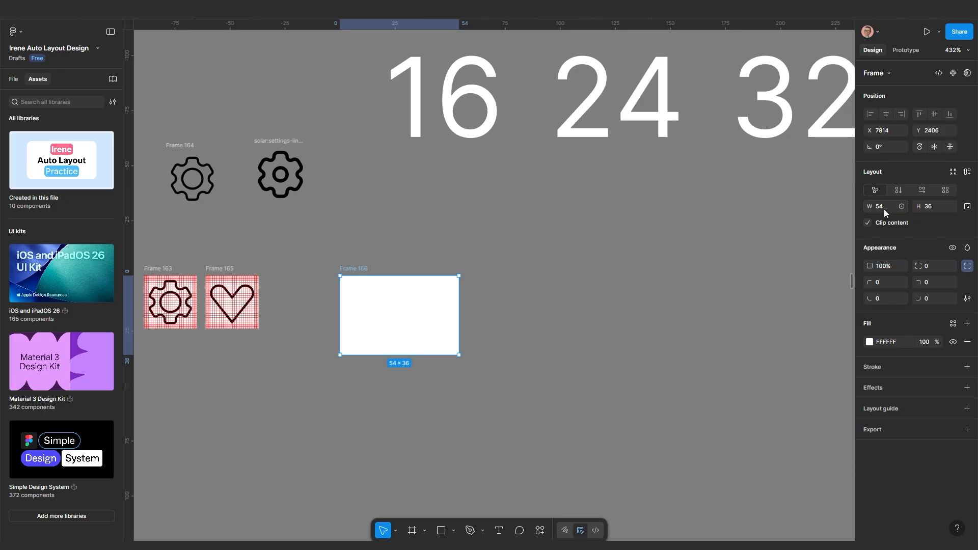
click(885, 209)
text(24)
key(Return)
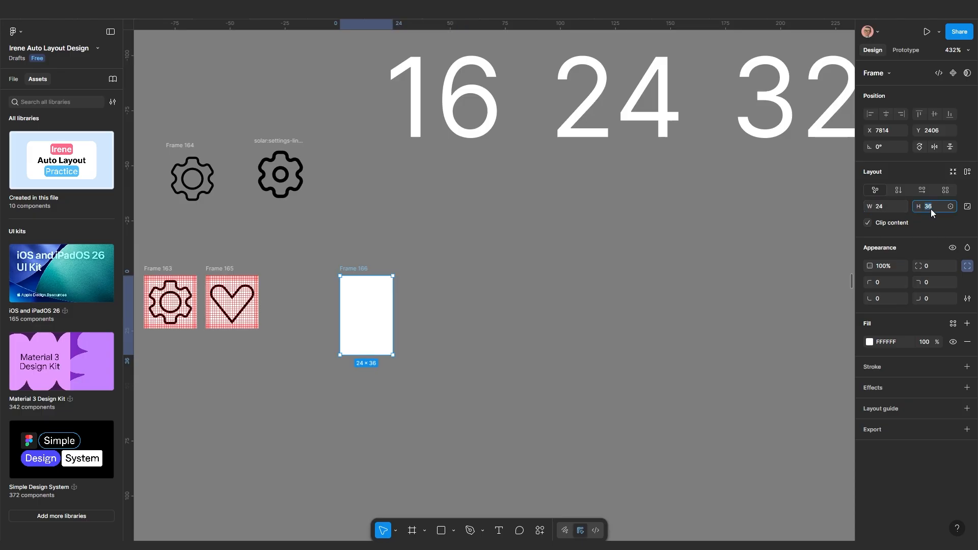
text(24)
key(Return)
click(452, 327)
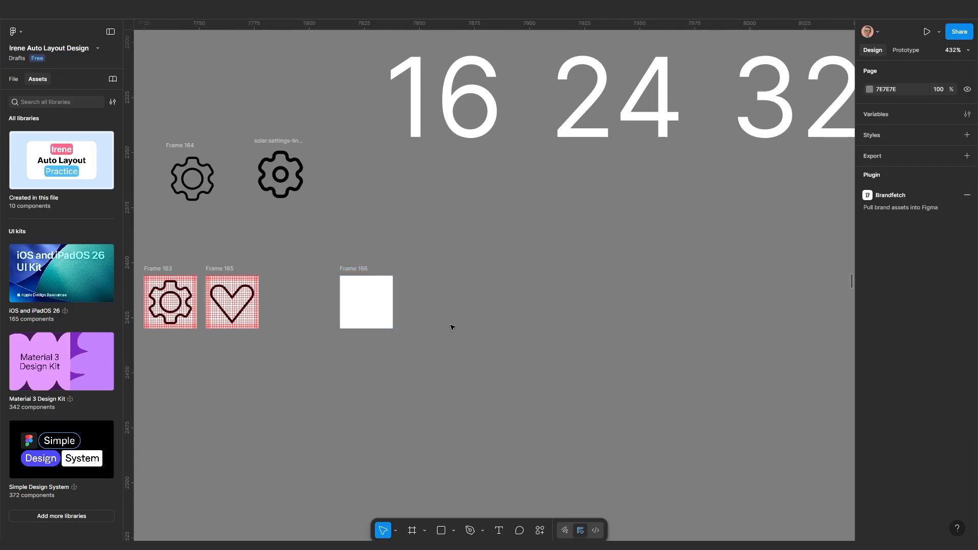
Nudge blank Frame 166 left into place at X 7803, Y 2406
scroll(405, 332, up, 1)
scroll(405, 331, up, 4)
drag(380, 232, 356, 224)
scroll(353, 243, up, 3)
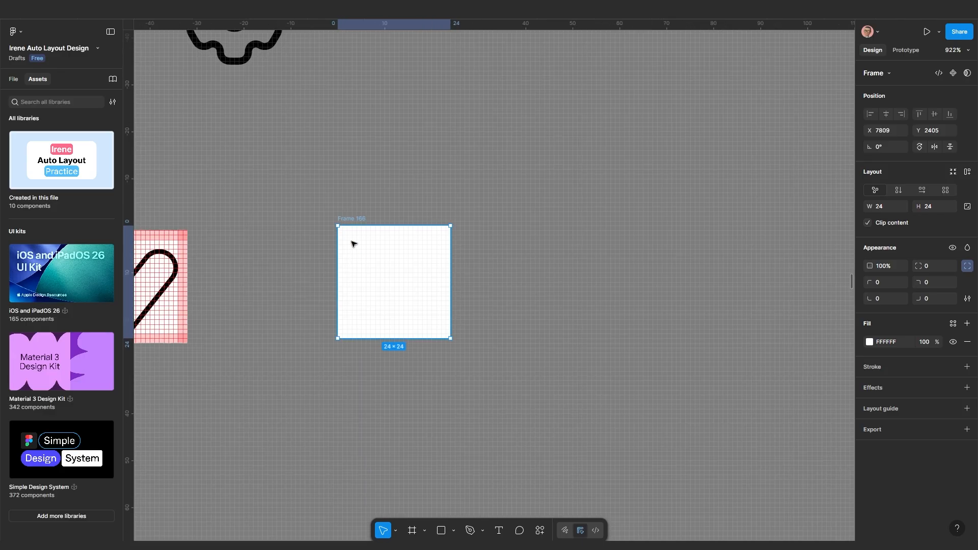
scroll(346, 223, down, 3)
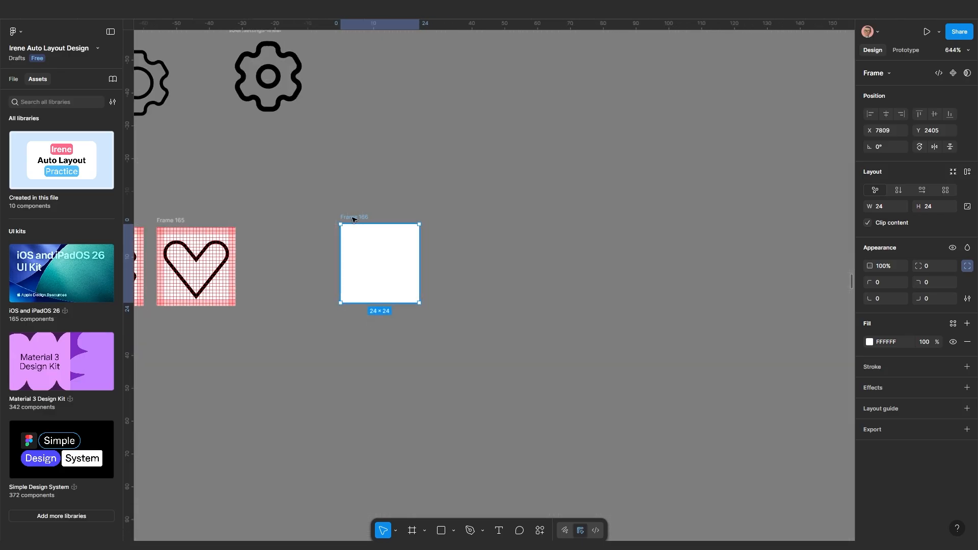
drag(354, 219, 347, 218)
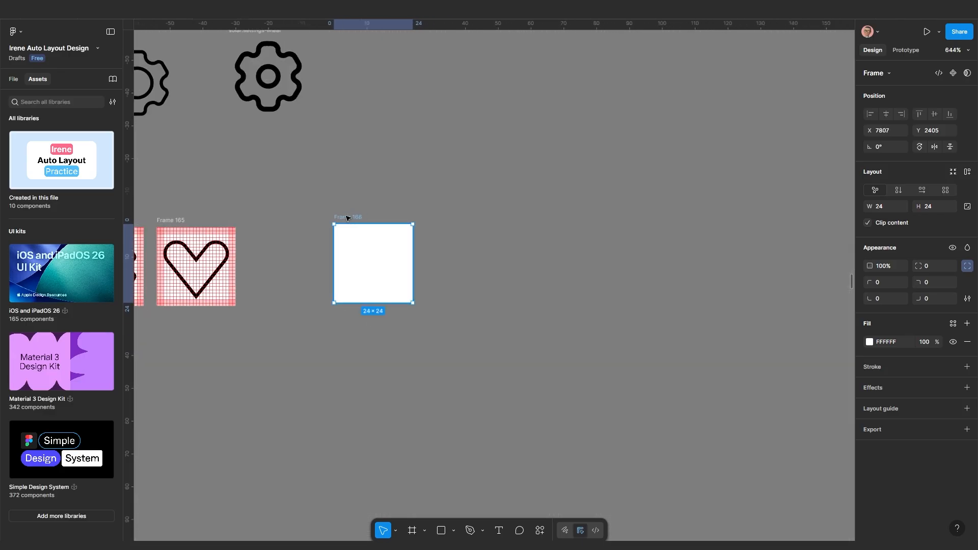
scroll(486, 322, up, 1)
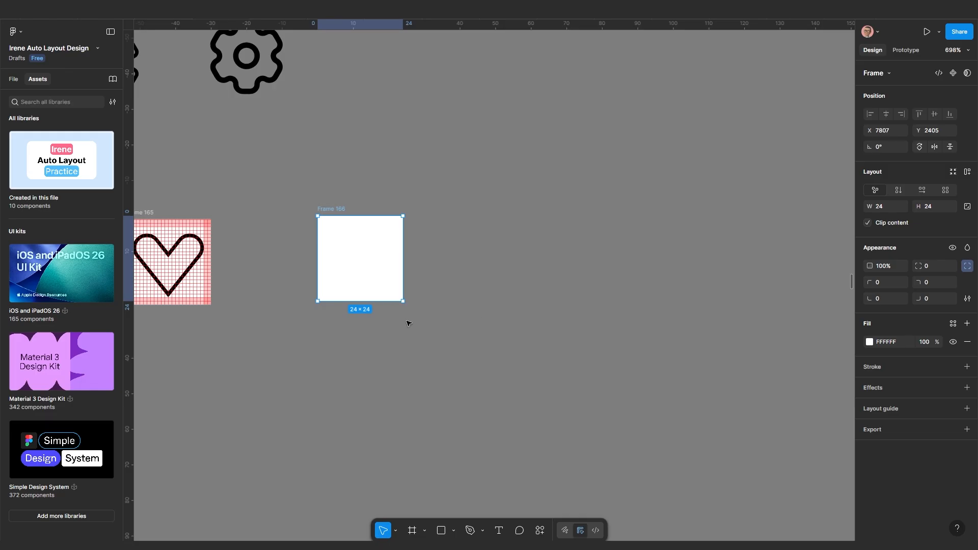
drag(338, 209, 332, 207)
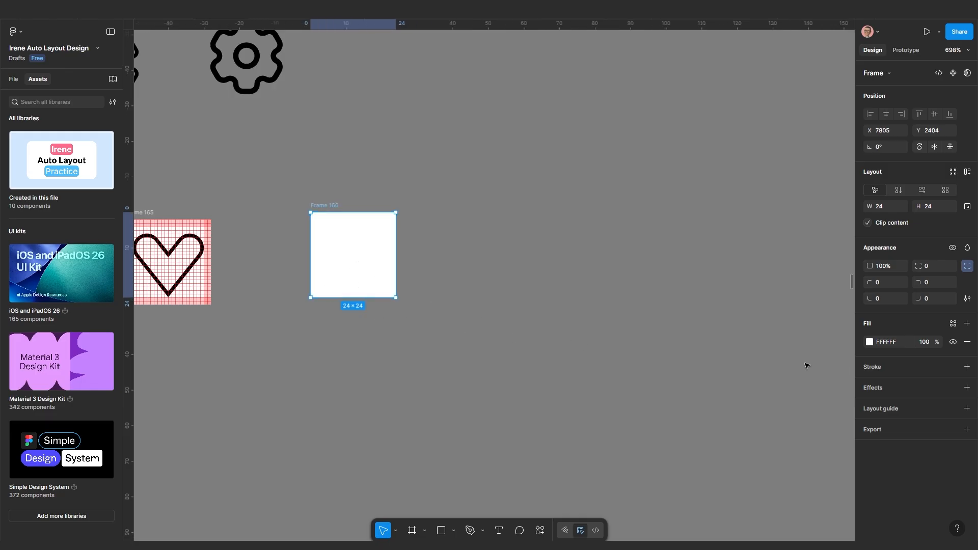
mouse_move(327, 210)
mouse_down()
mouse_move(357, 203)
mouse_move(324, 212)
mouse_up()
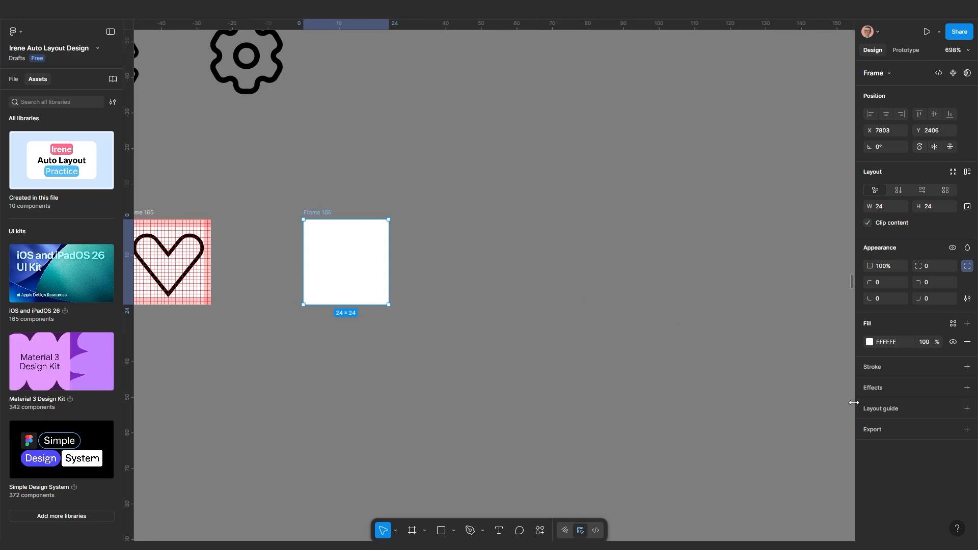
Give Frame 166 a 1px red layout grid at 50% opacity, plus a second layout guide
click(887, 409)
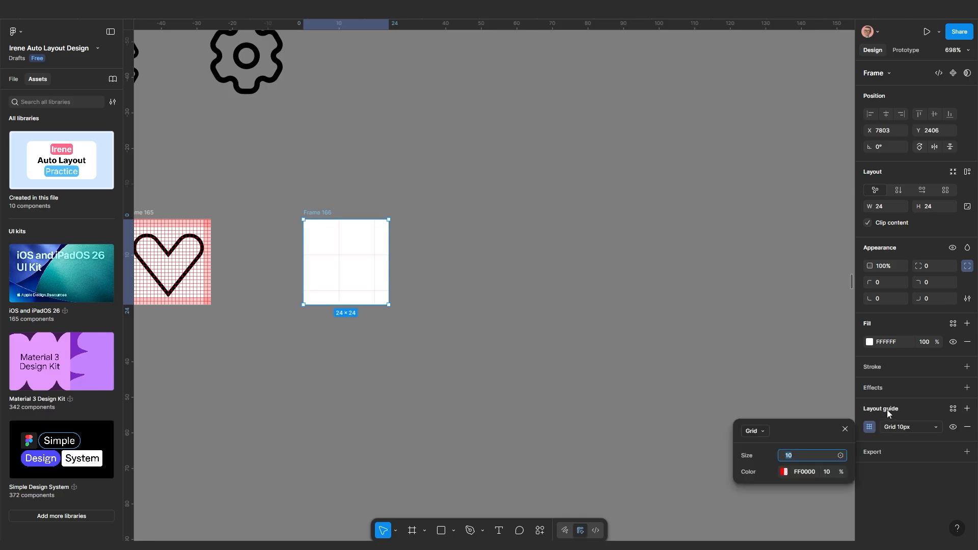
scroll(338, 251, up, 10)
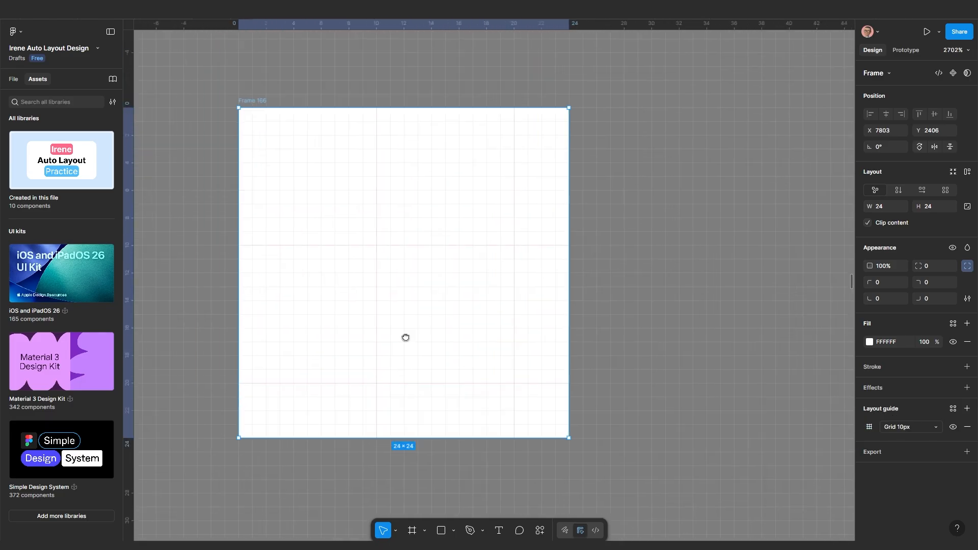
click(869, 426)
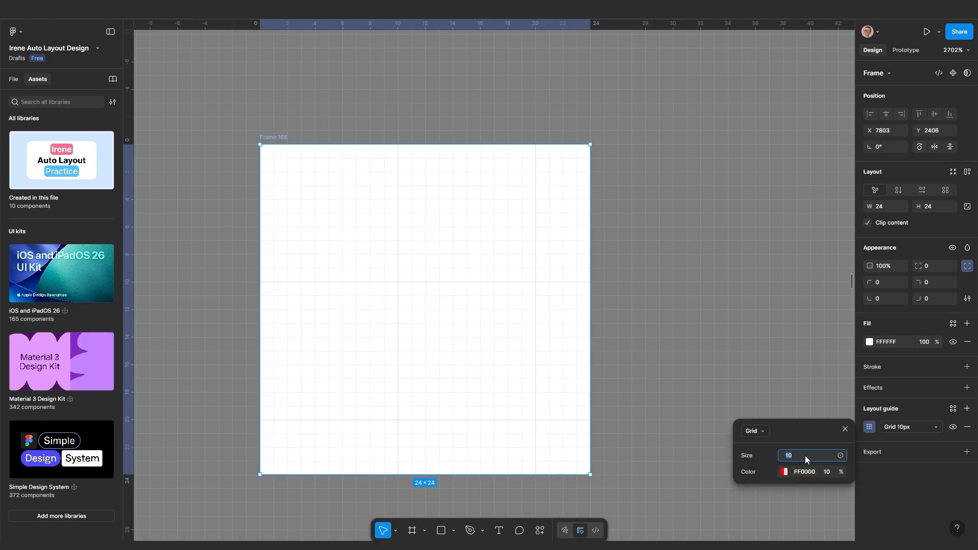
key(Return)
click(827, 472)
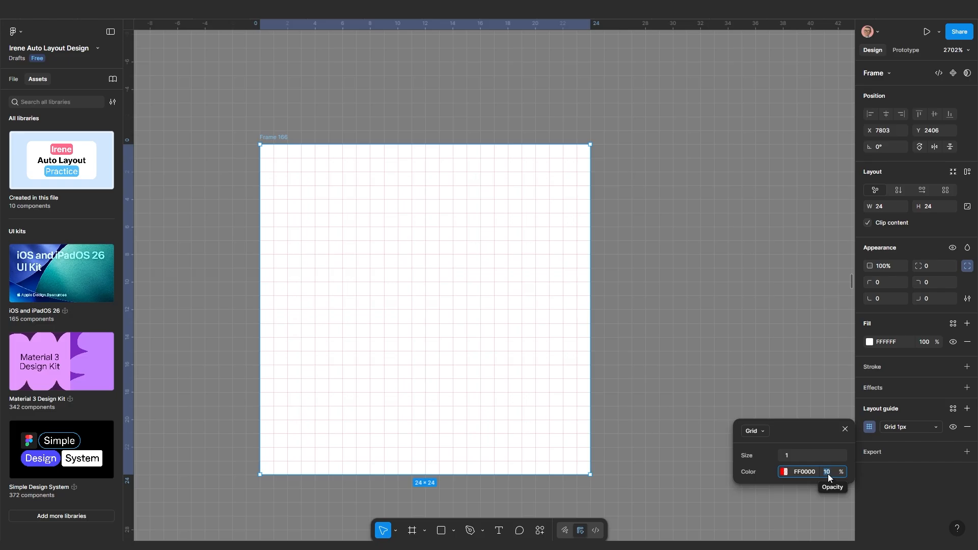
text(50)
key(Return)
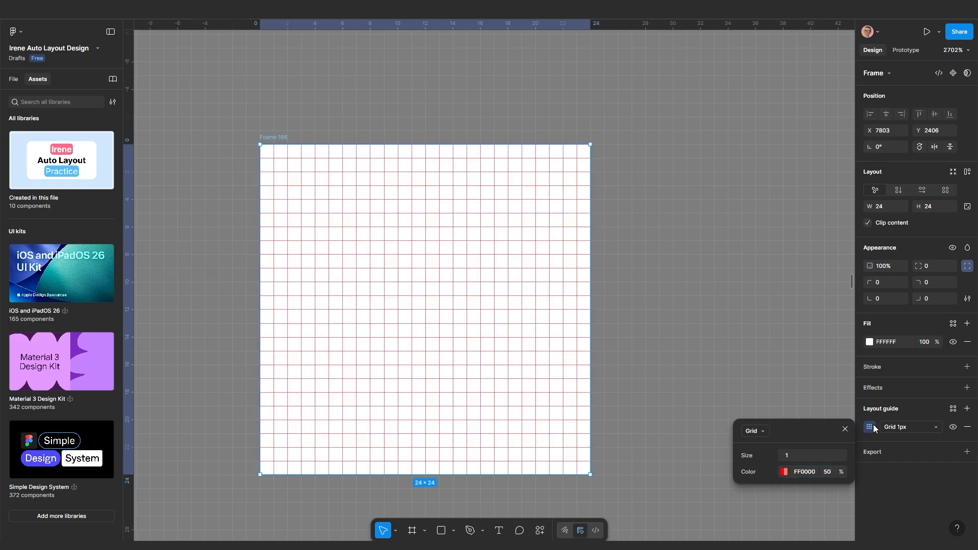
click(966, 408)
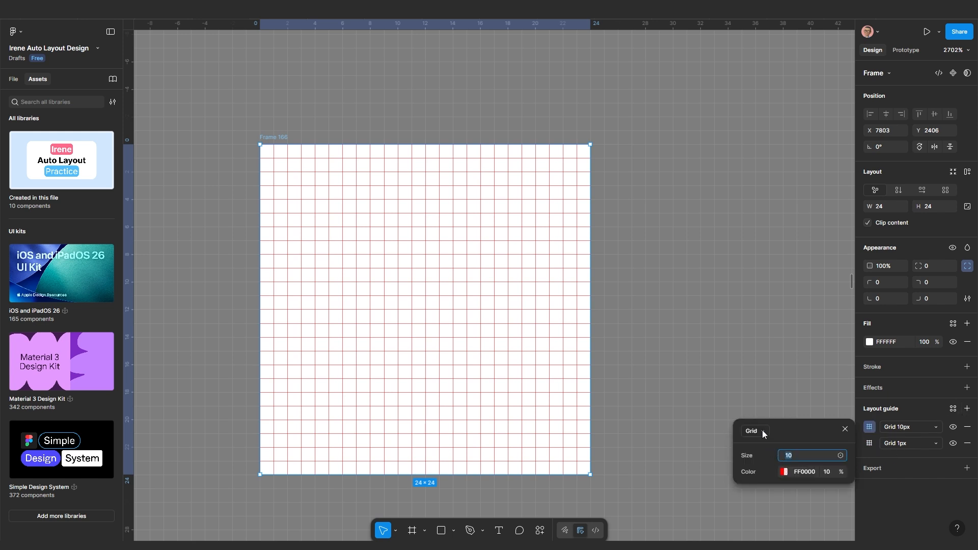
Turn the new guide into 2 columns at 20% opacity
click(763, 433)
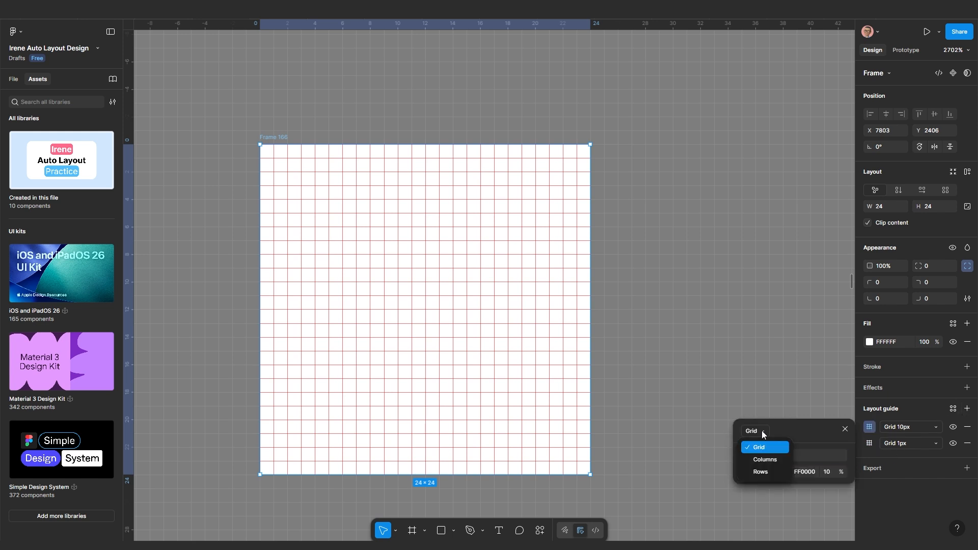
click(762, 458)
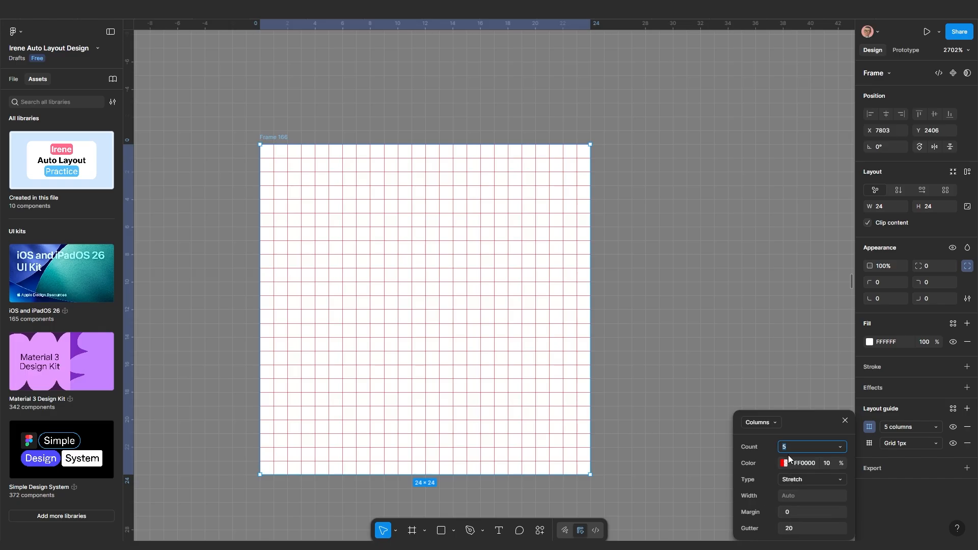
key(Return)
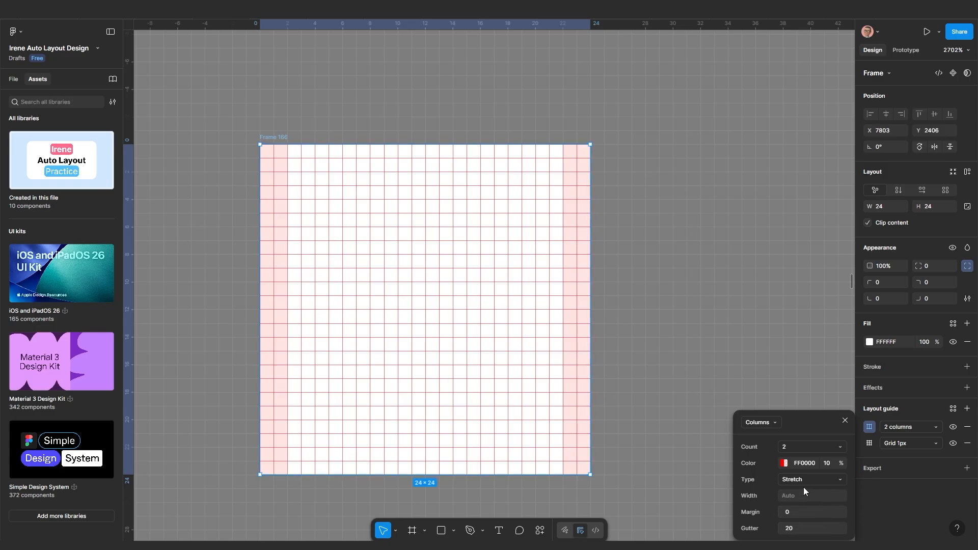
click(828, 465)
key(Return)
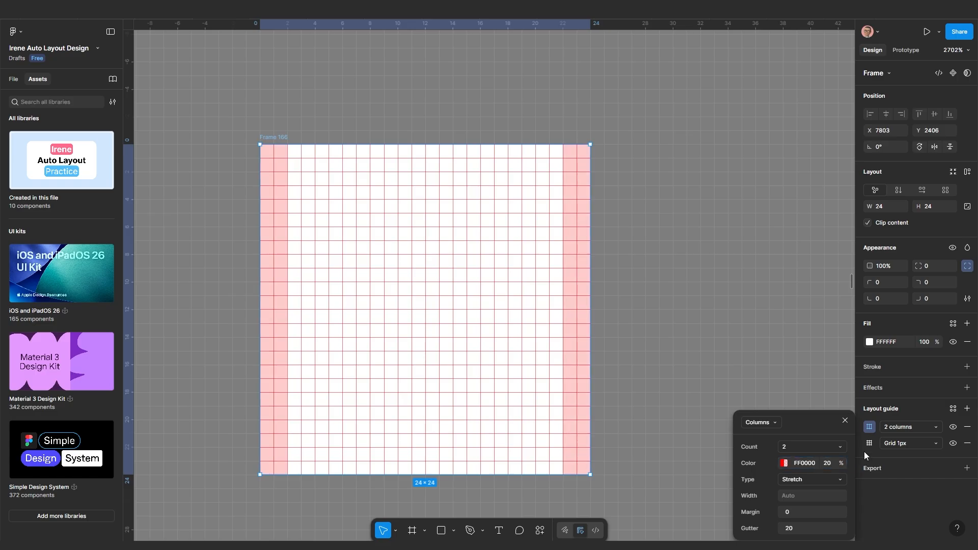
click(859, 429)
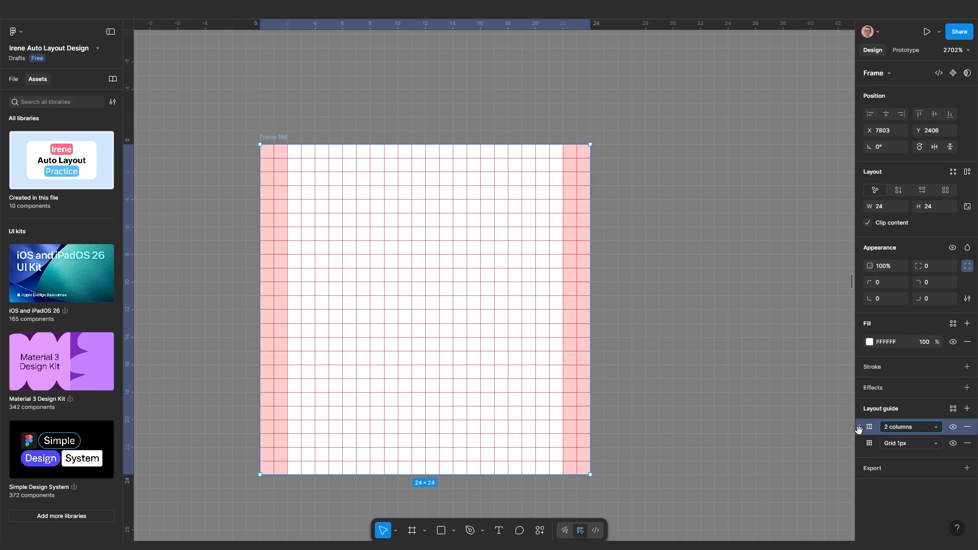
Duplicate the 2-column guide and switch the copy to rows, shading all four edges
key(ctrl+d)
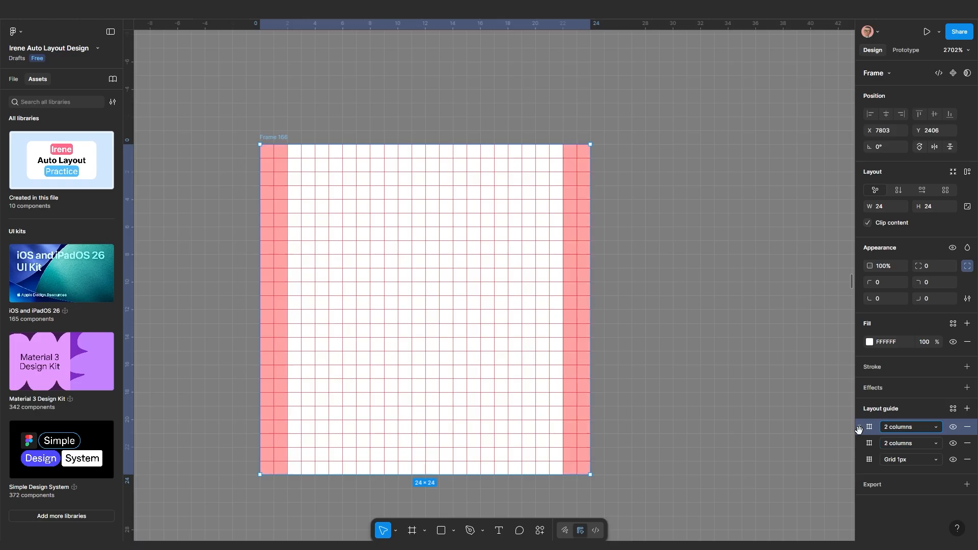
click(895, 427)
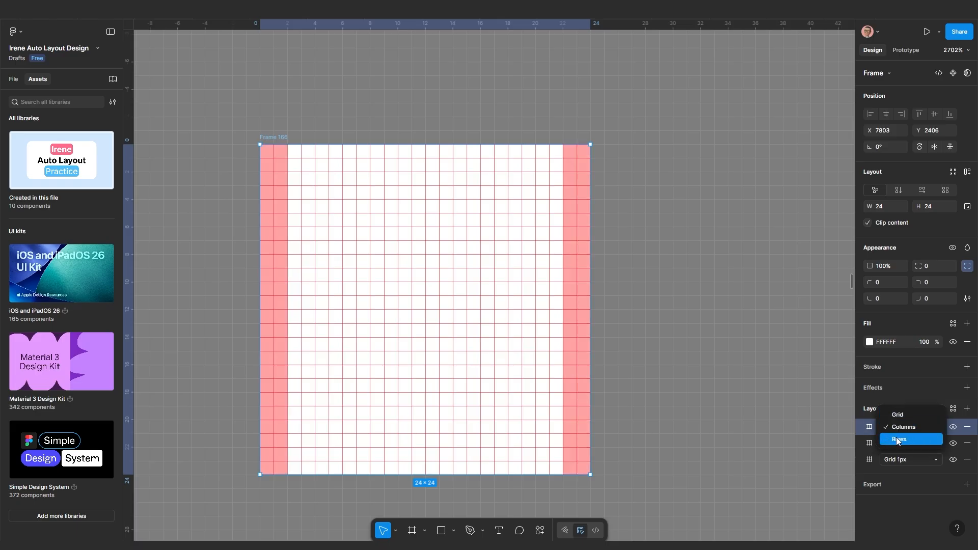
click(896, 439)
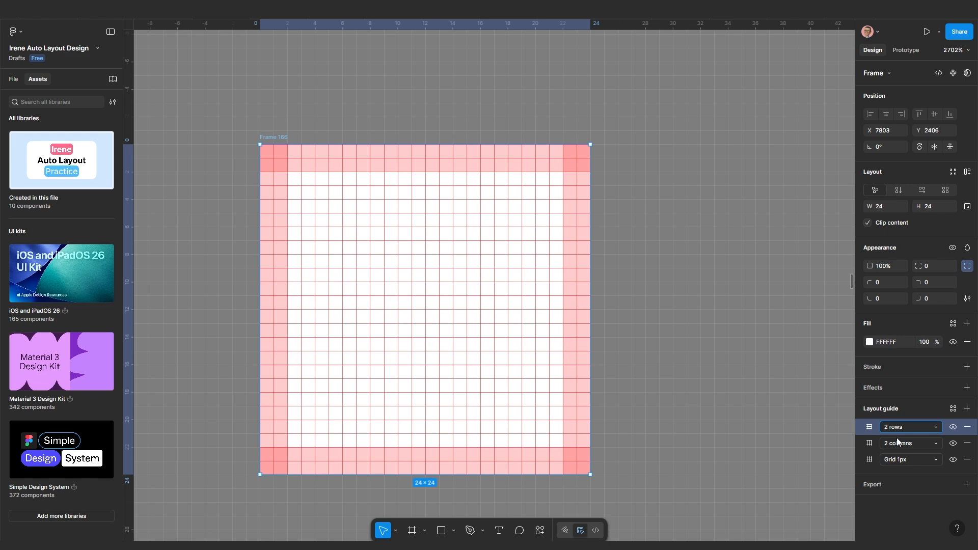
scroll(422, 417, down, 3)
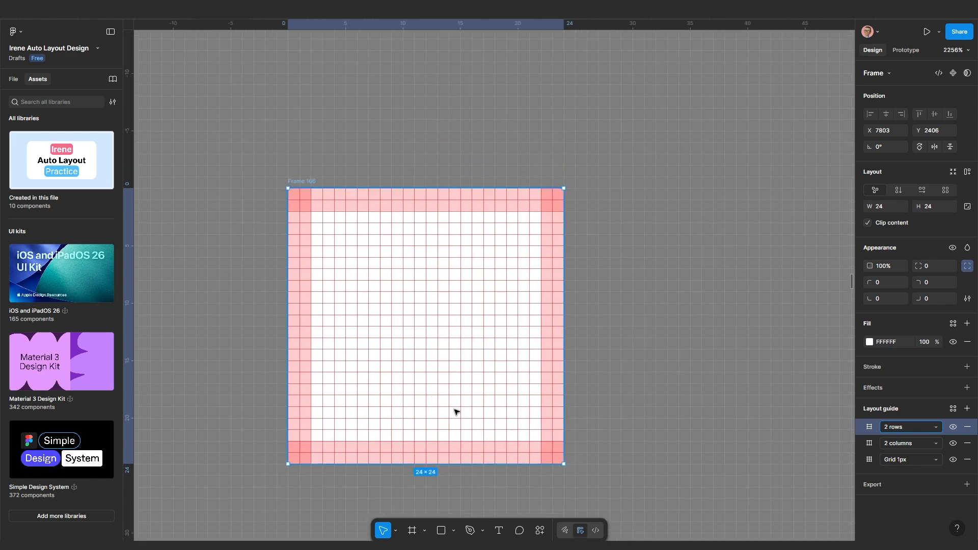
scroll(454, 411, up, 2)
scroll(485, 352, up, 2)
scroll(487, 345, down, 1)
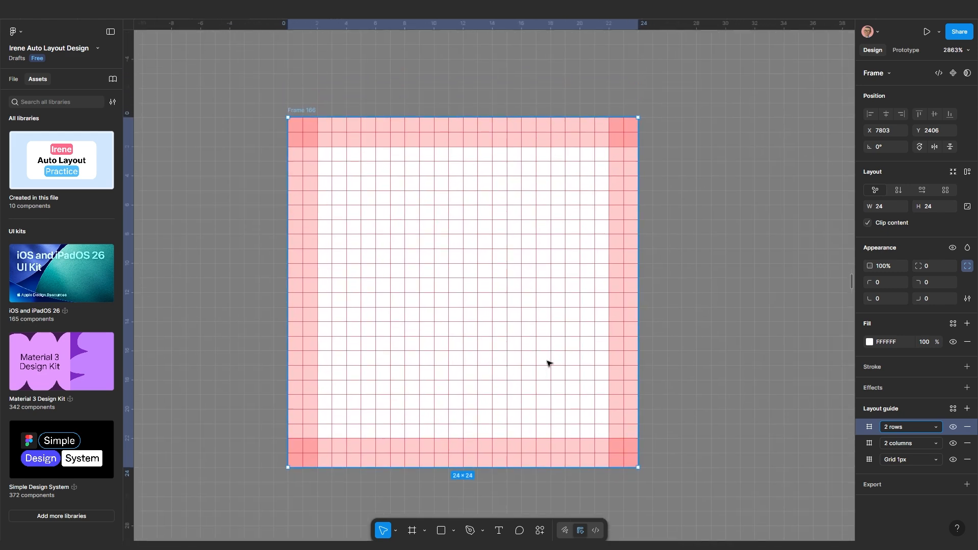
click(683, 350)
scroll(687, 351, down, 1)
scroll(543, 343, right, 2)
Draw a rectangle inside Frame 166 and centre it horizontally
scroll(386, 279, up, 2)
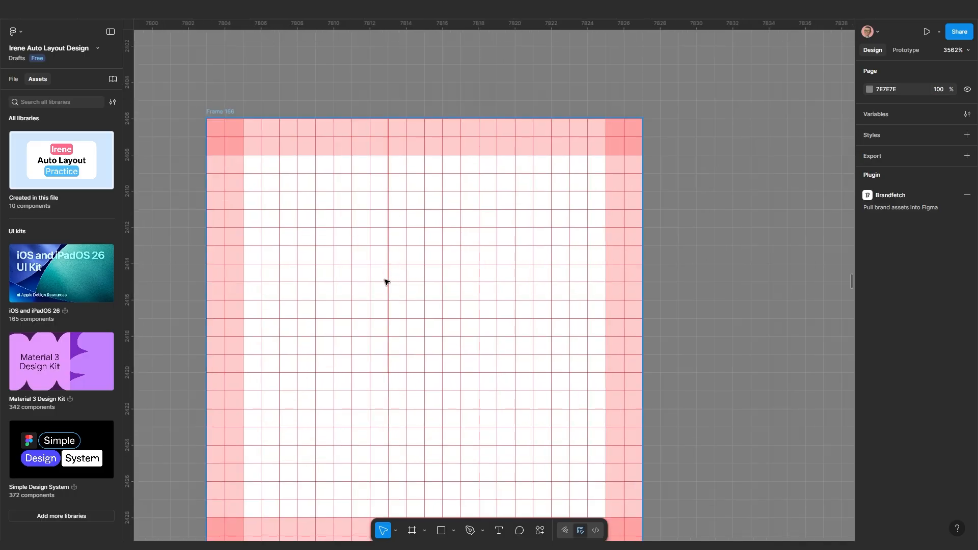
scroll(395, 326, down, 2)
scroll(395, 326, down, 1)
scroll(394, 326, left, 1)
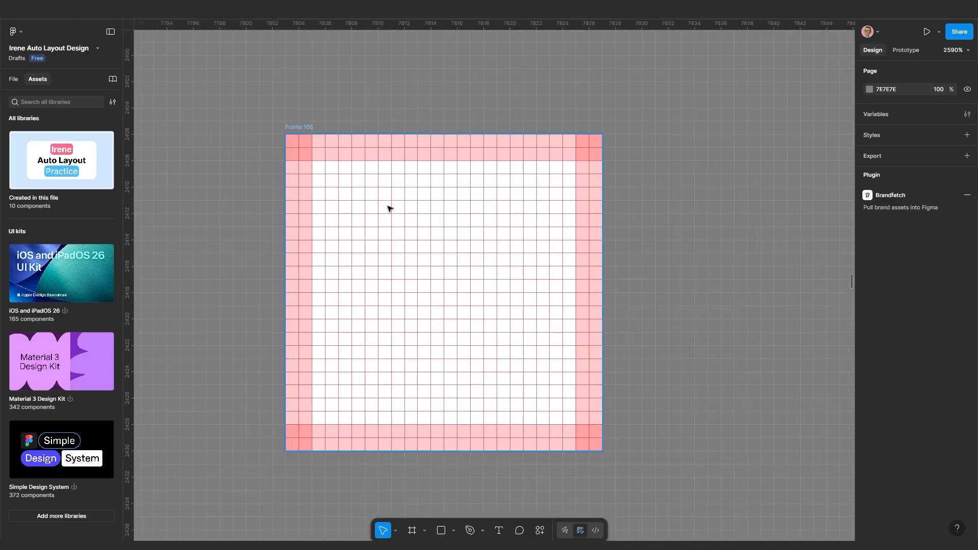
click(441, 532)
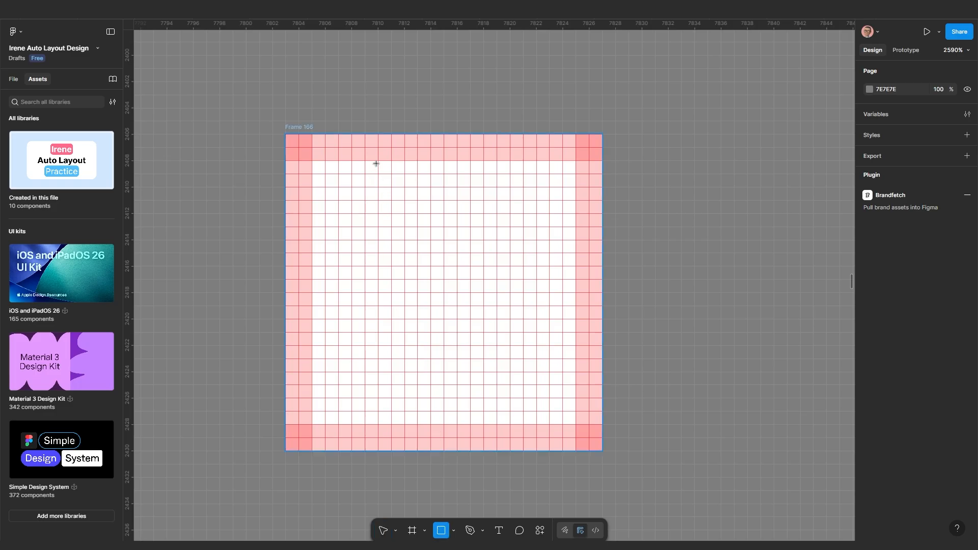
mouse_move(377, 160)
mouse_down()
mouse_move(404, 356)
mouse_move(465, 406)
mouse_move(469, 424)
mouse_up()
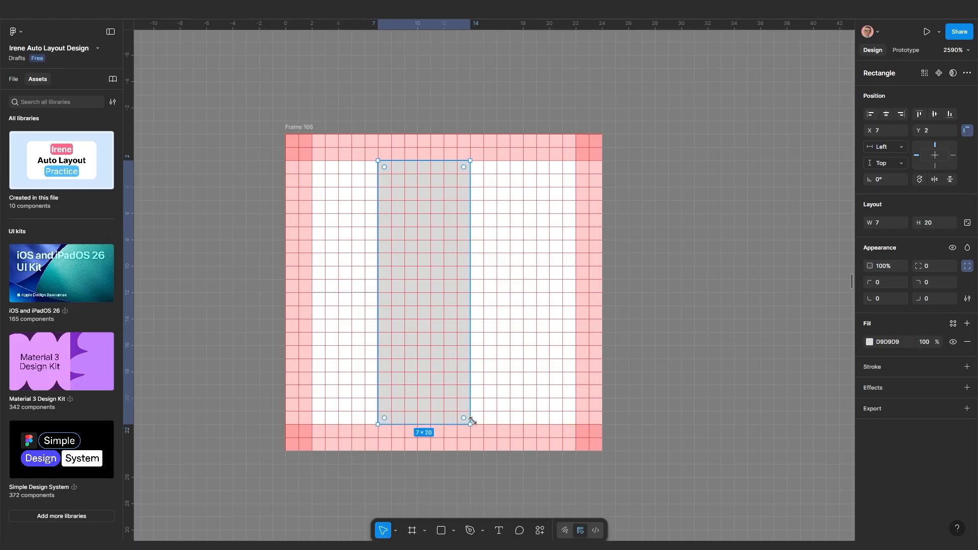
click(886, 114)
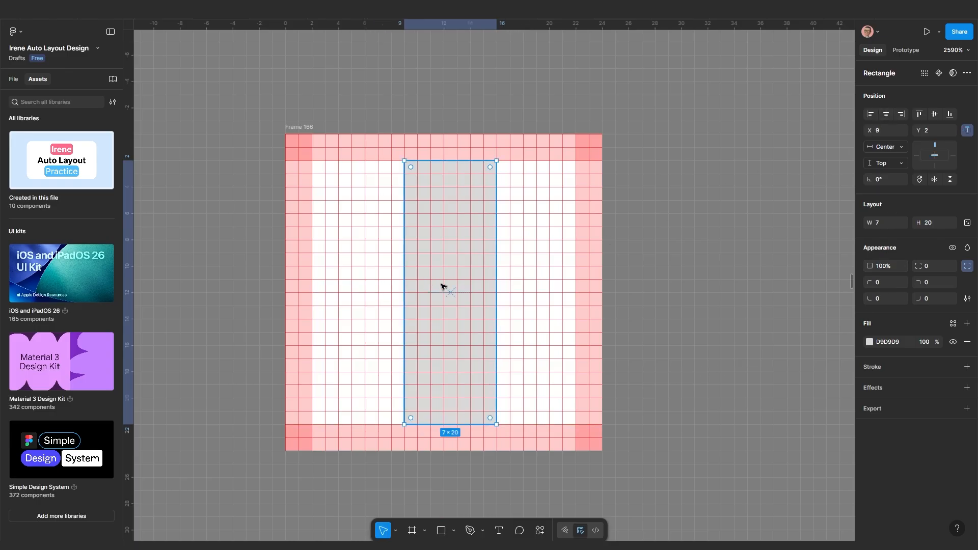
Narrow the bar to 6×20, keeping it at X 9, Y 2
scroll(444, 283, up, 1)
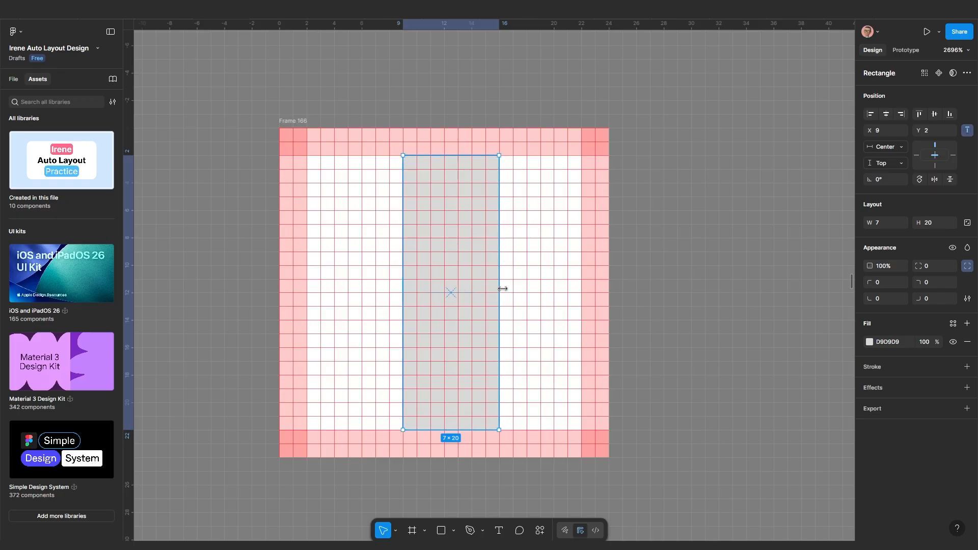
drag(498, 286, 491, 290)
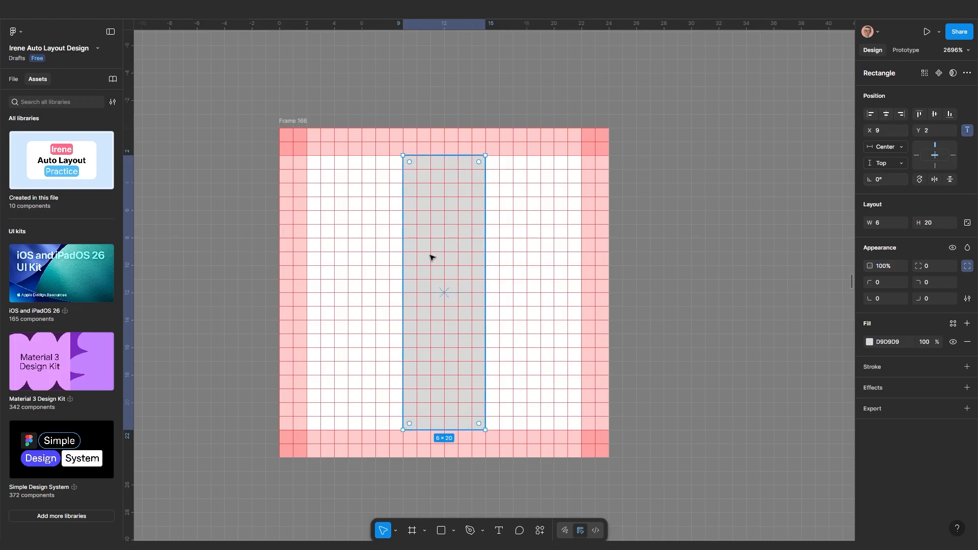
scroll(431, 258, down, 3)
scroll(433, 231, up, 2)
scroll(324, 168, up, 1)
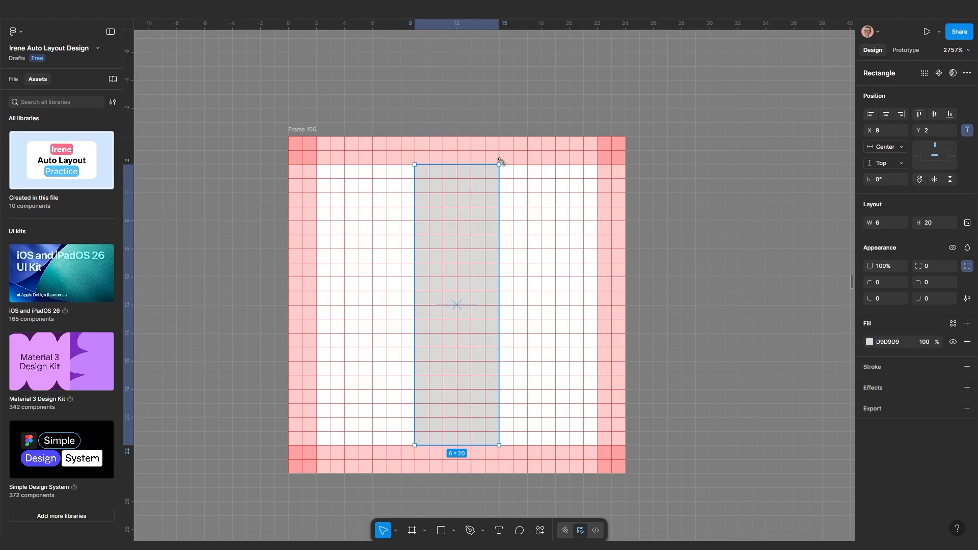
drag(483, 206, 503, 206)
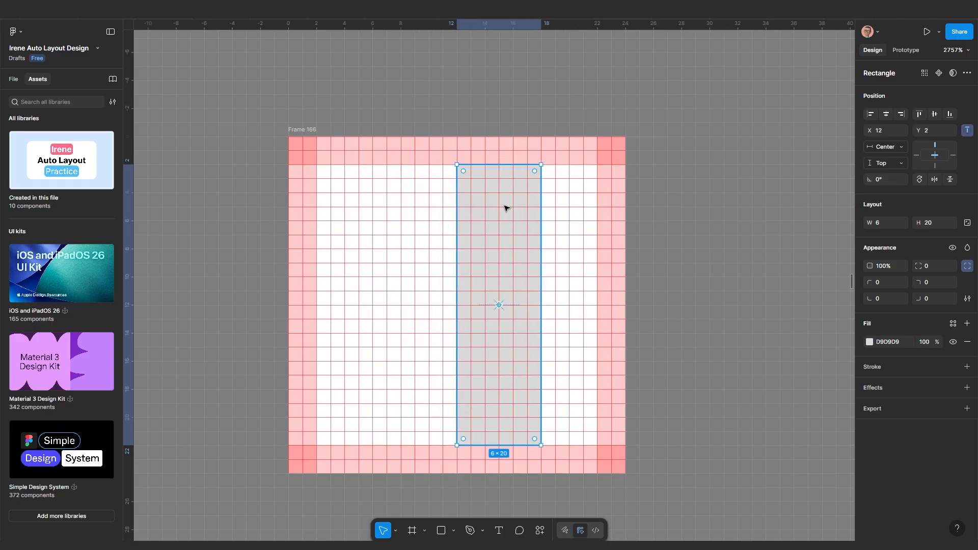
key(ctrl+z)
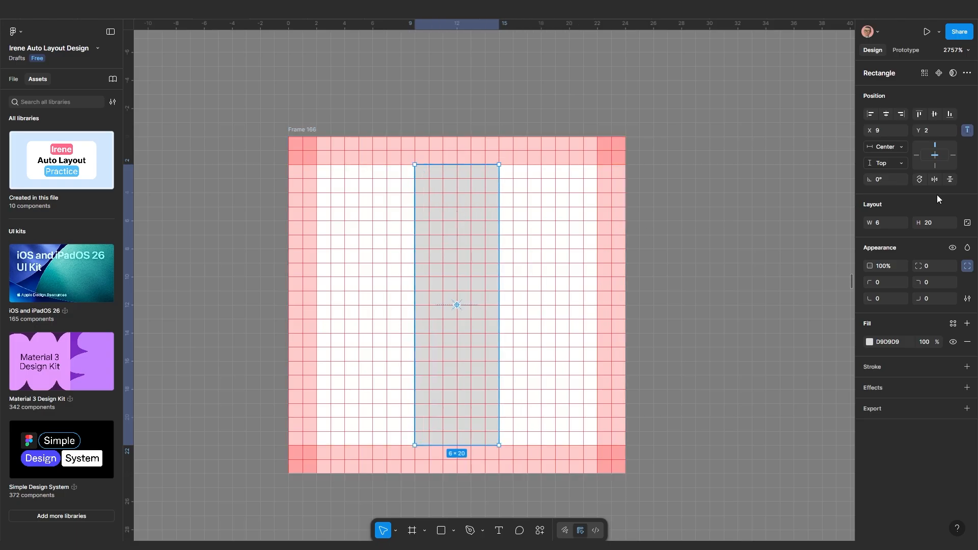
Centre-constrain the bar, rotate it to 60°, and add a flipped 120° copy
click(934, 114)
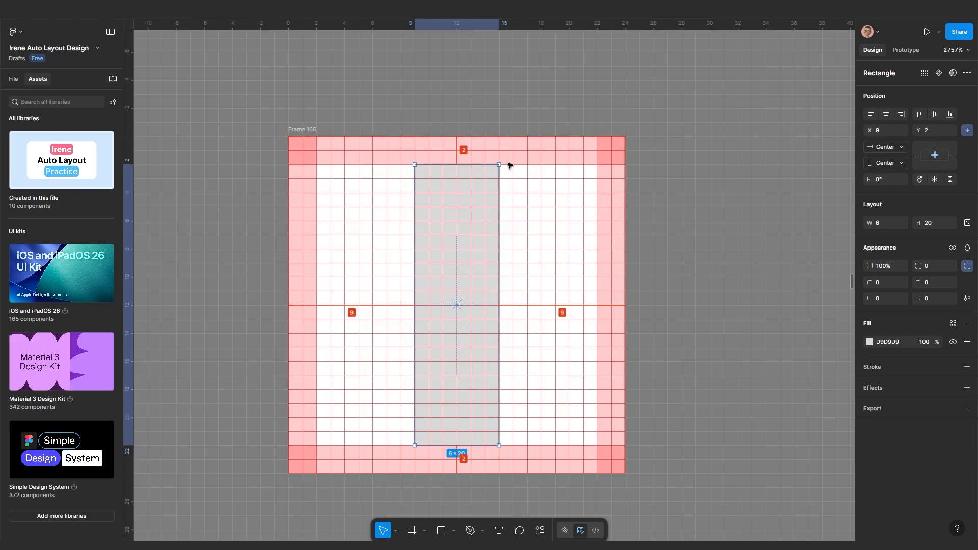
drag(505, 163, 366, 214)
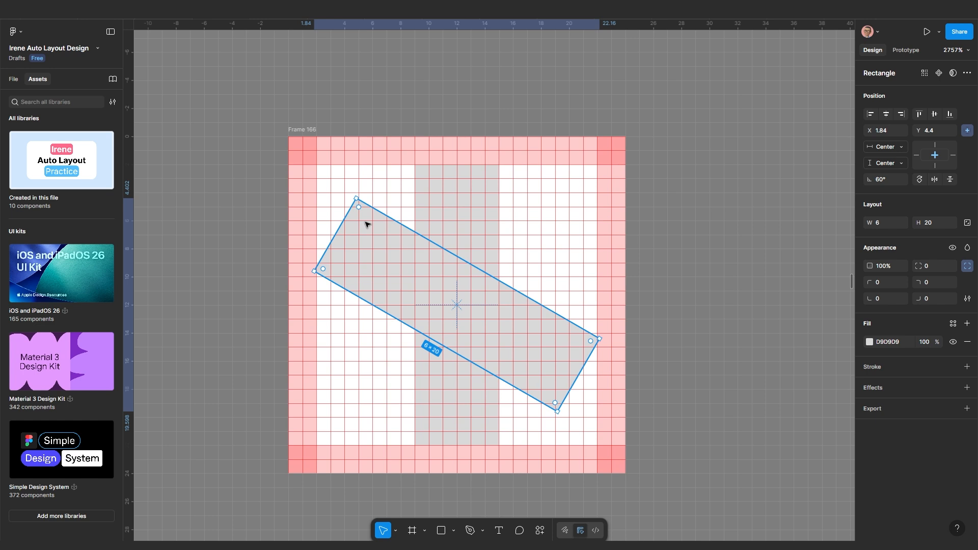
key(ctrl+d)
key(shift+h)
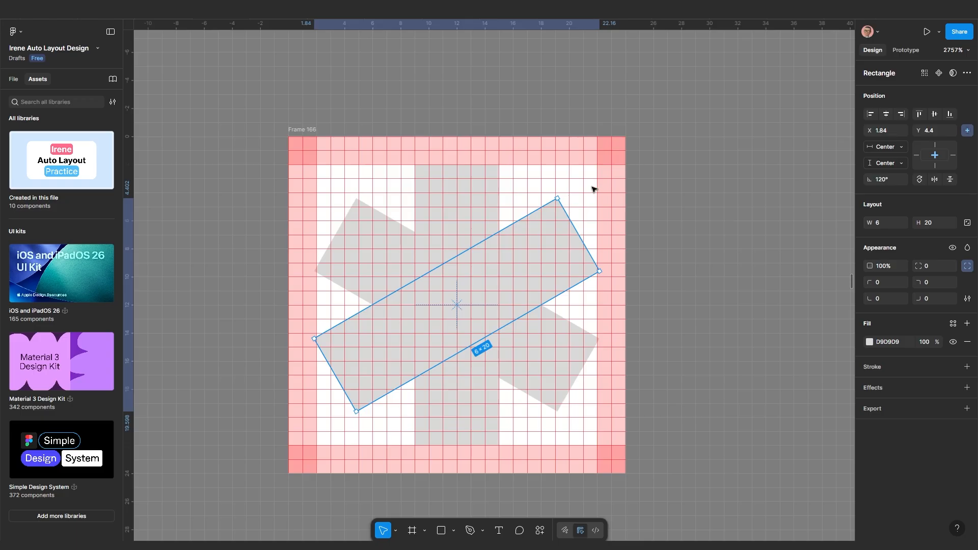
Select all three bars and Union them into one asterisk shape
shift+click(455, 207)
shift+click(392, 240)
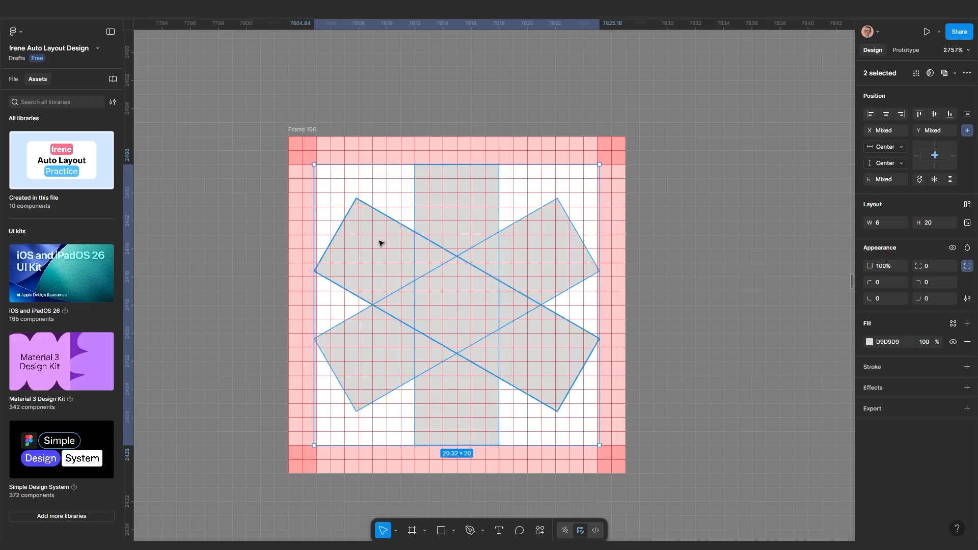
click(955, 74)
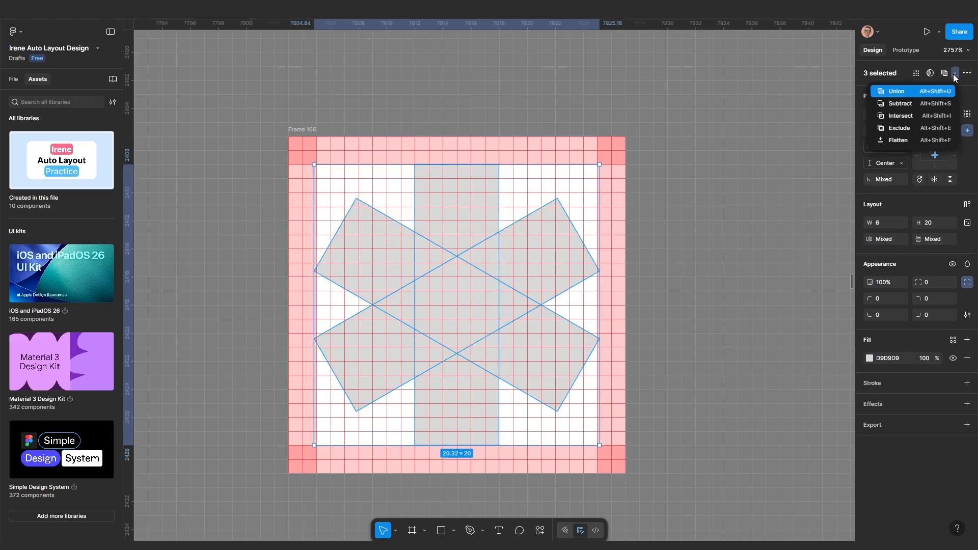
click(905, 93)
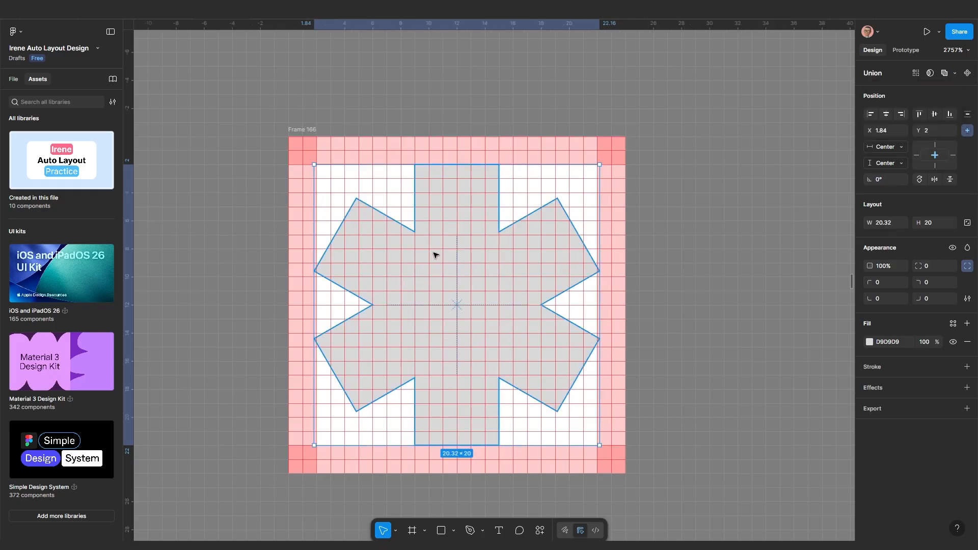
Draw an 8×8 circle centred in Frame 166 and fill it red
click(441, 531)
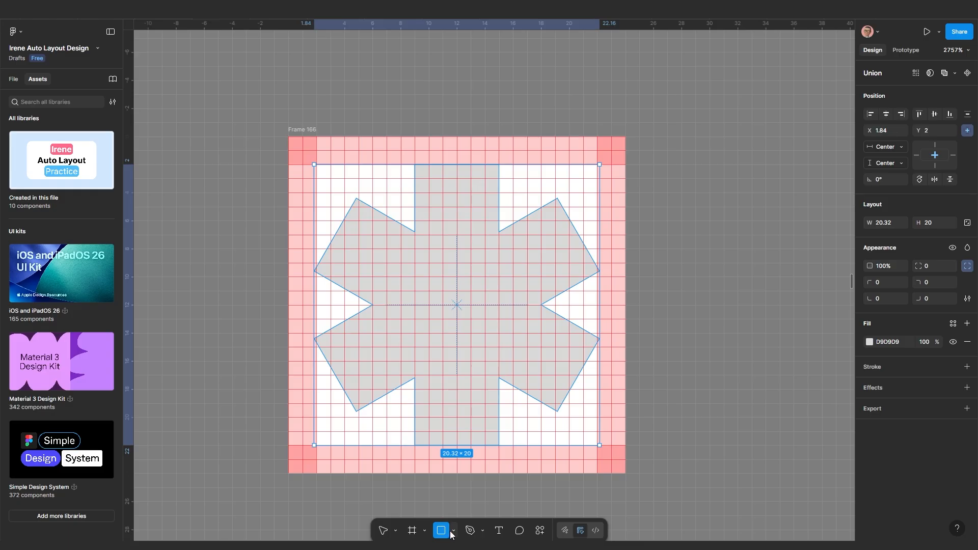
click(451, 532)
click(474, 477)
drag(417, 254, 526, 360)
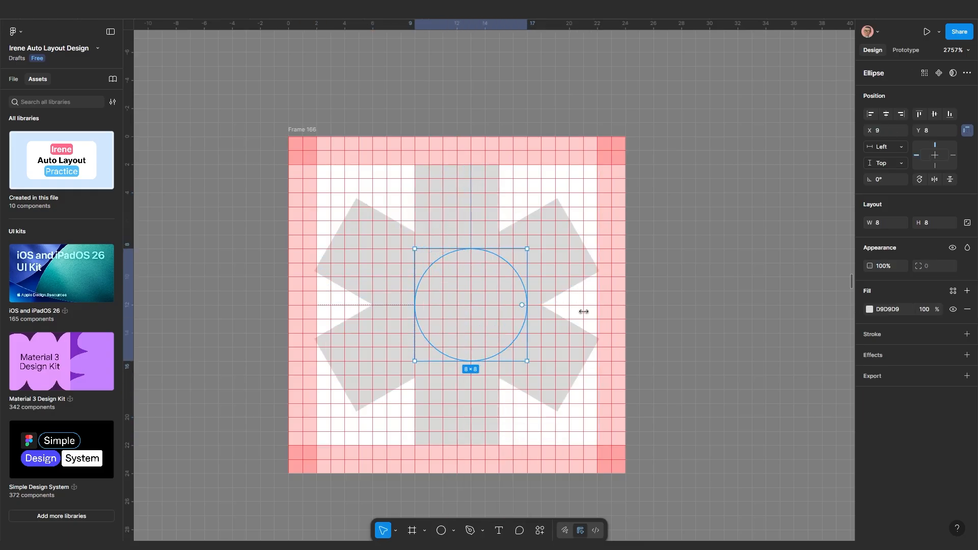
click(886, 113)
click(934, 114)
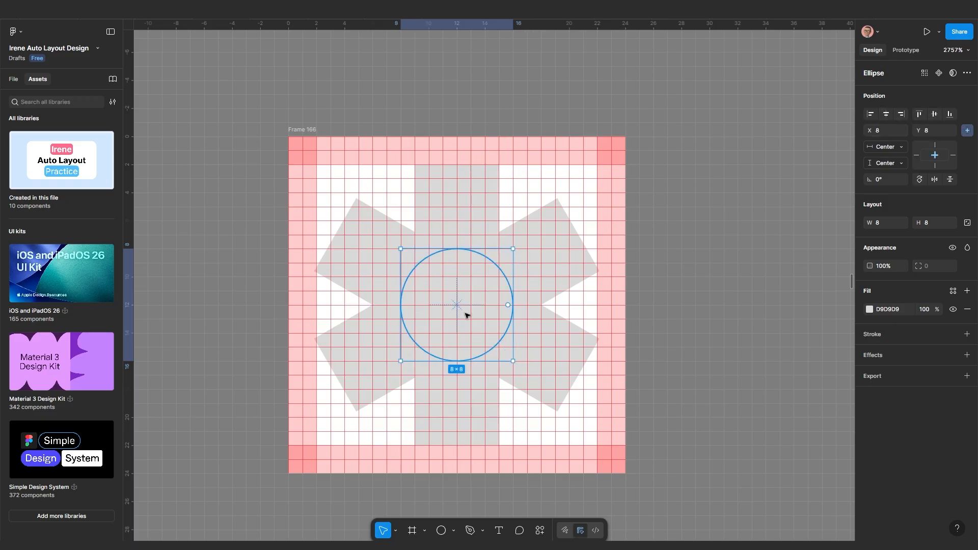
click(869, 309)
click(802, 334)
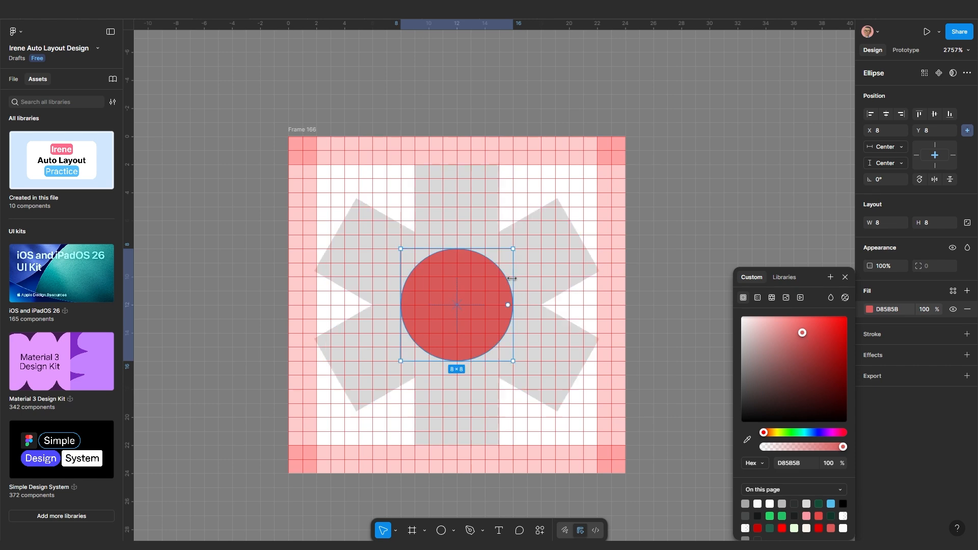
click(671, 235)
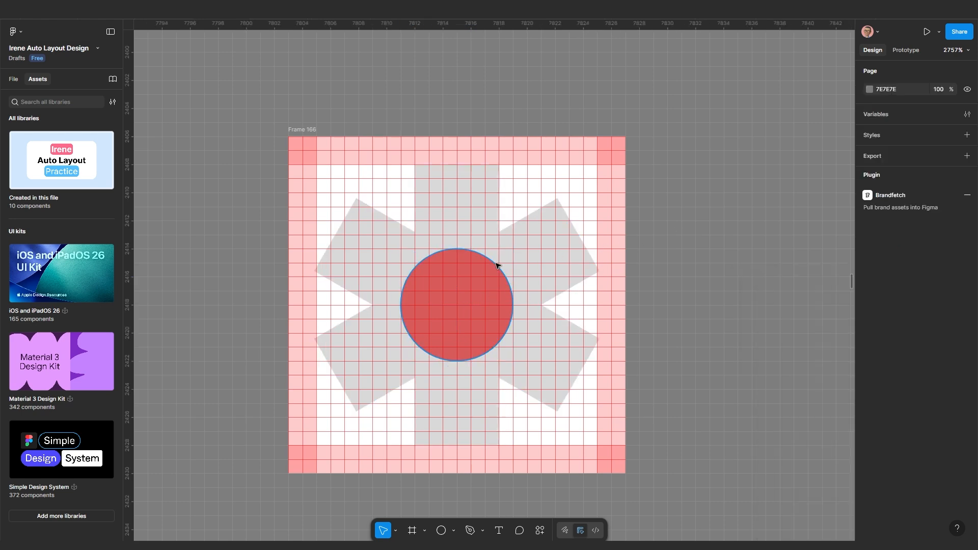
Subtract the red circle from the star shape
click(477, 278)
shift+click(534, 257)
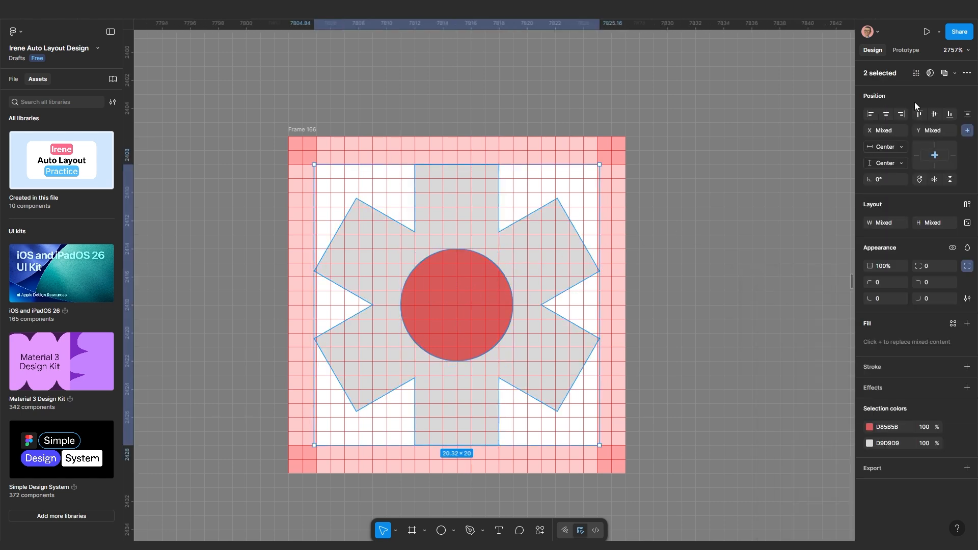
click(955, 73)
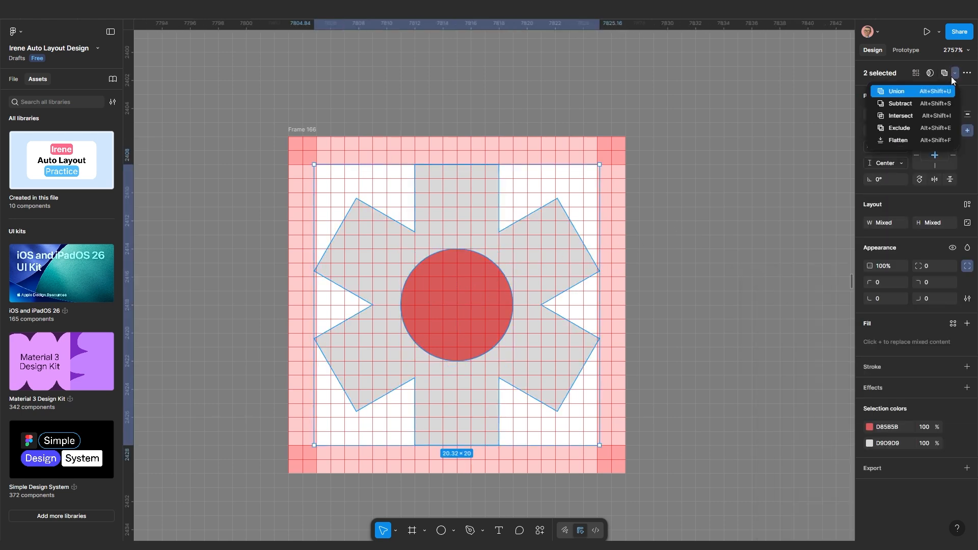
click(918, 105)
Give the gear a black 000000 1 px inside stroke and remove its grey fill
scroll(523, 354, down, 10)
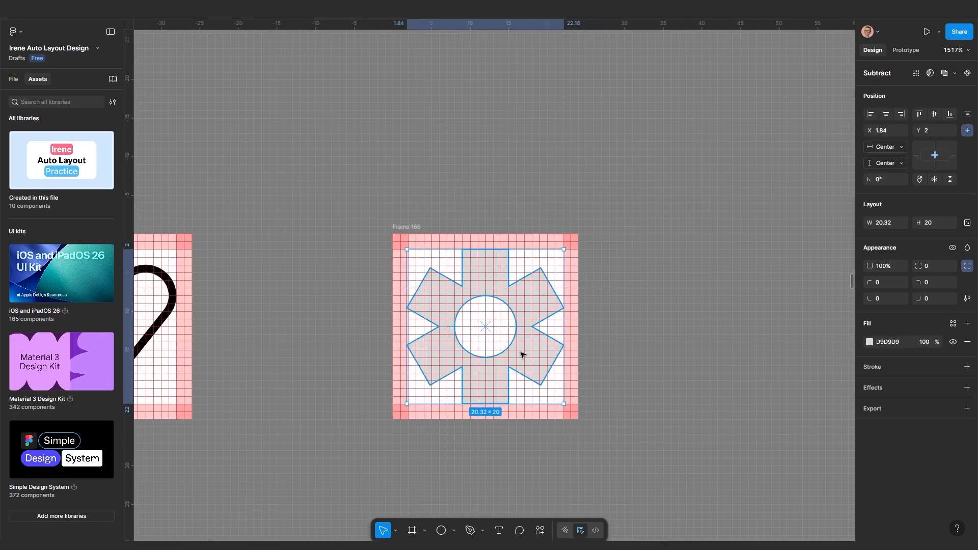
scroll(370, 160, up, 5)
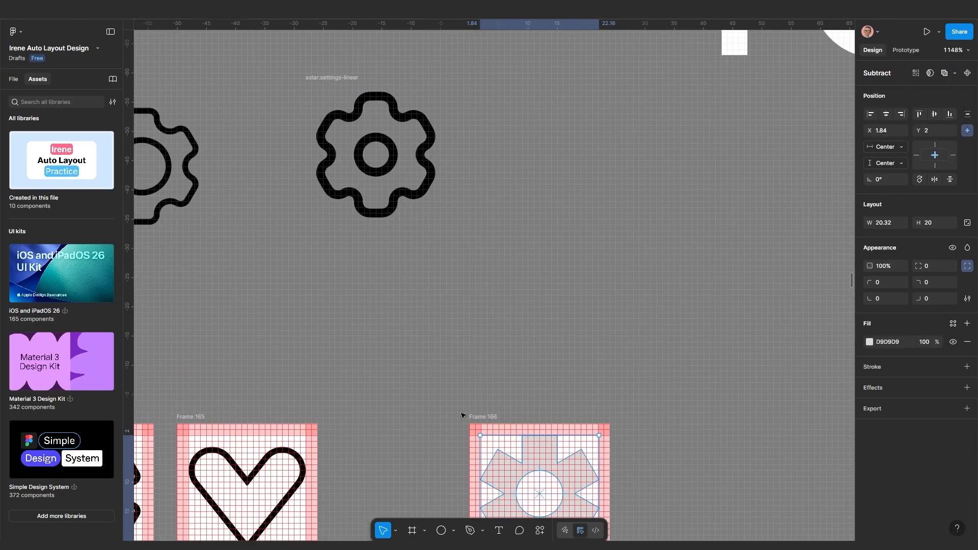
scroll(480, 354, down, 3)
scroll(480, 354, right, 2)
scroll(480, 354, up, 5)
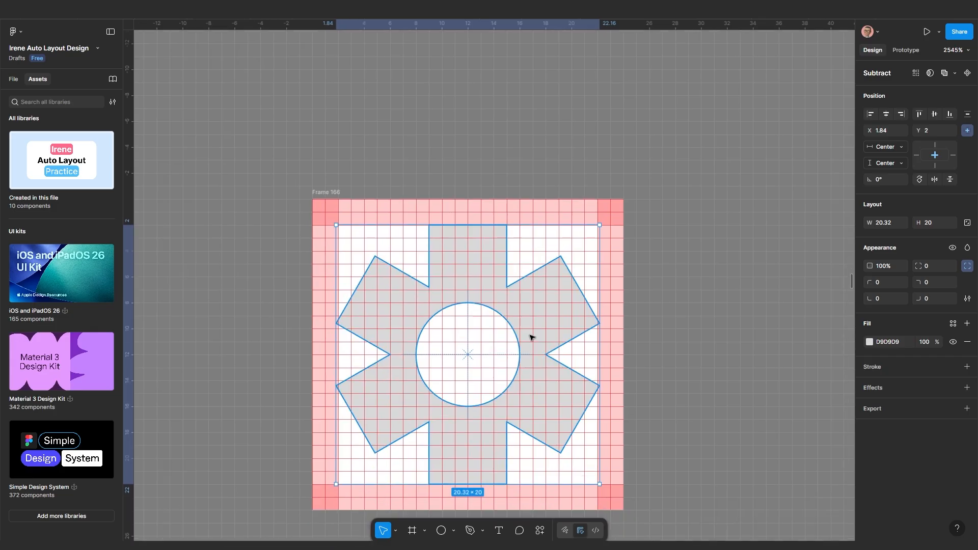
scroll(530, 336, down, 2)
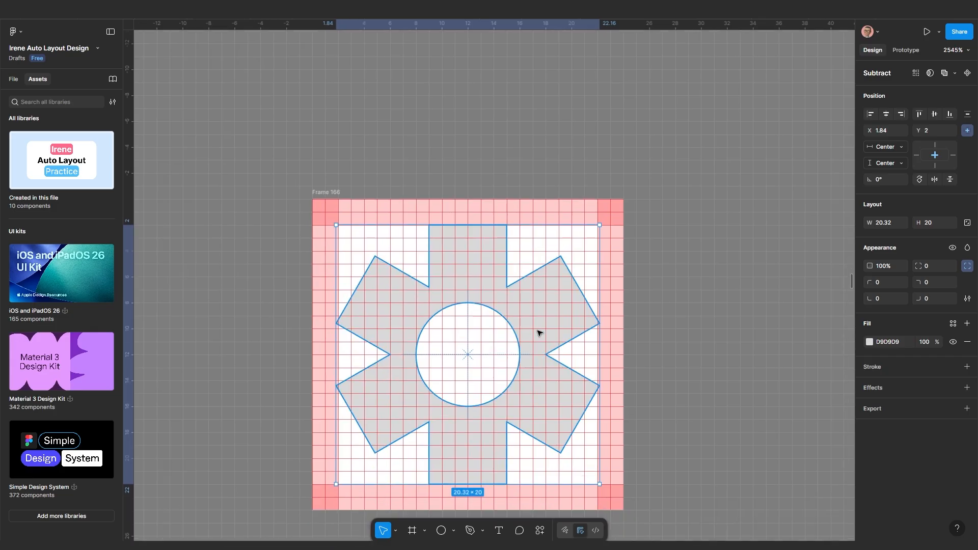
click(872, 366)
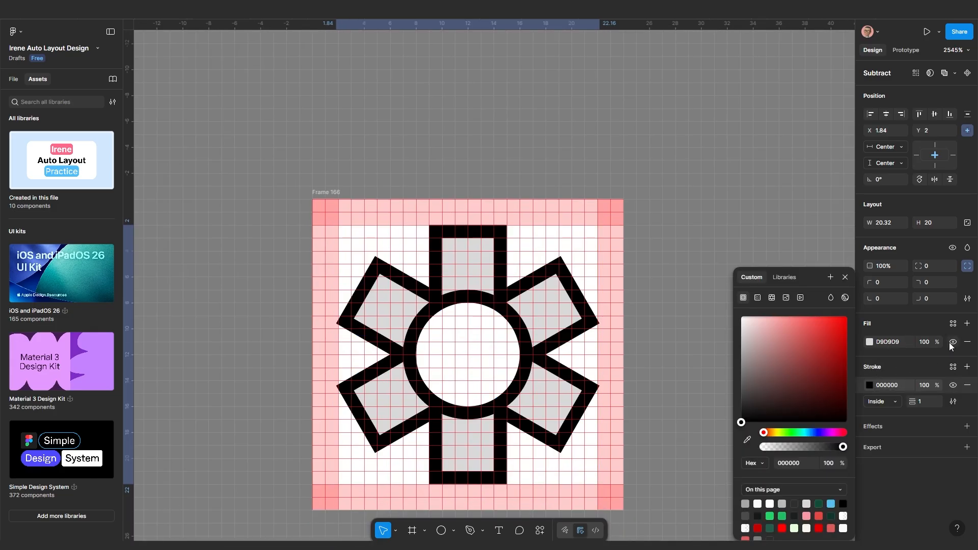
click(967, 342)
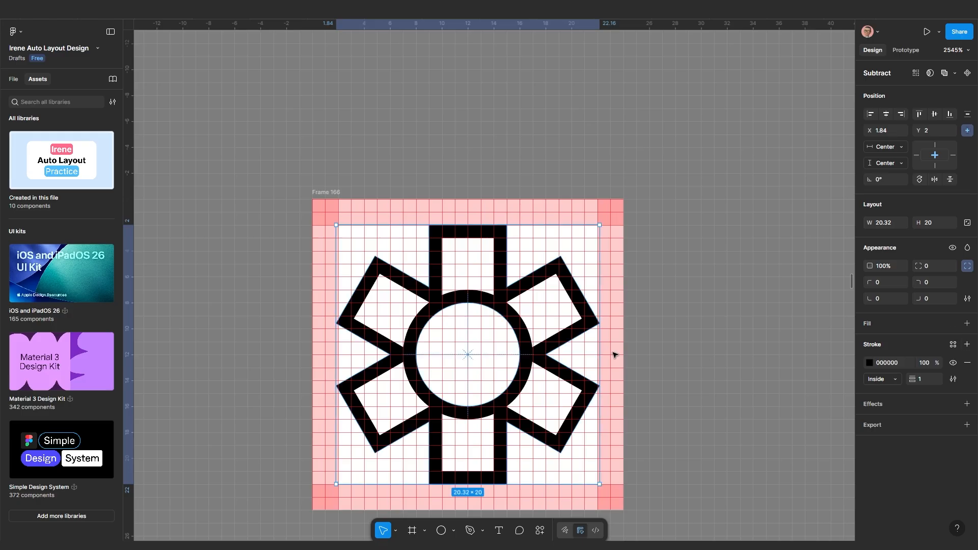
scroll(552, 354, up, 2)
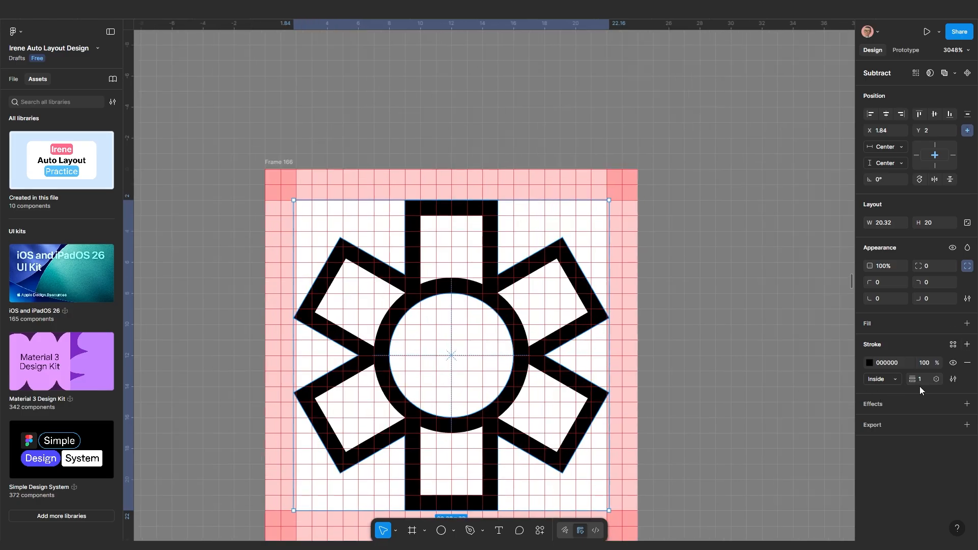
click(884, 380)
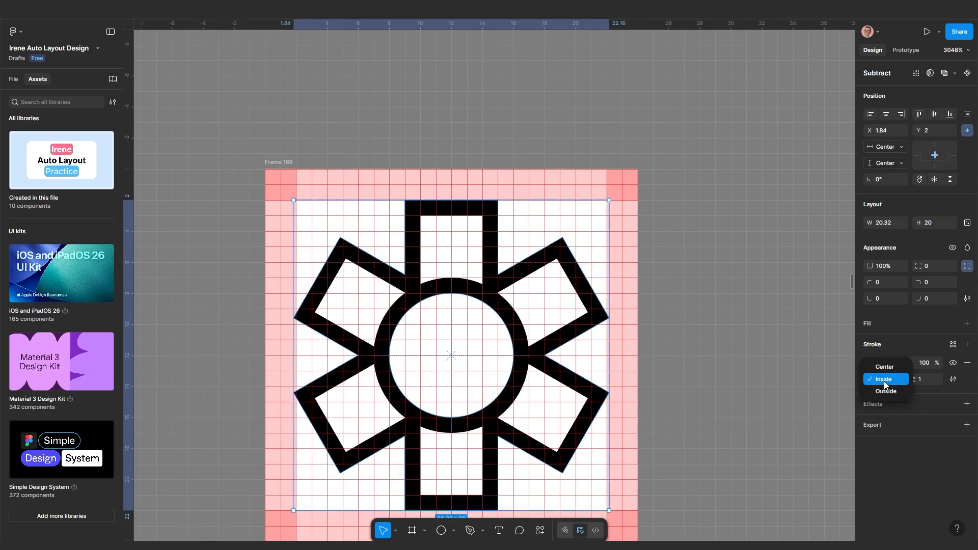
scroll(444, 371, down, 3)
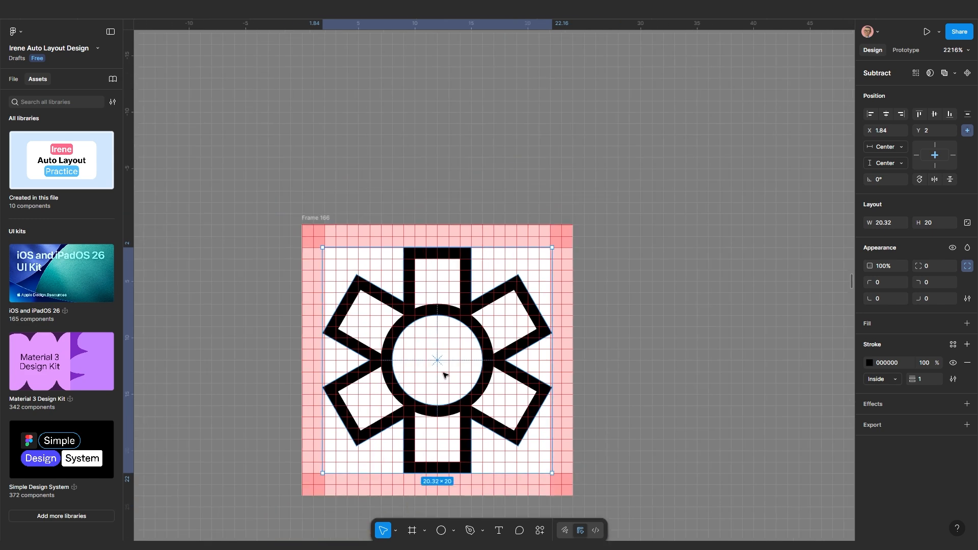
scroll(450, 375, up, 1)
scroll(388, 326, up, 3)
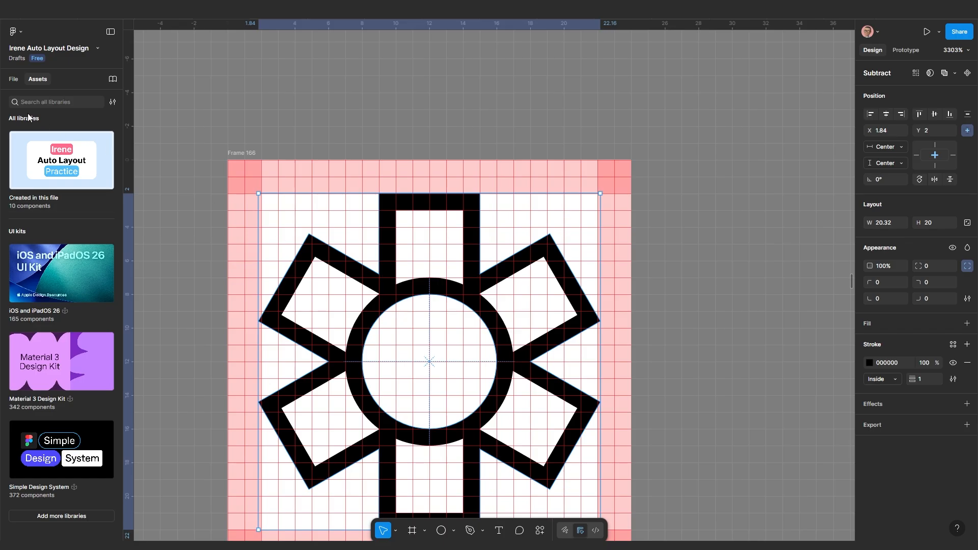
click(13, 78)
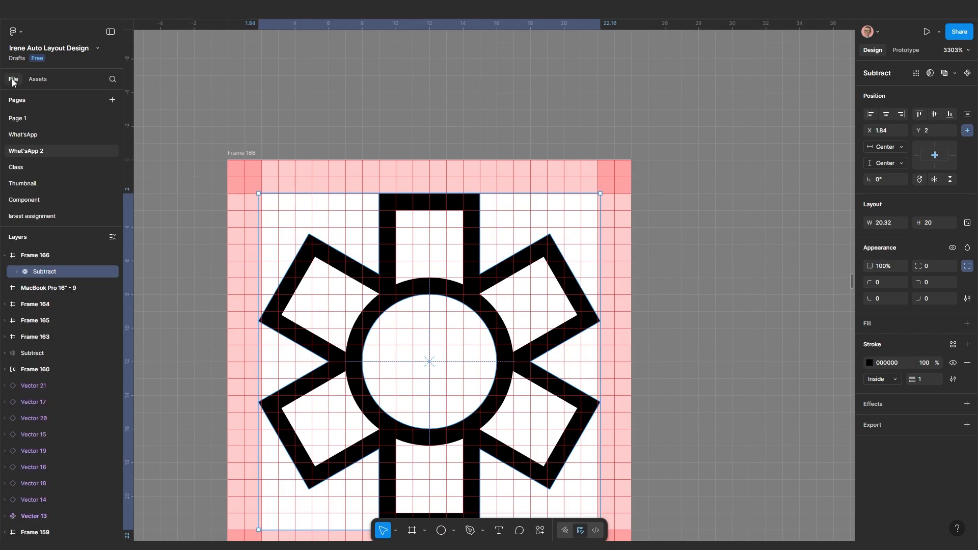
click(17, 271)
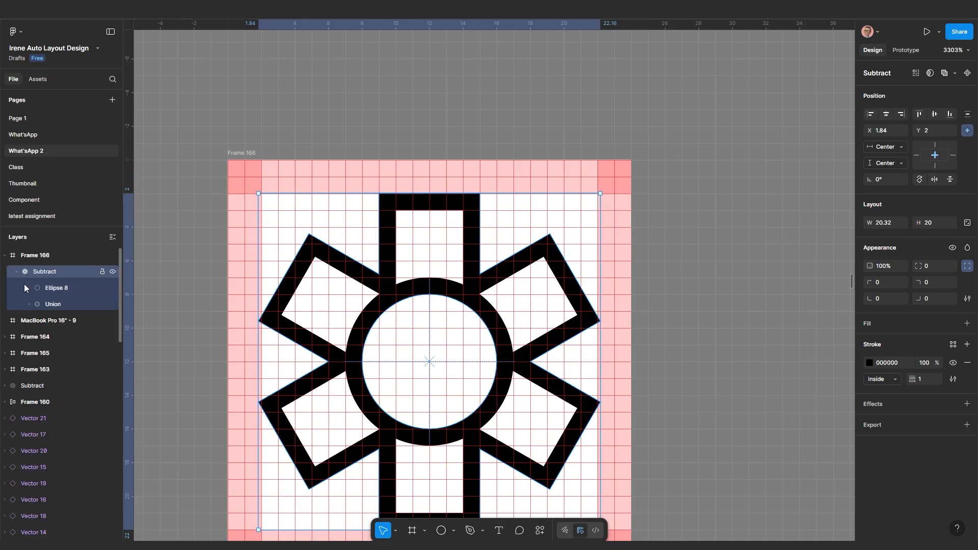
click(51, 290)
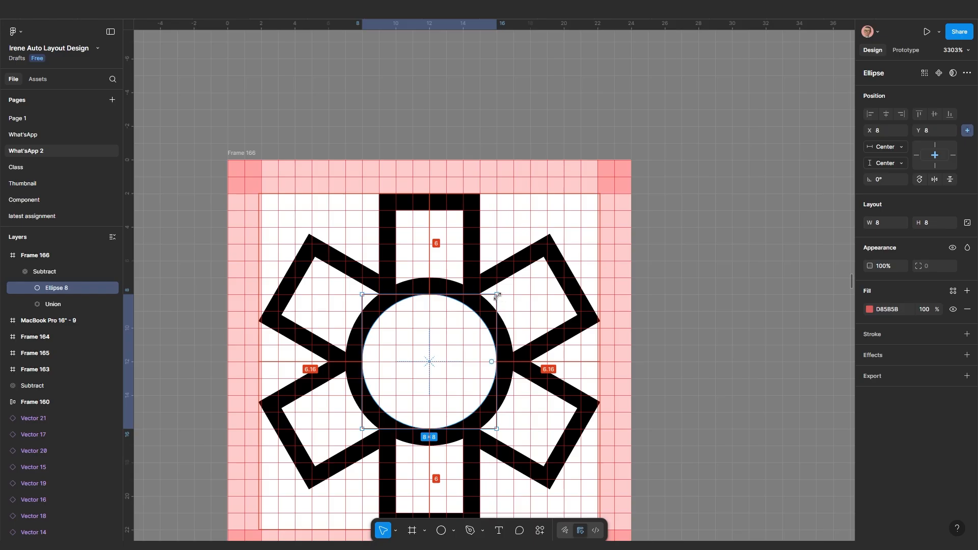
drag(497, 295, 484, 307)
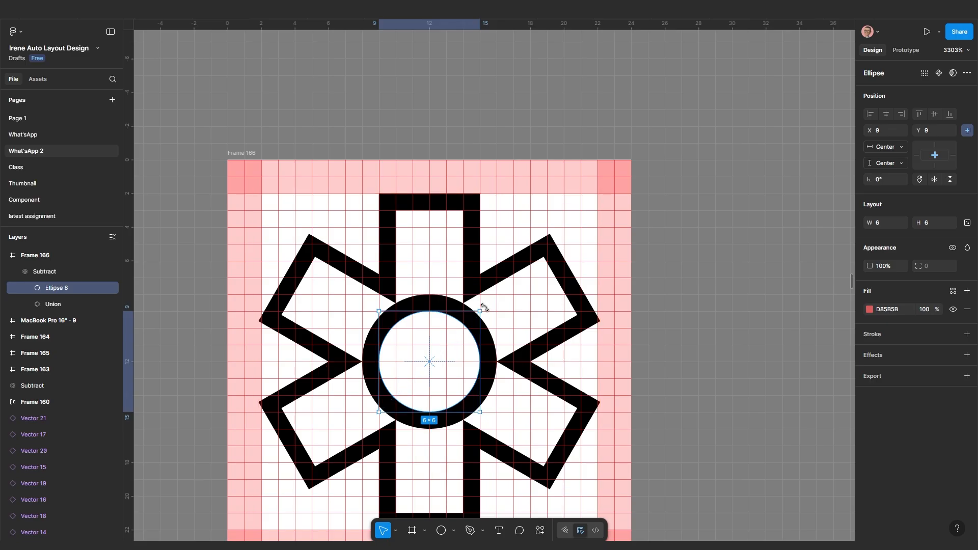
scroll(481, 337, down, 10)
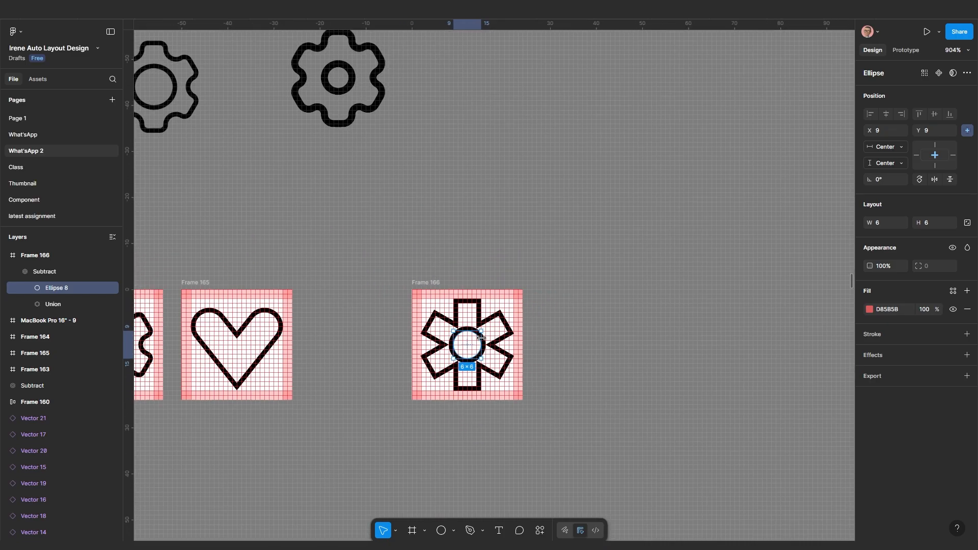
scroll(481, 337, up, 8)
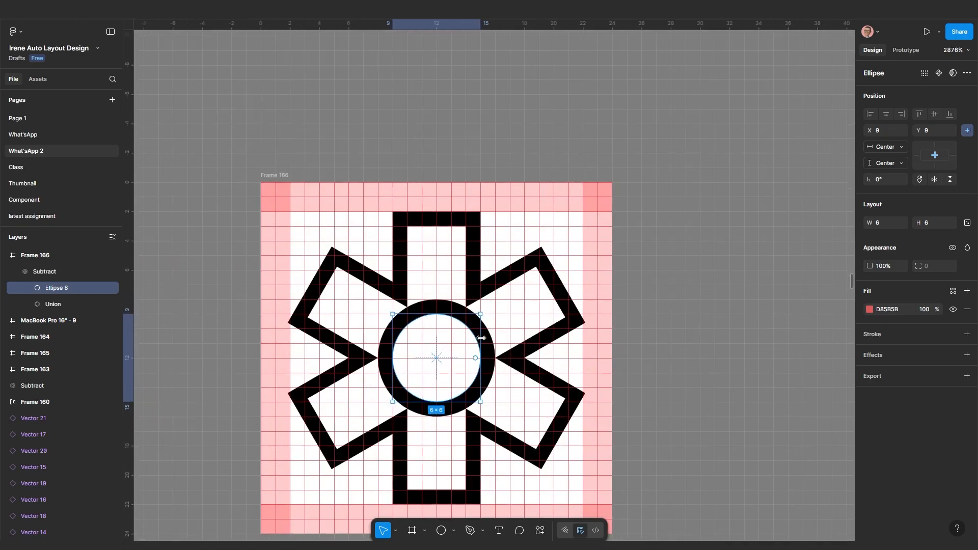
scroll(481, 337, up, 1)
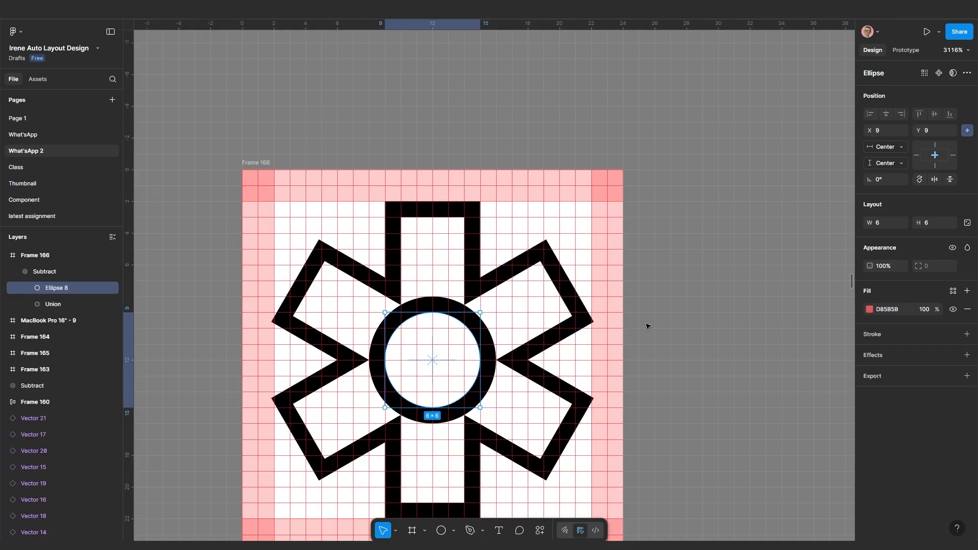
click(647, 325)
Set the subtracted gear's corner radius to 2 after trying 5 and 3
click(531, 352)
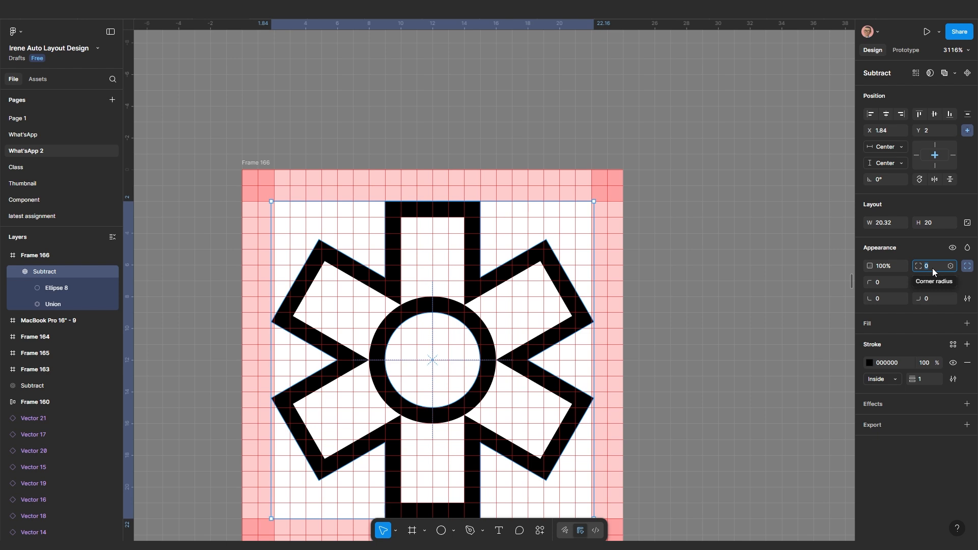
click(932, 266)
text(5)
key(Return)
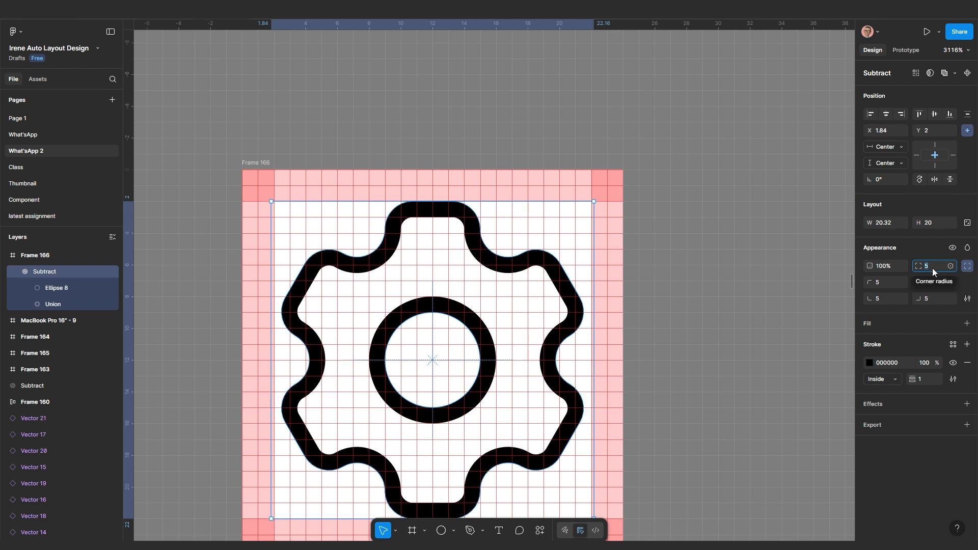
key(Return)
text(2)
key(Return)
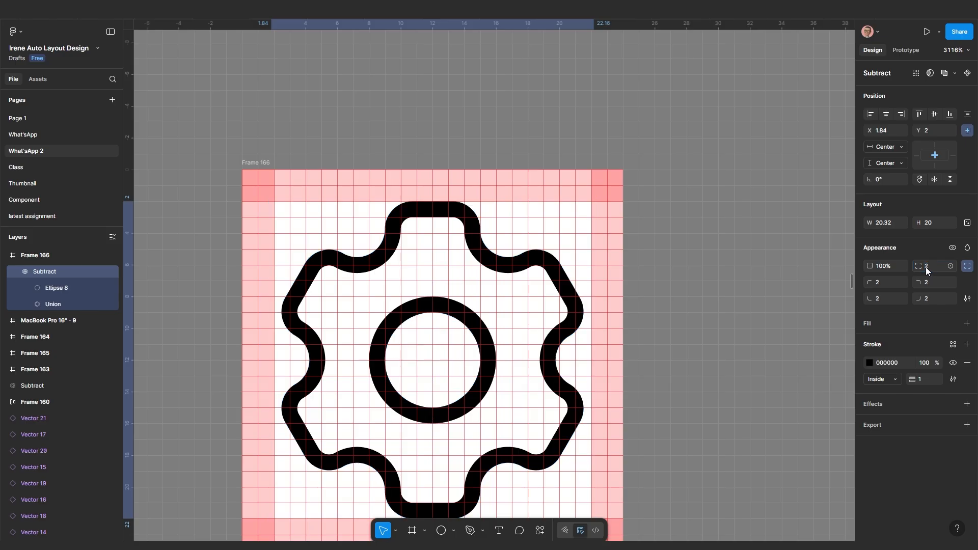
mouse_move(919, 267)
mouse_down()
mouse_move(902, 274)
mouse_move(910, 270)
mouse_up()
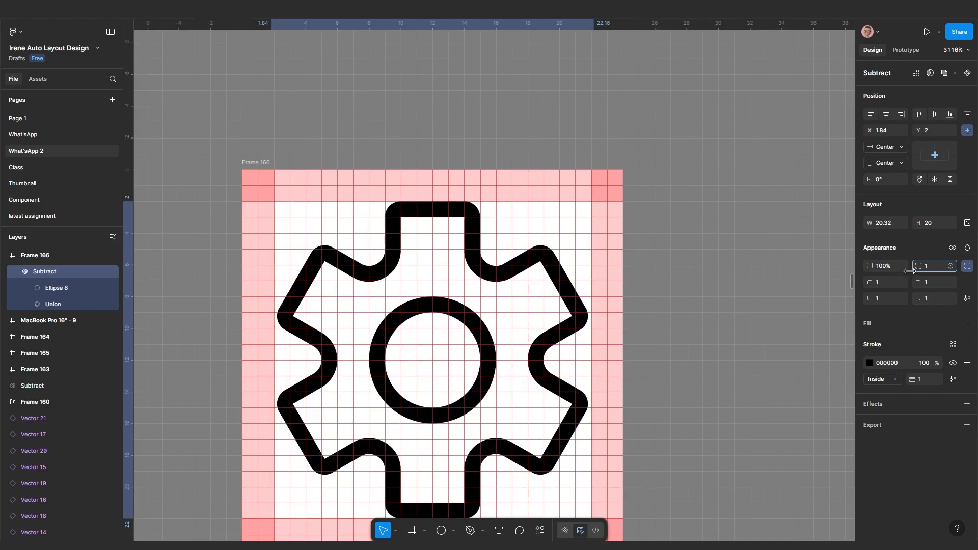
key(ctrl+z)
Duplicate Frame 166 and place the copy, Frame 167, beside it at X 7832
scroll(564, 367, down, 5)
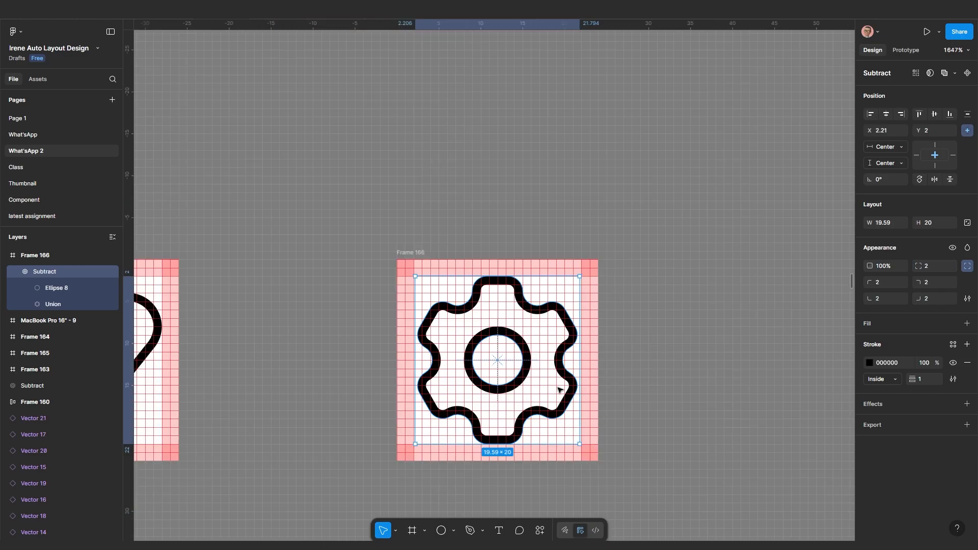
drag(535, 377, 448, 345)
scroll(442, 342, up, 3)
scroll(449, 334, up, 1)
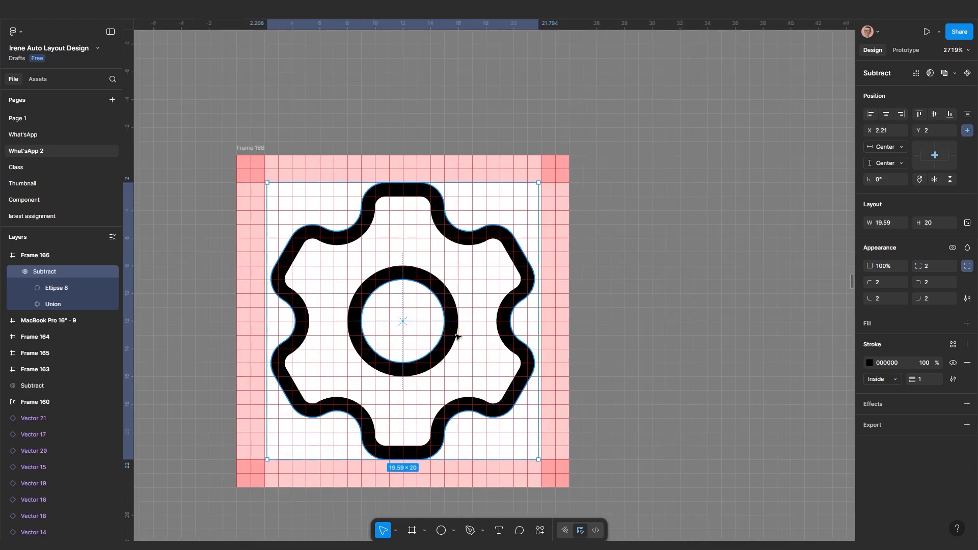
click(652, 347)
scroll(373, 163, down, 2)
click(297, 150)
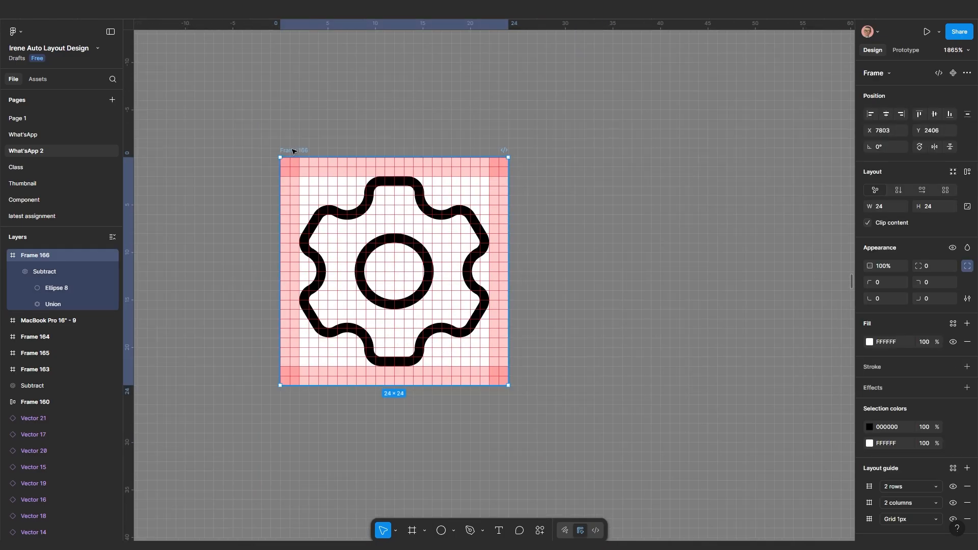
key(ctrl+d)
scroll(579, 209, down, 1)
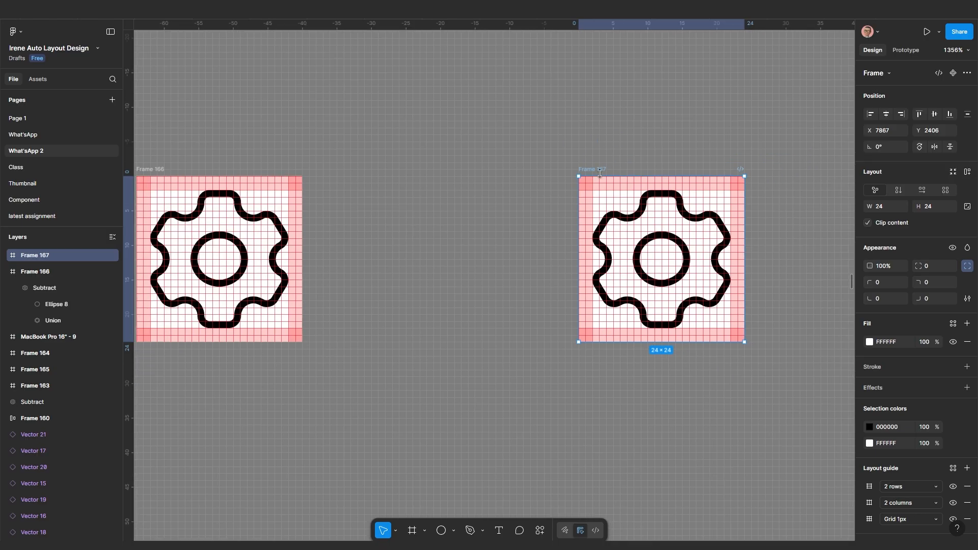
drag(587, 169, 345, 169)
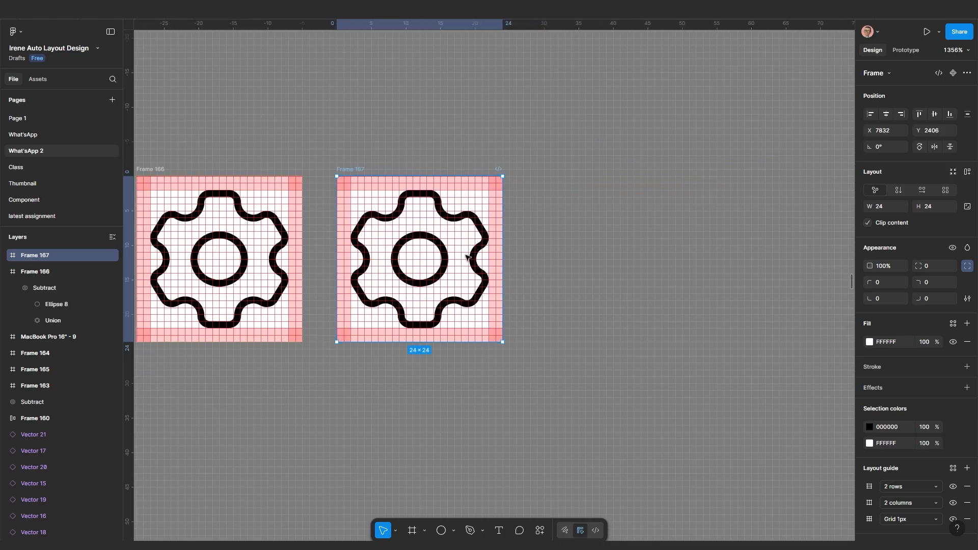
Hide the 2 rows, 2 columns and 1px grid layout guides on Frame 167
click(952, 342)
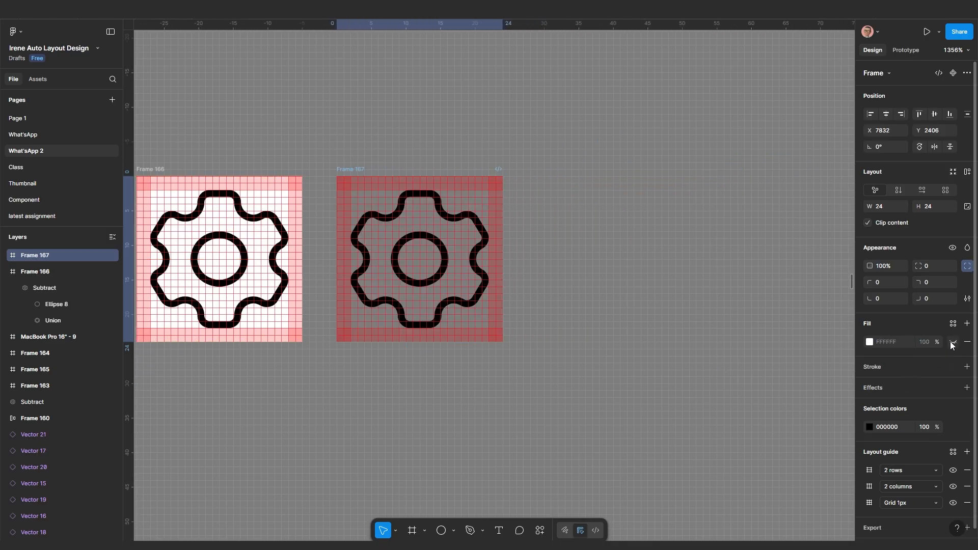
click(952, 343)
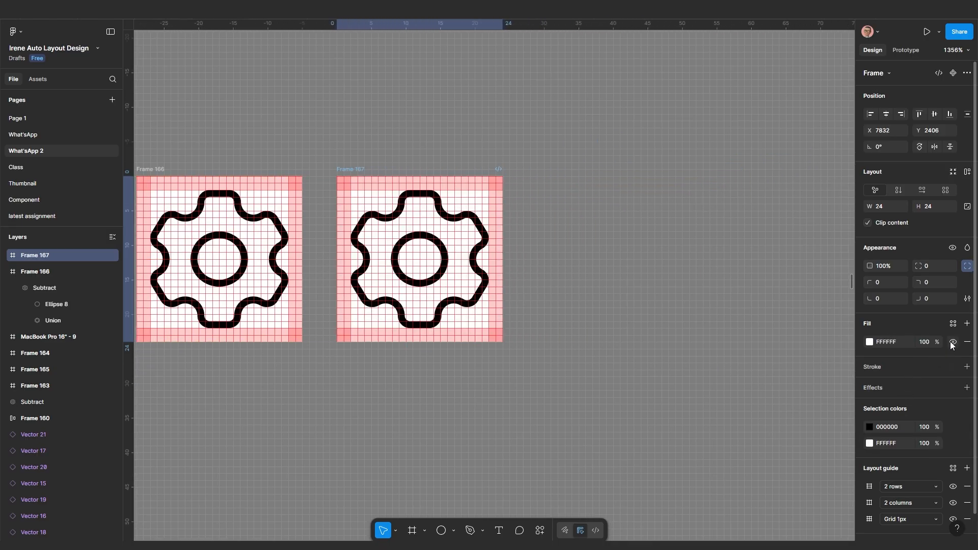
click(953, 488)
click(953, 504)
click(953, 519)
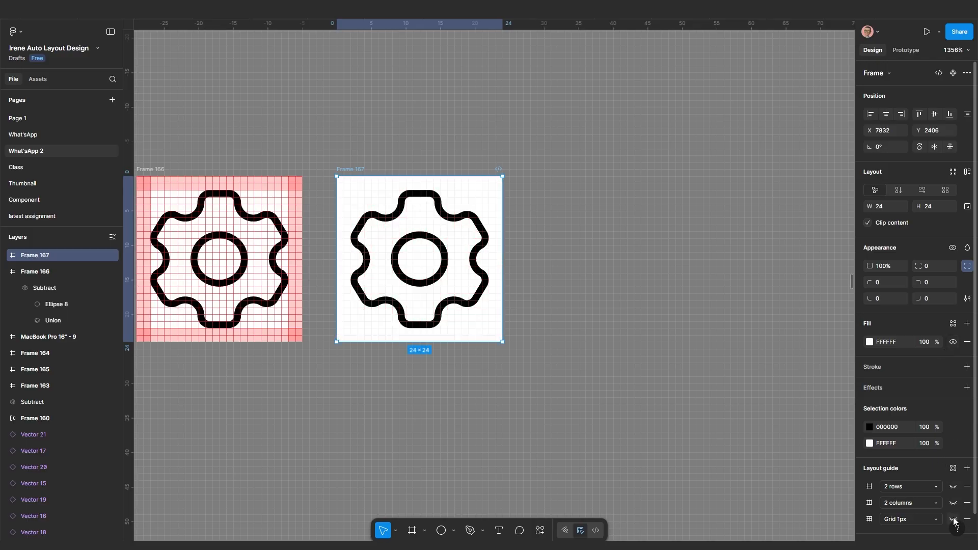
Try a stroke weight of 2 on the copied gear, then return it to 1
scroll(459, 280, up, 5)
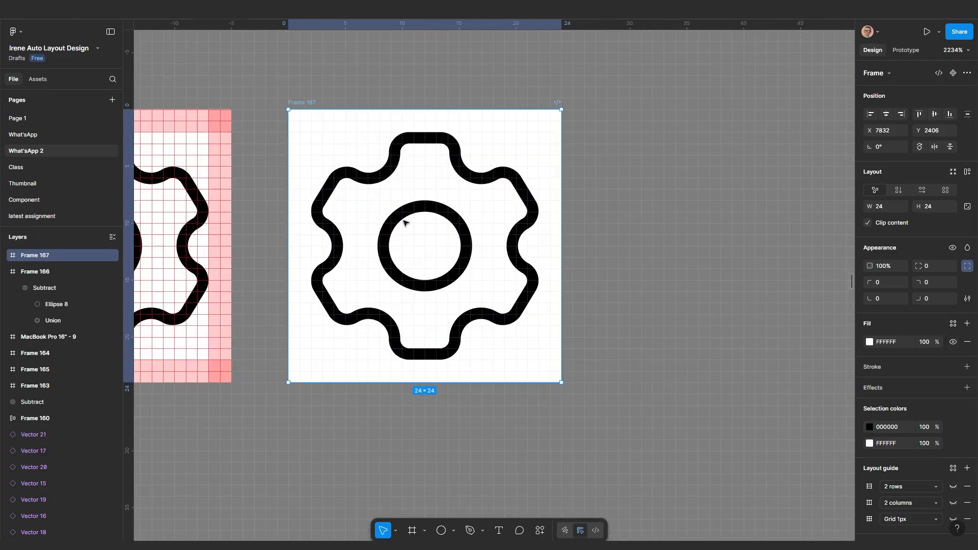
click(398, 216)
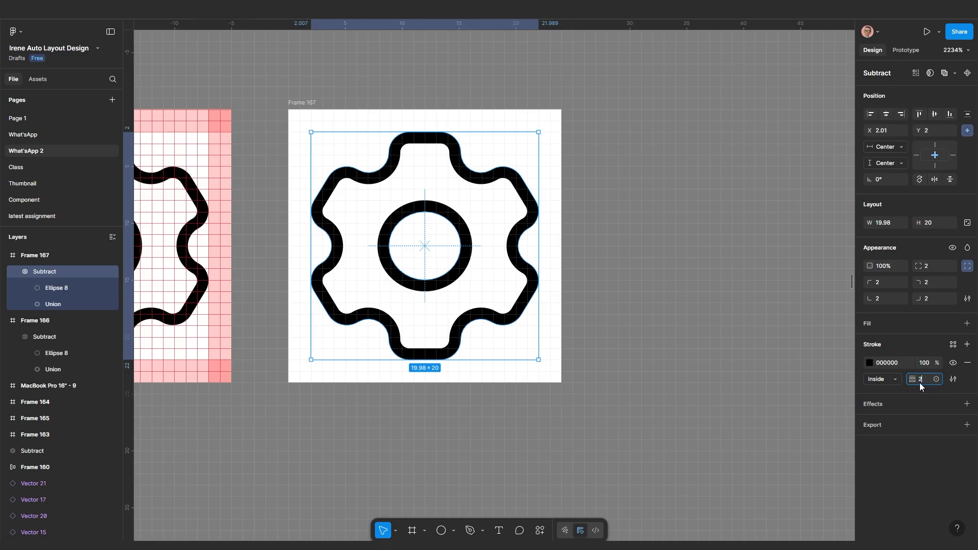
key(Return)
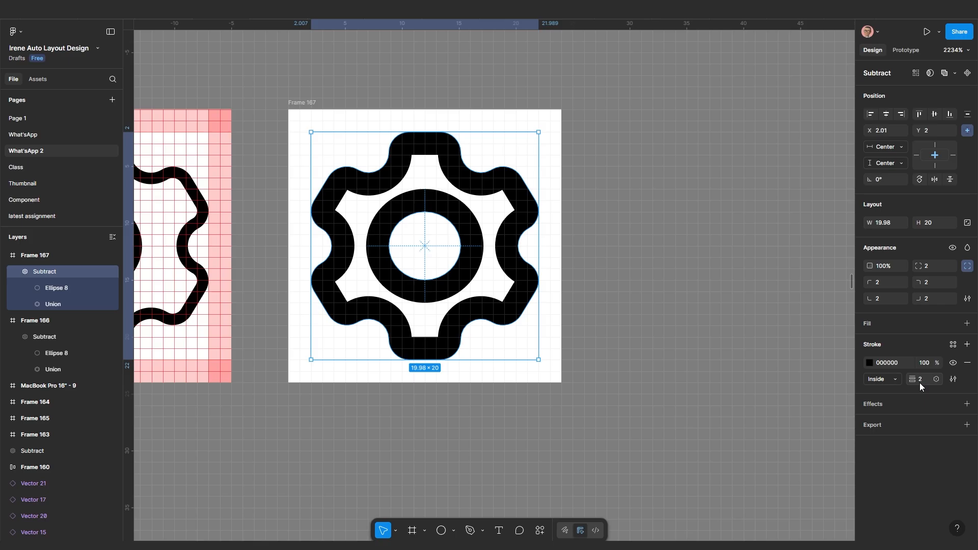
key(Return)
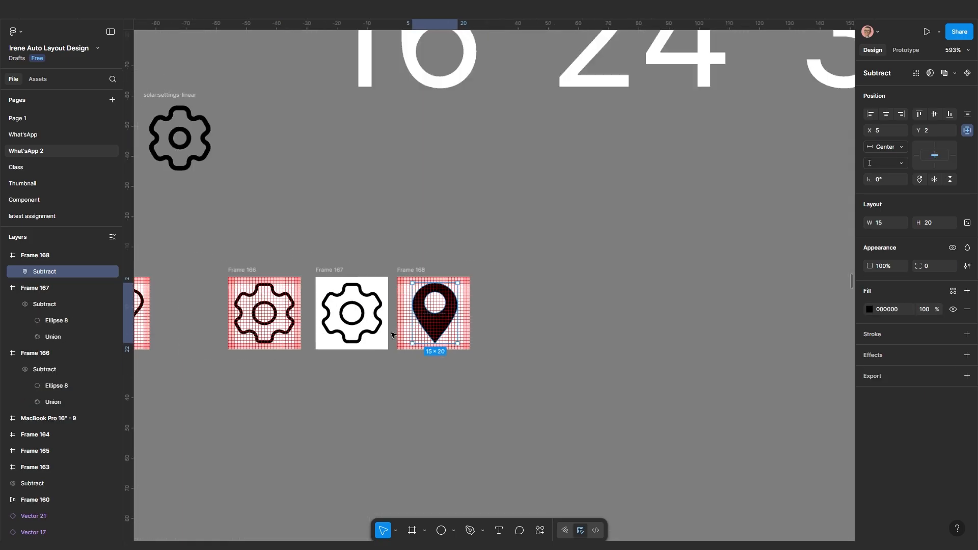
Launch the Material Symbols plugin via Ctrl+K and search it for 'map'
scroll(369, 334, left, 2)
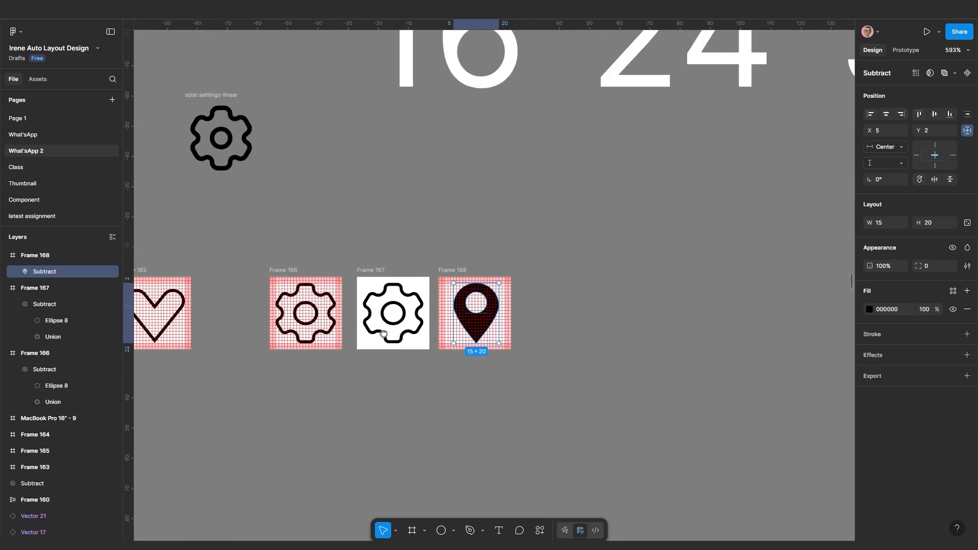
scroll(305, 338, down, 4)
scroll(297, 338, down, 10)
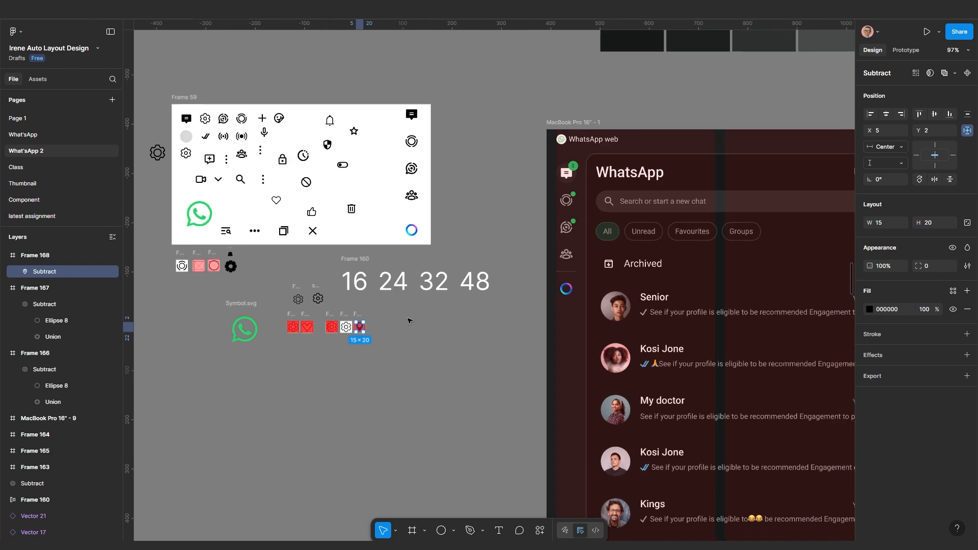
scroll(331, 350, up, 5)
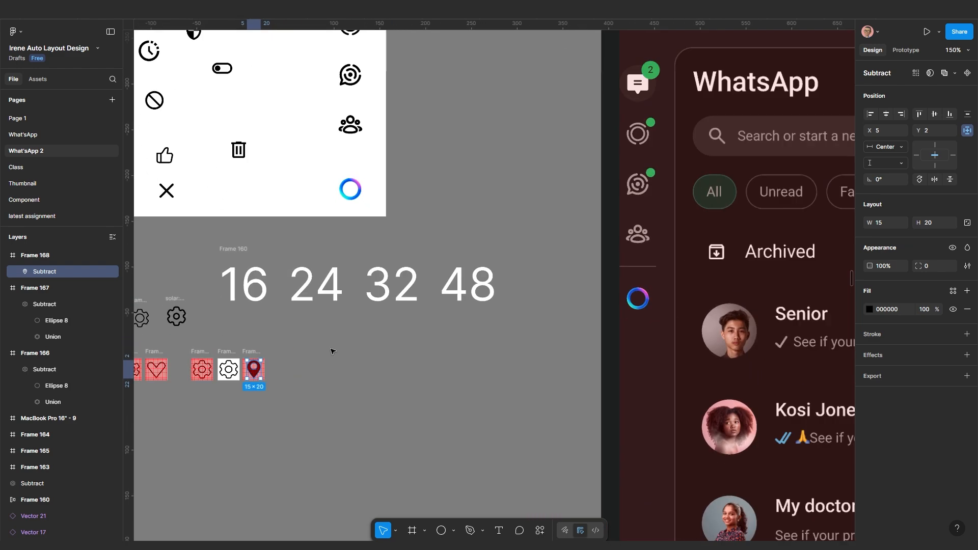
scroll(354, 349, down, 4)
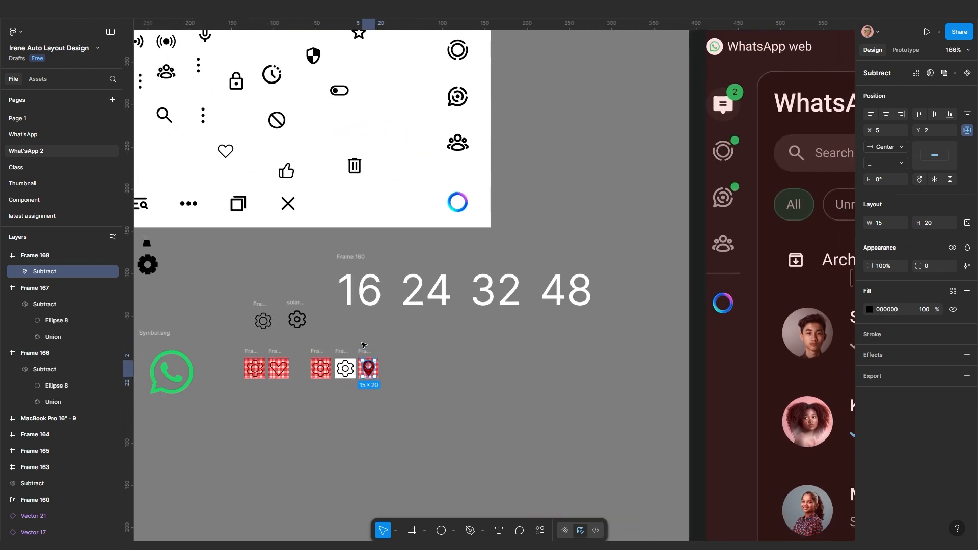
scroll(326, 300, up, 4)
scroll(349, 312, down, 4)
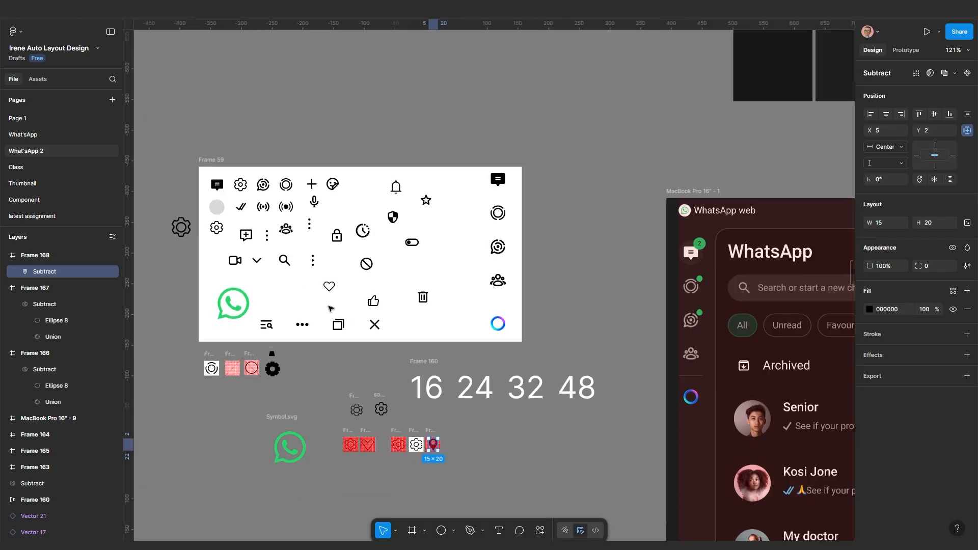
scroll(278, 223, up, 4)
scroll(277, 223, down, 4)
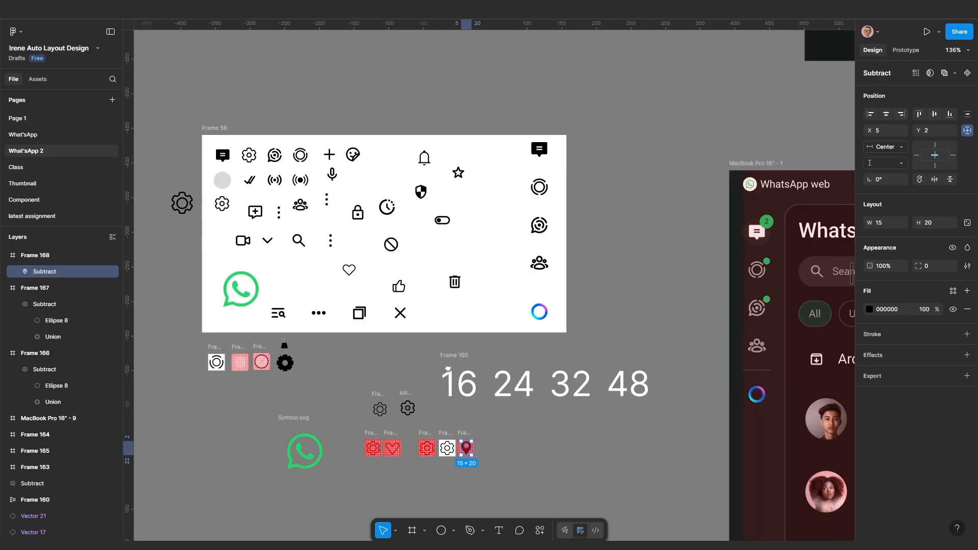
scroll(486, 472, up, 3)
key(ctrl+k)
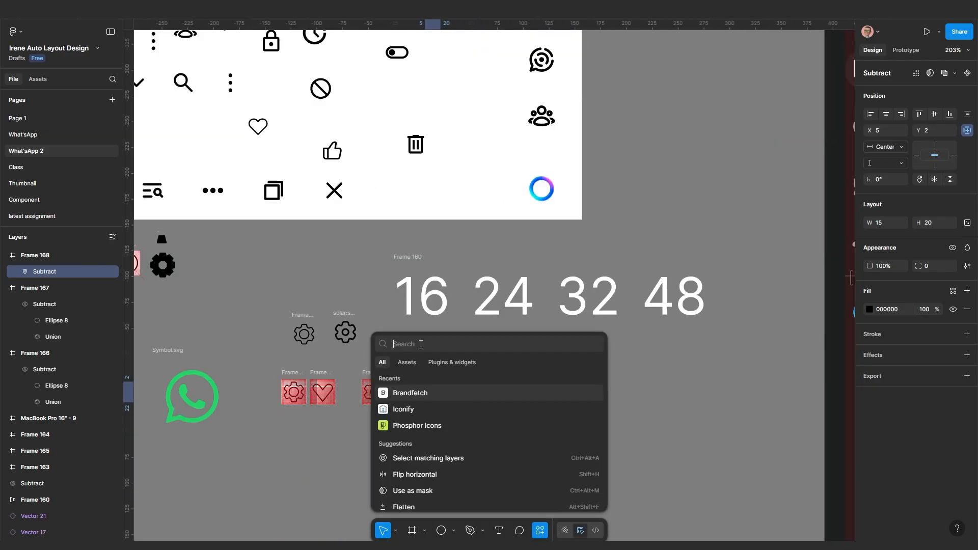
text(ma)
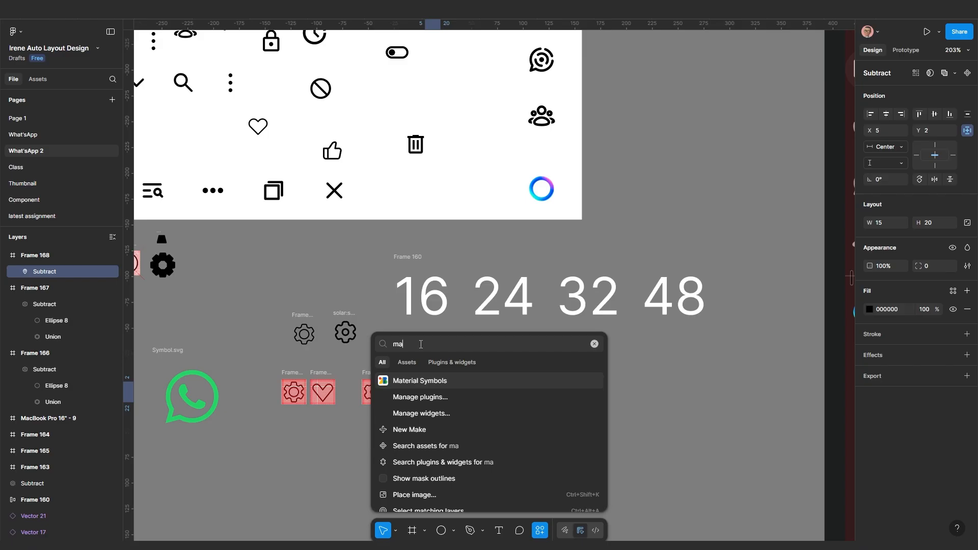
key(Return)
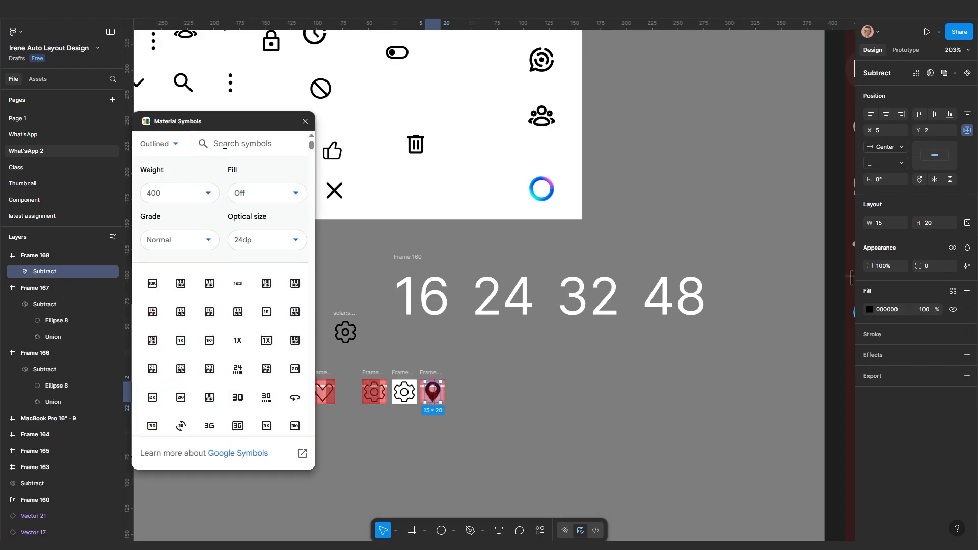
click(224, 145)
text(map)
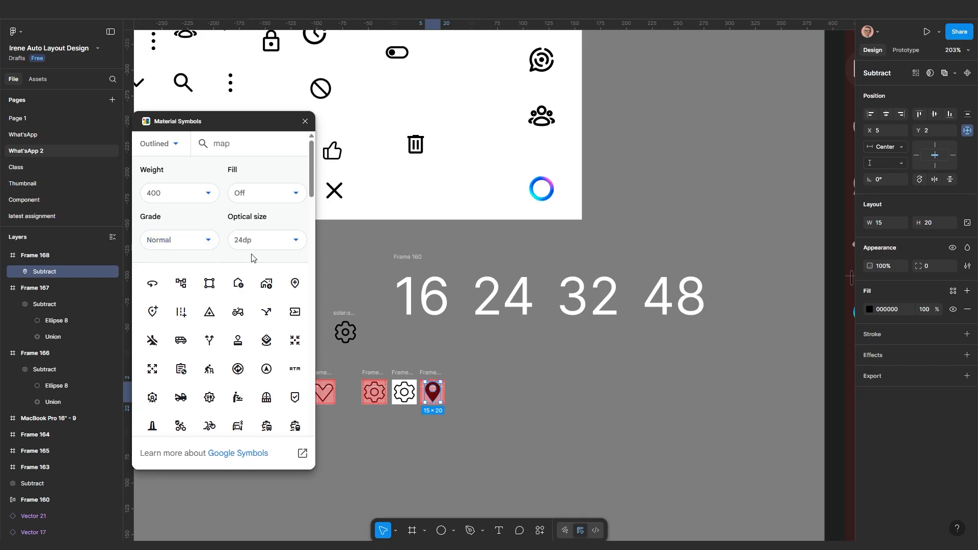
Set the symbols' optical size to 48dp after comparing 24dp and 40dp
click(275, 243)
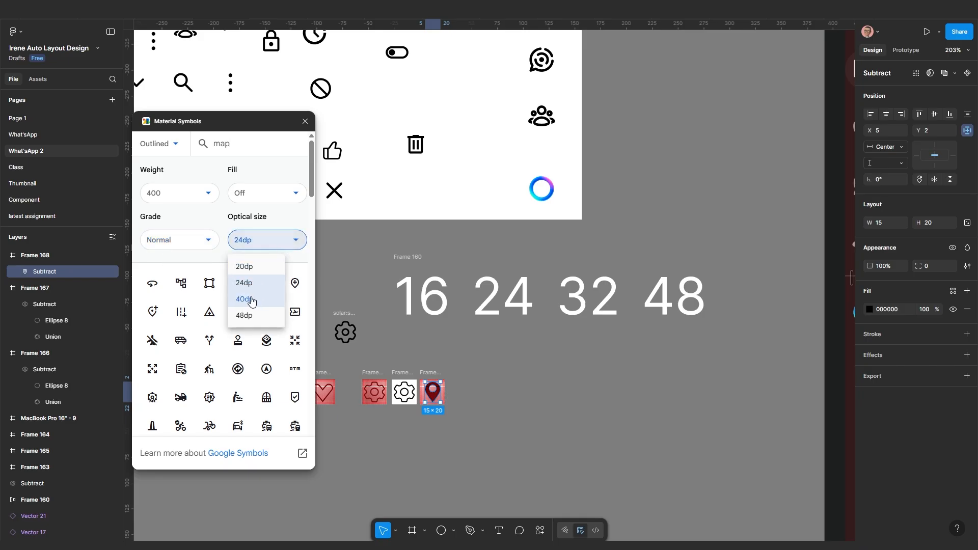
click(249, 317)
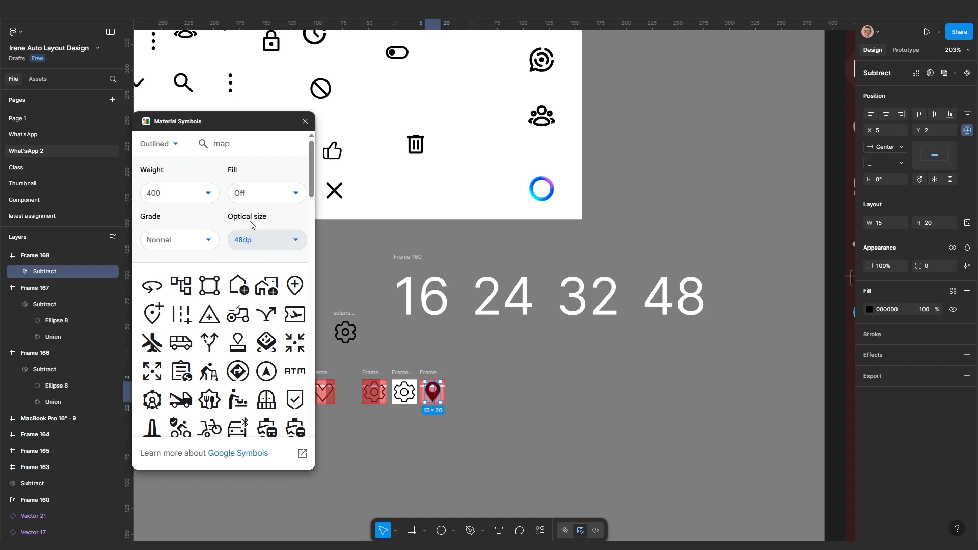
click(266, 240)
click(257, 283)
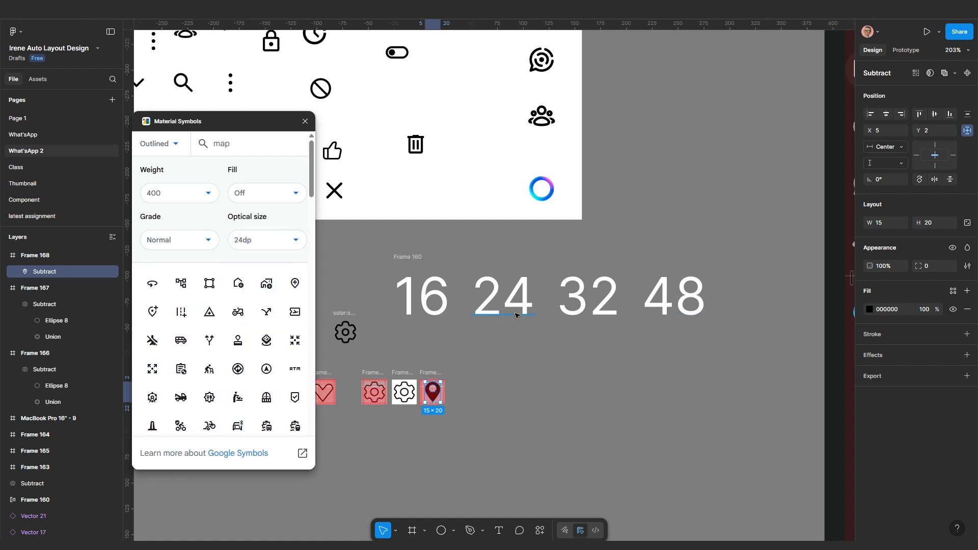
click(285, 241)
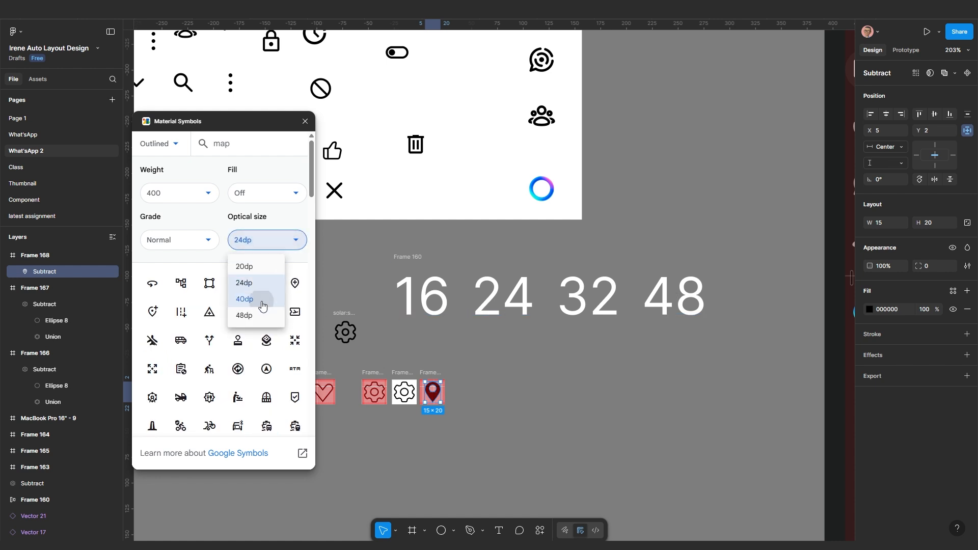
click(263, 301)
click(275, 244)
click(256, 316)
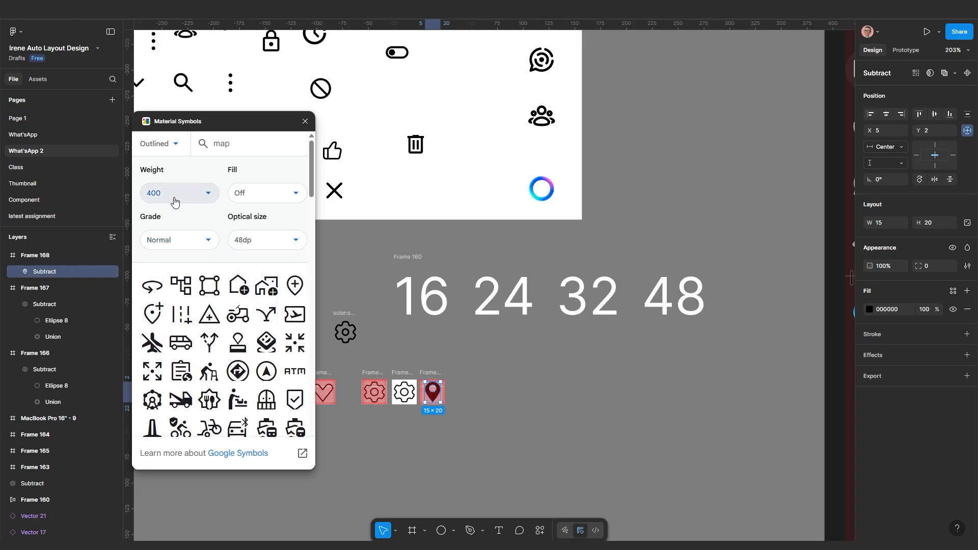
Preview the symbols with fill on, then set fill off for outlined symbols
click(269, 200)
click(257, 236)
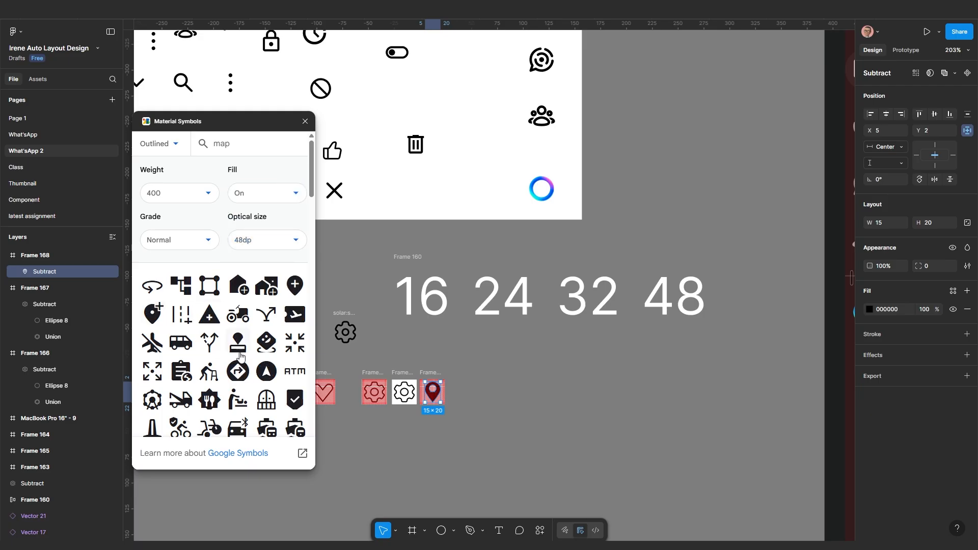
scroll(249, 373, down, 3)
scroll(250, 374, down, 3)
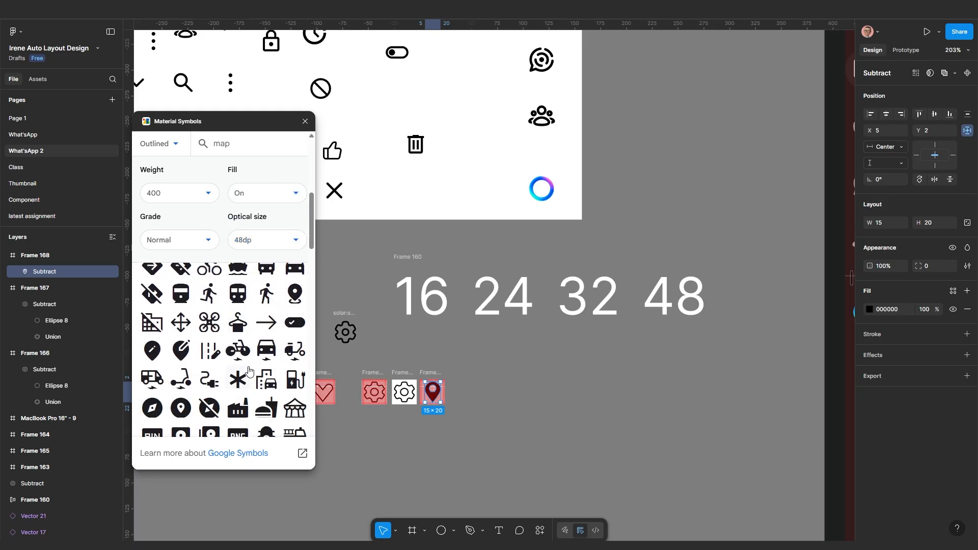
scroll(250, 370, up, 2)
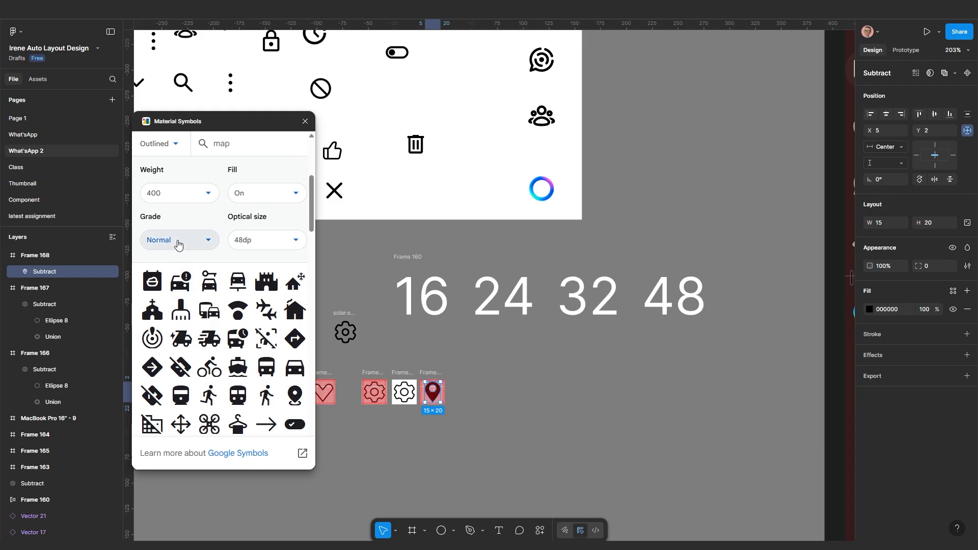
click(198, 196)
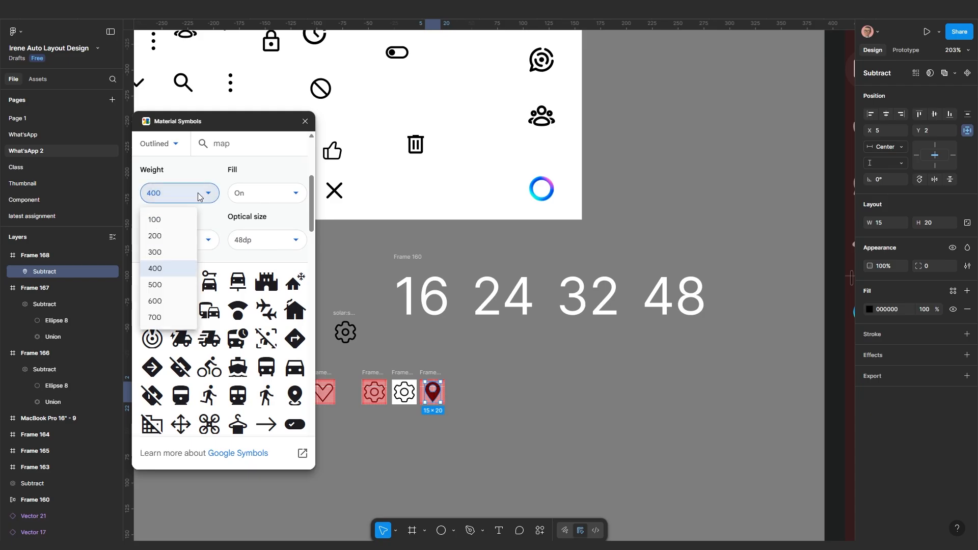
click(288, 198)
click(272, 206)
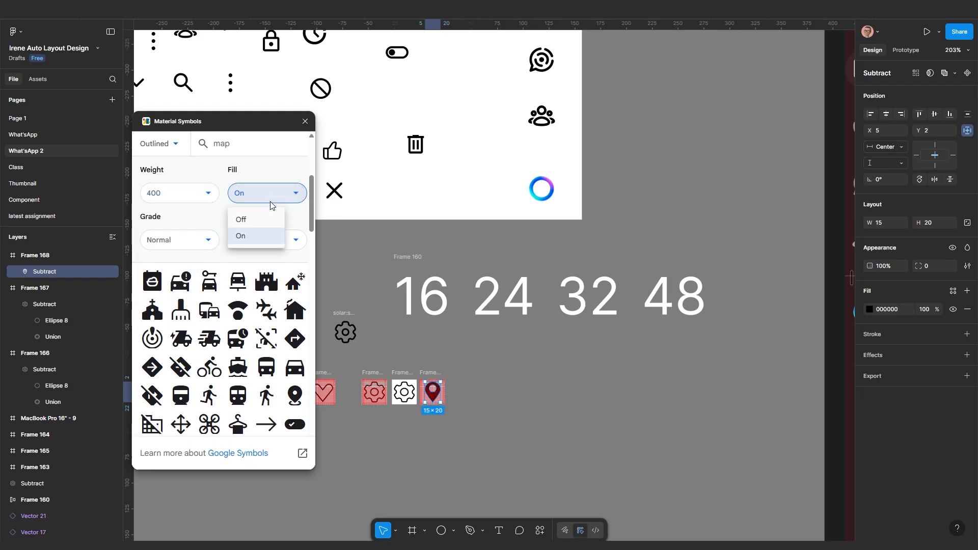
click(252, 219)
Set the symbol weight to 200 after trying 100 and 700
click(185, 194)
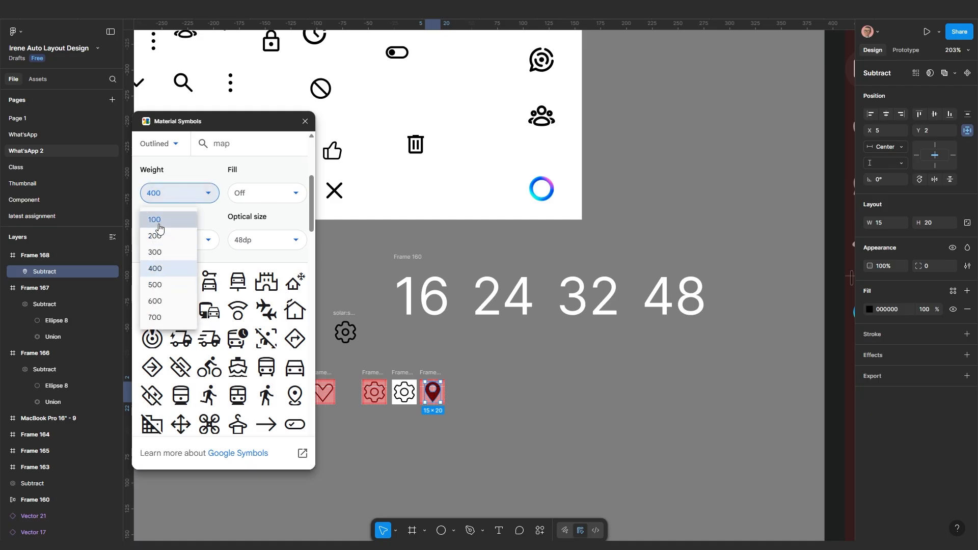
click(159, 224)
click(175, 196)
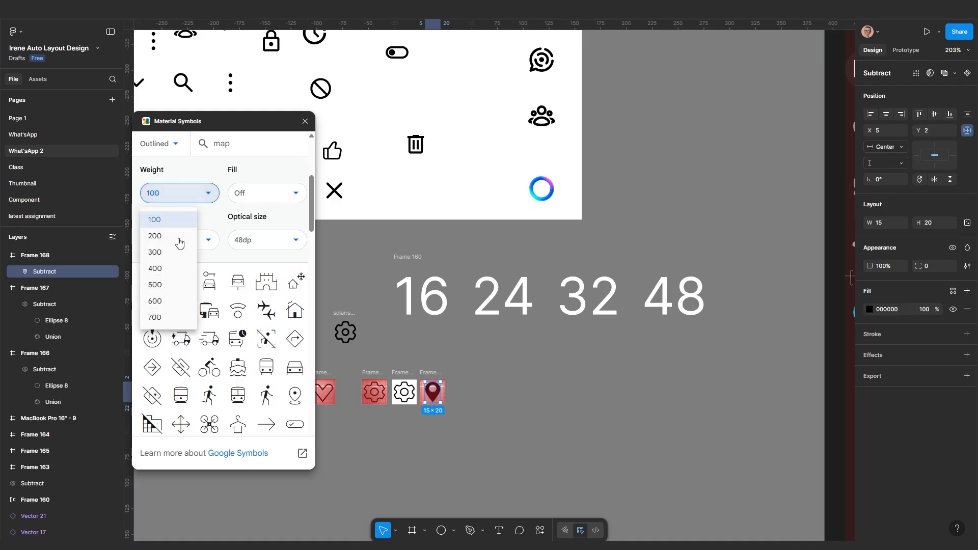
click(169, 317)
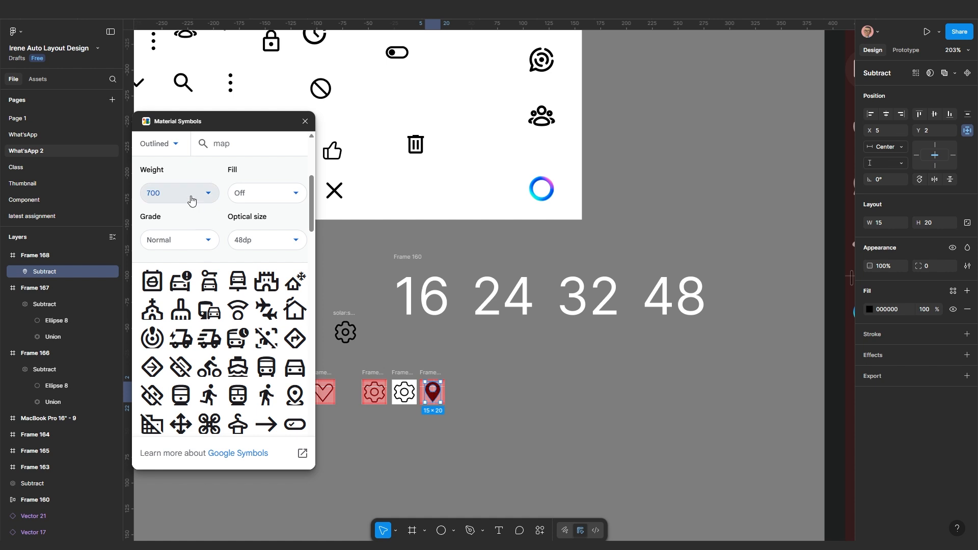
click(191, 199)
click(186, 237)
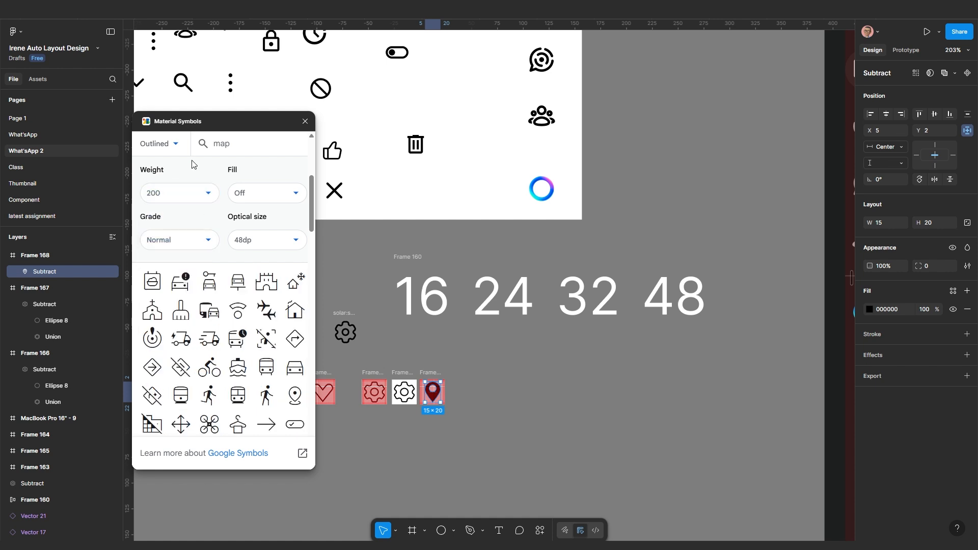
click(540, 530)
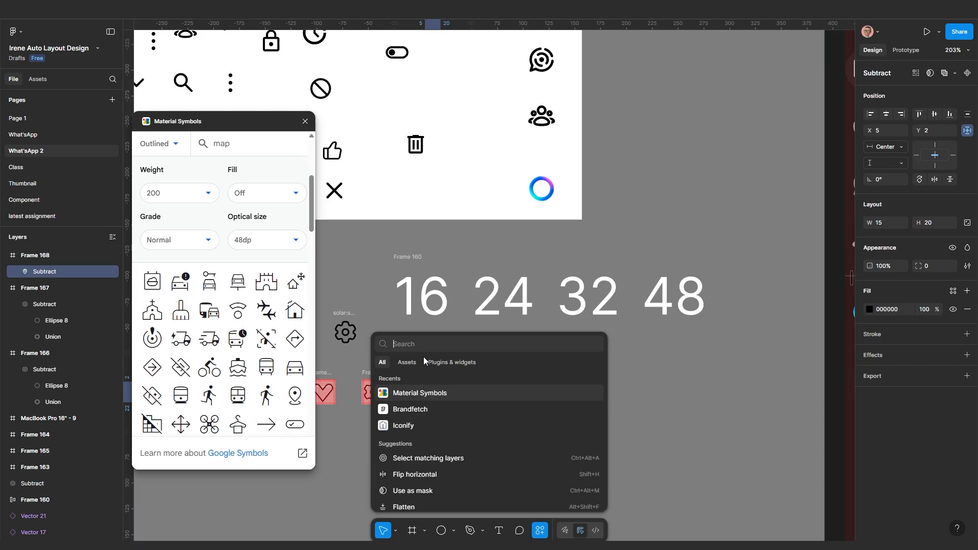
Launch the Phosphor Icons plugin from a 'ph' search and reposition its panel
text(ph)
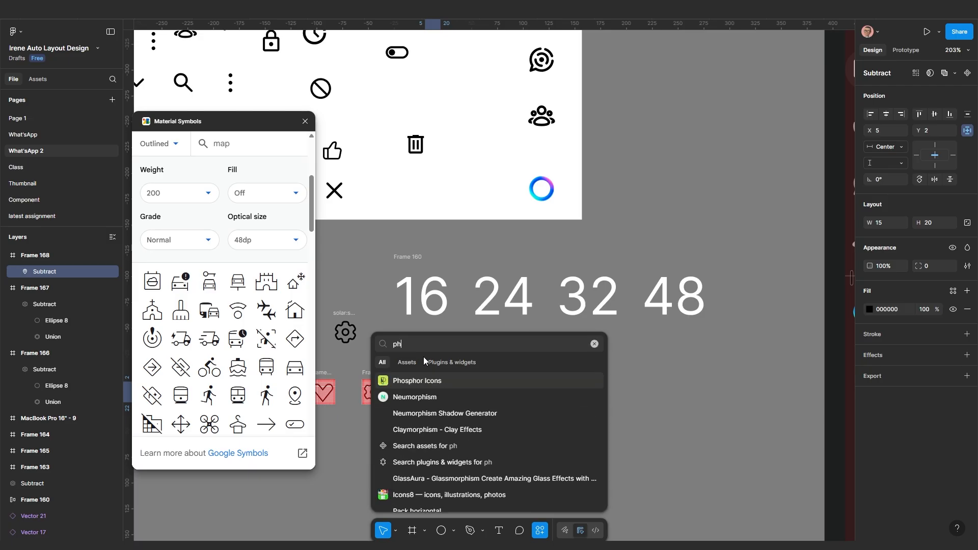
click(445, 381)
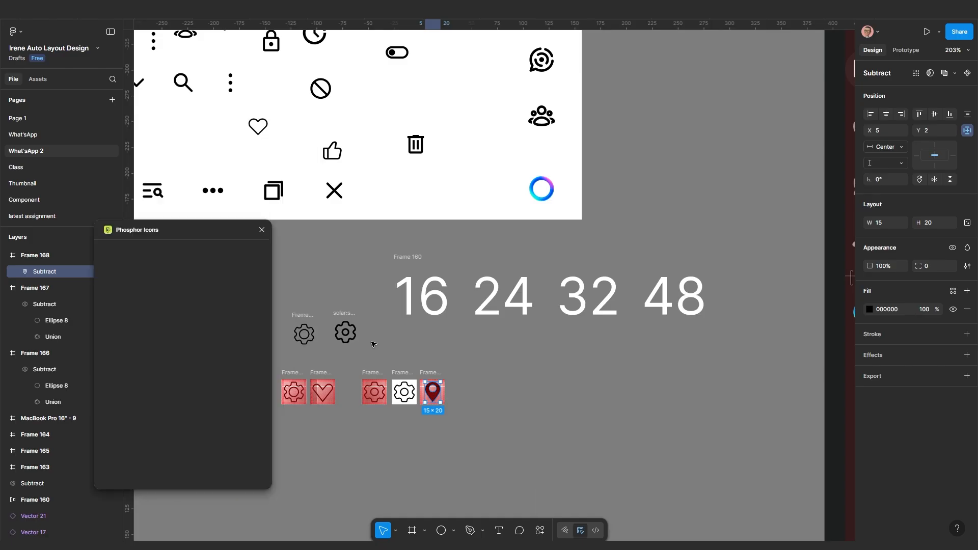
drag(203, 224, 221, 204)
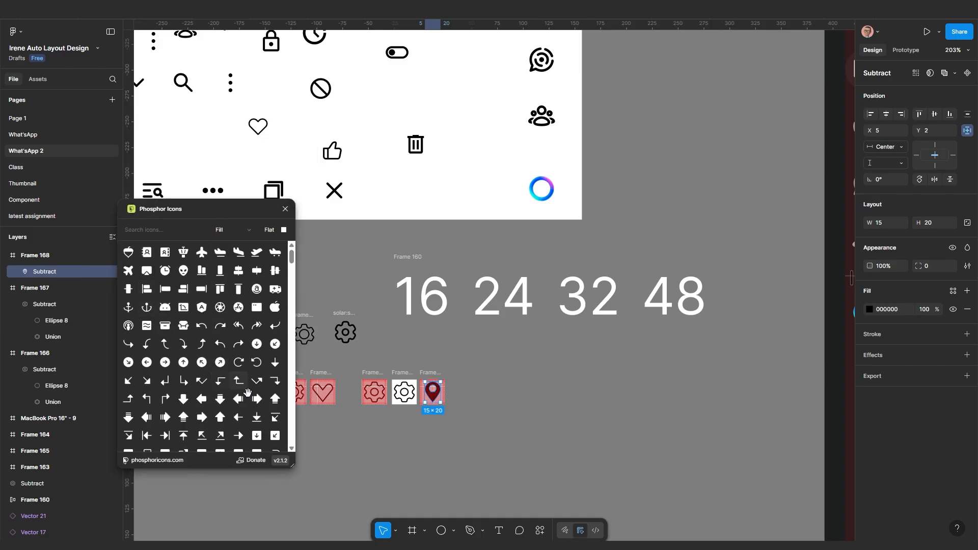
scroll(234, 387, down, 10)
scroll(239, 250, up, 3)
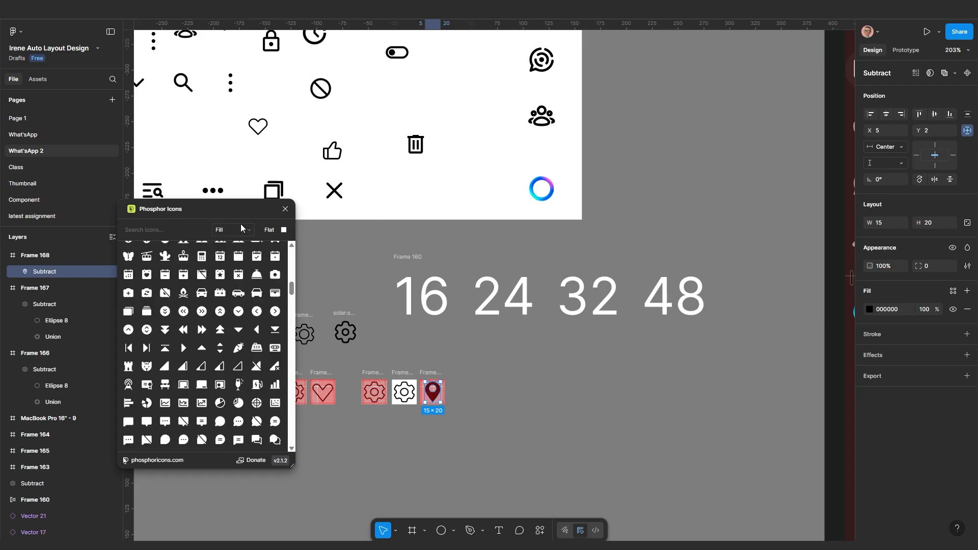
Switch Phosphor's icon style to Fill after previewing Light and Bold
click(241, 227)
click(240, 260)
click(239, 227)
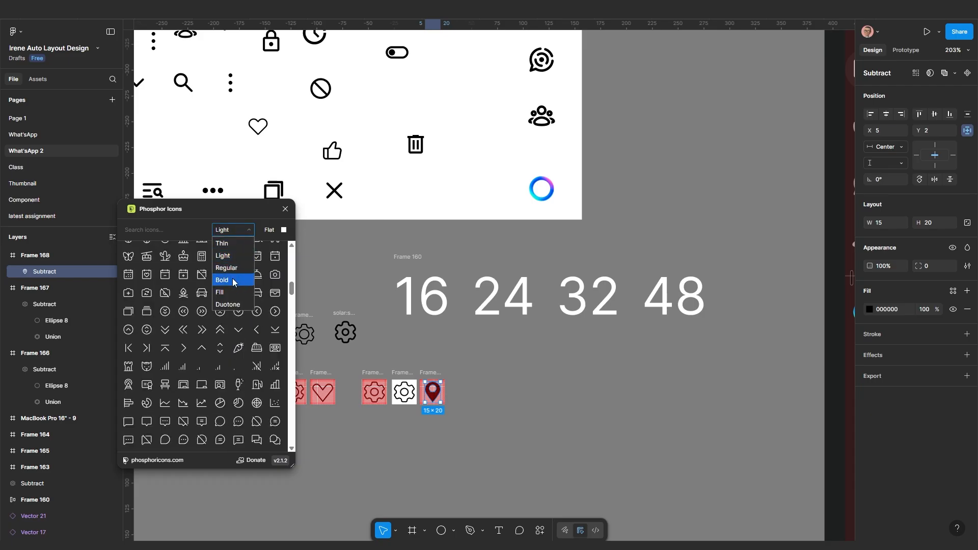
click(232, 279)
click(227, 230)
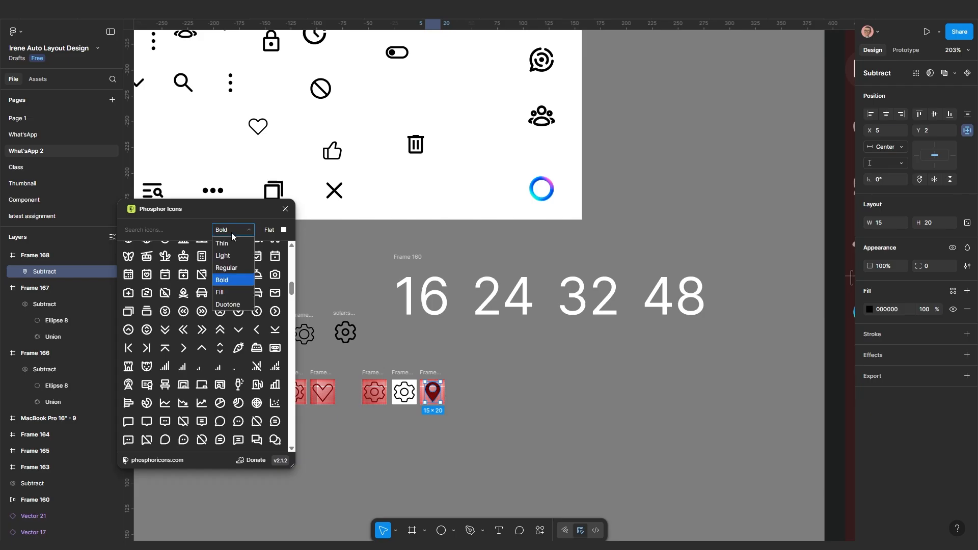
click(228, 296)
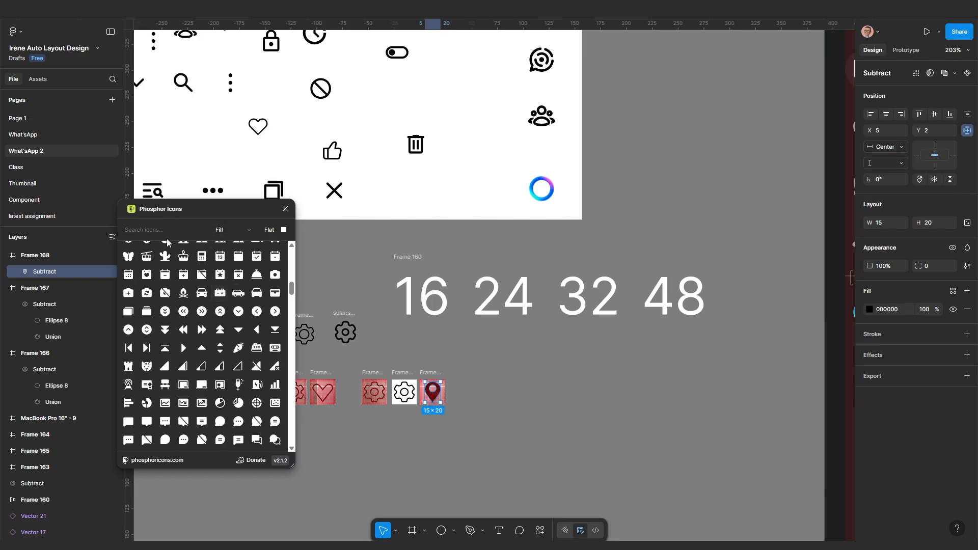
click(540, 530)
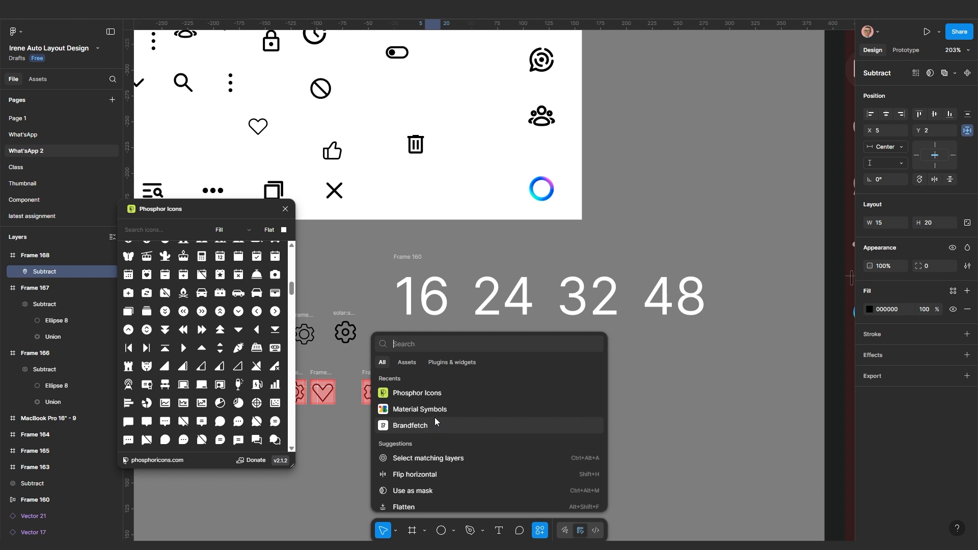
Launch Iconify from an 'icon' search and search it for map icons, getting 999 results
text(icon)
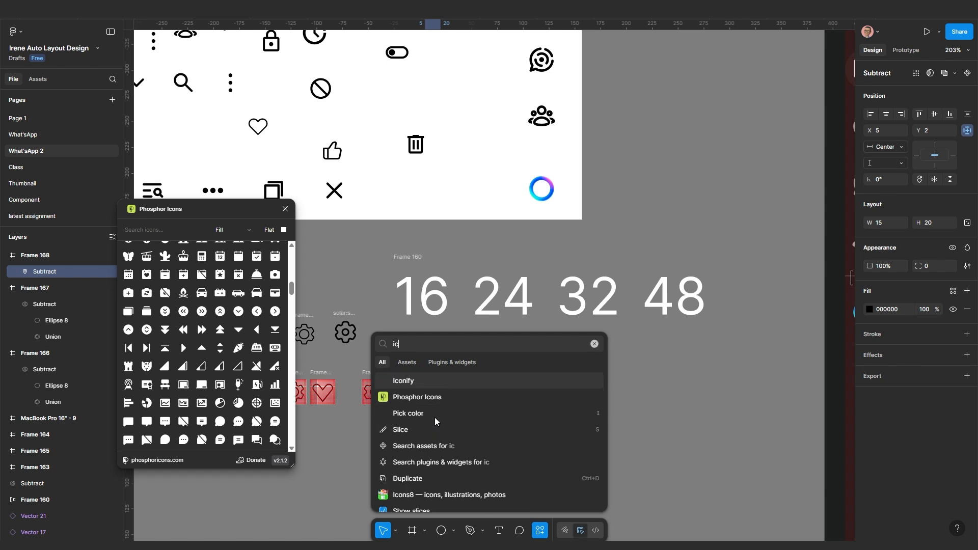
key(Return)
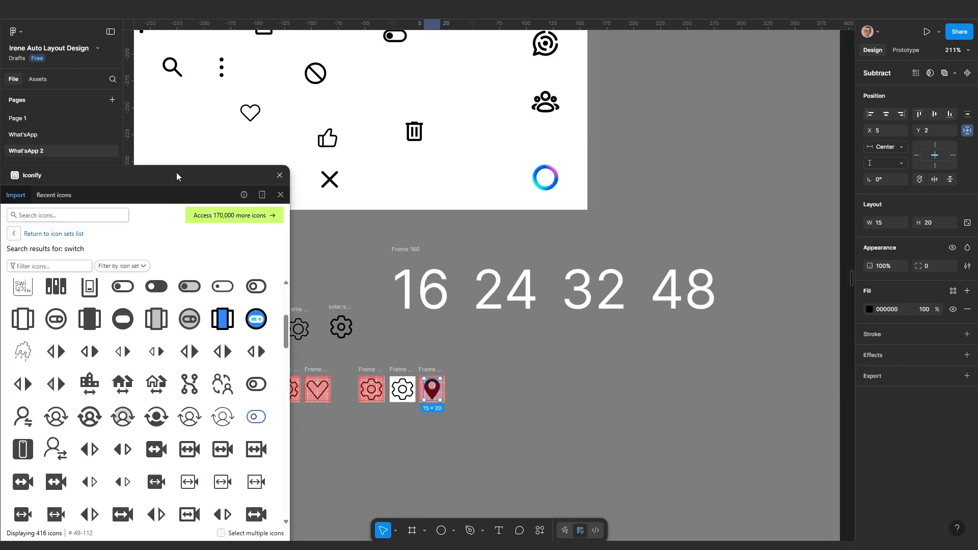
drag(176, 172, 201, 73)
click(109, 117)
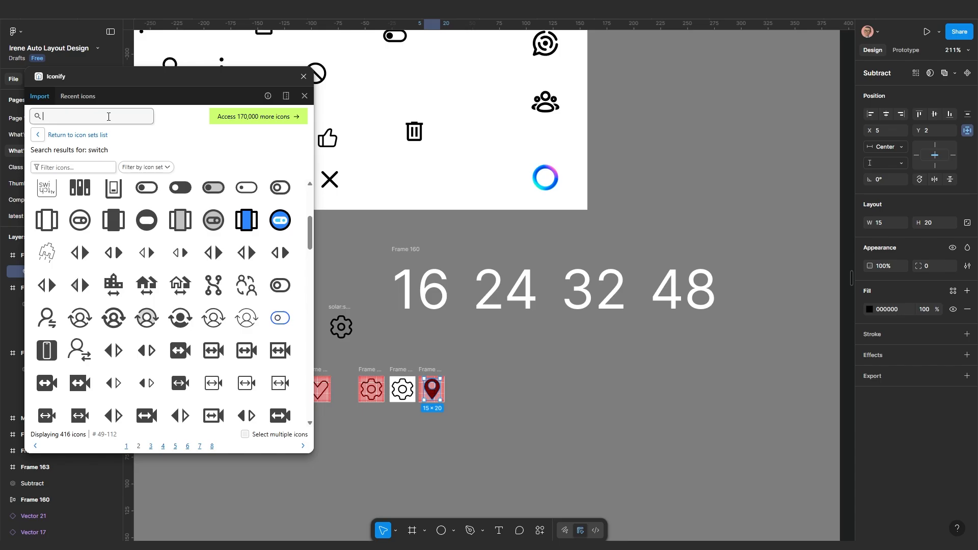
text(map)
click(139, 119)
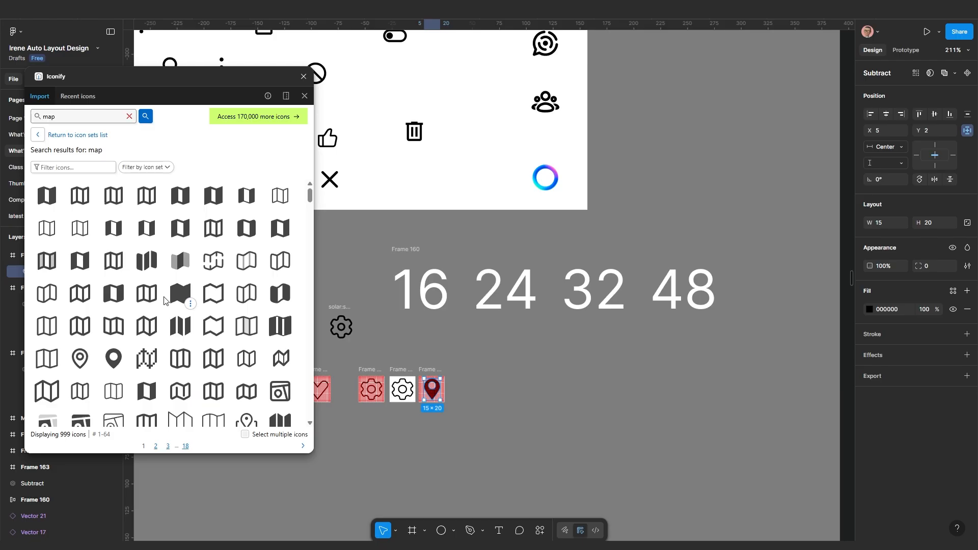
Drag the fa-solid map-pin icon from Iconify's map results onto the canvas beside Frame 59
scroll(164, 299, down, 1)
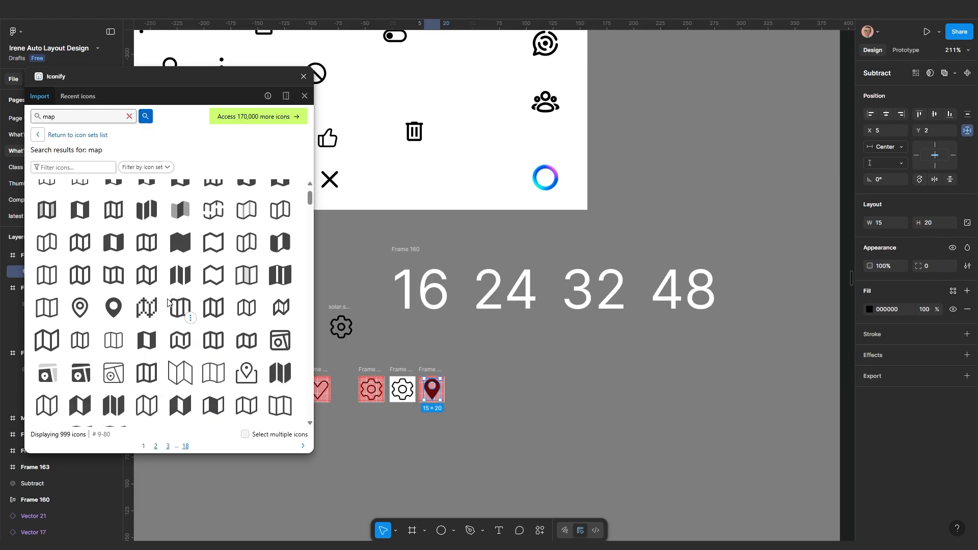
scroll(169, 305, down, 15)
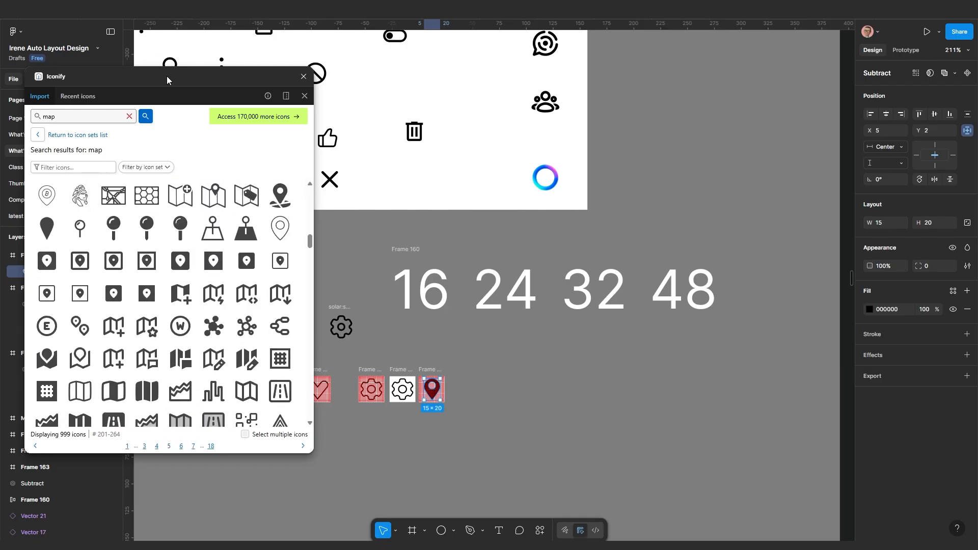
drag(167, 75, 150, 178)
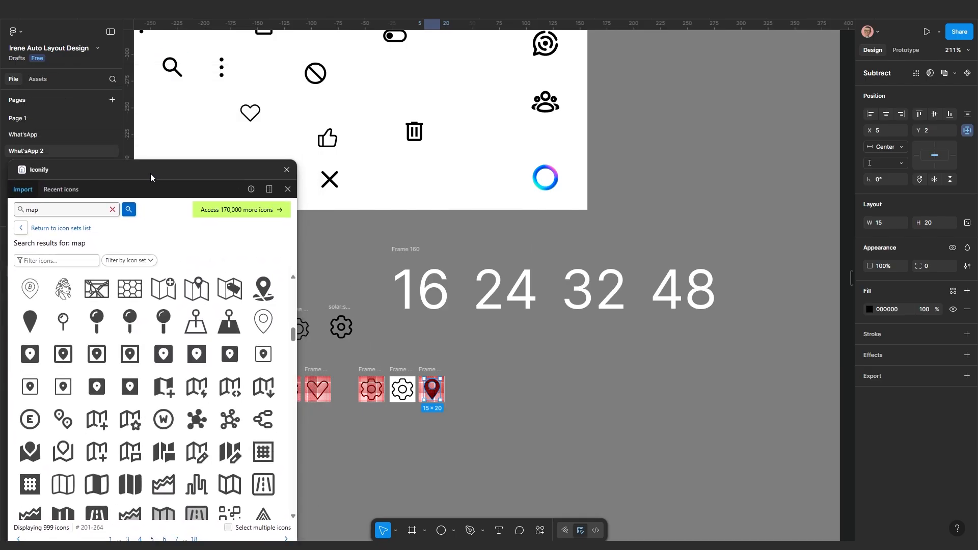
scroll(415, 236, down, 1)
drag(402, 238, 501, 327)
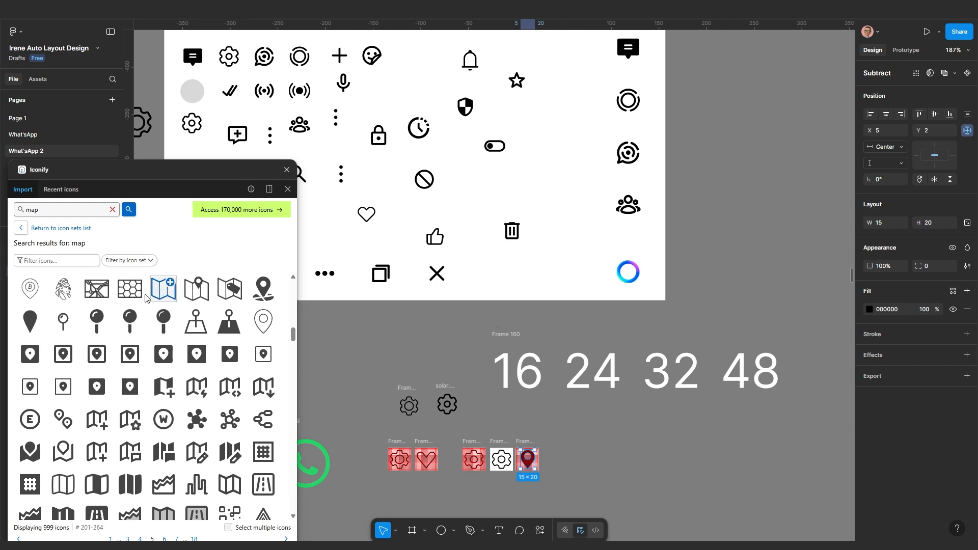
scroll(401, 184, down, 2)
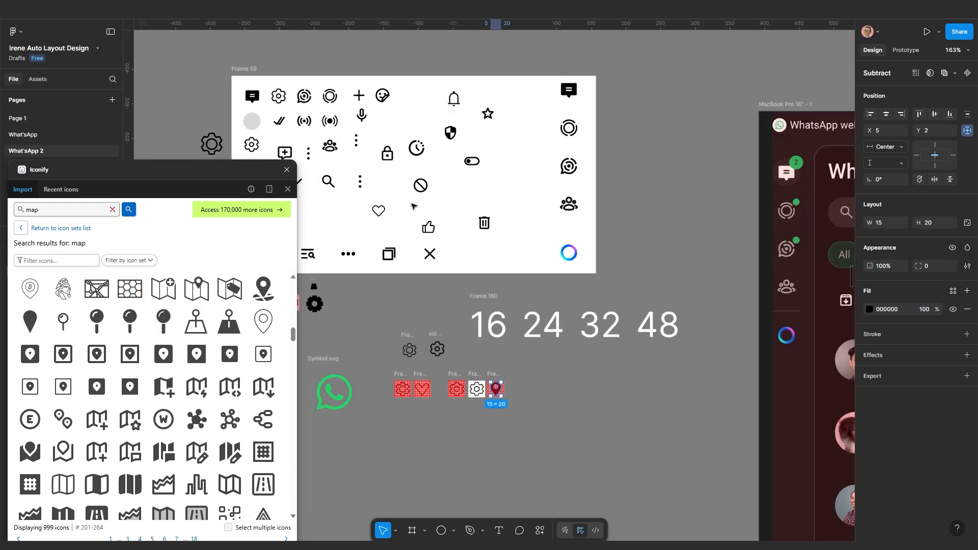
drag(366, 165, 393, 225)
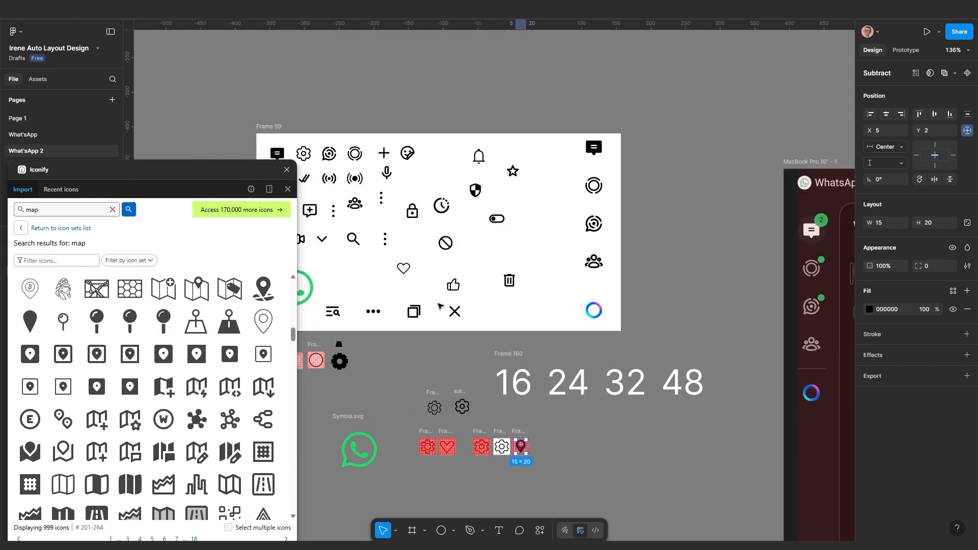
scroll(425, 338, up, 5)
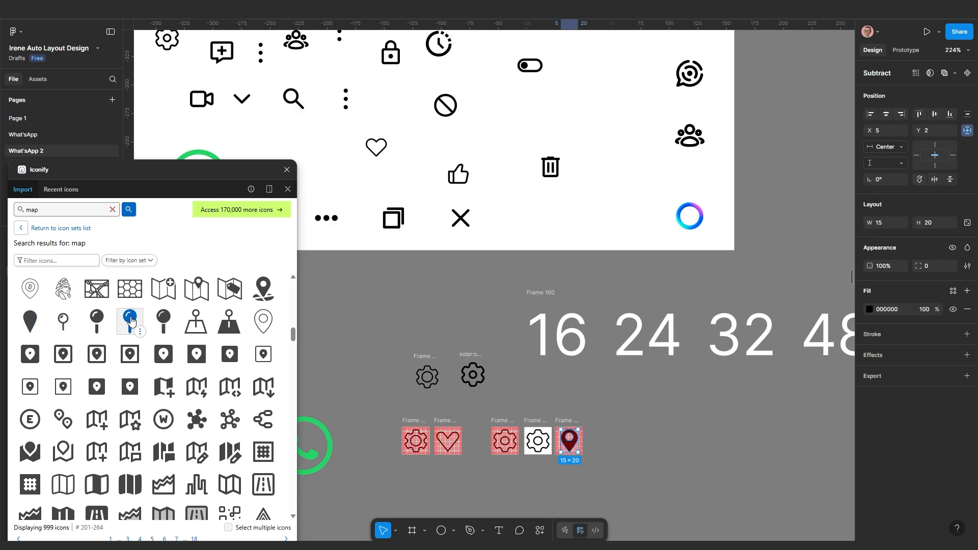
drag(130, 321, 588, 203)
scroll(512, 457, down, 4)
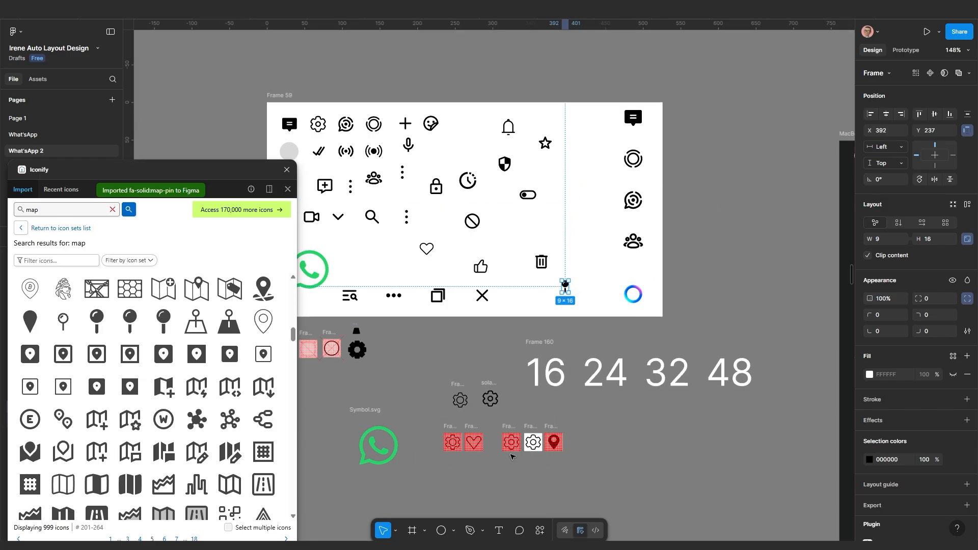
Move Frame 167 with the outline gear below the other frames and hide its white FFFFFF fill
scroll(512, 457, up, 10)
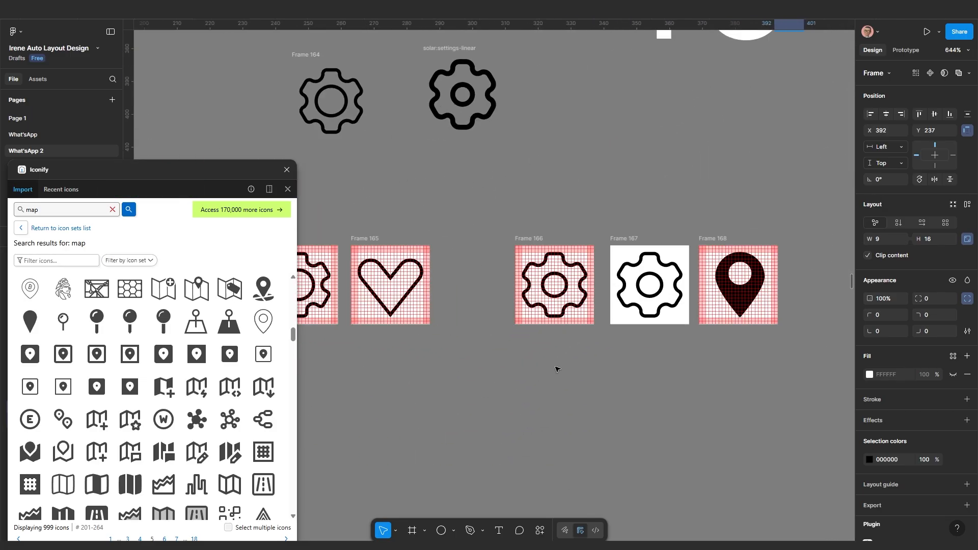
scroll(555, 369, right, 3)
click(536, 245)
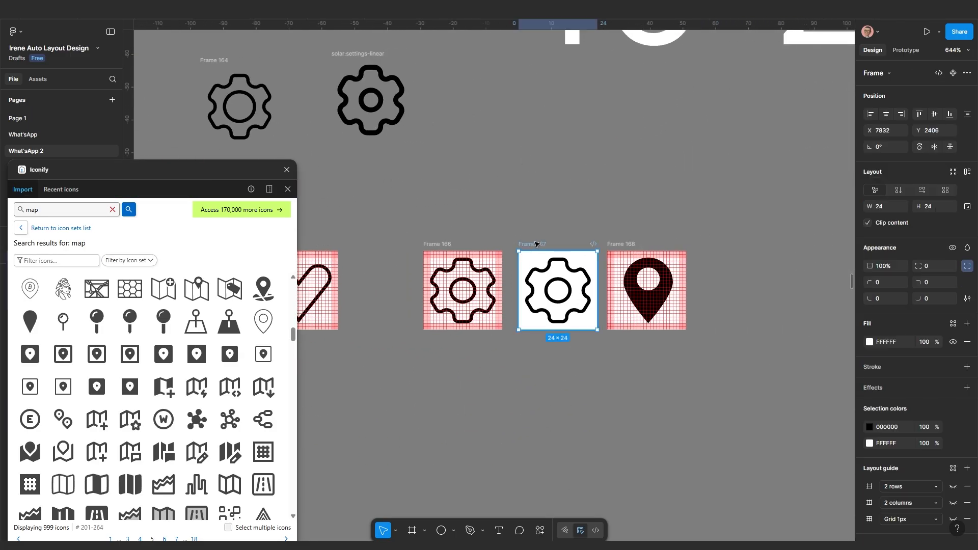
drag(537, 247, 539, 358)
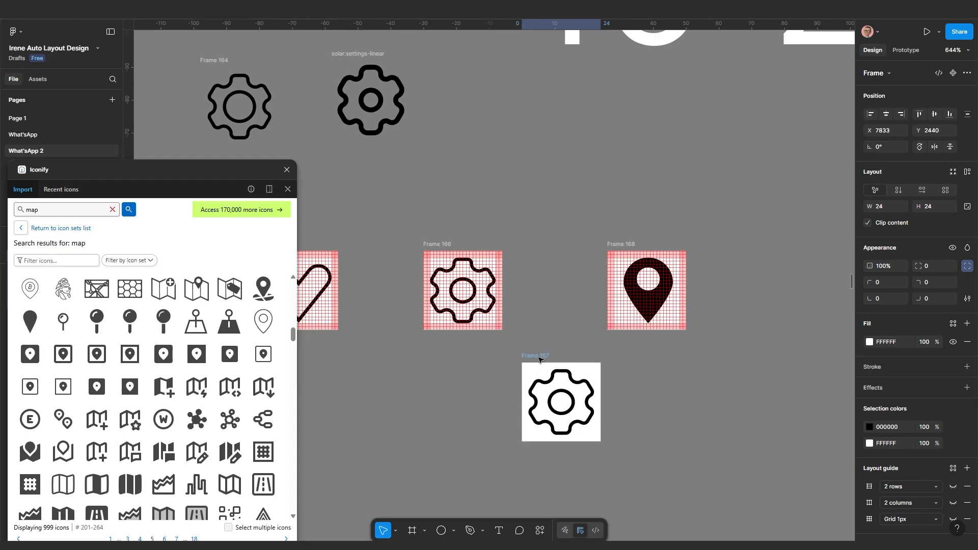
click(953, 343)
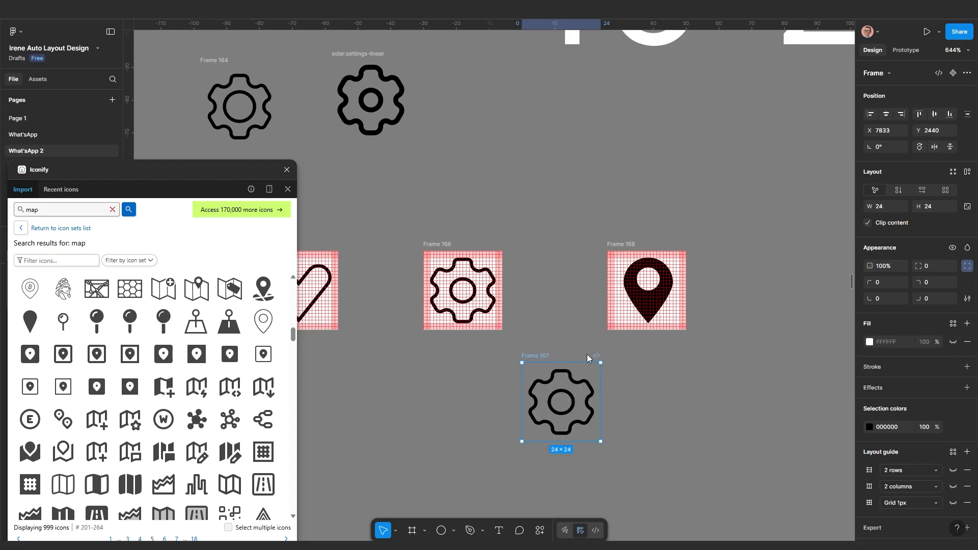
drag(534, 357, 492, 373)
scroll(530, 447, up, 2)
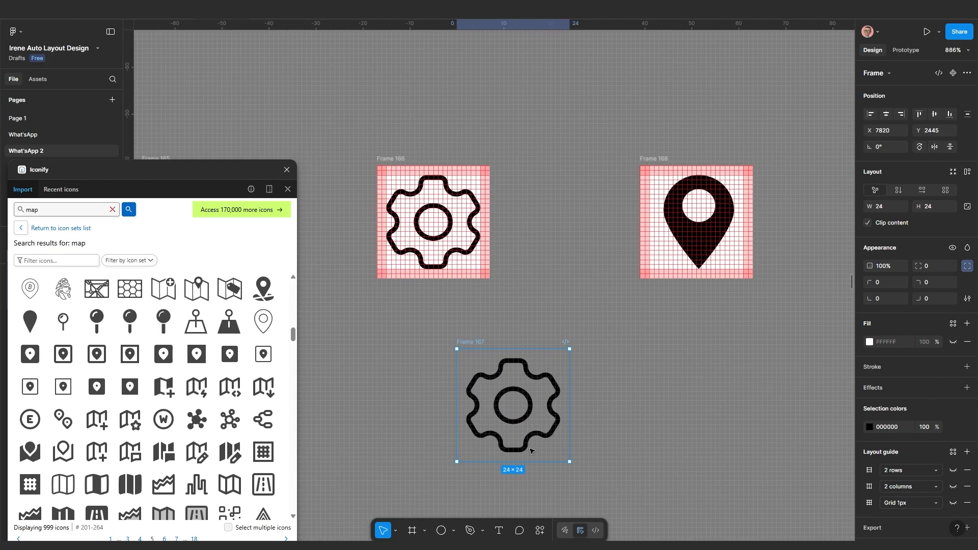
drag(531, 443, 534, 388)
mouse_move(473, 291)
mouse_down()
mouse_move(504, 279)
mouse_move(463, 282)
mouse_up()
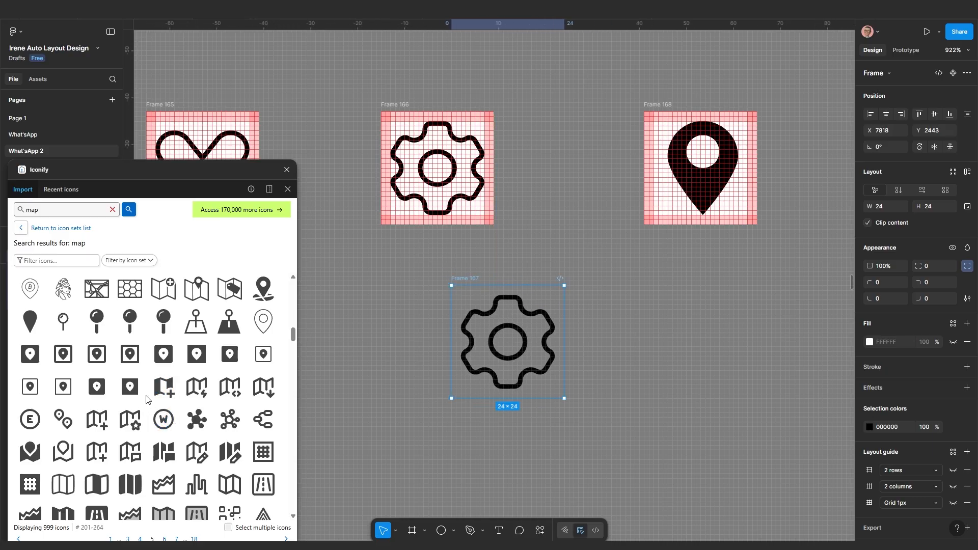
Import a rounded map icon from Iconify, try its vector near the gear, then delete it and its frame
drag(33, 389, 723, 383)
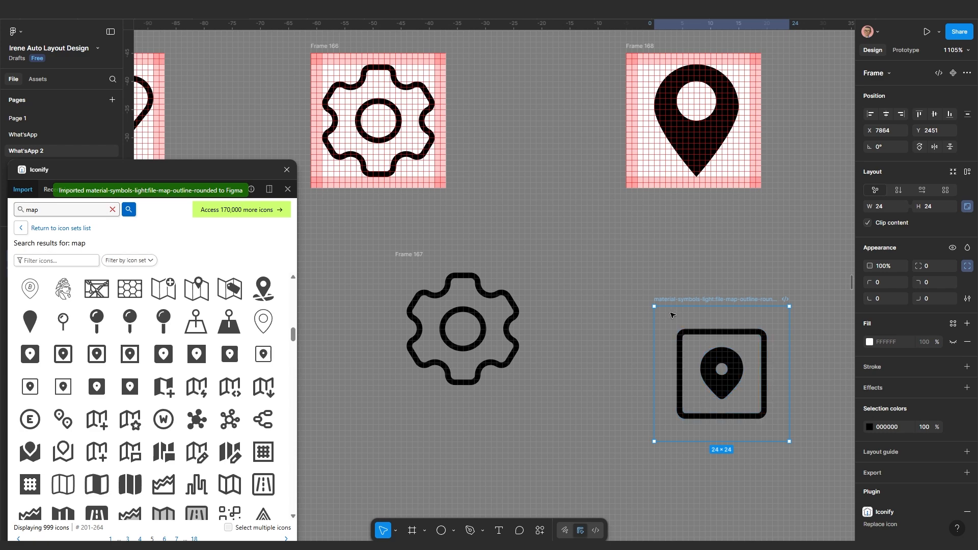
drag(655, 305, 570, 283)
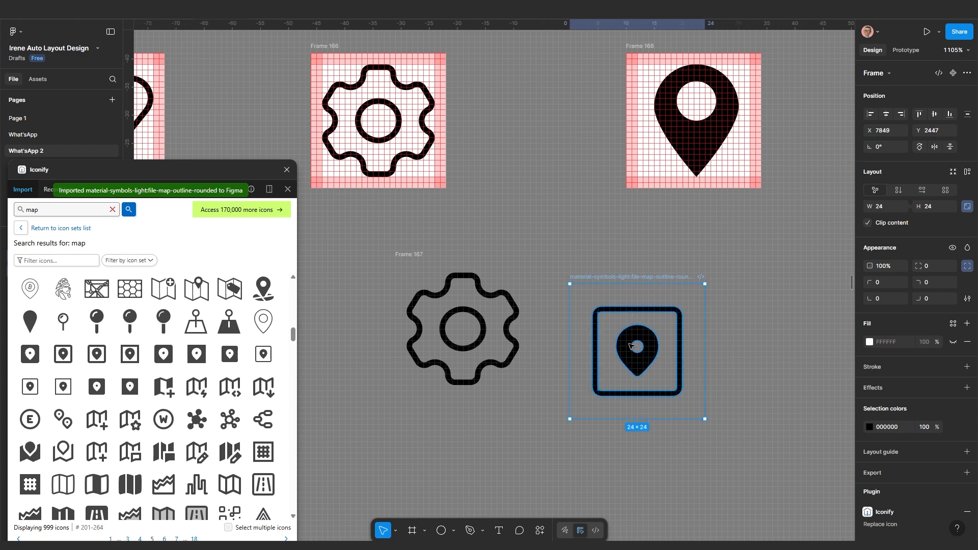
click(654, 367)
drag(647, 350, 424, 443)
scroll(428, 439, up, 2)
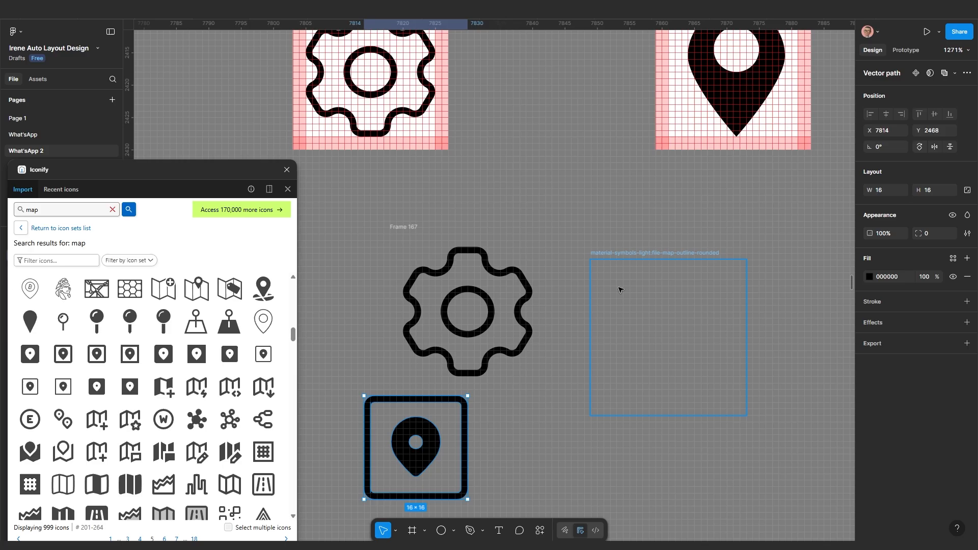
click(638, 254)
click(426, 429)
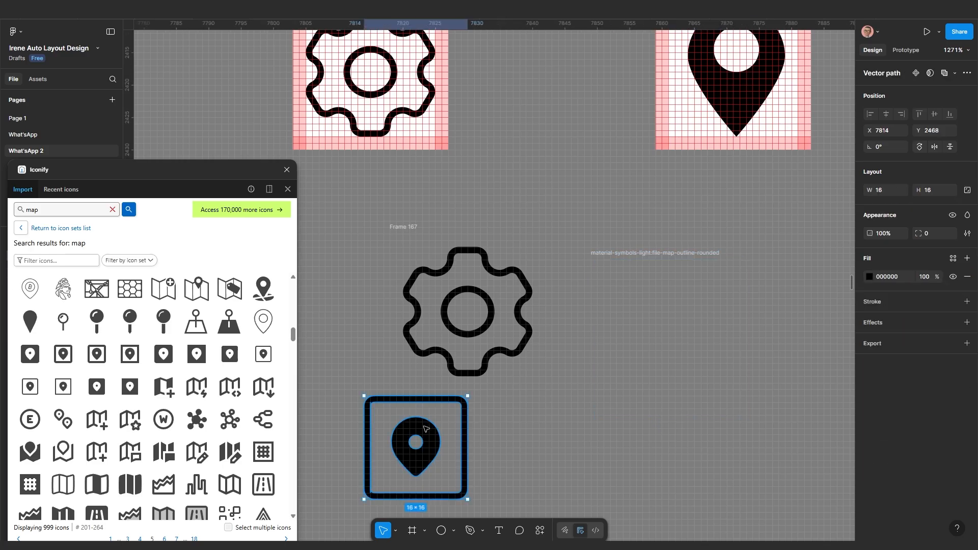
key(Delete)
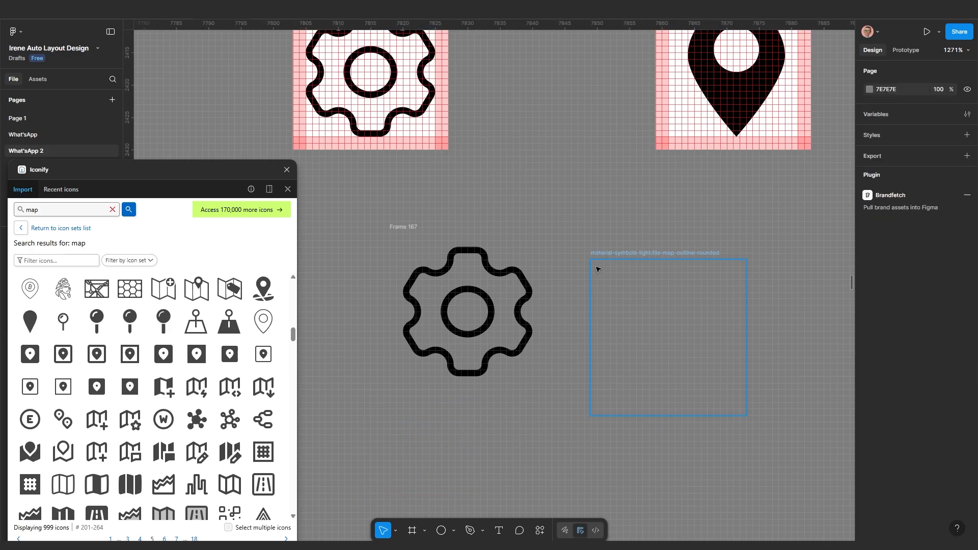
click(619, 253)
key(Delete)
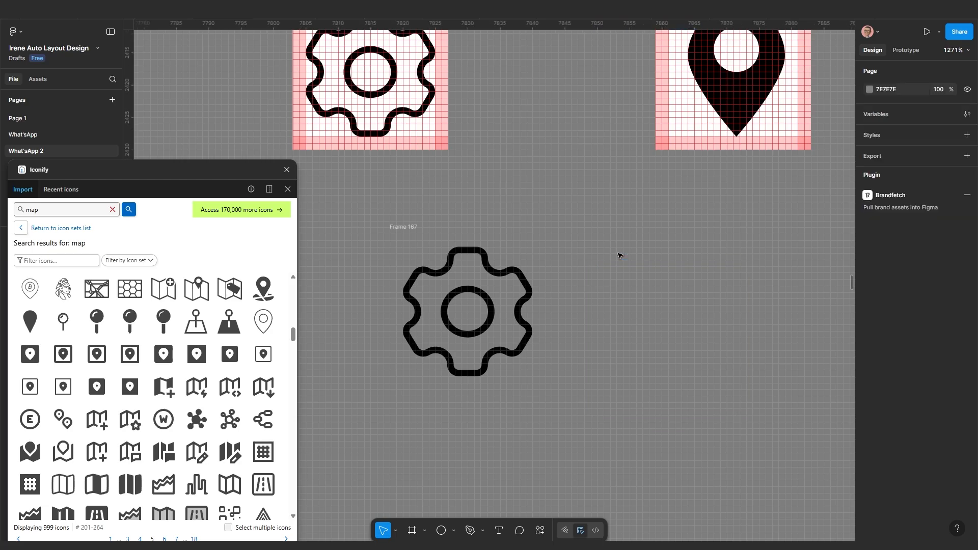
Nudge Frame 167 slightly up and left into position
scroll(586, 315, down, 5)
scroll(520, 325, up, 2)
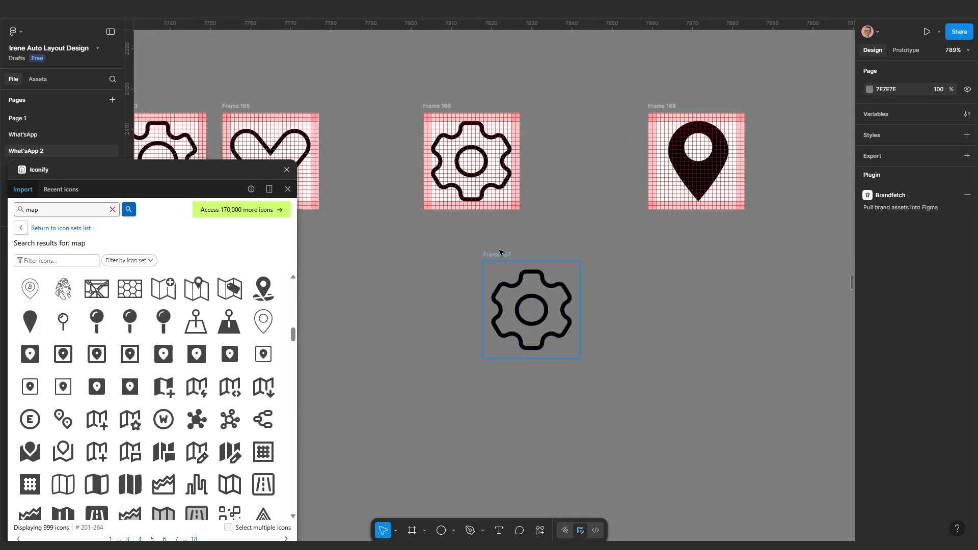
click(496, 254)
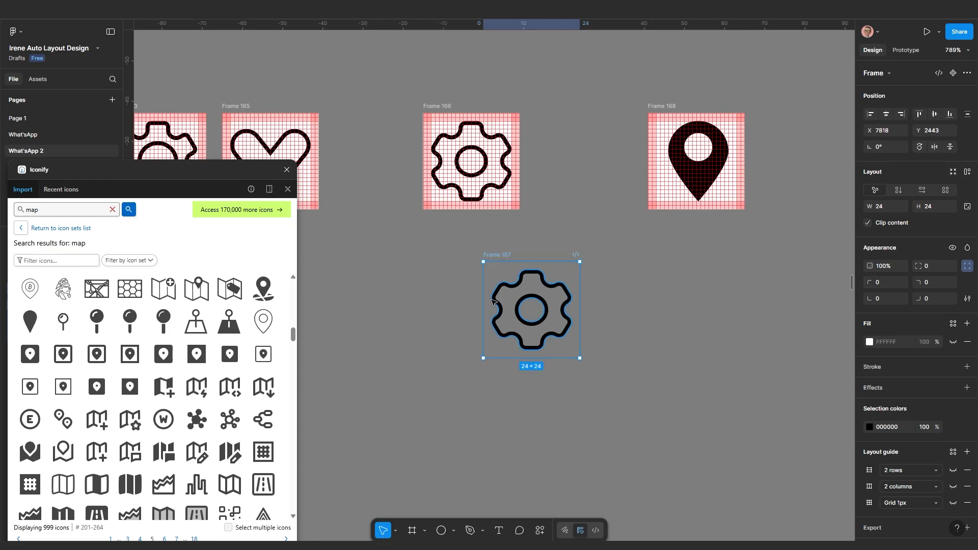
scroll(489, 305, up, 3)
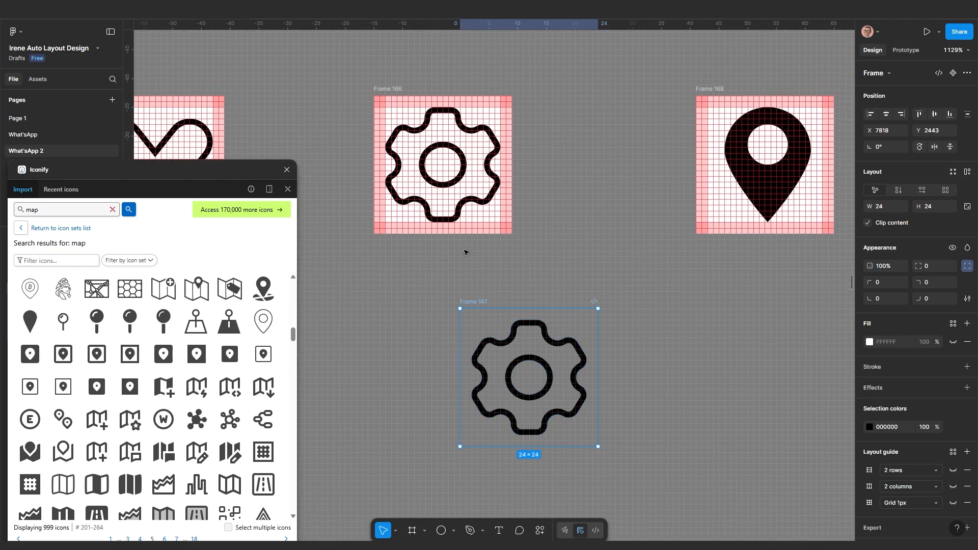
scroll(465, 251, up, 1)
drag(479, 316, 458, 289)
scroll(495, 324, up, 1)
scroll(521, 352, down, 2)
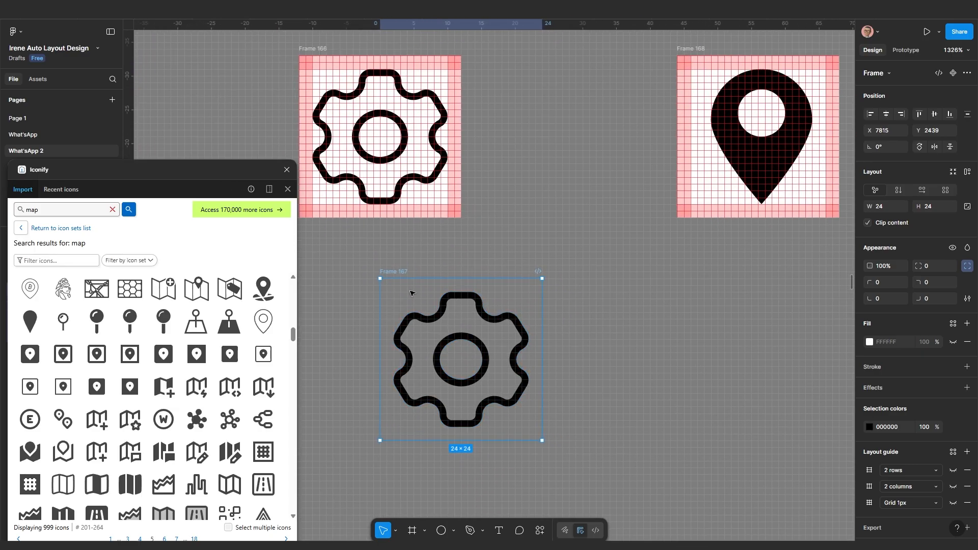
mouse_move(399, 274)
mouse_down()
mouse_move(415, 272)
mouse_move(392, 274)
mouse_up()
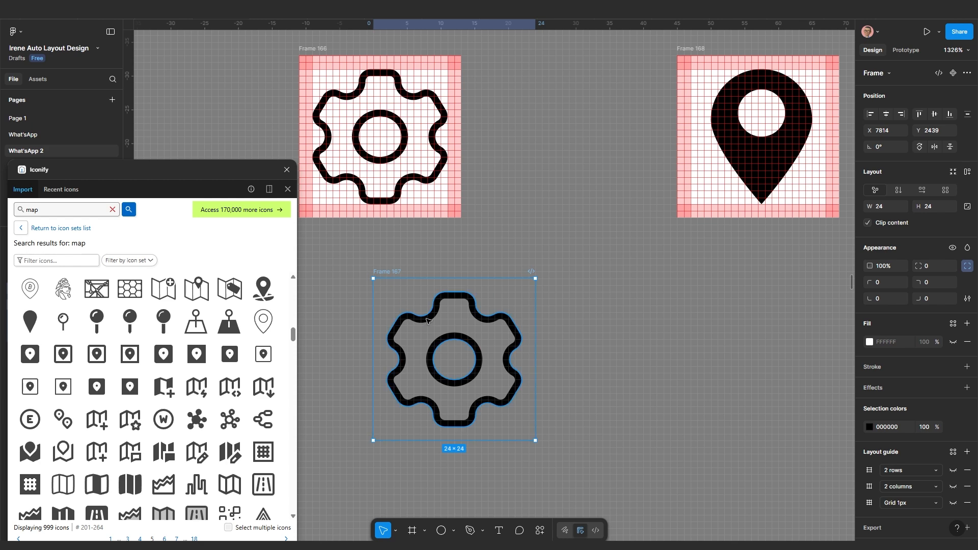
Copy Frame 168's solid pin beside the gear, align vertical centres with Frame 167, then delete the copy
click(751, 164)
drag(760, 159, 603, 378)
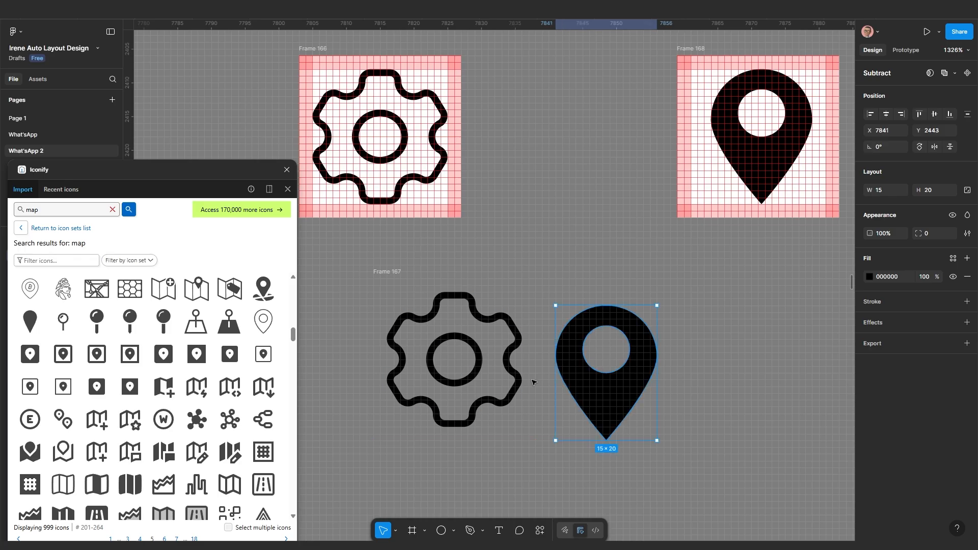
shift+click(383, 270)
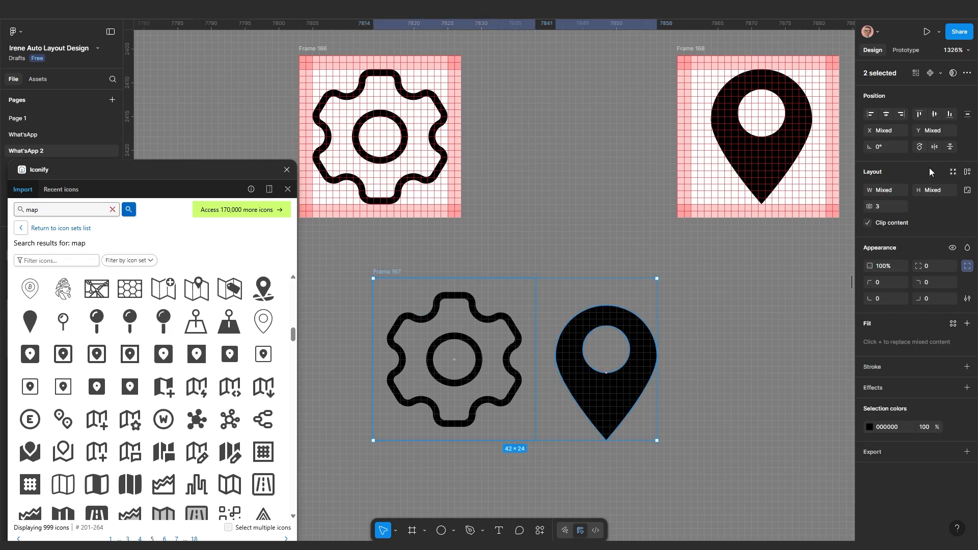
click(934, 113)
click(693, 412)
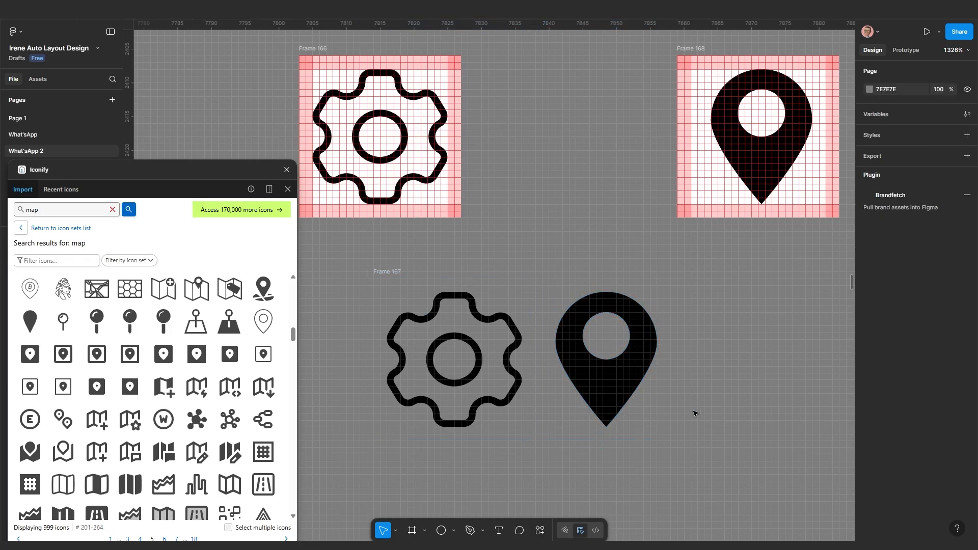
click(599, 377)
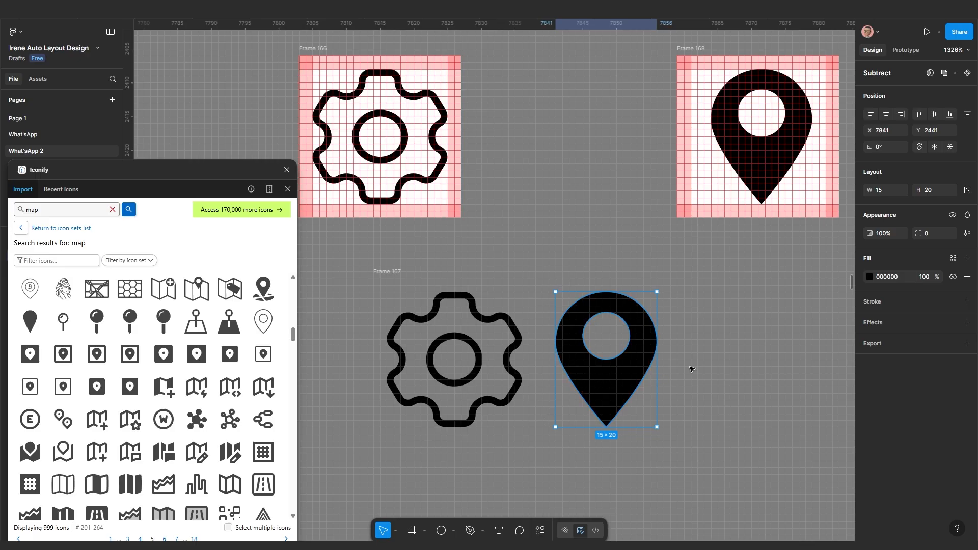
key(Delete)
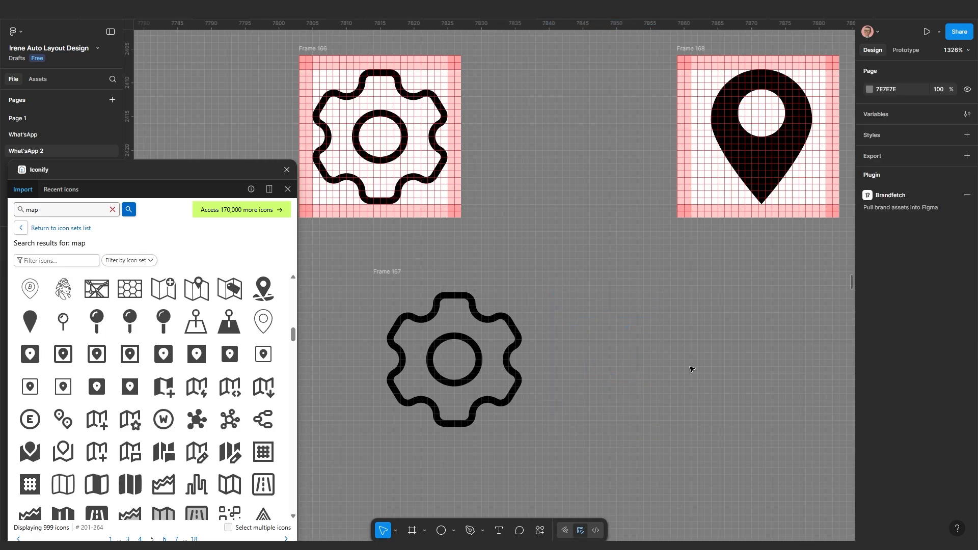
Duplicate the map pin frame as Frame 169 and hide its three layout grids and white fill
click(706, 50)
drag(699, 57, 577, 281)
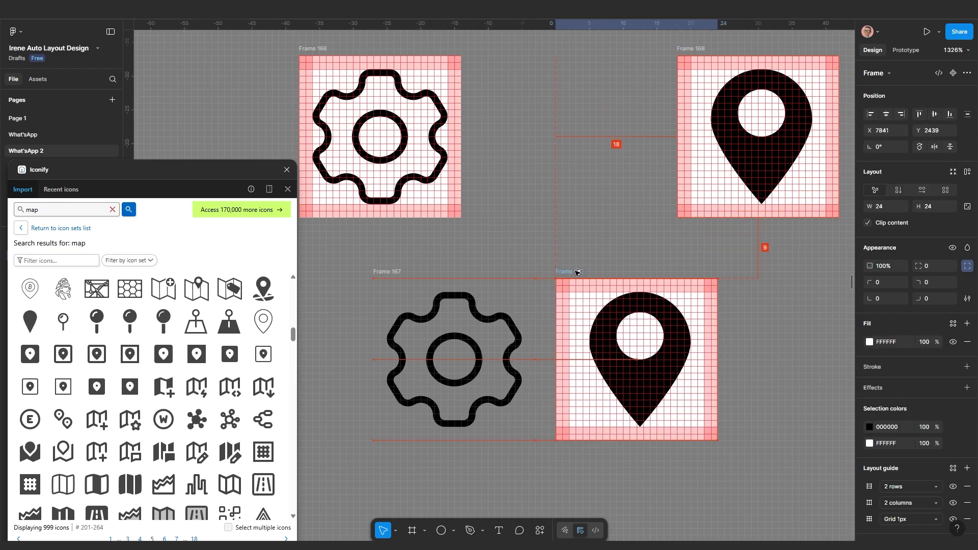
click(953, 487)
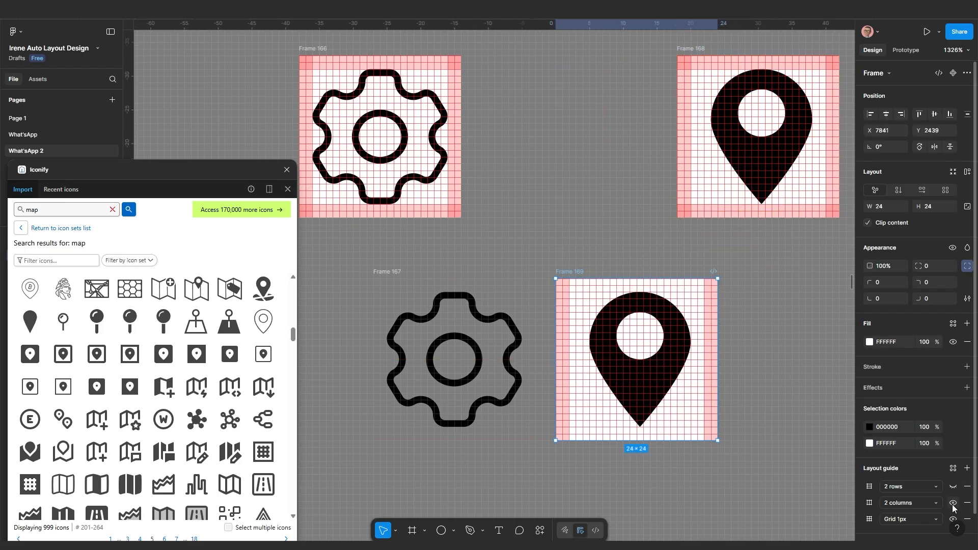
click(953, 503)
click(953, 519)
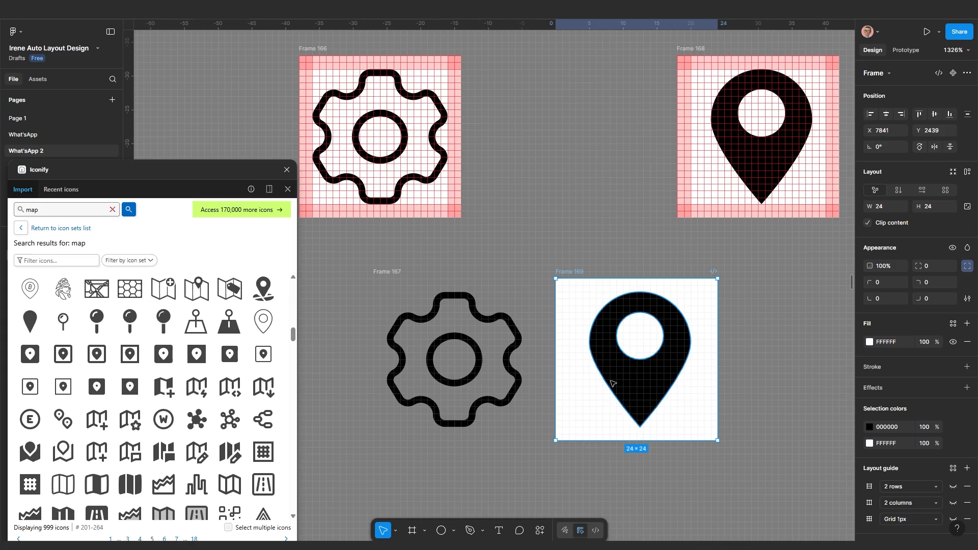
click(636, 389)
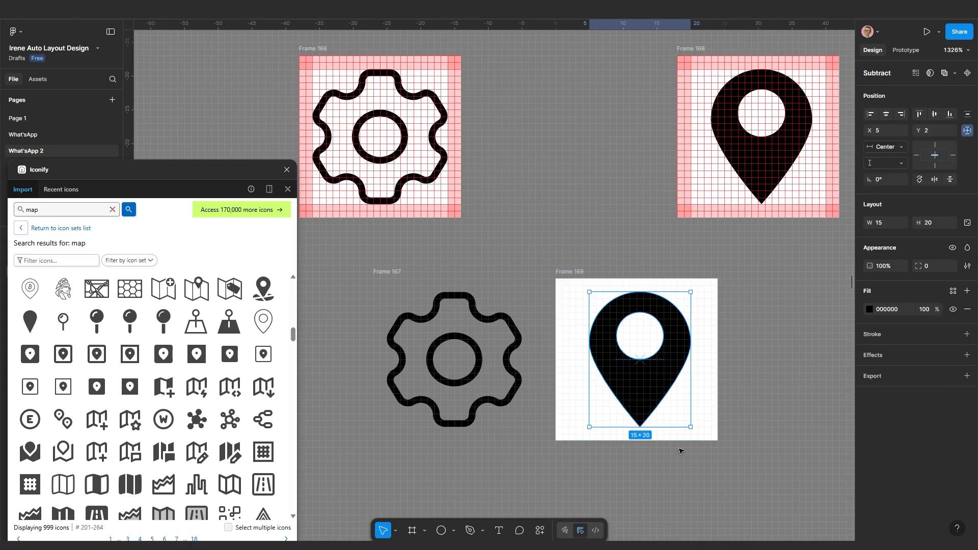
click(704, 461)
click(590, 273)
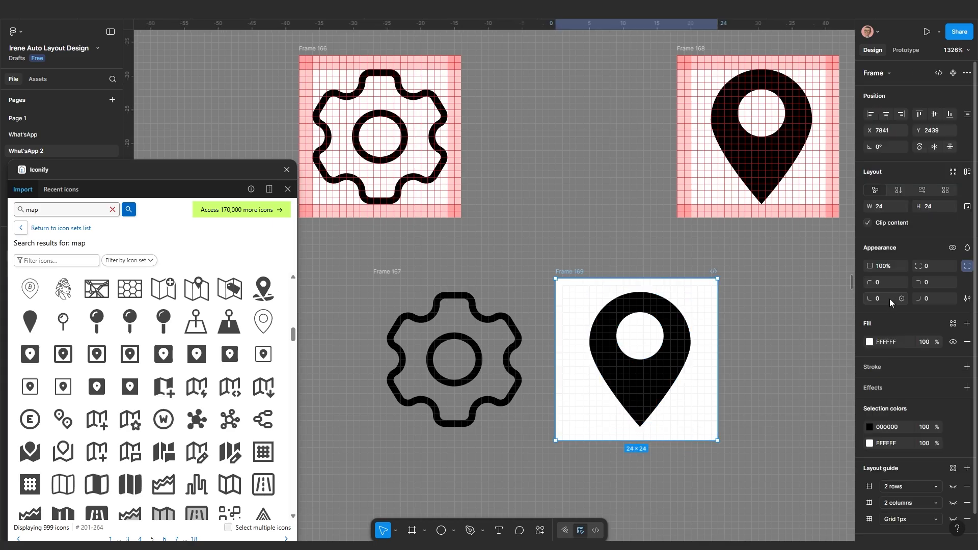
click(953, 341)
Line up Frame 169's outlined pin 3 px right of Frame 167's gear and select both frames
drag(573, 275, 580, 273)
shift+click(395, 274)
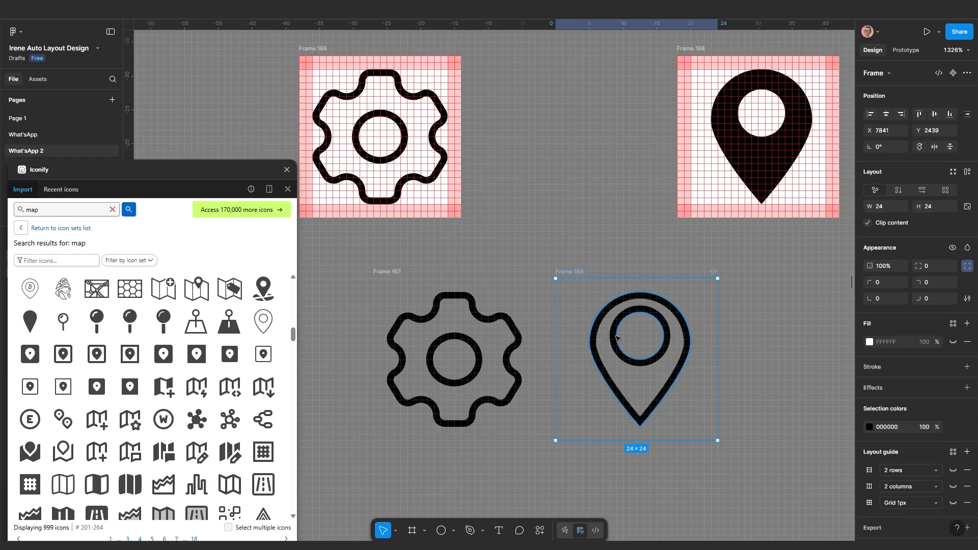
click(615, 338)
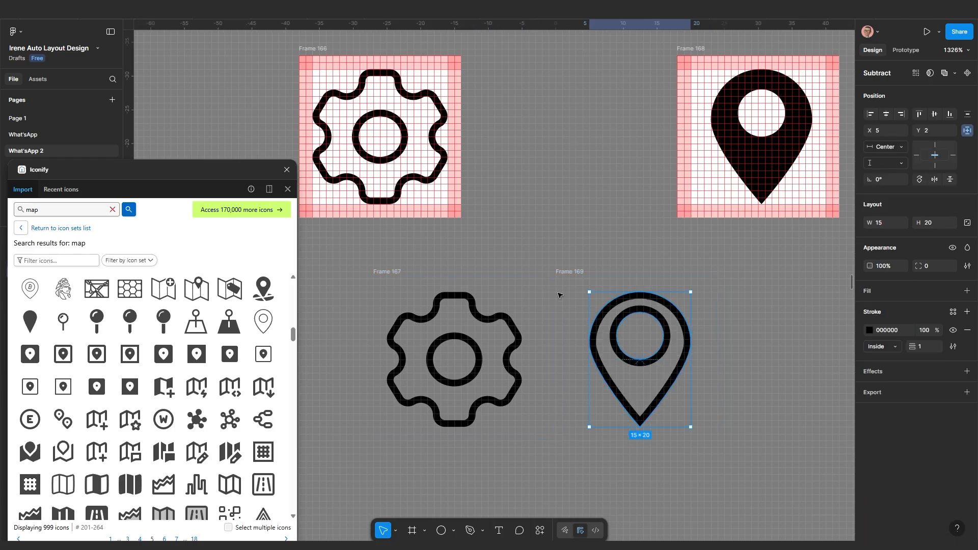
click(563, 277)
scroll(553, 294, down, 3)
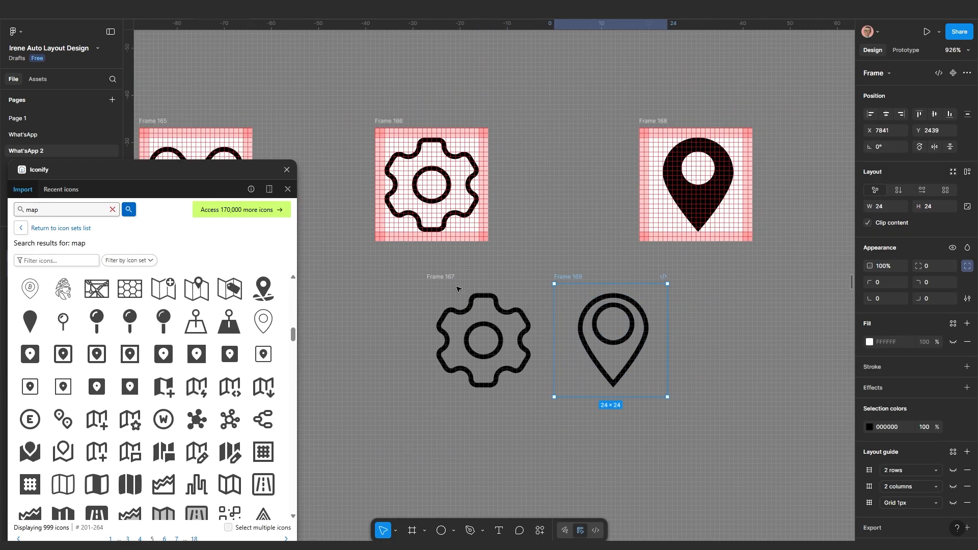
click(452, 278)
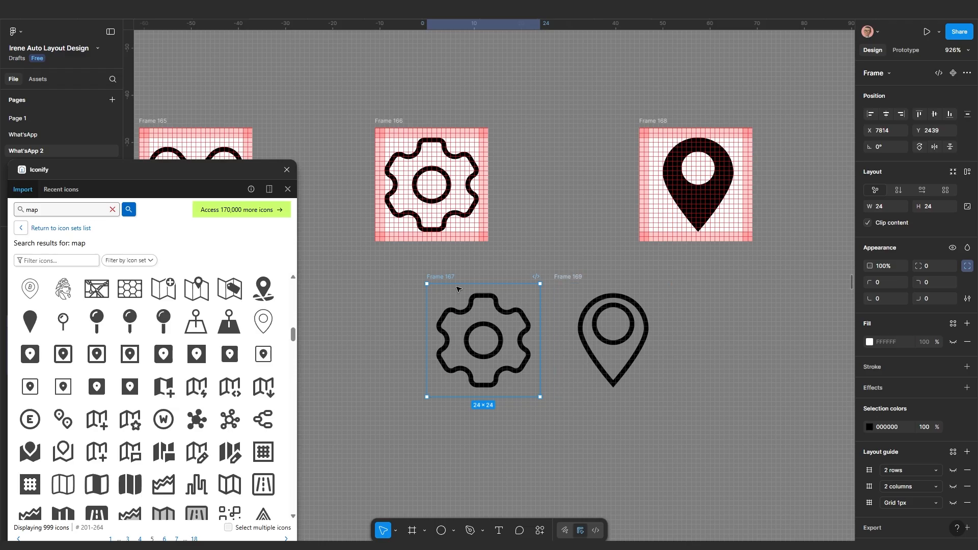
mouse_move(447, 277)
mouse_down()
mouse_move(453, 284)
mouse_move(437, 281)
mouse_up()
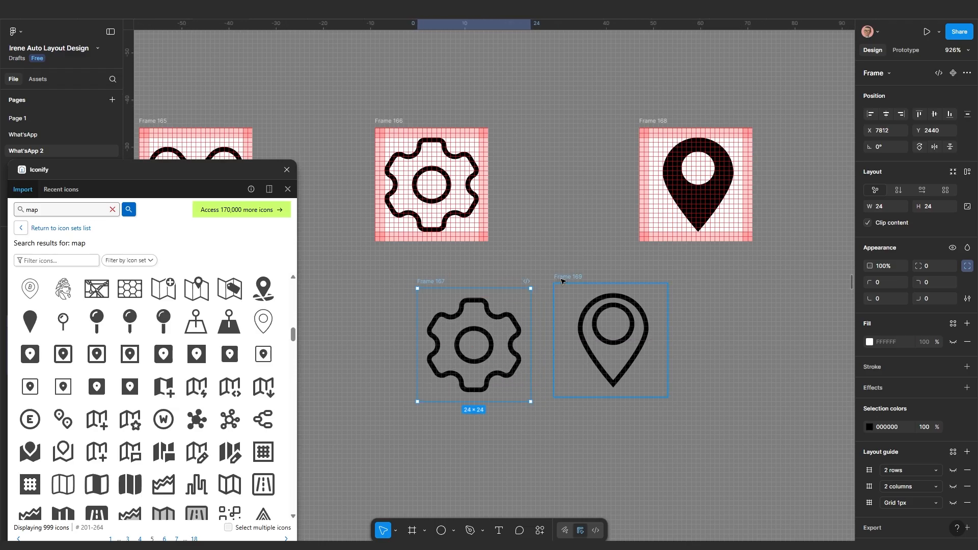
drag(570, 291, 561, 295)
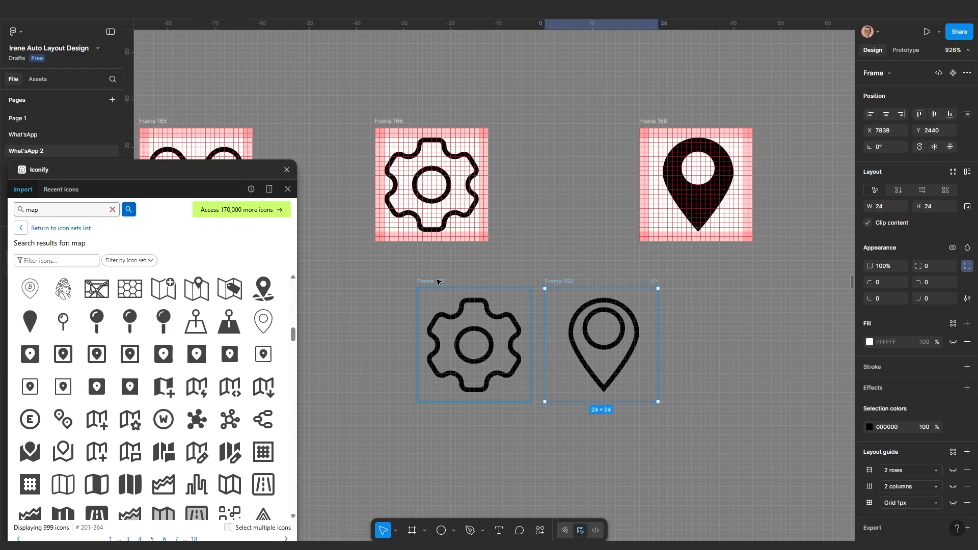
shift+click(437, 281)
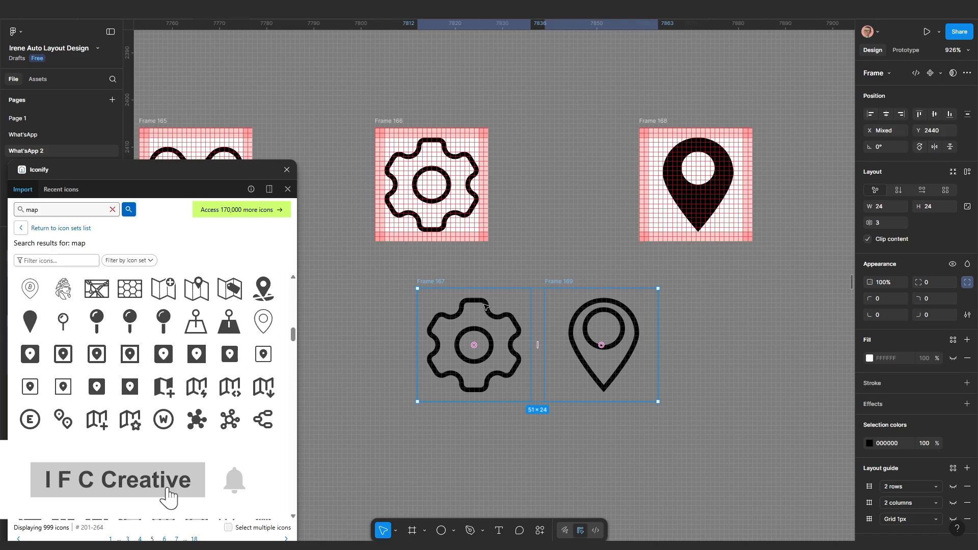
Delete Frames 167 and 169 and pan toward the icon sheet
key(Delete)
scroll(485, 306, down, 10)
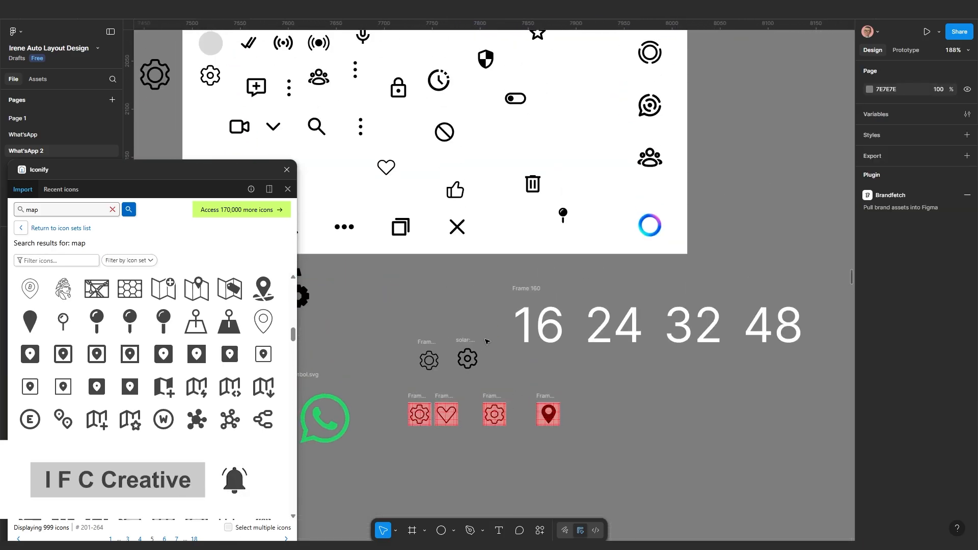
scroll(487, 342, down, 1)
drag(457, 340, 549, 375)
scroll(375, 342, up, 1)
drag(437, 292, 437, 384)
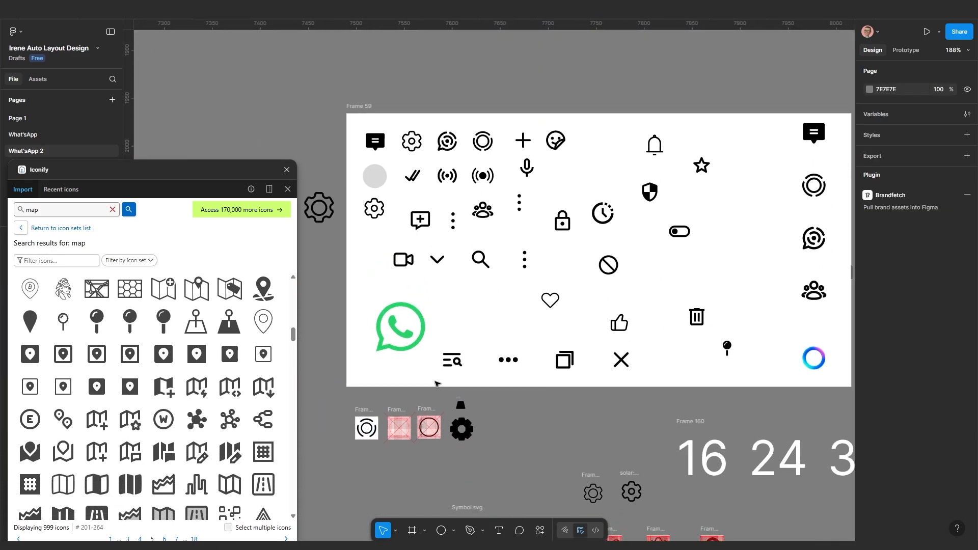
Zoom and pan the canvas to bring Frame 59's icon sheet and the WhatsApp logo into view
scroll(481, 345, down, 2)
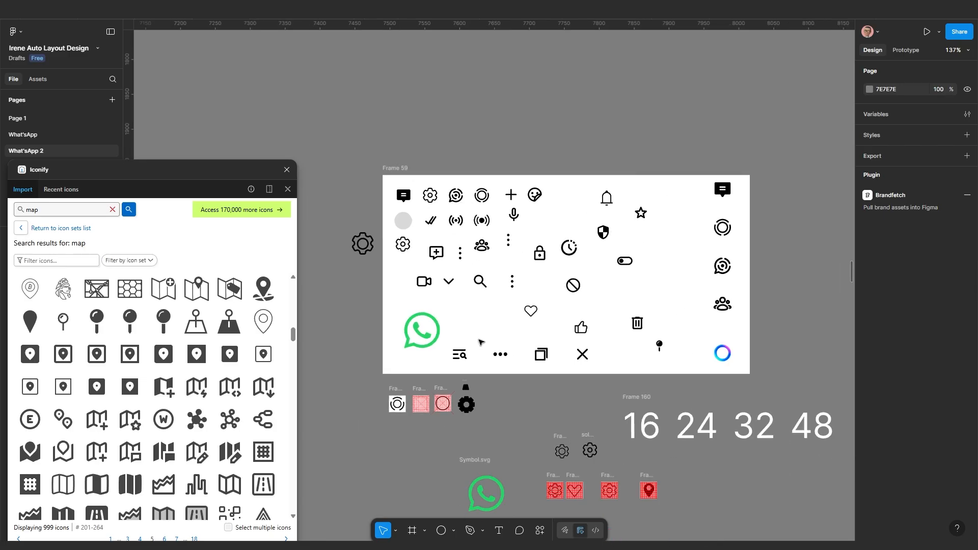
scroll(478, 349, up, 4)
scroll(479, 350, down, 2)
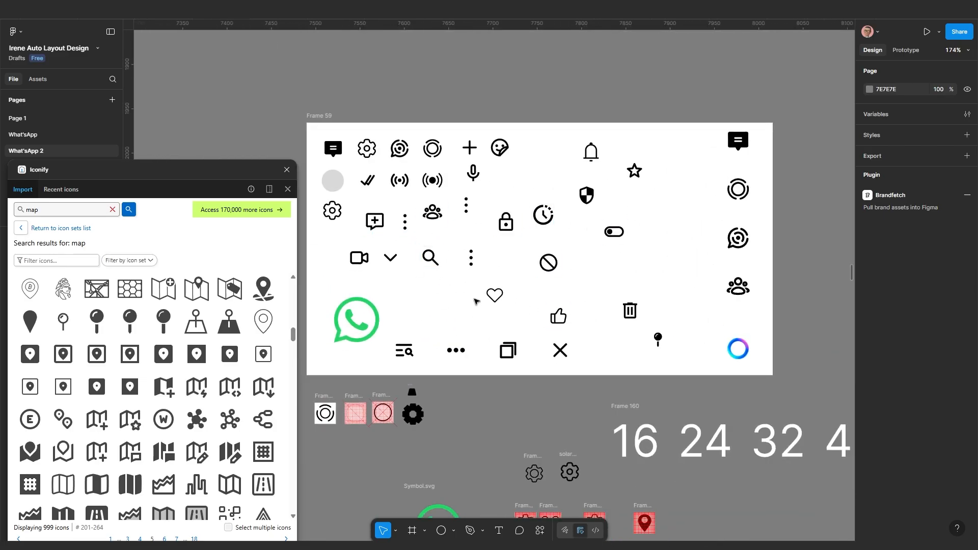
scroll(513, 288, down, 2)
drag(622, 326, 545, 316)
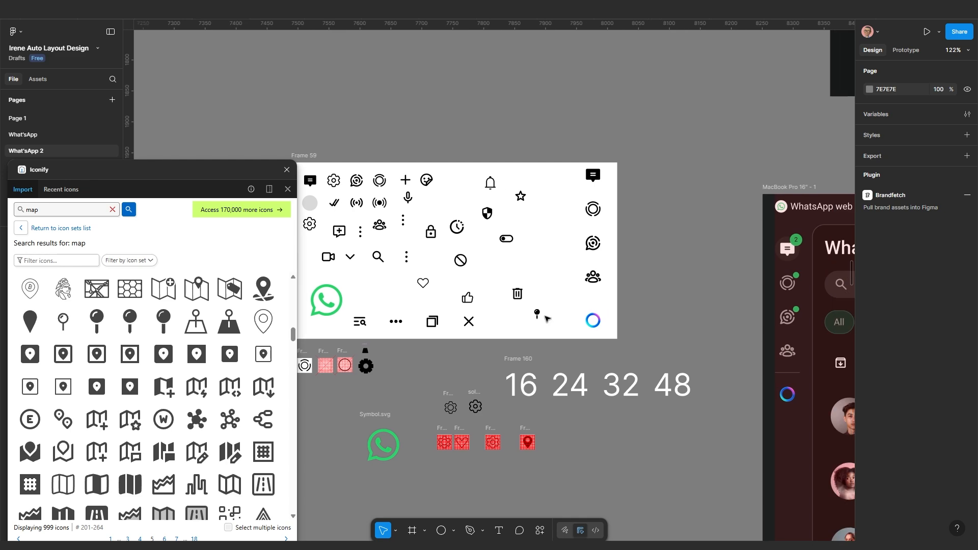
scroll(461, 280, up, 2)
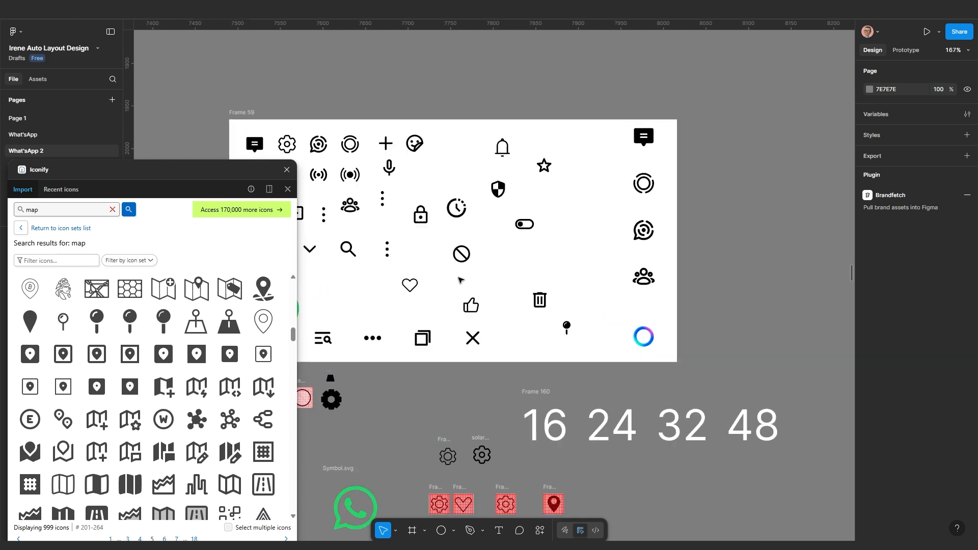
drag(461, 283, 576, 290)
scroll(567, 347, down, 2)
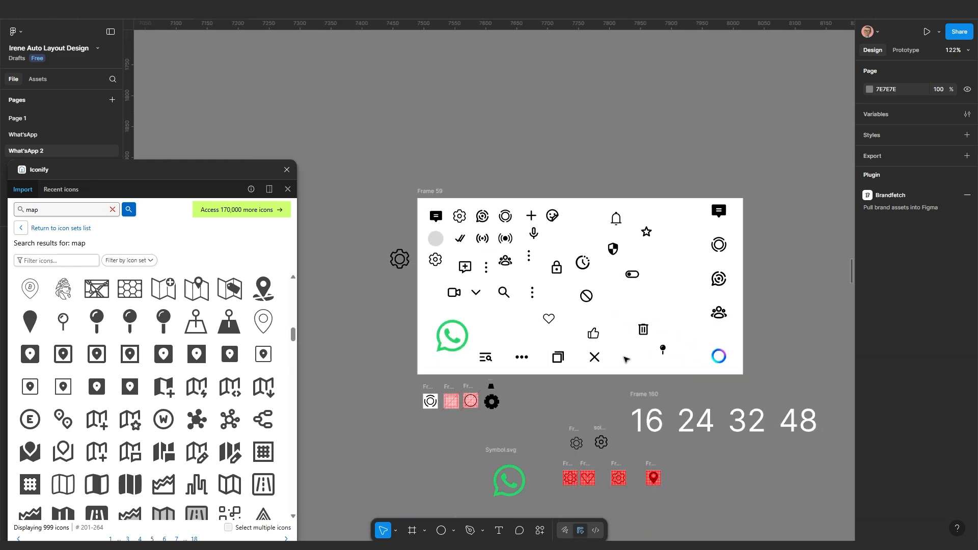
drag(692, 363, 566, 330)
scroll(570, 331, up, 1)
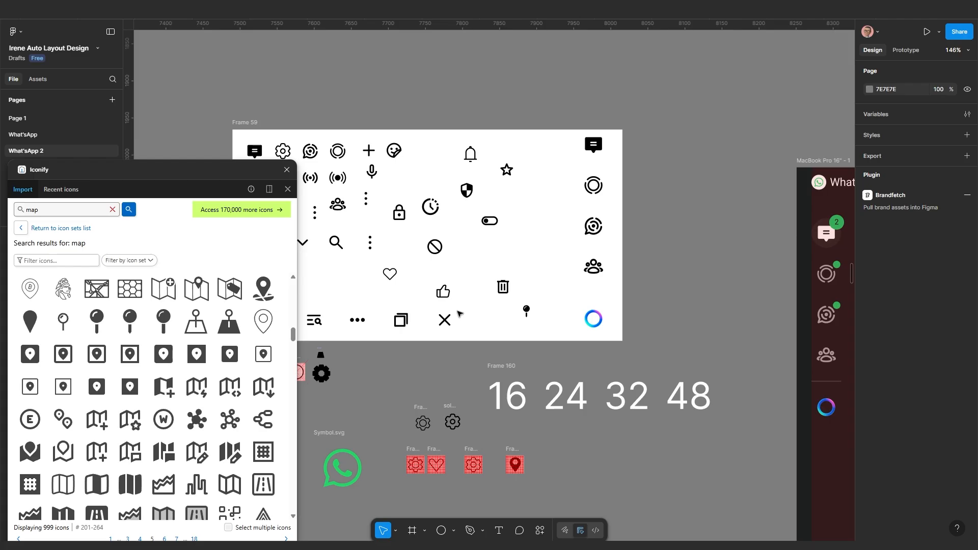
scroll(533, 315, down, 3)
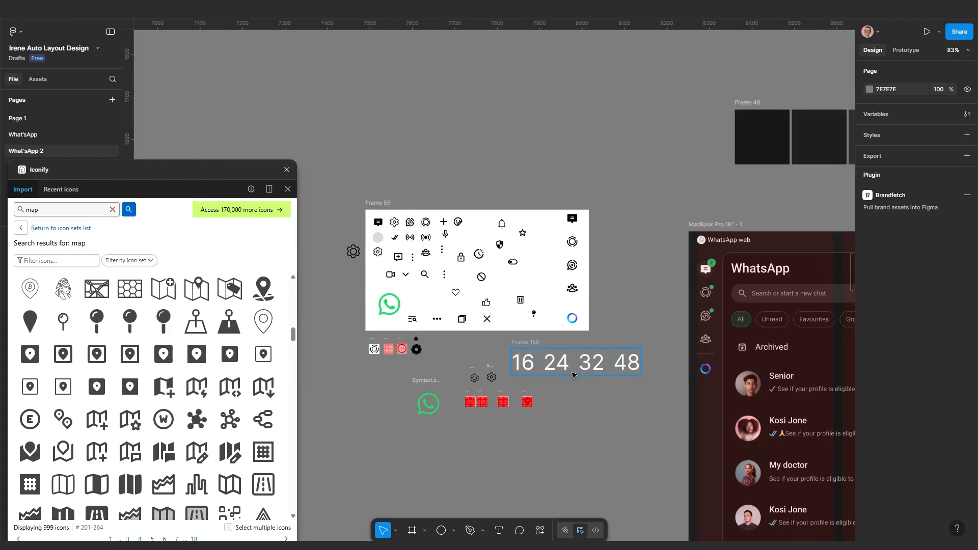
scroll(530, 418, up, 3)
drag(488, 423, 524, 347)
scroll(524, 347, down, 2)
drag(370, 209, 474, 219)
scroll(474, 219, up, 4)
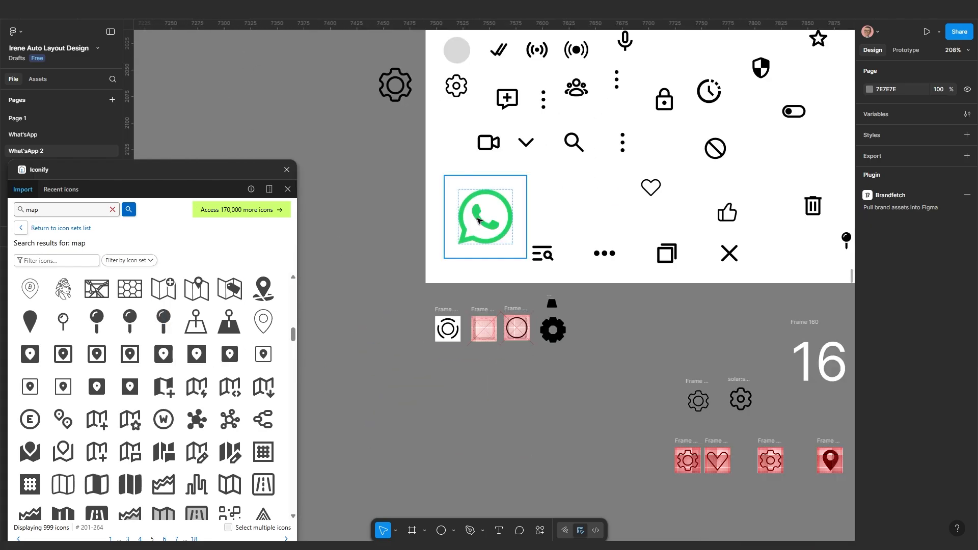
Select the WhatsApp logo frame and launch the Brandfetch plugin from a 'bra' search
click(478, 220)
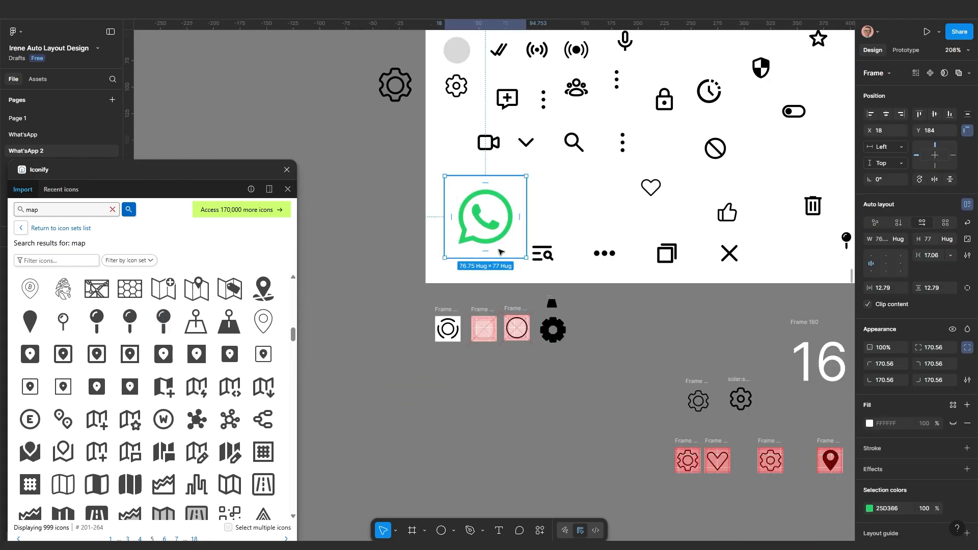
click(540, 530)
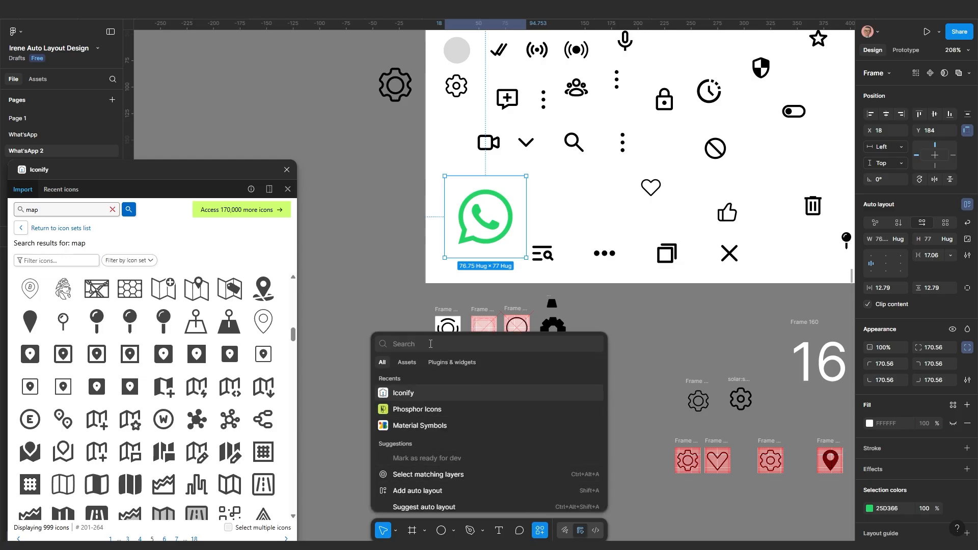
text(bra)
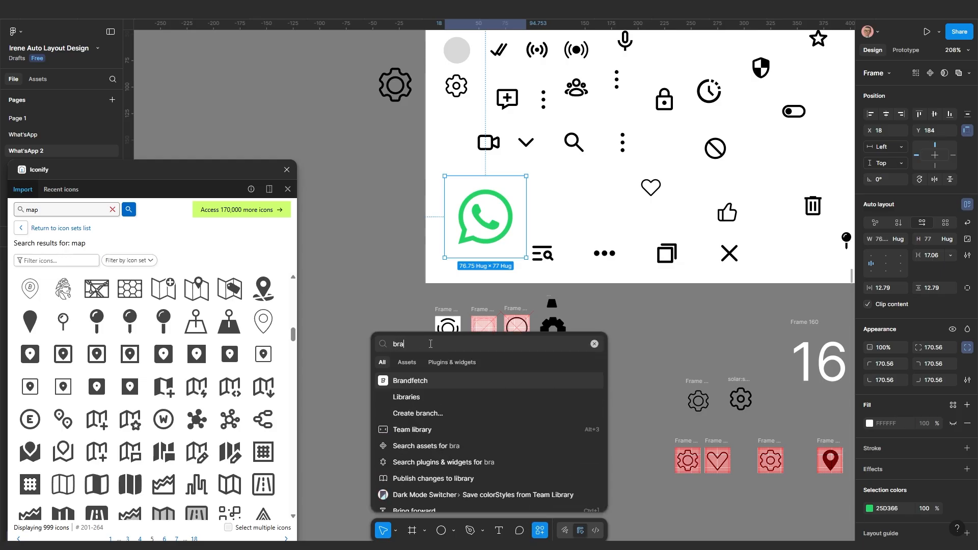
click(433, 380)
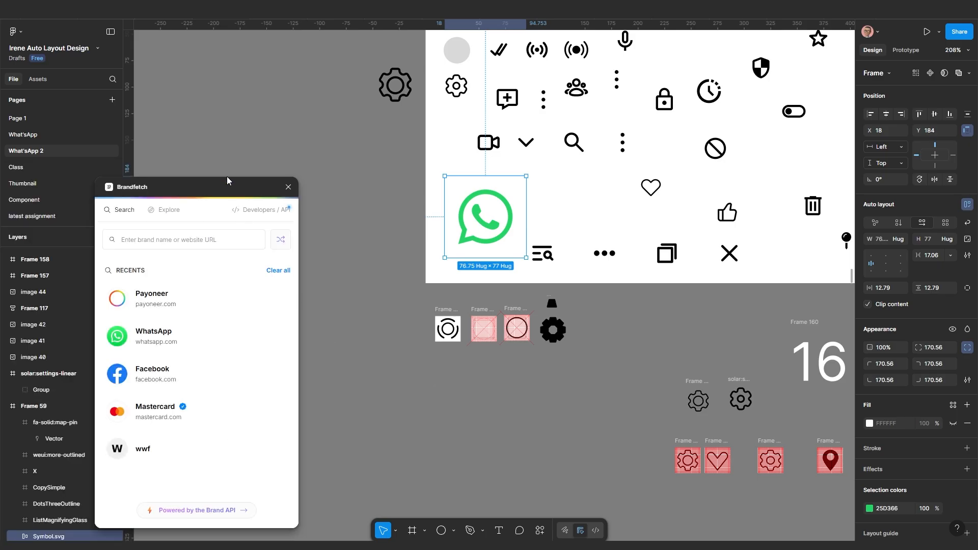
drag(227, 176, 238, 144)
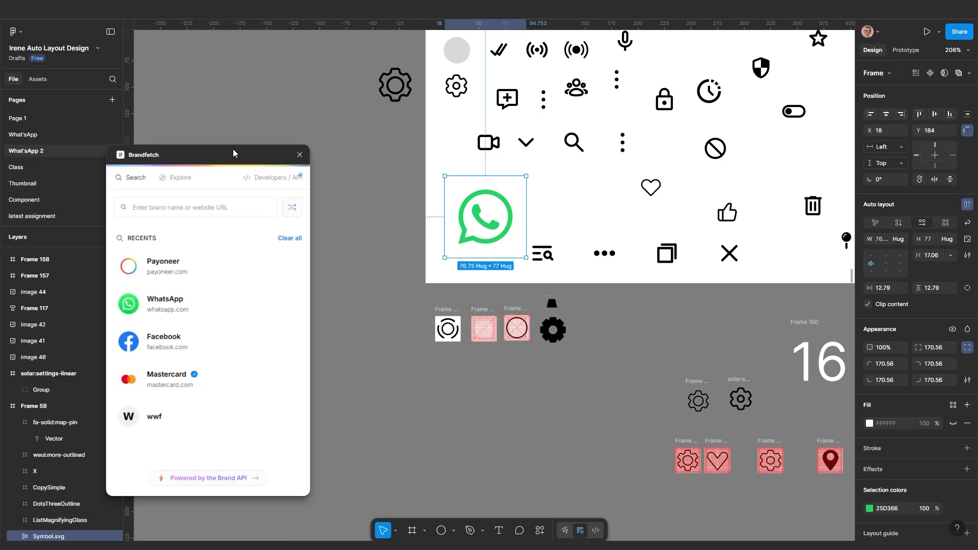
Load the brand's assets in Brandfetch and drop the WhatsApp logo into Frame 59, undoing a later move
click(174, 208)
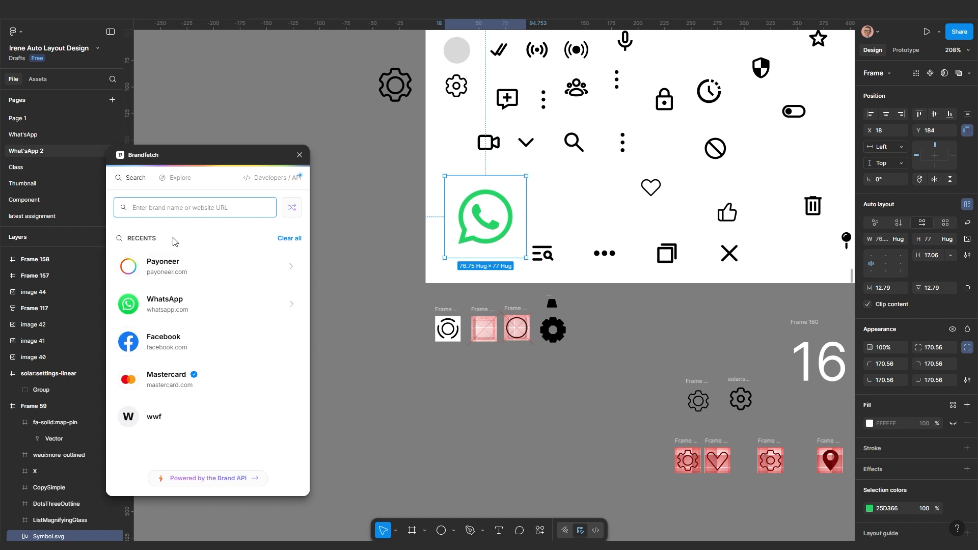
click(167, 346)
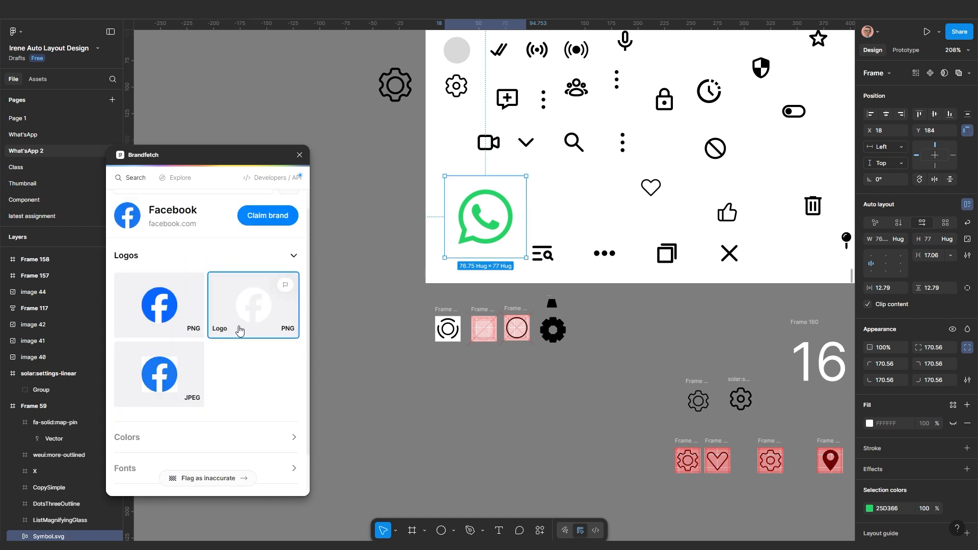
scroll(252, 338, up, 1)
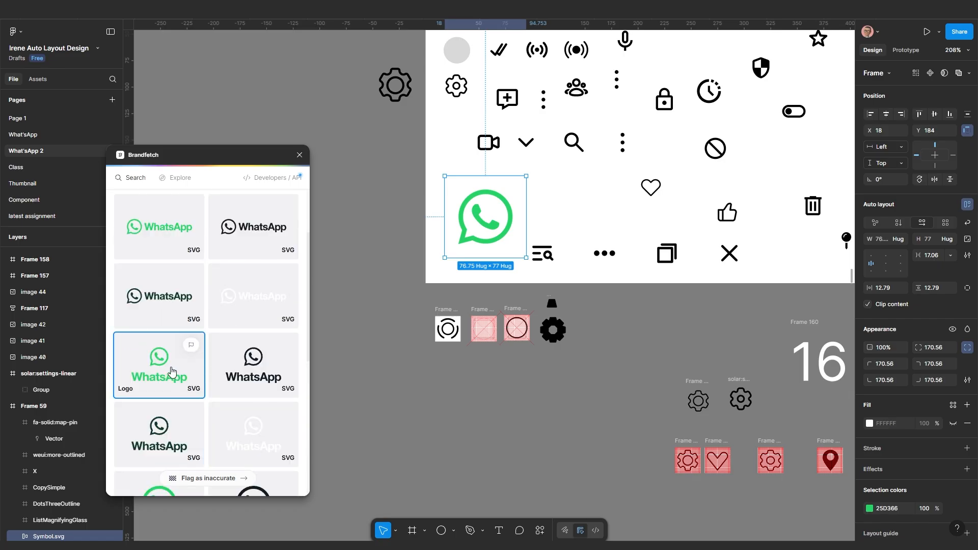
drag(172, 371, 439, 415)
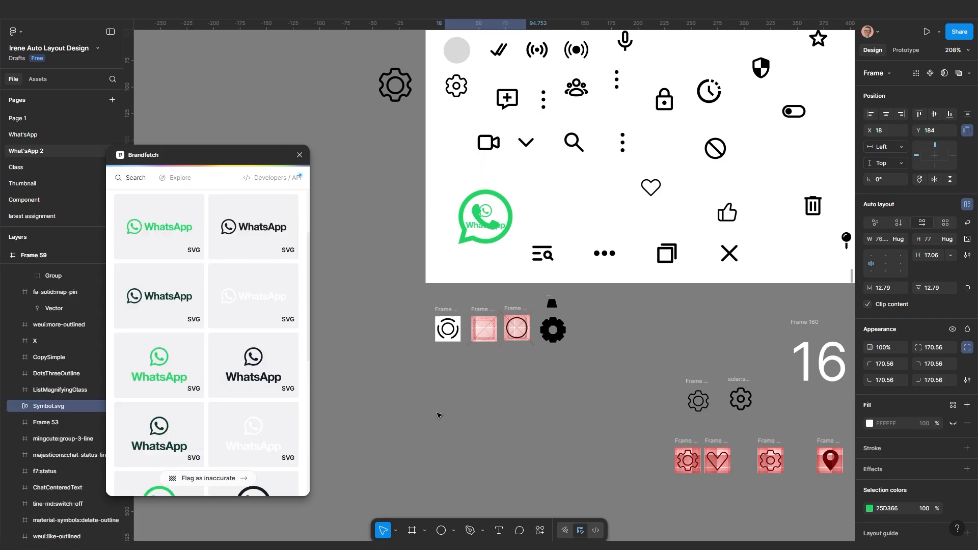
click(487, 233)
drag(486, 233, 462, 361)
key(ctrl+z)
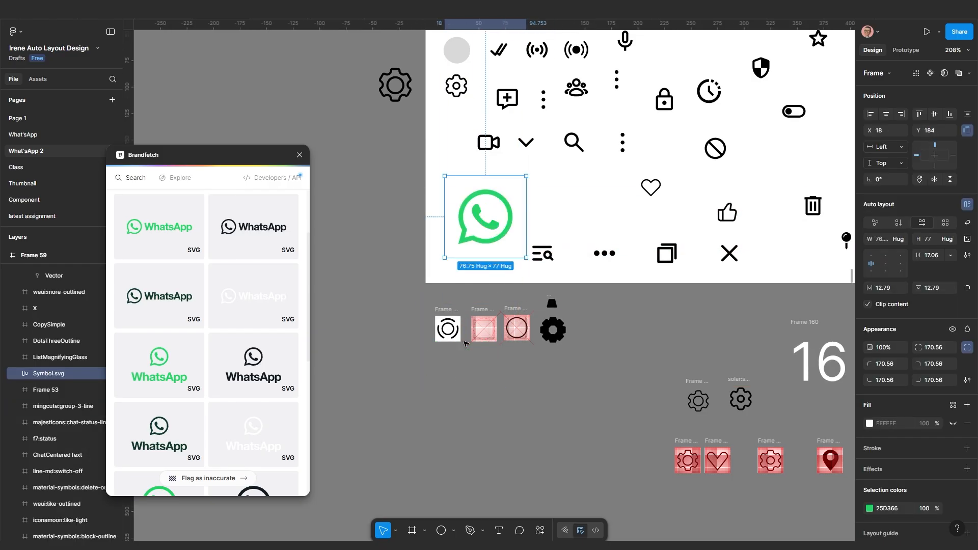
click(465, 344)
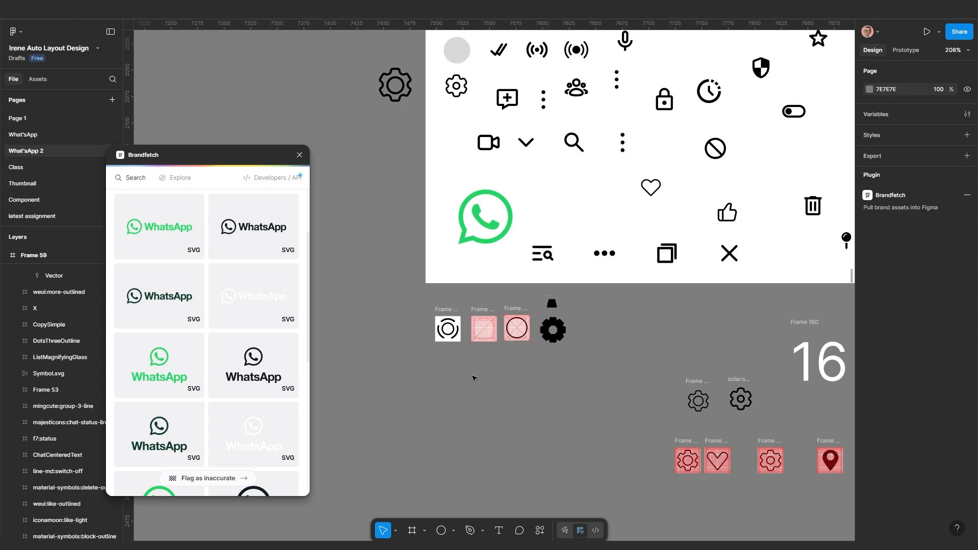
Scroll Brandfetch to the Symbol tiles and choose the symbol-only WhatsApp logo
scroll(485, 282, down, 5)
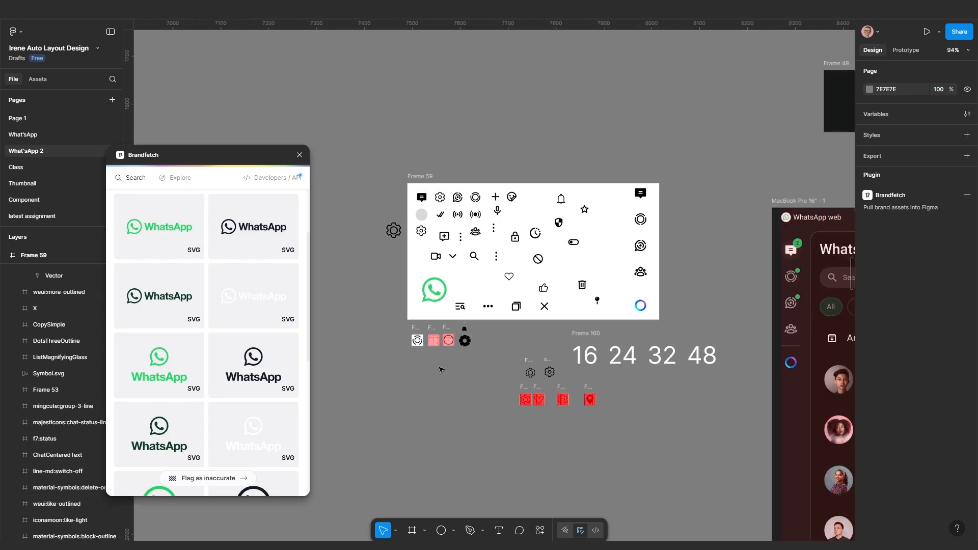
scroll(441, 370, up, 1)
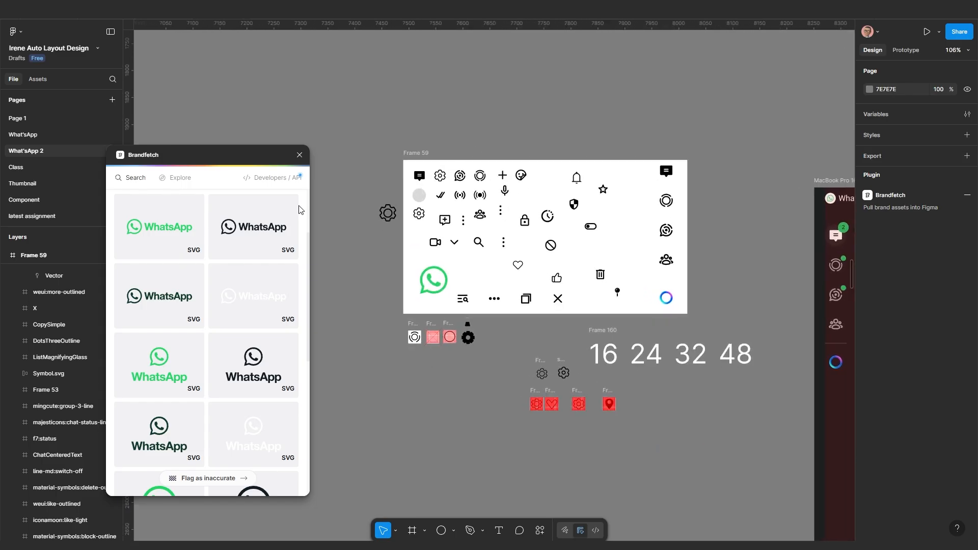
scroll(433, 280, up, 15)
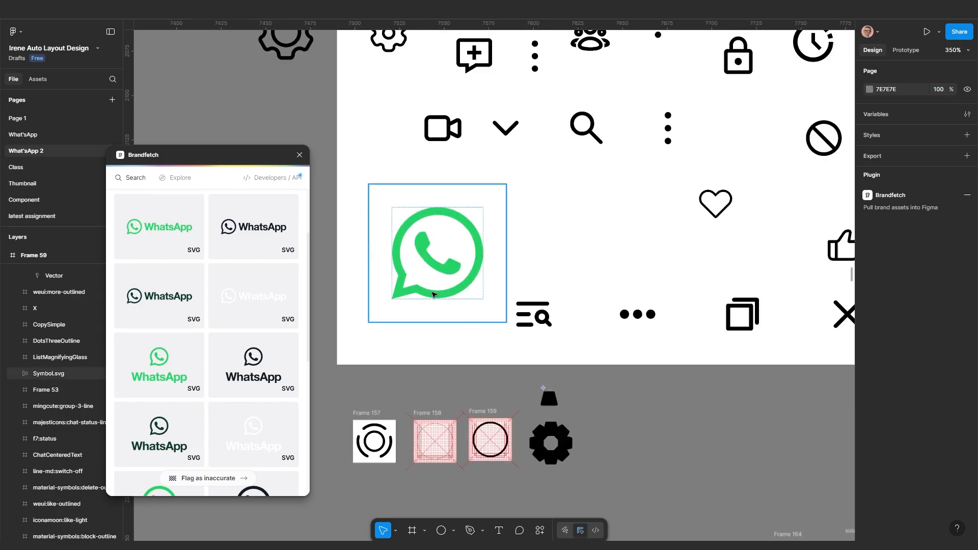
scroll(441, 245, down, 8)
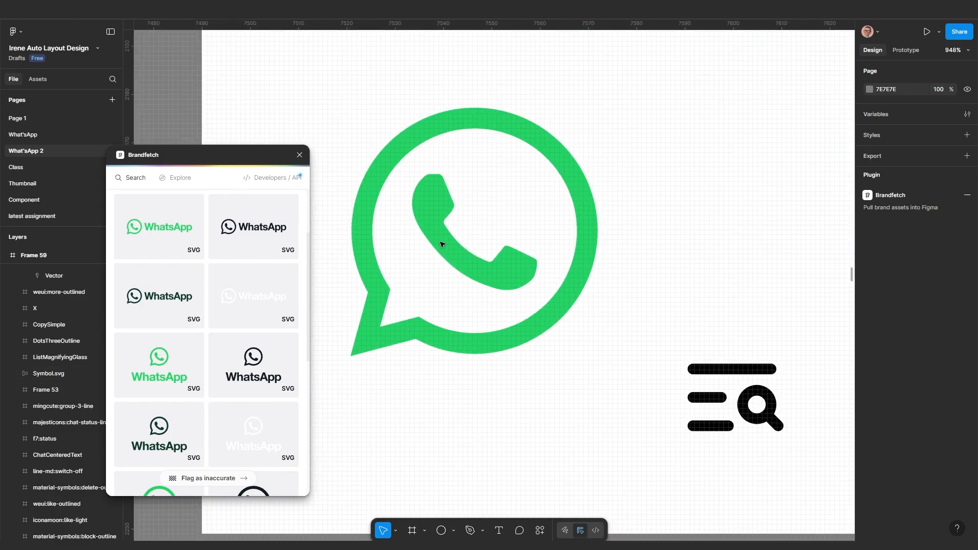
scroll(441, 249, down, 4)
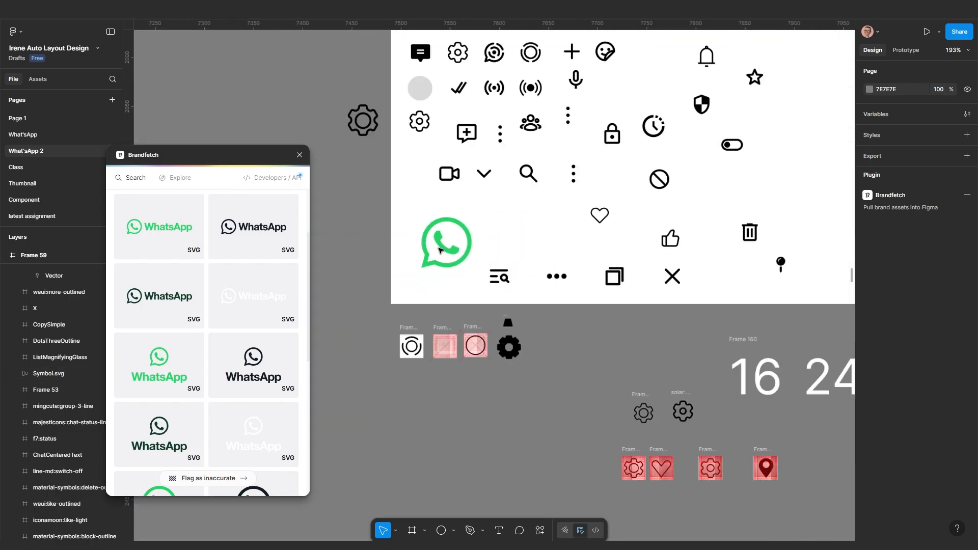
scroll(230, 331, up, 2)
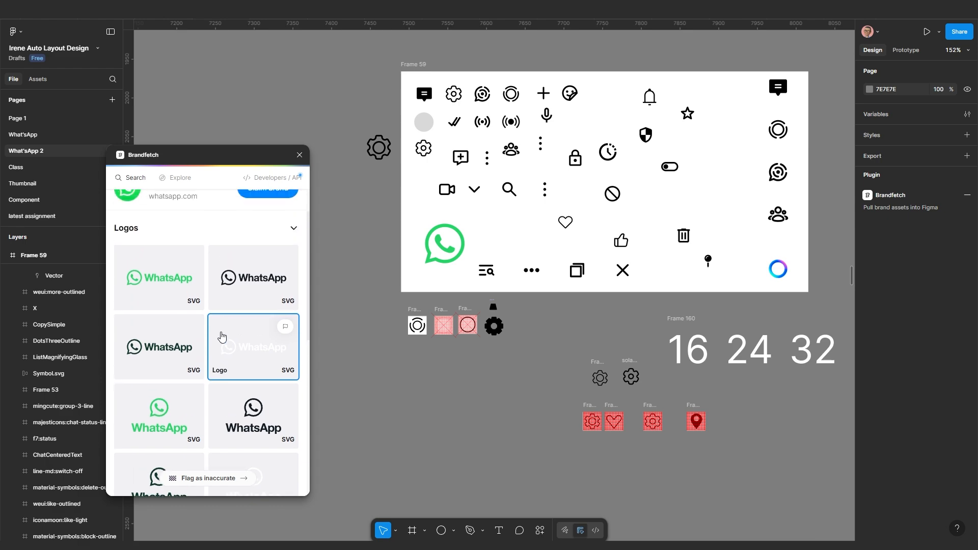
scroll(229, 331, down, 5)
click(262, 318)
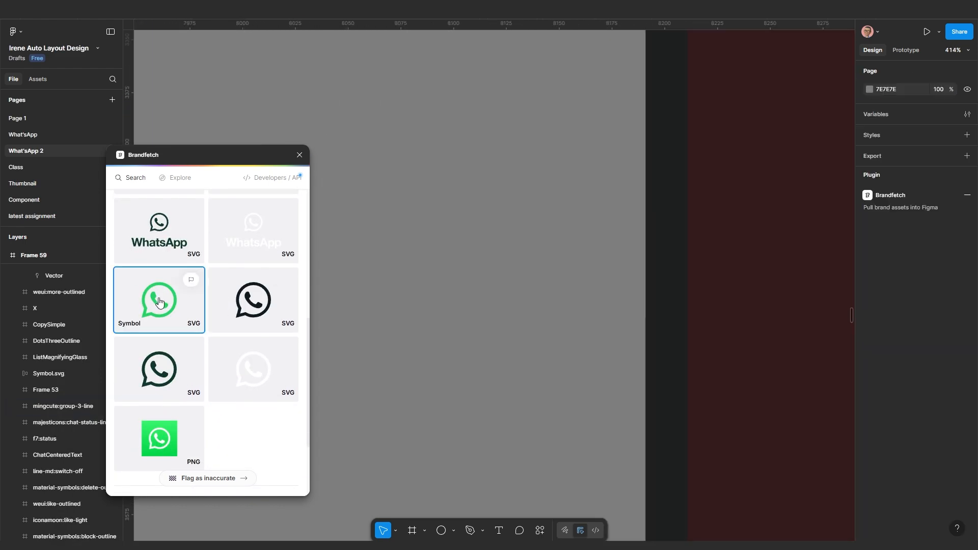
Drag the WhatsApp symbol SVG from Brandfetch onto empty canvas
drag(155, 299, 426, 299)
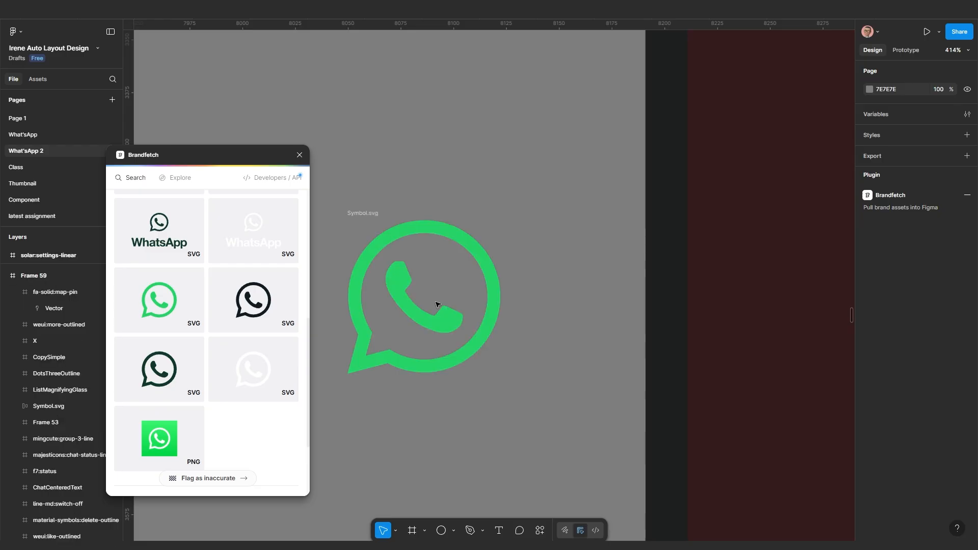
drag(361, 214, 413, 190)
drag(435, 250, 448, 227)
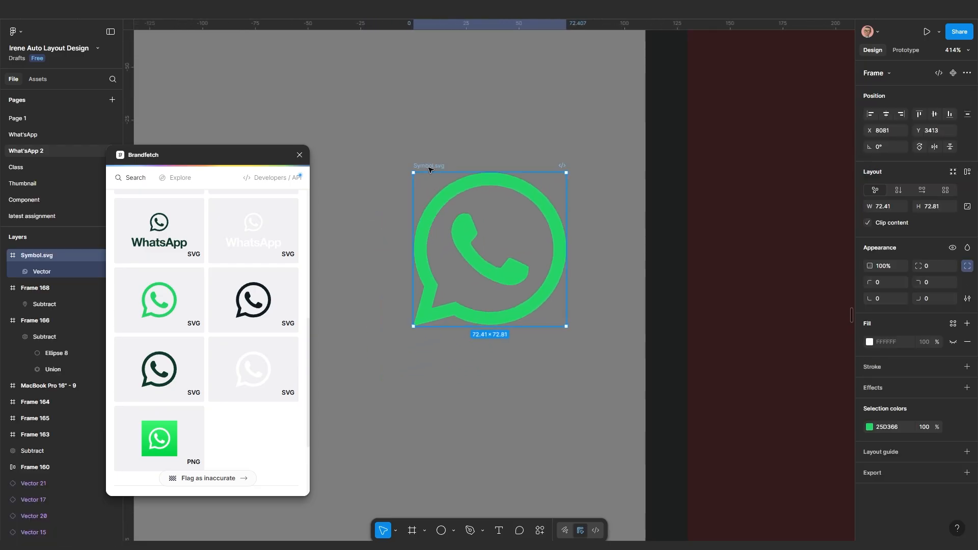
Wrap the symbol in an auto-layout frame with padding 5 and a white FFFFFF fill
right_click(430, 161)
click(463, 308)
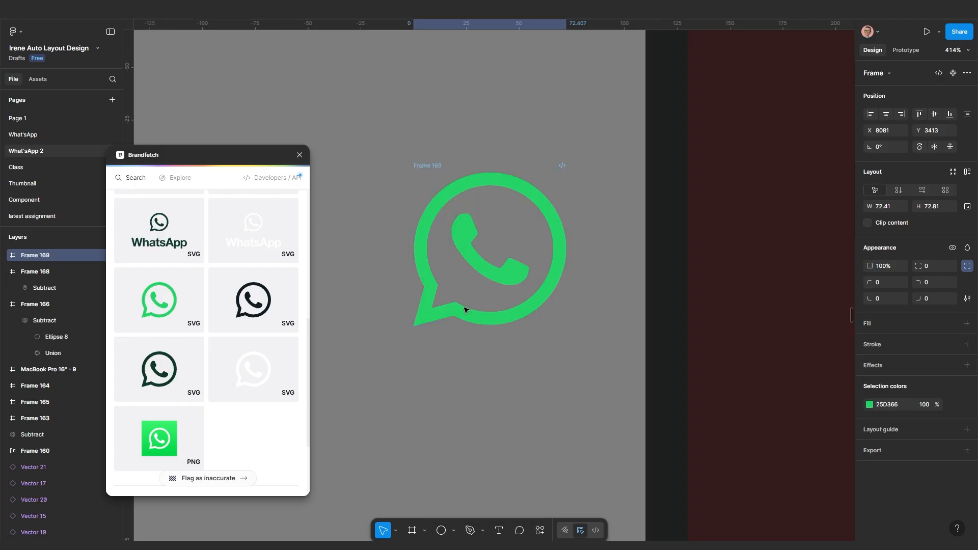
key(shift+a)
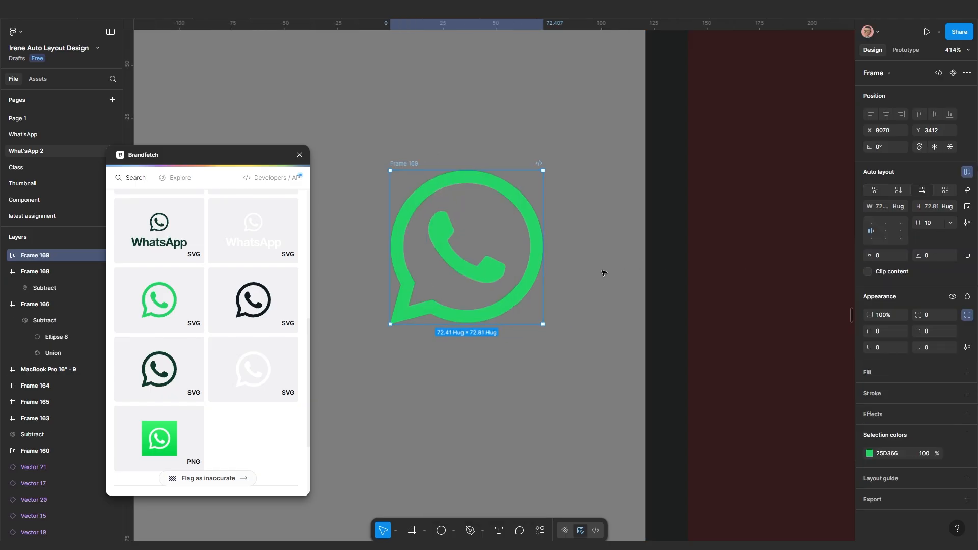
click(879, 257)
key(Return)
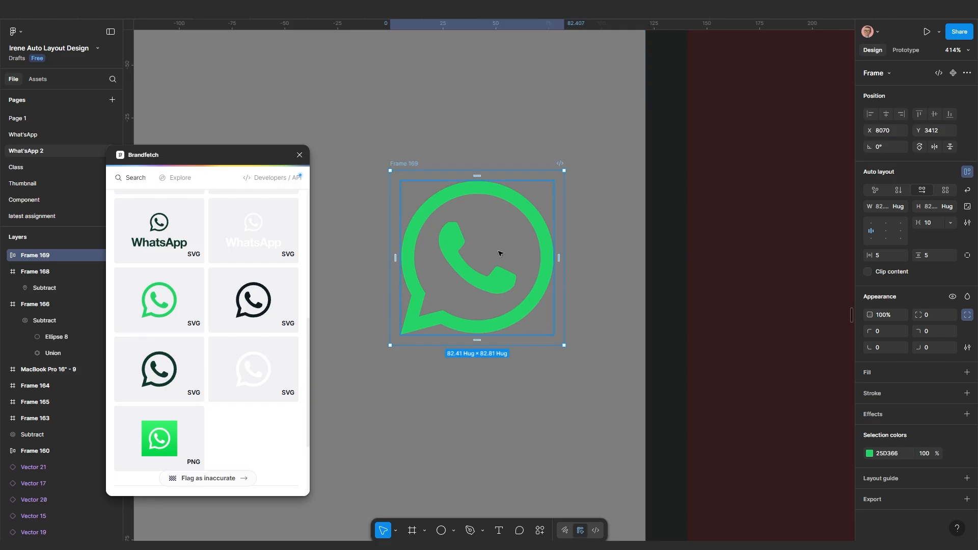
click(881, 375)
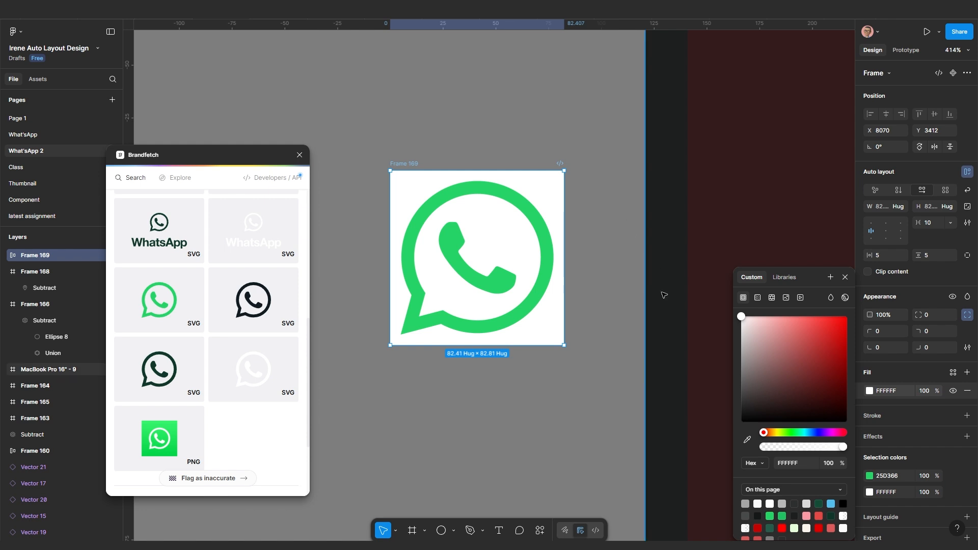
Scale the WhatsApp frame proportionally to 30 px wide with the Scale tool
click(845, 277)
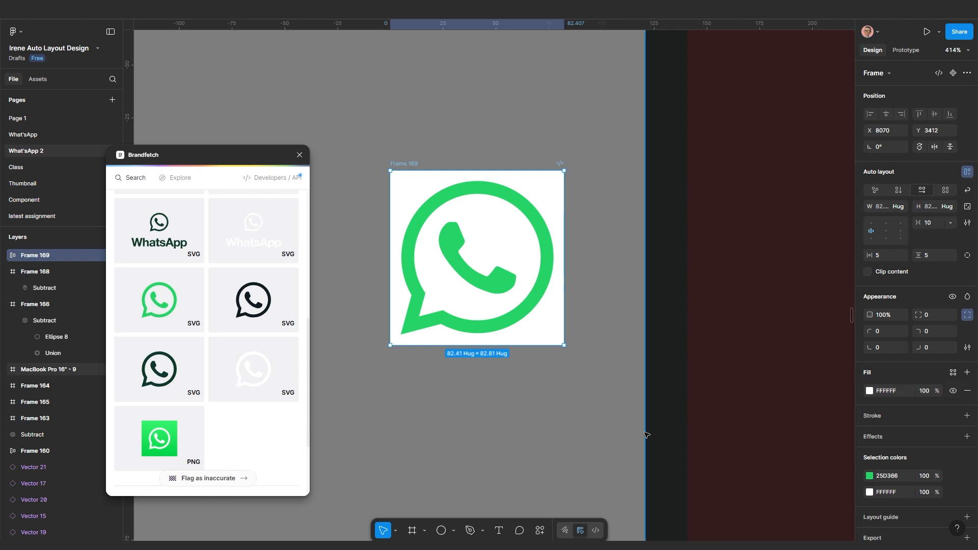
click(396, 530)
click(432, 510)
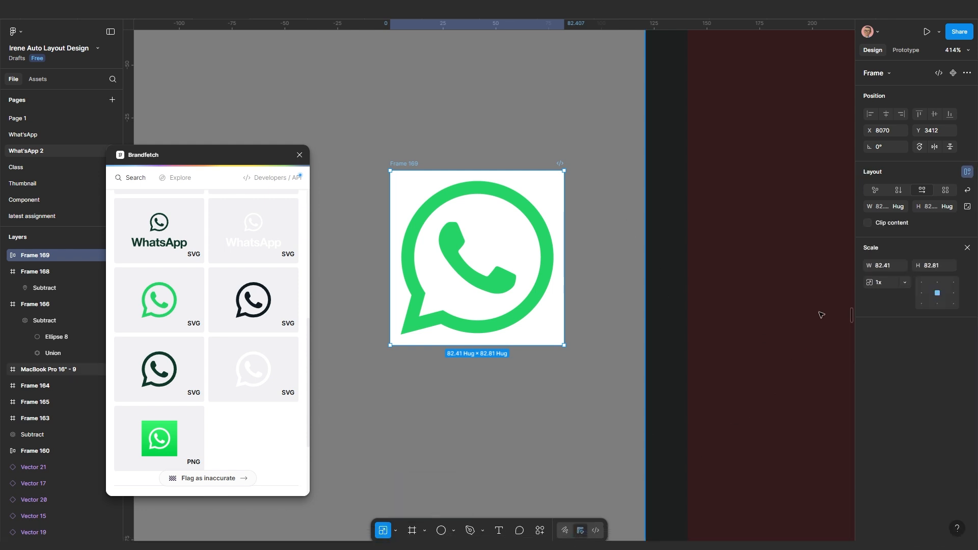
click(891, 265)
text(3)
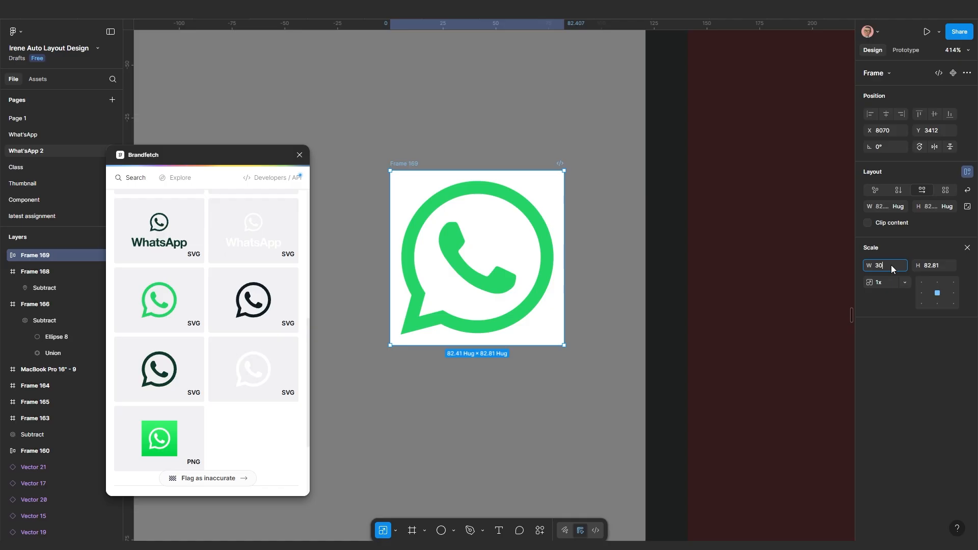
text(0)
key(Return)
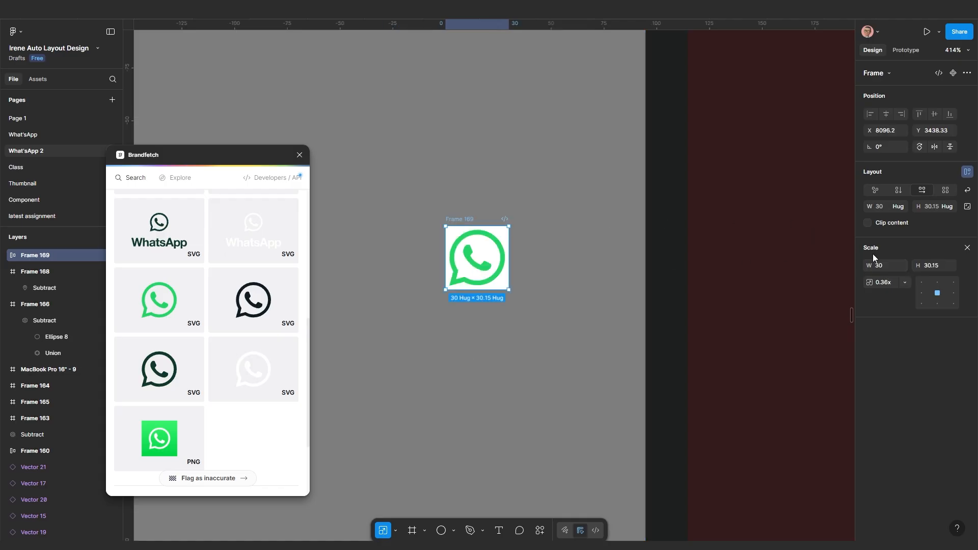
key(v)
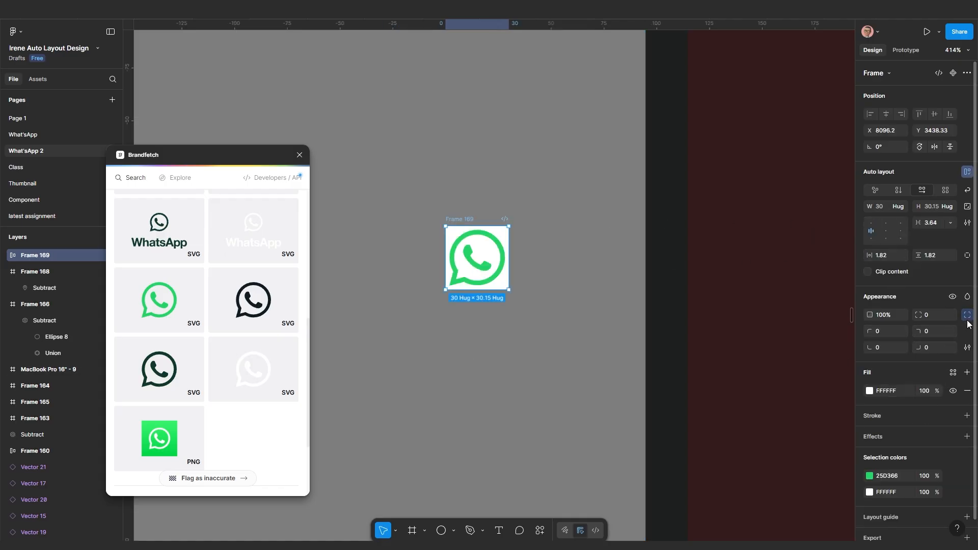
Set the frame's corner radius to 100 for a white circle and restore padding 5
click(946, 318)
click(936, 318)
text(100)
key(Return)
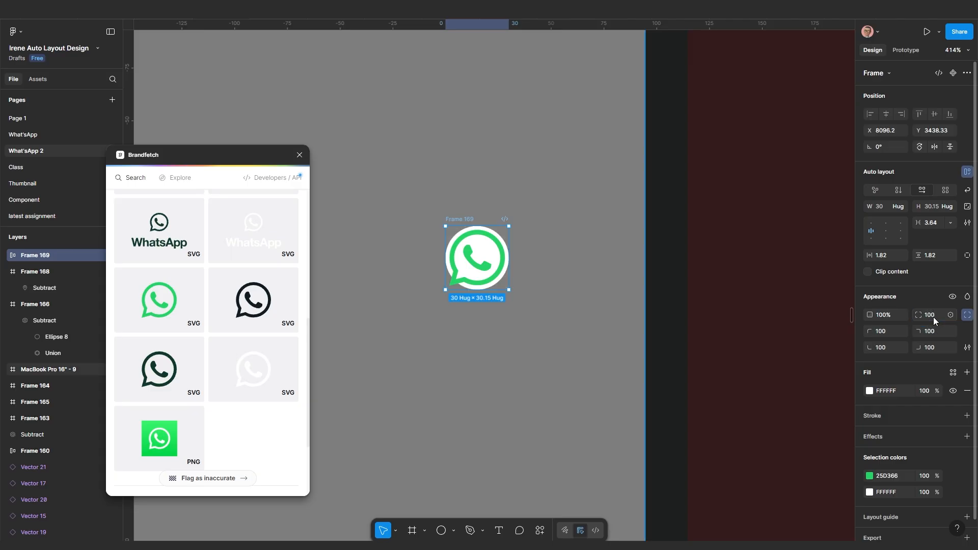
scroll(468, 255, up, 6)
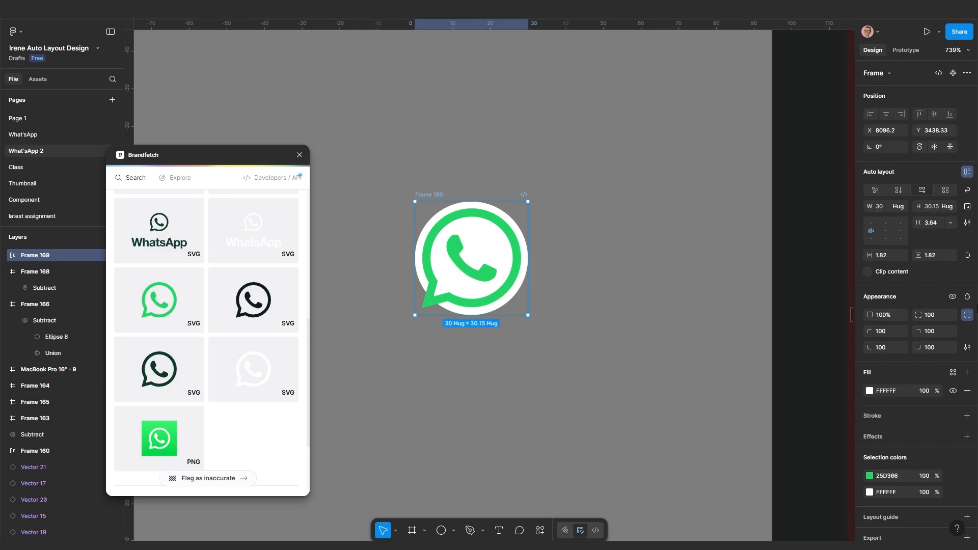
click(887, 258)
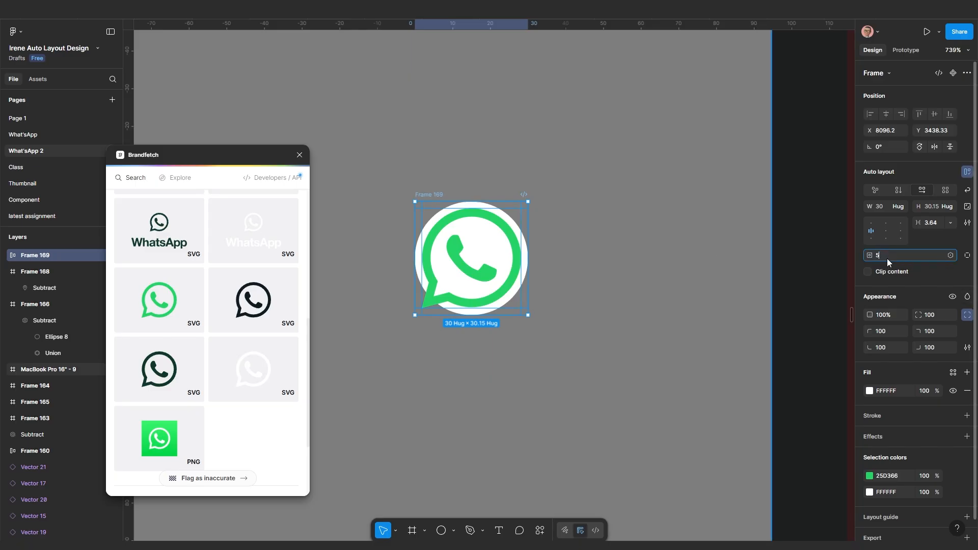
key(Return)
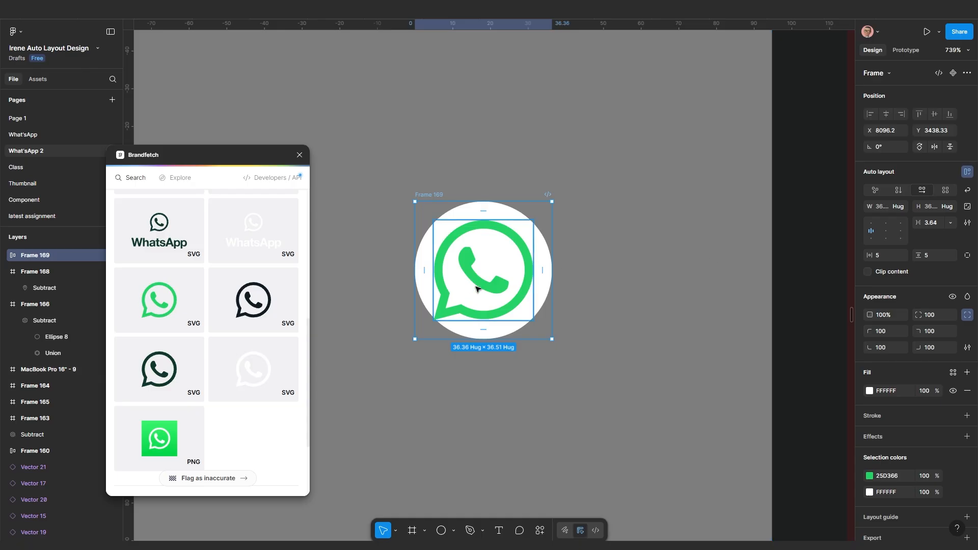
scroll(476, 283, up, 5)
scroll(506, 347, down, 10)
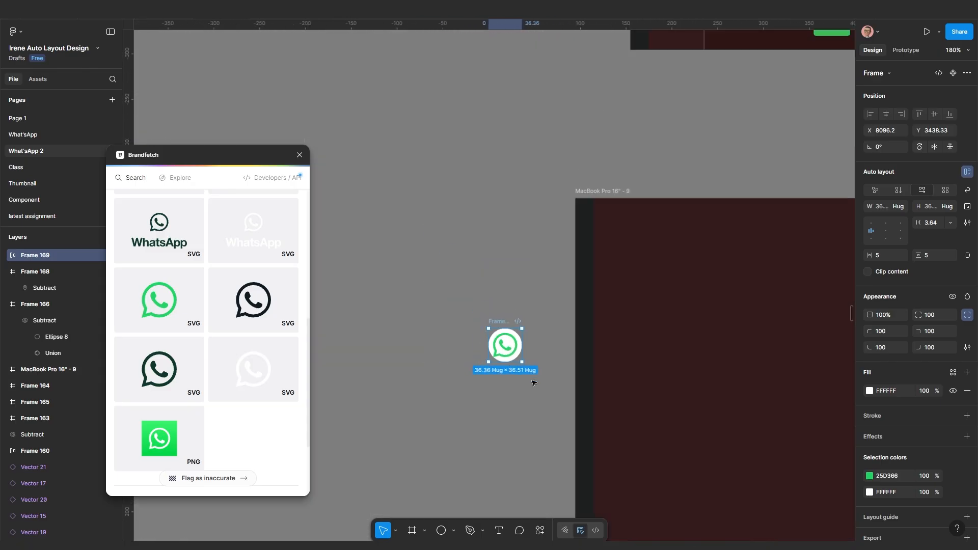
Move the round WhatsApp icon into the MacBook Pro 16" - 9 frame, near its top-left corner
click(498, 428)
drag(502, 331, 606, 247)
scroll(705, 241, up, 5)
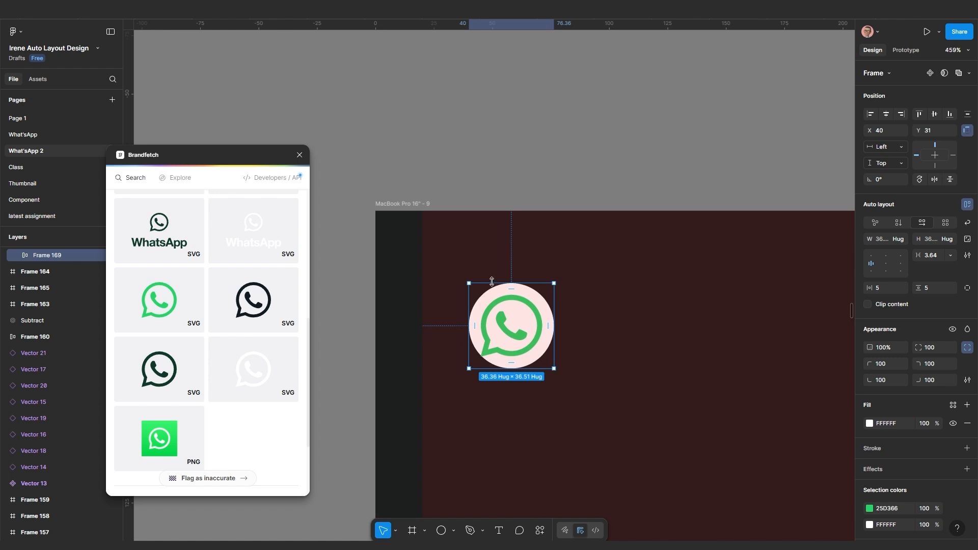
drag(524, 313, 471, 263)
scroll(470, 284, up, 2)
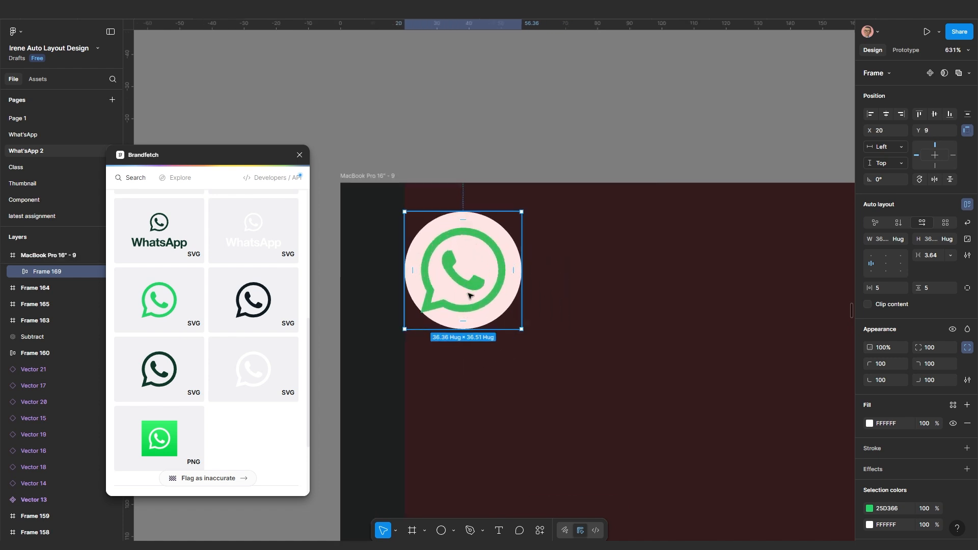
scroll(467, 451, down, 1)
Add a 'WhatsApp' text label and place it beside the logo
click(501, 534)
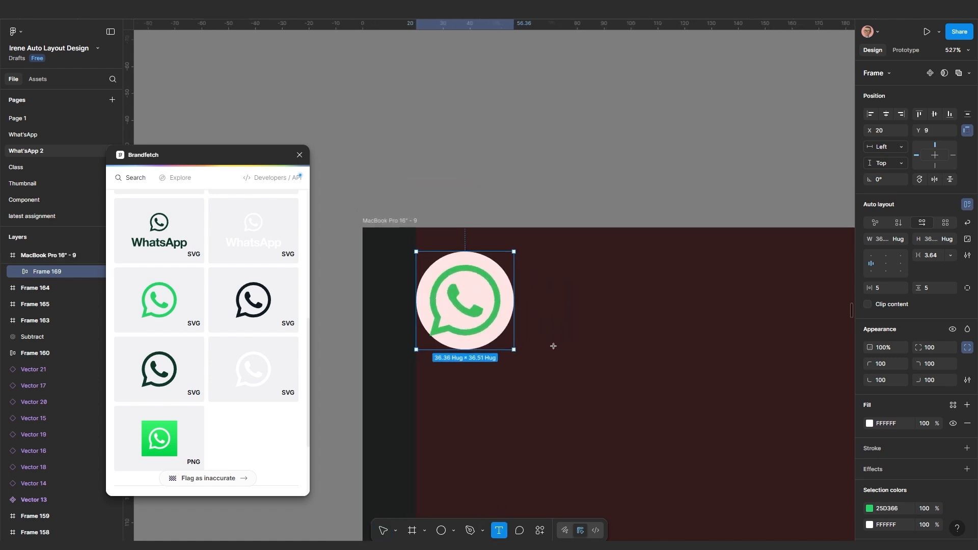
click(555, 343)
text(WhatsApp)
scroll(386, 356, down, 5)
key(Escape)
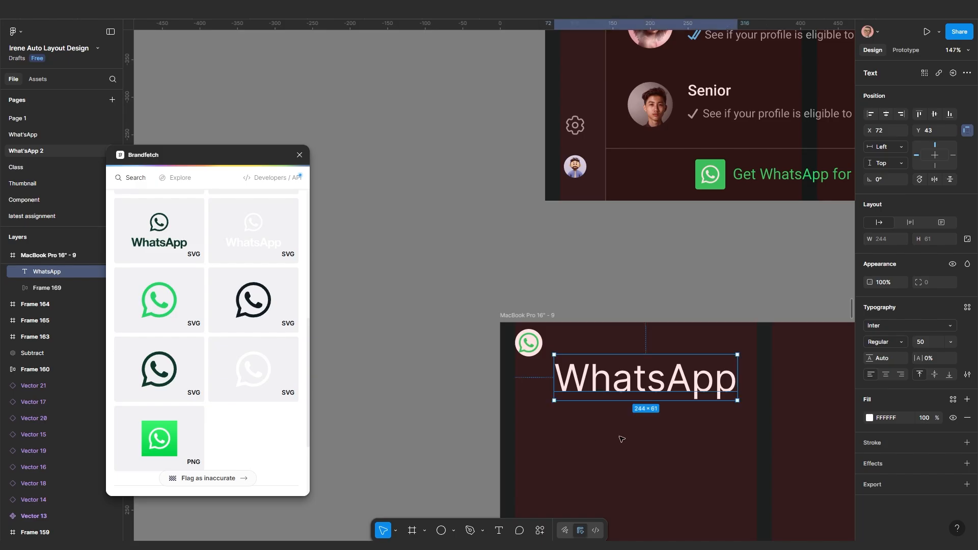
drag(581, 390, 591, 374)
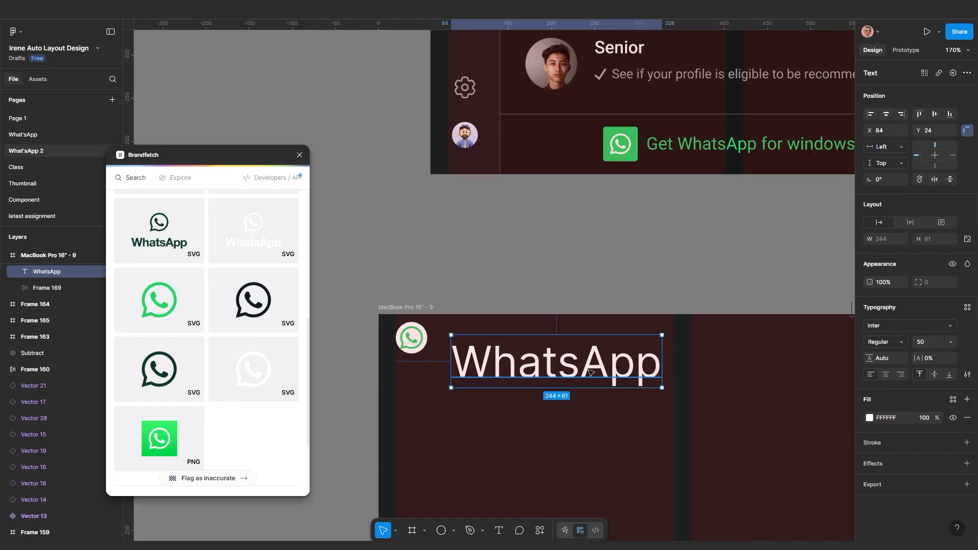
Set the WhatsApp title to Roboto at size 20, then select the round logo frame
click(877, 325)
text(rob)
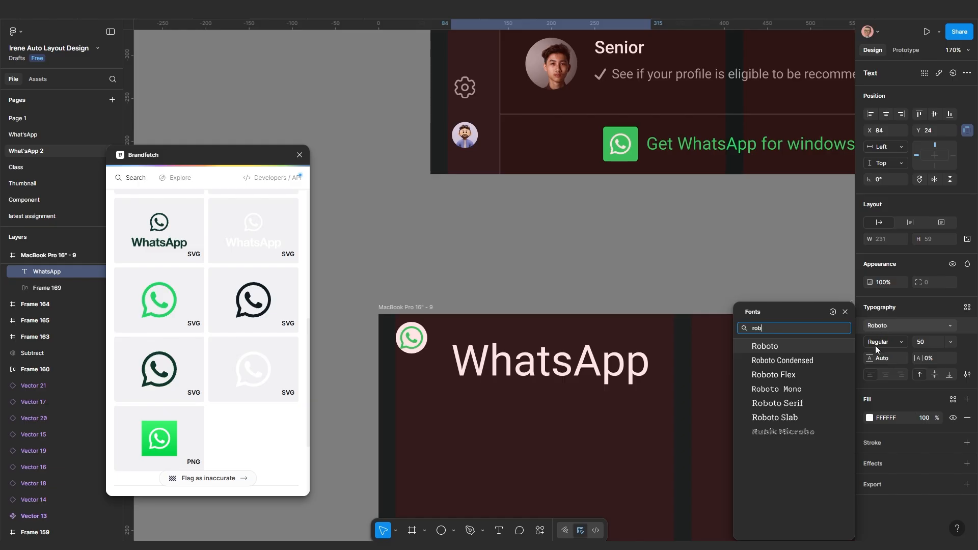
key(Return)
scroll(626, 128, down, 7)
scroll(591, 173, up, 4)
scroll(584, 214, up, 5)
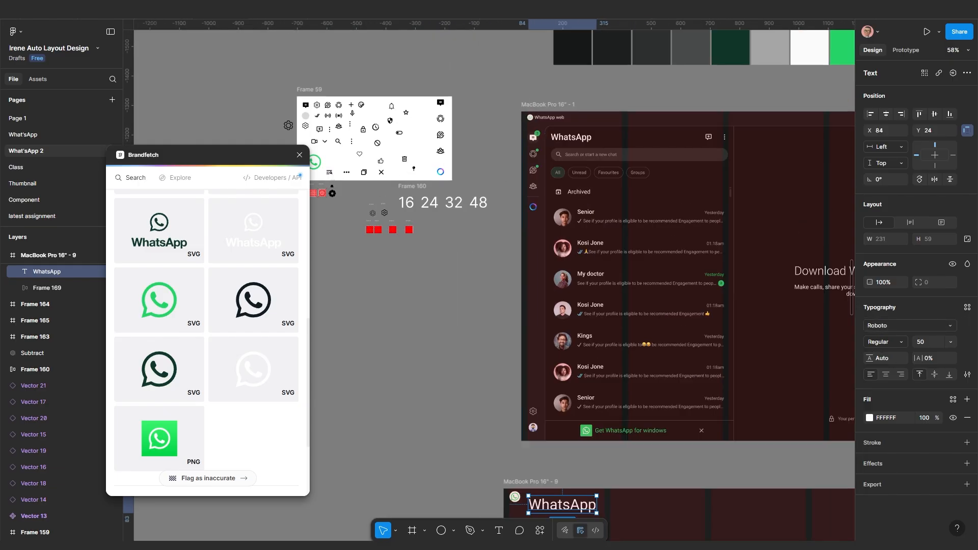
scroll(591, 458, up, 3)
scroll(579, 396, down, 1)
scroll(580, 396, down, 2)
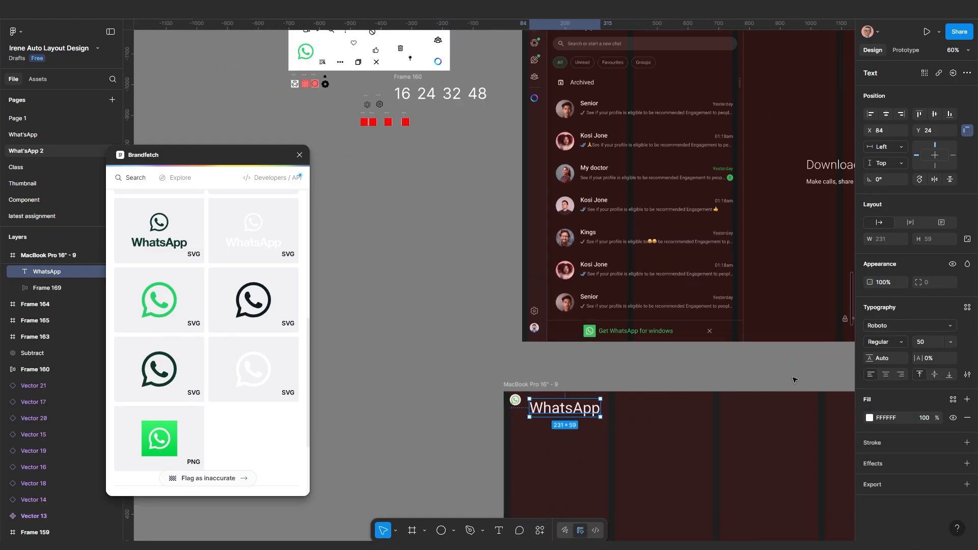
scroll(668, 349, down, 4)
scroll(641, 349, up, 1)
scroll(584, 243, up, 8)
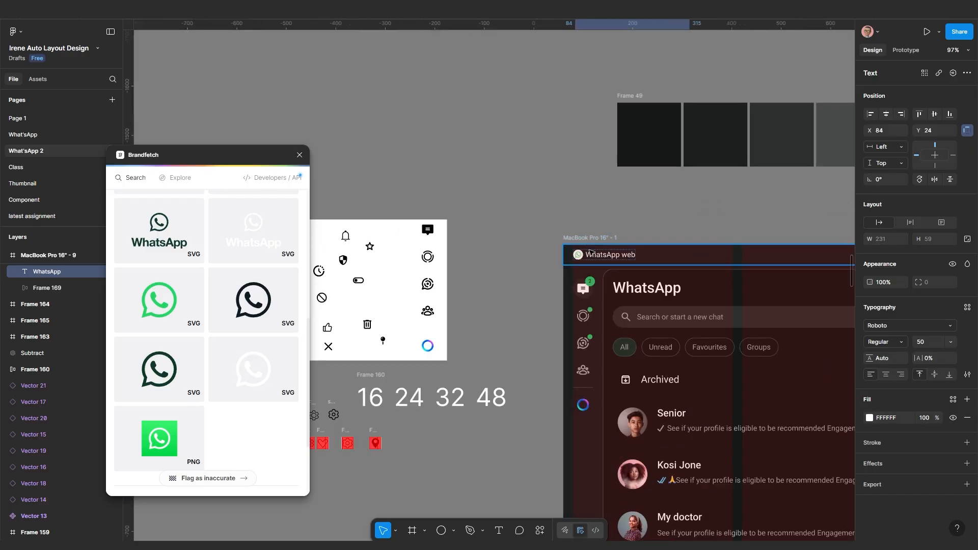
scroll(595, 259, down, 8)
scroll(642, 407, up, 5)
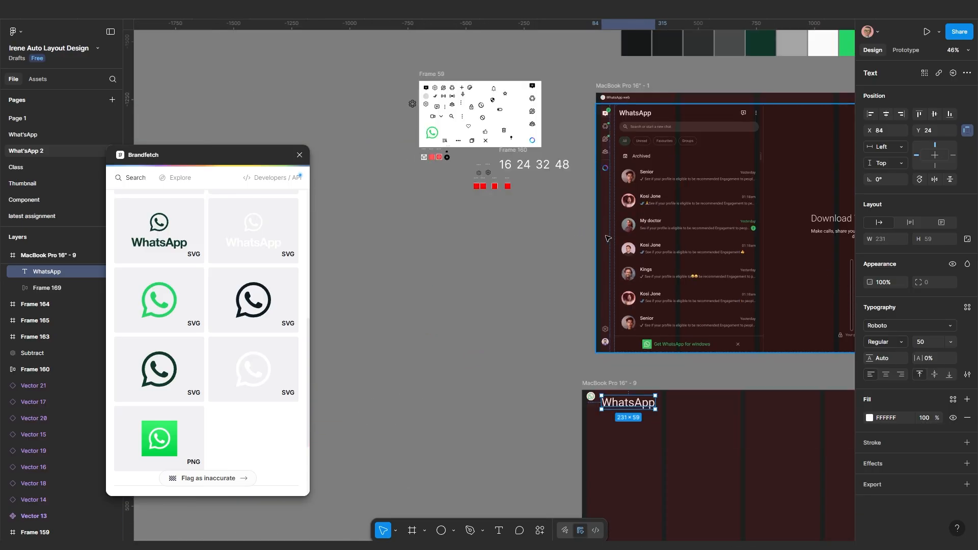
scroll(651, 402, up, 2)
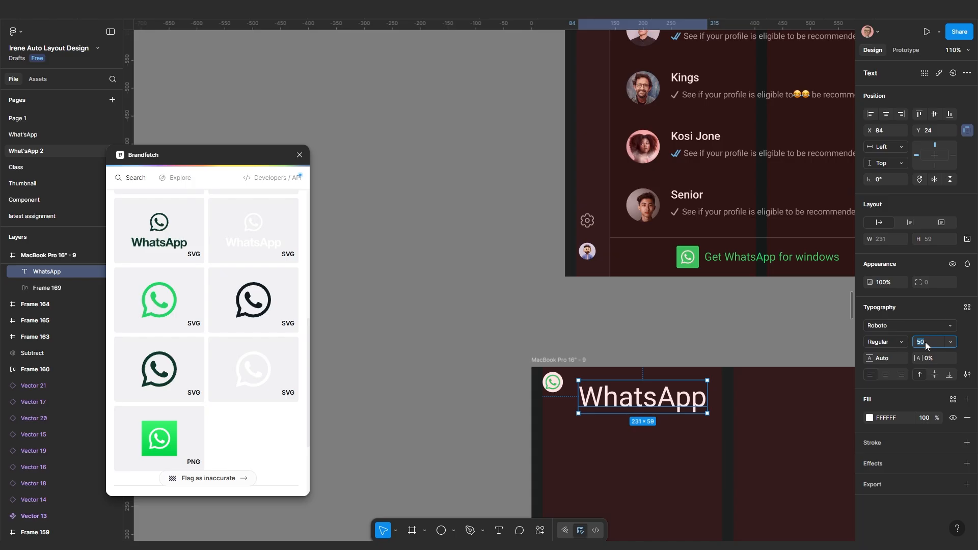
key(Return)
scroll(502, 413, up, 6)
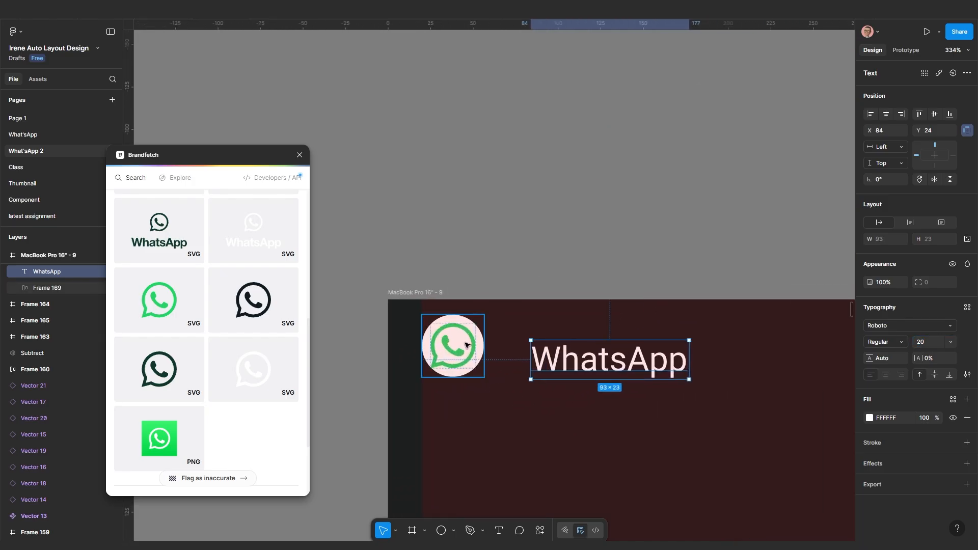
click(466, 345)
scroll(467, 346, up, 1)
scroll(467, 347, up, 2)
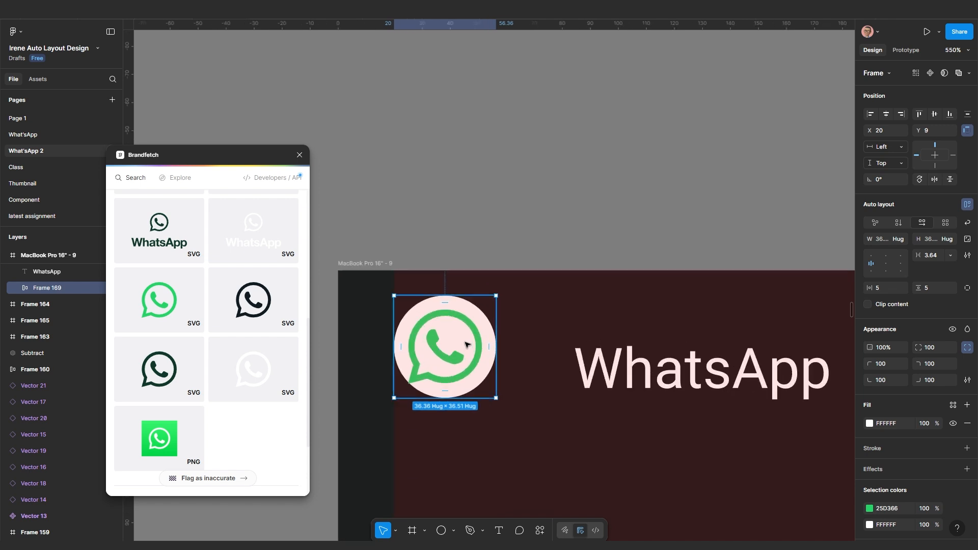
Wrap the logo and WhatsApp title in an auto-layout row with a 10 gap
shift+click(639, 374)
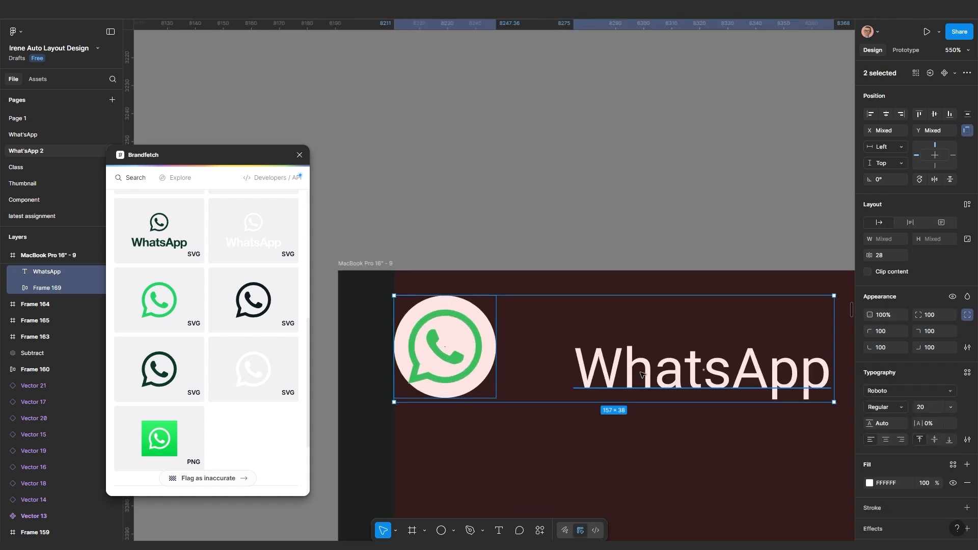
key(shift+a)
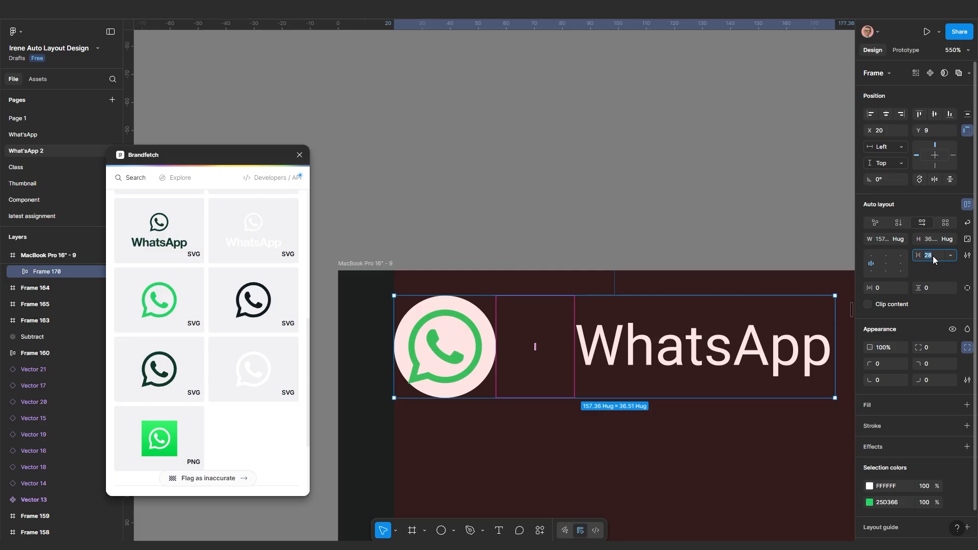
text(10)
key(Return)
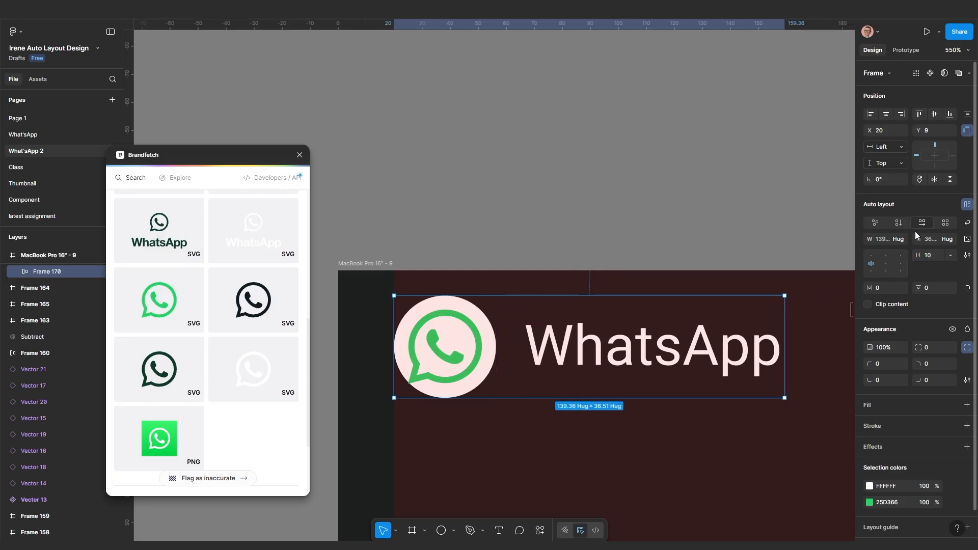
scroll(810, 331, down, 3)
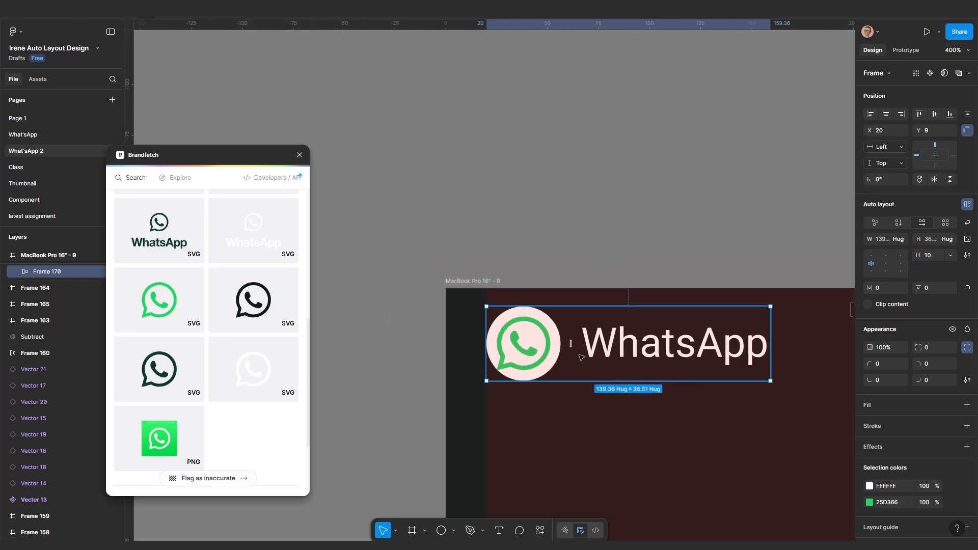
Drill into the logo circle to select the inner WhatsApp symbol
click(533, 349)
double_click(536, 348)
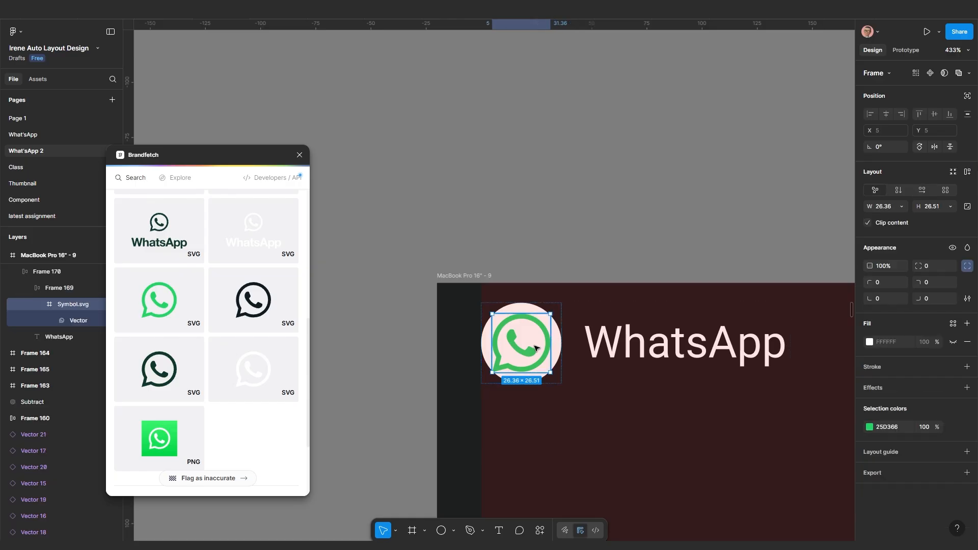
click(544, 429)
double_click(537, 355)
double_click(536, 355)
scroll(526, 337, up, 3)
scroll(525, 336, up, 3)
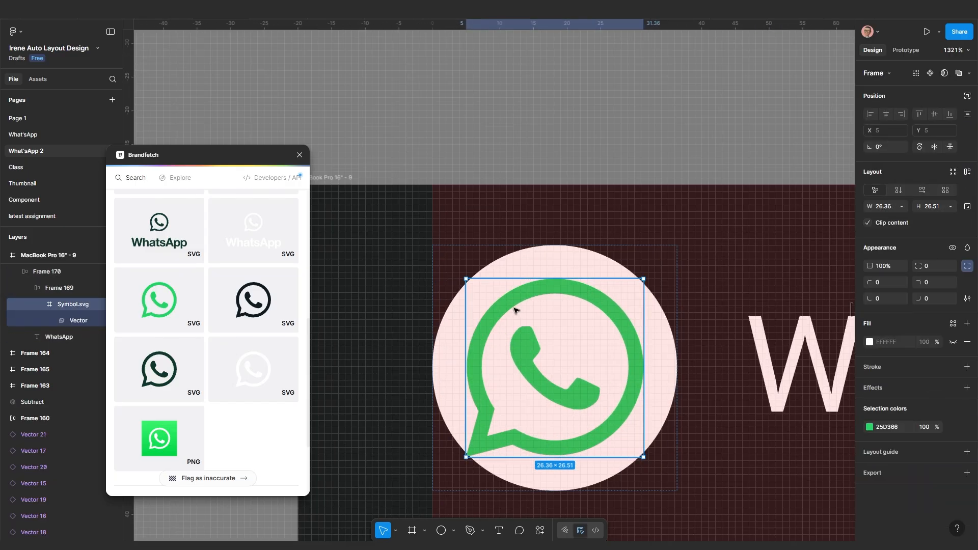
scroll(549, 355, down, 3)
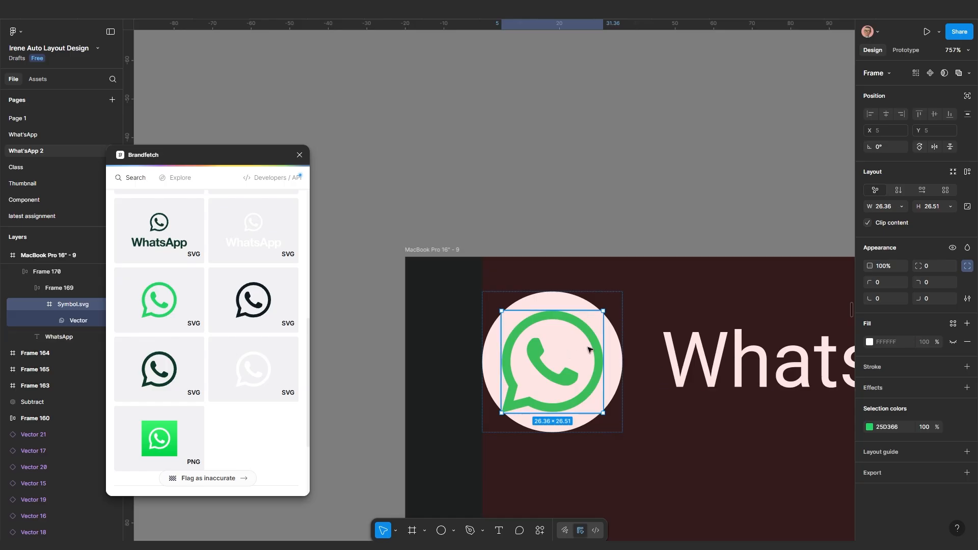
Scale the WhatsApp symbol proportionally down to 15 wide
click(617, 374)
click(556, 362)
key(k)
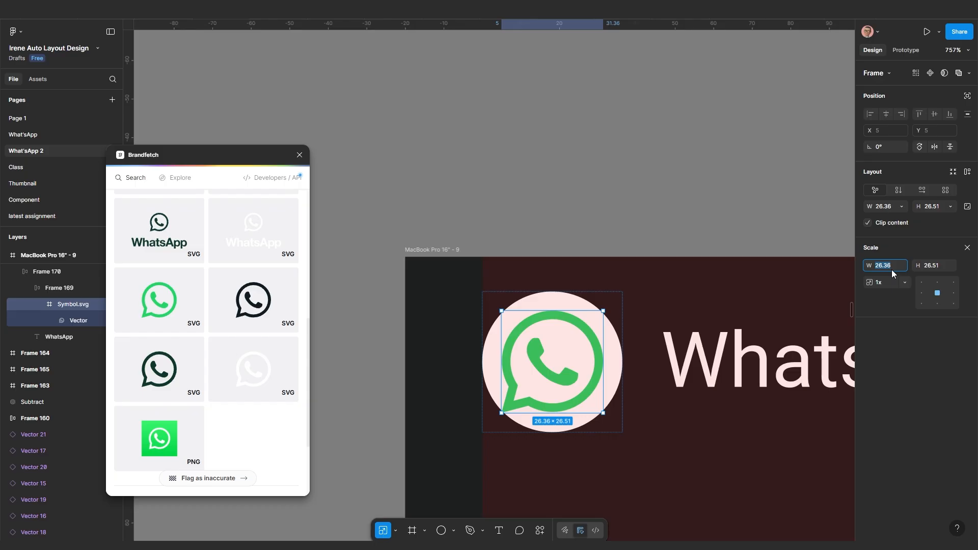
click(892, 270)
text(15)
key(Return)
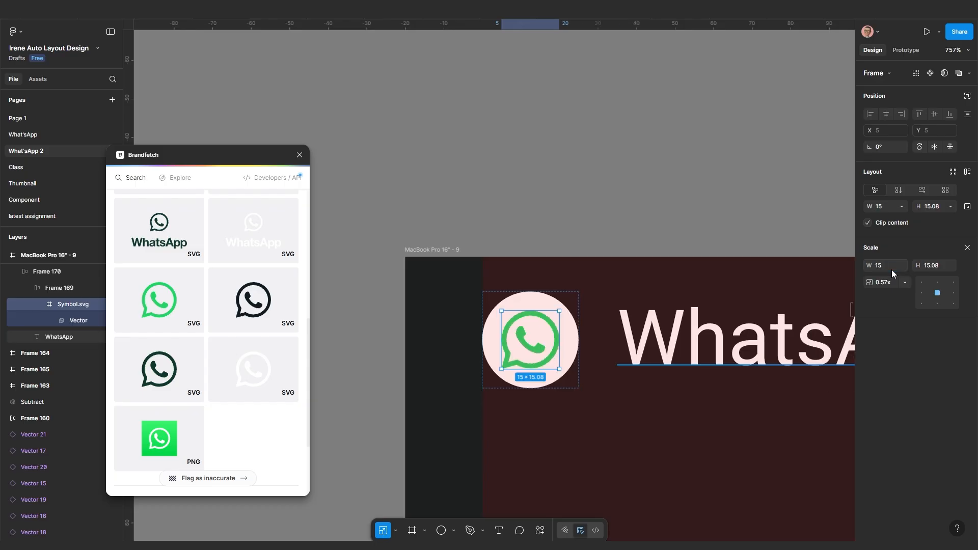
scroll(392, 302, down, 3)
scroll(482, 360, up, 3)
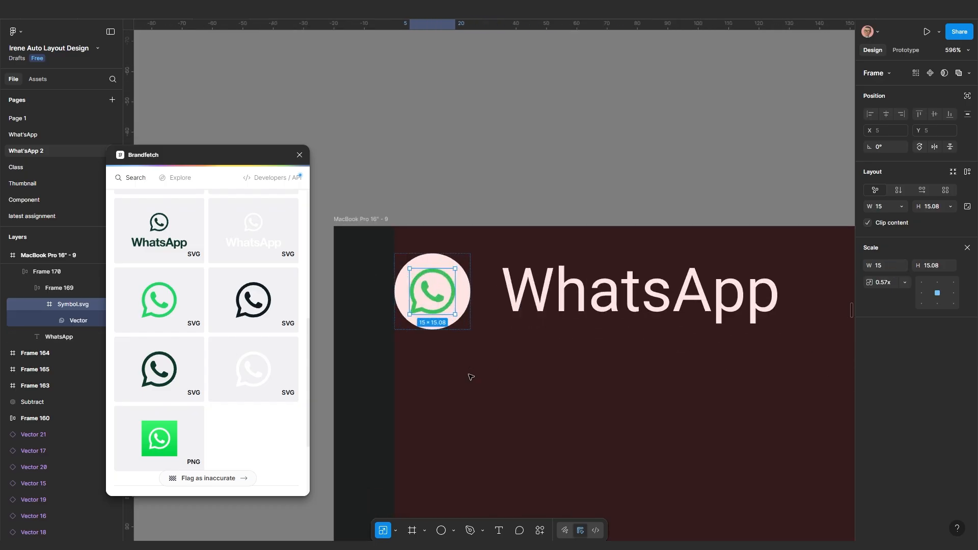
click(469, 375)
scroll(446, 301, up, 1)
Select the new WhatsApp header row and switch back to the Move tool (V)
scroll(438, 327, down, 3)
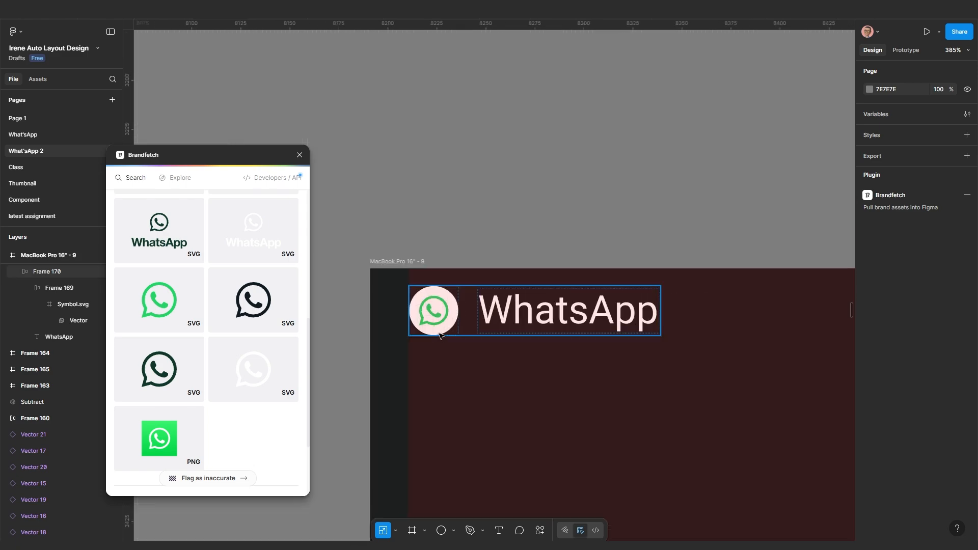
scroll(494, 395, down, 2)
drag(492, 392, 525, 381)
scroll(526, 380, down, 5)
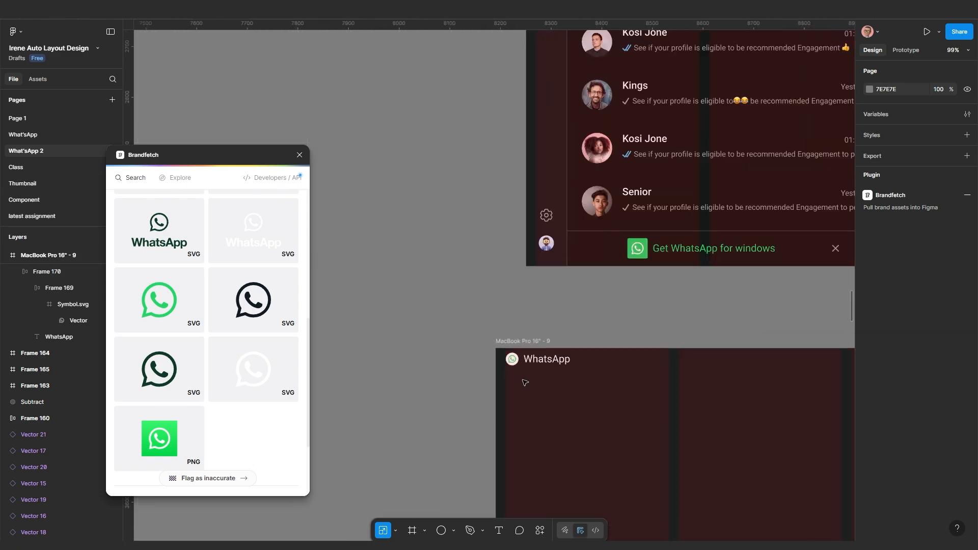
scroll(531, 376, up, 4)
scroll(532, 375, up, 2)
click(555, 331)
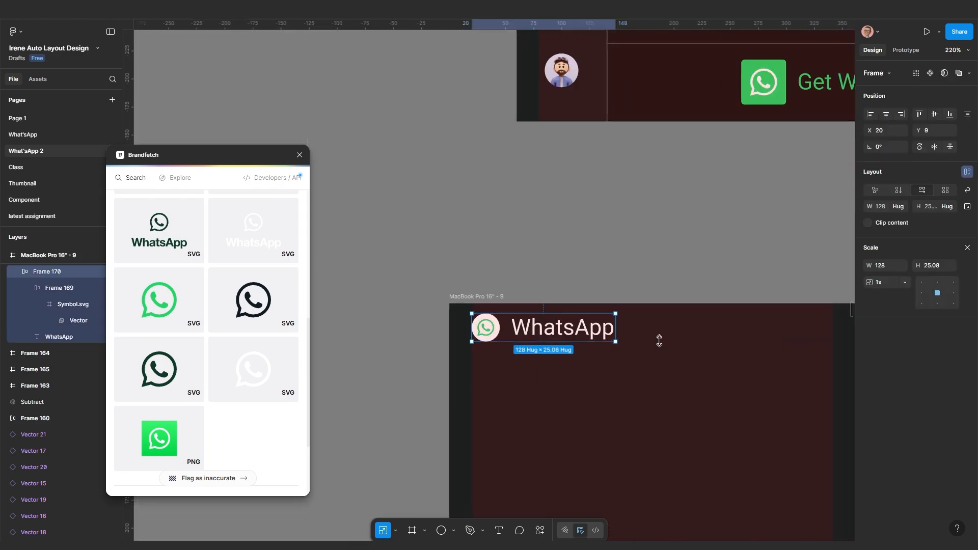
key(v)
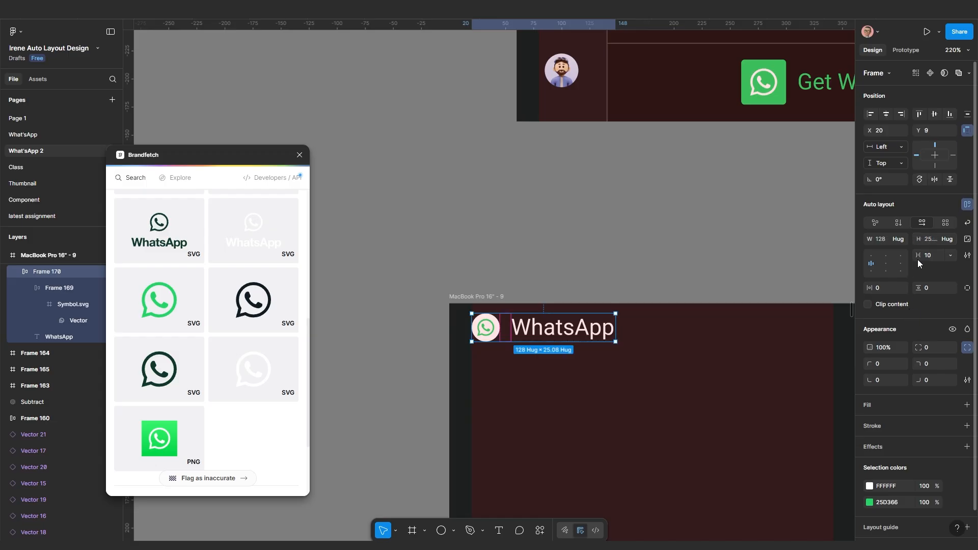
Deselect the header row and bring the white icon sheet into view
scroll(687, 346, down, 8)
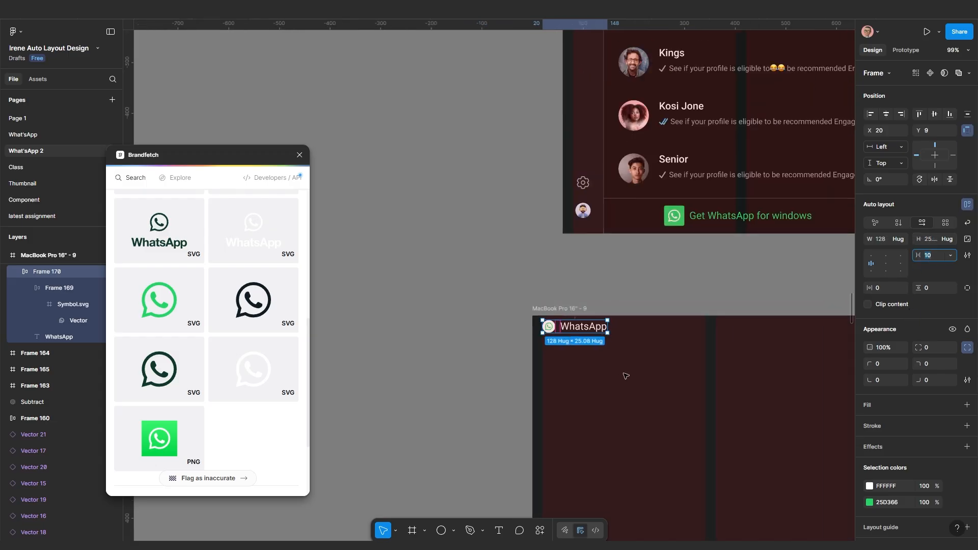
drag(571, 388, 532, 372)
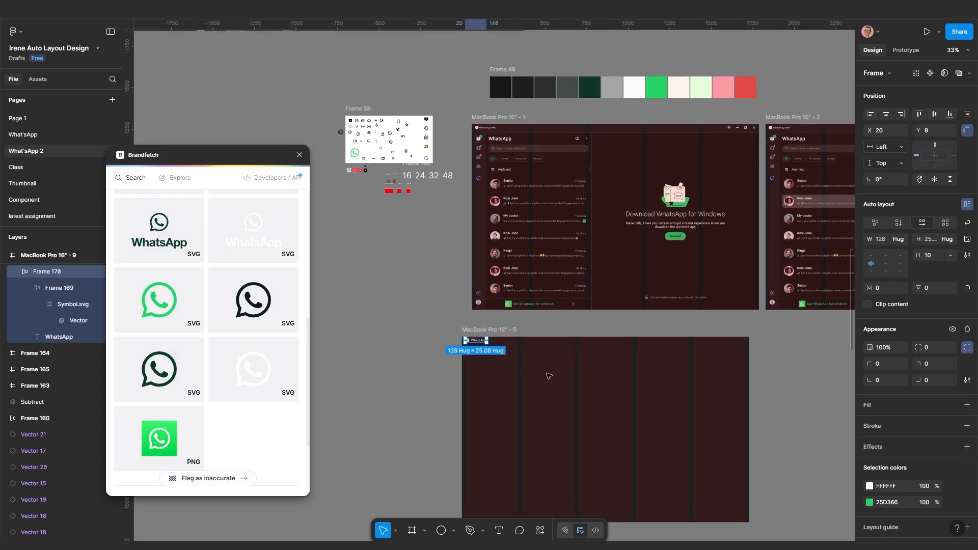
scroll(550, 376, up, 1)
click(552, 392)
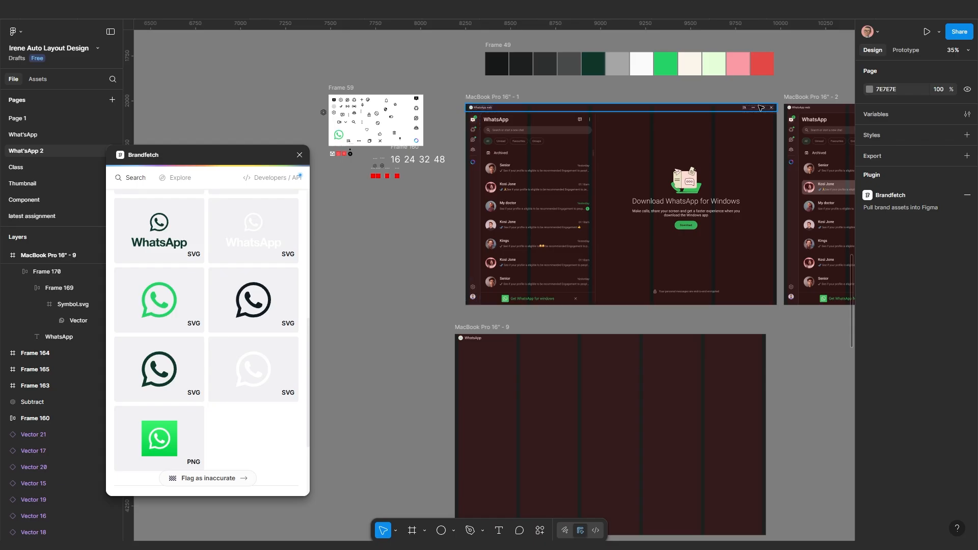
scroll(744, 111, up, 6)
scroll(779, 129, down, 2)
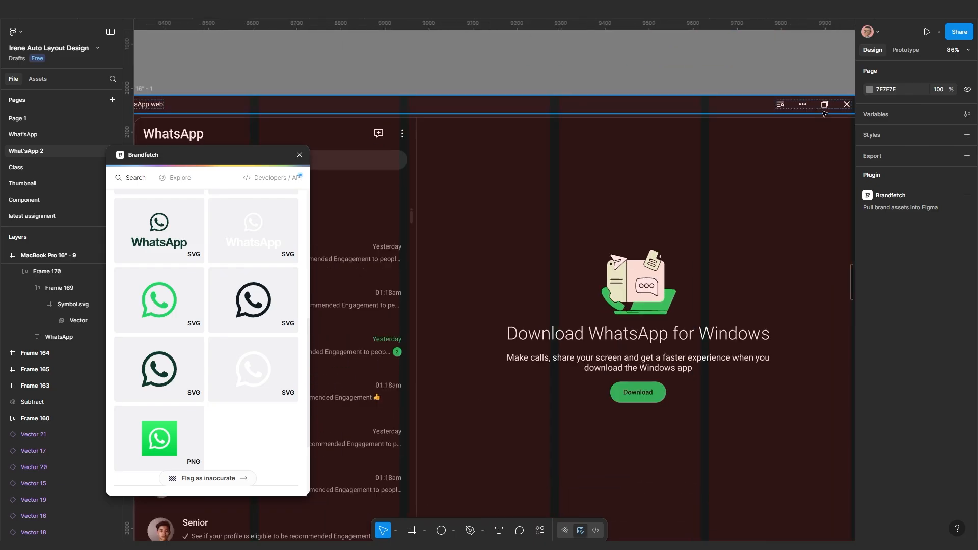
scroll(655, 178, down, 6)
scroll(539, 164, up, 12)
drag(331, 164, 566, 220)
scroll(536, 176, up, 1)
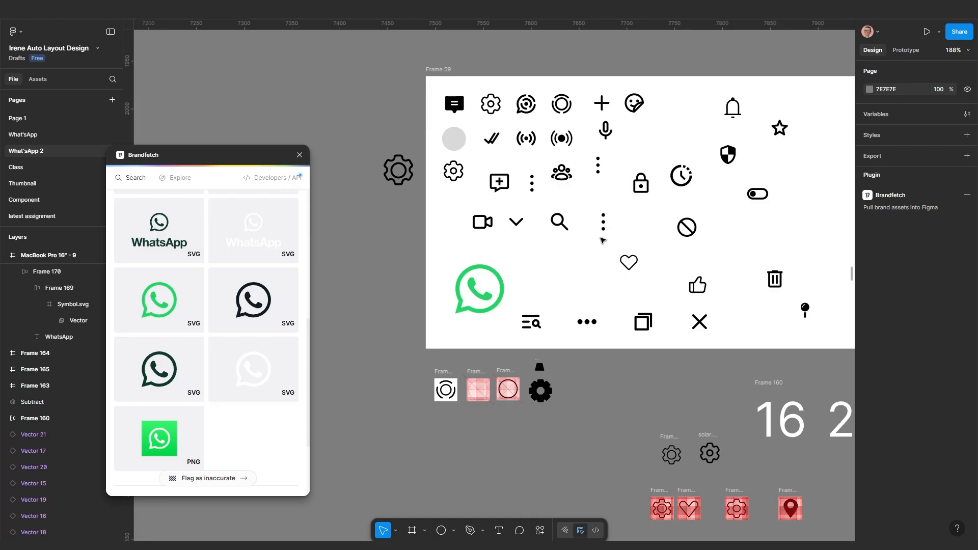
scroll(501, 202, down, 1)
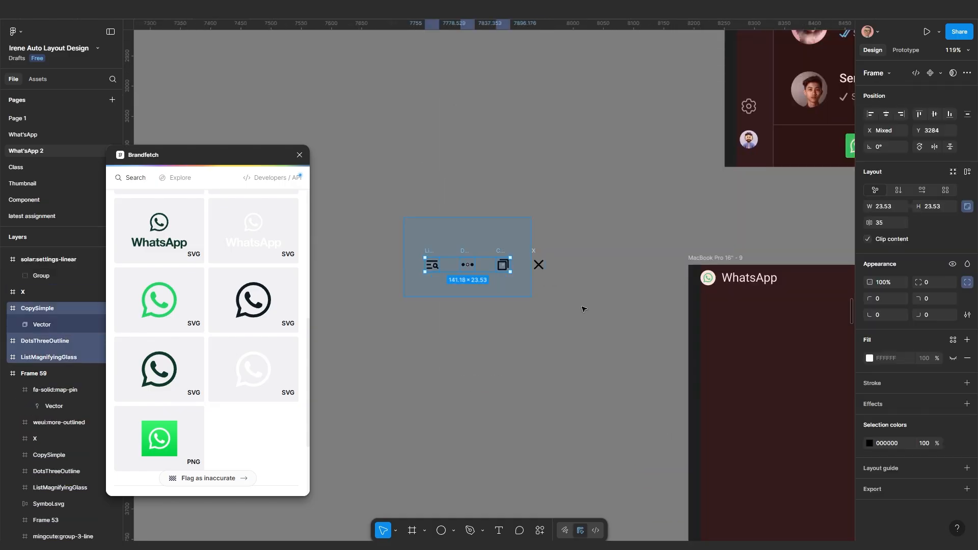
Wrap the search, dots, copy and close icons in an auto-layout row inside the MacBook frame
drag(583, 308, 603, 310)
key(shift+a)
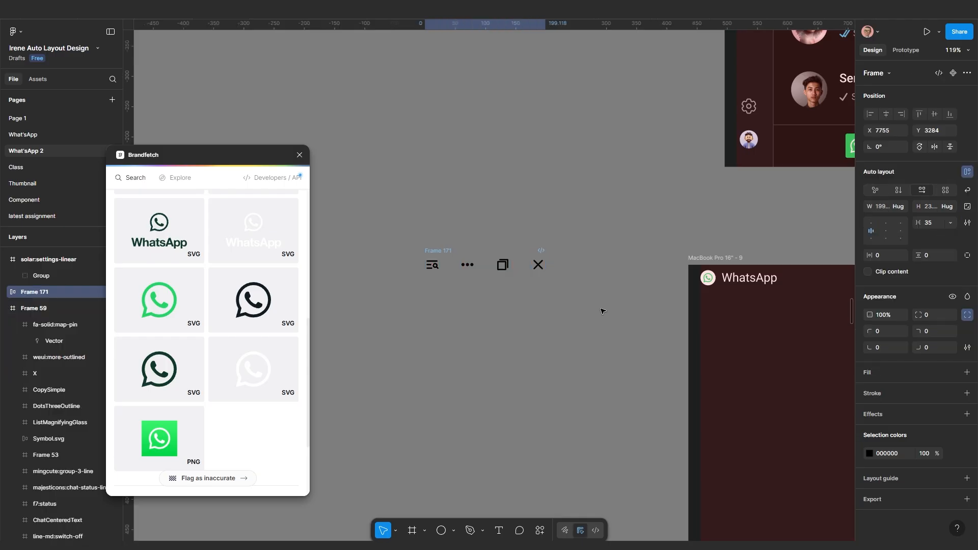
scroll(509, 276, down, 4)
drag(410, 236, 698, 312)
scroll(452, 291, down, 3)
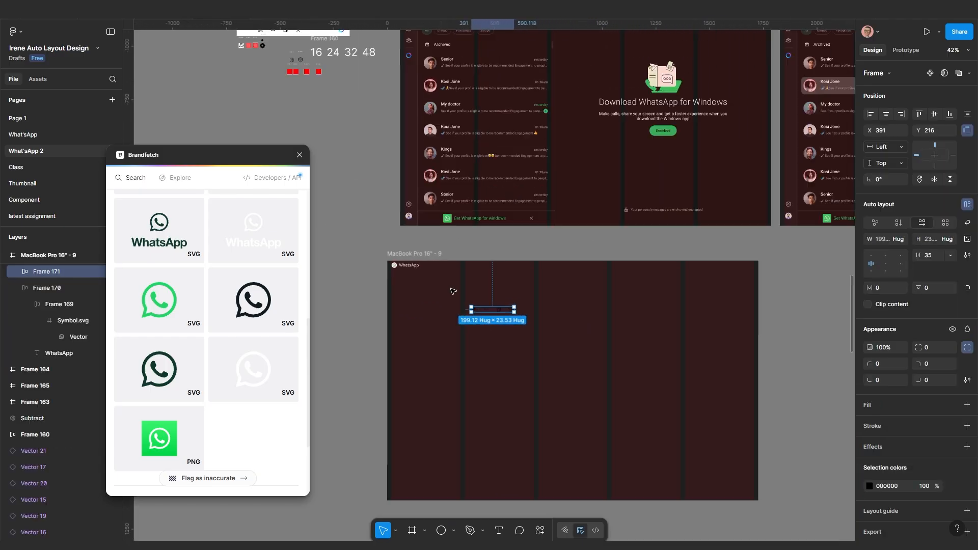
Combine the logo row and icon row into one auto-layout header with Hug contents width
click(406, 266)
shift+click(487, 311)
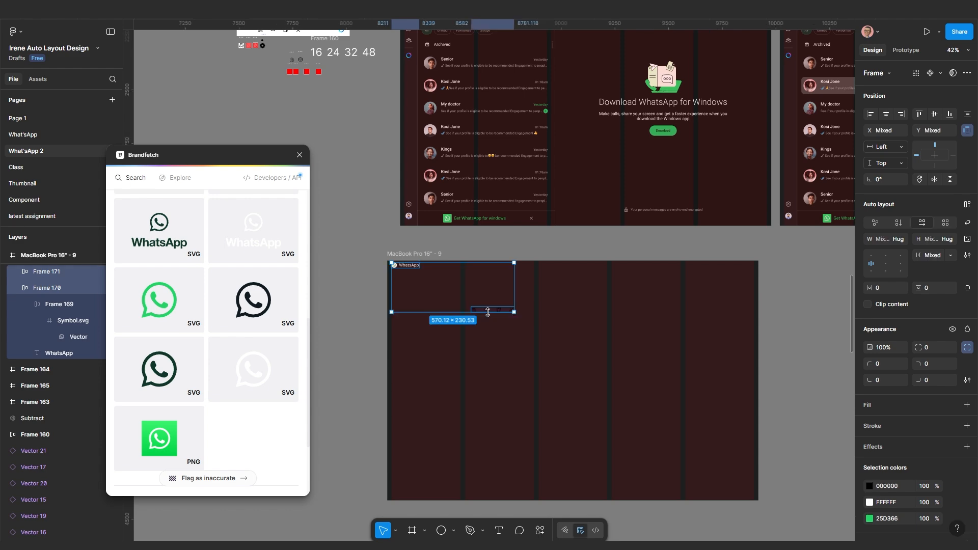
key(shift+a)
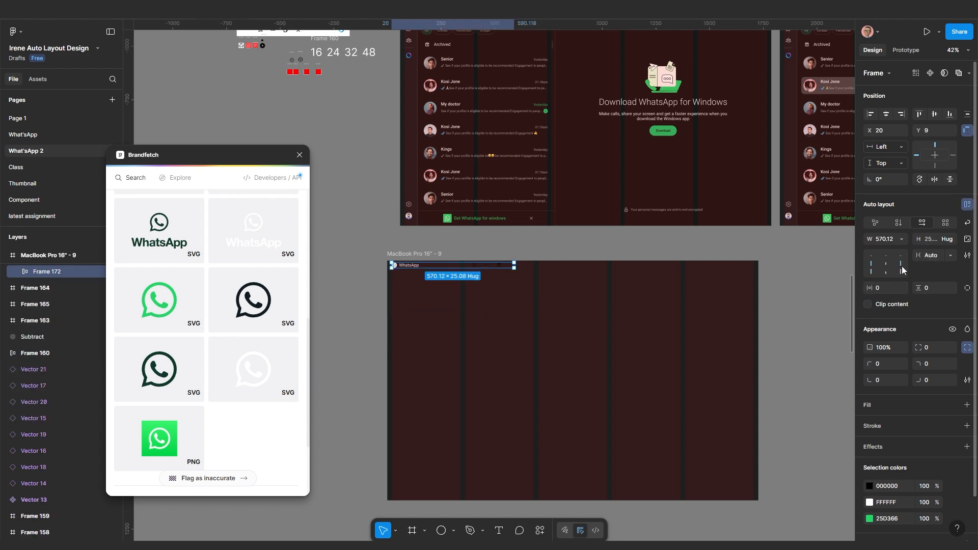
click(901, 239)
click(889, 251)
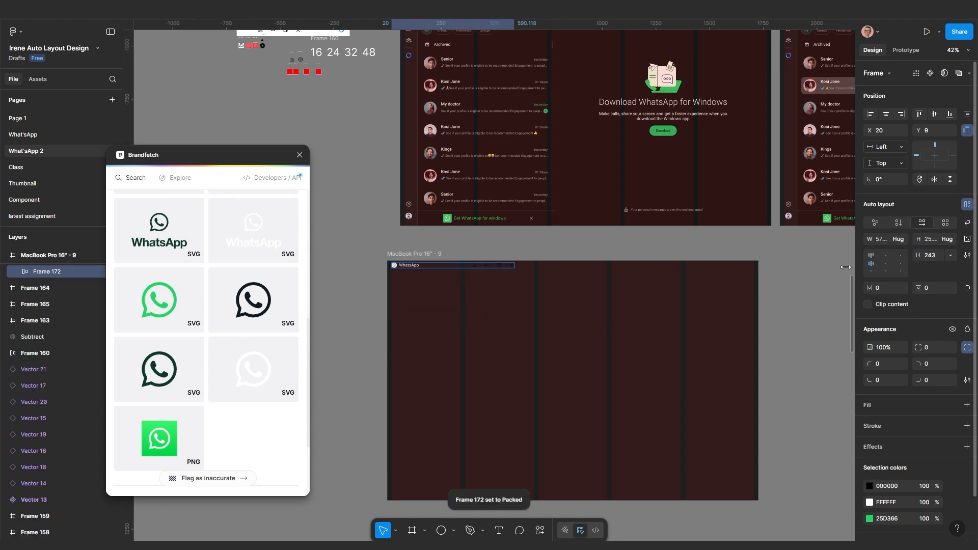
scroll(504, 366, down, 3)
scroll(505, 365, up, 3)
scroll(441, 309, up, 3)
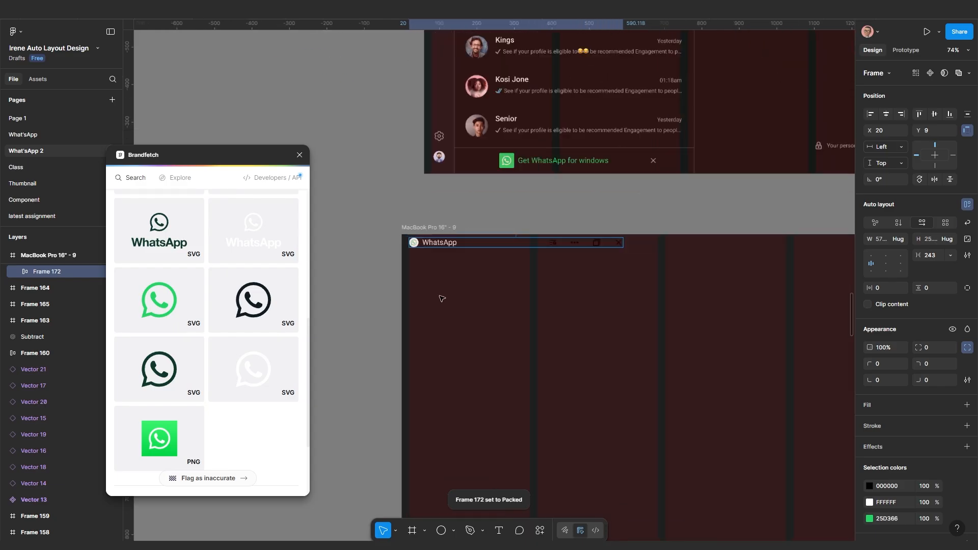
click(428, 228)
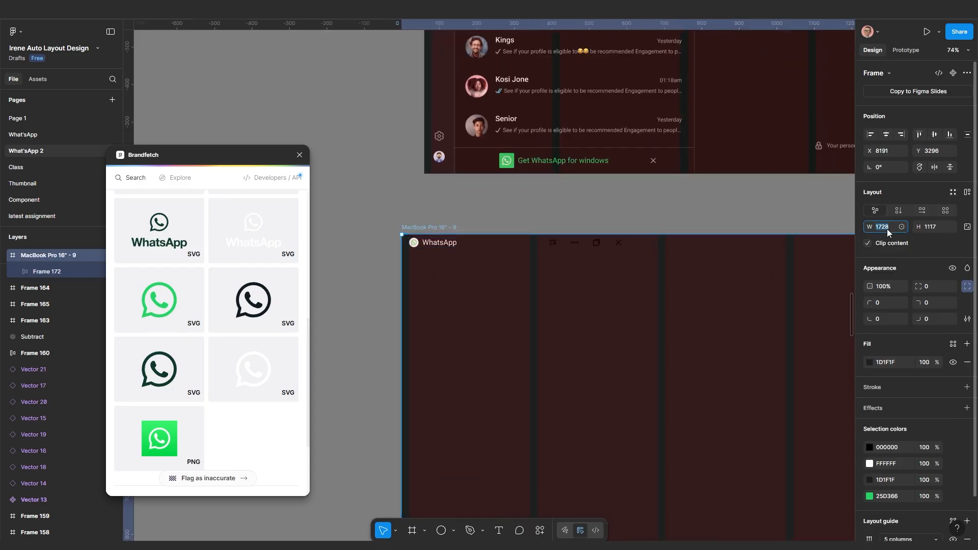
Make the header 1728 wide with Auto spacing between logo and icons
click(545, 249)
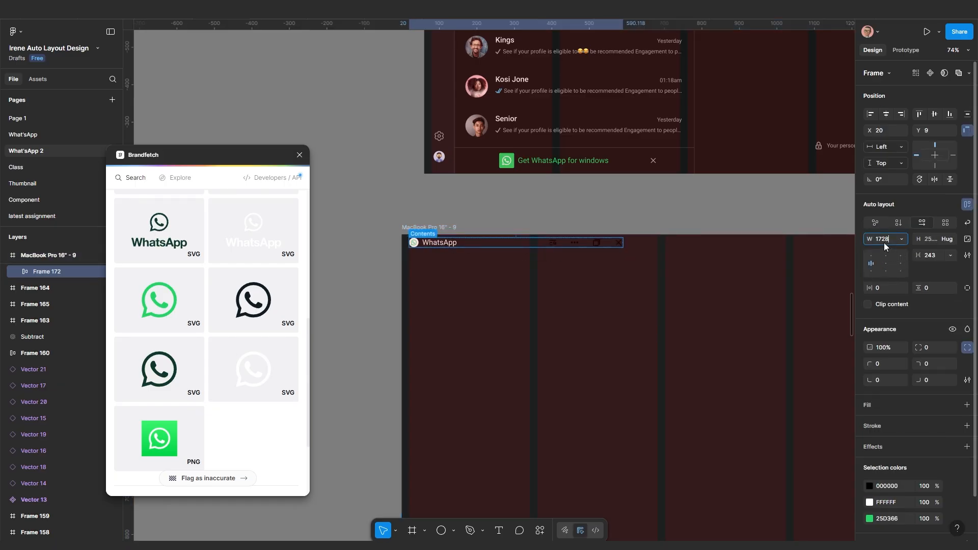
key(Return)
scroll(897, 259, down, 3)
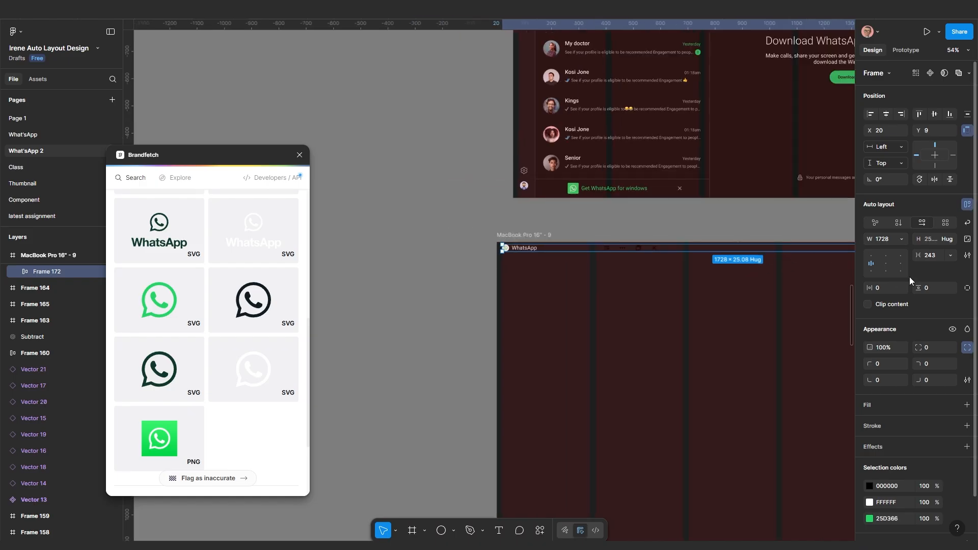
click(950, 256)
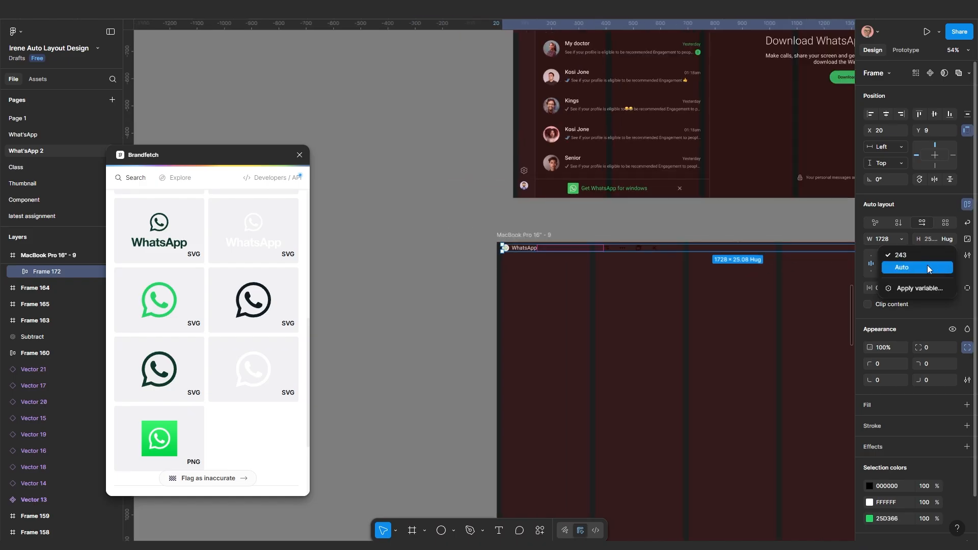
click(927, 267)
scroll(636, 258, right, 5)
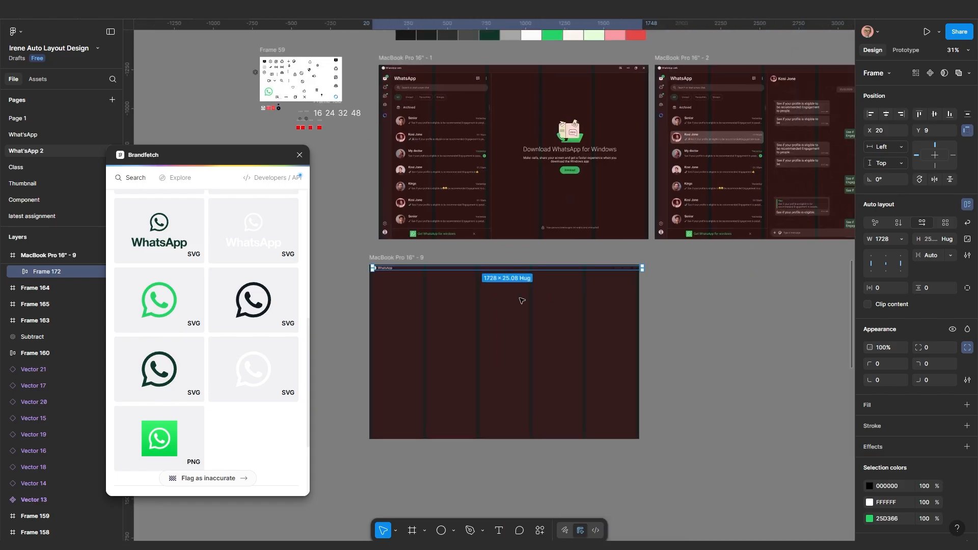
scroll(635, 257, up, 6)
scroll(624, 286, down, 6)
drag(601, 315, 723, 311)
scroll(417, 322, down, 1)
scroll(417, 323, down, 1)
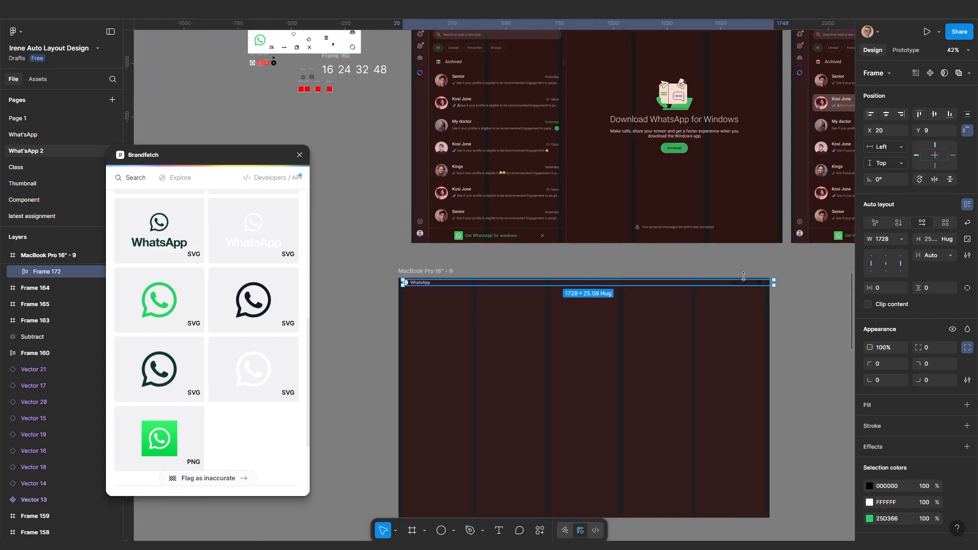
Centre the header horizontally and align it to the top of the MacBook frame
click(886, 115)
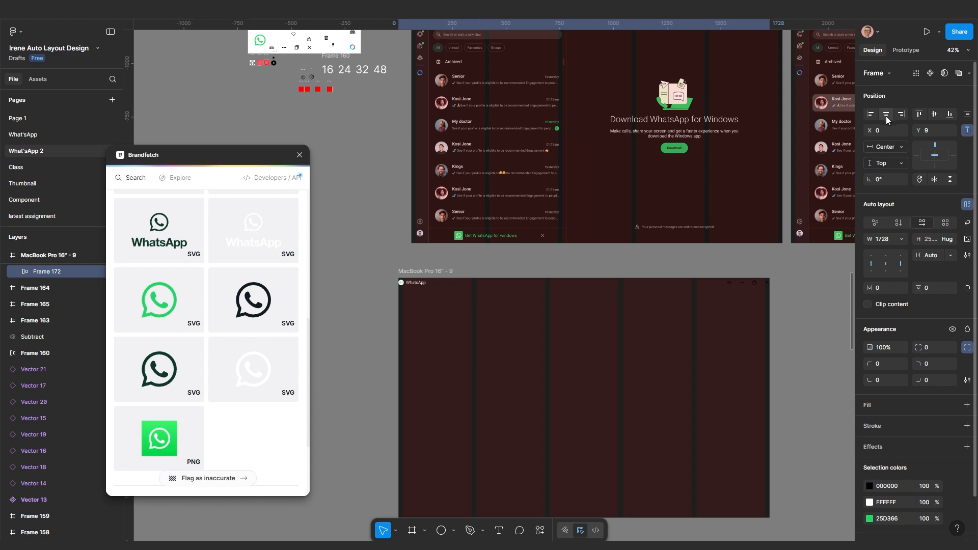
click(932, 116)
scroll(725, 338, up, 3)
scroll(486, 283, up, 5)
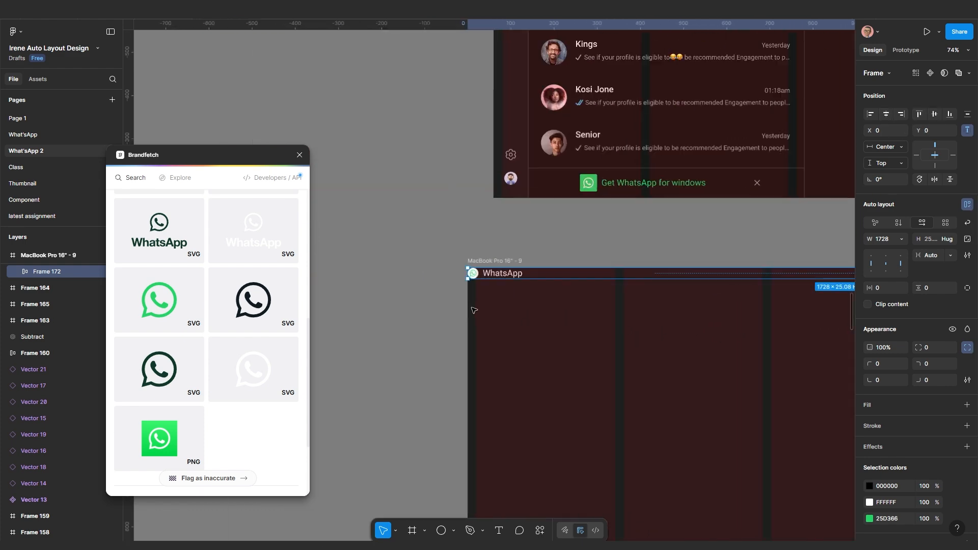
scroll(468, 249, up, 2)
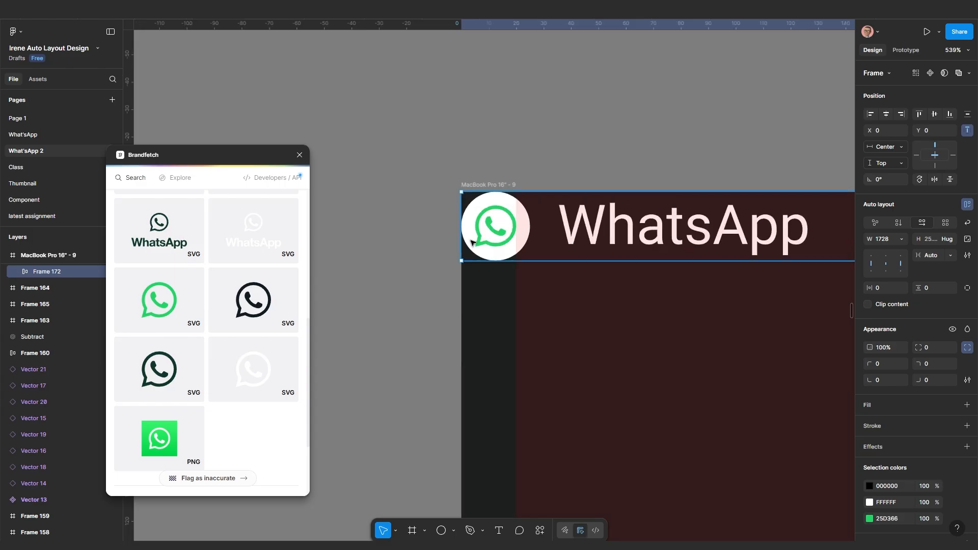
scroll(569, 312, down, 5)
scroll(564, 287, up, 4)
scroll(560, 288, up, 4)
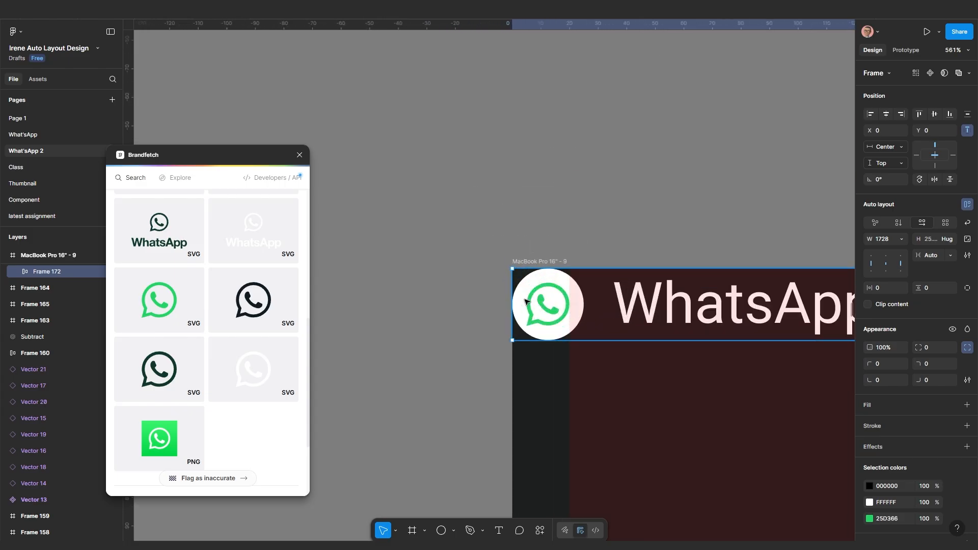
scroll(570, 362, down, 4)
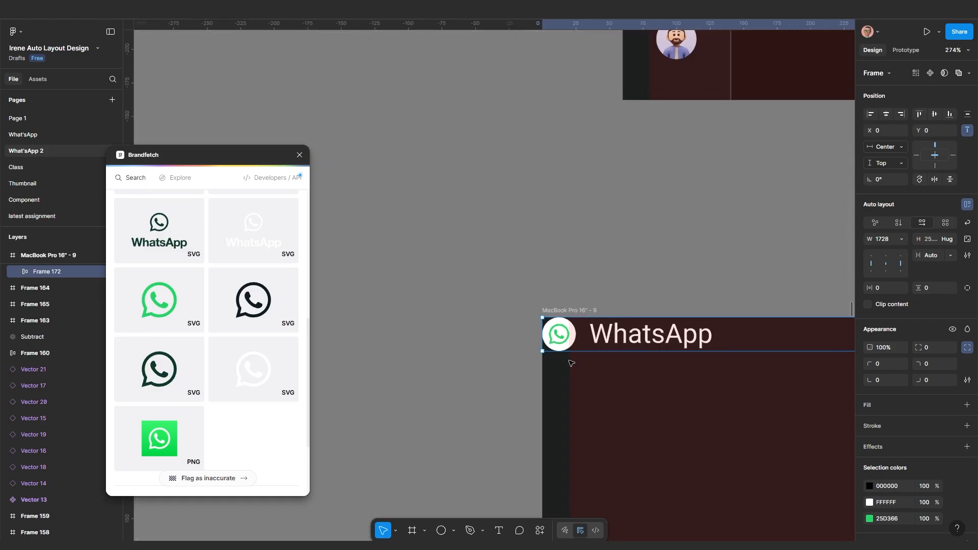
scroll(571, 363, down, 10)
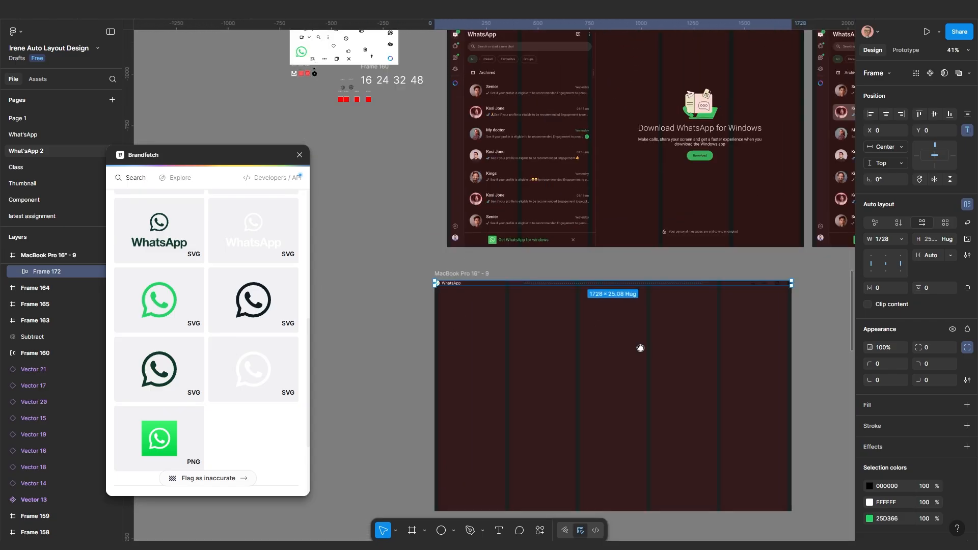
scroll(640, 348, up, 5)
scroll(736, 335, up, 3)
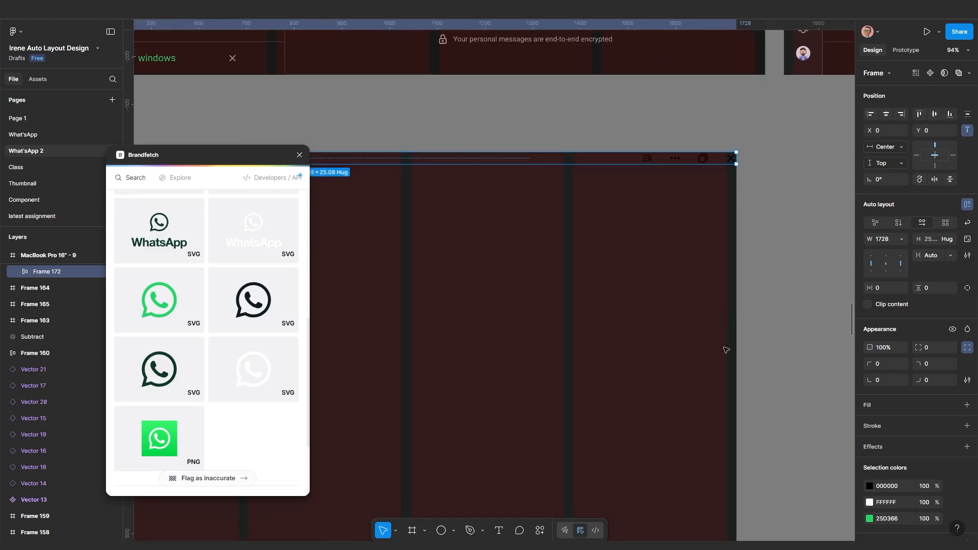
scroll(736, 347, down, 8)
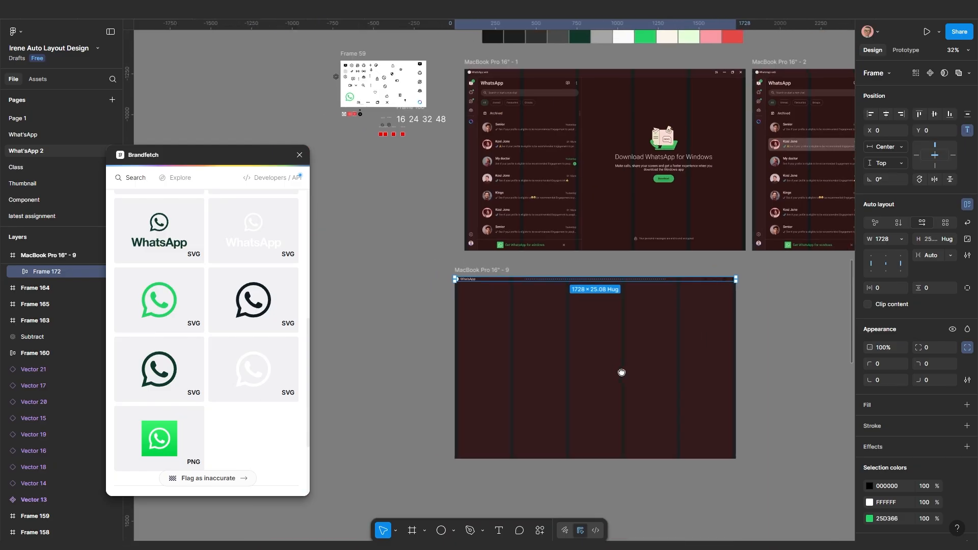
Give the header bar 20 horizontal padding
key(Escape)
click(617, 280)
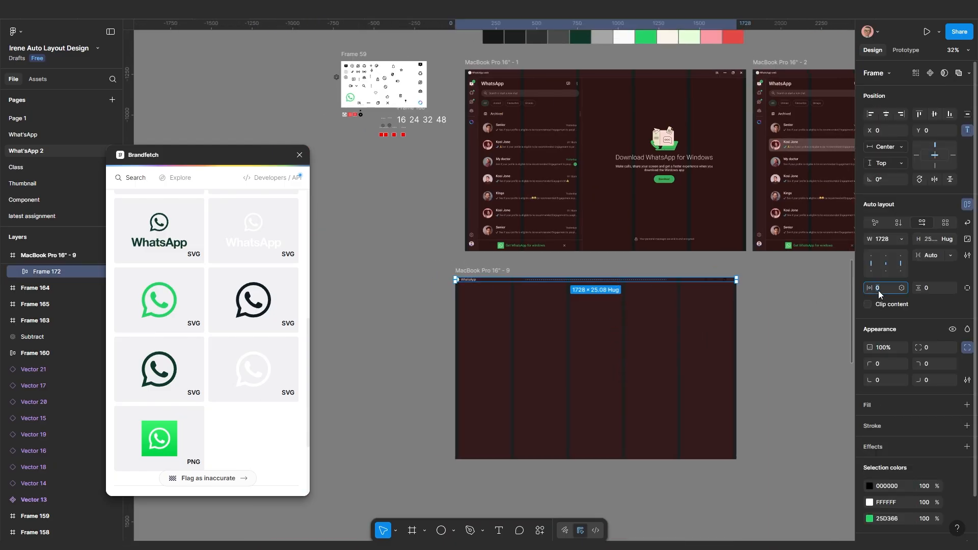
key(Return)
scroll(729, 283, up, 5)
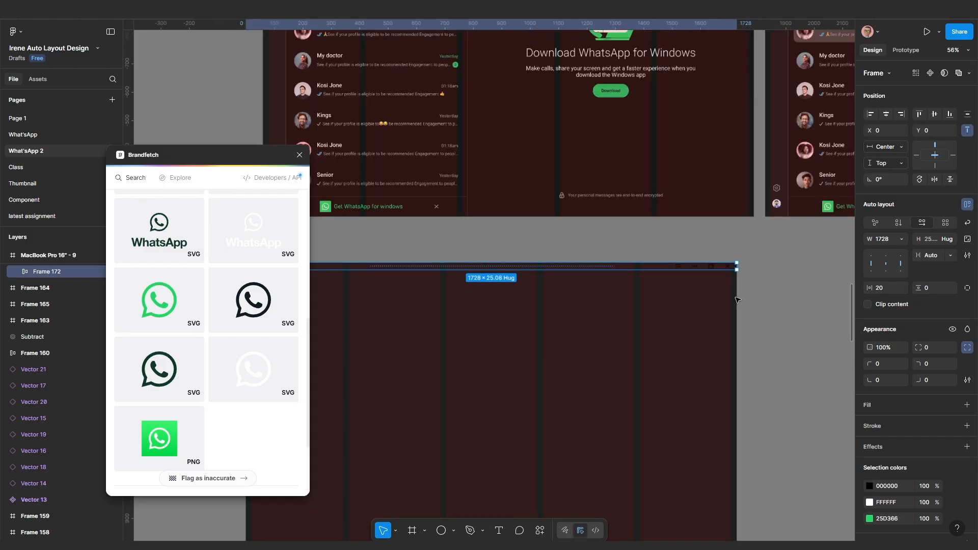
scroll(718, 268, up, 3)
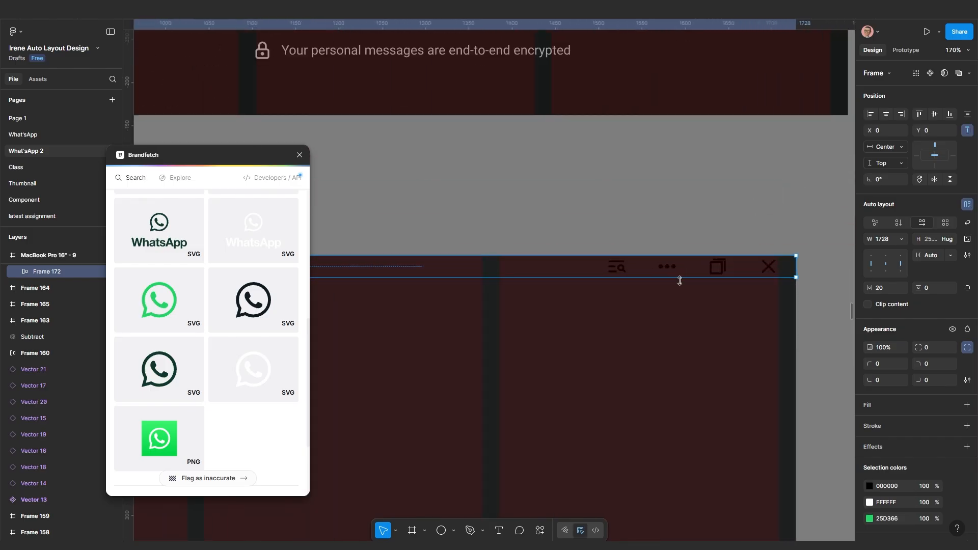
scroll(672, 285, down, 6)
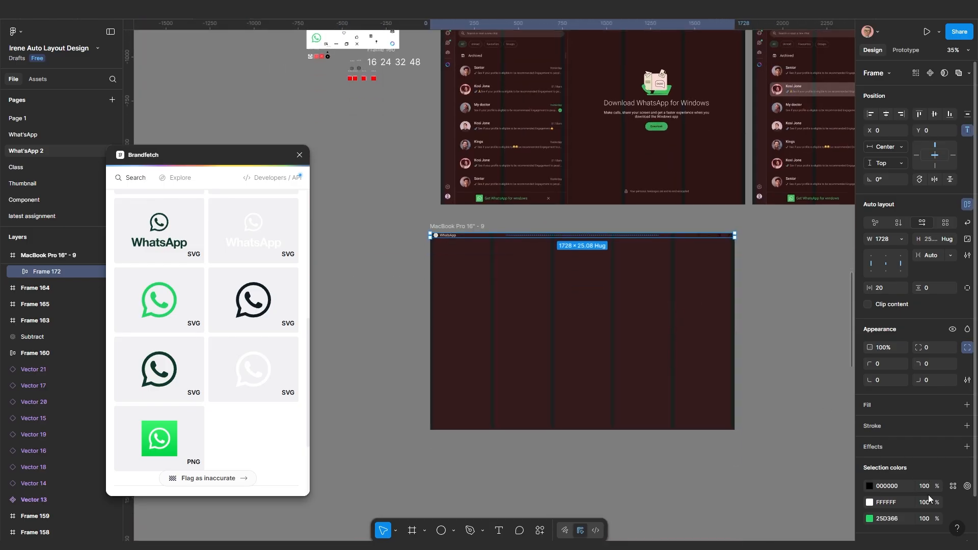
scroll(718, 402, down, 2)
scroll(700, 372, up, 5)
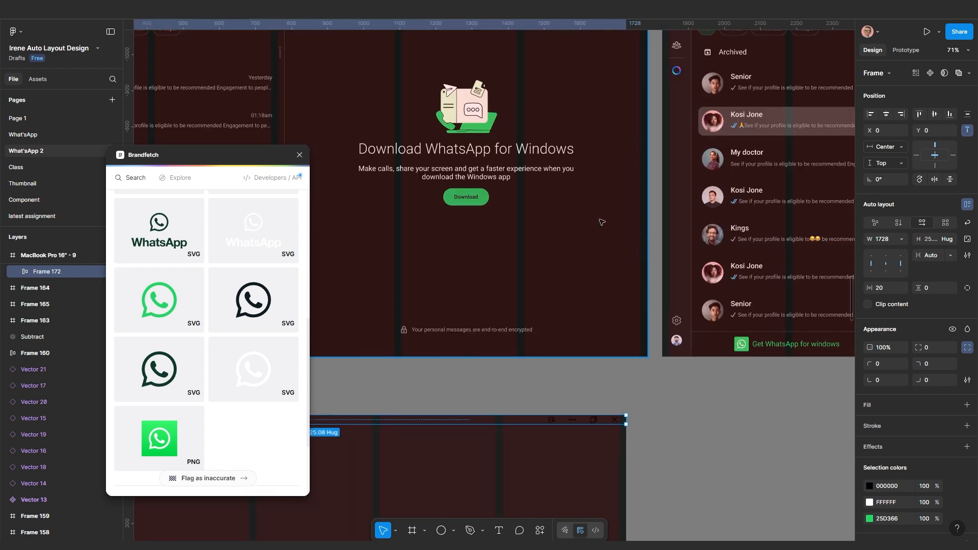
scroll(574, 134, up, 5)
scroll(650, 179, up, 4)
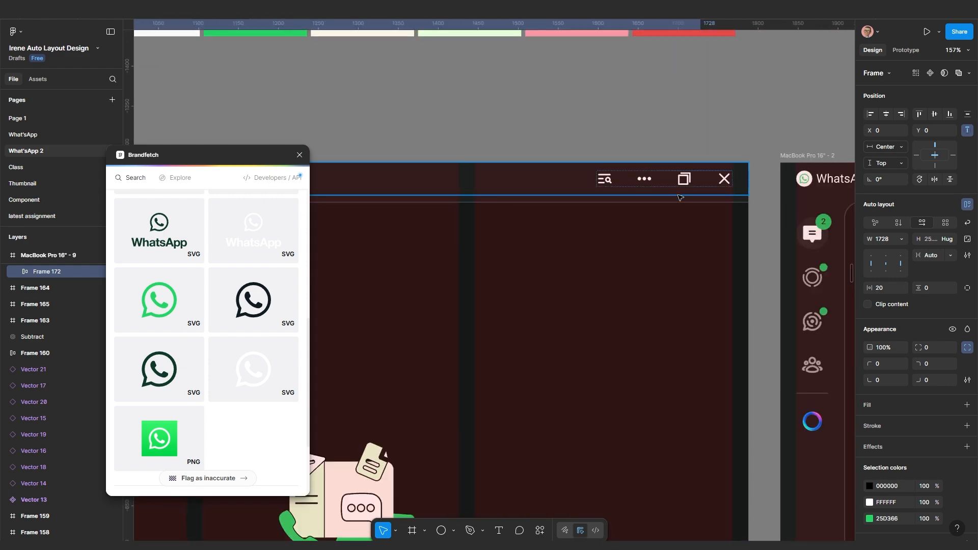
scroll(680, 197, down, 10)
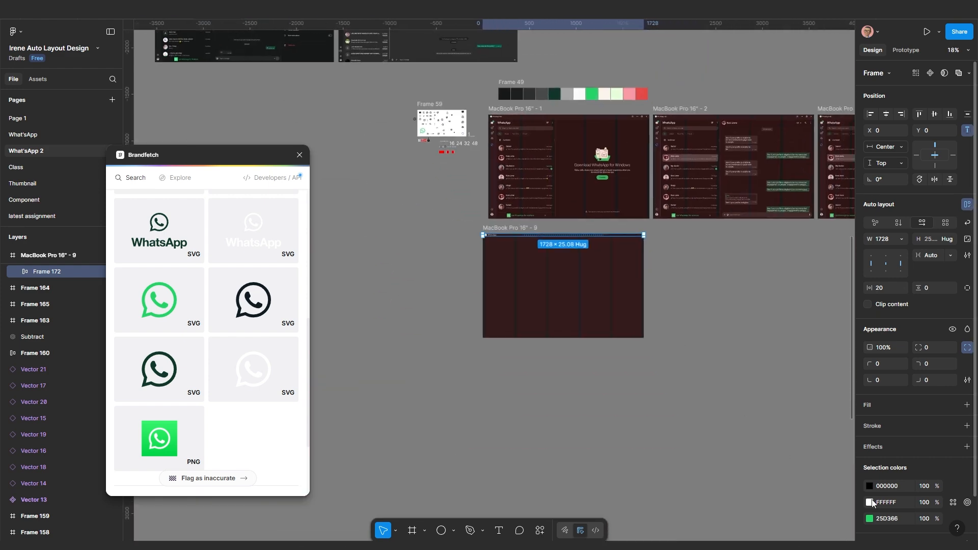
Change the header's black 000000 selection colour to white FFFFFF
click(869, 502)
click(593, 335)
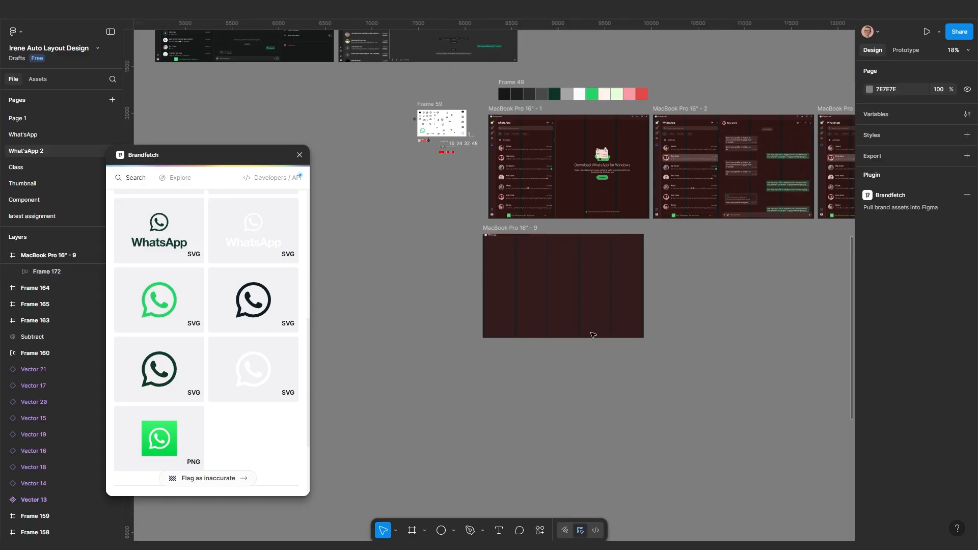
click(584, 235)
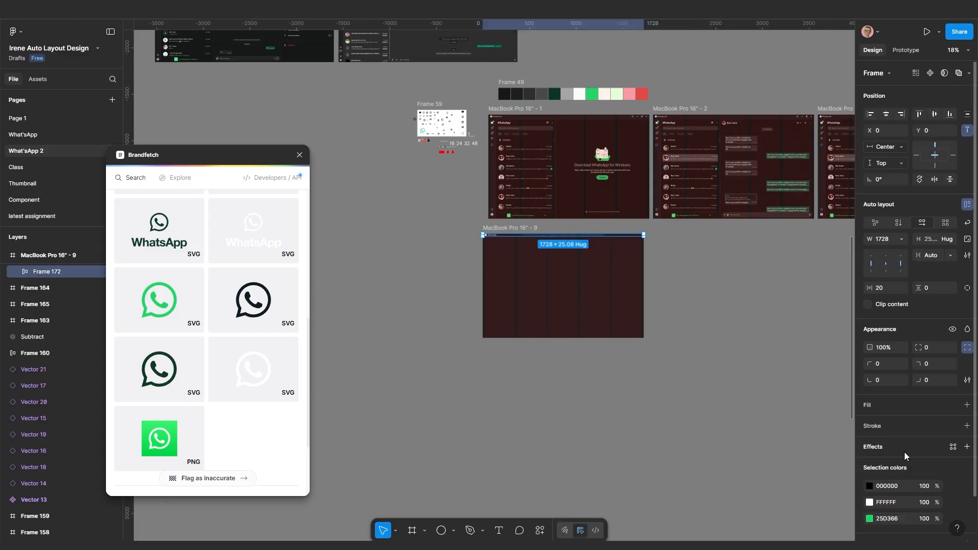
scroll(903, 454, down, 1)
scroll(903, 456, down, 1)
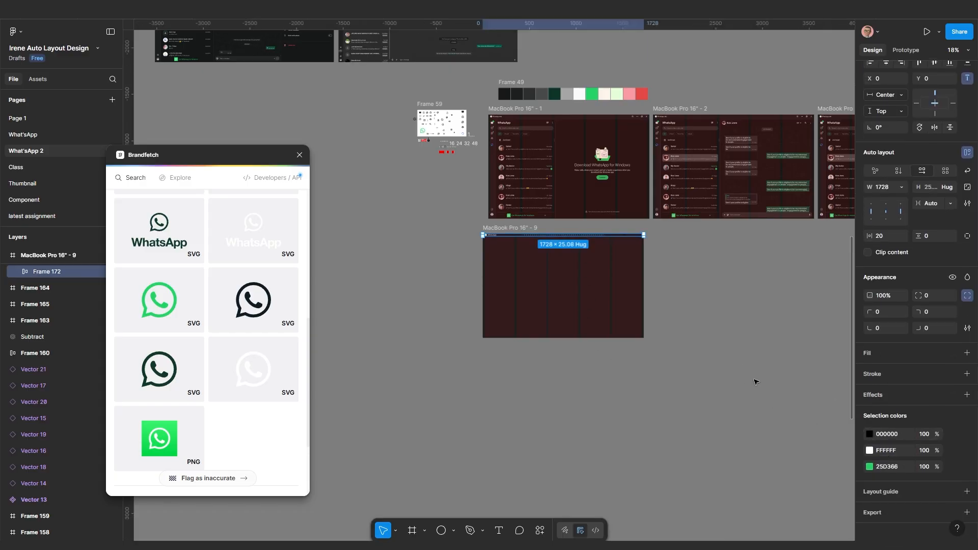
click(870, 433)
drag(777, 353, 657, 268)
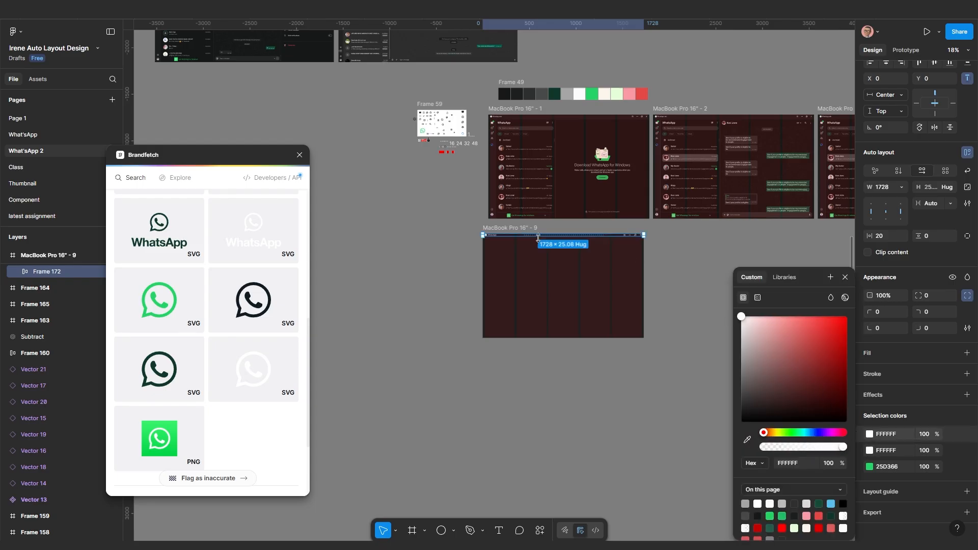
scroll(657, 268, up, 10)
scroll(717, 241, up, 1)
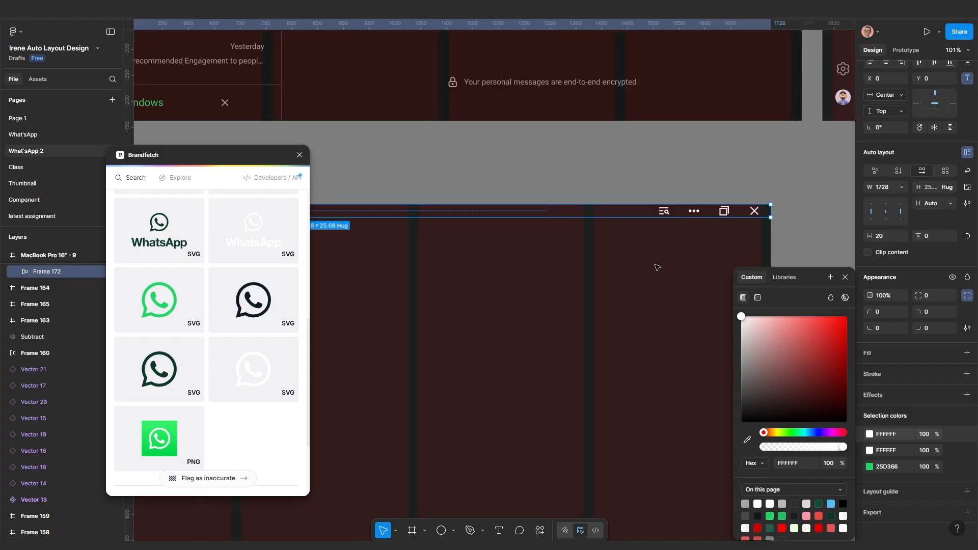
scroll(657, 267, down, 3)
Set the header's vertical padding to 10
click(932, 290)
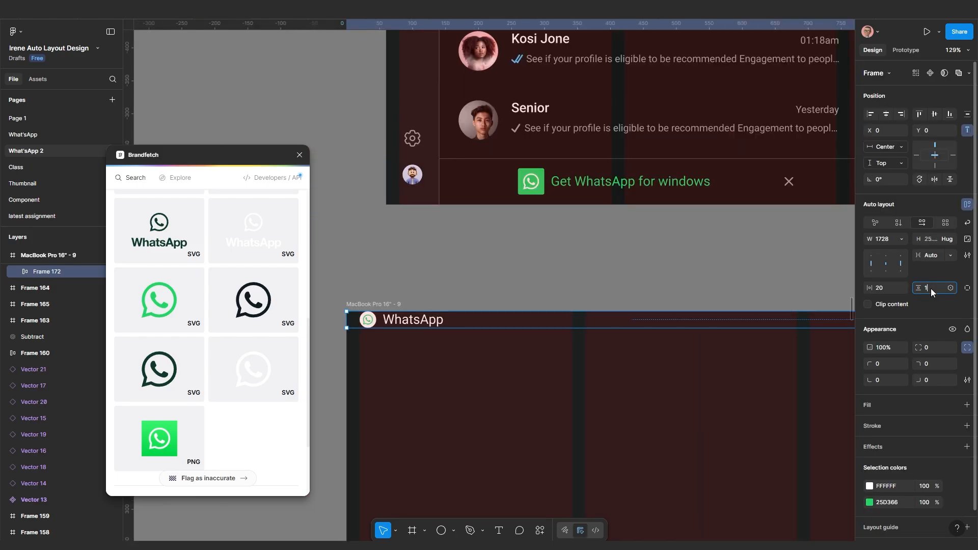
text(1)
key(Return)
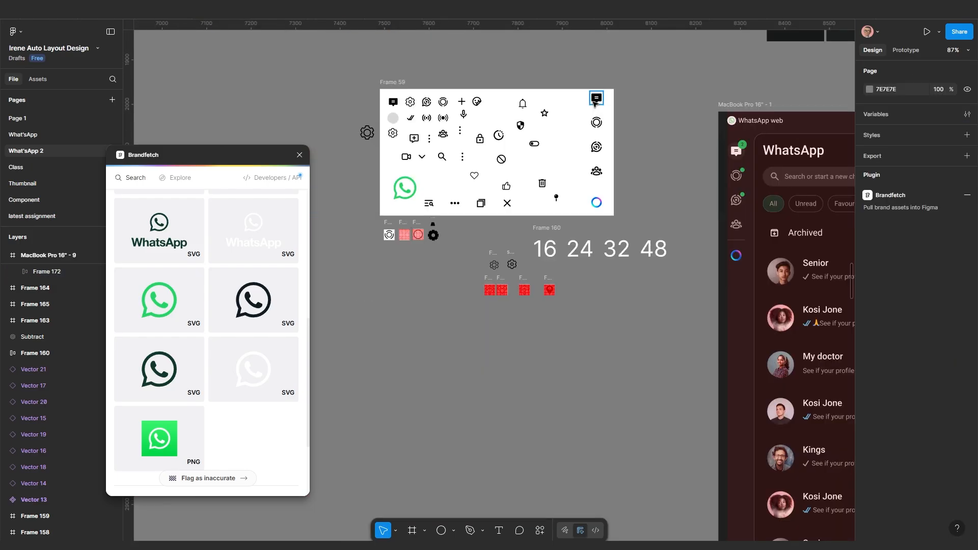
click(597, 97)
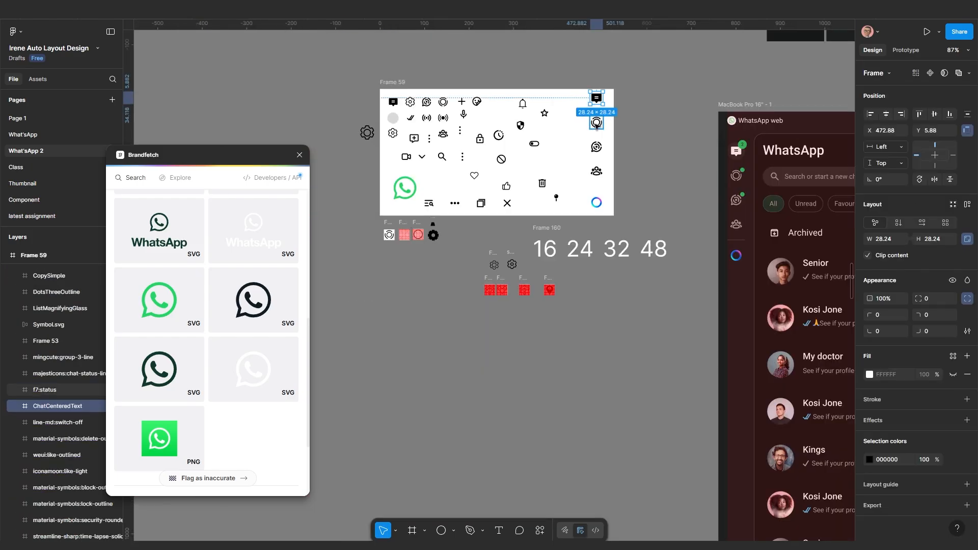
Select the five sidebar icons in Frame 59 and Alt-drag a copy below the icon sheet
shift+click(597, 123)
shift+click(597, 146)
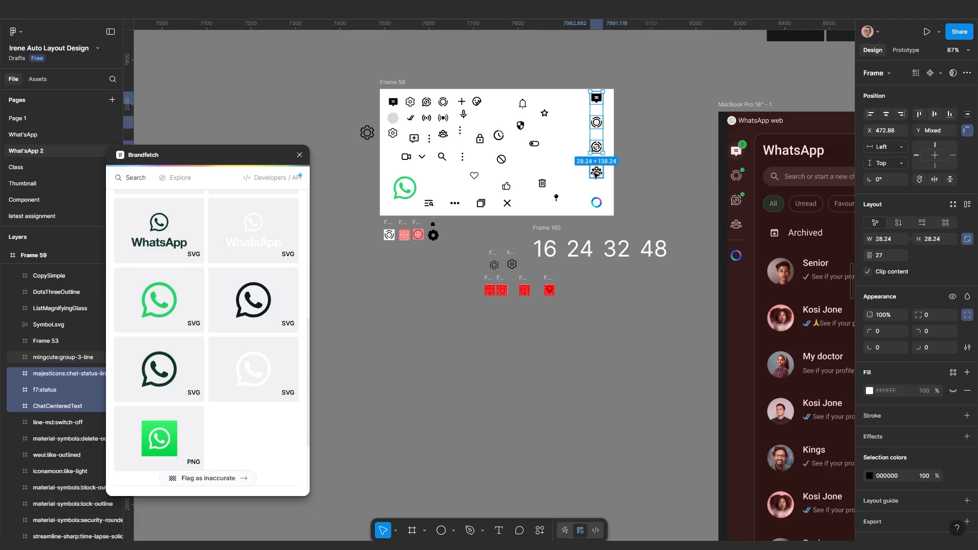
shift+click(596, 172)
shift+click(597, 202)
ctrl+scroll(595, 204, down, 3)
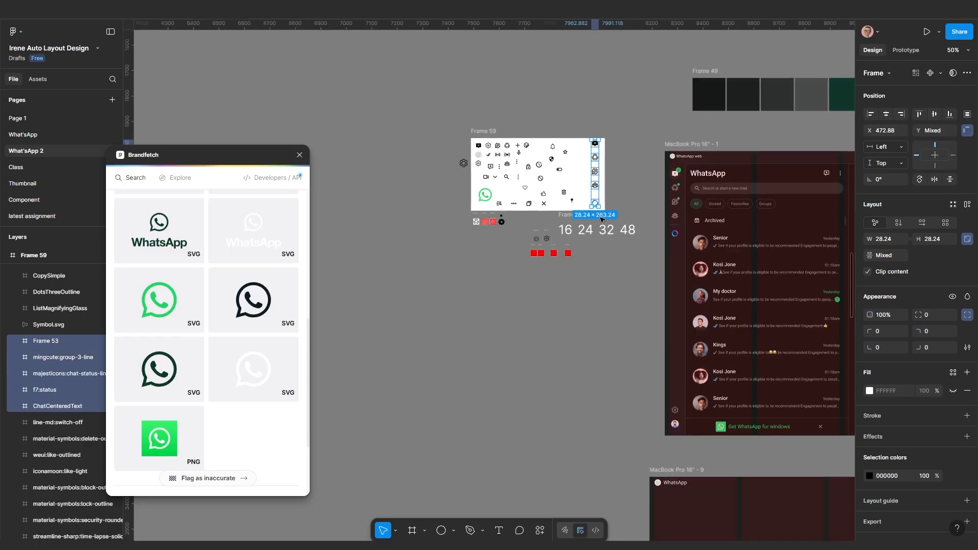
alt+drag(595, 173, 601, 421)
drag(600, 418, 554, 130)
ctrl+scroll(564, 109, up, 2)
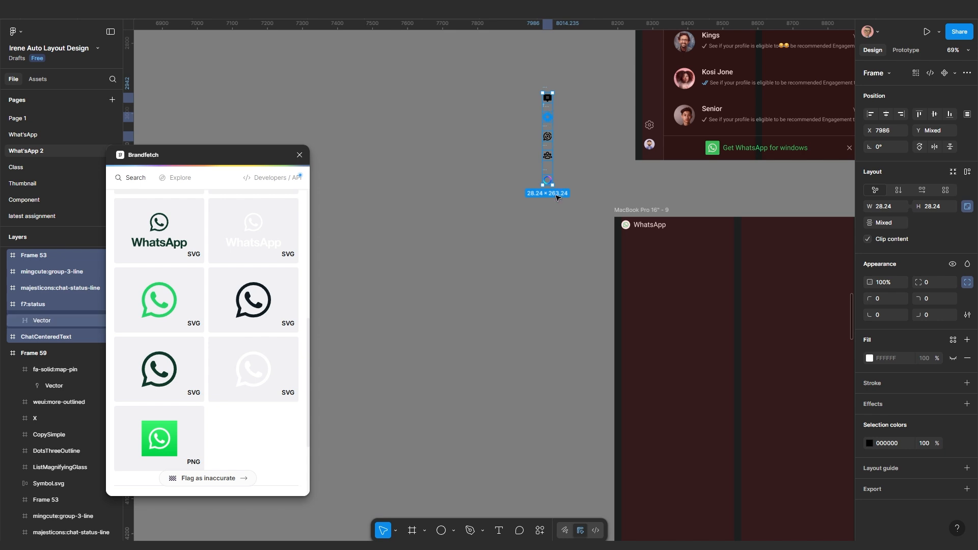
ctrl+scroll(553, 303, up, 5)
ctrl+scroll(525, 227, up, 2)
Wrap the copied chat icon in an auto-layout frame with 5 padding on each side
click(531, 181)
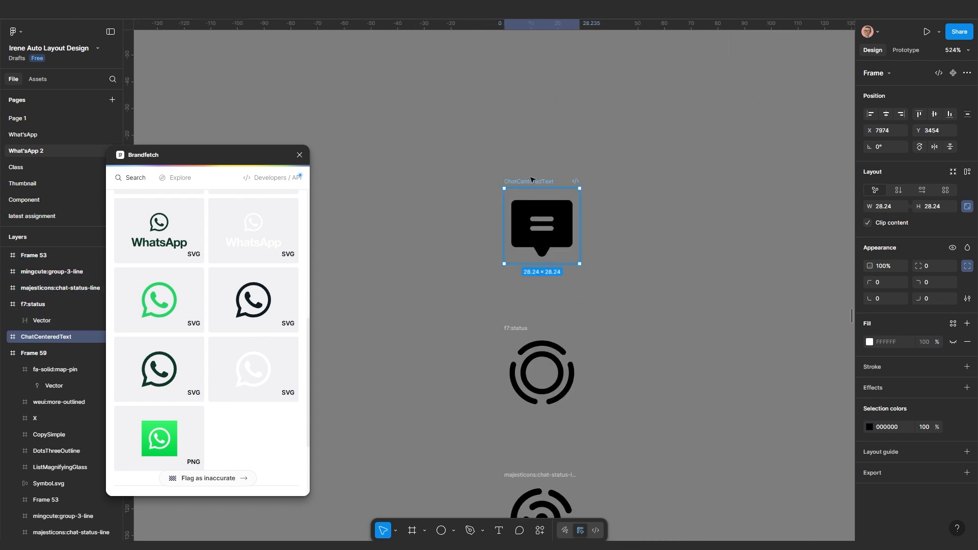
right_click(532, 181)
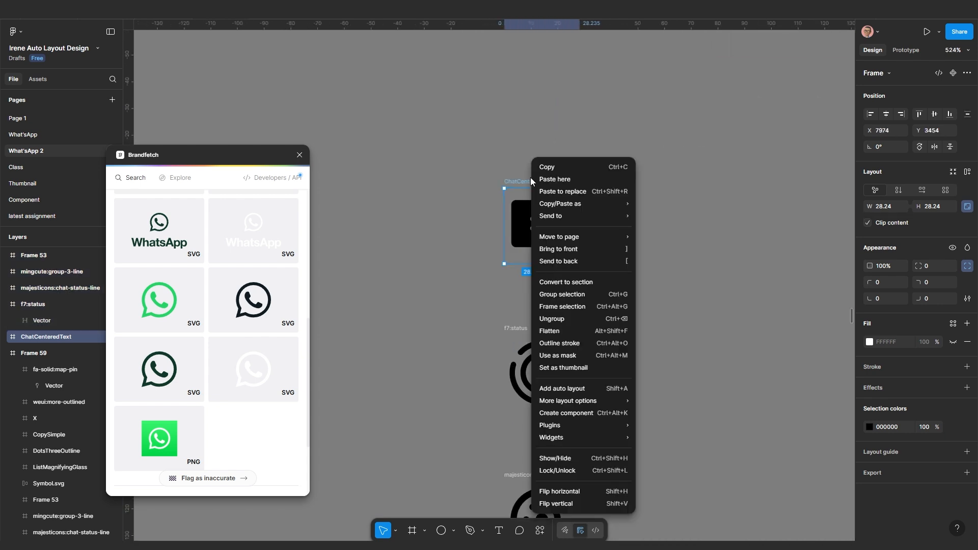
click(560, 306)
ctrl+scroll(548, 243, down, 1)
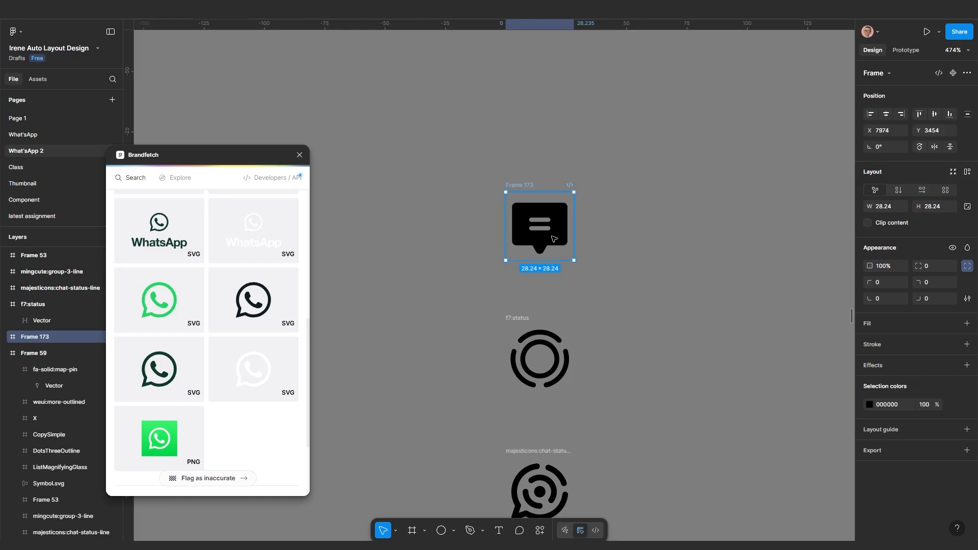
key(shift+a)
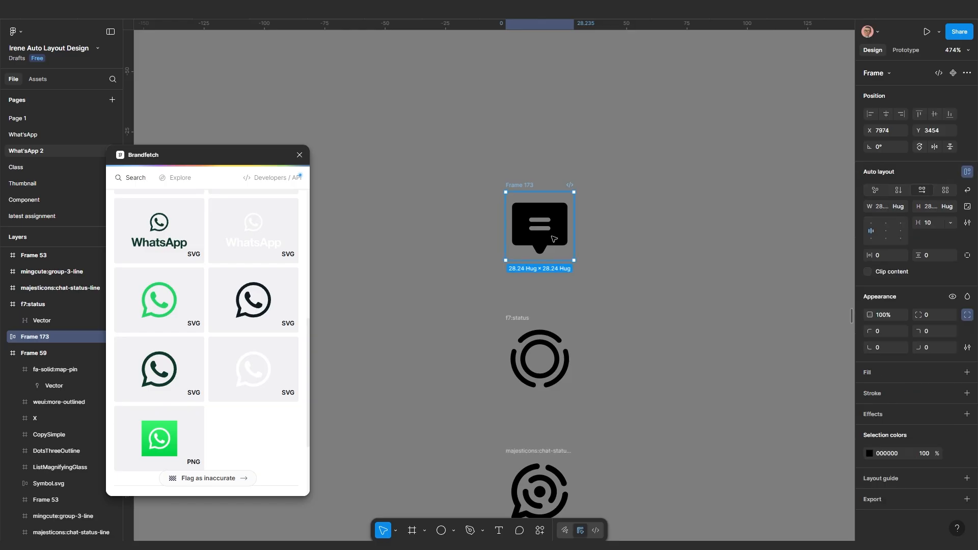
click(882, 256)
key(Return)
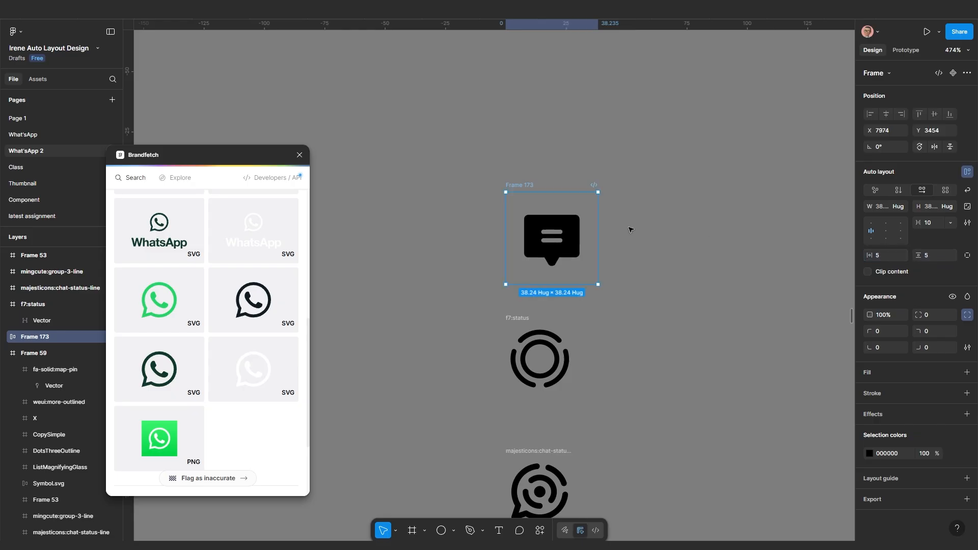
scroll(629, 227, down, 5)
scroll(625, 274, right, 2)
scroll(599, 262, down, 5)
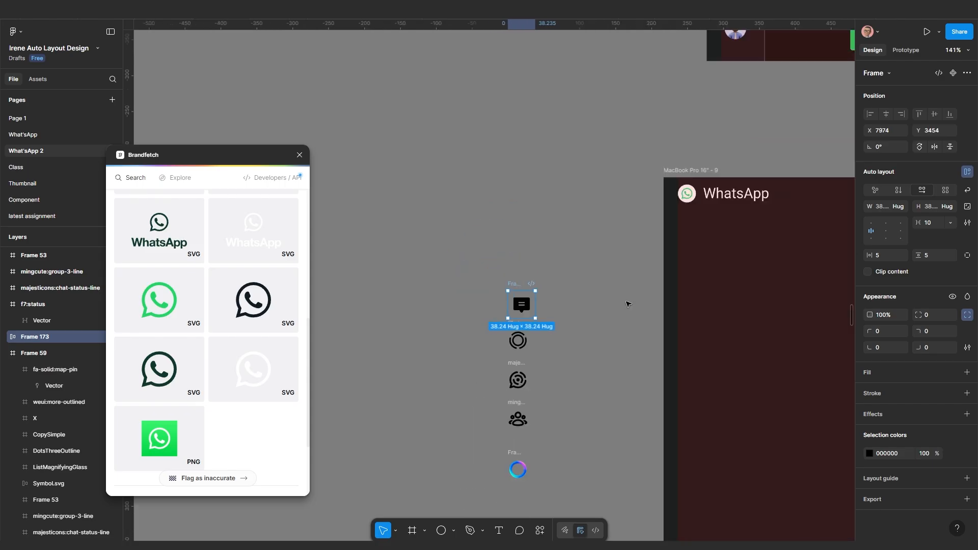
scroll(660, 269, up, 2)
scroll(660, 270, up, 10)
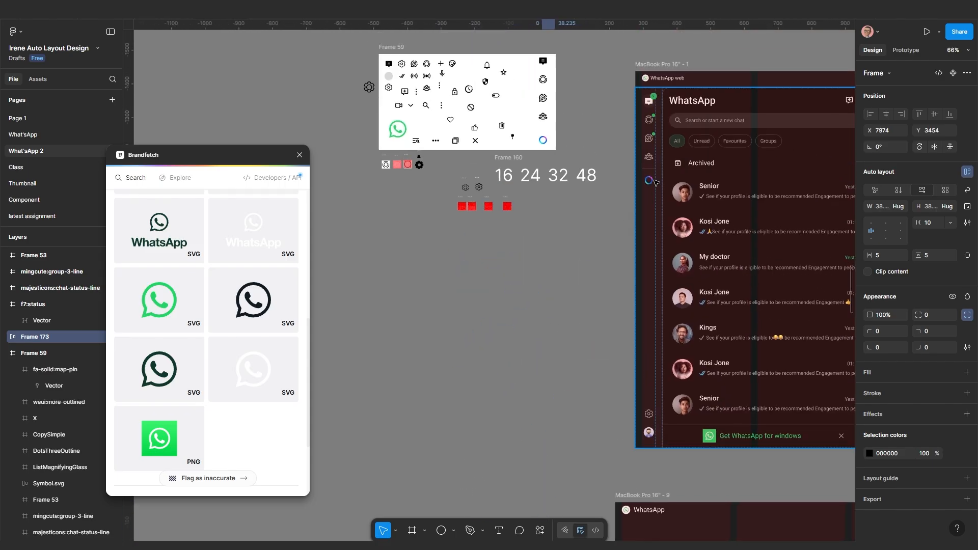
scroll(645, 89, up, 1)
scroll(646, 89, up, 5)
click(667, 195)
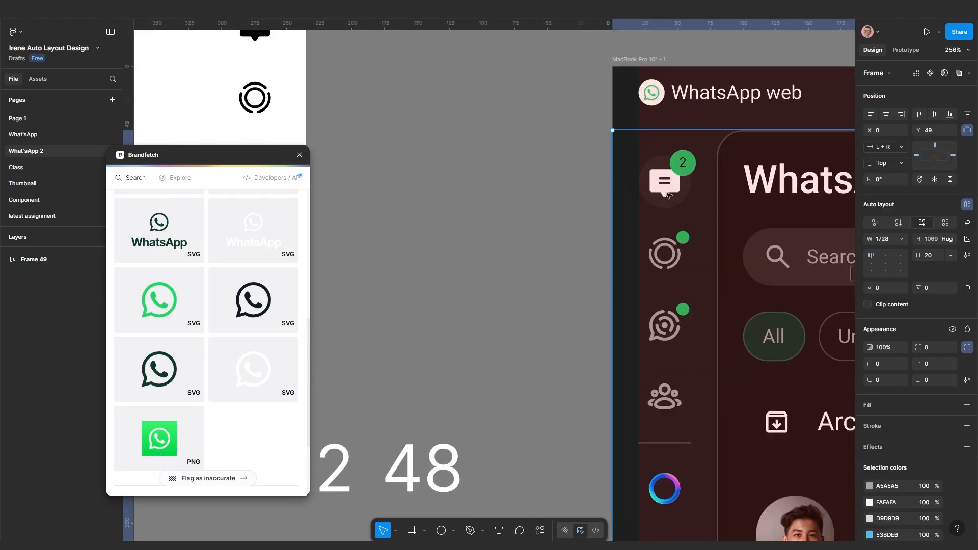
click(666, 192)
scroll(664, 203, up, 5)
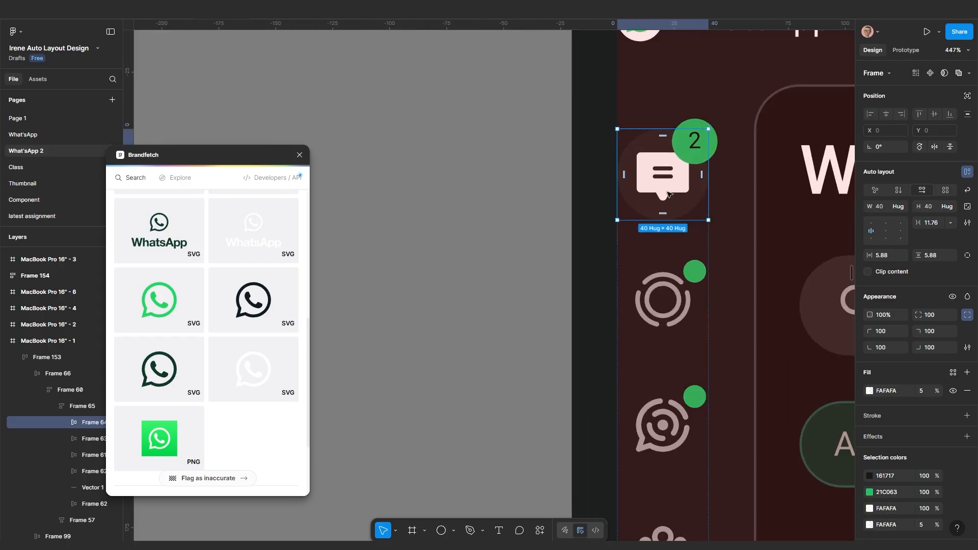
scroll(676, 275, up, 5)
drag(676, 275, 685, 331)
scroll(664, 328, down, 5)
click(702, 322)
click(629, 321)
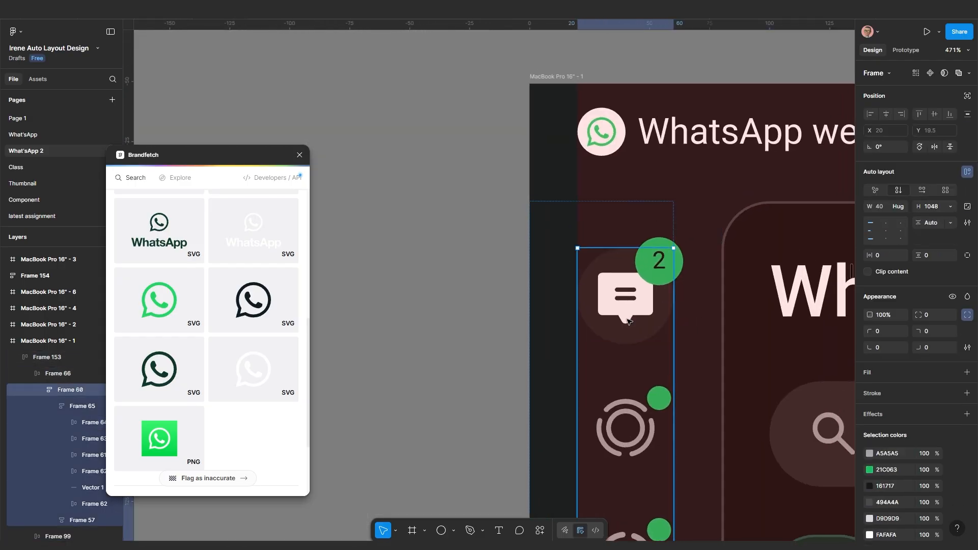
click(629, 321)
click(629, 321)
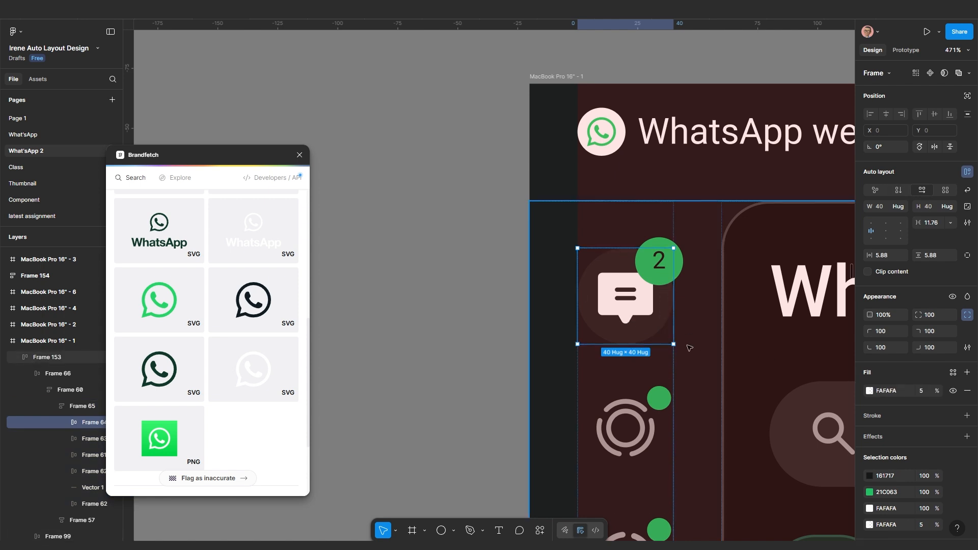
scroll(689, 346, up, 2)
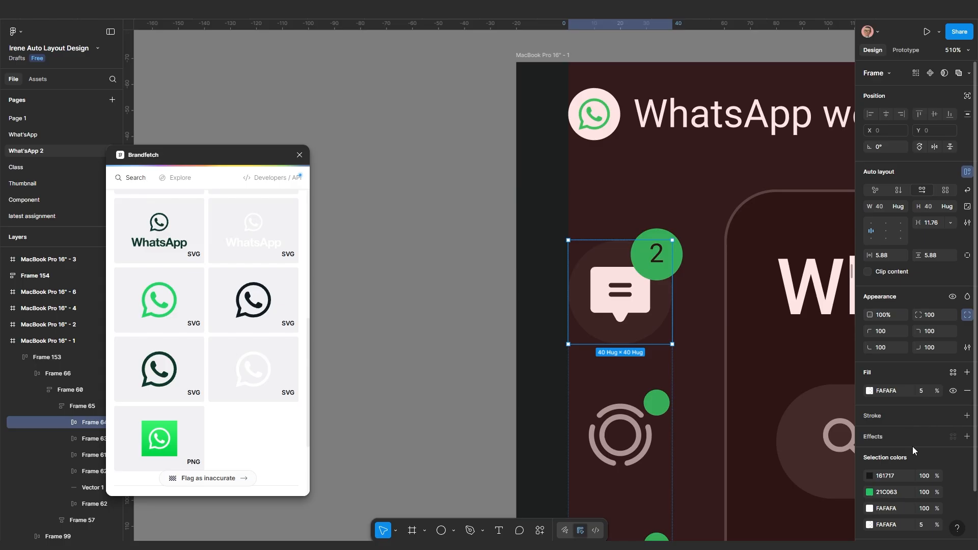
click(952, 391)
click(952, 390)
click(951, 391)
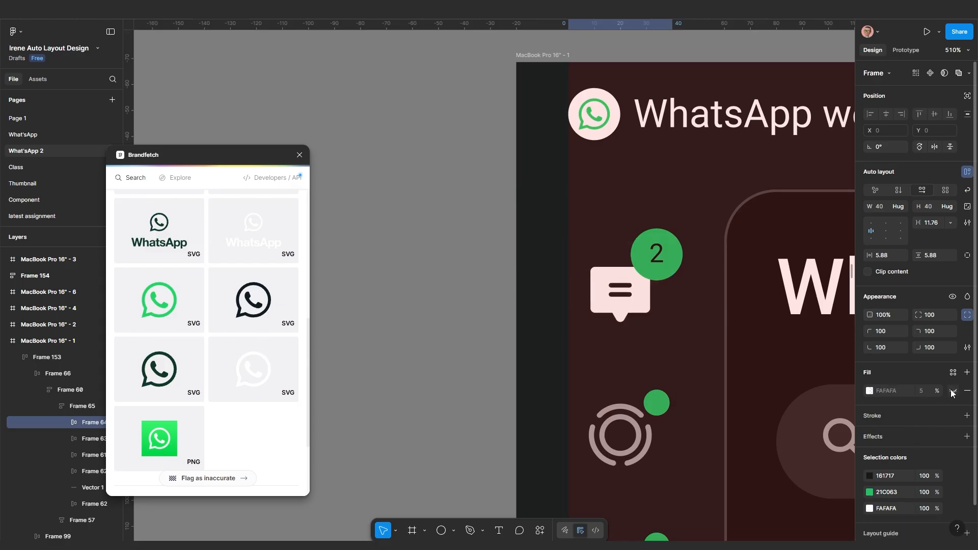
click(952, 390)
click(951, 390)
click(951, 390)
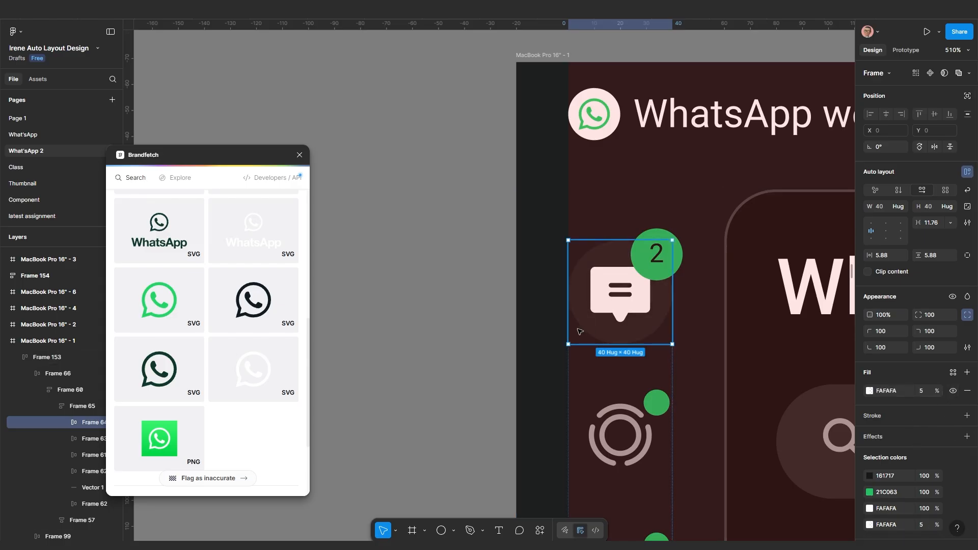
scroll(566, 353, down, 10)
scroll(566, 355, down, 3)
scroll(514, 389, down, 10)
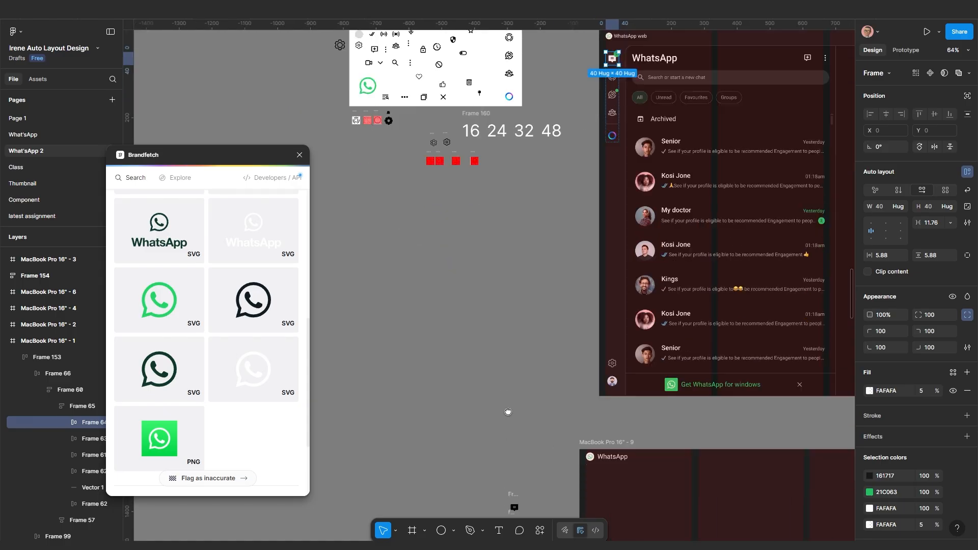
Wrap the copied status icon in its own auto-layout frame with 5 padding
scroll(526, 414, up, 8)
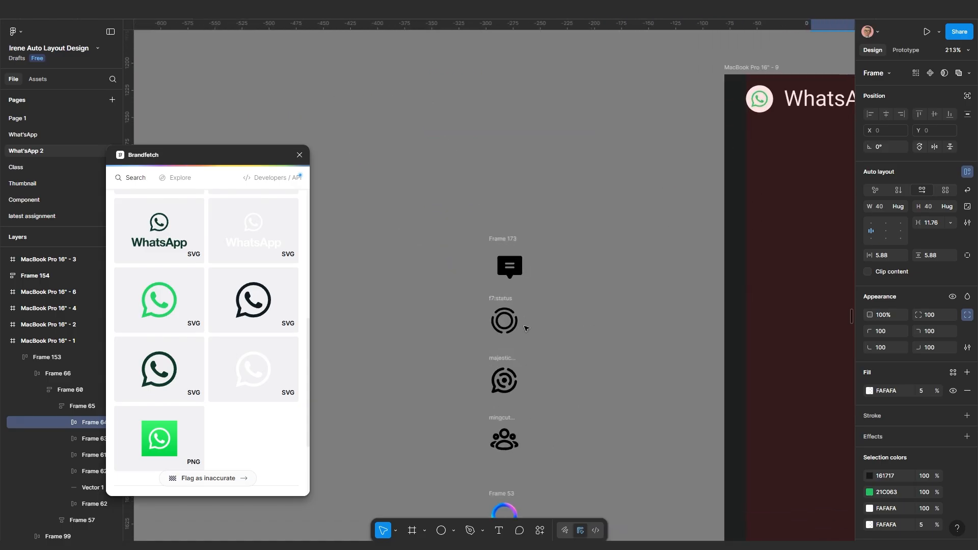
scroll(530, 328, up, 1)
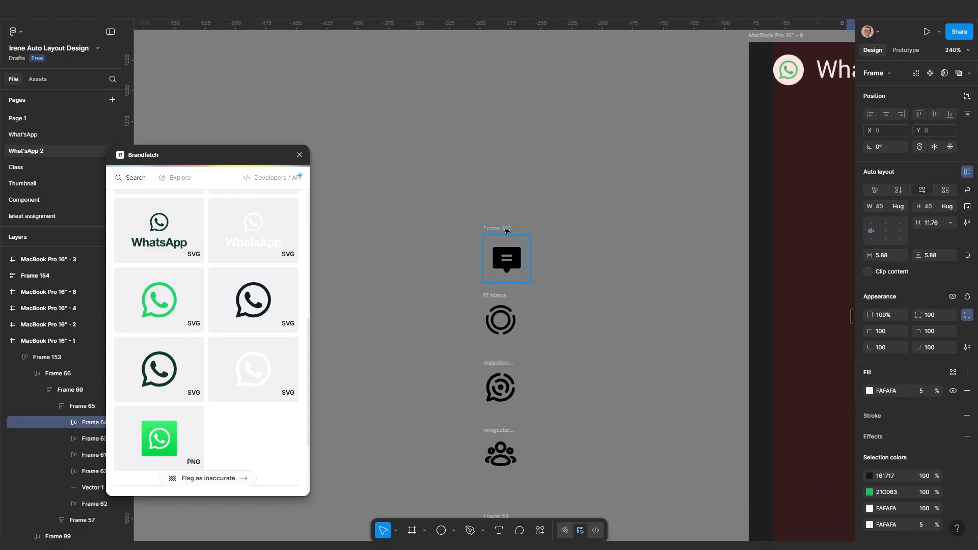
click(508, 232)
scroll(509, 283, down, 1)
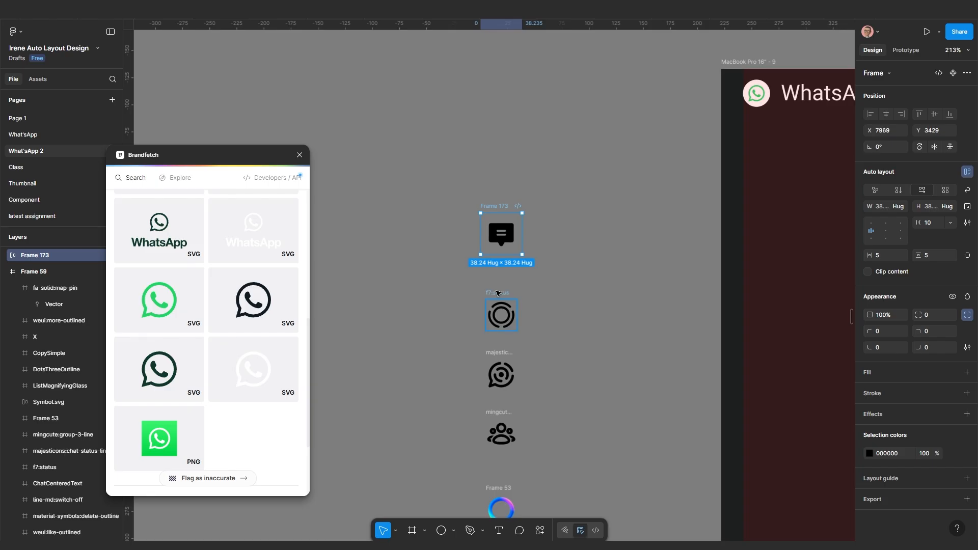
click(498, 293)
scroll(499, 300, up, 3)
right_click(502, 304)
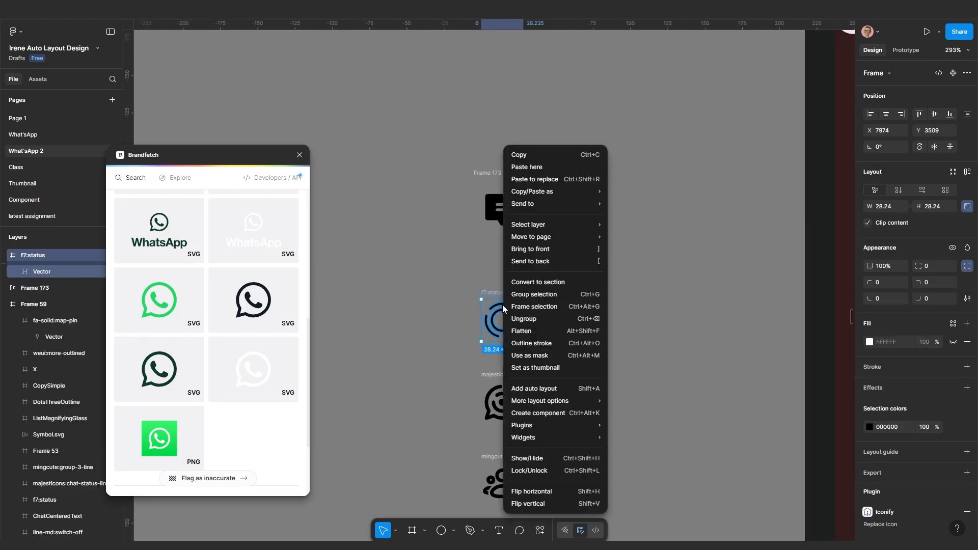
click(532, 307)
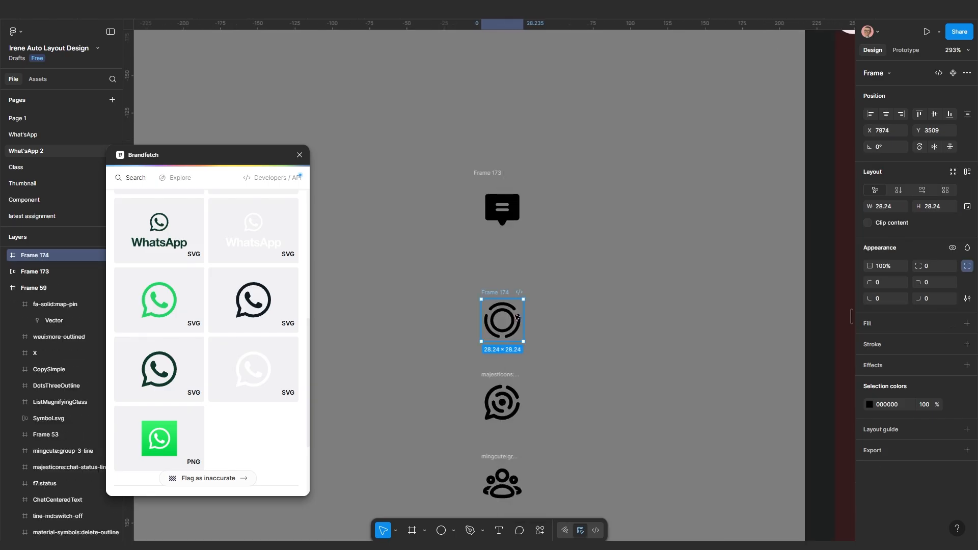
key(shift+a)
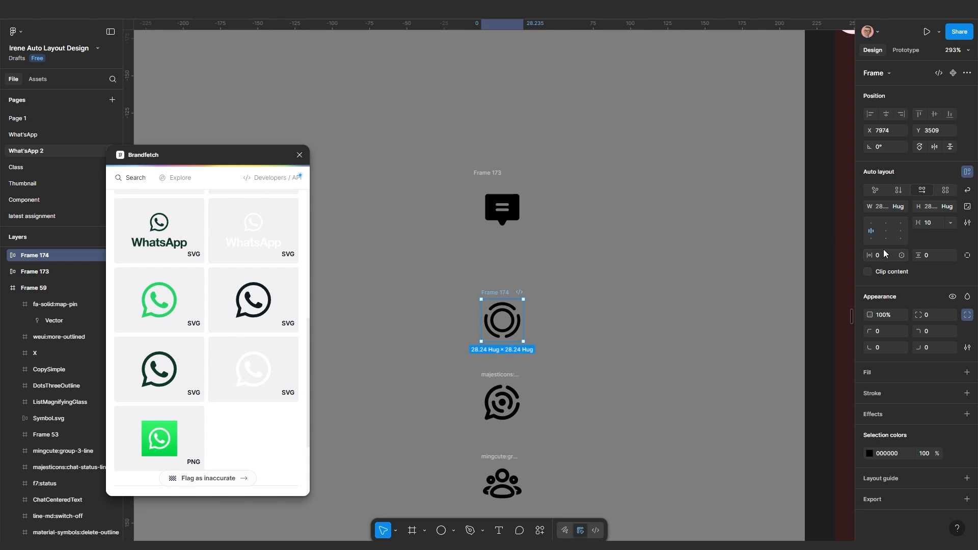
scroll(541, 276, up, 4)
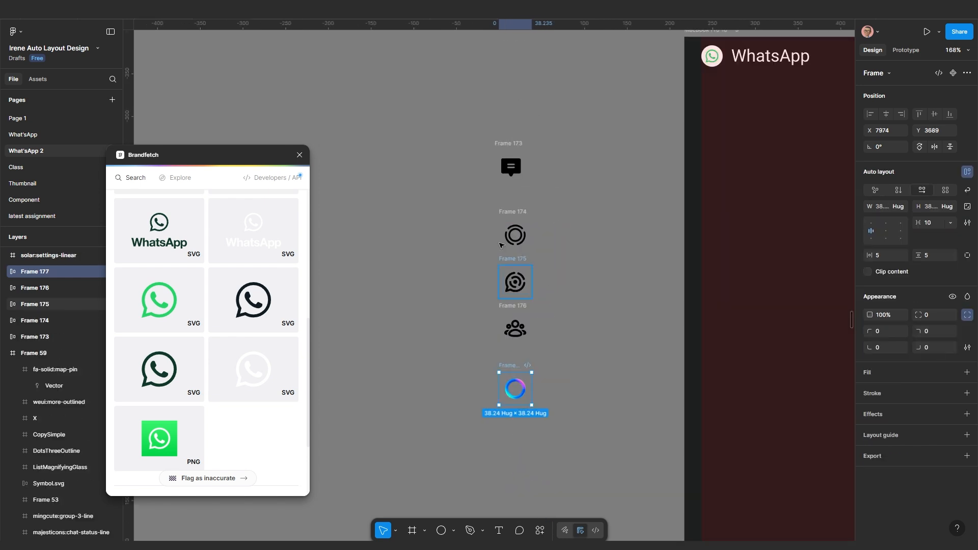
scroll(454, 291, up, 3)
scroll(463, 273, down, 4)
Stack the five icon frames in a vertical auto-layout frame, Frame 178, with gap 27
drag(448, 124, 591, 453)
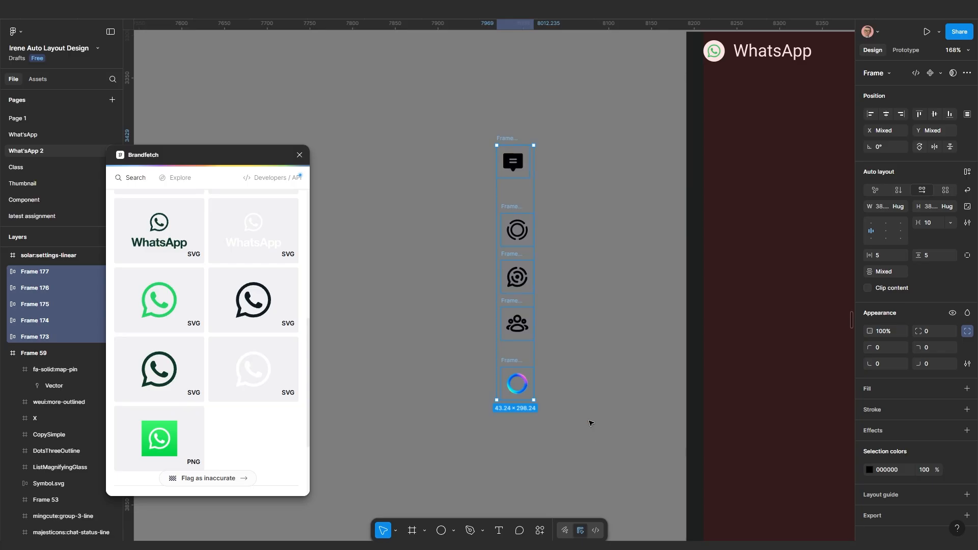
key(shift+a)
scroll(586, 407, down, 3)
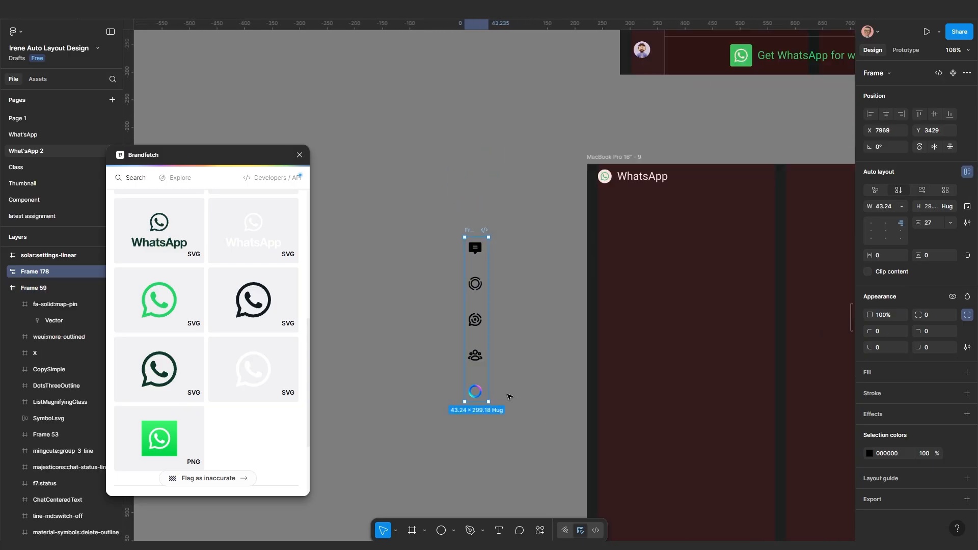
Move the icon column into MacBook Pro 16" - 9 and recolor its icons from 000000 to A5A5A5
scroll(472, 231, down, 3)
drag(473, 237, 561, 238)
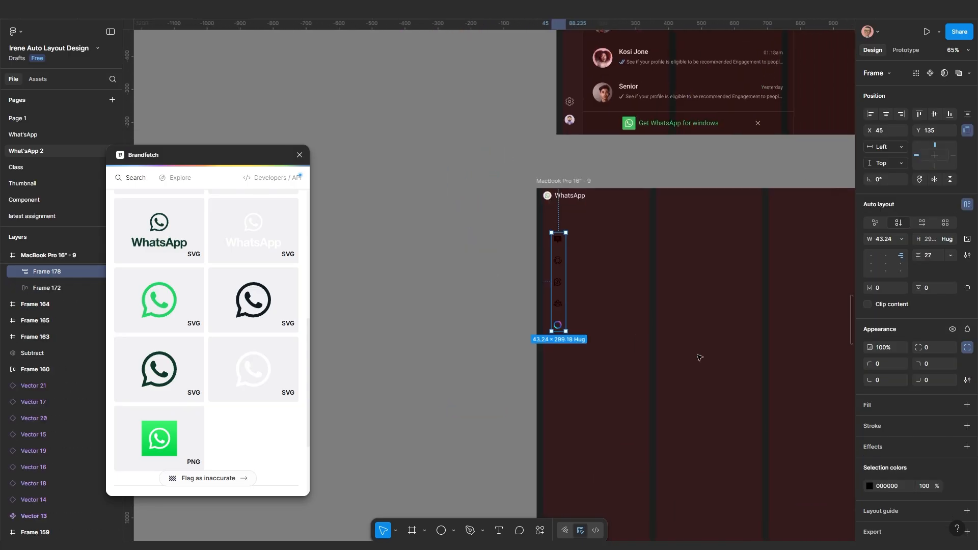
click(868, 485)
click(895, 486)
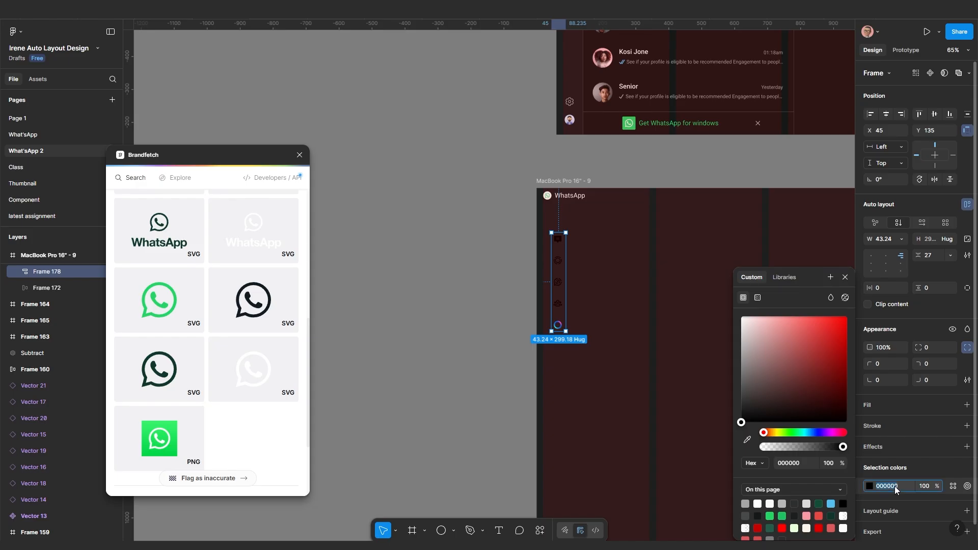
key(Return)
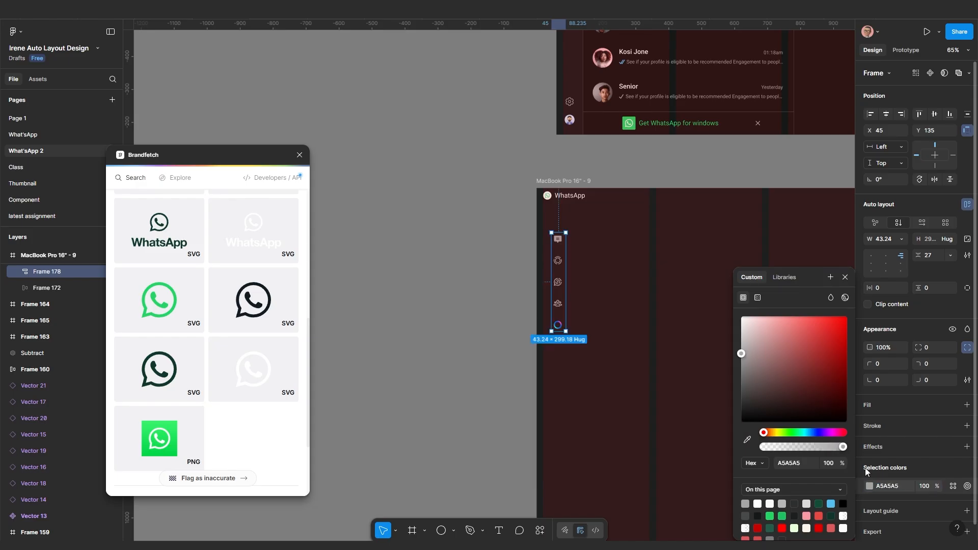
Select Frame 177, the gradient ring's frame inside the column
scroll(558, 324, up, 10)
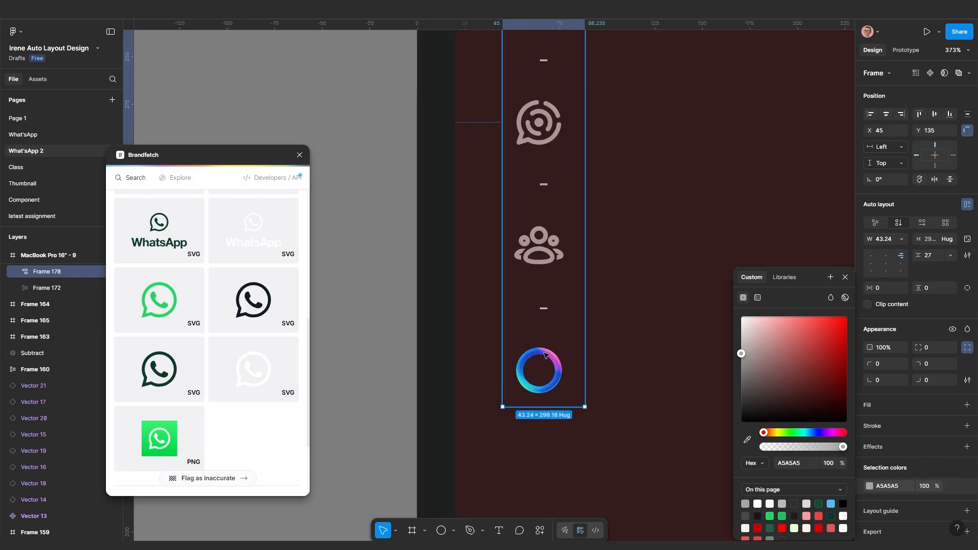
scroll(545, 355, down, 12)
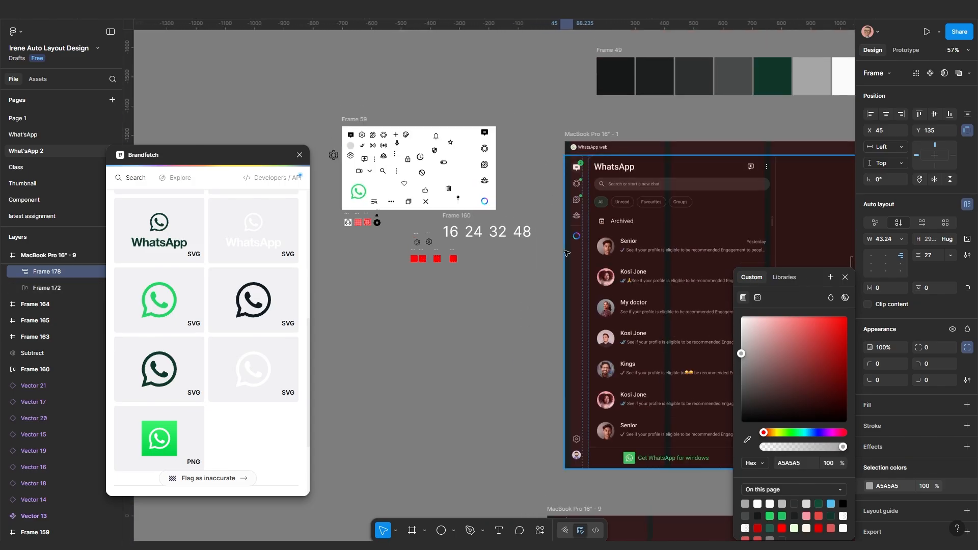
scroll(567, 254, up, 8)
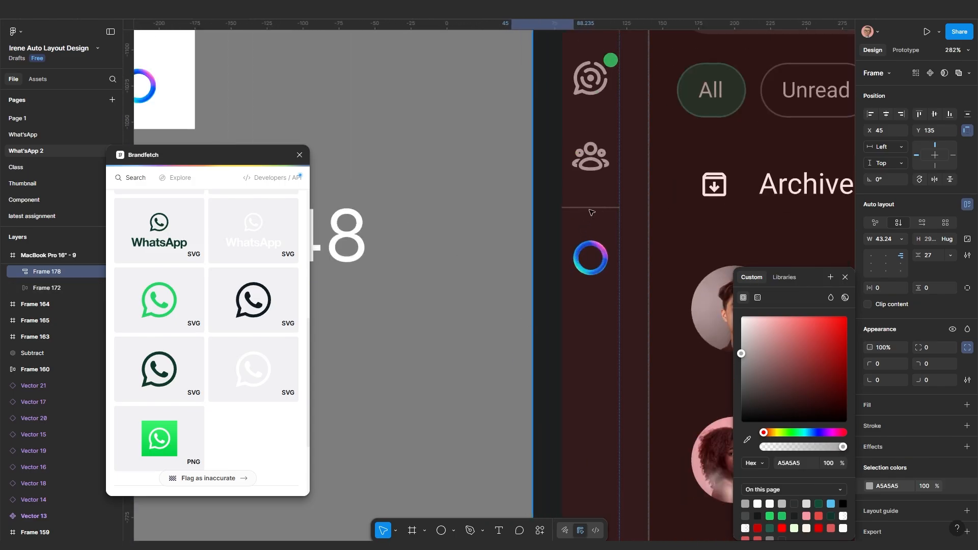
scroll(596, 211, down, 8)
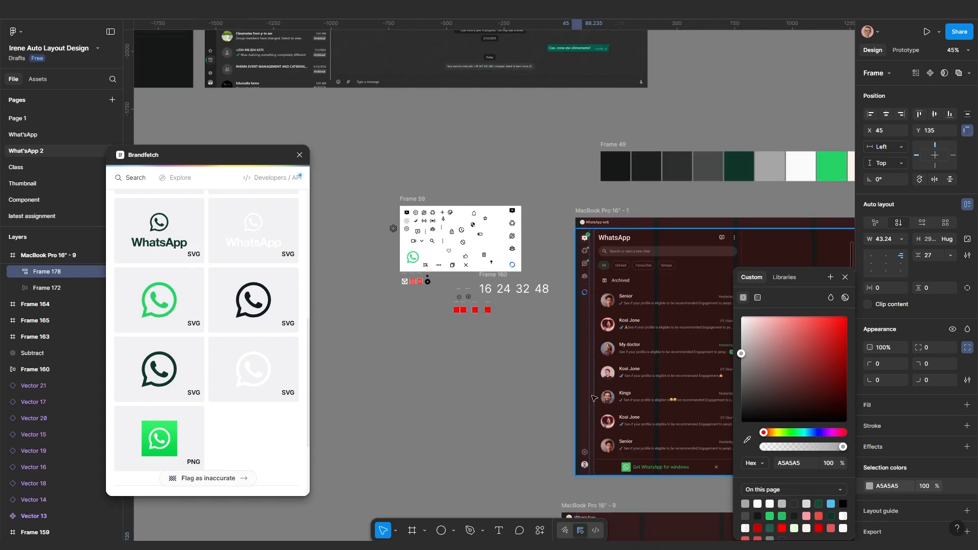
scroll(600, 385, up, 6)
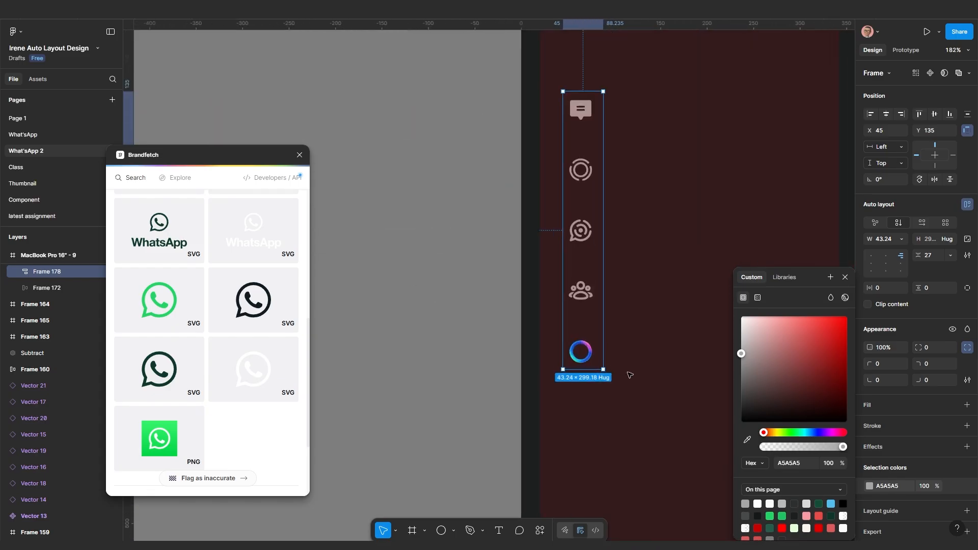
key(Escape)
double_click(587, 355)
Add a stroke to Frame 177 applied to the top side only
scroll(589, 354, up, 2)
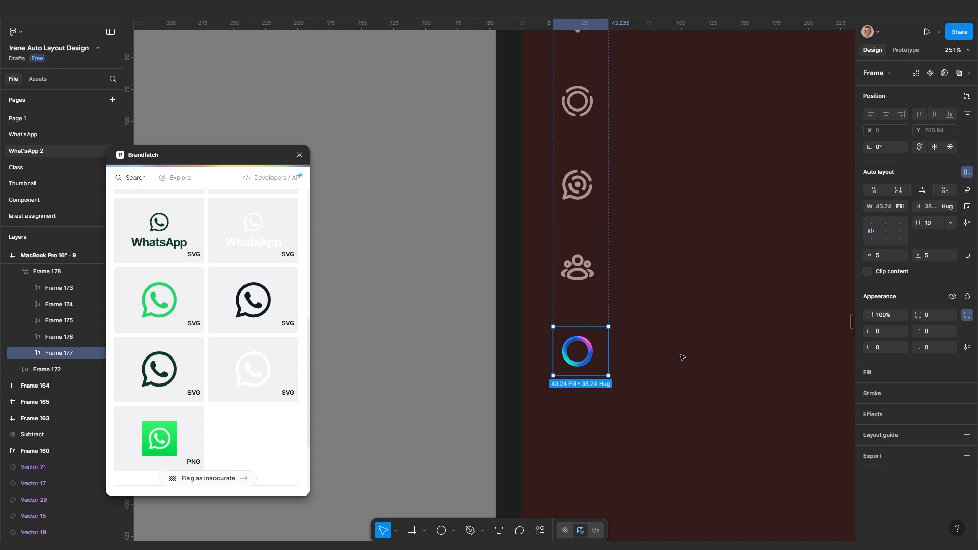
click(889, 396)
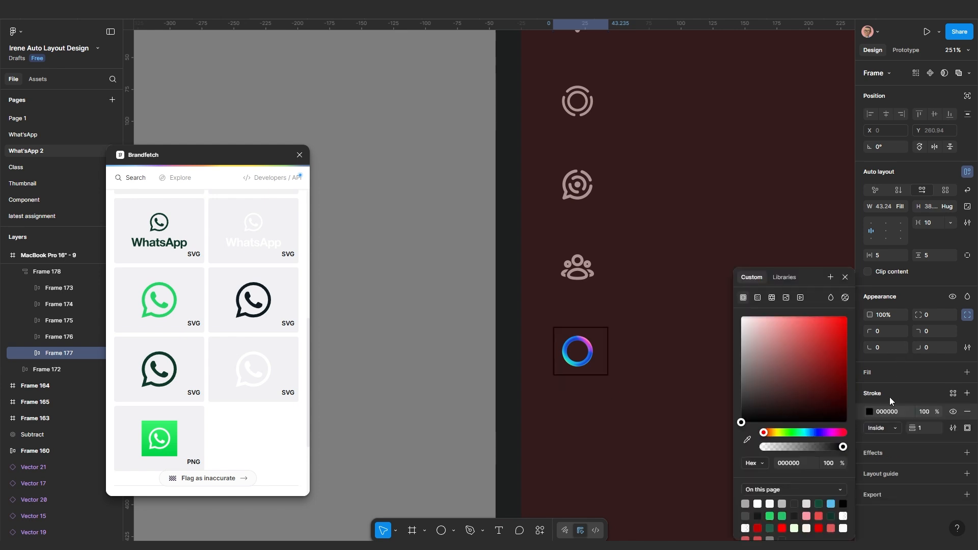
click(967, 428)
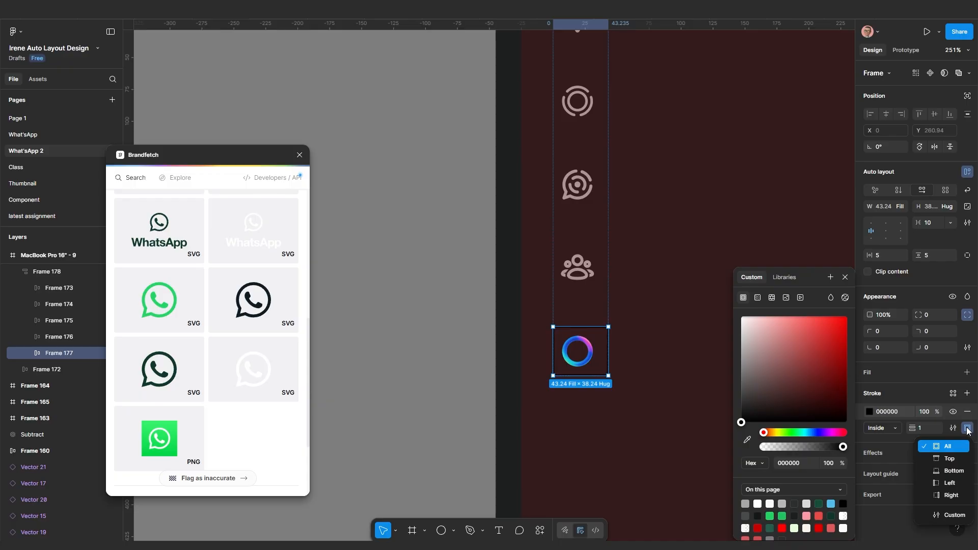
click(967, 428)
click(965, 427)
click(948, 458)
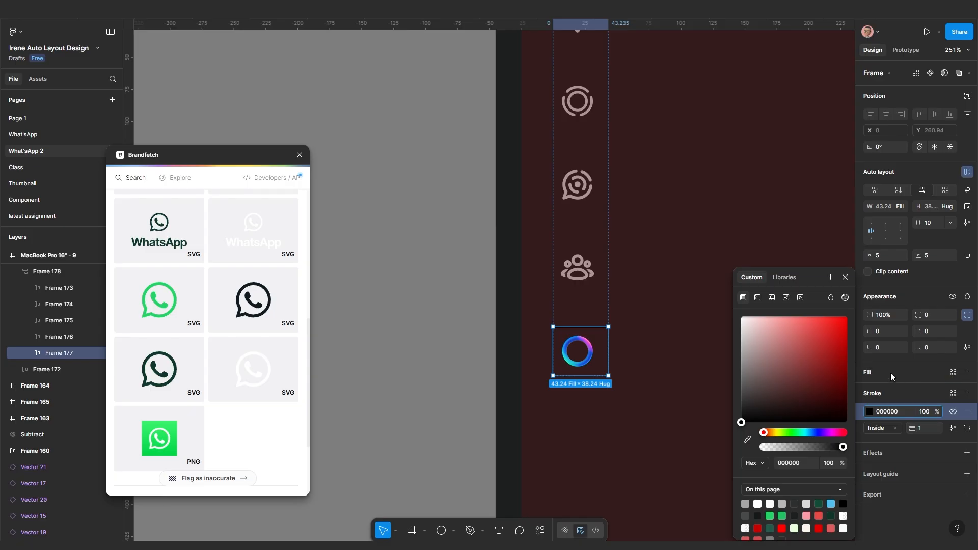
Give Frame 177 independent padding with 20 on top
click(968, 256)
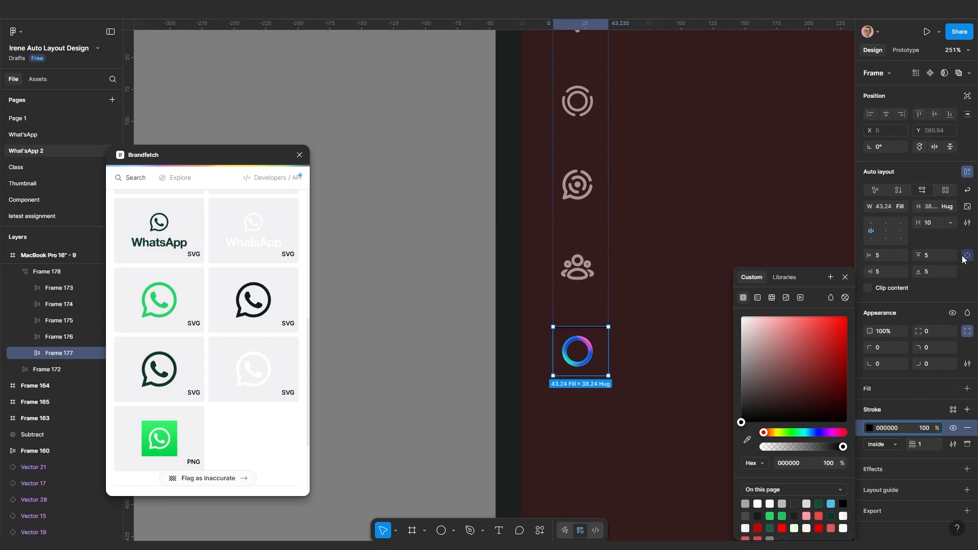
click(936, 255)
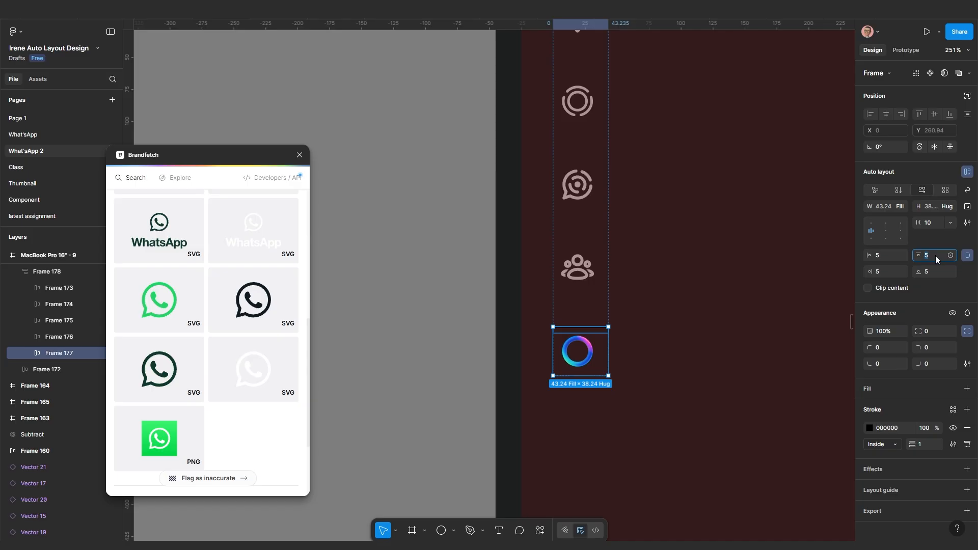
text(20)
key(Return)
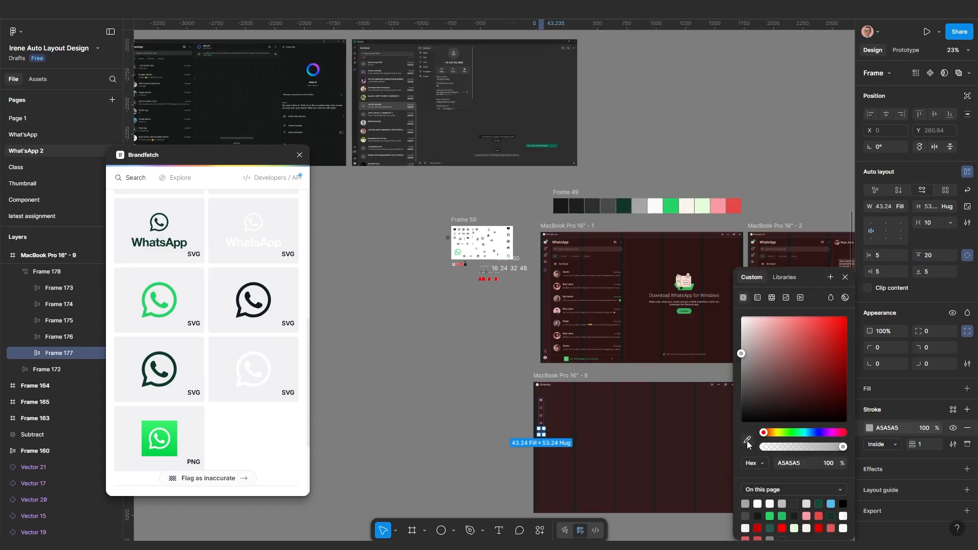
Eyedrop dark grey 494A4A from Frame 49 as the stroke colour
click(747, 441)
click(609, 212)
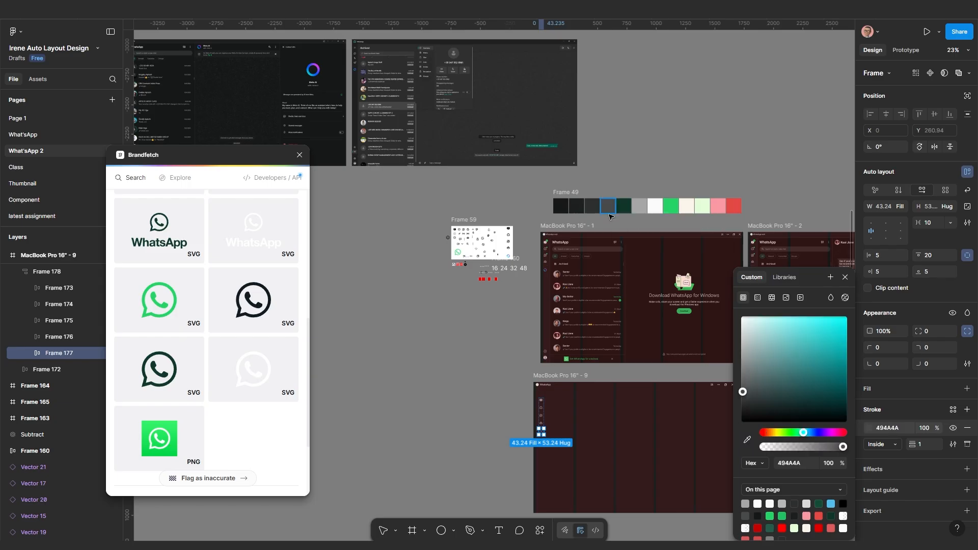
click(514, 454)
scroll(550, 426, up, 10)
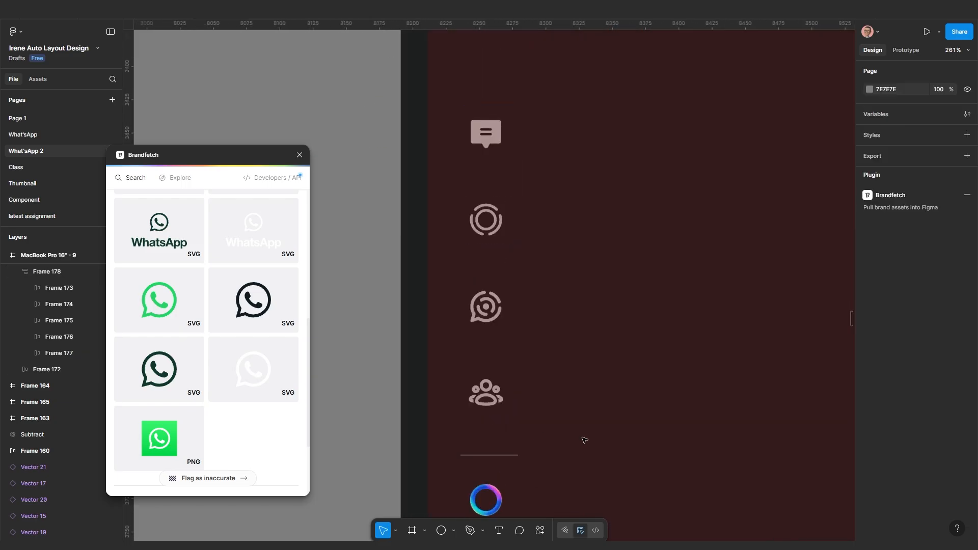
Align the icon column, Frame 178, to the mockup's left edge
scroll(584, 440, down, 8)
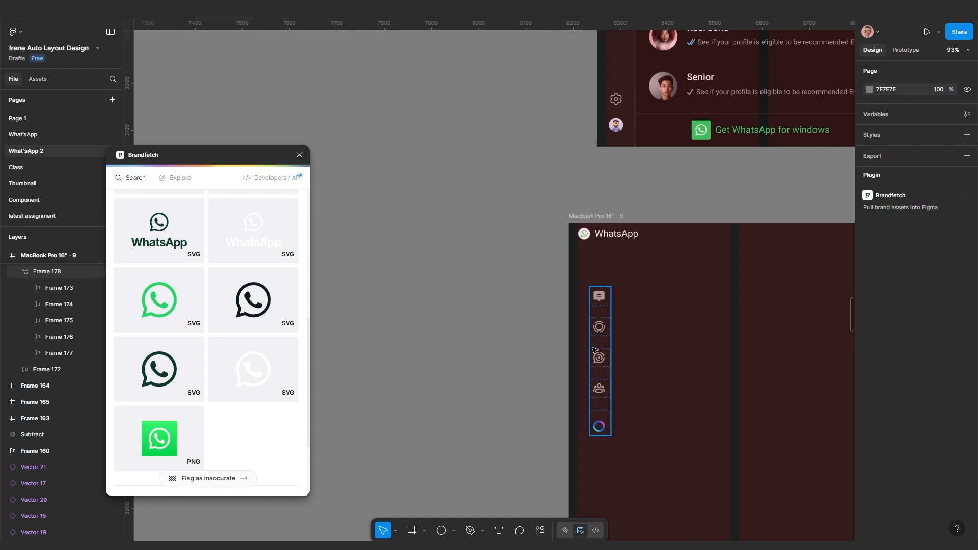
scroll(594, 350, up, 3)
click(596, 356)
scroll(591, 377, down, 5)
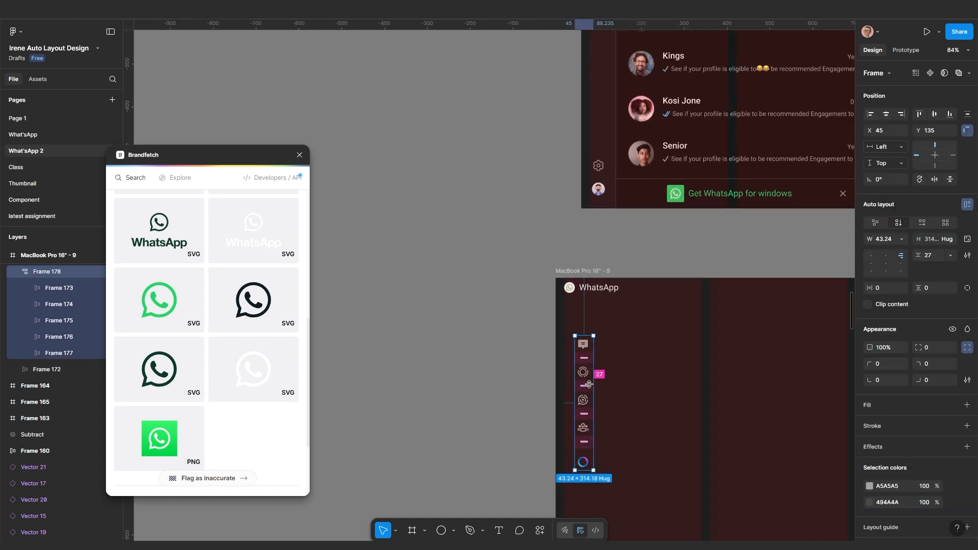
scroll(589, 384, down, 3)
scroll(587, 367, up, 1)
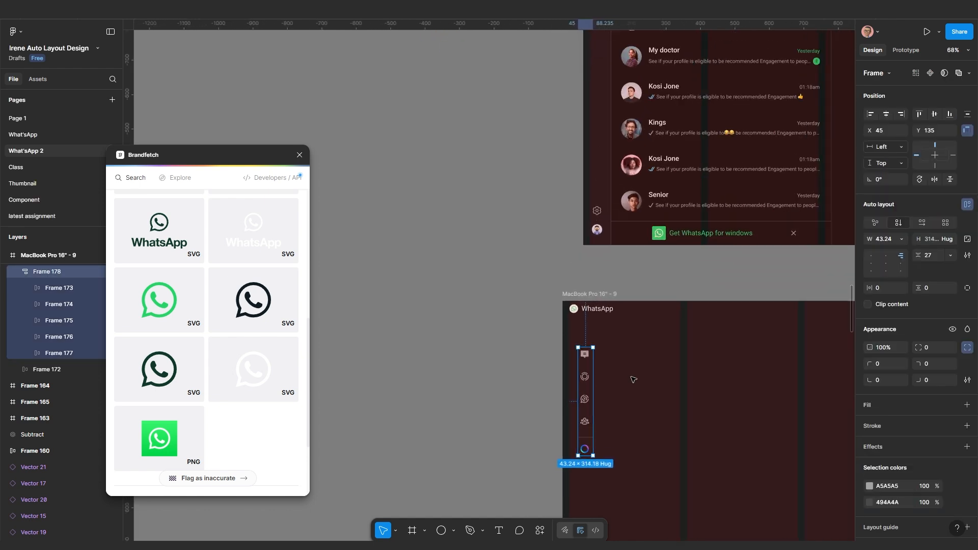
click(871, 114)
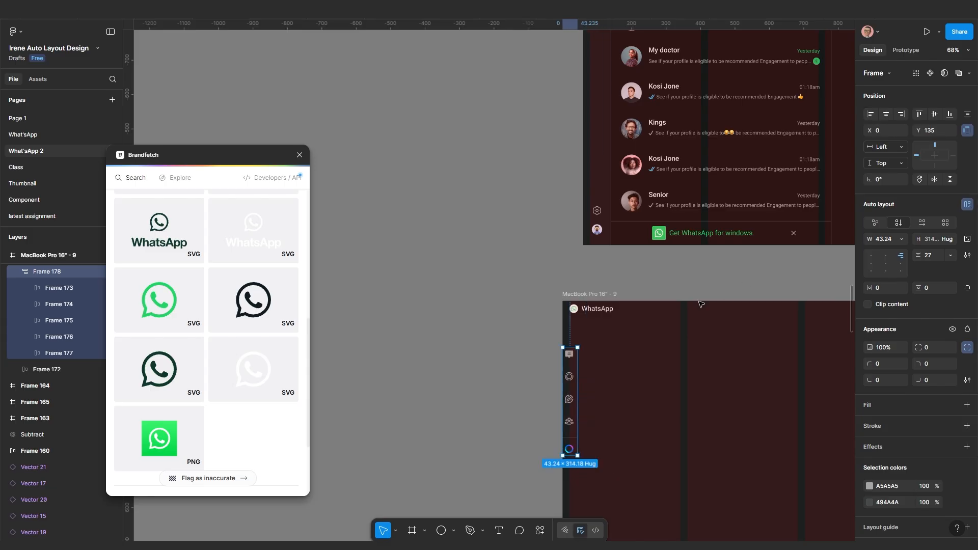
scroll(586, 408, up, 8)
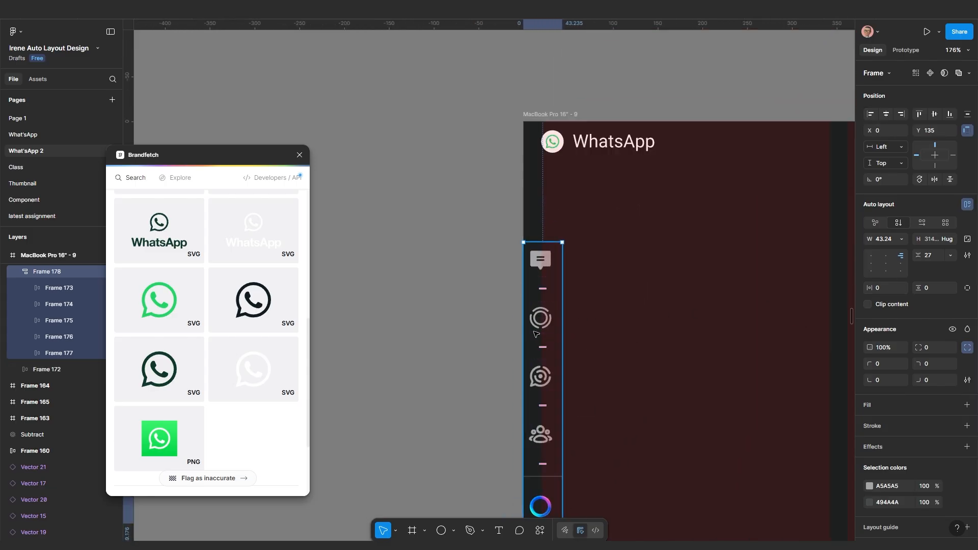
scroll(538, 324, up, 3)
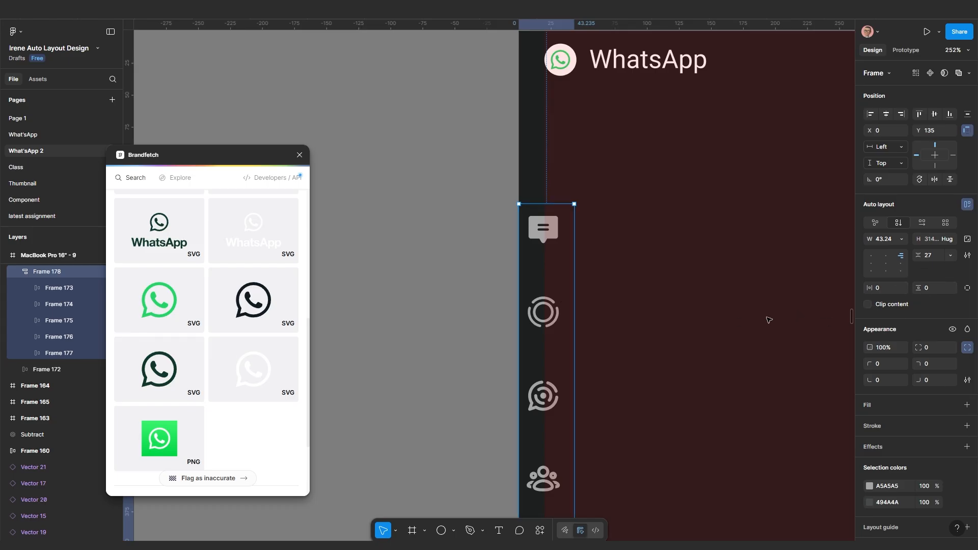
scroll(909, 286, down, 2)
scroll(609, 310, down, 3)
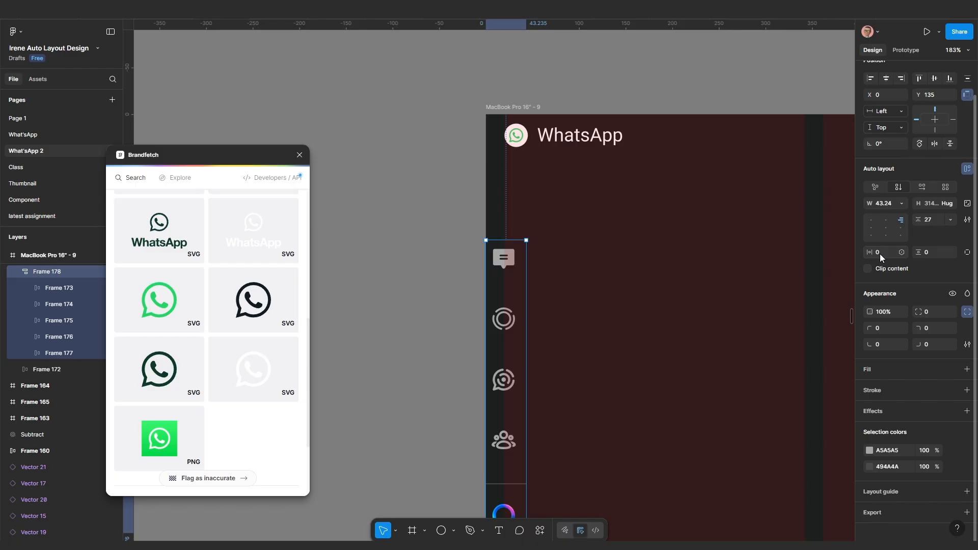
Give the column 20 left padding and hug-contents width, and move it under the header
click(967, 252)
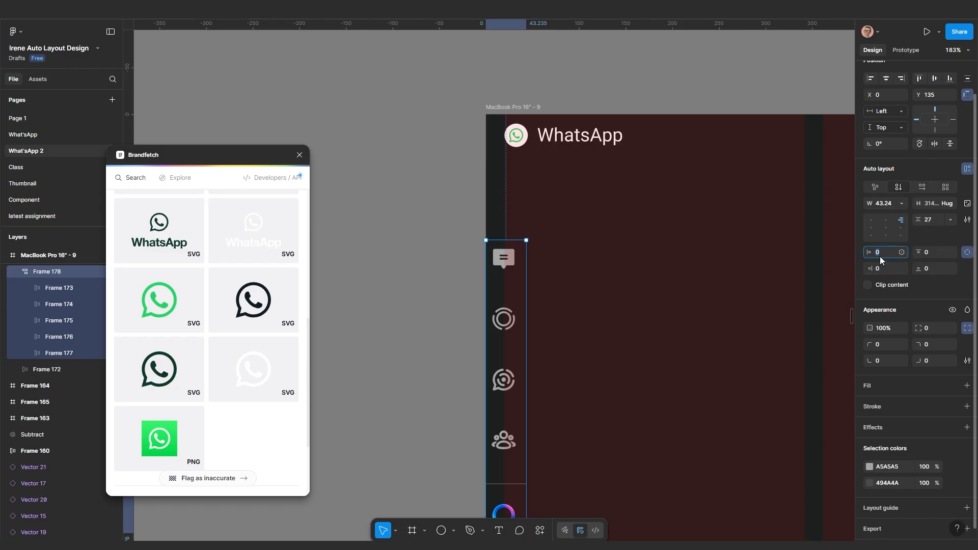
click(879, 256)
text(20)
key(Return)
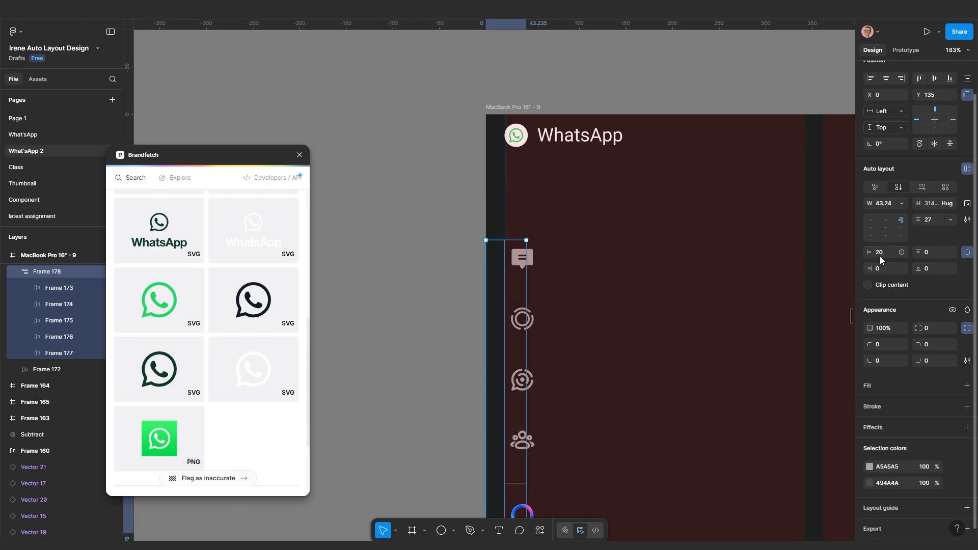
click(900, 204)
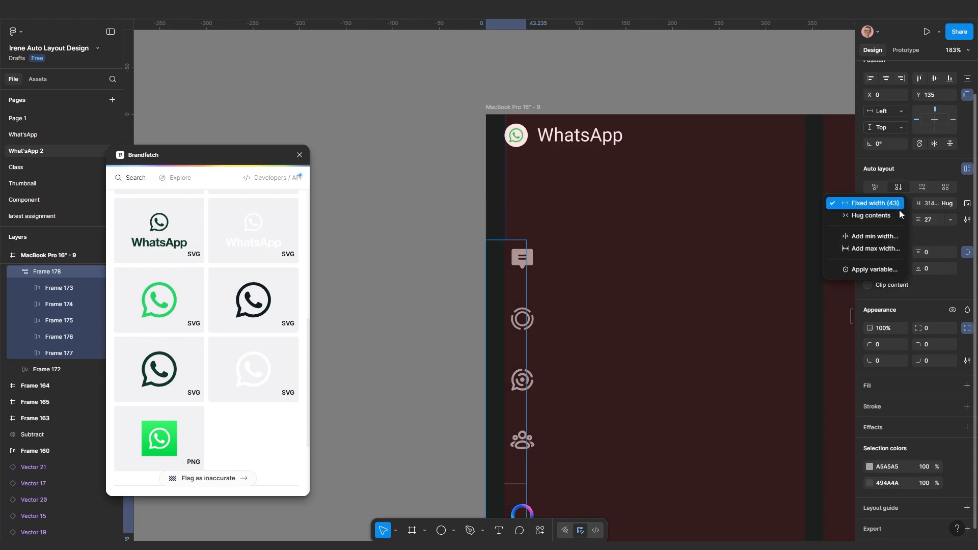
click(891, 214)
scroll(664, 280, down, 5)
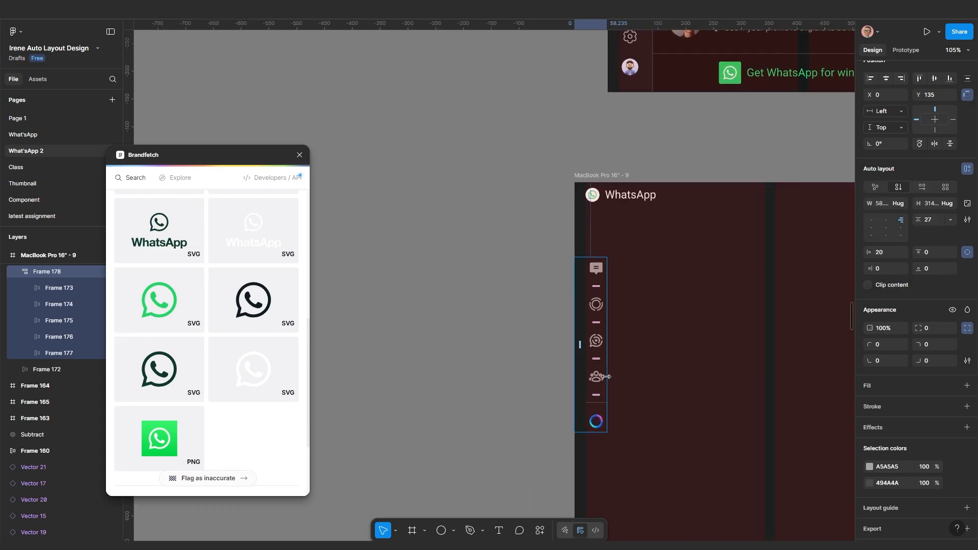
drag(595, 376, 592, 335)
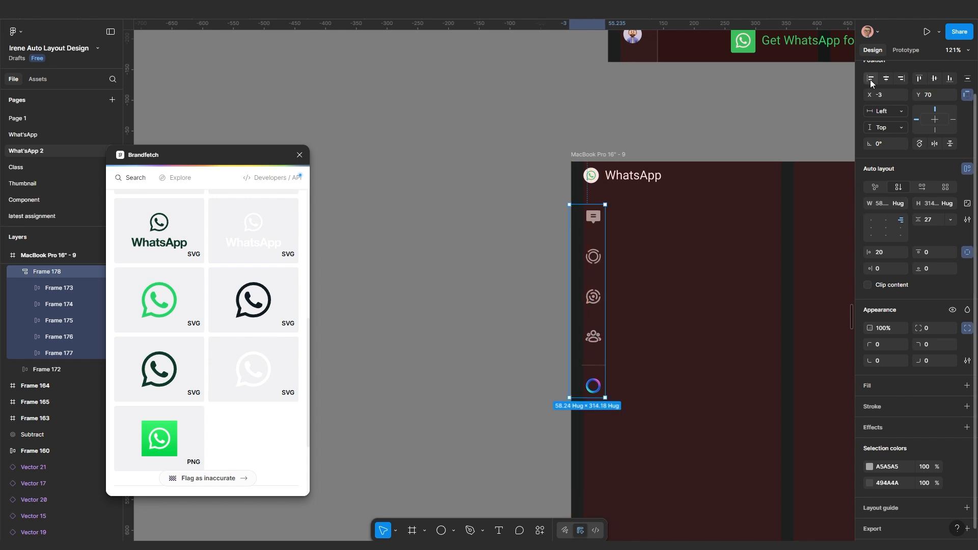
click(658, 303)
Copy the 24×24 solar:settings-linear gear from Frame 59 onto the canvas beside the mockup
scroll(643, 375, down, 4)
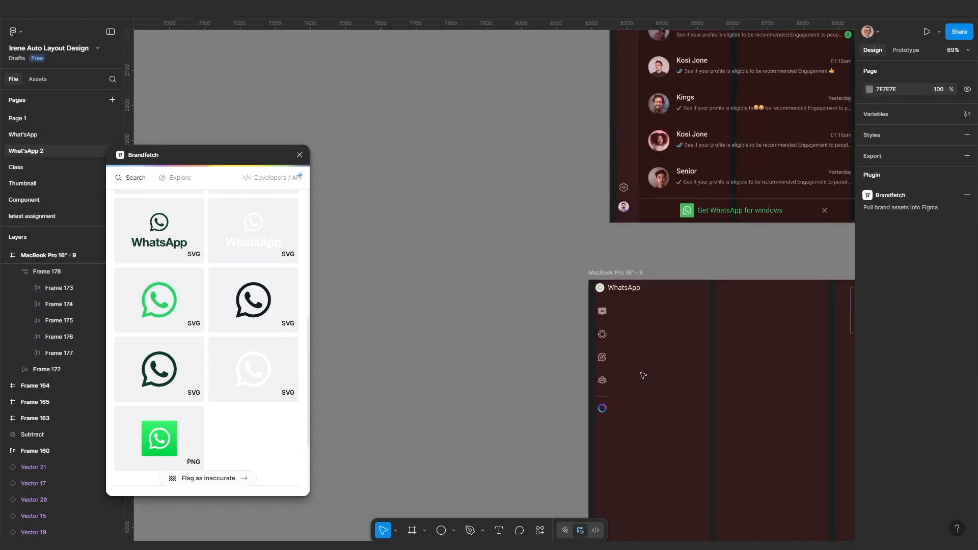
scroll(621, 204, up, 5)
scroll(613, 258, up, 3)
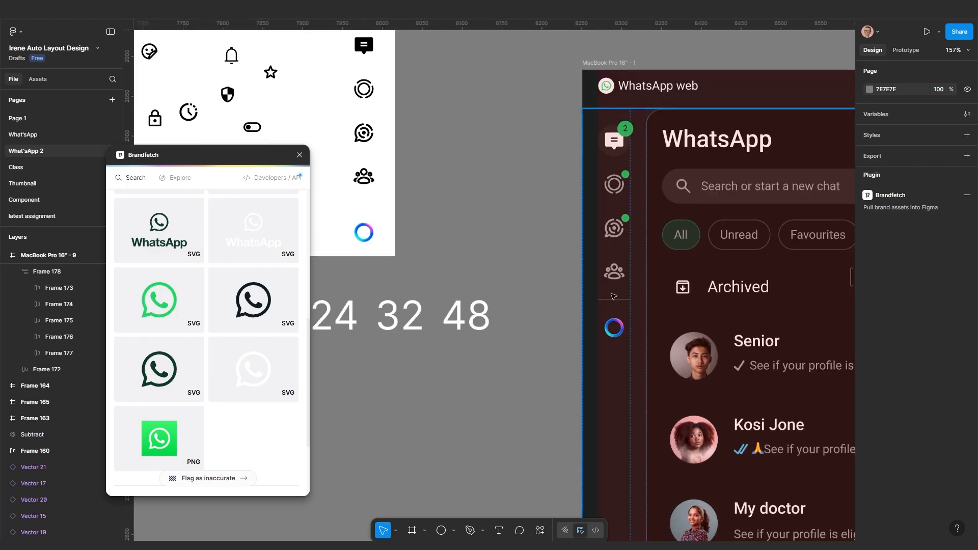
scroll(613, 301, down, 5)
scroll(613, 320, up, 5)
scroll(613, 329, down, 6)
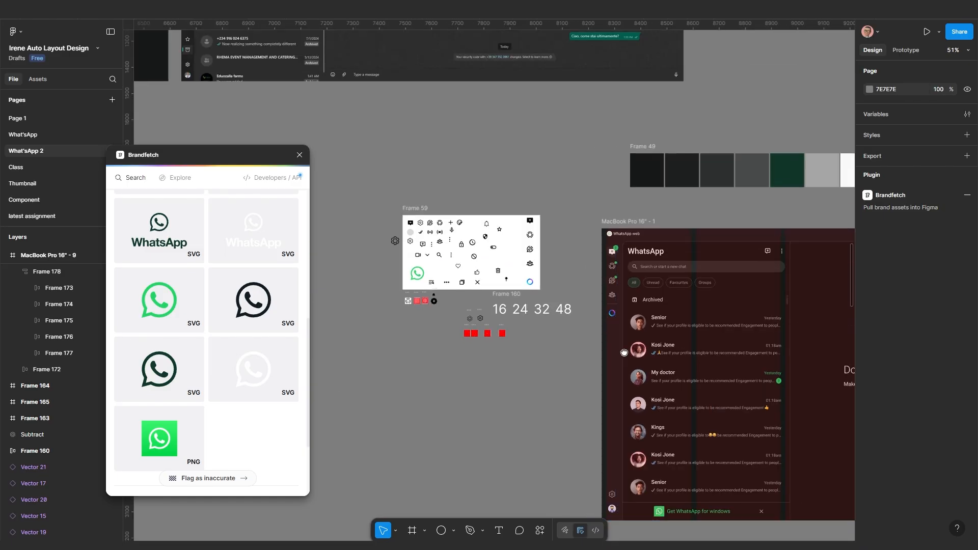
scroll(622, 445, up, 5)
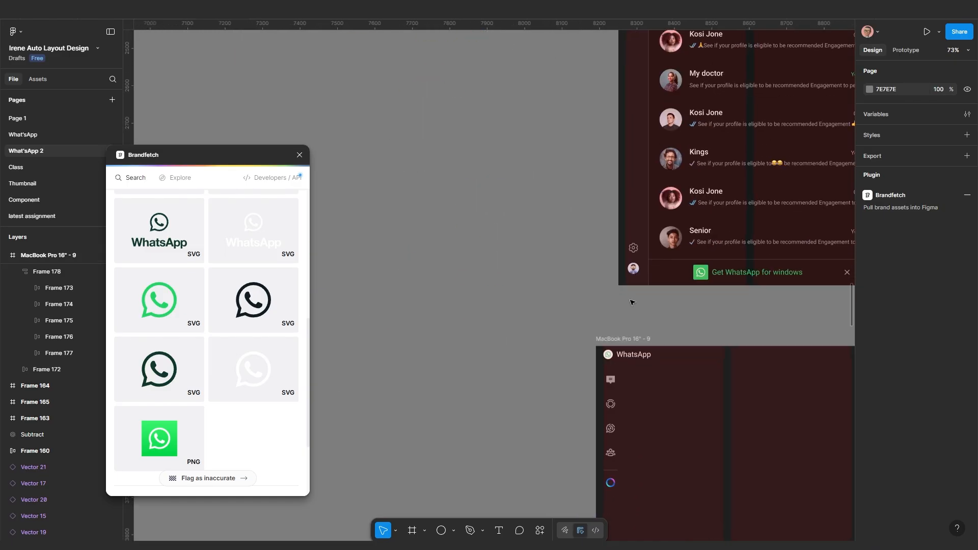
scroll(633, 275, up, 3)
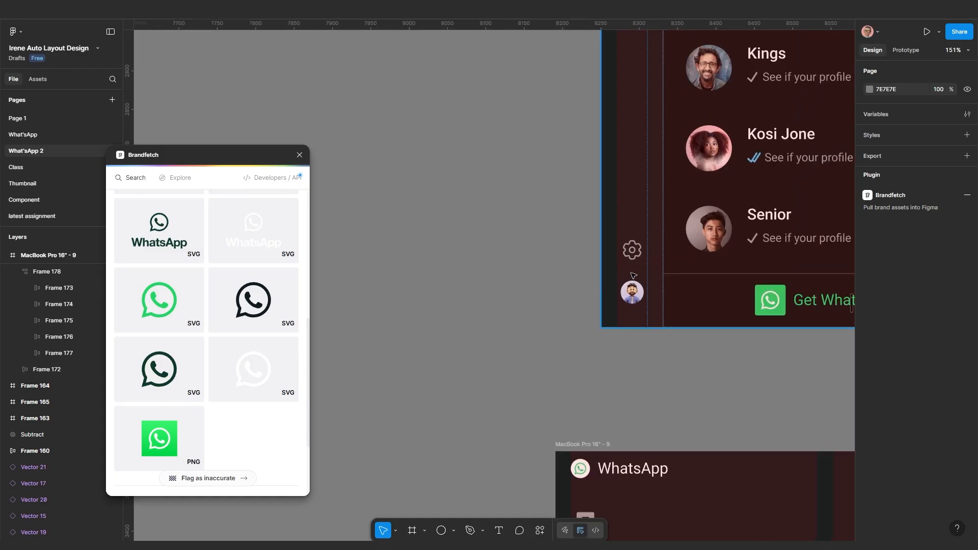
scroll(633, 257, down, 4)
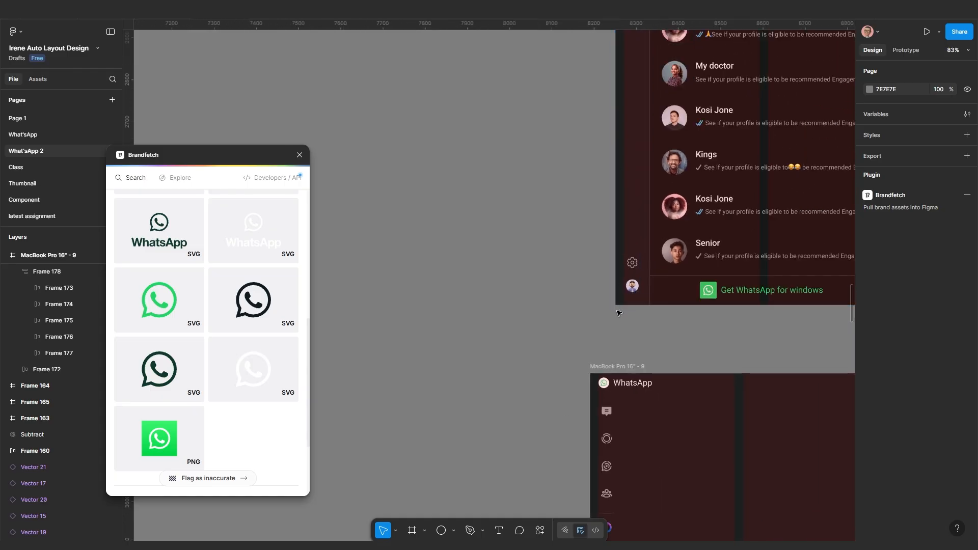
scroll(656, 304, down, 6)
scroll(579, 231, up, 6)
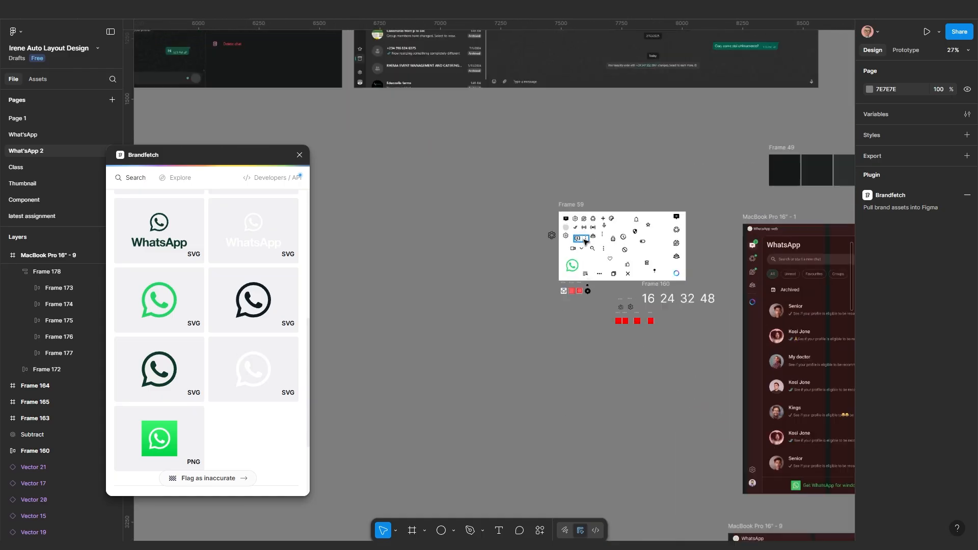
scroll(596, 237, up, 4)
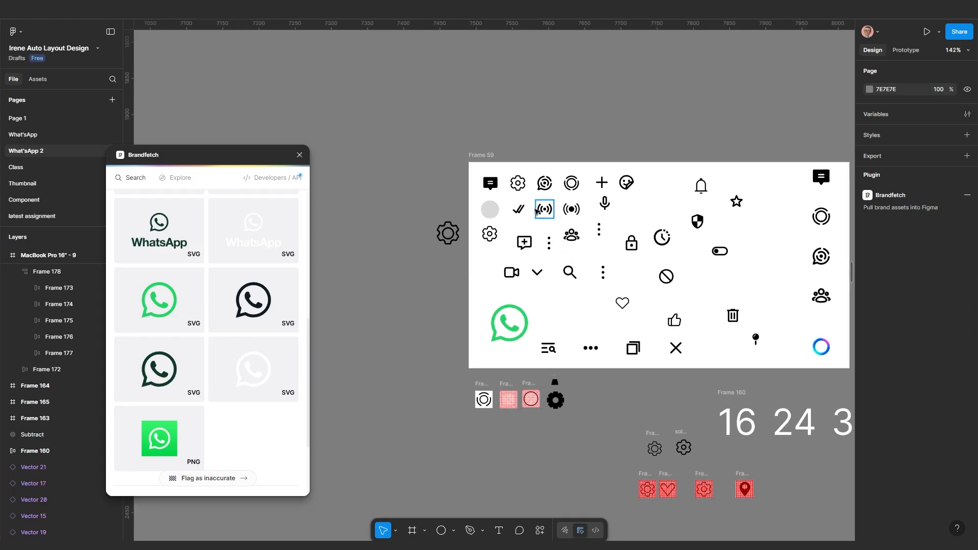
click(518, 187)
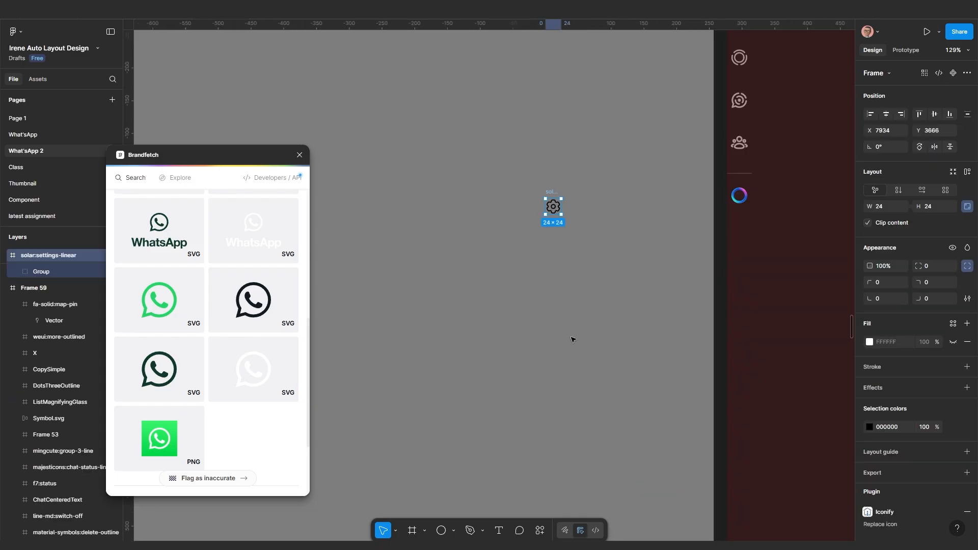
scroll(609, 458, down, 5)
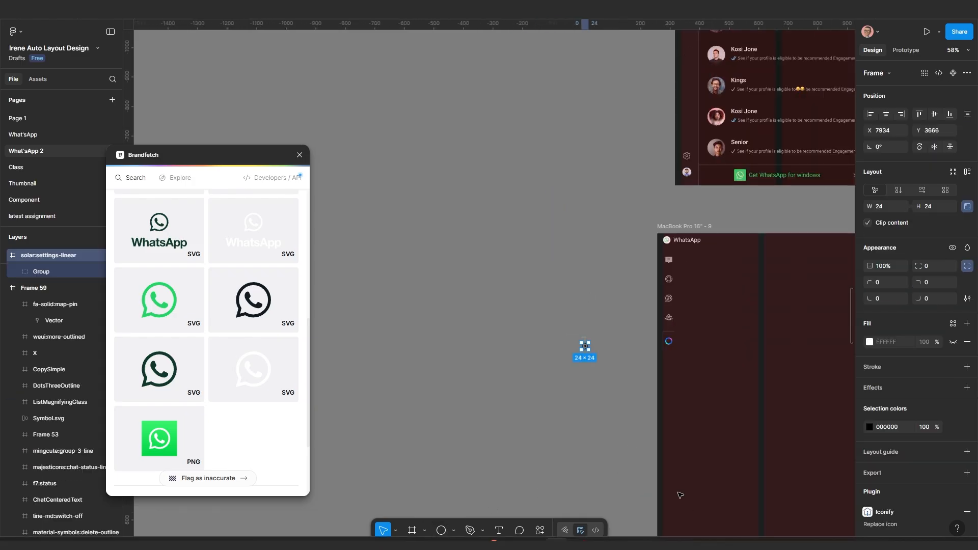
Draw a light grey circle with the Ellipse tool and resize it next to the gear
click(441, 530)
drag(568, 271, 597, 300)
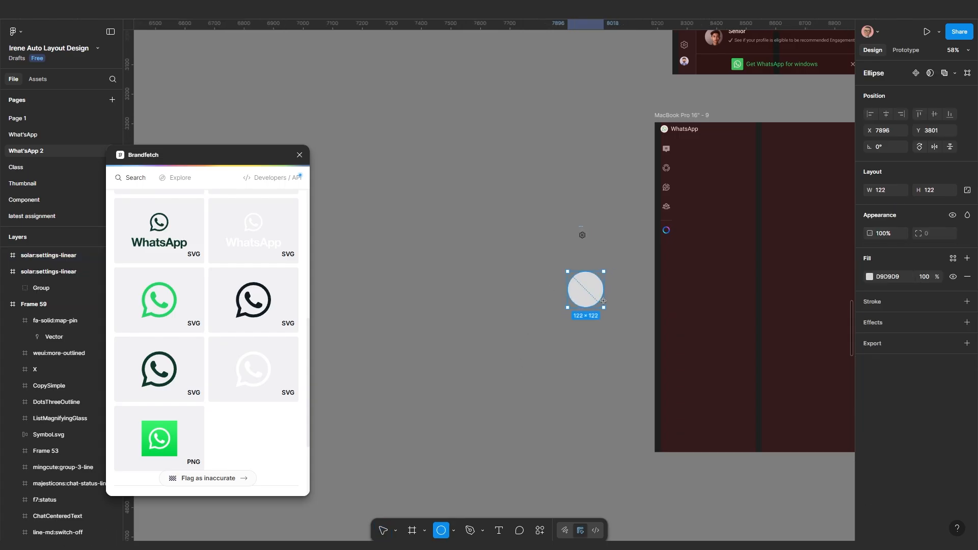
scroll(593, 286, up, 5)
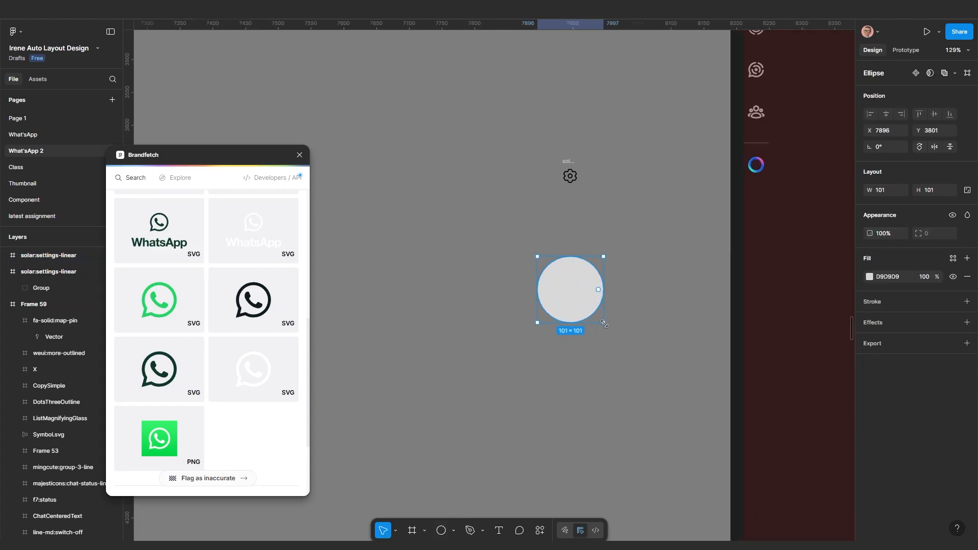
drag(604, 324, 585, 233)
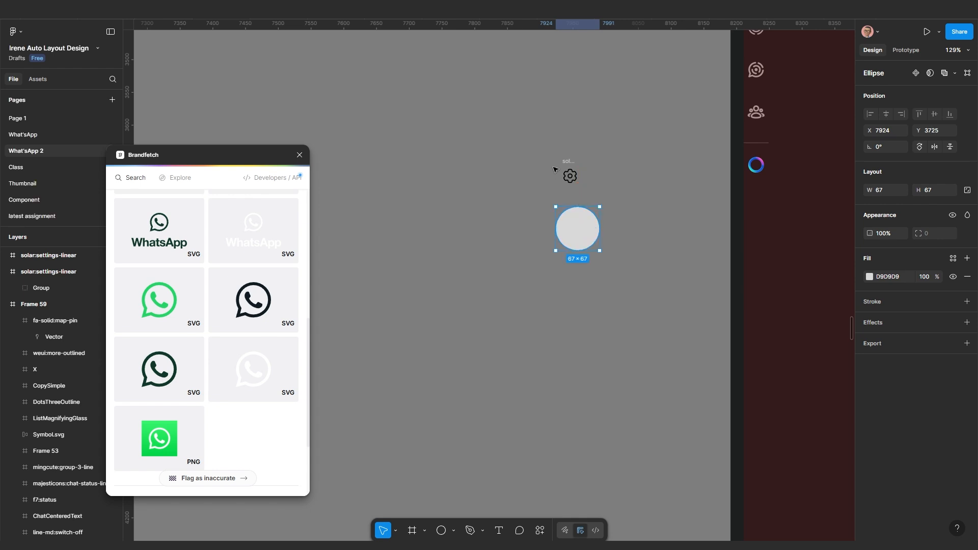
scroll(553, 169, up, 4)
Wrap the gear icon in its own 24 × 24 frame, Frame 179
click(582, 163)
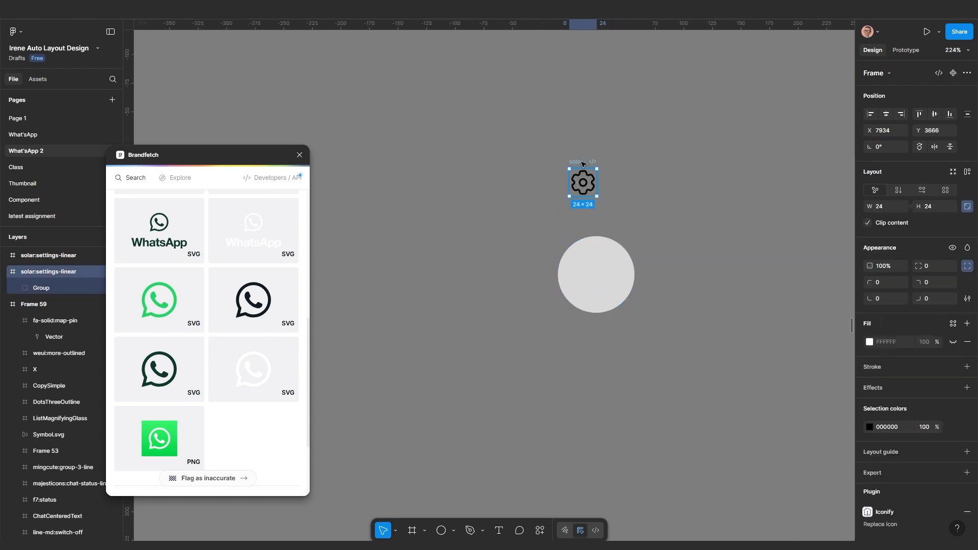
drag(581, 162, 552, 170)
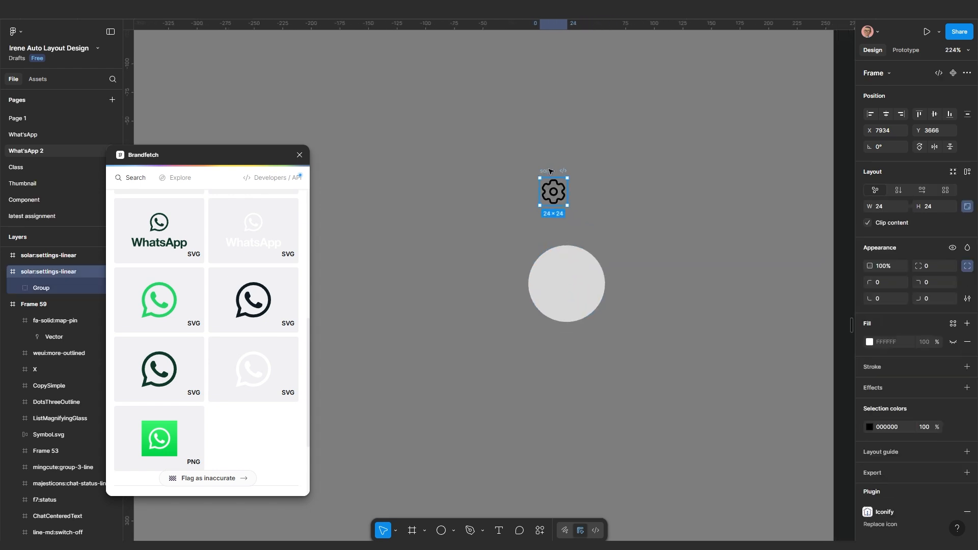
right_click(549, 170)
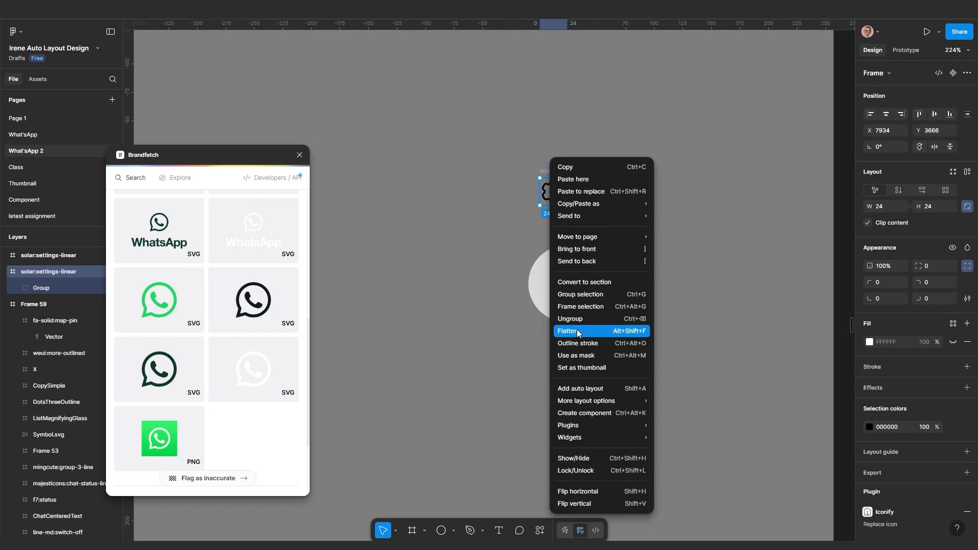
click(573, 307)
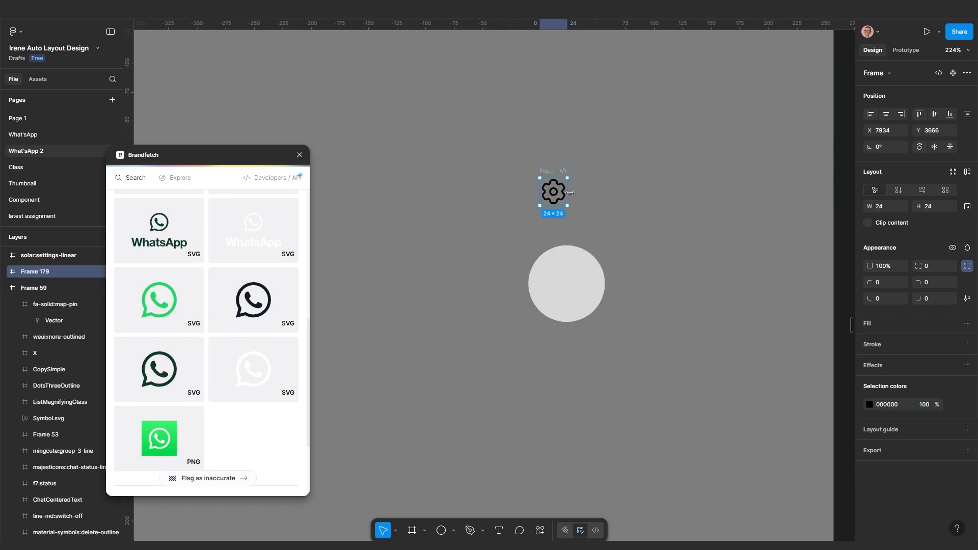
scroll(557, 196, up, 2)
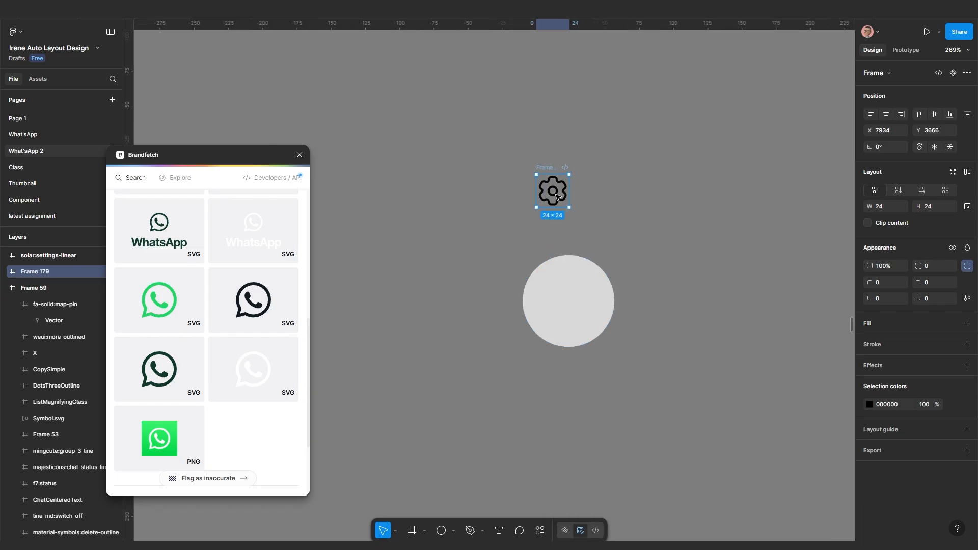
scroll(557, 196, up, 1)
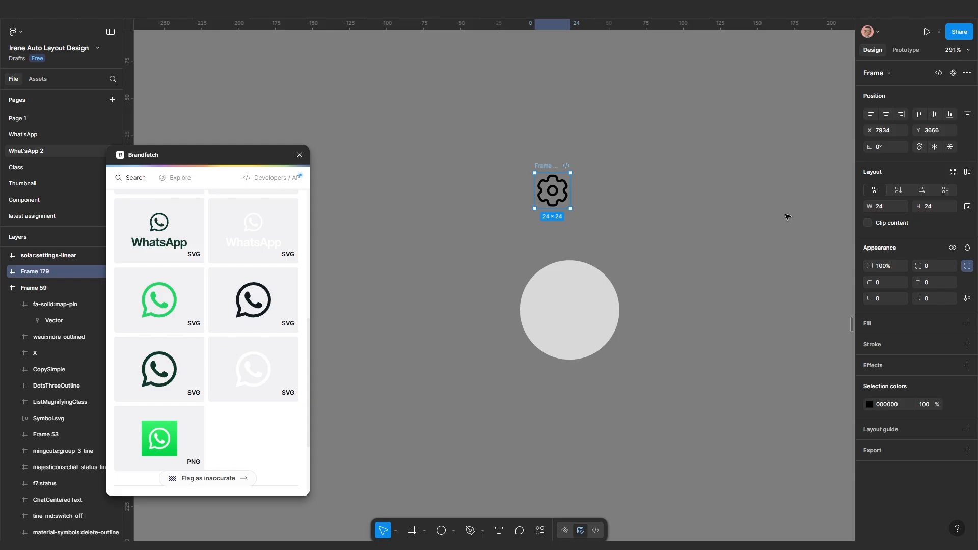
scroll(596, 226, down, 3)
scroll(599, 265, up, 4)
scroll(599, 265, right, 4)
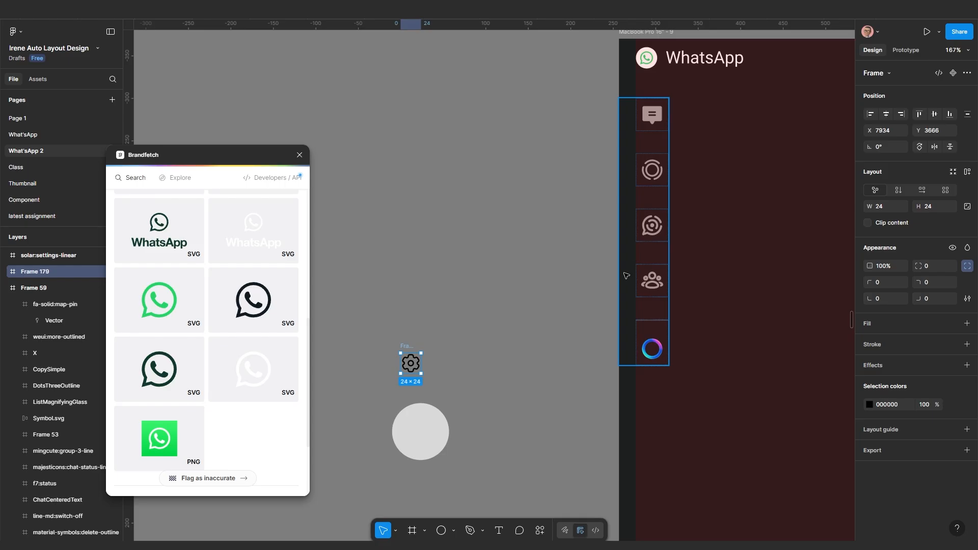
double_click(656, 115)
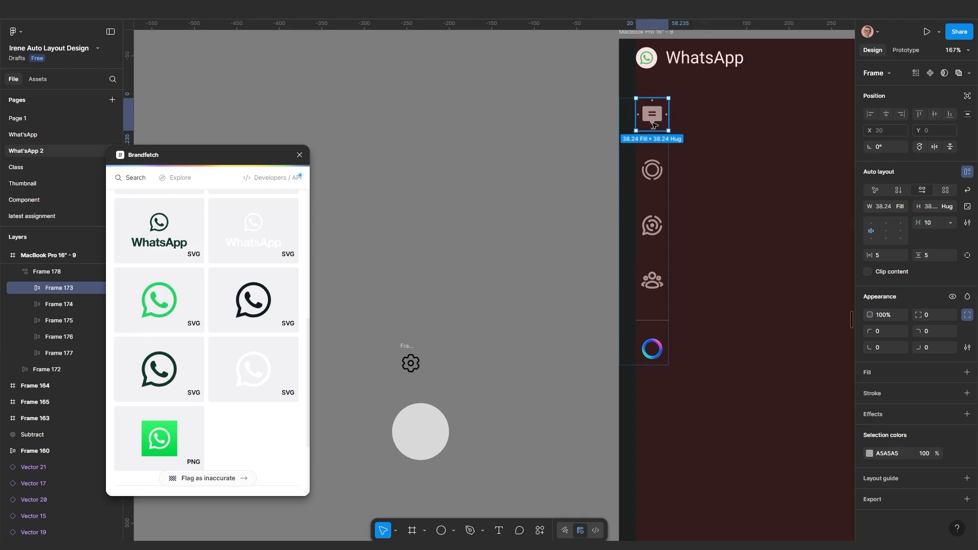
double_click(653, 119)
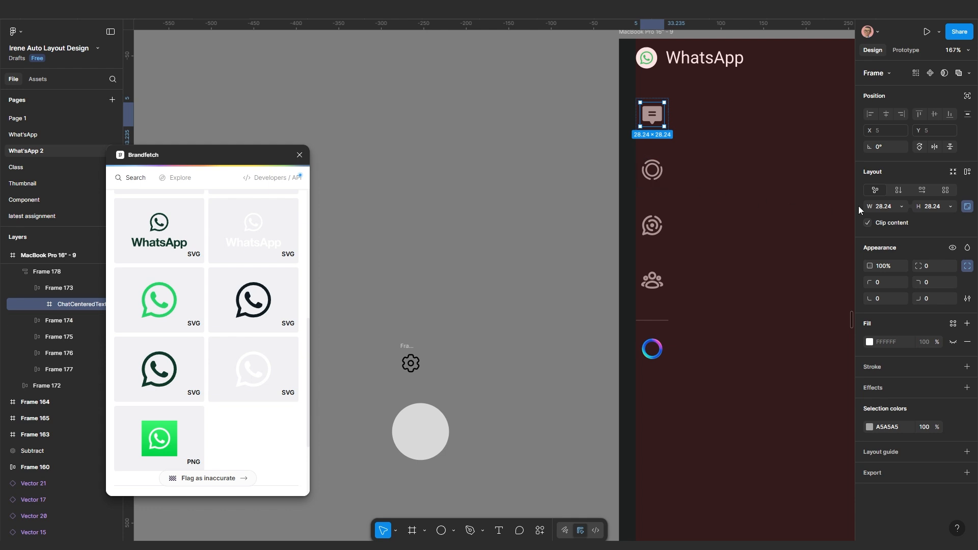
click(653, 172)
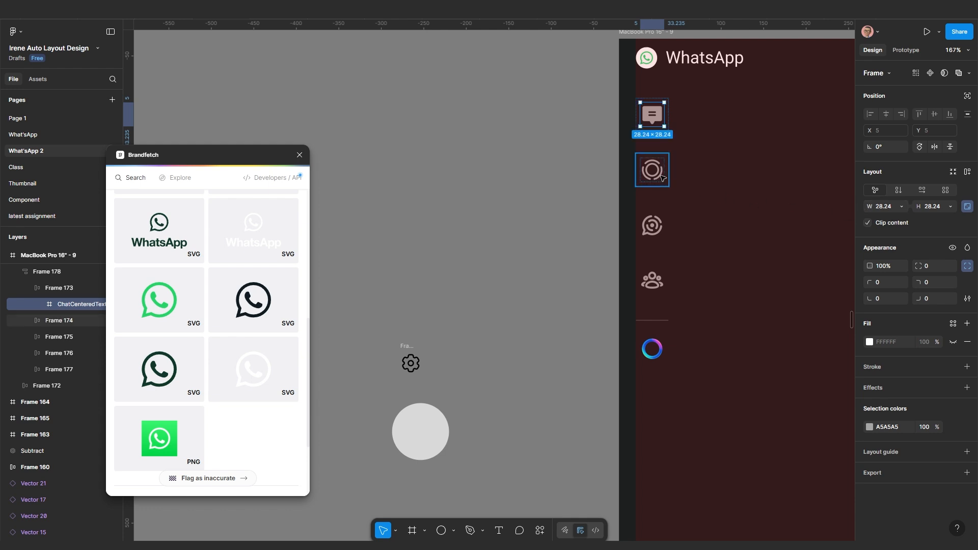
double_click(654, 173)
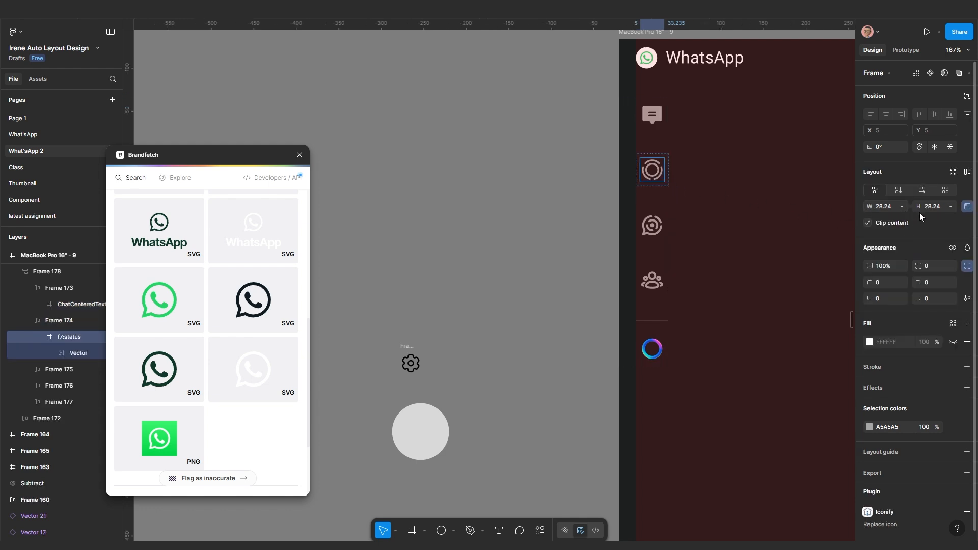
click(653, 226)
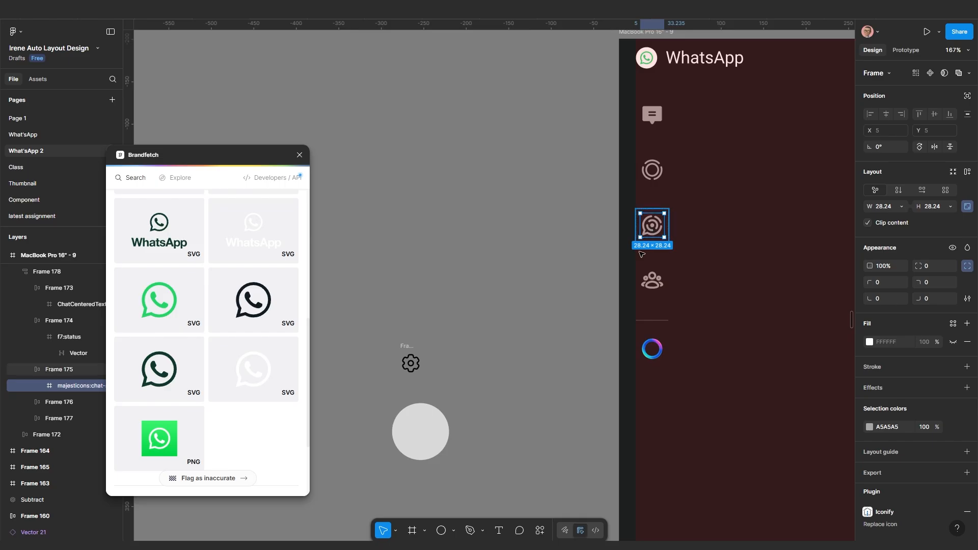
click(519, 284)
scroll(449, 326, down, 2)
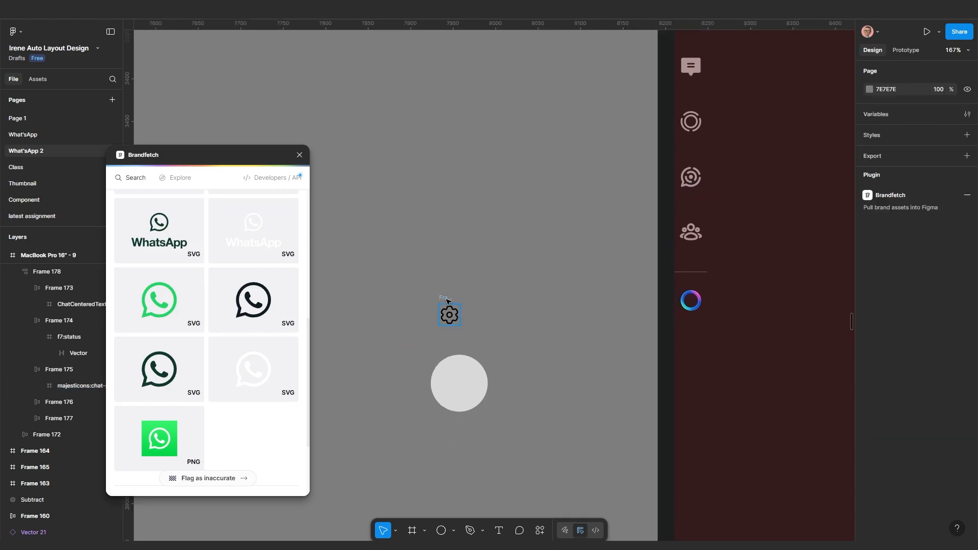
scroll(719, 171, up, 2)
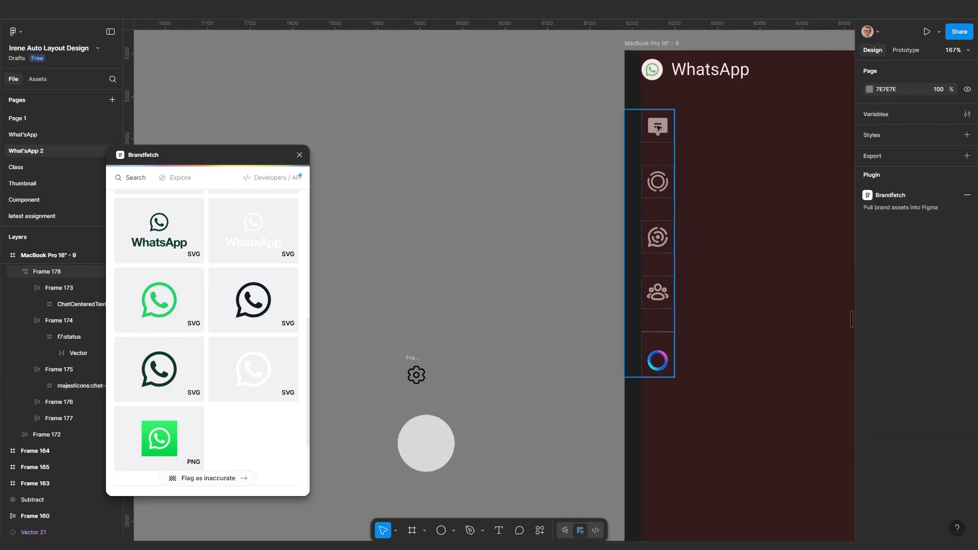
click(657, 127)
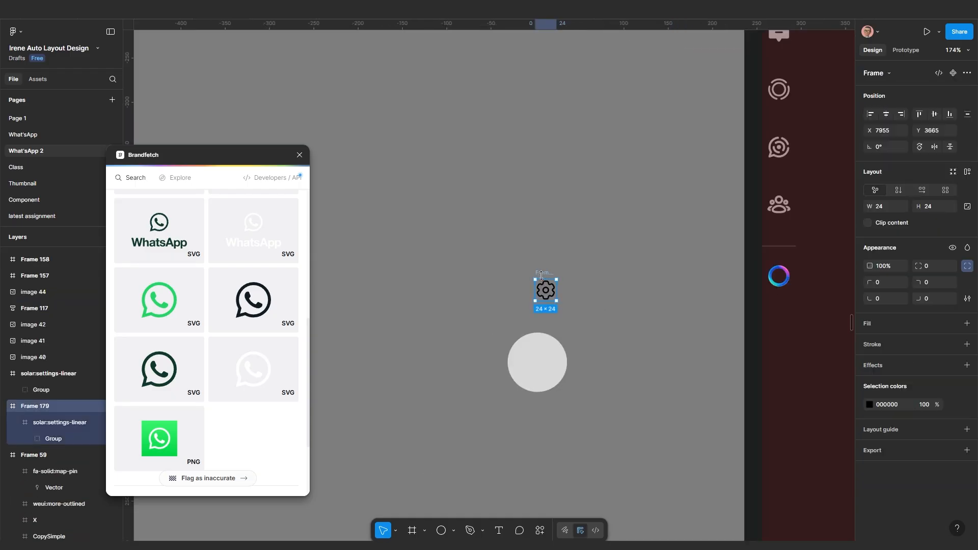
key(Escape)
Drag the gear icon out of Frame 59 onto empty canvas at X 7810, Y 2692
ctrl+scroll(541, 285, down, 10)
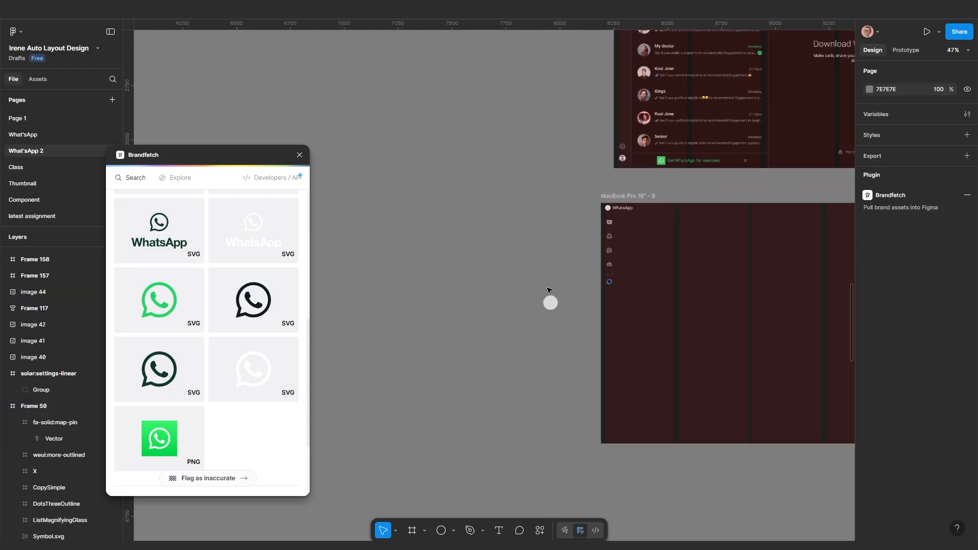
ctrl+scroll(551, 231, up, 8)
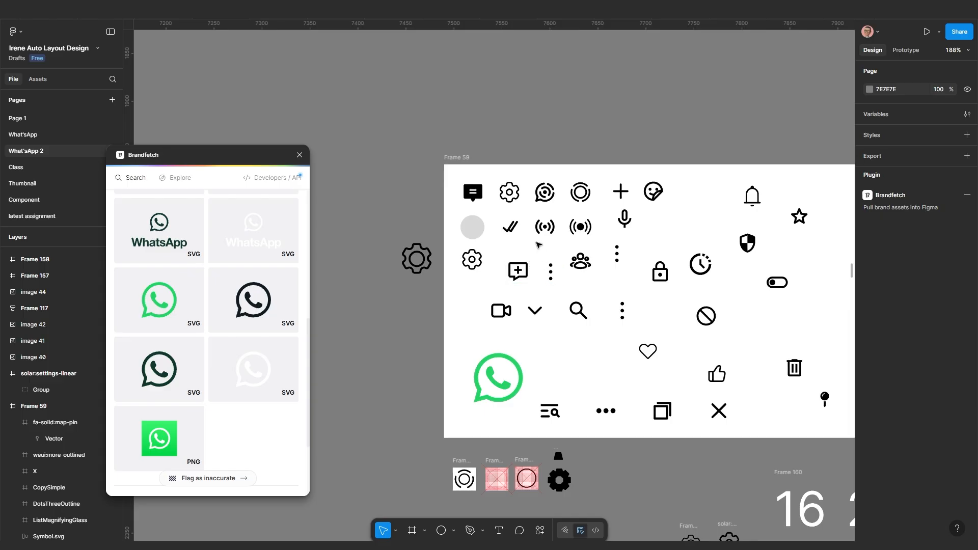
ctrl+scroll(510, 204, up, 2)
click(509, 193)
ctrl+scroll(515, 214, down, 4)
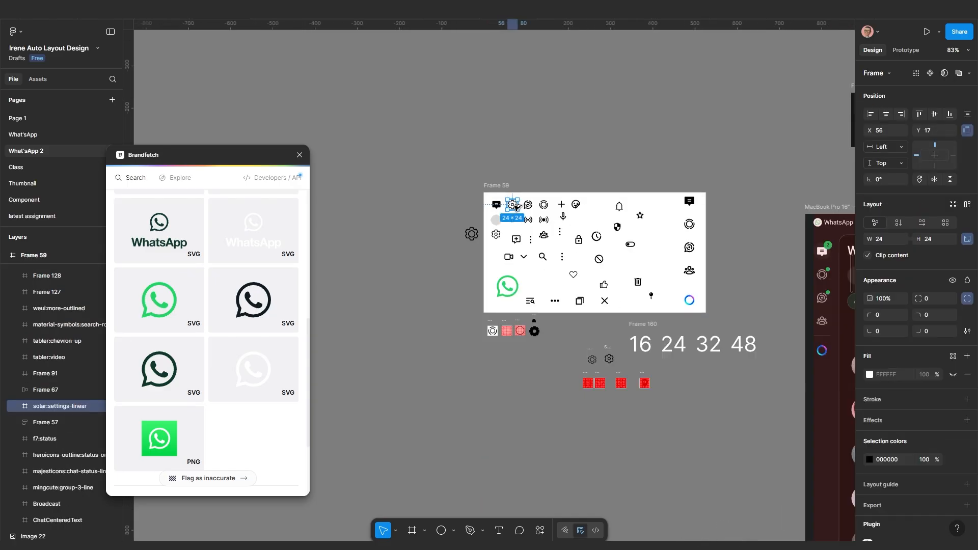
drag(513, 206, 624, 506)
scroll(624, 507, down, 4)
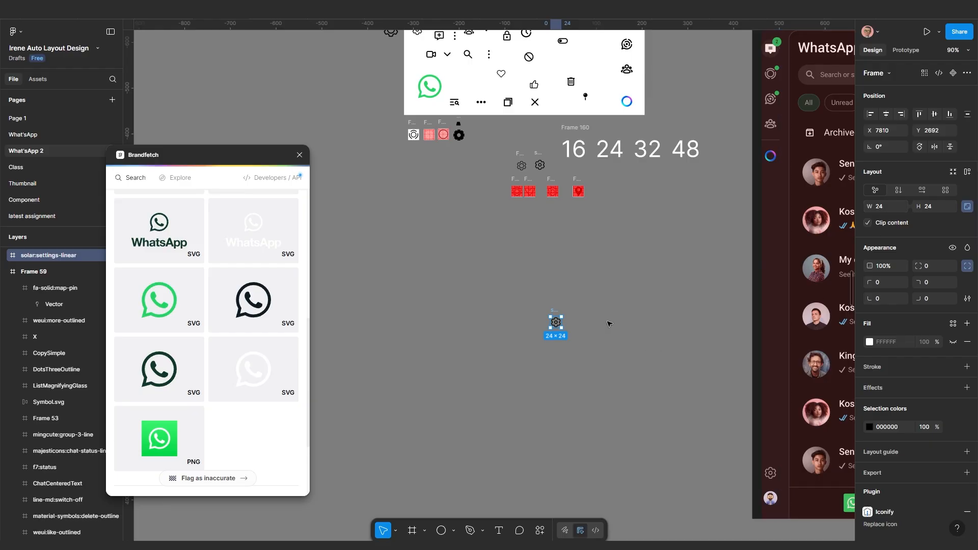
scroll(610, 336, down, 2)
ctrl+scroll(614, 365, down, 3)
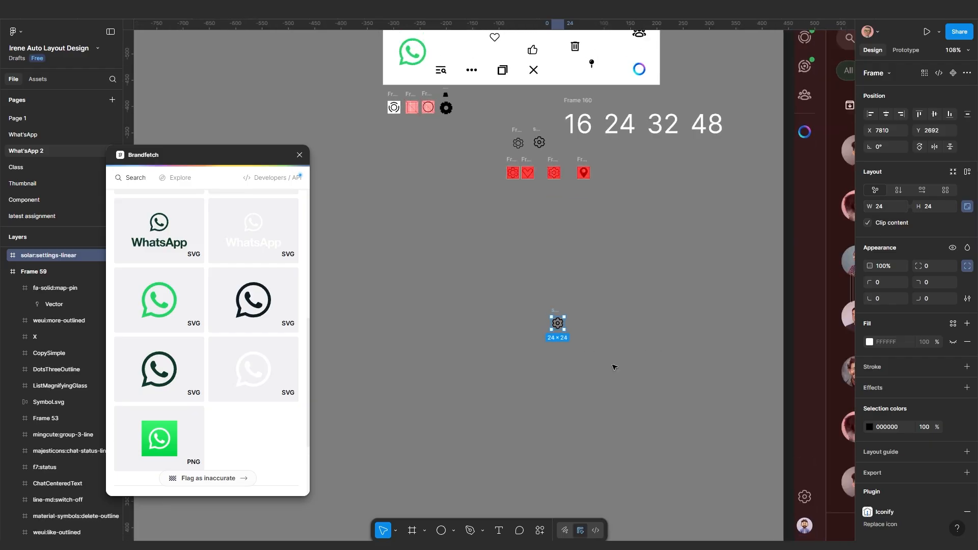
ctrl+scroll(687, 347, up, 3)
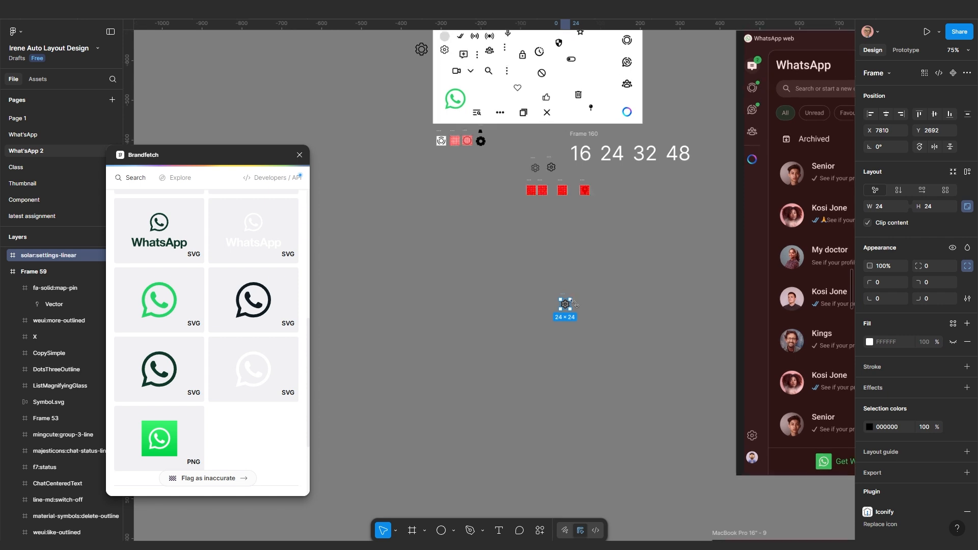
Scale the gear icon proportionally to 28.24 × 28.24 with the Scale tool
key(k)
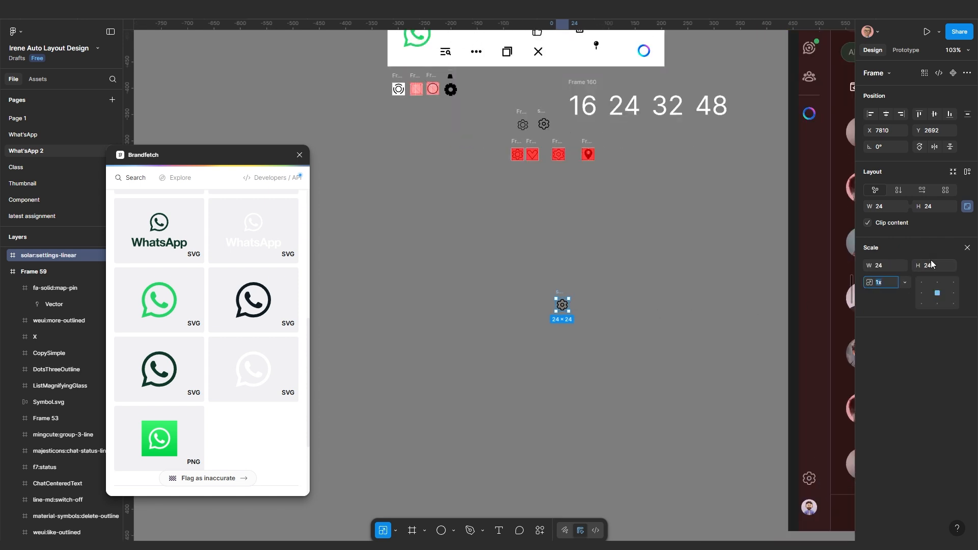
click(886, 268)
text(28.24)
key(Return)
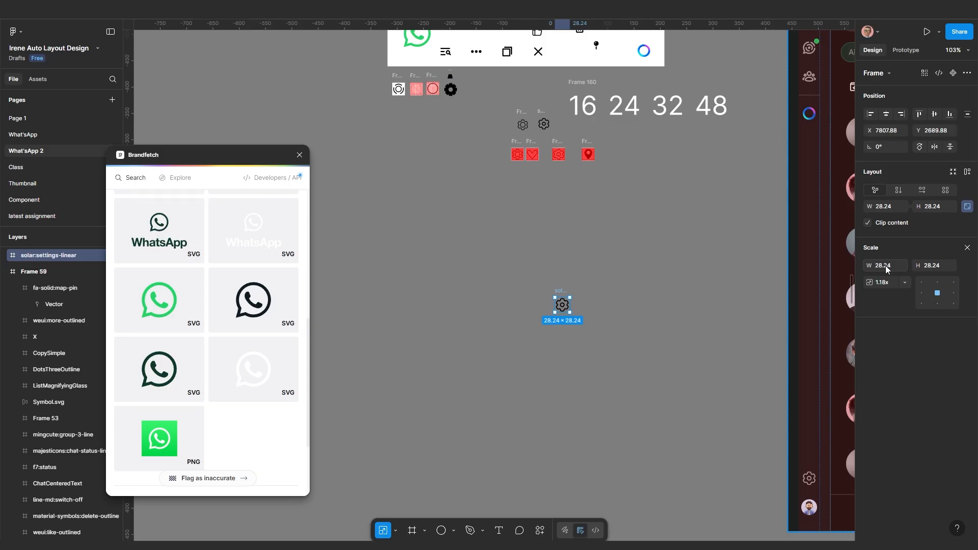
Drag the gear down the canvas to sit just above the grey circle
ctrl+scroll(553, 308, up, 5)
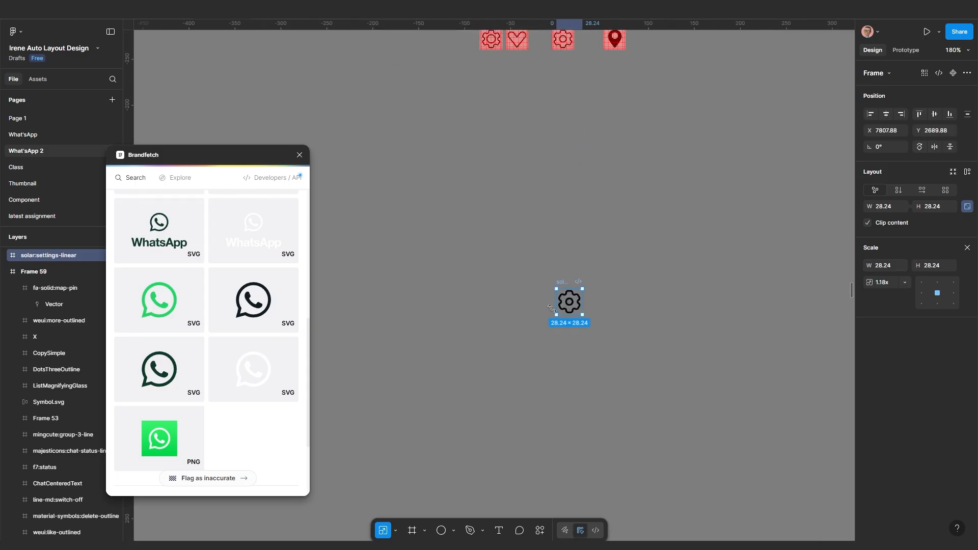
click(603, 345)
drag(573, 279, 576, 405)
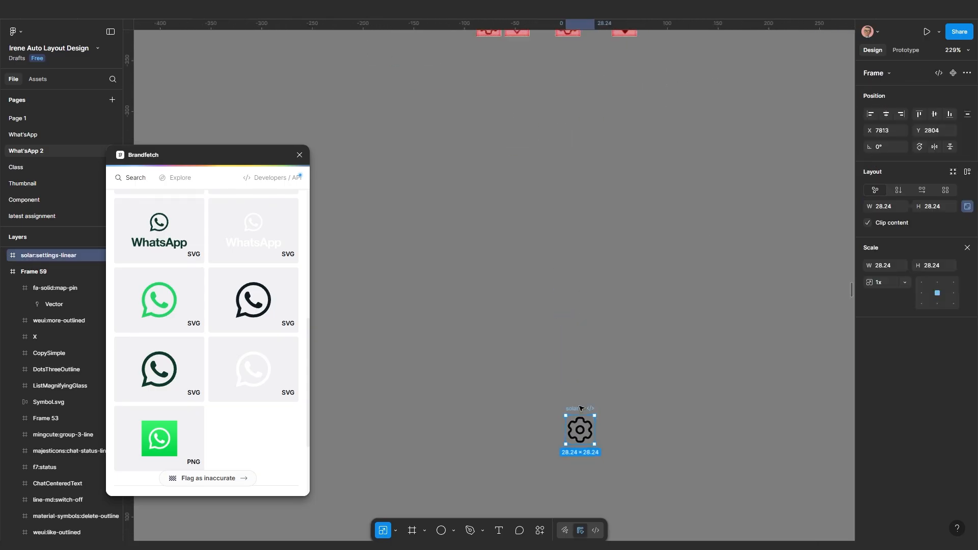
ctrl+scroll(590, 404, down, 5)
scroll(590, 404, down, 3)
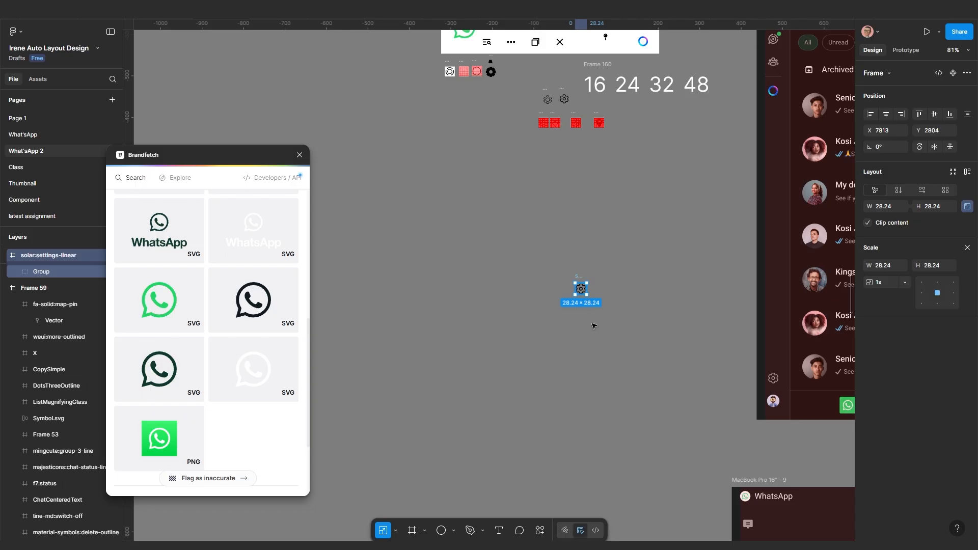
drag(585, 295, 636, 469)
ctrl+scroll(636, 467, down, 4)
drag(637, 423, 605, 332)
ctrl+scroll(599, 344, up, 4)
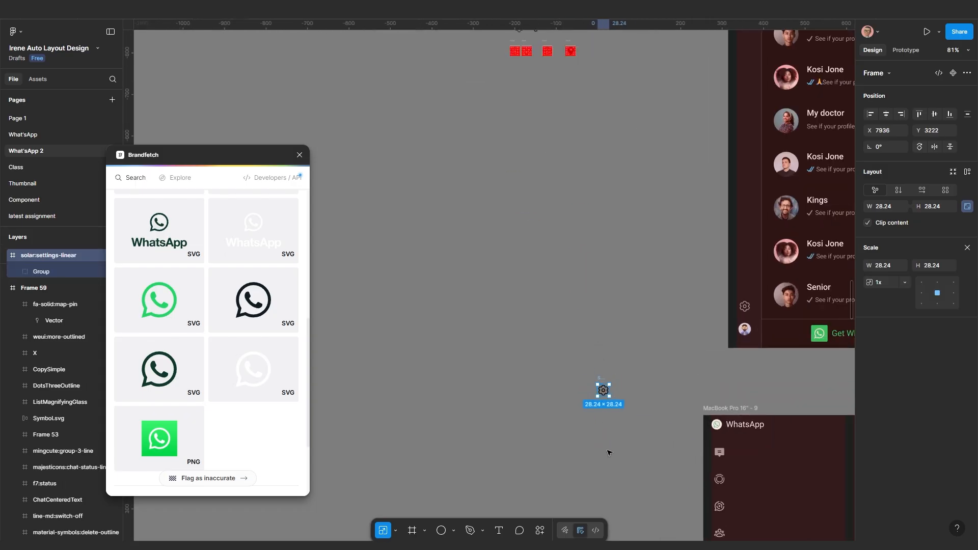
drag(609, 439, 608, 175)
drag(603, 128, 601, 305)
ctrl+scroll(601, 305, up, 5)
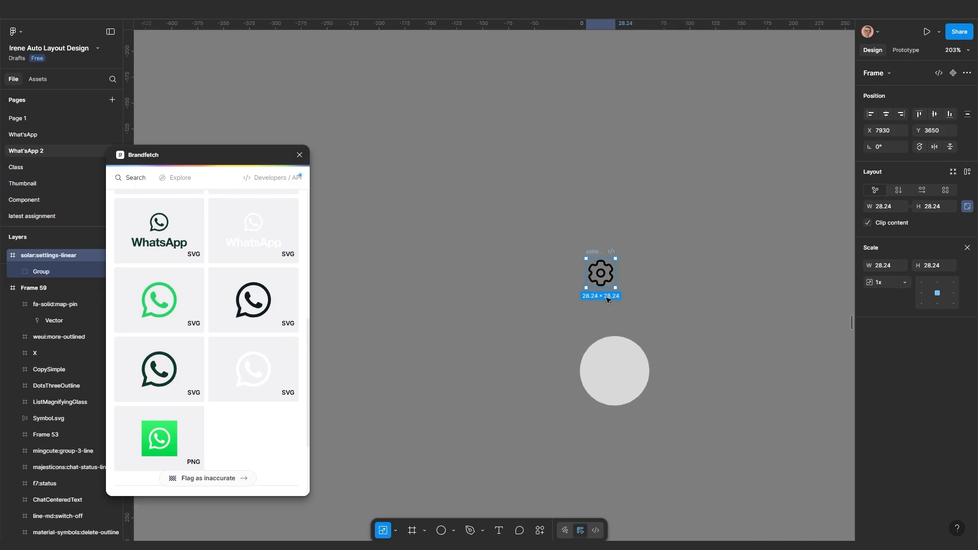
Switch back to the Move tool and nudge the gear to line up over the circle
key(v)
drag(597, 251, 606, 254)
ctrl+scroll(609, 271, up, 1)
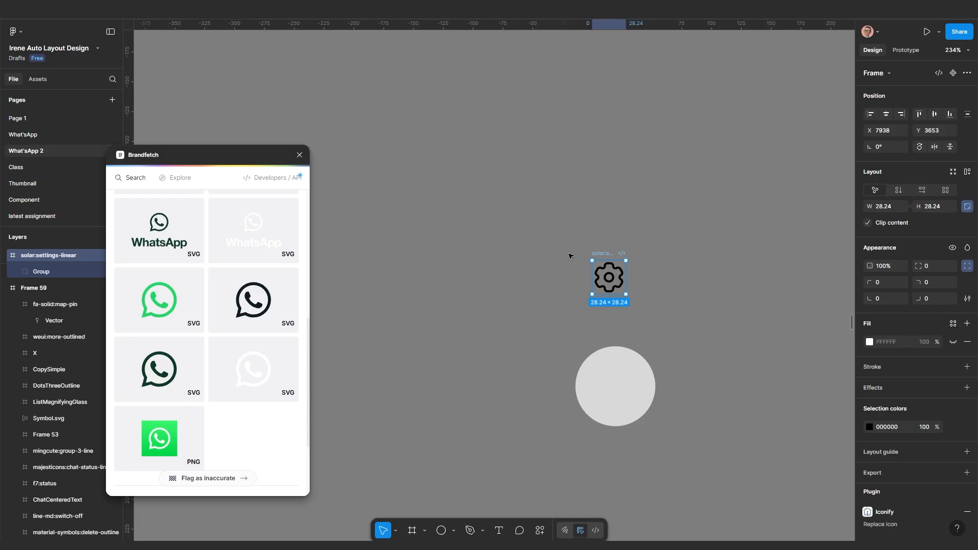
right_click(607, 259)
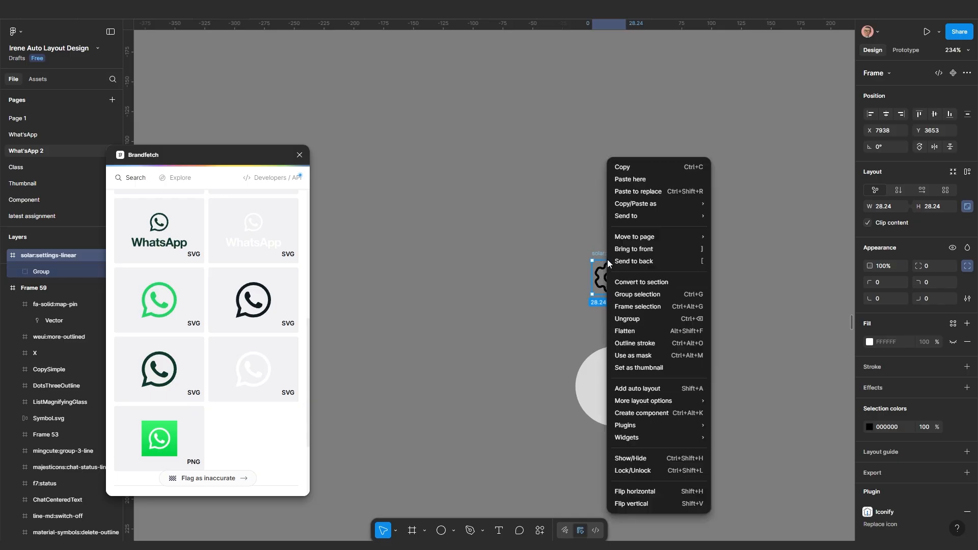
Wrap the gear in its own auto-layout frame with padding 5
click(628, 306)
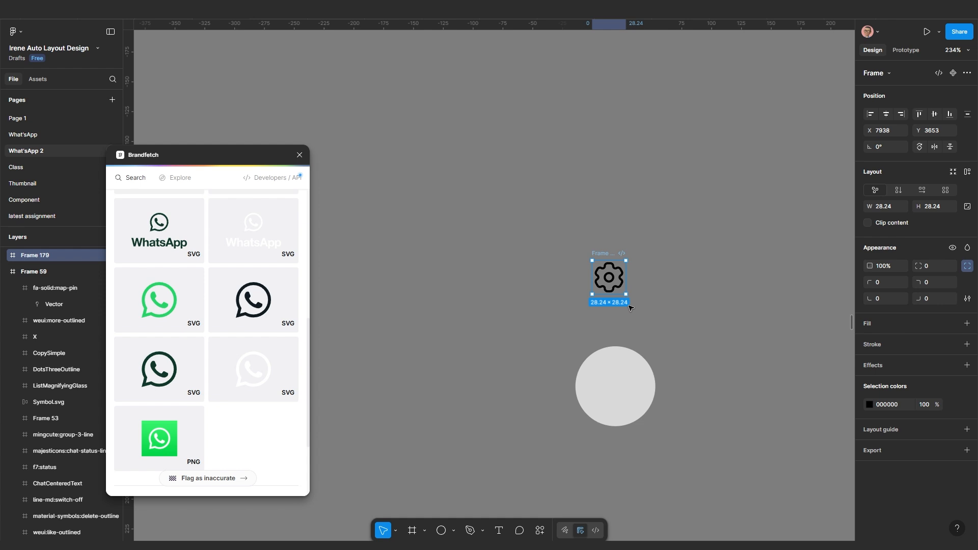
key(shift+a)
scroll(675, 296, down, 1)
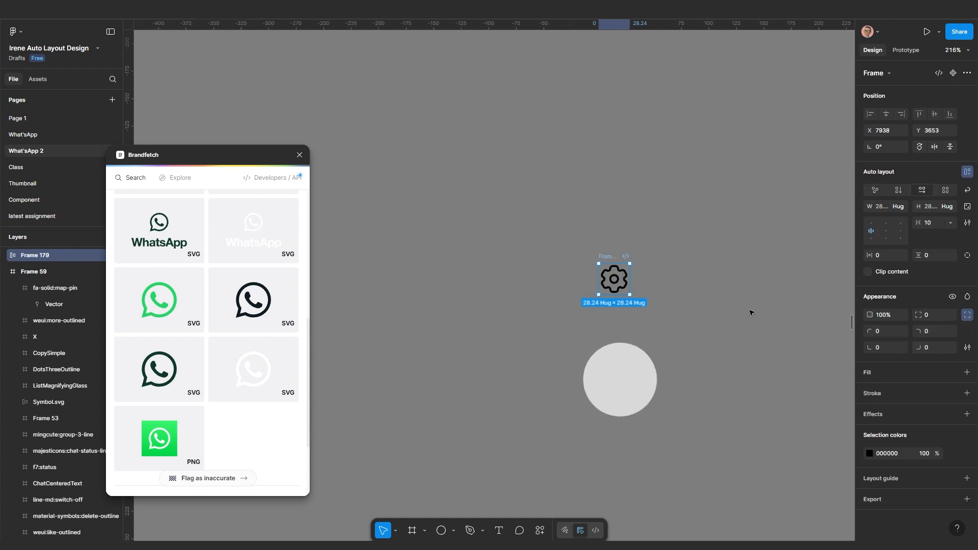
click(883, 258)
text(5)
key(Return)
Resize the grey circle down to 45 × 45
scroll(586, 285, down, 3)
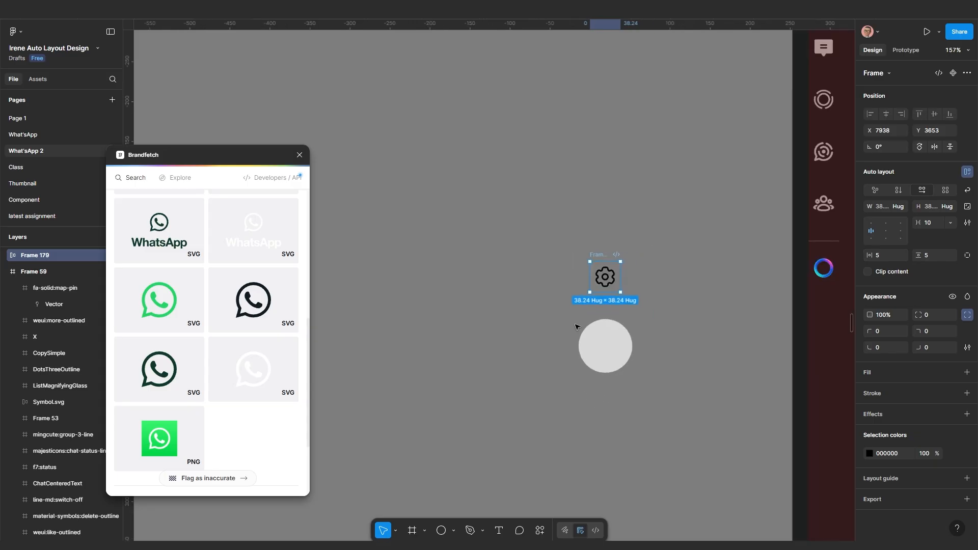
click(620, 346)
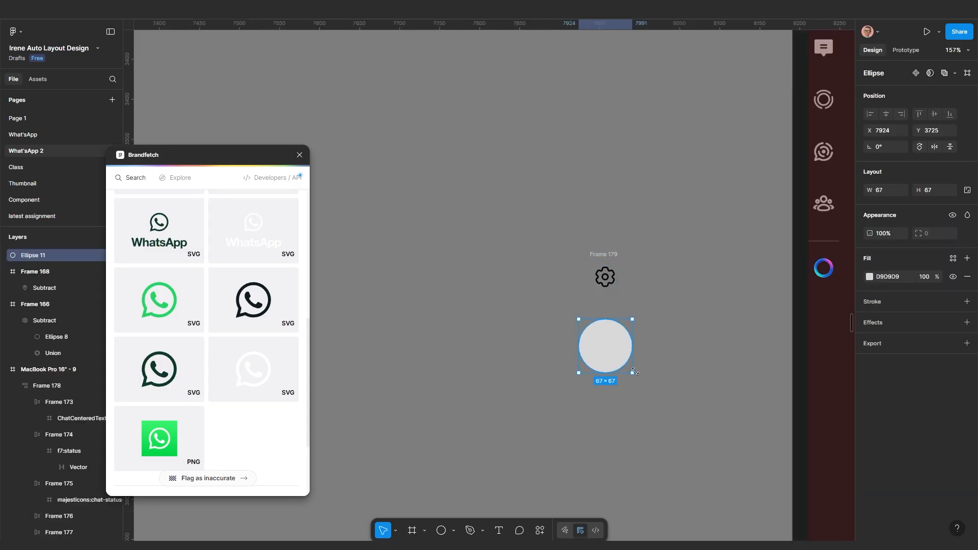
drag(632, 374, 617, 363)
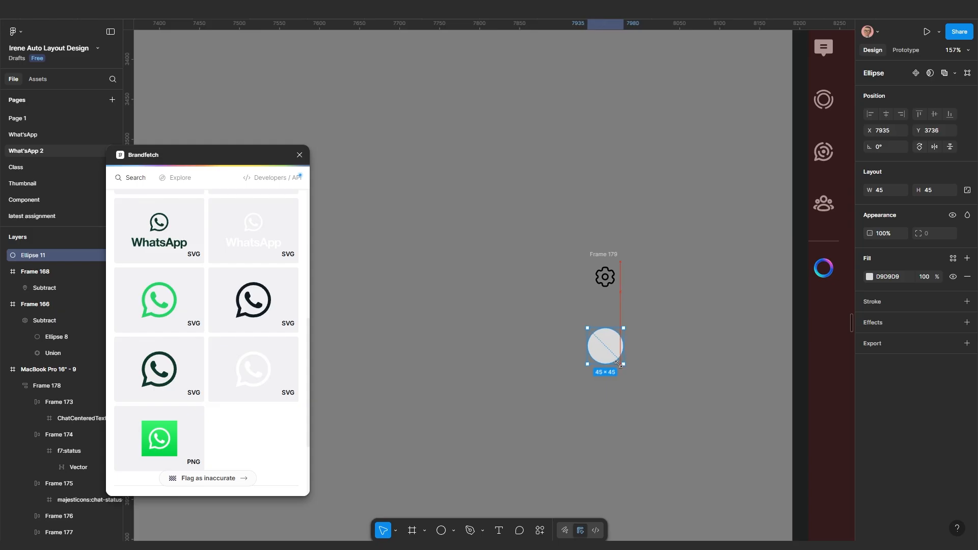
shift+click(609, 253)
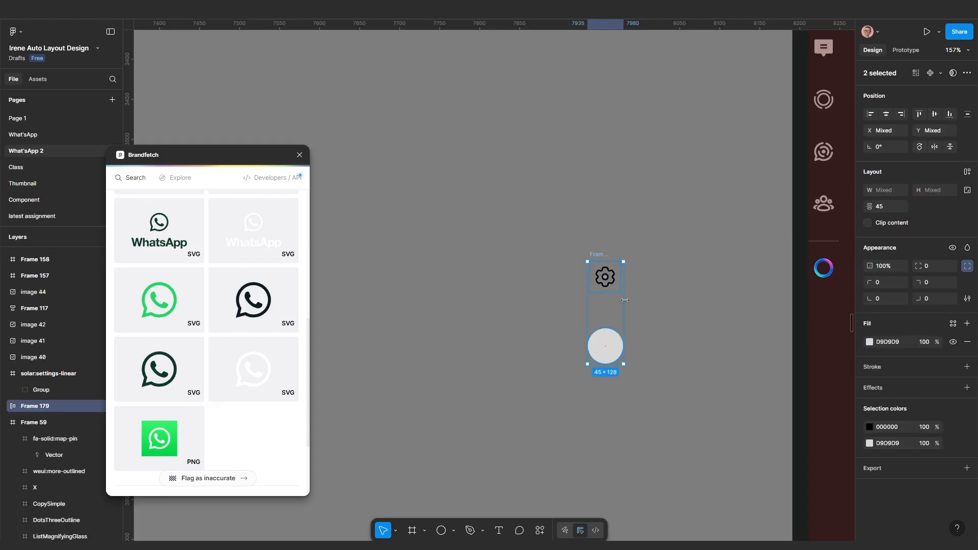
Stack the gear frame and grey circle in a vertical auto-layout frame with 30 spacing
key(shift+a)
scroll(599, 295, up, 1)
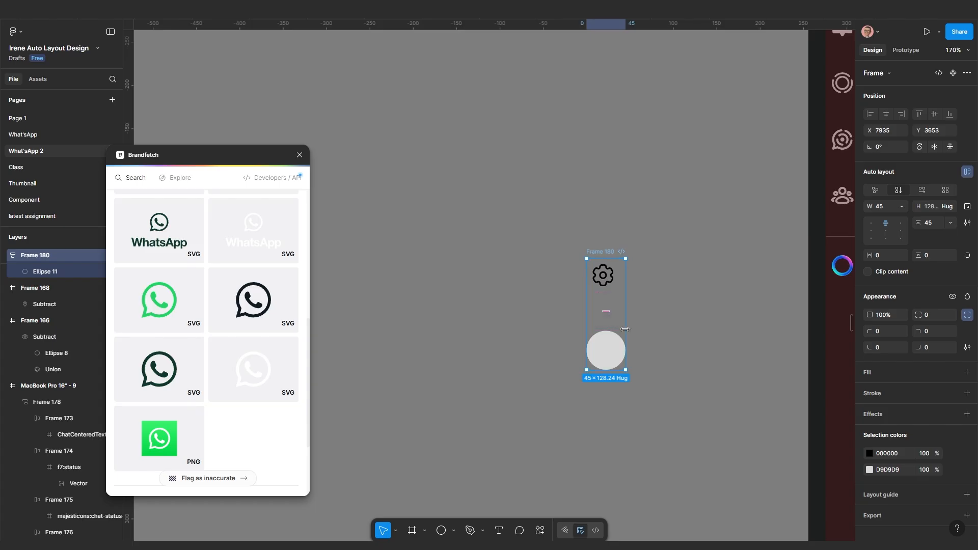
scroll(624, 329, down, 4)
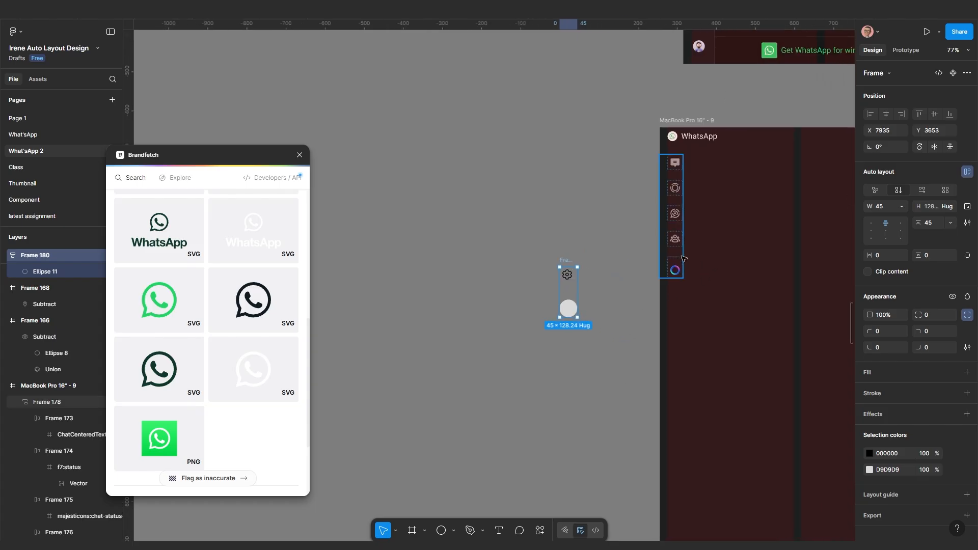
scroll(671, 274, up, 1)
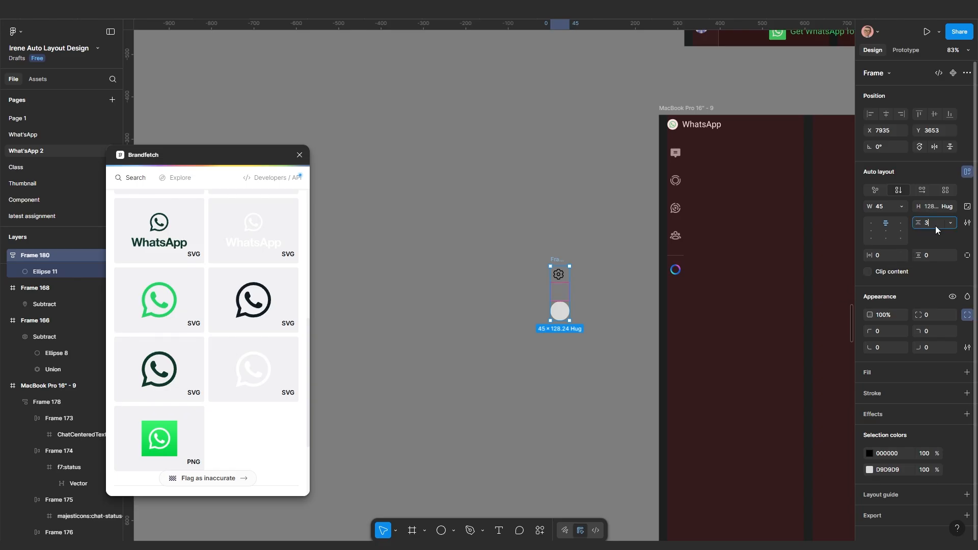
key(Return)
scroll(587, 281, up, 2)
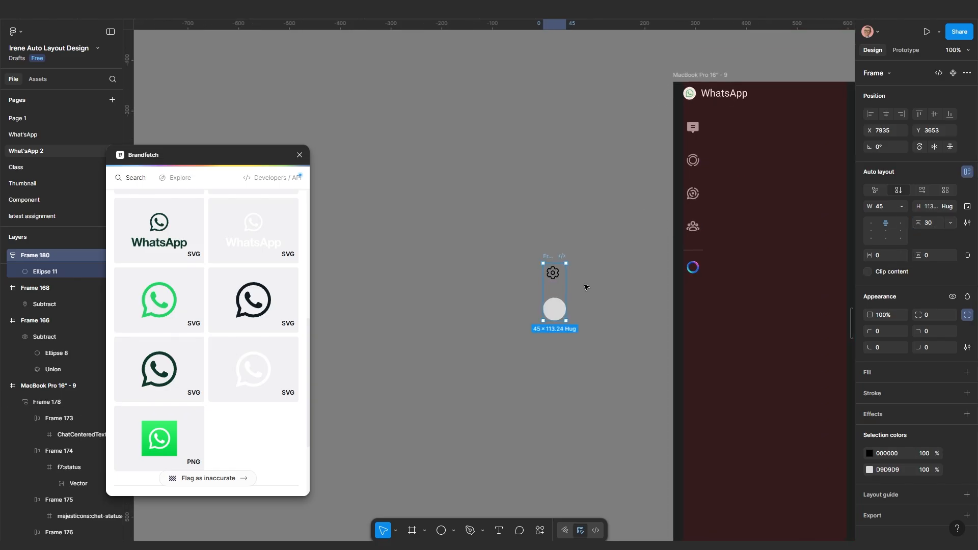
scroll(559, 284, up, 2)
Centre the gear horizontally within its frame, Frame 179
click(561, 275)
scroll(559, 275, up, 2)
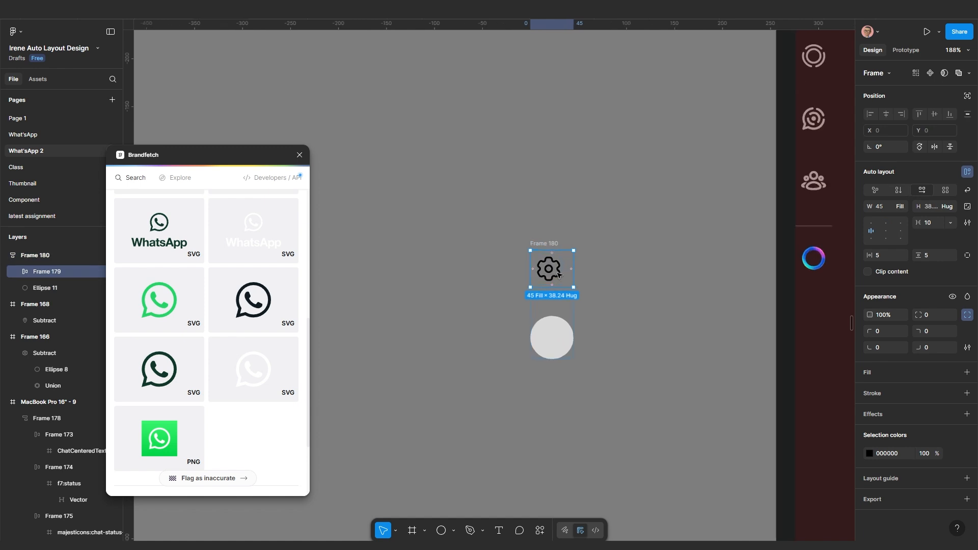
click(886, 232)
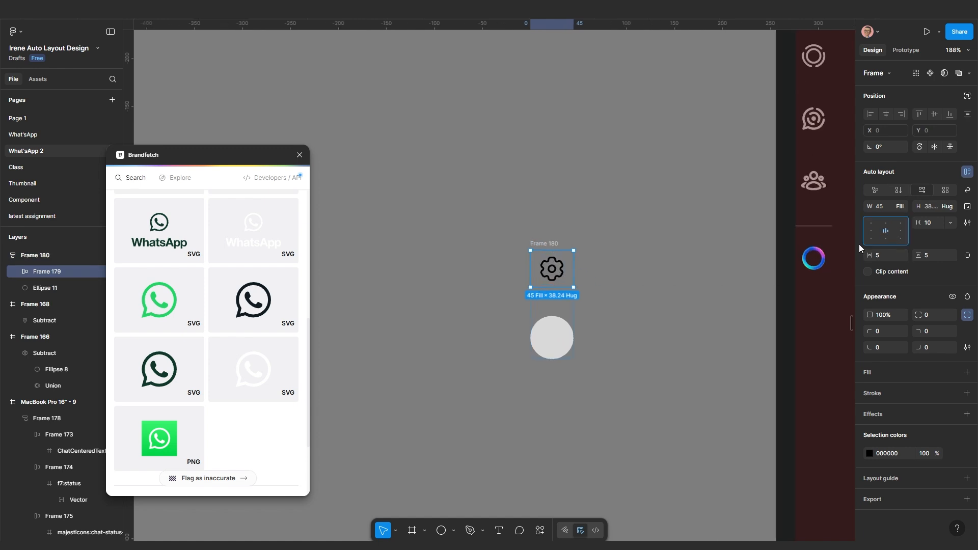
scroll(530, 303, down, 3)
Cut the gear-and-circle stack, Frame 180, from the canvas
key(Escape)
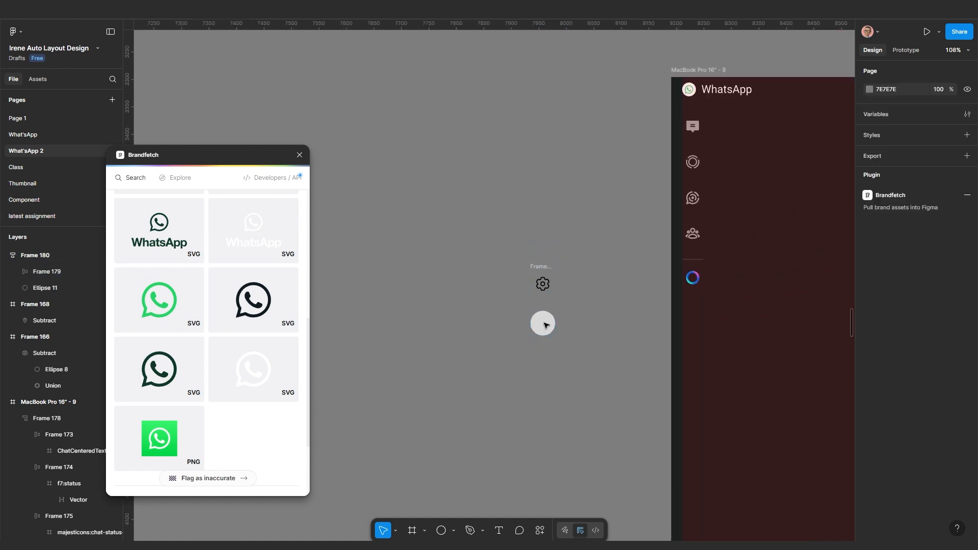
click(541, 267)
key(ctrl+x)
scroll(573, 279, down, 1)
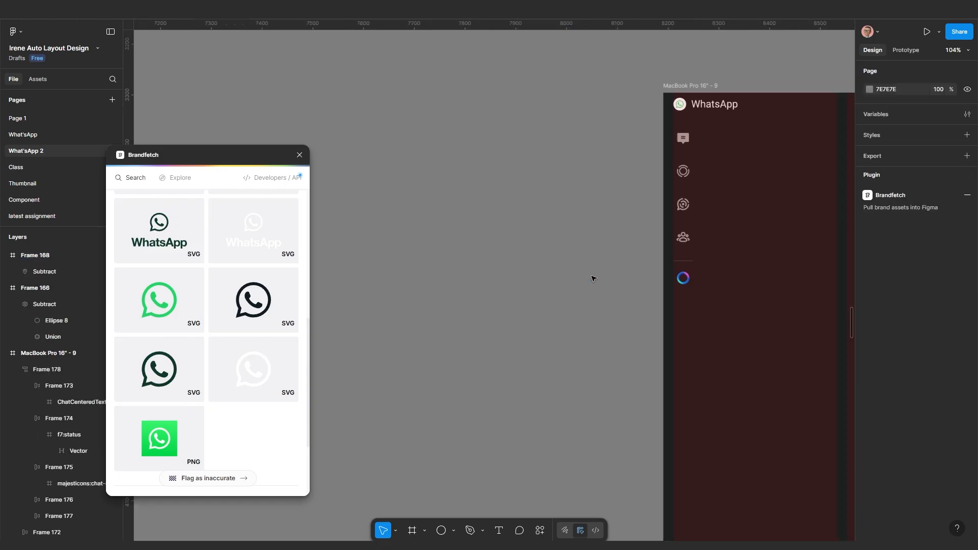
click(682, 248)
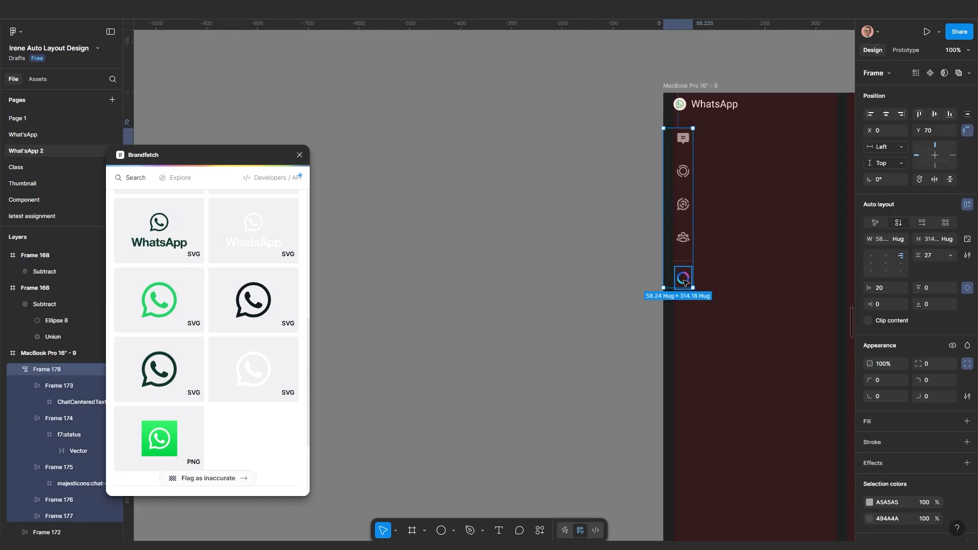
key(ctrl+v)
scroll(683, 311, up, 1)
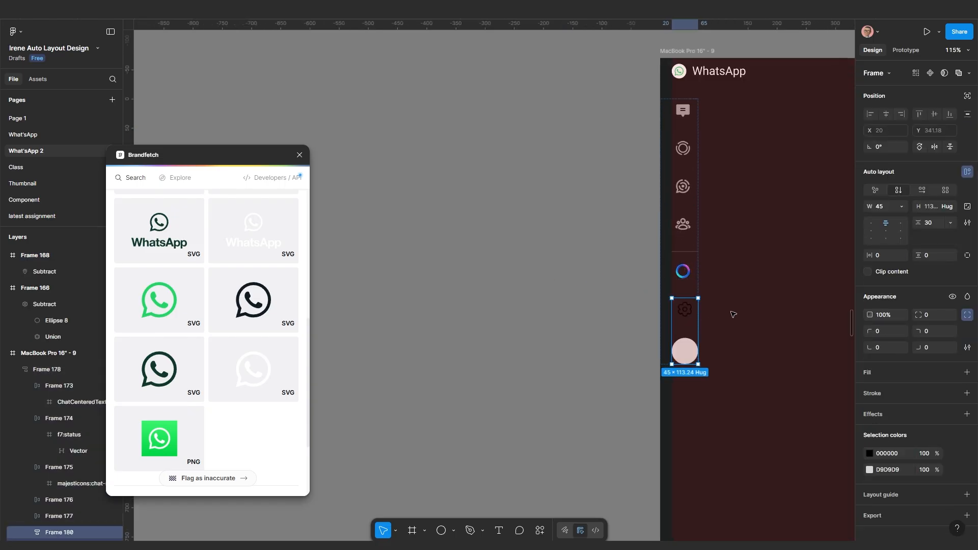
click(738, 306)
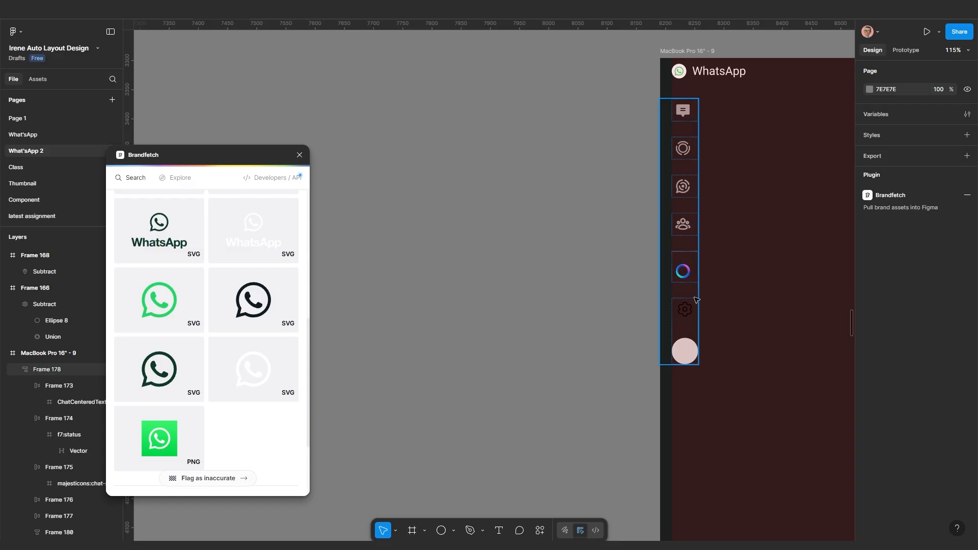
click(688, 326)
scroll(687, 327, down, 2)
scroll(688, 328, down, 2)
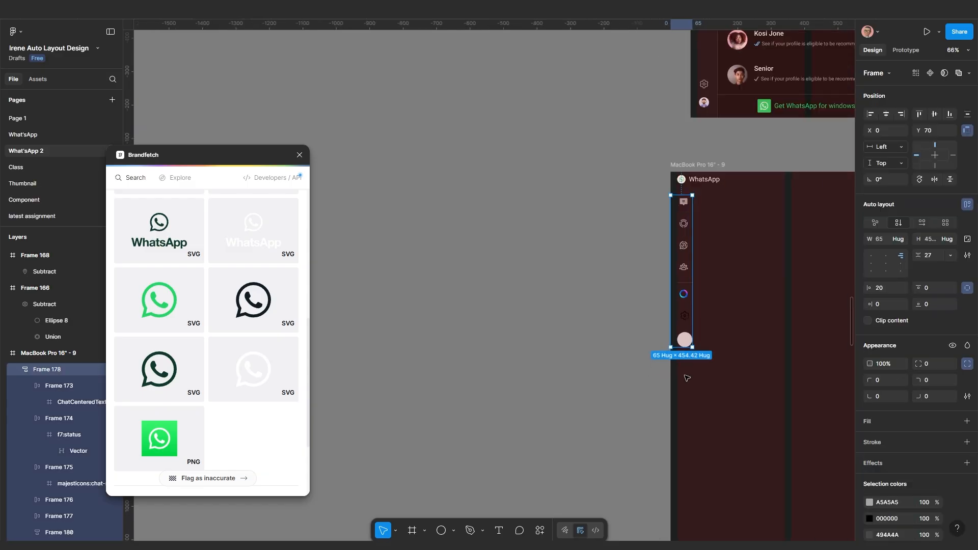
scroll(689, 377, up, 1)
drag(690, 378, 685, 343)
scroll(683, 300, up, 2)
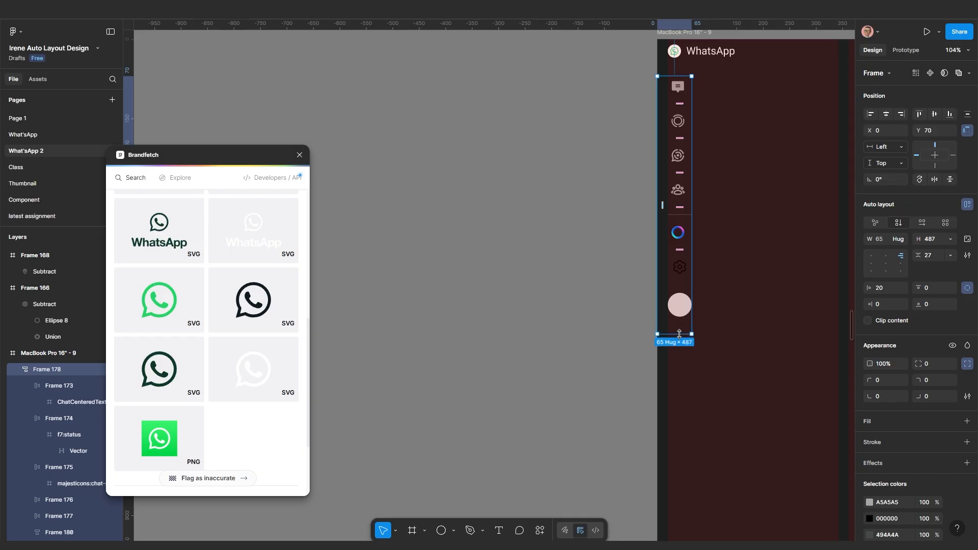
key(Escape)
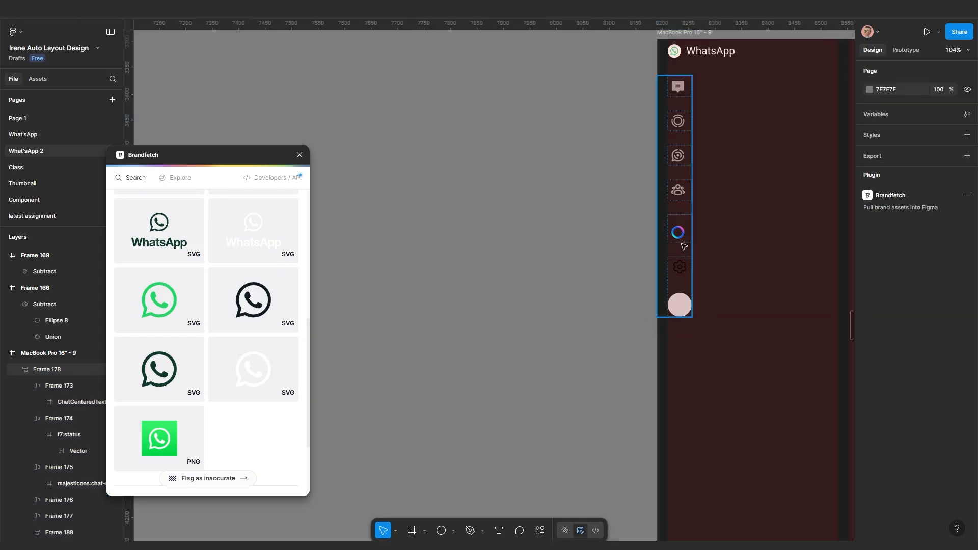
double_click(683, 240)
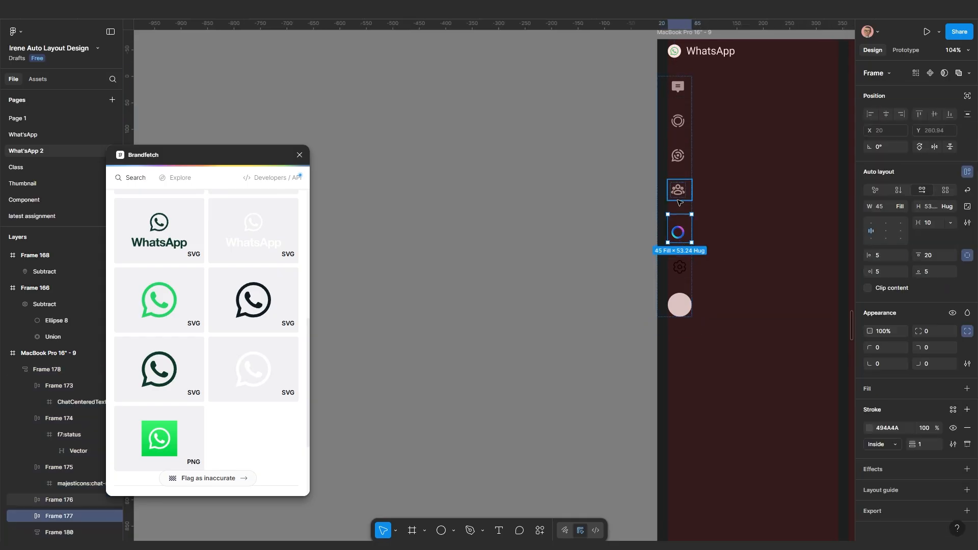
Centre the icons inside Frame 177 and Frames 173–176
scroll(681, 236, up, 5)
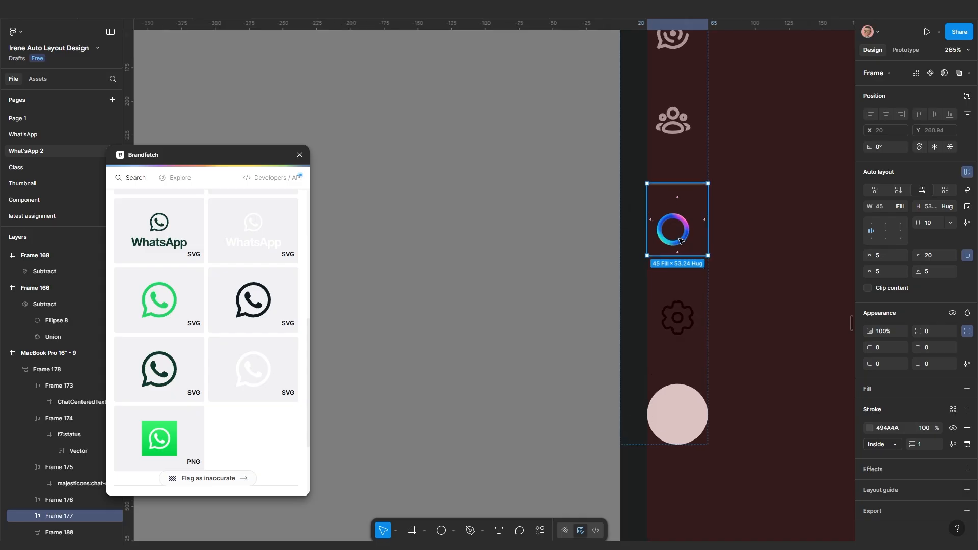
click(885, 231)
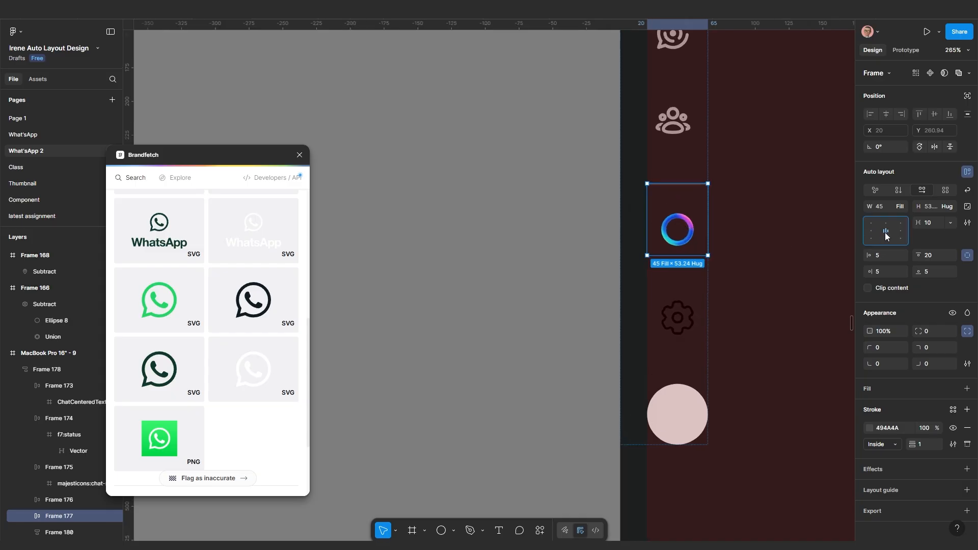
shift+click(679, 132)
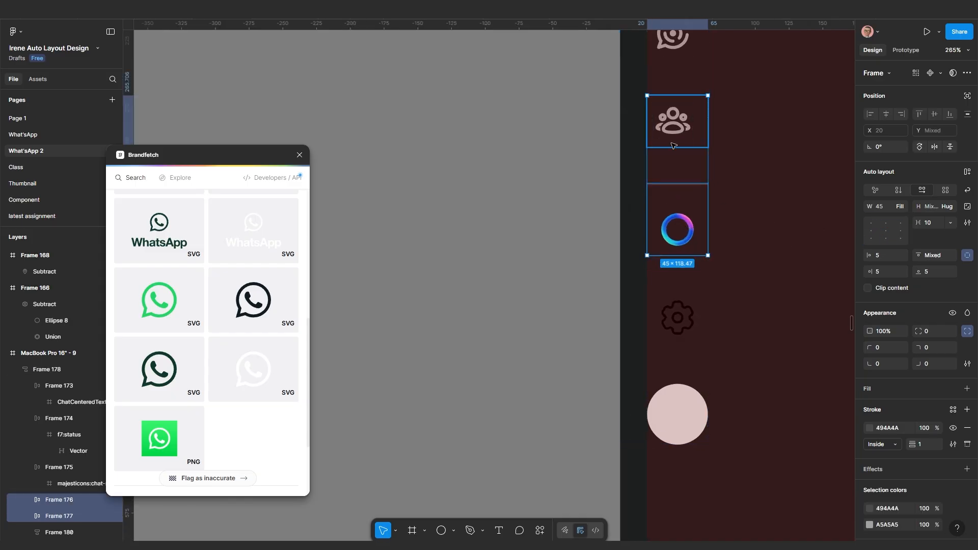
scroll(674, 208, down, 5)
shift+click(675, 129)
shift+click(681, 99)
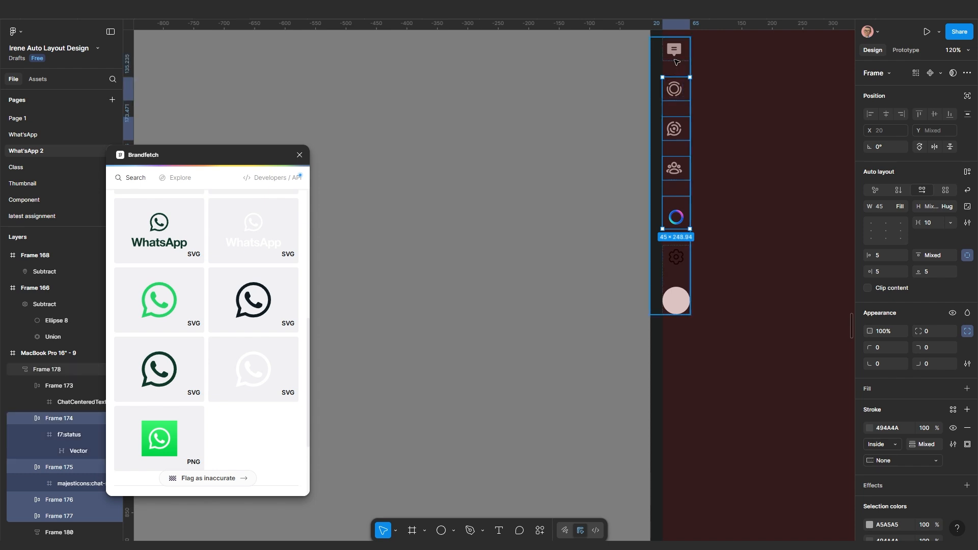
shift+click(674, 51)
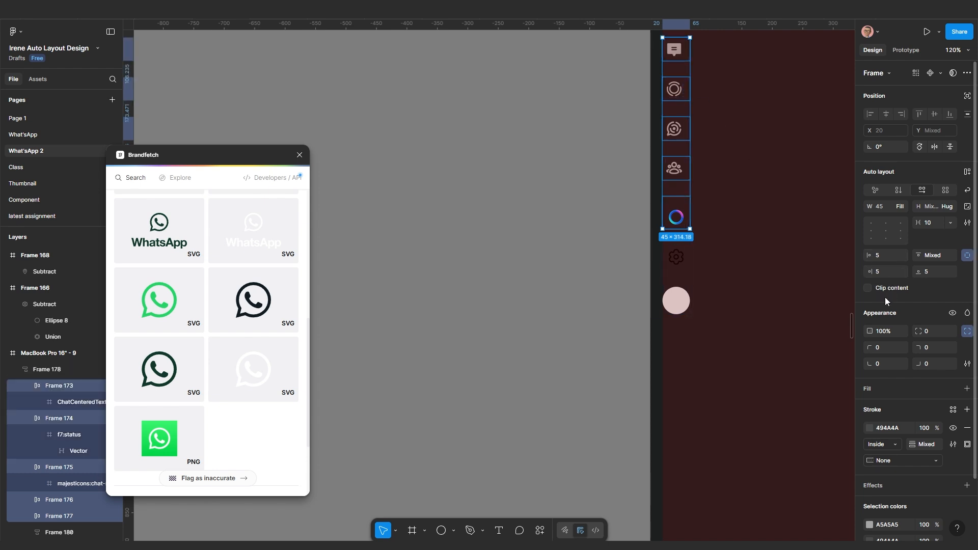
click(886, 232)
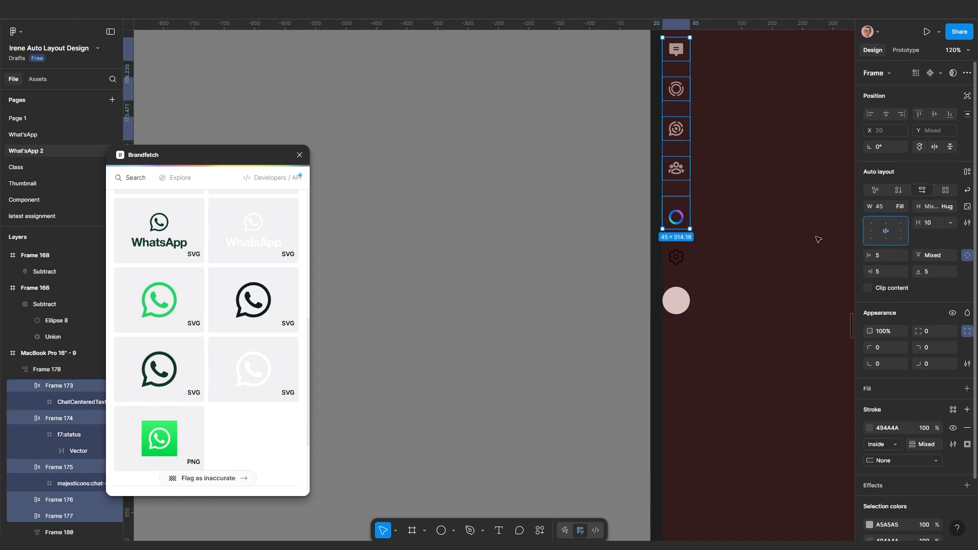
Wrap the five top icon frames in a vertical auto-layout frame, Frame 181
scroll(720, 237, down, 1)
drag(718, 239, 695, 311)
scroll(684, 299, up, 1)
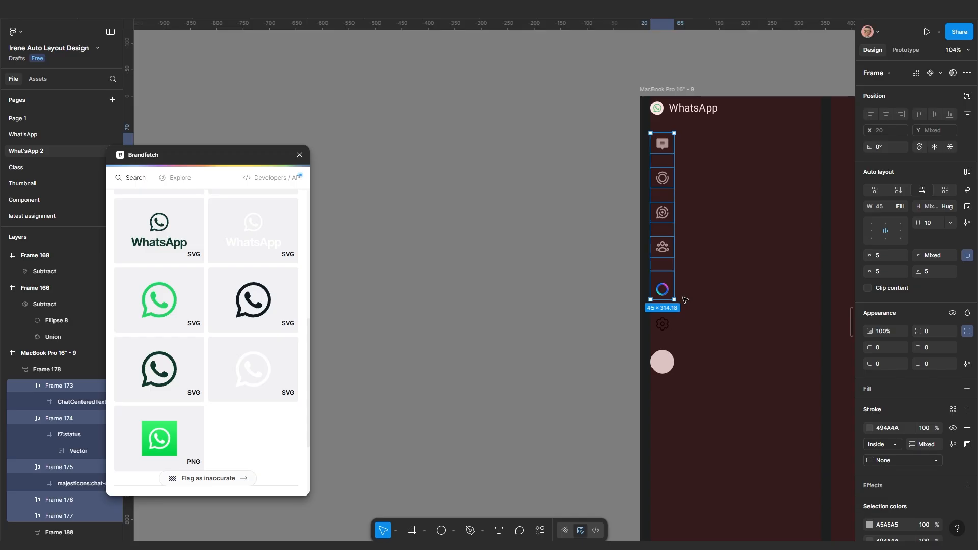
key(shift+a)
scroll(662, 173, up, 1)
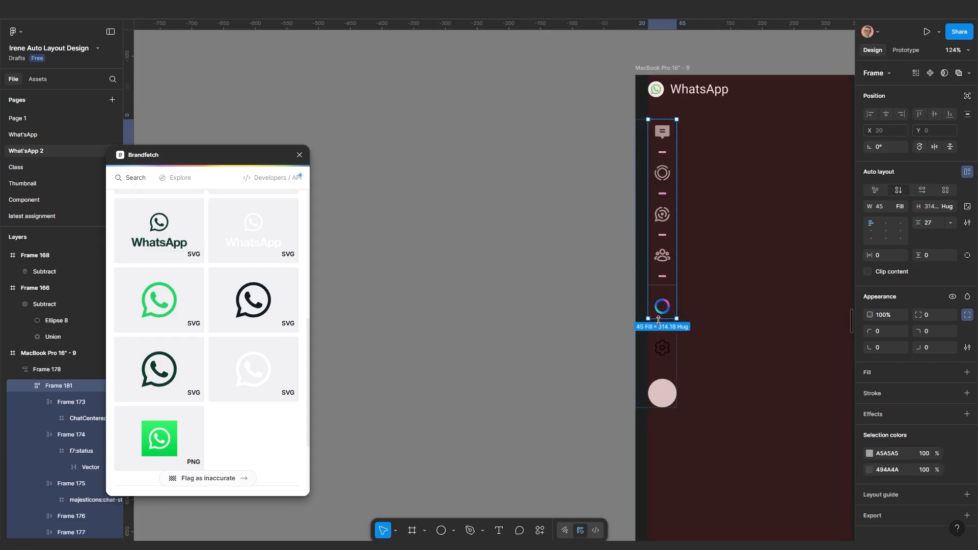
click(662, 347)
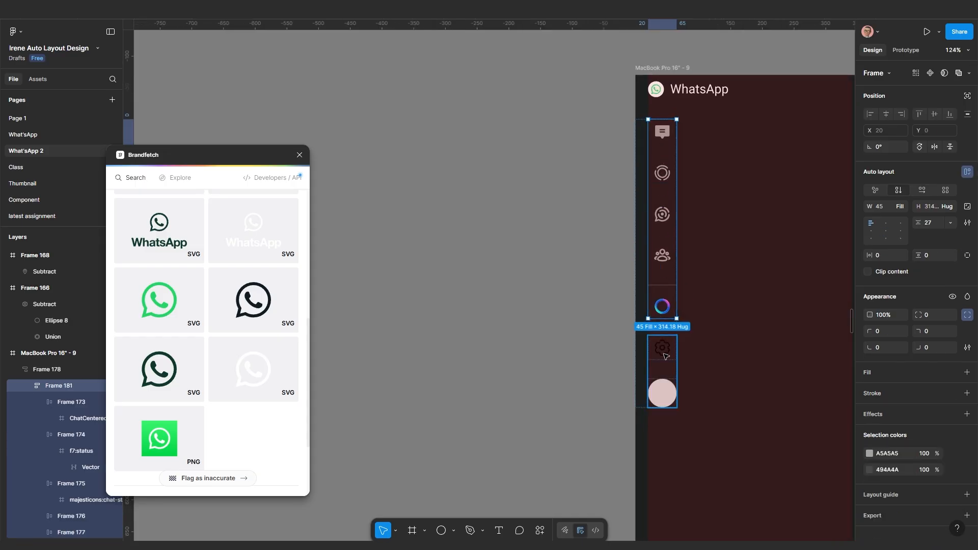
Copy grey A5A5A5 from the top icons and apply it to the black gear in Frame 180
click(869, 454)
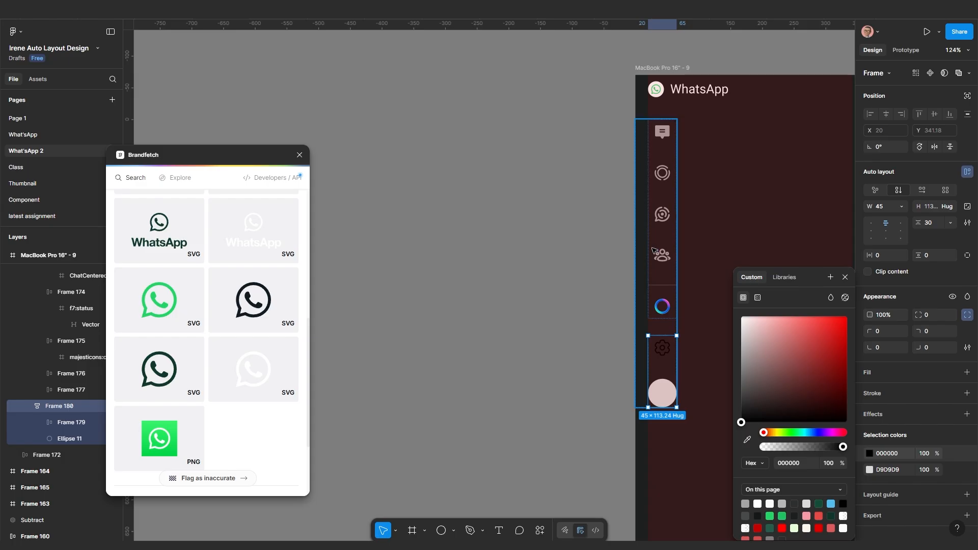
click(662, 280)
click(891, 453)
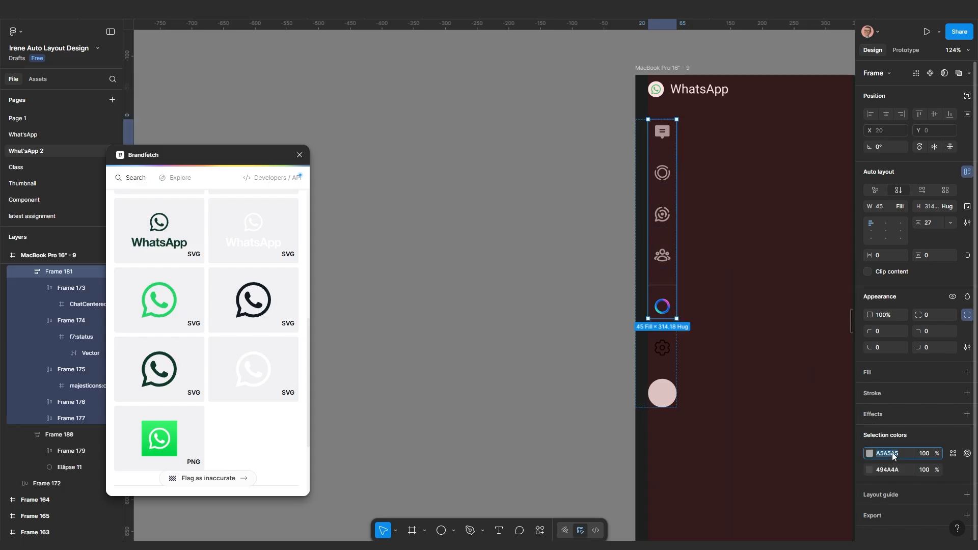
click(662, 351)
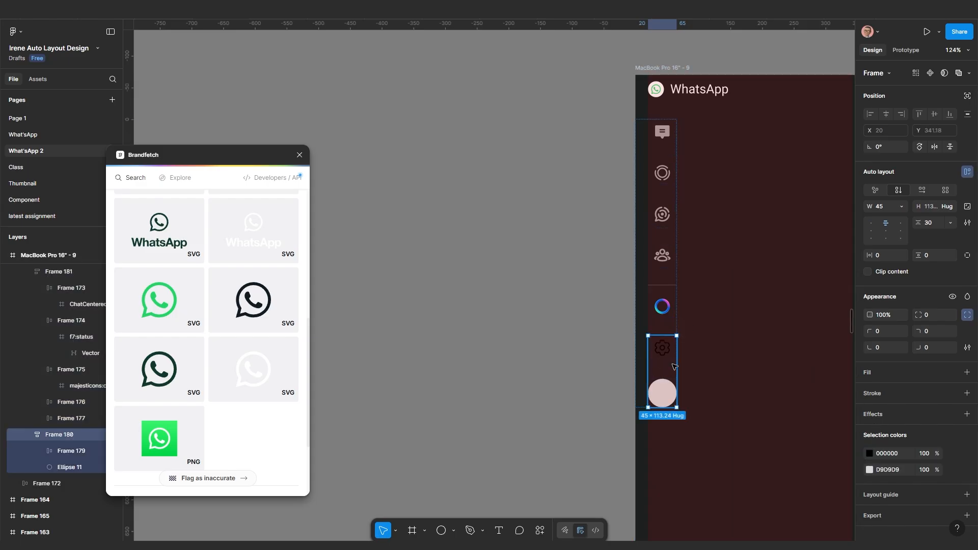
click(896, 456)
key(Return)
scroll(667, 327, down, 1)
click(725, 347)
Change Frame 178's auto-layout gap from 27 to Auto, pushing gear and avatar to the bottom
click(672, 323)
scroll(672, 365, down, 4)
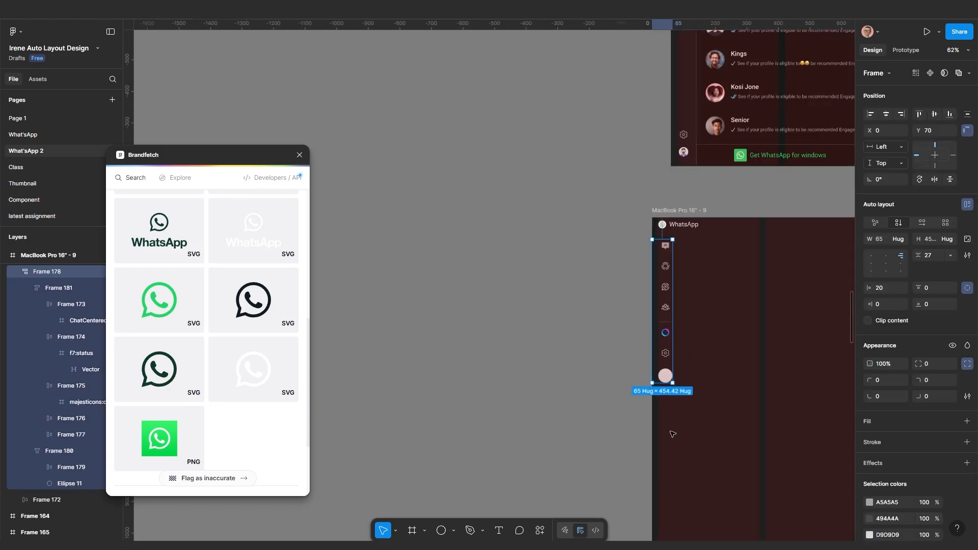
drag(672, 381, 683, 423)
scroll(676, 261, down, 1)
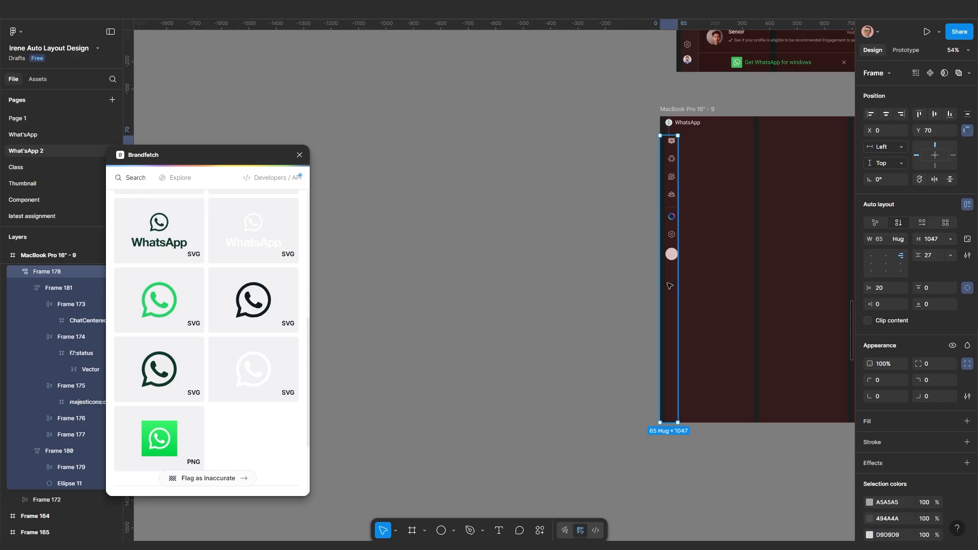
scroll(672, 240, up, 1)
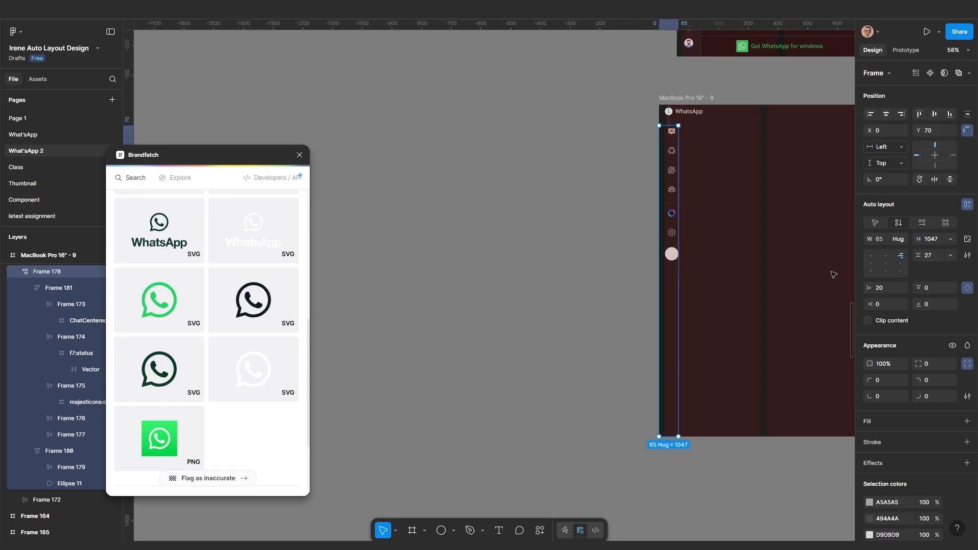
click(950, 255)
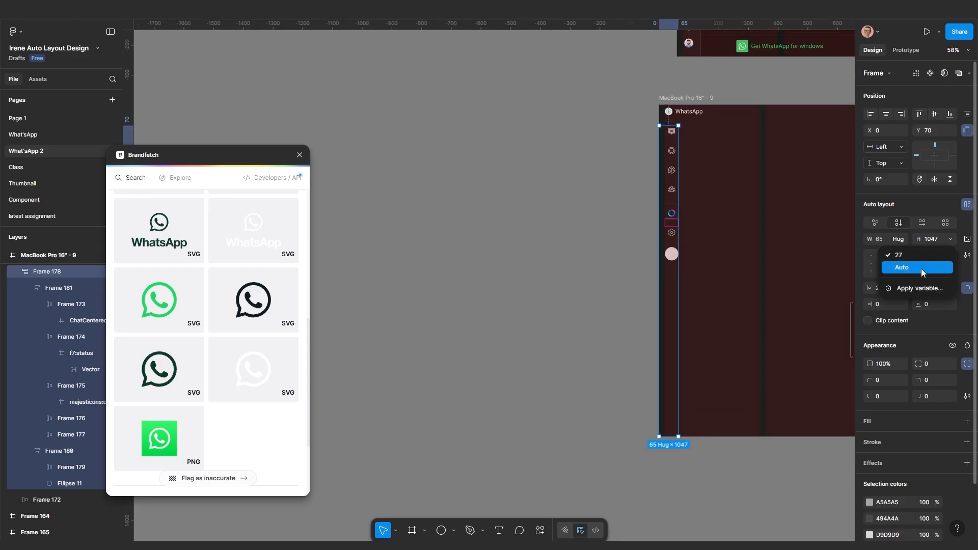
click(920, 267)
scroll(759, 387, up, 2)
scroll(730, 447, up, 2)
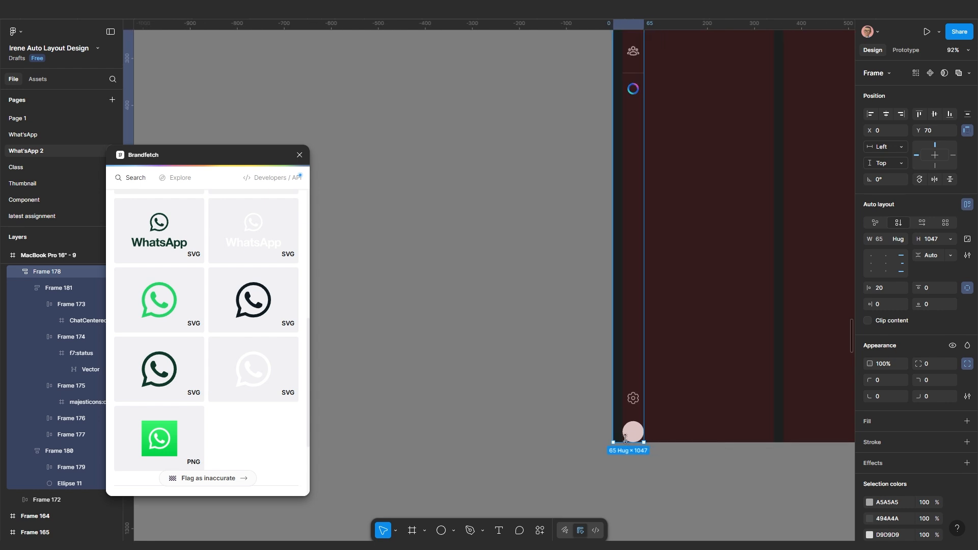
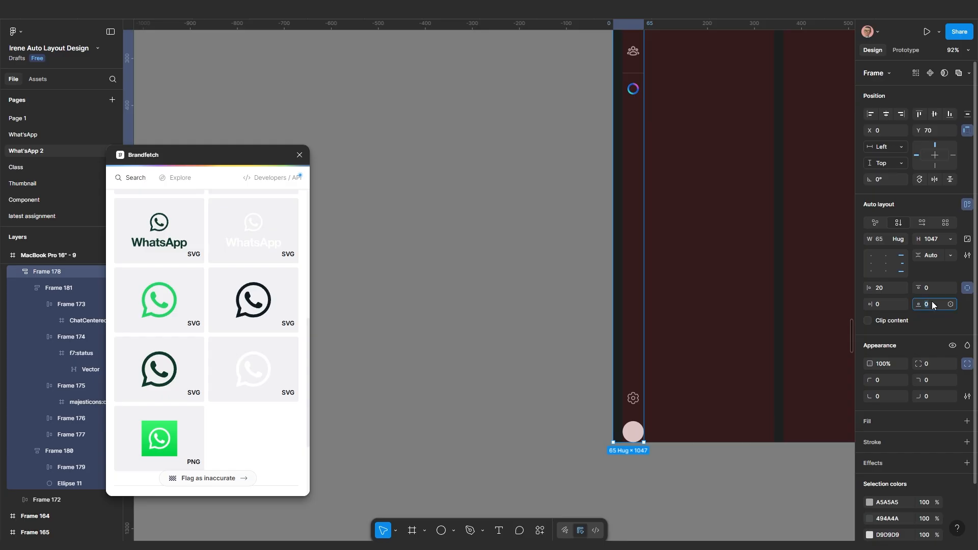
Raise Frame 178's bottom padding from 30 to 50, lifting the gear and avatar
key(Return)
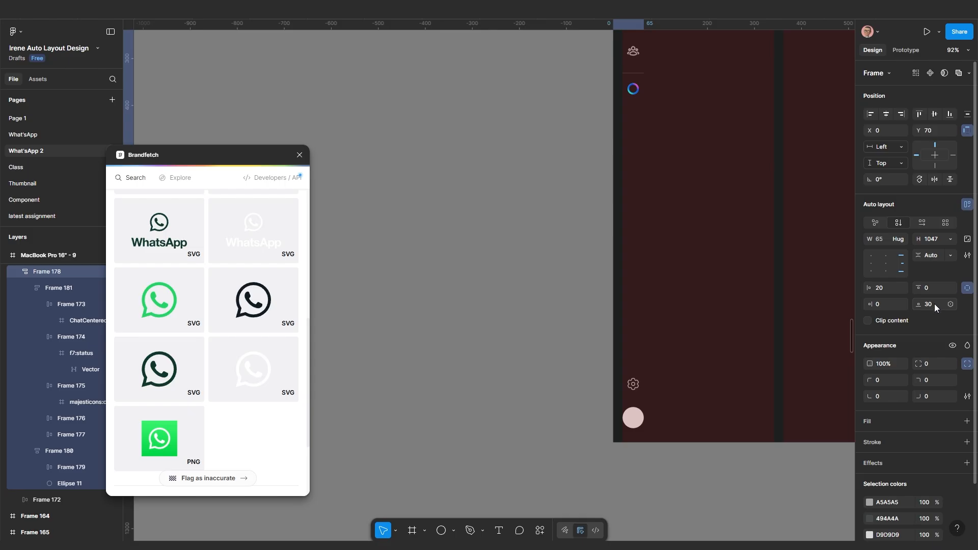
scroll(721, 274, up, 10)
scroll(721, 274, up, 3)
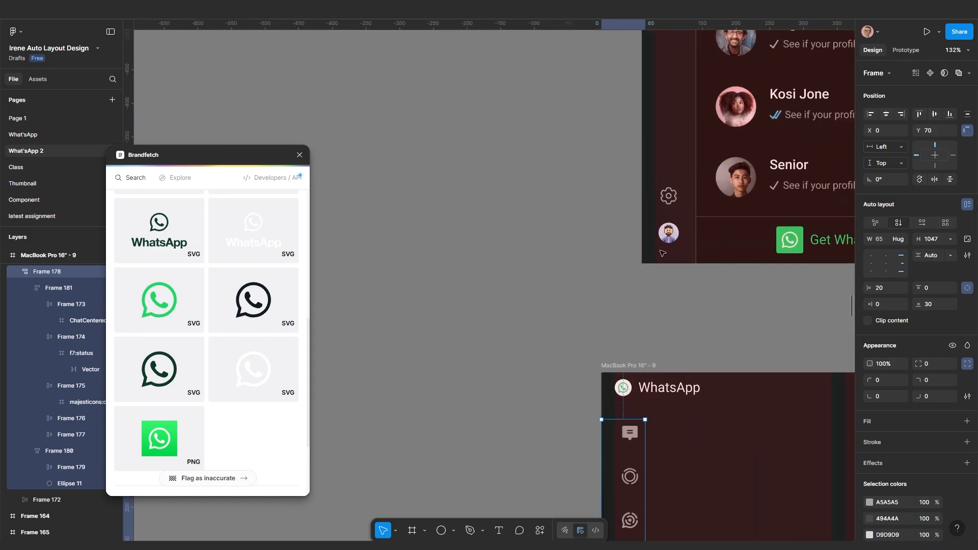
scroll(677, 338, down, 8)
scroll(677, 338, up, 8)
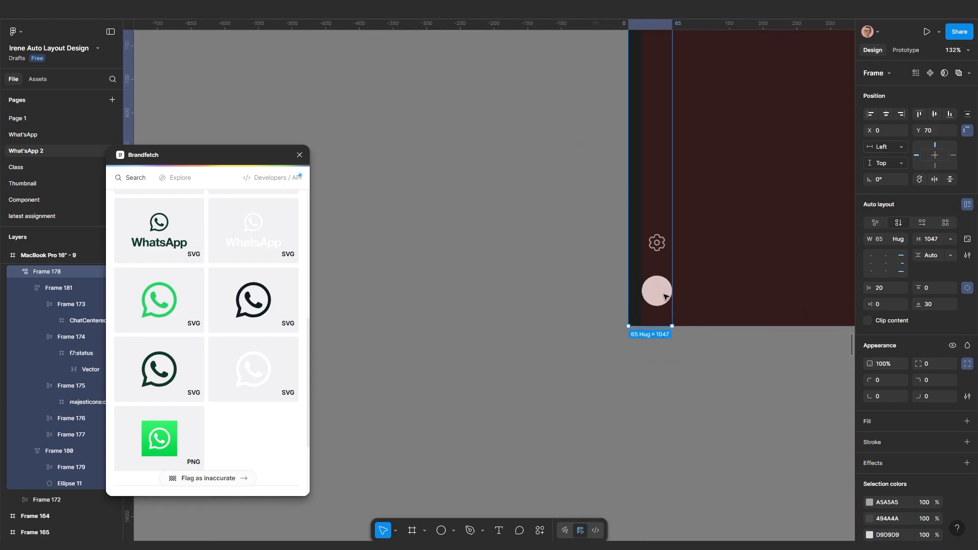
drag(928, 304, 930, 304)
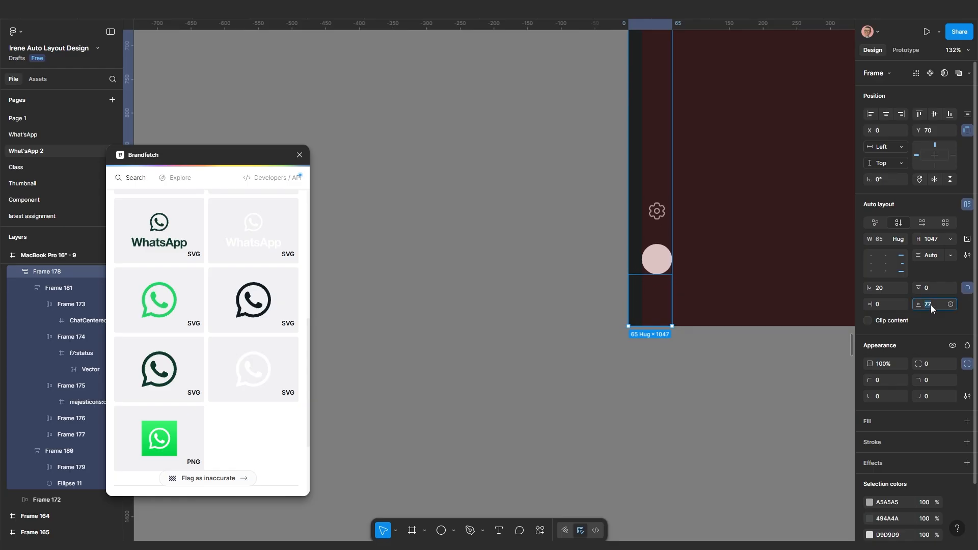
key(Return)
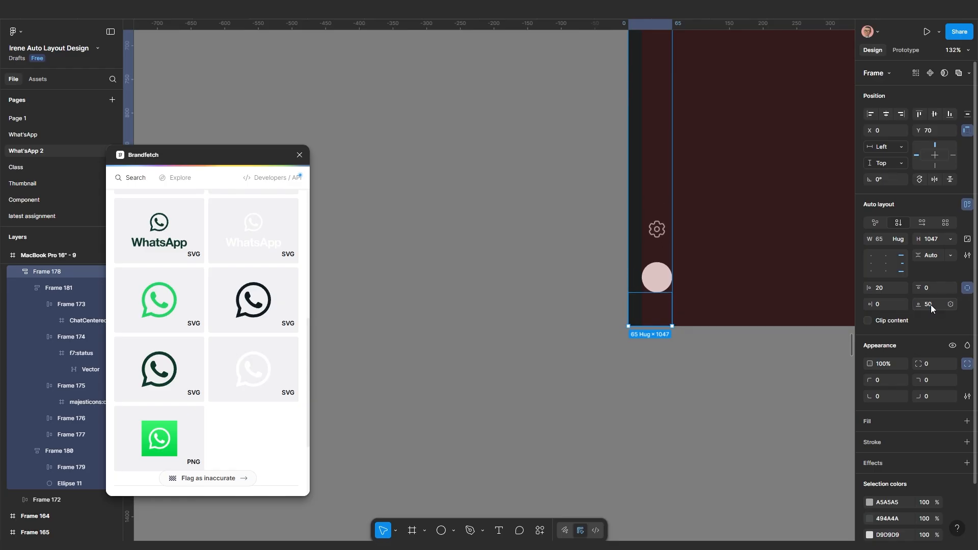
scroll(585, 295, up, 5)
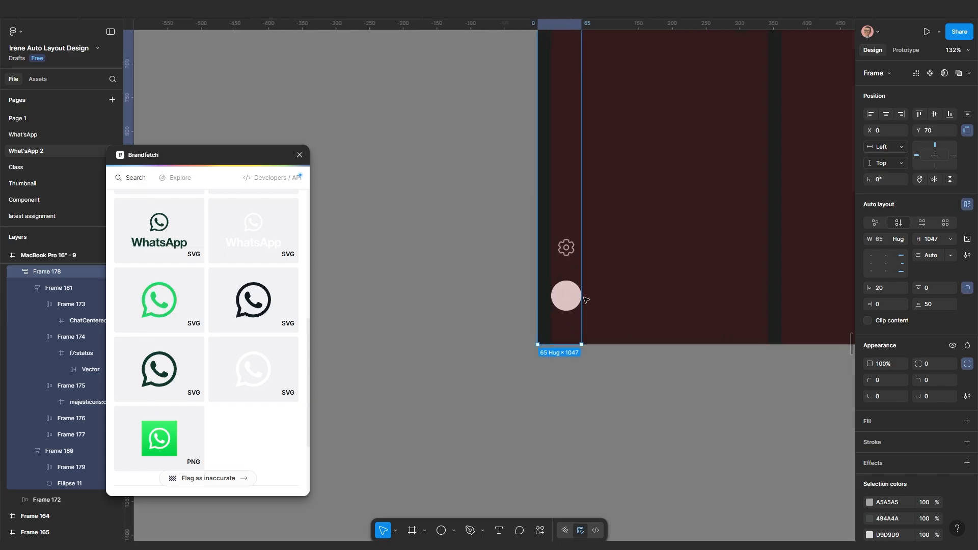
scroll(585, 295, left, 1)
Reduce Frame 180's gap between the gear and avatar from 30 to 20
click(567, 238)
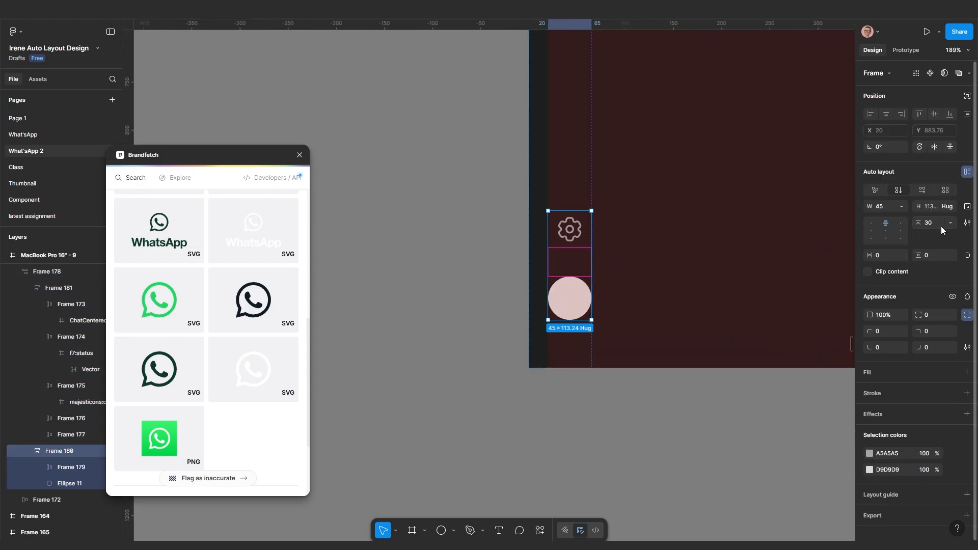
key(Return)
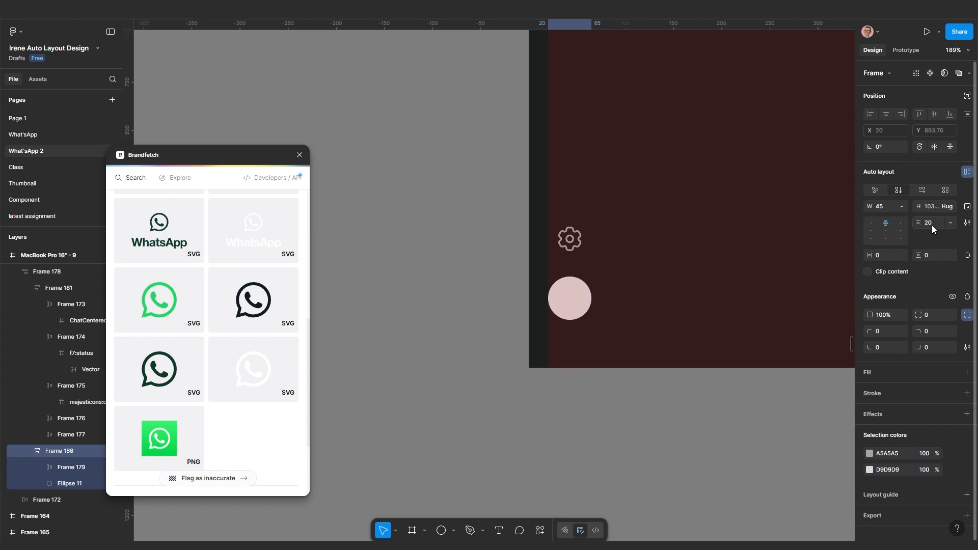
scroll(602, 302, down, 6)
scroll(603, 301, down, 3)
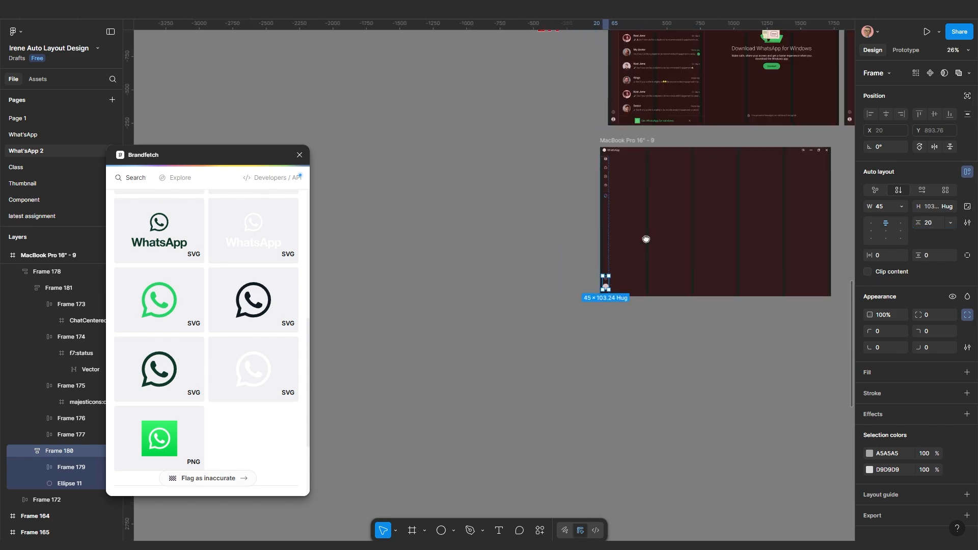
scroll(567, 343, up, 6)
scroll(582, 235, down, 4)
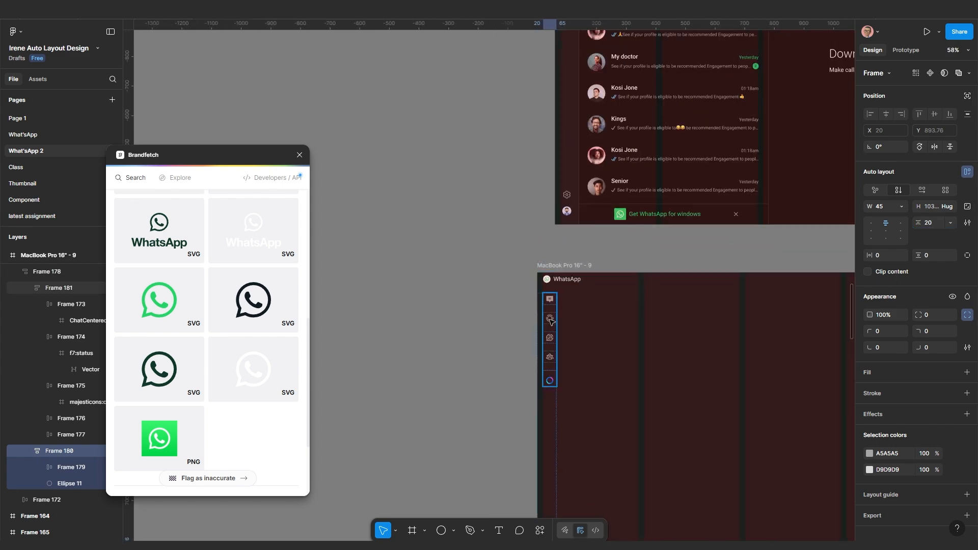
scroll(547, 405, up, 3)
drag(544, 479, 565, 177)
scroll(579, 372, up, 5)
scroll(584, 290, up, 2)
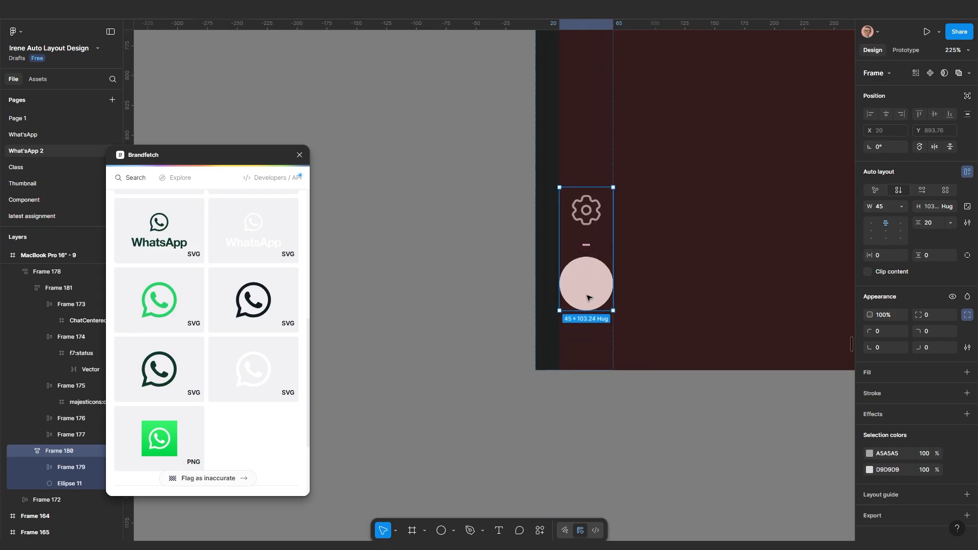
Resize the avatar circle, Ellipse 11, back to 39 × 39
click(585, 286)
drag(617, 316, 607, 308)
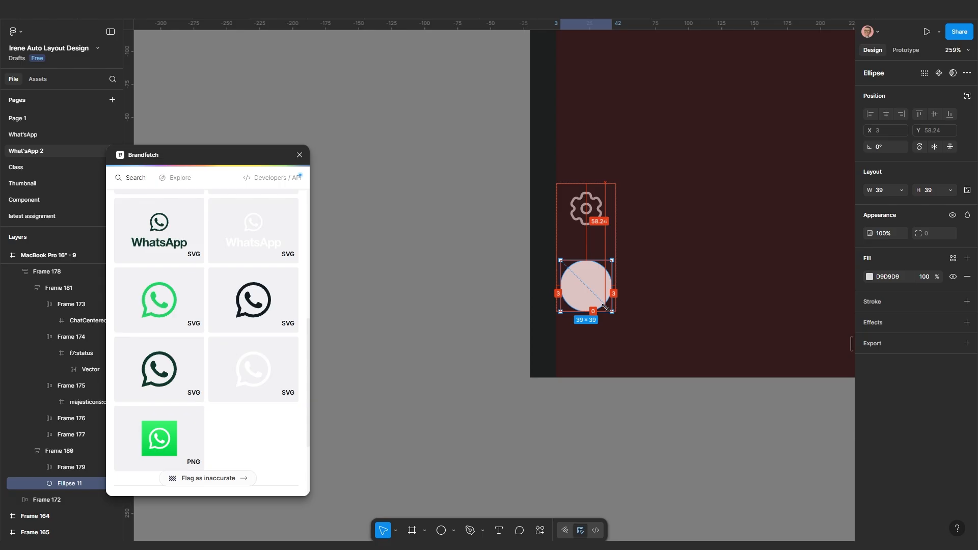
drag(605, 307, 612, 307)
scroll(619, 286, up, 1)
click(485, 247)
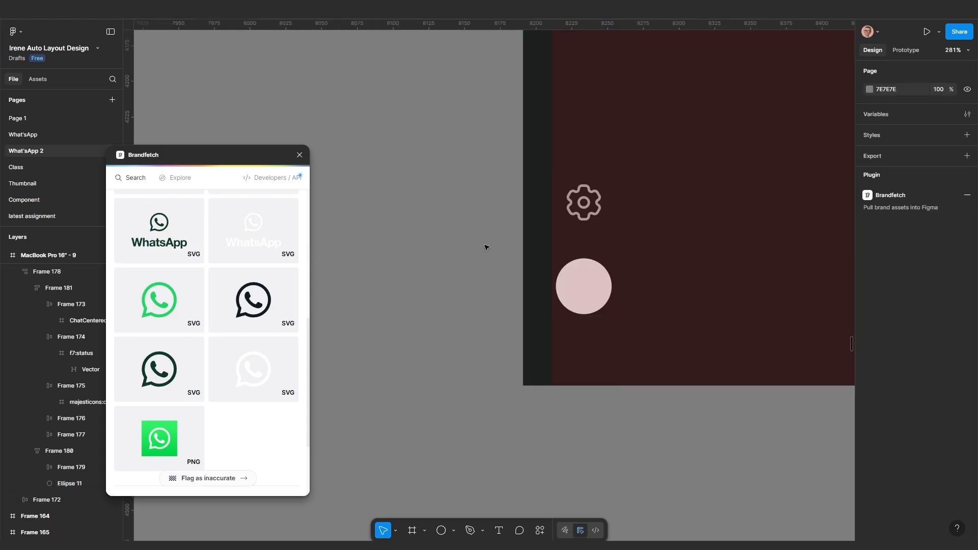
scroll(487, 247, down, 5)
Inspect the sidebar column in the MacBook Pro 16" - 9 frame and reselect the avatar circle
click(541, 250)
scroll(540, 244, down, 5)
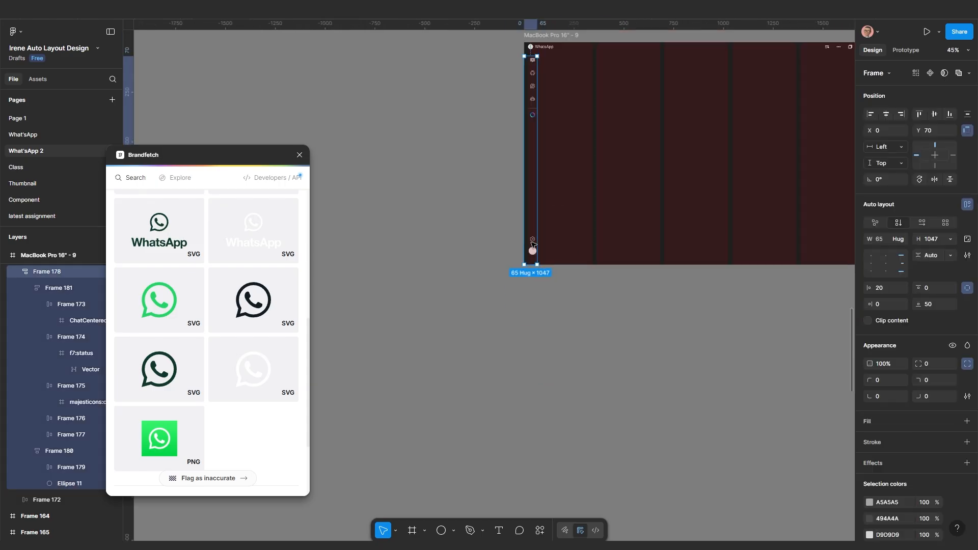
scroll(539, 222, up, 3)
scroll(541, 222, up, 2)
click(579, 229)
scroll(573, 232, down, 3)
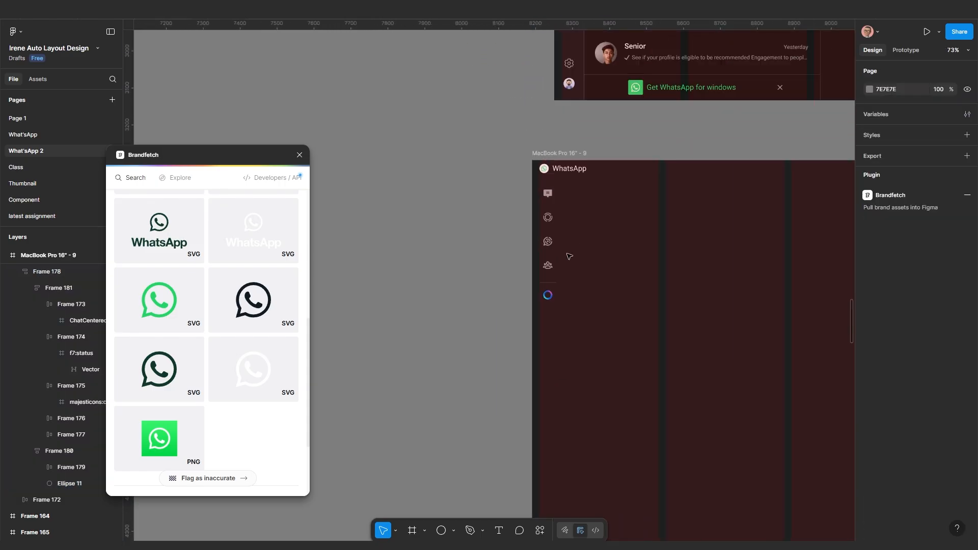
scroll(570, 255, up, 1)
drag(560, 254, 523, 246)
scroll(542, 223, down, 4)
scroll(522, 246, down, 2)
scroll(441, 266, up, 5)
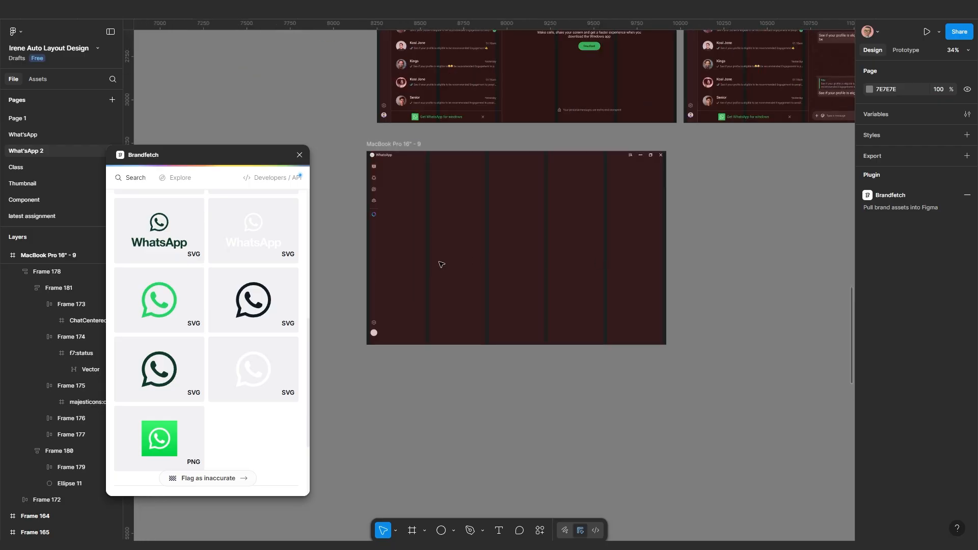
scroll(459, 357, up, 10)
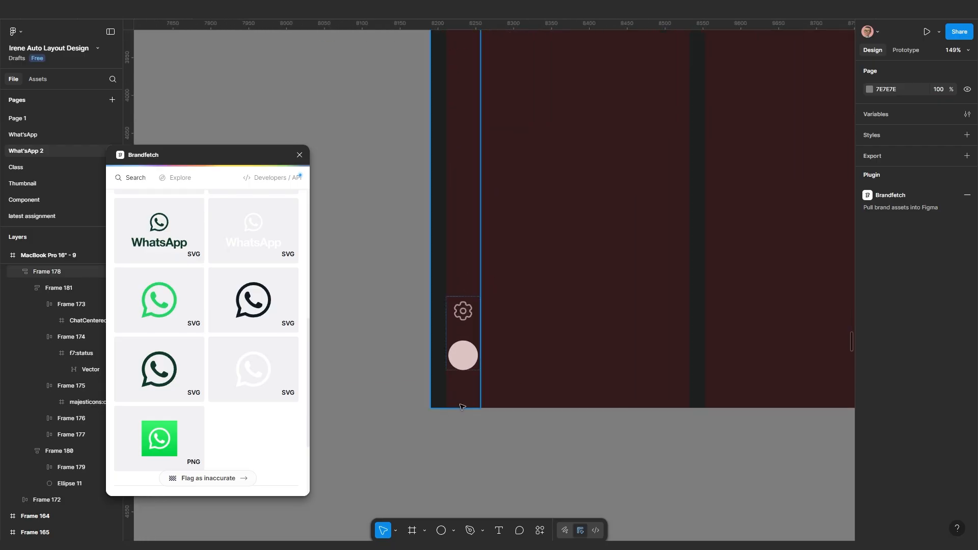
click(498, 340)
click(498, 340)
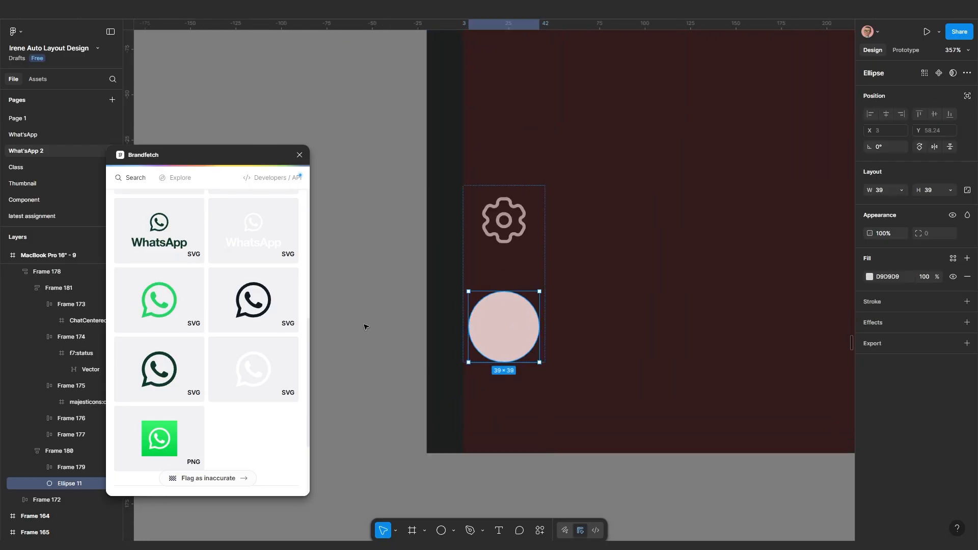
Launch the Unsplash plugin and search for '3d portrait' photos
click(540, 530)
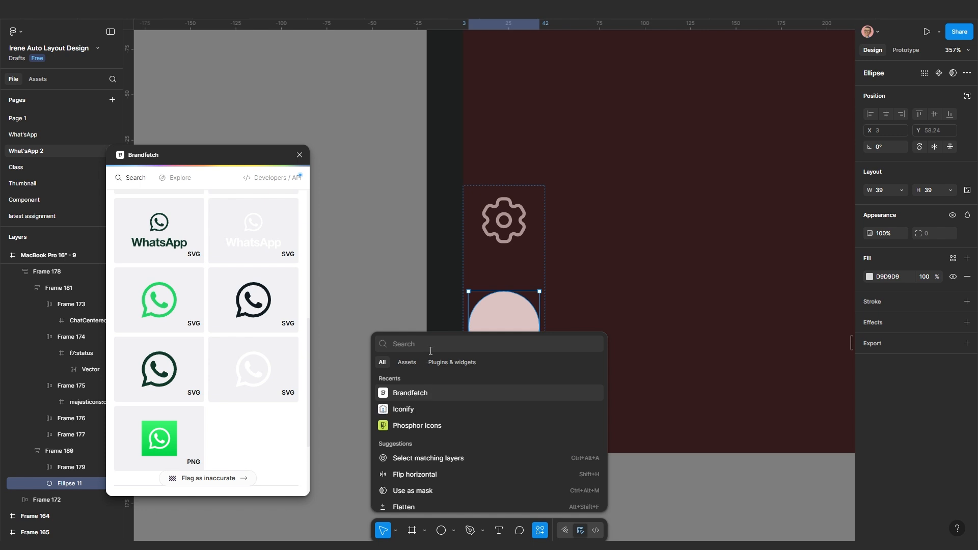
text(uns)
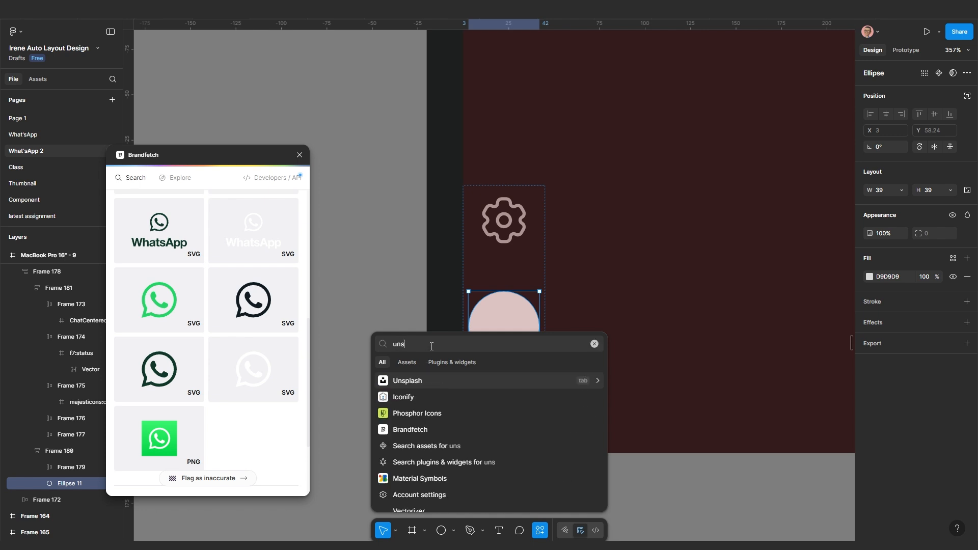
key(Return)
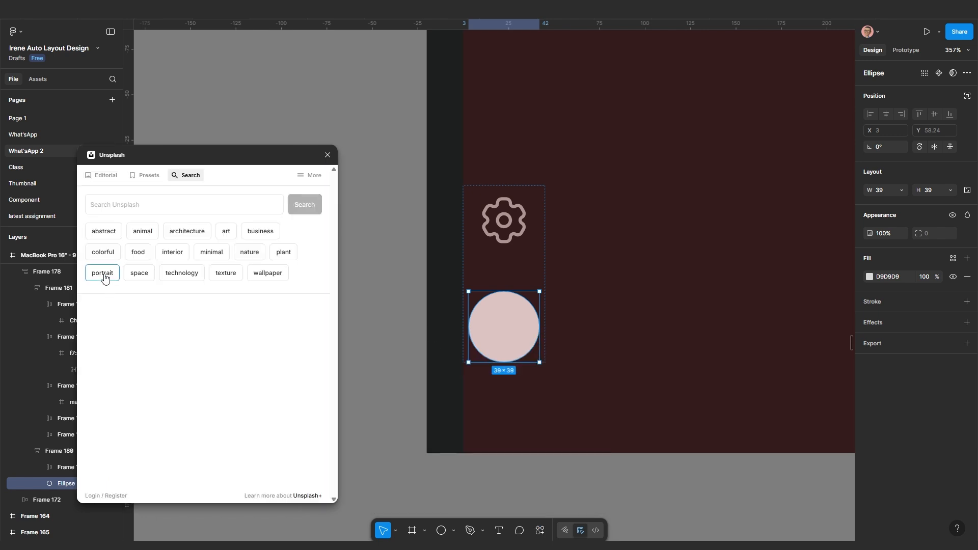
click(104, 209)
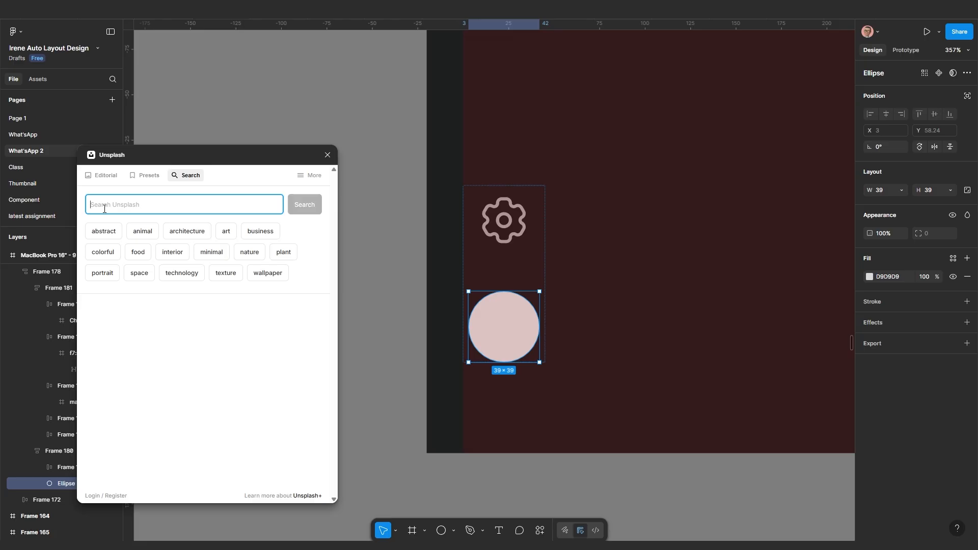
text(3d po)
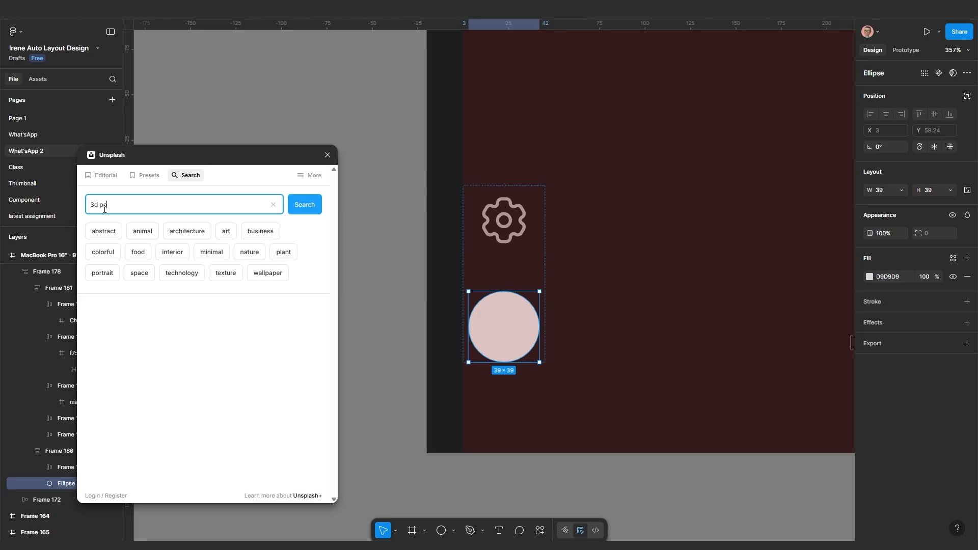
text(rtrait)
key(Return)
Filter to square photos, fill the avatar with the first portrait, and place the WhatsApp label
click(262, 237)
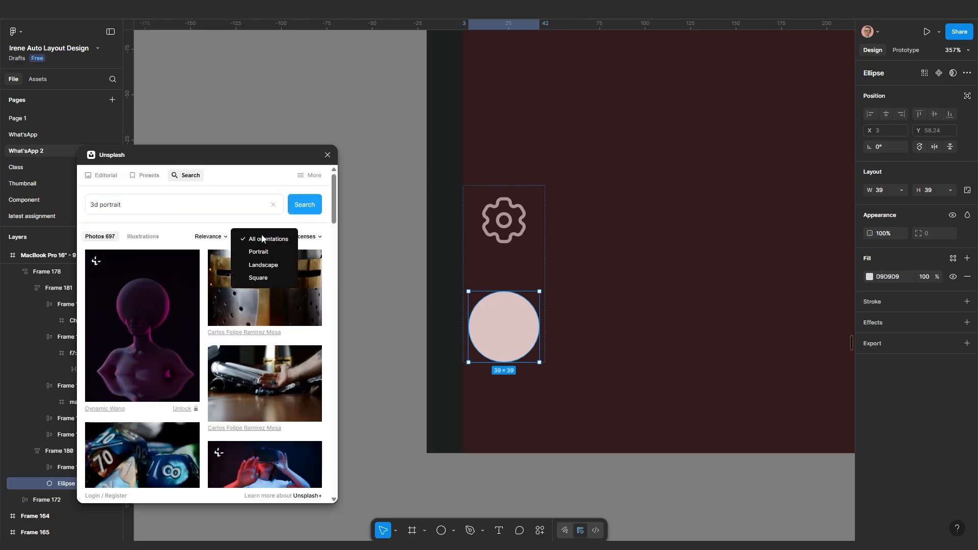
click(259, 277)
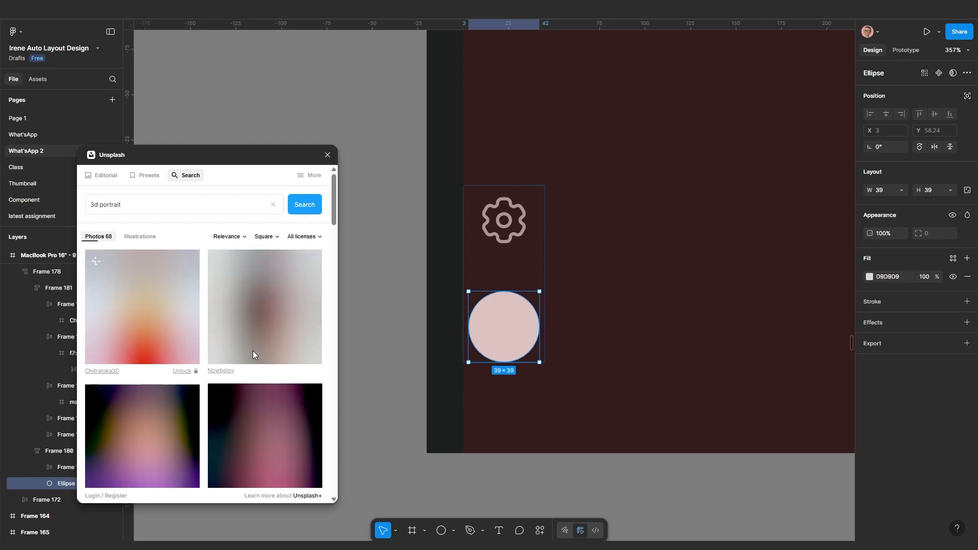
scroll(258, 361, down, 1)
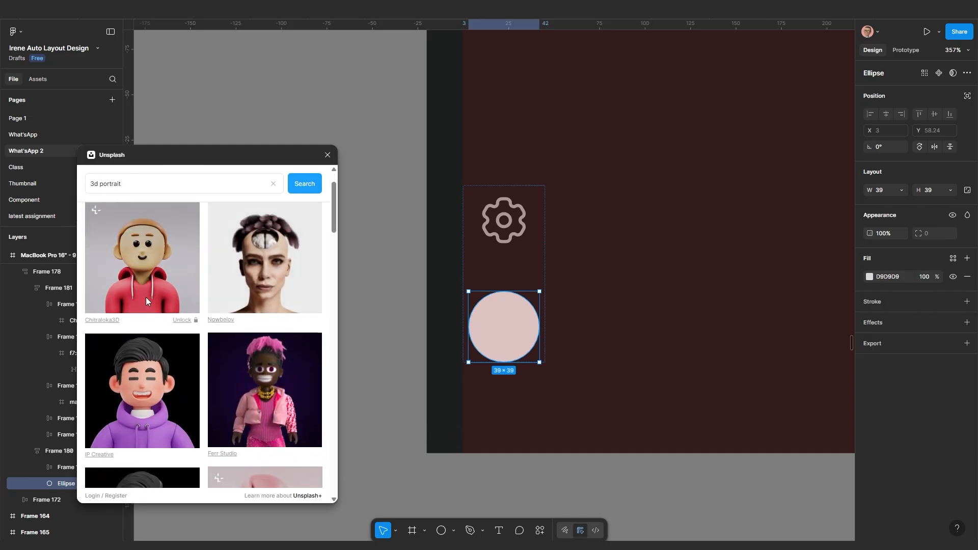
click(142, 268)
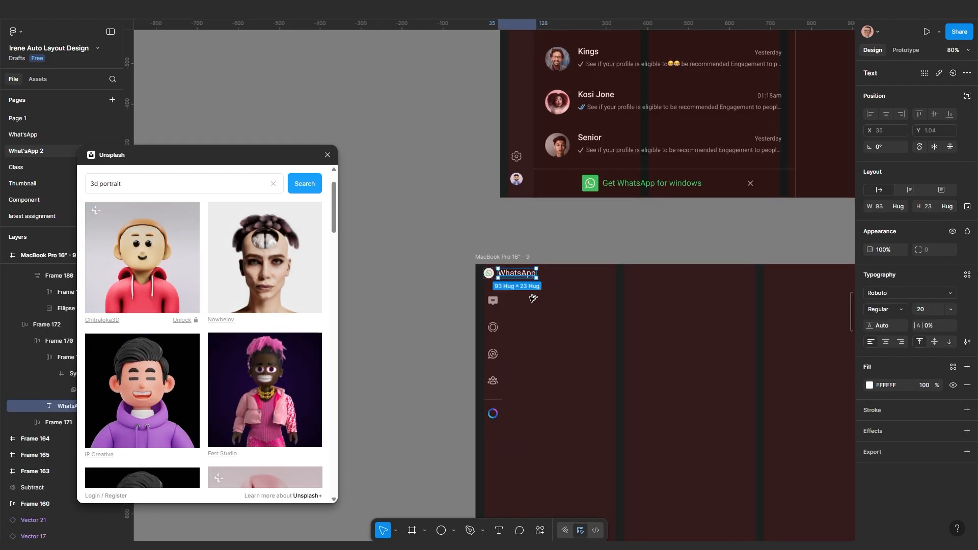
drag(516, 305, 547, 362)
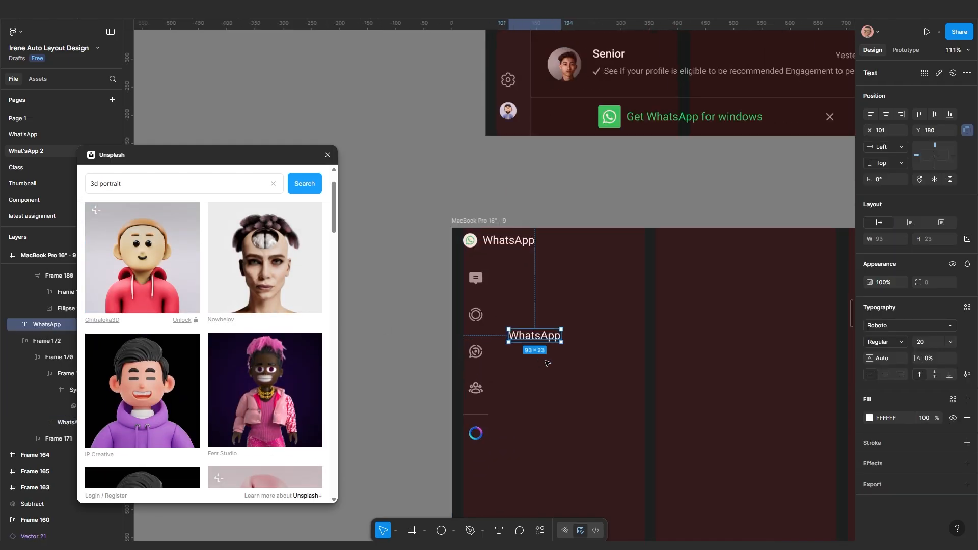
Style the WhatsApp title as size 30 Medium and move it higher
click(923, 340)
text(30)
key(Return)
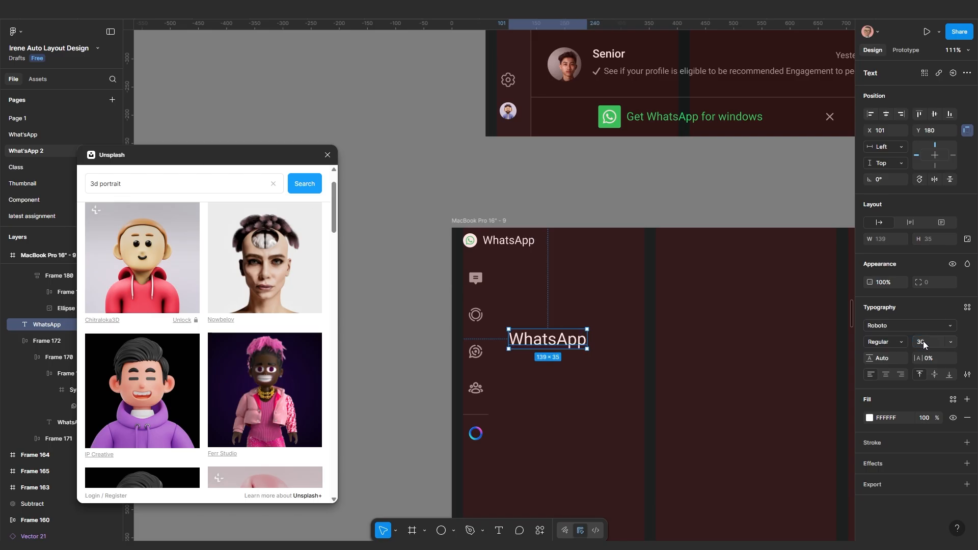
click(887, 343)
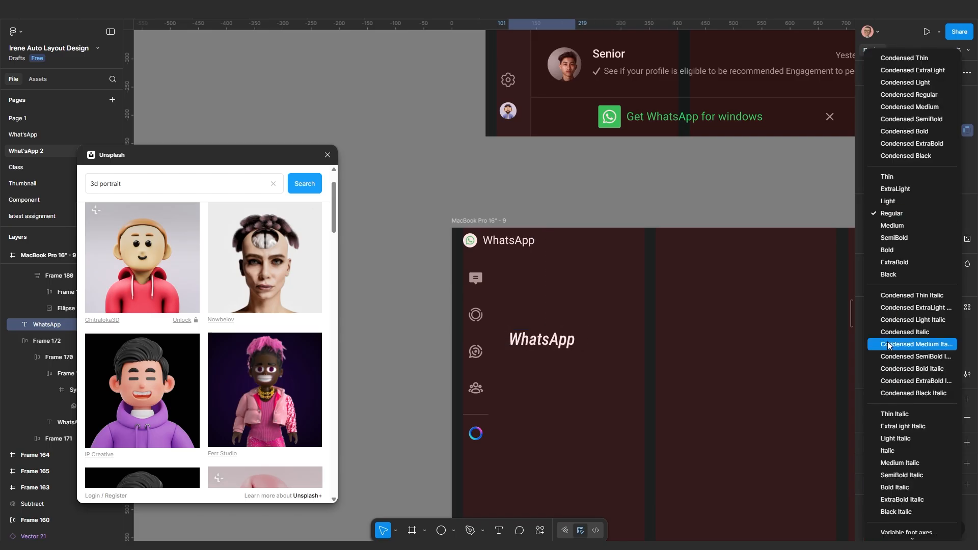
click(893, 227)
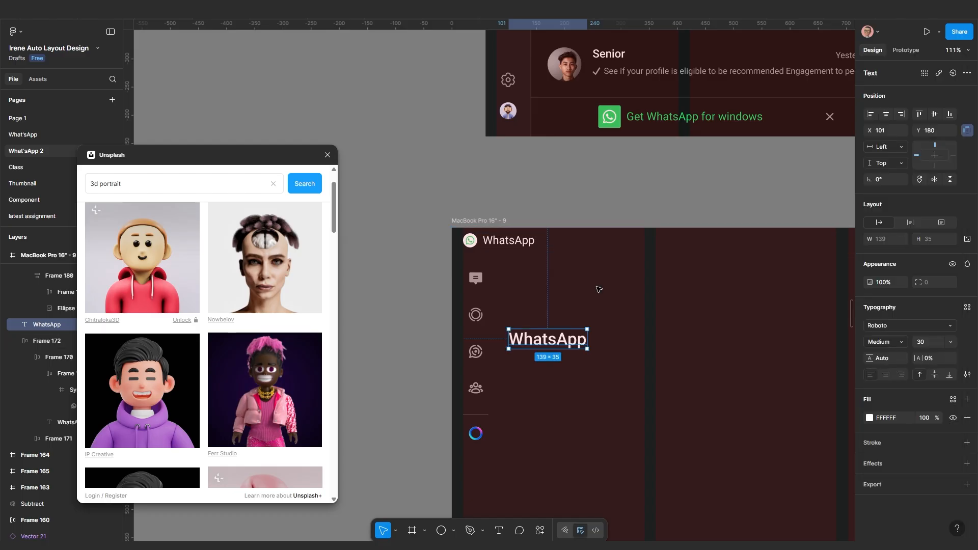
scroll(554, 348, up, 1)
drag(554, 348, 554, 306)
scroll(554, 306, down, 5)
scroll(611, 229, up, 3)
scroll(677, 192, up, 3)
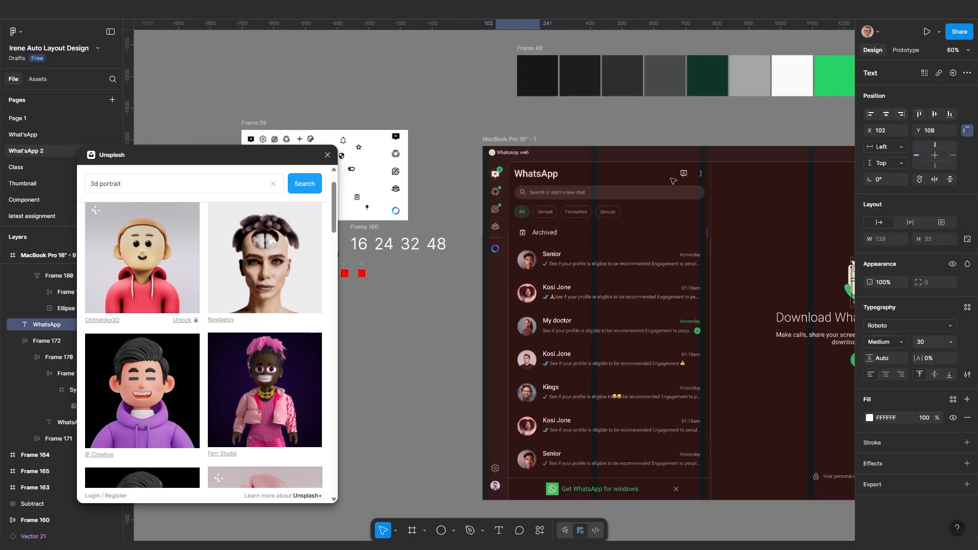
scroll(503, 242, left, 5)
scroll(475, 192, up, 5)
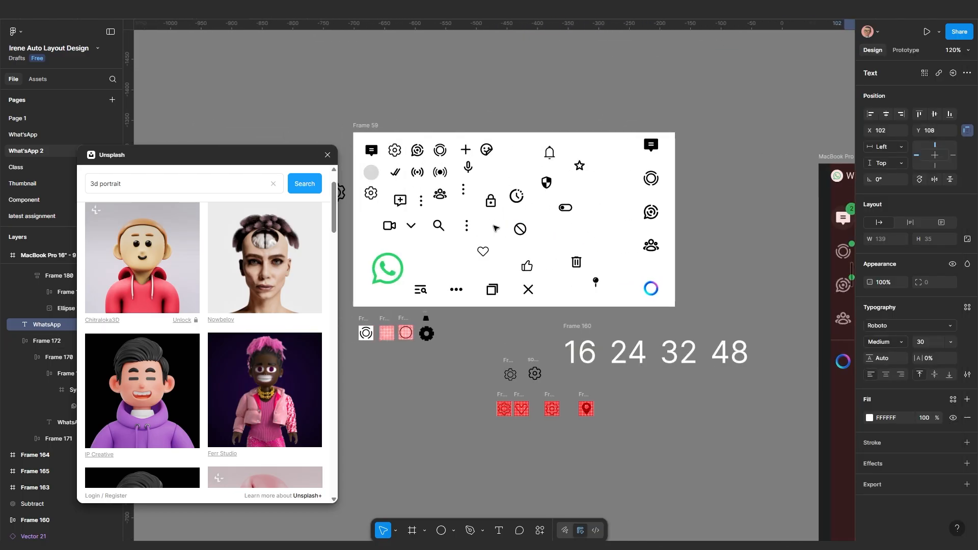
scroll(514, 221, down, 5)
Copy in the new-chat and three-dots menu icons and group them in an auto-layout row
drag(568, 233, 484, 234)
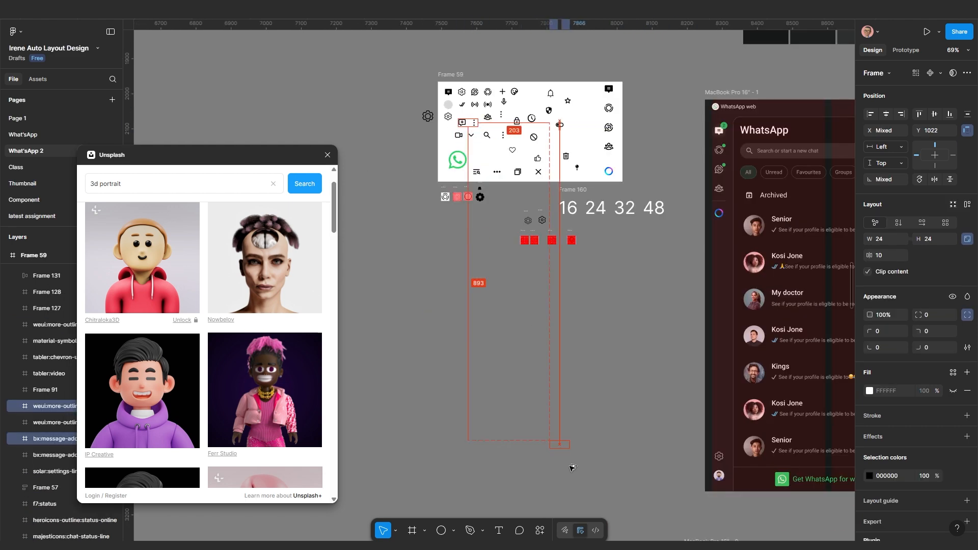
scroll(576, 459, down, 2)
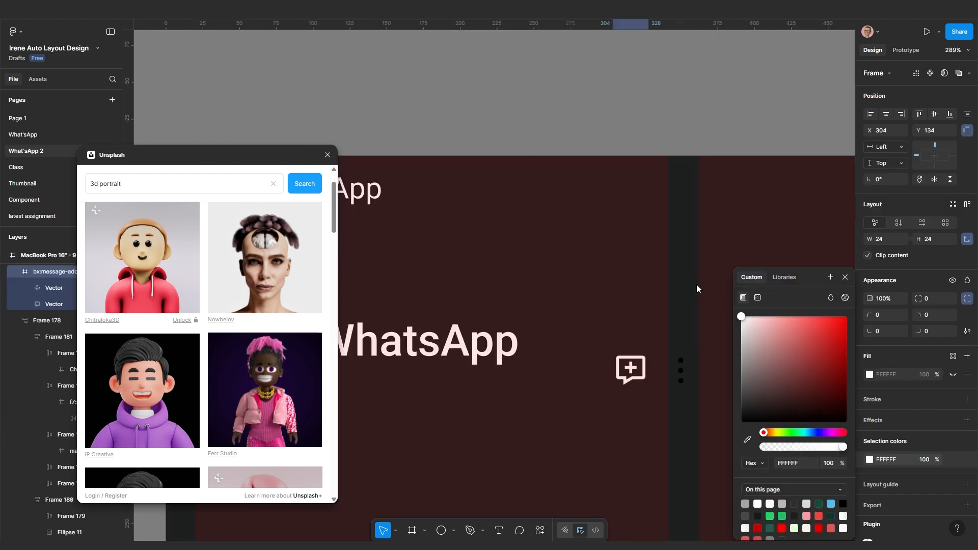
click(685, 369)
drag(560, 327, 658, 388)
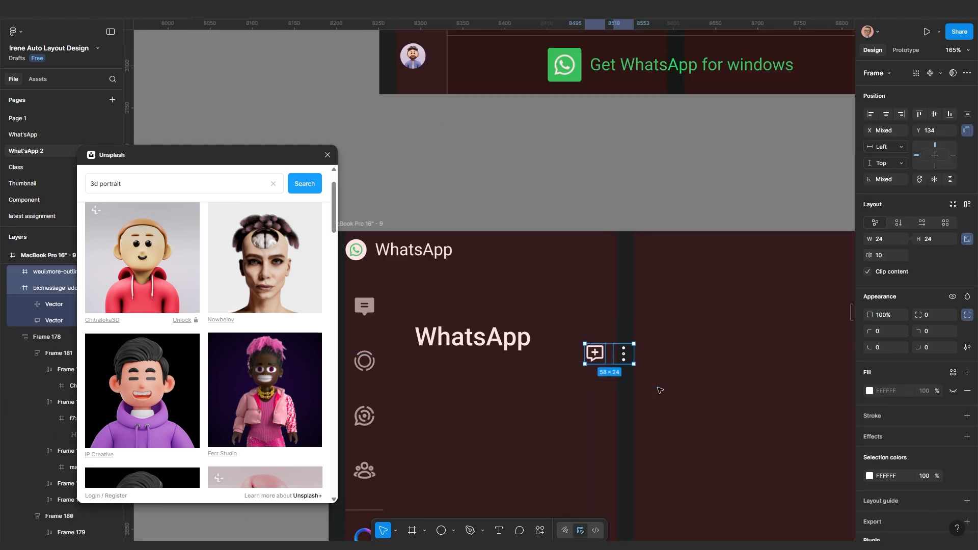
scroll(629, 371, up, 1)
scroll(629, 370, up, 1)
key(shift+a)
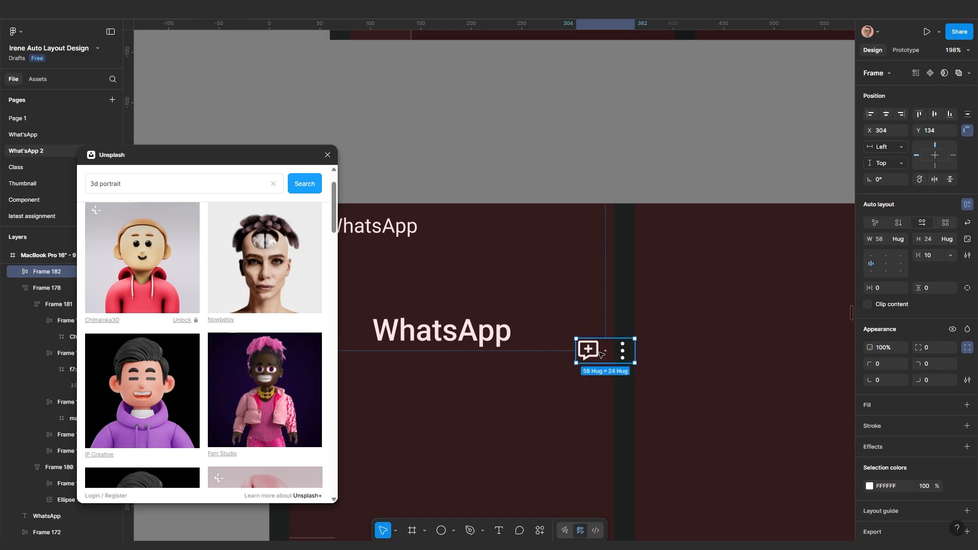
Wrap the icon pair and WhatsApp title together in auto-layout Frame 183
drag(593, 350, 636, 321)
shift+click(488, 333)
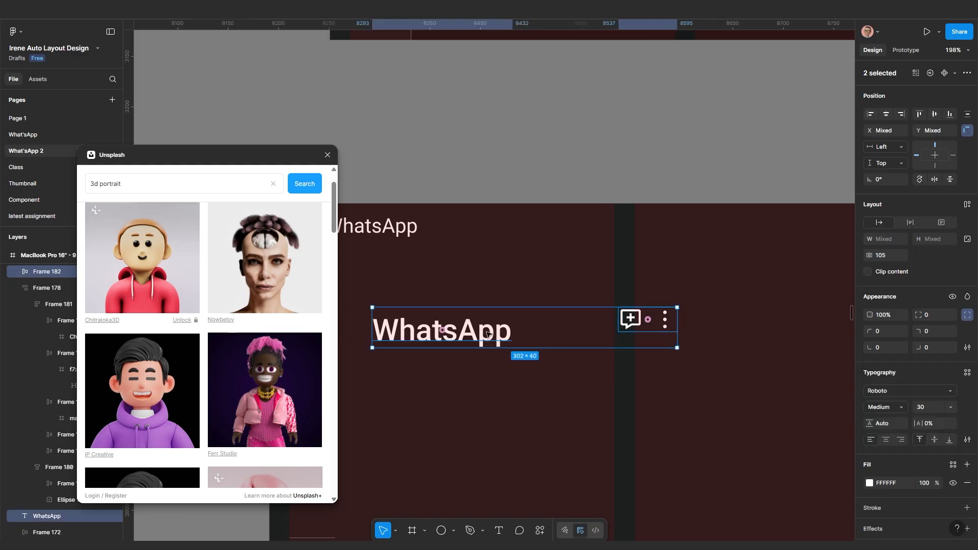
key(shift+a)
scroll(688, 387, down, 7)
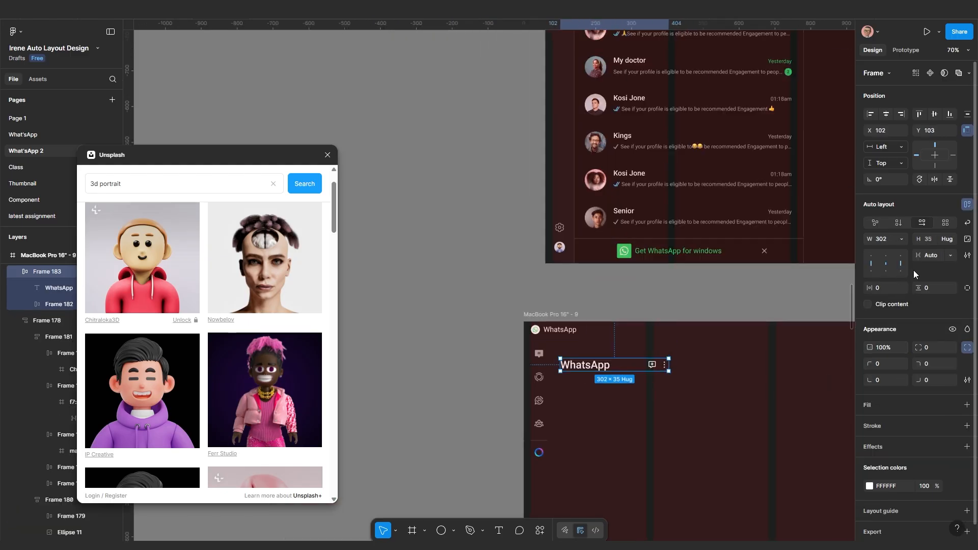
scroll(834, 333, down, 2)
drag(731, 377, 619, 349)
scroll(561, 346, up, 4)
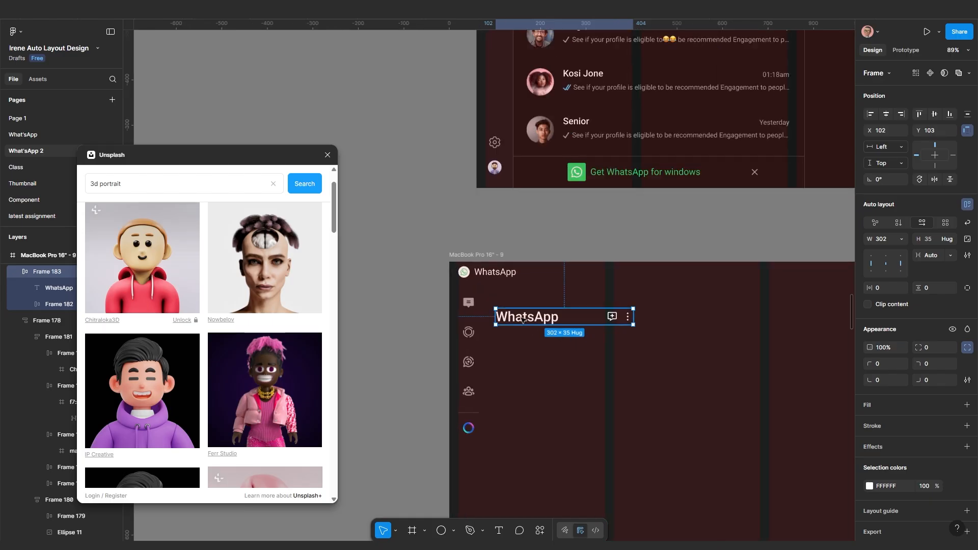
mouse_move(523, 317)
mouse_down()
mouse_move(552, 316)
mouse_move(522, 318)
mouse_up()
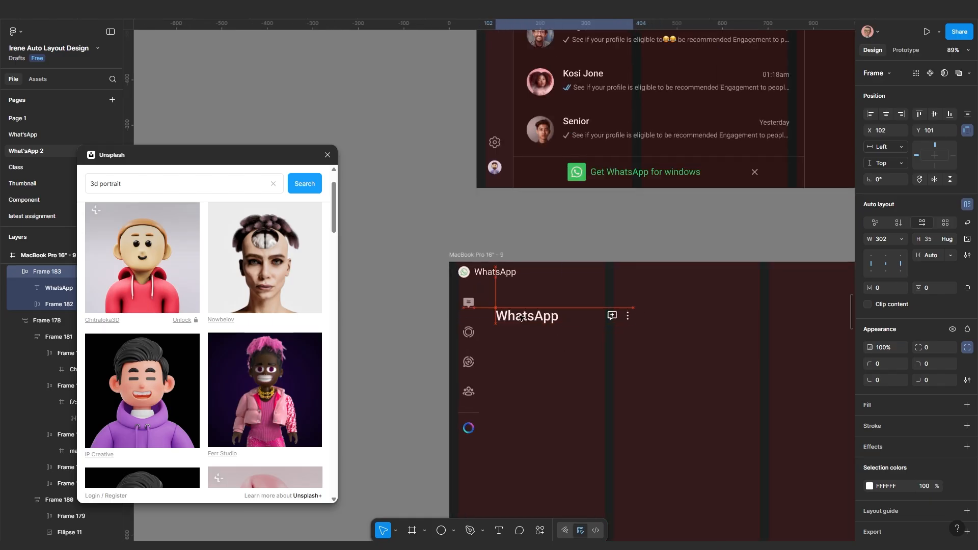
scroll(522, 318, down, 4)
scroll(557, 110, up, 5)
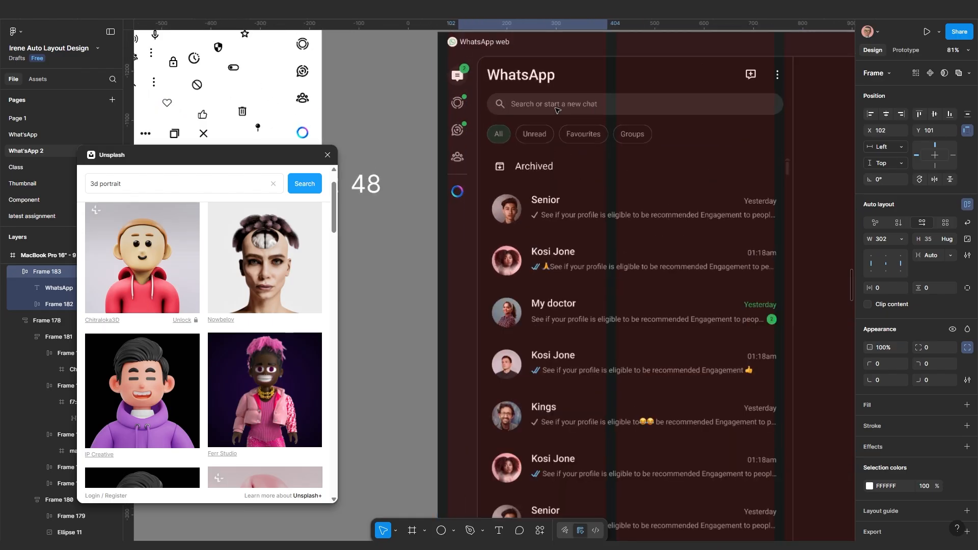
scroll(537, 172, down, 5)
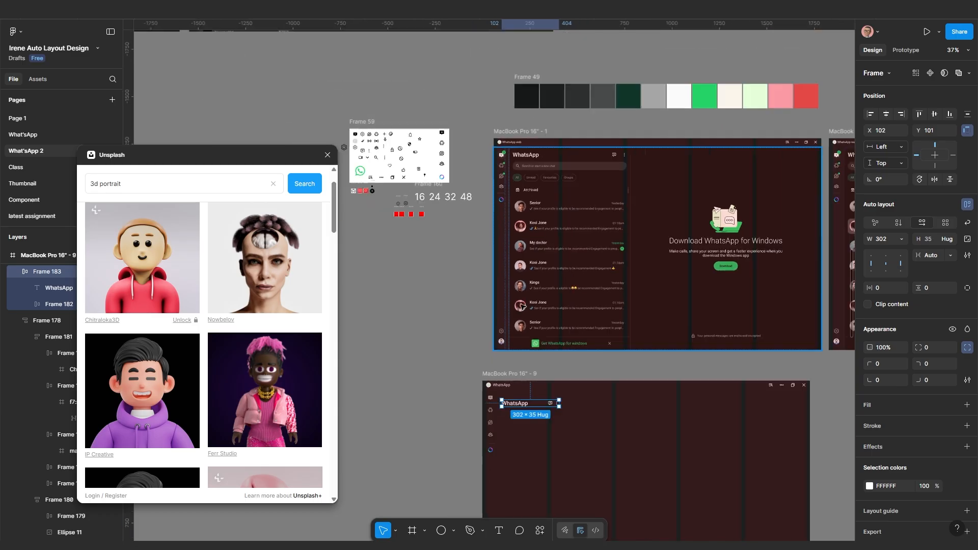
scroll(557, 364, up, 4)
scroll(556, 365, down, 3)
Duplicate the header row just below the original
scroll(565, 385, up, 2)
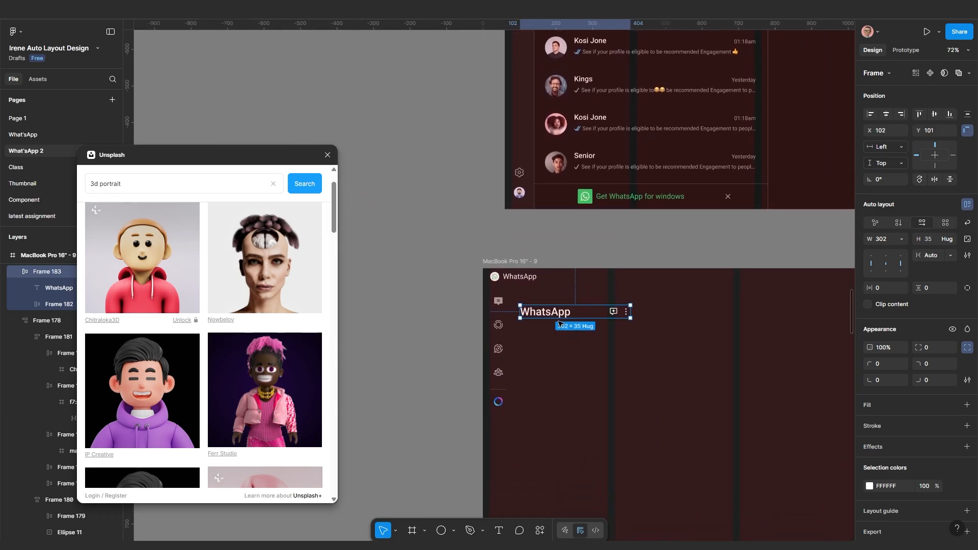
drag(560, 312, 559, 349)
scroll(492, 285, down, 5)
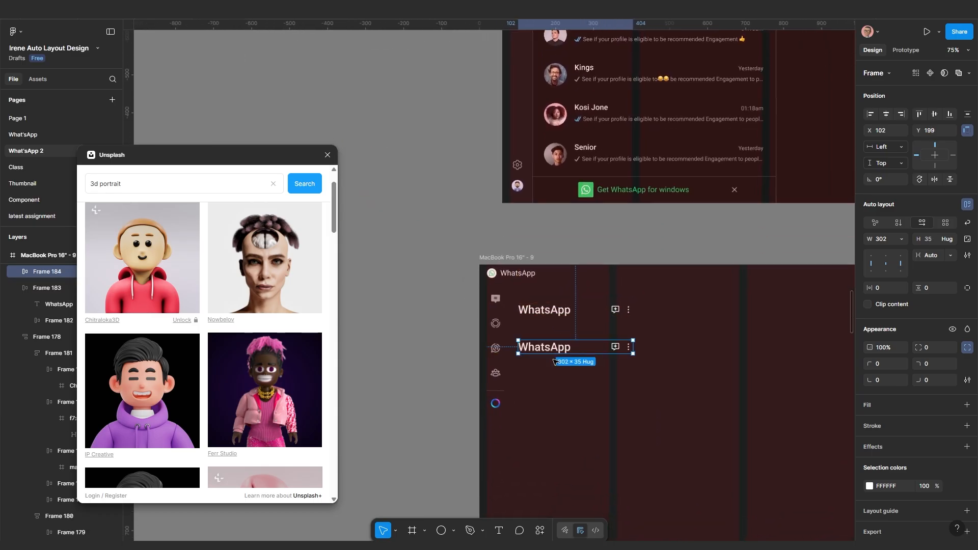
Make the icon sheet's search icon white and cut it for reuse
drag(433, 145, 559, 326)
scroll(559, 327, up, 8)
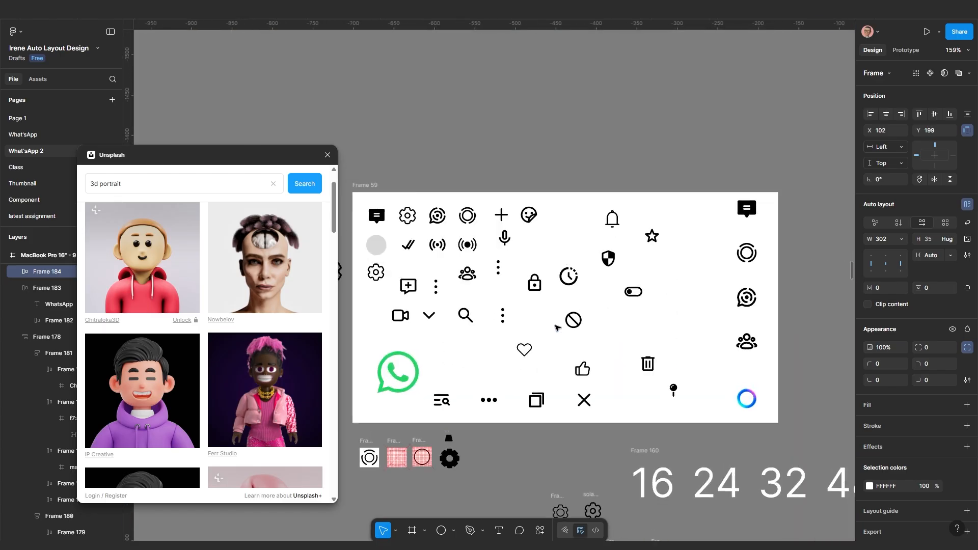
scroll(455, 347, down, 3)
drag(459, 351, 474, 301)
click(476, 287)
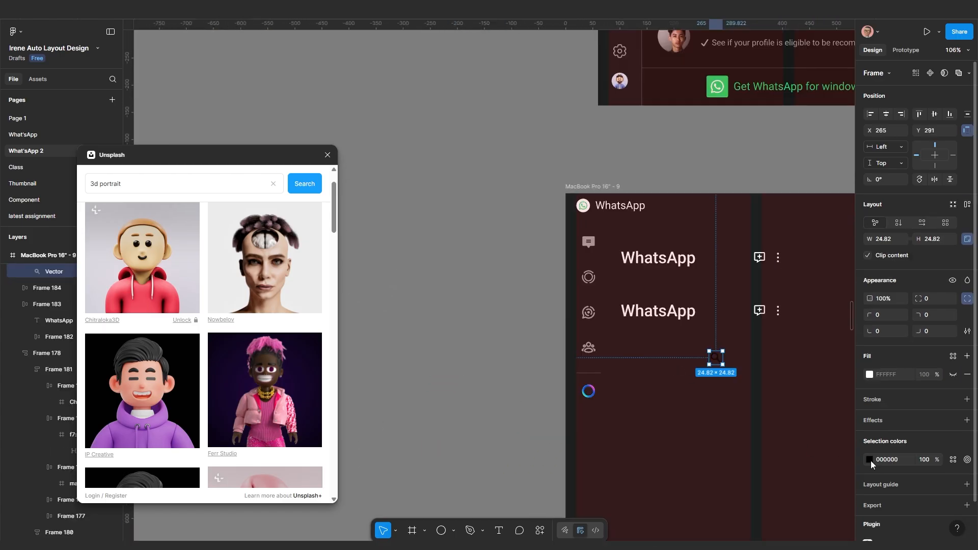
click(870, 460)
drag(764, 342, 682, 277)
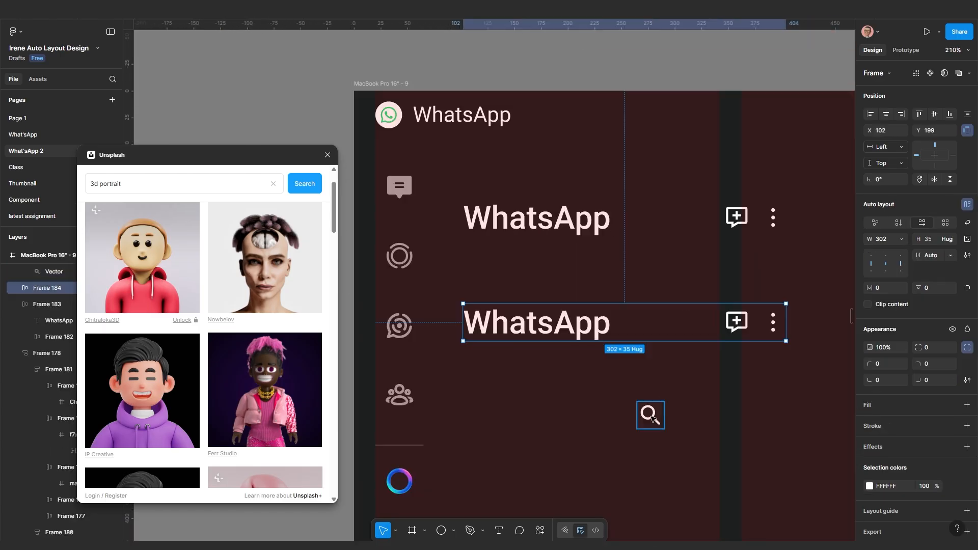
click(652, 417)
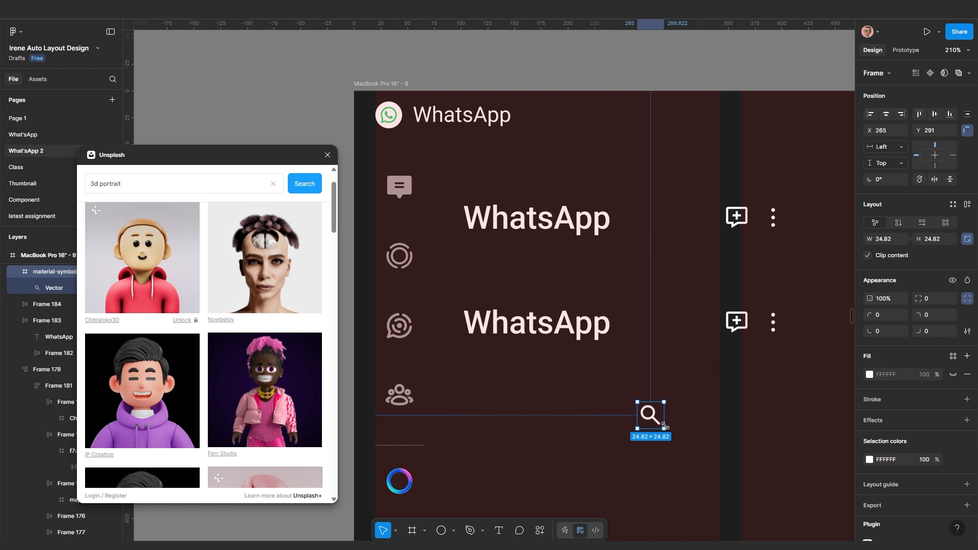
scroll(665, 425, up, 2)
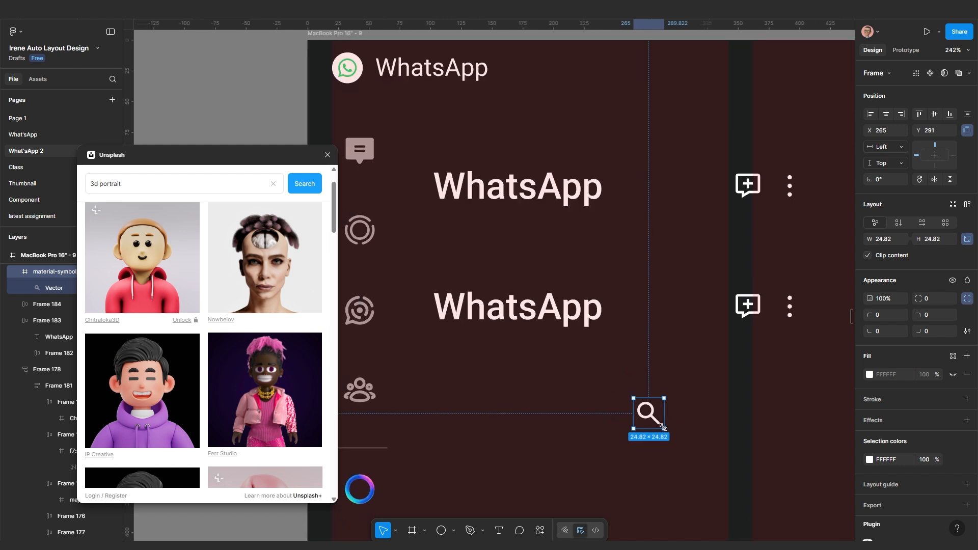
key(Delete)
Replace the copied row's icon pair with the search icon, placed first, with gap 10
scroll(685, 397, down, 4)
double_click(734, 335)
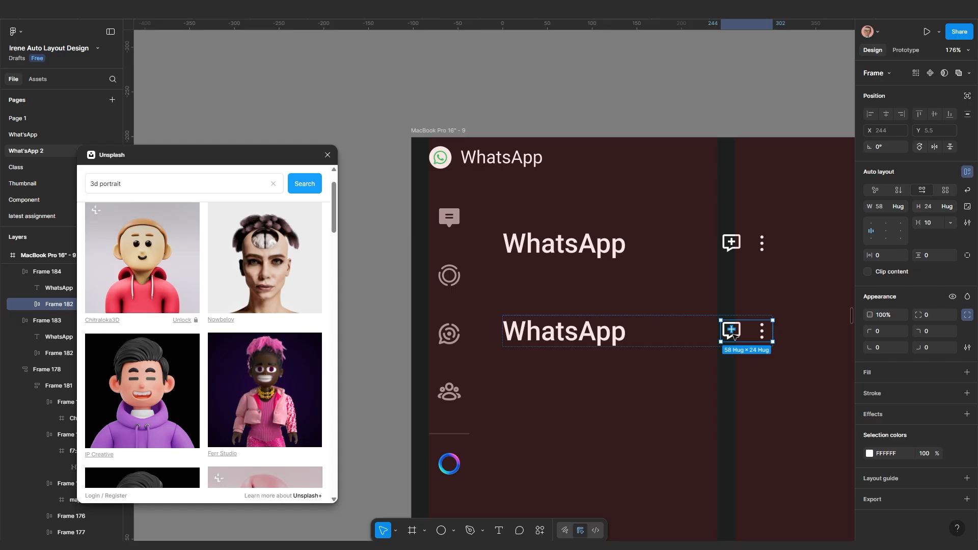
key(ctrl+shift+r)
scroll(758, 332, up, 1)
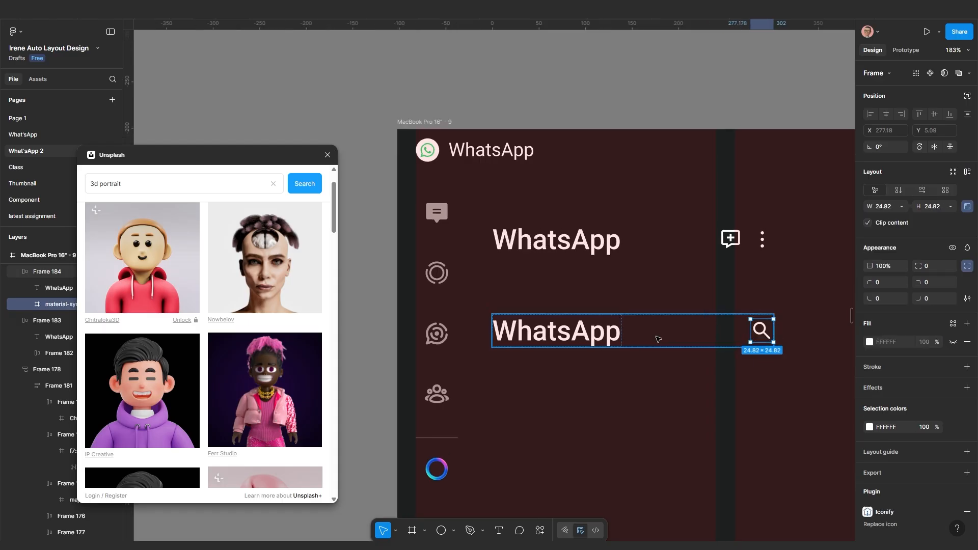
key(Left)
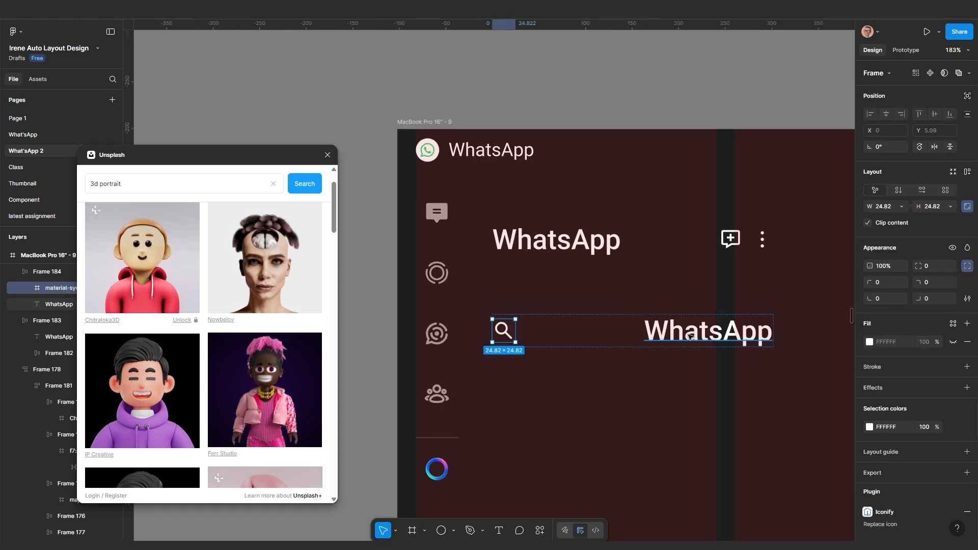
click(616, 338)
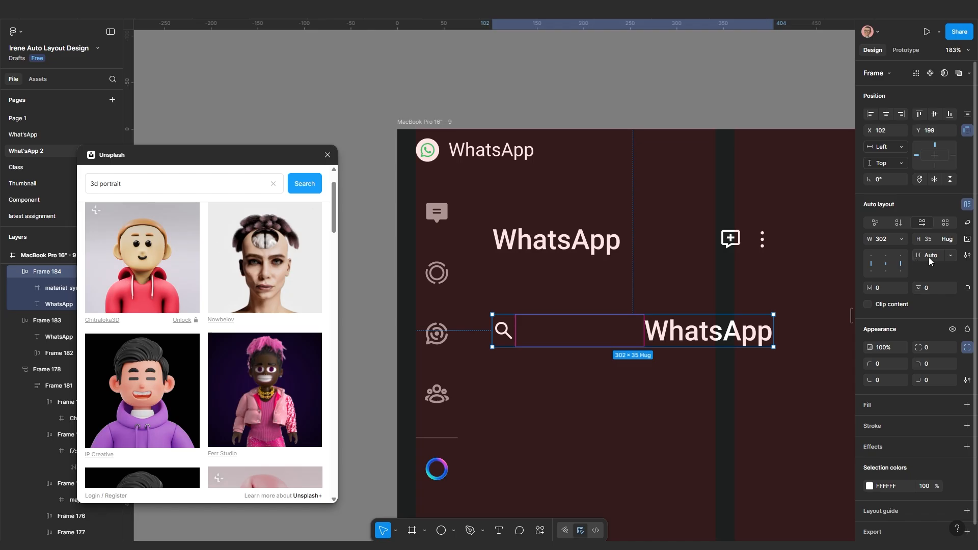
key(Return)
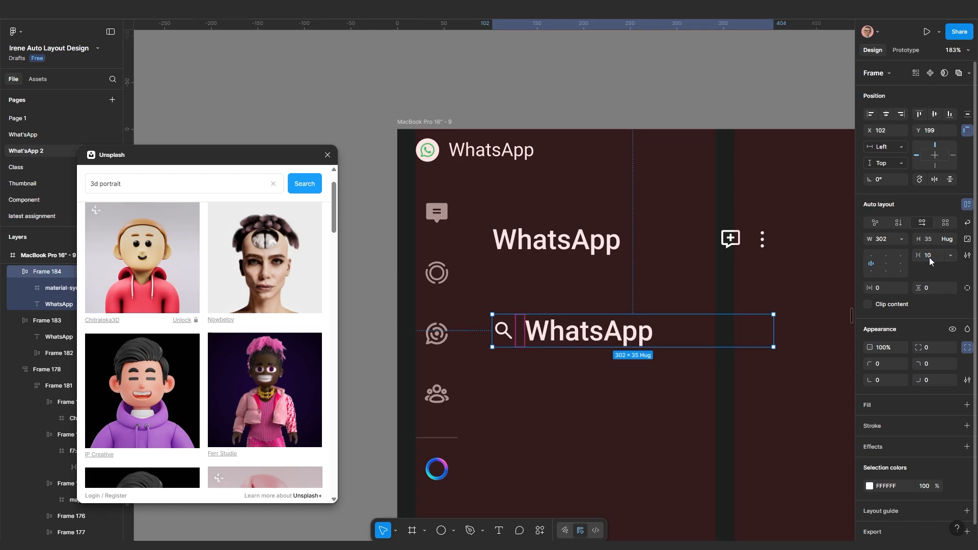
Set the search row's WhatsApp text to Roboto Regular 15
double_click(631, 336)
click(885, 306)
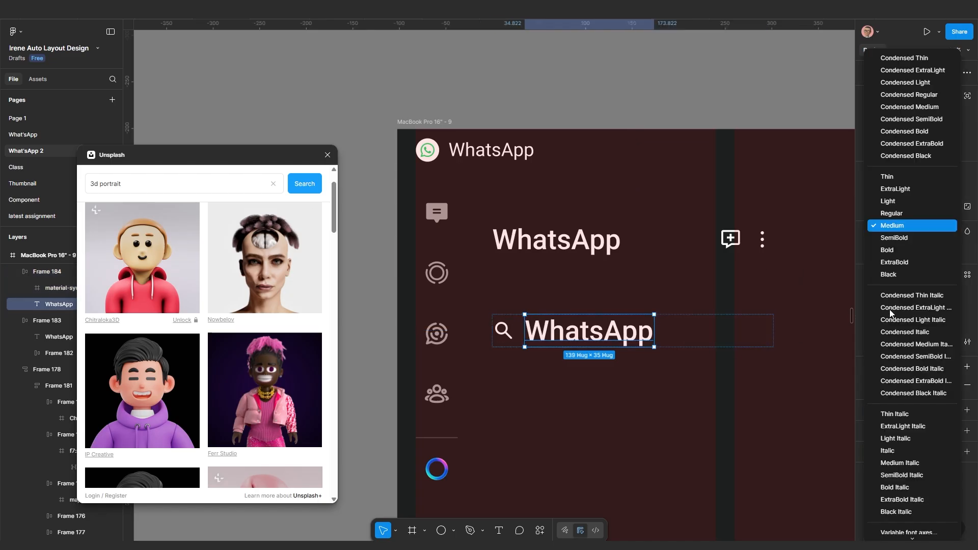
click(895, 210)
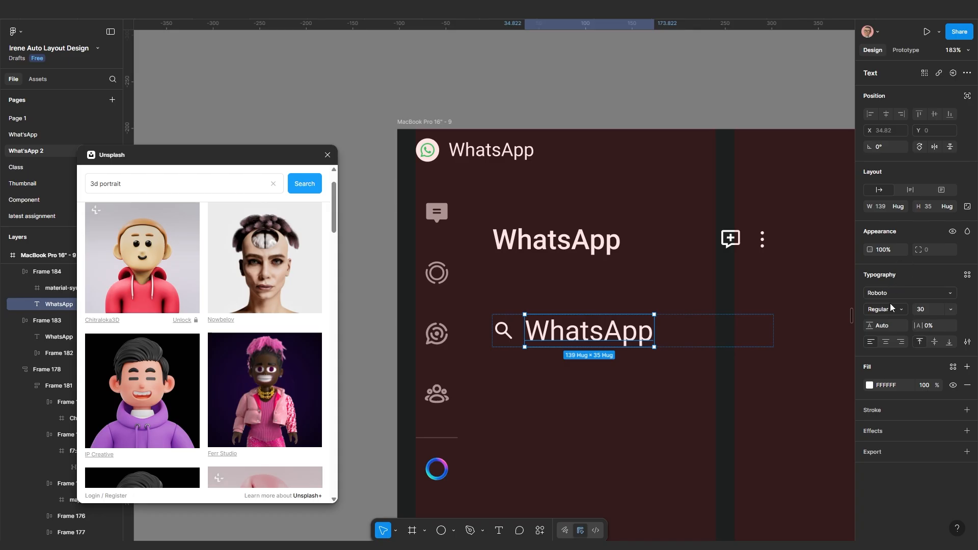
click(927, 309)
text(15)
key(Return)
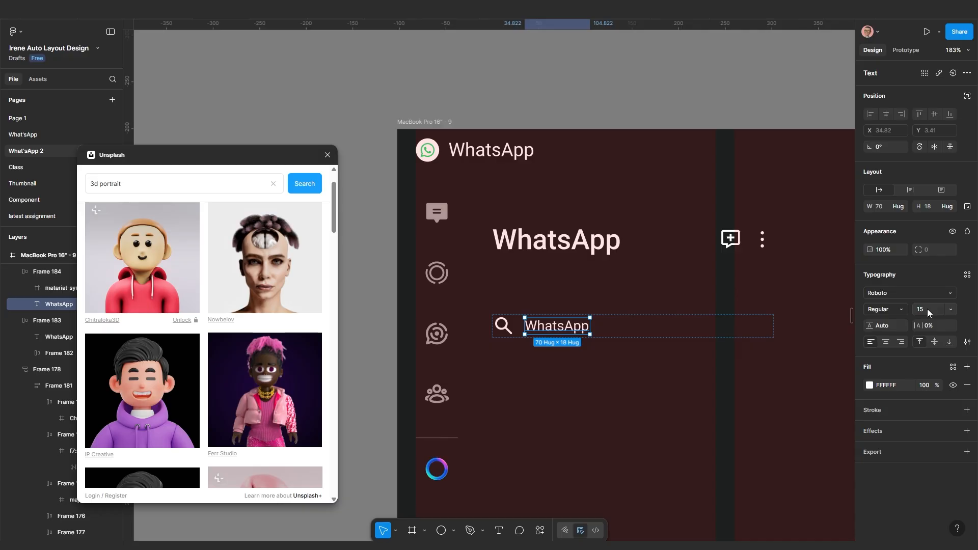
scroll(570, 339, down, 1)
Set the search bar's vertical auto layout padding to 5
click(615, 334)
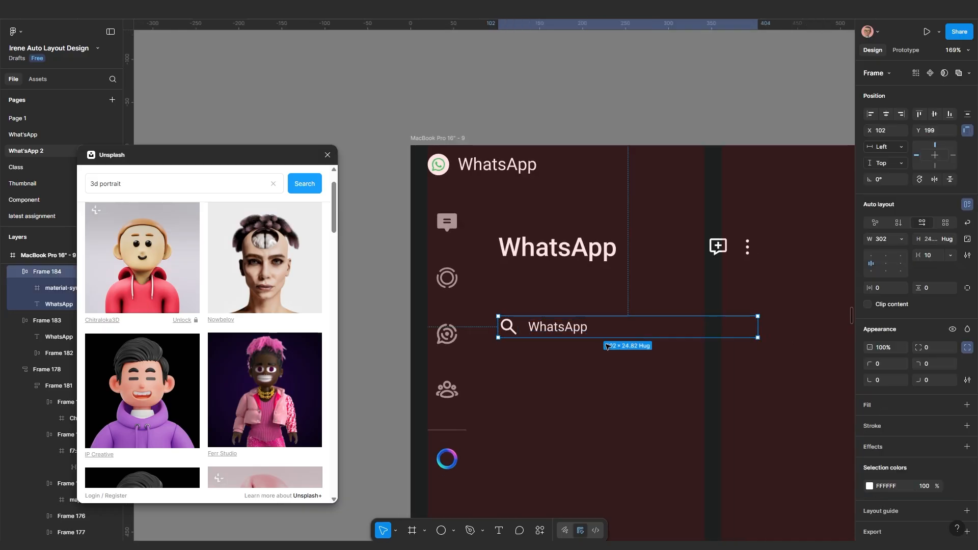
scroll(609, 347, up, 1)
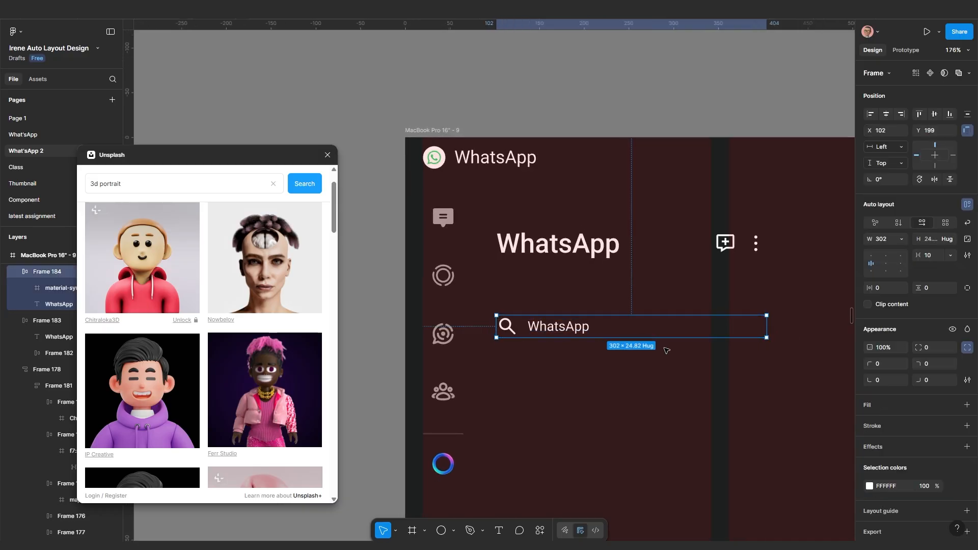
click(881, 288)
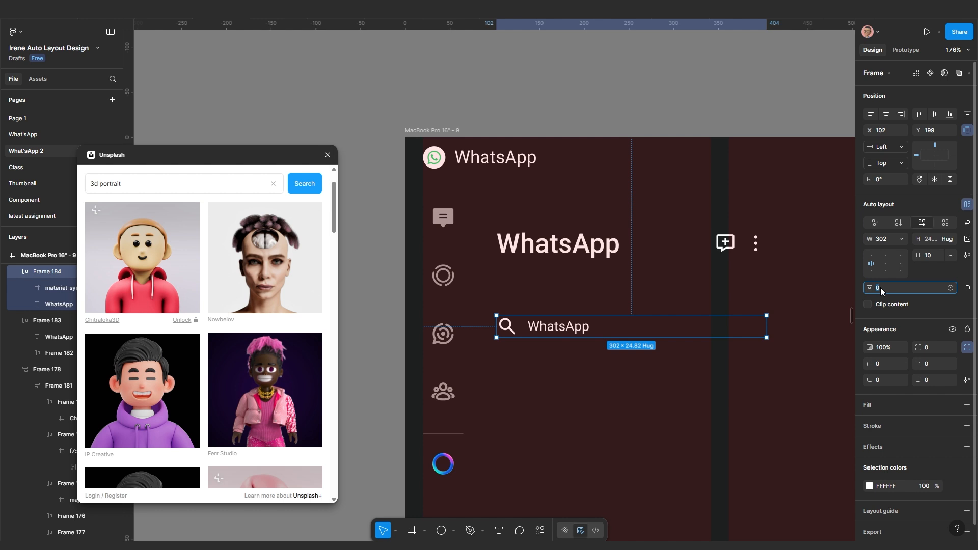
text(5)
key(Return)
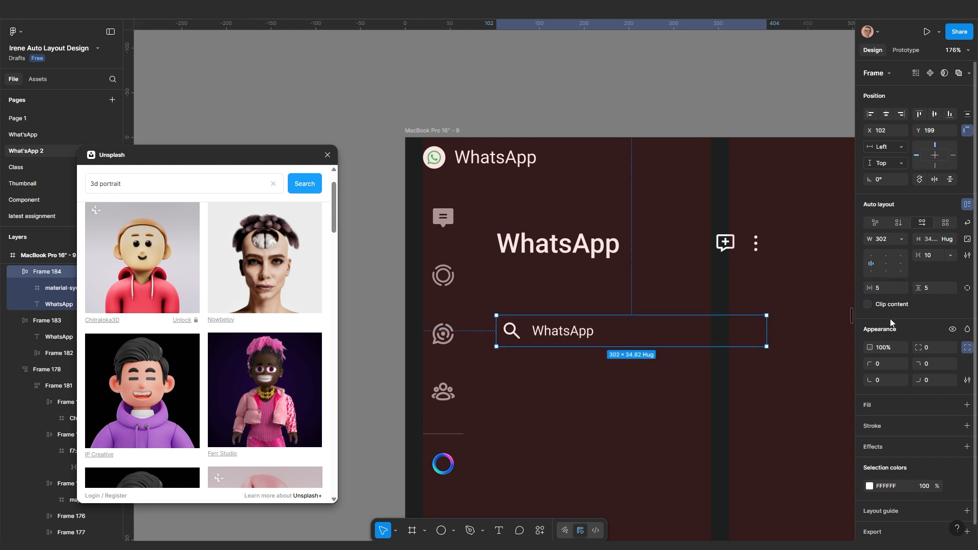
Give the search bar a 2E2F2F fill and recolour its icon and text to A5A5A5
click(885, 406)
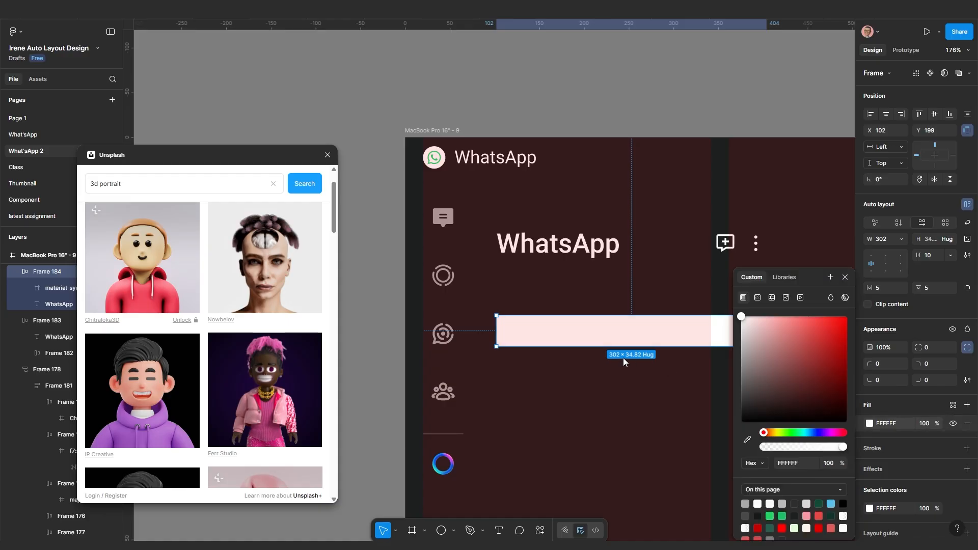
click(623, 359)
scroll(623, 359, down, 5)
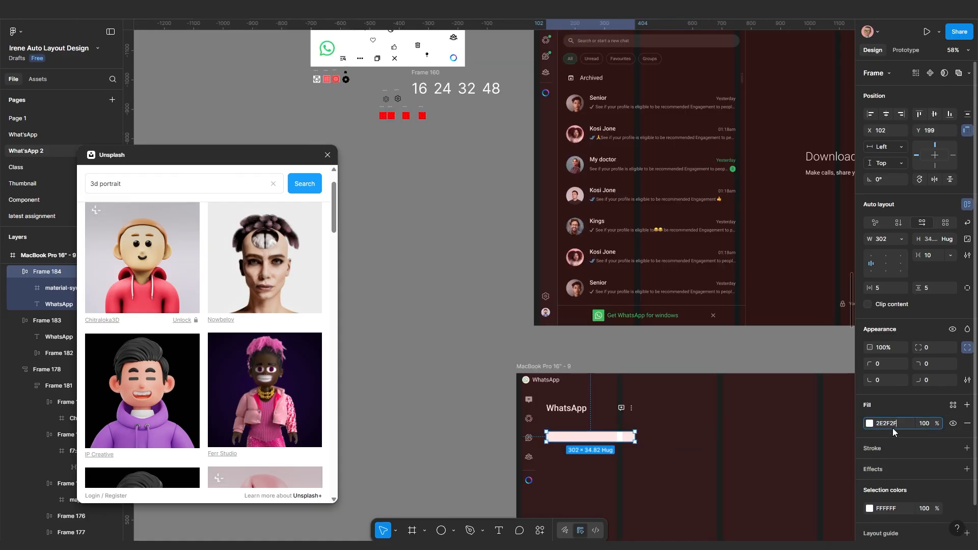
key(Return)
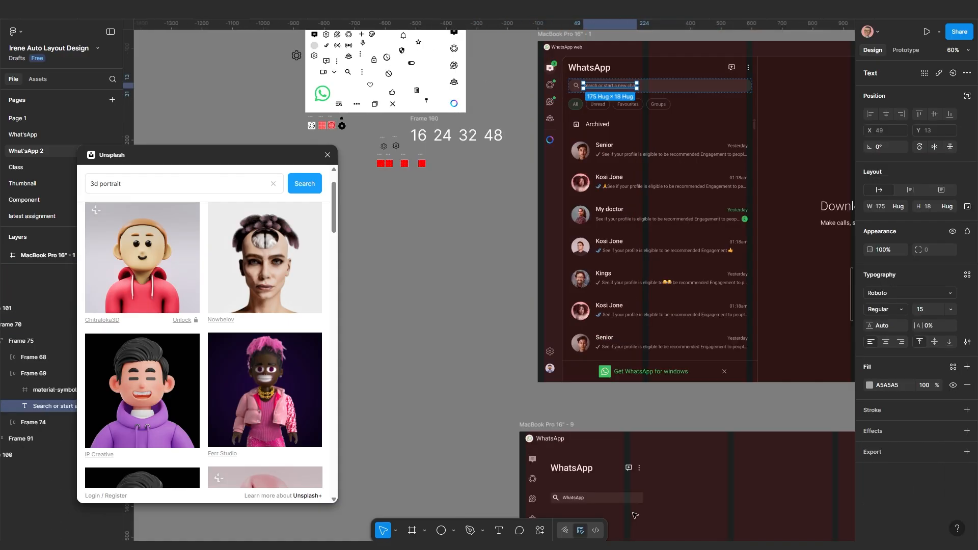
scroll(643, 394, down, 2)
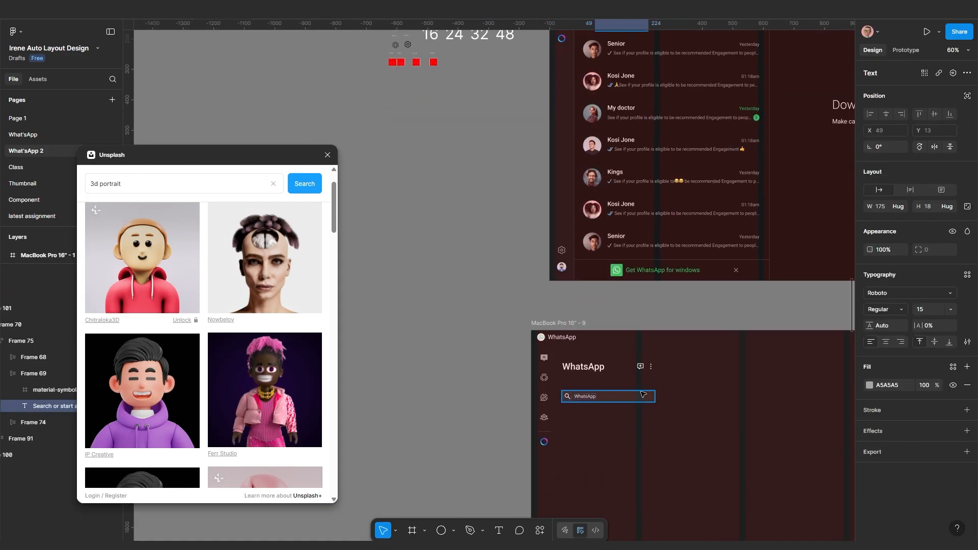
click(639, 401)
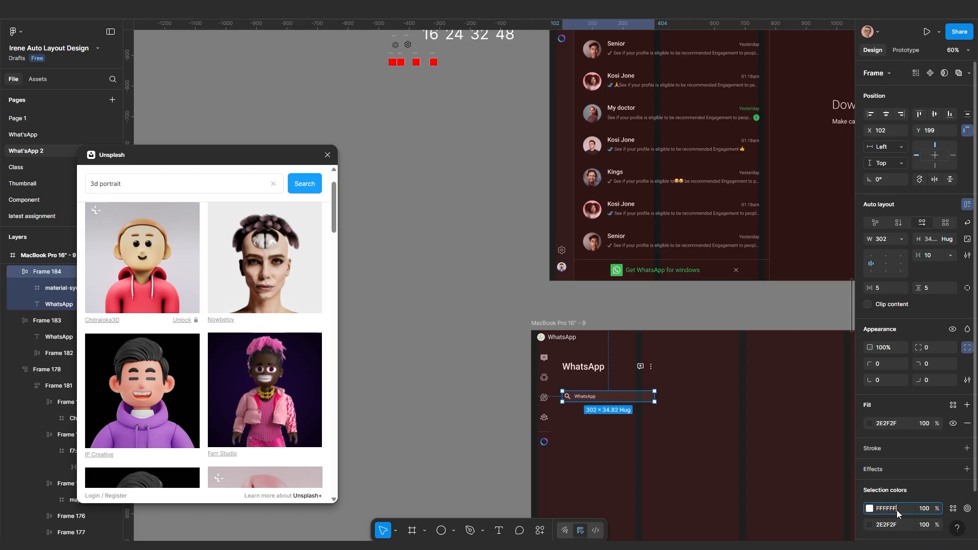
key(Return)
Round the search bar into a pill with corner radius 100
scroll(639, 432, up, 5)
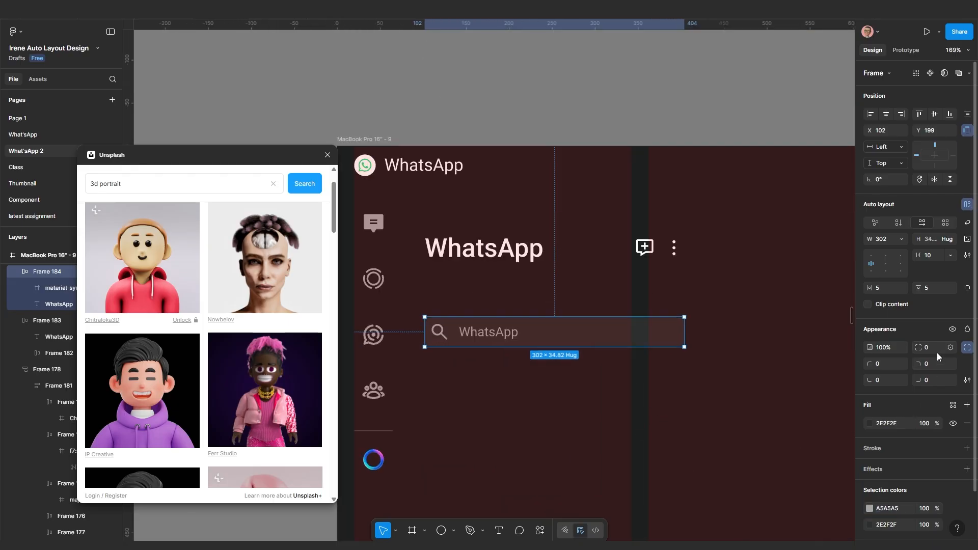
click(934, 350)
key(Return)
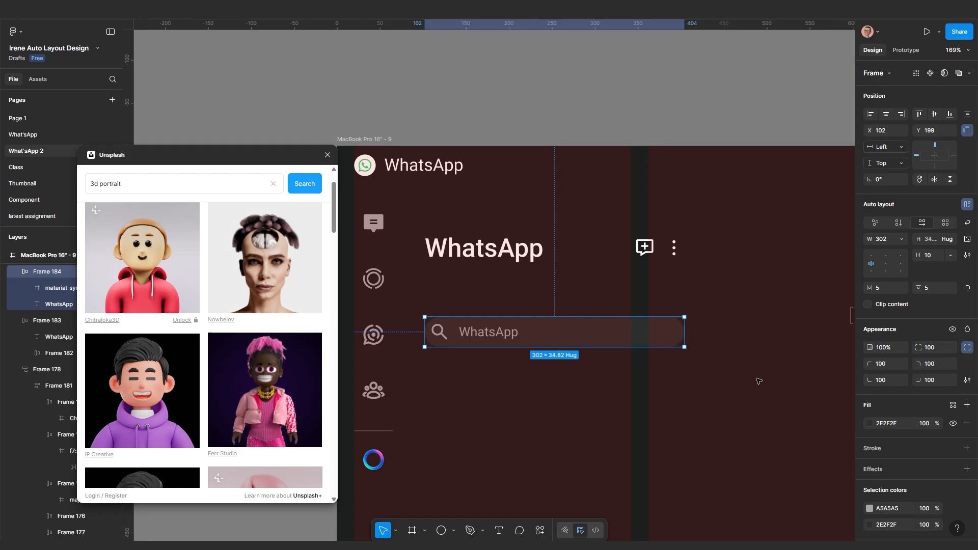
scroll(399, 346, up, 1)
scroll(399, 347, up, 3)
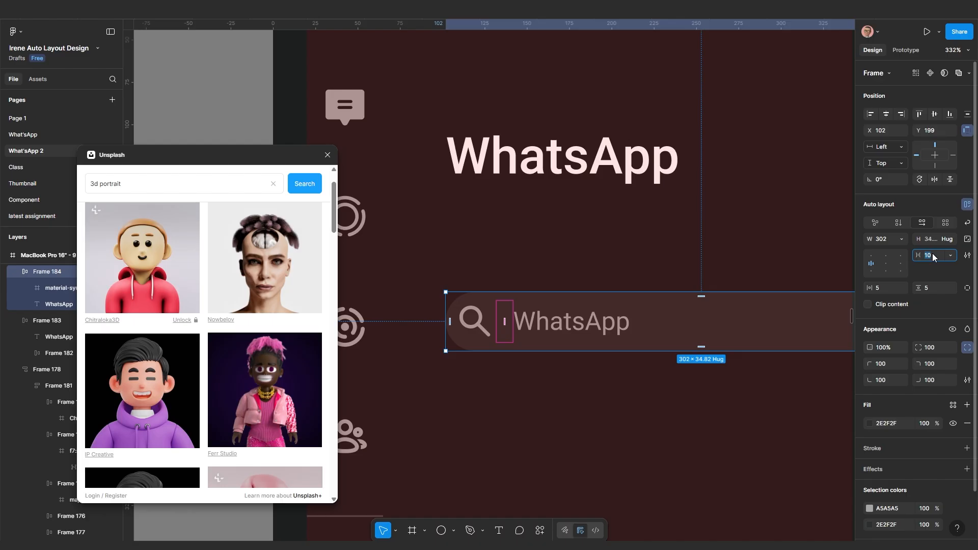
Set the gap between the search icon and text to 5
text(5)
key(Return)
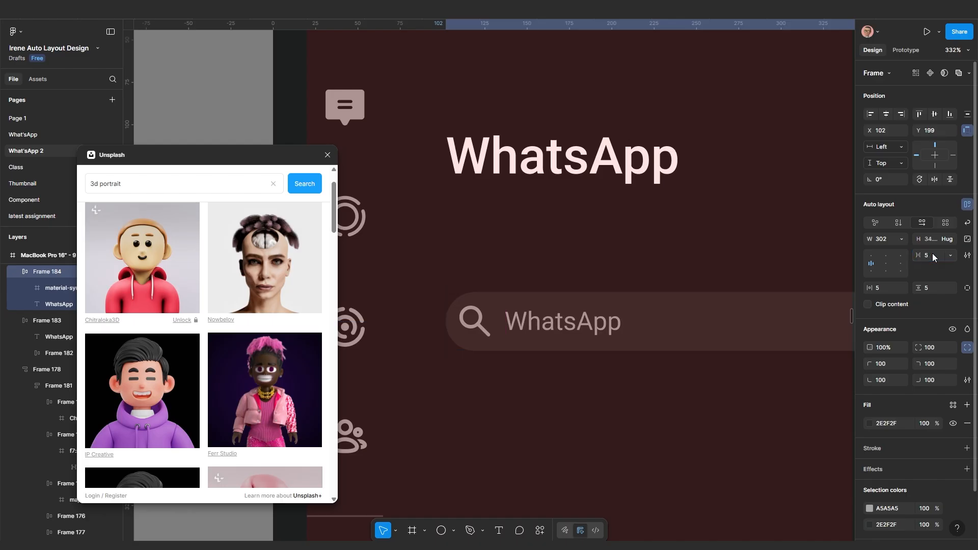
text(0)
key(Return)
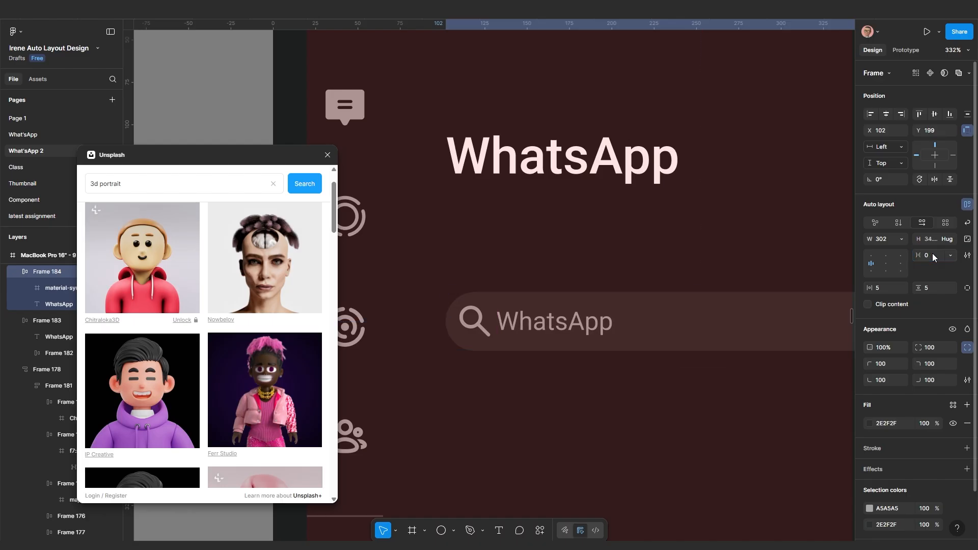
click(933, 256)
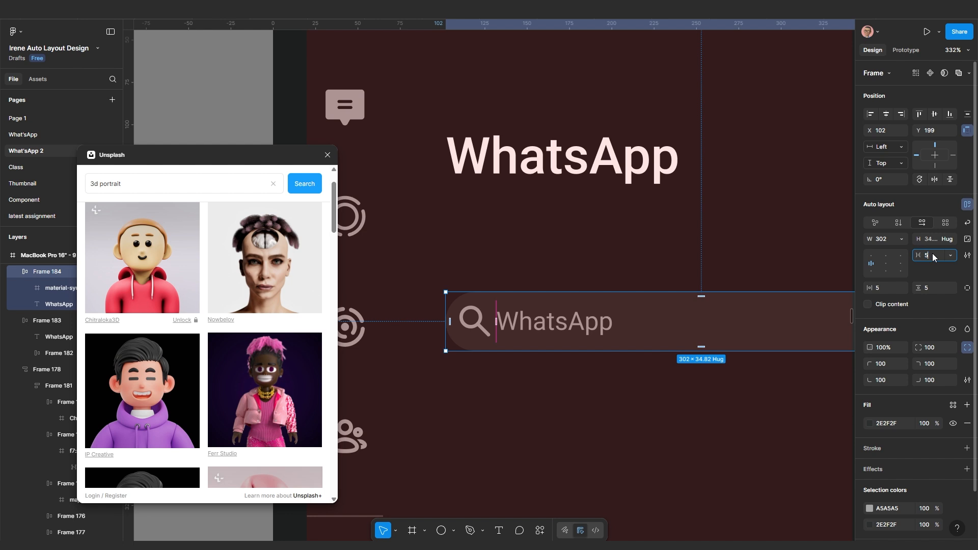
text(5)
key(Return)
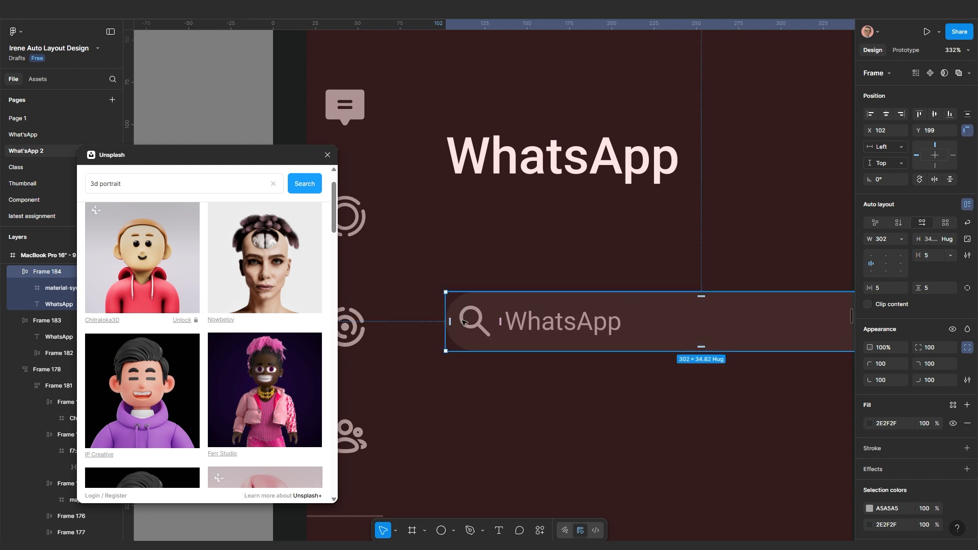
Set horizontal padding to 10 and move the search bar up closer to the title
scroll(463, 321, up, 1)
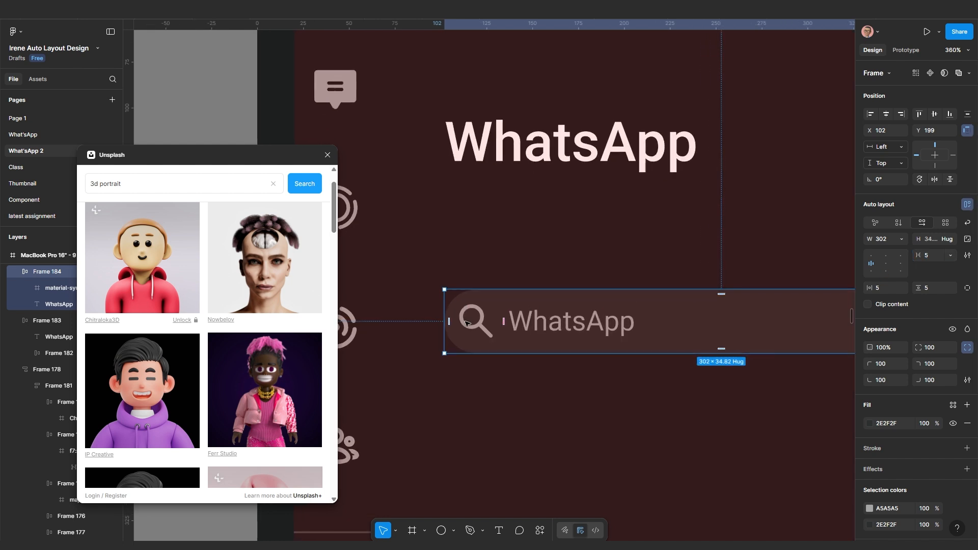
click(879, 291)
text(15)
key(Return)
text(10)
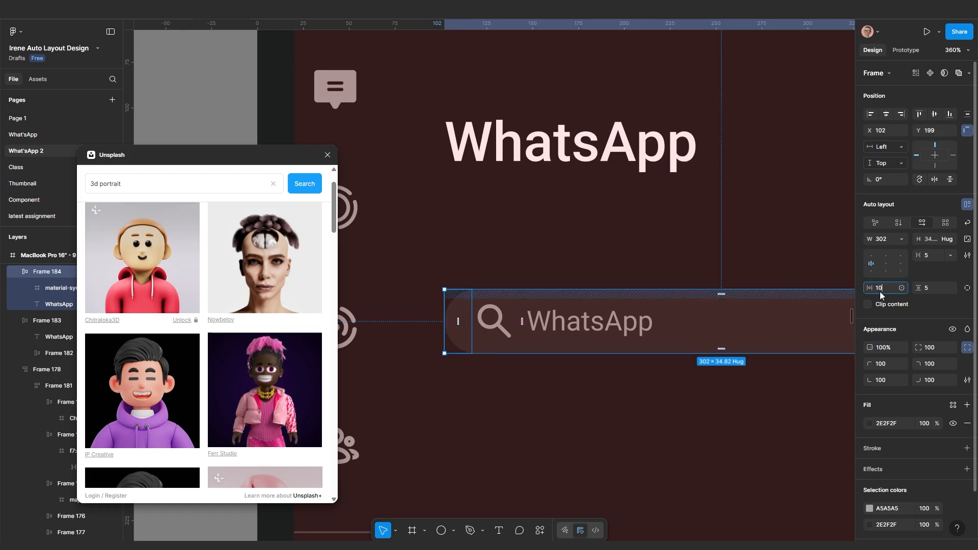
key(Return)
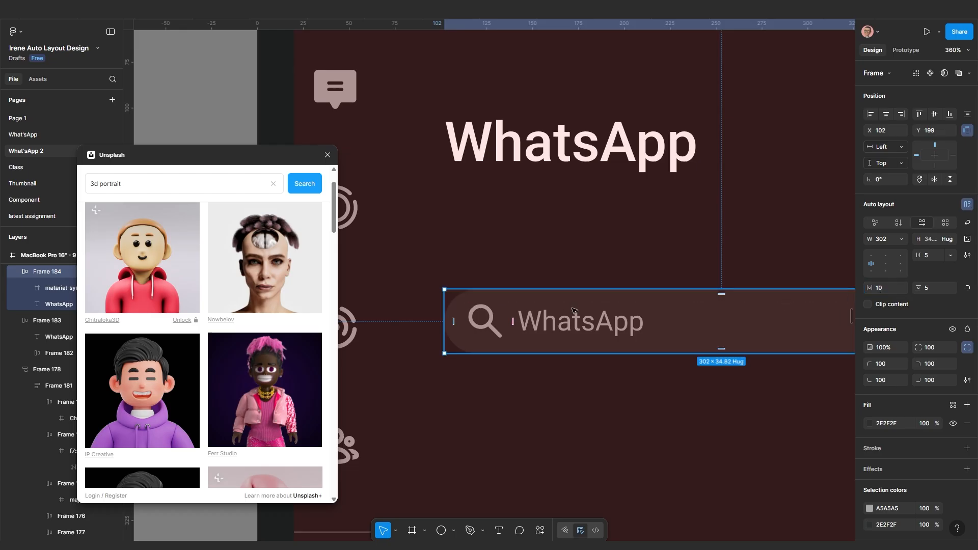
scroll(471, 320, down, 5)
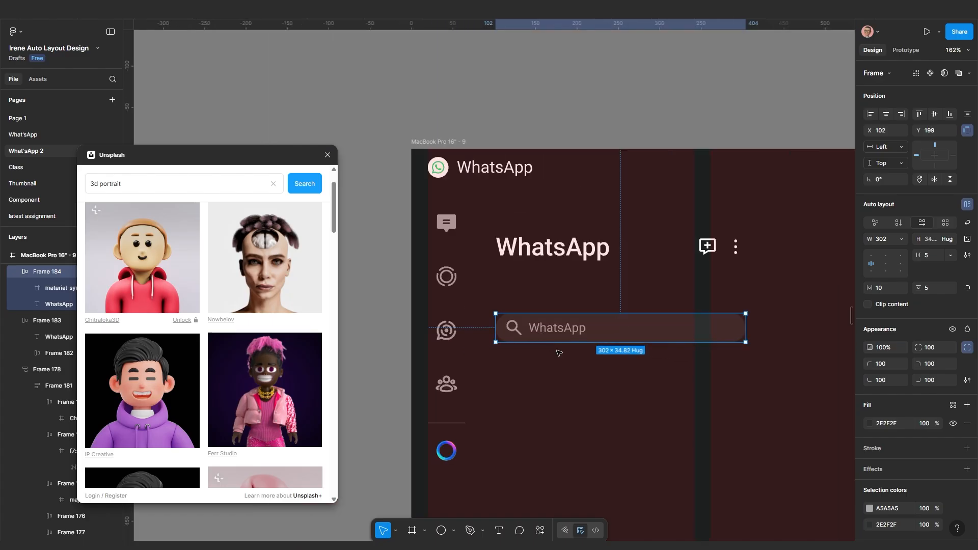
drag(550, 358, 556, 320)
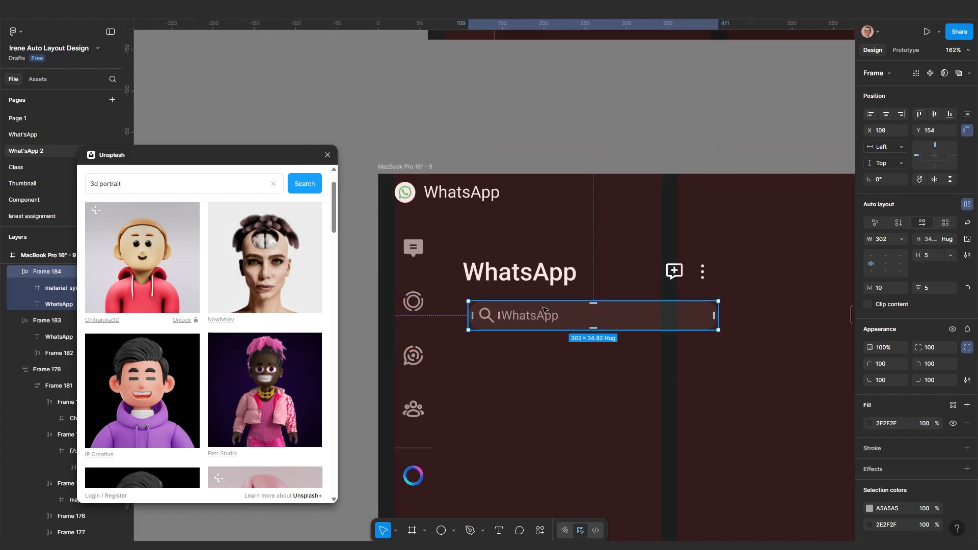
Wrap the WhatsApp title and search bar together in a vertical auto layout
click(521, 392)
click(518, 279)
shift+click(516, 315)
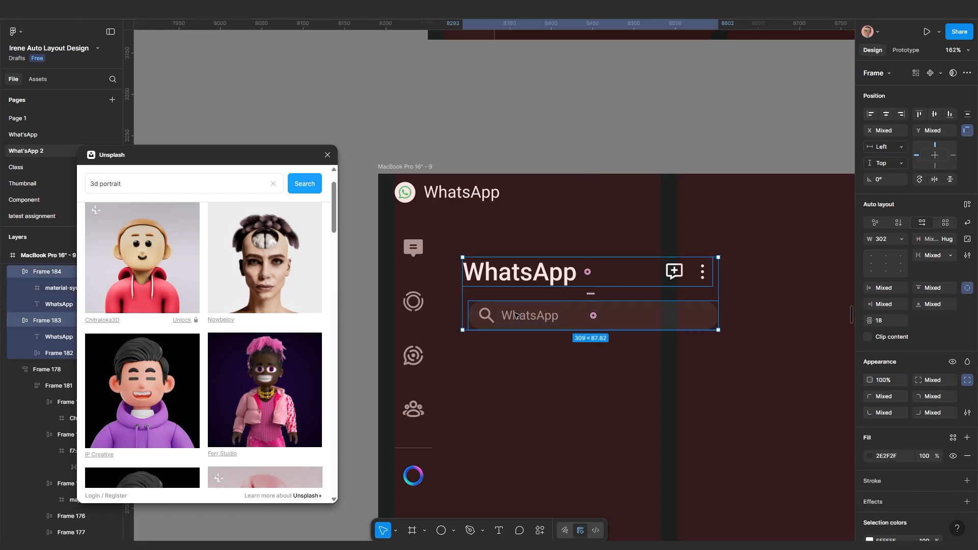
key(shift+a)
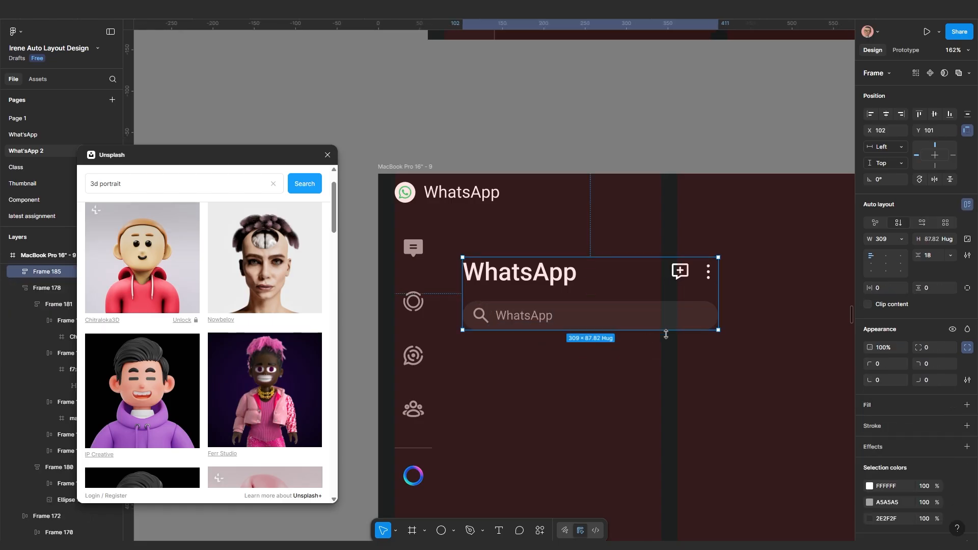
scroll(635, 334, down, 5)
scroll(638, 418, up, 5)
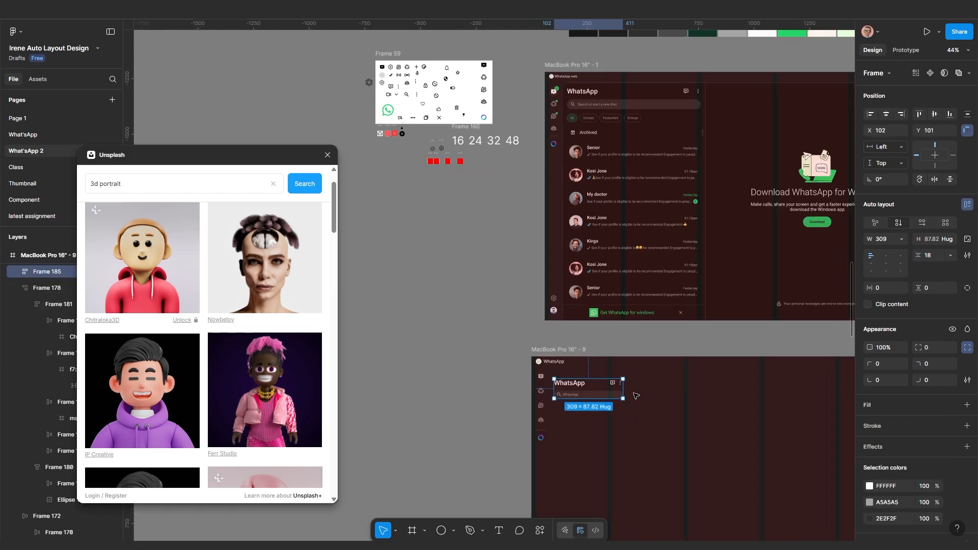
scroll(589, 153, up, 2)
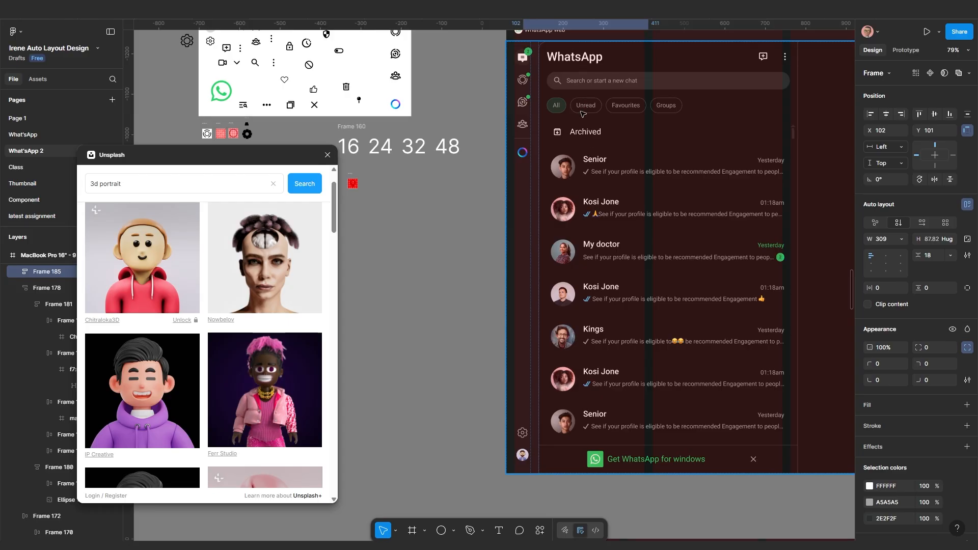
scroll(582, 113, up, 4)
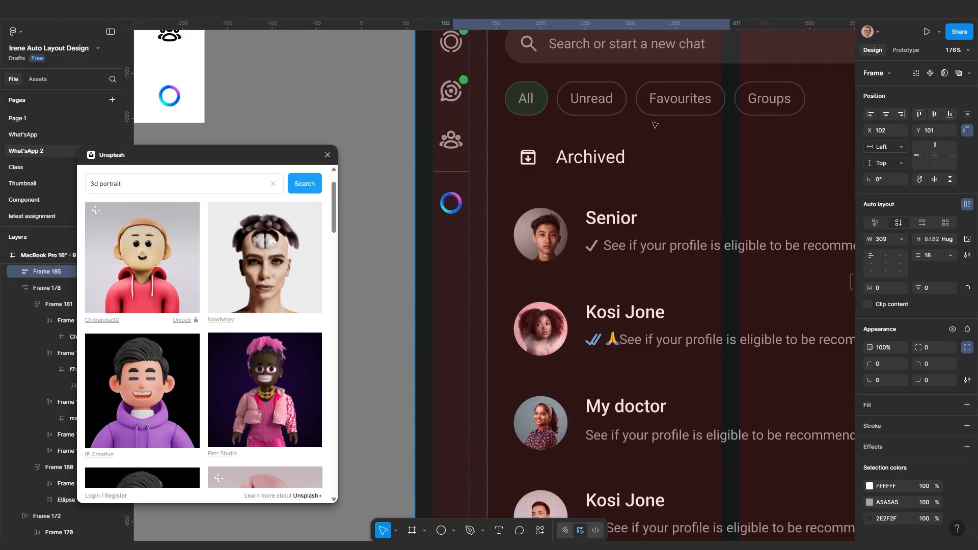
scroll(656, 126, down, 5)
scroll(647, 475, up, 2)
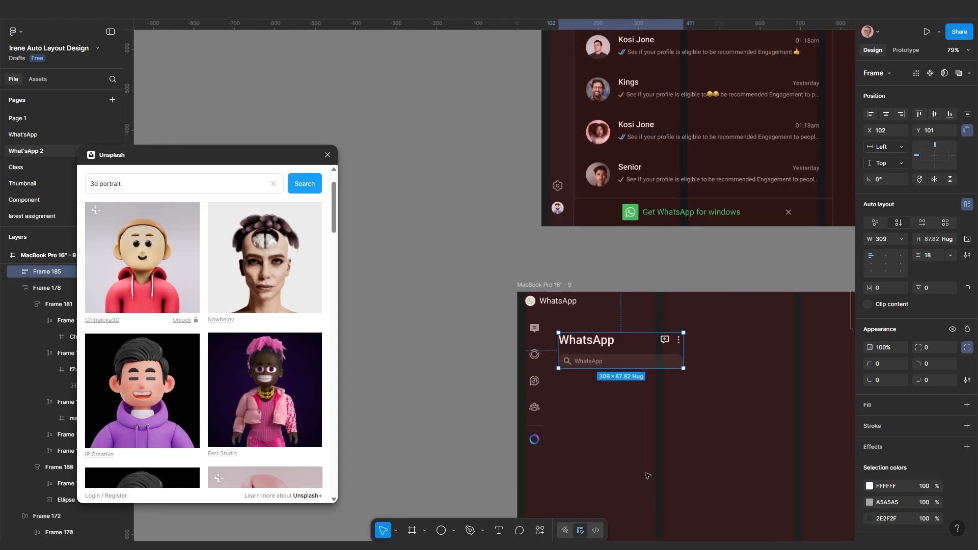
scroll(614, 419, up, 3)
Duplicate the search bar, delete the copy's icon, and change its text to 'All'
click(606, 319)
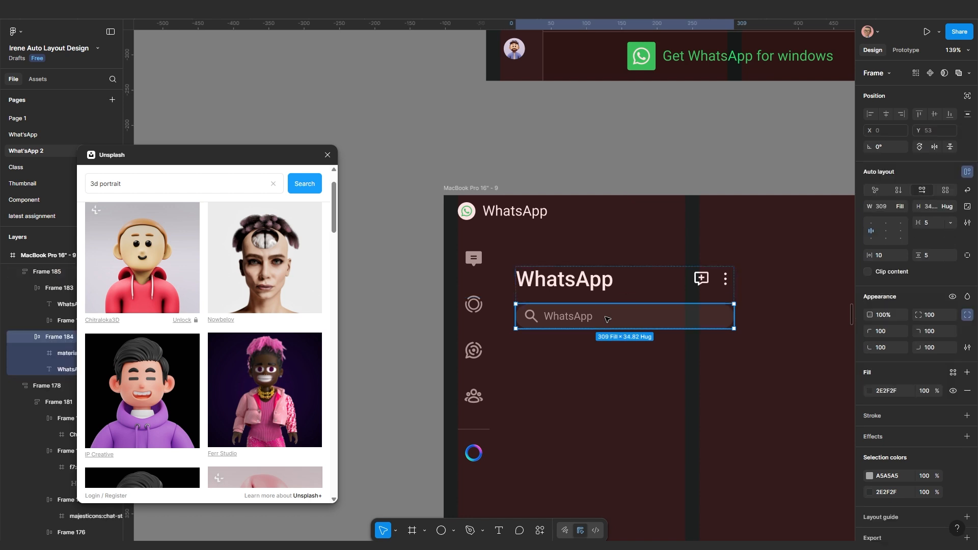
key(ctrl+d)
scroll(564, 392, up, 3)
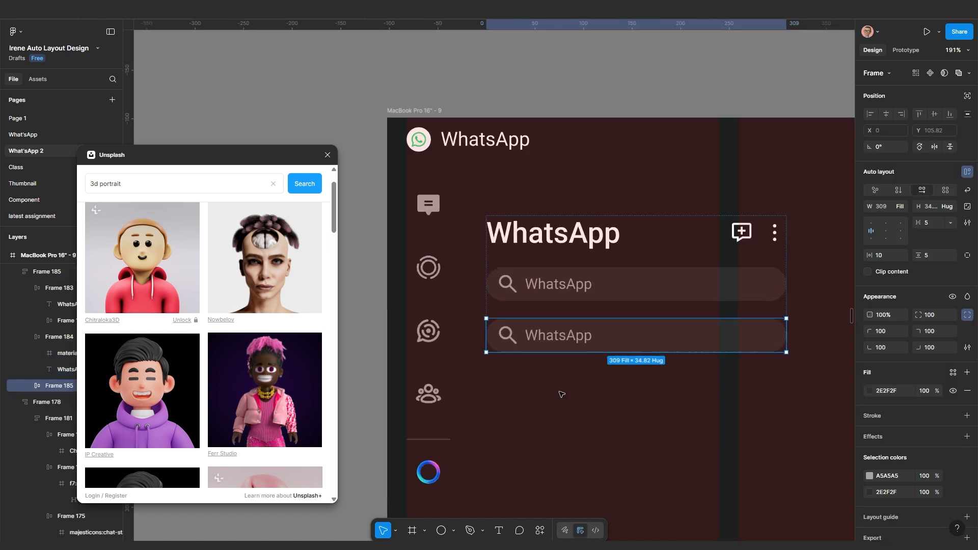
double_click(507, 326)
key(Delete)
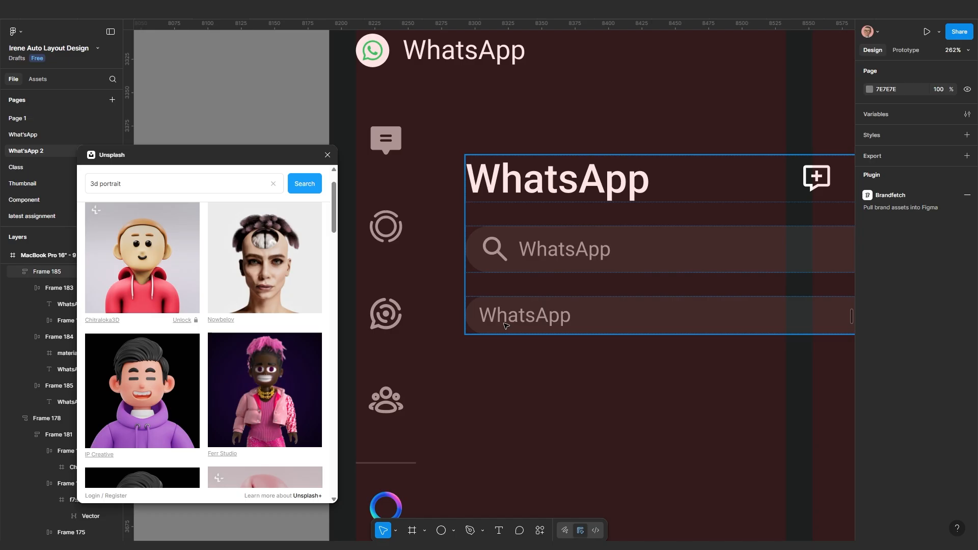
click(520, 318)
double_click(520, 319)
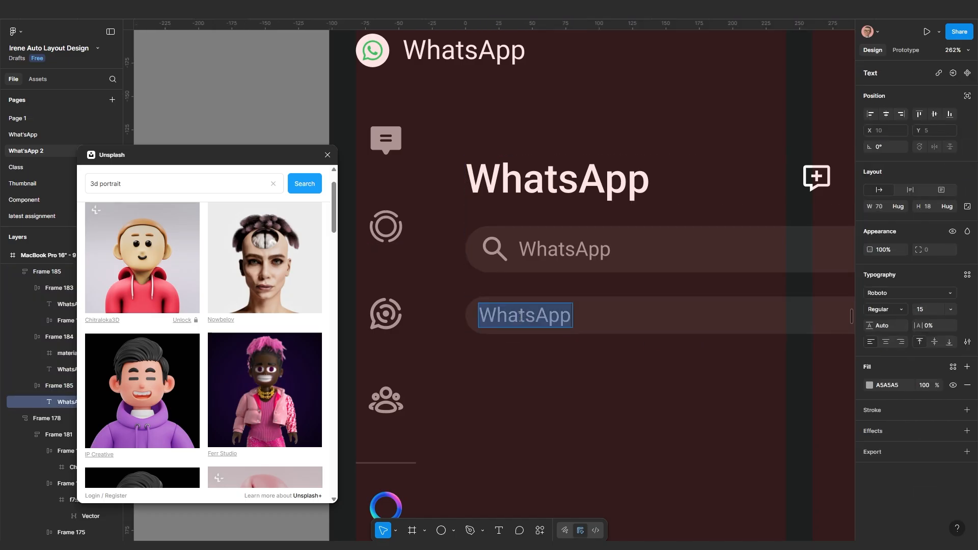
text(All)
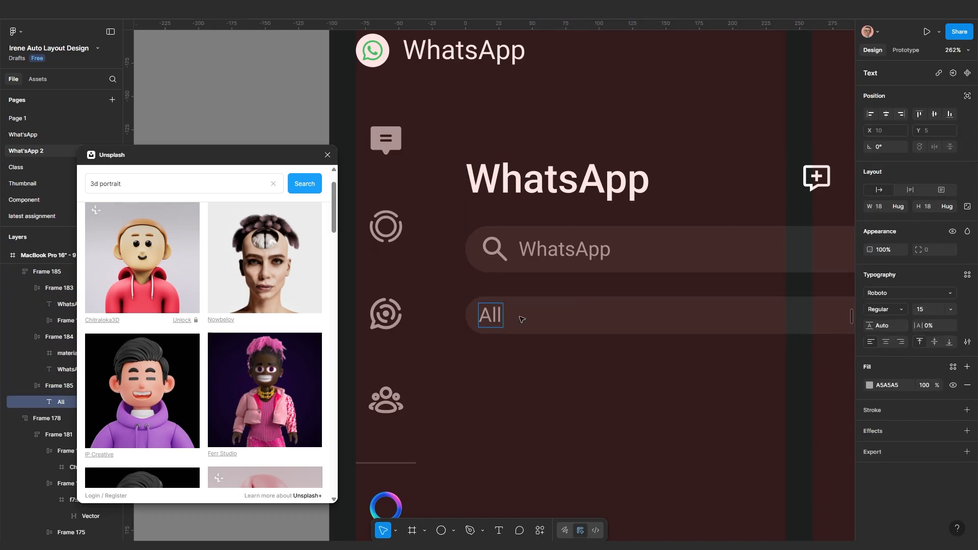
Set the All chip's width to Hug contents
key(Escape)
click(564, 324)
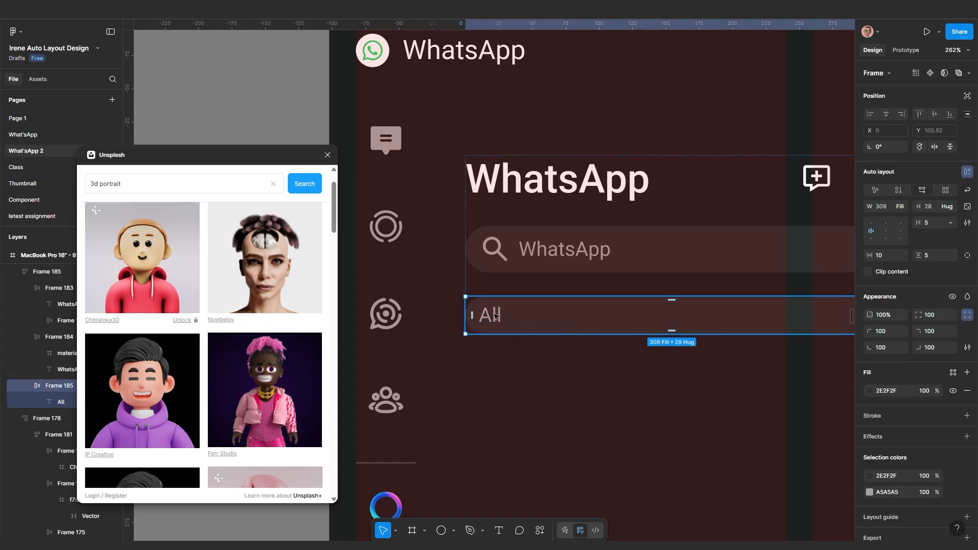
click(900, 207)
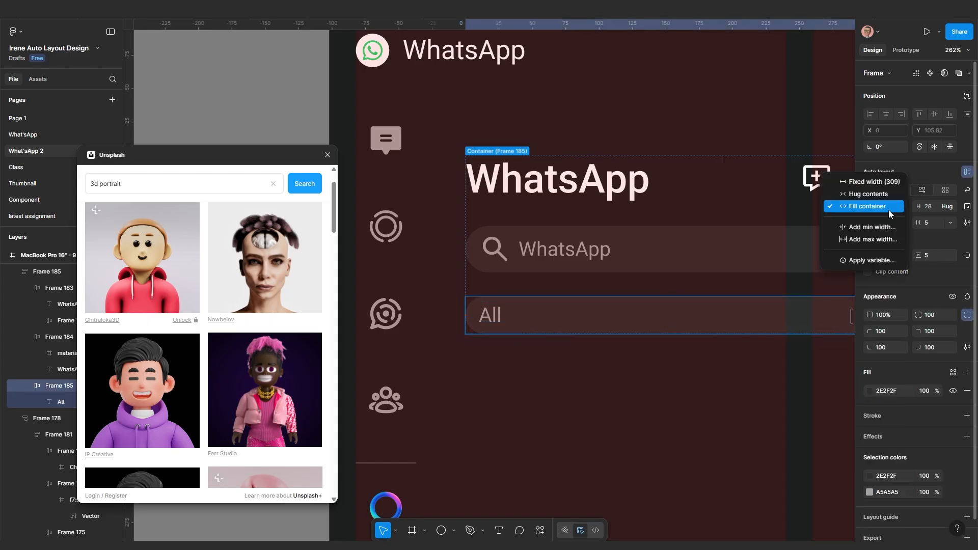
click(873, 196)
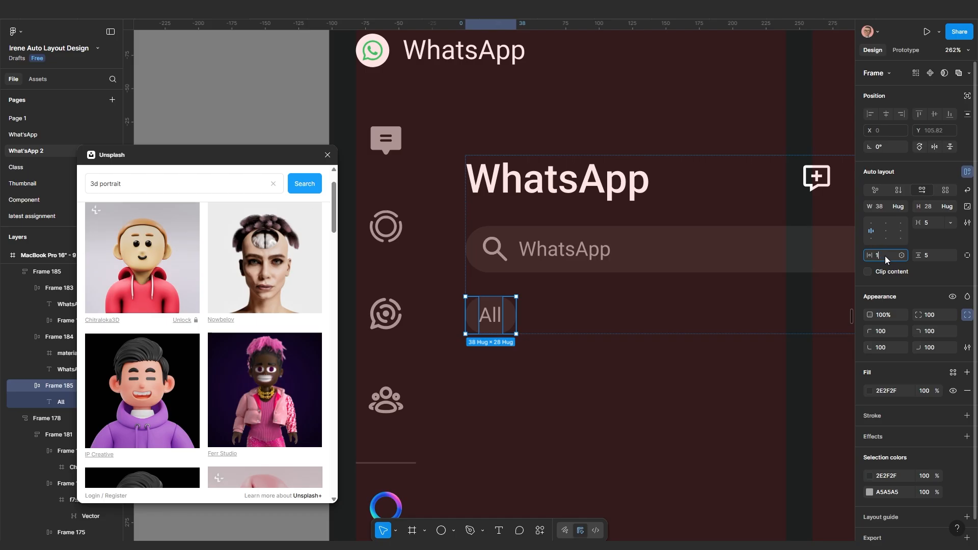
Give the All chip 15 horizontal and 8 vertical padding, then duplicate it
text(5)
key(Return)
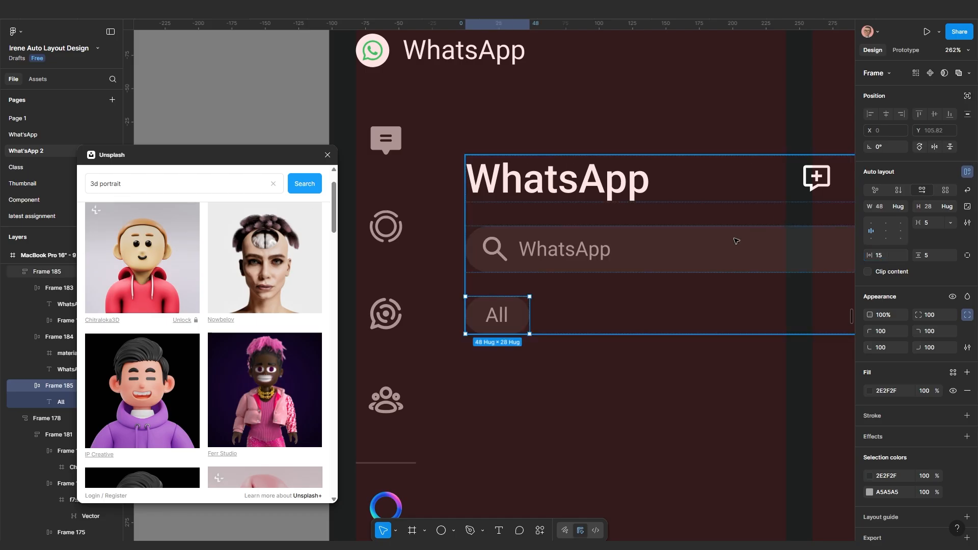
click(931, 260)
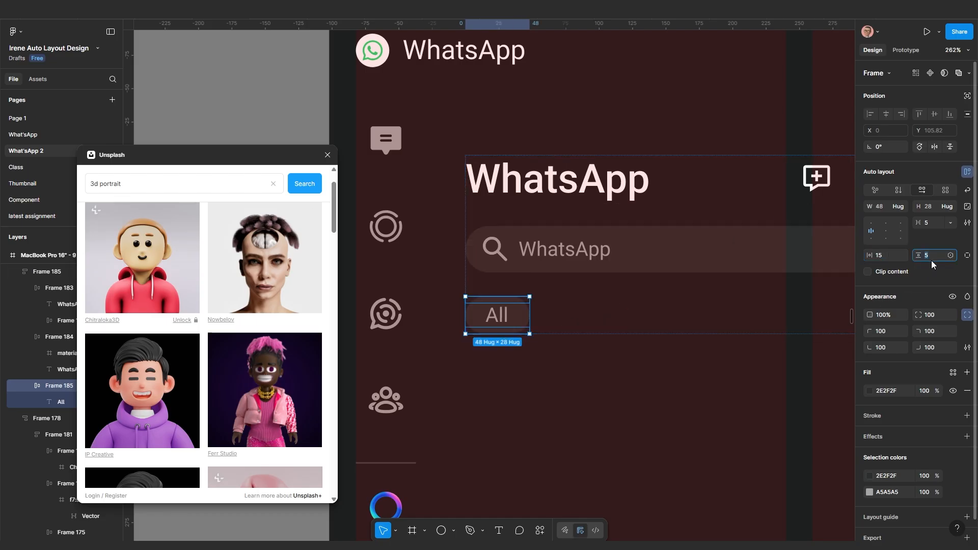
text(10)
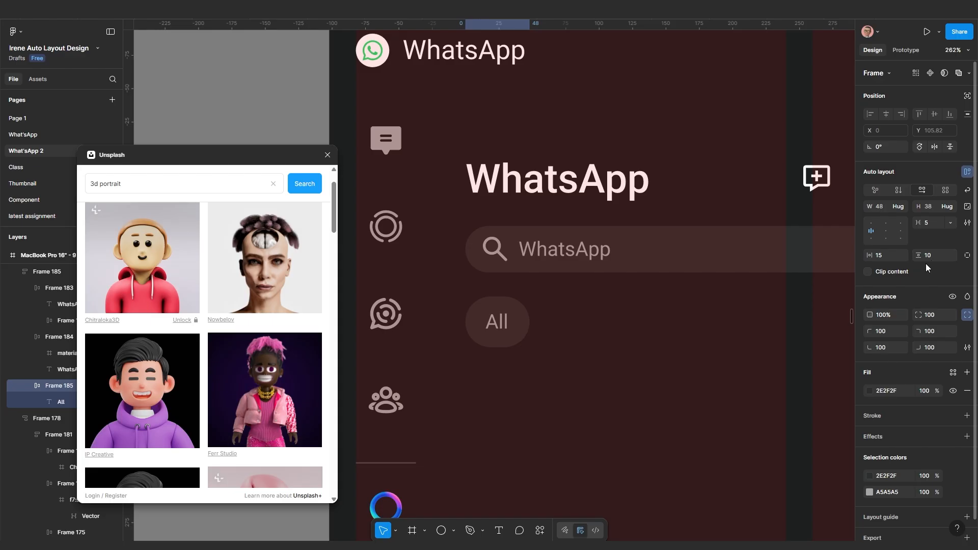
key(Return)
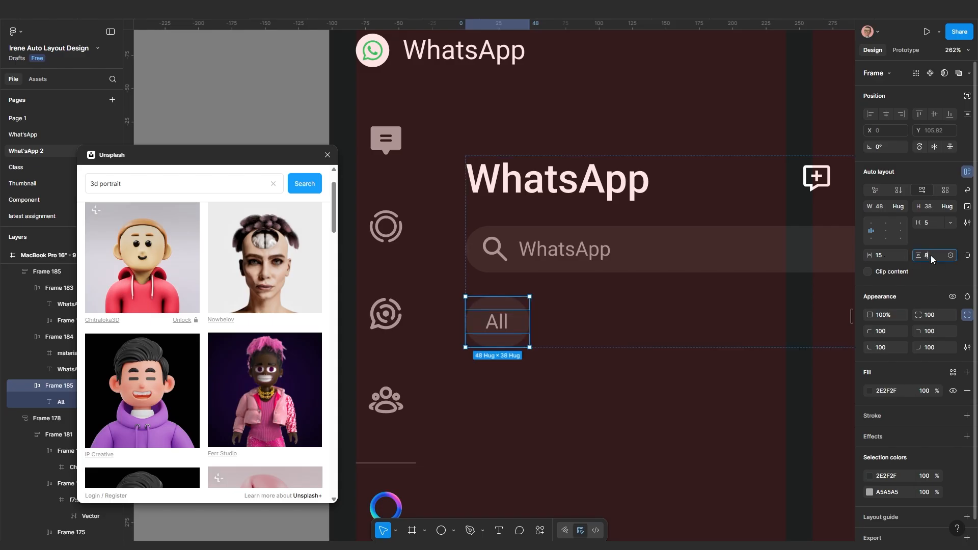
text(8)
key(Return)
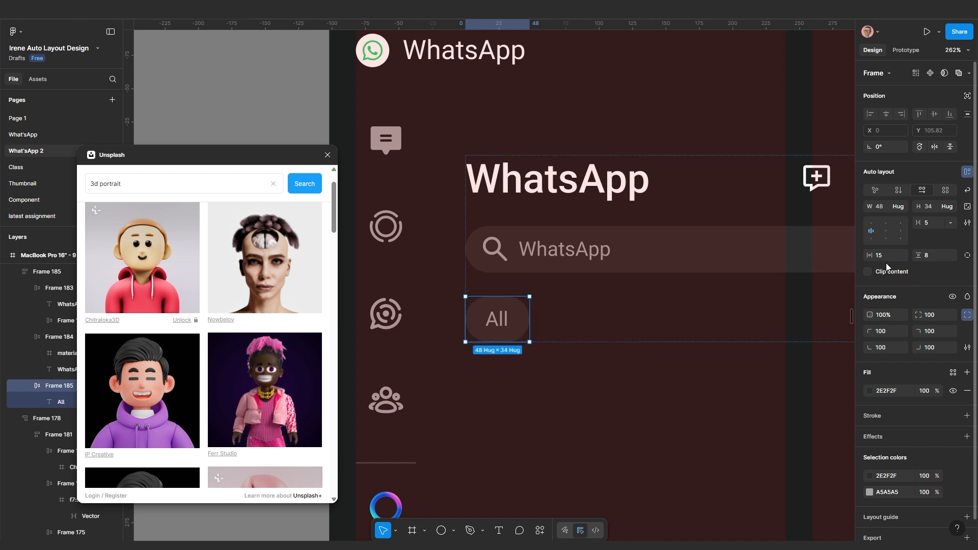
key(ctrl+d)
Wrap both chips in a horizontal auto layout and rename the second to 'Unread'
shift+click(514, 324)
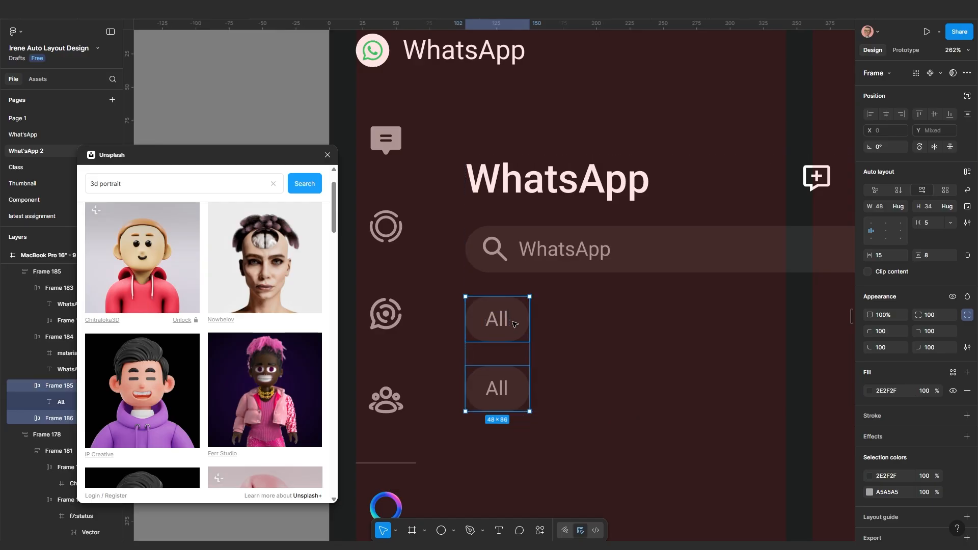
key(shift+a)
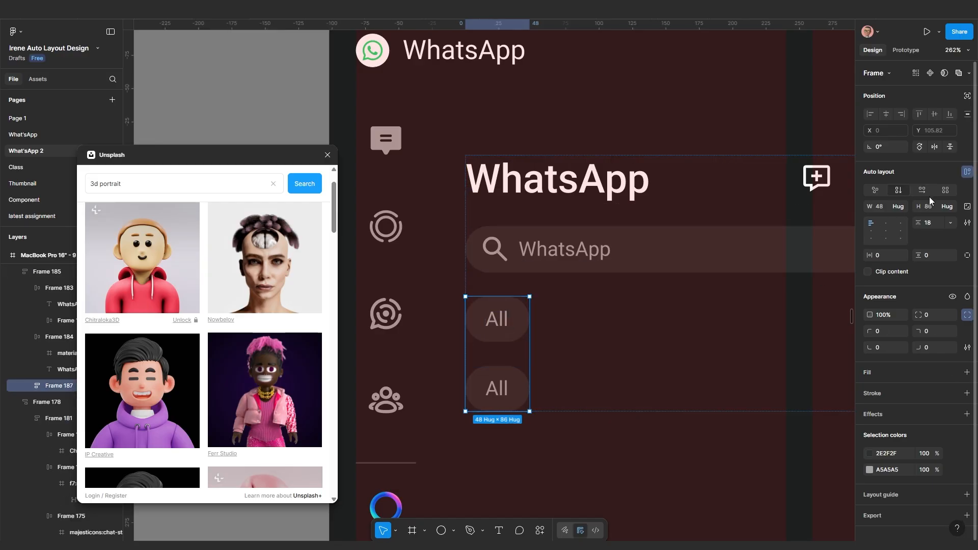
click(923, 190)
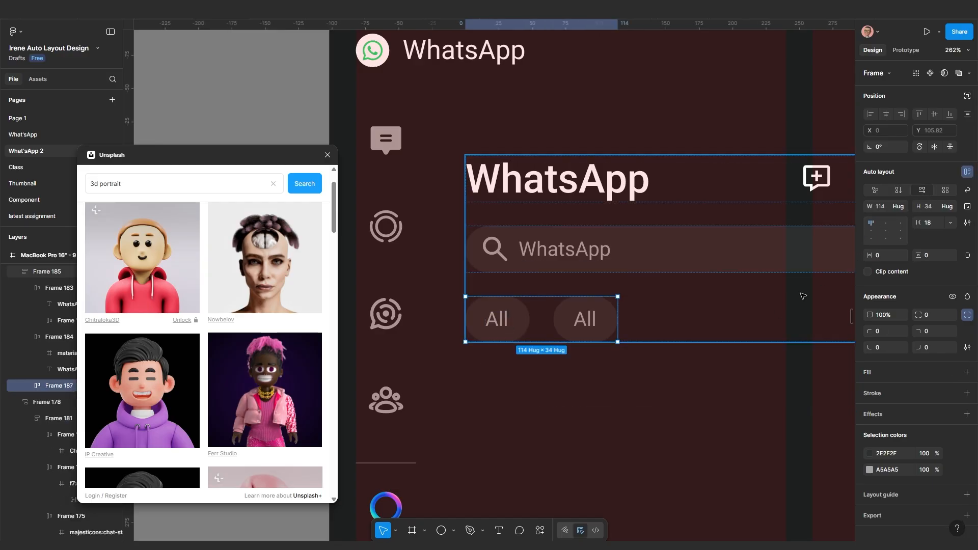
scroll(584, 322, up, 3)
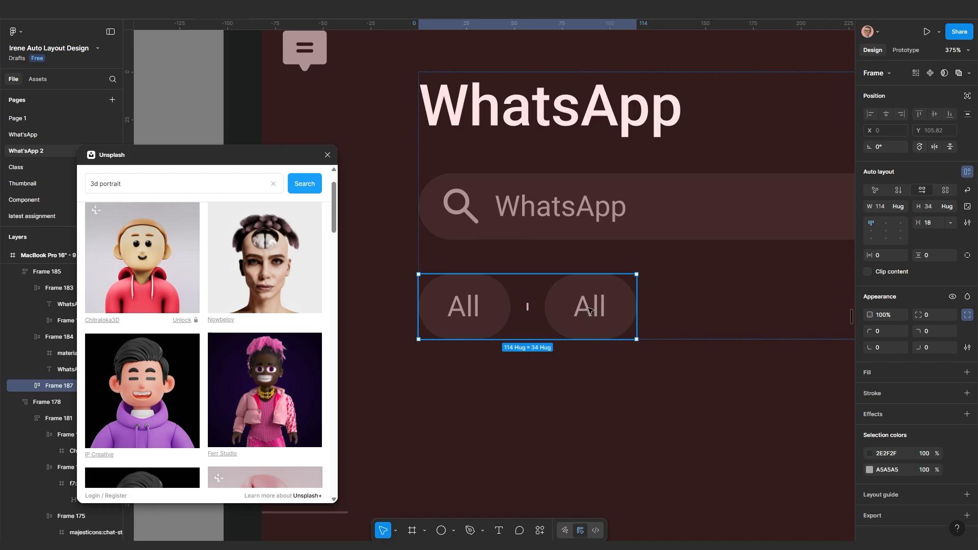
double_click(590, 310)
double_click(589, 308)
text(Unread)
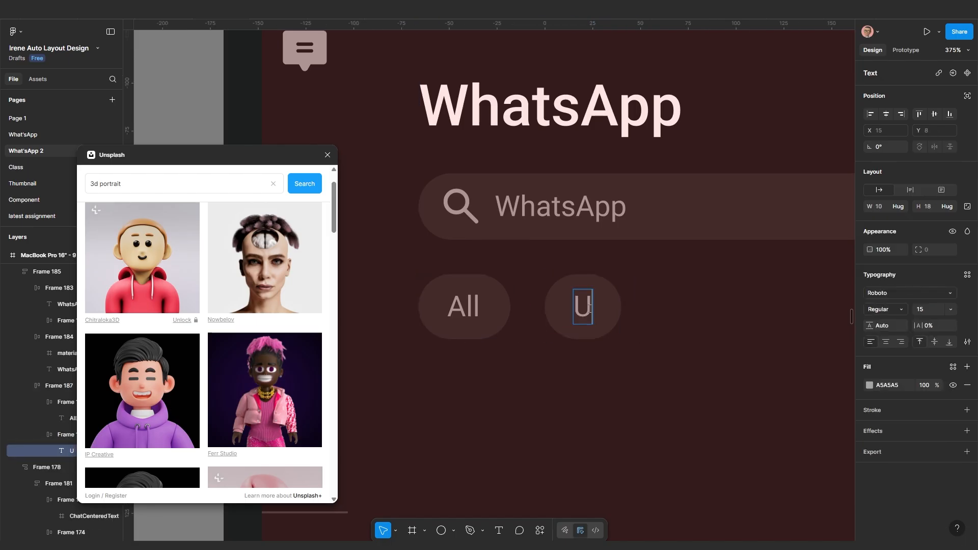
key(Escape)
key(Escape)
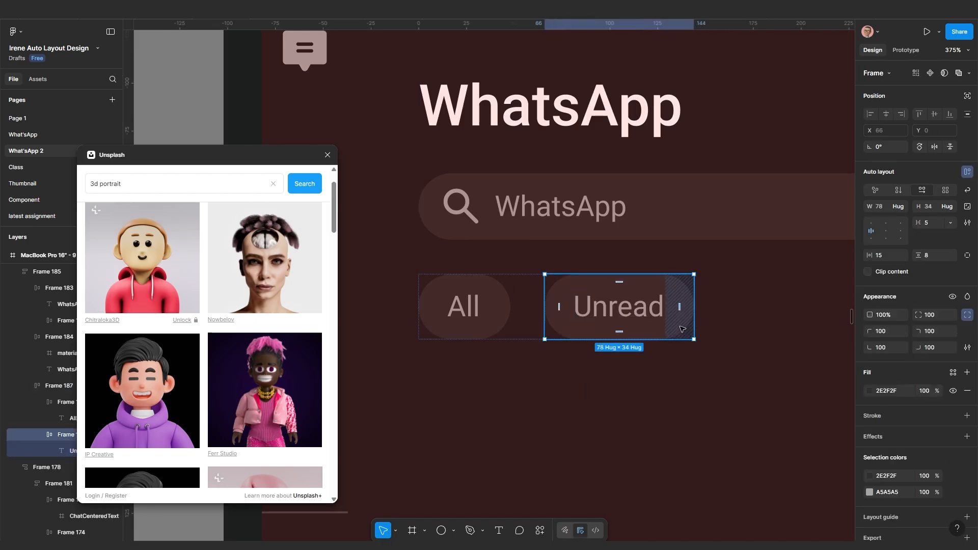
Duplicate the Unread chip and rename the copy to 'Favourites'
key(ctrl+d)
scroll(678, 331, down, 3)
scroll(662, 326, right, 2)
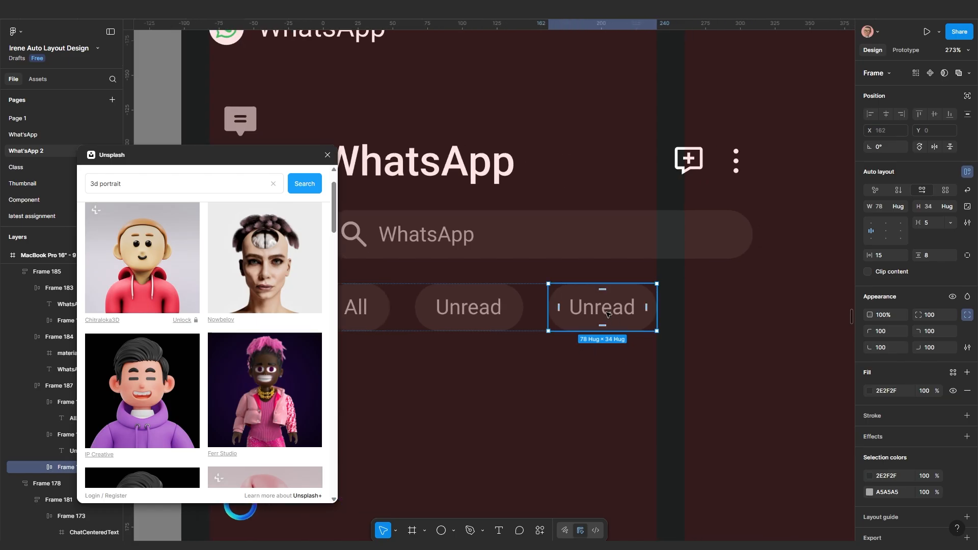
double_click(607, 312)
scroll(586, 331, up, 3)
text(Favourites)
key(Escape)
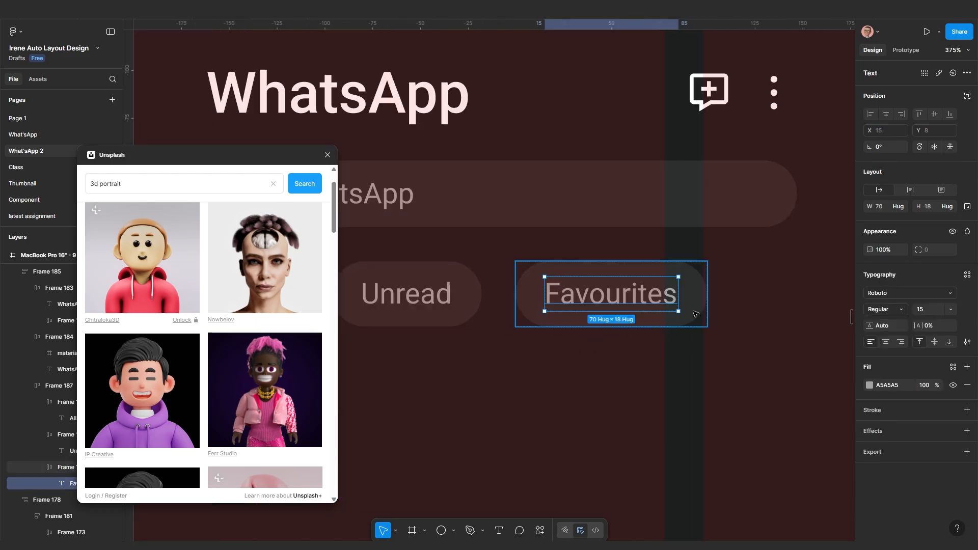
key(Escape)
Add a Groups chip by duplicating Favourites, then select the Unread, Favourites and Groups chips
key(ctrl+d)
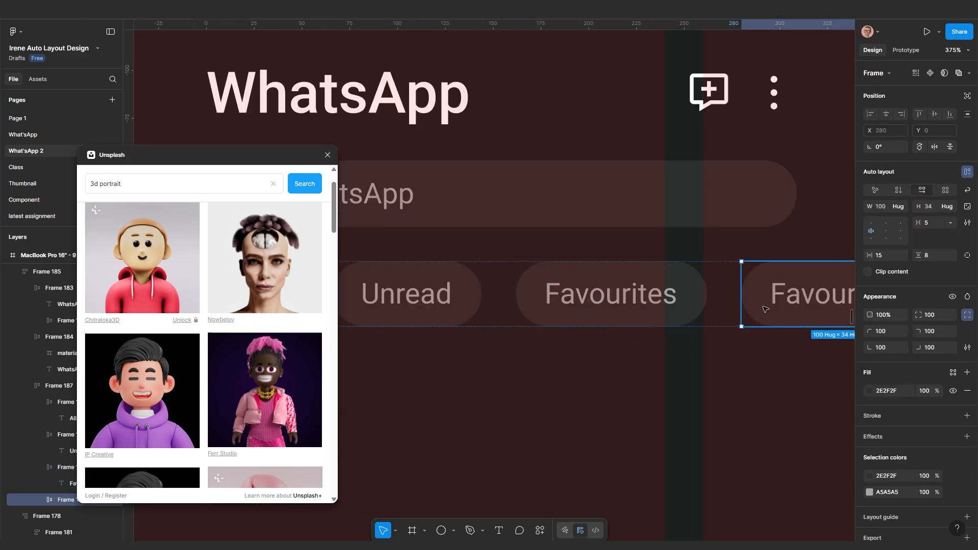
click(799, 305)
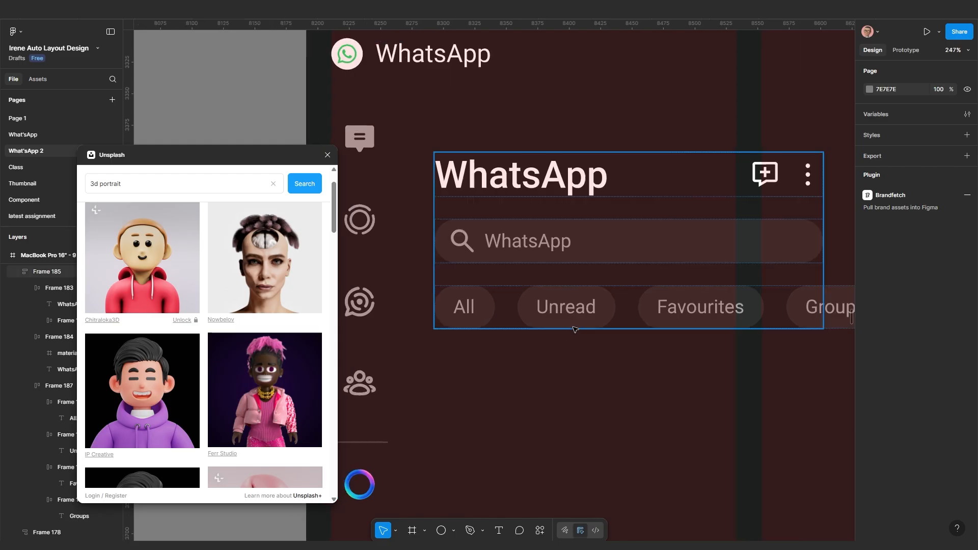
click(570, 313)
click(571, 311)
shift+click(701, 307)
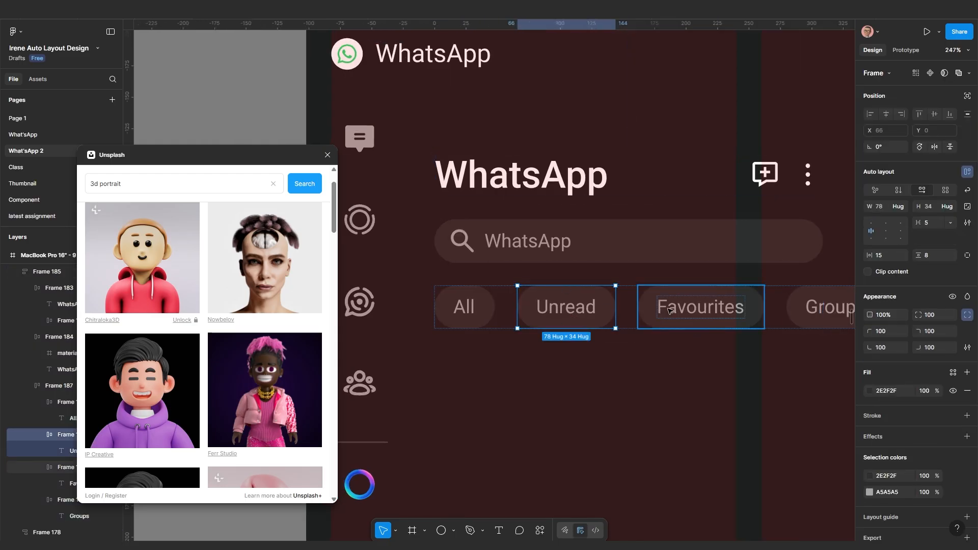
shift+click(815, 307)
scroll(657, 356, down, 3)
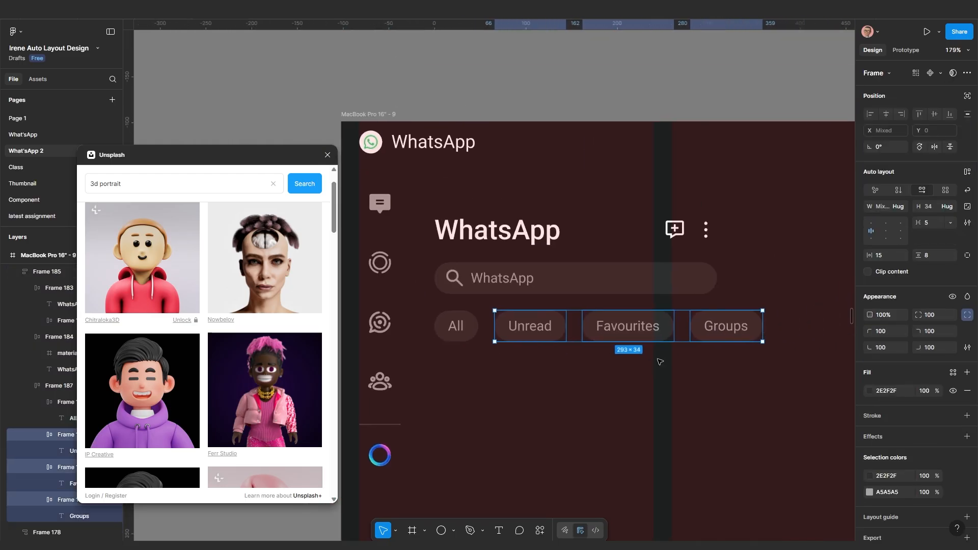
Swap the Unread, Favourites and Groups chips' fills to outlines with Shift+X
key(shift+x)
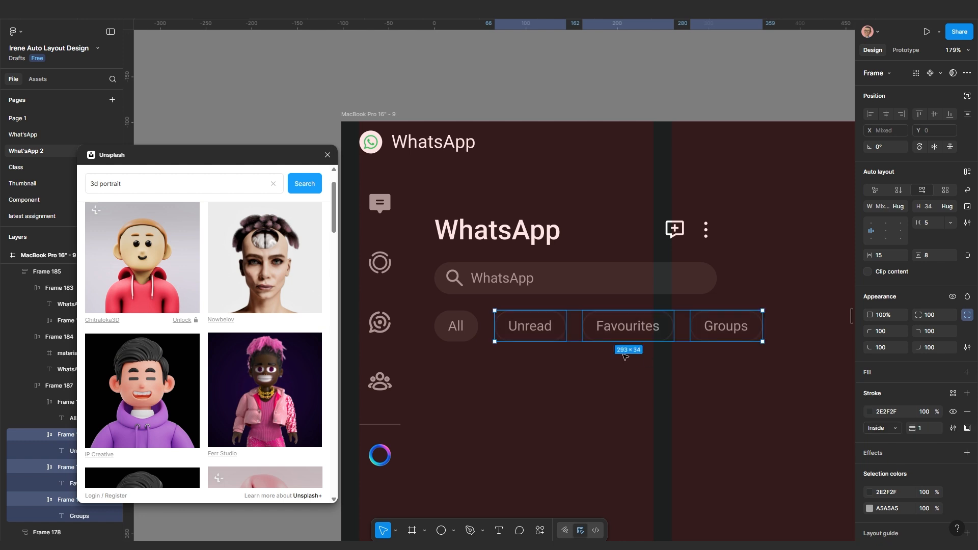
scroll(563, 357, up, 3)
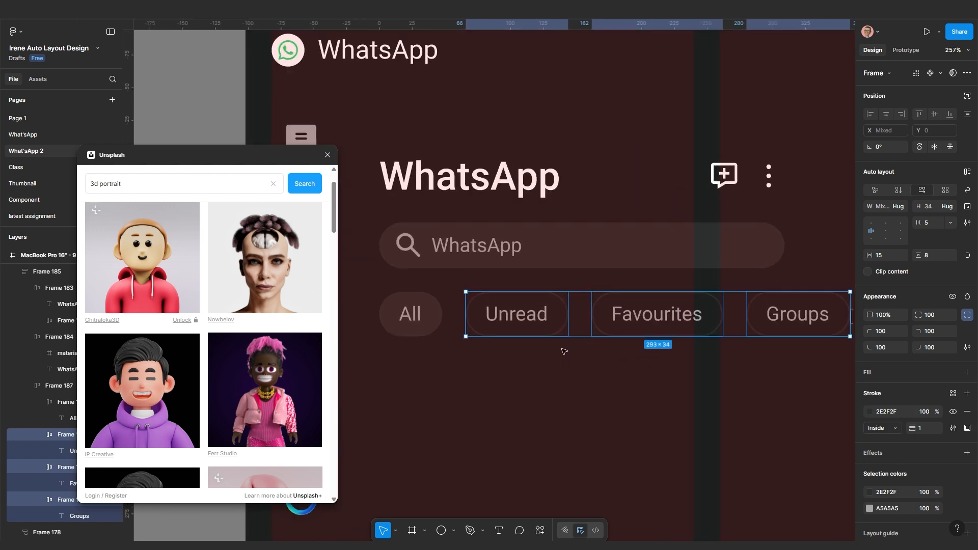
scroll(563, 351, up, 1)
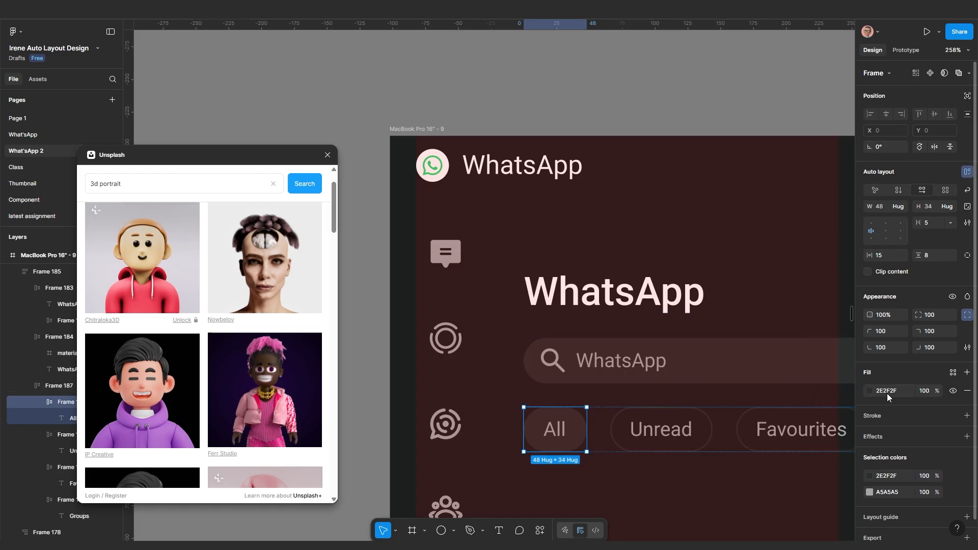
Fill the All chip with dark green 103529 and add a 126147 border
text(103529)
key(Return)
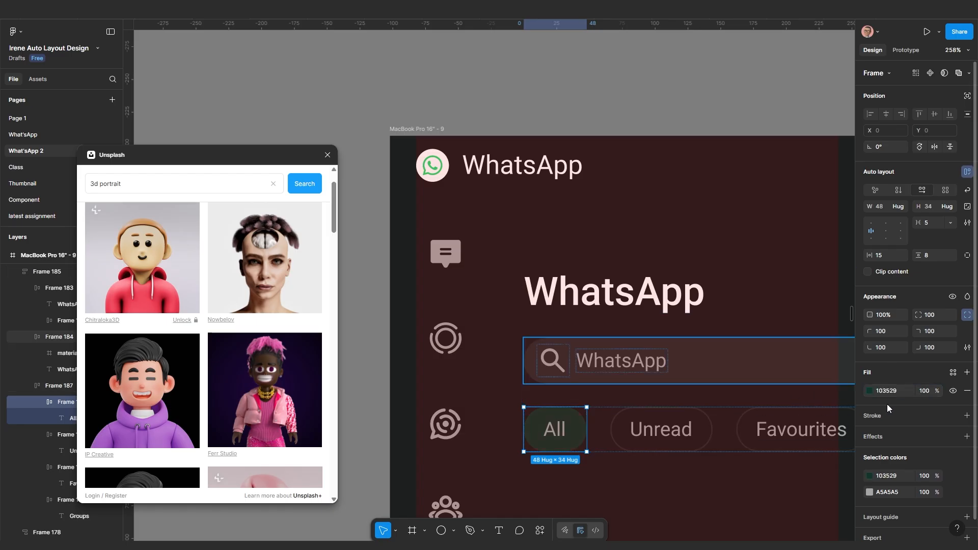
click(874, 417)
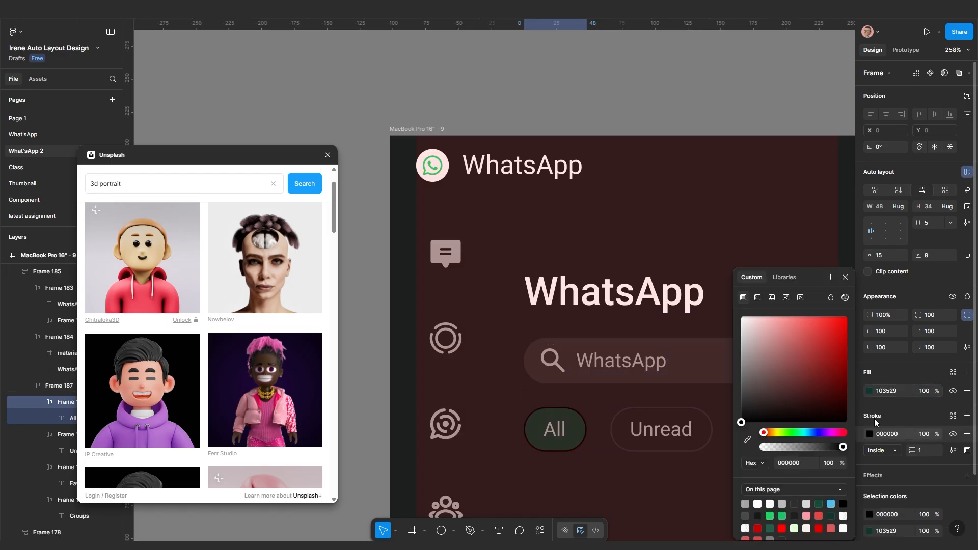
click(747, 440)
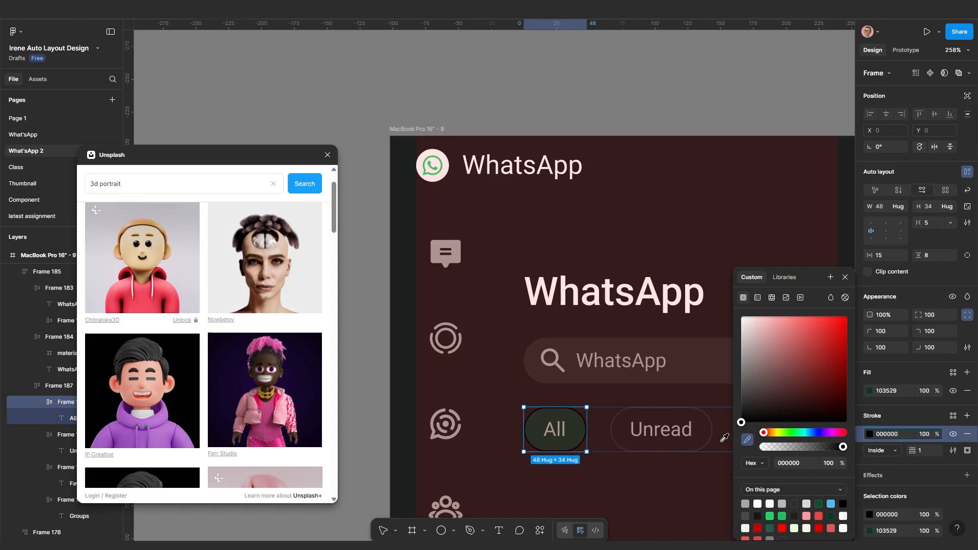
click(583, 423)
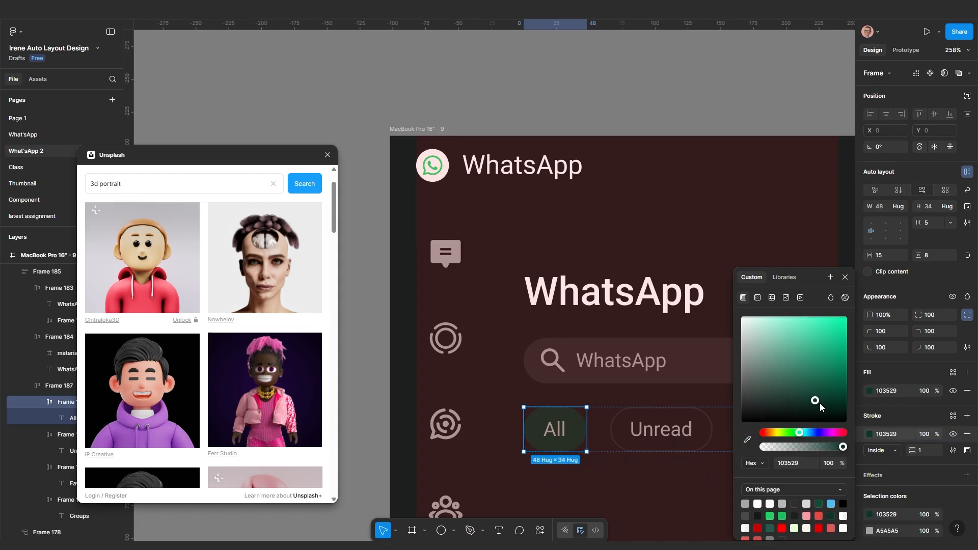
click(827, 383)
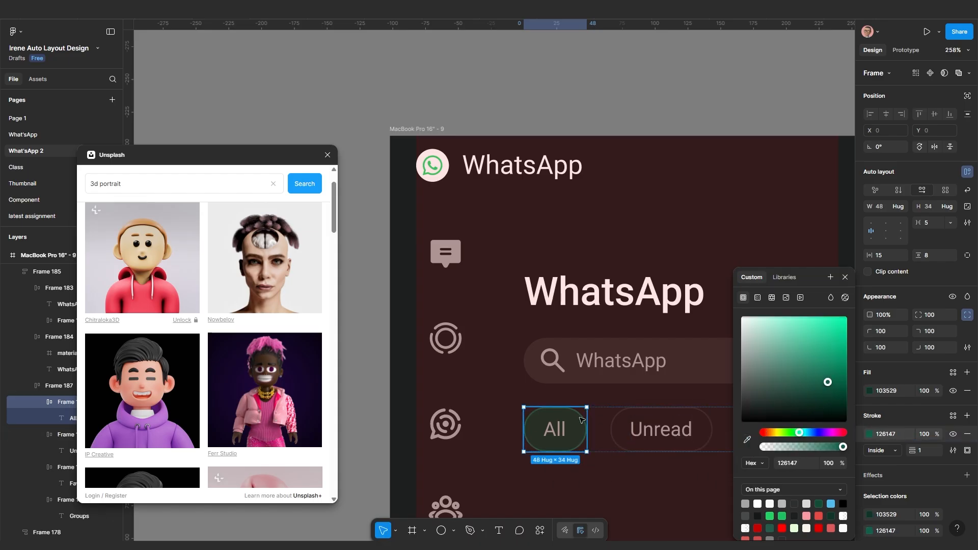
scroll(524, 354, down, 3)
click(551, 437)
scroll(551, 437, up, 4)
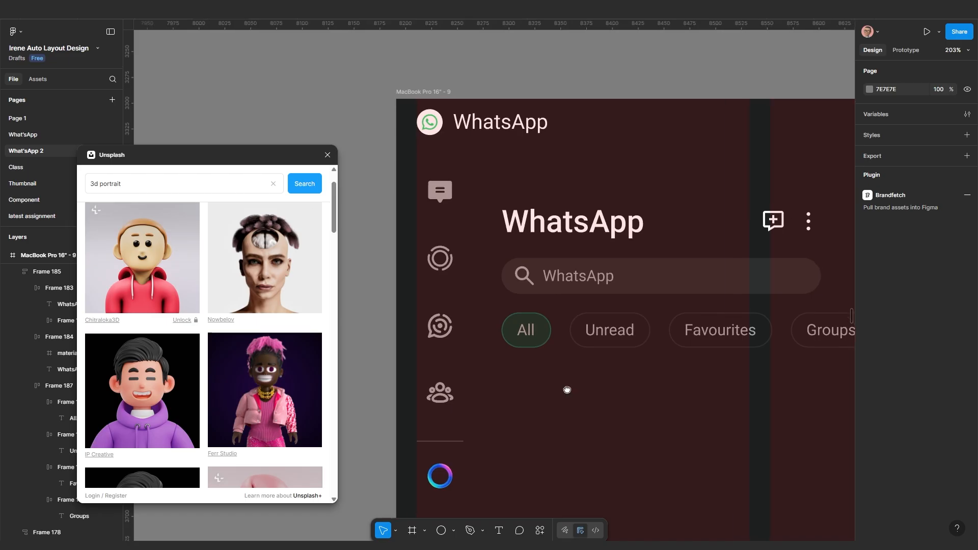
Set the filter chips row gap to 10 and widen the header block to the right
click(576, 342)
click(622, 336)
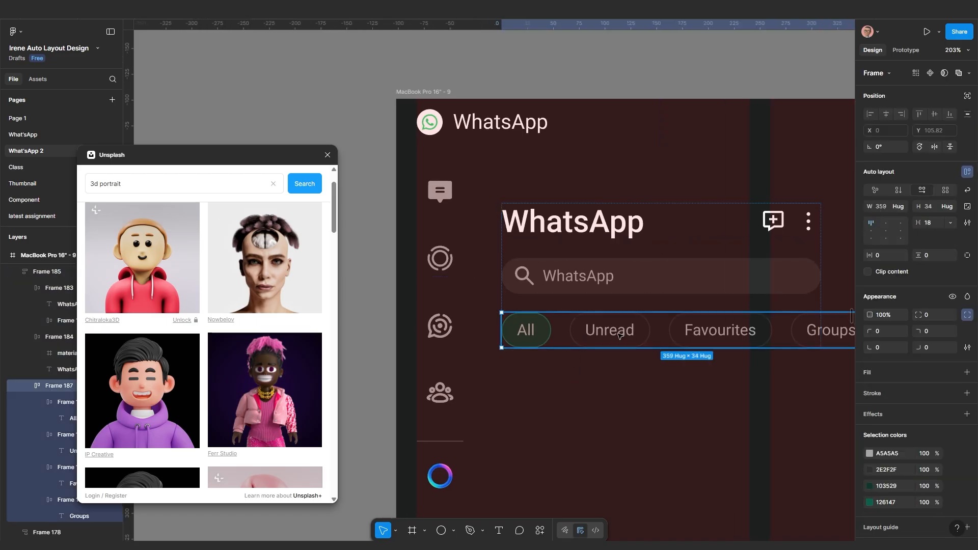
click(934, 223)
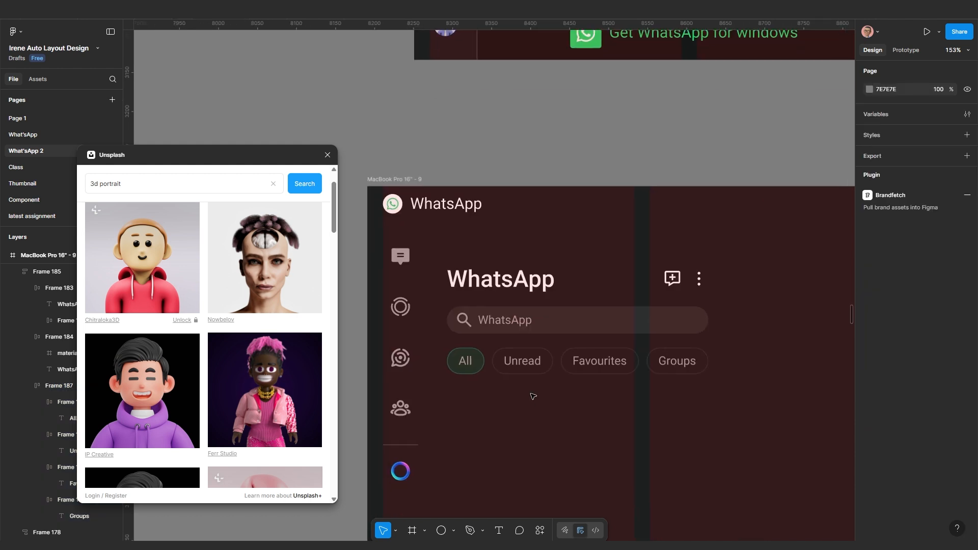
click(648, 324)
scroll(648, 353, down, 5)
scroll(636, 351, right, 2)
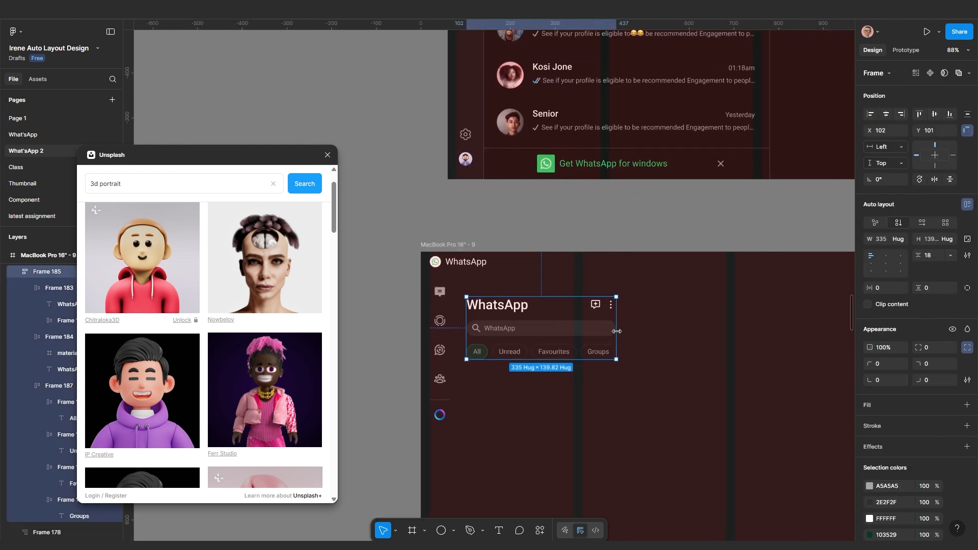
drag(616, 331, 679, 331)
scroll(579, 347, up, 3)
Make the chips row Fill container width, try Auto spacing, then return the gap to 10
click(589, 358)
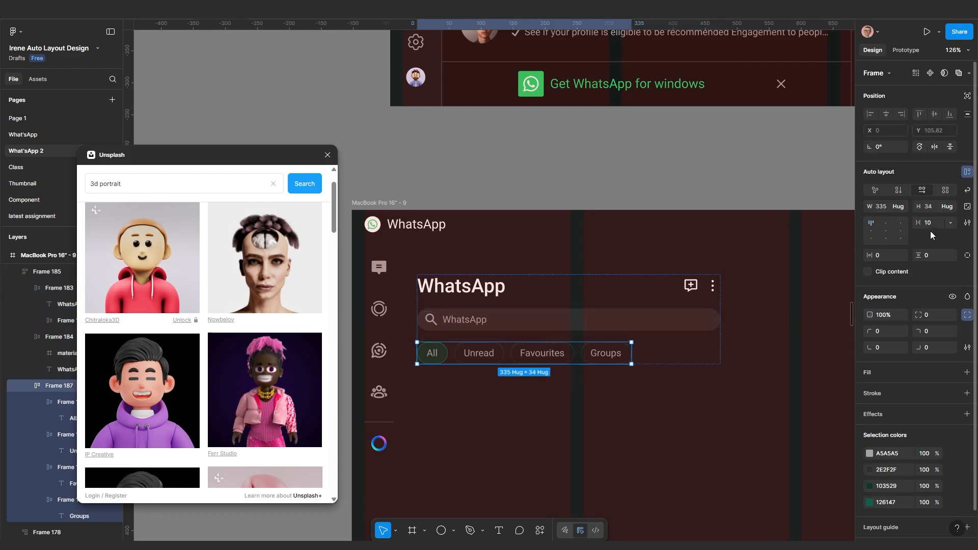
click(898, 206)
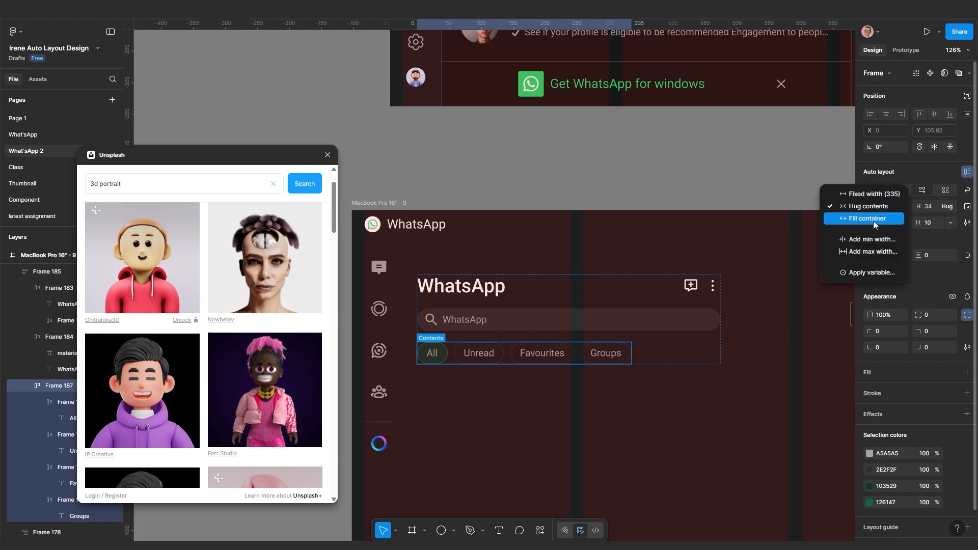
click(873, 221)
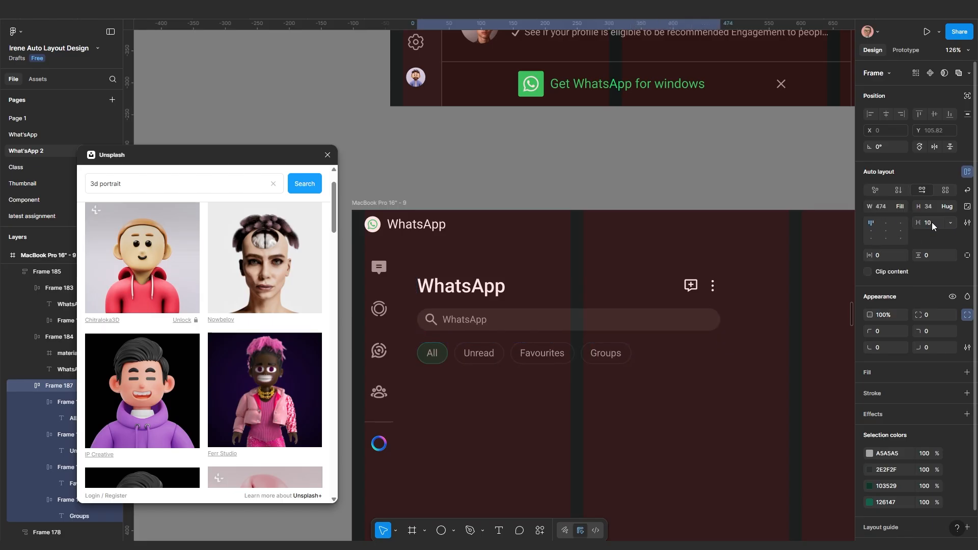
click(950, 223)
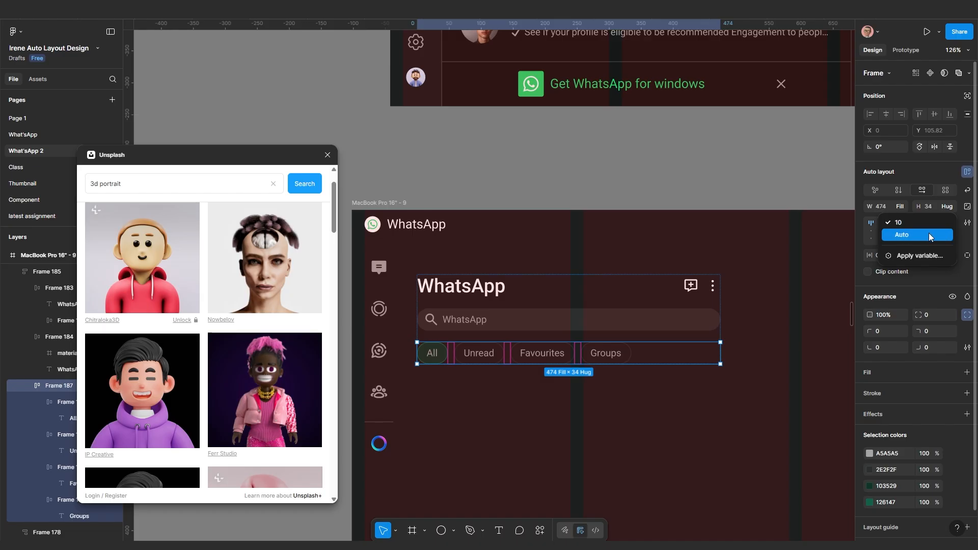
click(928, 234)
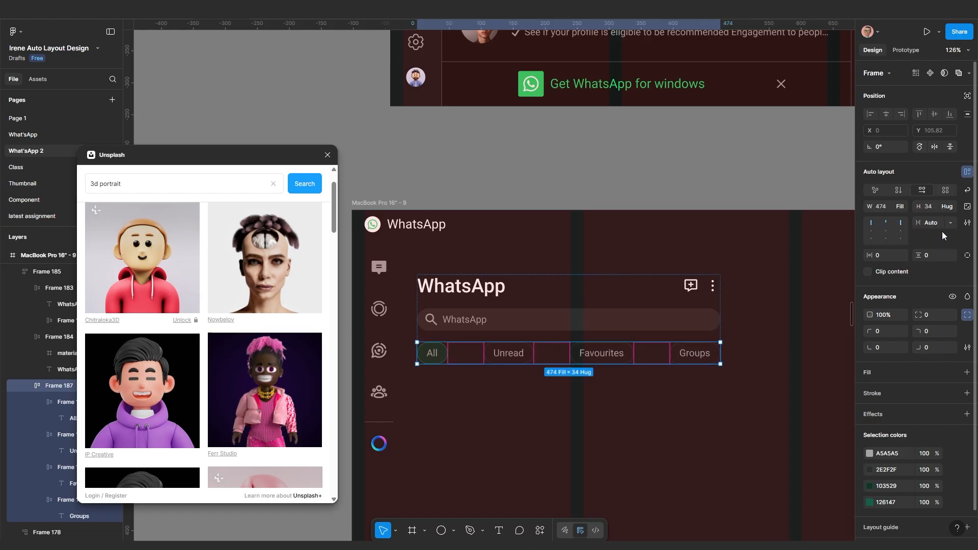
click(950, 223)
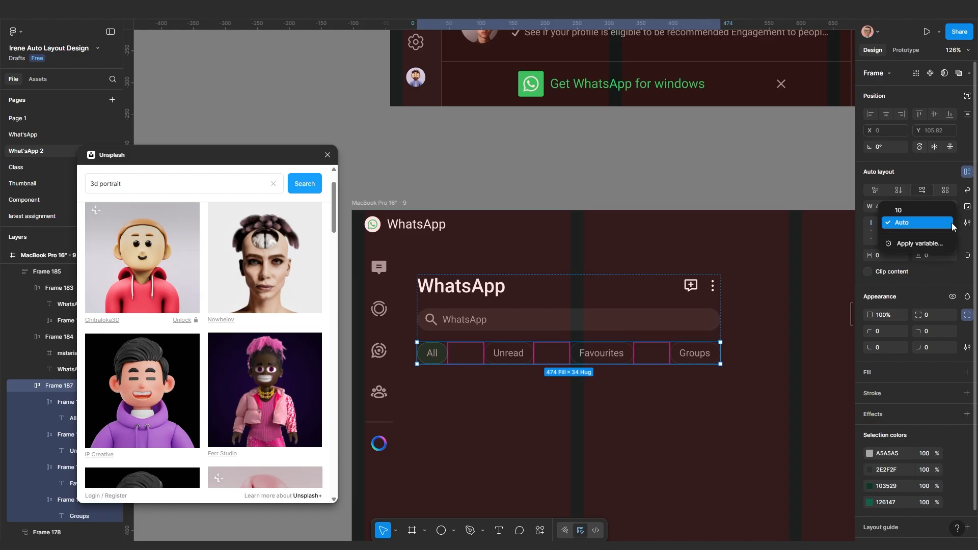
click(928, 215)
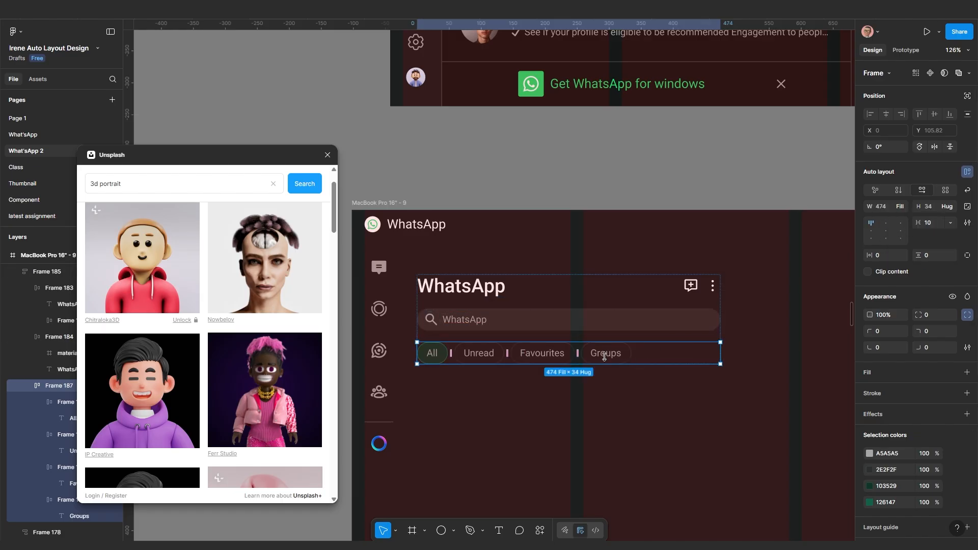
Check that the search bar and title row stretch across the widened header block
click(656, 317)
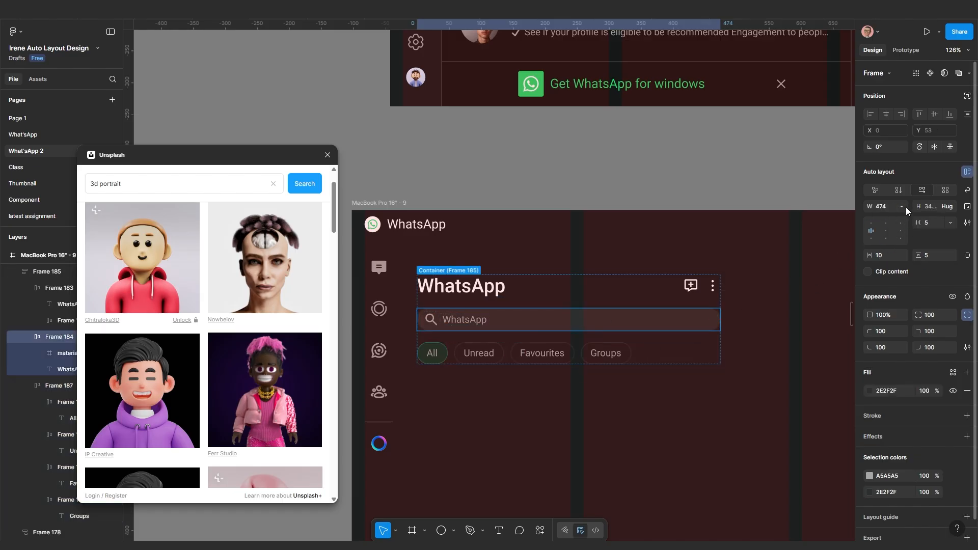
click(672, 288)
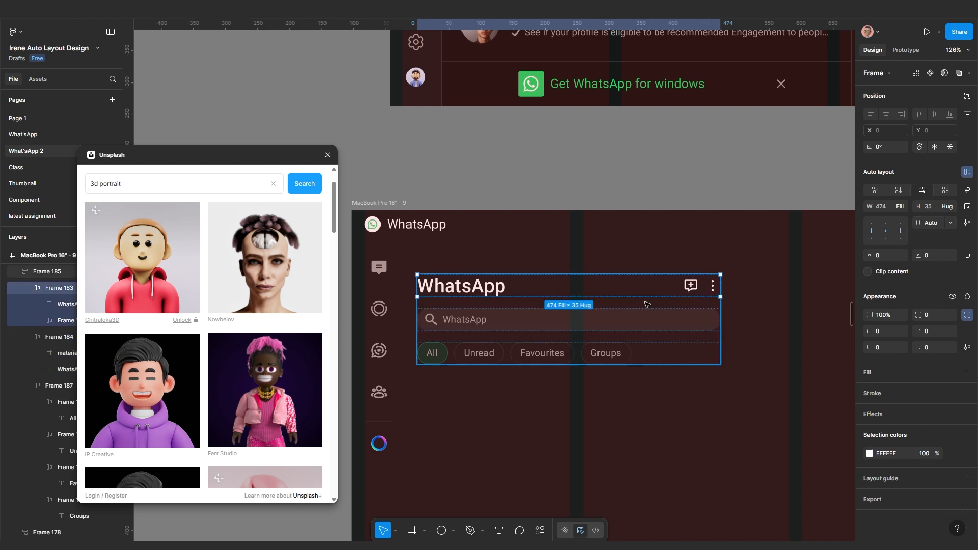
scroll(647, 304, down, 5)
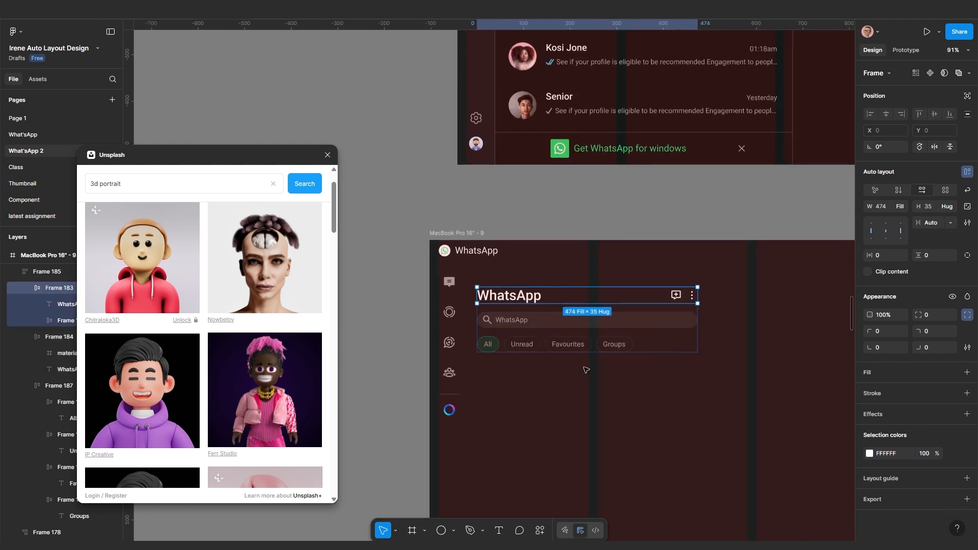
key(Escape)
click(615, 329)
Widen the header block to 581 px and pull its left edge in to X 115
drag(625, 323, 675, 315)
scroll(649, 332, left, 6)
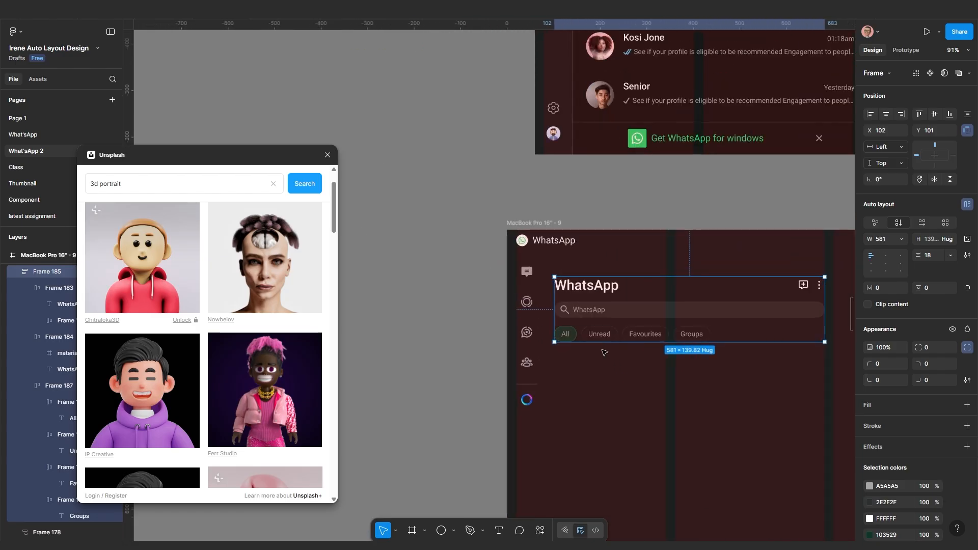
drag(554, 304, 576, 398)
scroll(592, 325, down, 5)
scroll(550, 278, down, 4)
Compare against the finished reference design, then reselect the WhatsApp header block
drag(558, 256, 549, 315)
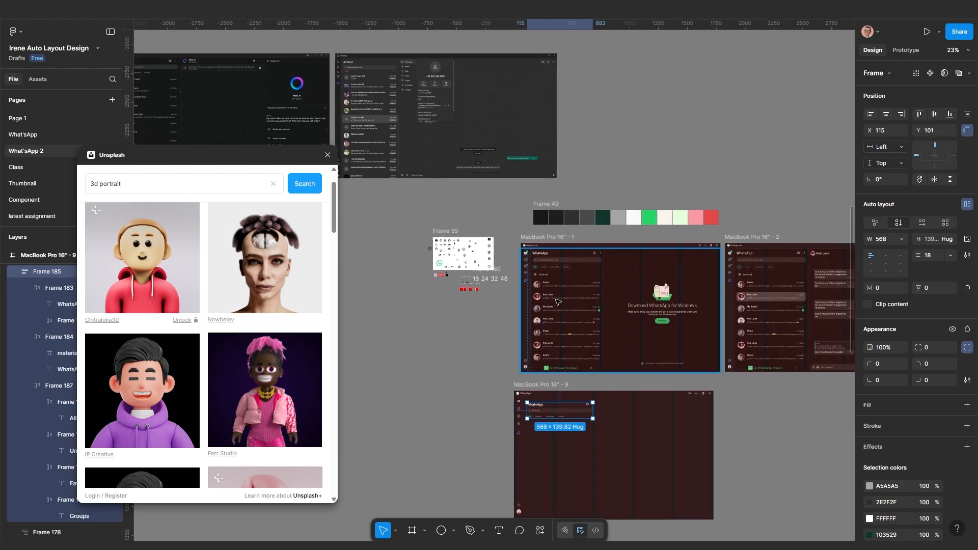
scroll(549, 315, up, 4)
scroll(516, 327, up, 5)
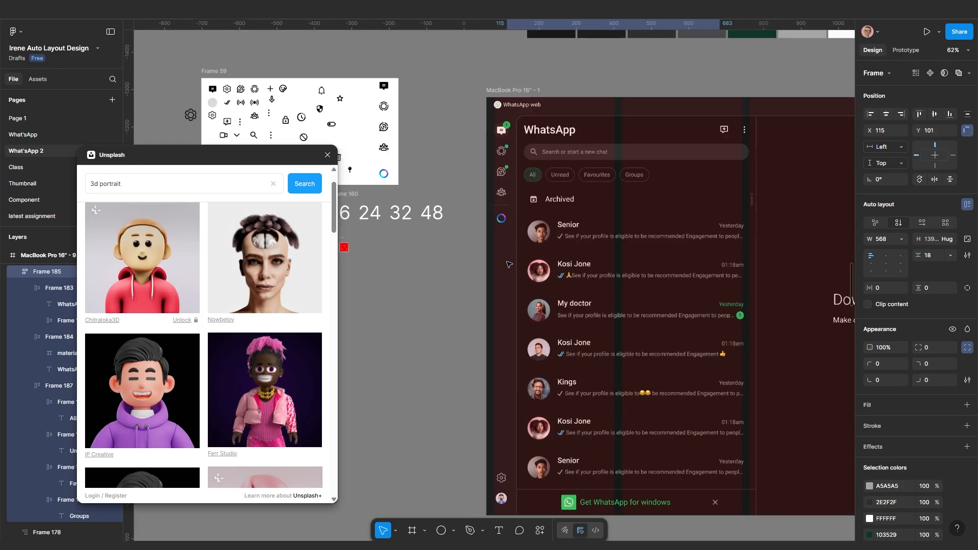
scroll(539, 203, up, 3)
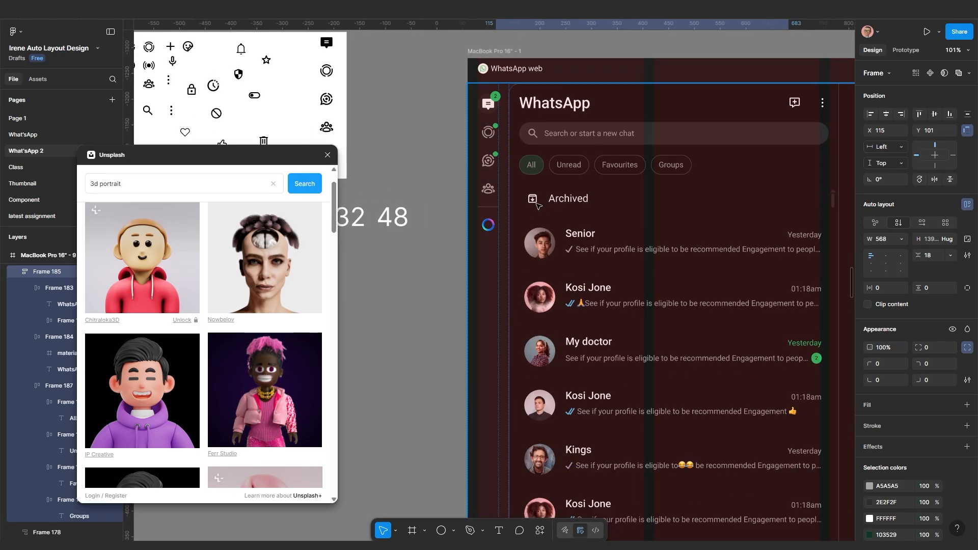
scroll(501, 244, down, 3)
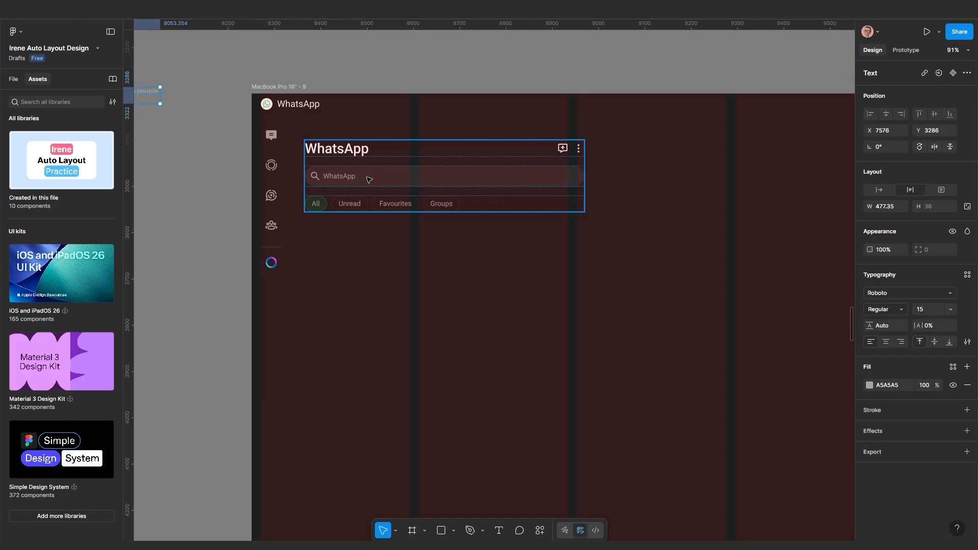
click(366, 176)
click(440, 278)
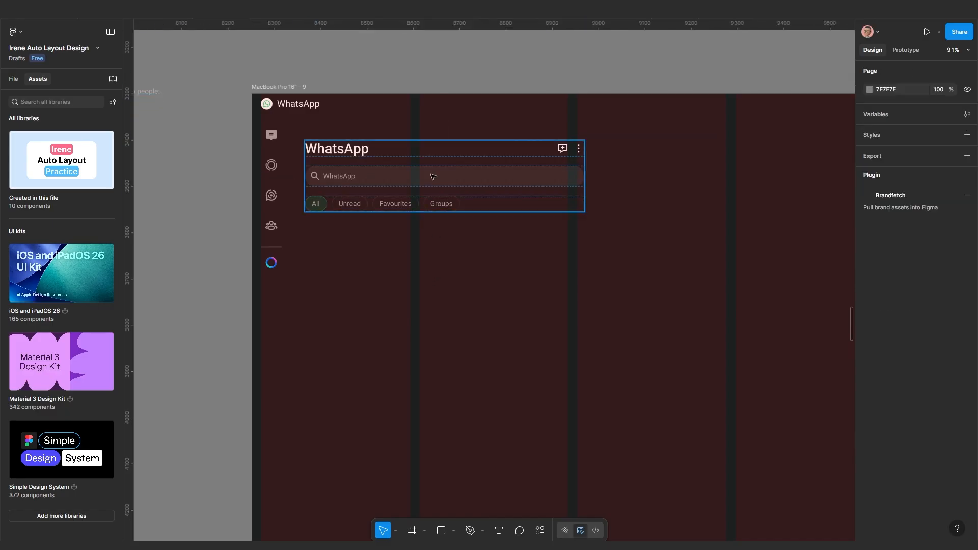
click(438, 179)
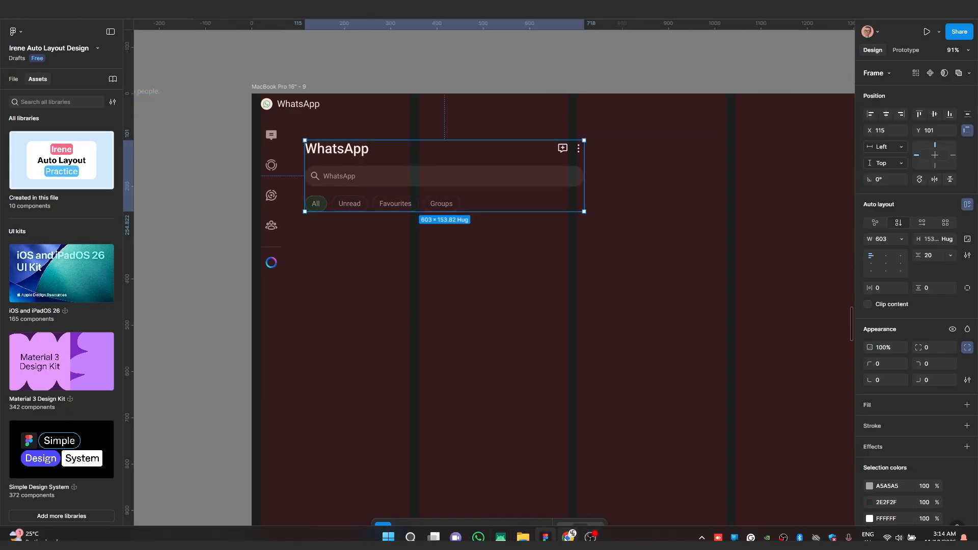
Preview the WhatsApp prototype in Chrome, then return to the Figma editor
click(568, 536)
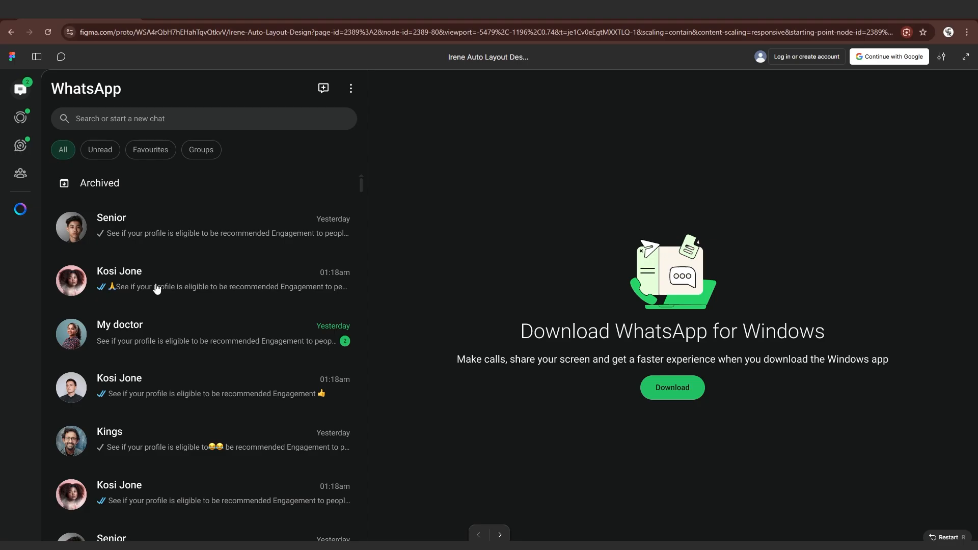
scroll(155, 291, down, 3)
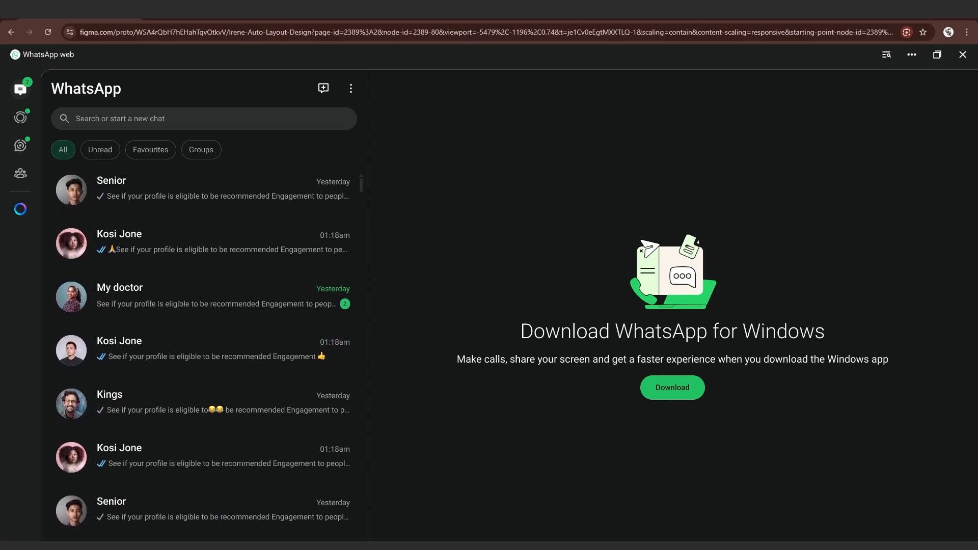
click(545, 537)
Pan across the widened header block and clear the selection to review it
scroll(397, 237, up, 1)
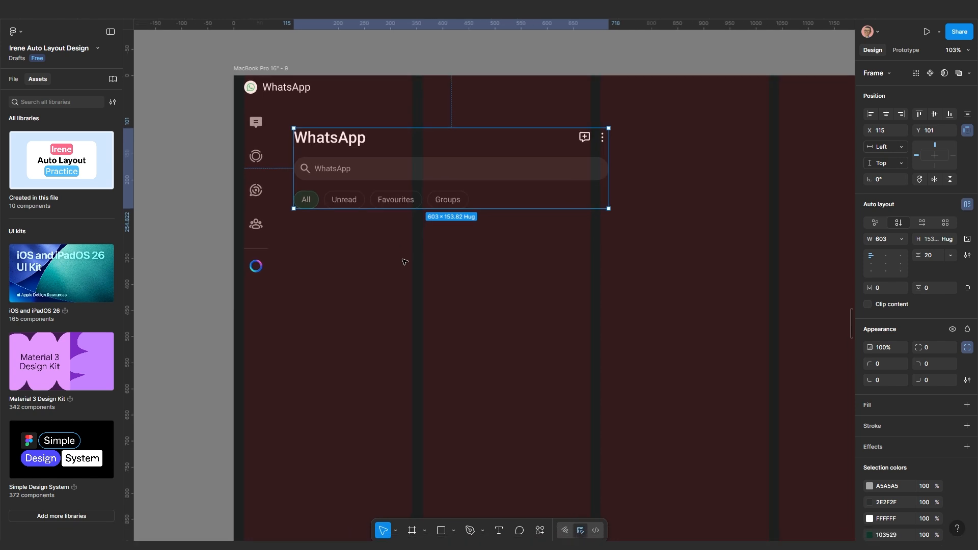
drag(404, 261, 448, 263)
scroll(406, 244, up, 2)
click(427, 243)
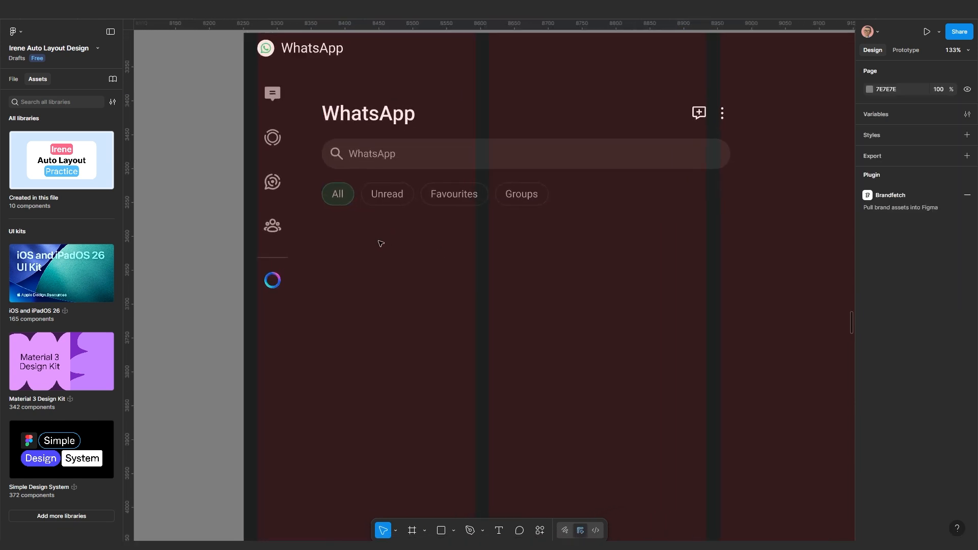
scroll(379, 243, down, 3)
scroll(367, 236, left, 2)
scroll(312, 208, down, 4)
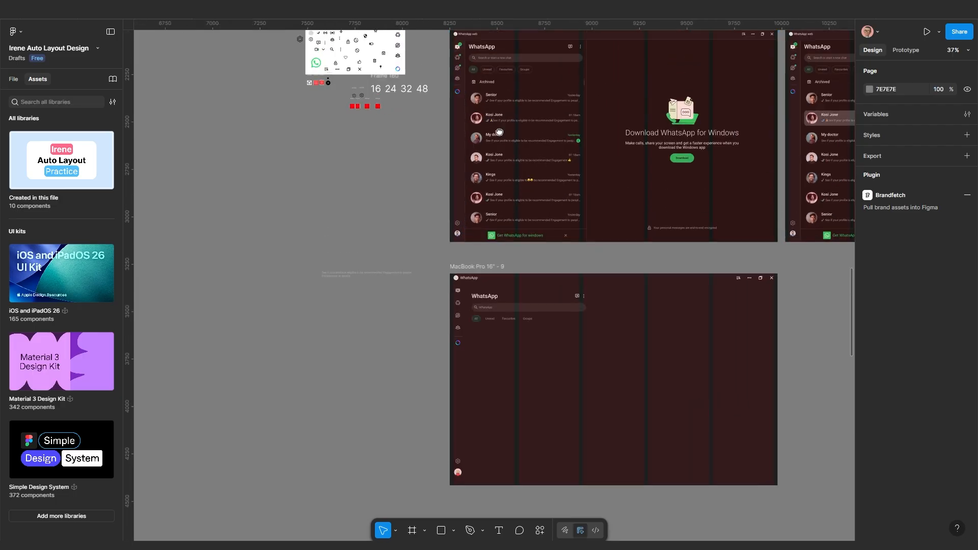
scroll(492, 118, up, 5)
scroll(484, 96, down, 3)
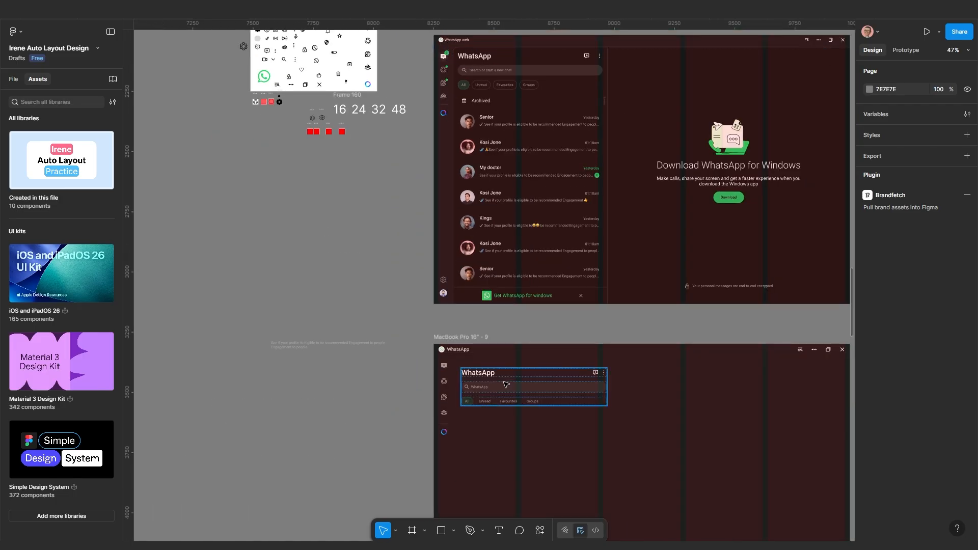
scroll(407, 230, down, 5)
scroll(401, 291, up, 2)
scroll(340, 196, down, 3)
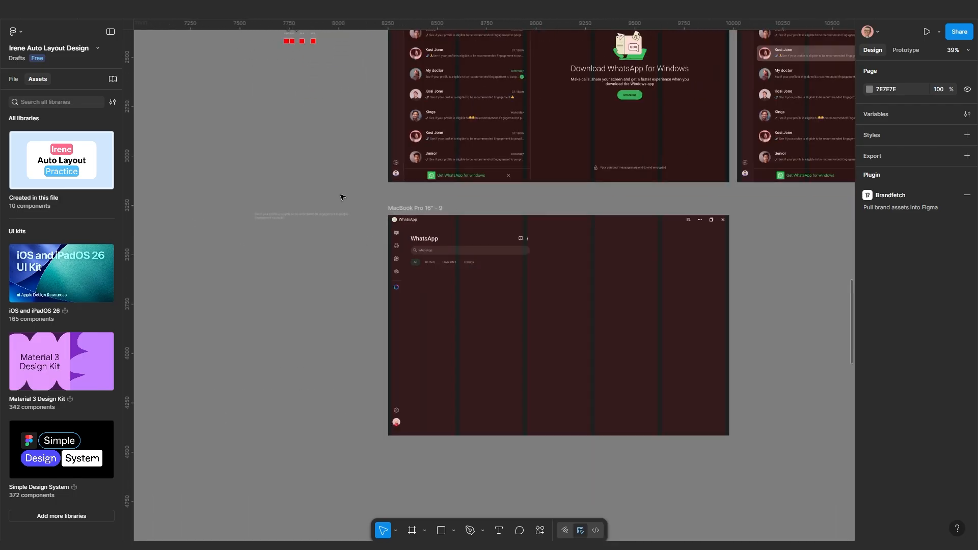
scroll(366, 112, up, 6)
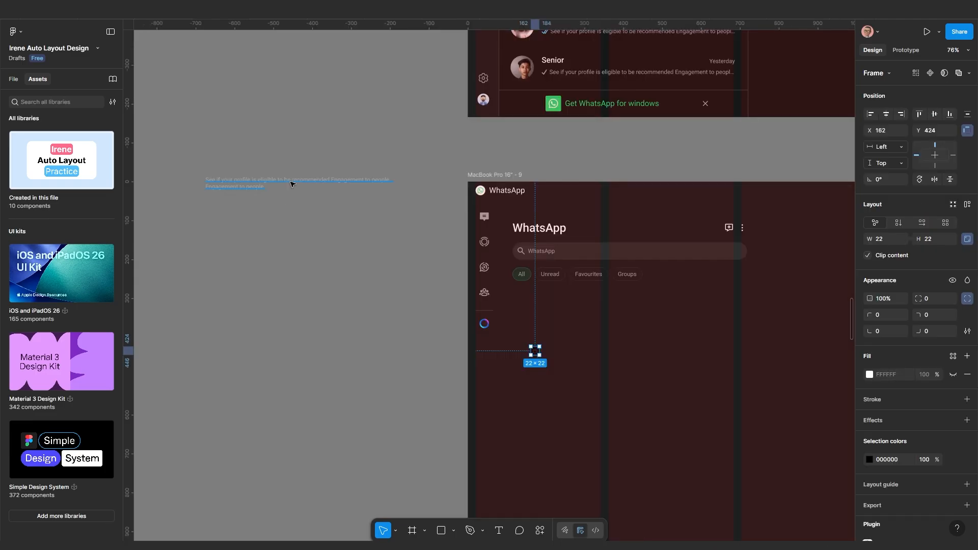
Move the truncated message text into the WhatsApp frame and place the Archived label beside the archive icon
click(292, 182)
drag(292, 181, 631, 367)
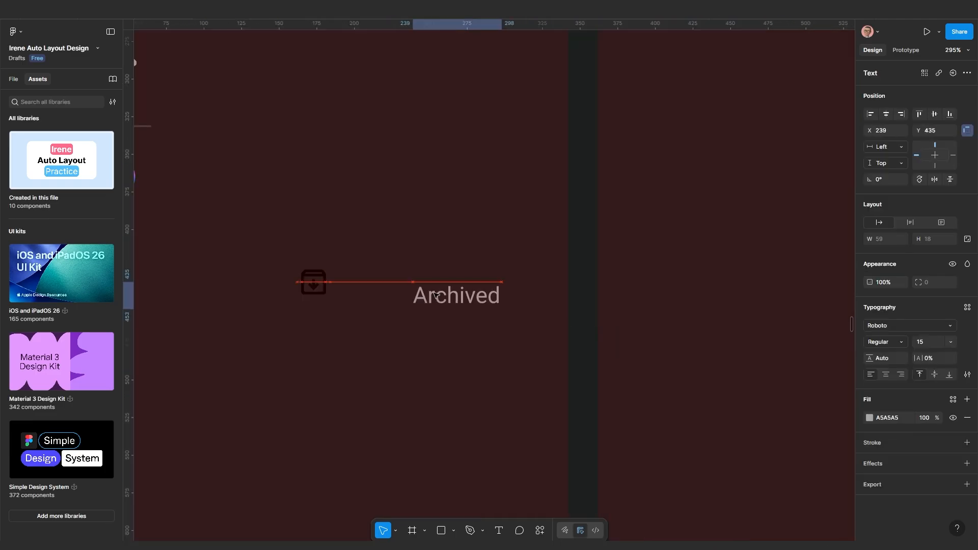
drag(457, 296, 448, 286)
Wrap the archive icon and Archived label in auto layout with gap 10, hugging contents
click(307, 281)
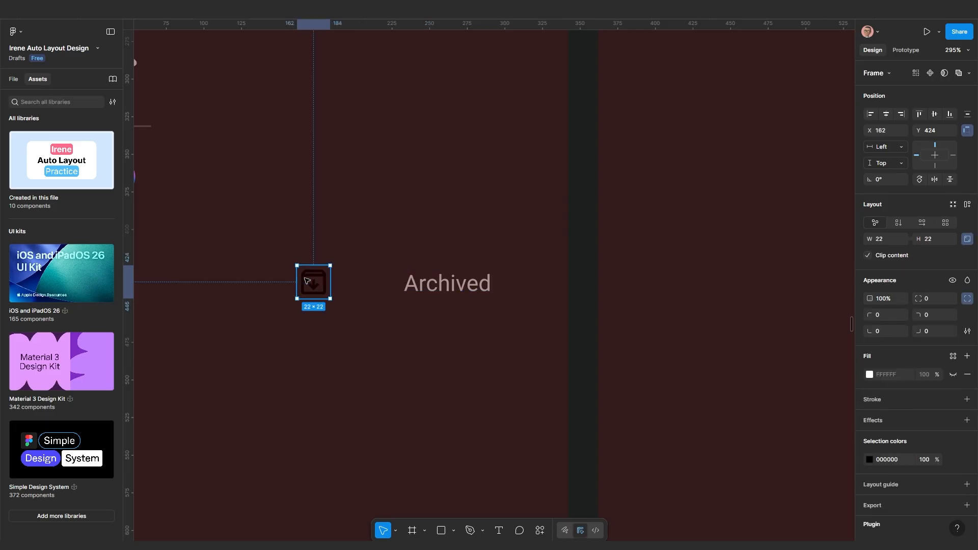
shift+click(421, 289)
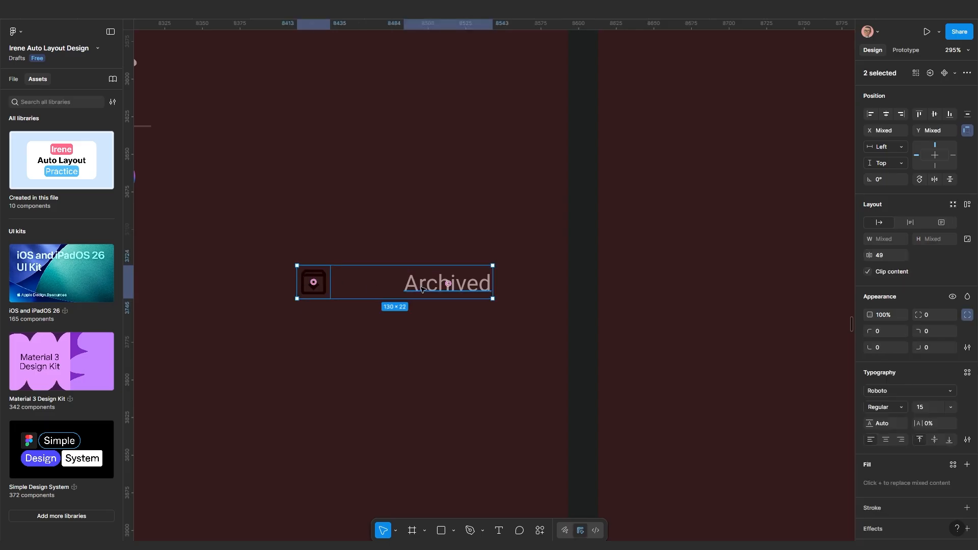
key(shift+a)
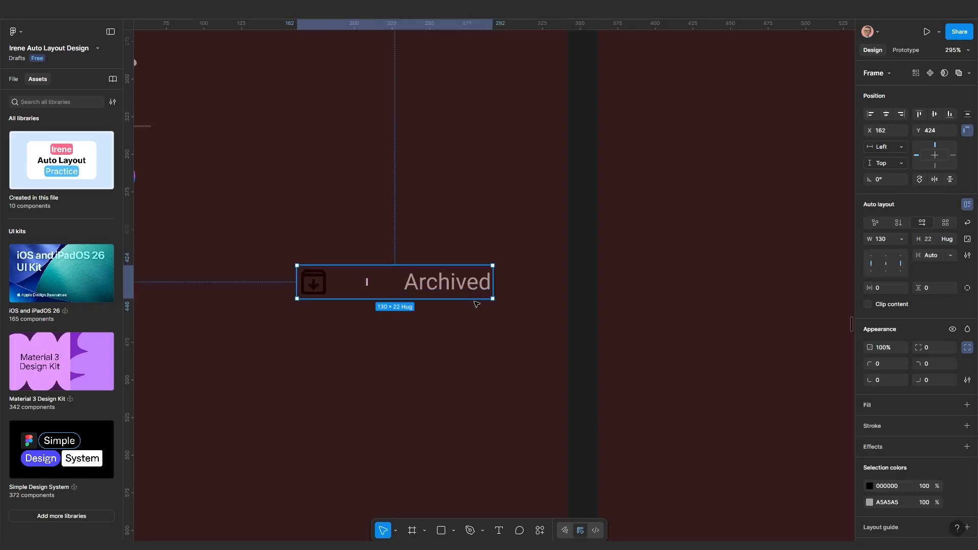
click(932, 255)
text(10)
key(Return)
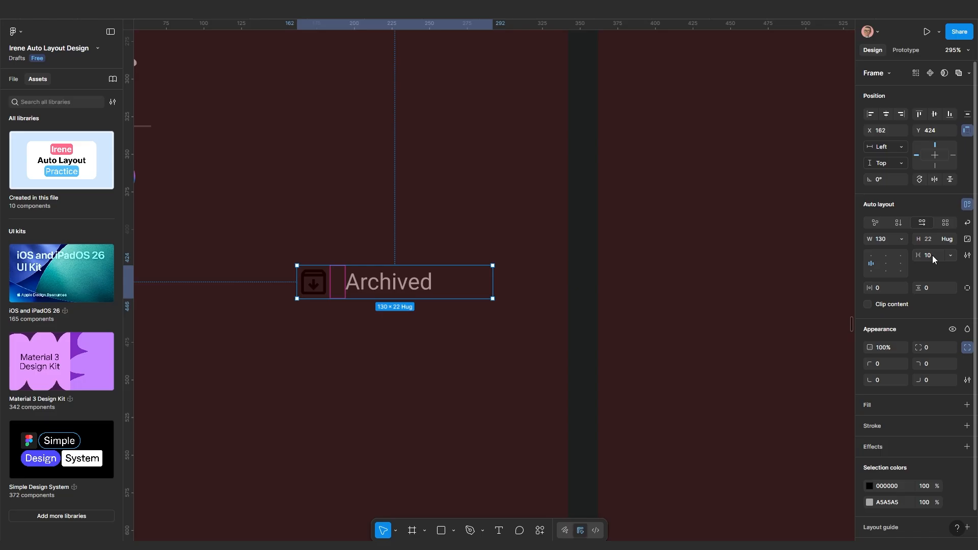
key(Return)
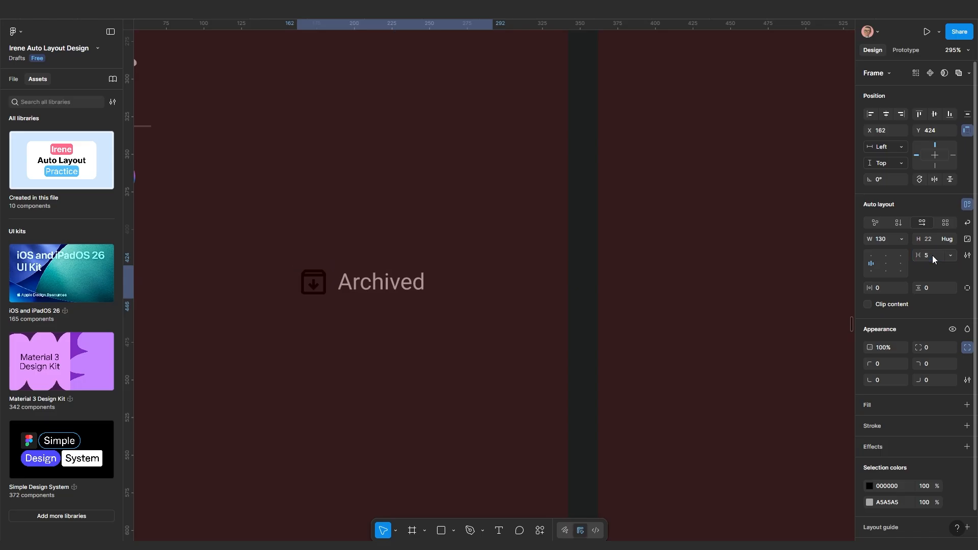
text(10)
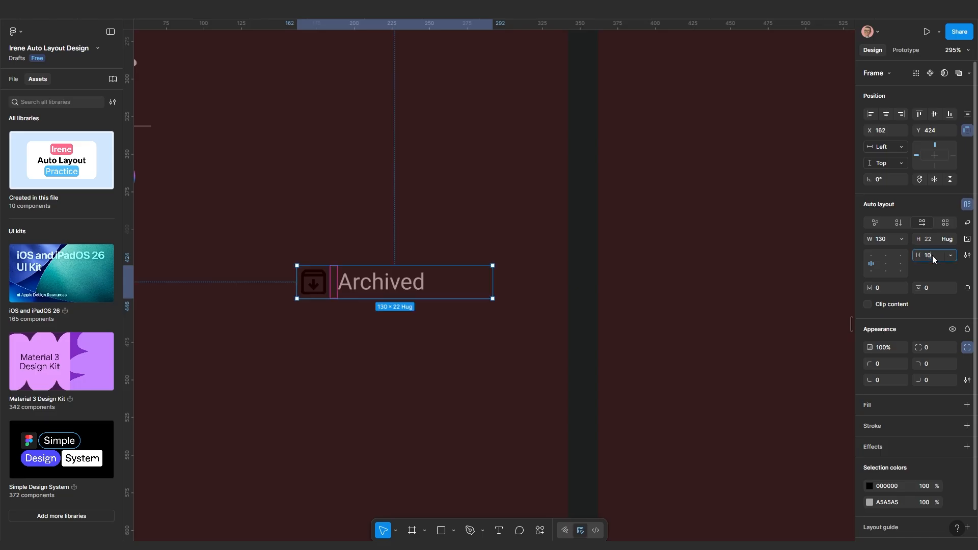
key(Return)
click(901, 239)
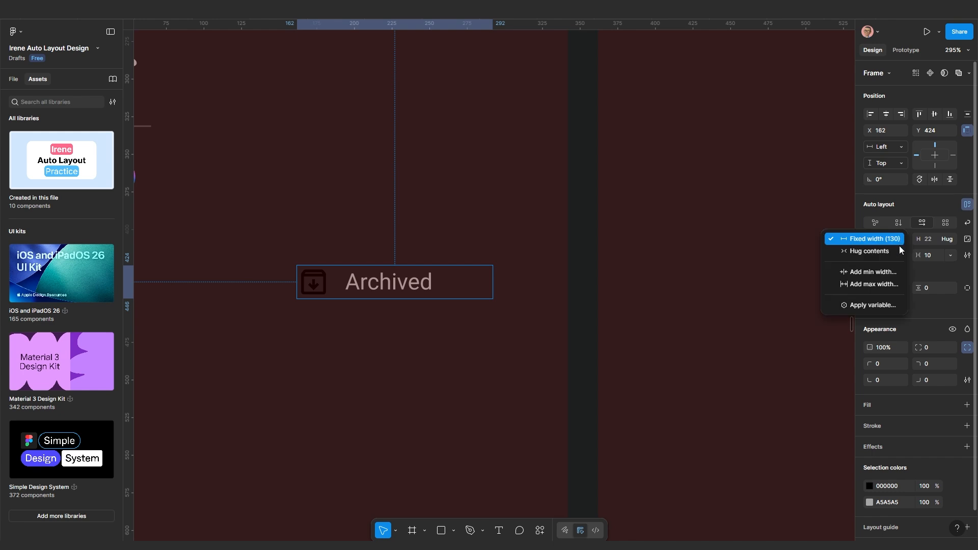
click(901, 252)
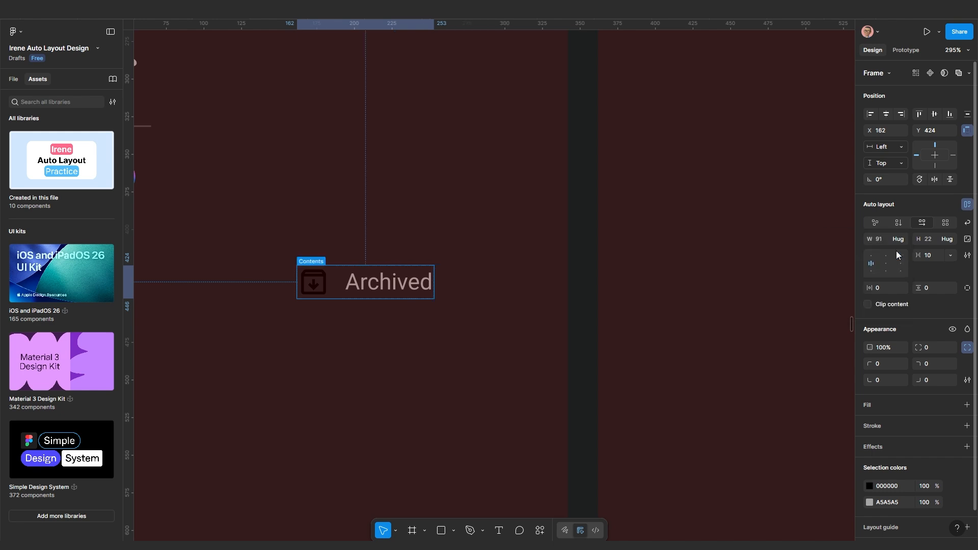
Open the row's colour picker, then select the WhatsApp title text
click(869, 487)
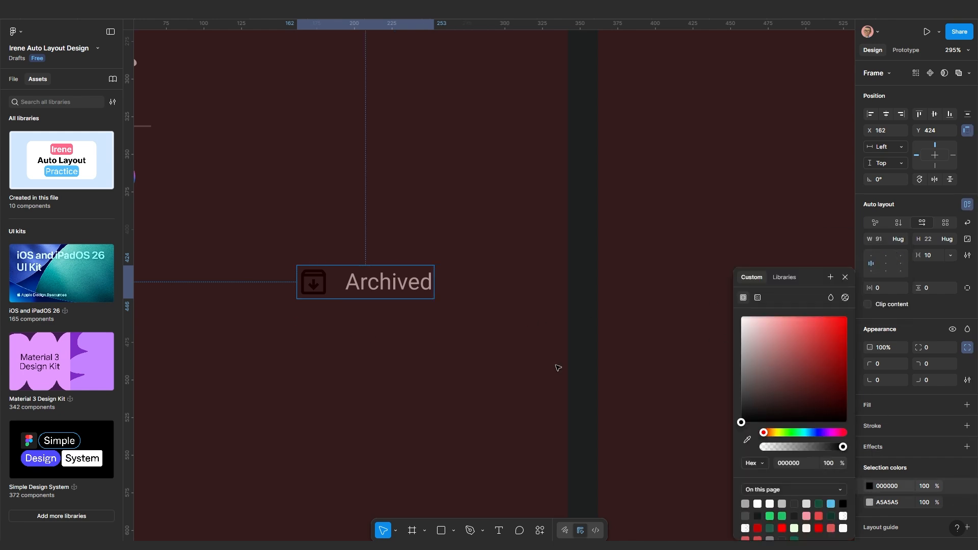
scroll(556, 367, down, 5)
scroll(425, 198, up, 3)
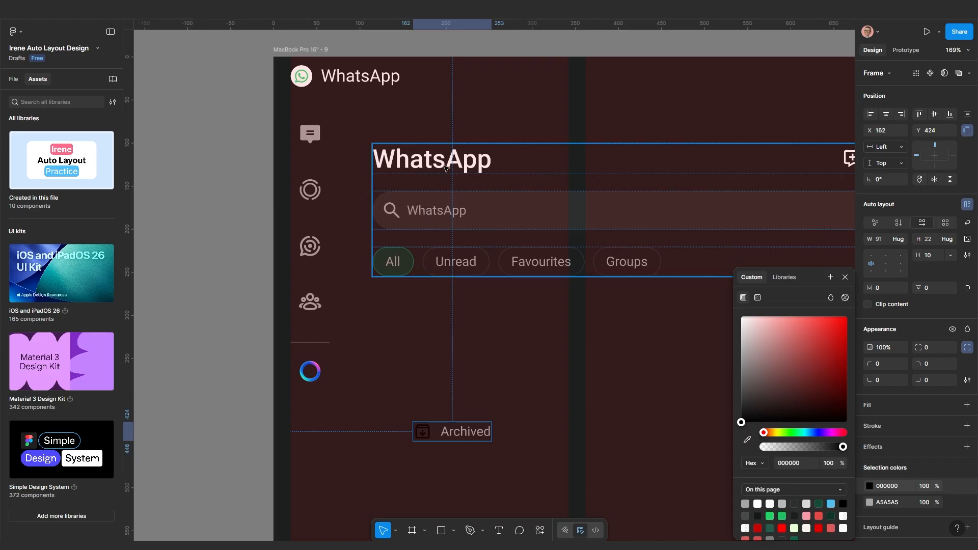
double_click(429, 177)
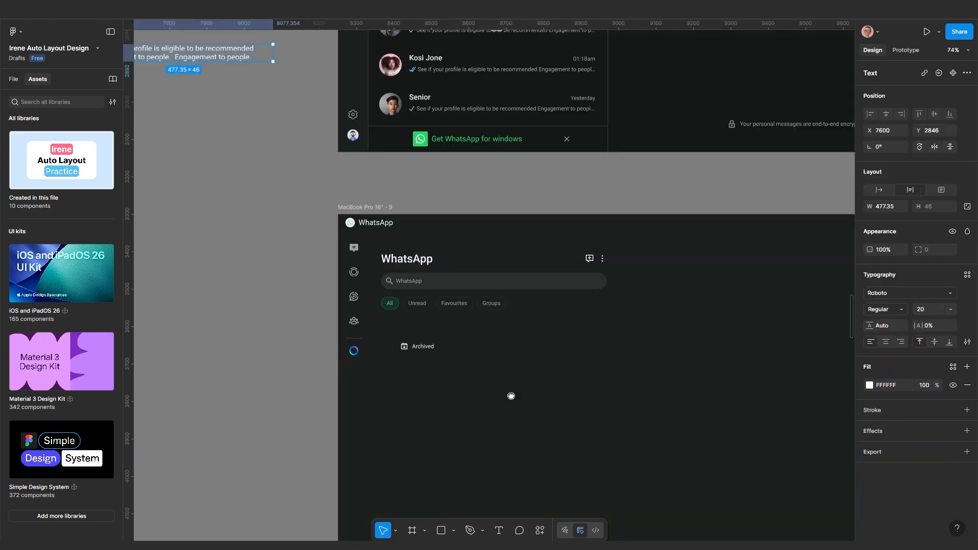
scroll(488, 294, up, 3)
scroll(424, 320, down, 2)
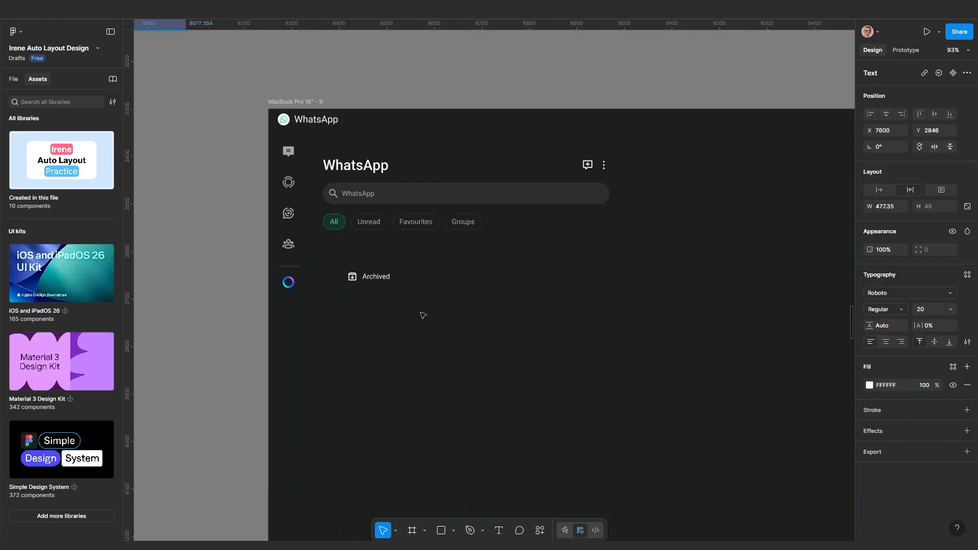
scroll(428, 301, up, 2)
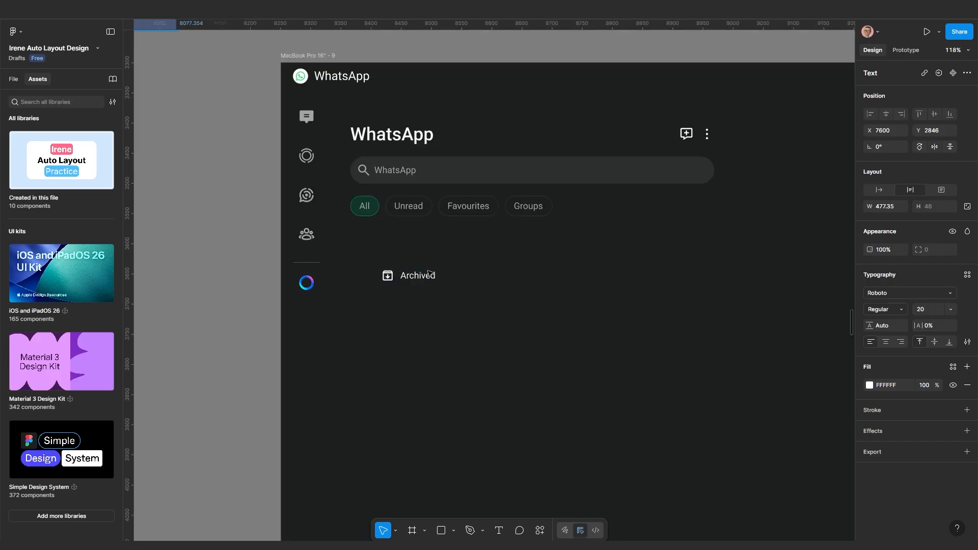
Move the message preview text into the WhatsApp frame below the Archived row
scroll(418, 293, down, 4)
scroll(414, 128, down, 2)
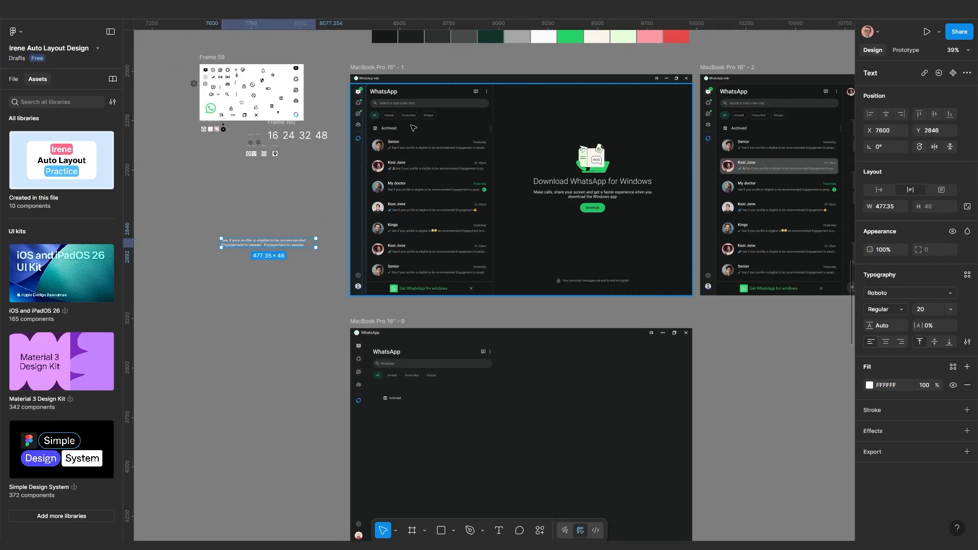
scroll(413, 129, up, 4)
scroll(483, 275, left, 3)
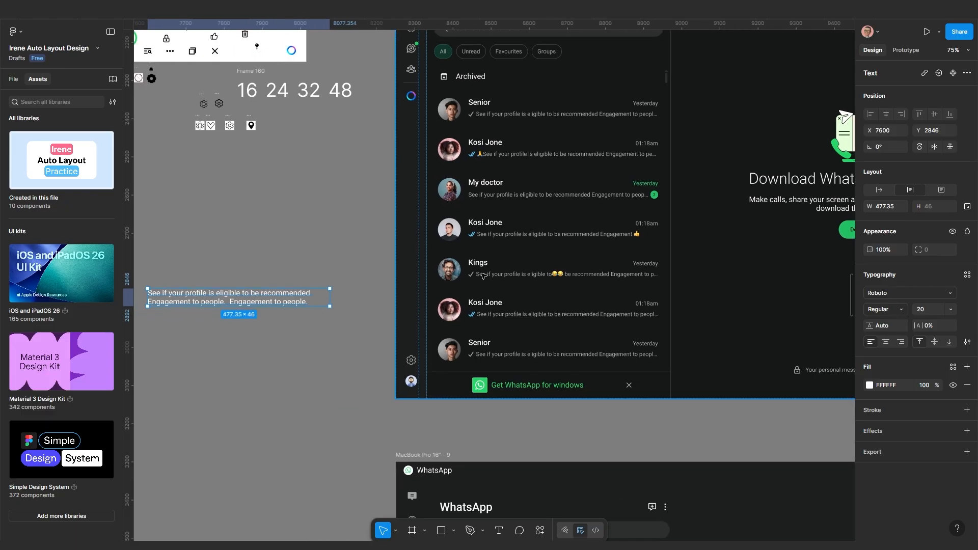
scroll(482, 275, down, 2)
scroll(382, 290, left, 3)
scroll(382, 291, down, 5)
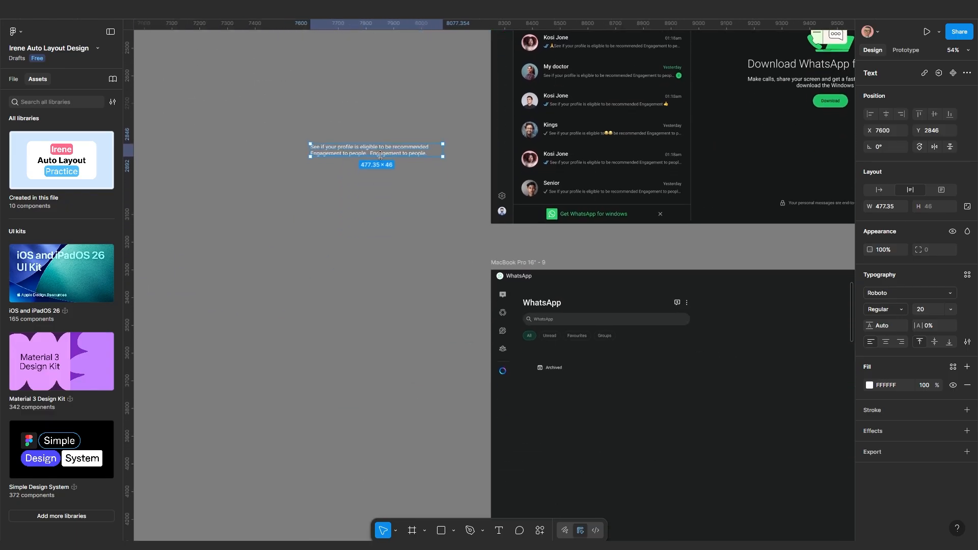
drag(380, 153, 590, 432)
scroll(590, 433, up, 5)
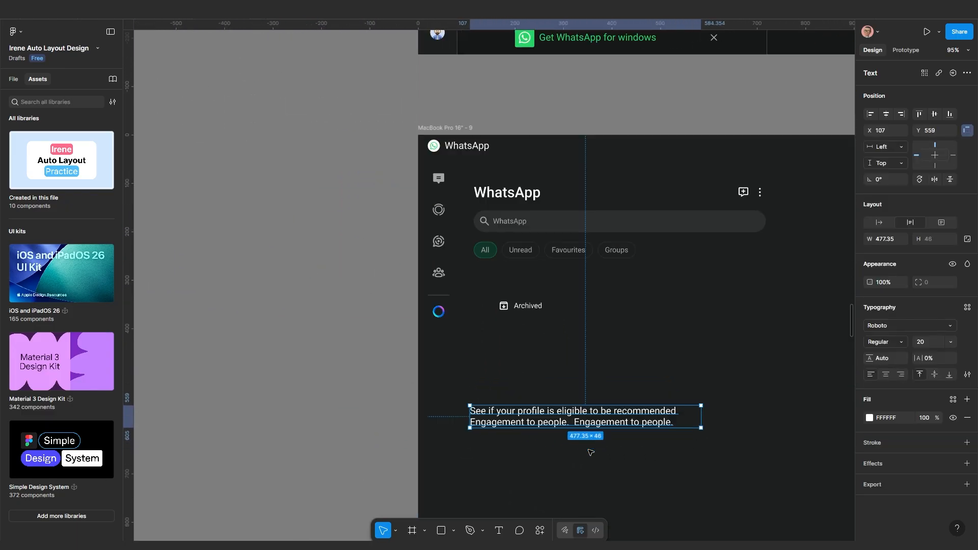
drag(466, 372, 526, 369)
scroll(509, 385, up, 4)
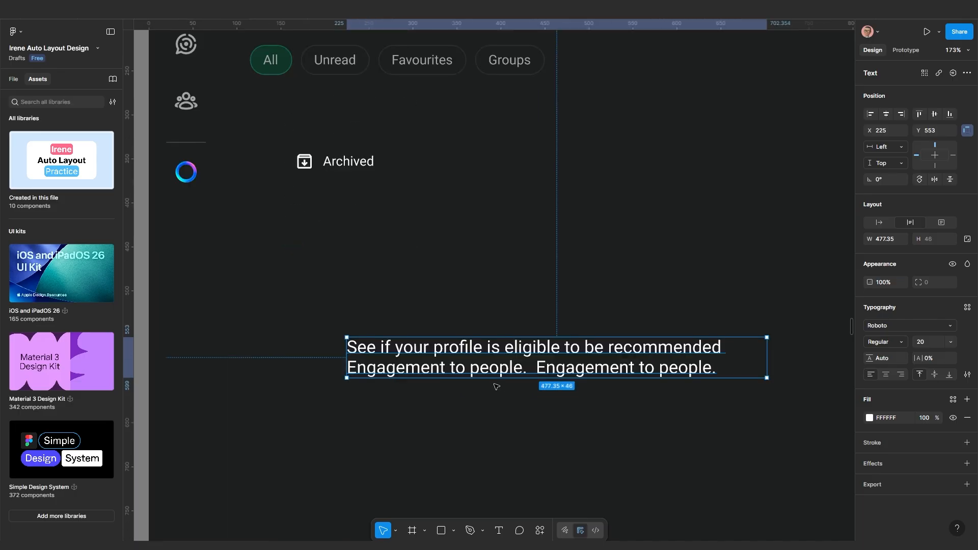
Duplicate the preview text above it, retype it as 'Senior', and set auto width
drag(459, 358, 462, 289)
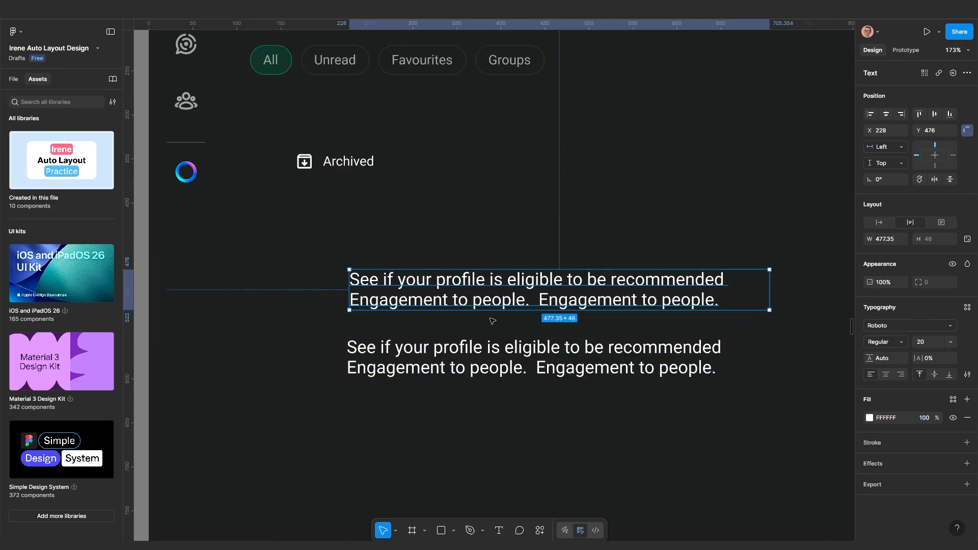
double_click(481, 288)
text(S)
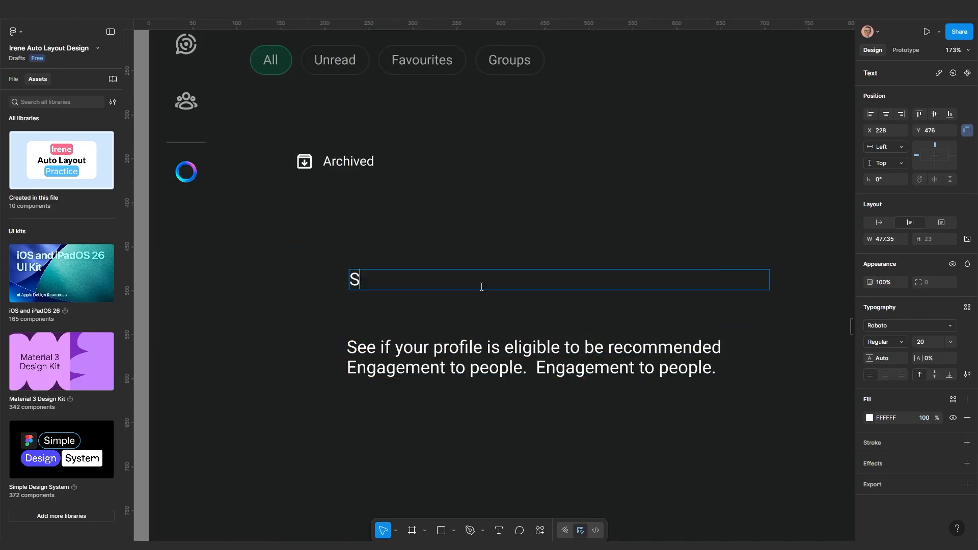
text(enior)
key(Escape)
click(879, 223)
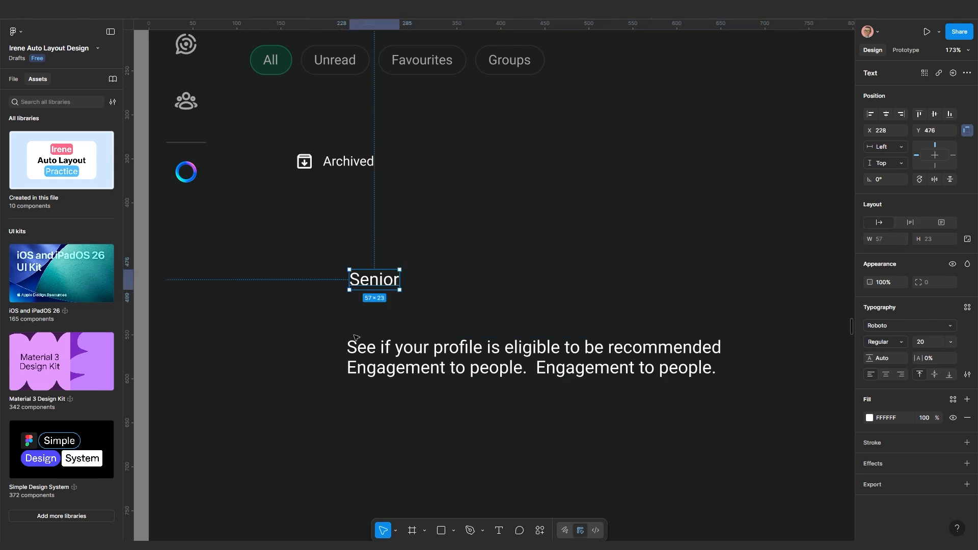
click(415, 418)
Move the preview paragraph under the Senior name and set its font size to 15
click(421, 359)
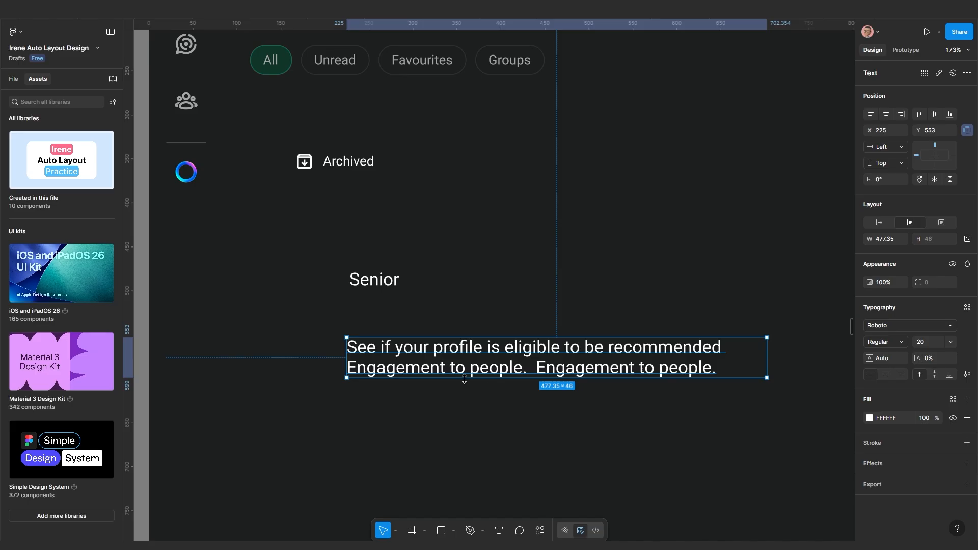
scroll(428, 359, up, 3)
scroll(451, 355, down, 3)
mouse_move(450, 355)
mouse_down()
mouse_move(413, 414)
mouse_move(410, 343)
mouse_move(455, 344)
mouse_up()
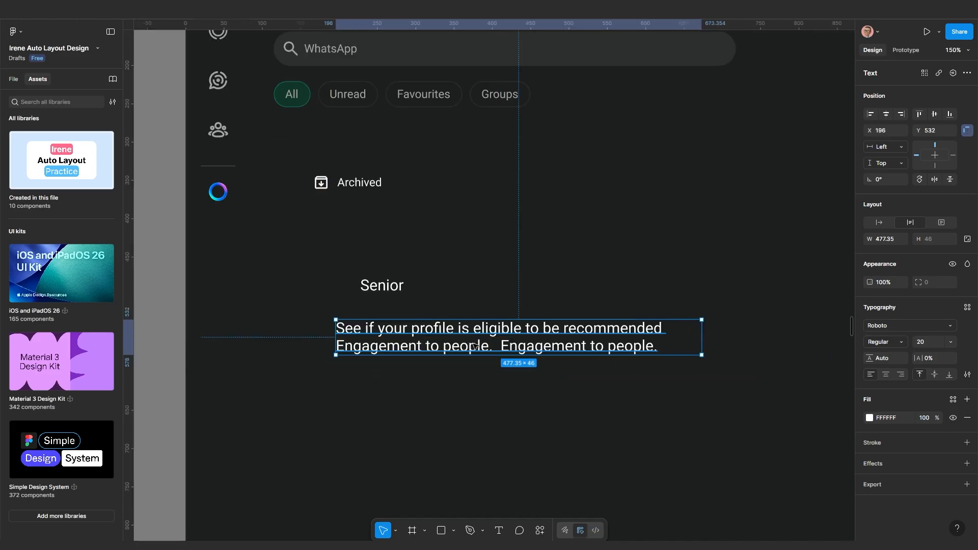
click(927, 343)
text(15)
key(Return)
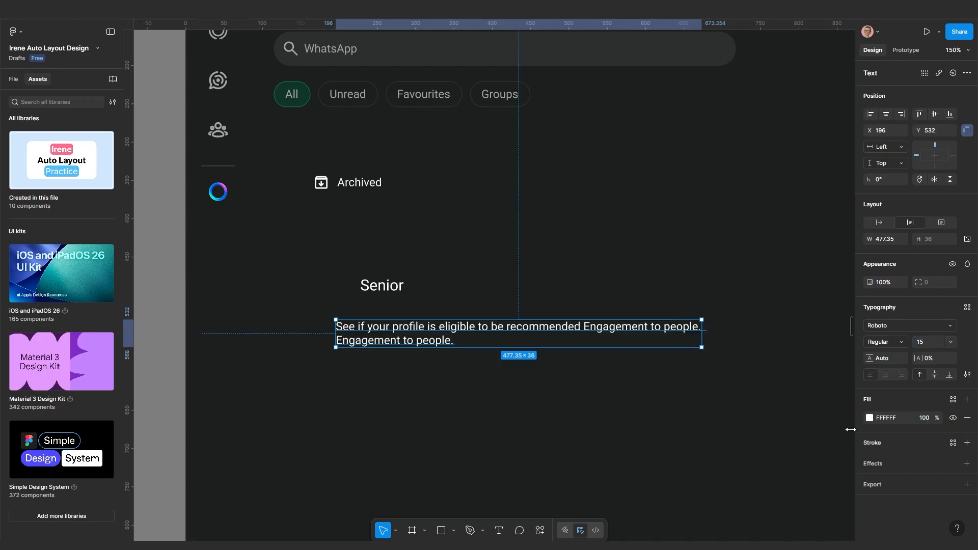
Nudge the preview paragraph into line under Senior
scroll(392, 237, down, 1)
click(420, 113)
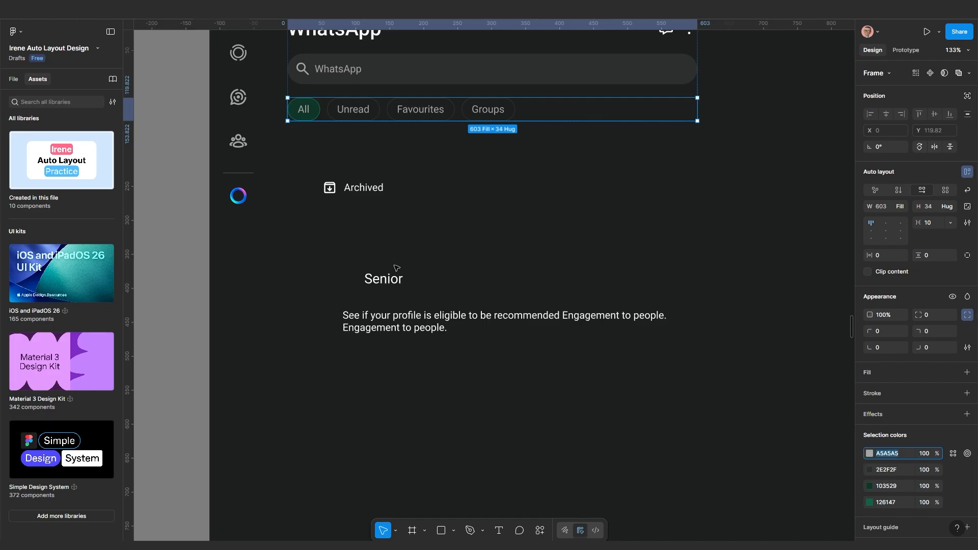
click(425, 330)
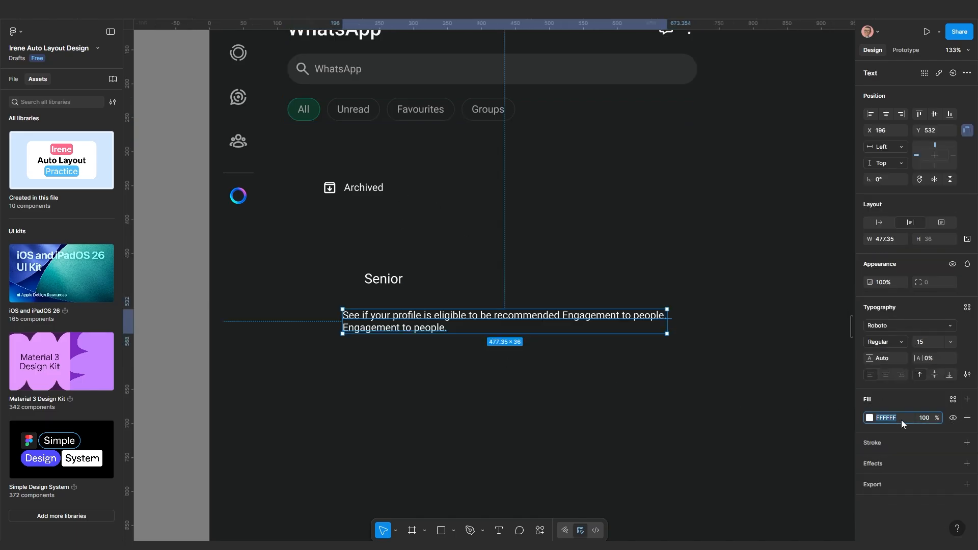
click(611, 426)
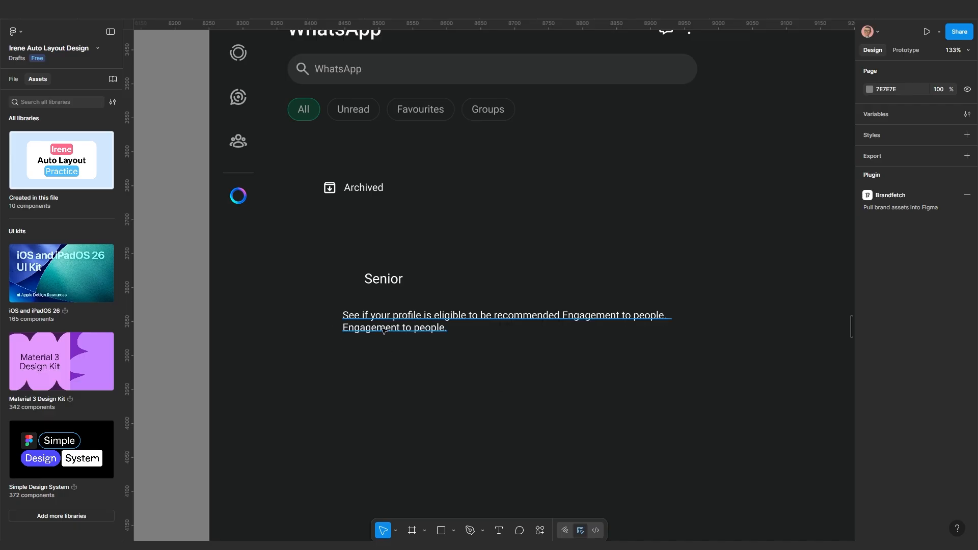
drag(390, 328, 406, 324)
click(399, 377)
scroll(398, 377, down, 5)
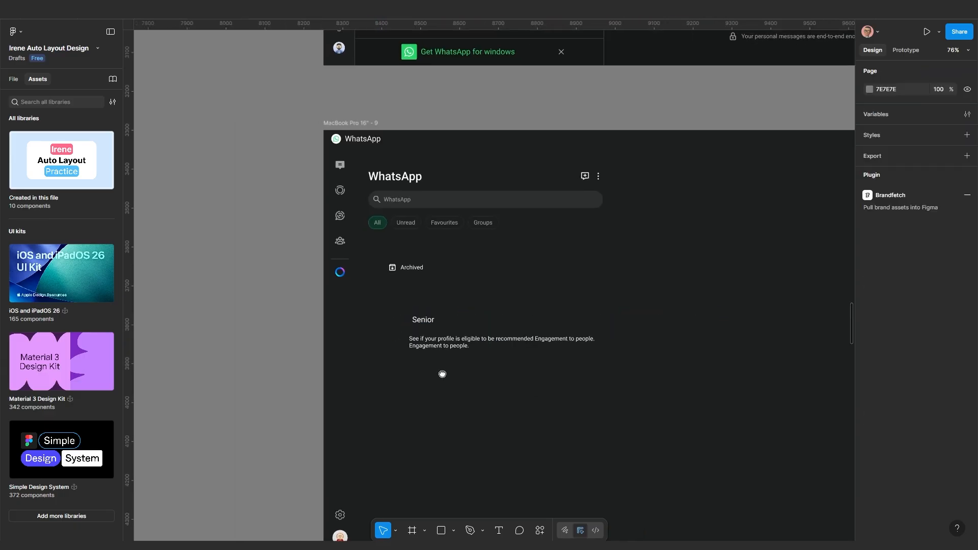
scroll(479, 386, up, 4)
drag(496, 332, 483, 414)
scroll(481, 386, down, 4)
scroll(487, 450, up, 5)
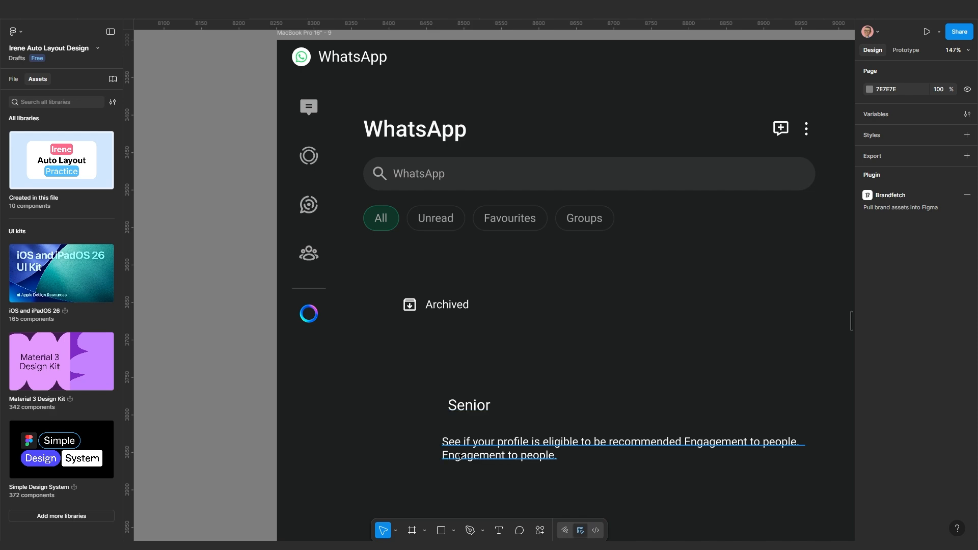
click(474, 455)
scroll(473, 453, down, 3)
drag(454, 122, 440, 249)
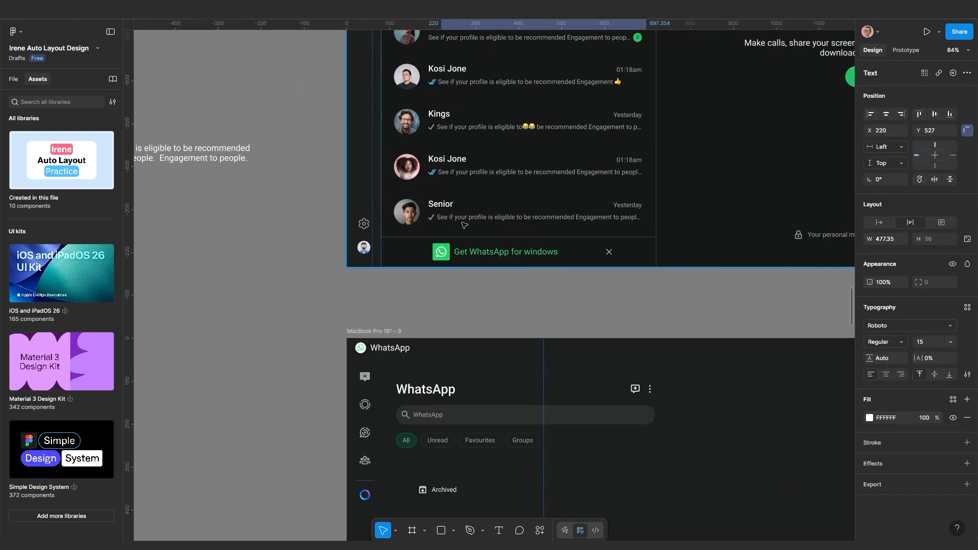
scroll(464, 219, up, 3)
scroll(463, 216, up, 3)
drag(462, 218, 427, 287)
scroll(426, 287, down, 3)
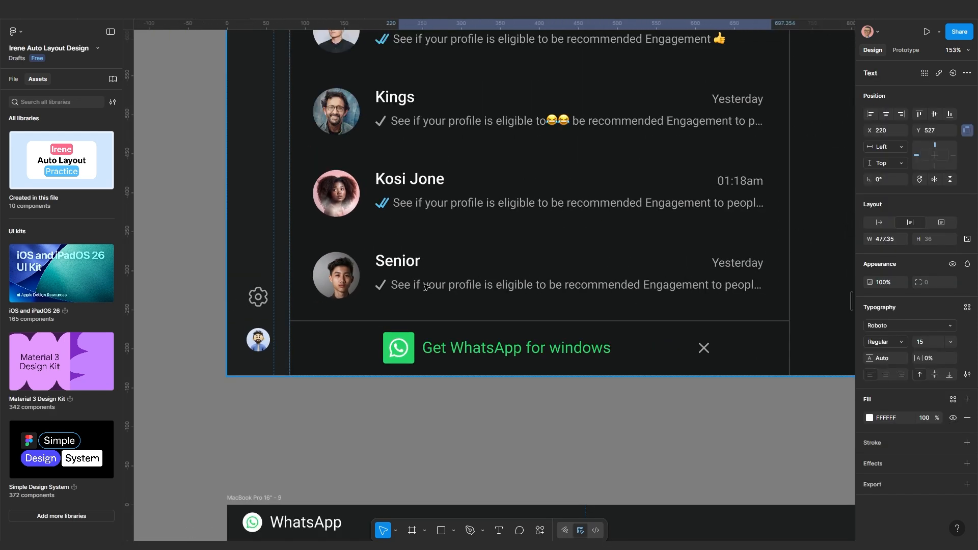
scroll(395, 297, up, 3)
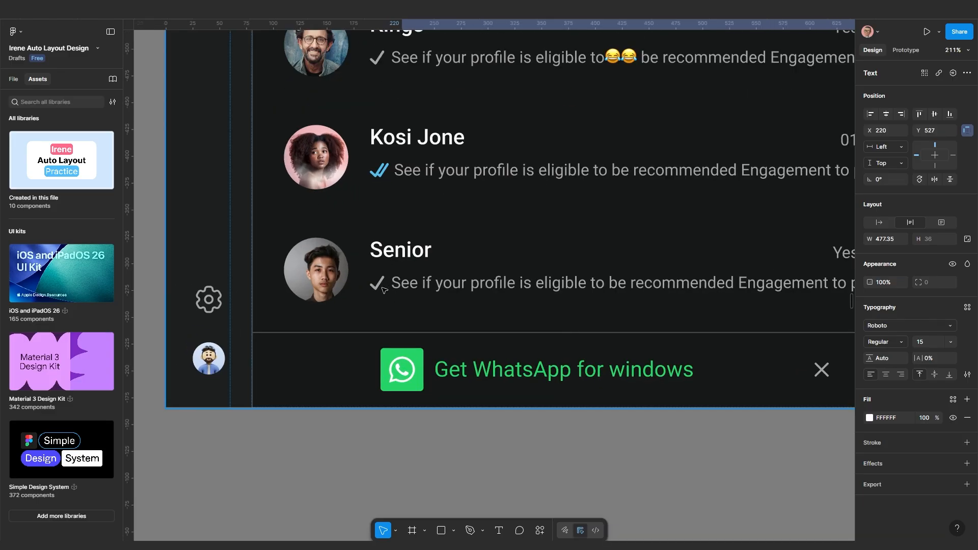
scroll(381, 290, down, 4)
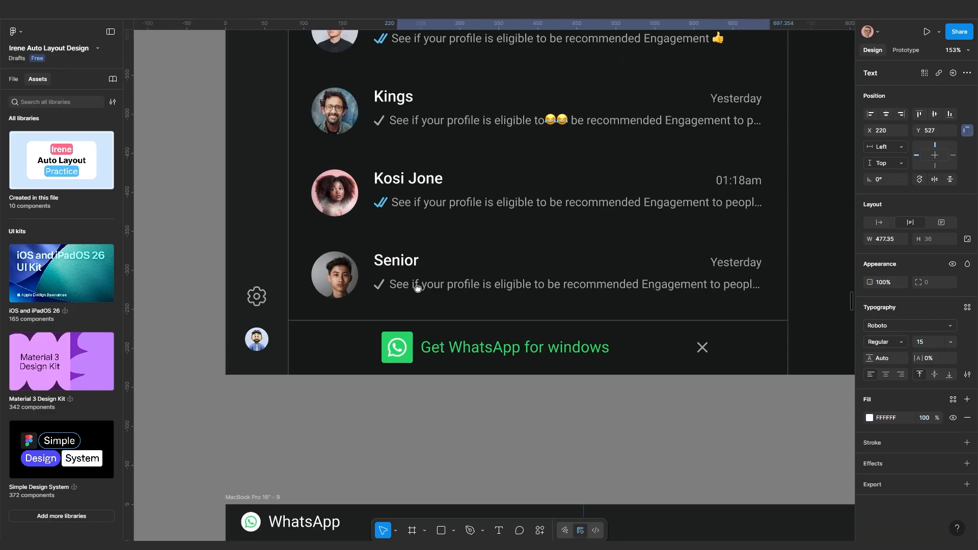
scroll(357, 245, up, 3)
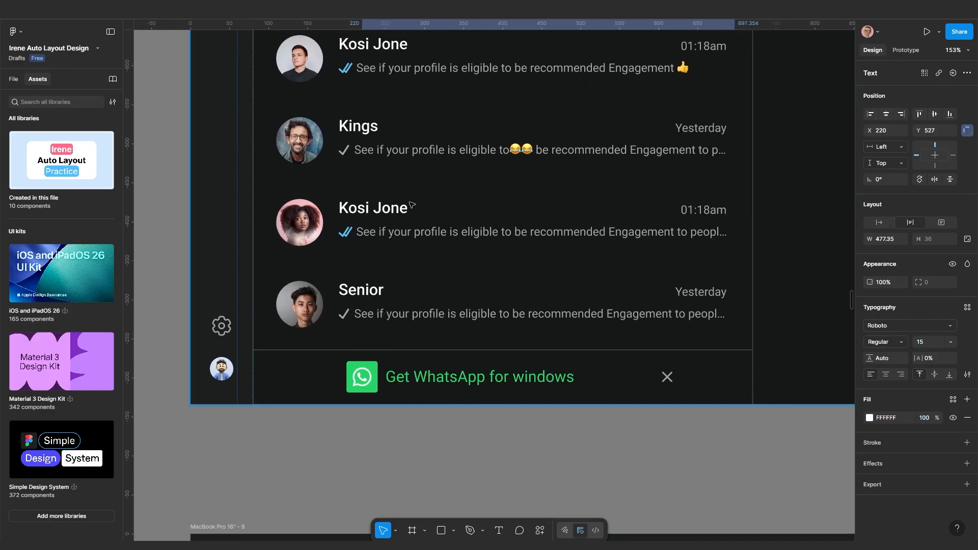
scroll(701, 137, down, 1)
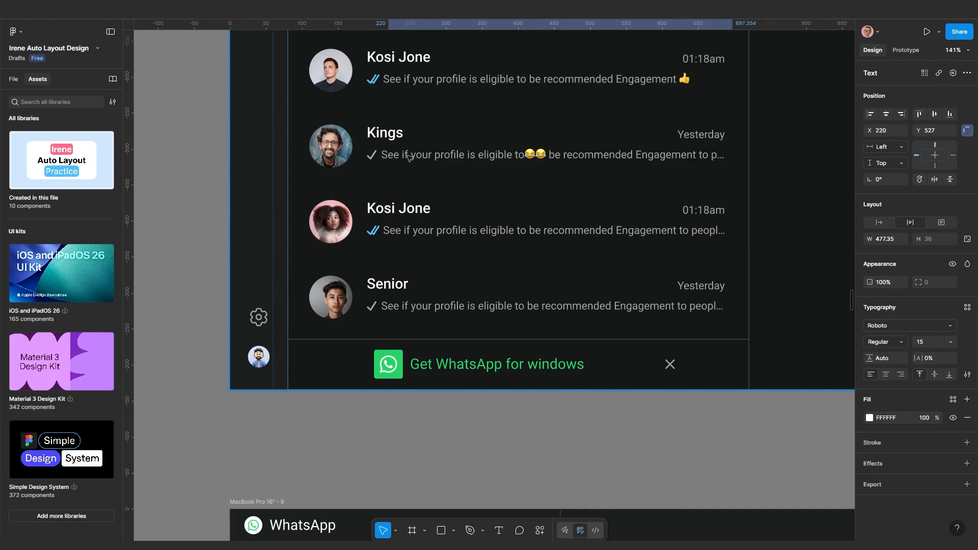
scroll(466, 166, down, 10)
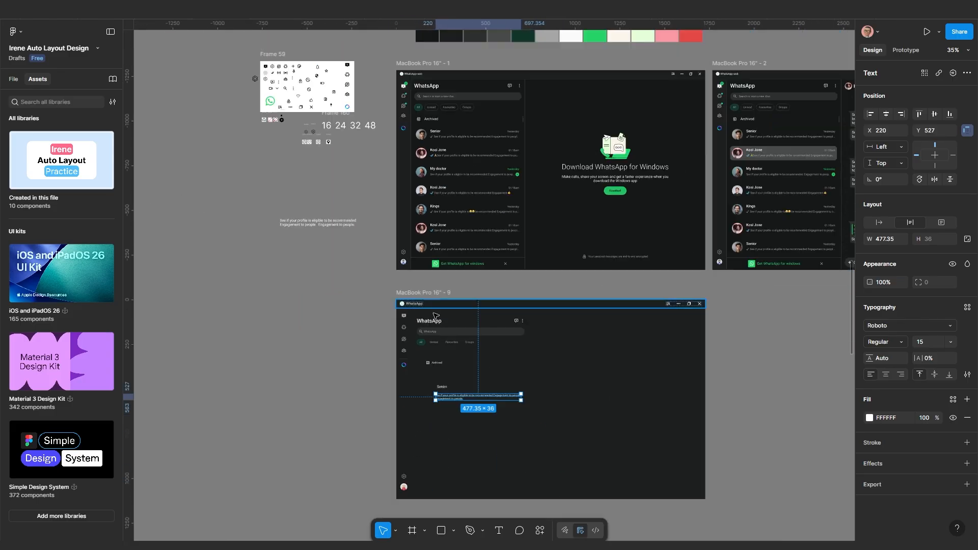
scroll(470, 199, up, 5)
scroll(493, 230, down, 5)
scroll(493, 229, up, 8)
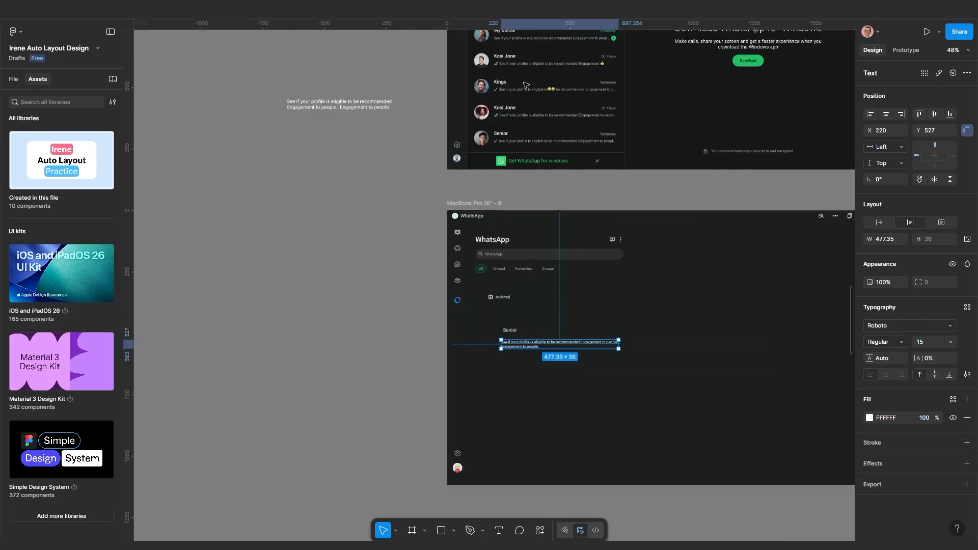
scroll(518, 498, up, 5)
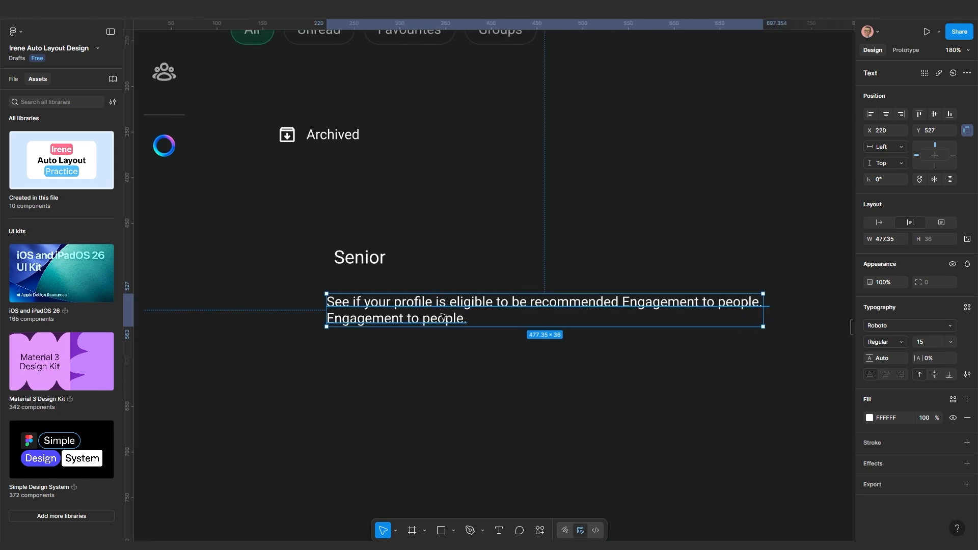
Duplicate the text beside Senior, retype it as '01:12', and set auto width
drag(442, 305, 542, 253)
double_click(543, 252)
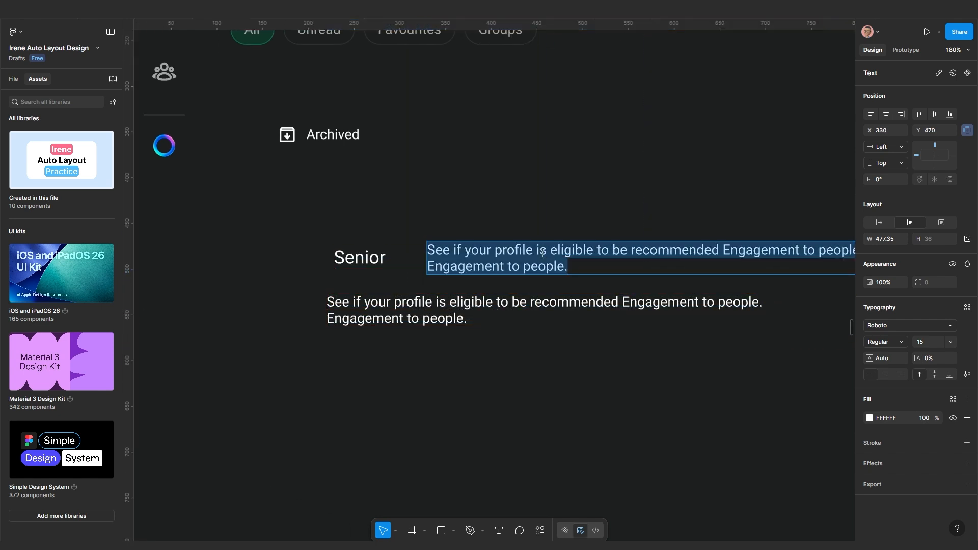
text(01:)
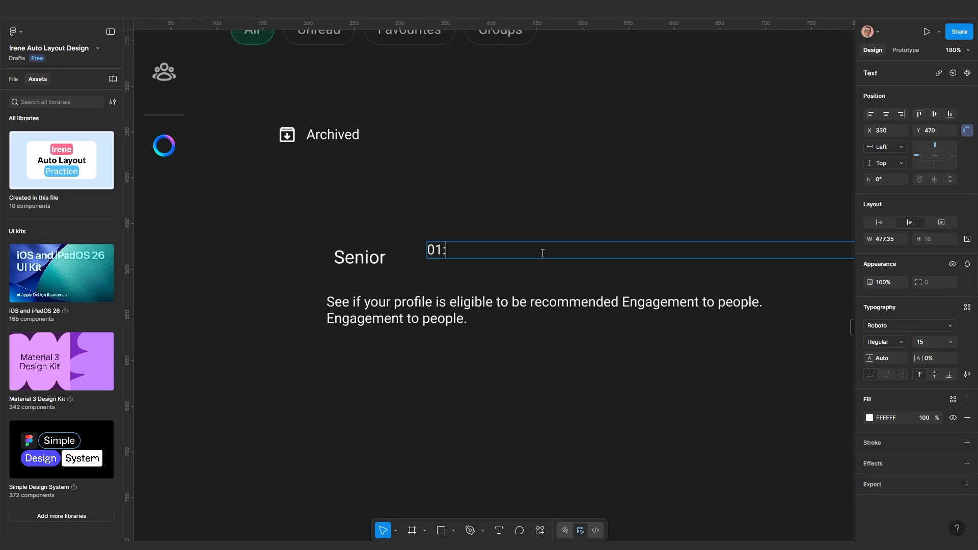
text(12)
key(Escape)
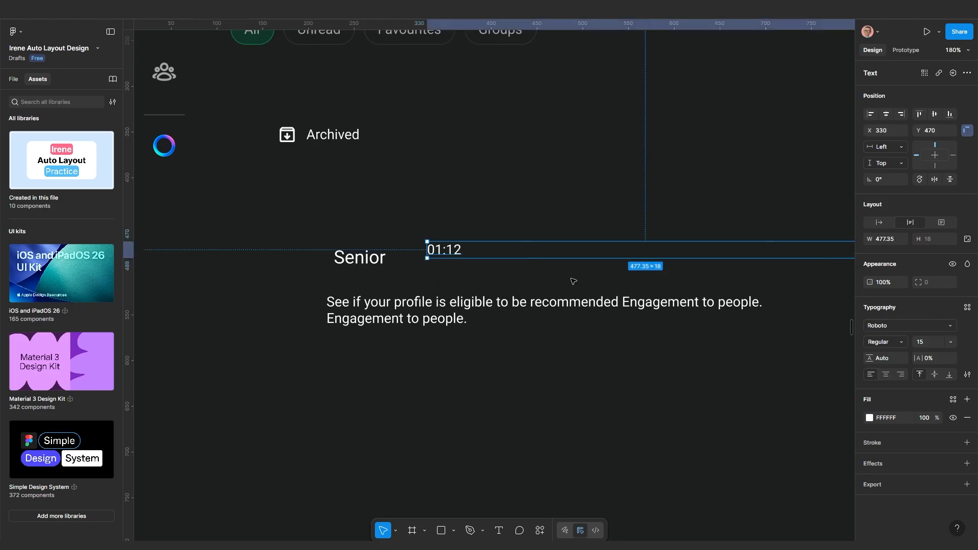
click(878, 222)
click(471, 267)
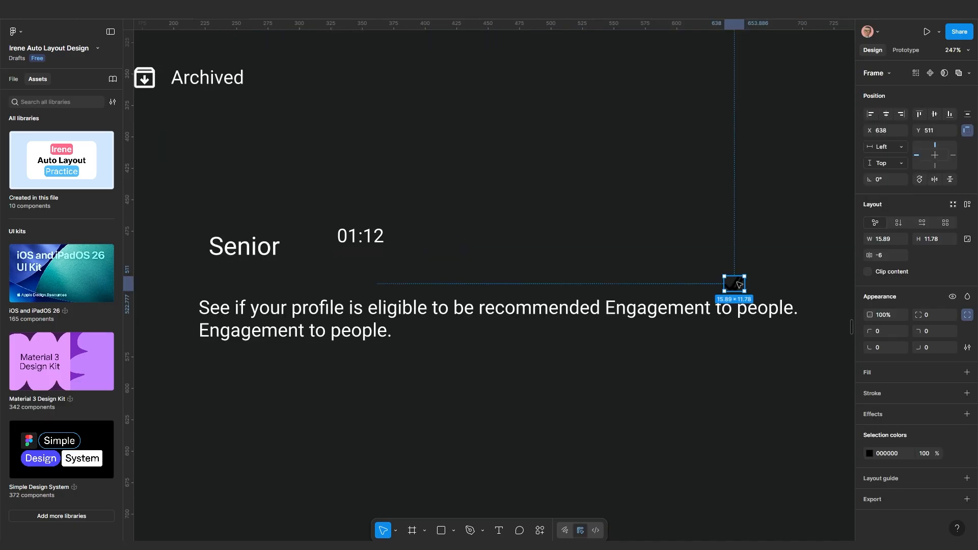
Move the double-tick icon below the message and recolour it white (FFFFFF)
drag(737, 284, 528, 399)
click(868, 454)
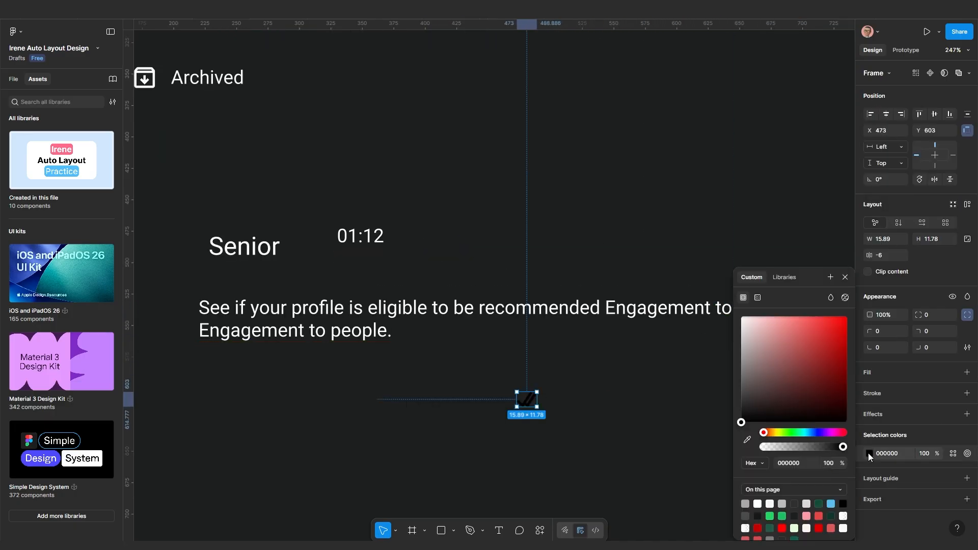
click(563, 308)
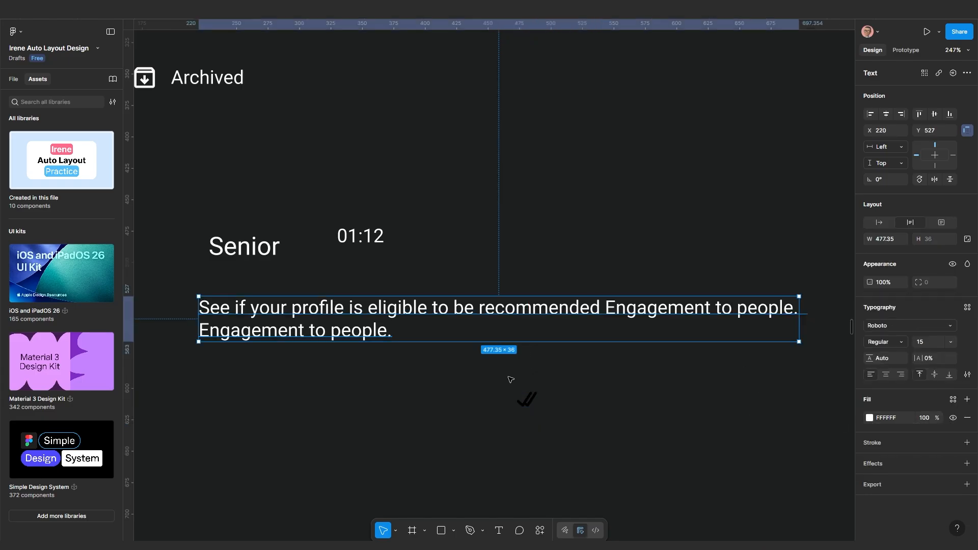
click(527, 398)
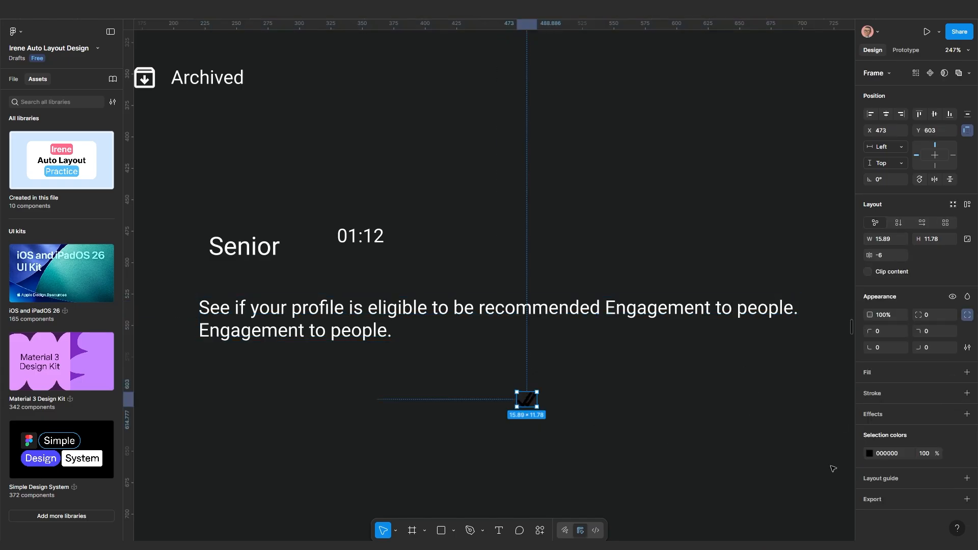
click(869, 453)
click(741, 316)
click(473, 418)
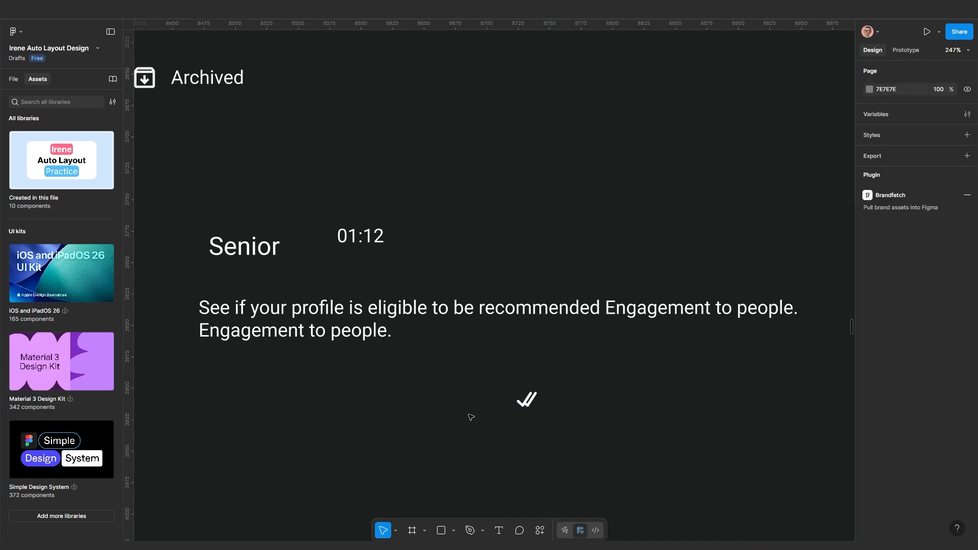
Reposition the double tick at the message's left edge
scroll(469, 417, down, 1)
drag(467, 420, 683, 336)
click(732, 313)
drag(733, 314, 415, 350)
scroll(475, 289, up, 3)
scroll(423, 349, down, 2)
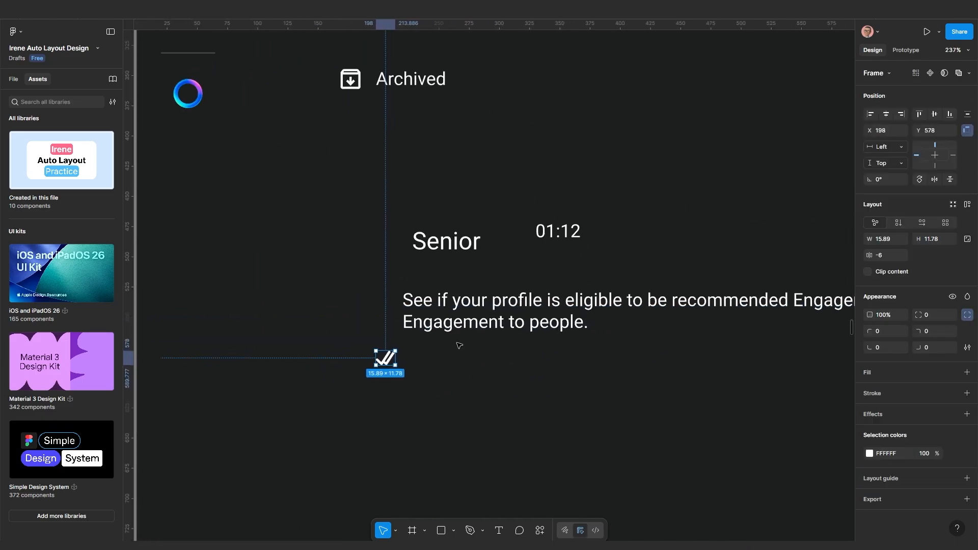
Wrap the Senior name and 01:12 time in an auto-layout row with Shift+A
click(489, 304)
scroll(489, 305, down, 2)
scroll(458, 308, up, 3)
click(448, 286)
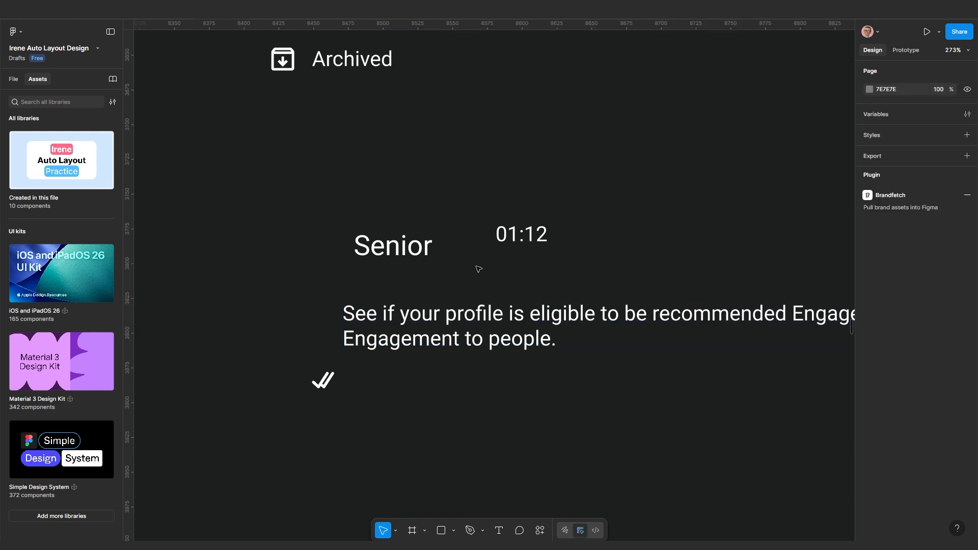
click(394, 246)
shift+click(522, 234)
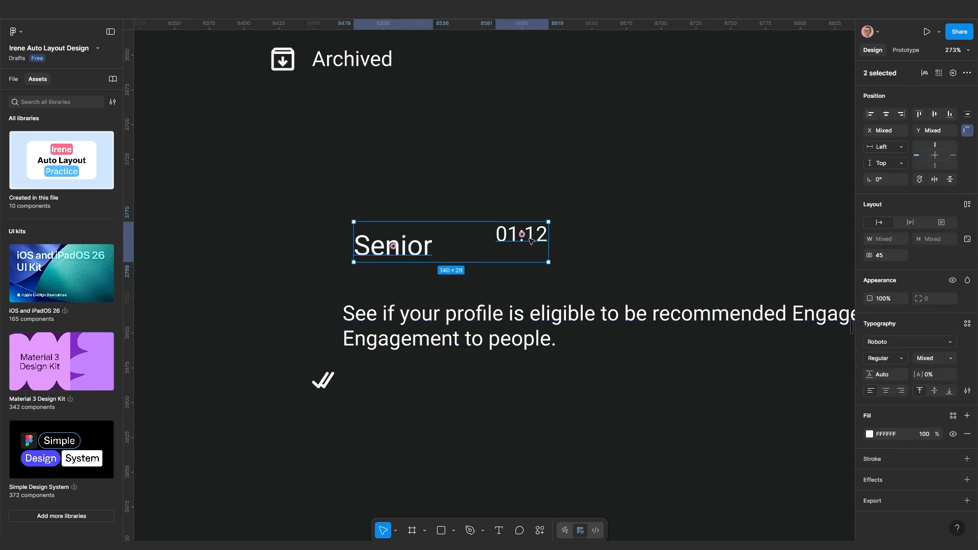
key(shift+a)
scroll(489, 273, down, 3)
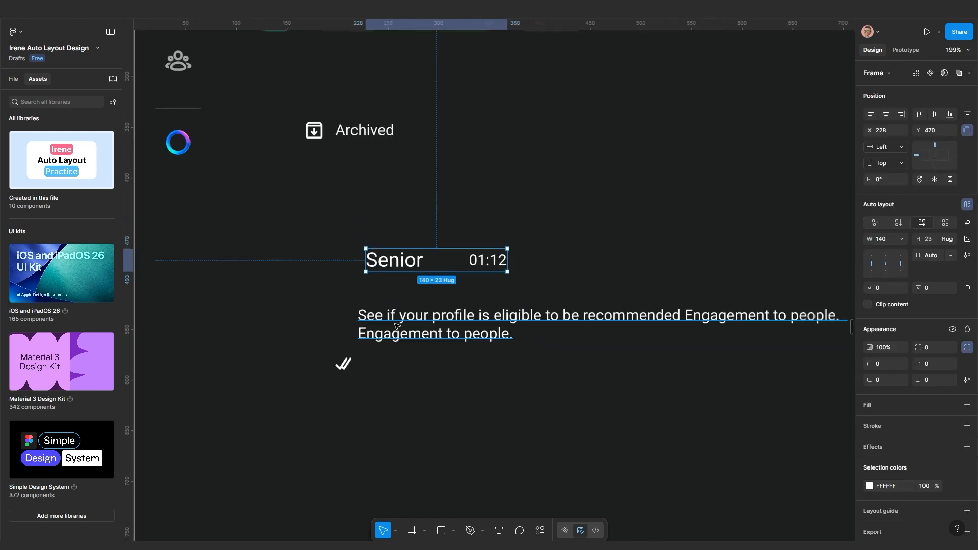
Draw a proportional 40 × 40 square placeholder left of the chat message
click(454, 531)
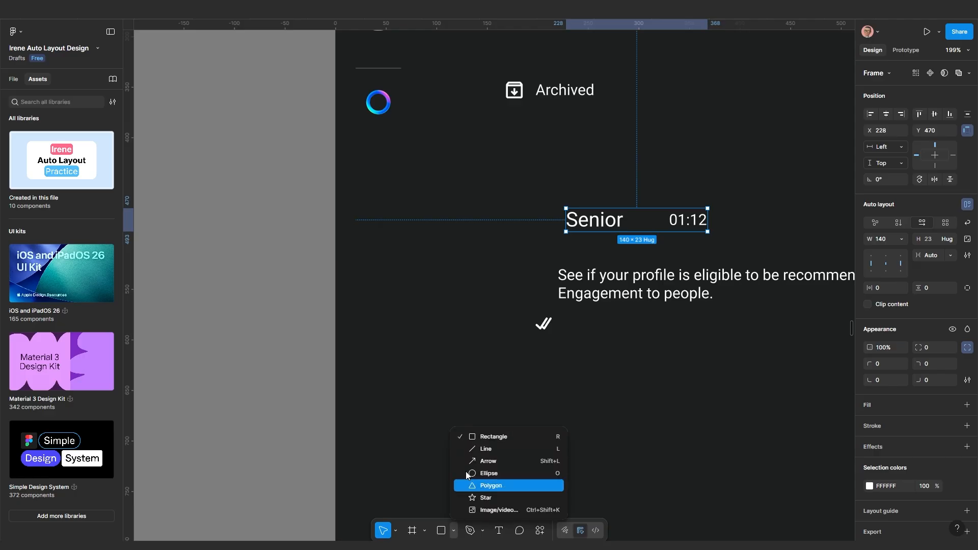
click(489, 437)
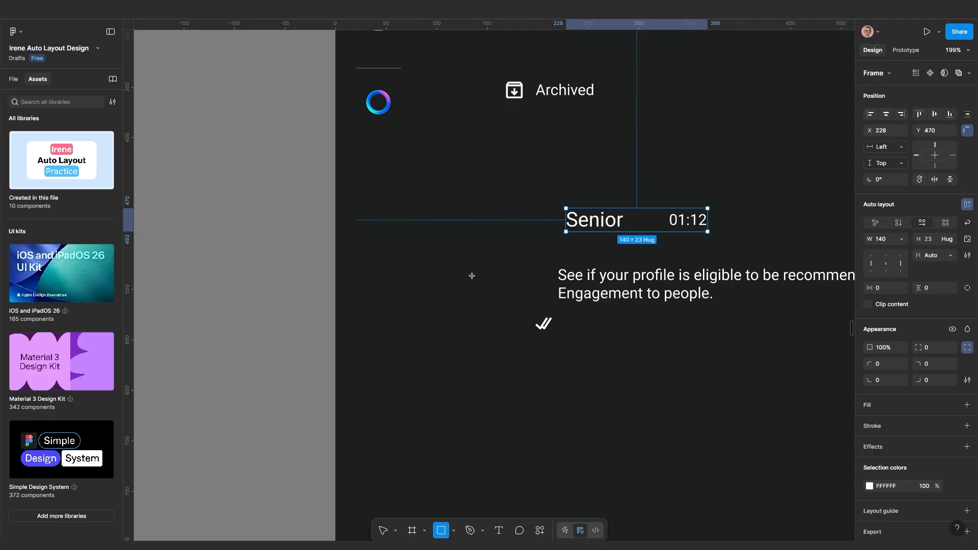
drag(466, 265, 524, 323)
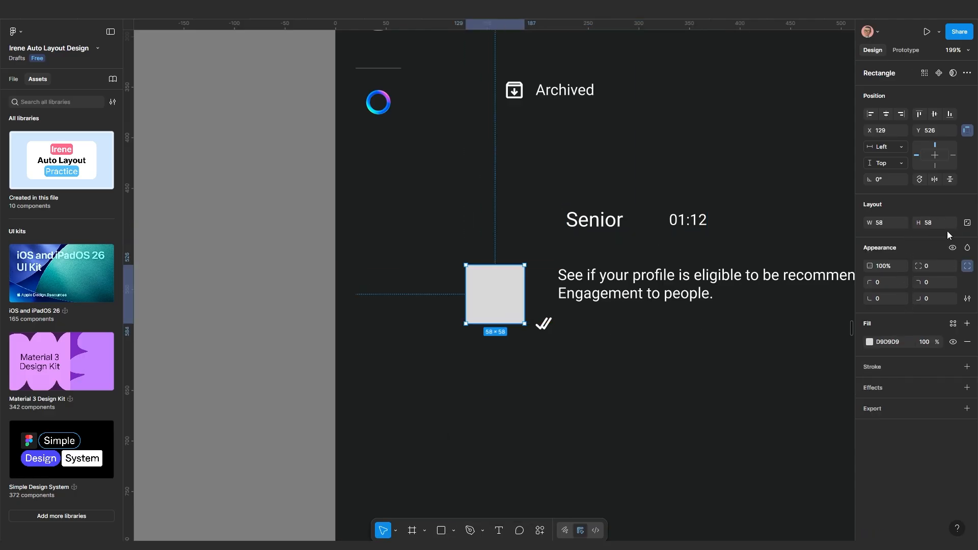
click(966, 222)
click(931, 223)
text(40)
key(Return)
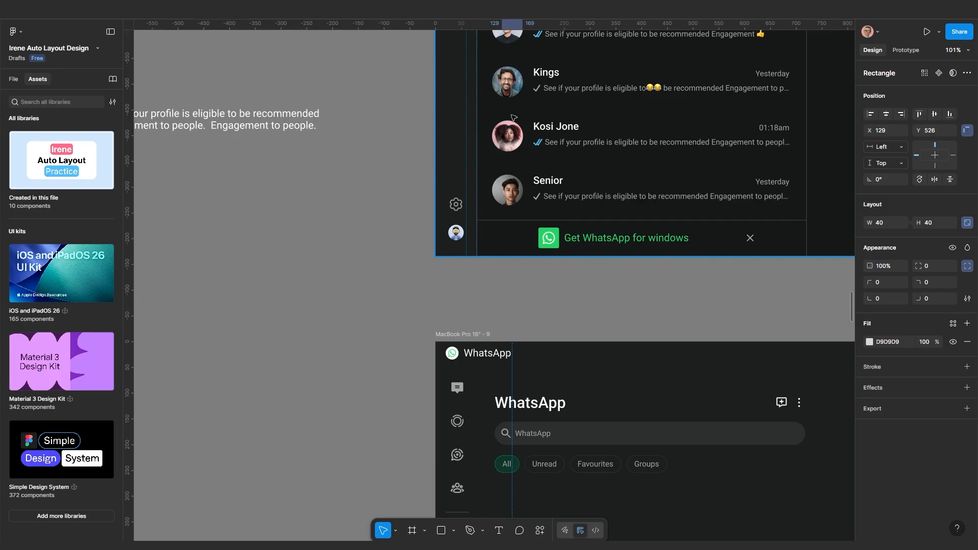
Set the square's corner radius to 100 to make a circular avatar
scroll(514, 118, down, 3)
scroll(434, 197, up, 5)
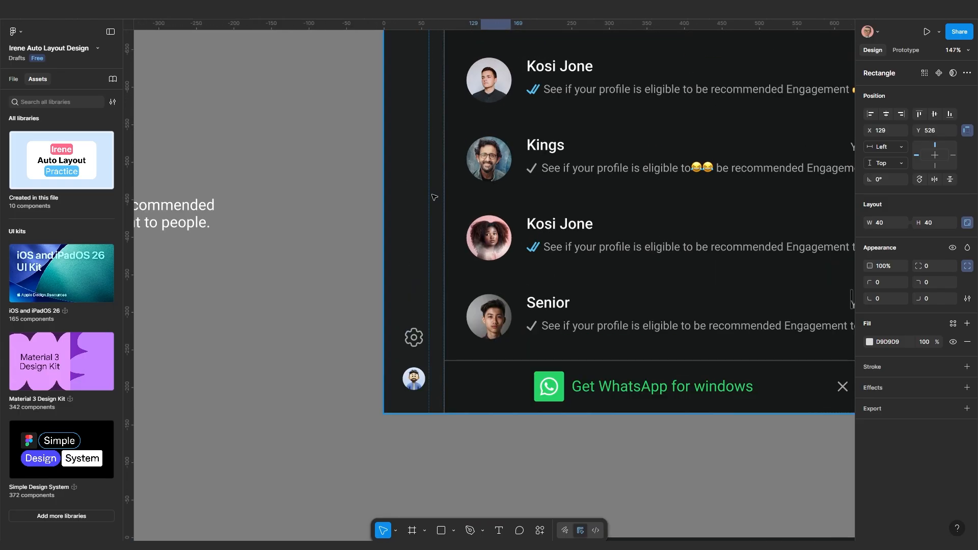
scroll(491, 142, down, 5)
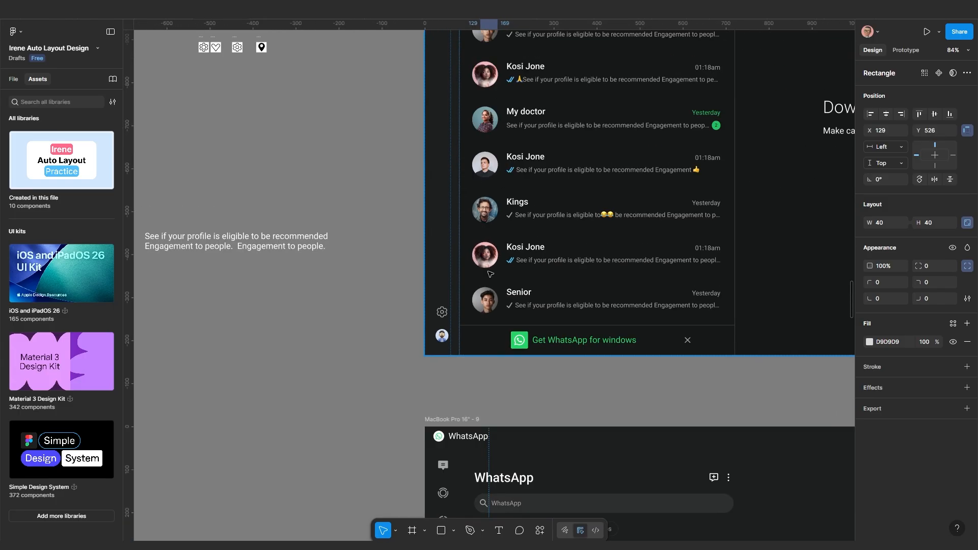
scroll(490, 274, down, 5)
scroll(493, 332, down, 5)
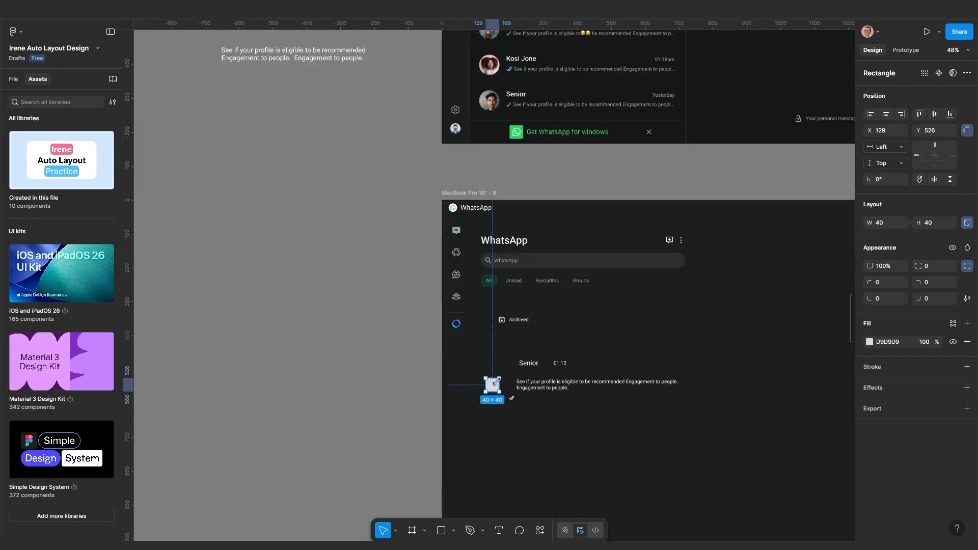
scroll(496, 382, up, 8)
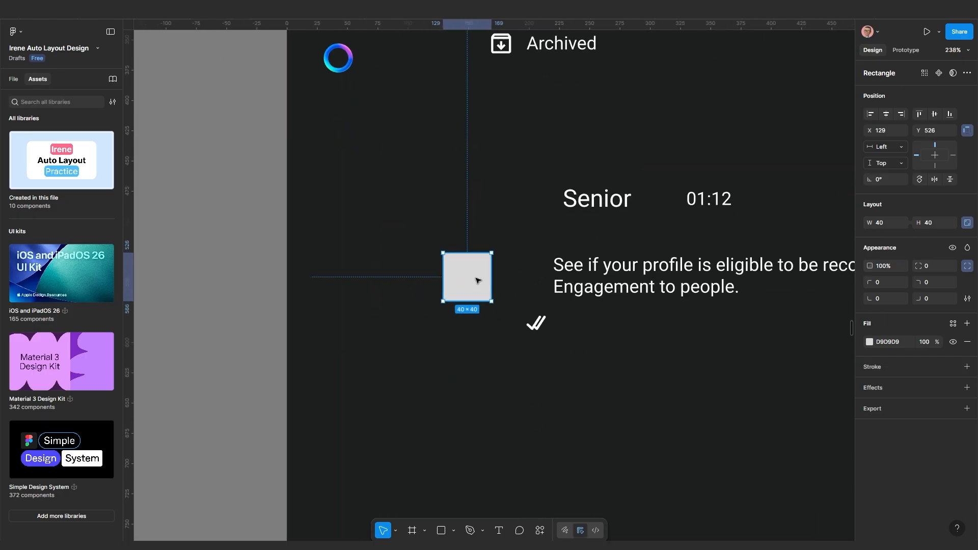
click(925, 267)
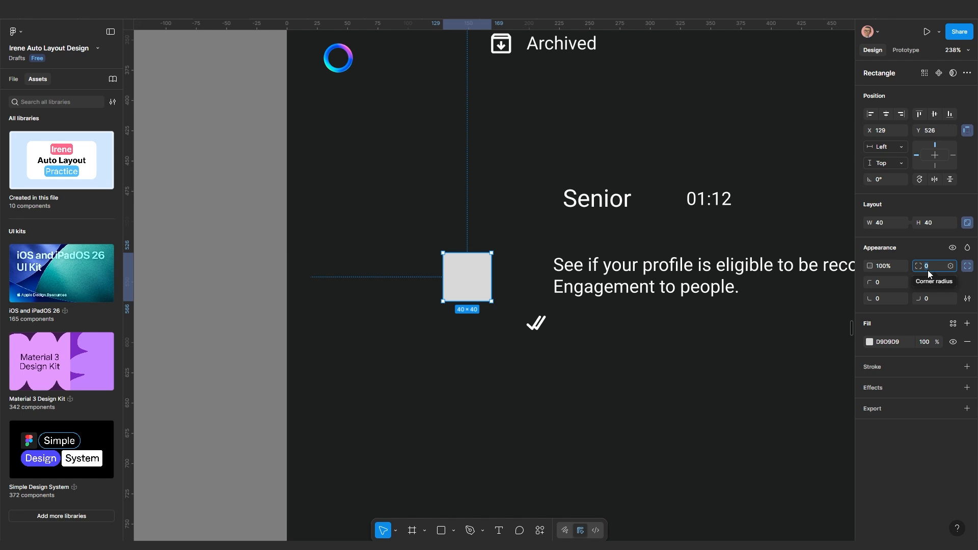
text(100)
key(Return)
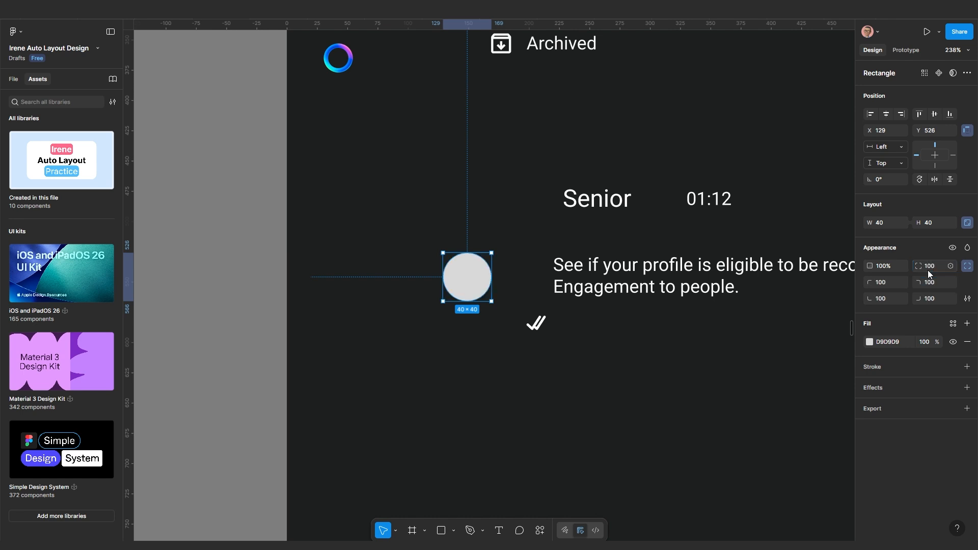
scroll(587, 332, up, 2)
scroll(587, 332, right, 3)
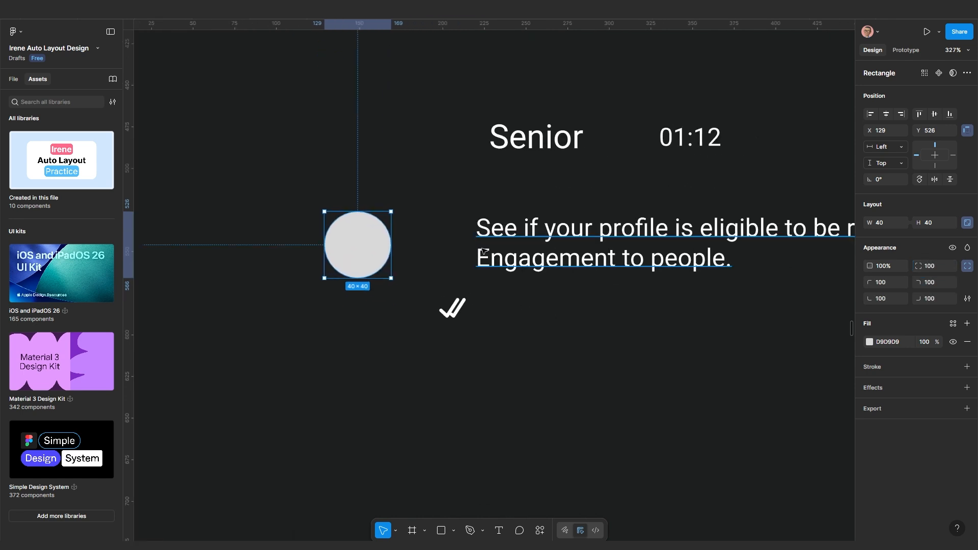
Wrap the double checkmark and message text in a Shift+A auto layout row
click(507, 261)
drag(508, 261, 570, 275)
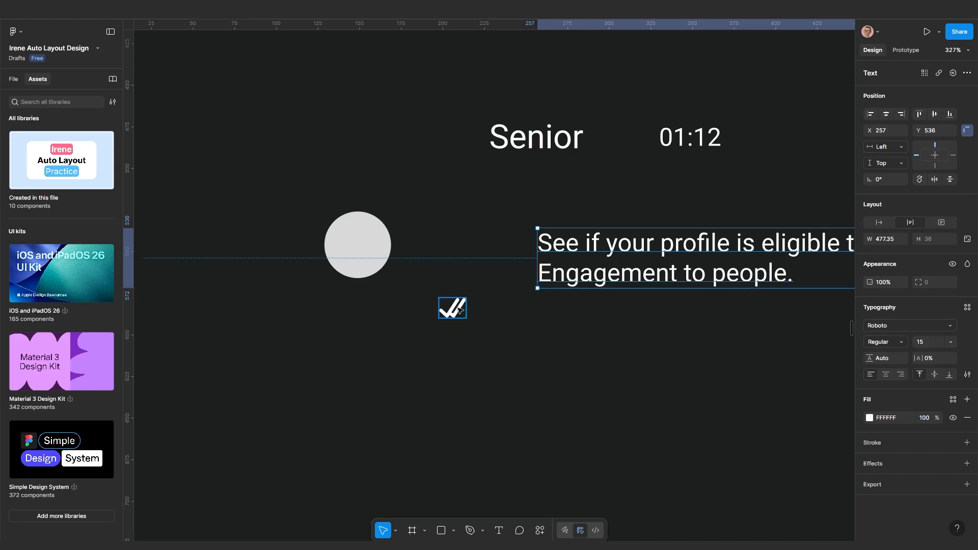
click(451, 307)
shift+click(572, 250)
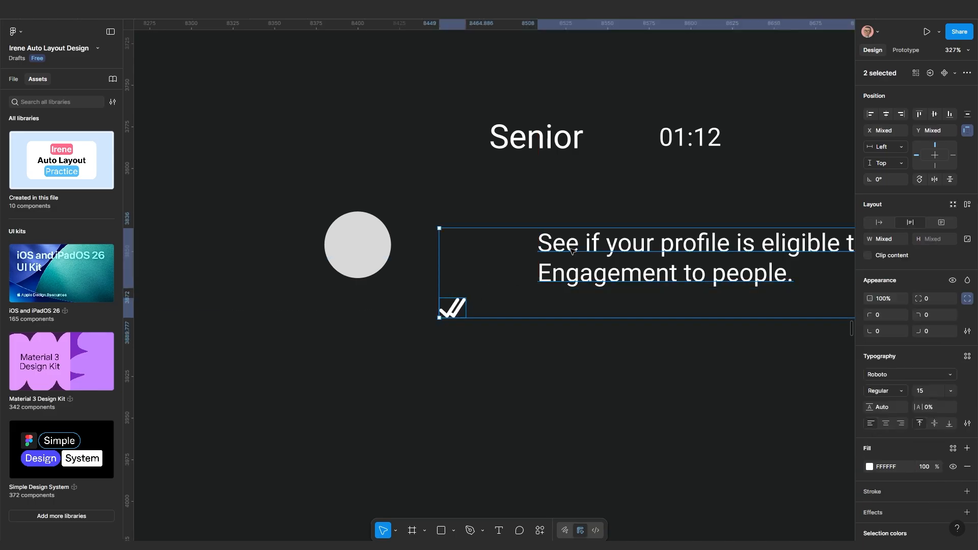
key(shift+a)
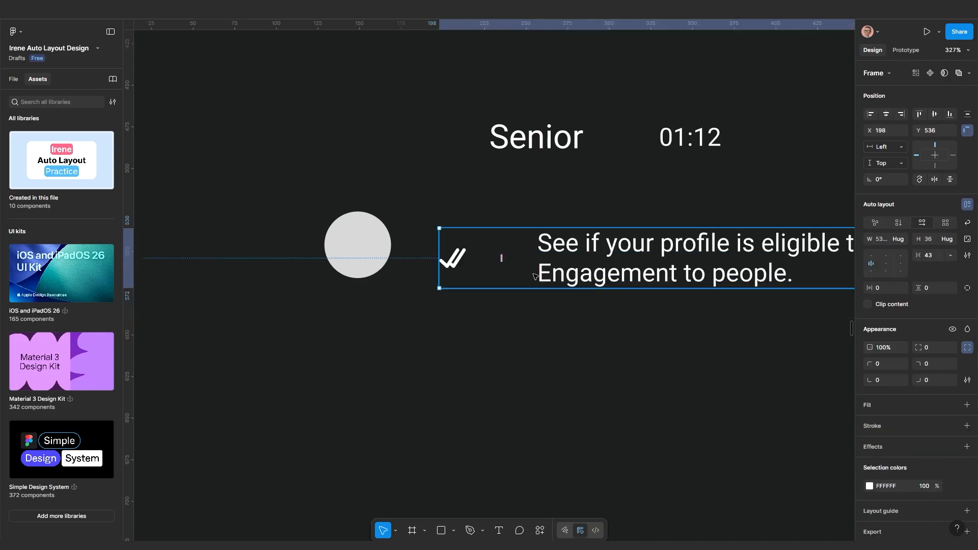
Set the gap between the checkmark and message text to 10 px
scroll(607, 283, down, 3)
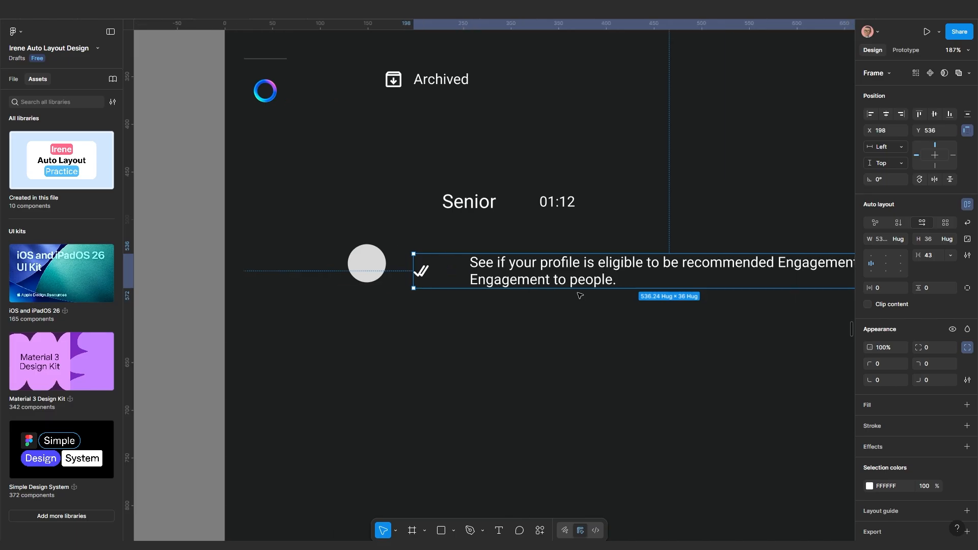
click(546, 277)
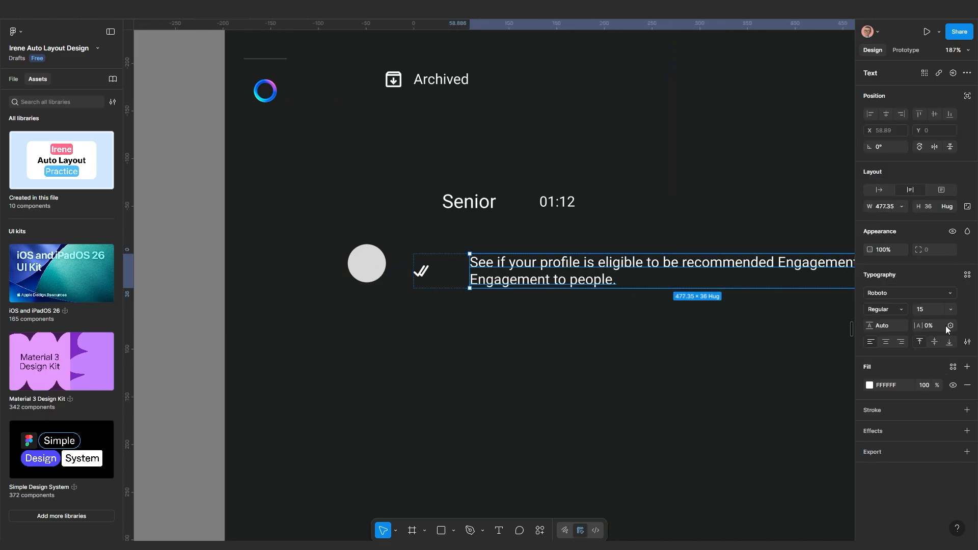
scroll(409, 302, up, 1)
click(508, 295)
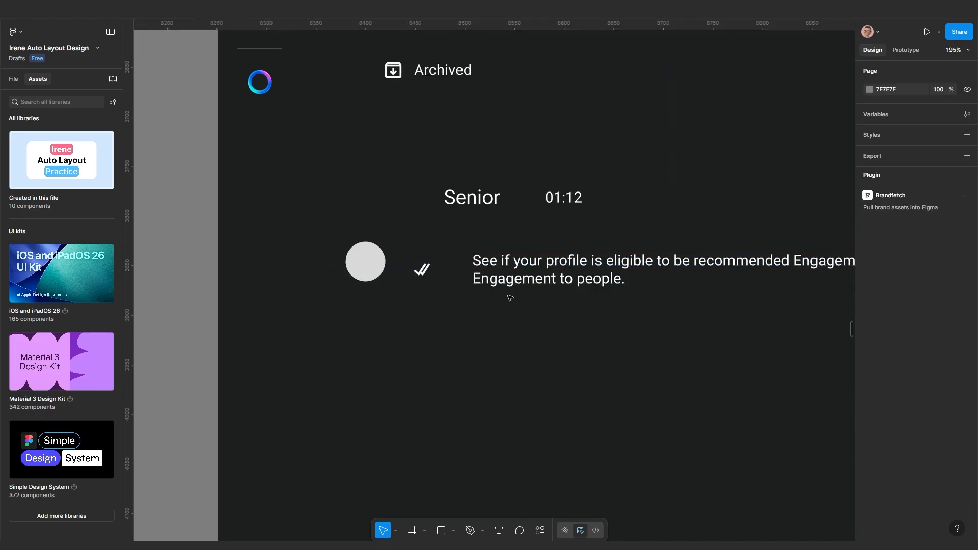
click(509, 284)
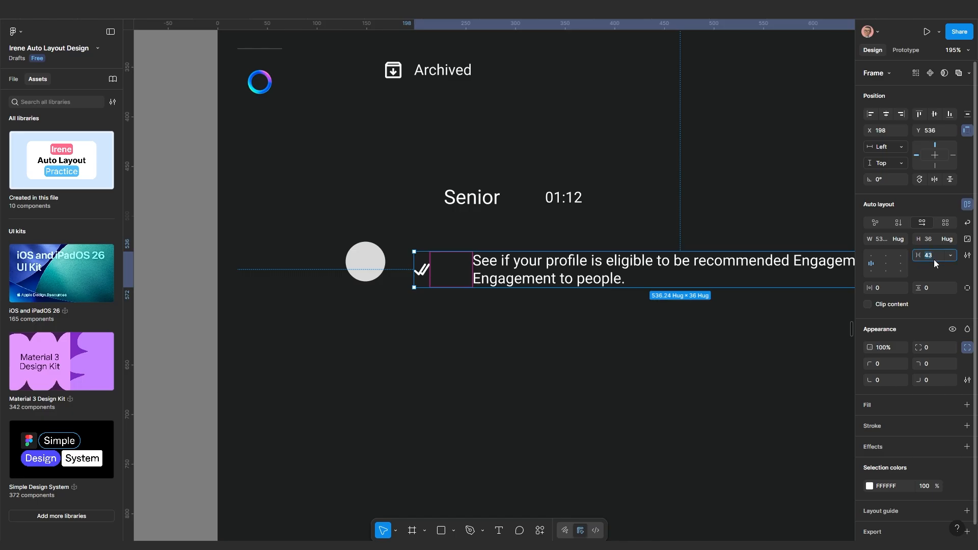
text(10)
key(Return)
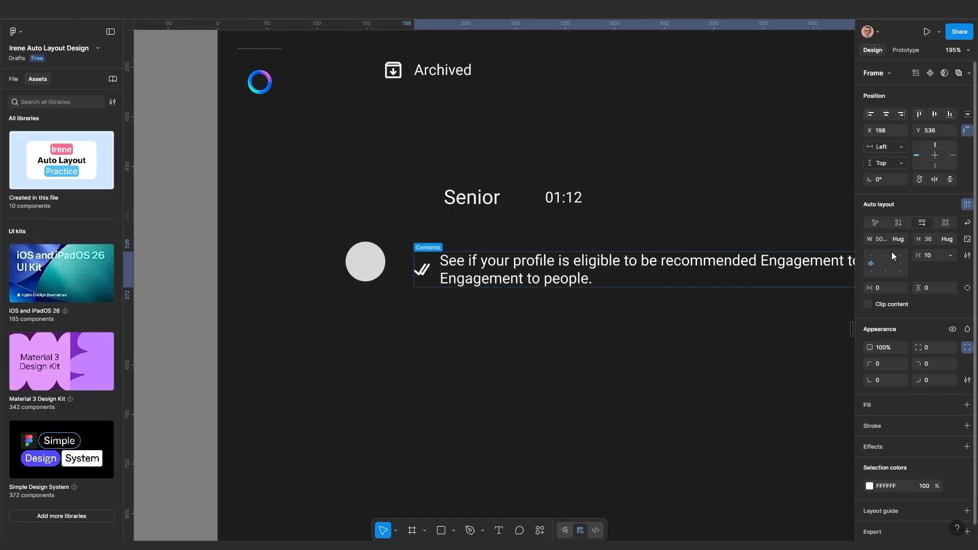
click(568, 359)
scroll(568, 359, down, 3)
drag(551, 361, 501, 380)
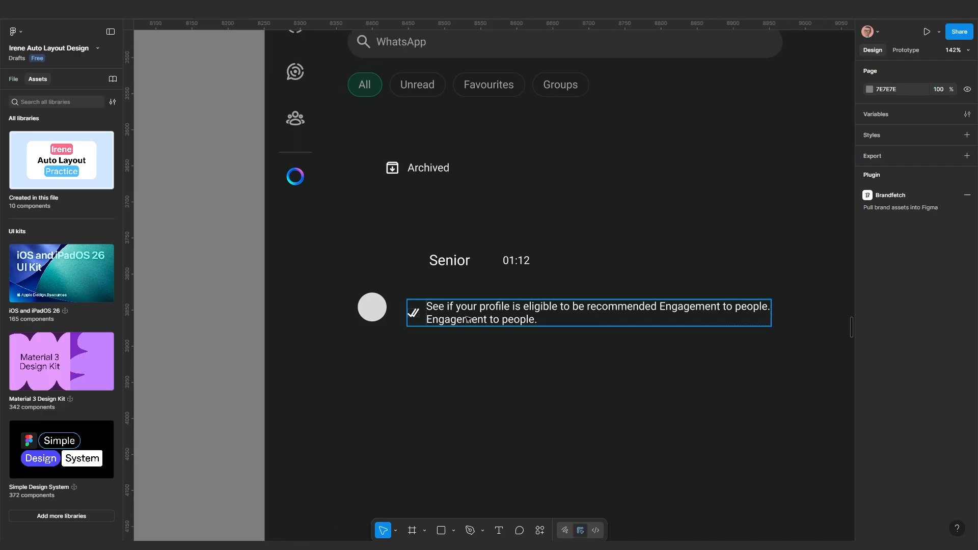
click(467, 320)
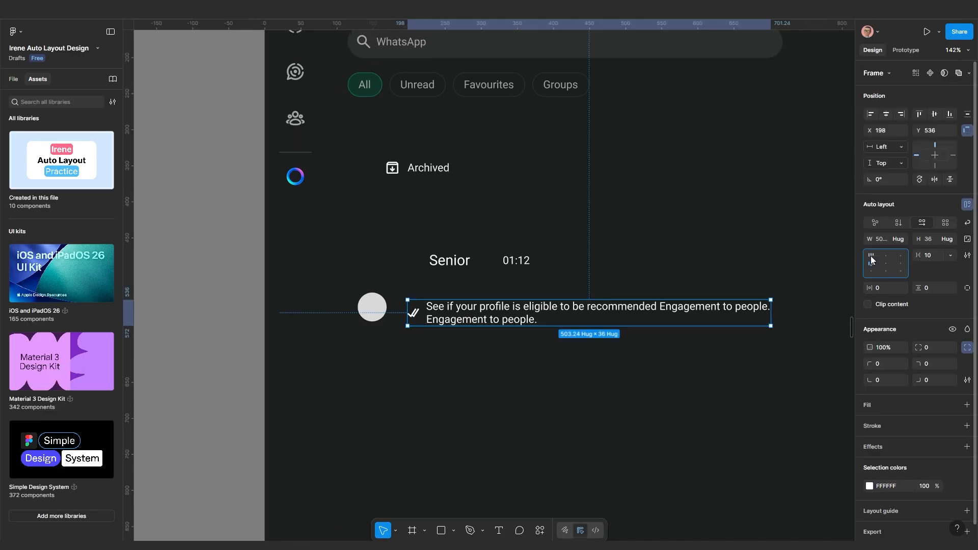
Select the message preview text layer in the chat item
scroll(541, 367, up, 3)
drag(568, 389, 439, 400)
scroll(405, 373, up, 1)
drag(400, 371, 460, 376)
click(427, 366)
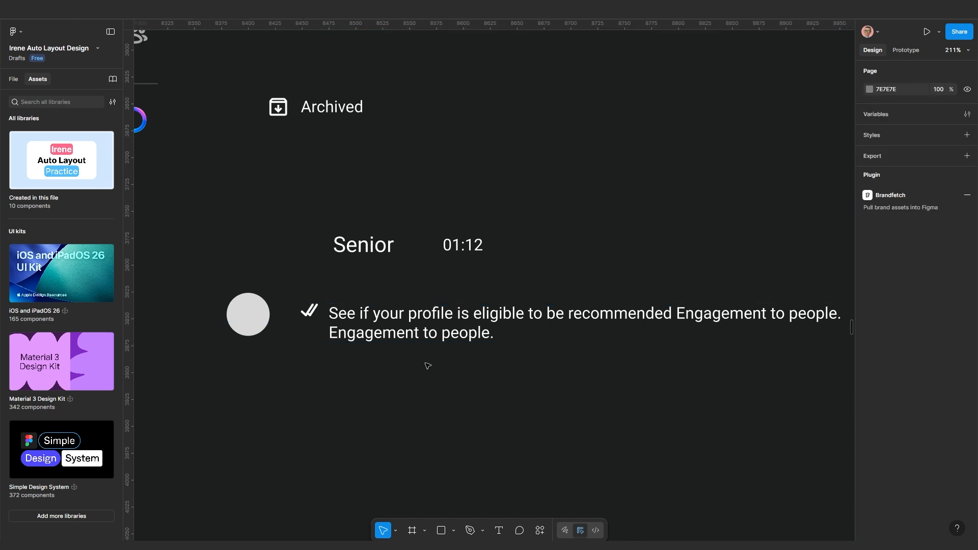
click(408, 319)
scroll(429, 401, down, 2)
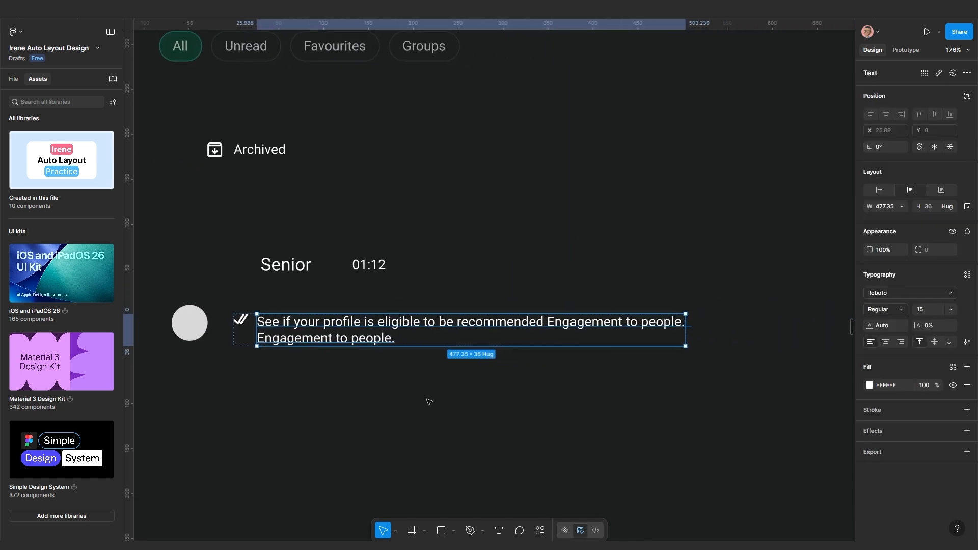
scroll(487, 386, up, 1)
scroll(324, 351, up, 1)
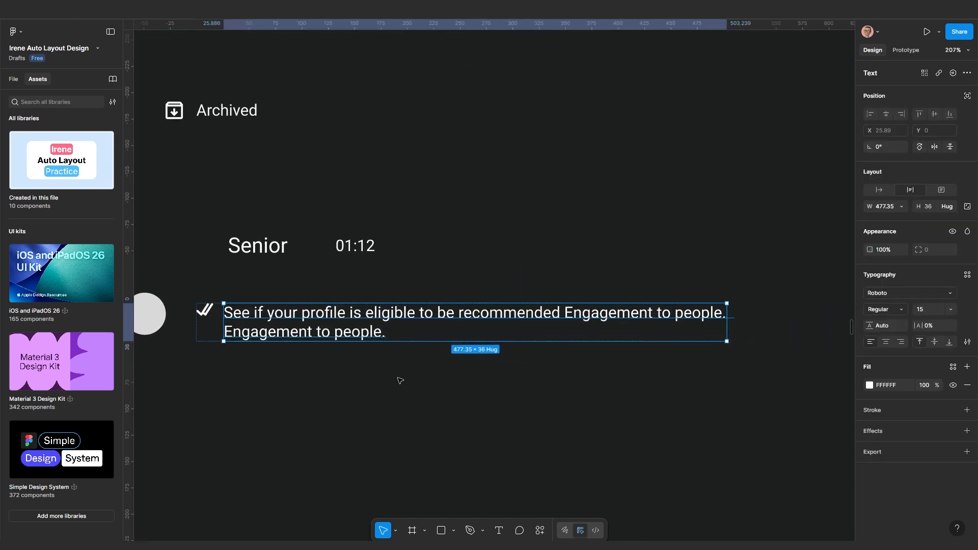
click(382, 357)
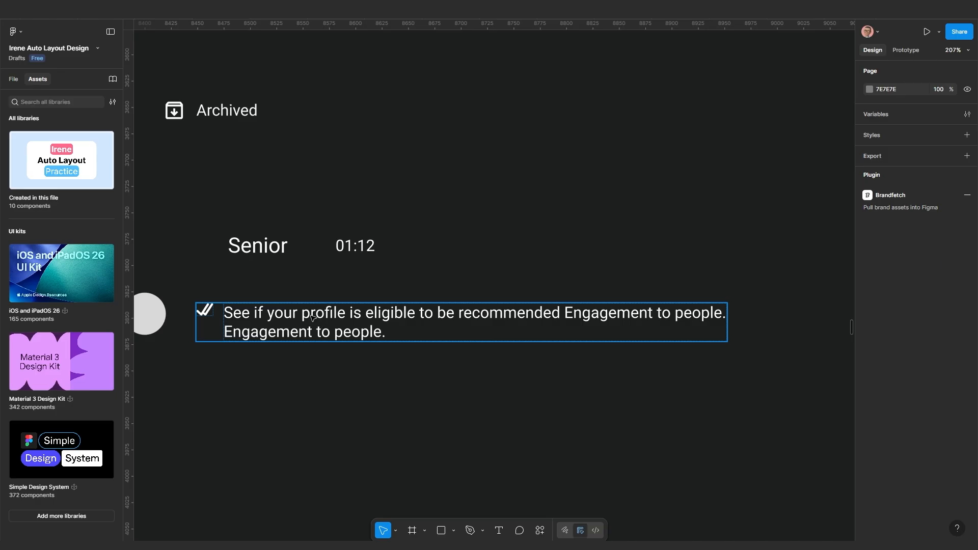
scroll(312, 319, up, 2)
scroll(301, 334, down, 1)
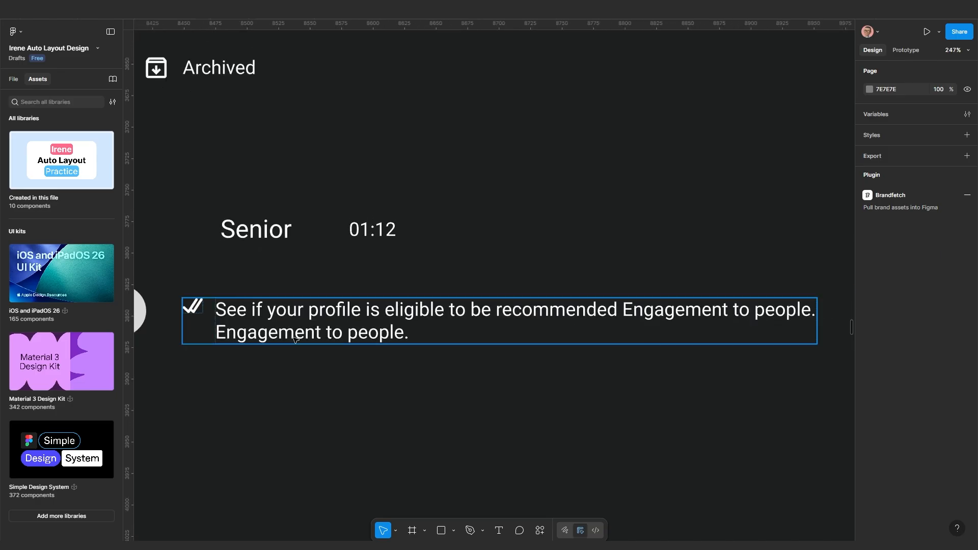
scroll(325, 336, down, 2)
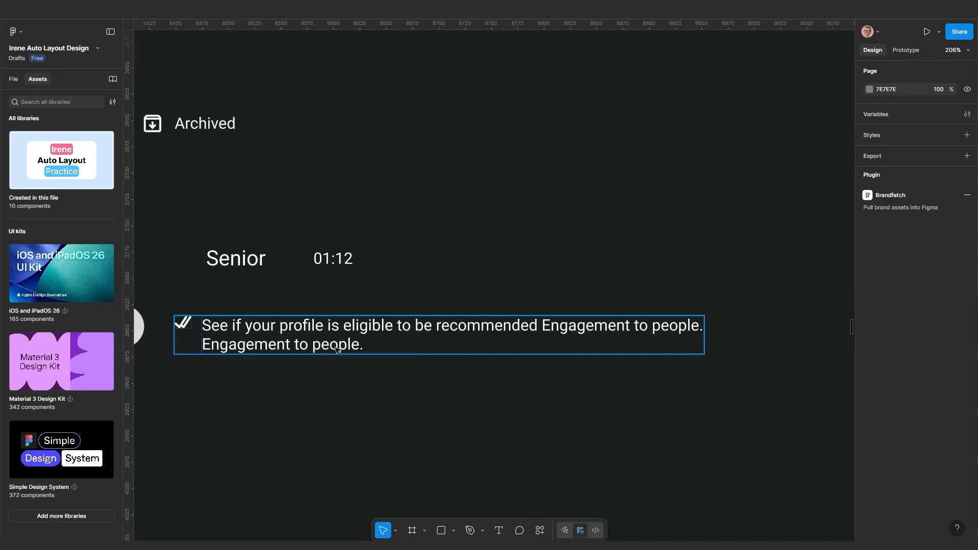
click(344, 334)
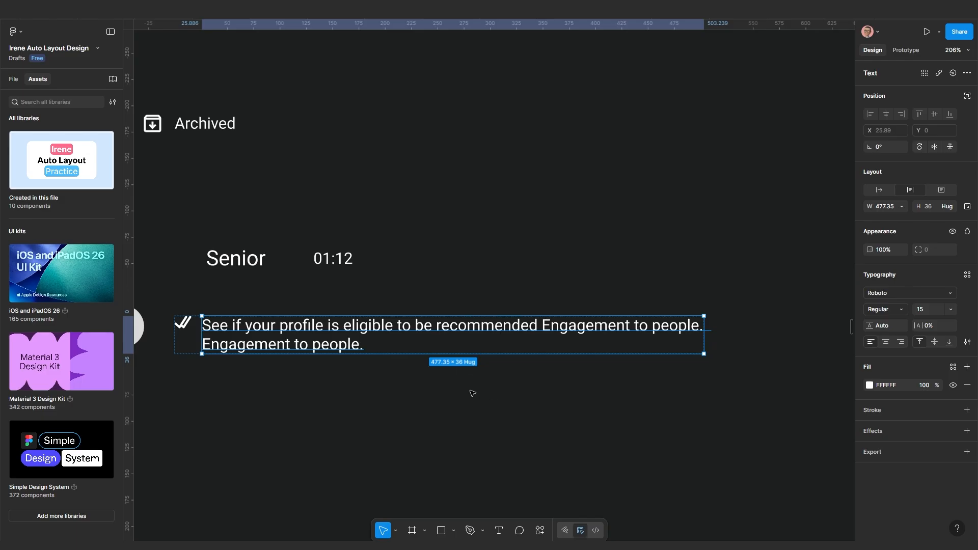
click(395, 389)
click(299, 333)
Turn on Truncate text so the preview ends in an ellipsis on one line
click(967, 343)
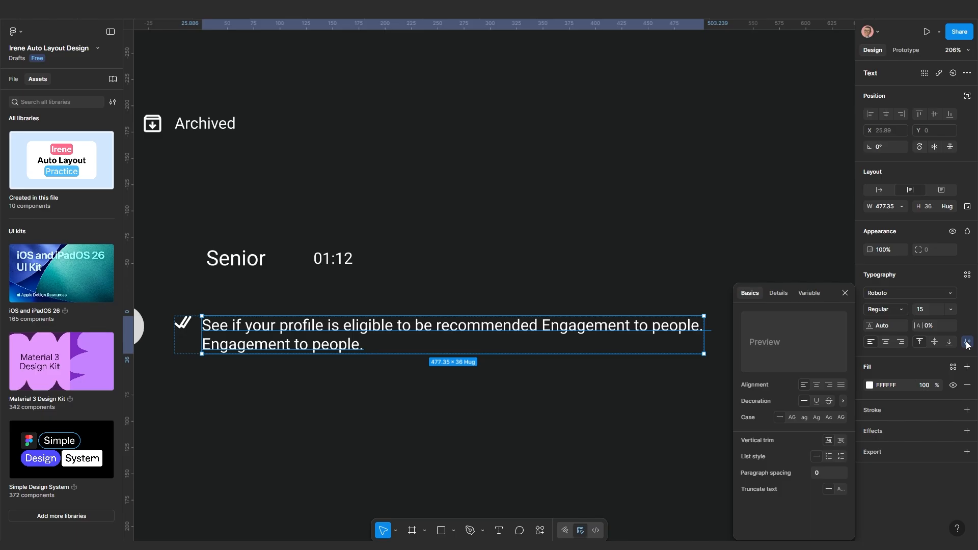
click(841, 490)
click(526, 445)
scroll(525, 444, down, 3)
drag(545, 406, 633, 362)
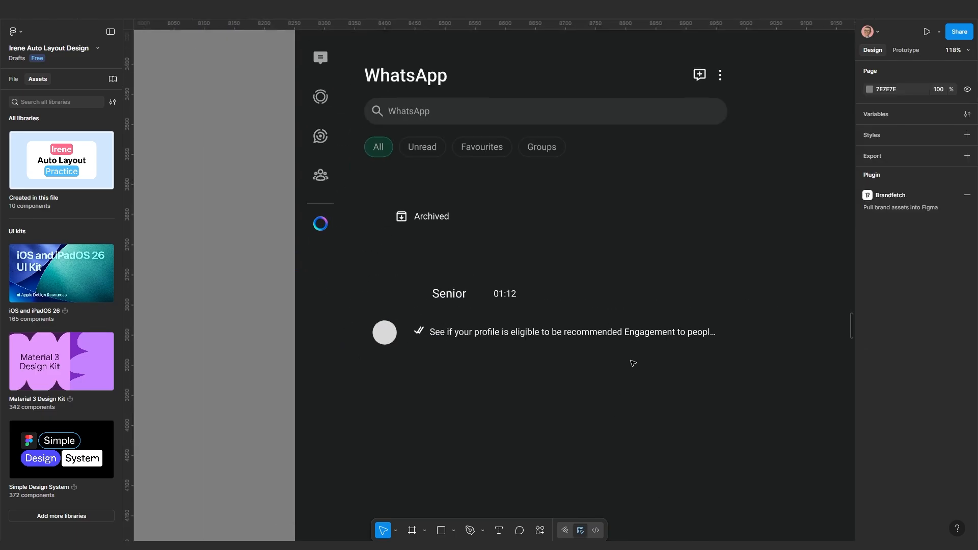
scroll(637, 362, up, 3)
drag(701, 350, 575, 369)
scroll(576, 370, up, 2)
Select the truncated tick-and-message row
click(648, 319)
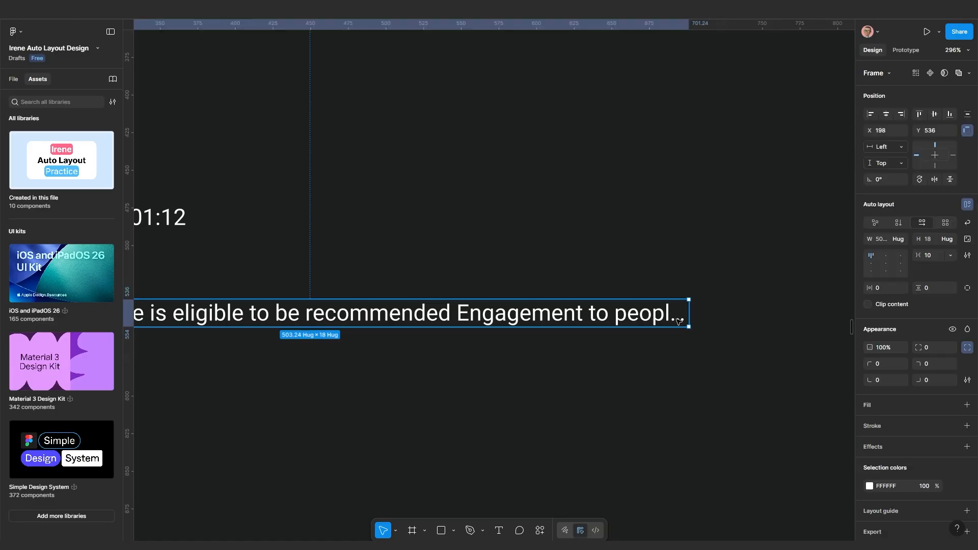
scroll(685, 320, up, 5)
scroll(688, 319, down, 8)
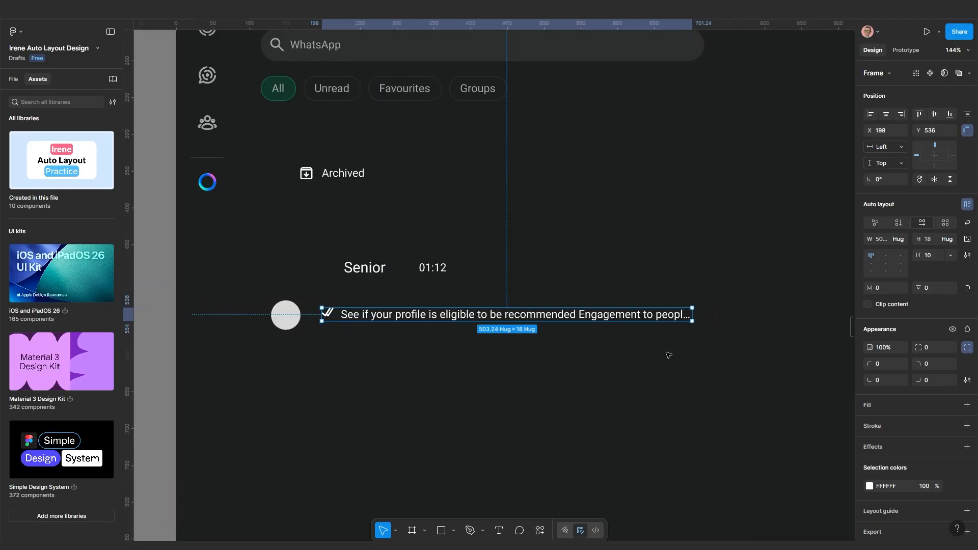
click(580, 402)
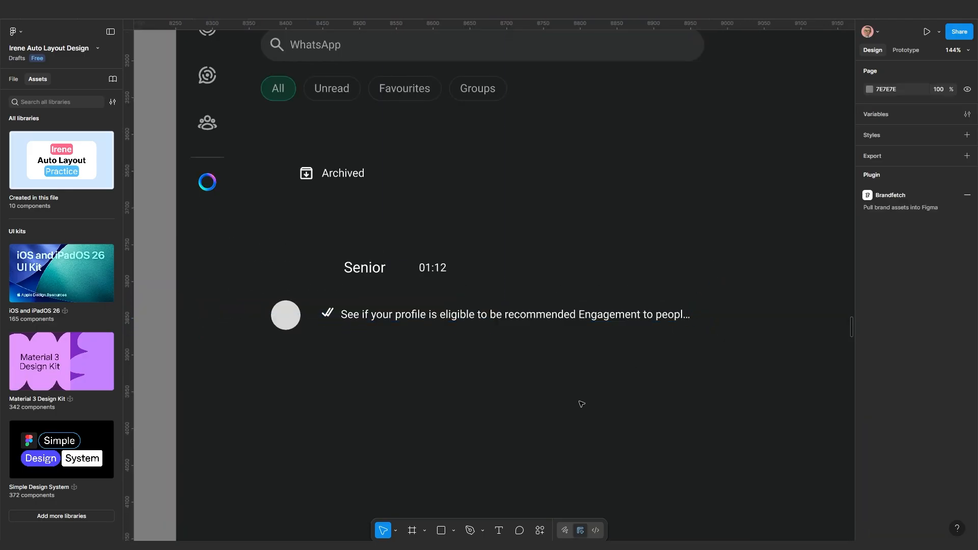
click(428, 319)
Widen the message row to 586 and make the message text Fill container width
drag(696, 316, 752, 316)
scroll(678, 316, up, 3)
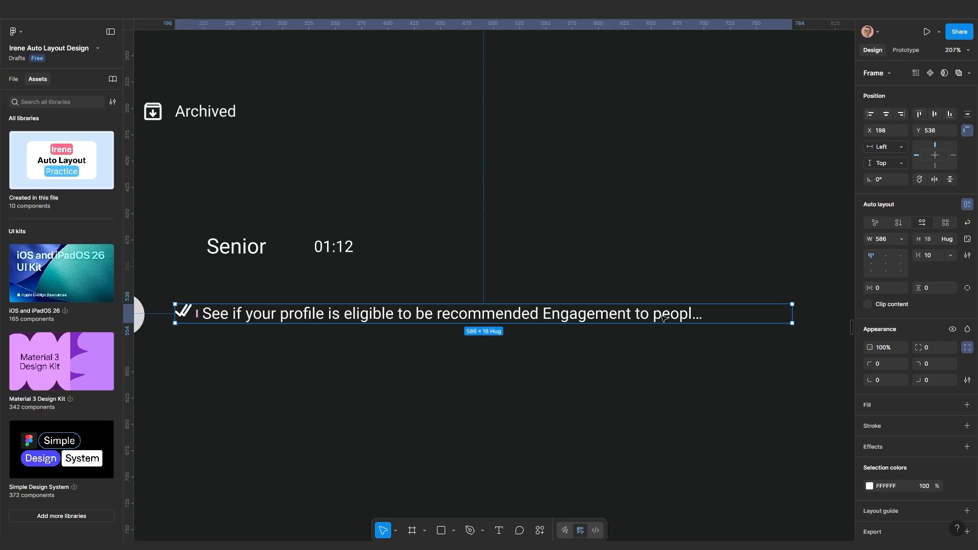
double_click(613, 316)
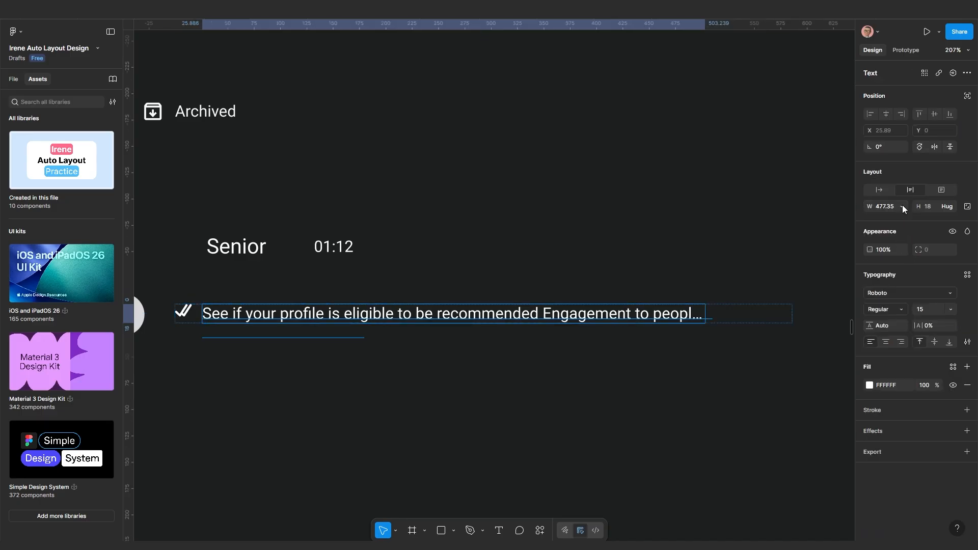
click(901, 206)
click(880, 232)
click(716, 367)
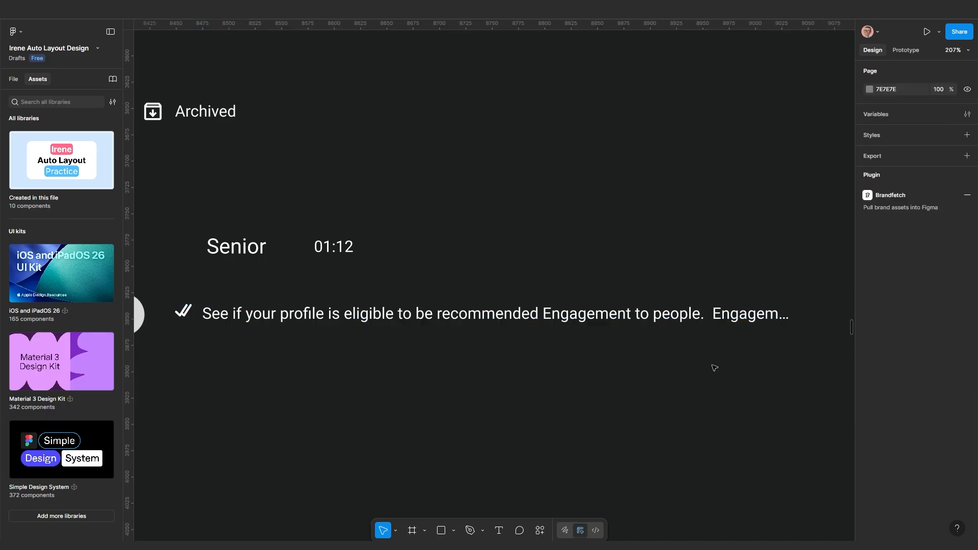
Resize the message row frame to 538 wide so more preview text shows
click(482, 311)
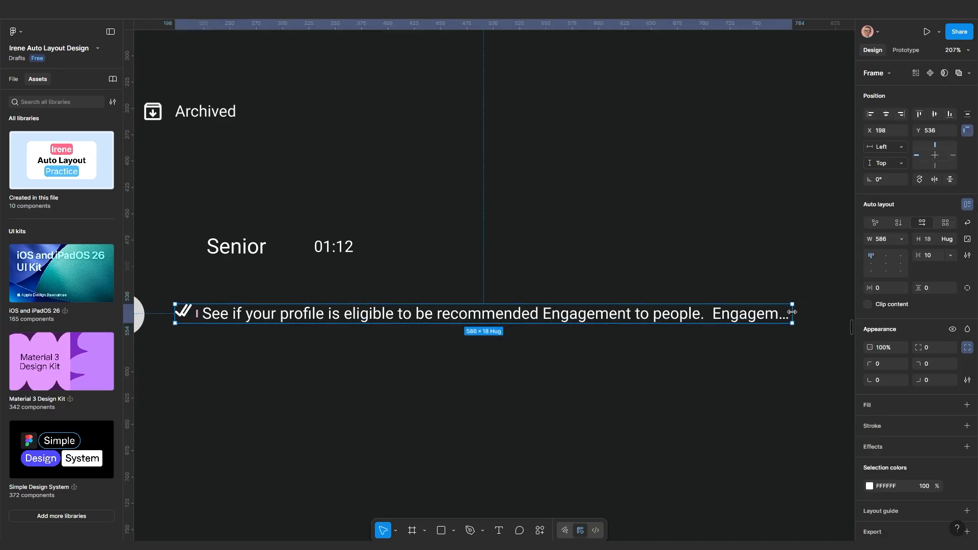
drag(792, 313, 491, 312)
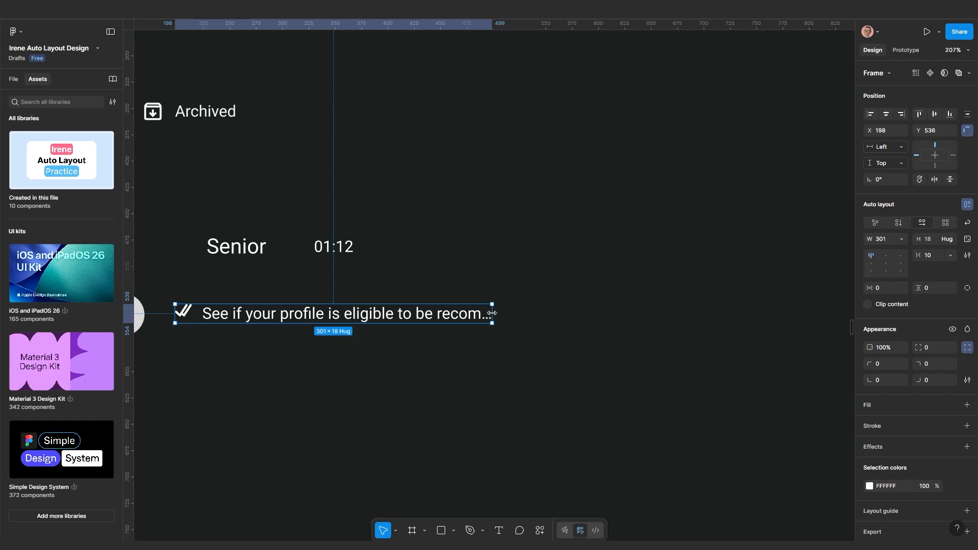
drag(491, 313, 741, 312)
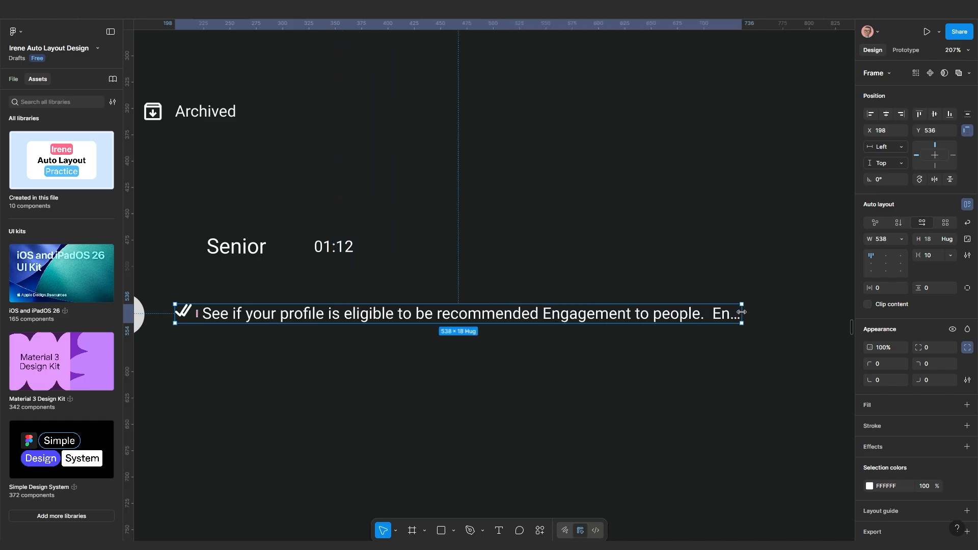
scroll(742, 312, down, 3)
scroll(672, 351, up, 2)
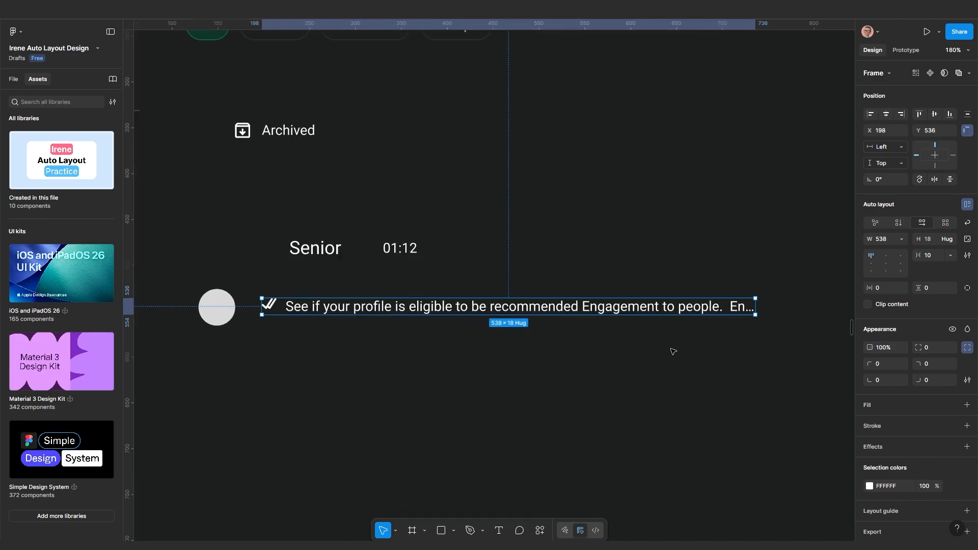
scroll(466, 359, up, 1)
drag(375, 365, 452, 363)
click(286, 337)
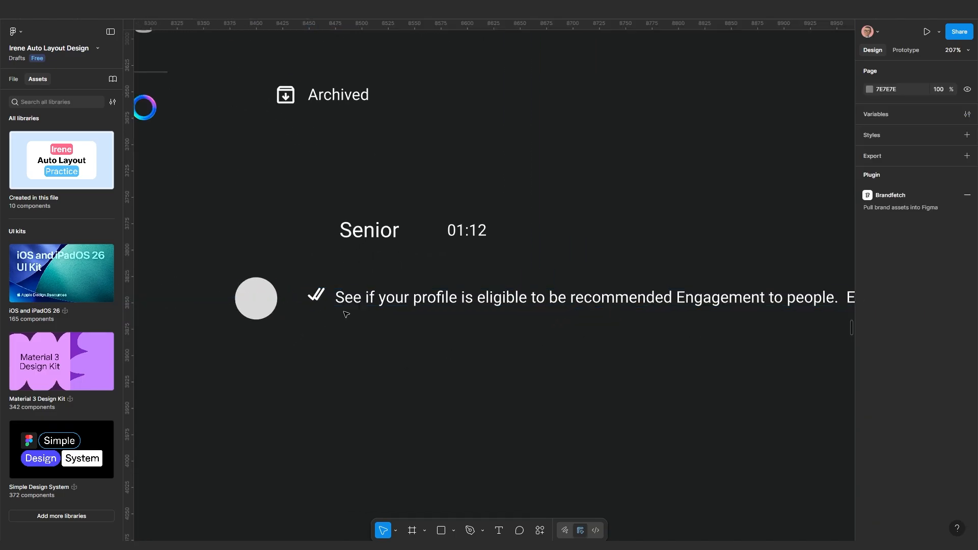
click(374, 304)
scroll(381, 299, down, 2)
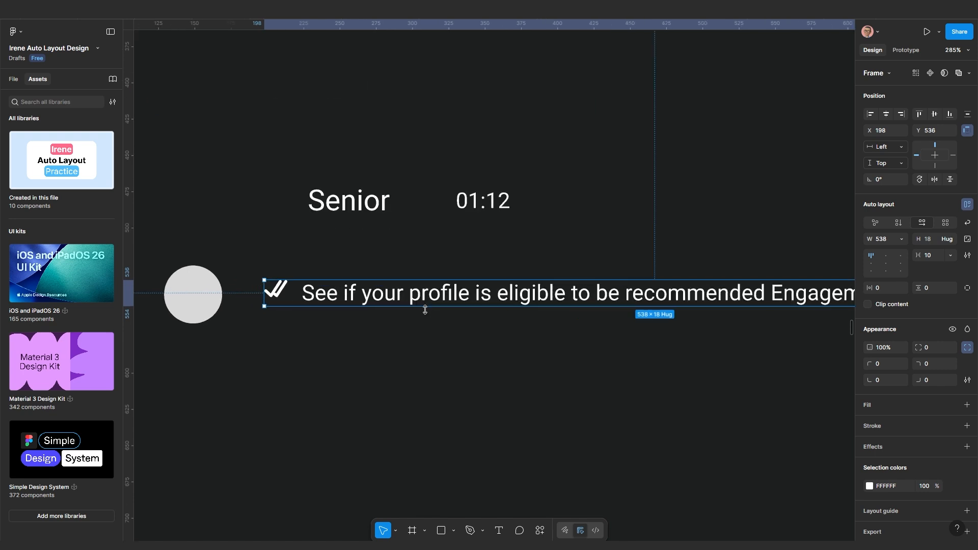
Stack the Senior row above the message row in vertical auto layout with gap 10
click(397, 354)
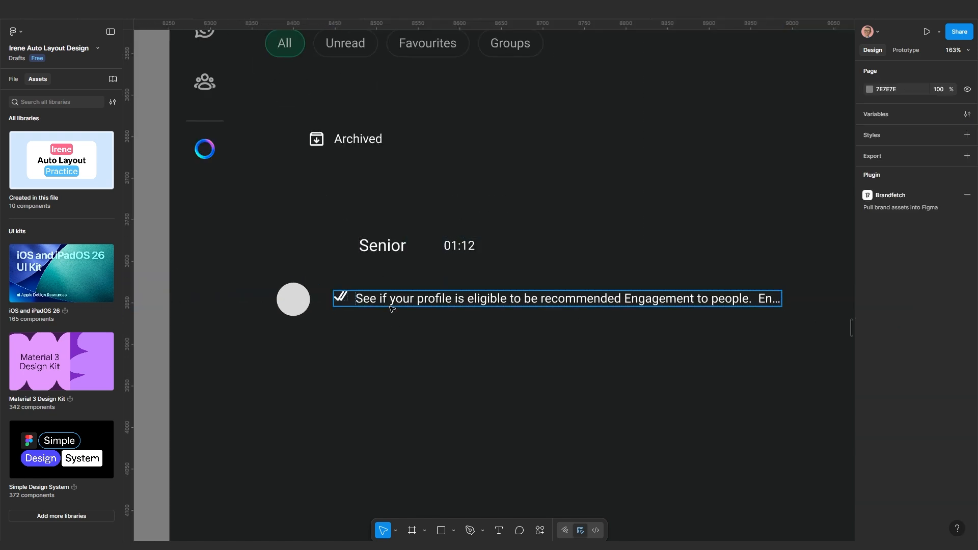
click(391, 305)
shift+click(381, 253)
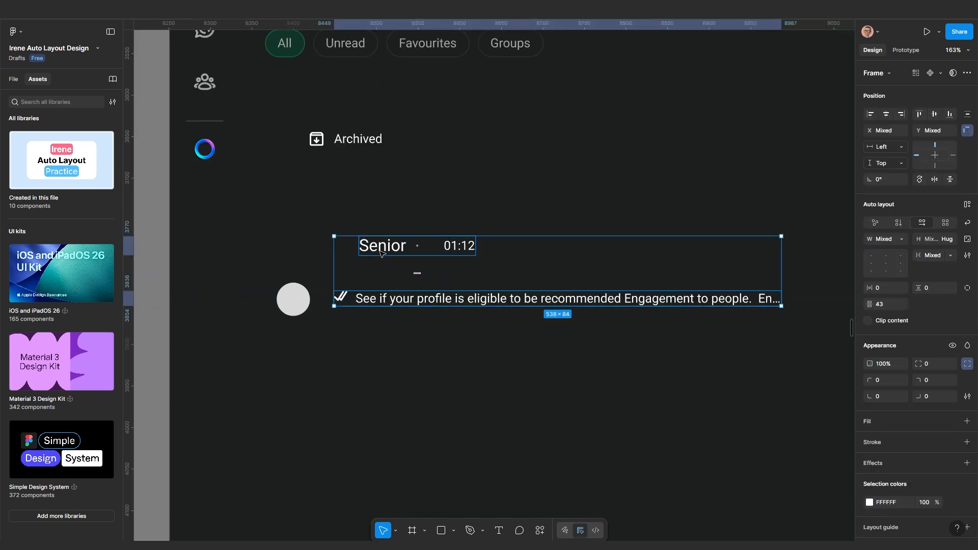
key(shift+a)
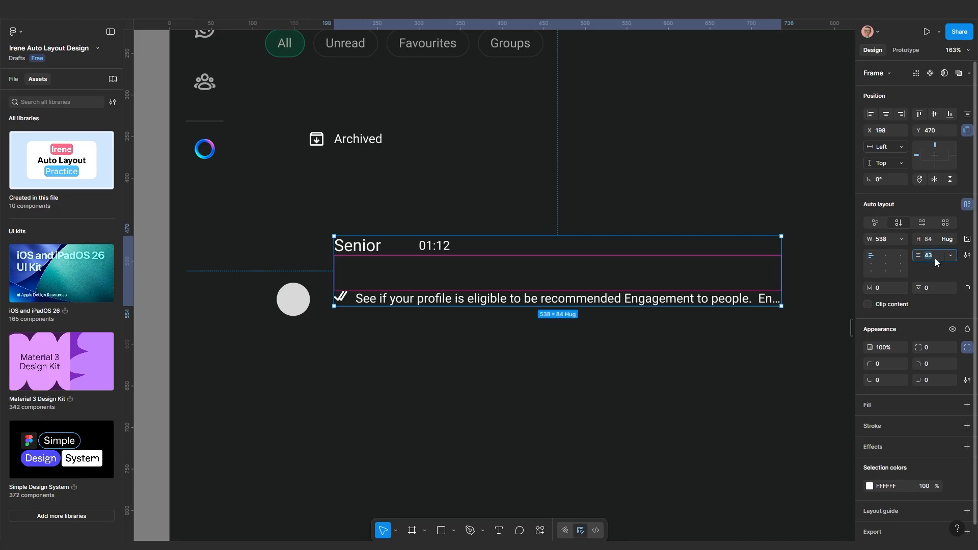
key(Return)
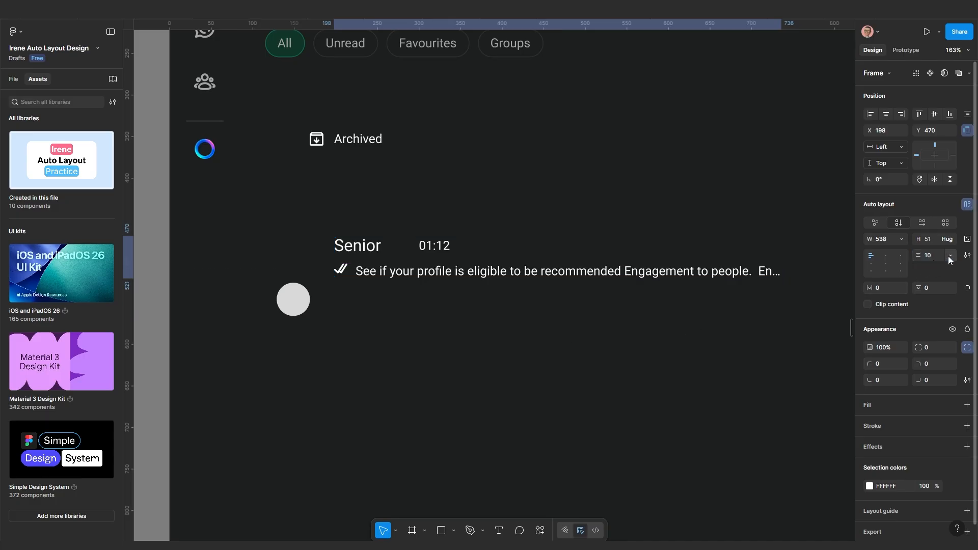
Set the Senior name text to Roboto Medium weight
click(387, 321)
scroll(359, 252, up, 3)
click(359, 249)
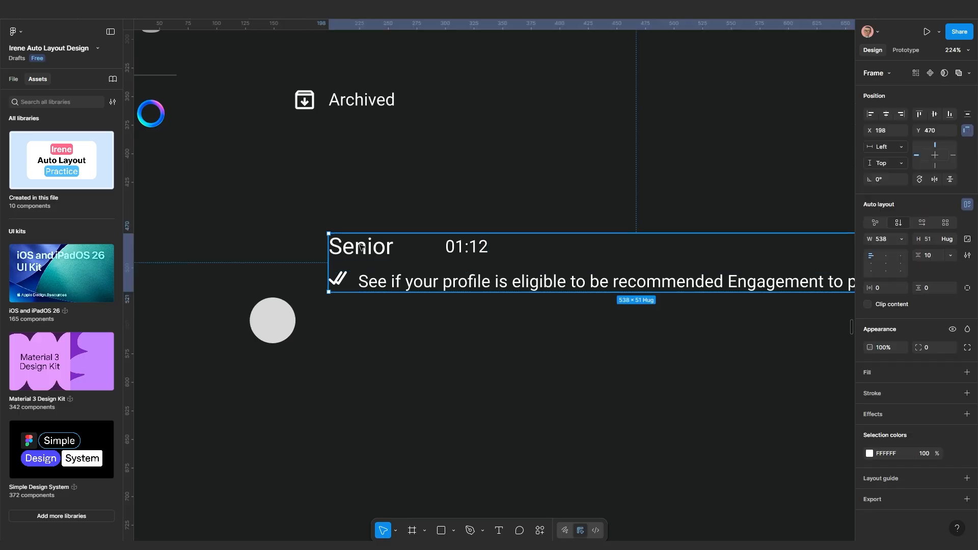
double_click(360, 248)
double_click(360, 247)
key(Escape)
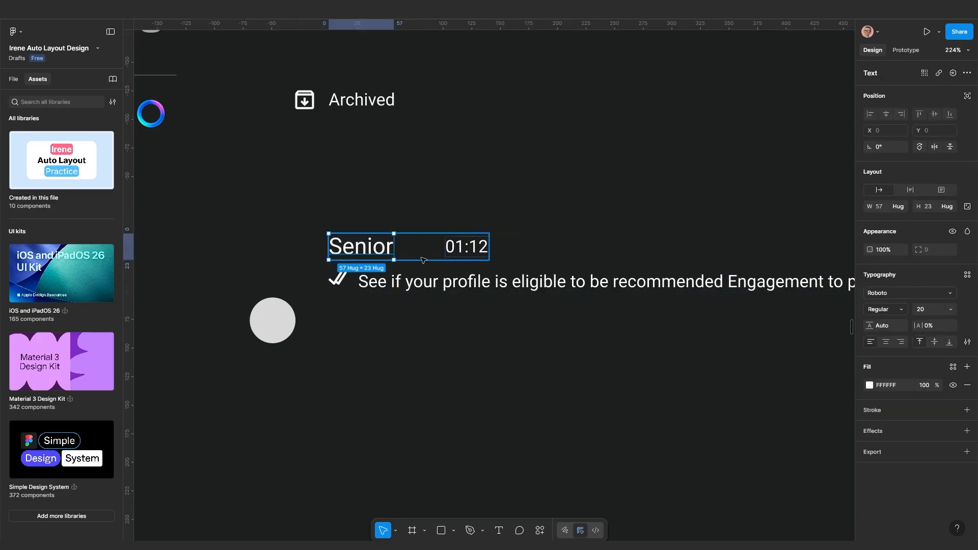
click(892, 313)
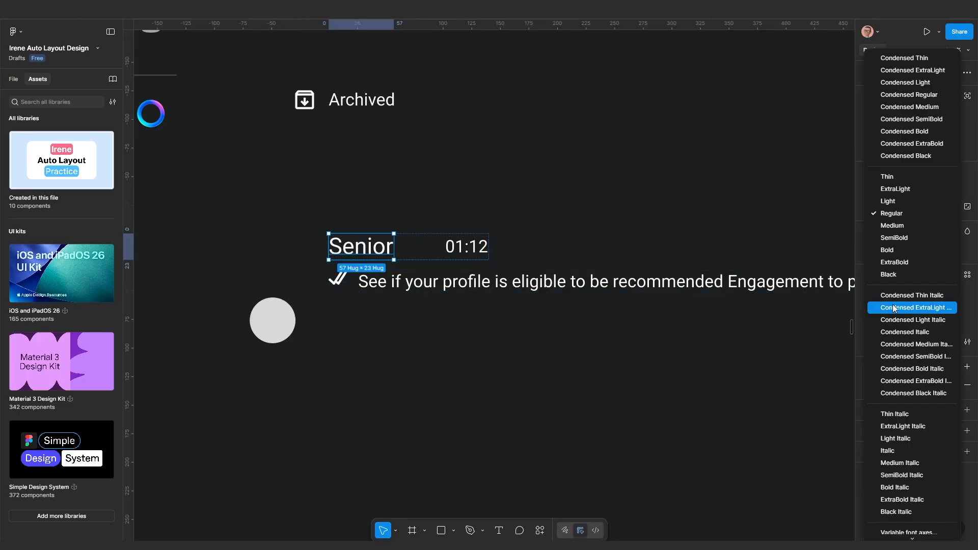
click(889, 227)
Set the Senior and 01:12 row to Fill container width, pushing 01:12 right
scroll(488, 304, down, 1)
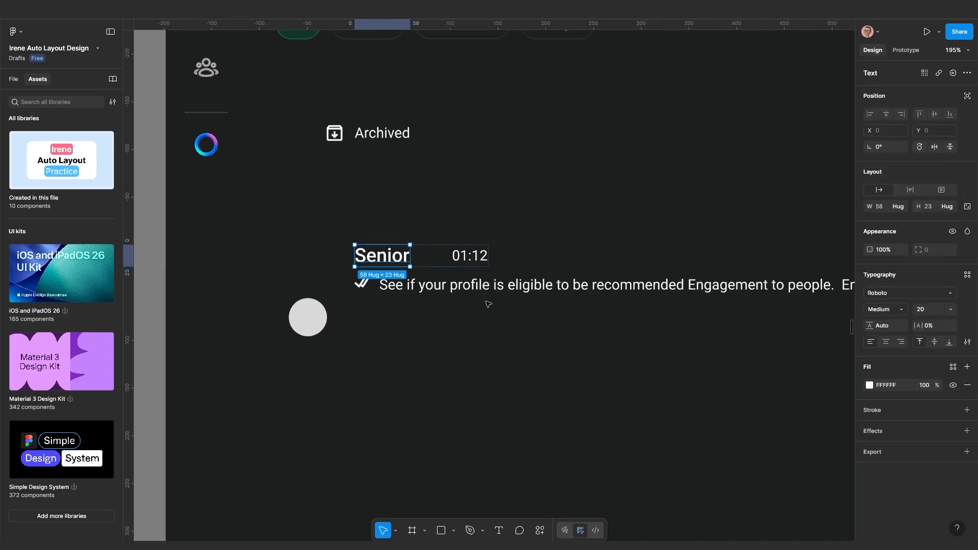
drag(498, 369, 448, 392)
click(419, 393)
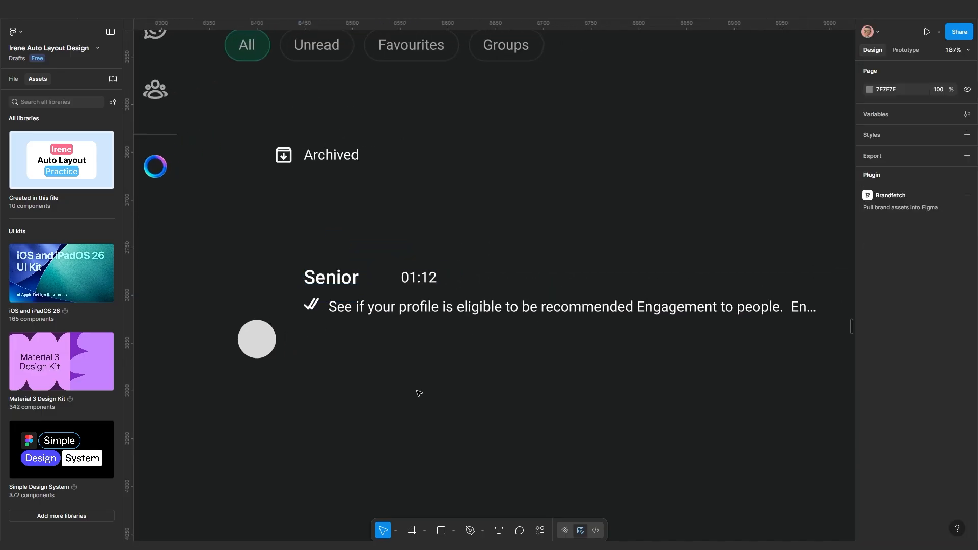
click(393, 276)
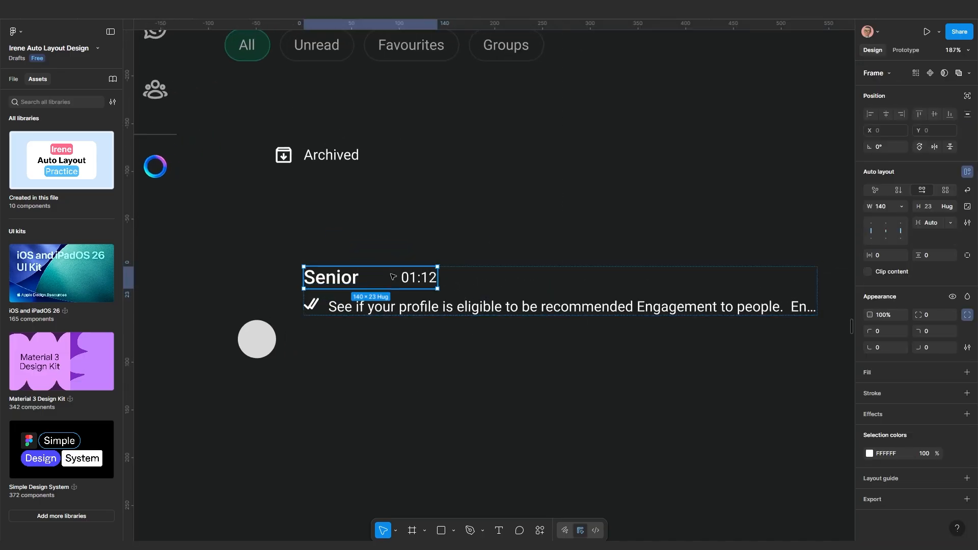
click(901, 206)
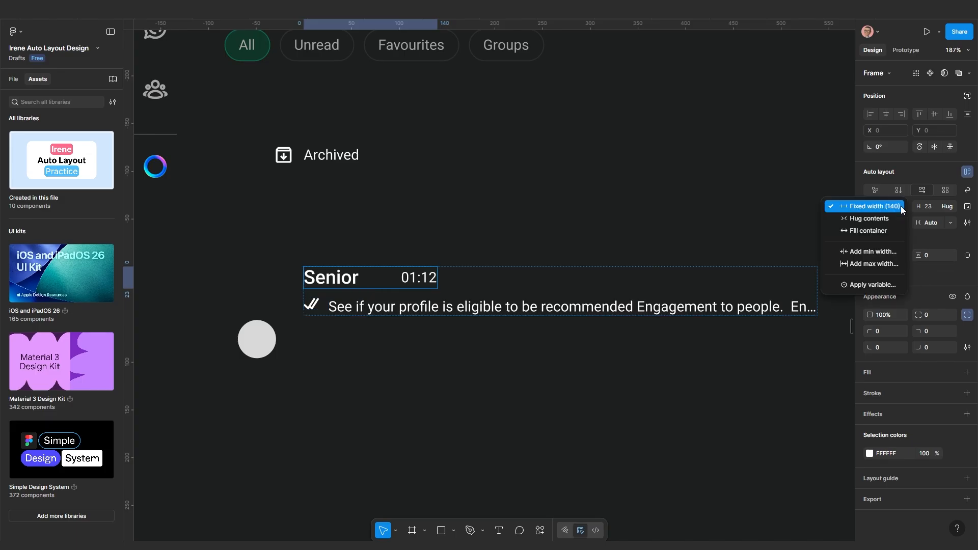
click(878, 234)
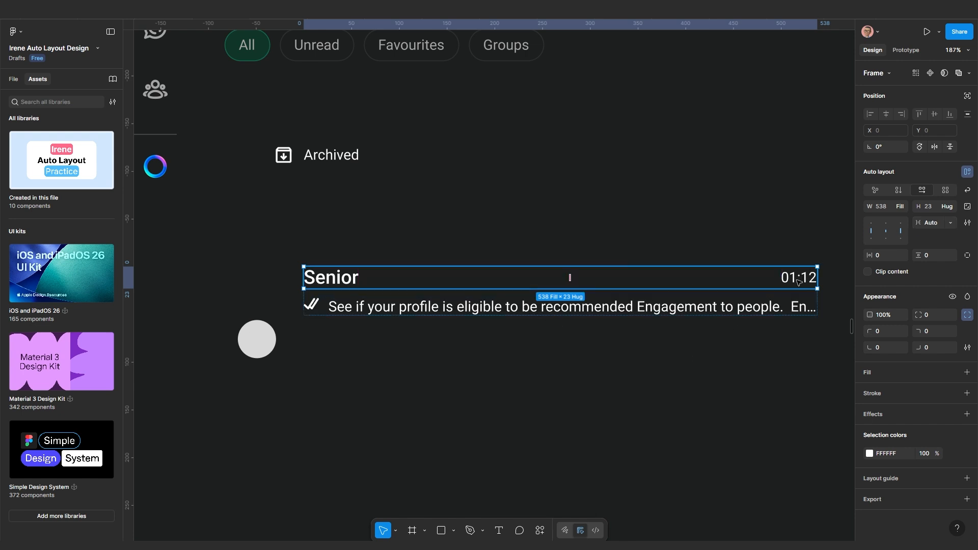
scroll(730, 343, down, 3)
Alt-drag the message preview text to duplicate it below the Senior chat item
click(611, 370)
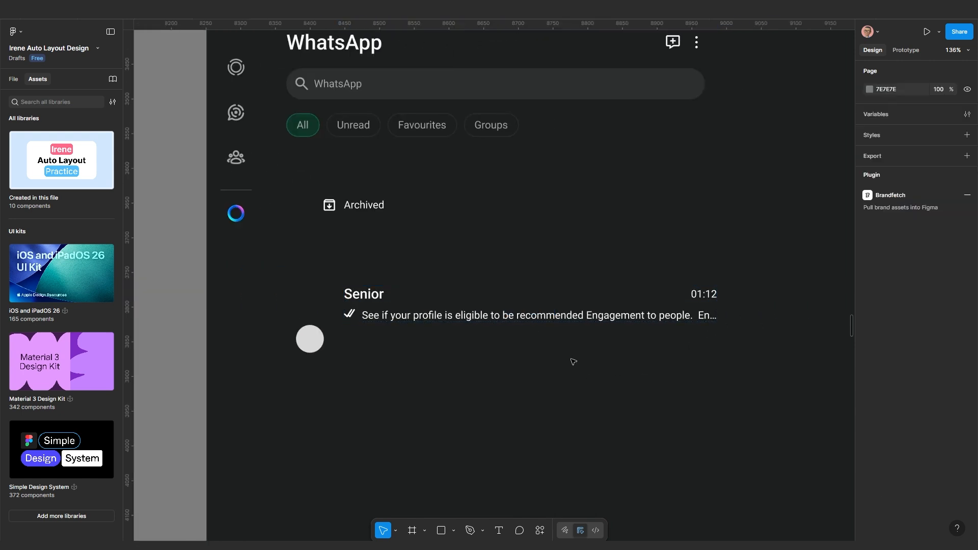
scroll(363, 326, up, 5)
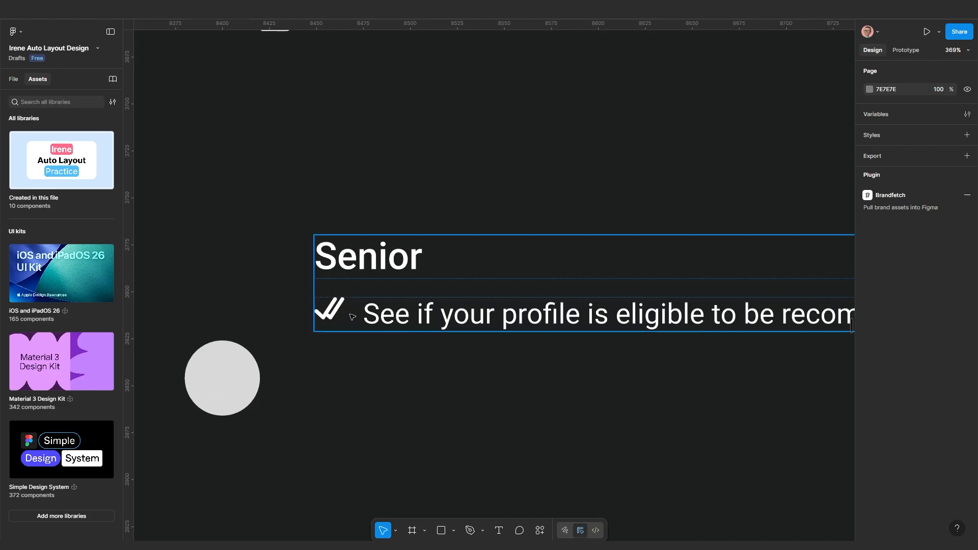
scroll(343, 318, down, 4)
click(304, 305)
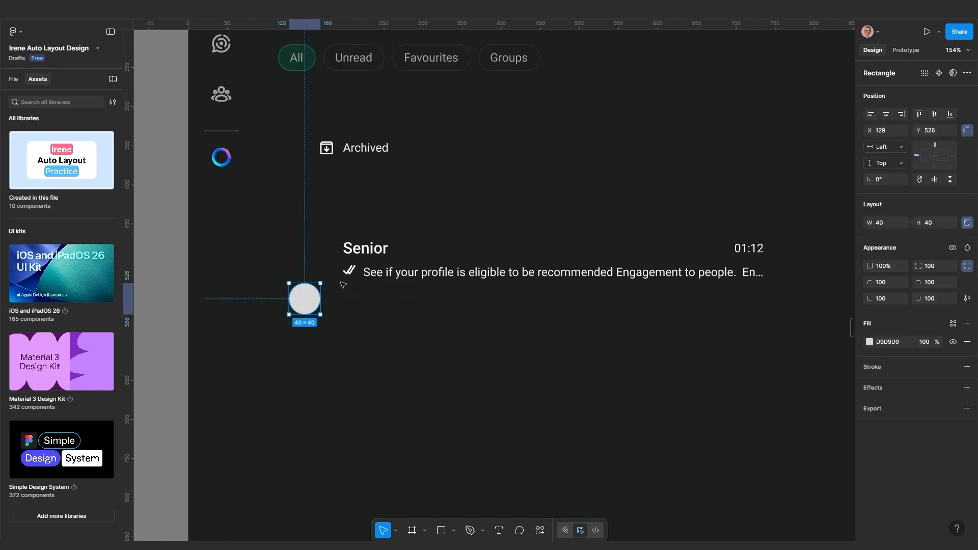
scroll(398, 280, up, 3)
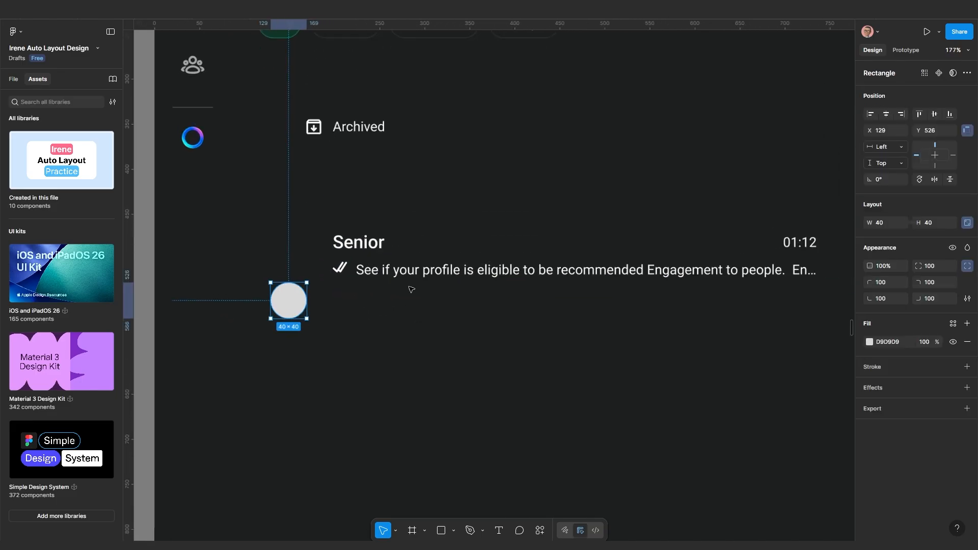
click(457, 307)
double_click(465, 270)
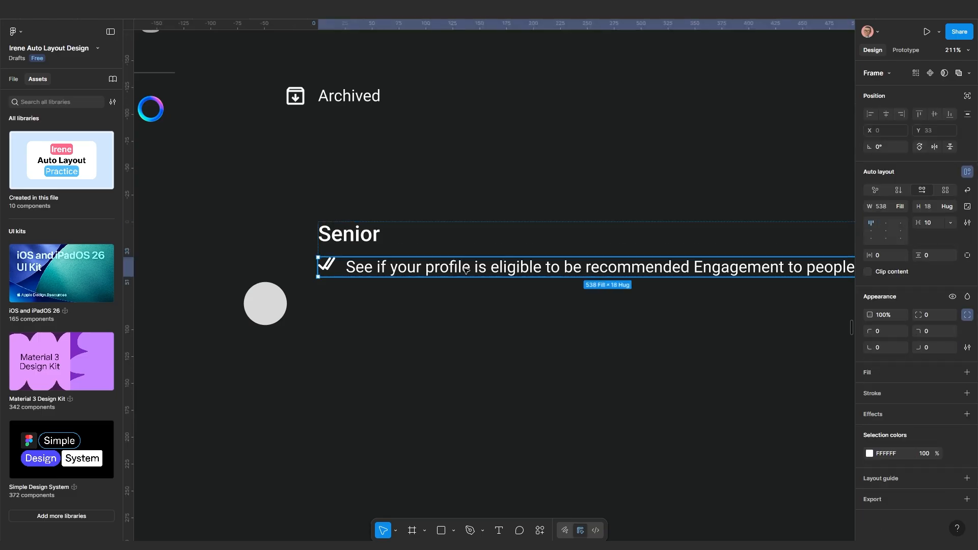
double_click(466, 269)
key(Escape)
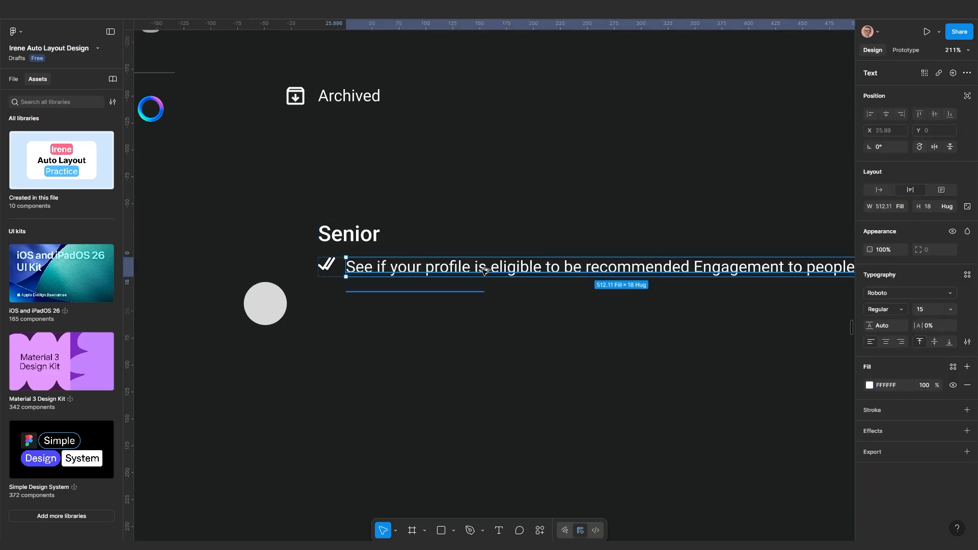
drag(484, 271, 498, 392)
Select the copied message text and place the cursor inside it for editing
drag(574, 416, 448, 297)
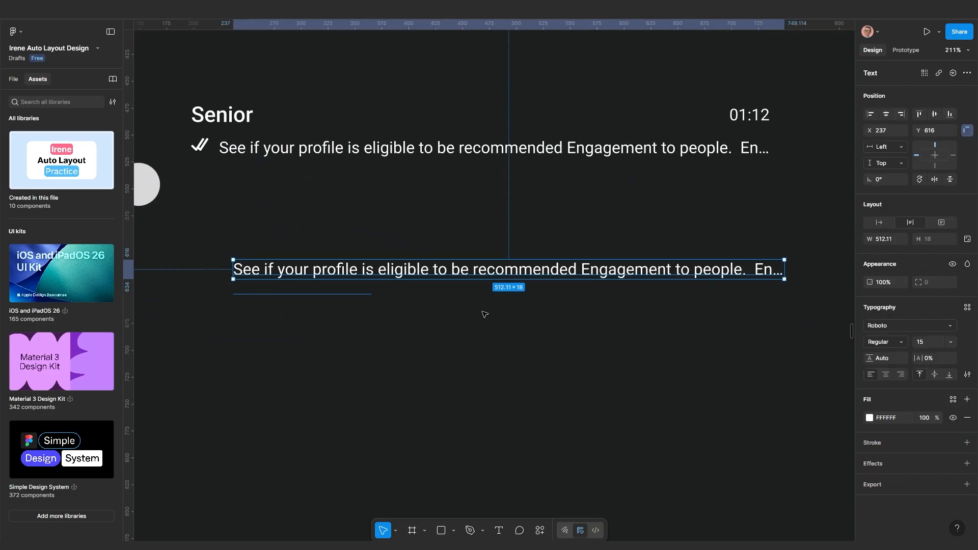
click(483, 314)
click(469, 271)
double_click(469, 271)
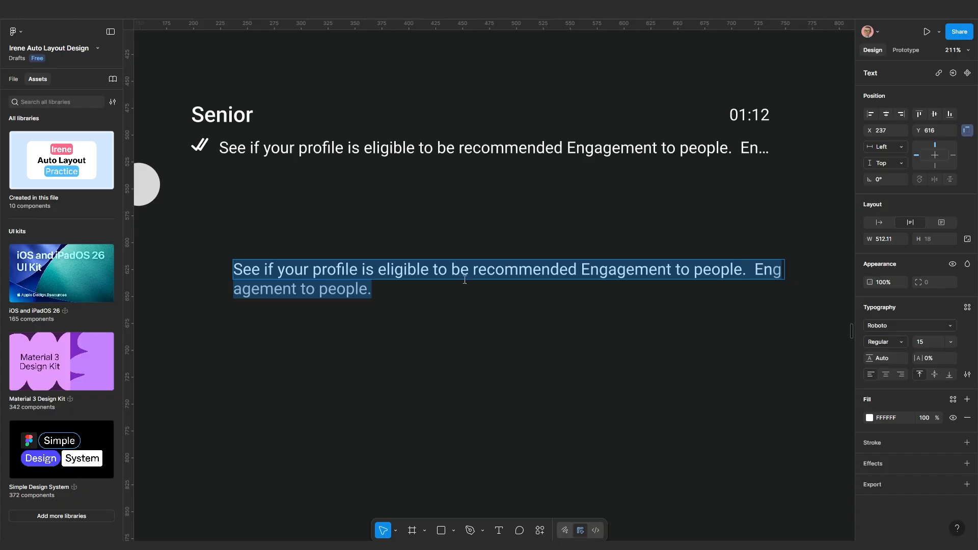
click(467, 271)
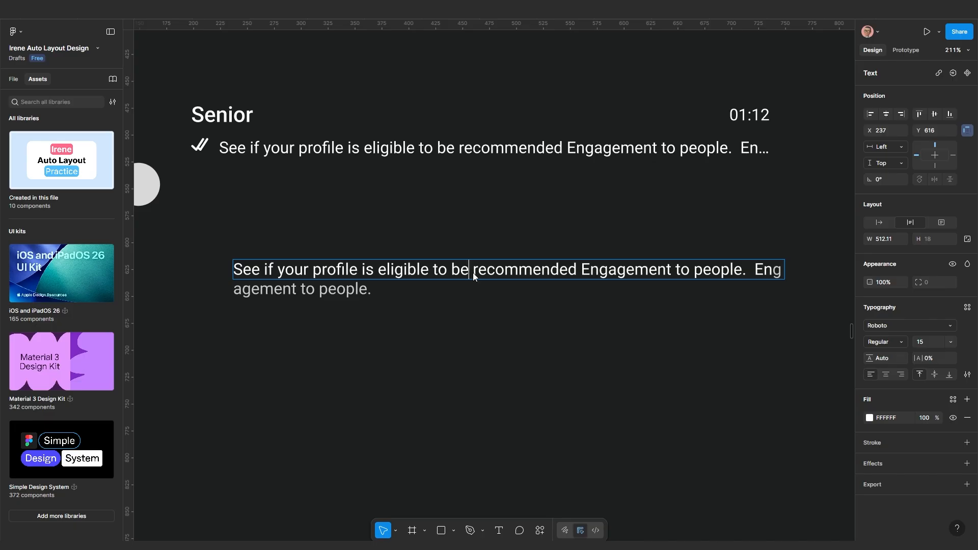
Insert a laughing emoji after 'be' and more emojis after 'your' in the preview message
key(super+period)
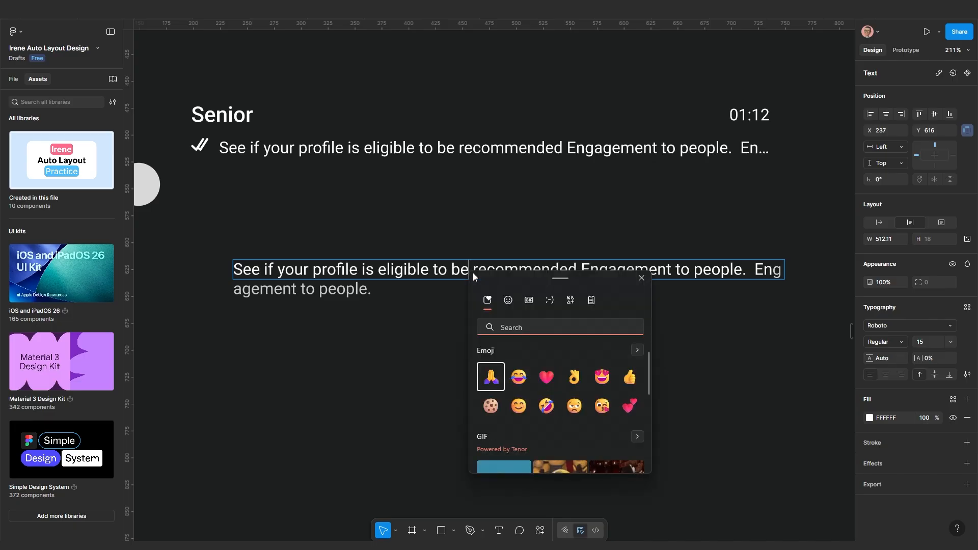
click(515, 381)
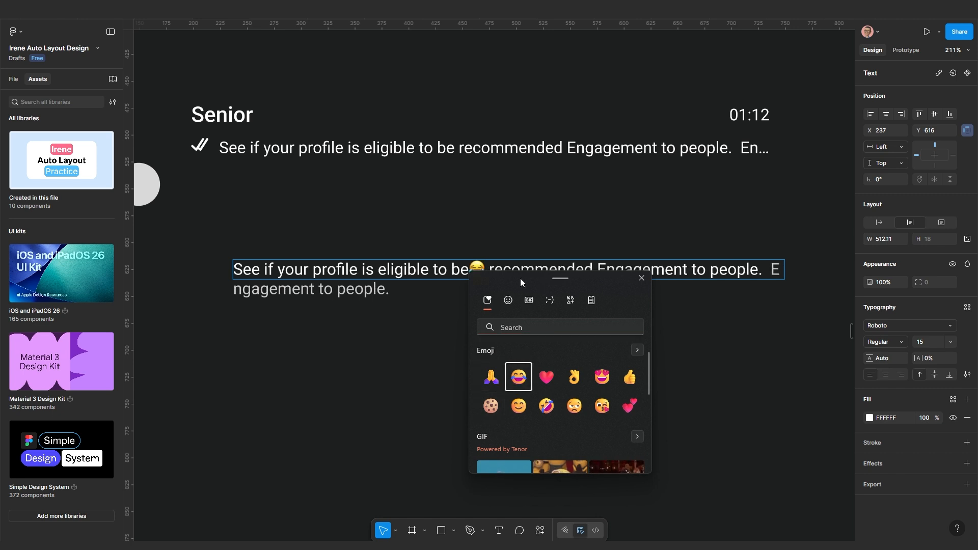
drag(520, 278, 249, 328)
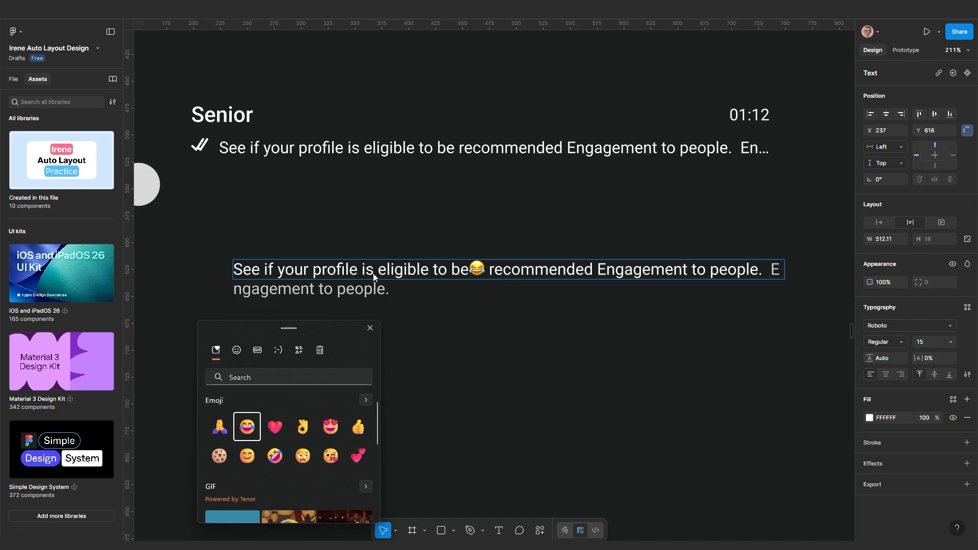
key(Escape)
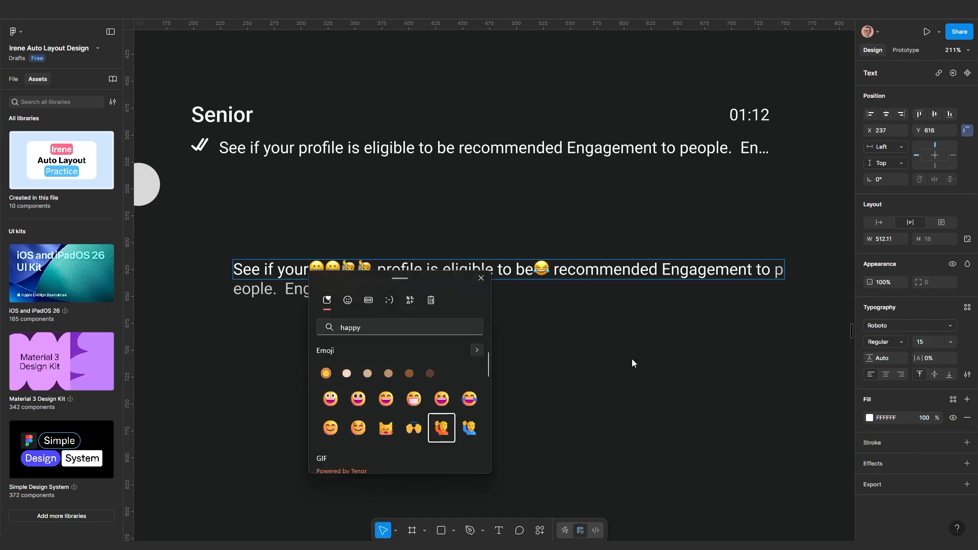
key(Escape)
key(Escape)
Drag the Senior chat row beside the avatar circle
scroll(410, 347, down, 3)
scroll(509, 331, left, 5)
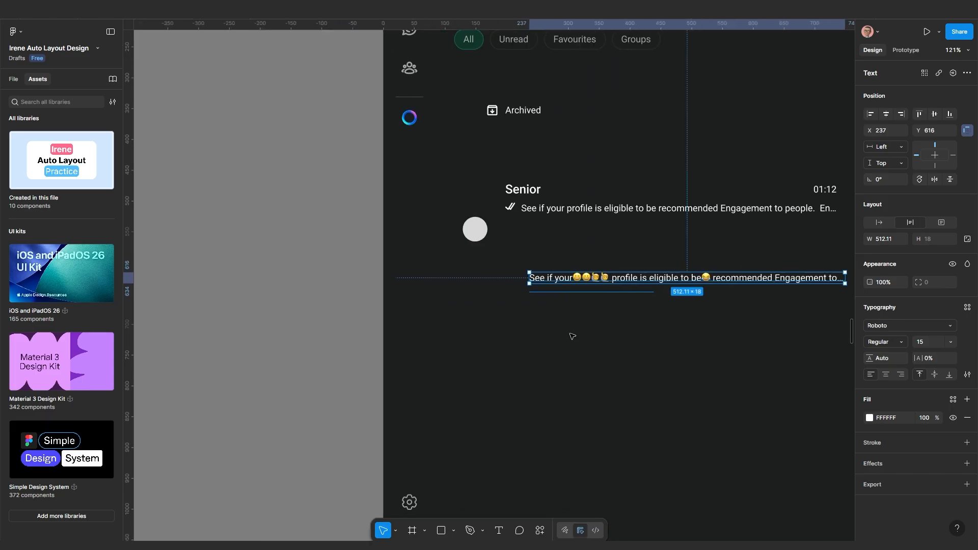
click(565, 308)
scroll(499, 336, up, 2)
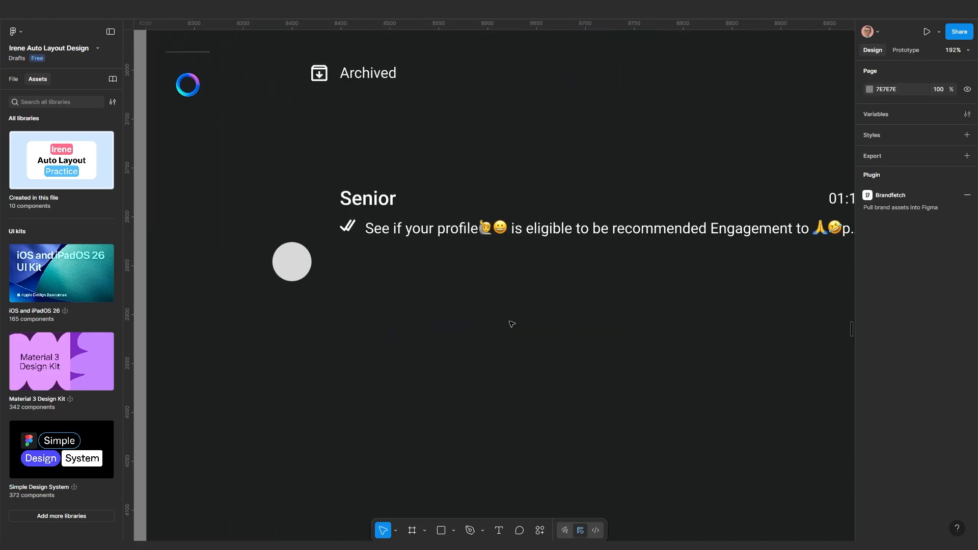
scroll(509, 322, down, 3)
click(434, 241)
drag(406, 243, 458, 261)
Wrap the avatar circle and Senior chat text in an auto-layout row with 10 spacing
shift+click(350, 279)
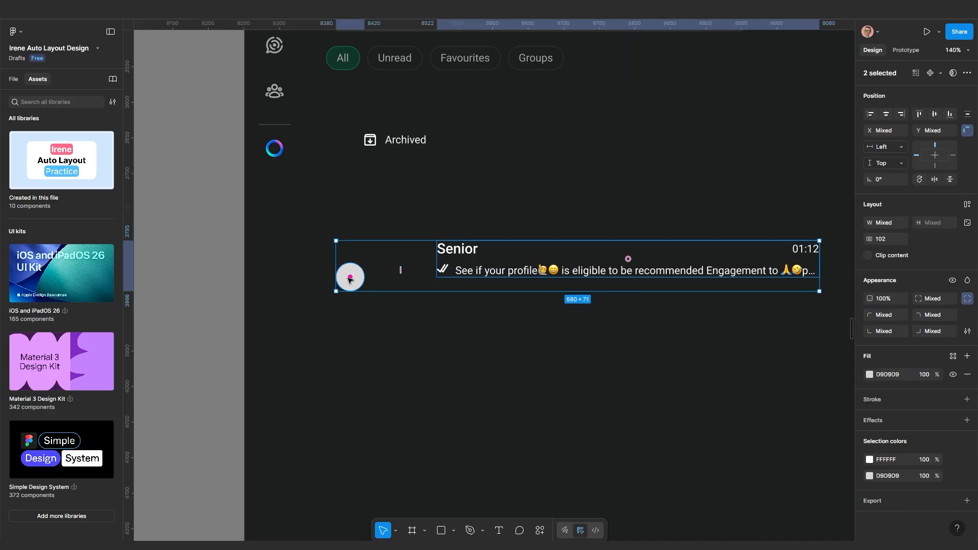
key(shift+a)
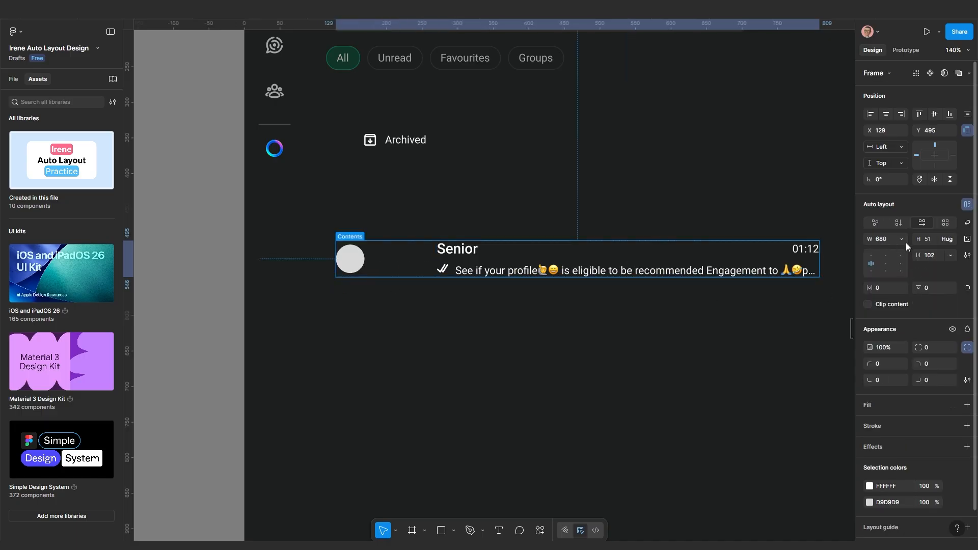
click(933, 256)
text(10)
key(Return)
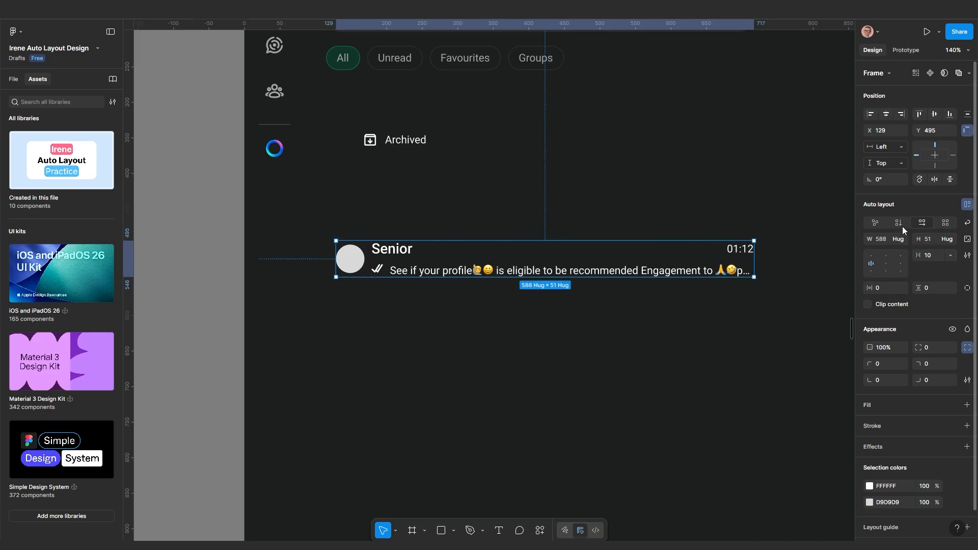
click(478, 355)
Resize the avatar circle to 50×50
scroll(368, 268, up, 3)
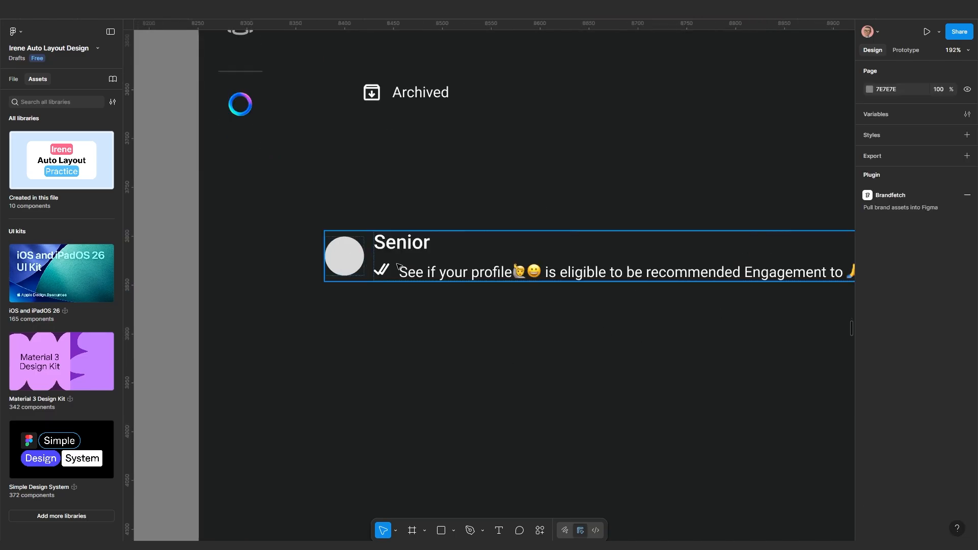
scroll(368, 269, up, 5)
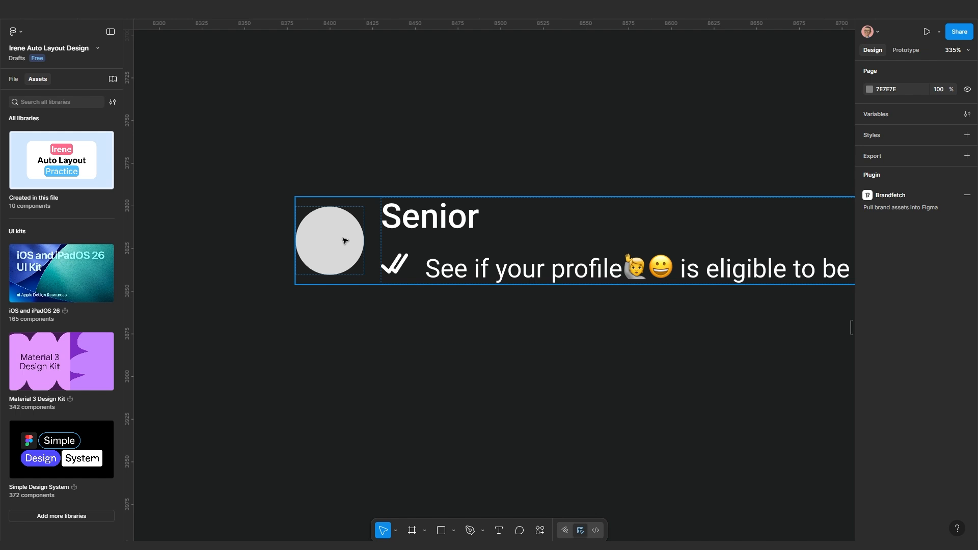
double_click(345, 241)
scroll(348, 250, down, 5)
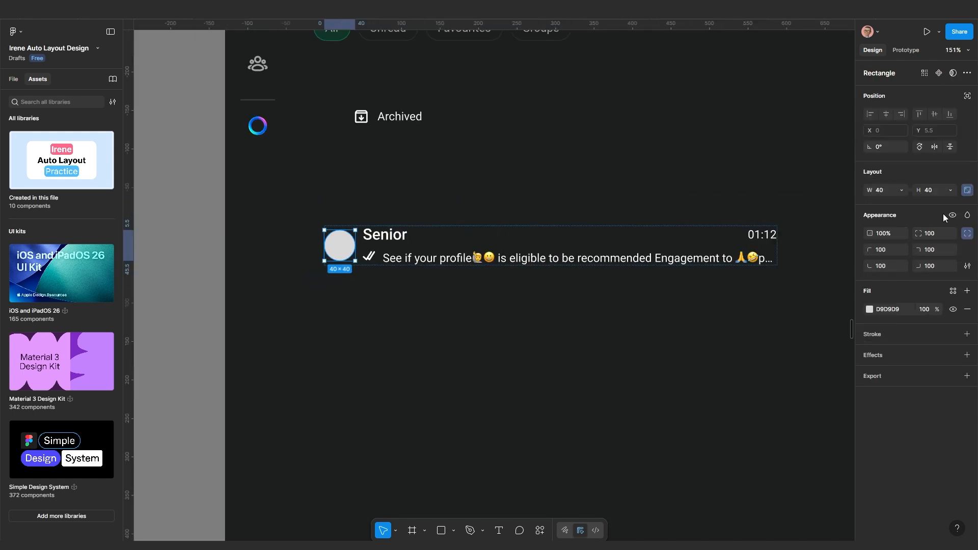
click(931, 191)
text(50)
key(Return)
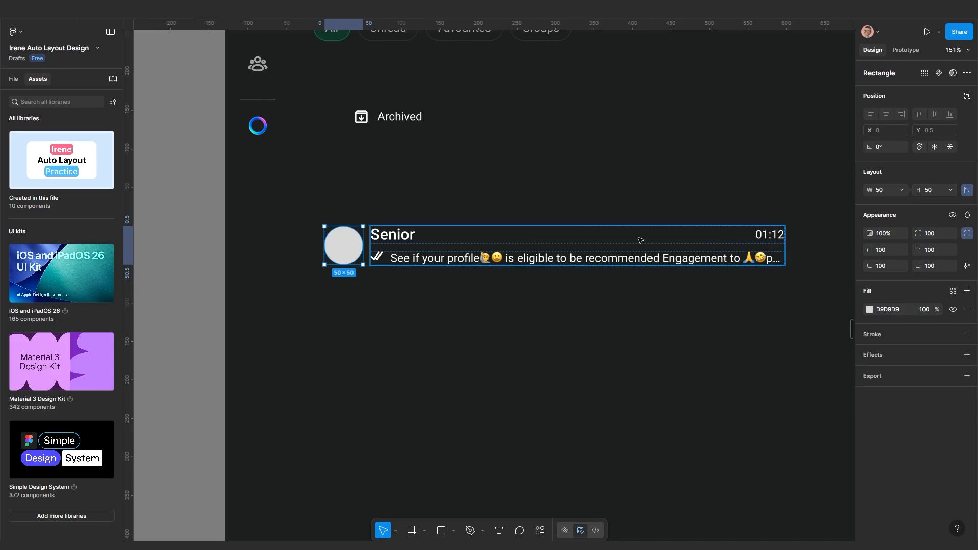
click(404, 331)
Reduce the spacing between the tick and the message text to 5
scroll(403, 331, up, 5)
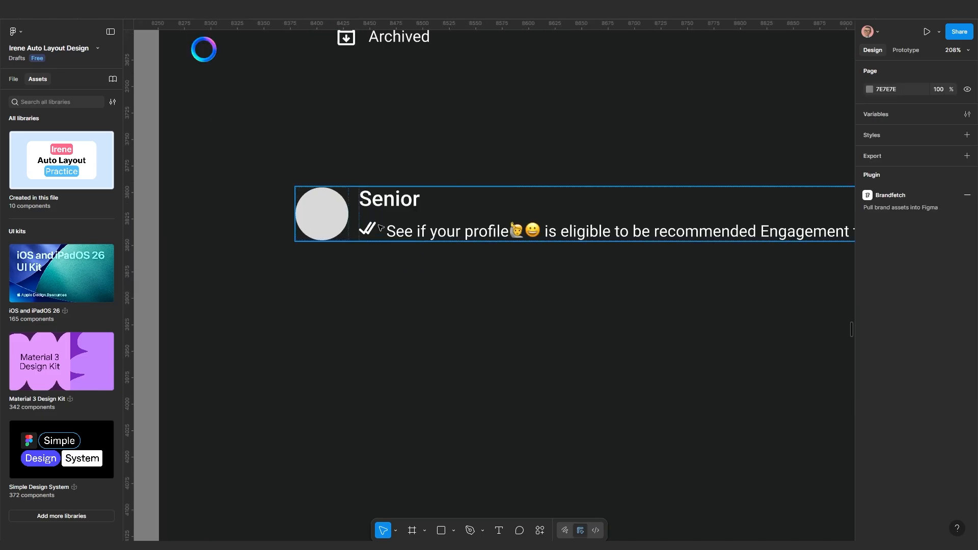
scroll(382, 237, up, 5)
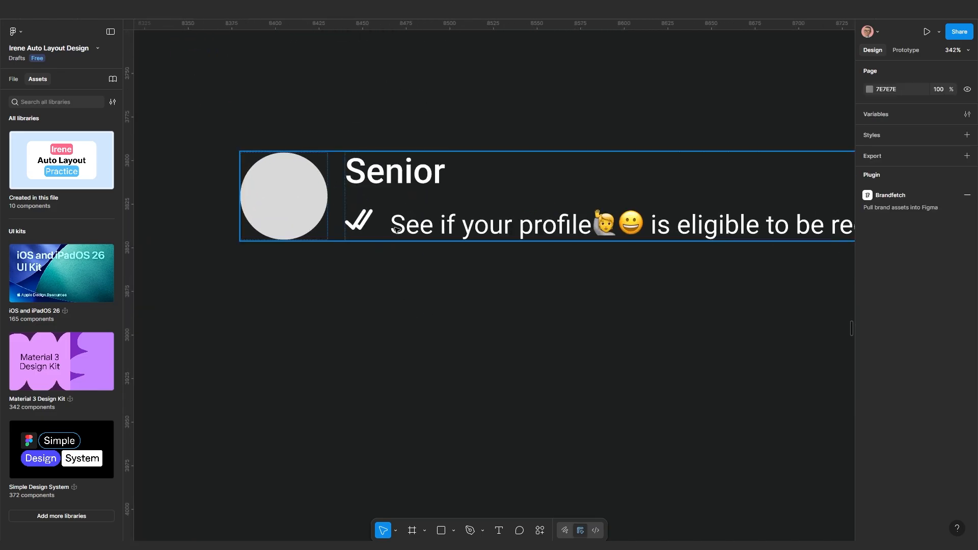
click(398, 231)
double_click(398, 231)
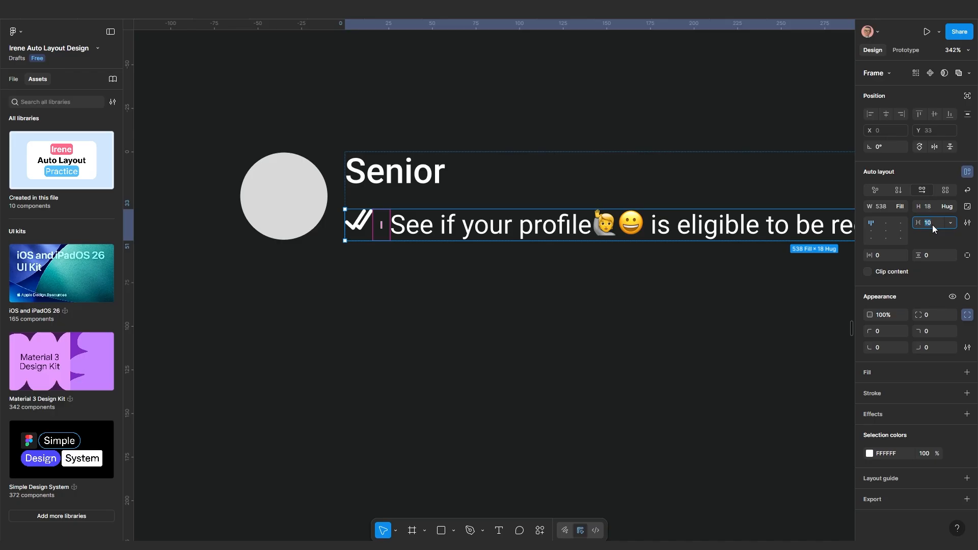
text(5)
key(Return)
click(544, 343)
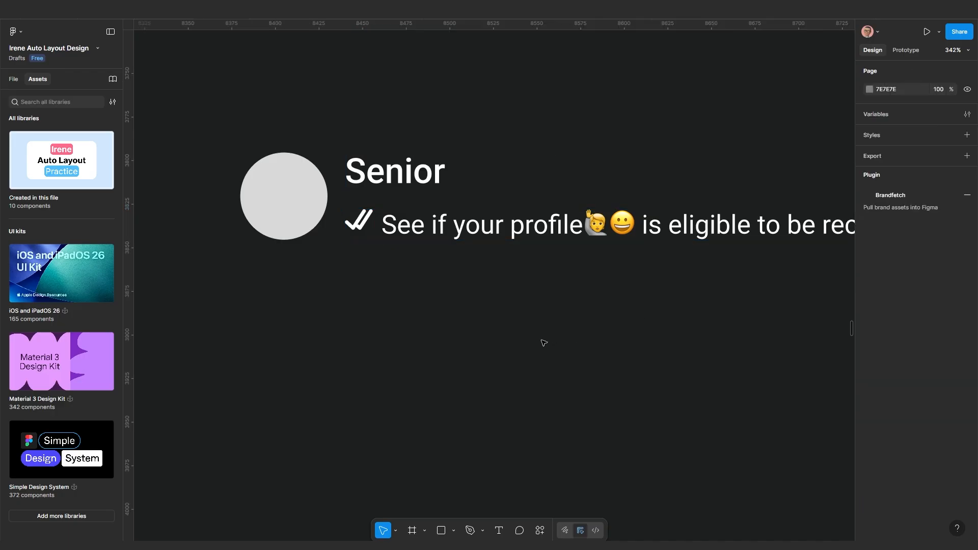
Bring the whole Senior chat row into view and select its avatar circle
scroll(530, 326, down, 5)
scroll(449, 305, right, 3)
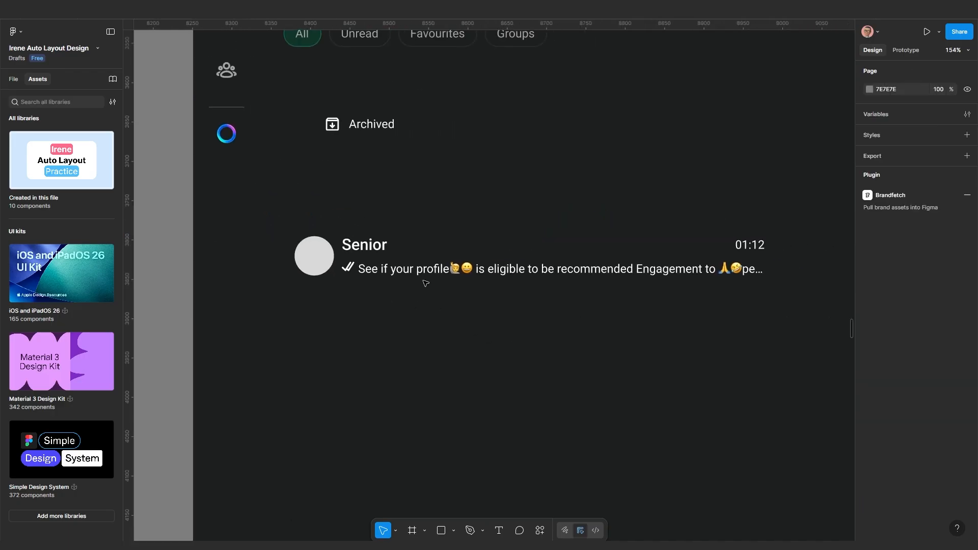
mouse_move(425, 283)
mouse_down()
mouse_move(457, 287)
mouse_move(436, 275)
mouse_up()
scroll(467, 288, down, 2)
scroll(571, 327, up, 3)
scroll(484, 273, up, 2)
drag(507, 278, 450, 286)
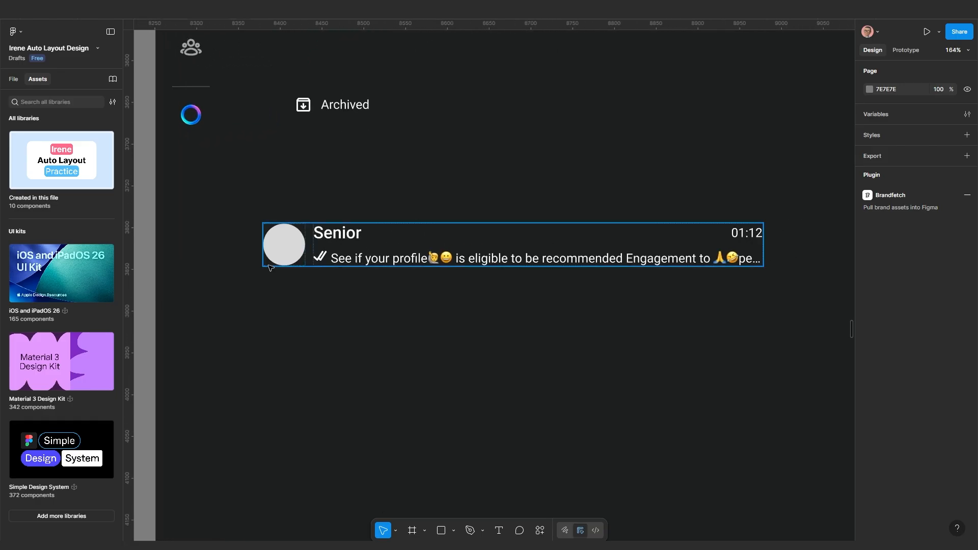
double_click(295, 250)
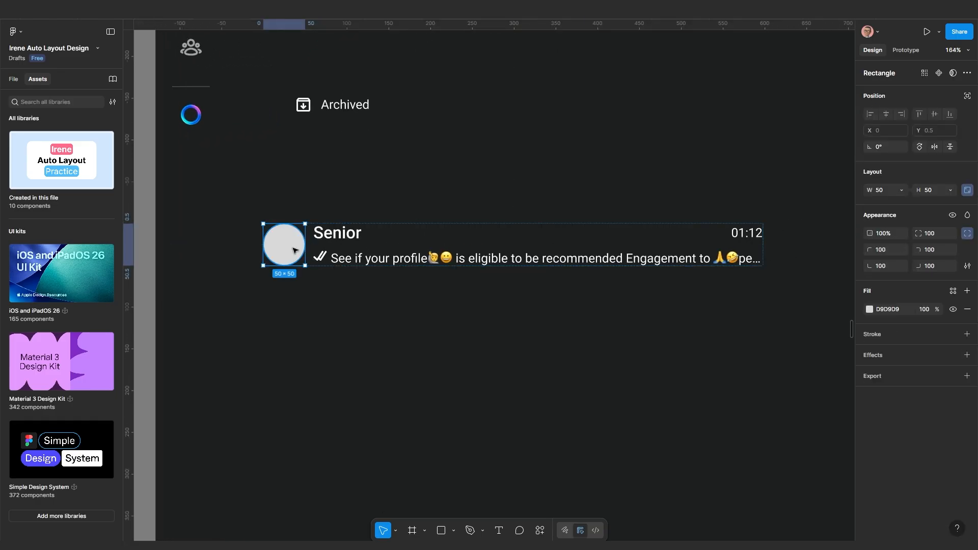
Browse the actions and plugins list and pan around the chat list
click(540, 530)
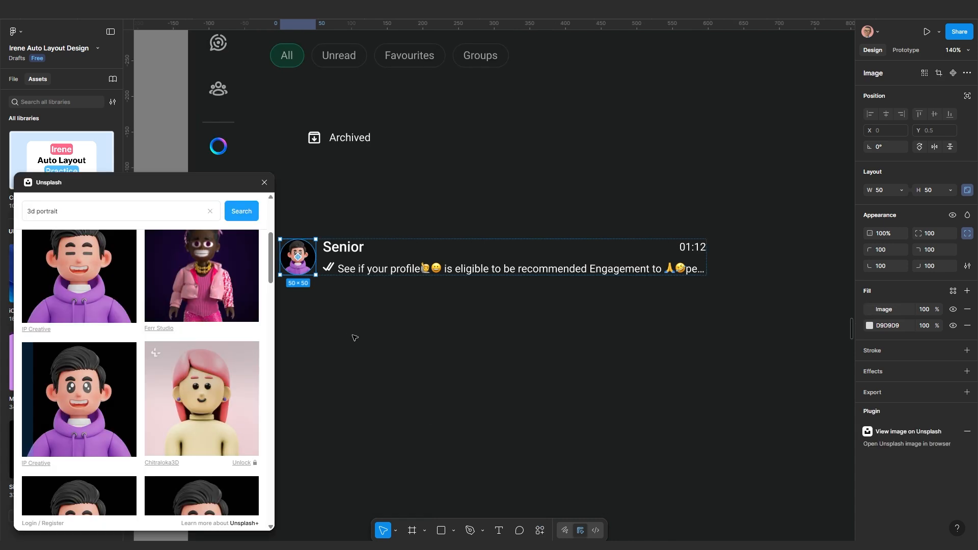
drag(382, 360, 535, 334)
click(535, 335)
scroll(535, 337, down, 2)
scroll(536, 337, down, 2)
drag(611, 312, 571, 309)
scroll(459, 283, up, 3)
scroll(518, 265, up, 1)
scroll(439, 235, up, 1)
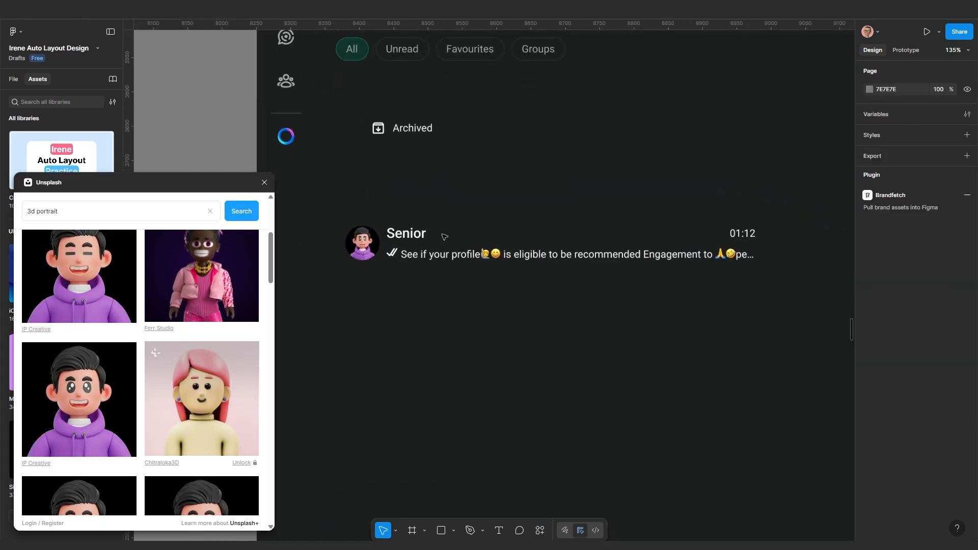
scroll(757, 248, down, 2)
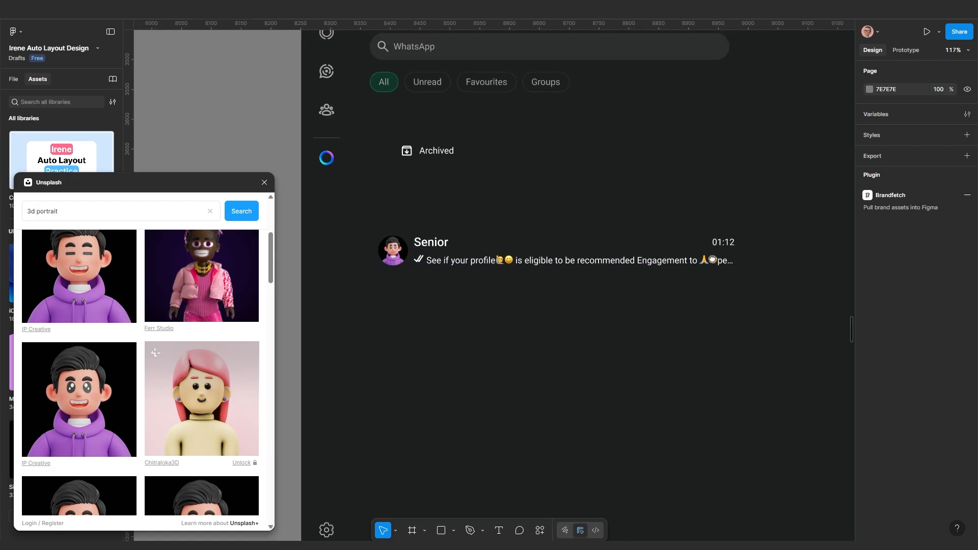
scroll(561, 235, right, 3)
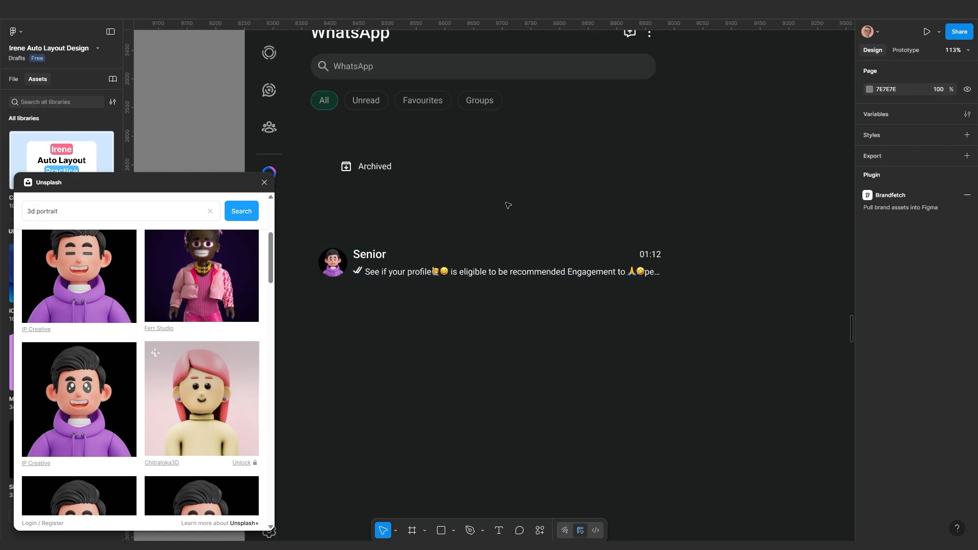
ctrl+click(426, 103)
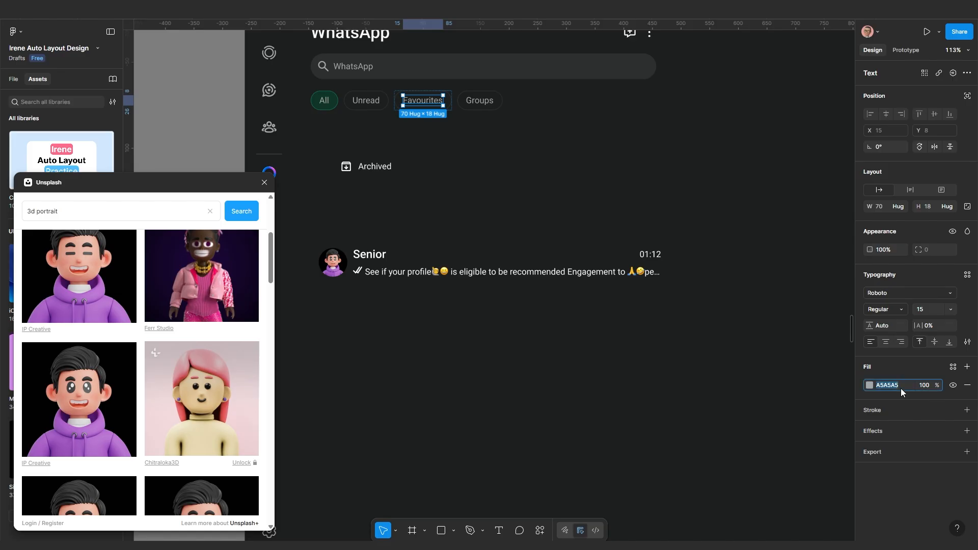
Recolour the 01:12 timestamp and message line from FFFFFF to grey A5A5A5
click(656, 257)
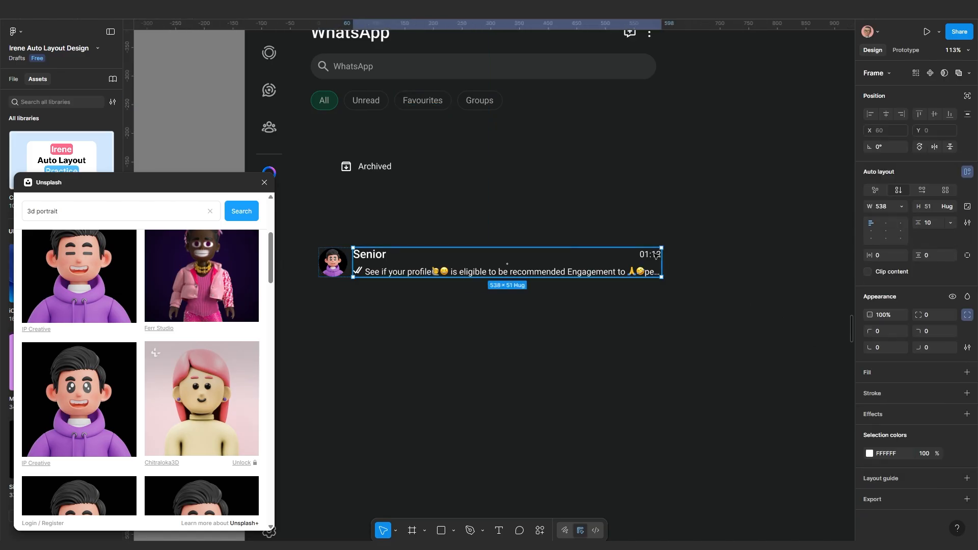
click(656, 257)
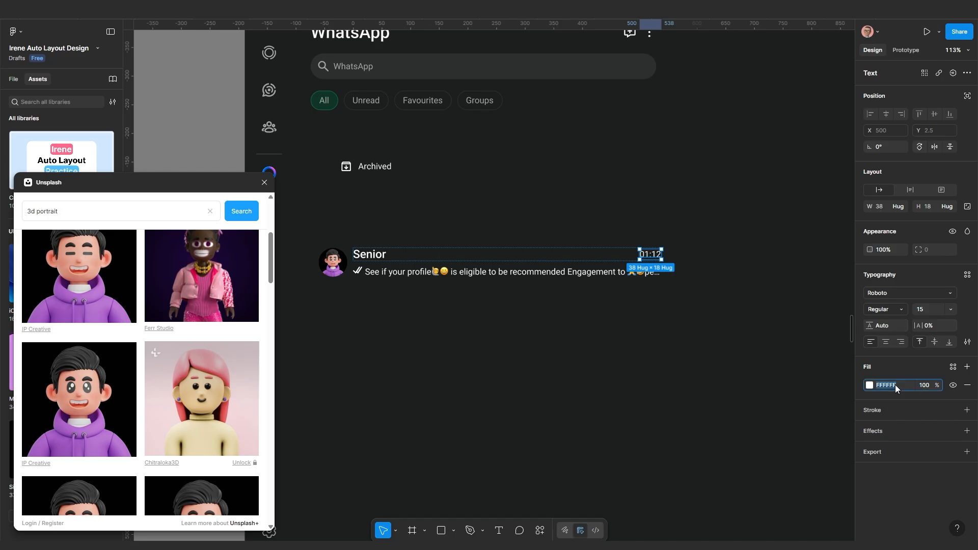
key(Return)
click(525, 275)
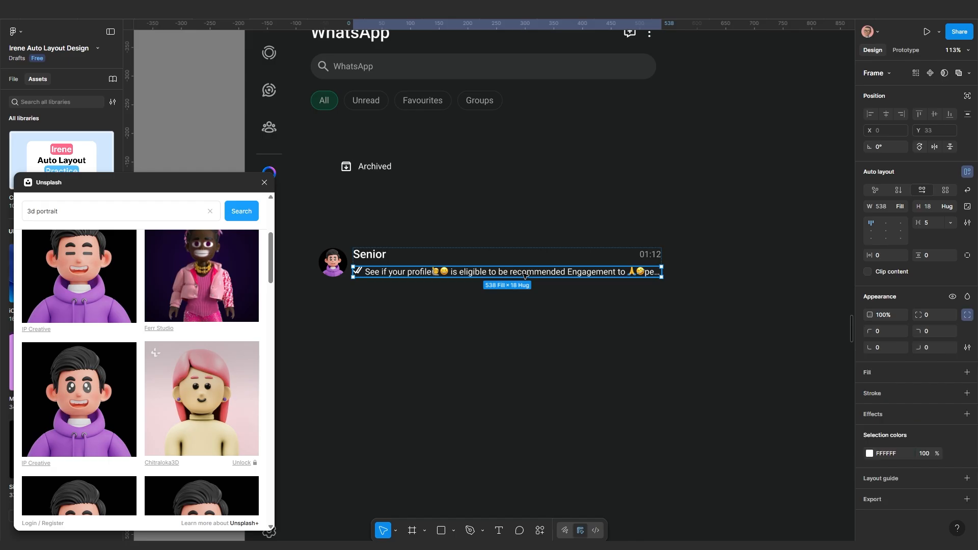
click(900, 454)
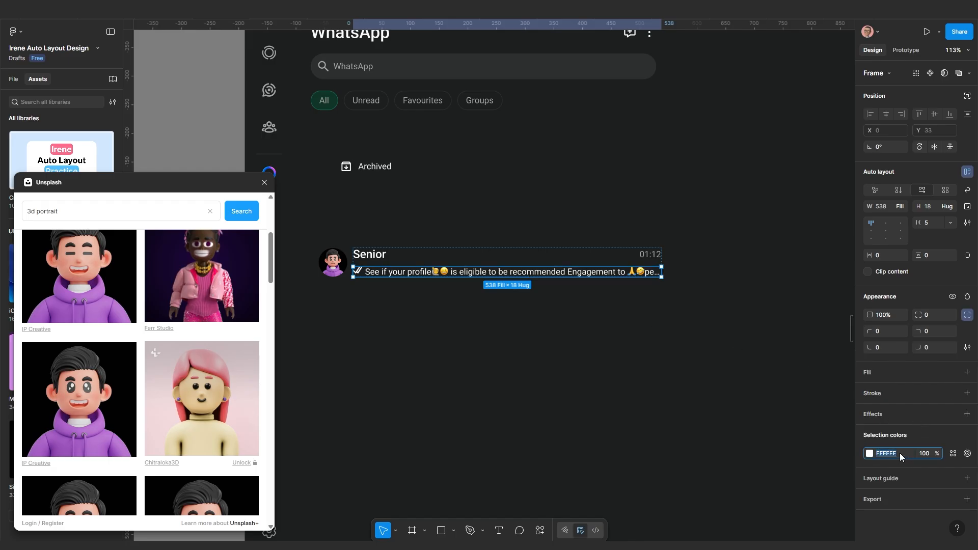
key(Return)
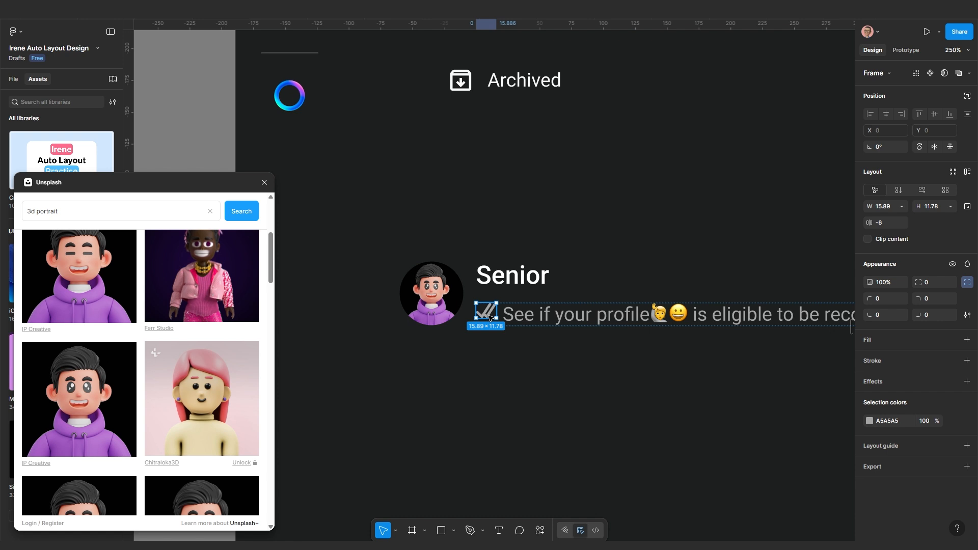
Colour the double check mark blue 53BDEB
scroll(609, 338, up, 5)
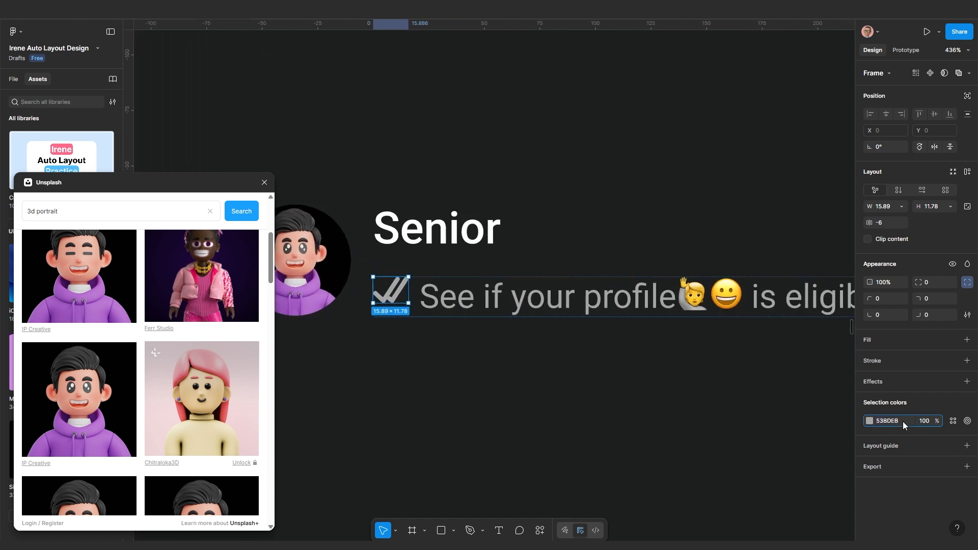
key(Return)
scroll(632, 370, down, 3)
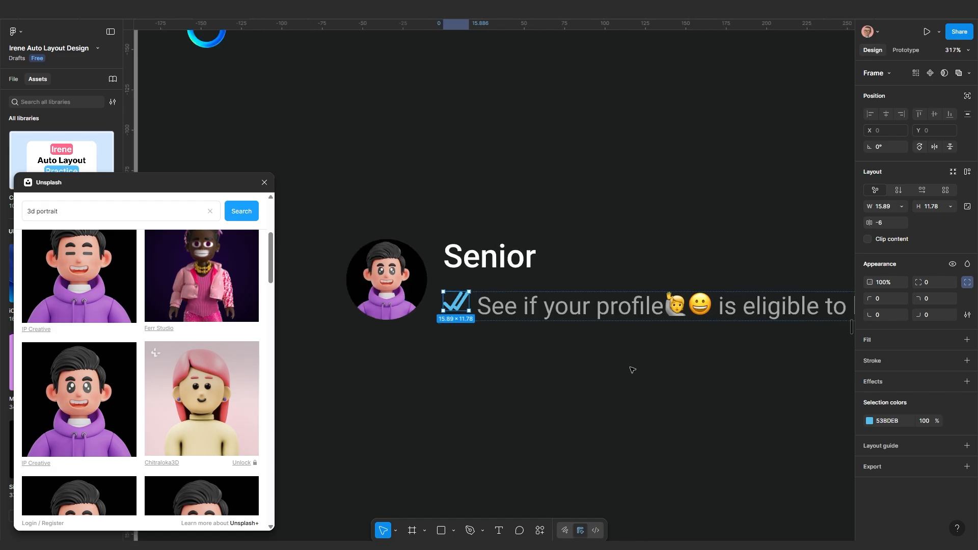
click(577, 366)
scroll(565, 301, down, 3)
scroll(565, 301, down, 2)
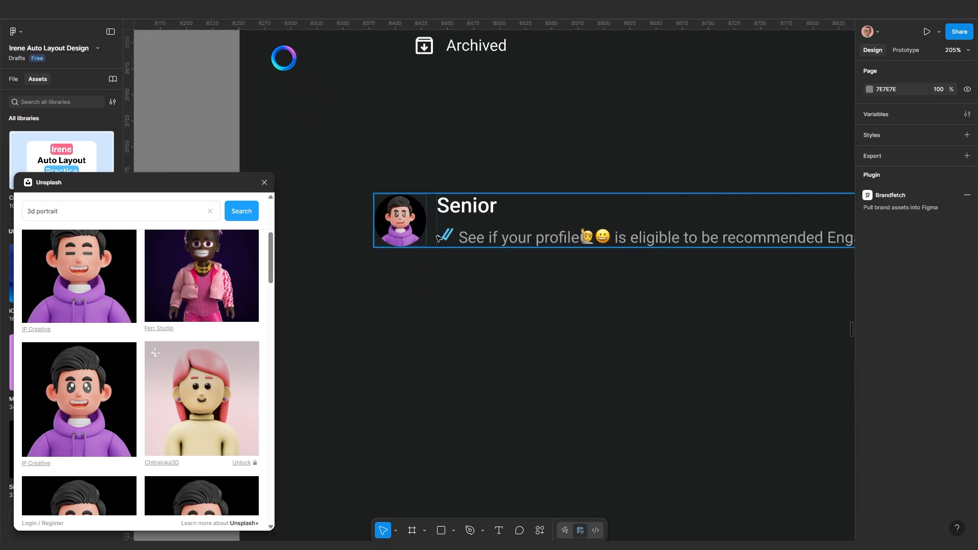
scroll(461, 251, up, 1)
click(462, 252)
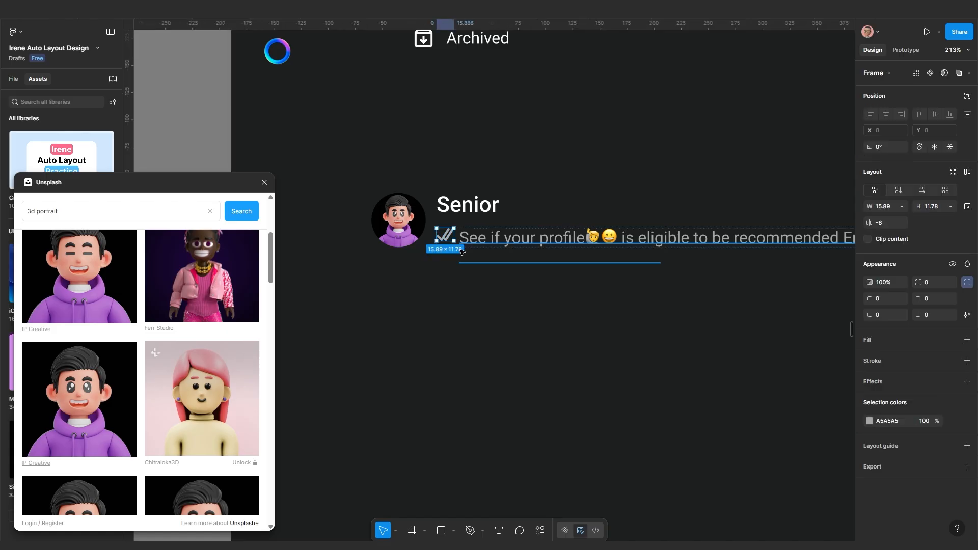
scroll(476, 264, down, 2)
click(562, 301)
Duplicate the Senior chat row just below the original
click(540, 245)
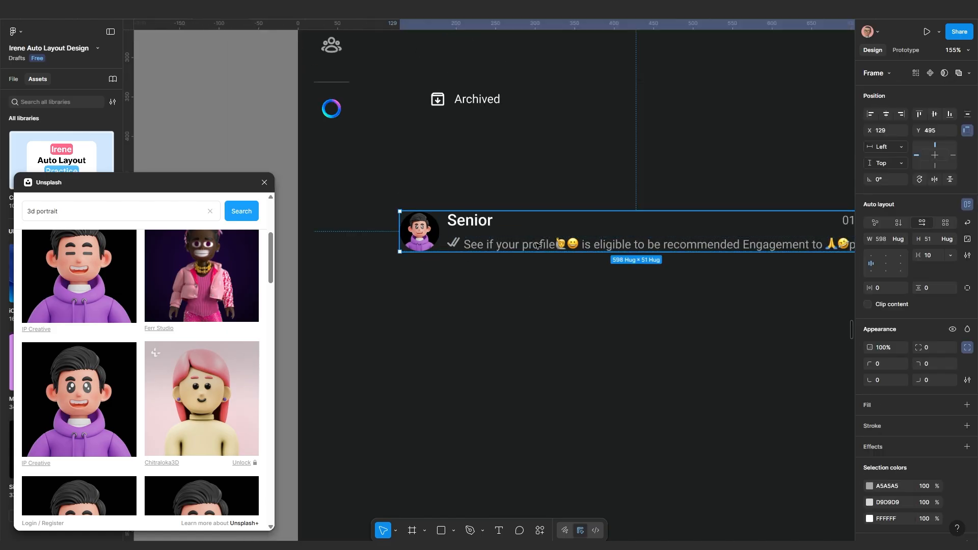
drag(541, 245, 538, 310)
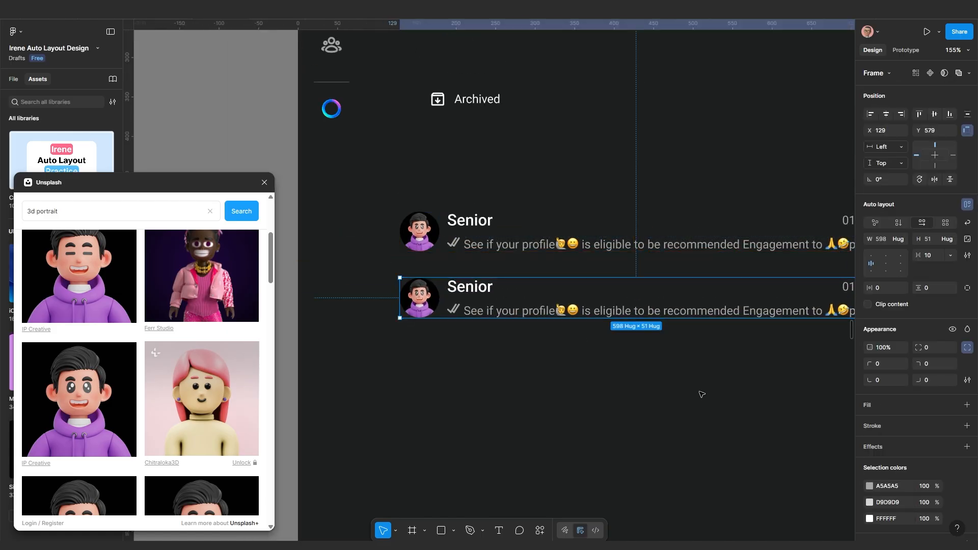
scroll(484, 349, down, 1)
drag(538, 359, 474, 355)
scroll(496, 347, up, 2)
scroll(401, 317, up, 2)
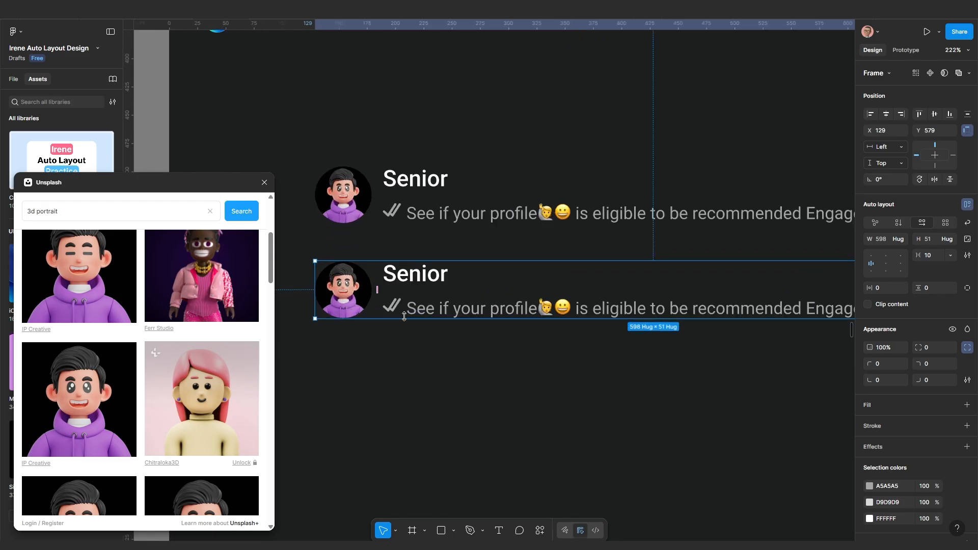
Delete one stroke of the duplicate's double check to leave a single tick
double_click(403, 312)
scroll(388, 308, up, 3)
click(386, 306)
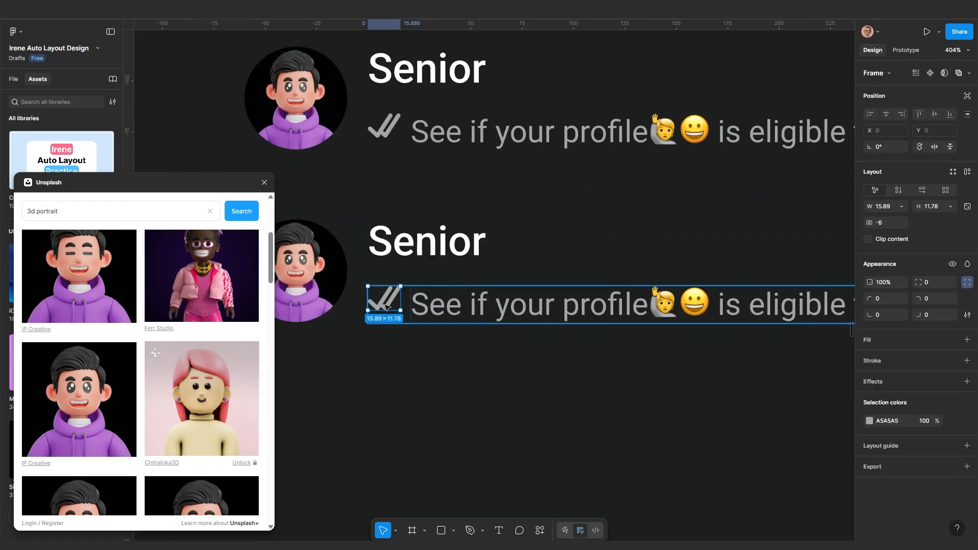
scroll(387, 305, up, 4)
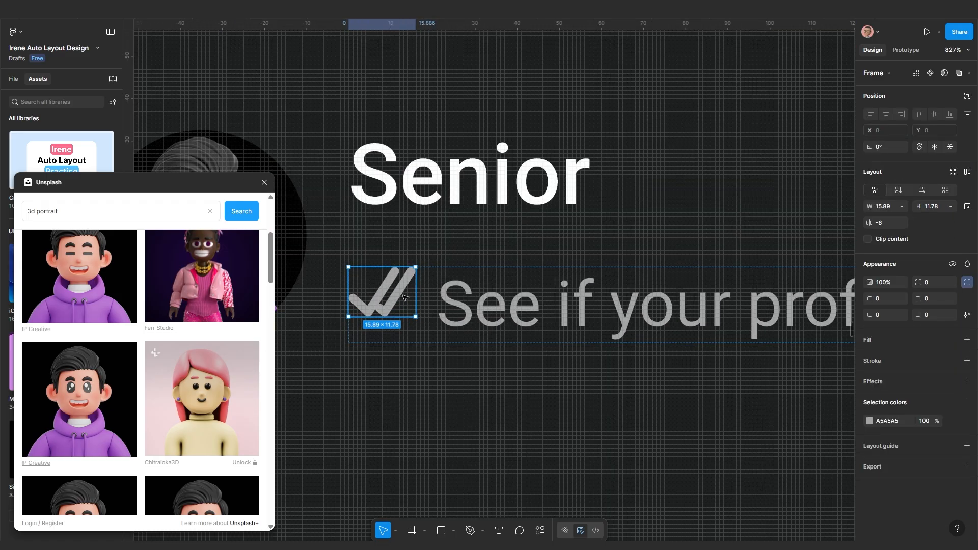
click(401, 297)
key(Delete)
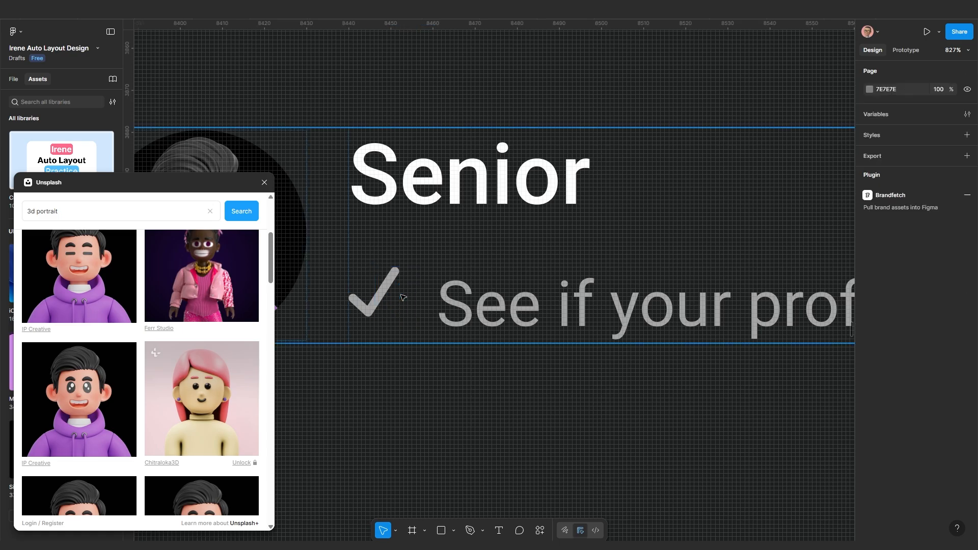
scroll(402, 297, down, 5)
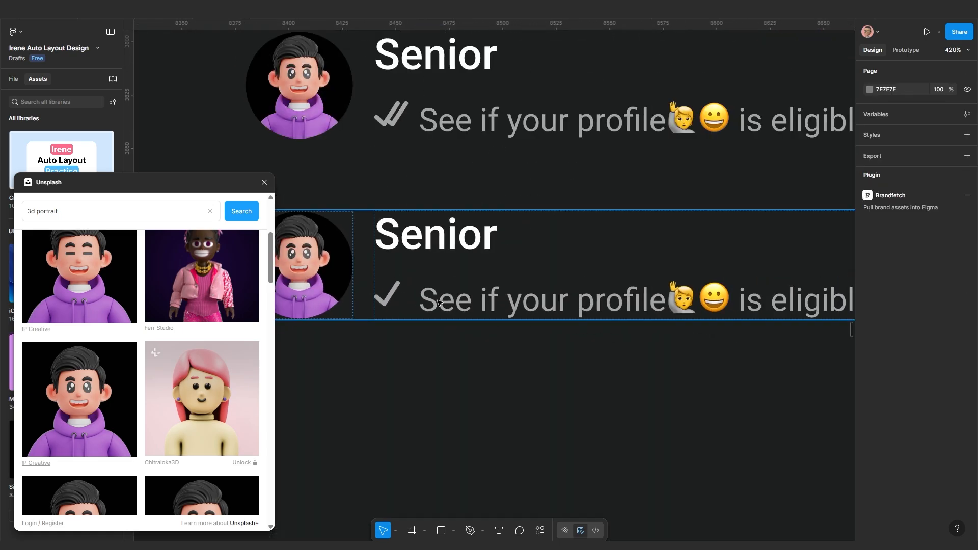
Resize the lower row's single check mark to 14×12
click(438, 301)
click(438, 302)
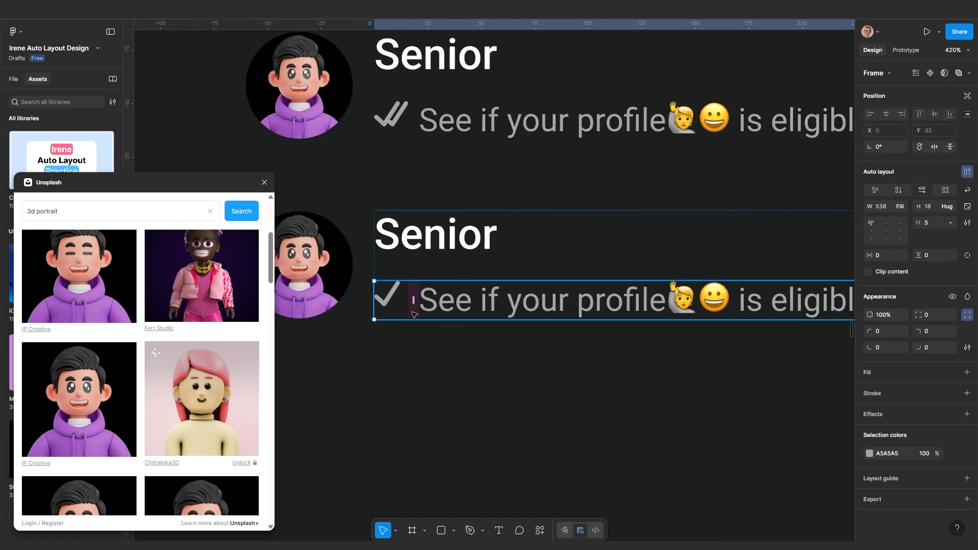
scroll(414, 313, up, 3)
click(400, 297)
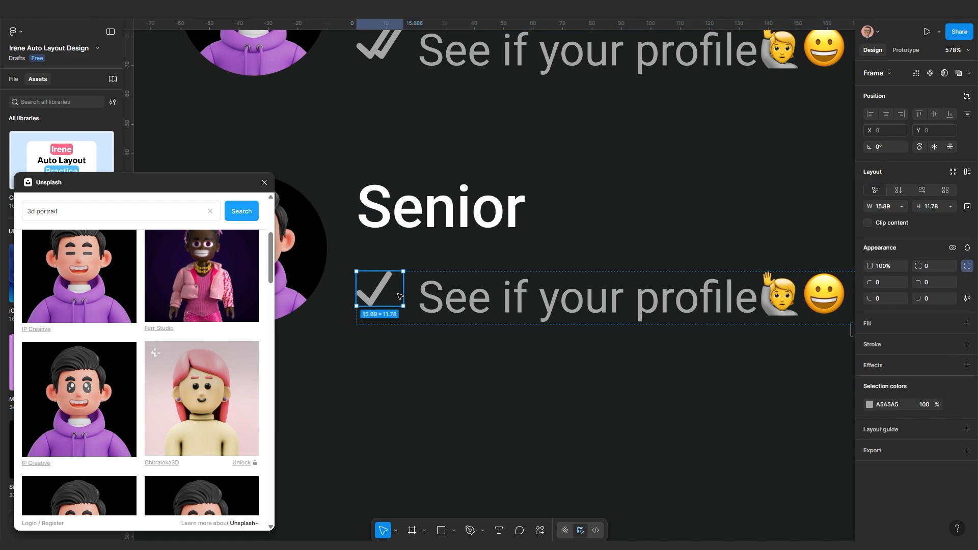
drag(403, 297, 398, 297)
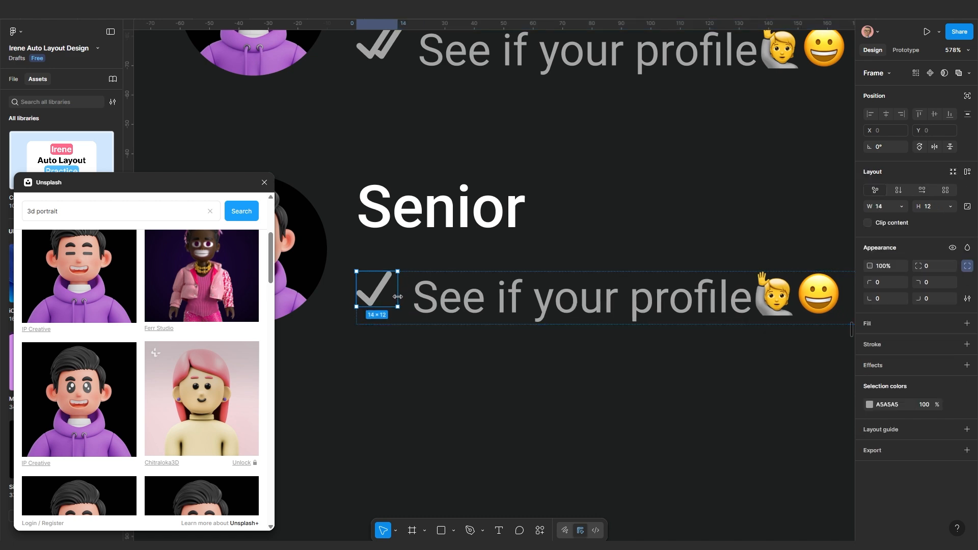
click(438, 365)
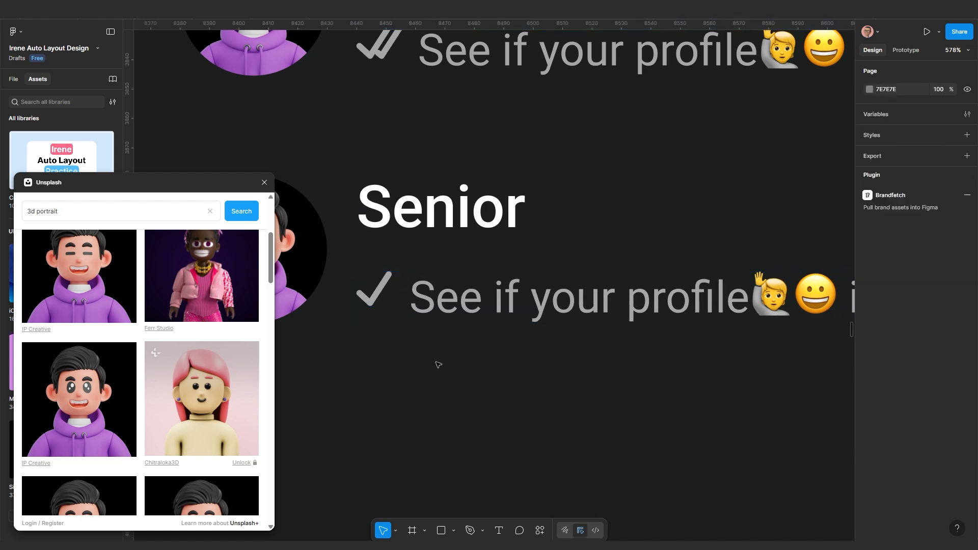
Bring both chat rows into view and select the first row's check mark
scroll(438, 365, down, 10)
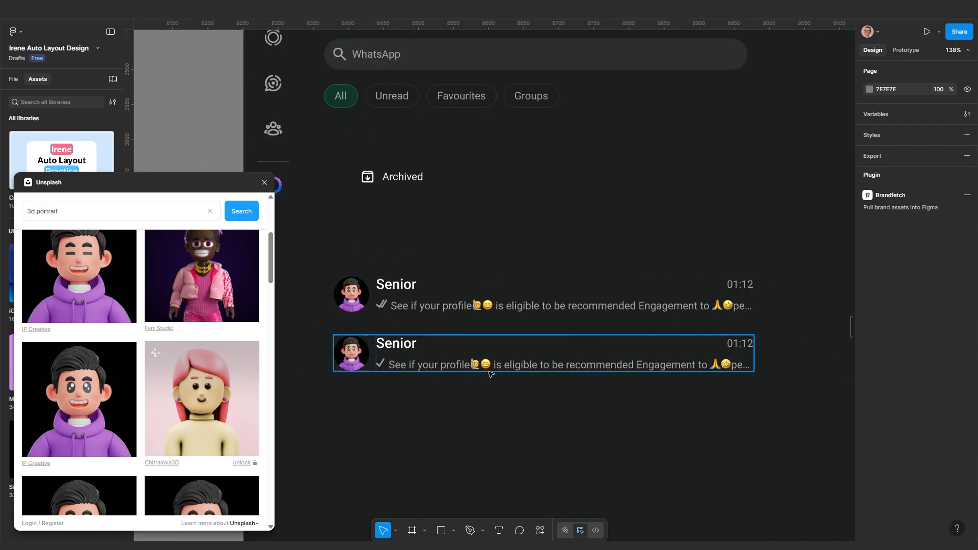
scroll(503, 373, up, 2)
scroll(386, 363, down, 2)
drag(376, 363, 408, 363)
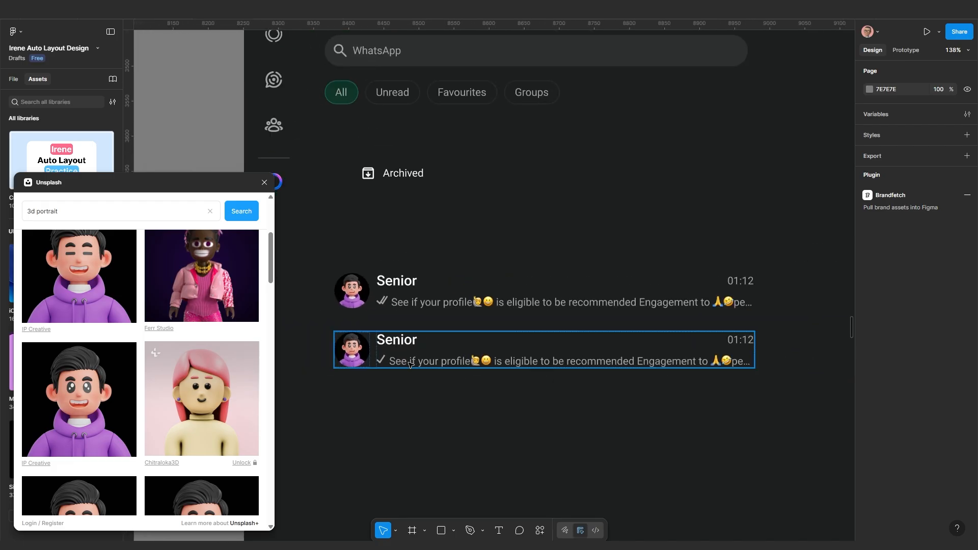
scroll(409, 364, up, 2)
click(369, 281)
click(368, 281)
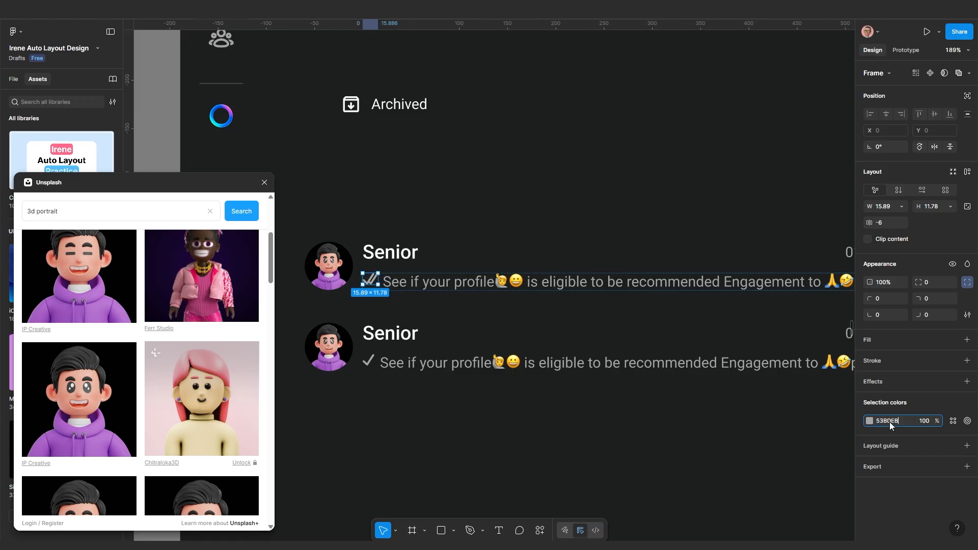
click(430, 380)
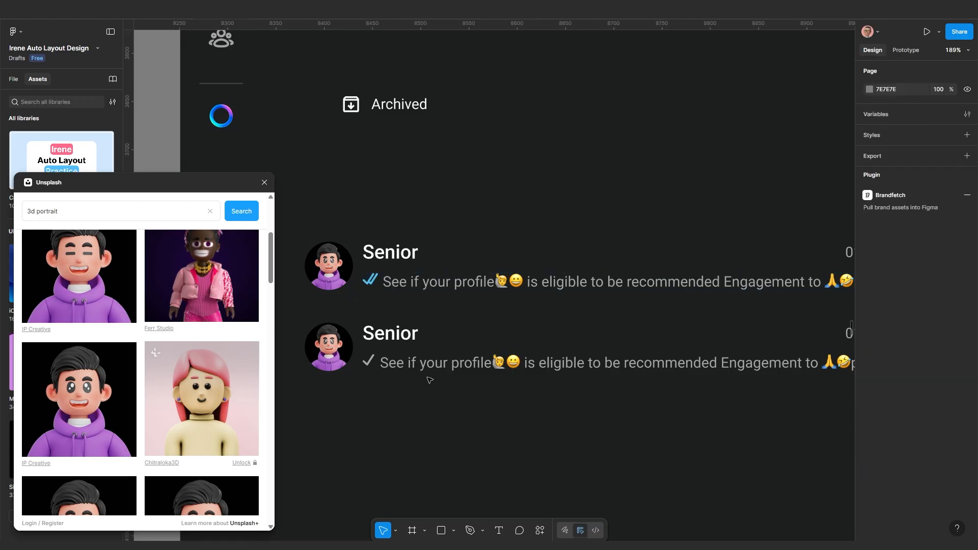
Retype the second row's time as 'Yesterday' and select both chat rows
scroll(405, 389, down, 4)
drag(524, 422, 578, 424)
scroll(576, 415, up, 1)
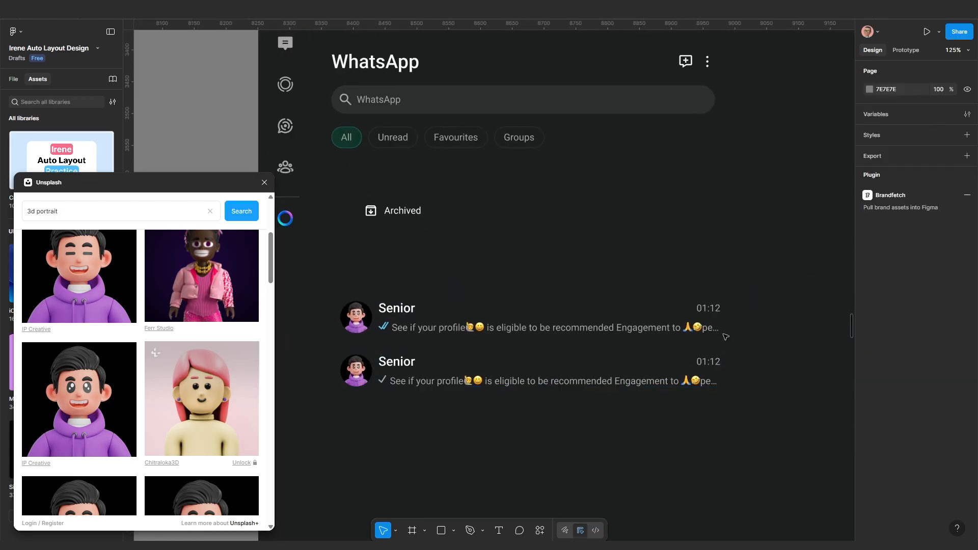
scroll(725, 337, up, 3)
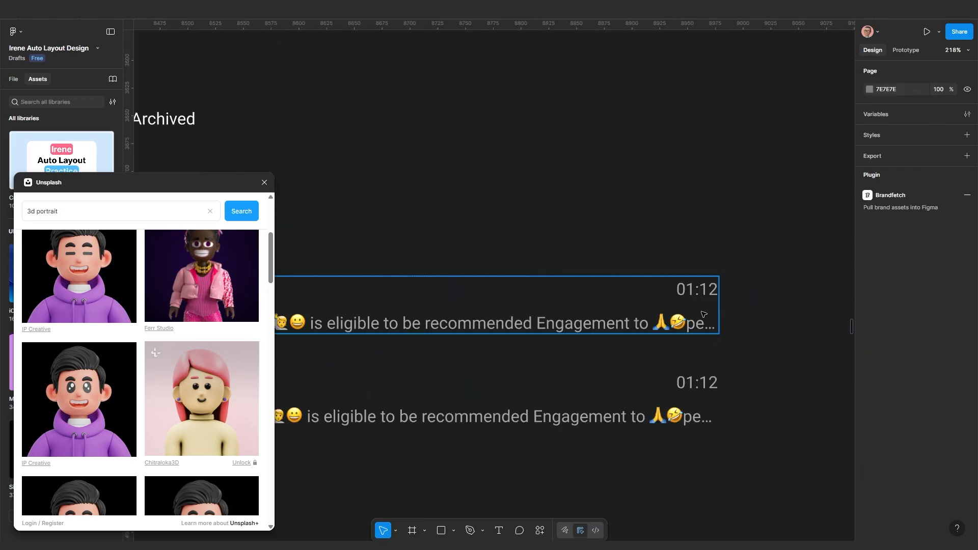
click(695, 390)
double_click(695, 390)
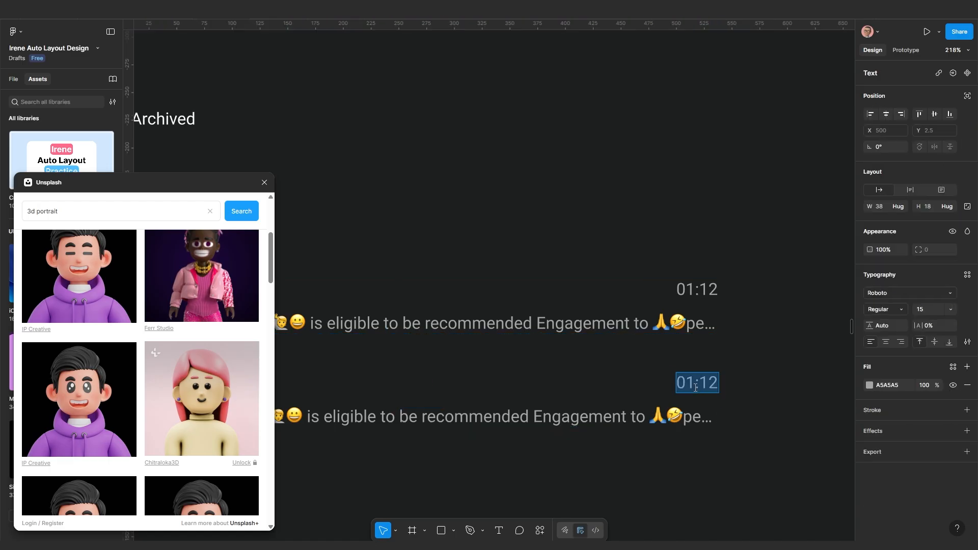
text(Yesterday)
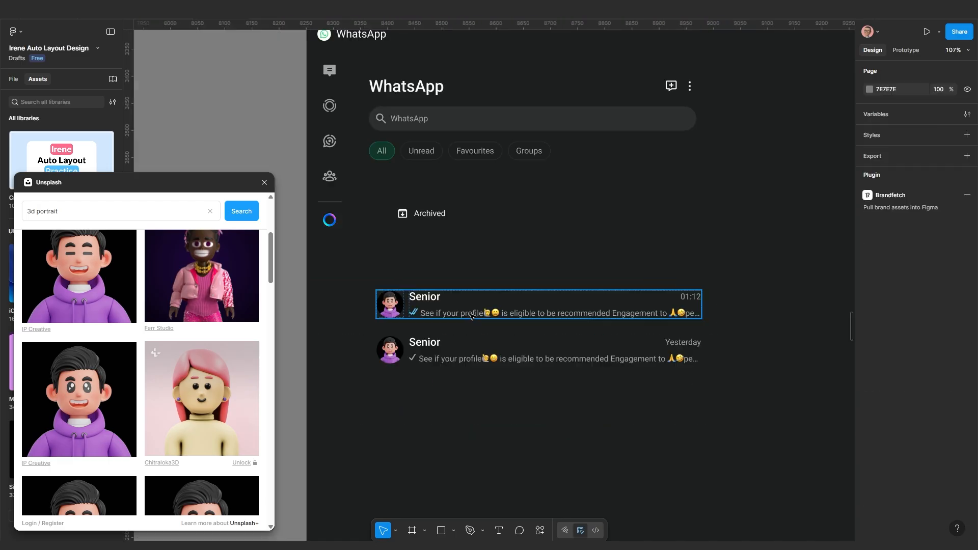
click(474, 316)
shift+click(475, 355)
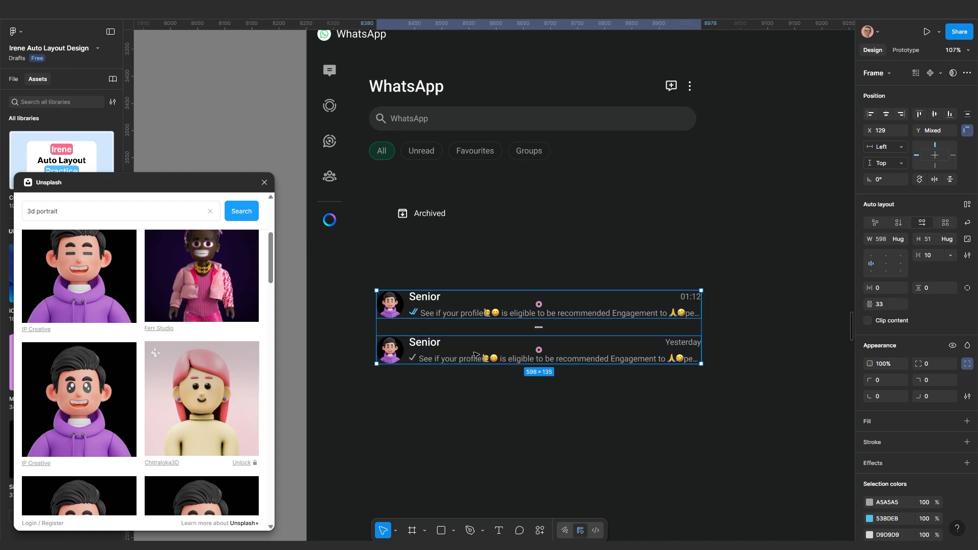
Stack both chat rows in a vertical auto layout and duplicate the second row
key(shift+a)
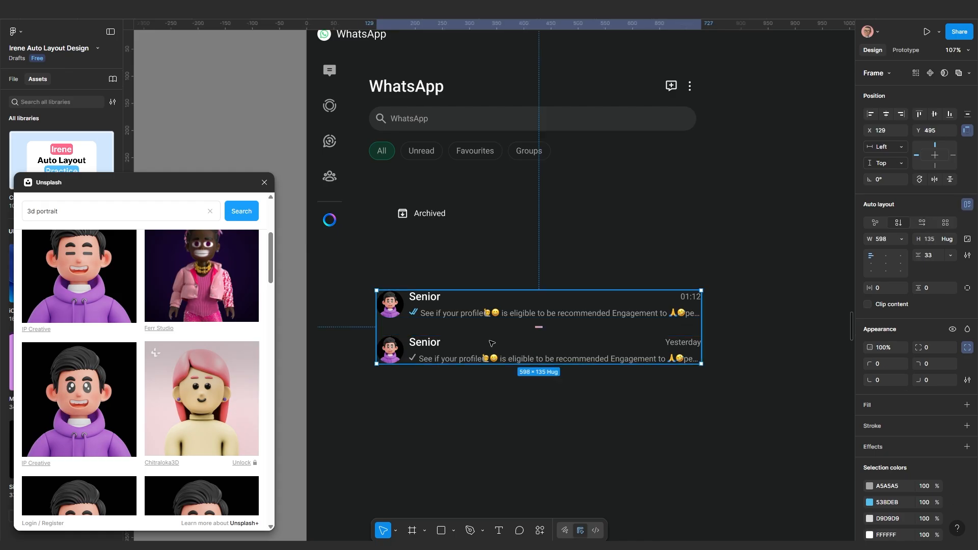
scroll(673, 344, down, 2)
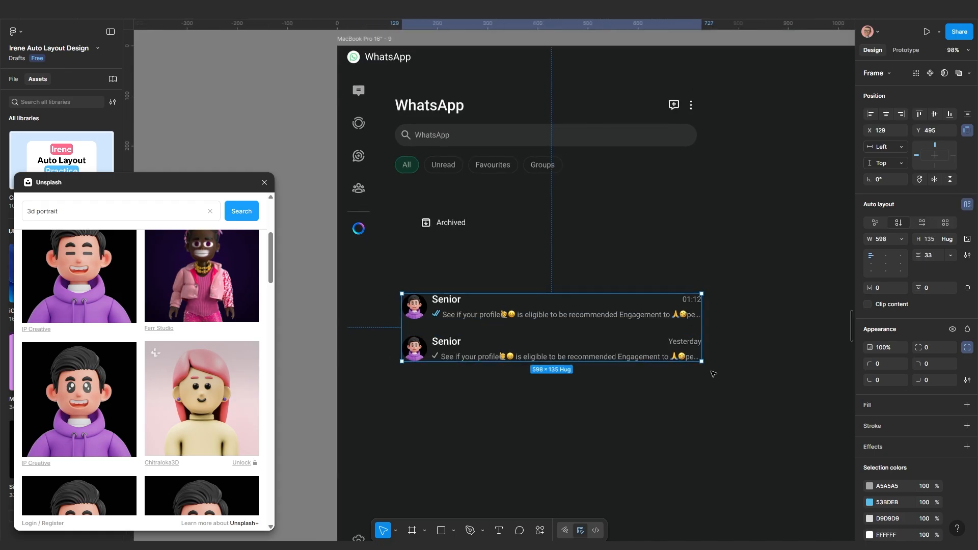
double_click(541, 355)
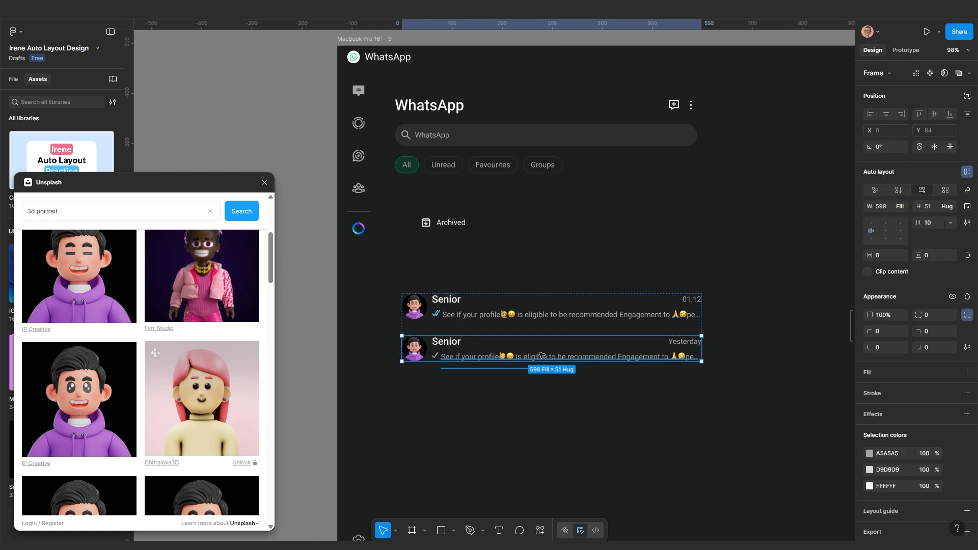
key(ctrl+d)
Rename the second chat My Doctor, give it a pink-haired avatar, and move the list up
scroll(518, 354, up, 5)
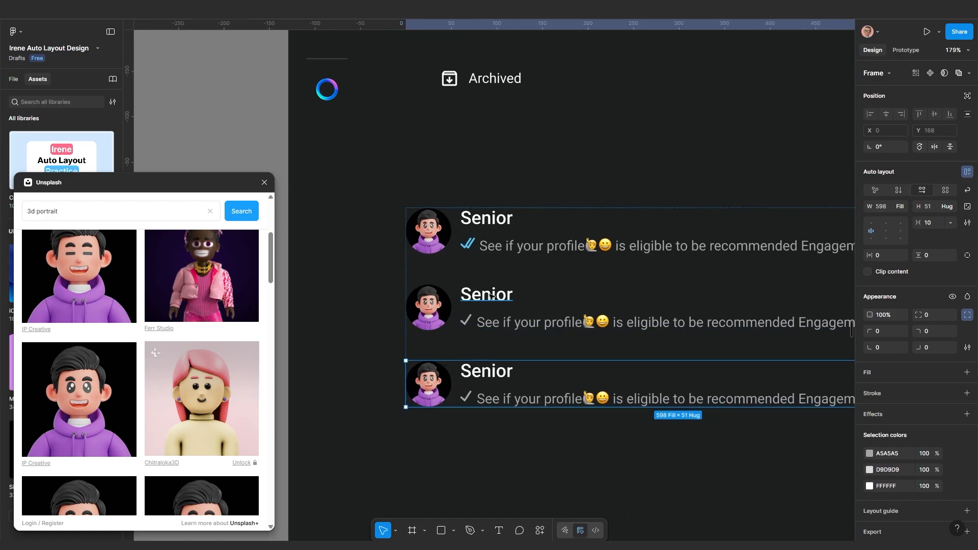
double_click(489, 296)
text(My Teacher)
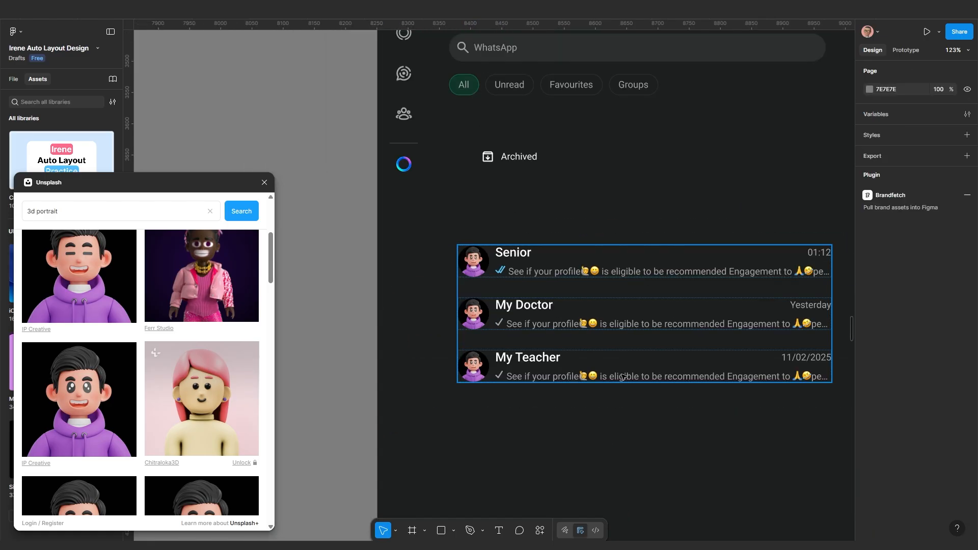
click(516, 314)
scroll(516, 314, up, 3)
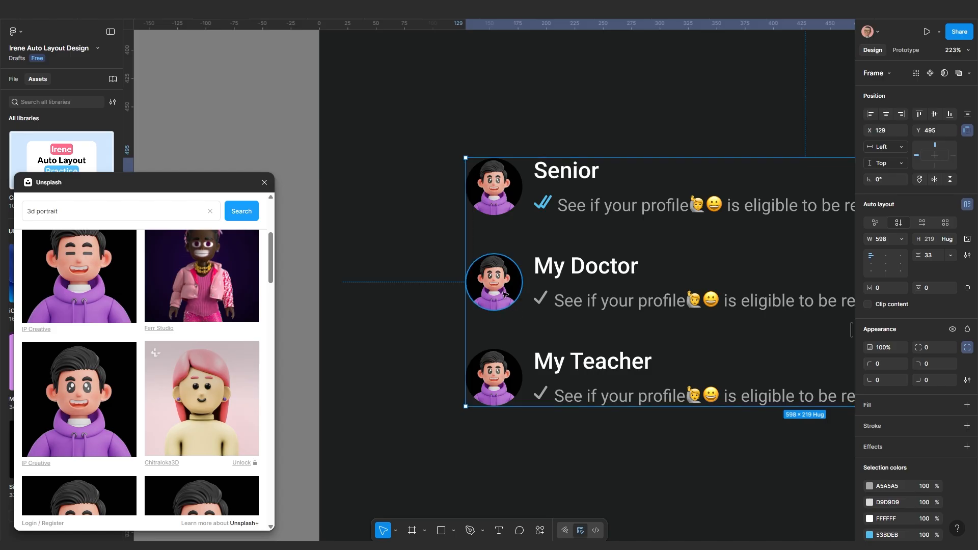
double_click(482, 296)
click(210, 389)
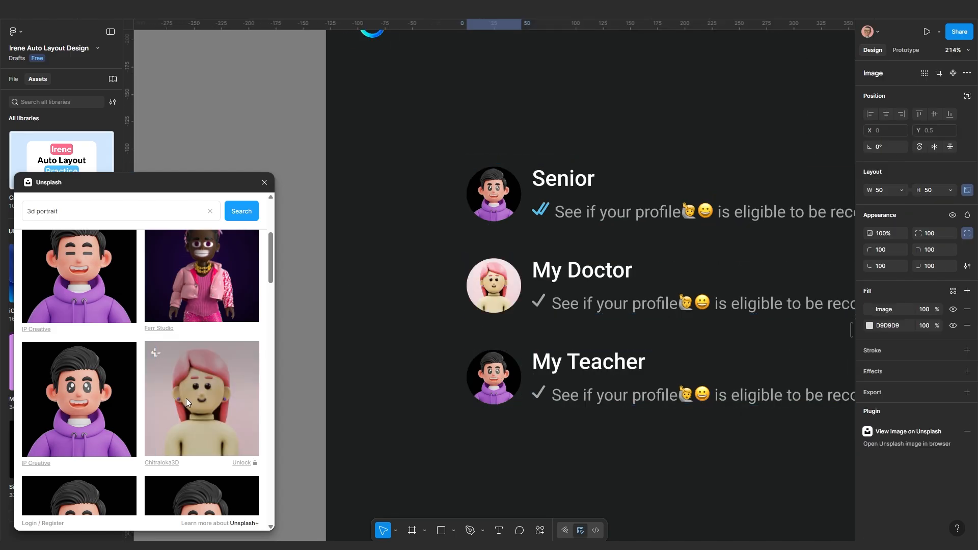
scroll(185, 398, down, 5)
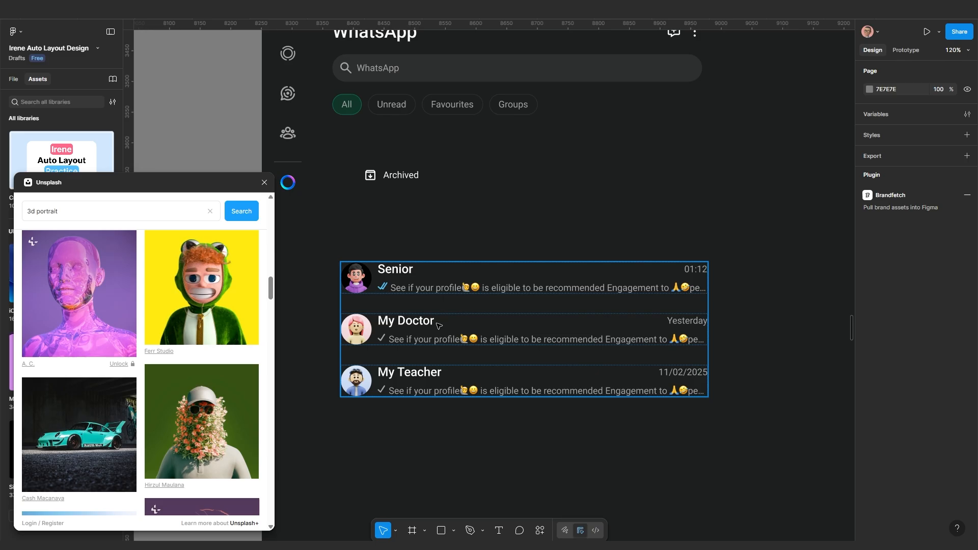
drag(438, 325, 426, 265)
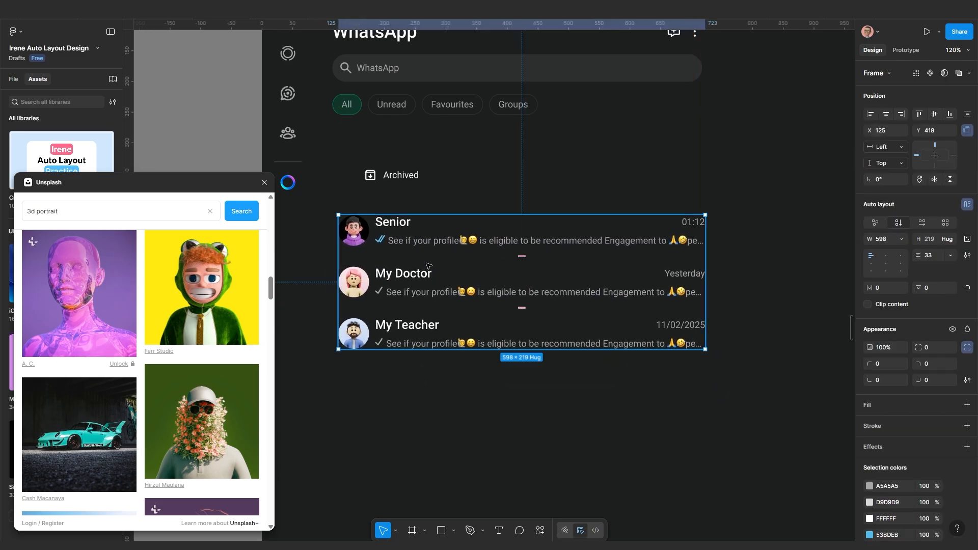
Move the Archived heading into the chat list and place it at the top
click(398, 181)
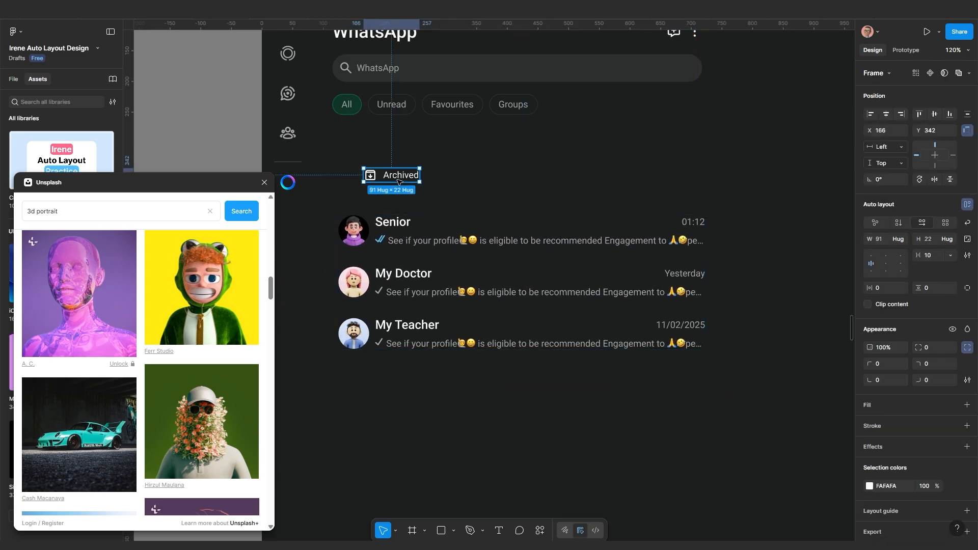
key(Delete)
click(406, 277)
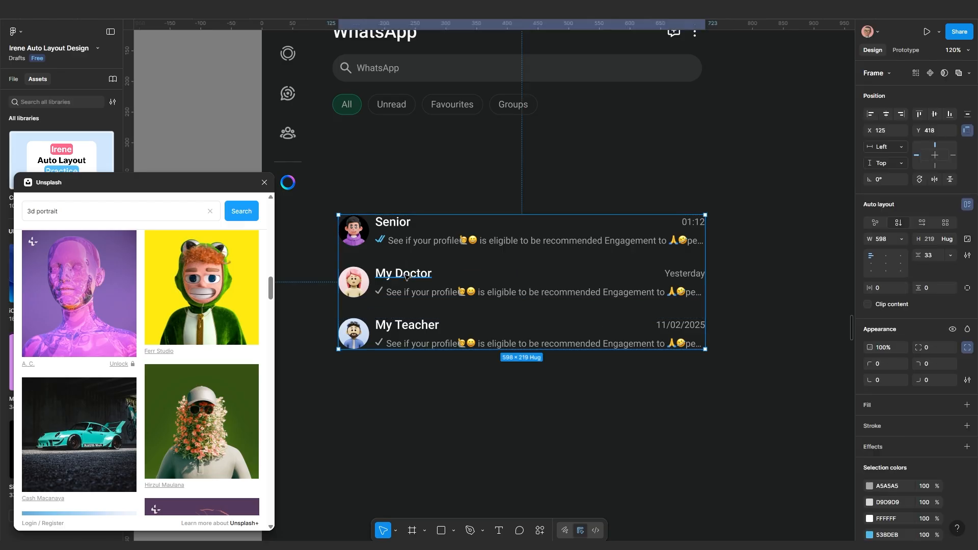
key(ctrl+z)
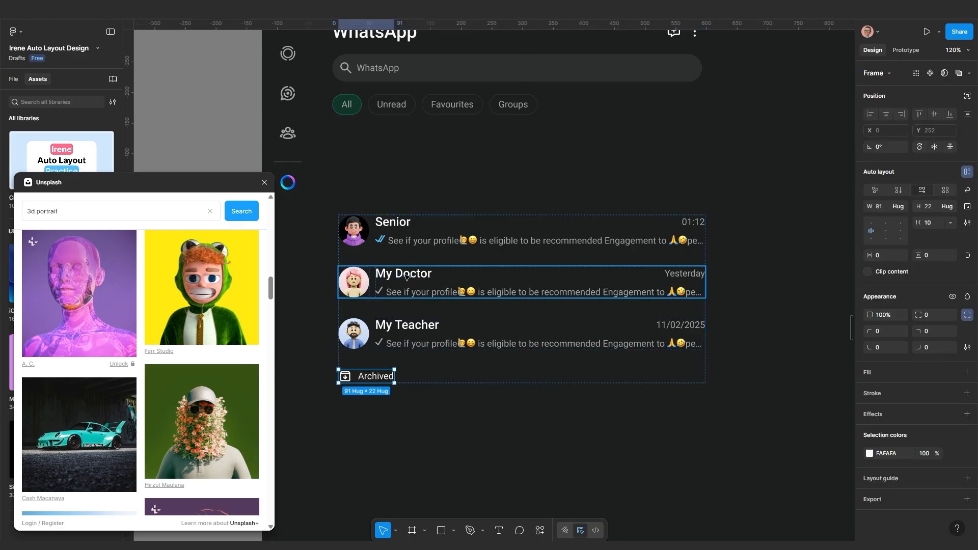
key(Up)
key(Up)
key(Up)
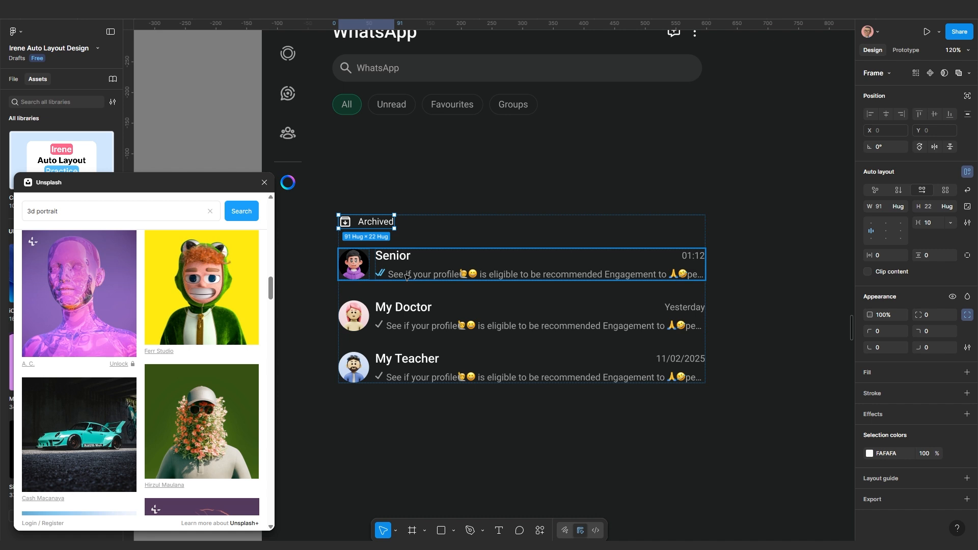
click(428, 438)
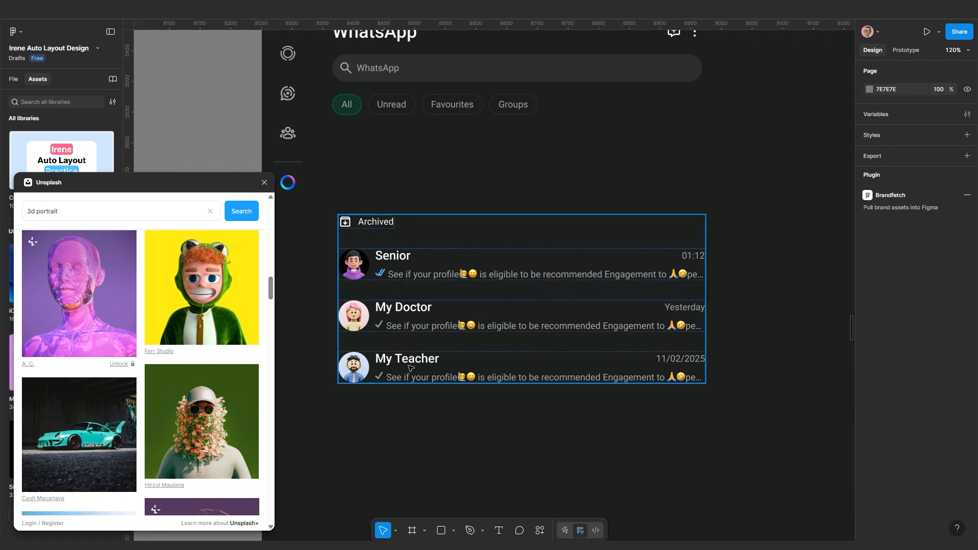
Select the My Teacher, My Doctor and Senior rows together
click(410, 368)
shift+click(443, 322)
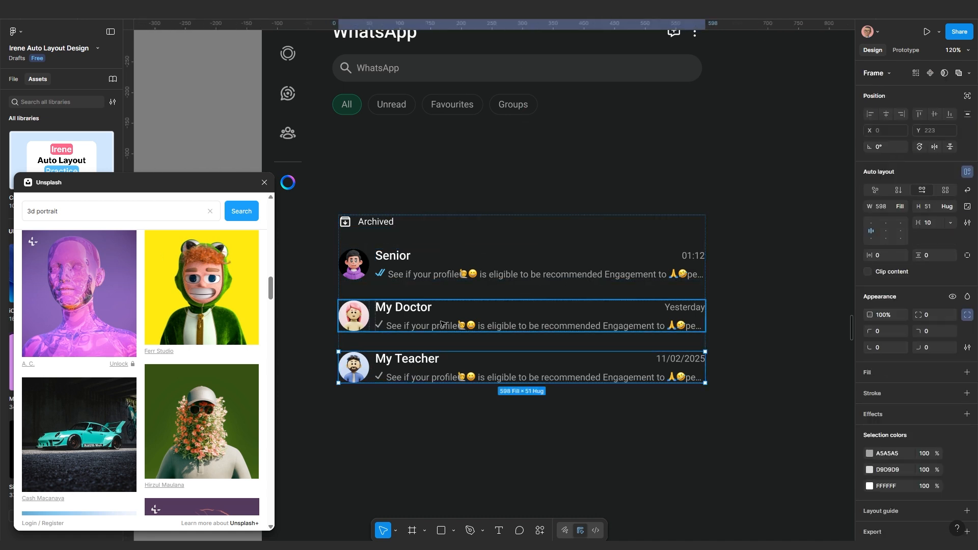
shift+click(443, 278)
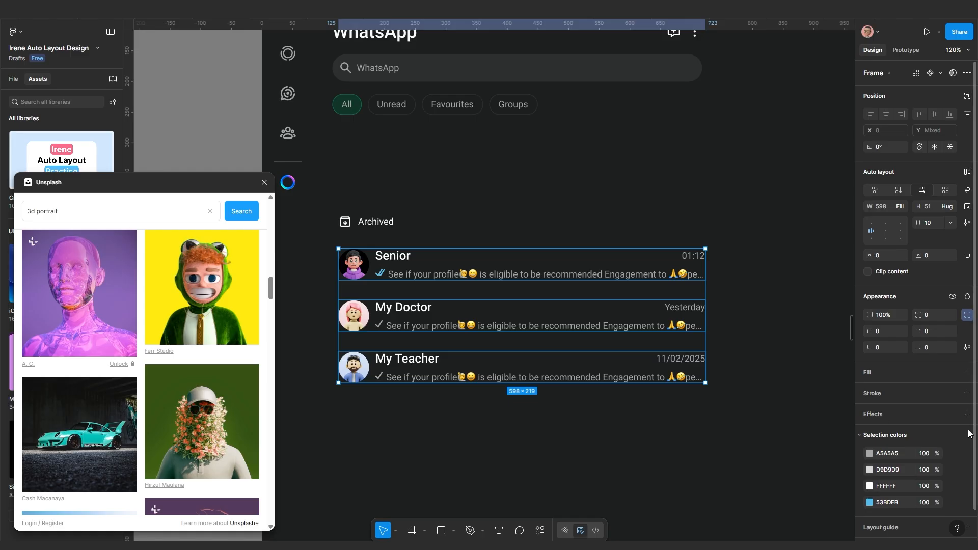
Add a dark red 352323 background fill to the selected chat rows
click(966, 372)
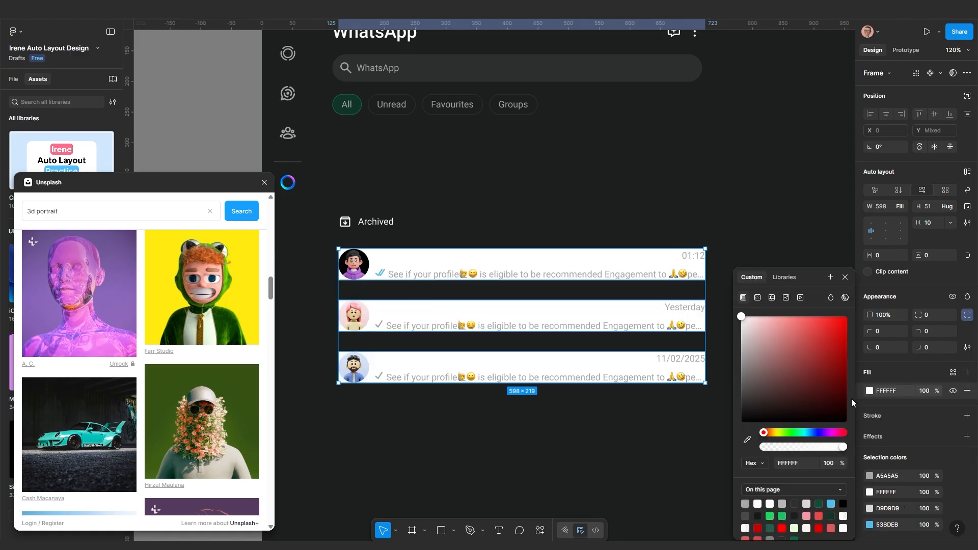
drag(789, 378, 777, 402)
click(609, 452)
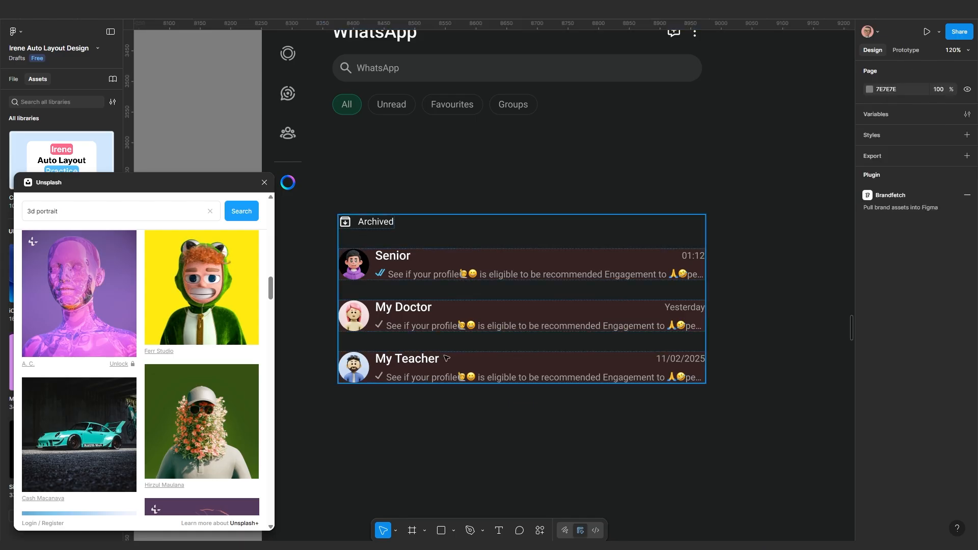
scroll(428, 344, up, 4)
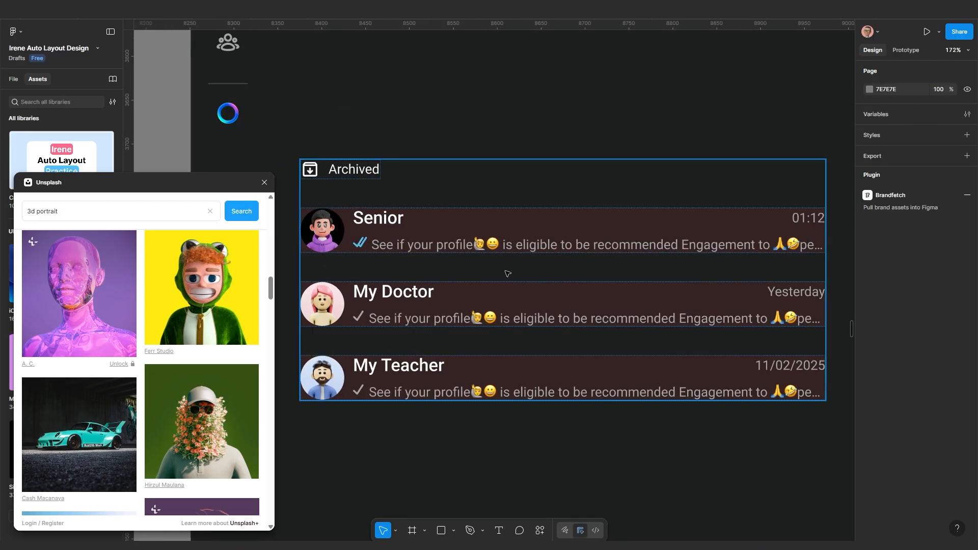
scroll(510, 271, down, 1)
scroll(518, 264, down, 1)
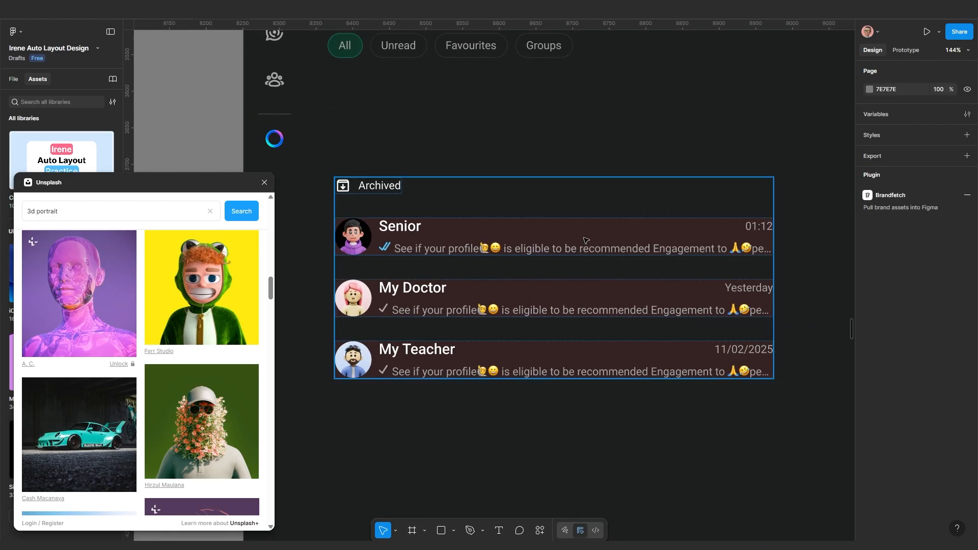
Give the Senior, My Doctor and My Teacher rows 10 px padding on every side
click(585, 239)
click(585, 239)
shift+click(555, 305)
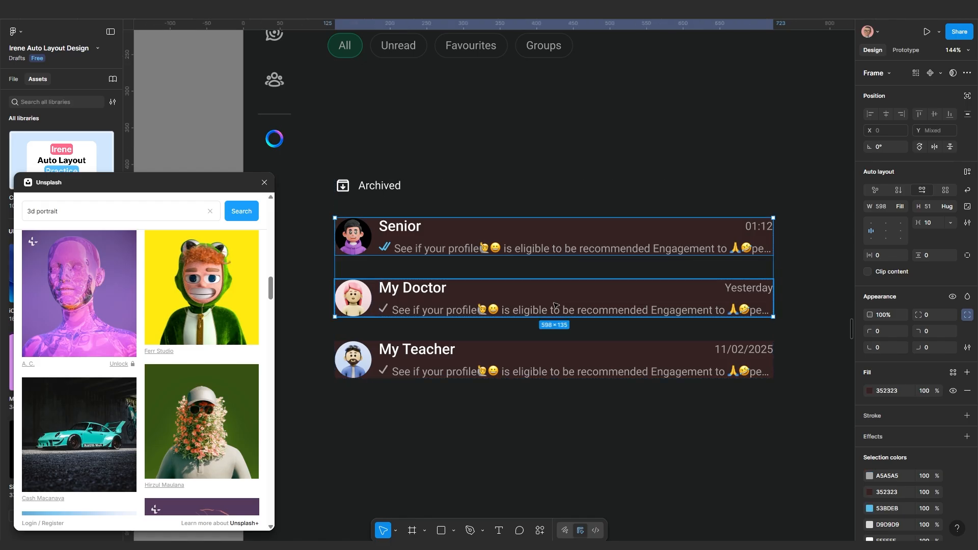
shift+click(519, 360)
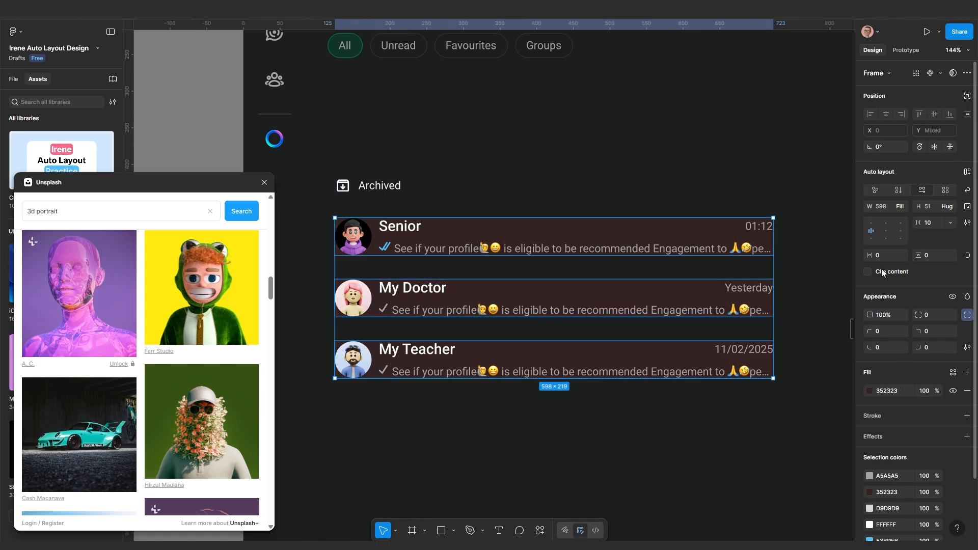
click(881, 255)
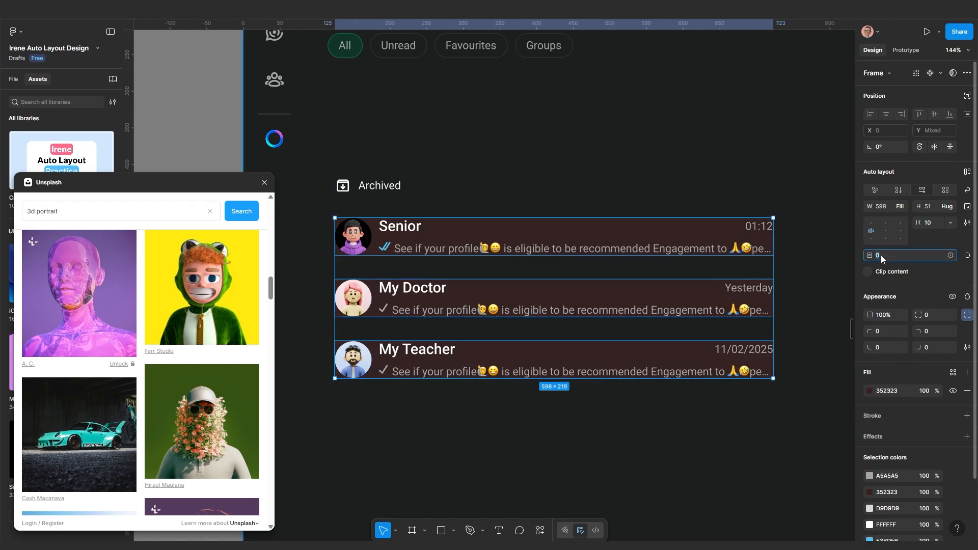
key(Return)
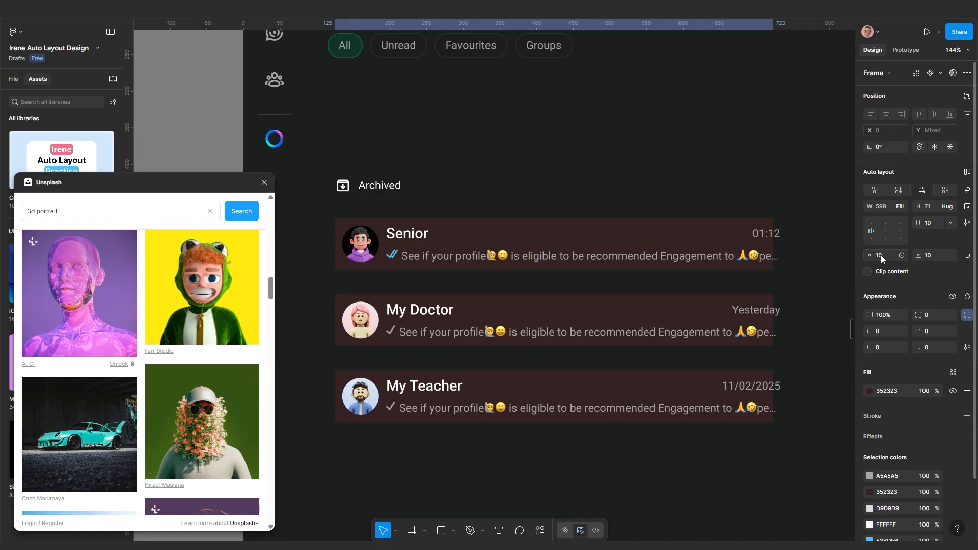
drag(764, 293, 707, 288)
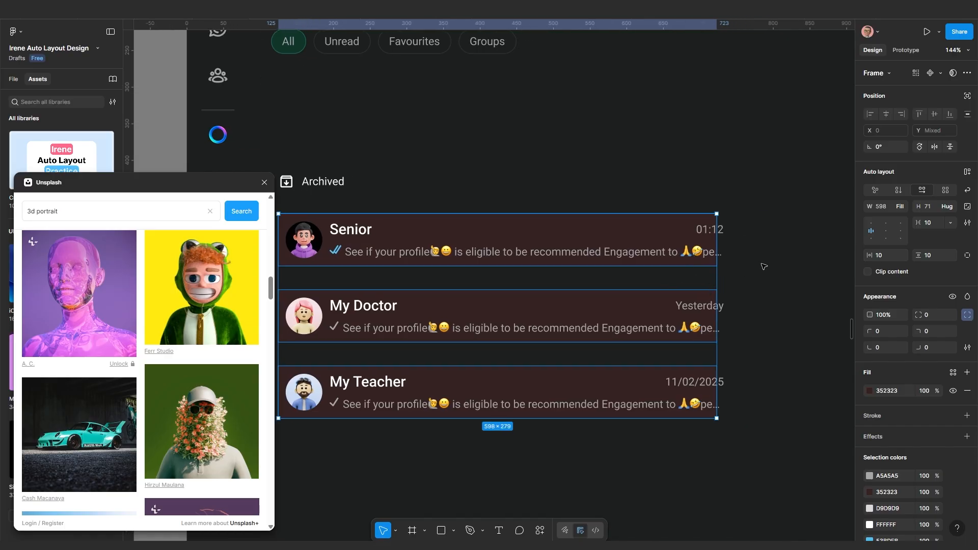
click(763, 266)
drag(606, 273, 647, 263)
scroll(652, 262, up, 1)
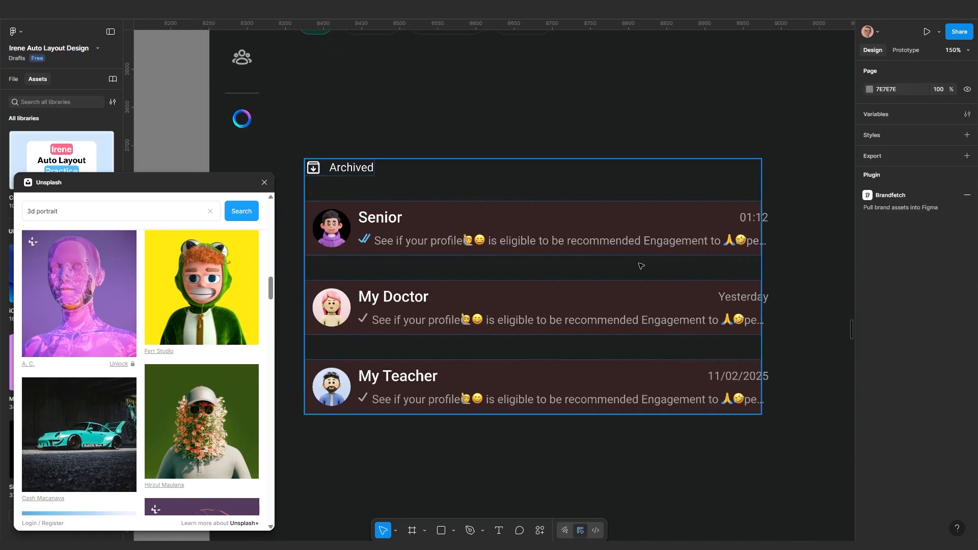
Set the Senior row's inner content group to Fill container width
click(601, 245)
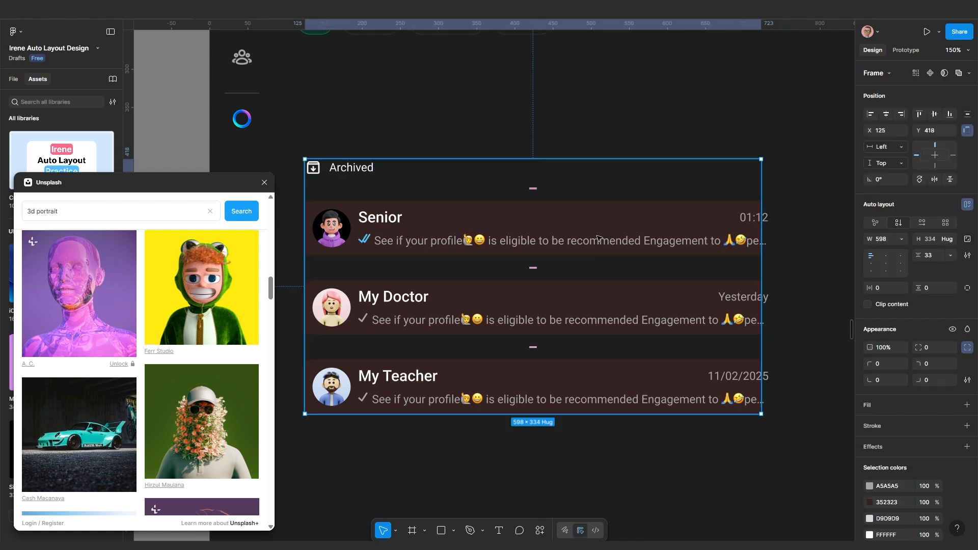
click(597, 238)
scroll(640, 264, down, 1)
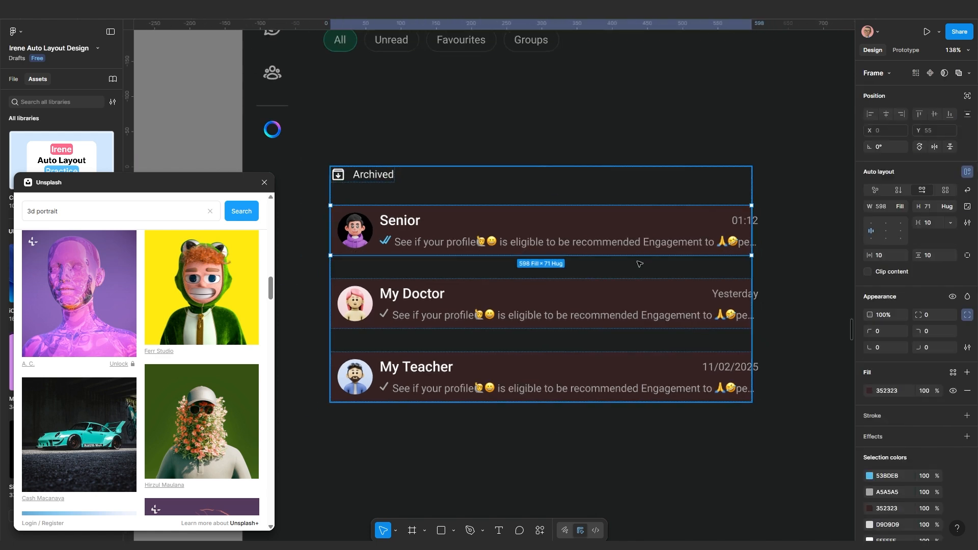
scroll(639, 264, up, 2)
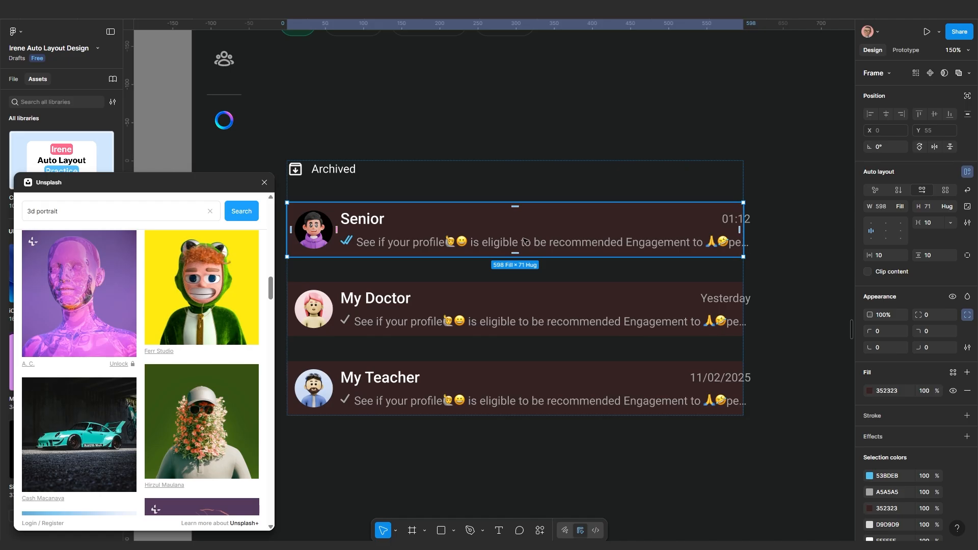
double_click(403, 247)
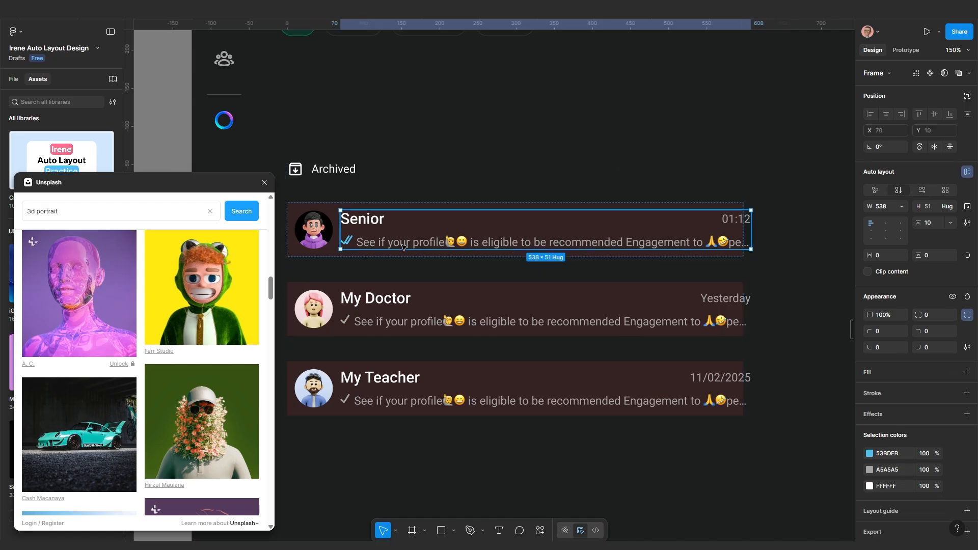
click(900, 207)
click(875, 231)
scroll(736, 291, down, 3)
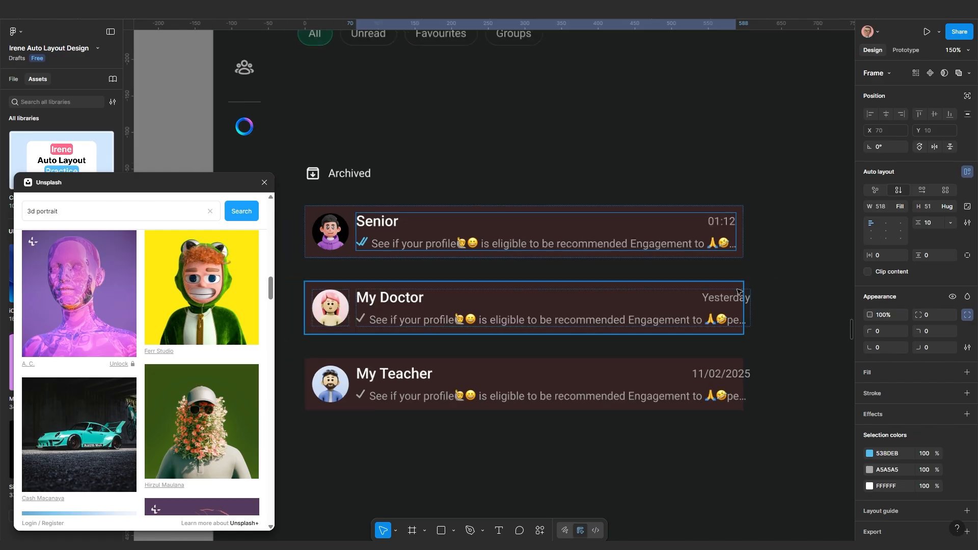
Set the My Doctor and My Teacher content groups to Fill container width too
double_click(679, 307)
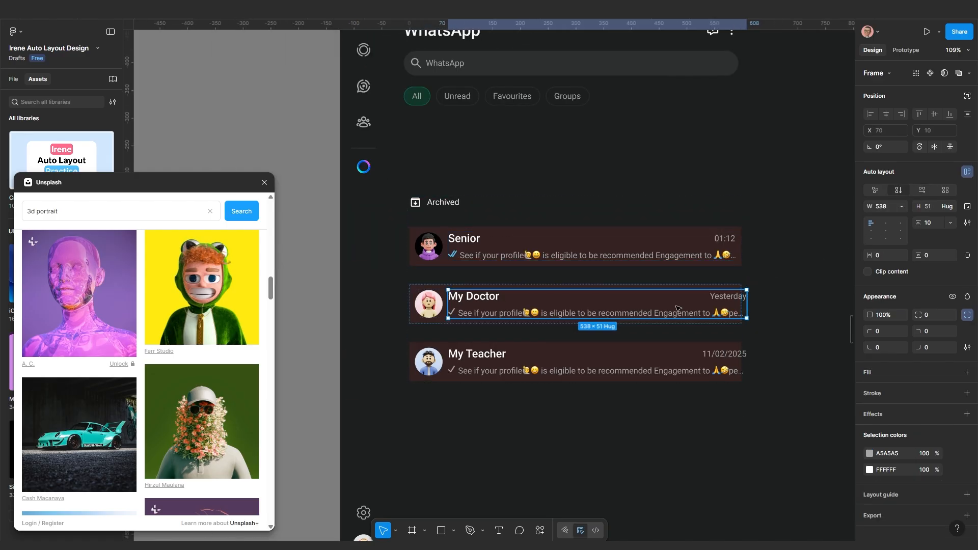
click(901, 207)
click(882, 234)
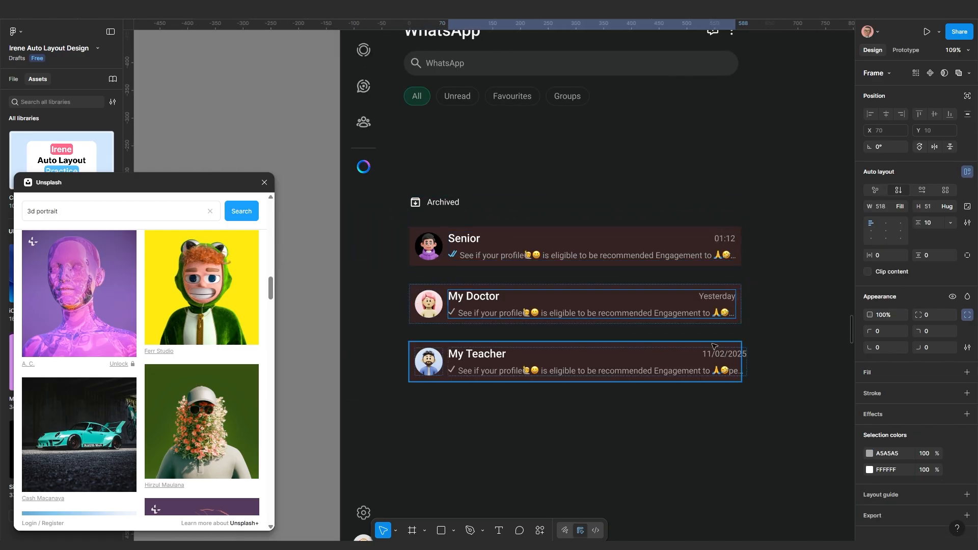
double_click(679, 365)
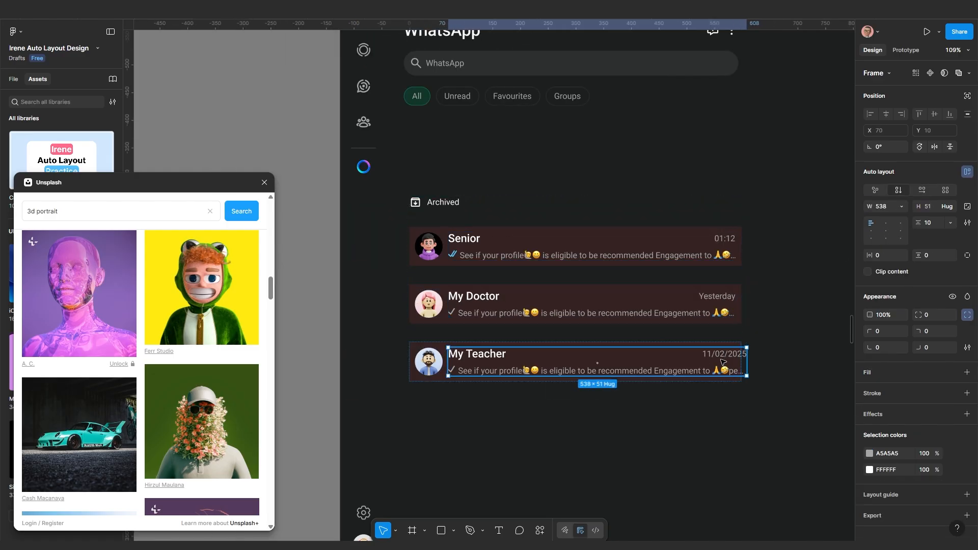
click(901, 207)
click(861, 232)
click(704, 402)
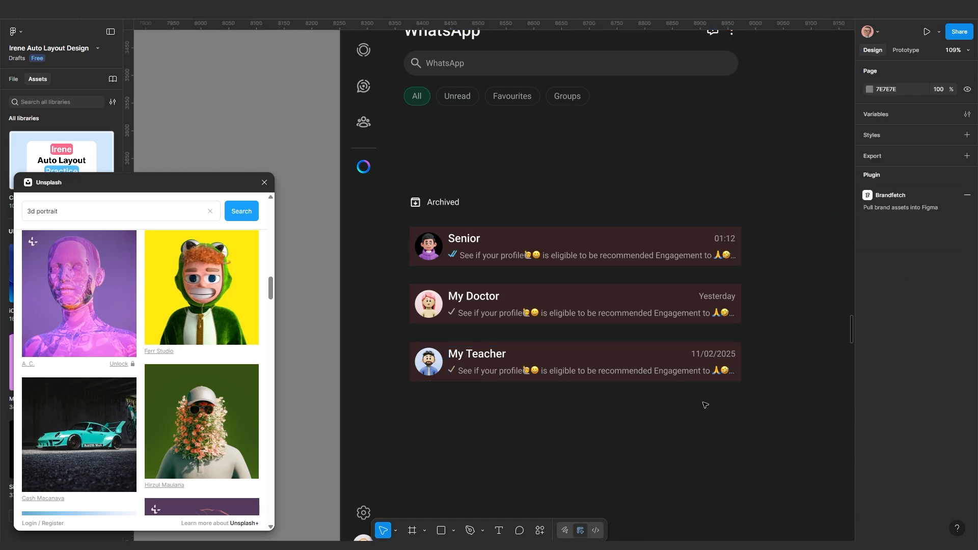
Pan to the archived list and pick out the Senior, My Doctor and My Teacher rows
scroll(587, 406, up, 1)
drag(585, 406, 644, 344)
scroll(545, 318, up, 2)
scroll(545, 306, right, 2)
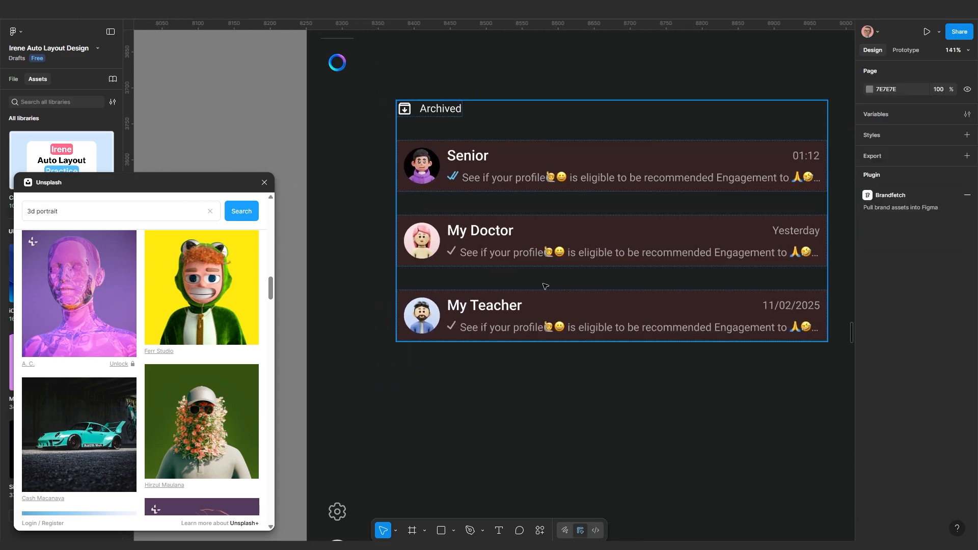
click(571, 240)
shift+click(586, 166)
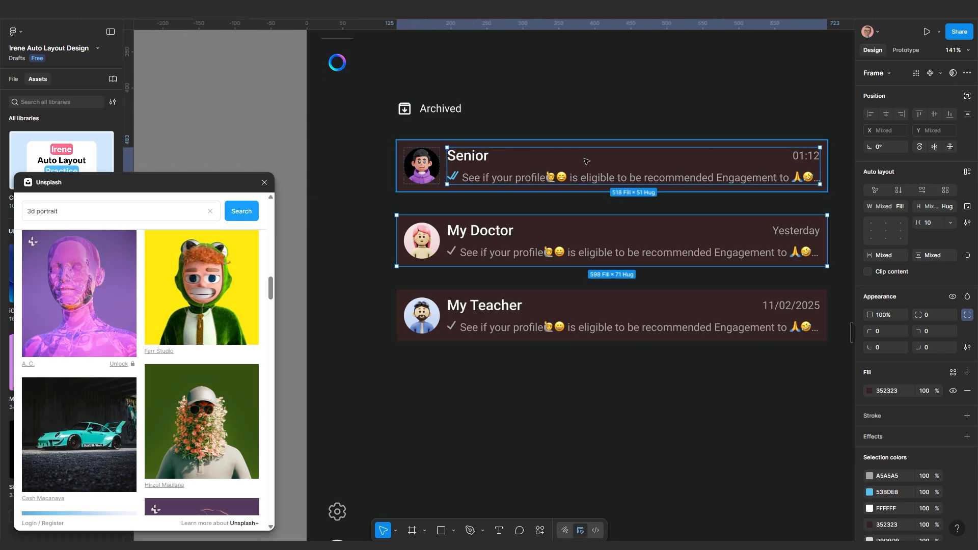
shift+click(437, 147)
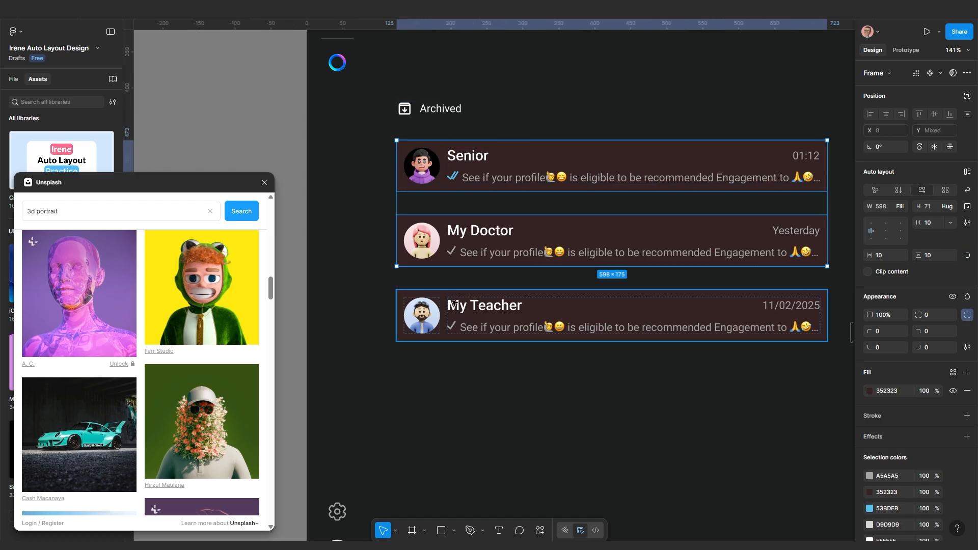
shift+click(464, 315)
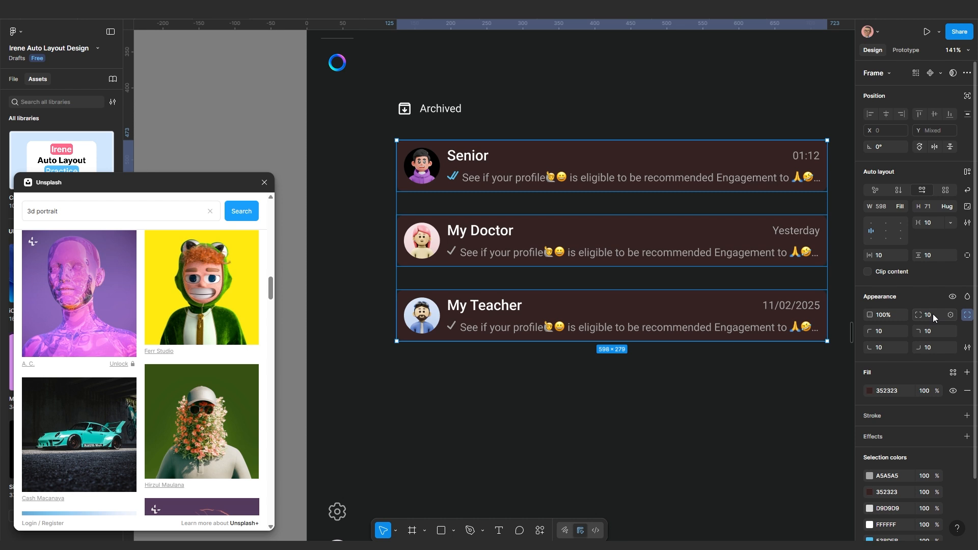
click(546, 407)
Select all three chat rows and hide their dark red 352323 fill
click(573, 304)
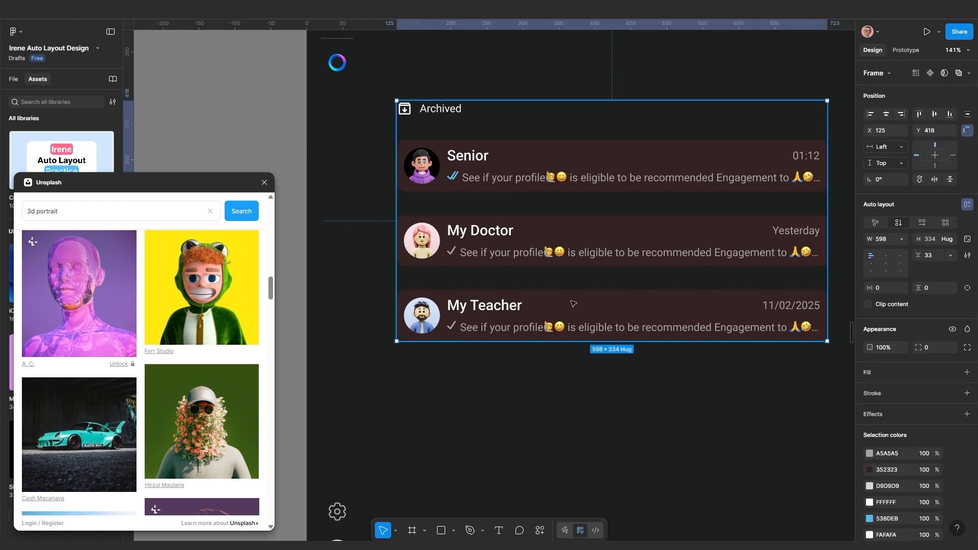
click(573, 303)
shift+click(599, 224)
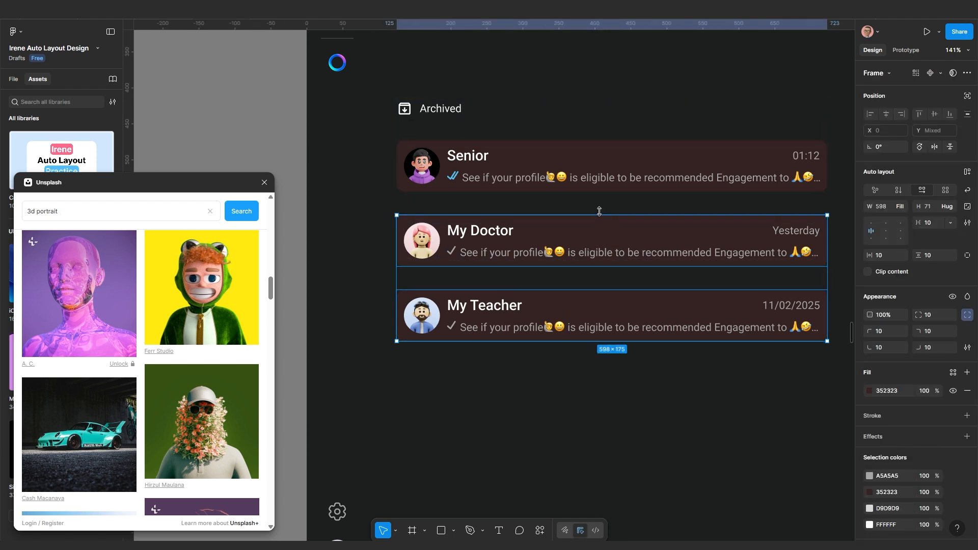
shift+click(605, 186)
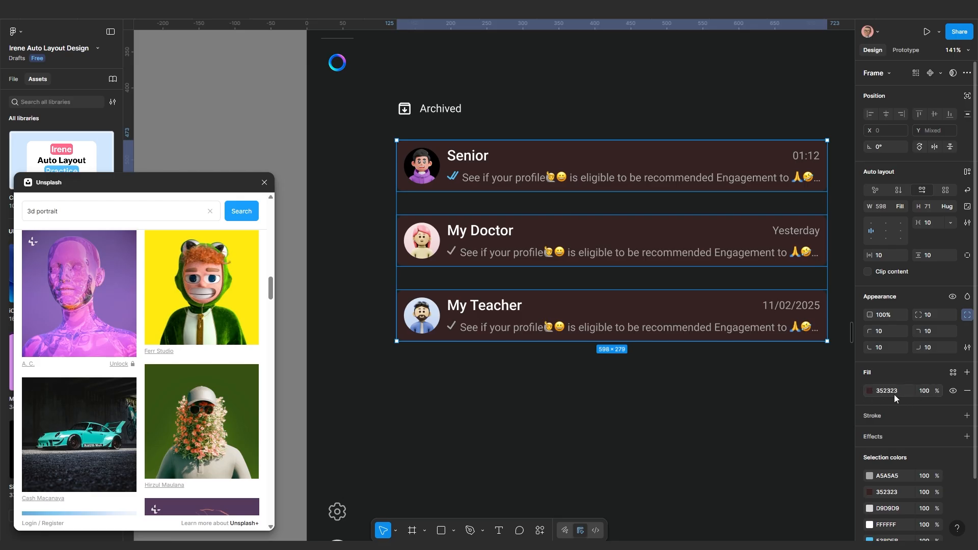
click(953, 391)
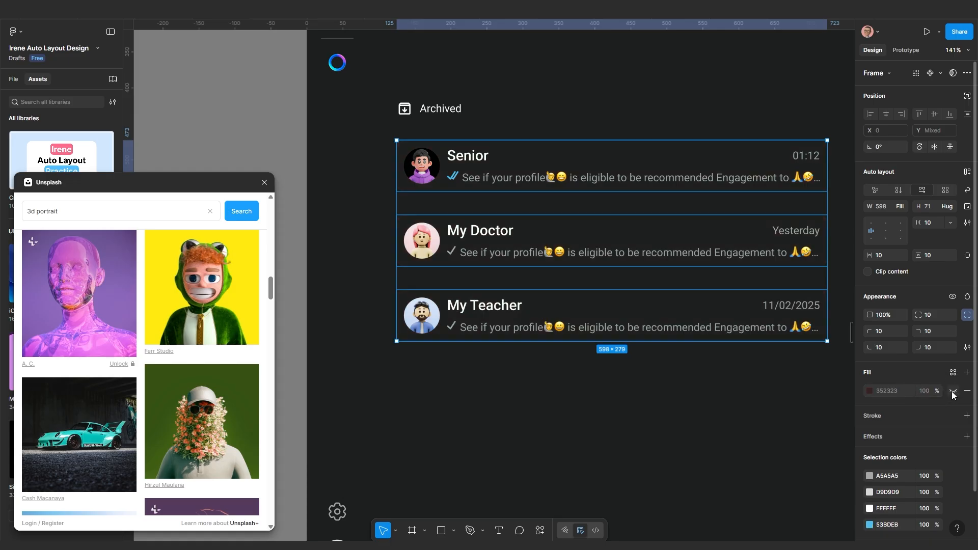
click(711, 390)
Inspect the Archived group and look around the WhatsApp frame
scroll(627, 418, down, 2)
scroll(627, 417, down, 5)
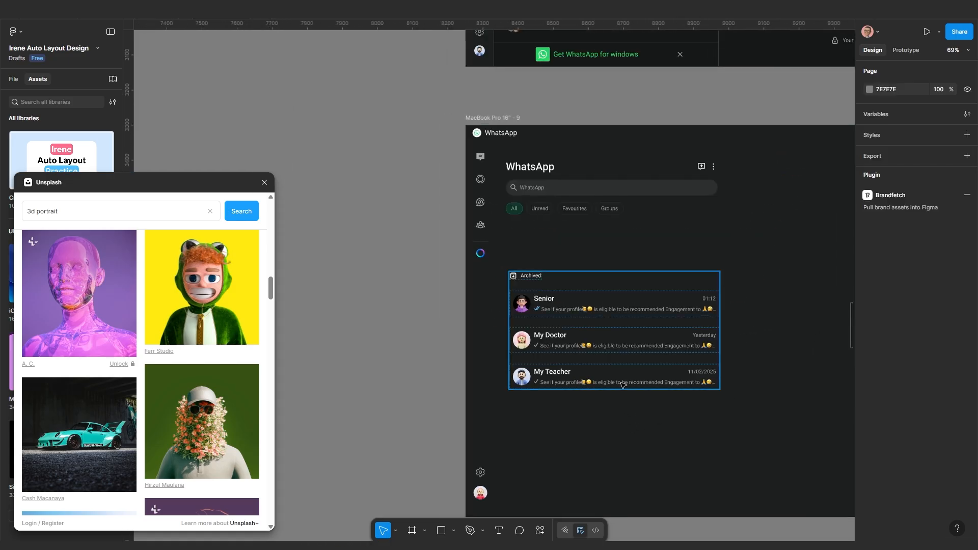
scroll(583, 340, up, 2)
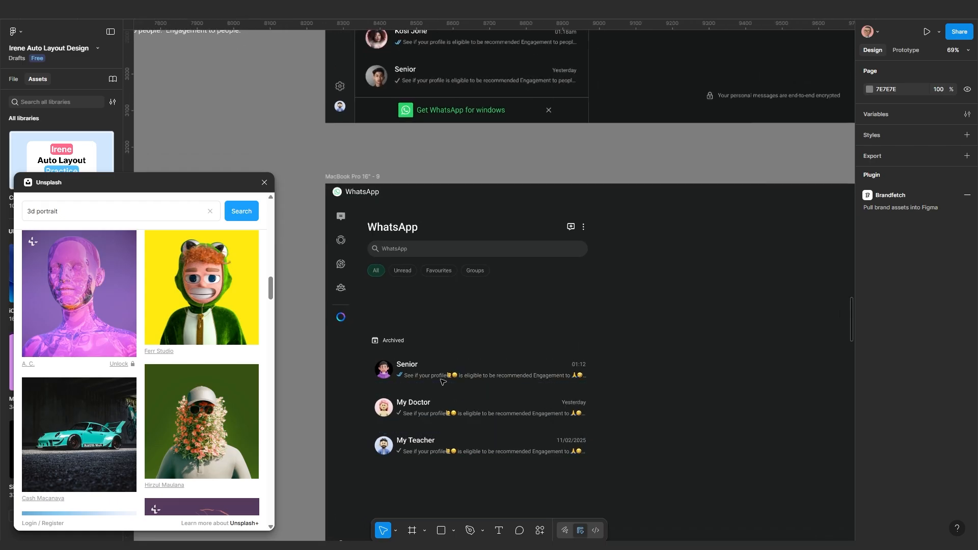
click(443, 377)
scroll(434, 395, up, 1)
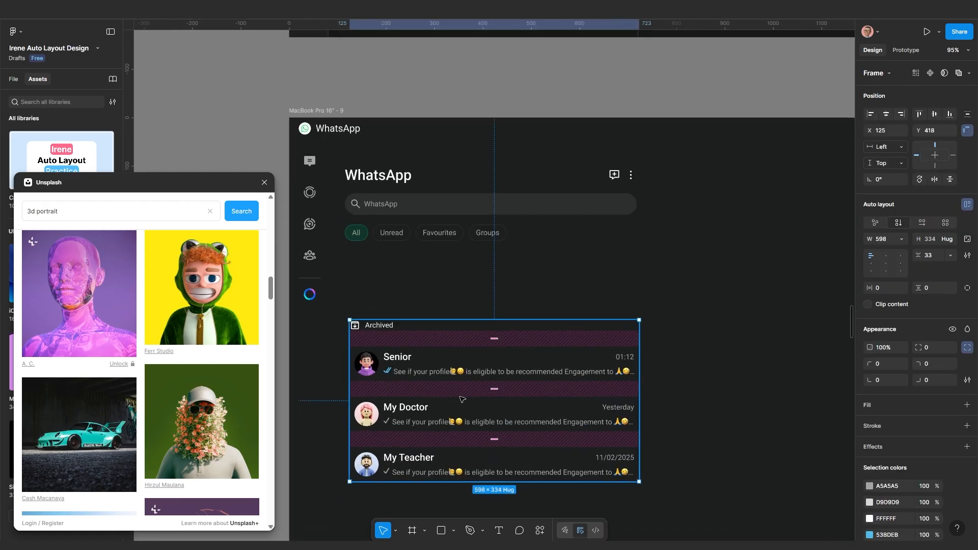
drag(461, 399, 552, 351)
click(556, 257)
scroll(550, 285, down, 3)
scroll(531, 399, down, 1)
scroll(531, 399, down, 5)
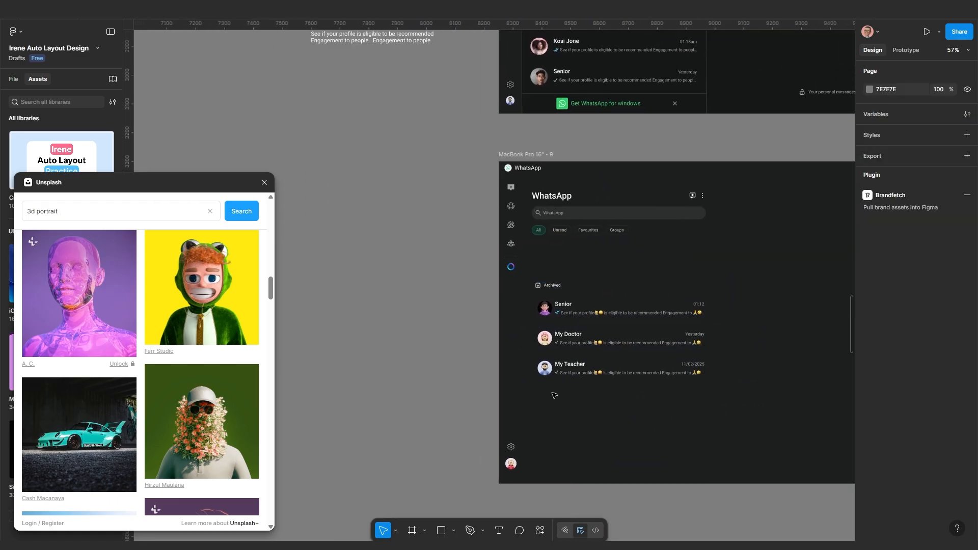
Move the WhatsApp icon from Frame 59 to below the My Teacher row
click(405, 103)
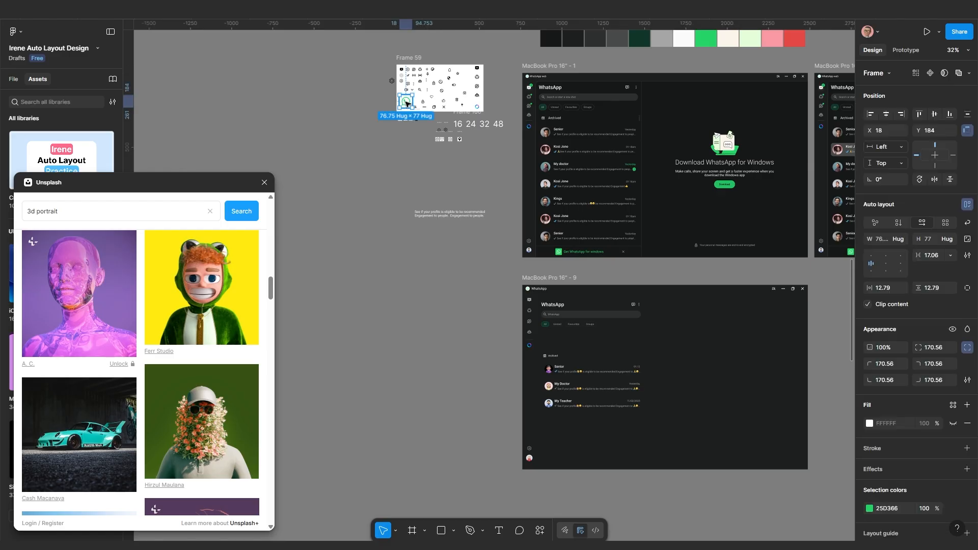
drag(405, 103, 550, 428)
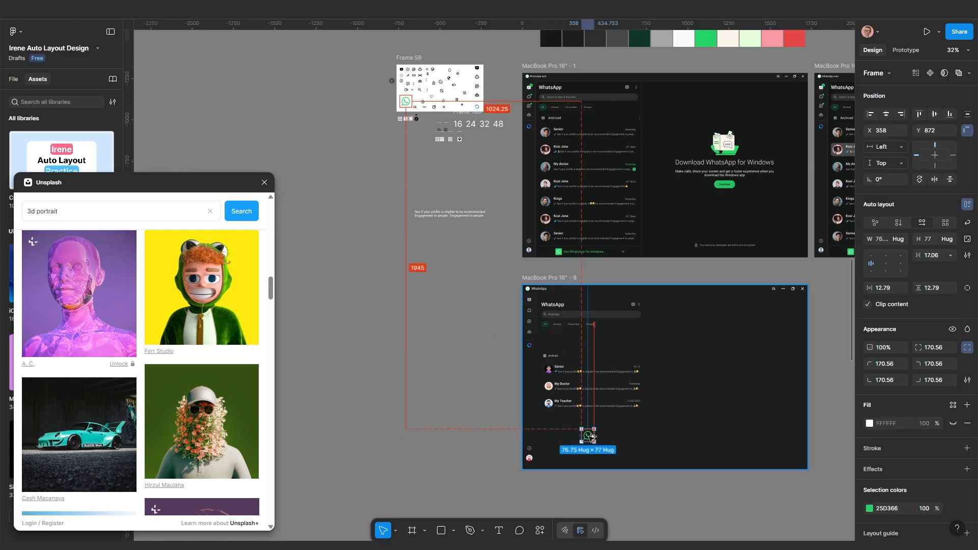
scroll(601, 454, up, 6)
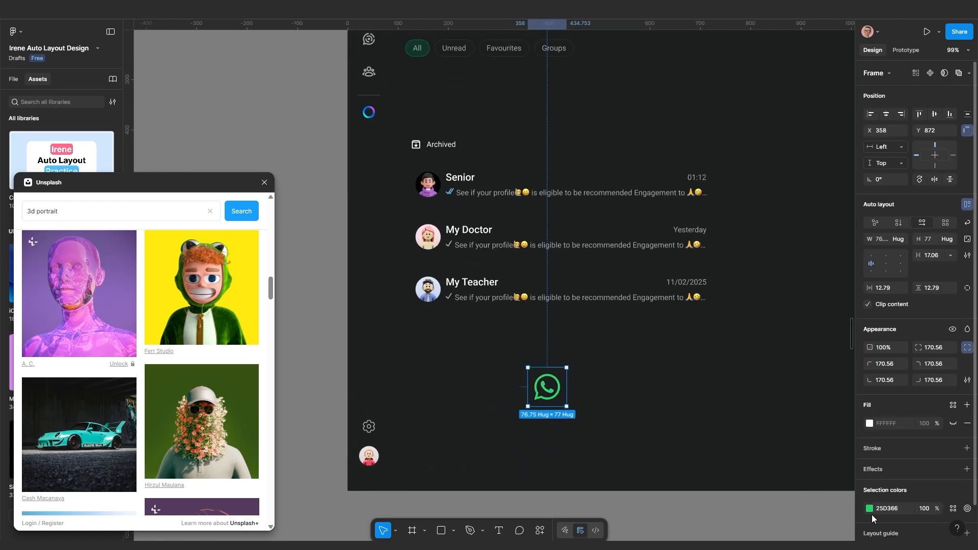
scroll(530, 389, up, 3)
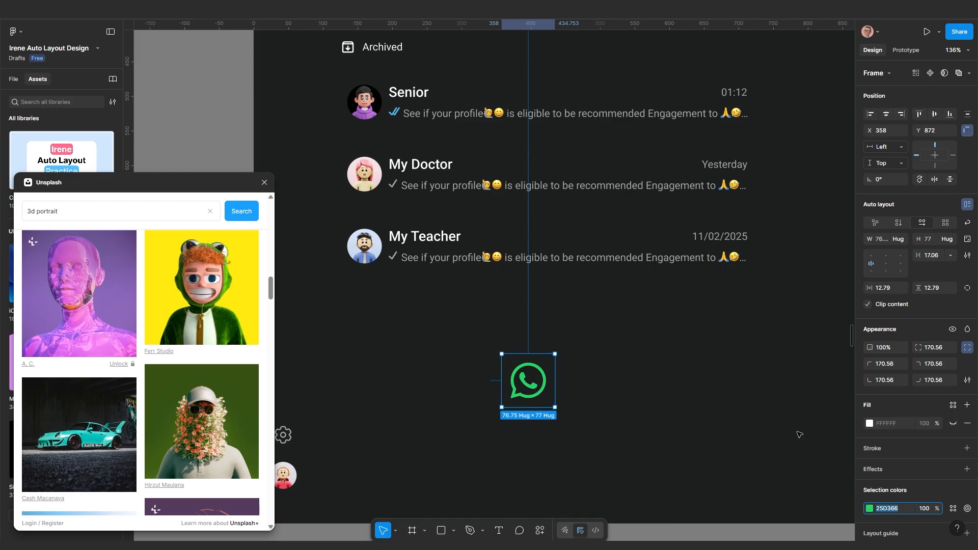
Make the logo white and give its frame a green 25D366 background fill
click(870, 510)
click(870, 510)
drag(762, 342, 716, 304)
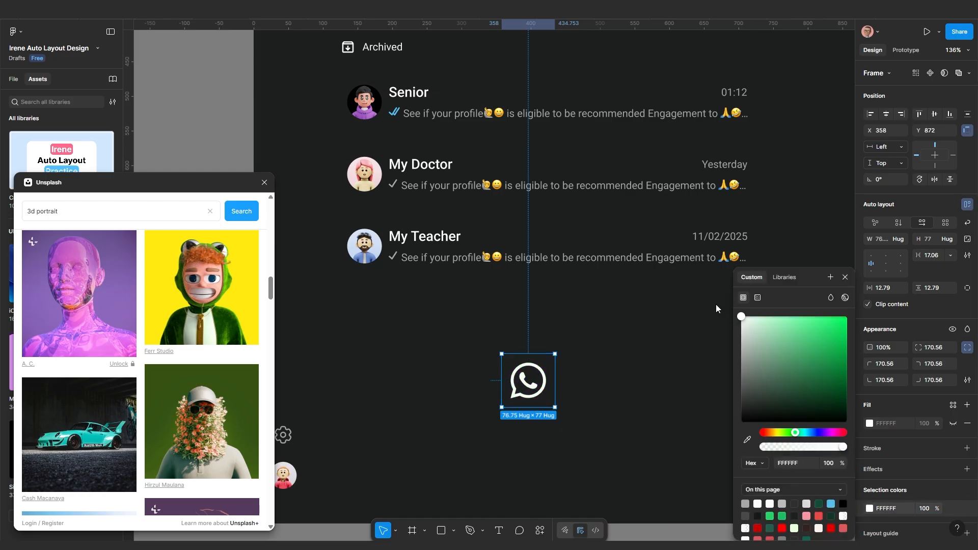
click(953, 424)
click(953, 424)
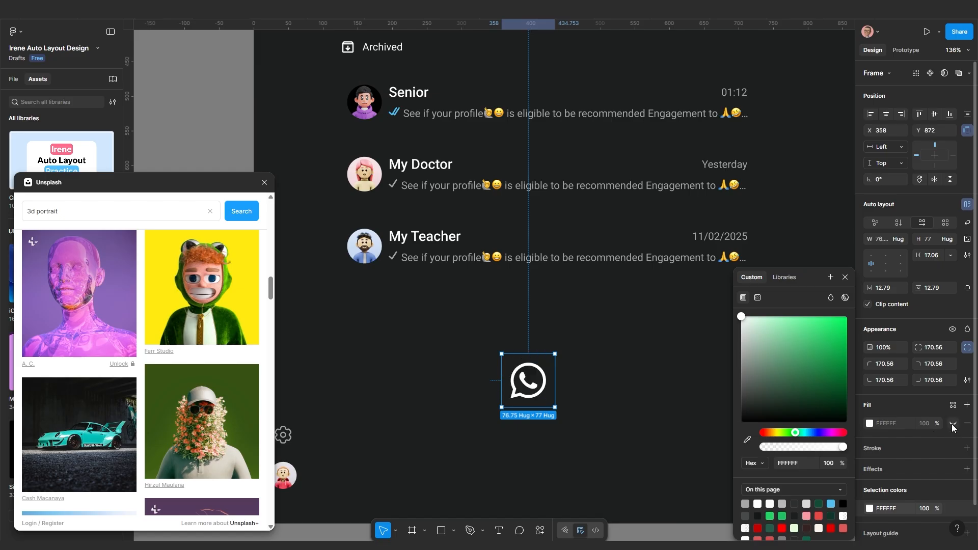
click(953, 424)
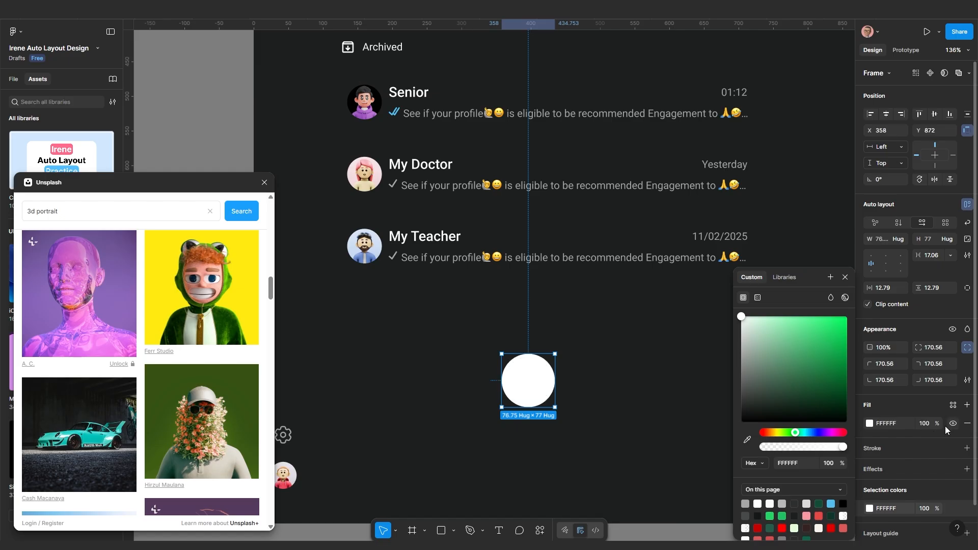
click(906, 426)
key(Return)
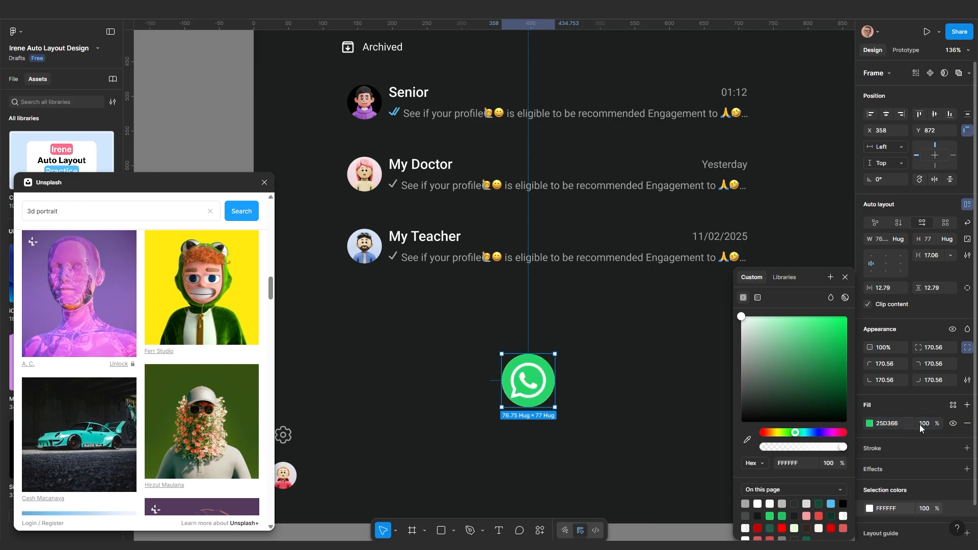
Give the icon frame a corner radius of 10
click(938, 351)
text(10)
key(Return)
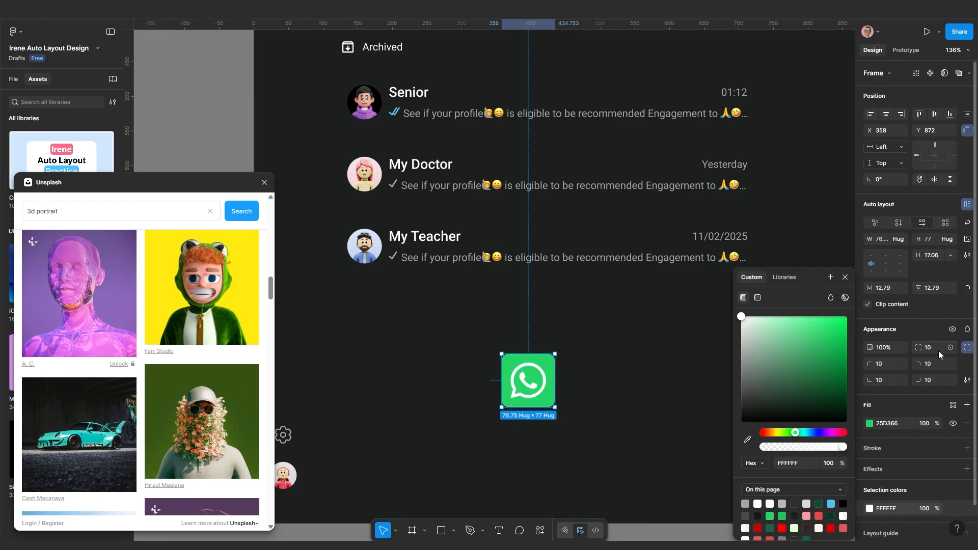
click(602, 418)
scroll(576, 398, down, 4)
scroll(342, 131, down, 4)
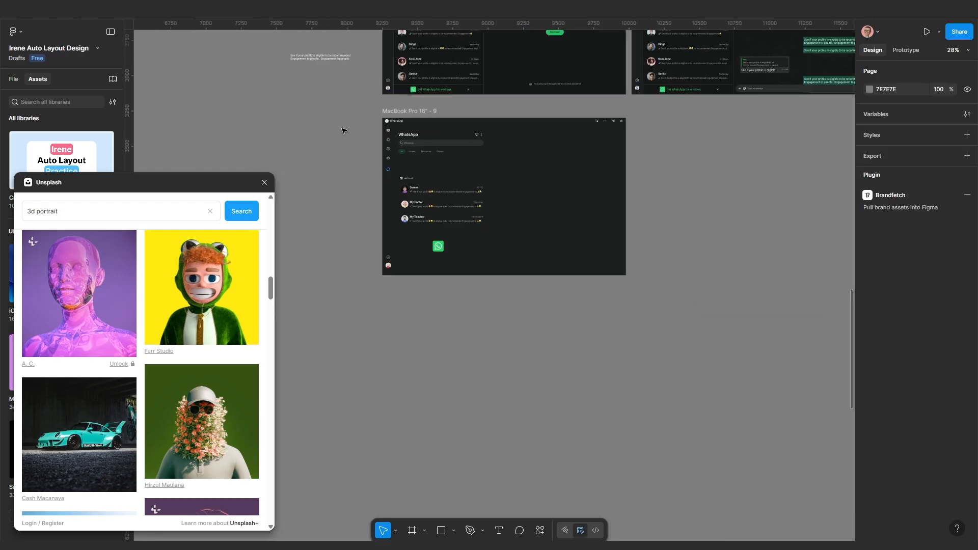
Move the sample text into MacBook Pro 16" - 9 and set it to auto width
click(333, 59)
drag(329, 58, 449, 246)
scroll(402, 99, up, 5)
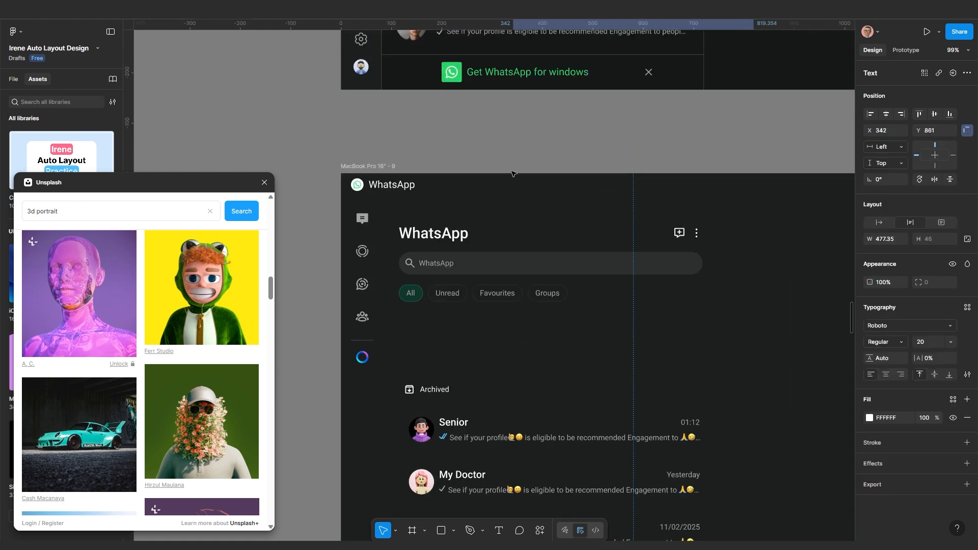
scroll(514, 176, down, 3)
drag(602, 429, 515, 329)
scroll(495, 357, up, 2)
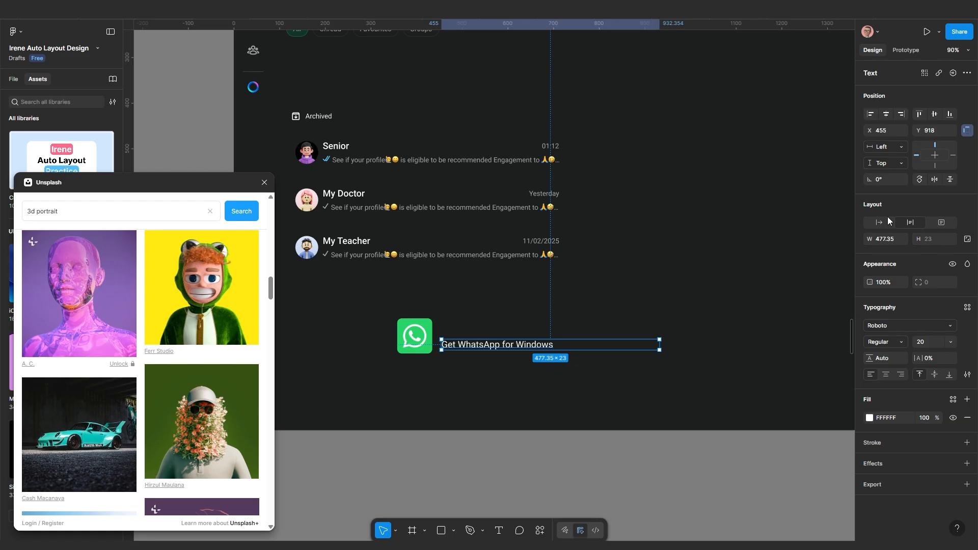
click(880, 222)
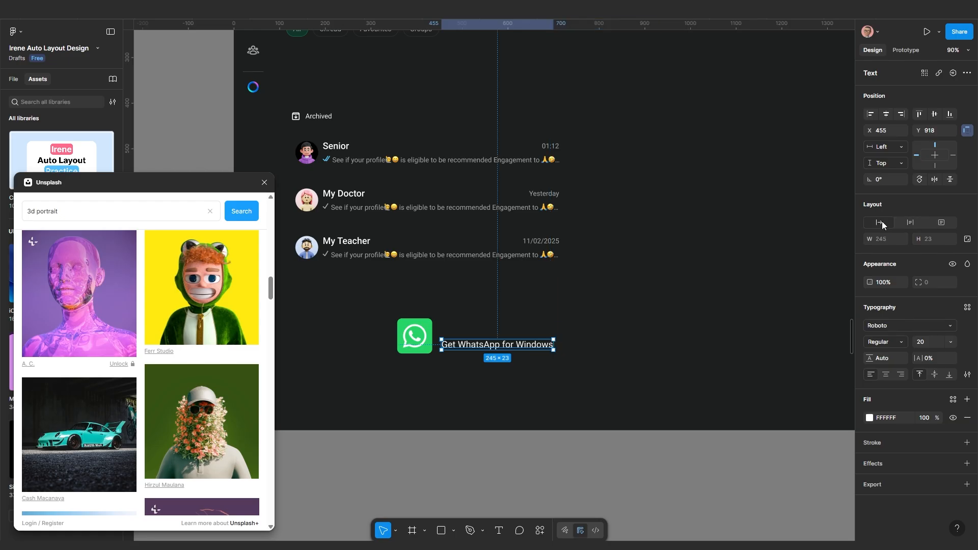
Place the text beside the icon and wrap both in an auto-layout row with Shift+A
scroll(499, 336, up, 3)
drag(499, 337, 521, 325)
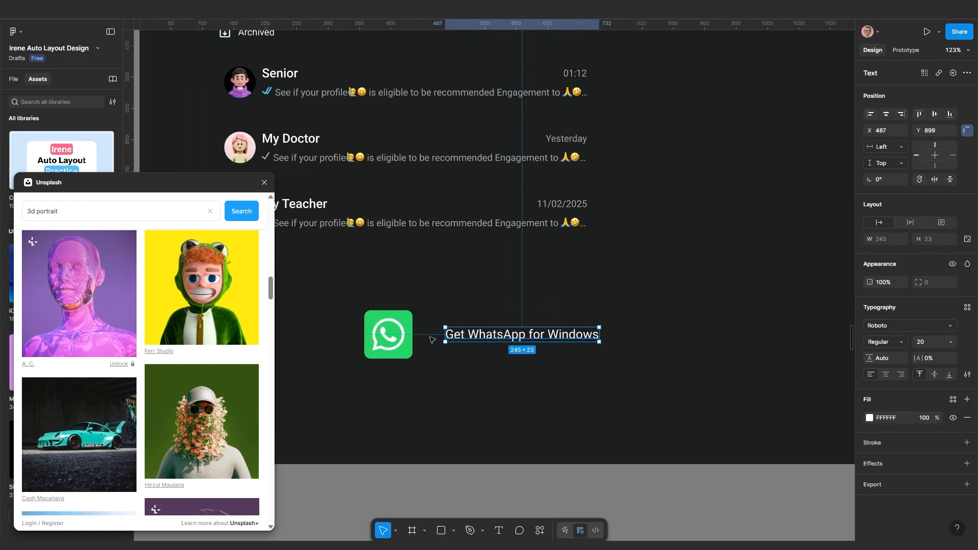
shift+click(399, 337)
key(shift+a)
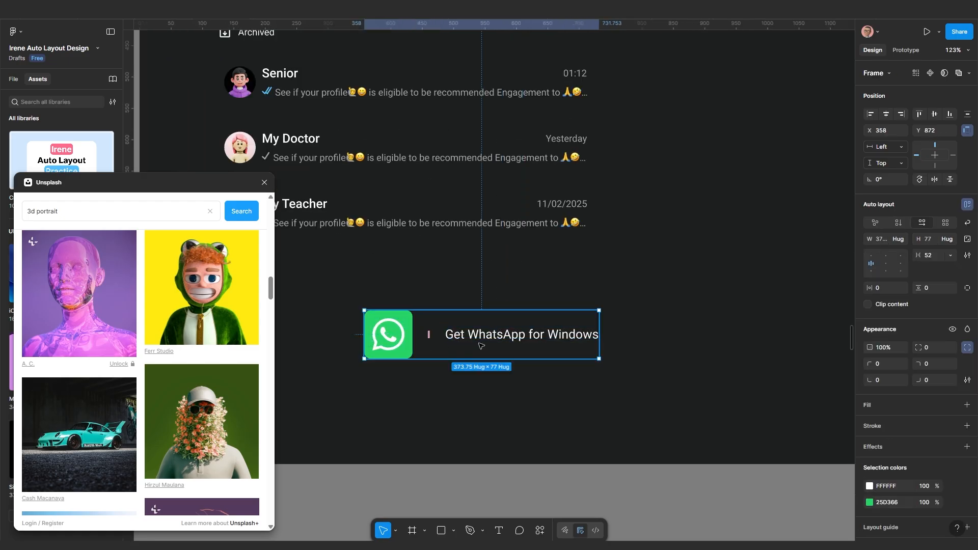
double_click(541, 334)
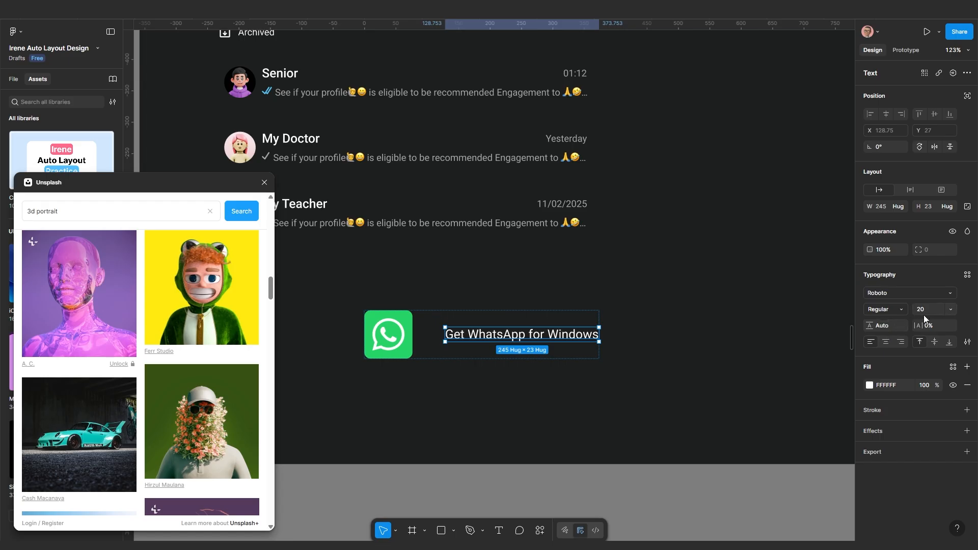
scroll(398, 340, up, 5)
click(399, 340)
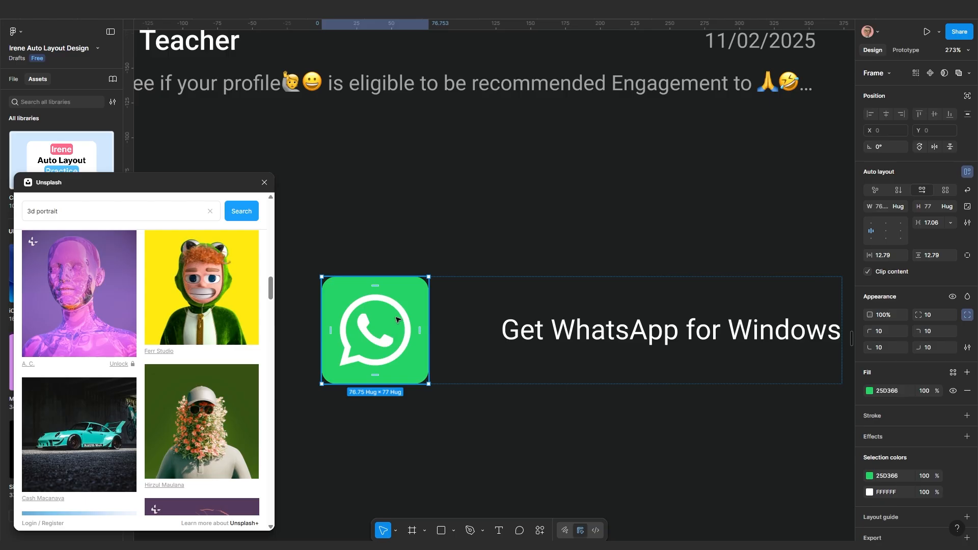
Scale the white WhatsApp logo proportionally to 40 wide
double_click(399, 312)
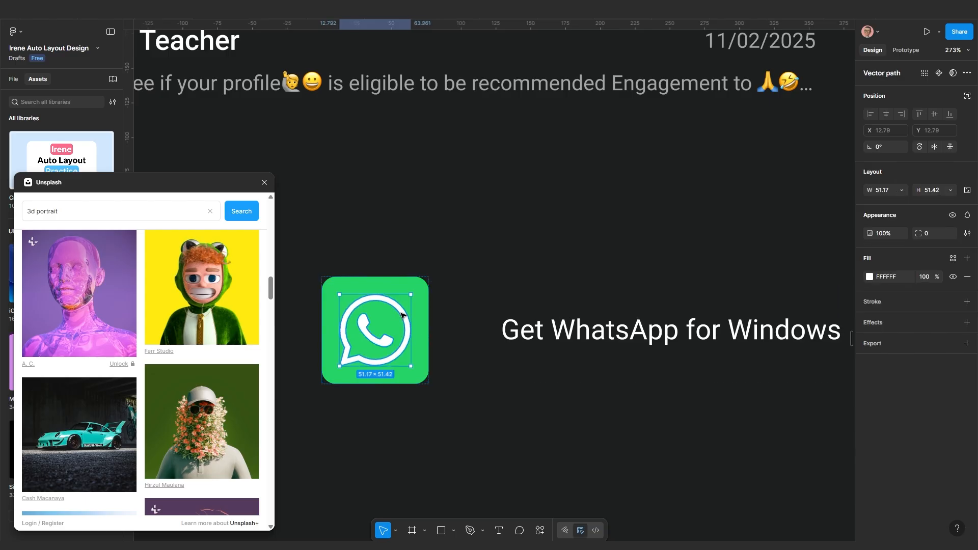
click(966, 192)
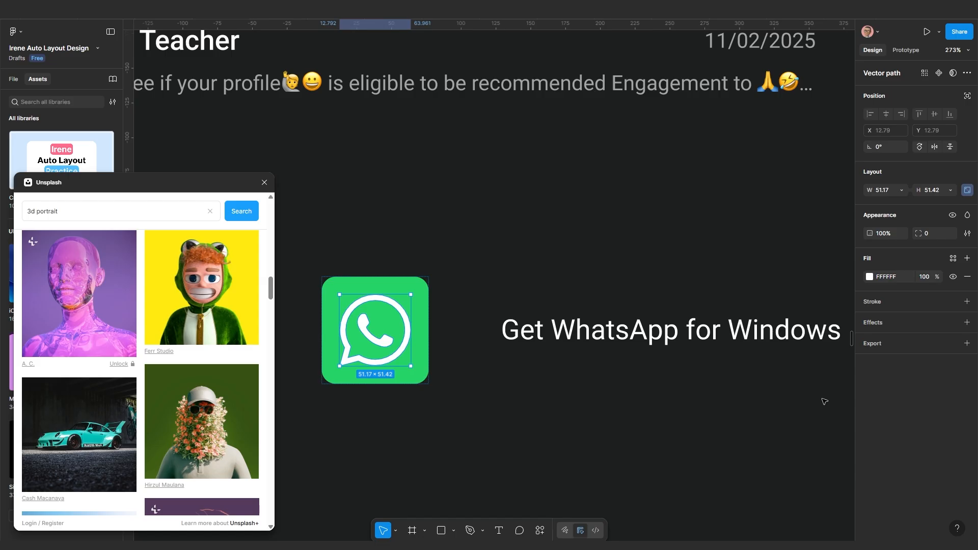
key(k)
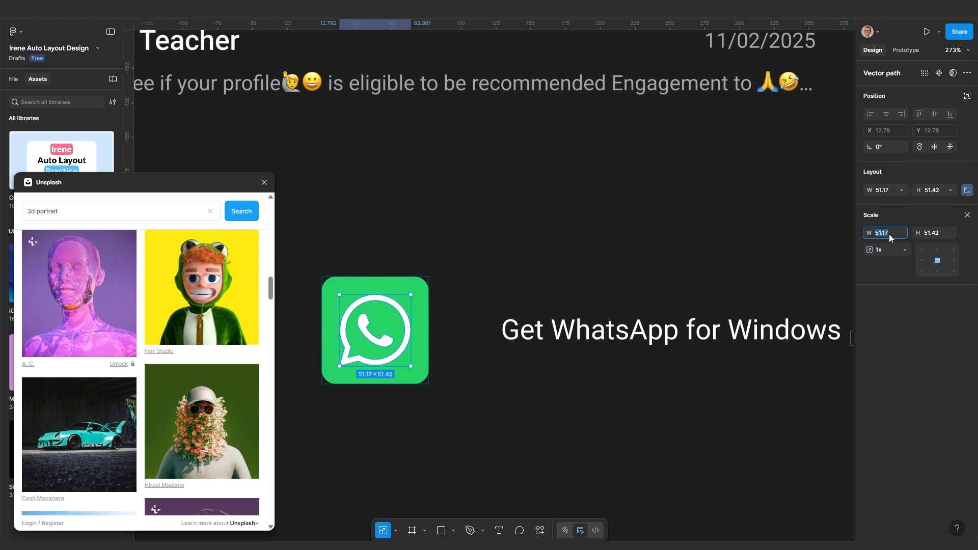
text(40)
key(Return)
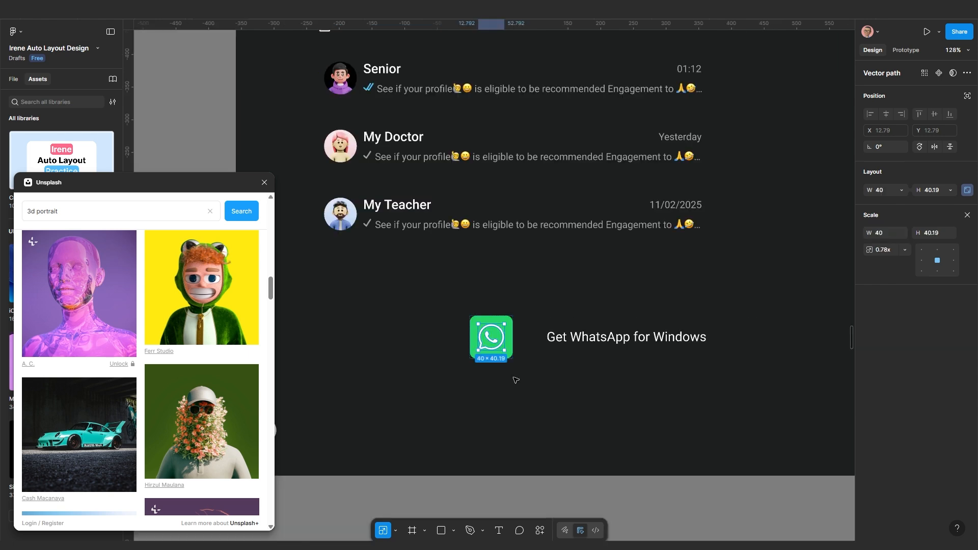
scroll(515, 380, up, 8)
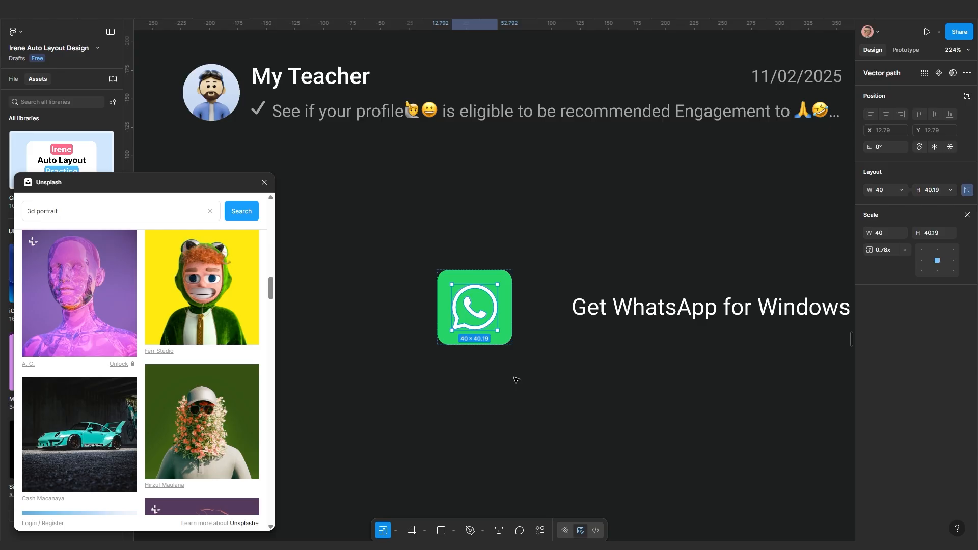
Give the green tile 10 padding on all sides, making it about 60 × 60
click(503, 301)
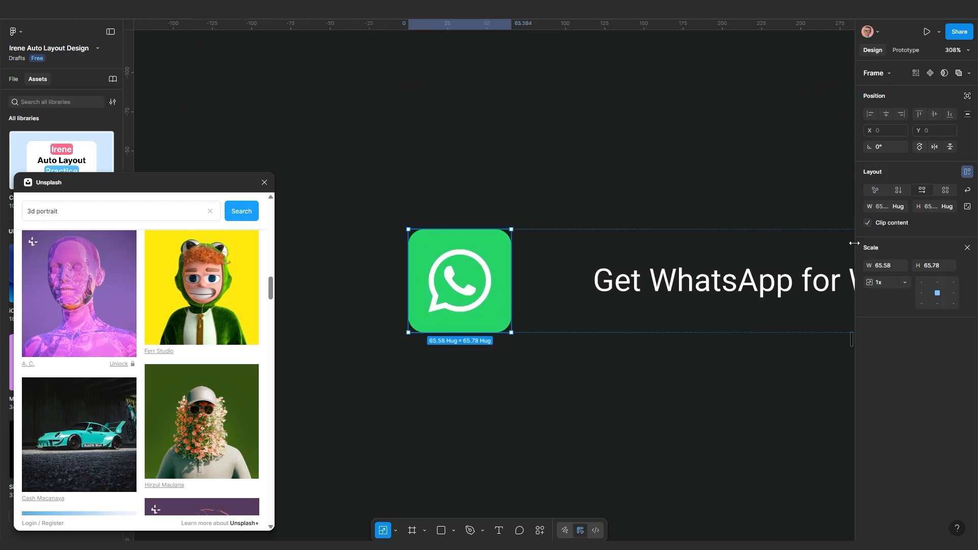
key(v)
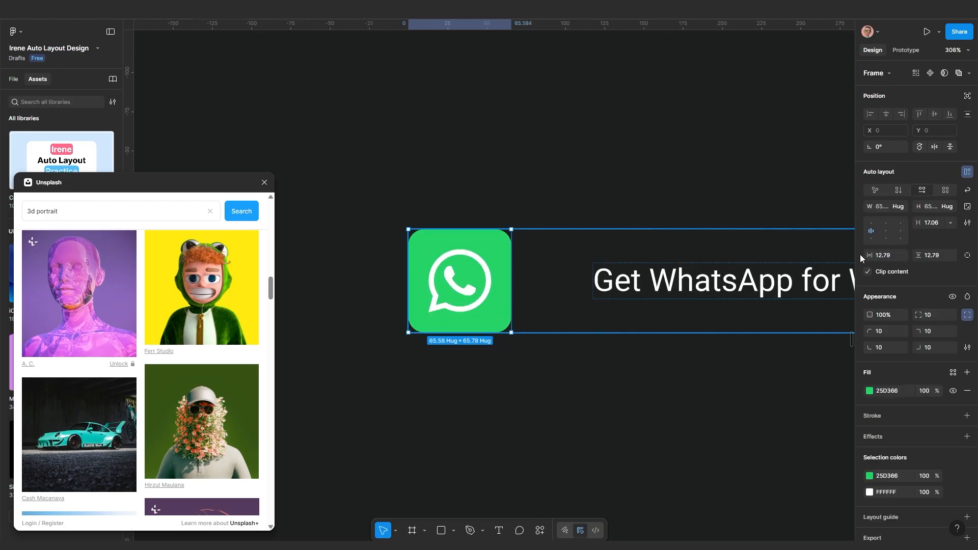
click(890, 256)
text(10)
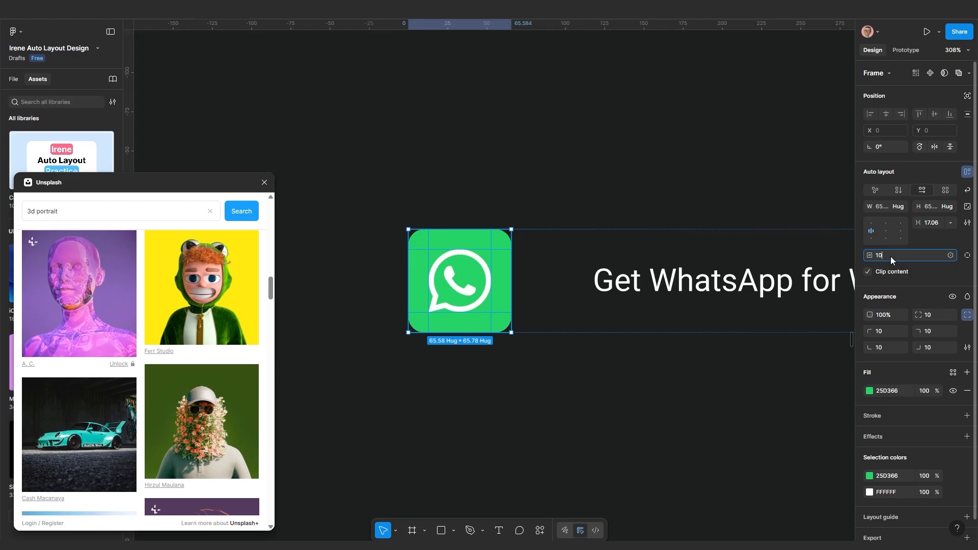
key(Return)
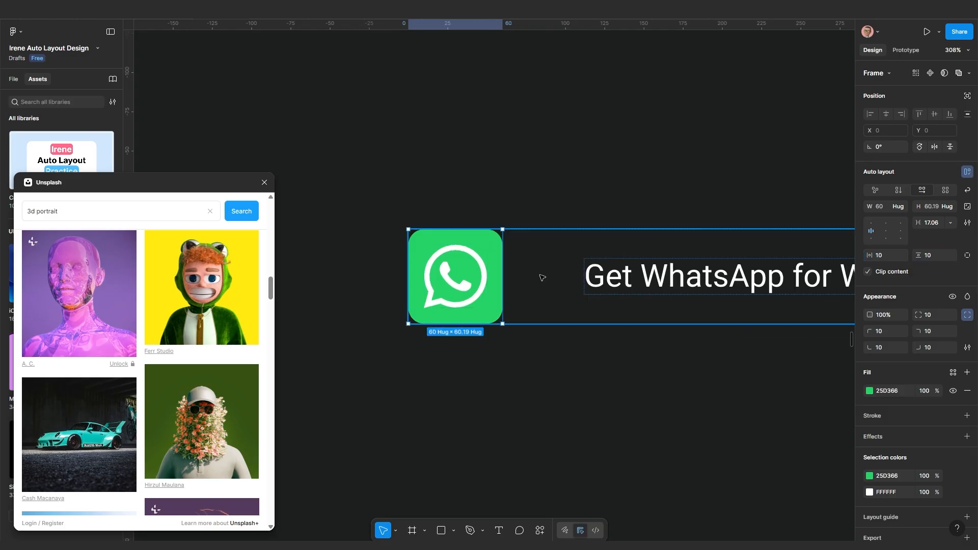
scroll(550, 305, down, 3)
click(477, 358)
scroll(540, 352, down, 5)
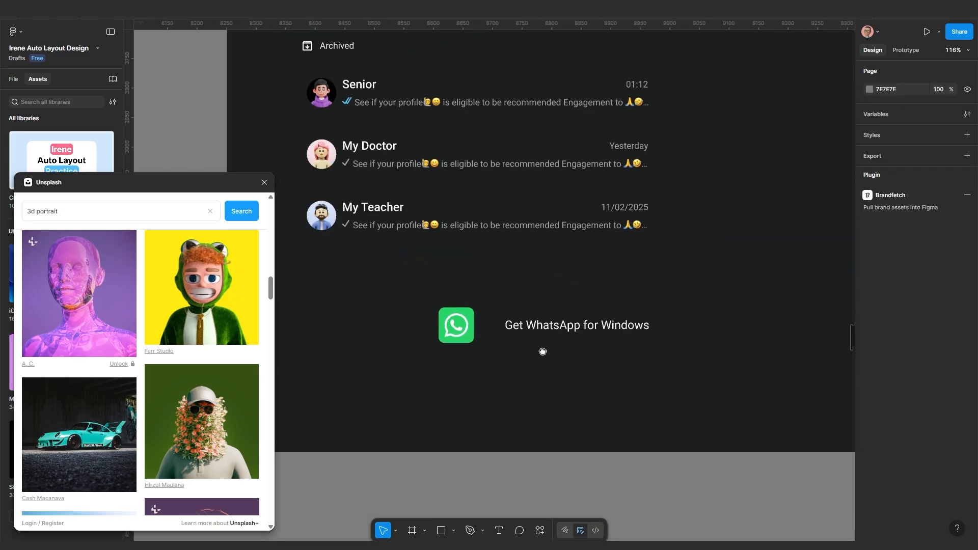
click(537, 329)
Colour the Get WhatsApp for Windows text with the logo's green using the eyedropper
double_click(537, 326)
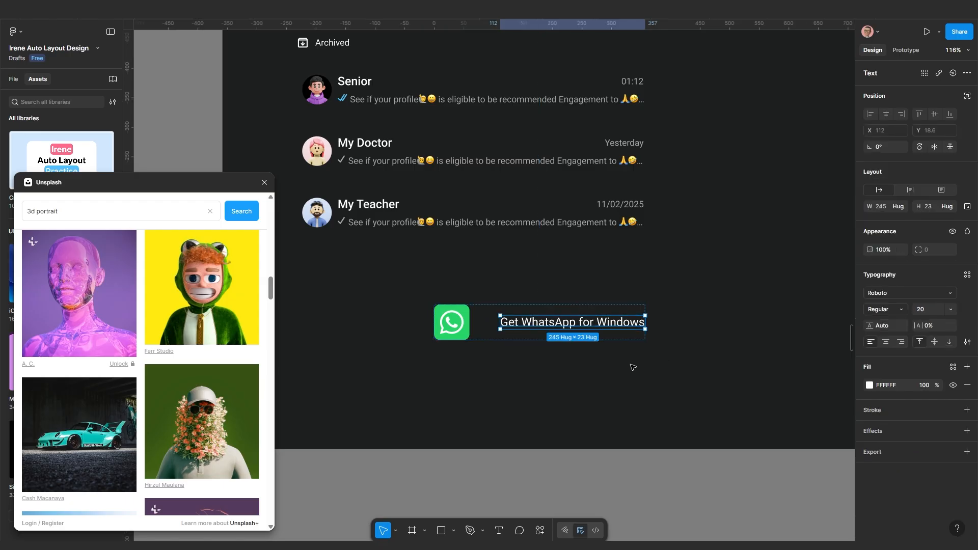
scroll(632, 367, up, 5)
scroll(524, 369, left, 5)
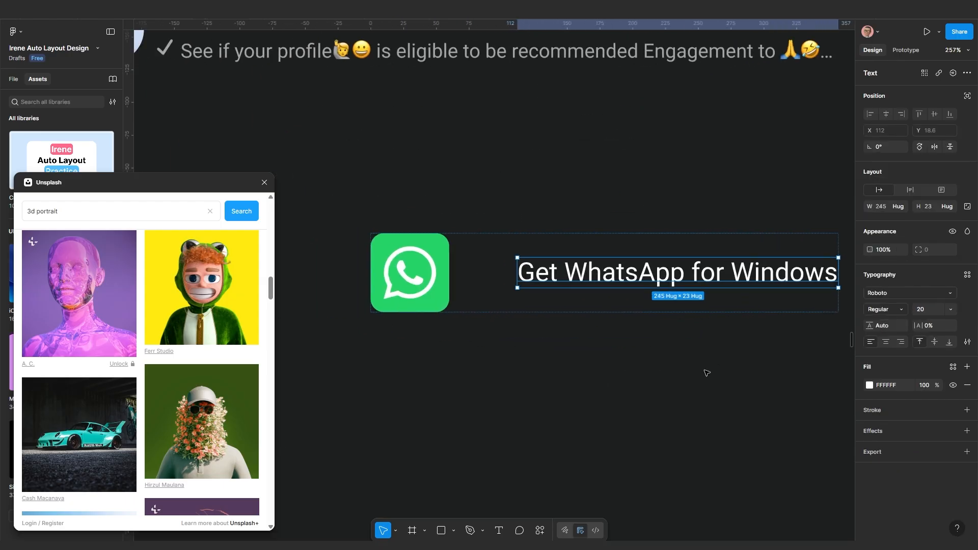
key(i)
click(444, 304)
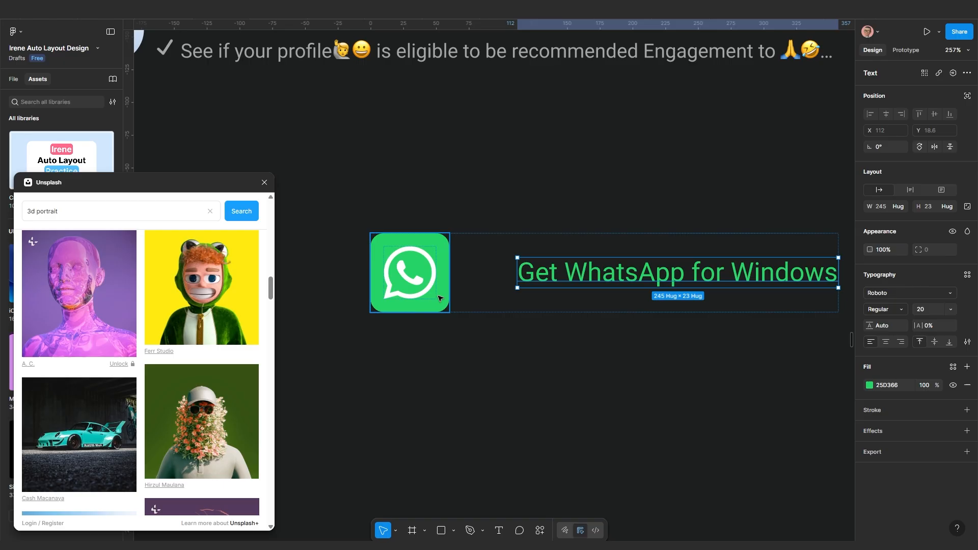
click(520, 351)
scroll(528, 334, down, 4)
Set the gap between the icon and the text to 20
click(523, 318)
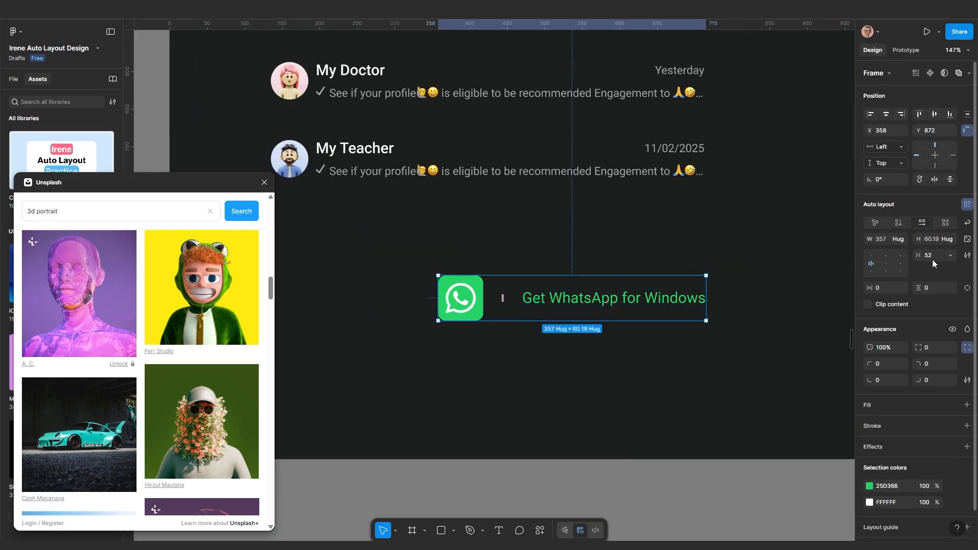
click(932, 260)
text(10)
key(Return)
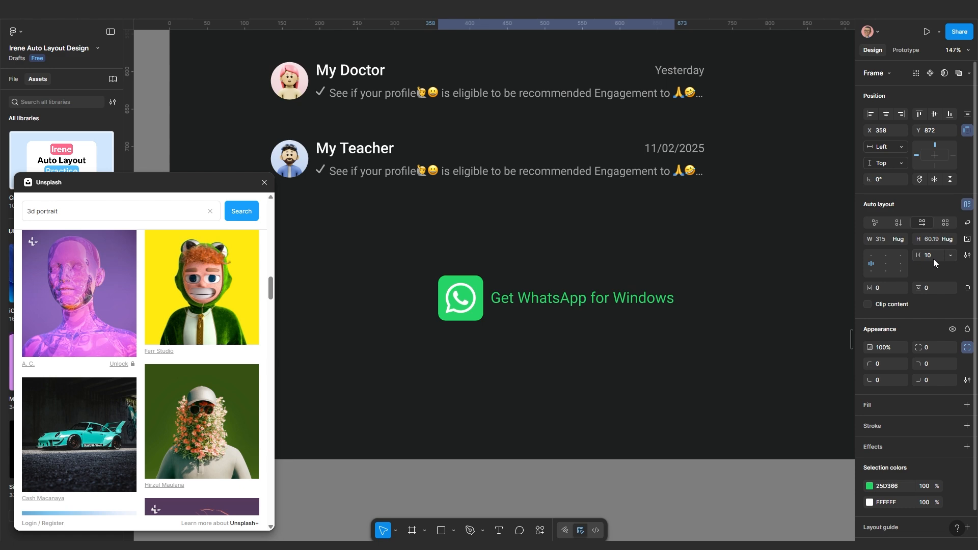
click(933, 261)
text(20)
key(Return)
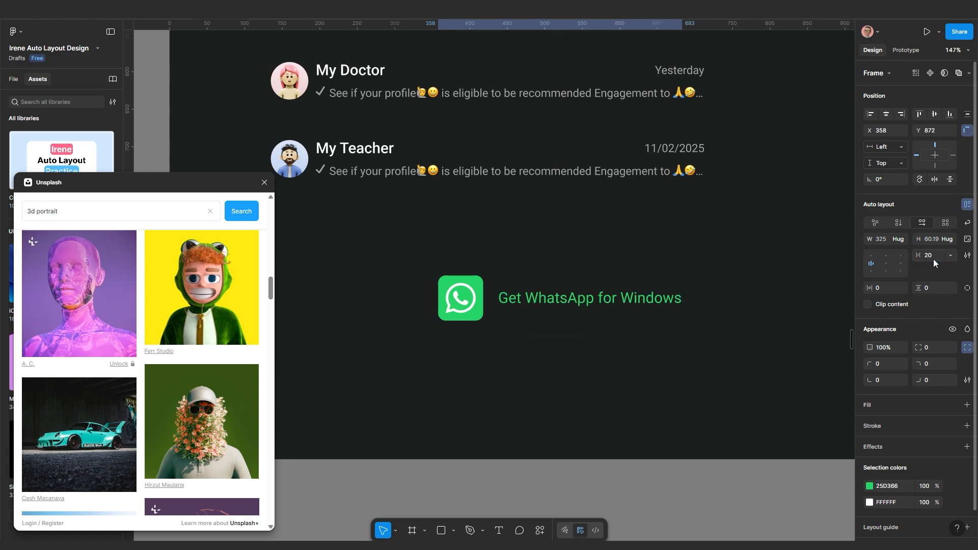
scroll(604, 329, up, 2)
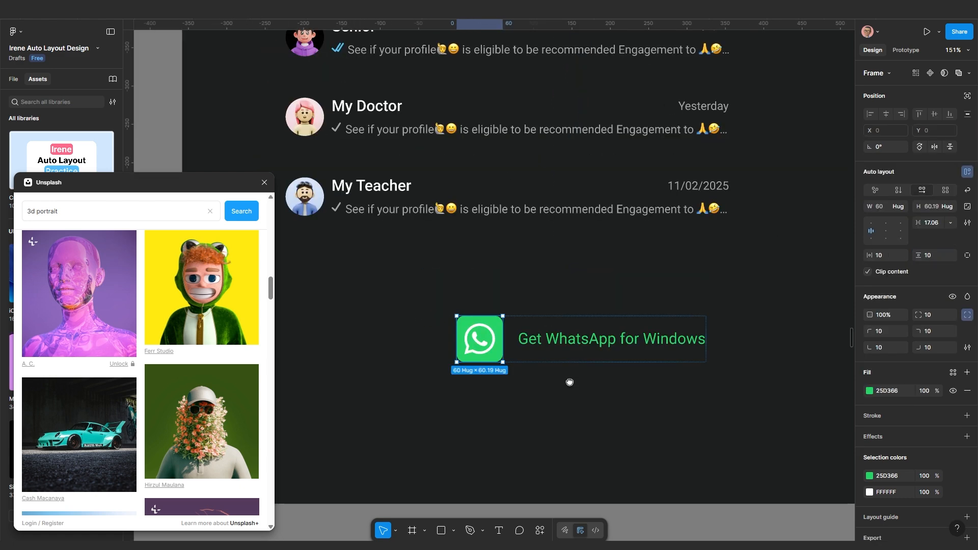
drag(569, 382, 533, 378)
Pad the button contents by 10 on all sides
click(545, 357)
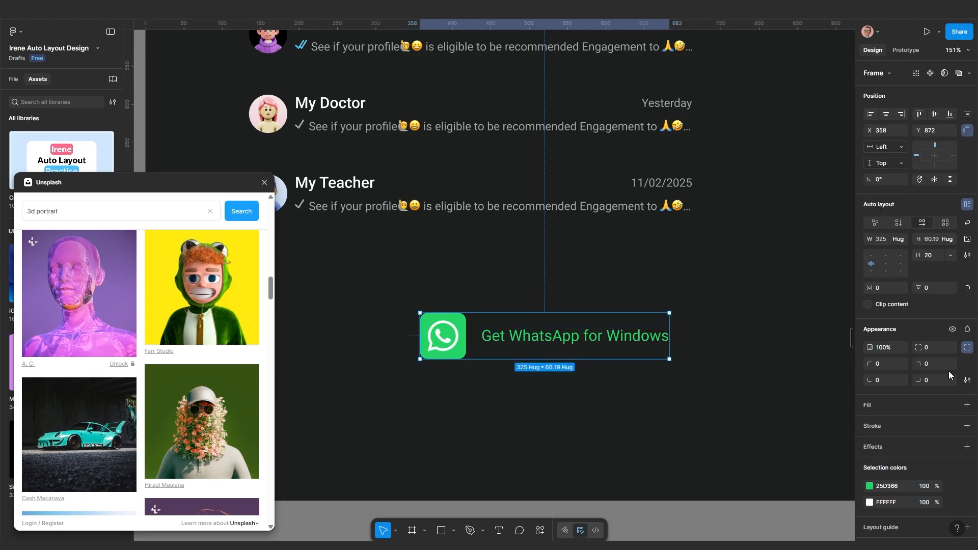
click(882, 288)
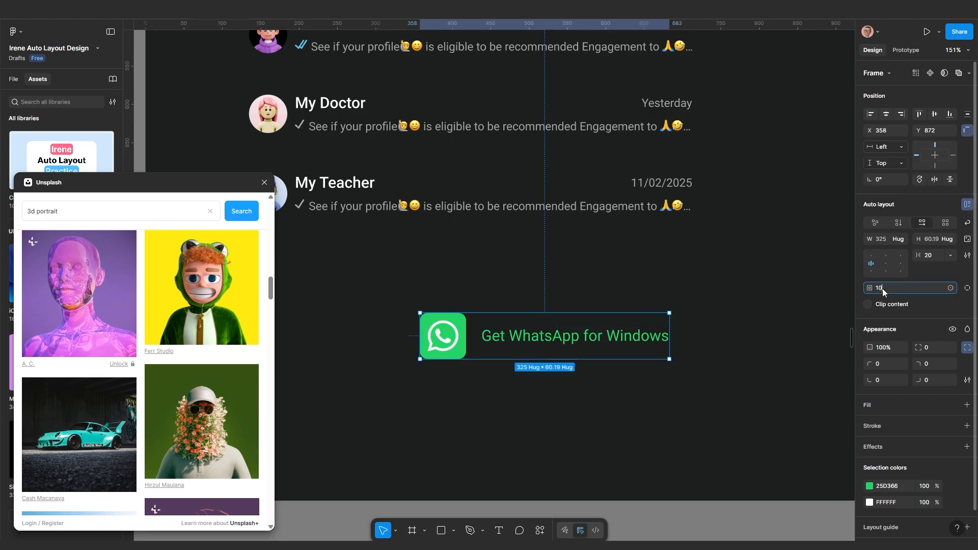
text(10)
key(Return)
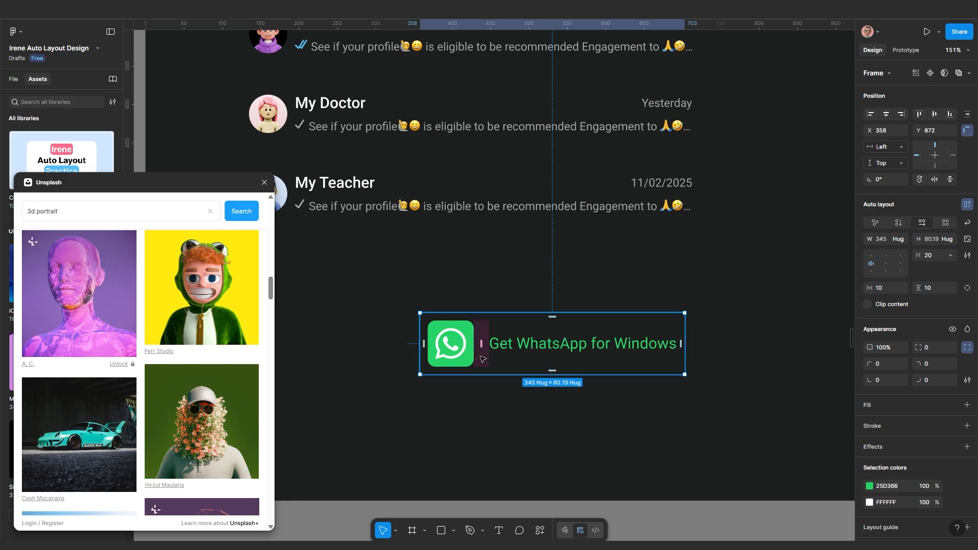
scroll(560, 364, down, 5)
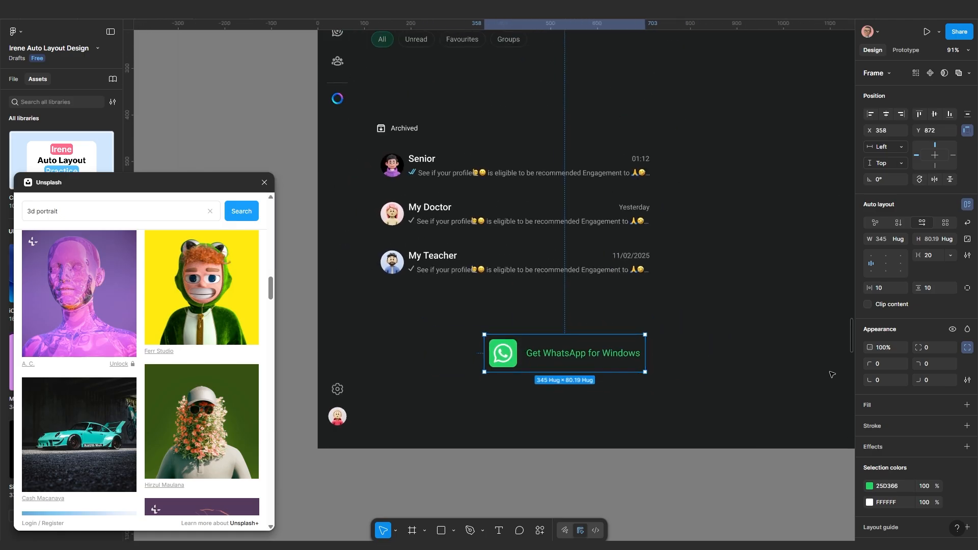
scroll(560, 372, up, 3)
scroll(560, 372, down, 5)
scroll(560, 372, up, 5)
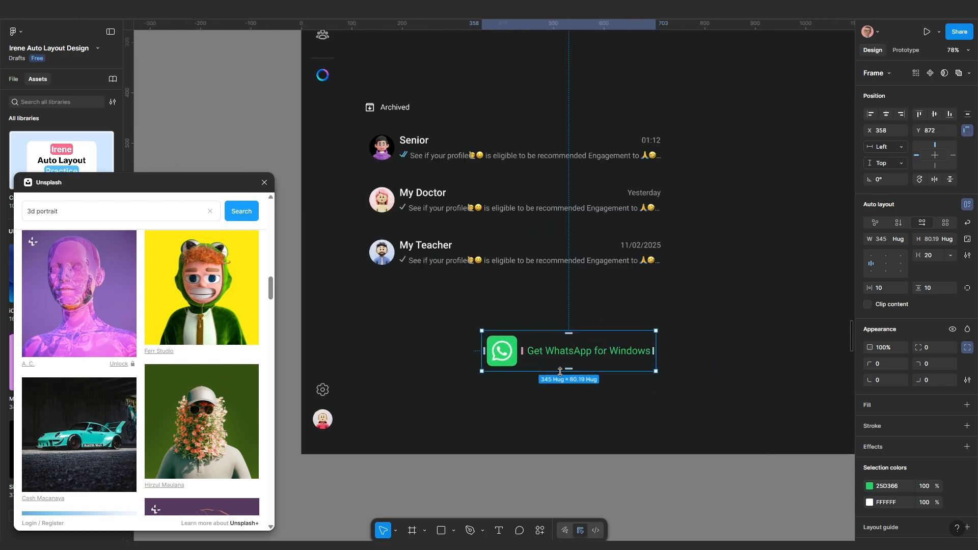
scroll(561, 372, up, 3)
Add a background fill to the button and sample the dark 1D1F1F colour
click(966, 405)
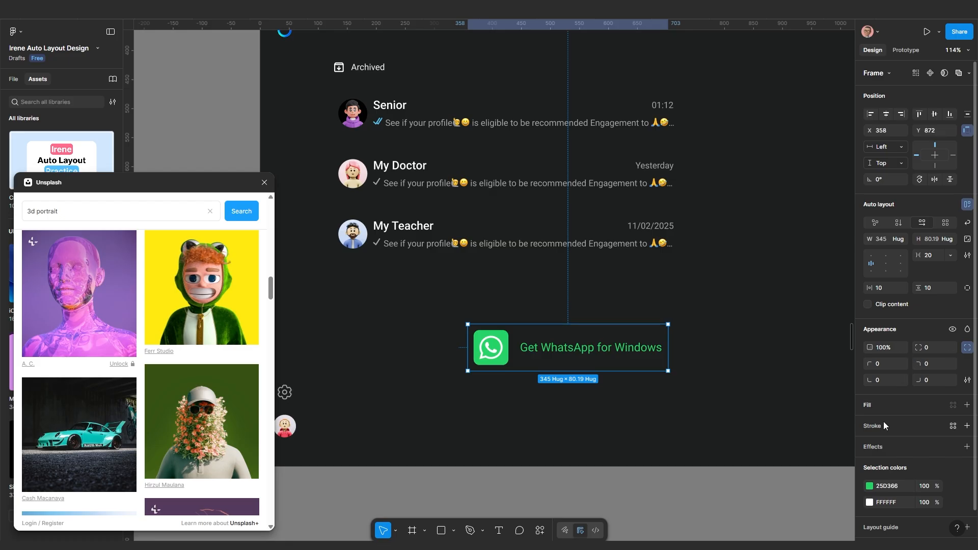
click(869, 423)
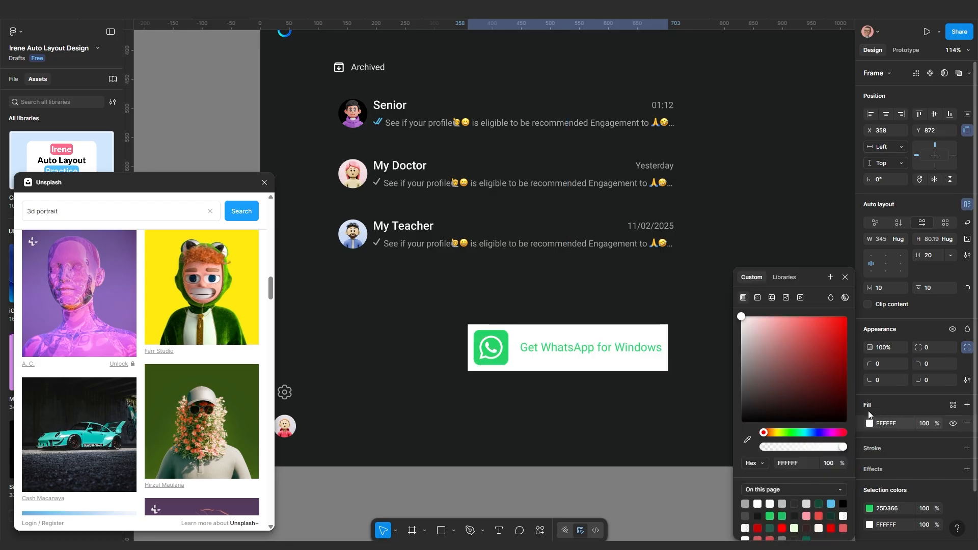
click(748, 439)
Give the button the dark 1D1F1F background and a stroke on its top edge only
click(605, 402)
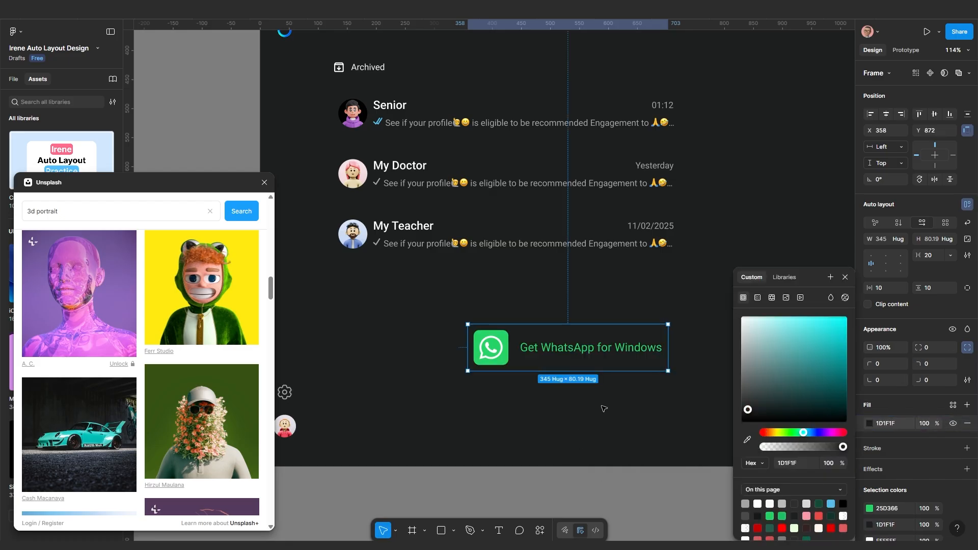
scroll(602, 410, down, 3)
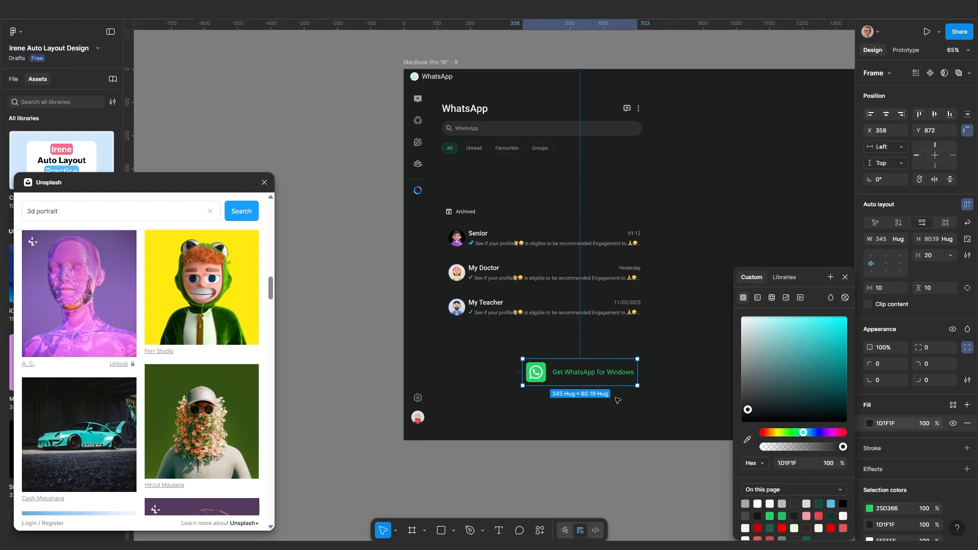
scroll(652, 410, up, 2)
click(967, 448)
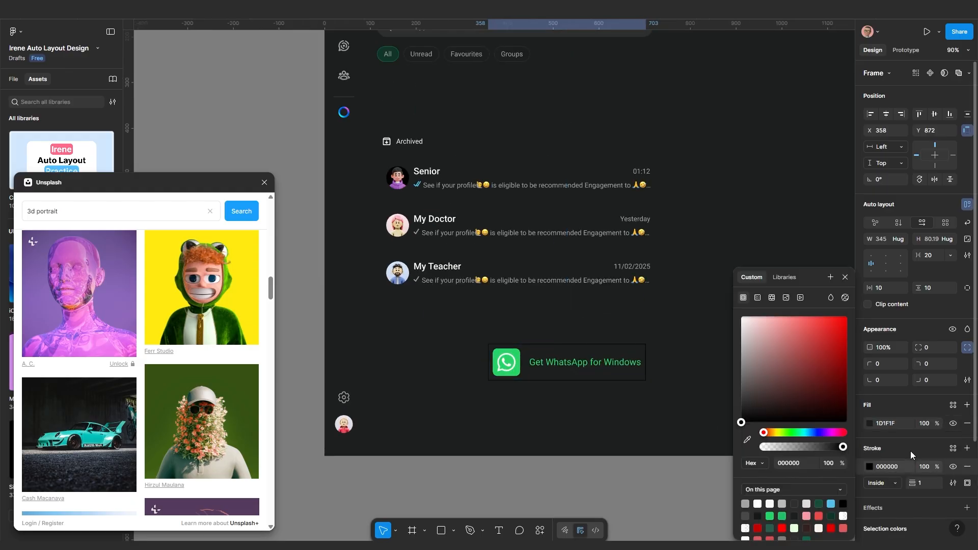
click(967, 483)
click(950, 409)
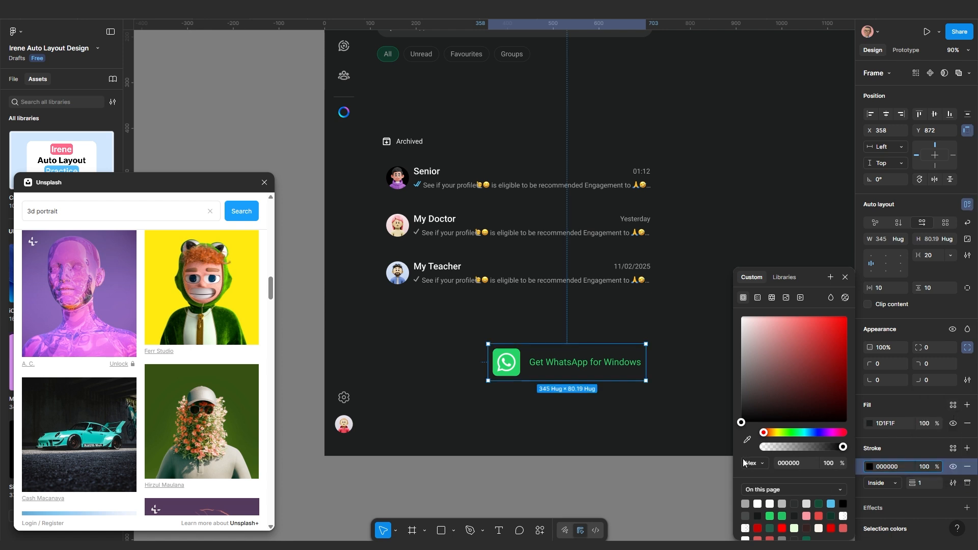
Check the My Teacher message text colour, then set the button's stroke colour to A5A5A5
ctrl+click(528, 283)
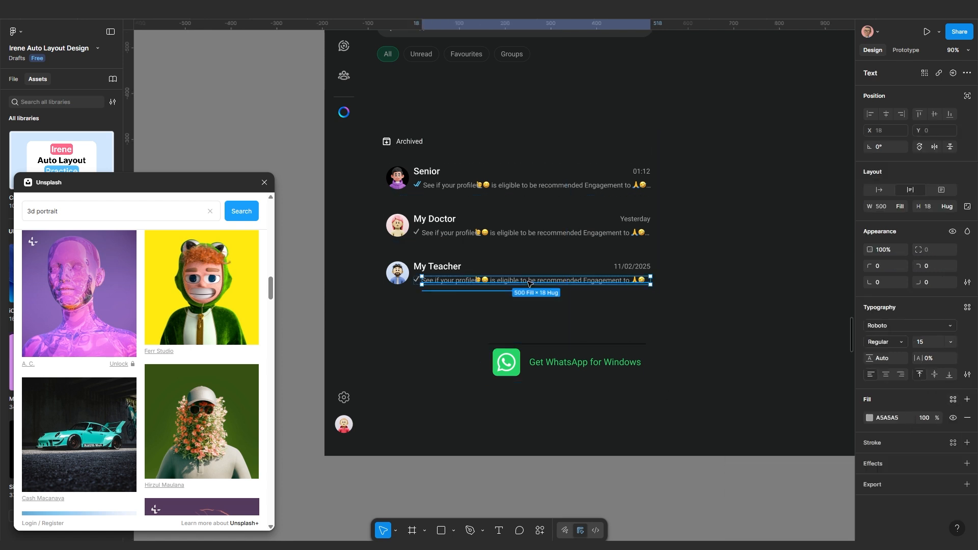
click(900, 385)
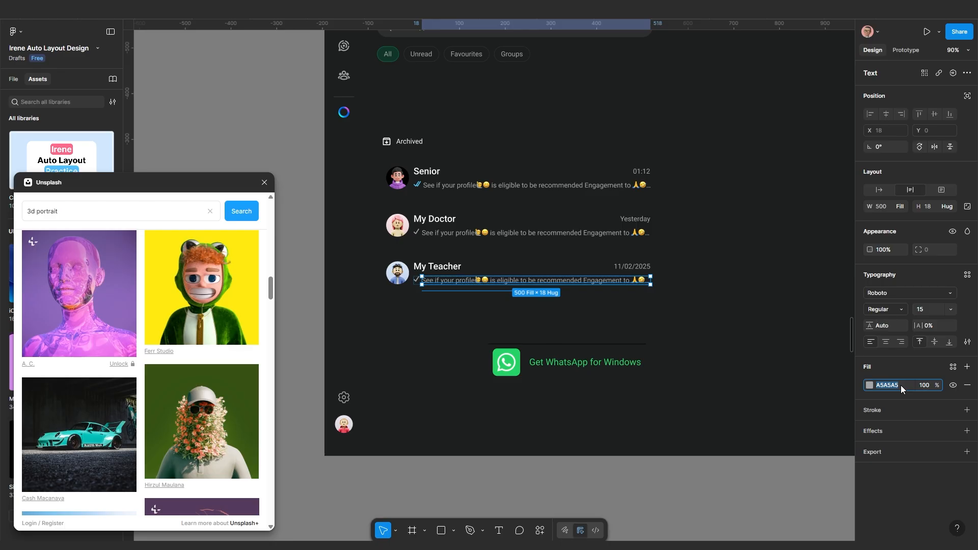
key(Escape)
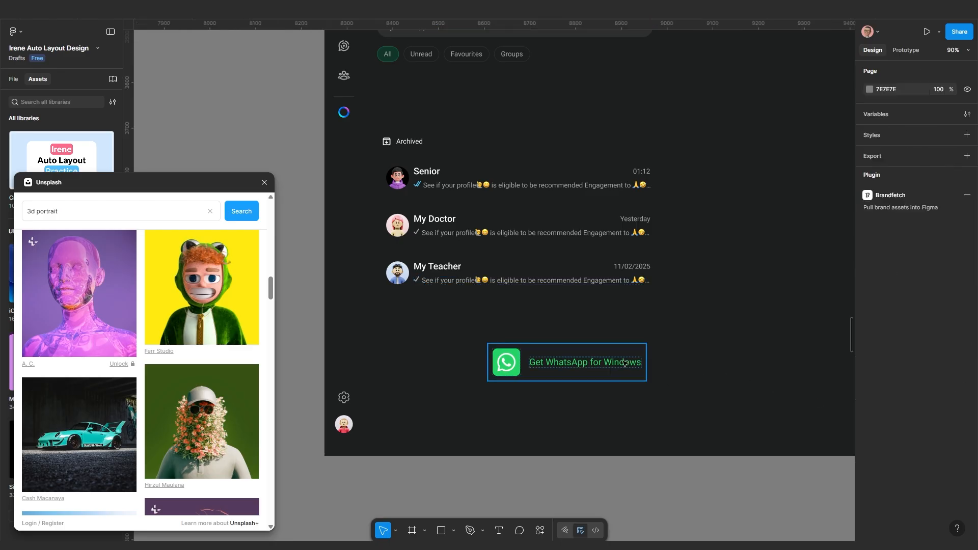
click(624, 363)
click(899, 469)
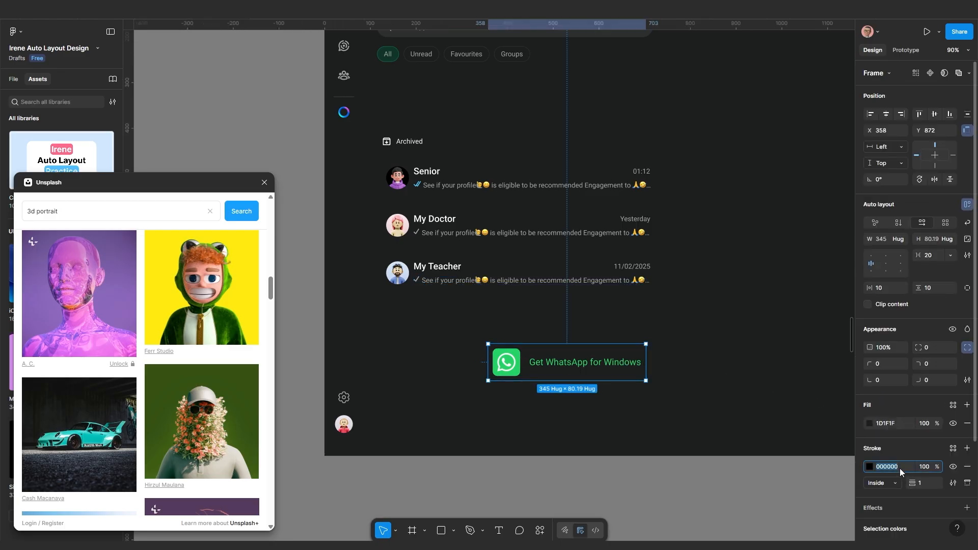
key(Return)
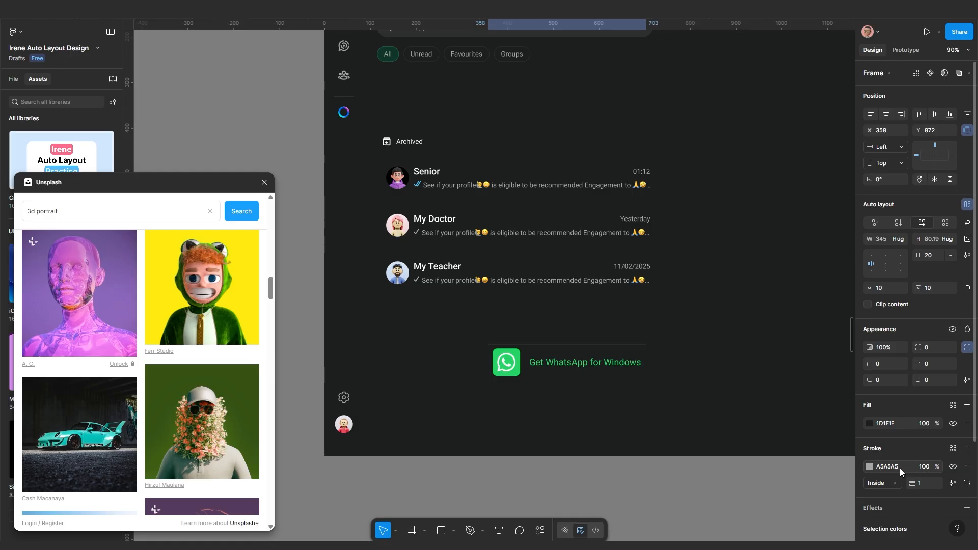
Drag the Get WhatsApp for Windows button out of the app frame onto the canvas below
scroll(557, 388, up, 3)
key(Escape)
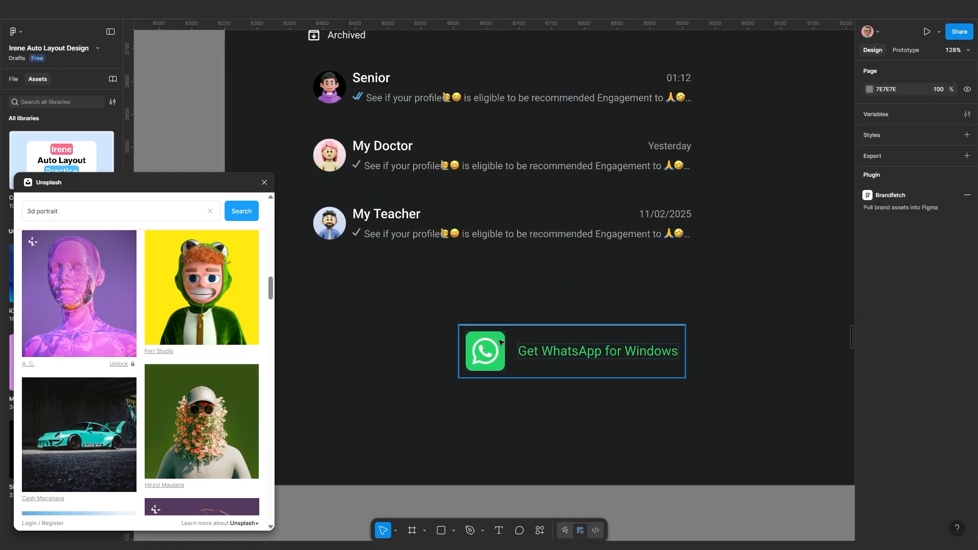
scroll(500, 342, down, 6)
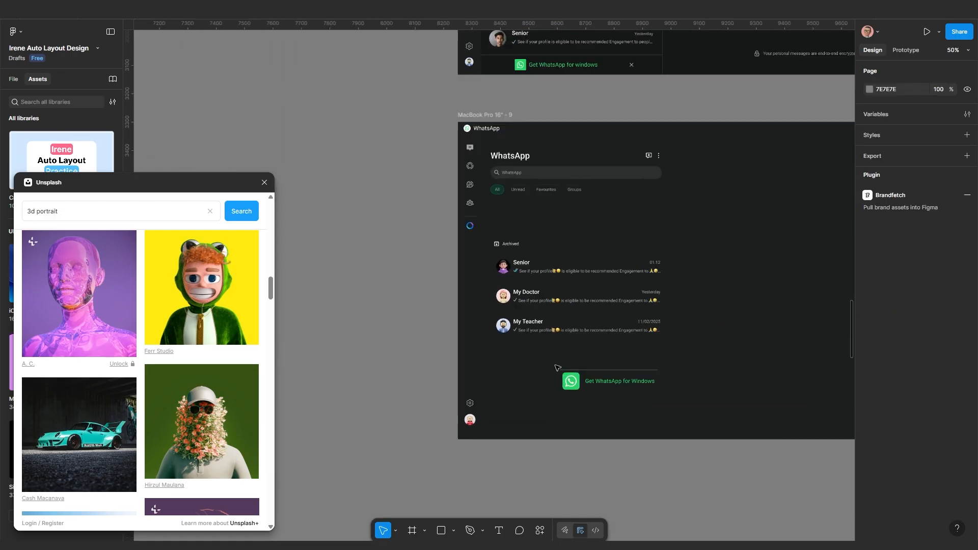
scroll(558, 368, up, 3)
scroll(507, 268, down, 1)
scroll(598, 376, up, 2)
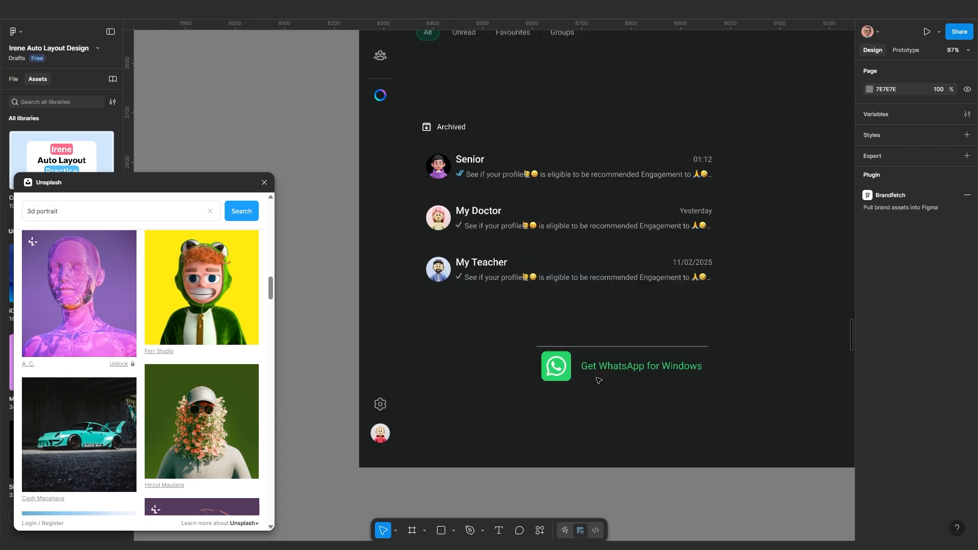
scroll(598, 378, down, 3)
scroll(575, 352, down, 1)
scroll(570, 341, up, 2)
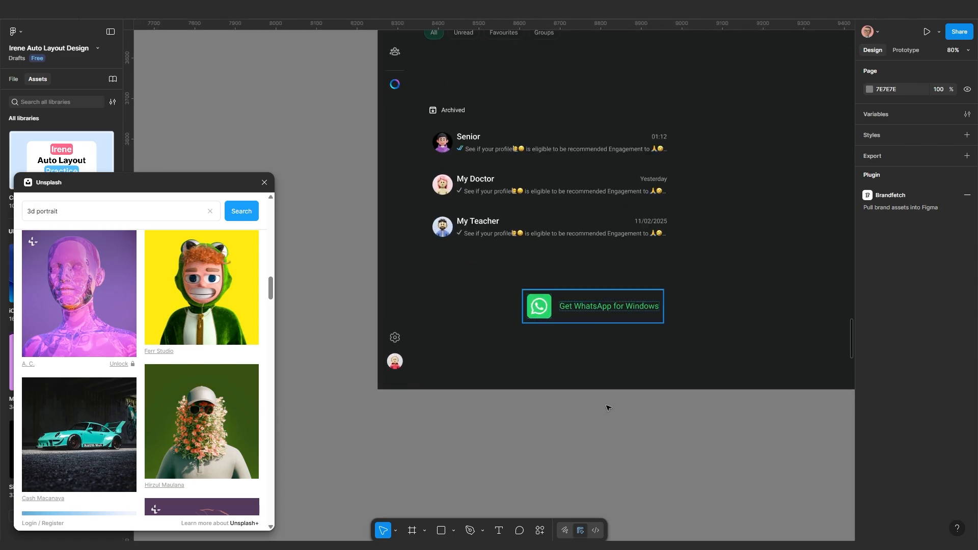
drag(583, 308, 609, 437)
scroll(610, 437, up, 1)
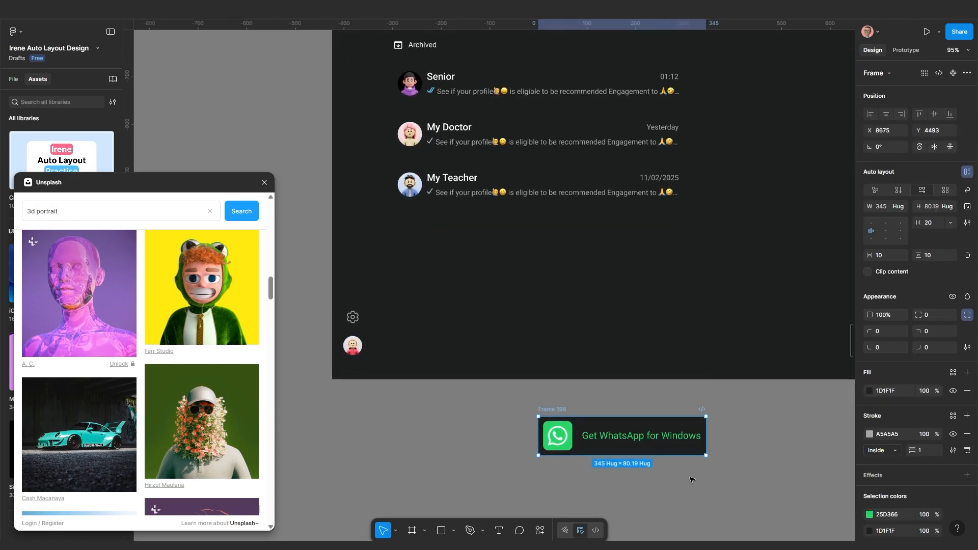
Place the solid up-chevron icon from Iconify on the canvas and select its 24×24 frame
click(677, 464)
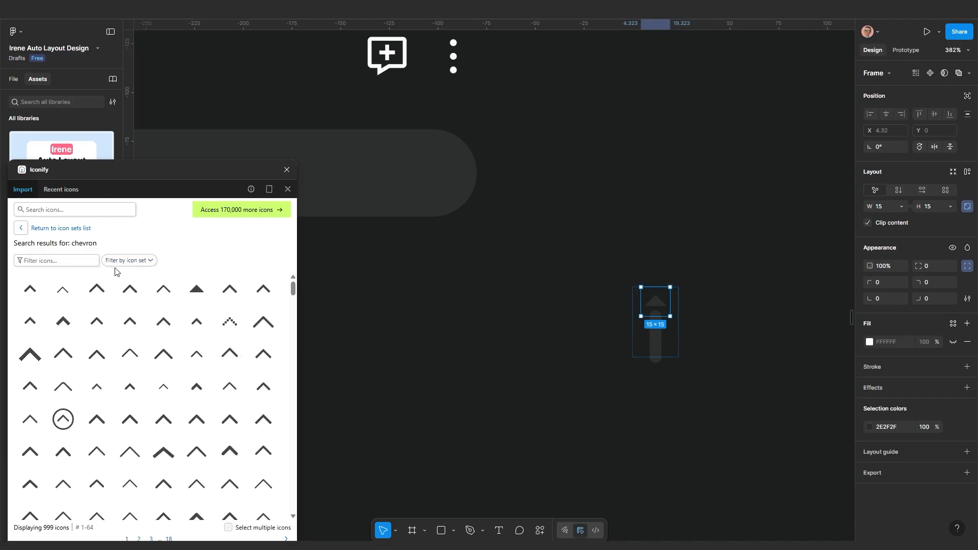
drag(194, 294, 535, 313)
scroll(542, 331, up, 3)
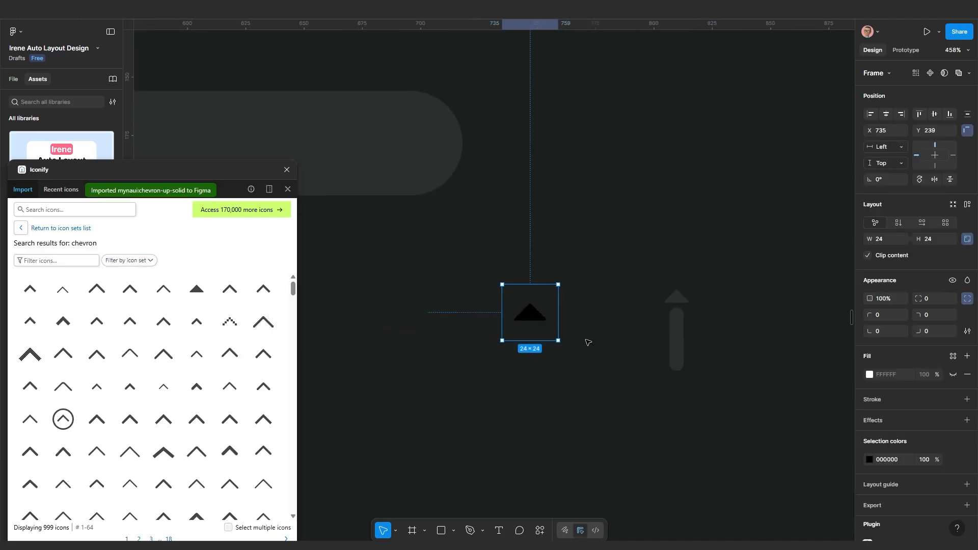
click(541, 318)
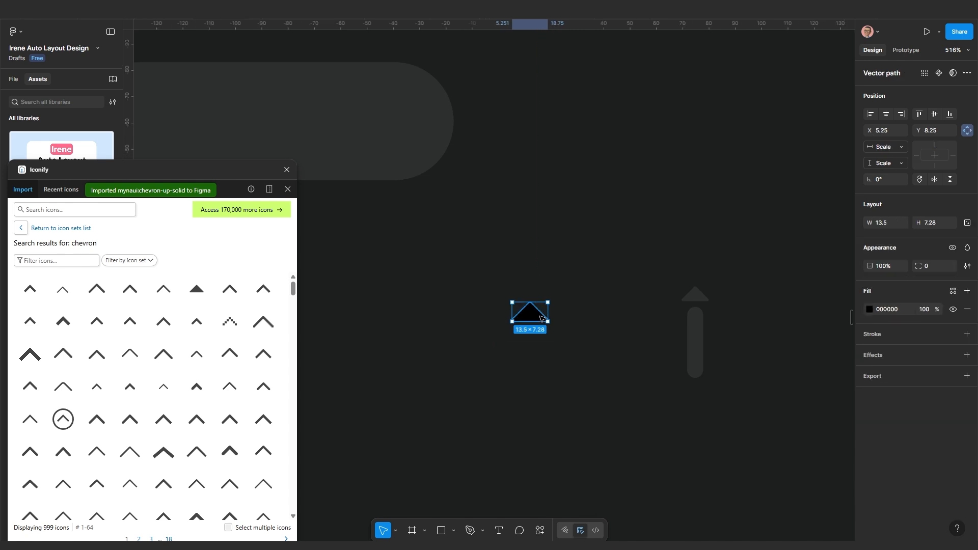
click(543, 340)
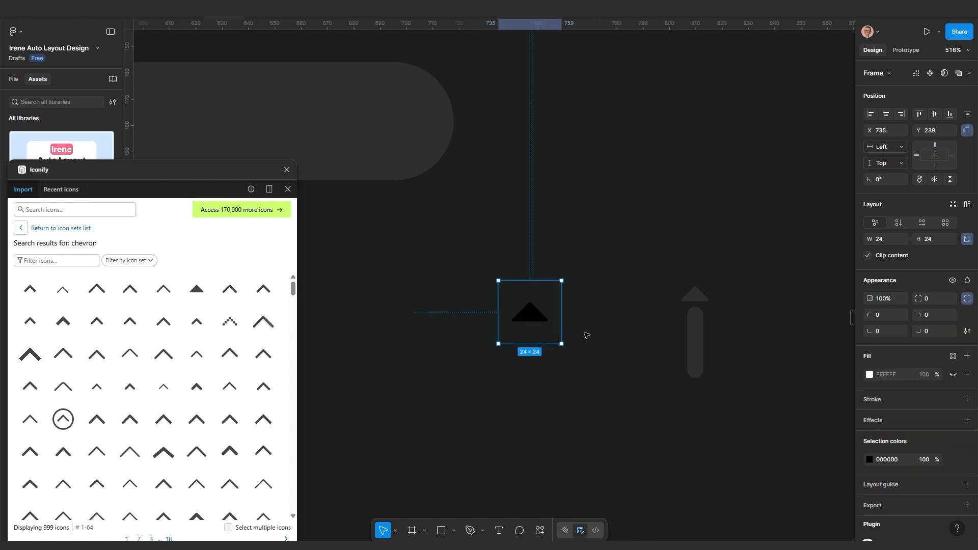
key(Escape)
click(532, 319)
double_click(689, 300)
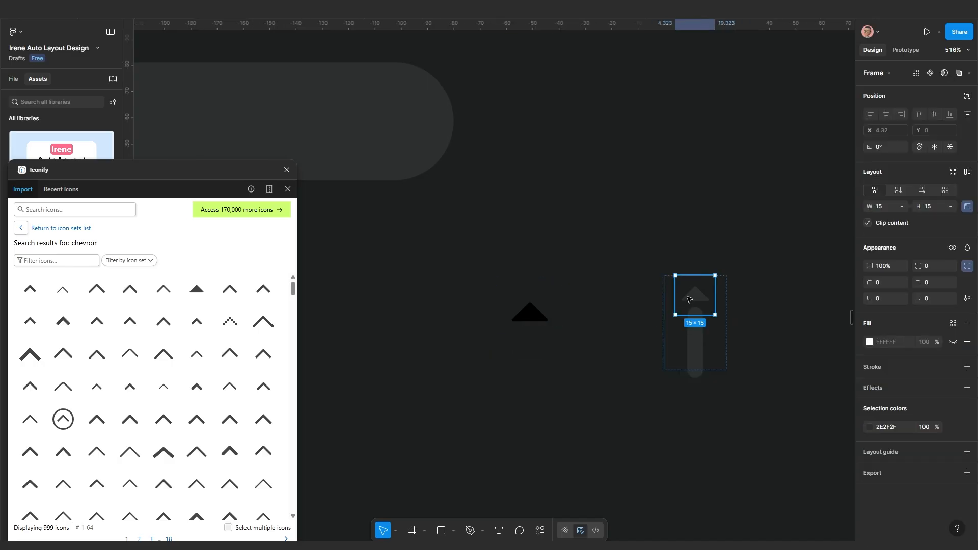
scroll(530, 313, up, 2)
click(531, 316)
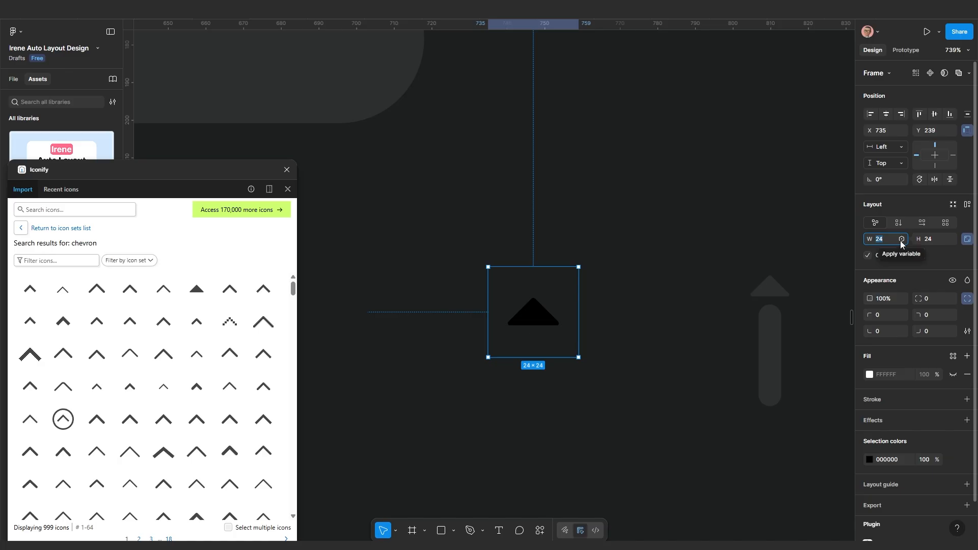
Resize the chevron to 15×15 and move it to X 745, Y 243
text(20)
key(Return)
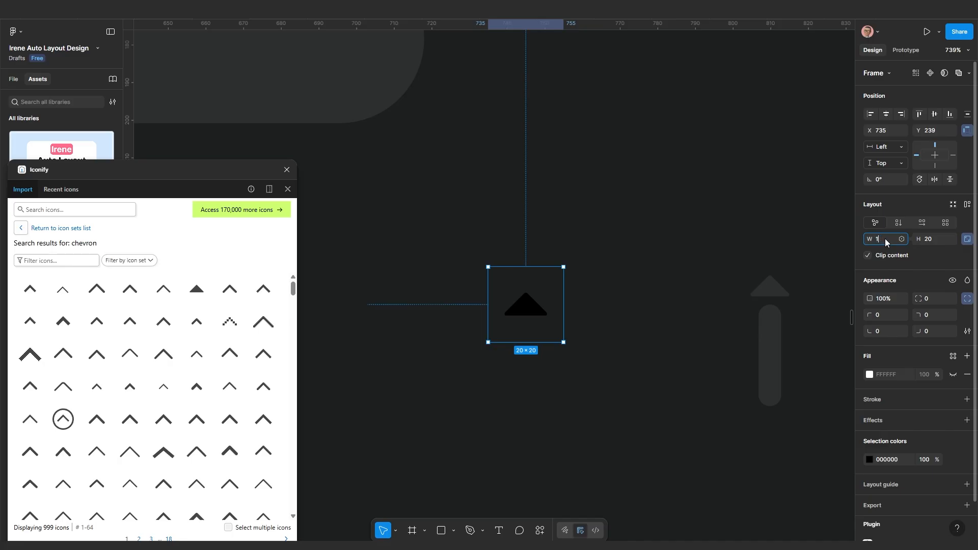
key(Return)
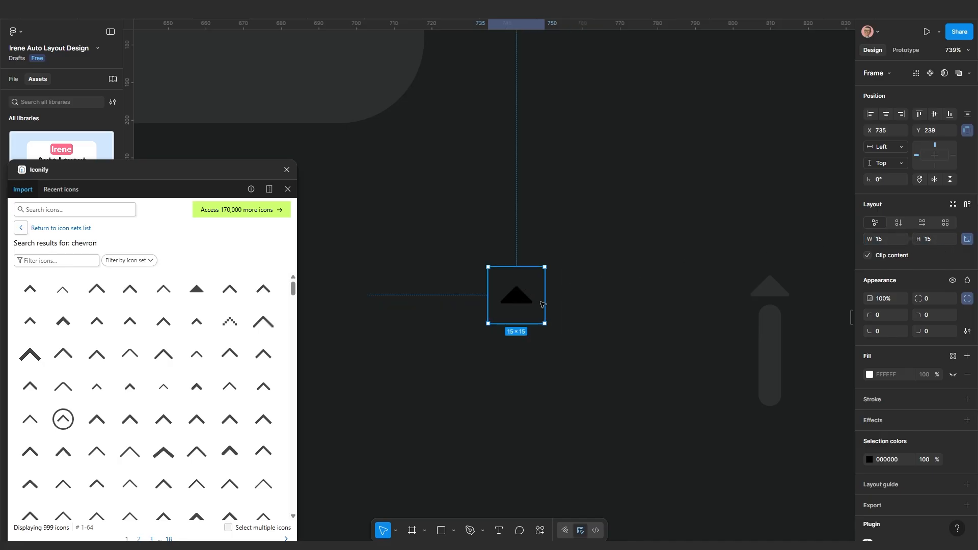
drag(517, 300, 555, 316)
ctrl+scroll(555, 316, up, 1)
ctrl+scroll(594, 335, down, 3)
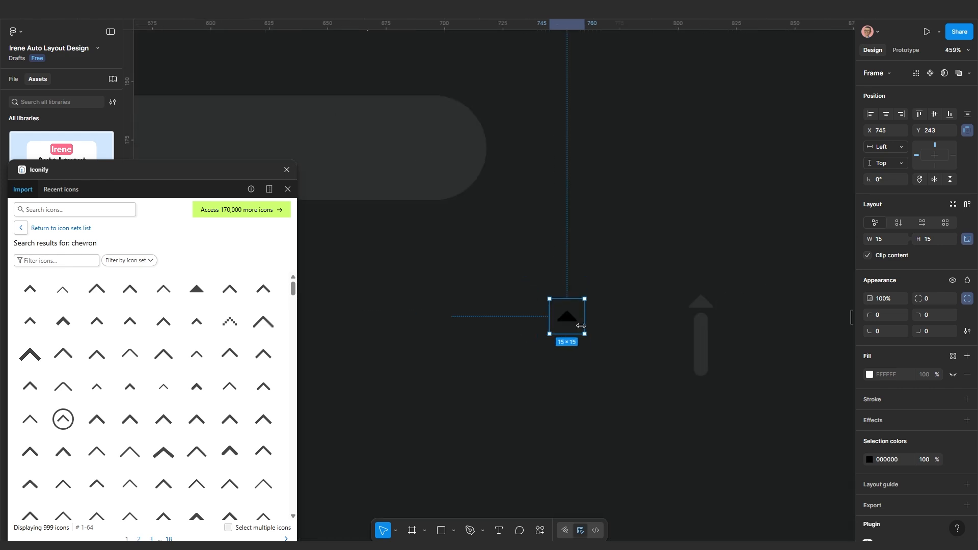
click(469, 532)
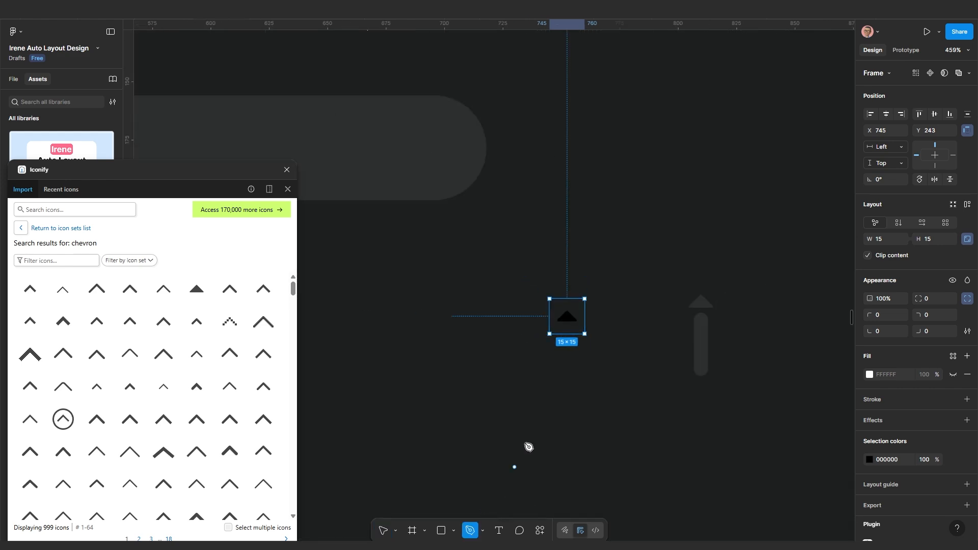
Draw a vertical bar below the chevron with a 5 px stroke and rounded ends
click(565, 347)
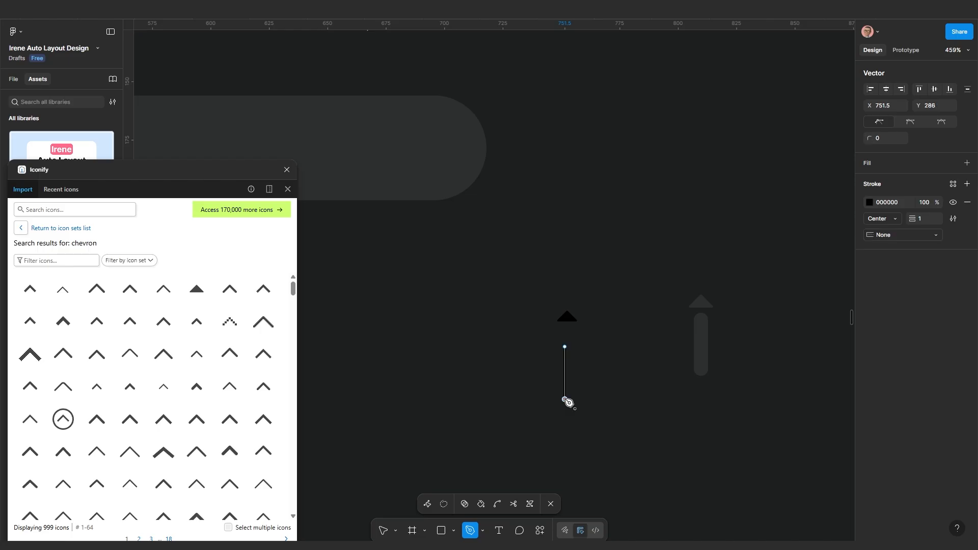
click(565, 399)
key(Return)
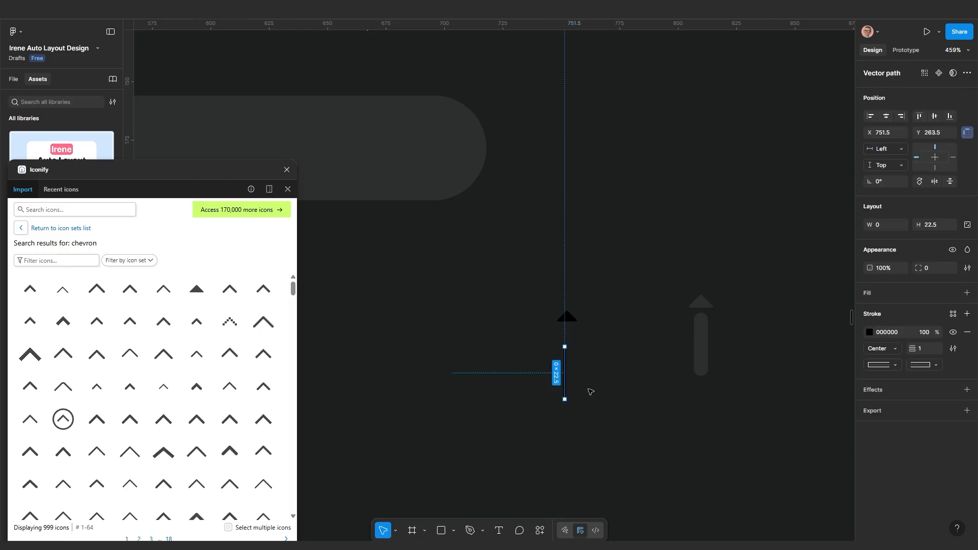
scroll(677, 384, down, 1)
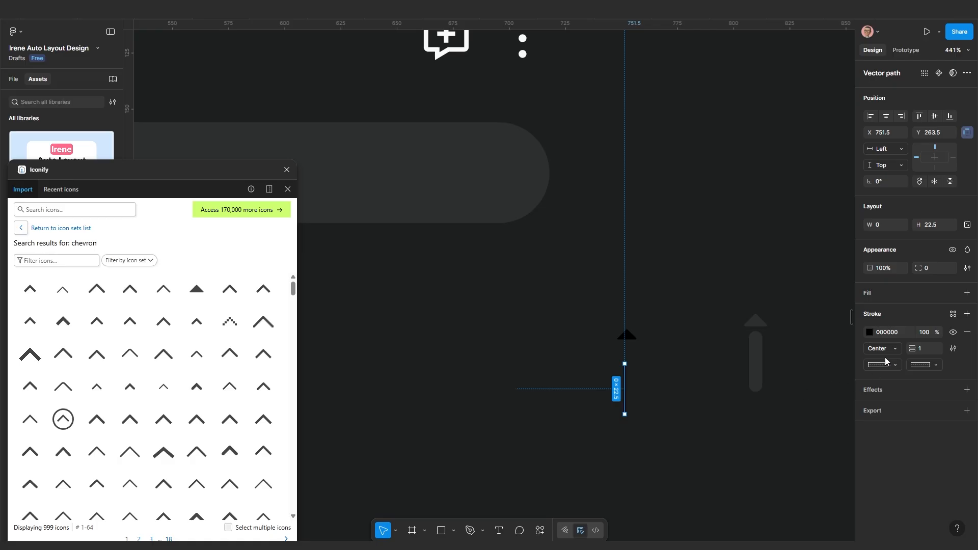
click(916, 349)
text(10)
key(Return)
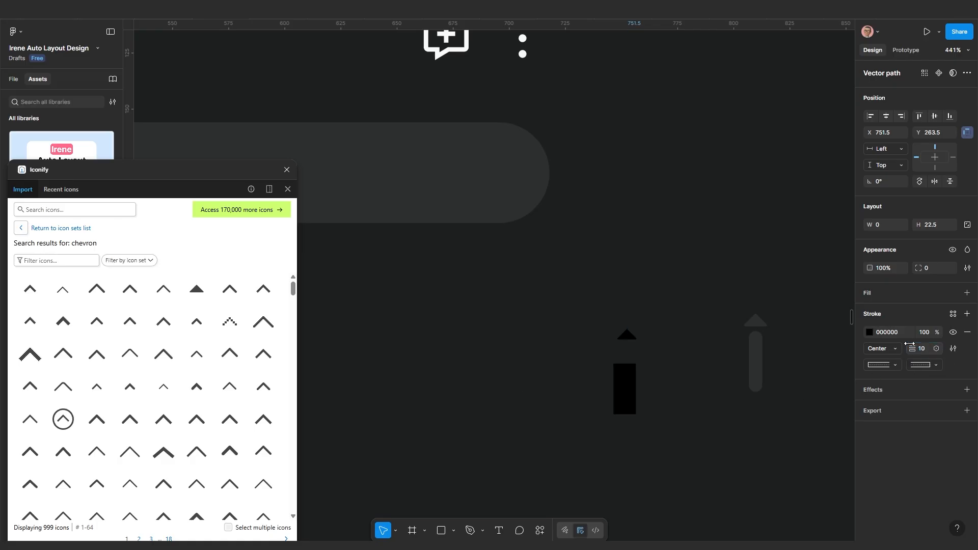
click(923, 349)
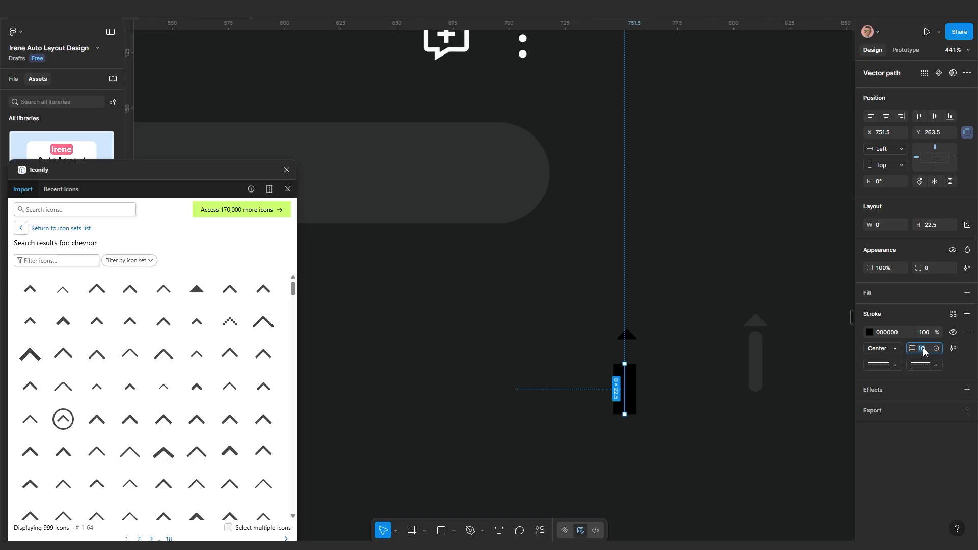
text(5)
key(Return)
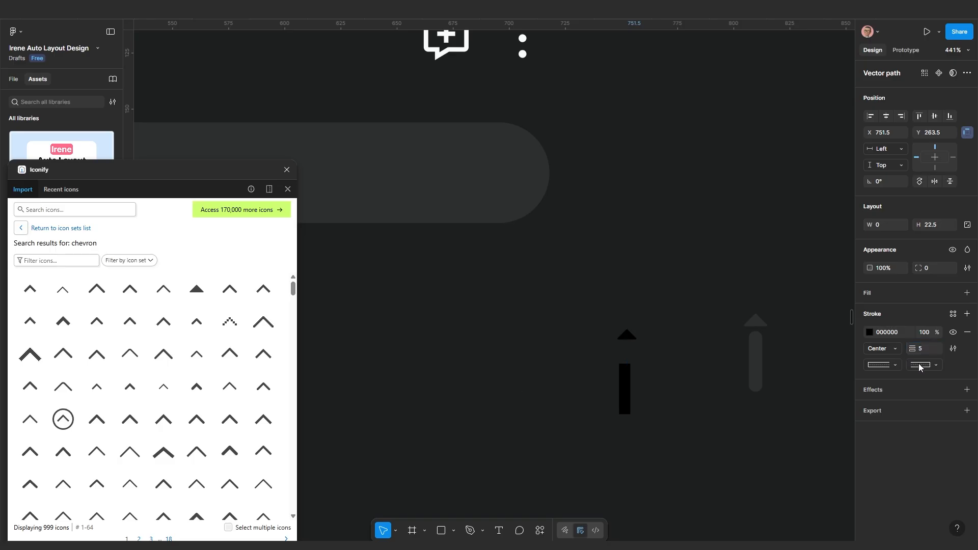
click(876, 366)
click(889, 378)
Wrap the chevron and bar in an auto-layout frame with no gap between them
scroll(631, 426, up, 4)
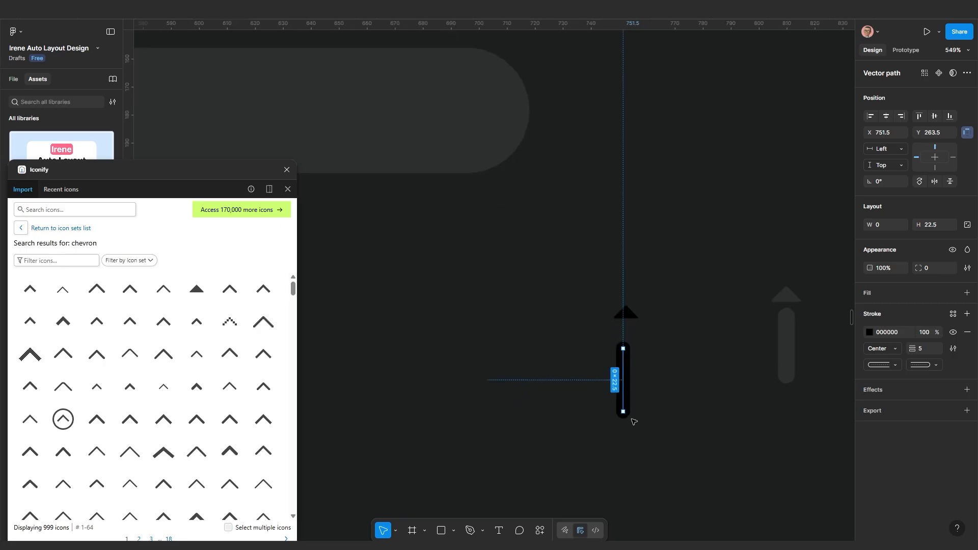
click(622, 283)
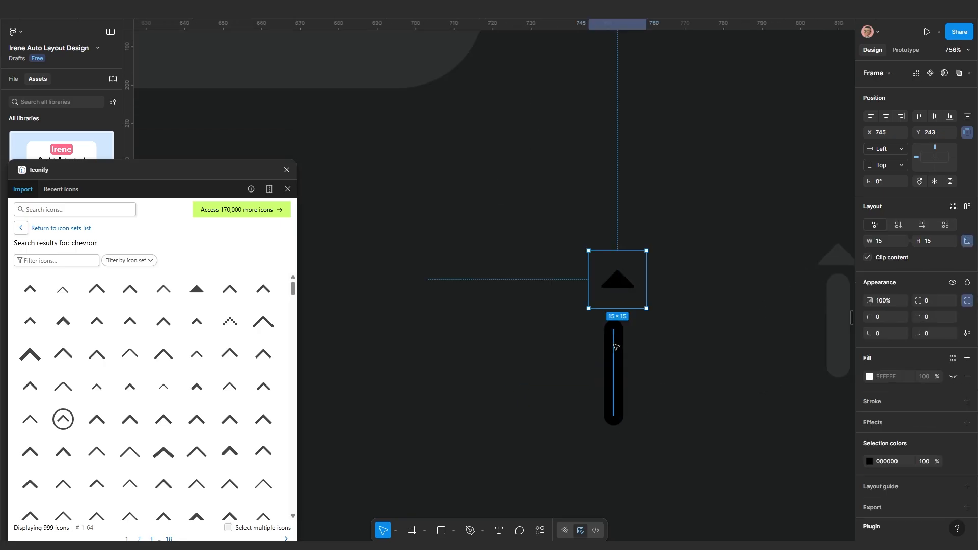
shift+click(615, 346)
key(shift+a)
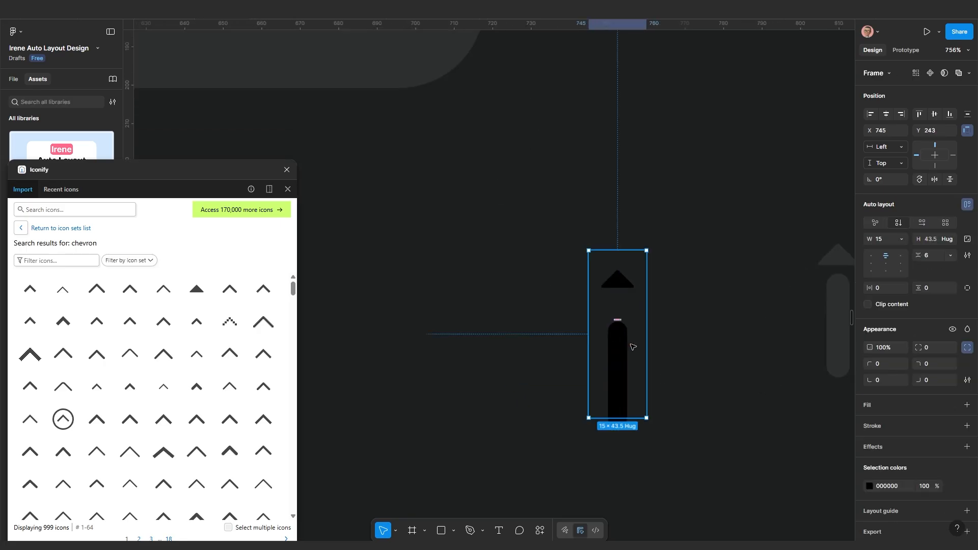
drag(922, 255, 915, 257)
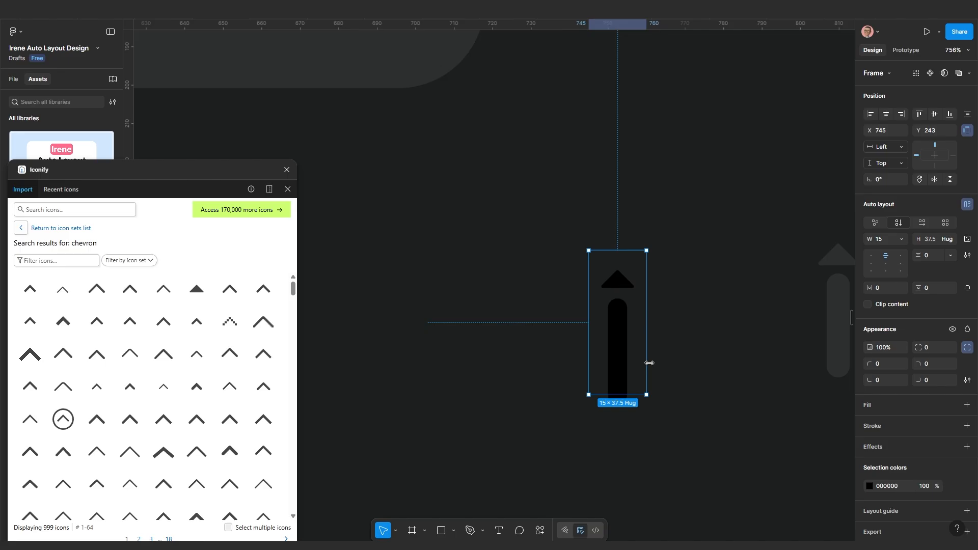
Recolour the chevron and bar from black to the dark grey 2E2F2F
key(i)
click(829, 265)
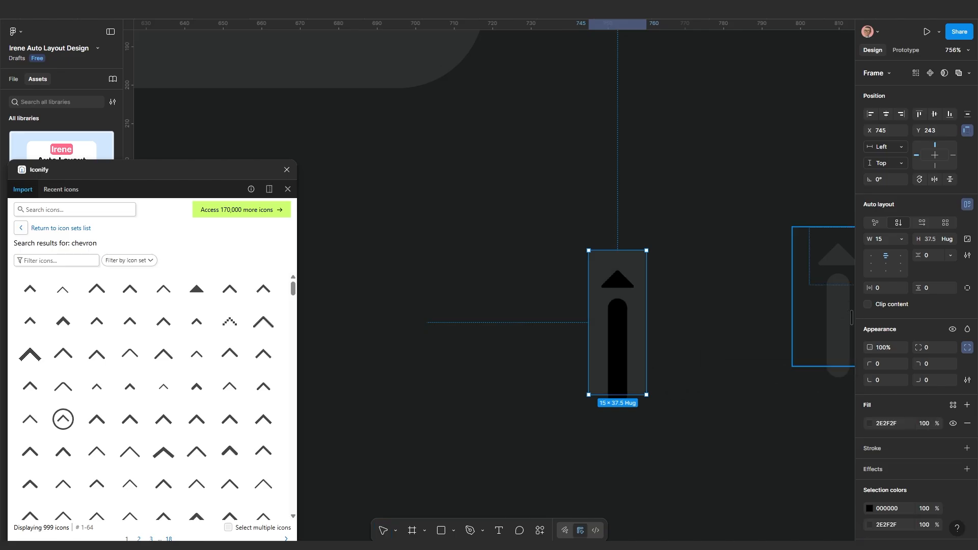
key(ctrl+z)
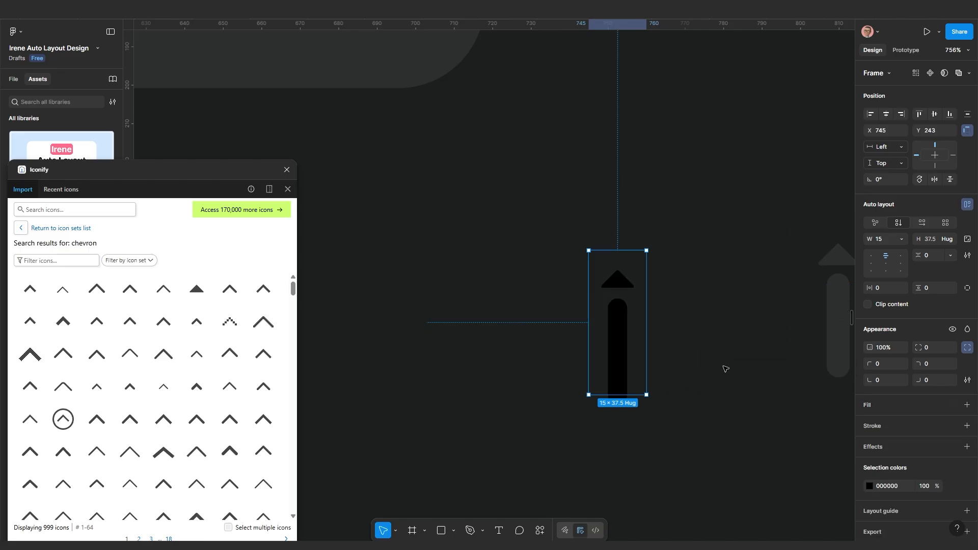
click(869, 486)
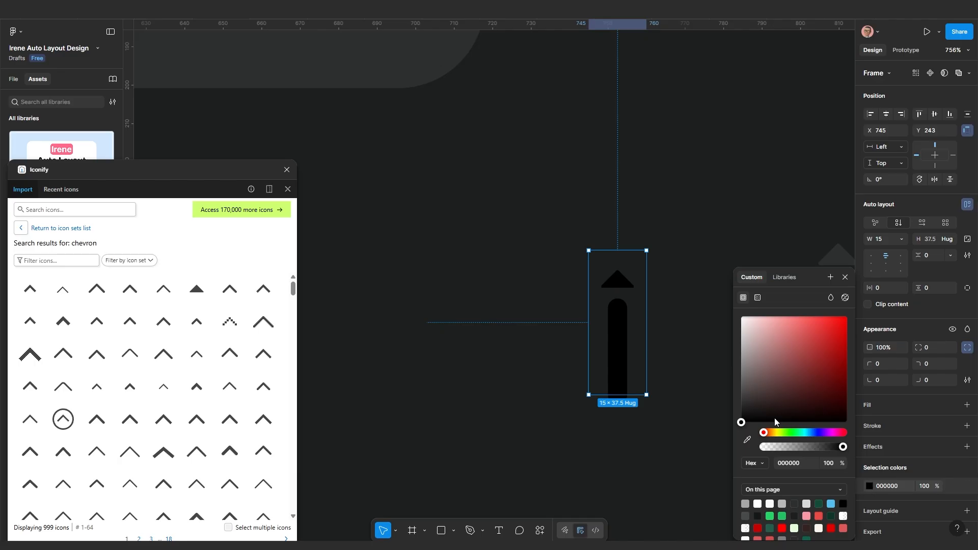
click(748, 439)
click(804, 266)
Delete the duplicate right-hand arrow indicator
click(714, 402)
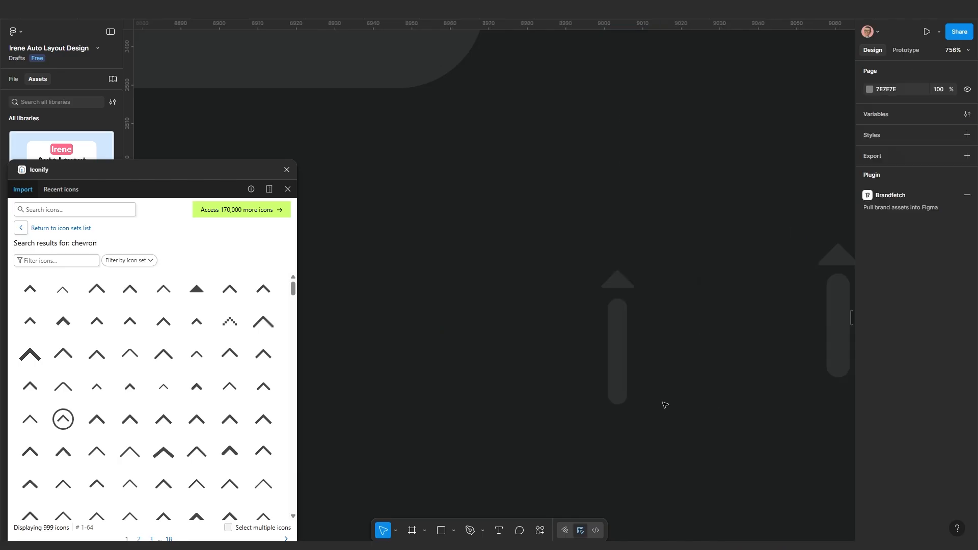
scroll(665, 404, down, 1)
drag(672, 408, 622, 394)
scroll(620, 395, down, 5)
scroll(715, 367, left, 3)
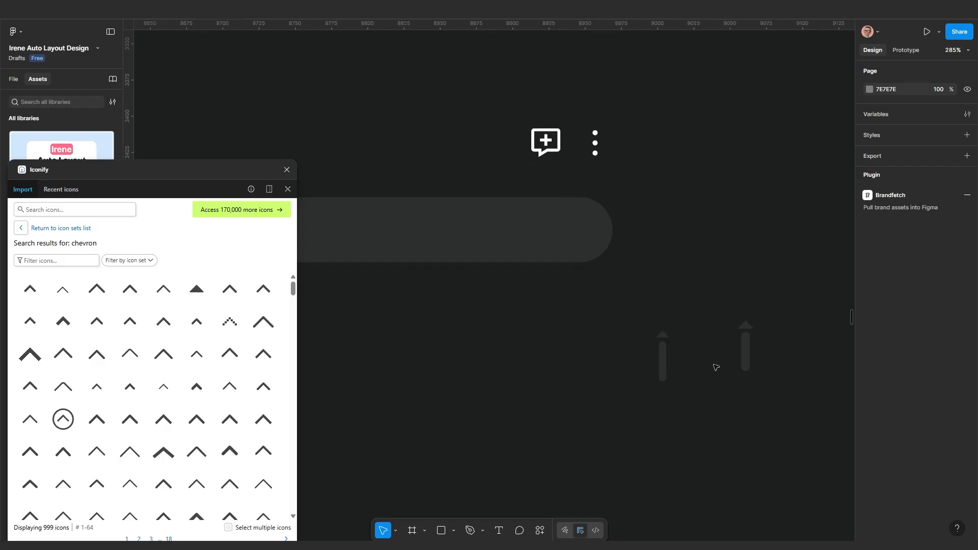
click(748, 342)
key(Delete)
Inspect the remaining indicator line's stroke weight and bring the WhatsApp frame back into view
scroll(644, 366, up, 3)
ctrl+click(679, 362)
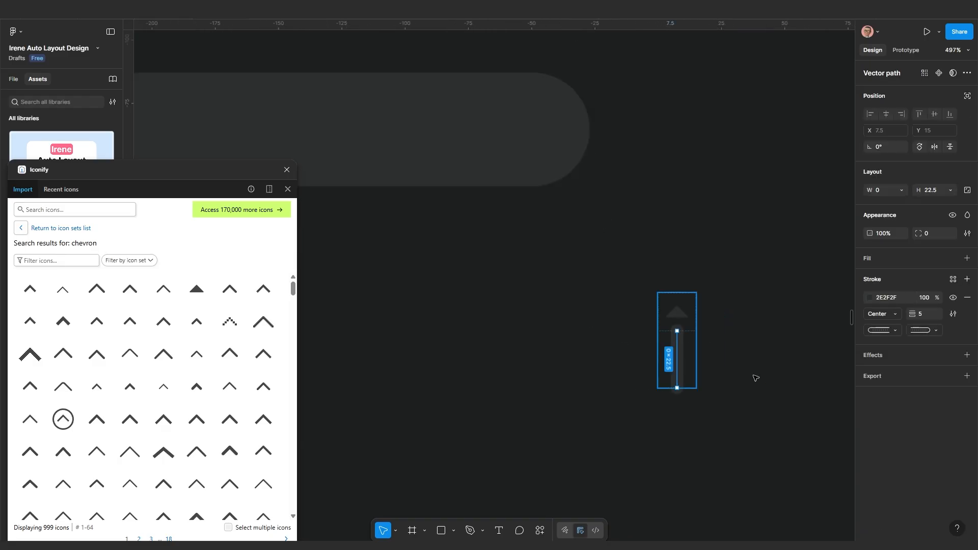
click(920, 313)
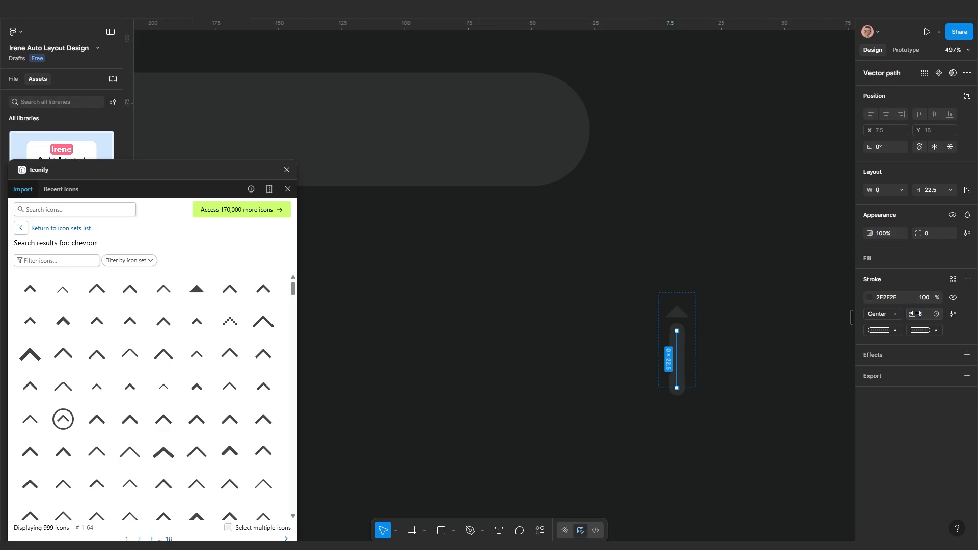
click(713, 432)
scroll(705, 430, down, 2)
drag(656, 438, 787, 326)
scroll(650, 383, down, 1)
scroll(786, 326, down, 3)
drag(720, 381, 634, 369)
scroll(633, 370, down, 2)
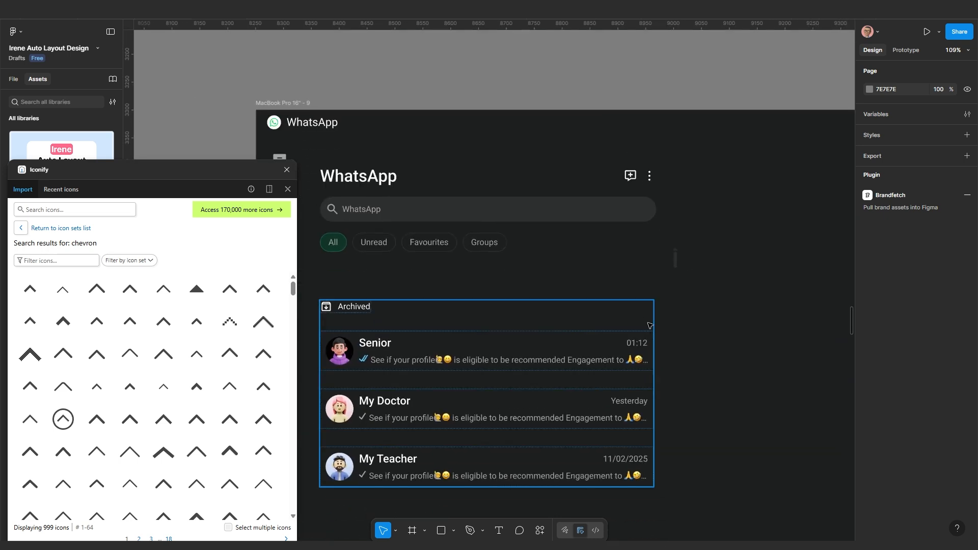
Select the Senior, My Doctor and My Teacher chat rows and duplicate them
scroll(633, 318, down, 2)
drag(537, 344, 537, 306)
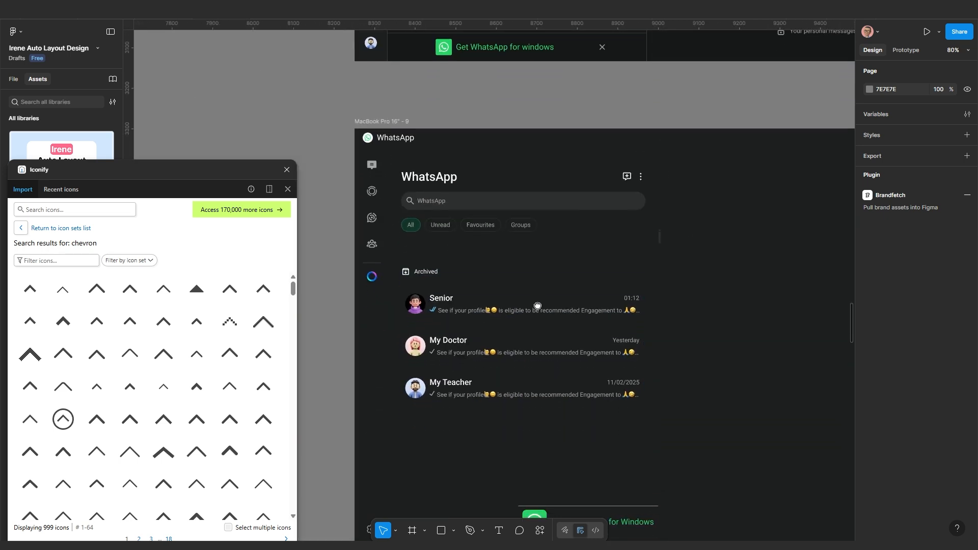
scroll(636, 318, up, 1)
scroll(441, 358, up, 1)
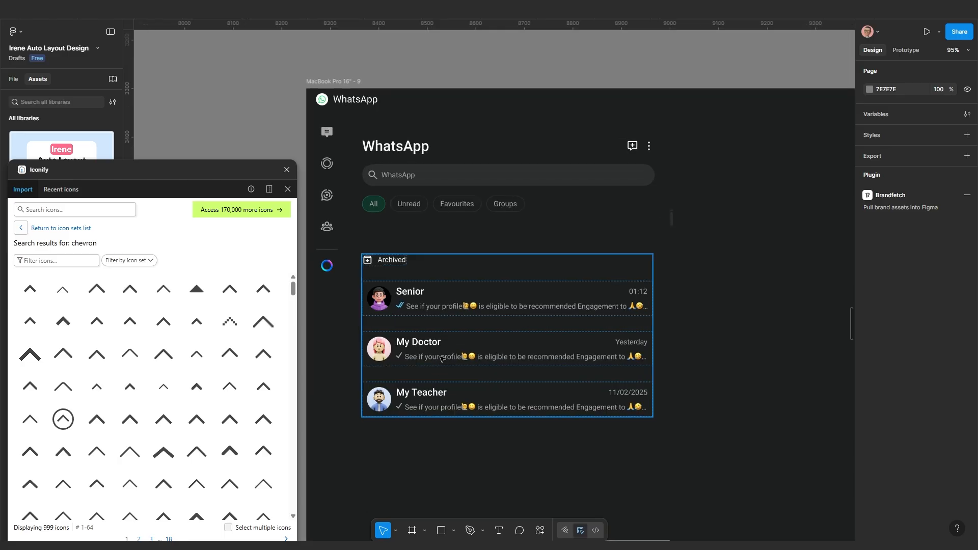
click(443, 303)
click(443, 303)
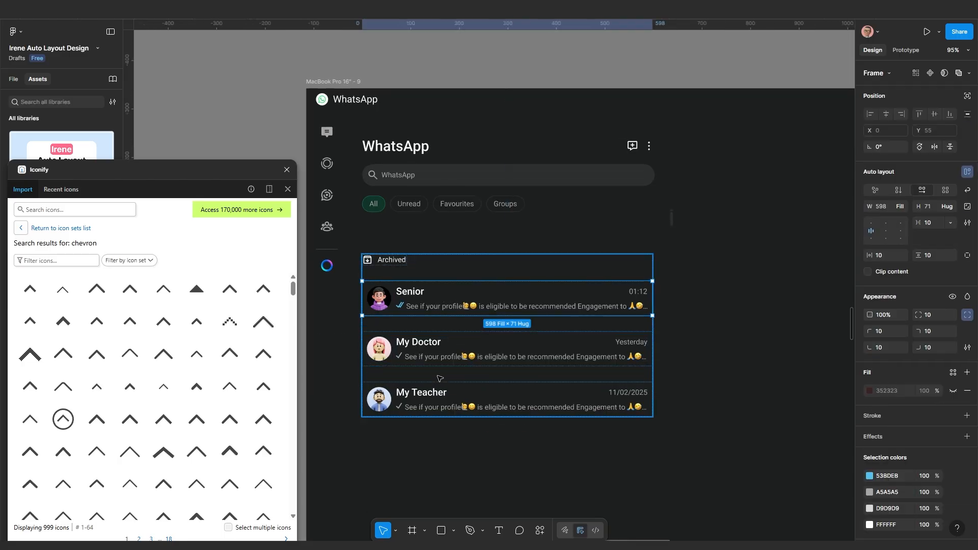
scroll(441, 356, up, 2)
click(445, 349)
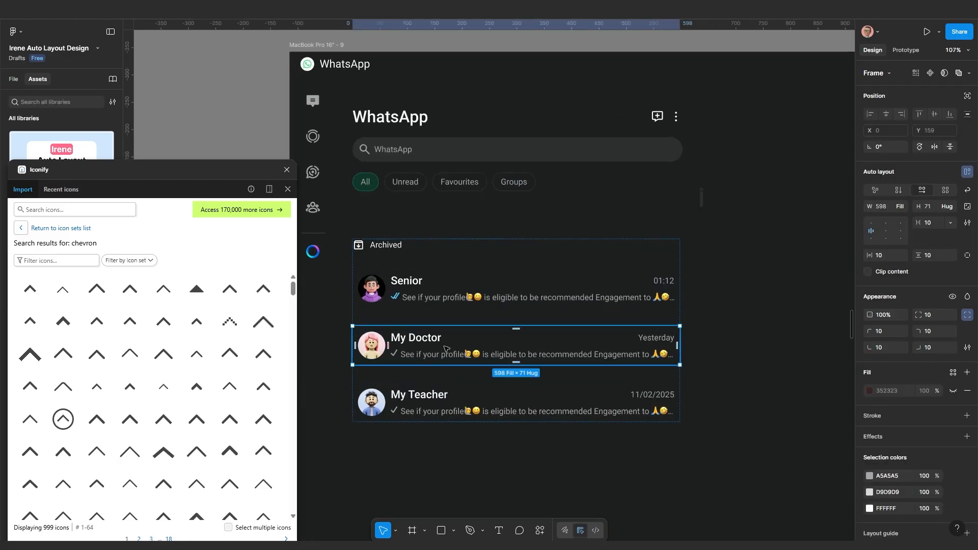
shift+click(420, 409)
shift+click(439, 295)
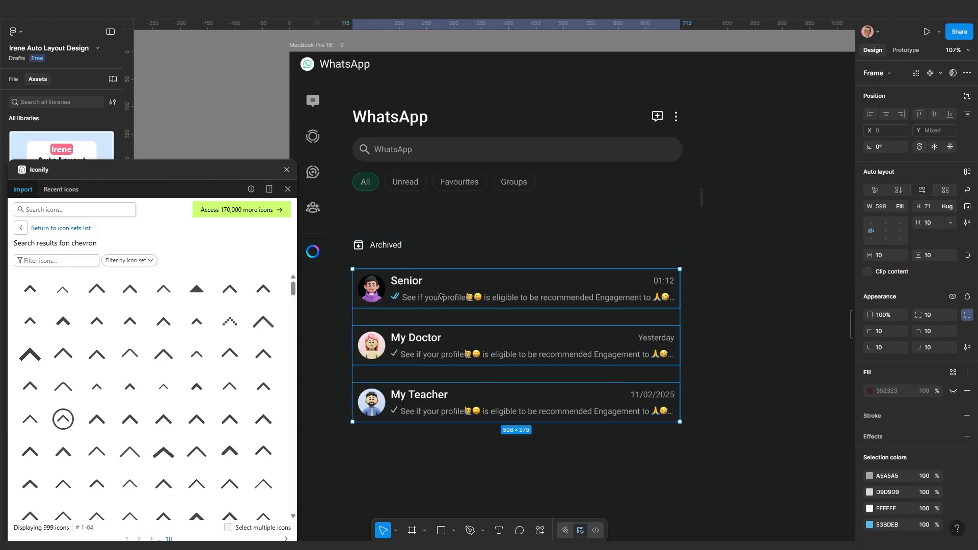
key(ctrl+d)
Move the chat list to X 864, Y 324 and shorten it to 471 high
scroll(439, 295, down, 6)
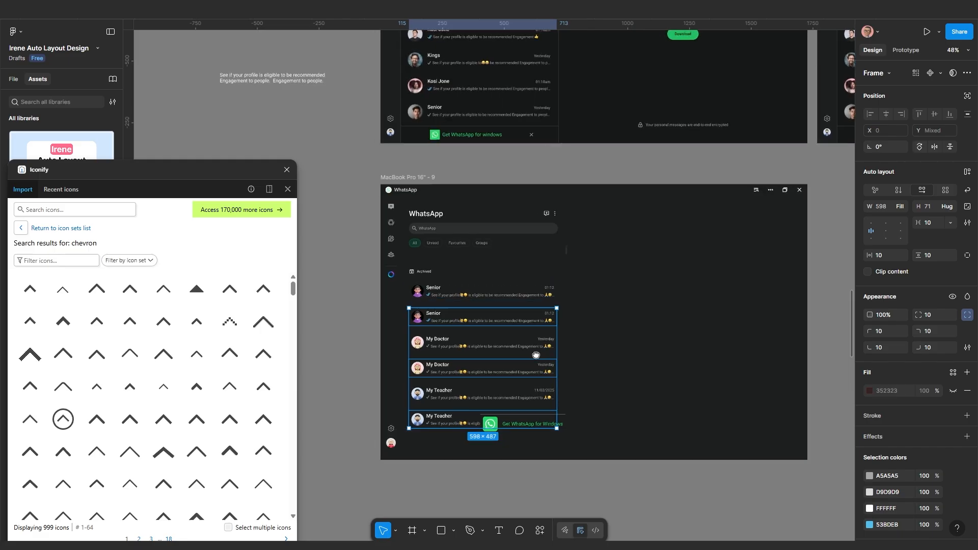
click(685, 341)
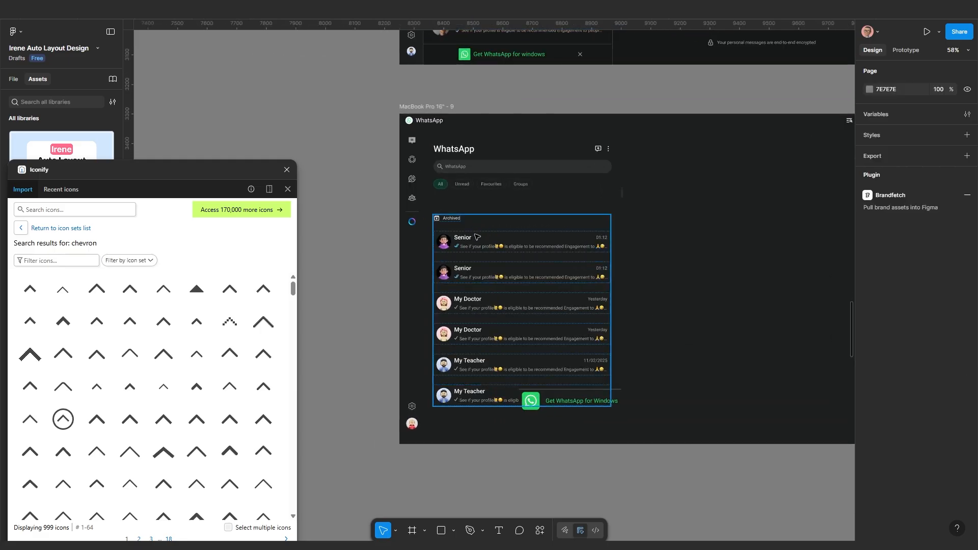
drag(569, 254, 579, 255)
drag(685, 254, 723, 231)
drag(733, 271, 583, 283)
scroll(584, 283, up, 1)
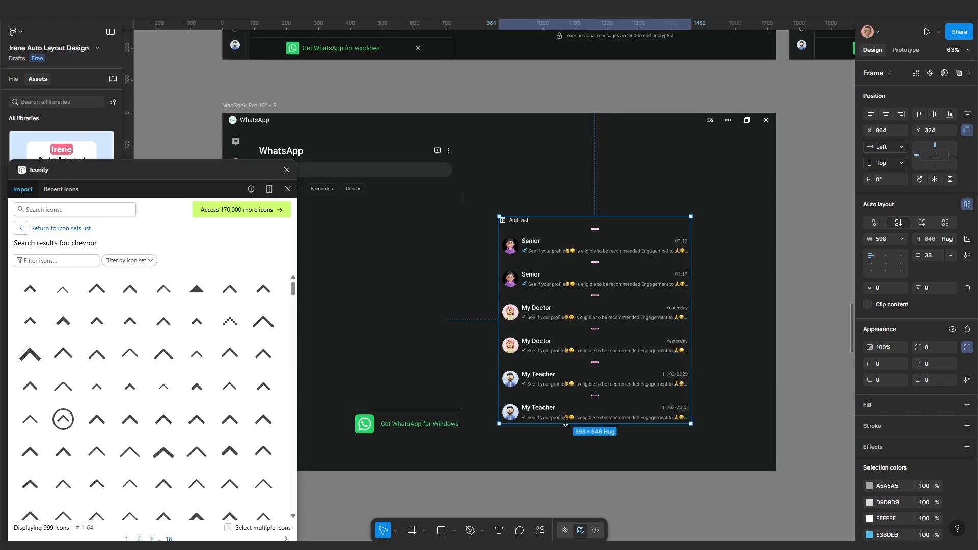
drag(566, 409, 566, 368)
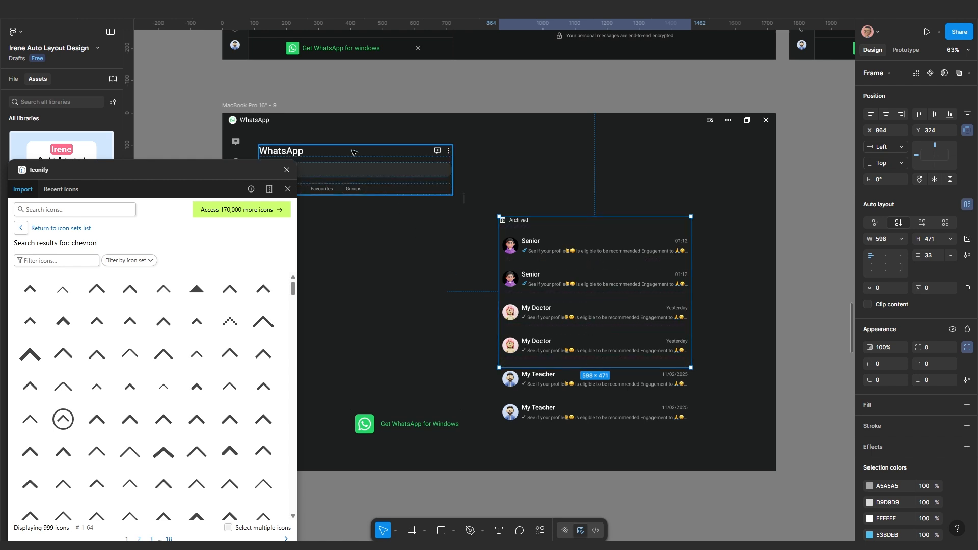
drag(233, 172, 121, 316)
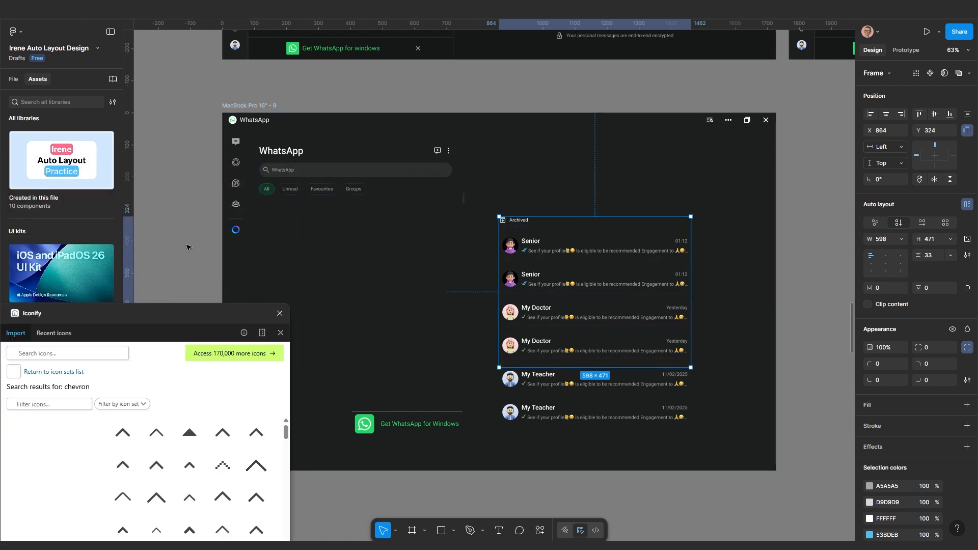
Preview the WhatsApp desktop frame as a prototype and try scrolling the chat list
click(249, 104)
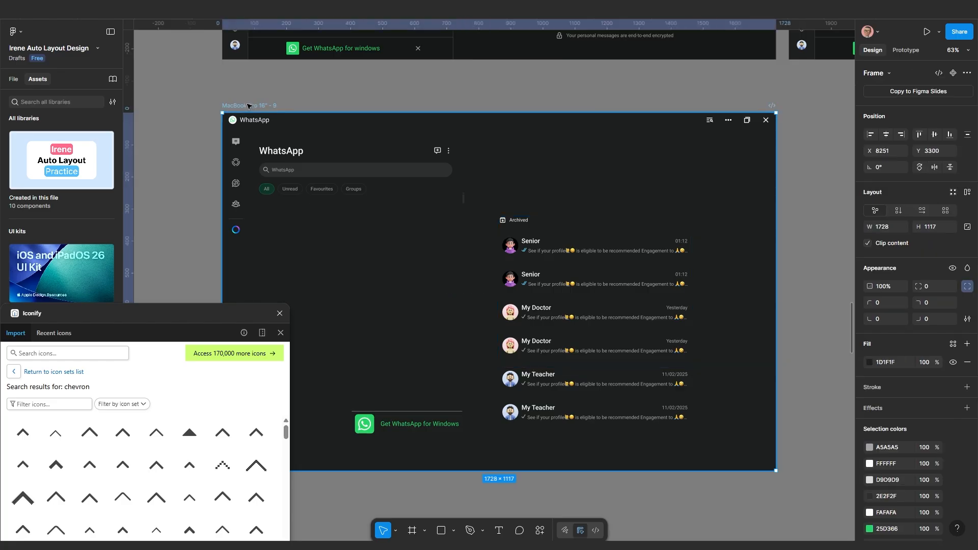
key(shift+space)
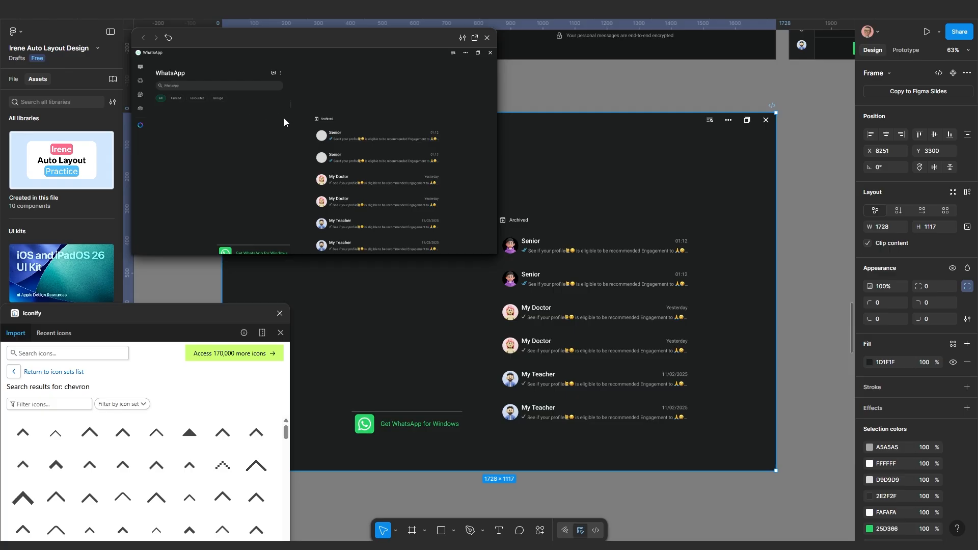
click(475, 38)
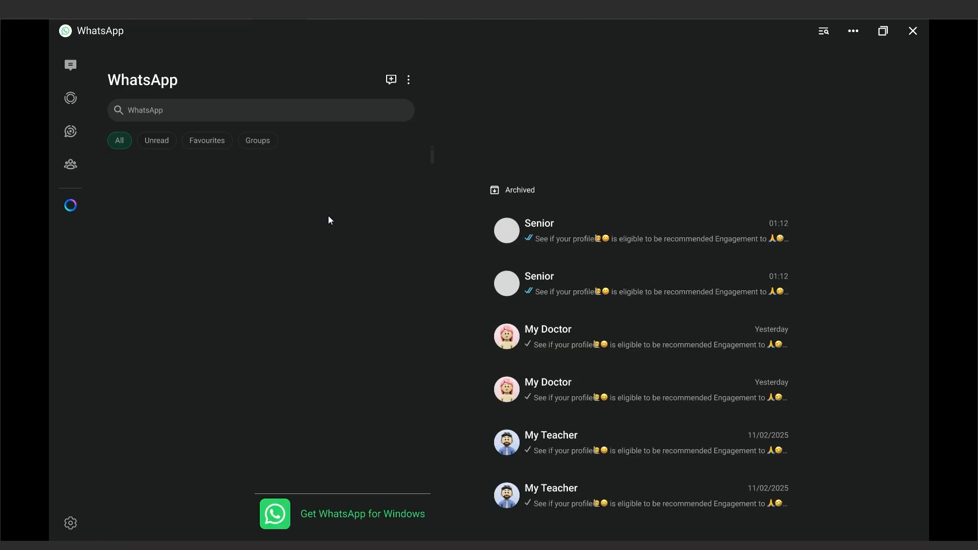
scroll(622, 333, down, 1)
scroll(621, 332, up, 1)
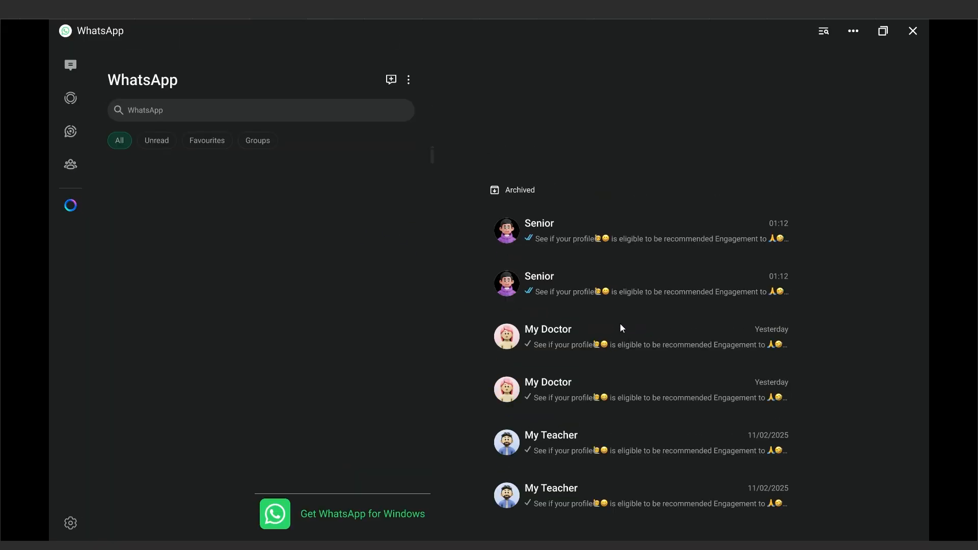
scroll(617, 347, down, 1)
scroll(612, 332, up, 1)
scroll(615, 336, down, 1)
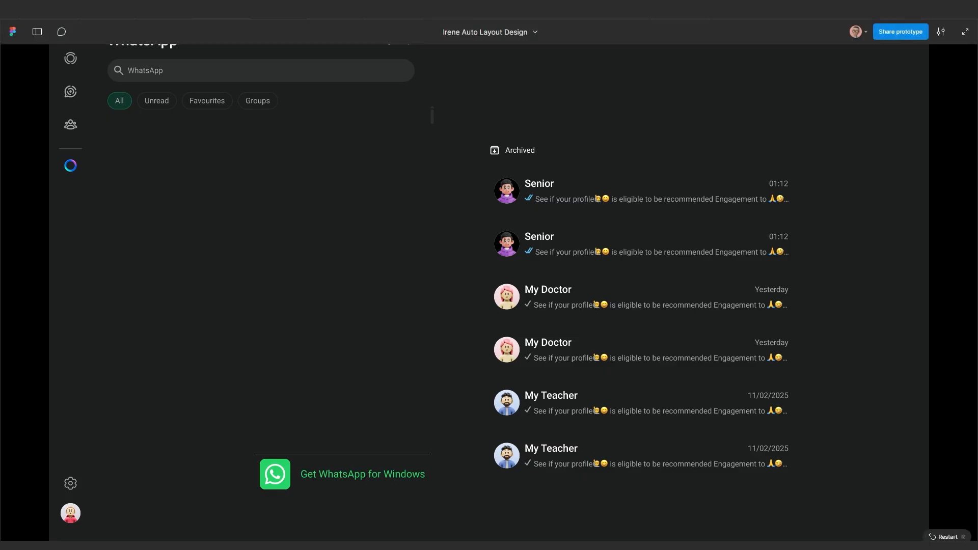
key(ctrl+Tab)
Set the 598×471 chat list to scroll vertically on overflow and test it in preview
click(595, 290)
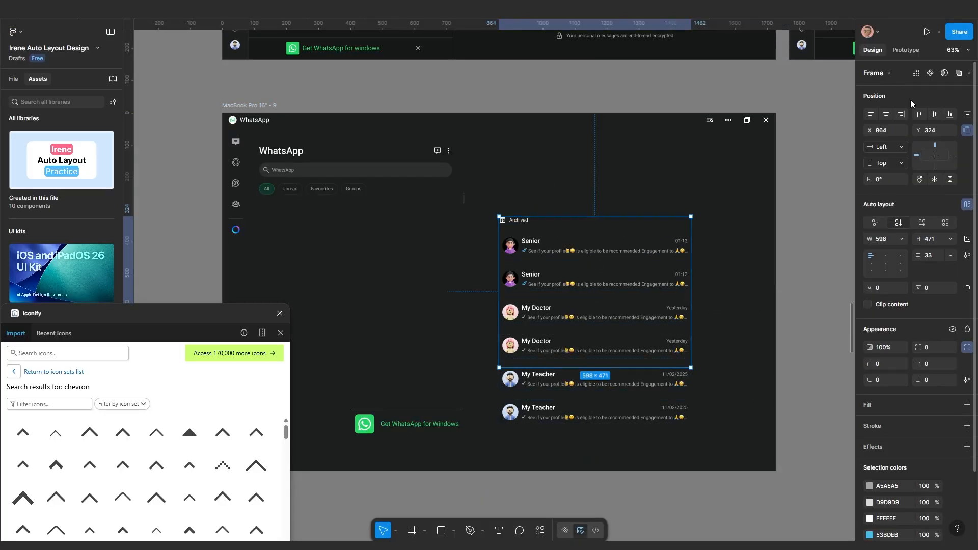
click(906, 50)
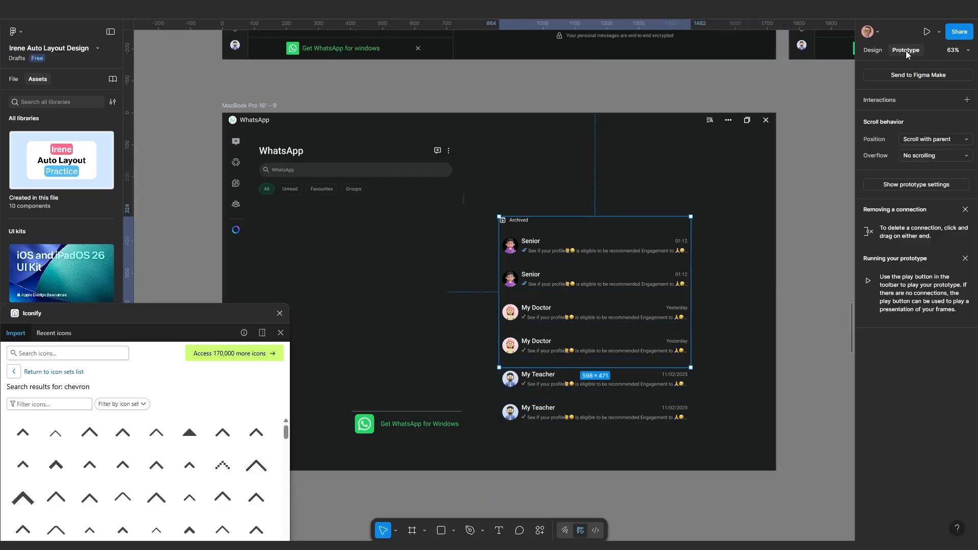
click(920, 159)
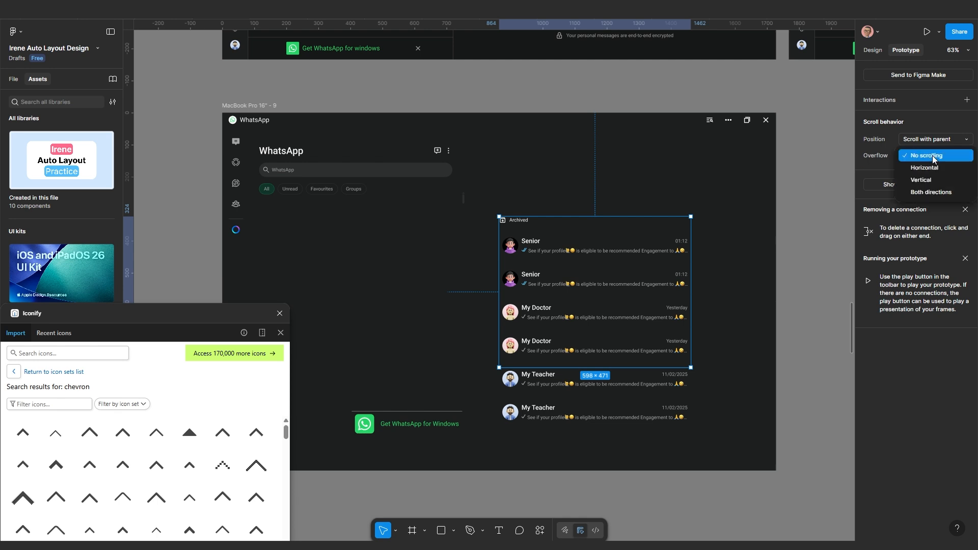
click(923, 182)
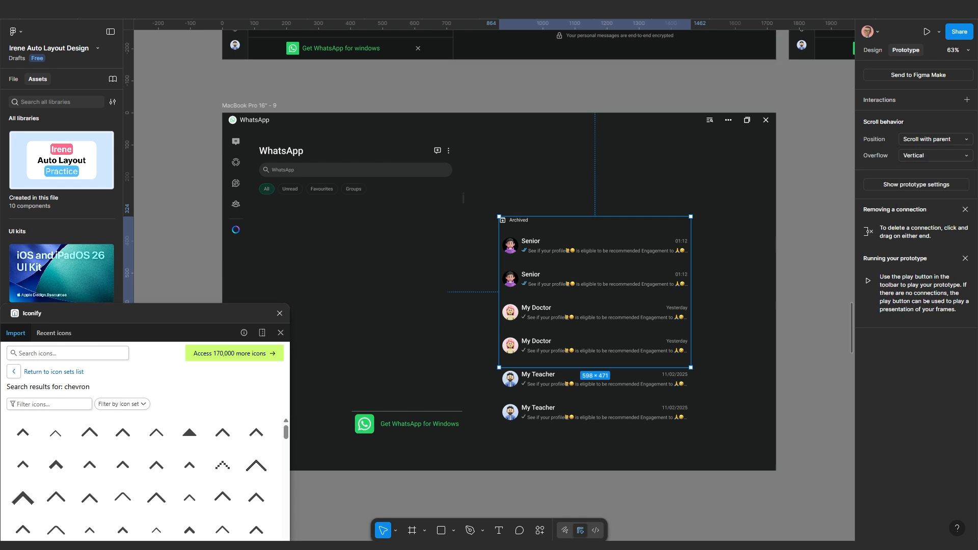
key(ctrl+Tab)
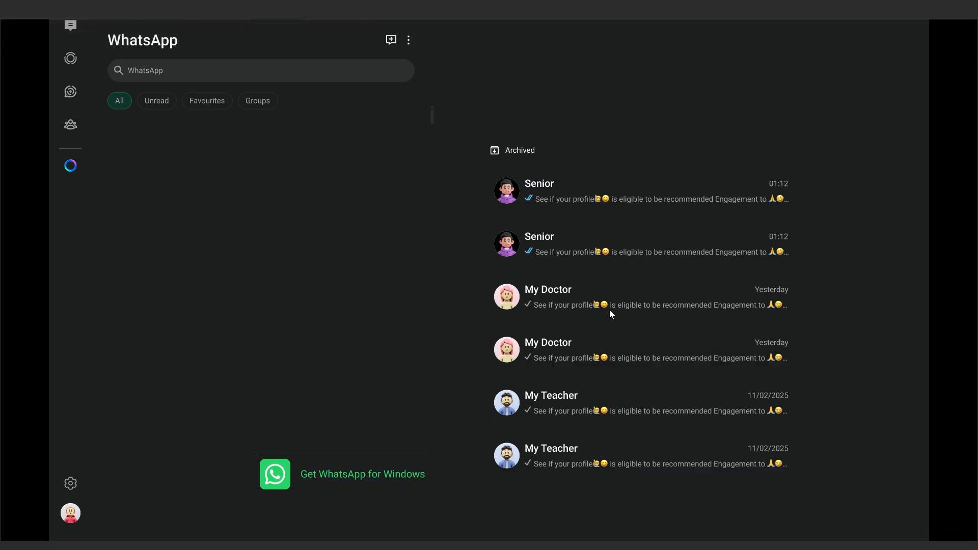
drag(609, 309, 604, 257)
drag(592, 346, 571, 329)
drag(565, 325, 570, 253)
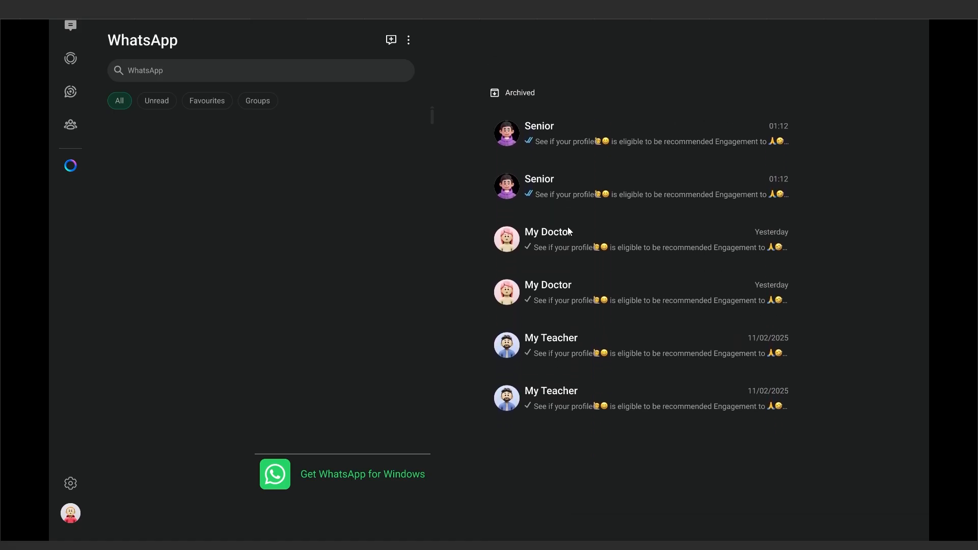
click(224, 20)
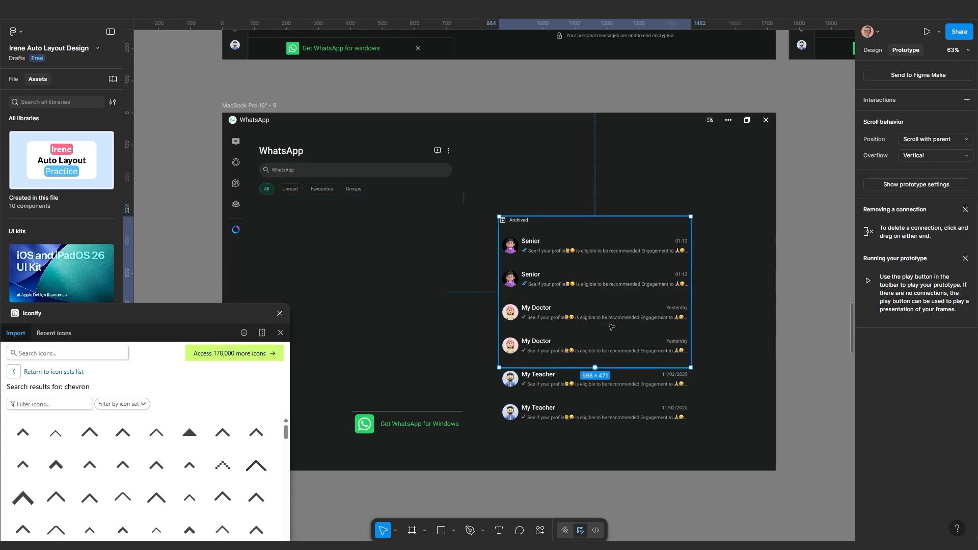
Turn on Clip content for the Archived list and shorten it to 463 to hide the My Teacher rows
click(872, 50)
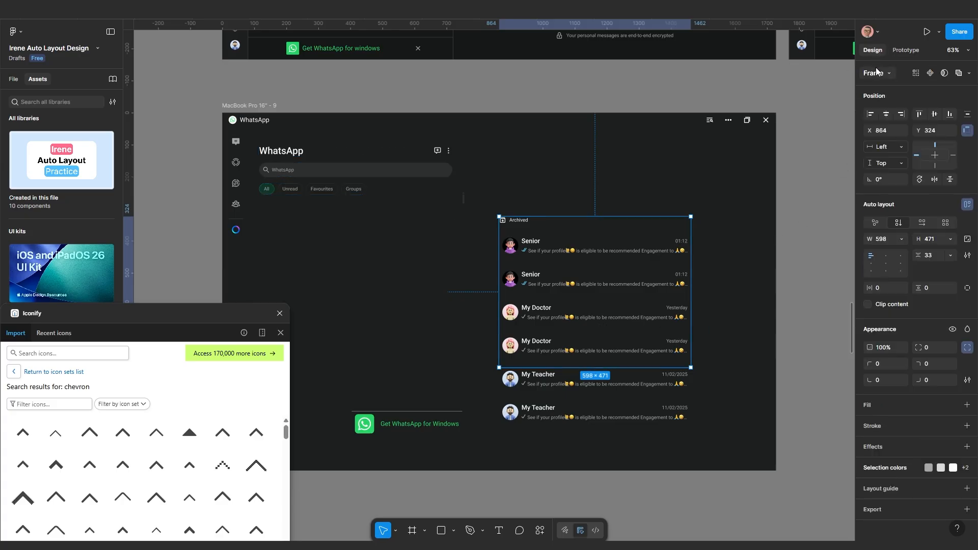
click(867, 304)
click(868, 305)
drag(586, 367, 550, 374)
scroll(550, 373, up, 5)
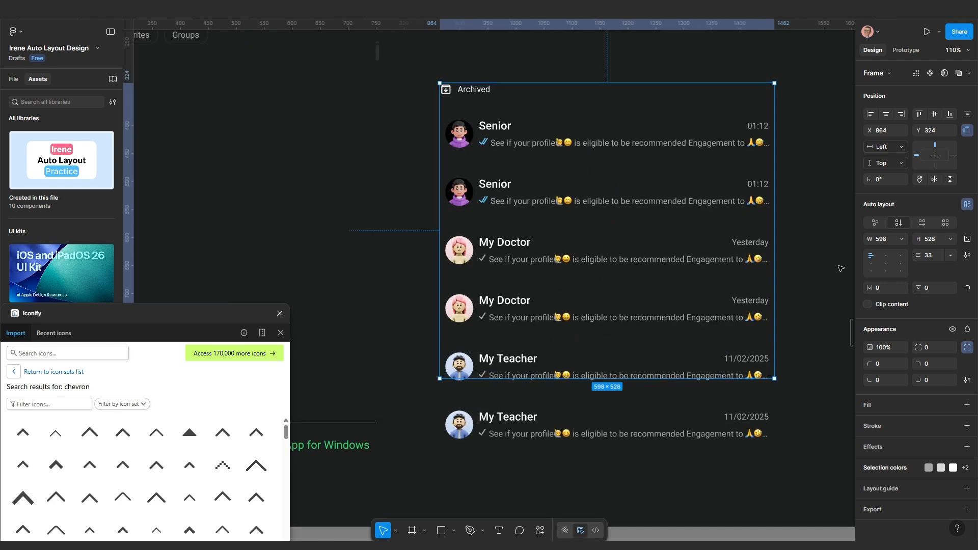
click(868, 304)
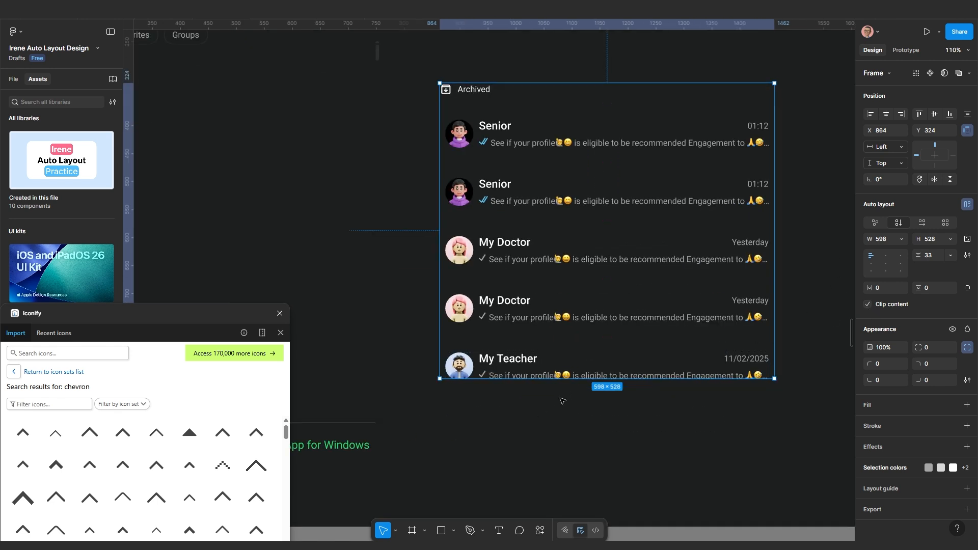
drag(560, 408, 573, 340)
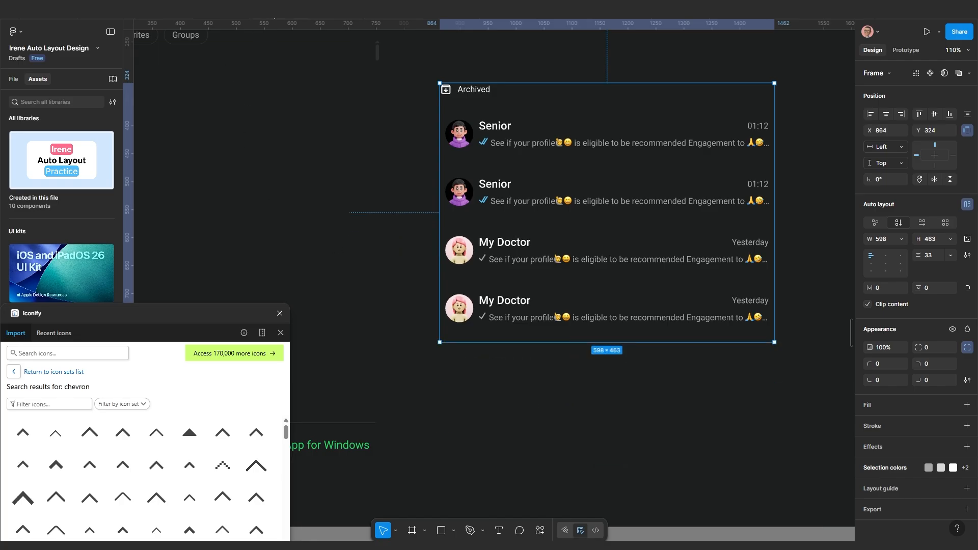
Preview the clipped list's scrolling, then exit back to the editor
key(ctrl+alt+Return)
drag(607, 270, 619, 308)
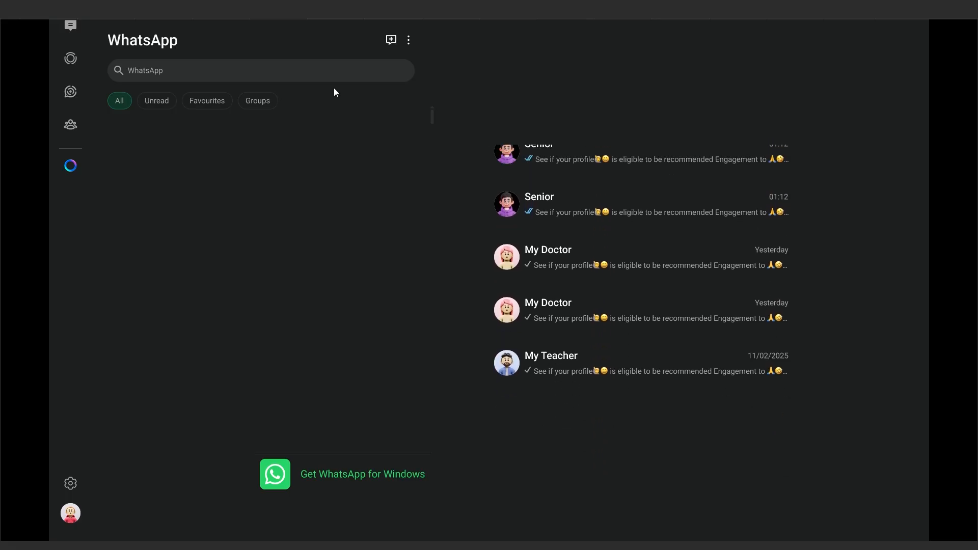
key(Escape)
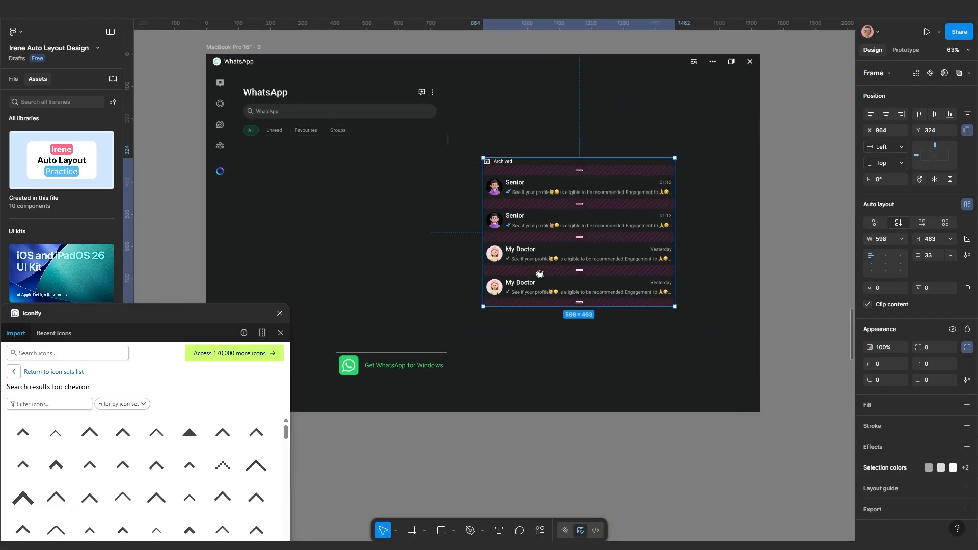
Move the Archived list under the filter chips and place the scroll indicator beside it
drag(684, 230, 429, 228)
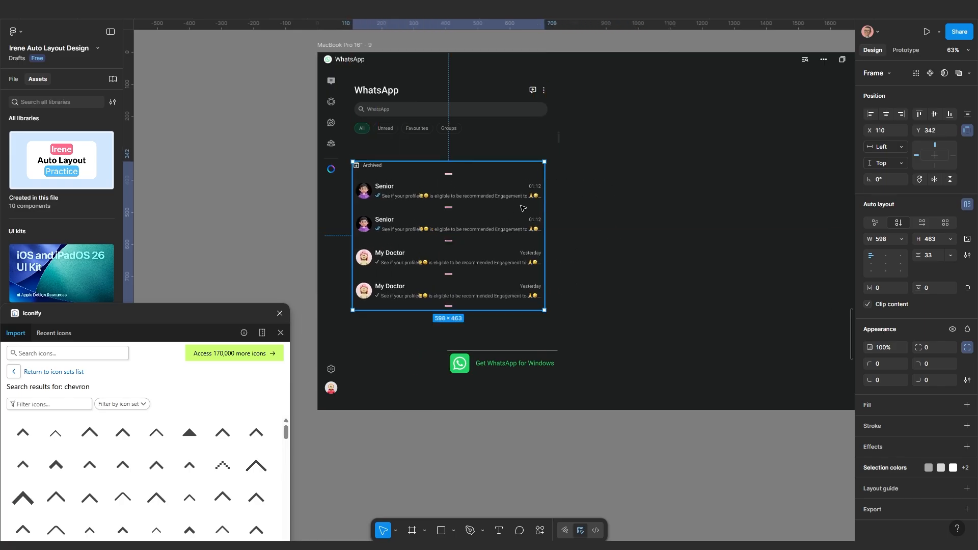
scroll(531, 209, up, 2)
click(564, 130)
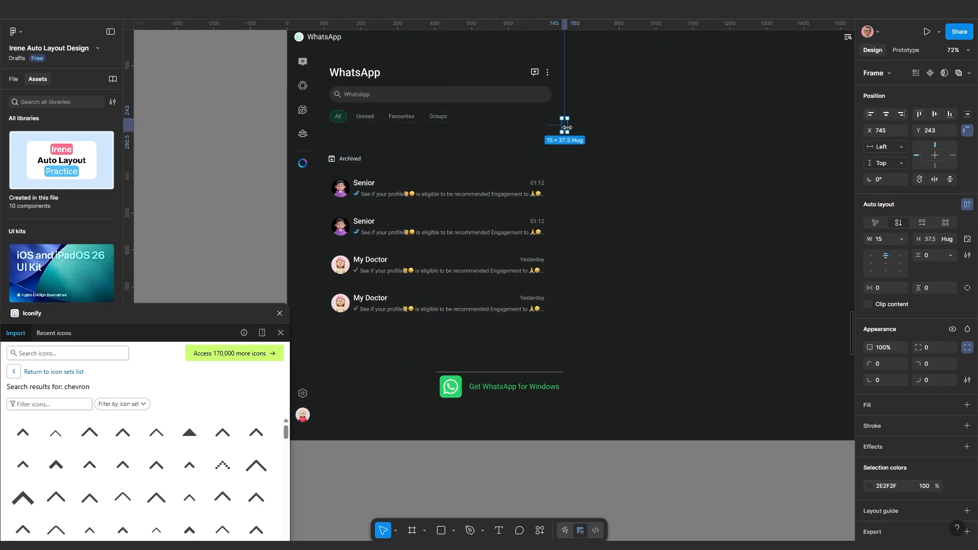
drag(565, 130, 567, 166)
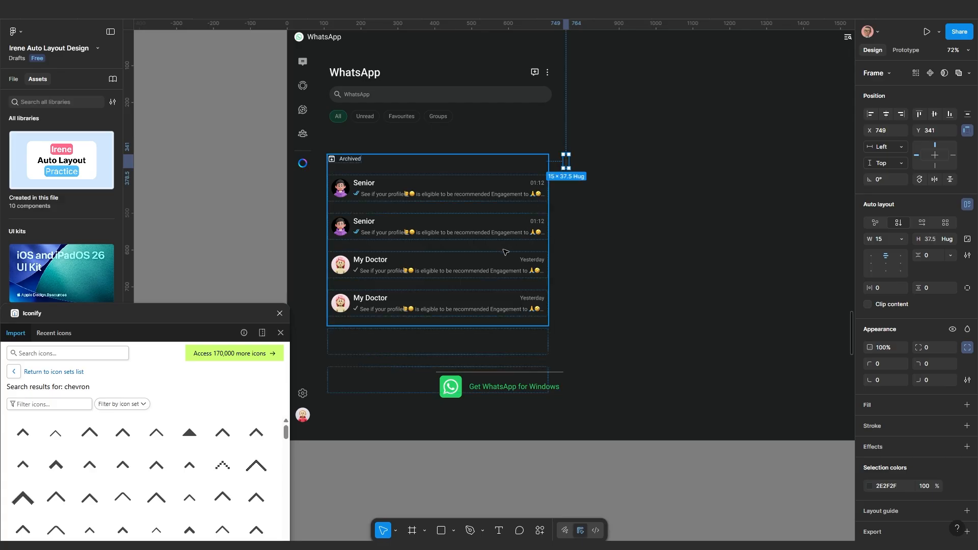
shift+click(500, 251)
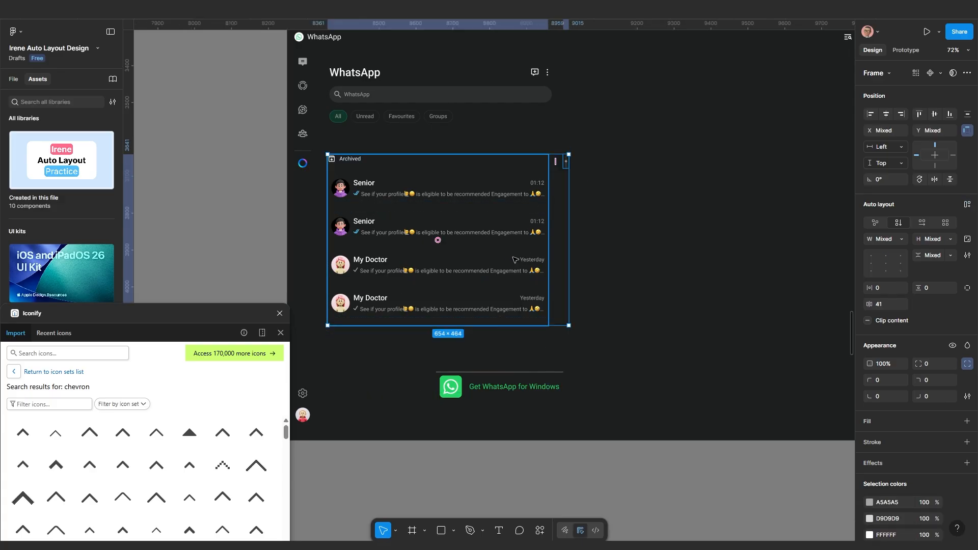
Wrap the list and indicator in a top-aligned auto layout frame with a 10 gap
key(shift+a)
scroll(458, 201, up, 5)
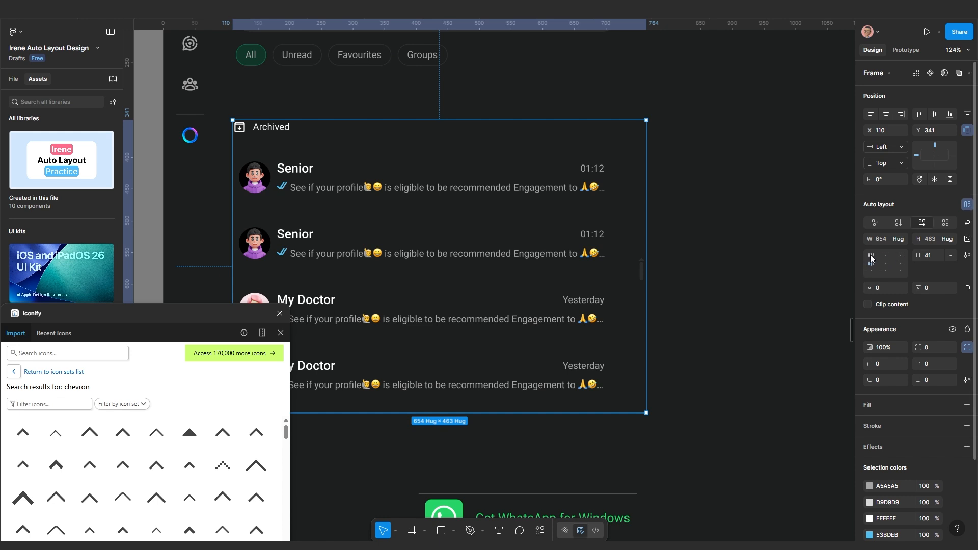
click(871, 255)
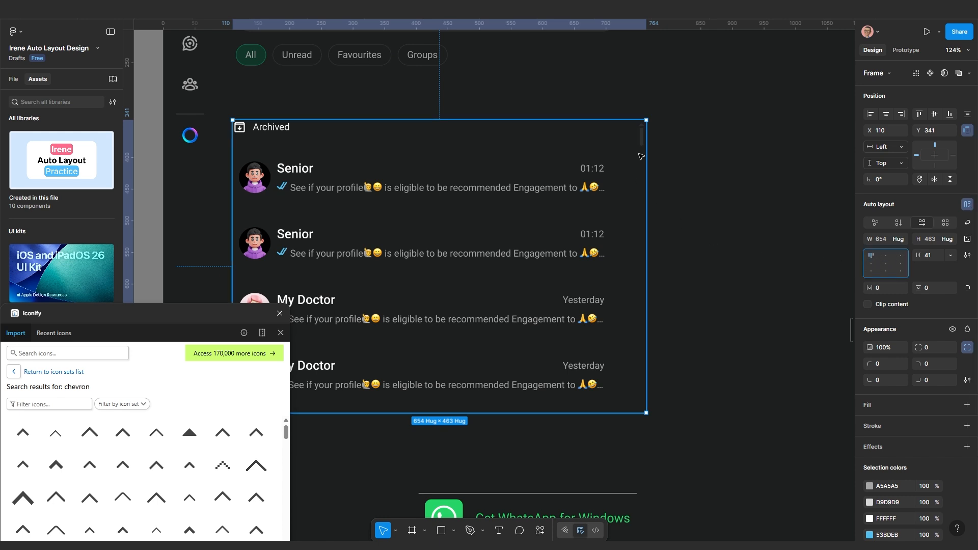
scroll(595, 200, down, 3)
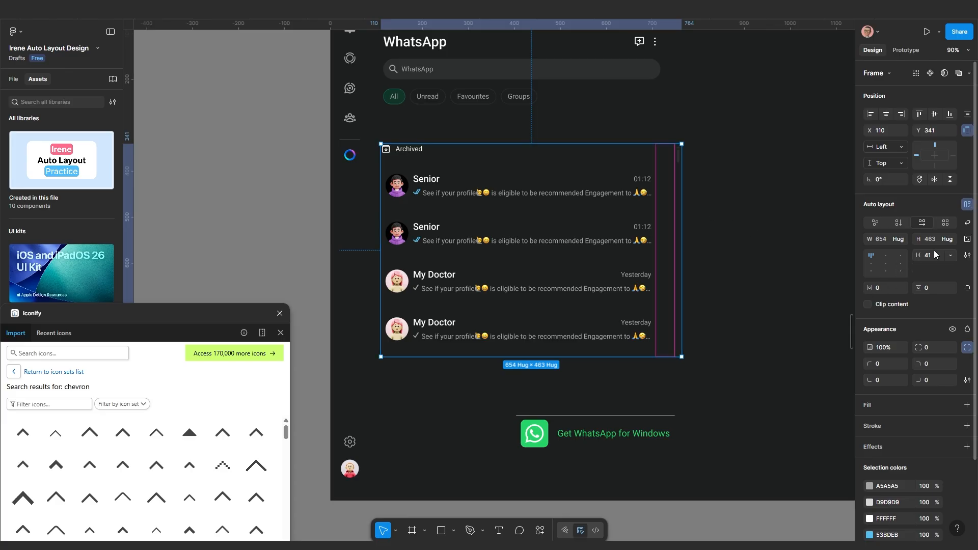
key(Return)
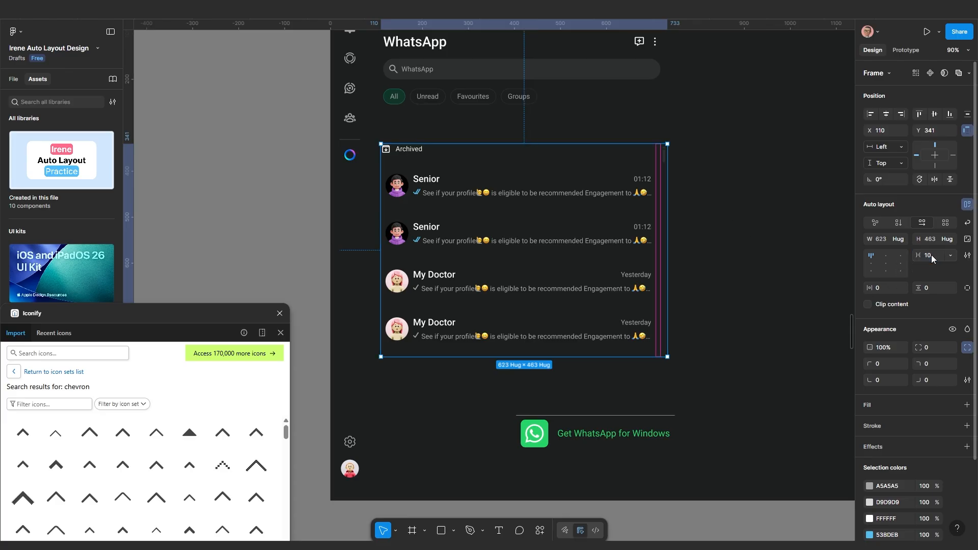
Fix the inner Archived list width at 598 and narrow the outer frame so the indicator sits closer
click(690, 214)
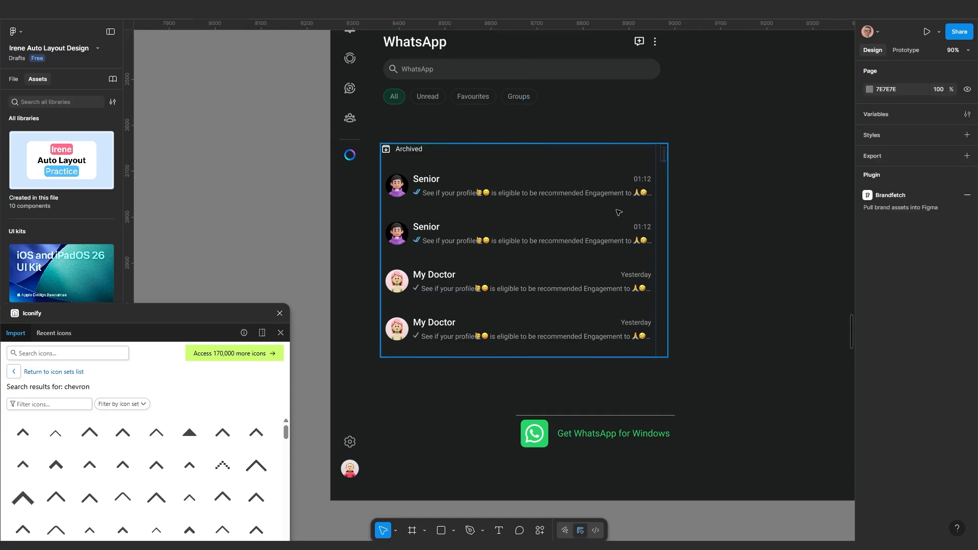
click(617, 210)
double_click(617, 212)
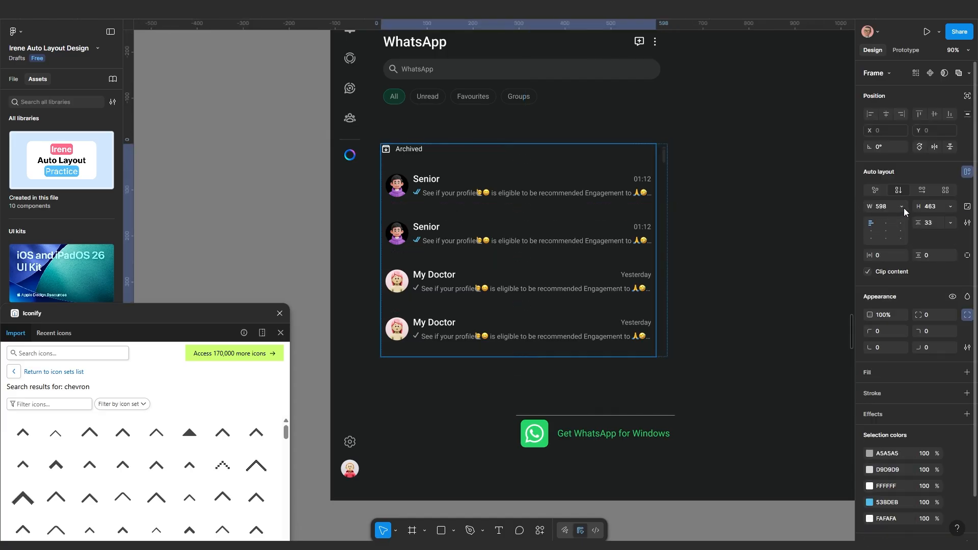
click(903, 208)
click(872, 206)
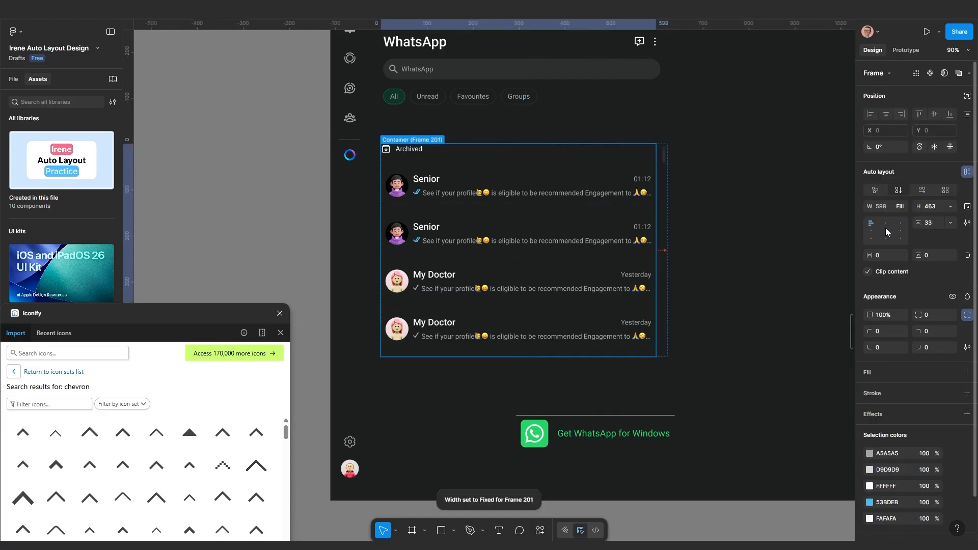
click(722, 258)
click(660, 247)
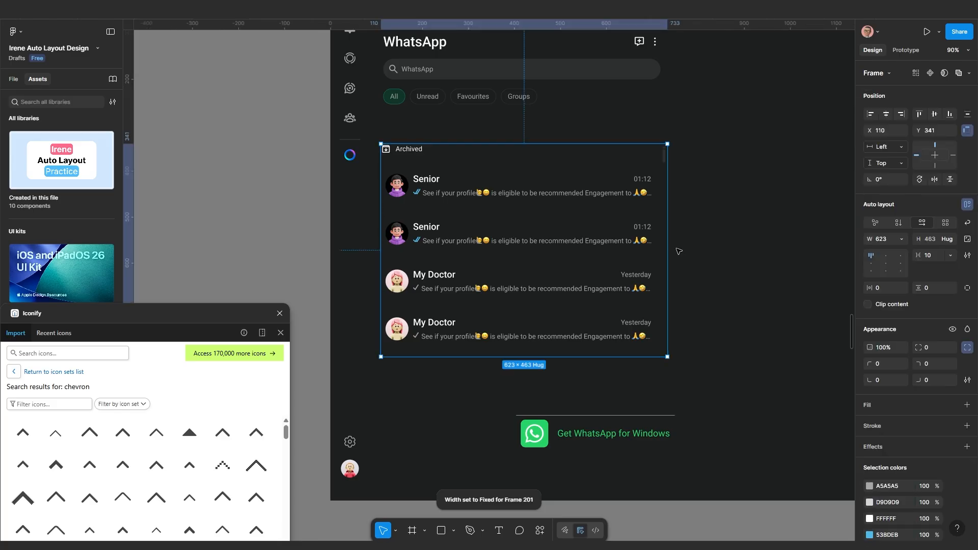
drag(666, 246, 639, 257)
scroll(633, 247, up, 2)
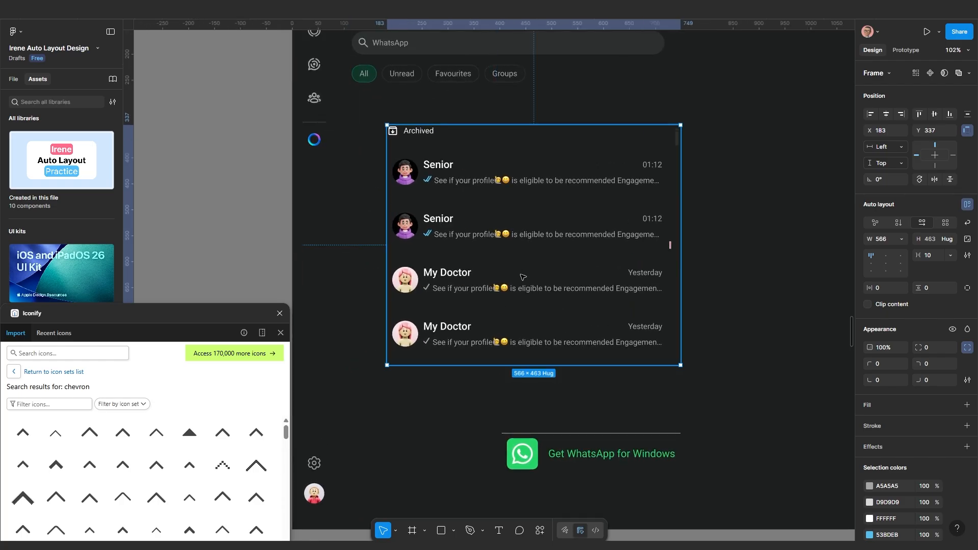
scroll(515, 277, down, 3)
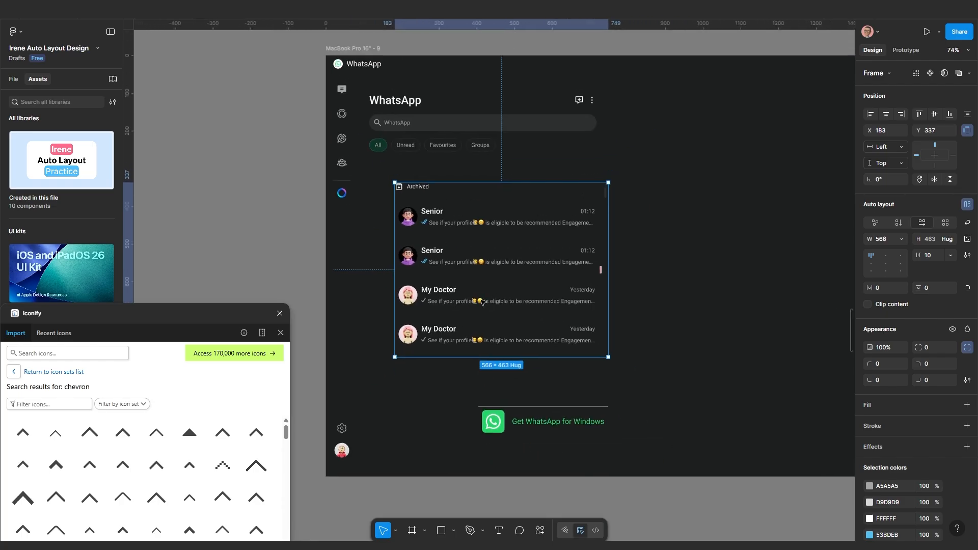
Stack the header, Archived list and Get WhatsApp for Windows button in a left-aligned 603 × 911 vertical auto layout
click(416, 129)
shift+click(427, 219)
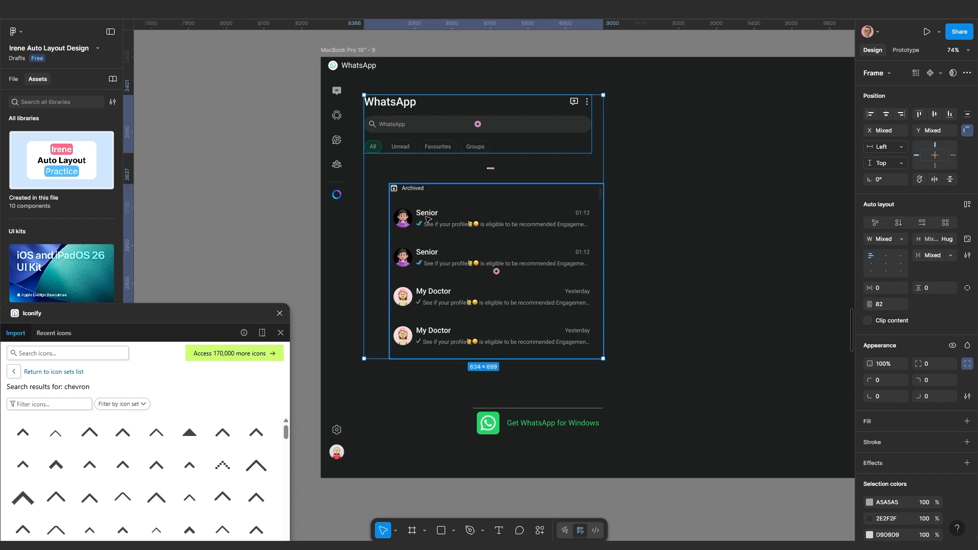
shift+click(499, 418)
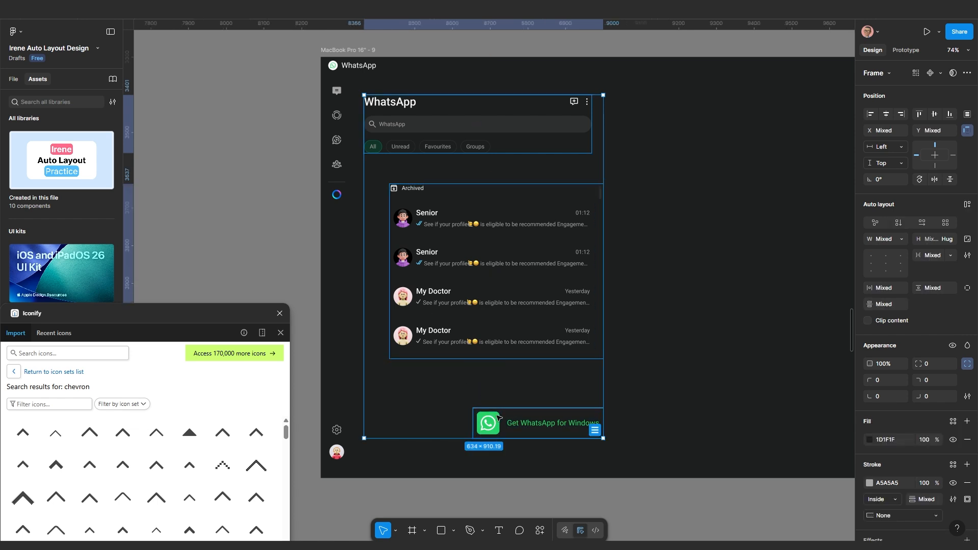
key(shift+a)
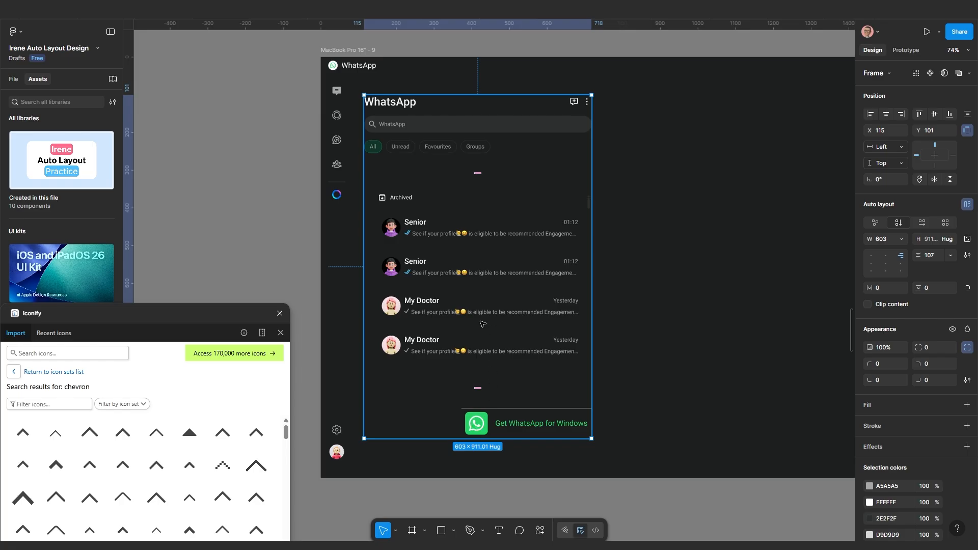
scroll(482, 324, up, 2)
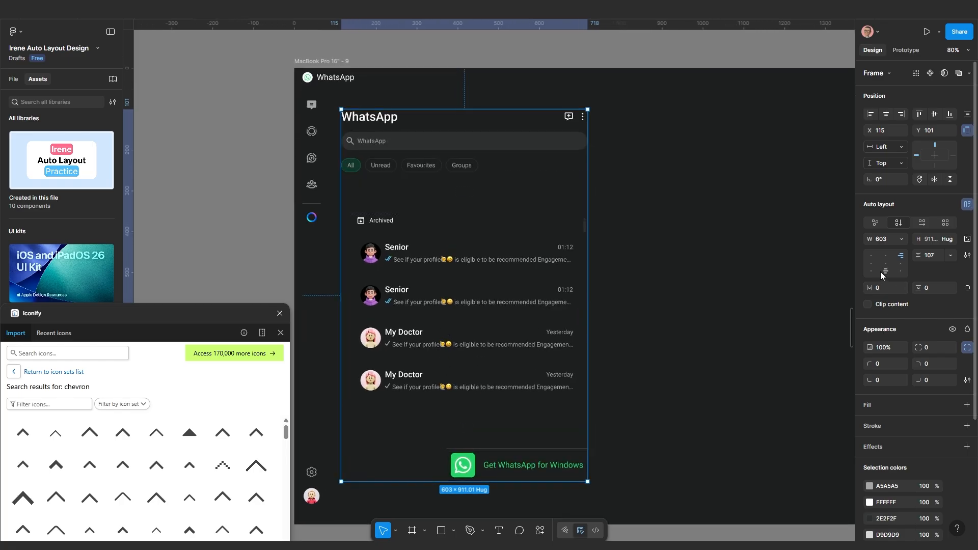
click(871, 257)
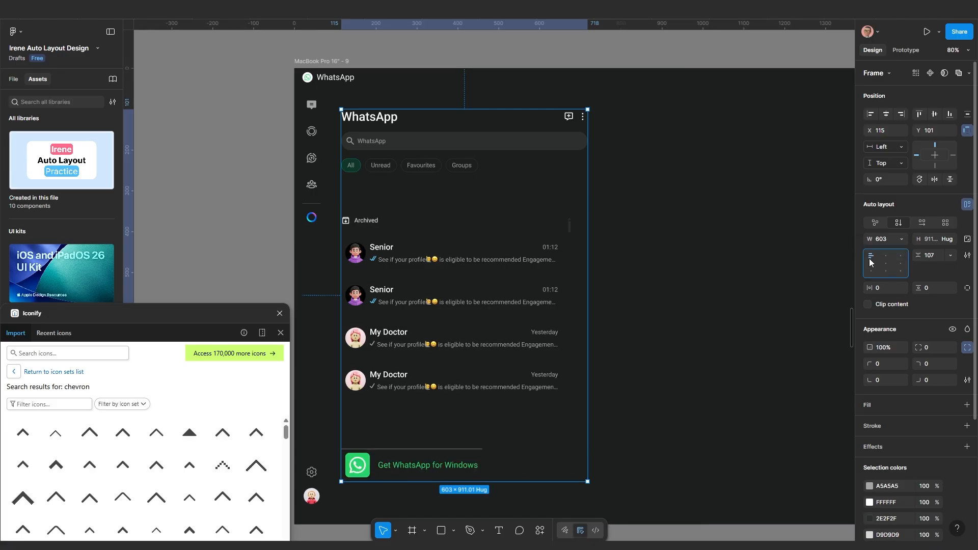
click(444, 456)
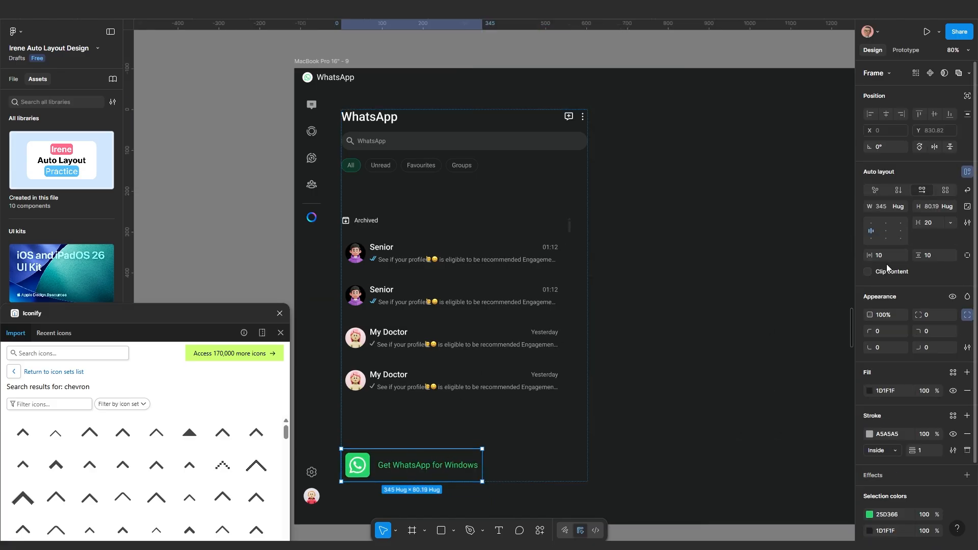
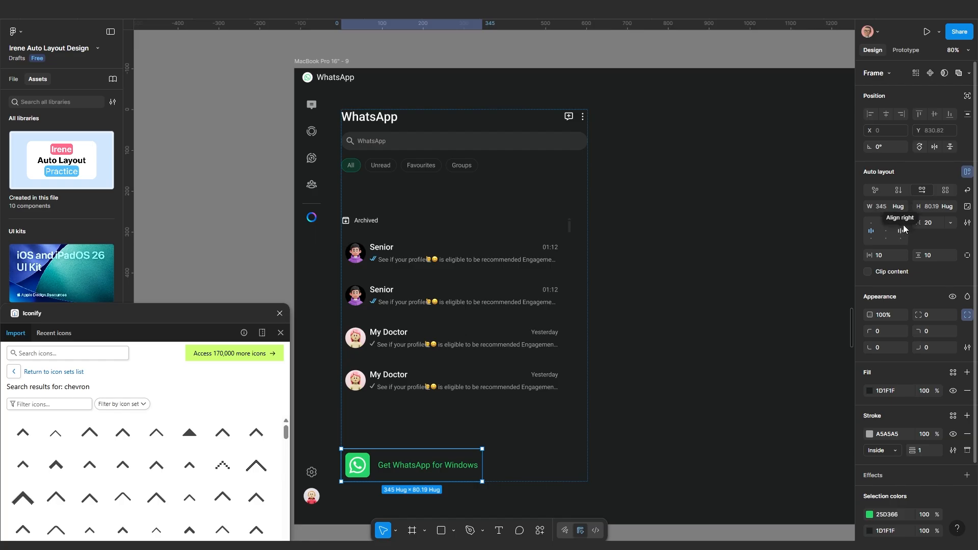
Set the Get WhatsApp for Windows bar's width to Fill container
click(899, 206)
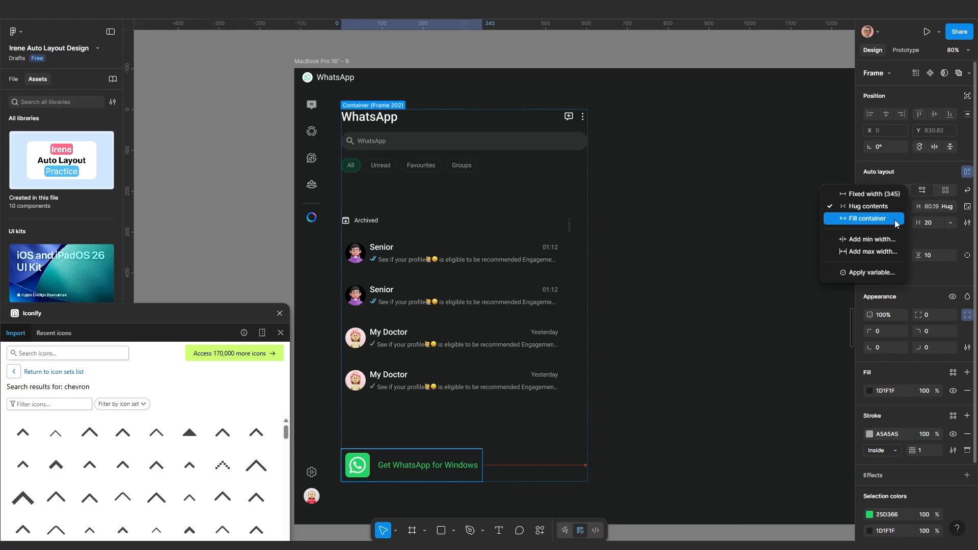
click(895, 223)
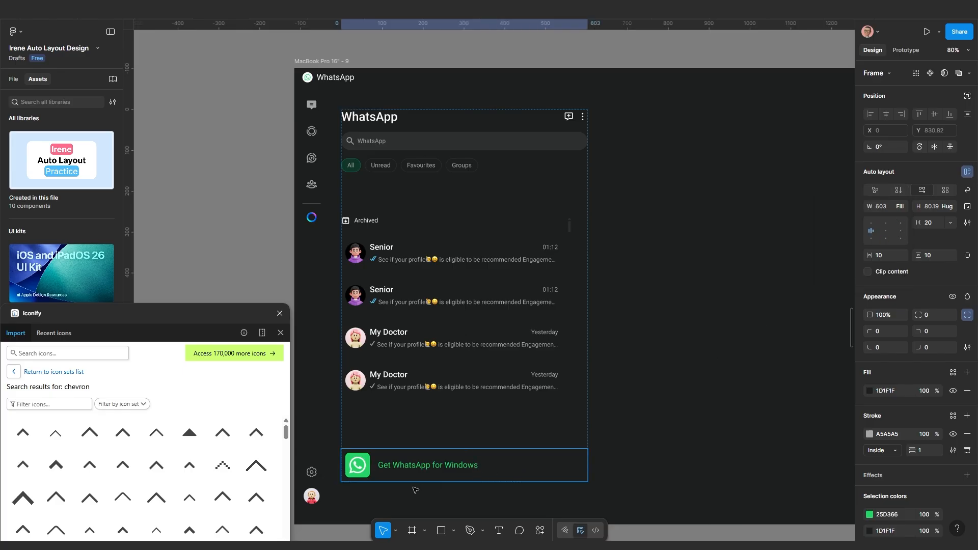
scroll(427, 485, up, 1)
drag(446, 487, 465, 430)
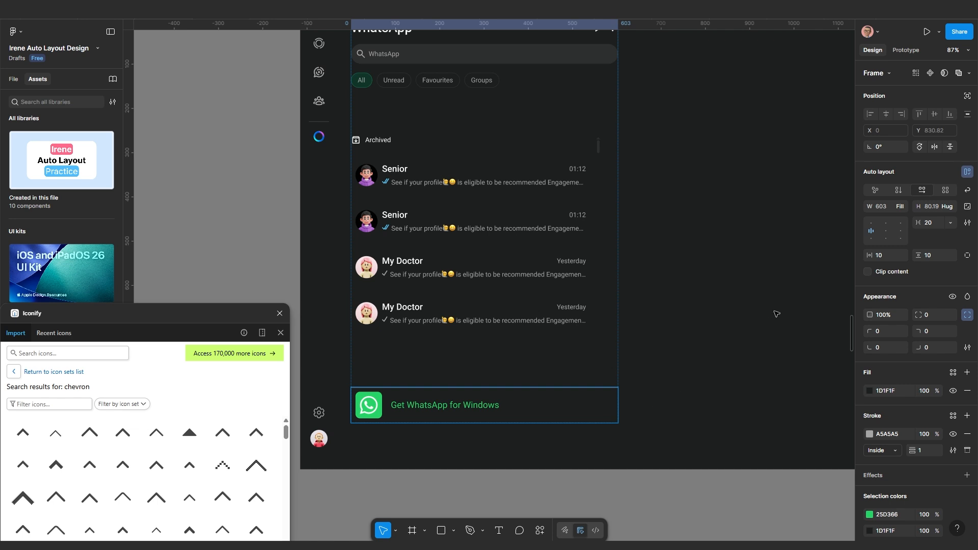
Centre the bar's icon and text in the middle of its auto layout
click(885, 232)
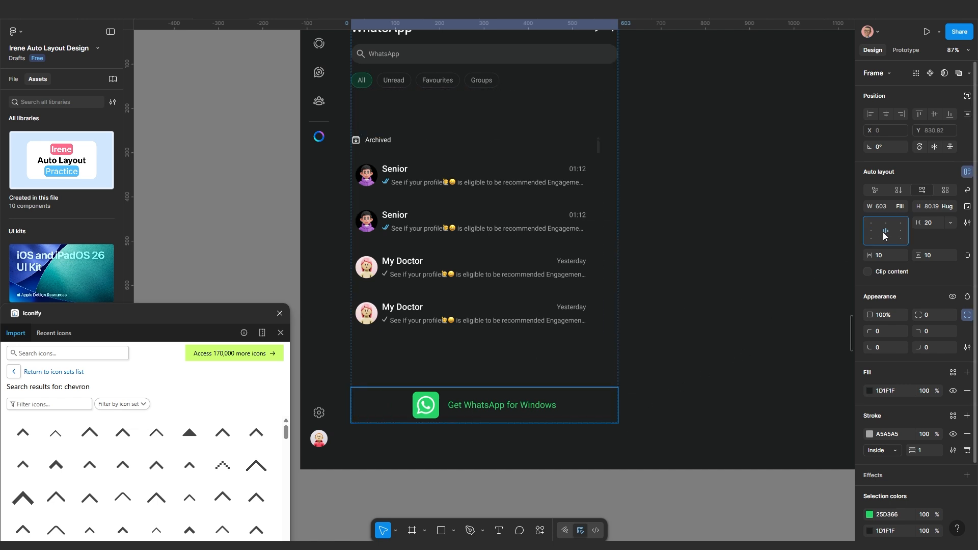
key(Escape)
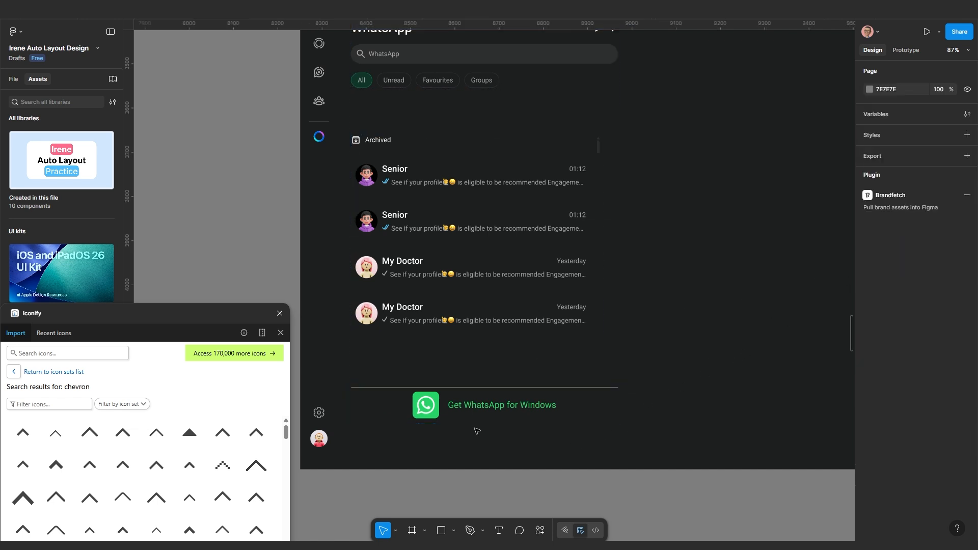
scroll(476, 431, up, 2)
scroll(476, 430, up, 2)
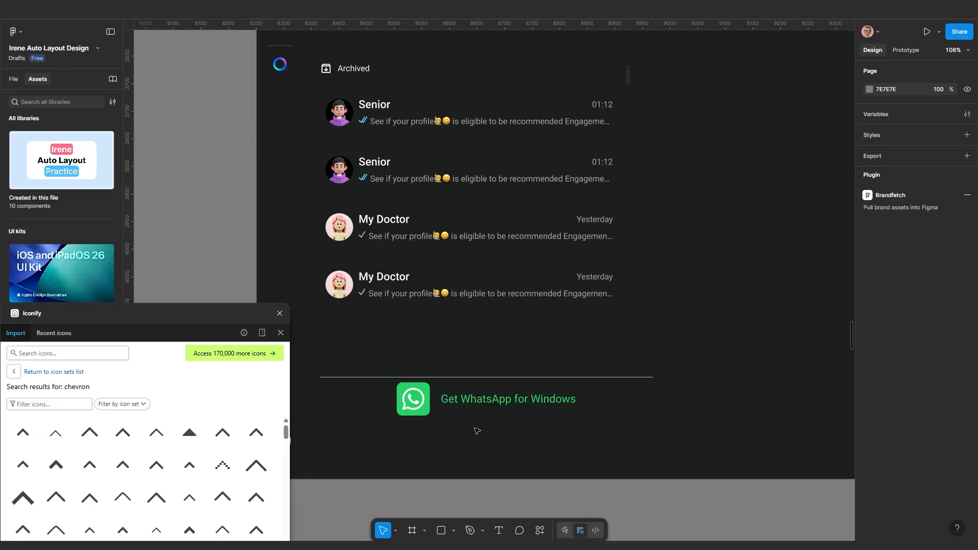
scroll(476, 430, down, 10)
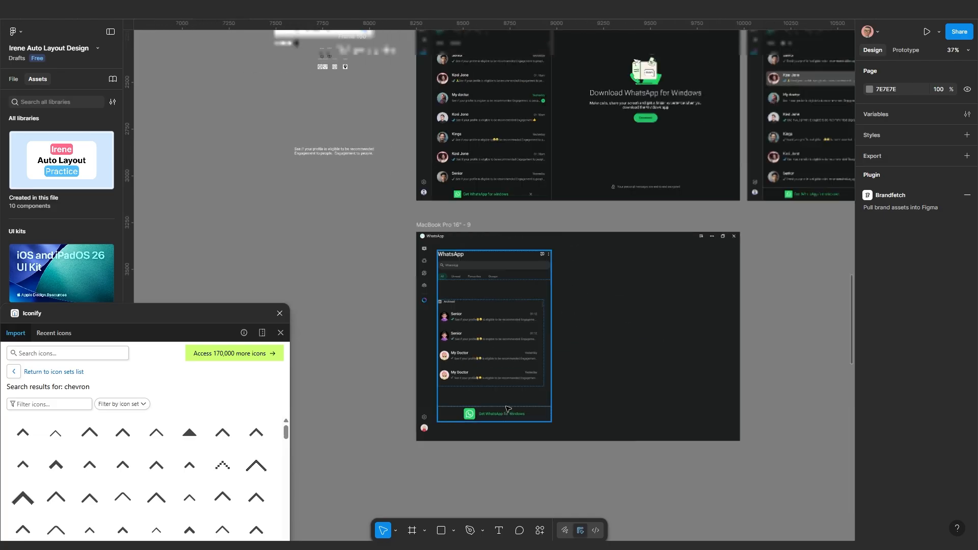
scroll(506, 409, down, 3)
scroll(669, 302, up, 10)
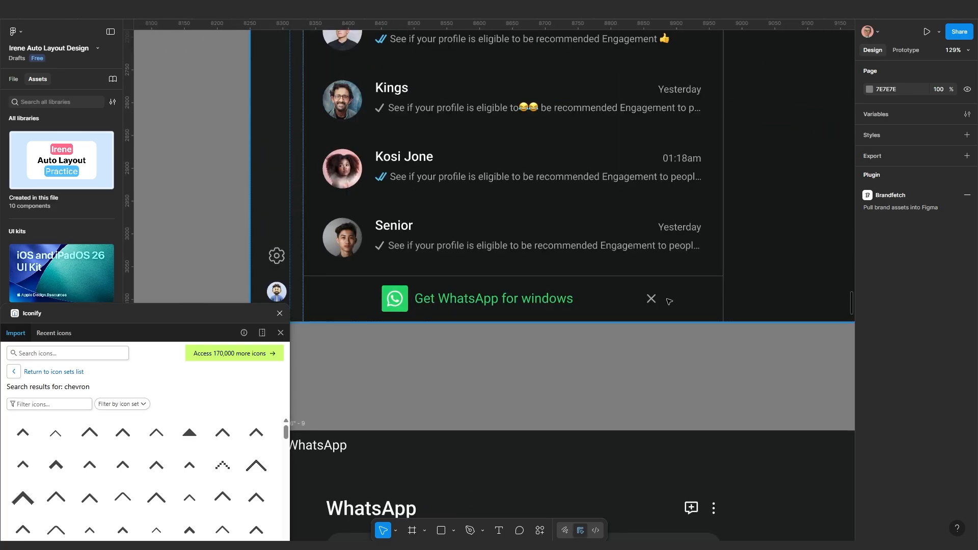
scroll(624, 330, down, 6)
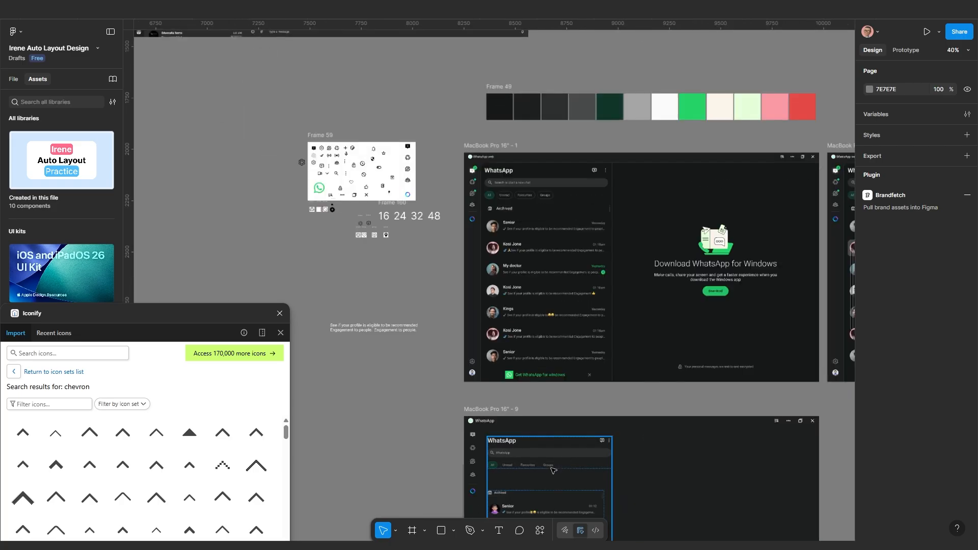
scroll(558, 476, up, 5)
scroll(571, 466, down, 4)
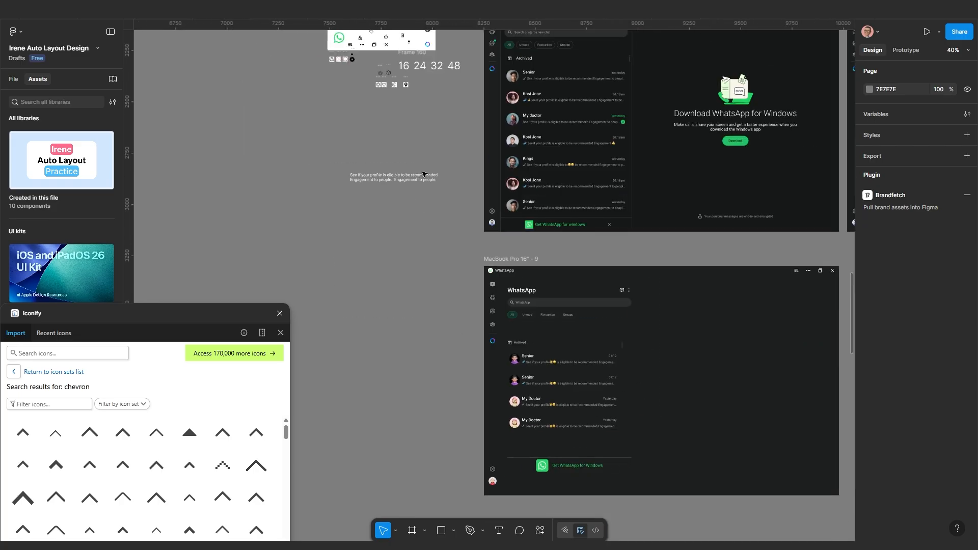
scroll(420, 178, up, 3)
scroll(414, 178, up, 6)
scroll(411, 148, up, 5)
Paste a copy of the X icon at the end of the Get WhatsApp for Windows bar
click(420, 112)
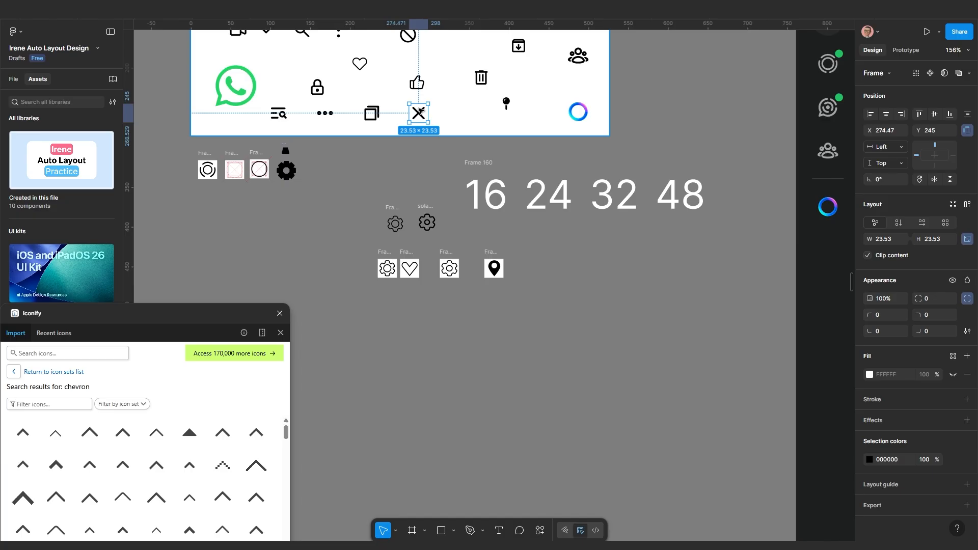
scroll(421, 111, down, 10)
scroll(535, 454, up, 8)
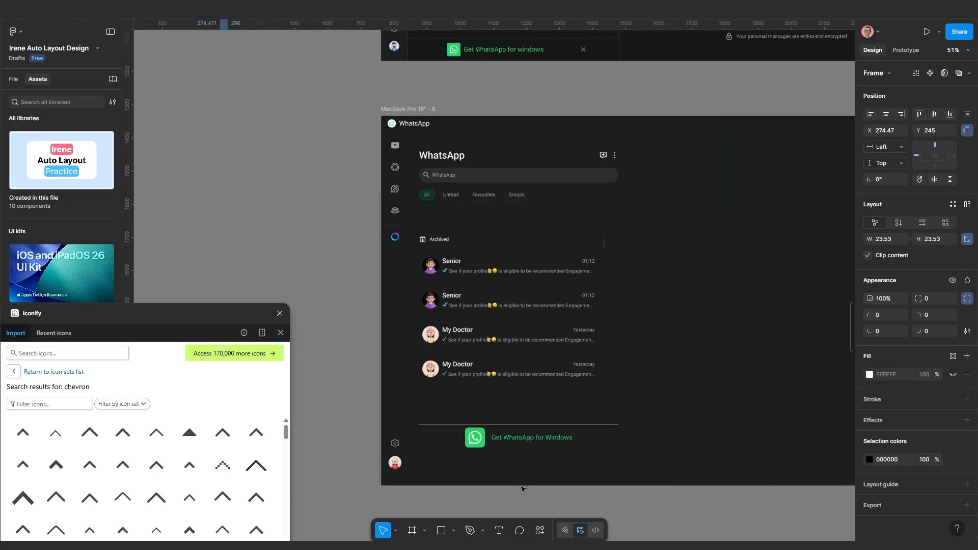
click(555, 425)
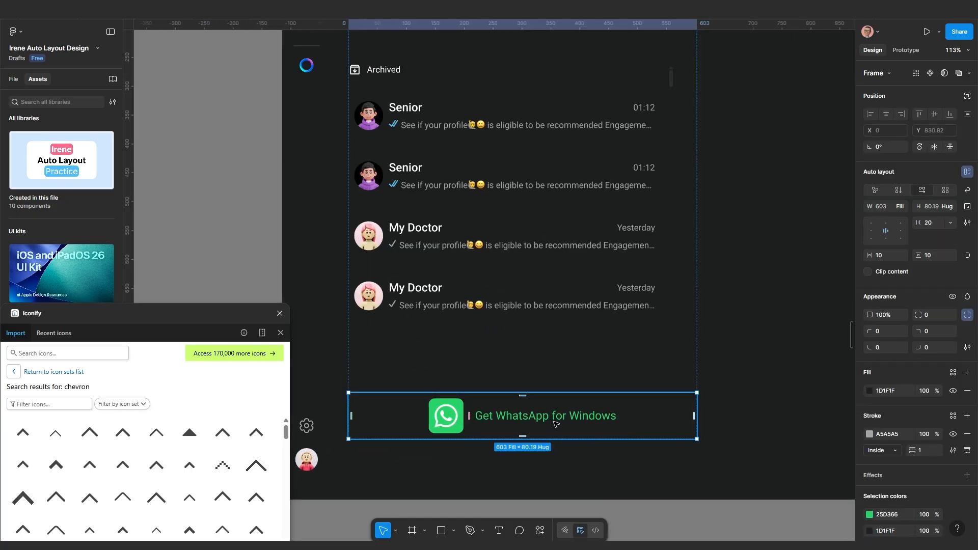
key(ctrl+v)
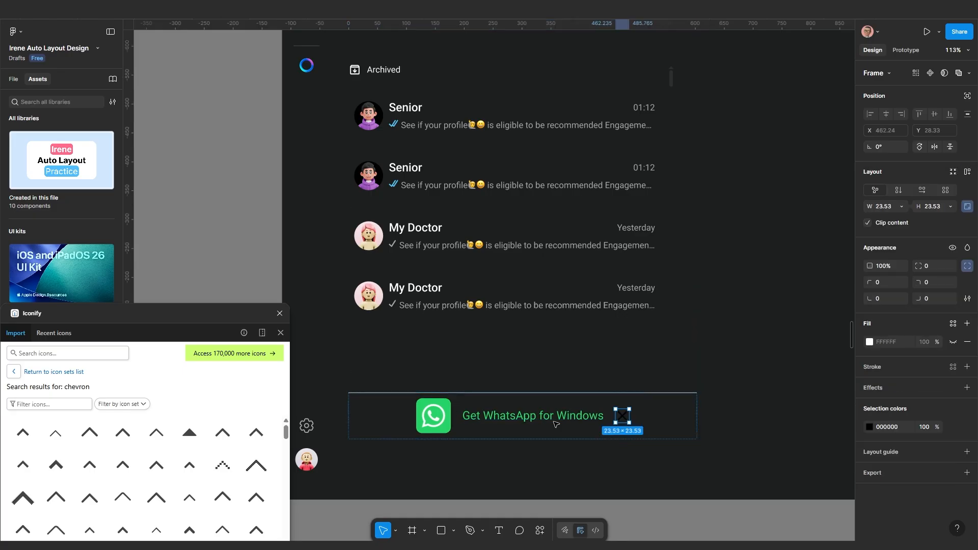
Recolour the pasted X icon white
click(869, 427)
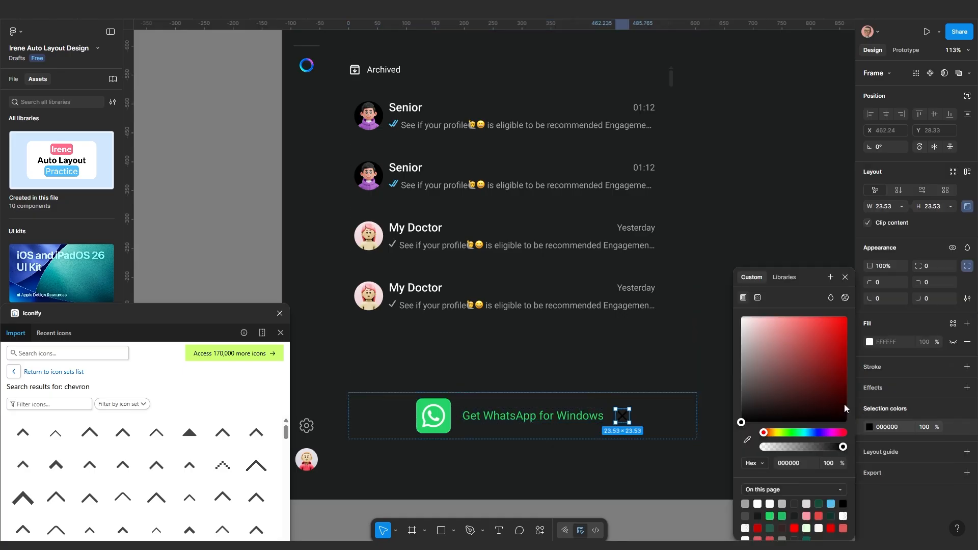
drag(730, 312, 695, 288)
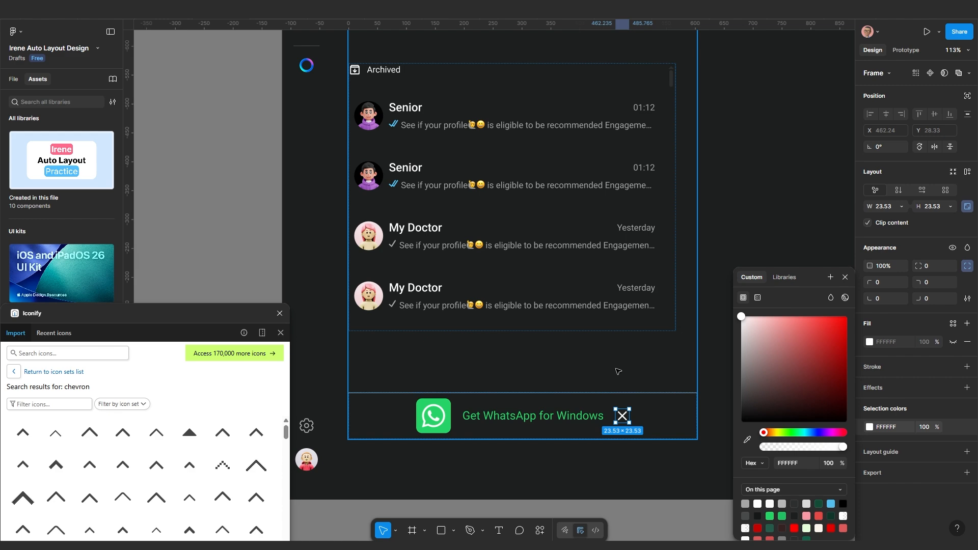
scroll(617, 367, down, 1)
click(586, 282)
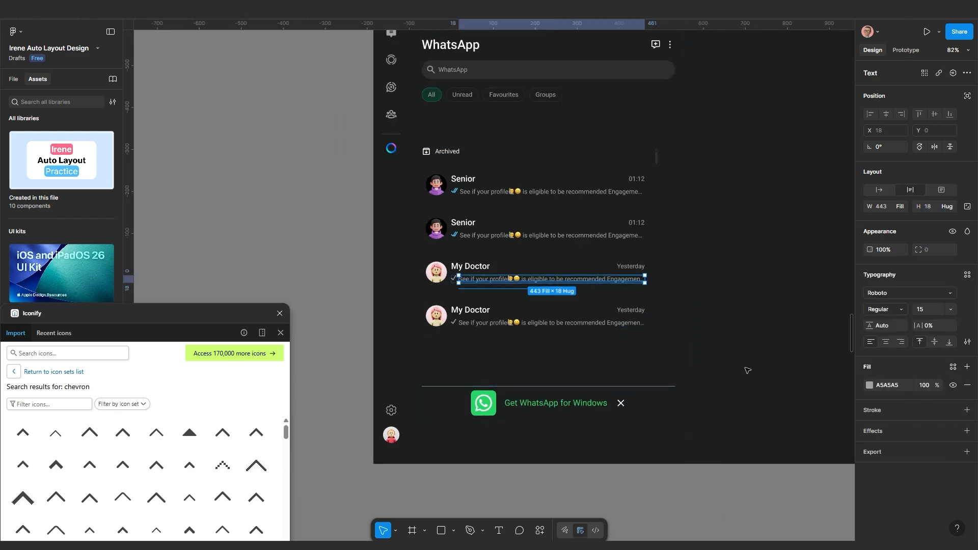
scroll(585, 285, down, 2)
Look up the dark grey palette swatch's value, 494A4A, in Frame 49
double_click(630, 373)
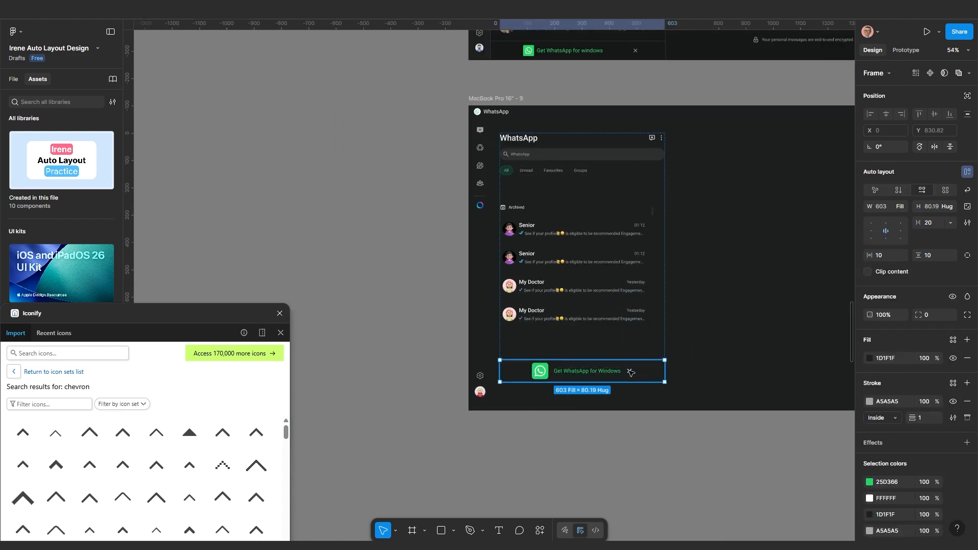
drag(677, 214, 666, 362)
scroll(665, 346, down, 3)
scroll(675, 185, up, 2)
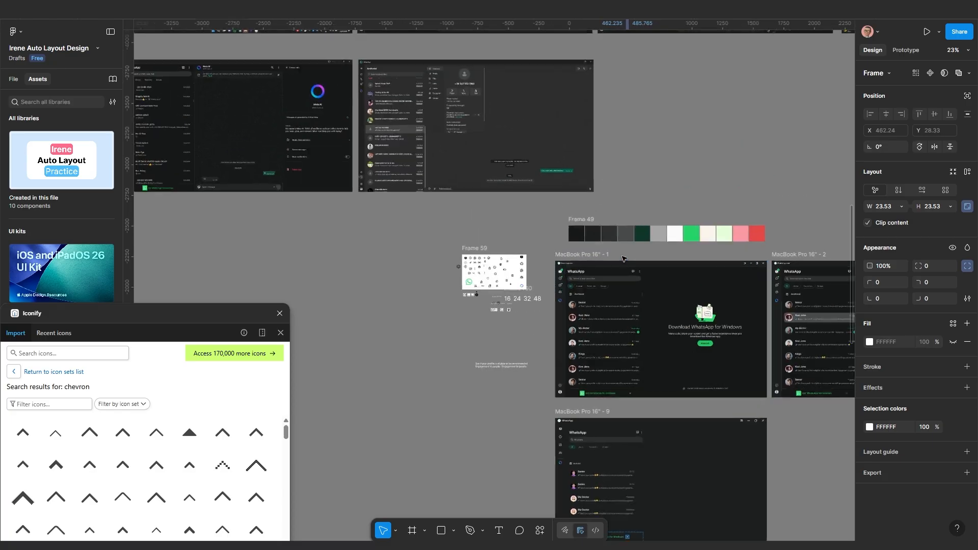
click(630, 215)
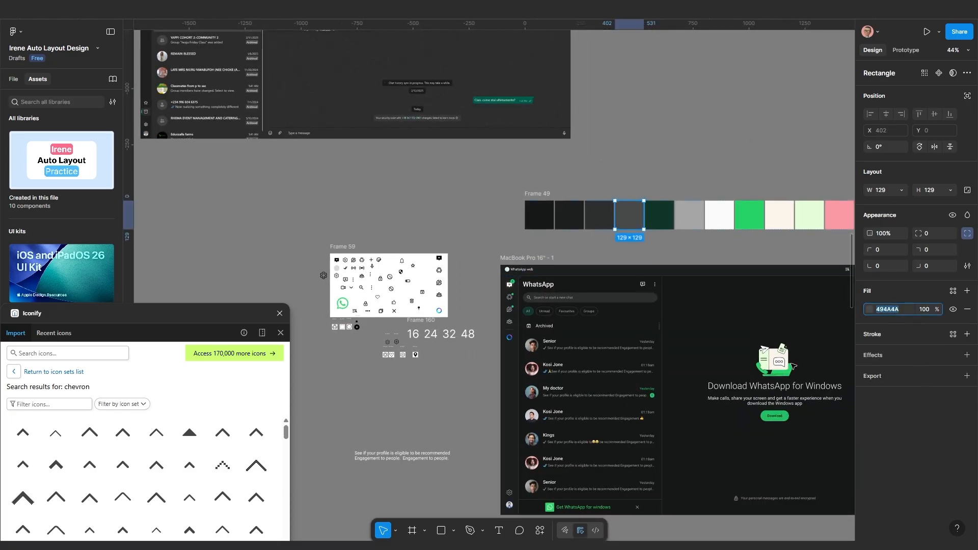
scroll(664, 359, down, 5)
scroll(630, 385, up, 5)
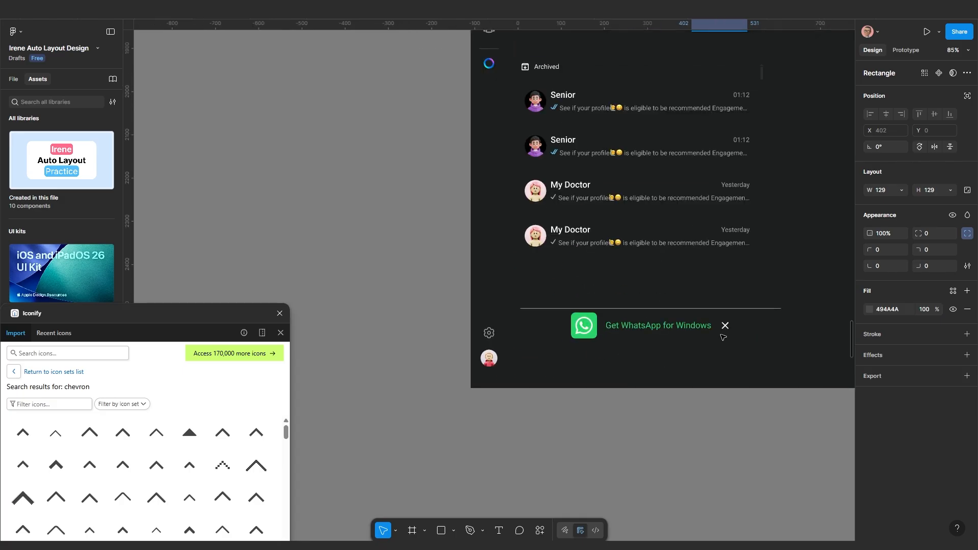
Change the close X icon's colour to 494A4A
click(728, 326)
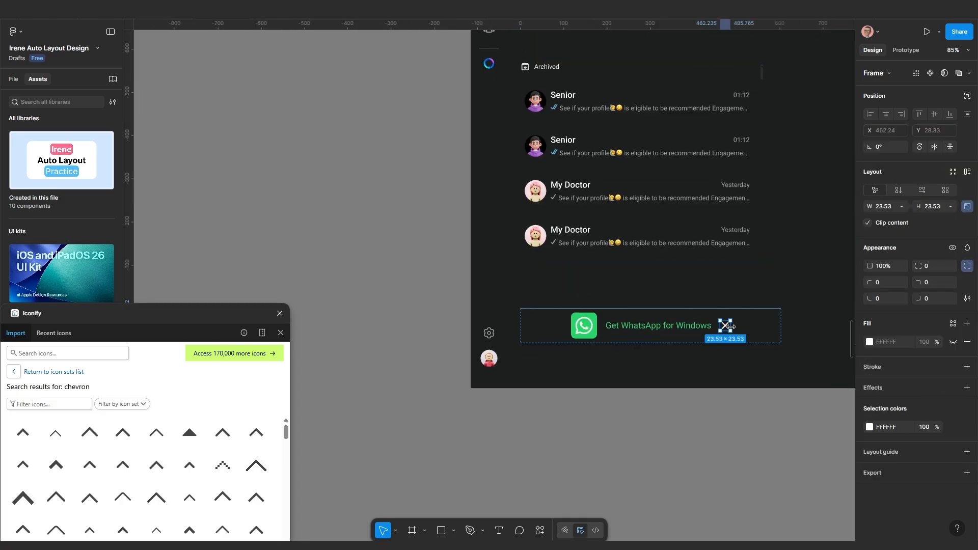
click(900, 429)
key(Return)
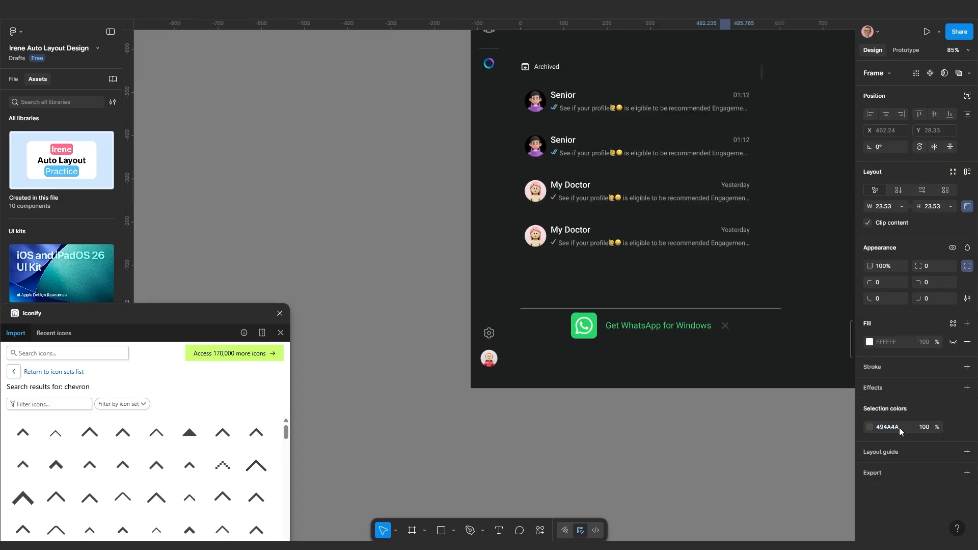
click(777, 443)
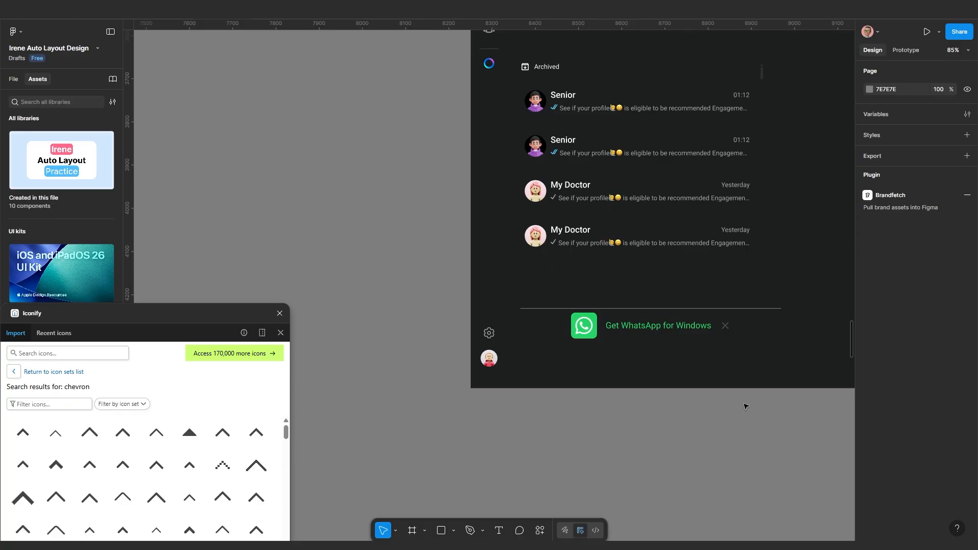
scroll(741, 399, up, 5)
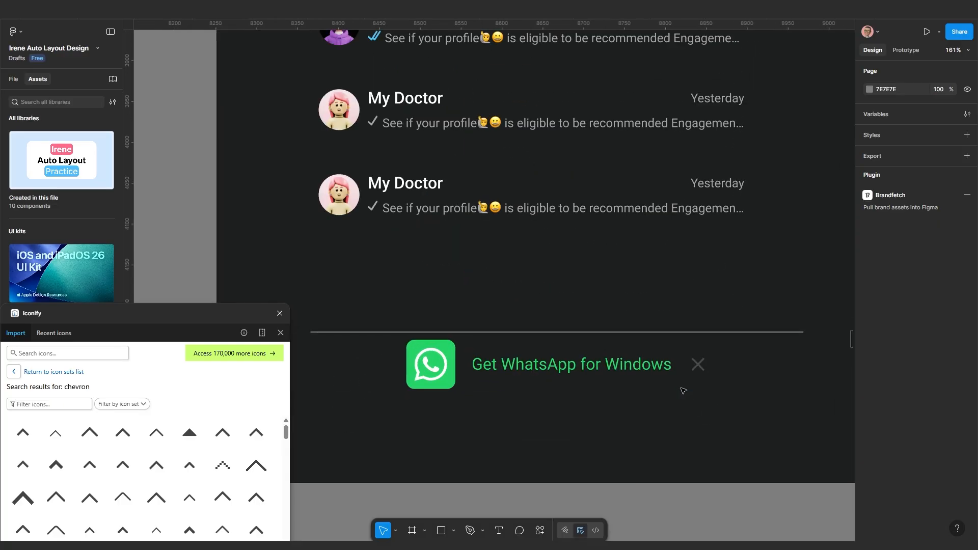
scroll(683, 391, down, 5)
Set the inner chat list's width to Fill container
scroll(556, 315, down, 4)
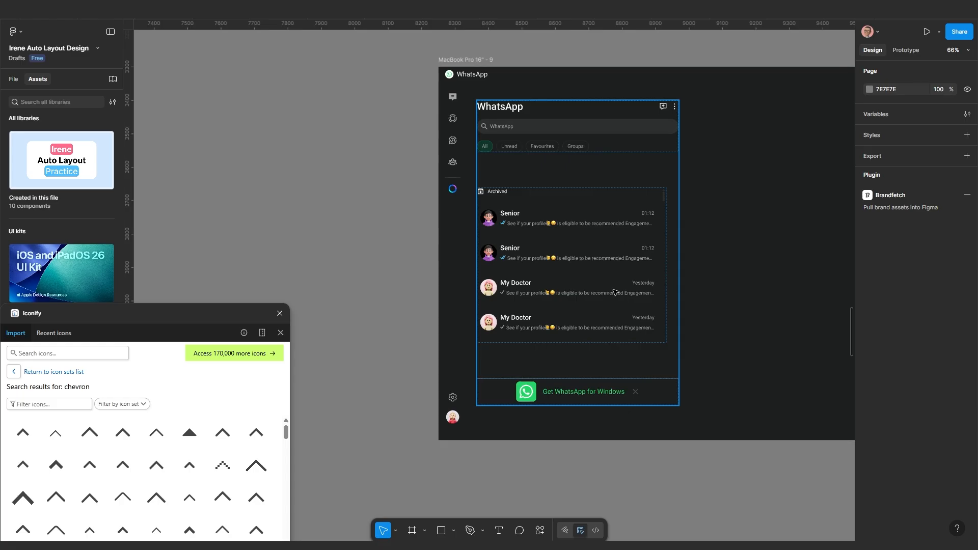
click(608, 356)
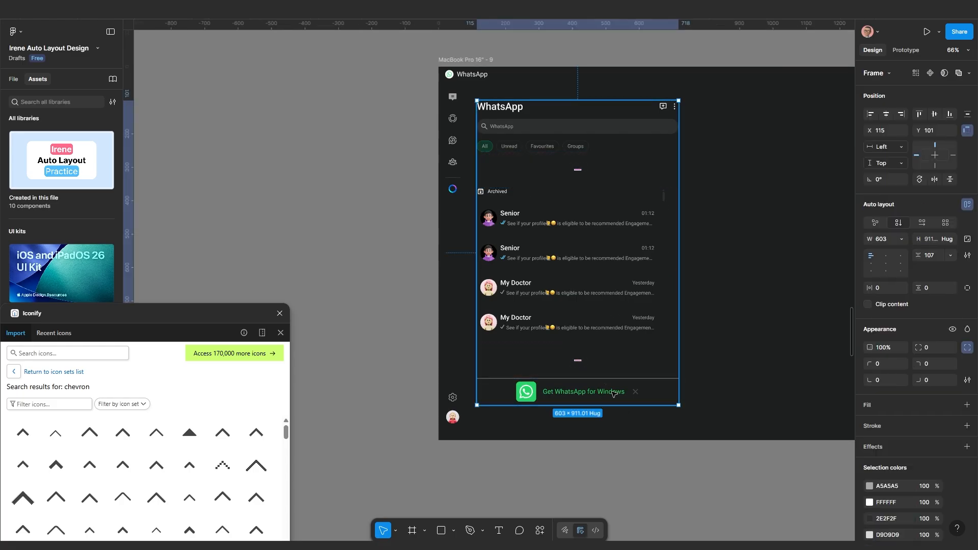
click(615, 277)
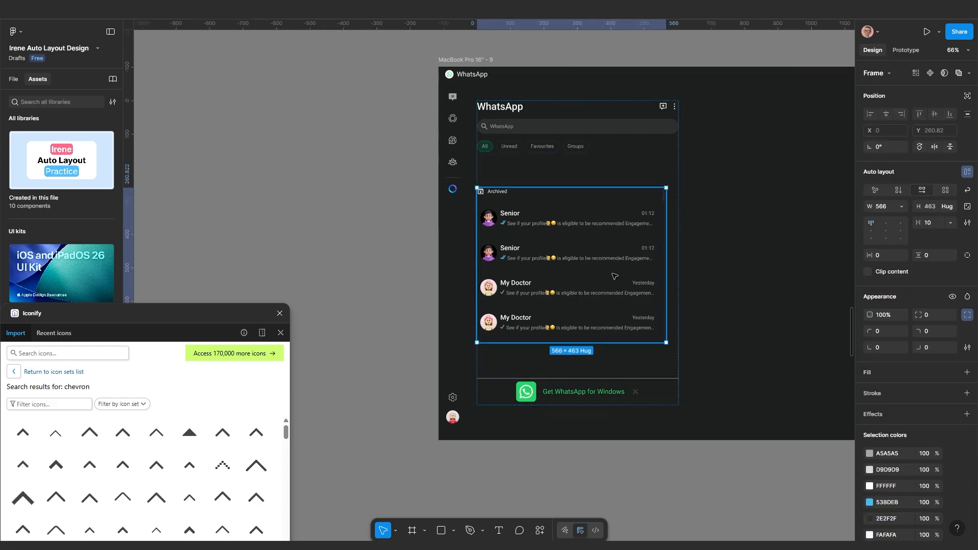
click(901, 206)
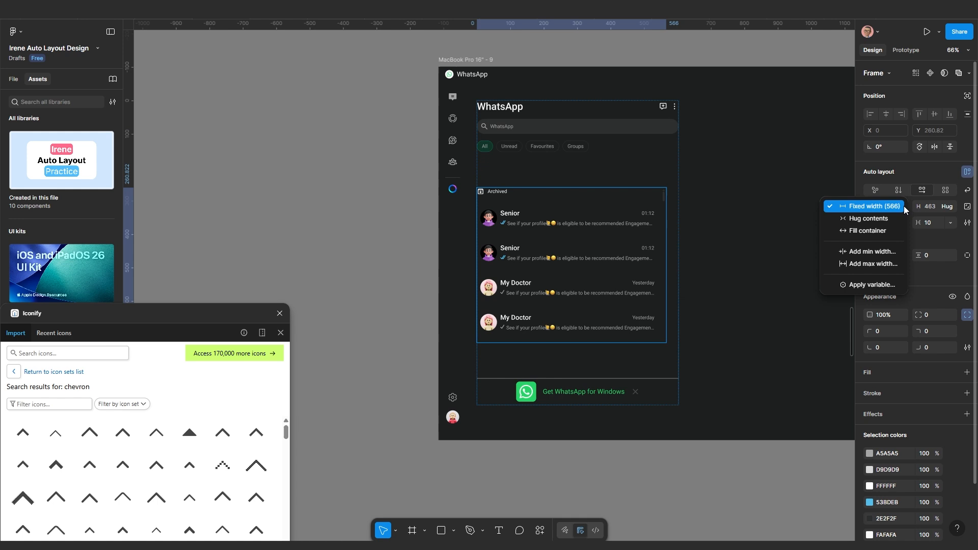
click(873, 230)
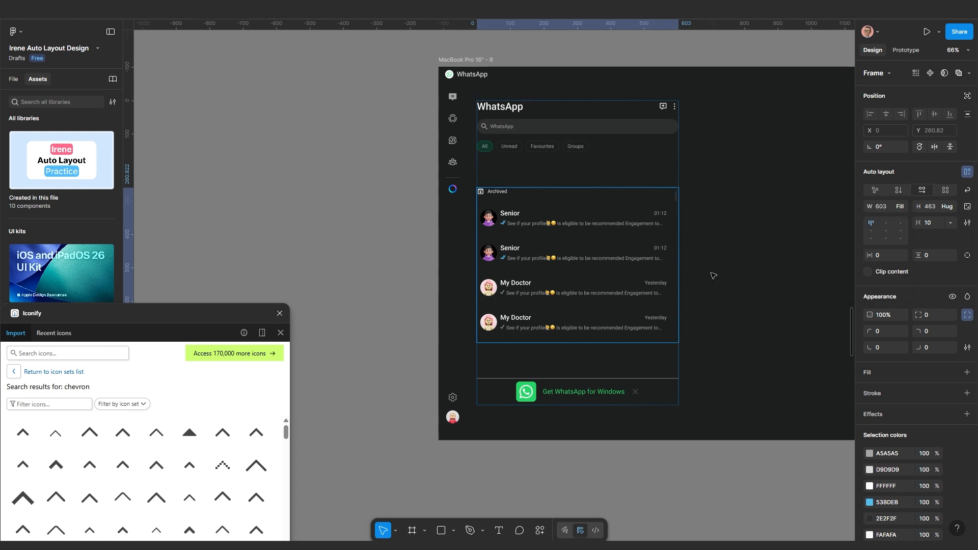
key(Escape)
Reduce the WhatsApp panel's section gap from 107 to 20
click(623, 144)
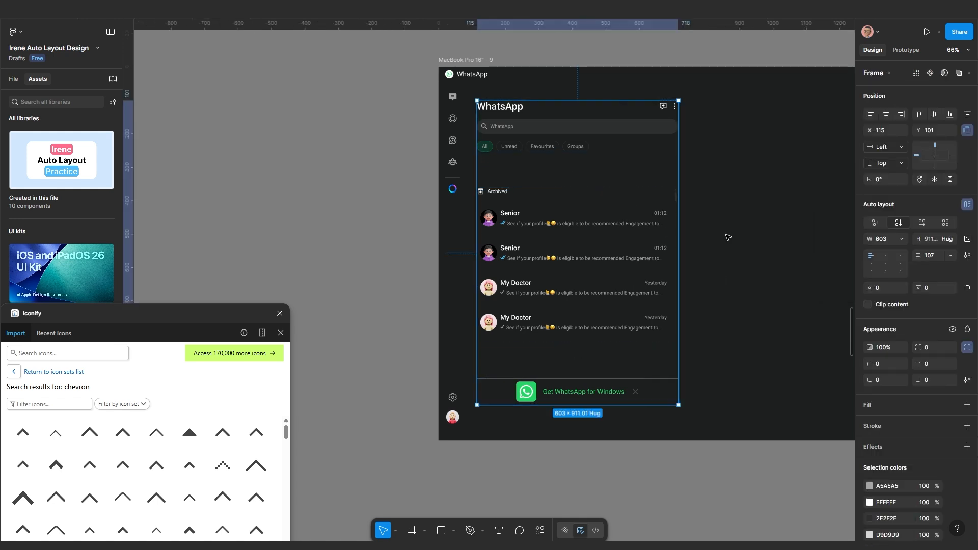
key(Escape)
click(648, 243)
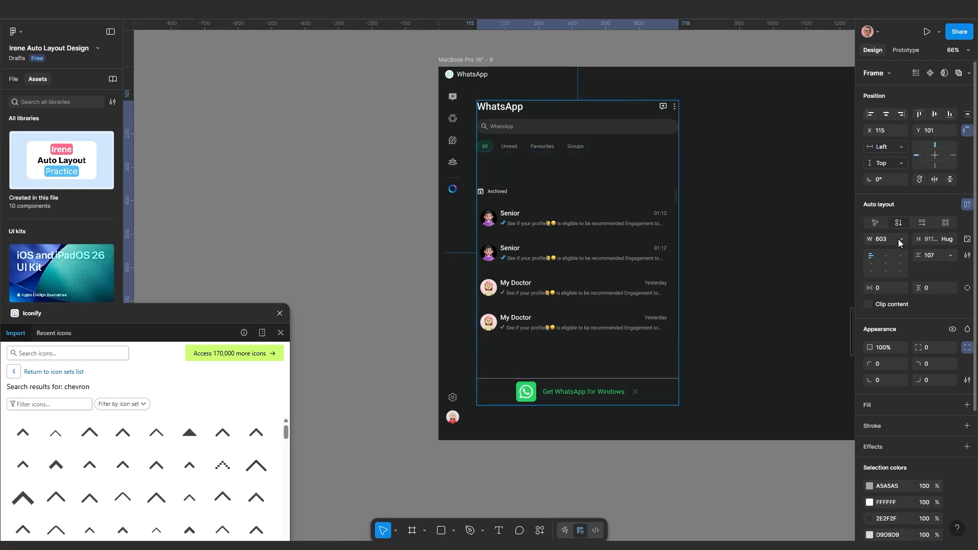
click(936, 257)
text(20)
key(Return)
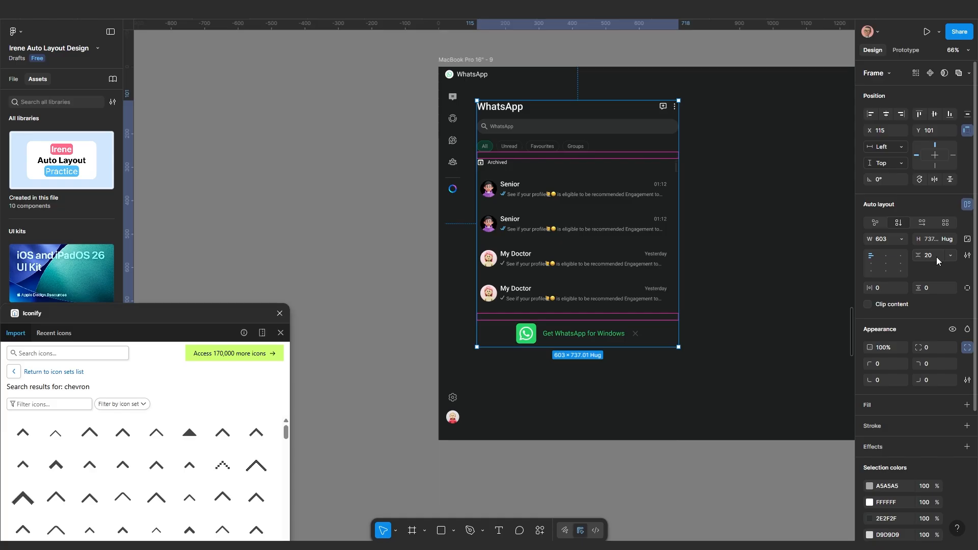
Raise the panel's section gap to 25
click(761, 245)
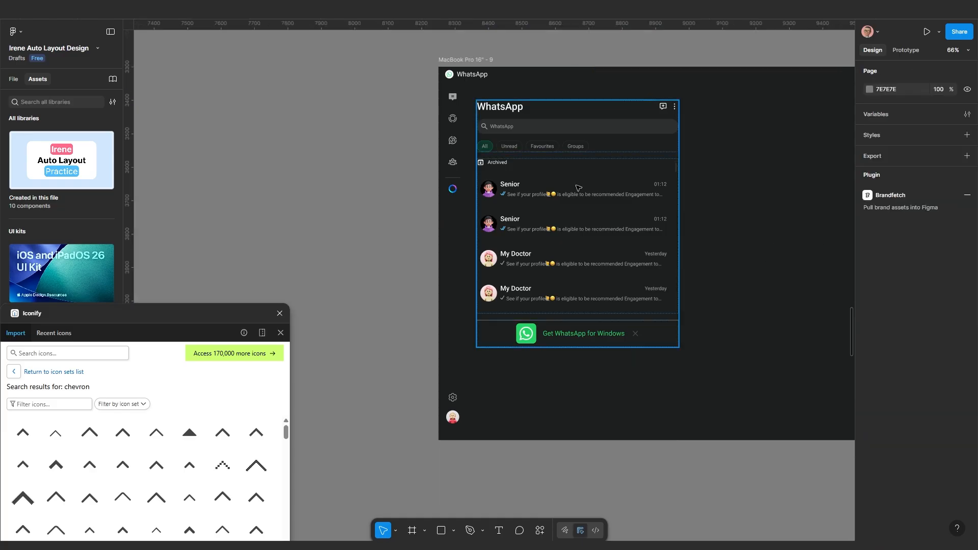
scroll(578, 188, up, 5)
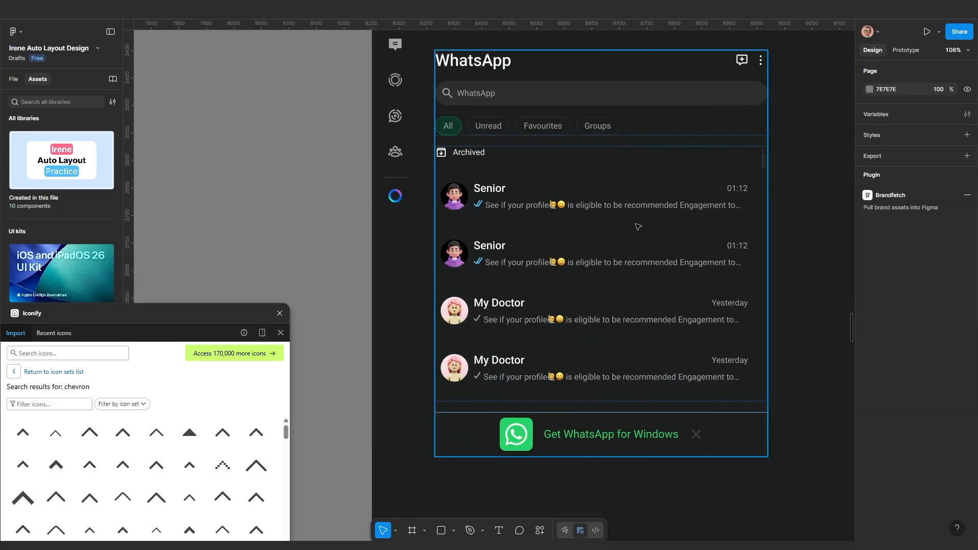
click(600, 219)
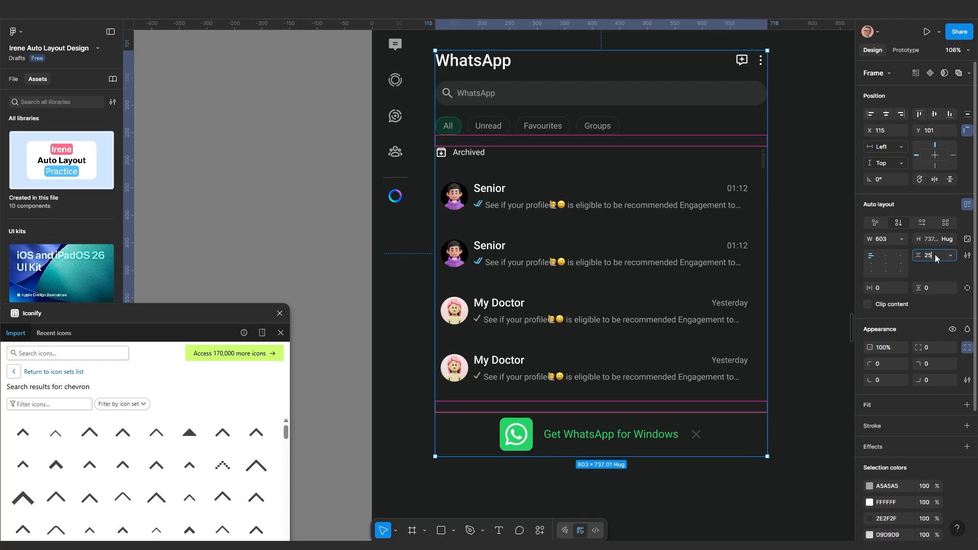
key(Return)
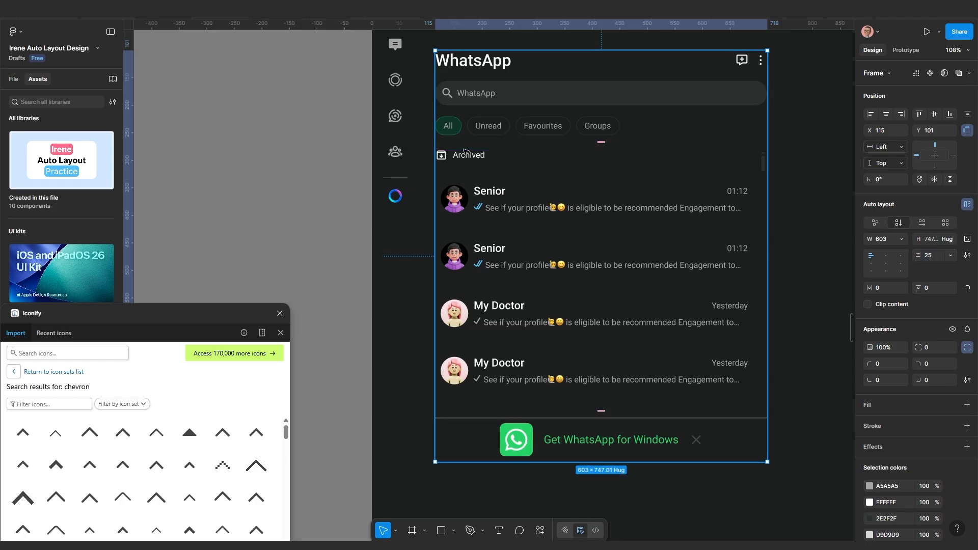
click(597, 117)
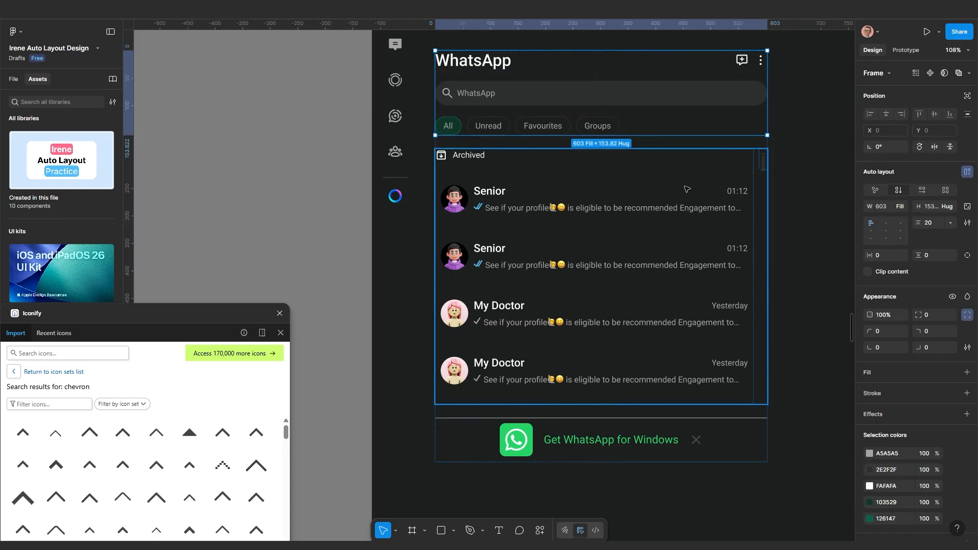
click(790, 155)
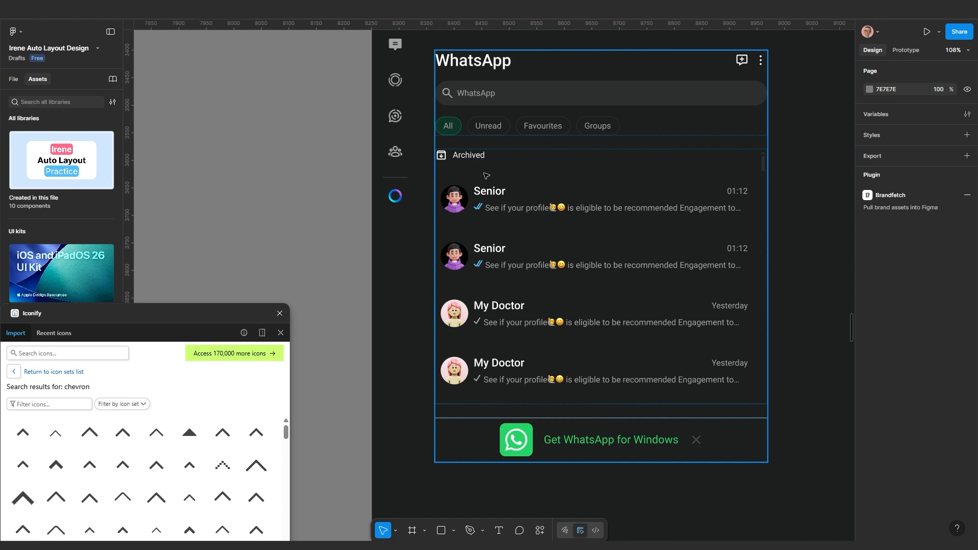
scroll(486, 176, down, 3)
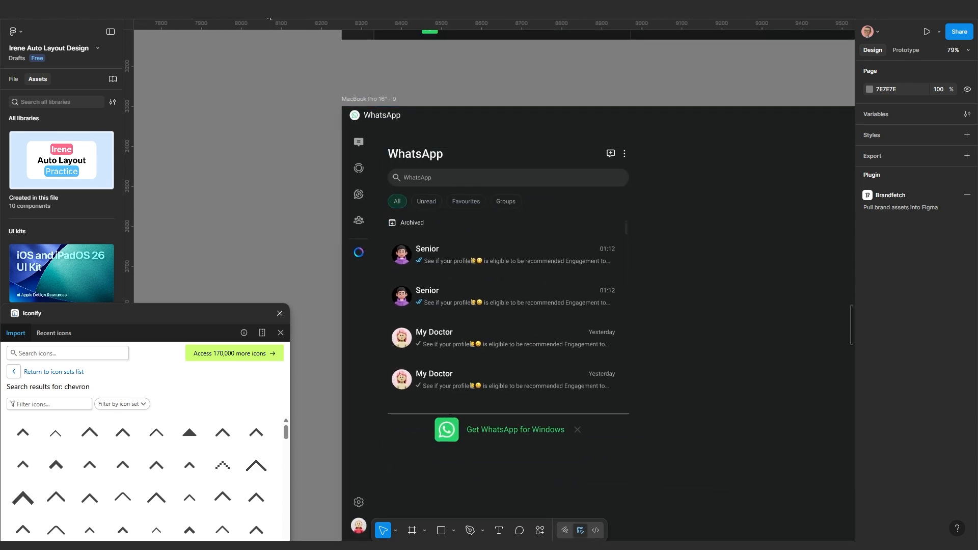
Preview the prototype to check the chat list's scrolling
click(311, 12)
scroll(291, 196, up, 2)
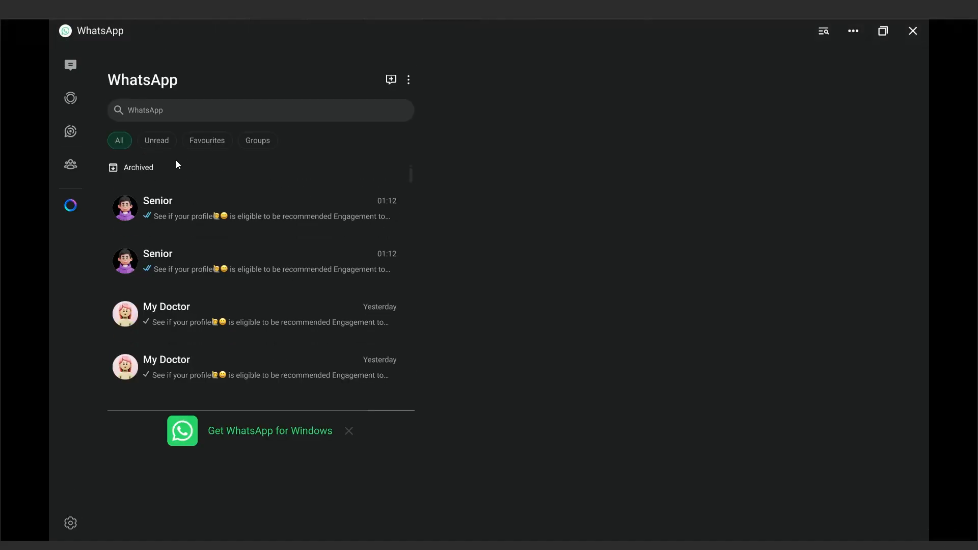
click(226, 13)
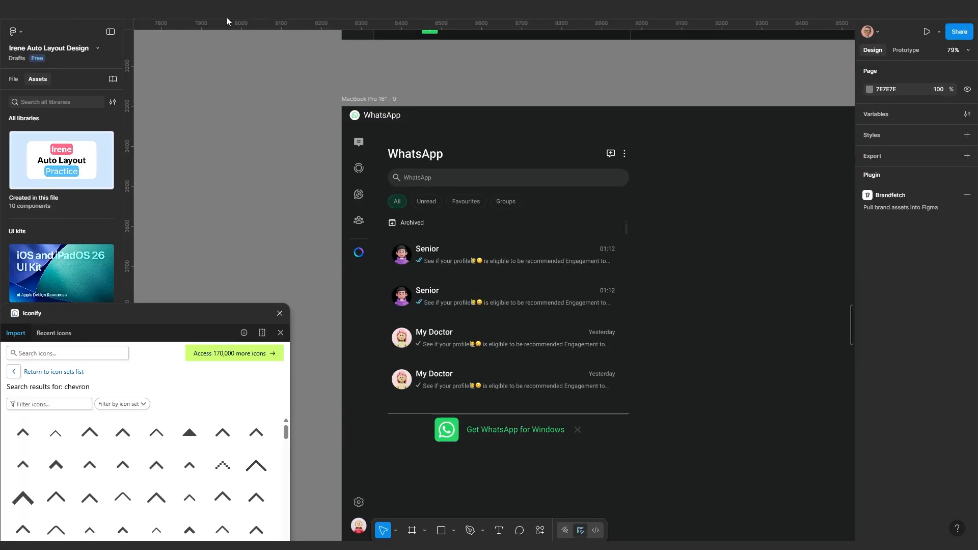
Set the WhatsApp panel's section gap to 30
scroll(421, 265, down, 2)
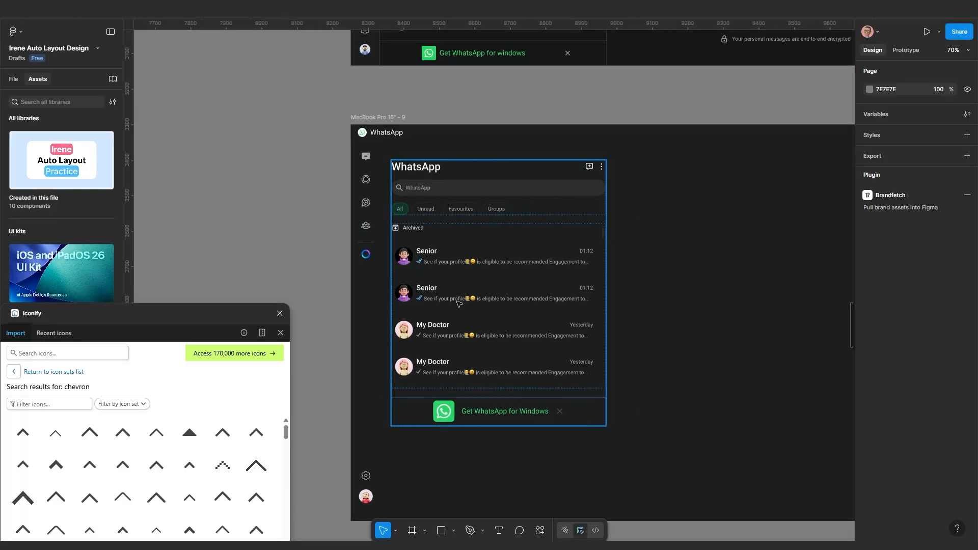
scroll(458, 304, up, 1)
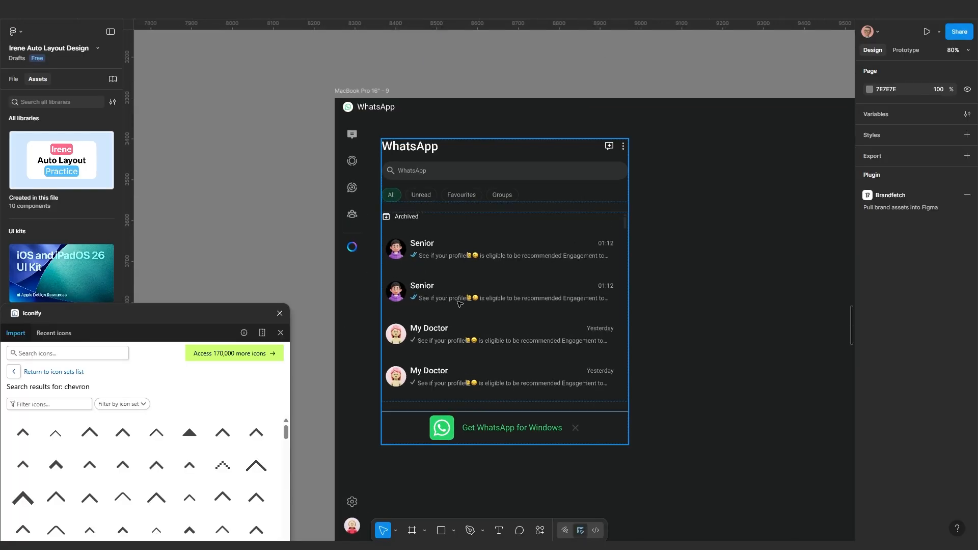
click(469, 245)
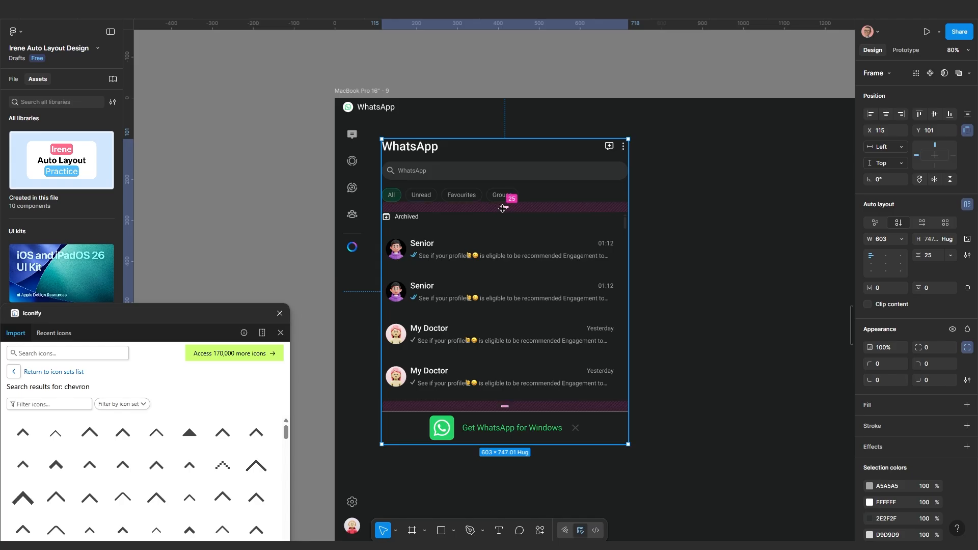
click(931, 255)
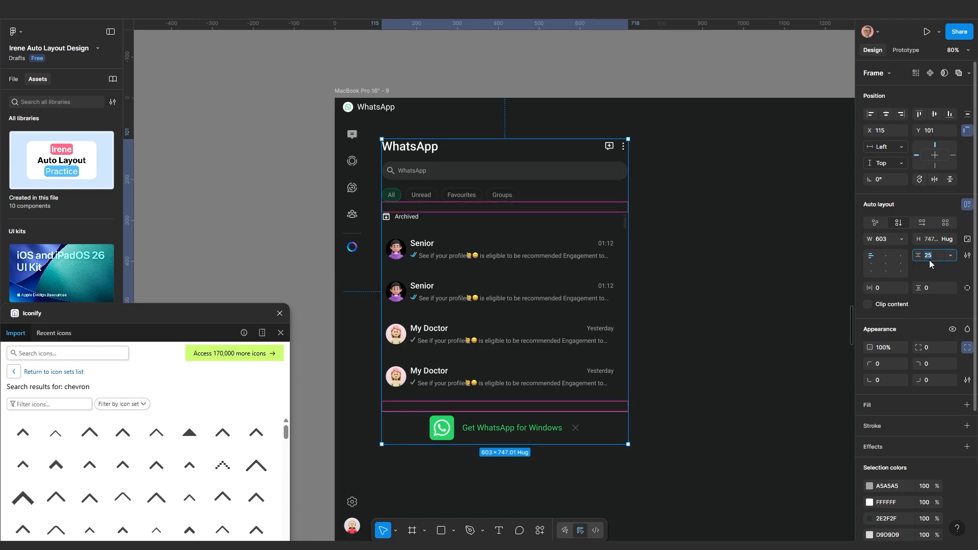
text(30)
key(Return)
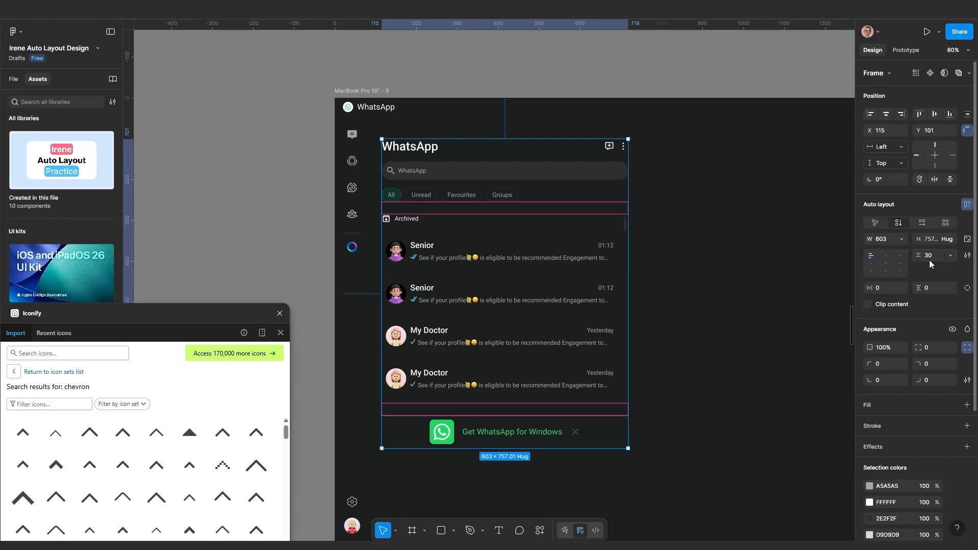
click(733, 317)
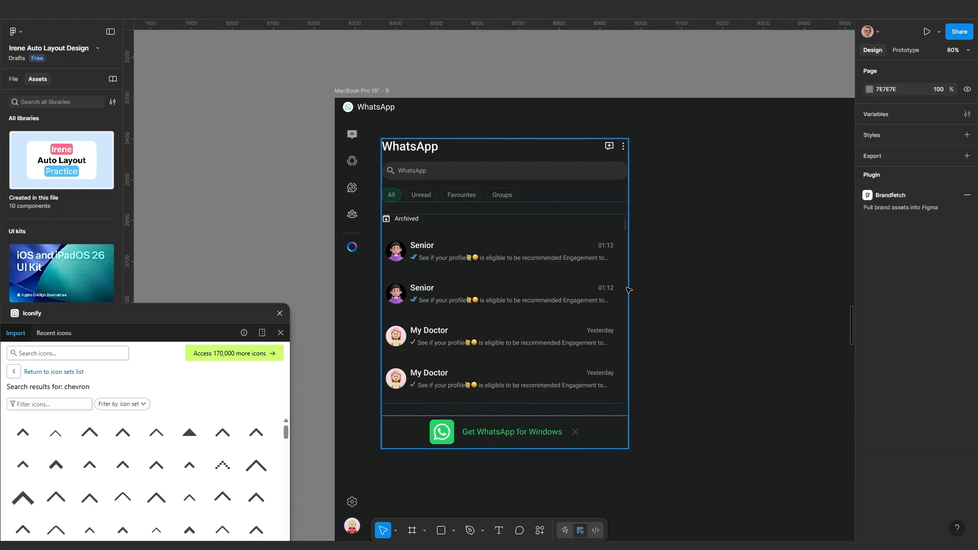
Set the All, Unread, Favourites and Groups labels to font size 20, then preview the prototype
scroll(408, 222, up, 3)
scroll(431, 224, up, 3)
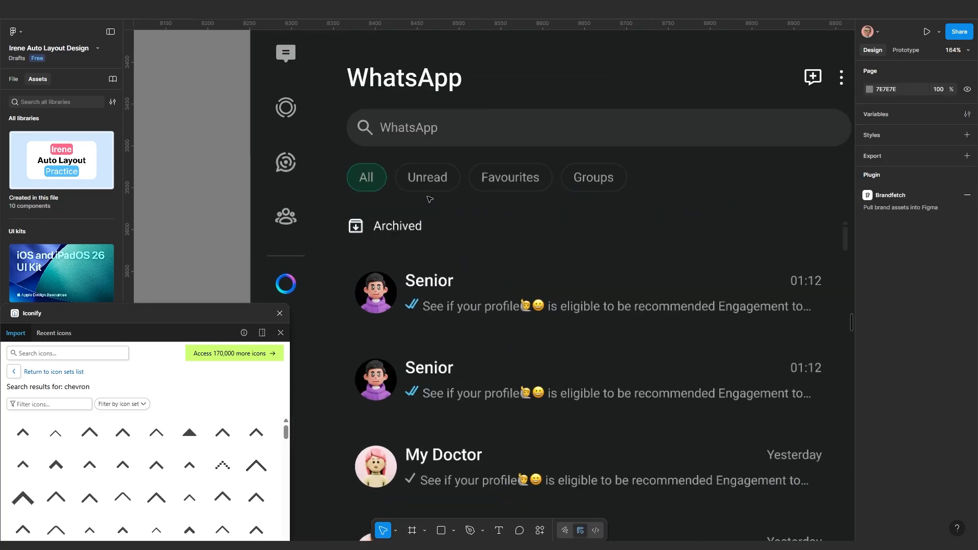
ctrl+click(428, 178)
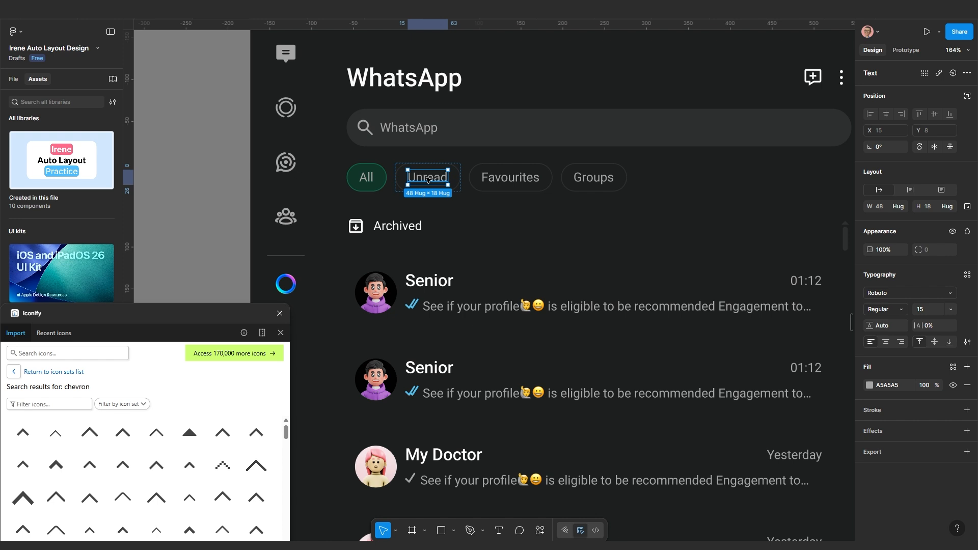
ctrl+shift+click(370, 181)
ctrl+shift+click(509, 185)
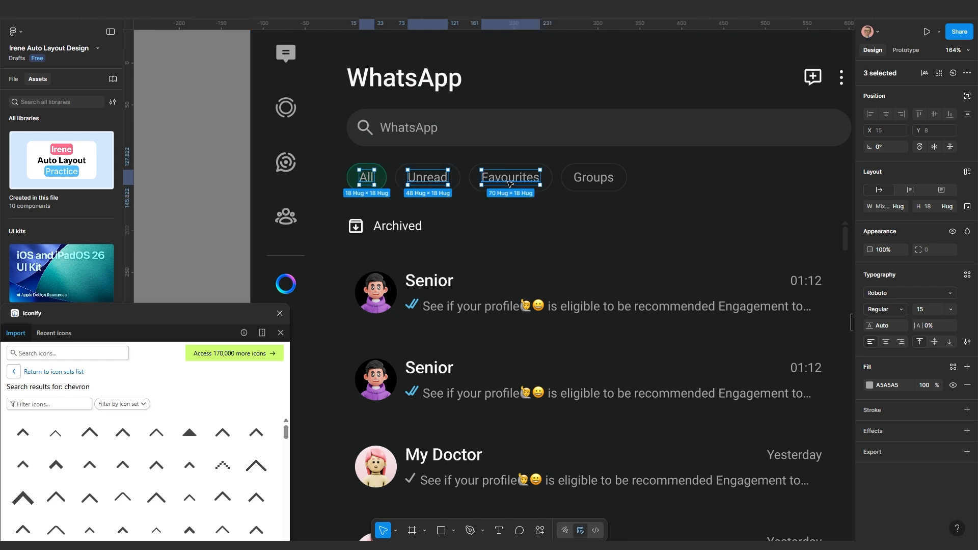
ctrl+shift+click(599, 184)
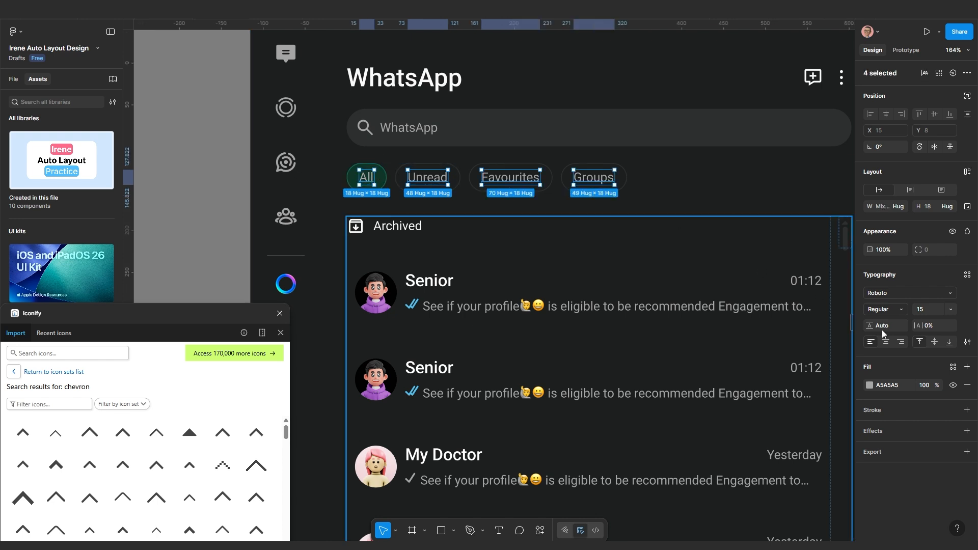
click(933, 312)
text(20)
key(Return)
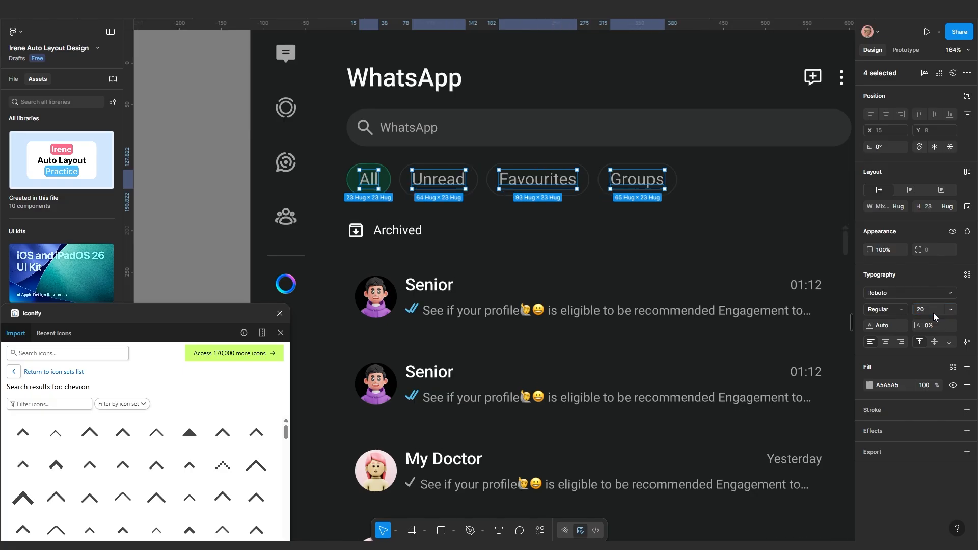
click(674, 246)
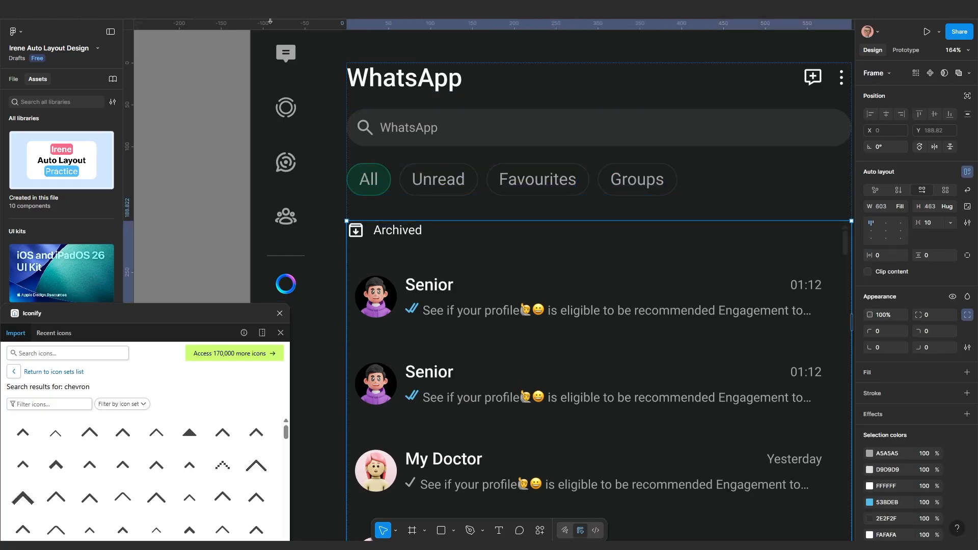
click(311, 10)
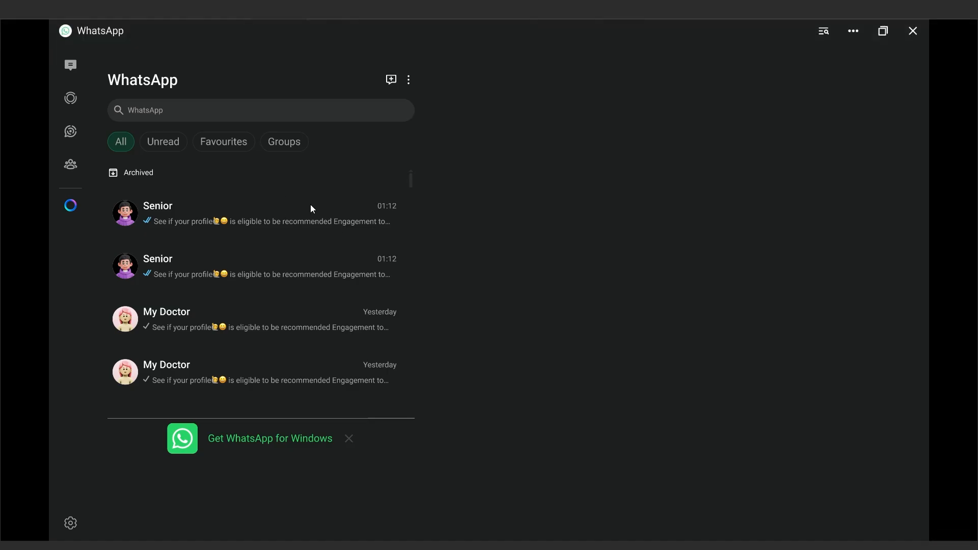
Give the All, Unread, Favourites and Groups pills 10 vertical padding
click(225, 11)
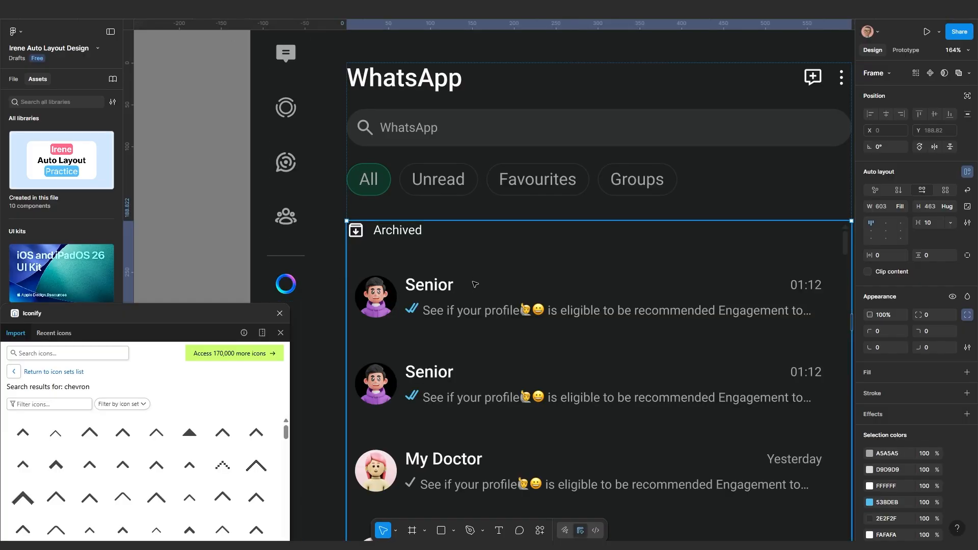
scroll(485, 261, up, 1)
click(528, 181)
click(528, 180)
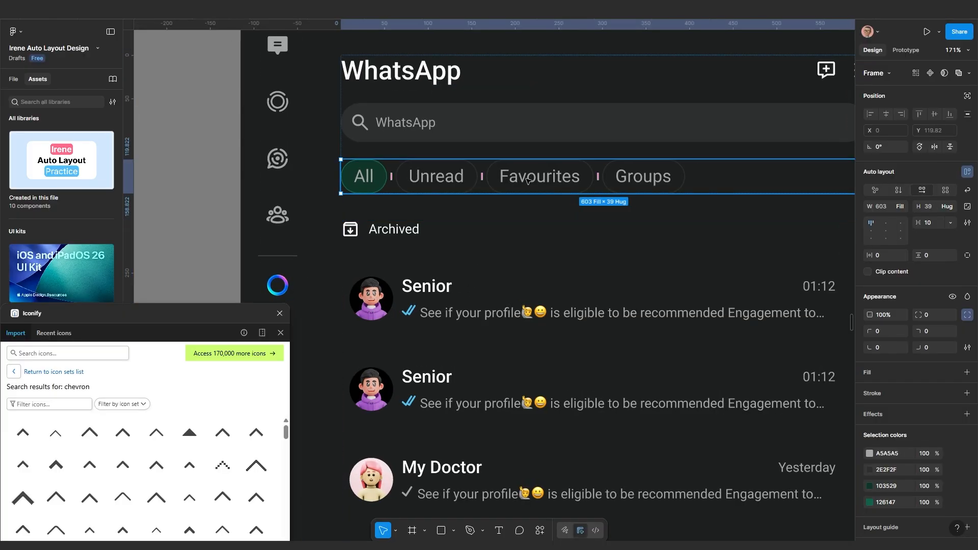
click(528, 181)
shift+click(629, 183)
shift+click(458, 183)
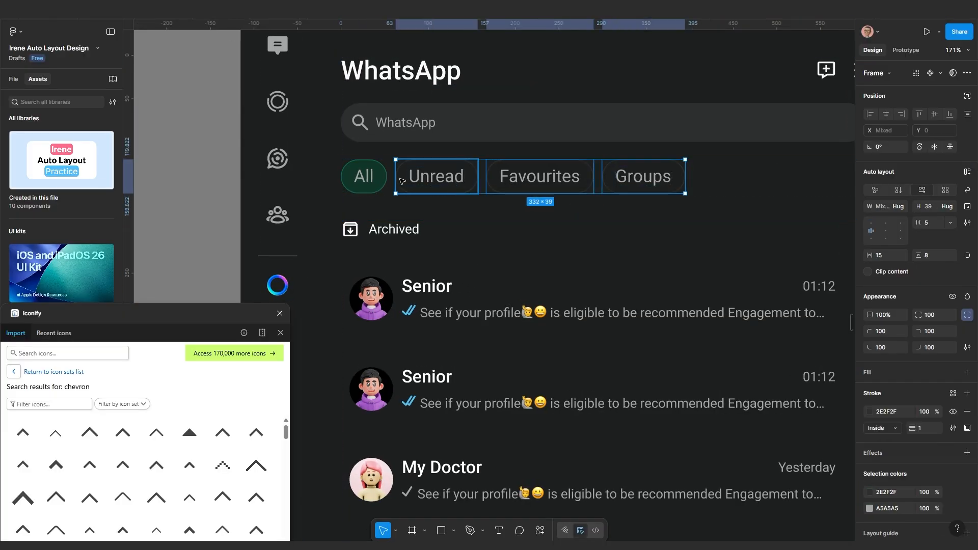
shift+click(363, 176)
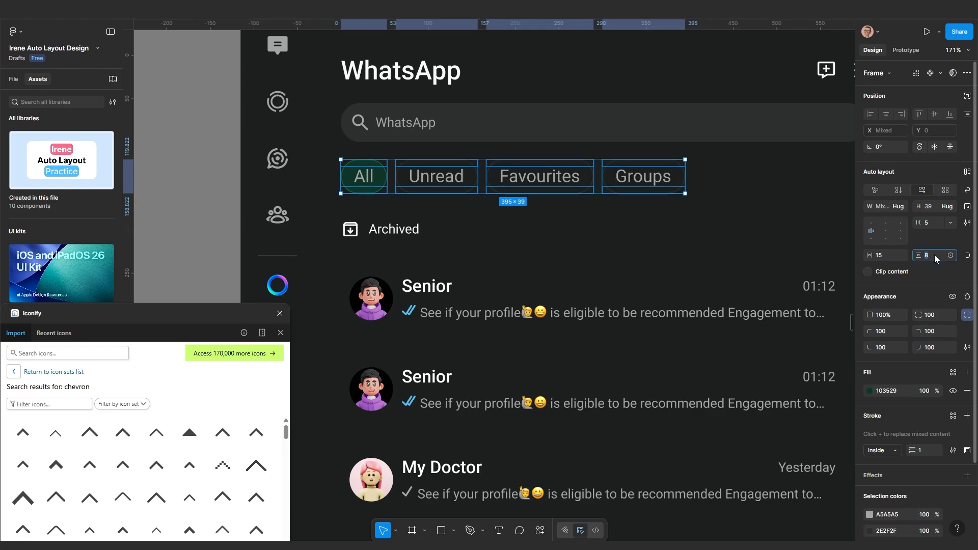
click(934, 255)
text(10)
key(Return)
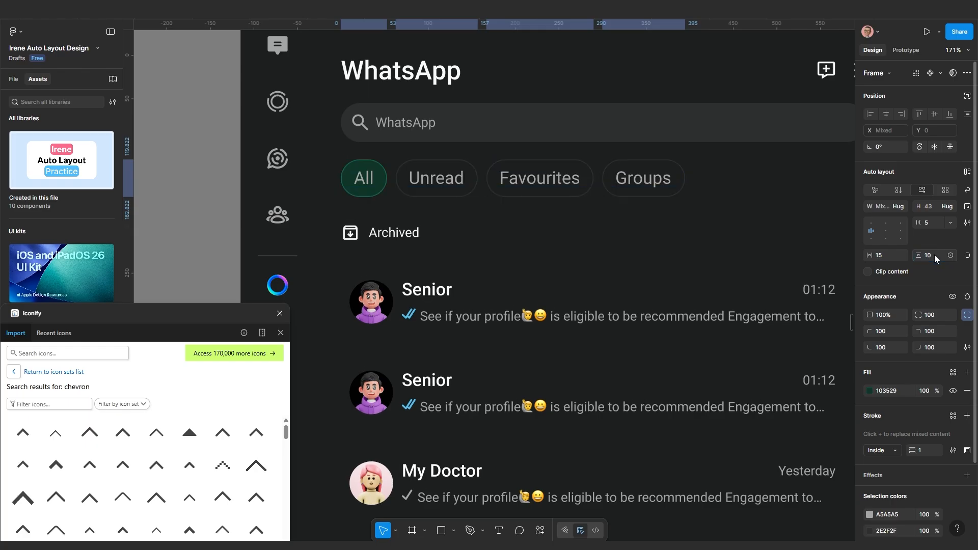
Set the pills' horizontal padding to 20 and view the wider row in the prototype
click(883, 255)
text(20)
key(Return)
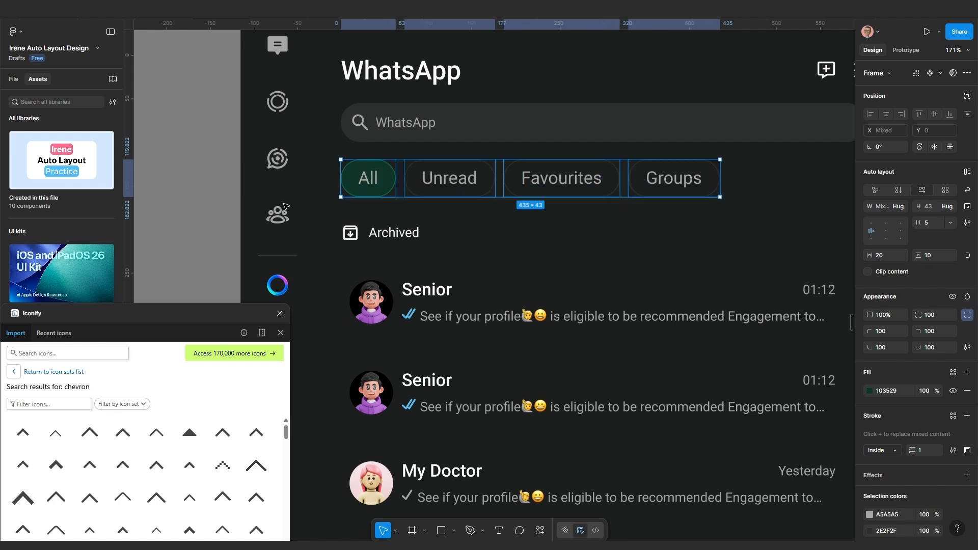
click(270, 11)
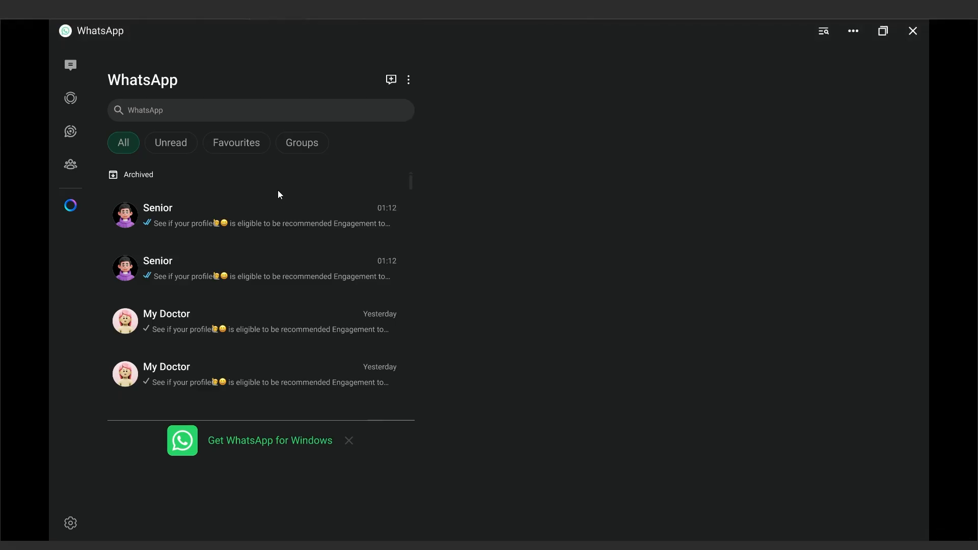
Set the gap between the header's title, search bar and filter pills to 25
click(231, 11)
scroll(497, 211, down, 1)
scroll(496, 211, down, 2)
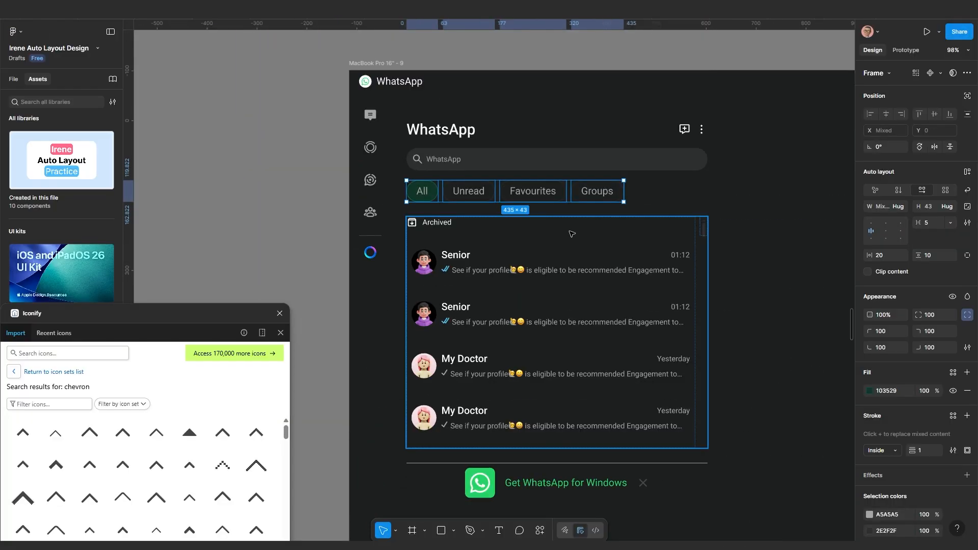
click(570, 232)
click(656, 195)
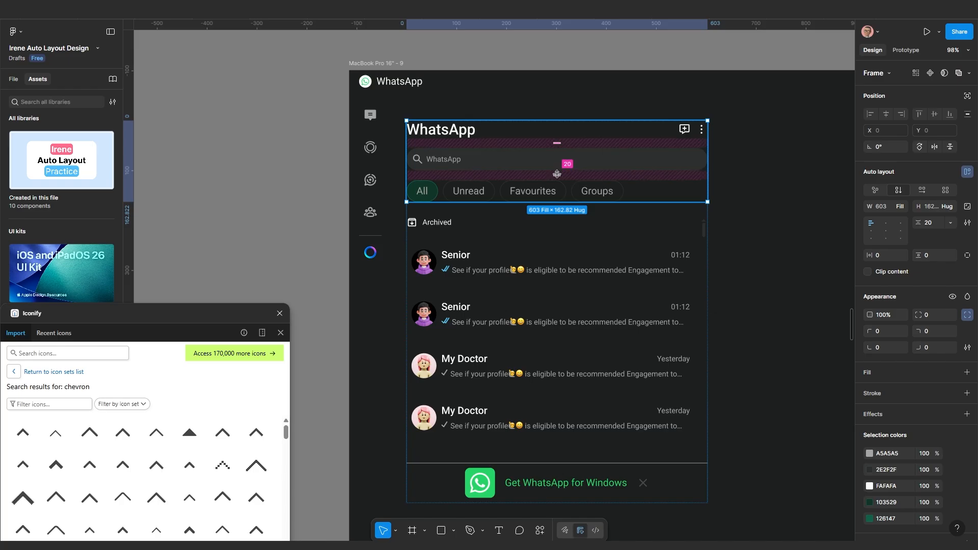
click(932, 227)
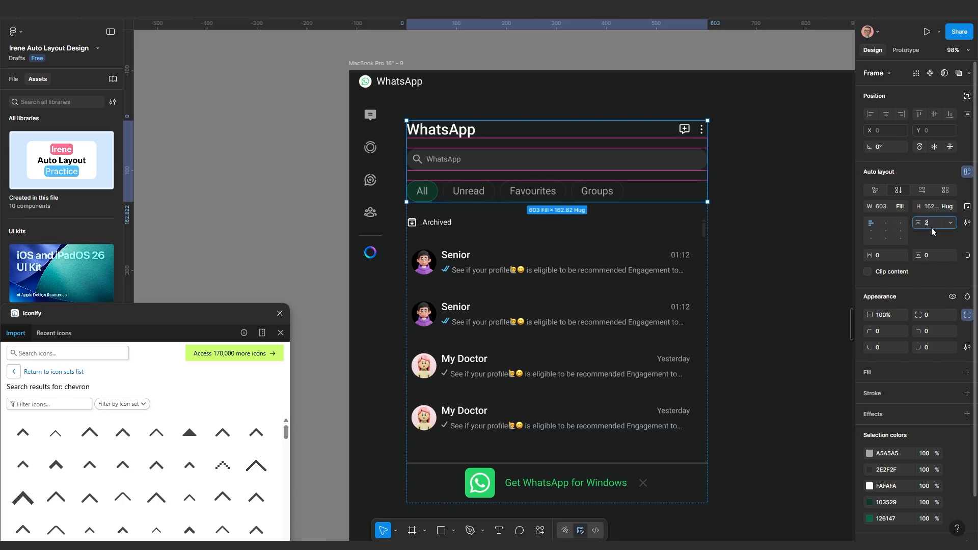
text(25)
key(Return)
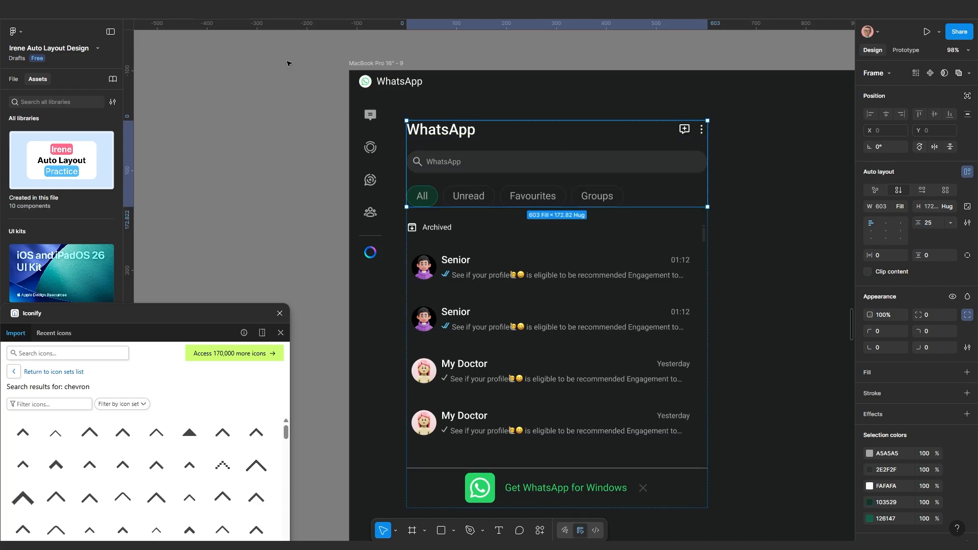
Present the prototype and scroll through the chat list
key(ctrl+alt+Return)
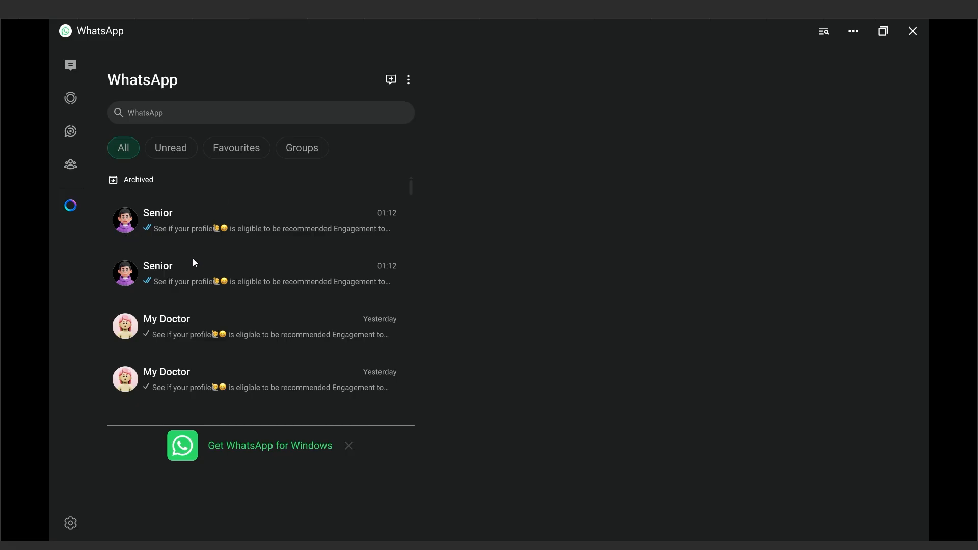
scroll(186, 247, down, 2)
scroll(187, 246, up, 2)
Set the Archived label's font size to 20
click(198, 9)
scroll(437, 236, up, 1)
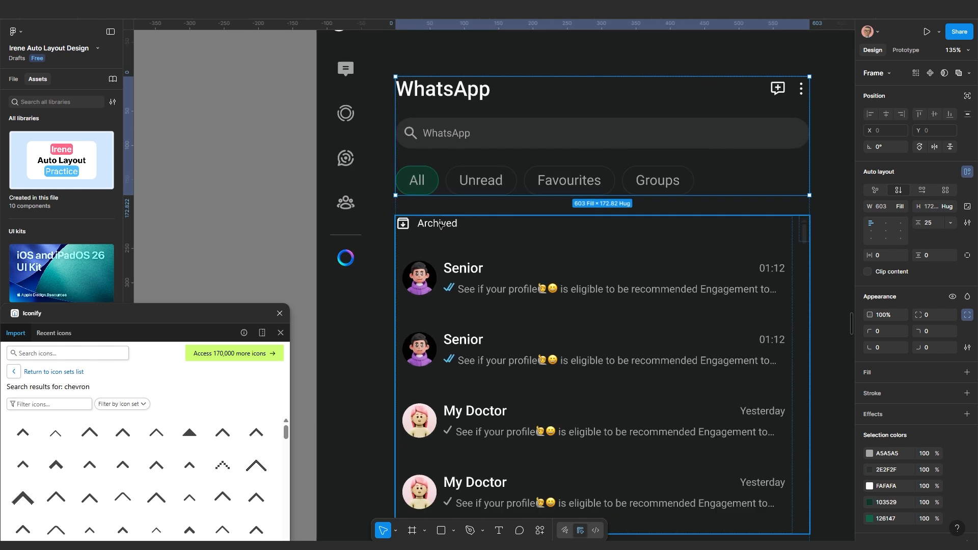
click(441, 226)
double_click(440, 225)
double_click(440, 226)
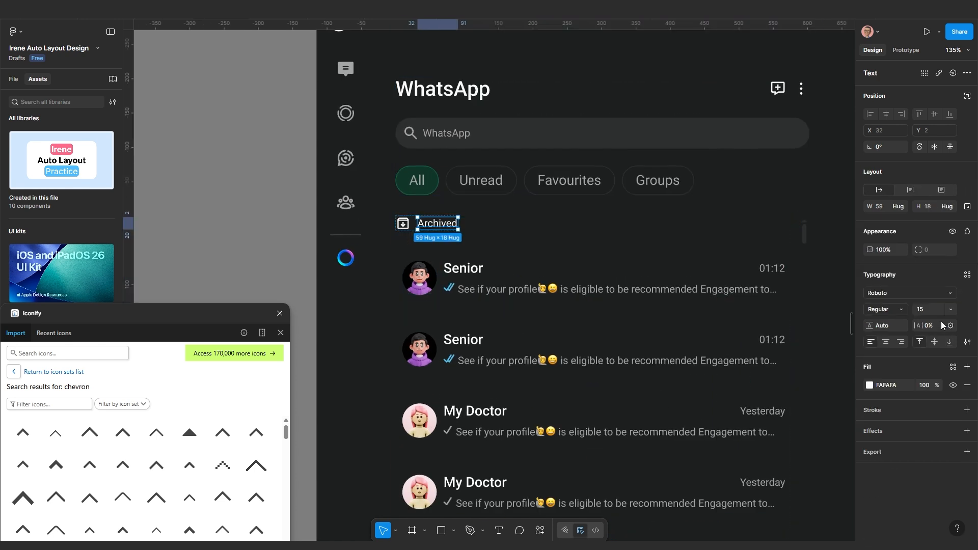
click(924, 311)
text(20)
key(Return)
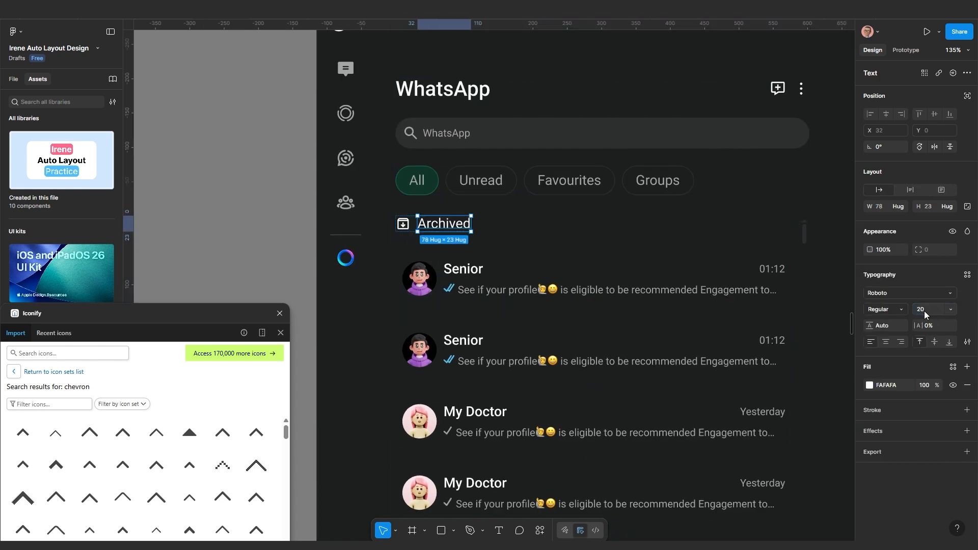
Scale the Archived icon proportionally from 22 to 24 × 24
click(401, 228)
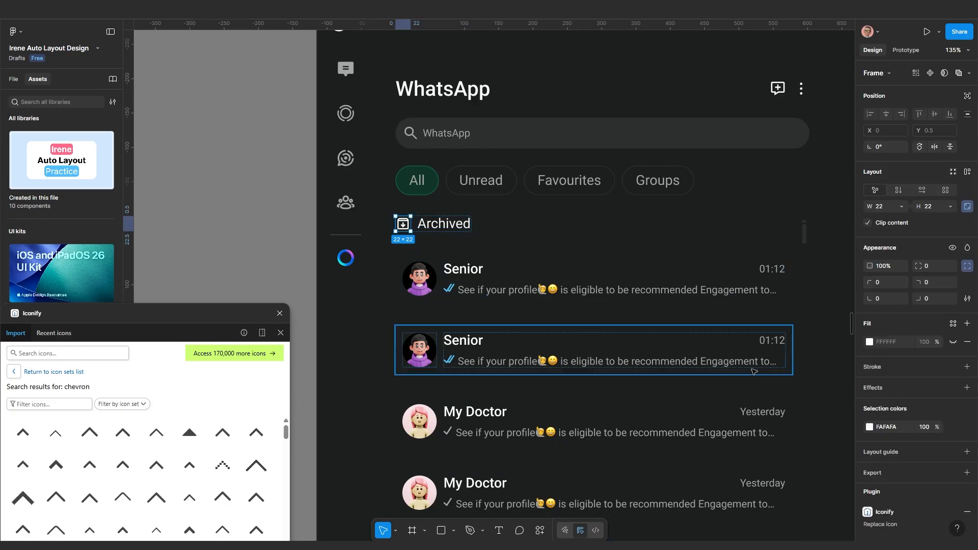
key(k)
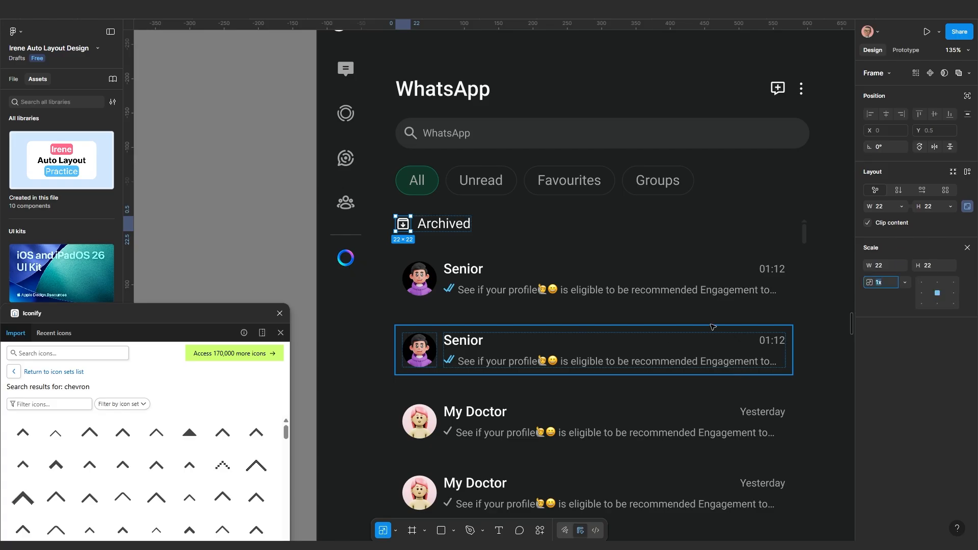
click(889, 265)
text(2)
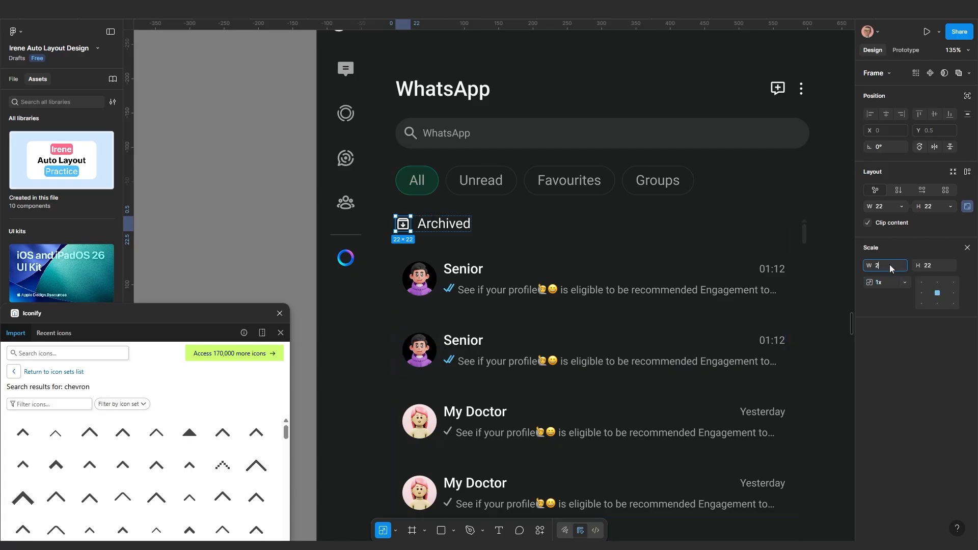
text(4)
key(Return)
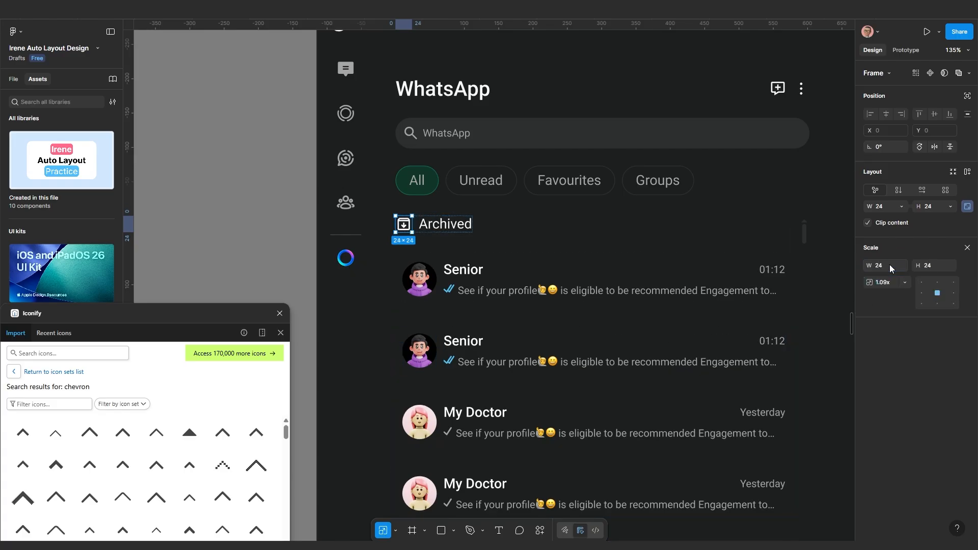
scroll(512, 269, down, 5)
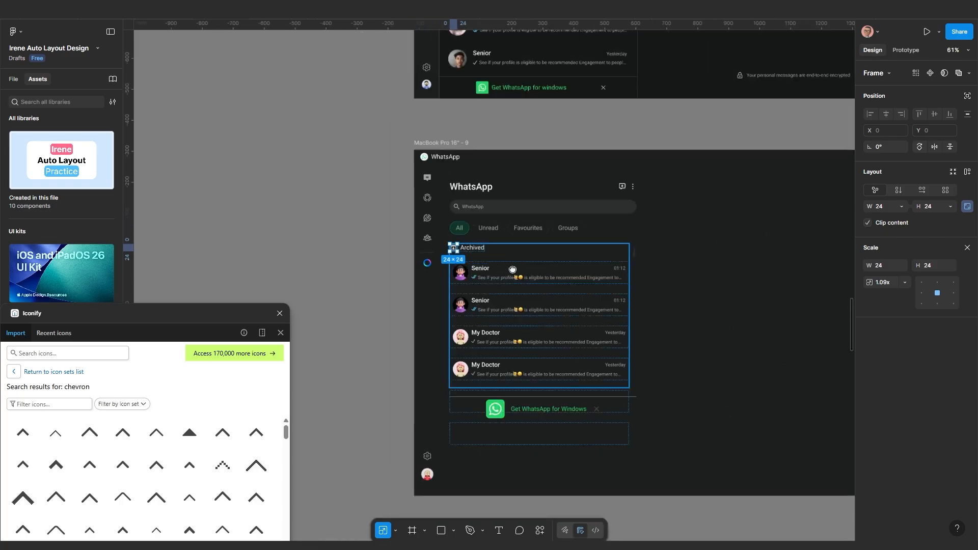
drag(512, 269, 452, 236)
scroll(611, 251, up, 4)
click(612, 251)
scroll(606, 251, down, 2)
drag(561, 252, 605, 260)
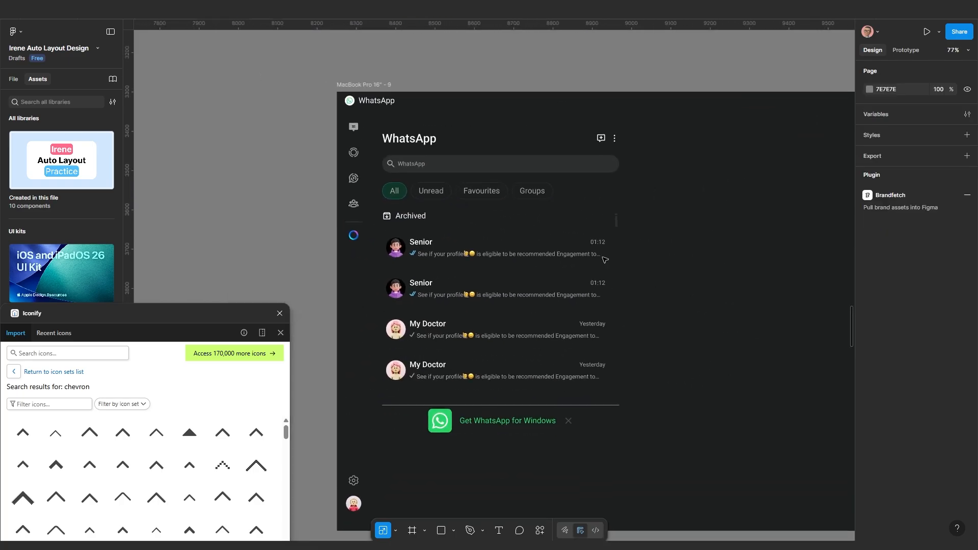
scroll(605, 260, up, 1)
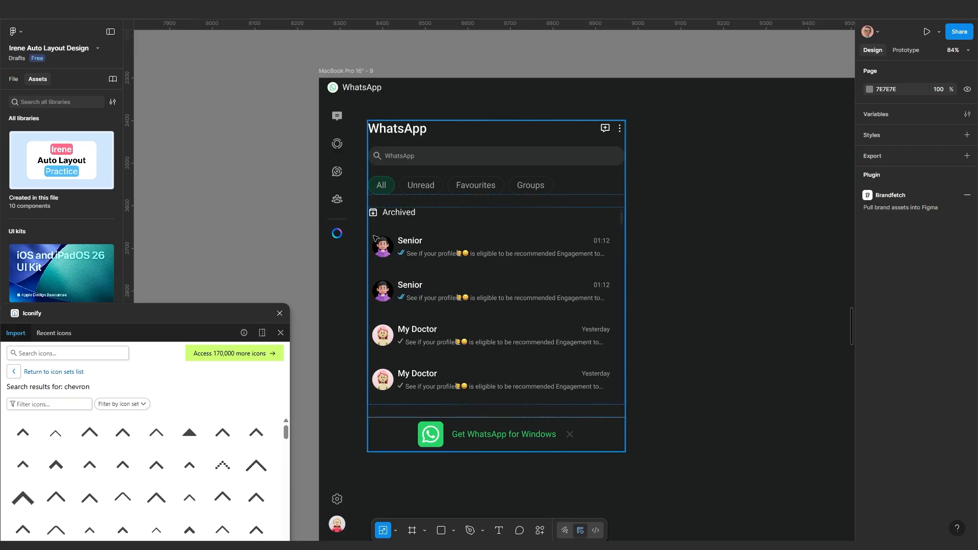
scroll(376, 237, up, 4)
scroll(425, 183, down, 2)
scroll(403, 174, up, 2)
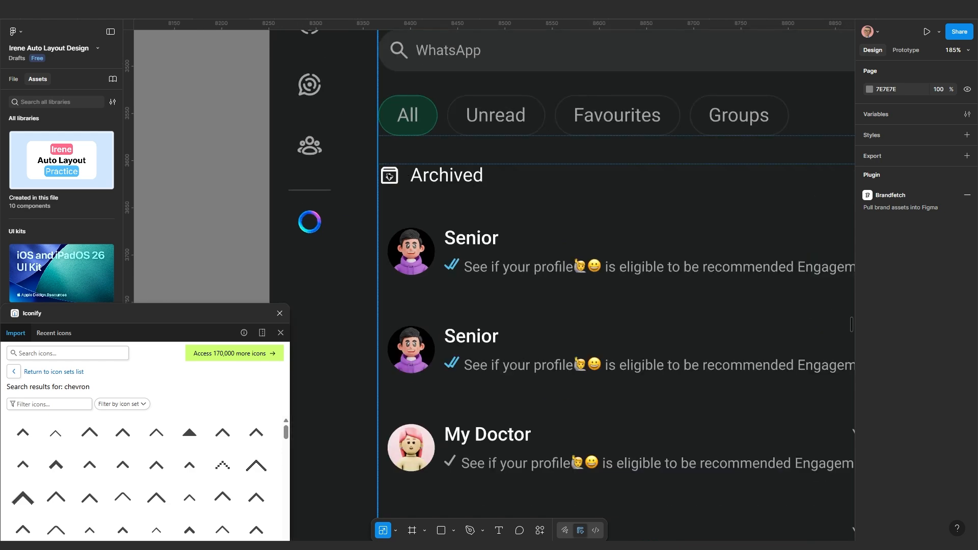
click(390, 177)
scroll(451, 265, down, 4)
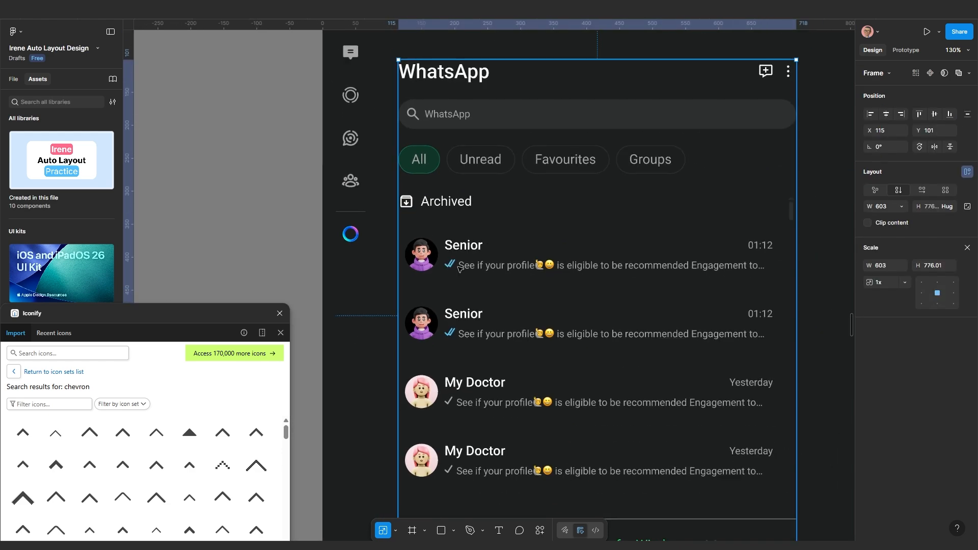
click(275, 11)
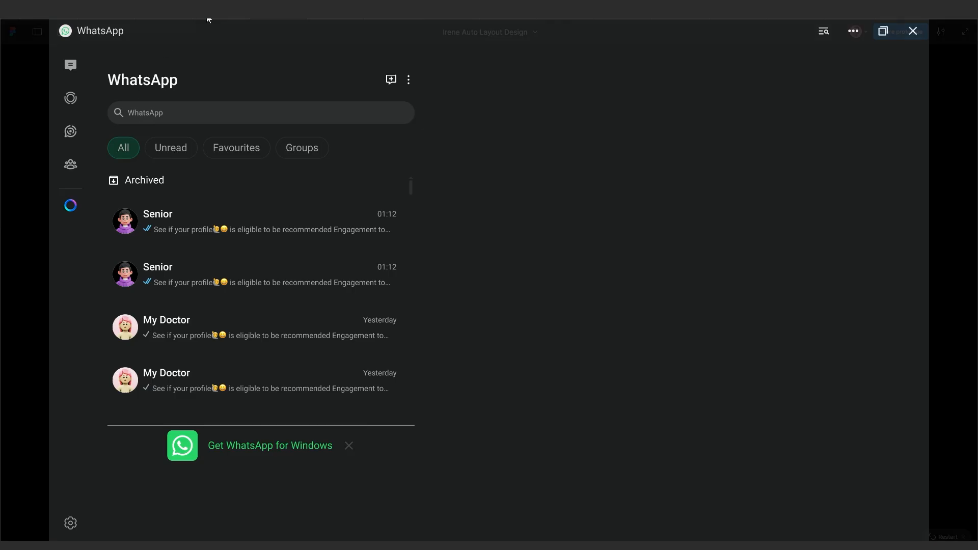
click(255, 10)
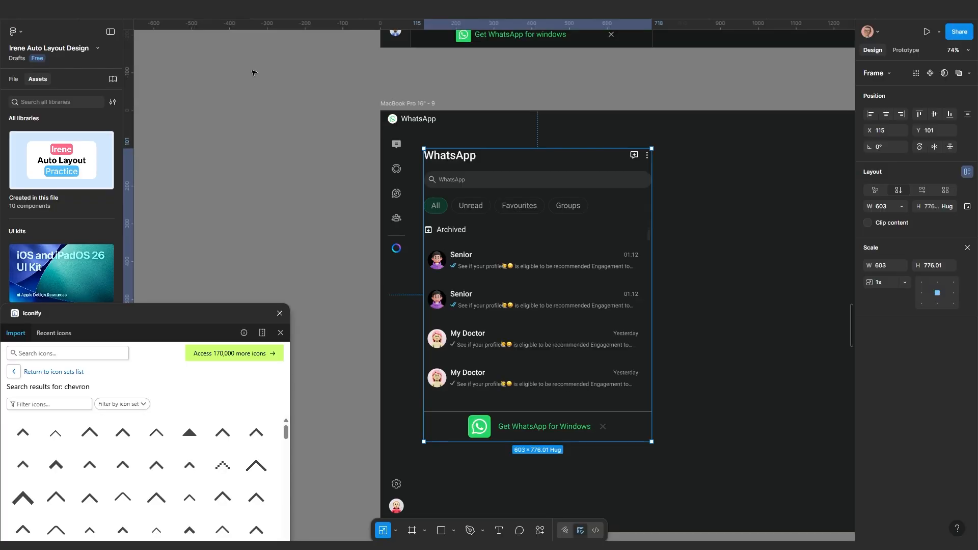
scroll(441, 279, down, 2)
scroll(611, 326, up, 1)
Move the Iconify window aside to uncover the WhatsApp mockup
click(633, 316)
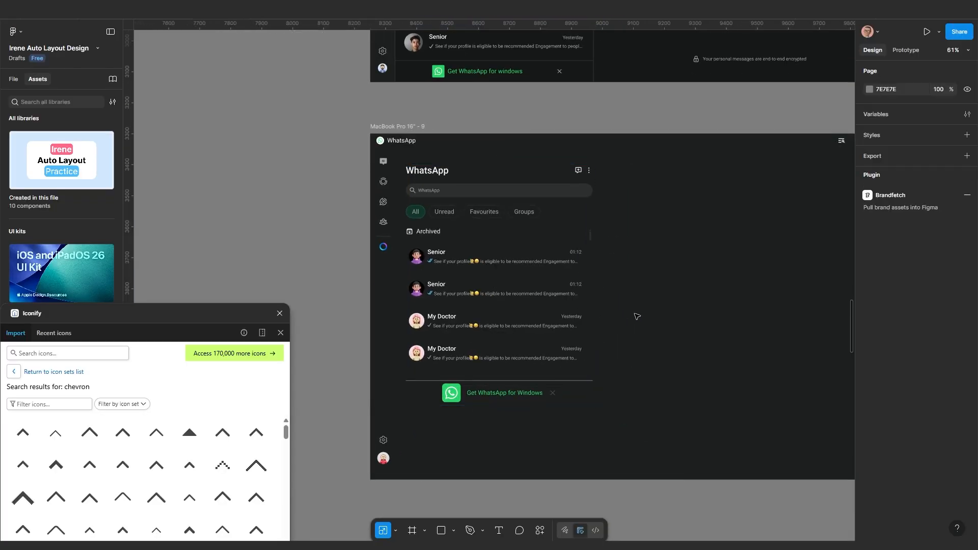
scroll(634, 314, up, 5)
drag(589, 210, 609, 212)
scroll(609, 212, down, 3)
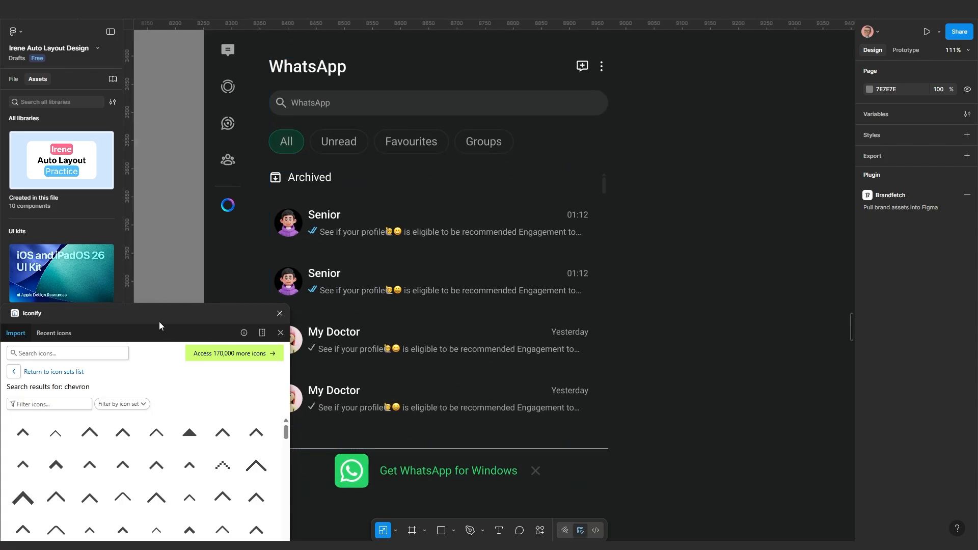
drag(174, 313, 113, 410)
scroll(295, 401, down, 4)
drag(390, 392, 435, 373)
Drag the chat-list panel's bottom edge down until it measures 603 × 1016
click(435, 374)
scroll(479, 348, up, 3)
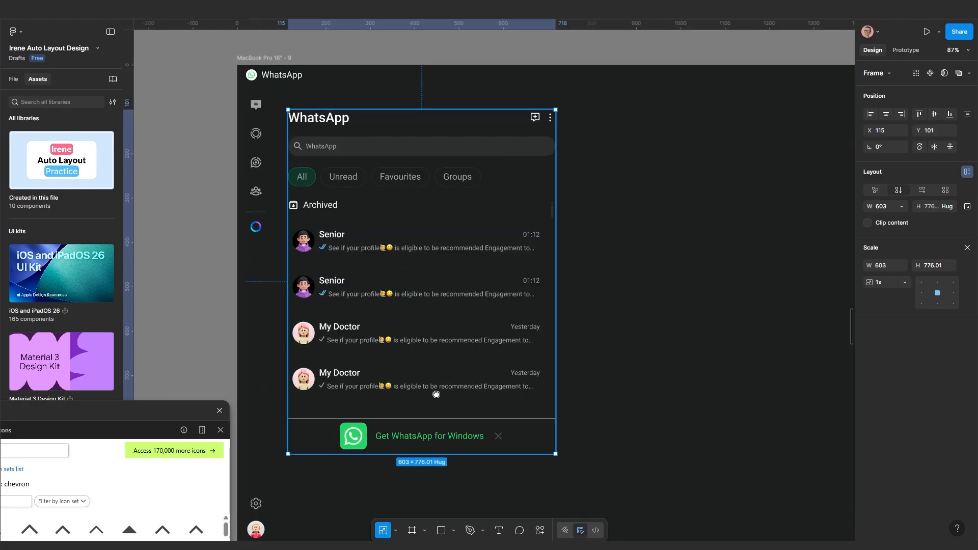
scroll(478, 347, down, 3)
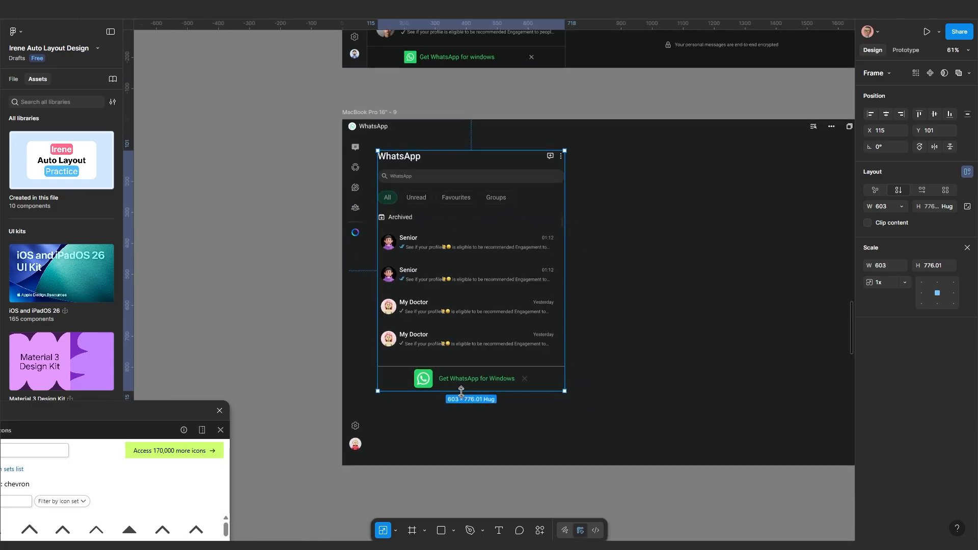
key(v)
drag(461, 392, 469, 446)
mouse_move(469, 446)
mouse_down()
mouse_move(471, 464)
mouse_move(470, 429)
mouse_move(471, 466)
mouse_up()
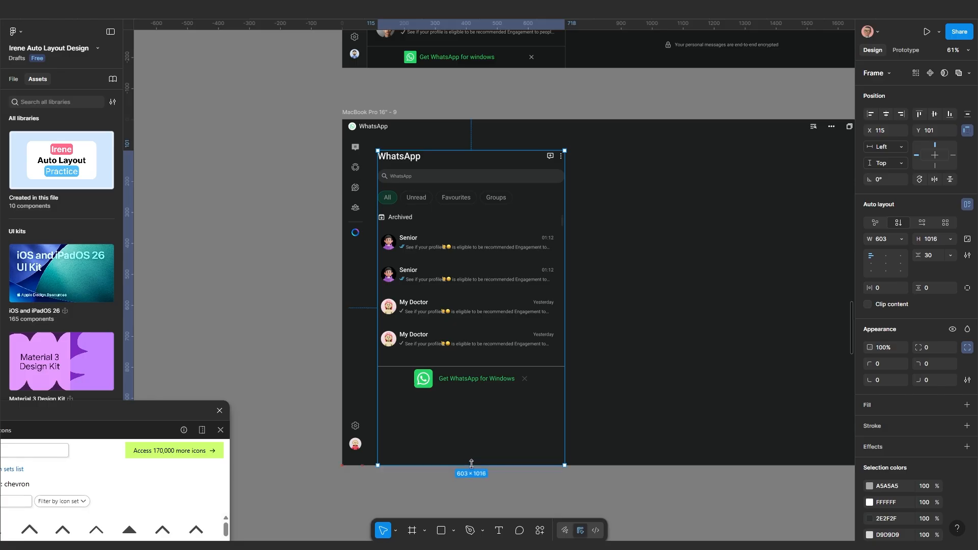
scroll(472, 451, up, 3)
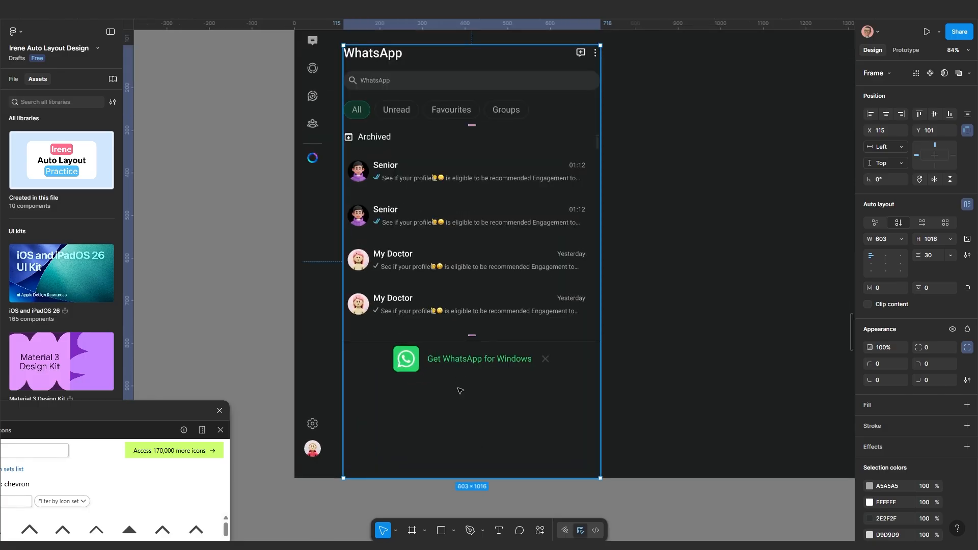
scroll(453, 354, down, 2)
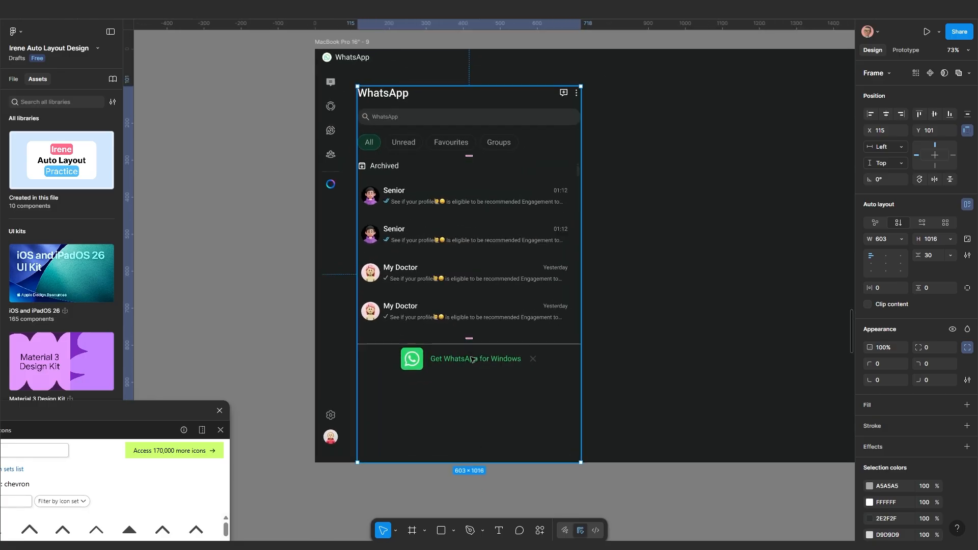
double_click(472, 358)
click(482, 378)
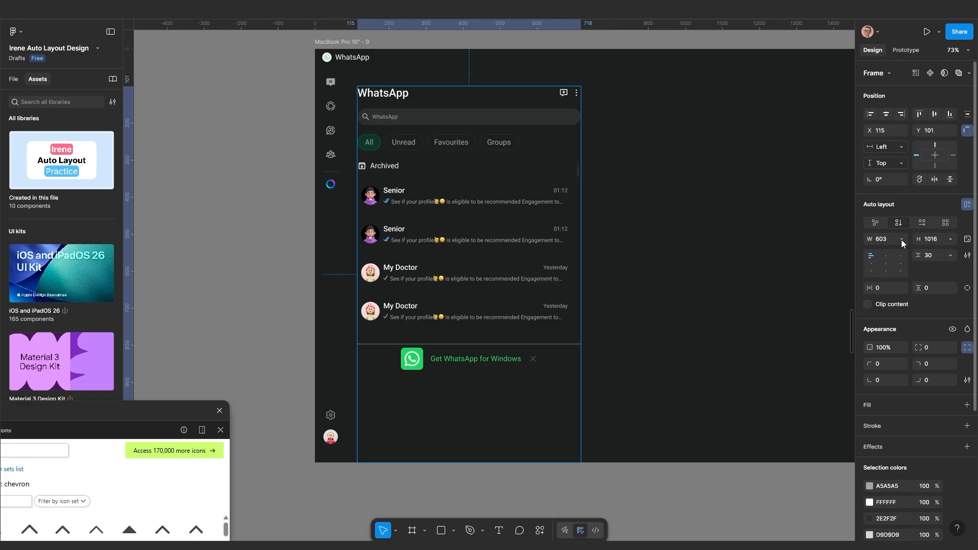
Set the WhatsApp panel's gap between sections to Auto
click(950, 257)
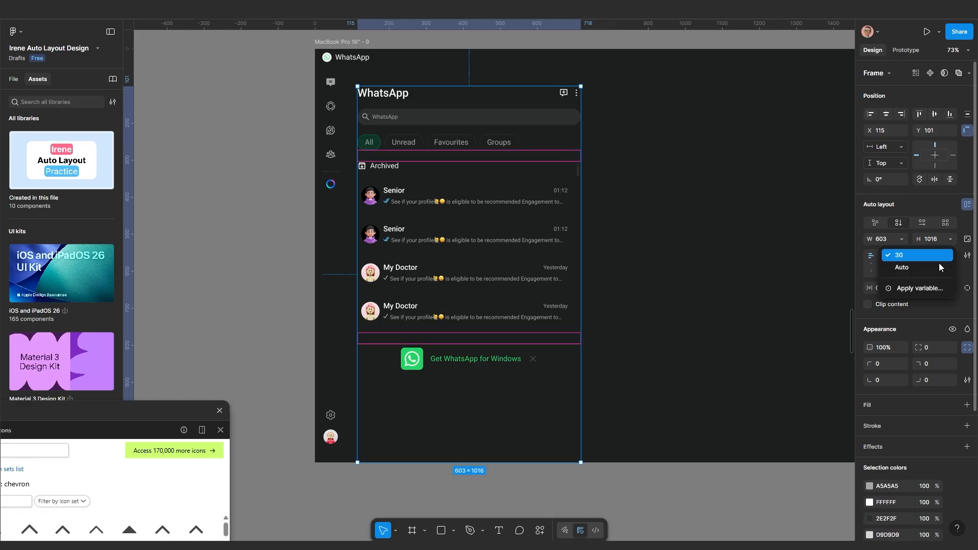
click(923, 267)
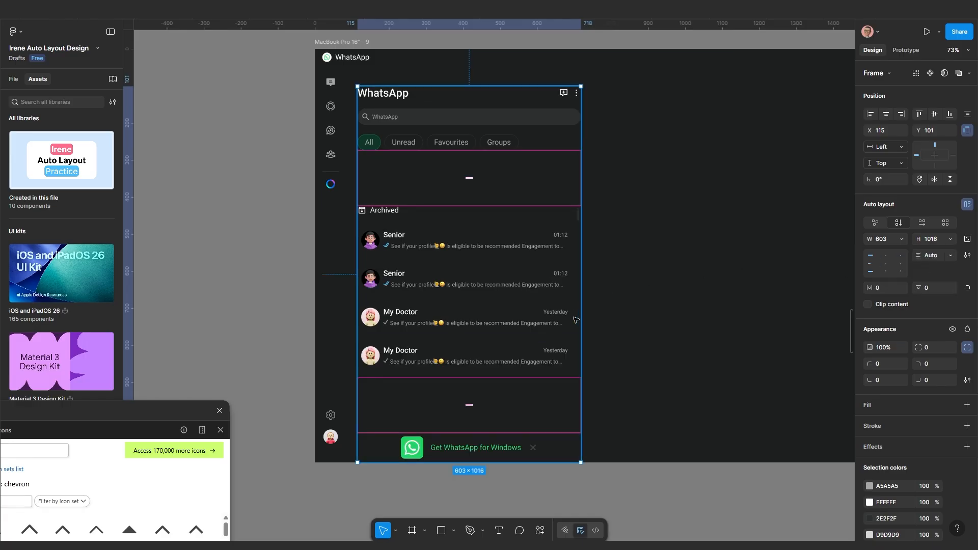
scroll(496, 322, up, 1)
scroll(496, 322, down, 3)
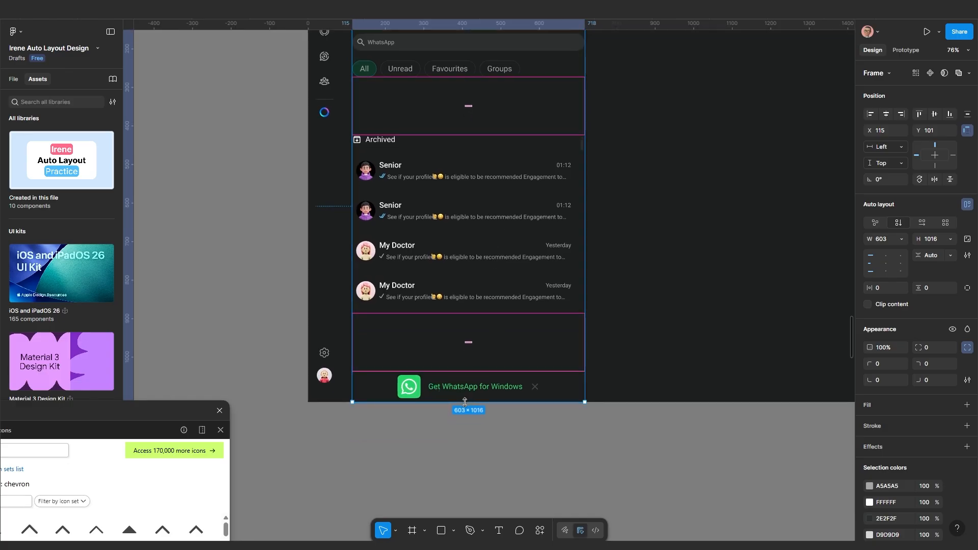
Try shortening the panel from its bottom edge, then select the outer panel and inner chat-list frame
mouse_move(468, 402)
mouse_down()
mouse_move(472, 325)
mouse_move(469, 402)
mouse_up()
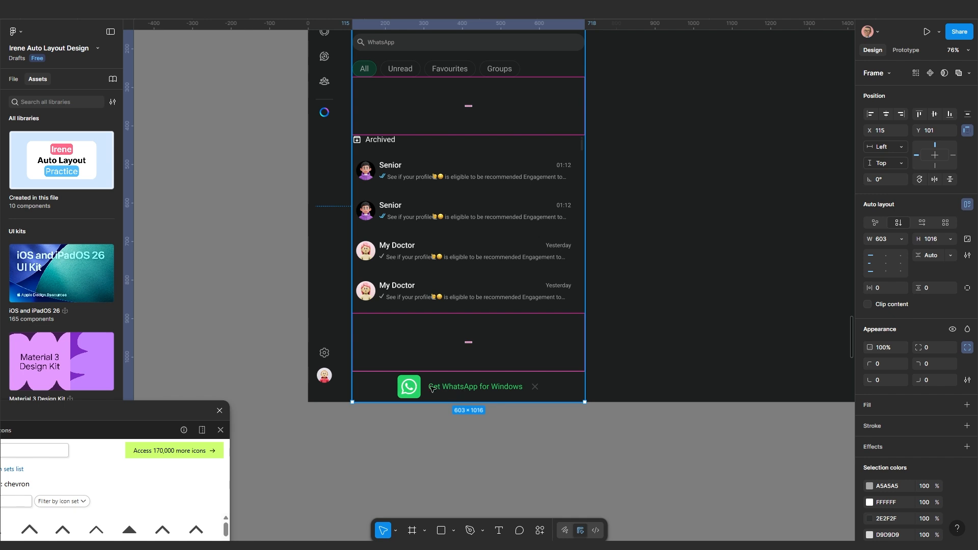
click(476, 267)
scroll(478, 267, down, 1)
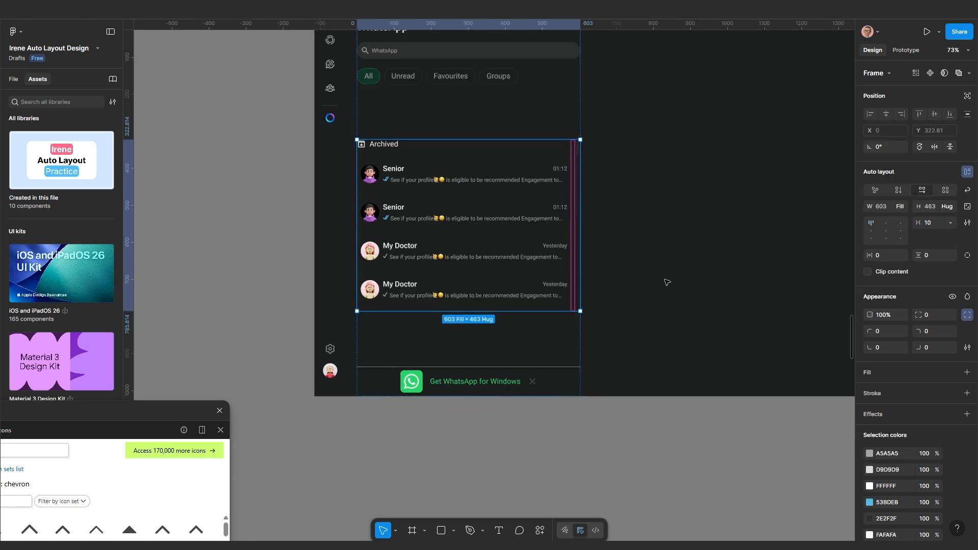
click(665, 277)
scroll(487, 265, down, 3)
drag(487, 240, 496, 294)
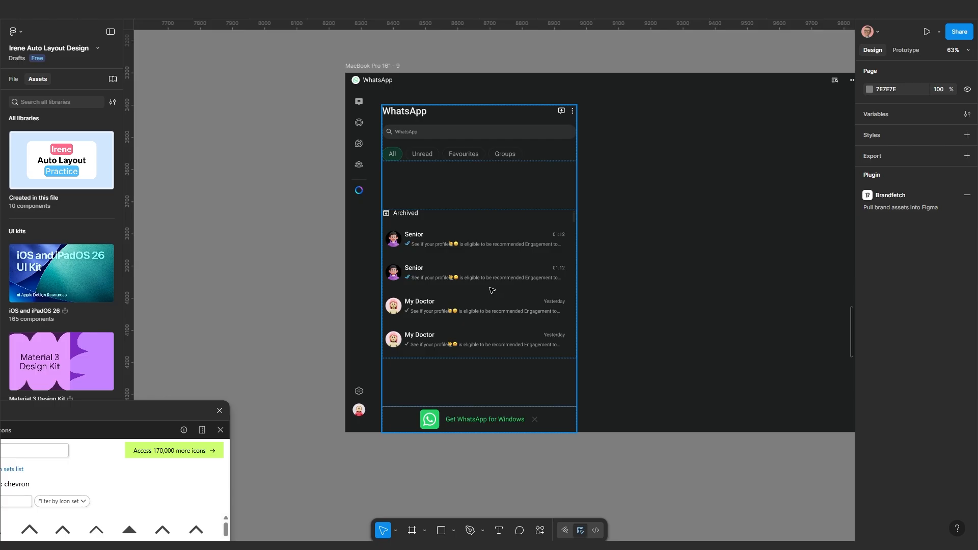
click(492, 291)
click(492, 289)
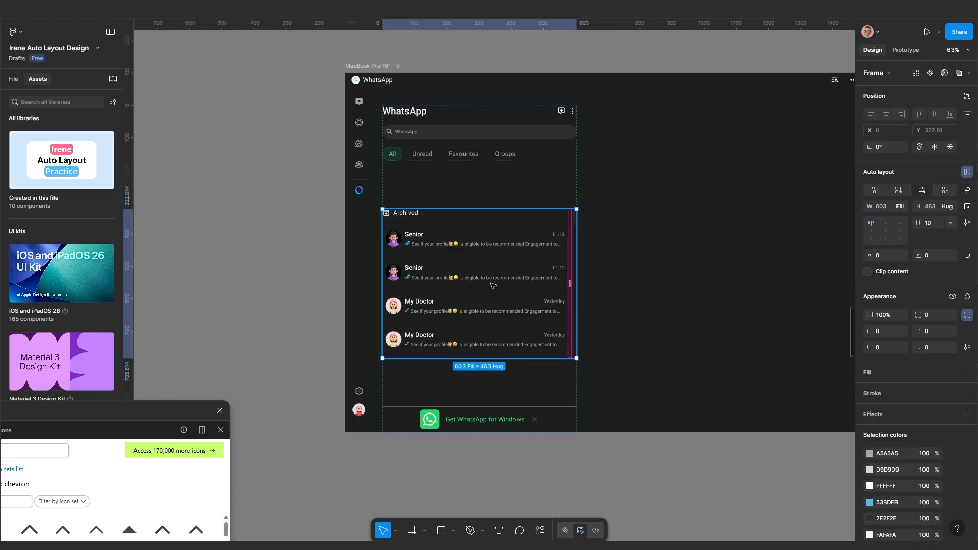
Wrap the header and chat list in a vertical auto-layout frame with a 30 gap
click(475, 151)
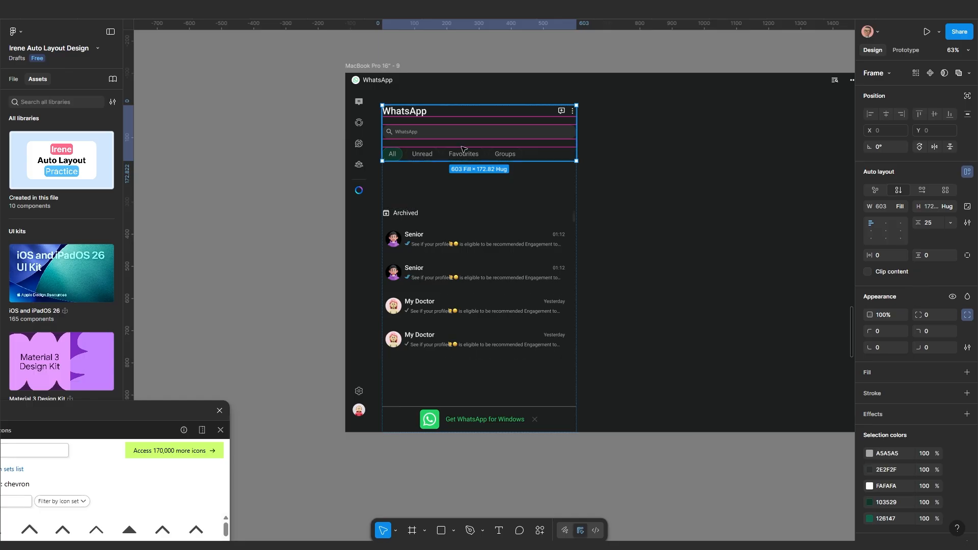
shift+click(436, 231)
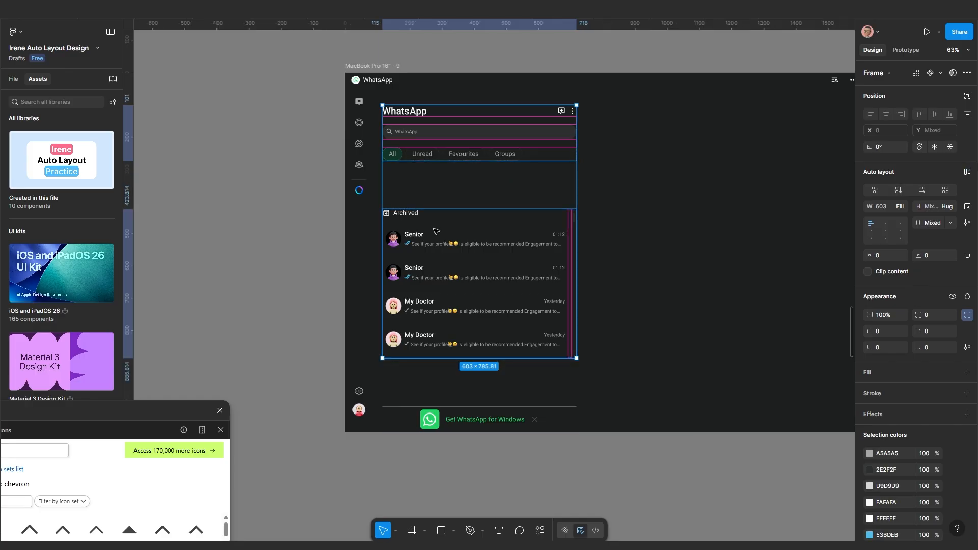
key(shift+a)
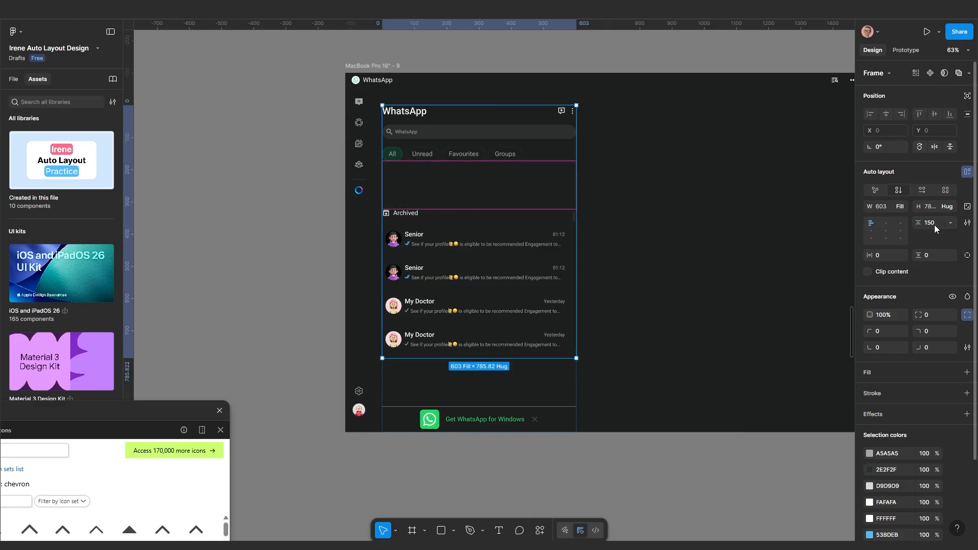
key(Return)
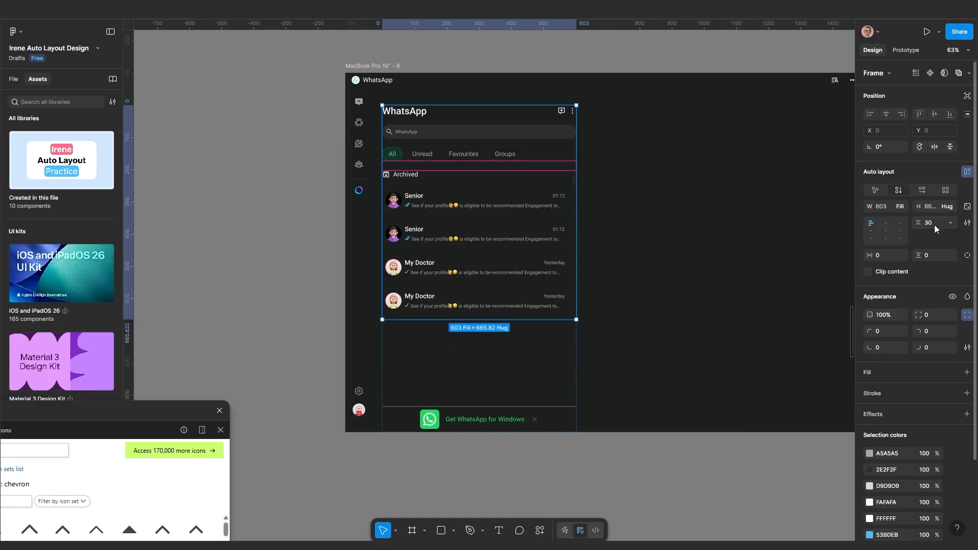
Duplicate the two Senior and two My Doctor chat rows, then select the header-and-list frame
click(463, 254)
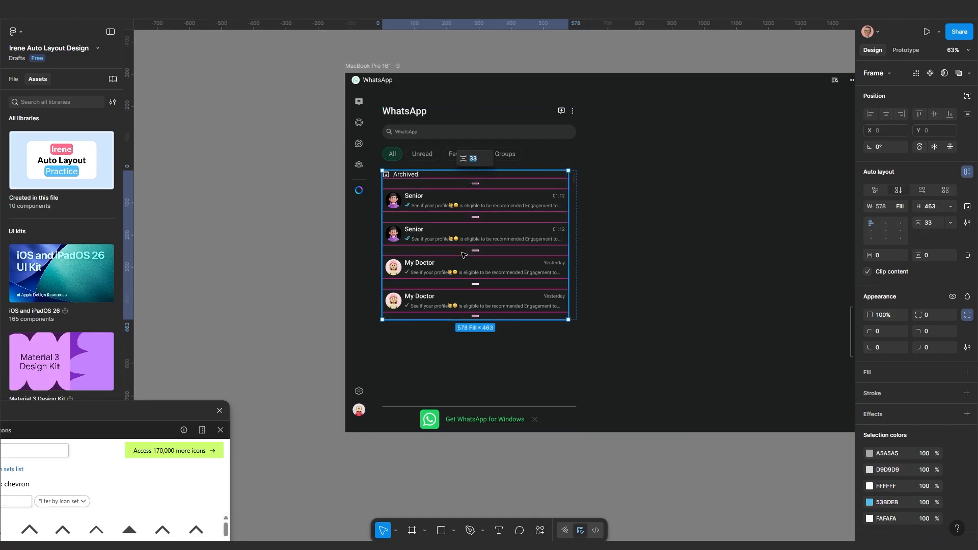
click(459, 210)
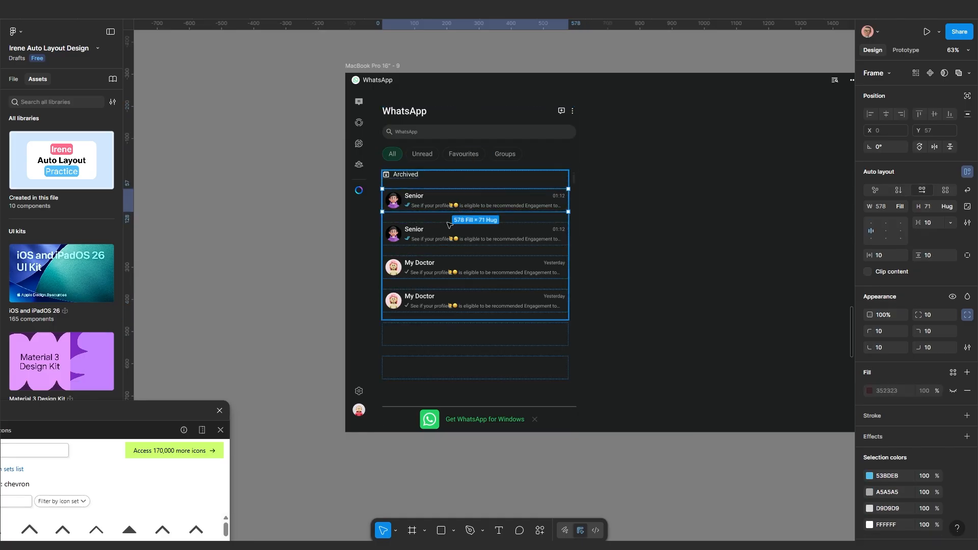
scroll(443, 239, up, 3)
shift+click(443, 237)
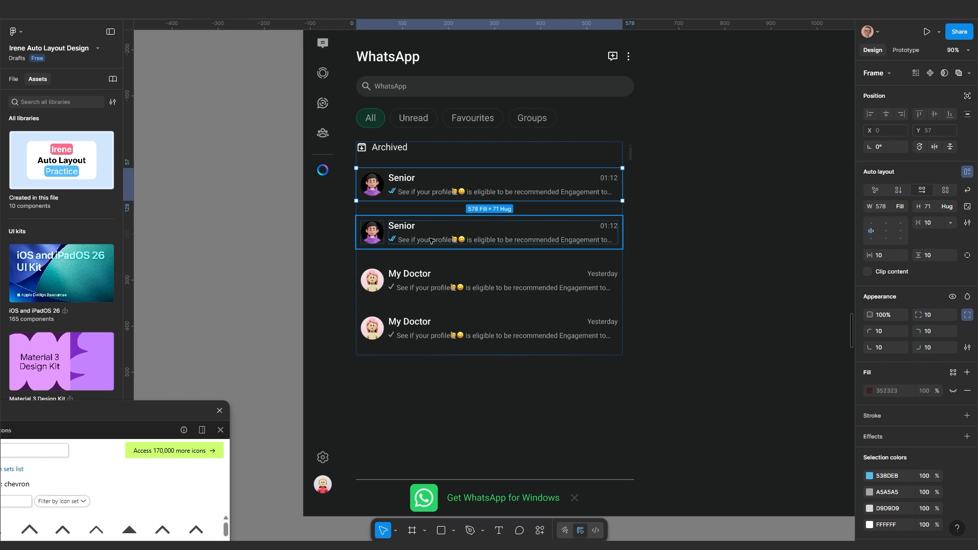
shift+click(418, 276)
shift+click(409, 331)
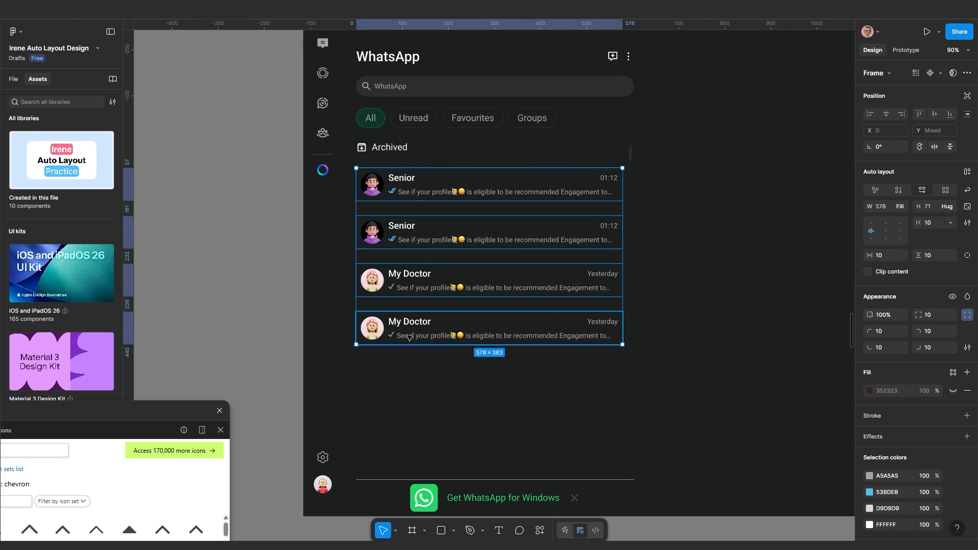
scroll(498, 359, down, 2)
scroll(499, 363, down, 1)
drag(499, 362, 518, 344)
scroll(571, 346, up, 1)
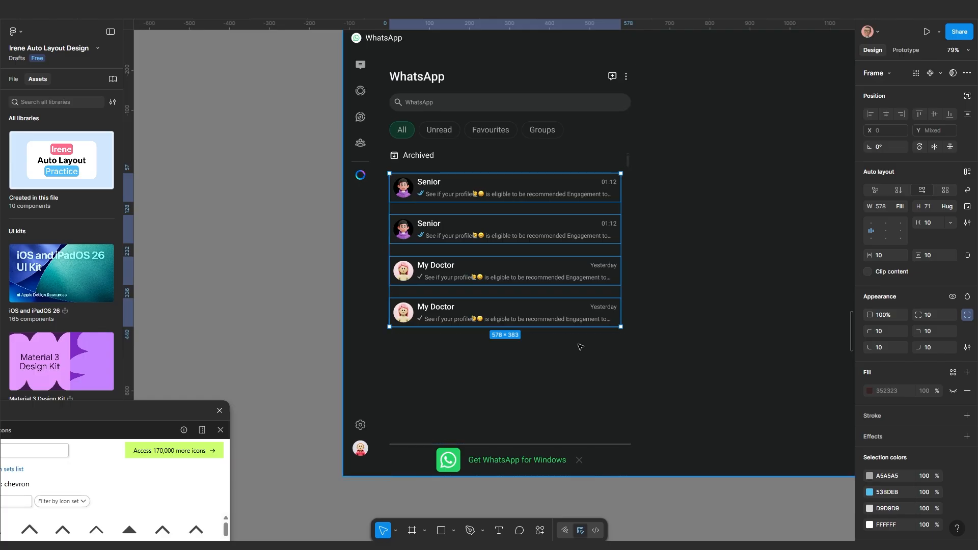
key(ctrl+d)
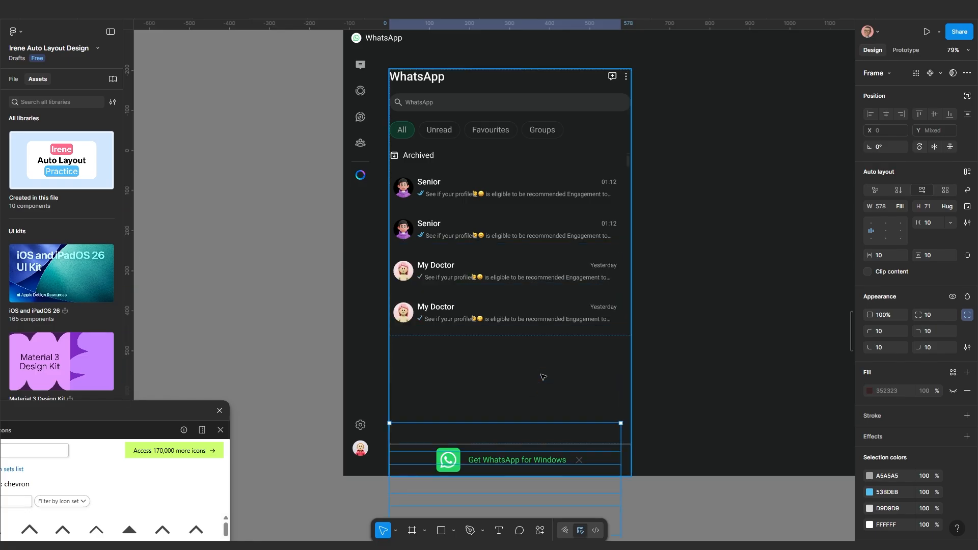
click(684, 301)
click(531, 284)
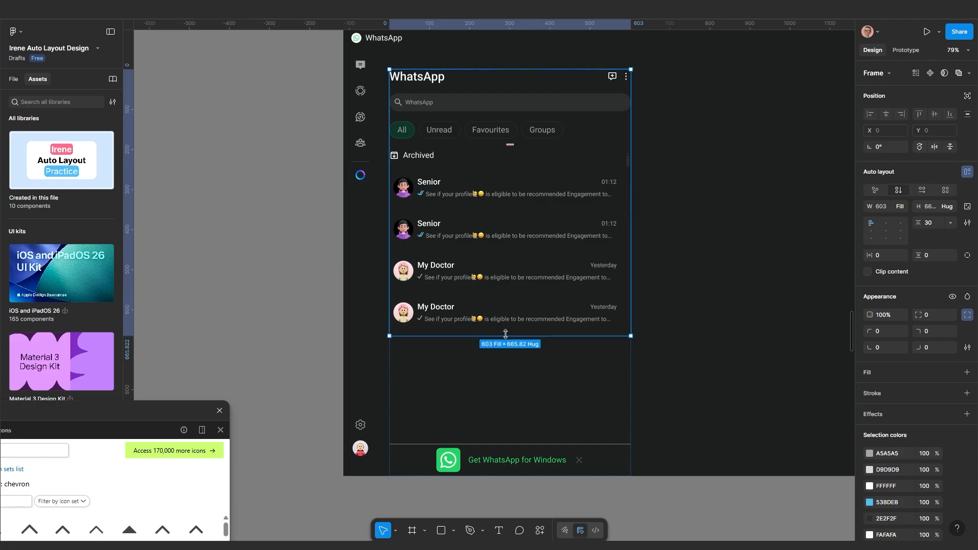
Try dragging the chat list taller, then undo the height change
click(486, 316)
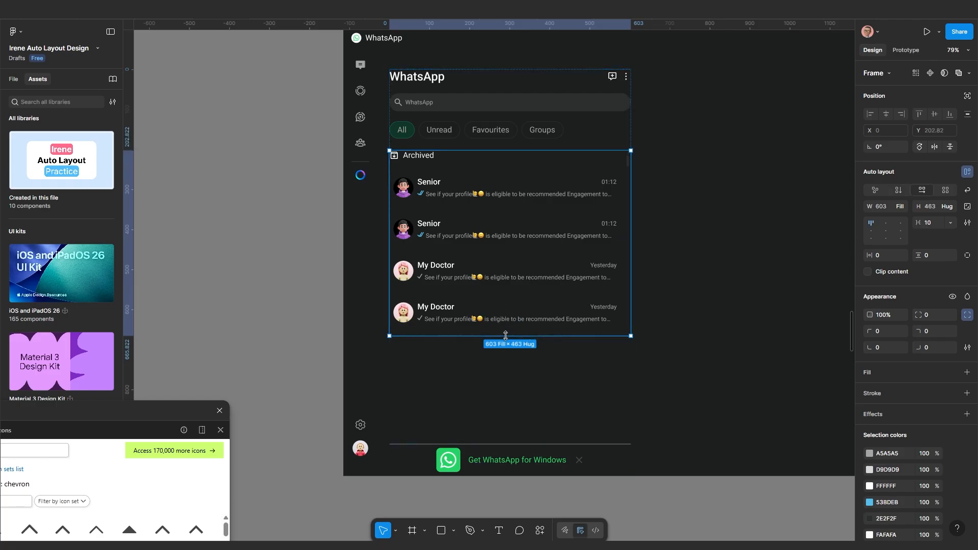
drag(505, 337, 505, 348)
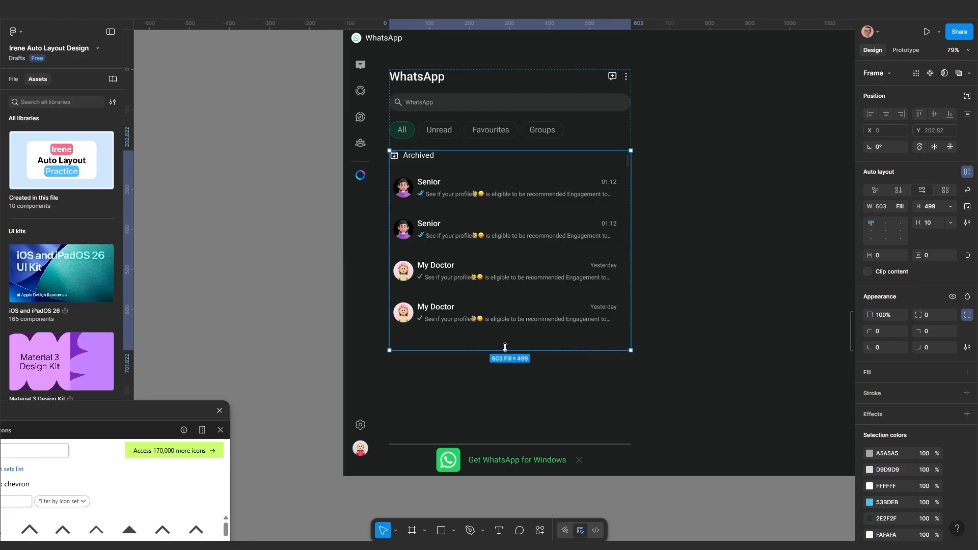
key(ctrl+z)
click(691, 332)
Set the header-and-list frame, chat list and rows frame heights to fill their containers
click(523, 255)
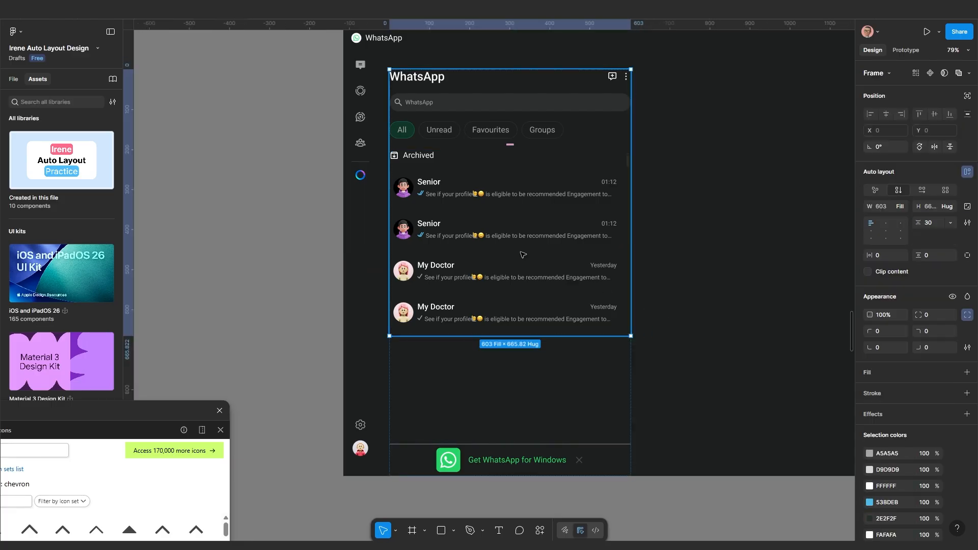
click(949, 207)
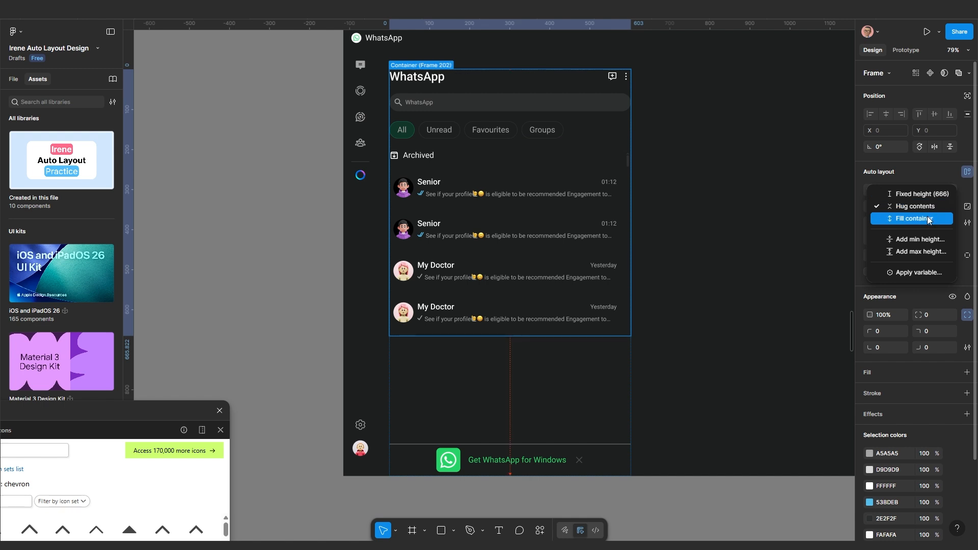
click(928, 219)
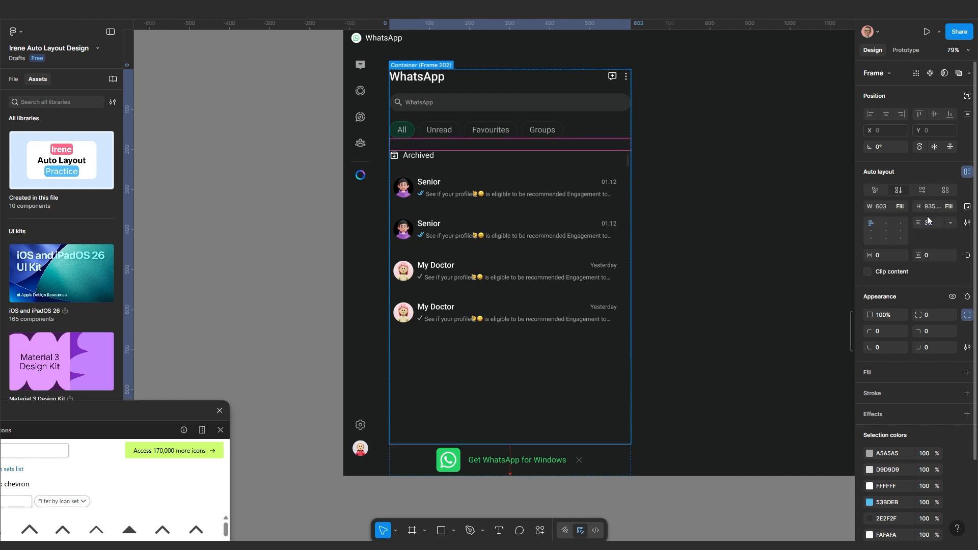
click(519, 260)
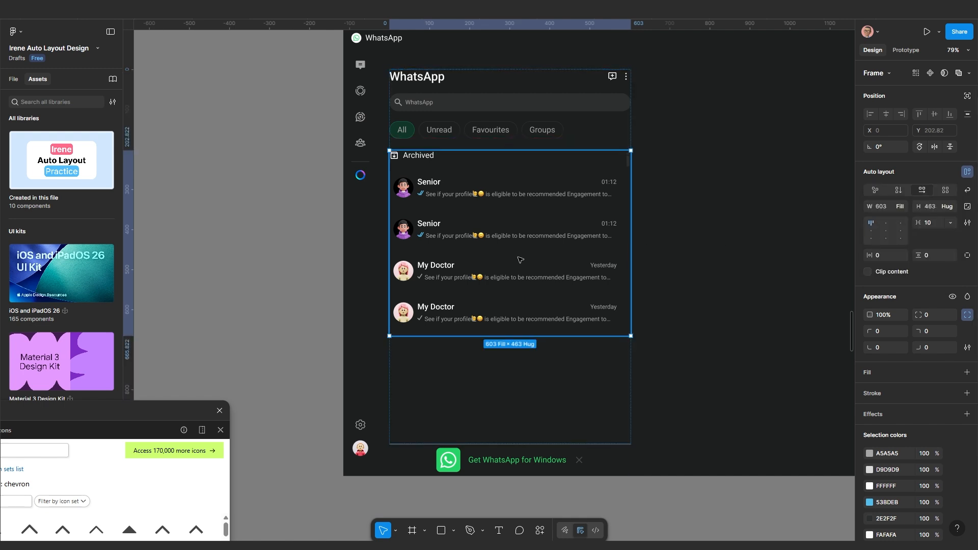
click(945, 206)
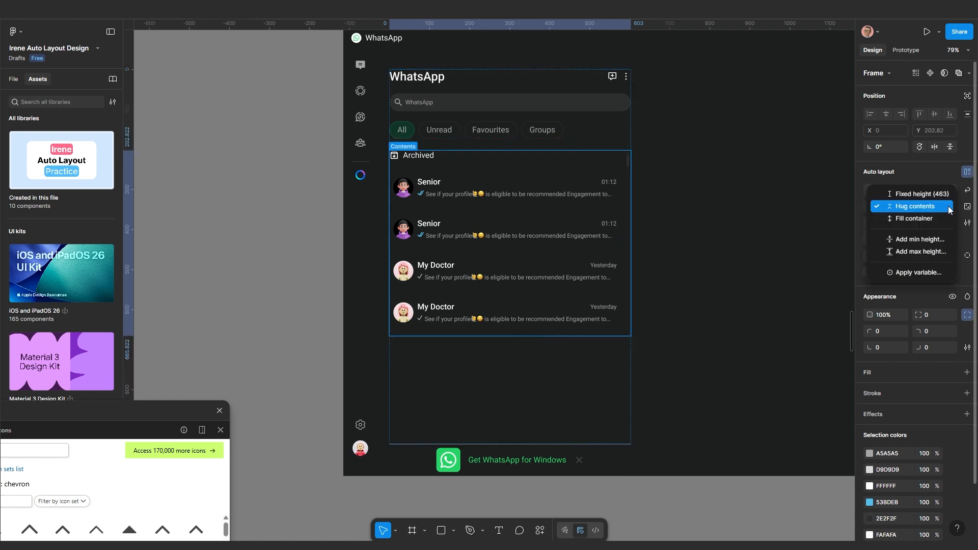
click(921, 218)
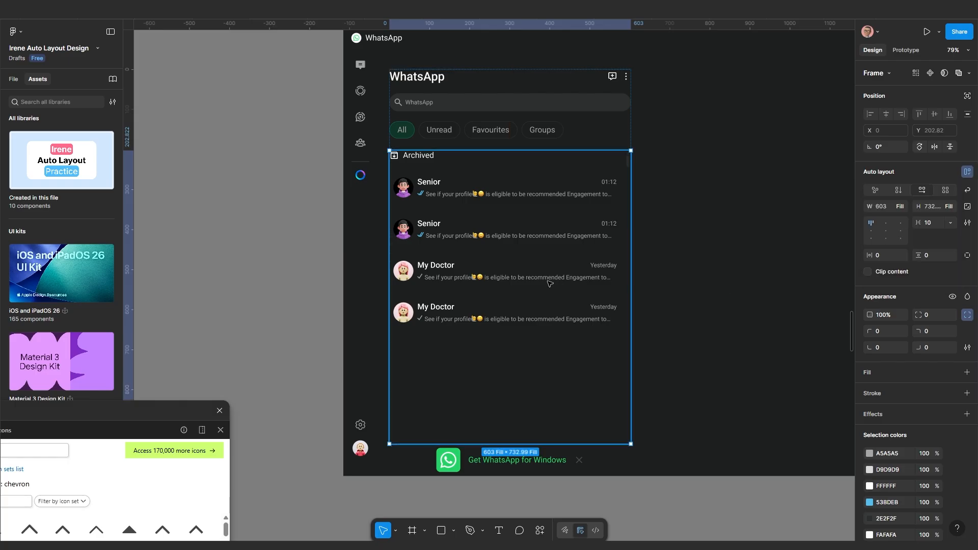
click(478, 253)
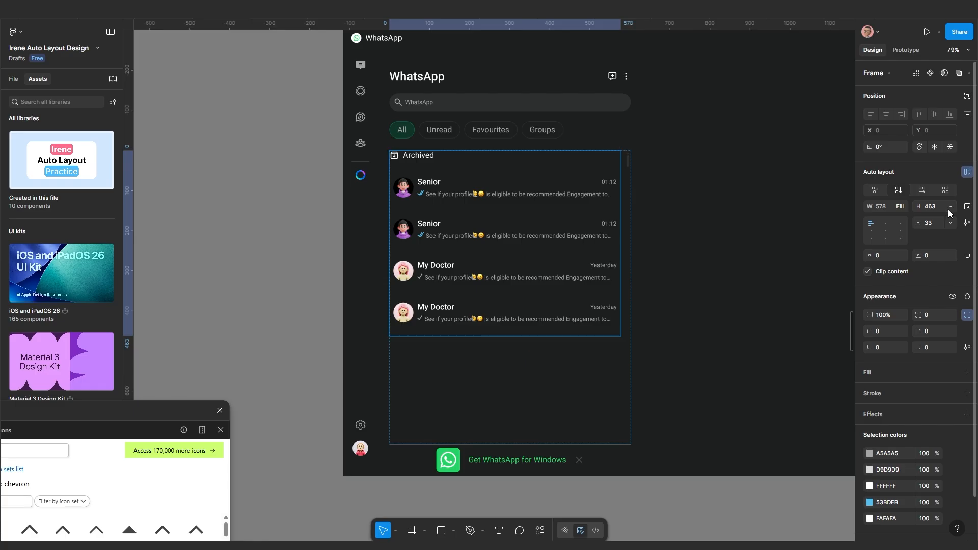
click(948, 209)
click(930, 230)
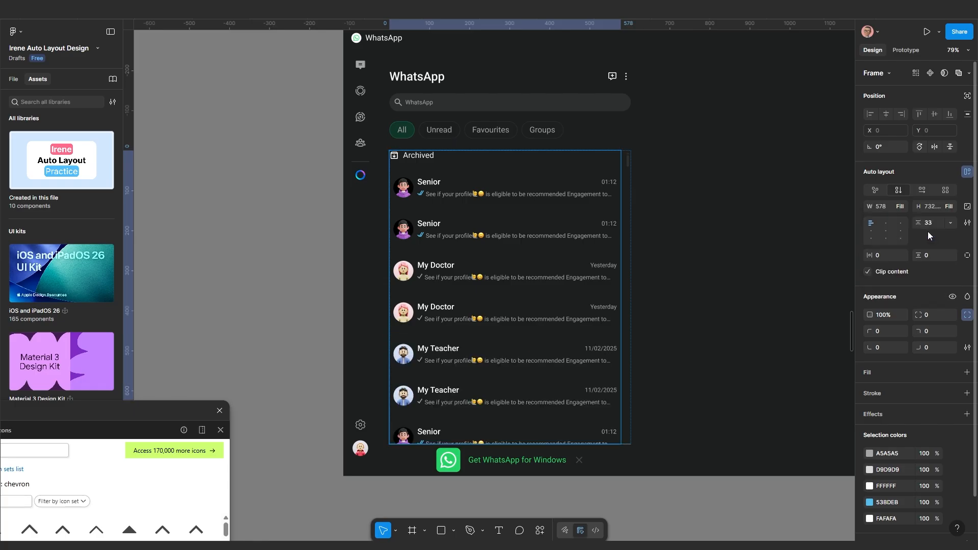
Resize the chat list frame to 577 tall, leaving Clip content off so overflowing rows show
click(902, 50)
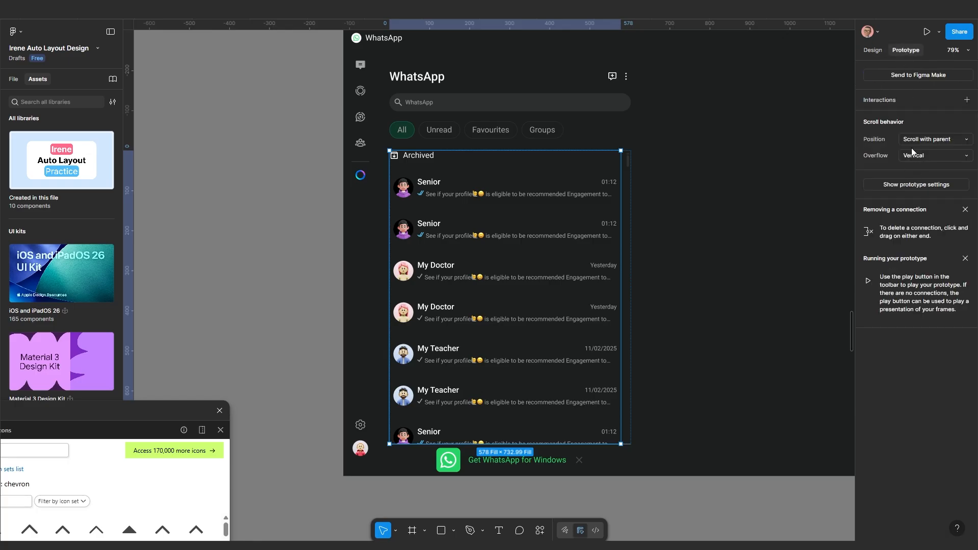
click(872, 51)
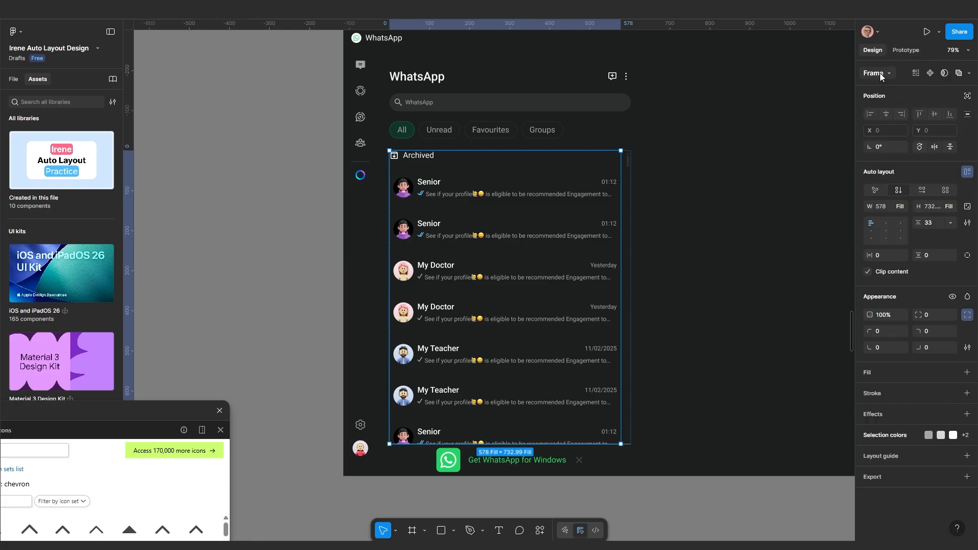
click(868, 272)
drag(522, 419, 539, 297)
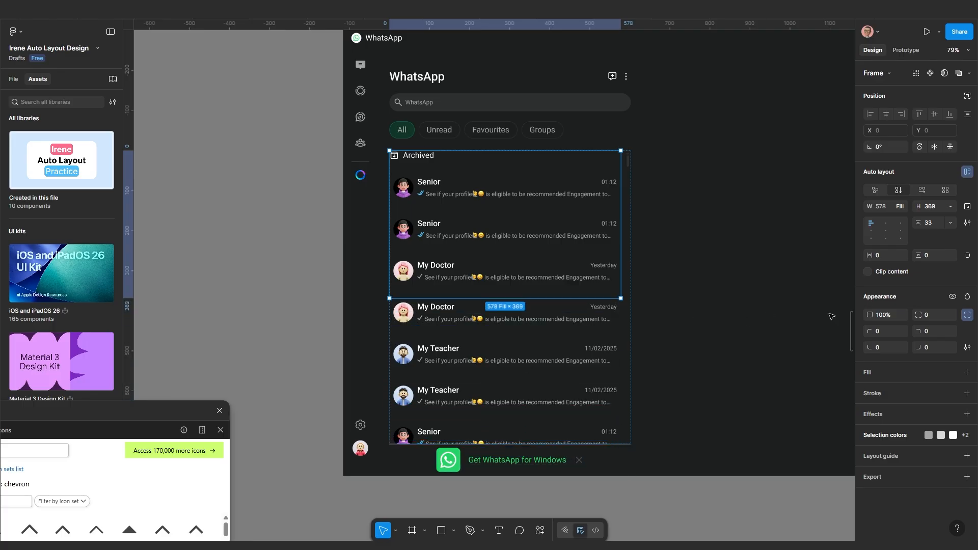
click(868, 271)
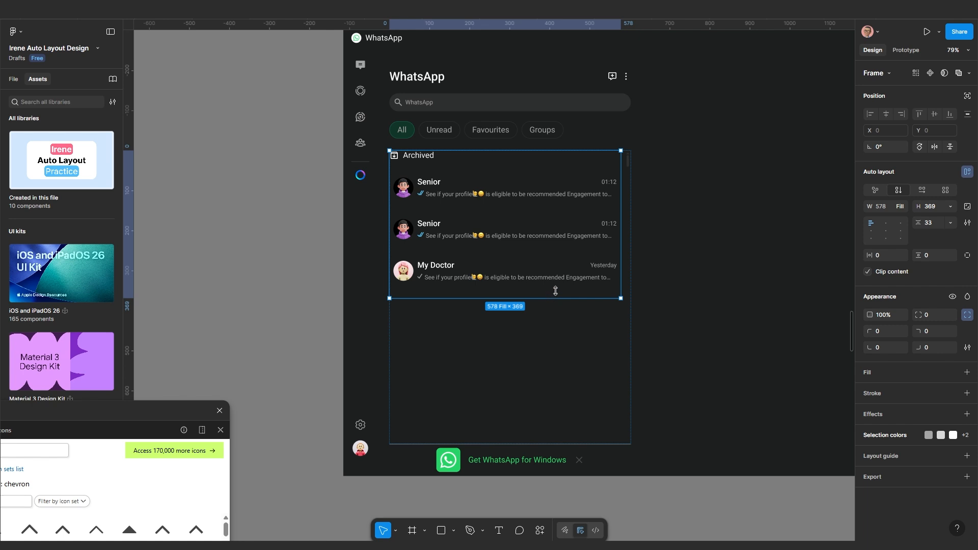
drag(555, 291, 580, 375)
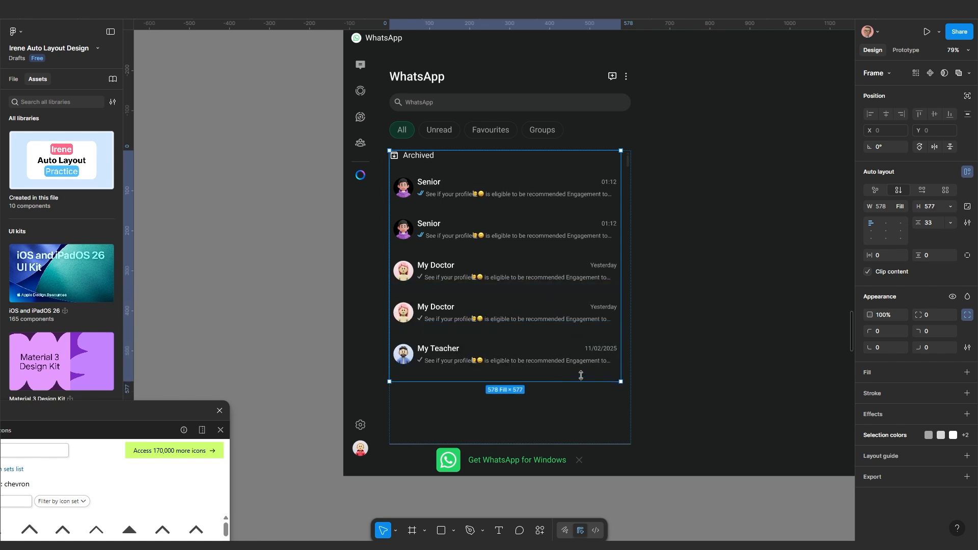
click(867, 272)
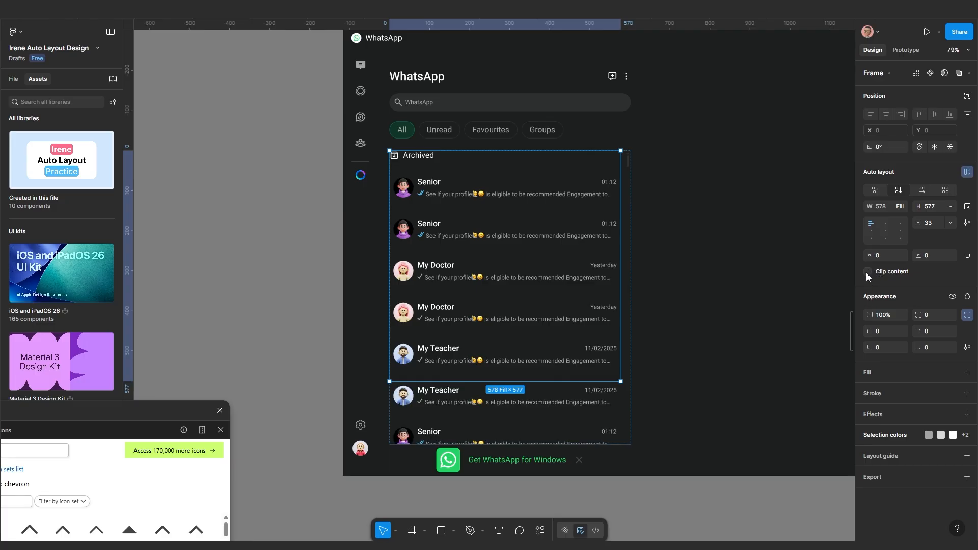
click(867, 273)
click(867, 273)
Test scrolling the unclipped chat list in the prototype preview
click(321, 9)
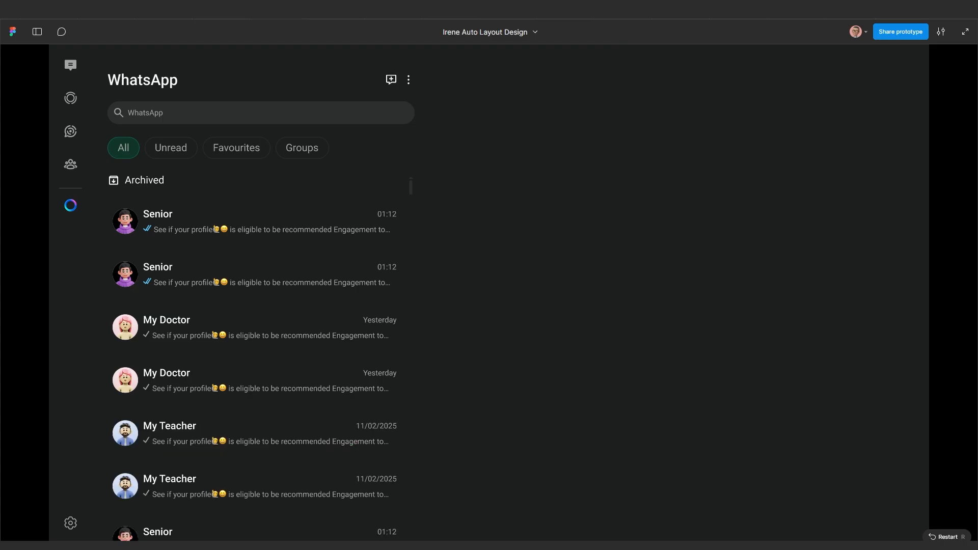
scroll(249, 398, down, 10)
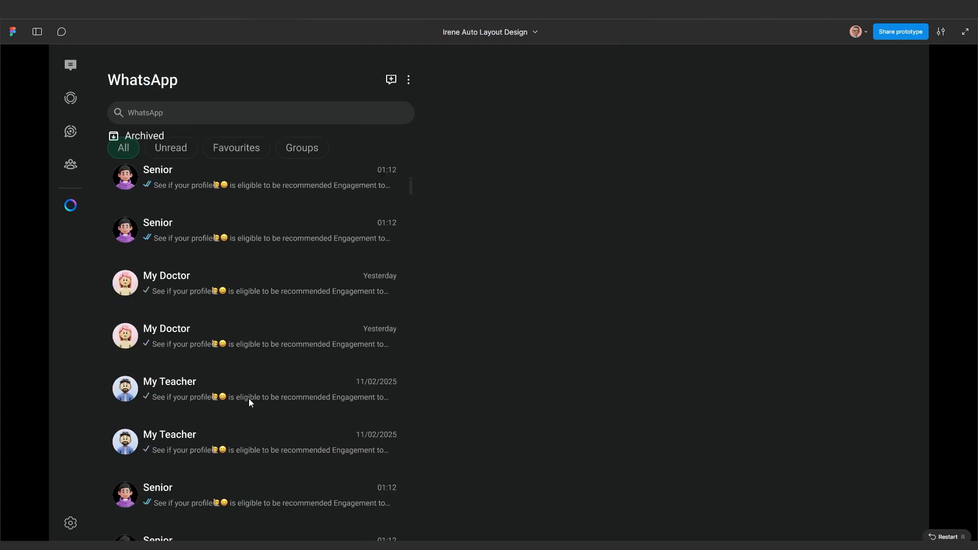
scroll(247, 401, up, 4)
scroll(246, 381, down, 4)
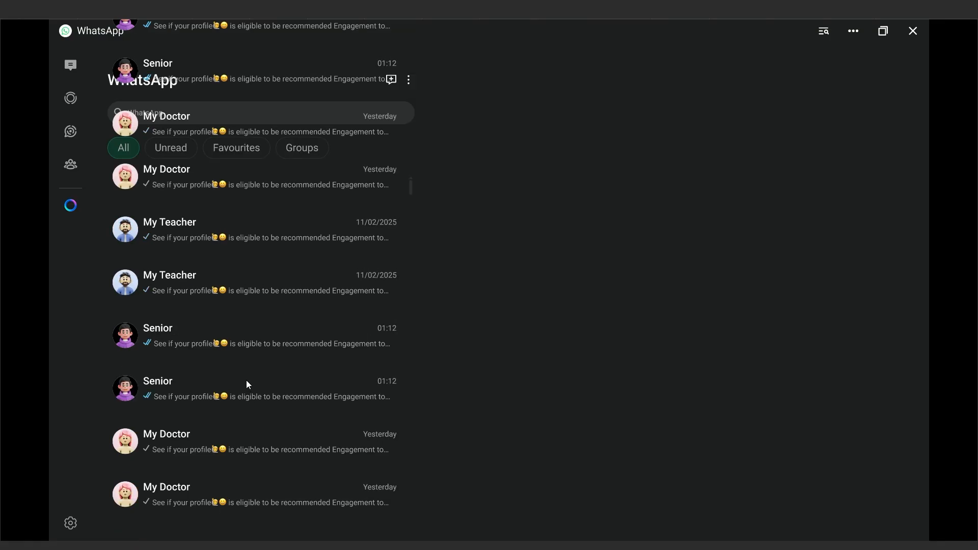
scroll(247, 381, up, 4)
scroll(246, 381, down, 2)
scroll(248, 376, down, 2)
click(218, 17)
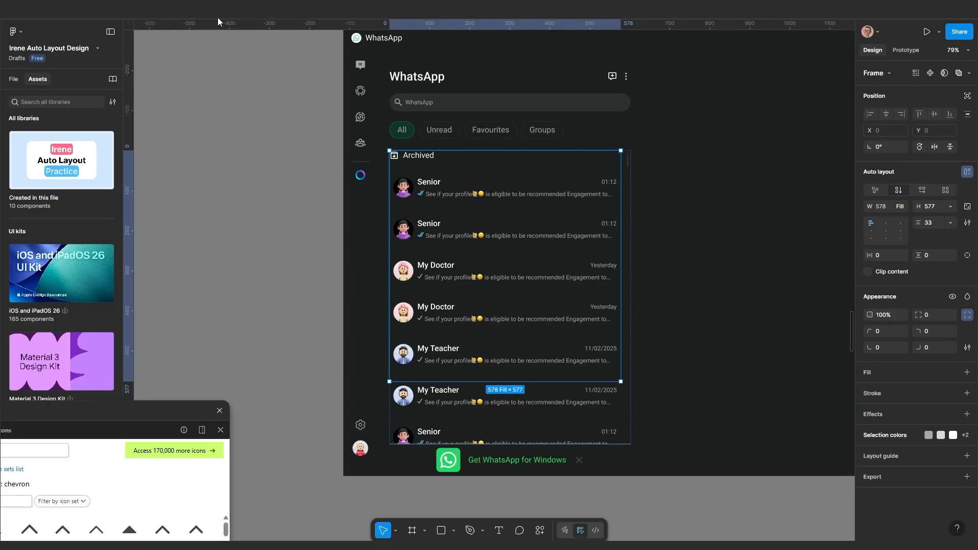
Enable Clip content on the chat list and recheck scrolling in the preview
click(868, 270)
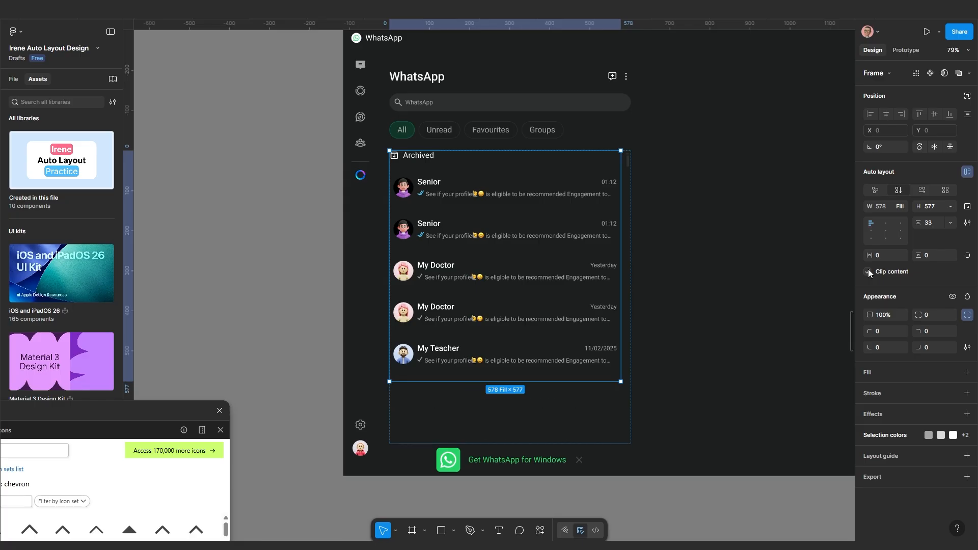
click(272, 17)
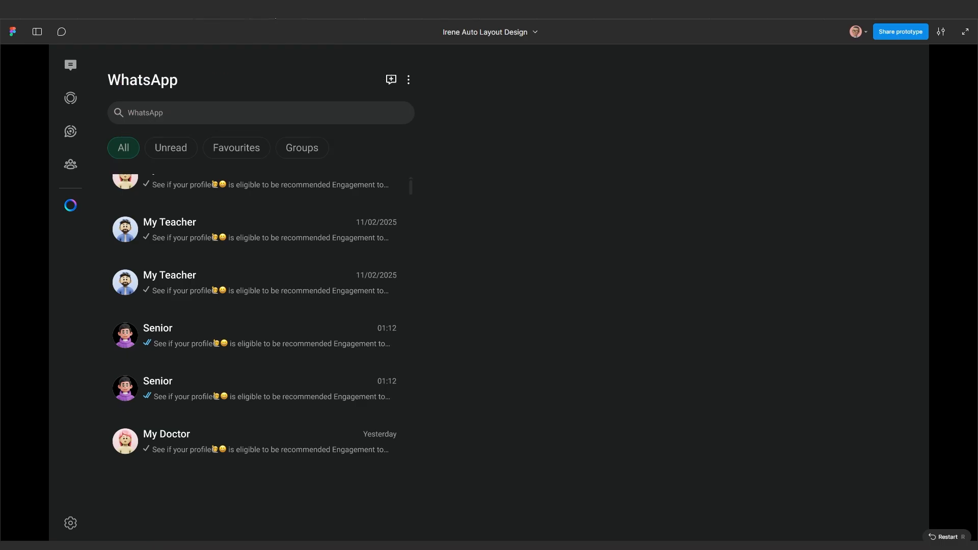
scroll(216, 316, down, 5)
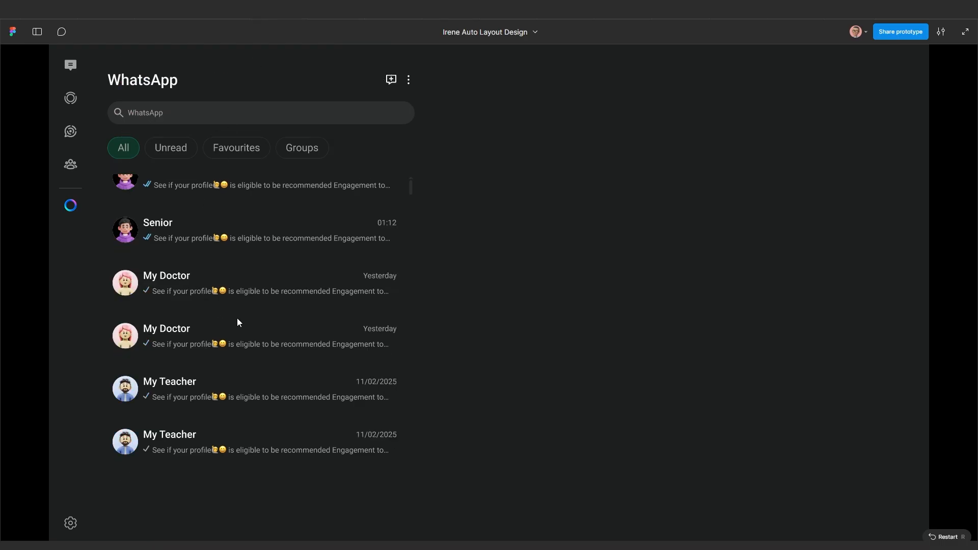
drag(250, 298, 249, 363)
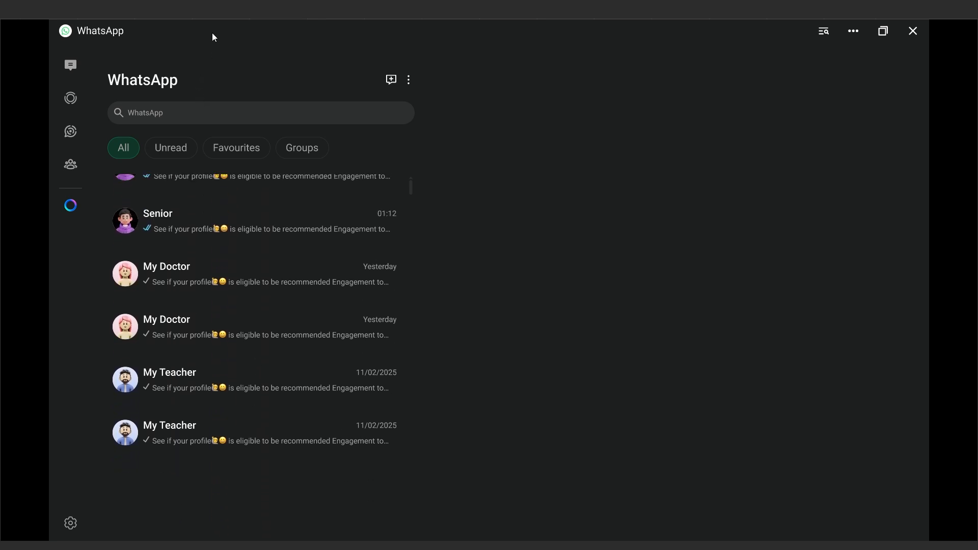
click(209, 11)
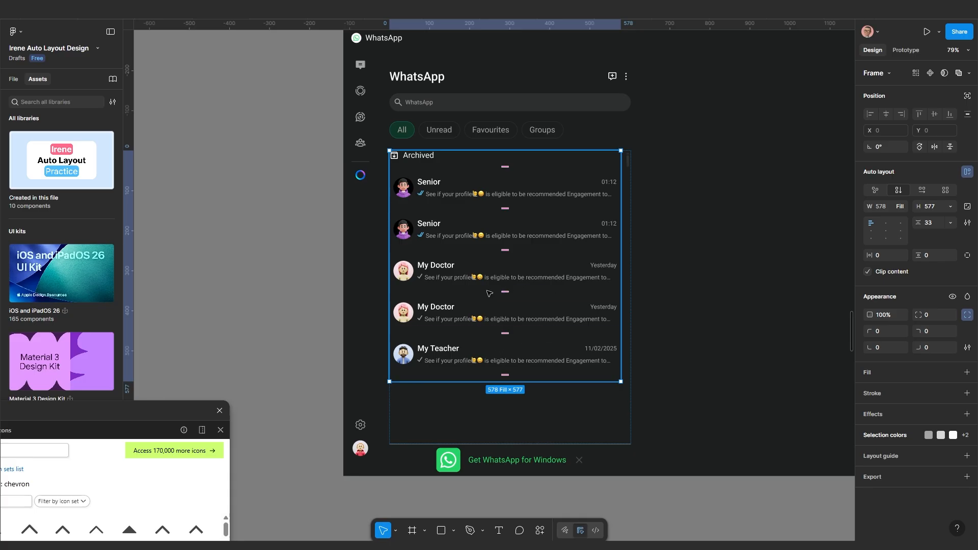
Set the chat list's height sizing to Fill container
click(949, 206)
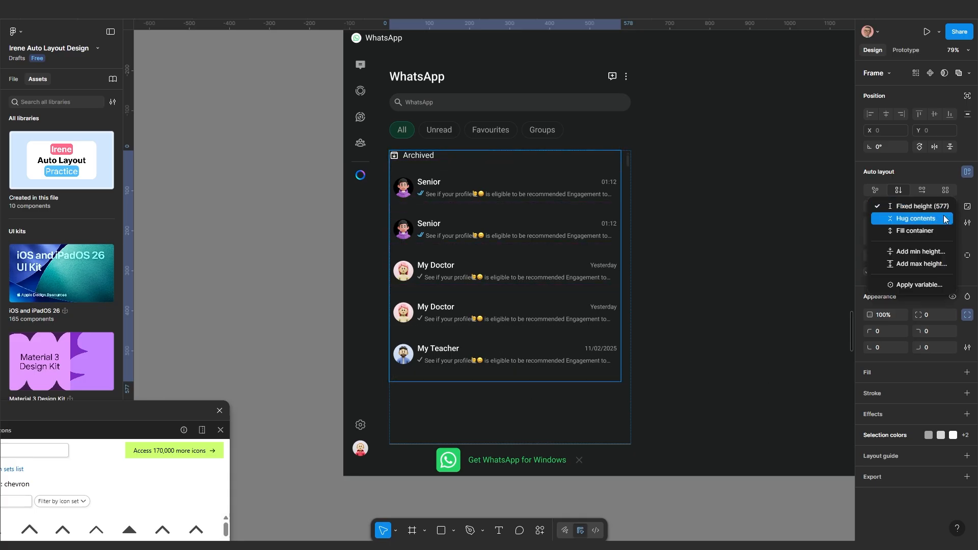
click(925, 281)
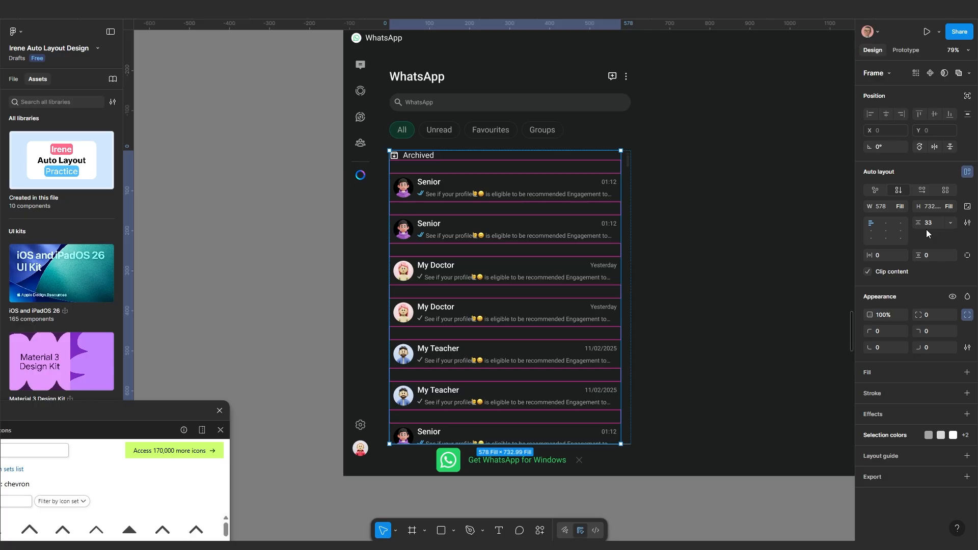
click(770, 400)
scroll(600, 444, up, 1)
drag(599, 444, 653, 378)
scroll(542, 385, up, 3)
scroll(540, 365, up, 1)
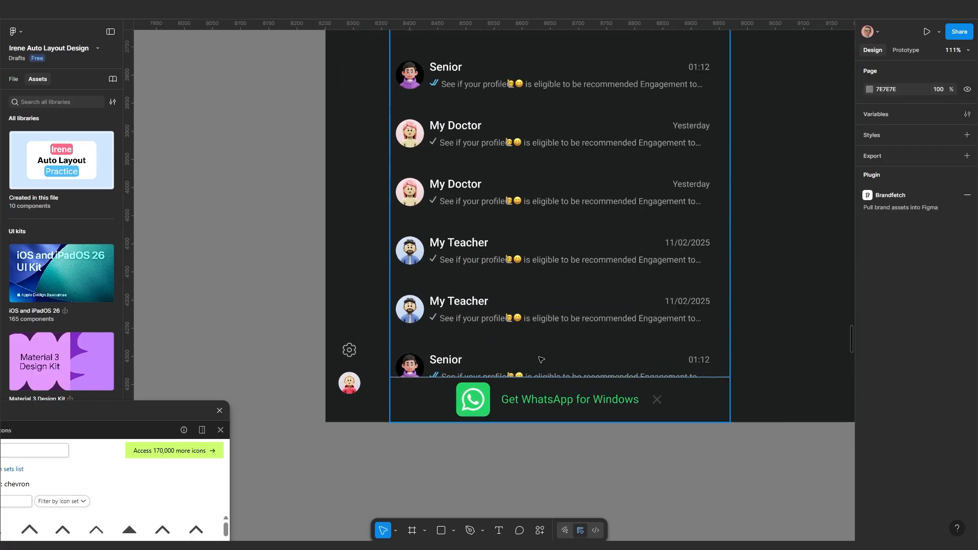
scroll(528, 371, down, 2)
scroll(527, 362, up, 1)
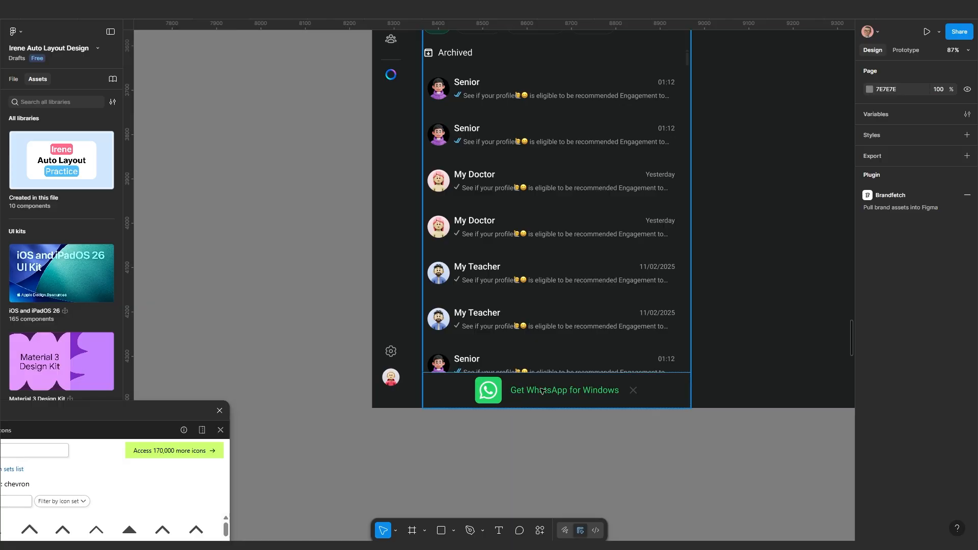
scroll(542, 390, down, 1)
Select the 603×1016 WhatsApp panel and test resizing its height
click(559, 388)
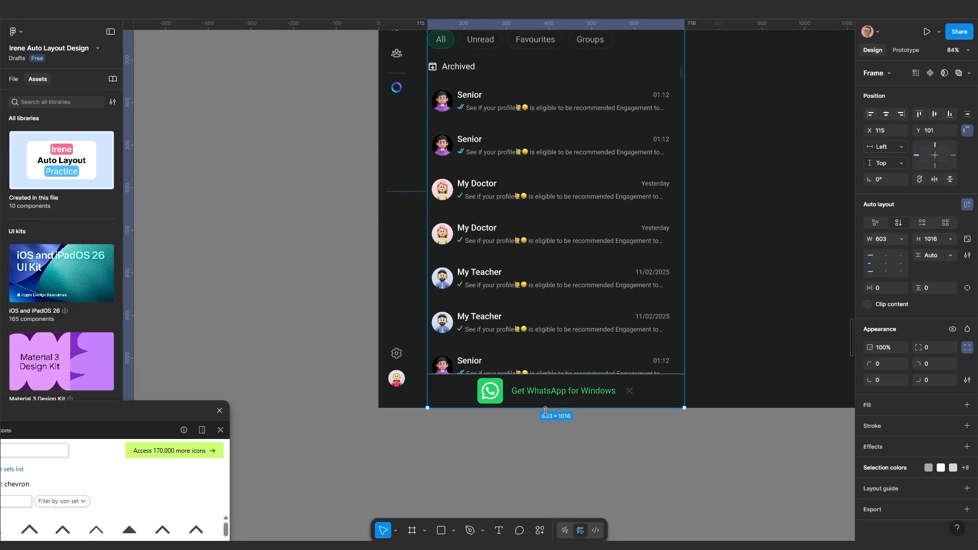
mouse_move(545, 410)
mouse_down()
mouse_move(546, 447)
mouse_move(550, 274)
mouse_move(574, 224)
mouse_move(561, 407)
mouse_up()
scroll(562, 407, down, 5)
scroll(633, 367, up, 1)
scroll(633, 367, up, 3)
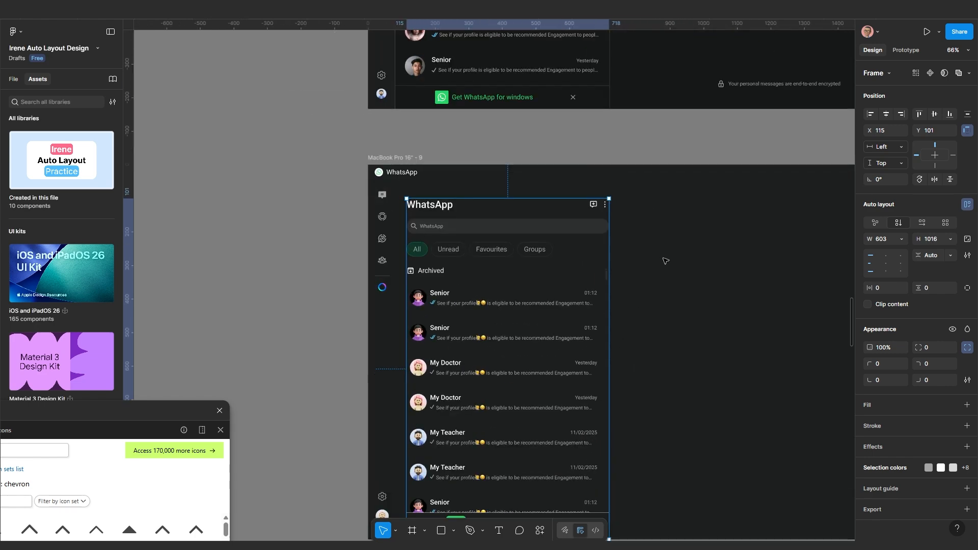
key(Escape)
click(523, 315)
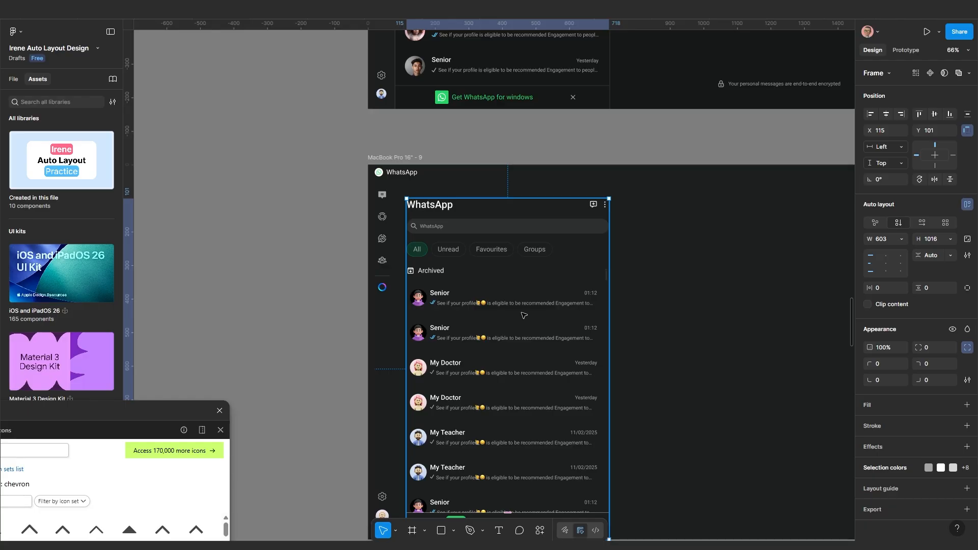
scroll(523, 316, down, 2)
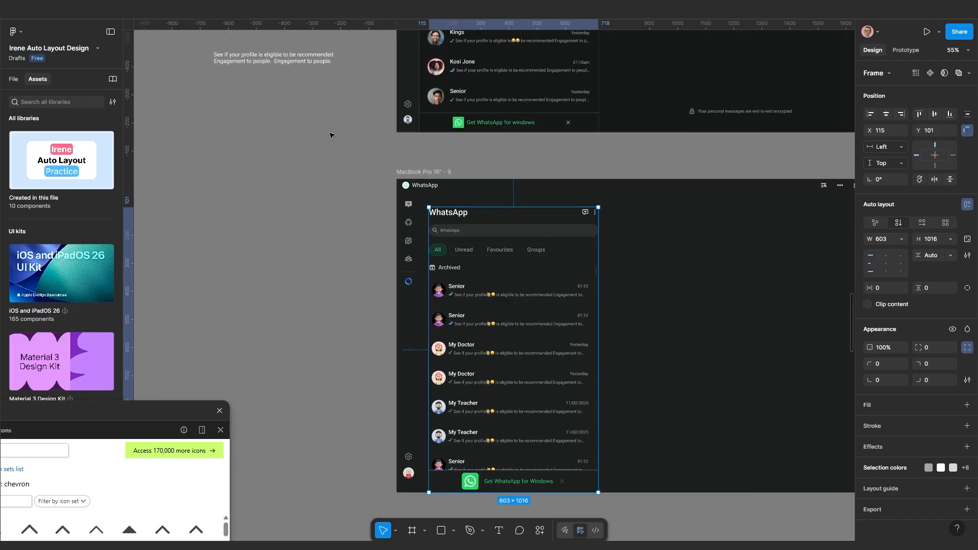
Present the WhatsApp frame as a prototype to check scrolling, then return
key(ctrl+alt+Return)
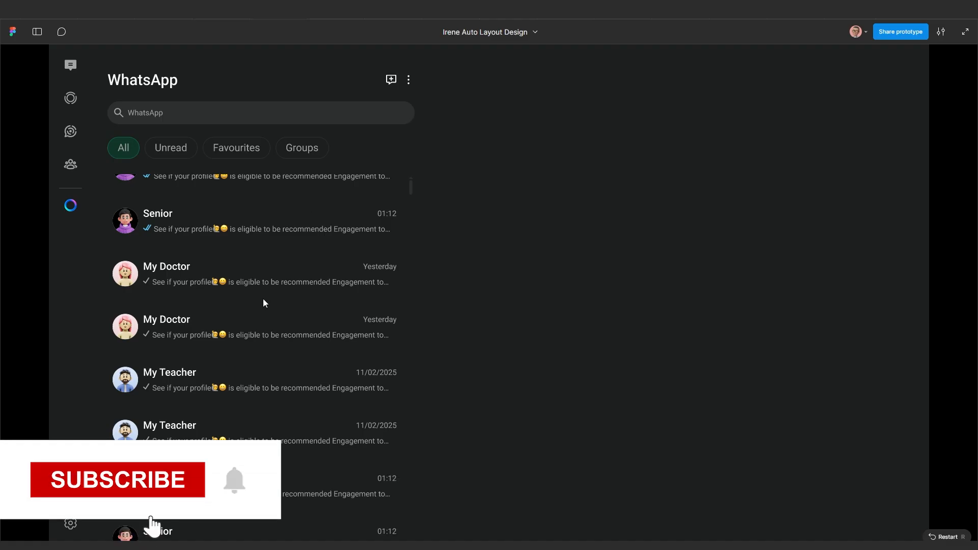
scroll(261, 303, down, 2)
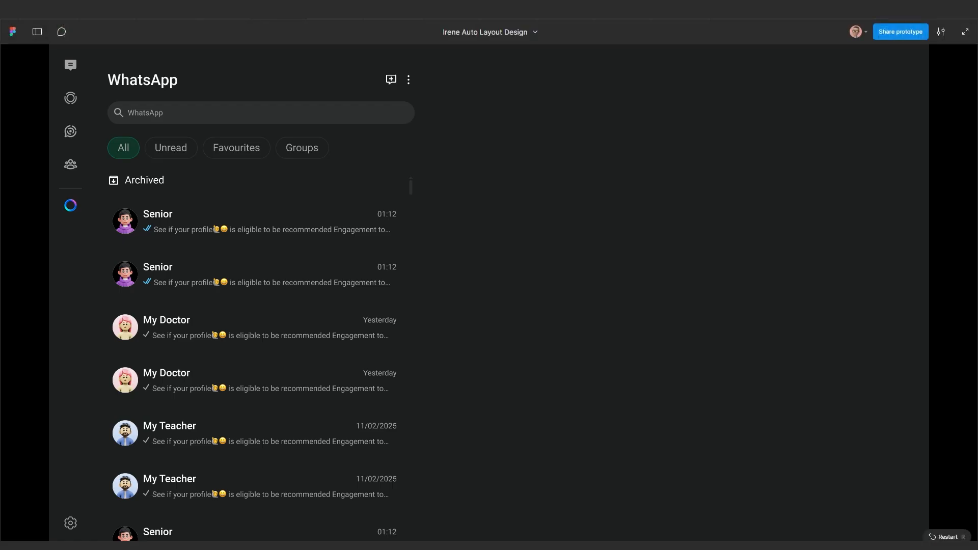
key(ctrl+shift+Tab)
scroll(559, 275, down, 1)
scroll(569, 285, up, 1)
scroll(573, 285, up, 3)
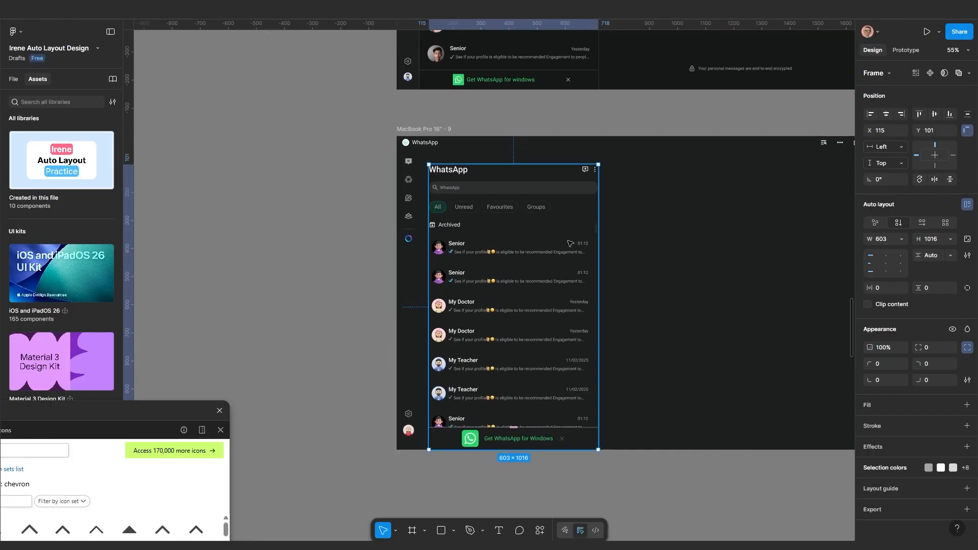
Scale the scroll indicator's arrow icon proportionally from 15×15 to 20×20
scroll(556, 231, up, 10)
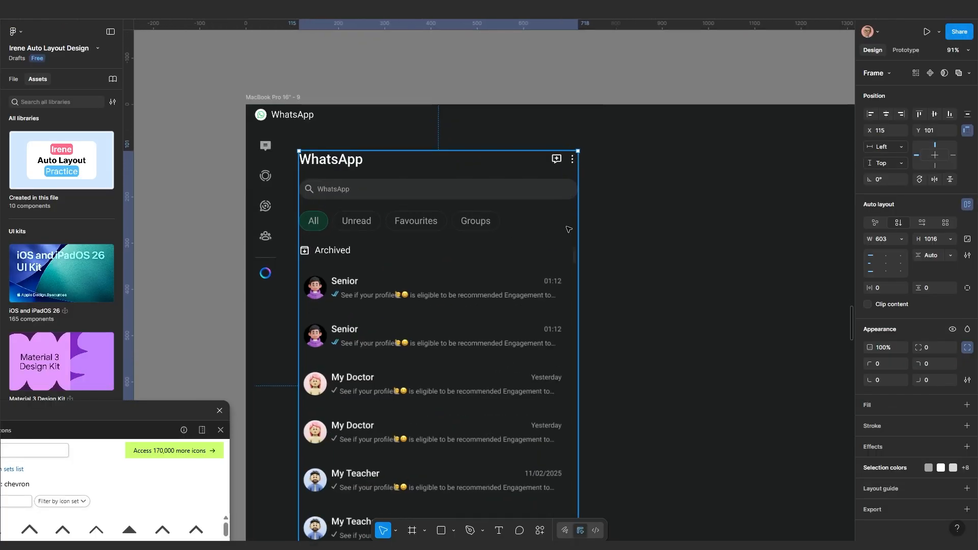
scroll(574, 279, down, 5)
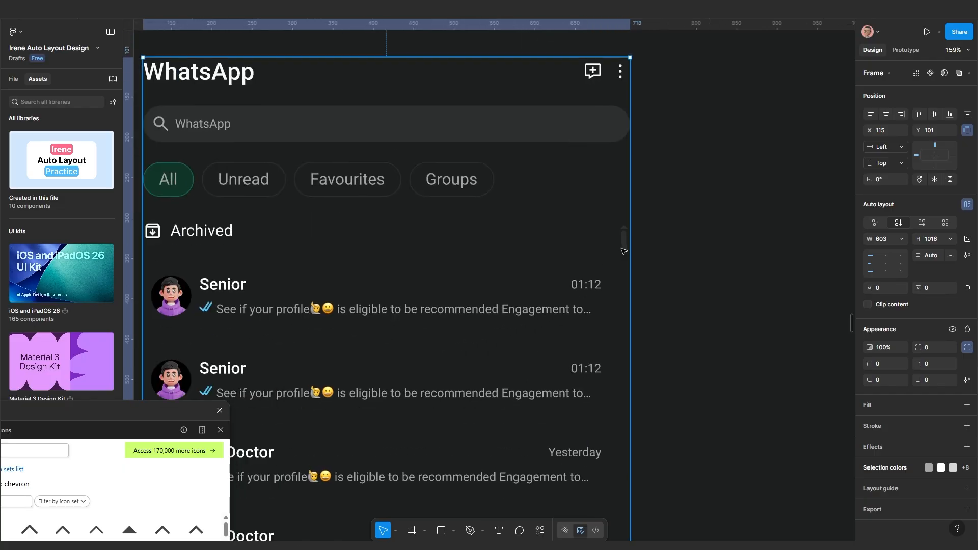
scroll(628, 226, up, 5)
scroll(629, 223, up, 4)
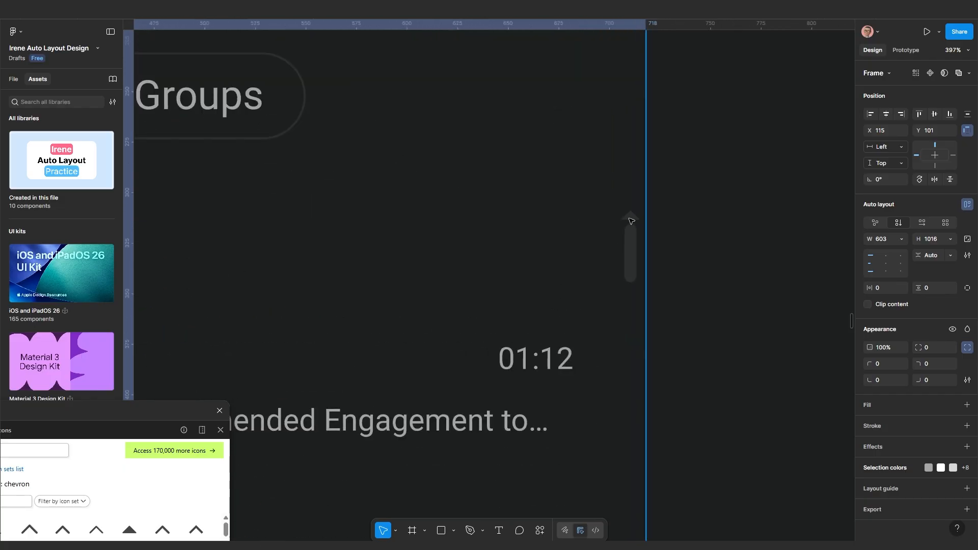
click(629, 223)
click(631, 220)
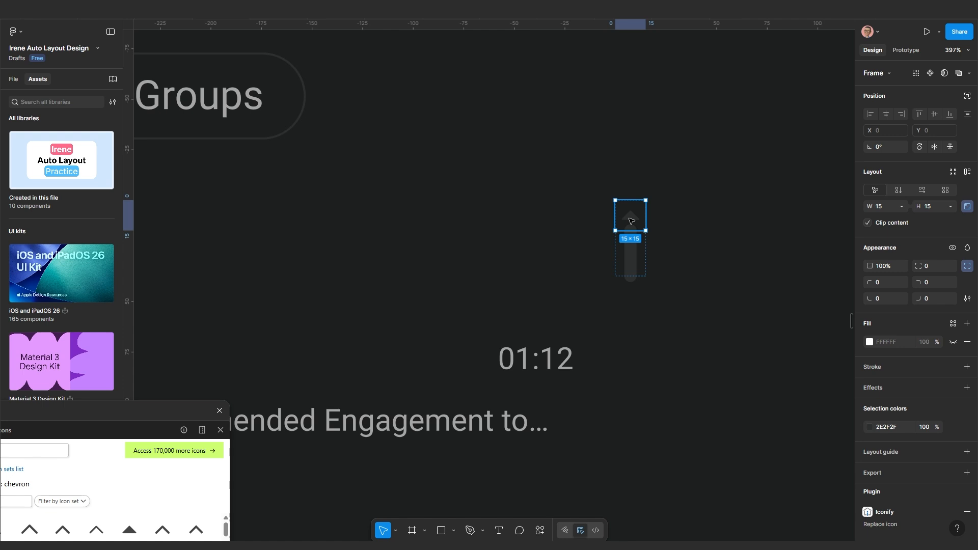
key(k)
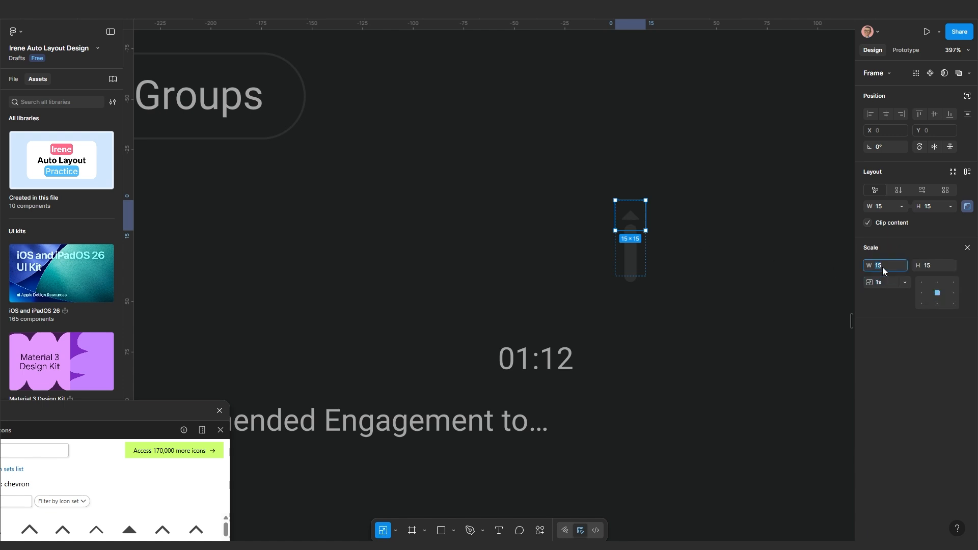
click(882, 267)
text(20)
key(Return)
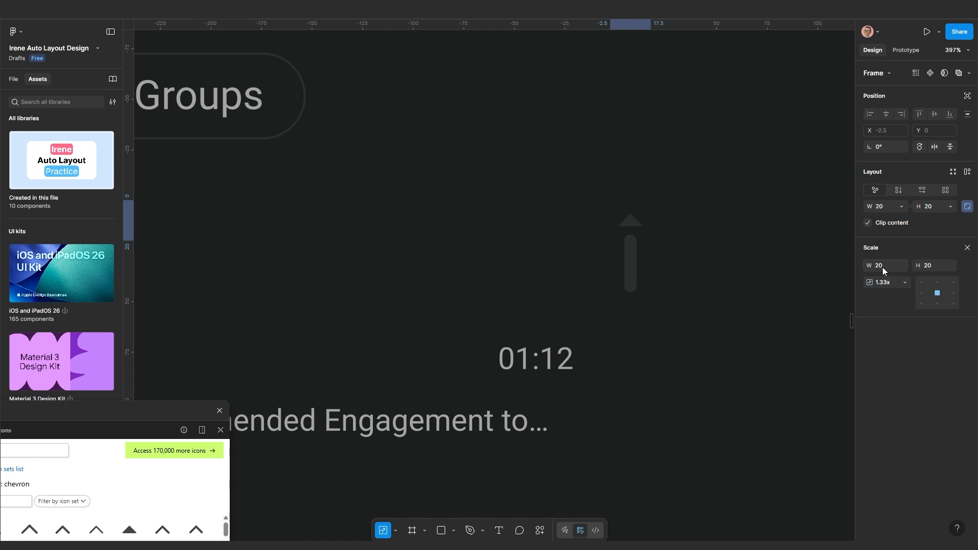
Give the vertical stem line a stroke weight of 6
click(632, 272)
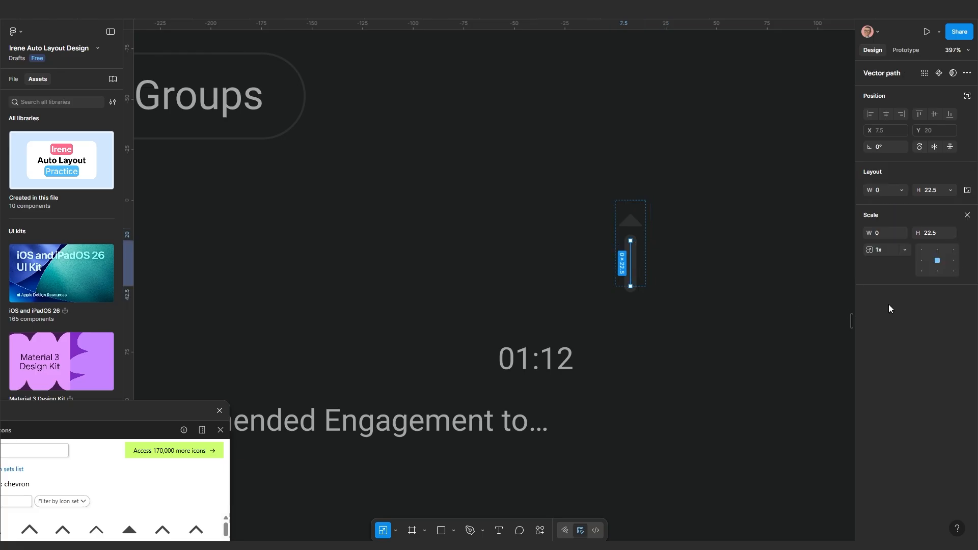
key(v)
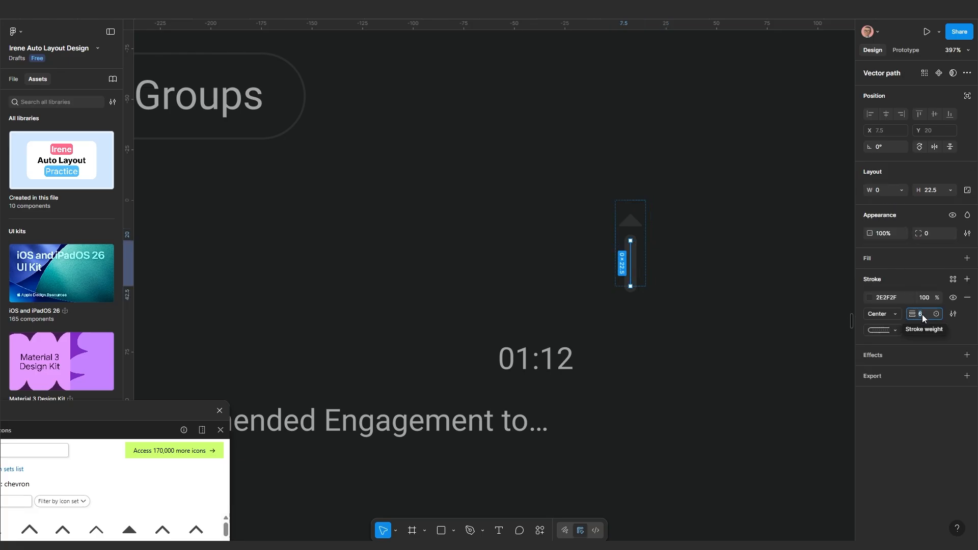
key(Return)
text(6)
key(Return)
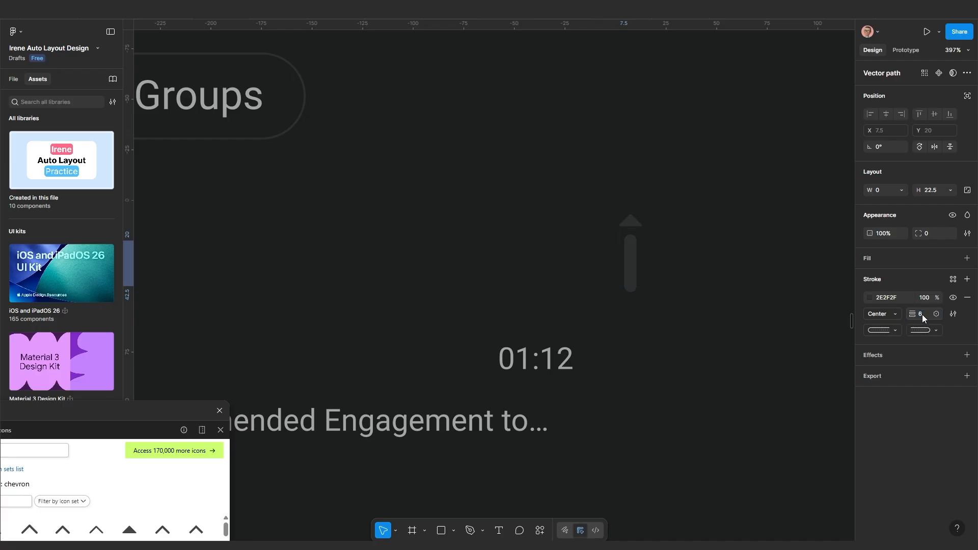
Set the stem line's stroke weight to 8 and lengthen it downward to 29 high
click(279, 17)
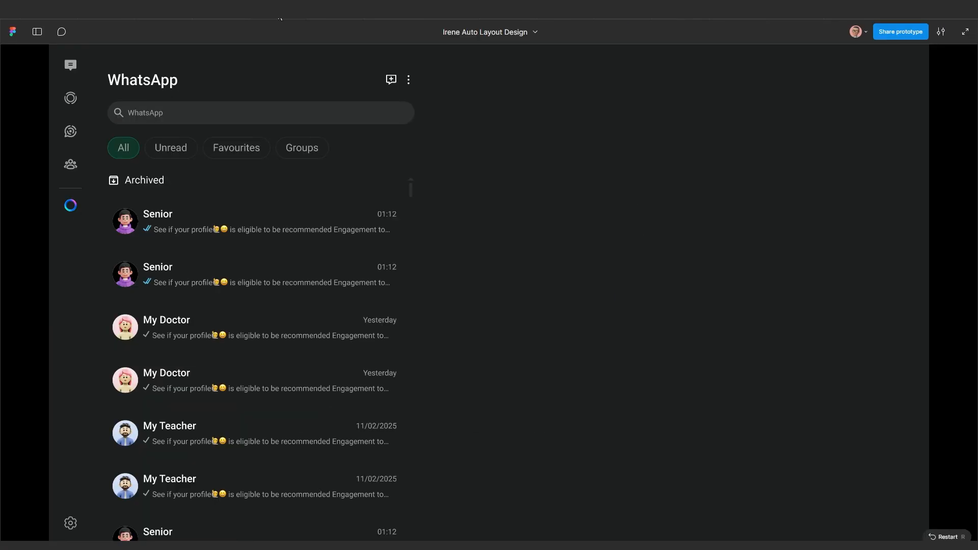
click(178, 12)
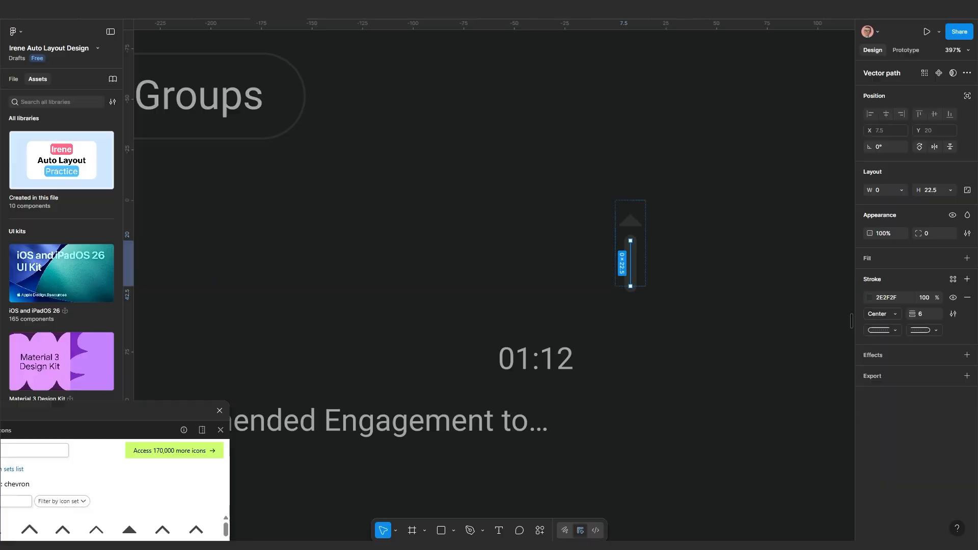
click(927, 318)
text(8)
key(Return)
drag(630, 286, 630, 300)
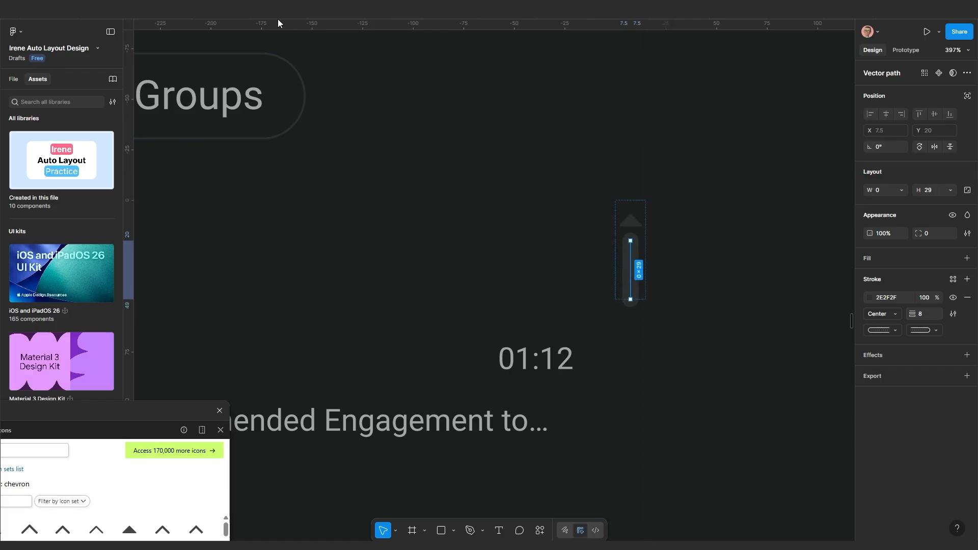
Present the prototype to test scrolling the chat list, then return to the editor
key(ctrl+alt+Return)
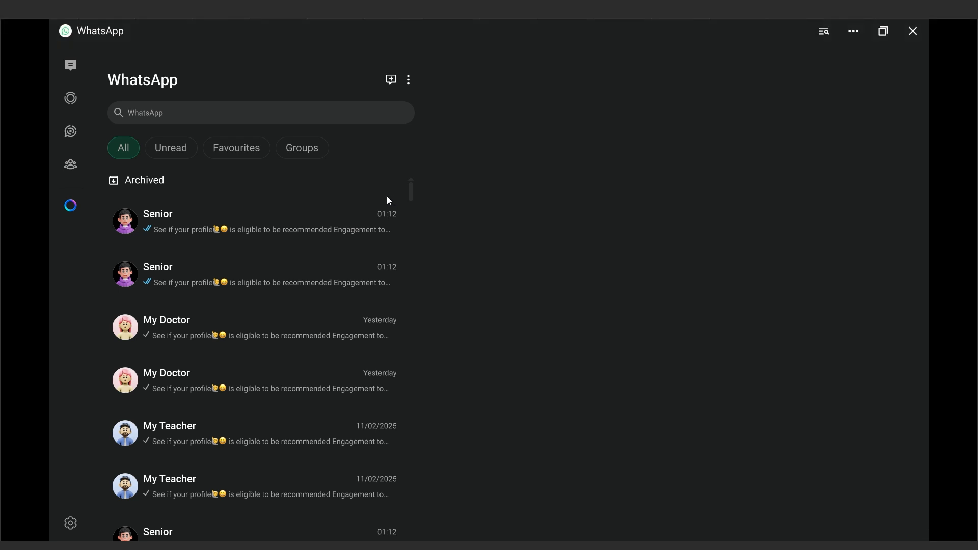
scroll(311, 317, down, 7)
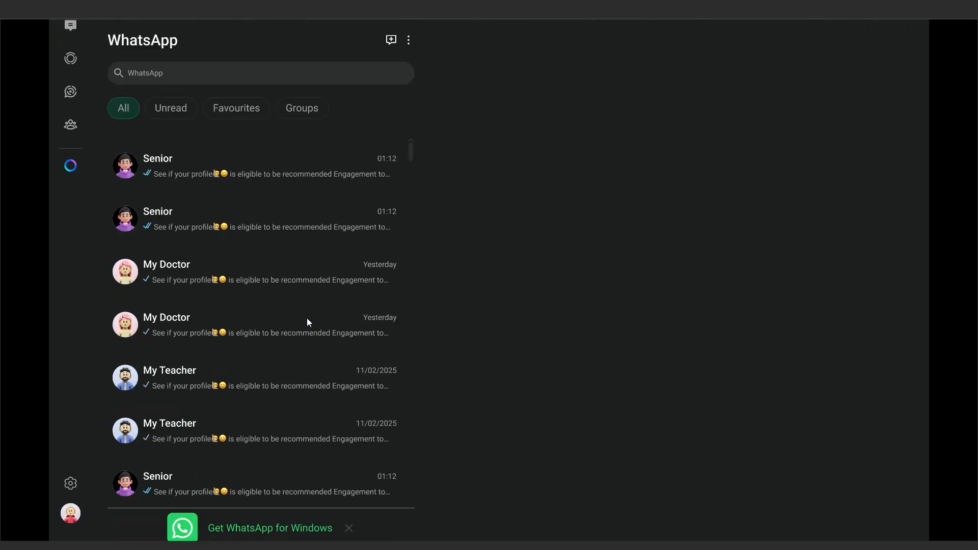
scroll(307, 317, up, 7)
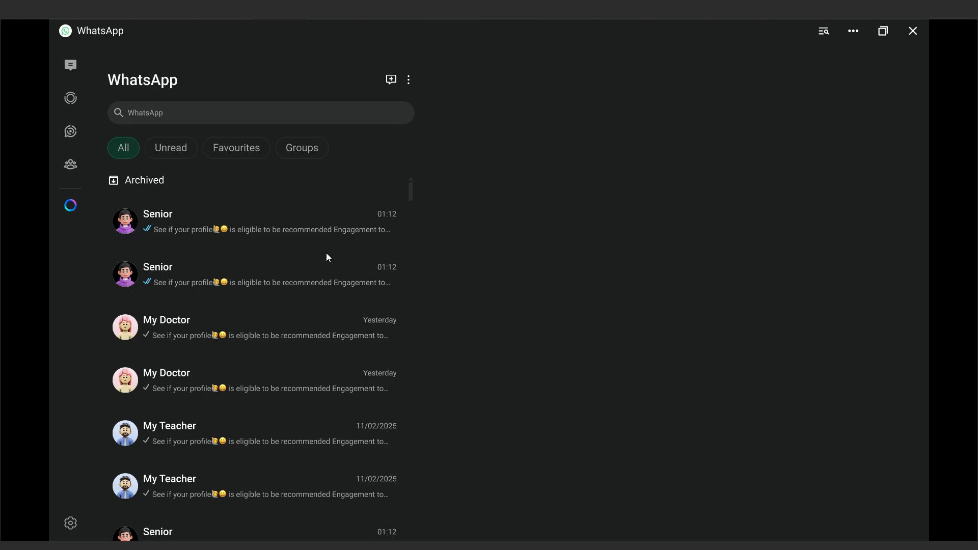
click(224, 20)
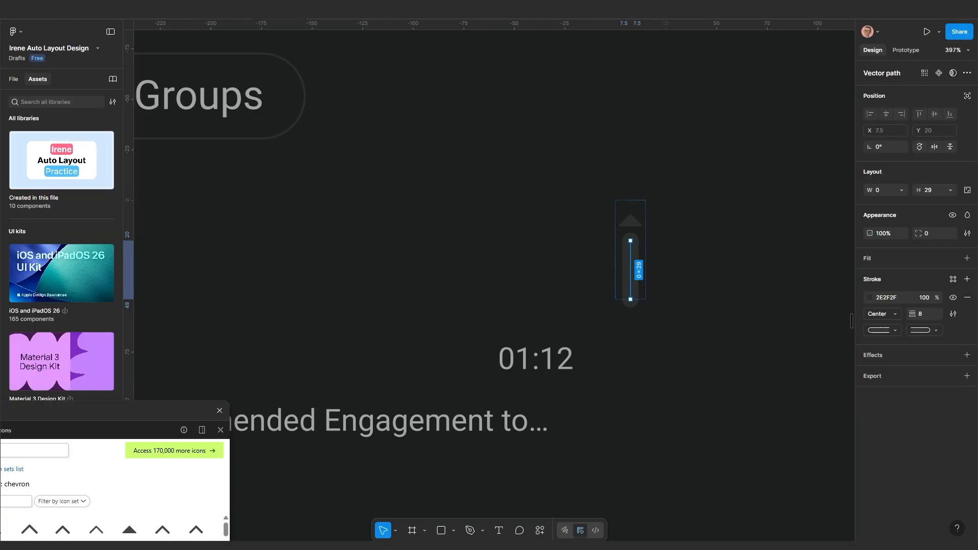
scroll(433, 293, down, 3)
drag(461, 314, 530, 276)
scroll(529, 275, down, 2)
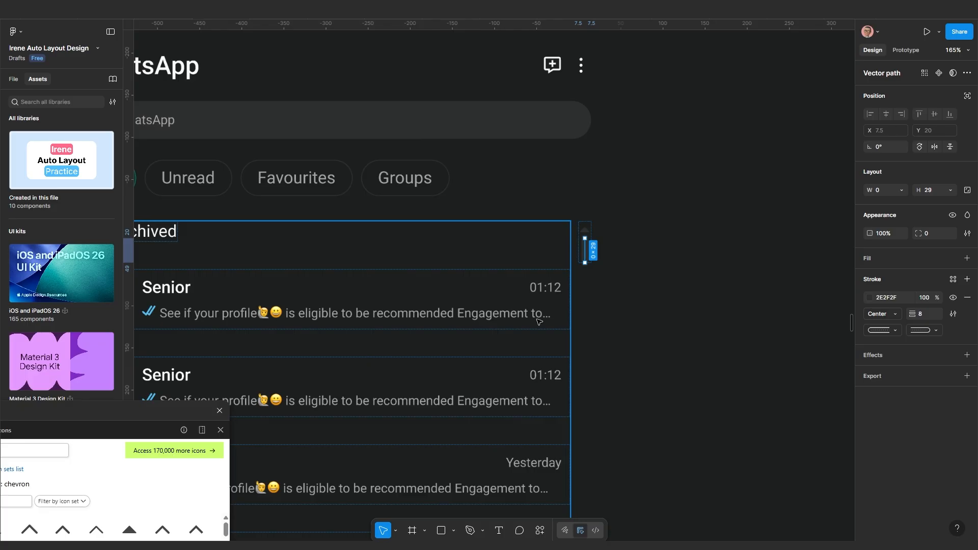
Resize the WhatsApp chat-list panel to 606 wide
click(608, 350)
scroll(606, 349, down, 4)
drag(539, 373, 560, 279)
scroll(561, 280, down, 2)
scroll(504, 277, up, 2)
drag(549, 326, 505, 390)
scroll(504, 277, up, 1)
scroll(523, 334, down, 3)
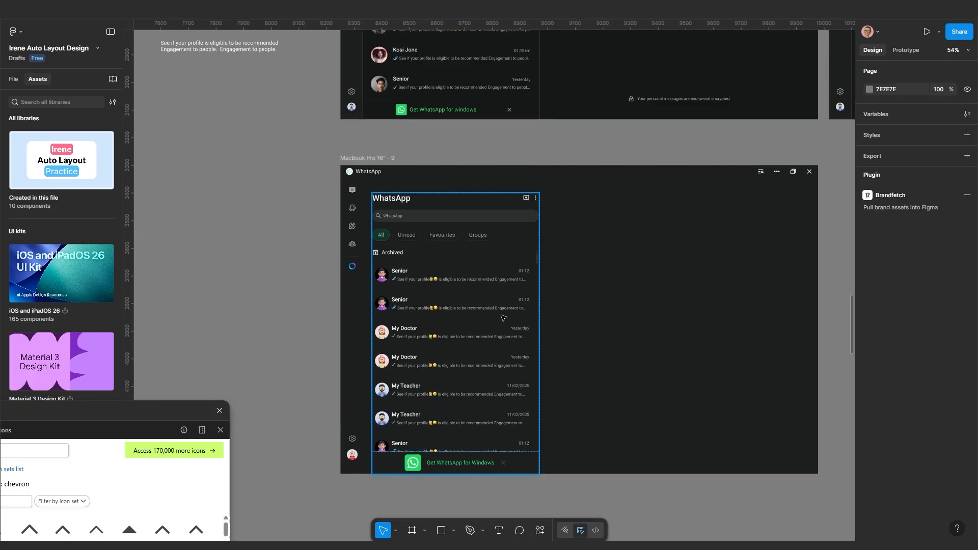
click(530, 319)
scroll(532, 321, up, 2)
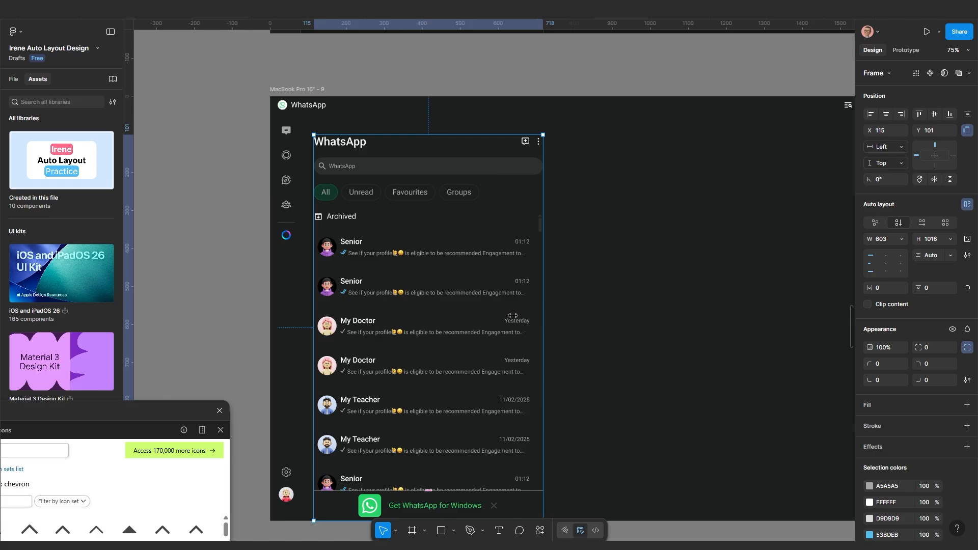
drag(512, 315, 628, 260)
scroll(493, 322, up, 1)
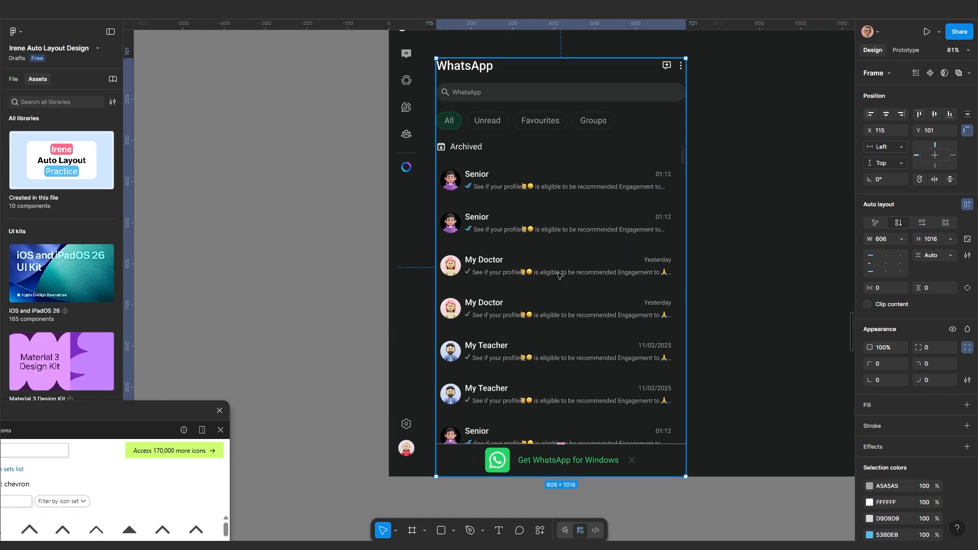
Inspect the nested list, Archived, clipped chat-list and My Doctor frames, then deselect
click(559, 275)
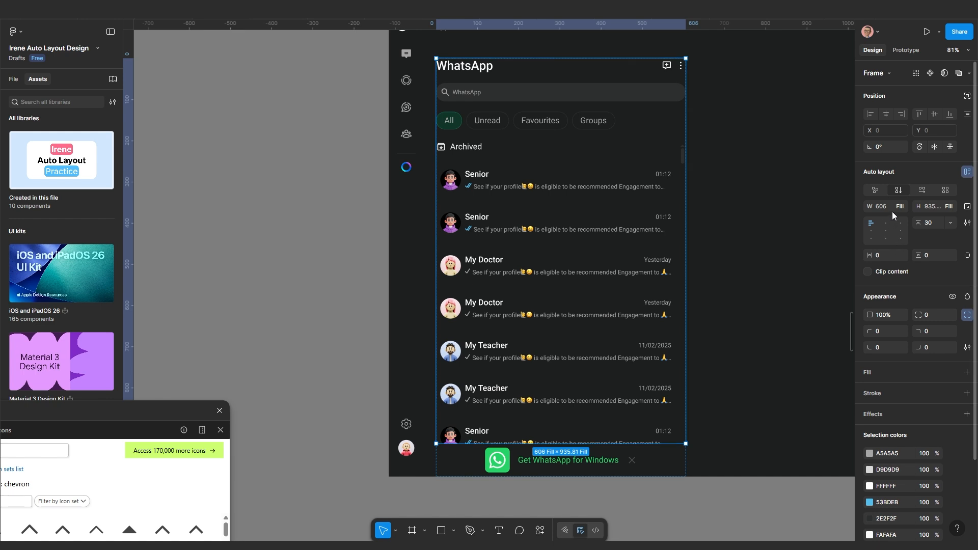
click(704, 341)
click(642, 332)
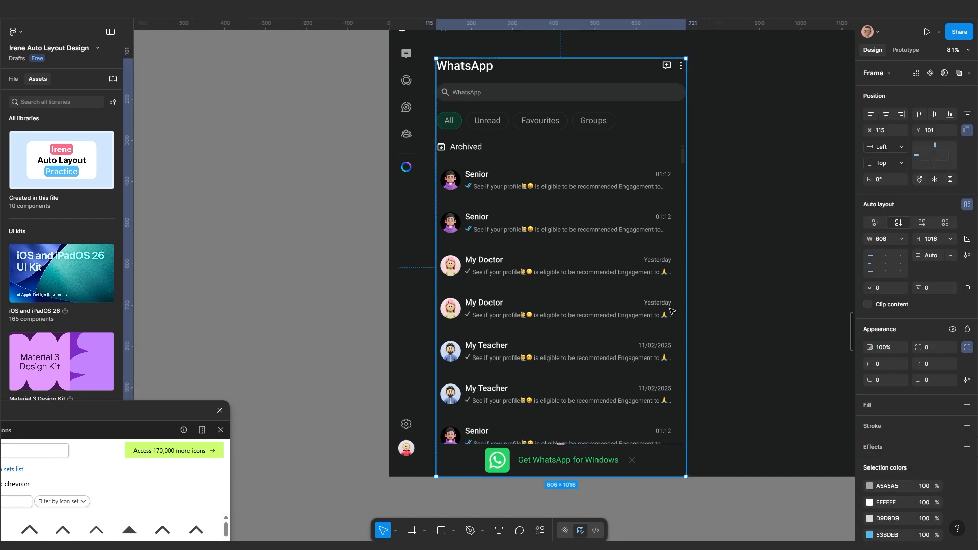
click(596, 194)
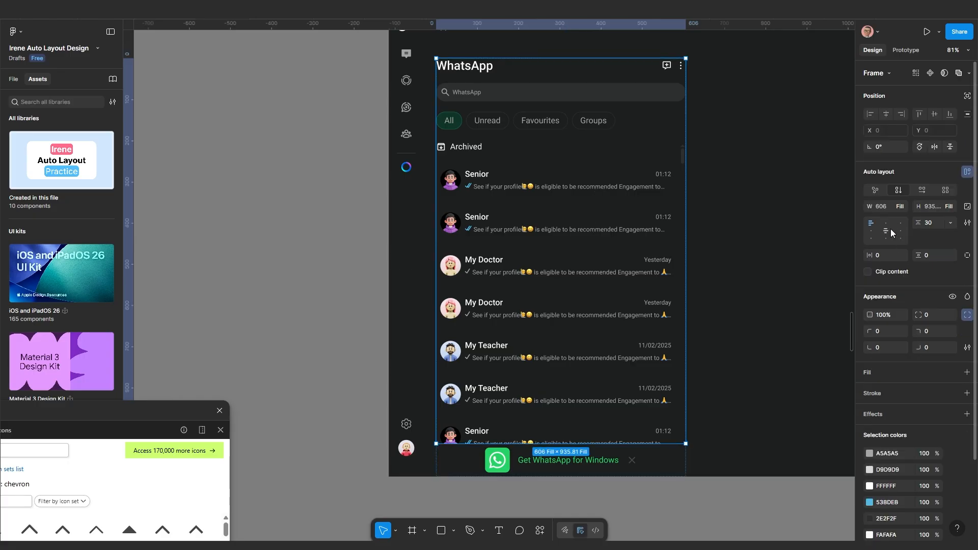
click(580, 187)
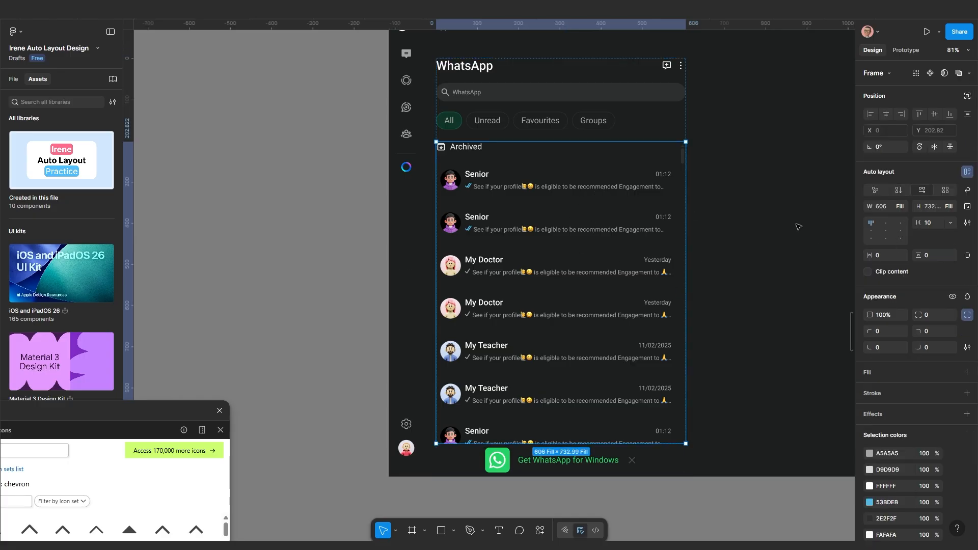
click(565, 276)
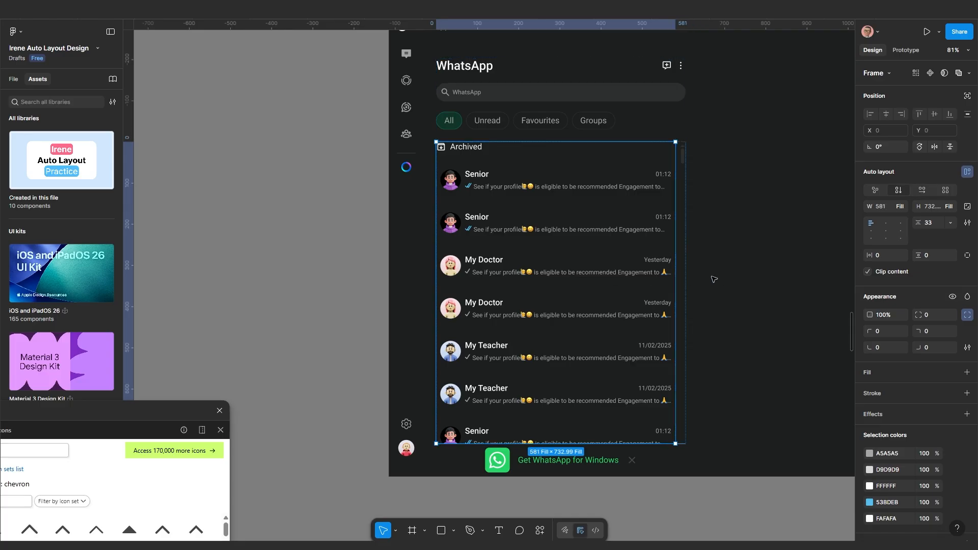
click(588, 272)
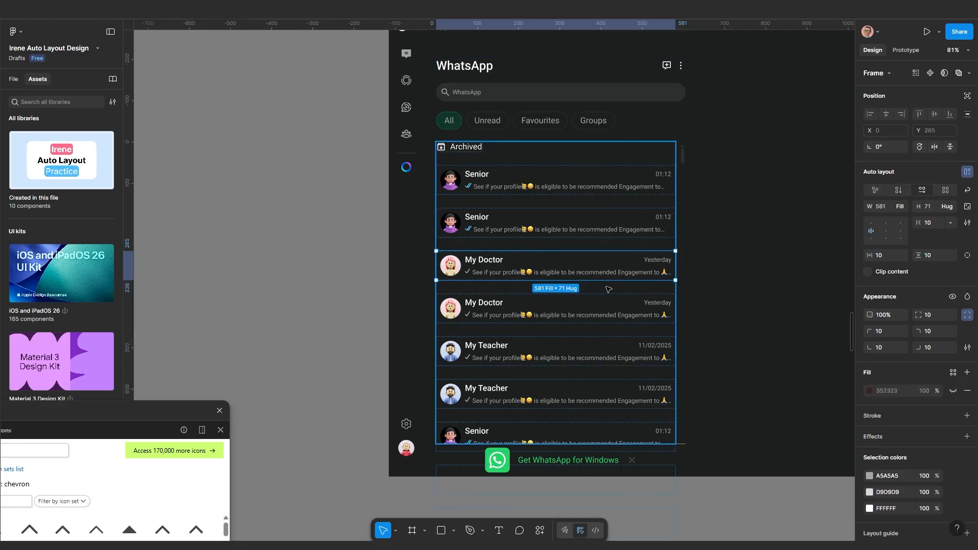
click(710, 266)
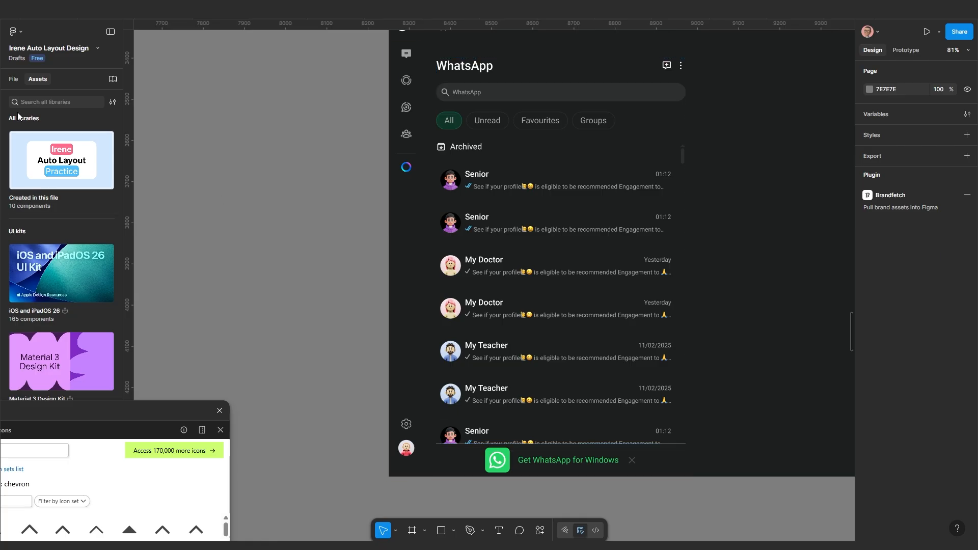
Show the file's layers and move the Iconify plugin window out of the way
click(14, 80)
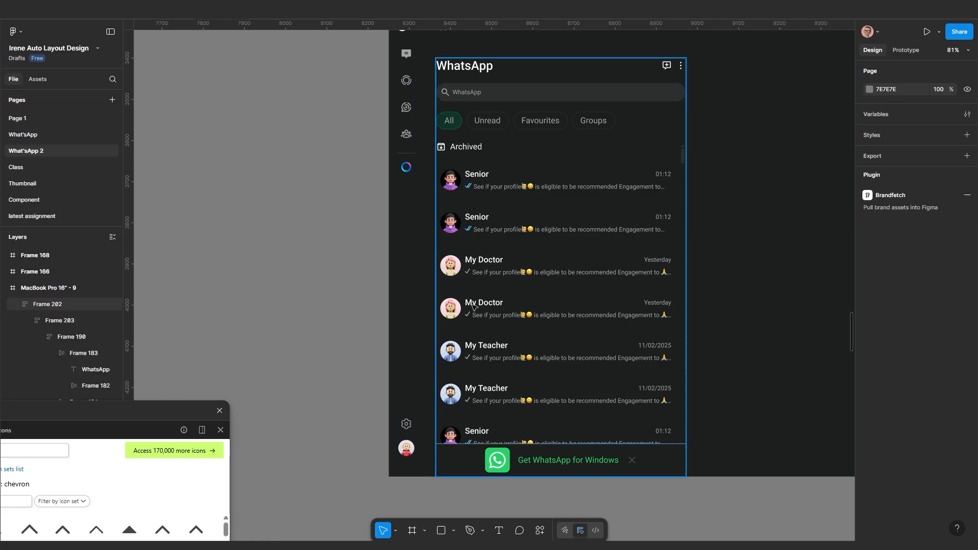
click(534, 292)
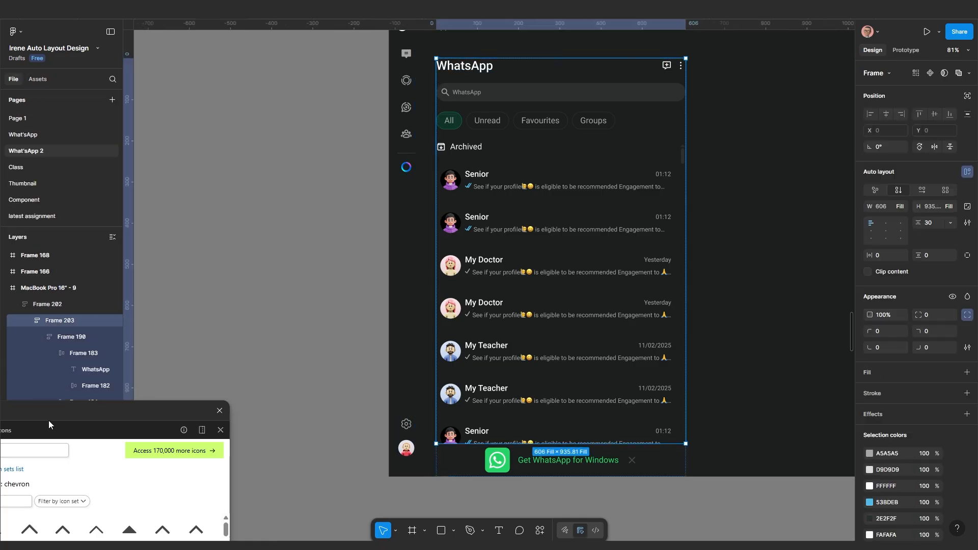
drag(95, 431, 231, 535)
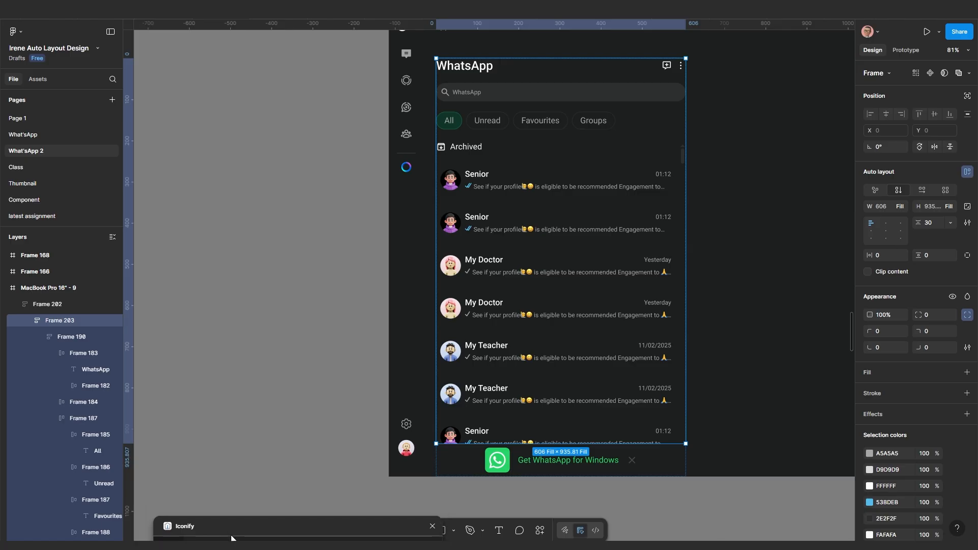
Step through the header's nested frames: title, icon group, search bar and filter chips
click(88, 353)
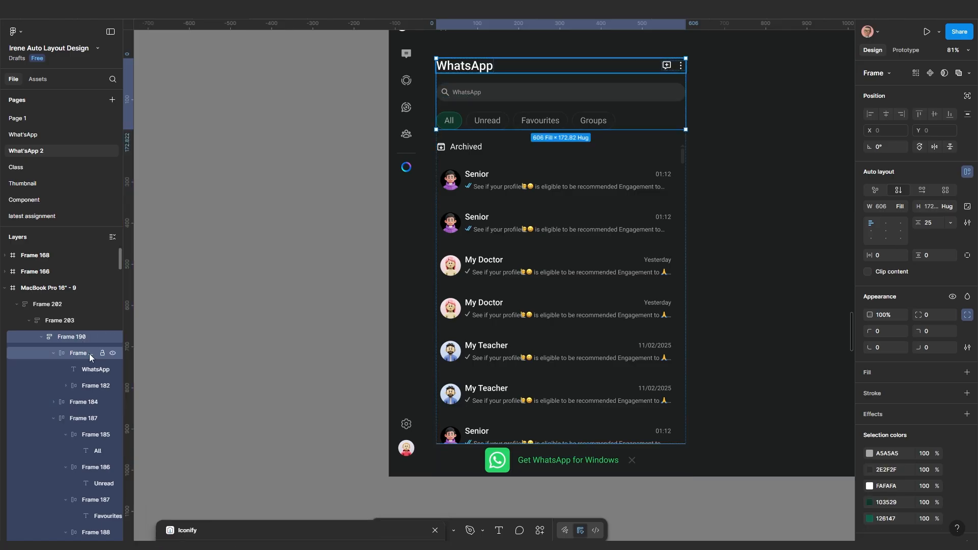
click(86, 354)
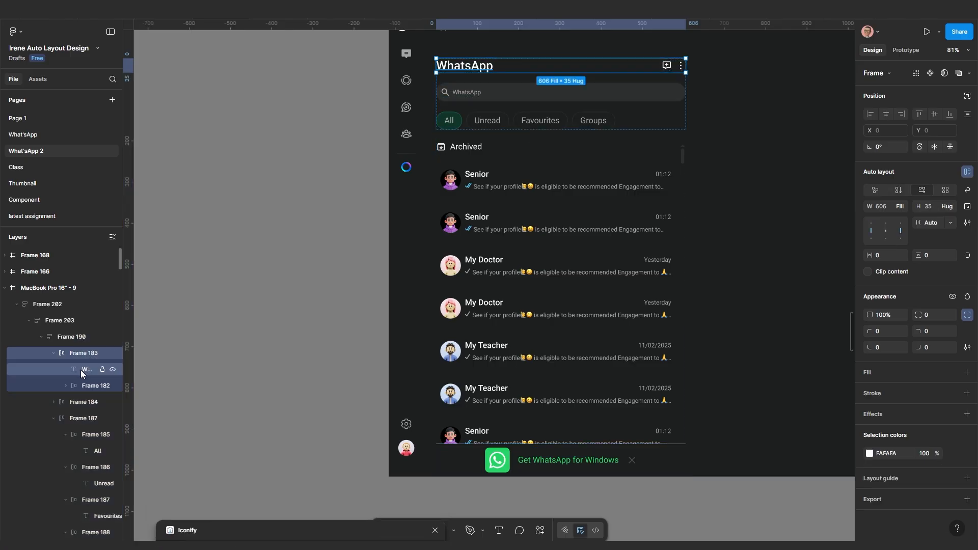
click(80, 369)
click(80, 385)
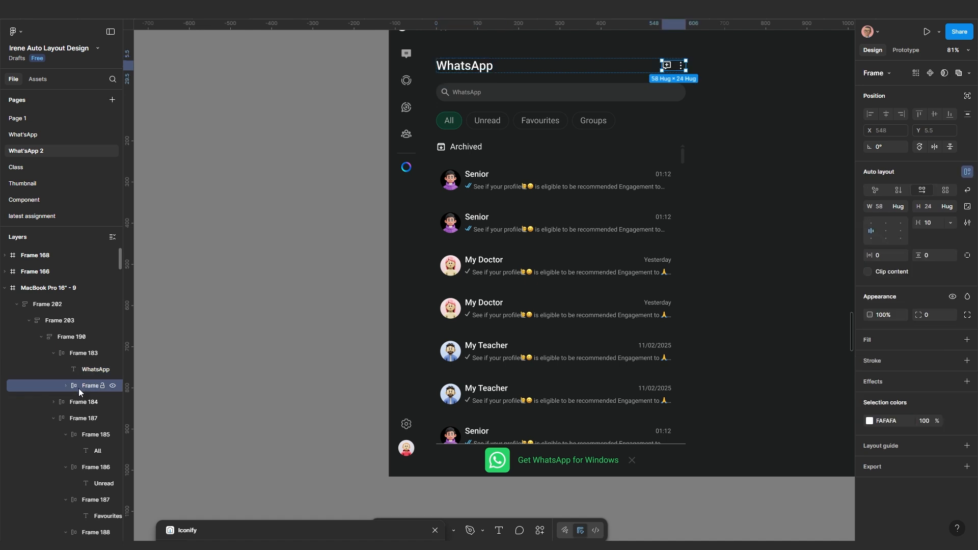
click(76, 401)
click(81, 417)
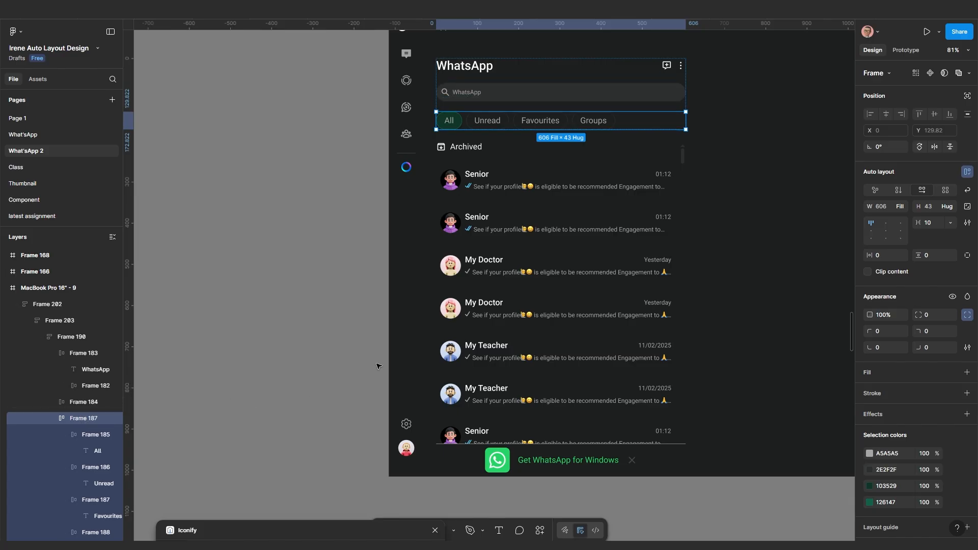
Bring the whole WhatsApp frame into view and select the outer chat panel Frame 202
scroll(384, 290, down, 1)
drag(625, 259, 567, 282)
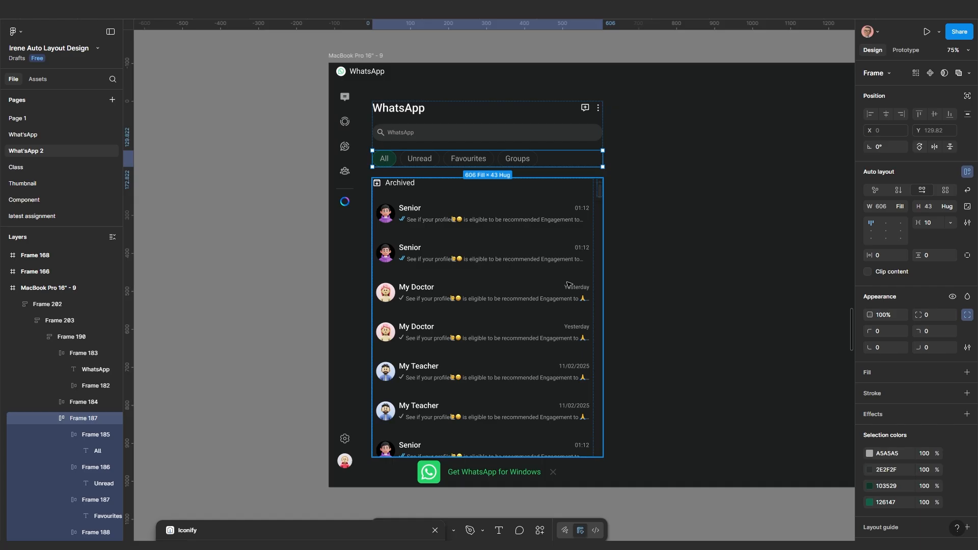
click(644, 257)
click(562, 254)
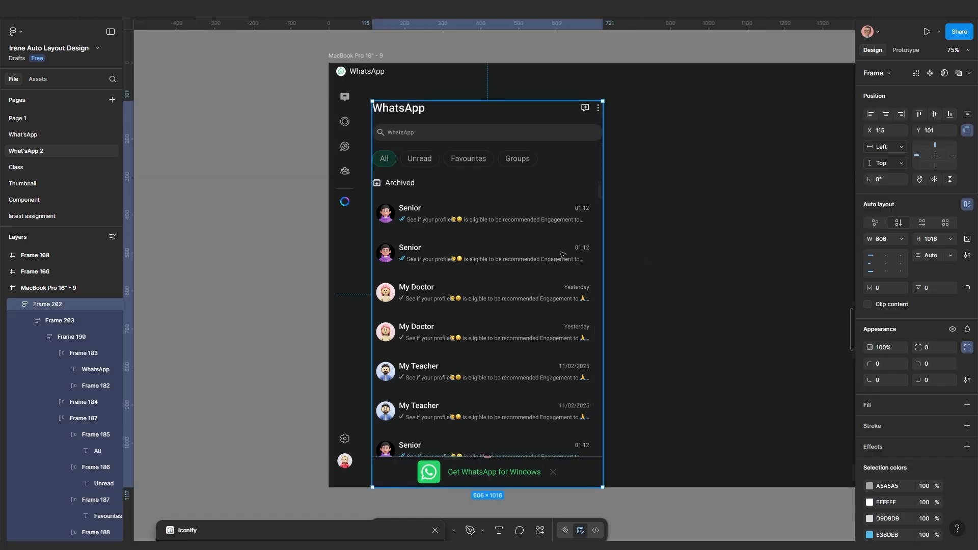
scroll(569, 219, down, 1)
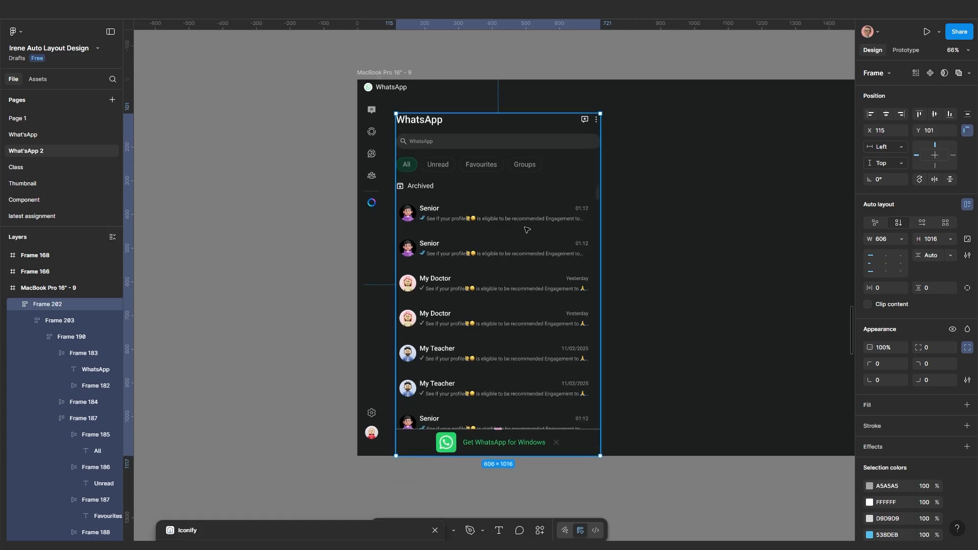
scroll(520, 224, up, 3)
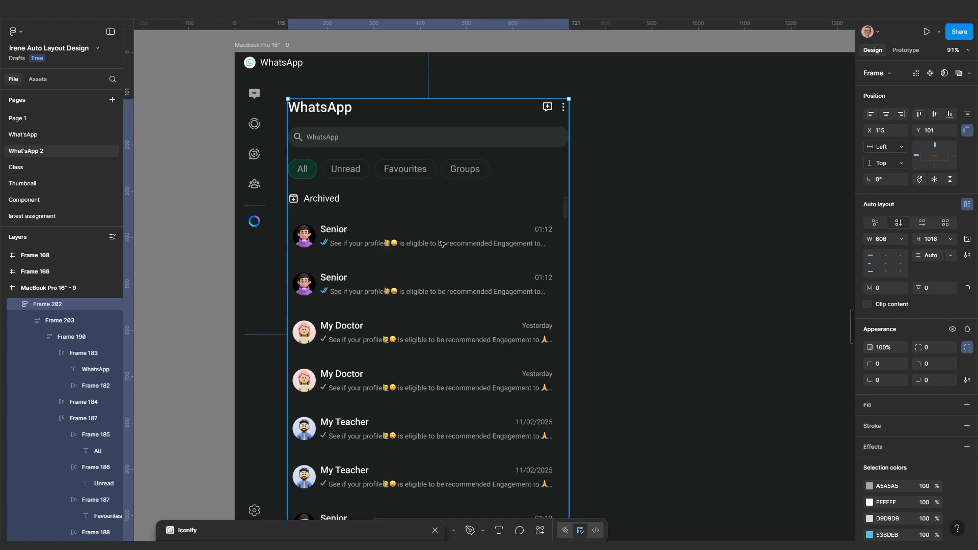
scroll(441, 244, down, 3)
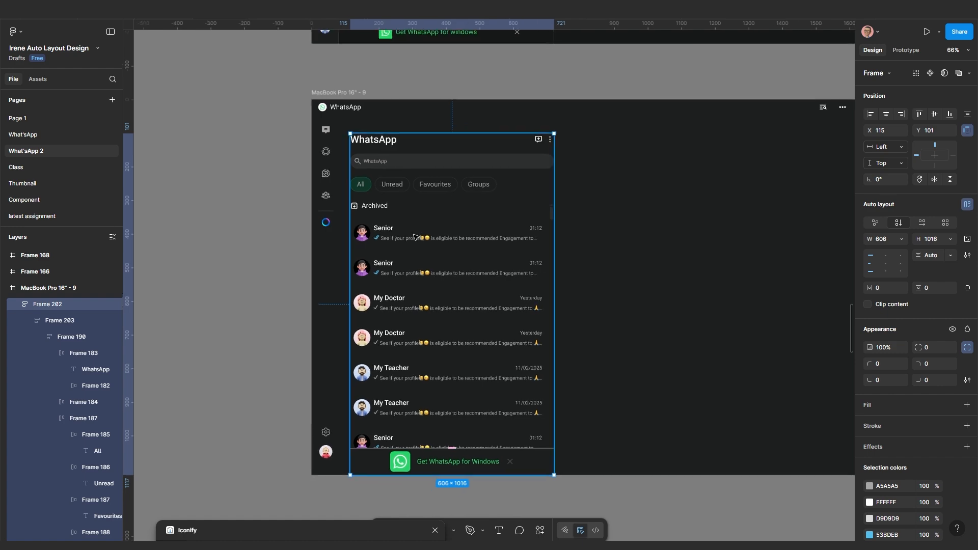
scroll(414, 237, up, 3)
scroll(454, 233, down, 3)
drag(450, 198, 439, 293)
scroll(437, 280, down, 2)
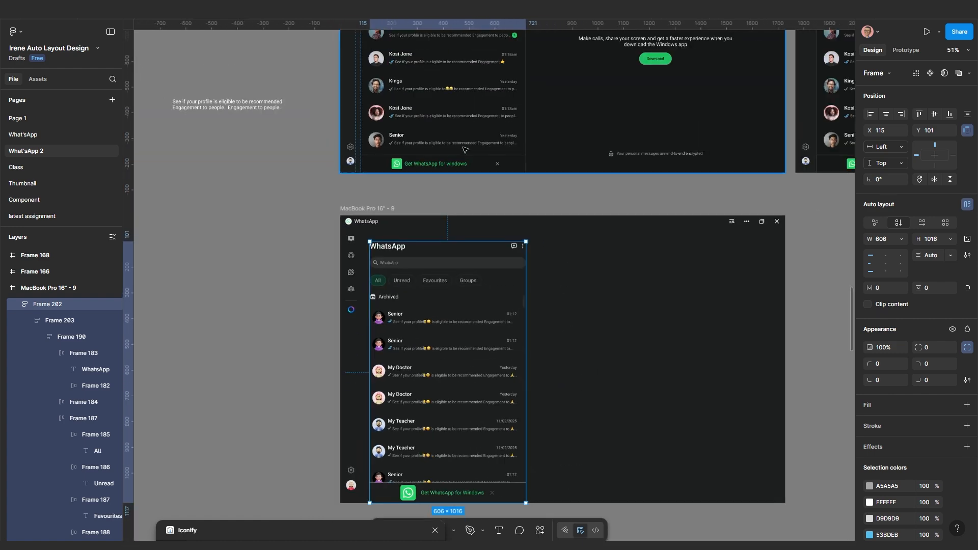
drag(465, 150, 467, 251)
drag(453, 127, 465, 238)
scroll(418, 145, up, 4)
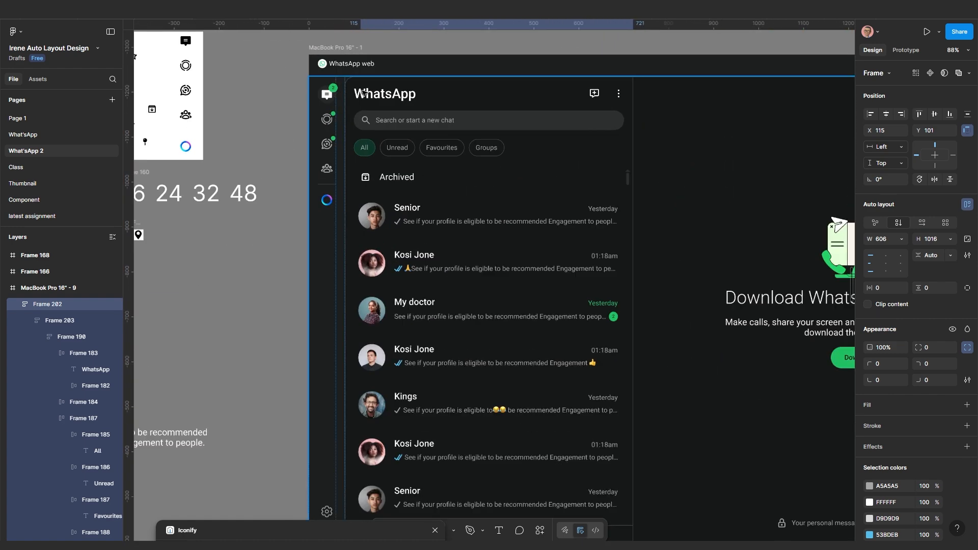
scroll(419, 116, down, 5)
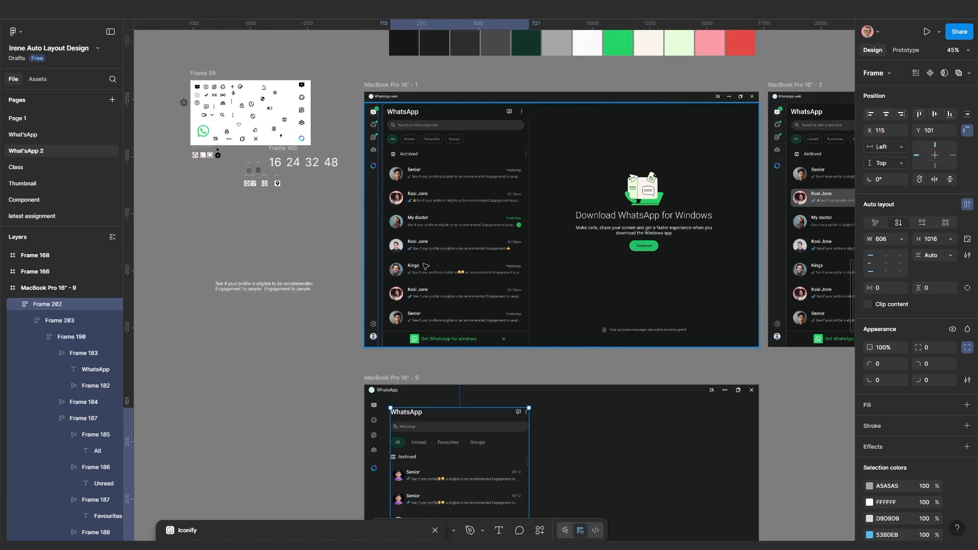
scroll(444, 377, down, 2)
scroll(473, 407, up, 3)
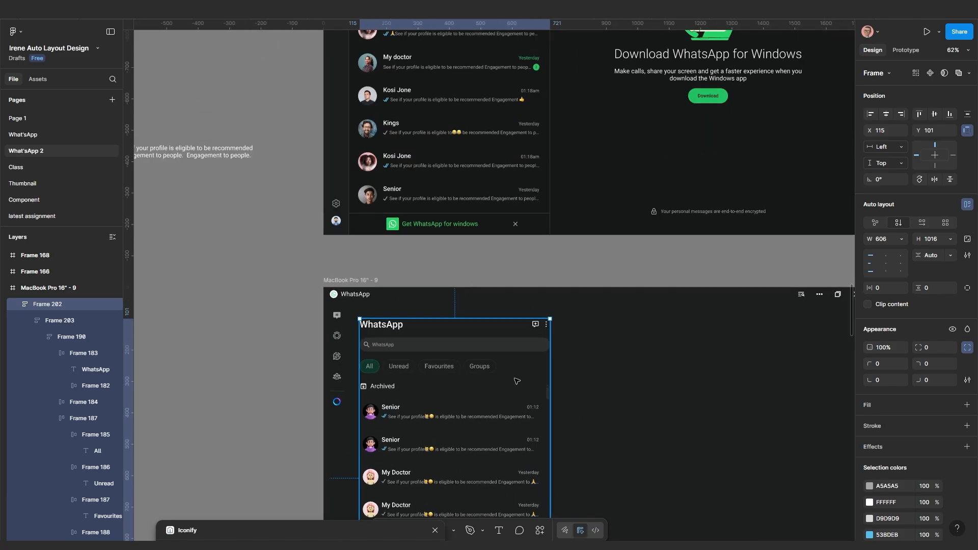
scroll(474, 387, down, 1)
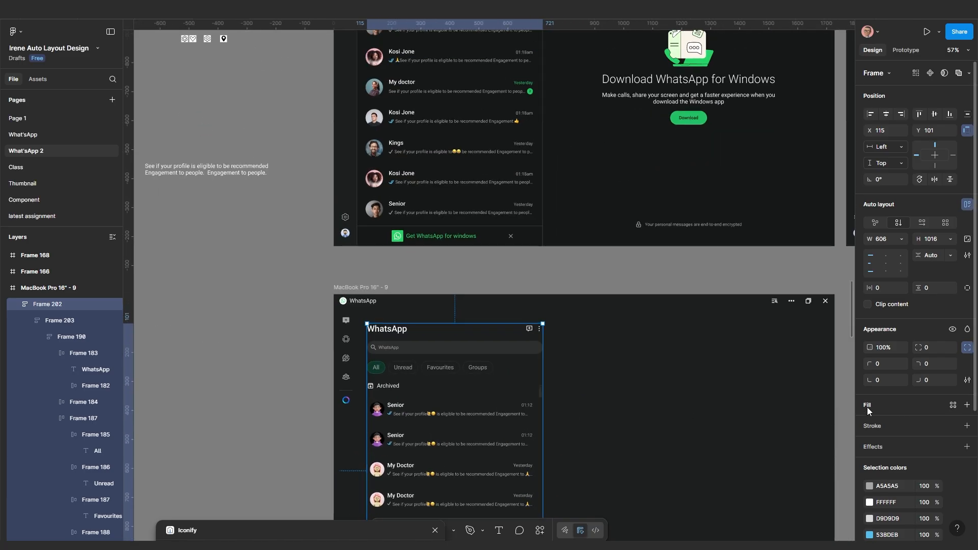
Add a fill to the chat-list panel and eyedrop the palette's darkest swatch, 161717
click(888, 411)
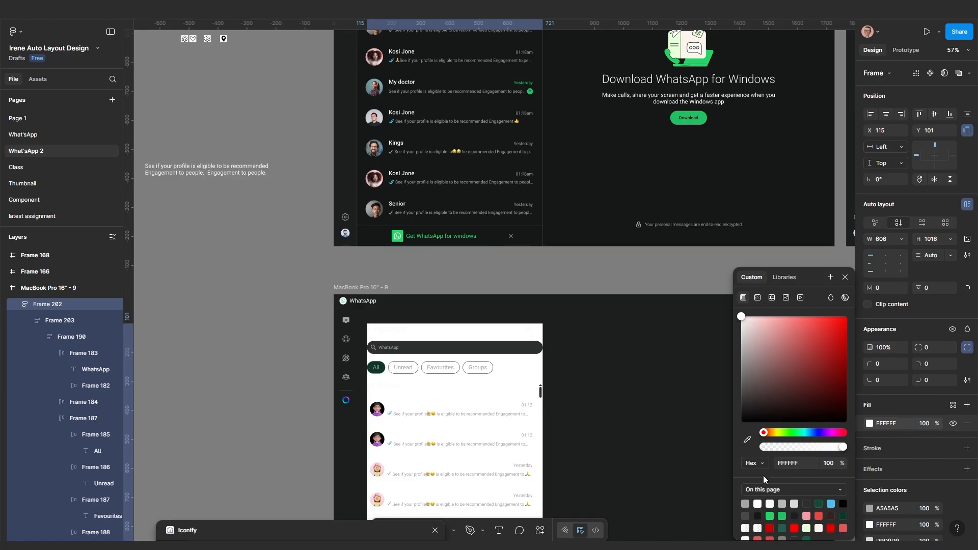
scroll(596, 327, down, 6)
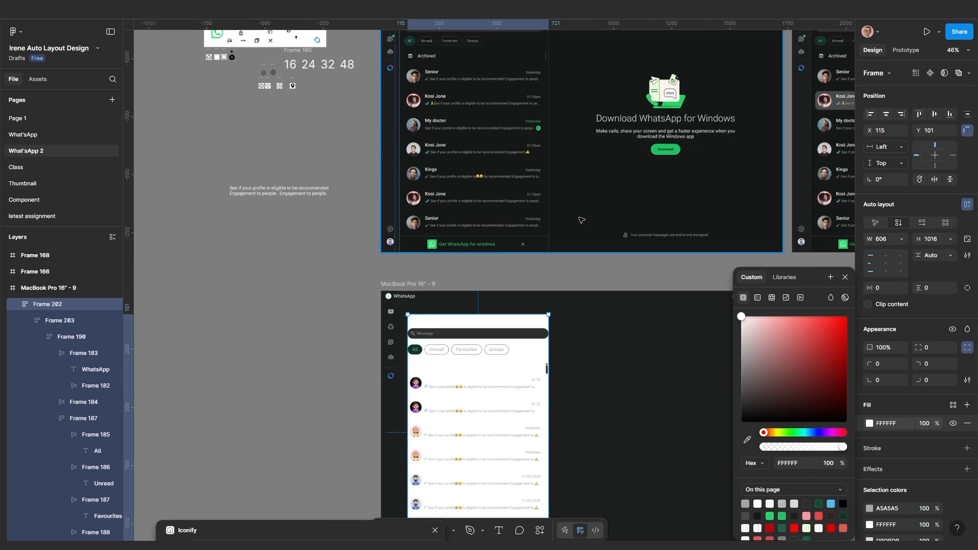
scroll(427, 149, up, 6)
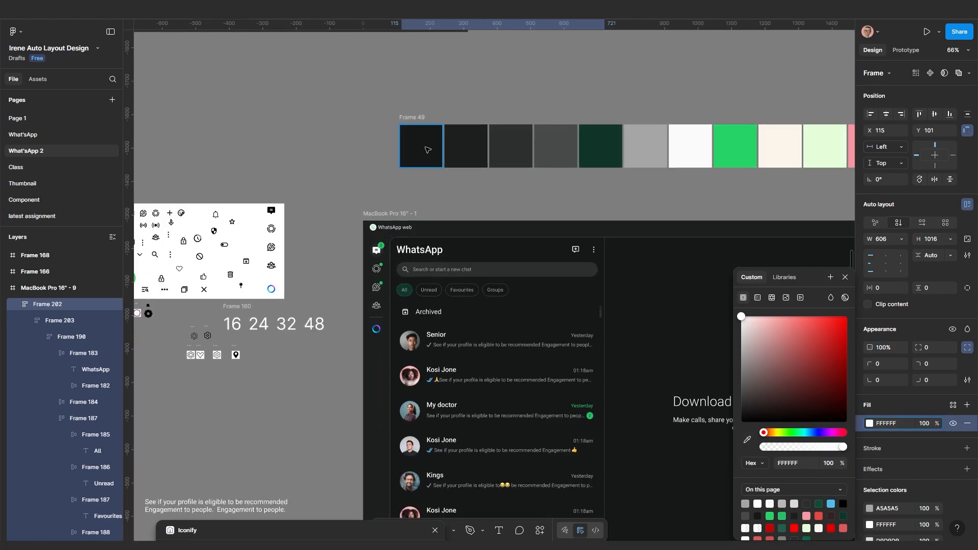
click(746, 440)
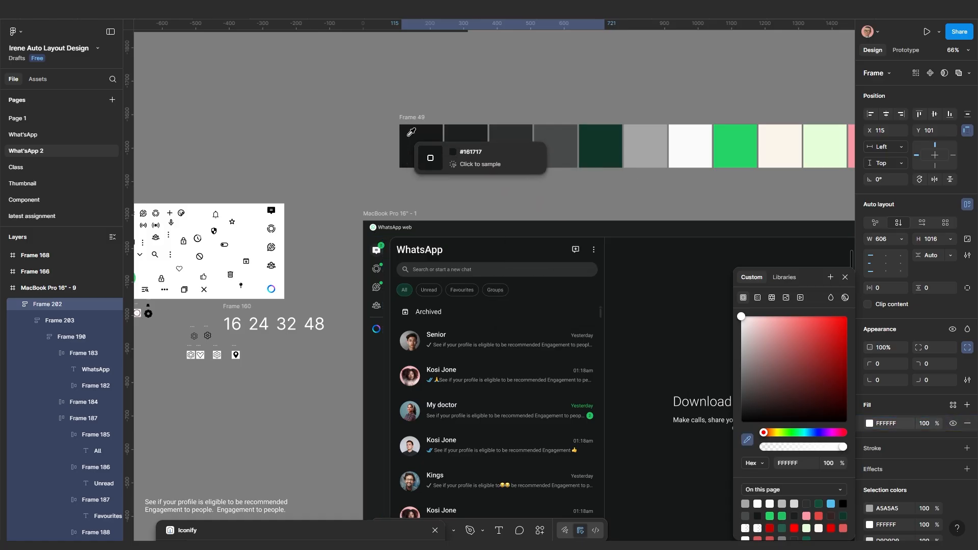
click(411, 138)
Dismiss the colour picker and pan back to review the dark chat panel
scroll(411, 138, down, 5)
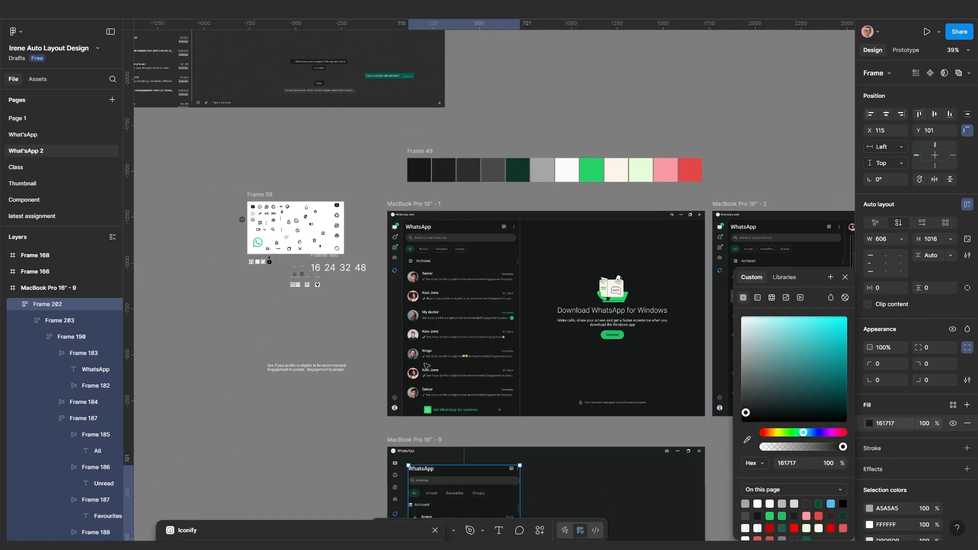
scroll(487, 312, down, 3)
drag(486, 313, 486, 259)
scroll(469, 398, up, 6)
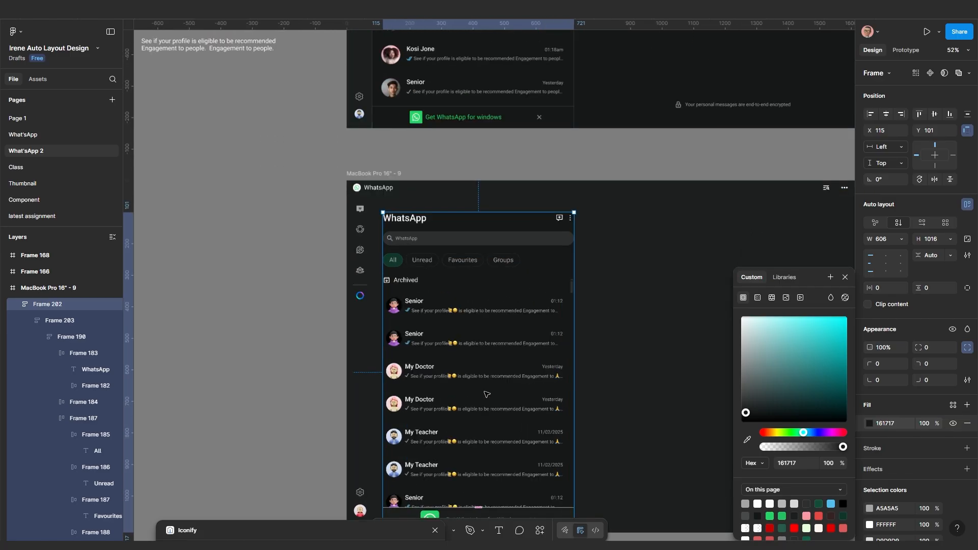
click(630, 326)
scroll(630, 326, down, 3)
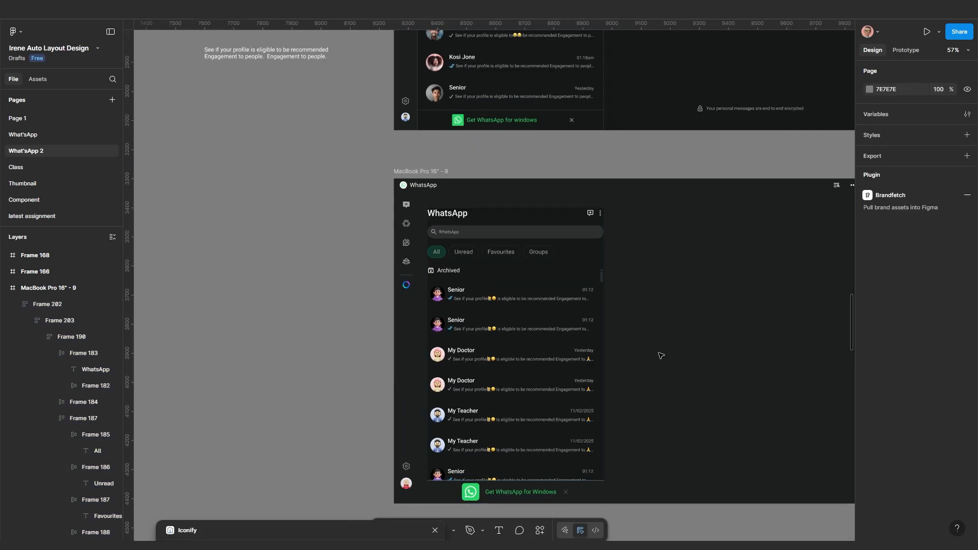
scroll(659, 355, up, 2)
scroll(645, 360, down, 2)
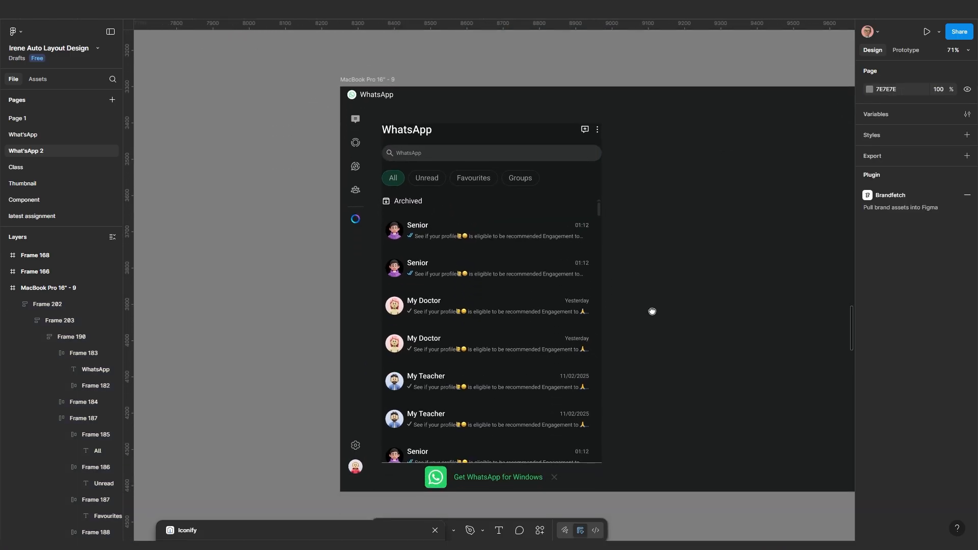
scroll(651, 307, up, 1)
scroll(650, 323, up, 2)
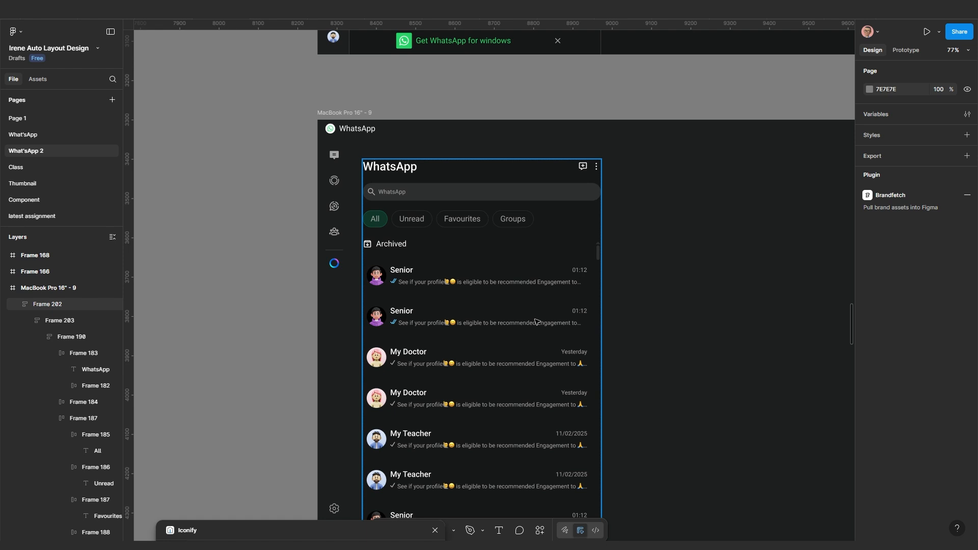
Give the chat panel padding 10, set its width to Hug contents, then widen it to 568
click(525, 286)
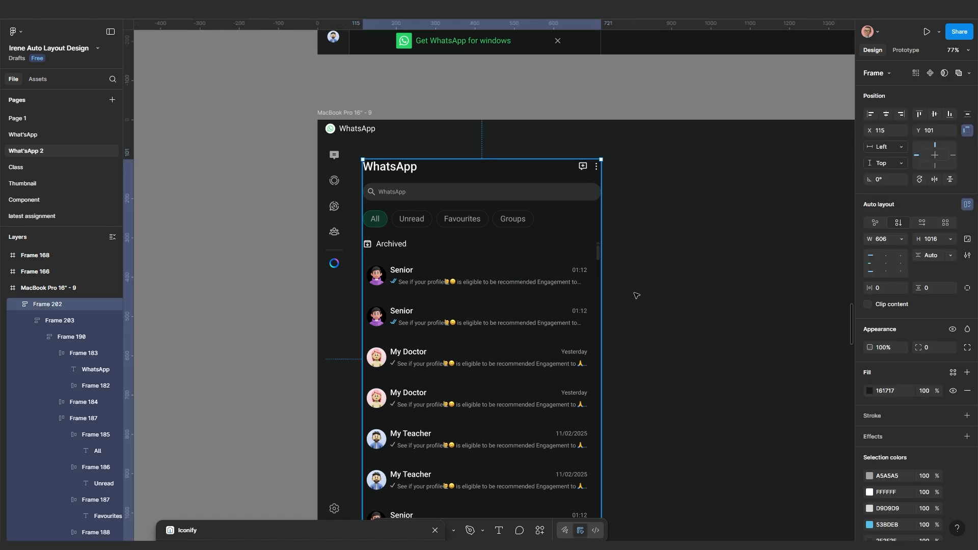
click(879, 288)
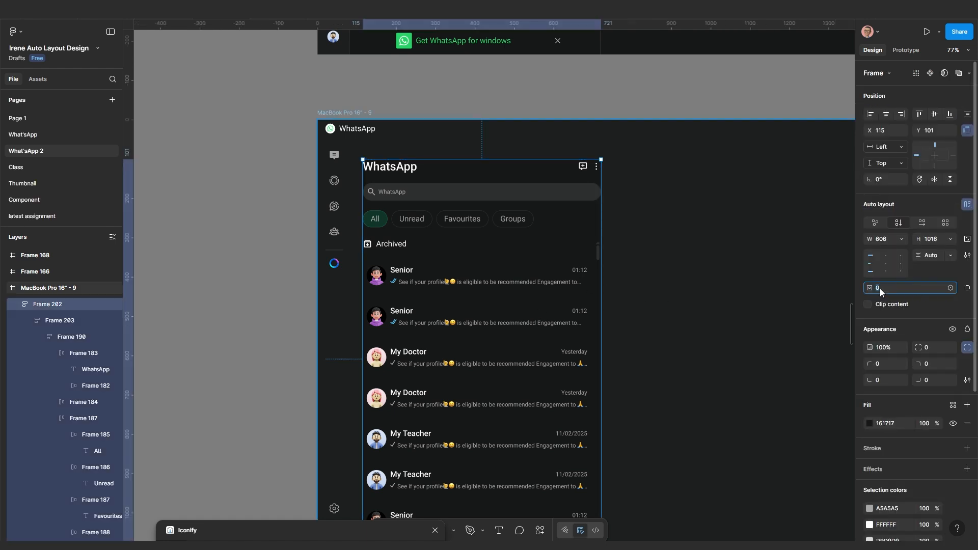
text(10)
key(Return)
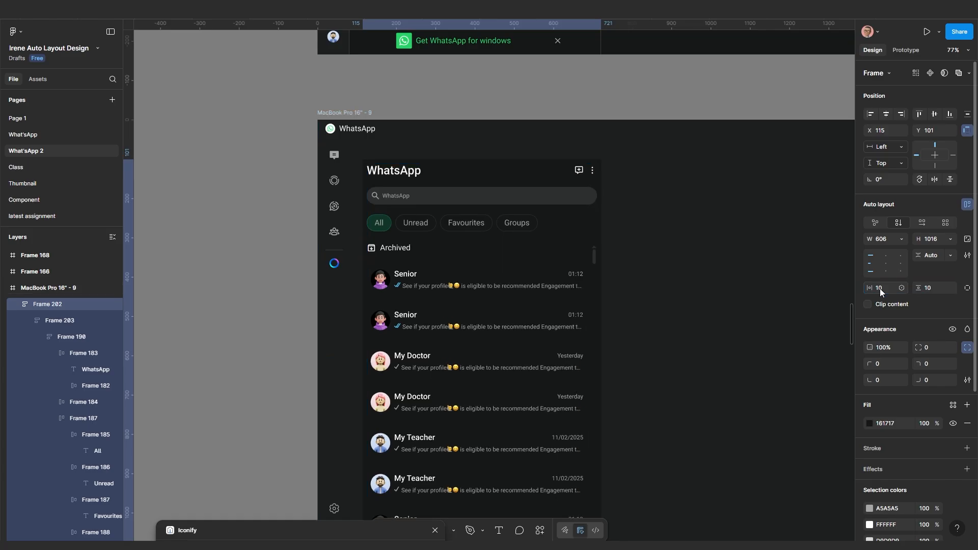
click(900, 239)
click(893, 251)
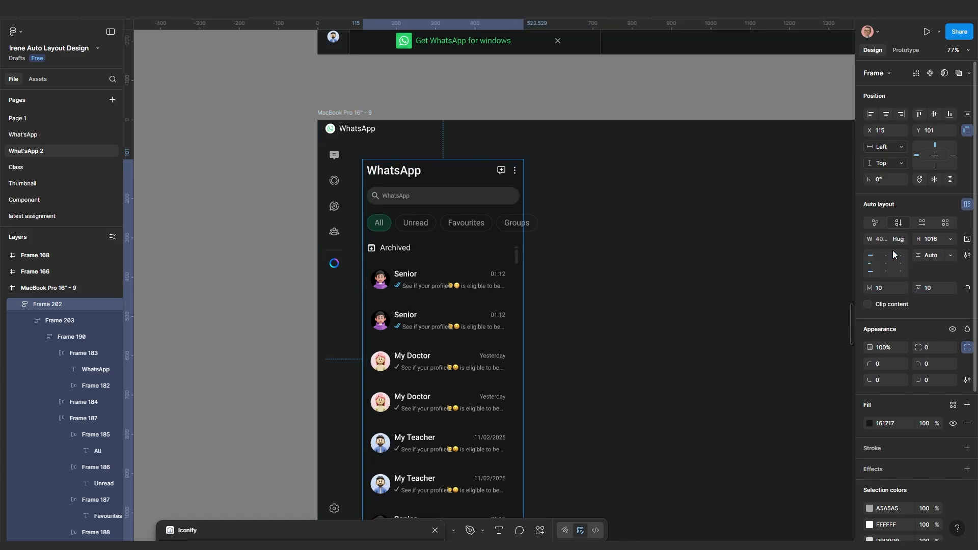
drag(523, 306, 588, 302)
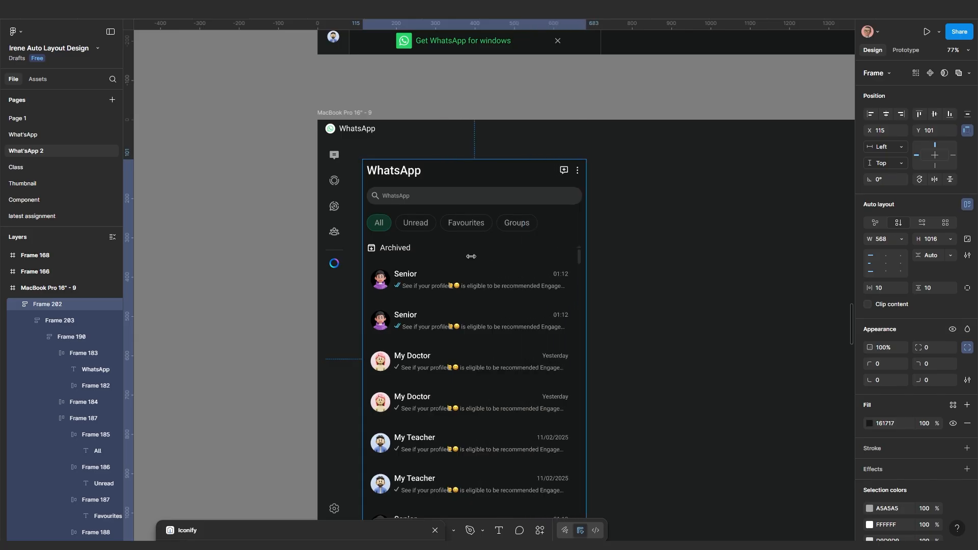
Increase the chat panel's padding to 30 on every side
scroll(438, 228, up, 2)
click(663, 282)
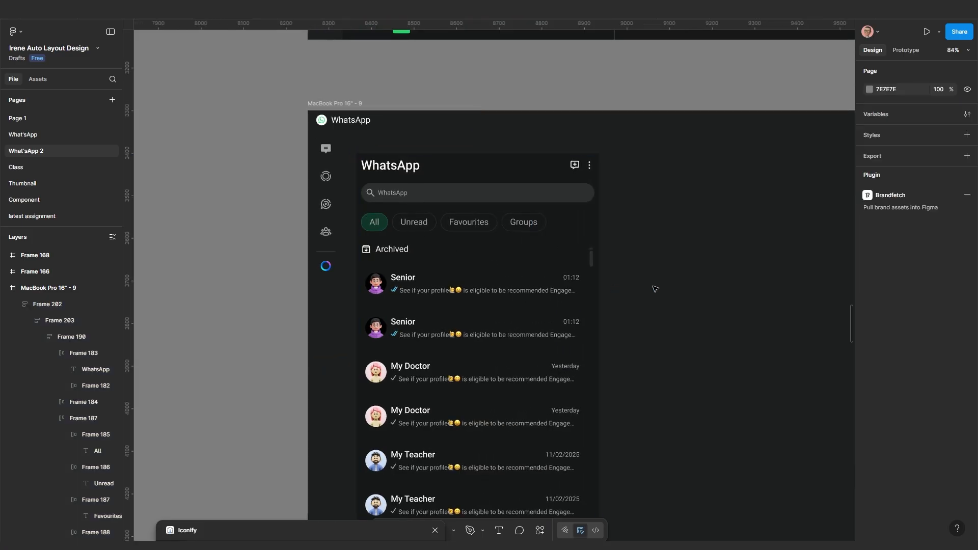
scroll(517, 311, up, 2)
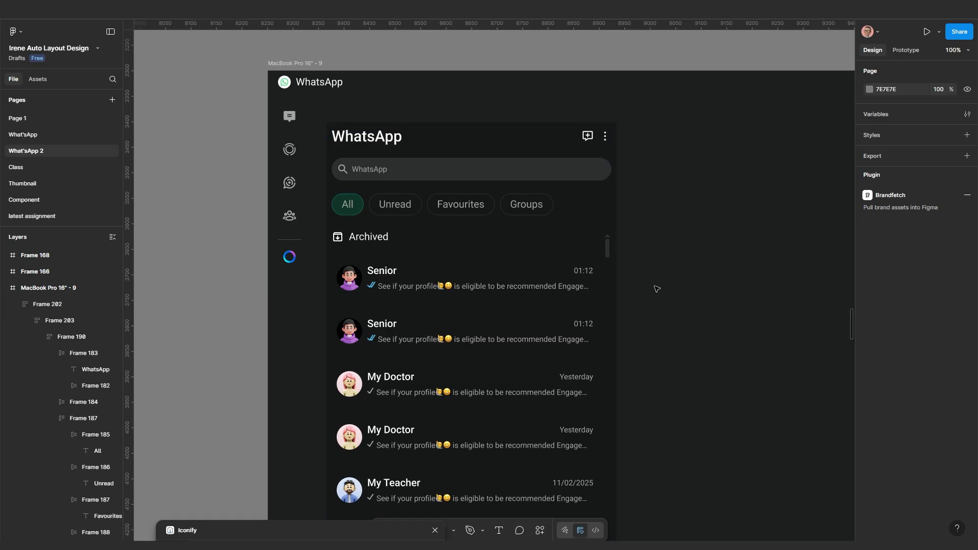
click(519, 301)
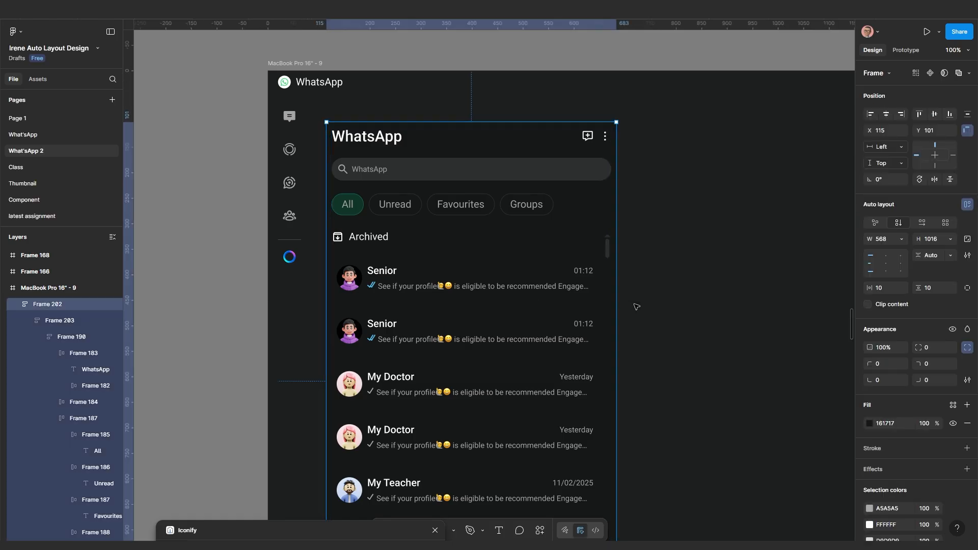
click(881, 289)
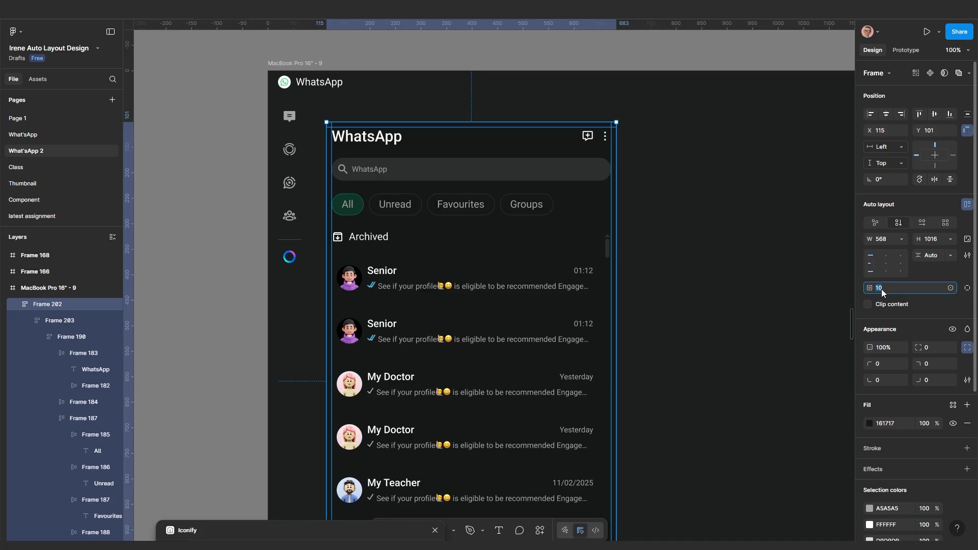
key(Return)
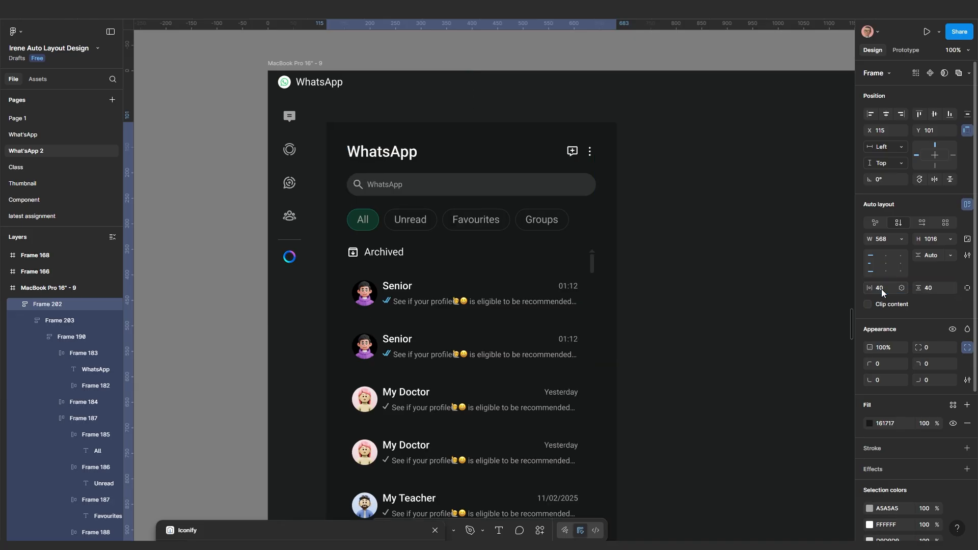
click(881, 288)
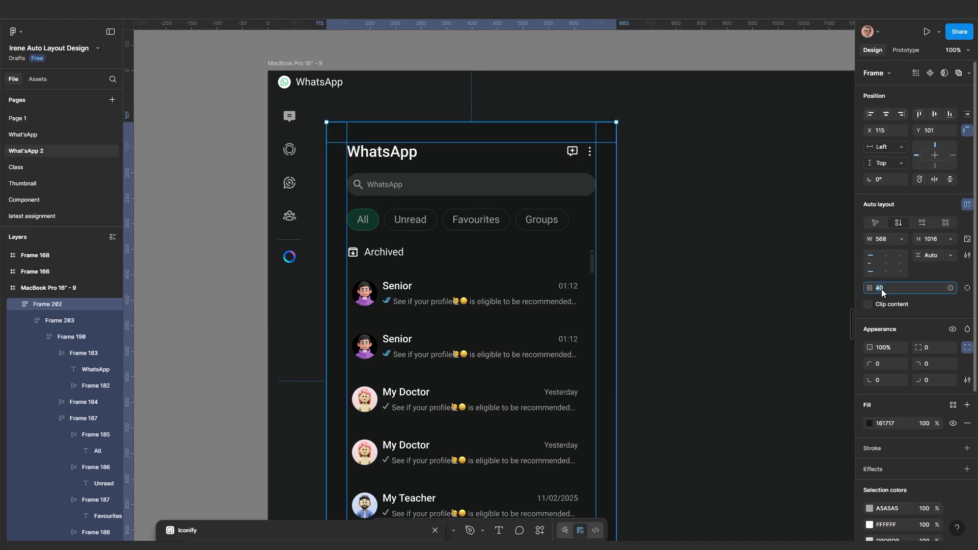
text(30)
key(Return)
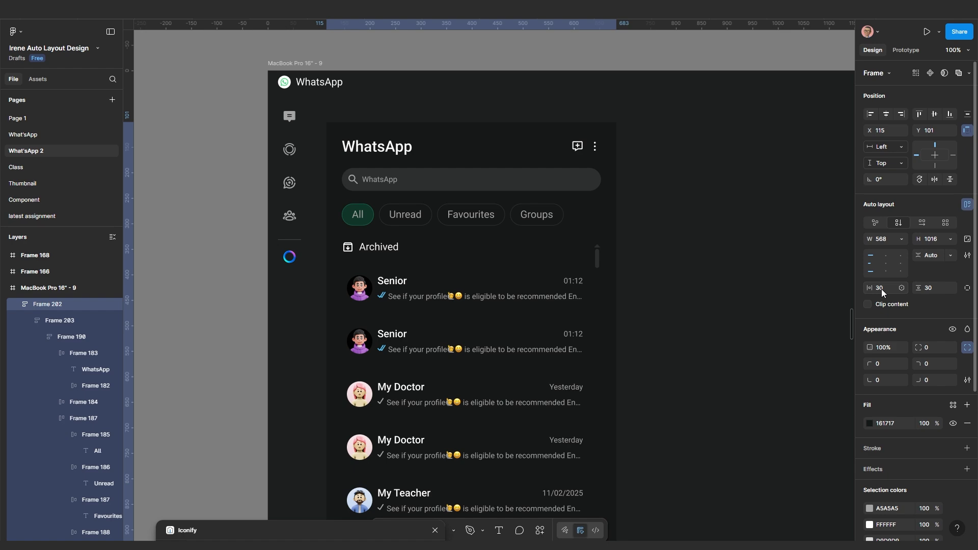
scroll(519, 235, down, 2)
Bring the lower WhatsApp mockup into view and widen the chat-list panel to 732
scroll(484, 146, up, 3)
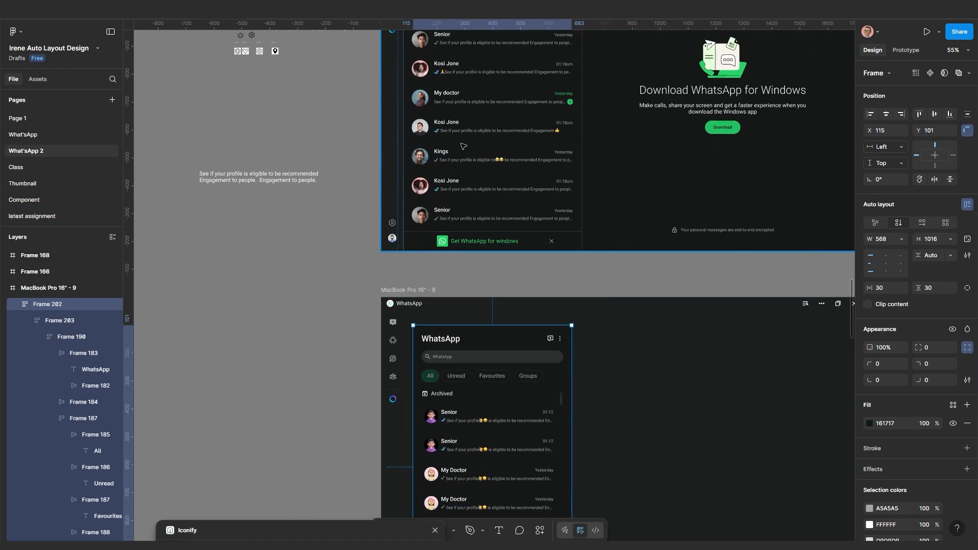
scroll(463, 146, up, 4)
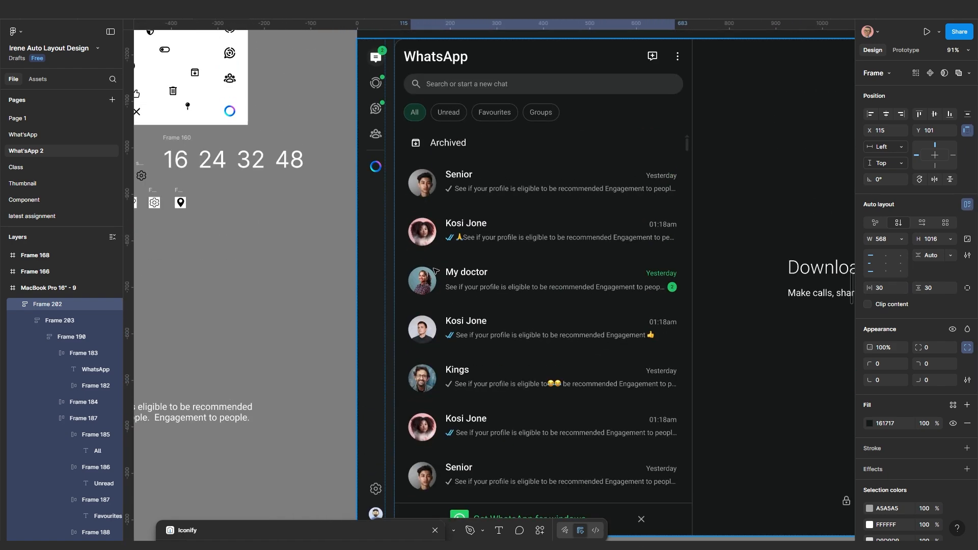
drag(460, 220, 469, 270)
scroll(469, 271, down, 1)
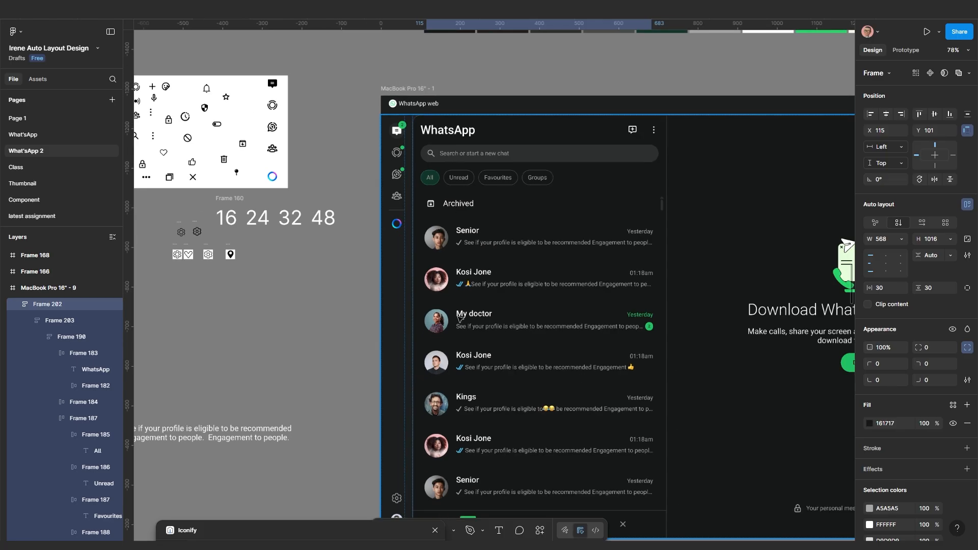
drag(478, 383, 497, 164)
scroll(500, 286, down, 2)
drag(499, 435, 500, 308)
scroll(539, 376, up, 1)
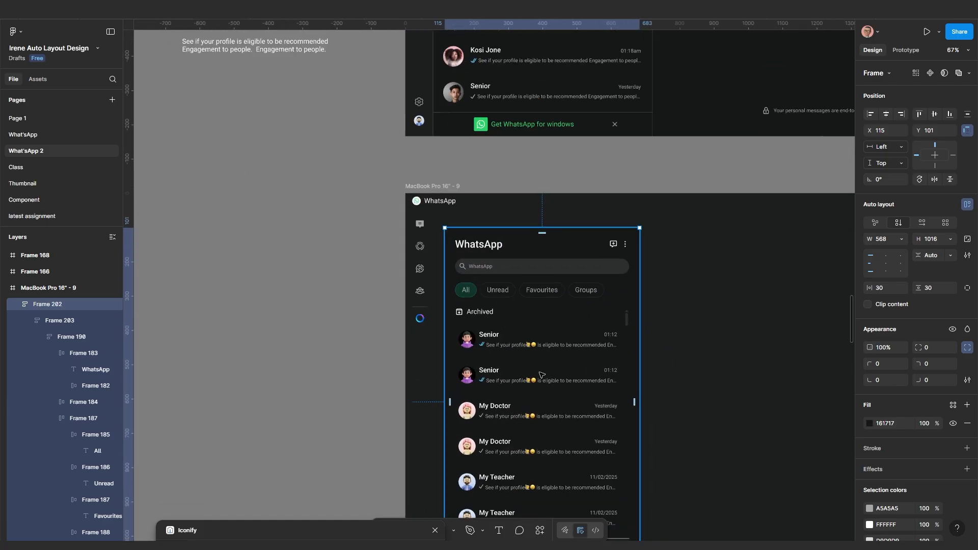
drag(534, 353, 478, 265)
drag(584, 318, 639, 316)
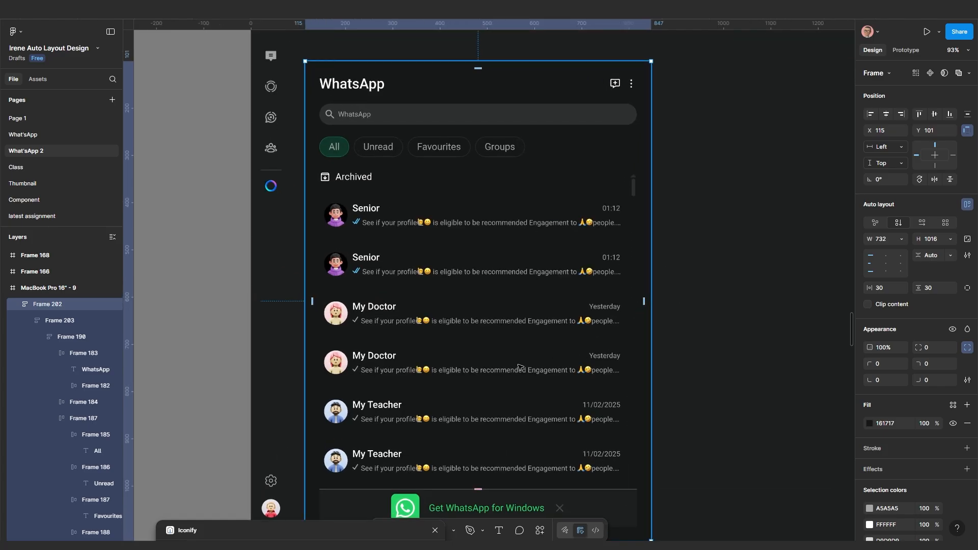
Select the scrollable chat-list frame inside the widened panel
ctrl+scroll(511, 301, up, 4)
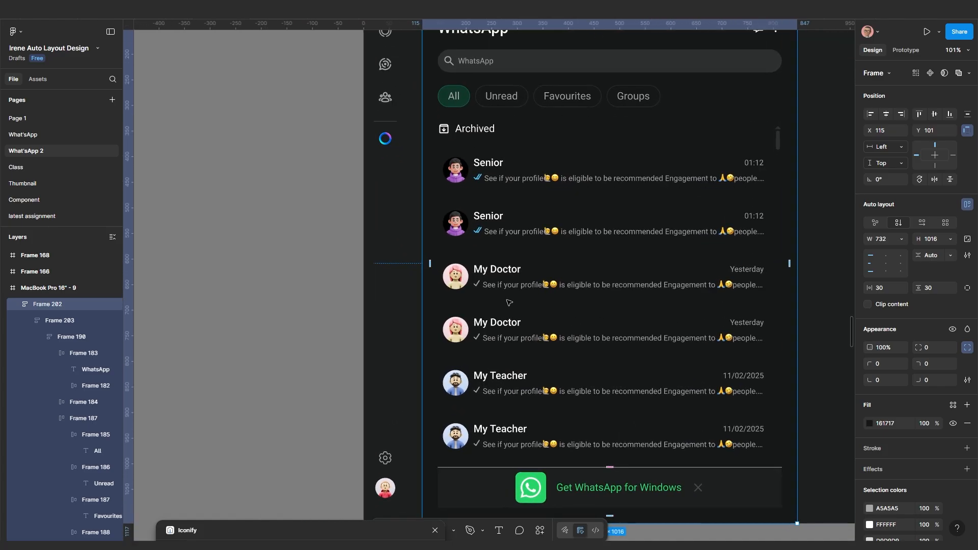
ctrl+scroll(510, 302, down, 3)
scroll(492, 181, up, 5)
ctrl+scroll(492, 180, up, 1)
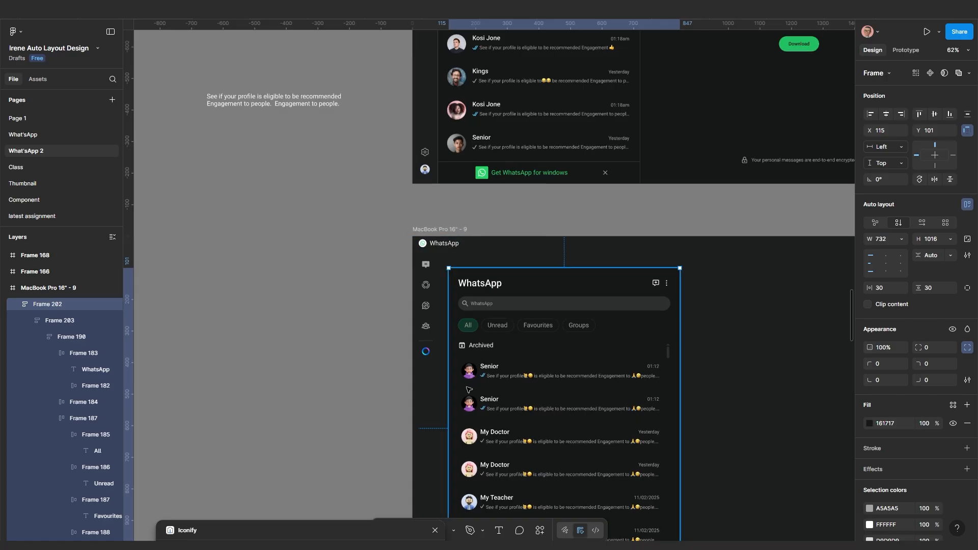
ctrl+scroll(469, 382, up, 4)
ctrl+scroll(476, 327, down, 2)
drag(476, 326, 476, 304)
ctrl+scroll(476, 304, up, 8)
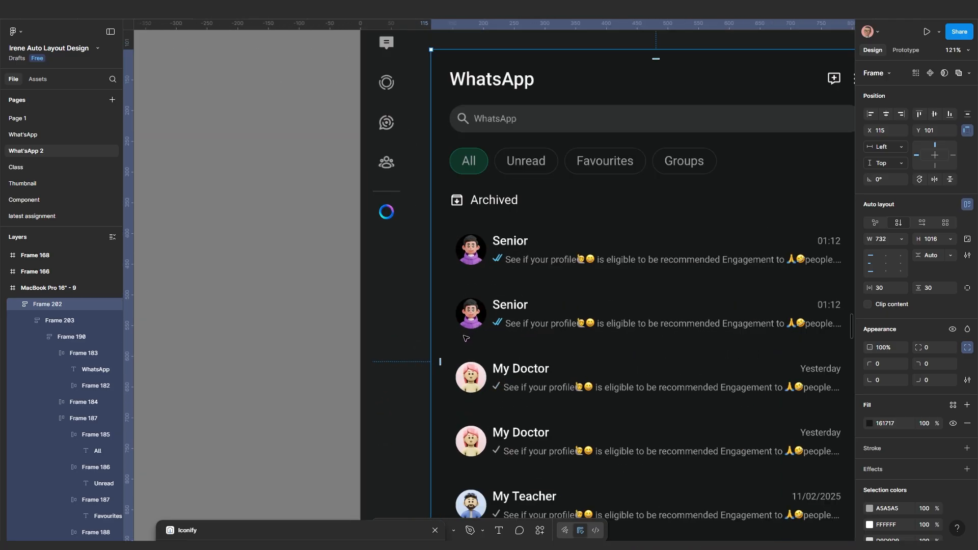
ctrl+scroll(485, 248, down, 1)
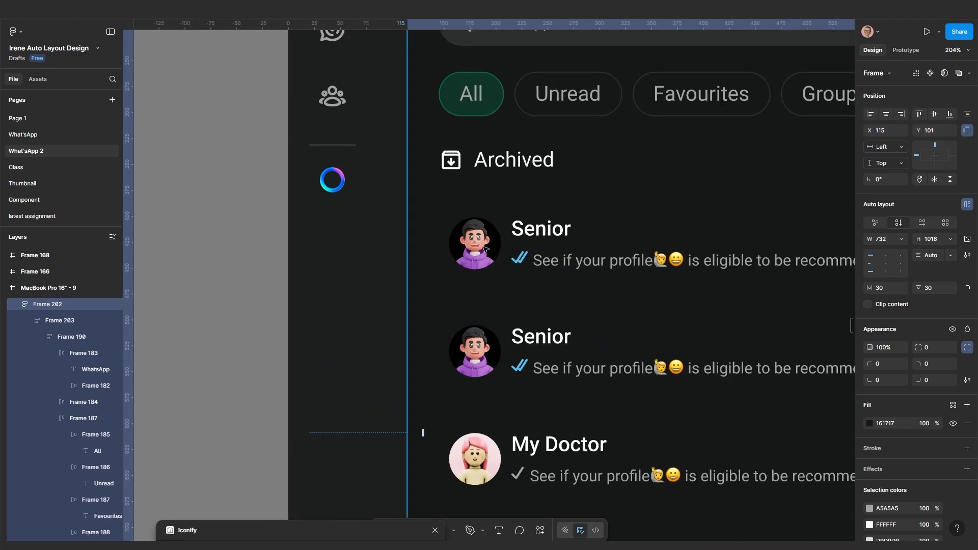
click(485, 249)
click(485, 249)
ctrl+scroll(479, 245, down, 7)
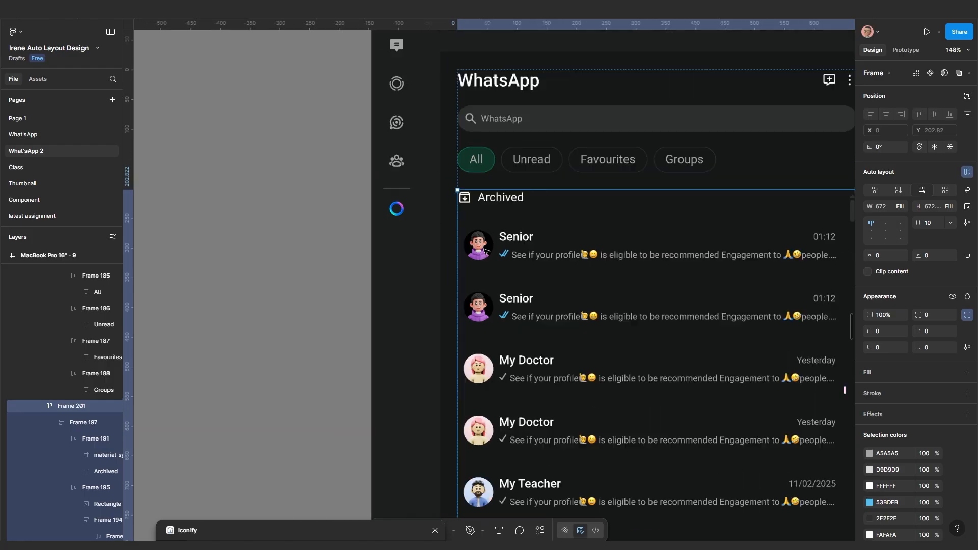
scroll(525, 320, down, 1)
scroll(525, 320, down, 2)
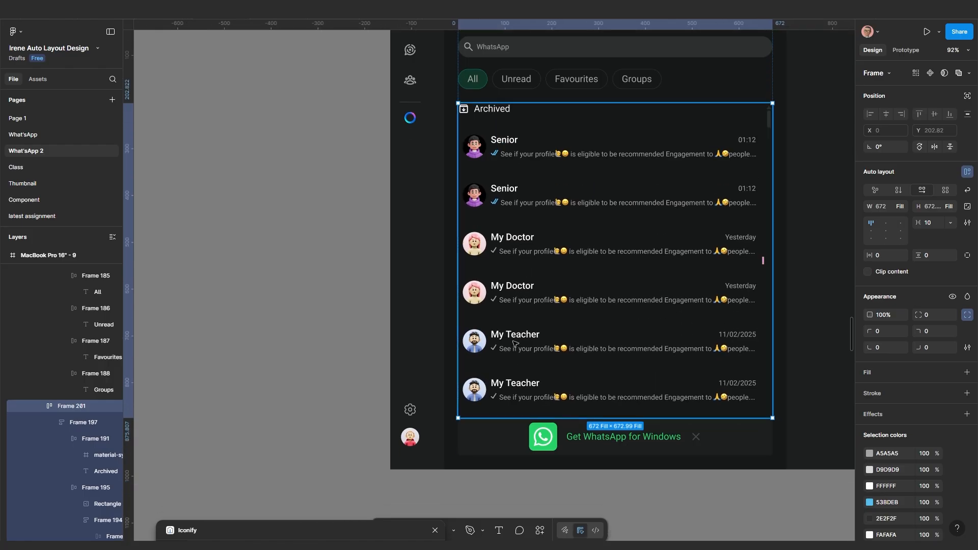
ctrl+scroll(508, 315, up, 6)
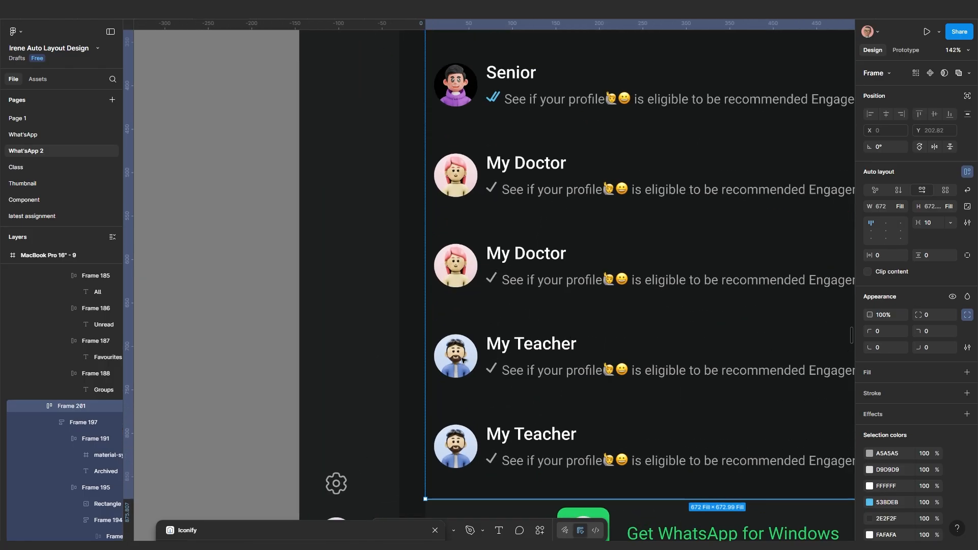
ctrl+scroll(463, 359, up, 4)
ctrl+click(463, 358)
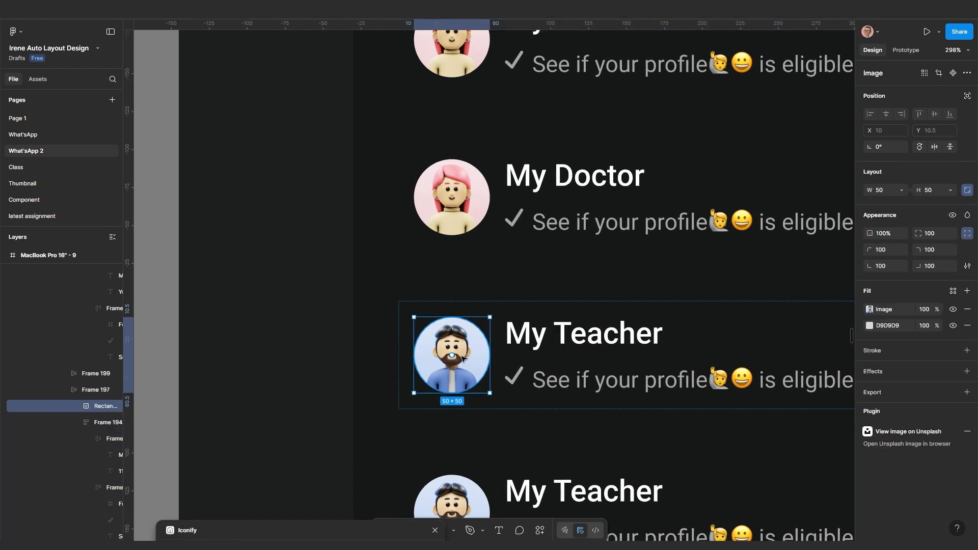
ctrl+scroll(463, 358, down, 5)
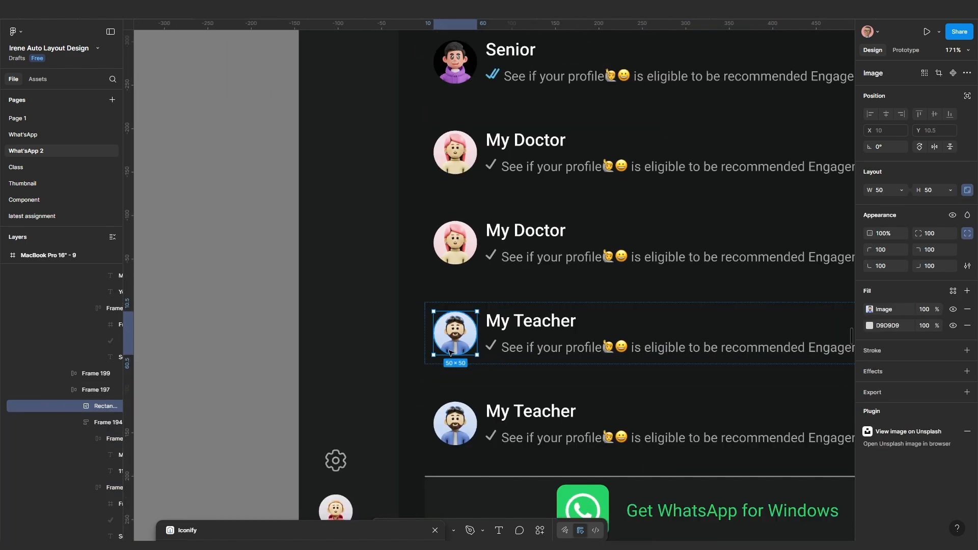
ctrl+scroll(487, 352, up, 1)
ctrl+scroll(486, 352, up, 2)
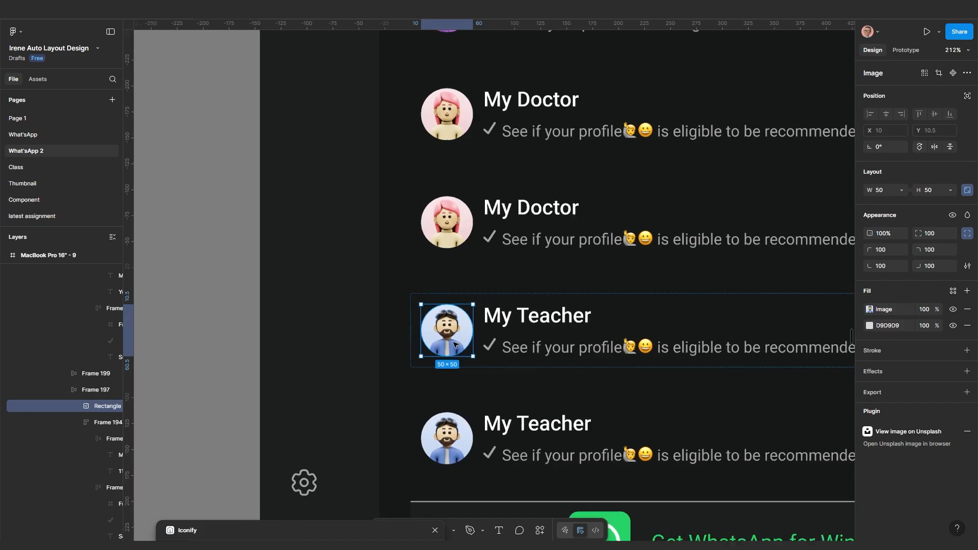
ctrl+scroll(483, 377, down, 2)
ctrl+scroll(480, 408, up, 1)
scroll(374, 354, down, 3)
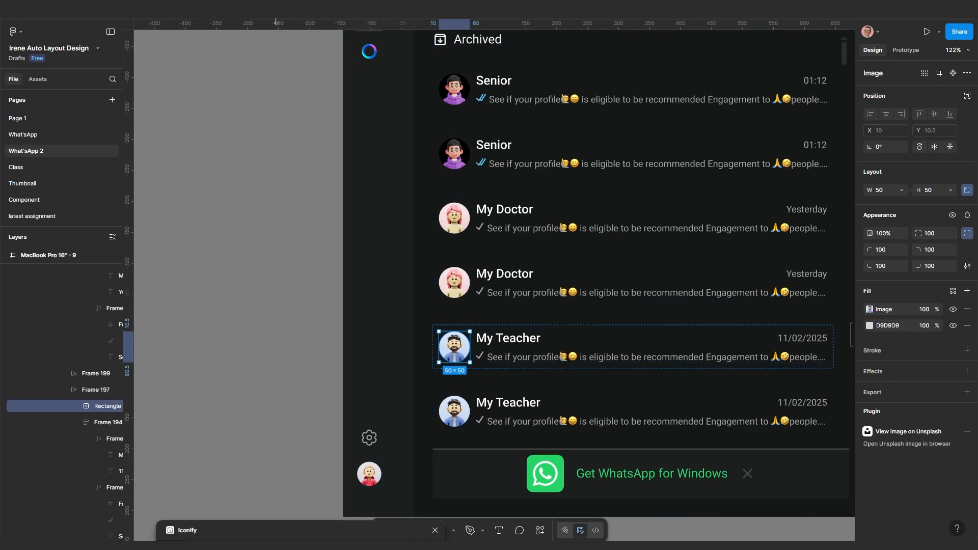
key(ctrl+alt+Return)
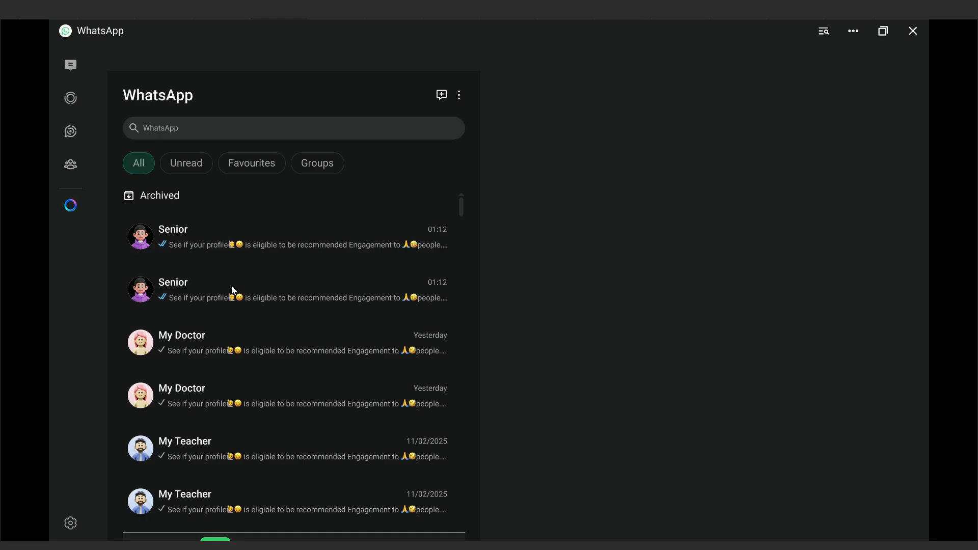
click(227, 19)
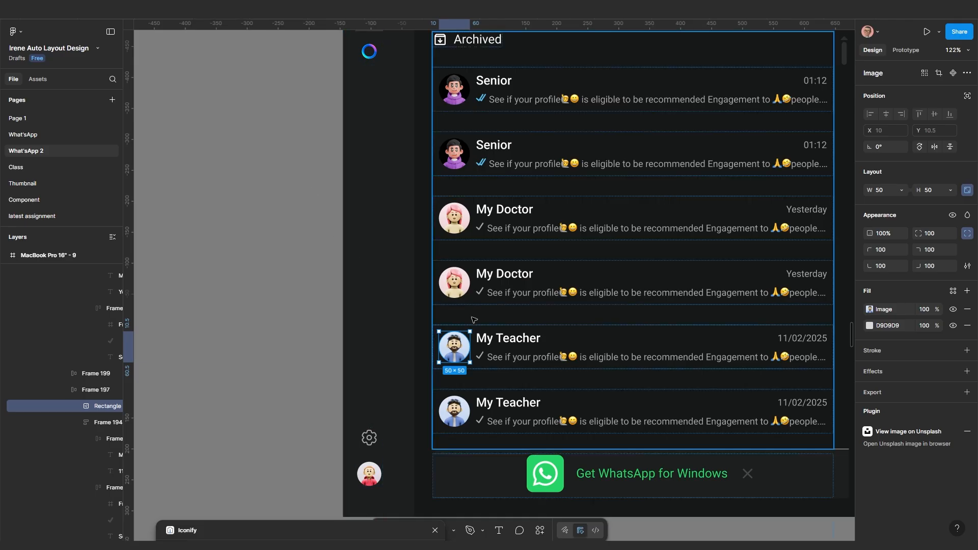
scroll(557, 356, down, 10)
scroll(556, 356, up, 5)
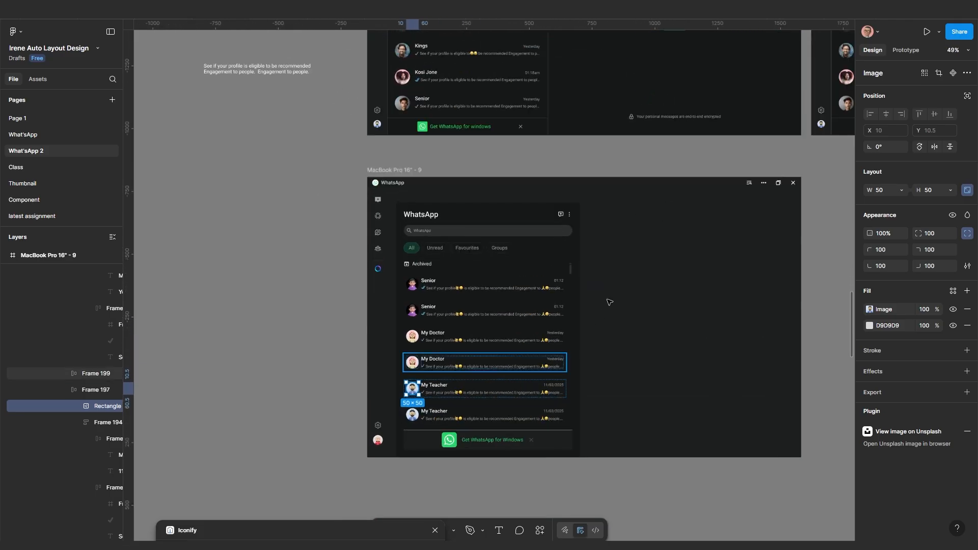
key(Escape)
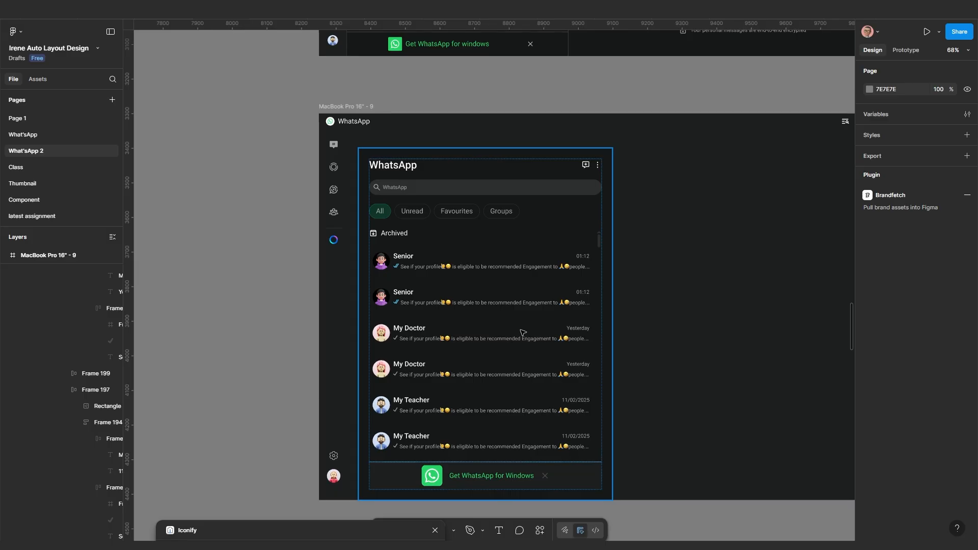
Set the chat-list panel's corner radius to 20
click(521, 330)
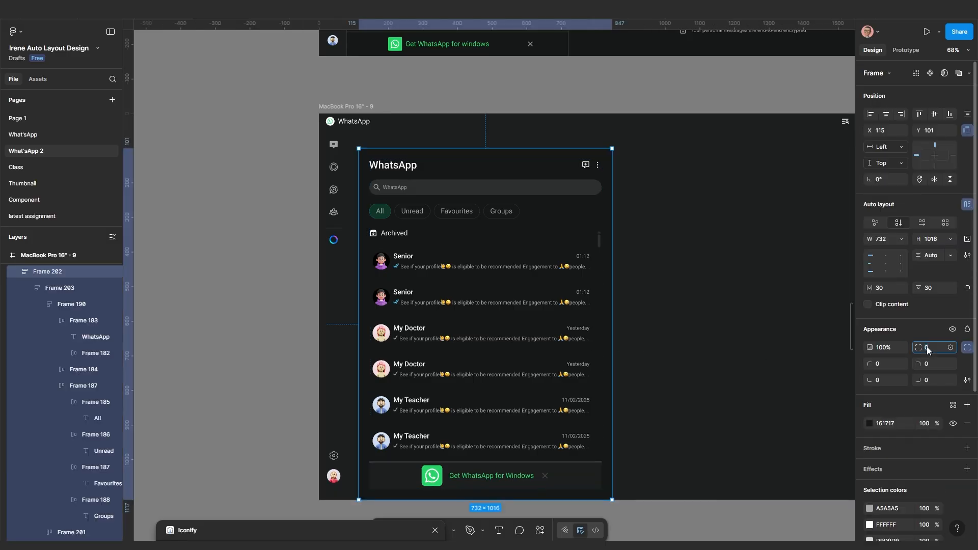
click(927, 347)
text(20)
key(Return)
click(694, 259)
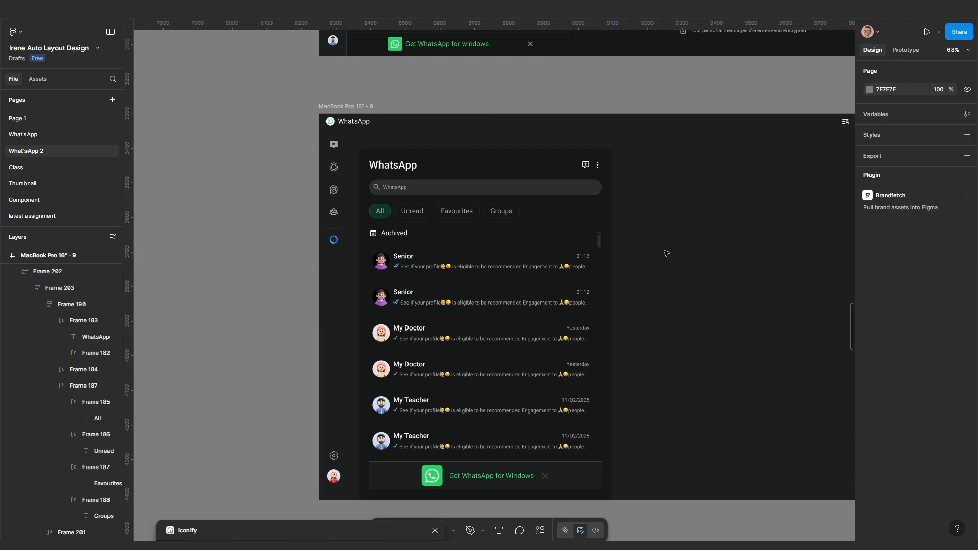
scroll(658, 250, up, 1)
click(560, 246)
scroll(560, 246, down, 1)
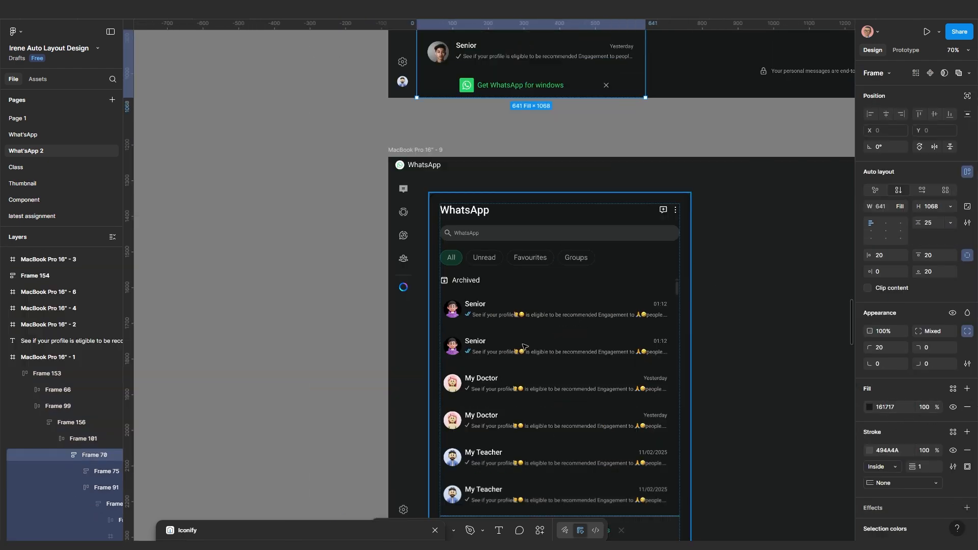
Give the panel a 1-pixel inside stroke in grey 494A4A
click(518, 340)
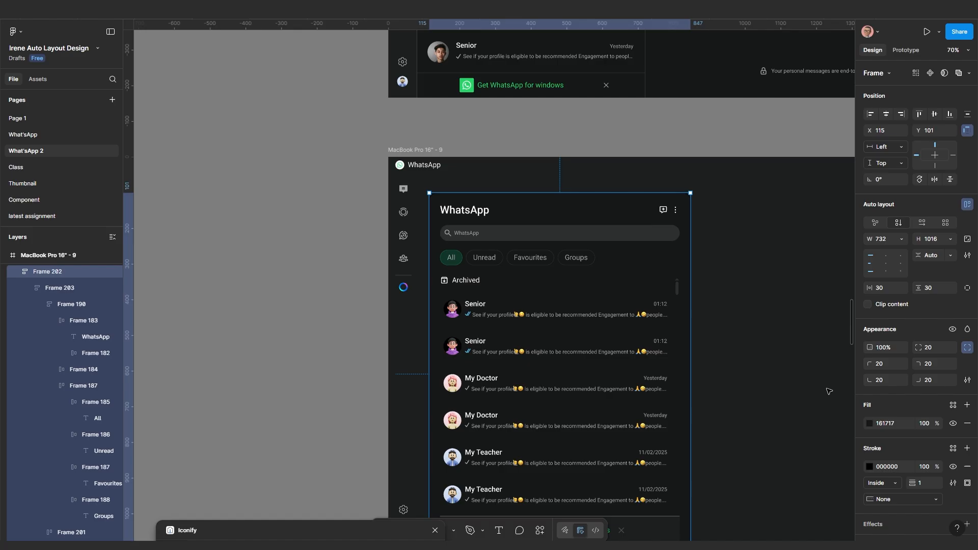
click(902, 468)
key(Return)
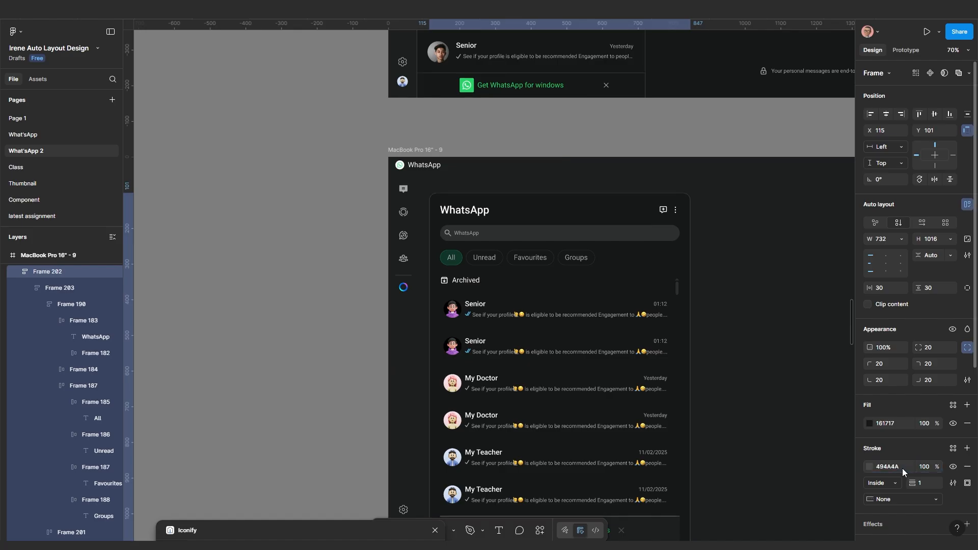
click(745, 296)
scroll(745, 296, up, 1)
scroll(613, 315, down, 5)
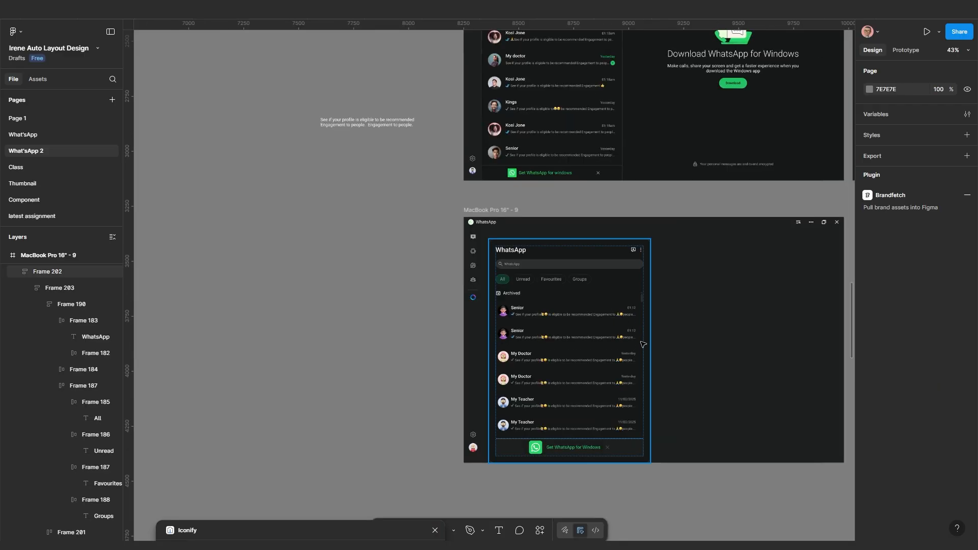
scroll(643, 344, up, 6)
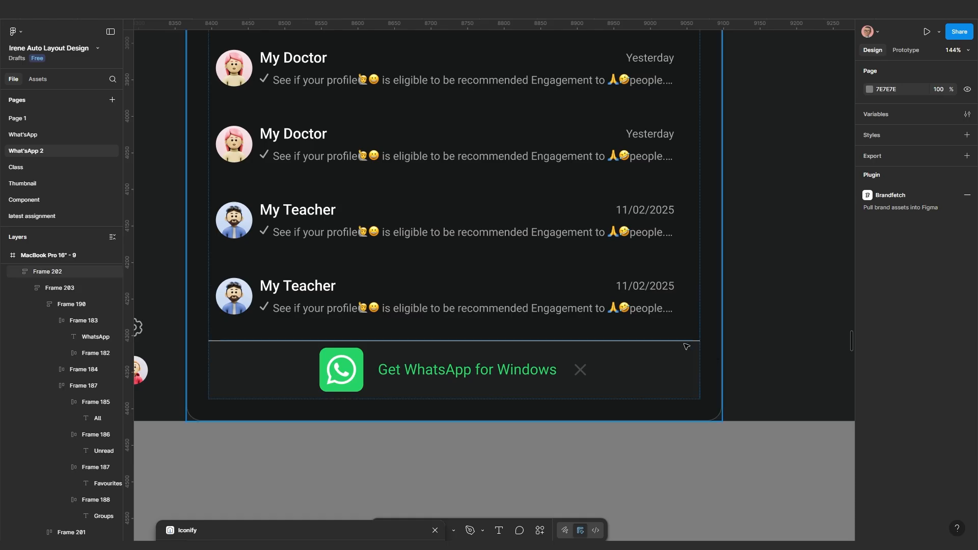
Change the Get WhatsApp for Windows banner's stroke colour from A5A5A5 to 494A4A
click(652, 353)
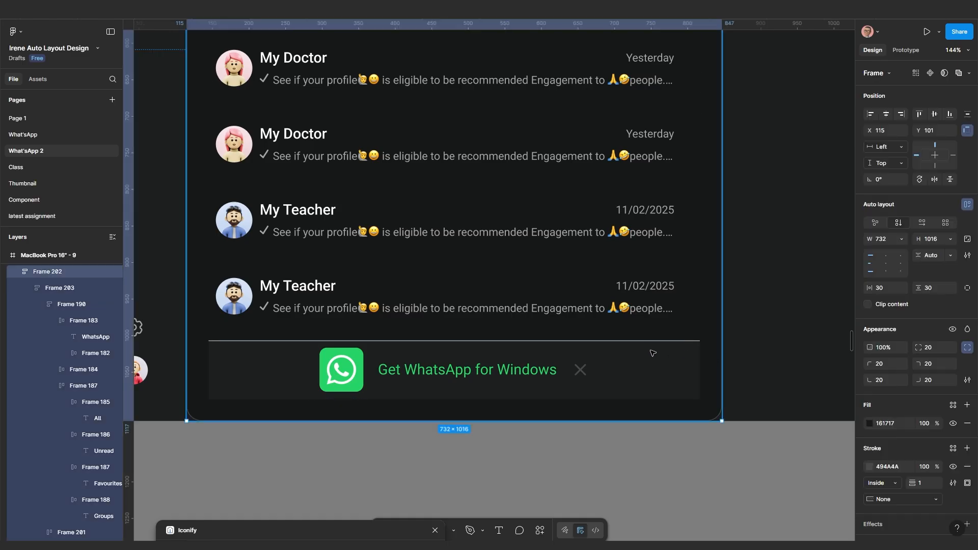
click(652, 353)
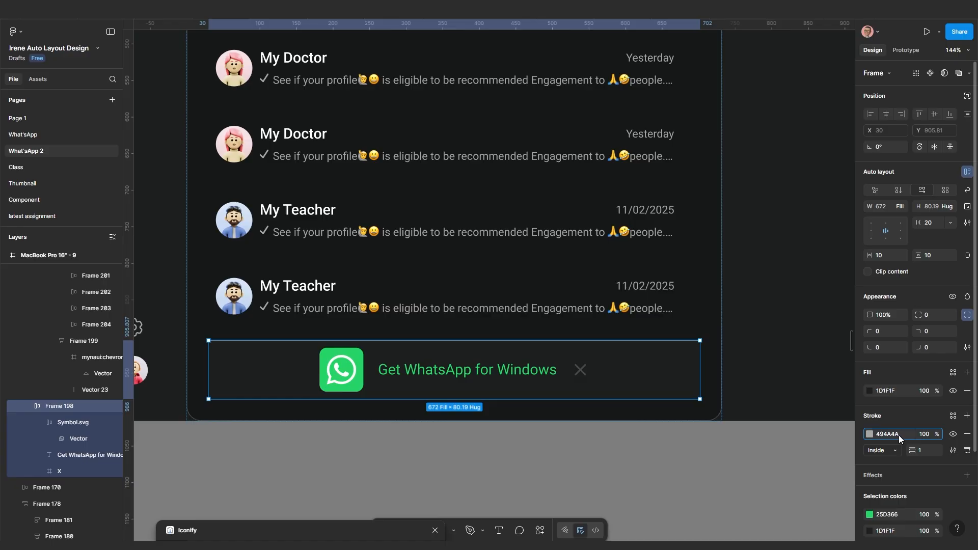
key(Return)
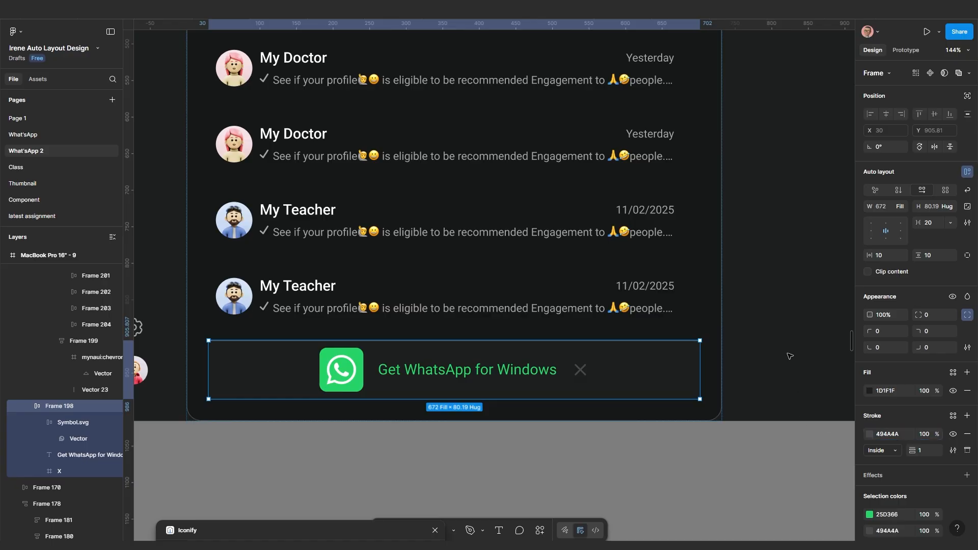
key(Escape)
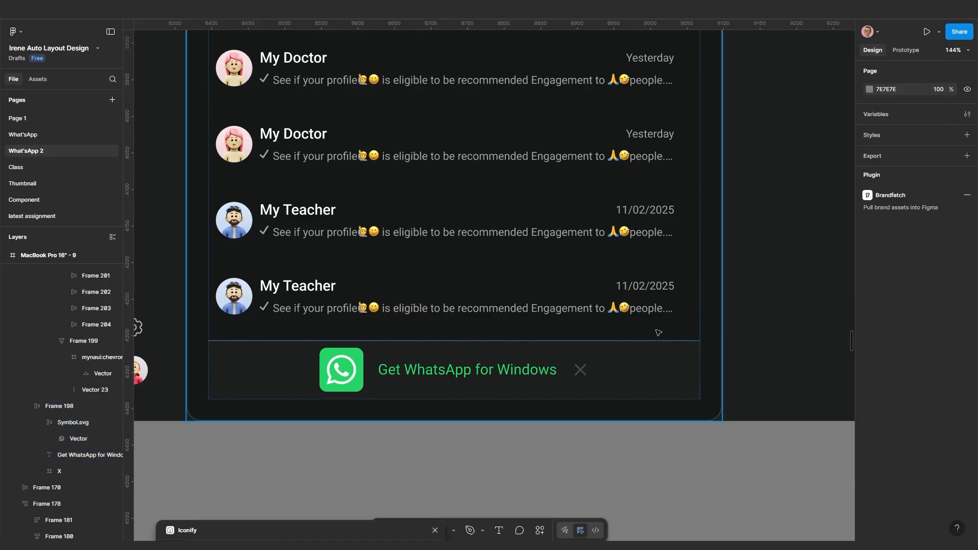
scroll(789, 356, down, 3)
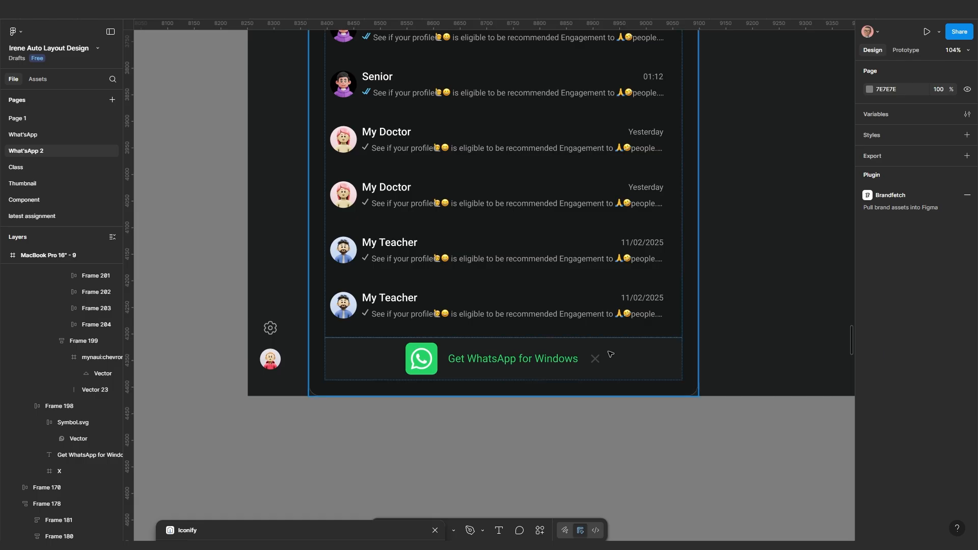
scroll(617, 354, down, 5)
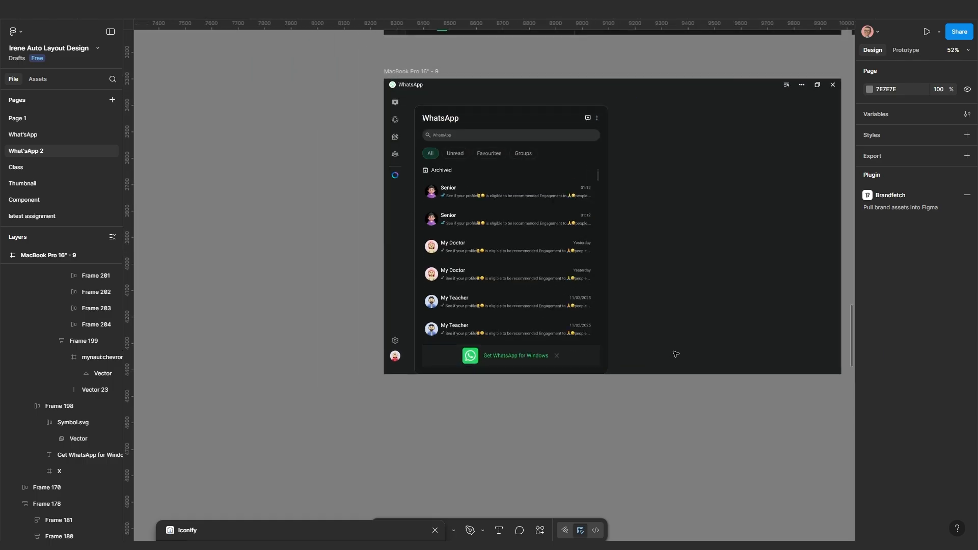
scroll(666, 313, up, 3)
scroll(628, 323, up, 3)
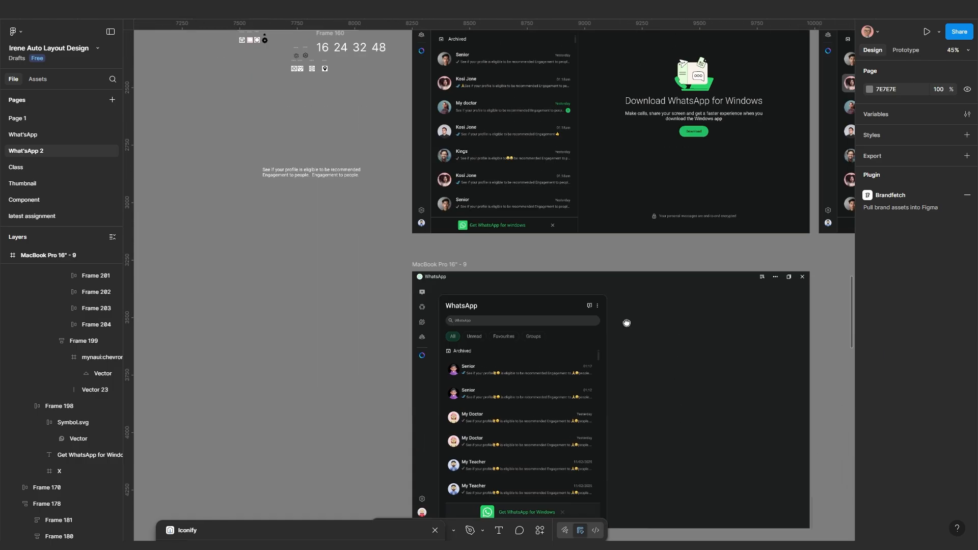
scroll(631, 265, up, 3)
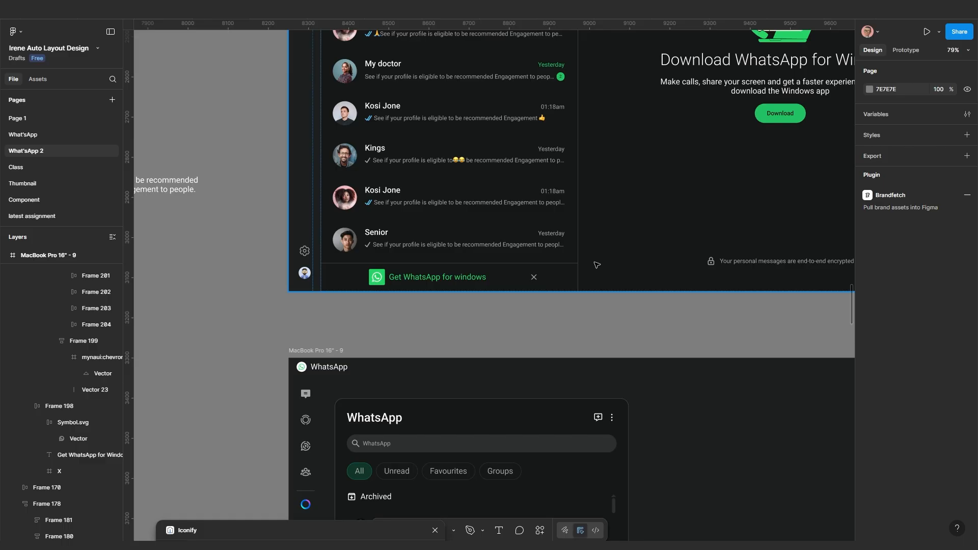
scroll(568, 272, up, 4)
scroll(577, 261, down, 6)
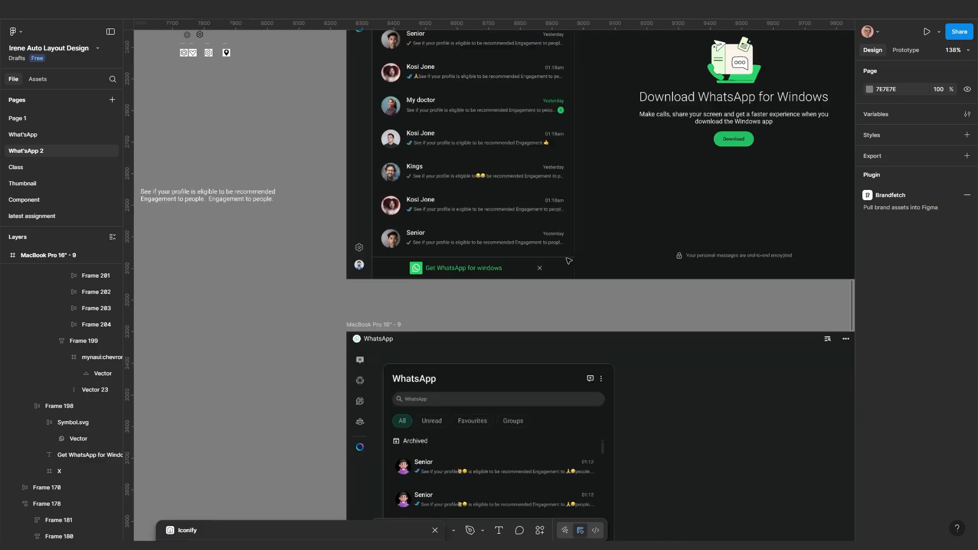
scroll(555, 393, up, 2)
scroll(556, 390, up, 4)
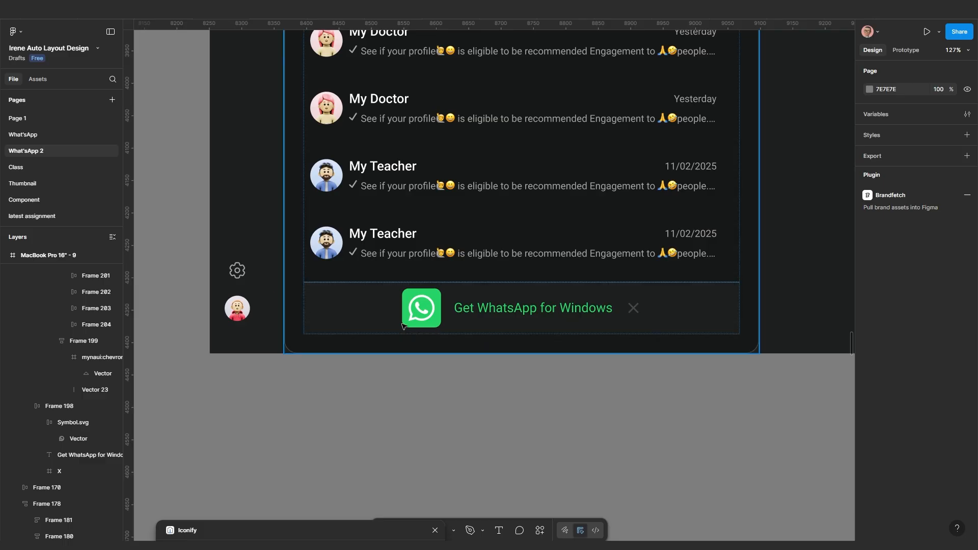
scroll(526, 350, down, 2)
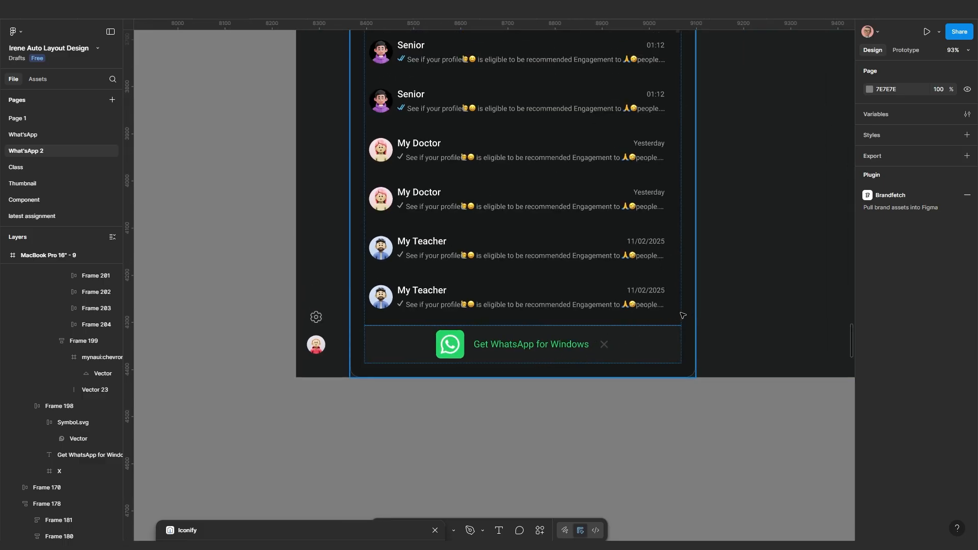
Change the chat-list panel's auto layout padding from 30 to 0
click(684, 315)
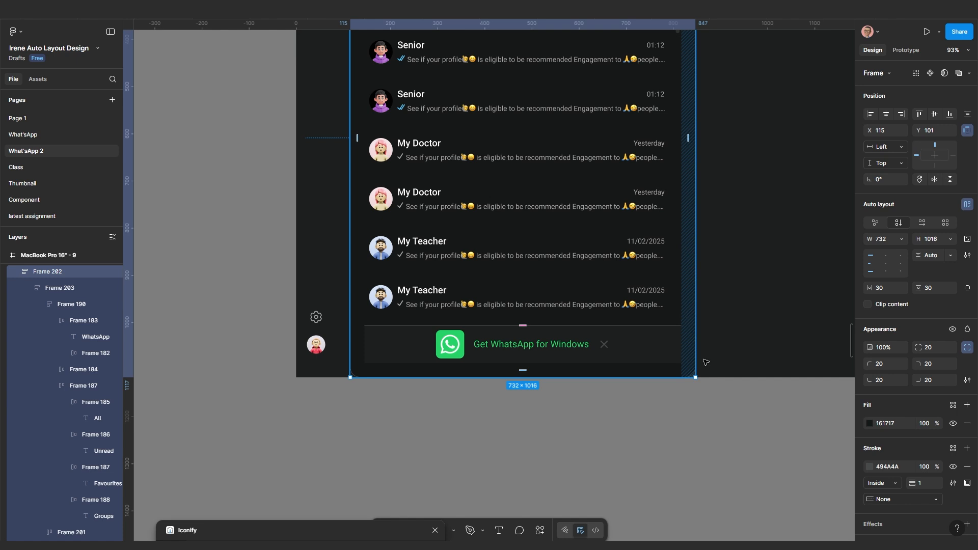
click(886, 289)
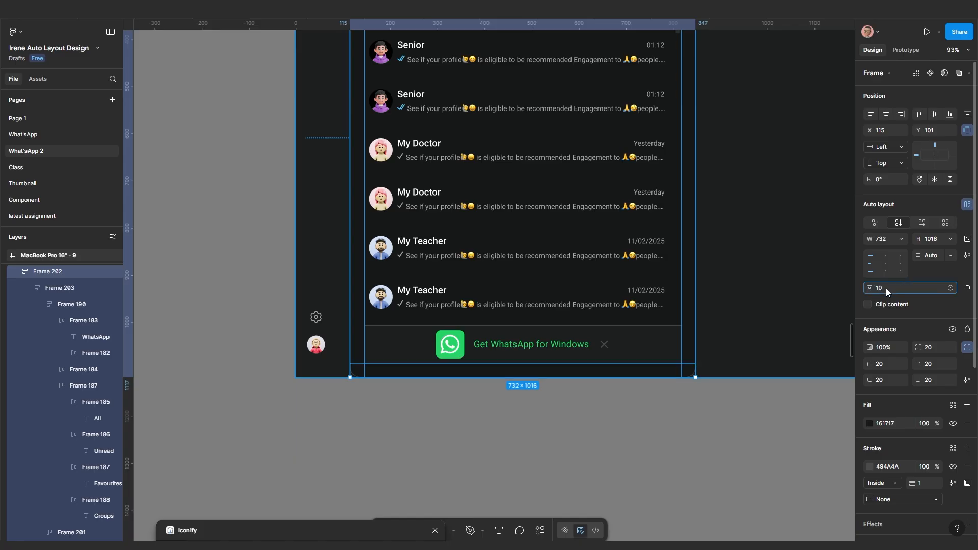
key(Return)
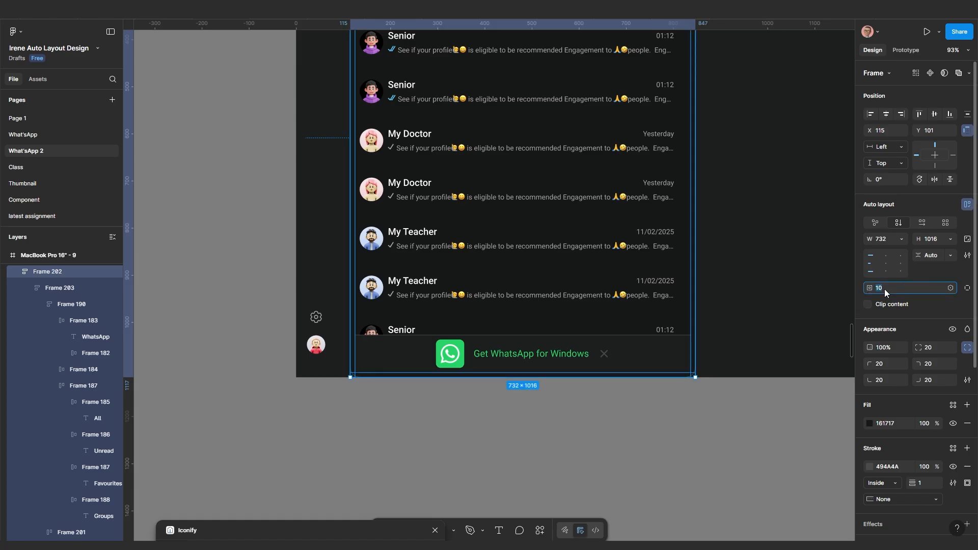
key(Return)
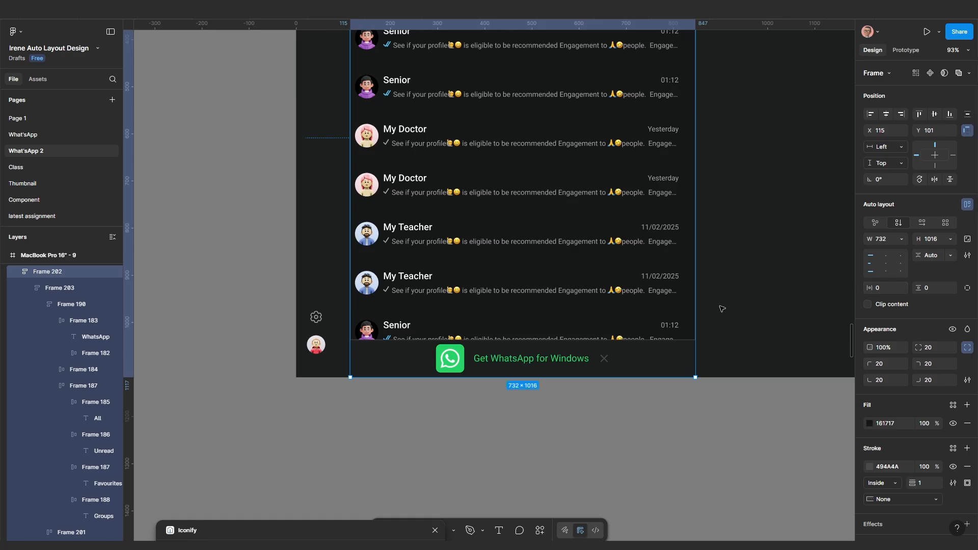
click(735, 324)
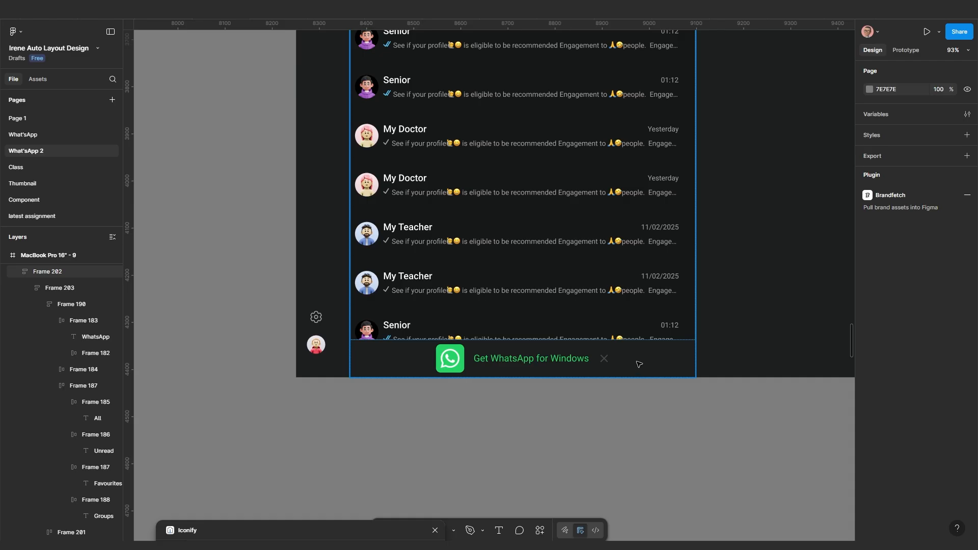
scroll(638, 364, down, 4)
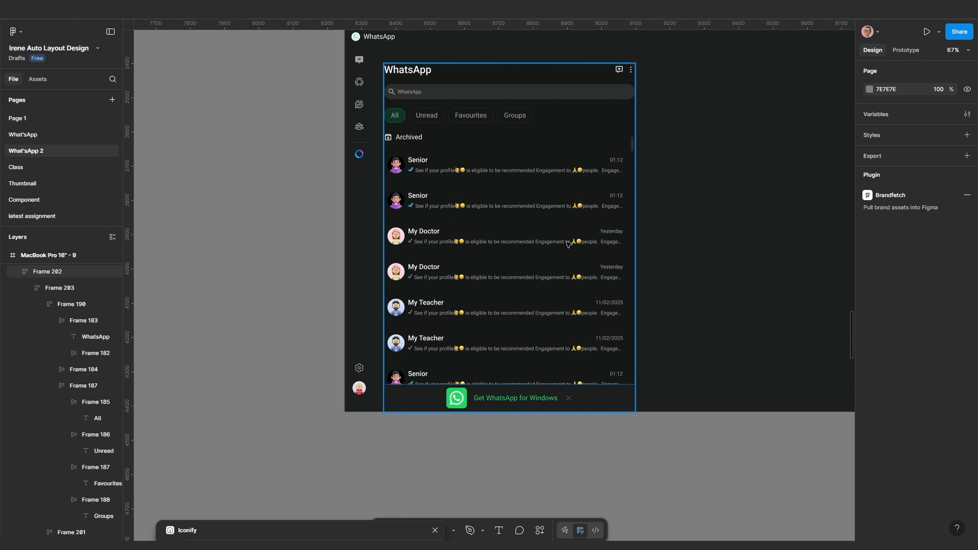
Drill into the panel's inner content frame and nudge the chat-list panel up and right
click(572, 258)
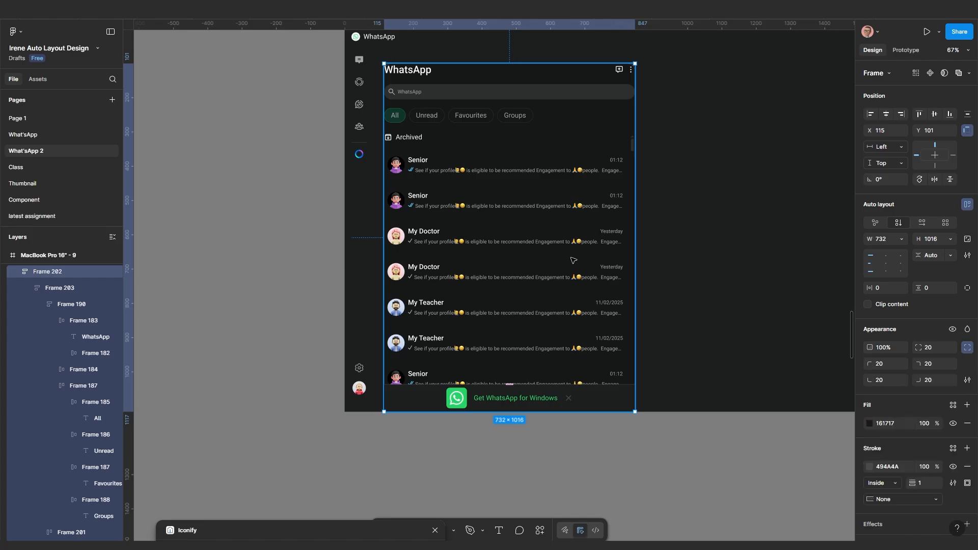
double_click(574, 263)
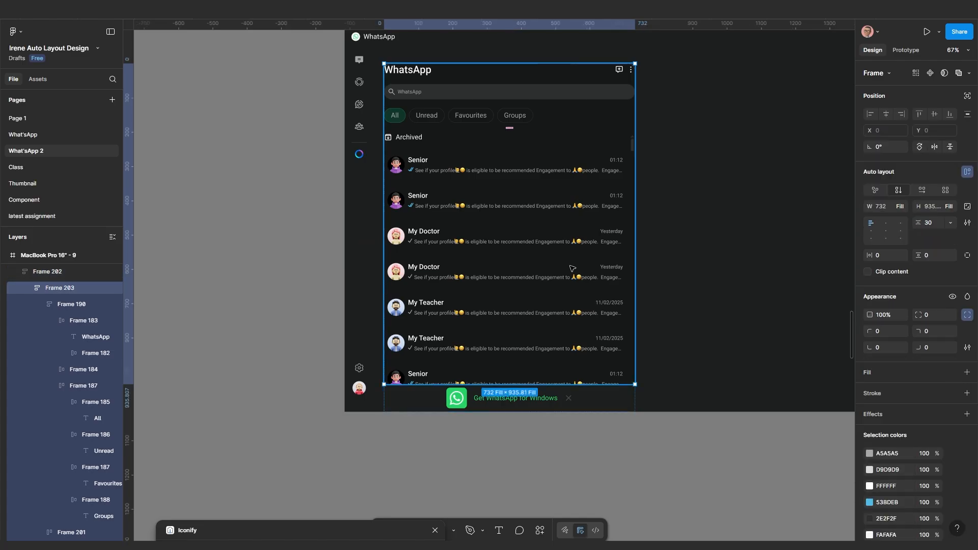
click(700, 174)
double_click(552, 255)
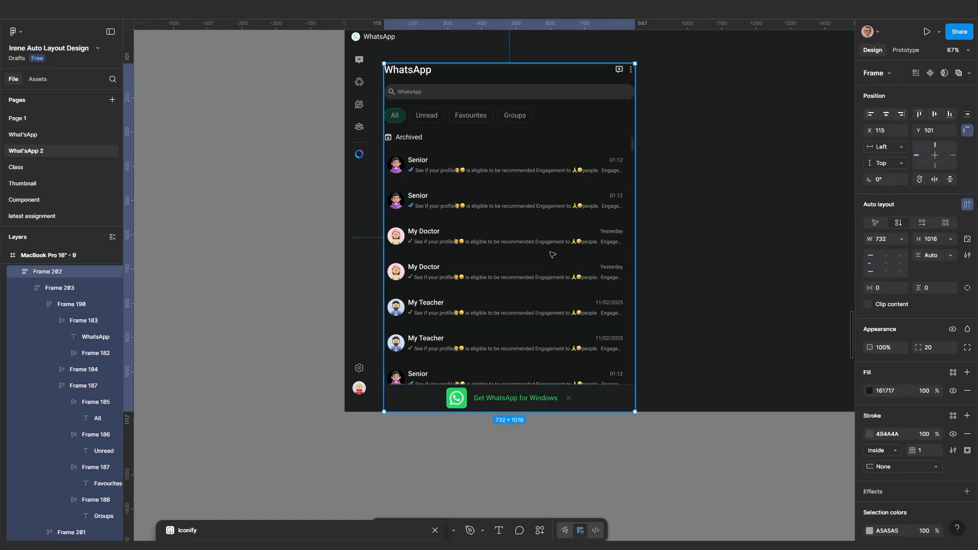
click(723, 325)
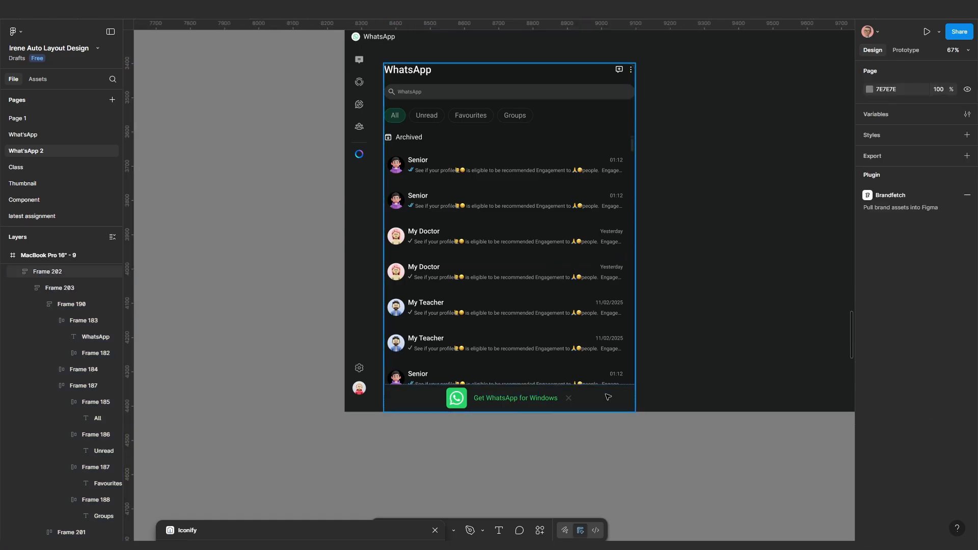
click(606, 397)
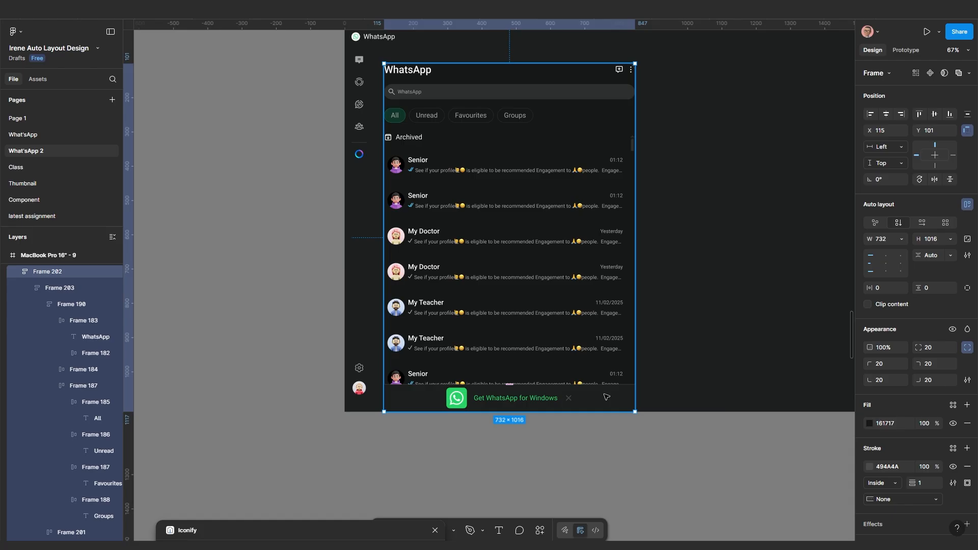
drag(606, 299, 634, 280)
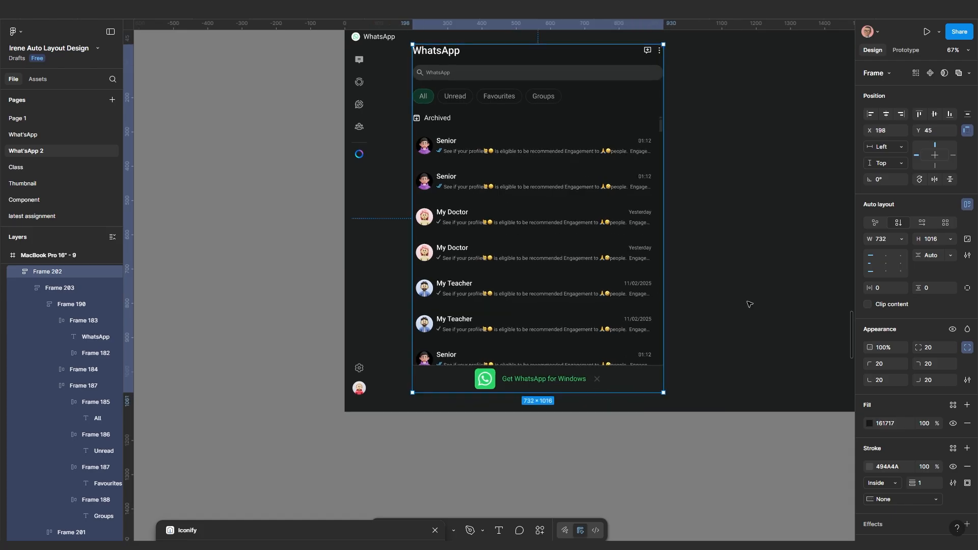
scroll(733, 321, up, 2)
click(714, 341)
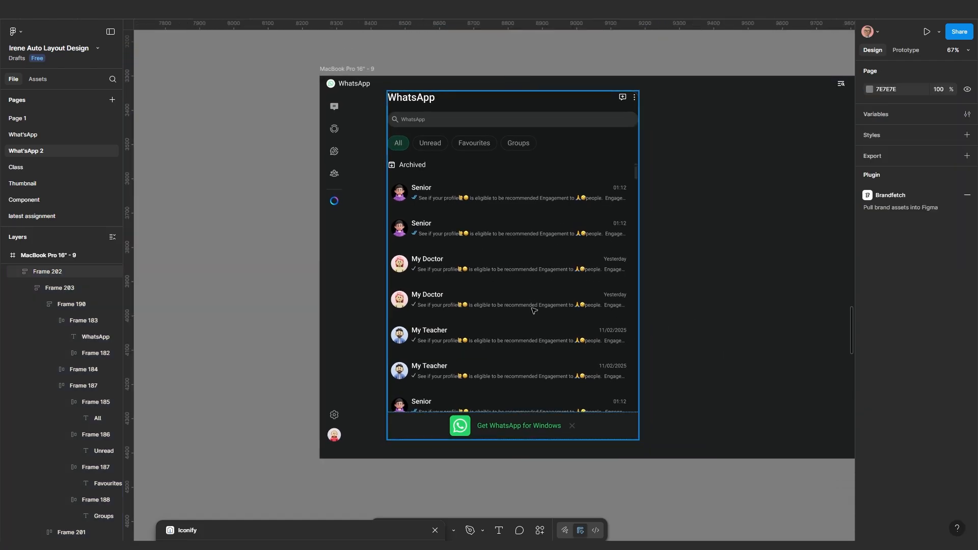
Give the panel's inner content frame a padding of 20
click(534, 310)
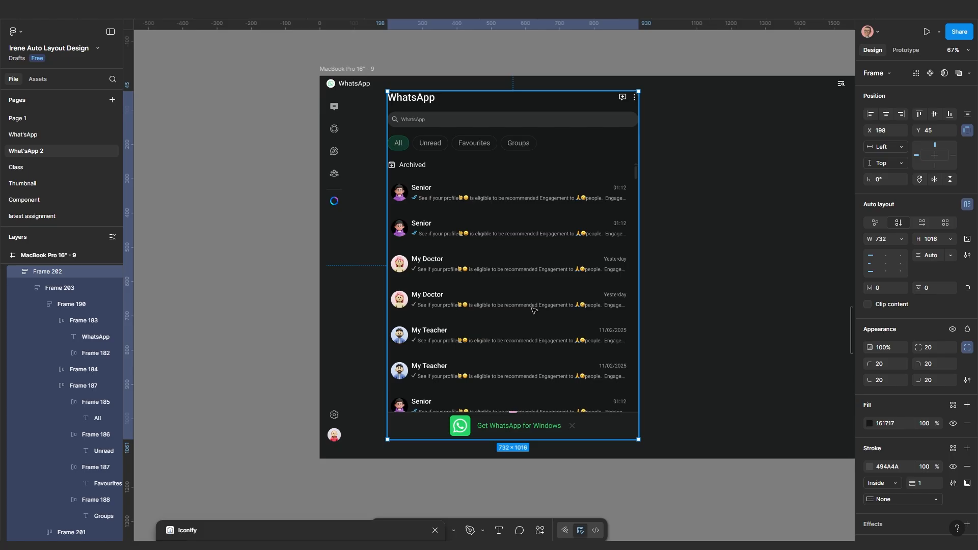
double_click(533, 311)
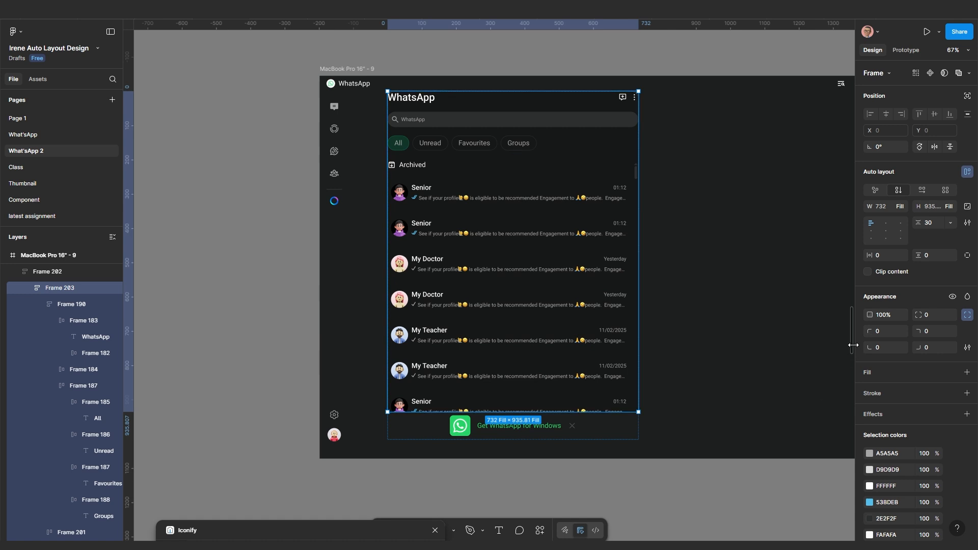
click(888, 258)
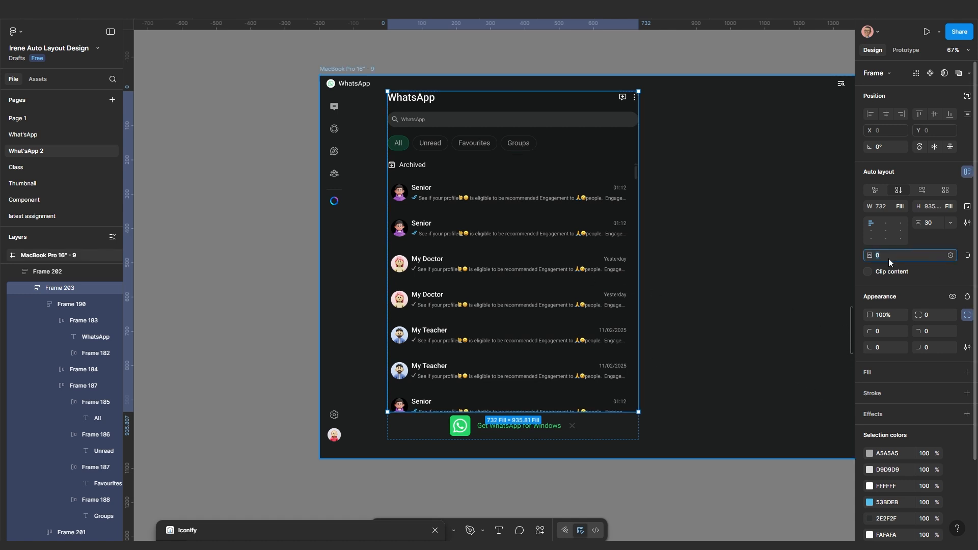
key(Return)
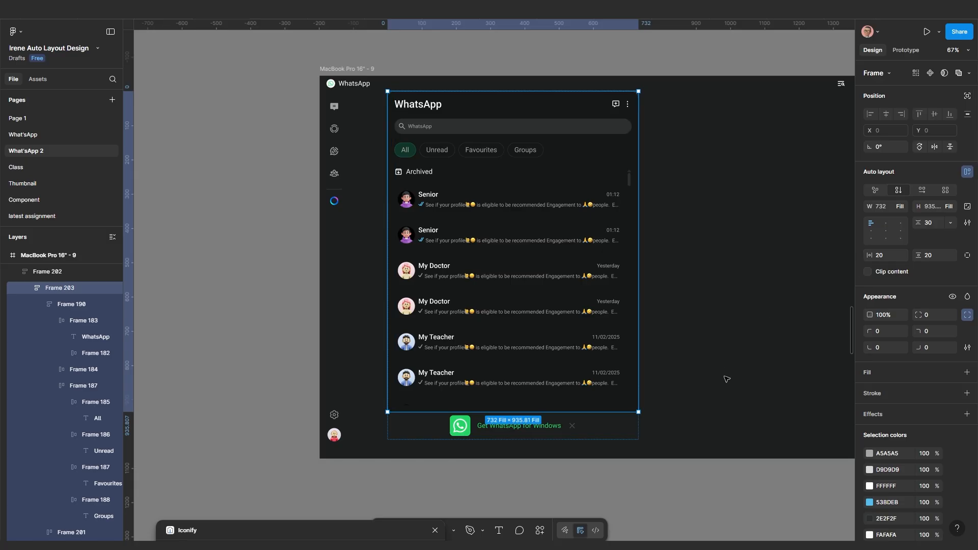
click(592, 445)
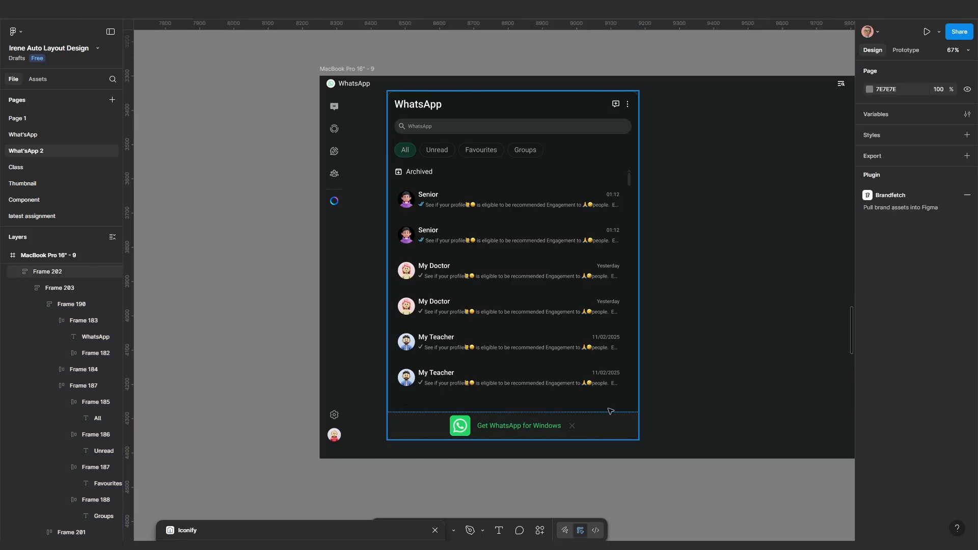
scroll(569, 351, up, 1)
Switch the inner chat list to per-side padding and set the bottom padding to 0
click(571, 329)
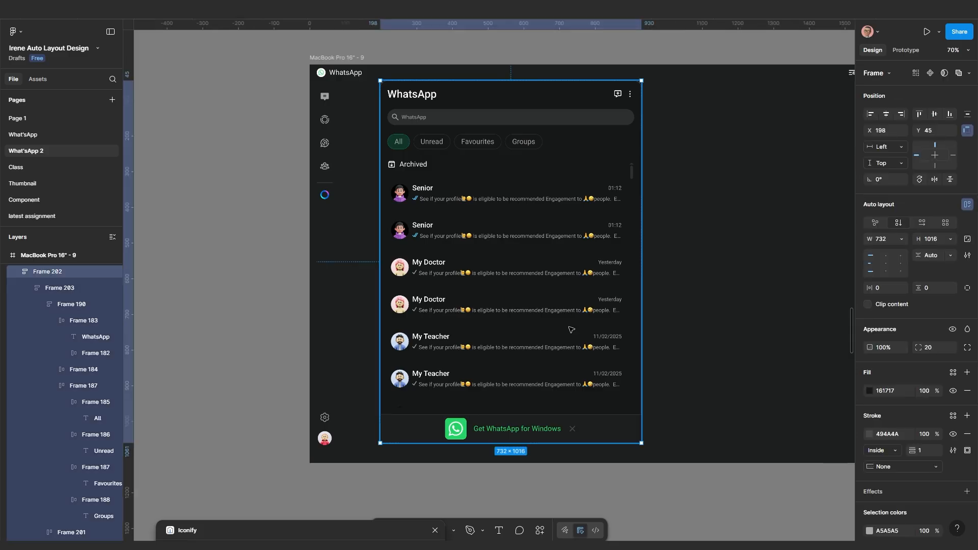
click(571, 330)
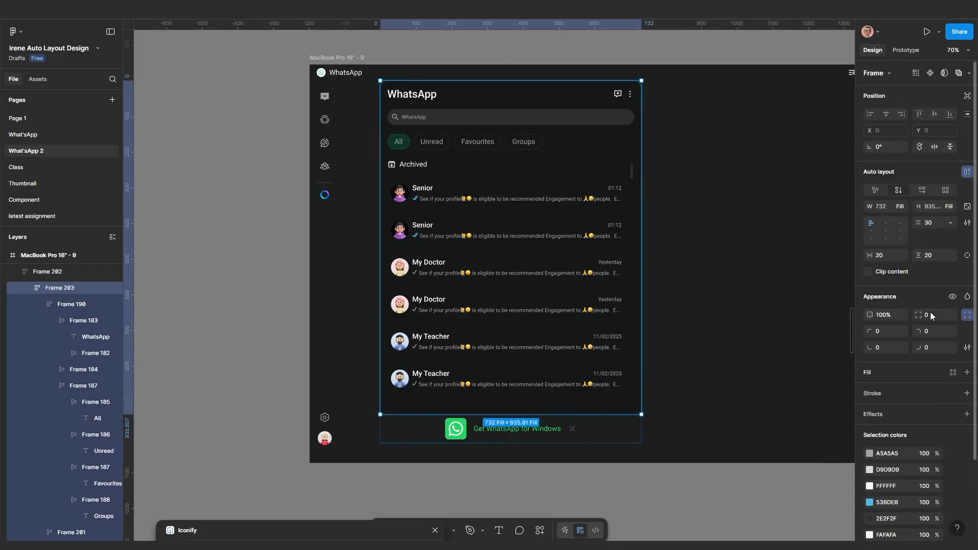
click(967, 255)
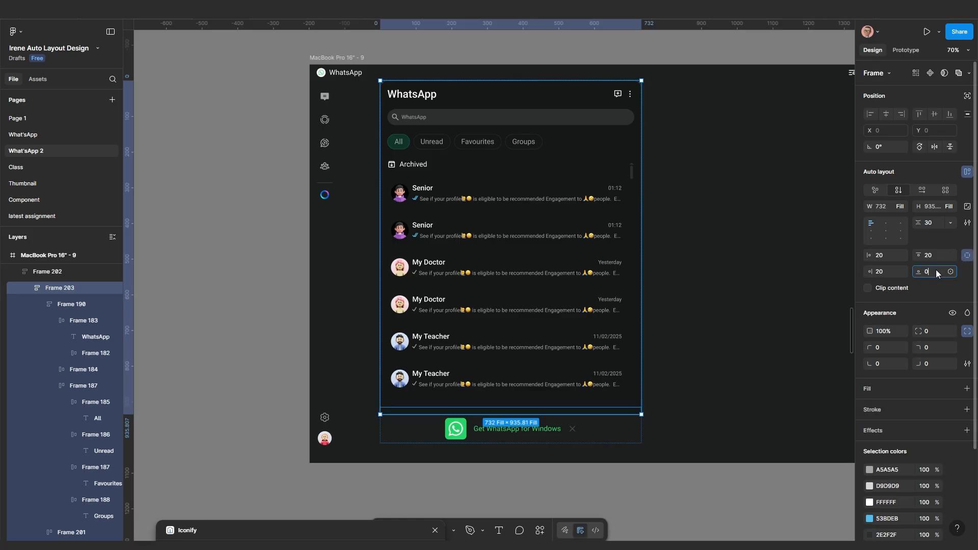
click(936, 270)
text(0)
key(Return)
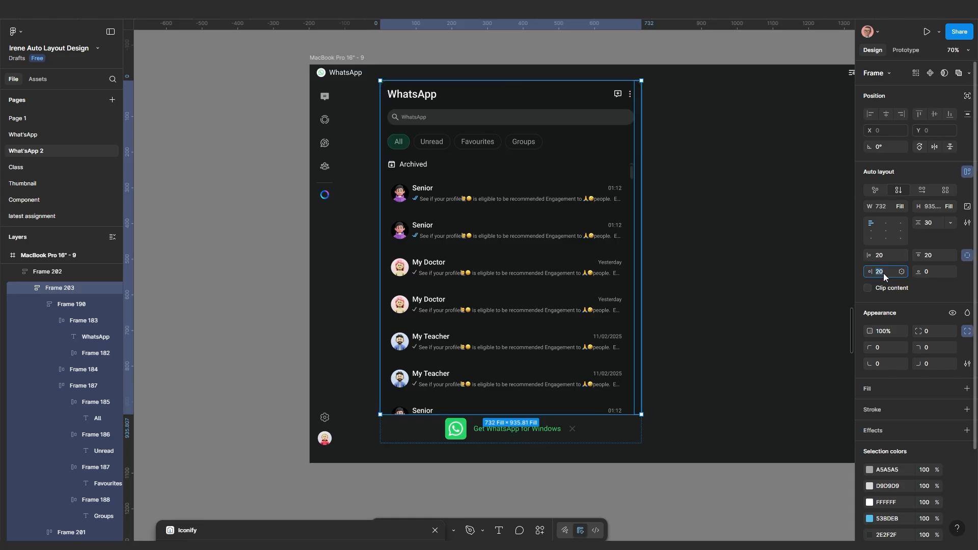
Try a left padding of 30, then set it back to 20
click(887, 258)
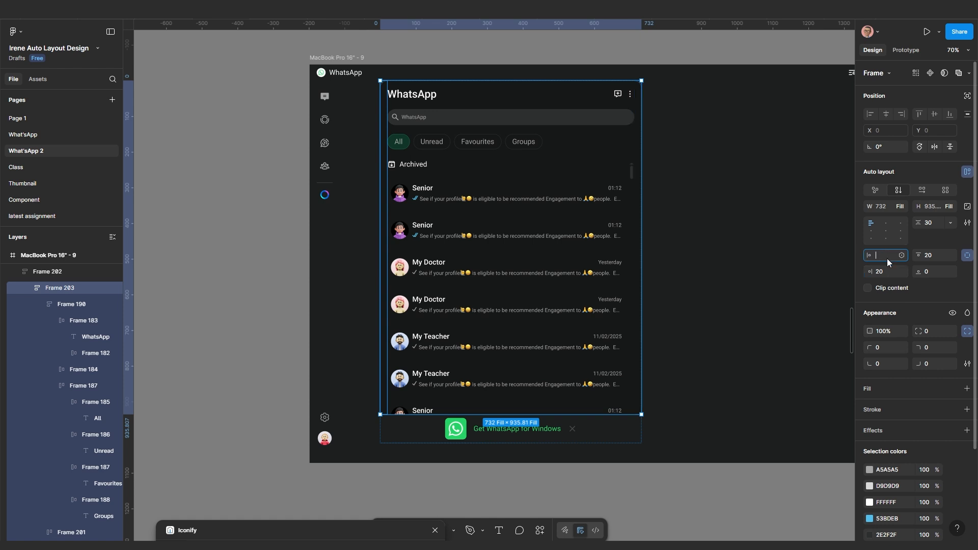
key(Return)
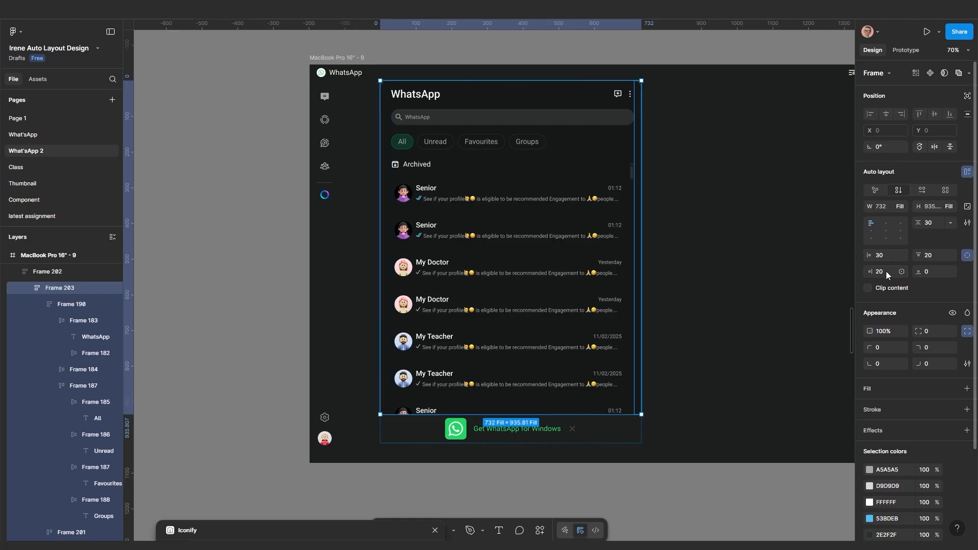
click(885, 258)
text(2)
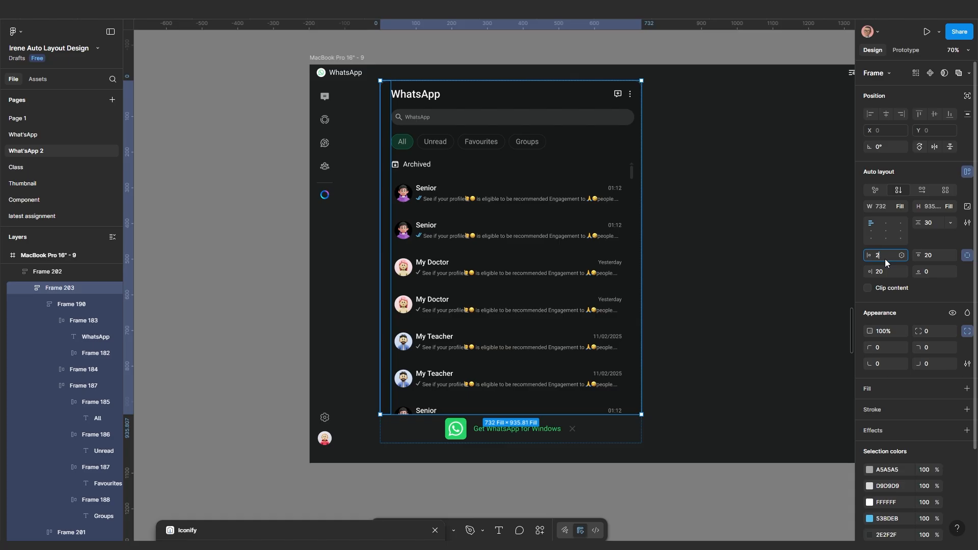
text(0)
key(Return)
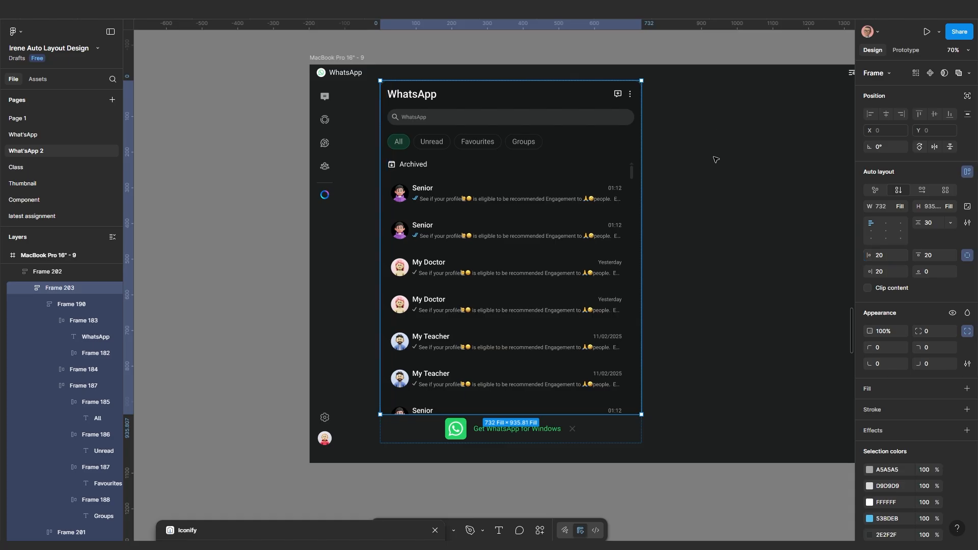
click(715, 161)
scroll(688, 218, down, 1)
scroll(687, 218, up, 1)
Move the chat-list panel left and down in the window to X 112, Y 70
click(546, 233)
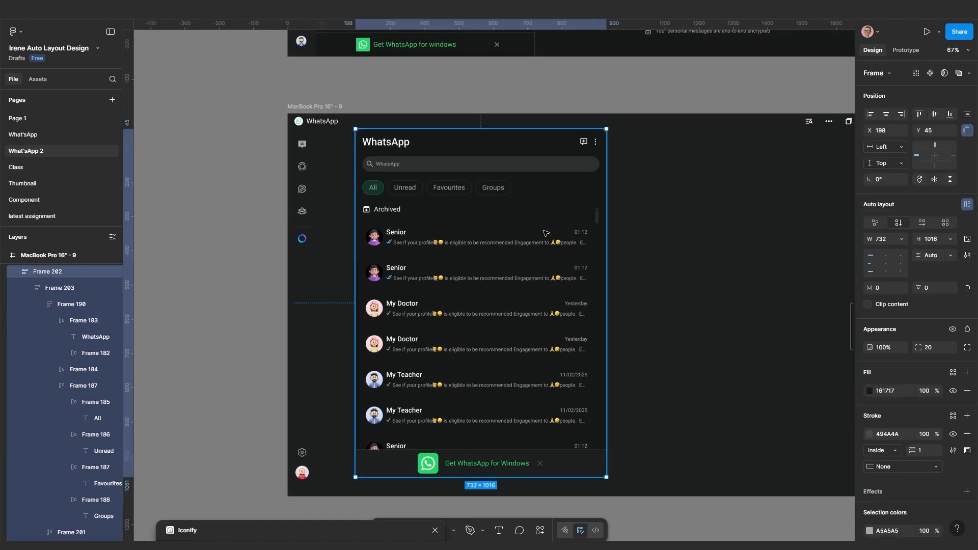
drag(546, 233, 514, 234)
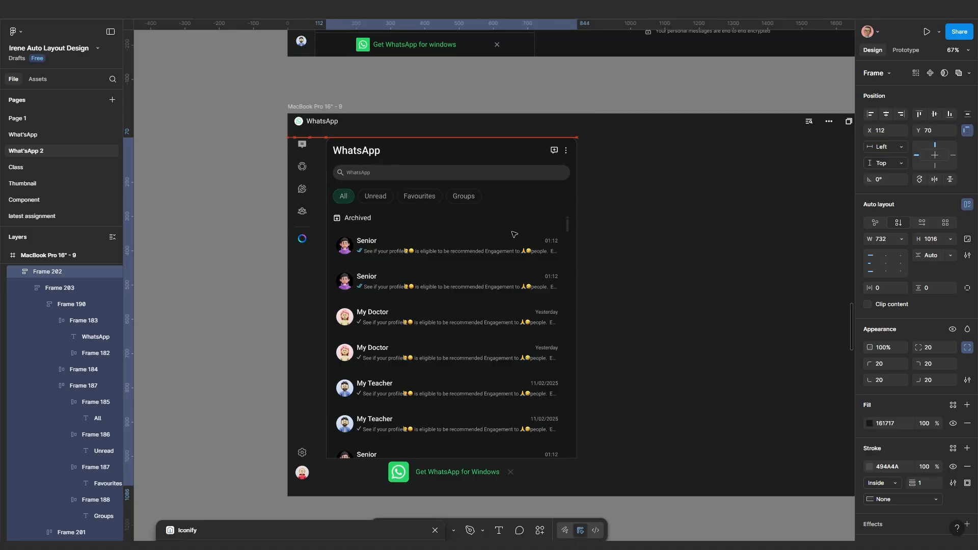
scroll(439, 414, down, 2)
scroll(439, 415, left, 1)
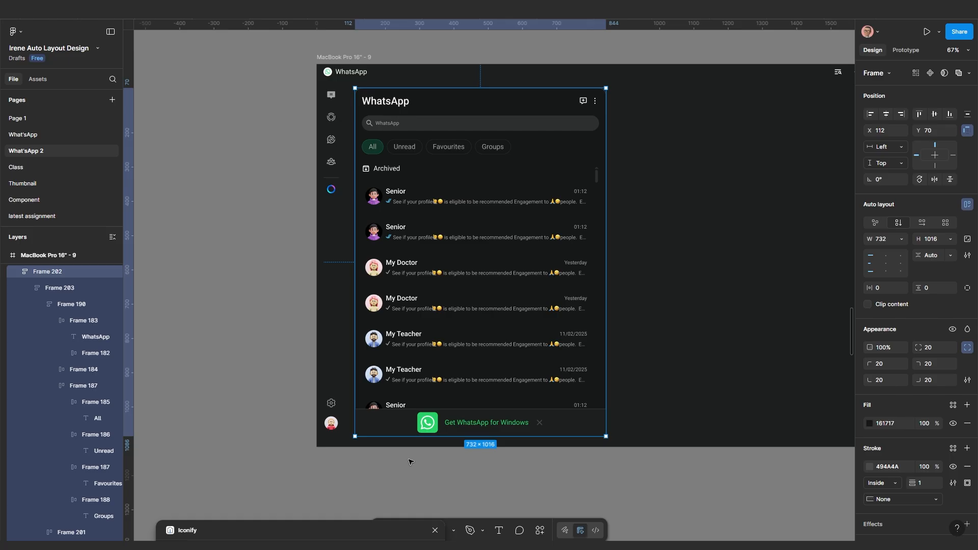
scroll(443, 447, down, 2)
drag(460, 316, 470, 350)
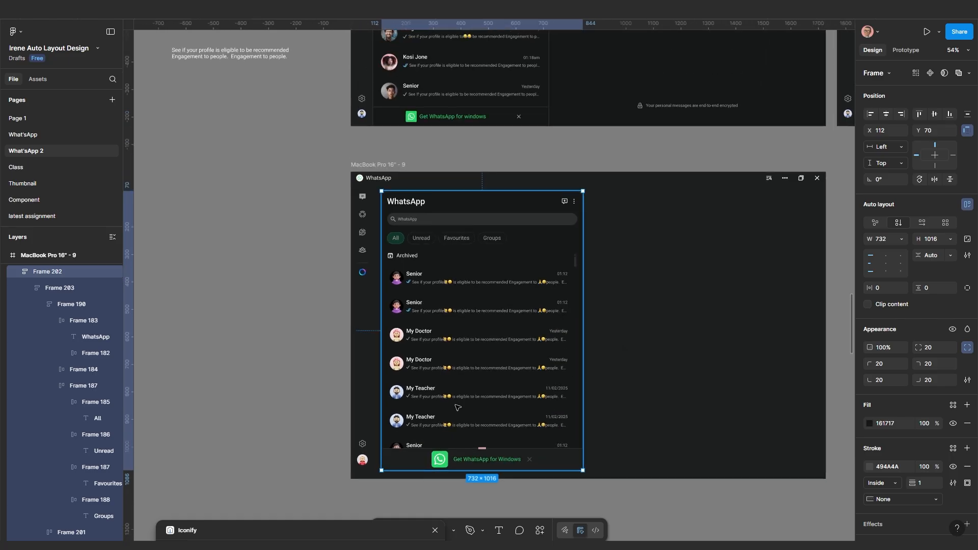
scroll(454, 448, up, 3)
scroll(455, 455, up, 3)
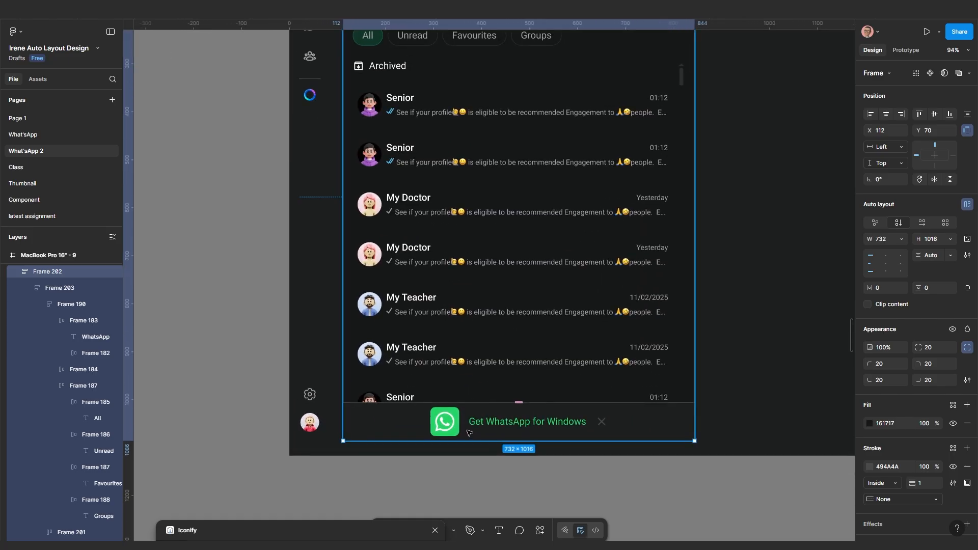
Eyedrop the panel's 161717 background into the download banner's fill
click(641, 426)
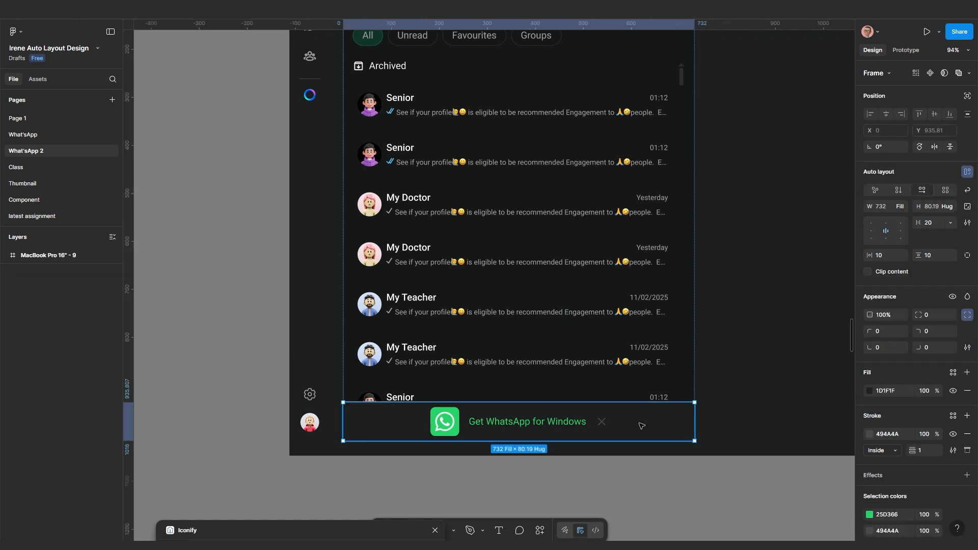
click(868, 391)
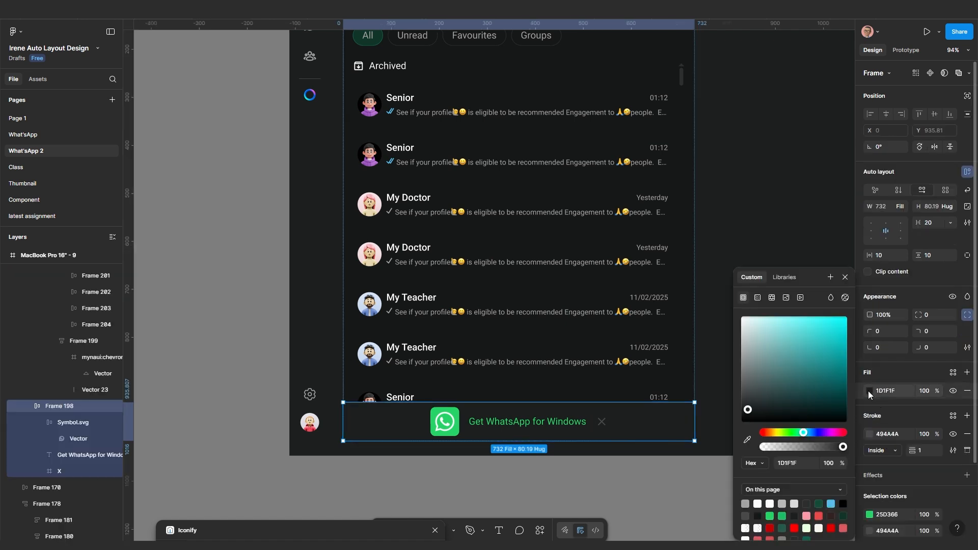
click(744, 434)
click(579, 387)
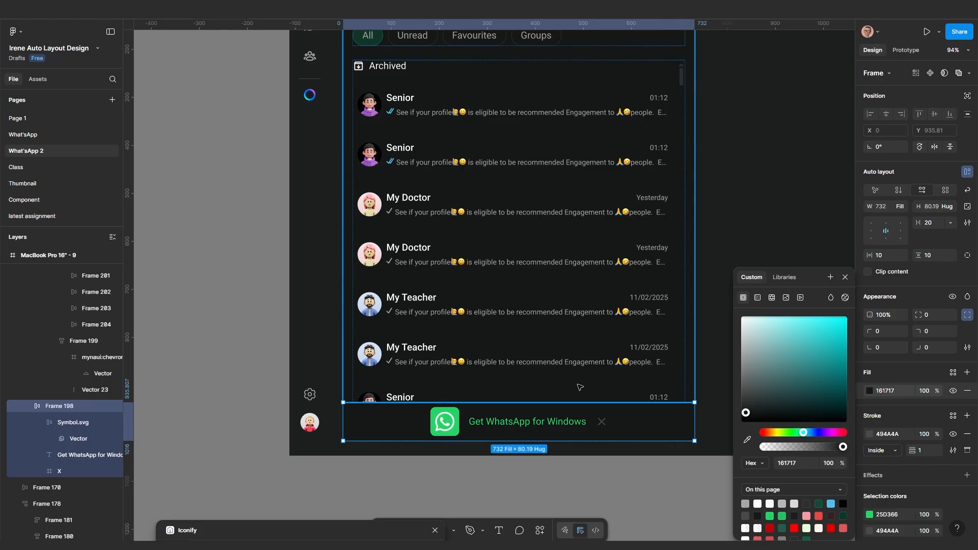
scroll(388, 463, down, 2)
click(430, 474)
scroll(431, 473, up, 2)
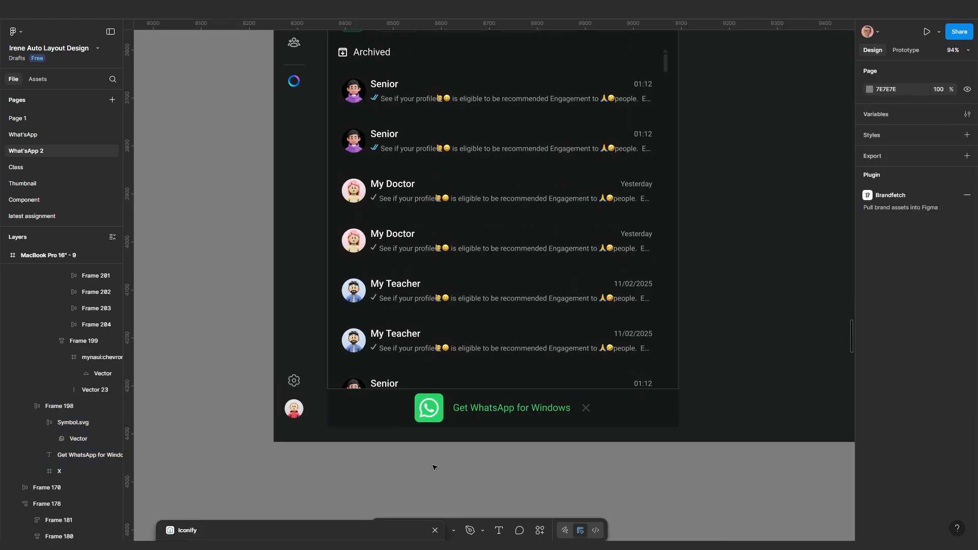
click(399, 429)
Drag the chat-list panel's bottom edge down until it measures 732 × 1047
drag(399, 430, 397, 442)
scroll(414, 465, down, 3)
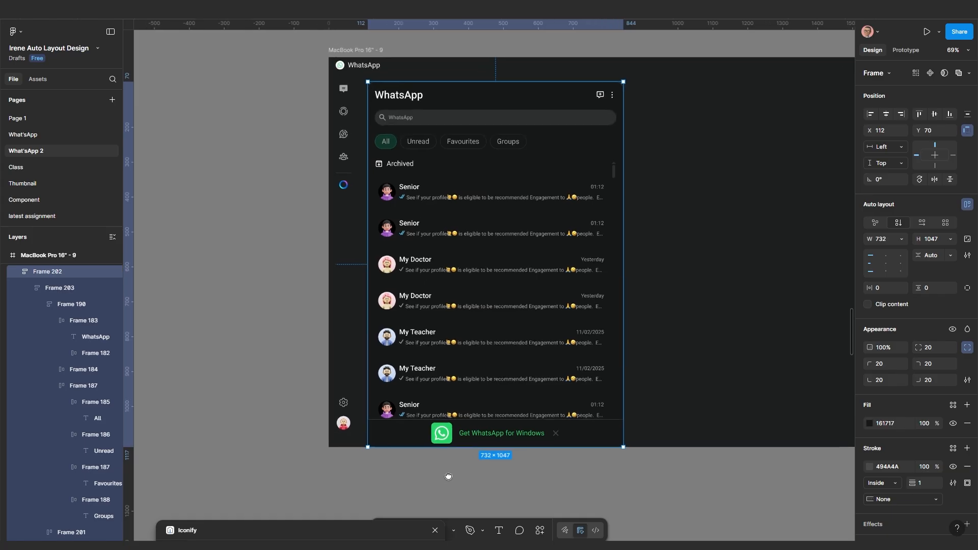
scroll(505, 217, up, 1)
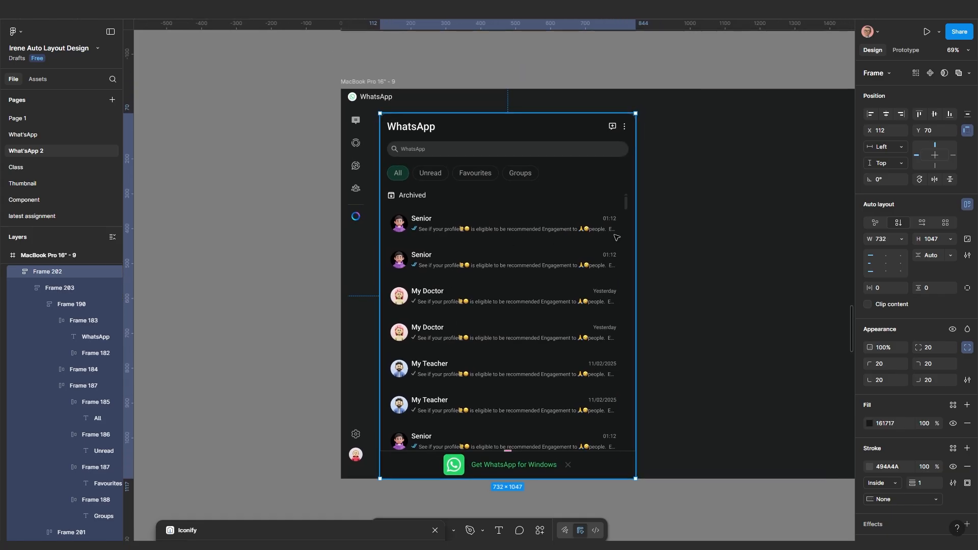
click(677, 216)
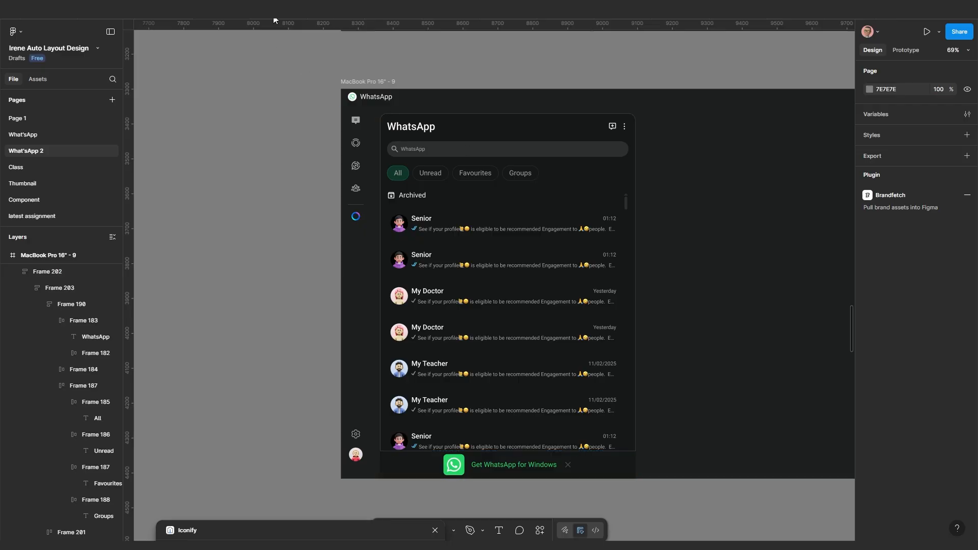
scroll(578, 205, down, 5)
scroll(407, 159, up, 4)
scroll(406, 160, up, 4)
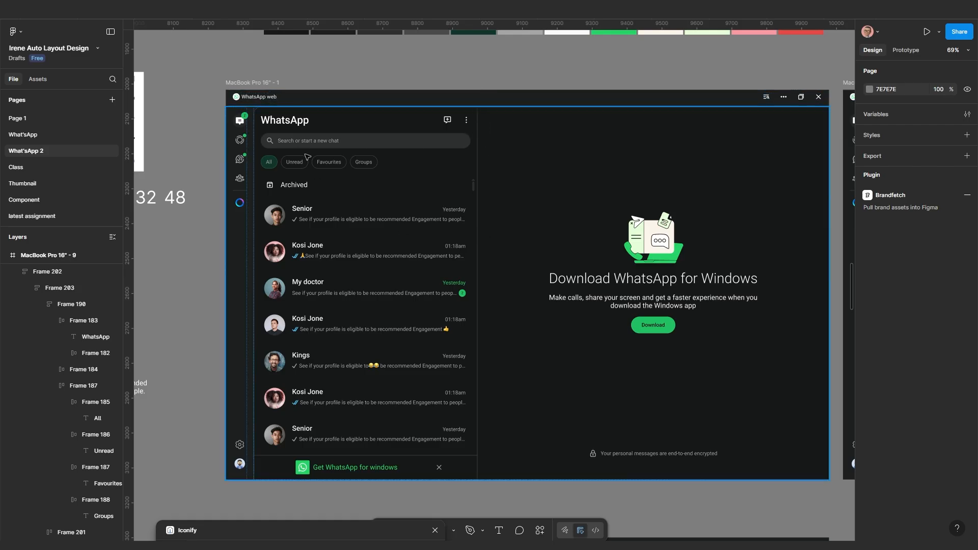
scroll(285, 237, down, 4)
scroll(401, 408, down, 5)
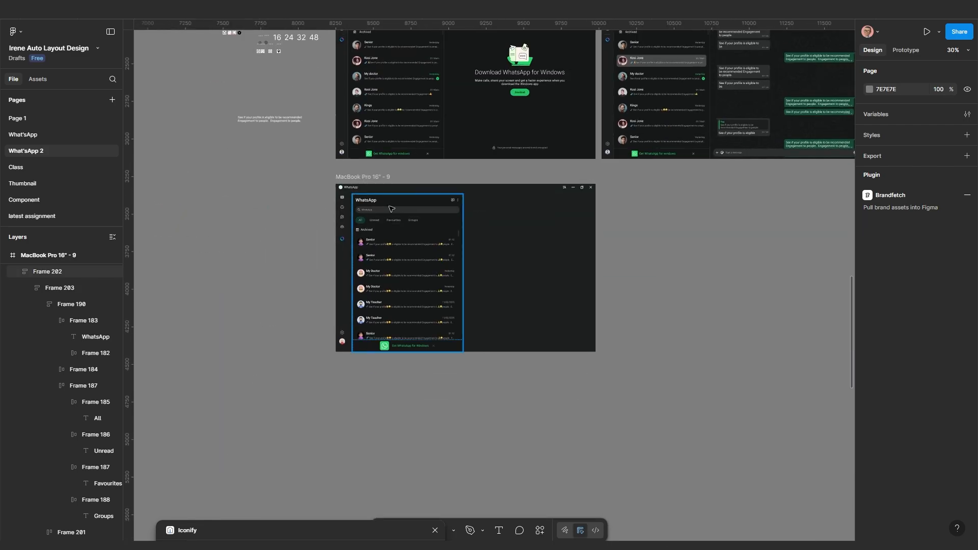
scroll(390, 219, up, 4)
click(518, 291)
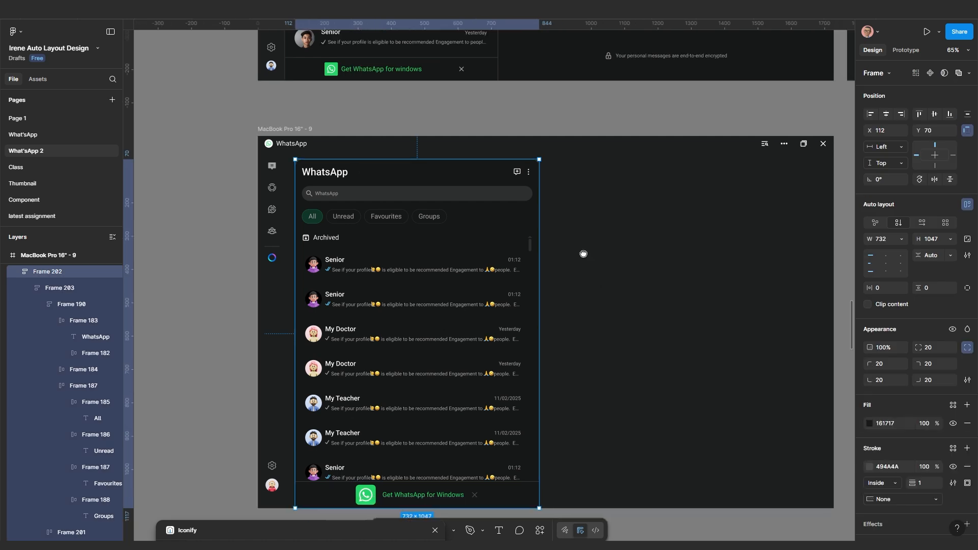
scroll(508, 262, down, 3)
scroll(662, 336, left, 1)
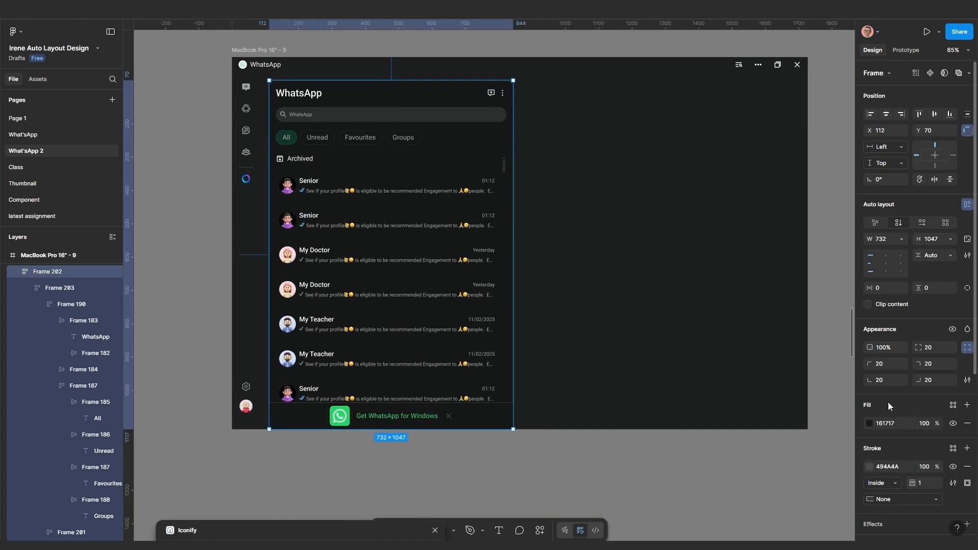
Show per-corner radii and set the panel's bottom-left corner radius to 0
click(967, 347)
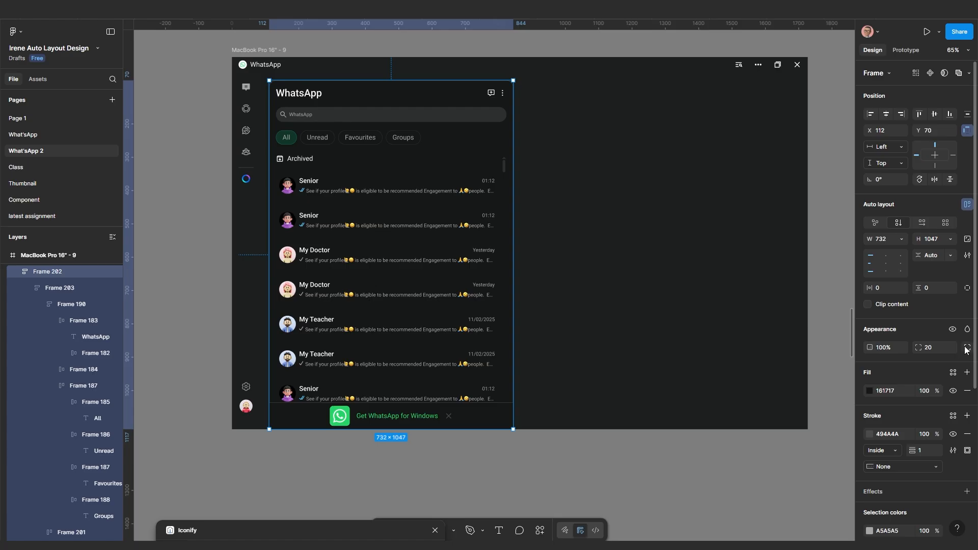
click(966, 348)
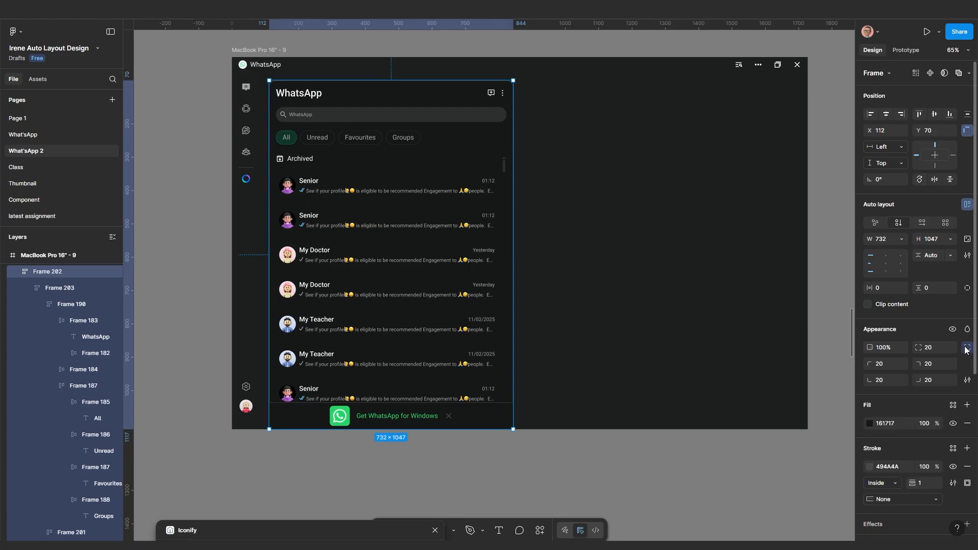
click(883, 380)
text(0)
key(Return)
scroll(262, 484, up, 5)
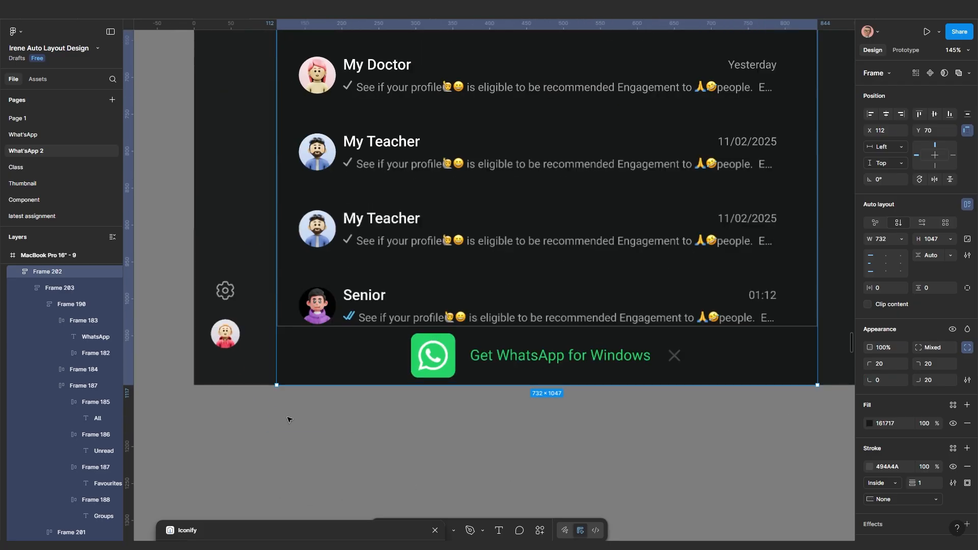
click(332, 425)
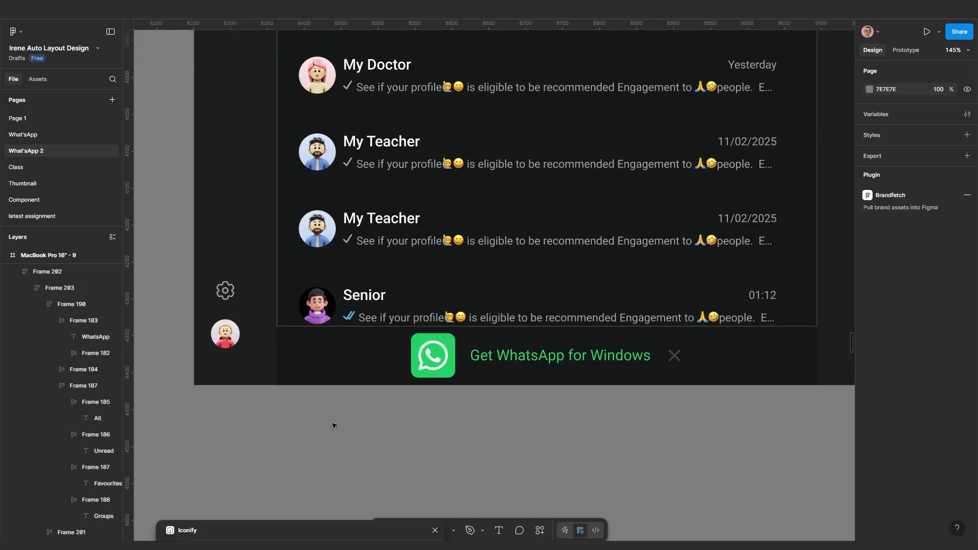
Set the remaining corner radius to 0 so only the top-left keeps 20
click(321, 355)
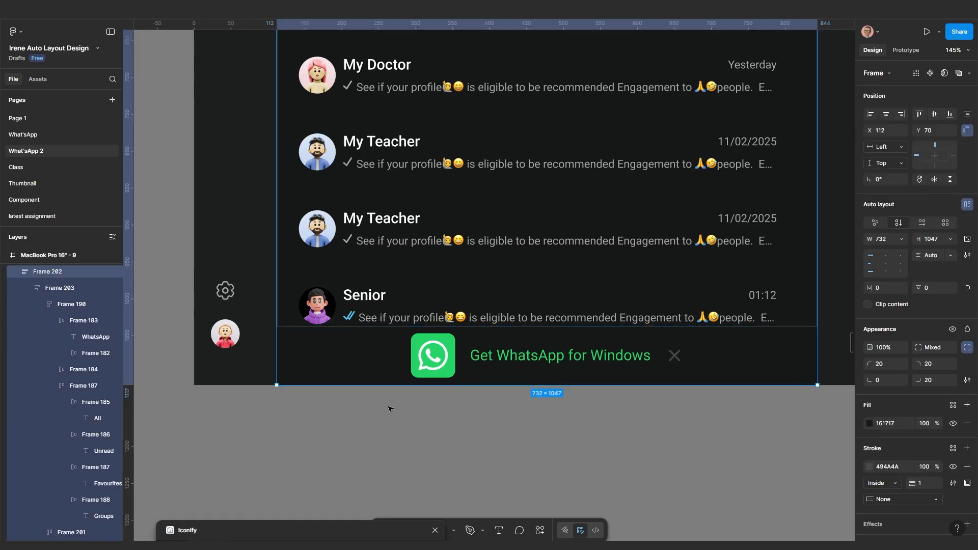
scroll(396, 425, down, 3)
scroll(397, 425, up, 2)
click(369, 456)
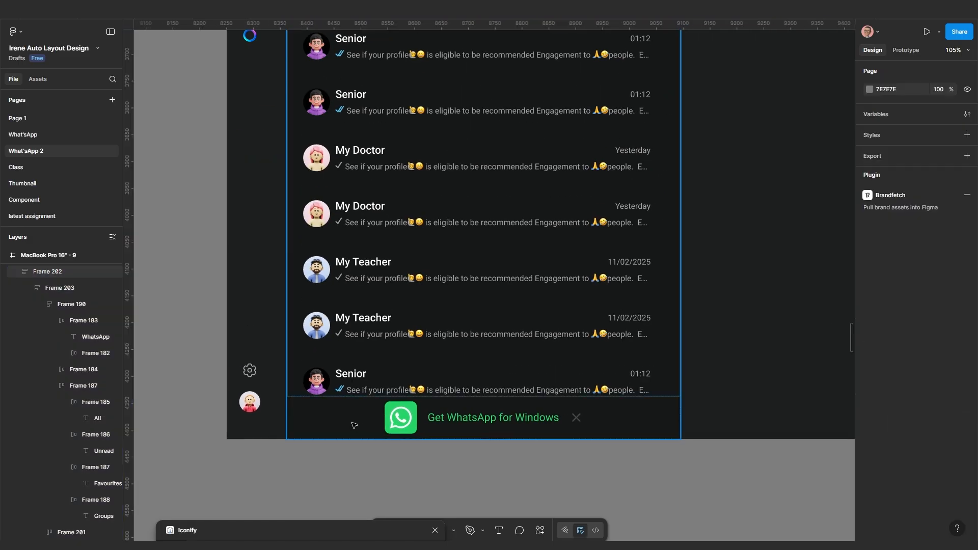
click(354, 425)
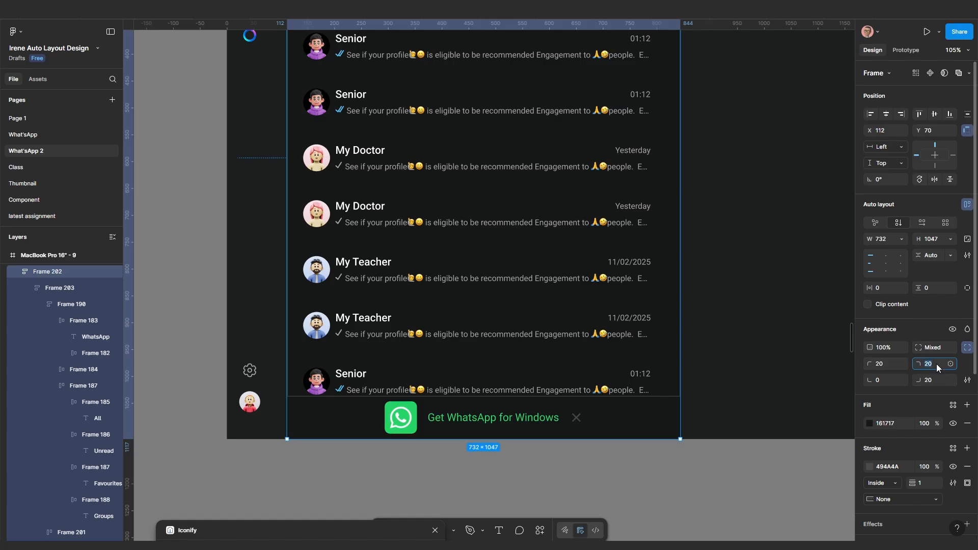
text(0)
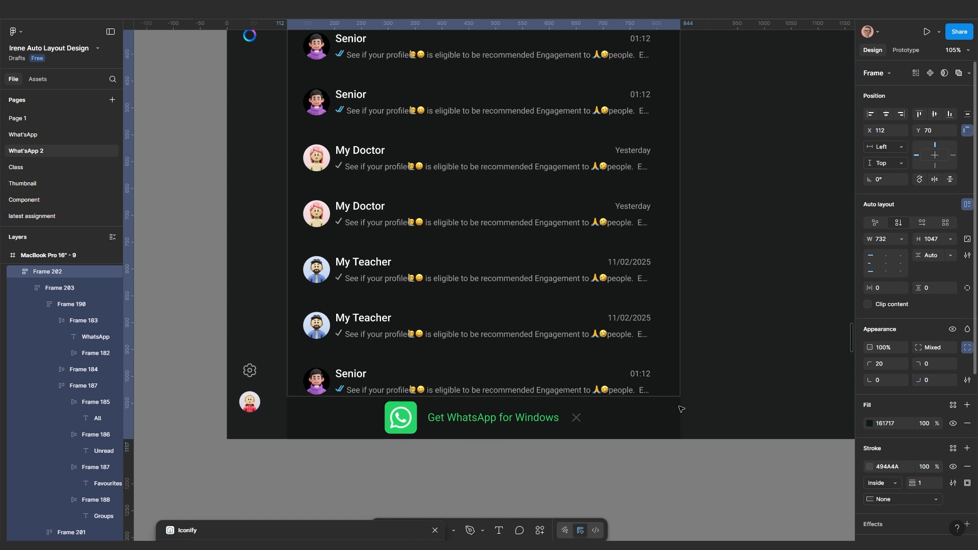
scroll(699, 450, up, 2)
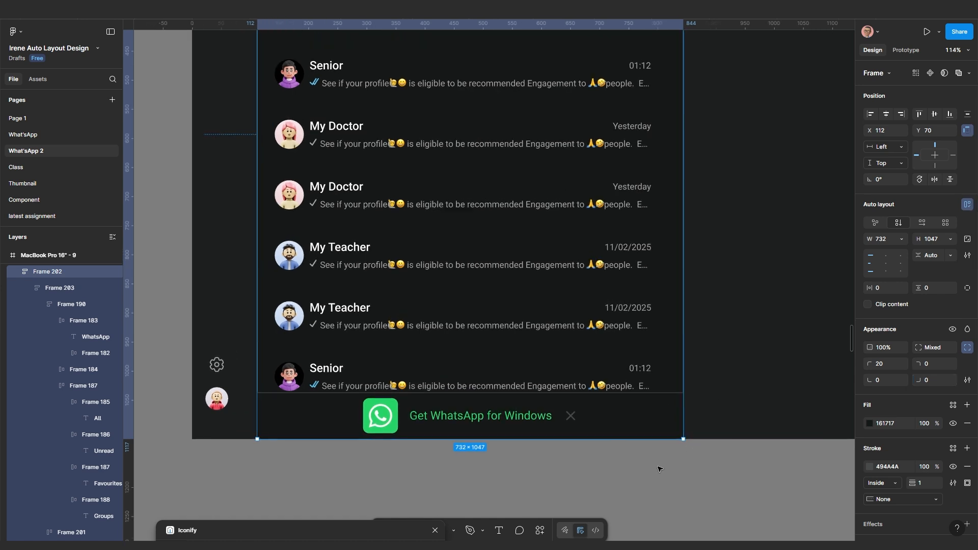
scroll(655, 459, up, 2)
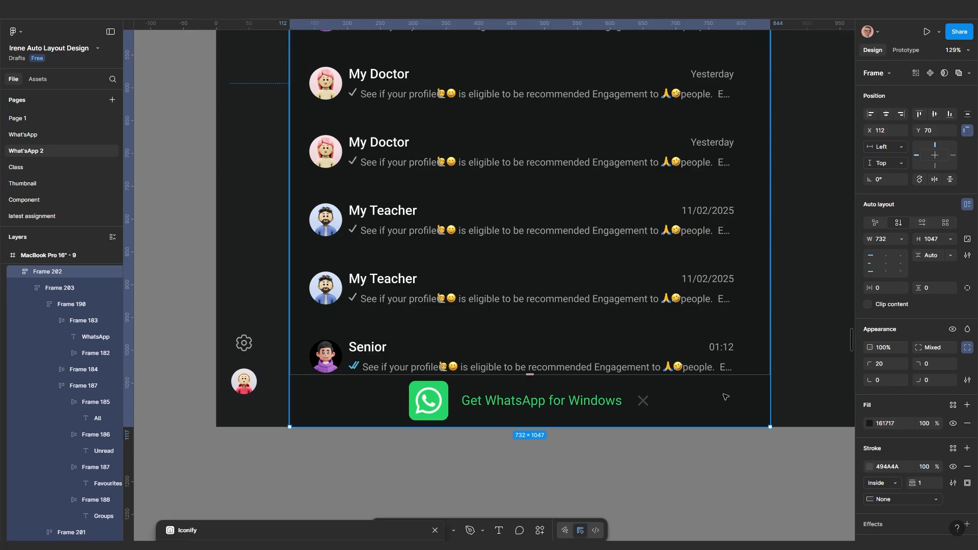
click(726, 397)
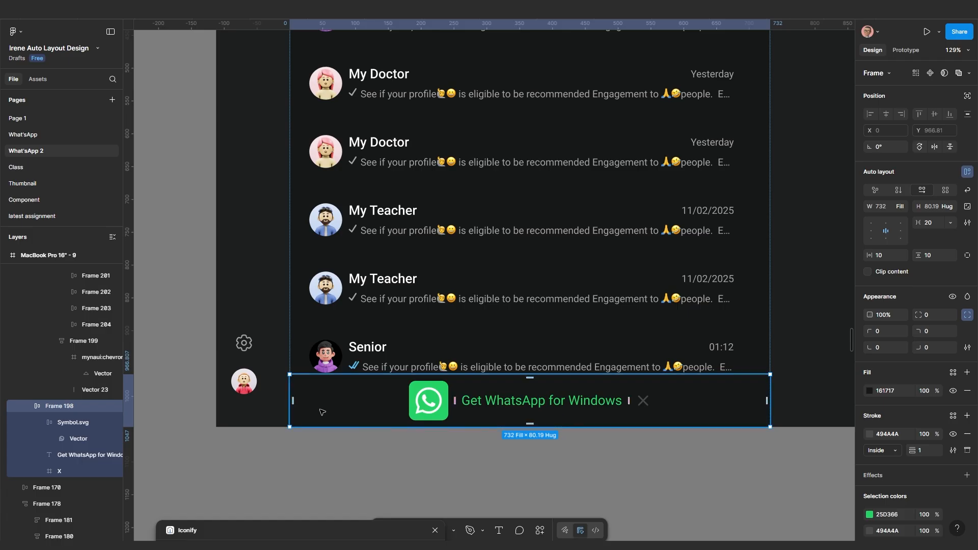
Switch the banner's stroke to Custom sides and set the left stroke width to 1
click(315, 432)
scroll(311, 415, up, 3)
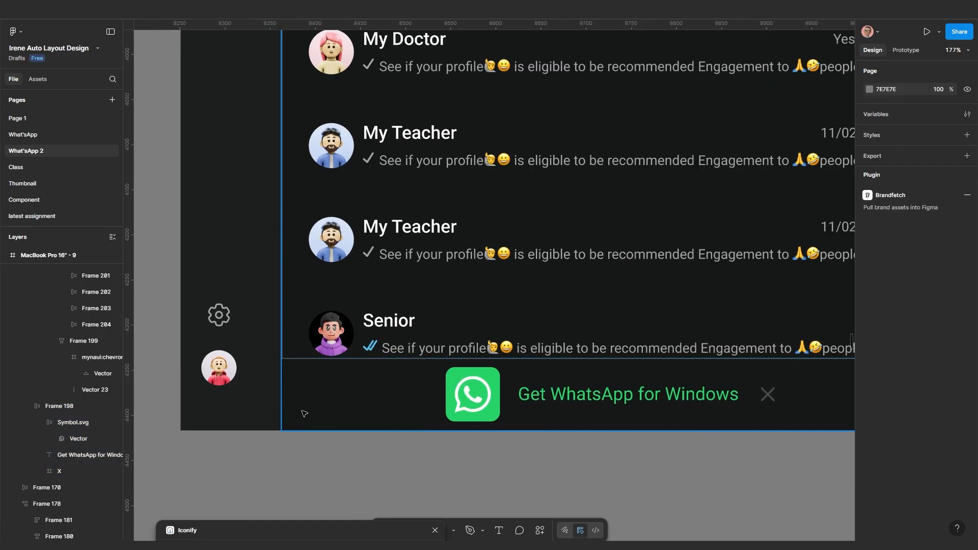
click(284, 319)
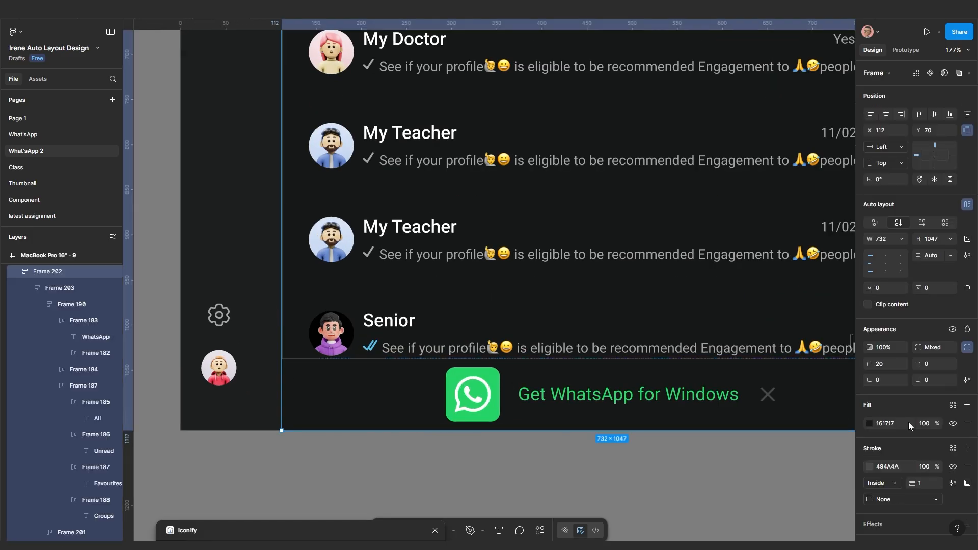
click(298, 485)
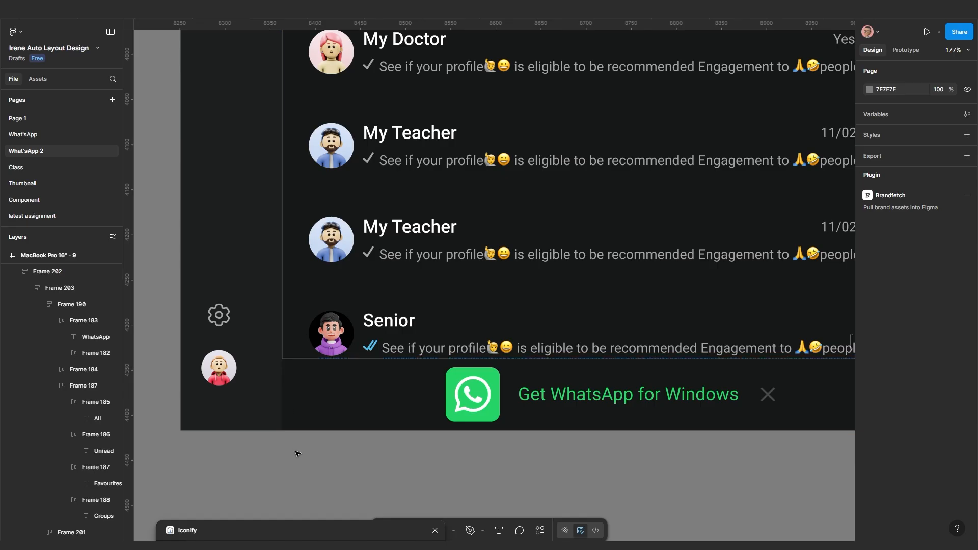
click(309, 402)
double_click(311, 399)
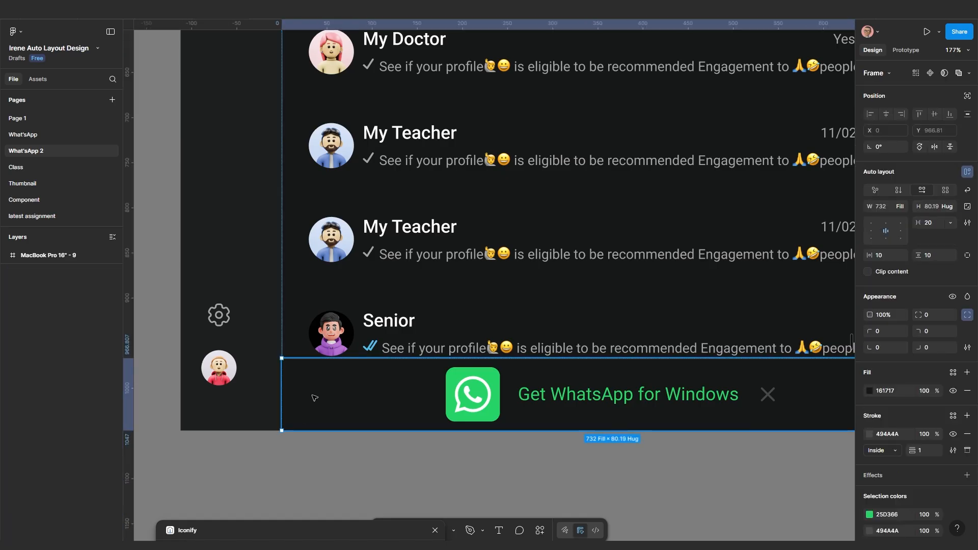
scroll(327, 457, down, 1)
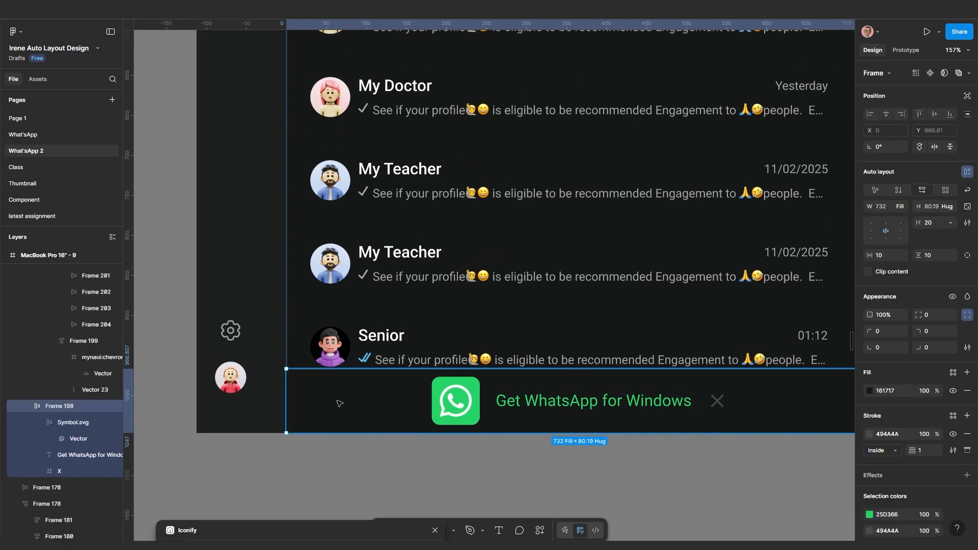
click(967, 450)
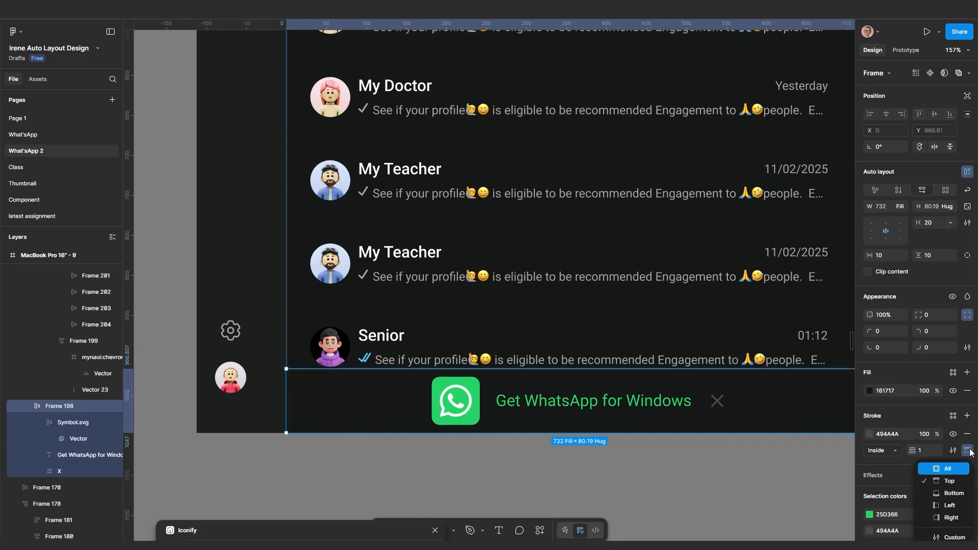
click(955, 537)
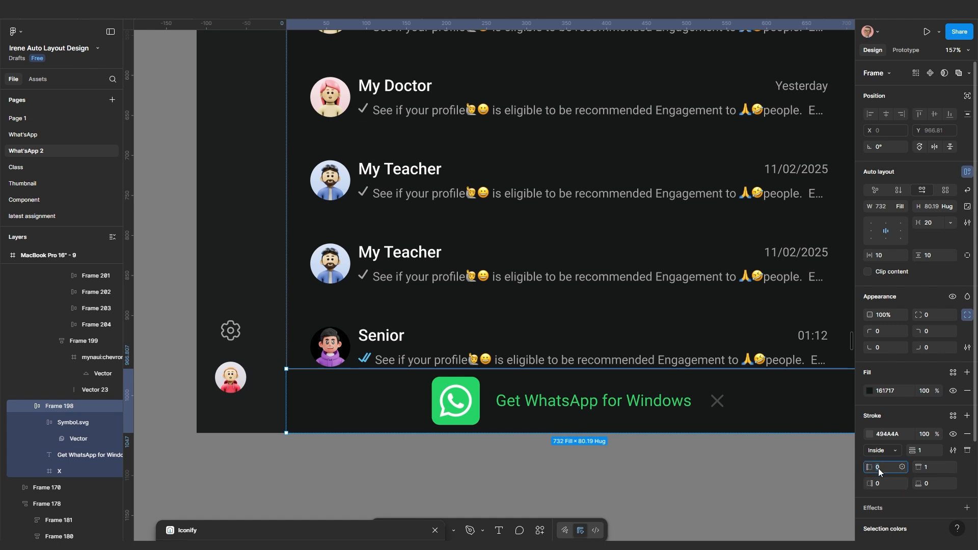
text(1)
key(Return)
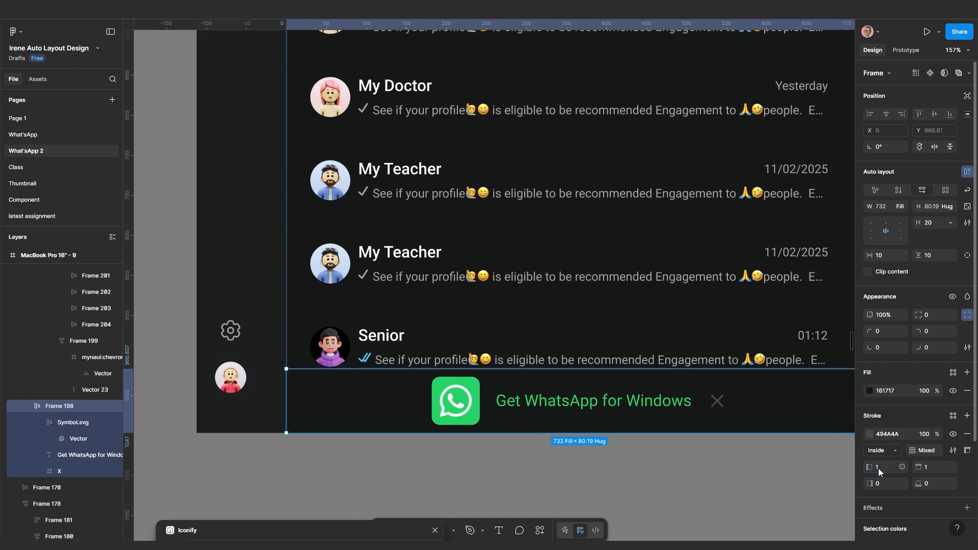
Set the banner's right stroke width to 1, leaving the bottom at 0
click(347, 466)
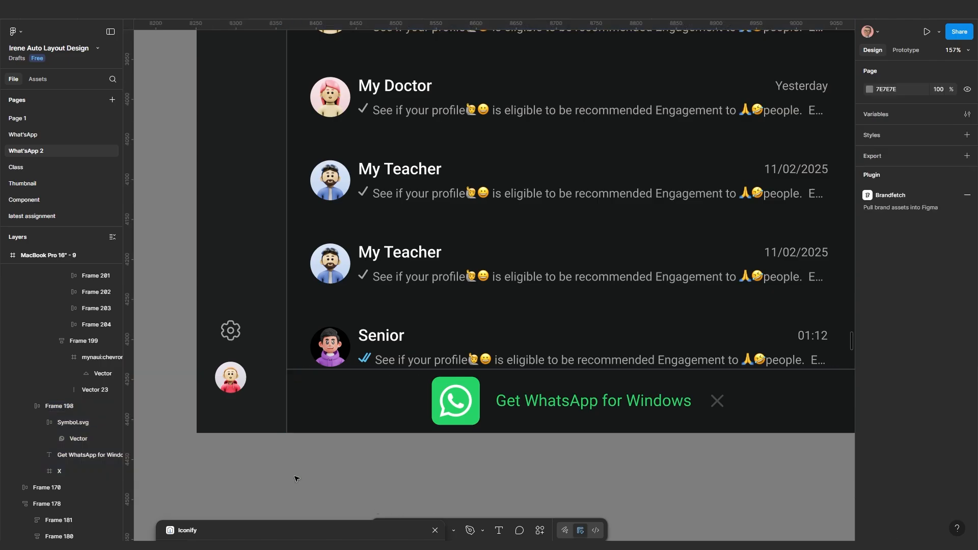
scroll(381, 488, down, 5)
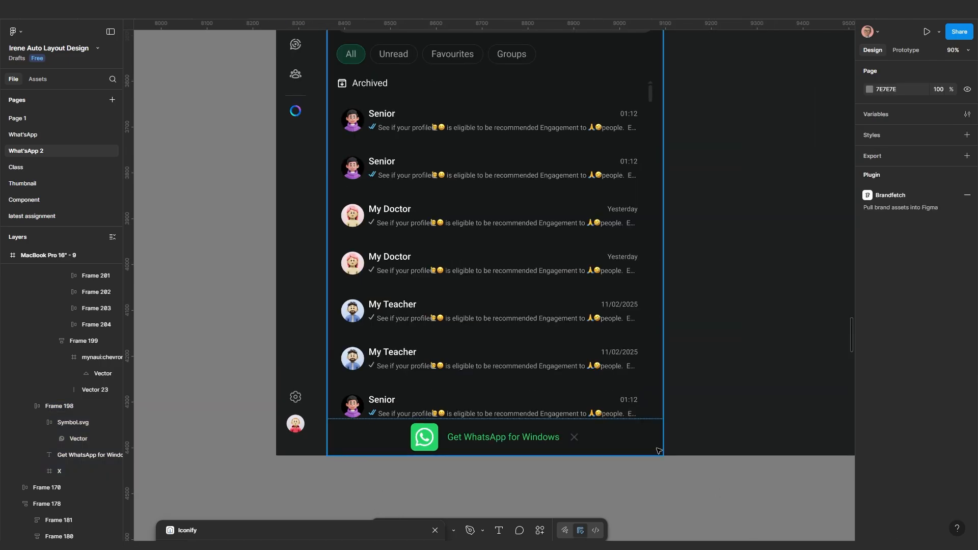
scroll(658, 438, up, 1)
scroll(657, 435, up, 1)
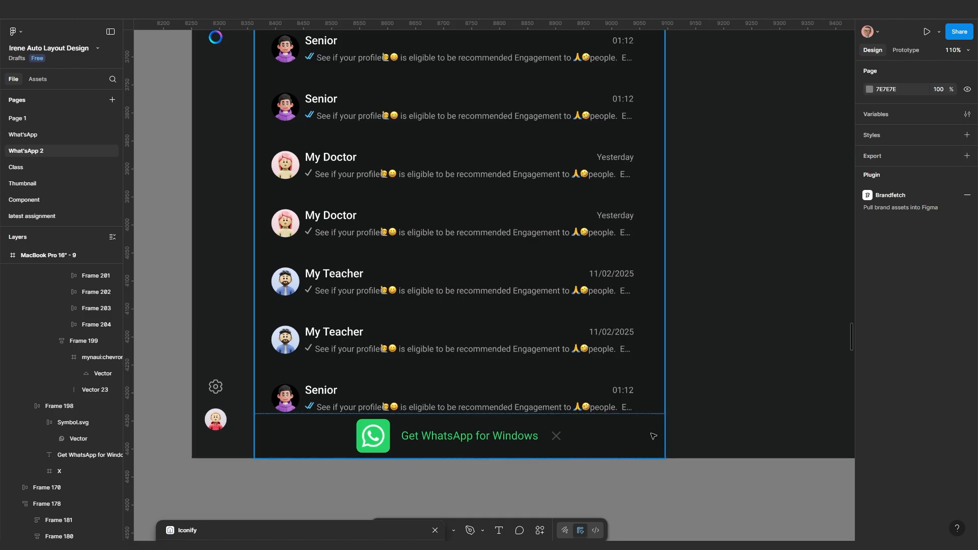
click(653, 436)
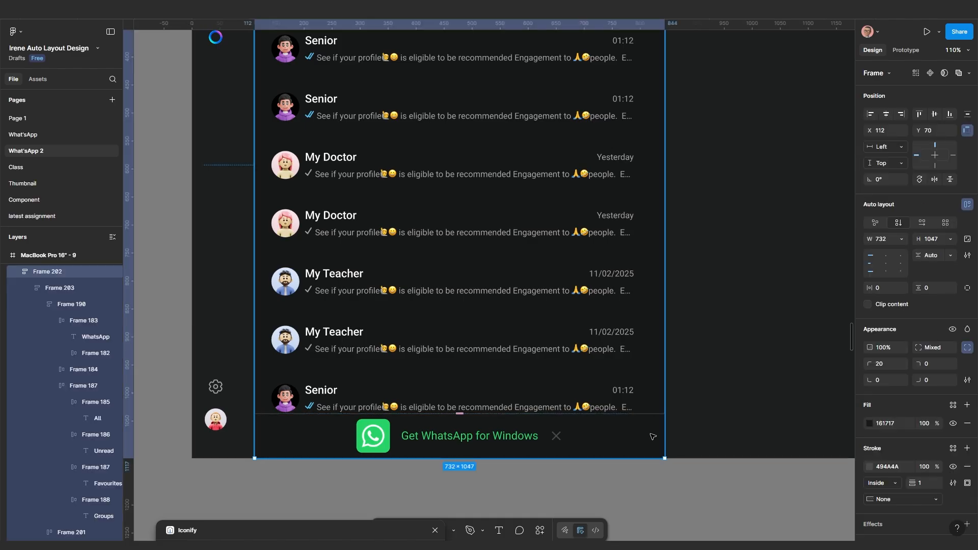
click(652, 436)
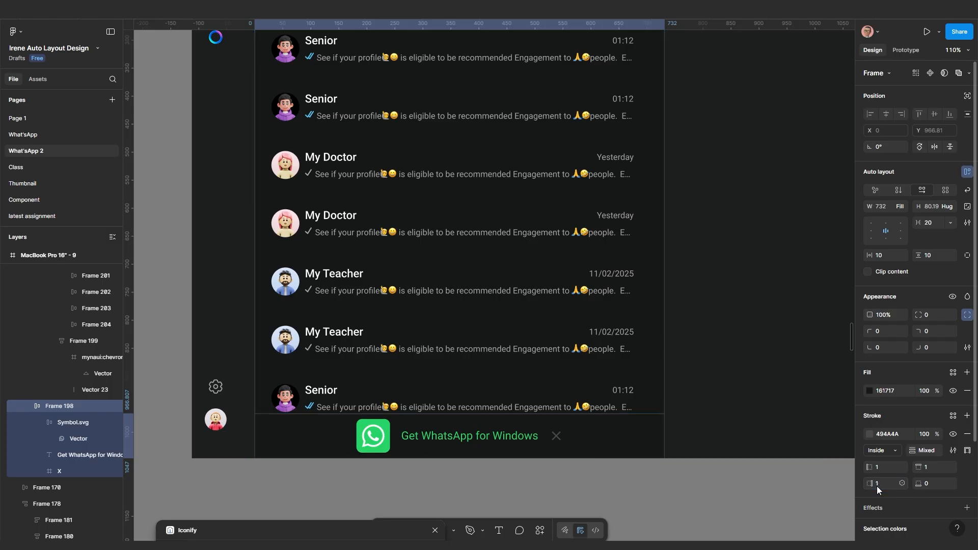
key(Return)
click(629, 517)
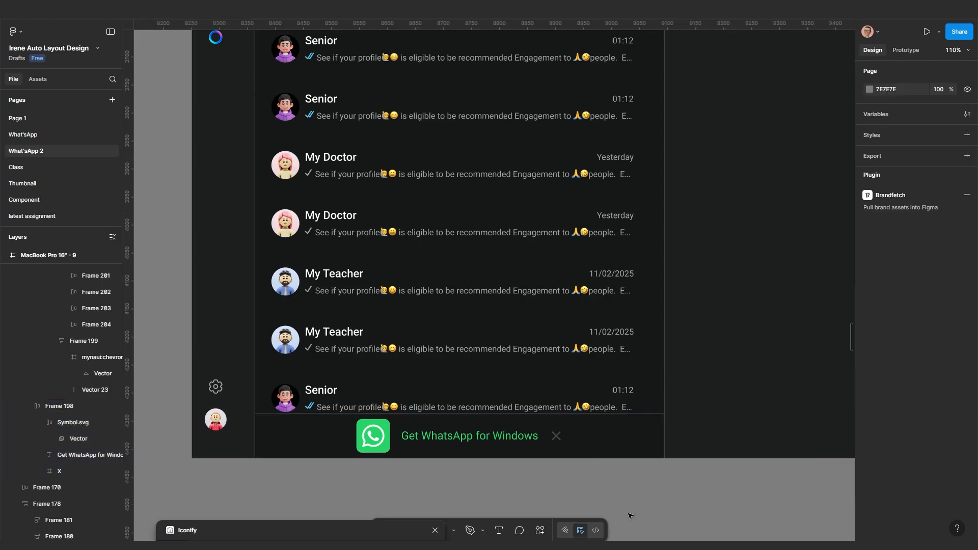
Drag the chat-list panel's right edge in to narrow it to 576 × 1047
scroll(629, 516, down, 8)
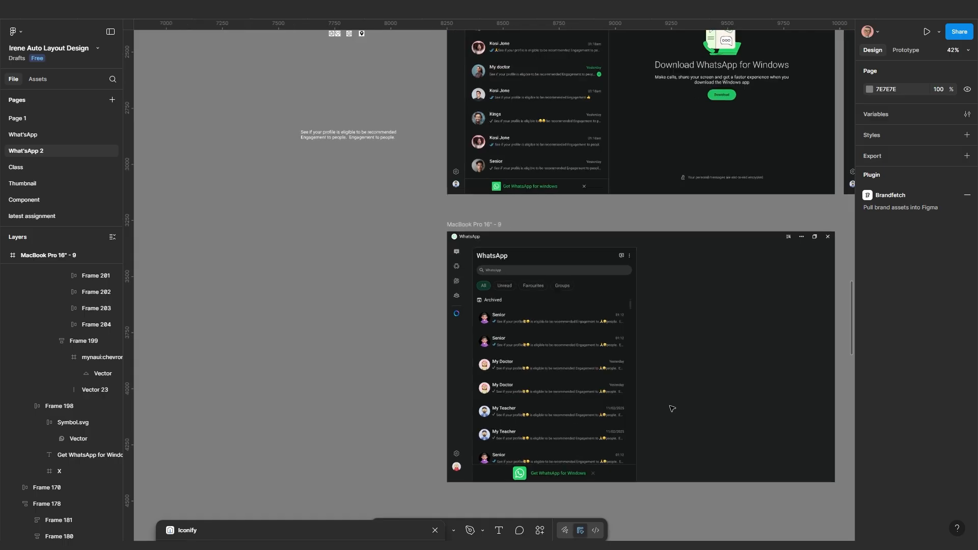
scroll(673, 409, up, 3)
scroll(635, 391, right, 1)
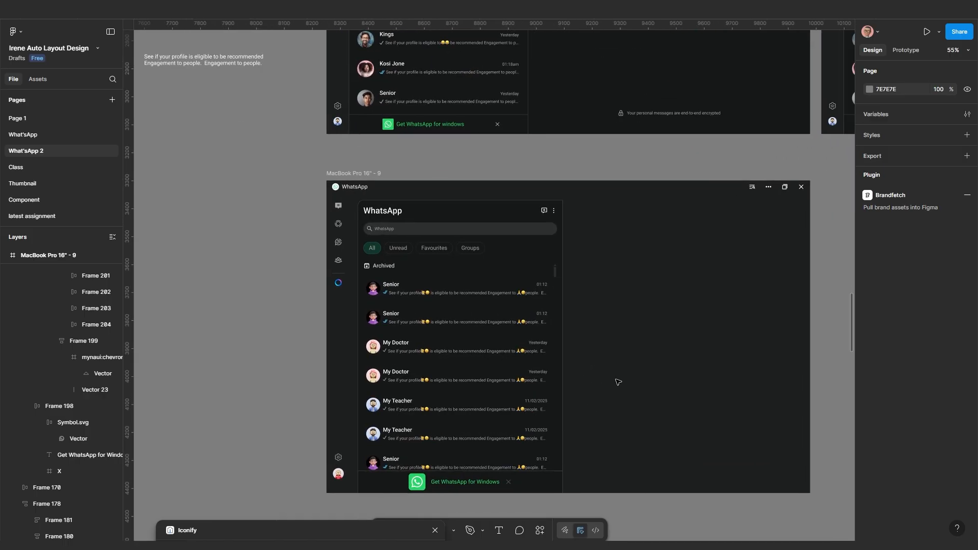
scroll(578, 385, up, 1)
click(562, 386)
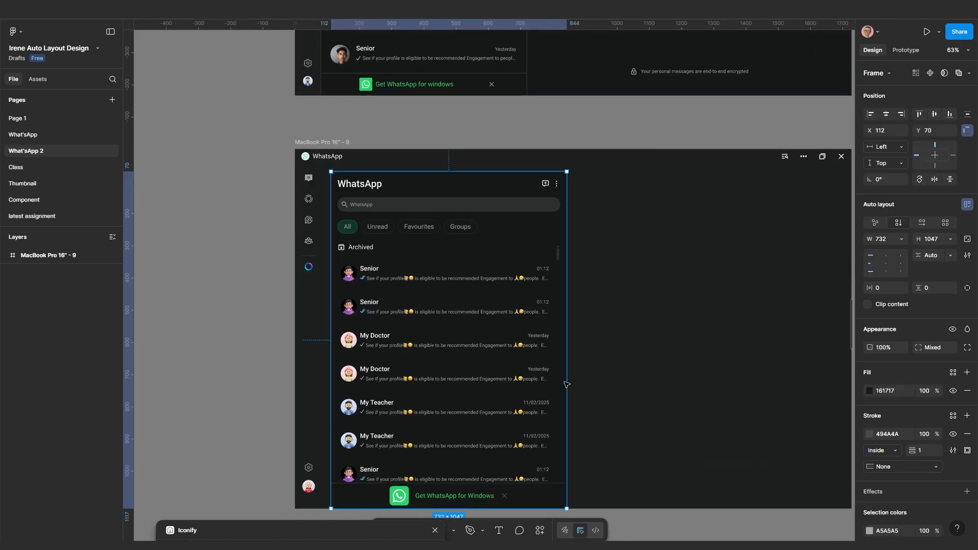
scroll(627, 377, down, 1)
scroll(627, 377, left, 1)
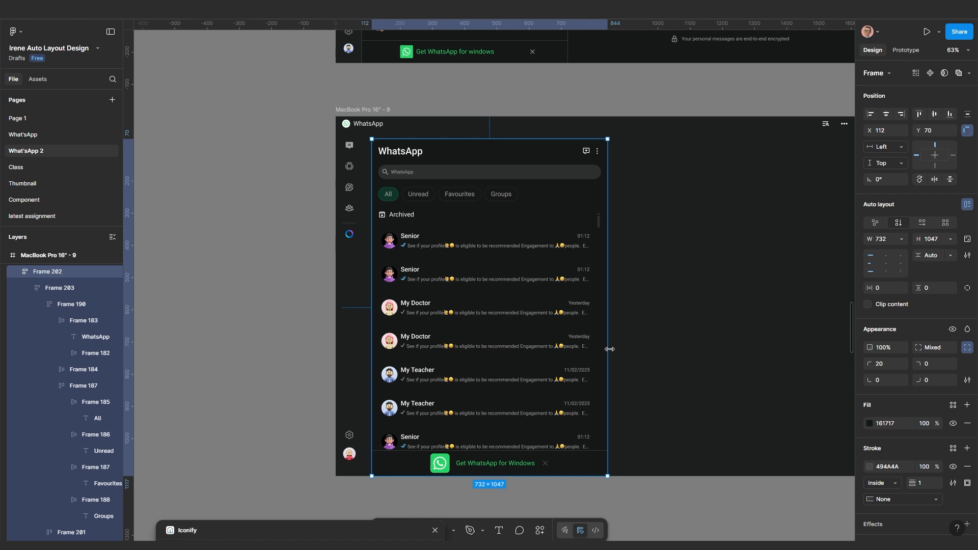
drag(610, 349, 558, 379)
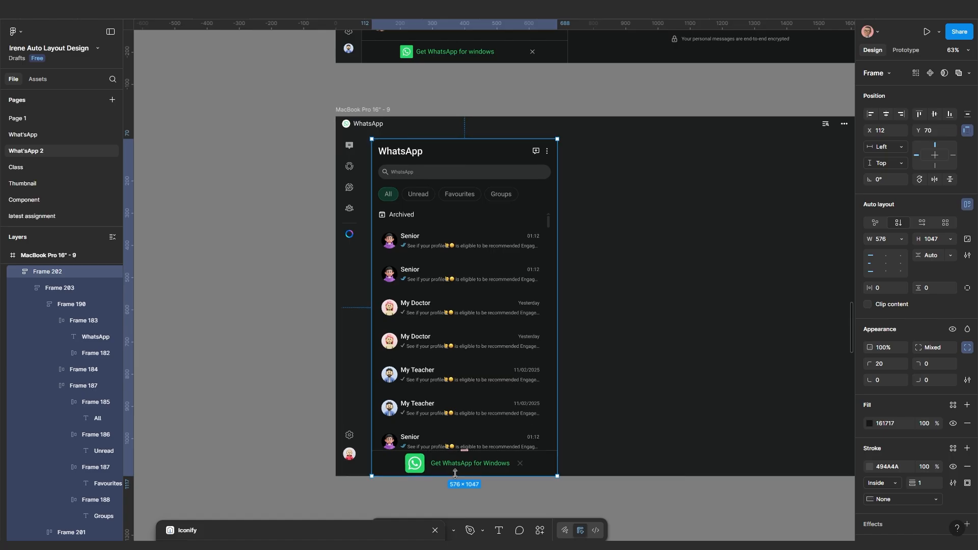
scroll(455, 473, up, 10)
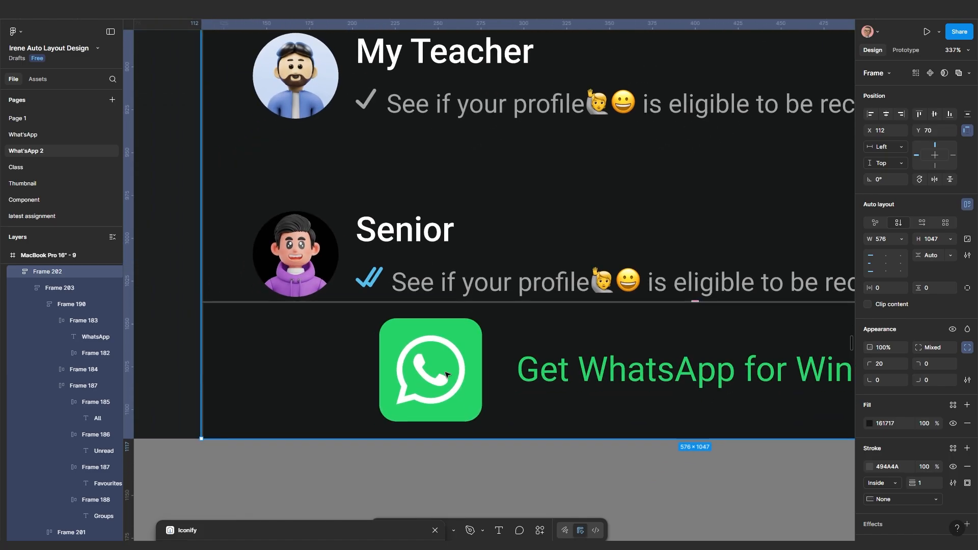
double_click(446, 374)
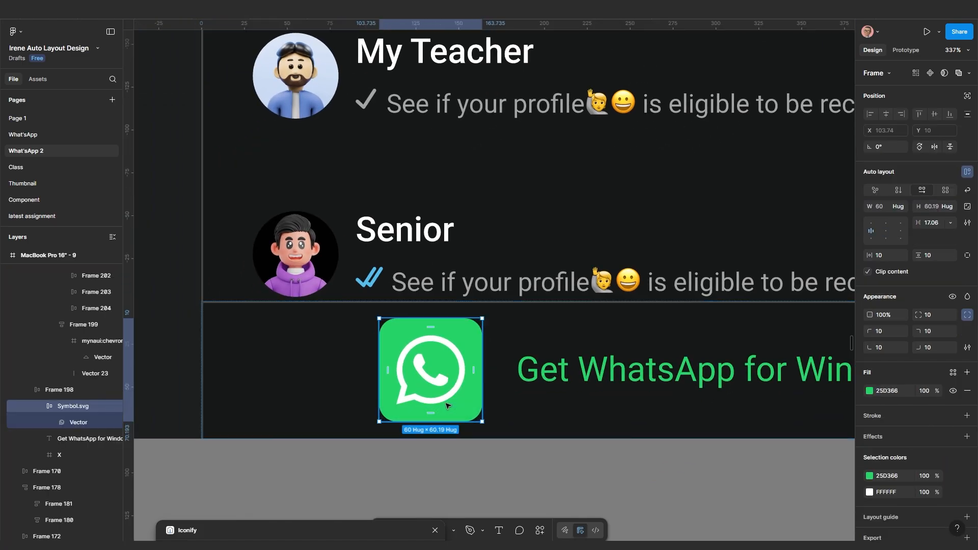
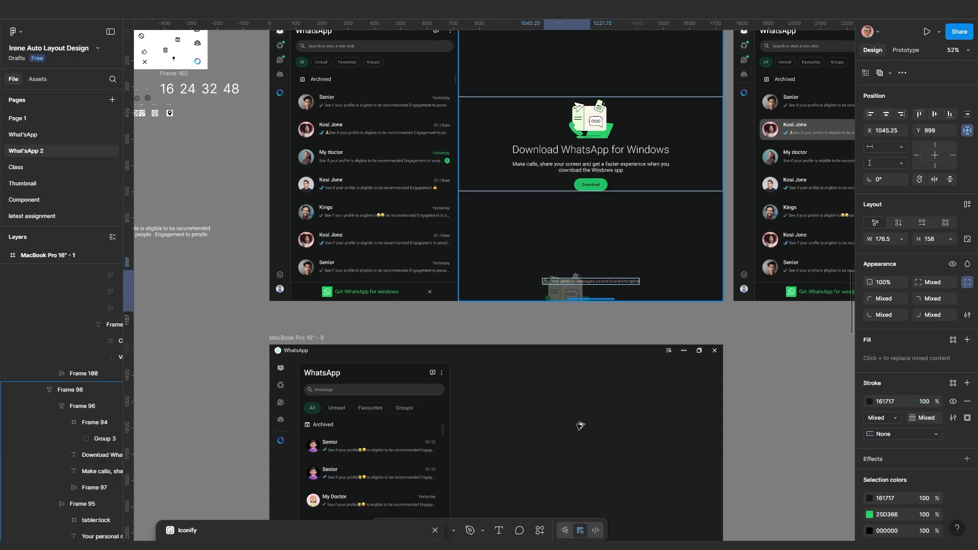
Zoom and pan around the canvas to check the 176.5 × 158 illustration in the right panel
scroll(573, 454, down, 3)
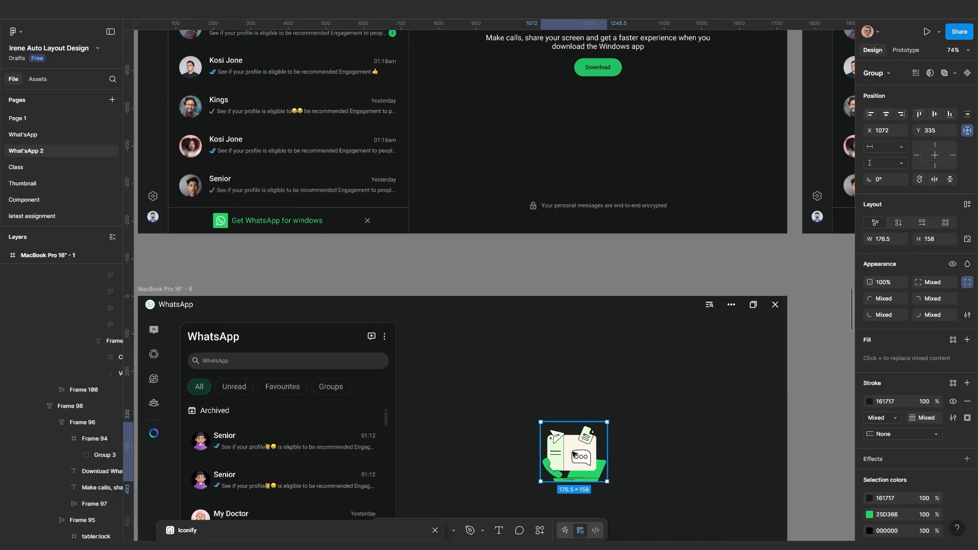
scroll(572, 448, down, 10)
scroll(362, 175, down, 2)
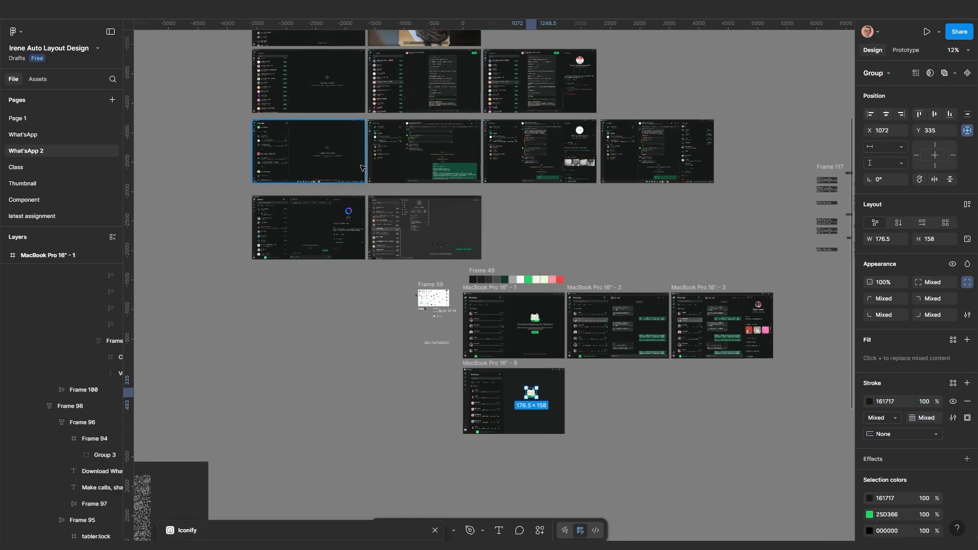
scroll(380, 181, up, 2)
scroll(412, 233, up, 2)
scroll(417, 124, up, 5)
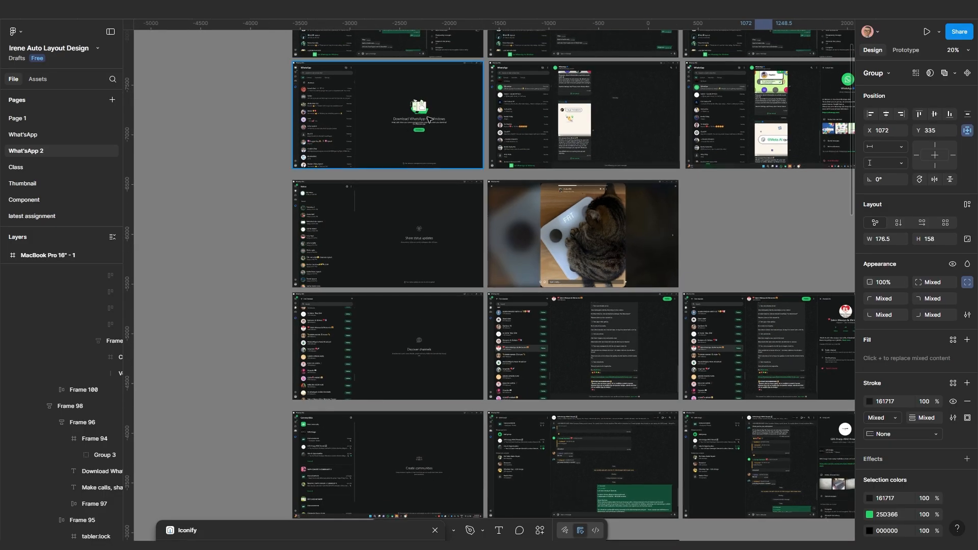
scroll(420, 121, up, 2)
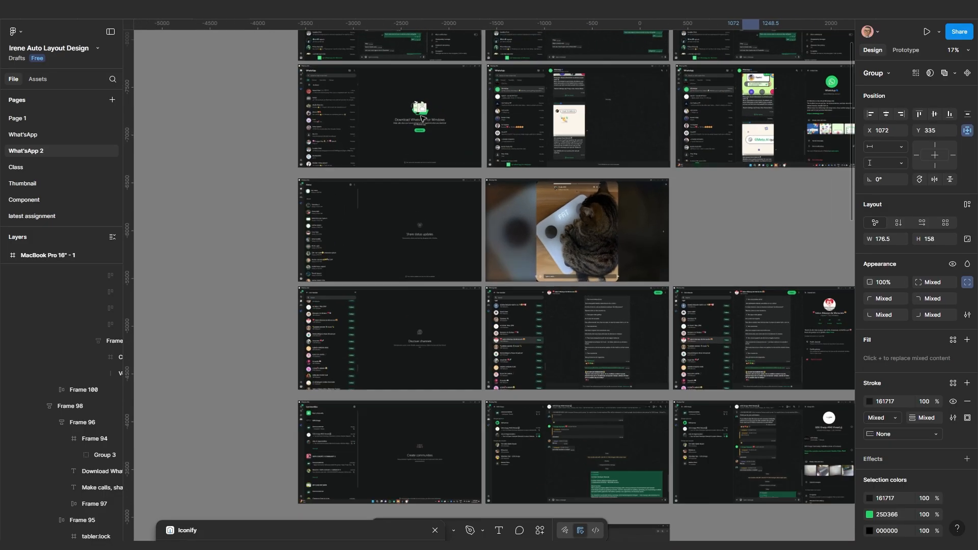
scroll(414, 172, down, 6)
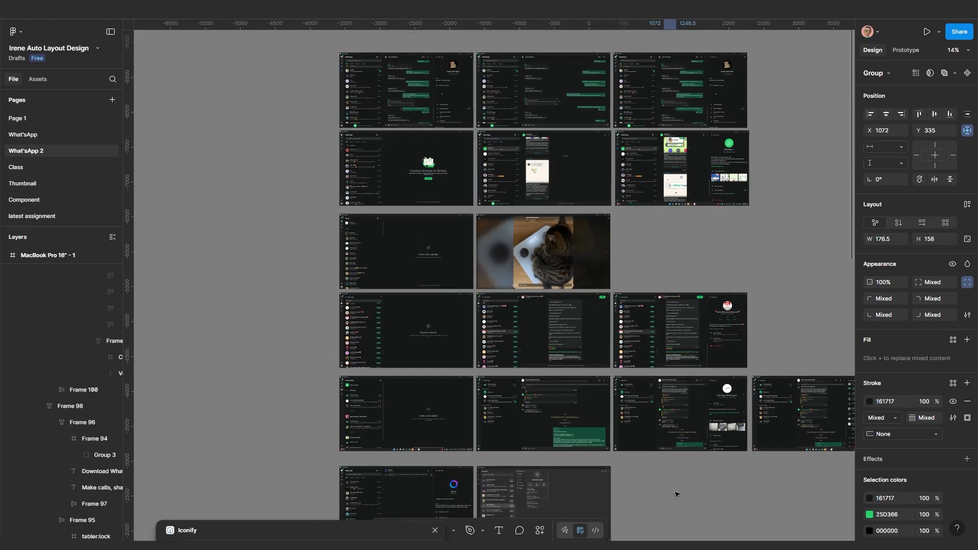
scroll(613, 406, down, 2)
scroll(613, 418, up, 5)
scroll(678, 480, down, 8)
scroll(677, 480, right, 3)
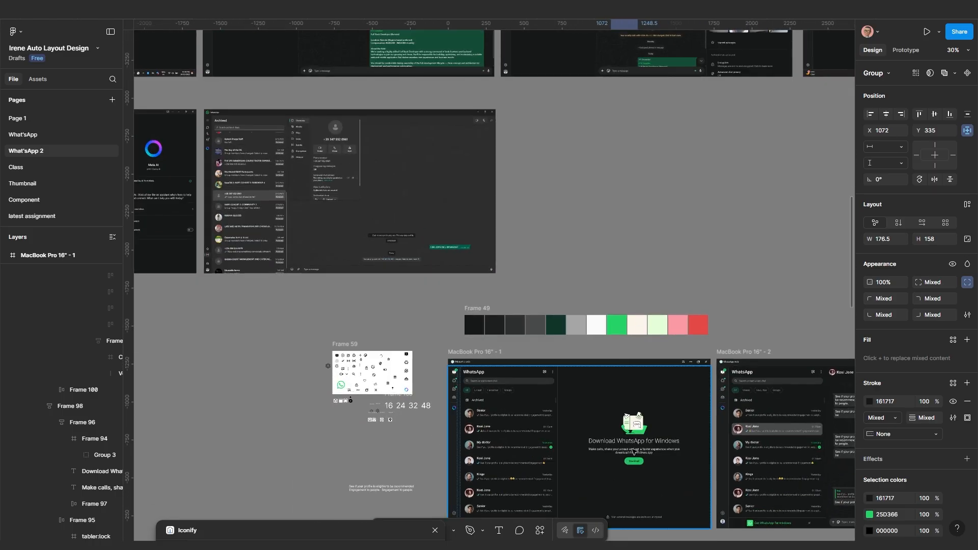
scroll(594, 423, up, 10)
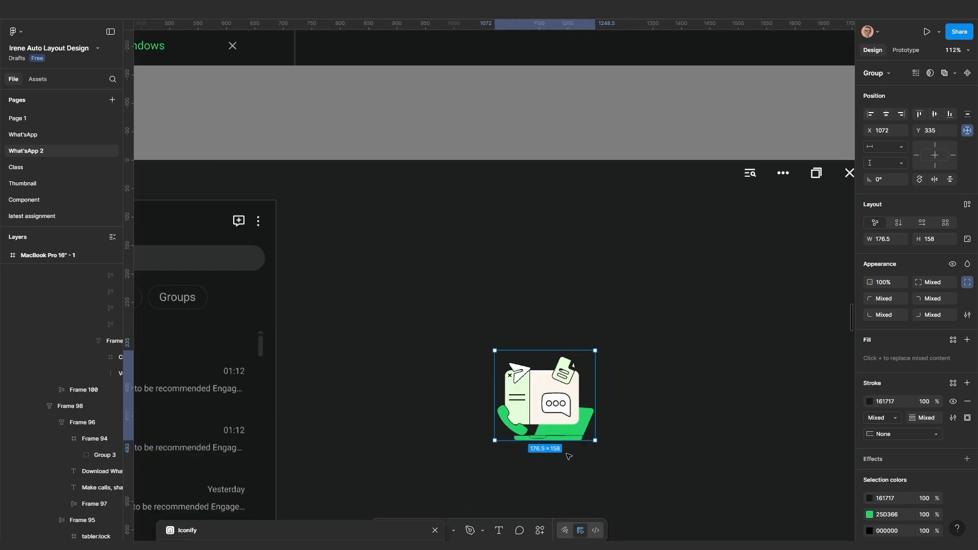
scroll(595, 398, down, 6)
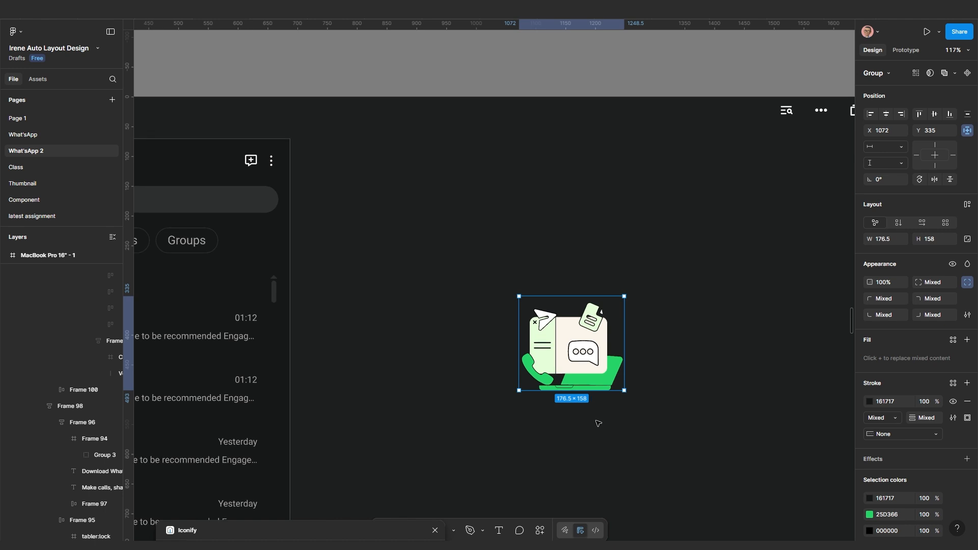
scroll(590, 337, down, 4)
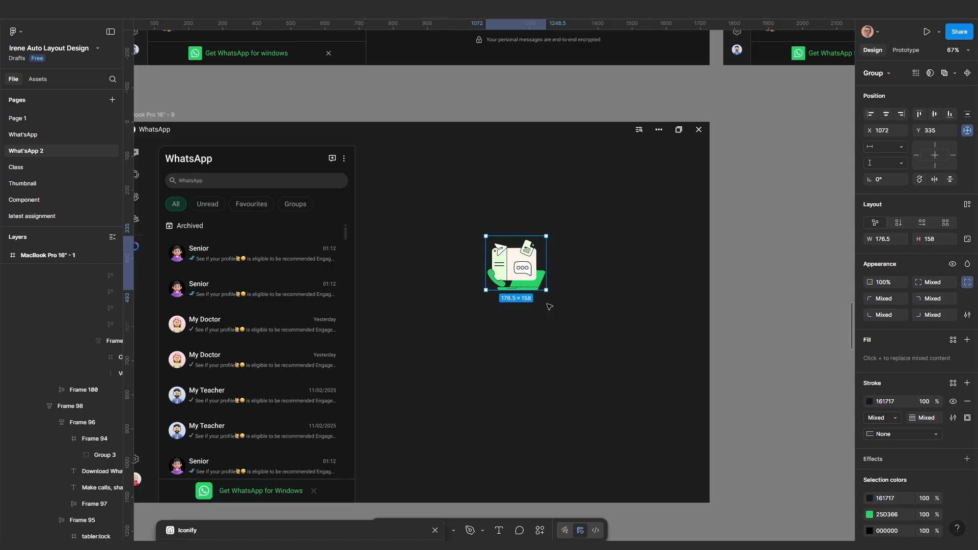
scroll(548, 305, up, 3)
scroll(535, 366, down, 2)
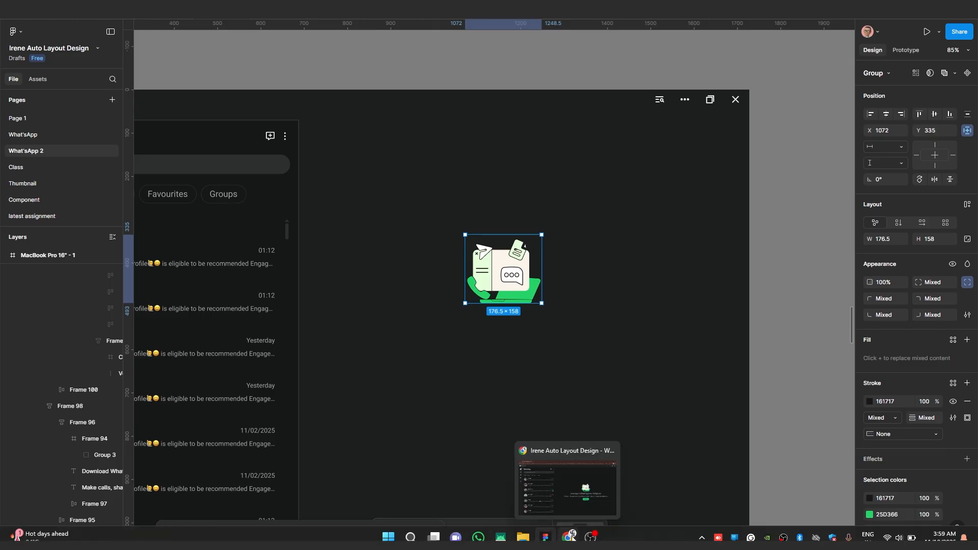
Search Google for 'ux library' in a new Chrome tab and open the UX Library homepage
click(569, 536)
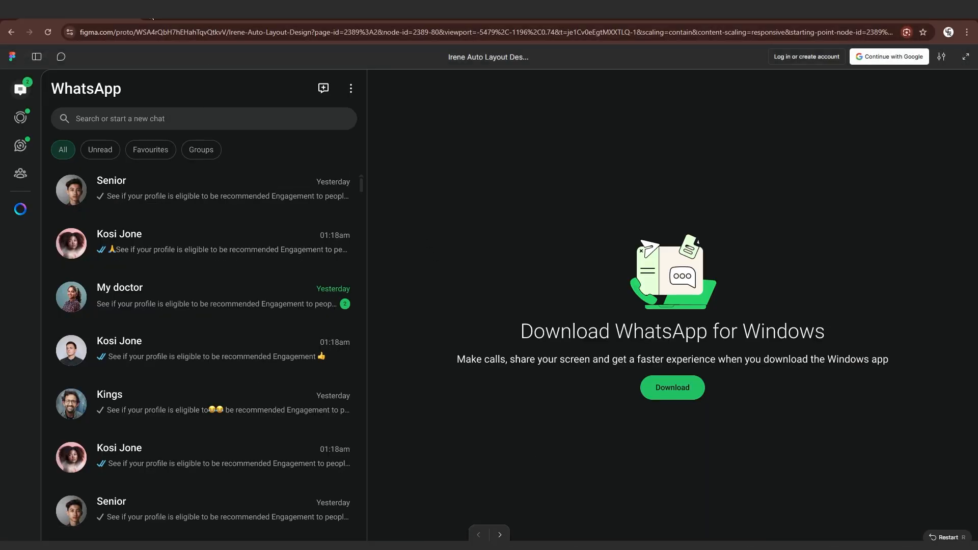
key(ctrl+t)
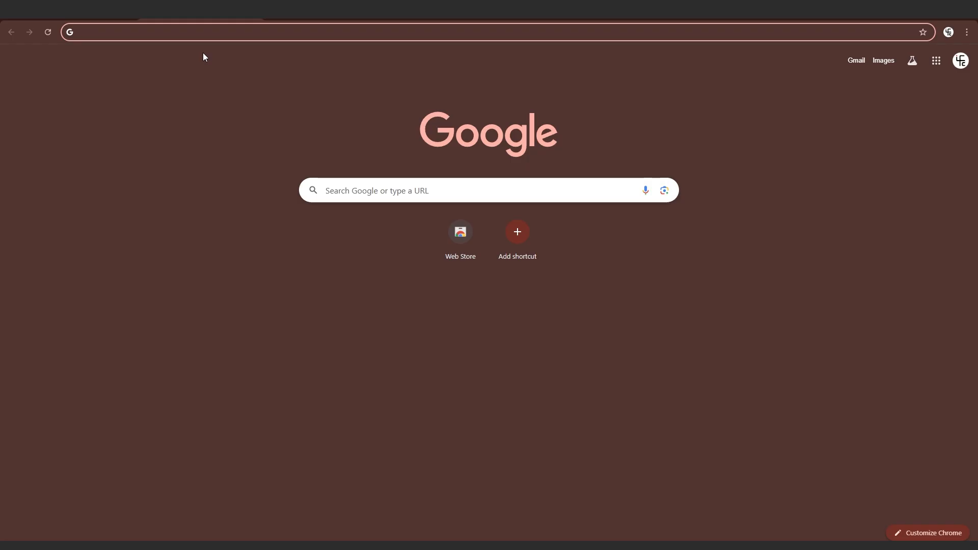
text(Ux)
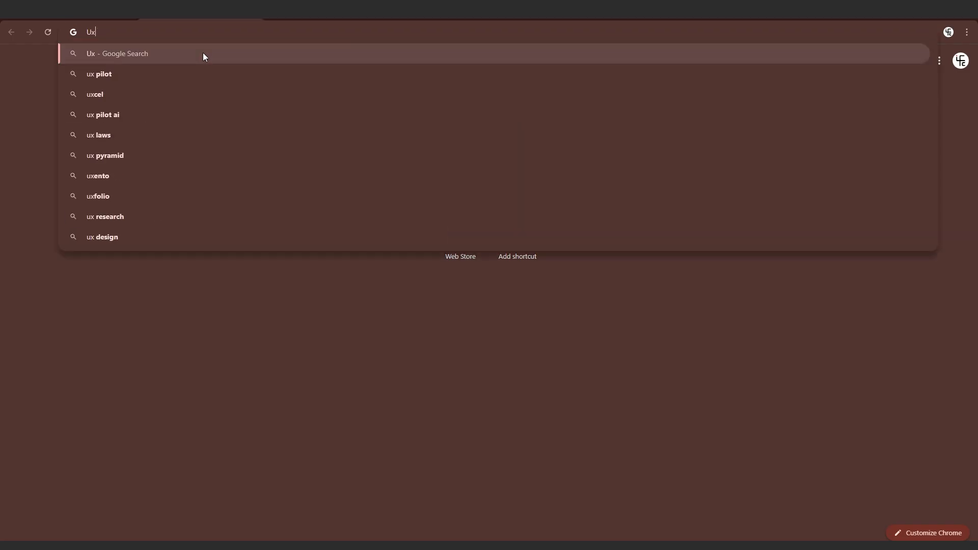
text( libr)
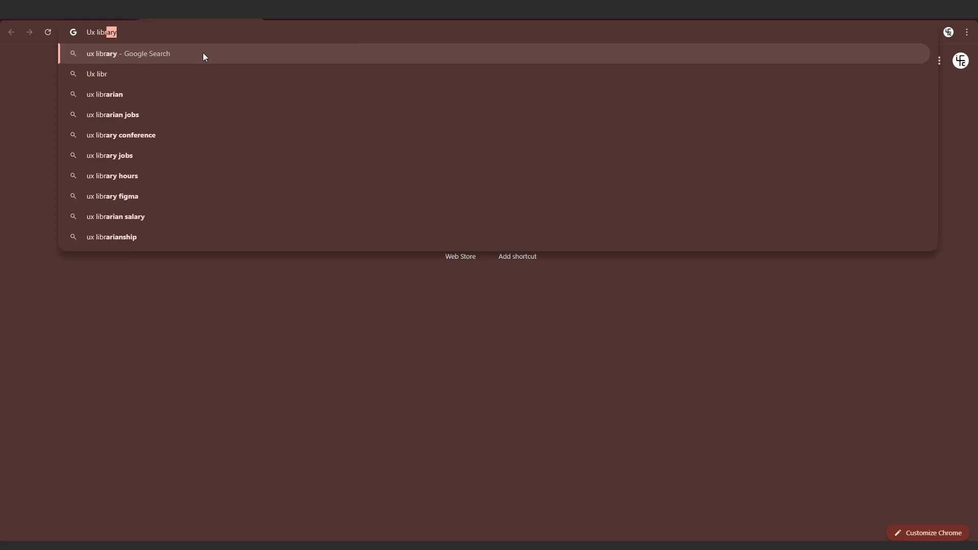
key(Return)
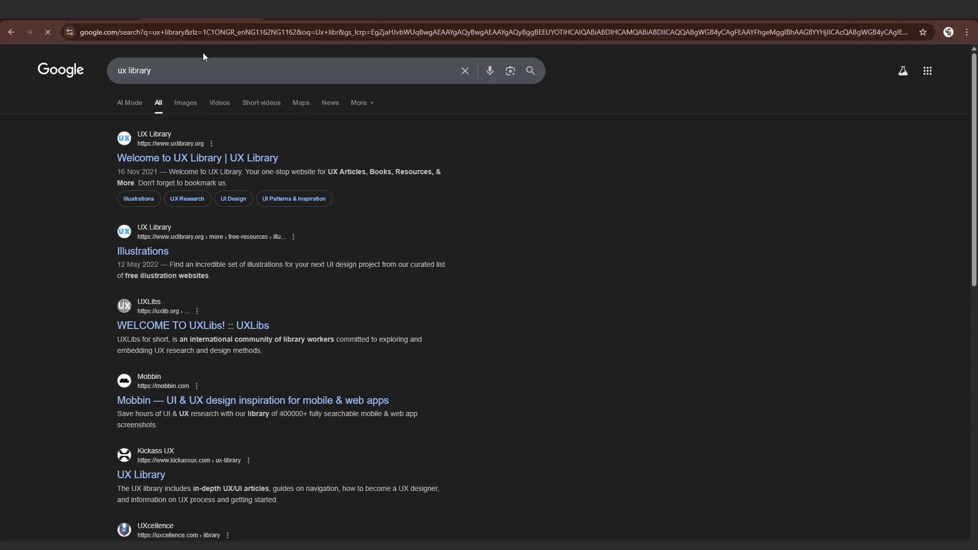
click(157, 158)
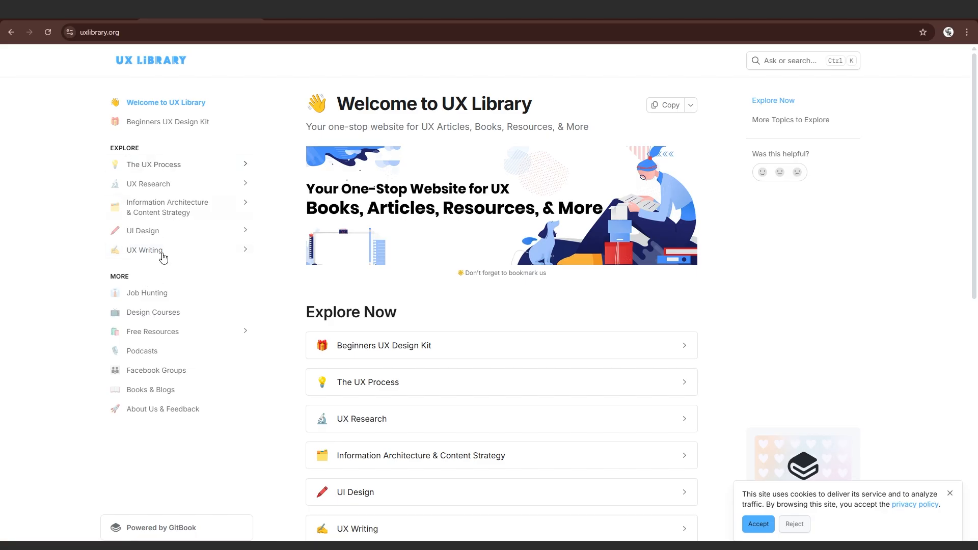
Go to UX Library's Free Resources, open the Illustrations list and scroll it to find unDraw
click(163, 334)
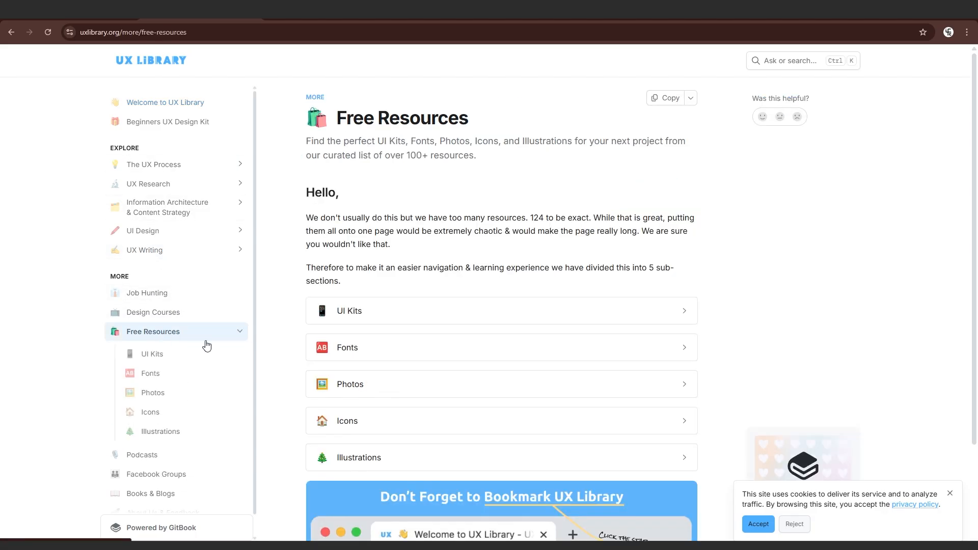
scroll(373, 359, down, 1)
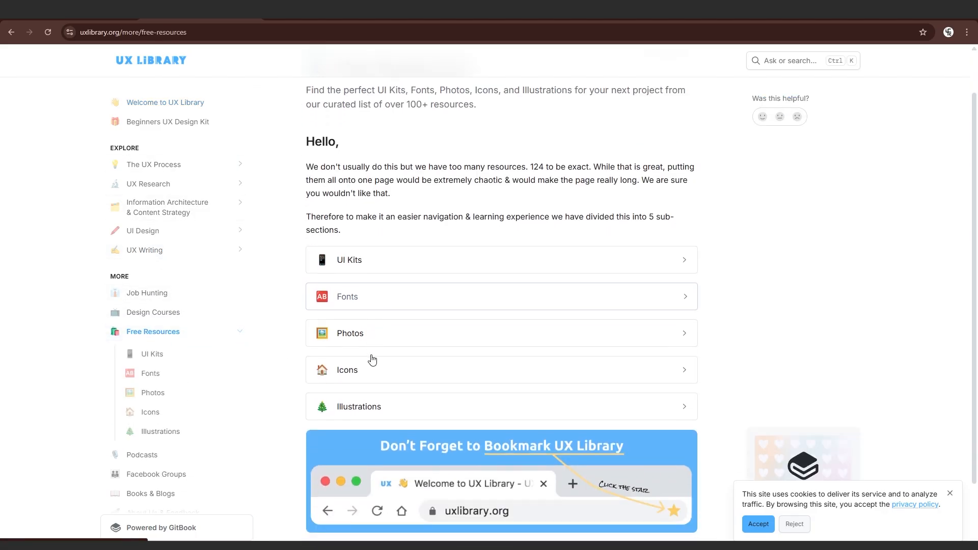
click(350, 407)
scroll(339, 274, down, 9)
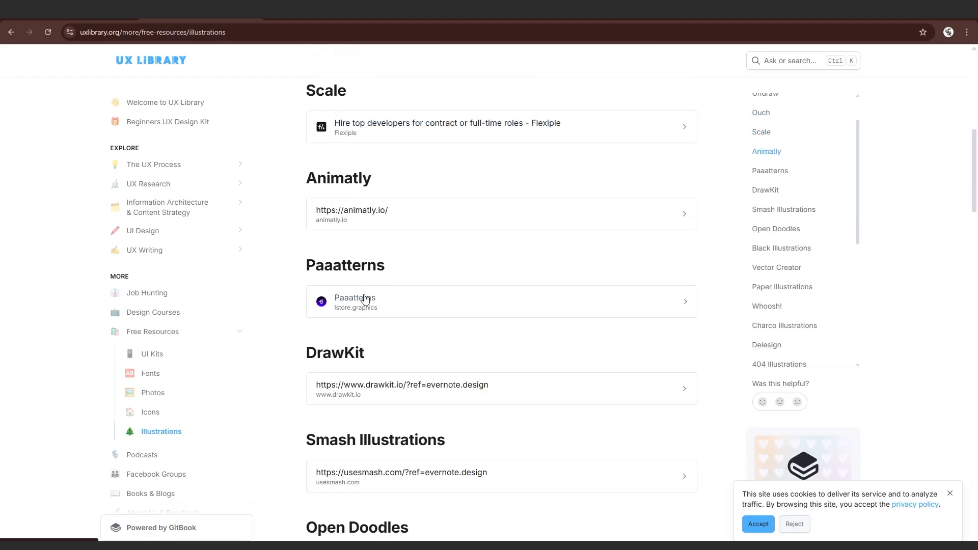
scroll(365, 294, up, 8)
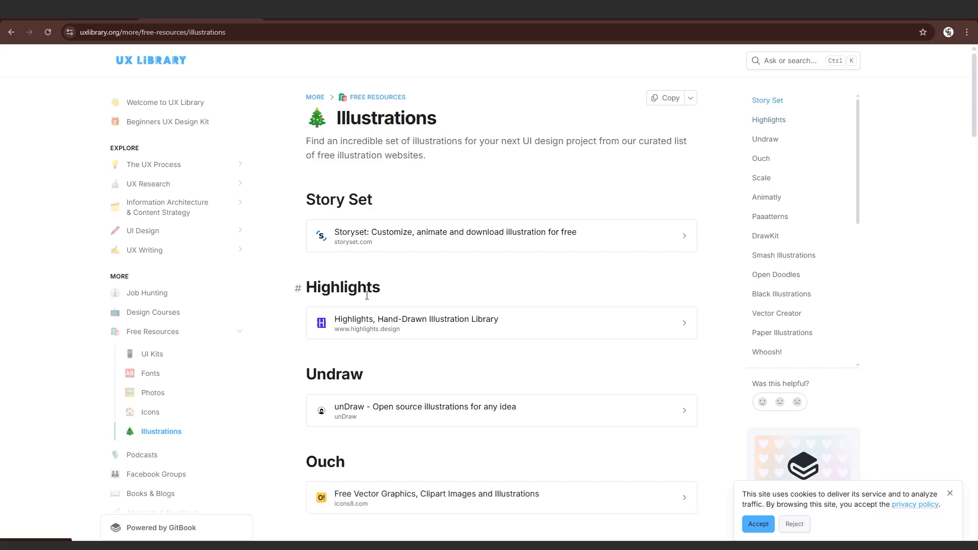
scroll(351, 288, down, 4)
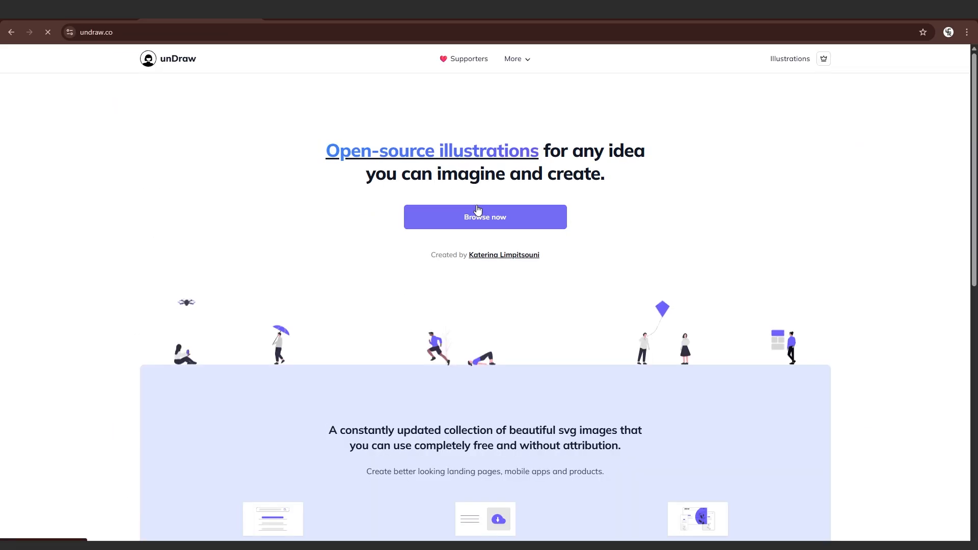
Open unDraw's full illustration gallery and scroll through it
click(493, 225)
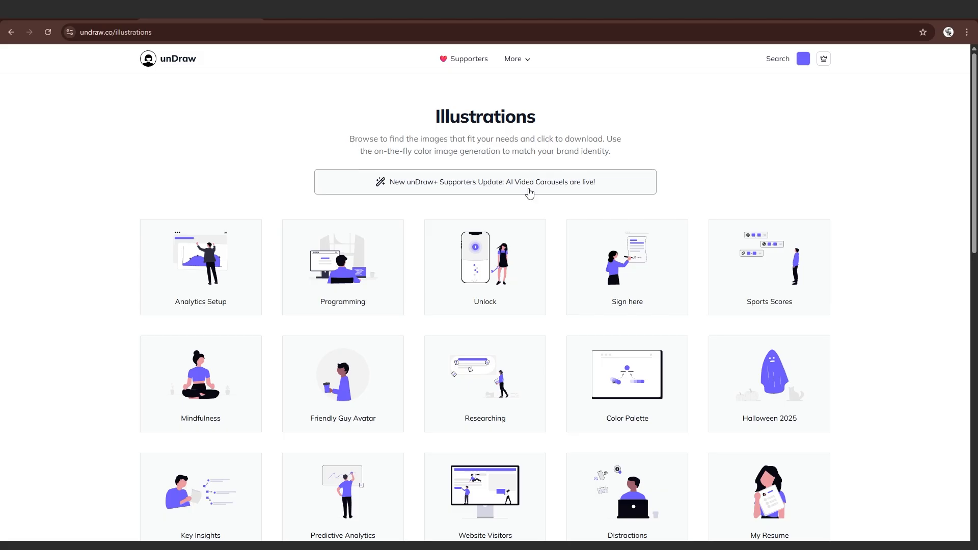
scroll(539, 206, down, 5)
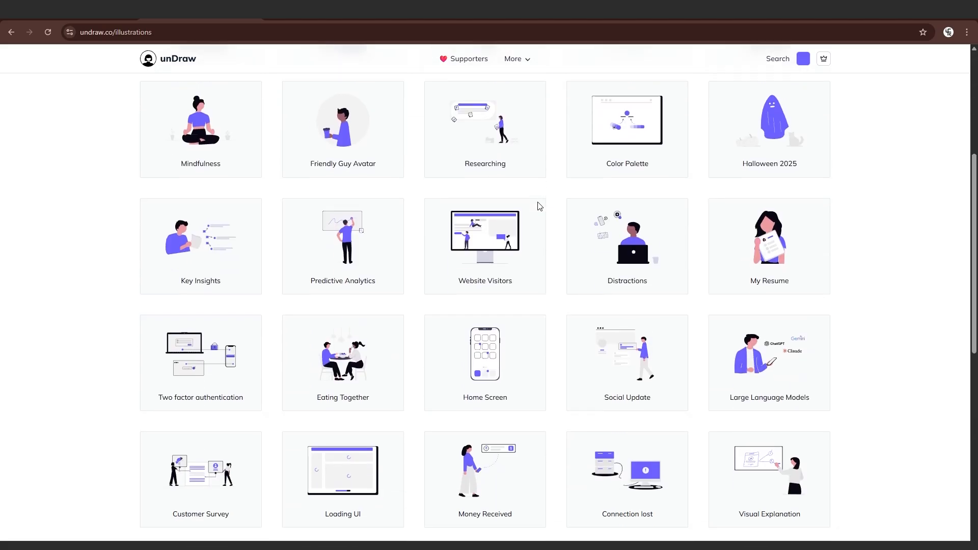
scroll(538, 204, up, 5)
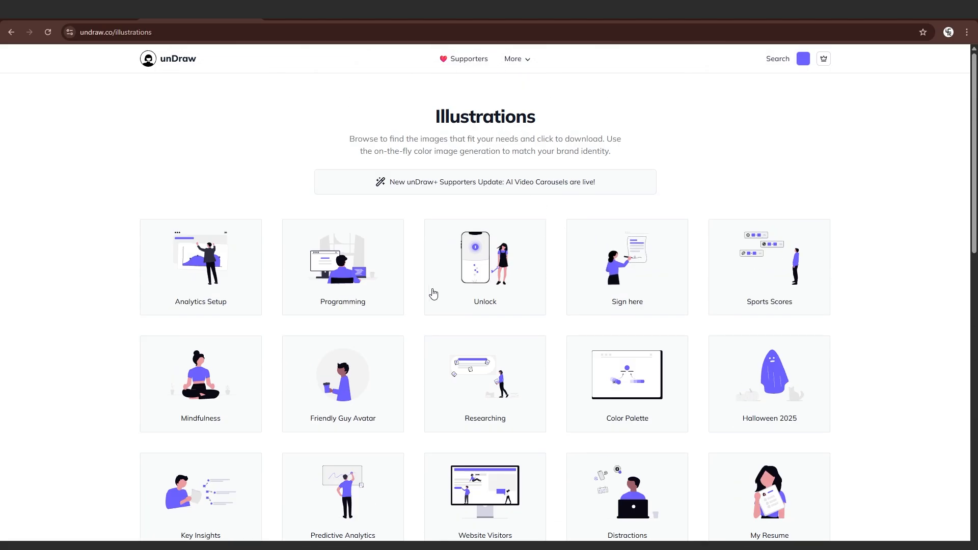
scroll(408, 306, down, 3)
scroll(426, 302, up, 3)
scroll(427, 303, down, 4)
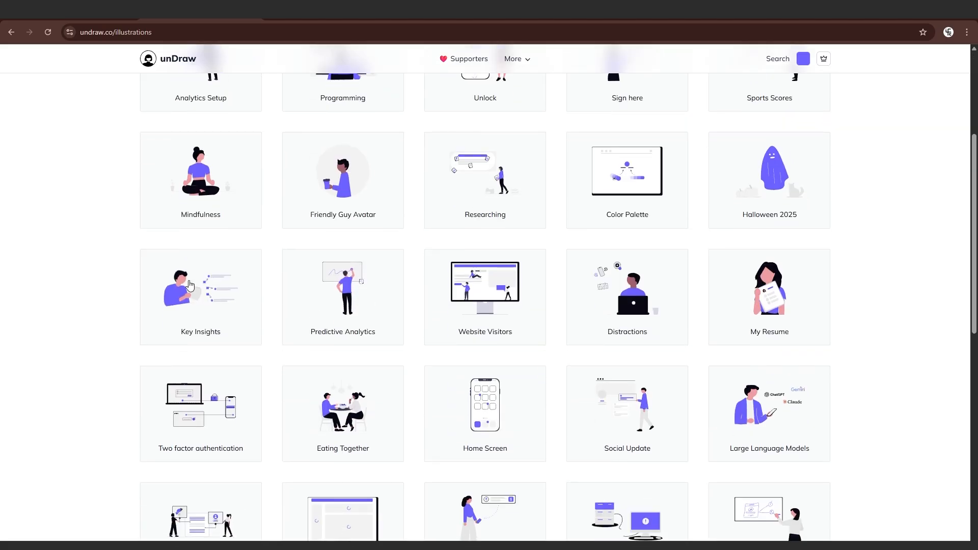
Download the Friendly Guy Avatar as an SVG, check it in its folder, and return to Figma
click(350, 190)
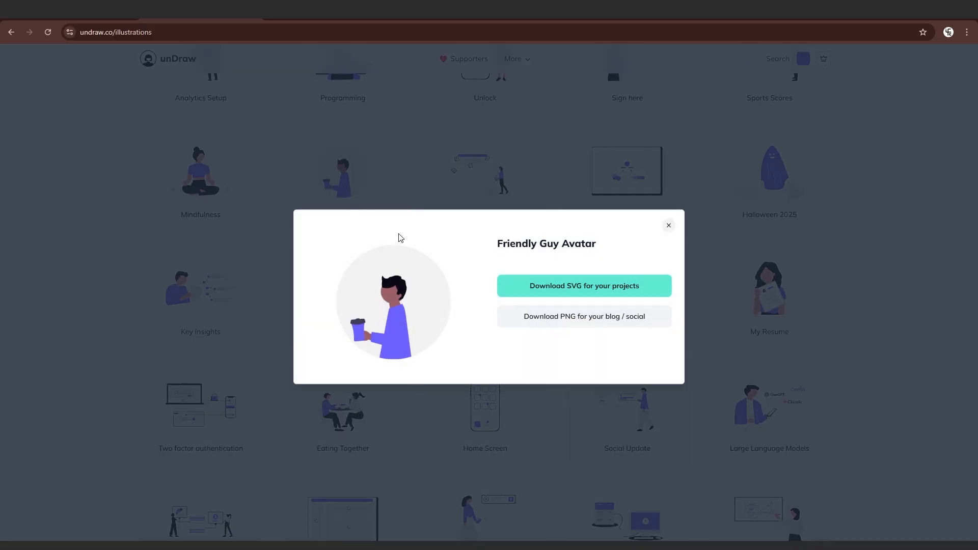
click(583, 291)
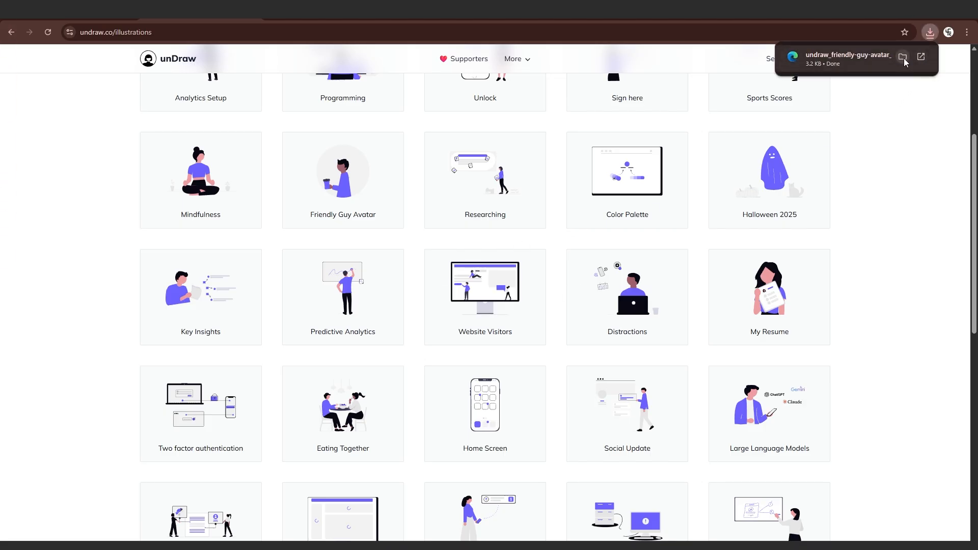
click(903, 58)
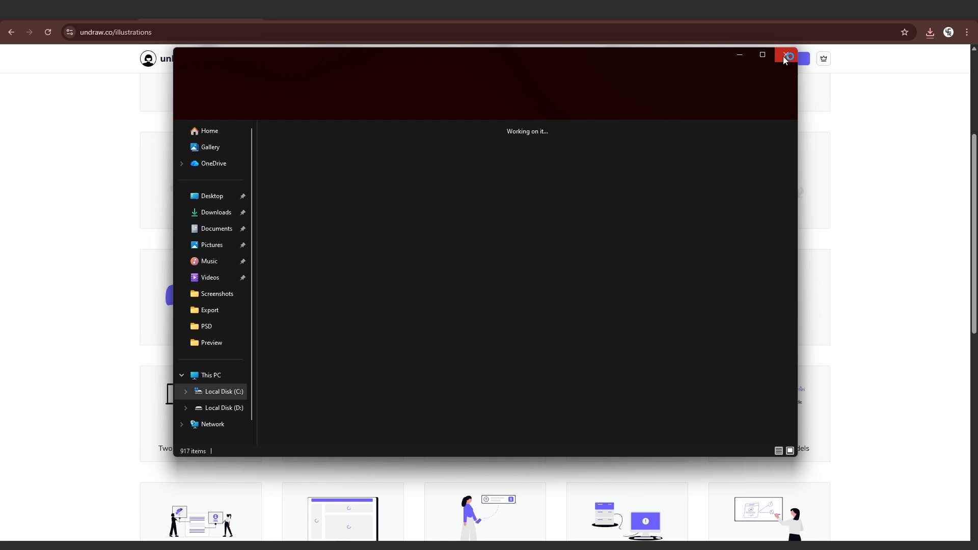
click(784, 55)
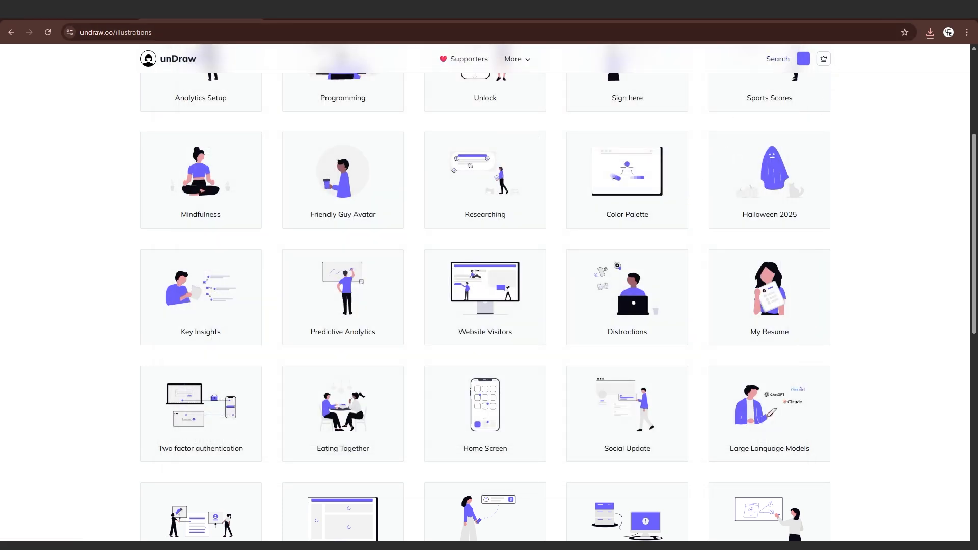
click(919, 19)
scroll(484, 253, down, 2)
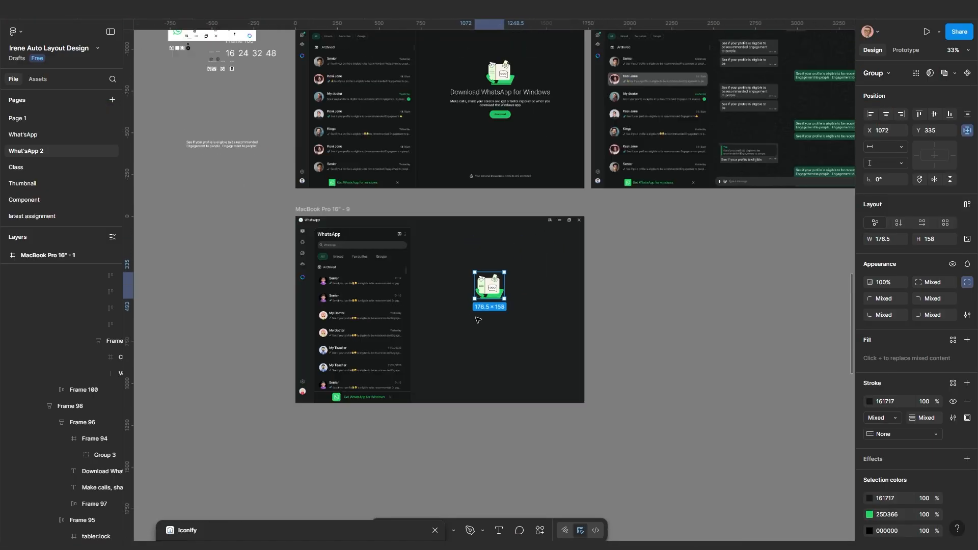
Zoom in on the download illustration and lock its Group 3 layer from the context menu
scroll(478, 320, left, 3)
scroll(607, 383, up, 3)
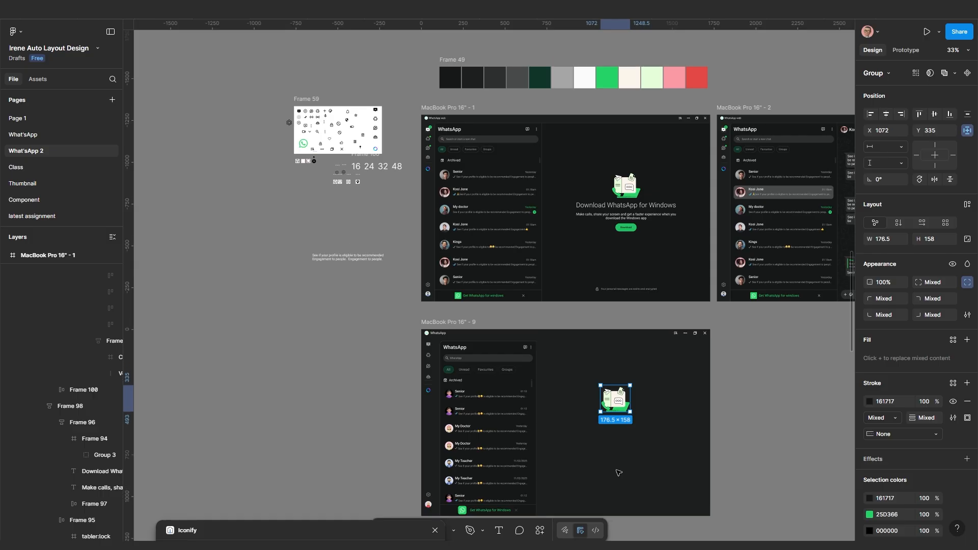
drag(617, 471, 533, 339)
scroll(532, 338, up, 3)
click(804, 231)
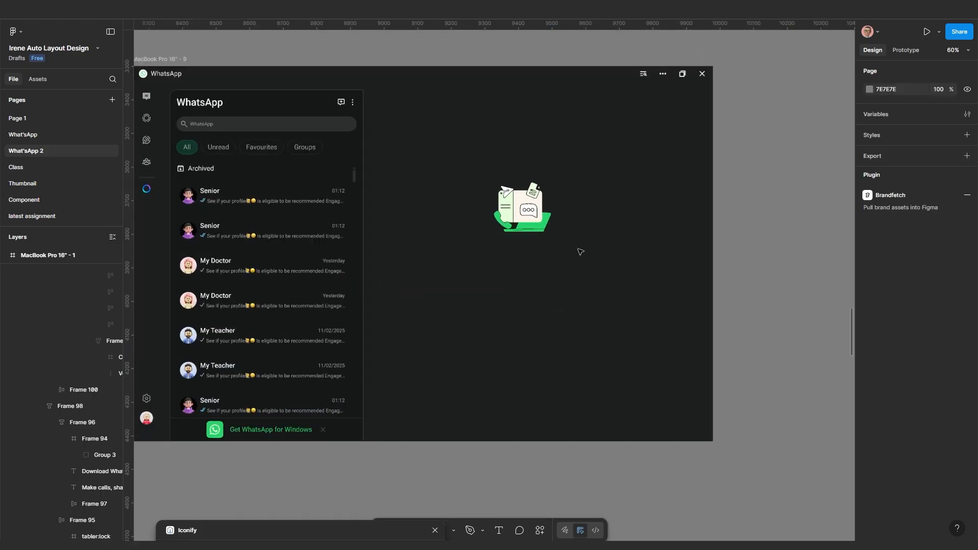
scroll(530, 249, up, 5)
click(548, 223)
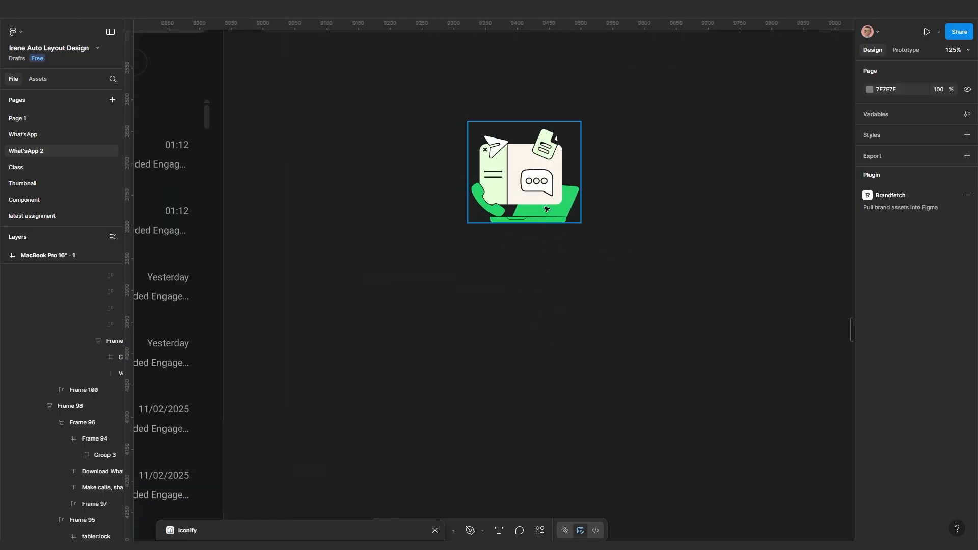
click(545, 209)
right_click(566, 208)
mouse_move(592, 442)
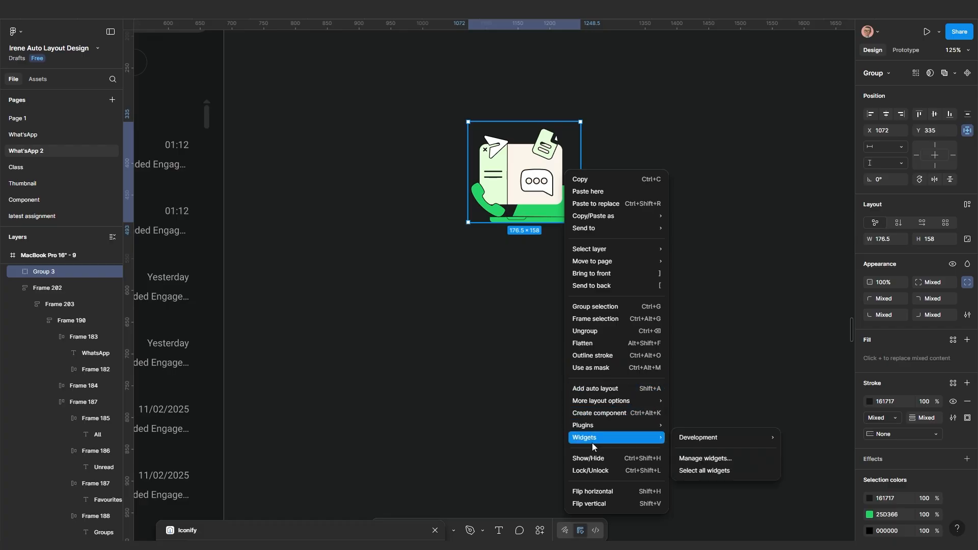
click(607, 469)
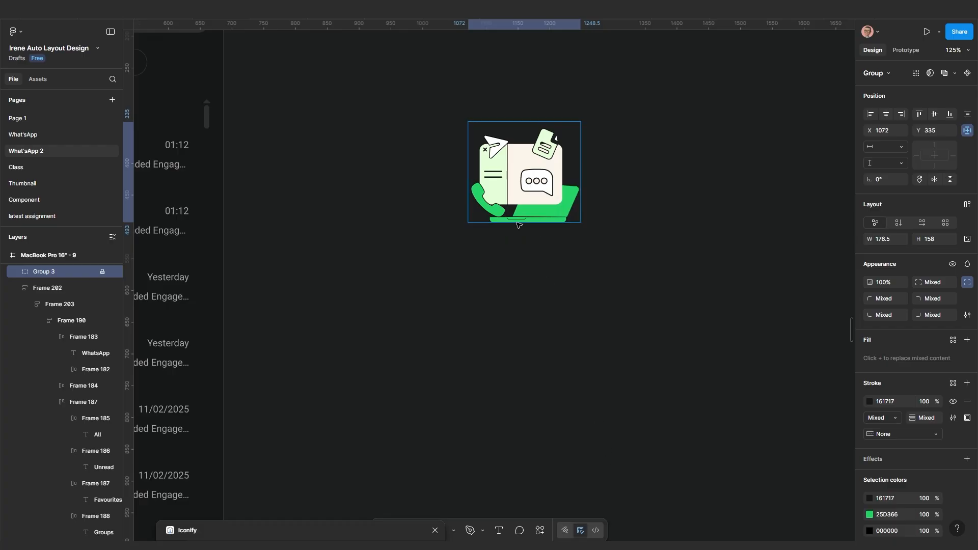
scroll(520, 206, up, 5)
scroll(553, 190, up, 5)
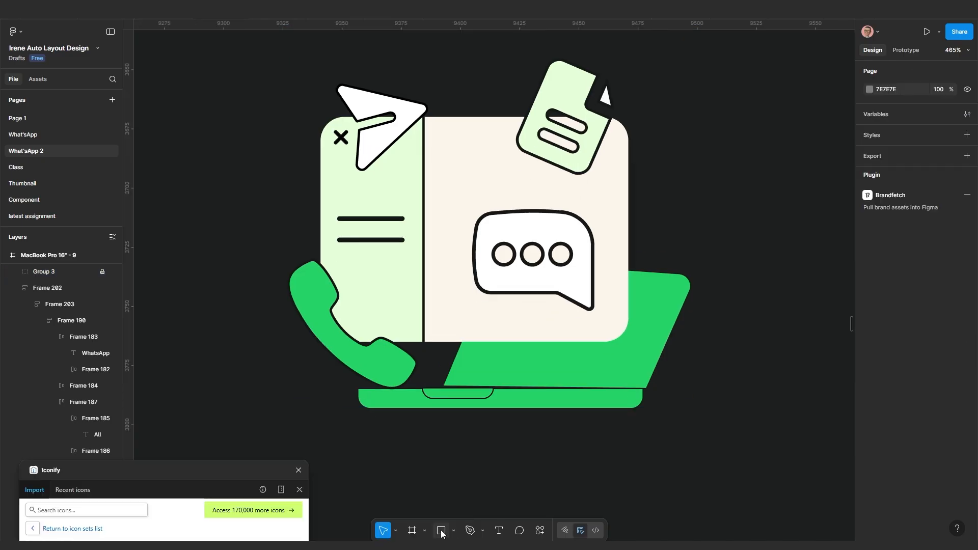
click(442, 532)
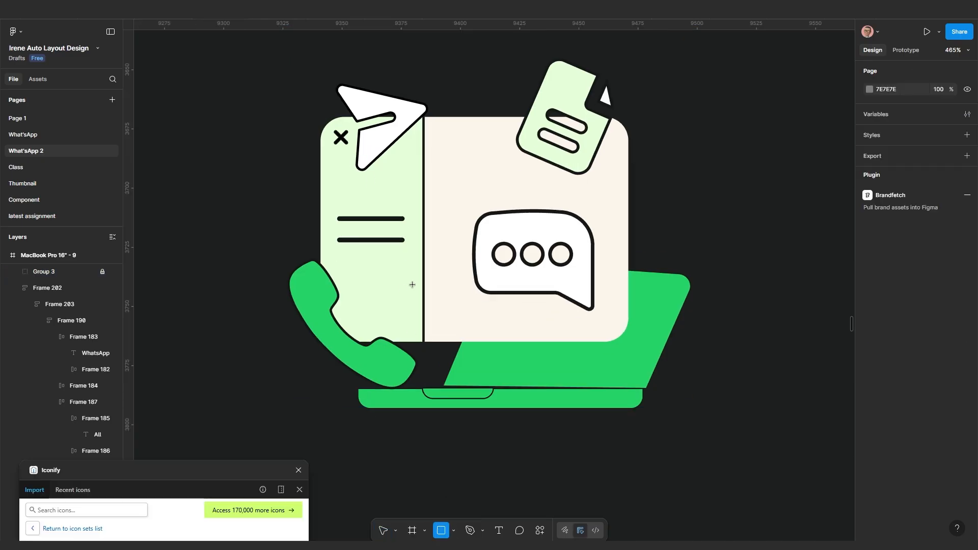
Draw a 43-wide rectangle over the green panel and a copy stretched across the beige panel
drag(325, 117, 421, 343)
drag(325, 259, 319, 259)
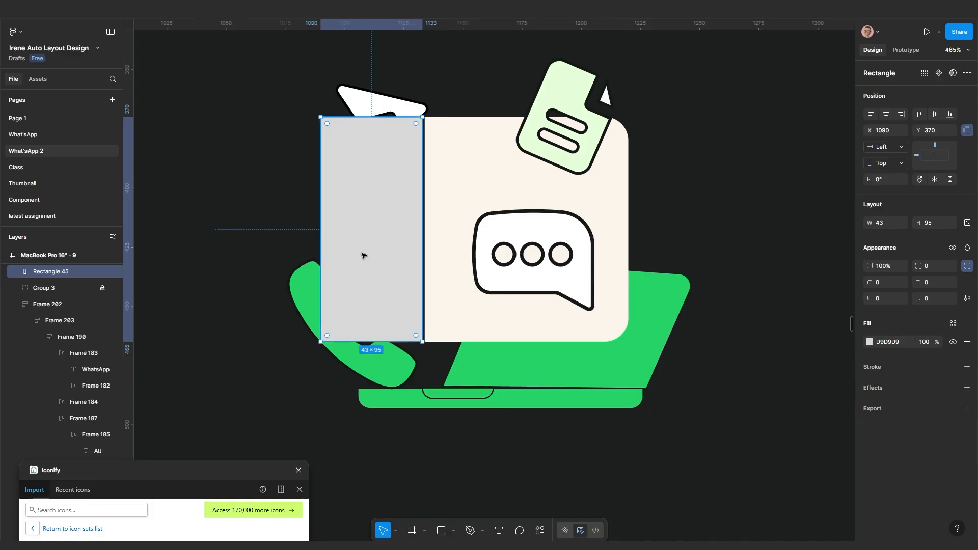
drag(441, 253, 472, 248)
drag(527, 239, 634, 237)
Round the right rectangle's top-right corner and the left rectangle's top-left corner by 10
shift+click(397, 249)
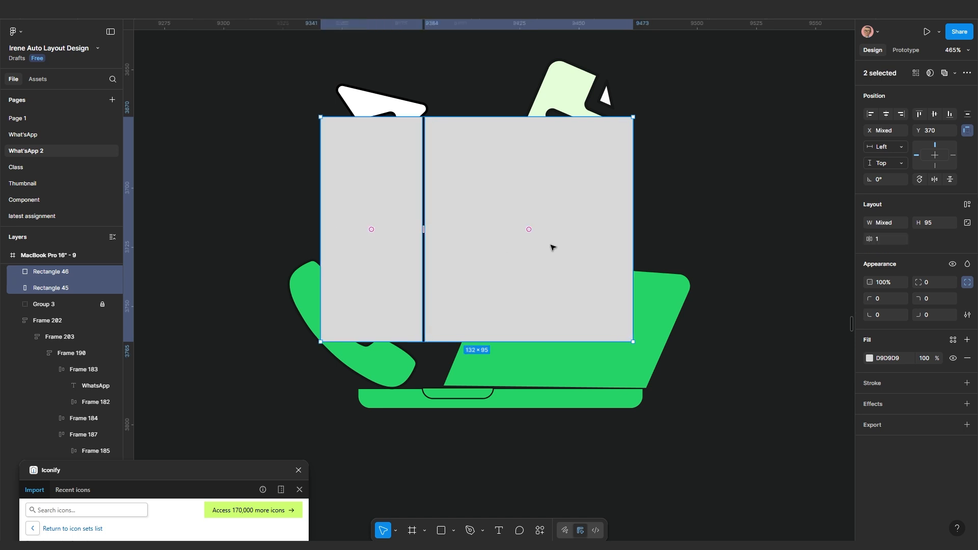
click(685, 247)
click(583, 231)
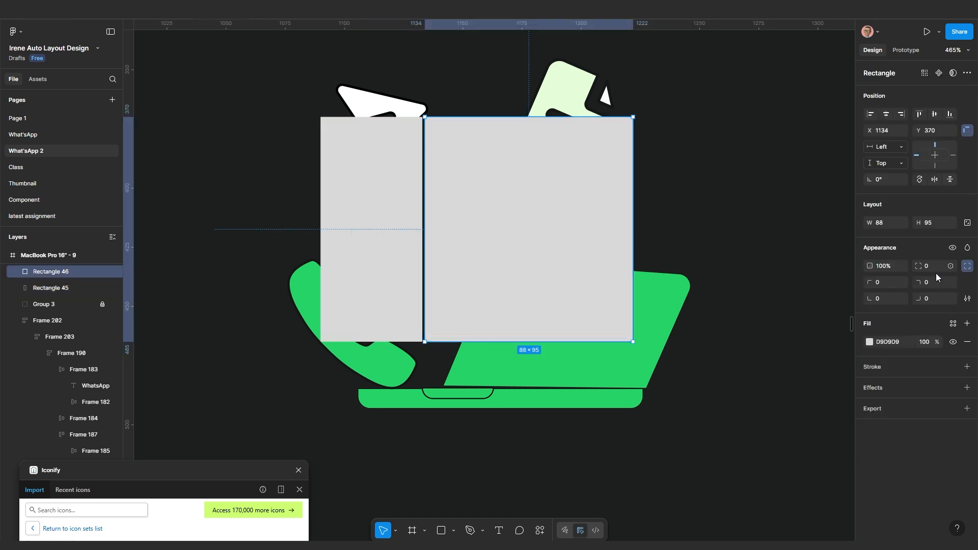
key(Return)
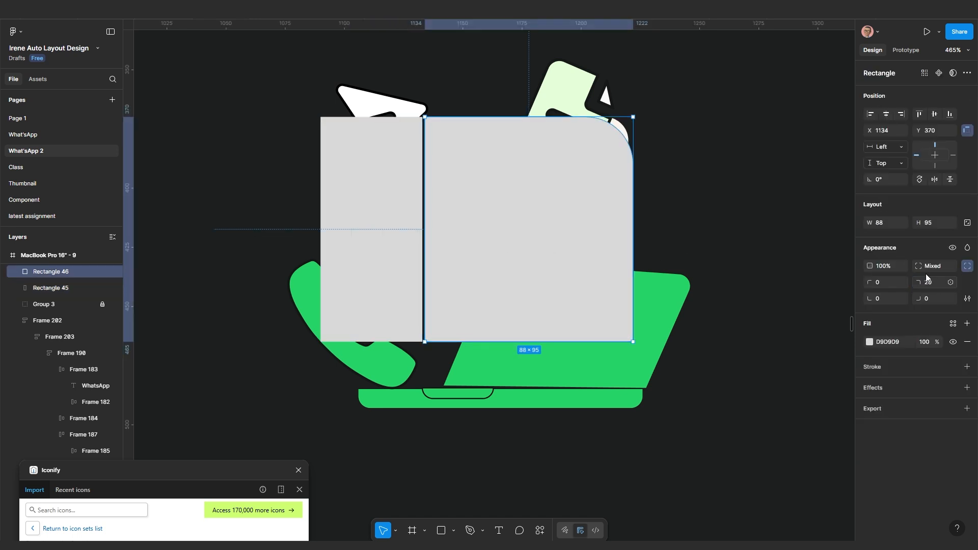
click(346, 242)
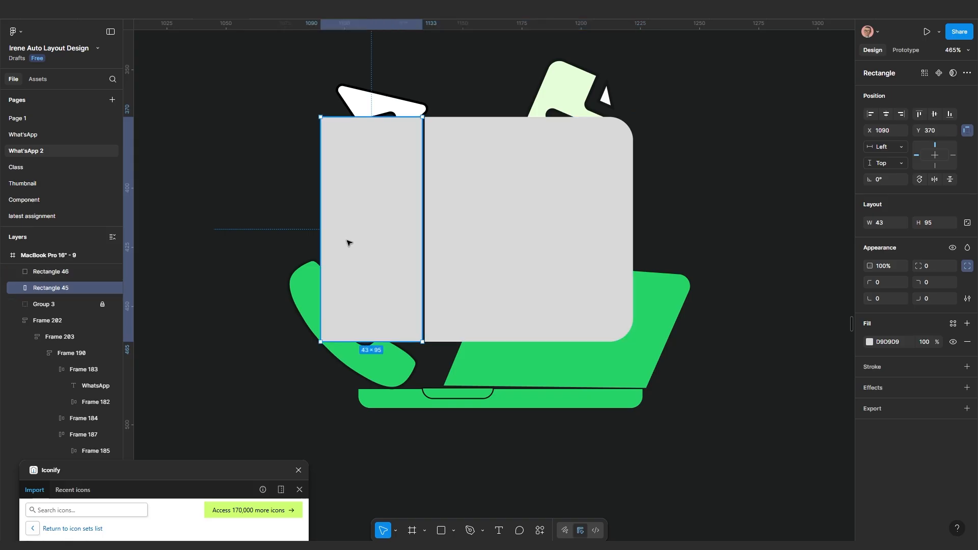
text(10)
key(Return)
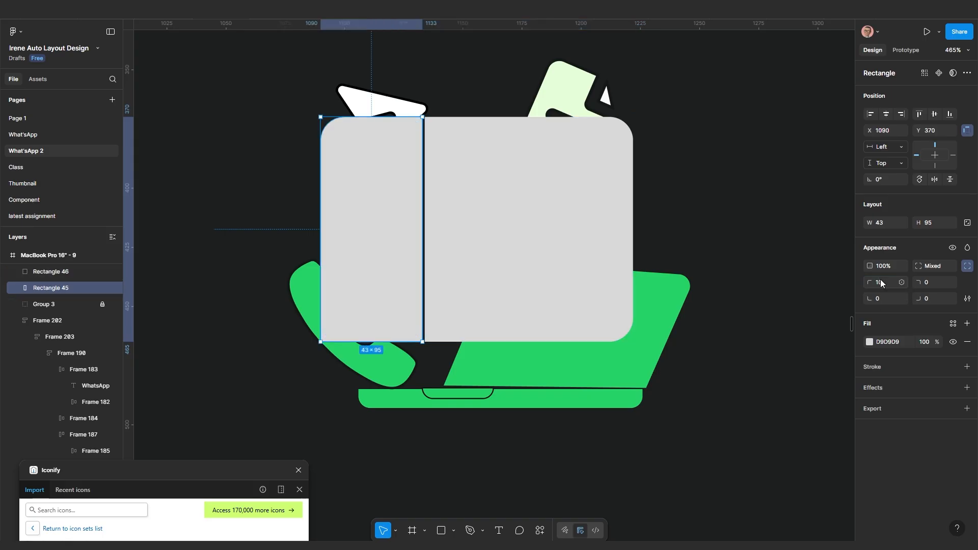
key(Escape)
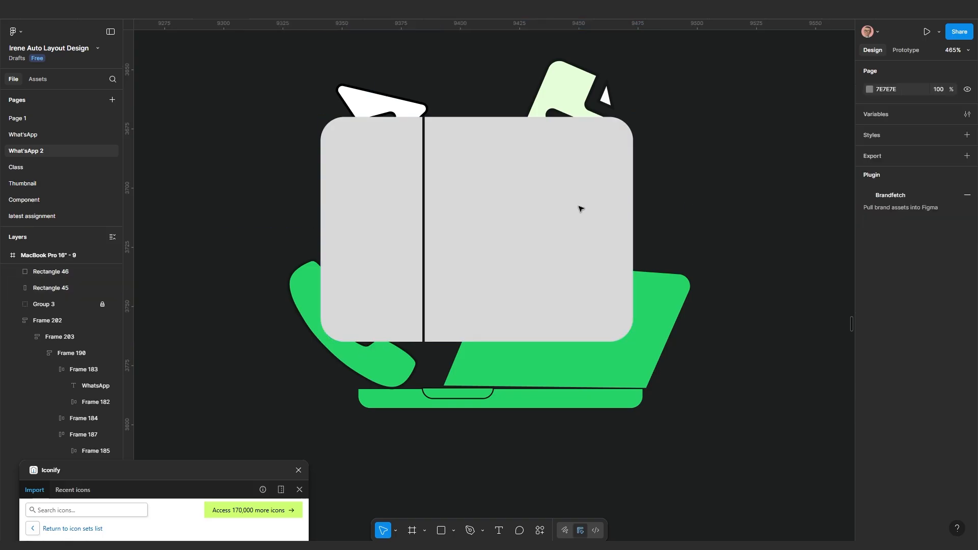
Wrap both rectangles in an auto-layout frame with Shift+A and move it off the illustration
click(525, 219)
shift+click(378, 227)
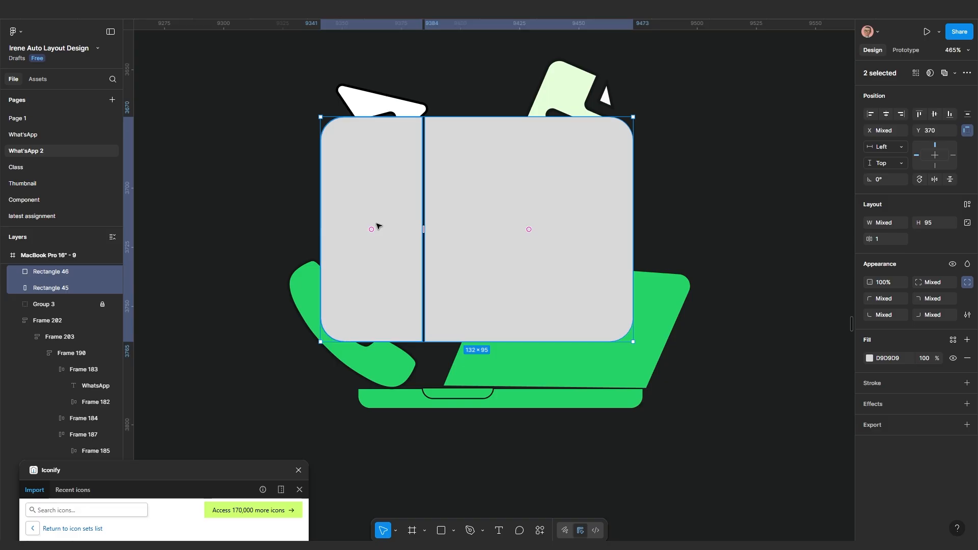
key(shift+a)
drag(501, 297, 480, 345)
Eyedrop the fills: cream FCF5EB for the right rectangle, light green E6FFDA for the left
click(478, 344)
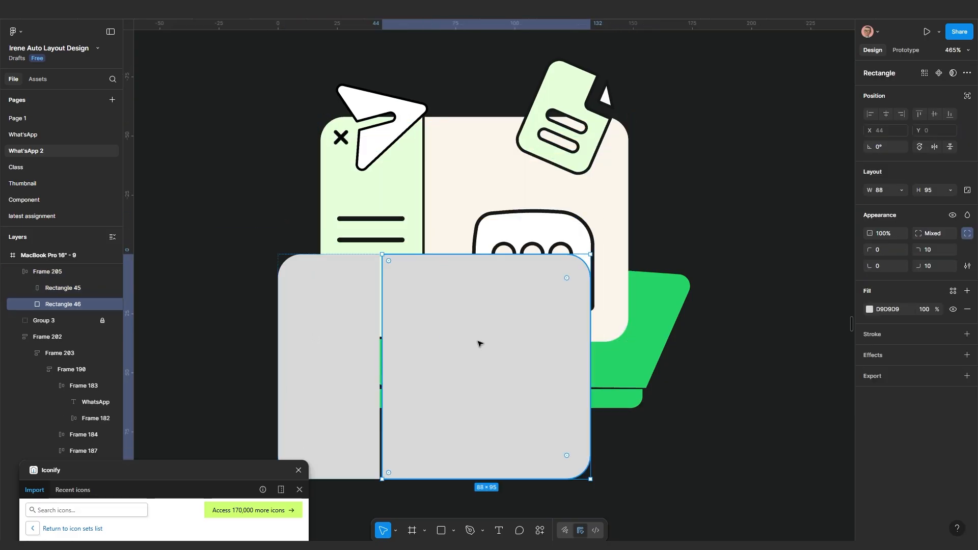
key(i)
click(466, 168)
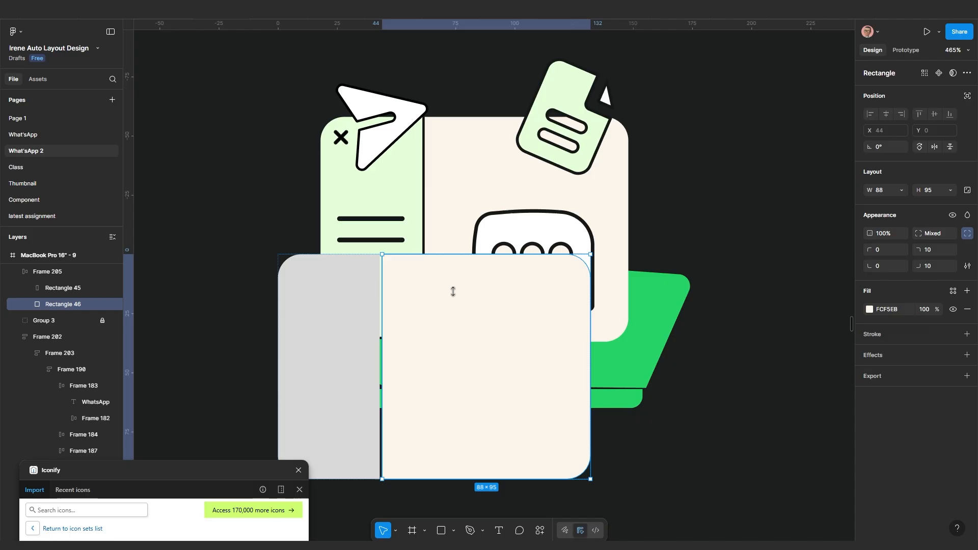
click(340, 336)
key(i)
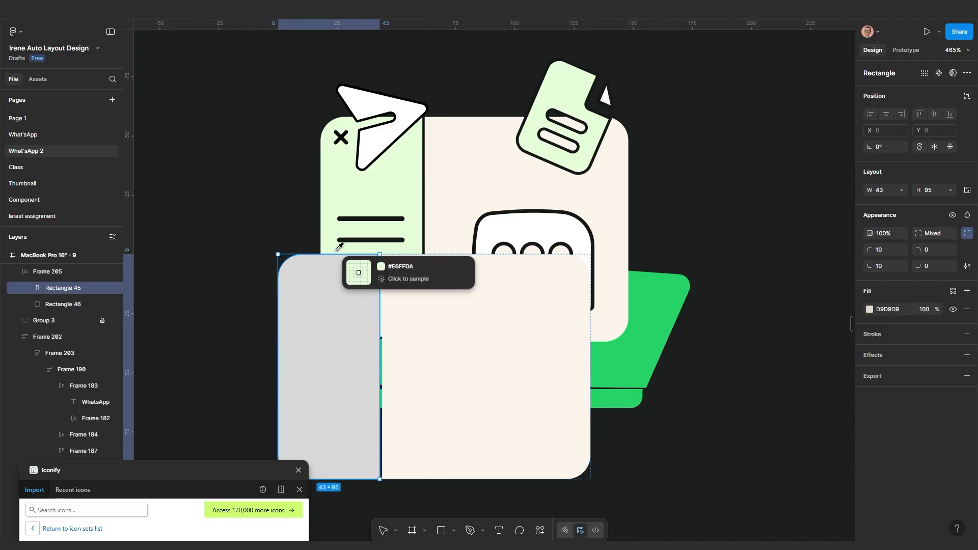
click(370, 199)
scroll(382, 249, down, 3)
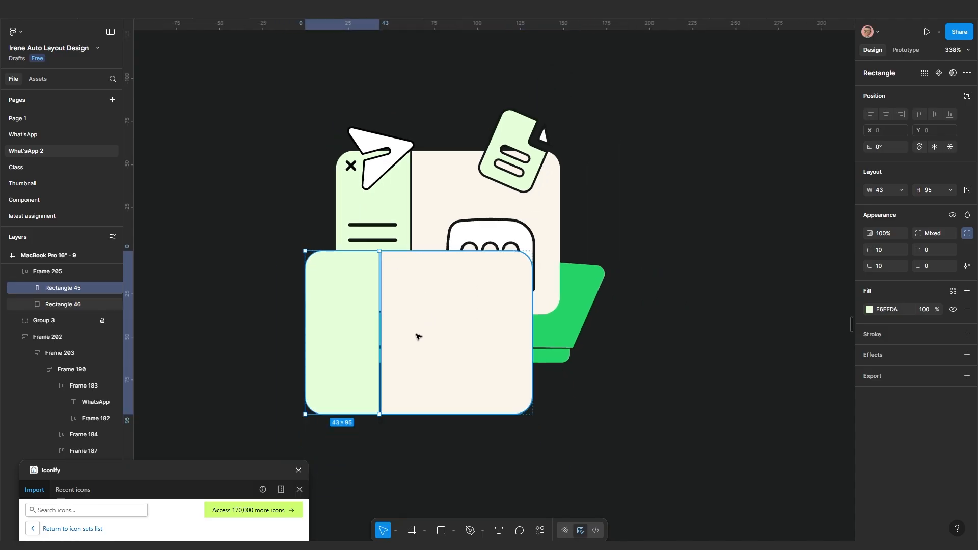
Move the 132 × 95 frame beside the illustration at X 1263, Y 328
click(564, 404)
drag(439, 368, 771, 196)
scroll(674, 257, up, 1)
drag(673, 257, 627, 313)
scroll(571, 343, up, 1)
drag(527, 344, 568, 326)
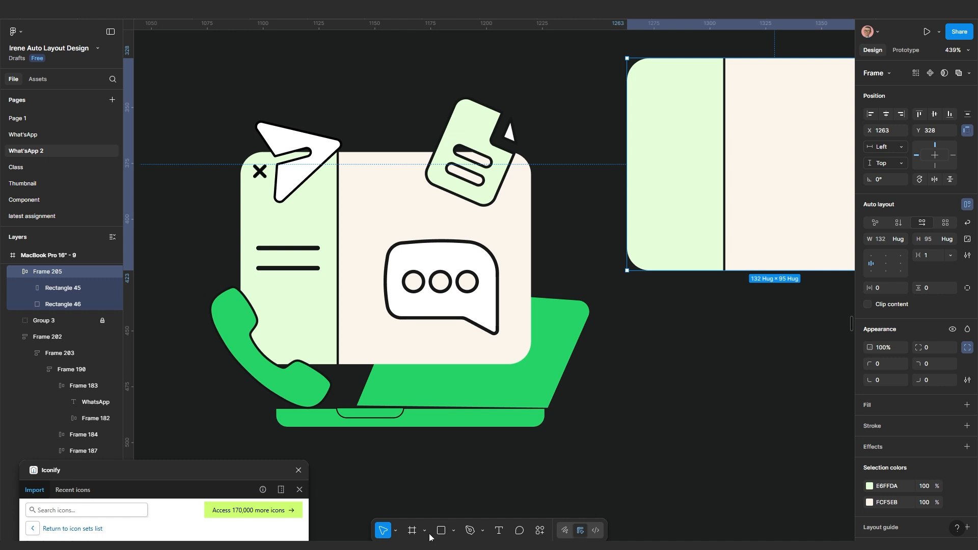
Trace the laptop screen as a closed four-point path and give it a solid black fill
click(468, 536)
scroll(350, 437, up, 1)
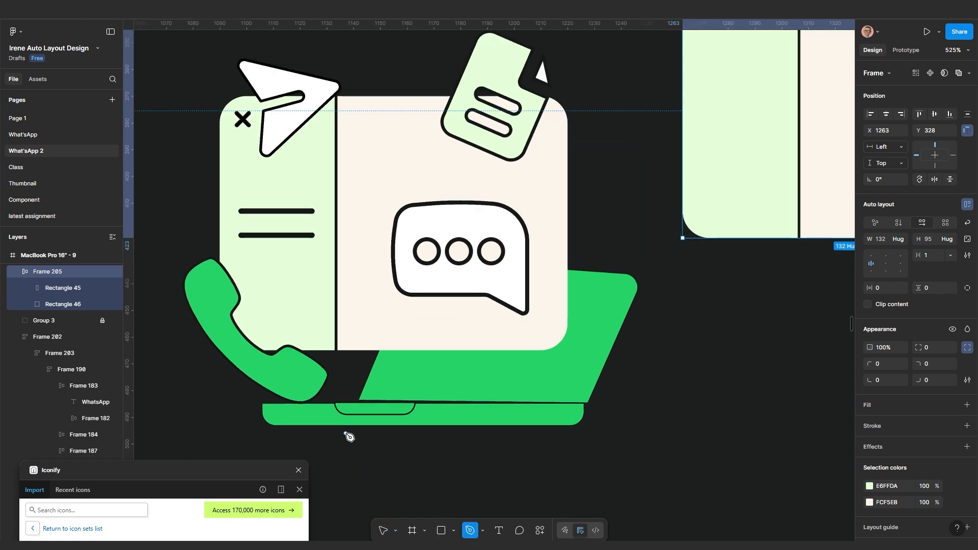
click(359, 402)
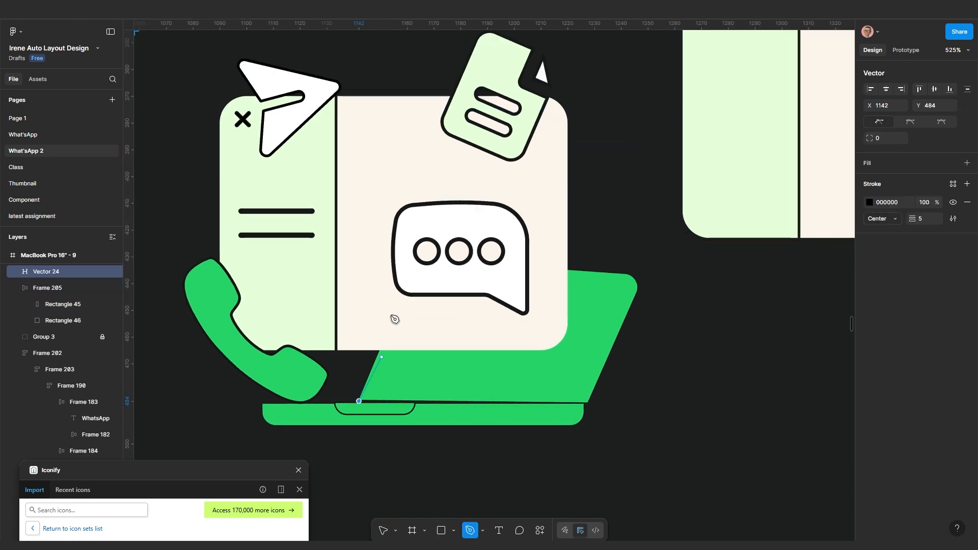
click(422, 246)
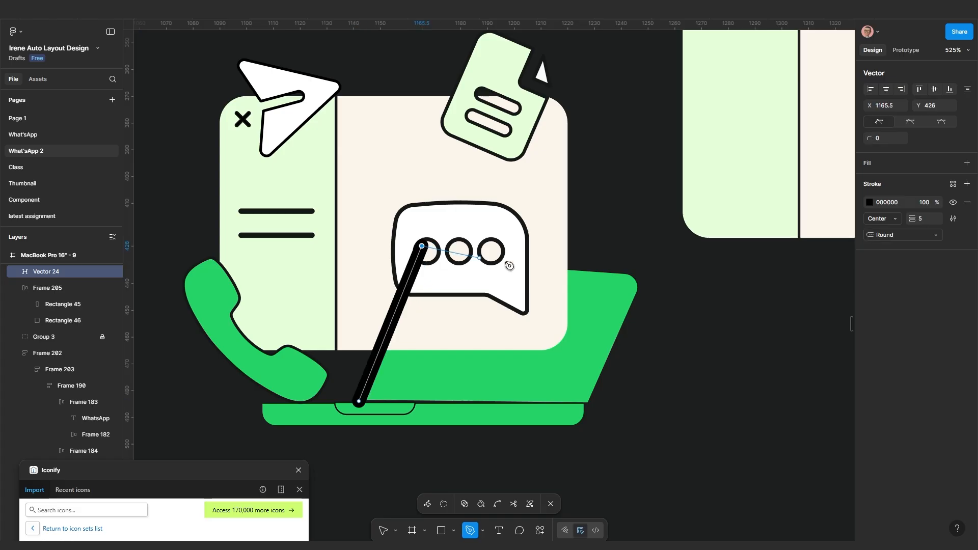
click(644, 281)
click(586, 401)
click(359, 401)
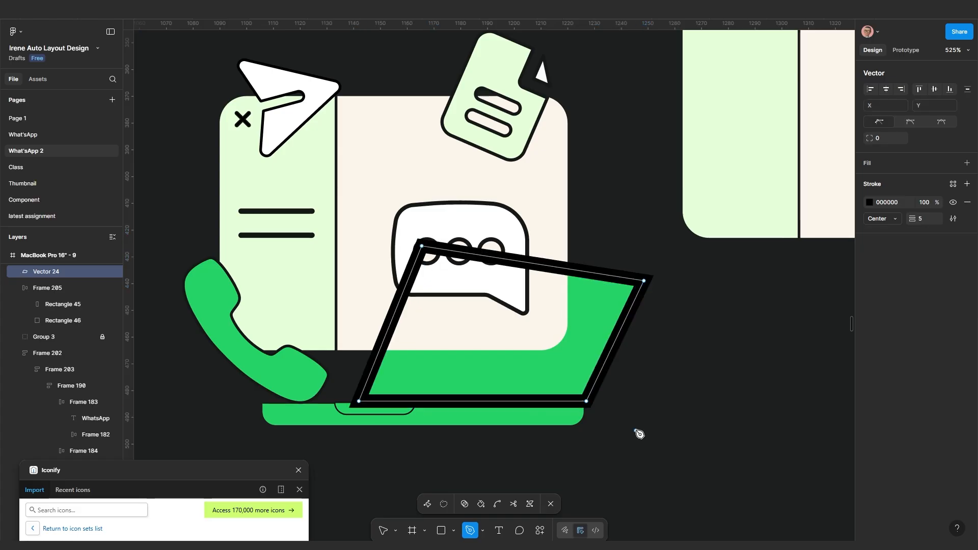
key(shift+x)
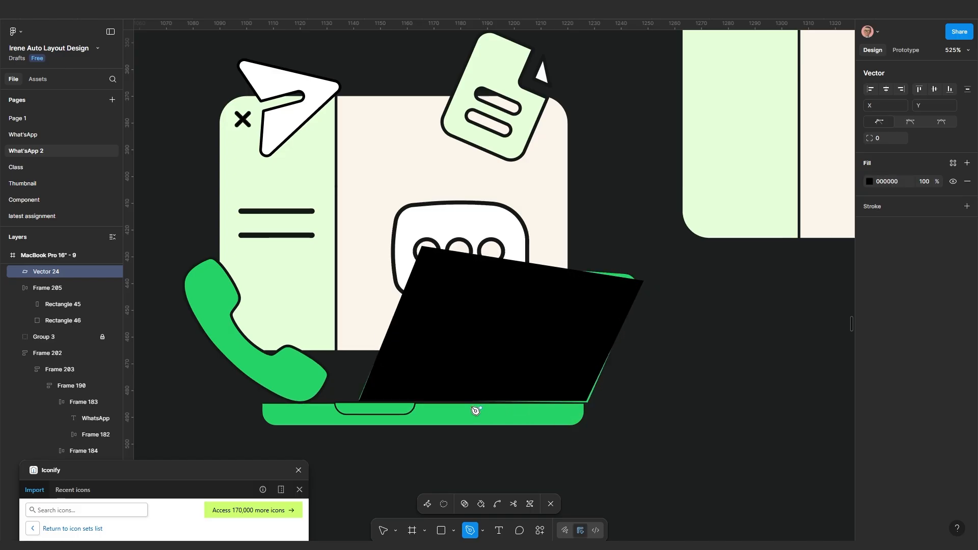
Adjust the screen's top-right and bottom-right points so the shape covers the green edge
click(427, 503)
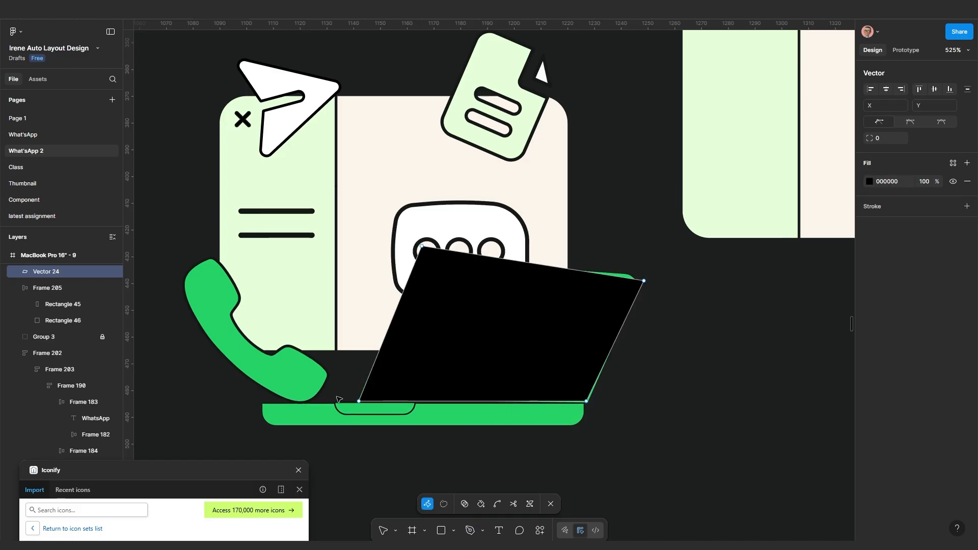
click(359, 402)
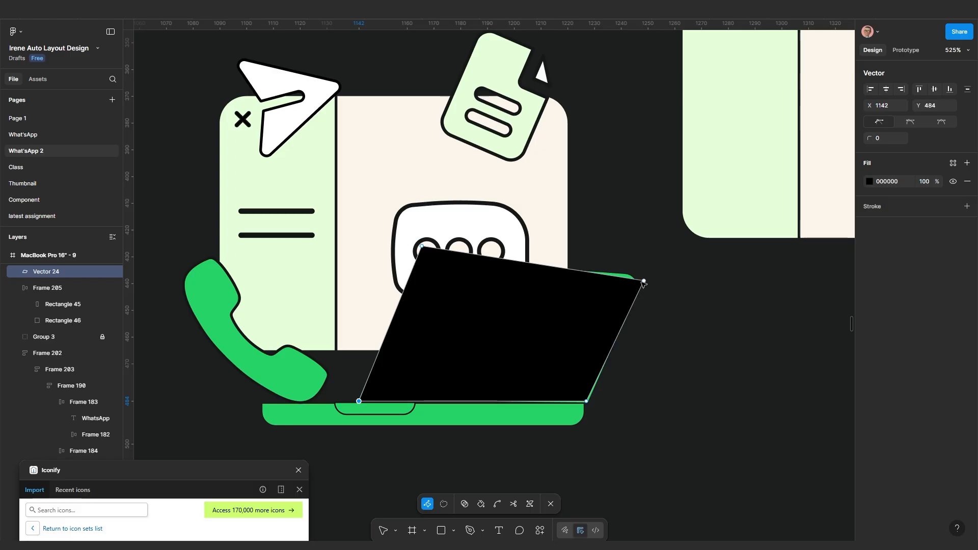
drag(644, 280, 645, 277)
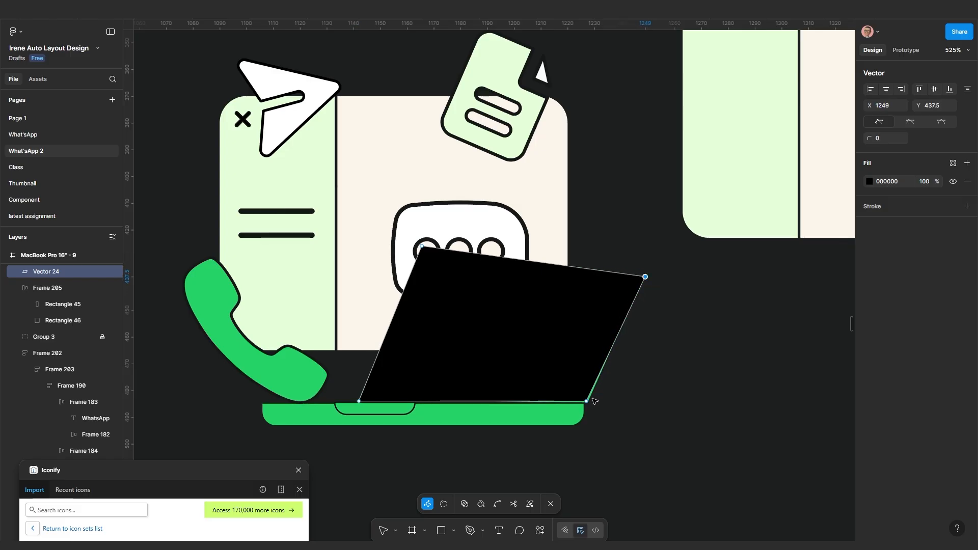
drag(588, 402, 590, 402)
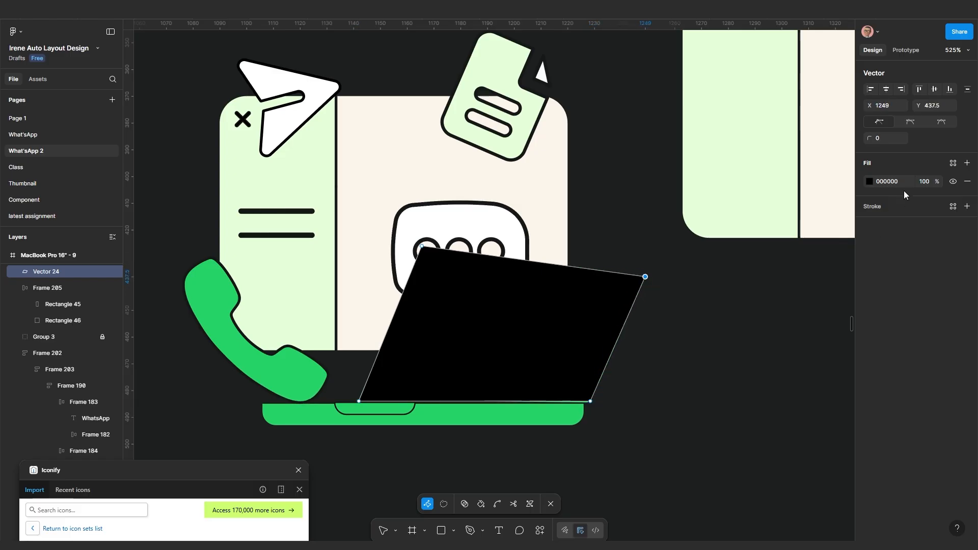
Set the screen shape's corner rounding to 5 and deselect its points
click(880, 140)
text(10)
key(Return)
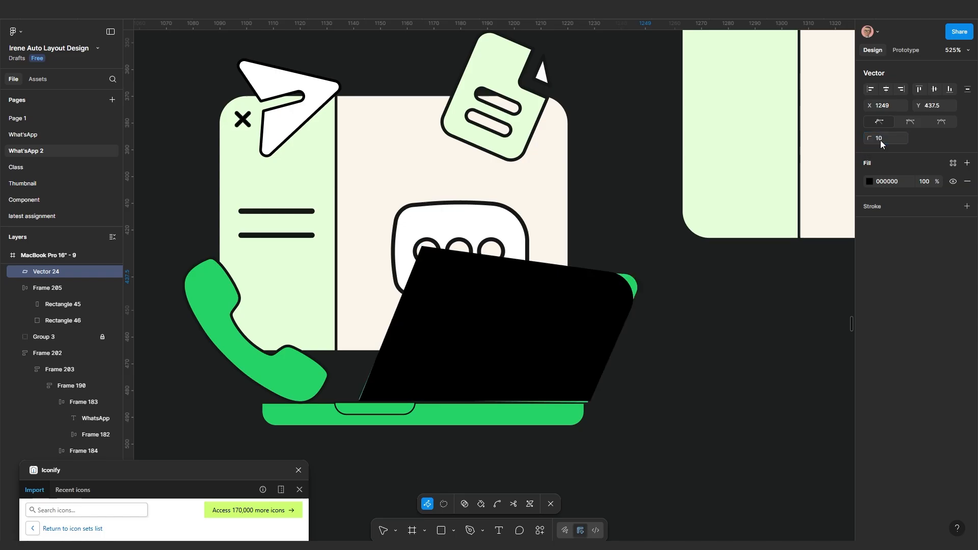
click(880, 140)
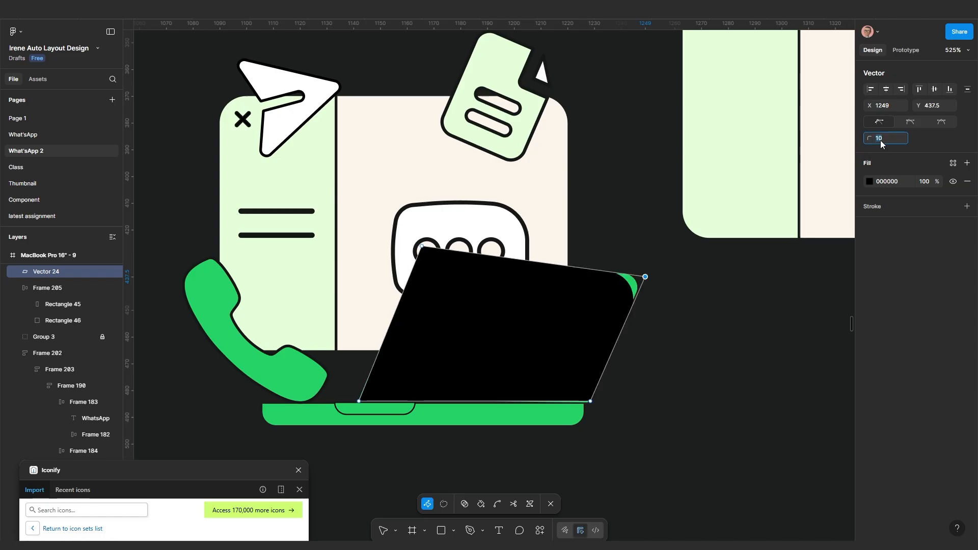
text(5)
key(Return)
drag(438, 255, 439, 256)
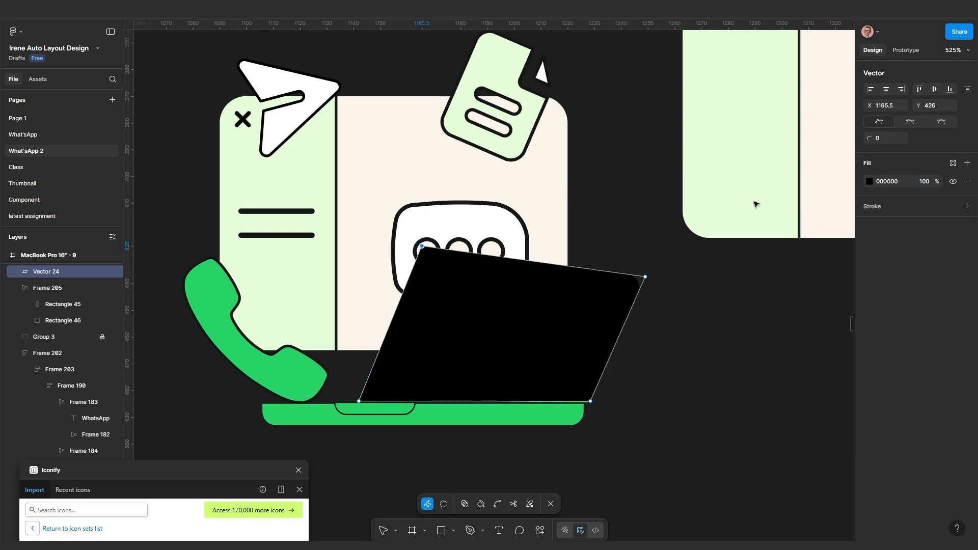
click(628, 412)
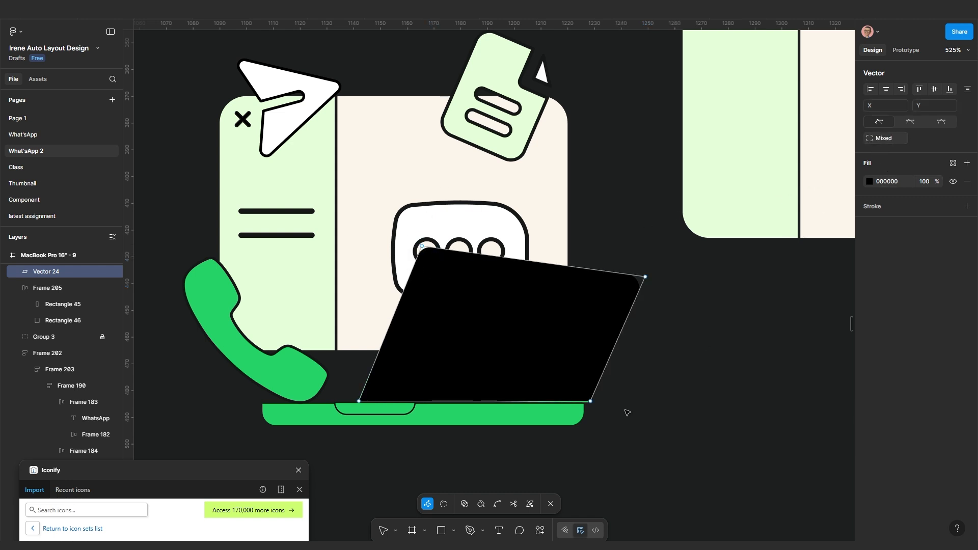
Draw a thin rectangle bar over the green laptop base
key(Escape)
scroll(534, 418, down, 3)
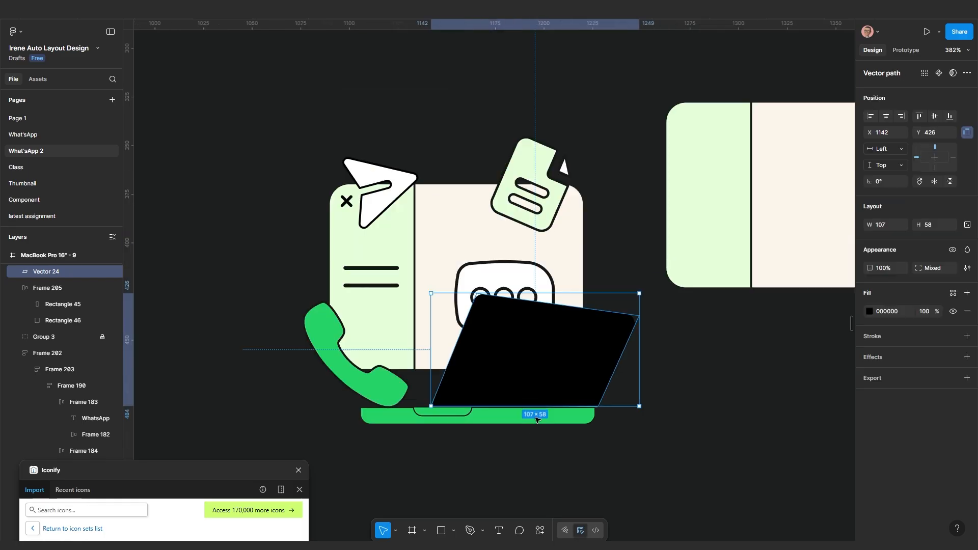
key(r)
scroll(406, 506, up, 2)
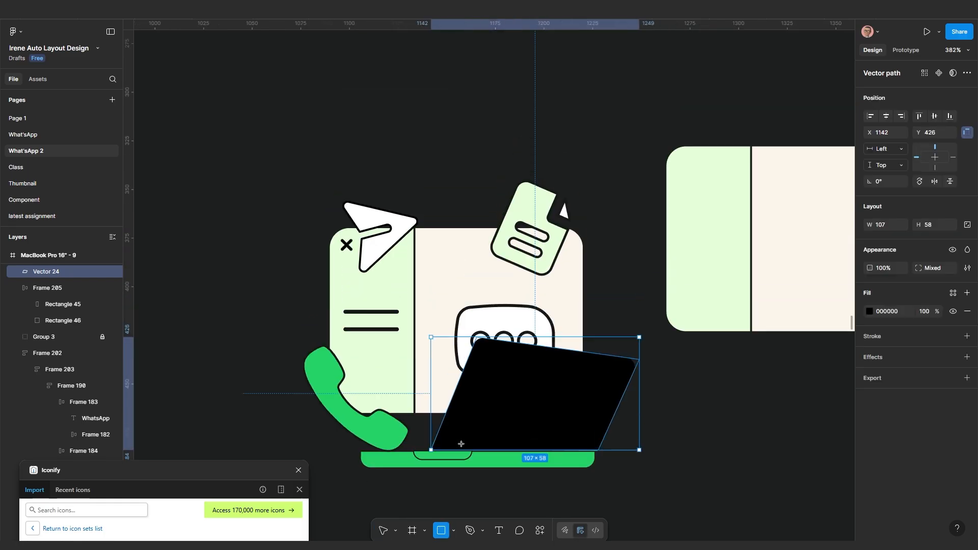
scroll(458, 441, up, 5)
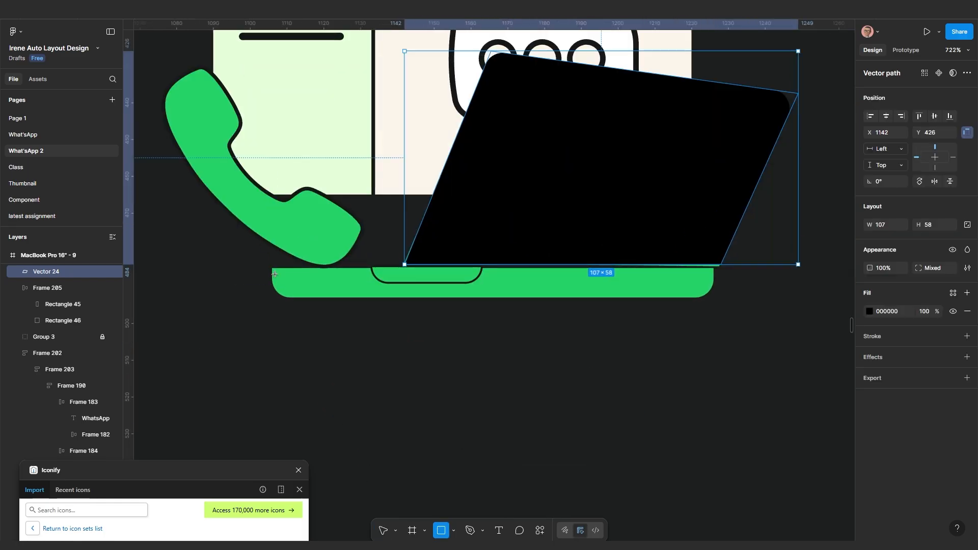
drag(272, 267, 714, 301)
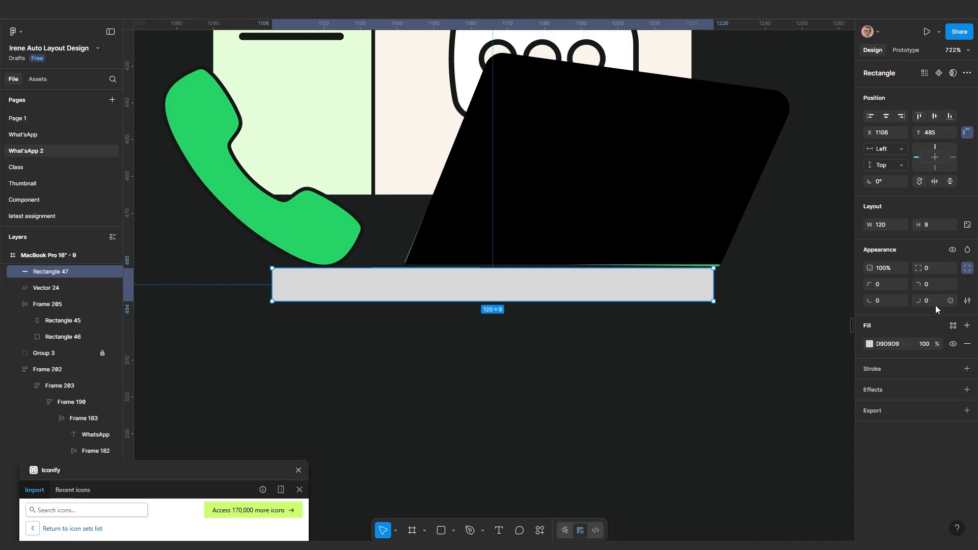
Give the 120 × 9 bar bottom corner radii of 5 and green 25D366 fill, below the old base
key(Return)
key(Return)
click(884, 302)
text(5)
key(Return)
key(i)
click(339, 267)
drag(624, 291, 616, 313)
Duplicate the bar and resize the copy into a 34 × 5 centre notch
drag(725, 313, 136, 312)
drag(229, 308, 497, 325)
scroll(497, 326, up, 2)
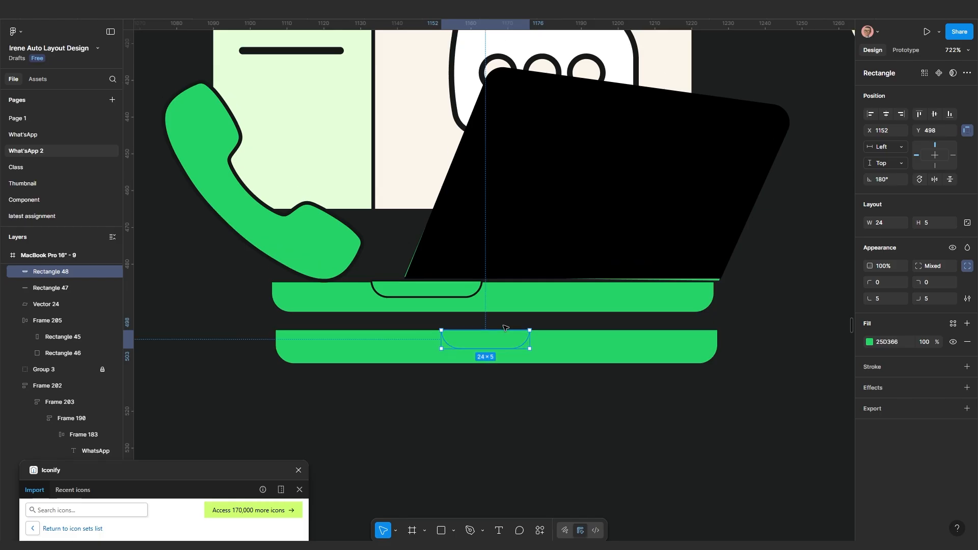
drag(530, 365, 567, 359)
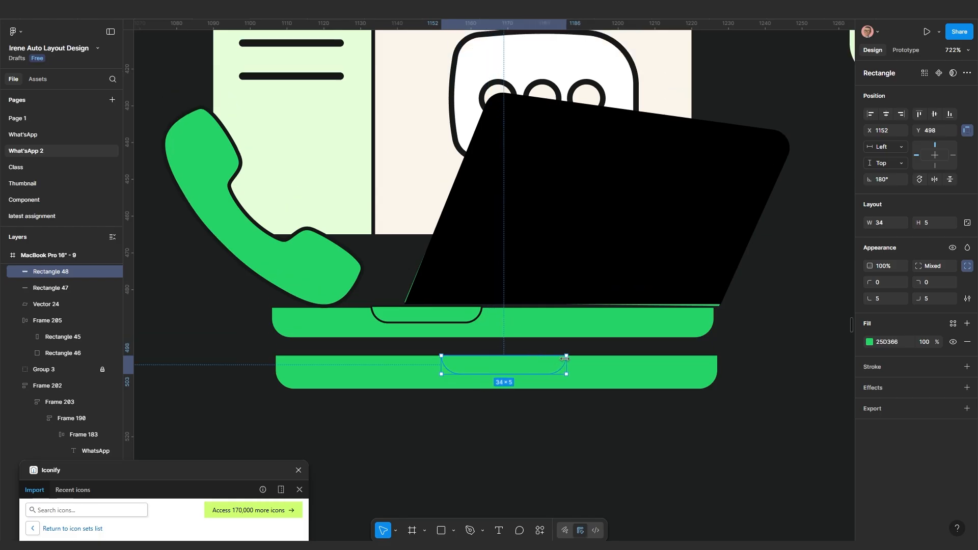
key(Escape)
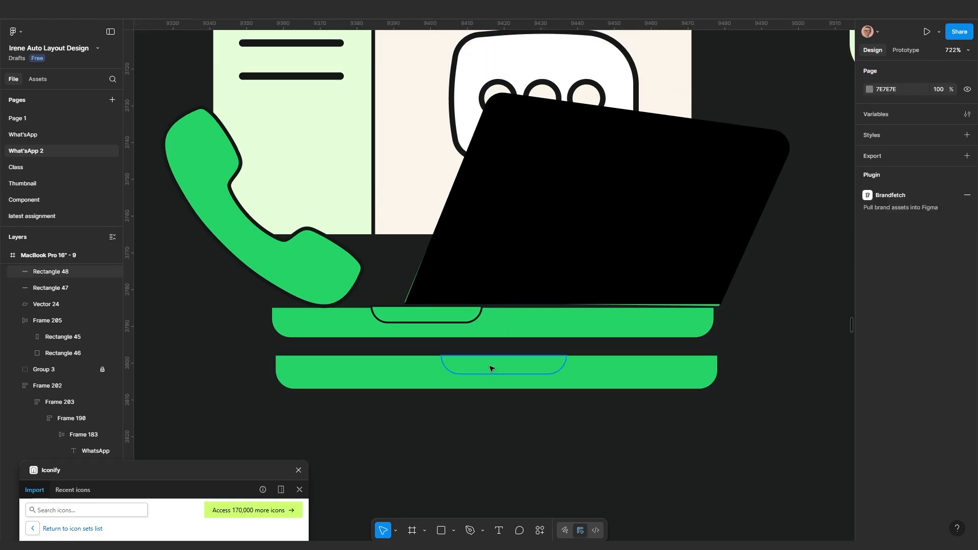
Add a 0.5 outside stroke in dark 1D1F1F to the notch
click(491, 369)
scroll(754, 415, down, 3)
click(893, 367)
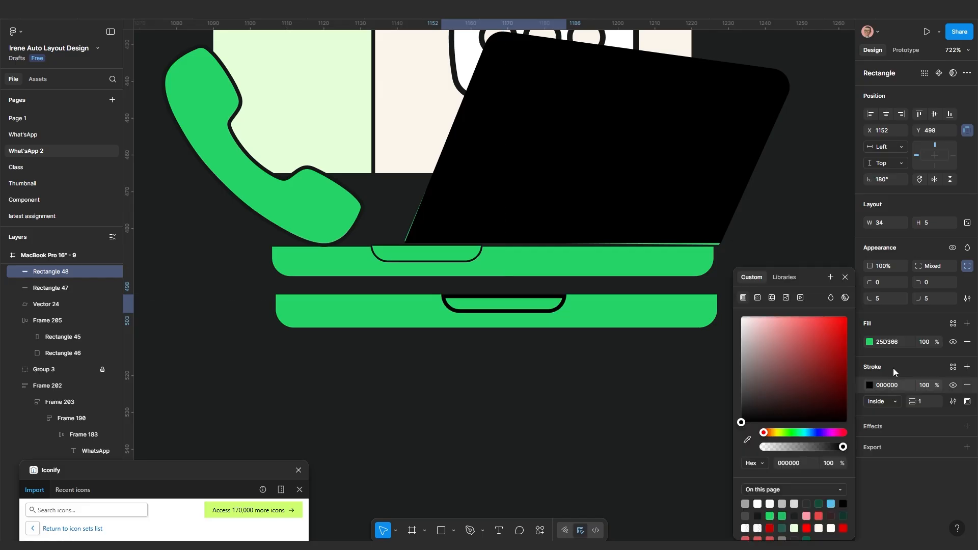
click(747, 439)
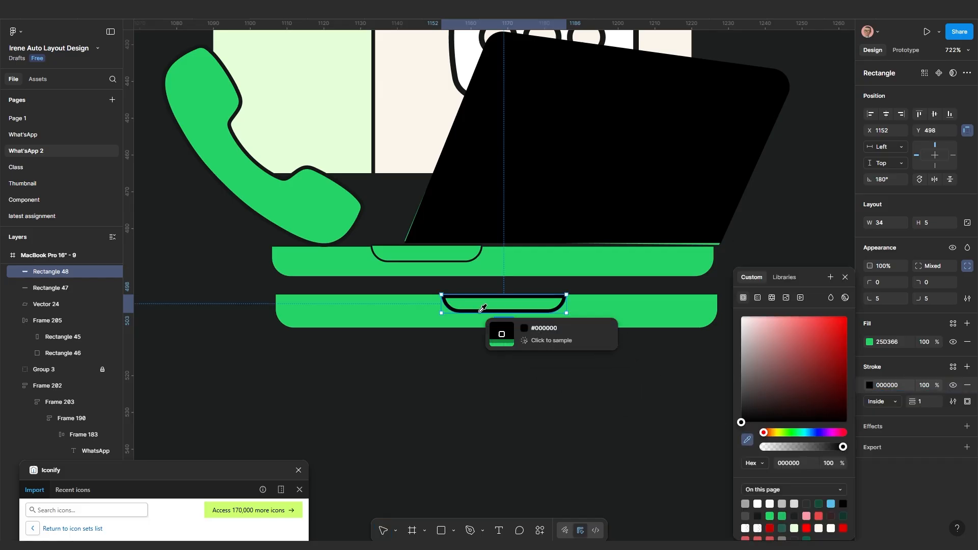
click(366, 382)
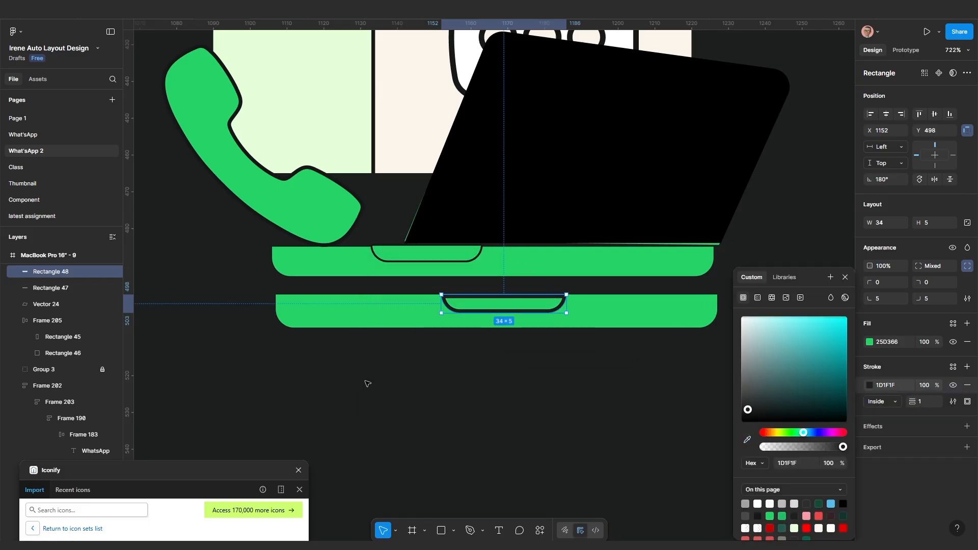
click(538, 398)
click(519, 310)
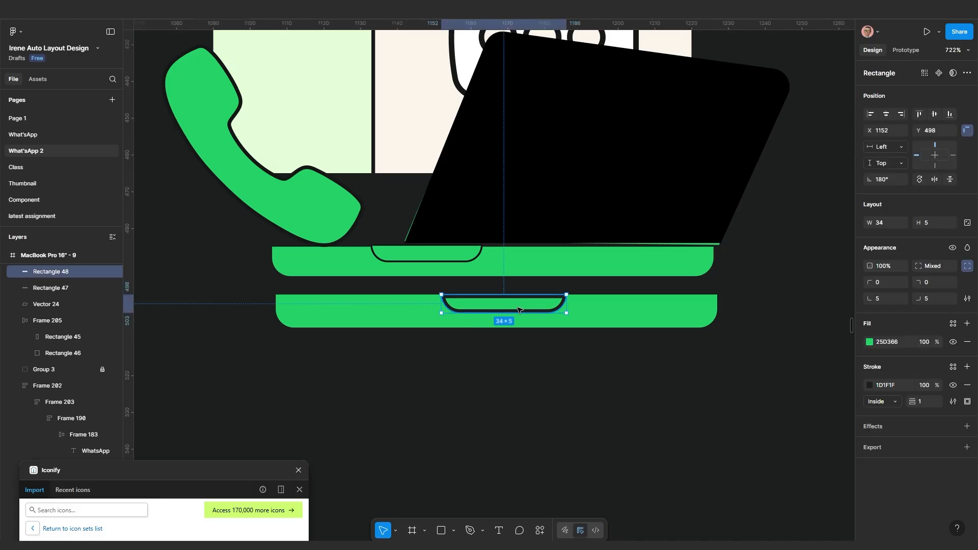
click(895, 403)
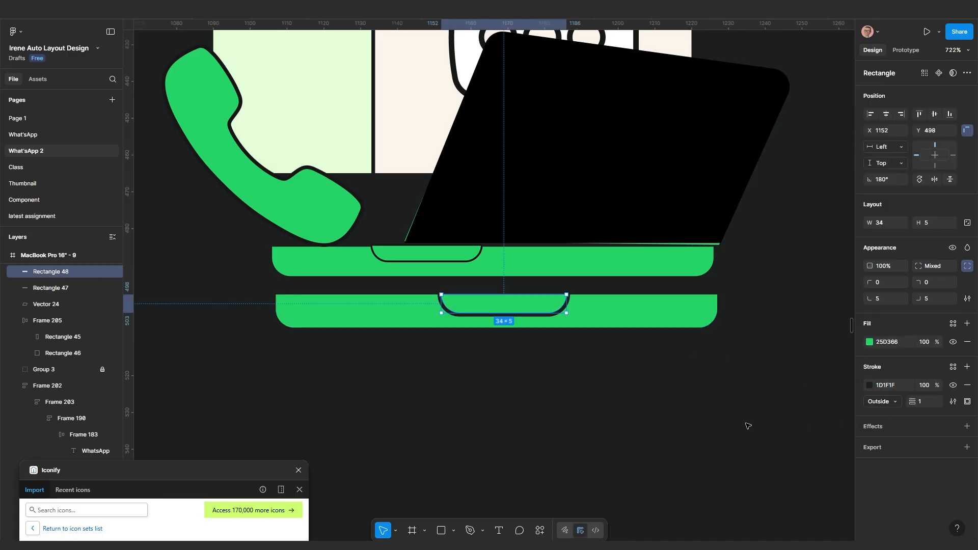
click(924, 406)
text(.5)
key(Return)
Select the green base bar and the notch together
click(576, 397)
scroll(576, 396, up, 1)
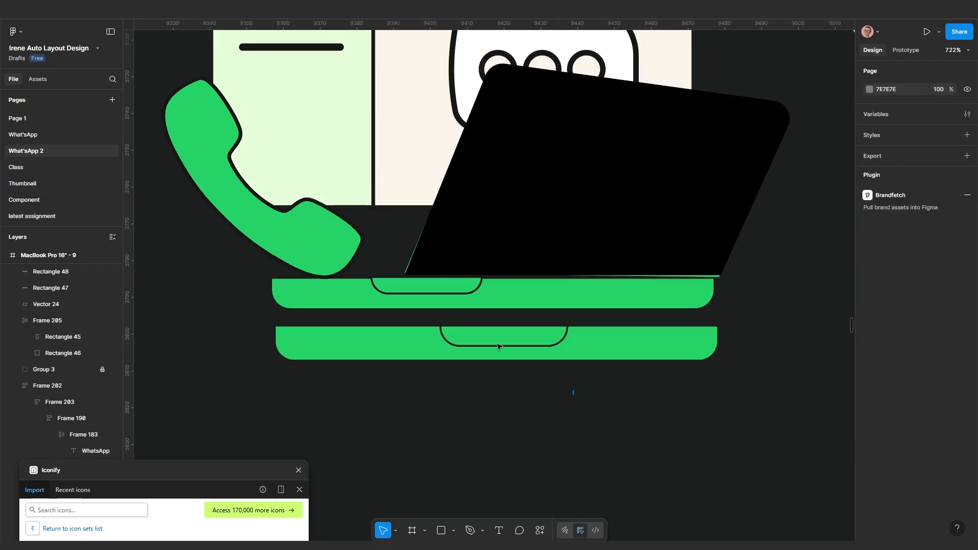
click(479, 335)
shift+click(474, 330)
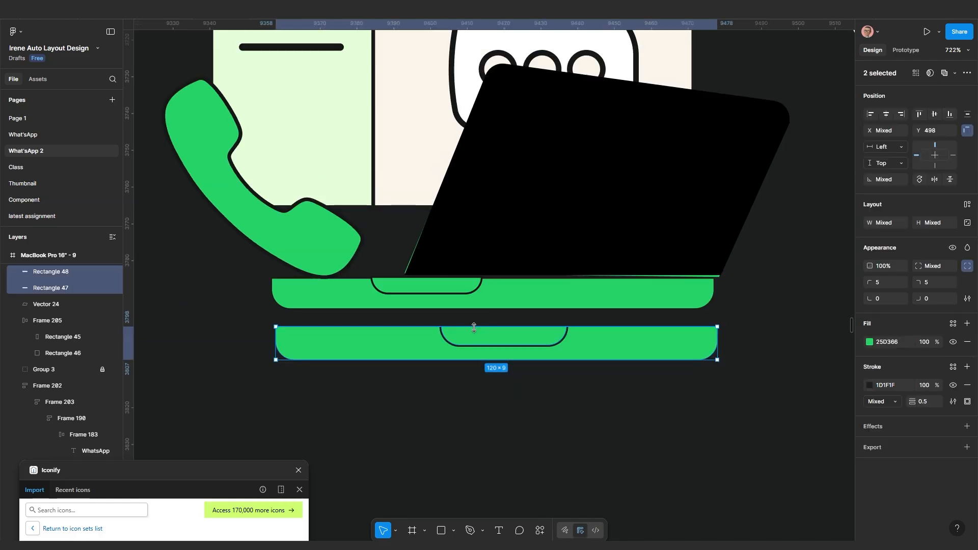
Group the bar and notch, and recolour the black laptop screen to green 25D366
key(ctrl+g)
click(643, 223)
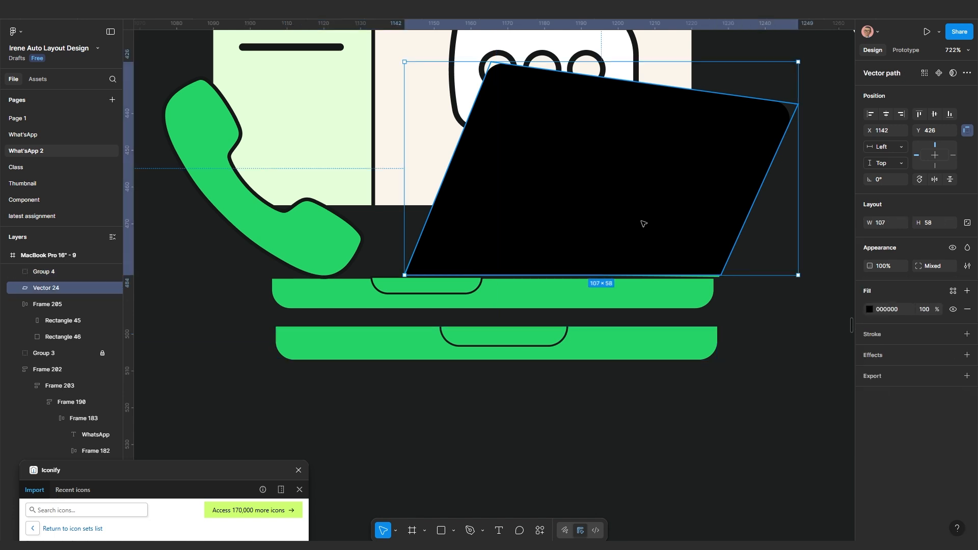
key(i)
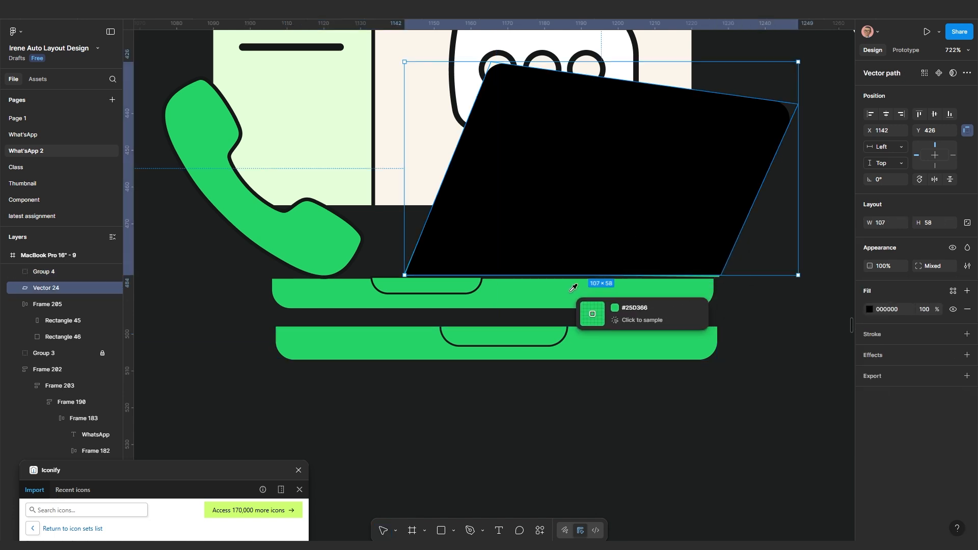
click(557, 287)
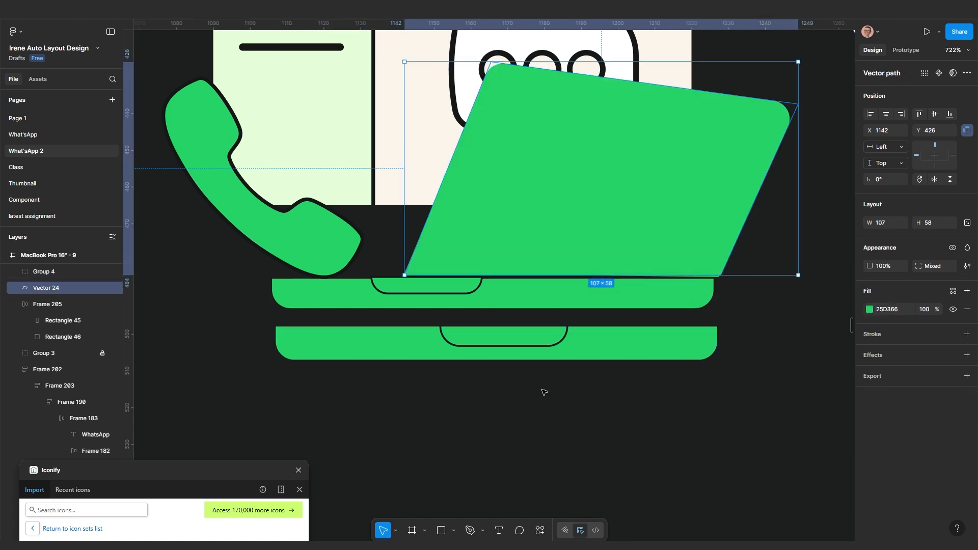
key(Escape)
Move the new base under the green screen and group them into one laptop
drag(556, 349, 550, 308)
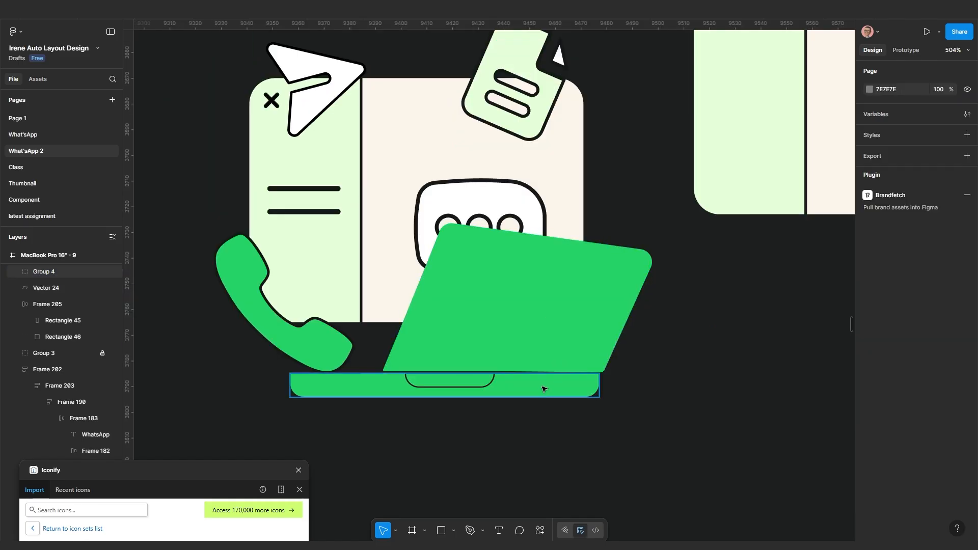
click(544, 389)
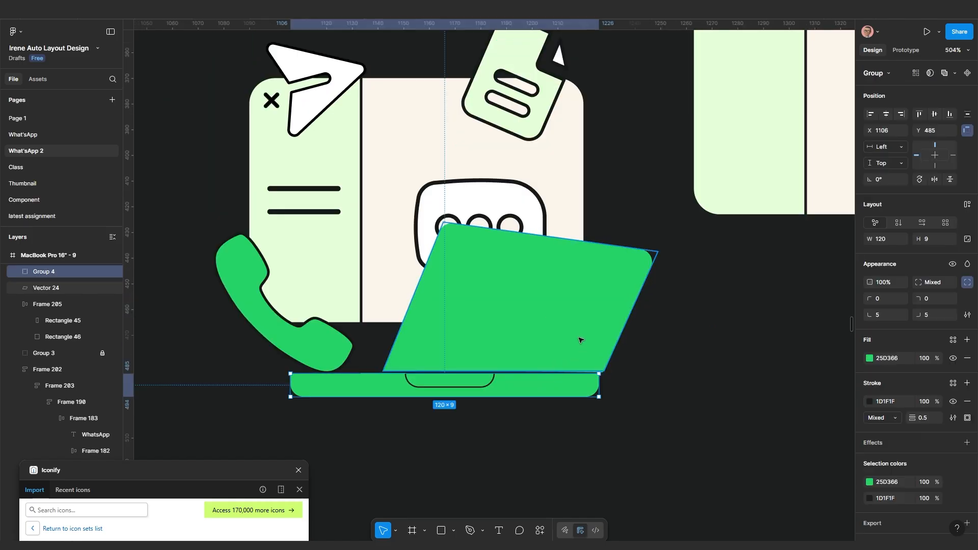
shift+click(579, 339)
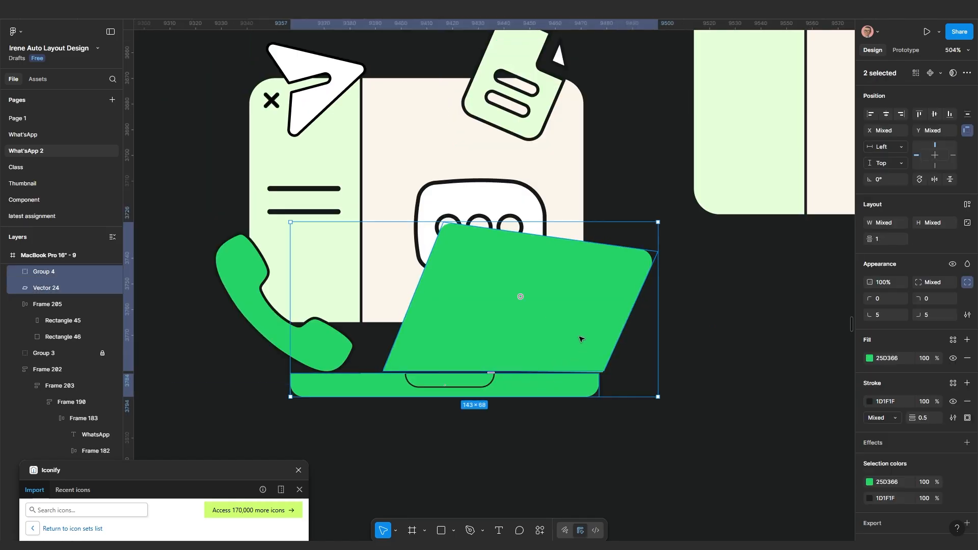
key(ctrl+g)
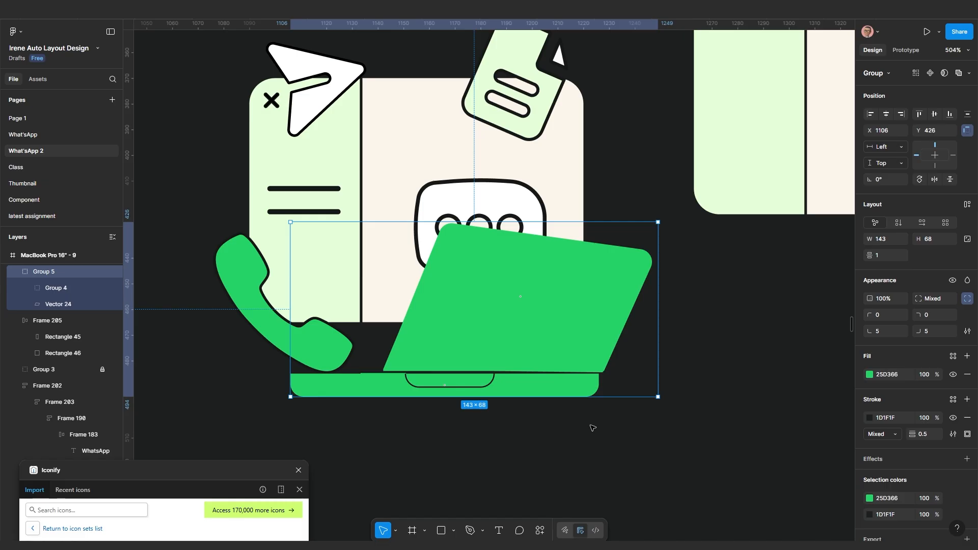
click(592, 428)
Place the new laptop beside the original illustration and nudge its base 2 px right
drag(532, 356, 696, 403)
scroll(697, 403, down, 2)
drag(745, 421, 715, 377)
scroll(706, 370, up, 3)
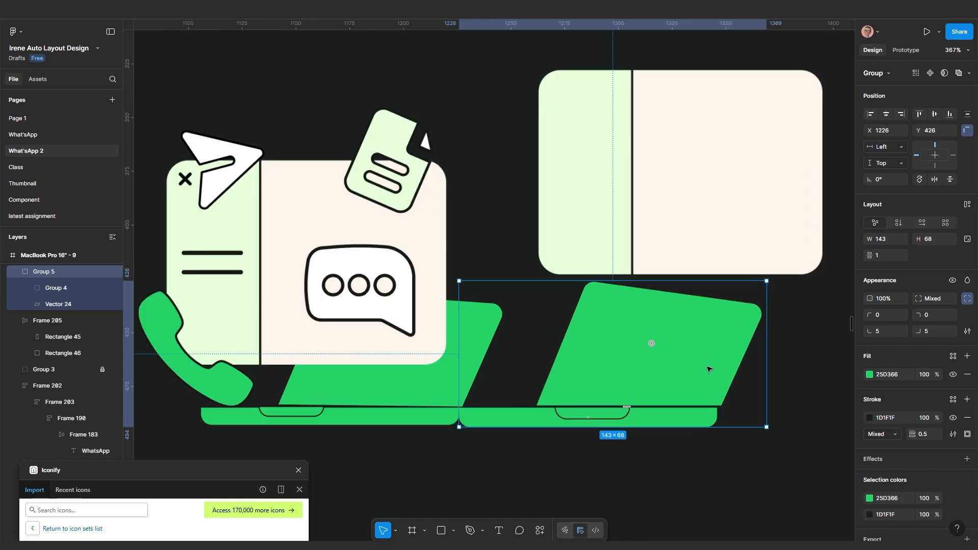
double_click(708, 366)
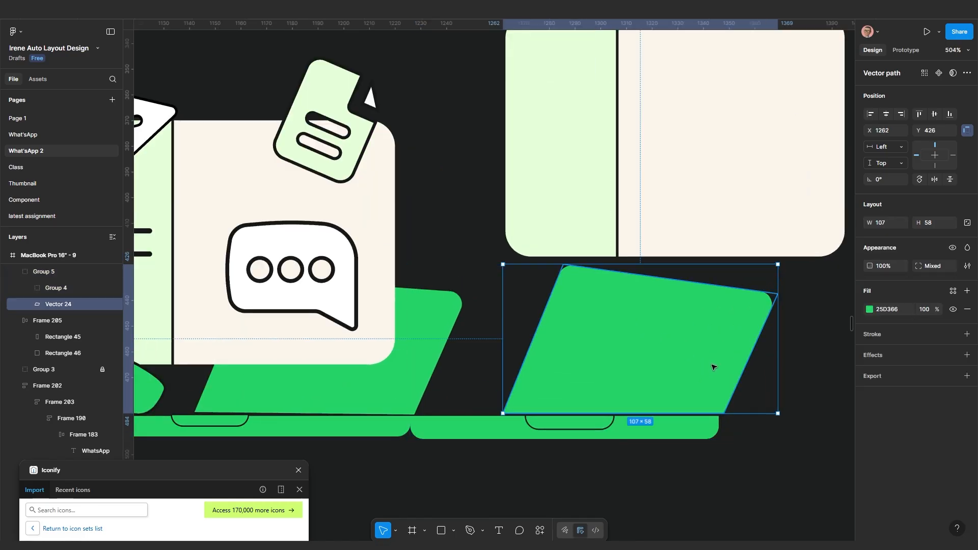
click(691, 430)
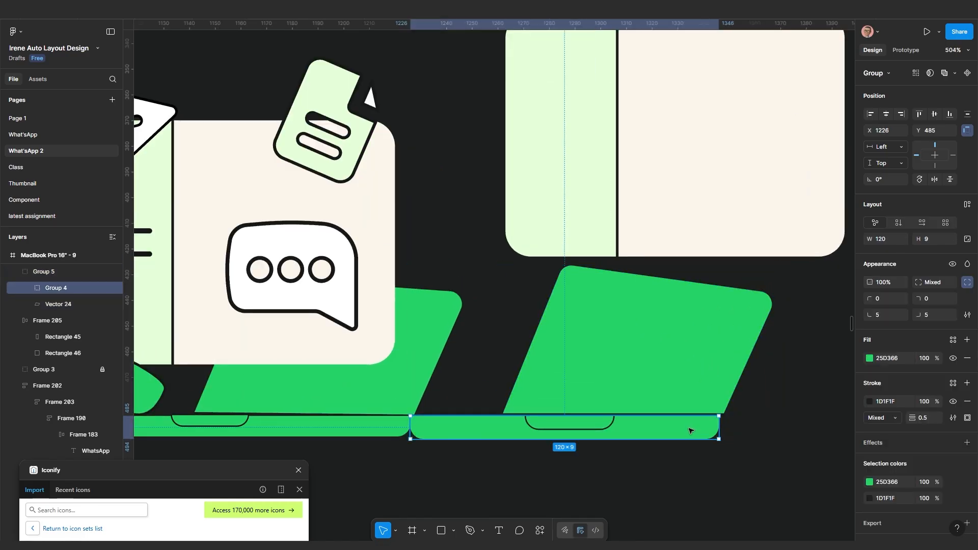
key(Right)
key(Right)
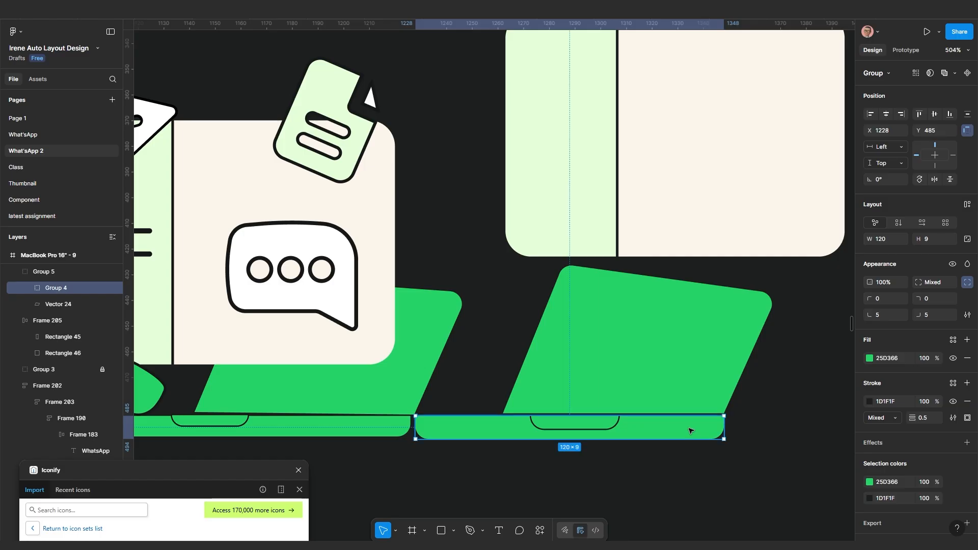
key(Escape)
scroll(638, 483, down, 3)
drag(639, 482, 574, 490)
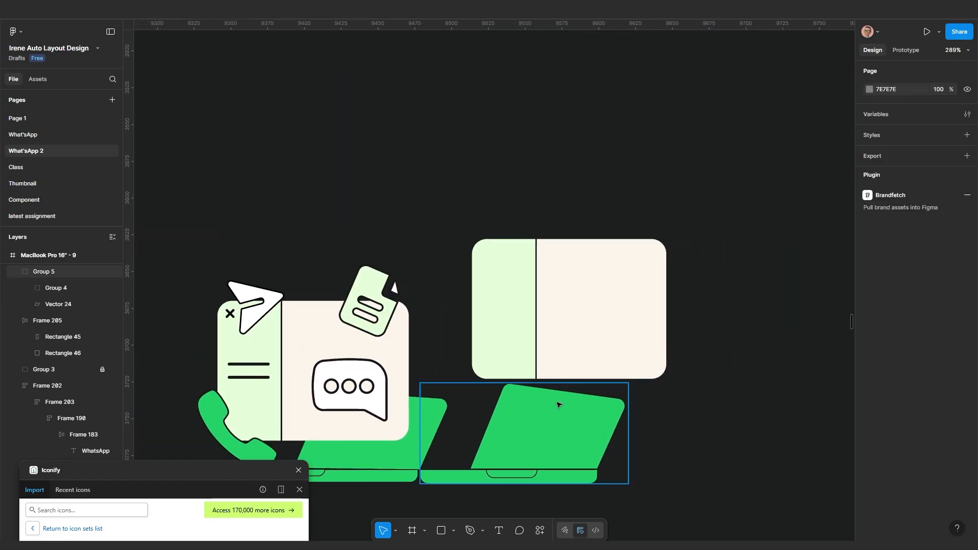
Set the two-panel window Frame 205 in front of the green laptop
drag(579, 318, 650, 255)
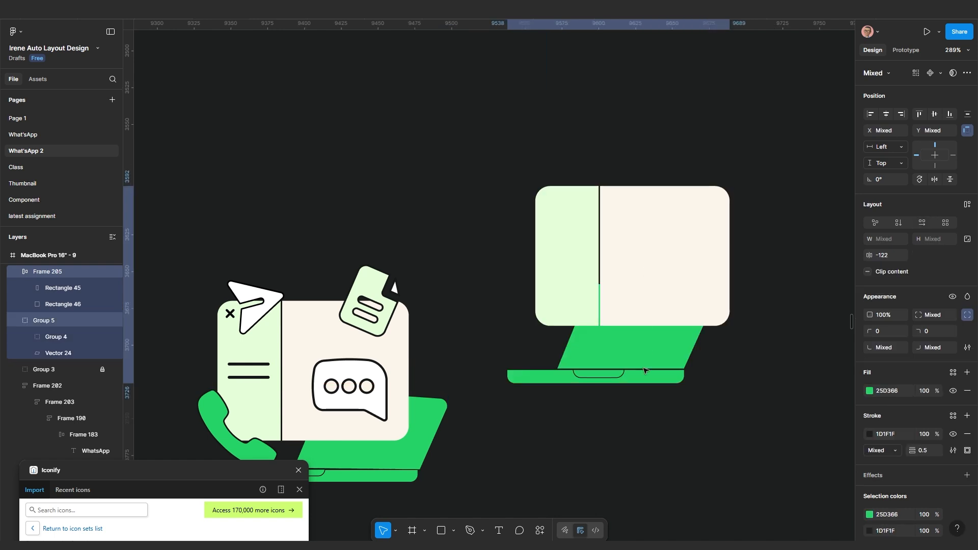
key(Escape)
click(652, 253)
right_click(651, 253)
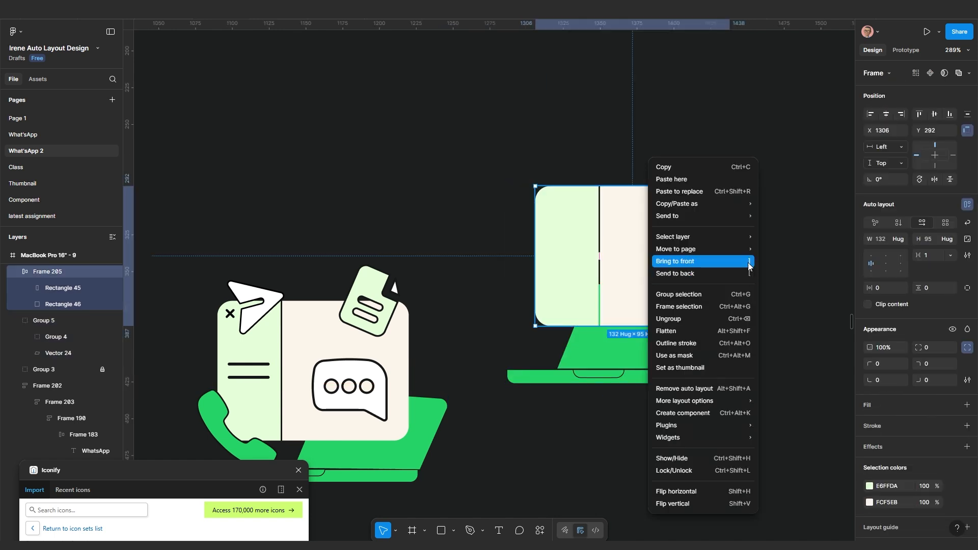
click(573, 280)
drag(651, 258, 579, 266)
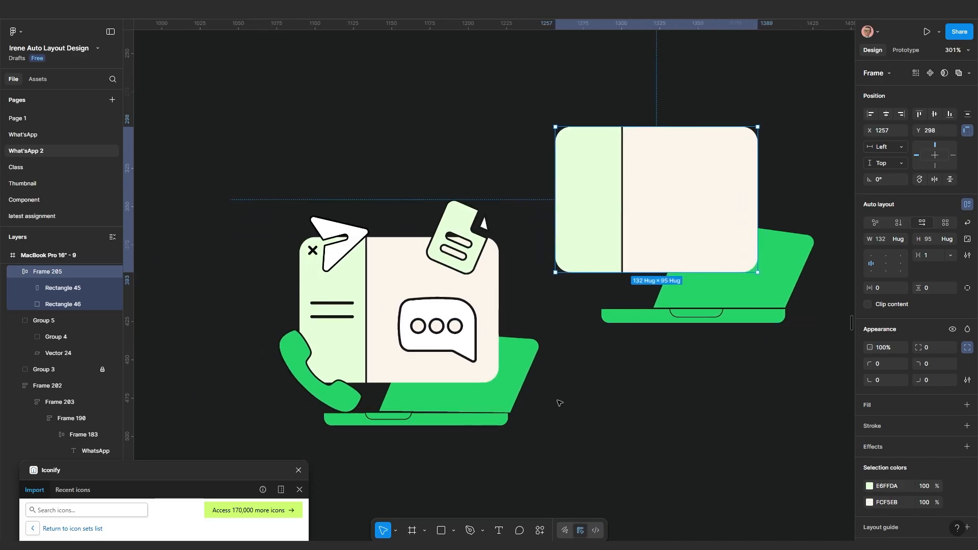
key(Escape)
scroll(448, 287, up, 2)
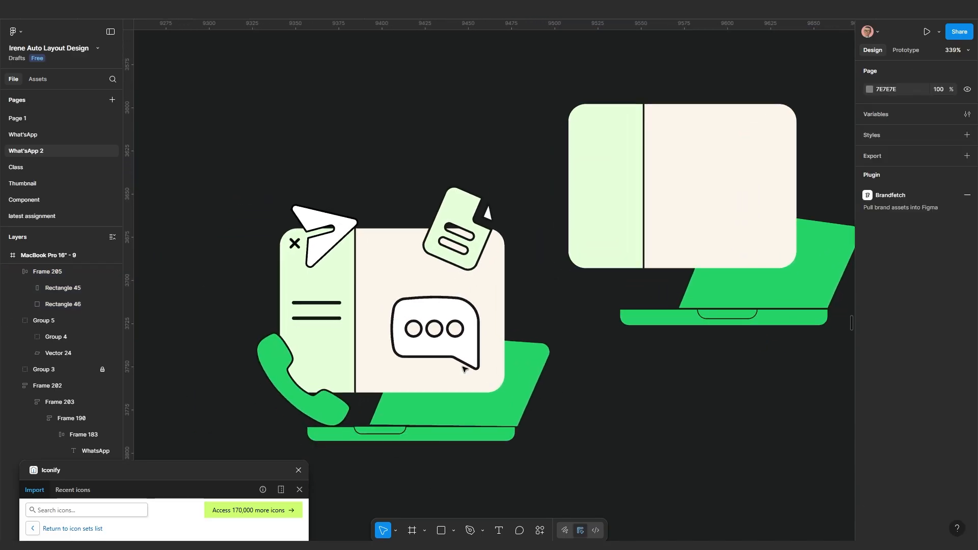
Search Iconify for 'call' and place a phone icon beside the right laptop
drag(235, 464, 250, 155)
click(89, 204)
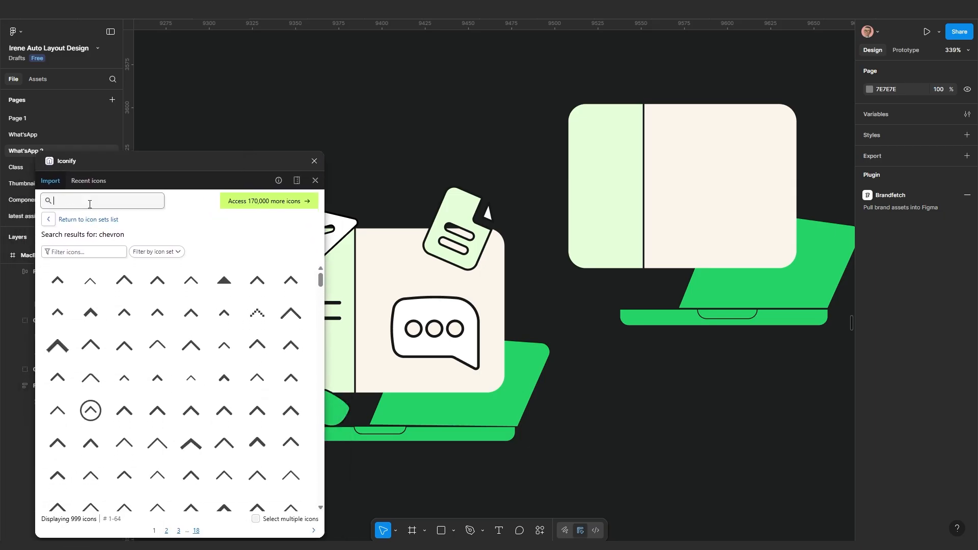
text(call)
key(Return)
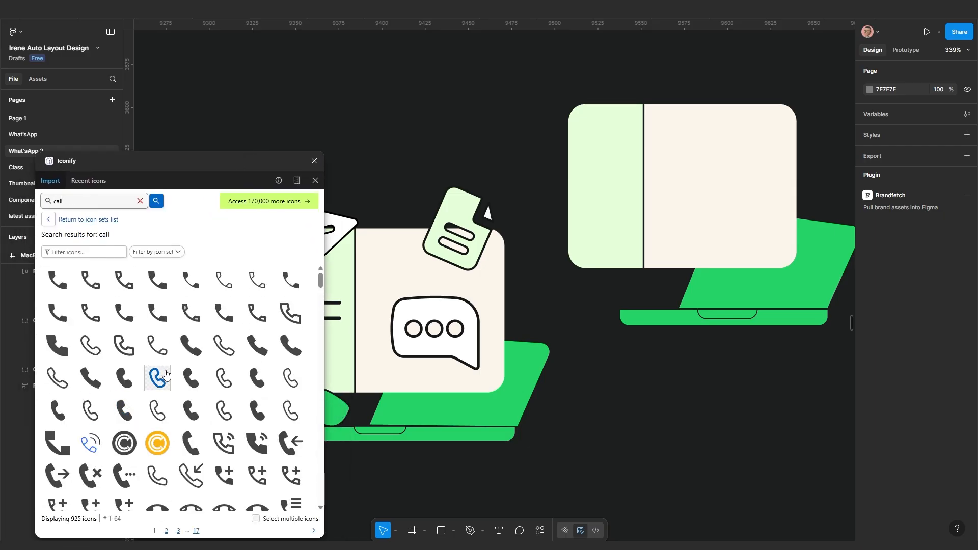
drag(191, 346, 589, 265)
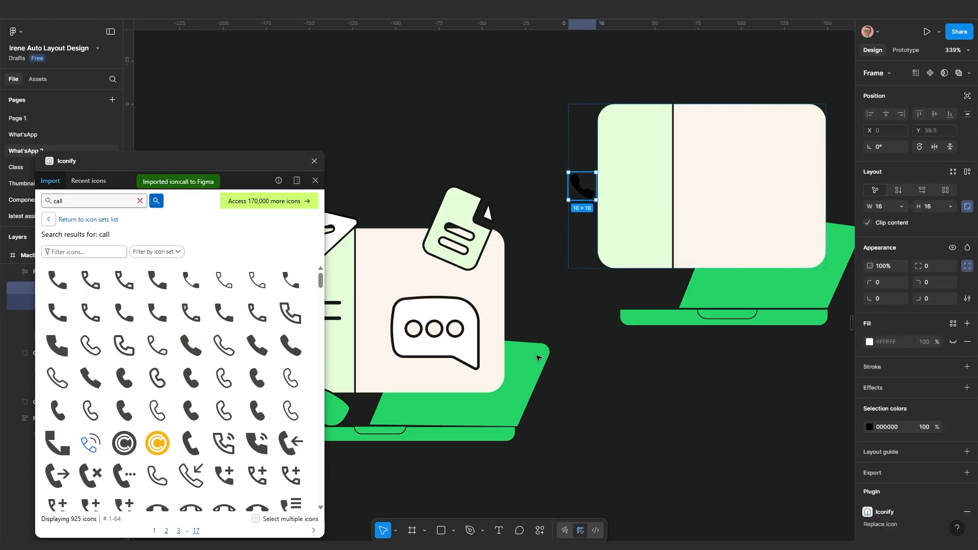
drag(537, 358, 613, 390)
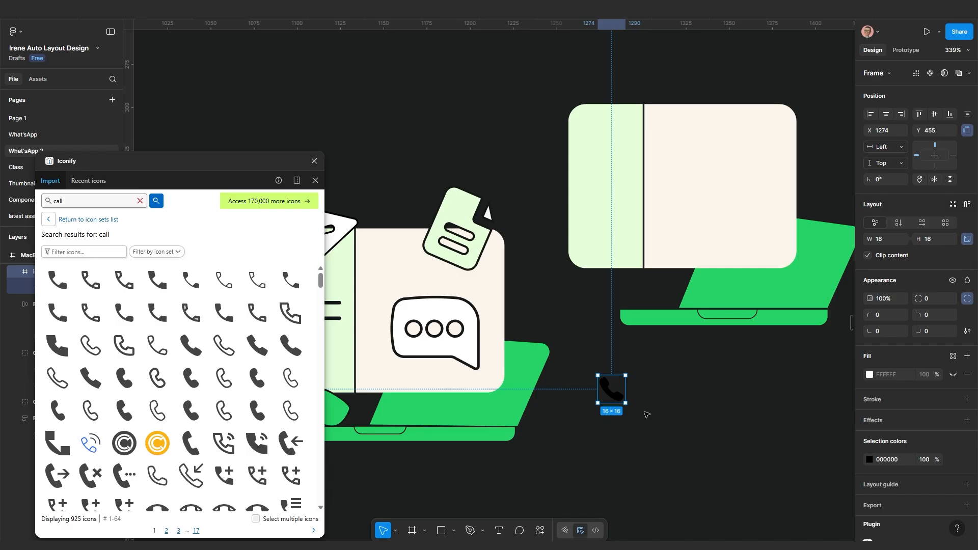
Scale the call icon proportionally to 54×54 and set it against the laptop screen
key(k)
drag(623, 403, 693, 467)
drag(650, 440, 589, 261)
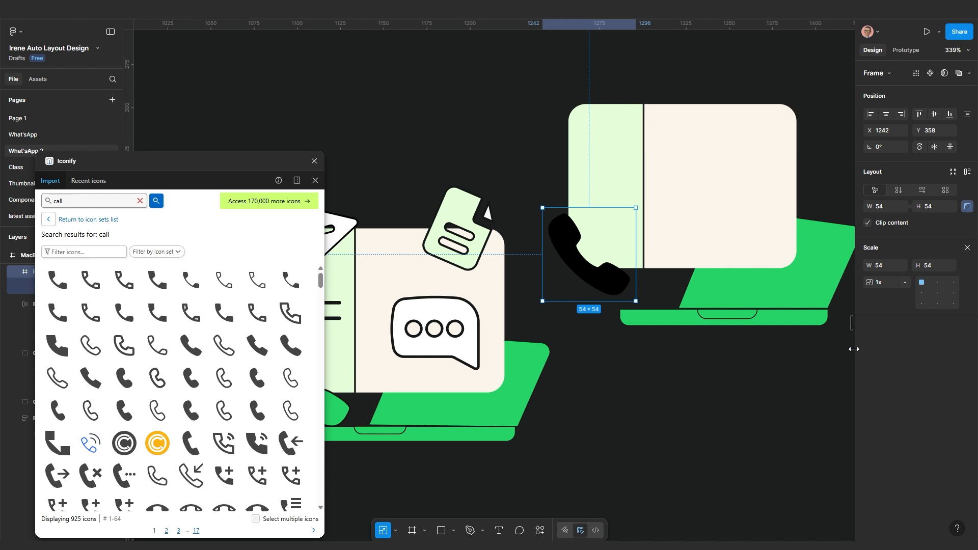
key(v)
Fill the phone icon with the green 25D366 sampled from the laptop
click(869, 459)
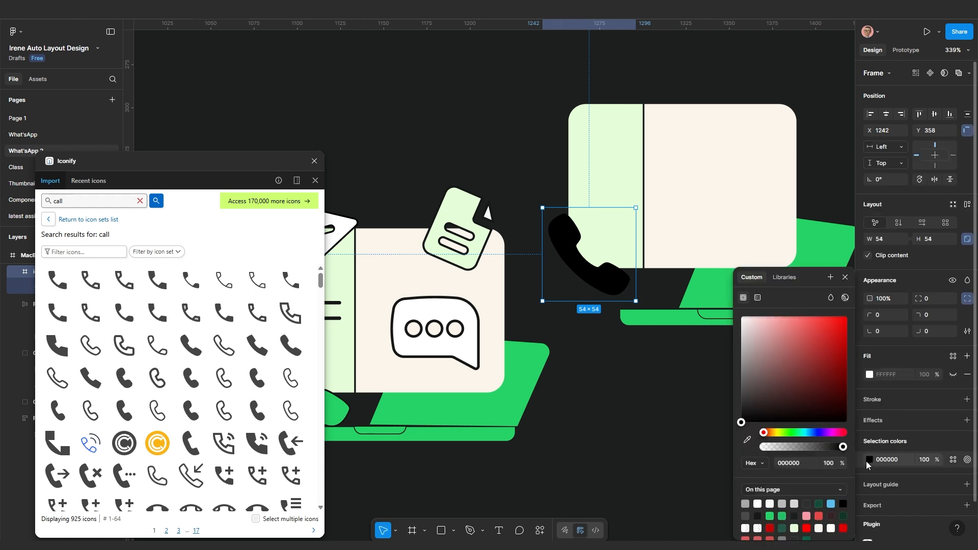
click(747, 439)
click(655, 323)
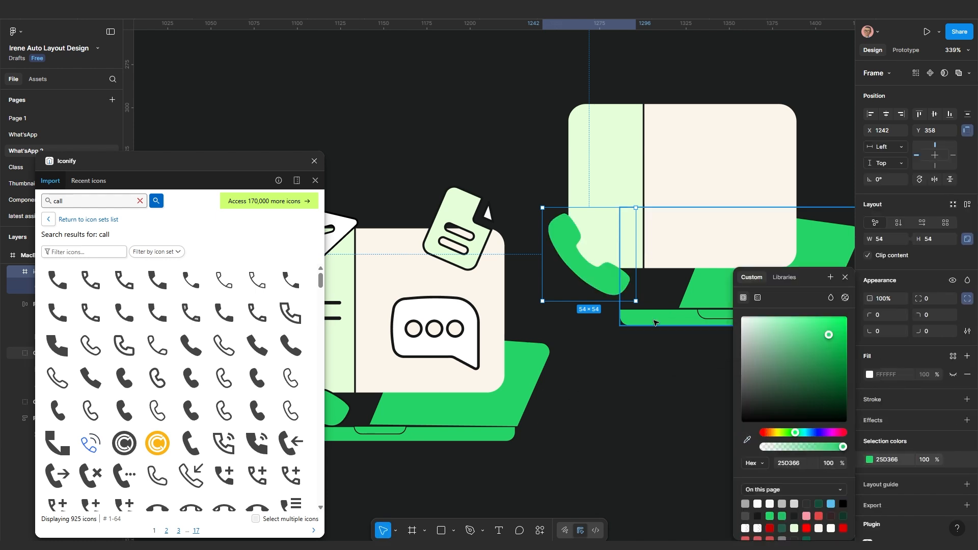
click(609, 419)
scroll(595, 425, down, 1)
drag(599, 426, 708, 362)
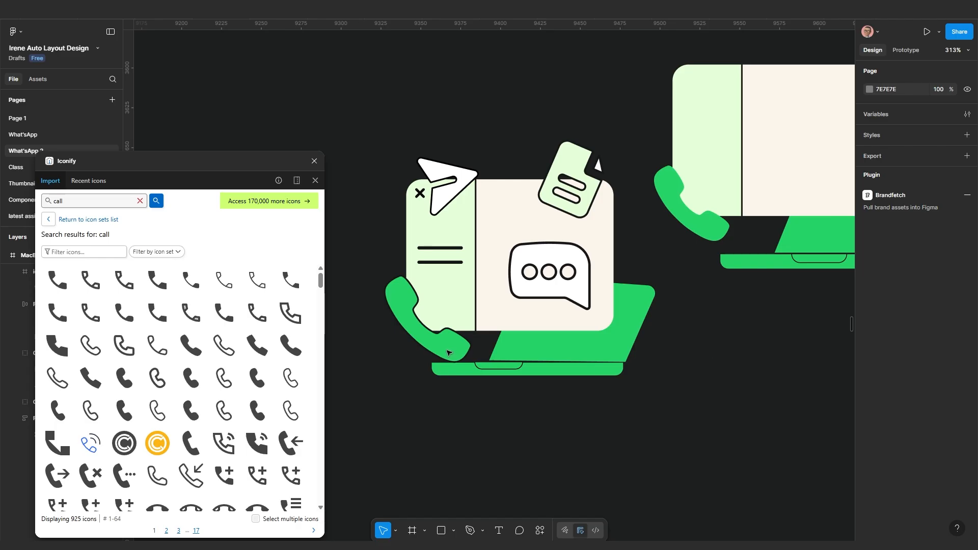
scroll(726, 265, up, 1)
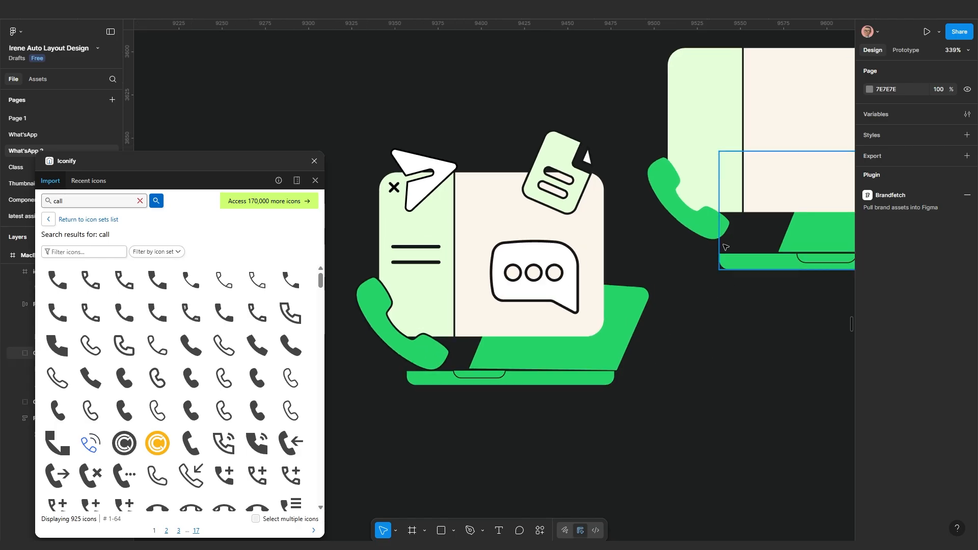
Add a dark 1D1F1F outline to the phone shape inside the icon
click(708, 227)
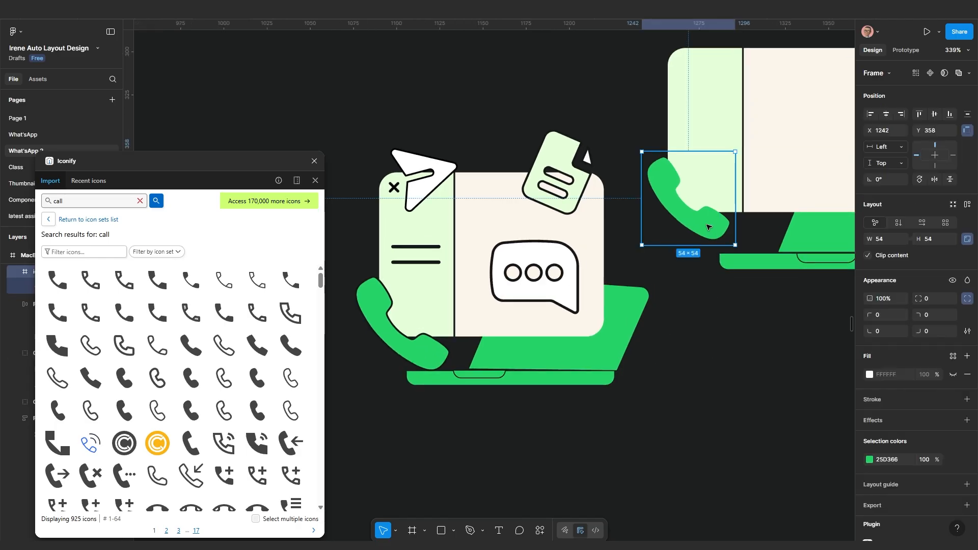
double_click(708, 227)
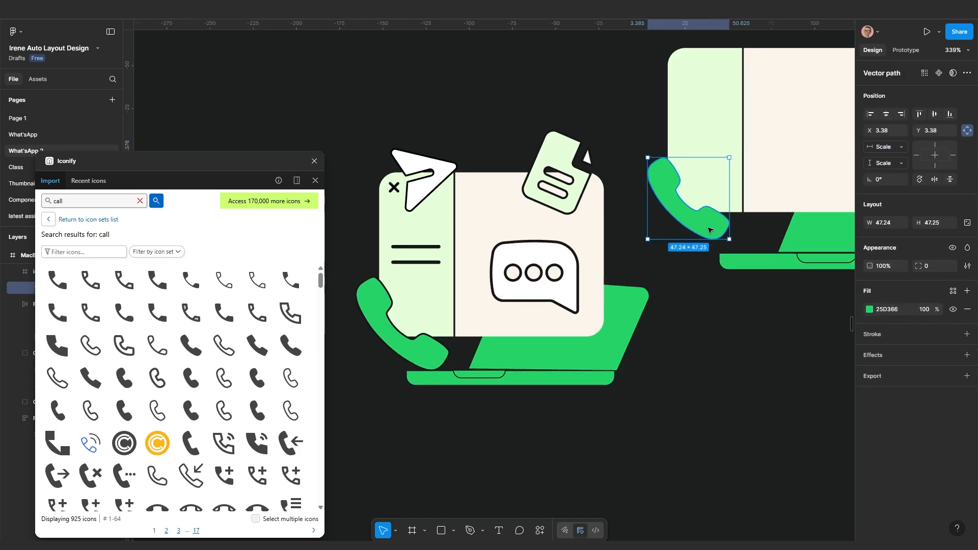
click(880, 337)
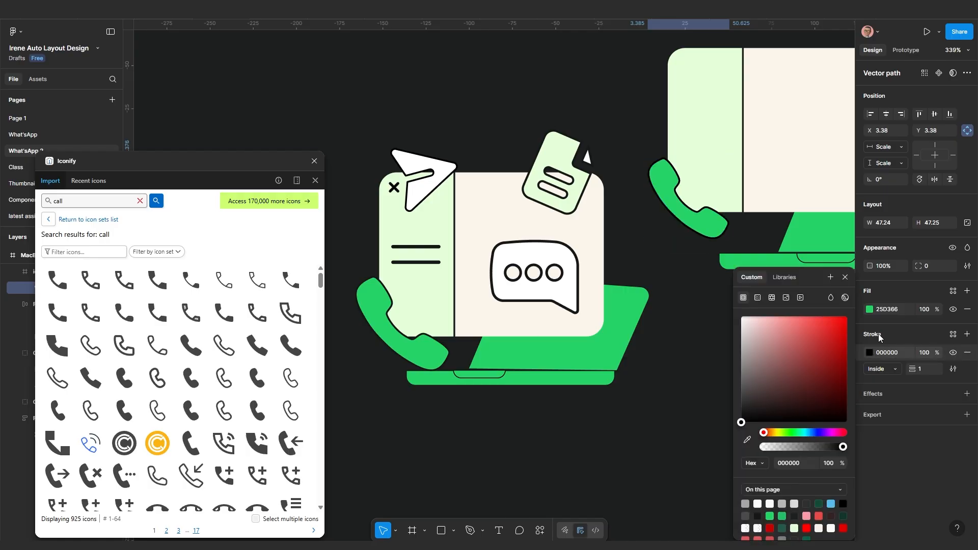
click(747, 440)
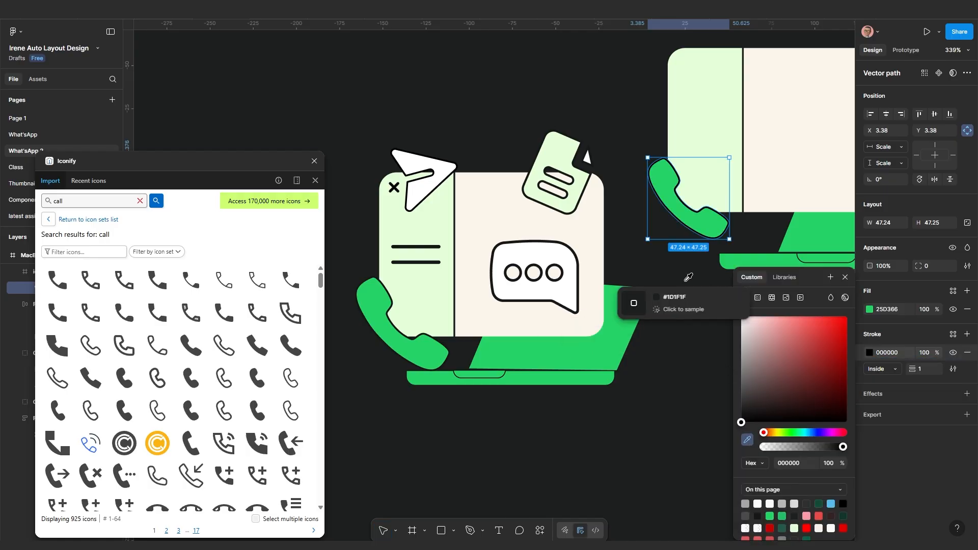
click(633, 134)
click(675, 367)
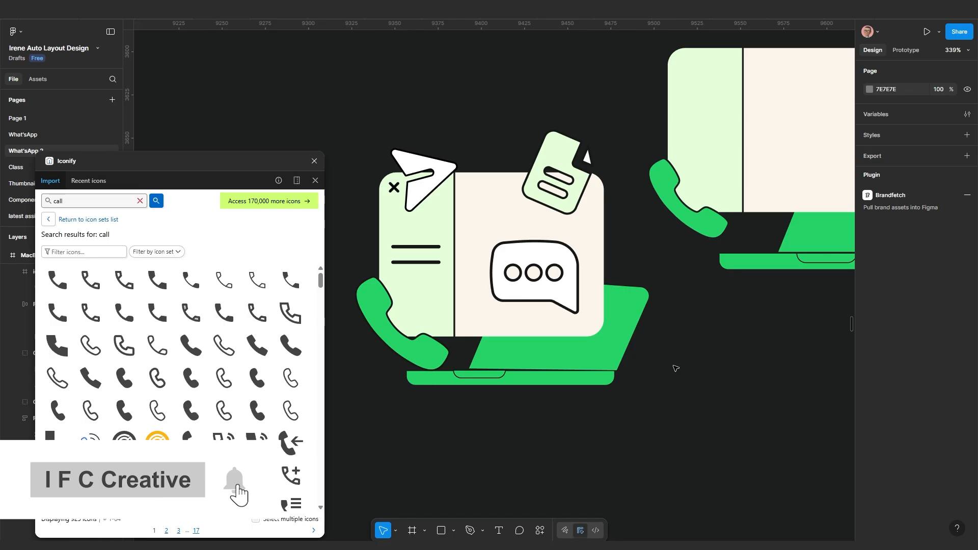
scroll(671, 407, up, 3)
scroll(671, 407, right, 3)
Bring the WhatsApp desktop frame into view and select its laptop illustration group
scroll(658, 446, down, 2)
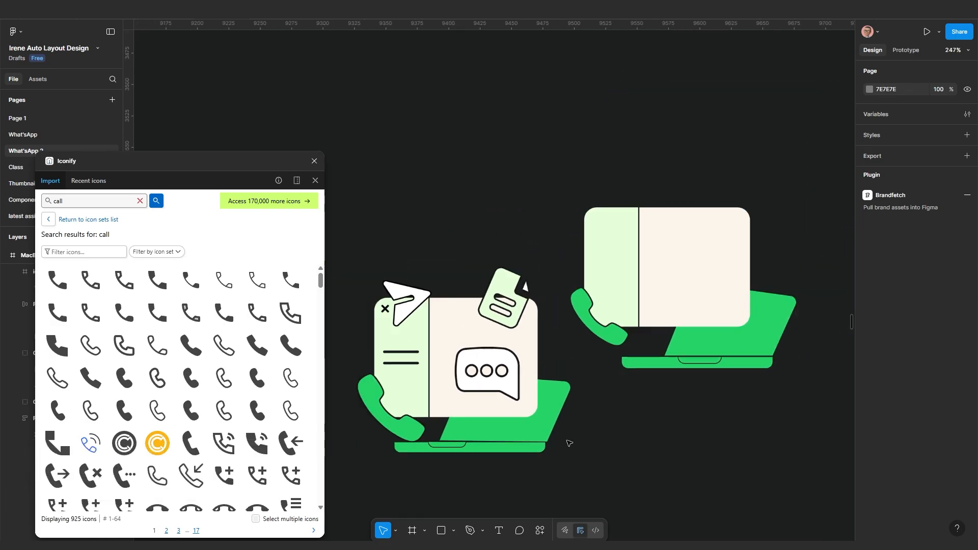
scroll(573, 437, left, 4)
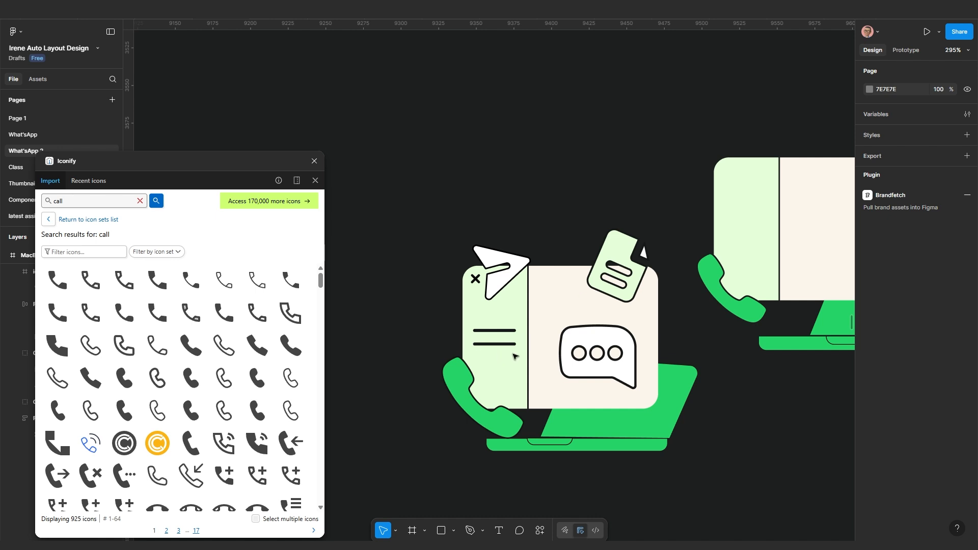
scroll(498, 382, down, 6)
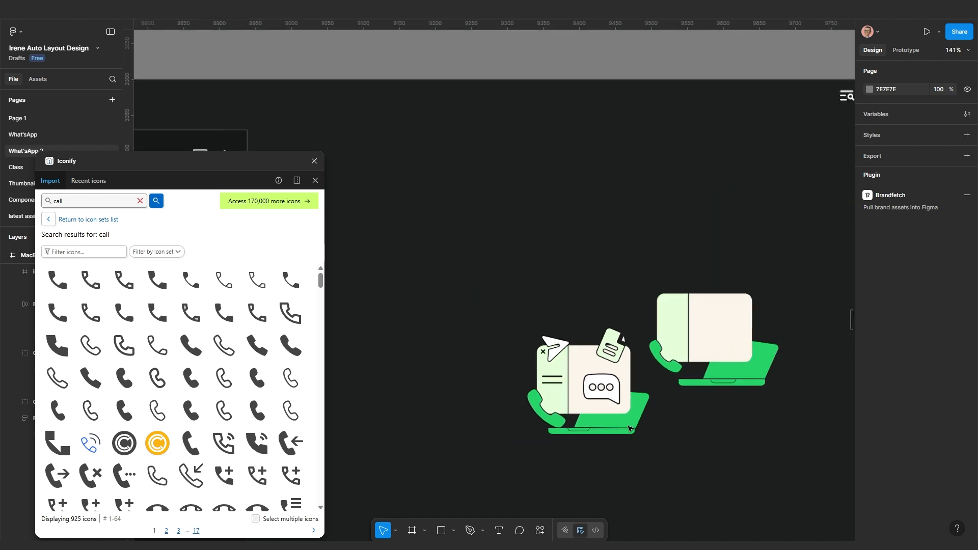
drag(590, 392, 708, 328)
scroll(656, 354, down, 2)
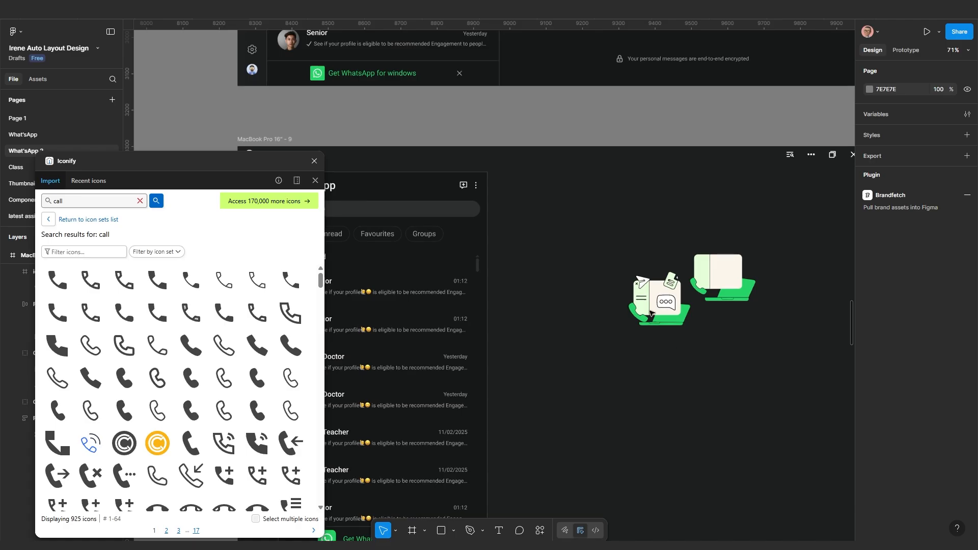
click(734, 298)
scroll(719, 287, up, 2)
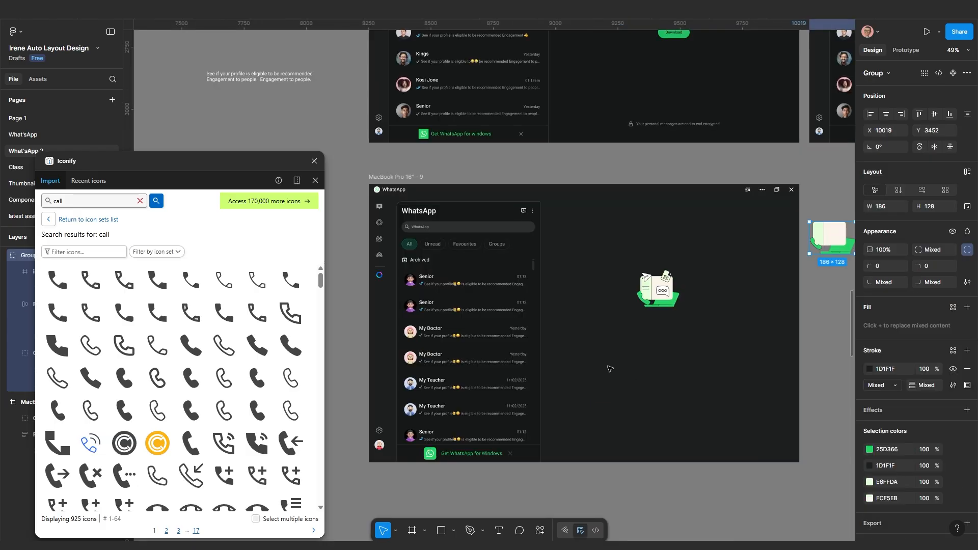
scroll(610, 368, up, 5)
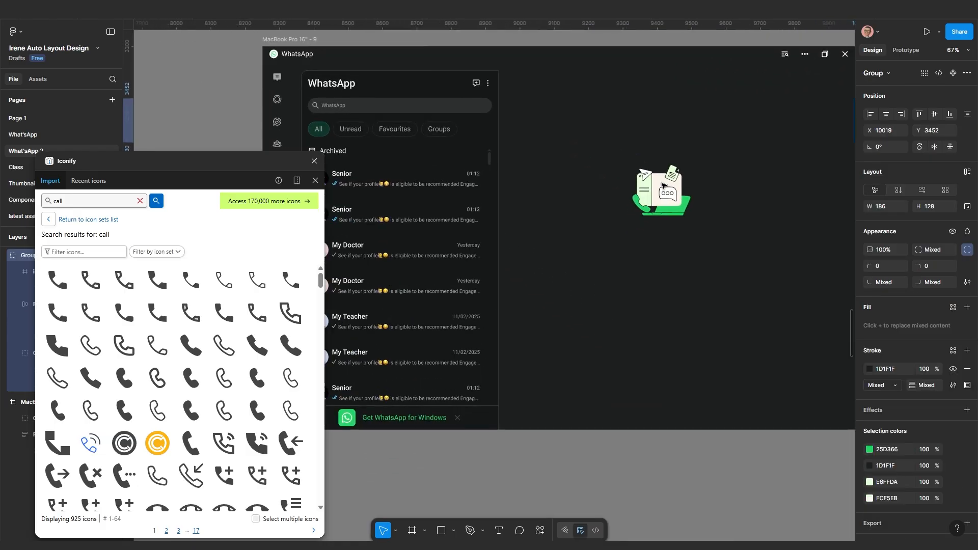
key(Escape)
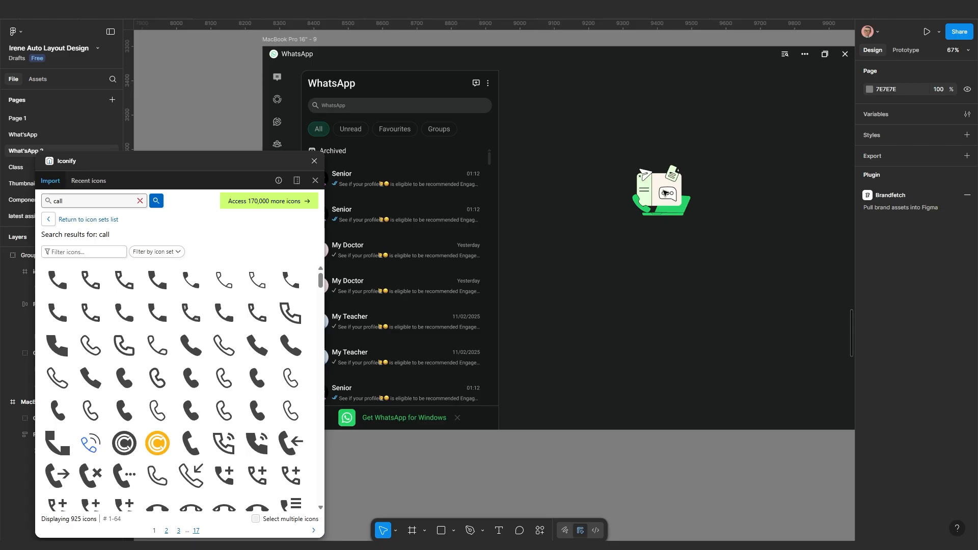
right_click(665, 193)
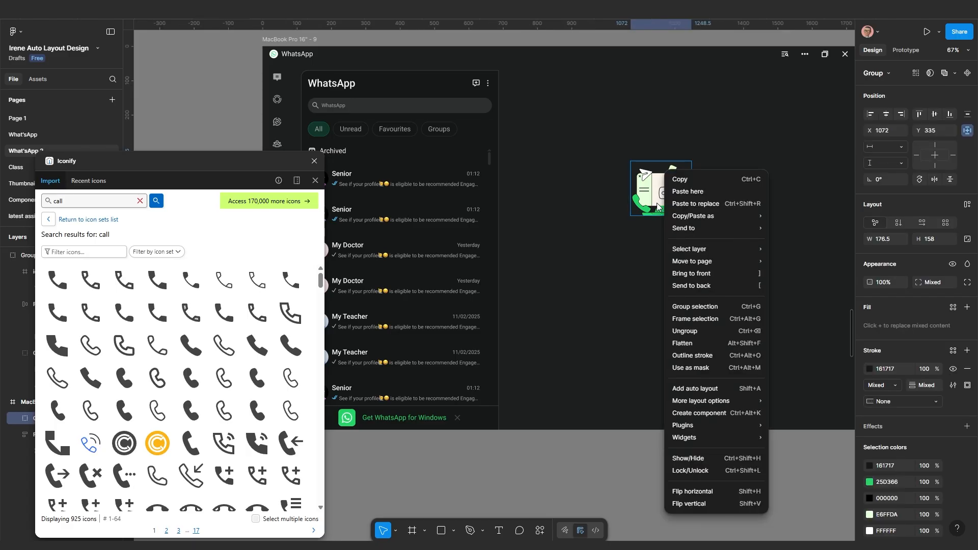
click(696, 471)
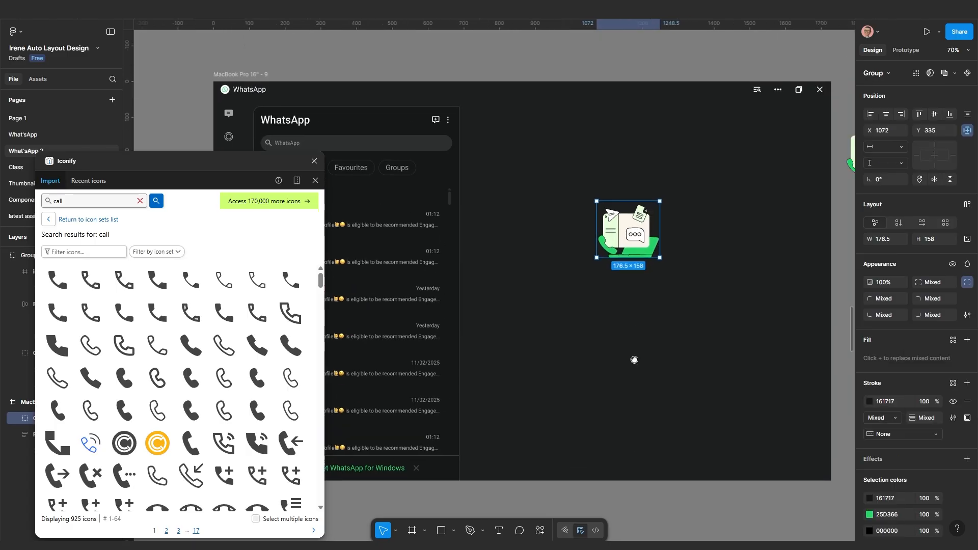
scroll(637, 352, up, 3)
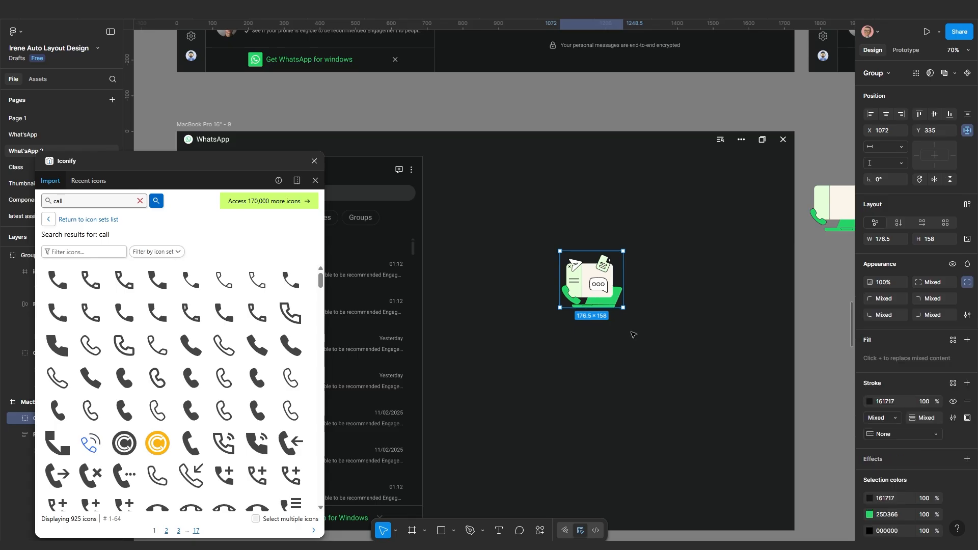
Scale the illustration proportionally to 242 × 216.63 above the download panel
key(k)
drag(621, 306, 662, 305)
scroll(606, 341, up, 1)
scroll(659, 346, down, 1)
scroll(659, 346, down, 2)
drag(659, 346, 661, 402)
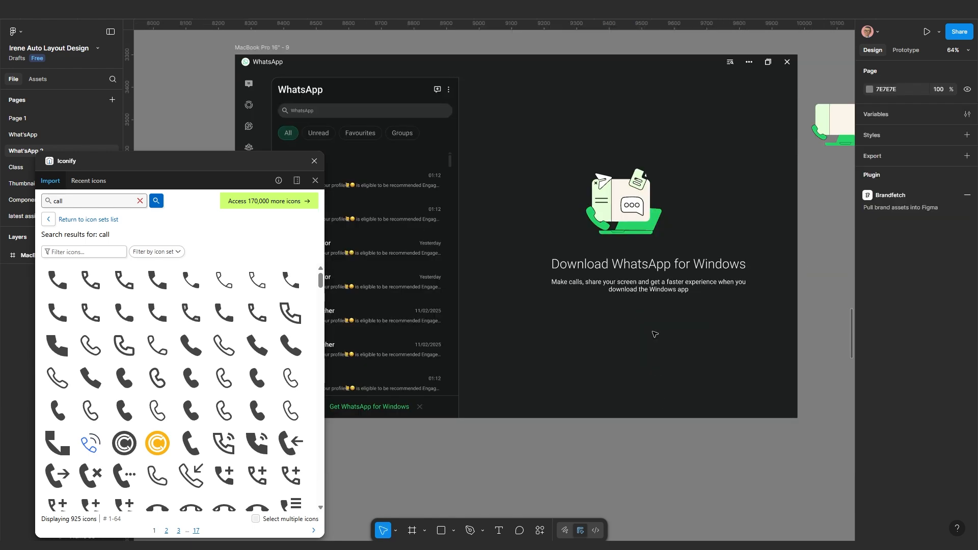
scroll(655, 334, up, 2)
scroll(618, 313, left, 1)
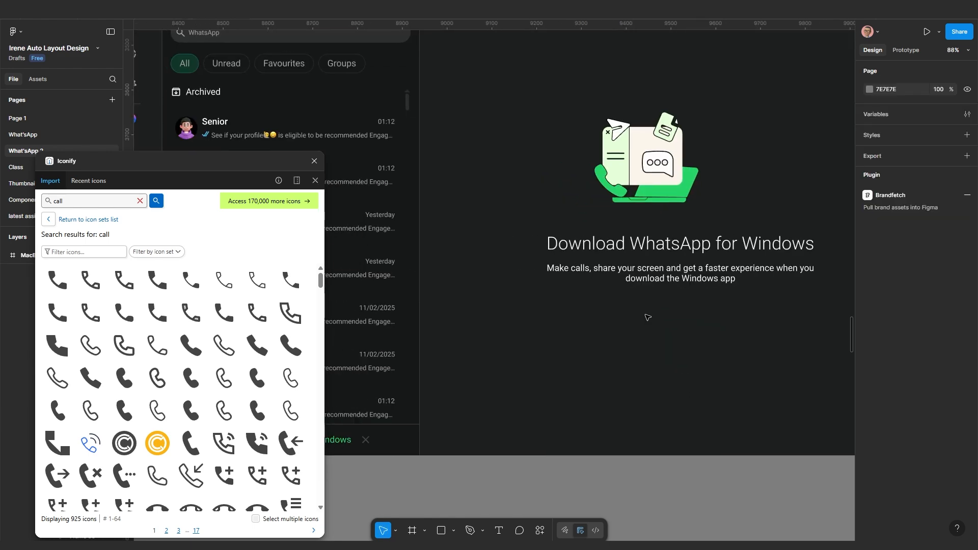
Select the 'Download WhatsApp for Windows' heading together with its description text
click(660, 239)
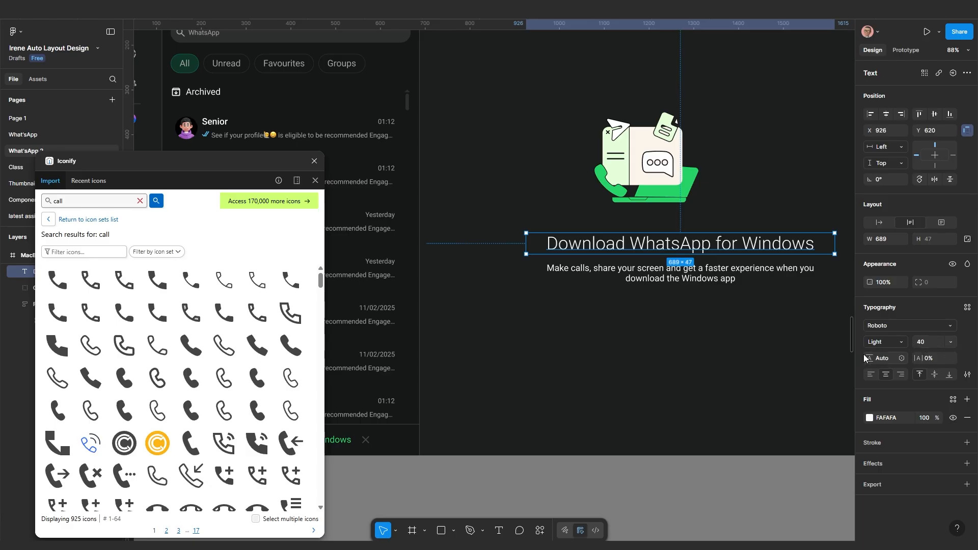
click(663, 282)
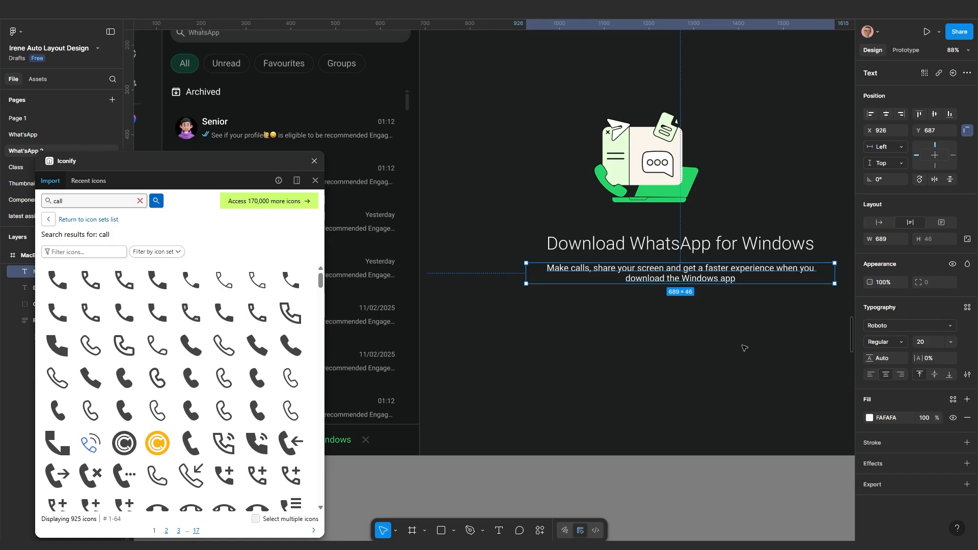
scroll(733, 345, up, 3)
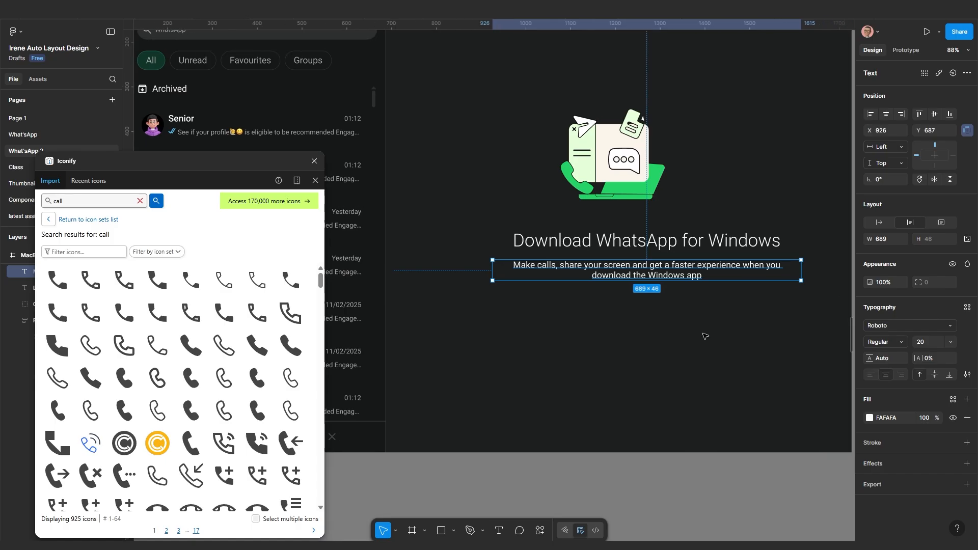
click(641, 240)
shift+click(606, 273)
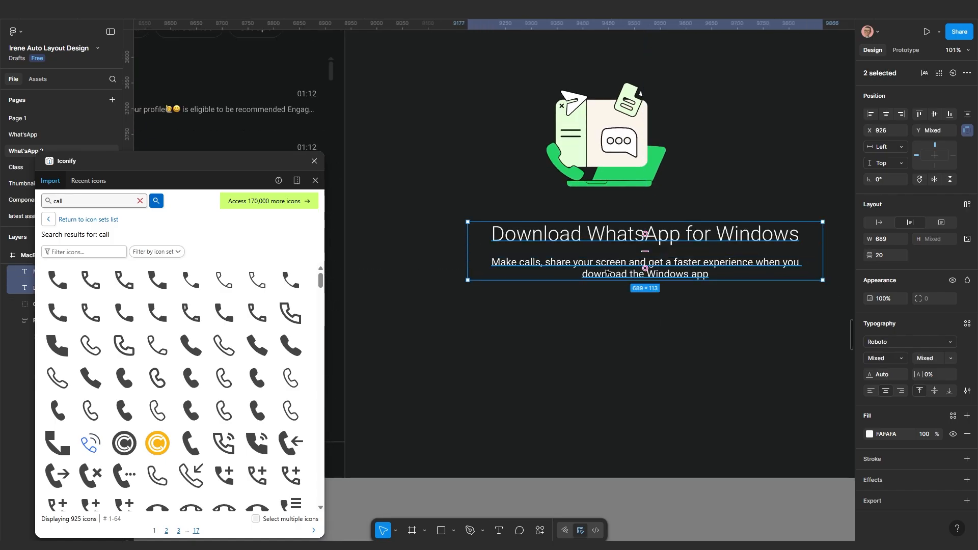
Wrap the text in auto layout, then stack it with the illustration using 30 spacing
key(shift+a)
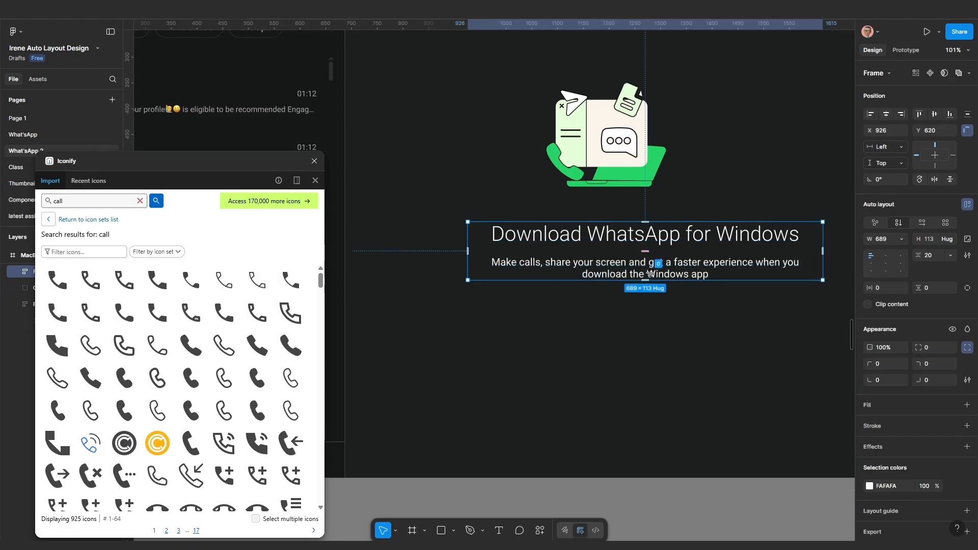
shift+click(617, 172)
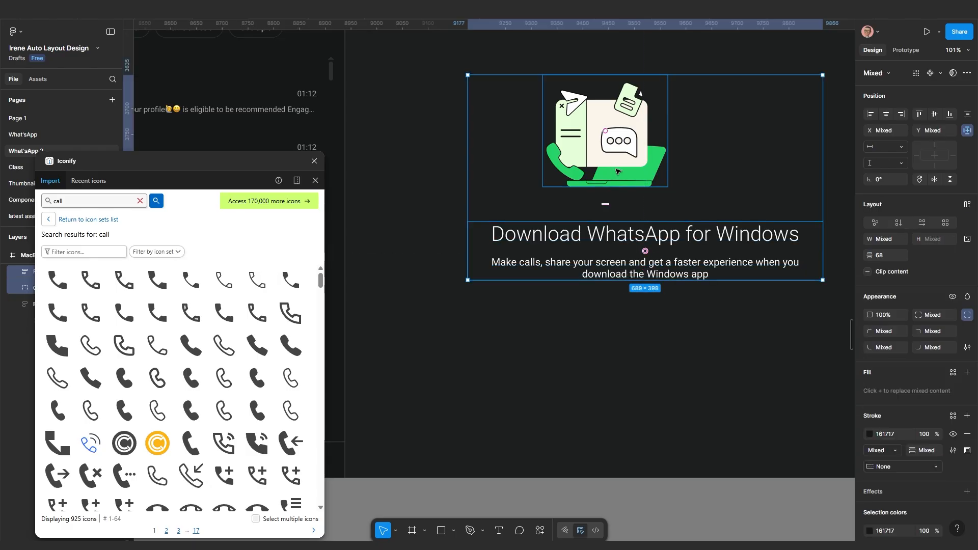
key(shift+a)
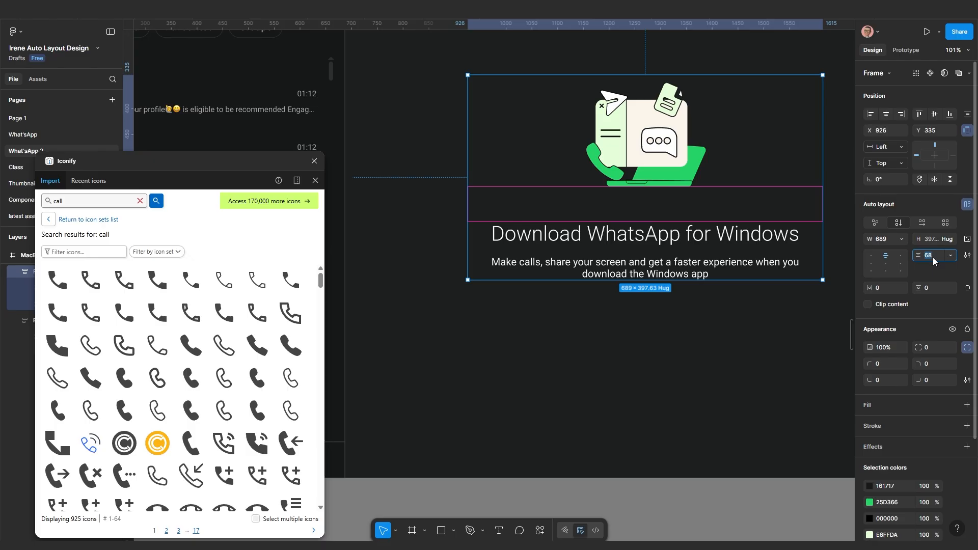
key(Return)
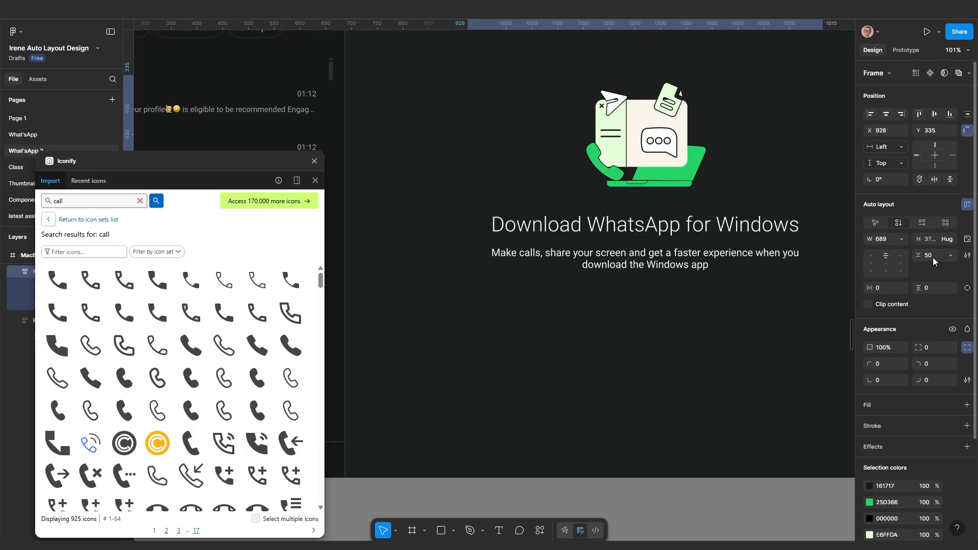
scroll(644, 321, down, 5)
scroll(644, 322, up, 3)
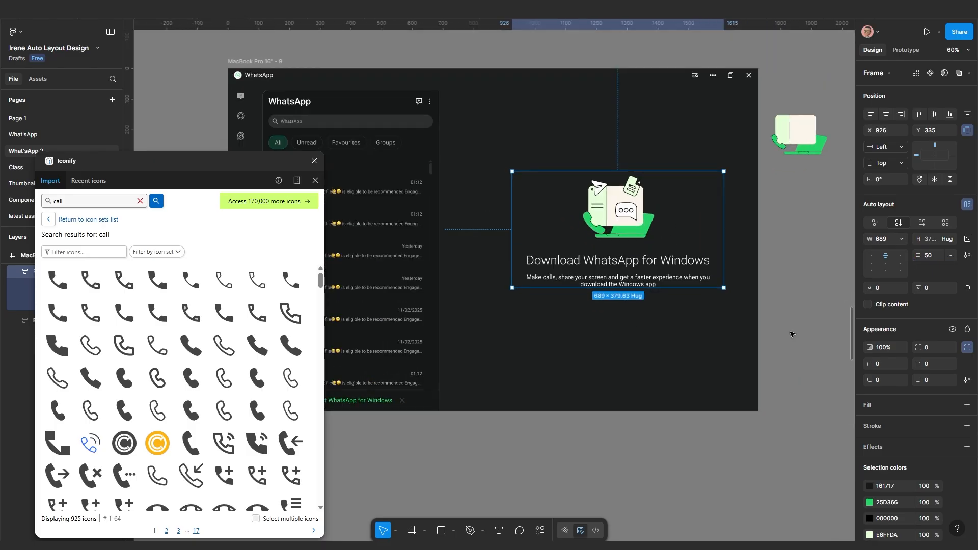
click(932, 255)
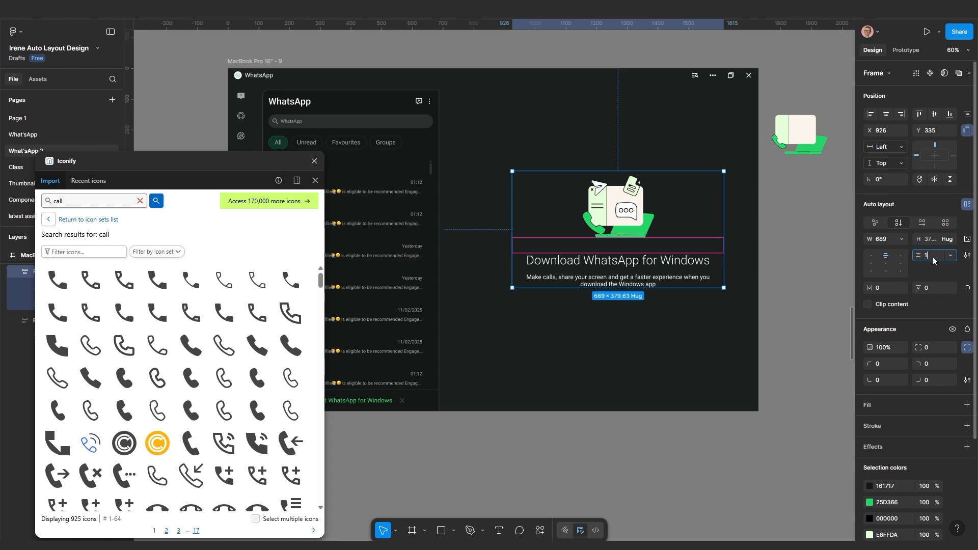
text(10)
key(Return)
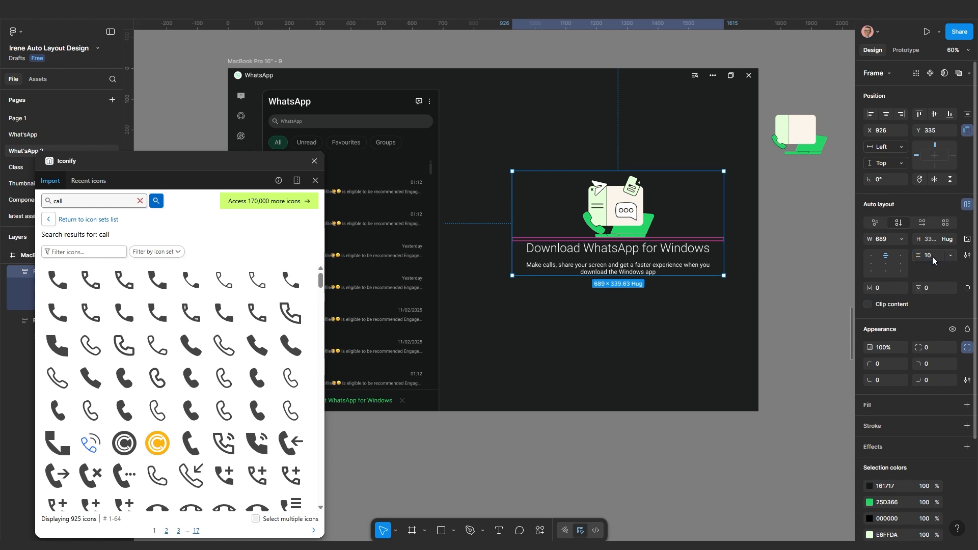
key(ctrl+z)
click(930, 255)
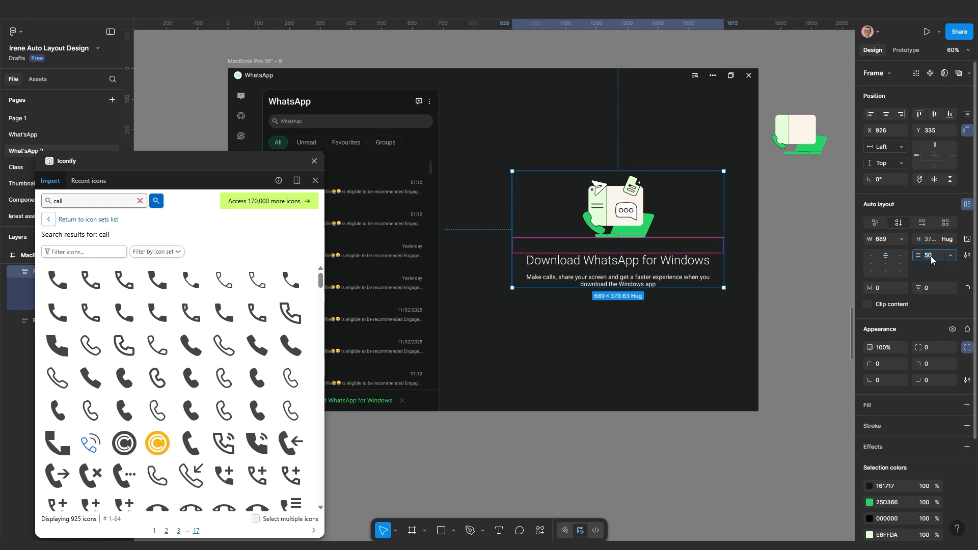
text(30)
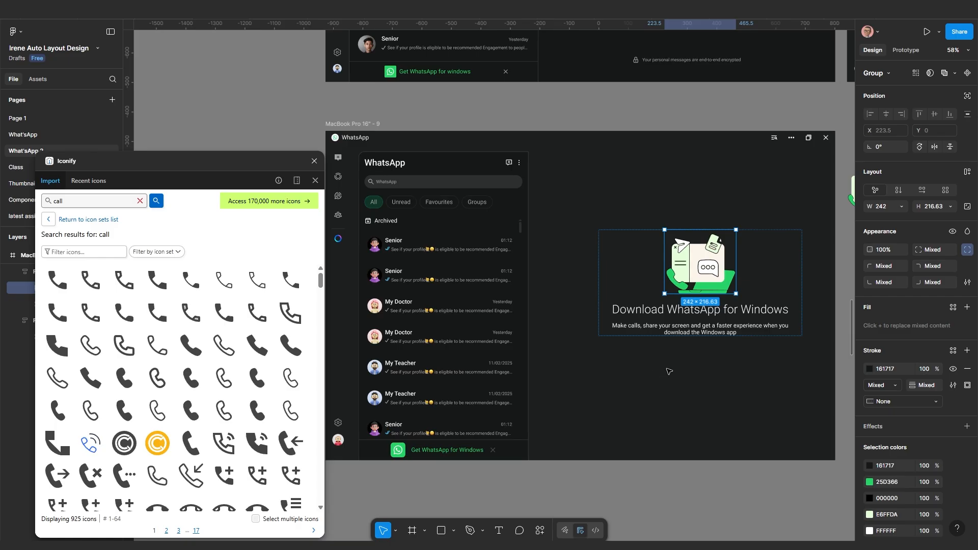
Select the Download WhatsApp panel frame and pan to see the neighbouring frames
click(667, 370)
click(679, 268)
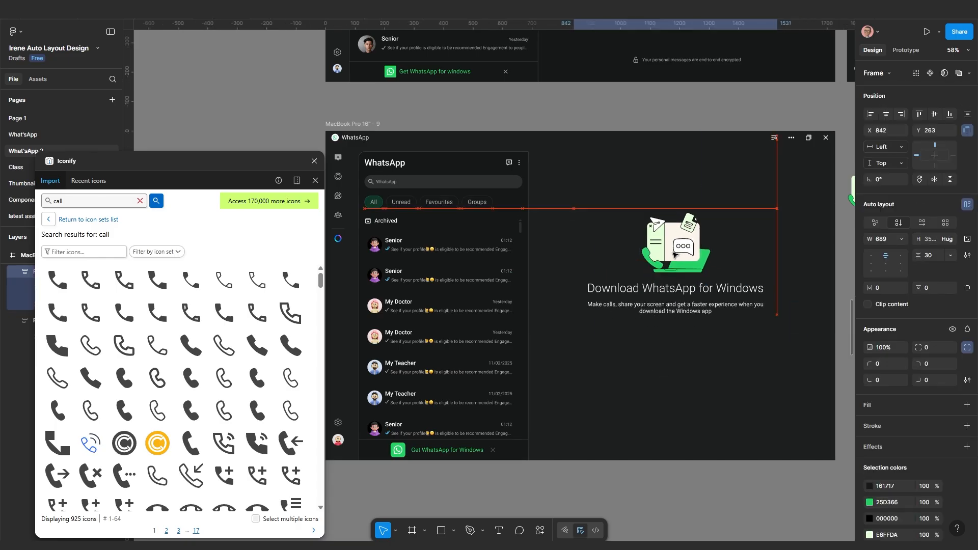
scroll(670, 287, up, 1)
drag(670, 287, 628, 280)
drag(653, 359, 637, 408)
scroll(664, 321, down, 2)
scroll(628, 232, up, 1)
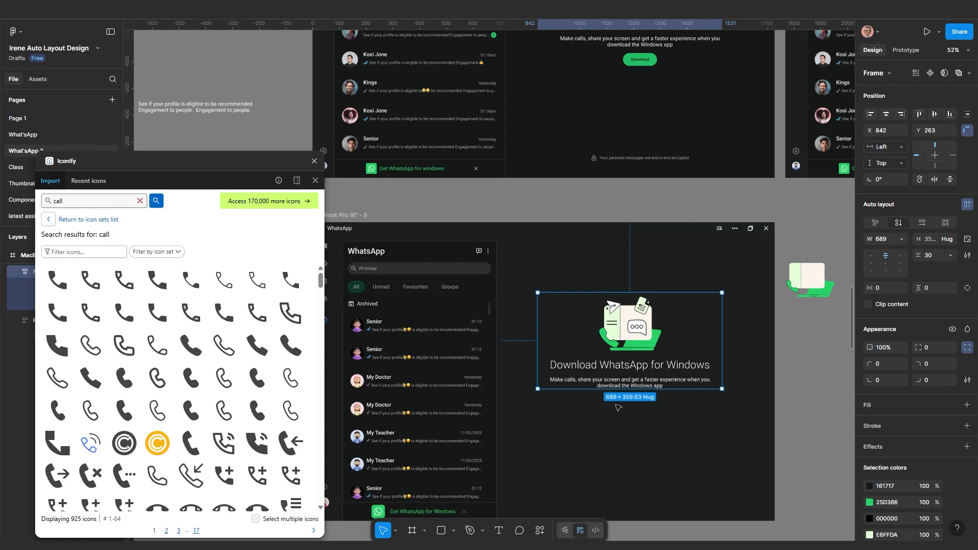
scroll(621, 387, up, 2)
scroll(623, 378, down, 2)
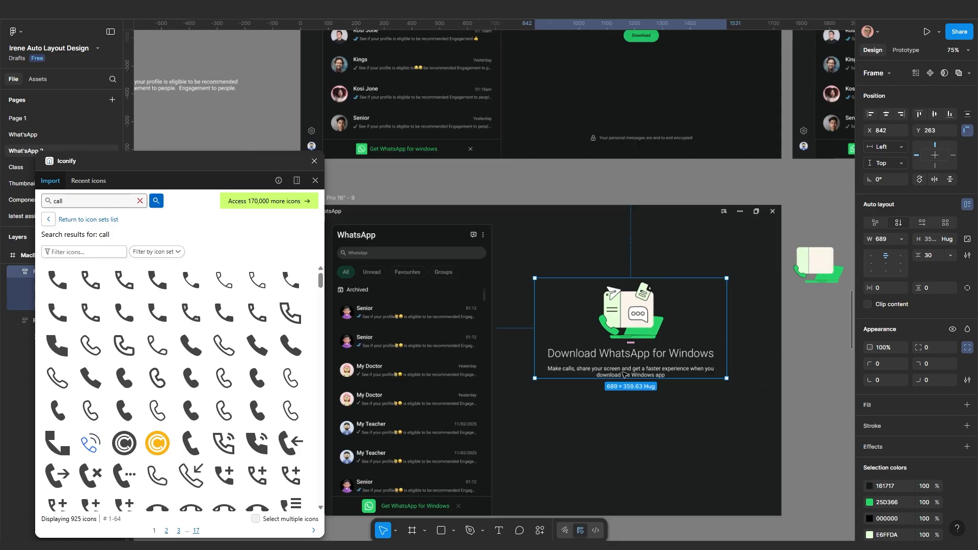
scroll(623, 375, up, 5)
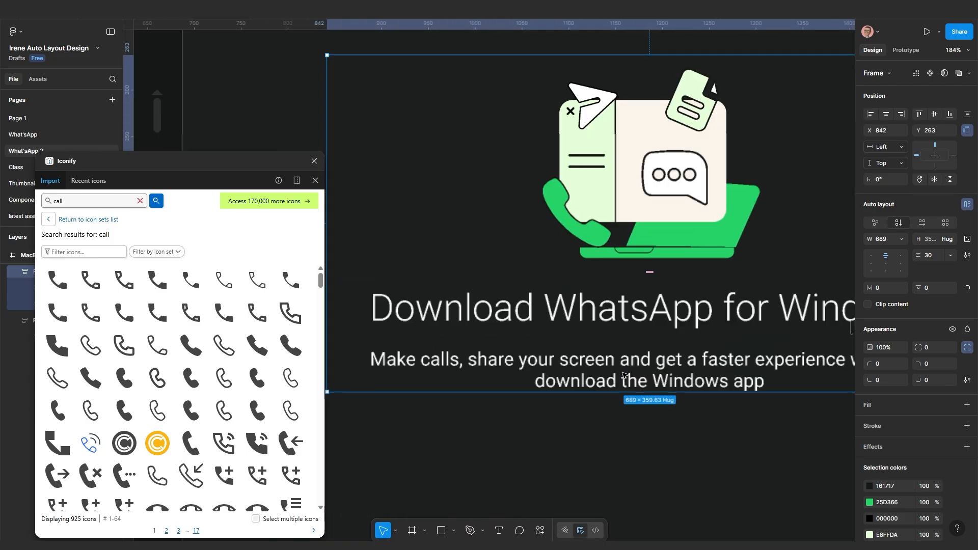
scroll(627, 375, down, 2)
ctrl+click(621, 365)
click(616, 377)
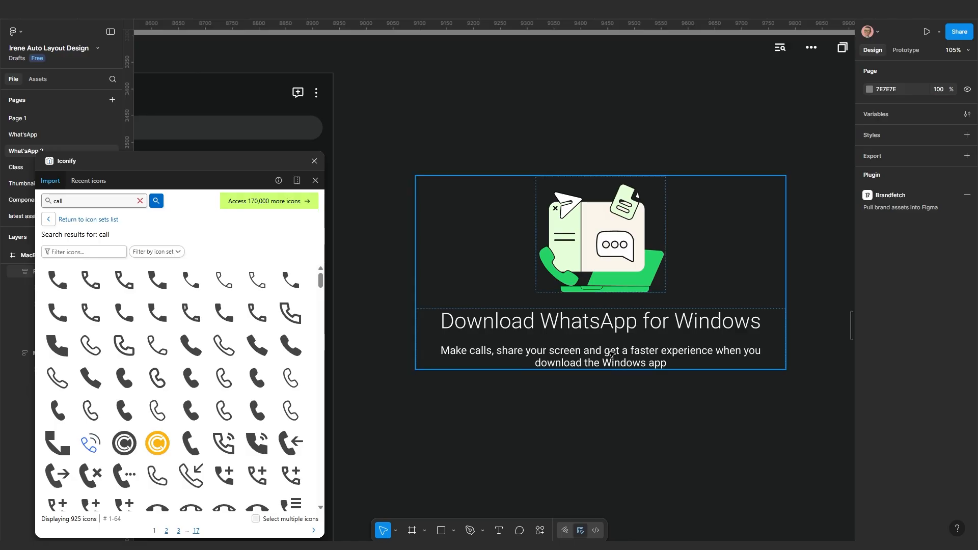
double_click(612, 354)
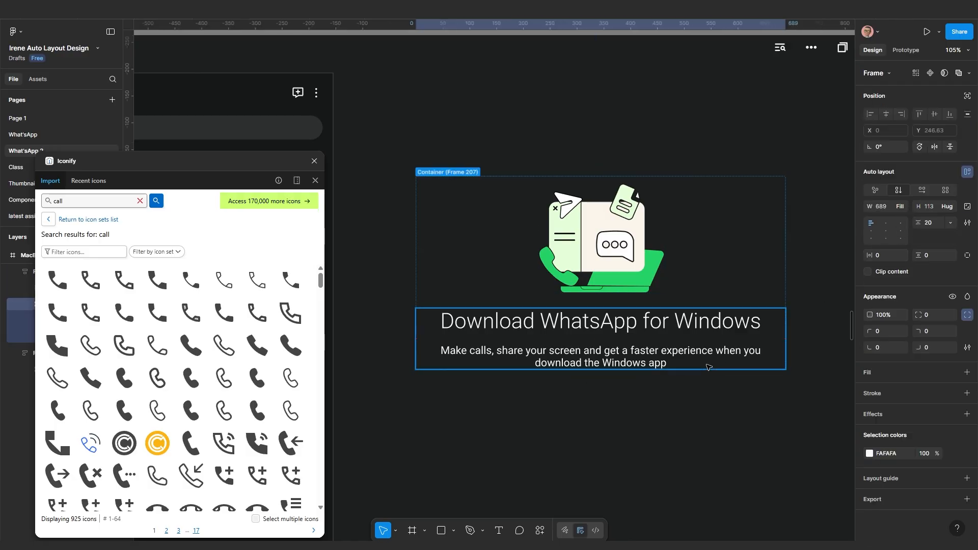
click(682, 355)
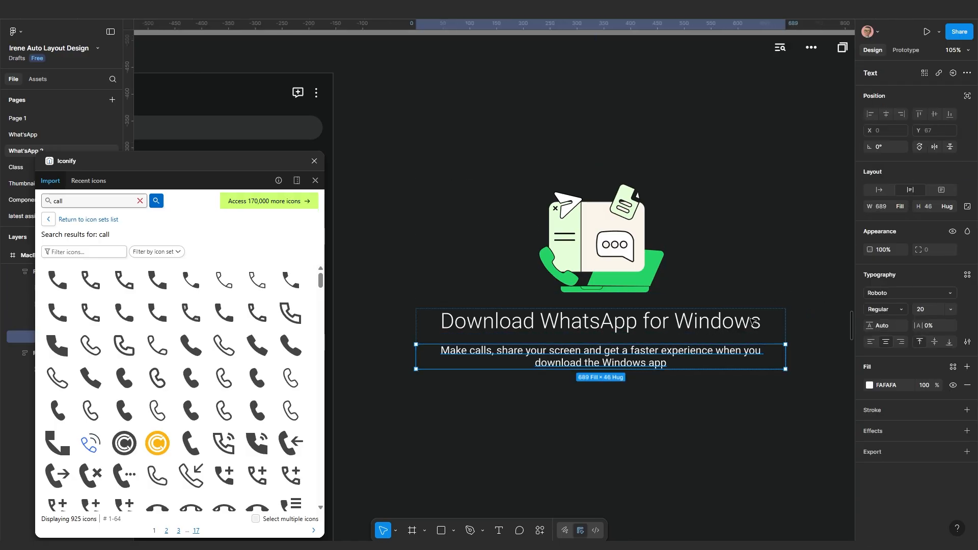
click(664, 319)
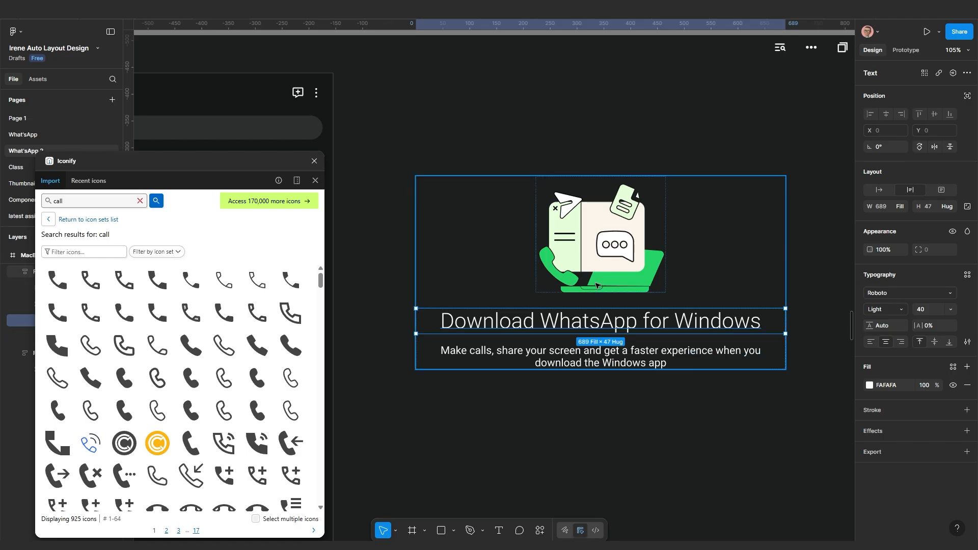
click(603, 239)
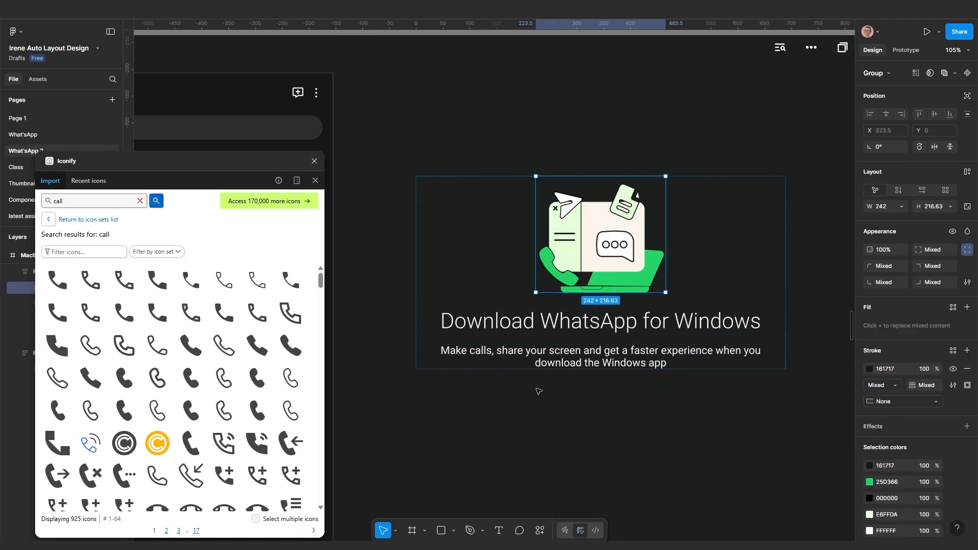
scroll(630, 237, up, 3)
click(602, 323)
click(603, 324)
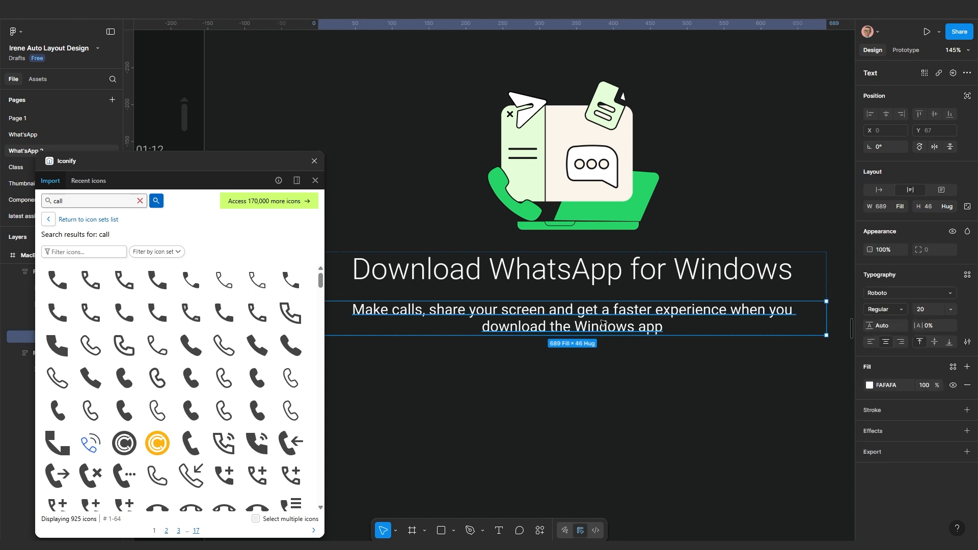
Duplicate the subtitle, change its text to 'Download' and make it hug its width
key(ctrl+d)
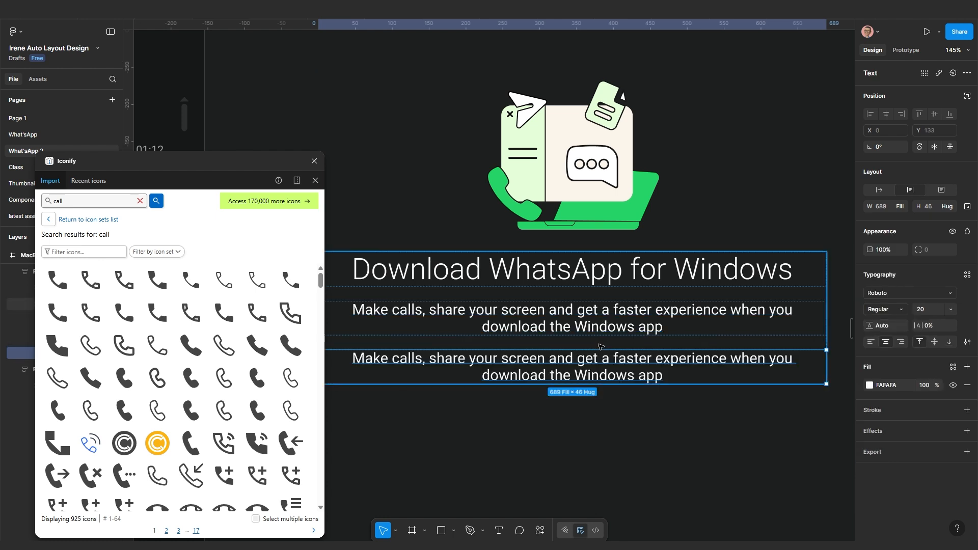
double_click(584, 373)
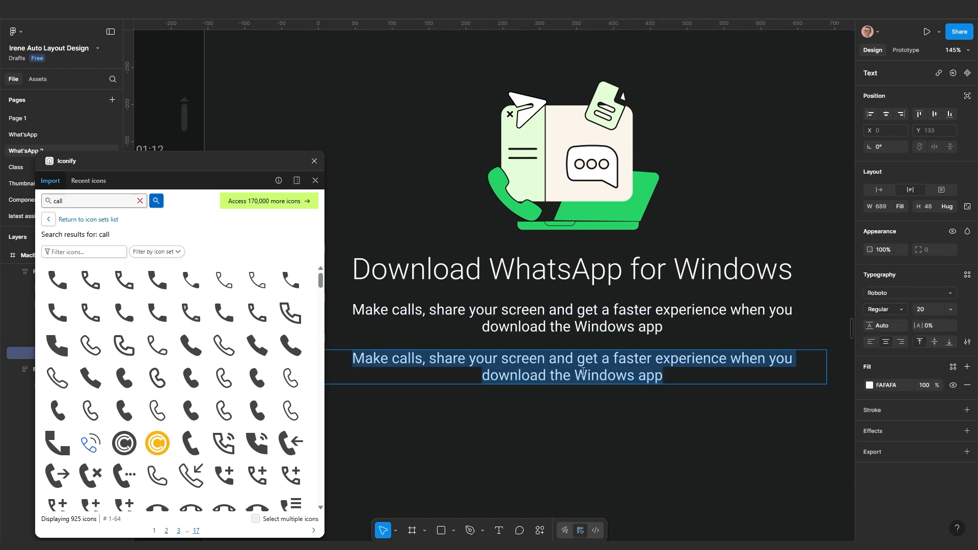
text(Download)
key(Escape)
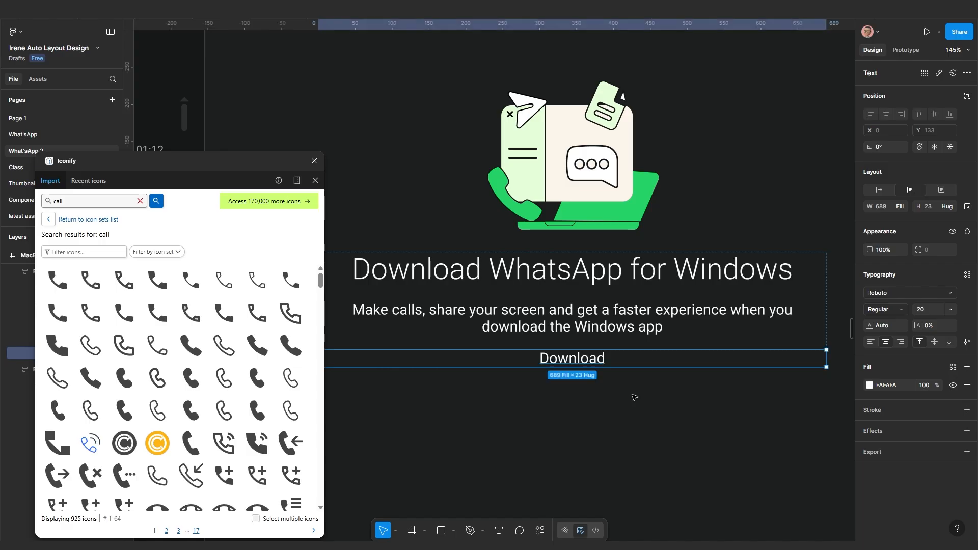
click(879, 191)
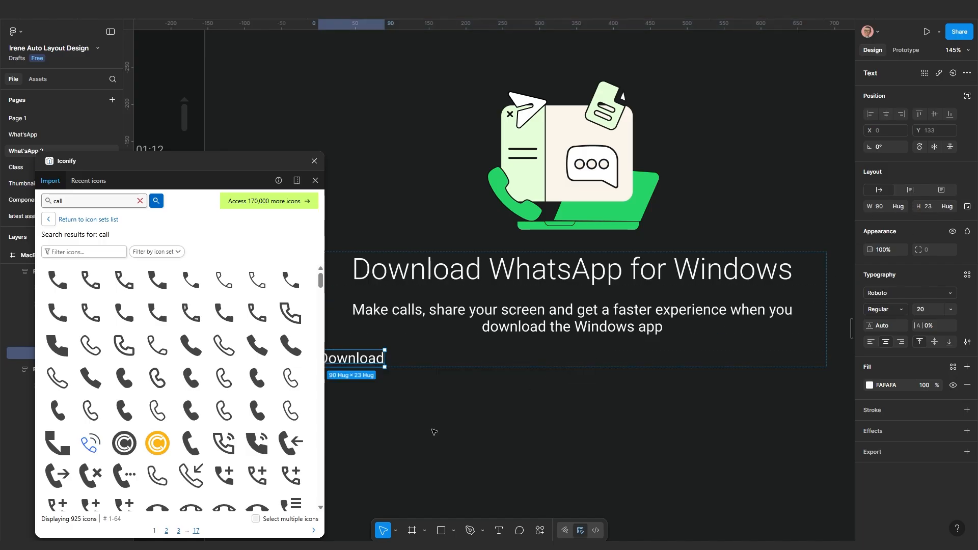
scroll(458, 430, down, 2)
Wrap the Download text in an auto-layout frame with 20 padding
key(shift+a)
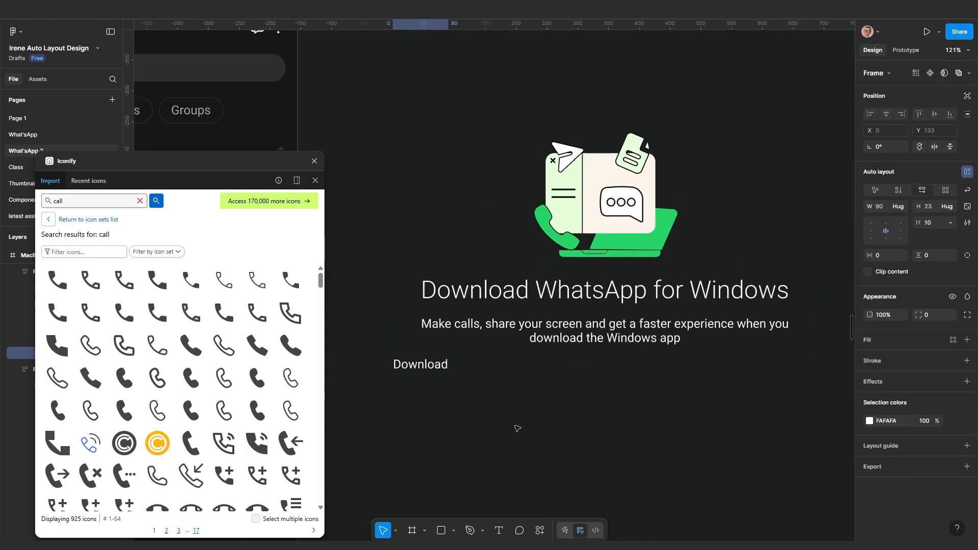
click(883, 257)
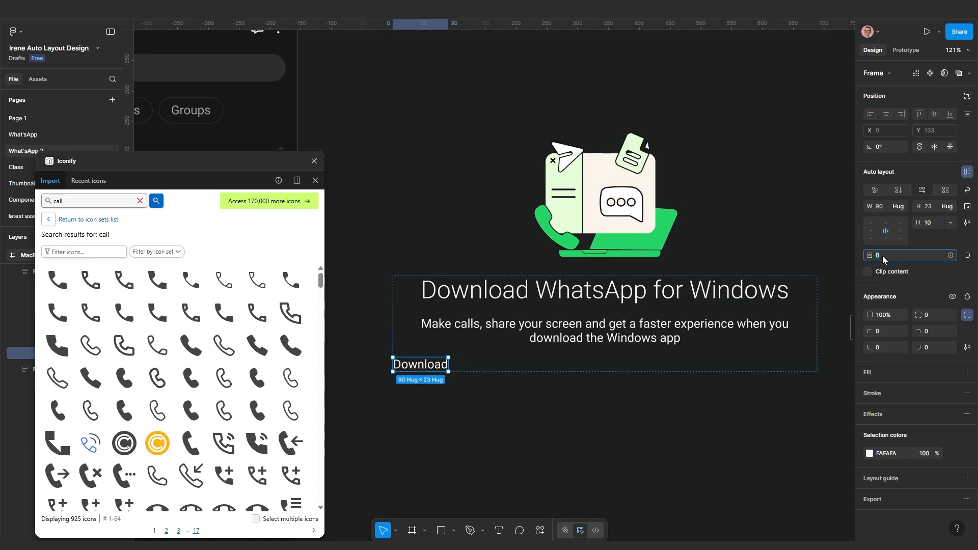
text(20)
key(Return)
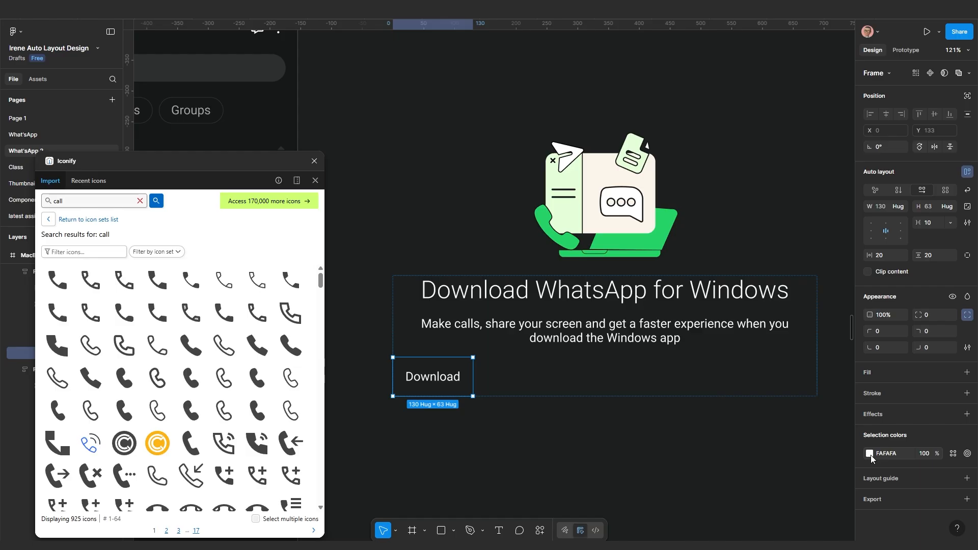
Fill the Download frame with green 25D366 and colour its text dark 1D1F1F
click(966, 372)
click(869, 390)
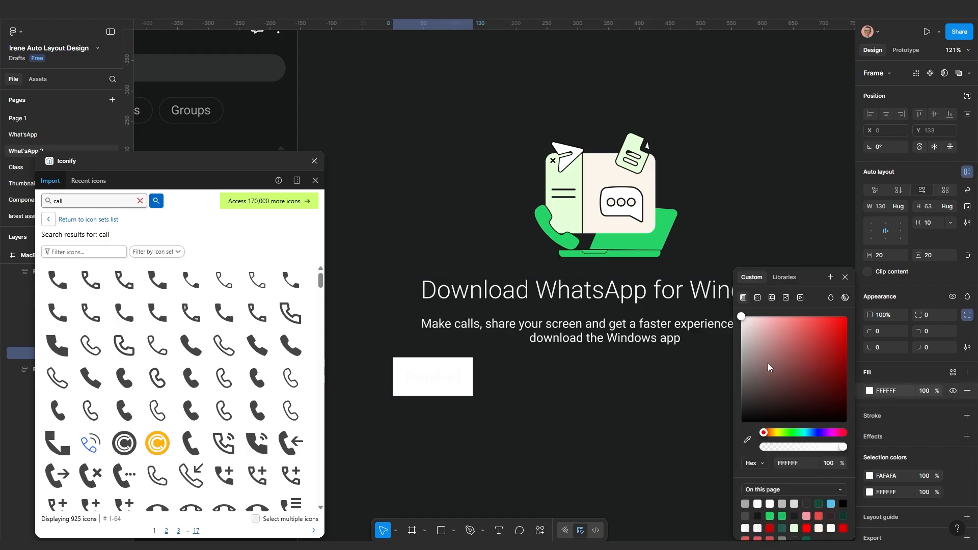
click(747, 439)
click(671, 232)
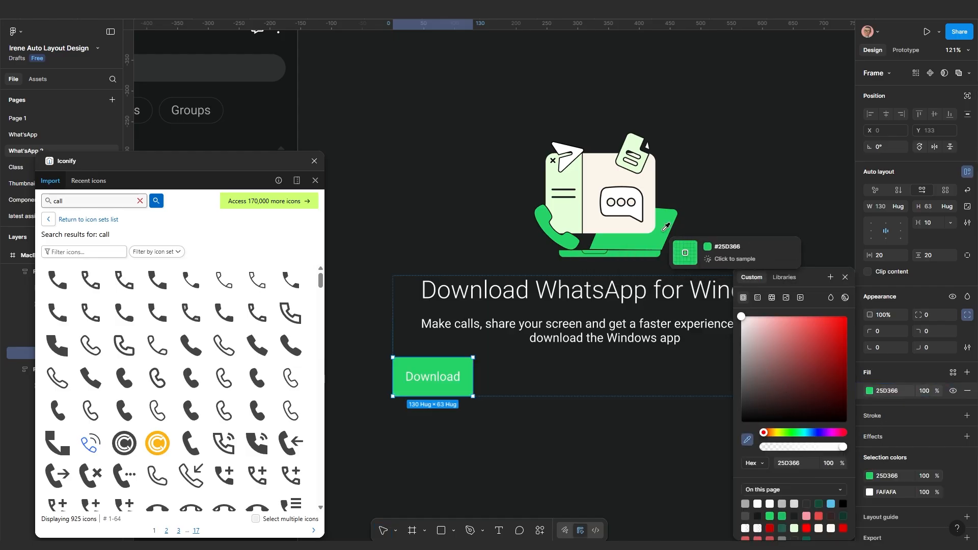
click(870, 492)
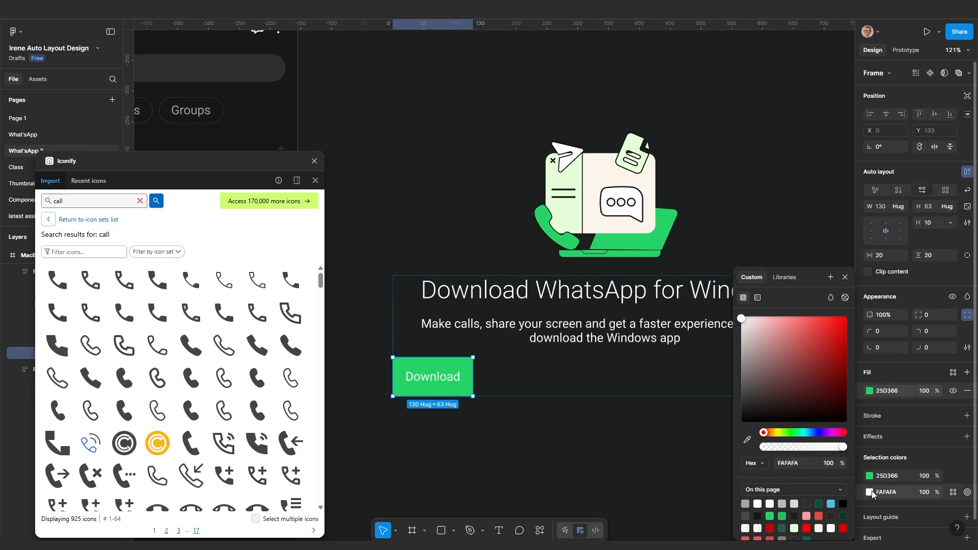
click(748, 440)
click(614, 430)
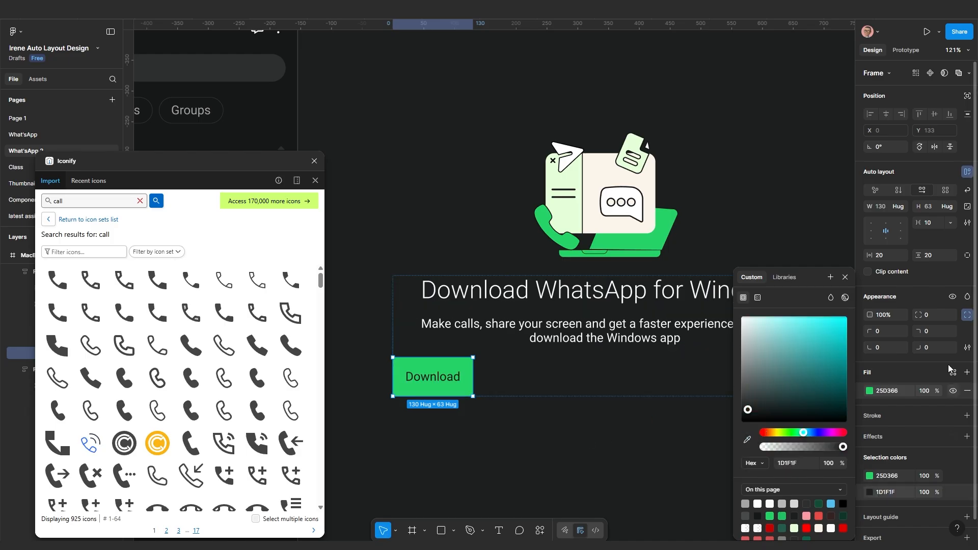
Set the button's vertical padding to 10 and centre it horizontally in the panel
click(932, 258)
text(1)
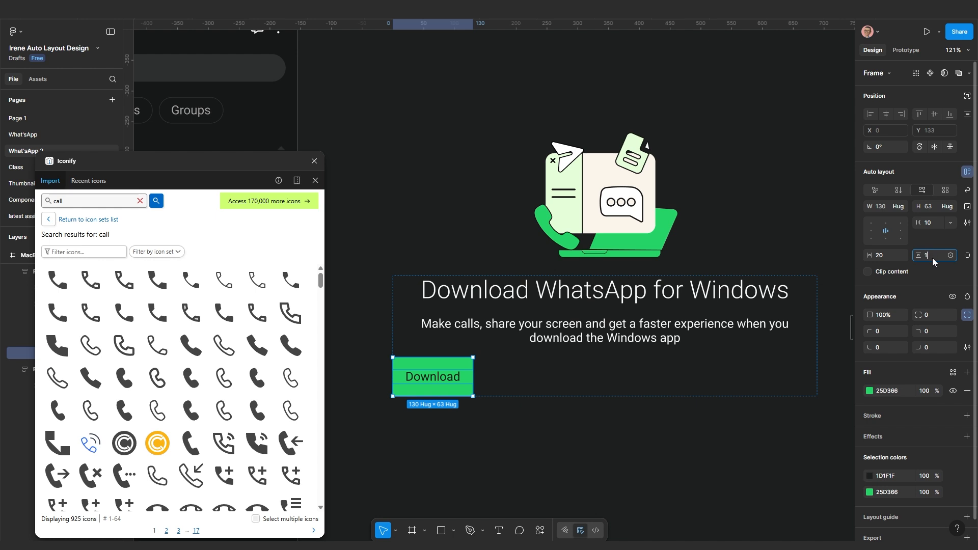
text(0)
key(Return)
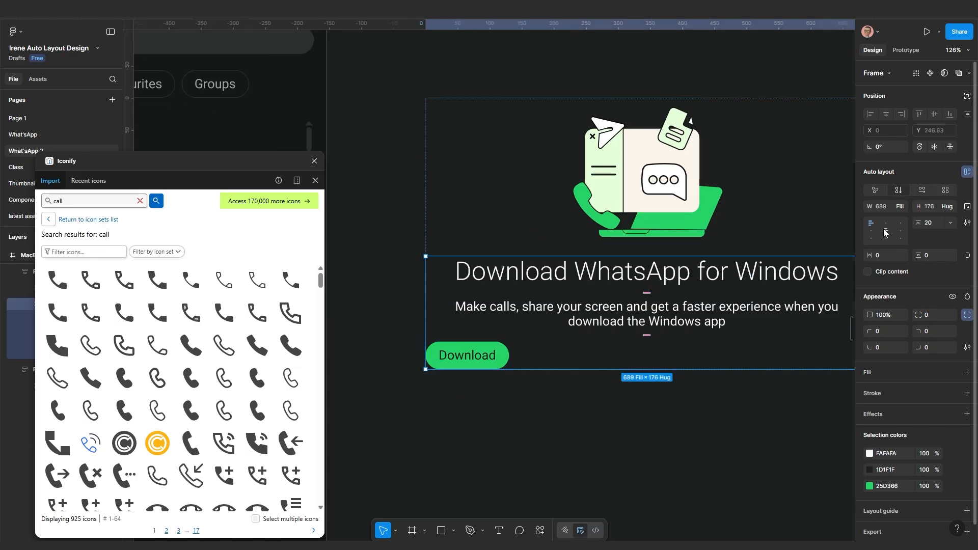
click(886, 231)
ctrl+scroll(577, 398, down, 3)
Try a narrower width on the Download panel, then undo back to 689 wide
click(577, 398)
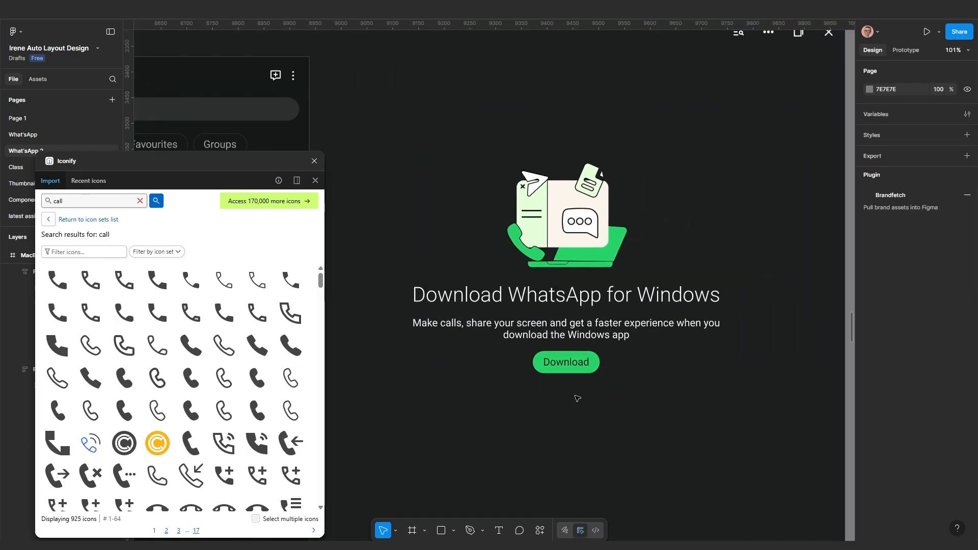
ctrl+scroll(577, 398, down, 3)
drag(576, 404, 646, 383)
click(759, 310)
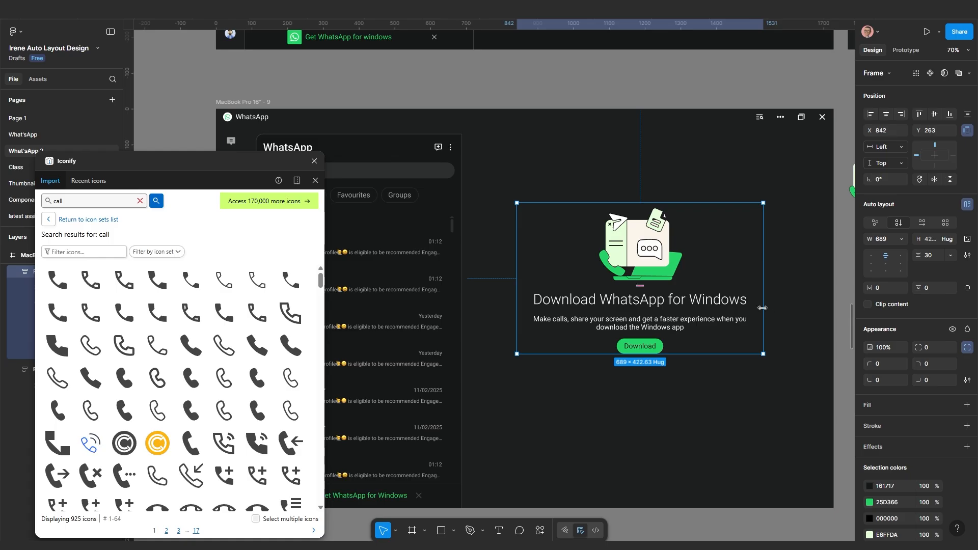
drag(743, 310, 658, 335)
key(ctrl+z)
Pan and zoom the canvas over to Frame 59's icon sheet with the lock icon
scroll(714, 388, down, 2)
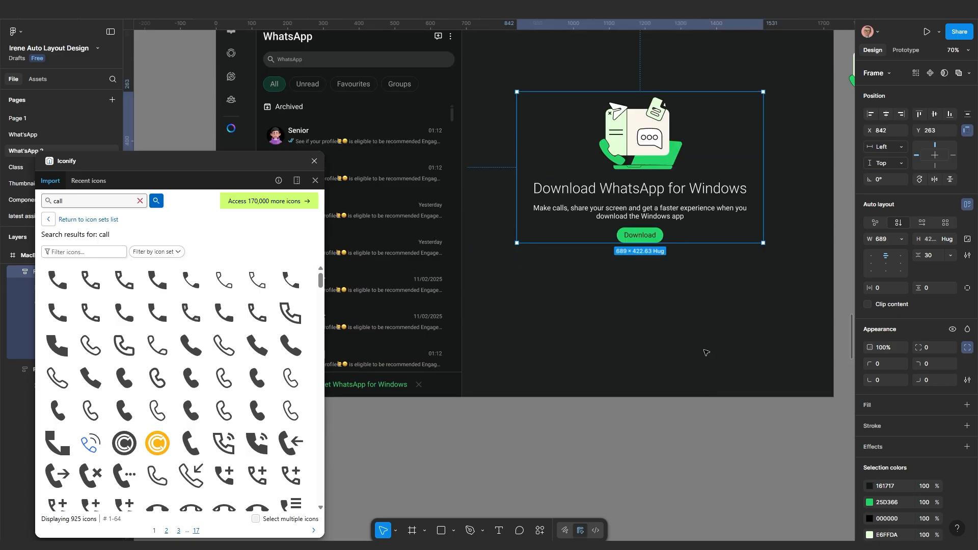
scroll(693, 291, up, 2)
scroll(677, 393, up, 2)
scroll(636, 140, up, 2)
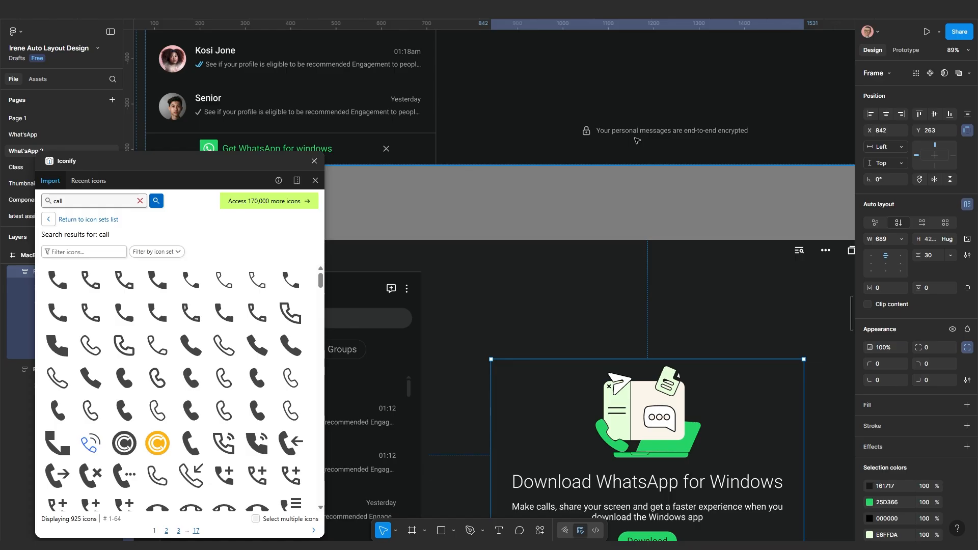
scroll(636, 140, down, 3)
click(618, 414)
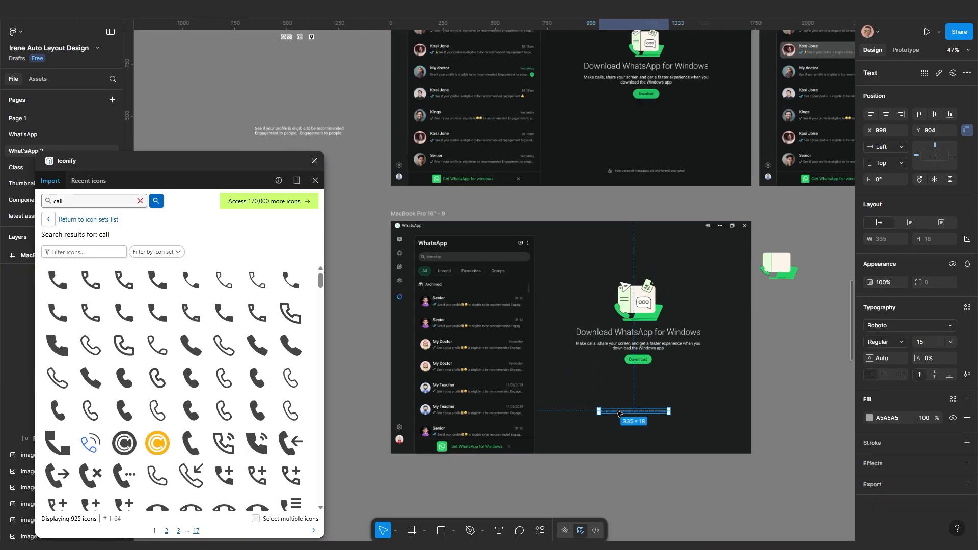
scroll(618, 414, down, 4)
drag(380, 103, 675, 316)
scroll(505, 244, down, 2)
scroll(602, 283, down, 3)
scroll(700, 390, up, 7)
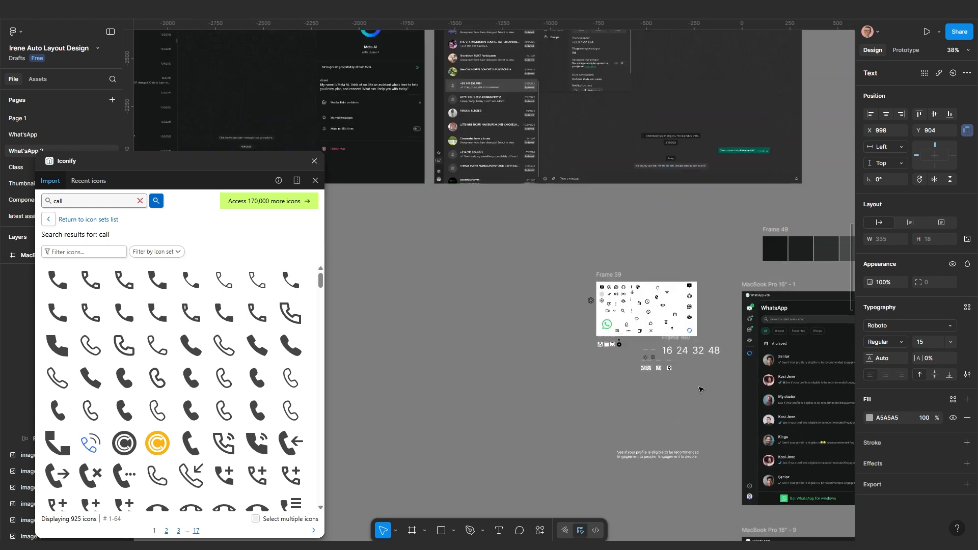
drag(701, 390, 546, 214)
scroll(528, 201, up, 7)
scroll(389, 80, down, 1)
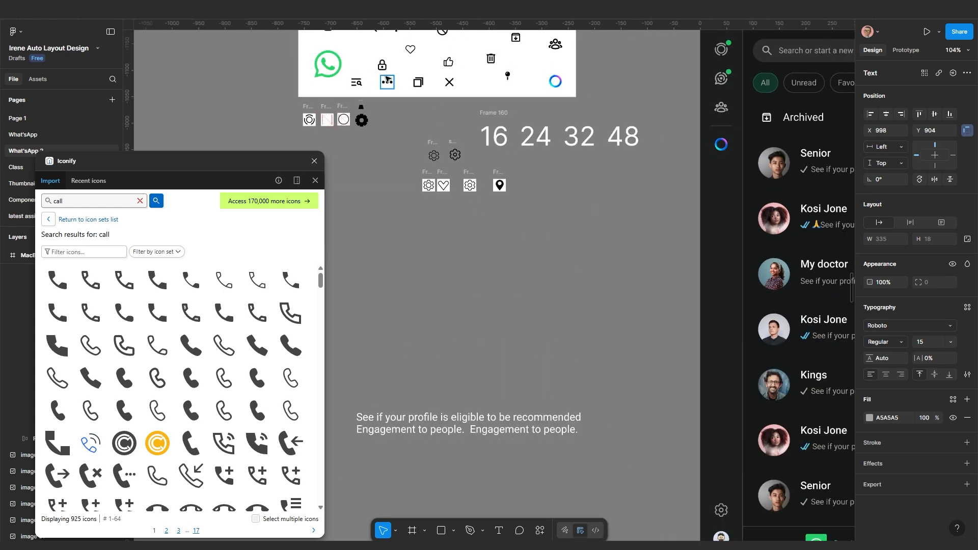
Copy the lock icon beside the encrypted message and join them in an auto-layout row with gap 10
click(382, 65)
key(ctrl+c)
key(ctrl+v)
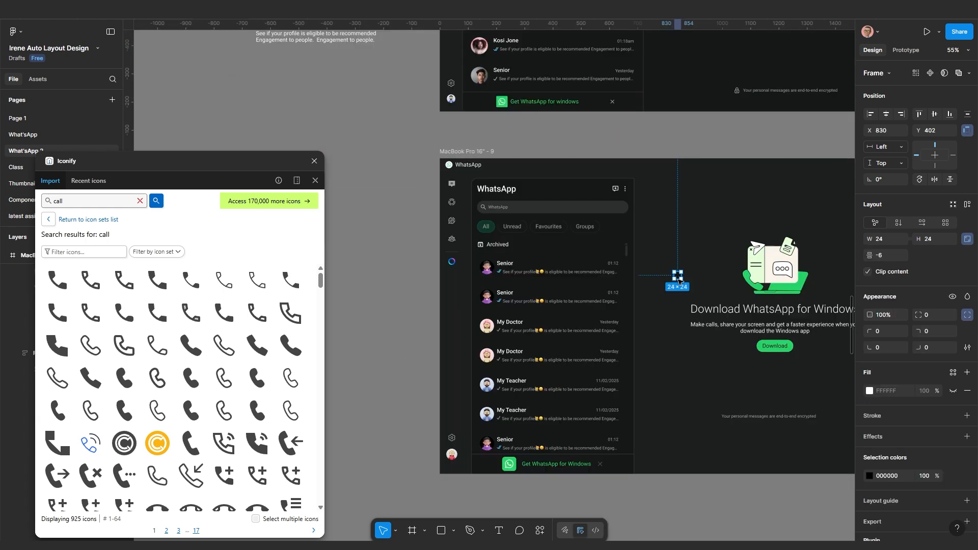
drag(680, 274, 712, 429)
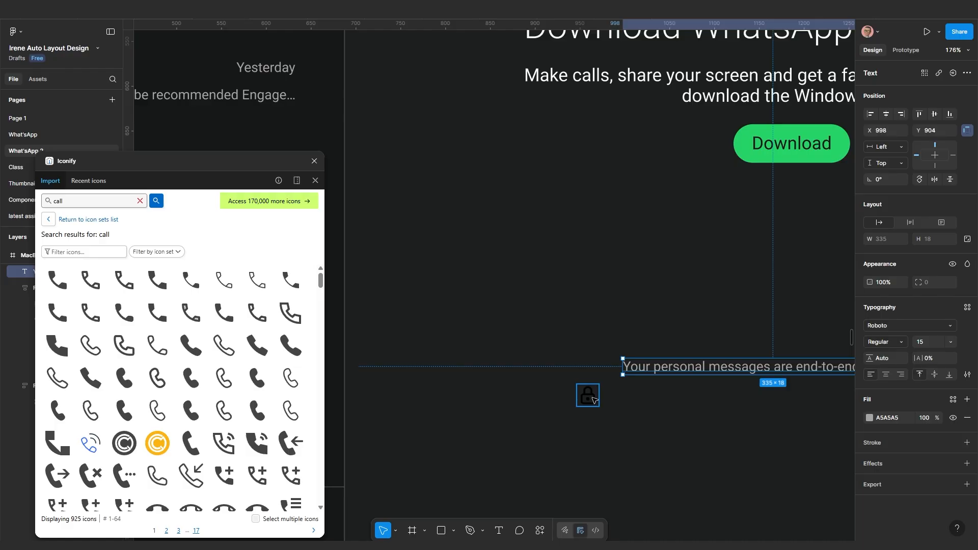
shift+click(593, 400)
key(shift+a)
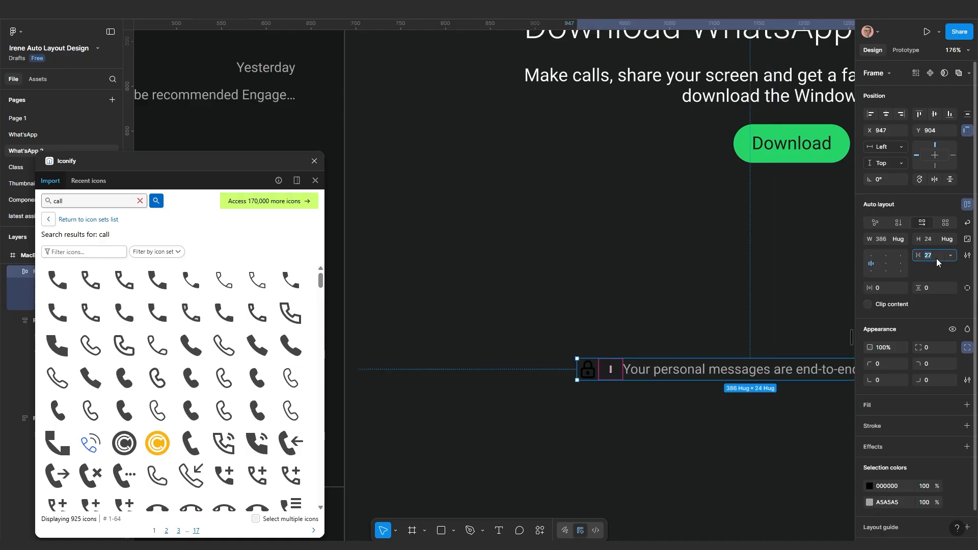
key(Return)
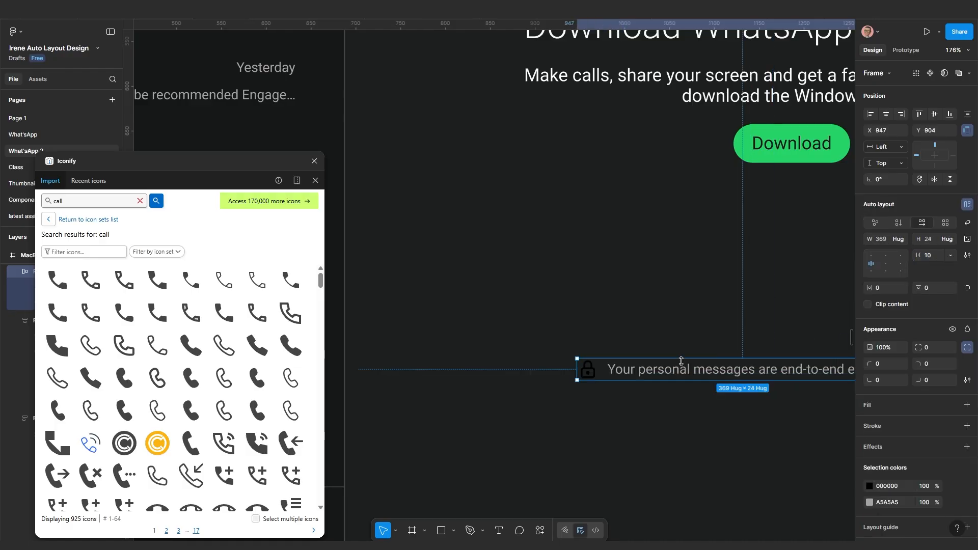
Recolour the lock icon from black to the message's grey A5A5A5
click(894, 507)
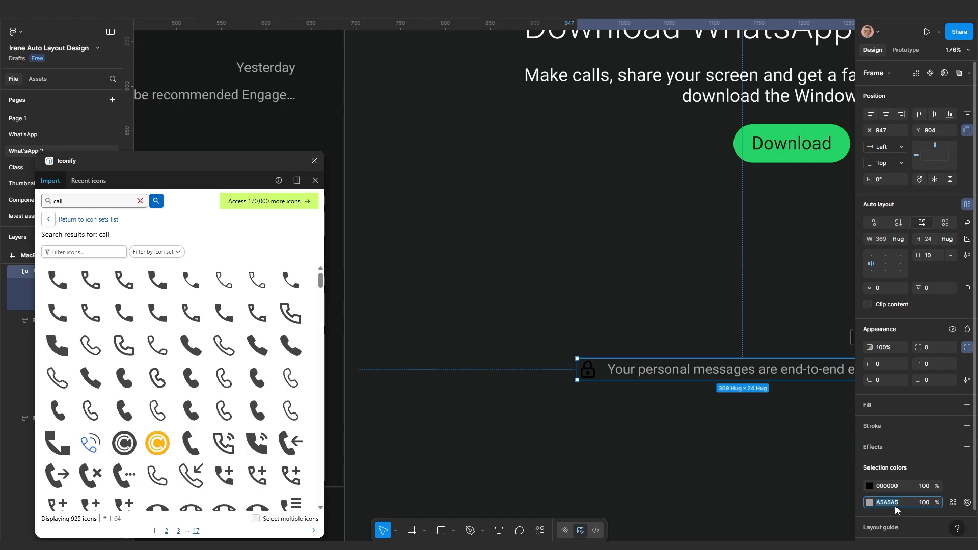
key(ctrl+c)
click(894, 486)
key(ctrl+v)
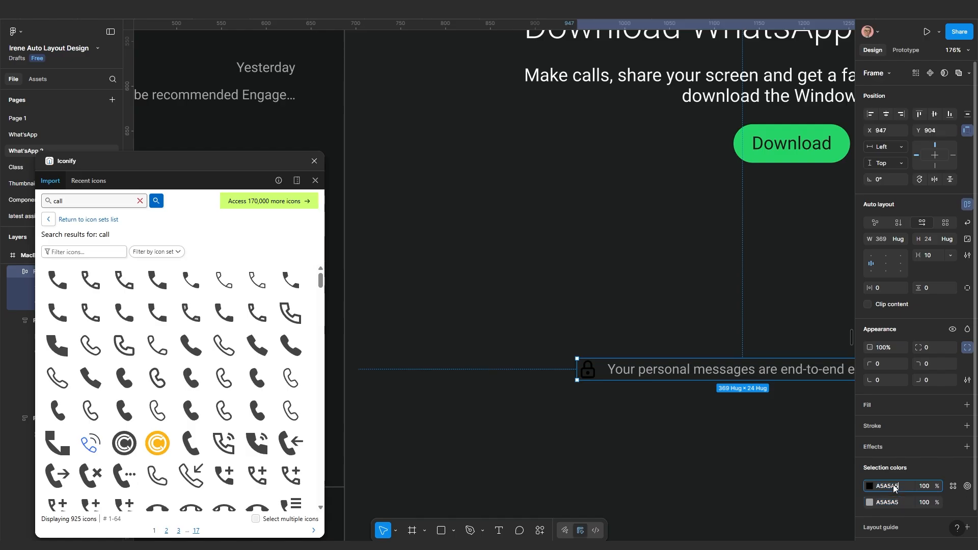
key(Return)
scroll(702, 432, down, 5)
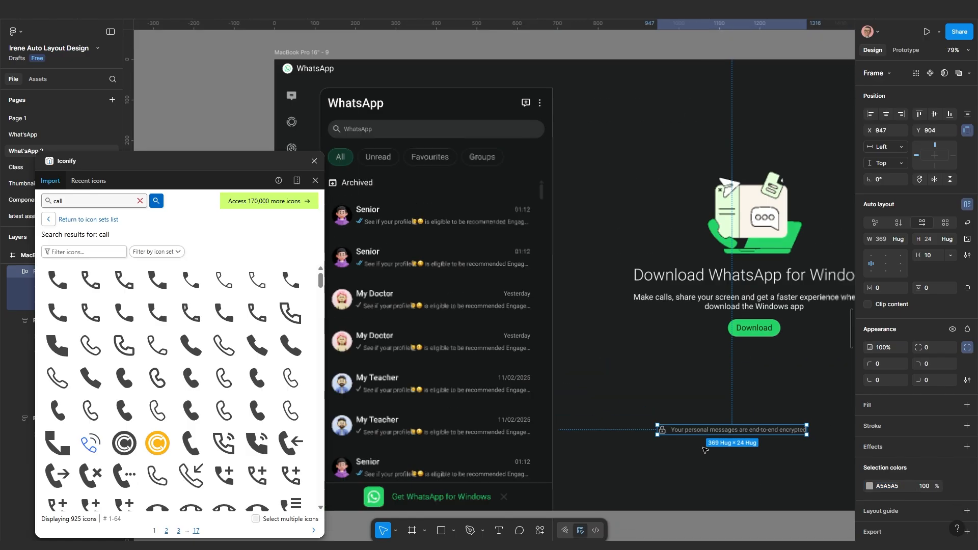
key(Escape)
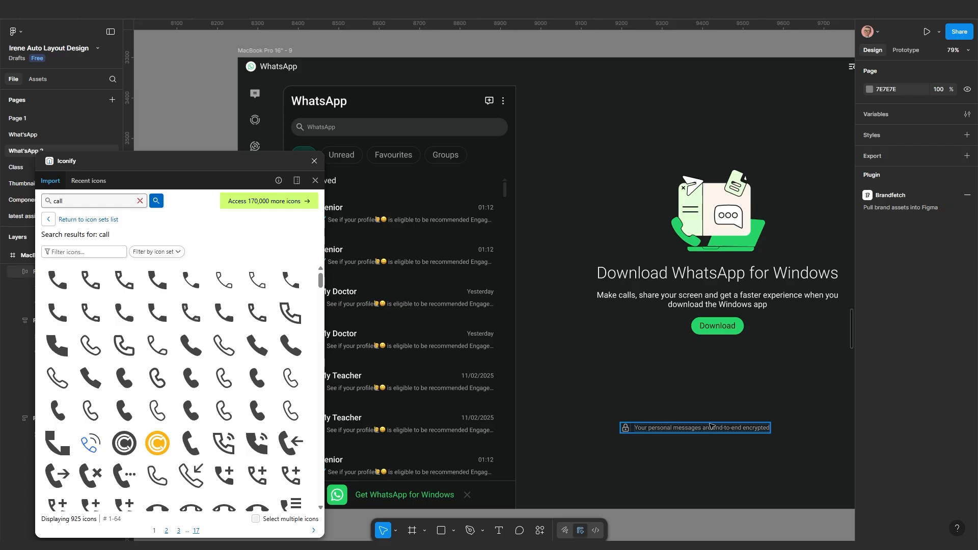
Wrap the encrypted-message row and Download panel in a vertical auto layout with Auto spacing
click(710, 426)
shift+click(716, 312)
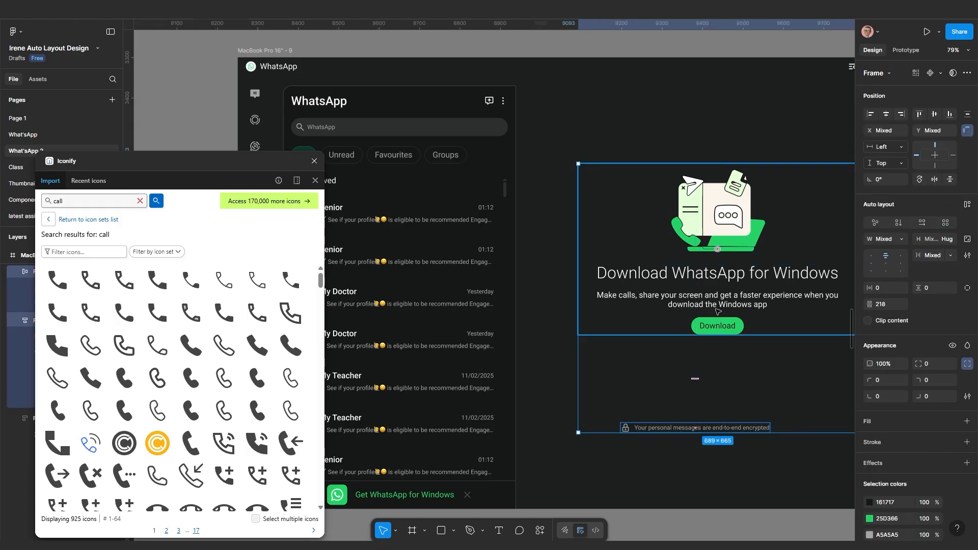
key(shift+a)
scroll(488, 426, down, 3)
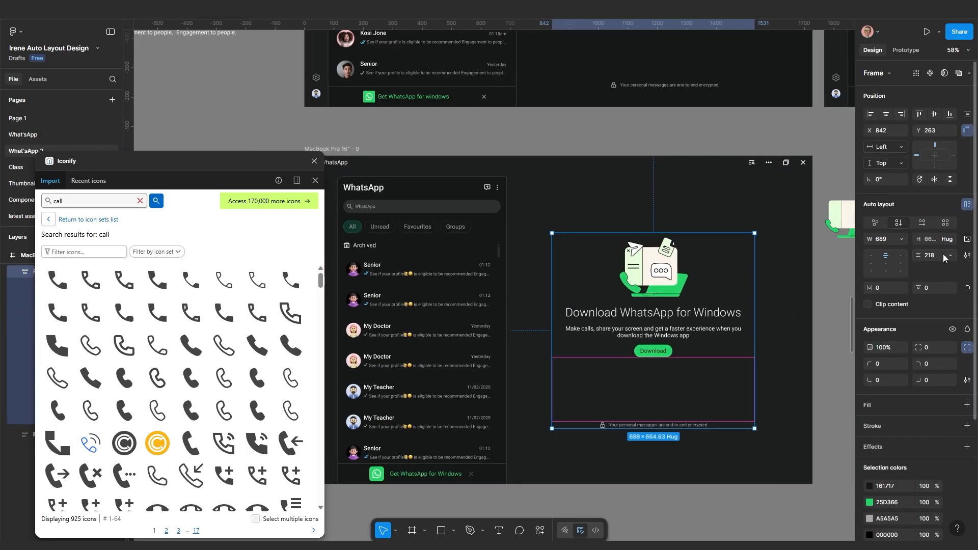
click(950, 255)
click(916, 272)
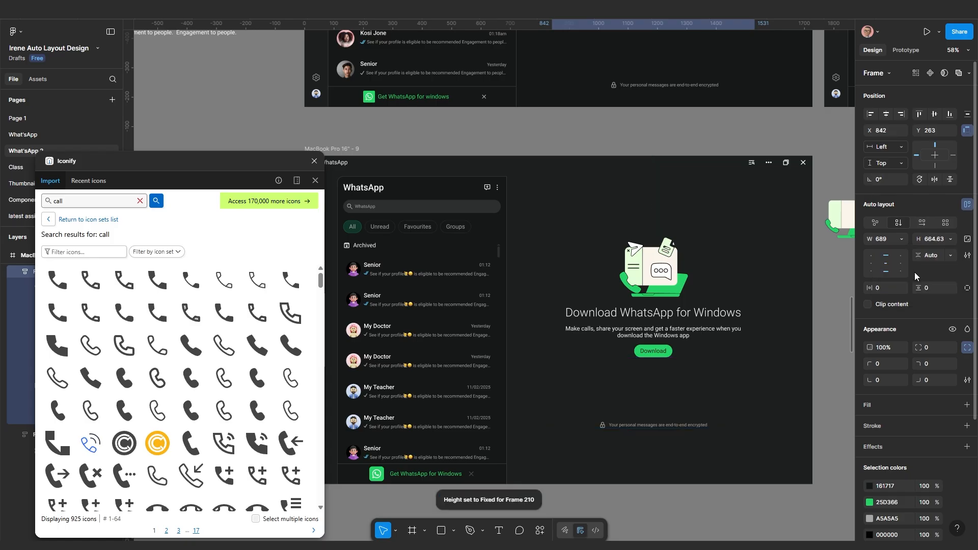
Stretch the combined column to 782 tall so the note sits at the bottom
click(690, 457)
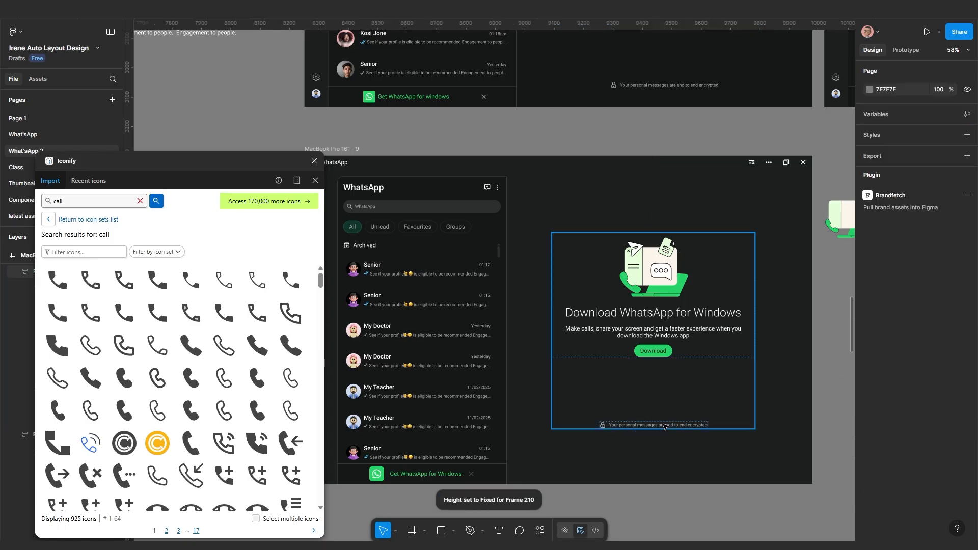
click(665, 425)
drag(661, 431, 662, 466)
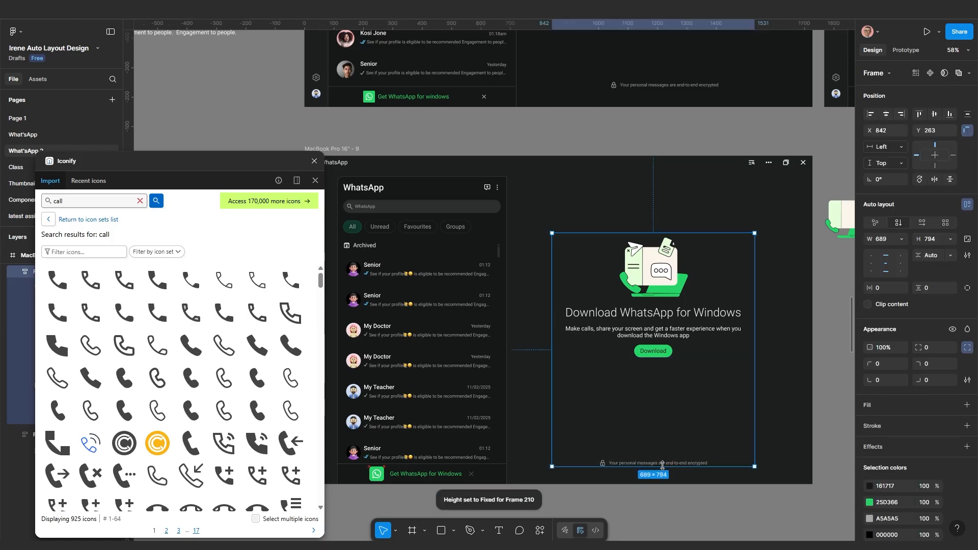
scroll(663, 466, down, 1)
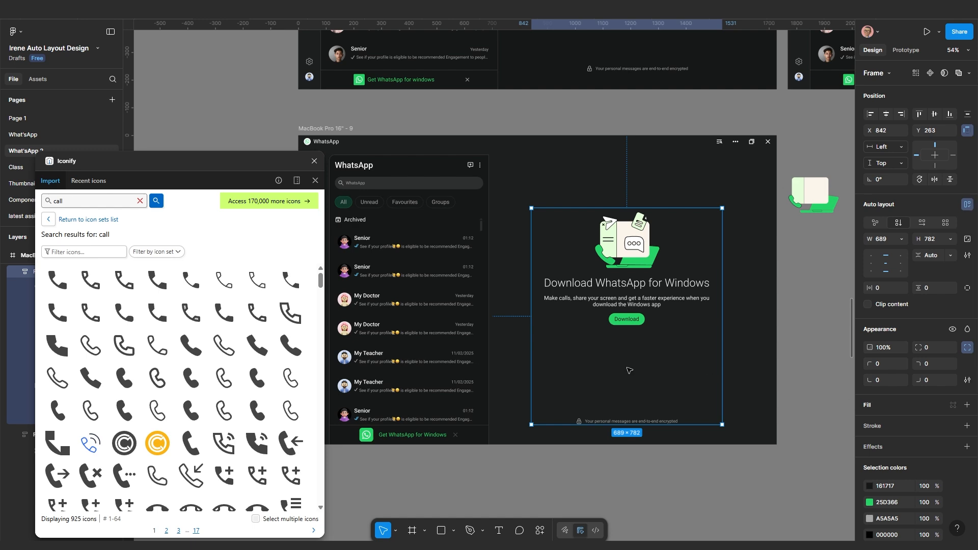
scroll(634, 364, down, 2)
click(966, 405)
click(868, 423)
click(747, 439)
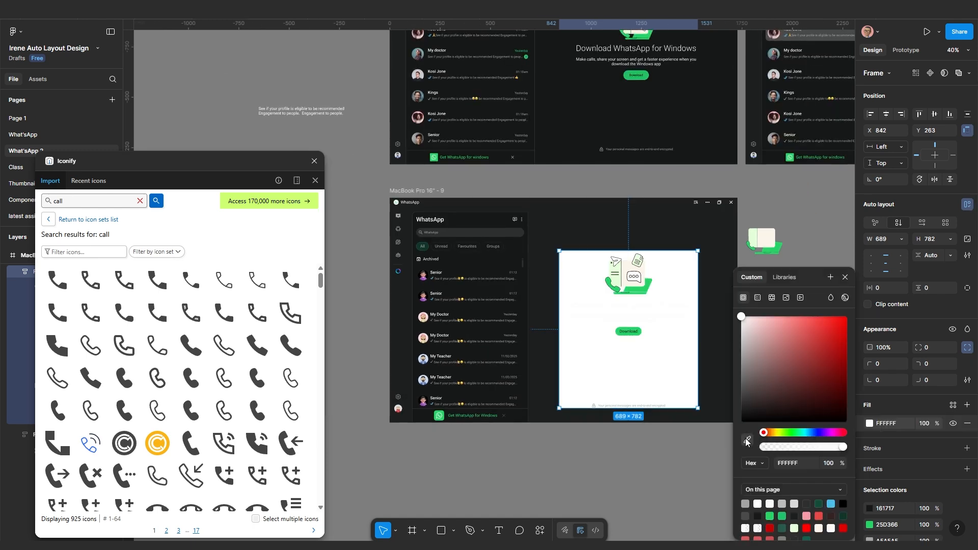
click(491, 263)
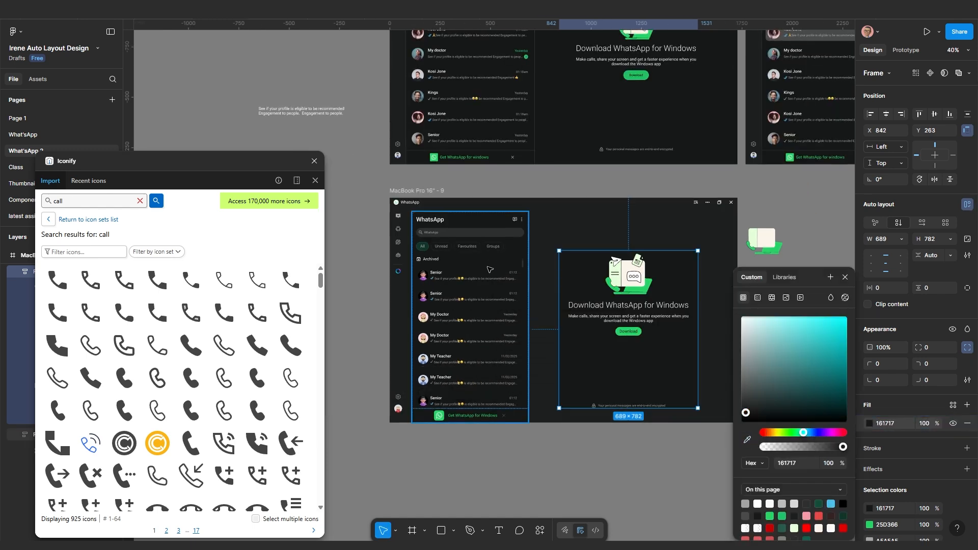
scroll(533, 397, up, 2)
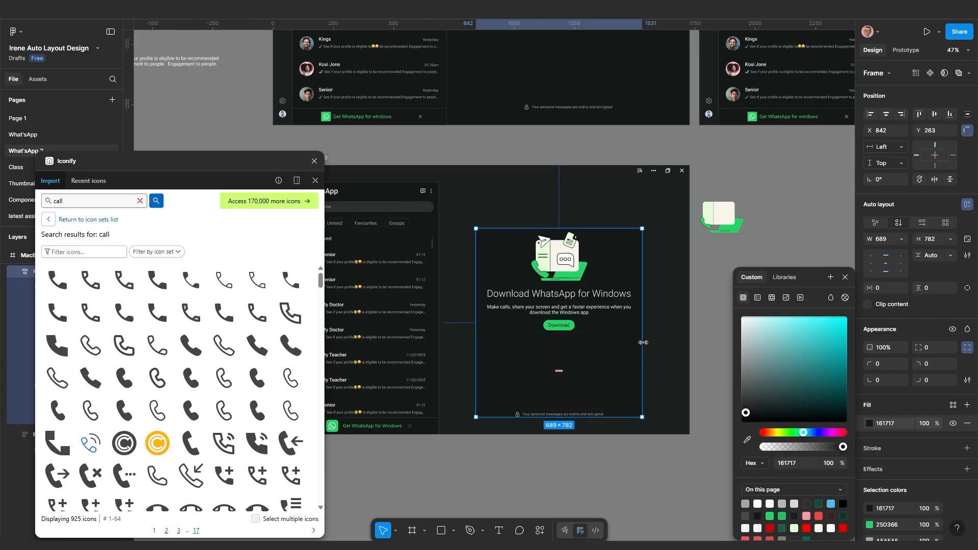
scroll(609, 370, down, 2)
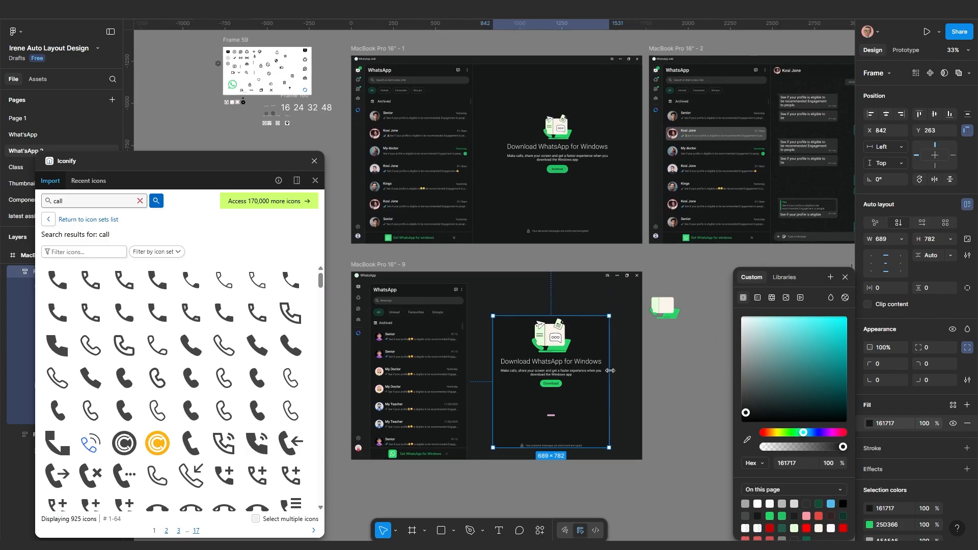
scroll(466, 478, up, 5)
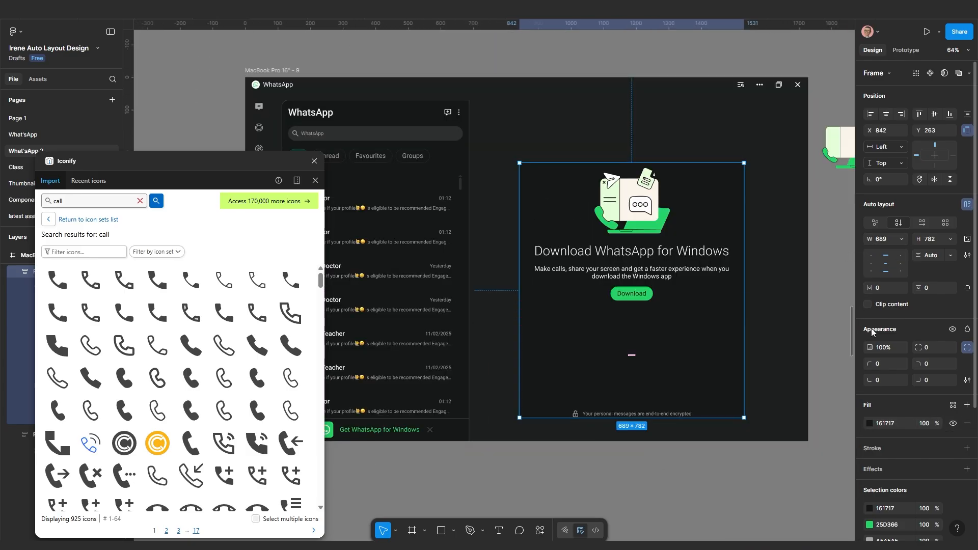
click(876, 449)
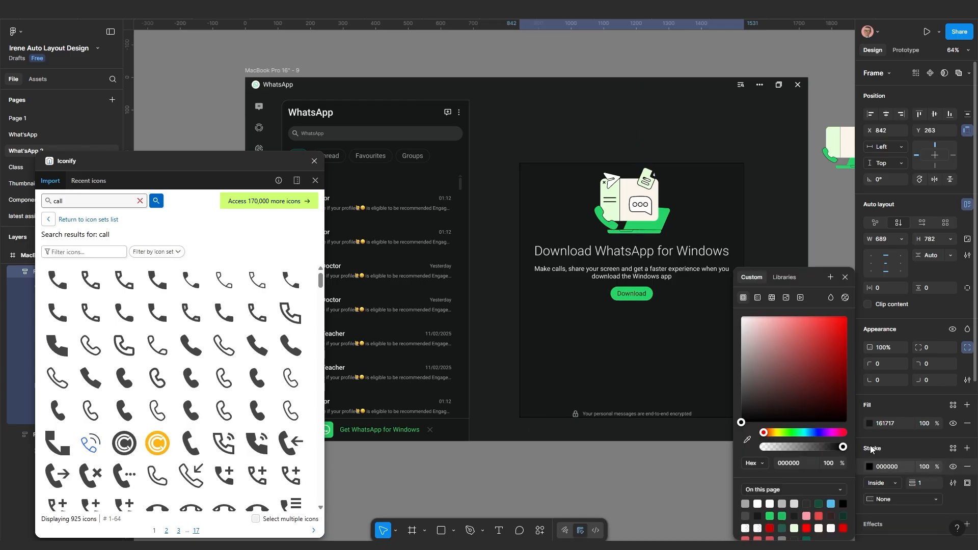
click(967, 484)
click(953, 421)
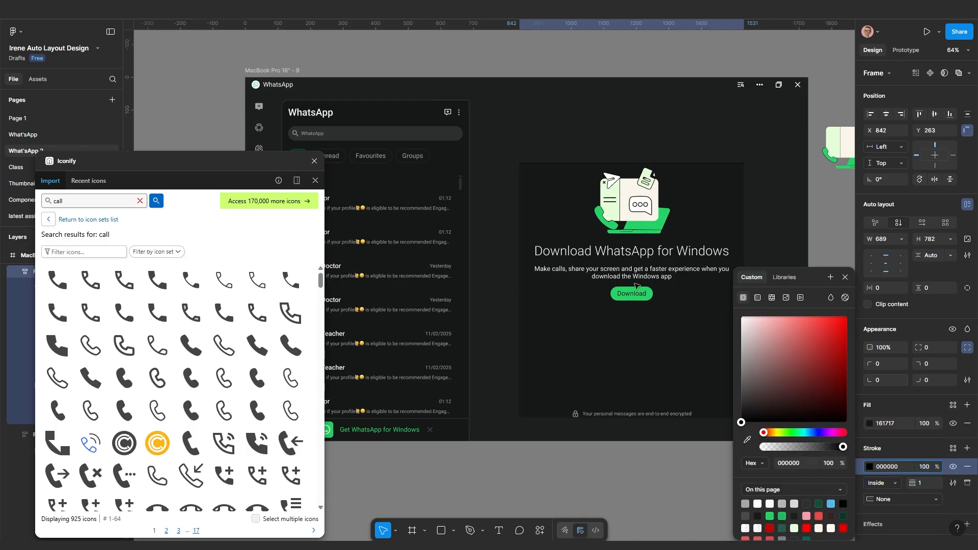
scroll(419, 116, up, 1)
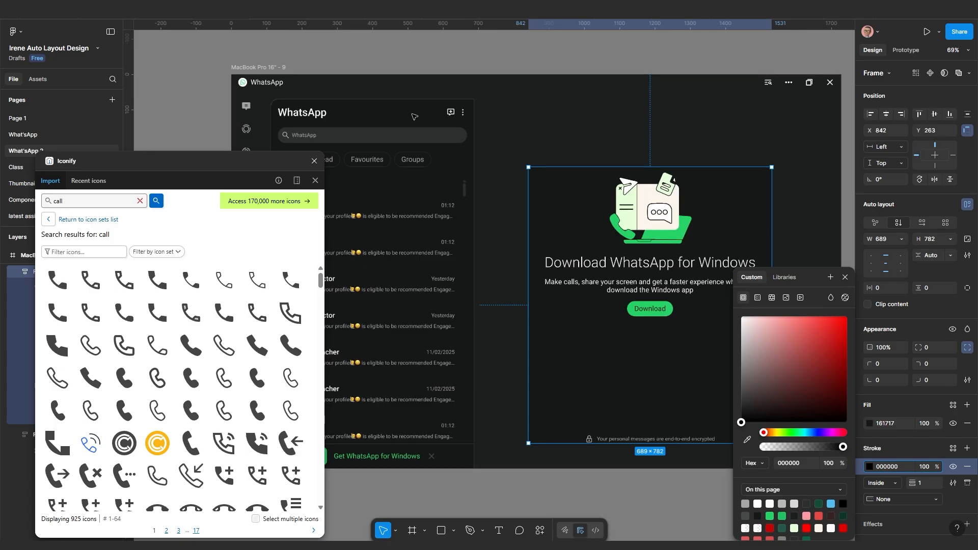
click(419, 116)
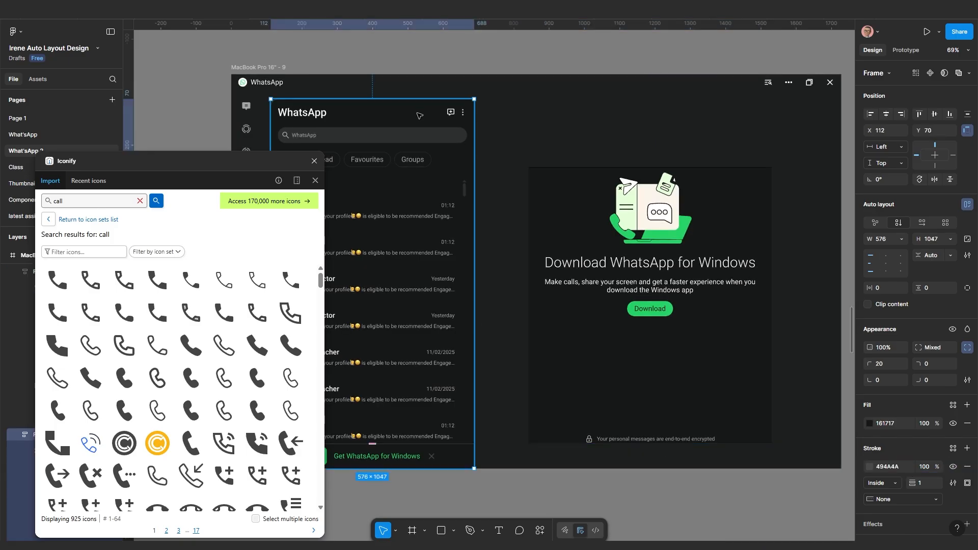
click(899, 467)
key(ctrl+c)
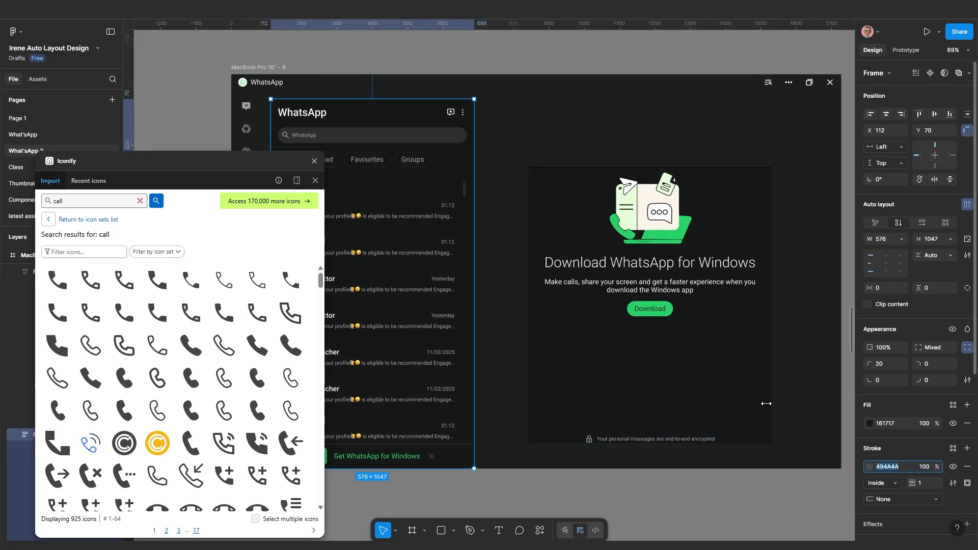
click(707, 343)
click(889, 466)
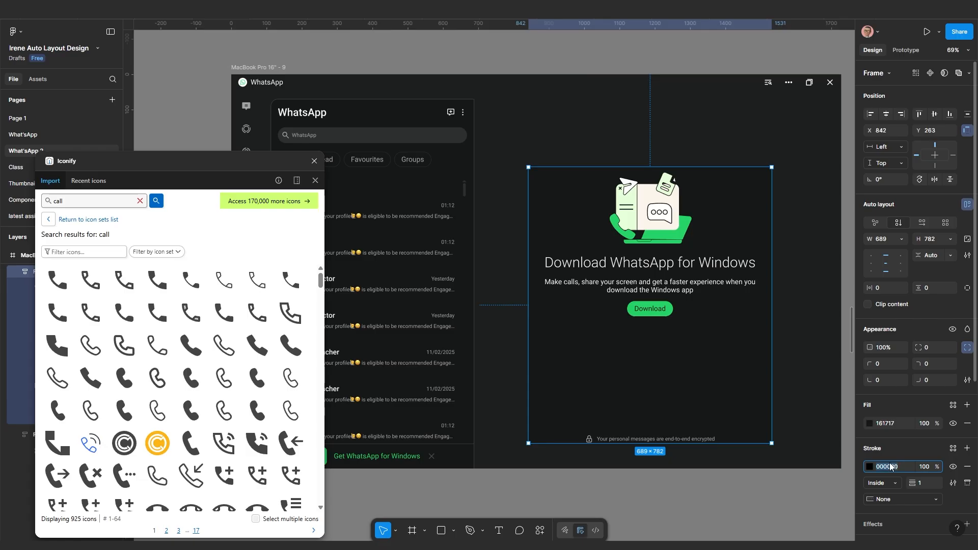
key(ctrl+v)
key(Return)
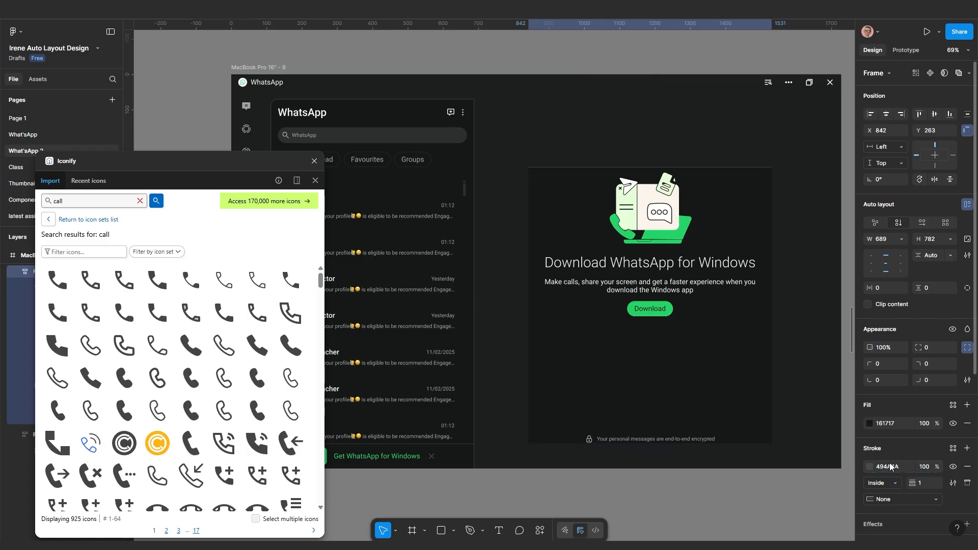
click(803, 291)
click(720, 352)
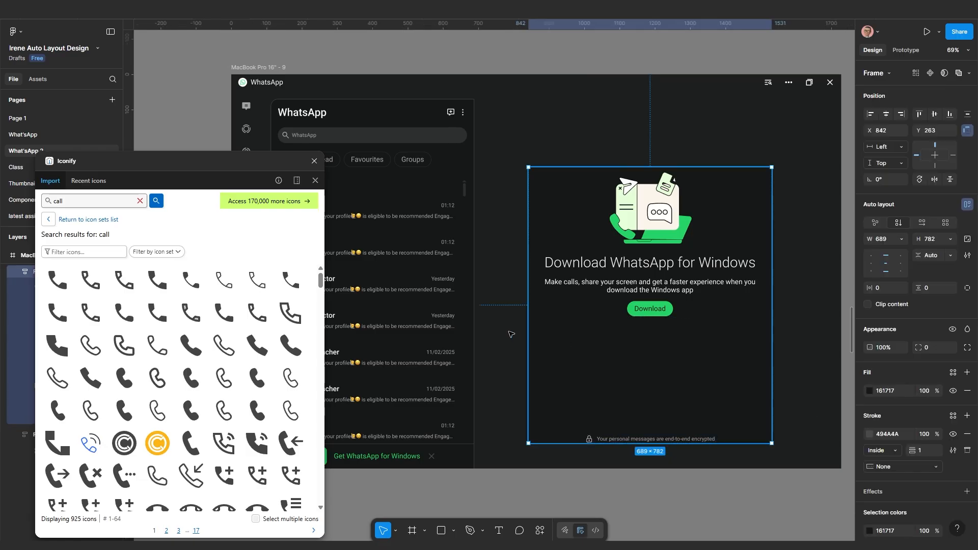
shift+click(433, 312)
Wrap both panels in auto layout and set the download panel's width and height to Fill container
key(shift+a)
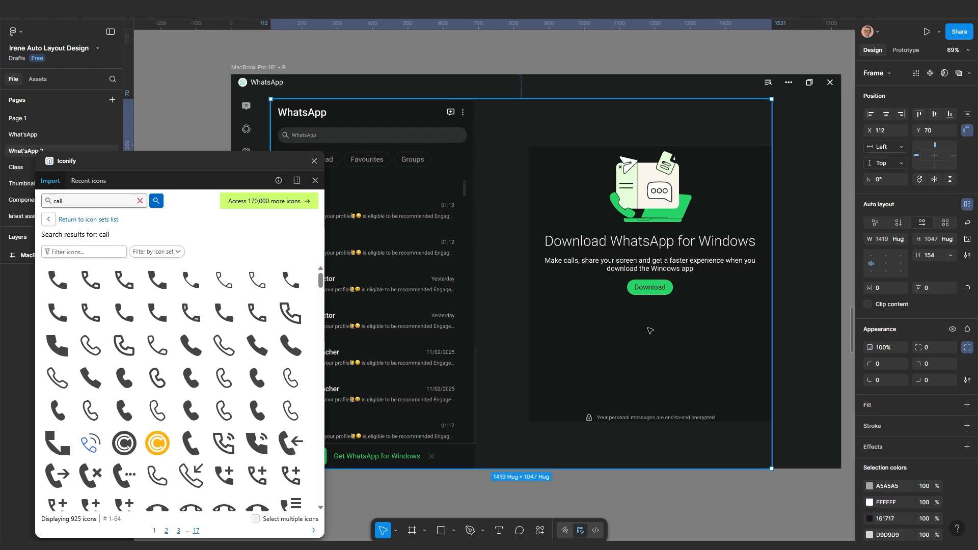
click(619, 306)
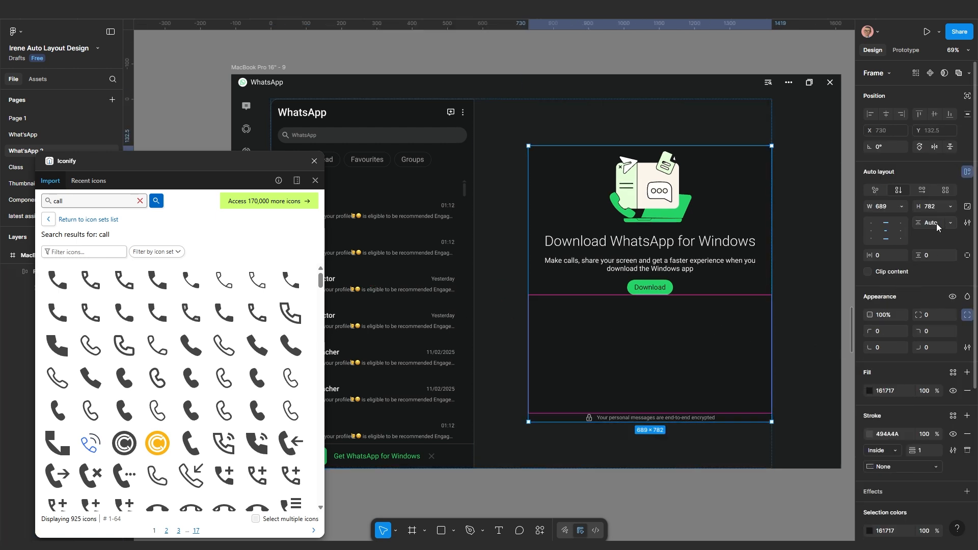
click(950, 206)
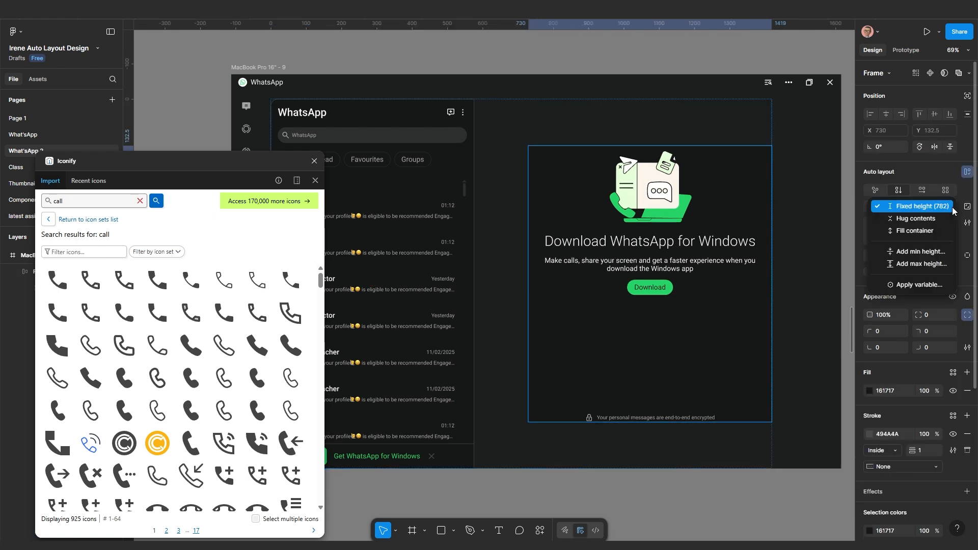
click(914, 230)
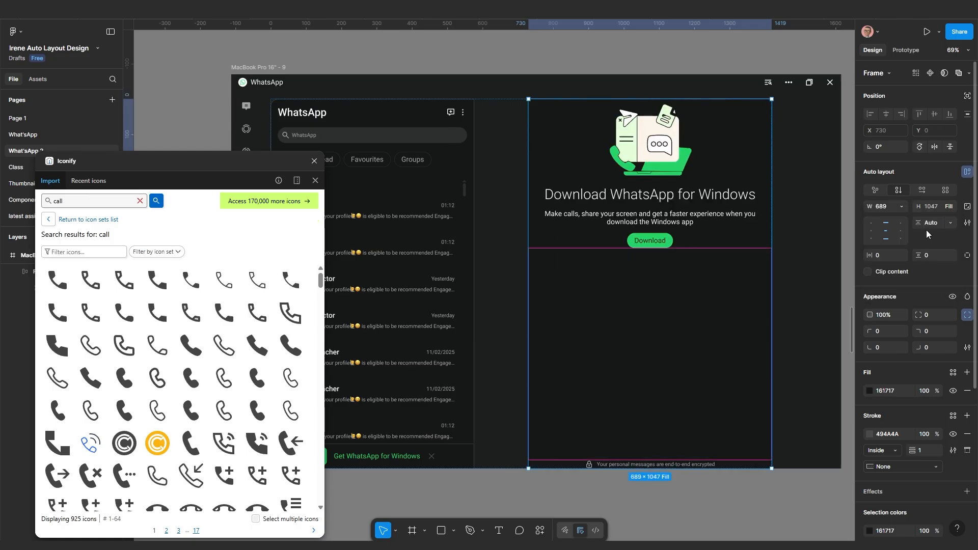
click(900, 206)
click(875, 233)
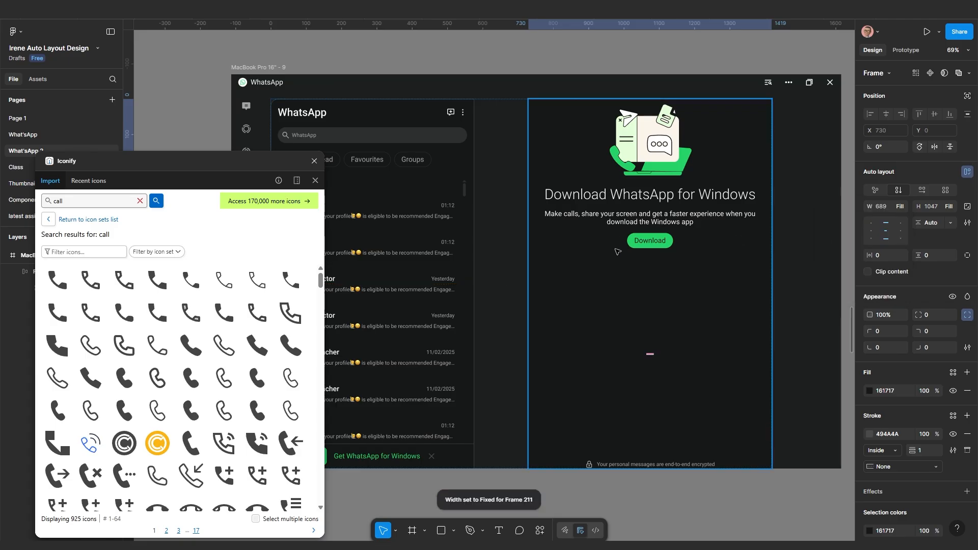
Set the outer frame's spacing between the two panels to 0
click(491, 272)
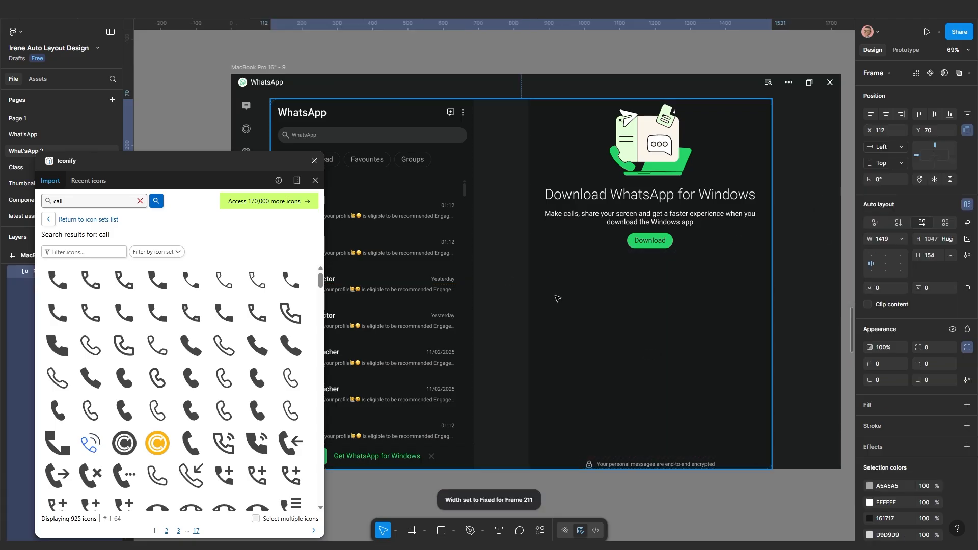
click(936, 255)
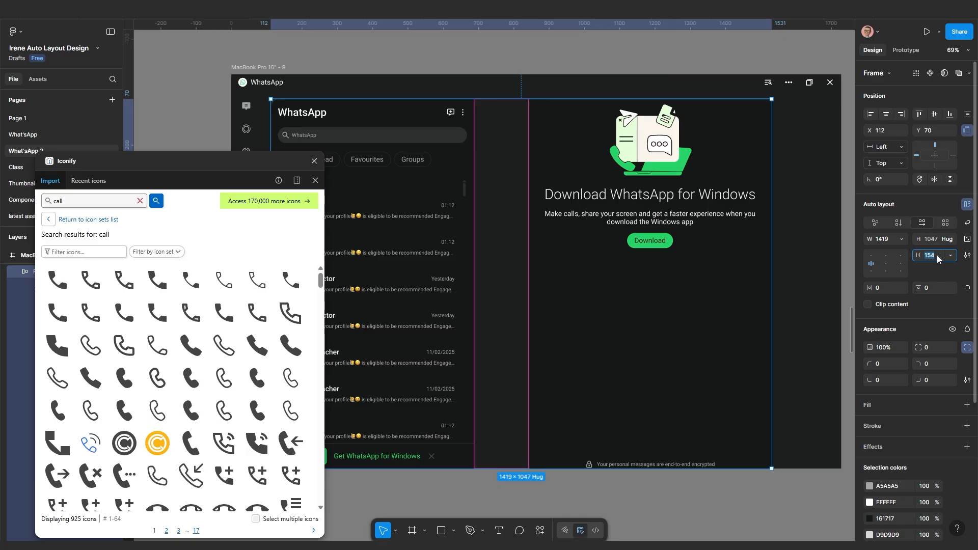
key(Return)
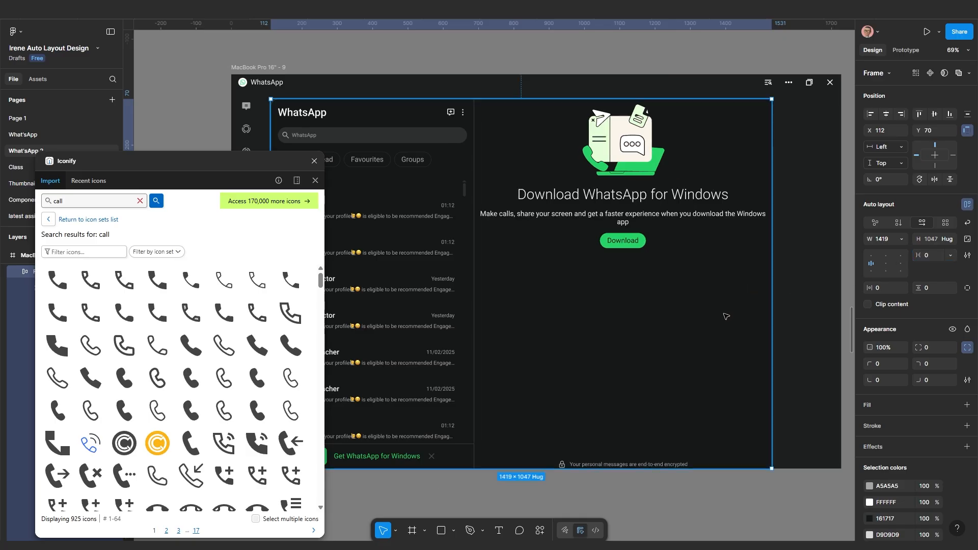
scroll(686, 345, down, 3)
click(696, 338)
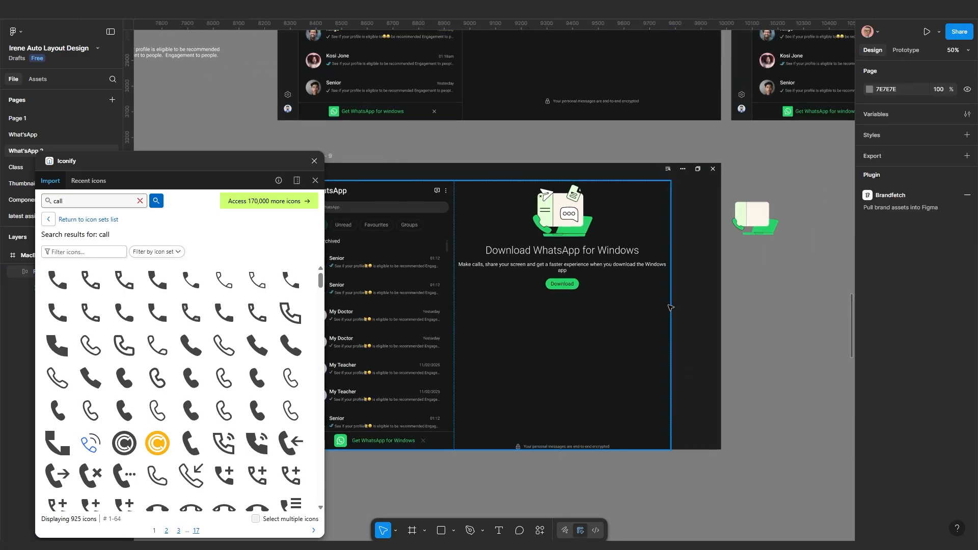
Widen the WhatsApp frame to 1616 and centre the download panel's content
click(665, 322)
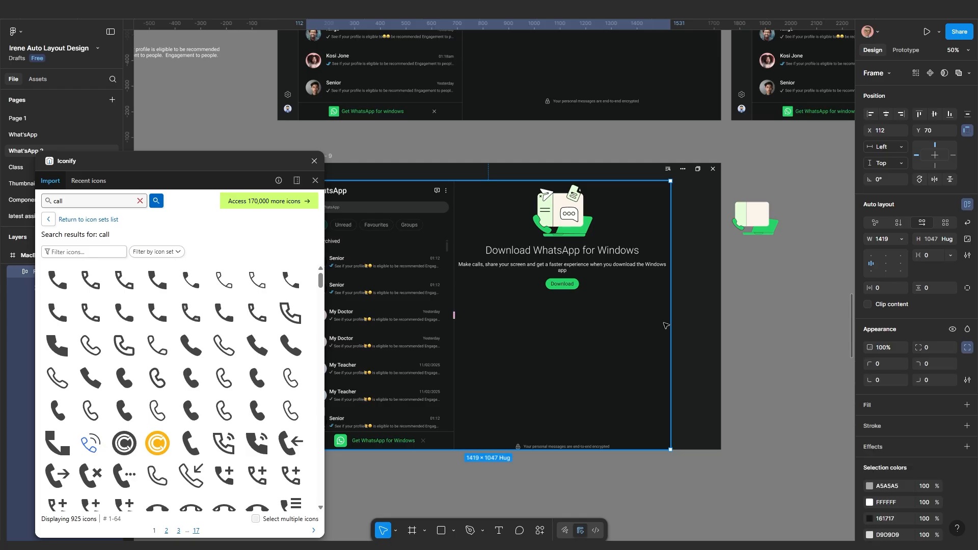
drag(669, 323, 721, 318)
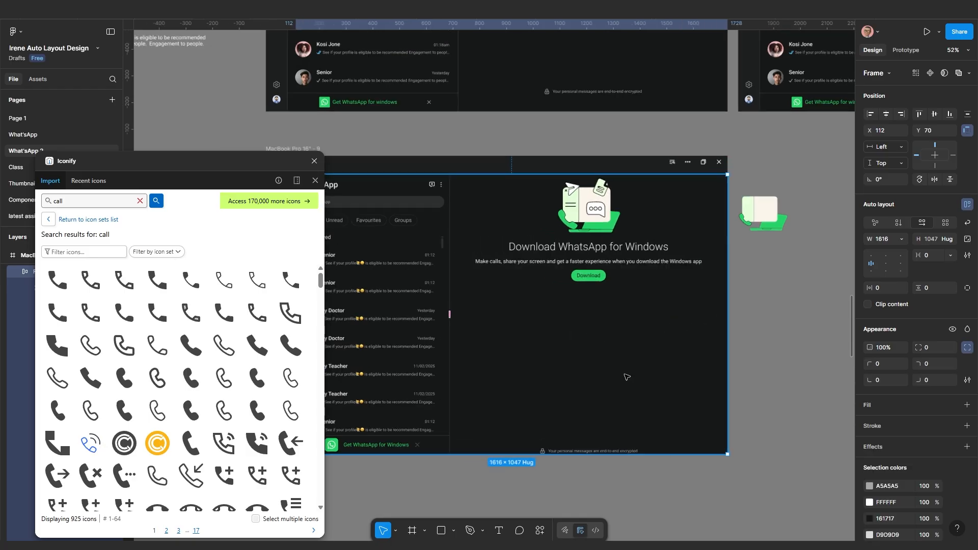
scroll(570, 340, up, 1)
click(617, 317)
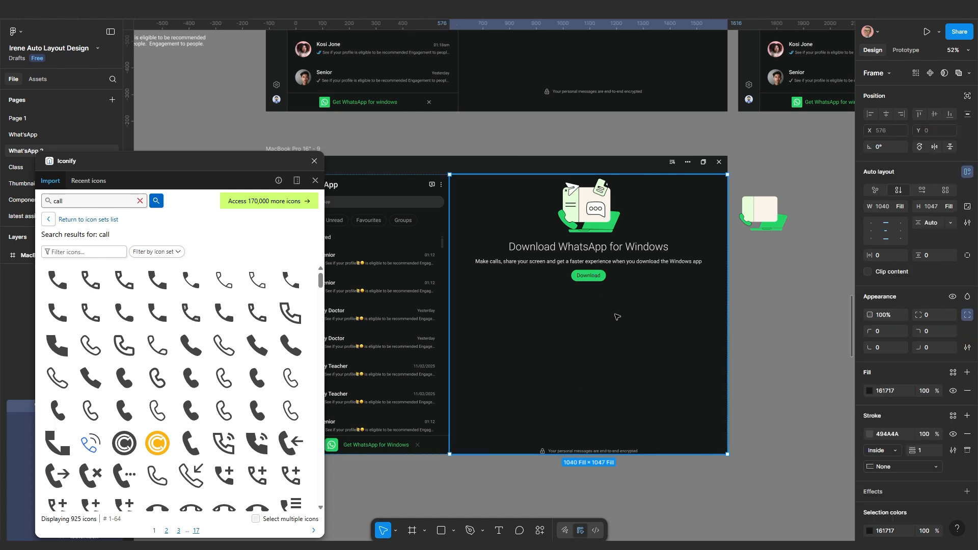
click(887, 232)
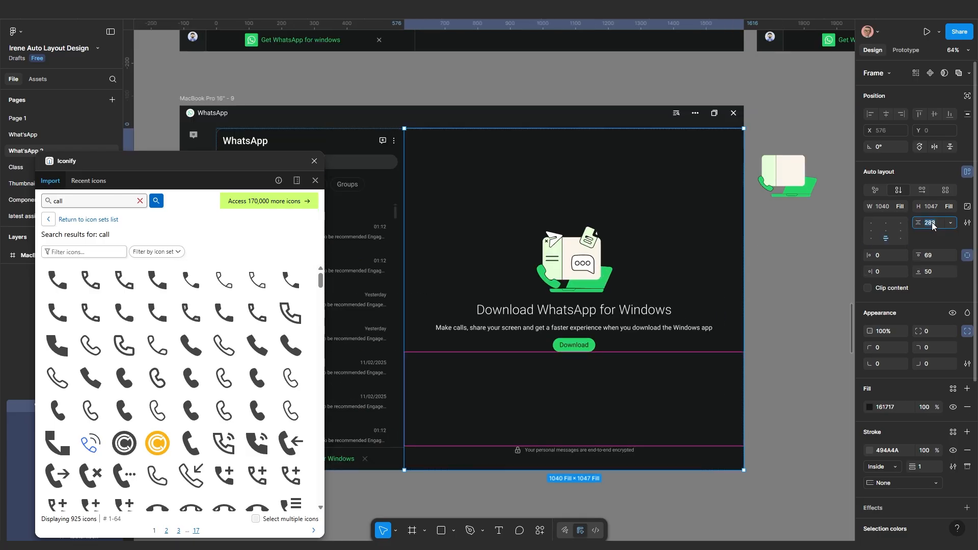
Give the download panel Auto spacing and a top padding of 200
click(950, 223)
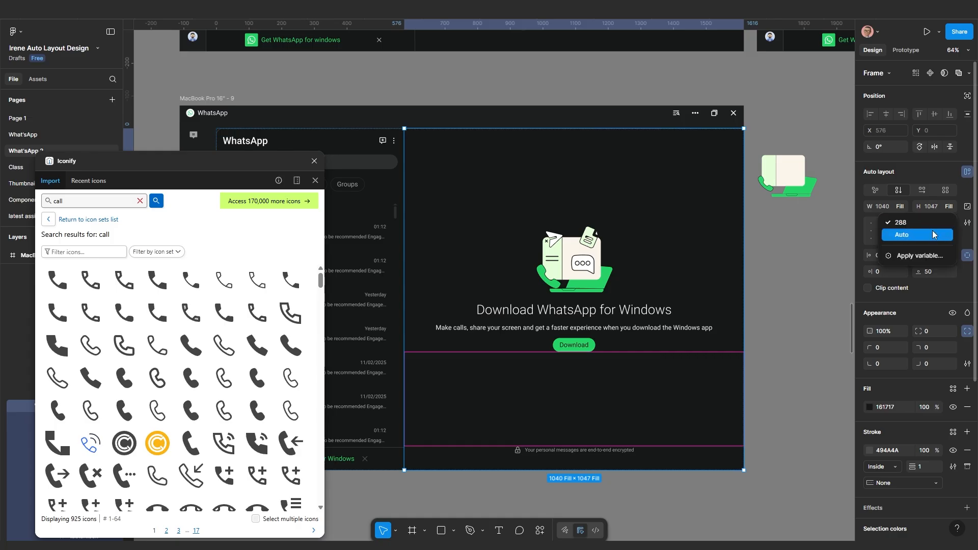
click(928, 232)
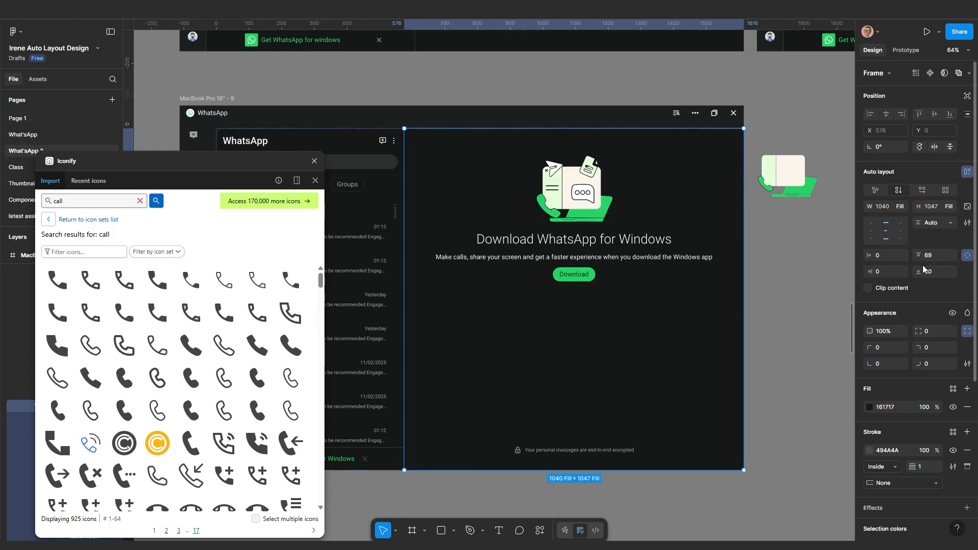
drag(920, 255, 108, 272)
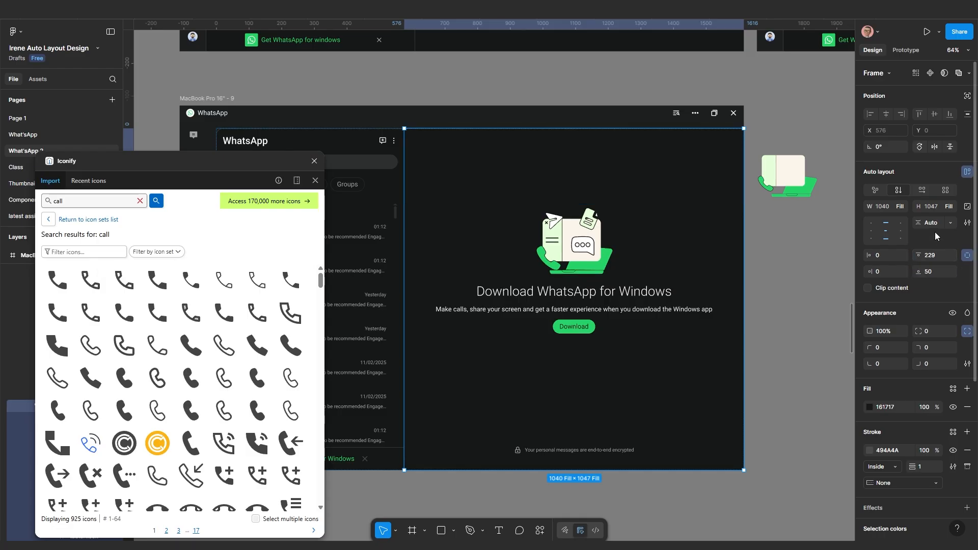
click(950, 223)
click(922, 211)
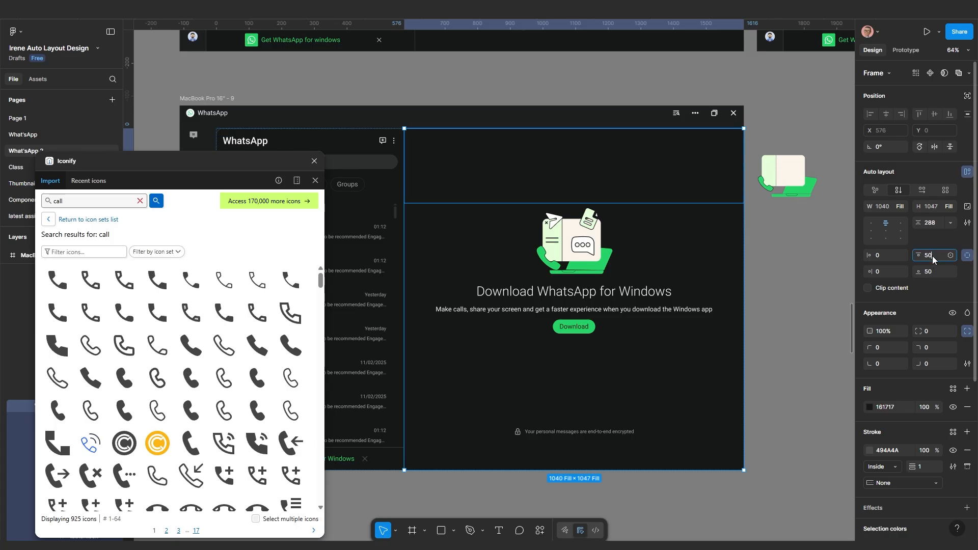
key(Return)
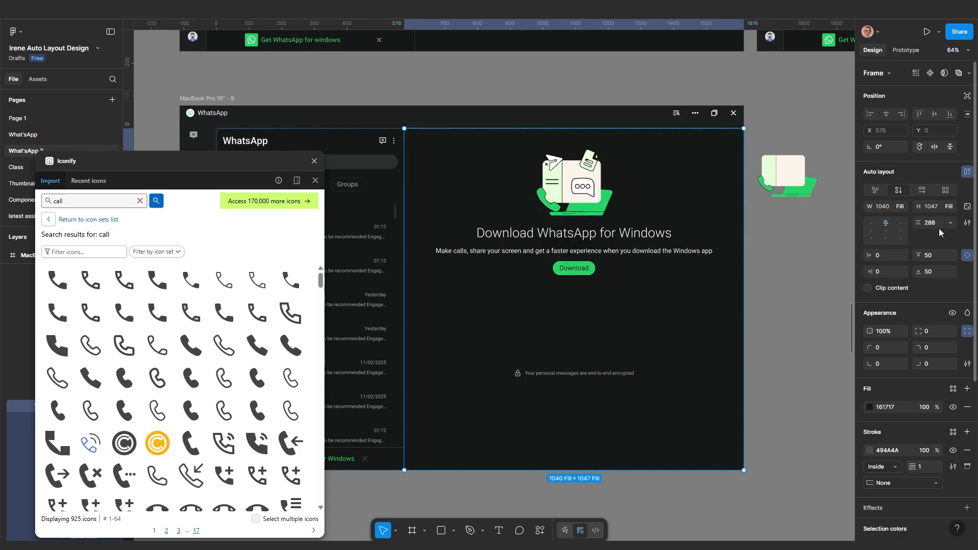
click(951, 222)
click(921, 236)
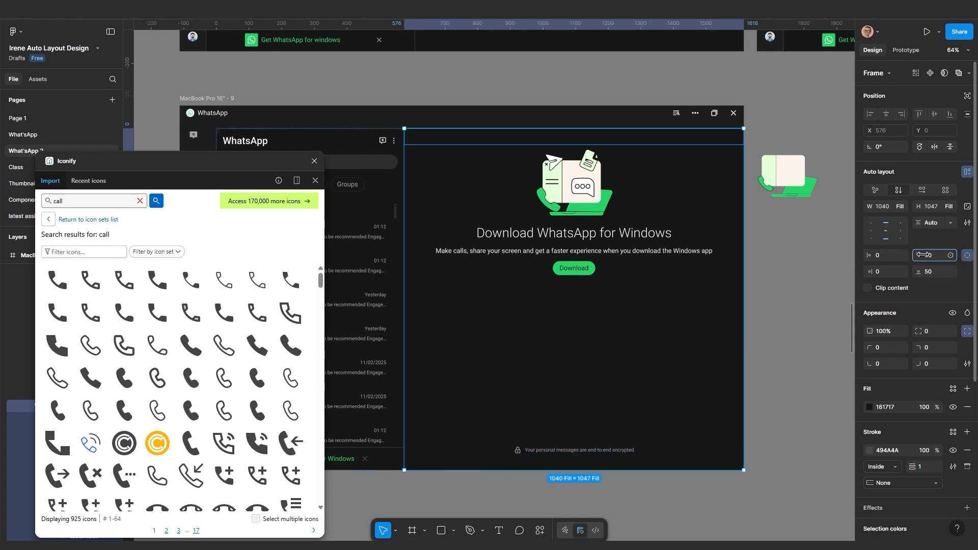
drag(923, 255, 923, 257)
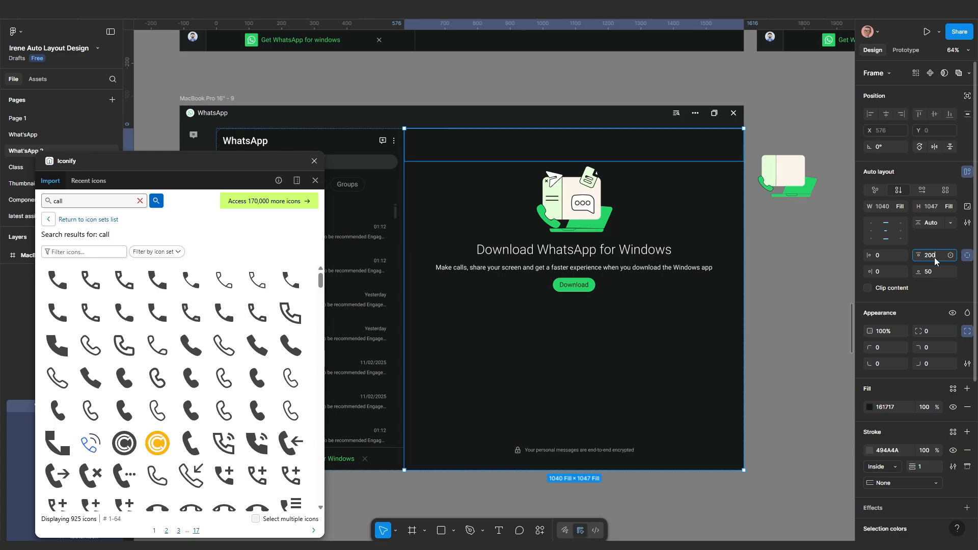
text(200)
key(Return)
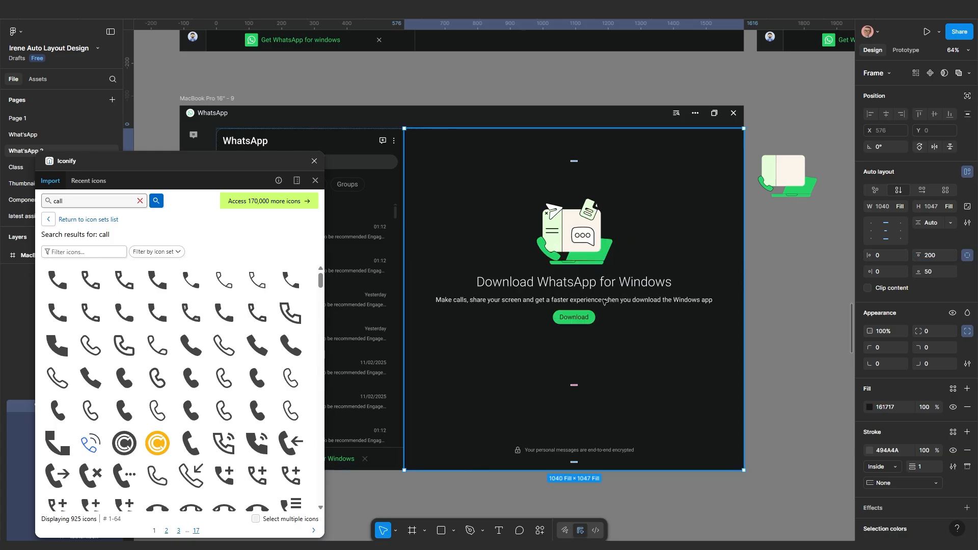
Add 192 horizontal padding to the inner download stack so the description wraps to two lines
scroll(596, 305, up, 1)
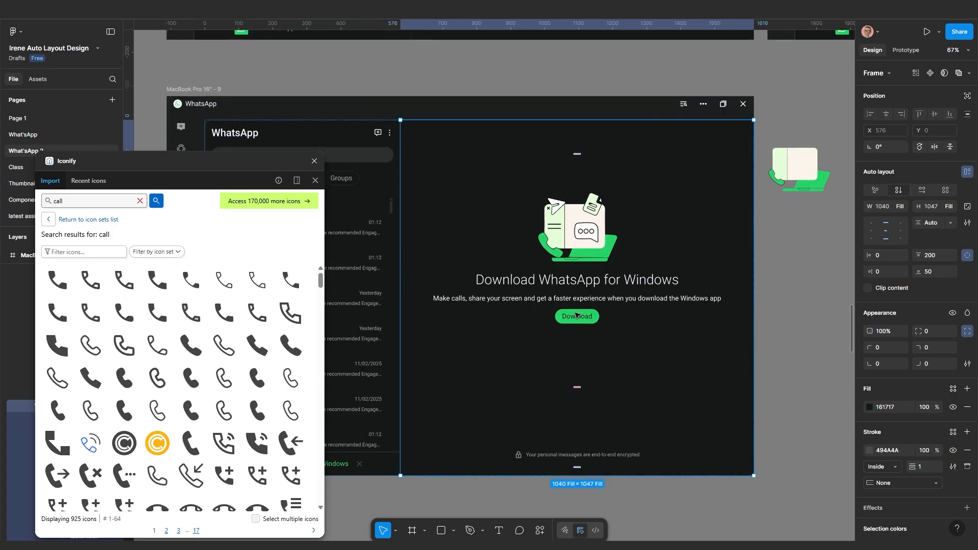
scroll(576, 315, up, 3)
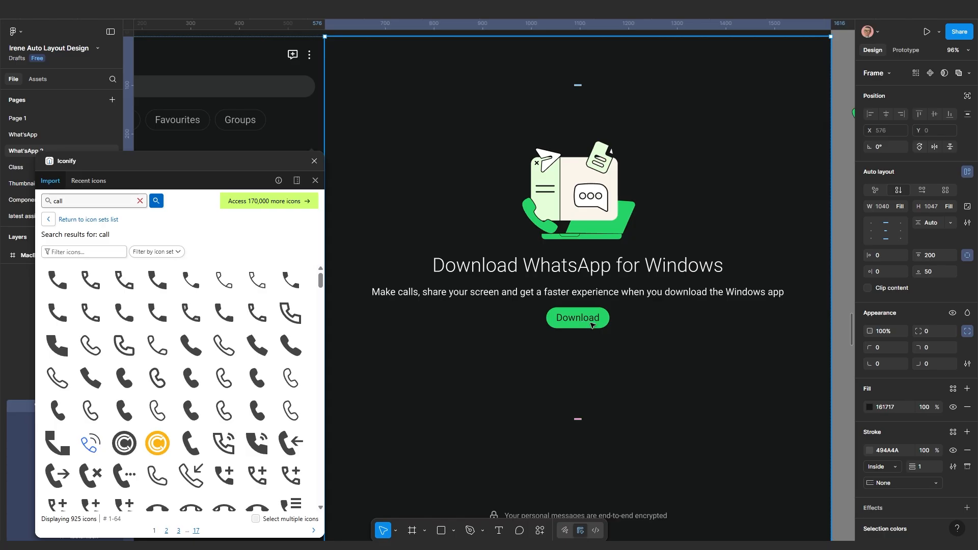
scroll(592, 324, down, 4)
click(625, 303)
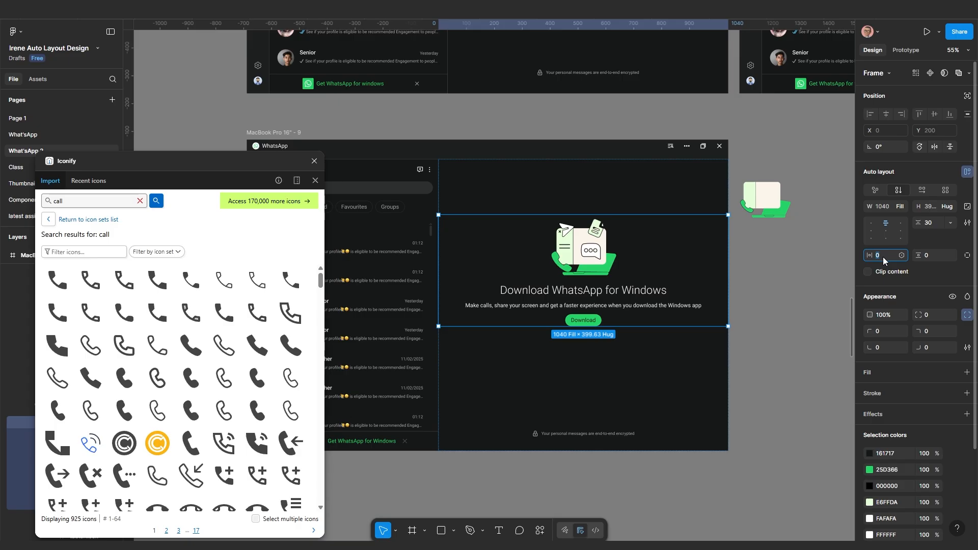
key(Return)
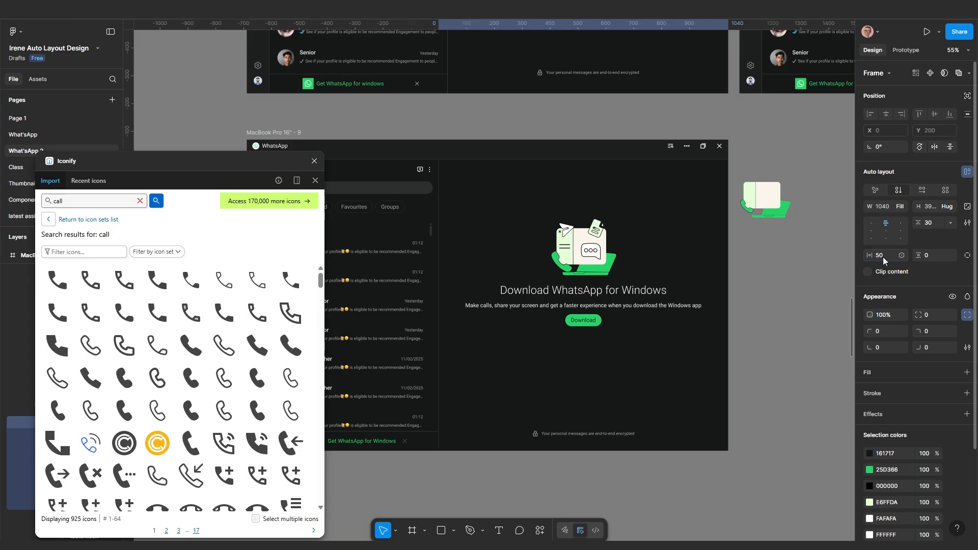
drag(869, 256, 40, 250)
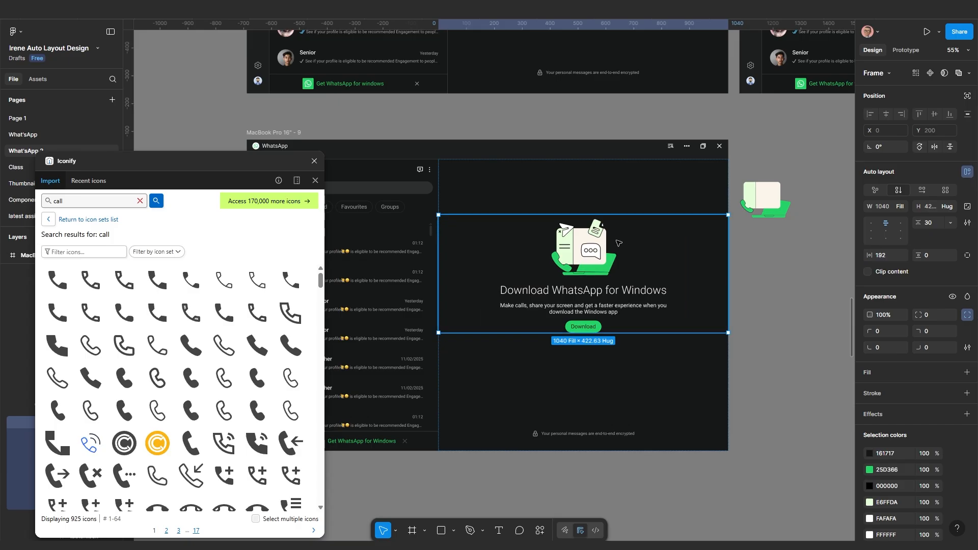
scroll(619, 243, down, 3)
click(589, 251)
scroll(589, 252, up, 2)
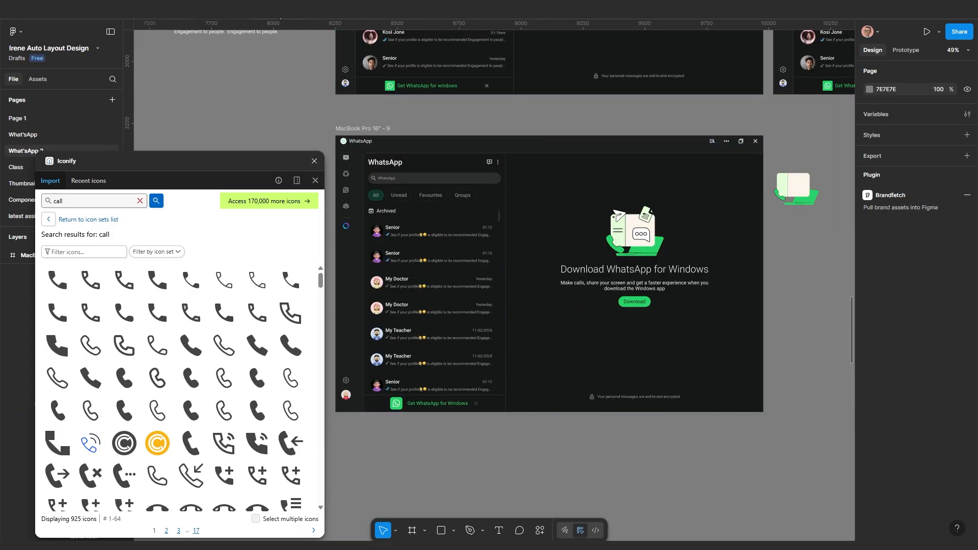
click(281, 19)
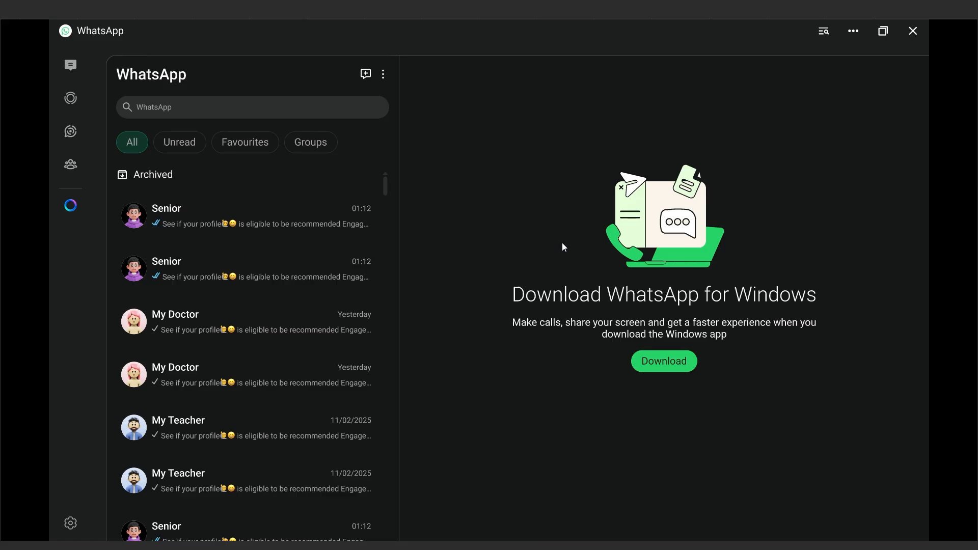
scroll(565, 244, down, 1)
scroll(564, 245, up, 1)
click(226, 18)
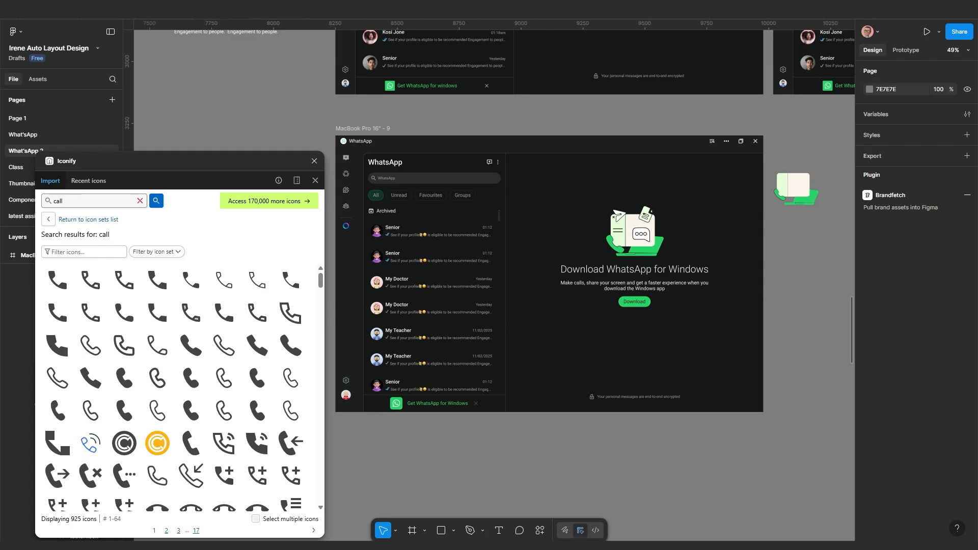
scroll(431, 340, down, 1)
scroll(408, 306, left, 3)
Zoom to the green badge Frame 212 and centre the '2' inside it
scroll(484, 231, up, 5)
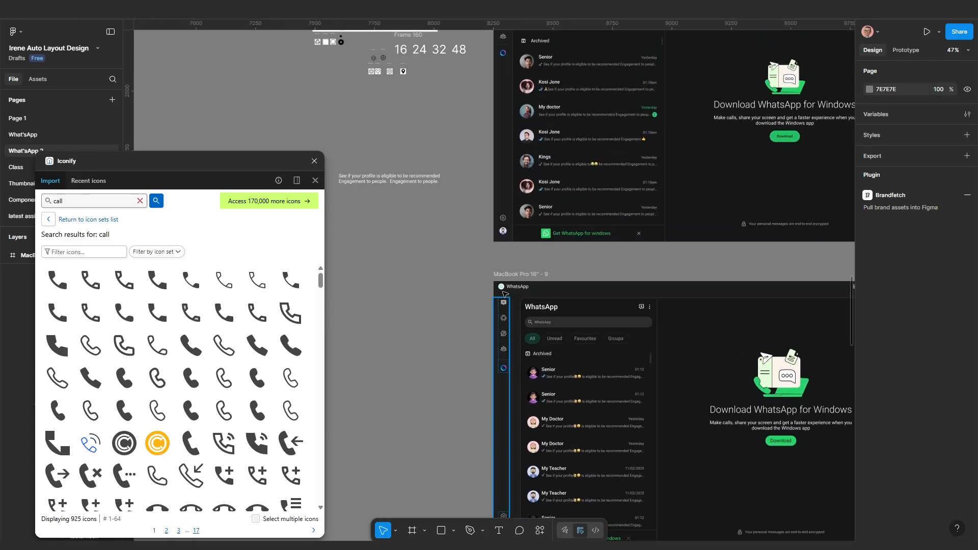
scroll(518, 127, up, 5)
scroll(518, 126, up, 4)
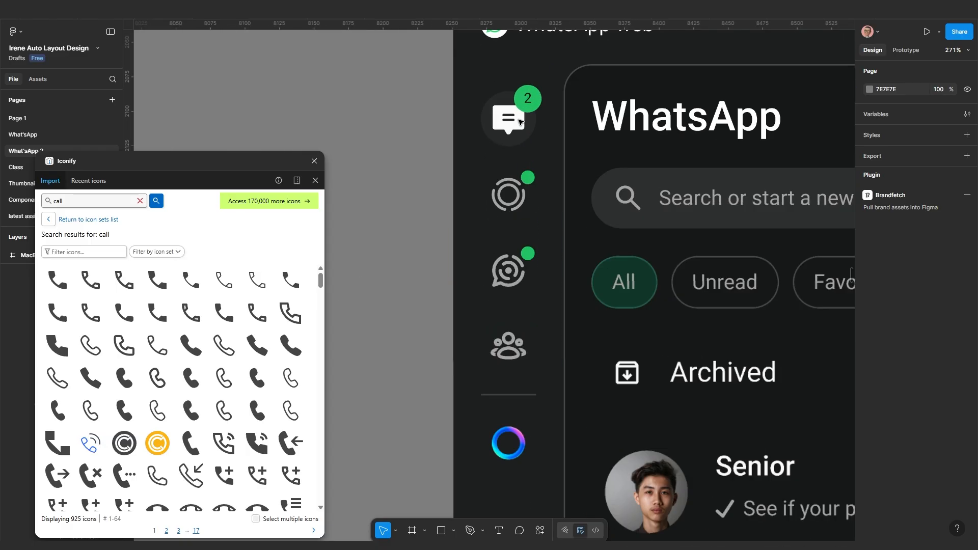
click(539, 102)
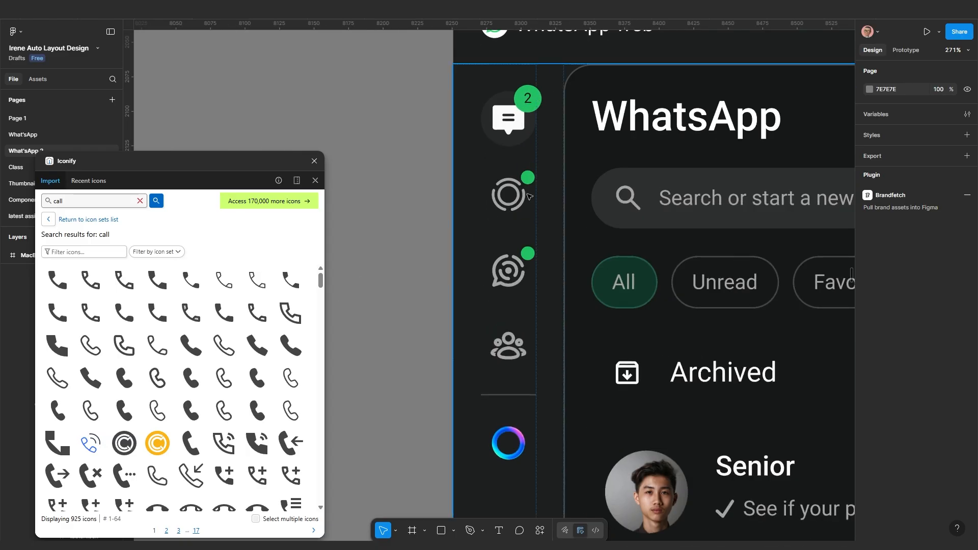
key(shift+2)
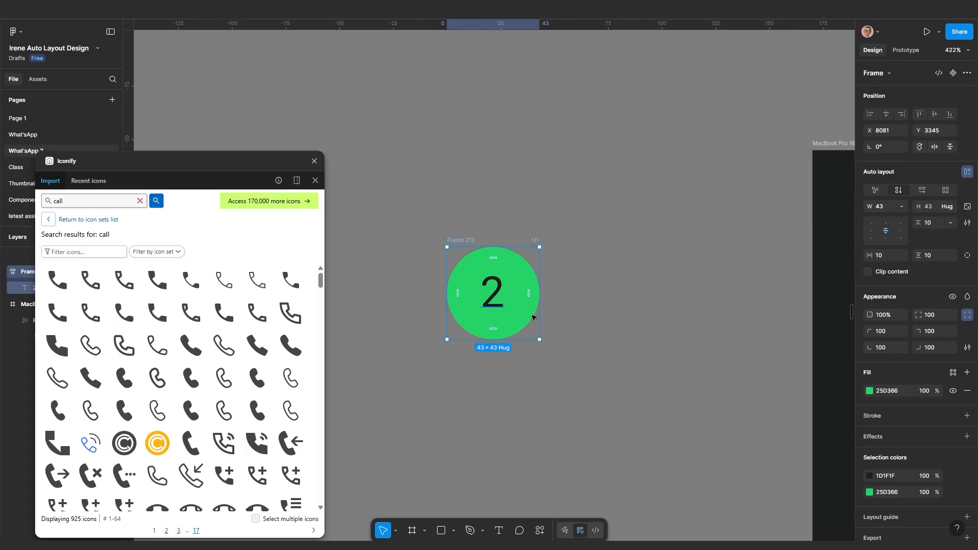
click(626, 322)
click(514, 303)
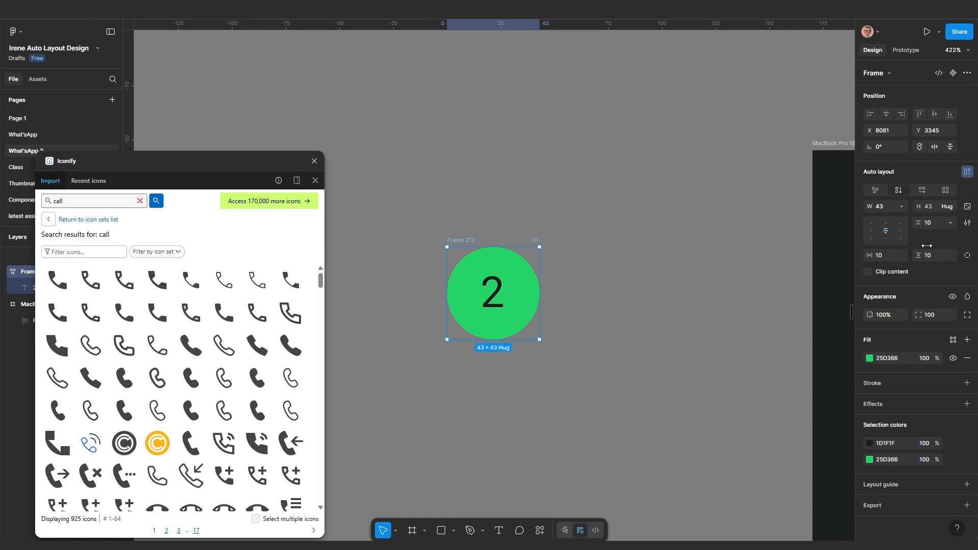
click(873, 231)
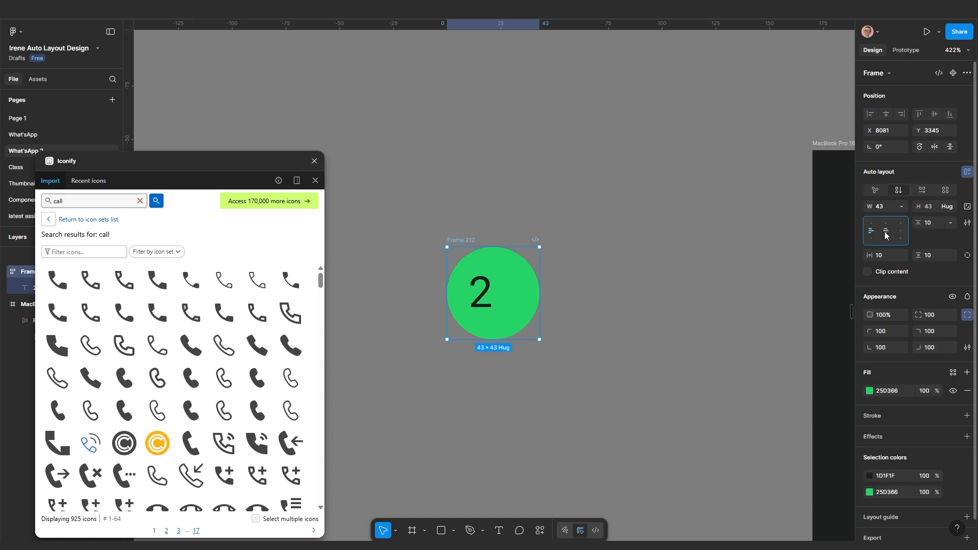
click(886, 231)
click(900, 231)
click(886, 232)
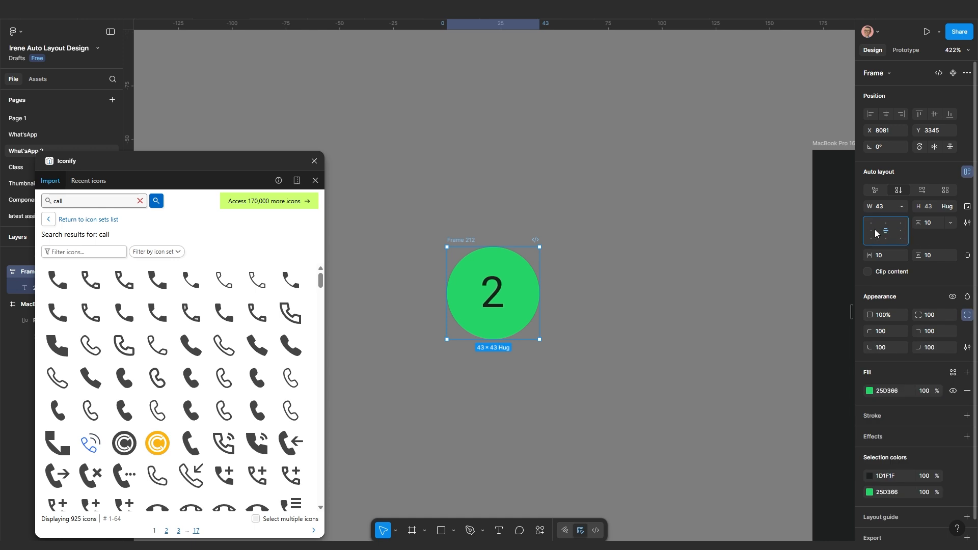
Try font size 24 on the '2', then revert it to 20
scroll(493, 305, up, 1)
double_click(493, 305)
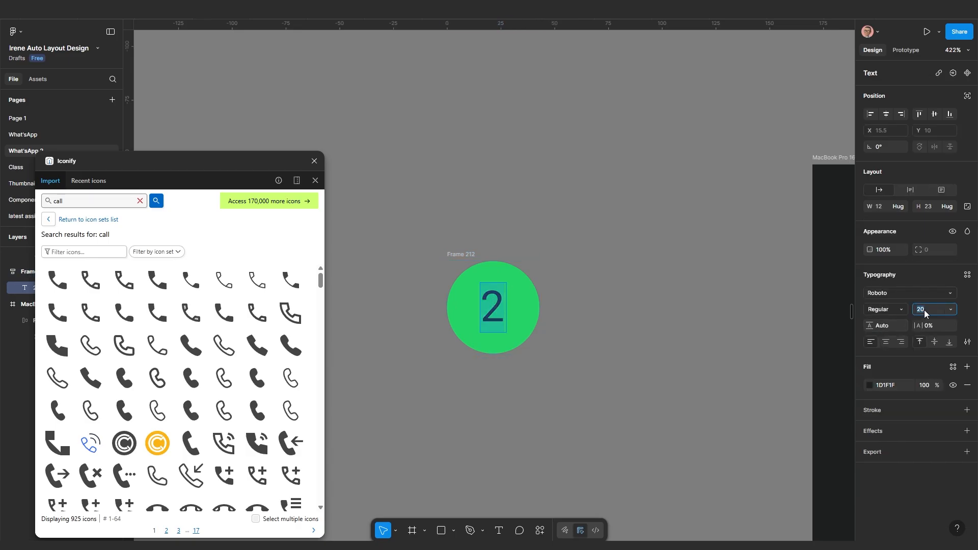
key(Return)
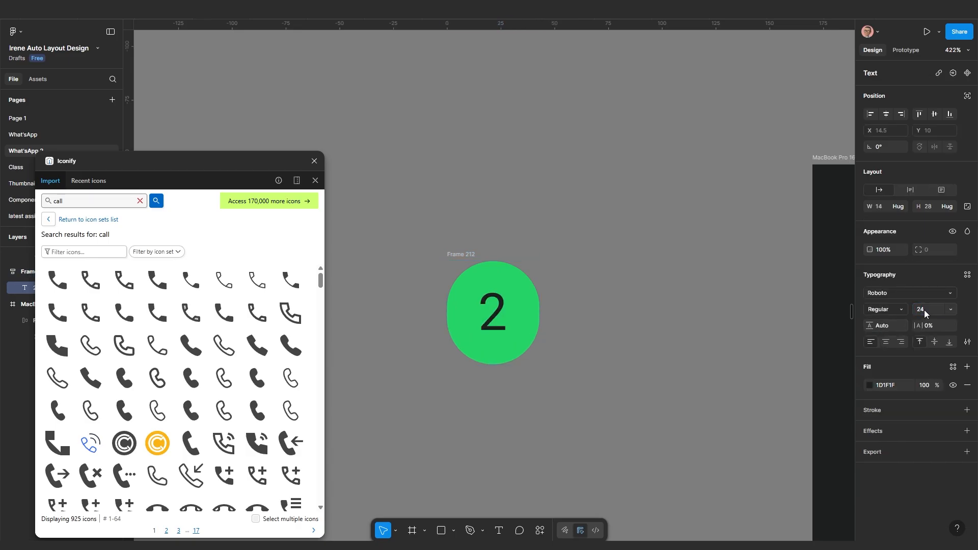
key(ctrl+z)
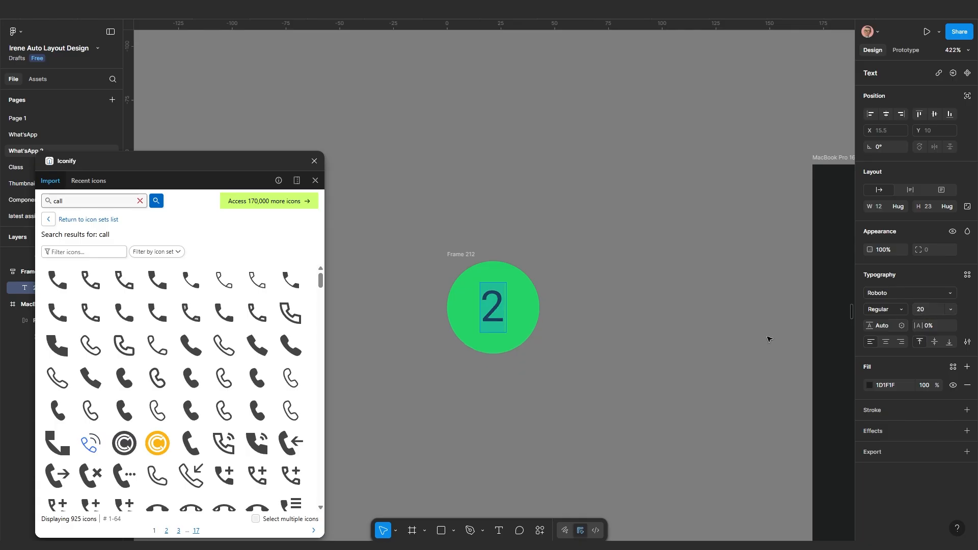
key(Escape)
scroll(526, 337, up, 1)
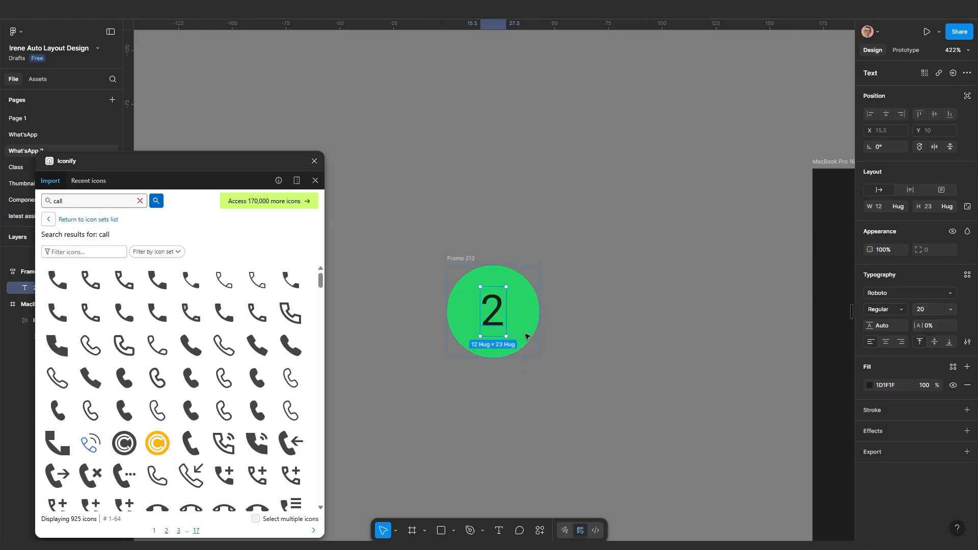
click(565, 337)
Set the badge's padding to 5 and width to 33 to make a circle
click(524, 333)
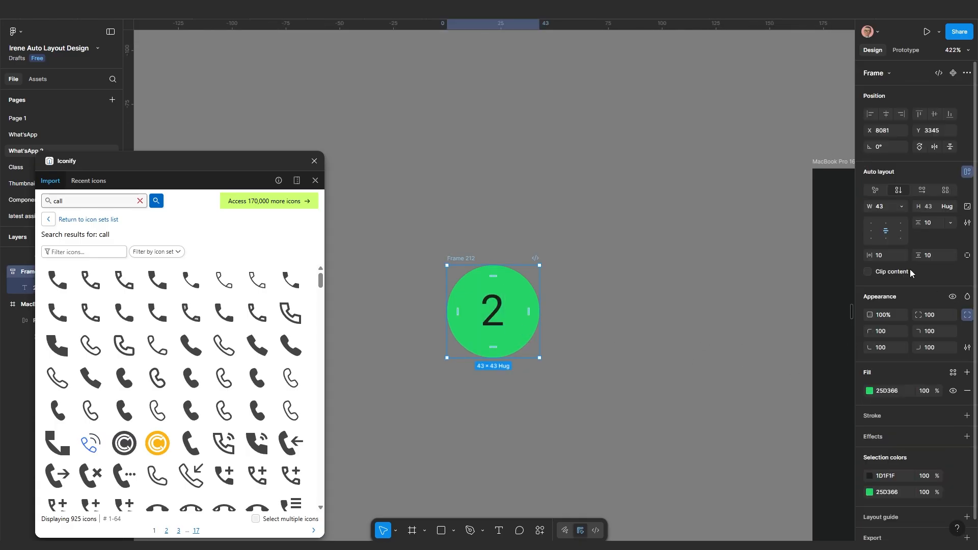
ctrl+click(885, 259)
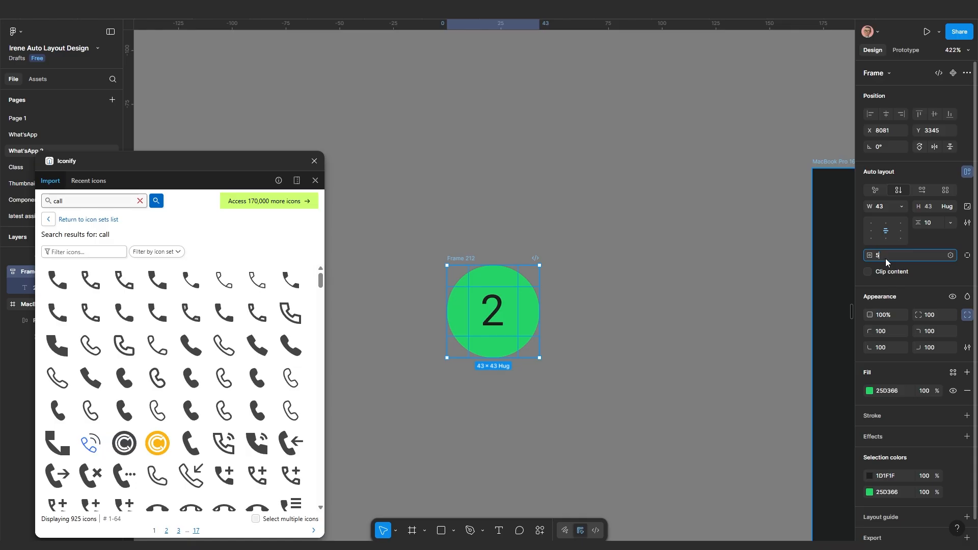
key(Return)
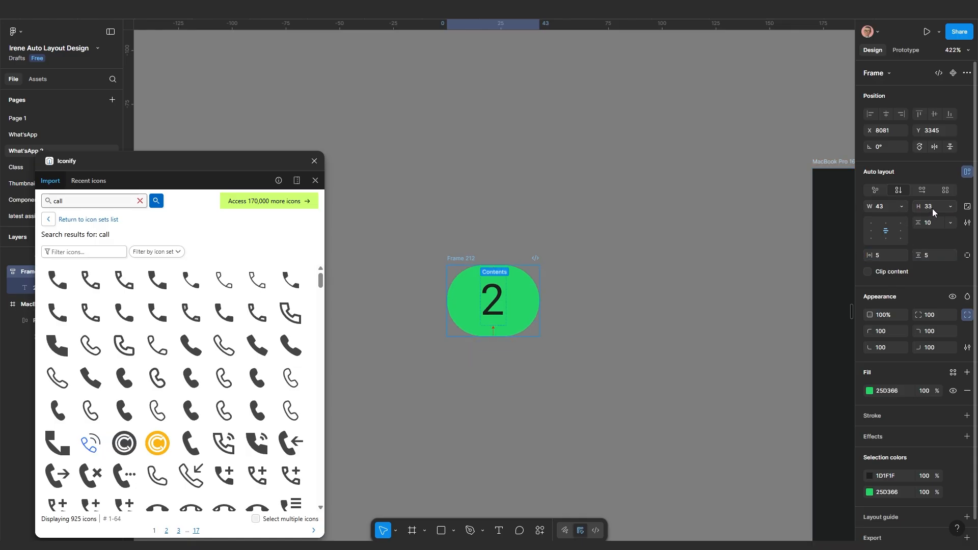
click(884, 209)
key(Return)
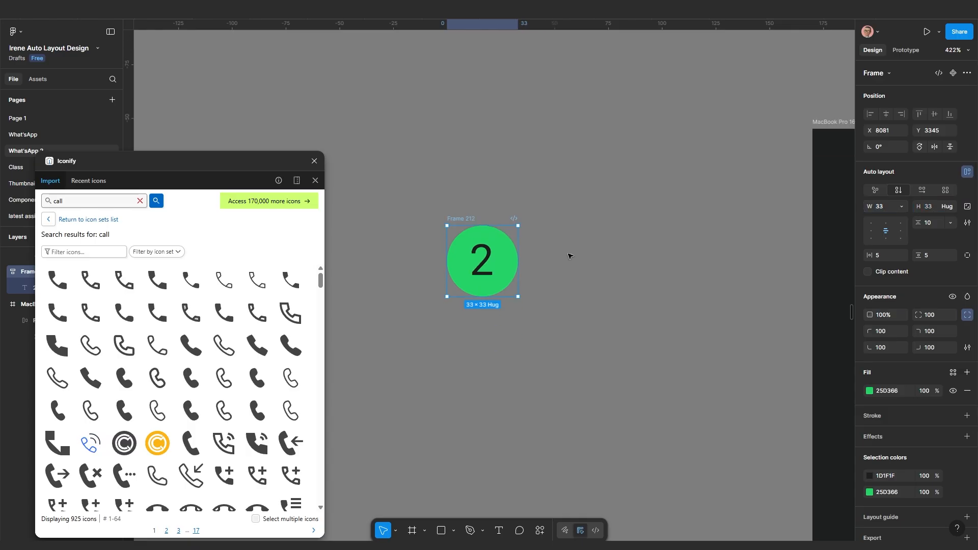
ctrl+scroll(537, 345, down, 5)
Move the green badge onto the WhatsApp sidebar next to the chat icon
drag(556, 346, 451, 353)
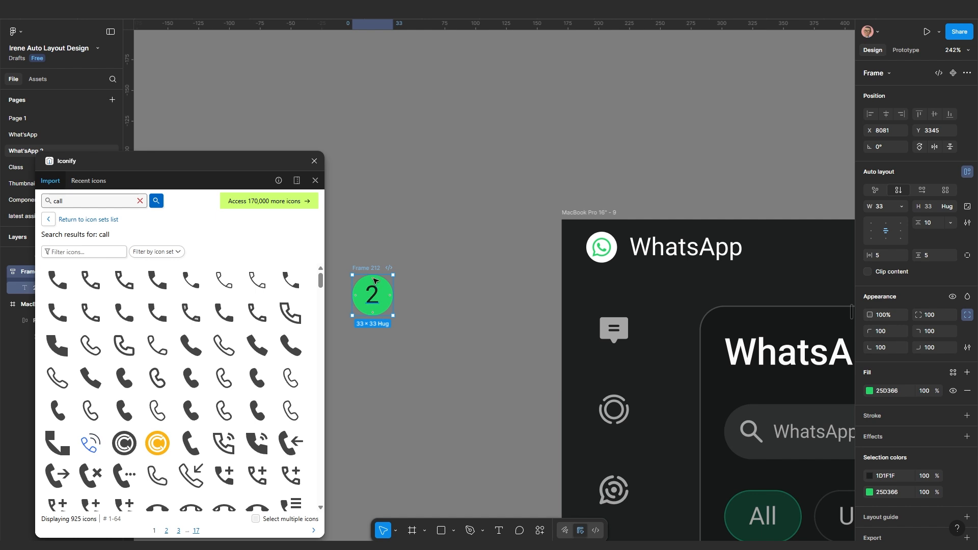
drag(367, 279, 669, 330)
scroll(670, 331, up, 5)
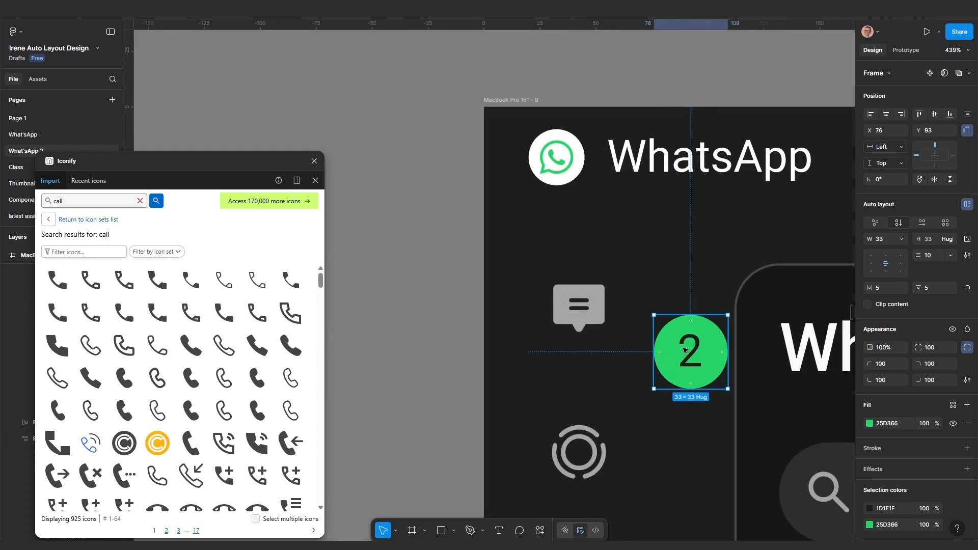
scroll(685, 355, up, 2)
scroll(658, 367, right, 1)
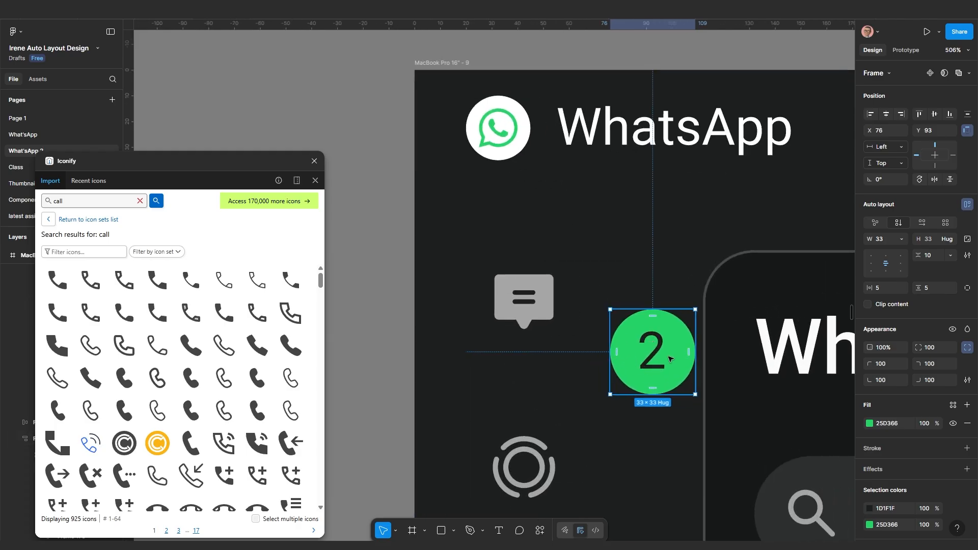
Scale the badge down proportionally to 15 wide, keeping the '2' centred
key(k)
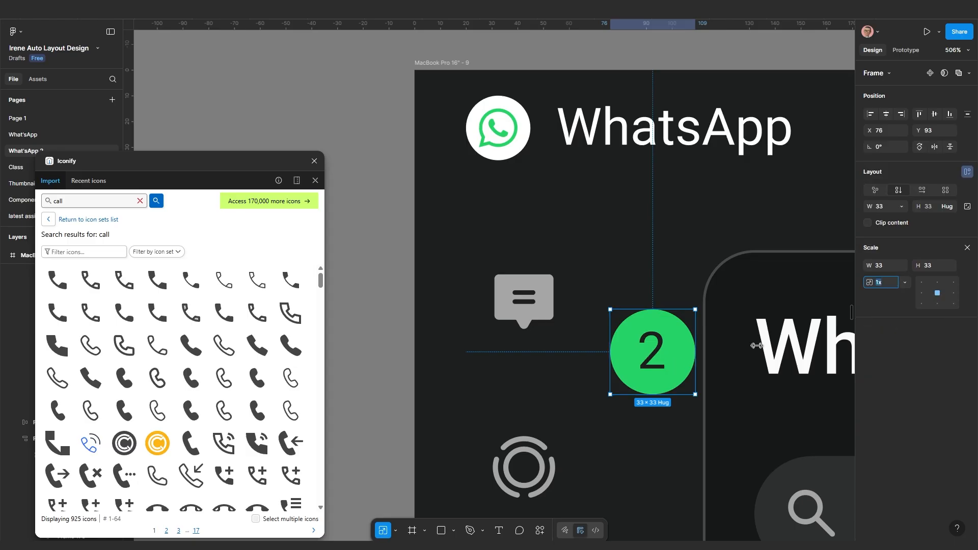
click(887, 271)
text(15)
key(Return)
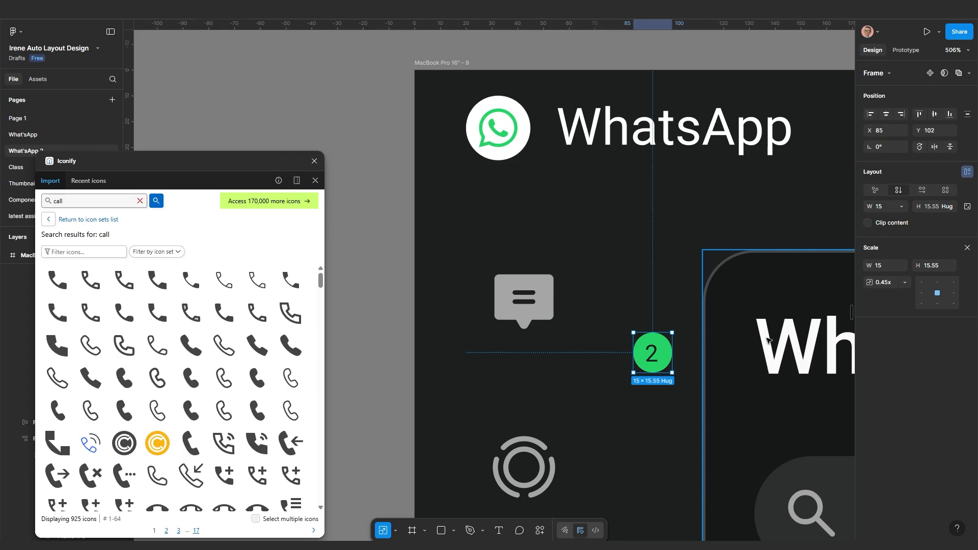
key(v)
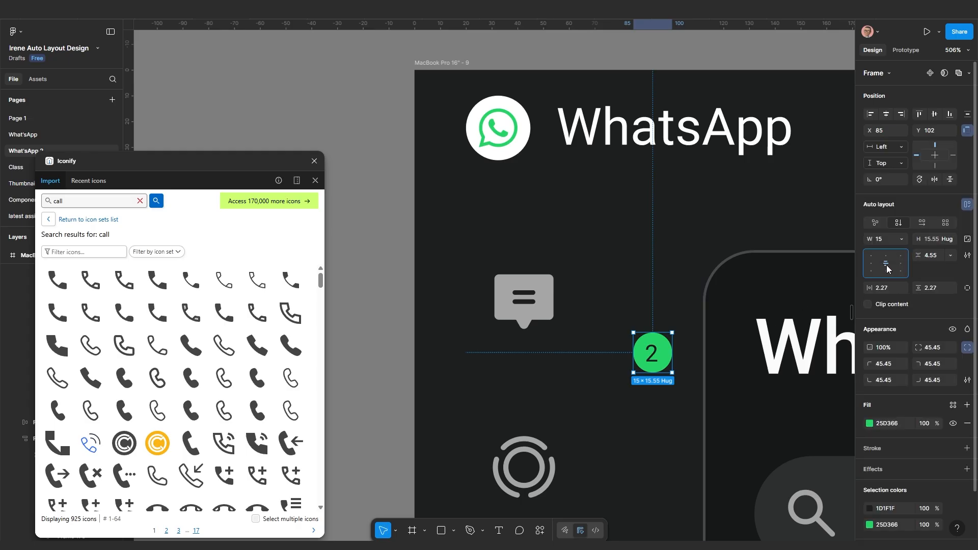
click(886, 265)
scroll(667, 342, up, 3)
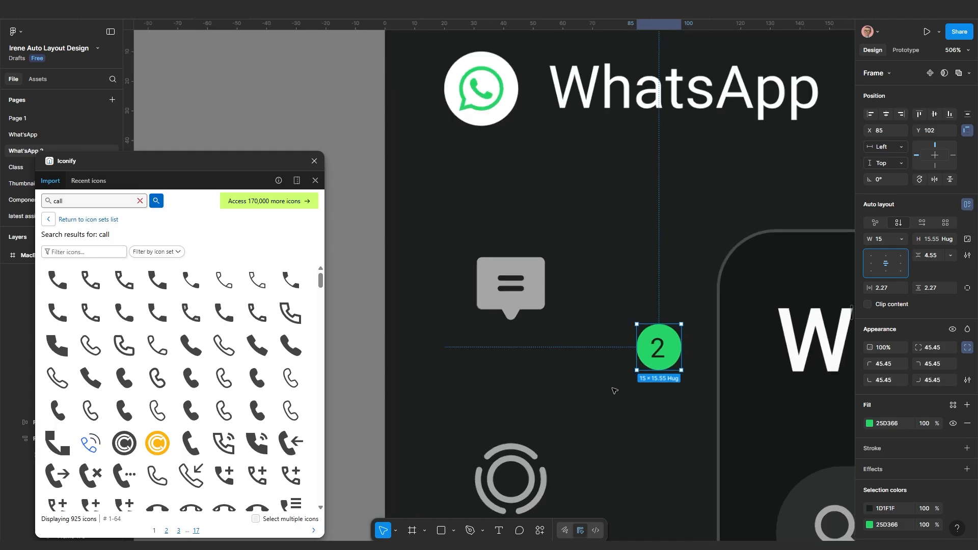
Drag the badge into the chat icon's auto-layout frame beside the chat bubble
double_click(672, 341)
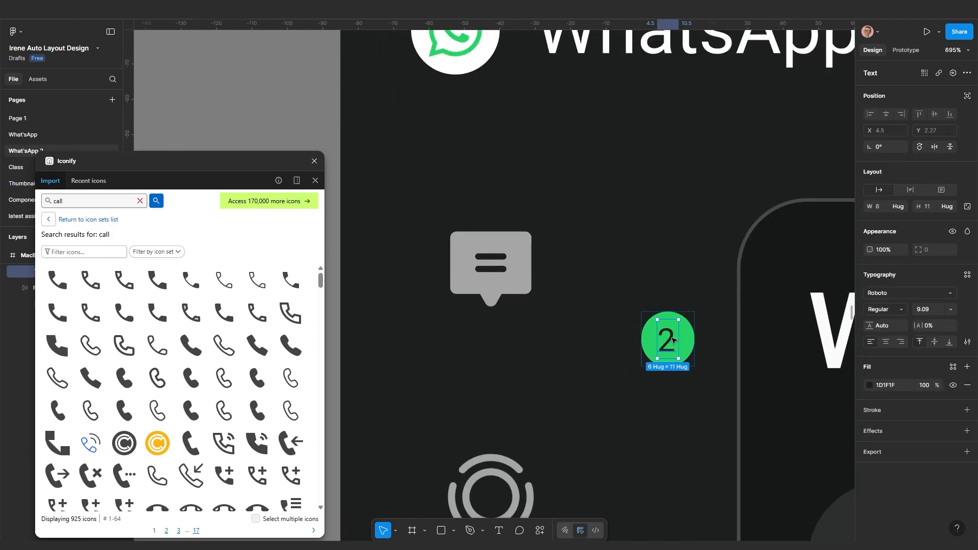
click(668, 420)
click(685, 350)
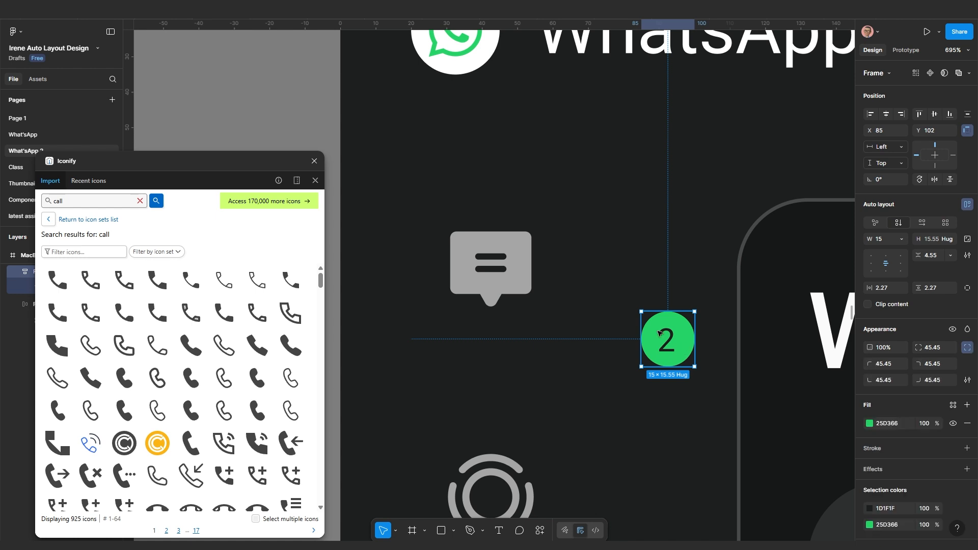
drag(685, 351, 606, 293)
drag(563, 269, 549, 251)
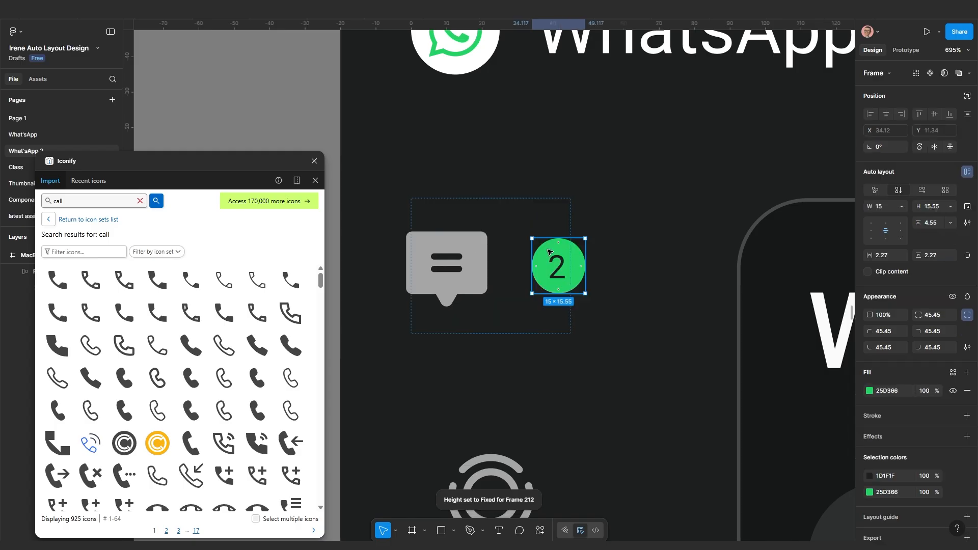
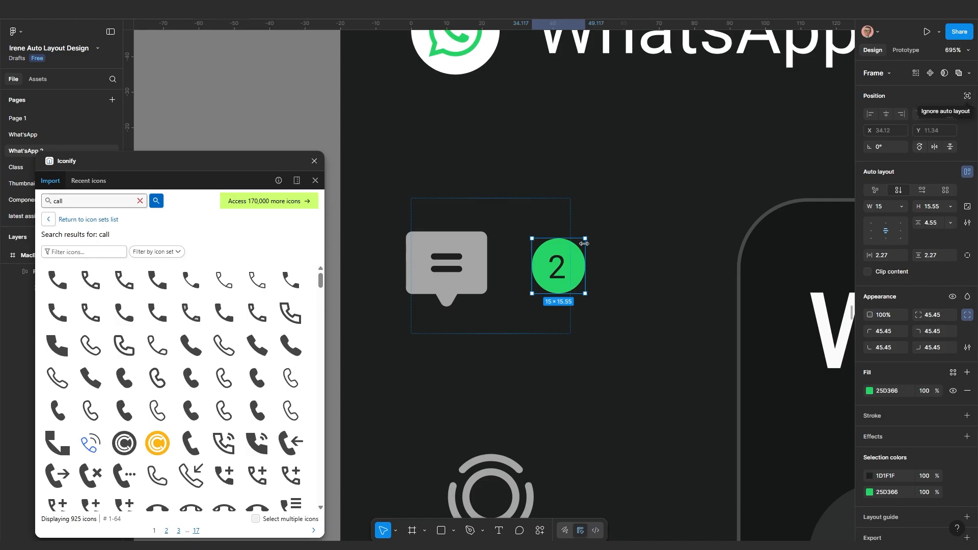
Set the green '2' badge to ignore auto layout and place it on the chat icon's top-right corner
click(968, 95)
drag(565, 263, 536, 233)
scroll(524, 315, down, 3)
Add auto layout with padding 5 to the chat icon frame
click(524, 315)
drag(524, 315, 583, 323)
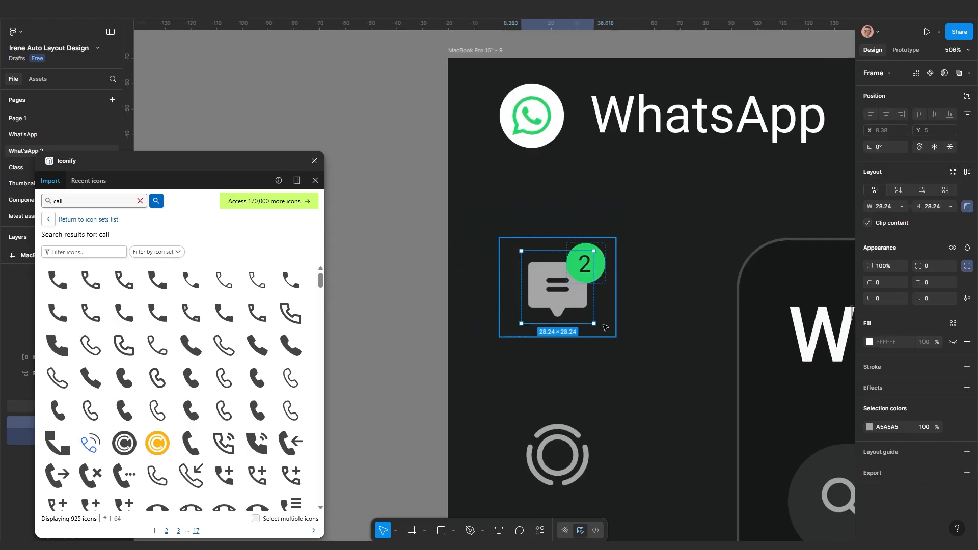
key(shift+a)
scroll(632, 367, down, 5)
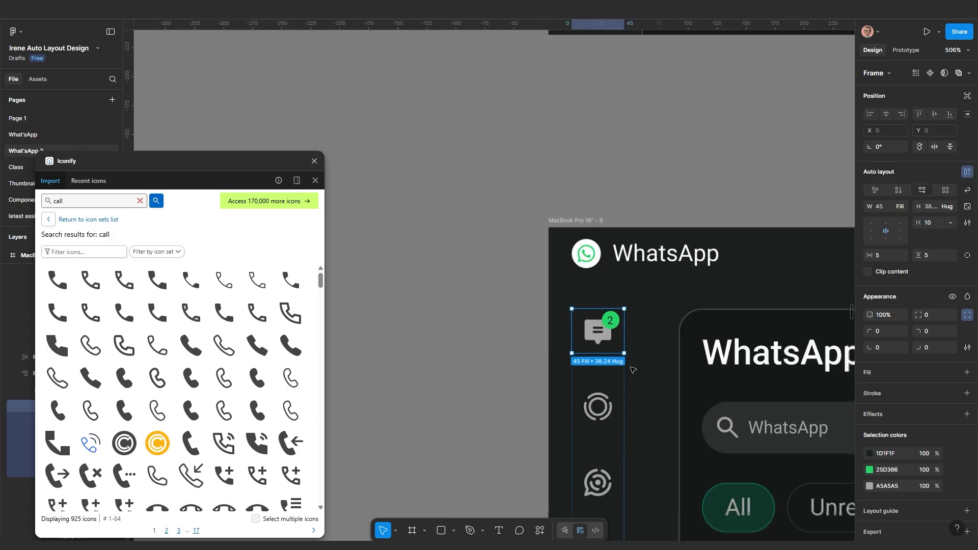
scroll(632, 369, down, 15)
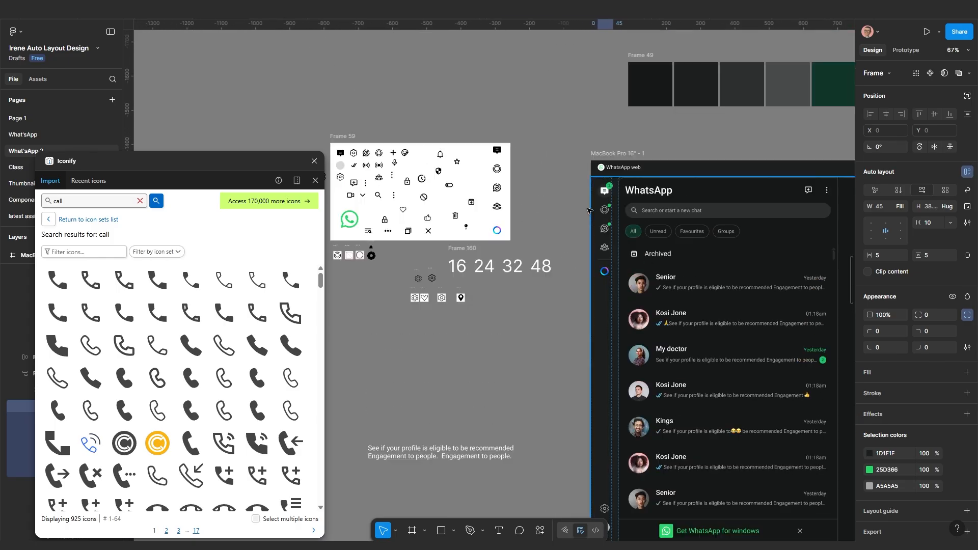
scroll(593, 201, up, 15)
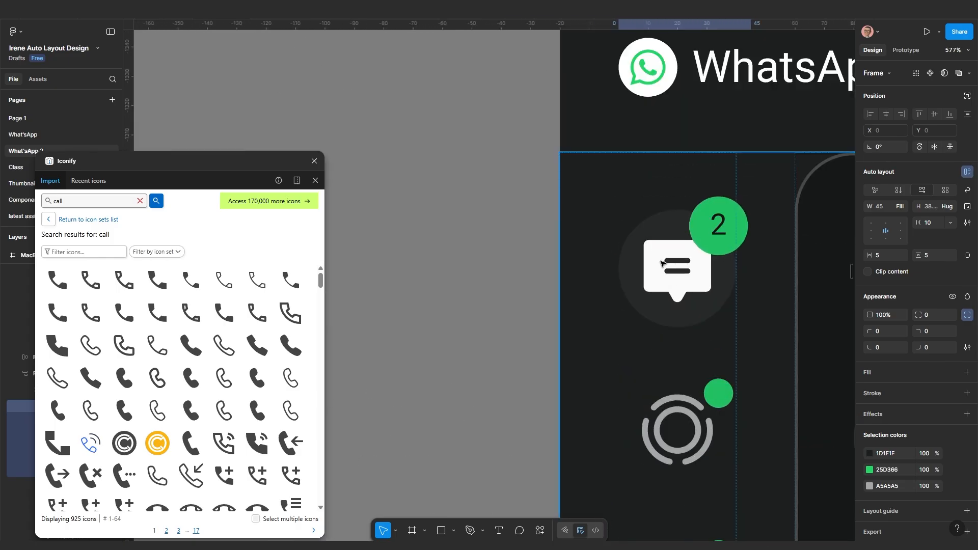
scroll(657, 311, down, 4)
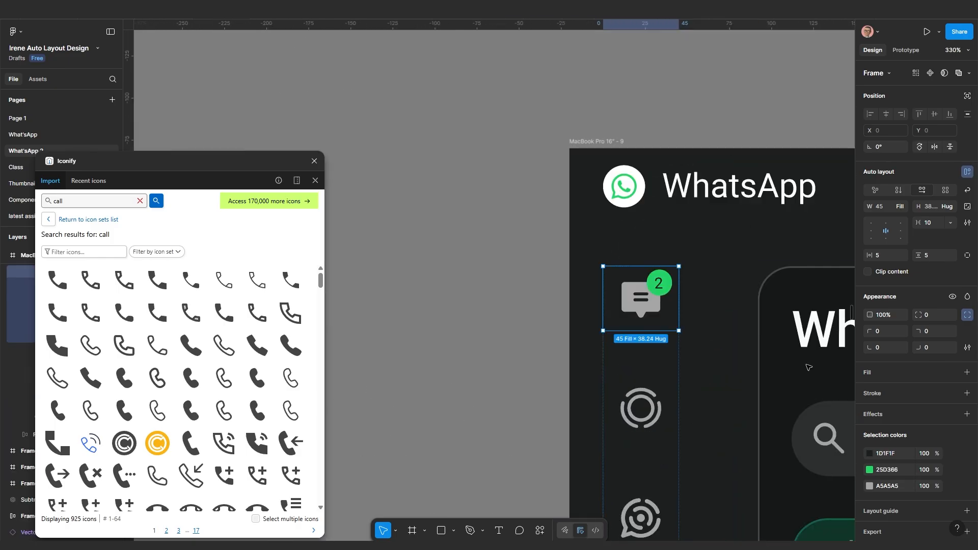
Give the chat icon frame a white fill and a corner radius of 100
click(878, 372)
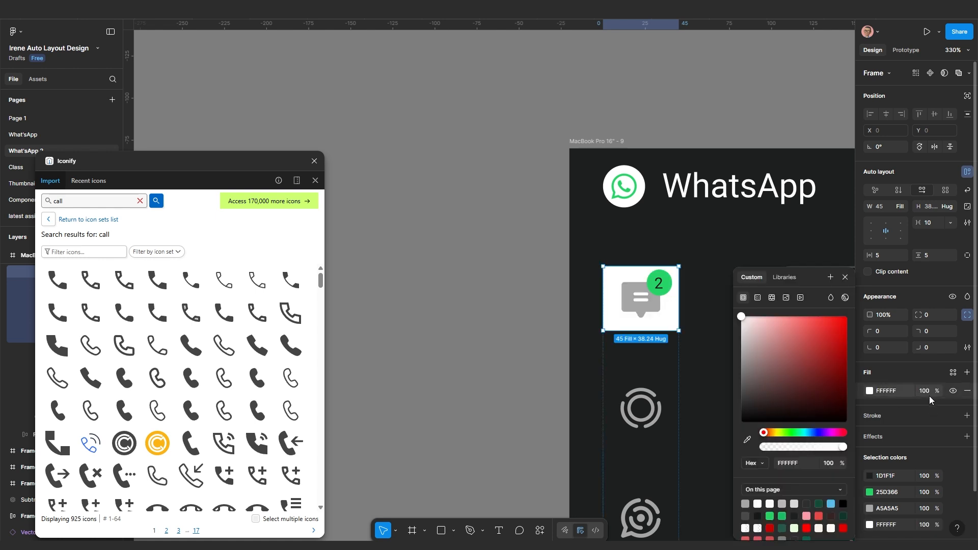
click(930, 313)
text(100)
key(Return)
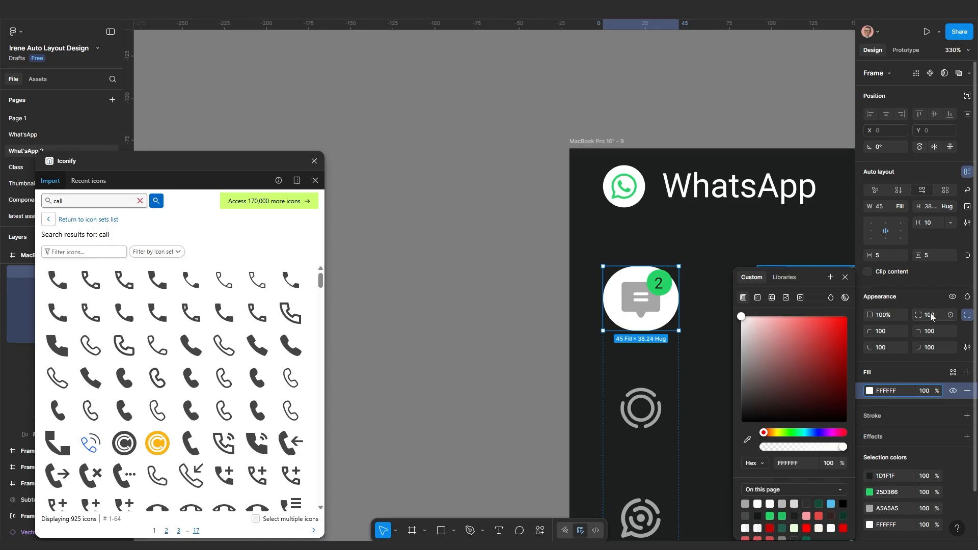
scroll(669, 315, up, 3)
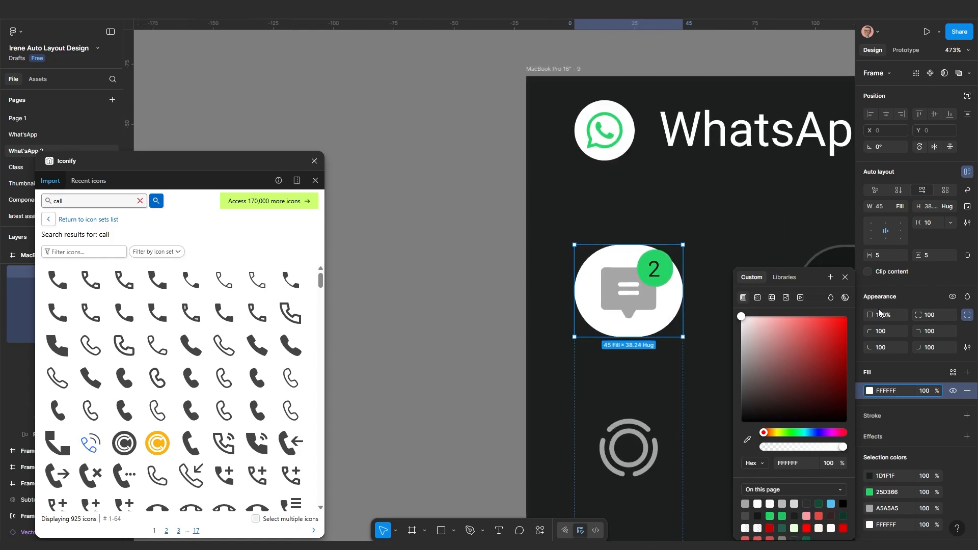
Make the circle's width Hug contents and centre it in the sidebar column
click(900, 206)
click(870, 194)
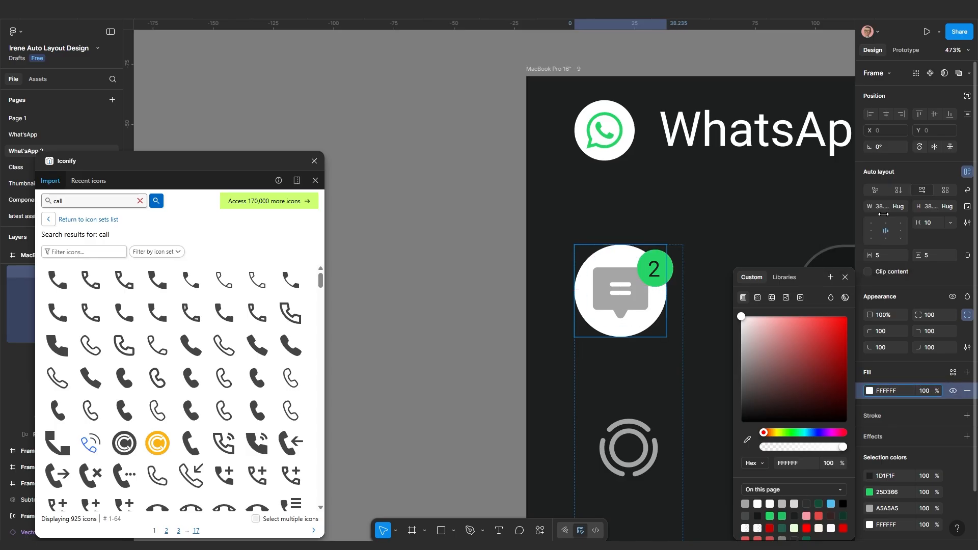
key(Escape)
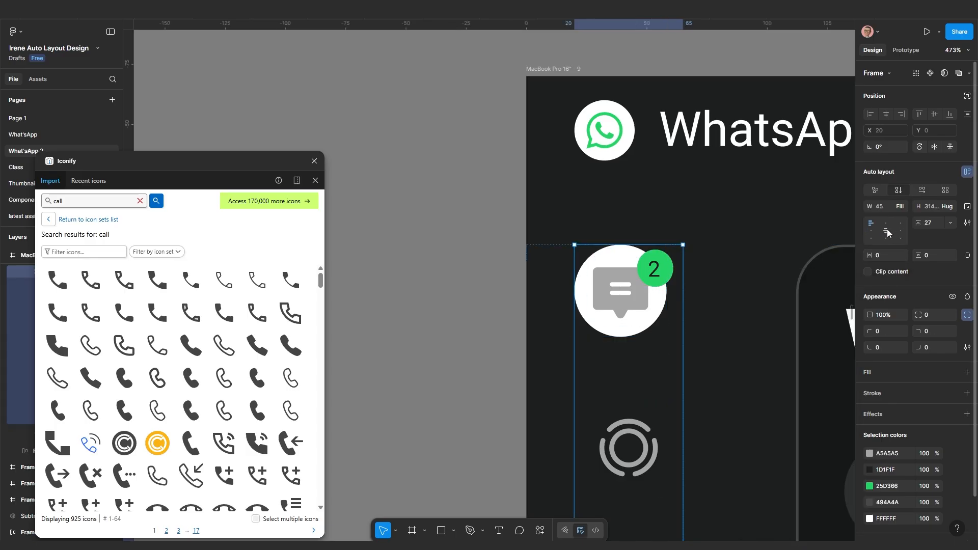
click(887, 228)
scroll(662, 326, up, 2)
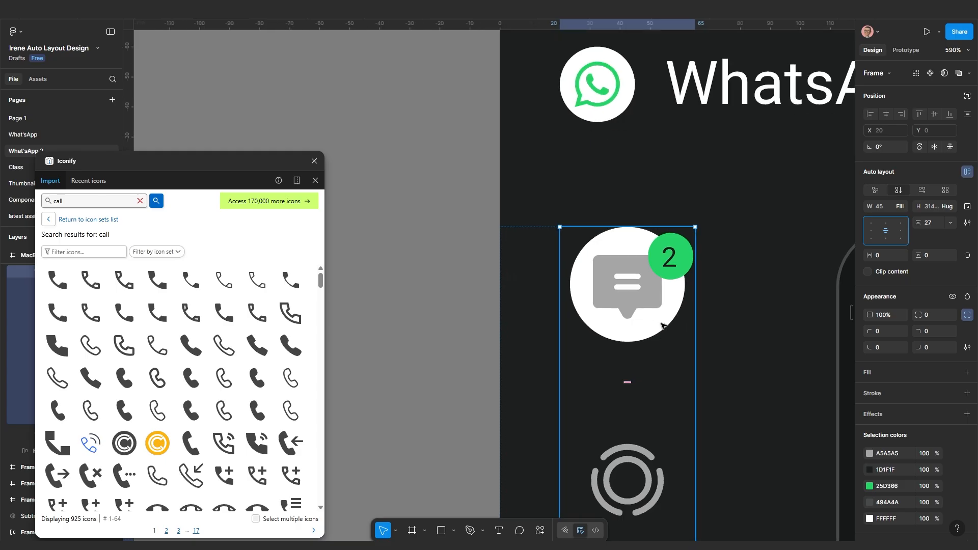
Lower the circle's white fill to 10% opacity
click(663, 325)
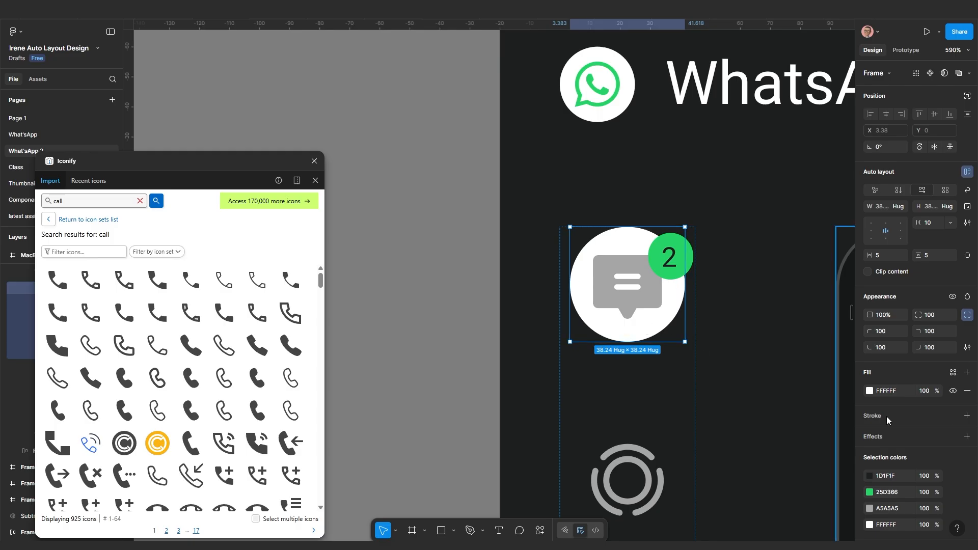
click(929, 392)
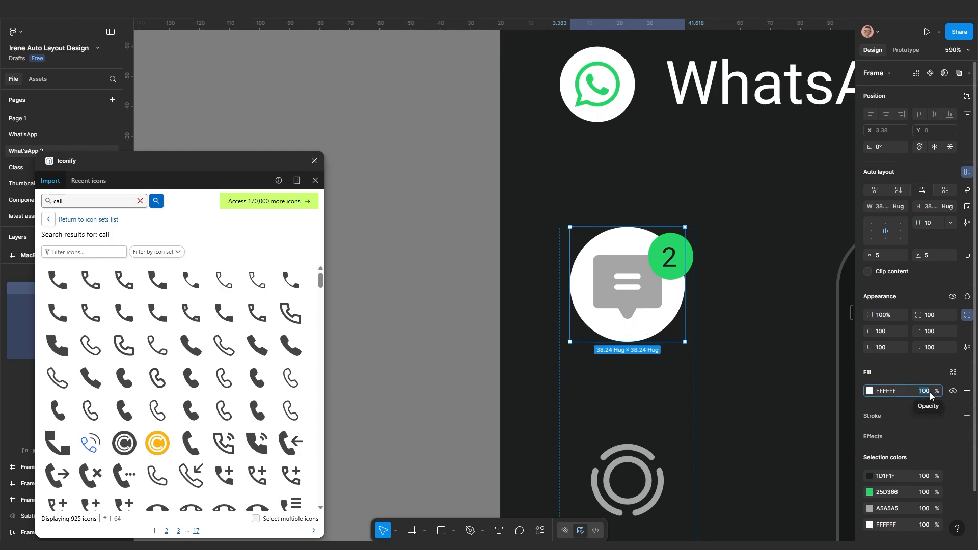
text(10)
key(Return)
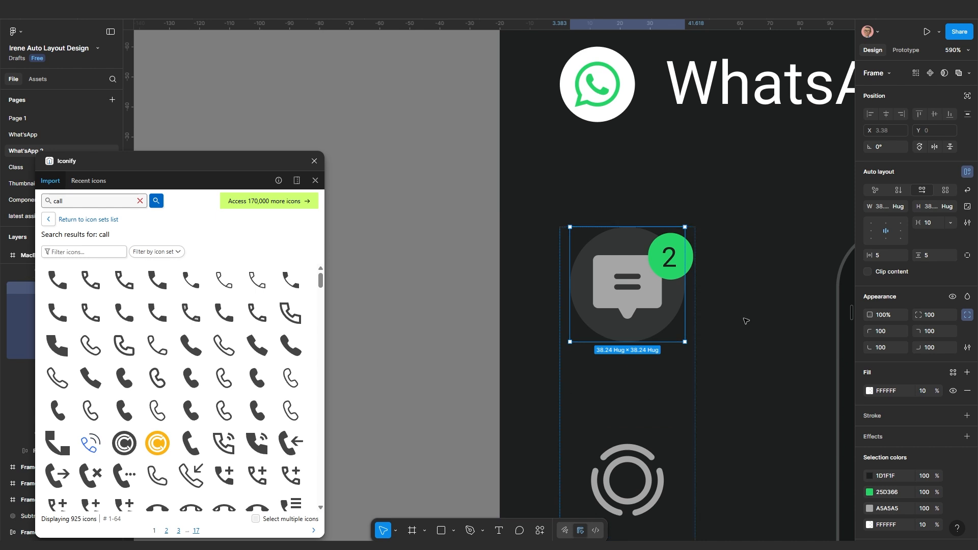
Draw a small swatch rectangle beside the sidebar and fill it with the sampled sidebar colour
click(441, 531)
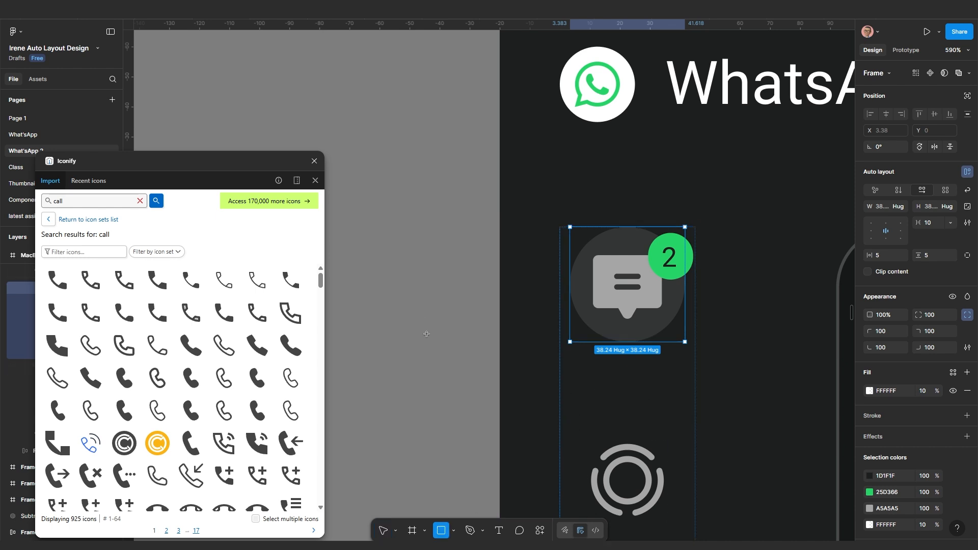
drag(413, 287, 458, 341)
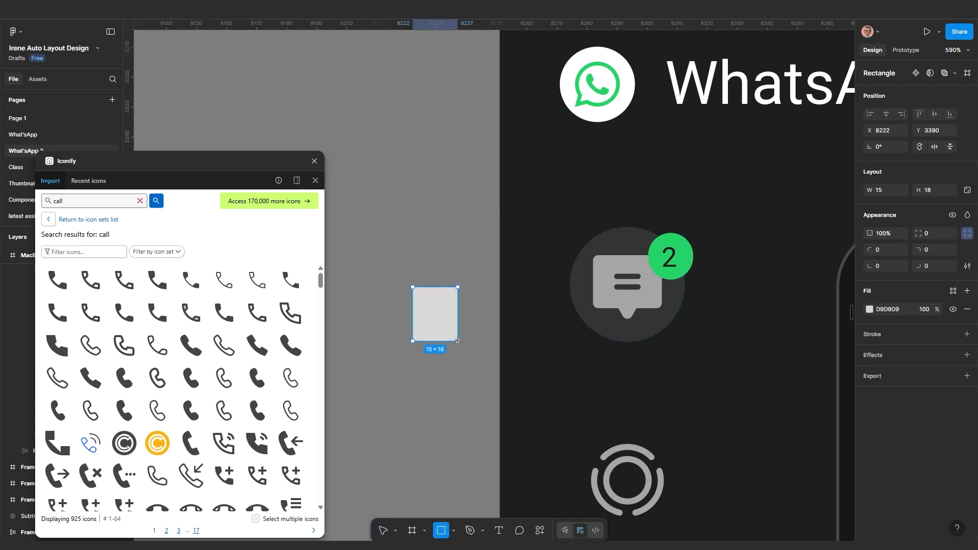
click(612, 337)
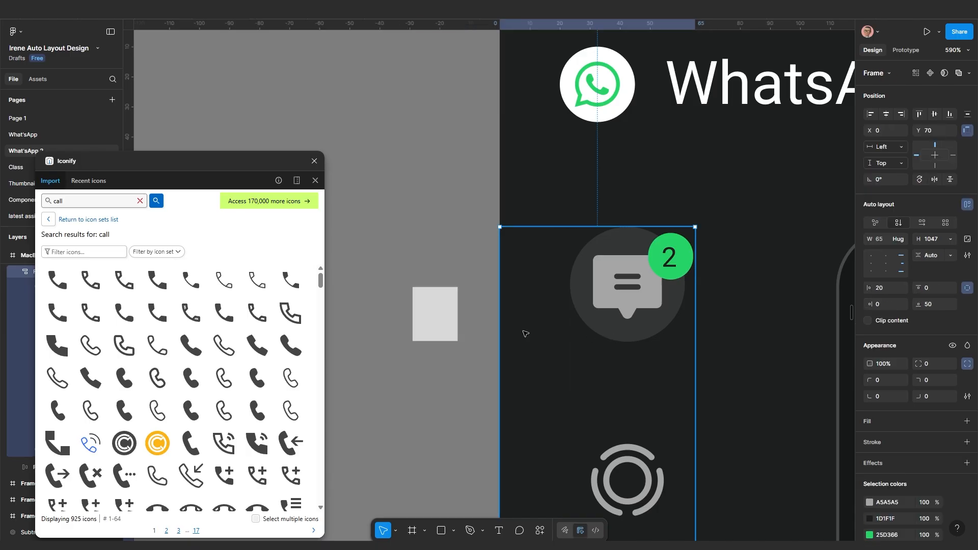
click(434, 316)
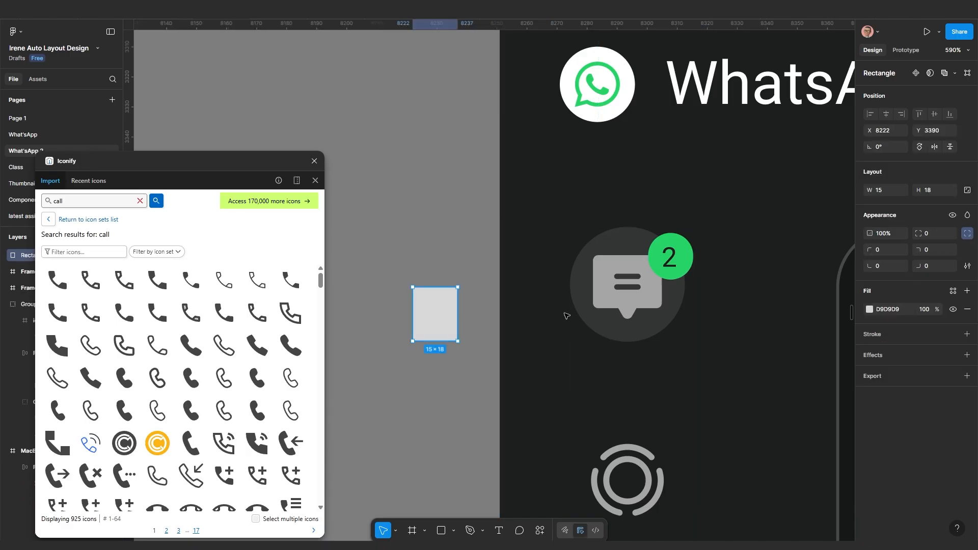
key(i)
click(582, 280)
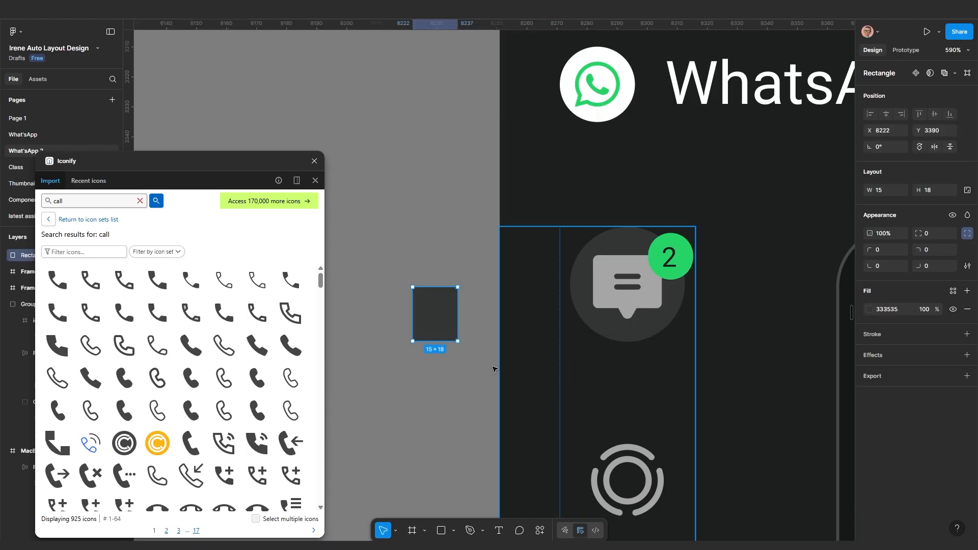
click(450, 400)
Eyedrop #333535 from the swatch into the chat icon circle's fill
click(588, 299)
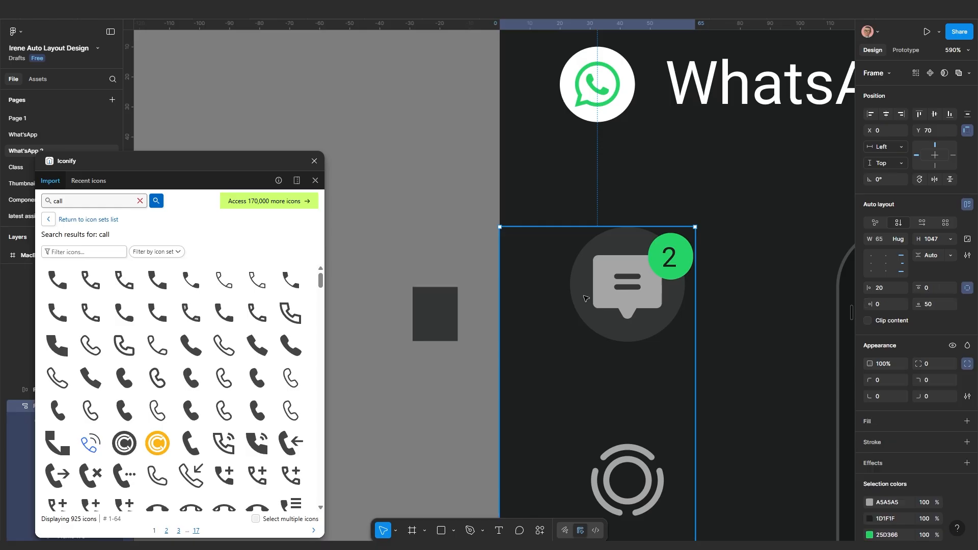
click(589, 299)
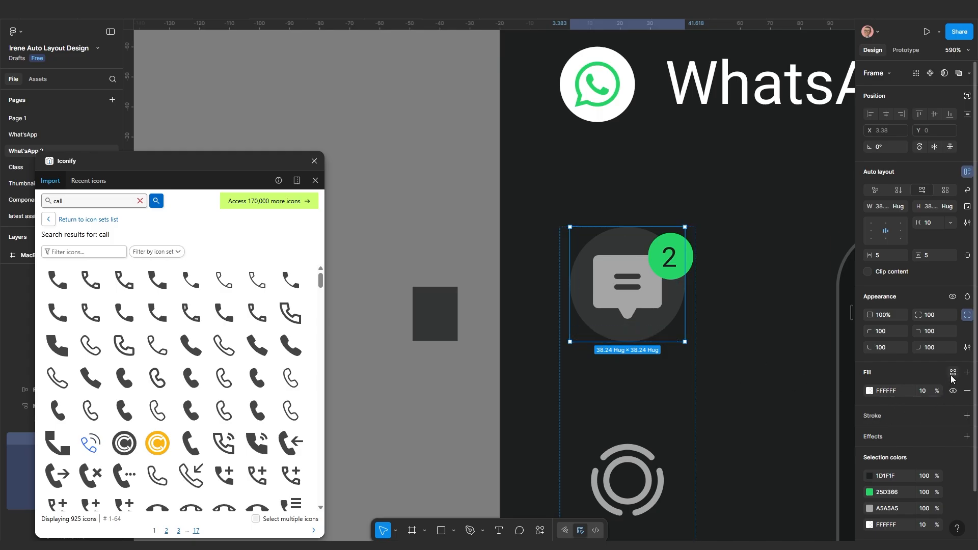
click(868, 391)
click(747, 439)
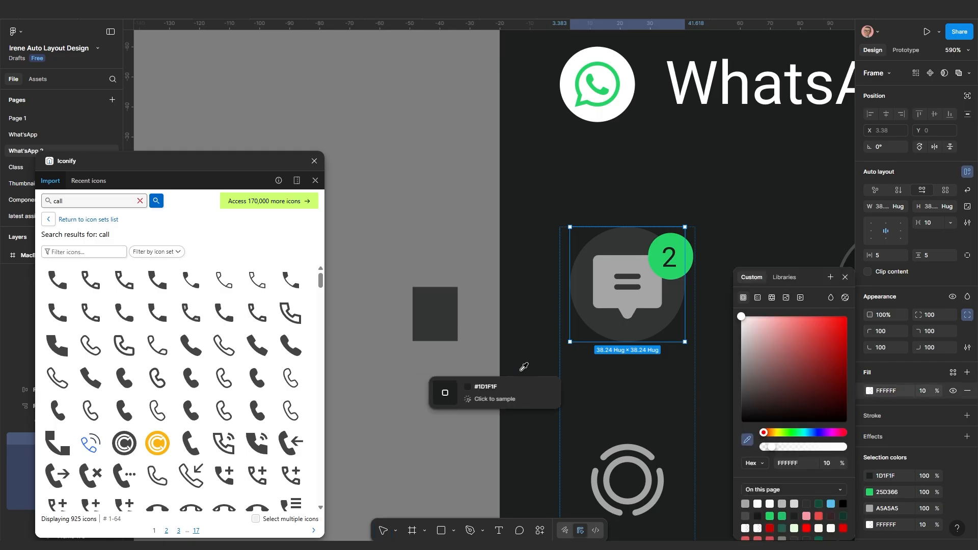
click(447, 316)
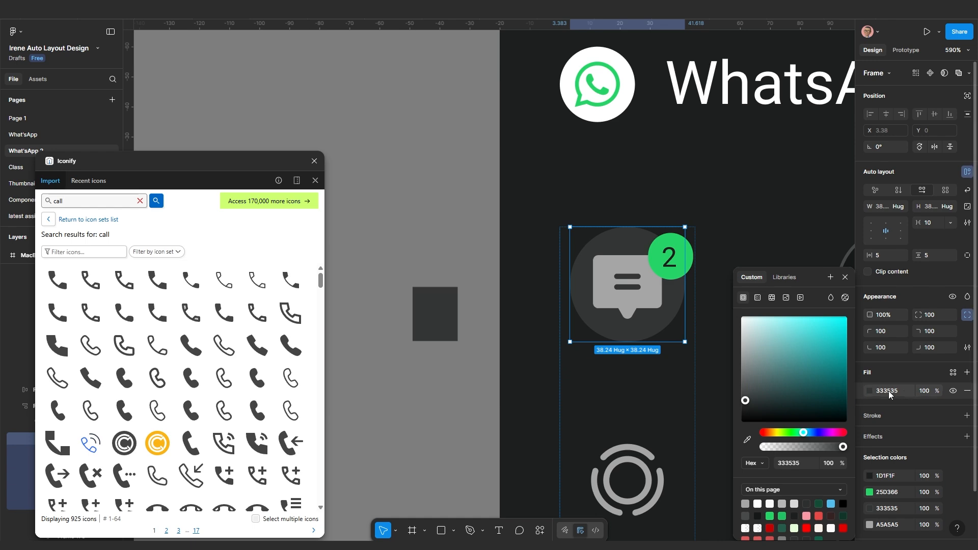
click(446, 359)
scroll(515, 224, down, 5)
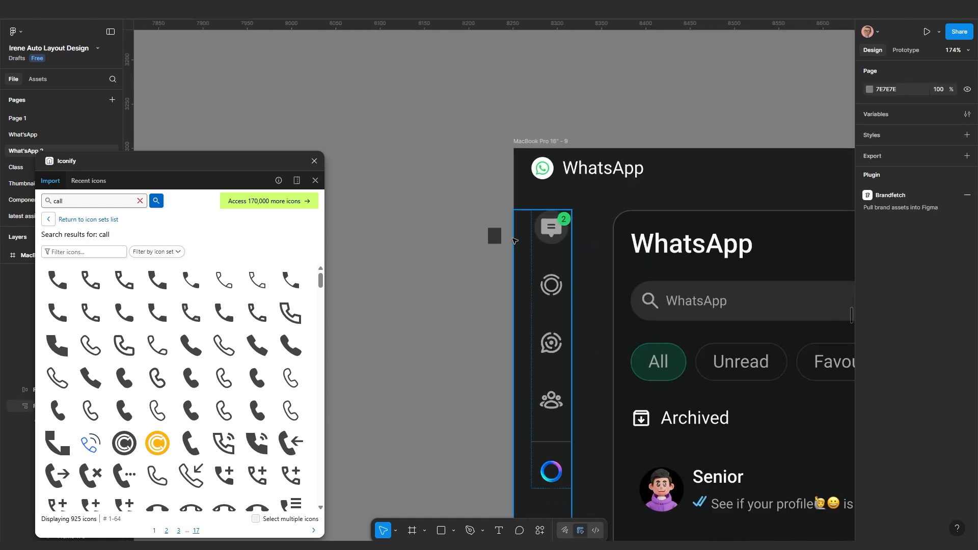
Locate the lower WhatsApp frame's sidebar and select the green '2' badge on the chat icon
scroll(515, 240, down, 6)
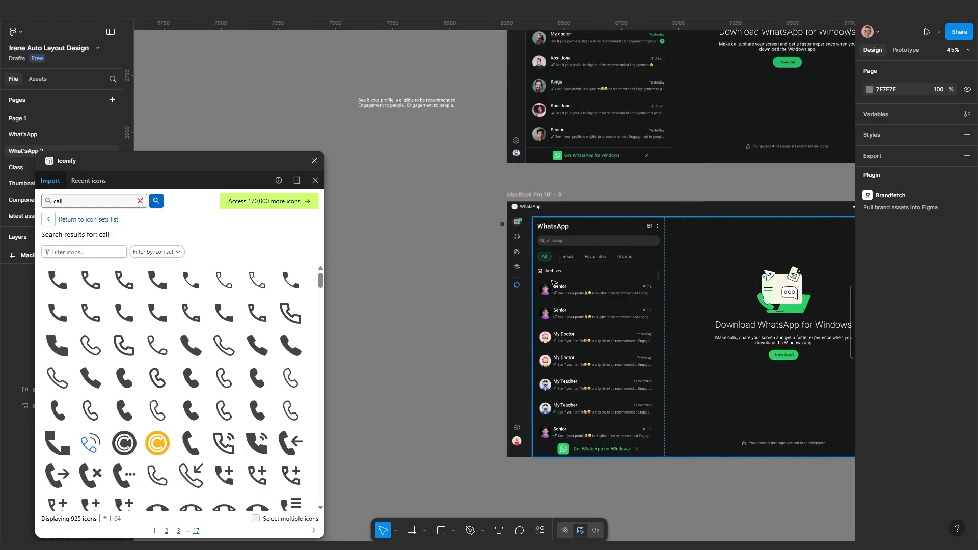
scroll(554, 283, up, 2)
drag(598, 314, 508, 301)
scroll(545, 304, down, 2)
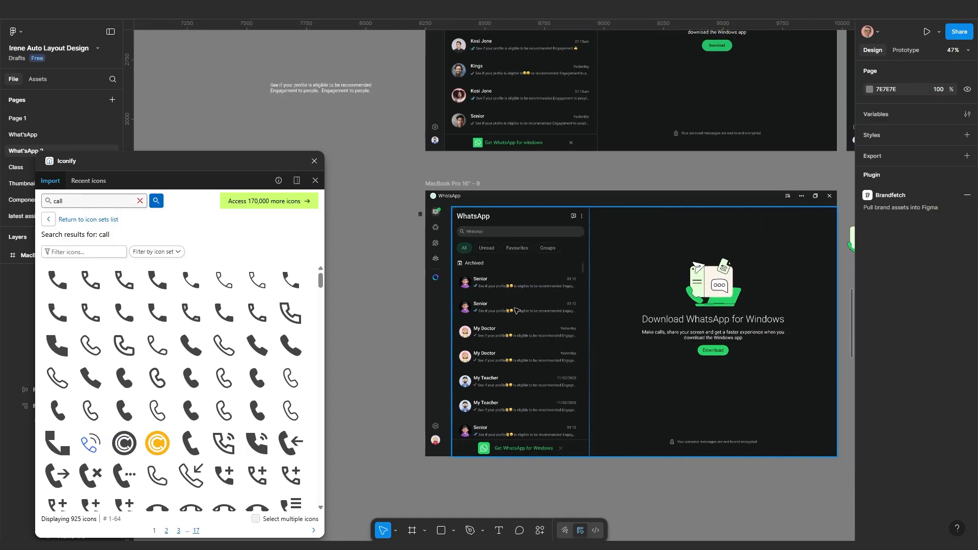
scroll(515, 310, up, 5)
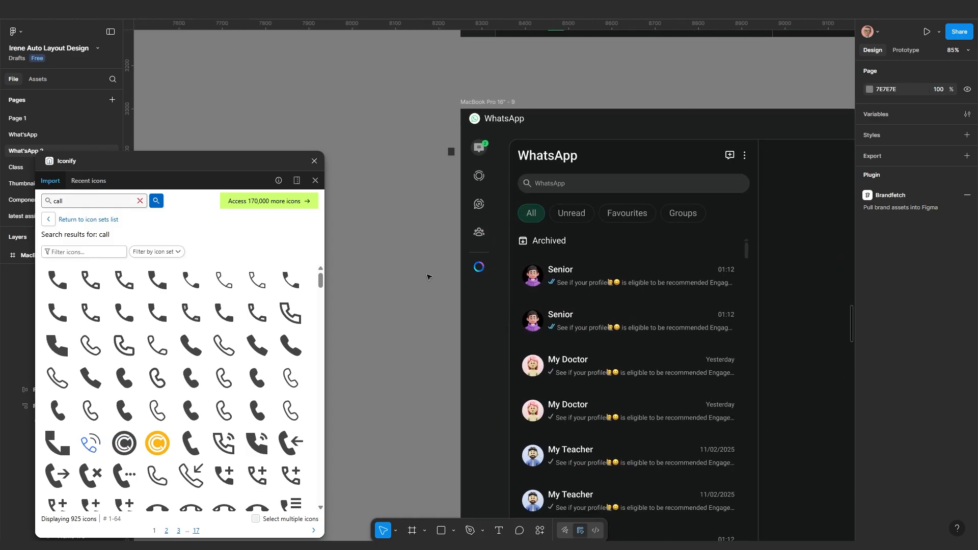
click(484, 234)
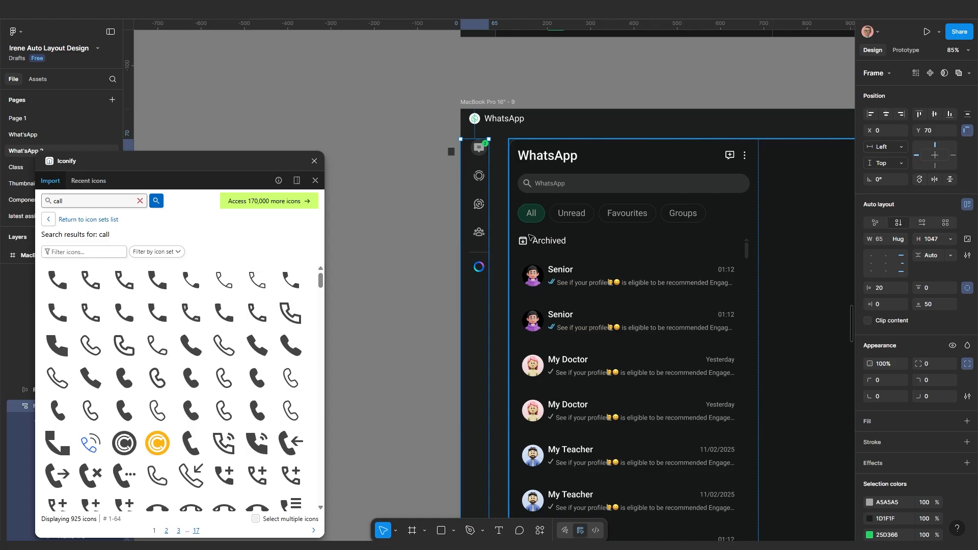
click(421, 269)
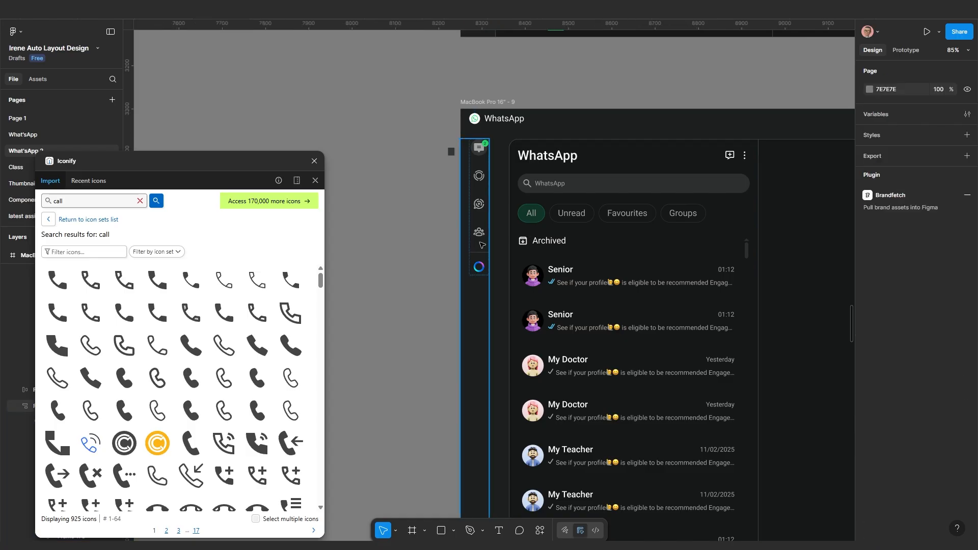
click(481, 245)
scroll(509, 244, up, 10)
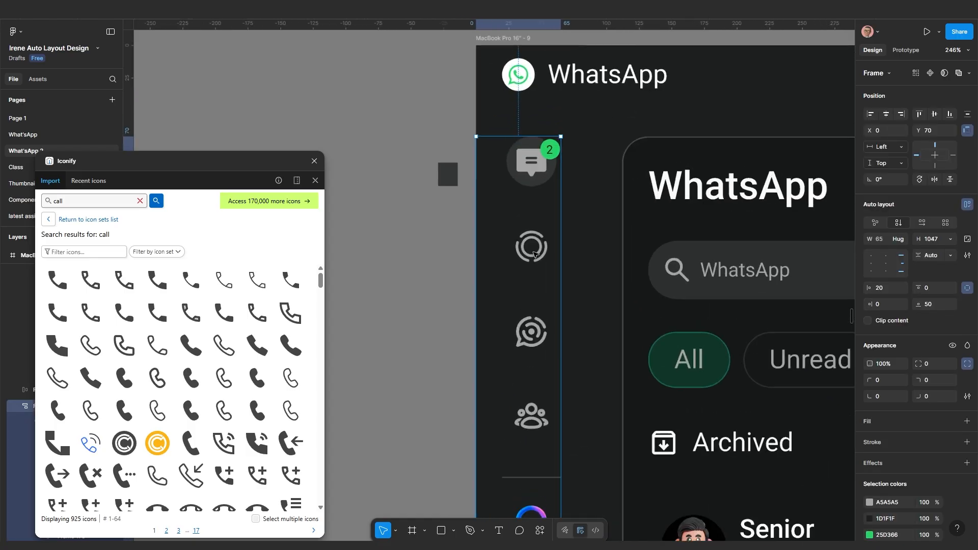
double_click(554, 151)
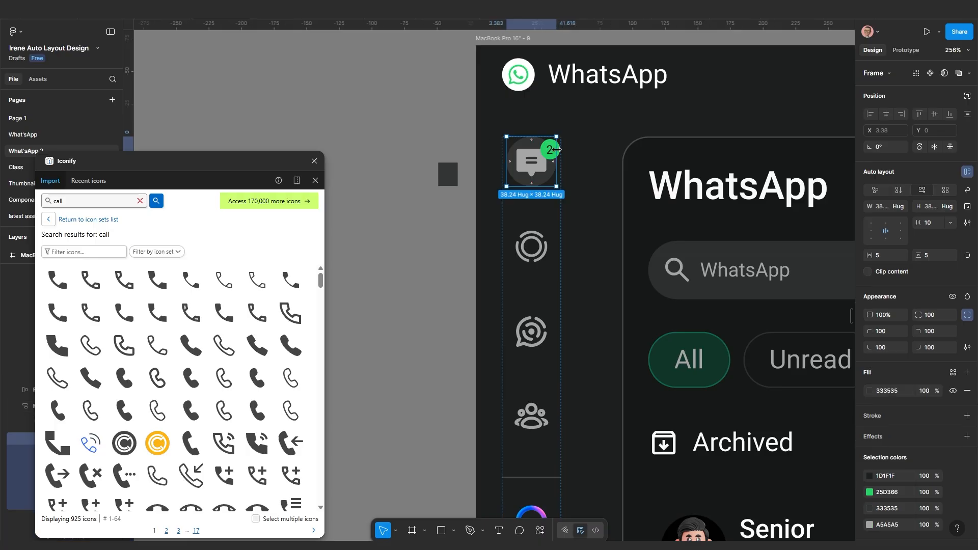
scroll(557, 149, up, 5)
click(556, 149)
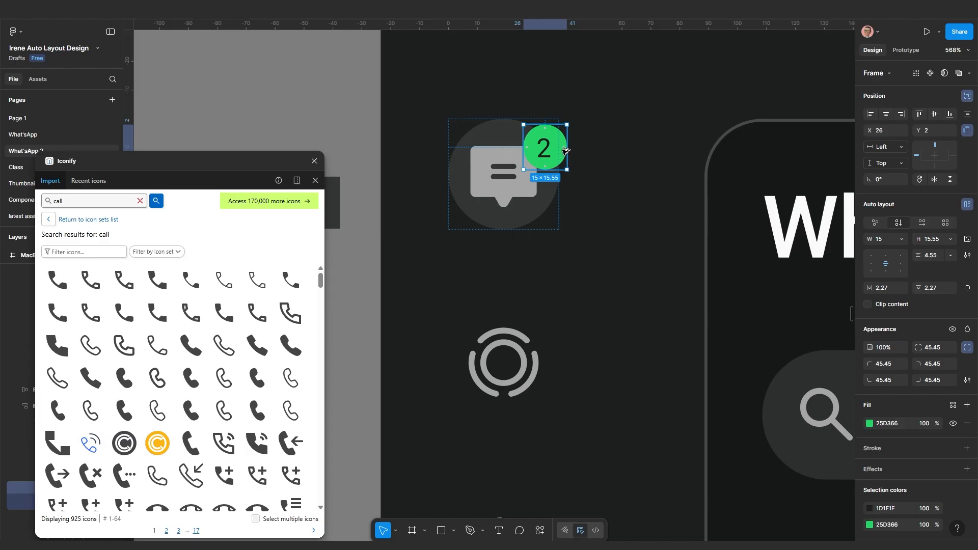
Duplicate the green badge and delete its '2', leaving a plain green dot
drag(568, 160, 626, 163)
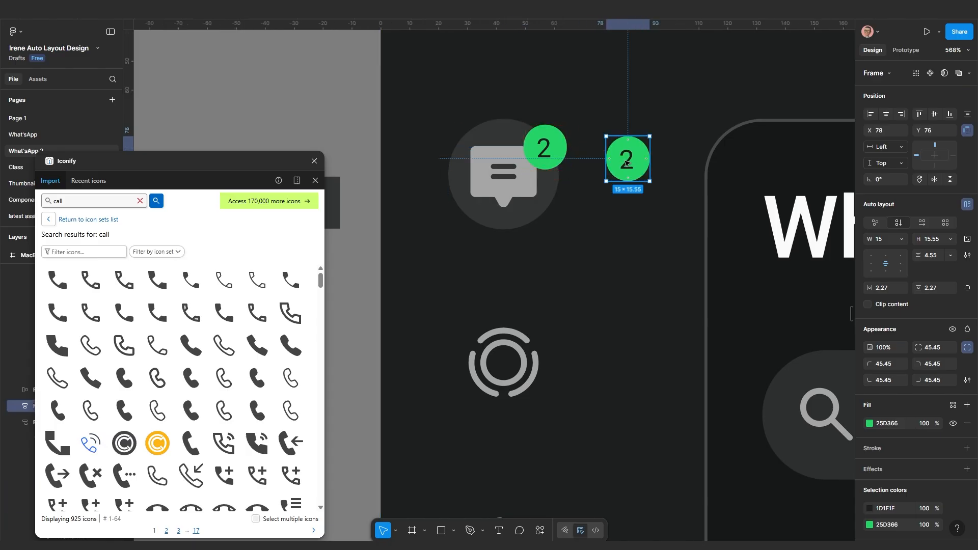
double_click(626, 163)
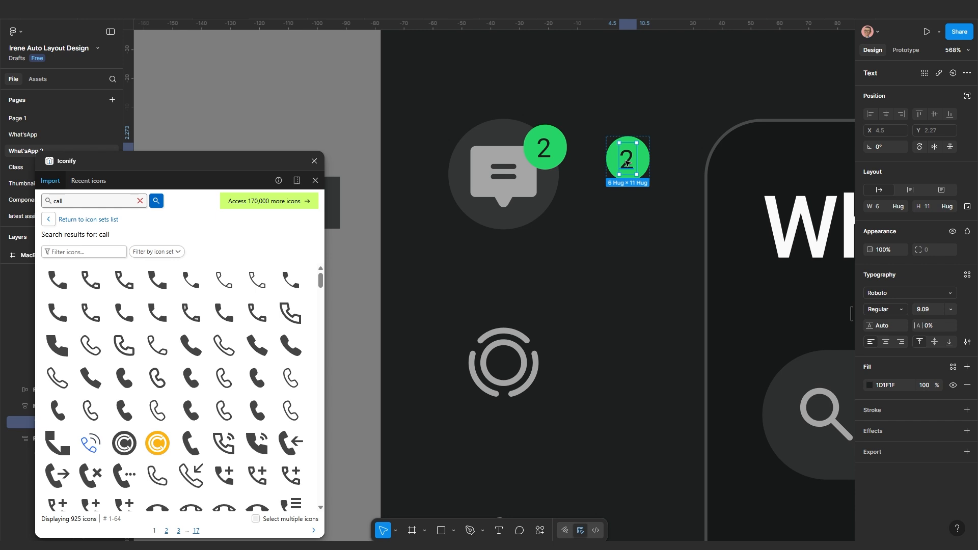
key(Delete)
click(635, 163)
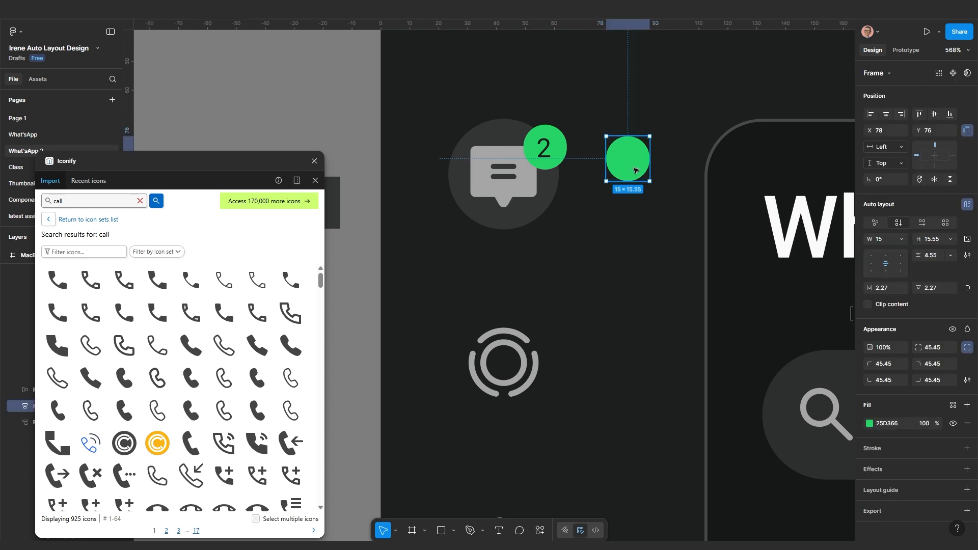
click(636, 222)
Scale the plain green dot proportionally down to 5 × 5.18
click(631, 170)
key(k)
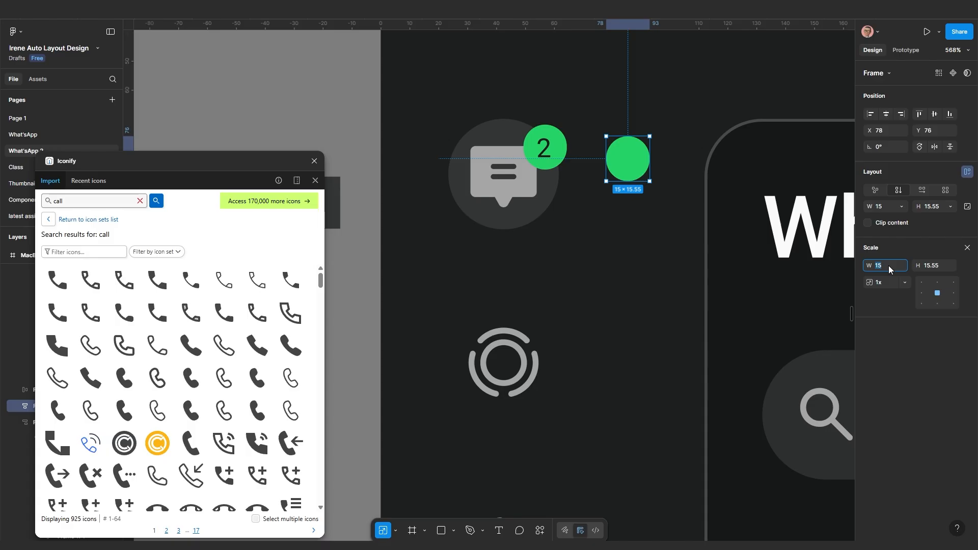
key(Return)
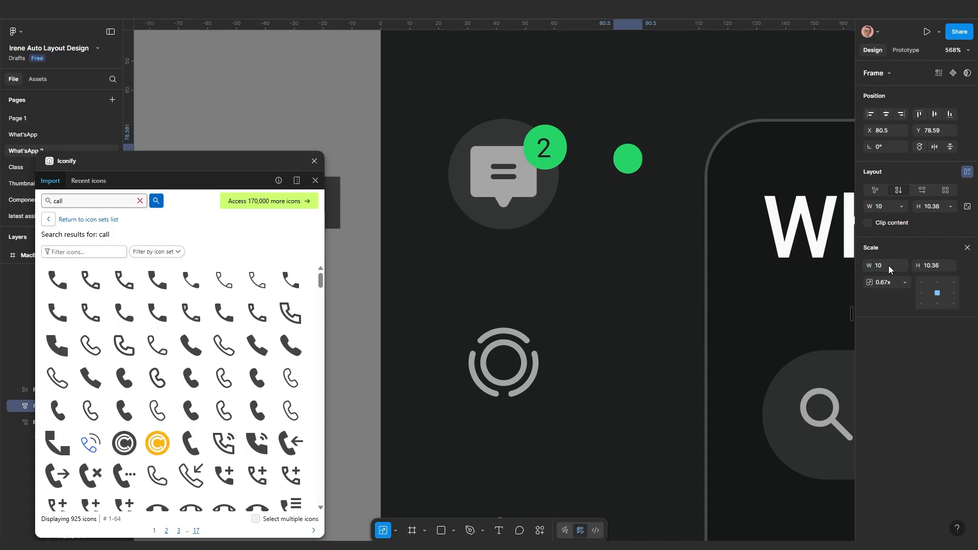
click(889, 265)
text(5)
key(Return)
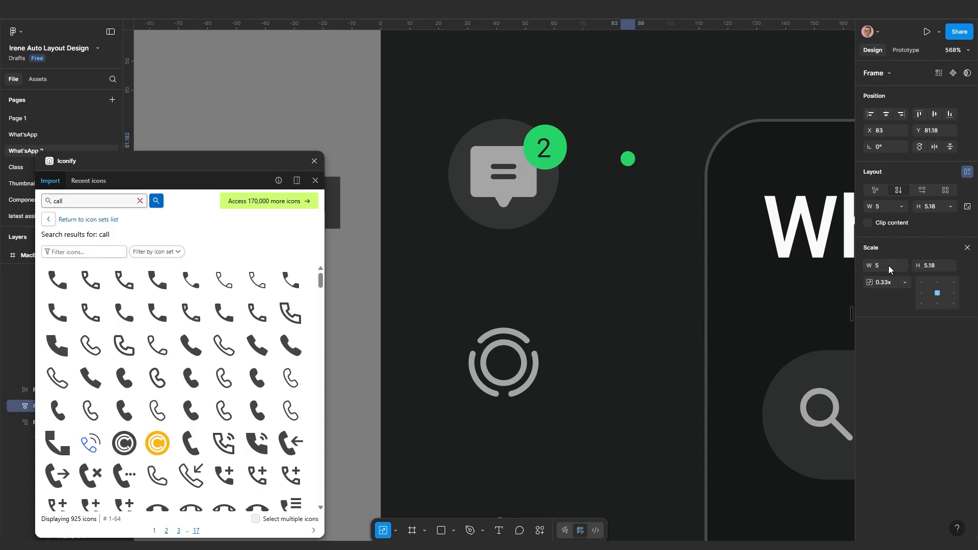
click(626, 207)
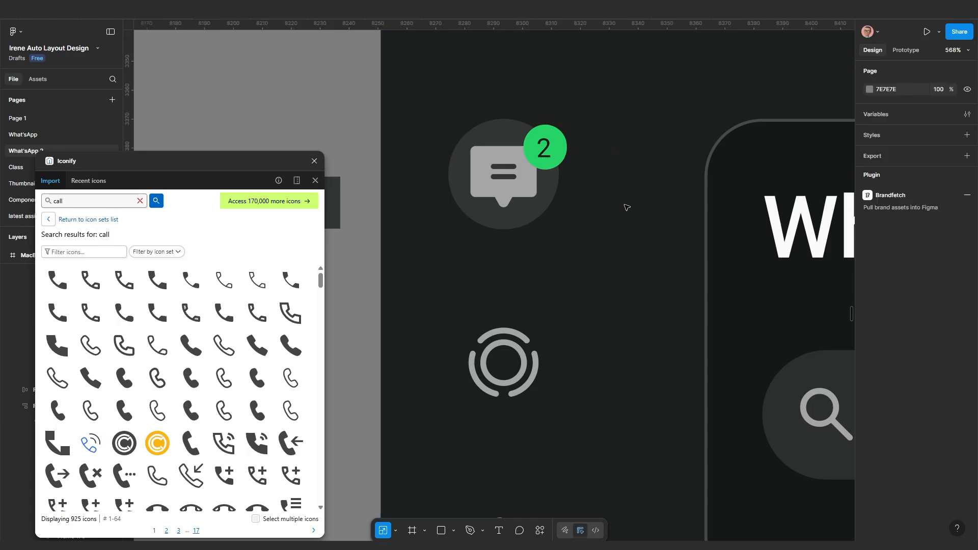
Paste the dot into the second and third sidebar icon frames, ignoring auto layout
scroll(627, 223, down, 6)
scroll(582, 312, up, 3)
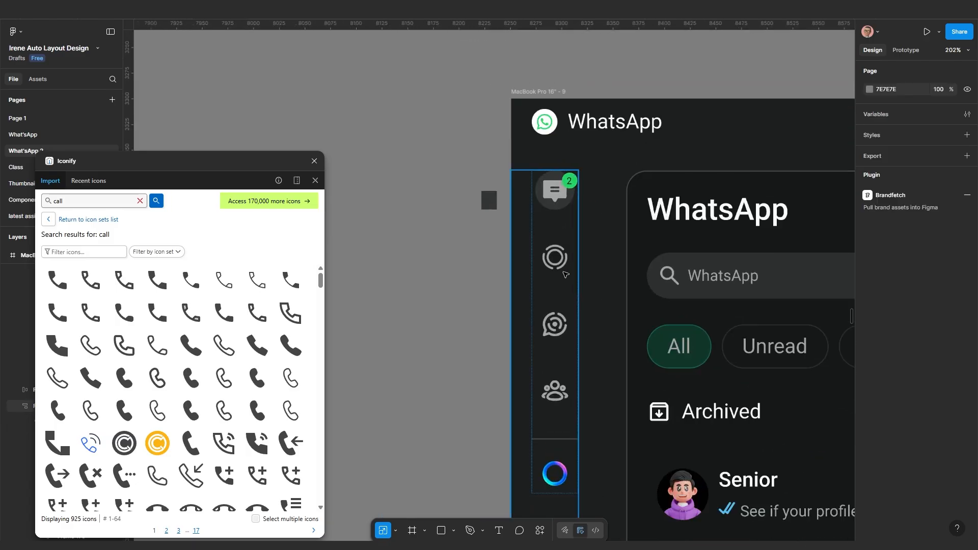
click(555, 259)
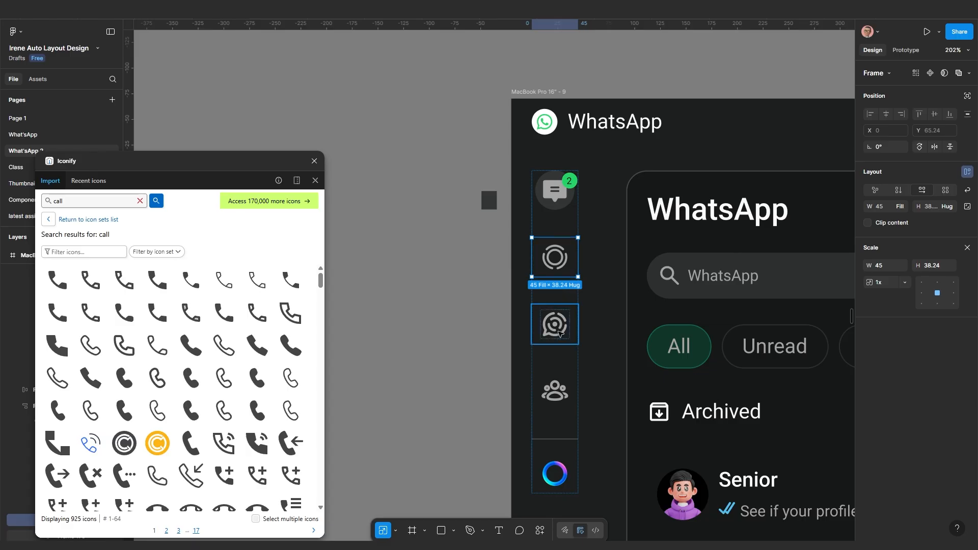
shift+click(559, 333)
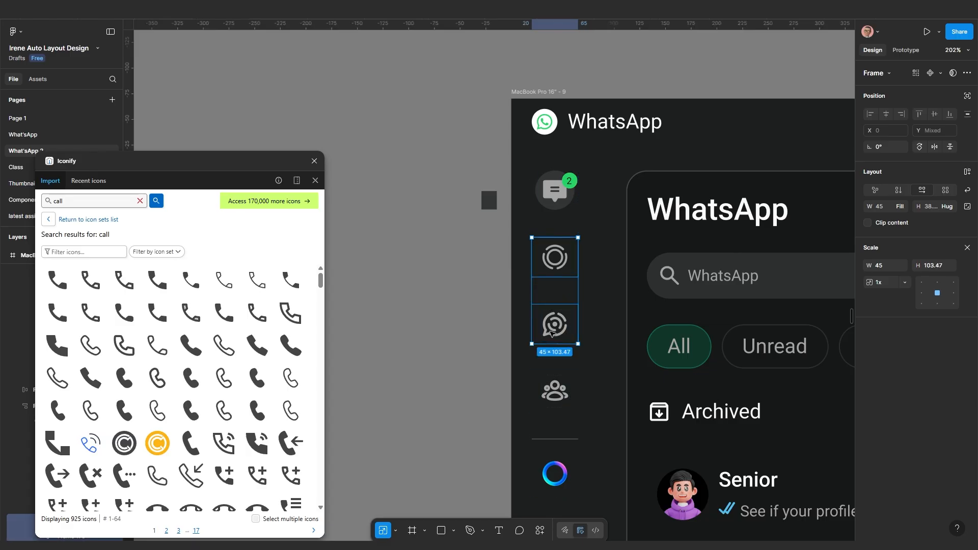
key(Return)
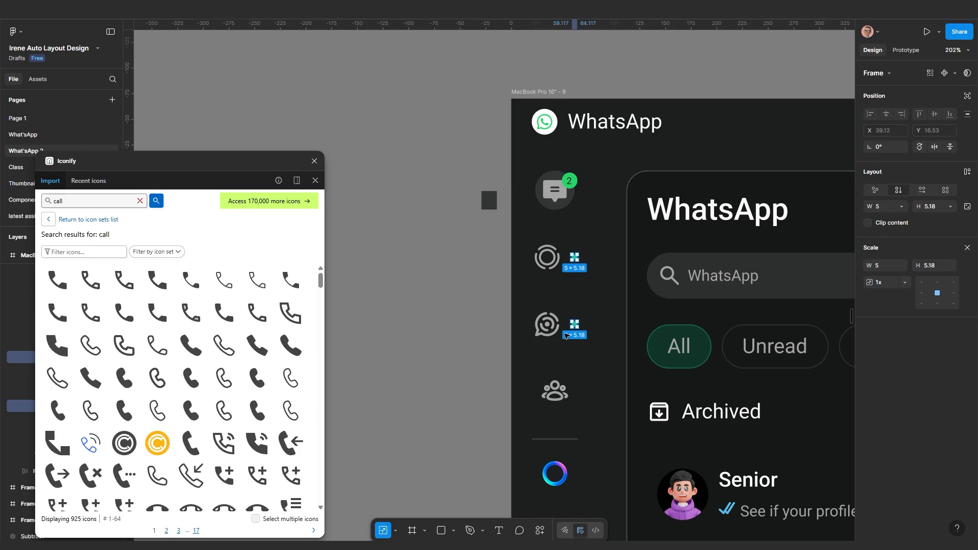
click(967, 95)
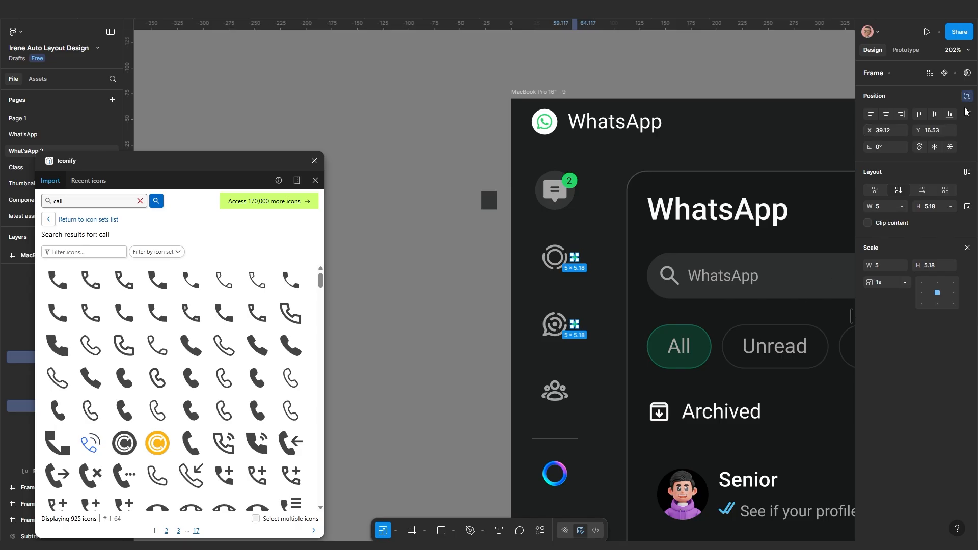
Nudge both dots to the top-right of their icons
scroll(603, 347, up, 3)
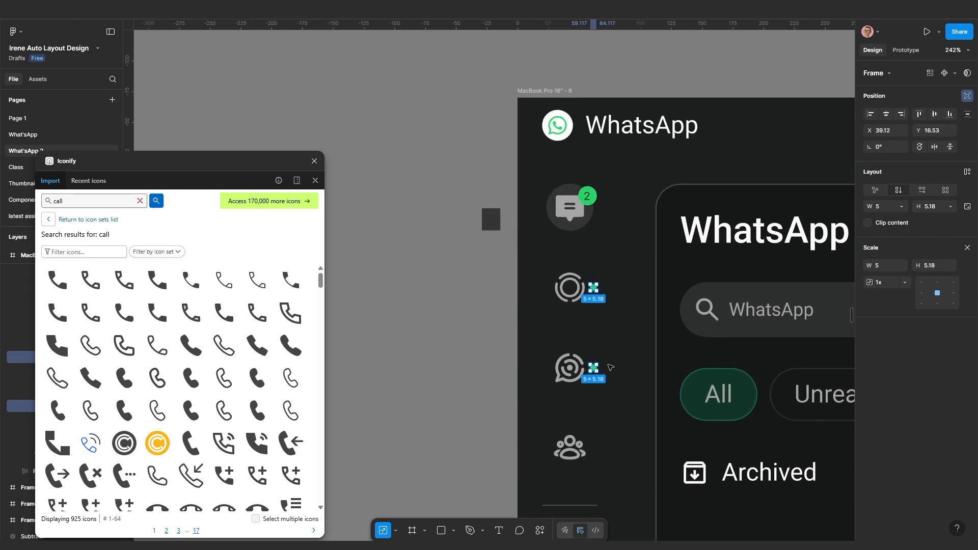
key(Left)
key(Left)
key(Left)
key(Left)
key(Left)
key(Left)
key(Left)
key(Left)
key(Left)
key(Left)
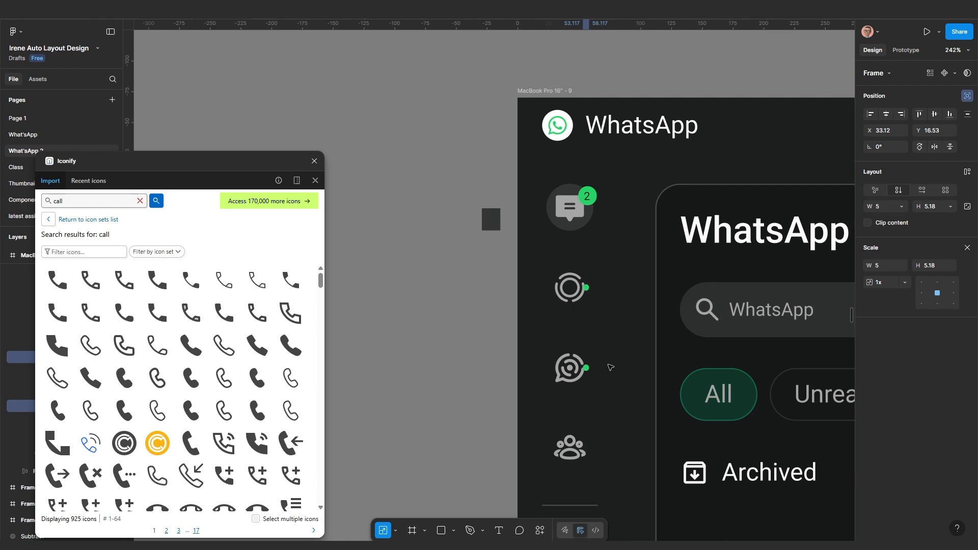
key(Left)
key(Up)
key(Up)
key(Up)
key(Up)
key(Right)
key(Right)
key(Right)
key(Right)
key(Right)
key(Right)
key(Up)
key(Up)
key(Up)
key(Down)
key(Left)
key(Left)
key(Left)
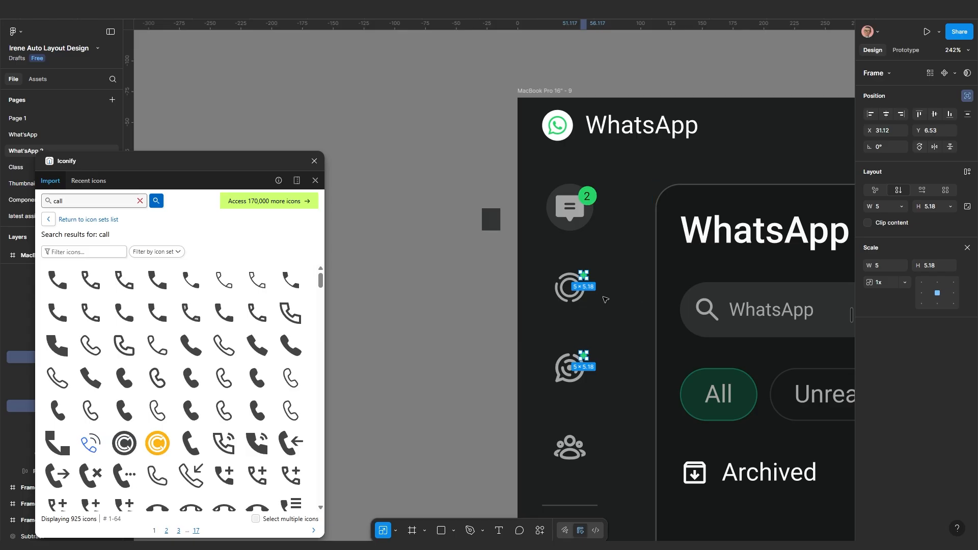
Adjust the scale of the green dots on the status and channels icons
scroll(601, 321, up, 4)
click(584, 379)
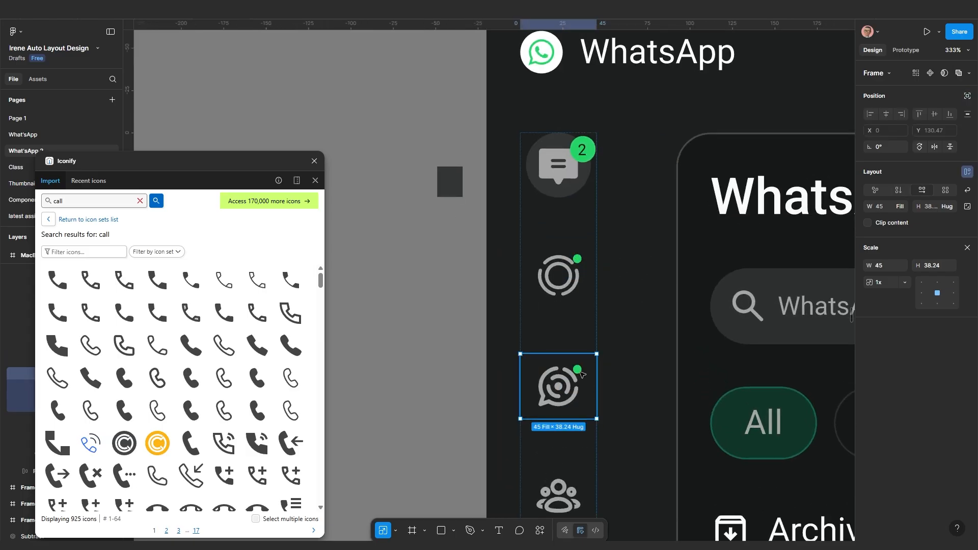
scroll(582, 374, down, 10)
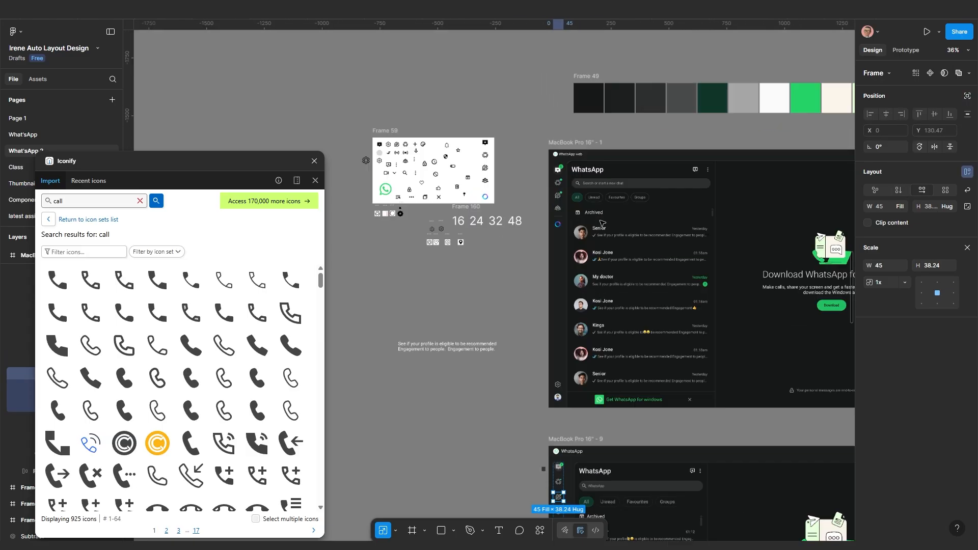
scroll(601, 222, up, 6)
scroll(550, 280, down, 2)
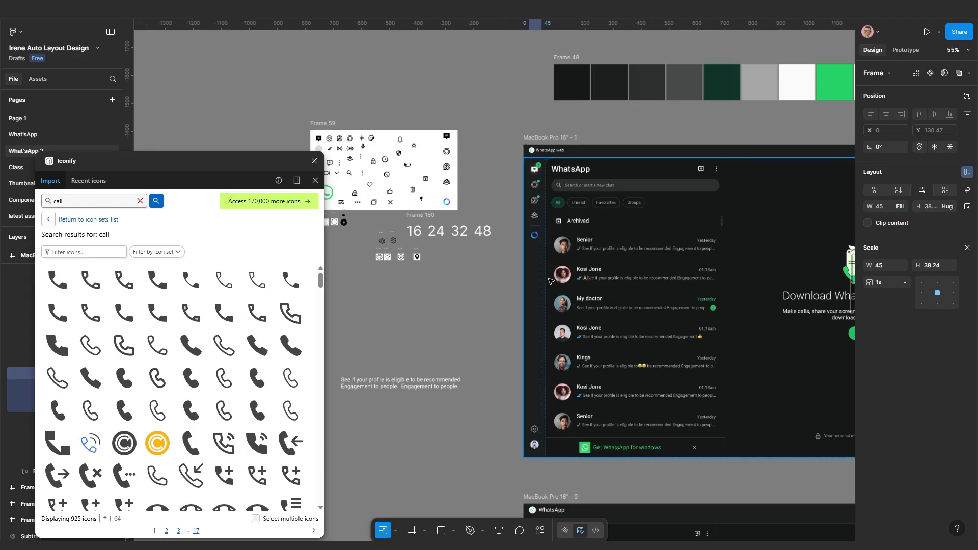
scroll(550, 281, down, 2)
scroll(560, 357, down, 3)
scroll(606, 261, up, 5)
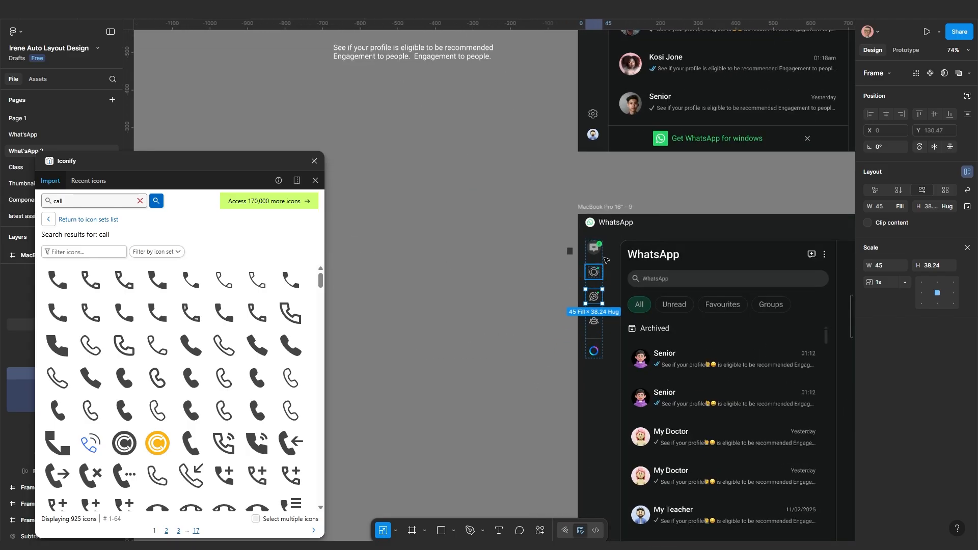
scroll(606, 260, up, 10)
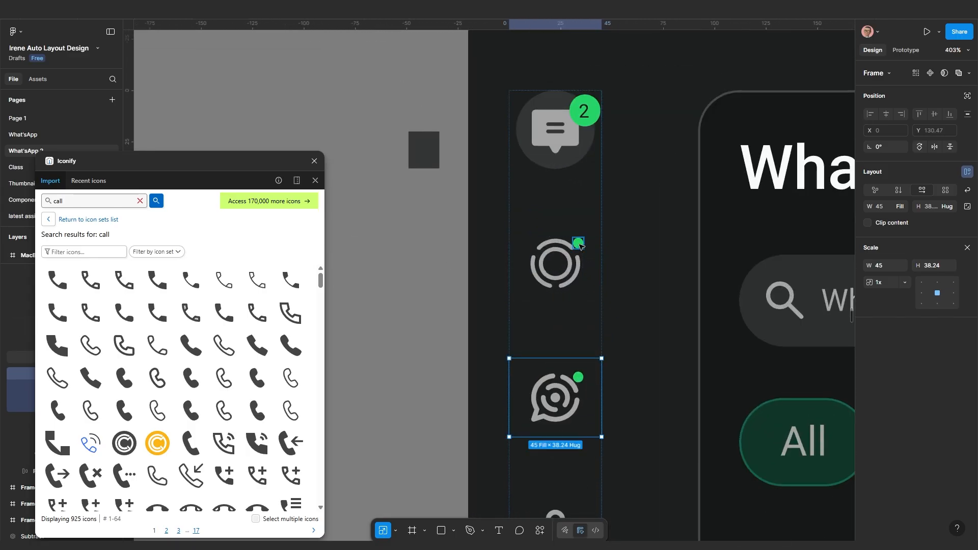
click(578, 244)
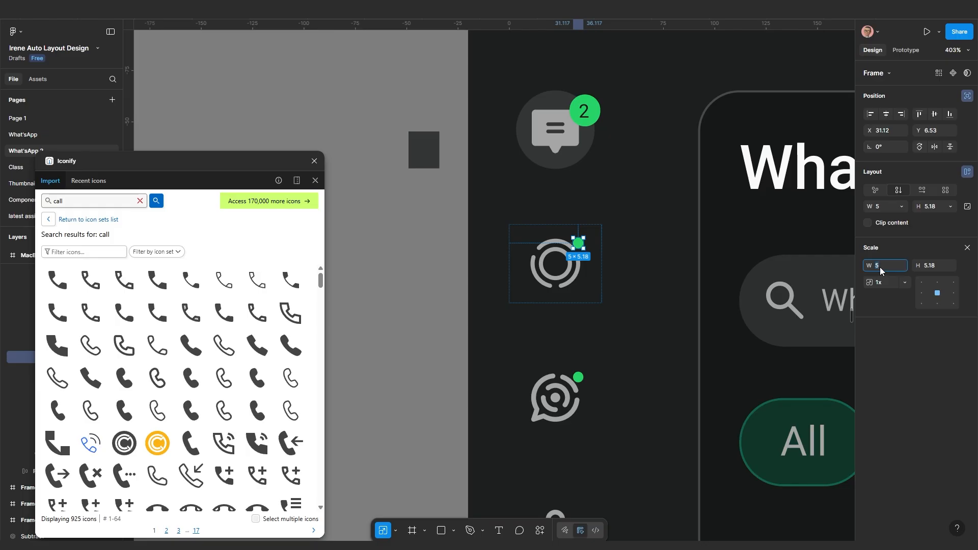
key(Return)
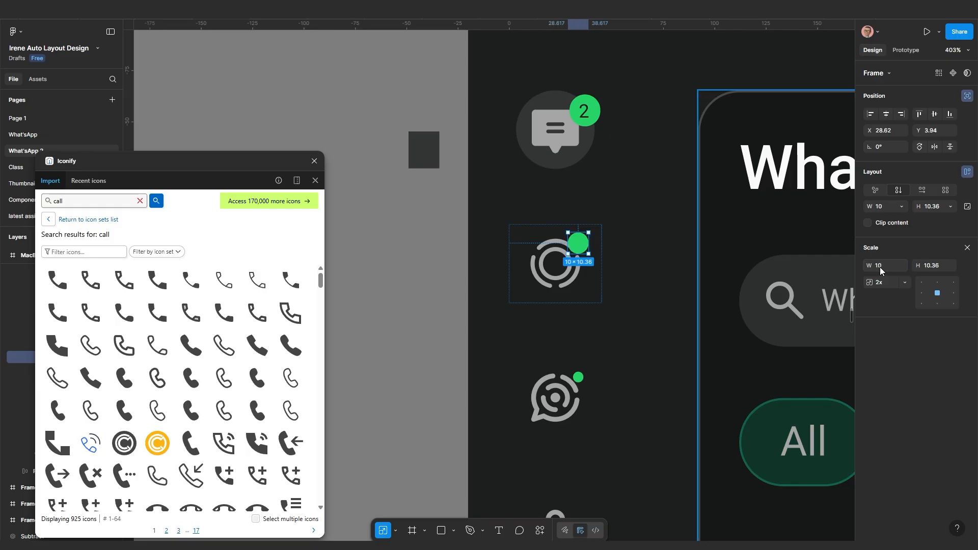
click(579, 377)
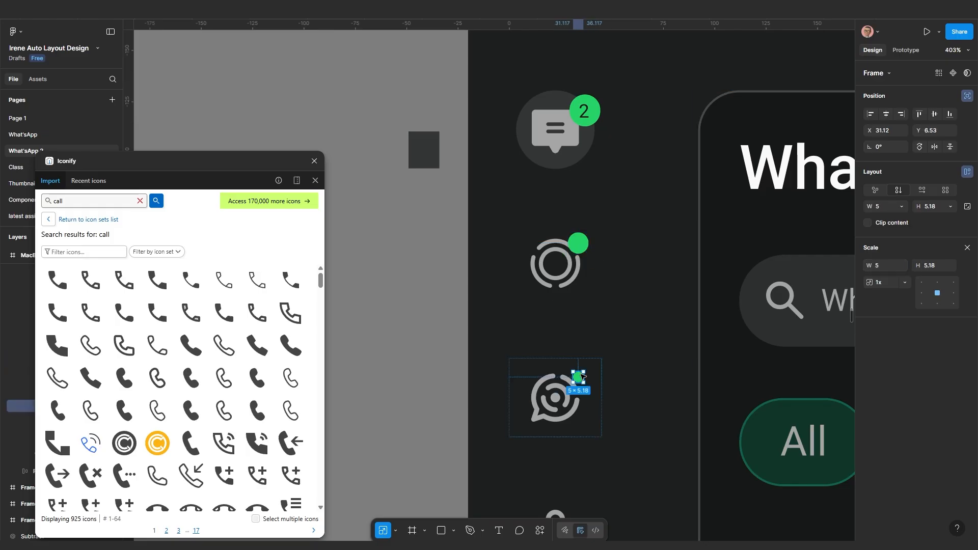
click(877, 266)
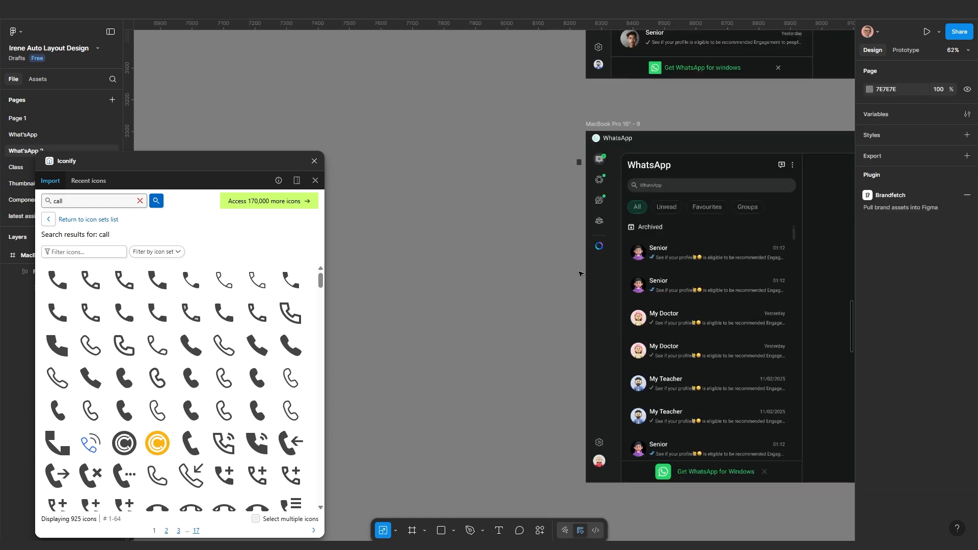
click(605, 219)
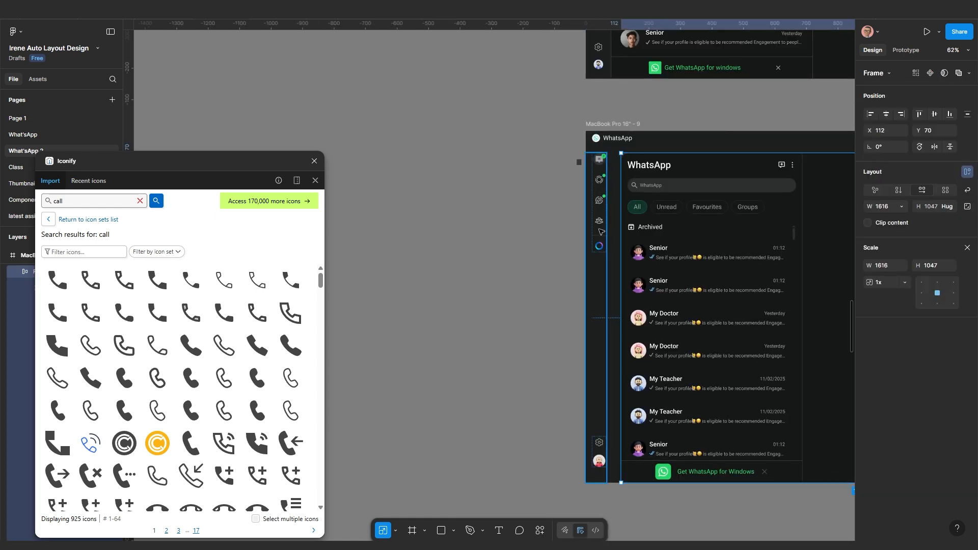
shift+click(655, 233)
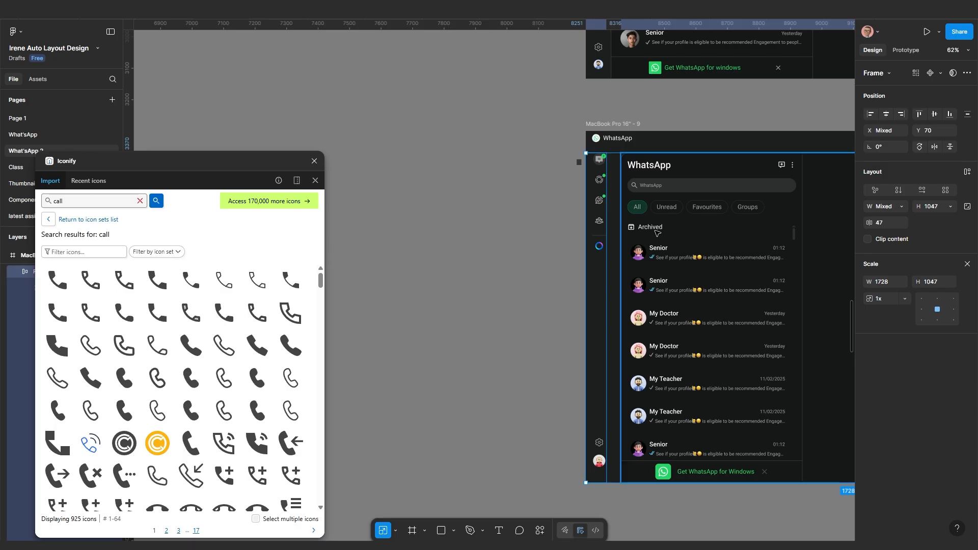
key(shift+a)
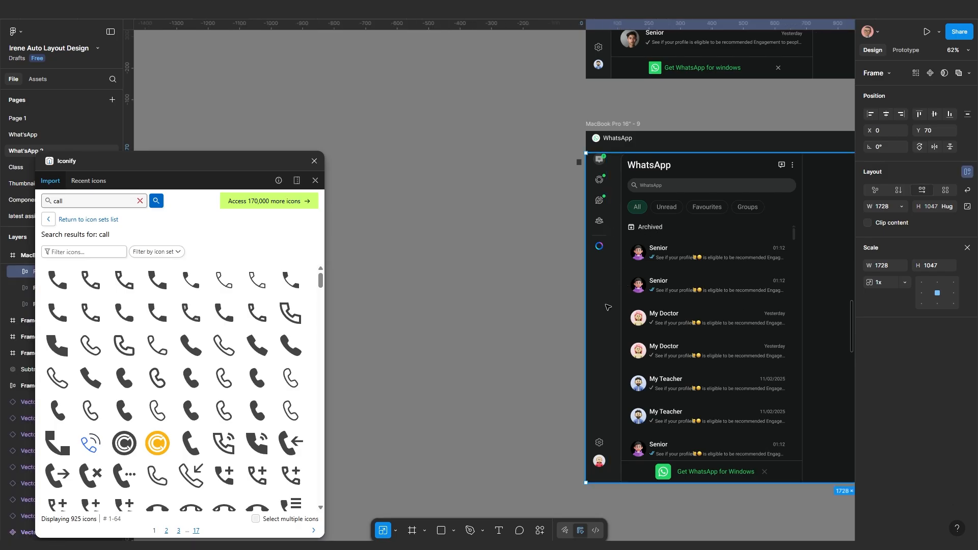
click(498, 303)
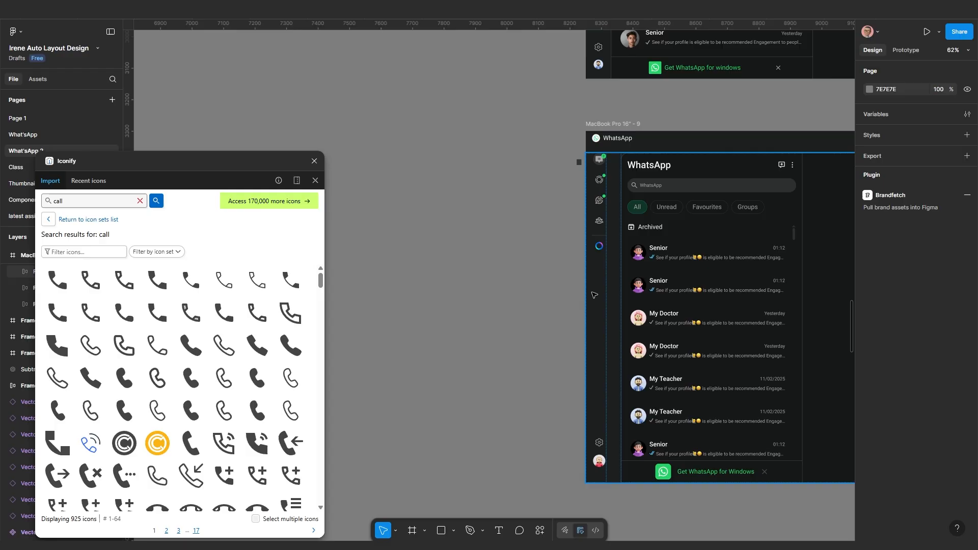
click(622, 290)
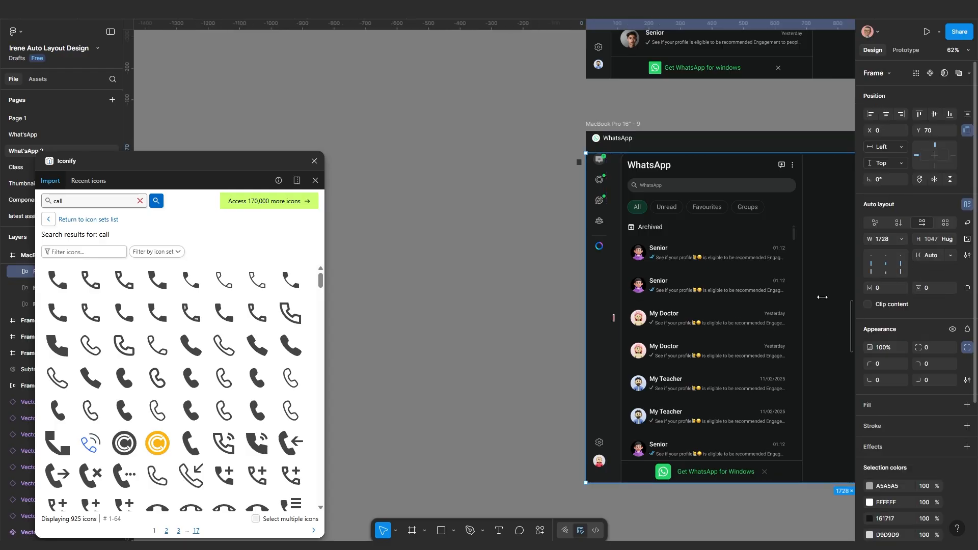
scroll(562, 330, down, 2)
drag(606, 330, 502, 327)
scroll(502, 327, down, 1)
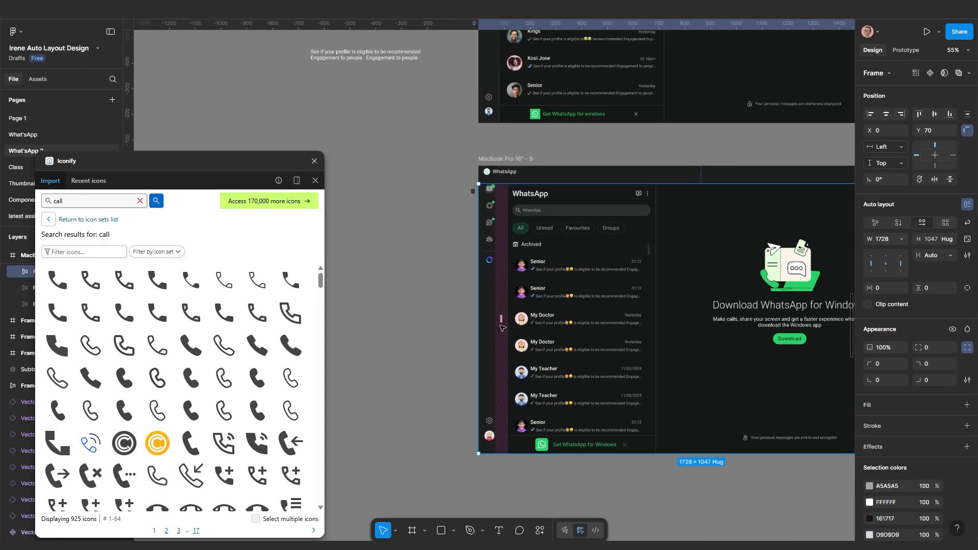
scroll(501, 327, up, 2)
click(430, 242)
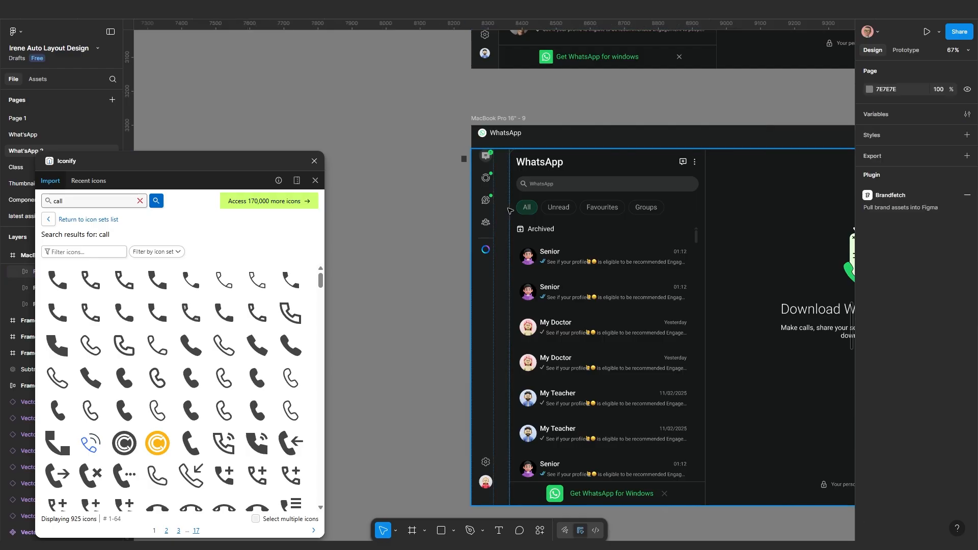
scroll(509, 211, up, 1)
scroll(477, 261, down, 2)
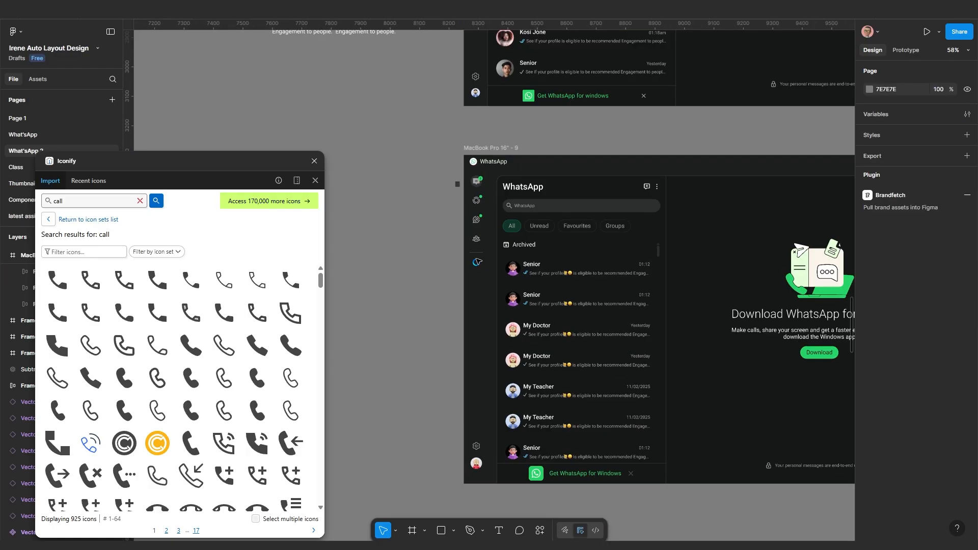
key(ctrl+alt+Return)
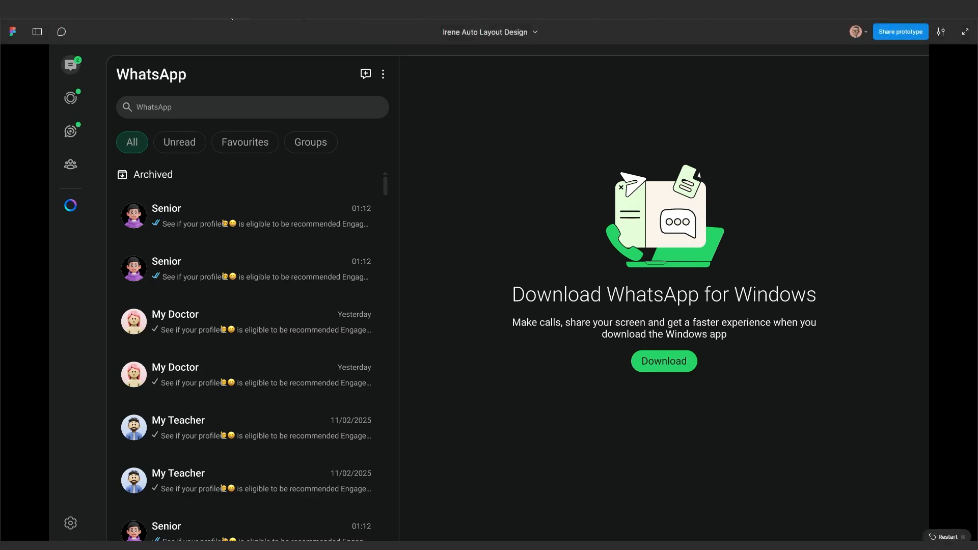
key(Escape)
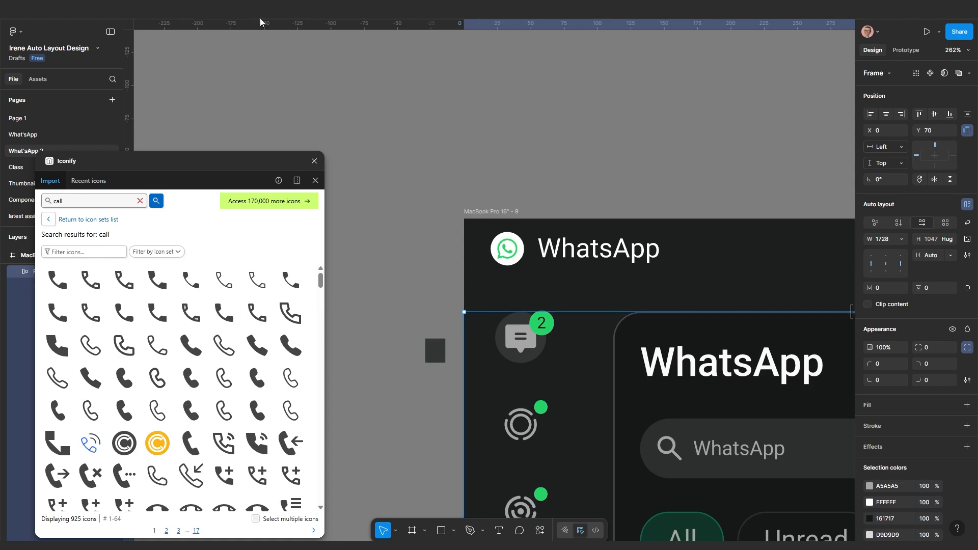
Set a 20 vertical gap across the WhatsApp window frame's child layers
click(277, 10)
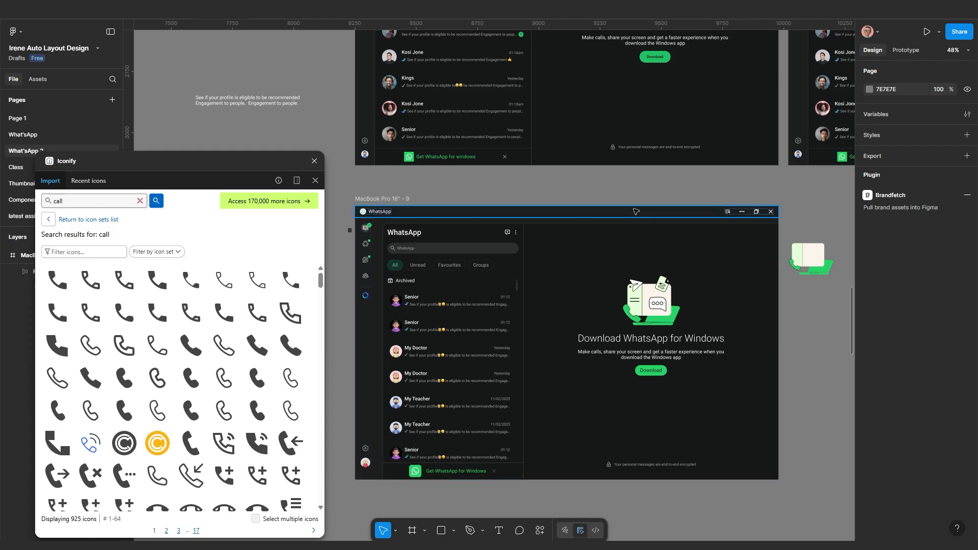
click(568, 232)
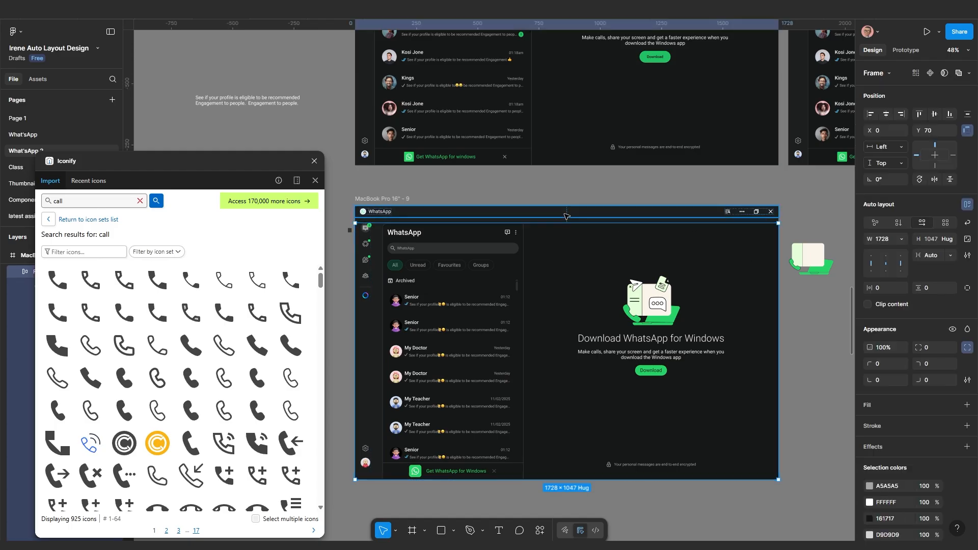
key(Return)
scroll(569, 239, up, 5)
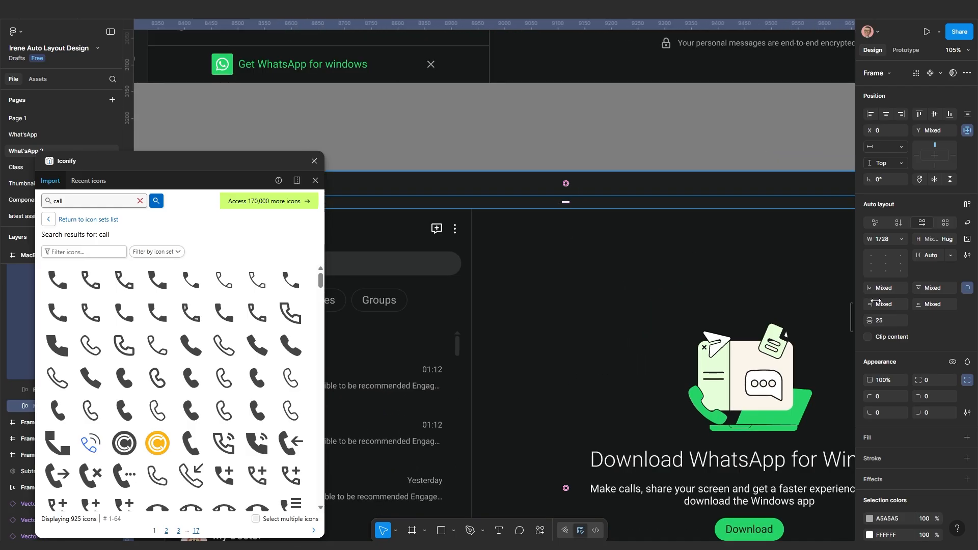
click(882, 320)
text(2)
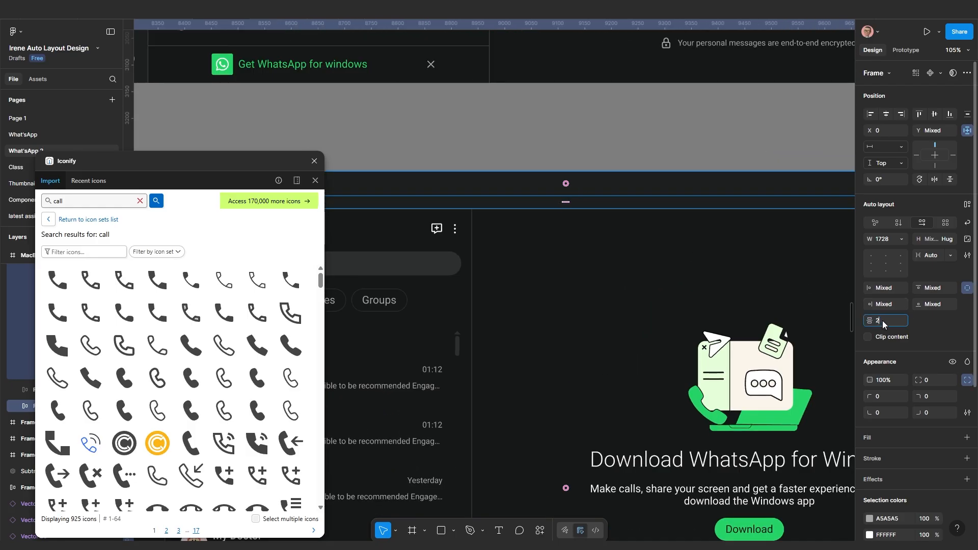
text(0)
key(Return)
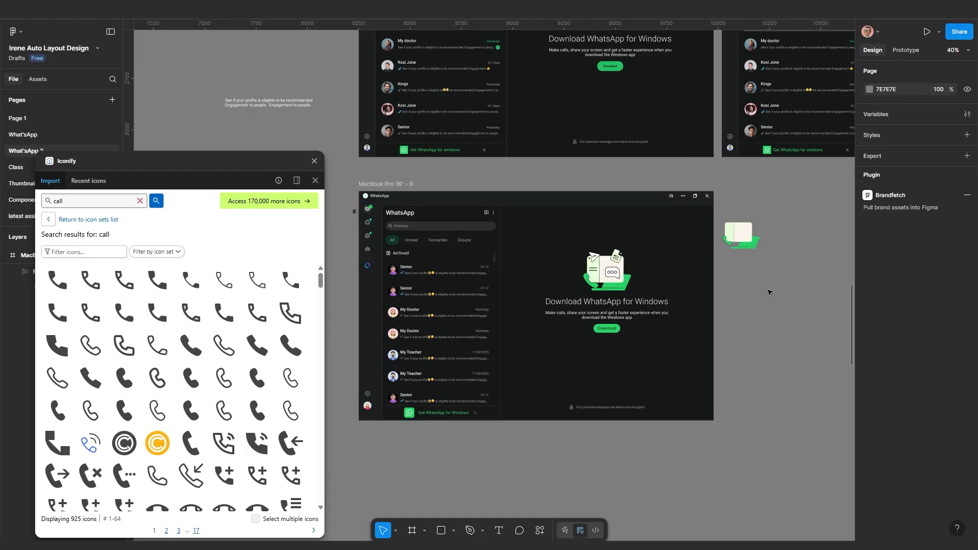
scroll(770, 292, up, 1)
scroll(761, 354, left, 1)
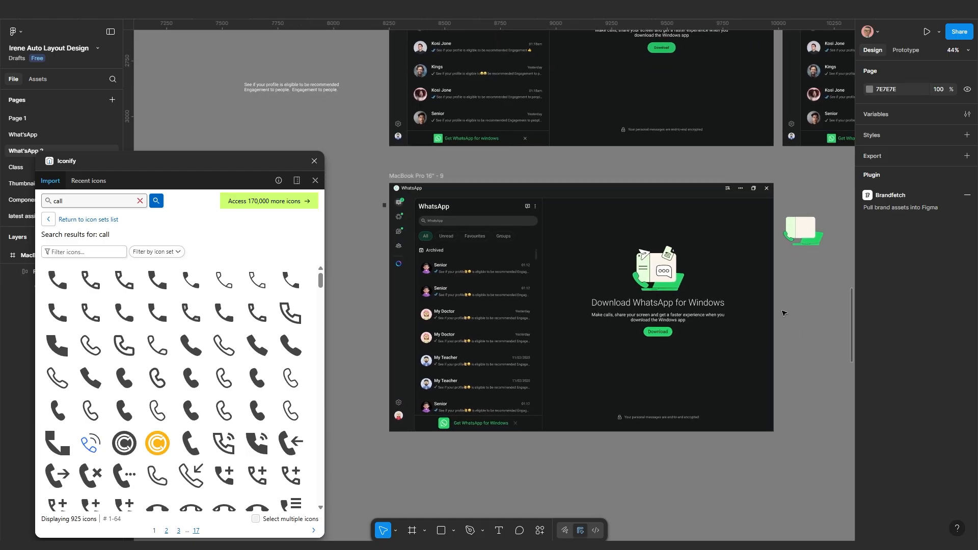
Preview the MacBook Pro 16" - 9 frame as a prototype at Responsive scaling
click(580, 326)
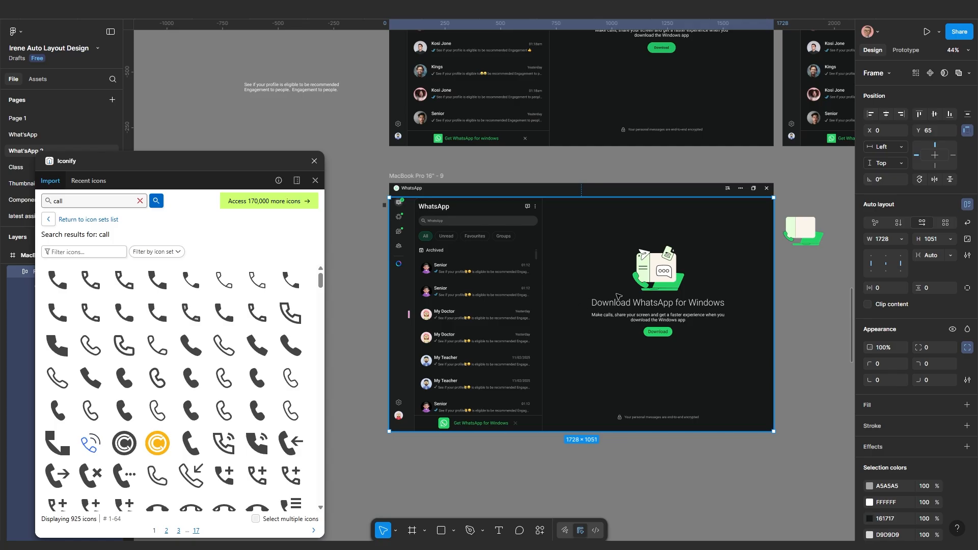
scroll(802, 286, up, 1)
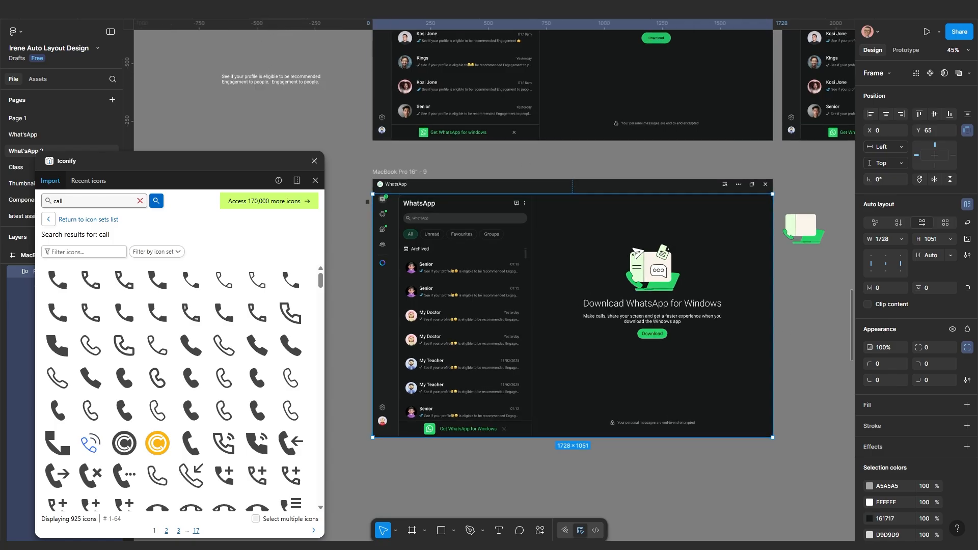
click(301, 10)
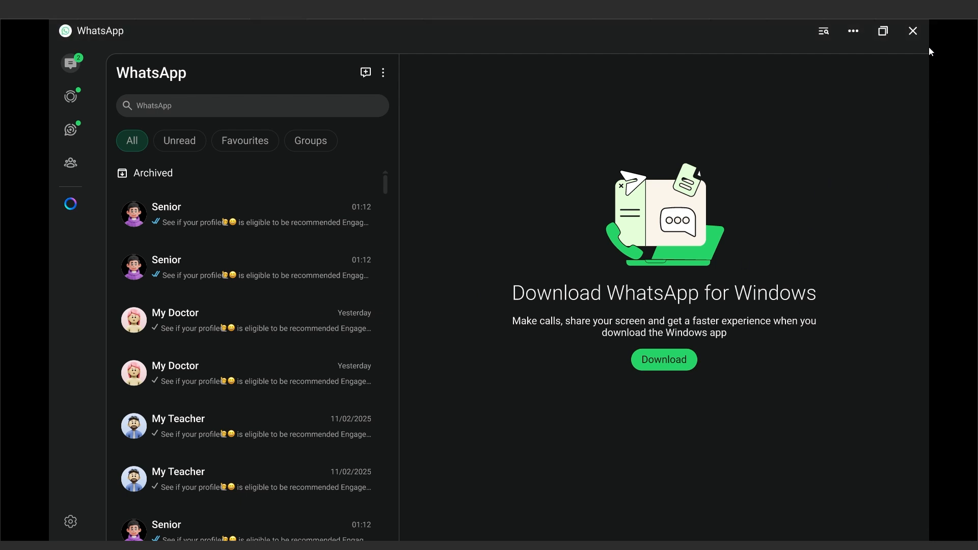
click(942, 31)
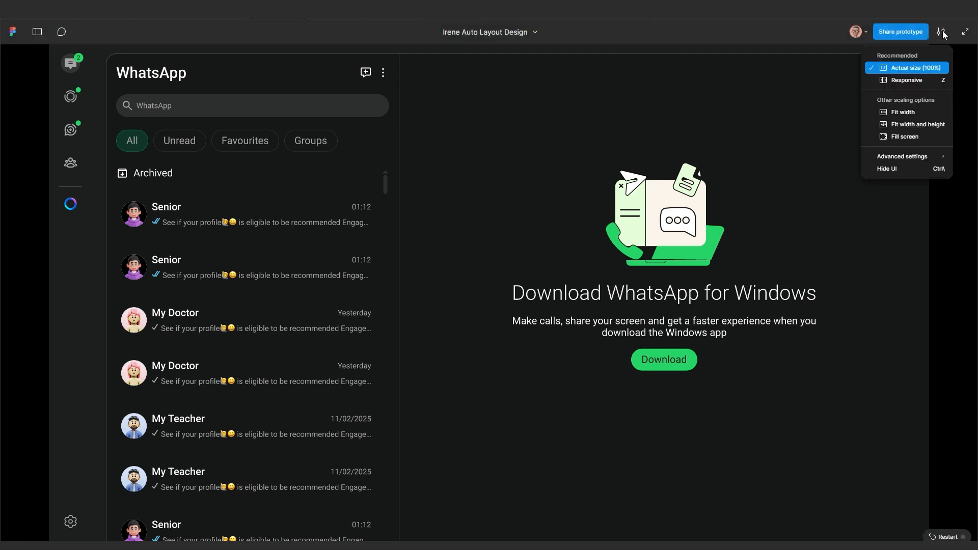
click(913, 80)
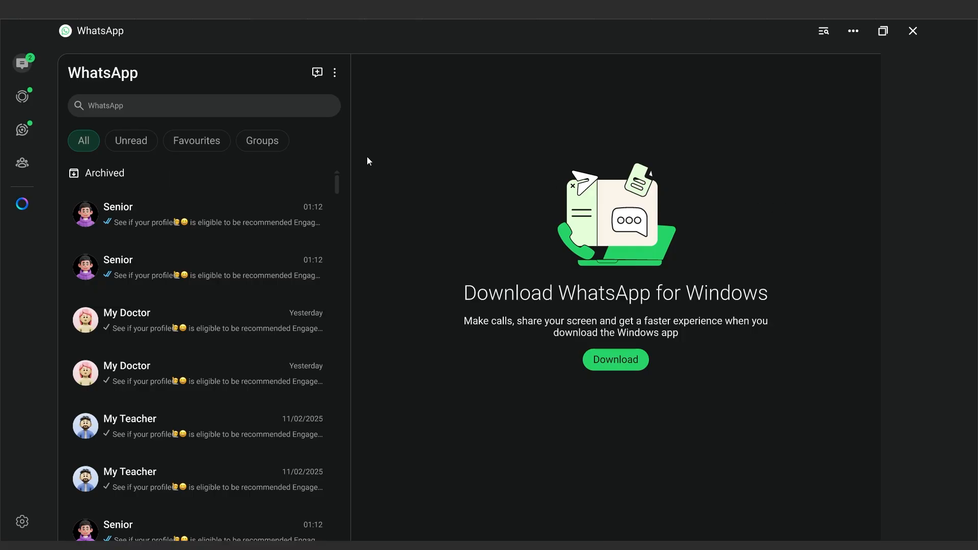
key(ctrl+Tab)
scroll(562, 272, down, 2)
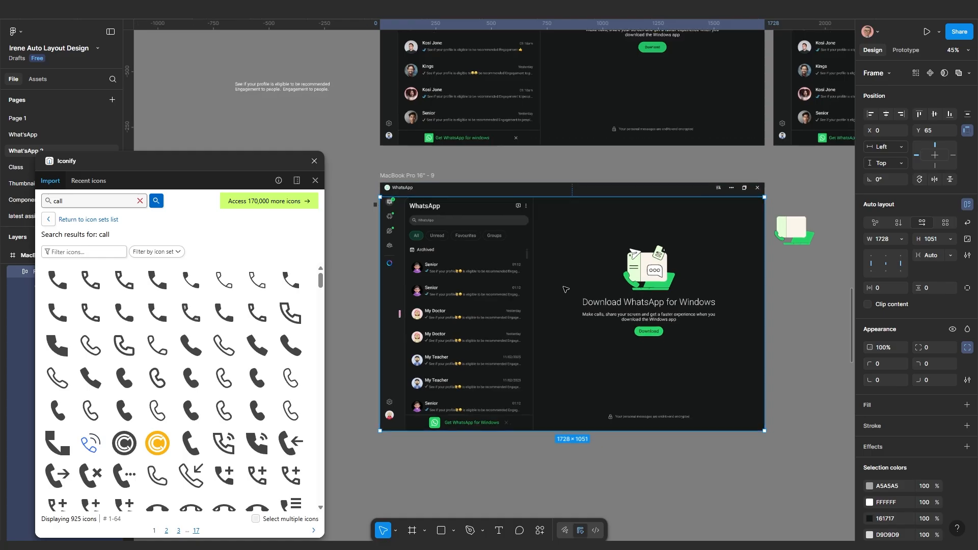
Set the main WhatsApp content frame's horizontal constraint to Left + Right
click(703, 344)
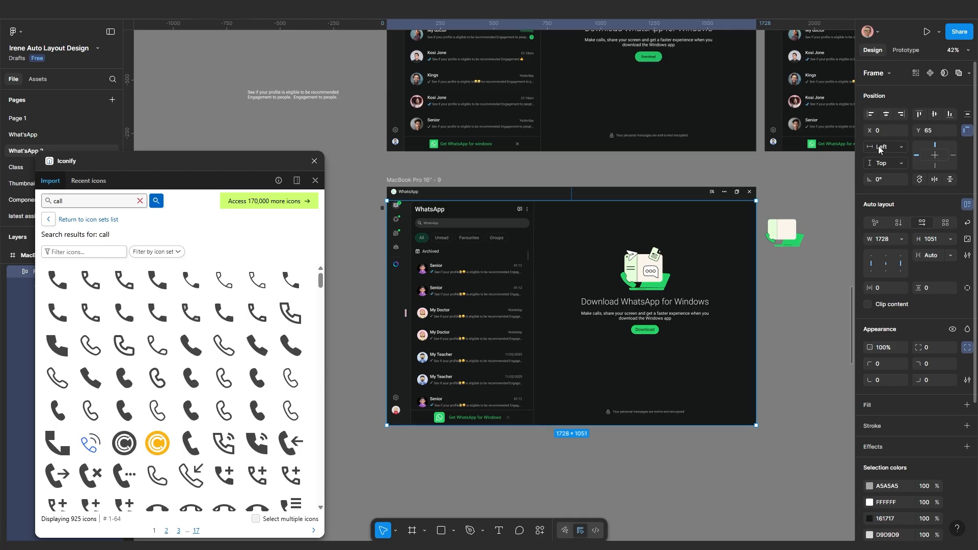
click(966, 132)
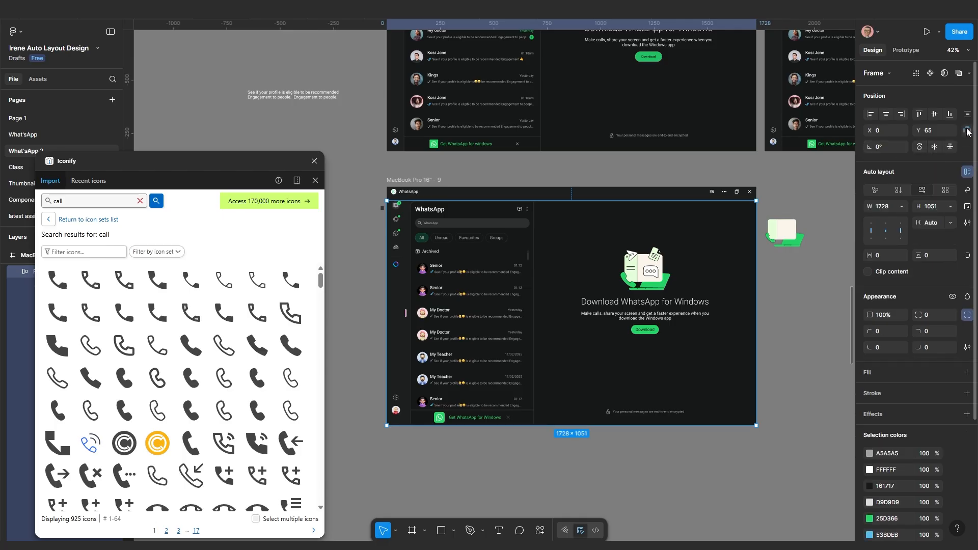
click(967, 132)
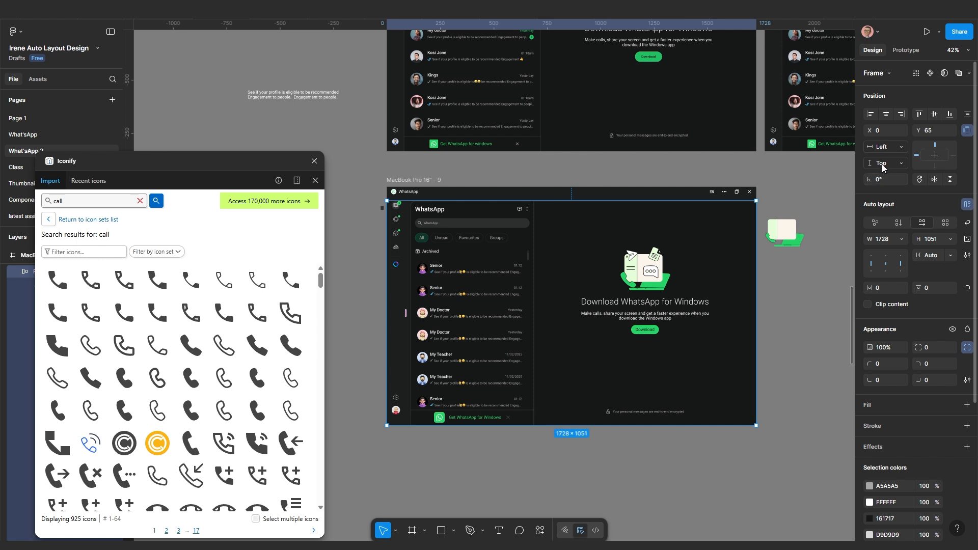
click(885, 147)
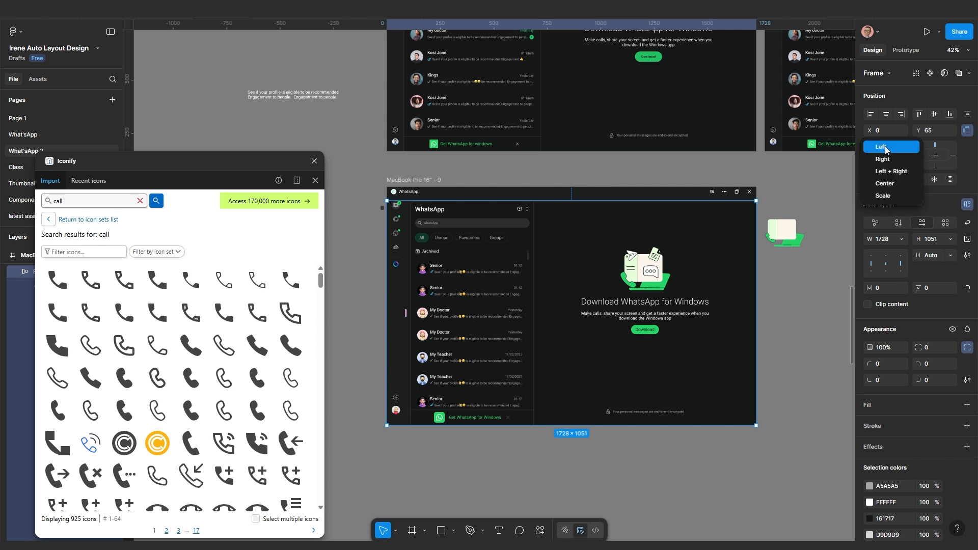
click(893, 173)
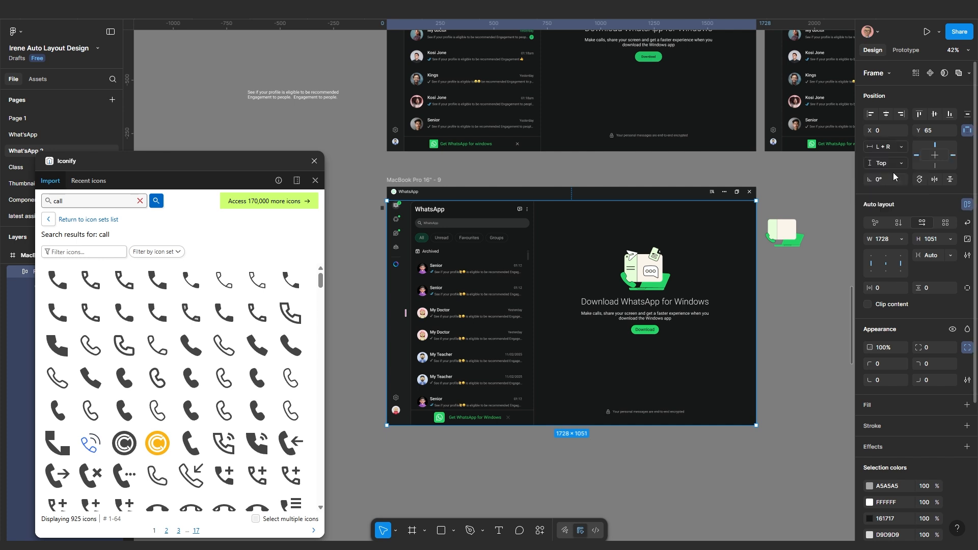
Give the WhatsApp title bar a Left + Right horizontal constraint as well
click(656, 196)
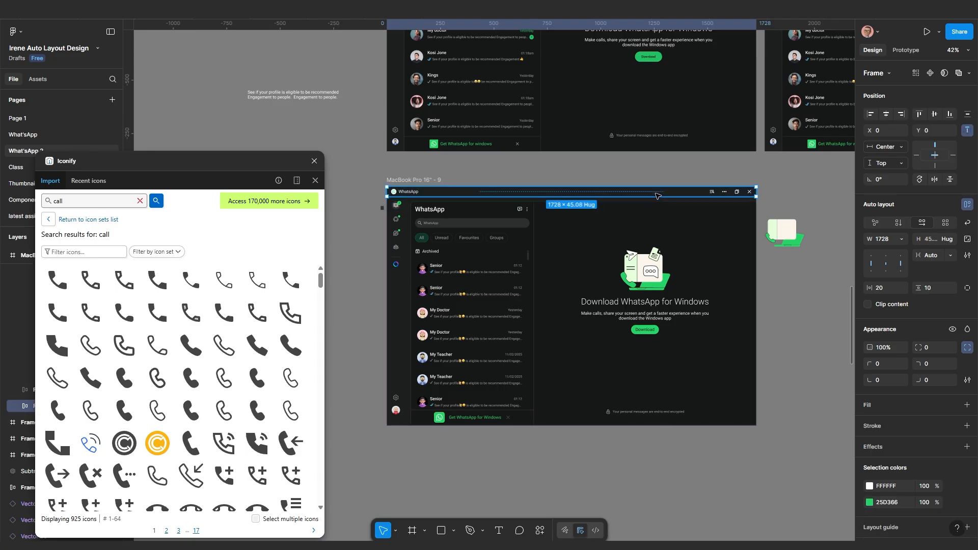
click(889, 145)
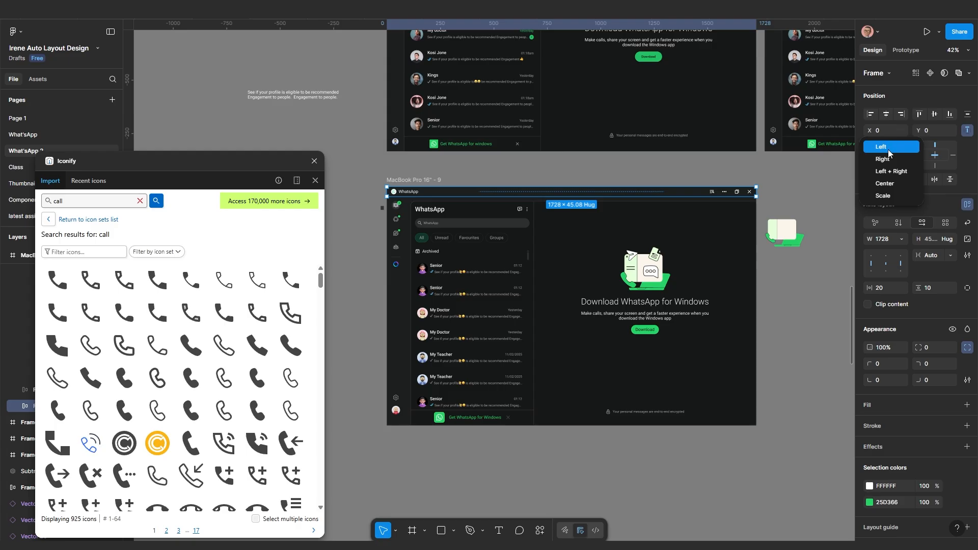
click(887, 172)
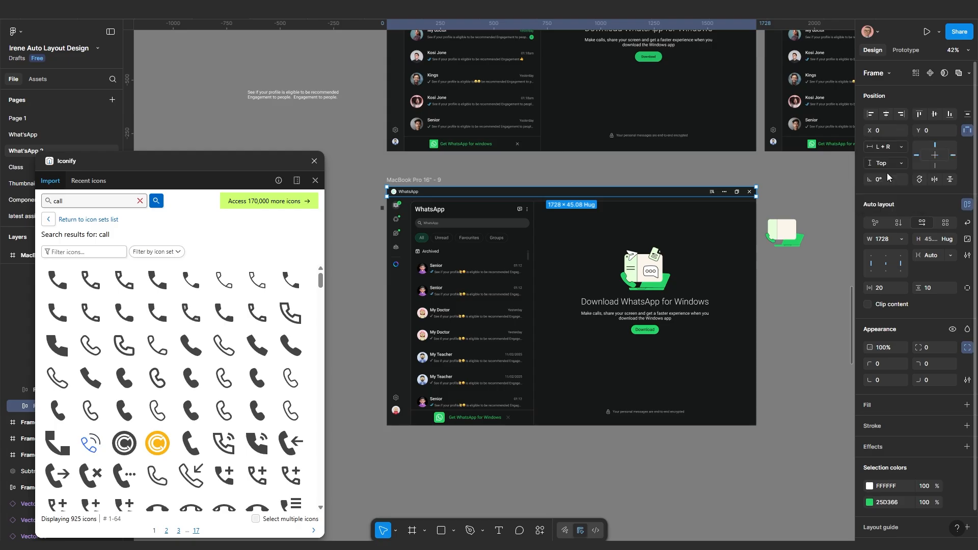
click(691, 451)
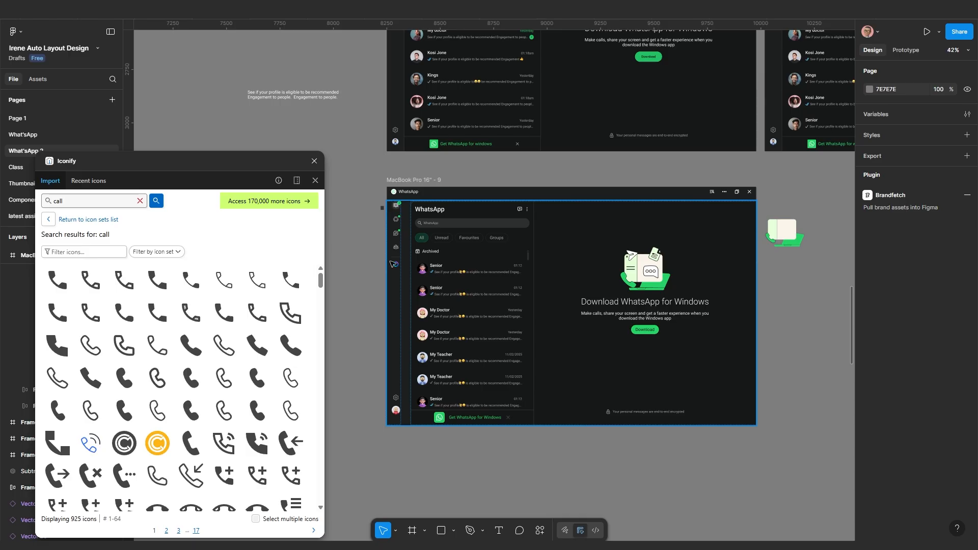
scroll(396, 264, up, 3)
scroll(407, 263, up, 1)
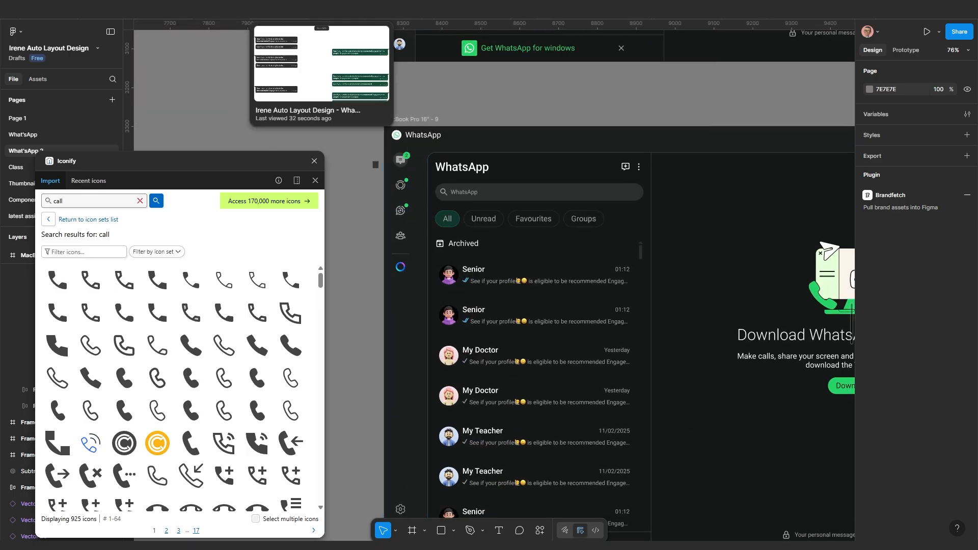
click(320, 9)
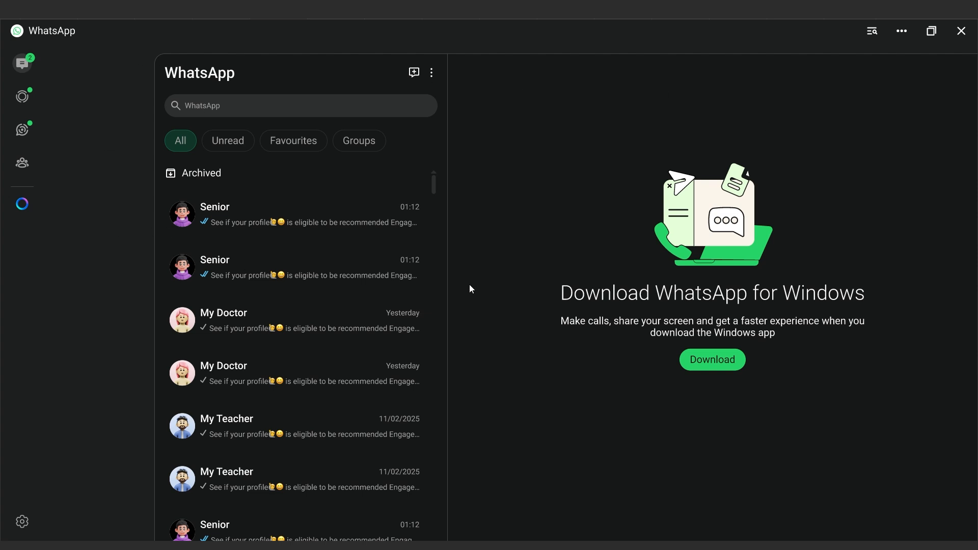
scroll(508, 285, down, 2)
scroll(508, 290, up, 2)
click(234, 18)
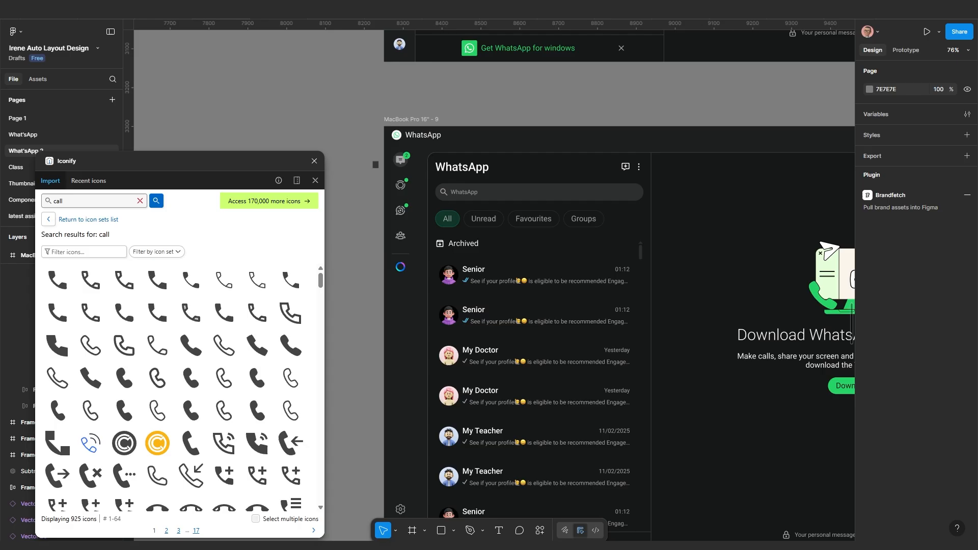
scroll(355, 296, down, 1)
scroll(363, 357, left, 4)
scroll(363, 357, down, 1)
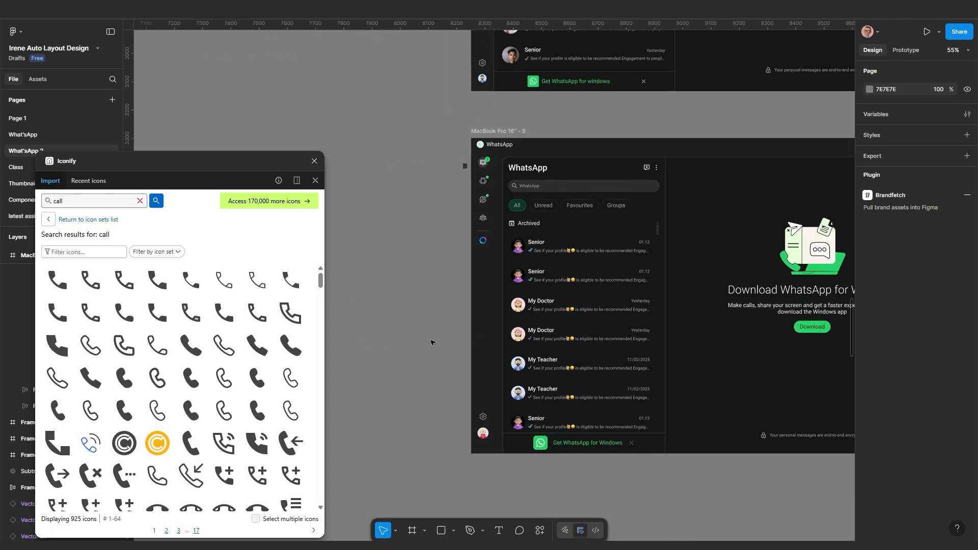
Set the WhatsApp content frame's auto layout gap to 30, then launch the prototype preview
click(509, 329)
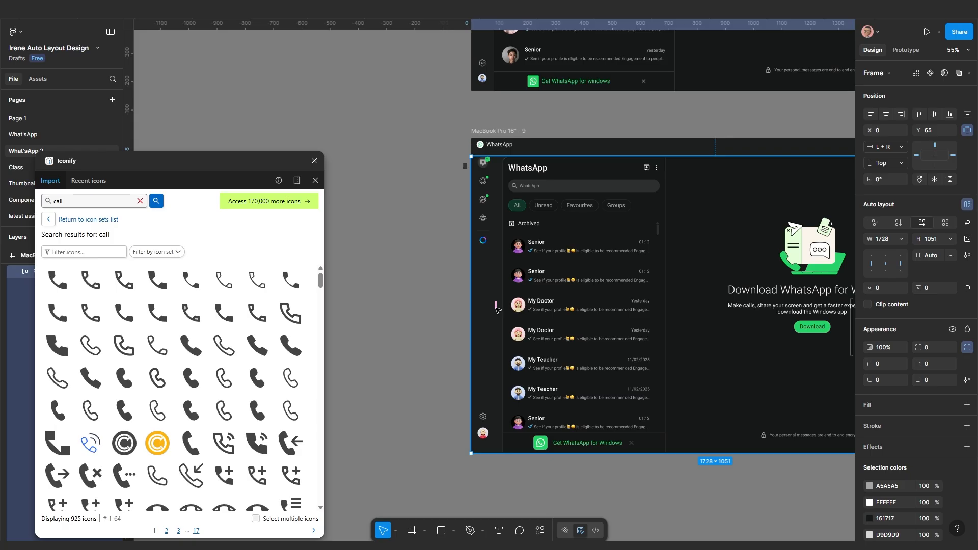
click(932, 256)
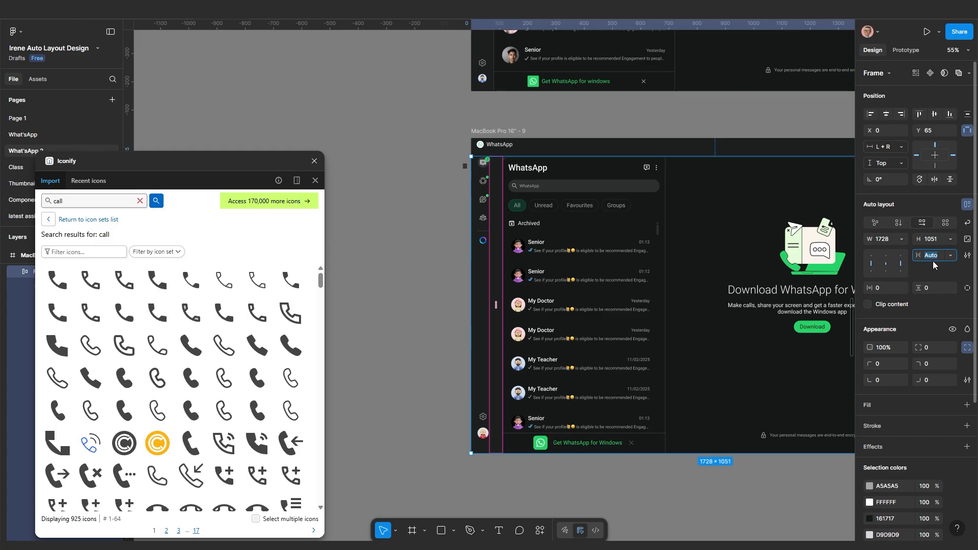
text(20)
key(Return)
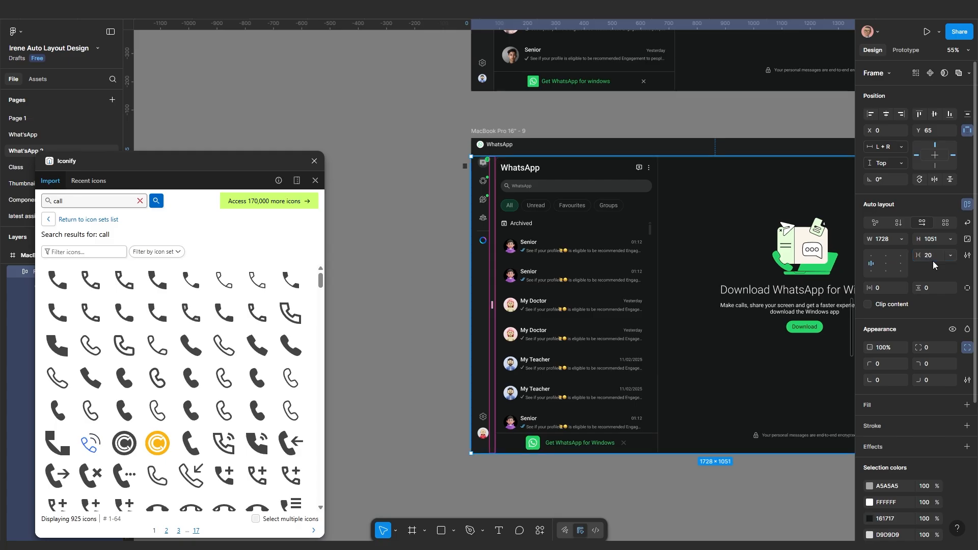
scroll(488, 212, up, 5)
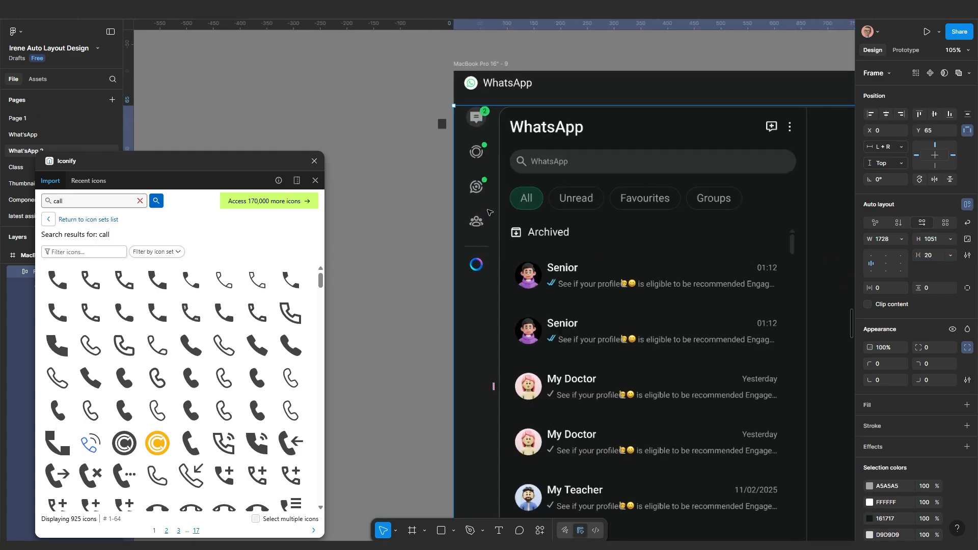
click(932, 257)
key(Return)
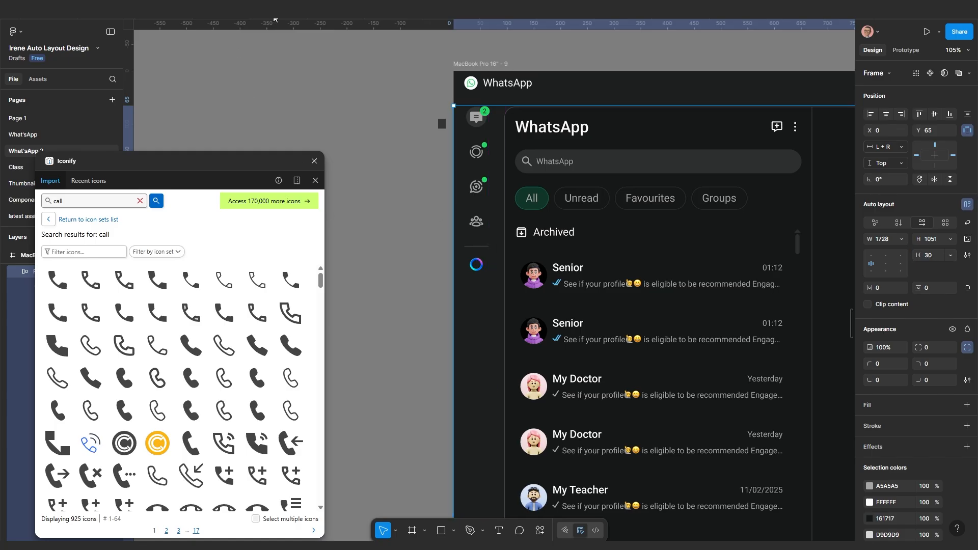
key(ctrl+alt+Return)
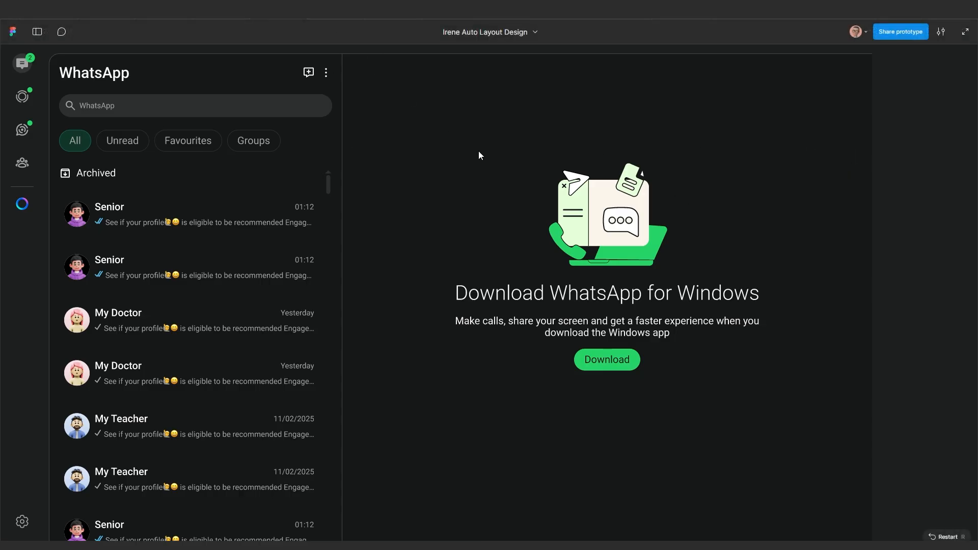
Go back to the design editor and bring the MacBook Pro 16" - 9 frame into view
click(221, 19)
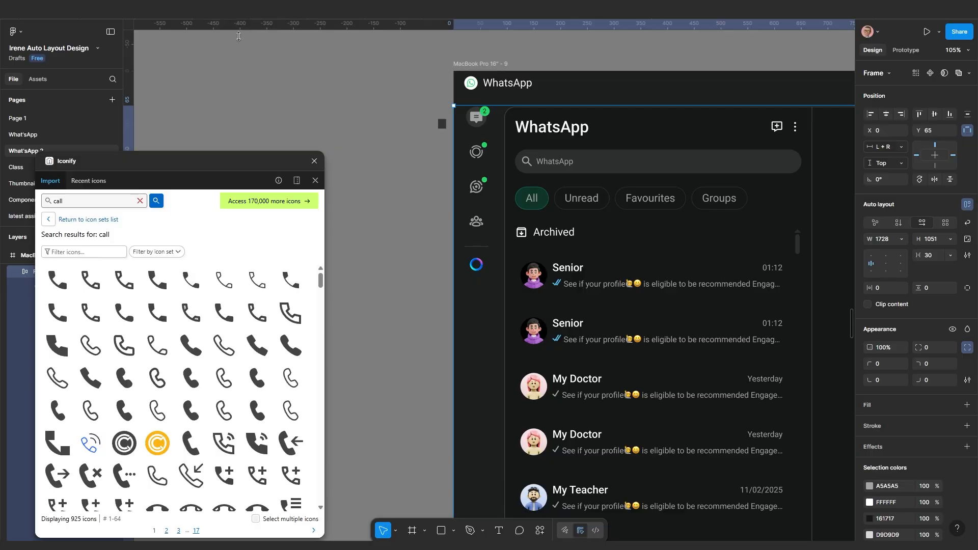
scroll(694, 369, down, 5)
drag(725, 378, 608, 343)
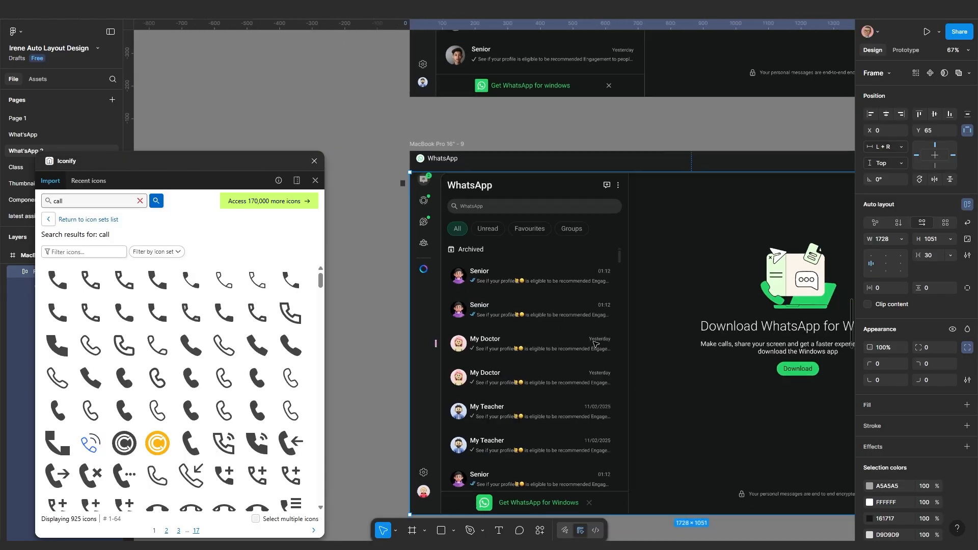
scroll(642, 330, down, 3)
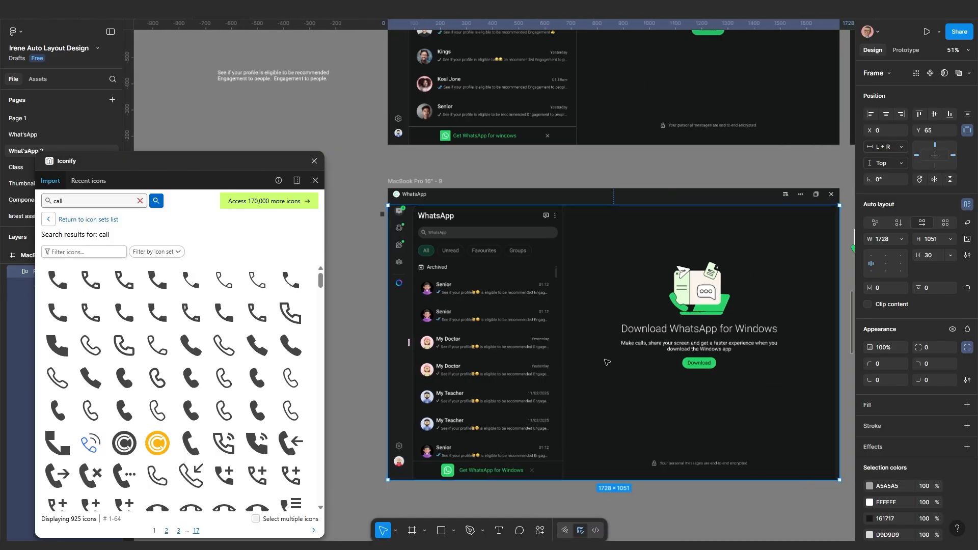
double_click(638, 327)
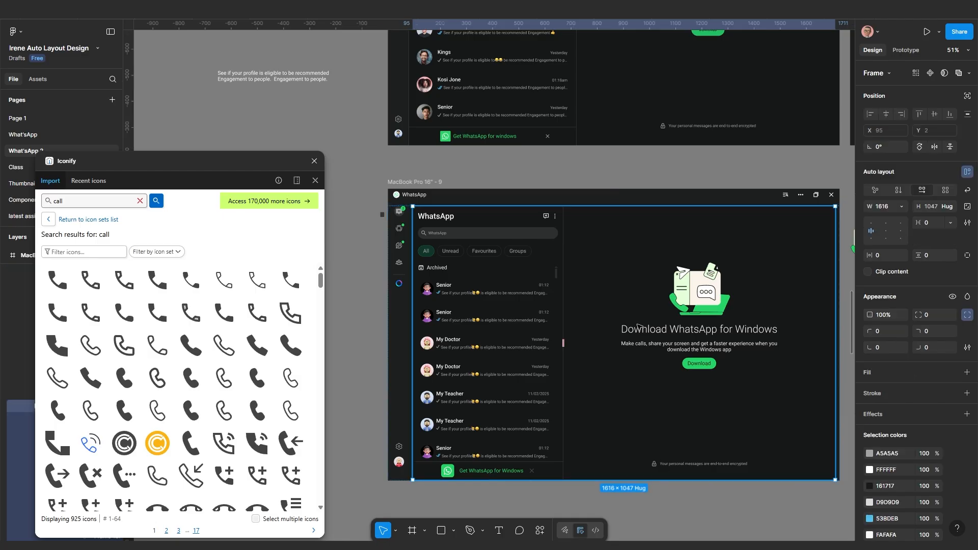
scroll(682, 356, right, 4)
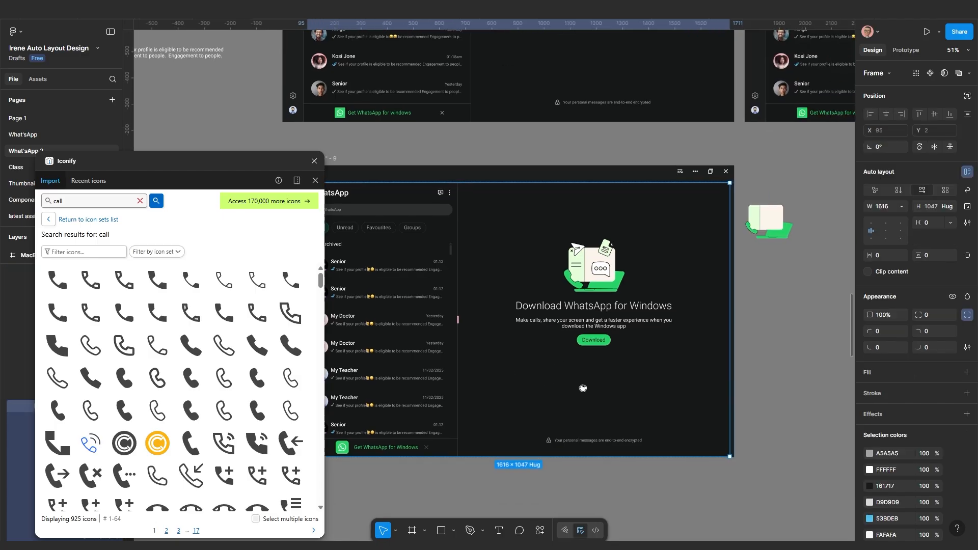
click(751, 330)
click(698, 279)
scroll(717, 269, up, 1)
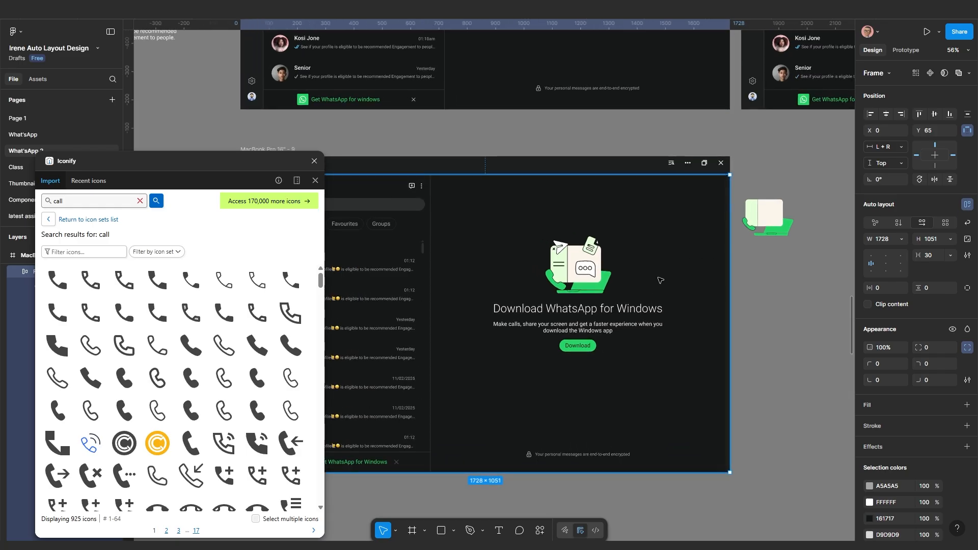
scroll(619, 389, down, 1)
drag(606, 390, 720, 370)
click(697, 465)
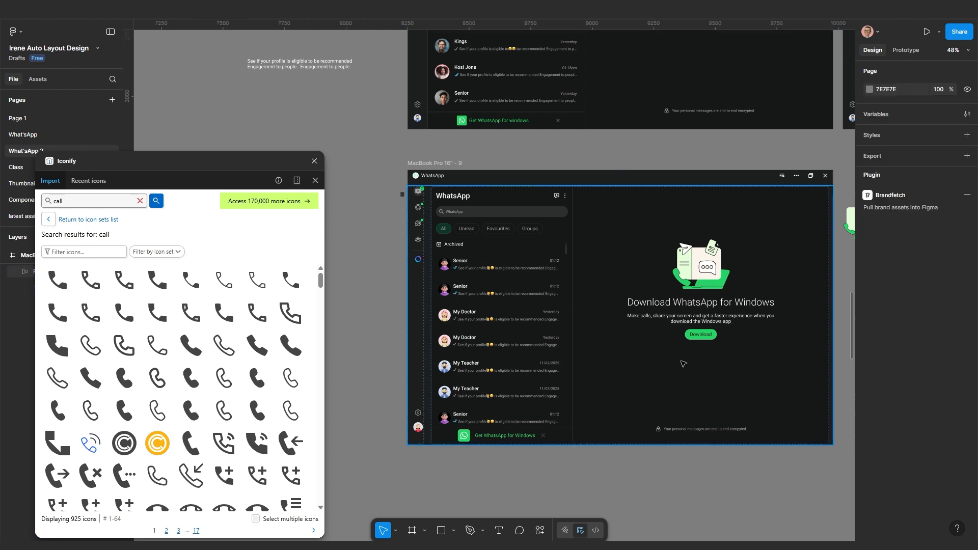
click(684, 363)
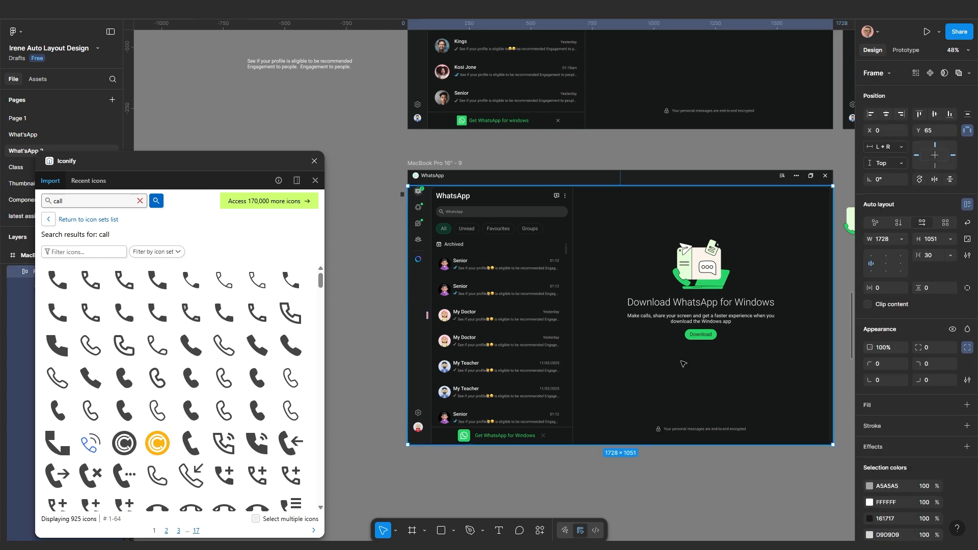
Set the inner WhatsApp content frame's width to Fill container, then check the side panes
double_click(713, 349)
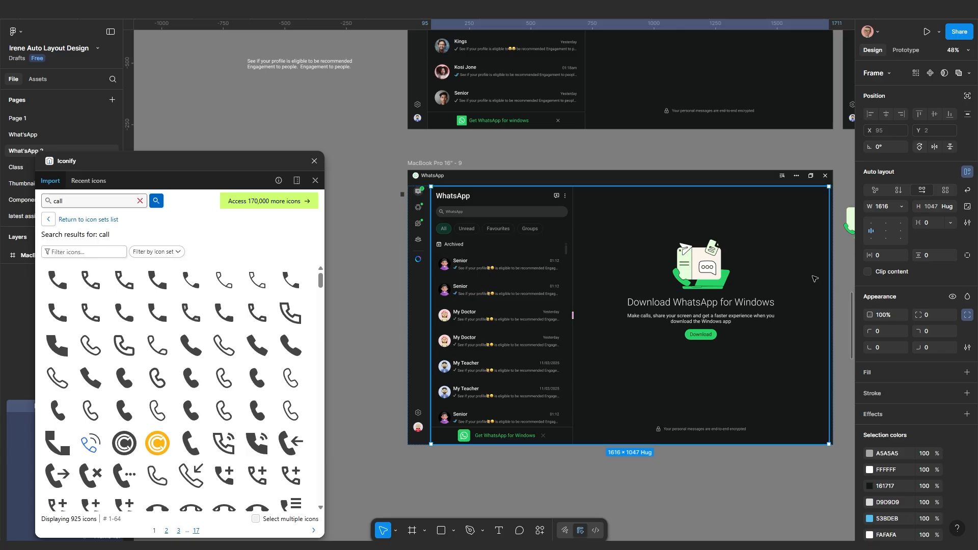
click(901, 206)
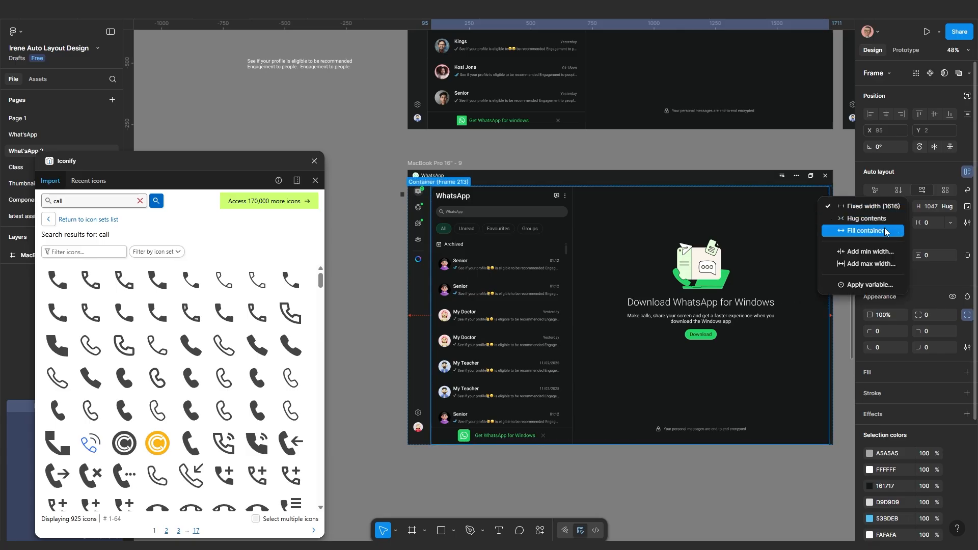
click(886, 231)
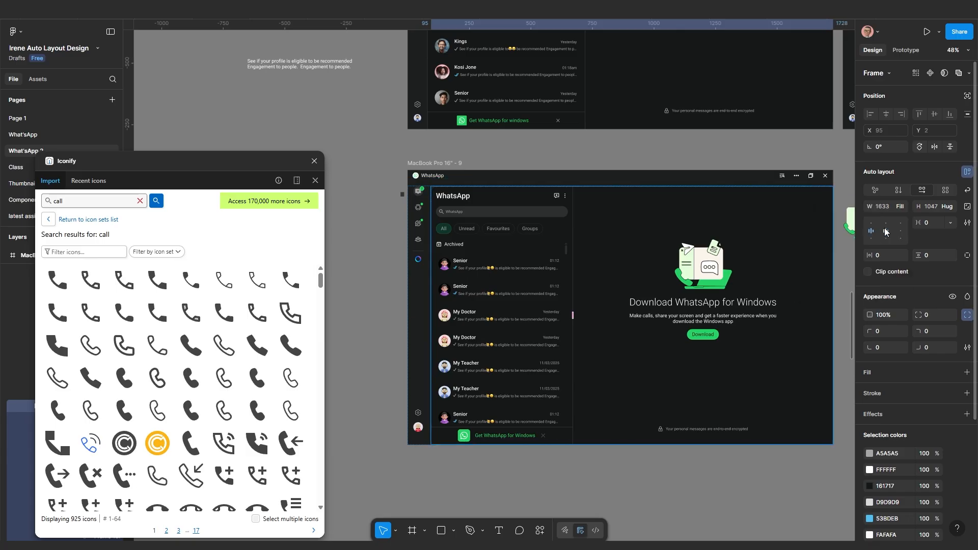
click(741, 368)
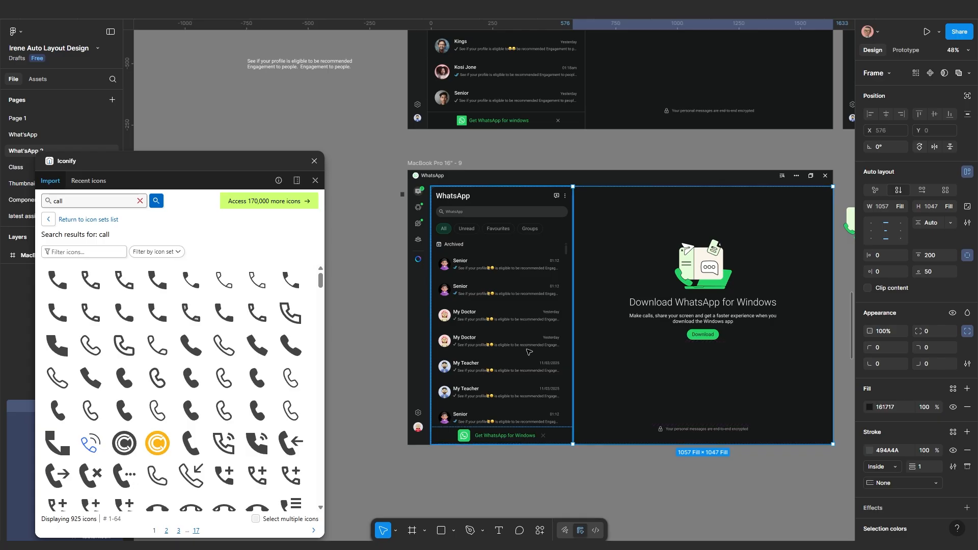
click(550, 379)
click(581, 487)
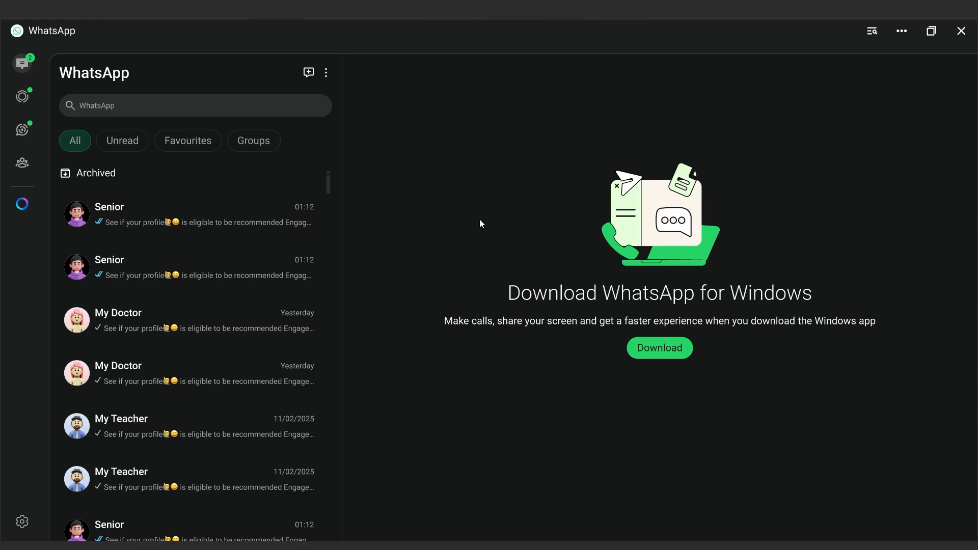
Scroll through the chat list in the preview, then go back to the design editor
scroll(216, 368, down, 2)
scroll(217, 371, up, 2)
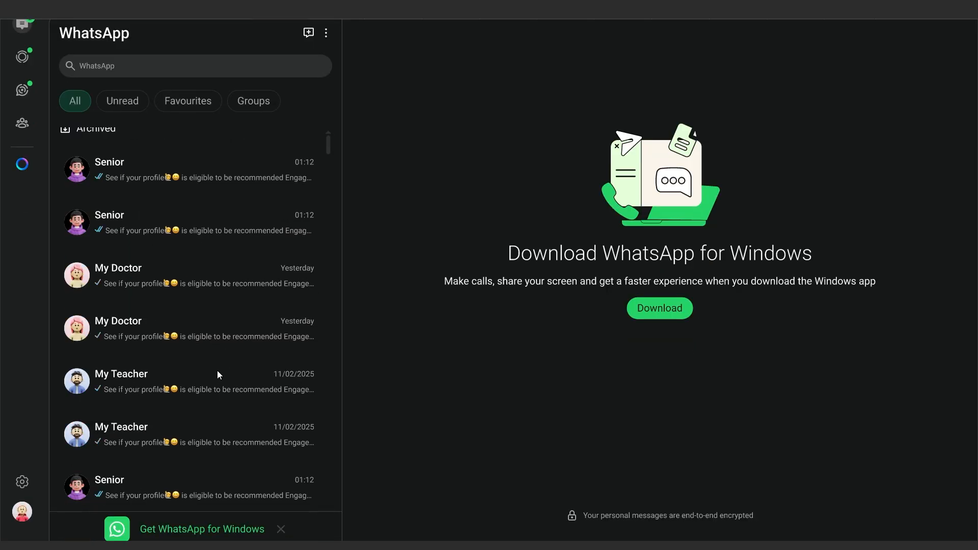
scroll(219, 376, down, 3)
scroll(218, 376, up, 4)
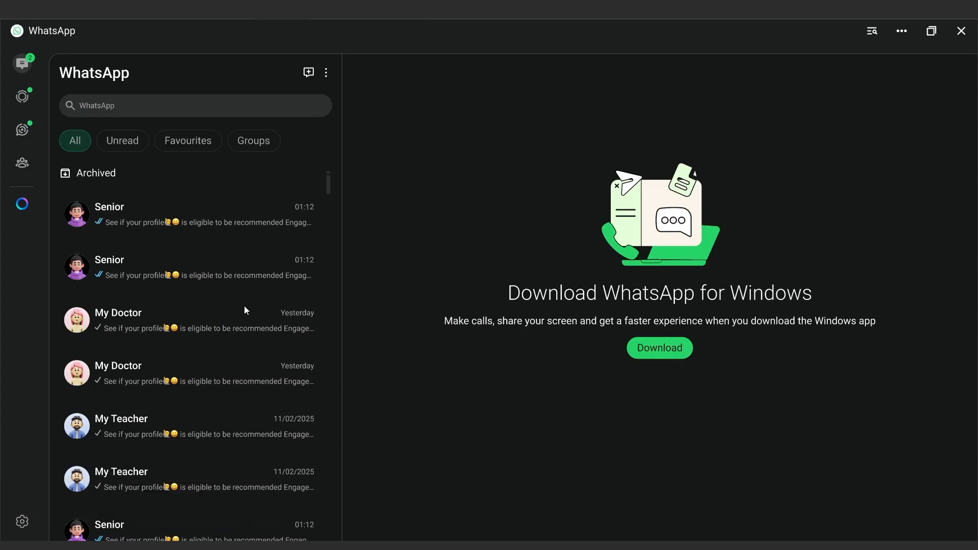
scroll(244, 308, down, 3)
scroll(244, 310, up, 3)
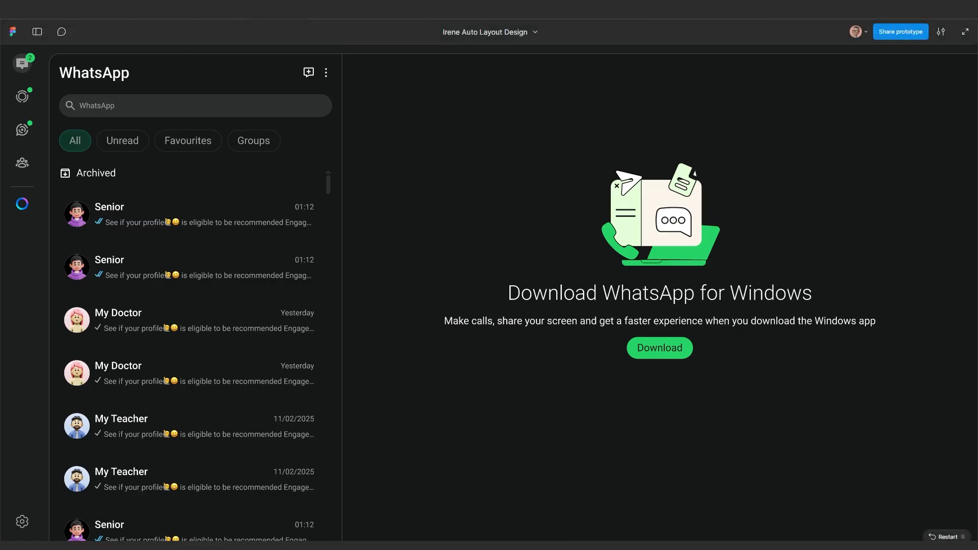
click(168, 10)
scroll(357, 339, down, 5)
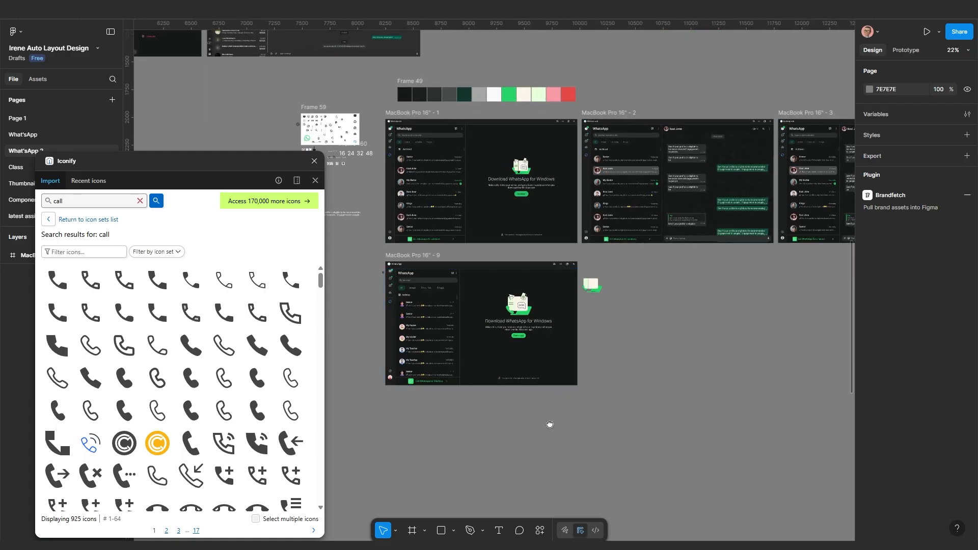
Zoom and pan the canvas to centre the MacBook Pro 16" - 9 frame
scroll(550, 426, up, 5)
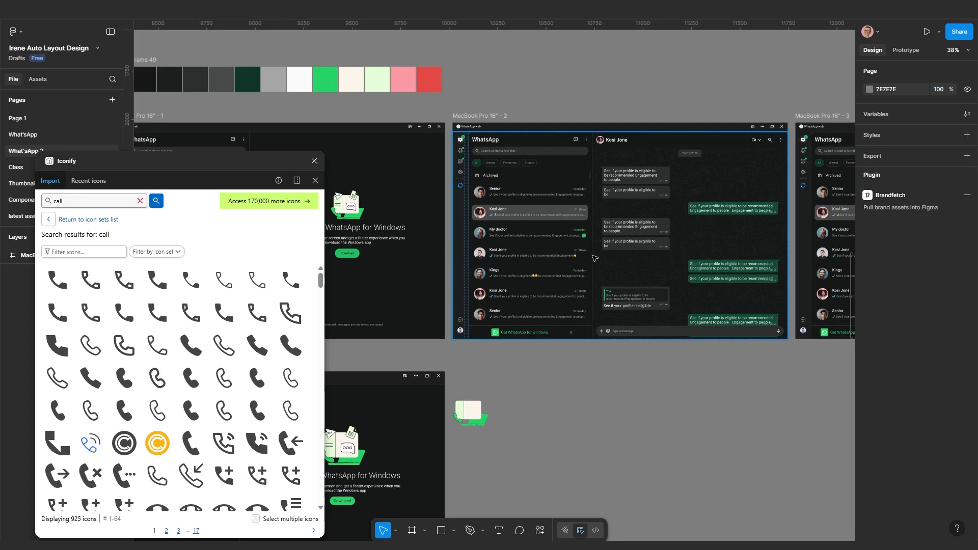
scroll(656, 296, down, 3)
scroll(657, 290, right, 4)
scroll(656, 265, up, 2)
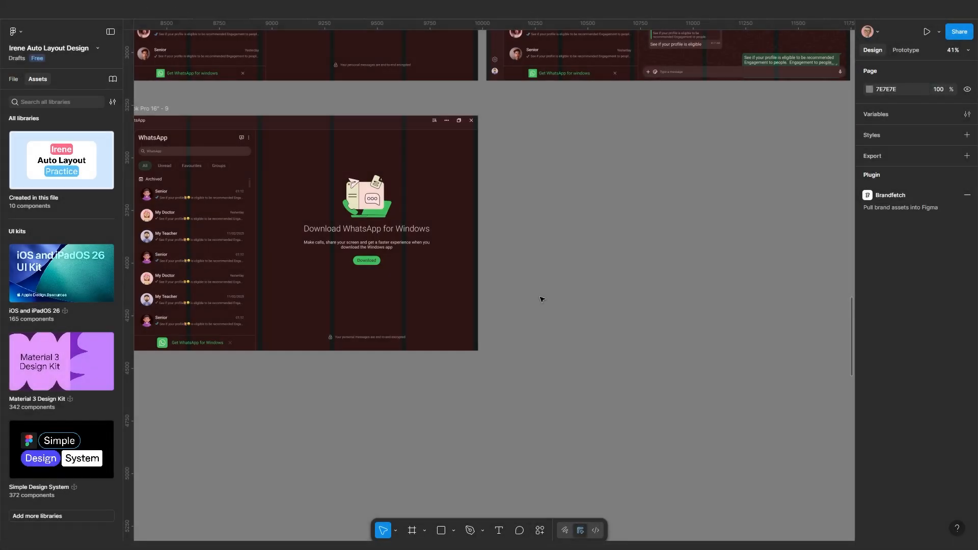
drag(553, 305, 640, 350)
scroll(533, 372, up, 1)
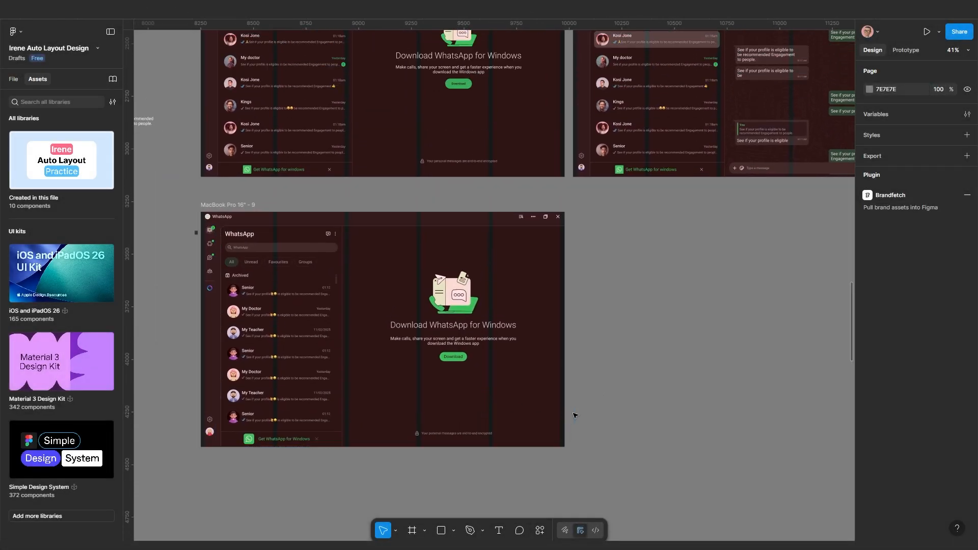
drag(587, 398, 635, 306)
scroll(636, 305, up, 3)
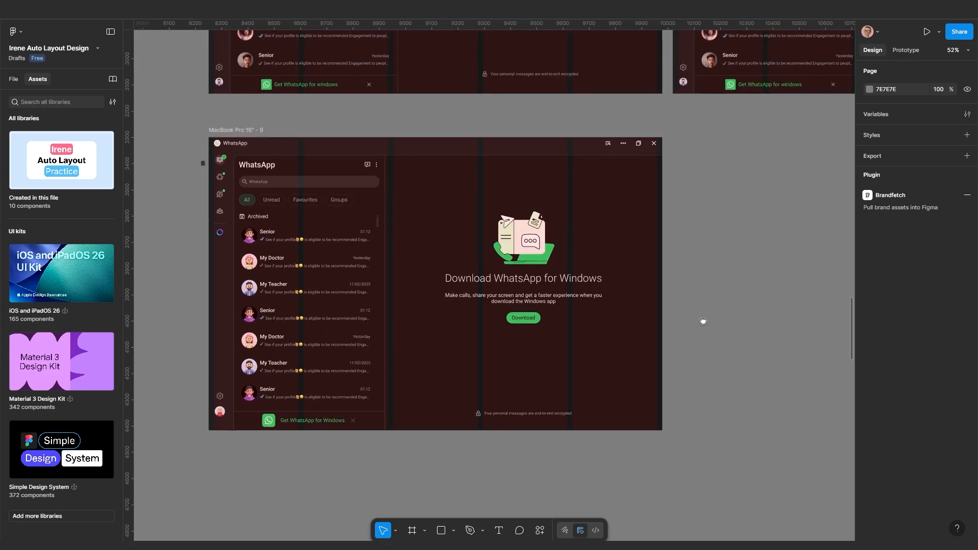
scroll(677, 341, up, 2)
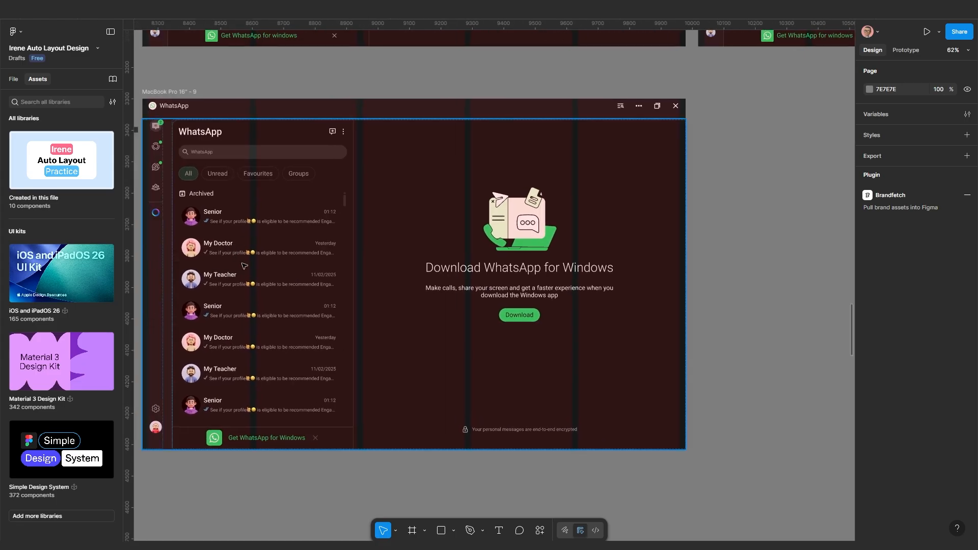
scroll(257, 262, down, 3)
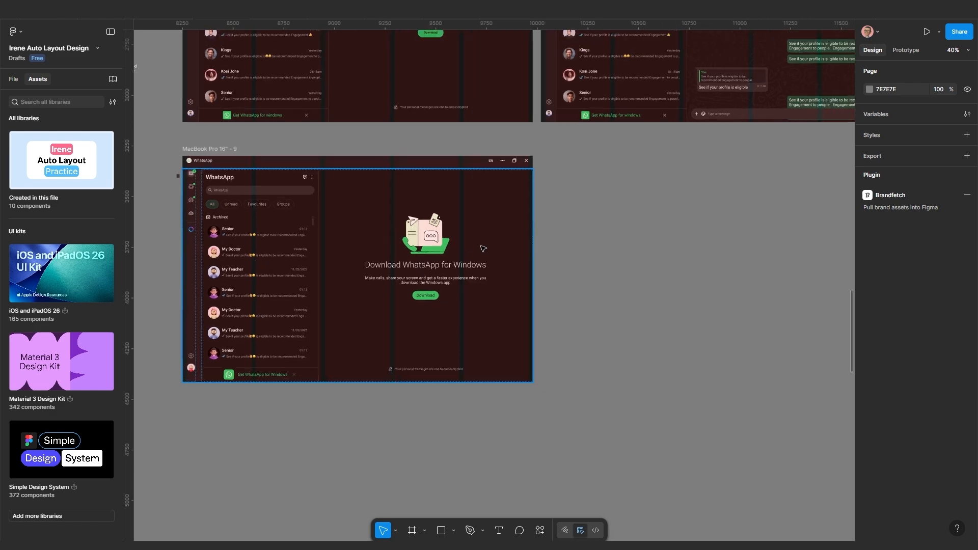
scroll(483, 248, down, 5)
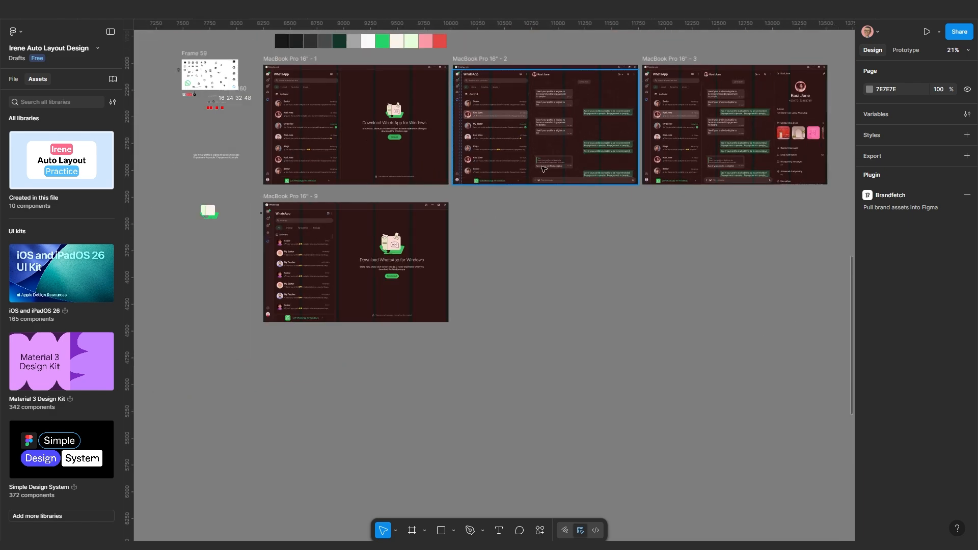
scroll(484, 295, up, 3)
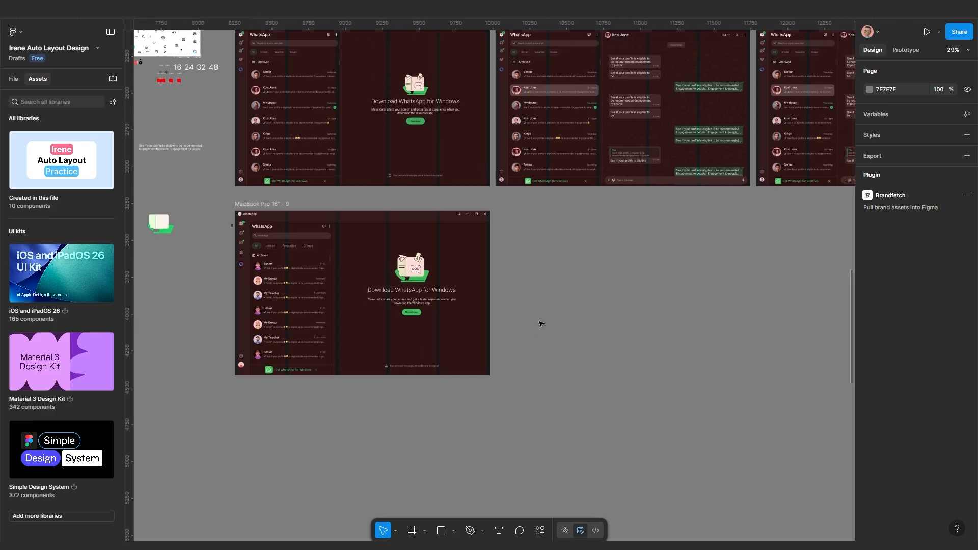
scroll(299, 285, up, 2)
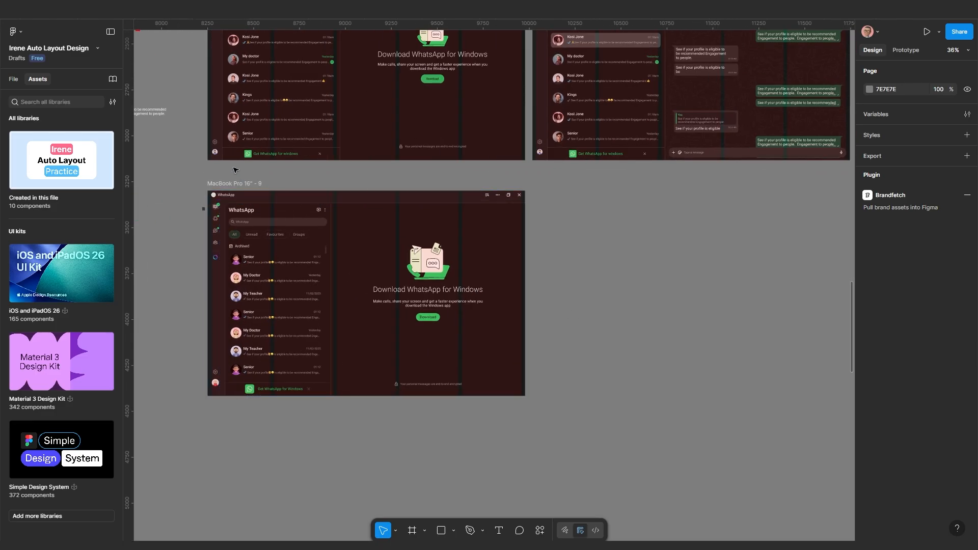
Duplicate the MacBook Pro 16" - 9 frame with Ctrl+D
click(234, 184)
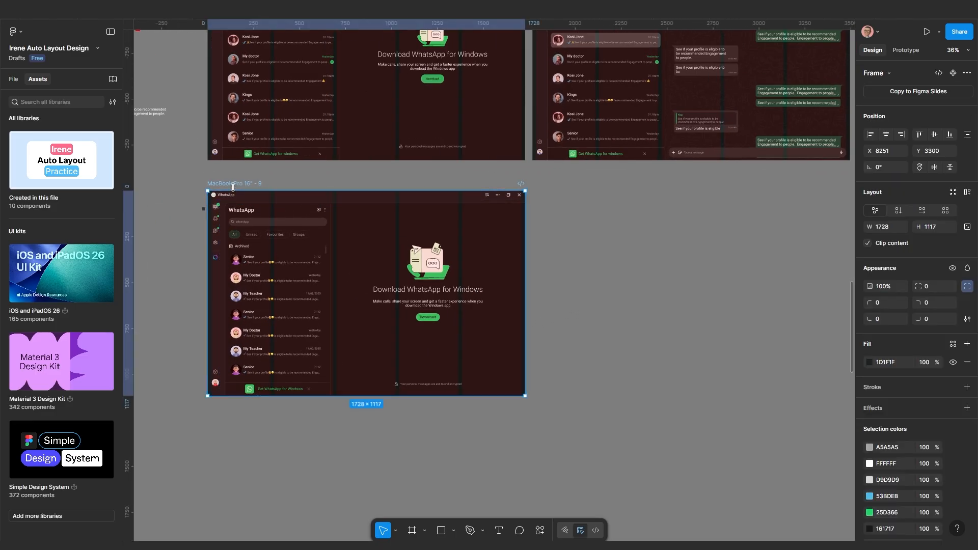
key(ctrl+d)
click(576, 474)
scroll(576, 474, up, 3)
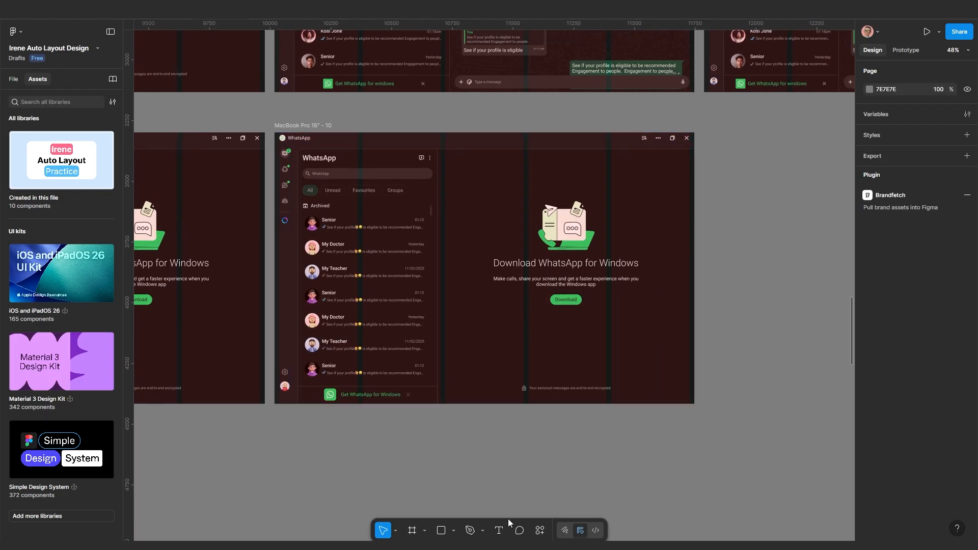
Preview the new MacBook Pro 16" - 10 frame in full presentation view, then exit with Esc
click(310, 125)
key(shift+space)
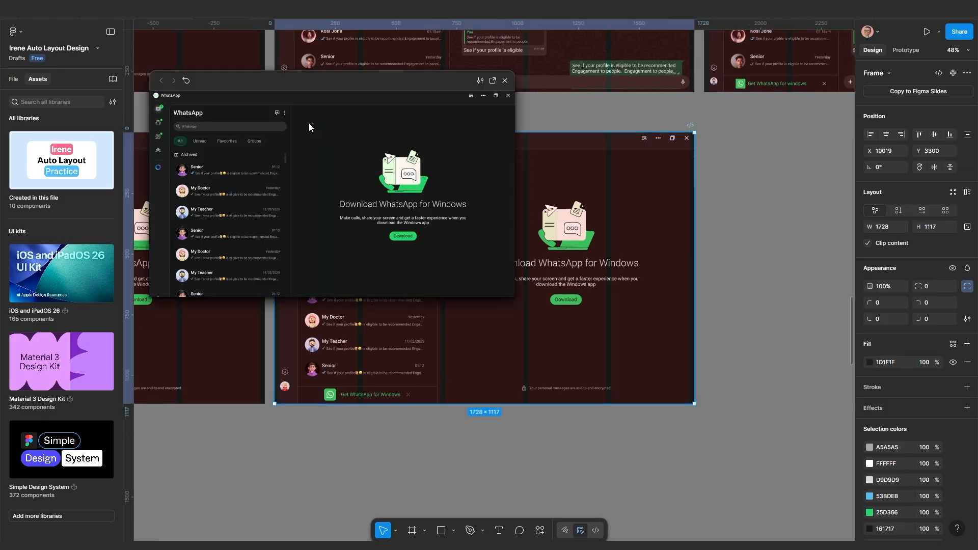
click(493, 81)
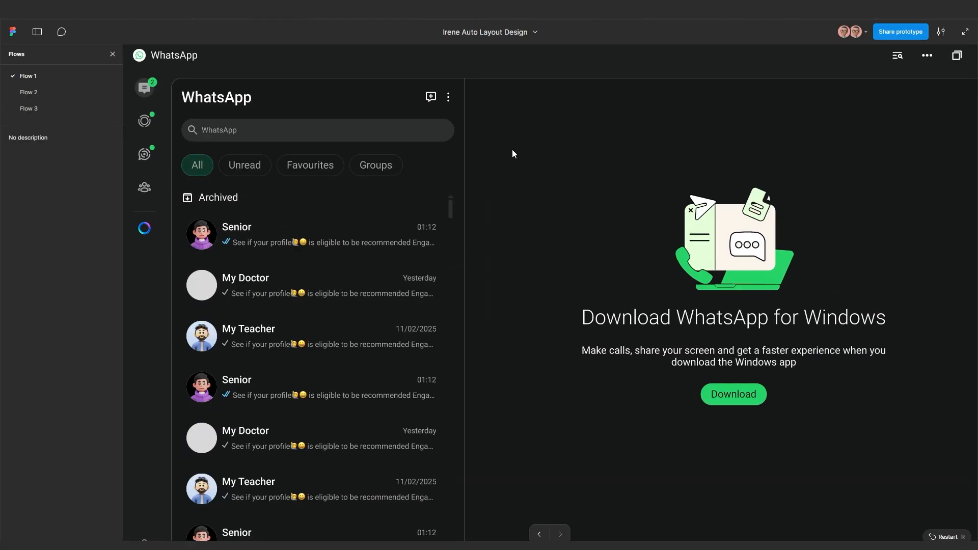
click(113, 54)
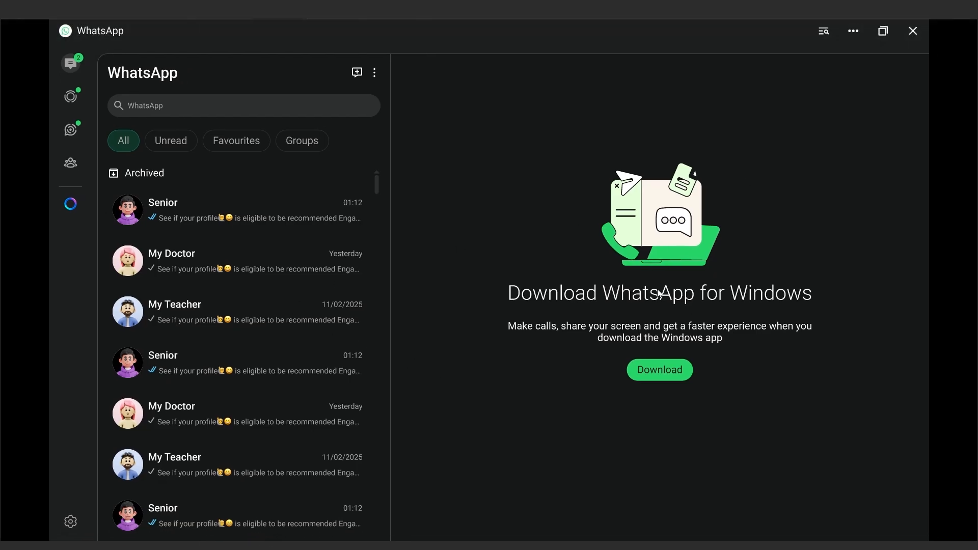
key(Escape)
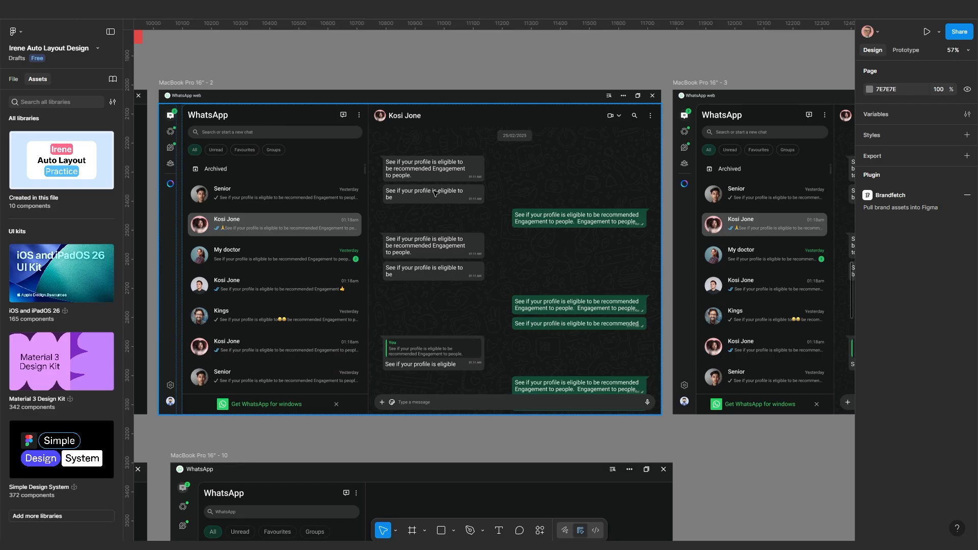
Copy a long message text below the frames and set it to auto width
scroll(477, 283, down, 3)
drag(477, 283, 575, 254)
scroll(604, 191, down, 2)
scroll(233, 280, down, 1)
drag(233, 280, 352, 199)
drag(291, 174, 644, 382)
scroll(645, 382, up, 3)
click(880, 191)
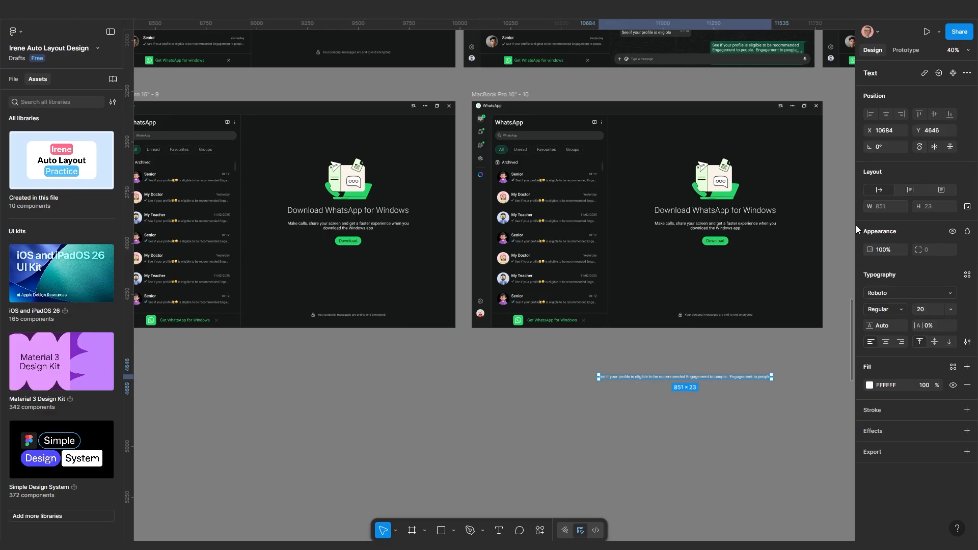
scroll(636, 420, down, 1)
scroll(606, 295, up, 7)
Copy the blue double-tick icon and the Senior row's 01:12 time onto the canvas, side by side
drag(304, 198, 764, 531)
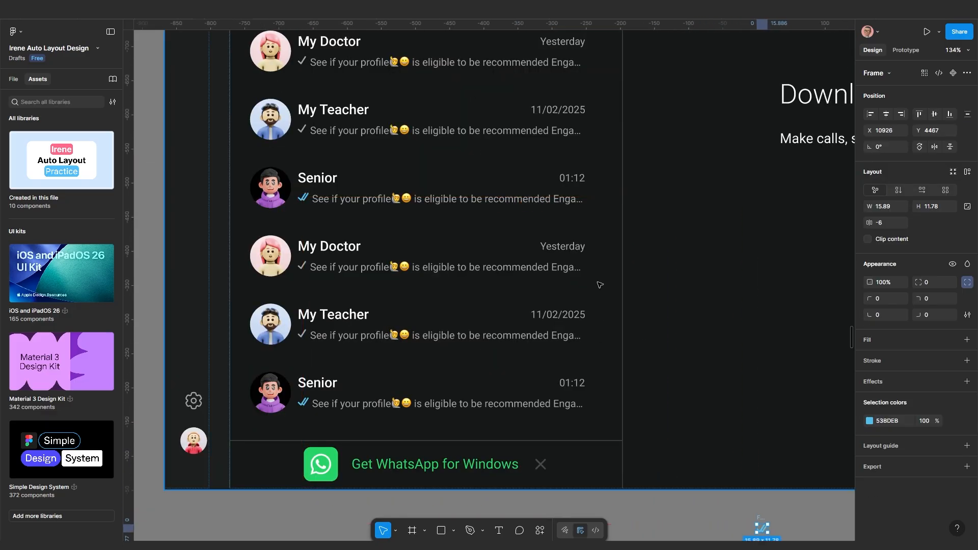
double_click(571, 182)
double_click(571, 182)
double_click(573, 181)
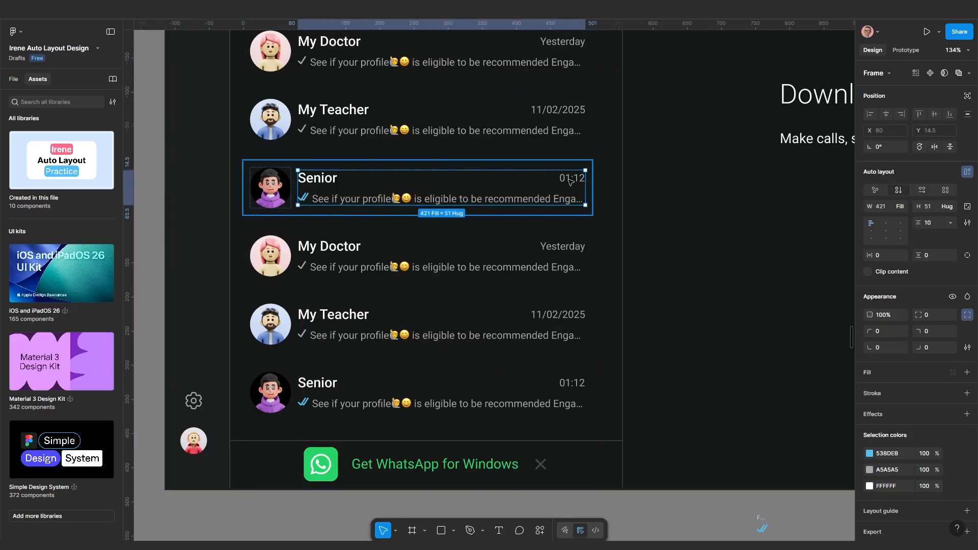
double_click(574, 181)
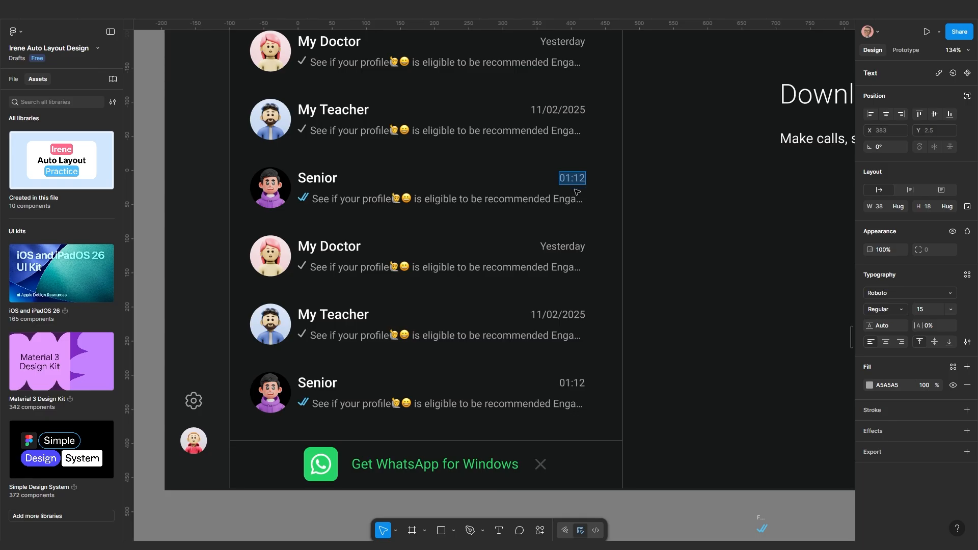
click(577, 193)
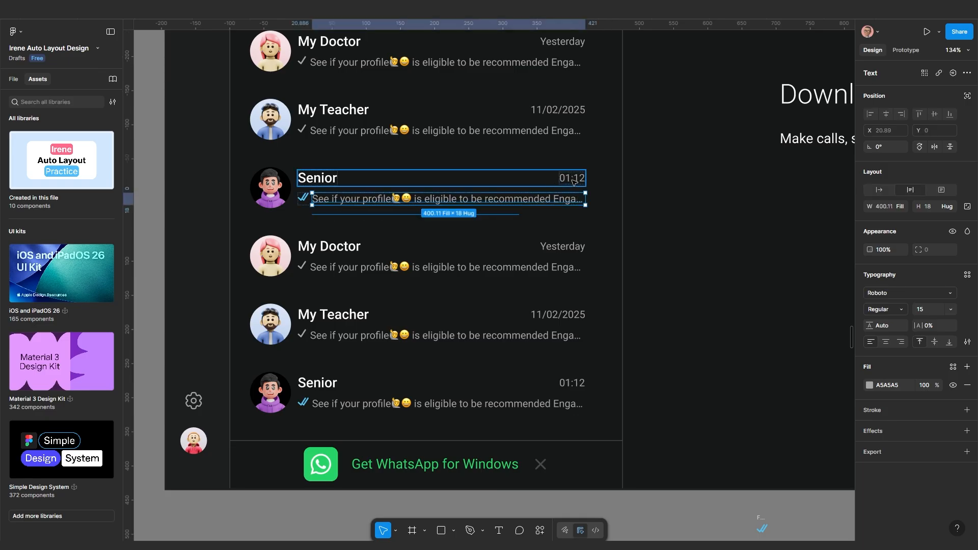
click(573, 179)
click(573, 178)
scroll(573, 179, down, 3)
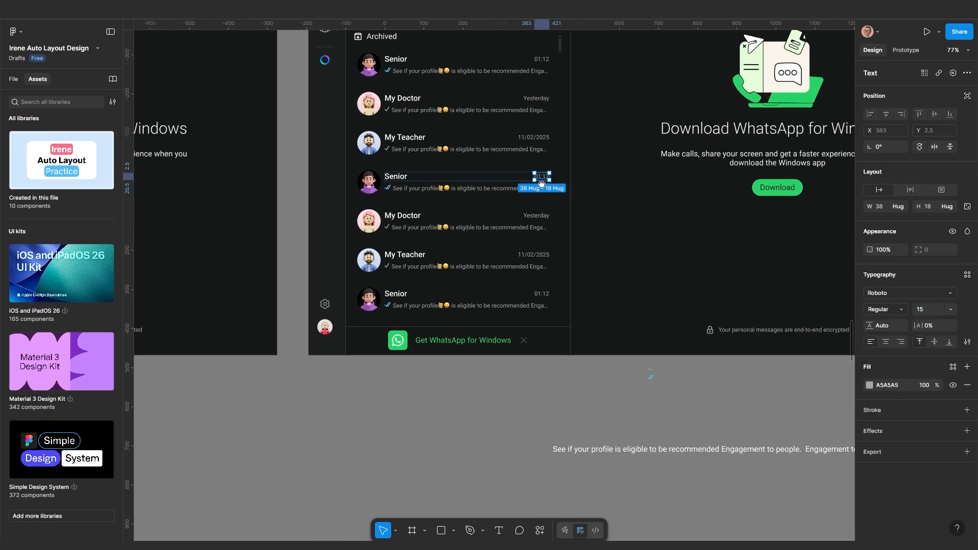
drag(598, 282, 718, 420)
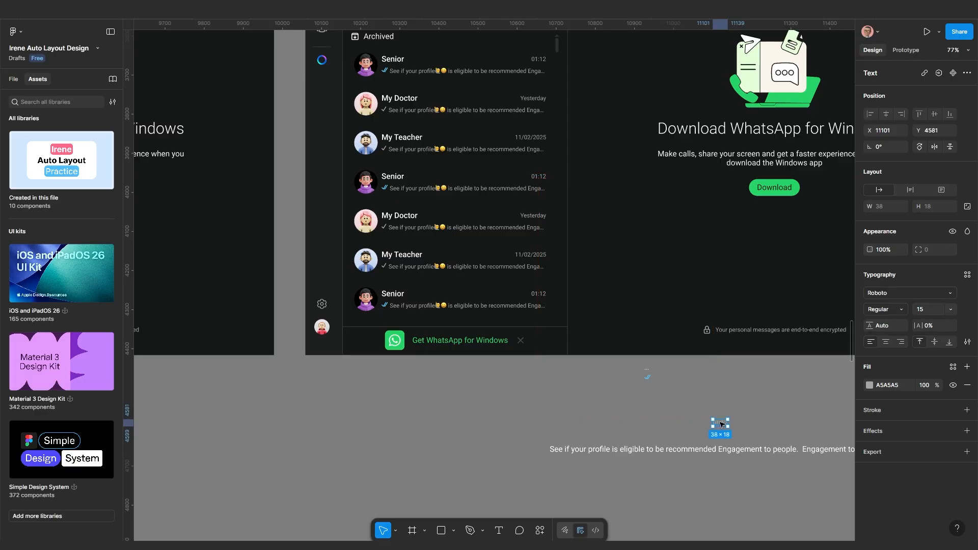
scroll(718, 421, up, 5)
scroll(569, 340, up, 2)
drag(605, 348, 473, 246)
Wrap the 01:12 time and double-tick in an auto-layout row, gap 5, ticks after the time
shift+click(430, 239)
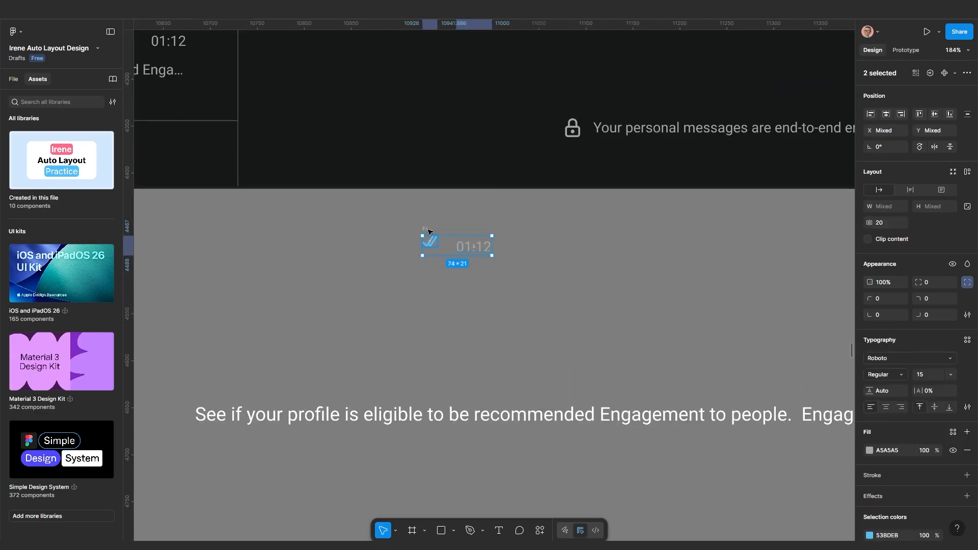
key(shift+a)
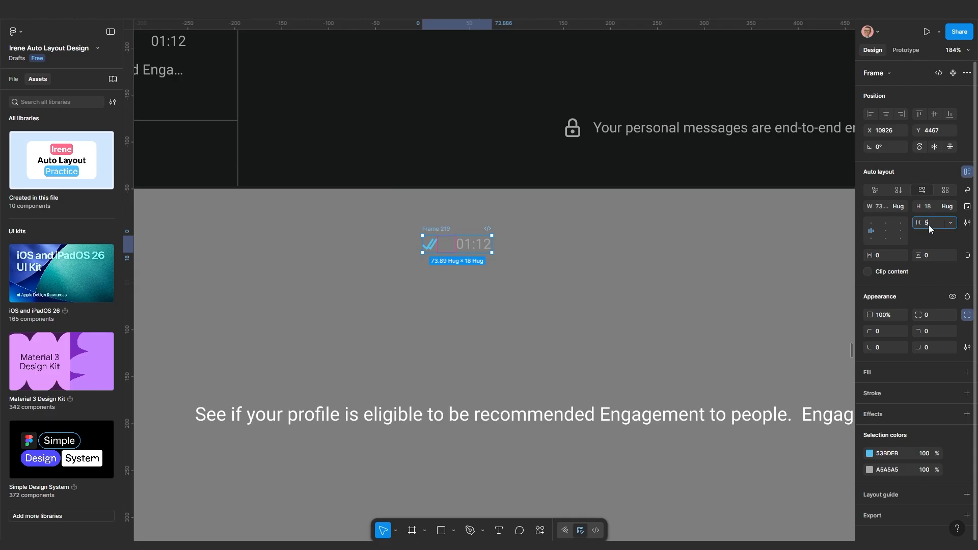
key(Return)
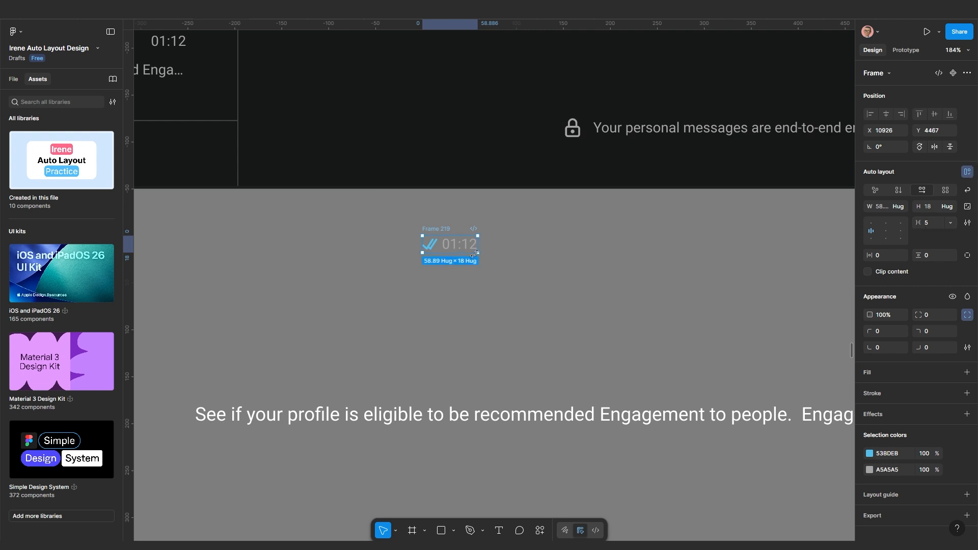
scroll(437, 252, up, 5)
double_click(422, 220)
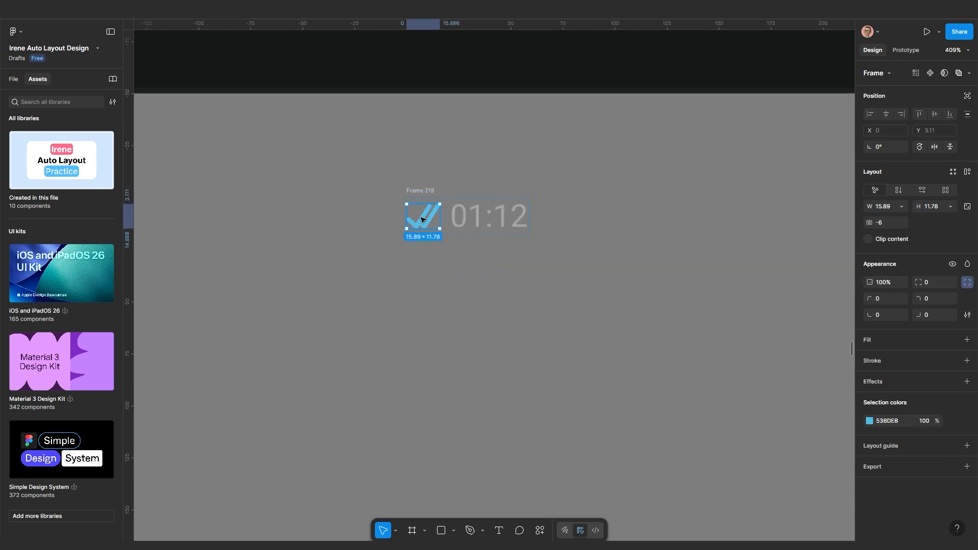
key(Right)
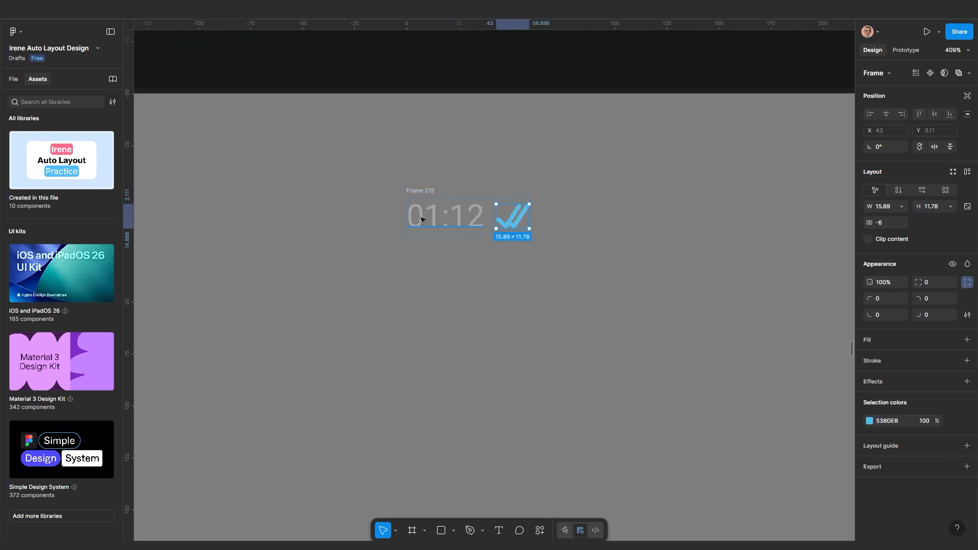
click(423, 306)
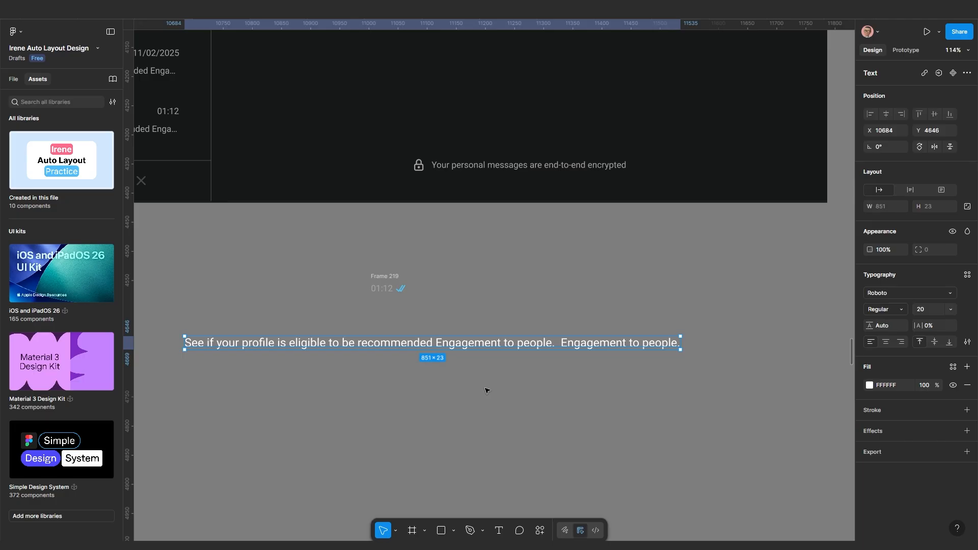
Wrap the message text in an auto-layout frame with 20 padding
key(shift+a)
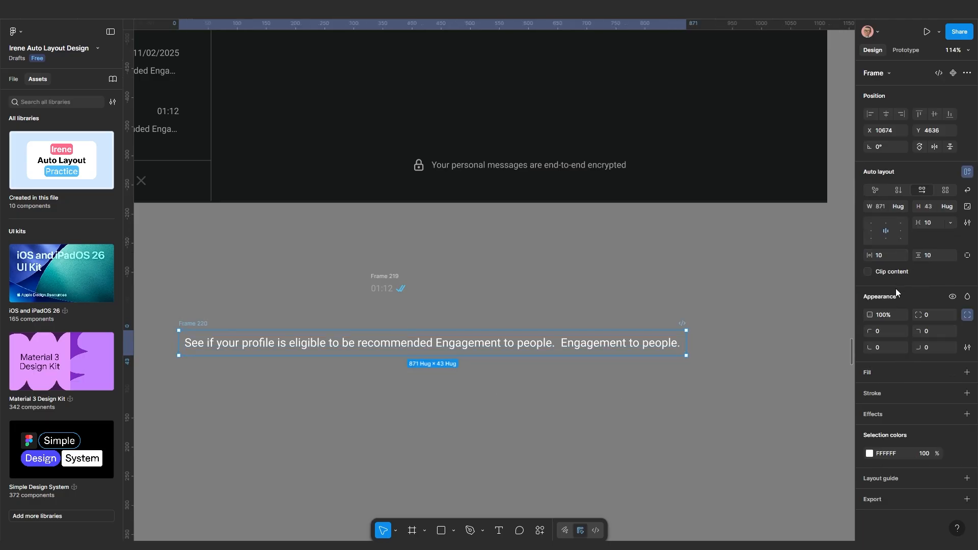
click(884, 257)
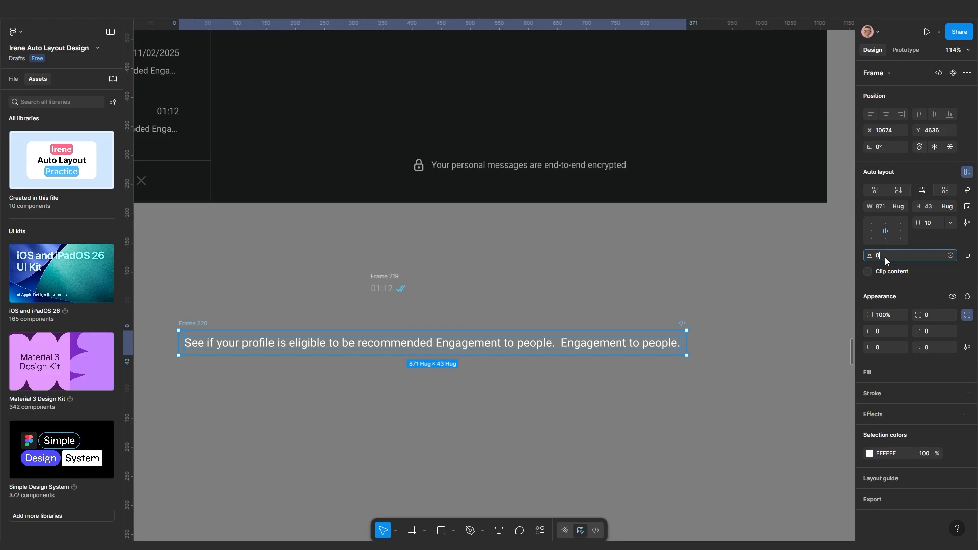
text(02)
key(Return)
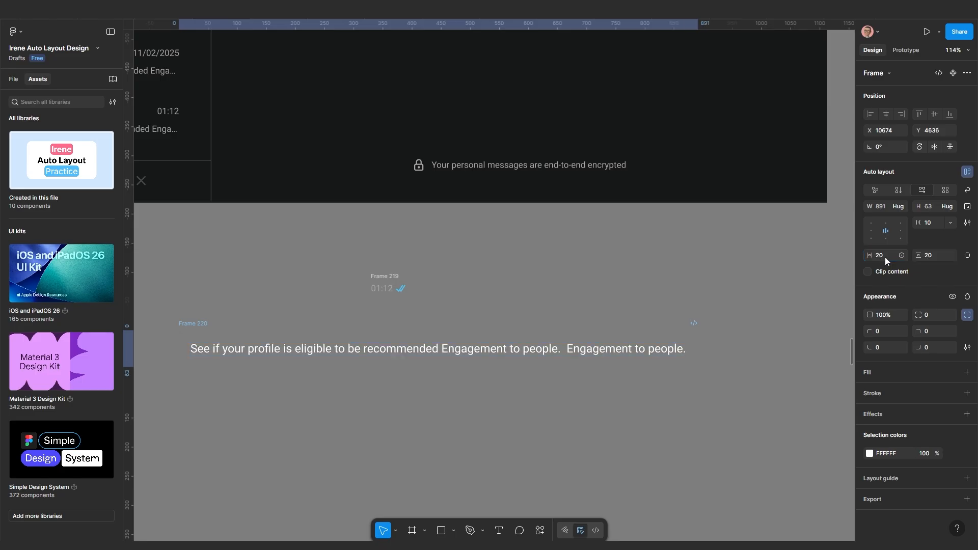
Give the frame a dark green 144D37 background fill
double_click(585, 353)
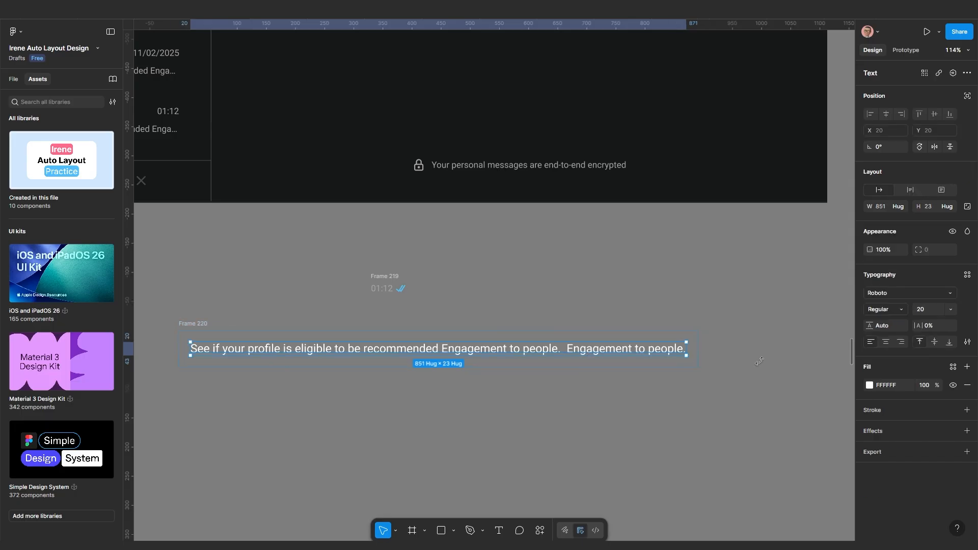
click(630, 316)
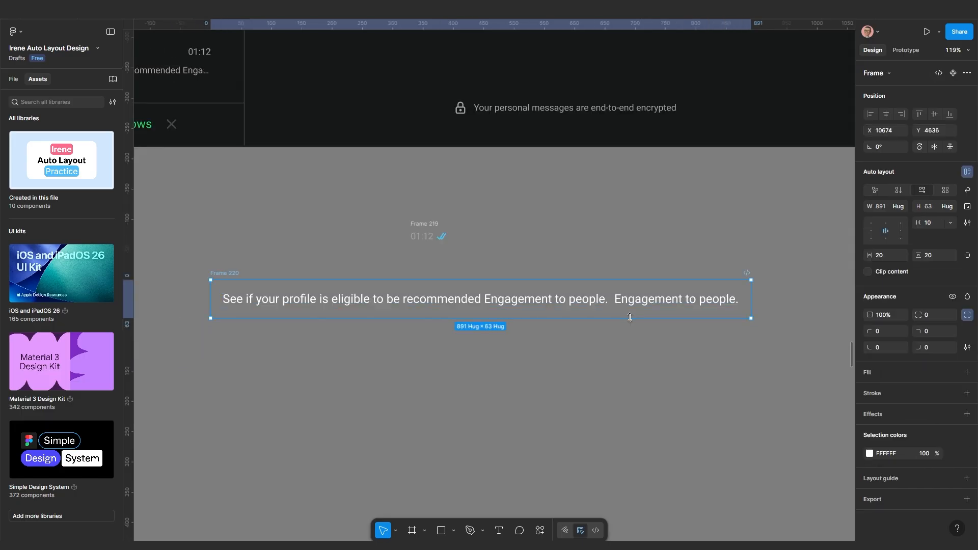
click(879, 371)
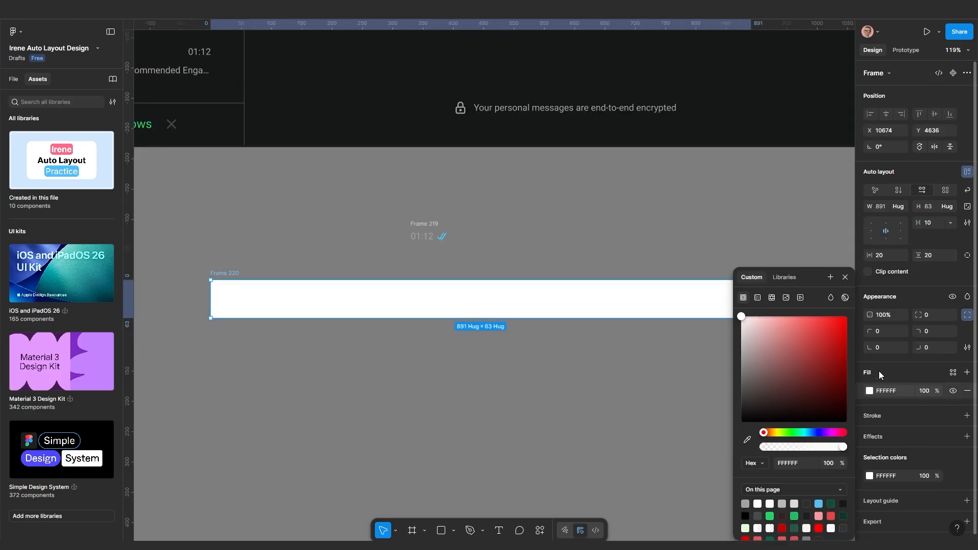
scroll(586, 372, down, 5)
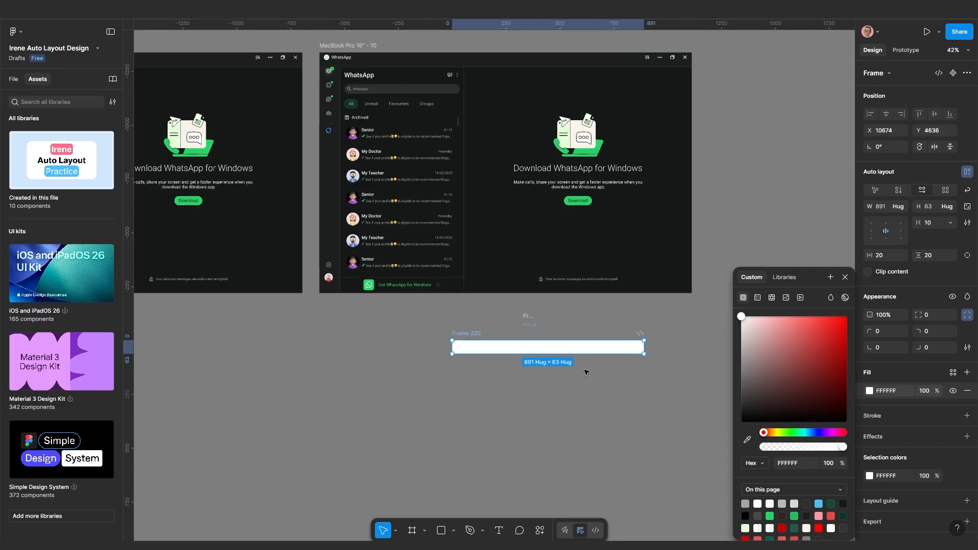
scroll(633, 363, down, 2)
scroll(708, 425, down, 3)
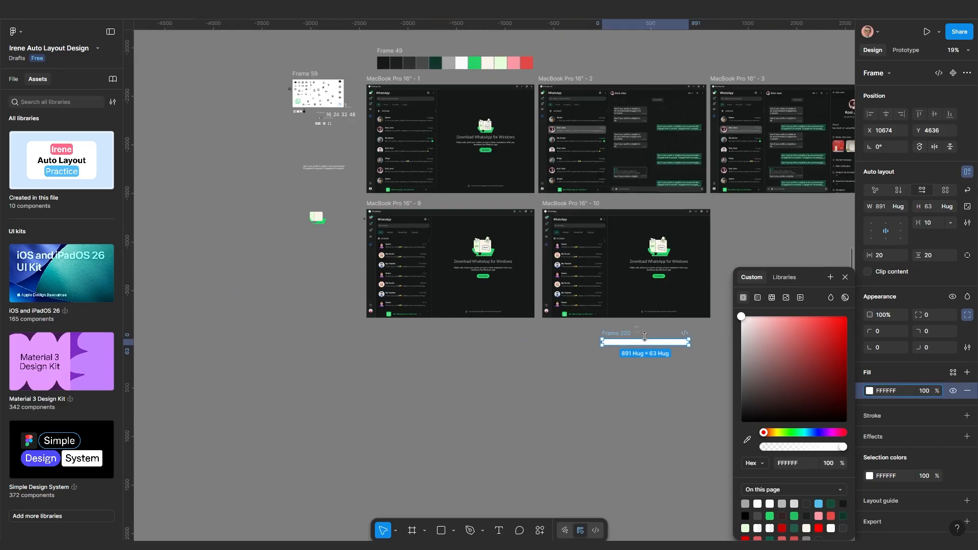
scroll(636, 366, up, 5)
click(899, 391)
key(Return)
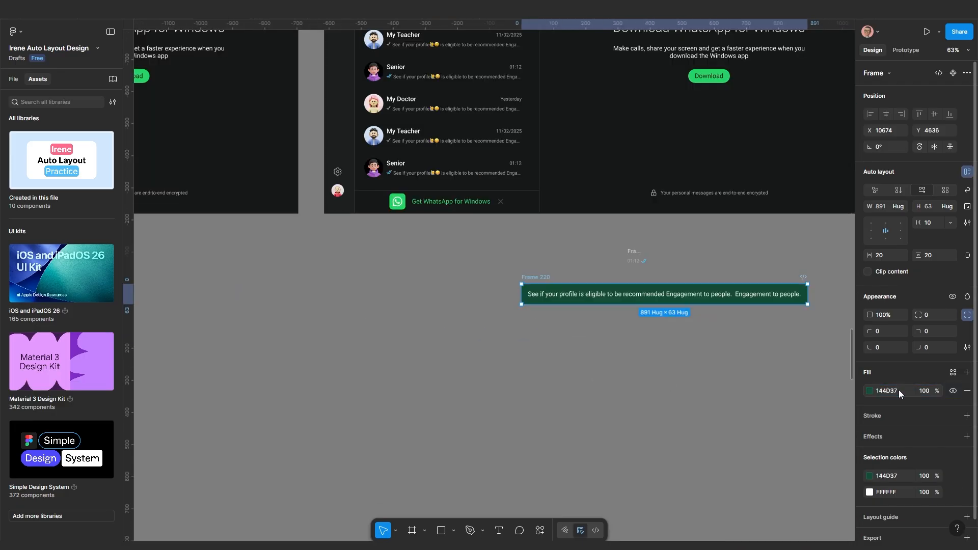
Narrow the bubble to about 777 wide and set the text width to Fill container
scroll(687, 352, up, 2)
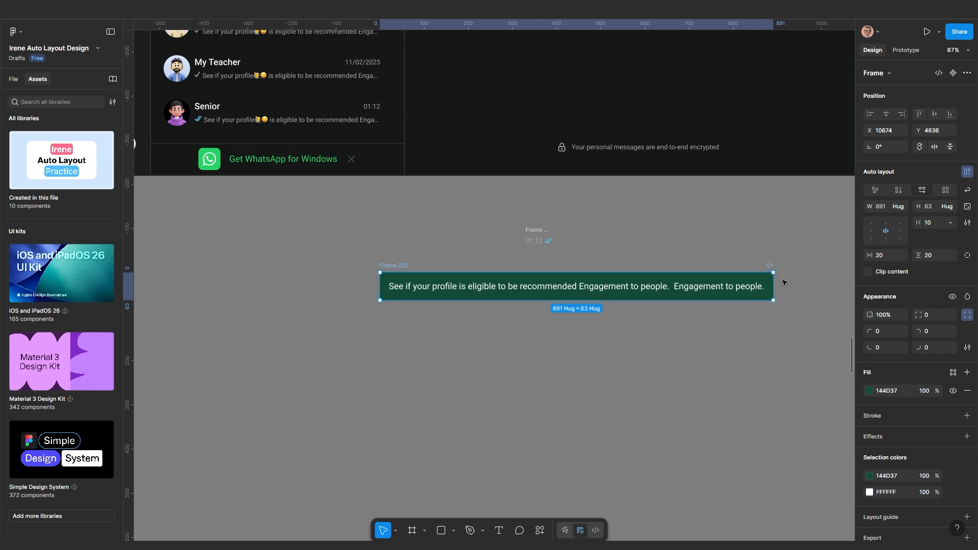
drag(771, 286, 721, 290)
scroll(696, 306, up, 3)
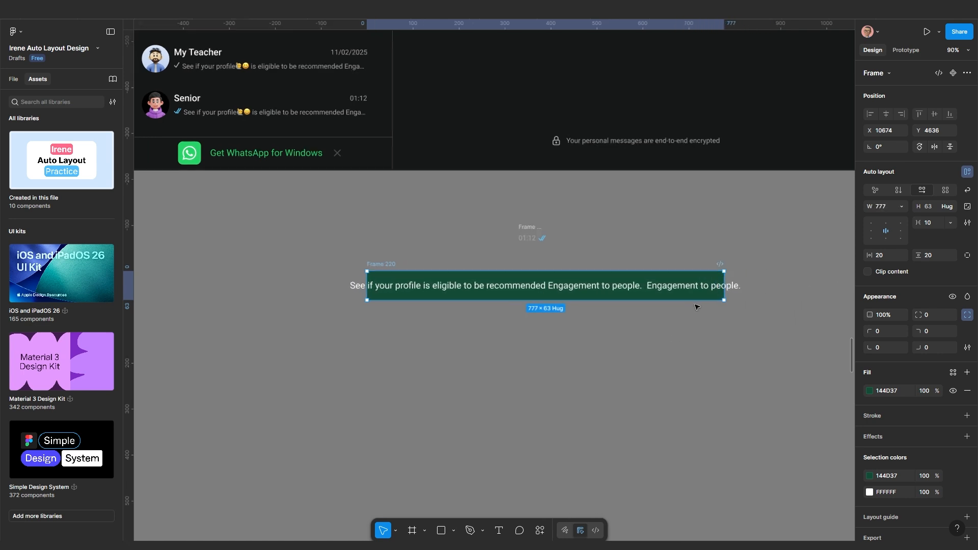
scroll(667, 307, down, 2)
scroll(666, 306, left, 1)
click(658, 284)
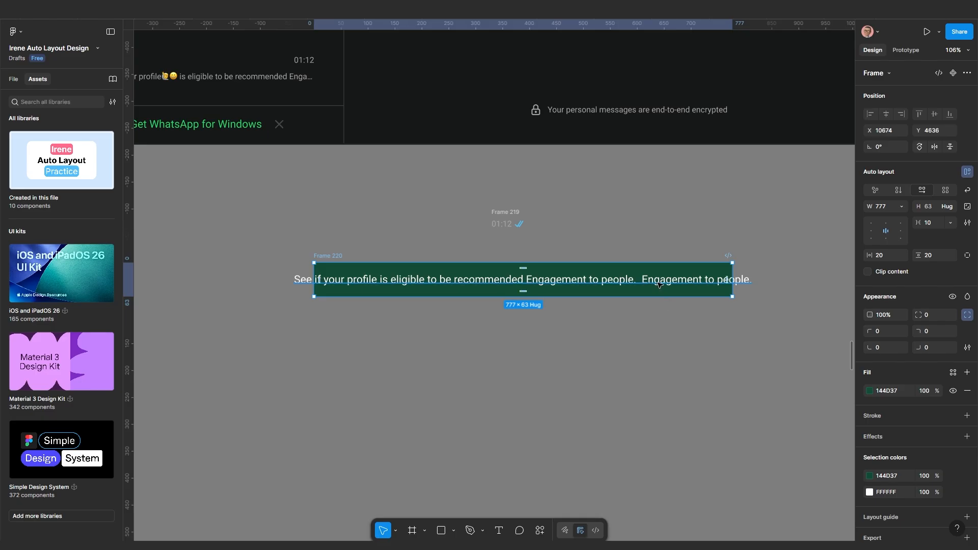
click(898, 209)
click(892, 218)
Widen the green message bubble to 1032
scroll(670, 339, up, 3)
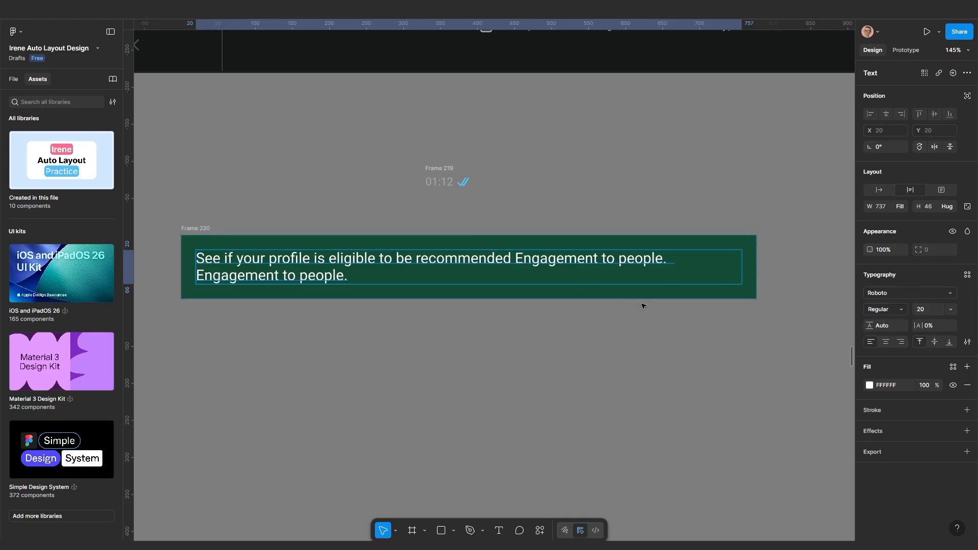
double_click(219, 281)
key(Escape)
key(Escape)
scroll(757, 267, down, 5)
drag(757, 266, 726, 264)
scroll(604, 267, up, 5)
scroll(603, 267, up, 5)
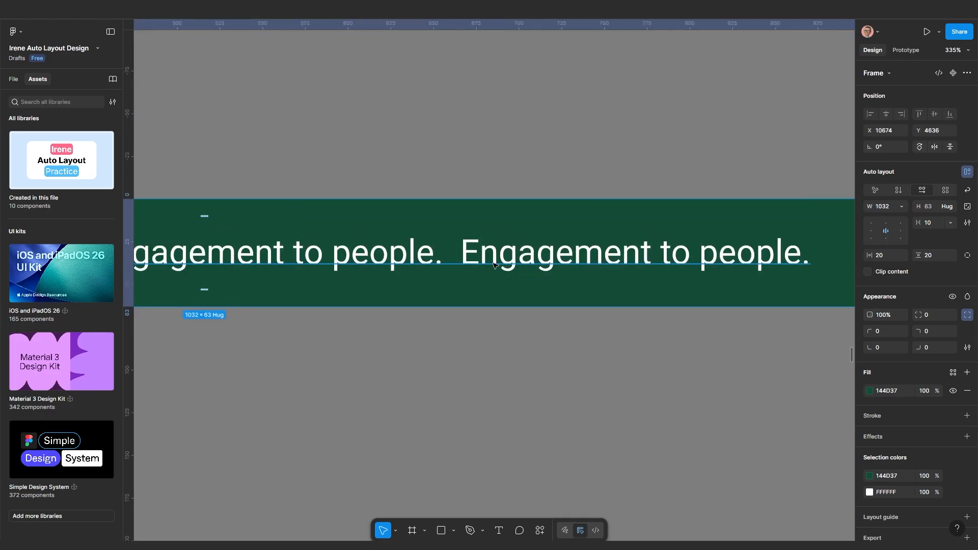
Delete the extra space after 'people.' in the message text
double_click(633, 258)
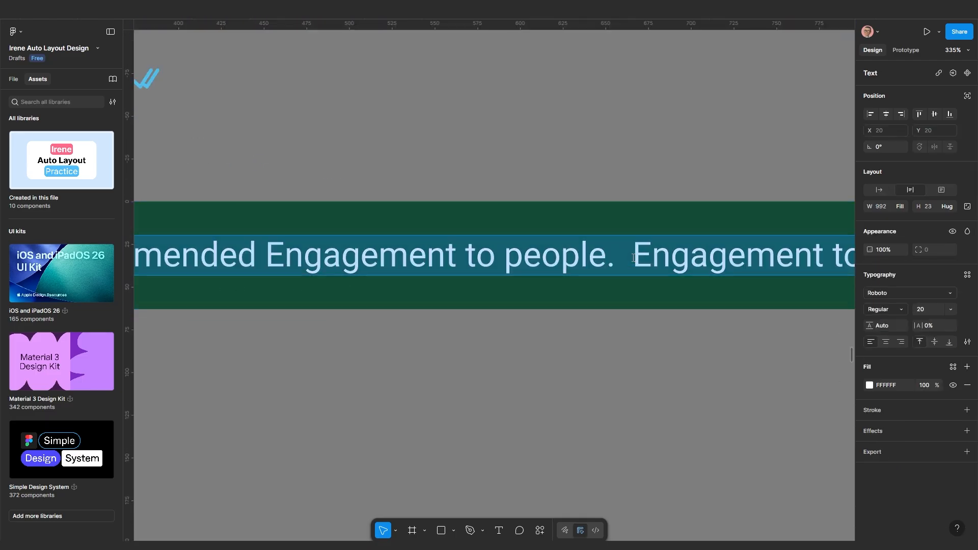
click(633, 258)
key(BackSpace)
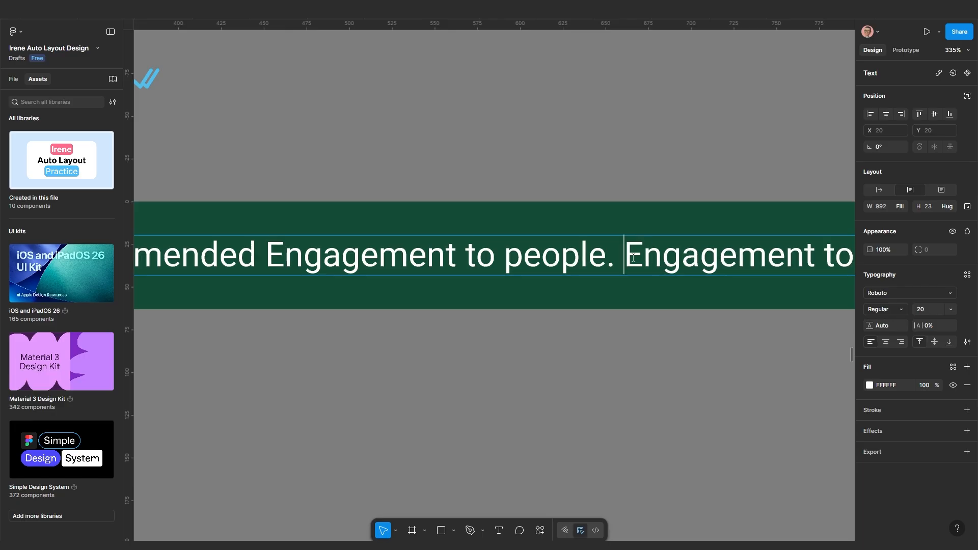
key(Escape)
scroll(576, 392, down, 5)
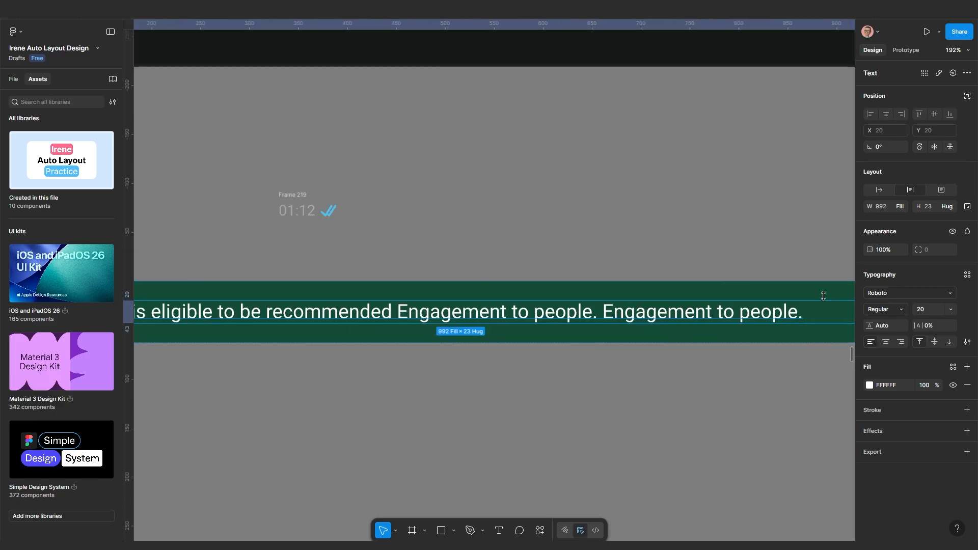
key(Escape)
scroll(614, 333, down, 3)
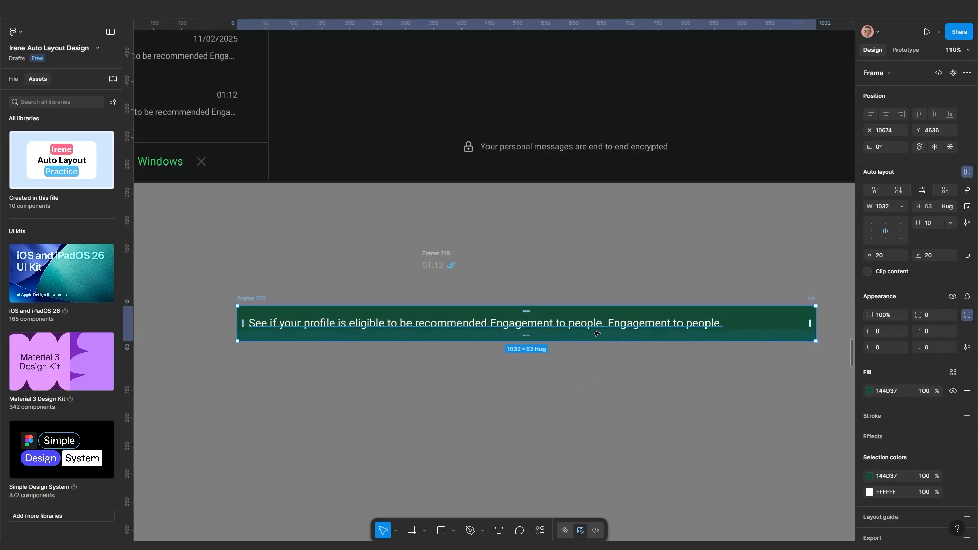
Insert a laughing emoji before the second 'Engagement' using the Win+. emoji picker
double_click(613, 326)
click(609, 324)
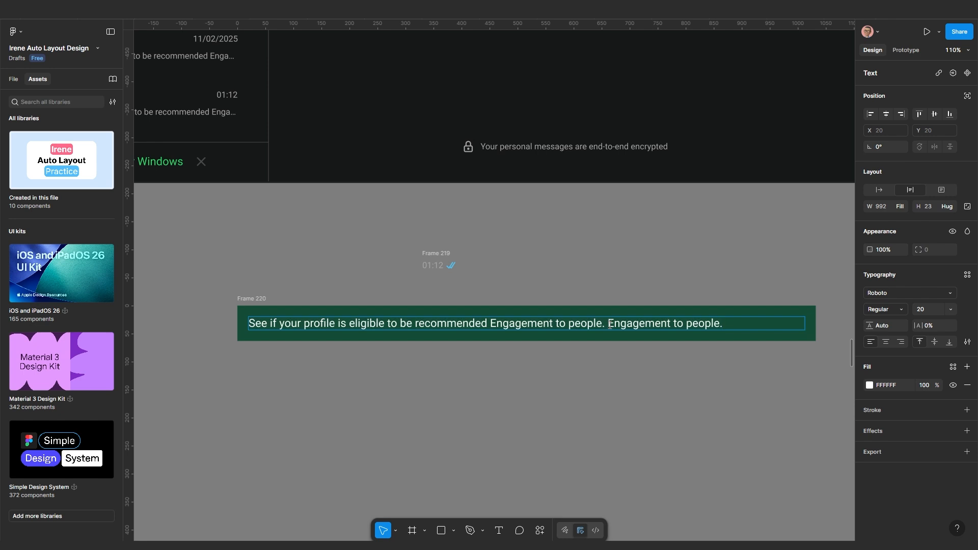
key(super+period)
click(658, 435)
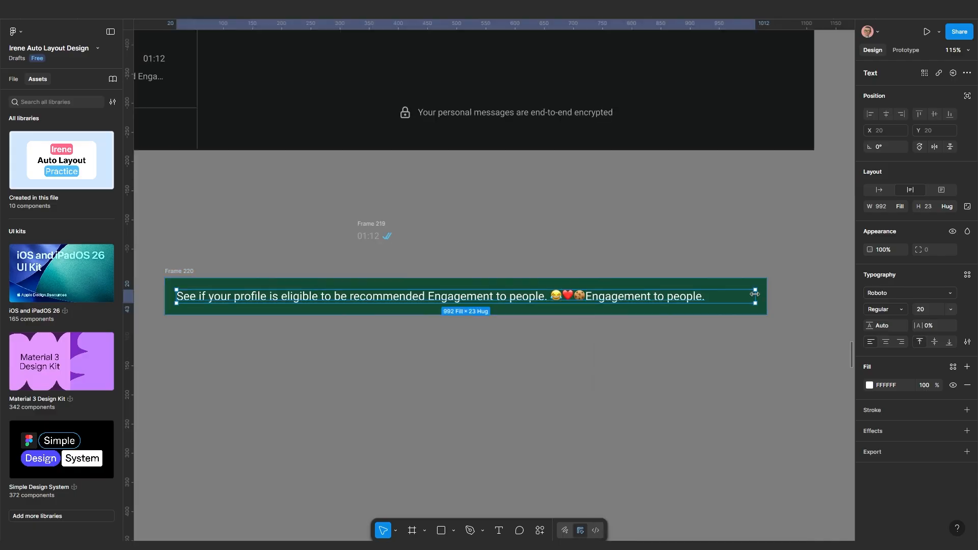
Narrow the bubble to 929 wide and make the text fill its width
click(878, 192)
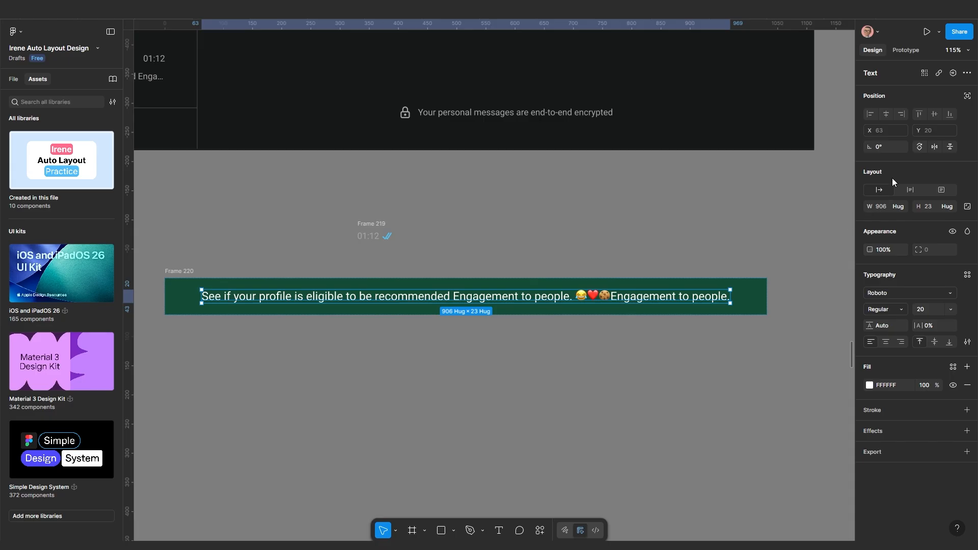
click(898, 207)
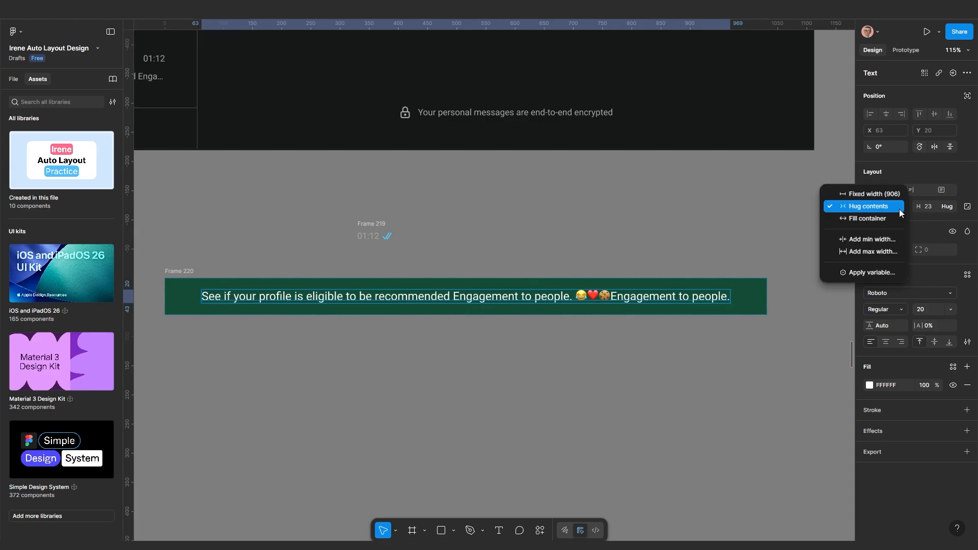
click(759, 305)
click(750, 300)
drag(766, 297, 706, 303)
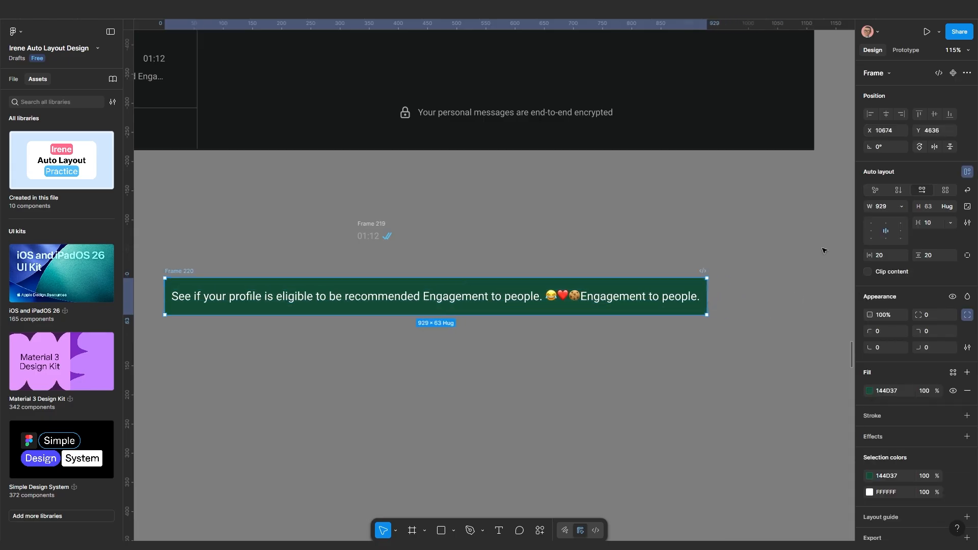
click(660, 296)
click(903, 205)
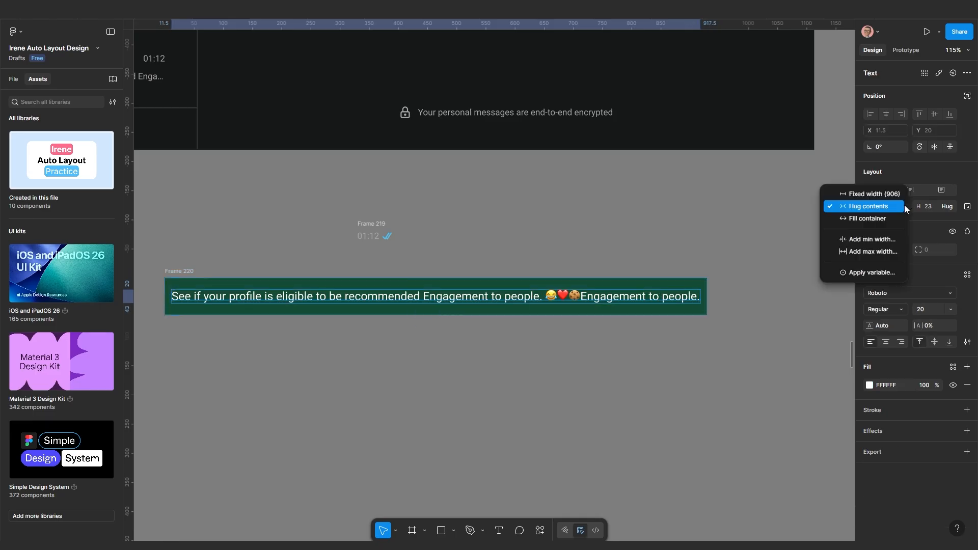
click(873, 217)
Narrow the bubble to 540 wide so the text wraps, then draw a small grey square below it
click(635, 347)
click(679, 300)
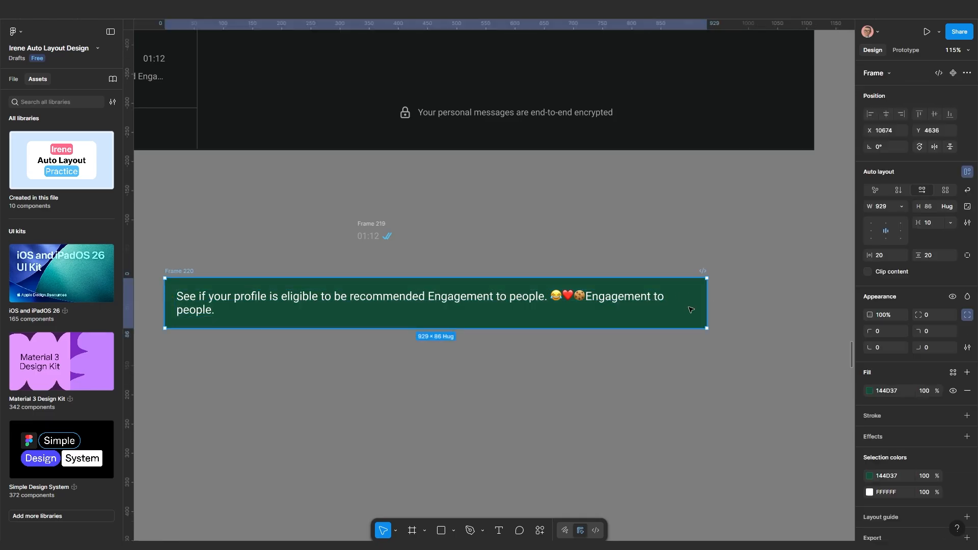
drag(706, 311, 567, 310)
scroll(539, 344, up, 1)
drag(548, 343, 641, 339)
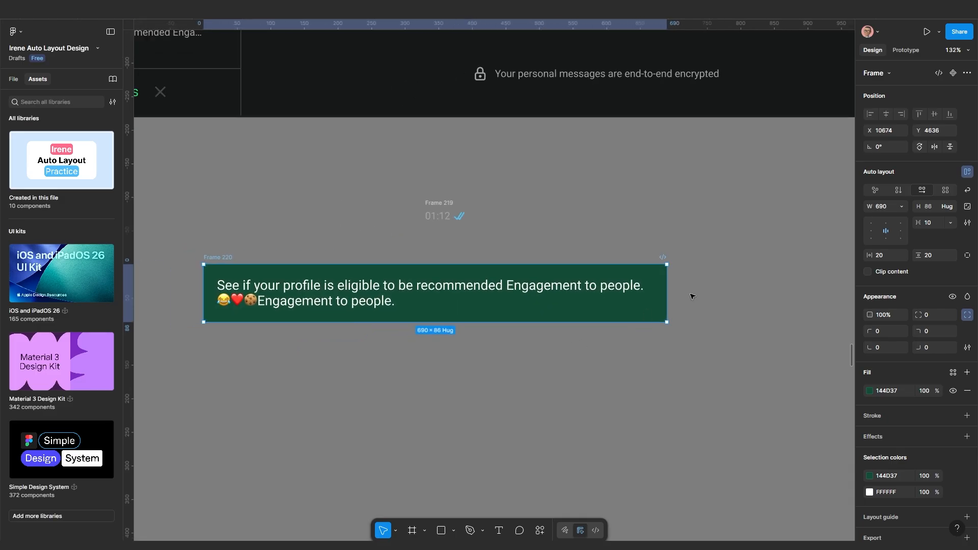
drag(665, 294, 565, 295)
scroll(437, 251, up, 6)
click(442, 533)
drag(685, 461, 727, 504)
Reshape the square into a concave tail, rounding the inner point to 8 and the top-right corner to 2
key(Return)
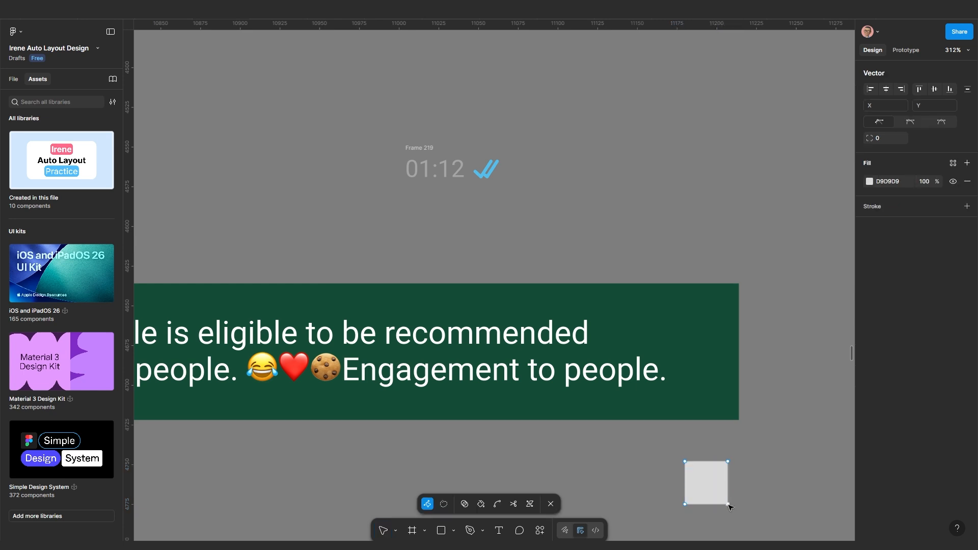
click(728, 505)
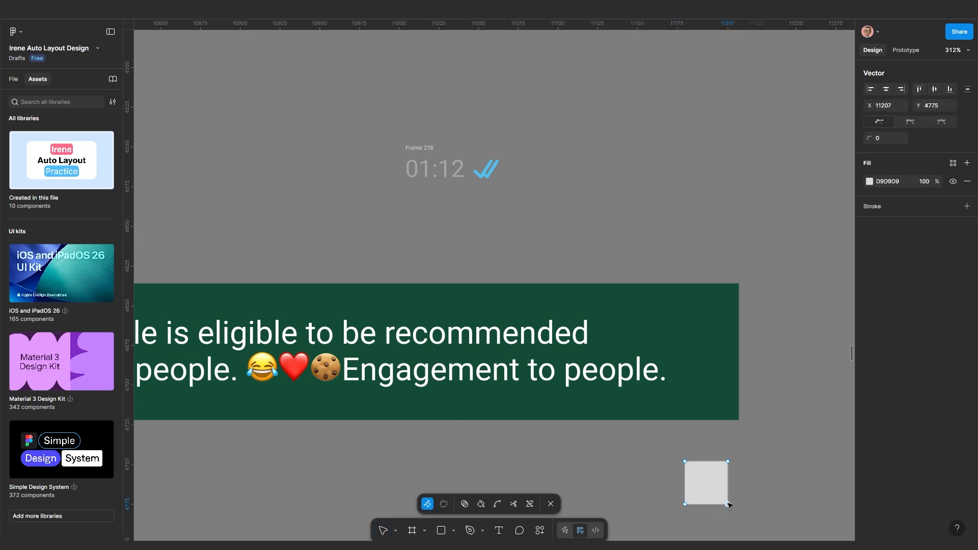
drag(728, 505, 697, 479)
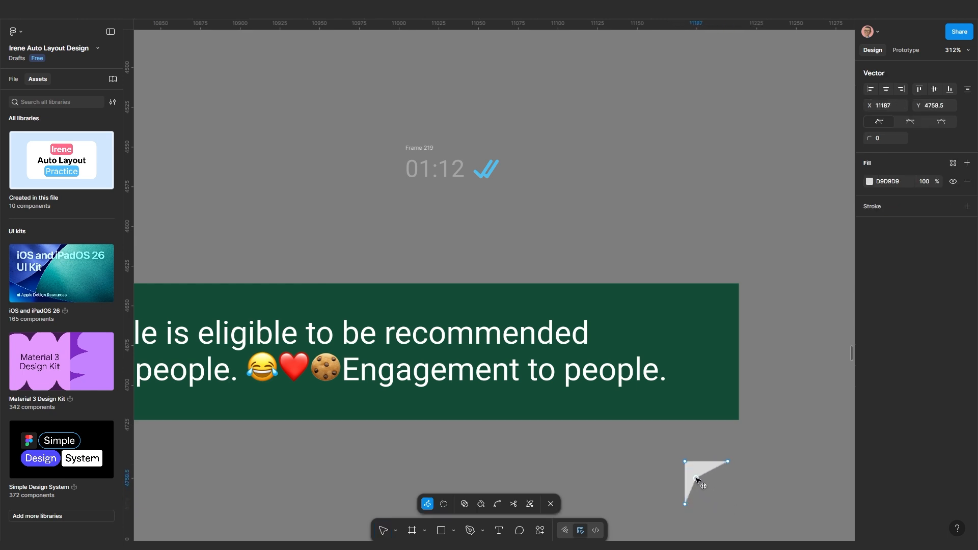
scroll(697, 478, up, 5)
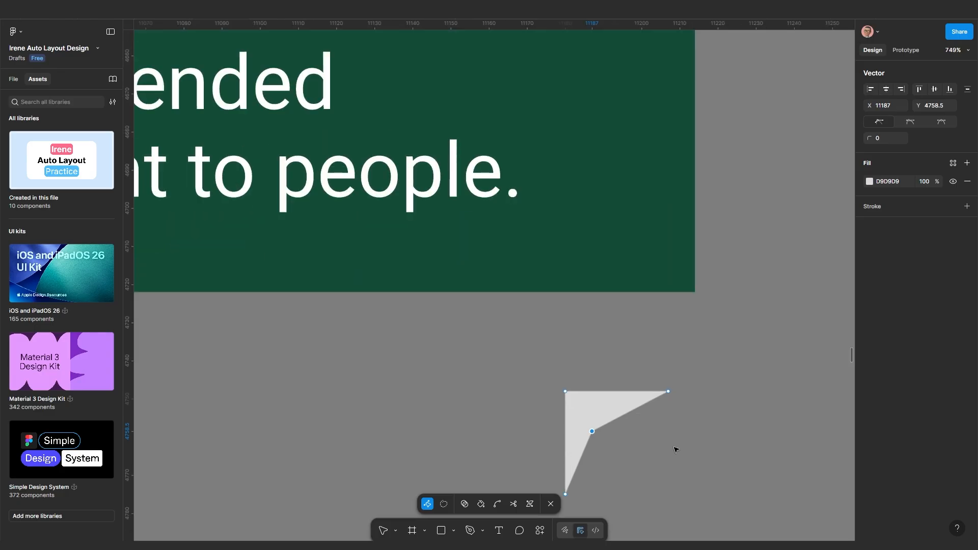
drag(868, 138, 973, 137)
click(668, 391)
mouse_move(872, 137)
mouse_down()
mouse_move(886, 136)
mouse_move(869, 138)
mouse_up()
click(730, 433)
key(Escape)
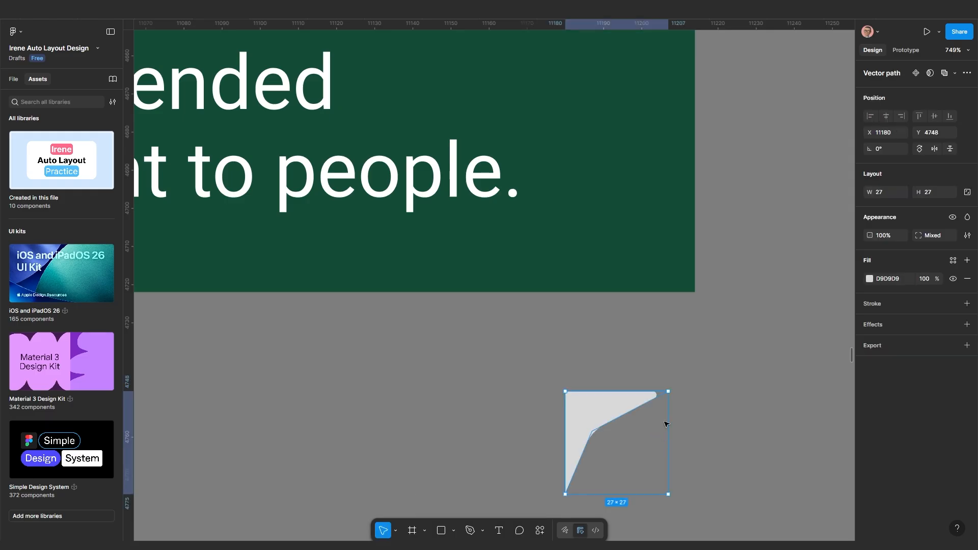
Fill the tail with the bubble's green 144D37 and move it beside the bubble's top-right corner
key(i)
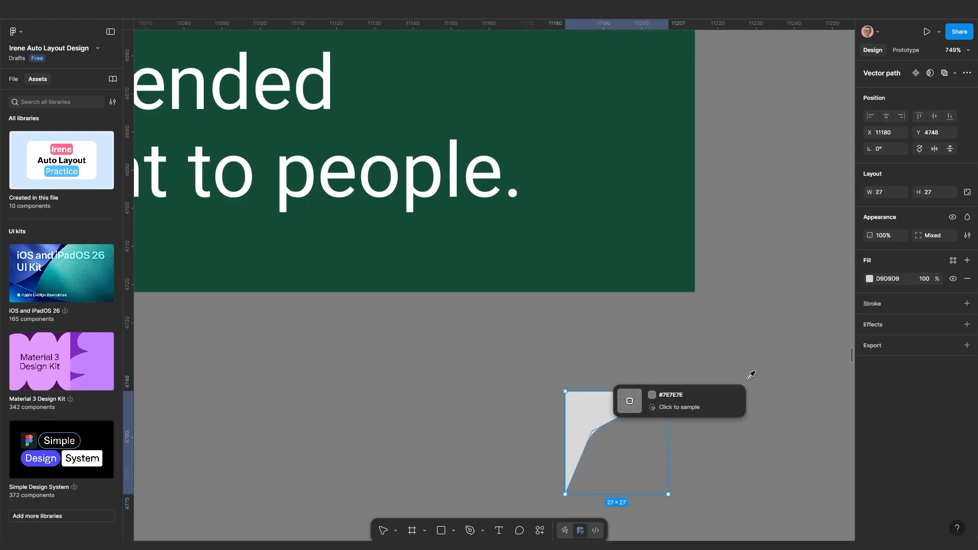
click(652, 232)
click(690, 365)
scroll(688, 368, down, 3)
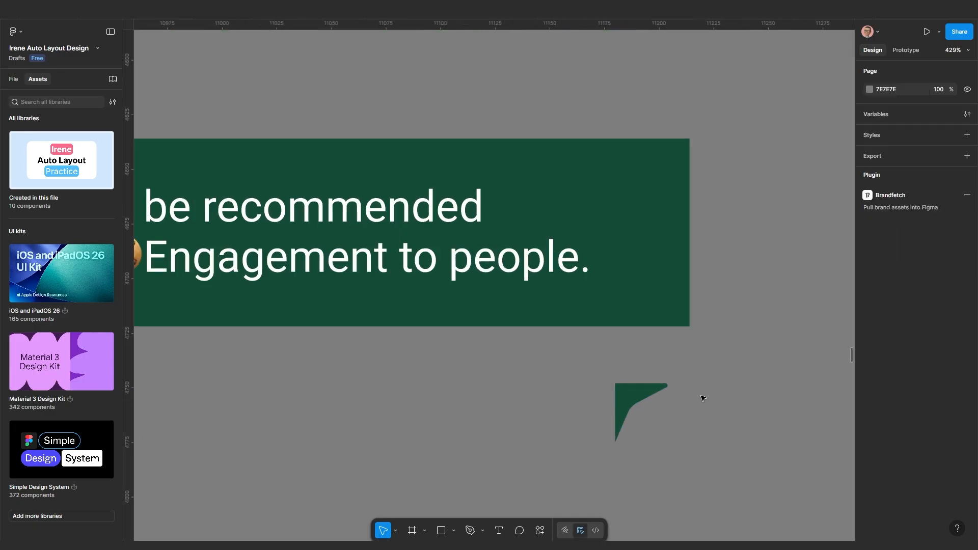
drag(703, 398, 598, 418)
drag(531, 423, 622, 198)
scroll(637, 213, up, 3)
drag(638, 214, 626, 276)
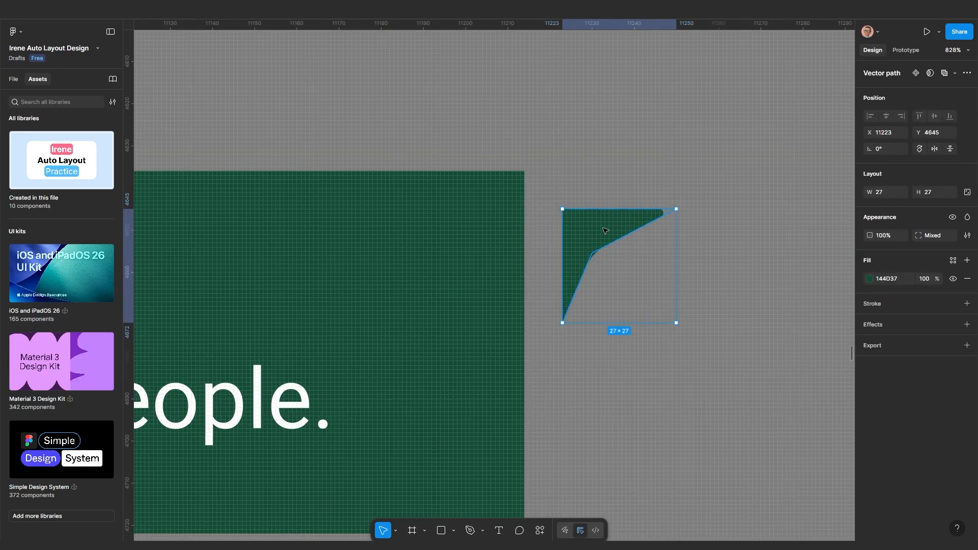
Move the tail inside the green bubble frame and give it absolute position outside auto layout
key(Delete)
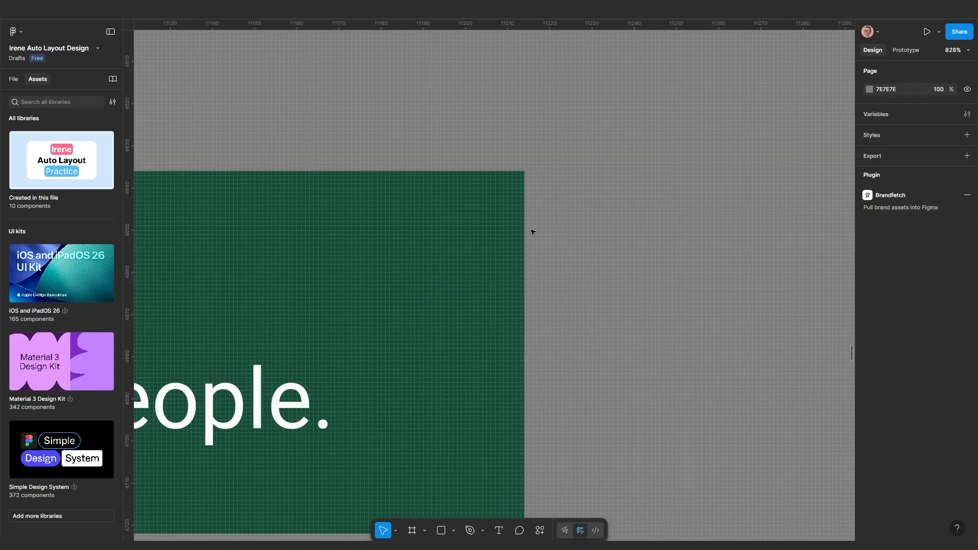
click(489, 203)
key(ctrl+z)
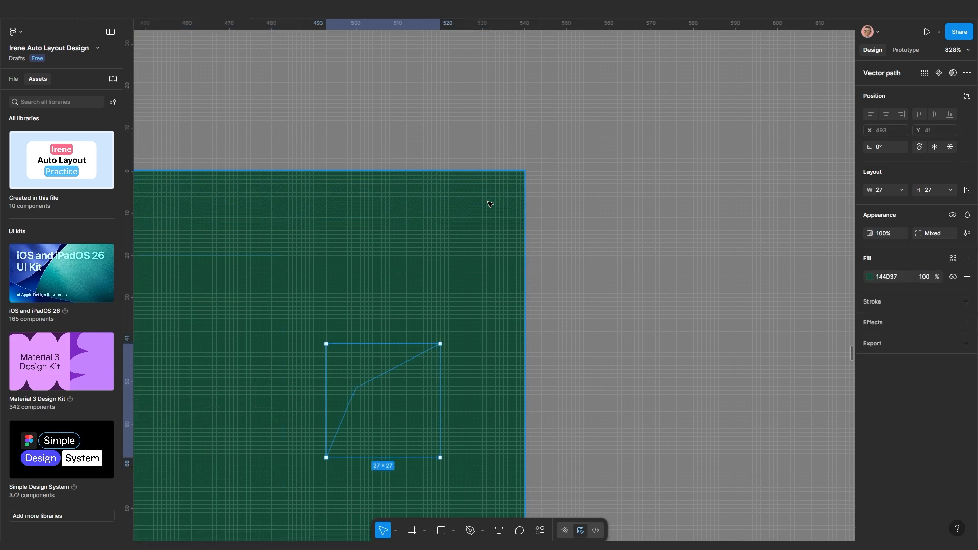
scroll(647, 316, down, 5)
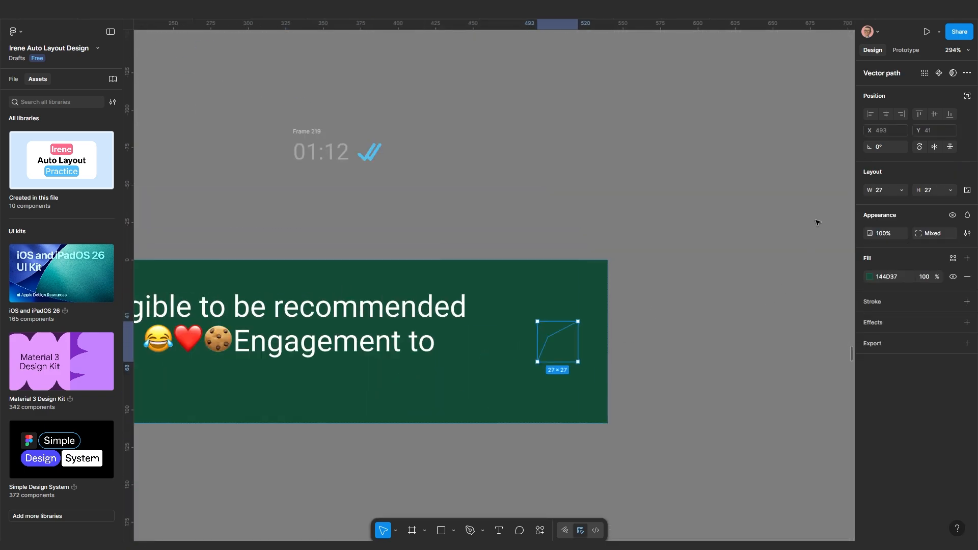
click(966, 97)
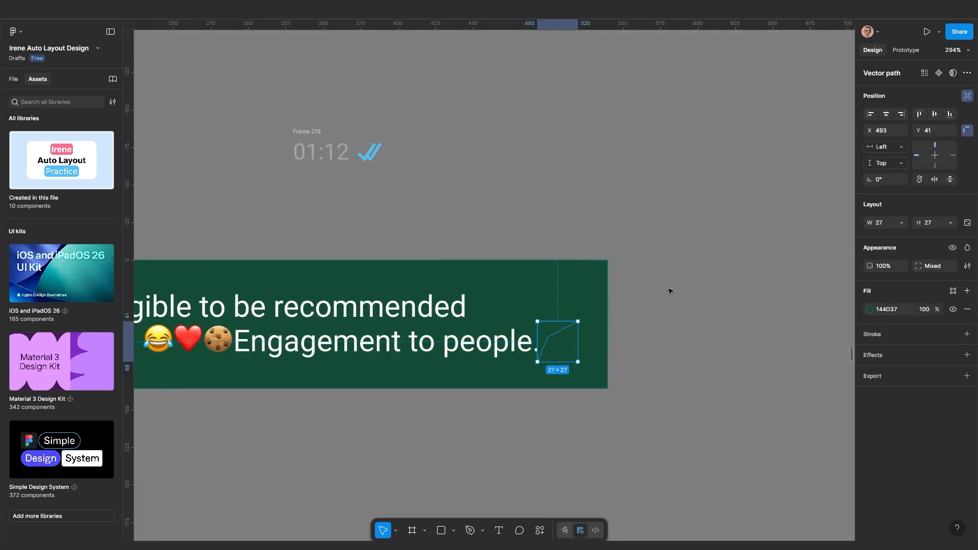
drag(548, 332, 602, 288)
Align the tail flush with the bubble's top-right corner, then reselect the green bubble
scroll(601, 290, up, 3)
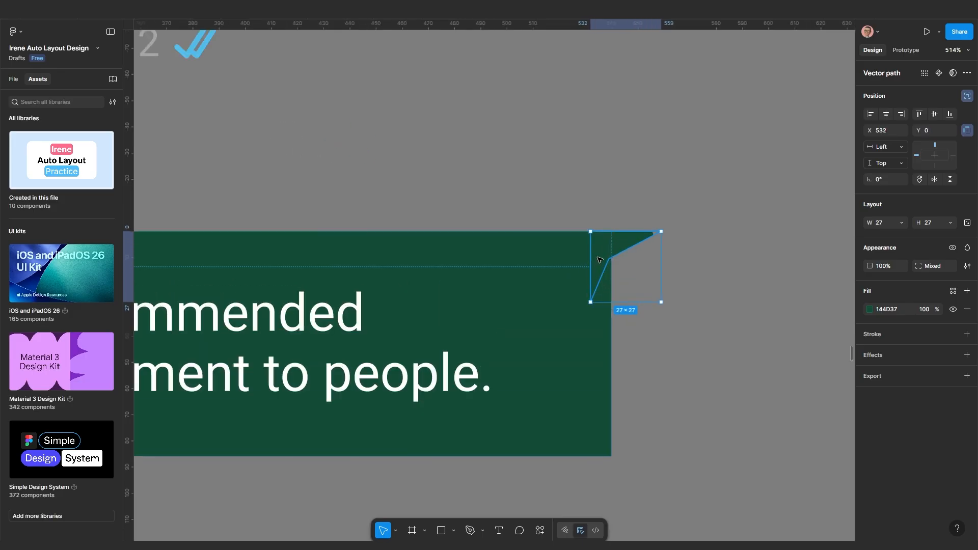
click(732, 305)
click(624, 244)
drag(623, 245, 623, 244)
scroll(710, 393, down, 2)
click(673, 386)
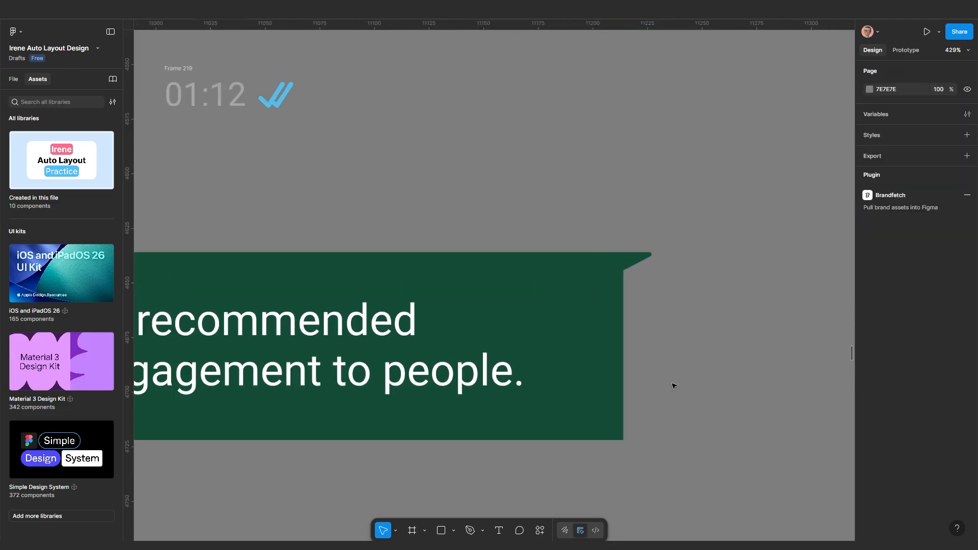
click(593, 377)
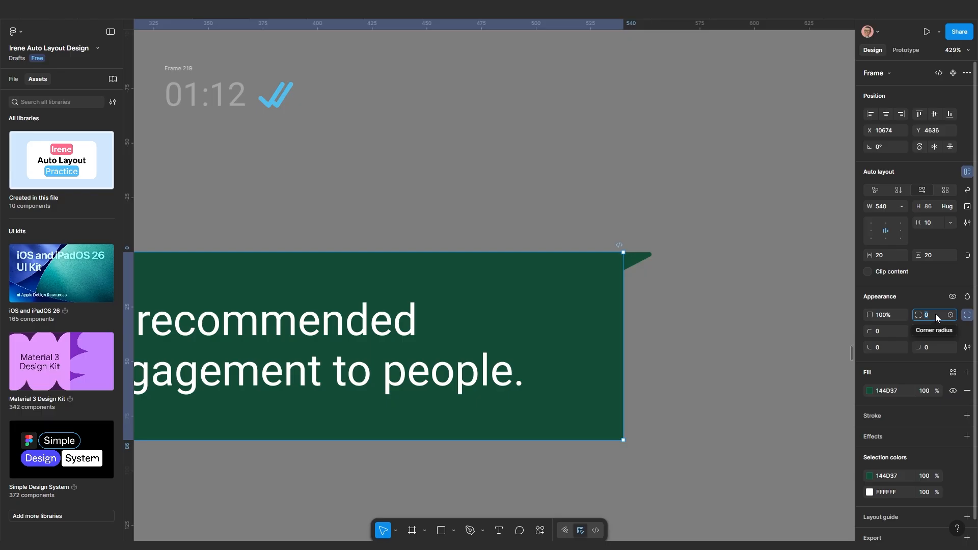
Set the bubble's corner radius to 10 and resize it to check the tail
text(10)
key(Return)
scroll(662, 351, down, 3)
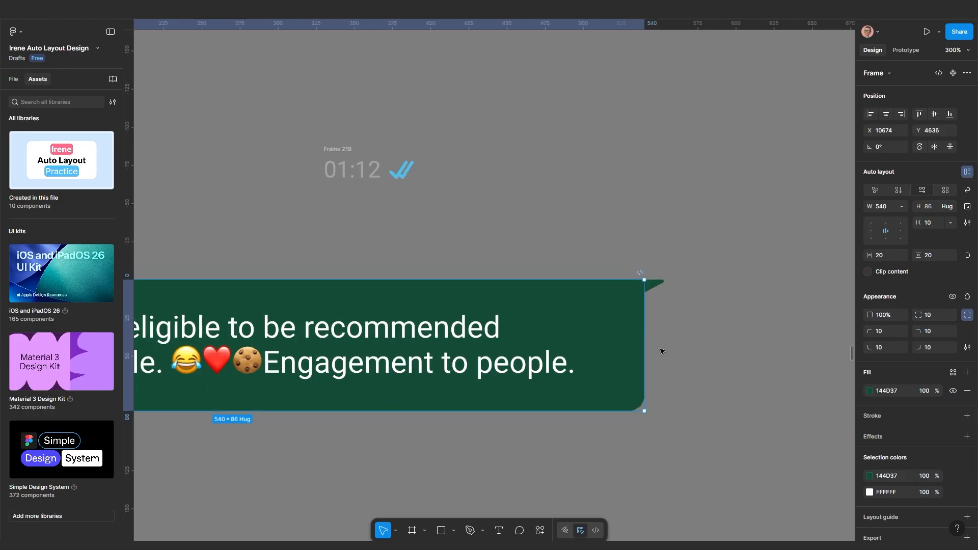
click(716, 337)
scroll(260, 293, down, 3)
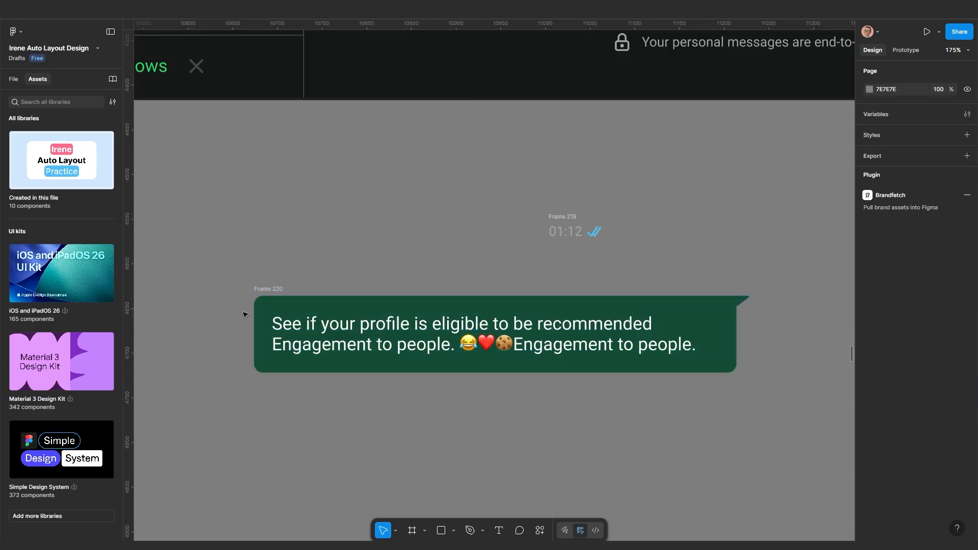
click(266, 294)
mouse_move(255, 328)
mouse_down()
mouse_move(412, 339)
mouse_move(255, 339)
mouse_up()
scroll(628, 371, up, 5)
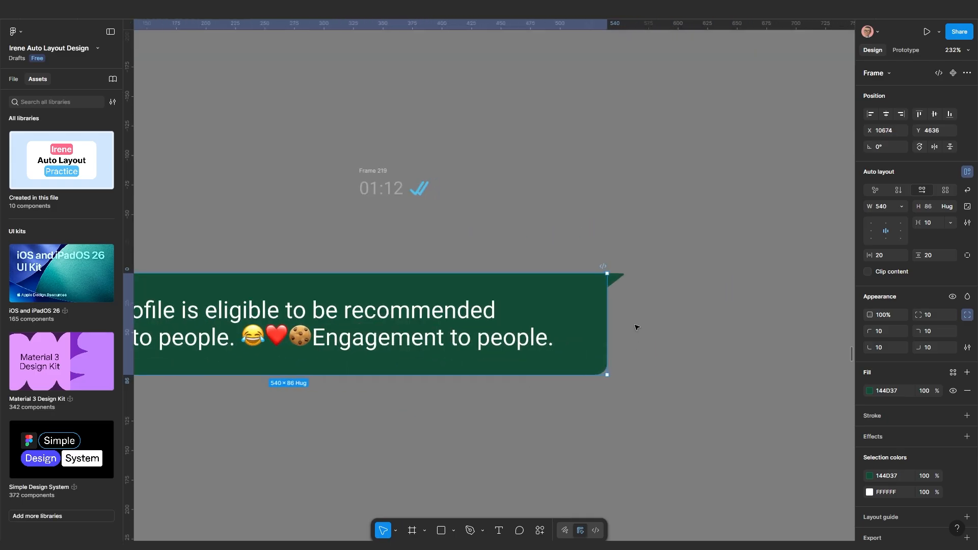
Give the tail a Right horizontal constraint and resize the bubble to confirm it follows
click(613, 265)
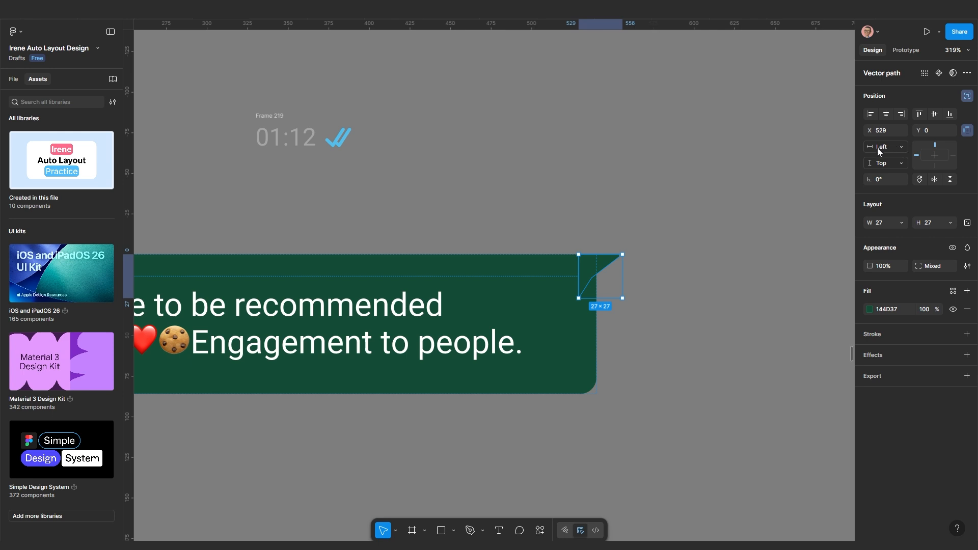
click(967, 131)
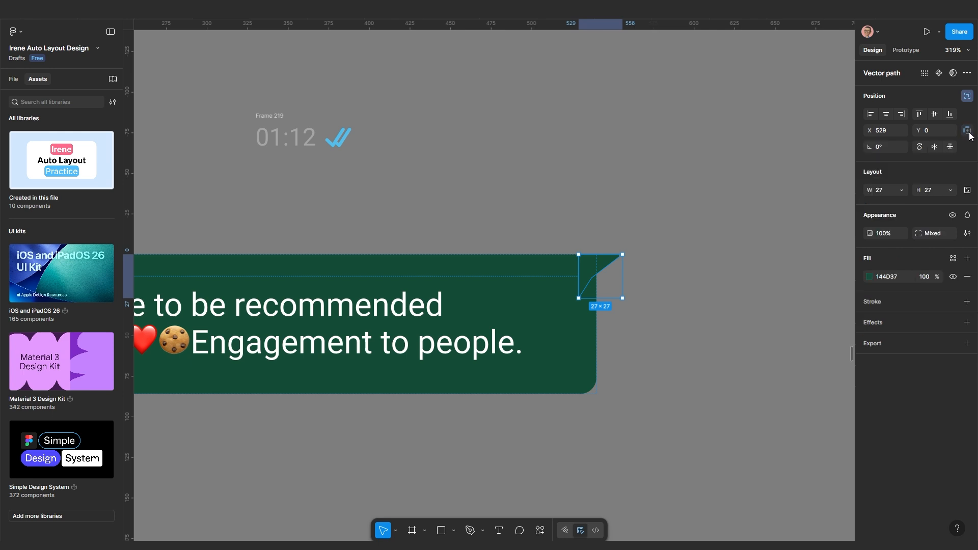
click(967, 131)
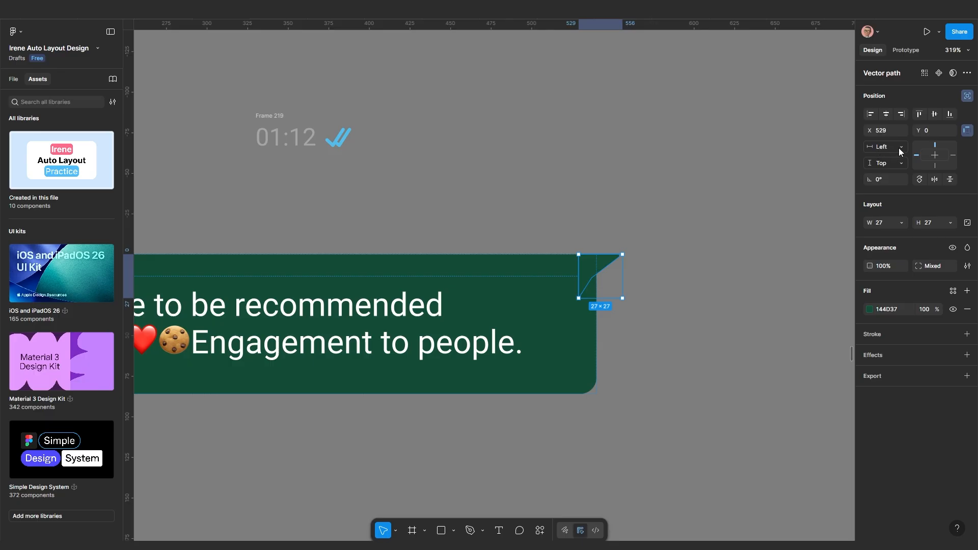
click(900, 152)
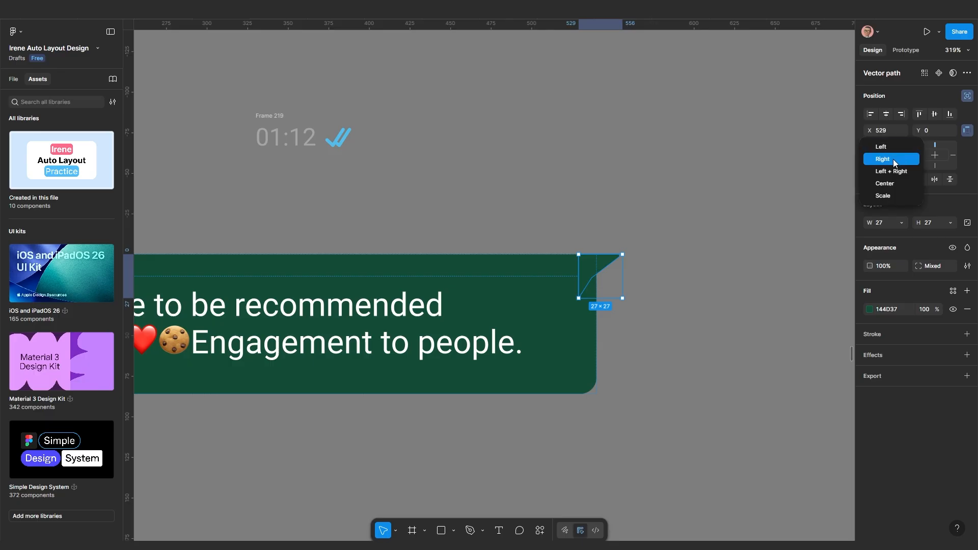
click(895, 159)
scroll(675, 331, down, 3)
scroll(646, 373, down, 3)
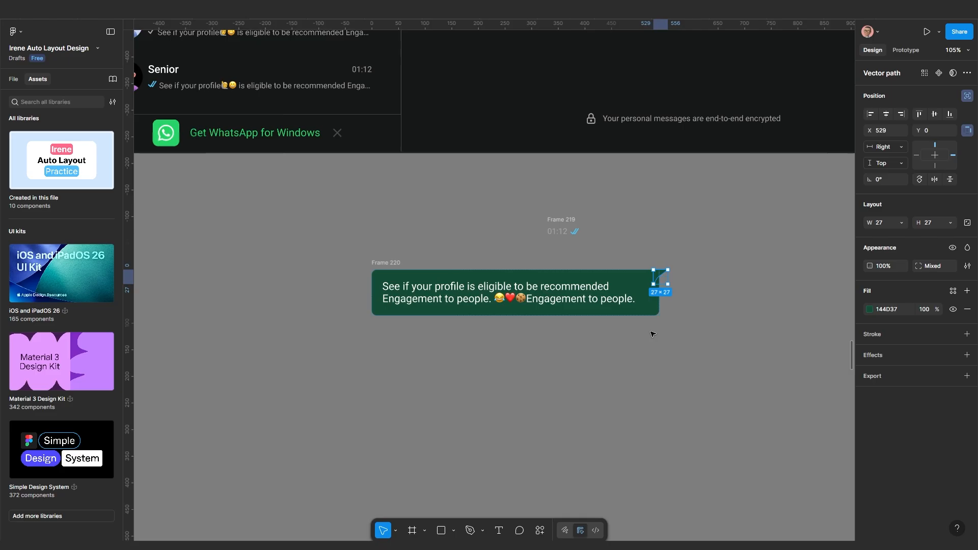
click(325, 315)
click(377, 263)
drag(372, 288, 457, 292)
scroll(782, 330, up, 3)
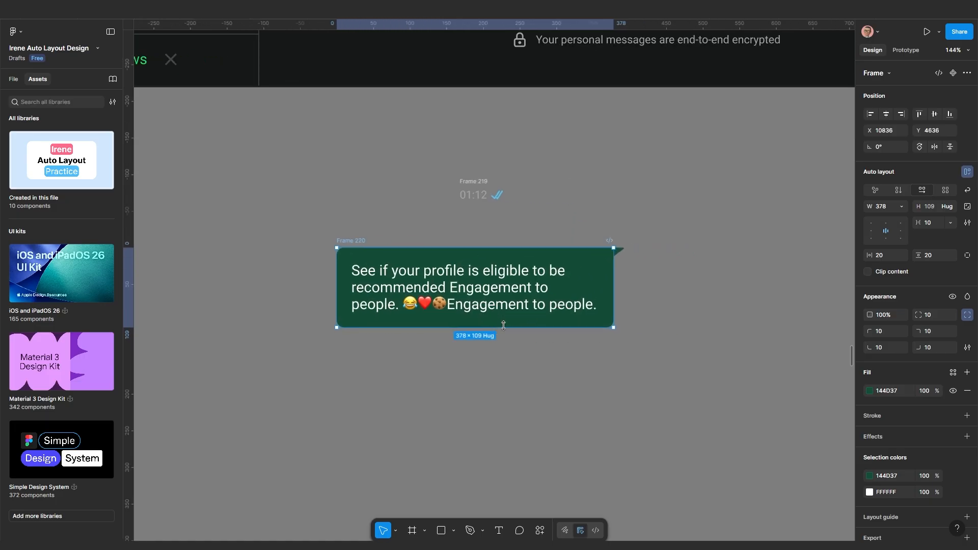
Restore the accidentally deleted 01:12 time-and-ticks group
click(480, 182)
key(Delete)
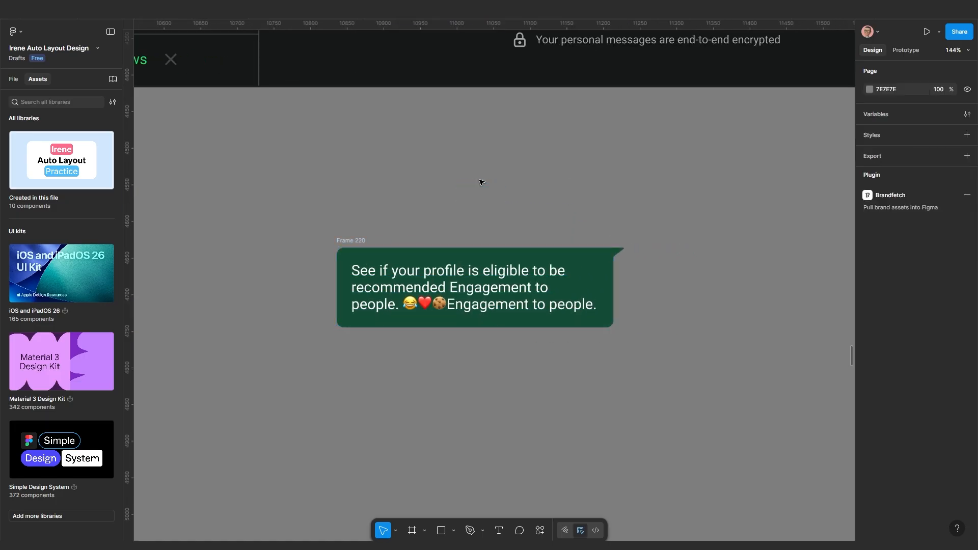
click(359, 241)
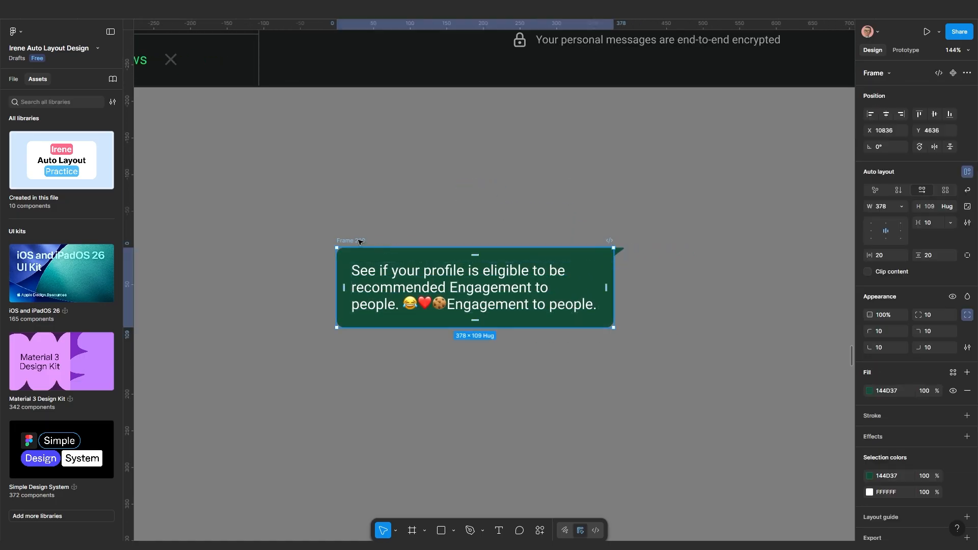
key(ctrl+z)
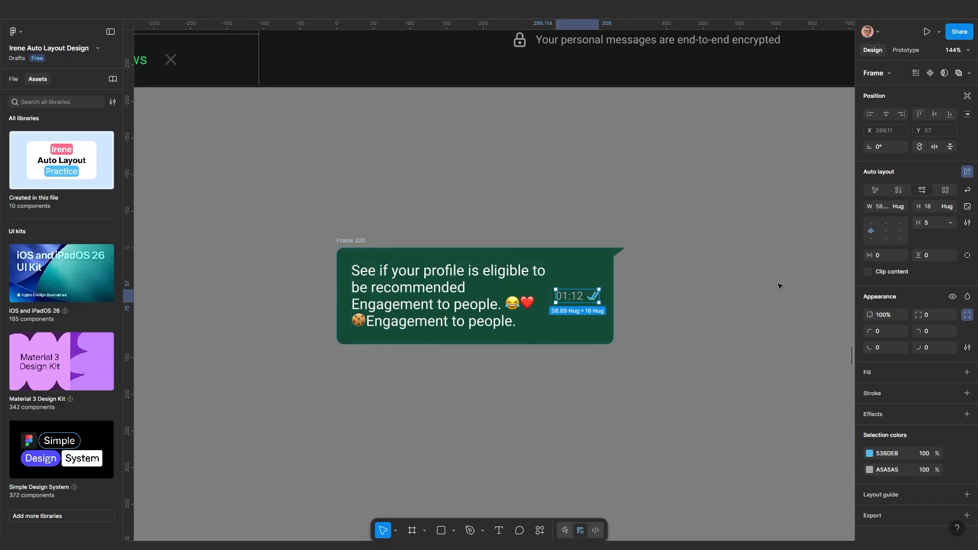
Set the bubble's auto layout to vertical with bottom-right alignment and widen it to 441×137
click(351, 241)
click(900, 191)
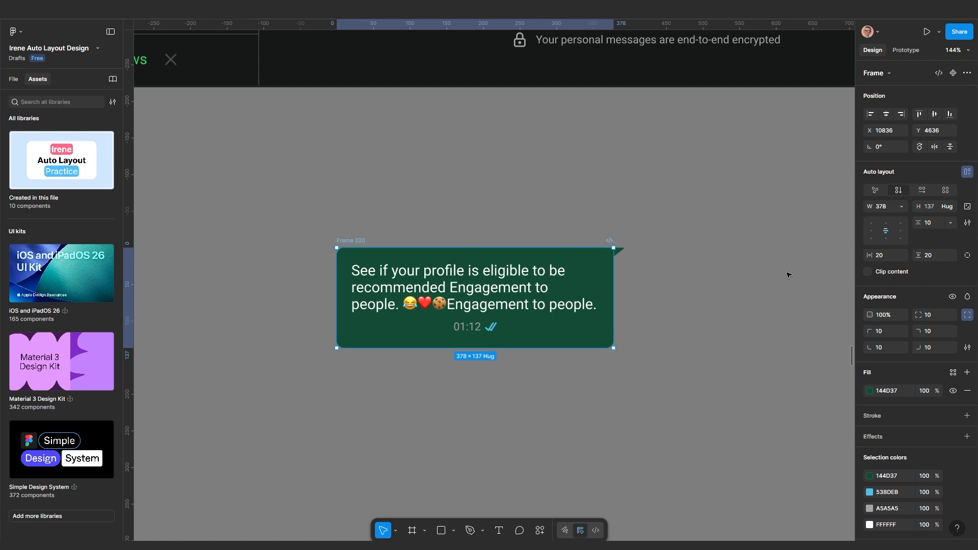
click(901, 239)
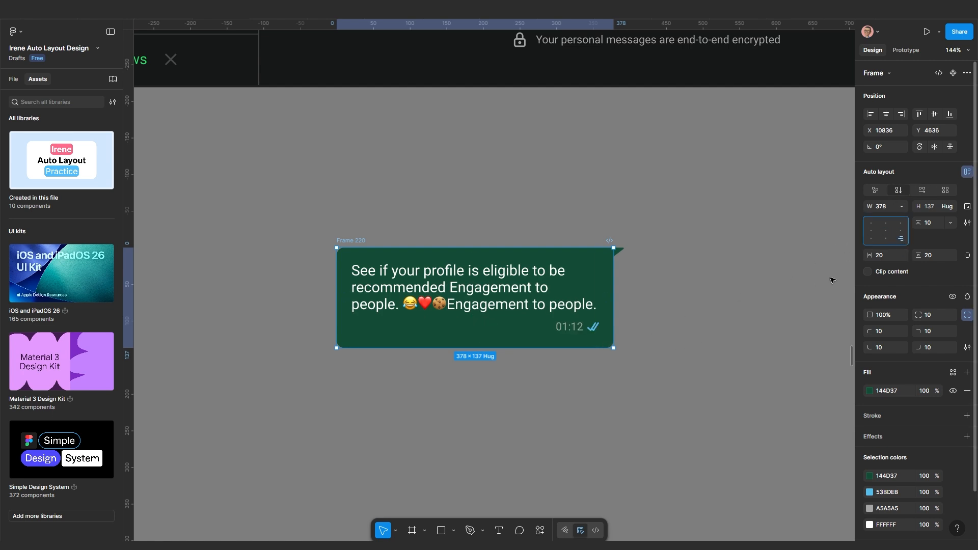
scroll(832, 279, up, 5)
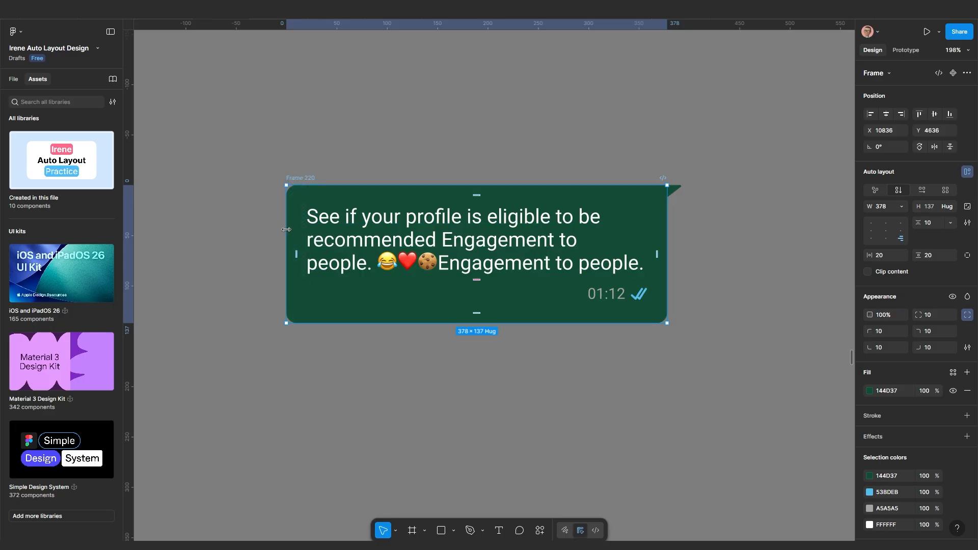
scroll(259, 229, down, 3)
drag(286, 229, 311, 210)
Duplicate the green bubble as Frame 221 and move the original further right
scroll(319, 228, down, 2)
scroll(424, 268, up, 1)
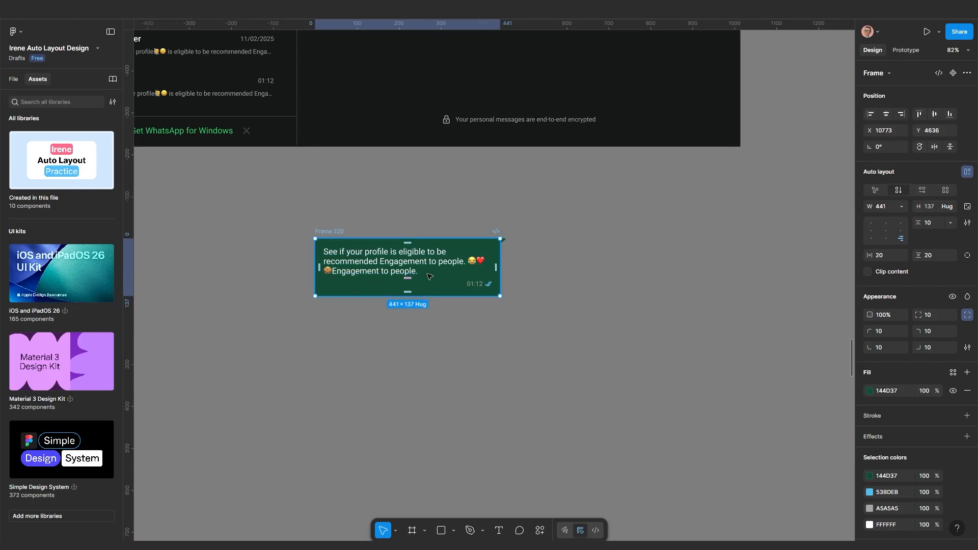
scroll(428, 271, down, 1)
click(542, 246)
scroll(537, 252, up, 4)
drag(448, 271, 530, 282)
scroll(491, 273, up, 1)
scroll(487, 273, down, 4)
scroll(471, 334, up, 8)
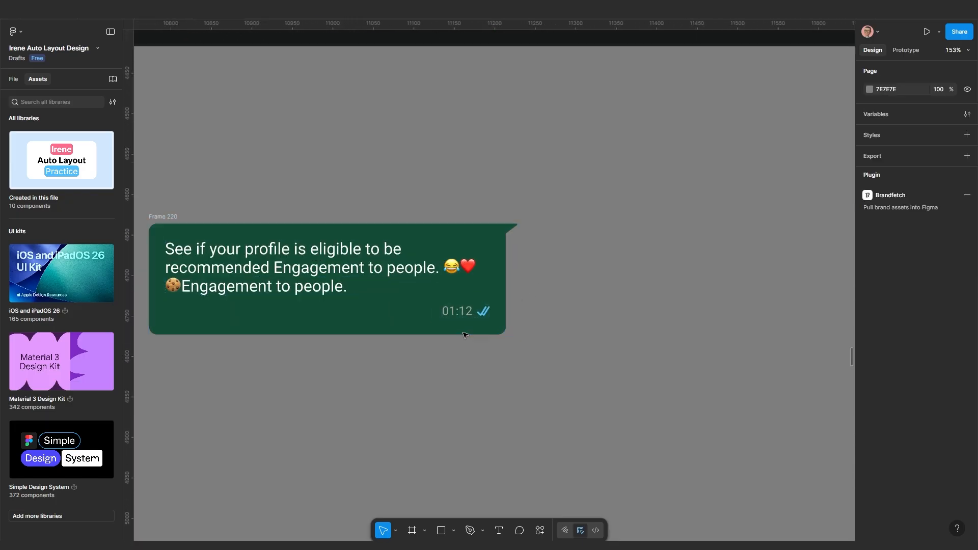
drag(474, 322, 487, 211)
scroll(516, 317, down, 1)
scroll(497, 304, down, 10)
scroll(486, 249, up, 3)
scroll(493, 271, up, 2)
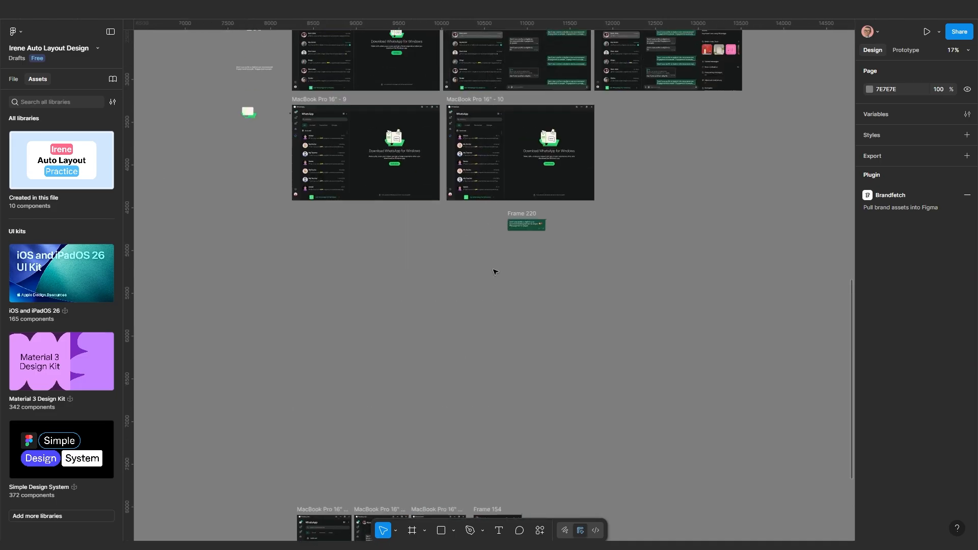
scroll(496, 275, up, 4)
scroll(504, 279, up, 2)
scroll(505, 279, up, 4)
drag(492, 280, 311, 267)
scroll(546, 259, up, 1)
scroll(574, 269, down, 3)
scroll(456, 287, up, 2)
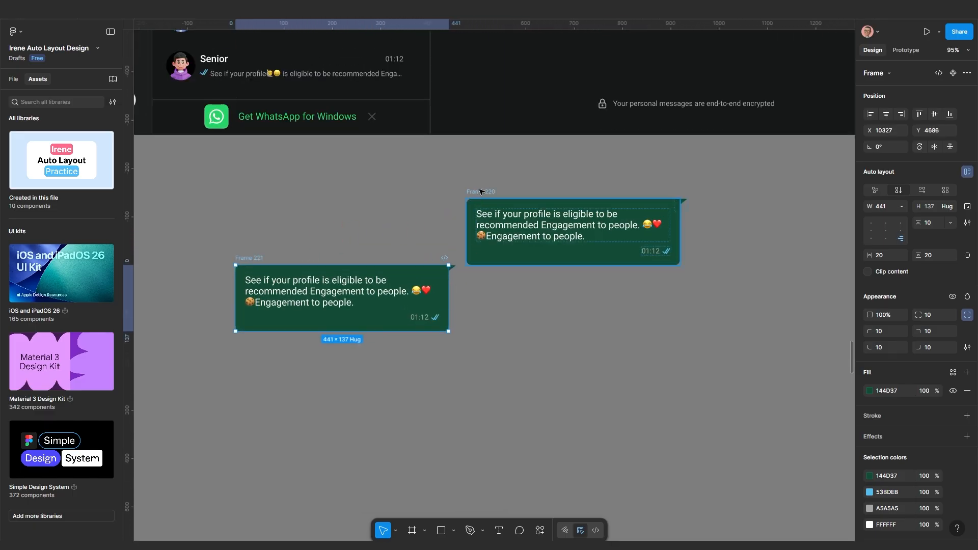
drag(482, 195, 621, 233)
Switch Frame 221's auto layout to horizontal and widen it to 503×109
scroll(636, 199, down, 3)
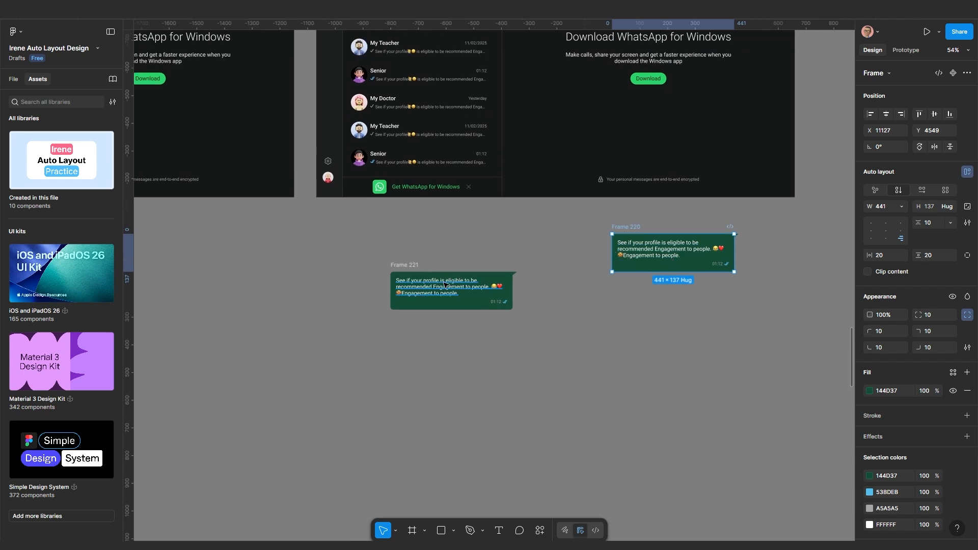
scroll(480, 288, up, 2)
click(360, 260)
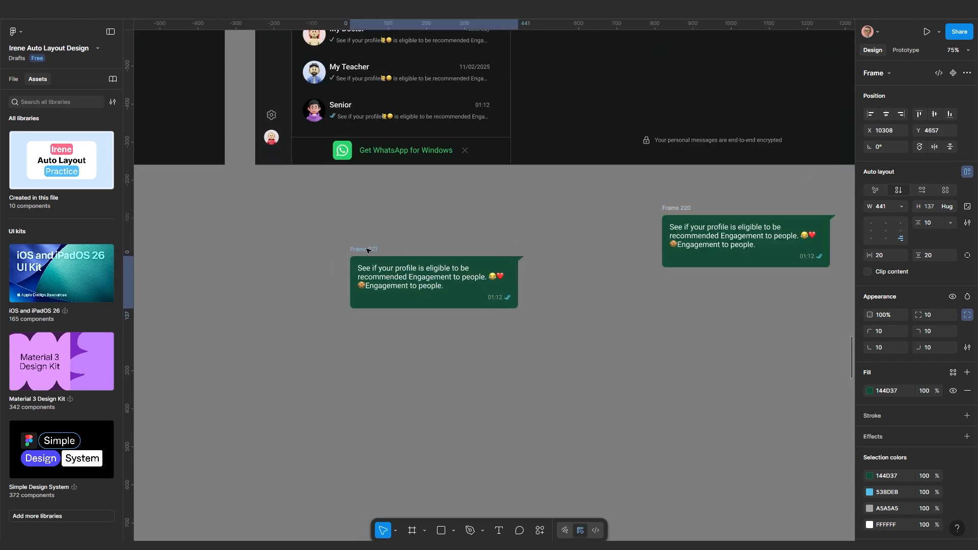
scroll(506, 315, up, 3)
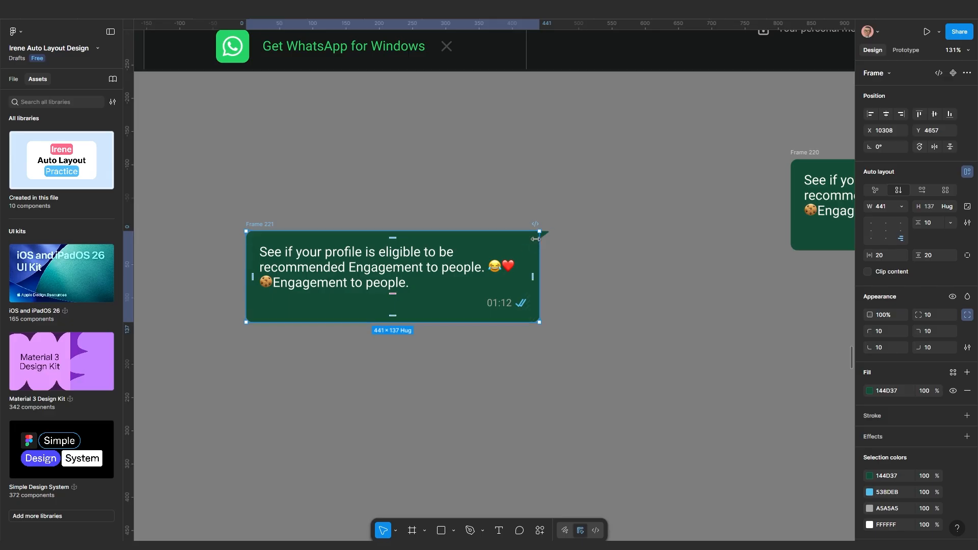
scroll(535, 239, up, 2)
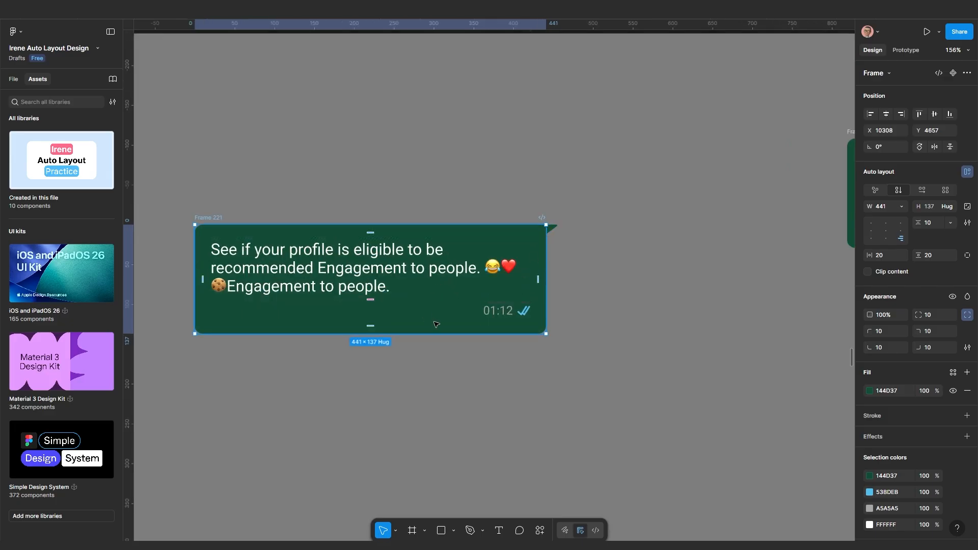
click(922, 190)
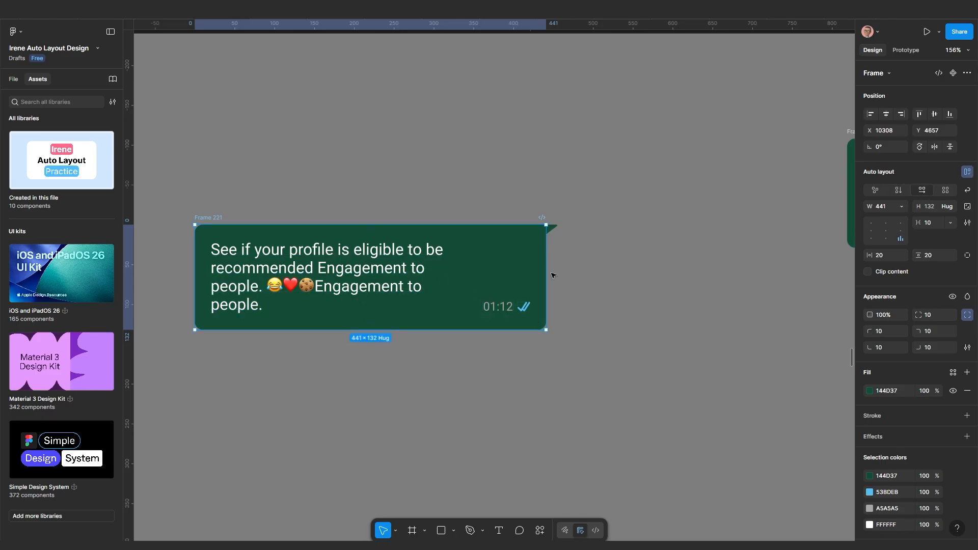
drag(547, 269, 596, 251)
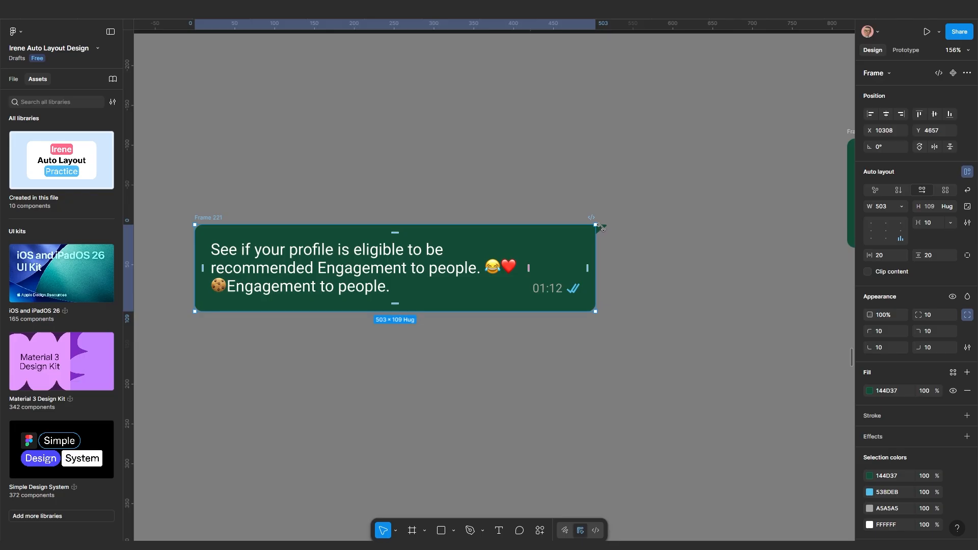
Move the copy's tail to the left edge, flip it horizontally, and nudge it outward
click(600, 227)
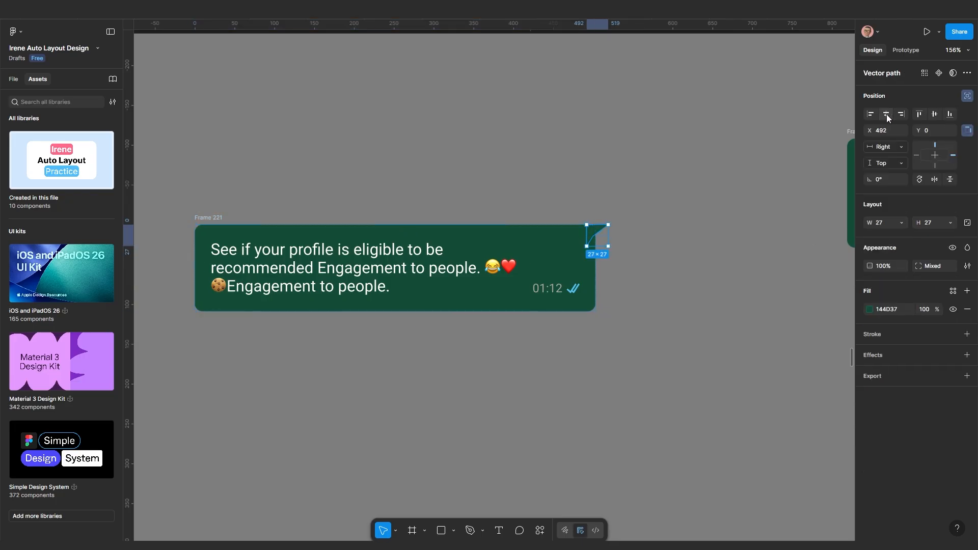
click(872, 114)
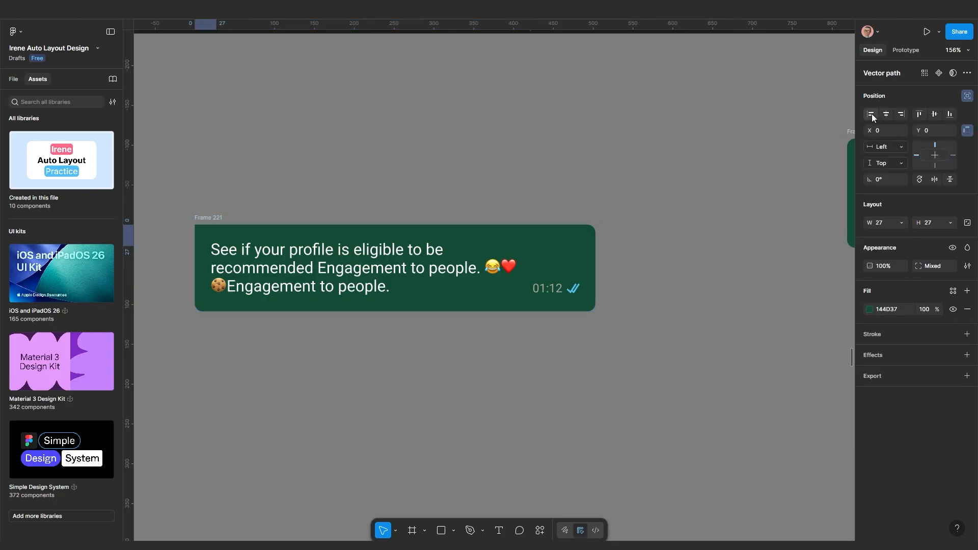
click(936, 179)
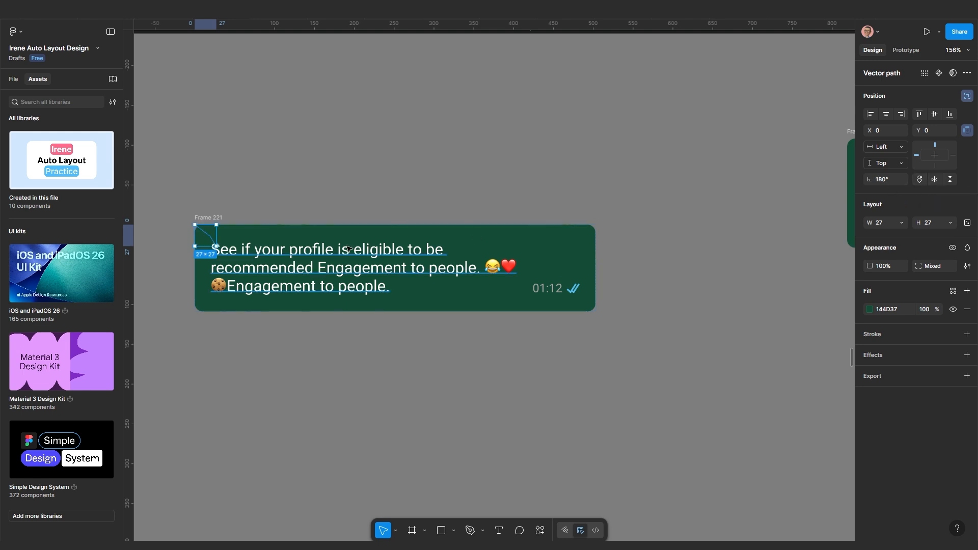
key(Left)
key(Left)
key(Left)
key(Left)
key(Left)
key(Left)
key(Left)
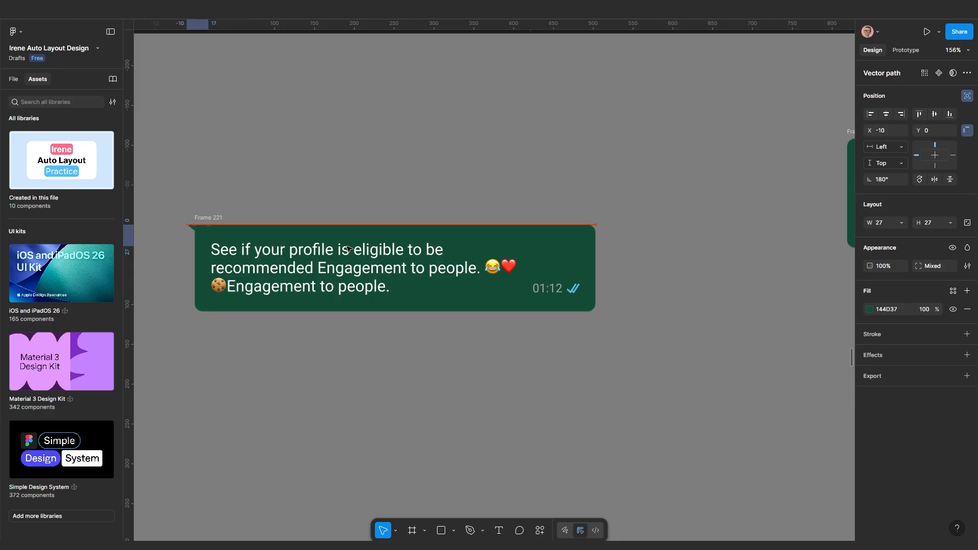
key(Left)
scroll(643, 321, down, 4)
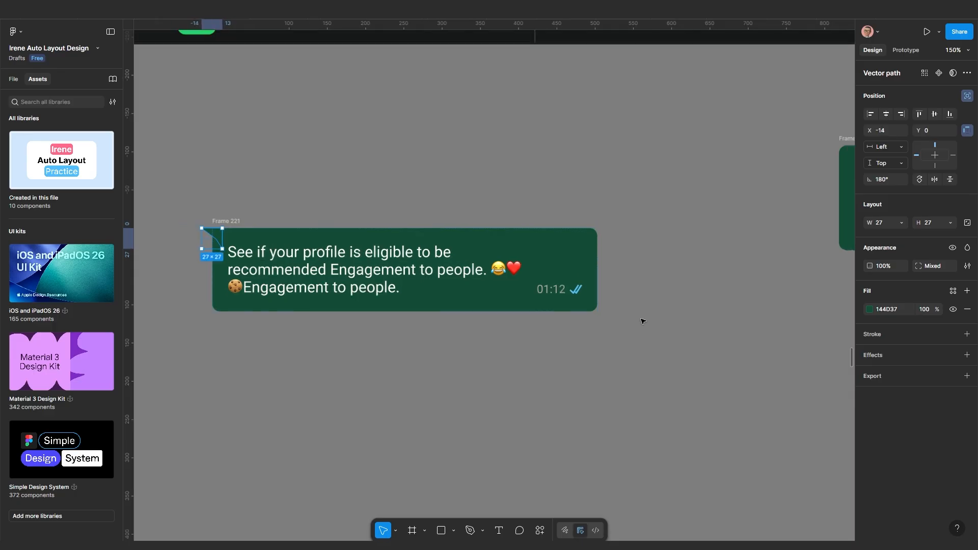
scroll(522, 336, up, 3)
Change the copied bubble's fill to dark gray 2E2F2F
click(581, 289)
click(899, 392)
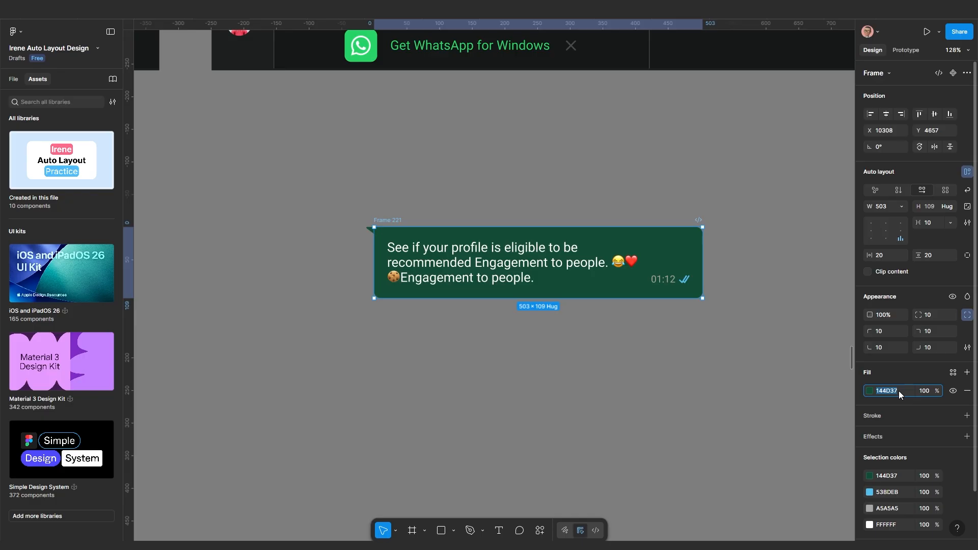
key(Return)
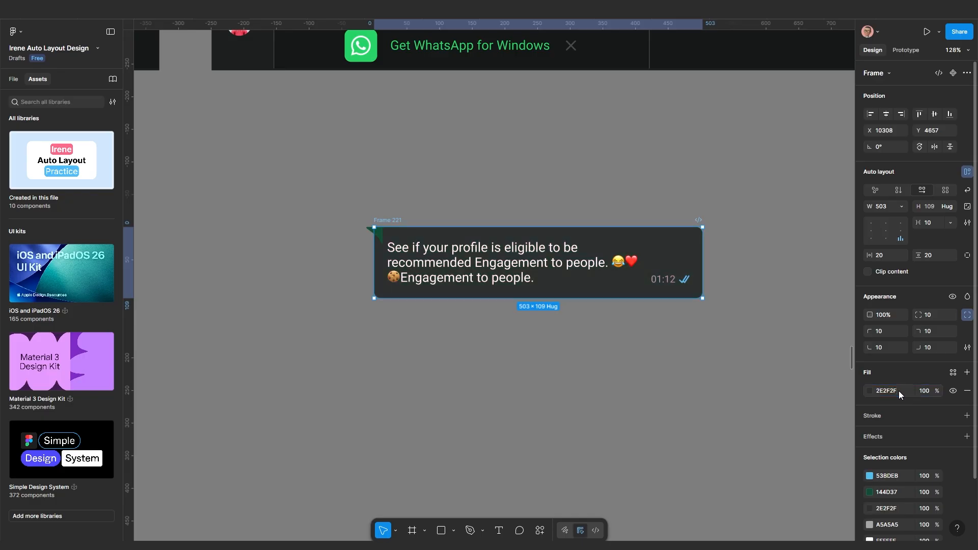
click(480, 389)
scroll(480, 388, up, 1)
scroll(474, 385, down, 1)
scroll(634, 315, up, 4)
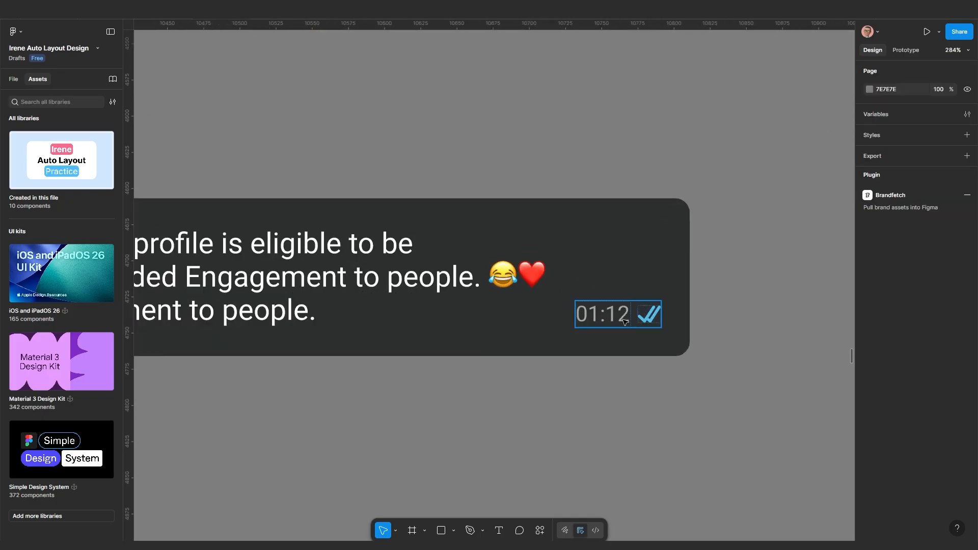
Ungroup the 01:12 time-and-ticks group and select the ticks for removal
click(627, 321)
key(ctrl+shift+g)
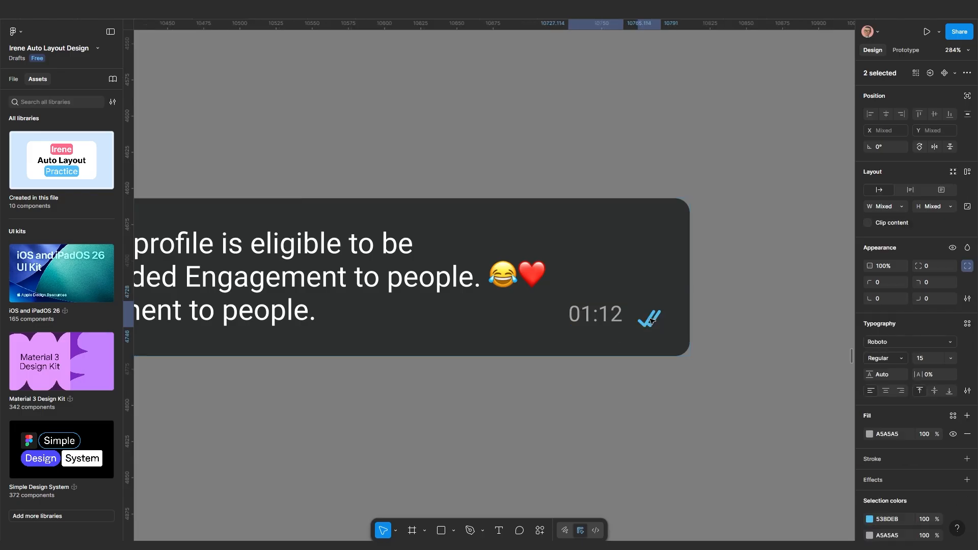
click(622, 421)
click(648, 318)
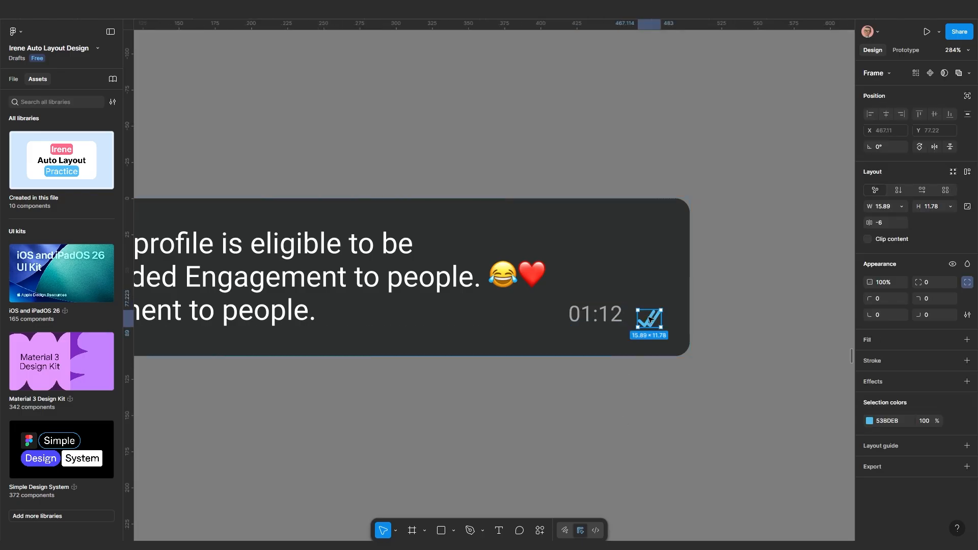
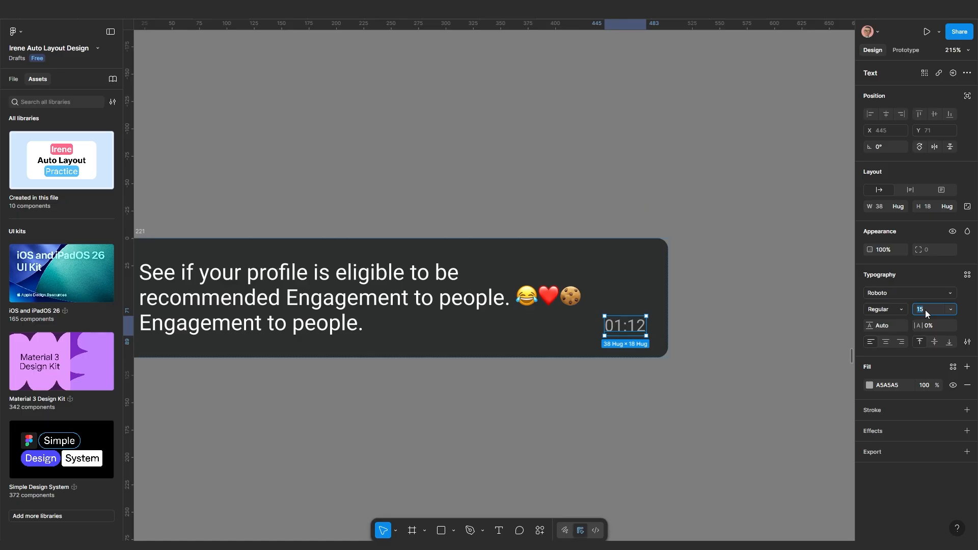
Set the 01:12 timestamp's font size to 20
click(925, 310)
text(20)
key(Return)
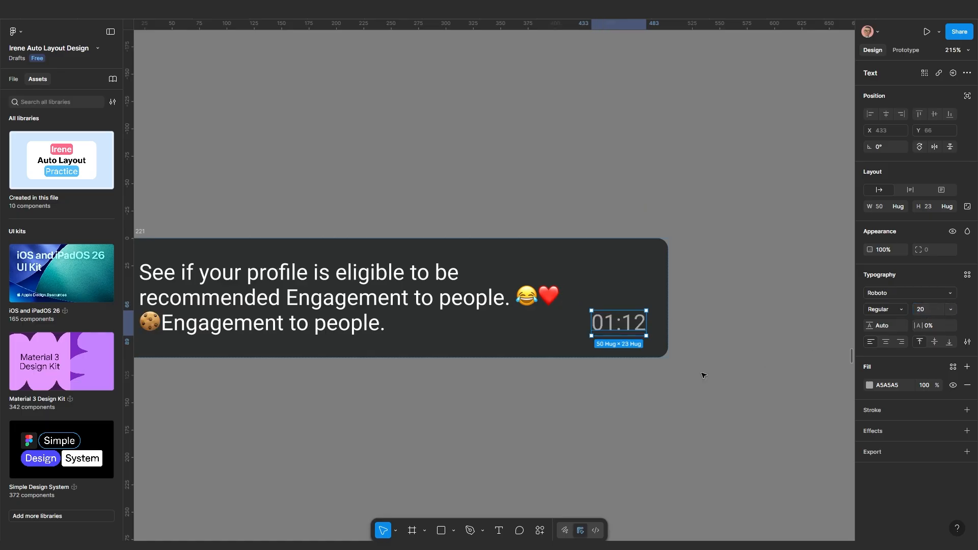
click(677, 393)
Duplicate the message bubble Frame 221 directly below the original
scroll(637, 397, down, 5)
scroll(648, 397, down, 4)
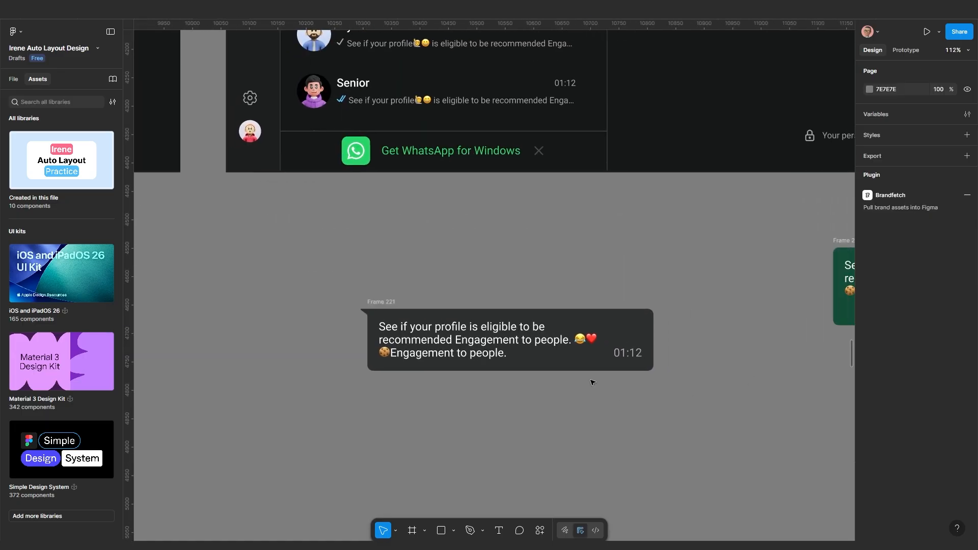
click(640, 341)
scroll(656, 374, down, 4)
drag(656, 374, 535, 452)
scroll(535, 452, down, 4)
scroll(573, 219, up, 8)
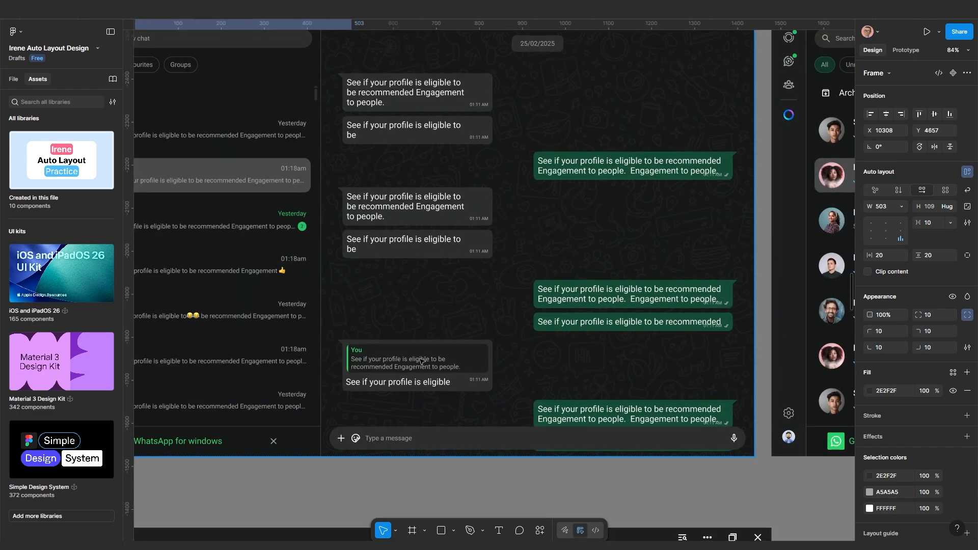
scroll(423, 362, up, 4)
scroll(526, 348, down, 4)
drag(437, 359, 451, 336)
scroll(451, 335, up, 5)
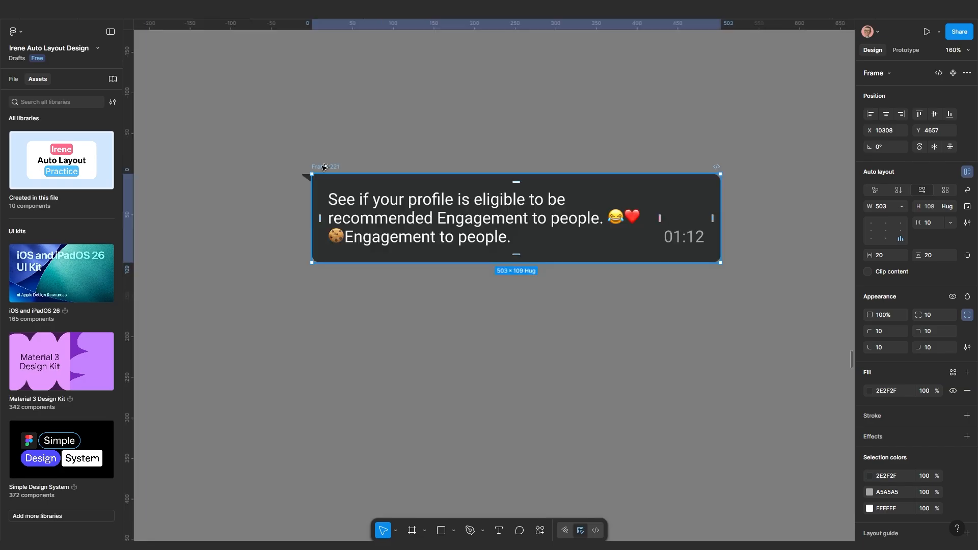
drag(322, 167, 321, 260)
Snug the copy under the original and cut its text to end at 'recommended'
scroll(341, 312, up, 2)
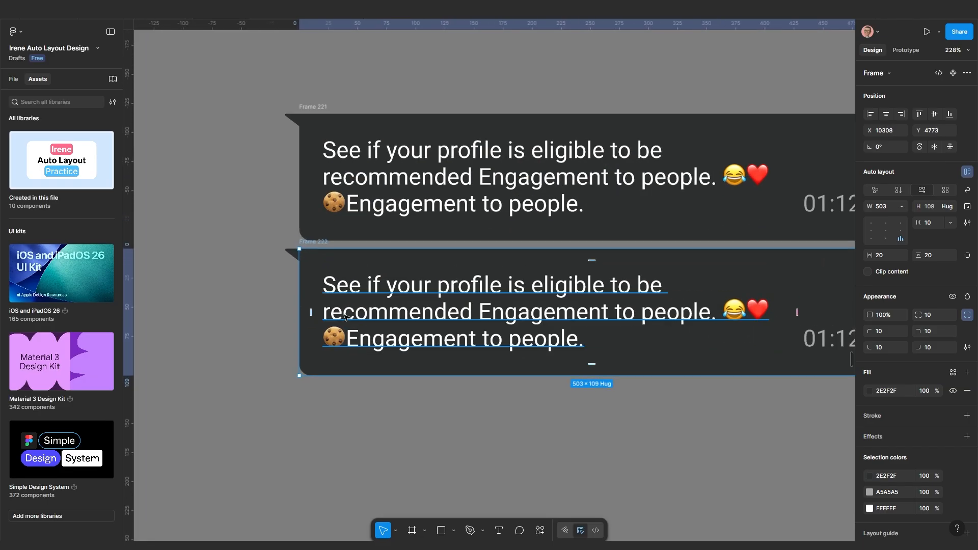
drag(352, 316, 358, 253)
scroll(402, 277, down, 2)
double_click(497, 281)
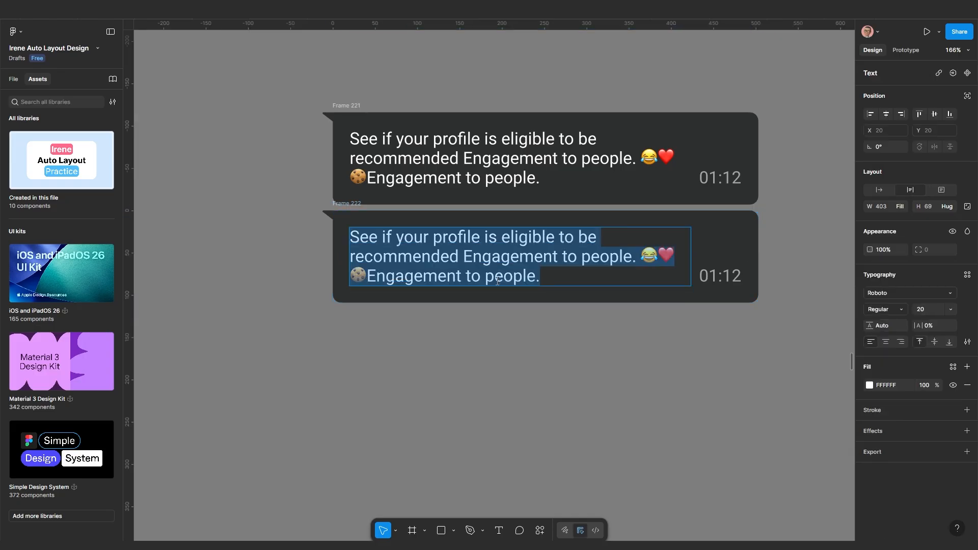
drag(540, 275, 460, 261)
key(BackSpace)
key(Escape)
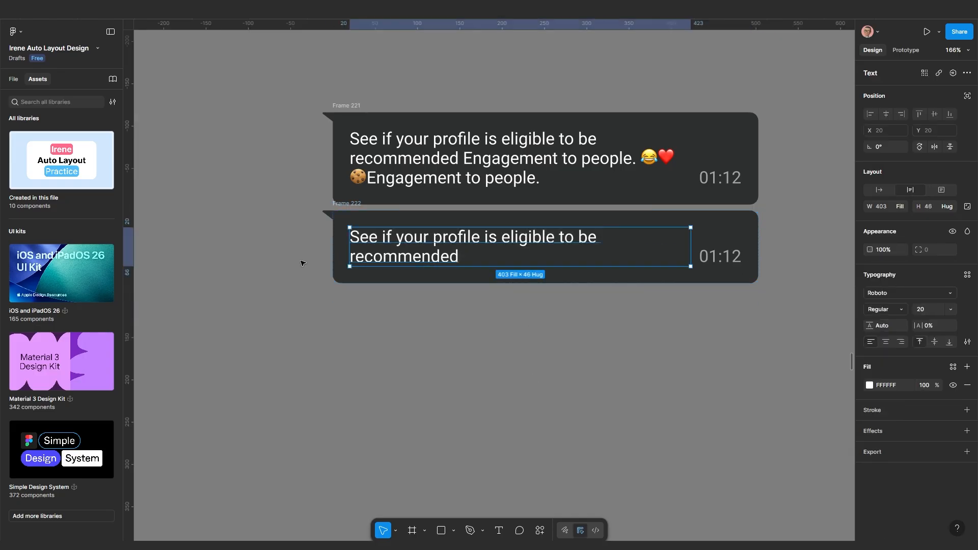
Delete the tail from the copied bubble Frame 222
click(323, 213)
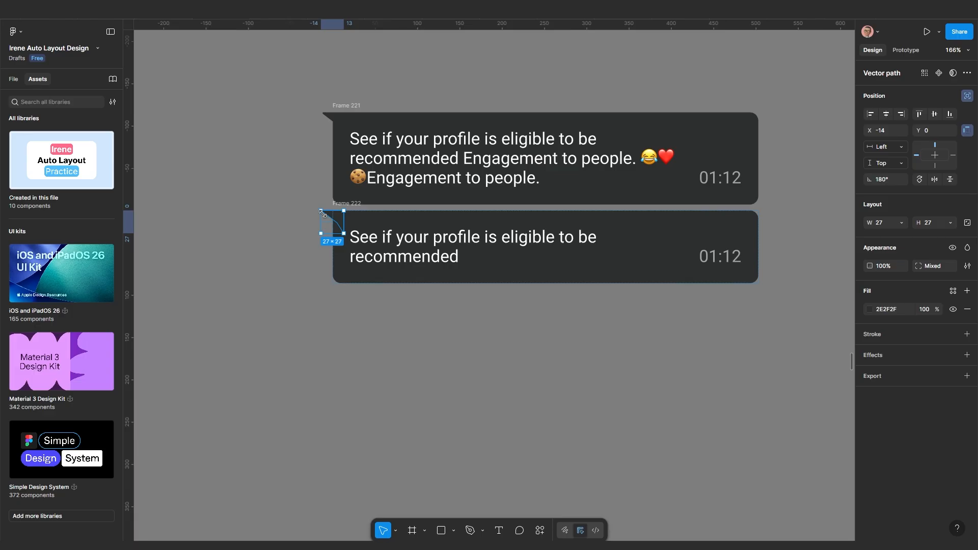
key(Delete)
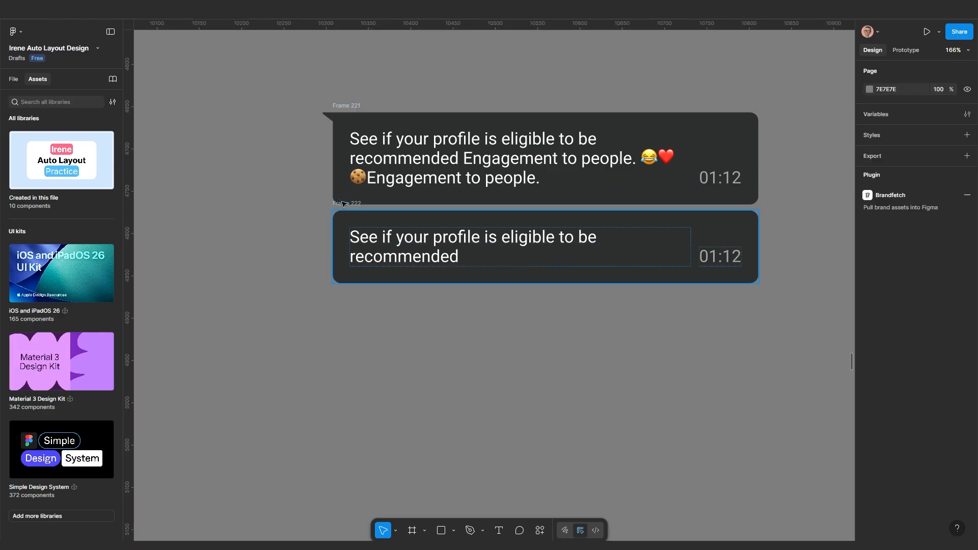
click(342, 204)
scroll(379, 265, down, 5)
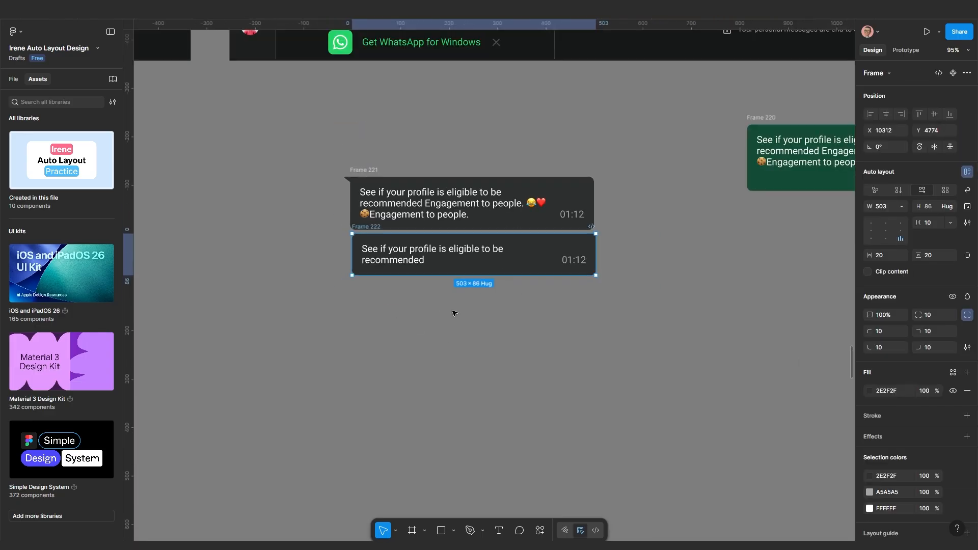
drag(455, 313, 400, 304)
click(387, 287)
Duplicate the bubble twice: Frame 223 below, Frame 224 shifted lower right
drag(313, 221, 313, 322)
scroll(383, 399, up, 3)
drag(383, 399, 424, 372)
scroll(443, 329, down, 2)
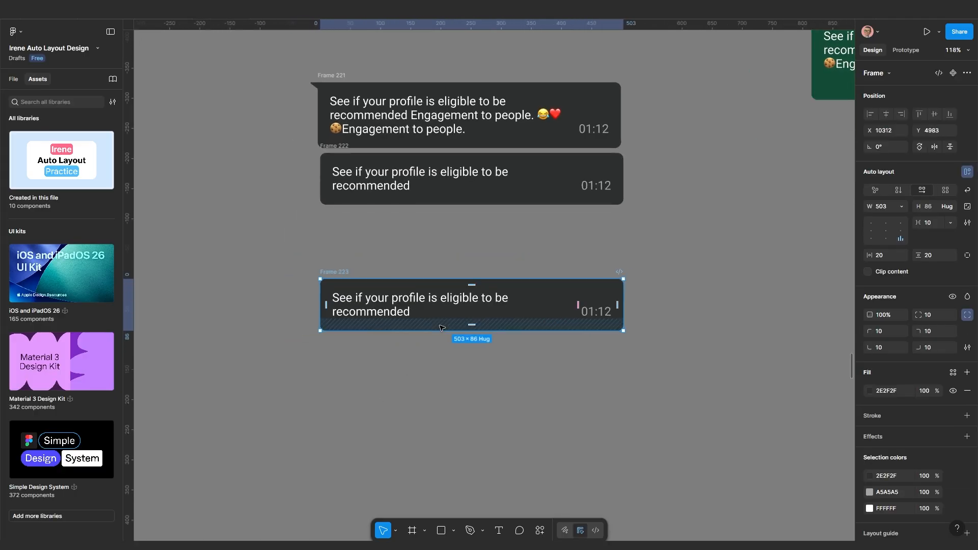
drag(448, 341, 448, 288)
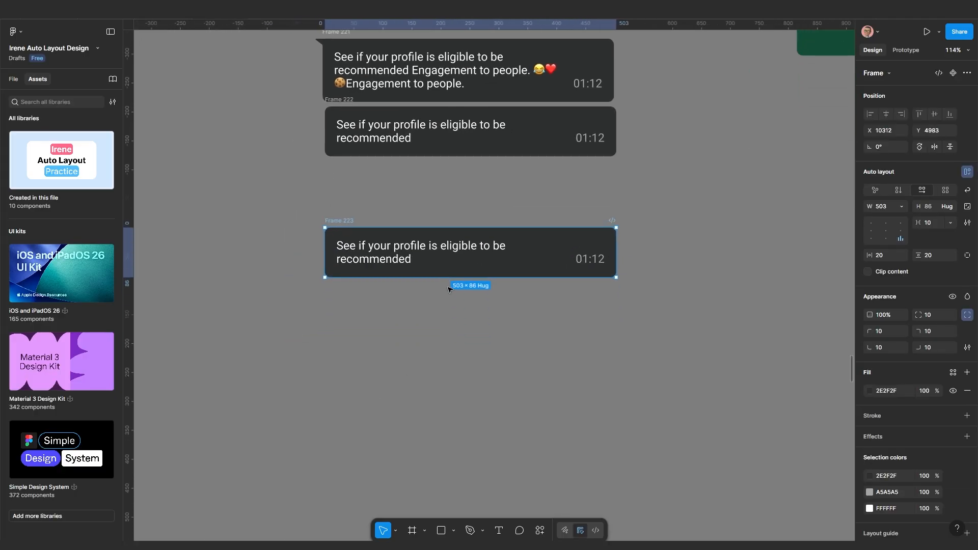
scroll(448, 290, down, 3)
scroll(399, 311, up, 1)
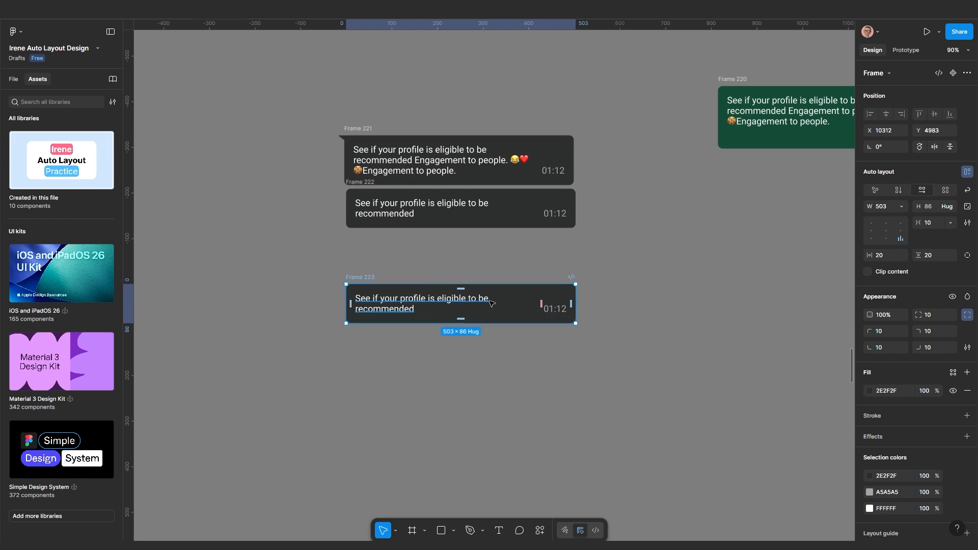
scroll(399, 310, up, 3)
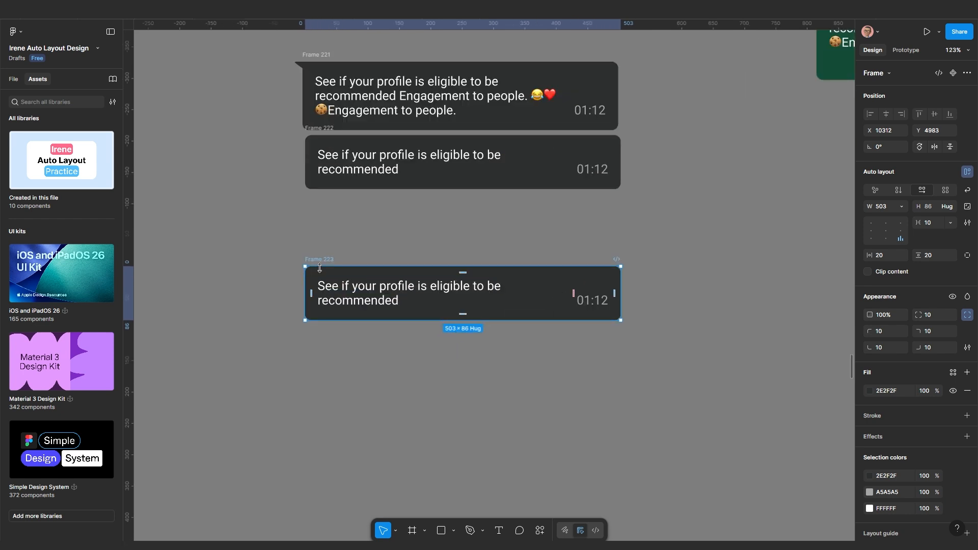
drag(323, 262, 467, 380)
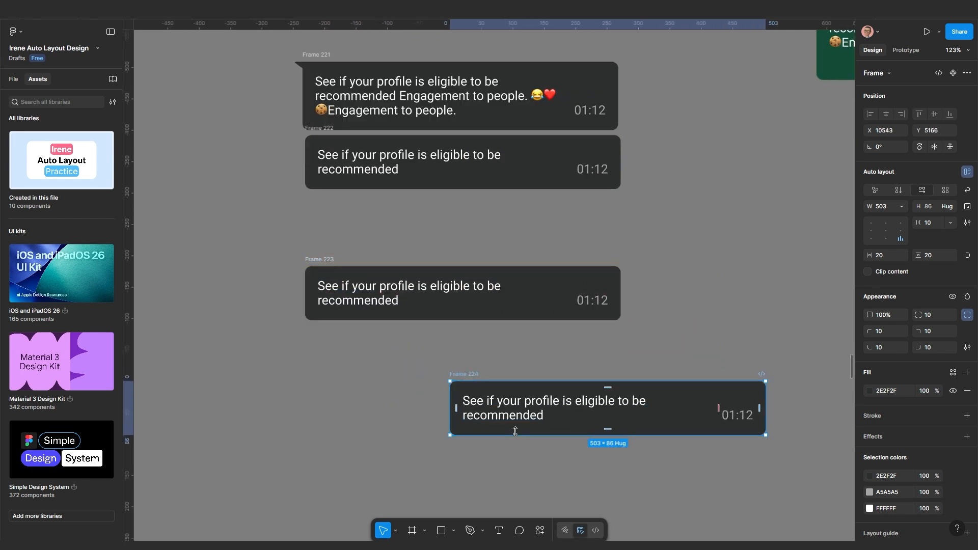
scroll(462, 334, up, 2)
scroll(462, 335, down, 2)
click(459, 305)
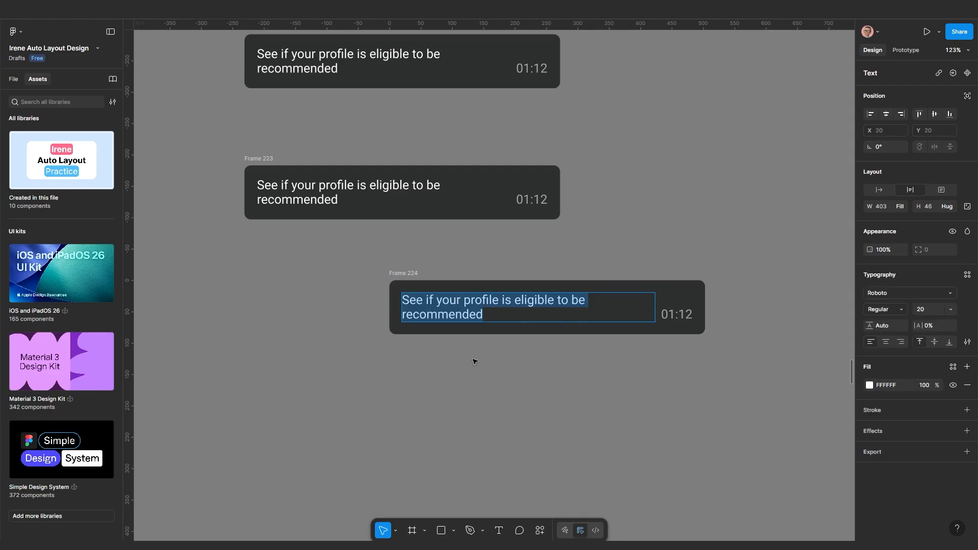
Duplicate Frame 224's message text into a 'You' label that hugs its width
key(ctrl+d)
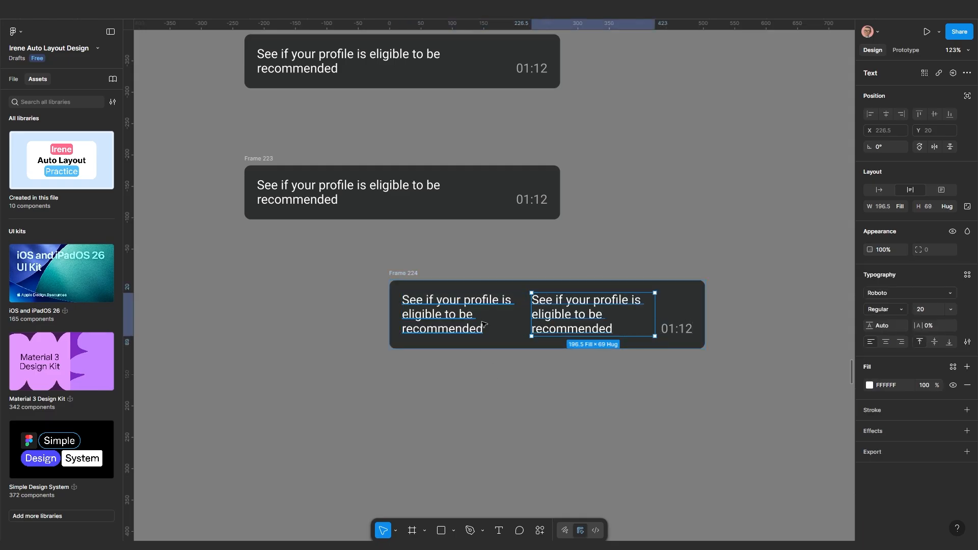
double_click(473, 308)
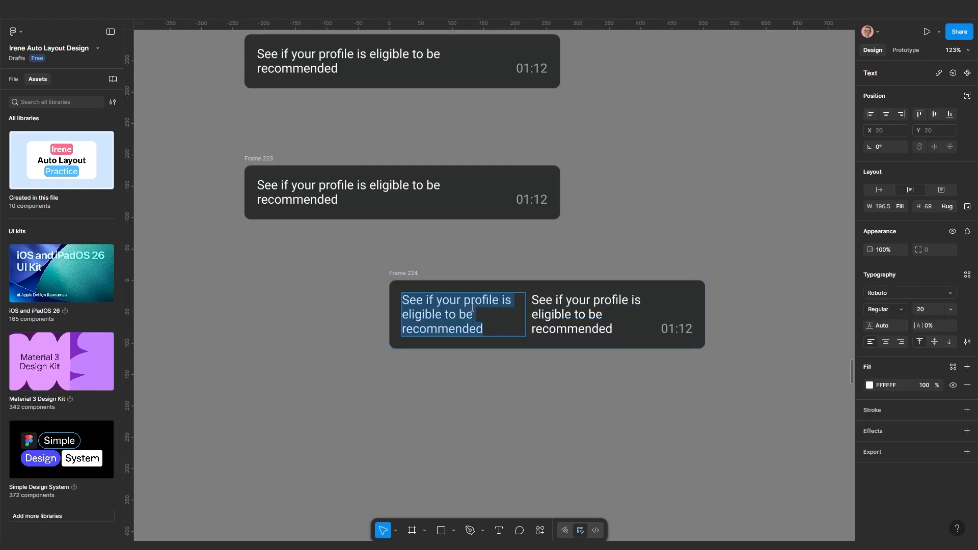
text(You)
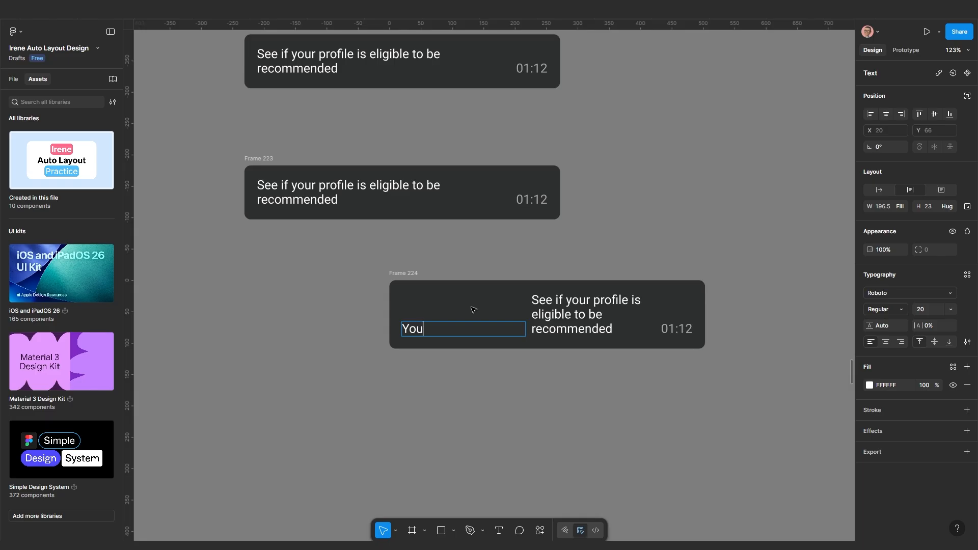
key(Escape)
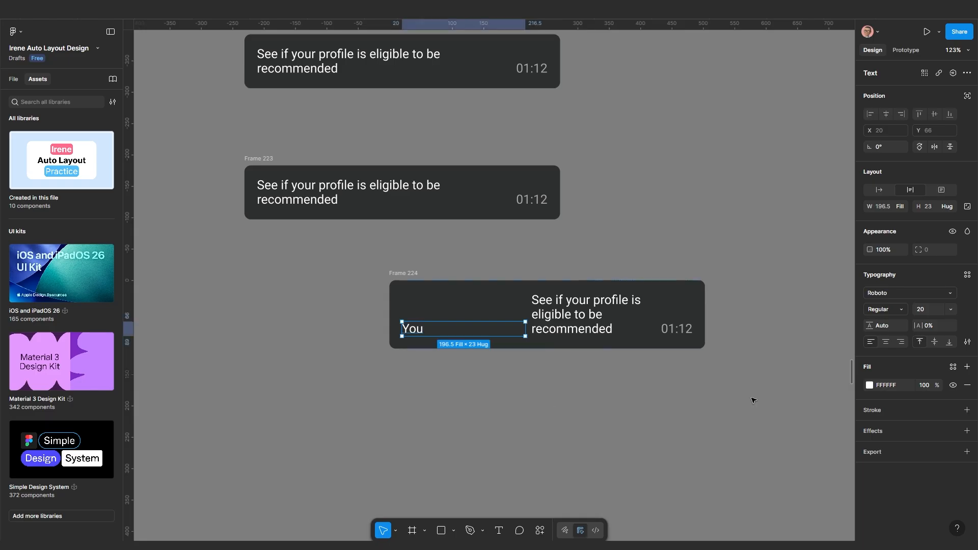
click(885, 191)
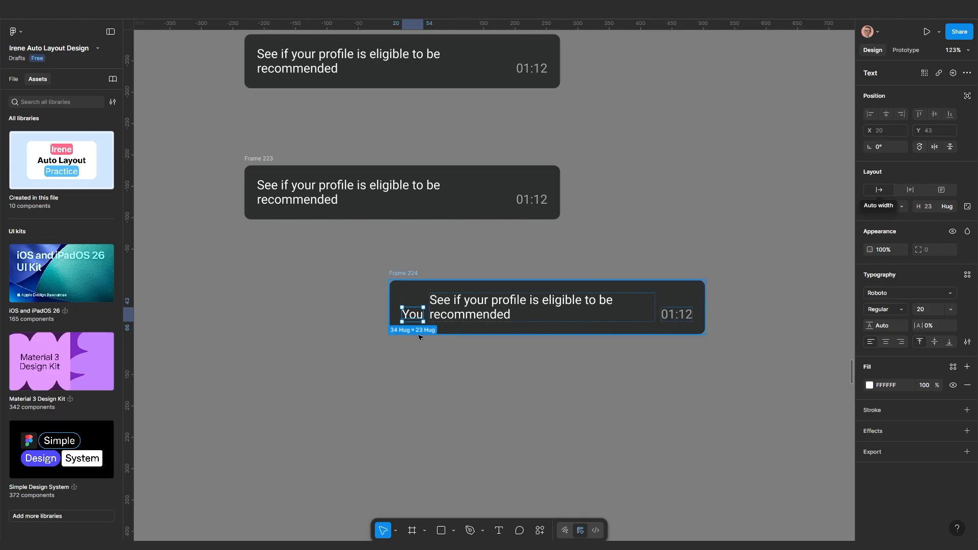
scroll(455, 356, up, 2)
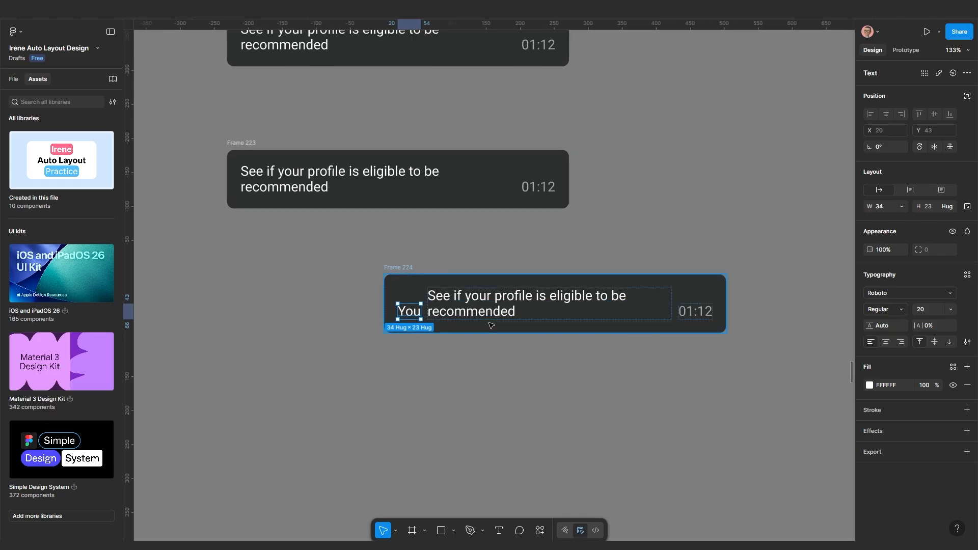
scroll(517, 327, up, 2)
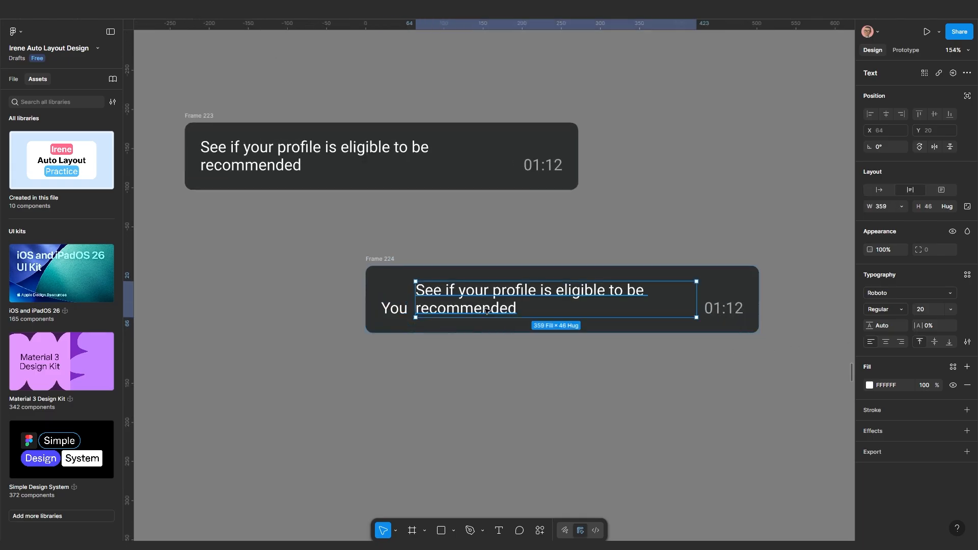
Delete the 01:12 timestamp from Frame 224
click(730, 312)
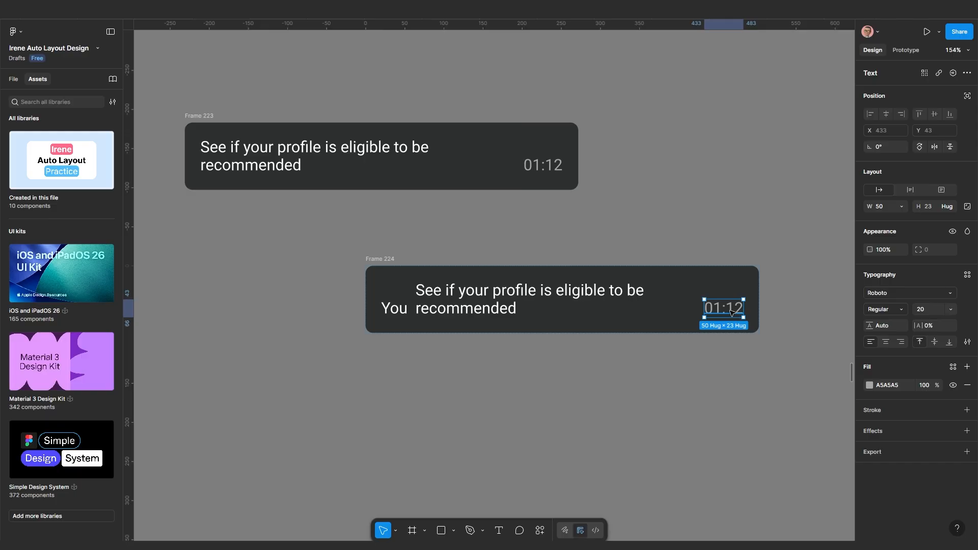
key(Delete)
click(647, 308)
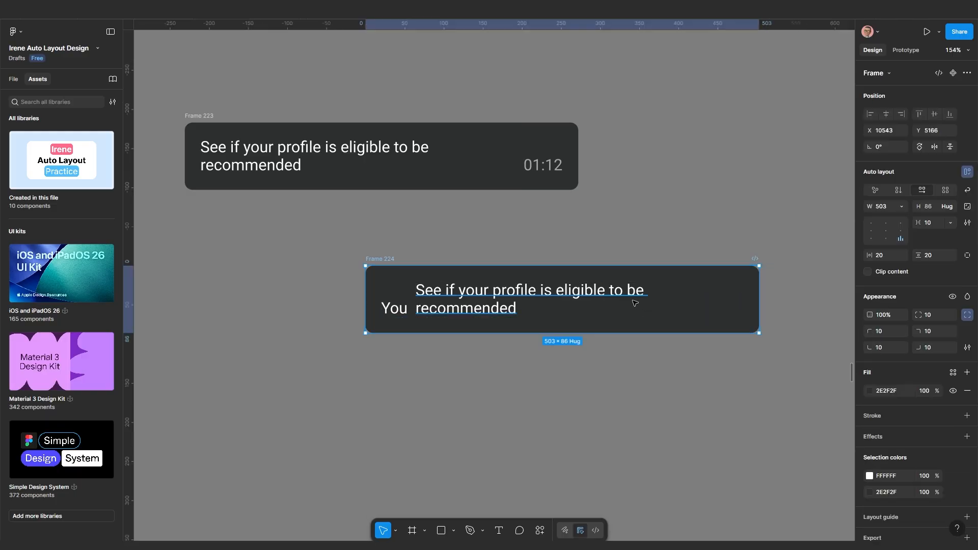
click(637, 306)
scroll(627, 311, down, 5)
scroll(607, 312, up, 5)
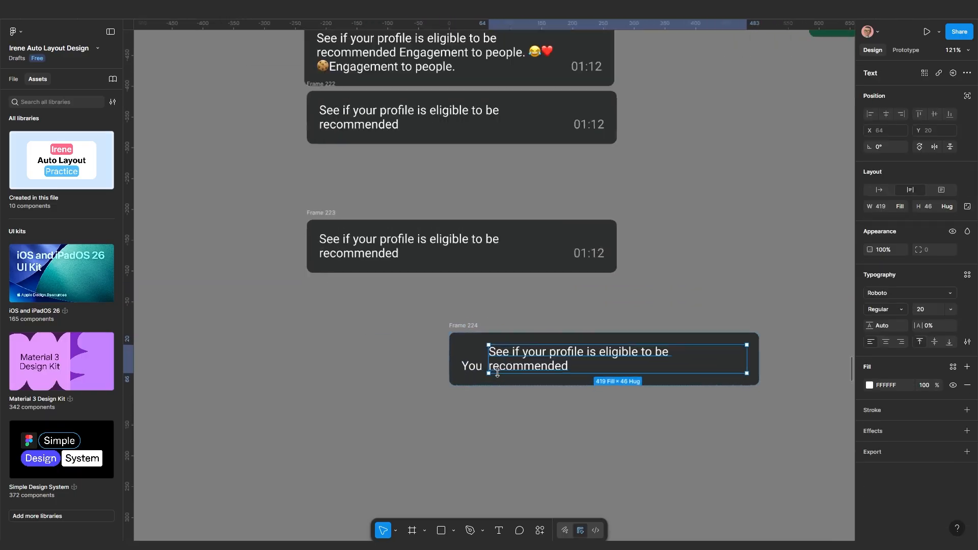
Stack the You label above the message and align Frame 224's contents top-left
click(530, 380)
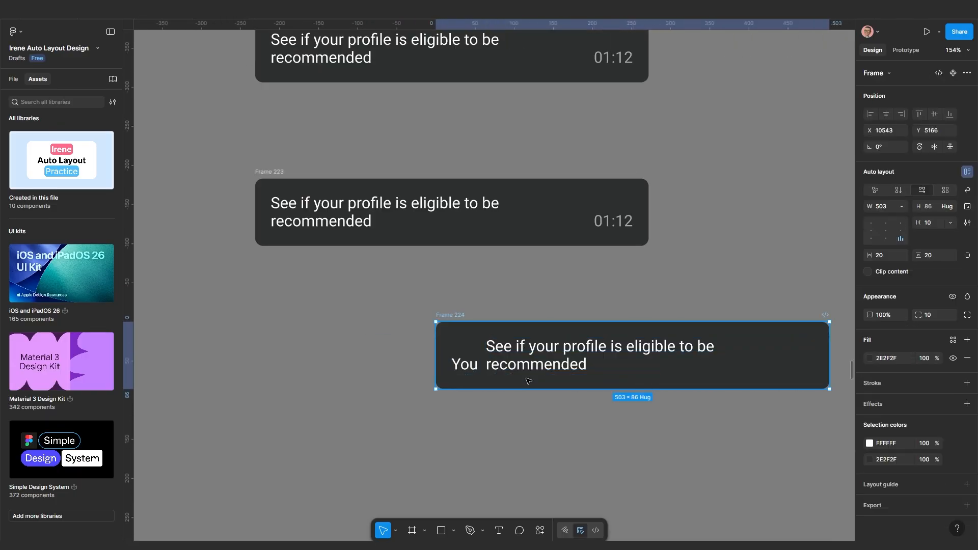
click(897, 189)
scroll(652, 390, up, 1)
drag(660, 378, 594, 397)
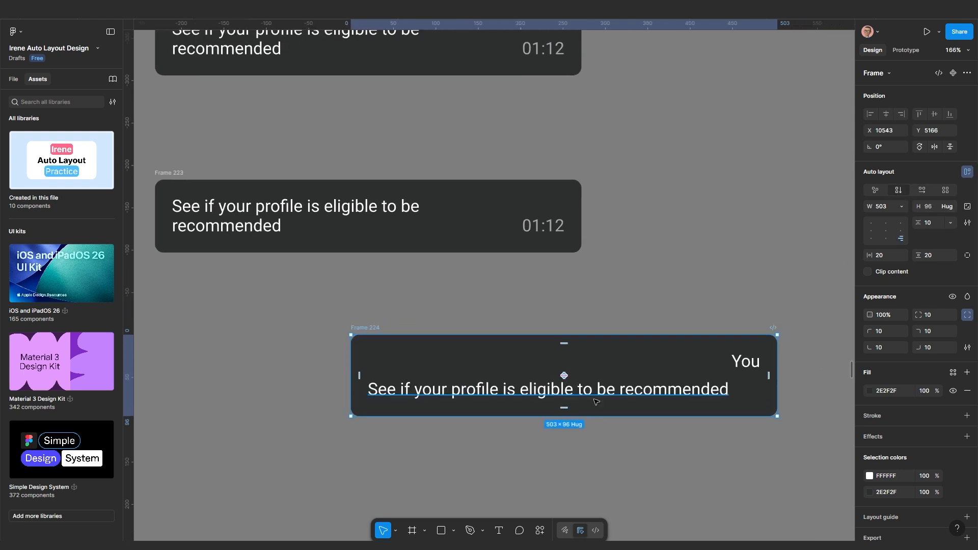
scroll(594, 397, down, 3)
scroll(646, 381, up, 2)
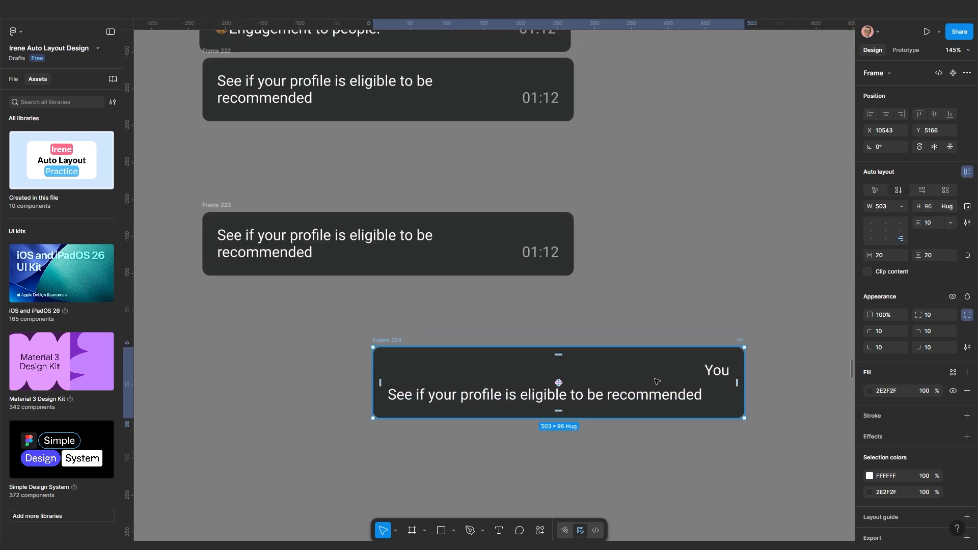
click(871, 224)
scroll(423, 379, up, 3)
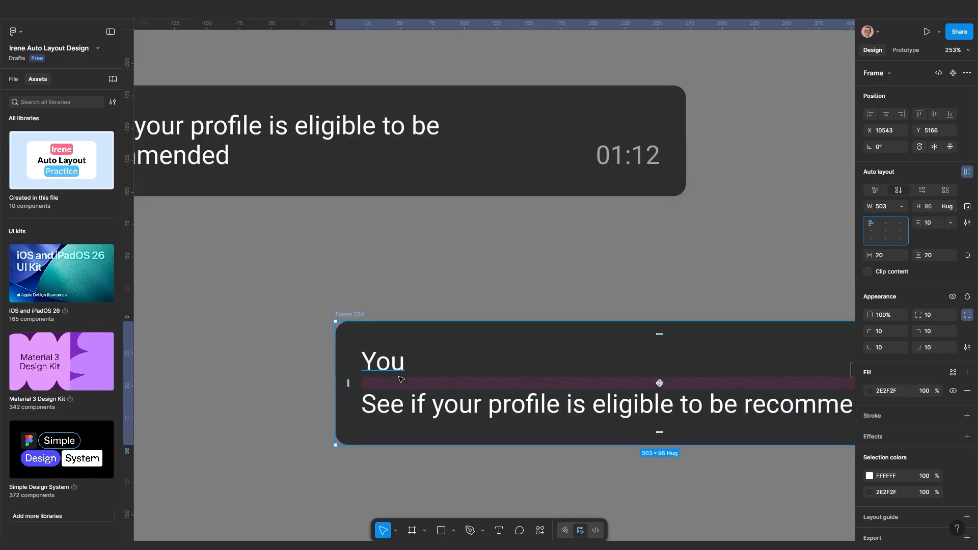
scroll(397, 367, down, 3)
click(397, 367)
scroll(397, 367, down, 4)
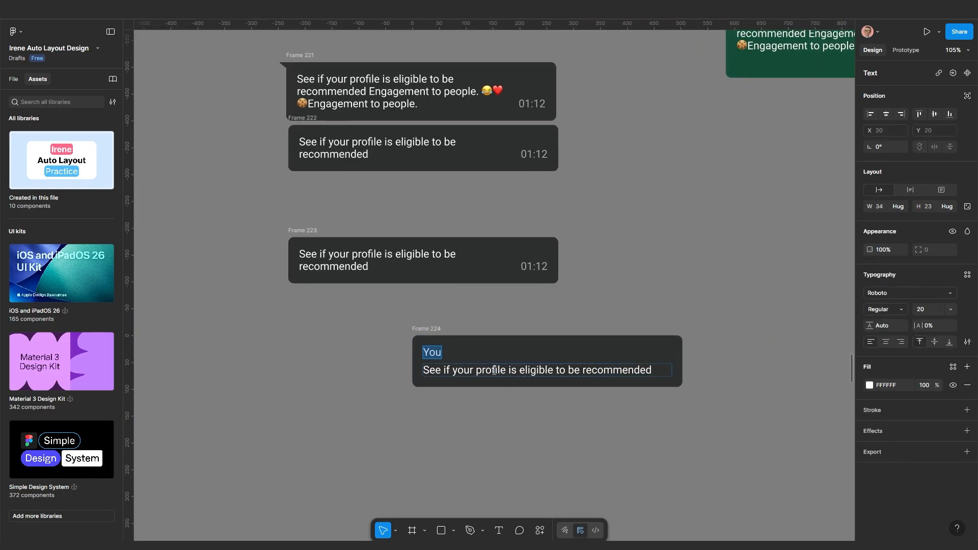
scroll(492, 399, down, 5)
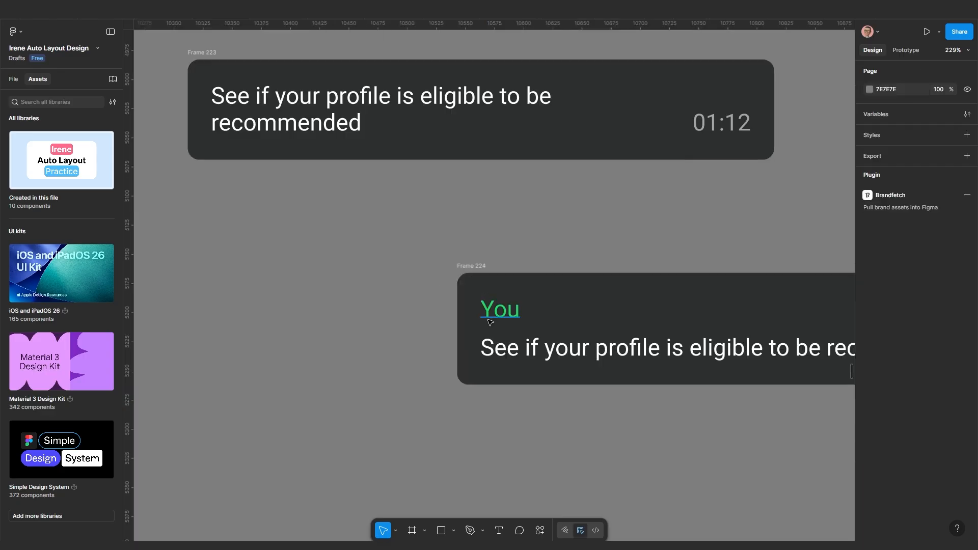
Draw a two-point vertical line below the bubble with the Pen tool, then nudge and delete it
scroll(494, 319, down, 3)
scroll(495, 322, up, 2)
key(p)
click(480, 351)
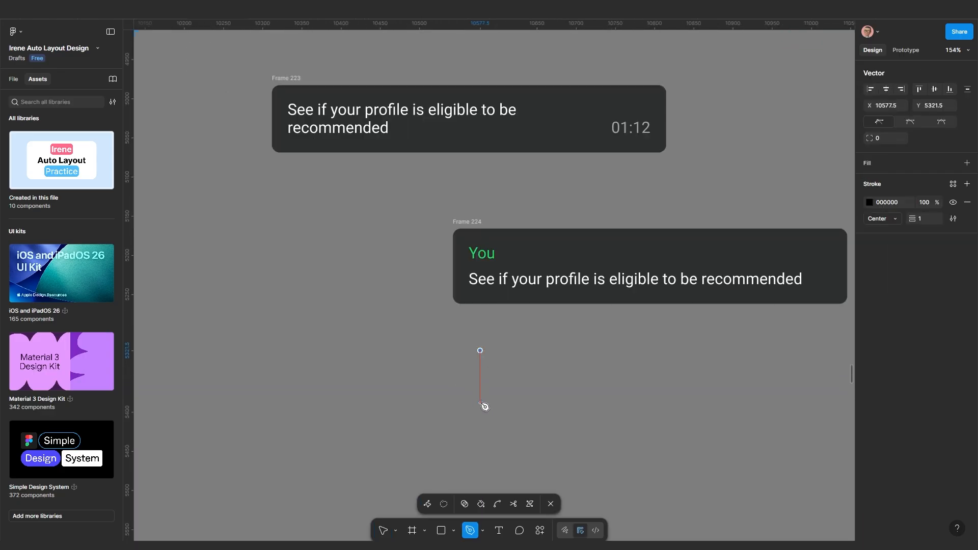
click(480, 398)
key(Escape)
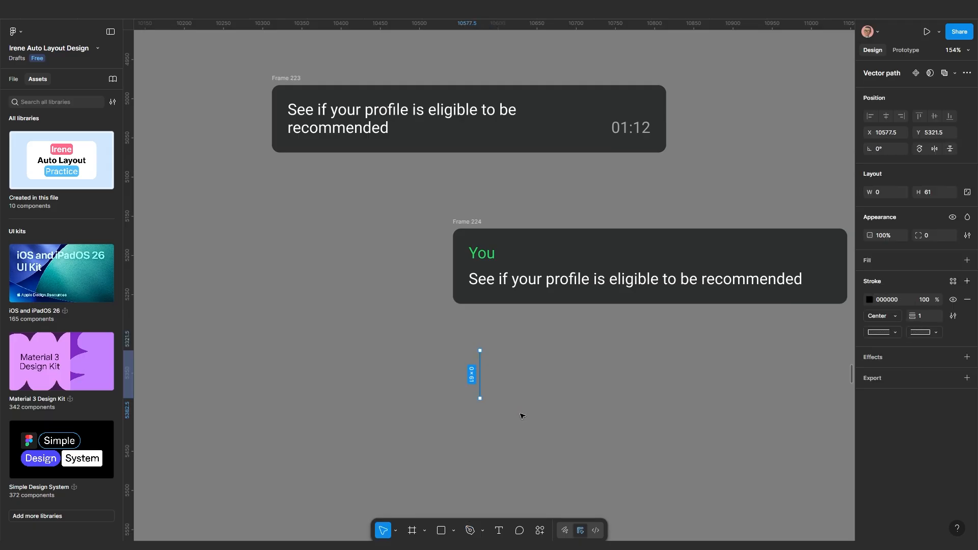
scroll(484, 359, up, 3)
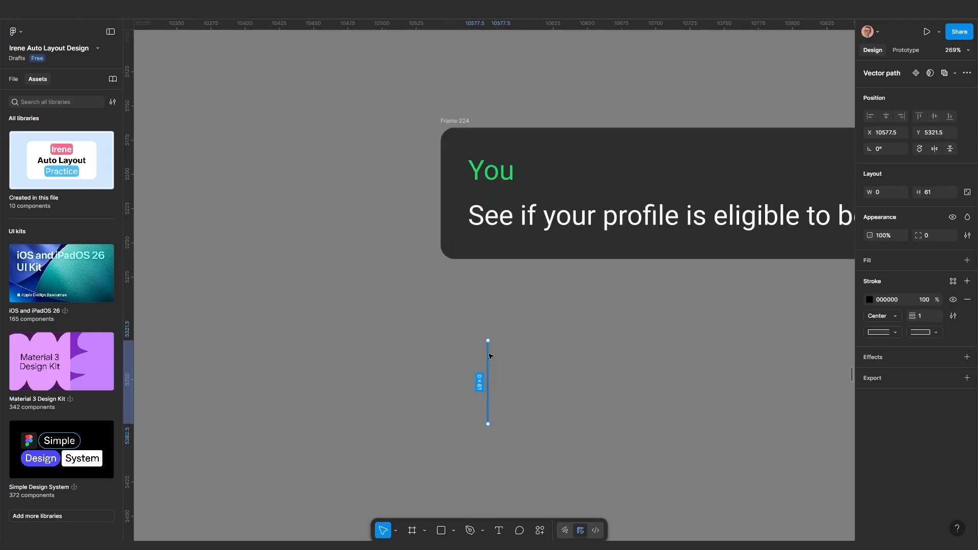
drag(489, 353, 469, 329)
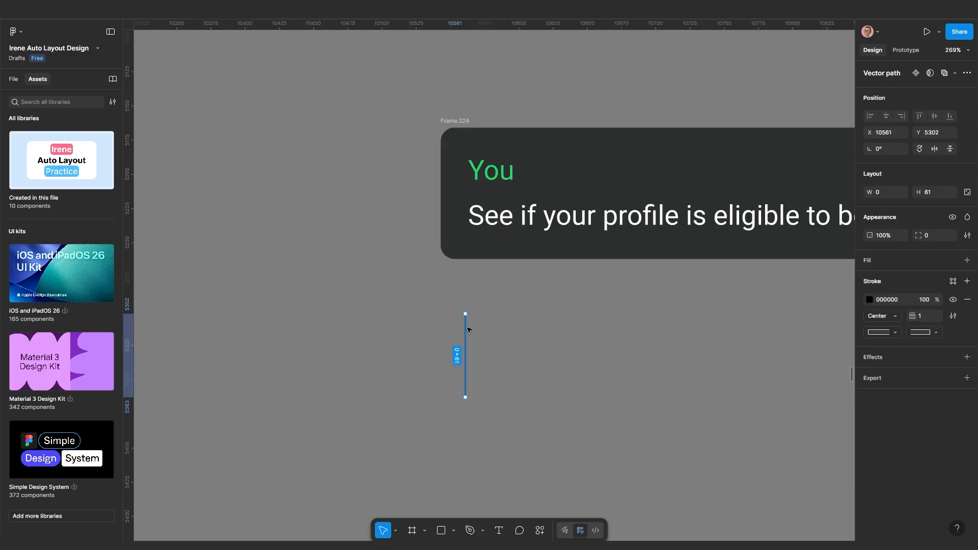
key(Delete)
Set the You bubble's auto-layout gap to 5 and narrow it so the message wraps
scroll(471, 331, down, 4)
scroll(443, 295, up, 3)
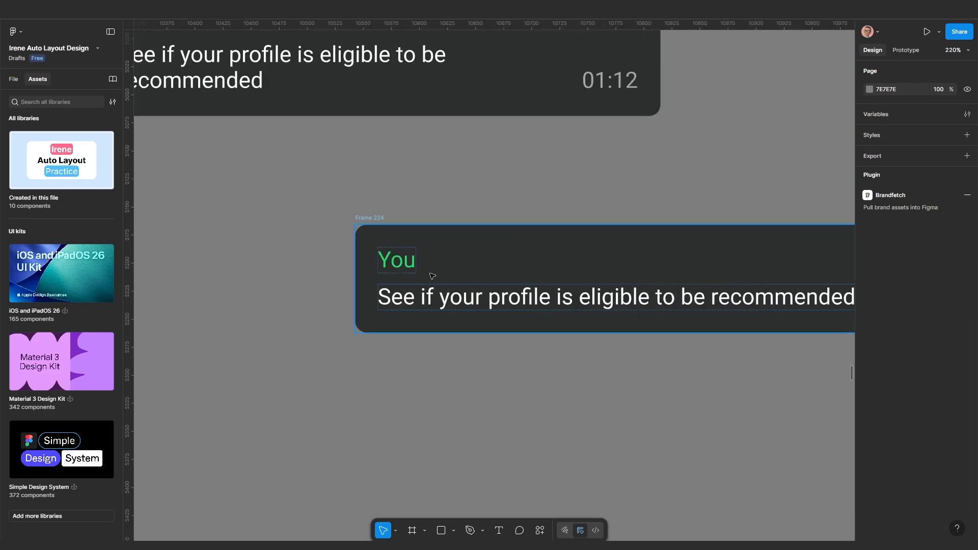
click(434, 284)
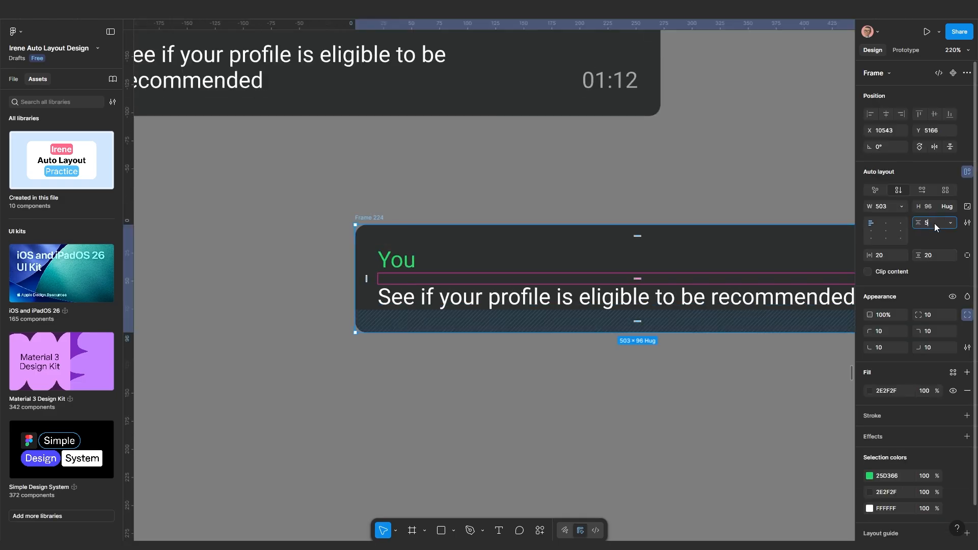
text(5)
key(Return)
scroll(336, 445, down, 3)
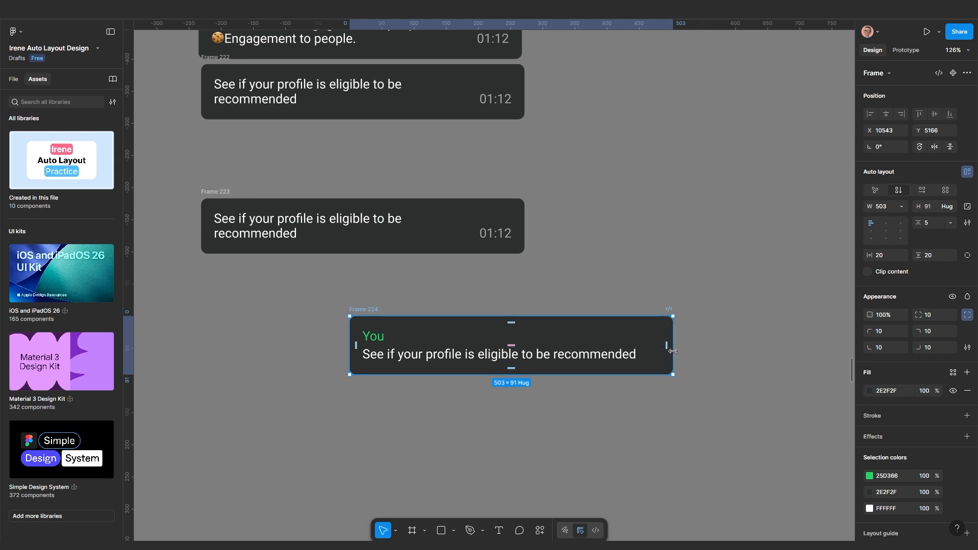
drag(672, 351, 636, 342)
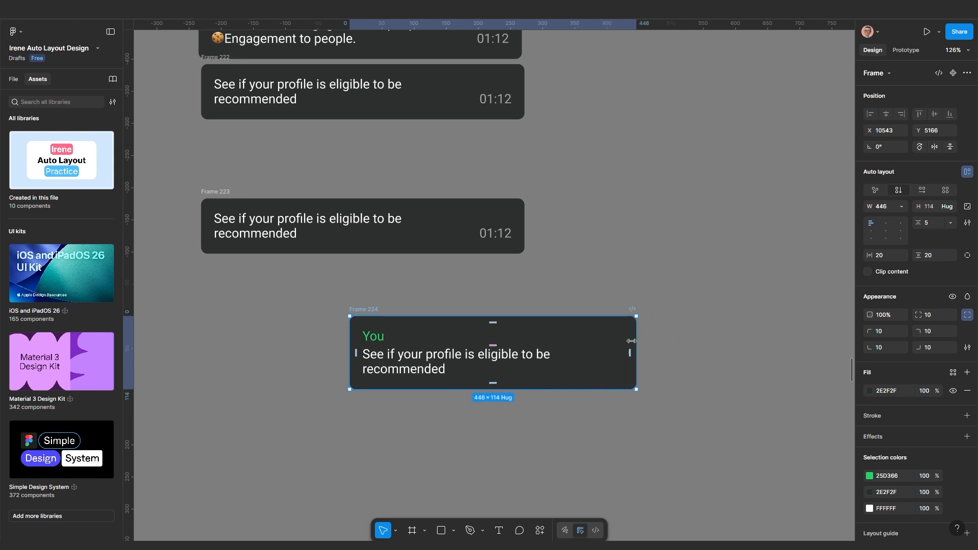
Shrink the message text to size 15 and resize the bubble to 363 wide
click(514, 358)
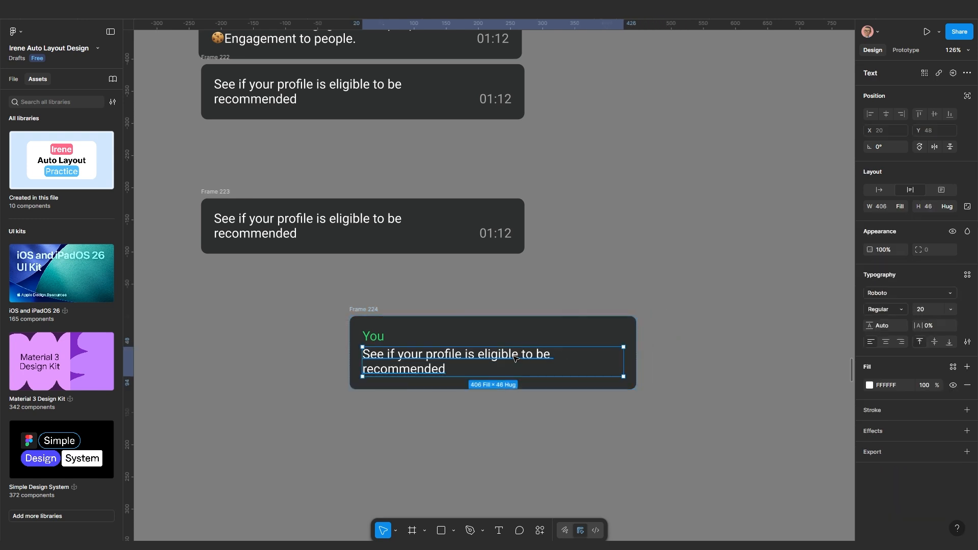
click(924, 314)
text(15)
key(Return)
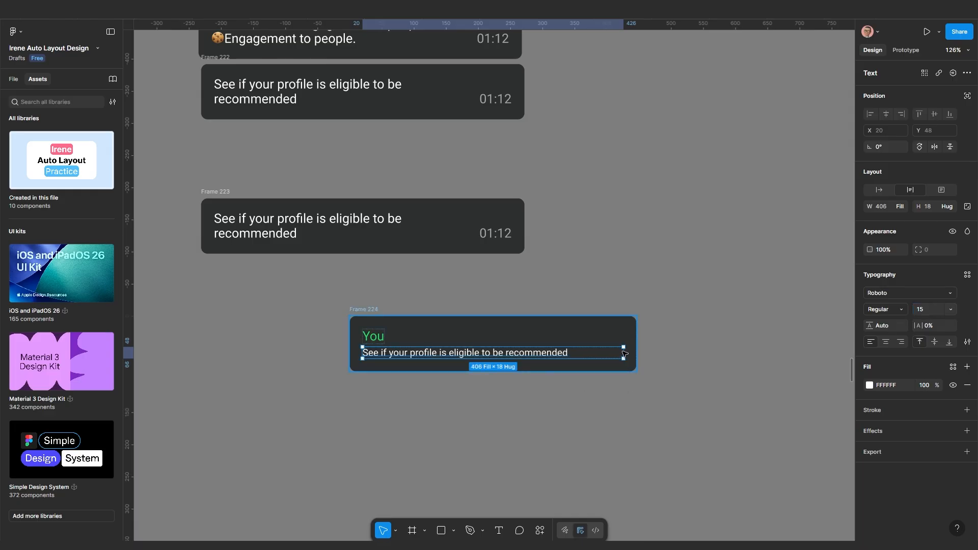
key(Escape)
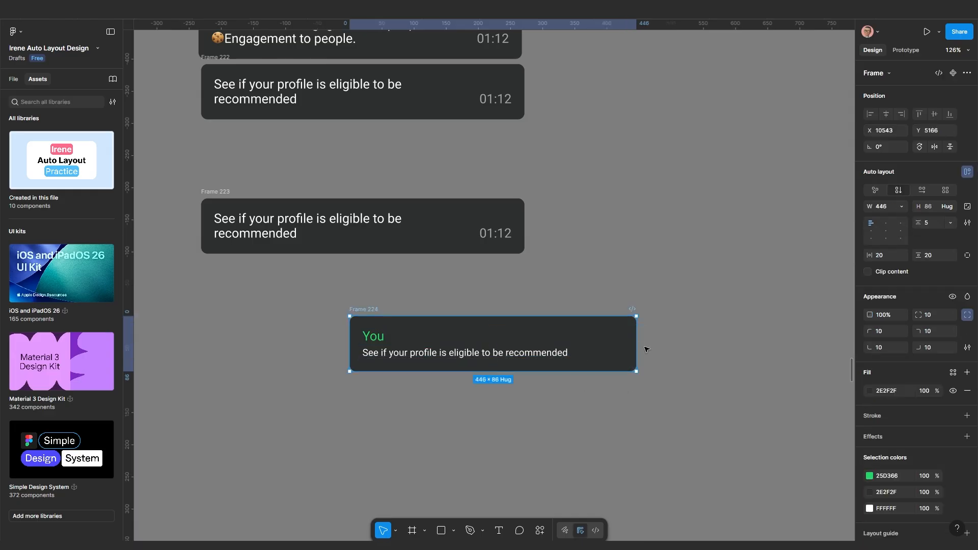
drag(634, 345, 583, 344)
scroll(514, 383, up, 5)
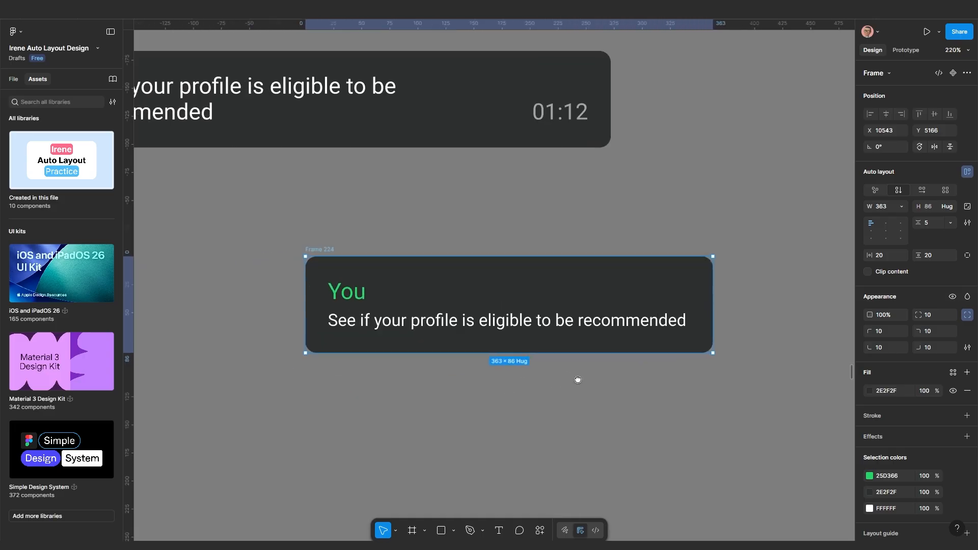
Colour the message text grey A5A5A5 to match the chat list previews
click(557, 319)
scroll(640, 378, down, 10)
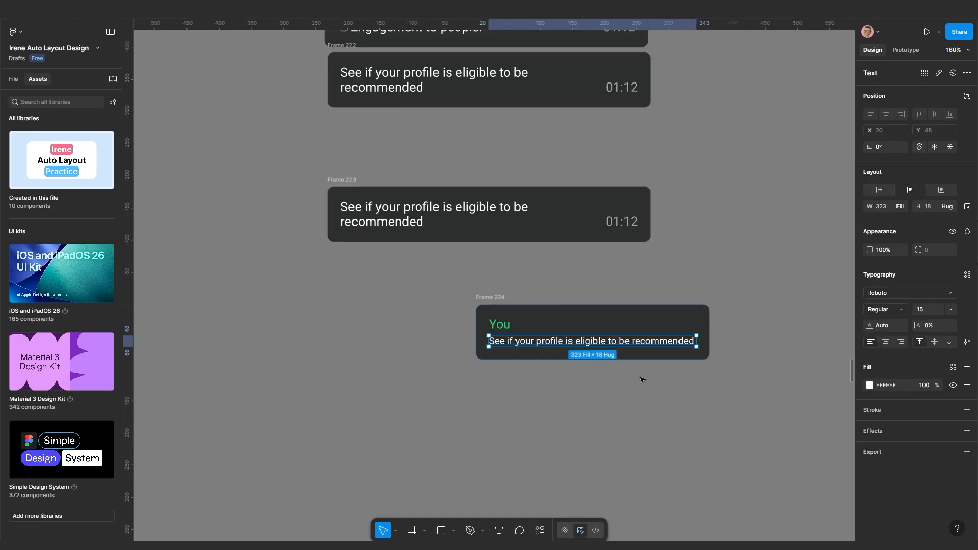
scroll(346, 204, up, 6)
ctrl+click(355, 172)
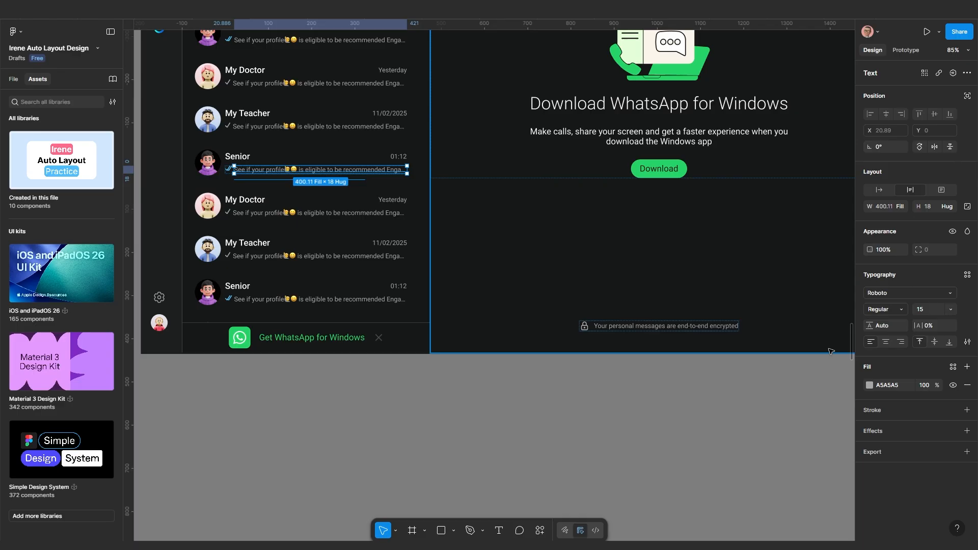
click(906, 386)
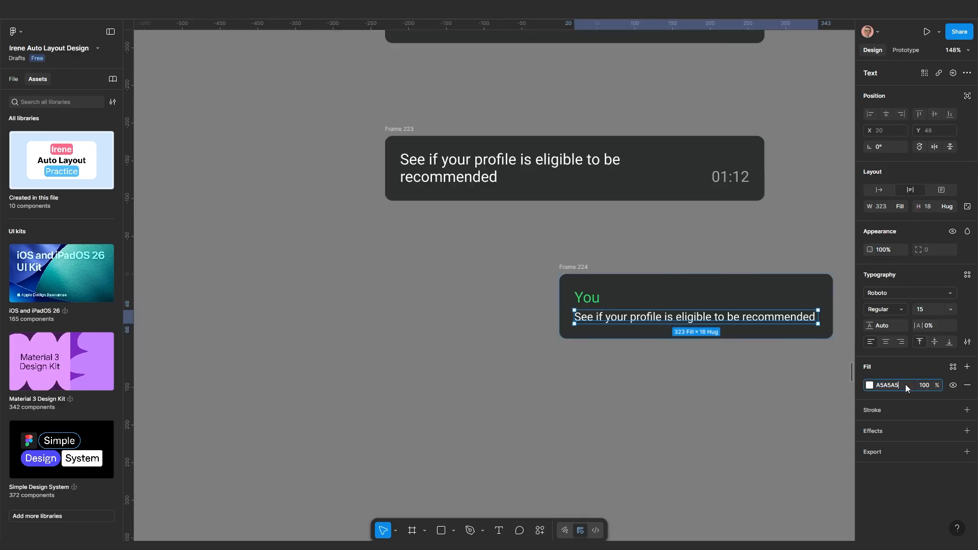
key(Return)
key(Escape)
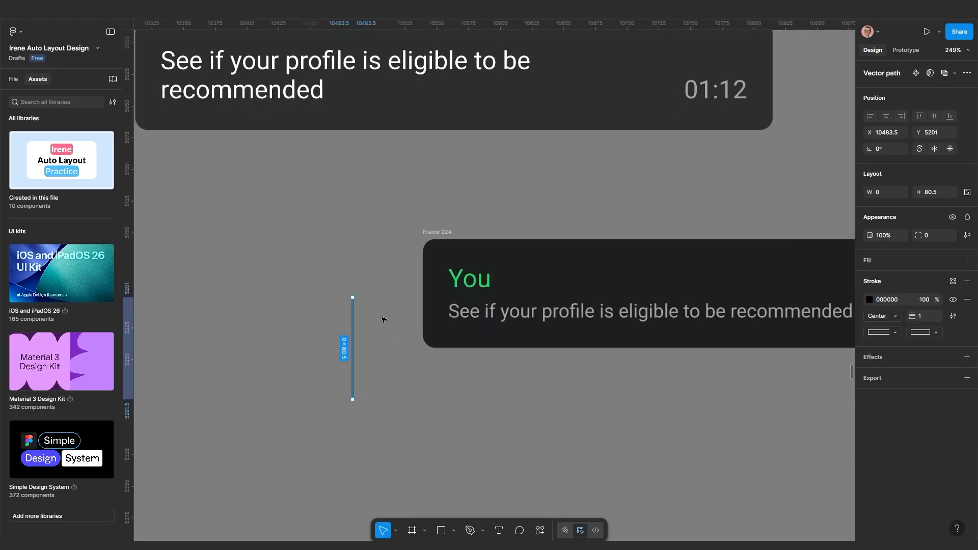
Give Frame 224 an inside 3-weight green 25D366 stroke on the left side only
scroll(383, 319, up, 3)
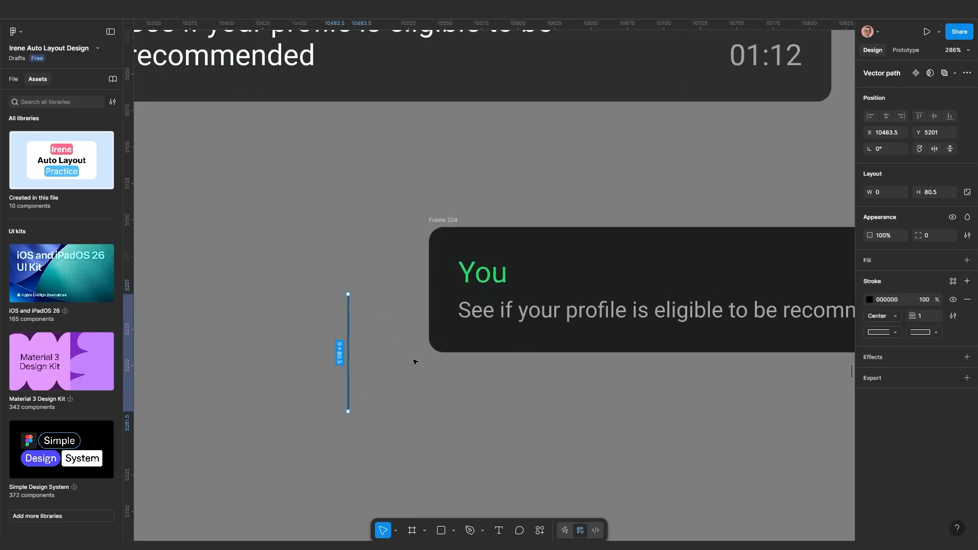
click(419, 255)
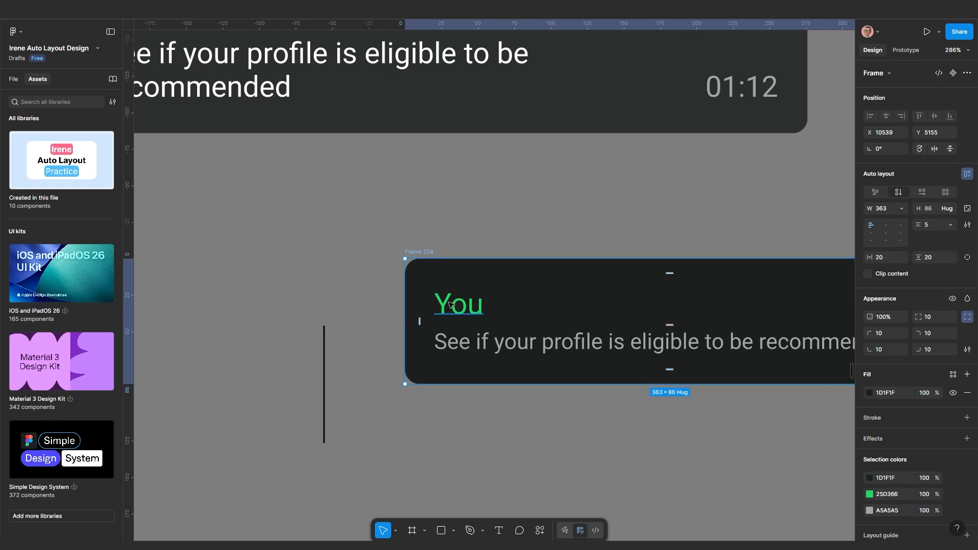
click(907, 415)
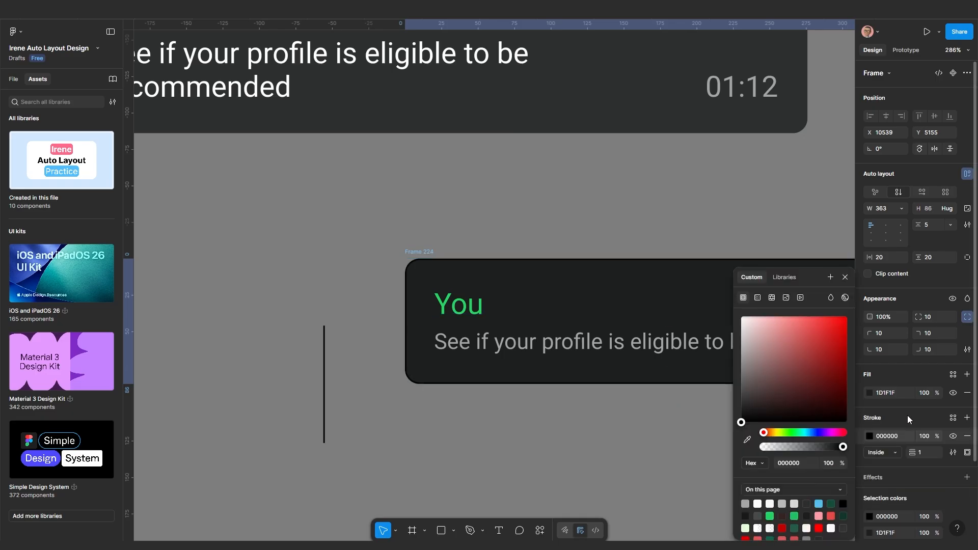
click(967, 452)
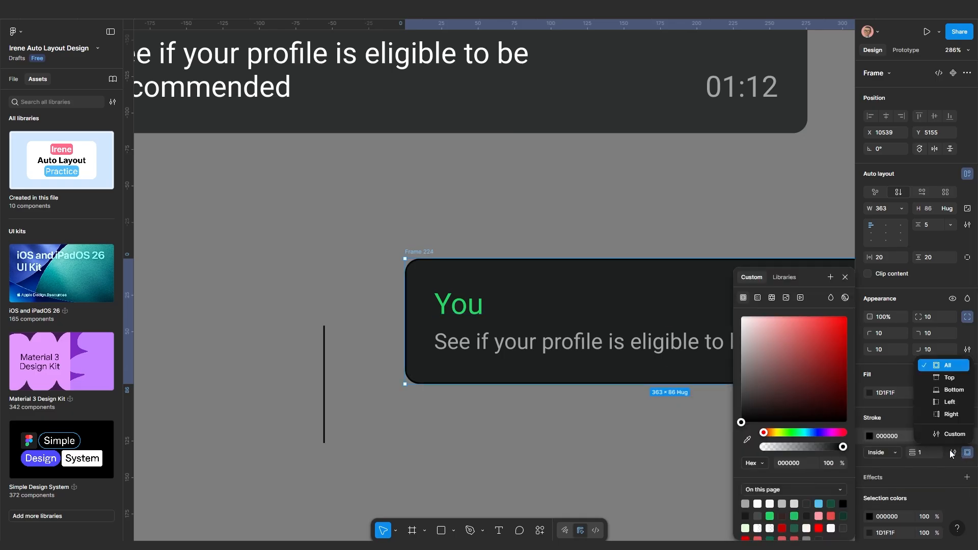
click(940, 403)
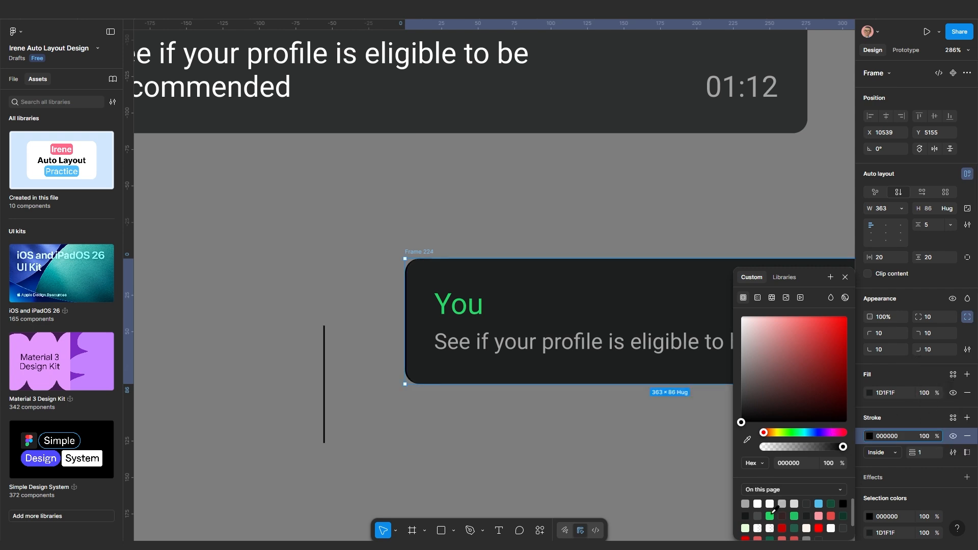
click(771, 514)
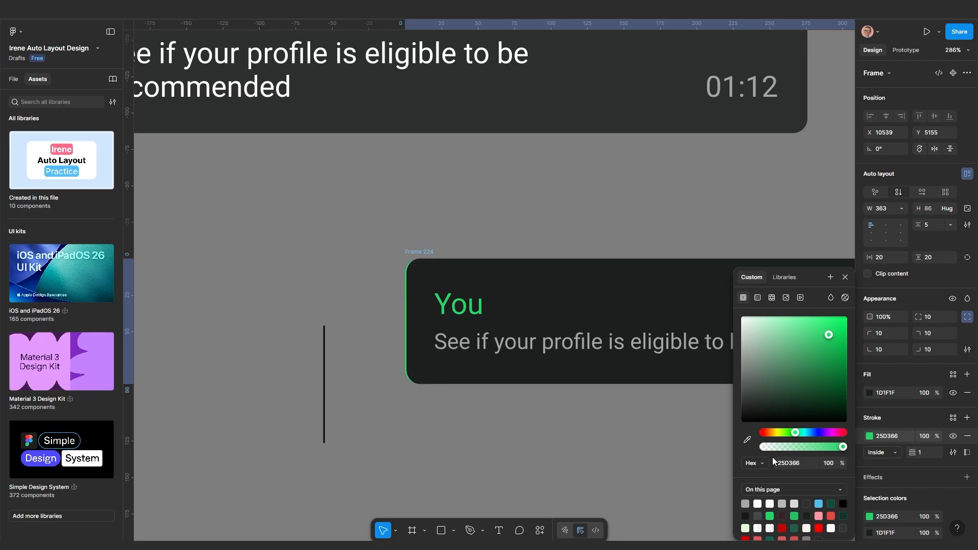
mouse_move(911, 453)
mouse_down()
mouse_move(927, 451)
mouse_move(909, 450)
mouse_up()
scroll(671, 463, down, 3)
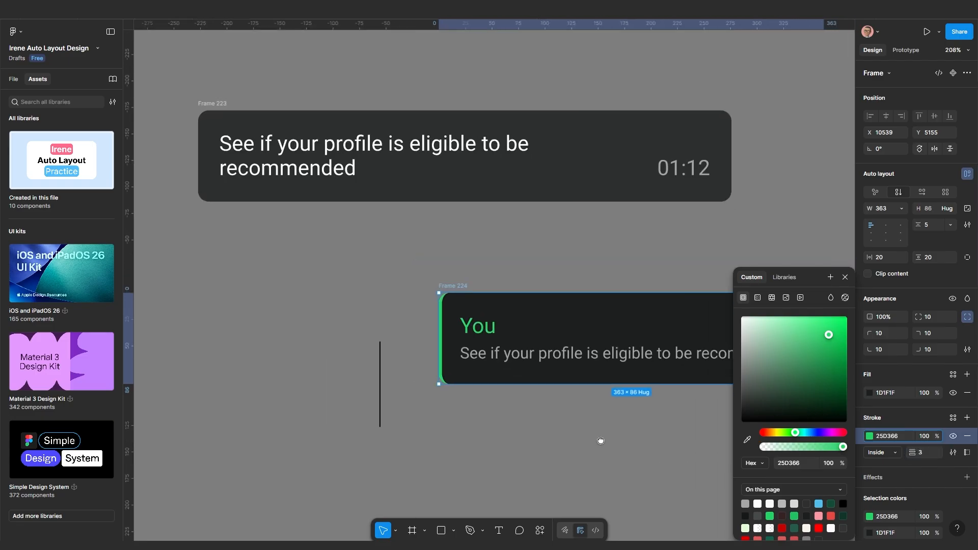
click(417, 409)
scroll(360, 313, up, 5)
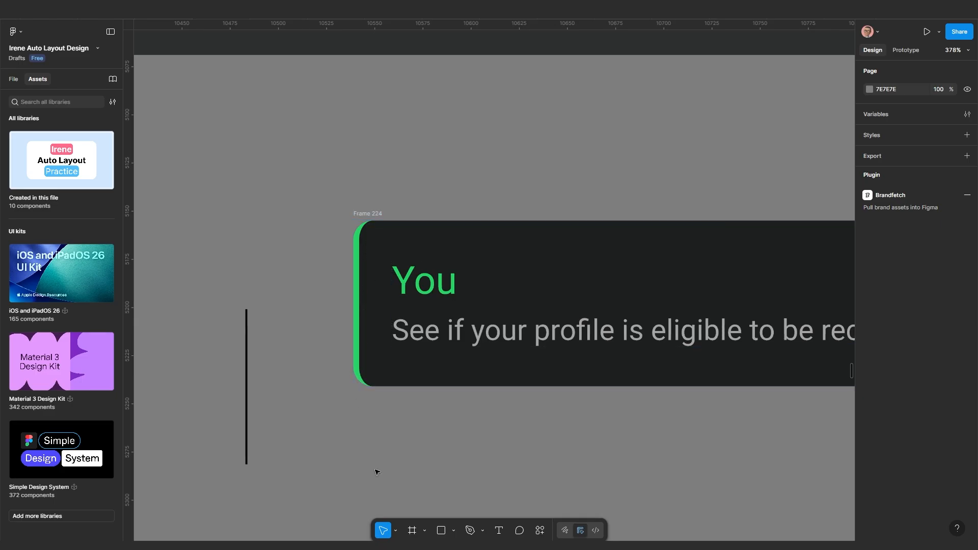
scroll(380, 466, down, 1)
scroll(379, 466, down, 3)
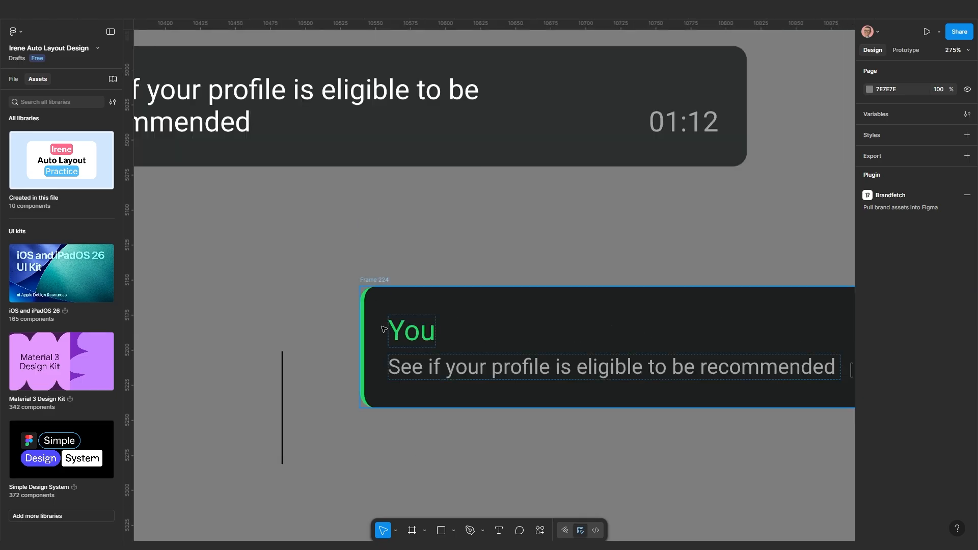
Remove the bubble's border, make the separate vertical line green 25D366 and thicker, then cut it
click(379, 301)
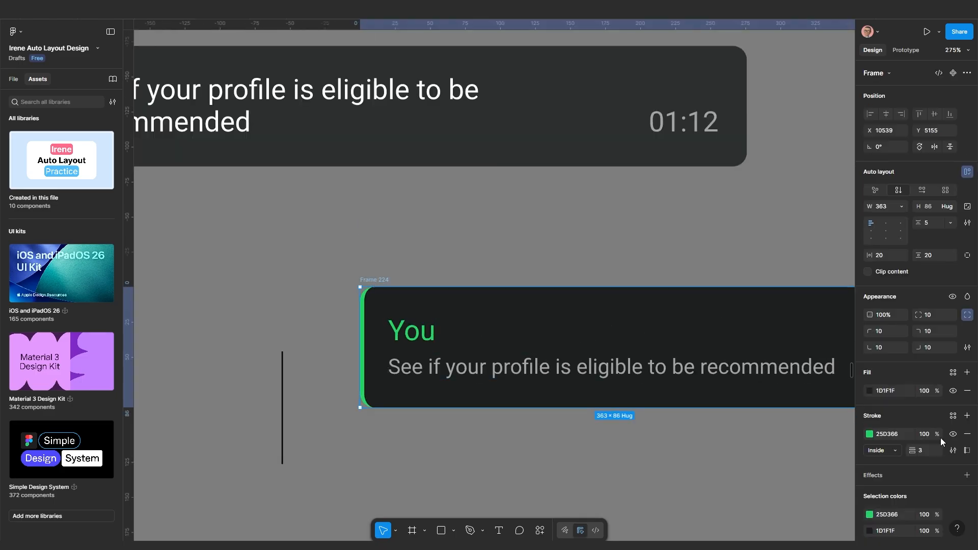
click(967, 434)
click(283, 409)
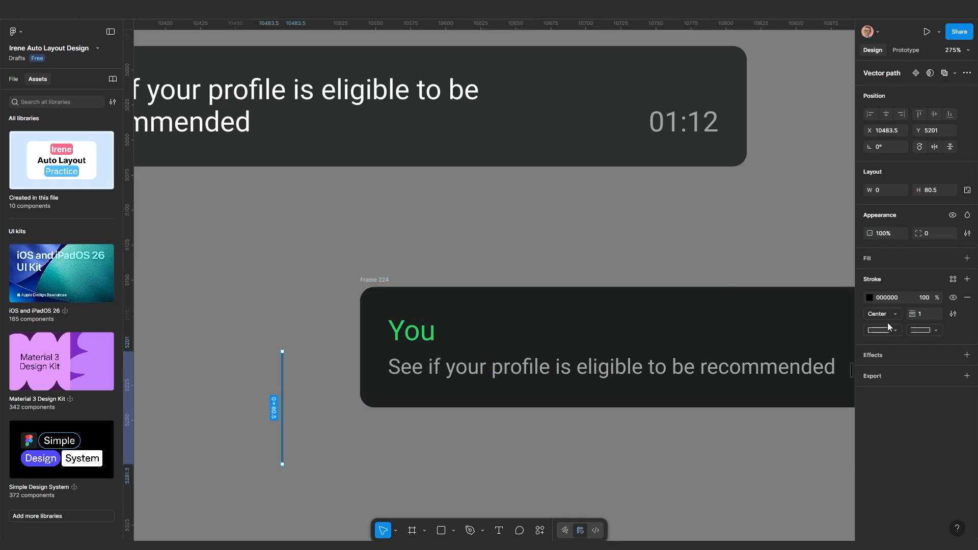
click(870, 298)
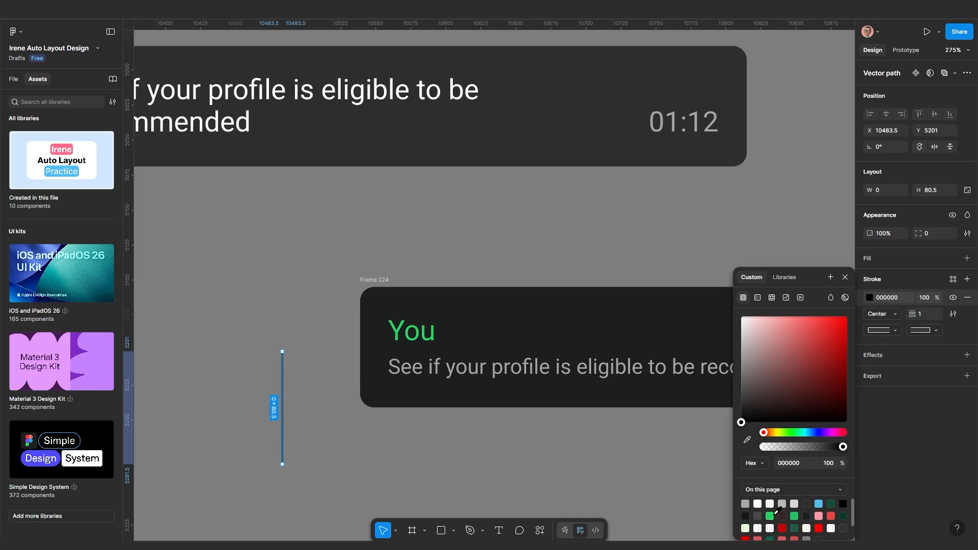
click(769, 516)
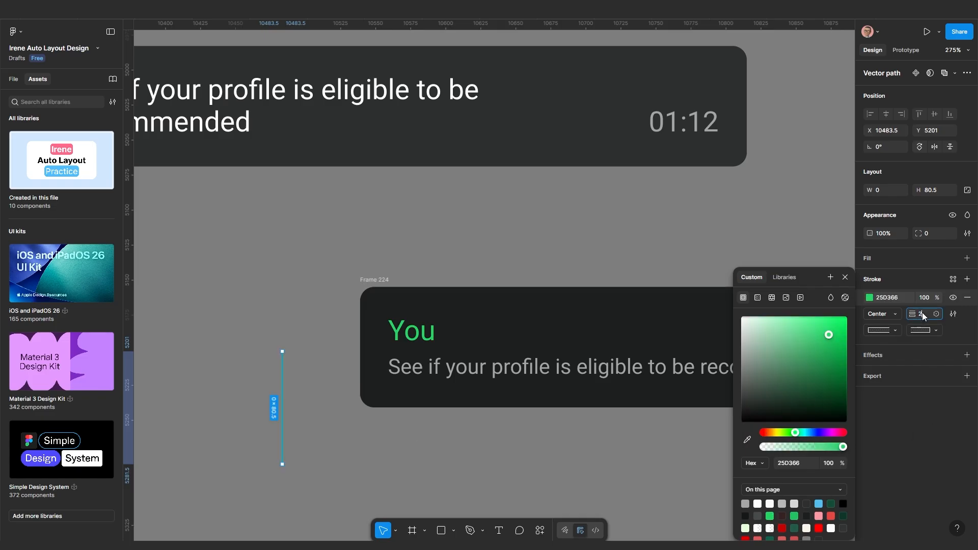
key(Return)
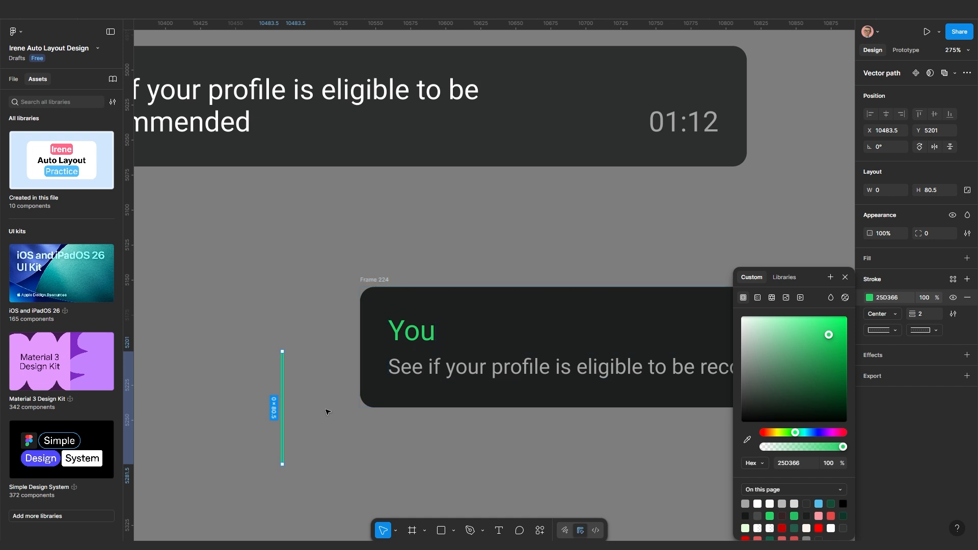
key(Delete)
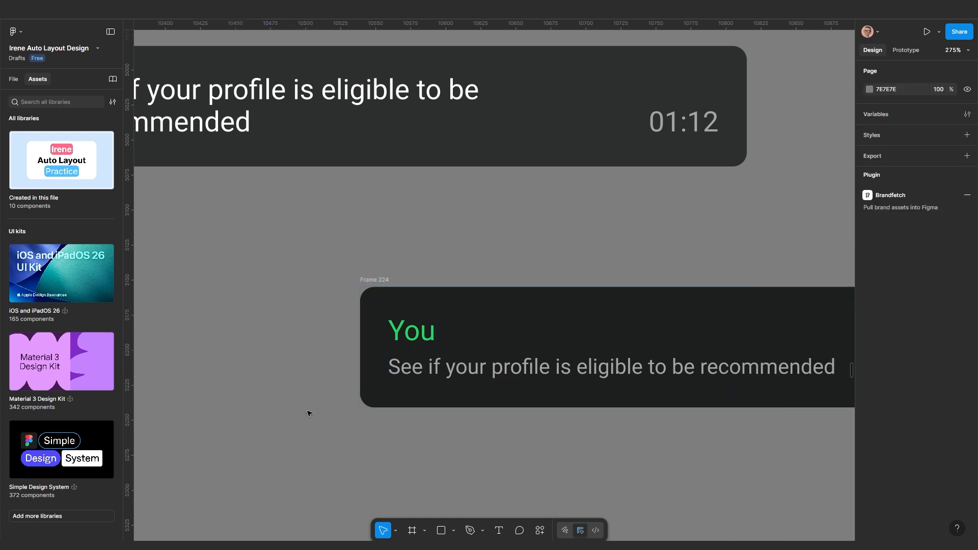
Wrap the You name and message in a stacked auto layout and paste the green line into Frame 224
click(405, 336)
shift+click(409, 368)
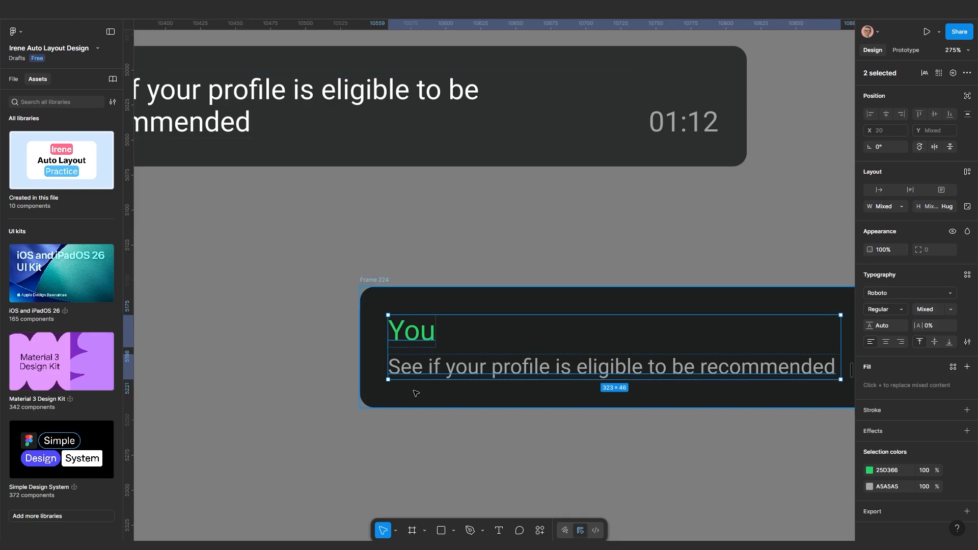
scroll(417, 393, up, 1)
key(shift+a)
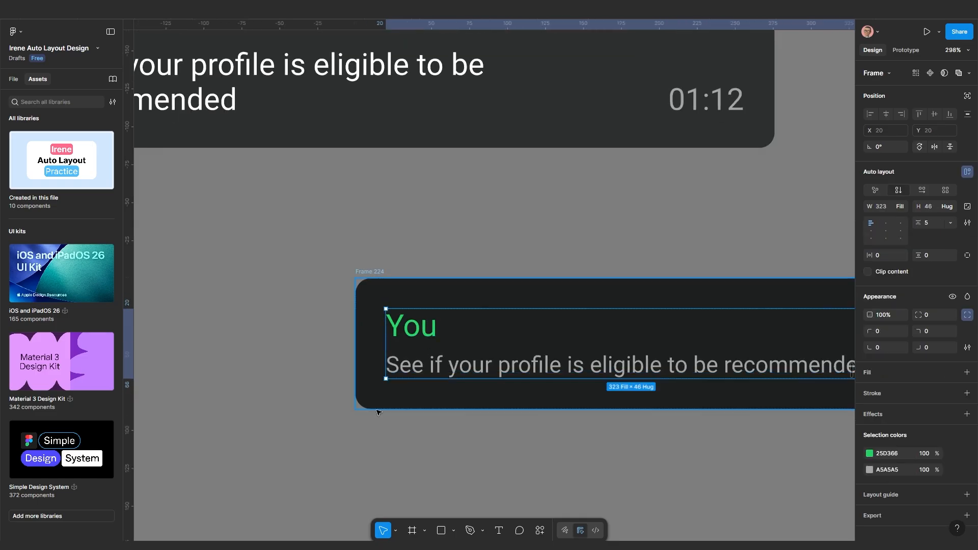
scroll(378, 412, down, 2)
click(445, 398)
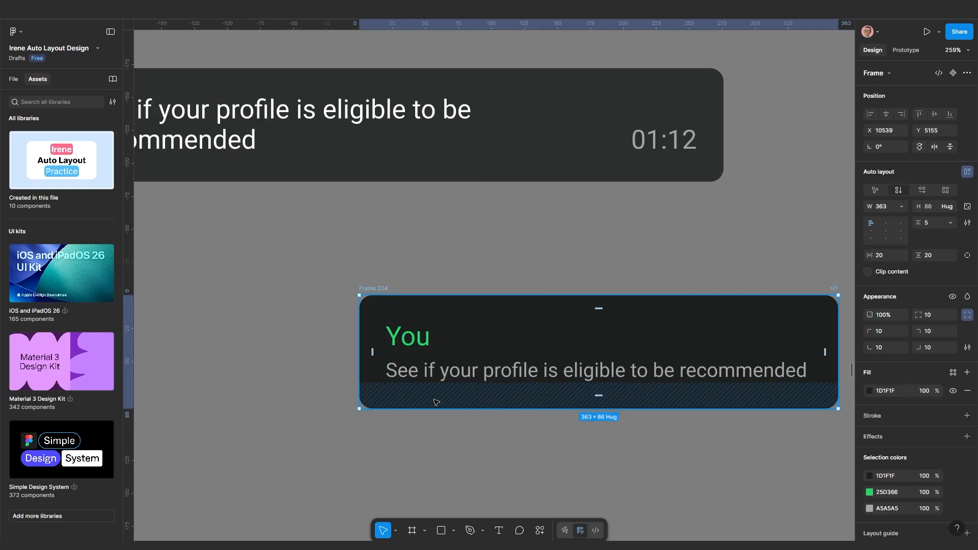
key(ctrl+v)
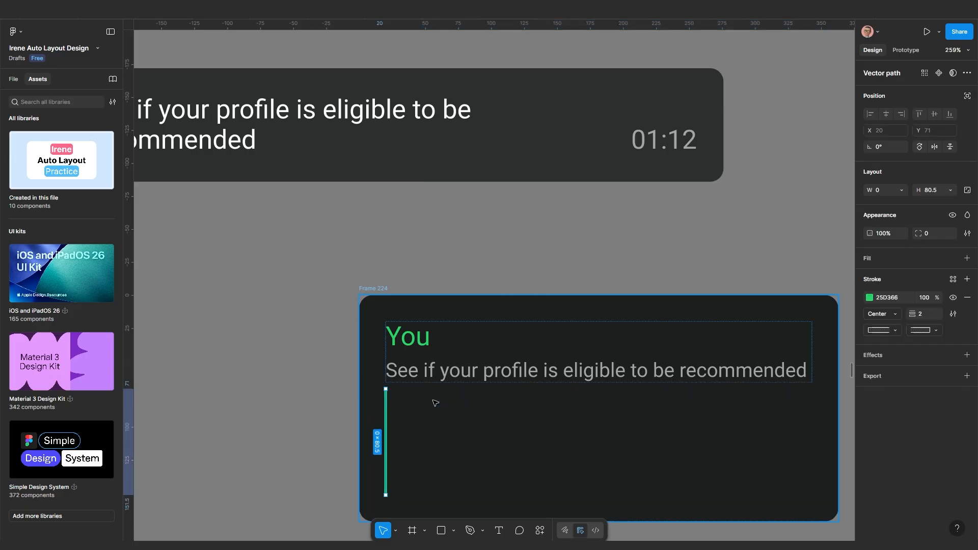
Lay Frame 224 out horizontally with the green line first and padding 0
click(373, 288)
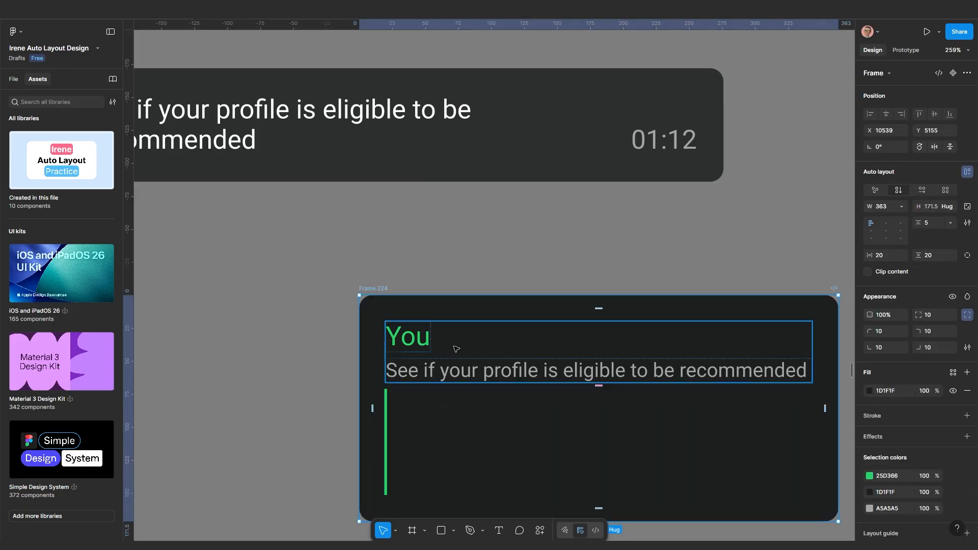
click(922, 189)
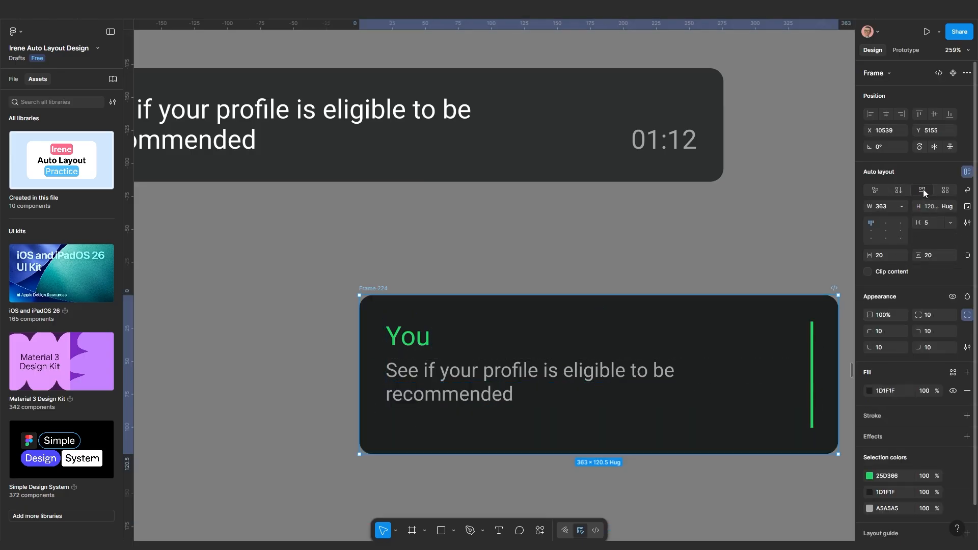
click(814, 352)
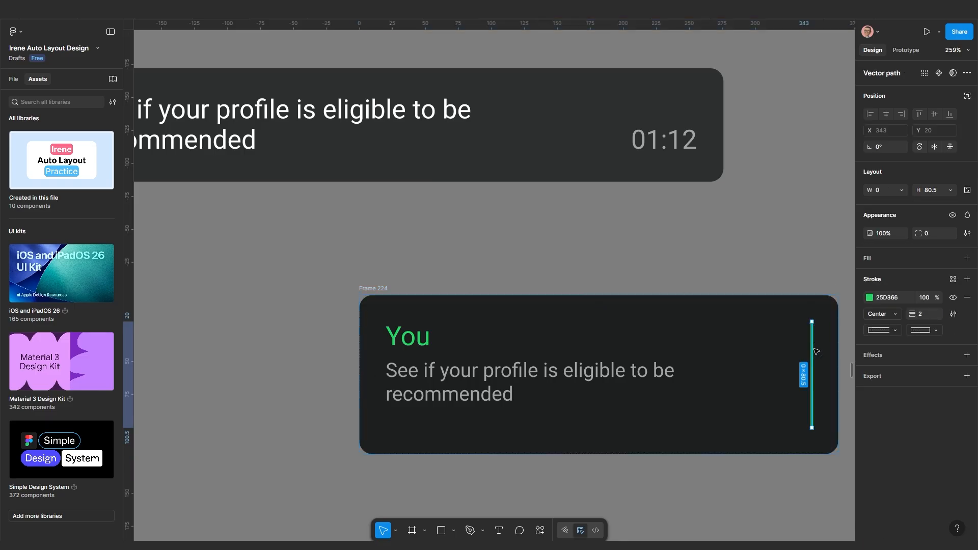
key(Left)
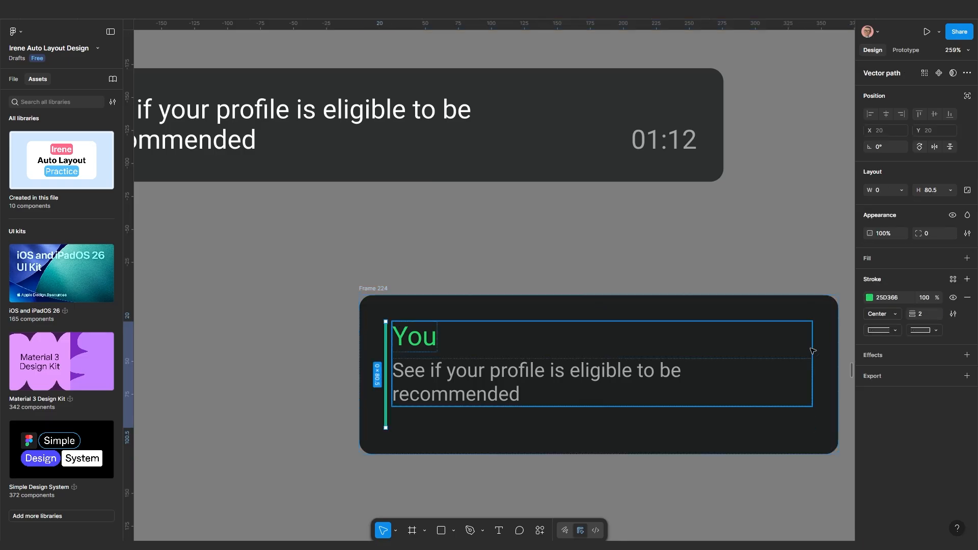
scroll(396, 376, up, 3)
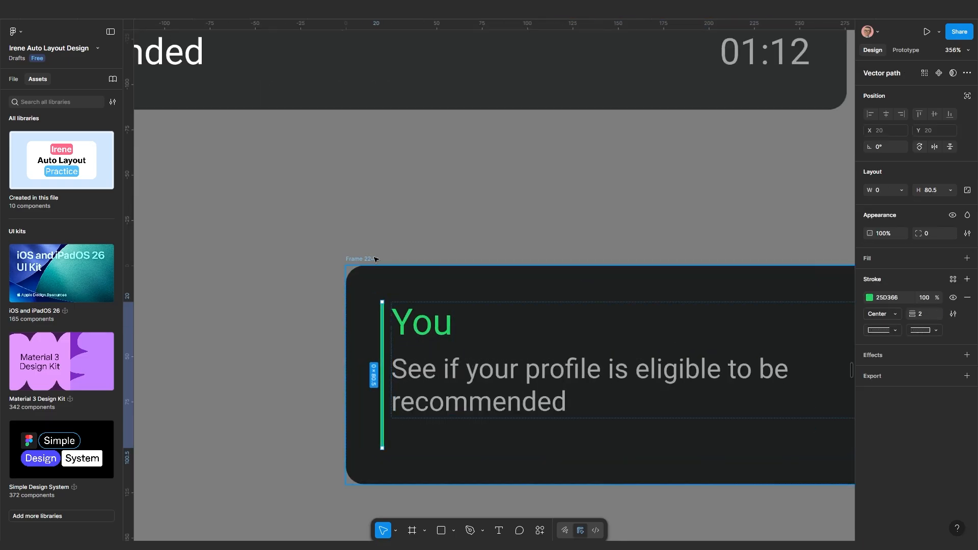
drag(360, 262, 346, 198)
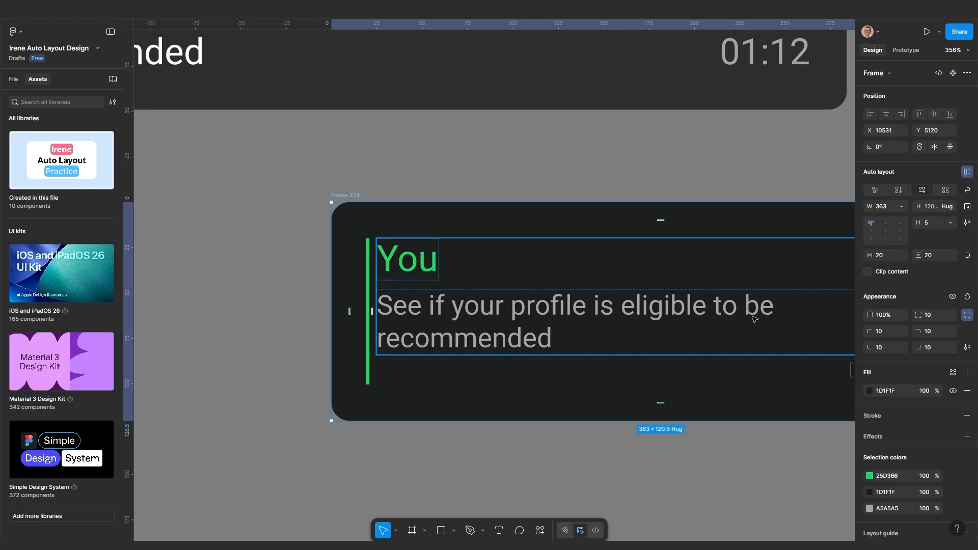
click(893, 255)
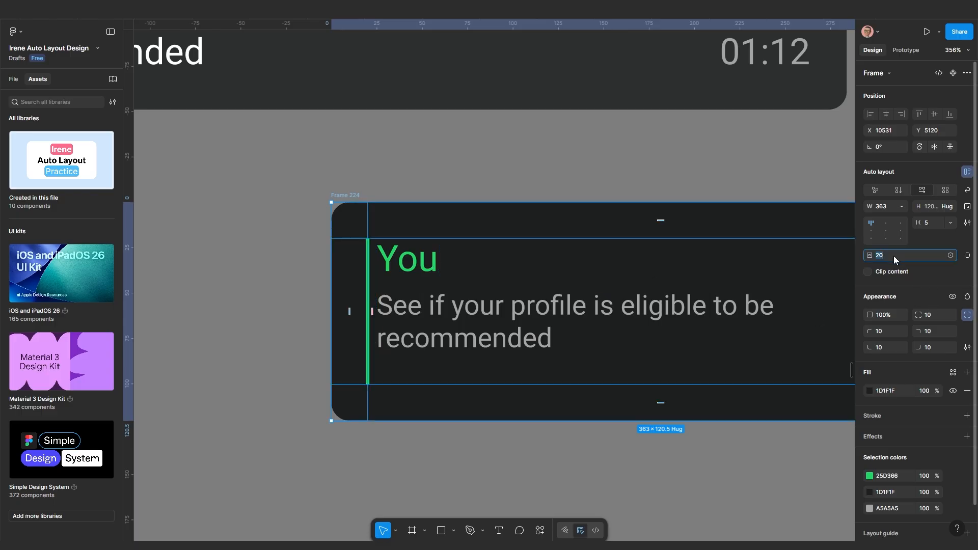
key(Return)
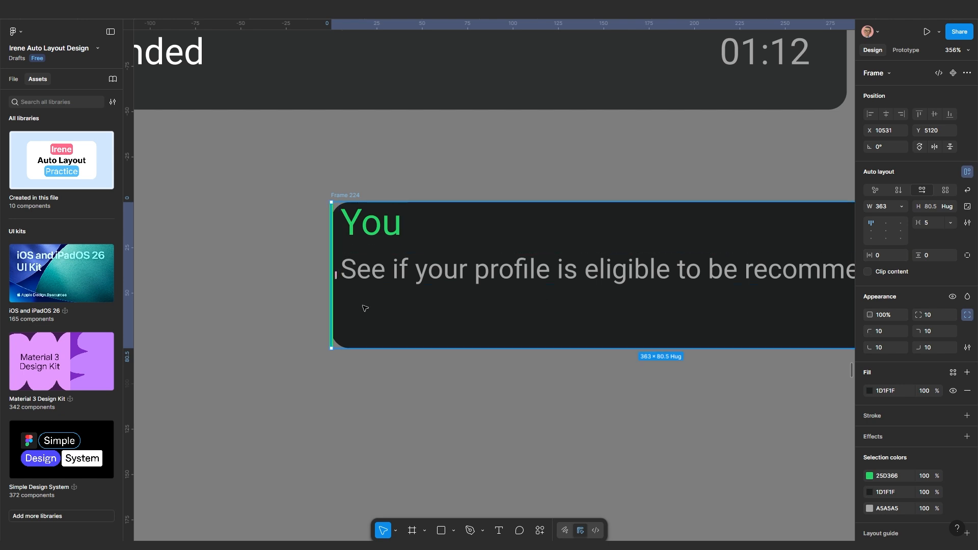
Turn on Clip content for the Frame 224 You card
click(345, 411)
click(345, 198)
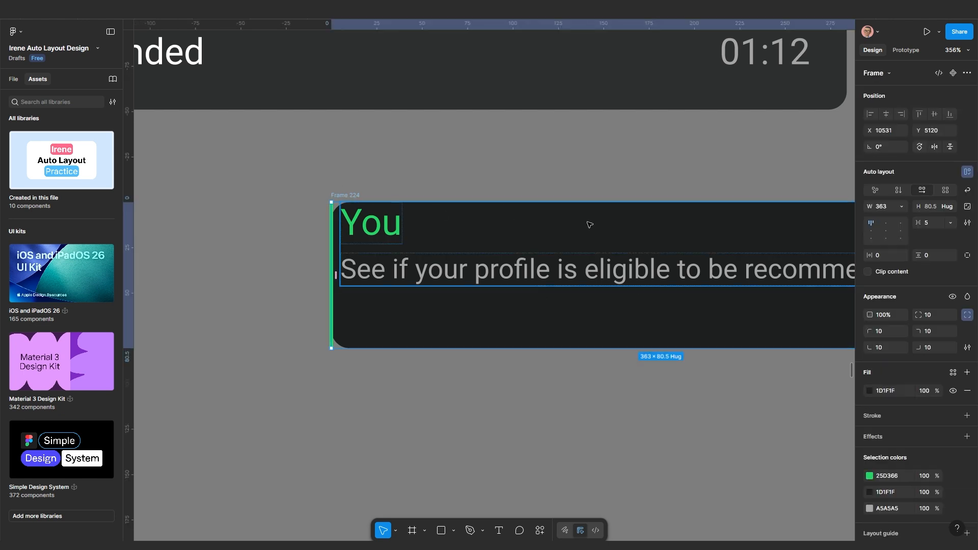
click(868, 273)
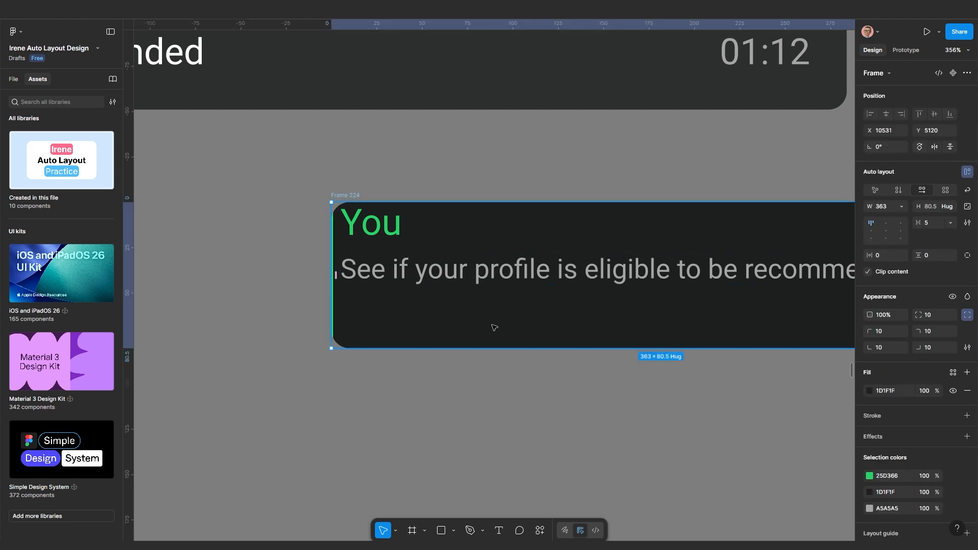
scroll(338, 286, up, 3)
scroll(338, 286, up, 2)
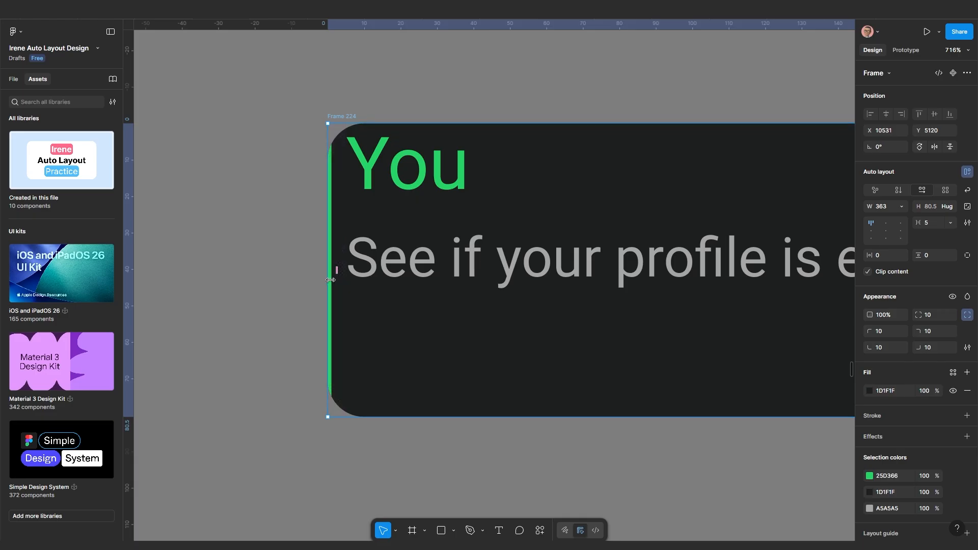
Set the green accent bar's stroke weight to 5
double_click(335, 282)
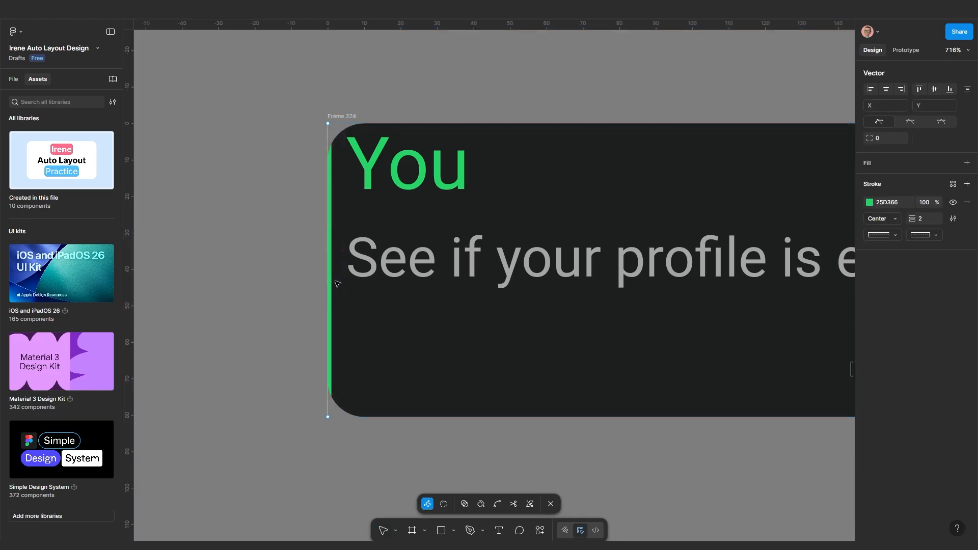
key(Escape)
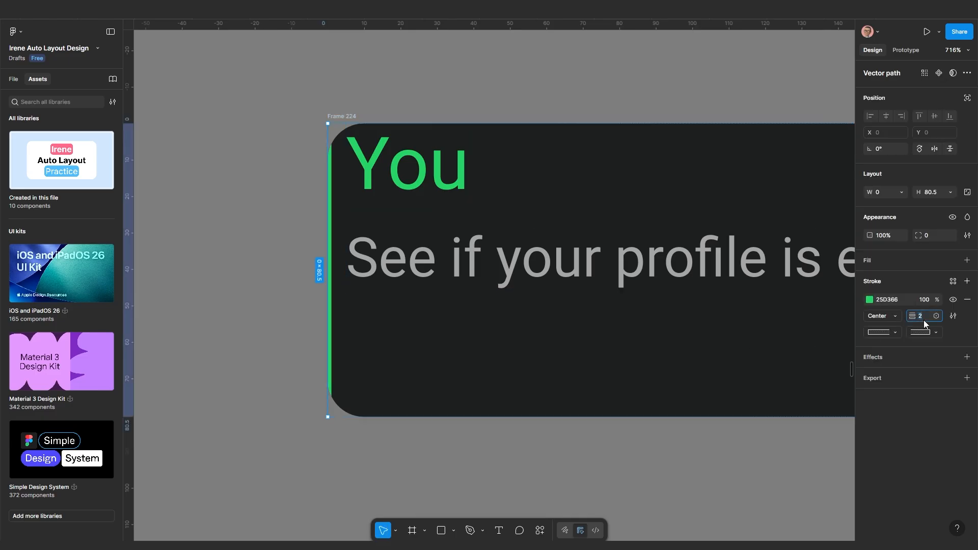
text(5)
key(Return)
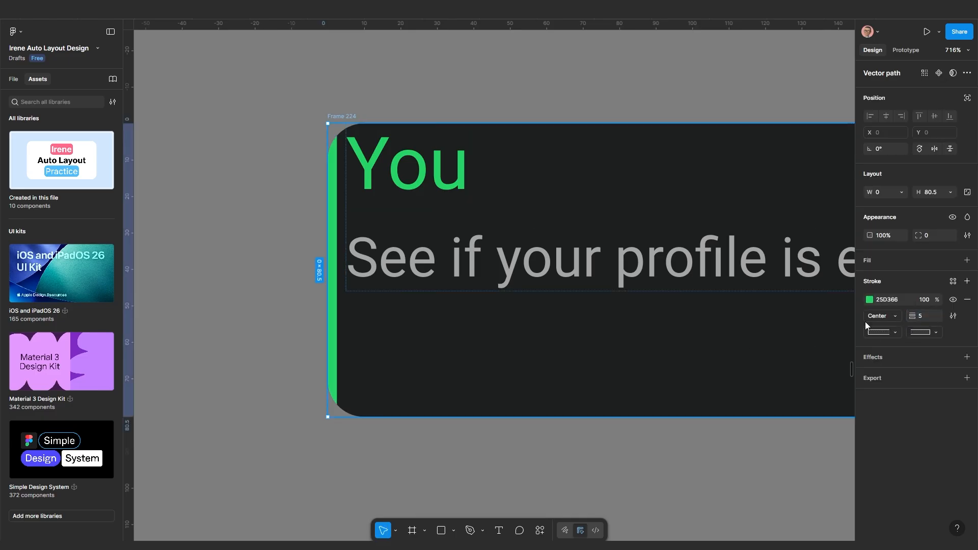
ctrl+scroll(507, 415, down, 5)
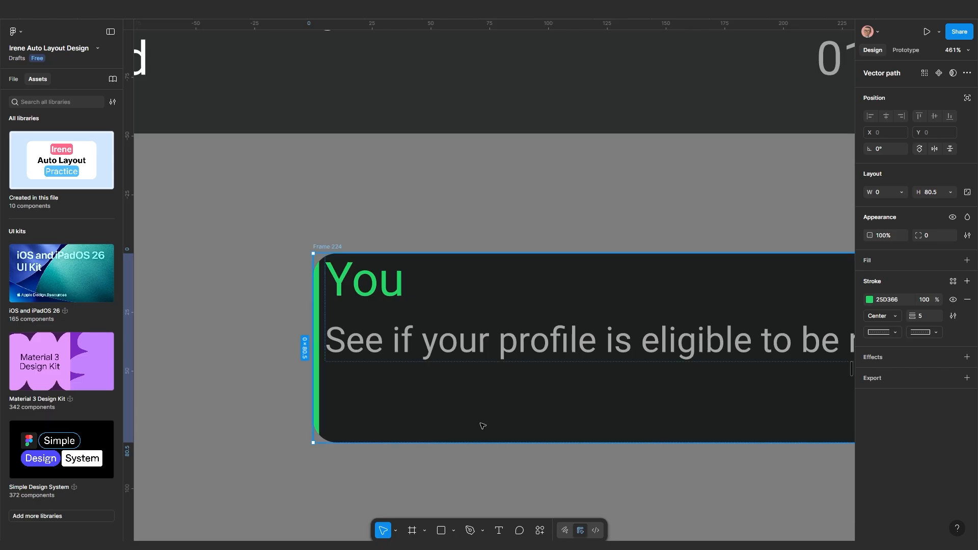
Align the card's content middle-left with a 10 gap beside the bar
click(482, 426)
click(872, 234)
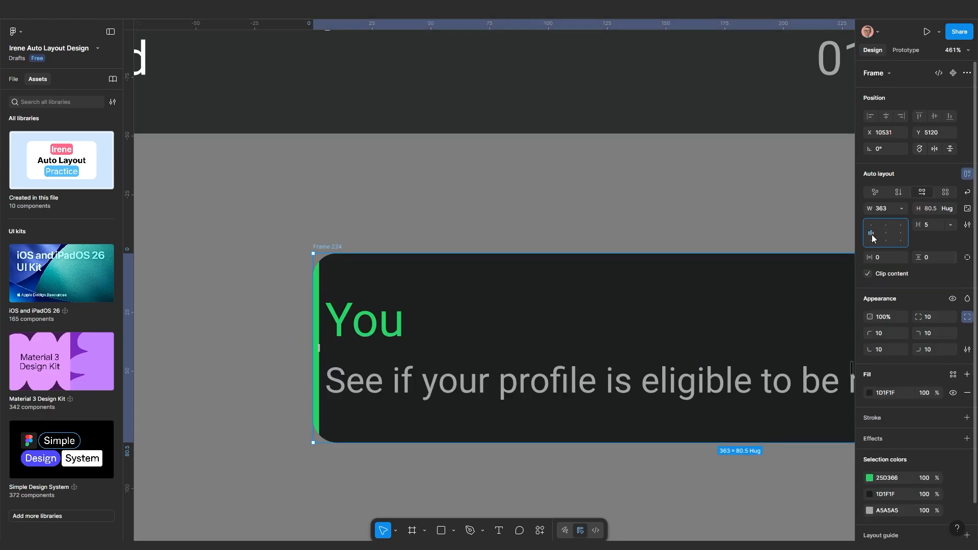
ctrl+scroll(614, 447, down, 1)
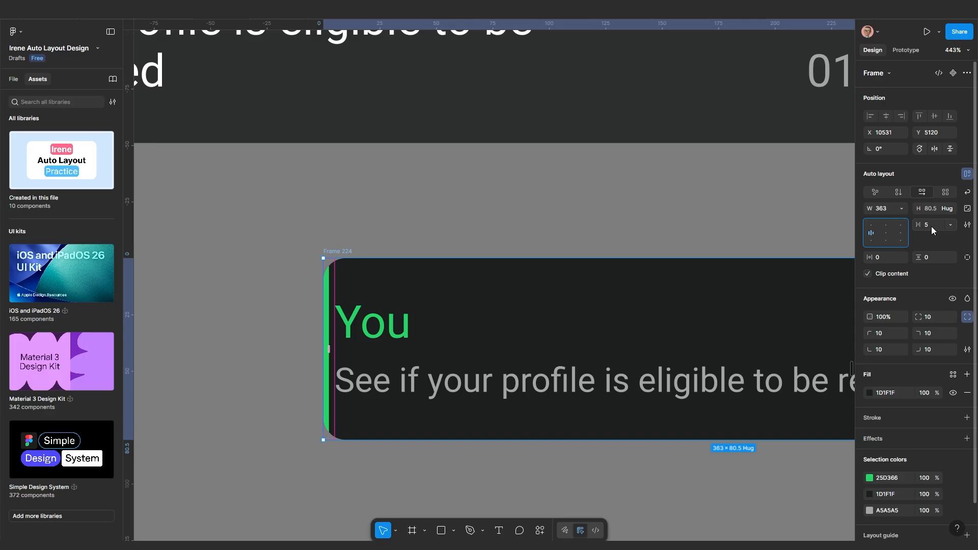
drag(931, 226, 930, 225)
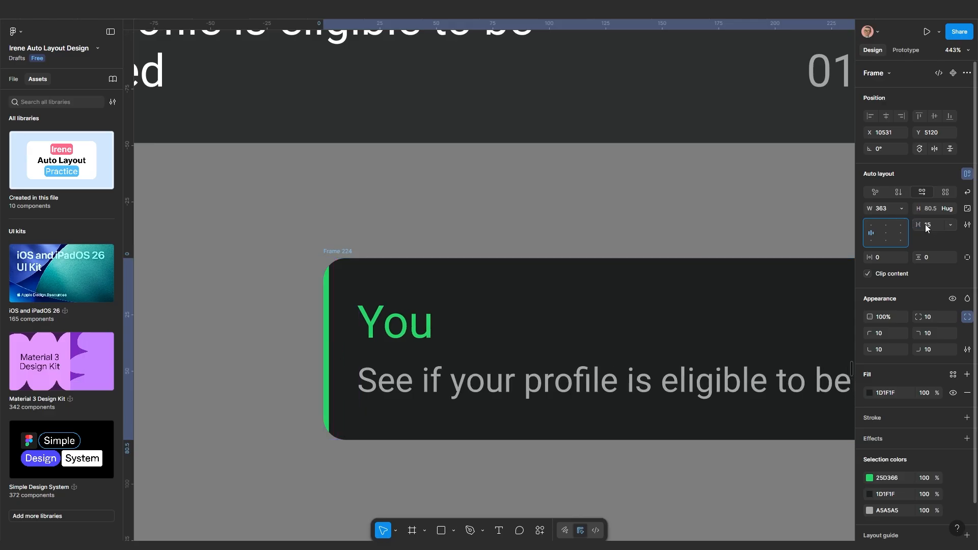
text(10)
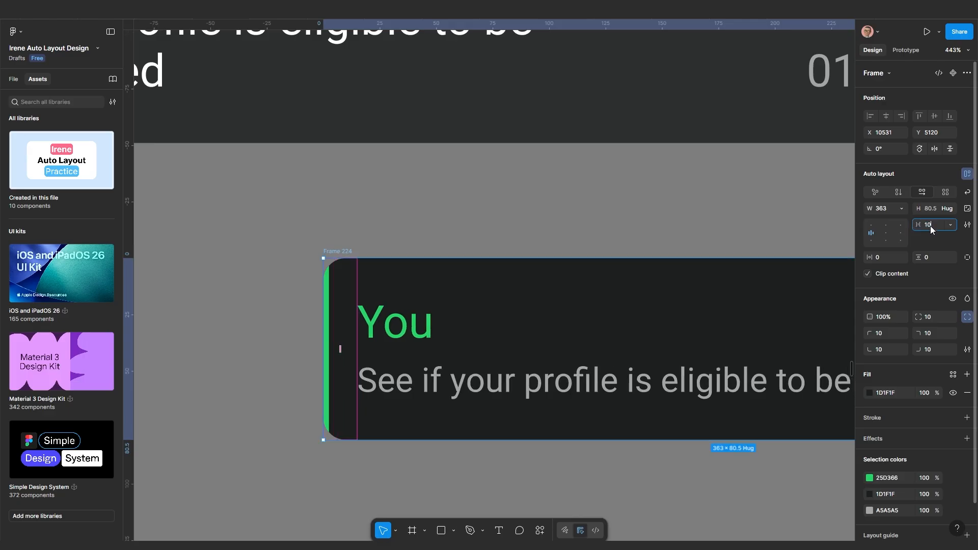
key(Return)
scroll(815, 280, down, 1)
scroll(489, 363, down, 5)
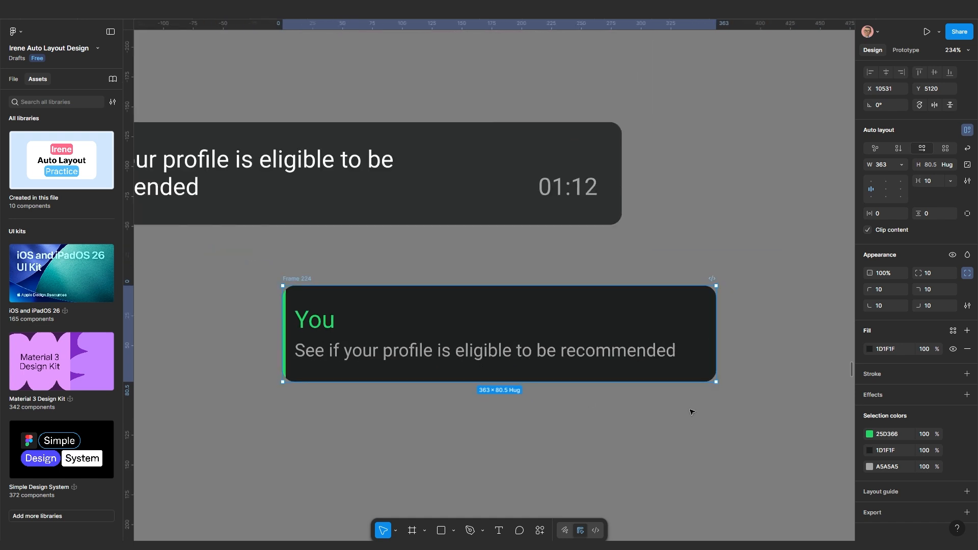
Try narrowing Frame 224 to 255 wide, then restore its original width
drag(716, 335, 683, 340)
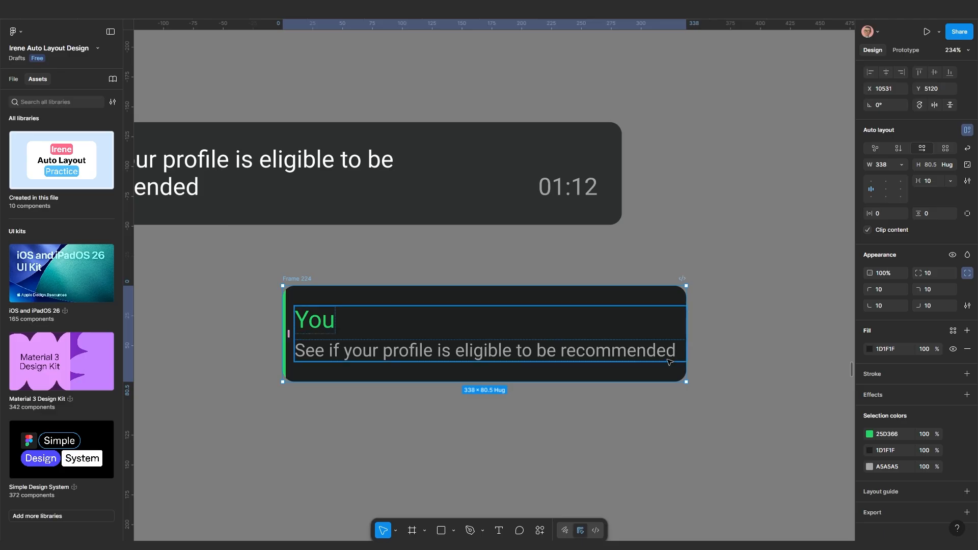
scroll(665, 366, down, 3)
click(624, 408)
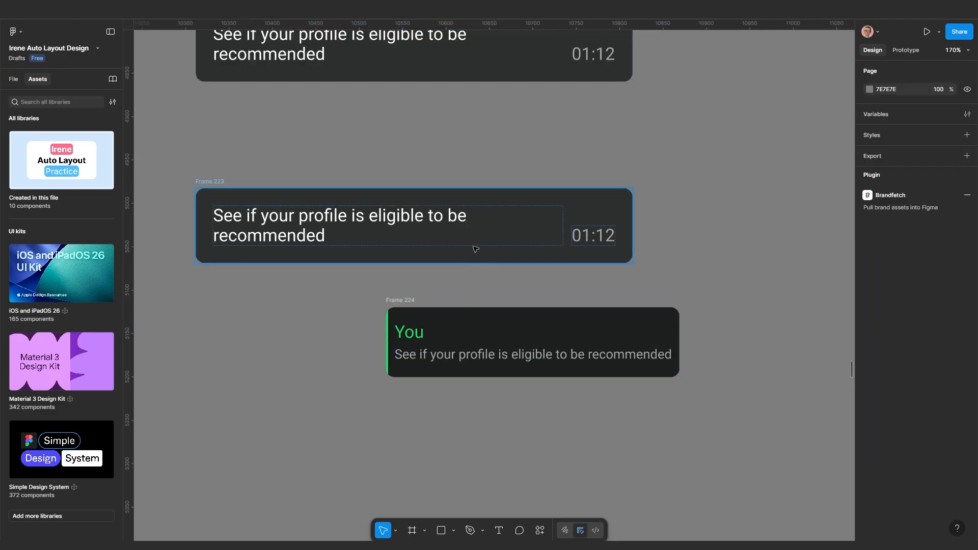
click(397, 303)
click(303, 228)
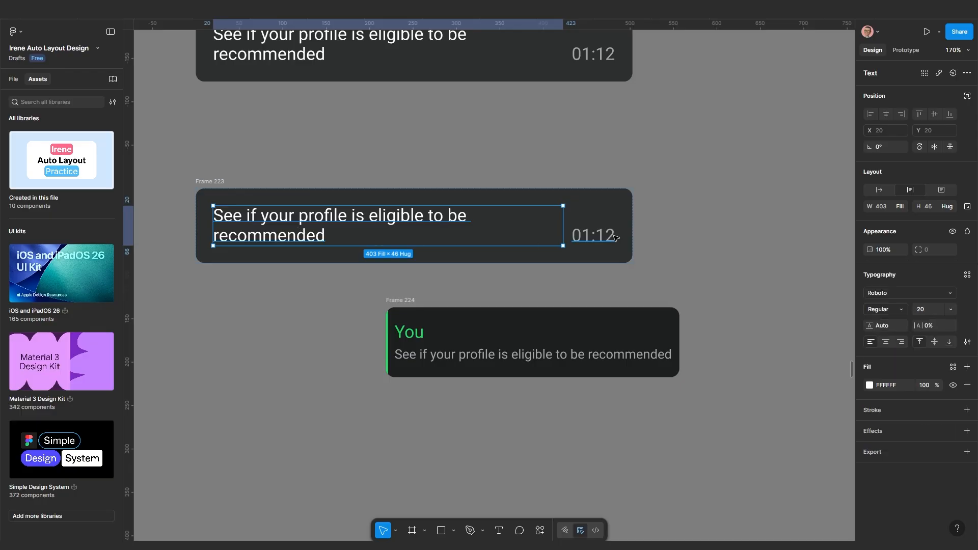
scroll(398, 344, up, 3)
Set the green left border's stroke weight to 8
click(385, 341)
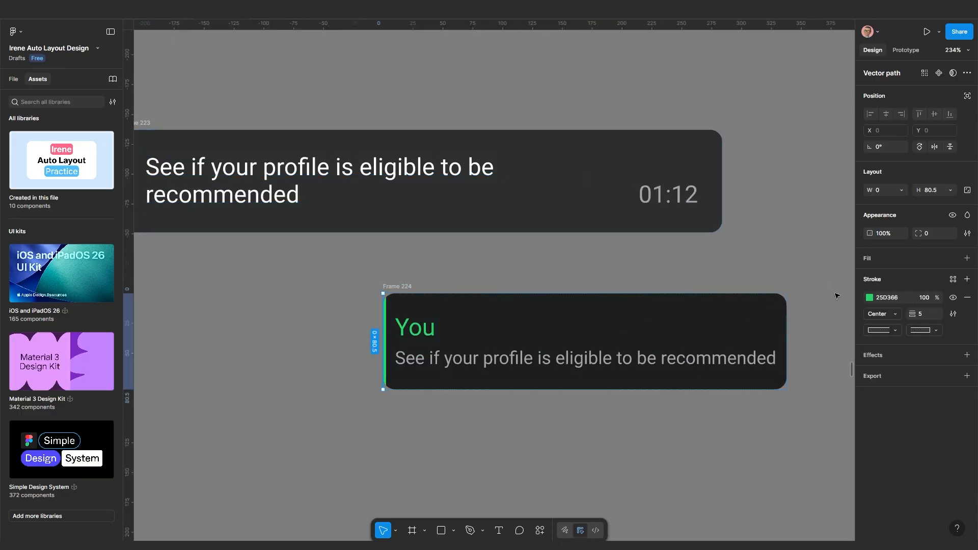
click(923, 314)
text(10)
key(Return)
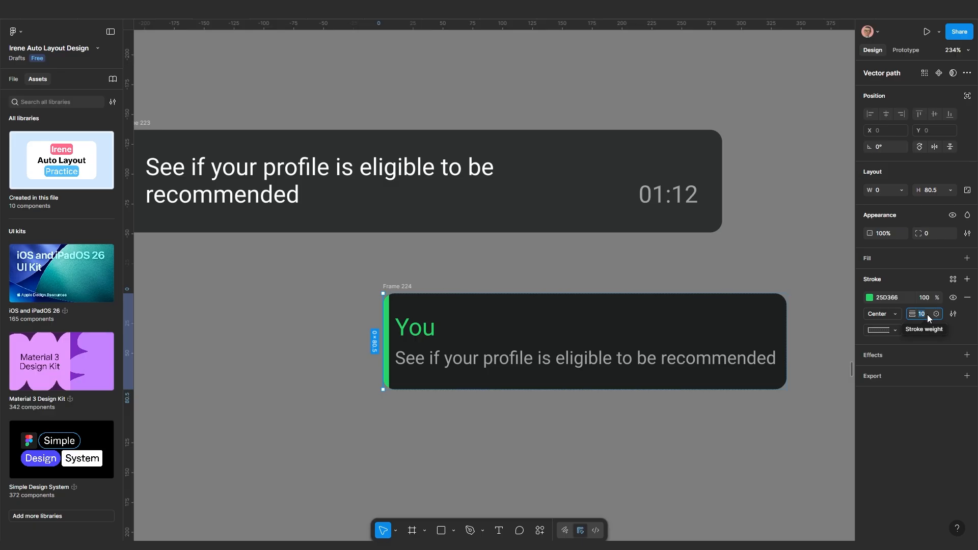
key(Return)
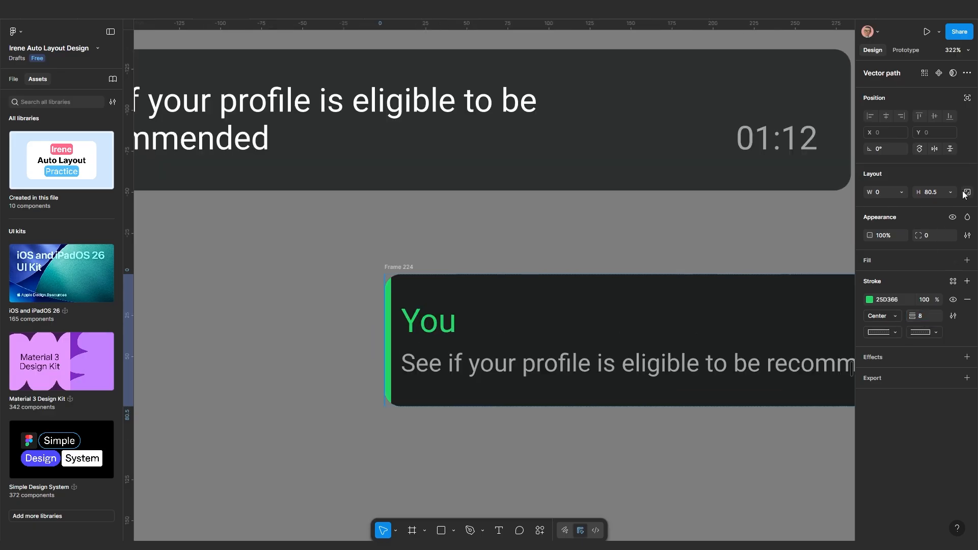
scroll(390, 352, up, 3)
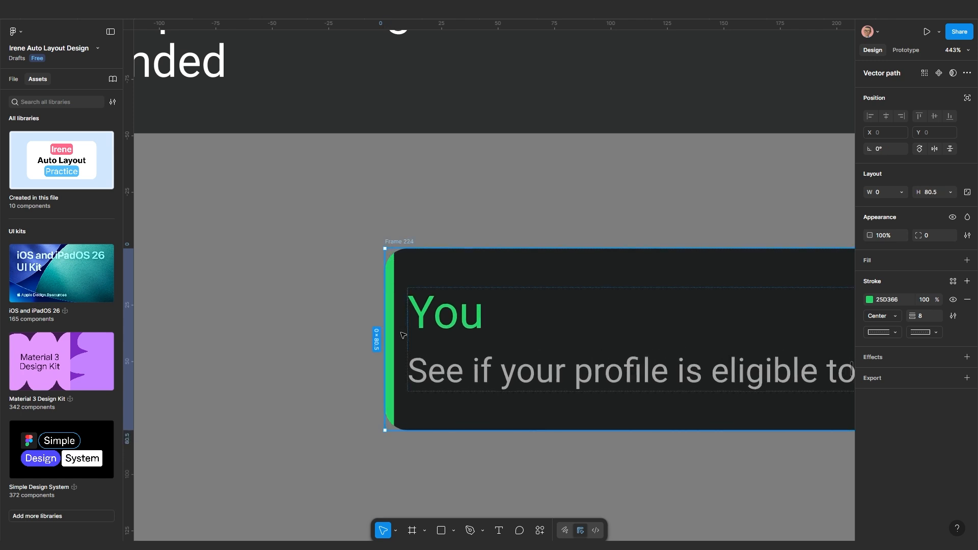
scroll(390, 265, down, 4)
scroll(390, 351, up, 1)
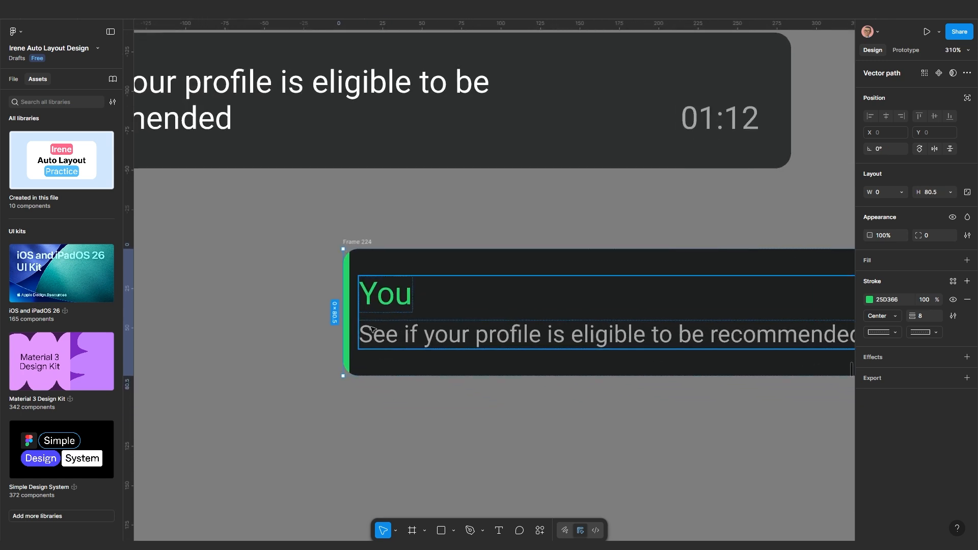
scroll(356, 270, up, 3)
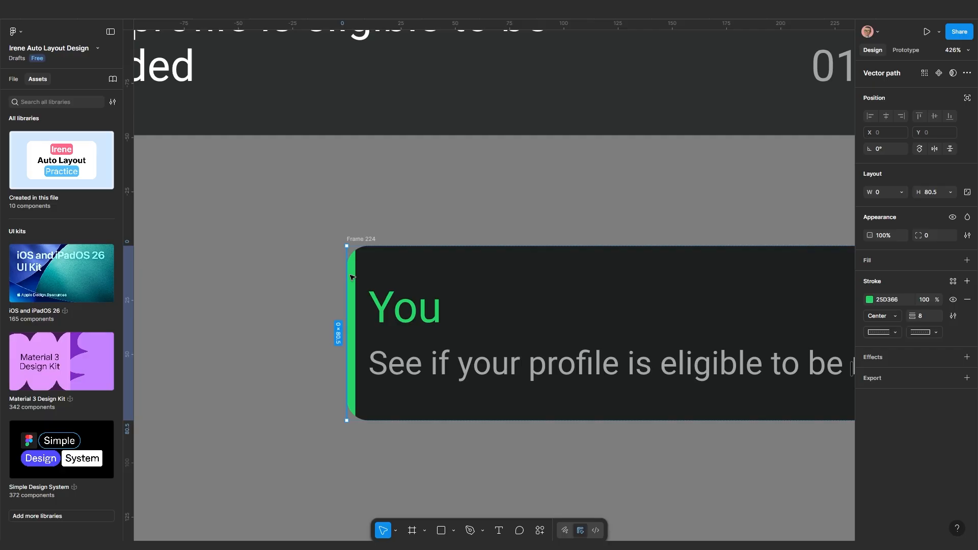
Set the green bar's height to Fill container so it spans the card
double_click(353, 283)
key(Escape)
scroll(355, 287, up, 2)
double_click(355, 288)
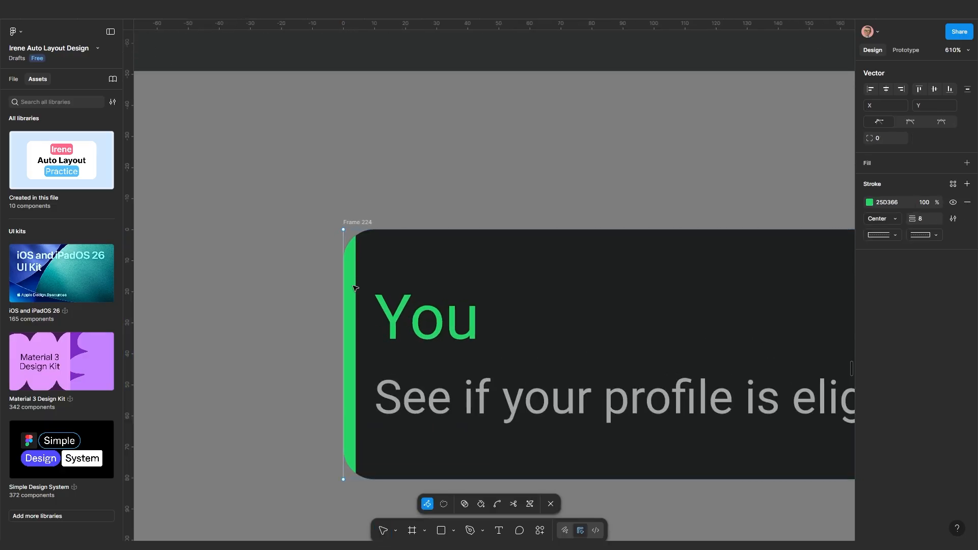
key(Escape)
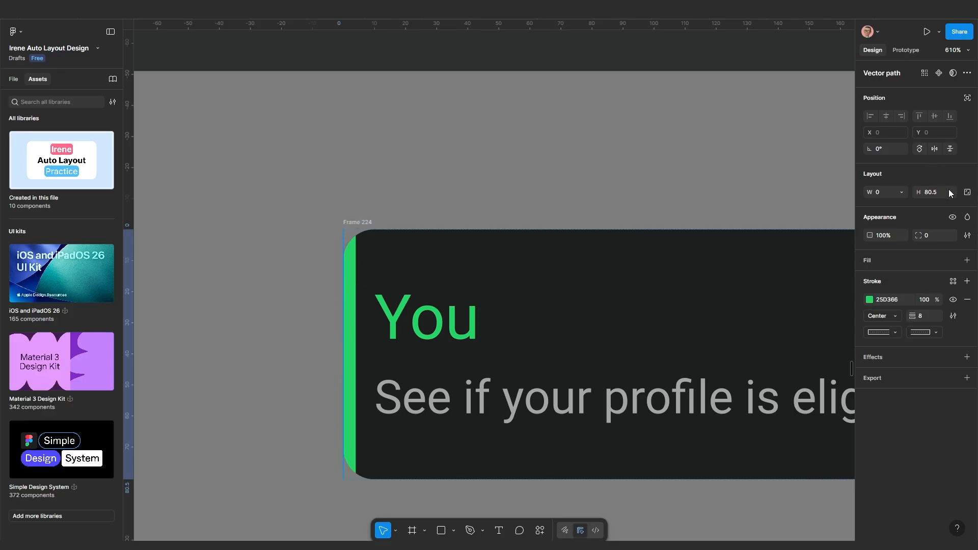
click(951, 193)
click(931, 204)
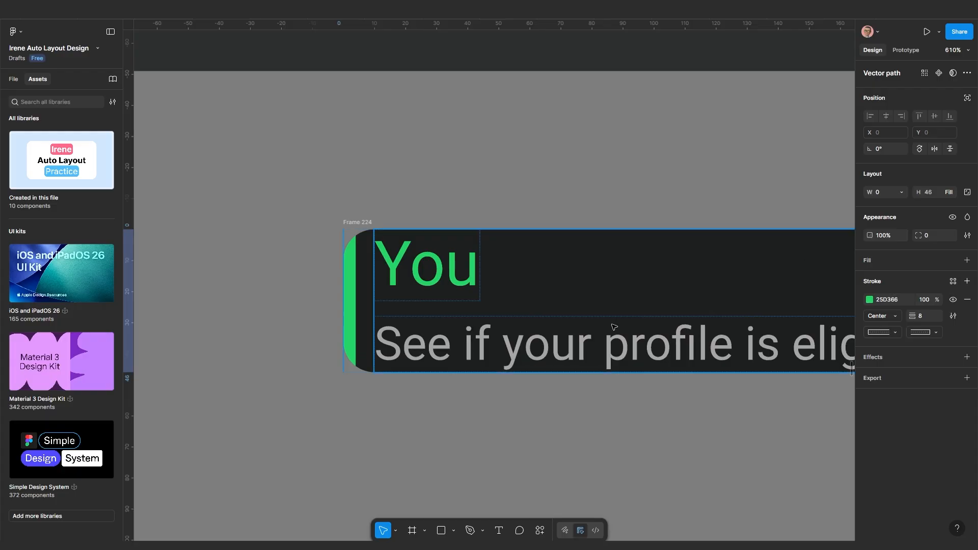
scroll(502, 346, down, 5)
scroll(502, 345, right, 5)
Give the You card's inner text block 10 horizontal padding
click(471, 371)
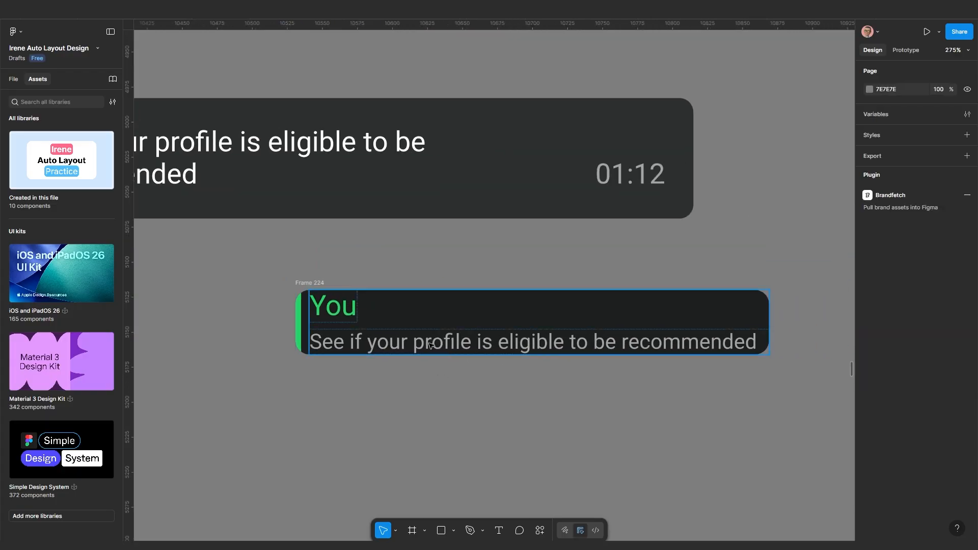
click(426, 340)
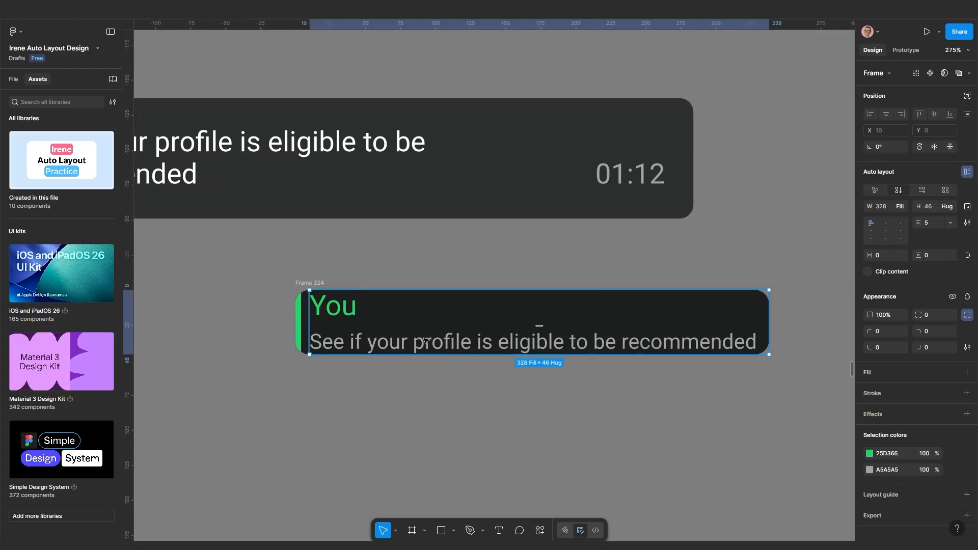
scroll(443, 340, up, 2)
click(360, 406)
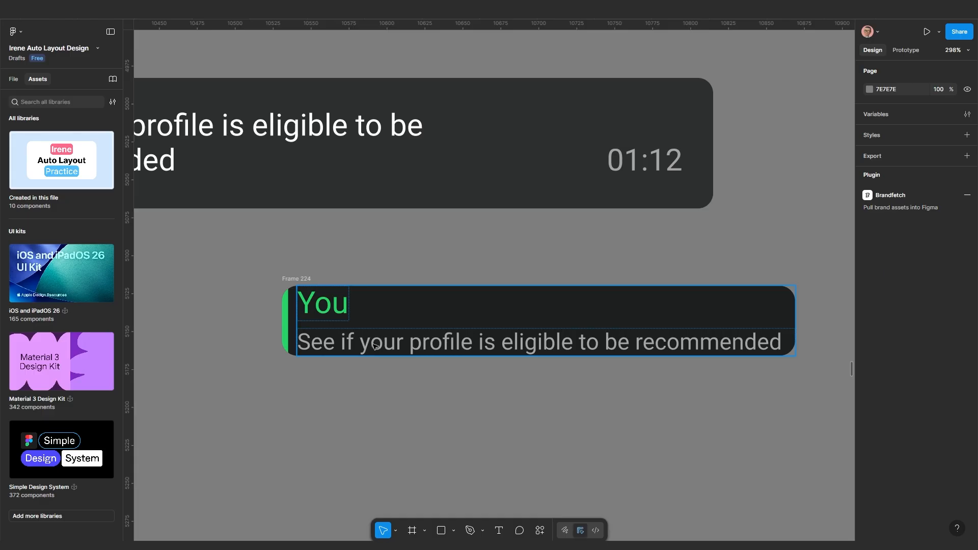
click(375, 346)
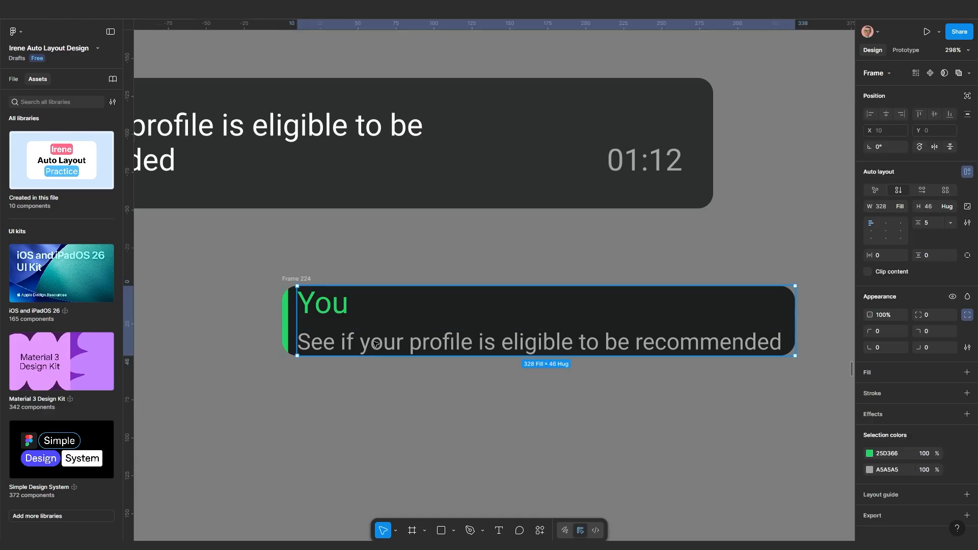
click(332, 303)
click(385, 338)
click(399, 372)
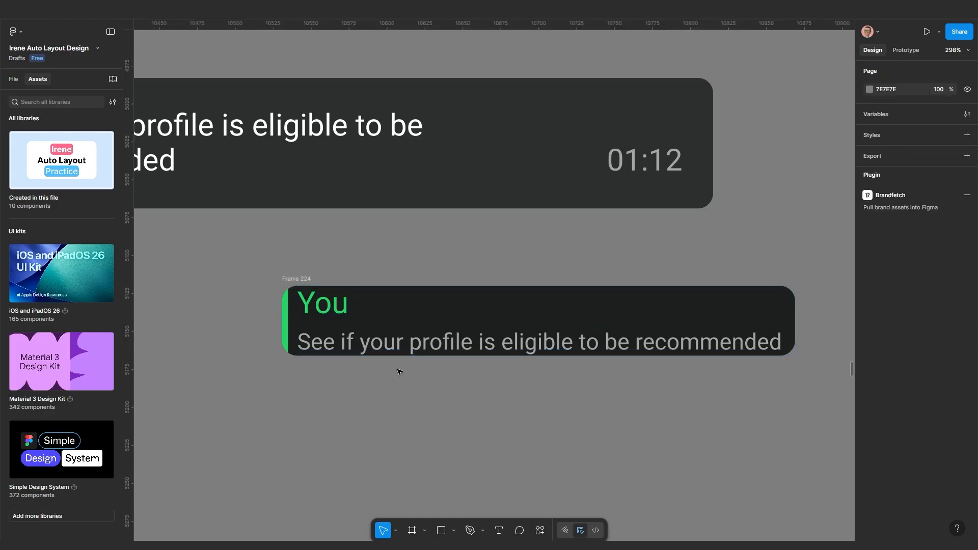
click(386, 350)
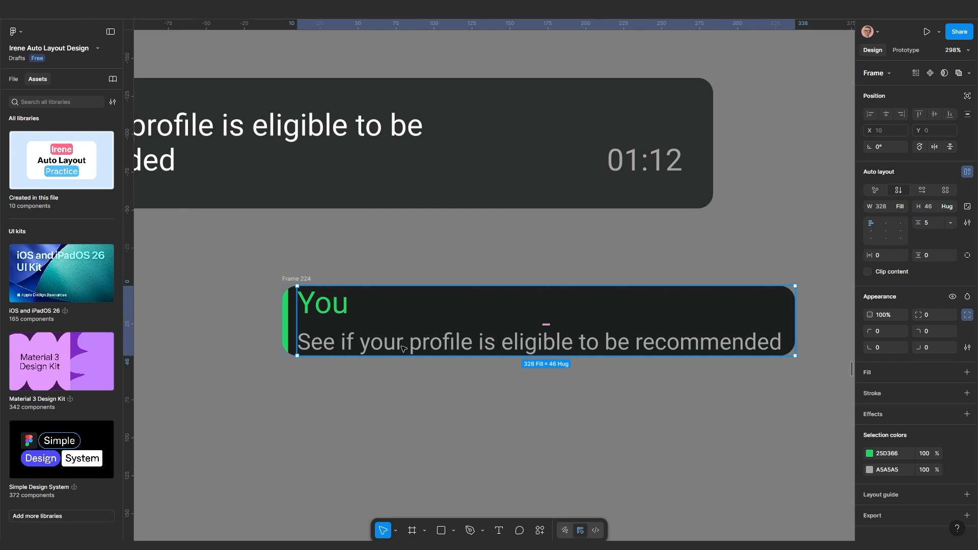
click(402, 348)
click(342, 309)
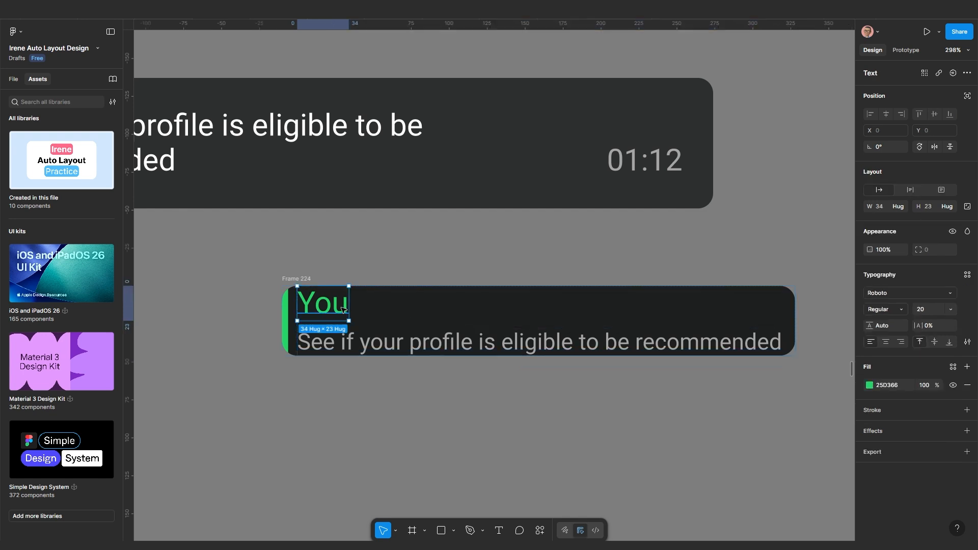
key(Escape)
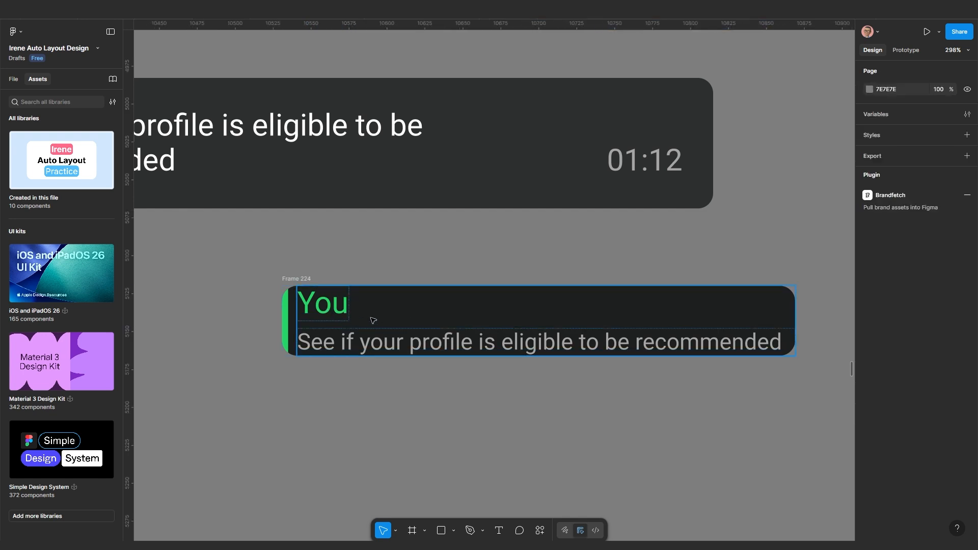
click(381, 325)
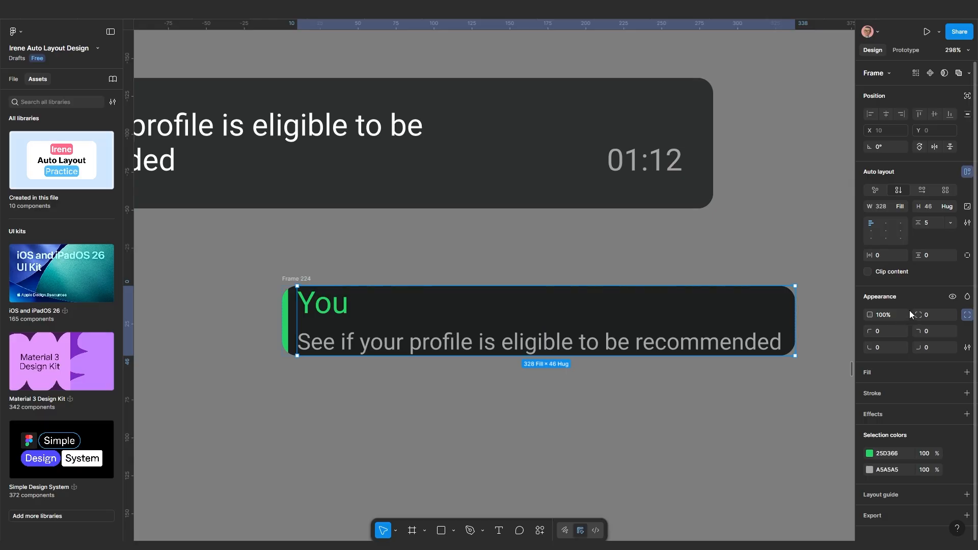
click(885, 257)
text(10)
key(Return)
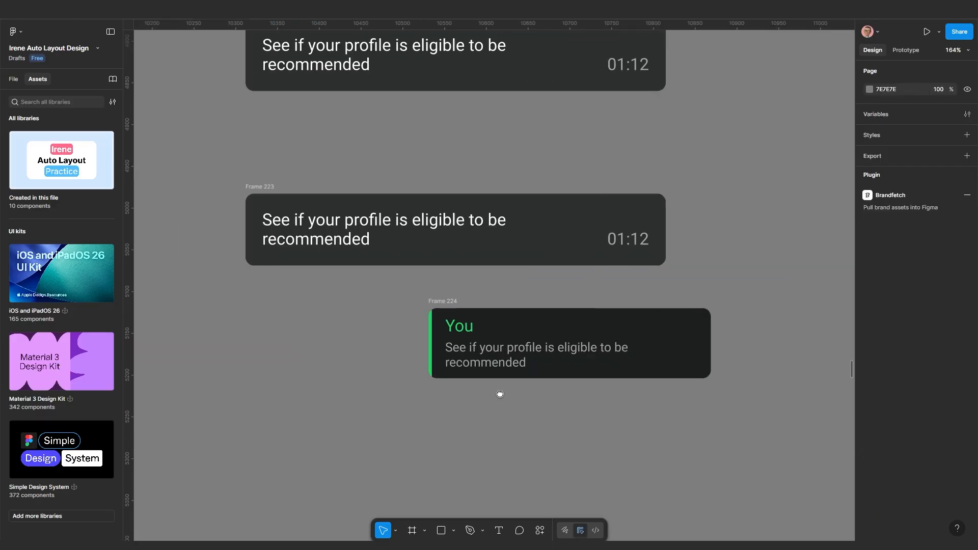
Wrap the message text and 01:12 time in an auto-layout row and stack Frame 223 vertically
drag(500, 395, 519, 389)
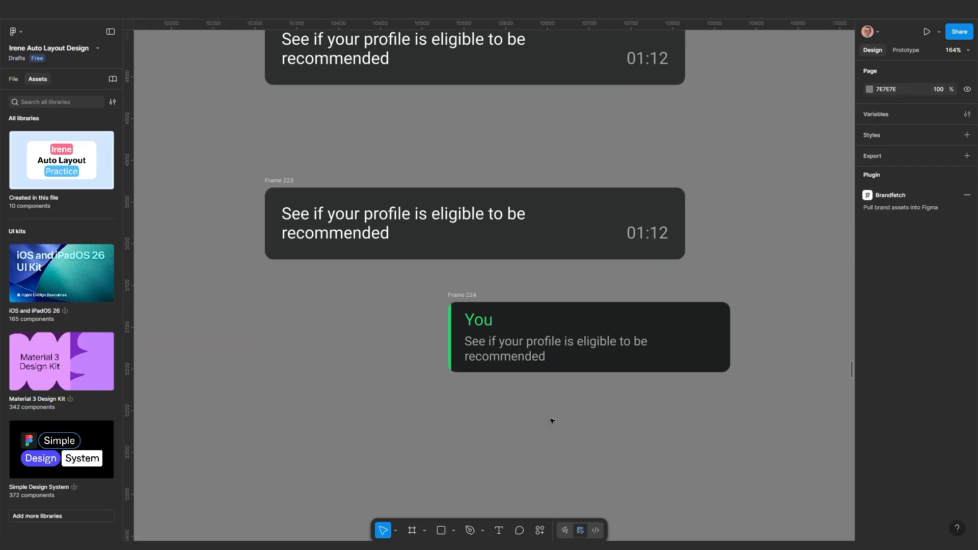
click(577, 360)
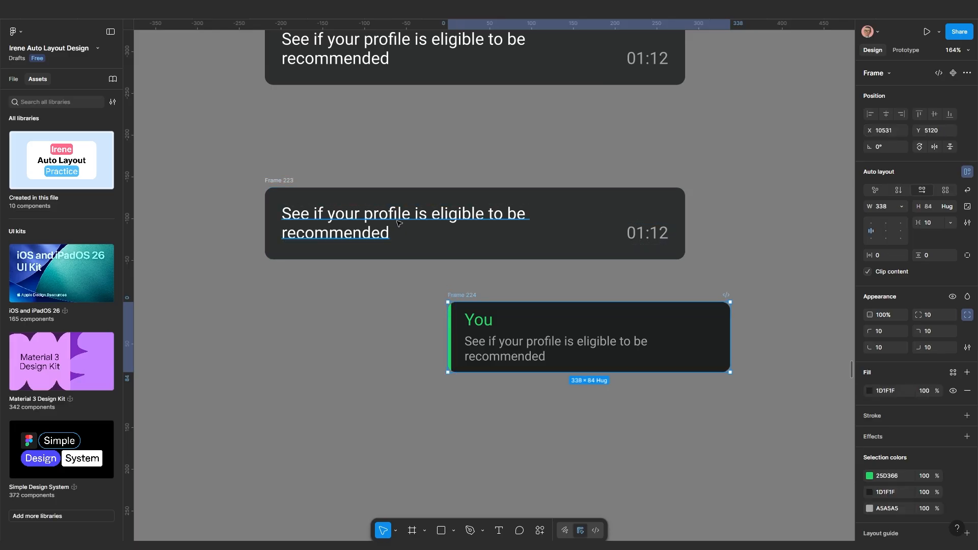
click(515, 241)
drag(506, 241, 481, 246)
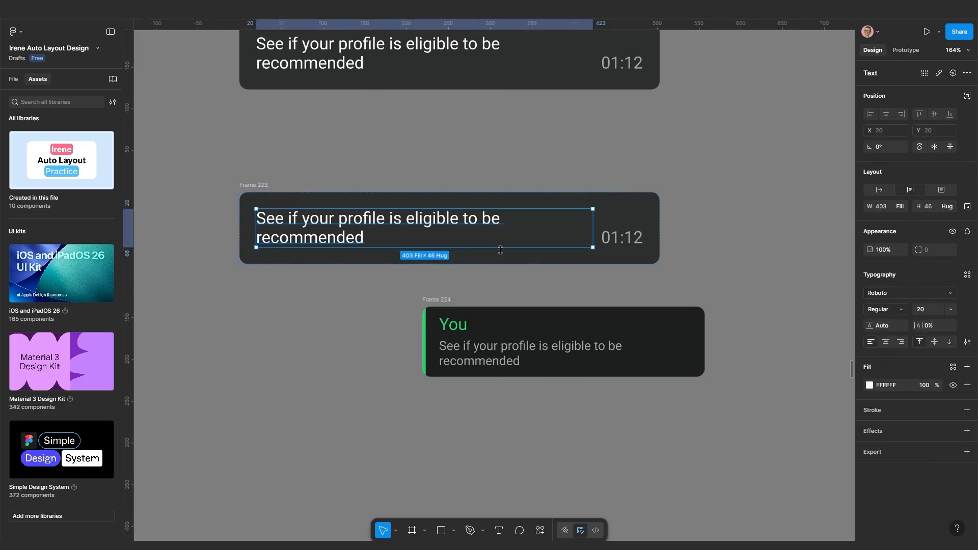
key(Escape)
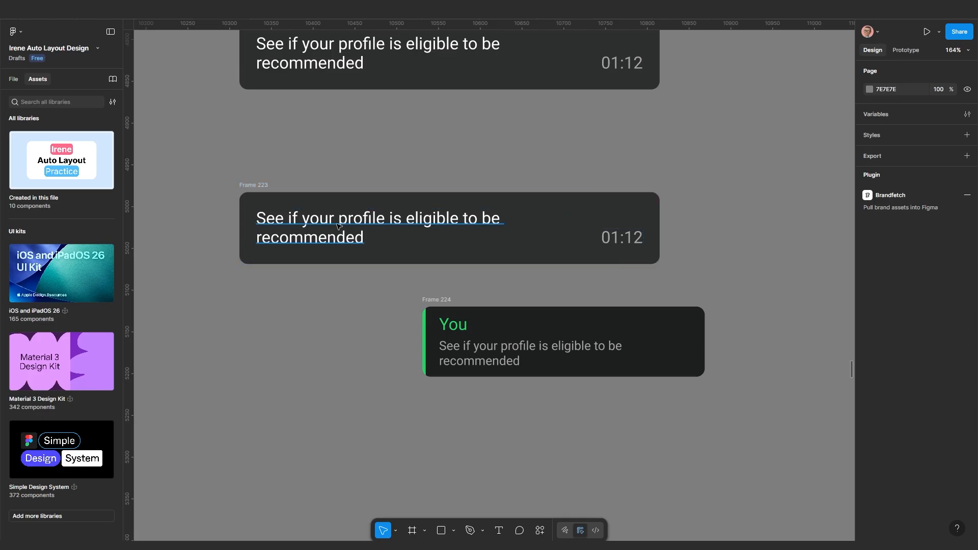
click(352, 232)
shift+click(620, 239)
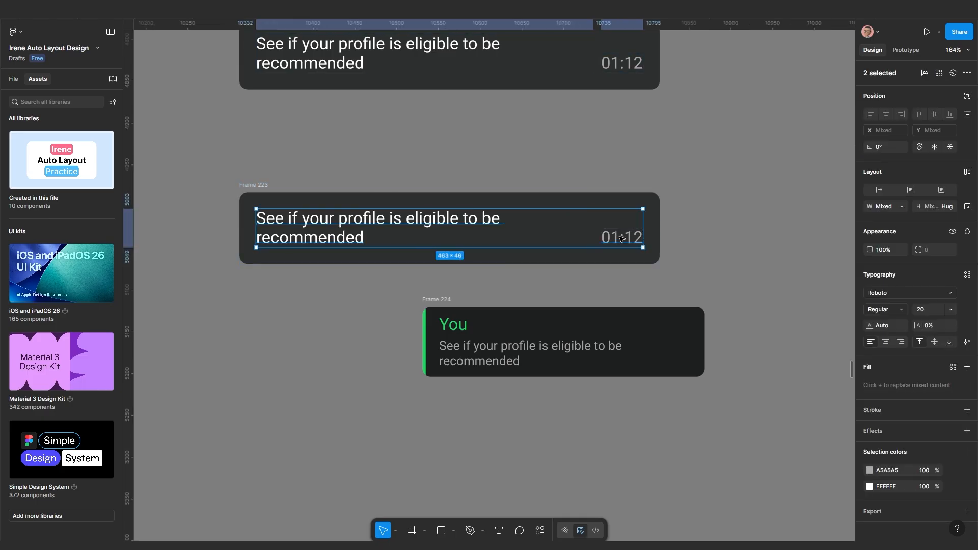
key(shift+a)
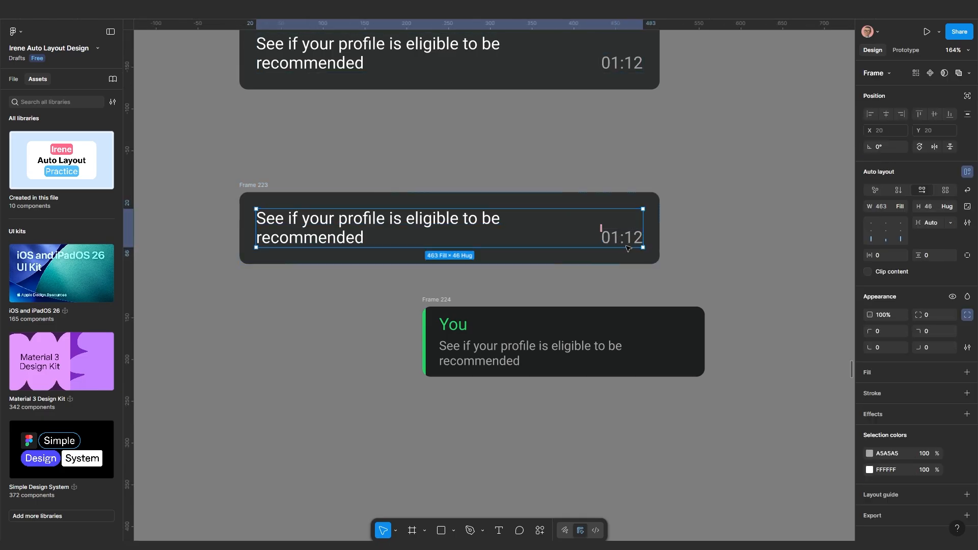
click(243, 187)
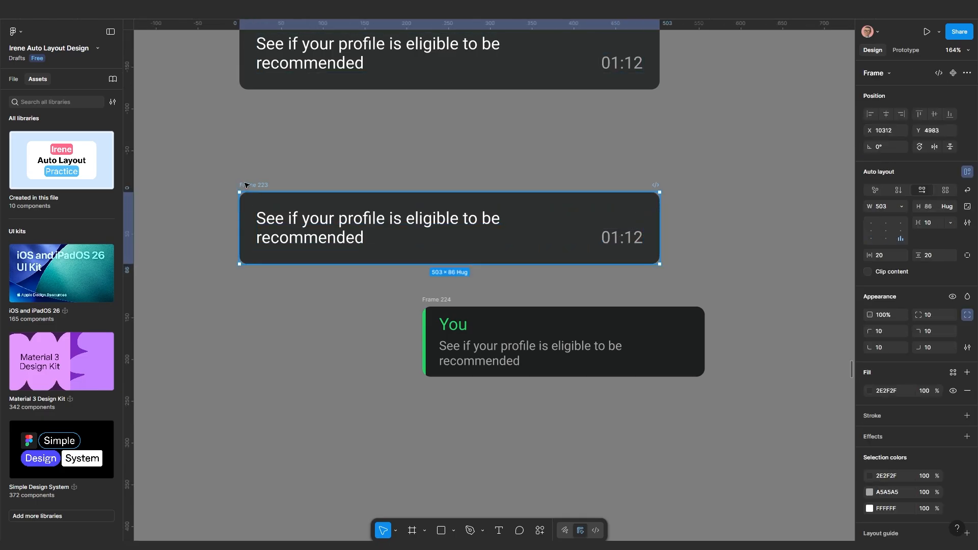
click(898, 191)
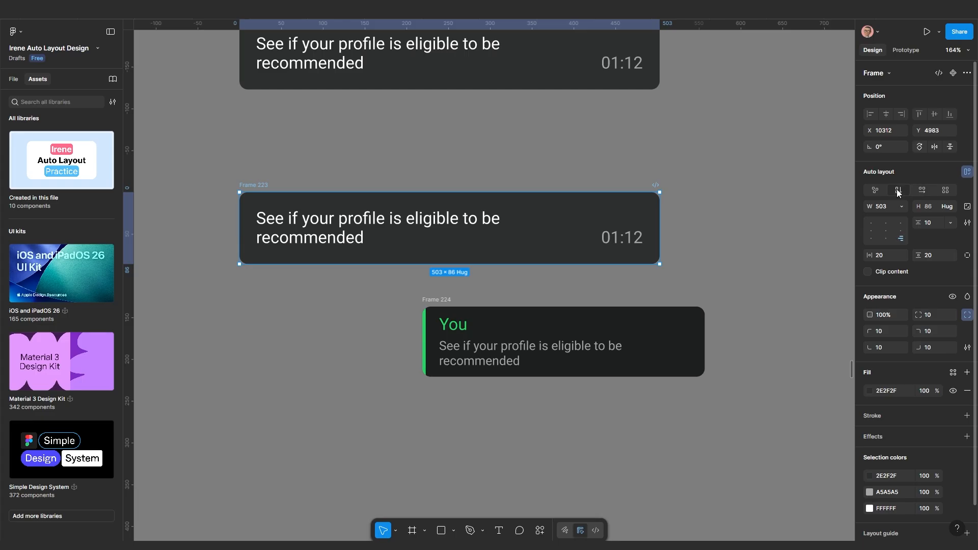
Move the You card into Frame 223 above the message row, at Fill container width
click(441, 301)
key(Delete)
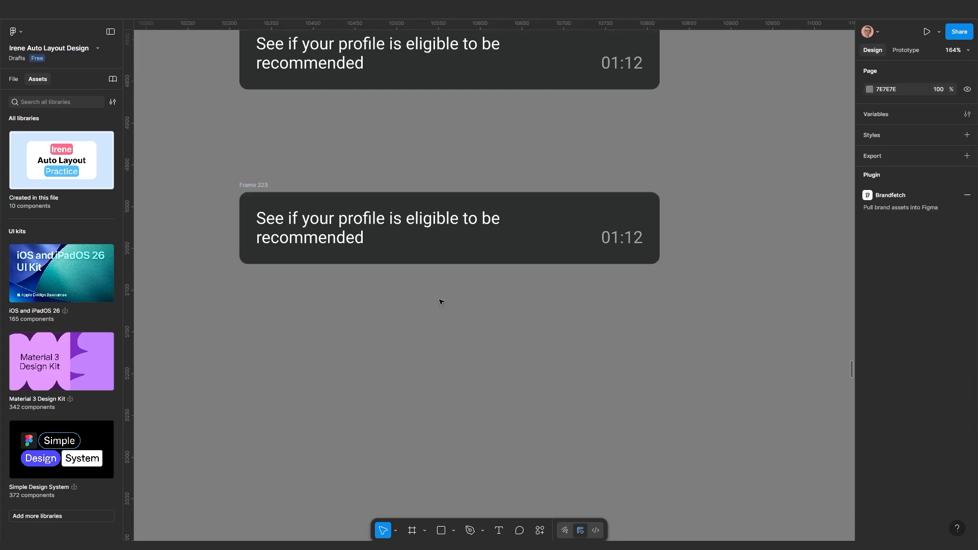
click(254, 184)
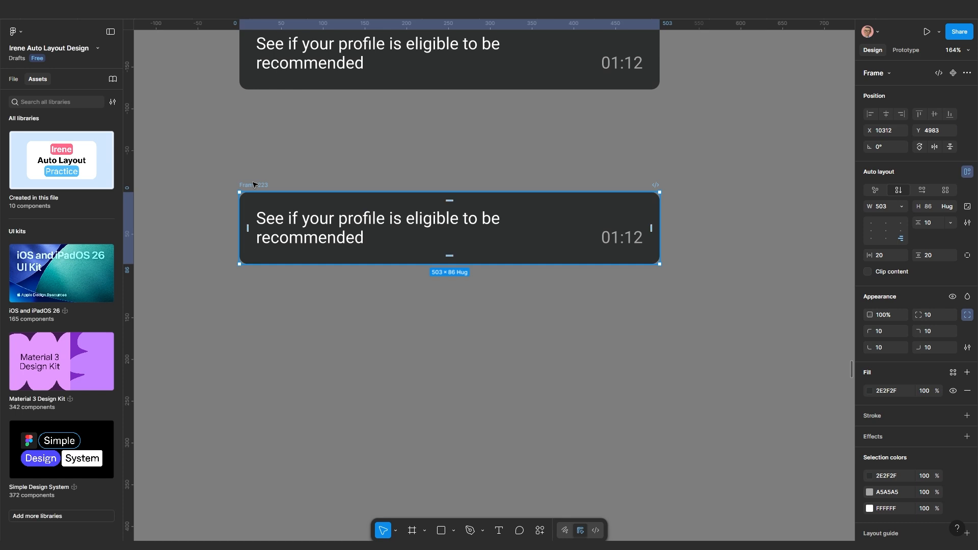
key(ctrl+z)
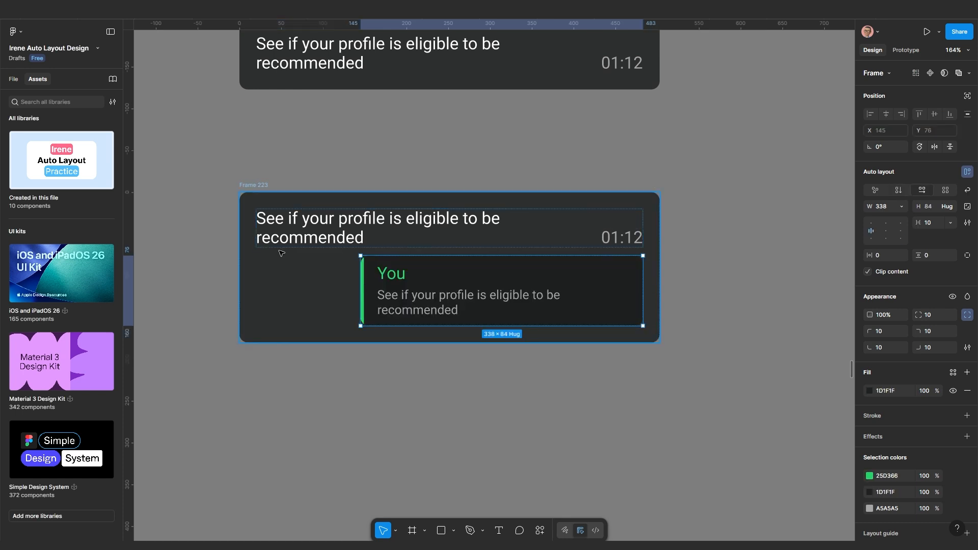
key(Up)
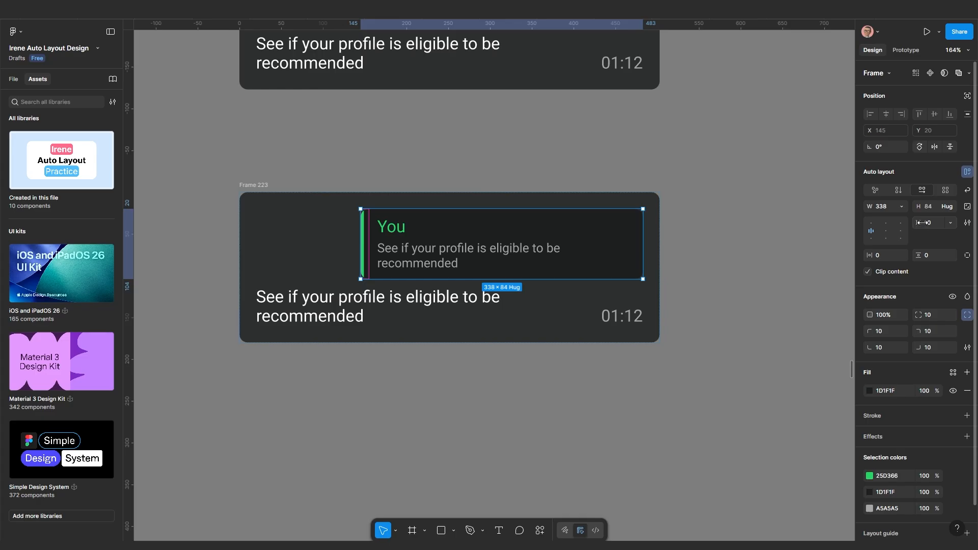
click(899, 207)
click(875, 230)
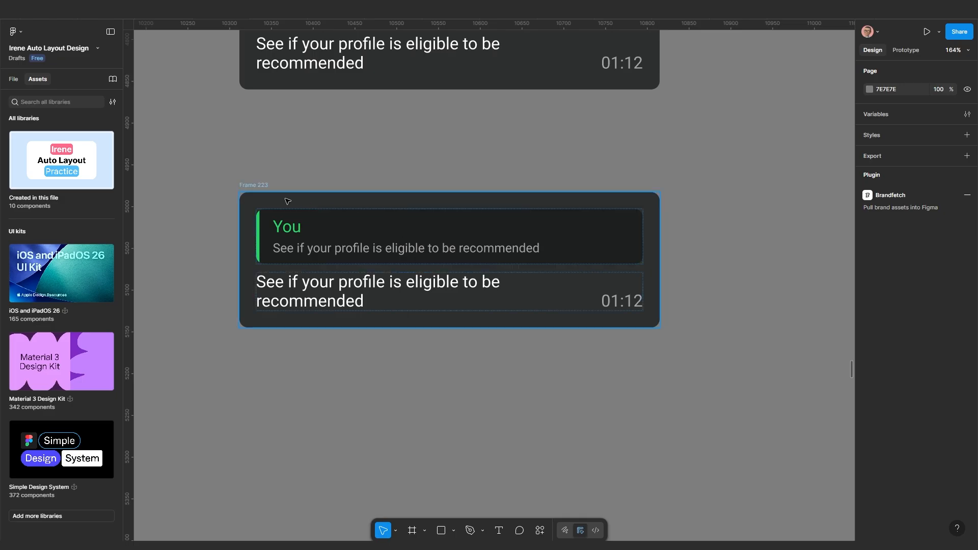
Set Frame 223's auto-layout padding to 10 on all sides
scroll(403, 232, down, 15)
drag(452, 203, 452, 334)
scroll(458, 164, up, 10)
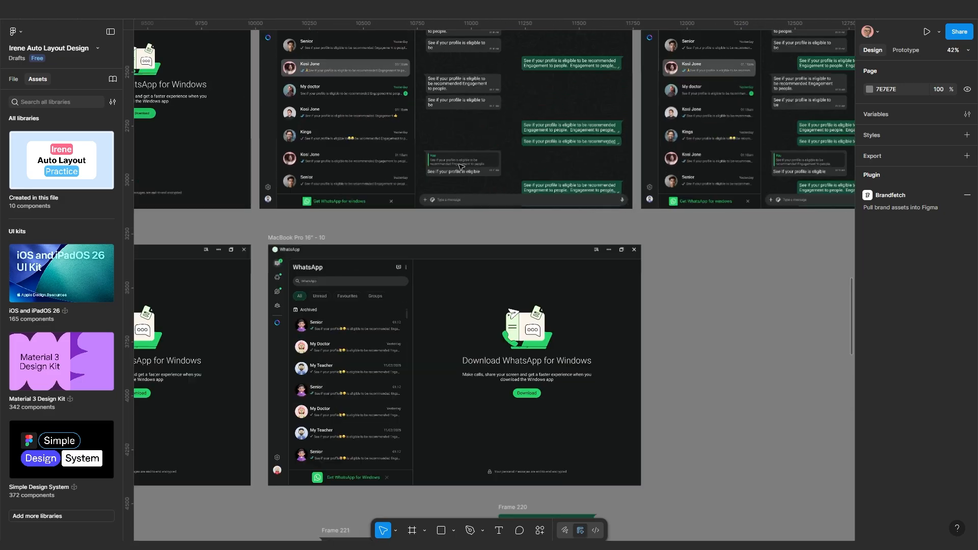
scroll(391, 158, up, 2)
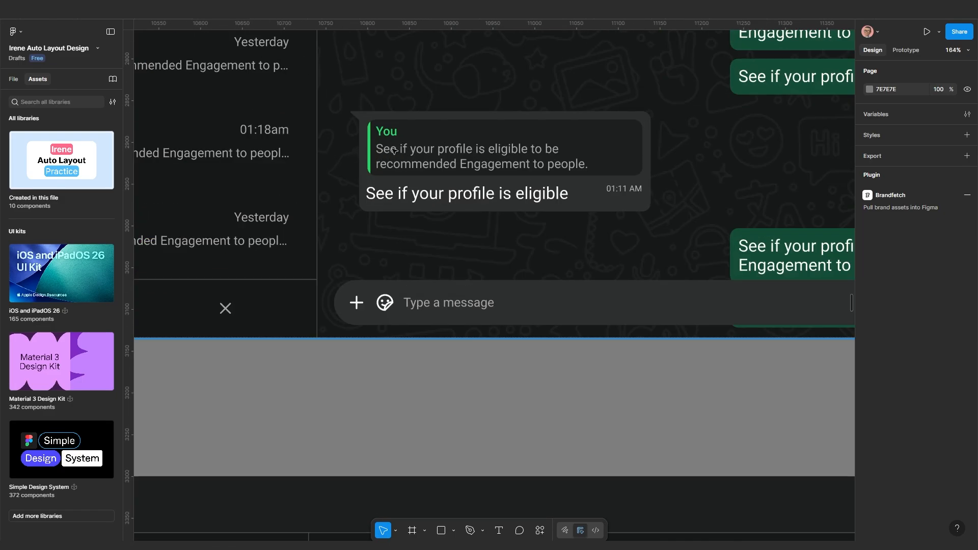
scroll(393, 151, down, 2)
scroll(390, 159, down, 6)
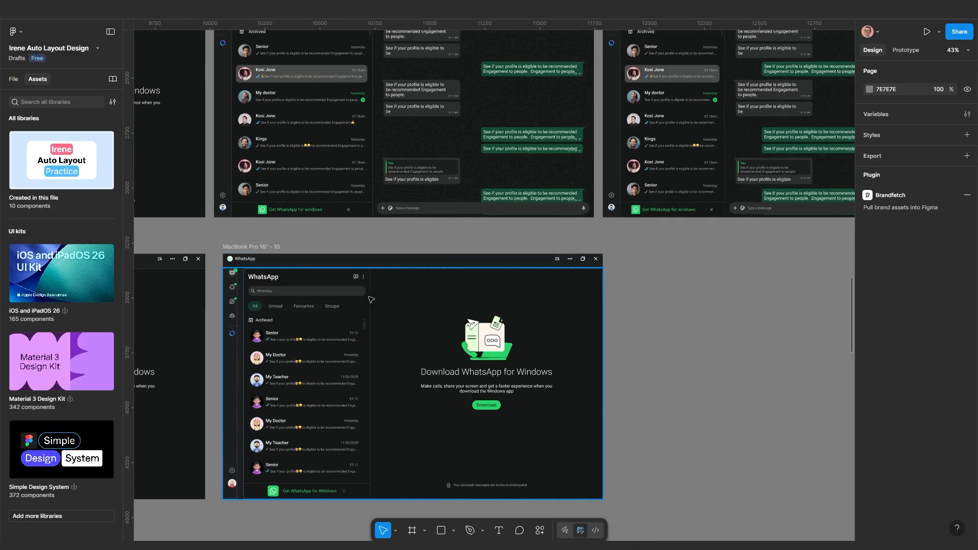
drag(353, 423, 411, 284)
scroll(388, 464, up, 1)
scroll(388, 464, down, 3)
scroll(380, 402, up, 5)
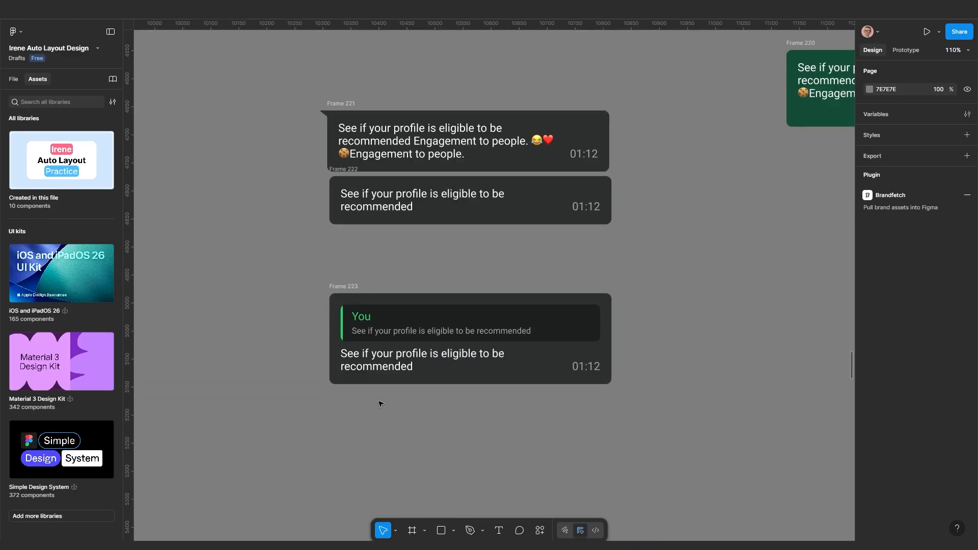
click(326, 251)
click(327, 252)
scroll(498, 351, up, 1)
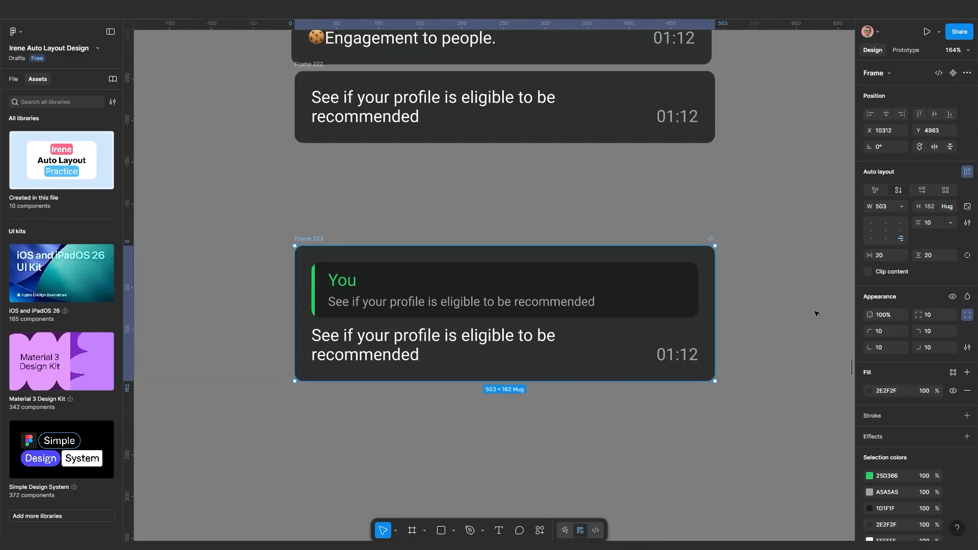
click(885, 257)
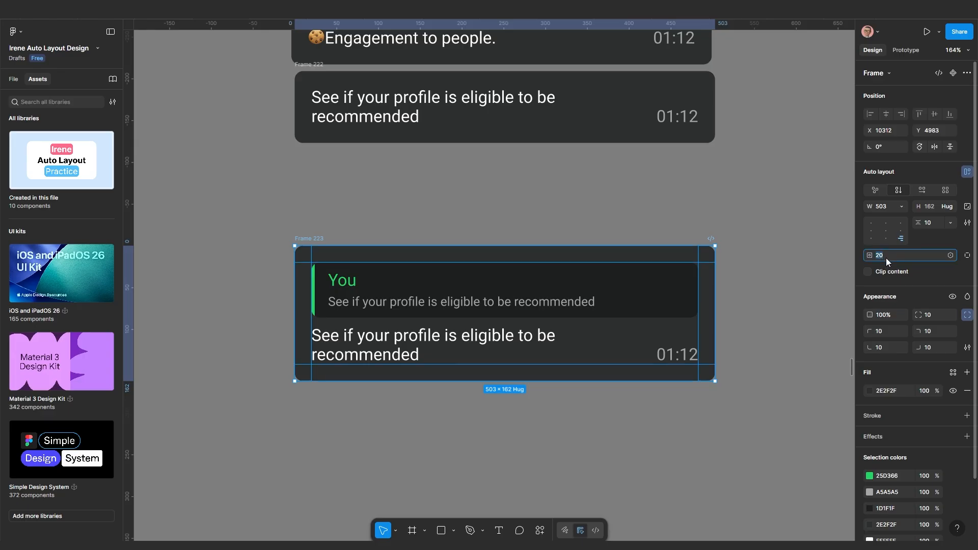
key(Return)
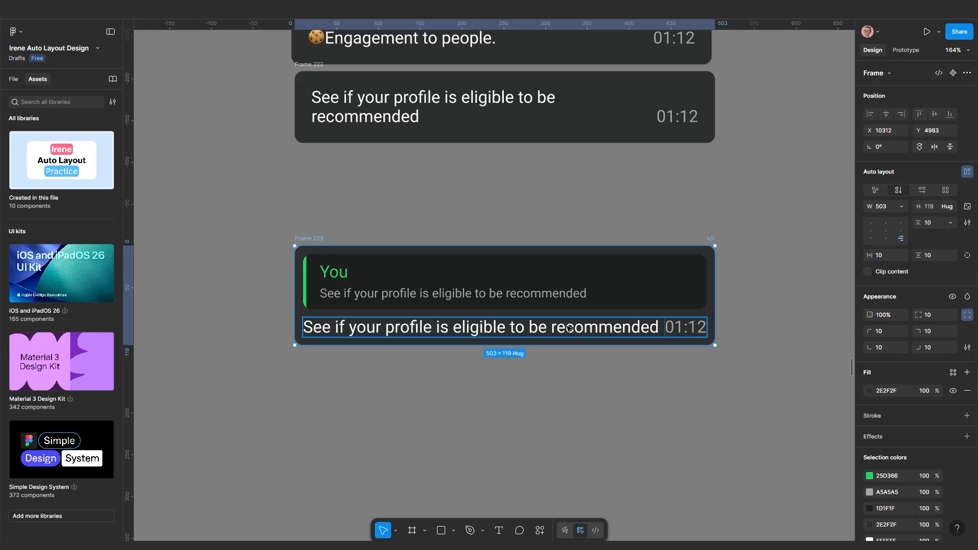
Set a 20 gap between the message and 01:12 timestamp in the bottom row
click(537, 371)
scroll(537, 371, down, 1)
drag(578, 371, 543, 373)
scroll(548, 359, up, 1)
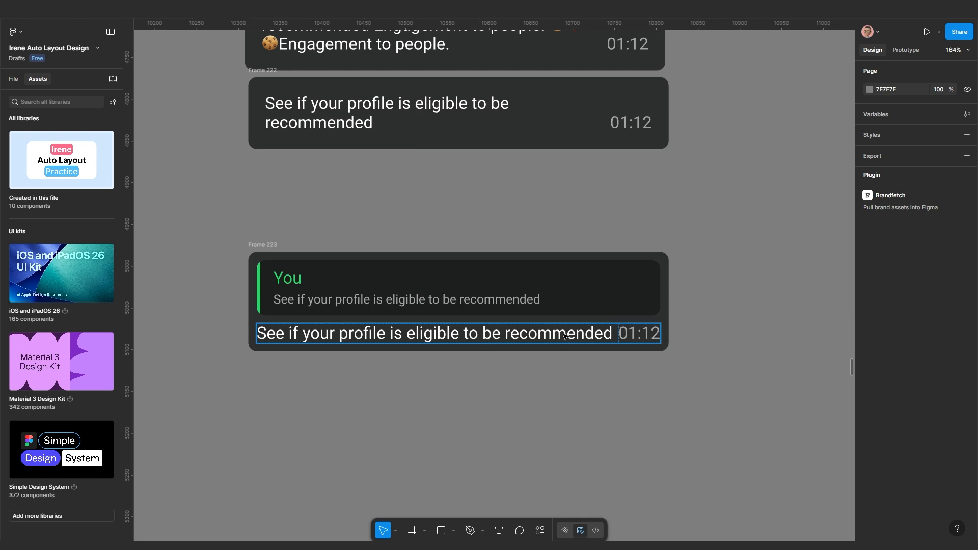
click(619, 335)
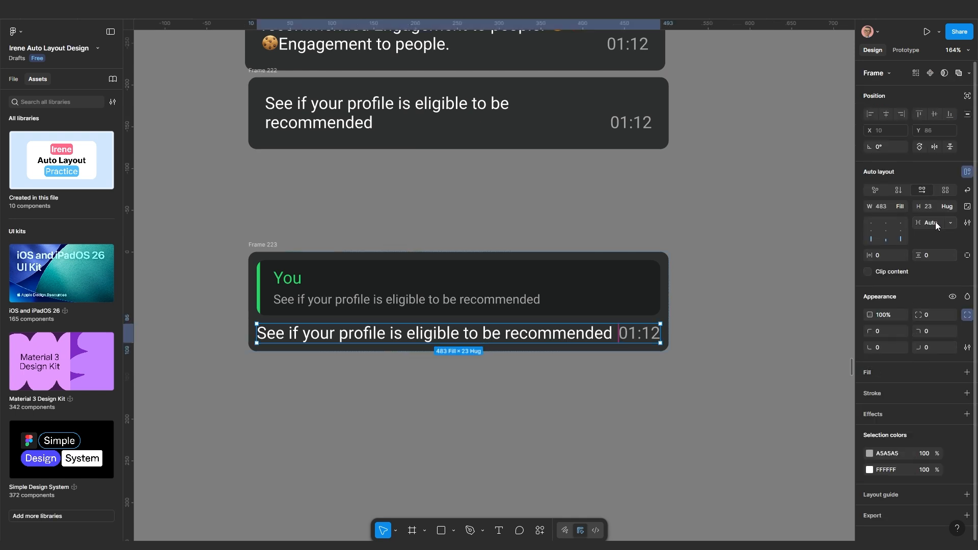
click(935, 221)
text(20)
key(Return)
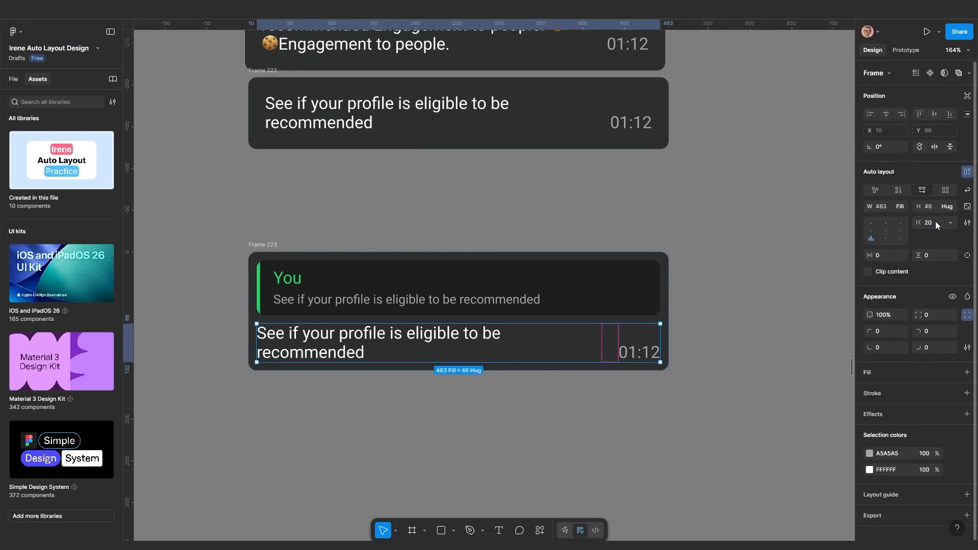
click(651, 386)
scroll(596, 387, up, 1)
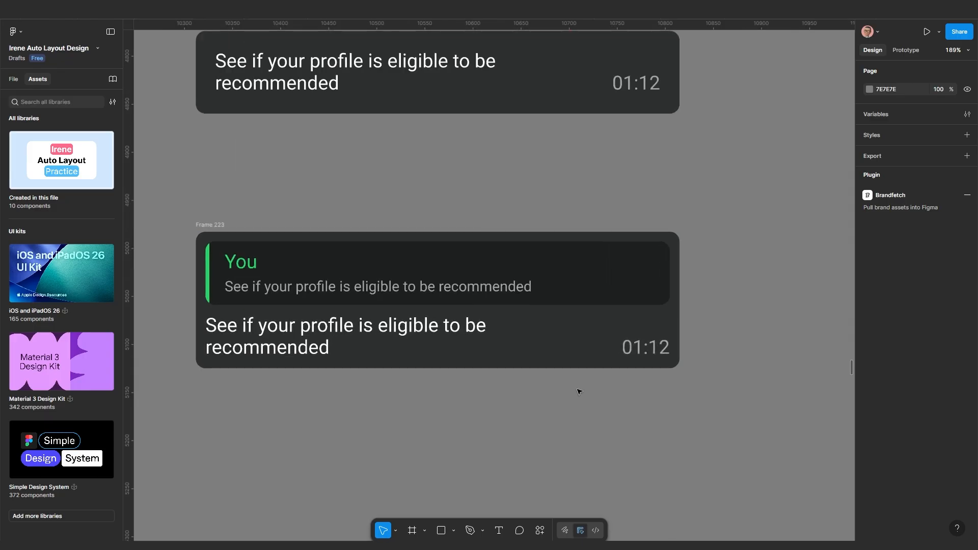
drag(578, 391, 634, 393)
Send Frame 223's corner tail vector to back so it sits behind the bubble
scroll(634, 392, down, 5)
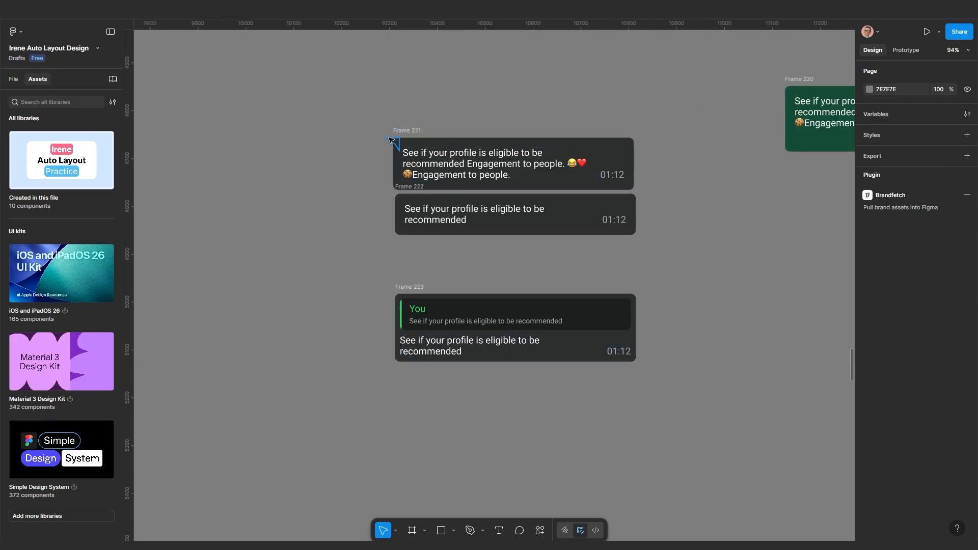
click(389, 138)
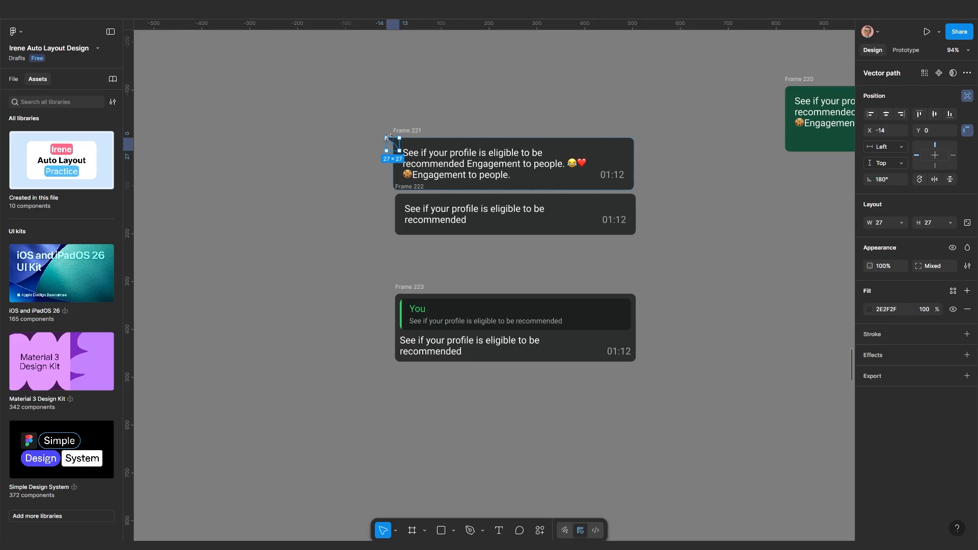
click(404, 289)
scroll(415, 326, up, 3)
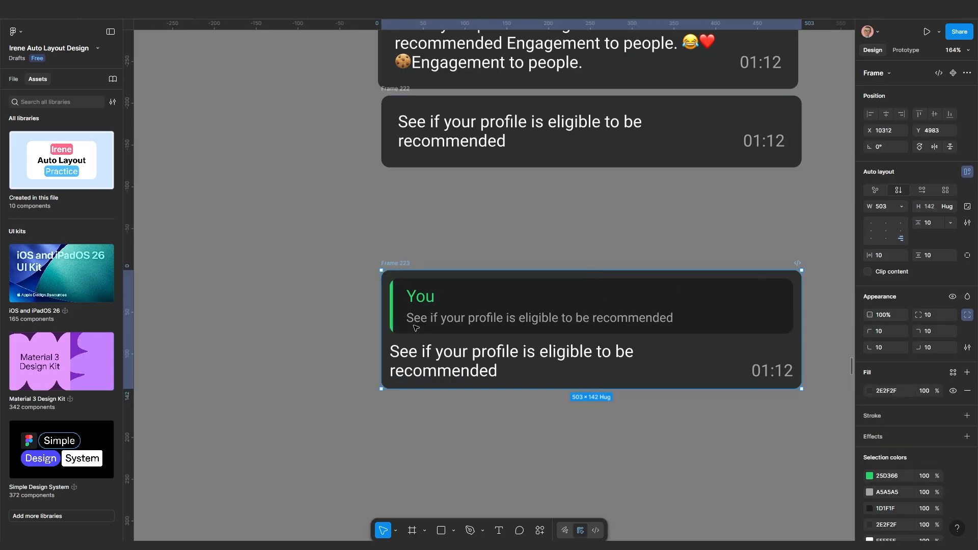
click(385, 279)
scroll(387, 280, up, 5)
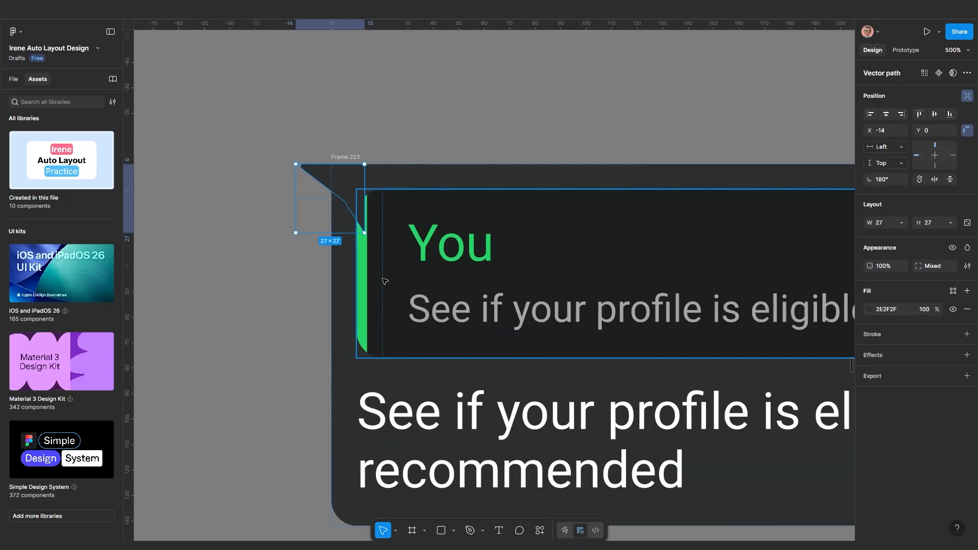
scroll(413, 285, up, 3)
scroll(413, 241, up, 2)
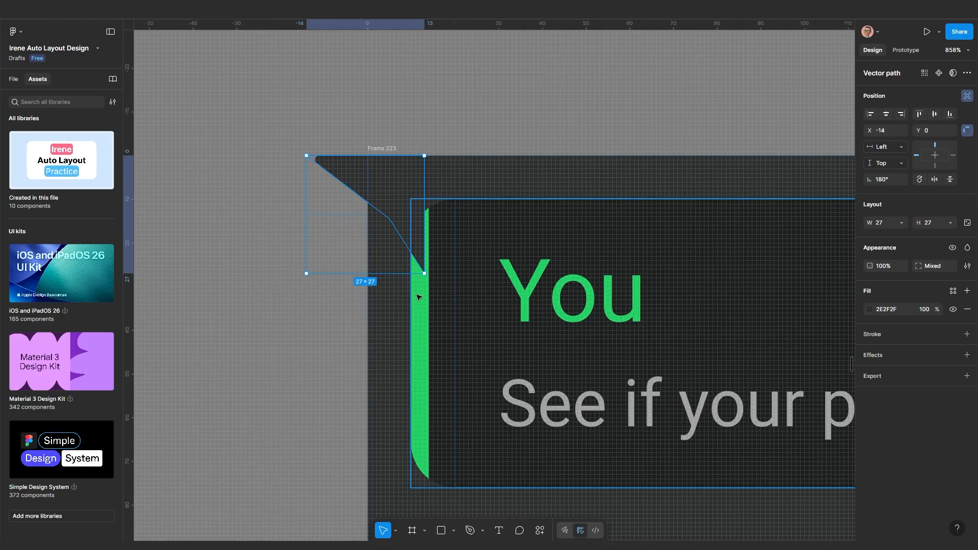
right_click(396, 204)
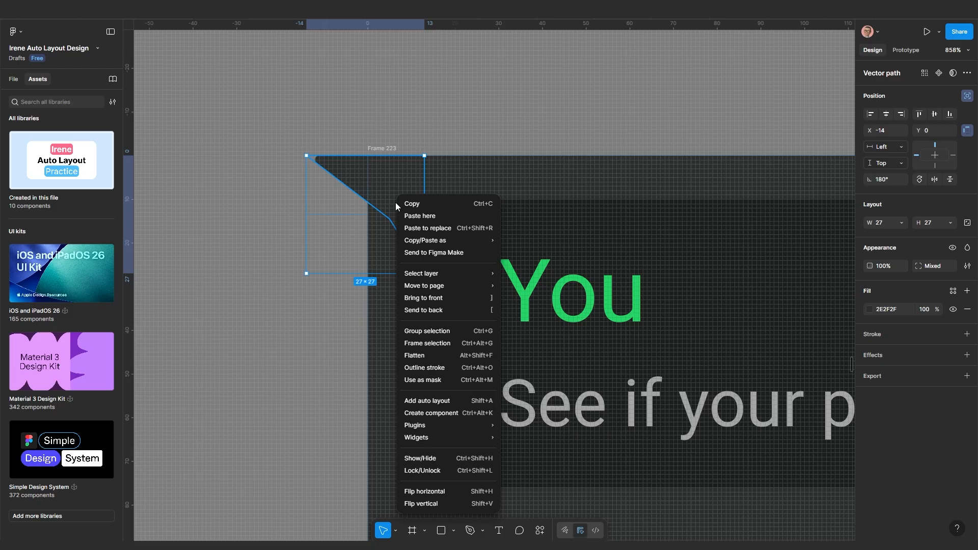
click(431, 310)
scroll(358, 330, down, 5)
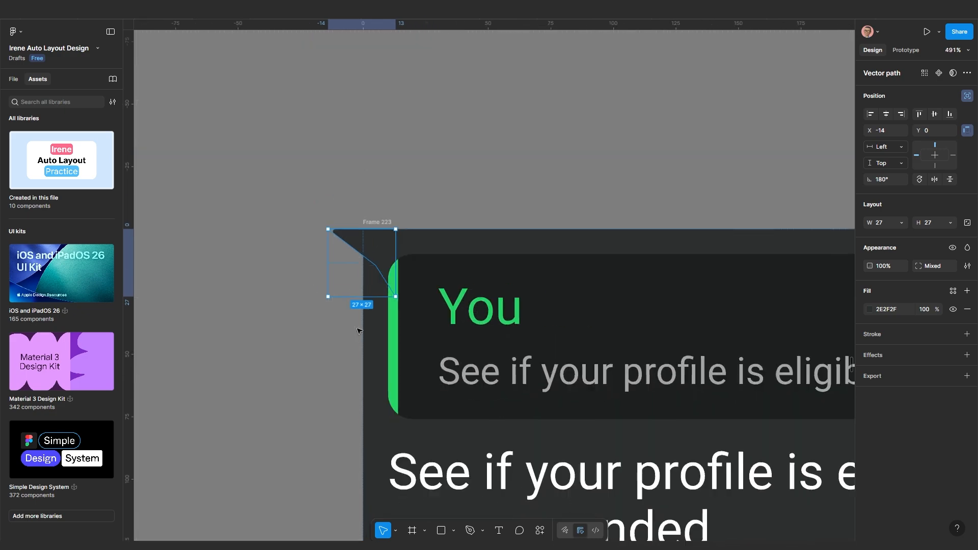
click(347, 344)
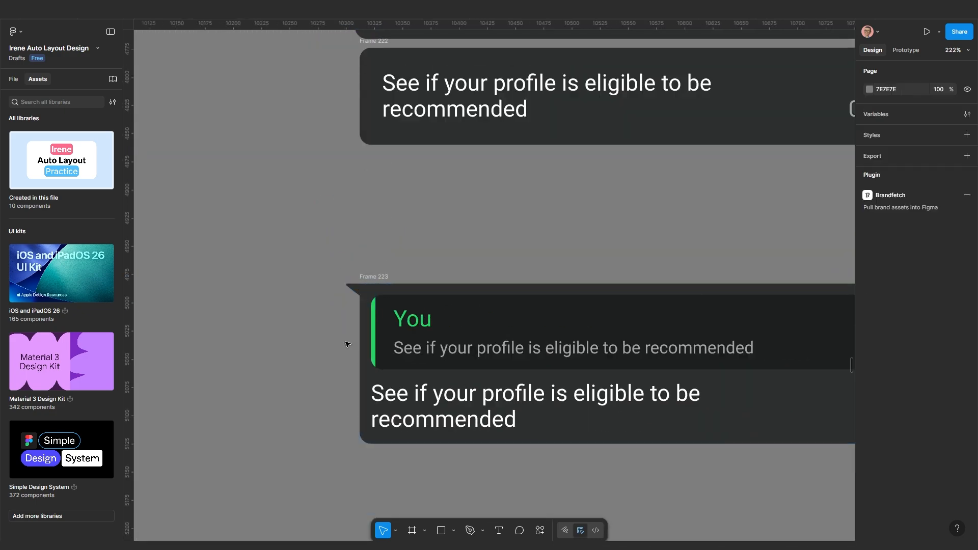
scroll(318, 351, down, 3)
scroll(400, 320, up, 1)
drag(373, 396, 377, 276)
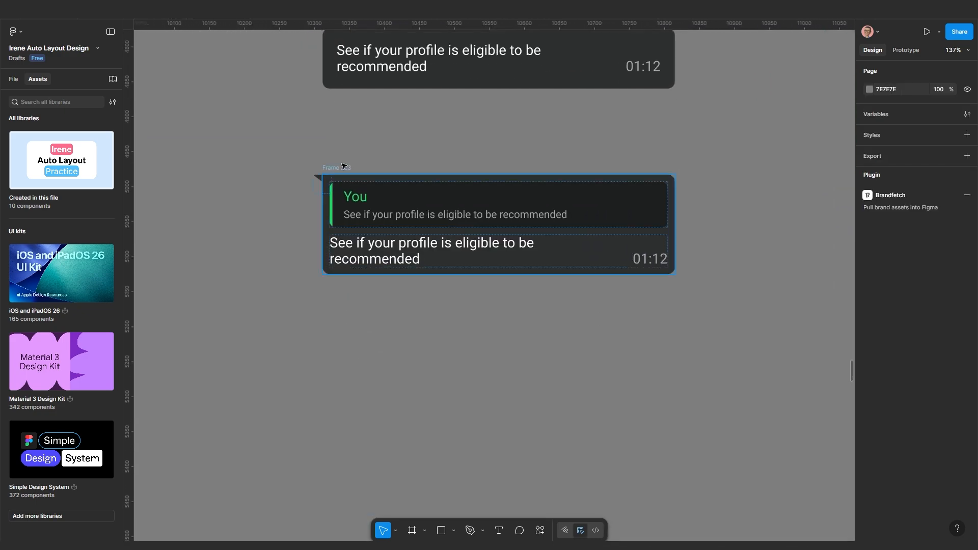
Alt-drag a copy of Frame 223 downward to create Frame 224
click(330, 166)
scroll(383, 296, down, 4)
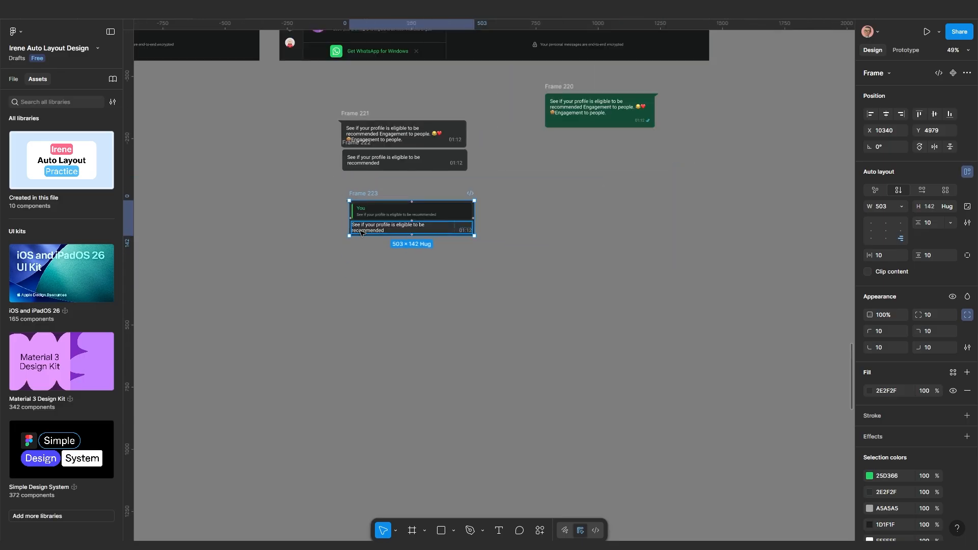
scroll(384, 296, up, 1)
scroll(427, 345, down, 3)
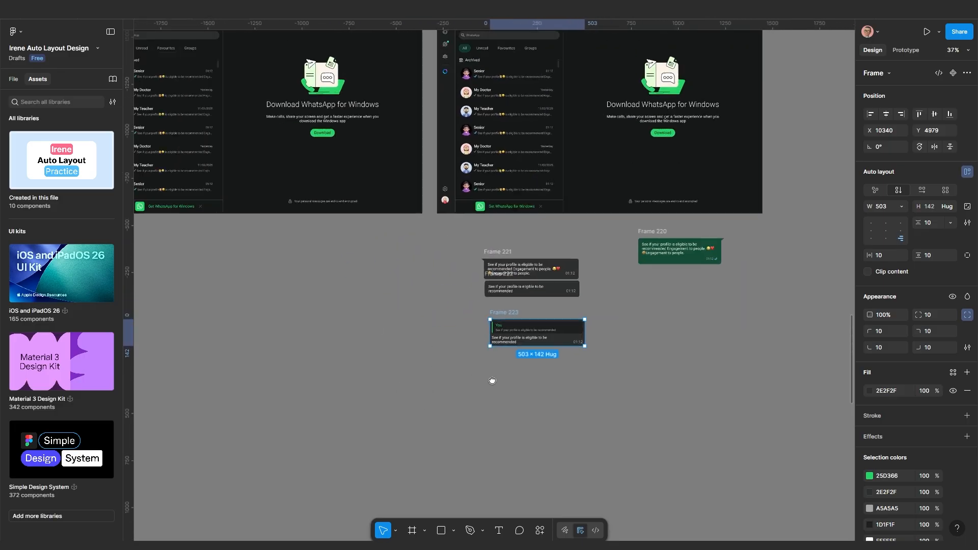
scroll(387, 275, up, 3)
drag(391, 249, 401, 355)
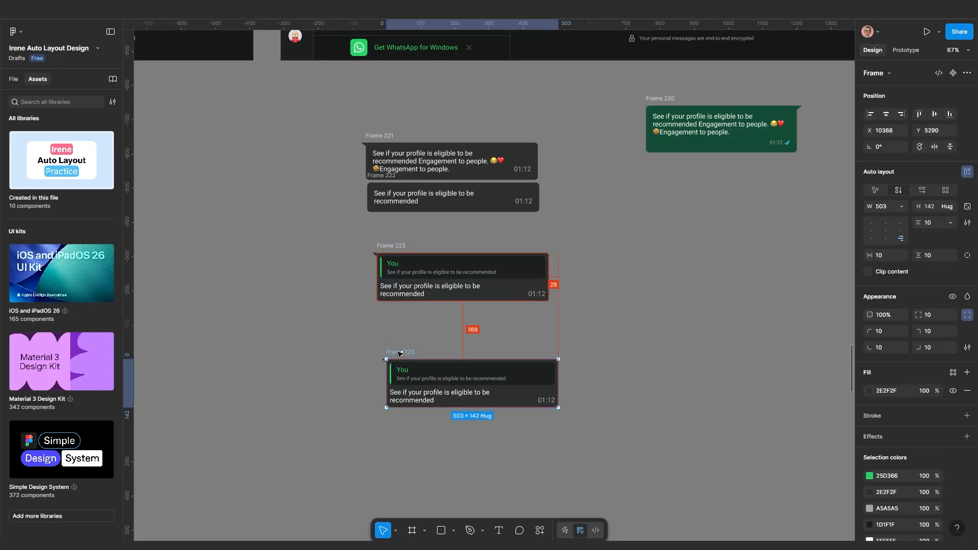
scroll(427, 431, up, 2)
drag(465, 439, 461, 332)
Draw a 465×182 rectangle below Frame 224
scroll(461, 447, up, 1)
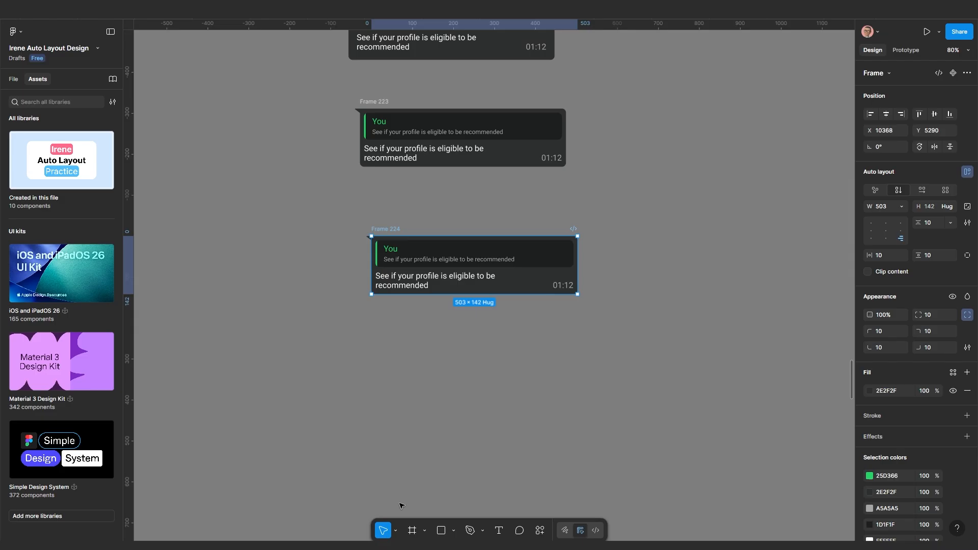
click(441, 530)
mouse_move(385, 324)
mouse_down()
mouse_move(507, 404)
mouse_move(574, 399)
mouse_up()
Move the new rectangle into Frame 224's quoted-reply box, set to fill width with 10 corner radius
scroll(535, 390, up, 2)
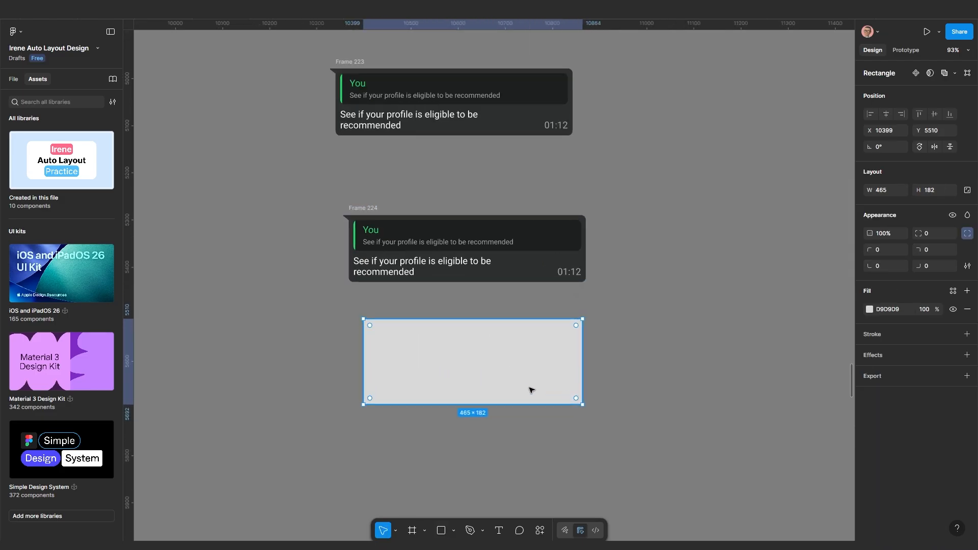
key(Delete)
click(418, 238)
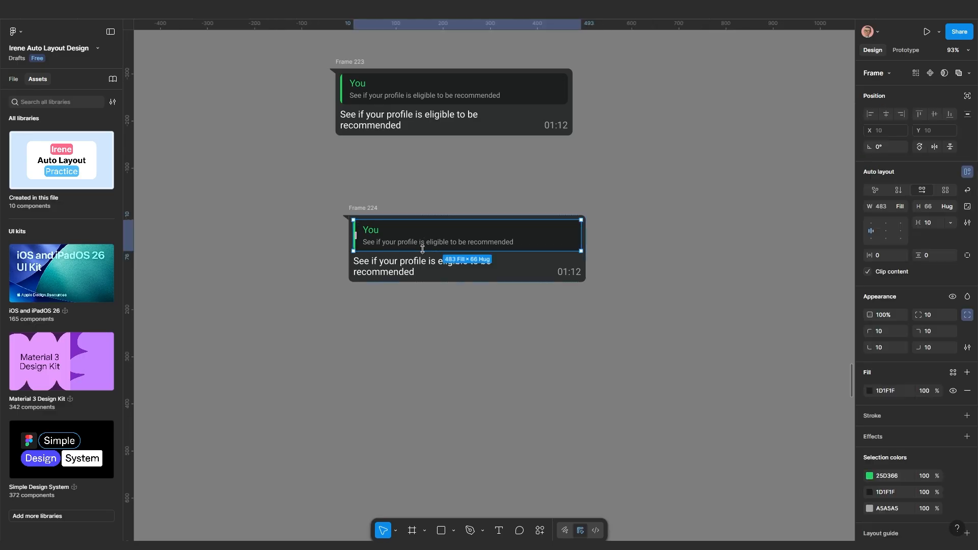
scroll(419, 237, up, 3)
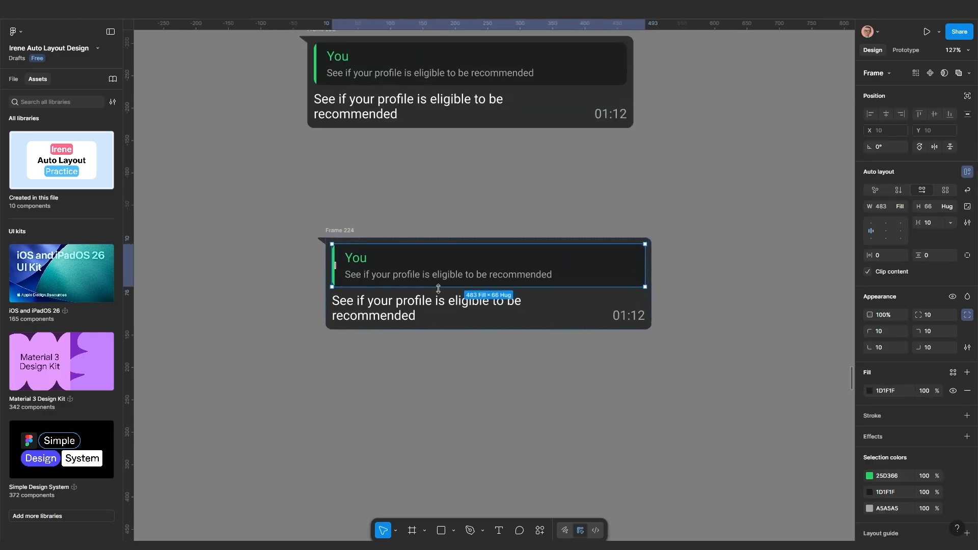
key(ctrl+v)
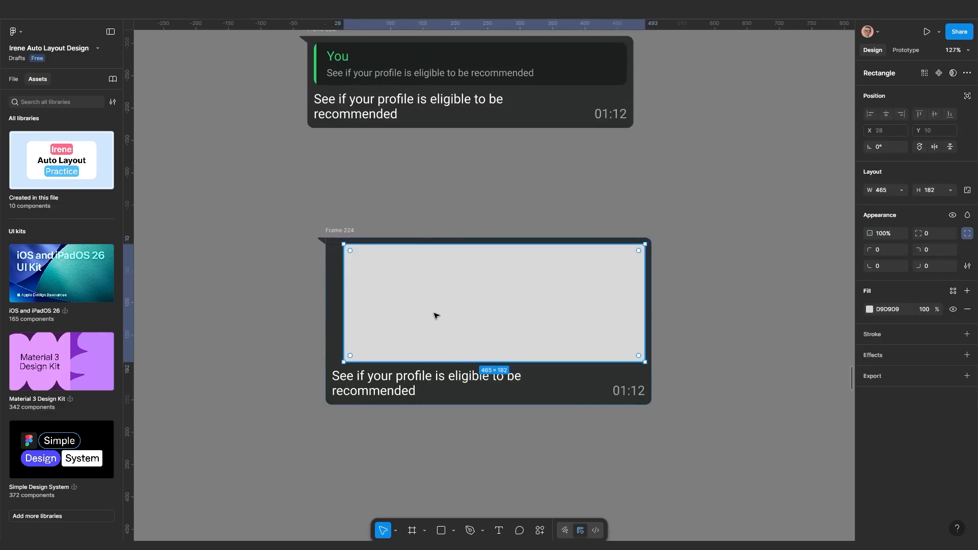
click(900, 190)
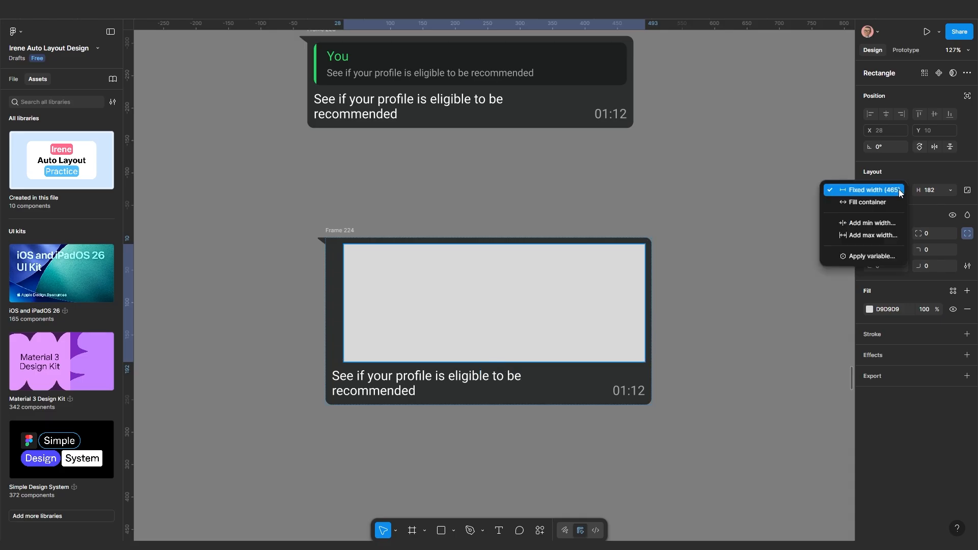
click(893, 204)
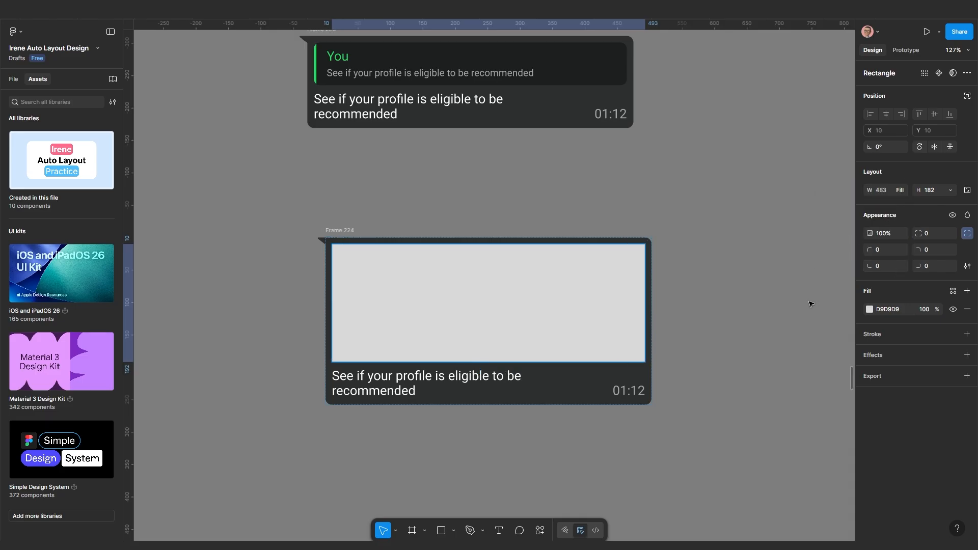
click(940, 234)
text(10)
key(Return)
Narrow the image bubble Frame 224 to 356 wide and select its grey placeholder
click(707, 326)
scroll(641, 341, down, 2)
scroll(560, 385, up, 2)
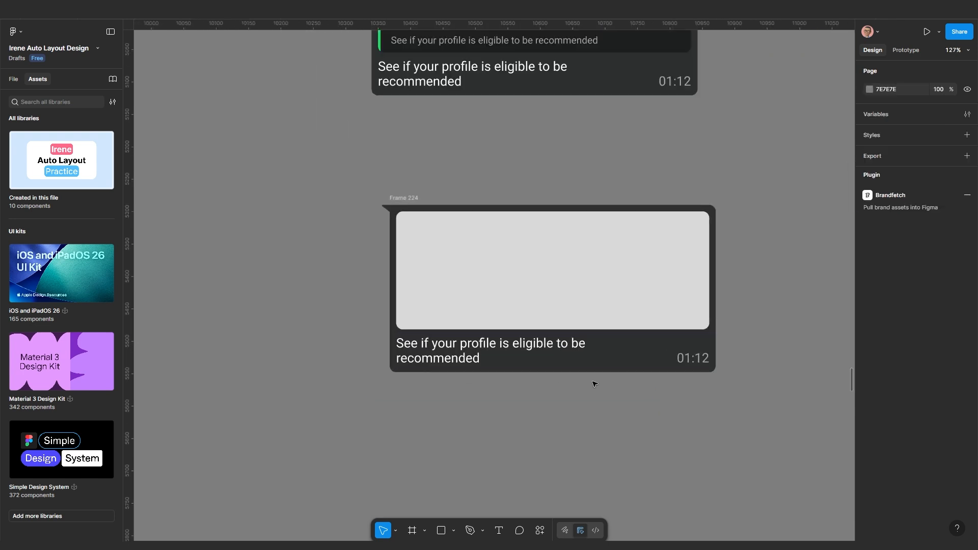
drag(593, 384, 553, 398)
click(432, 279)
scroll(433, 280, down, 3)
scroll(564, 353, right, 2)
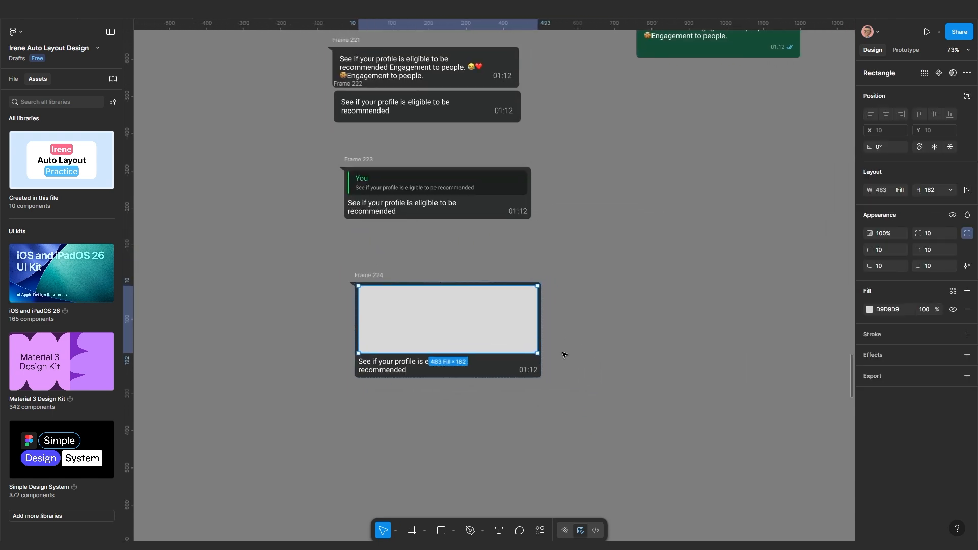
scroll(551, 346, up, 1)
click(340, 262)
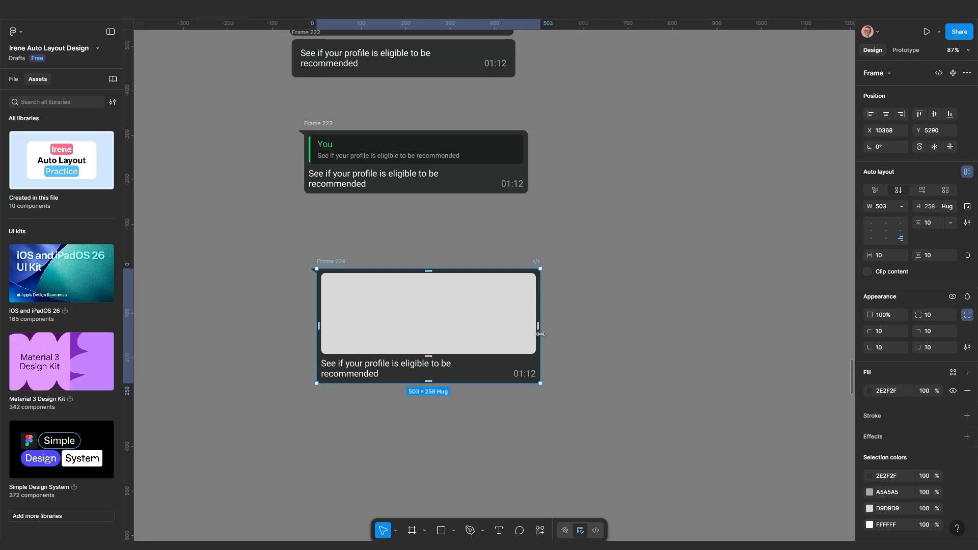
drag(539, 334, 472, 327)
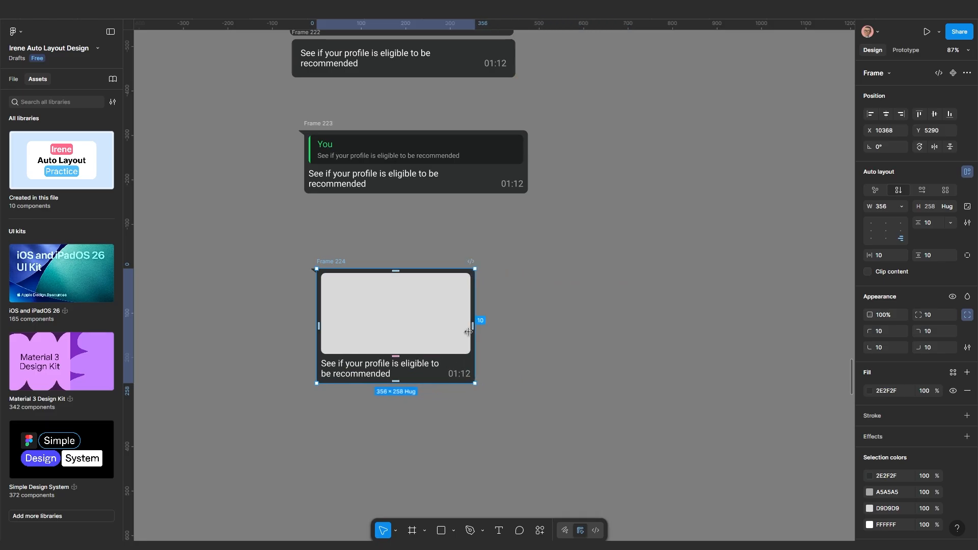
scroll(469, 328, up, 3)
click(406, 307)
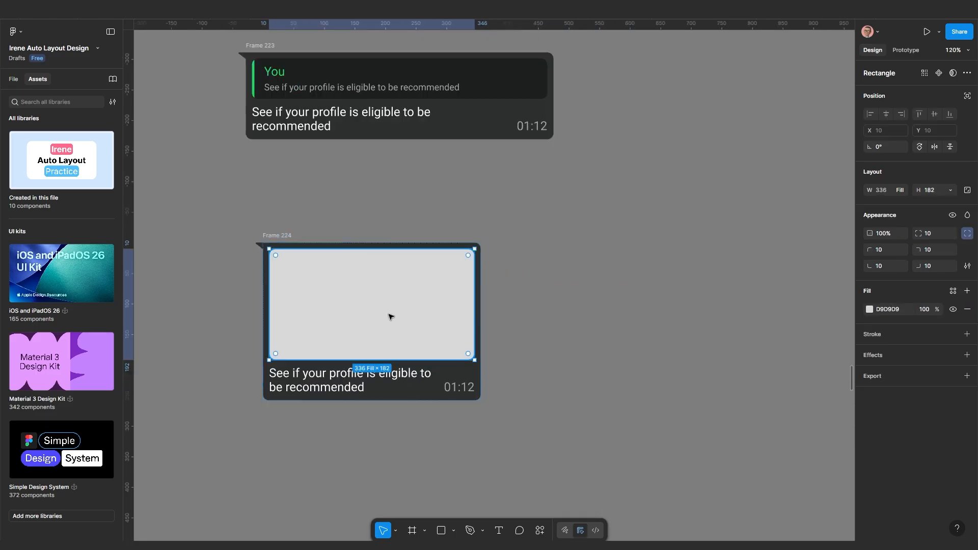
Fill the placeholder with the Unsplash city-skyline photo using the Unsplash plugin
click(540, 530)
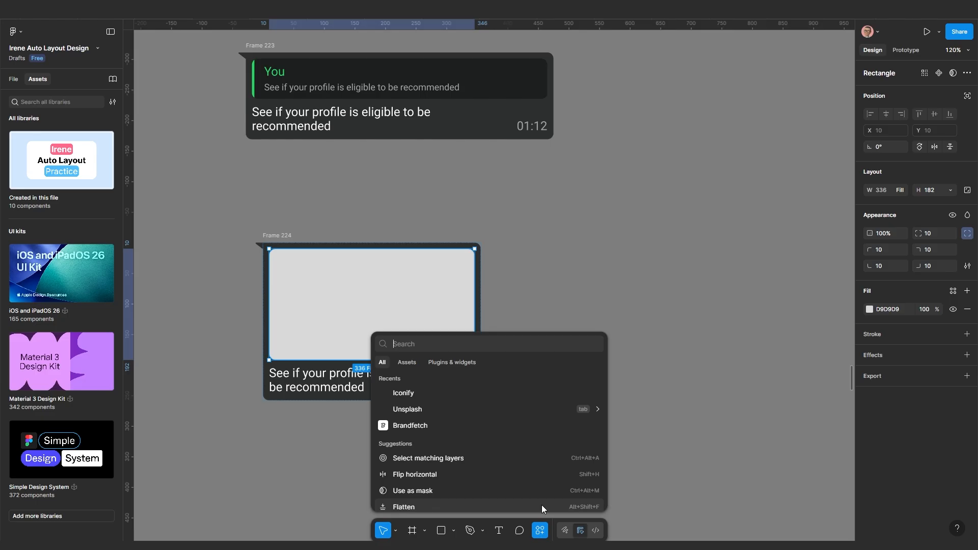
click(438, 413)
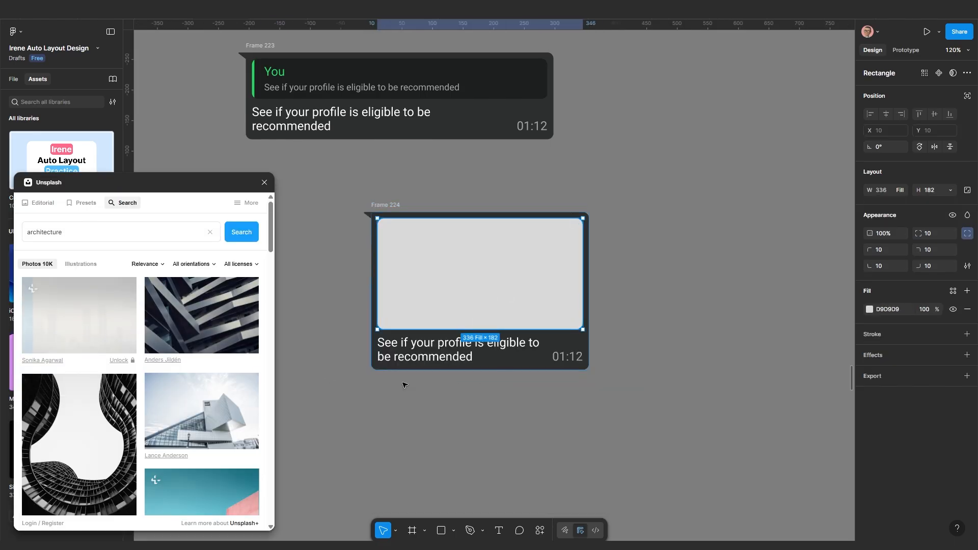
click(549, 412)
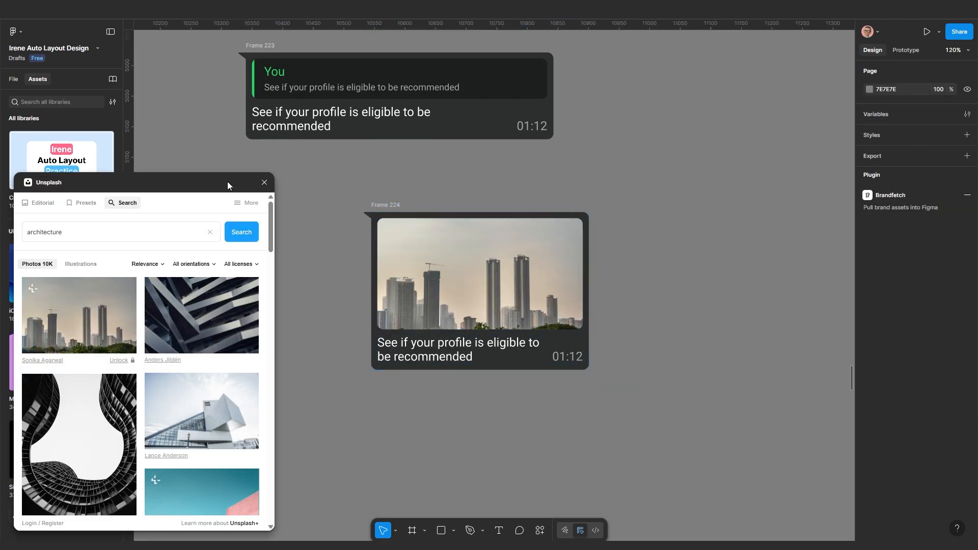
drag(154, 182, 88, 248)
Reposition Frame 224 directly below Frame 223
scroll(473, 347, down, 2)
drag(504, 383, 570, 420)
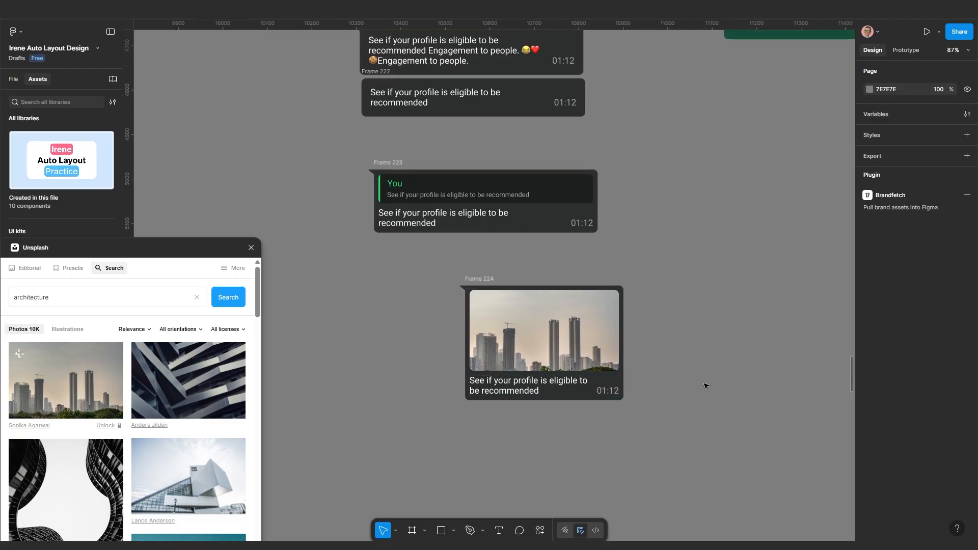
drag(481, 283, 425, 333)
scroll(399, 262, down, 3)
scroll(513, 293, up, 2)
drag(559, 281, 588, 291)
drag(657, 261, 579, 297)
click(528, 179)
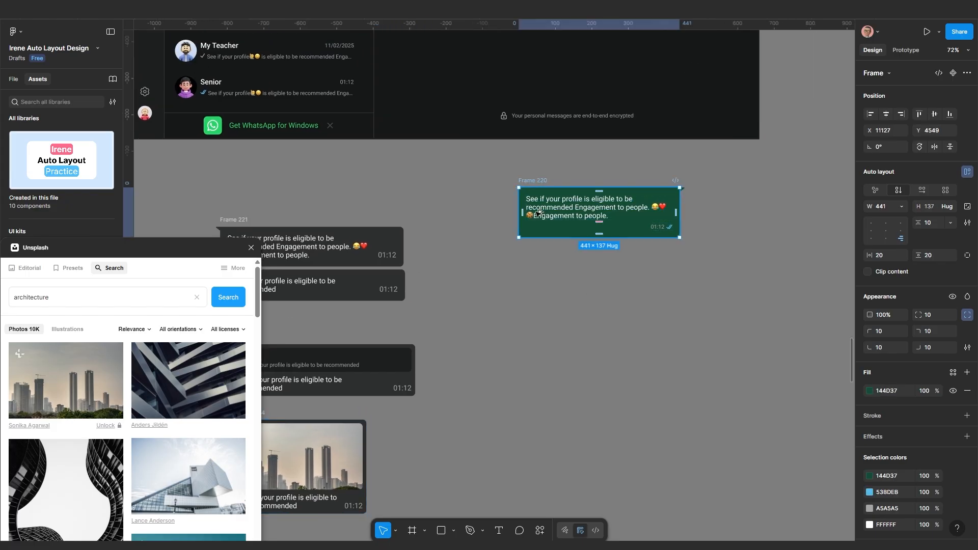
Duplicate Frame 220 below itself as Frame 225 and set its auto layout to horizontal
drag(533, 179, 536, 236)
scroll(650, 291, up, 5)
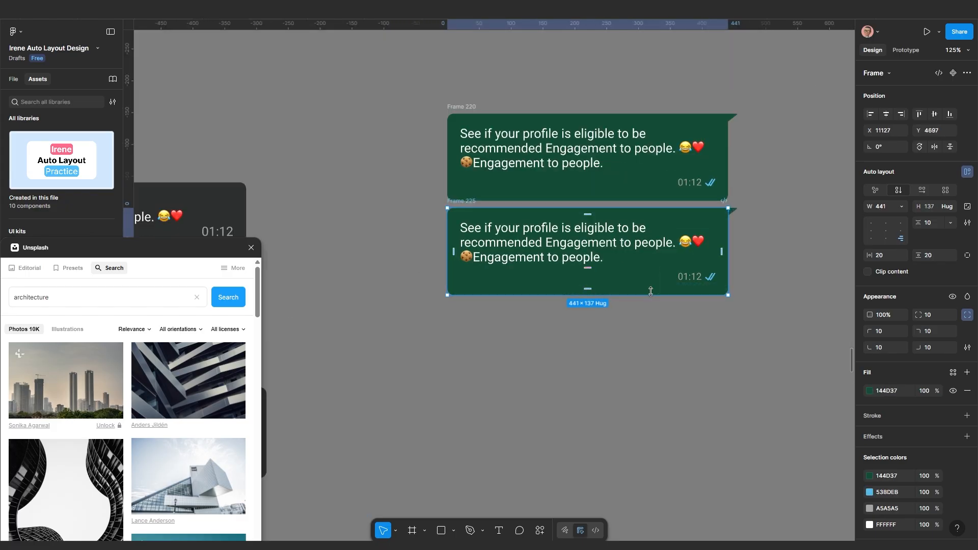
click(734, 211)
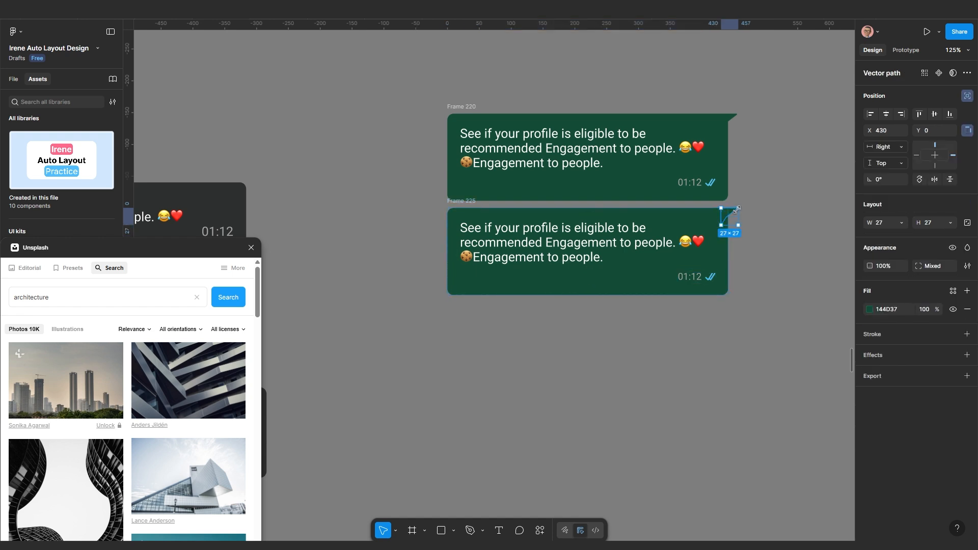
click(739, 212)
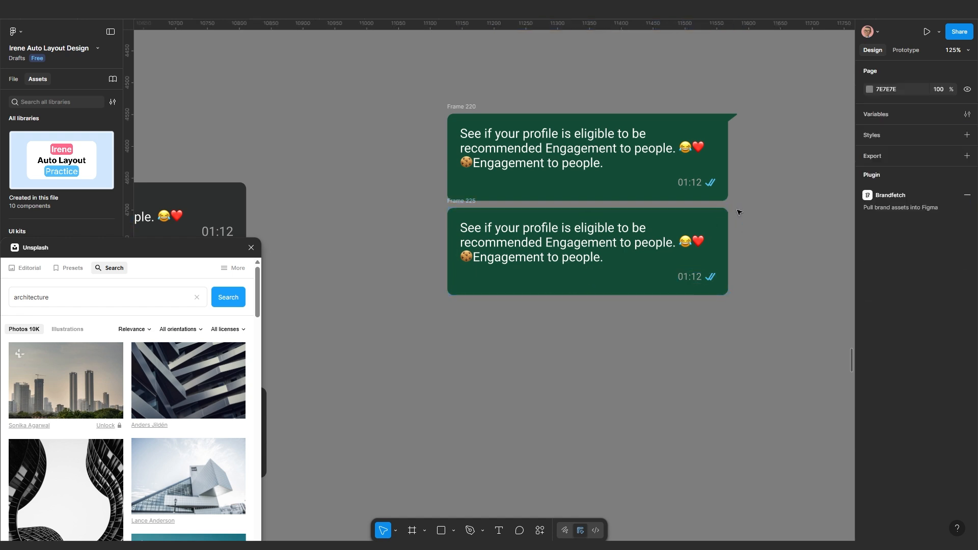
click(622, 276)
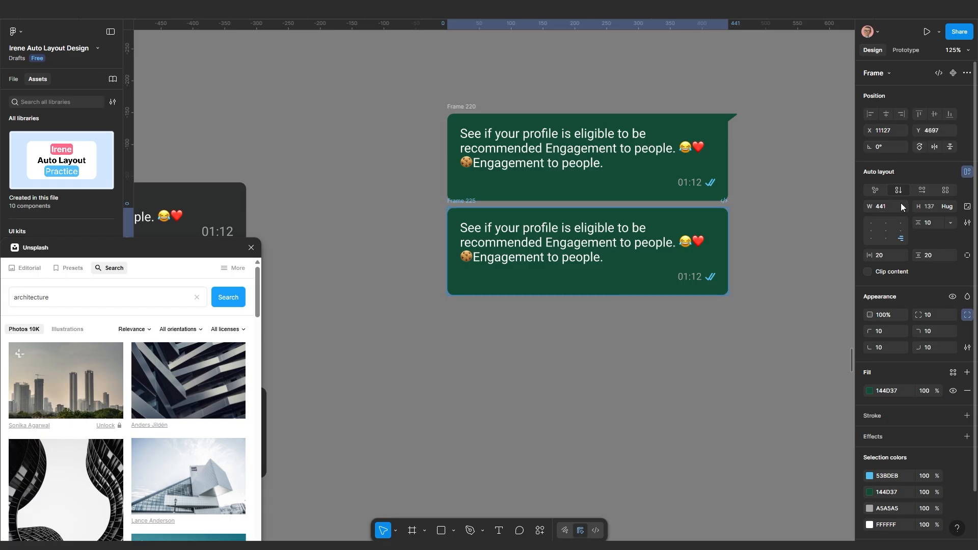
click(921, 190)
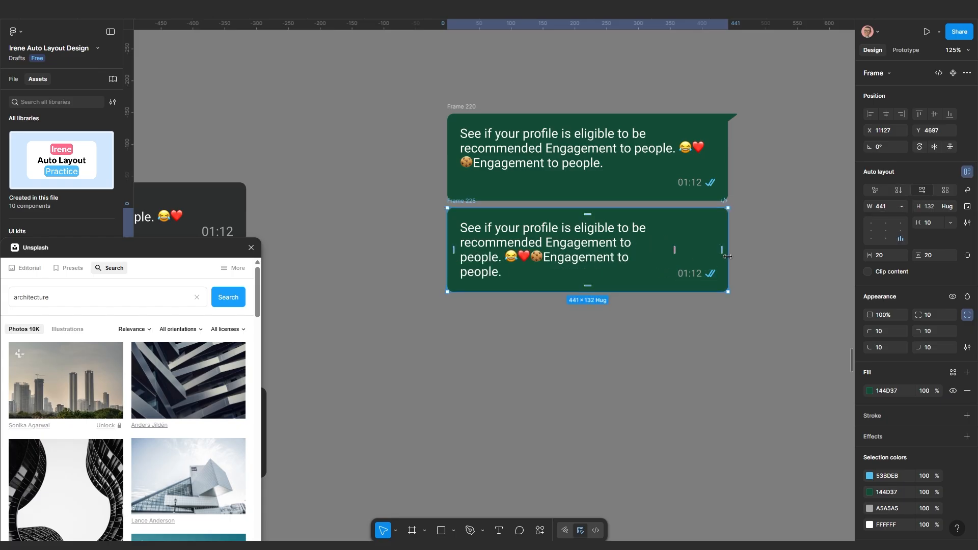
Delete the first sentence of Frame 225's message, leaving the two-line Engagement to people text
double_click(553, 258)
double_click(554, 258)
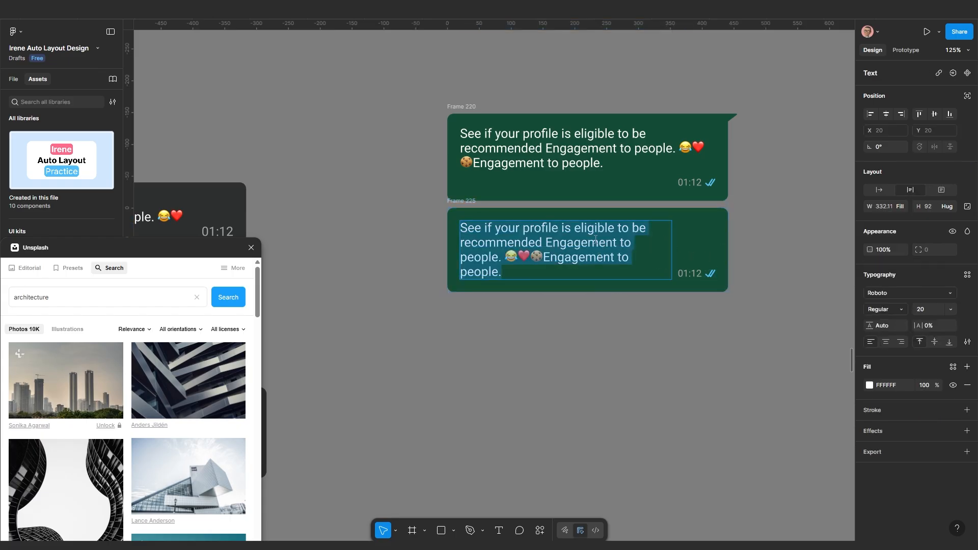
drag(548, 243, 460, 227)
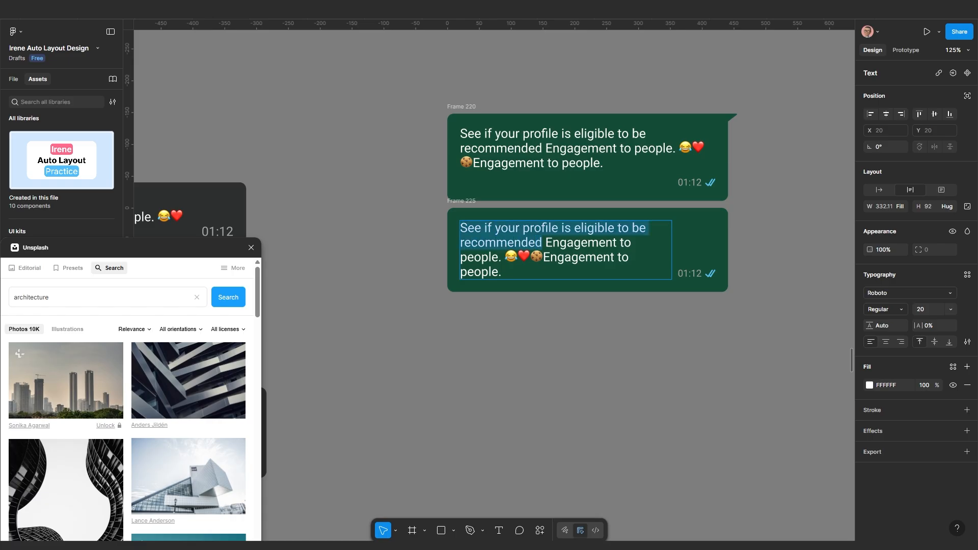
key(BackSpace)
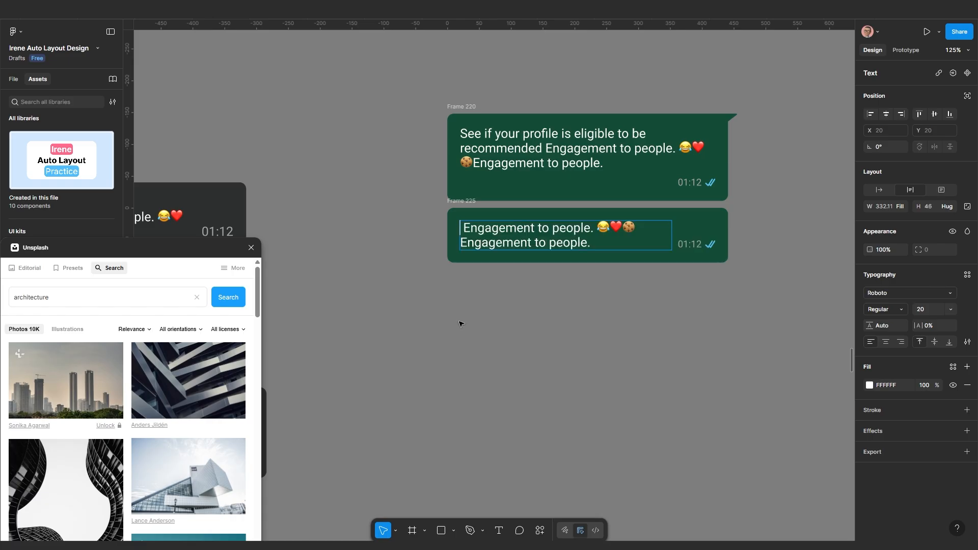
key(Escape)
click(637, 269)
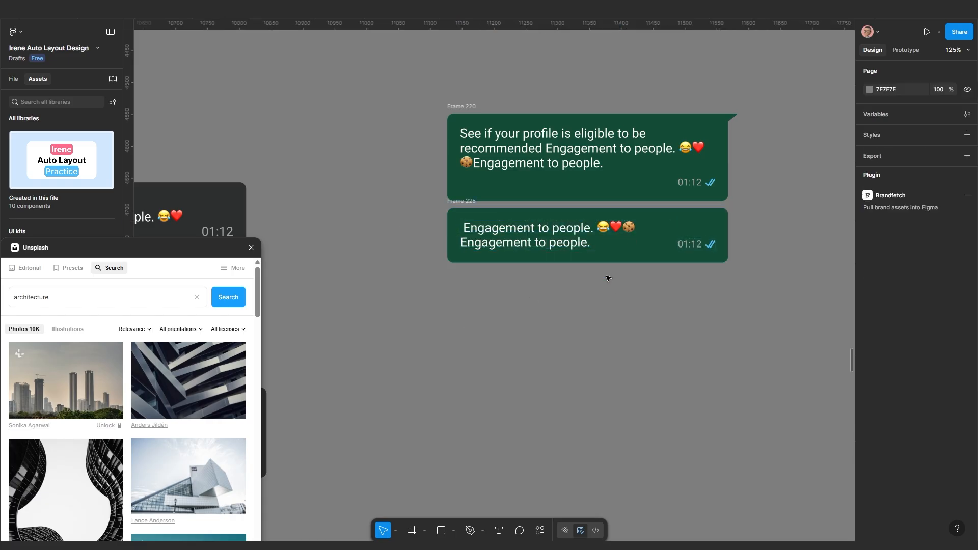
drag(454, 202, 455, 203)
Align Frame 225 under 220 and Frame 222 under 221, and nudge Frames 223 and 224 into line
scroll(453, 294, down, 3)
drag(436, 343, 447, 286)
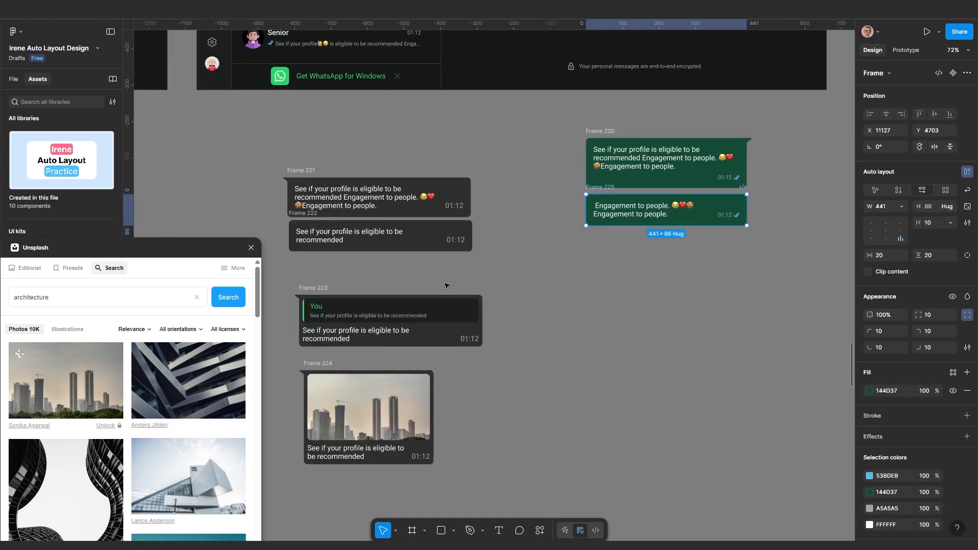
scroll(450, 278, up, 1)
scroll(477, 256, up, 2)
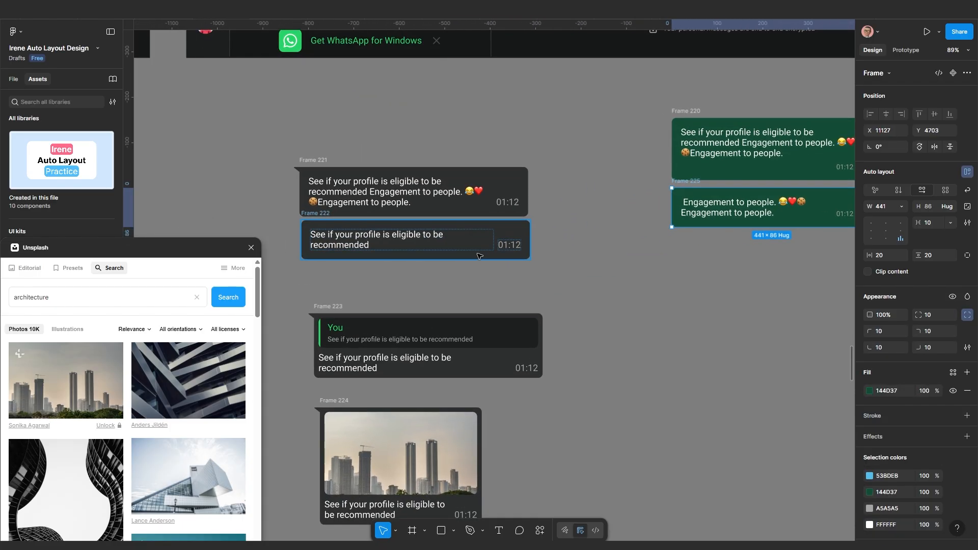
drag(491, 252, 488, 257)
drag(326, 308, 323, 309)
scroll(357, 316, down, 1)
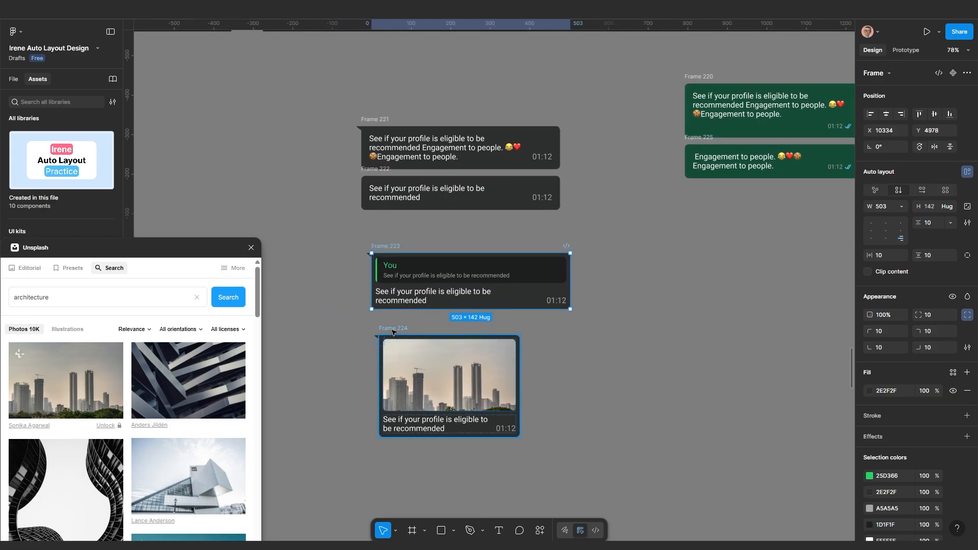
click(379, 330)
drag(380, 330, 382, 322)
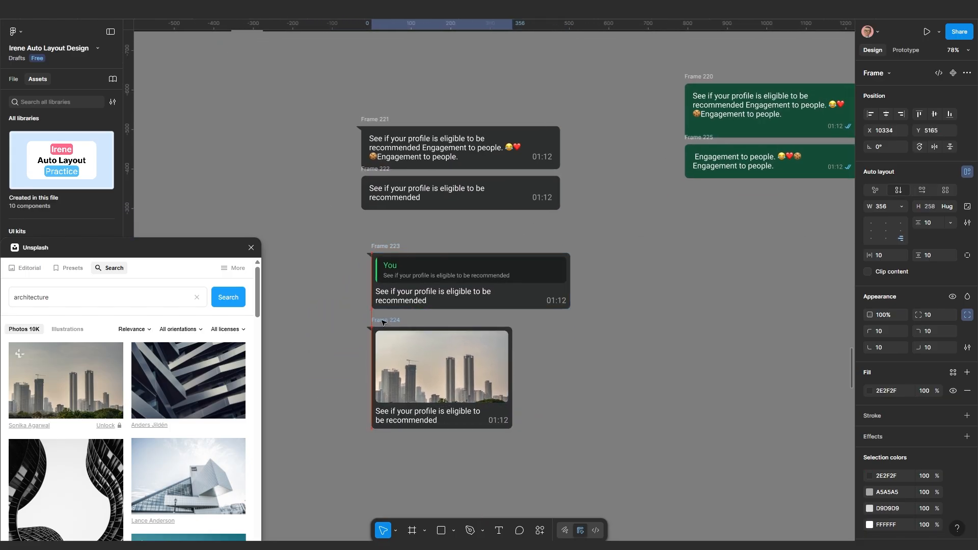
click(568, 376)
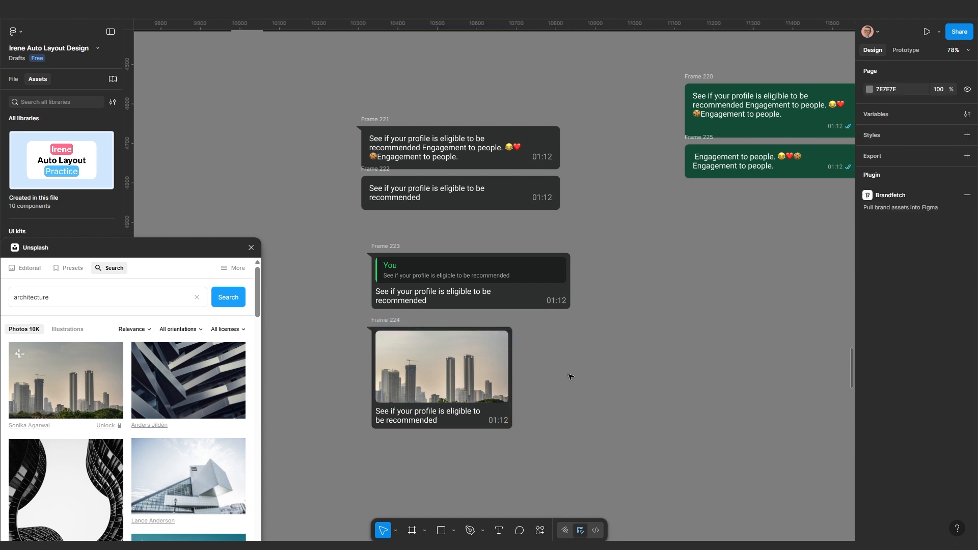
Wrap green bubbles Frames 220 and 225 in an auto-layout frame with 20 spacing
scroll(614, 351, down, 1)
drag(695, 333, 606, 340)
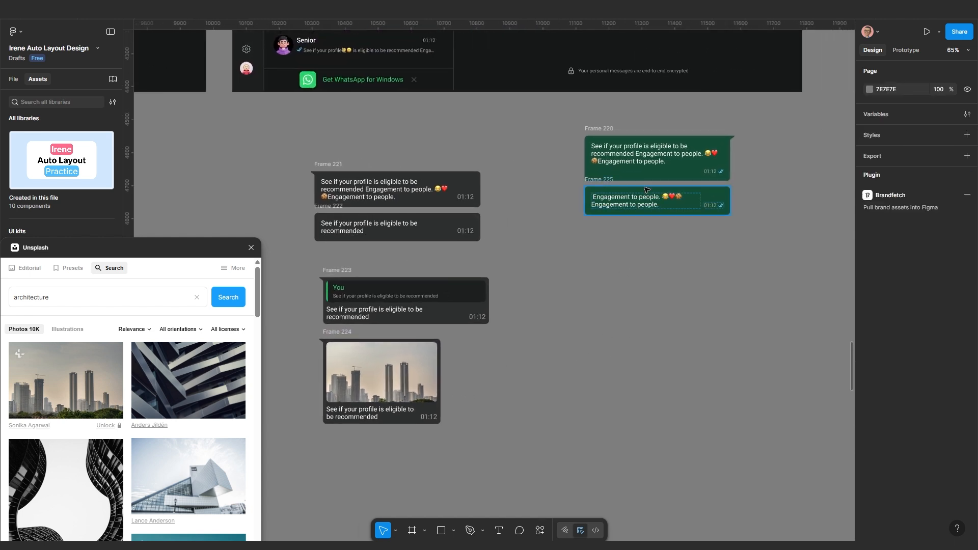
drag(643, 210, 606, 280)
scroll(607, 280, up, 1)
drag(514, 167, 735, 322)
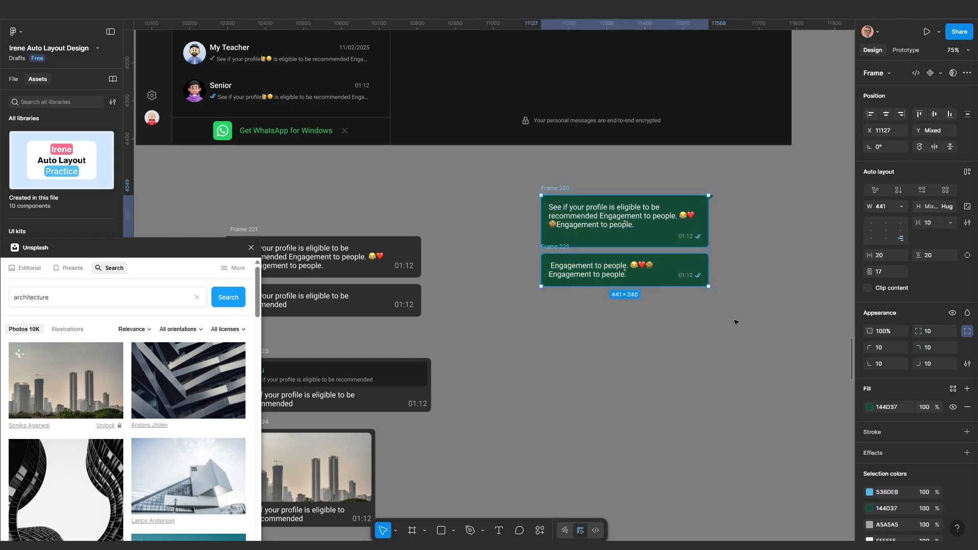
key(shift+a)
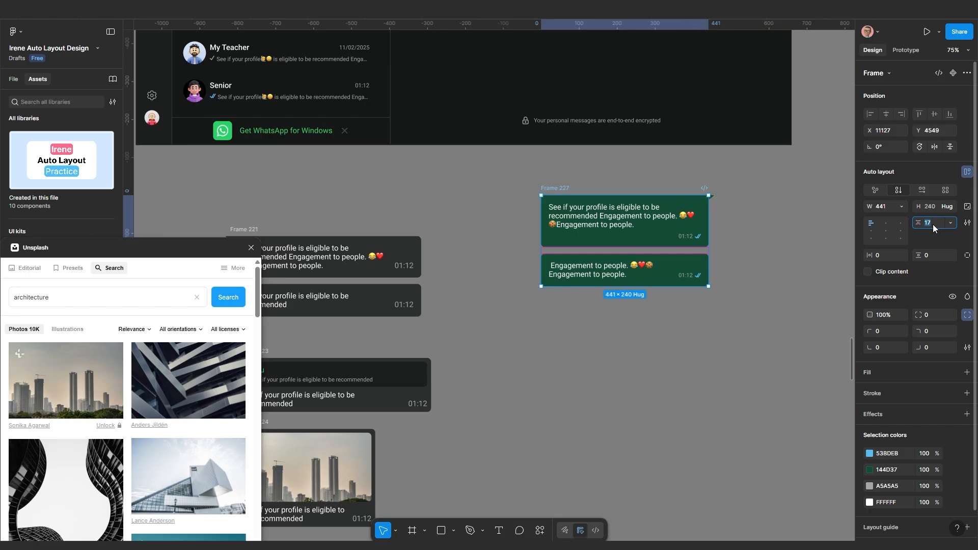
key(Return)
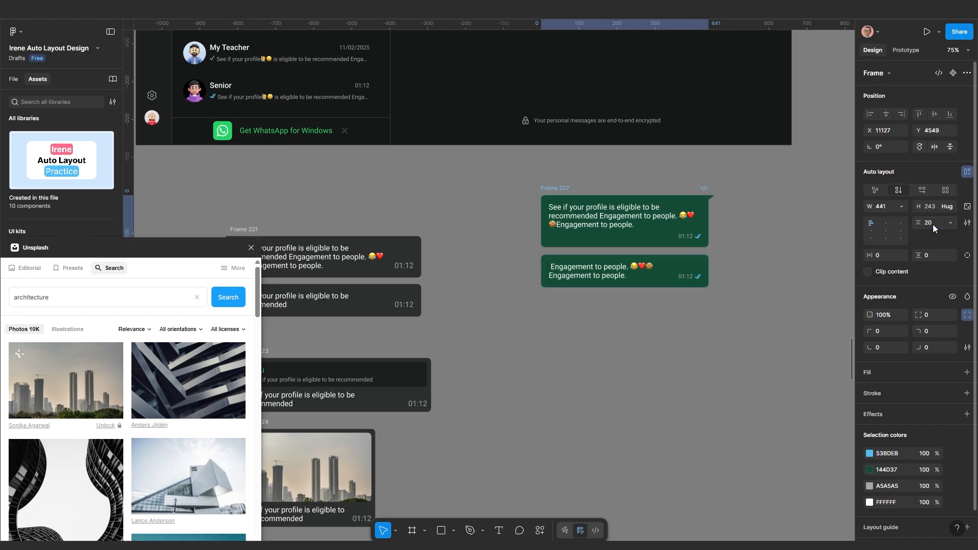
click(583, 344)
drag(433, 341, 572, 337)
drag(342, 203, 621, 346)
Wrap the grey bubbles in an auto-layout frame and arrange Frame 221 beside the green pair
key(shift+a)
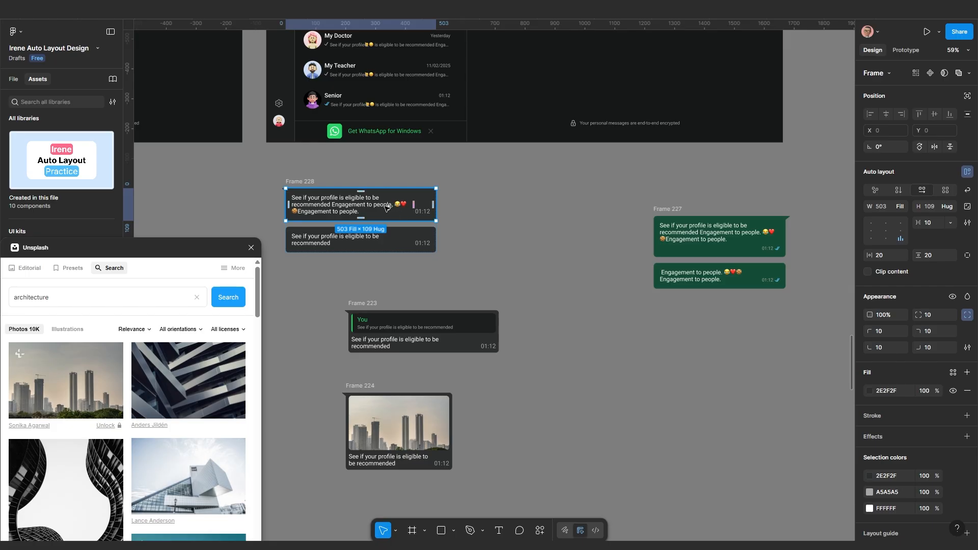
drag(427, 219, 654, 334)
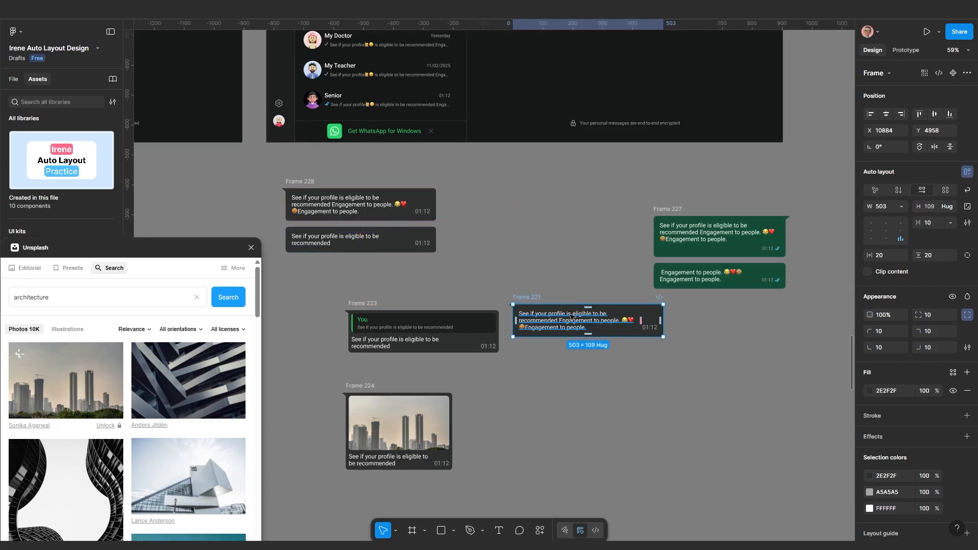
drag(536, 297, 764, 300)
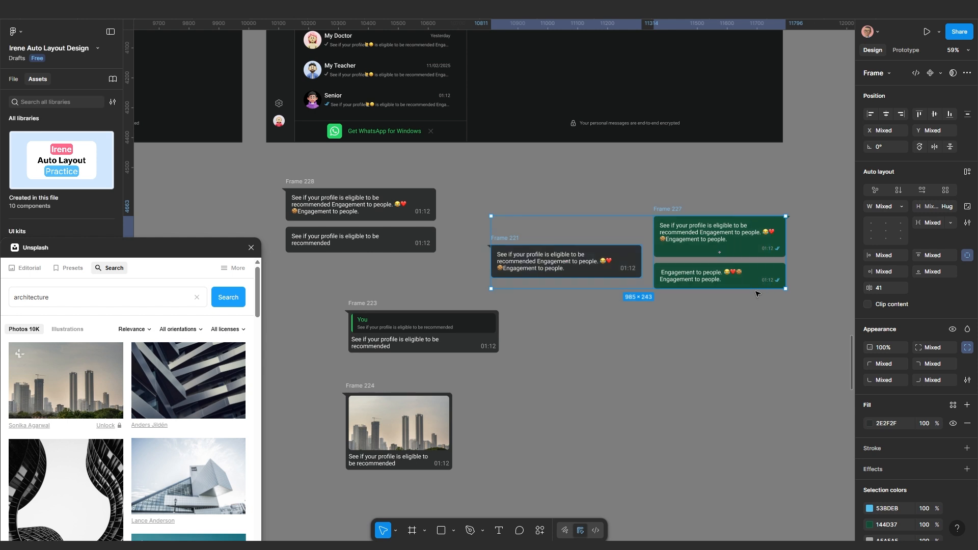
drag(664, 210, 661, 196)
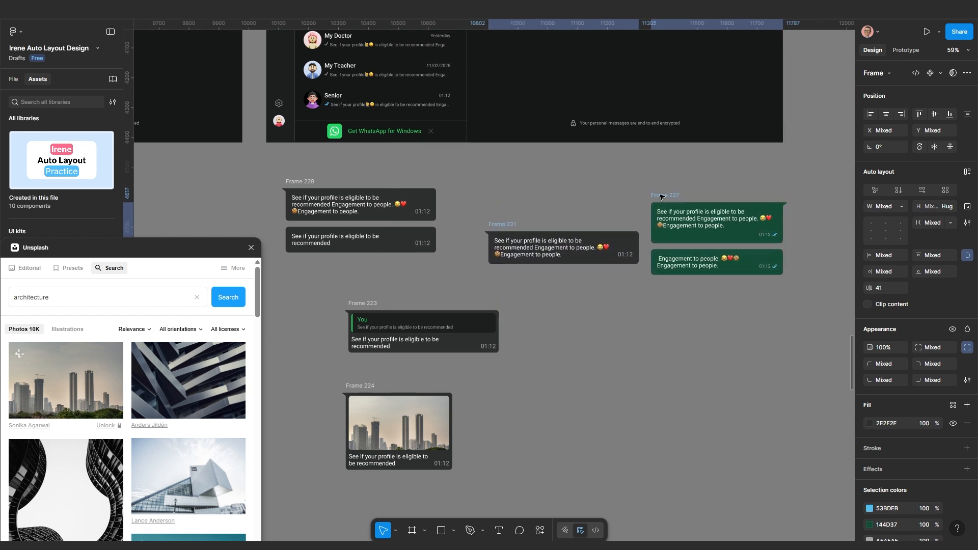
Wrap both bubble frames in auto-layout Frame 229 with Auto gap, widened to push bubbles apart
key(shift+a)
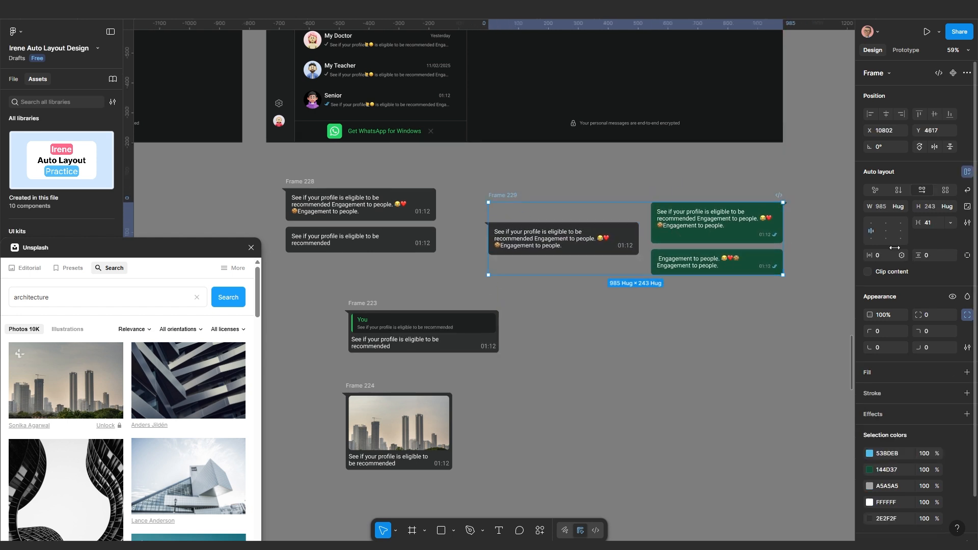
click(935, 227)
click(950, 223)
click(917, 234)
scroll(641, 284, down, 2)
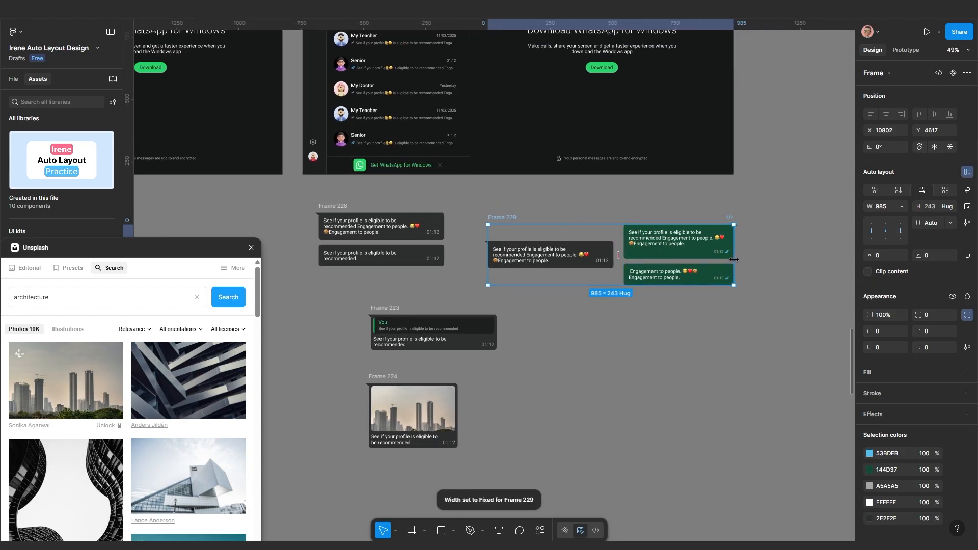
mouse_move(734, 260)
mouse_down()
mouse_move(817, 257)
mouse_move(703, 254)
mouse_move(722, 252)
mouse_up()
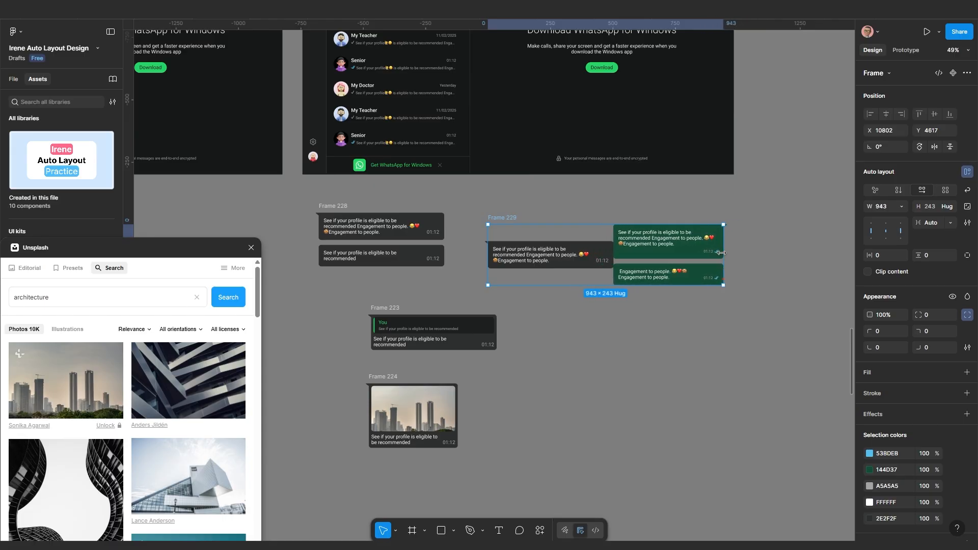
scroll(626, 262, up, 5)
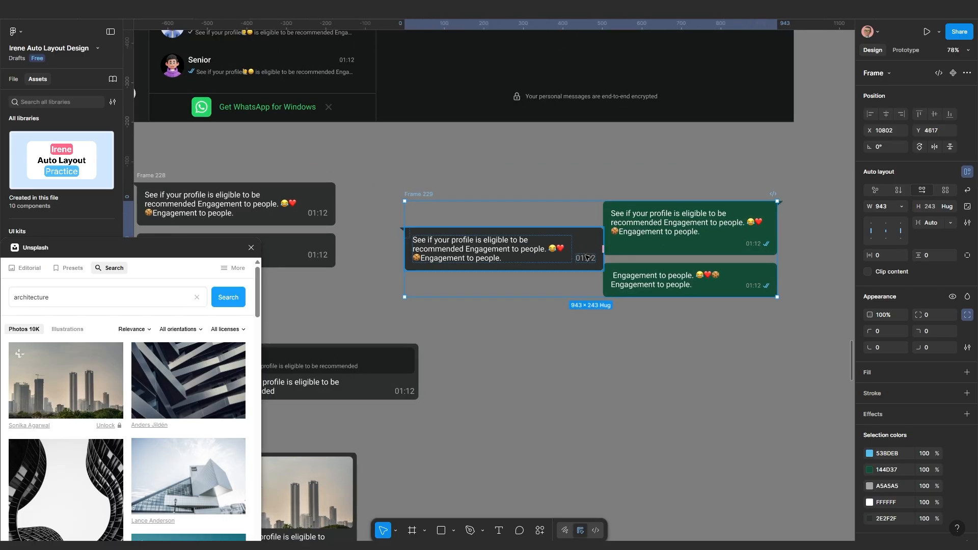
scroll(628, 271, up, 2)
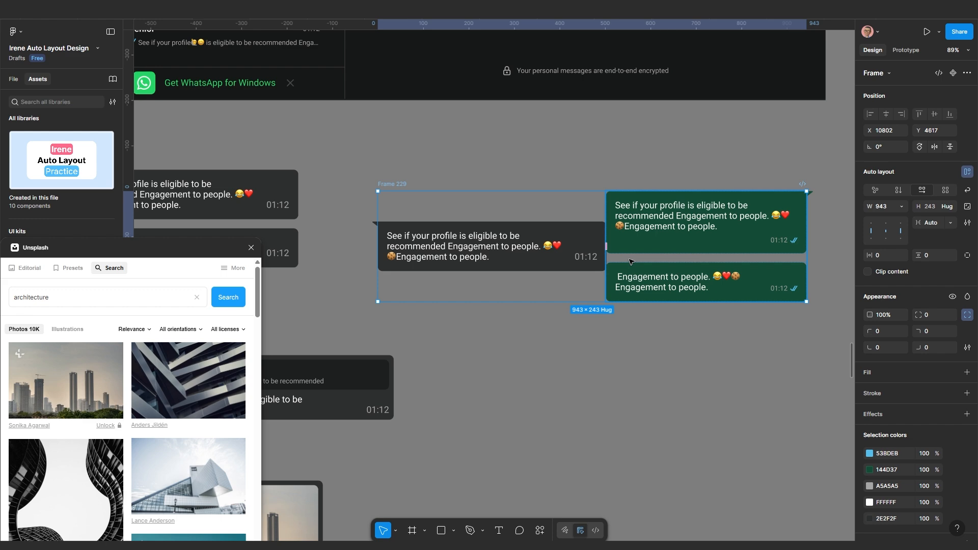
scroll(622, 280, down, 1)
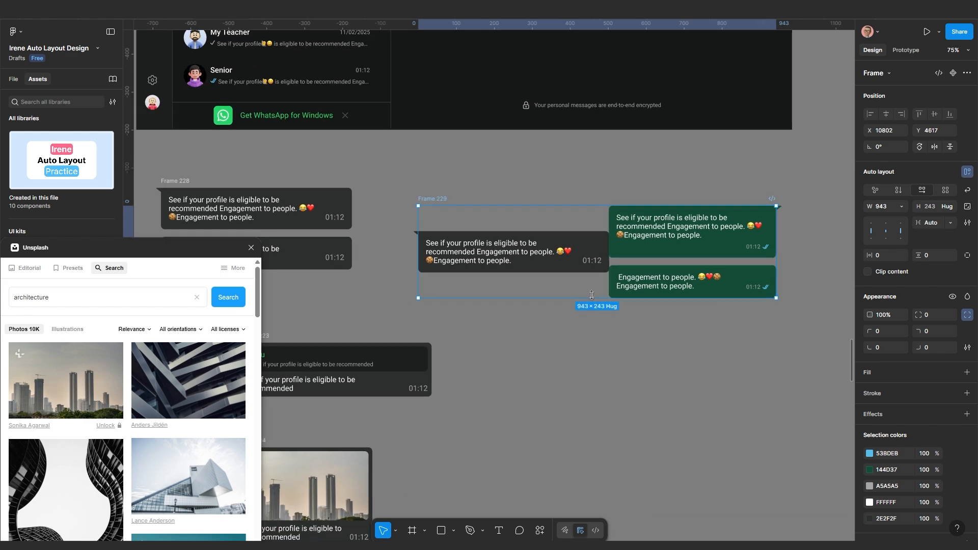
scroll(635, 261, up, 3)
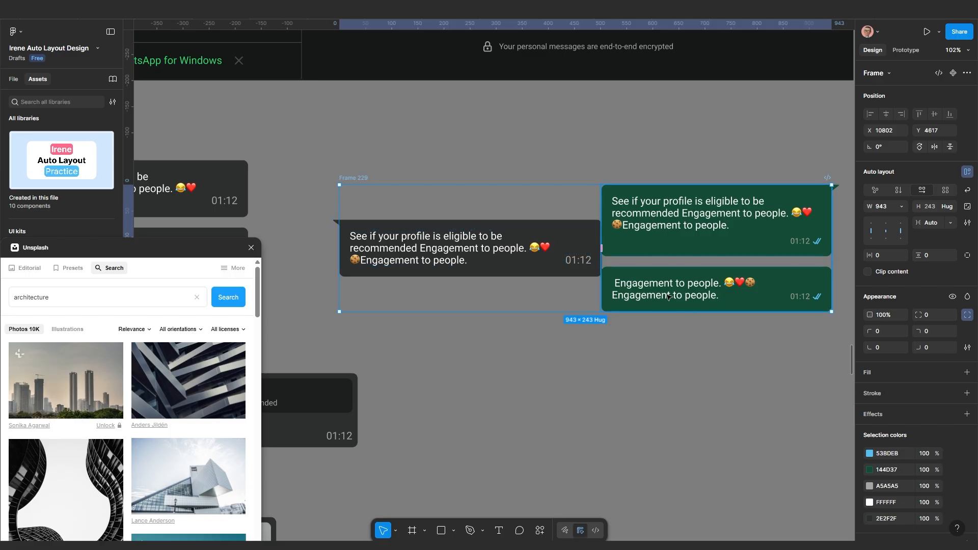
scroll(672, 319, down, 2)
scroll(657, 334, down, 3)
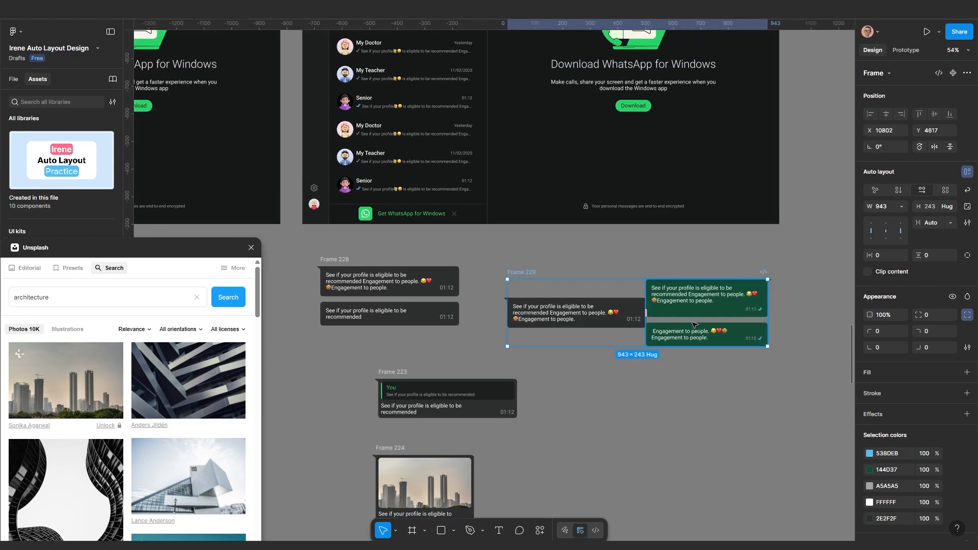
drag(770, 316, 808, 316)
Duplicate the green bubble column inside Frame 229
click(759, 309)
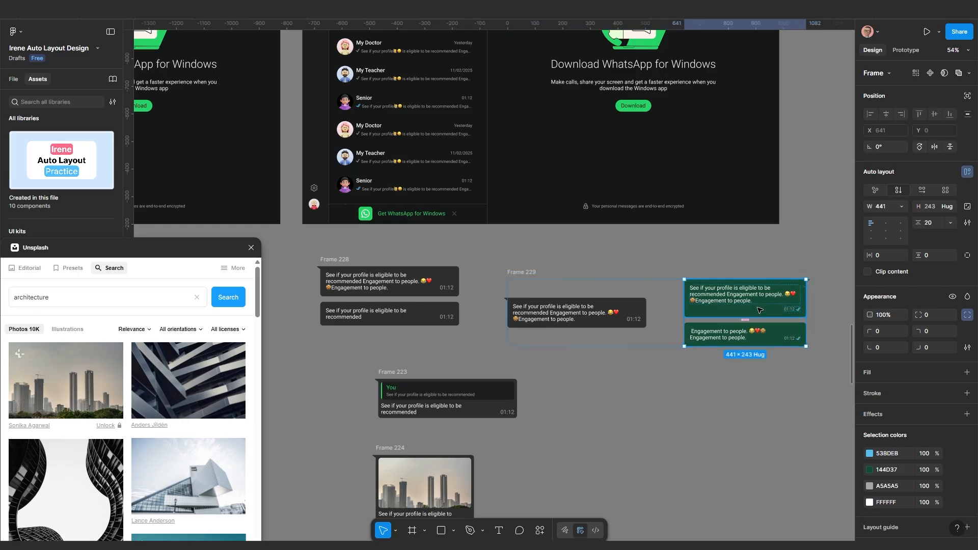
key(ctrl+d)
click(706, 401)
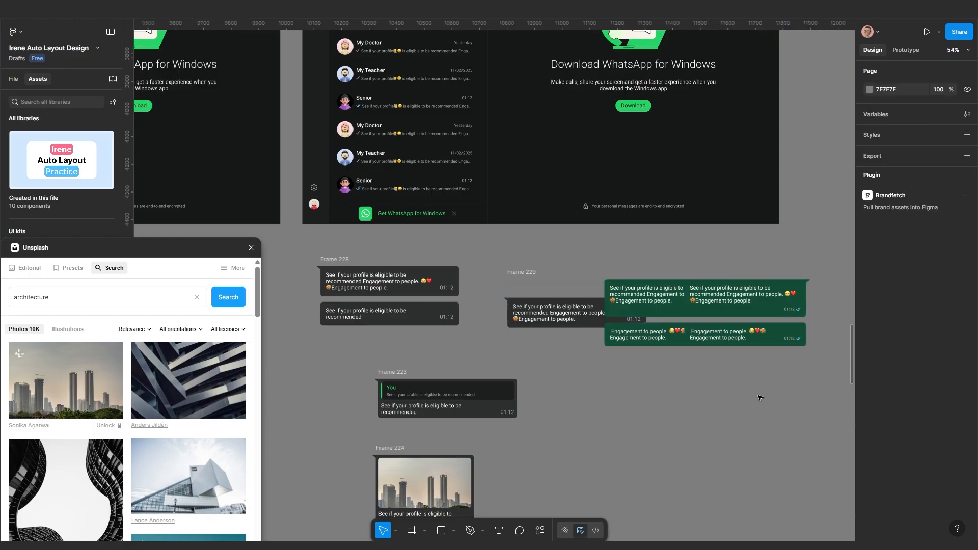
click(749, 309)
shift+click(654, 304)
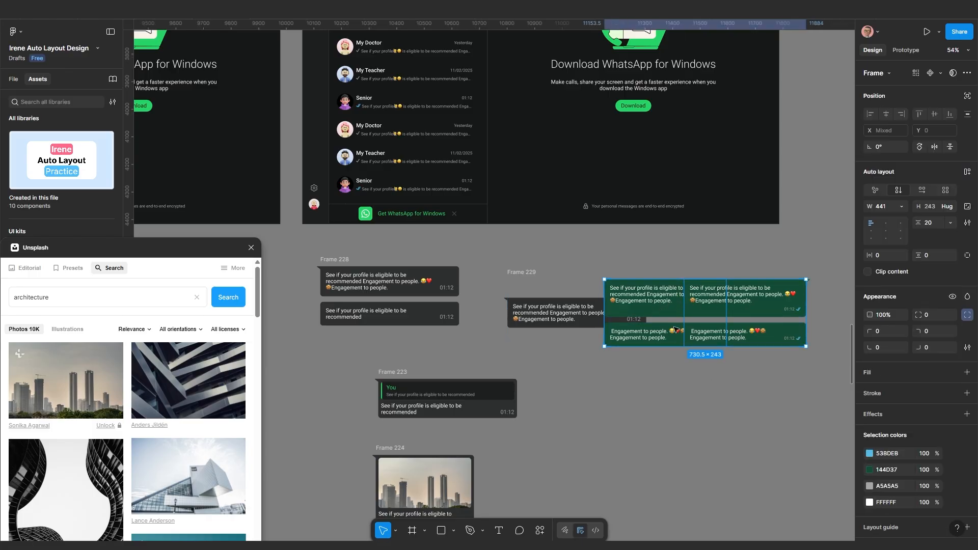
Undo the duplicated green column and ungroup Frame 229 into its two frames
key(ctrl+z)
key(ctrl+z)
key(ctrl+z)
key(ctrl+z)
key(ctrl+z)
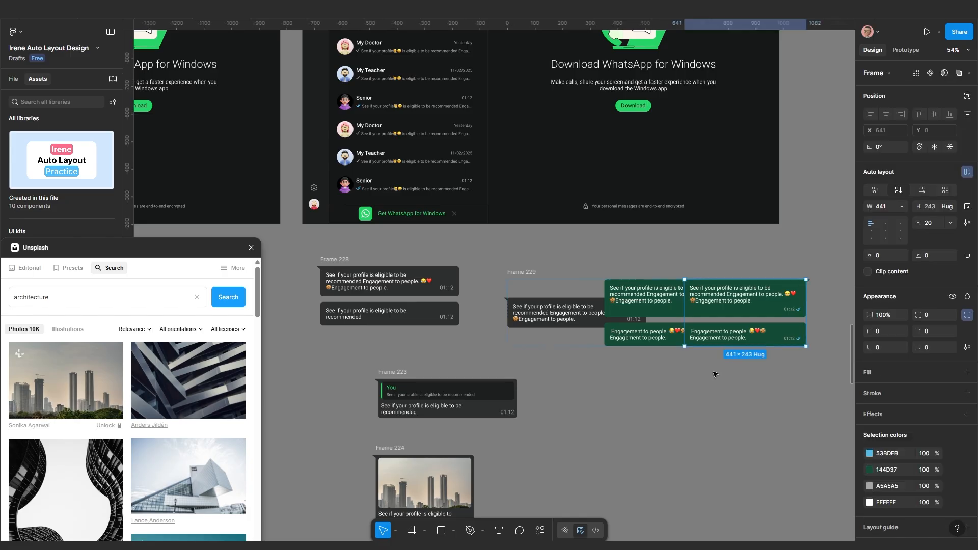
click(715, 391)
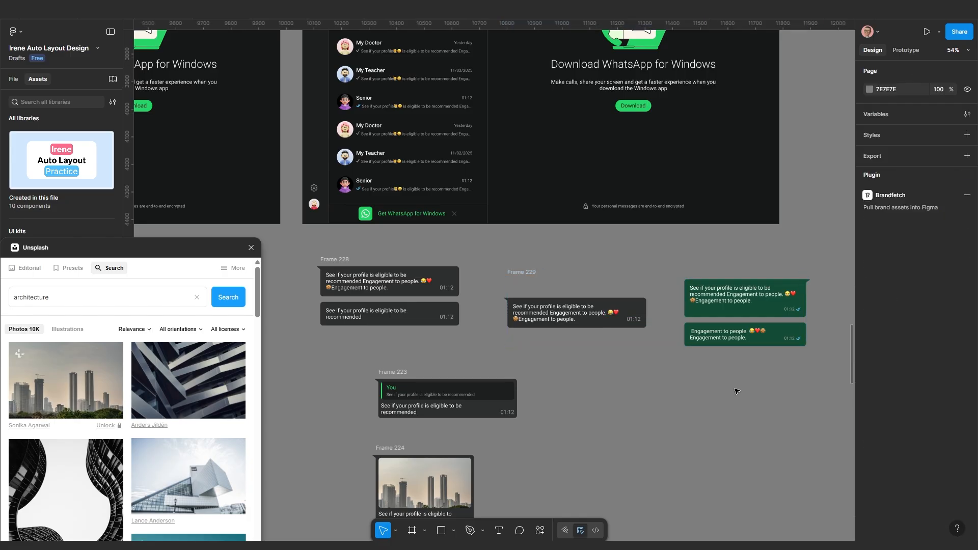
drag(735, 390, 693, 305)
scroll(693, 305, up, 1)
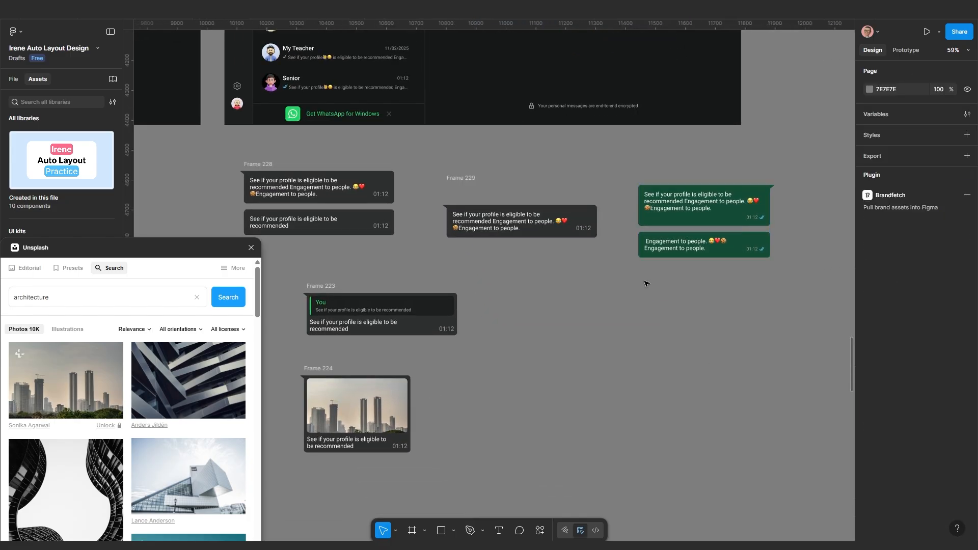
click(469, 179)
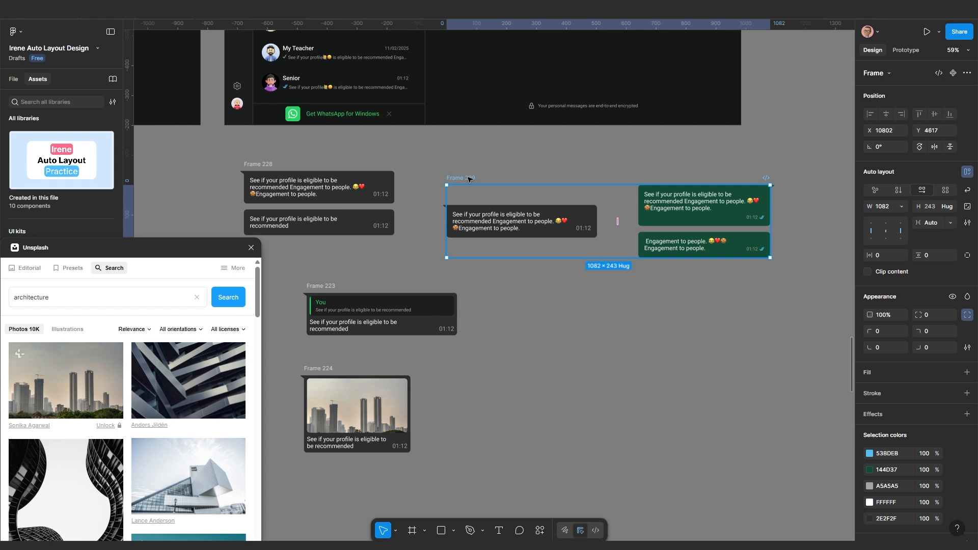
key(ctrl+shift+g)
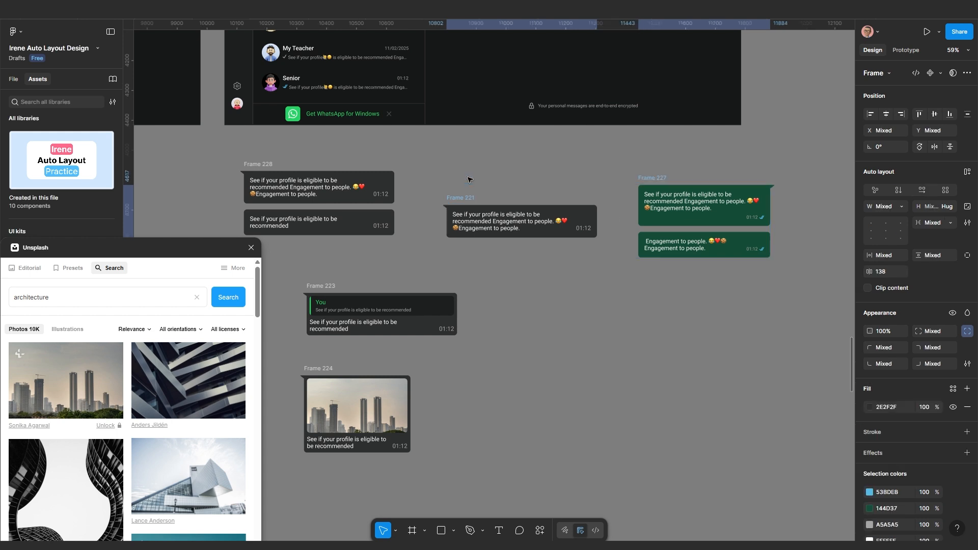
click(503, 285)
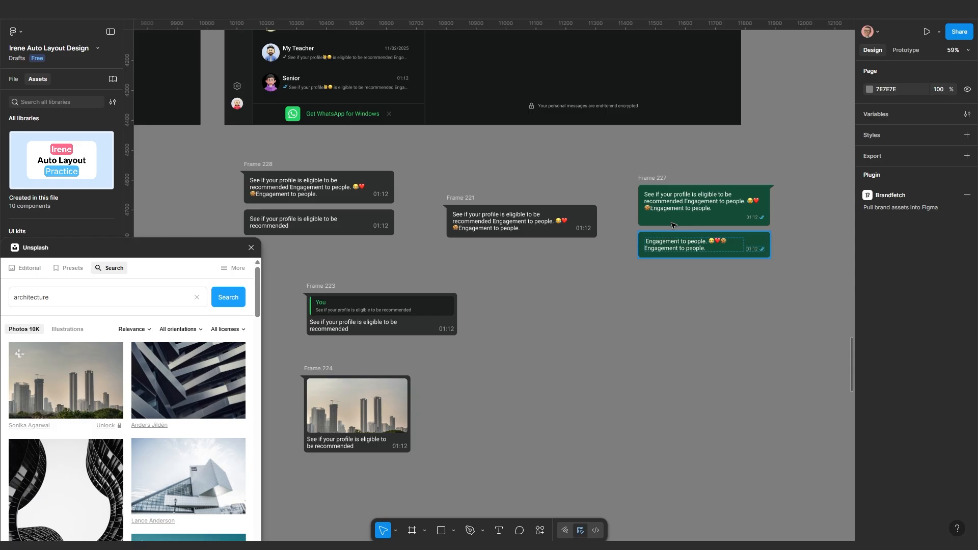
Stack Frame 227 and a copy in an auto-layout column, then wrap it with Frame 221 in a row
click(650, 177)
drag(655, 179, 656, 286)
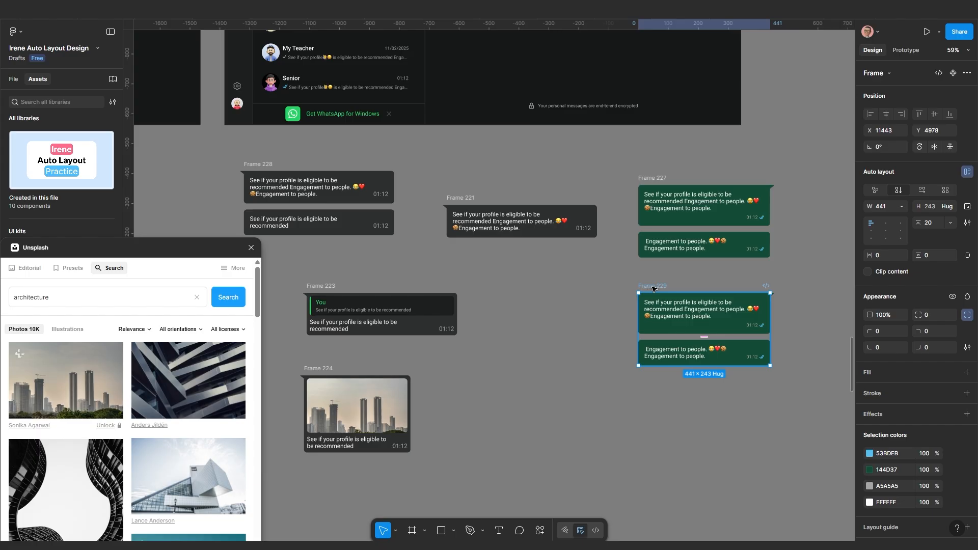
shift+click(650, 179)
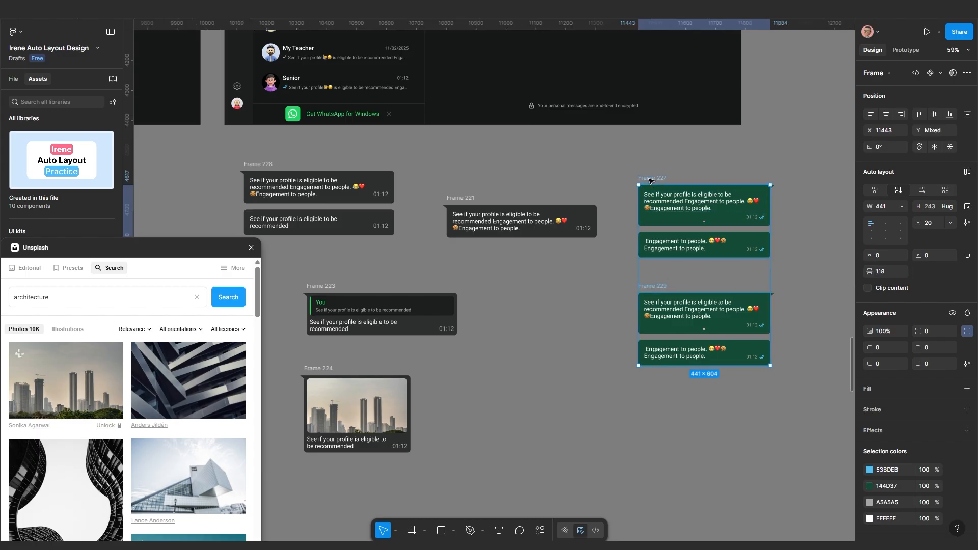
key(shift+a)
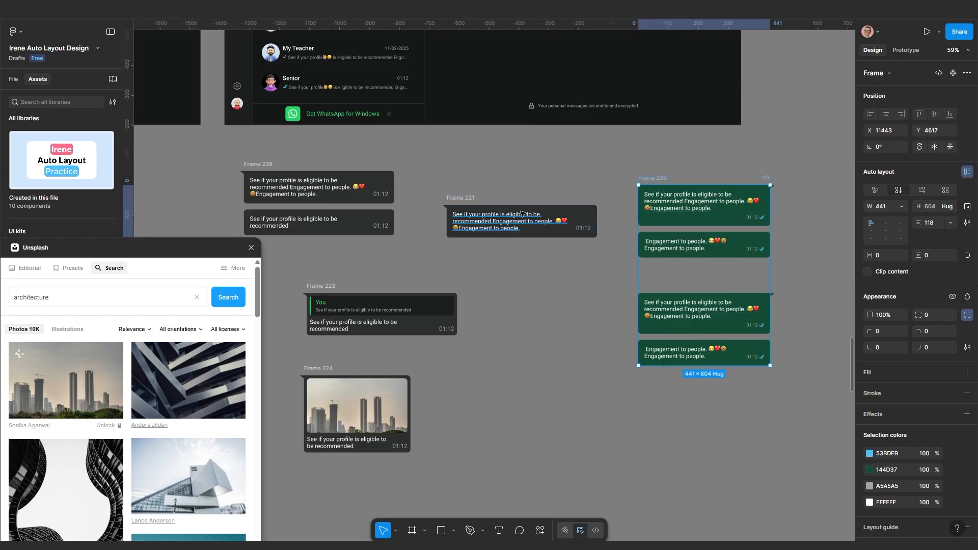
shift+click(464, 198)
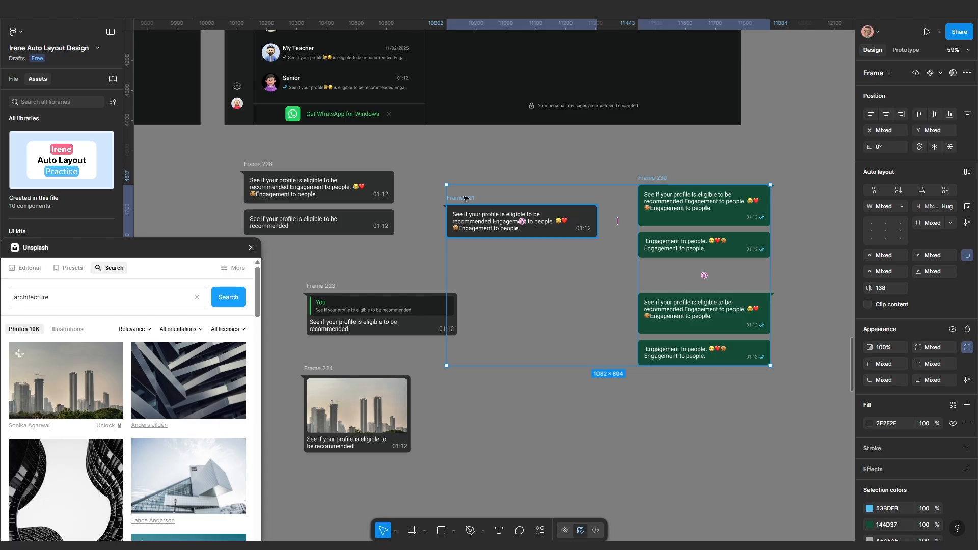
key(shift+a)
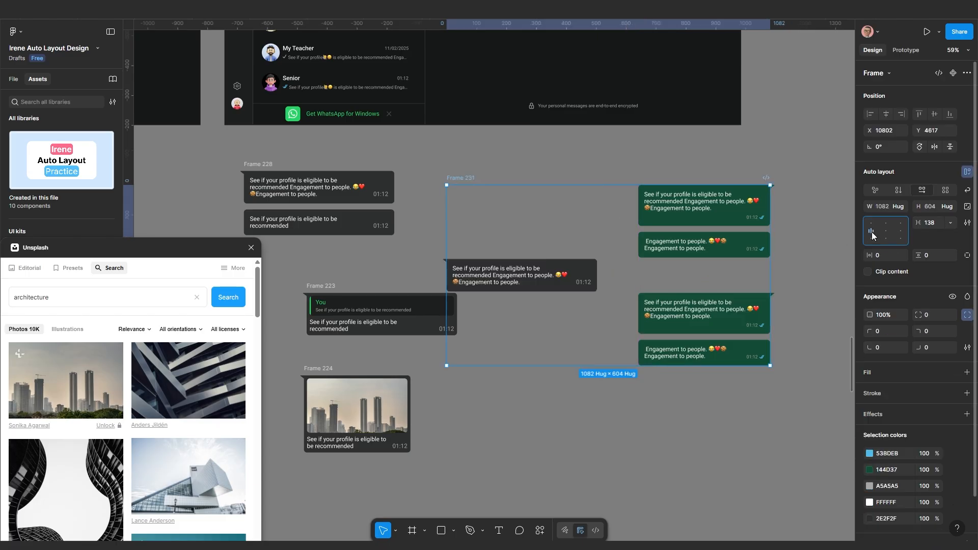
Centre the incoming bubble vertically within Frame 231's row
click(871, 231)
scroll(635, 225, down, 2)
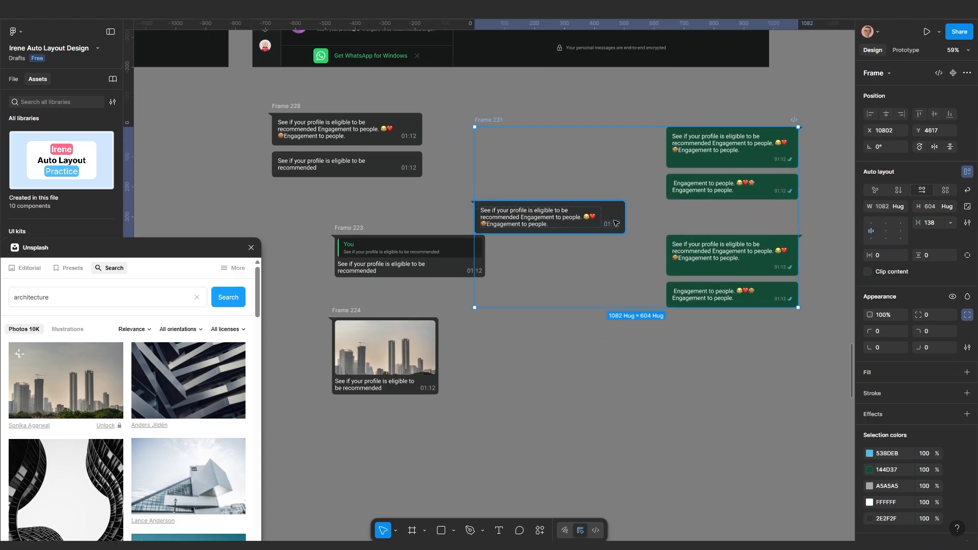
click(615, 224)
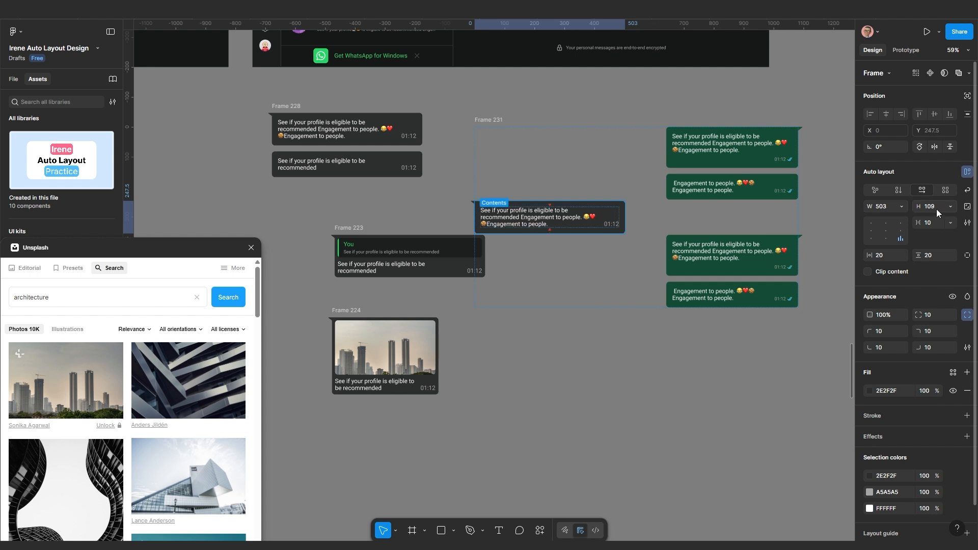
click(719, 198)
click(815, 247)
click(763, 223)
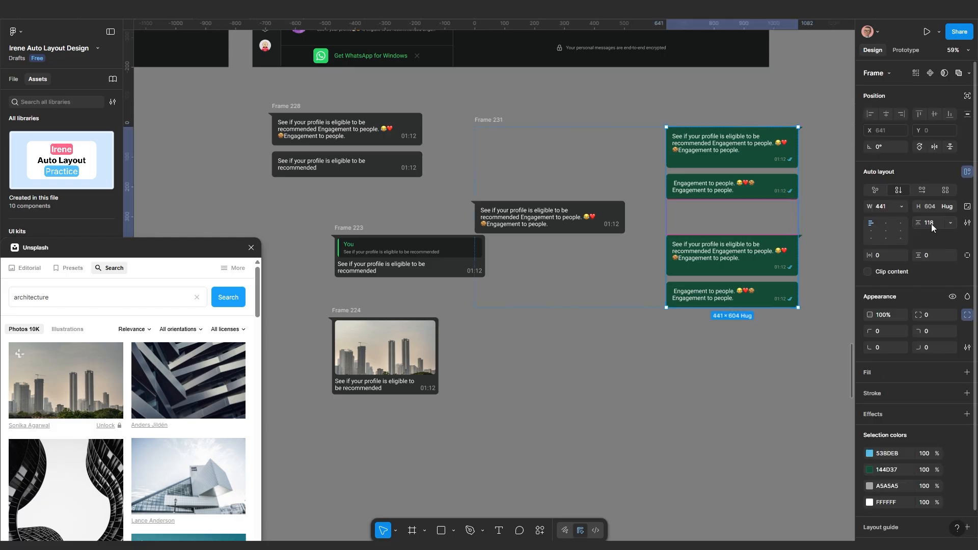
scroll(628, 314, down, 2)
click(544, 240)
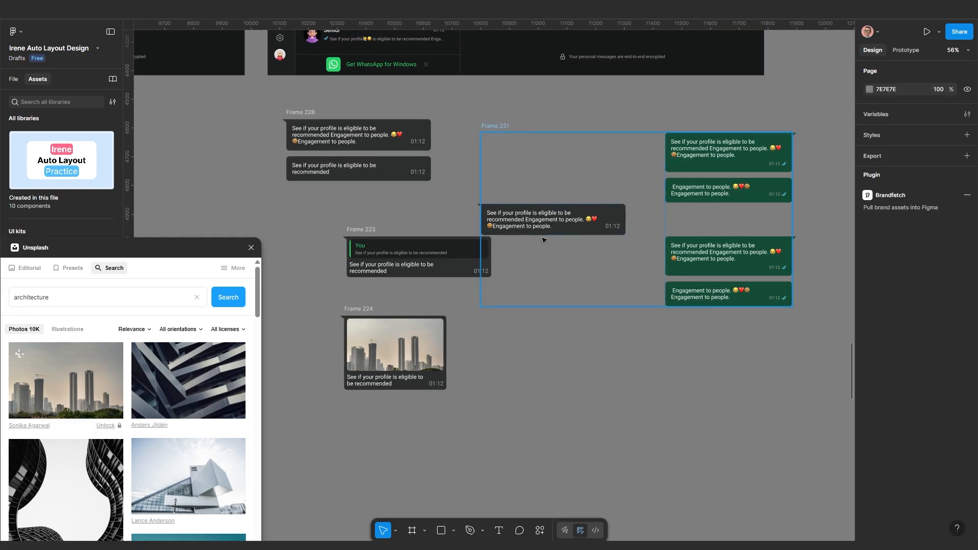
Set Frame 231's row gap to Auto and narrow it from the left
click(497, 129)
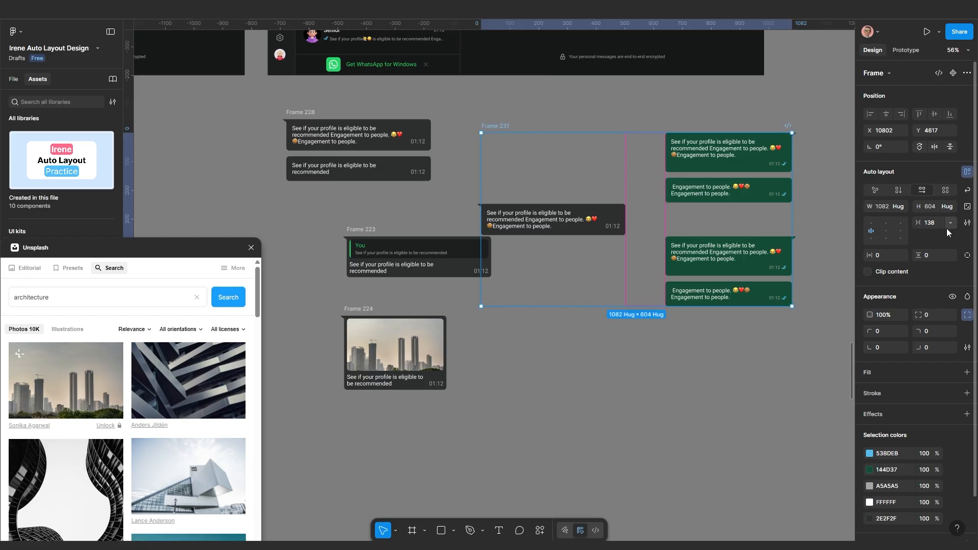
click(949, 230)
click(926, 236)
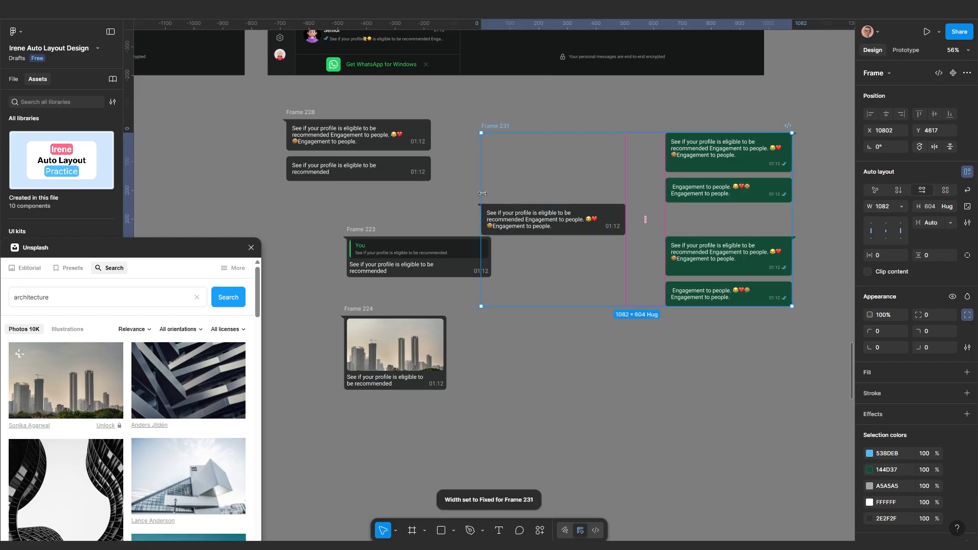
drag(481, 192, 645, 190)
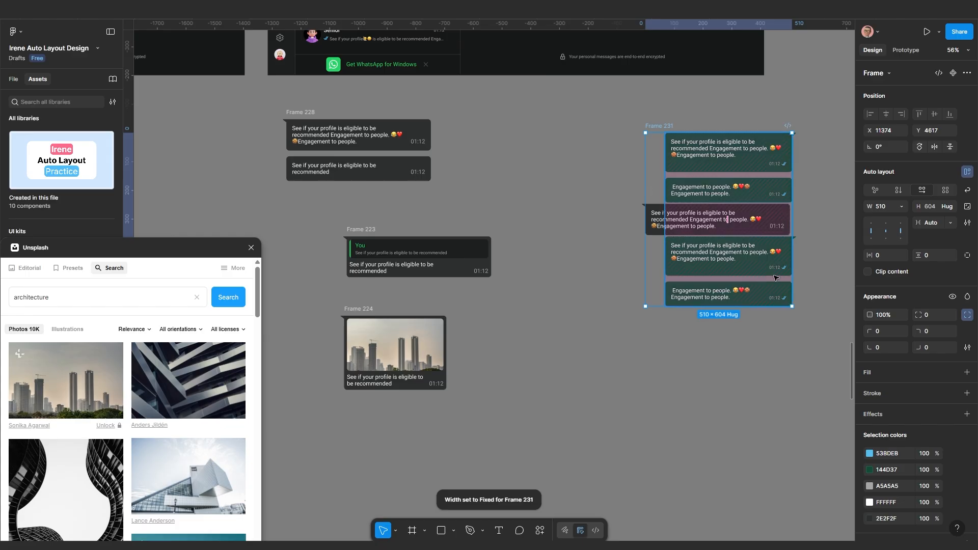
Set the gap between the stacked bubbles to 170
scroll(774, 276, up, 2)
scroll(773, 276, right, 3)
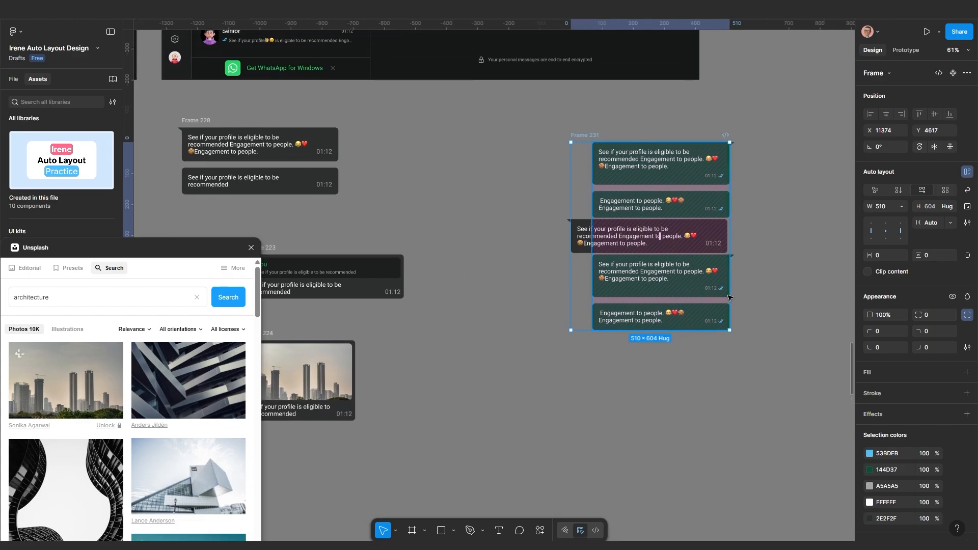
click(773, 279)
click(677, 278)
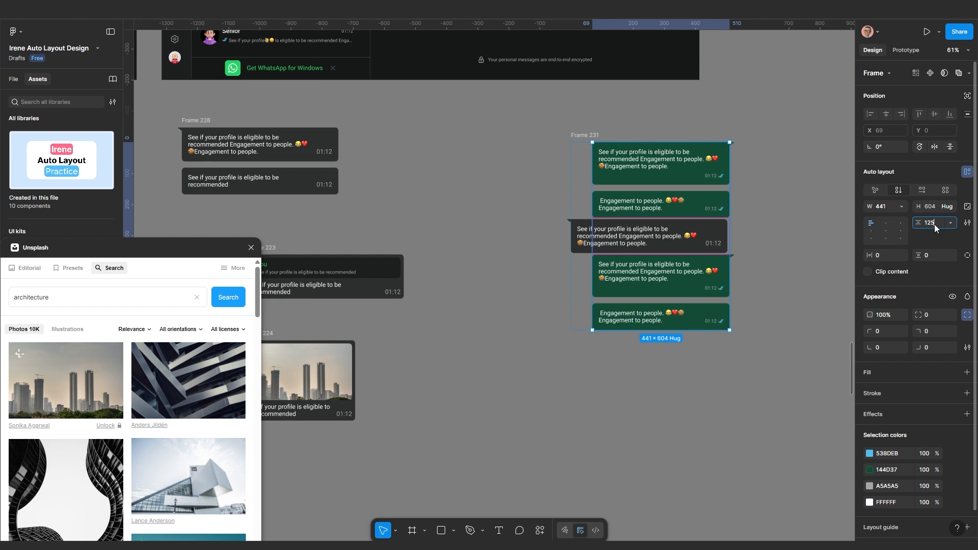
key(Return)
drag(934, 225, 964, 221)
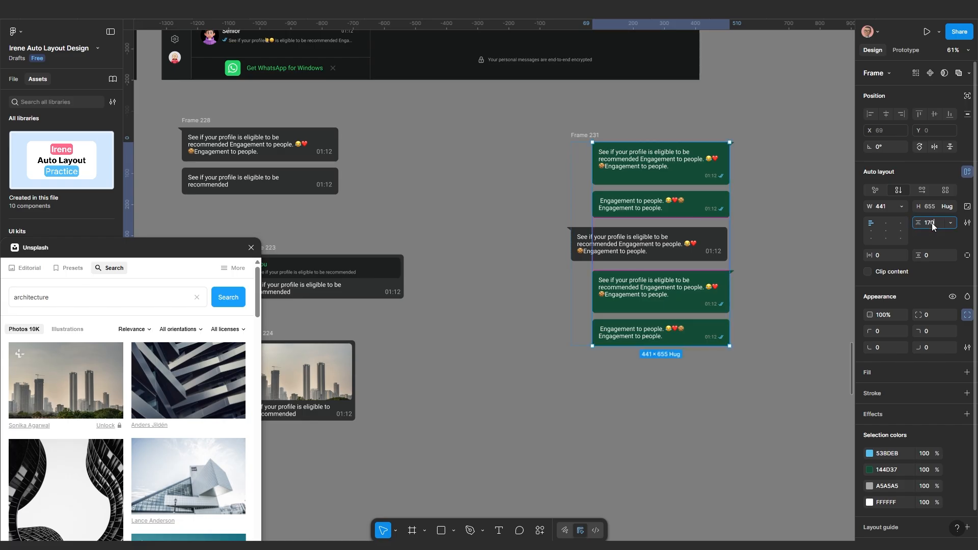
key(Return)
Widen Frame 231 on both sides to 1235, repositioning it as it grows
scroll(596, 251, up, 1)
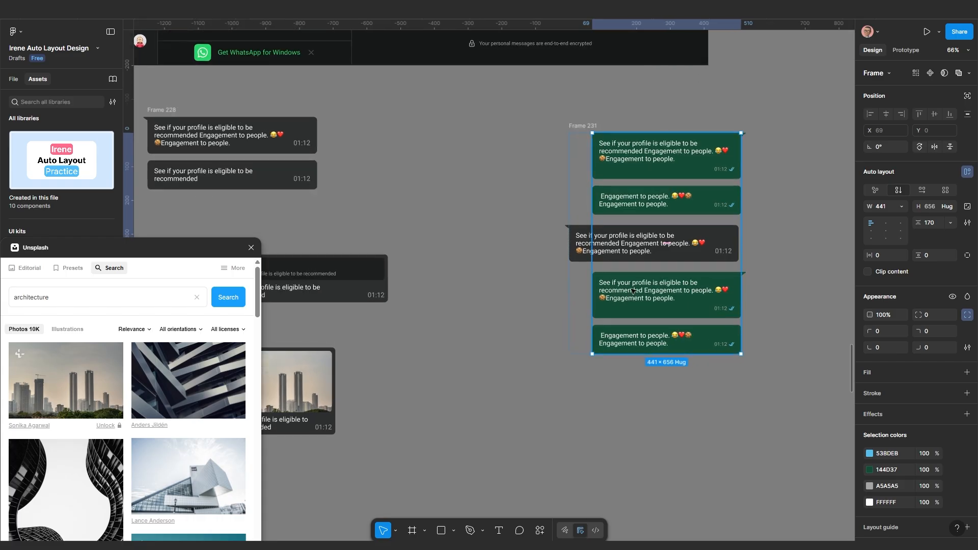
scroll(632, 291, down, 3)
click(620, 177)
click(606, 197)
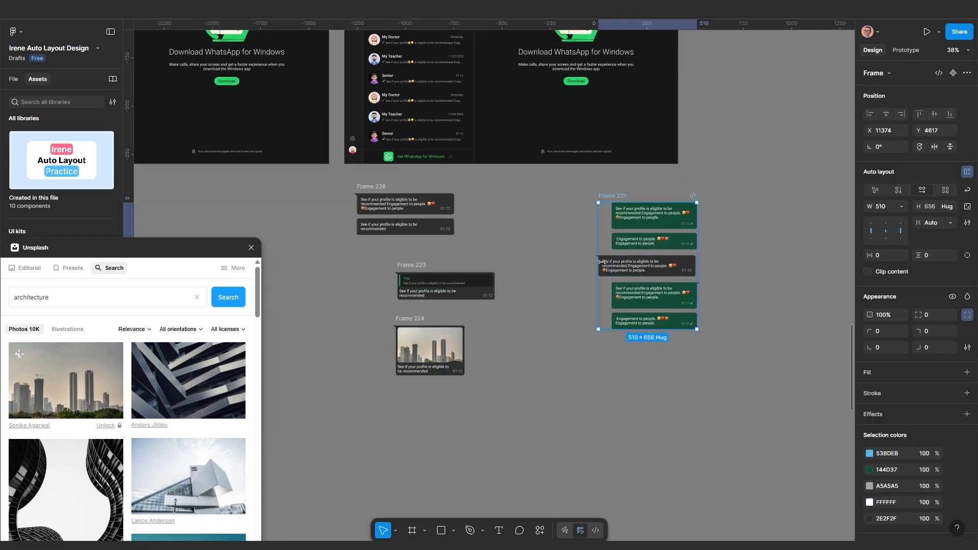
drag(598, 276, 508, 280)
scroll(508, 280, down, 2)
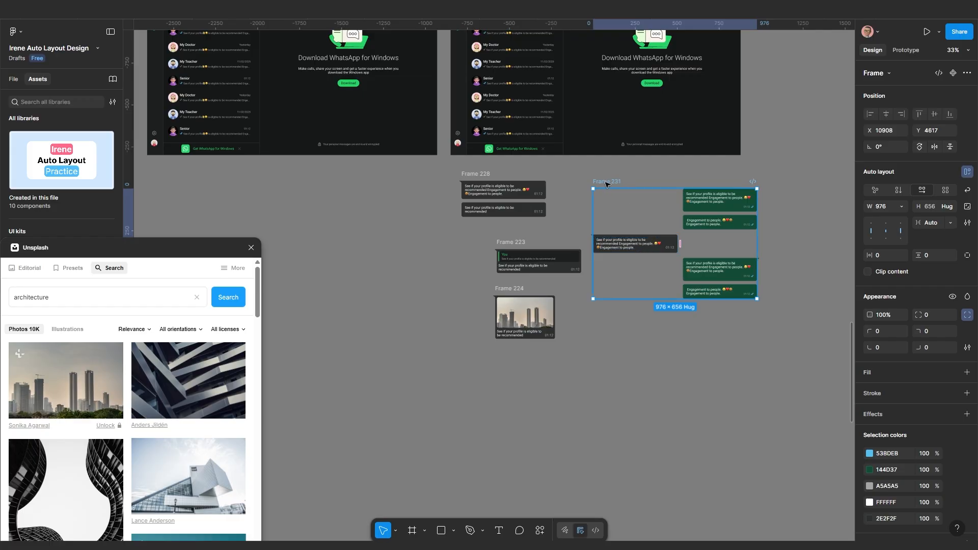
drag(606, 182, 647, 183)
scroll(642, 265, up, 1)
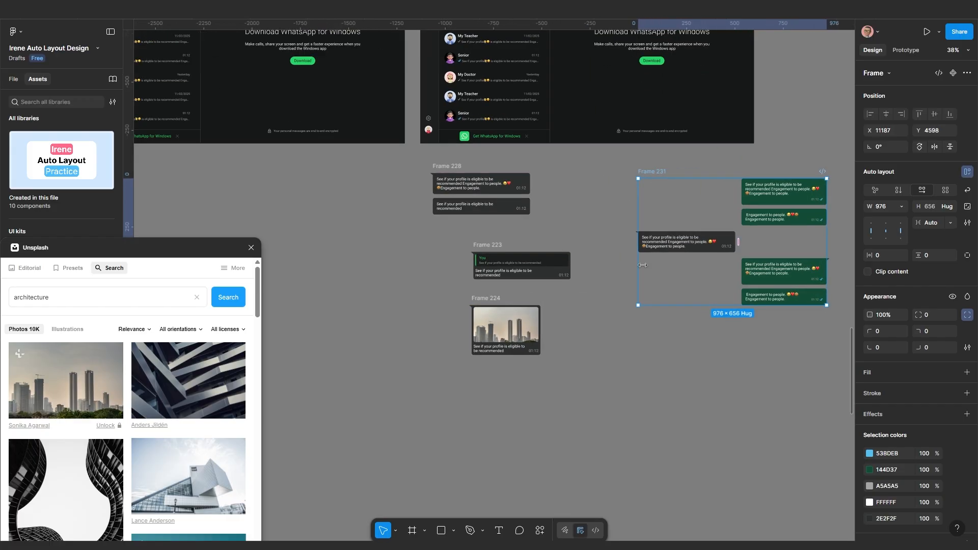
scroll(575, 315, up, 1)
drag(621, 310, 536, 307)
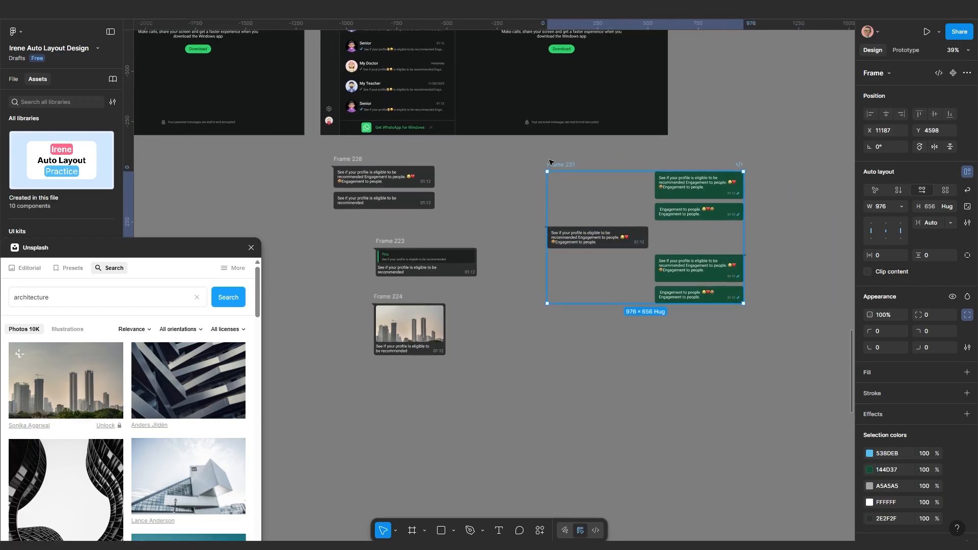
drag(550, 162, 515, 164)
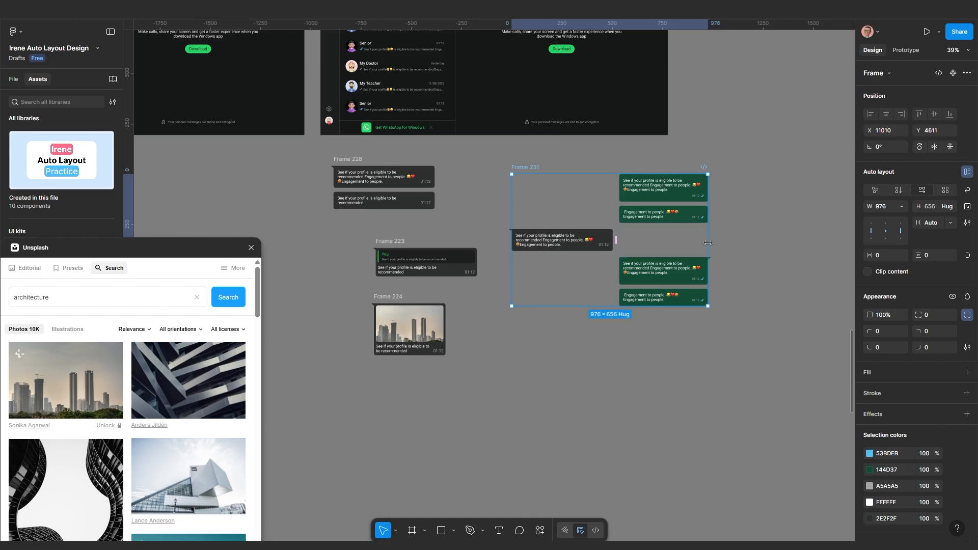
drag(708, 243, 760, 242)
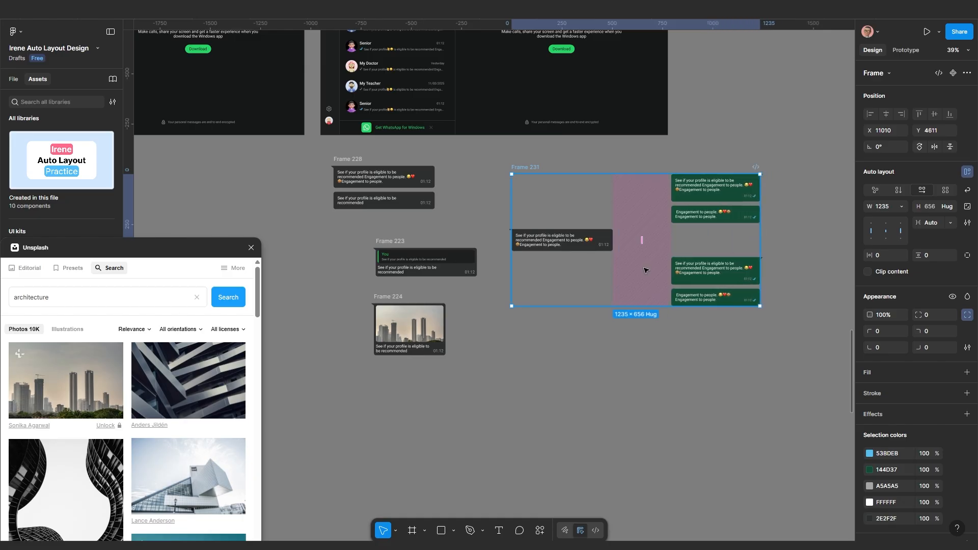
Shift Frame 231 further right on the canvas
scroll(644, 270, down, 1)
click(653, 318)
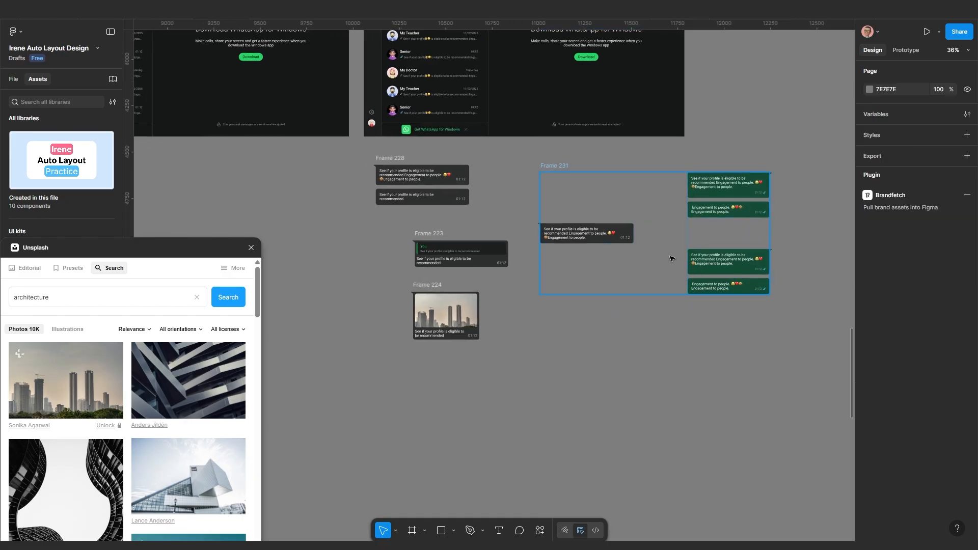
click(555, 166)
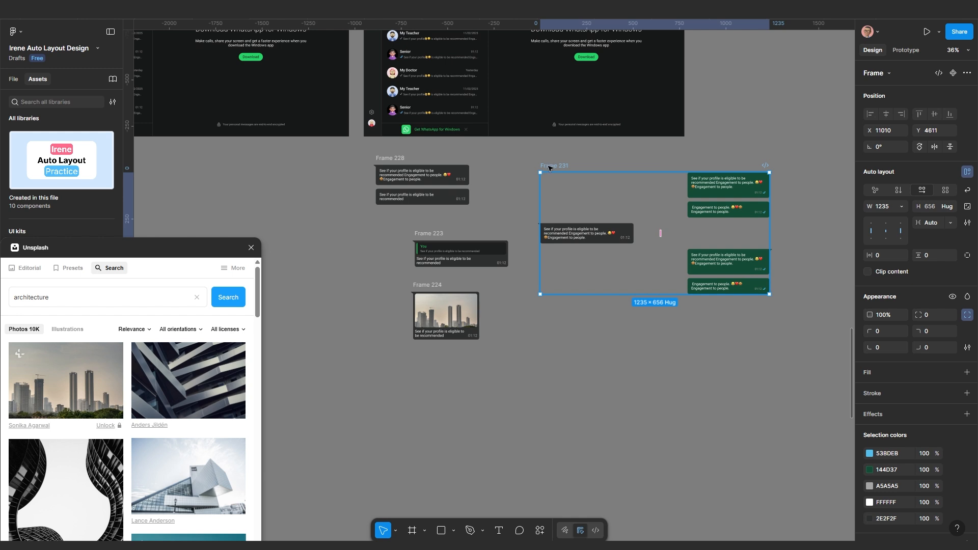
drag(549, 168, 661, 166)
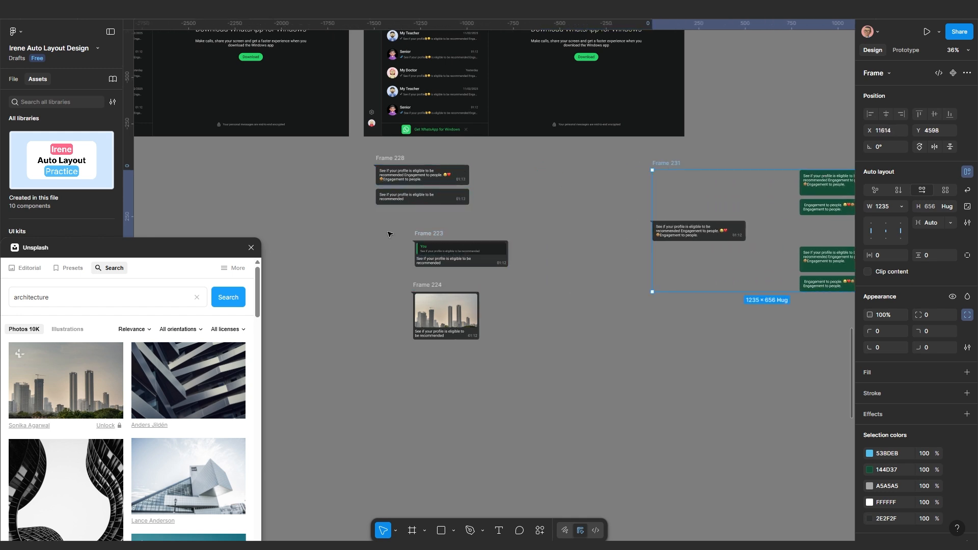
drag(387, 234, 540, 403)
Move Frame 223 and Frame 224 down-left and pull the top green bubble out of the stack
drag(458, 257, 394, 326)
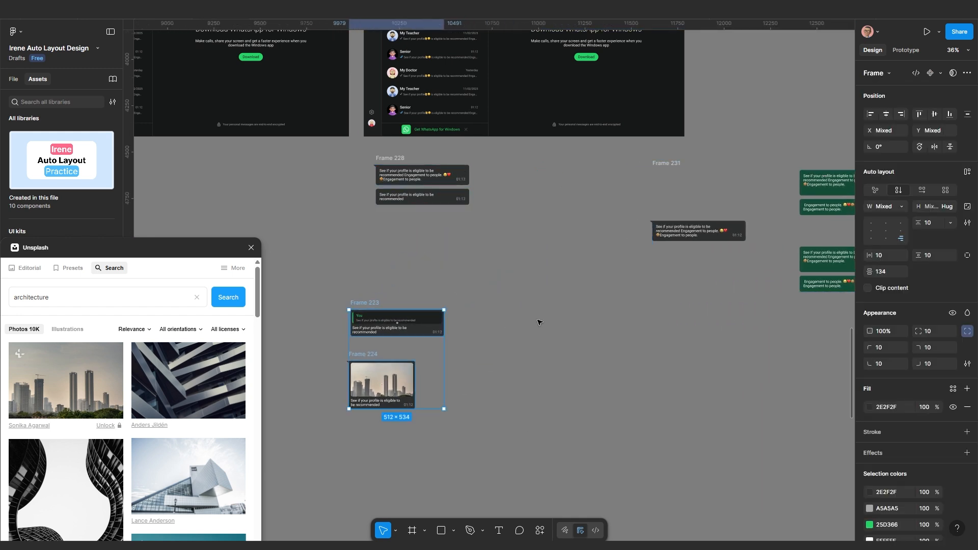
scroll(539, 323, down, 2)
click(754, 309)
scroll(766, 298, up, 2)
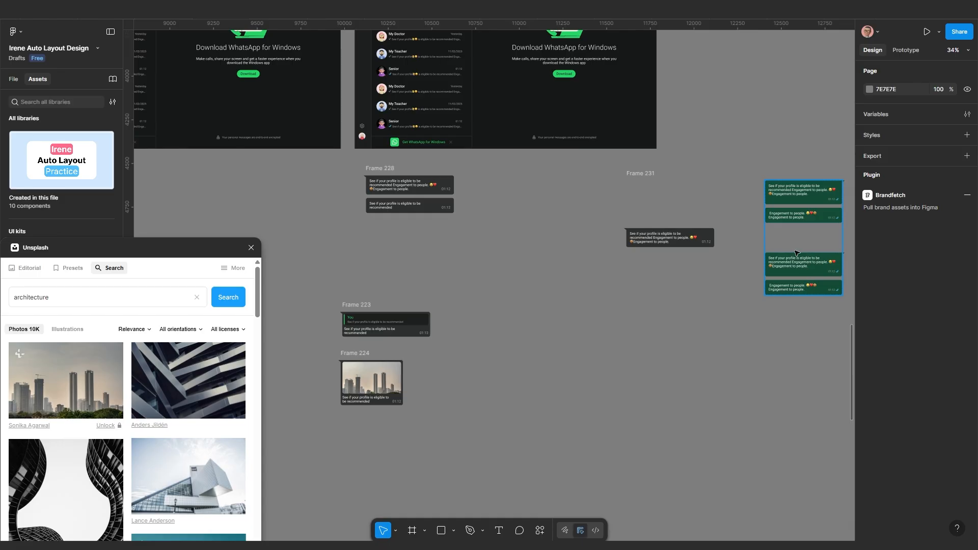
double_click(800, 195)
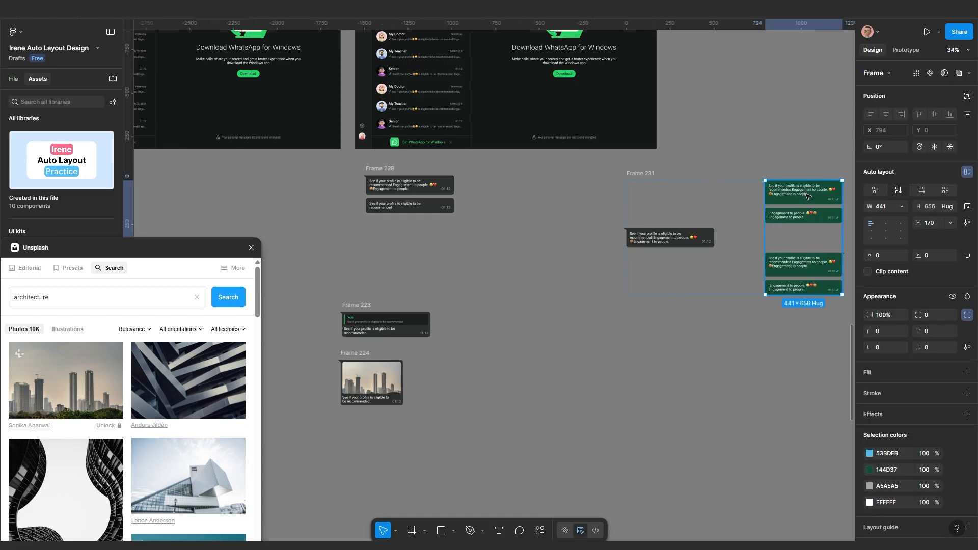
drag(811, 194, 678, 371)
Place a duplicate of the Frame 228 bubble pair directly below the original
scroll(385, 187, up, 2)
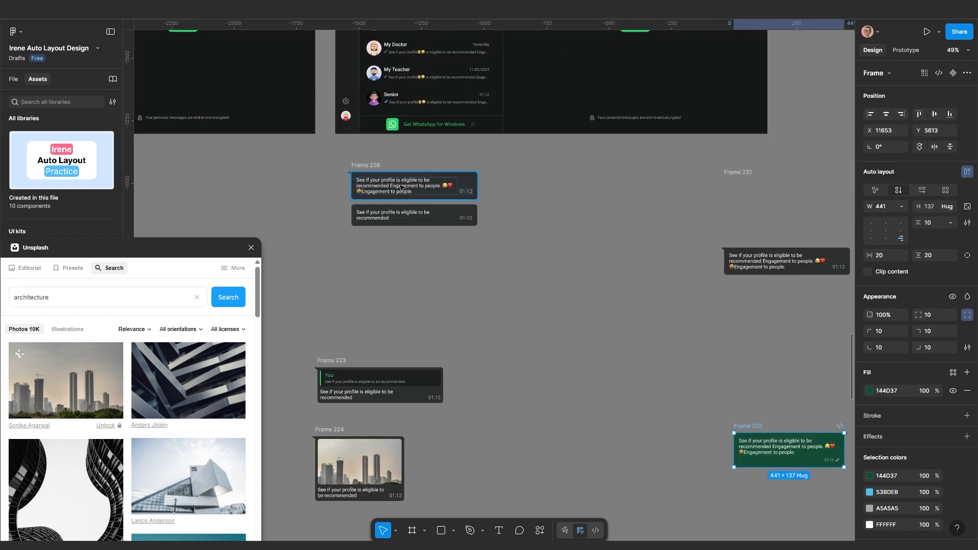
drag(358, 166, 509, 321)
scroll(513, 225, down, 3)
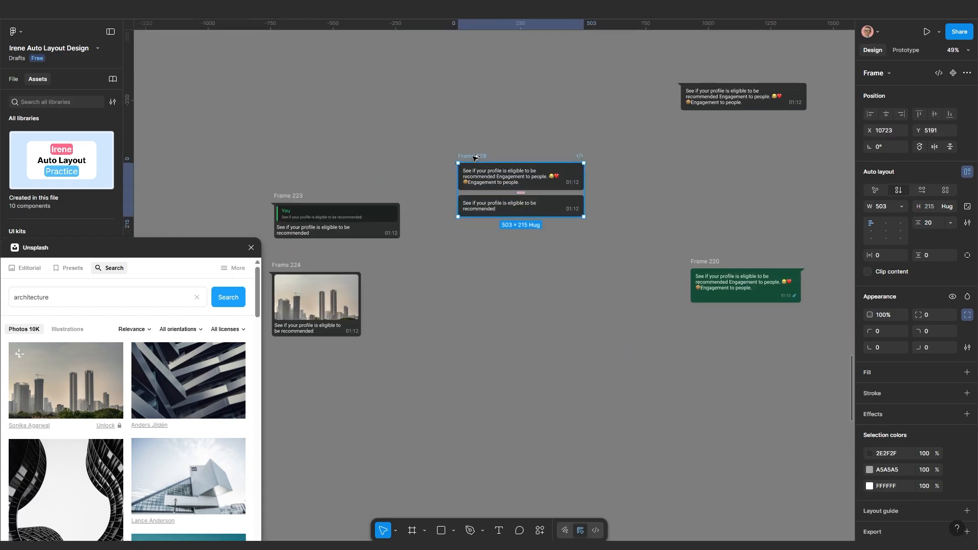
drag(475, 158, 475, 263)
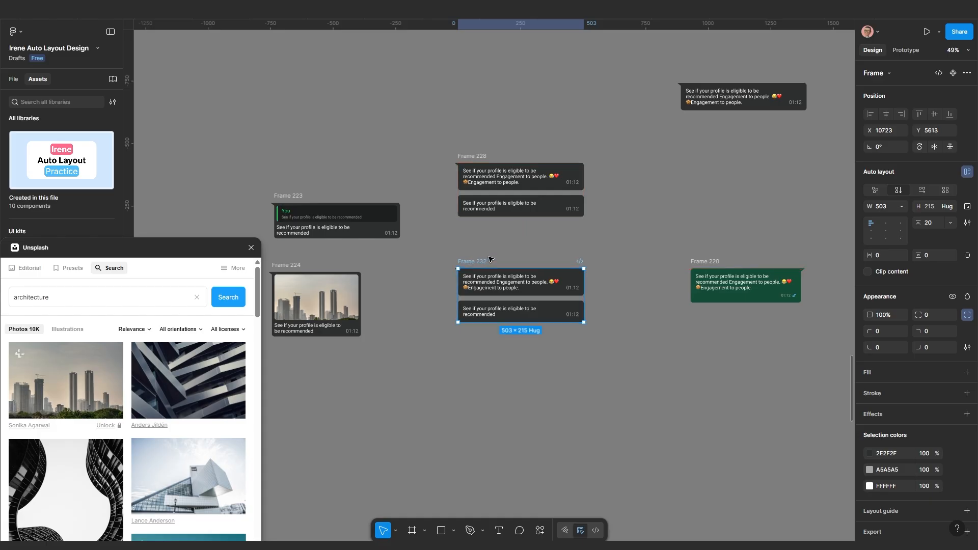
scroll(488, 257, up, 2)
Wrap both bubble pairs in a vertical auto layout frame with a 170 gap
drag(410, 115, 653, 359)
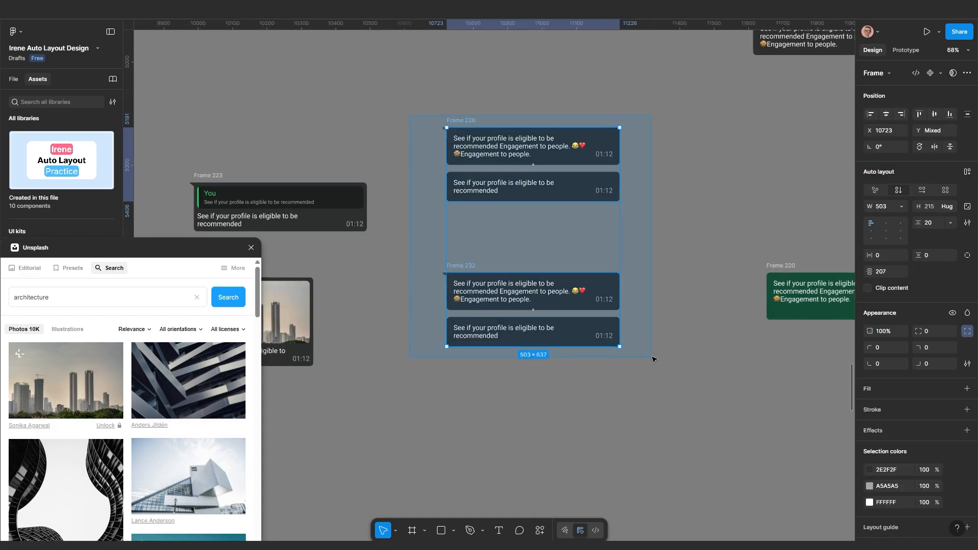
key(shift+a)
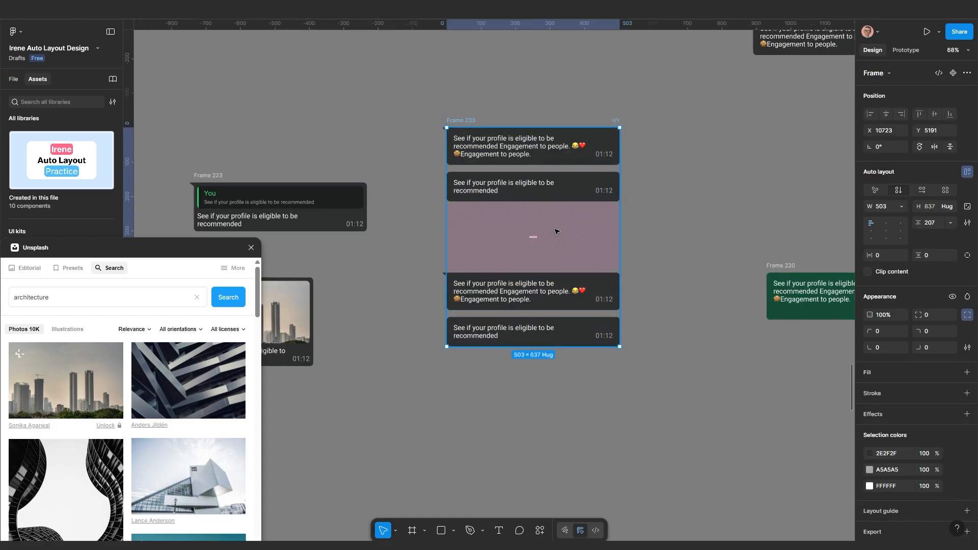
scroll(759, 262, down, 2)
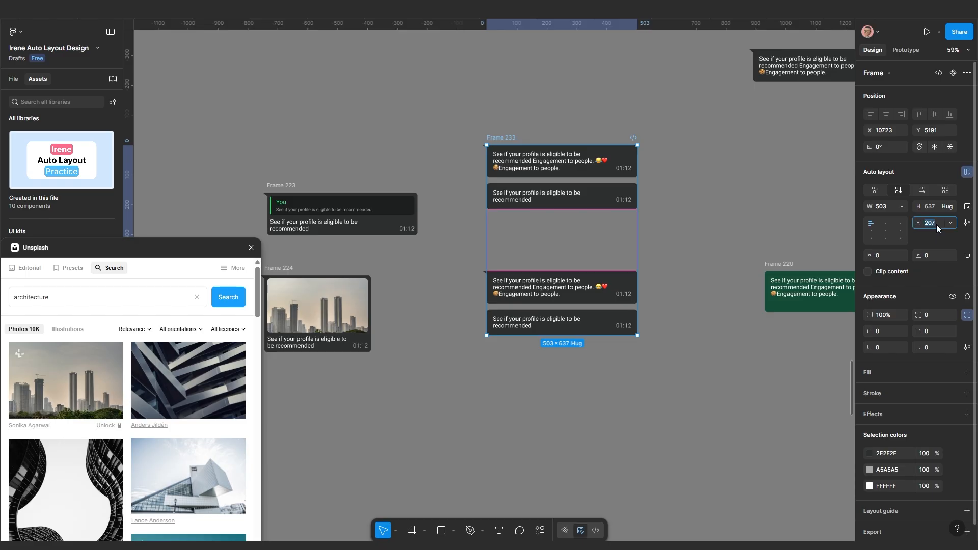
click(936, 224)
text(170)
key(Return)
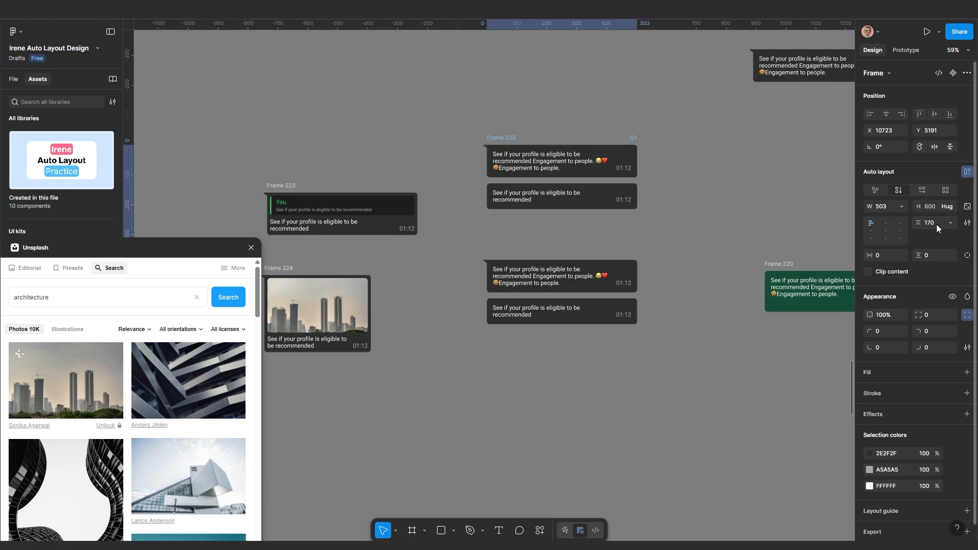
Combine green Frame 220 and Frame 233 into a centred horizontal auto layout row, 322 gap
scroll(693, 198, down, 1)
drag(675, 204, 591, 226)
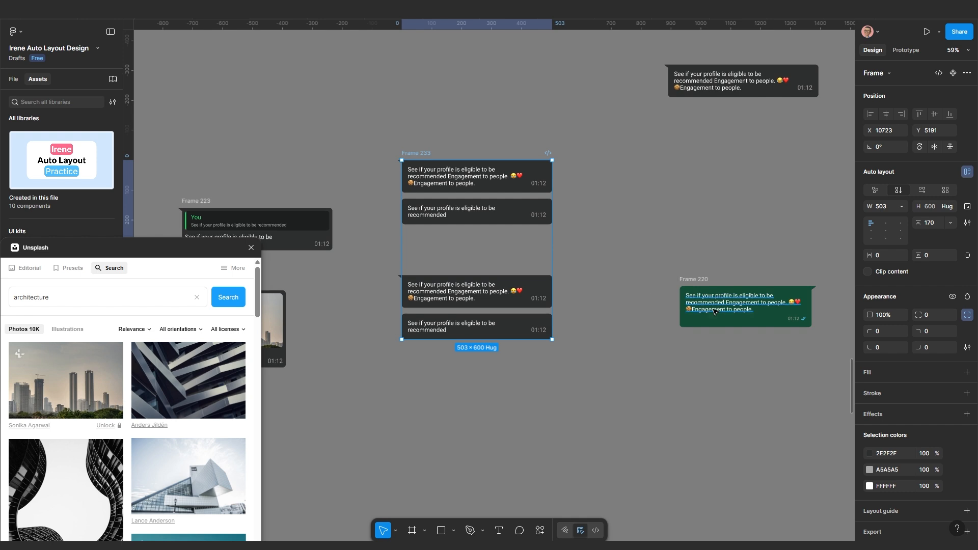
scroll(619, 293, up, 1)
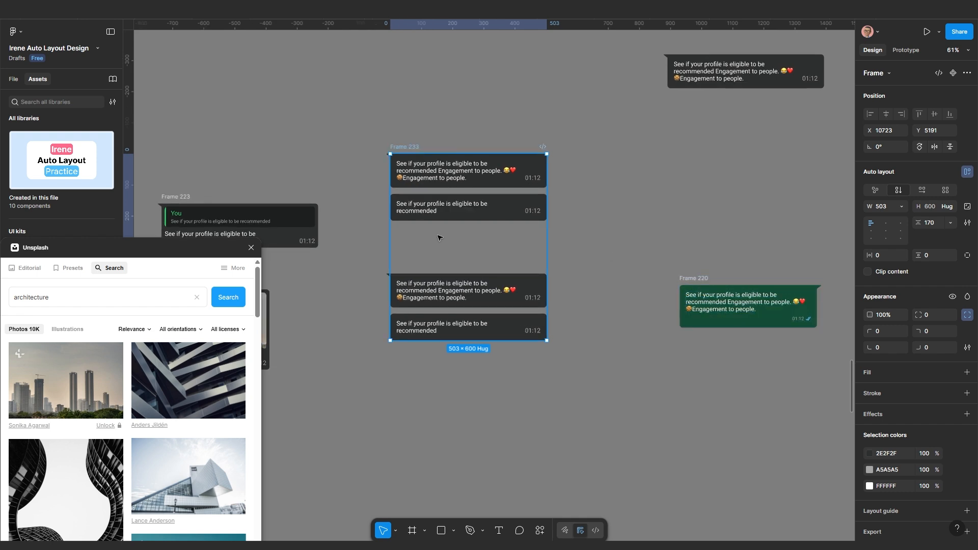
drag(683, 279, 650, 229)
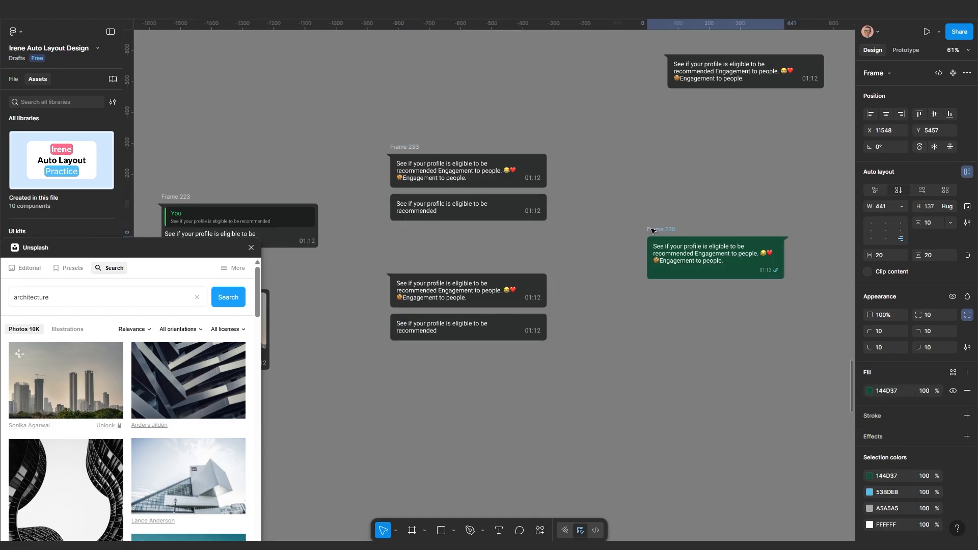
shift+click(401, 150)
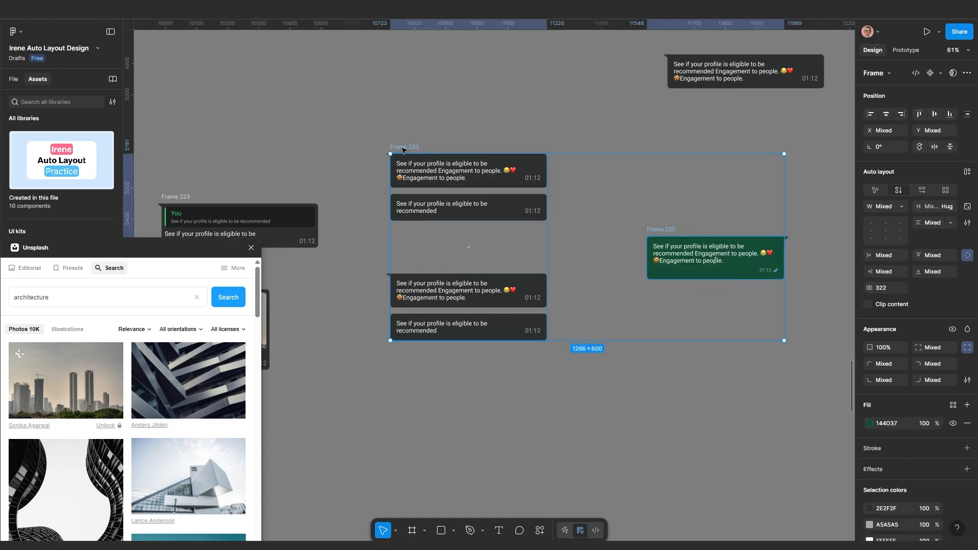
key(shift+a)
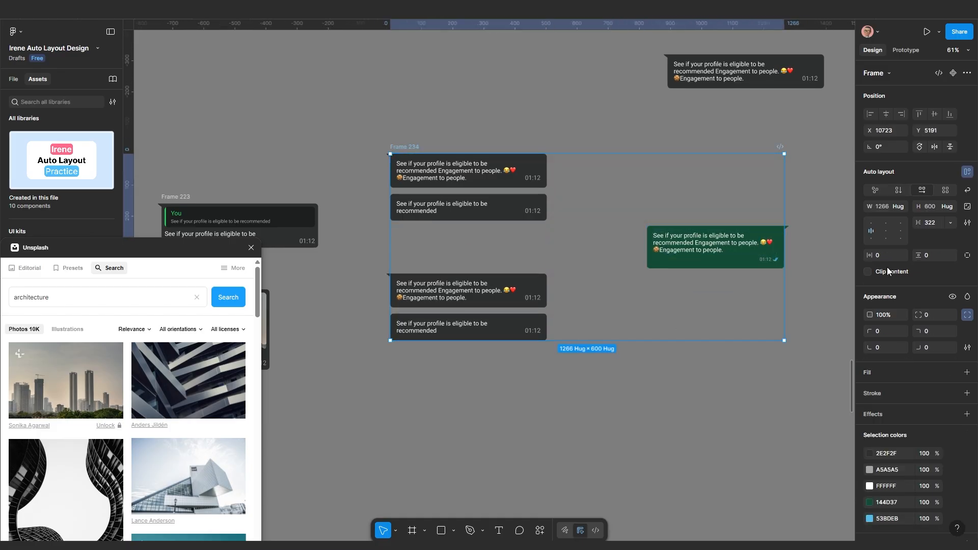
click(887, 232)
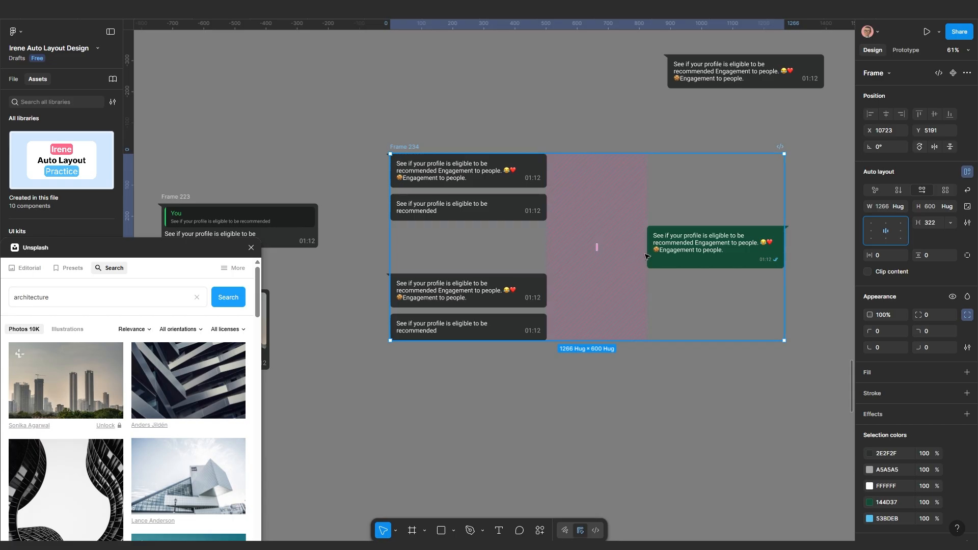
Set Frame 234's item spacing to Auto and narrow it toward the message column width
click(950, 224)
click(924, 235)
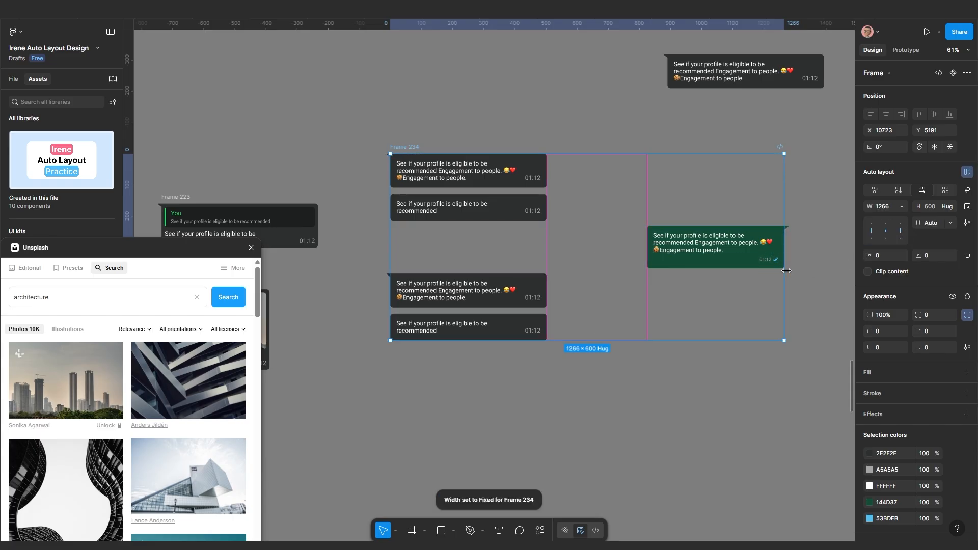
drag(784, 268, 547, 284)
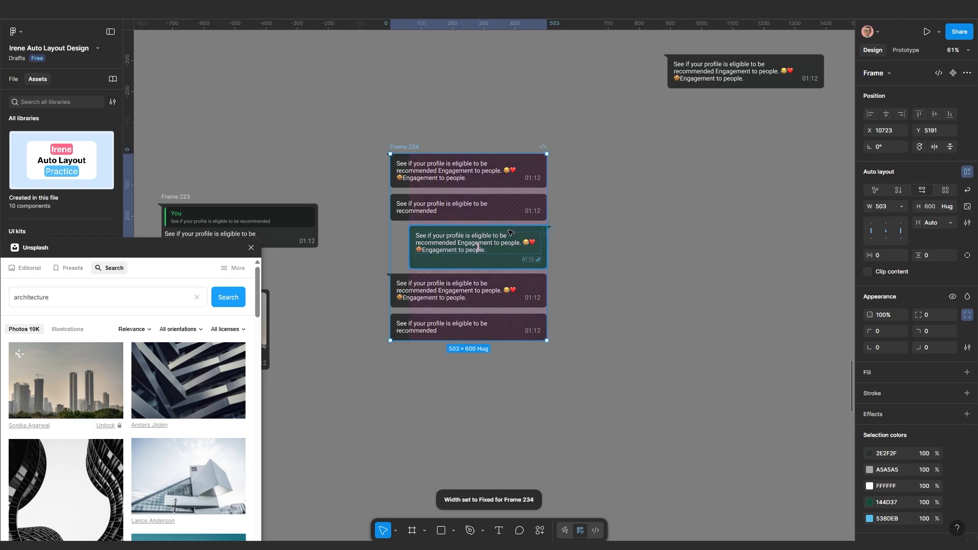
Give the nested bubble column a 200 gap, making Frame 234 630 tall
scroll(450, 224, up, 3)
click(378, 203)
double_click(377, 204)
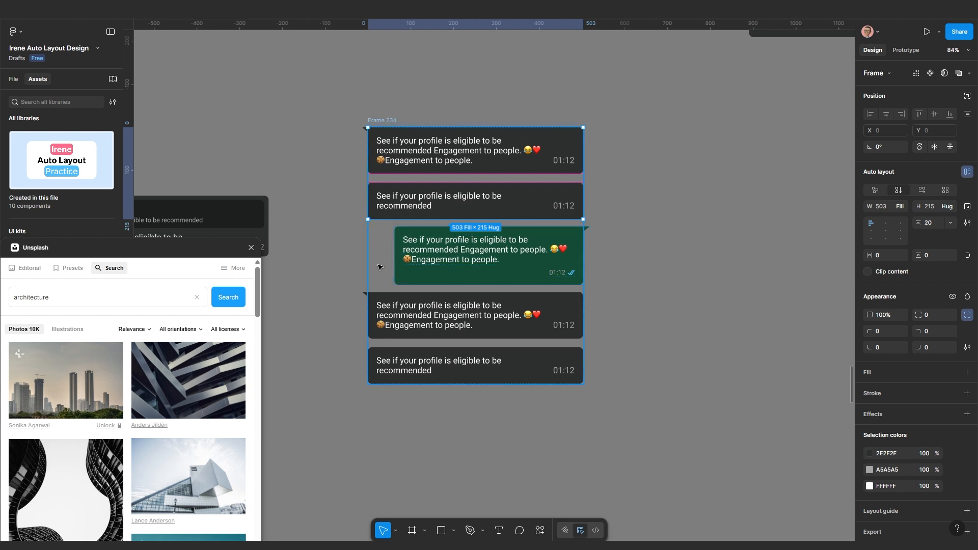
click(473, 228)
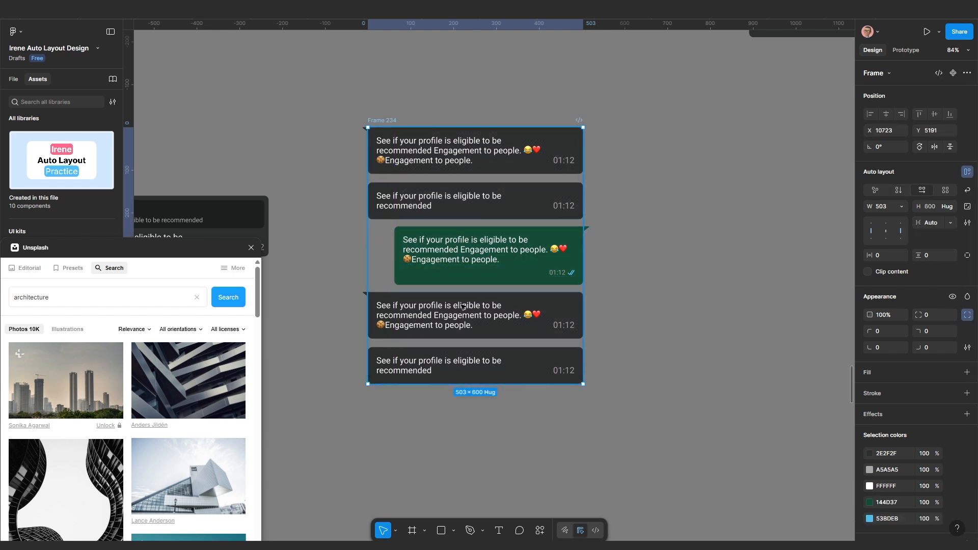
drag(581, 277, 662, 277)
key(ctrl+z)
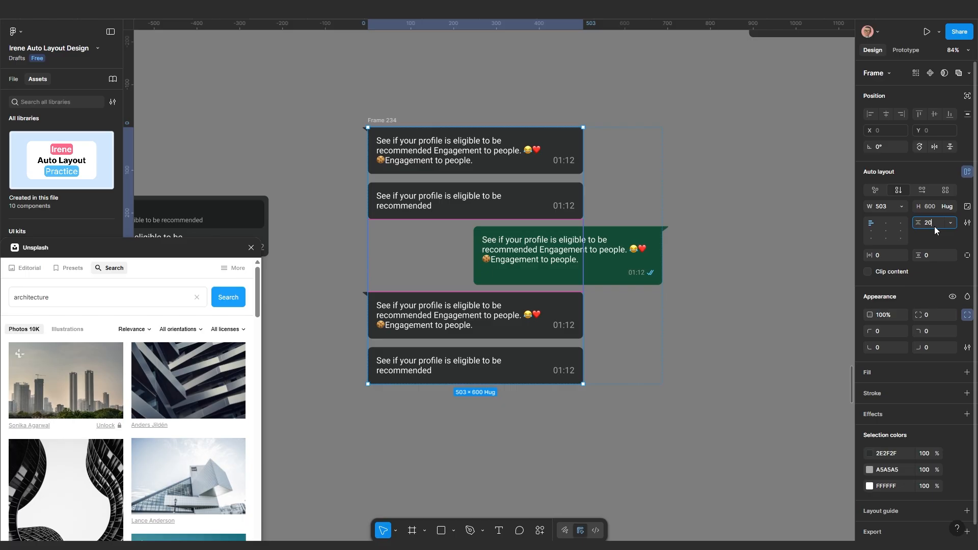
key(Return)
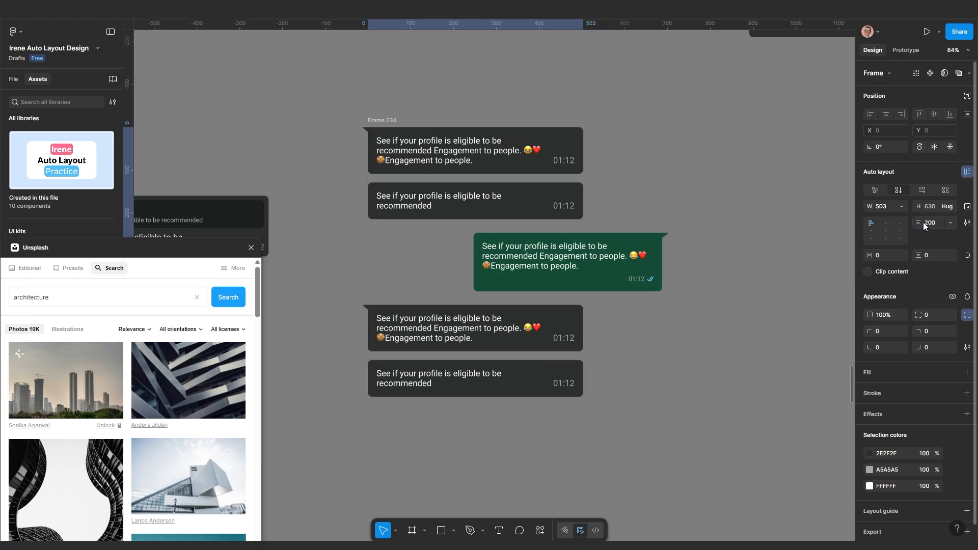
scroll(560, 314, down, 4)
Widen Frame 234 to about 1138 so its sent bubble moves far right
drag(631, 353, 533, 337)
click(583, 334)
click(497, 312)
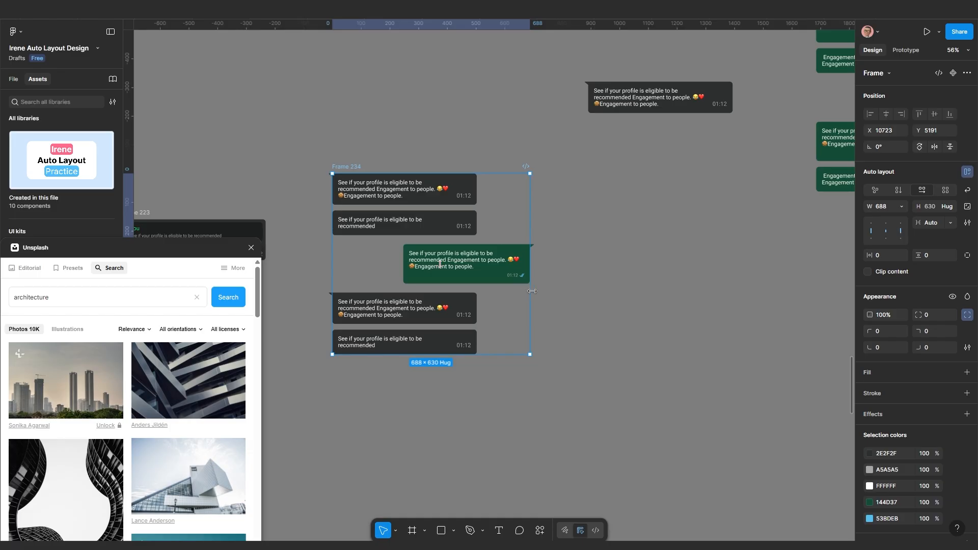
drag(531, 291, 658, 287)
scroll(662, 283, down, 3)
scroll(481, 292, right, 2)
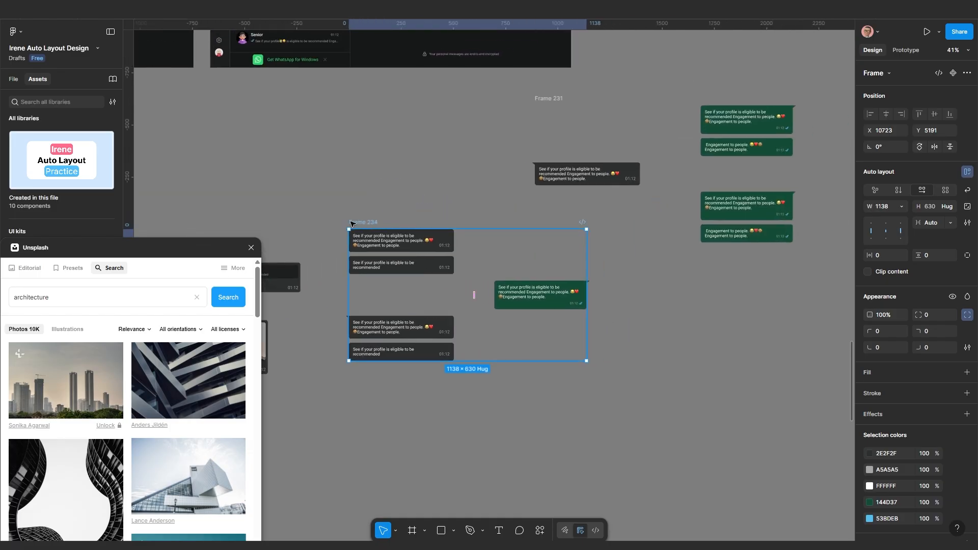
Move Frame 234 to sit directly beneath Frame 231
drag(351, 223, 552, 237)
drag(537, 244, 539, 252)
scroll(688, 307, right, 3)
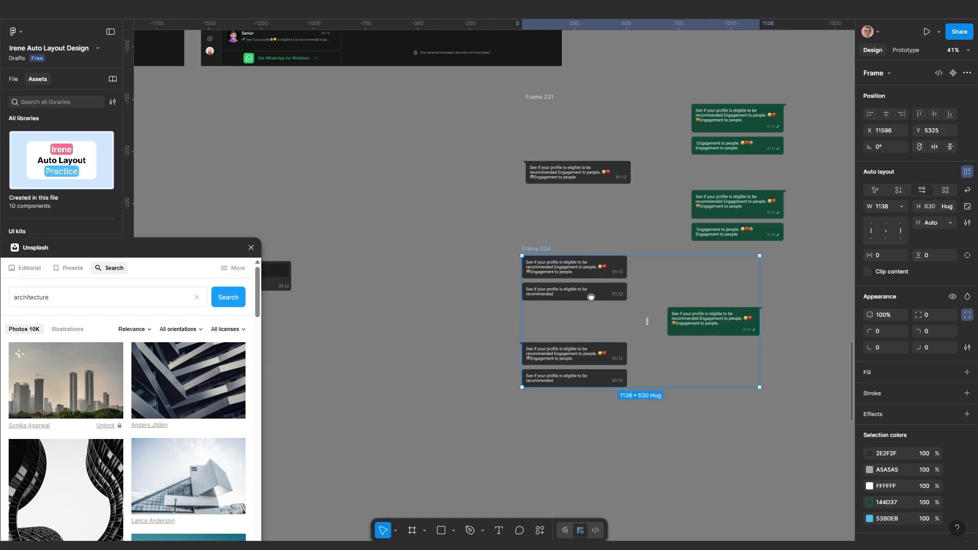
Fine-tune Frame 234's left and right edges to a width of about 1135
drag(697, 296, 723, 297)
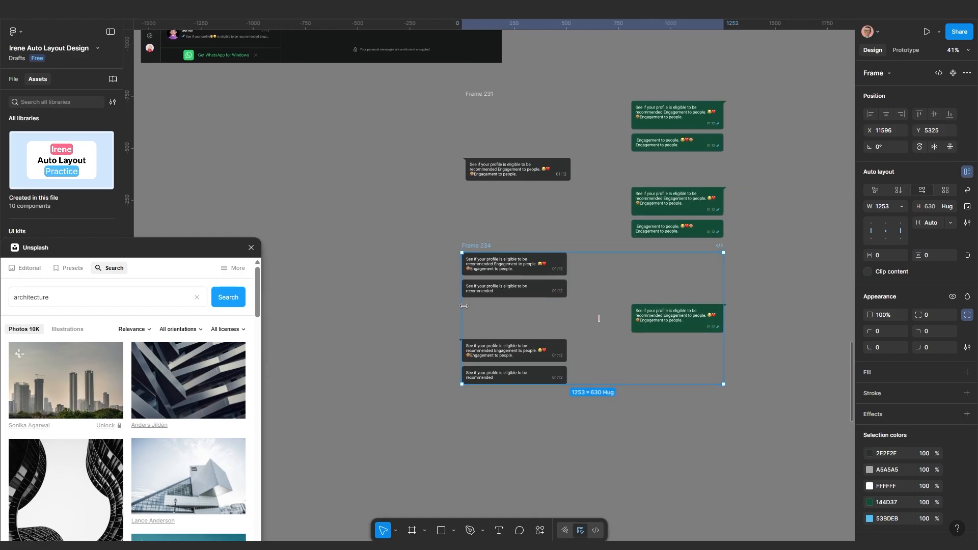
mouse_move(462, 308)
mouse_down()
mouse_move(448, 308)
mouse_move(476, 311)
mouse_up()
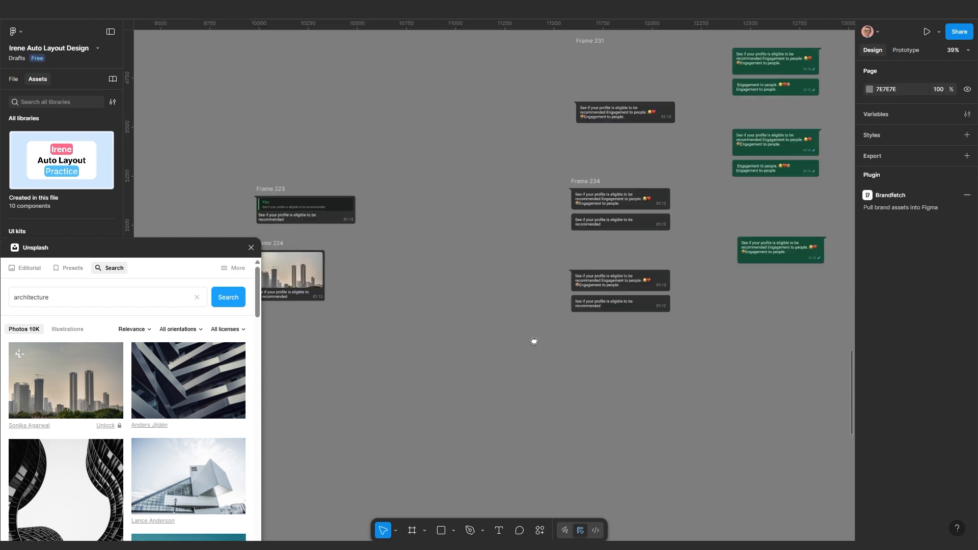
drag(532, 340, 537, 333)
scroll(521, 325, down, 2)
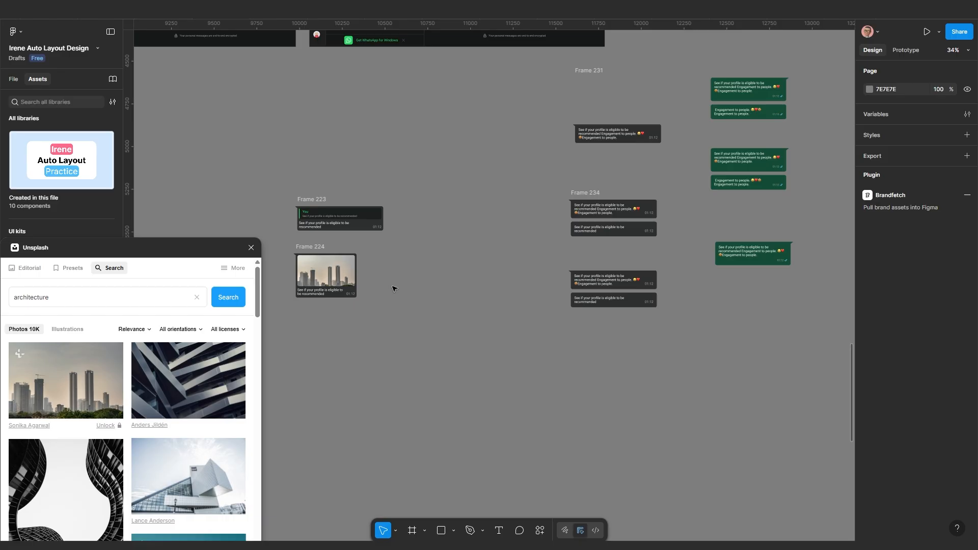
scroll(388, 318, up, 1)
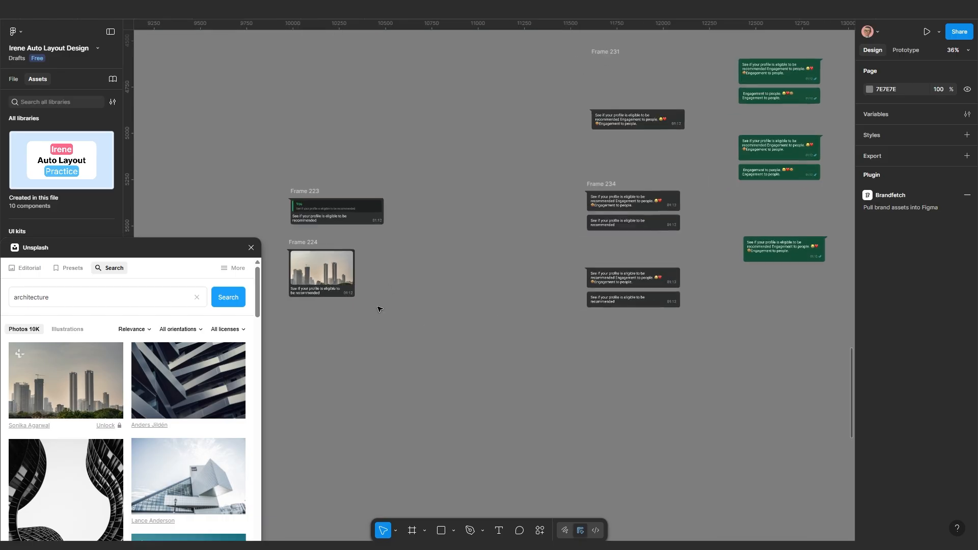
drag(378, 308, 433, 278)
scroll(375, 202, down, 1)
scroll(376, 202, right, 5)
scroll(375, 202, up, 2)
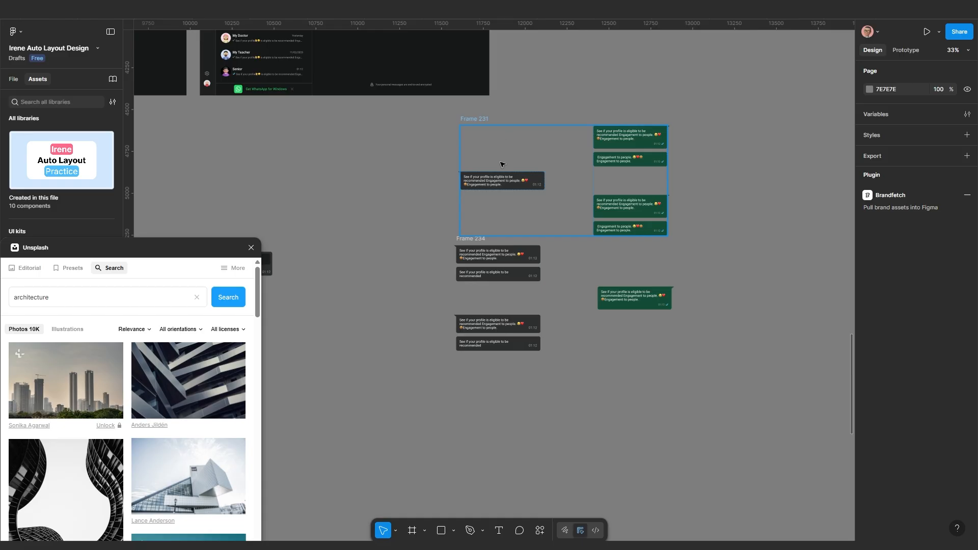
Align Frame 231 above Frame 234 and select both frames together
click(502, 164)
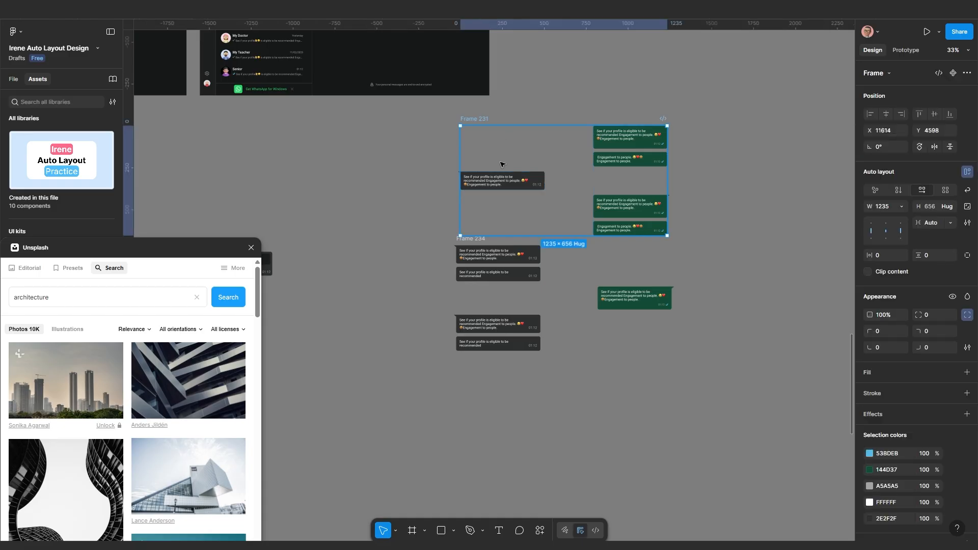
click(729, 276)
click(639, 217)
click(483, 115)
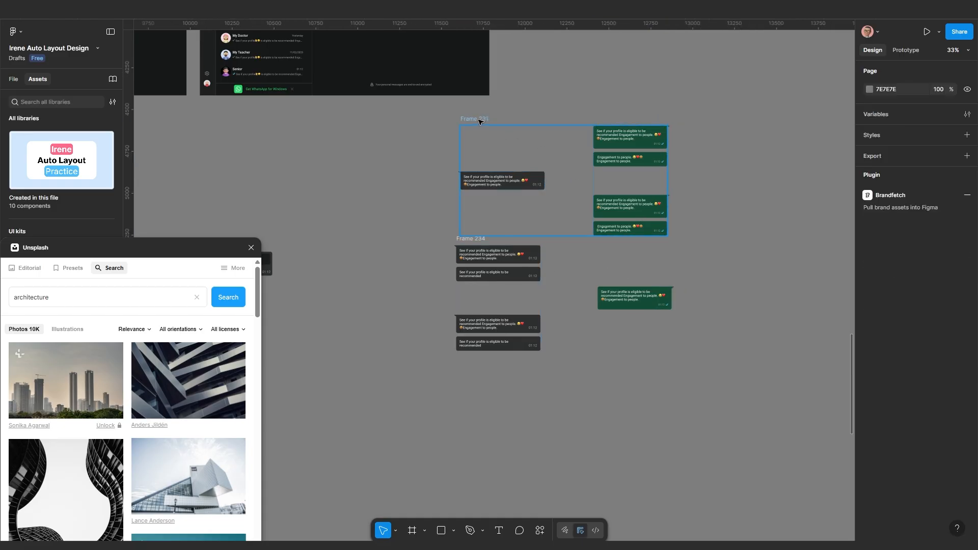
drag(480, 120, 498, 104)
drag(476, 240, 483, 240)
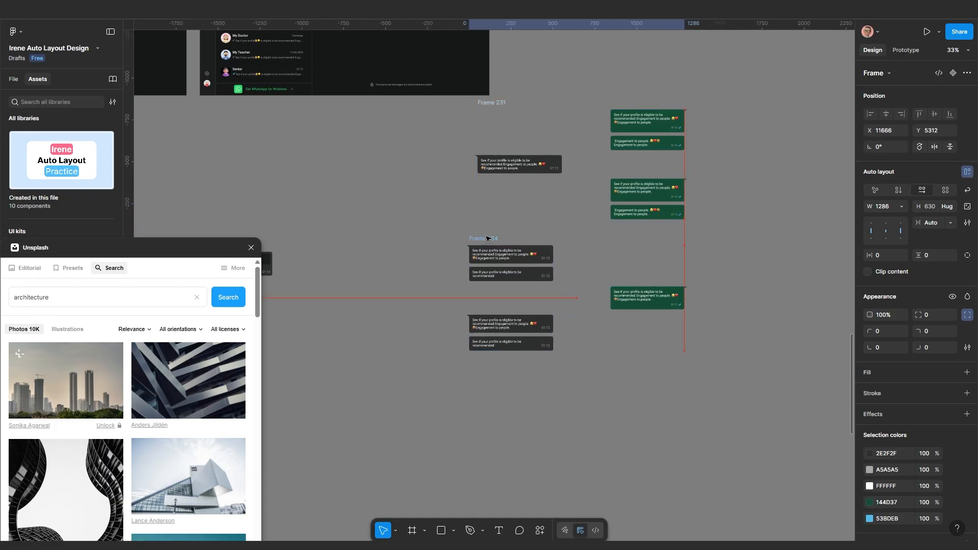
shift+click(487, 109)
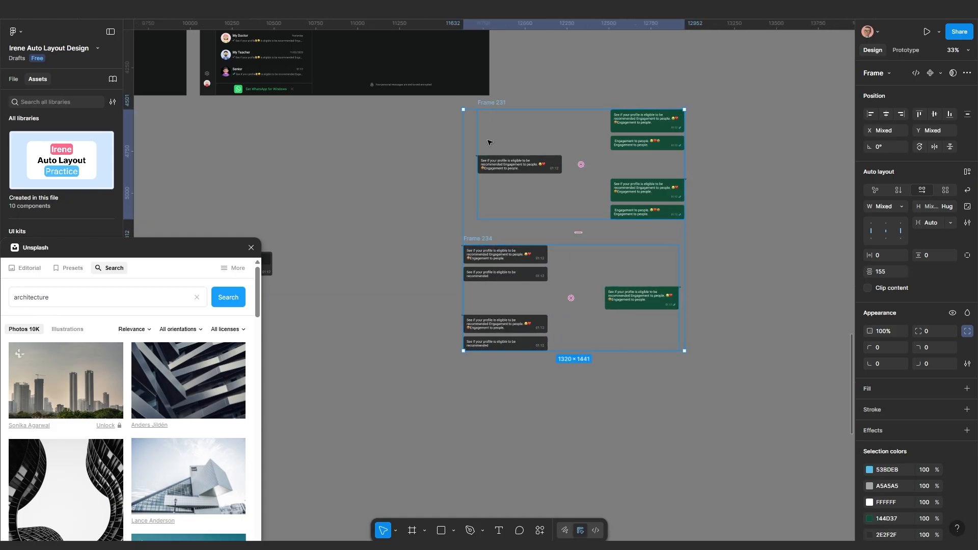
Wrap both frames in vertical auto layout Frame 235 with a 150 gap
key(shift+a)
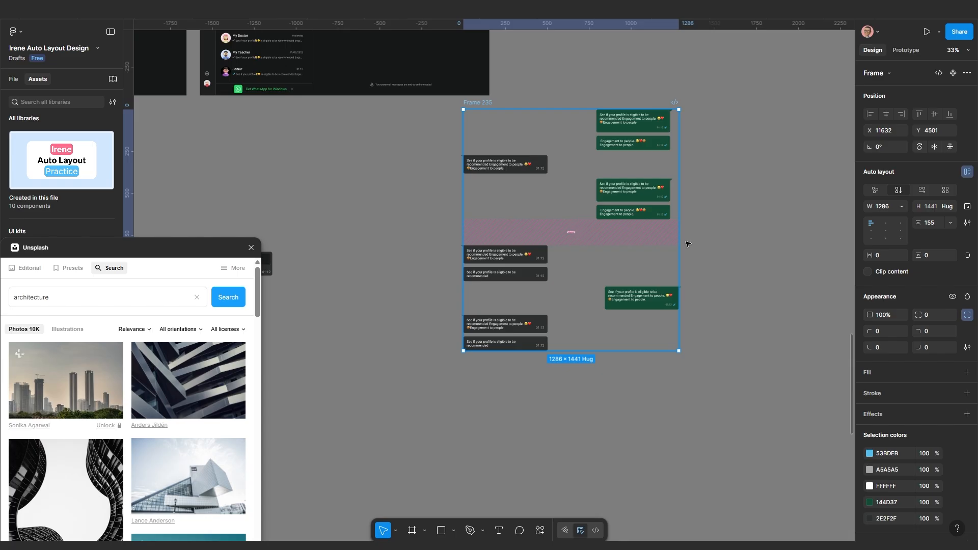
click(932, 227)
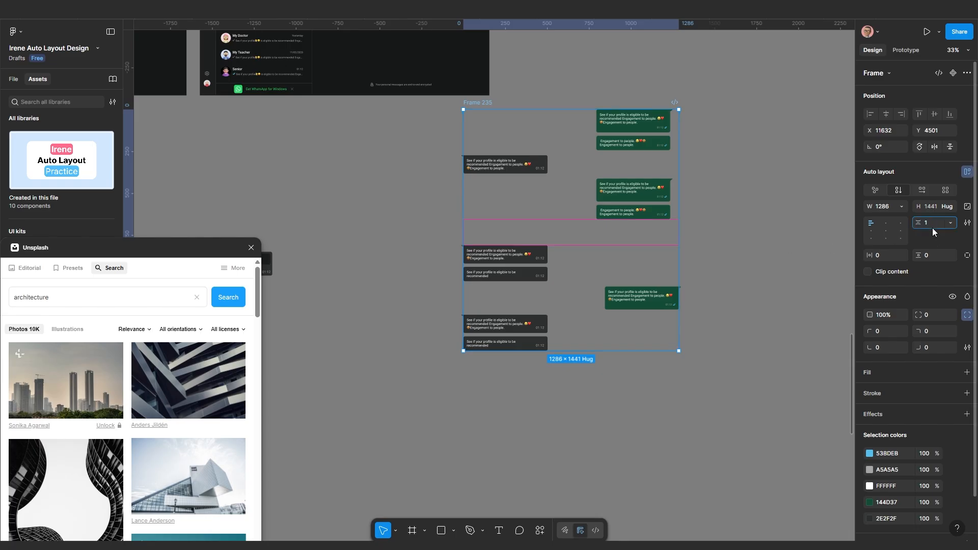
key(Return)
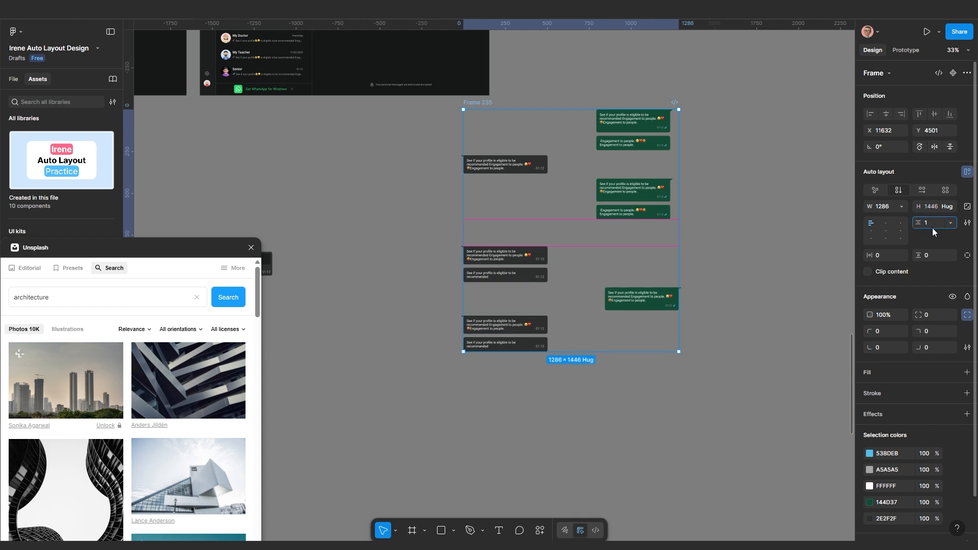
key(Return)
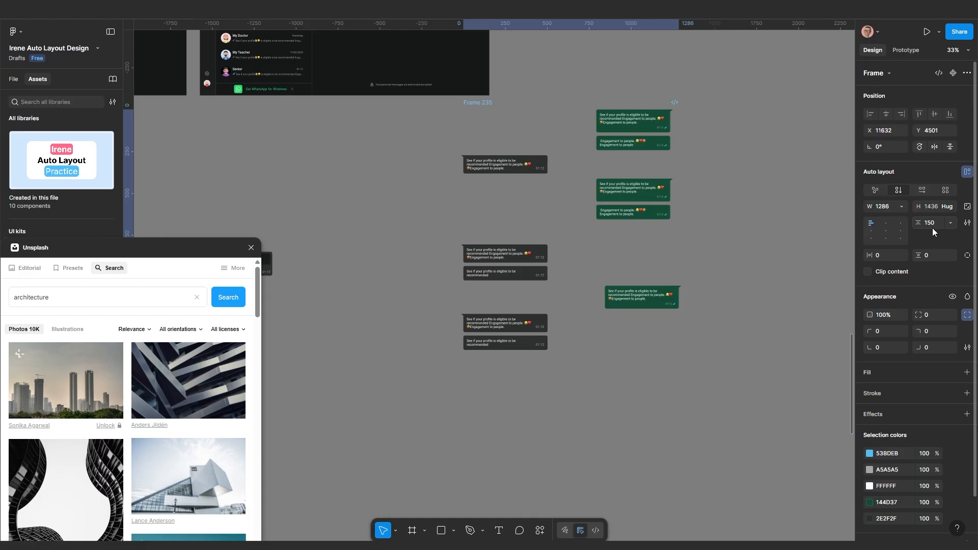
Reposition Frame 235 further right and down on the canvas
scroll(664, 243, up, 2)
scroll(568, 249, up, 2)
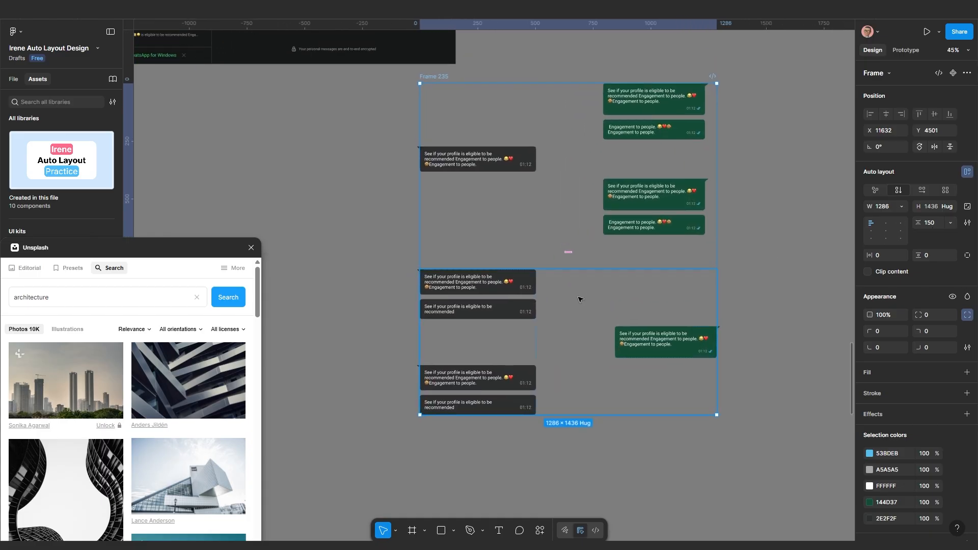
scroll(639, 299, down, 3)
drag(547, 307, 543, 307)
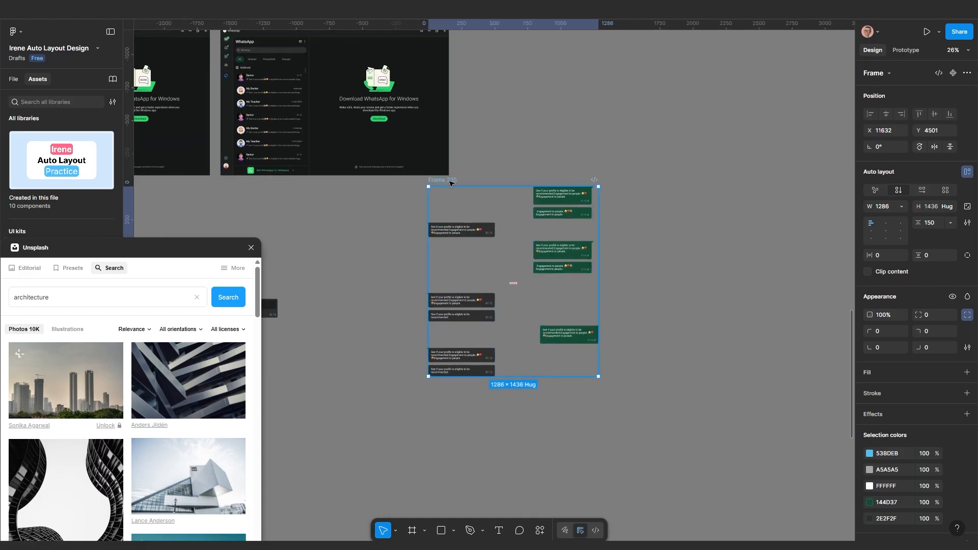
drag(451, 183, 512, 196)
drag(573, 270, 573, 270)
scroll(573, 270, up, 3)
drag(570, 271, 544, 274)
scroll(529, 272, down, 4)
scroll(536, 317, up, 3)
drag(536, 316, 514, 269)
scroll(540, 245, up, 4)
scroll(539, 246, down, 4)
scroll(583, 278, up, 3)
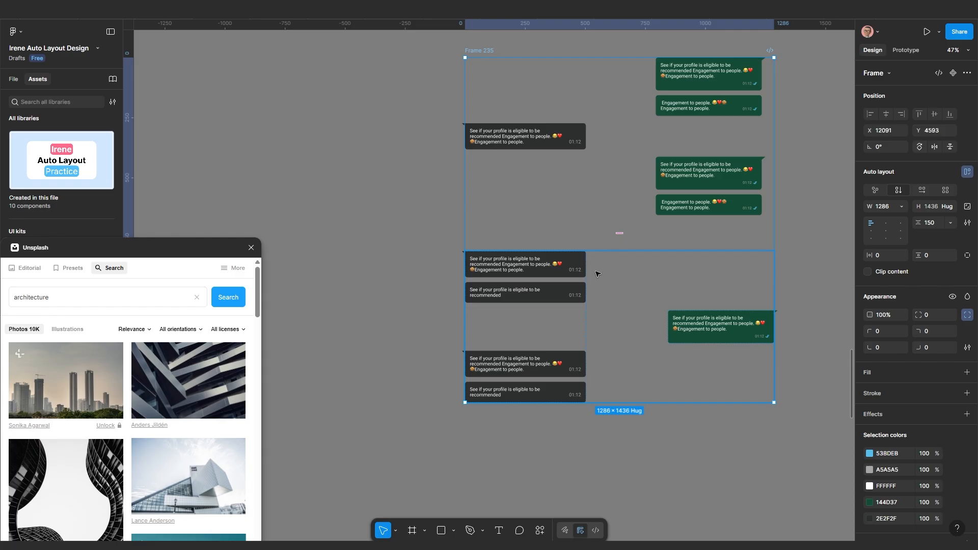
scroll(573, 270, down, 1)
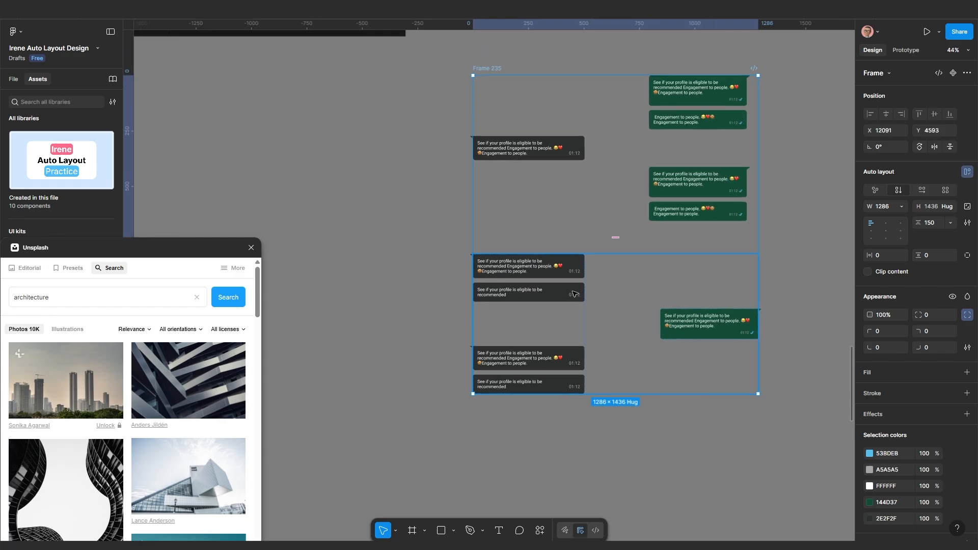
Copy the recommended bubble to the left of the chat frame as Frame 222
click(567, 298)
click(567, 298)
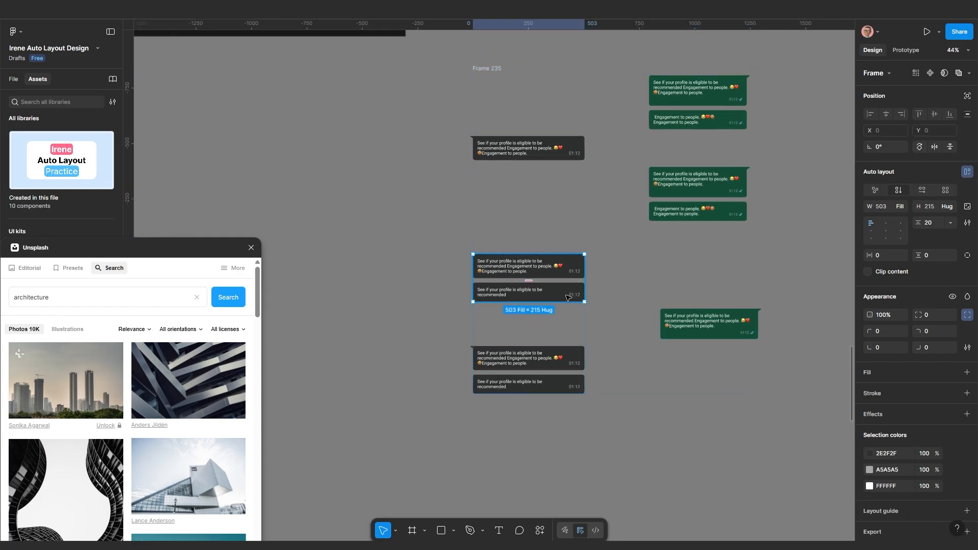
click(567, 297)
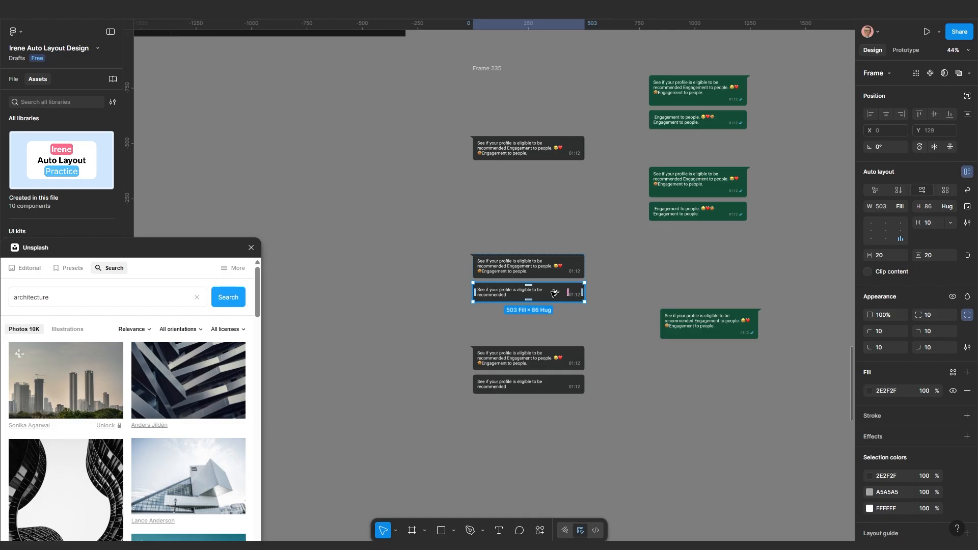
drag(556, 294, 523, 253)
scroll(396, 264, up, 5)
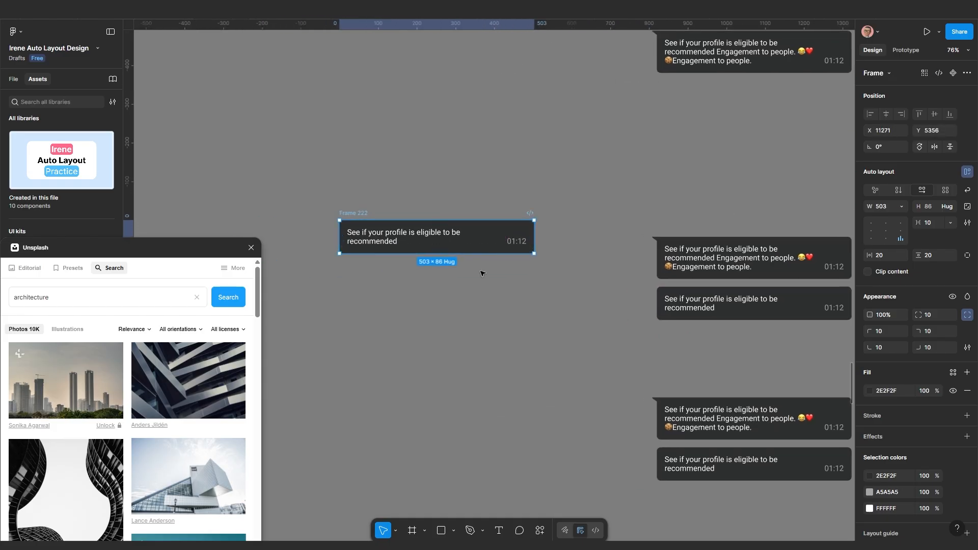
click(472, 301)
click(468, 243)
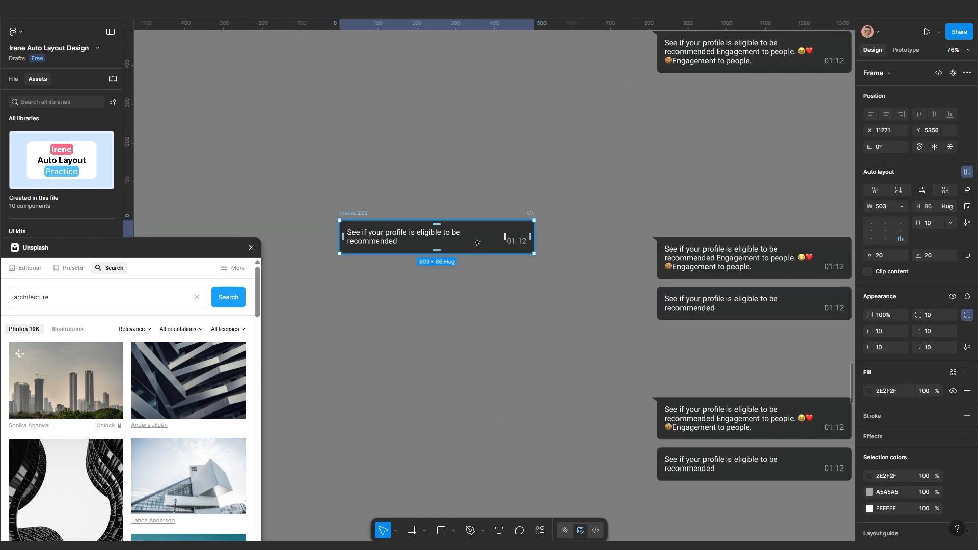
scroll(476, 243, up, 5)
Remove the 01:12 timestamp and change the date to 15/02/2025
click(543, 246)
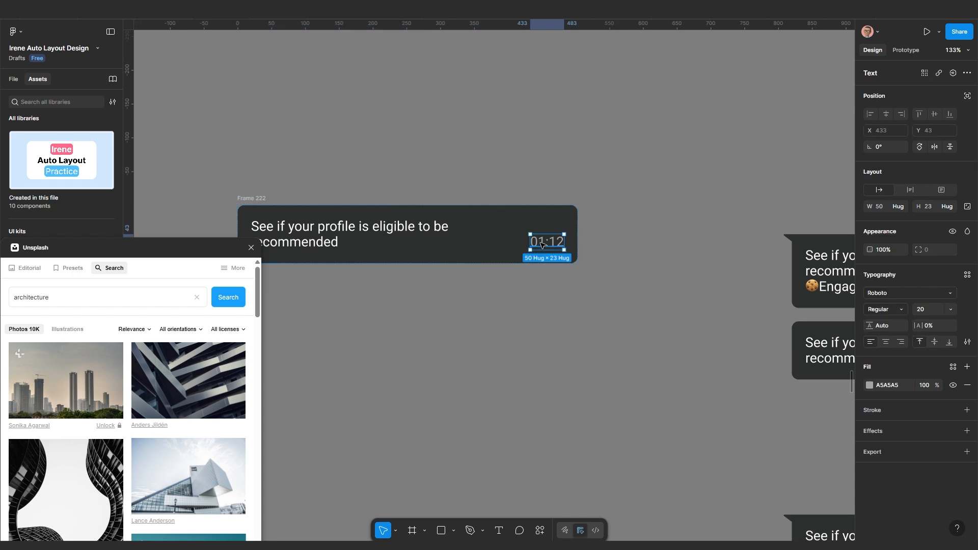
key(Delete)
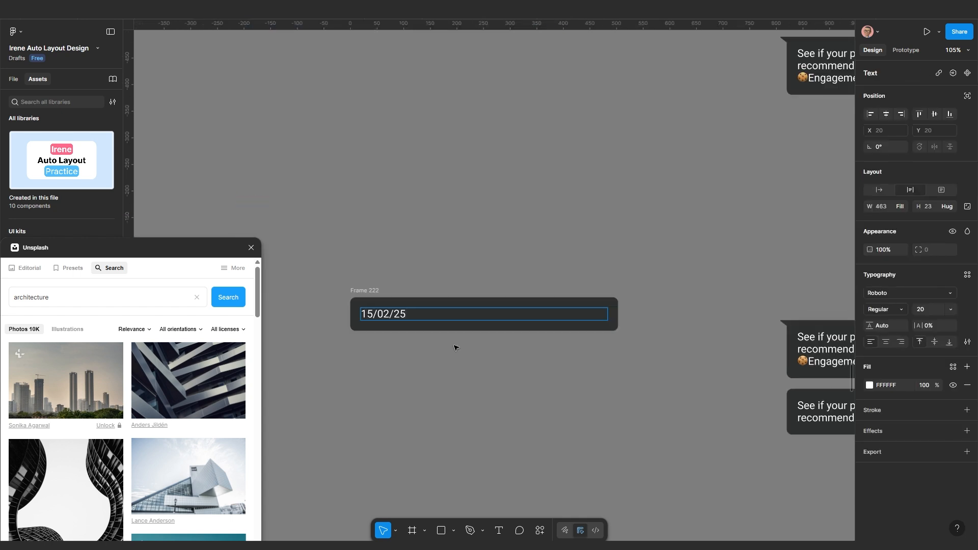
key(BackSpace)
text(025)
key(Escape)
Set both the date text and Frame 222 to hug their contents
click(885, 189)
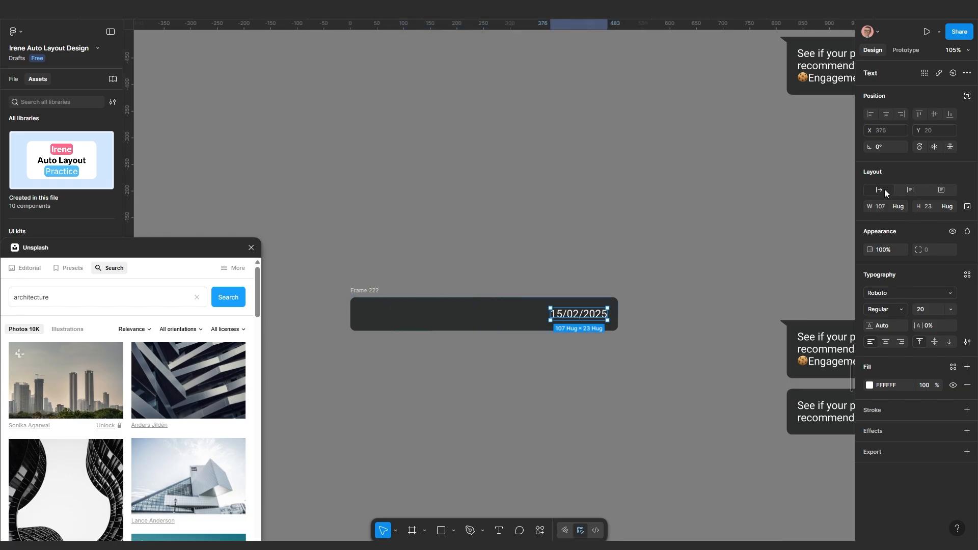
click(515, 327)
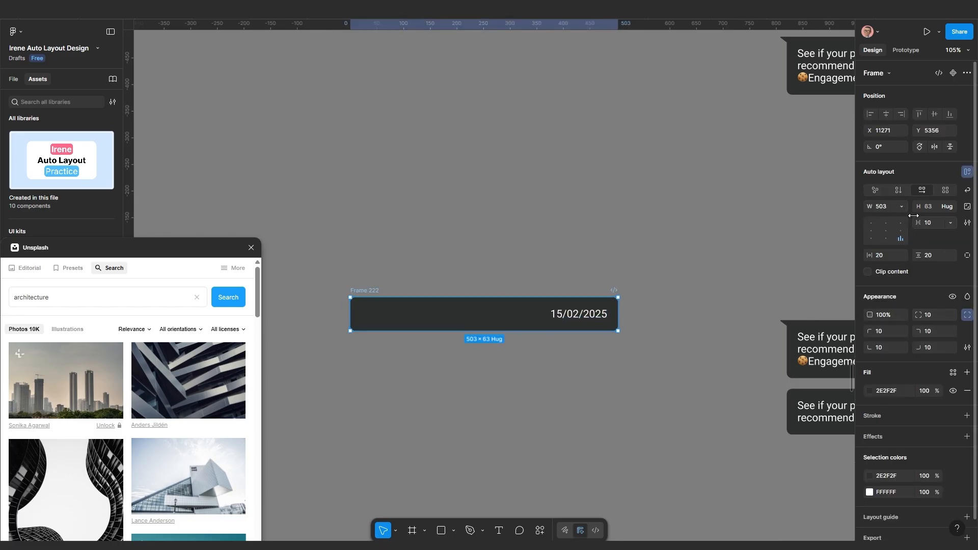
click(899, 207)
click(883, 220)
Color the date text grey A5A5A5 and set its font size to 25
click(899, 390)
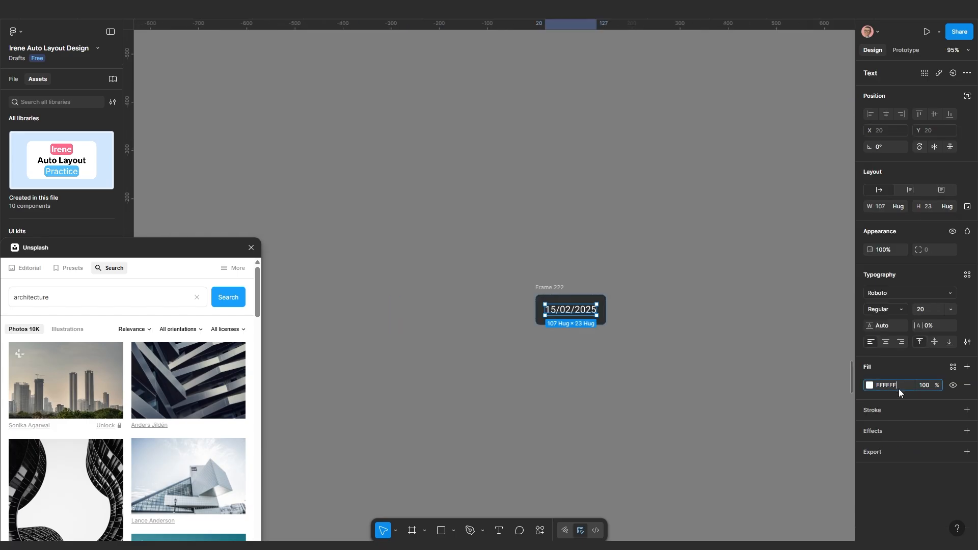
text(A5A5A5)
key(Return)
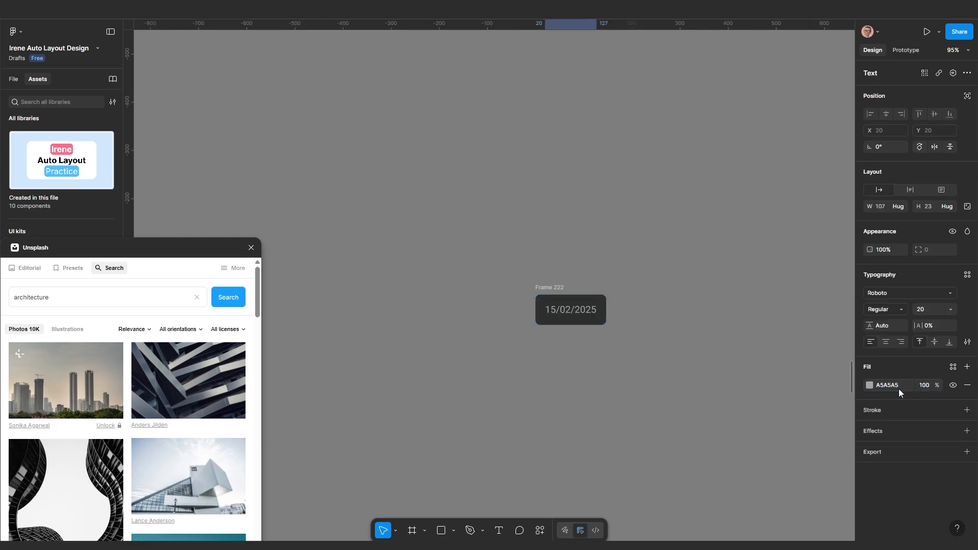
scroll(677, 375, down, 2)
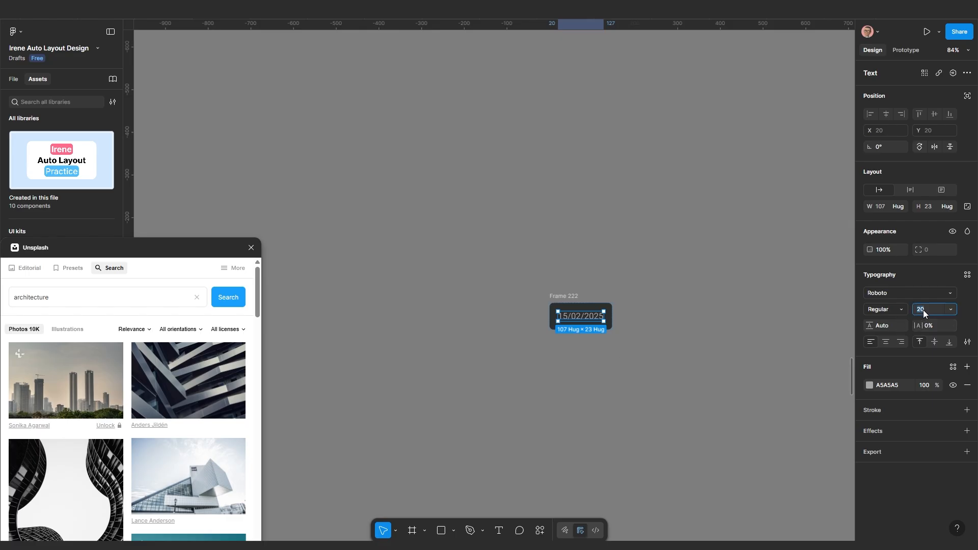
key(Return)
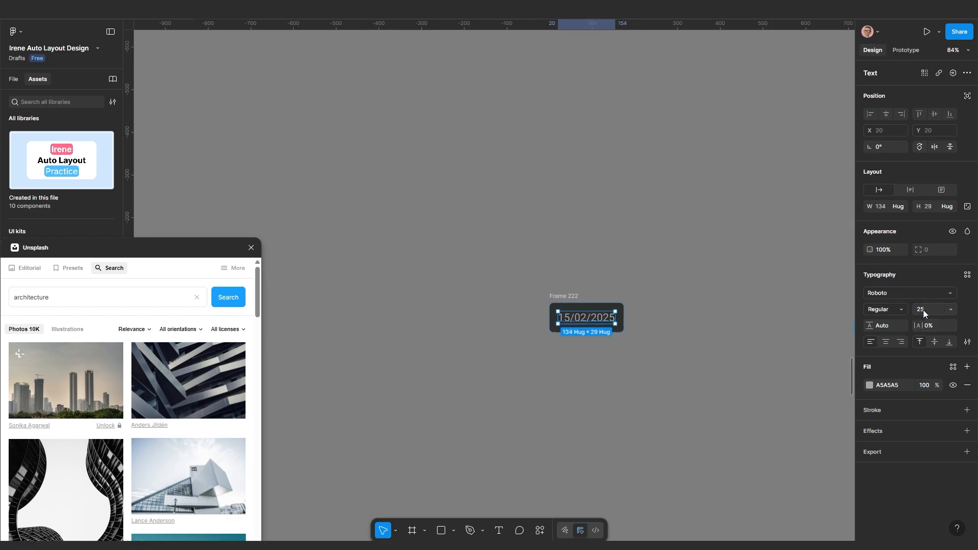
scroll(565, 285, down, 5)
drag(634, 317, 493, 292)
click(471, 290)
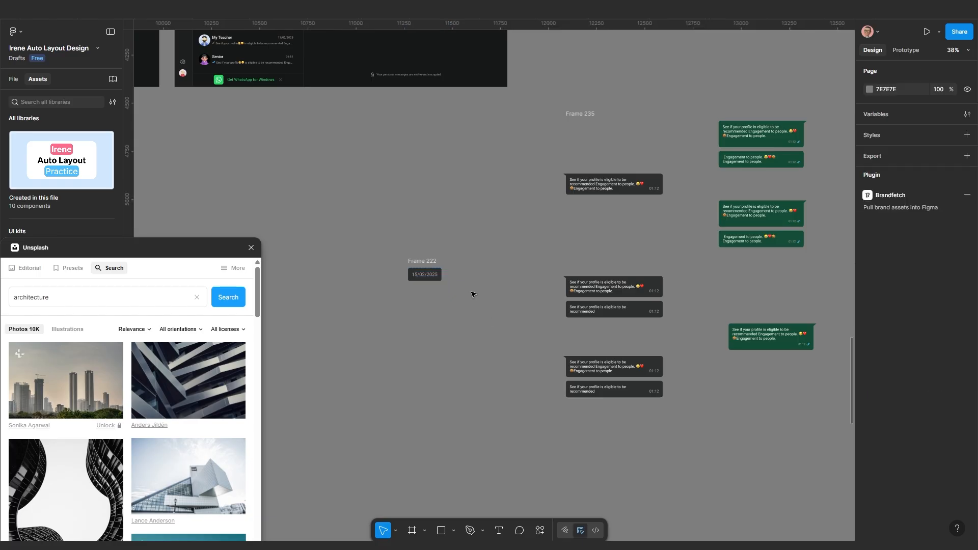
click(427, 261)
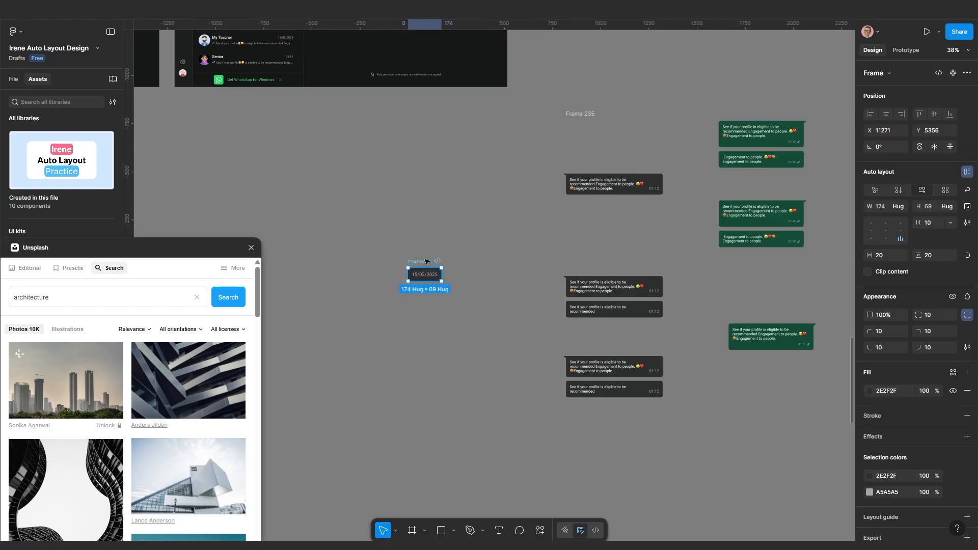
Paste the date chip into Frame 235 and move it above the second message group
key(Escape)
drag(596, 114, 549, 112)
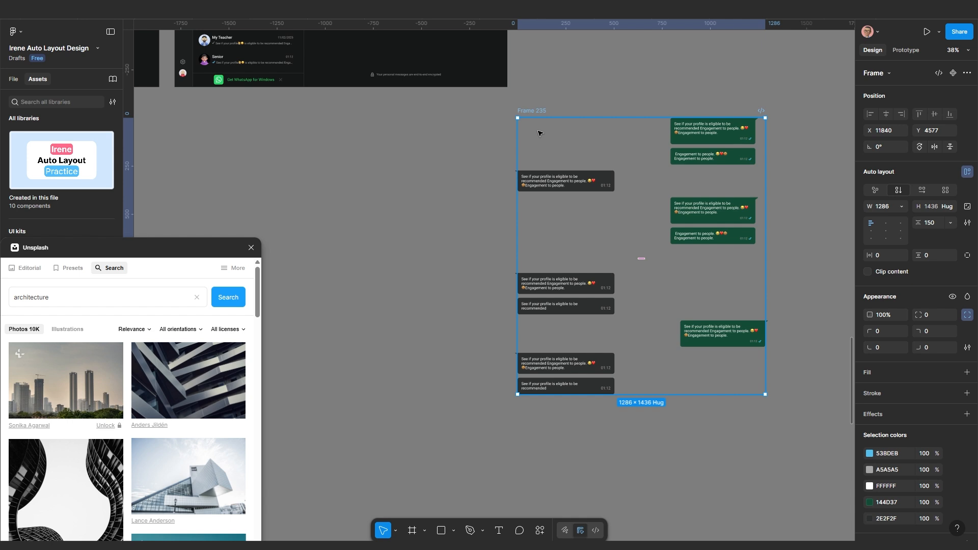
key(ctrl+v)
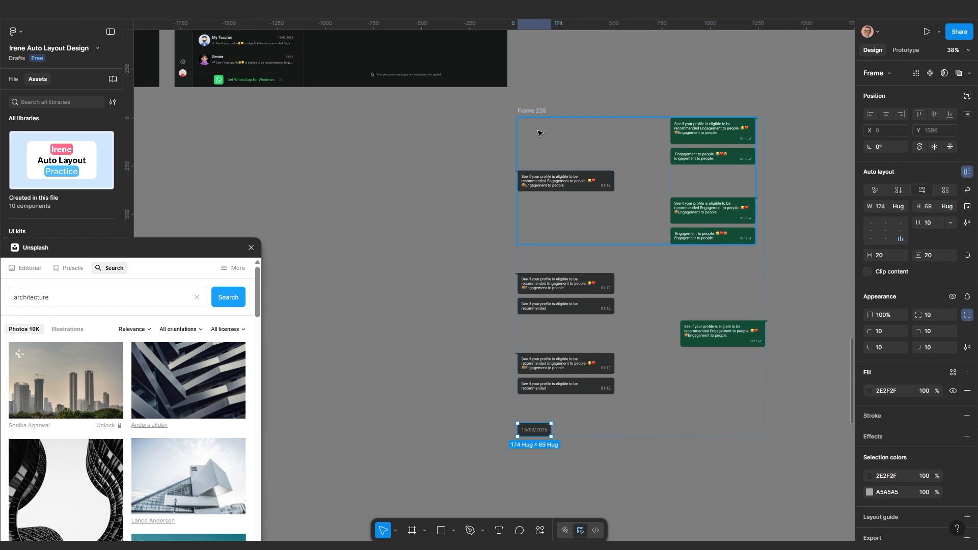
key(Up)
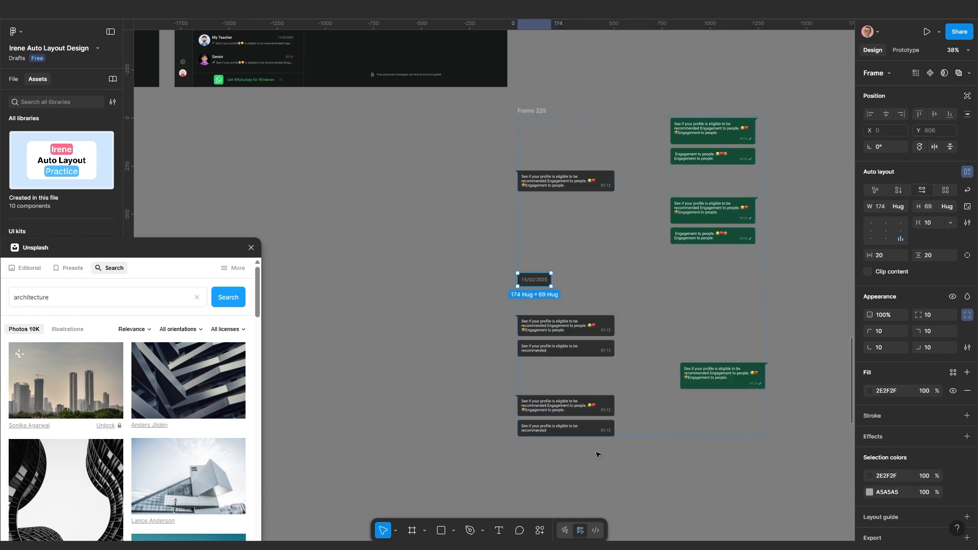
scroll(599, 455, down, 1)
Set Frame 235's auto layout alignment to center its contents horizontally
click(633, 493)
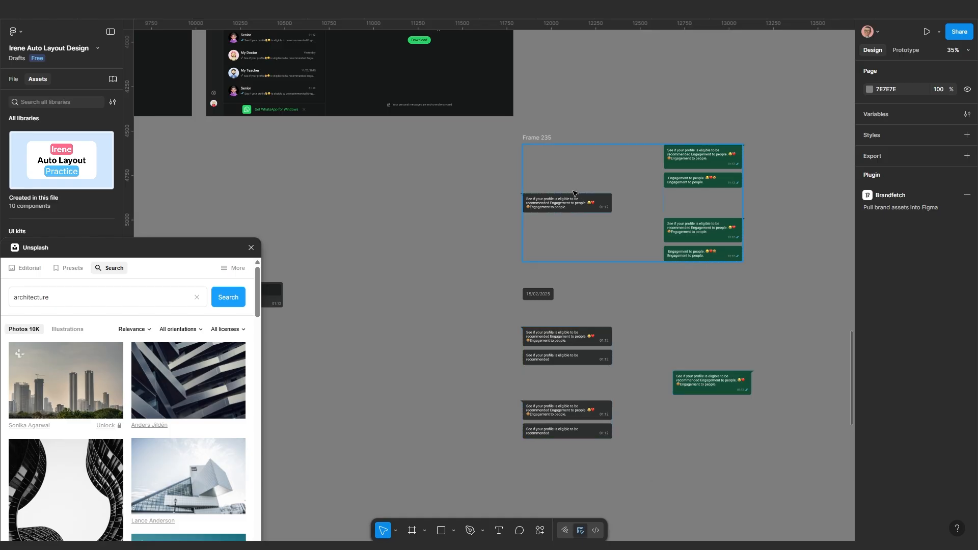
click(536, 138)
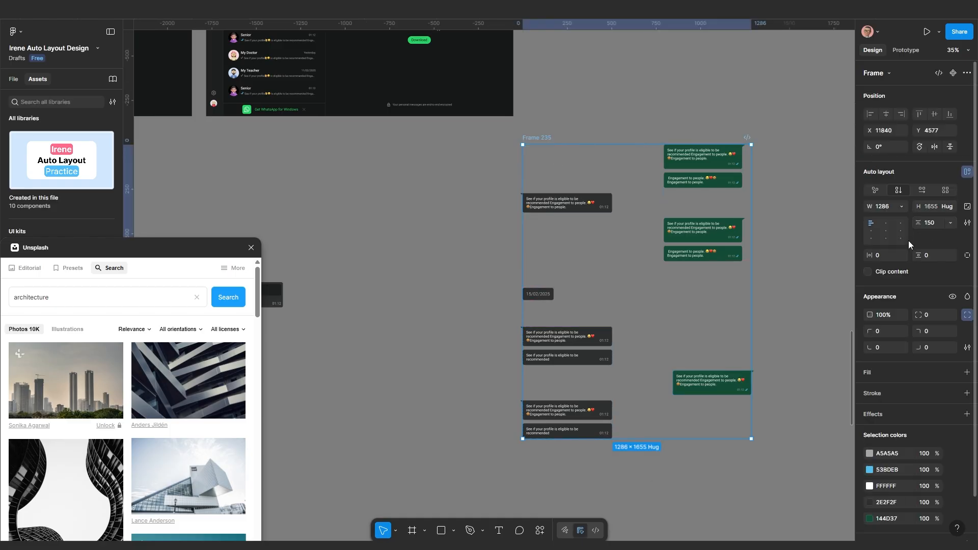
click(886, 231)
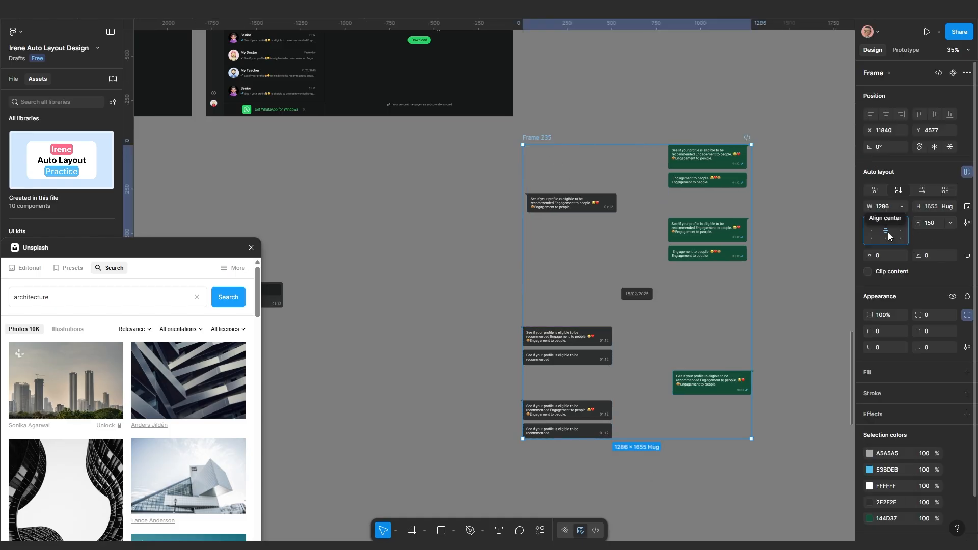
drag(561, 258, 510, 247)
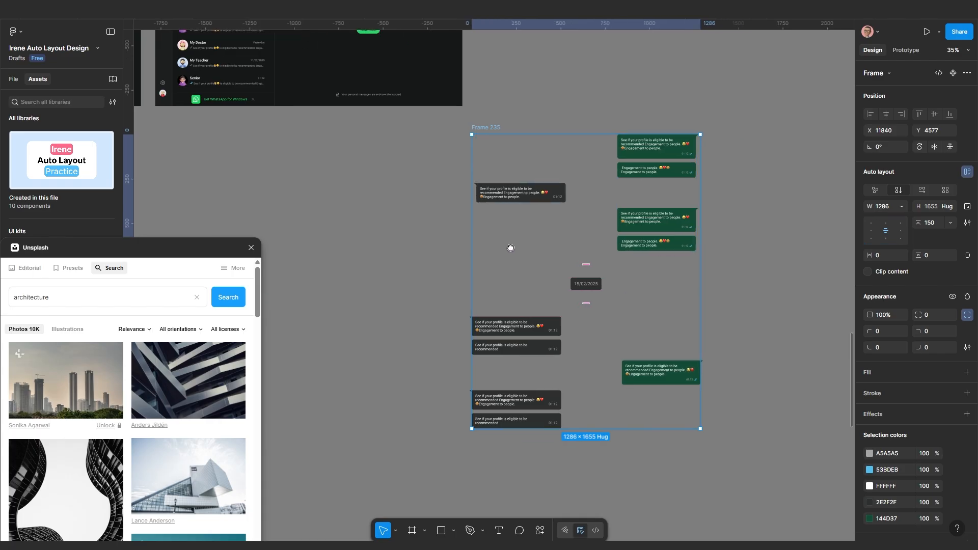
click(545, 211)
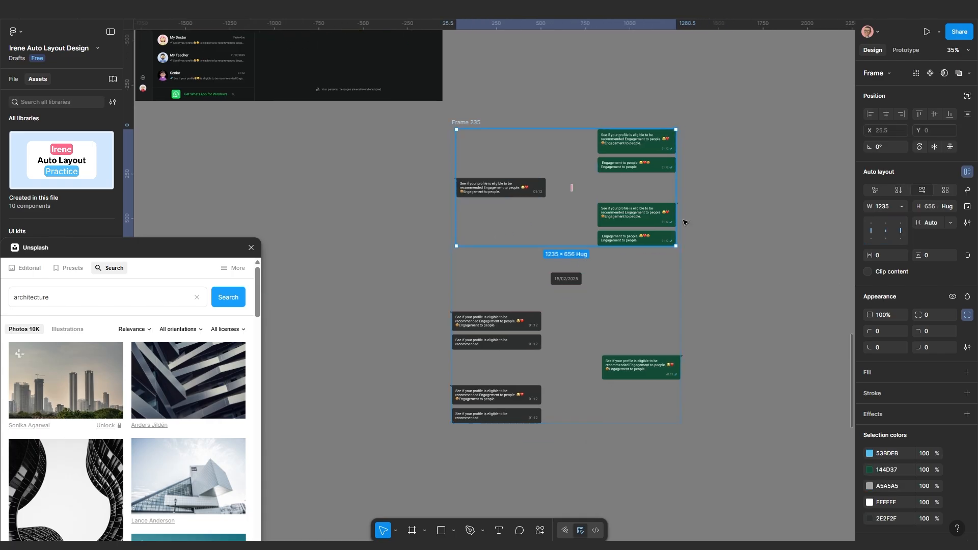
click(898, 207)
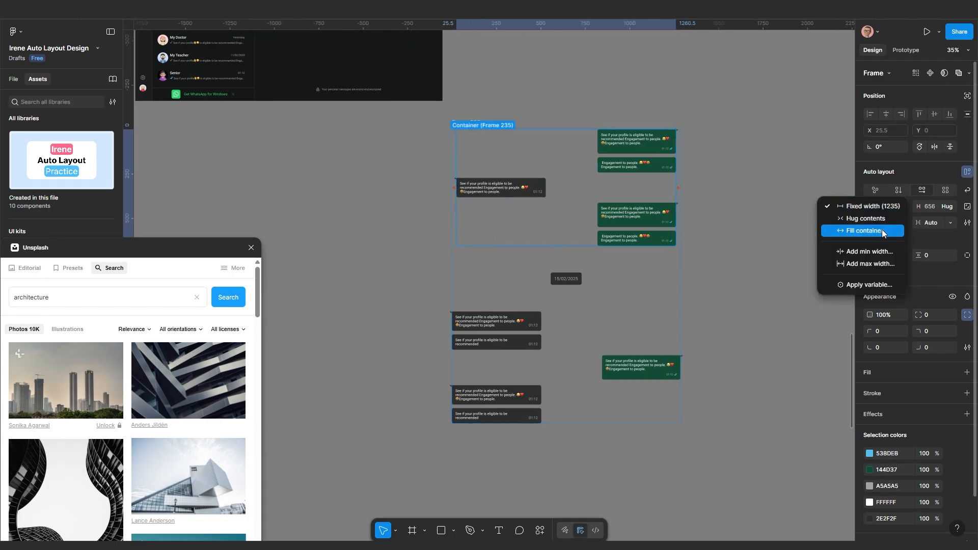
Make the upper message group fill Frame 235's width
click(882, 230)
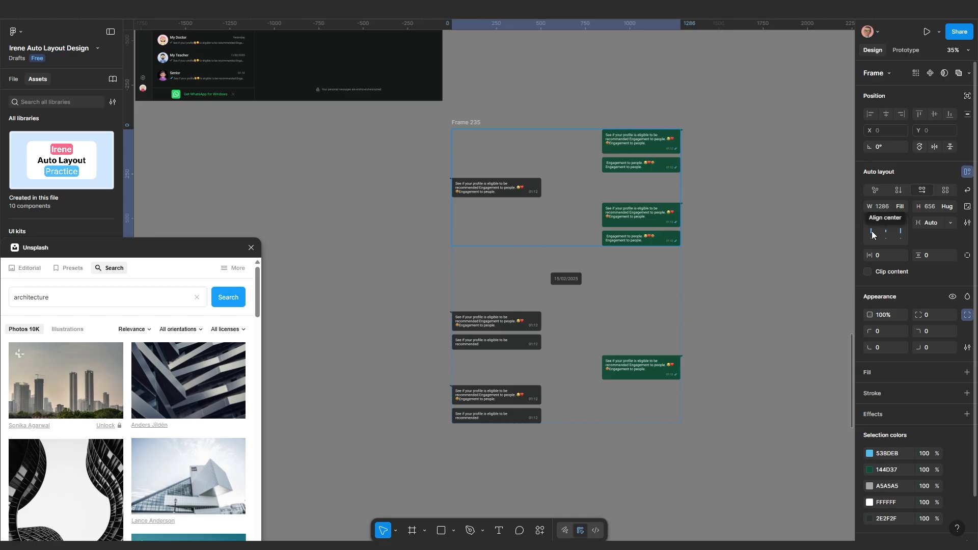
click(649, 368)
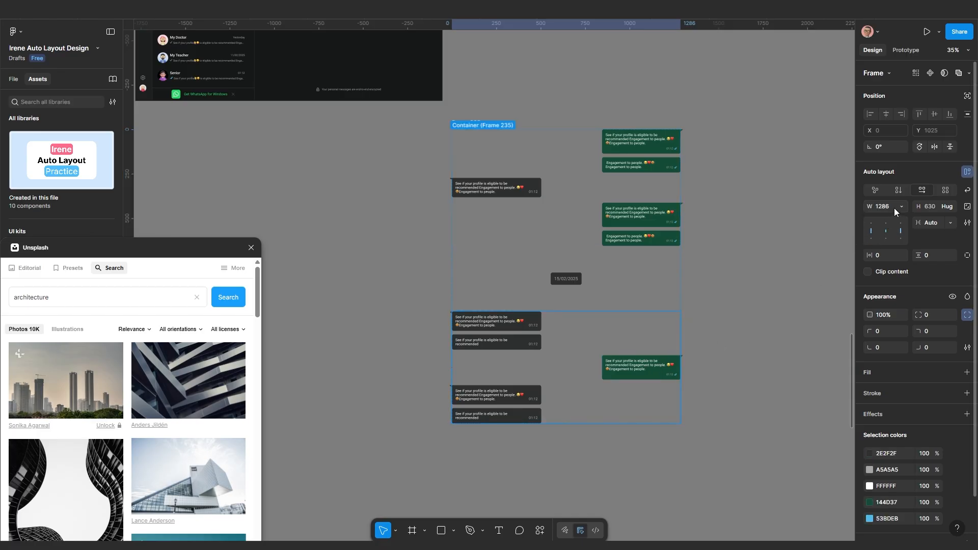
scroll(708, 311, down, 2)
click(703, 294)
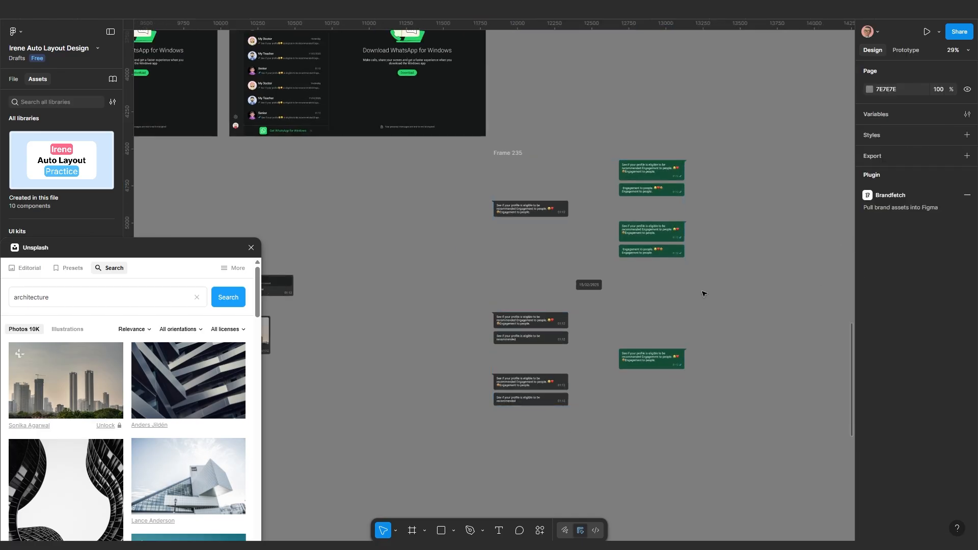
Resize Frame 235 to 1119 wide so the lower section fills it at 1119 × 630
click(643, 291)
drag(684, 287, 738, 287)
scroll(659, 298, down, 3)
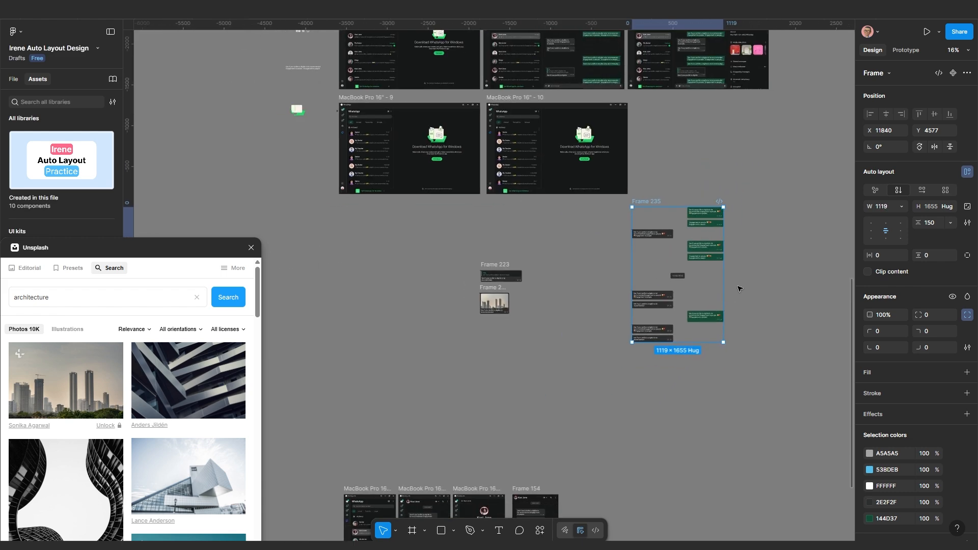
scroll(702, 346, up, 3)
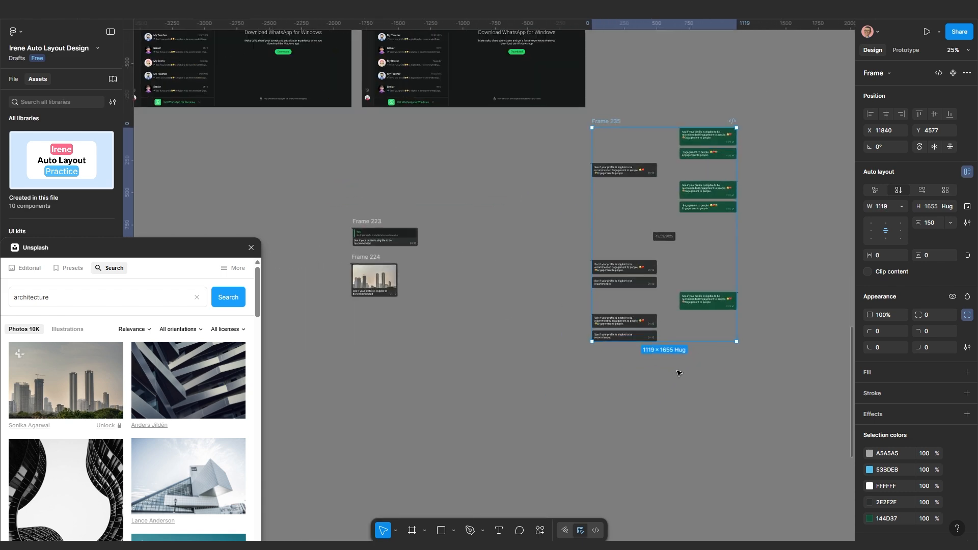
scroll(671, 366, up, 2)
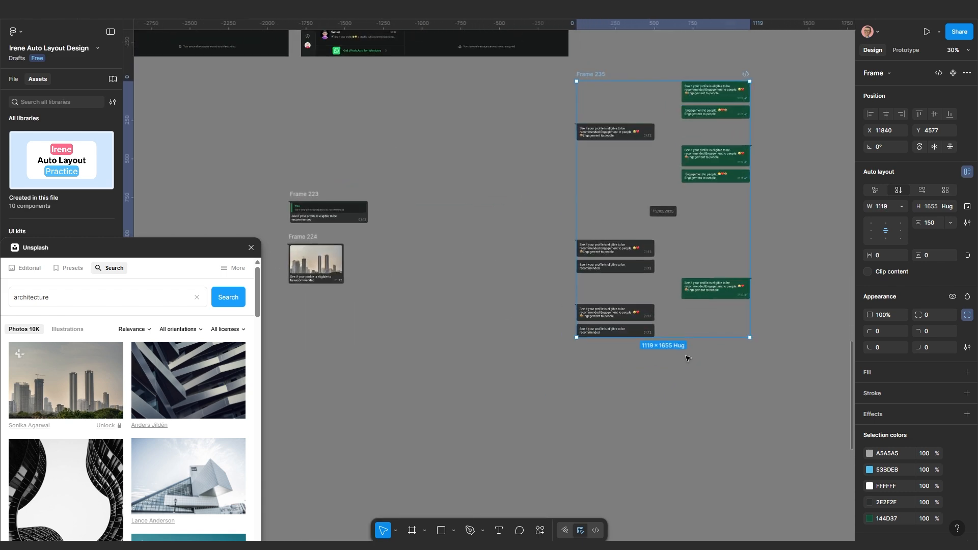
click(652, 288)
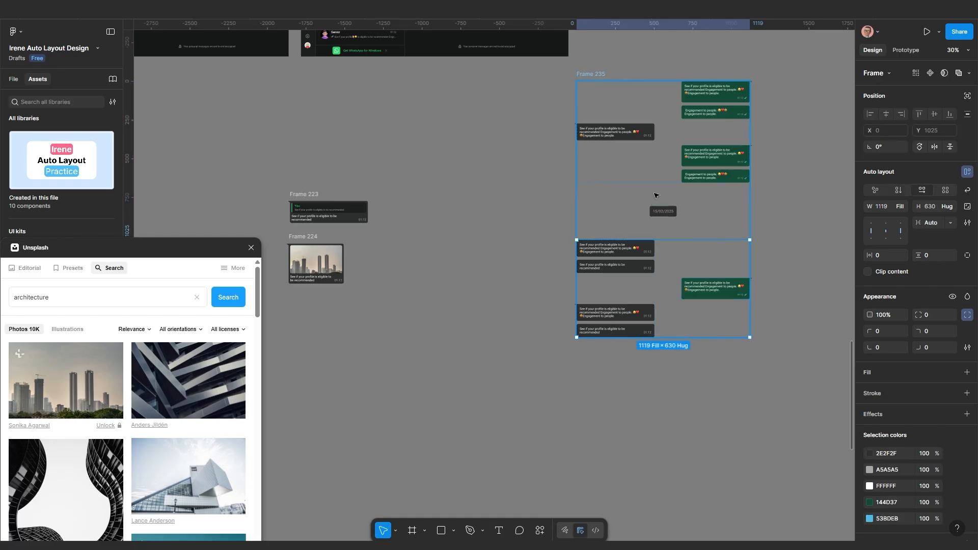
scroll(665, 199, up, 1)
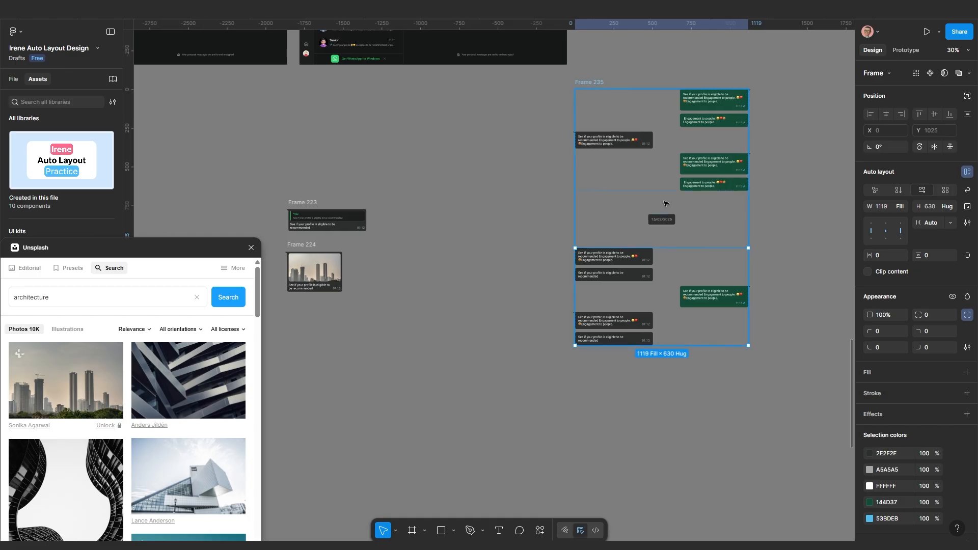
click(777, 204)
click(720, 163)
key(ctrl+d)
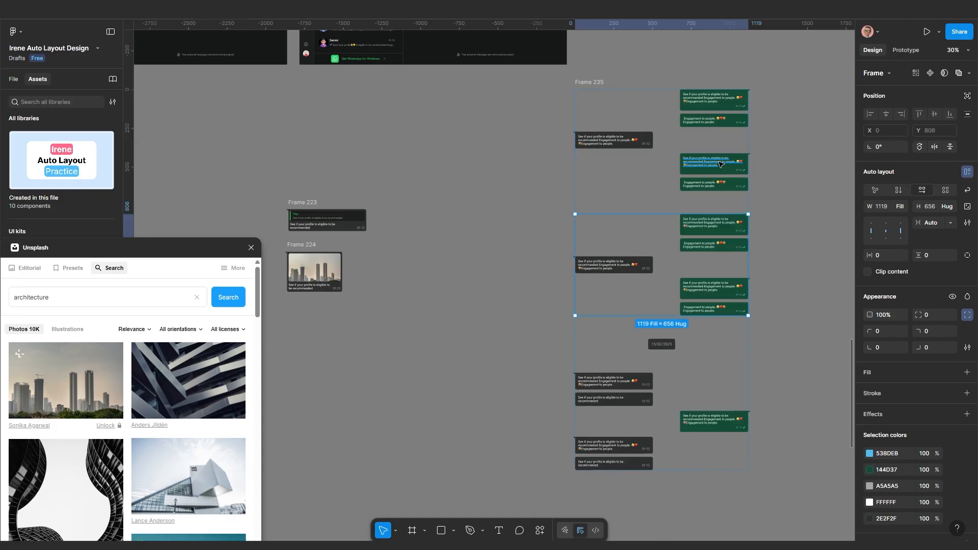
key(Down)
key(Down)
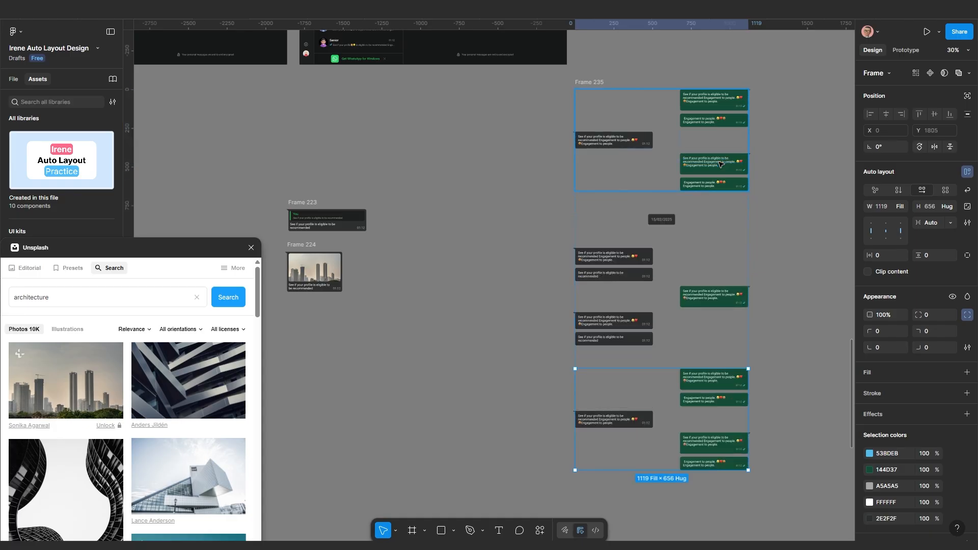
click(789, 294)
scroll(788, 316, right, 3)
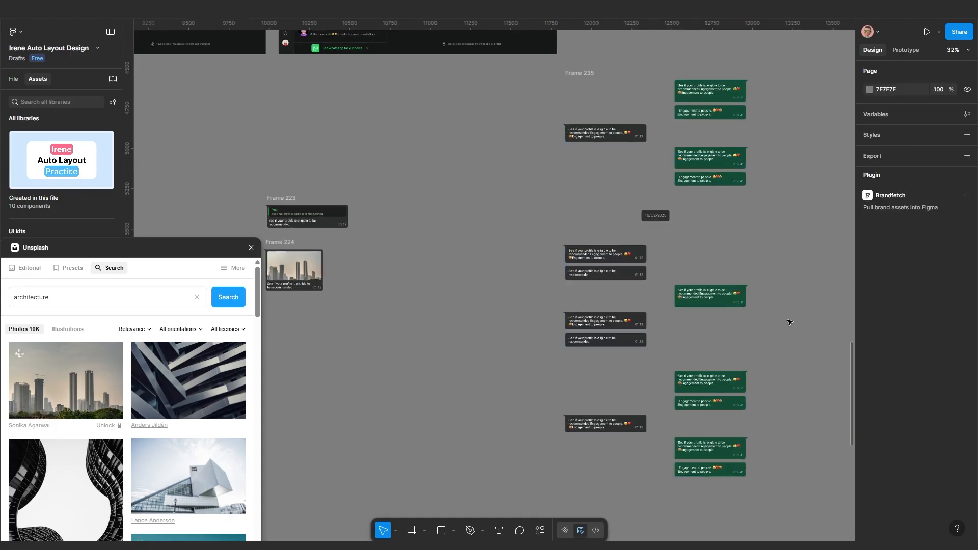
scroll(589, 270, up, 1)
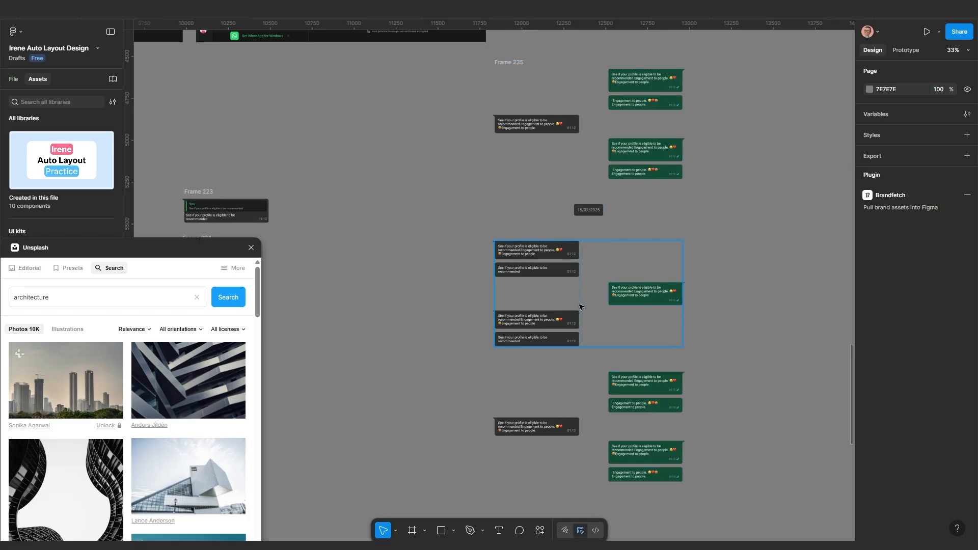
scroll(584, 322, up, 1)
drag(590, 324, 653, 334)
scroll(652, 335, down, 2)
drag(544, 336, 595, 332)
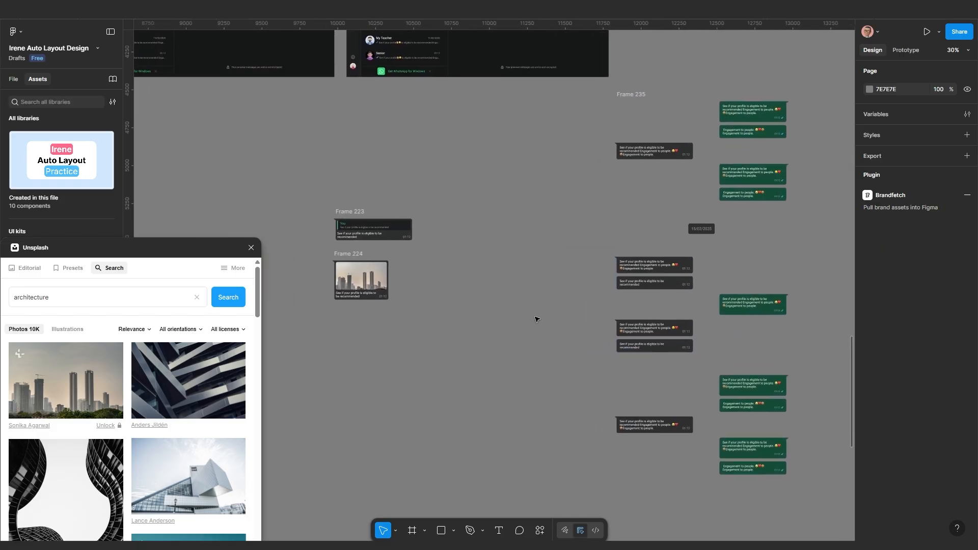
drag(624, 403, 554, 330)
scroll(567, 364, up, 3)
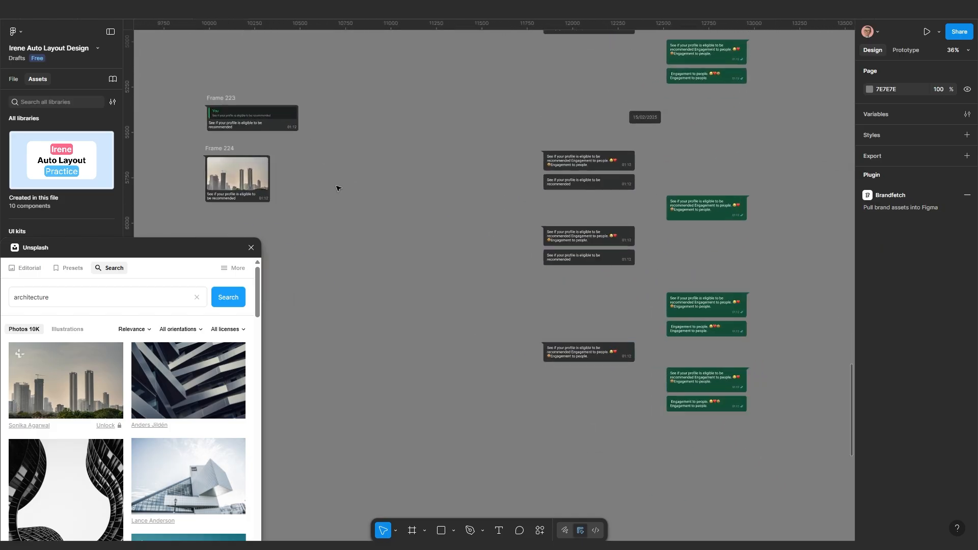
click(217, 99)
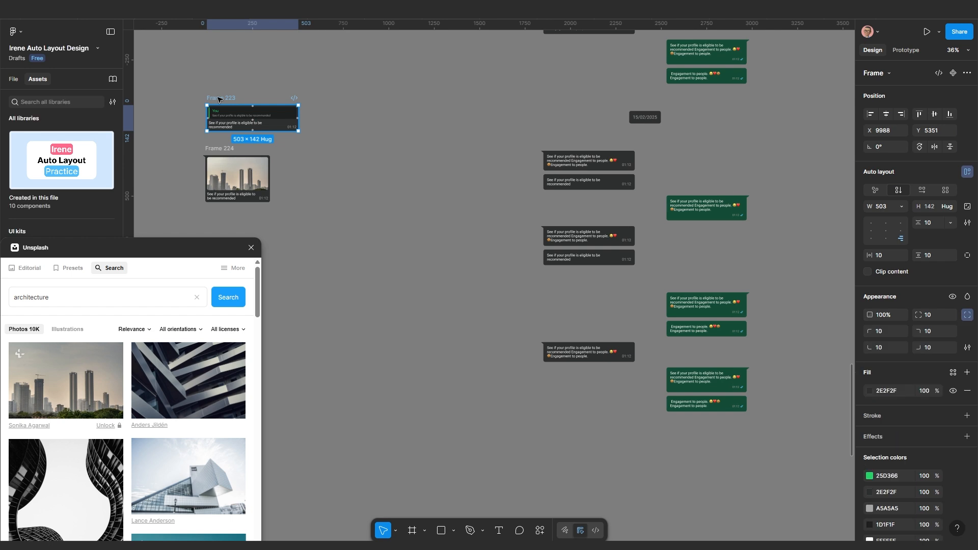
Cut the Frame 223 'You' reply bubble and replace a plain dark message with it
click(293, 91)
click(221, 99)
key(ctrl+x)
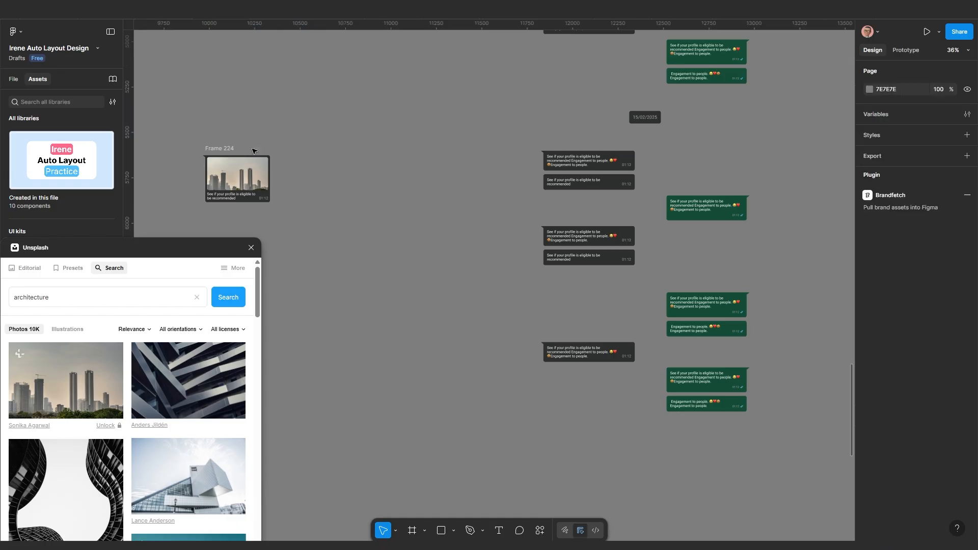
scroll(503, 358, up, 5)
click(676, 351)
double_click(676, 351)
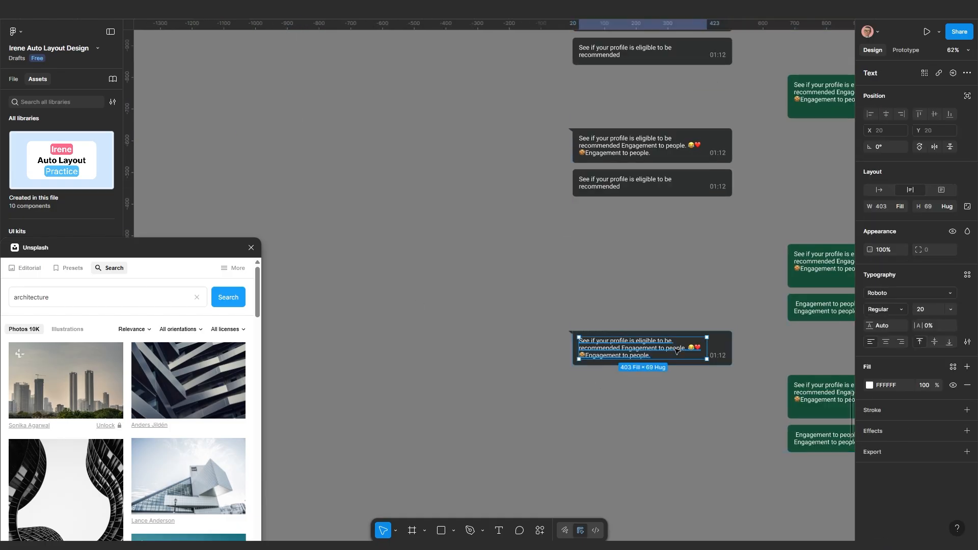
click(733, 352)
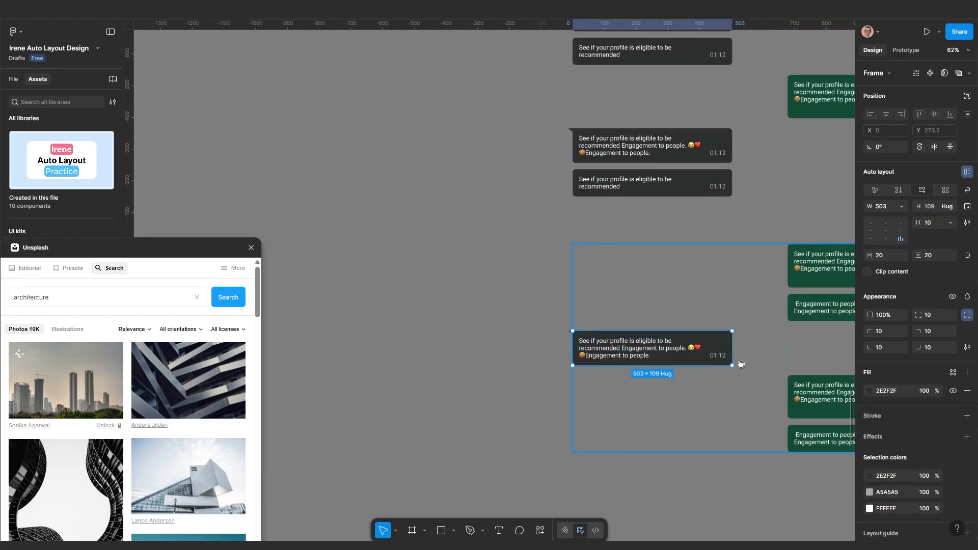
scroll(631, 320, right, 4)
scroll(631, 319, down, 2)
key(ctrl+shift+r)
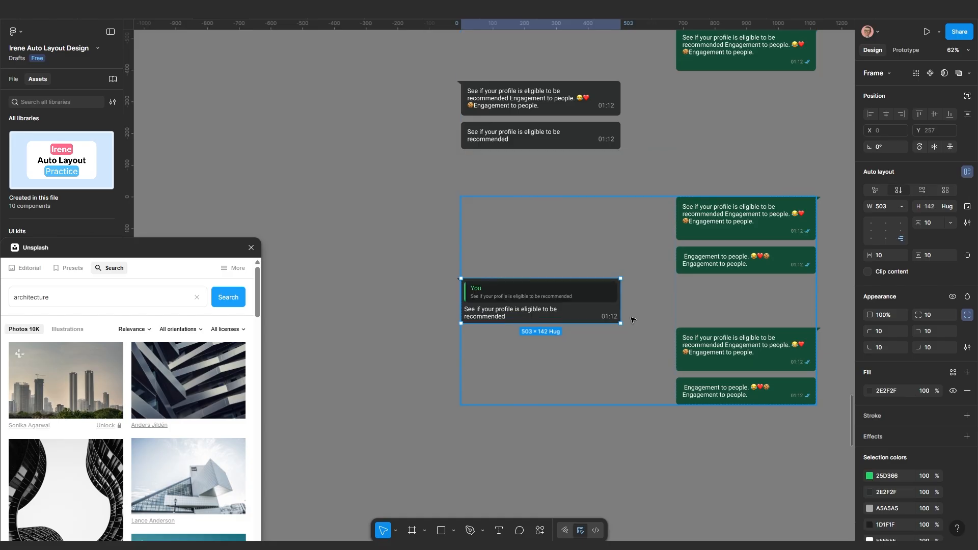
scroll(672, 361, up, 3)
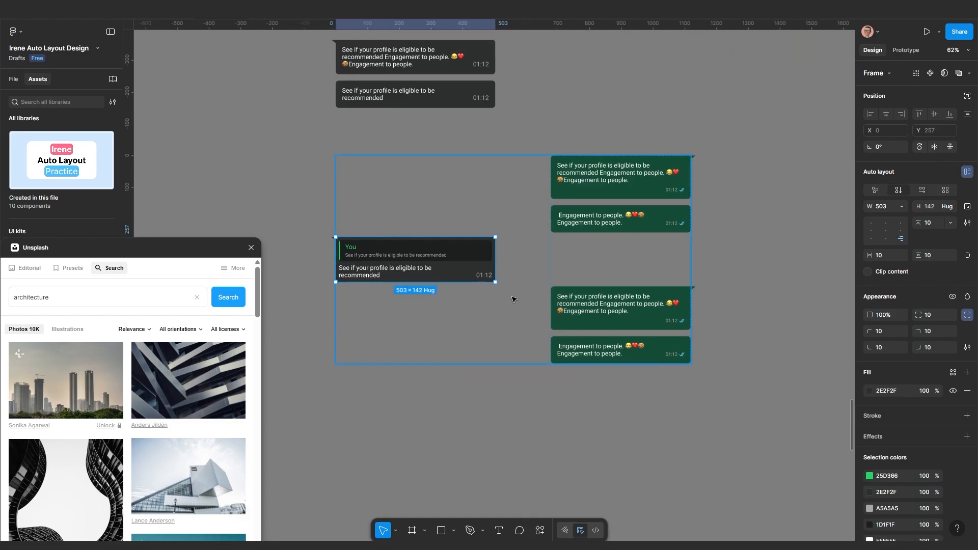
Narrow the chat group holding the reply to 527 wide
click(804, 246)
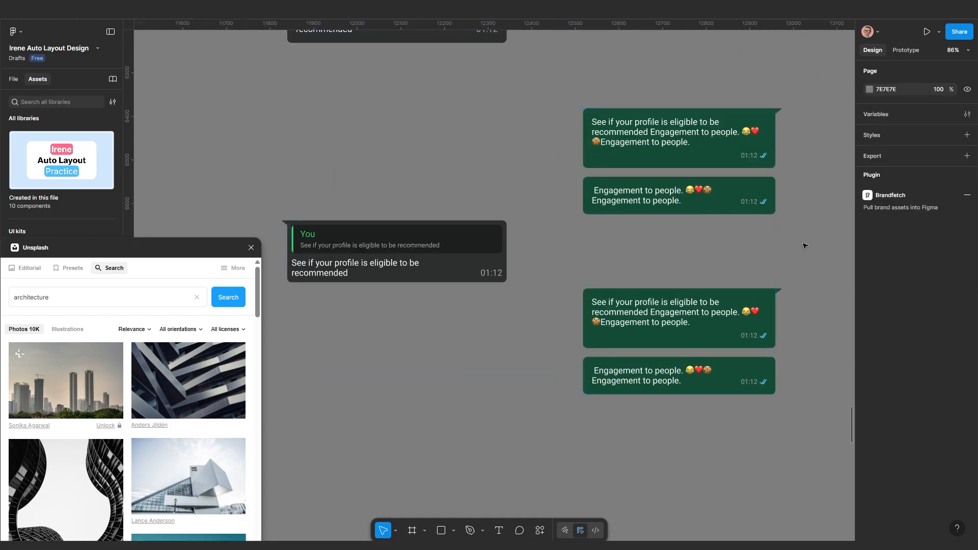
click(420, 133)
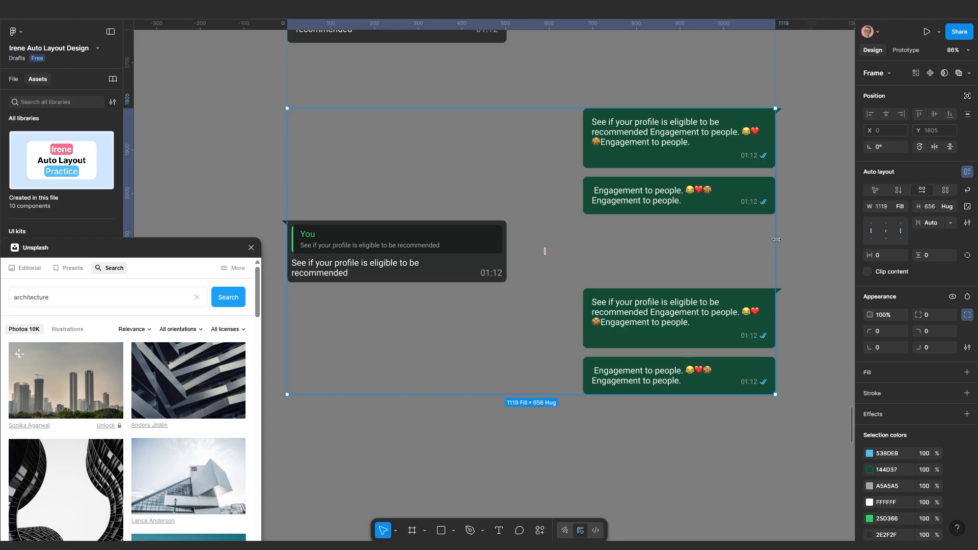
drag(777, 239, 646, 247)
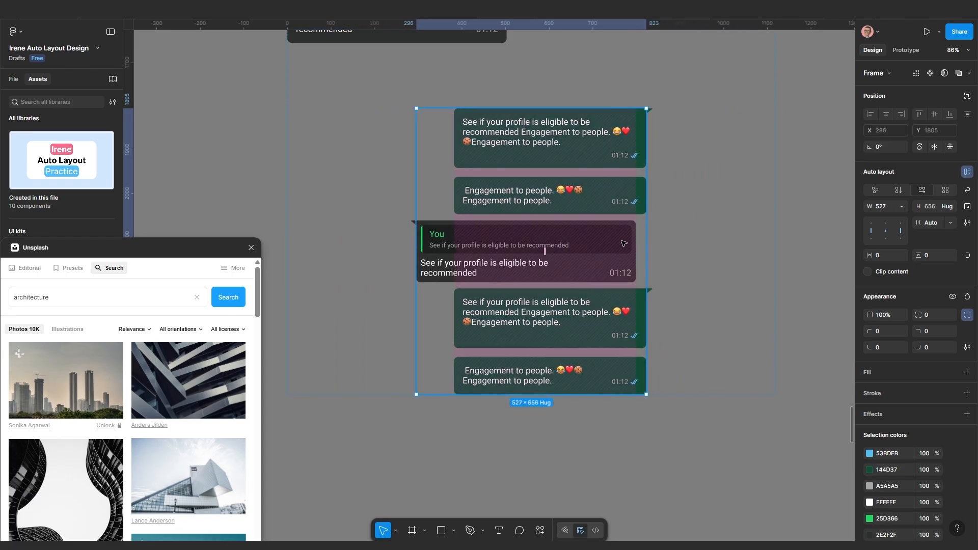
Change the inner sent-bubble column's gap from 170 to 200
click(641, 200)
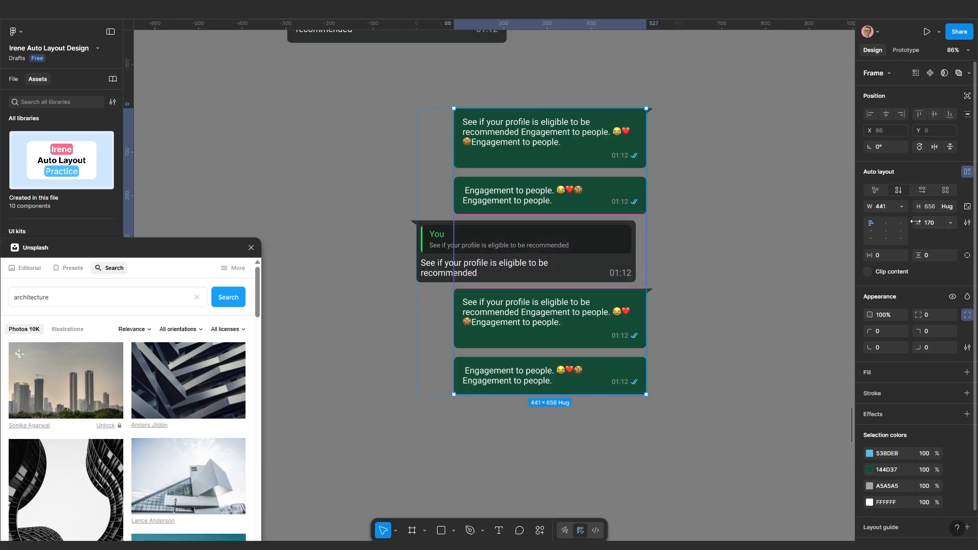
click(932, 225)
text(200)
key(Return)
scroll(682, 277, down, 5)
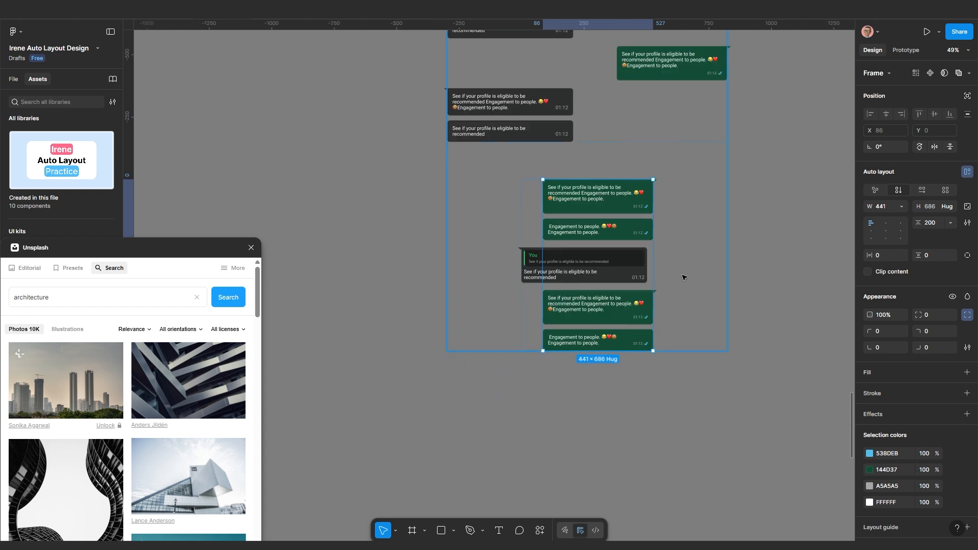
click(683, 419)
click(641, 274)
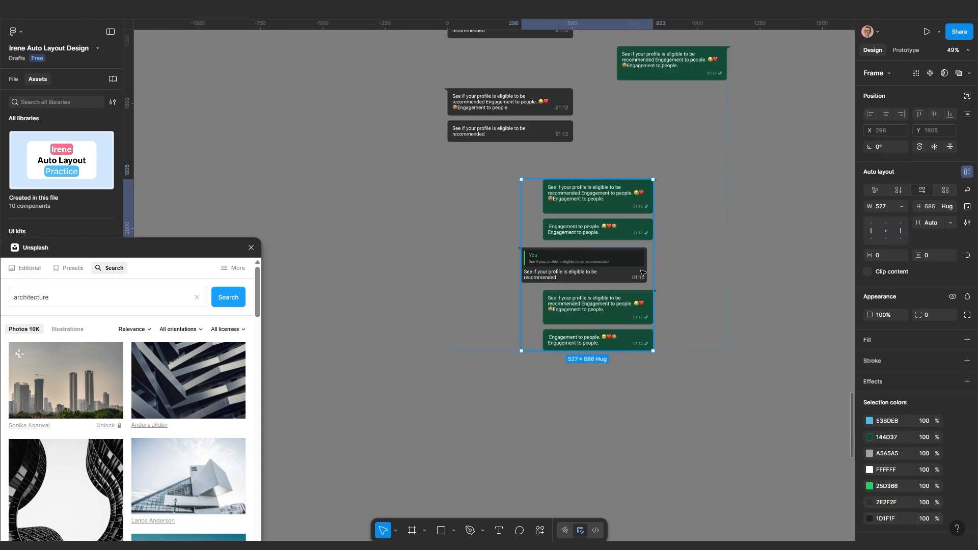
Set the reply chat group's width to Fill container
click(901, 207)
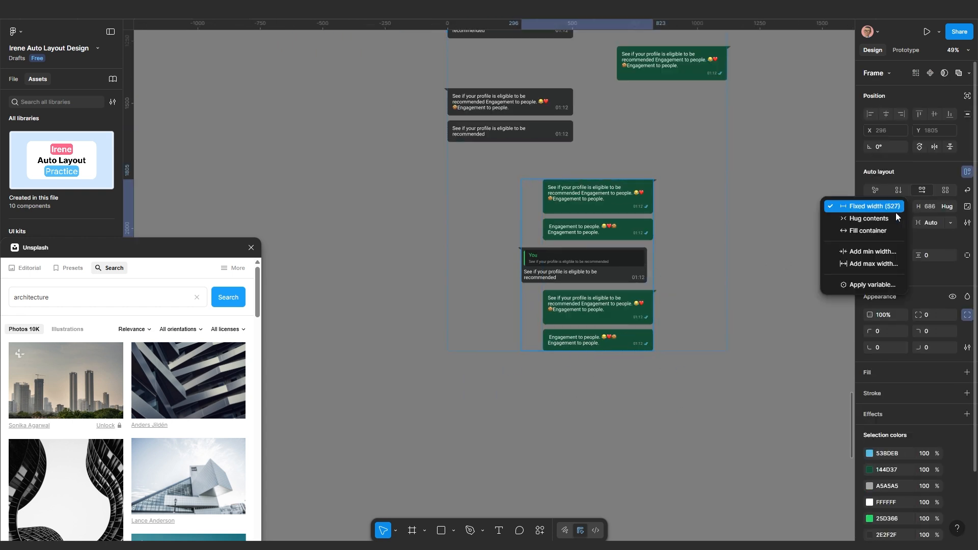
click(878, 236)
click(657, 415)
Duplicate a 1119 × 630 message group with Ctrl+D and move the copy lower in Frame 235
scroll(657, 415, down, 3)
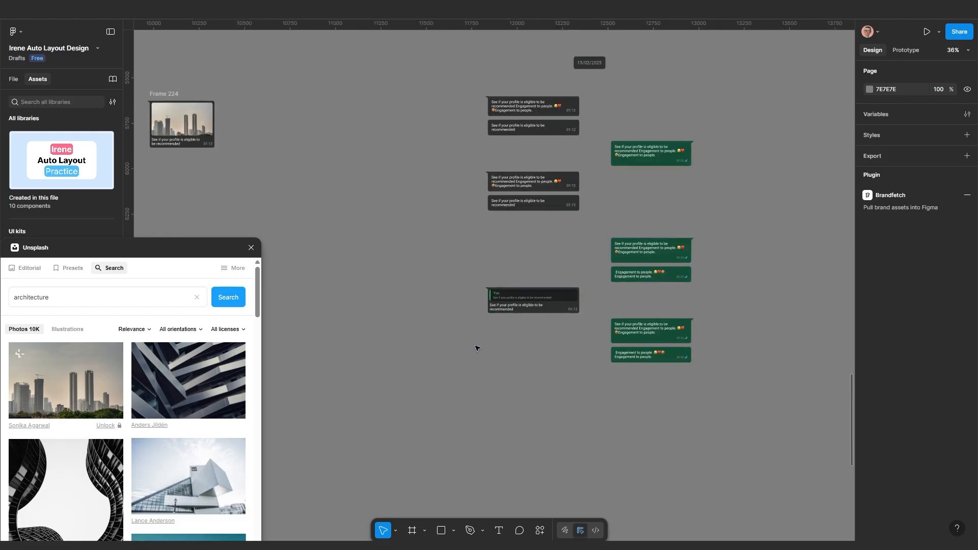
scroll(565, 321, down, 3)
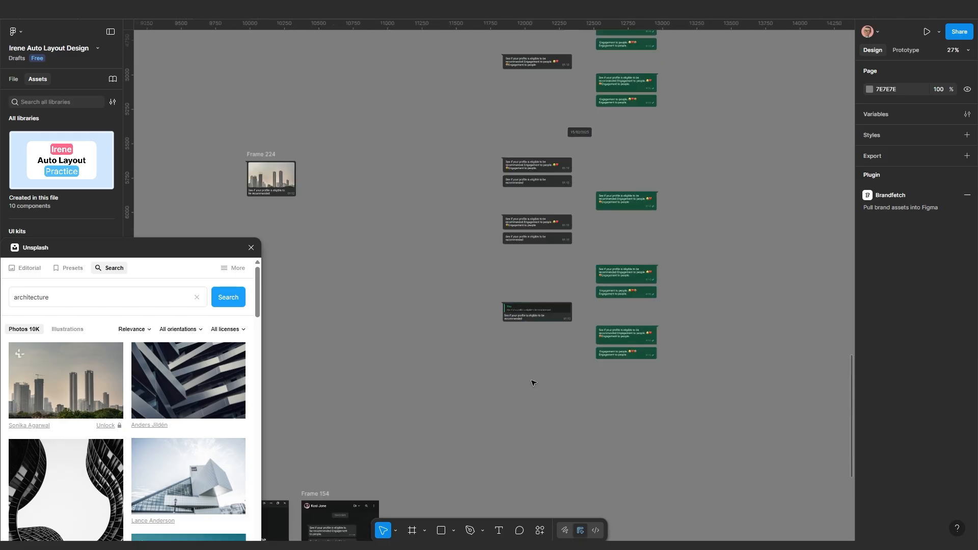
scroll(533, 382, left, 2)
scroll(646, 316, up, 2)
scroll(596, 351, down, 3)
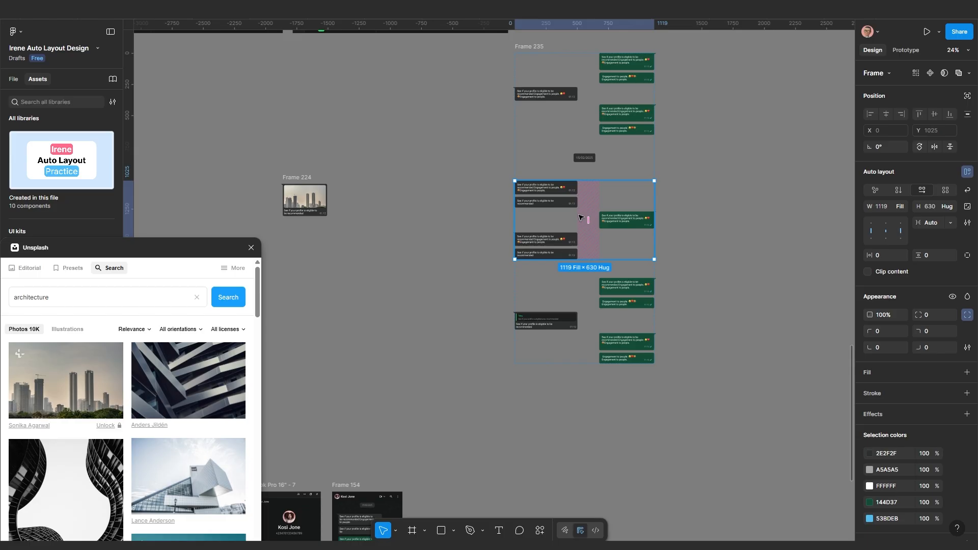
key(ctrl+d)
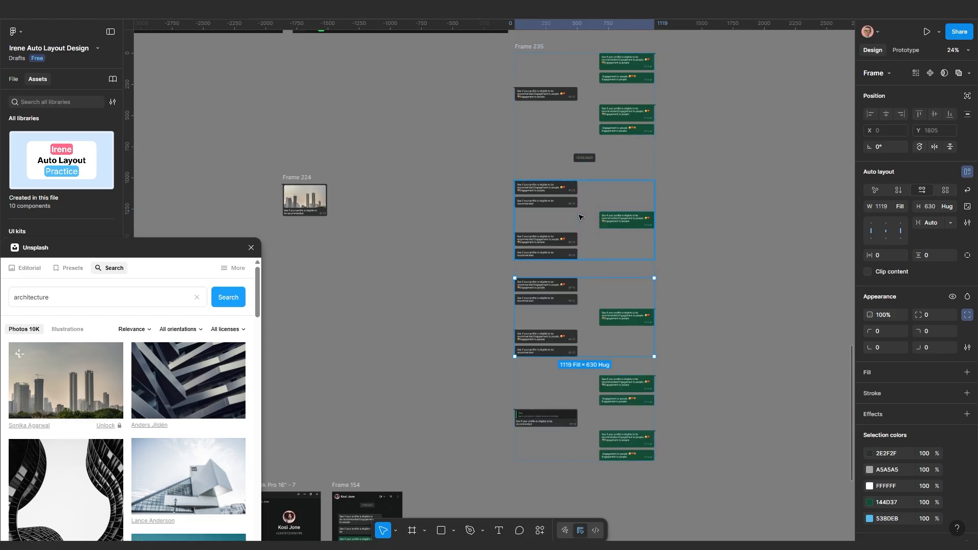
key(Down)
scroll(579, 218, down, 3)
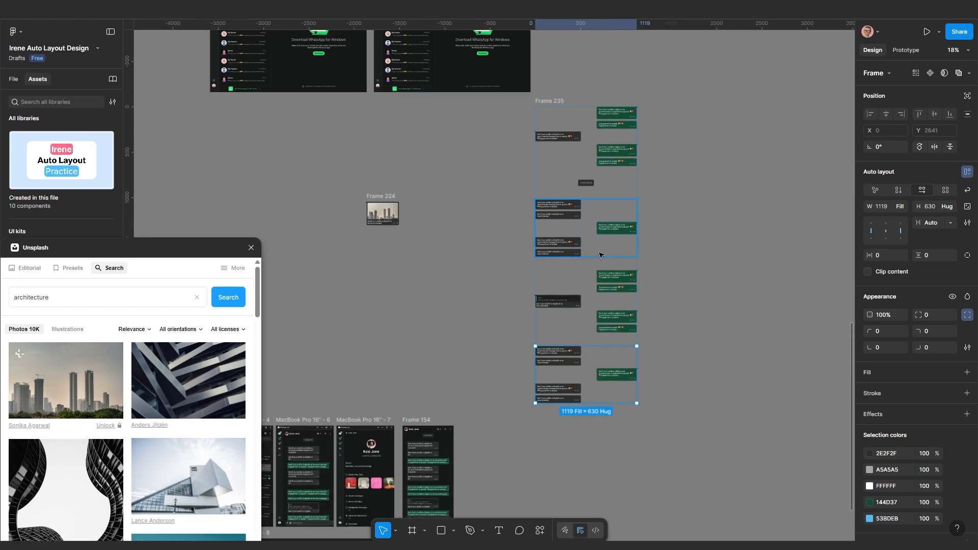
click(657, 301)
scroll(572, 168, up, 3)
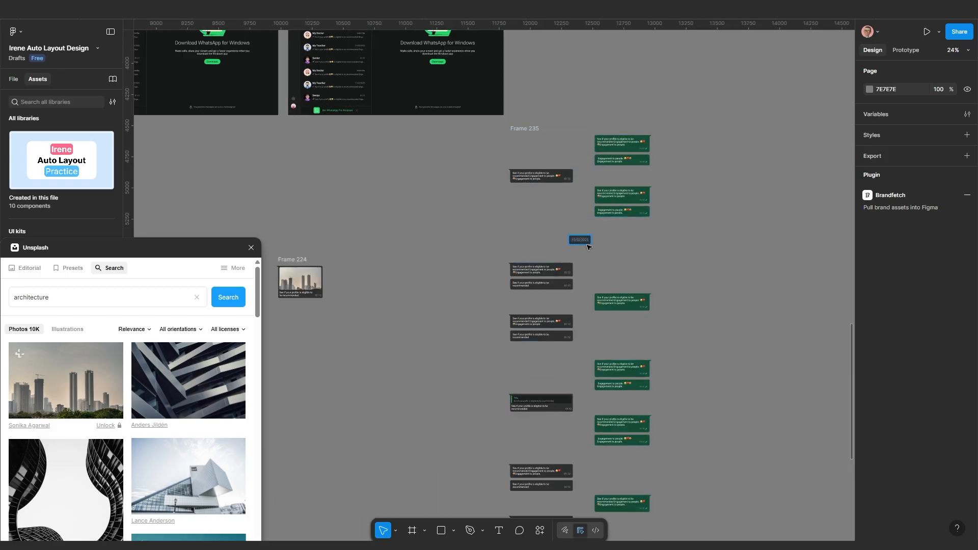
Move the 15/02/2025 date pill to the top of Frame 235
scroll(585, 239, up, 3)
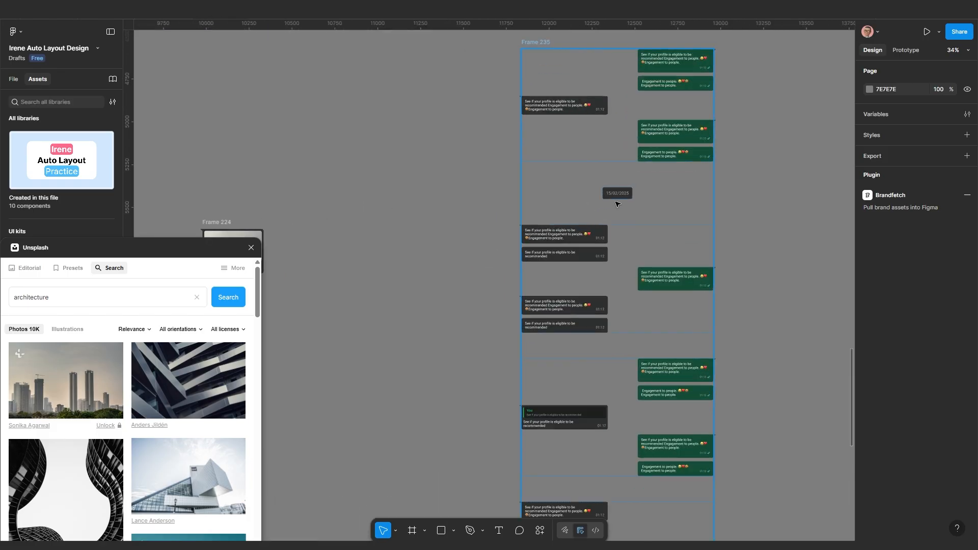
click(618, 196)
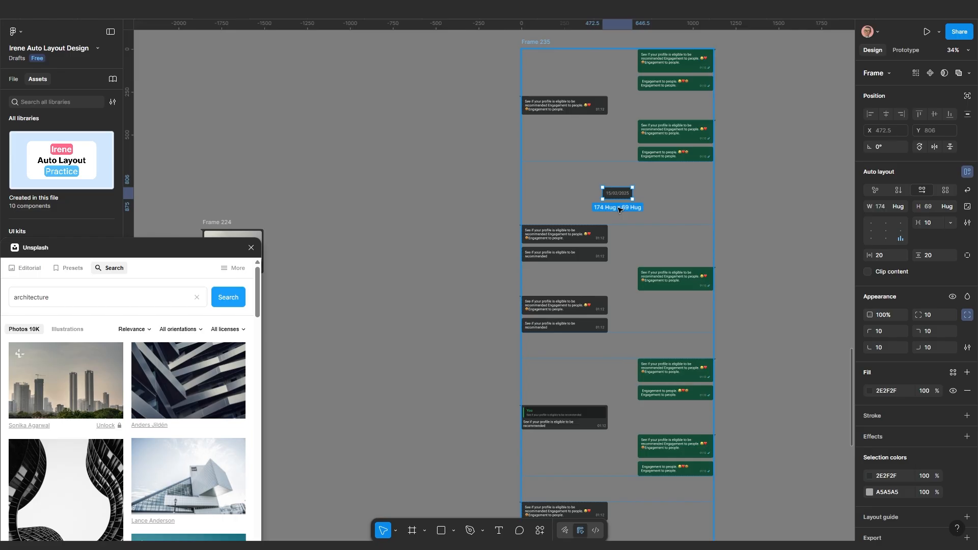
key(Up)
Duplicate the date pill and move the copy down between the message groups
scroll(611, 128, up, 5)
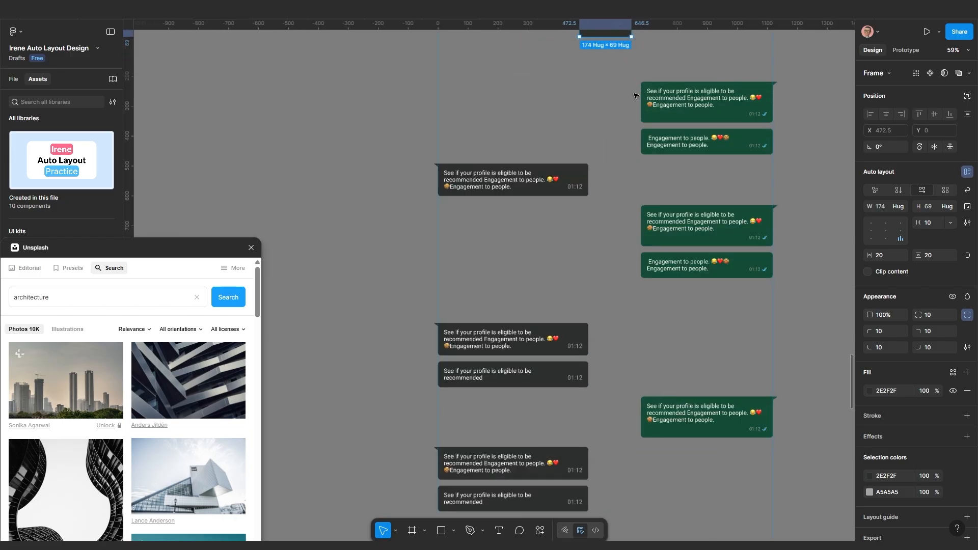
scroll(606, 128, down, 5)
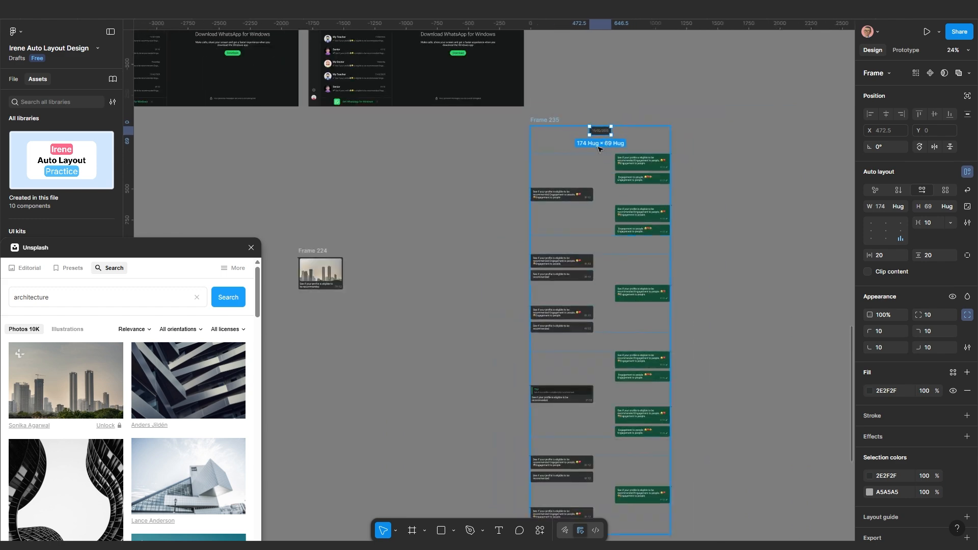
key(ctrl+d)
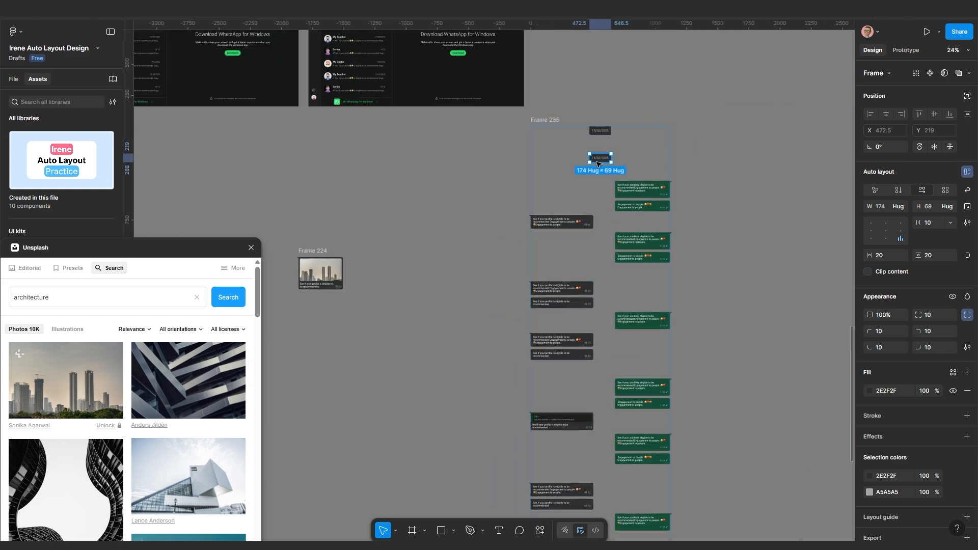
key(Down)
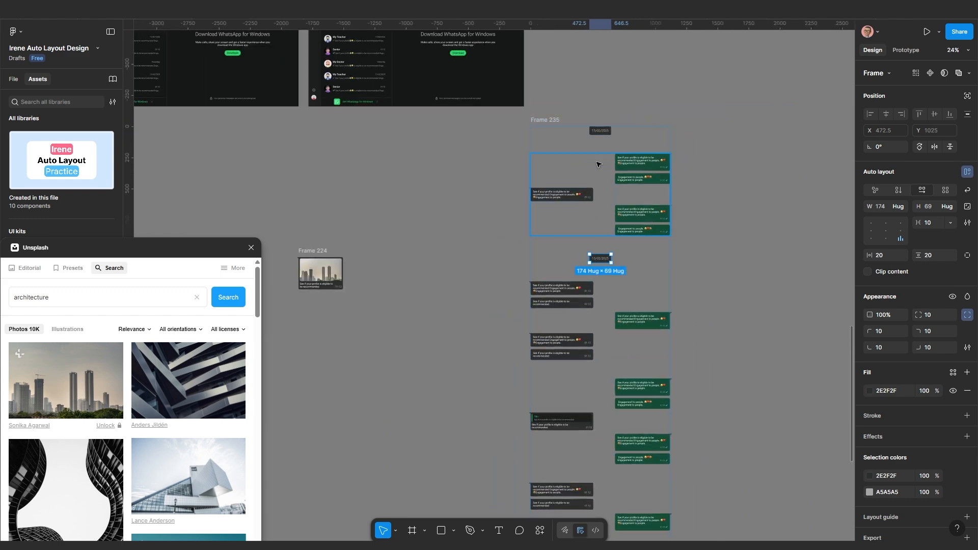
key(Down)
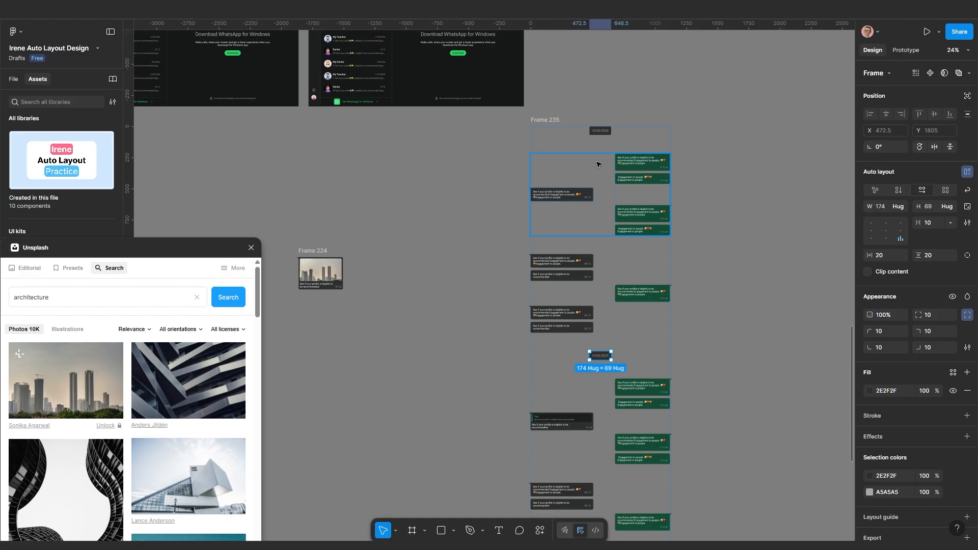
scroll(598, 164, down, 3)
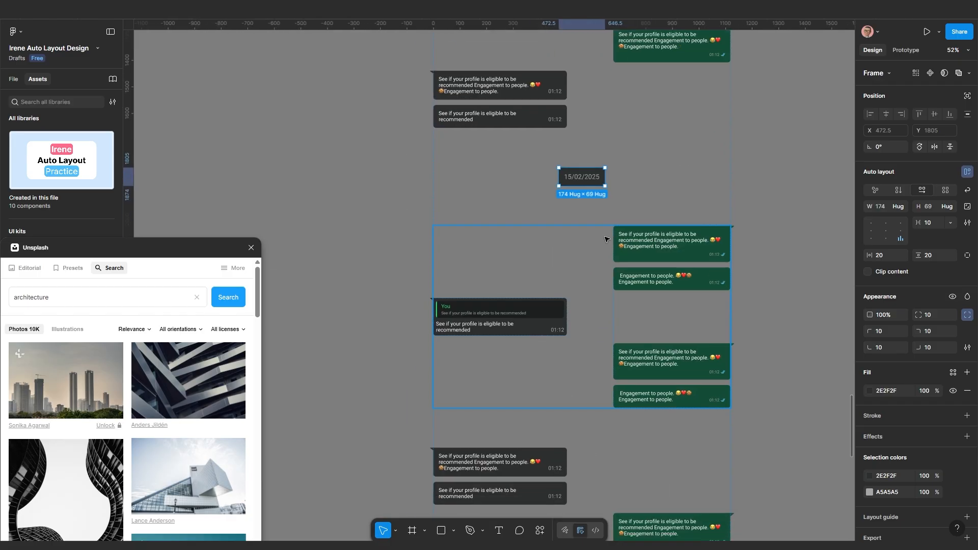
scroll(597, 241, up, 2)
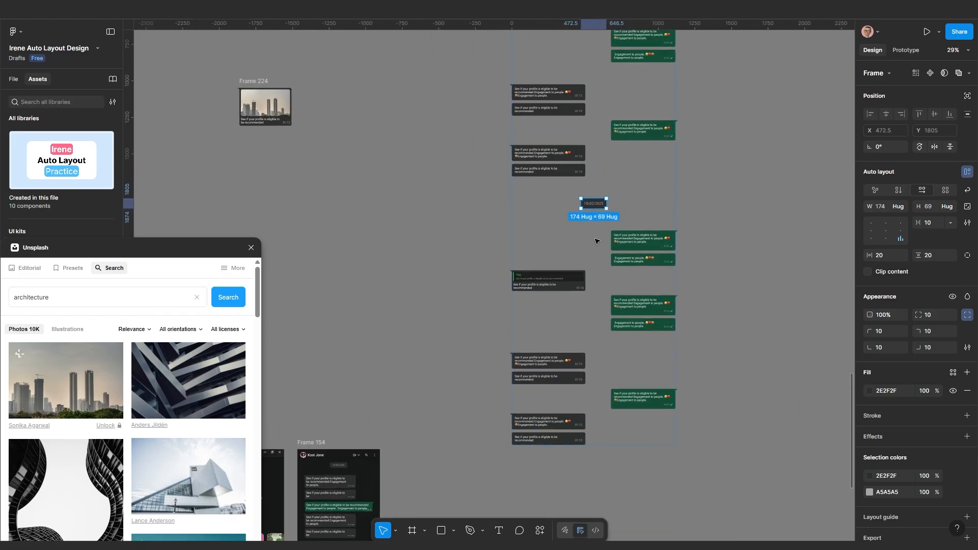
scroll(597, 241, up, 8)
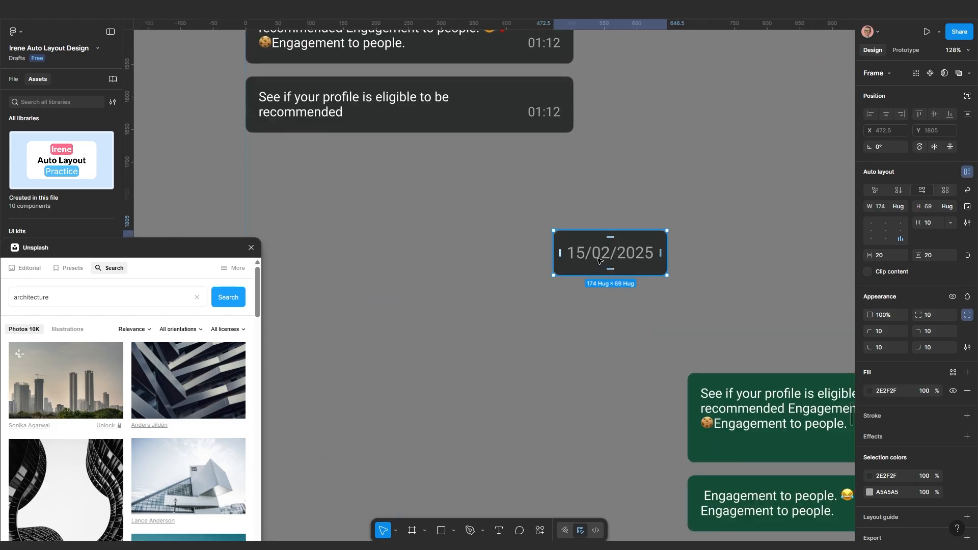
Change the date pill's text from 15/02/2025 to 'Yesterday'
double_click(598, 261)
double_click(588, 261)
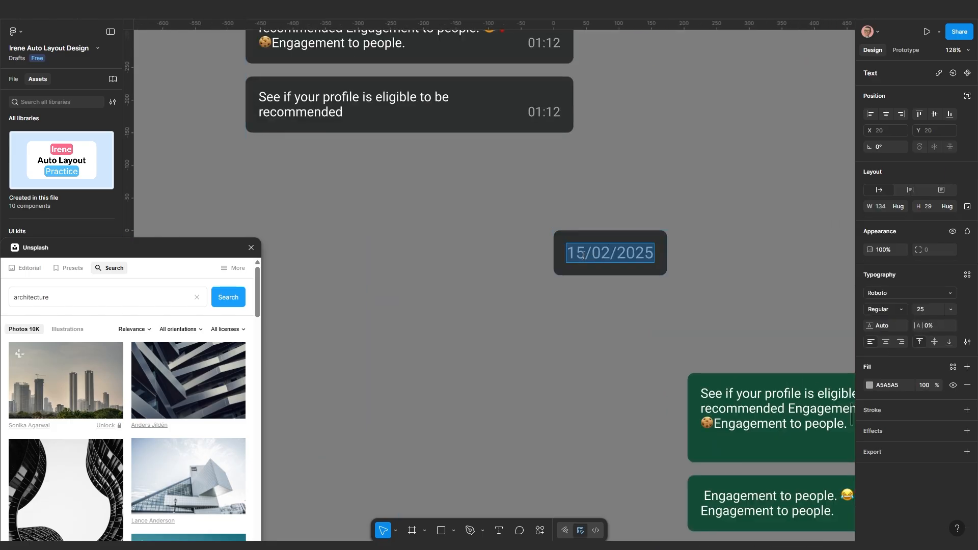
drag(585, 256, 560, 257)
text(20)
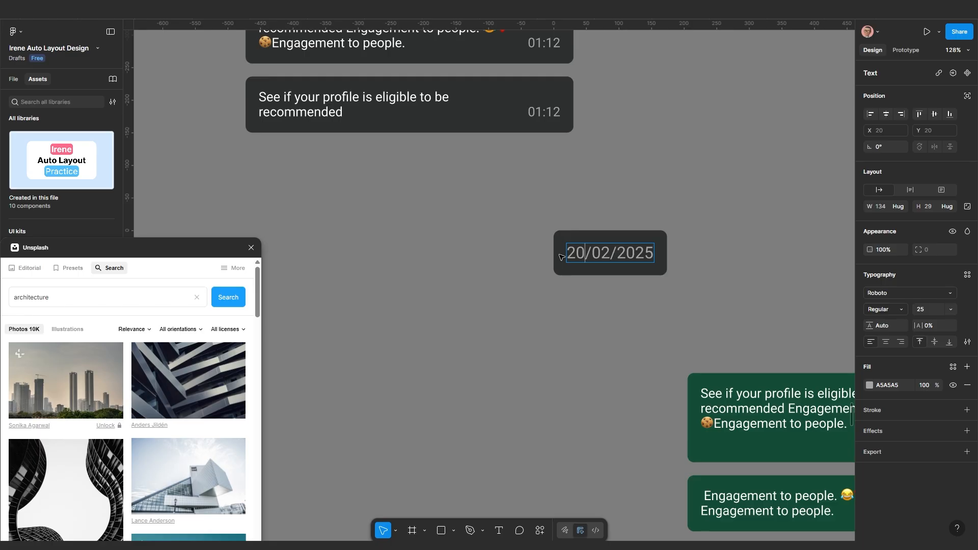
key(BackSpace)
key(BackSpace)
key(ctrl+a)
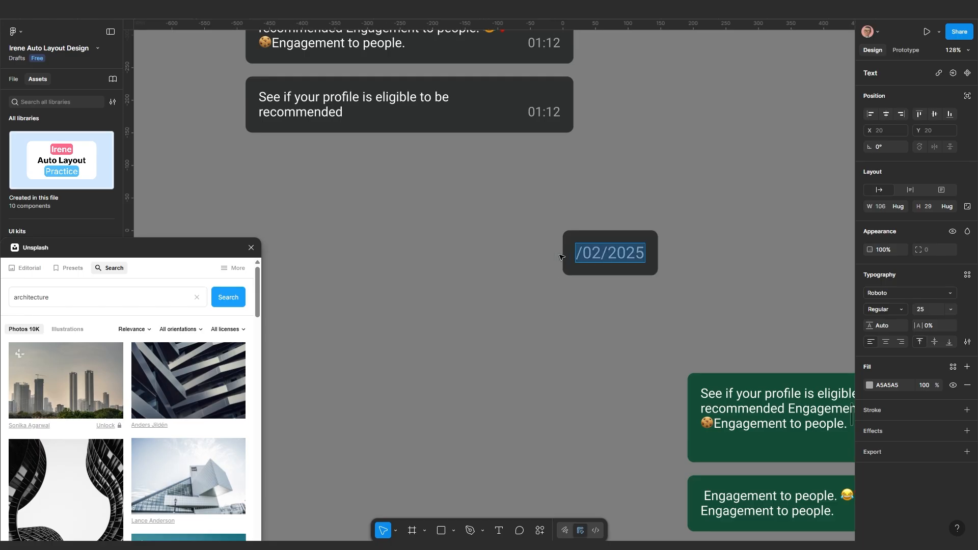
text(Yes)
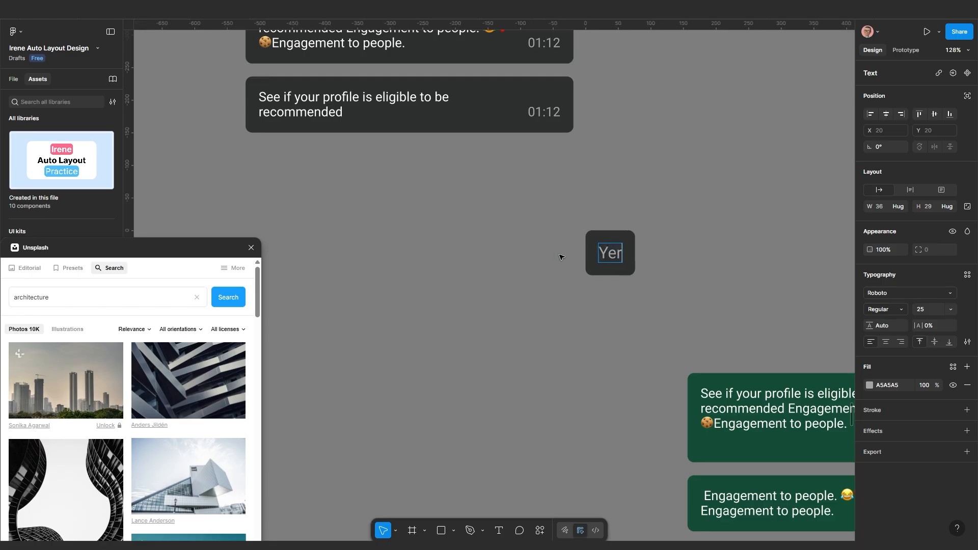
key(BackSpace)
text(ster)
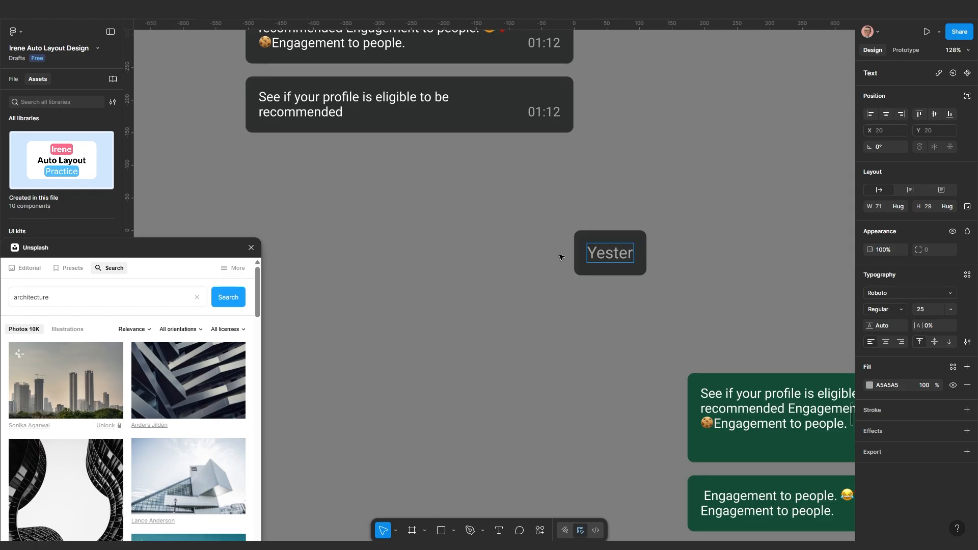
text(day)
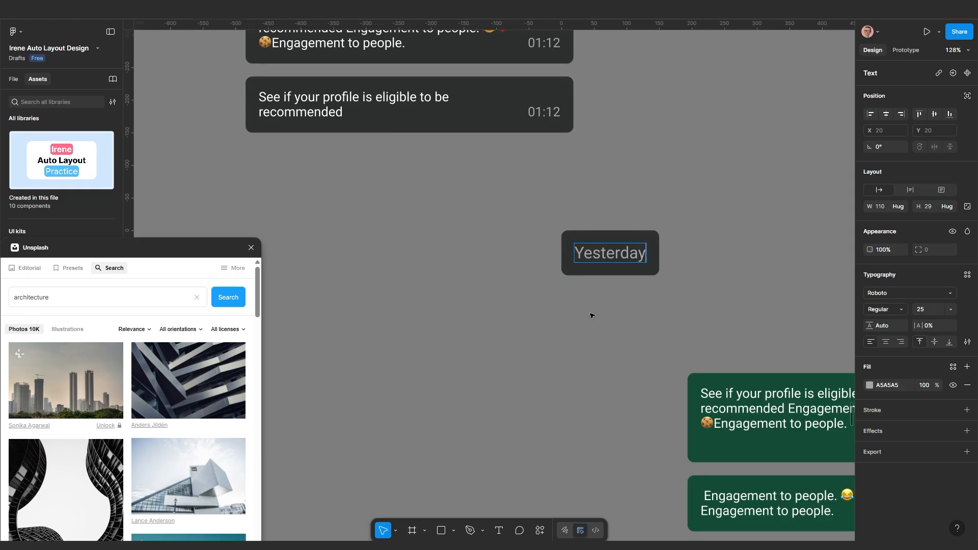
key(Escape)
Duplicate the Yesterday pill and move the copy below the next message group
scroll(599, 313, down, 5)
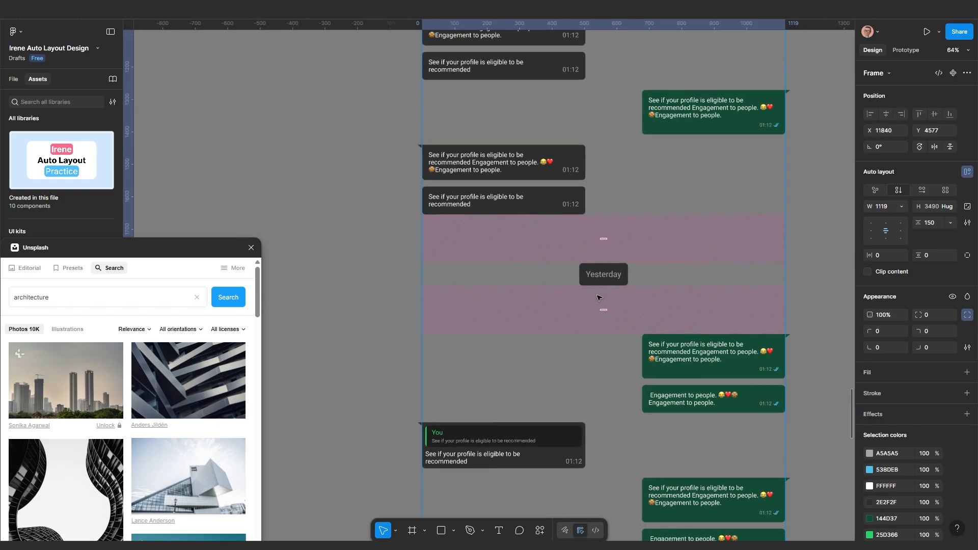
click(606, 280)
scroll(606, 280, up, 4)
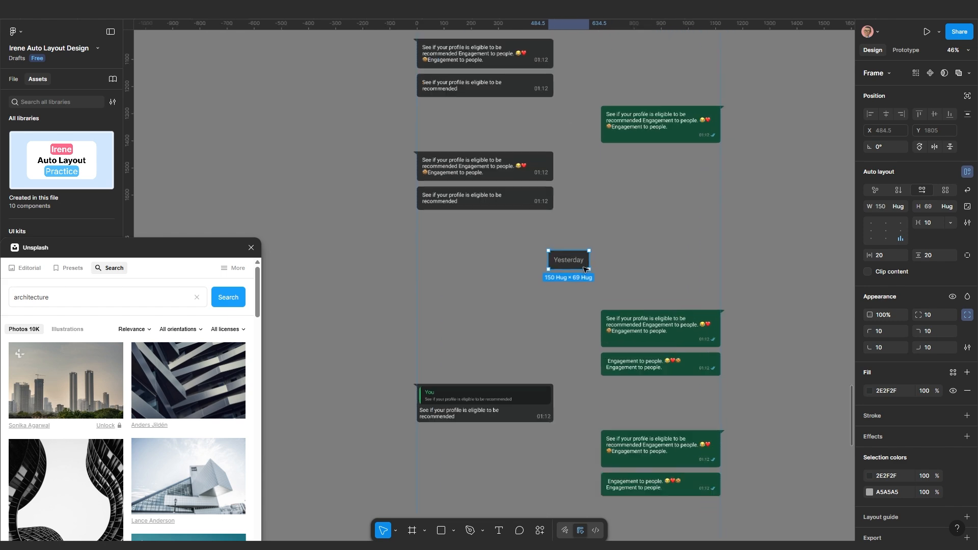
scroll(585, 250, down, 4)
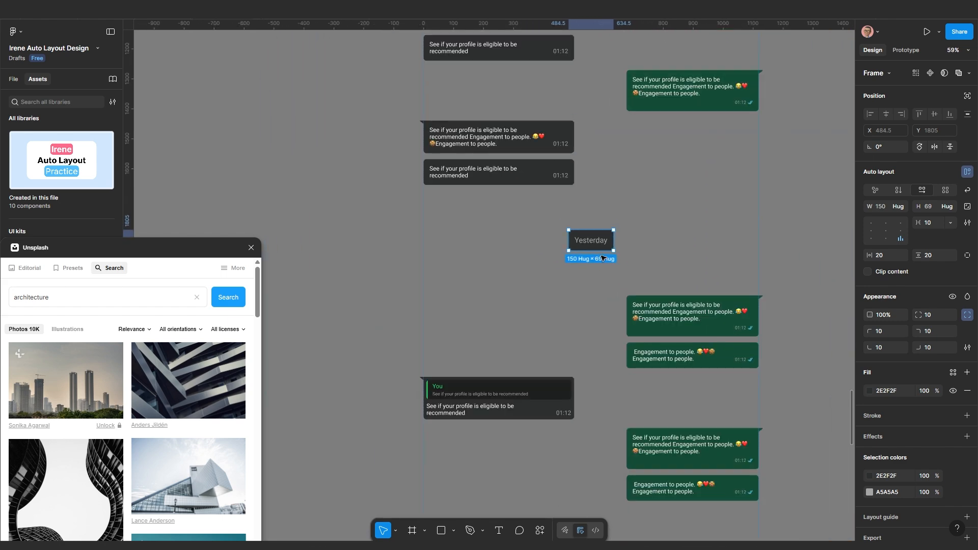
scroll(602, 258, down, 6)
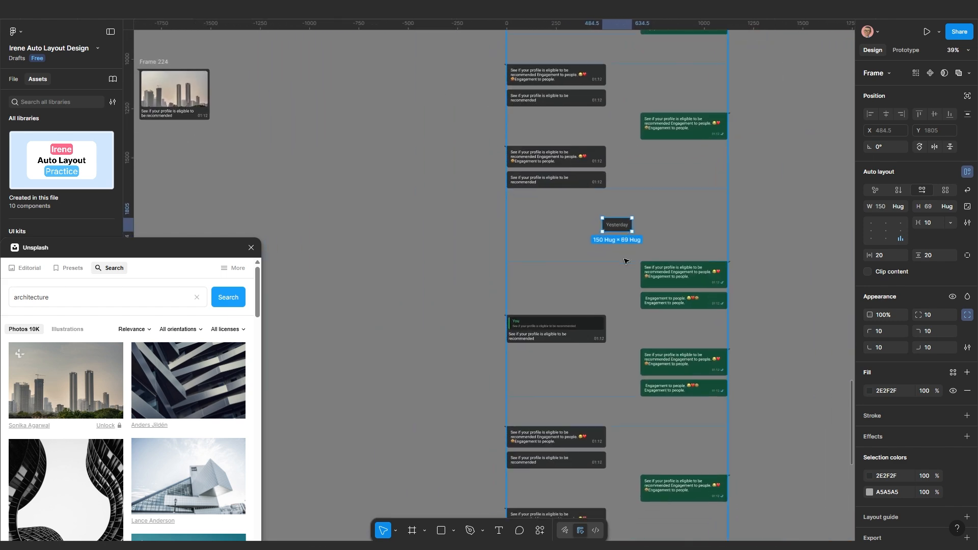
key(ctrl+d)
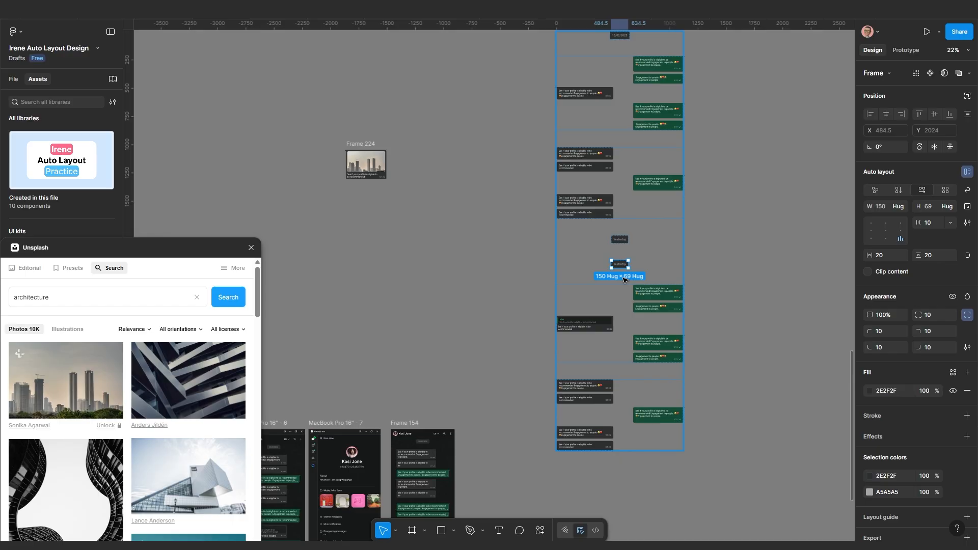
key(Down)
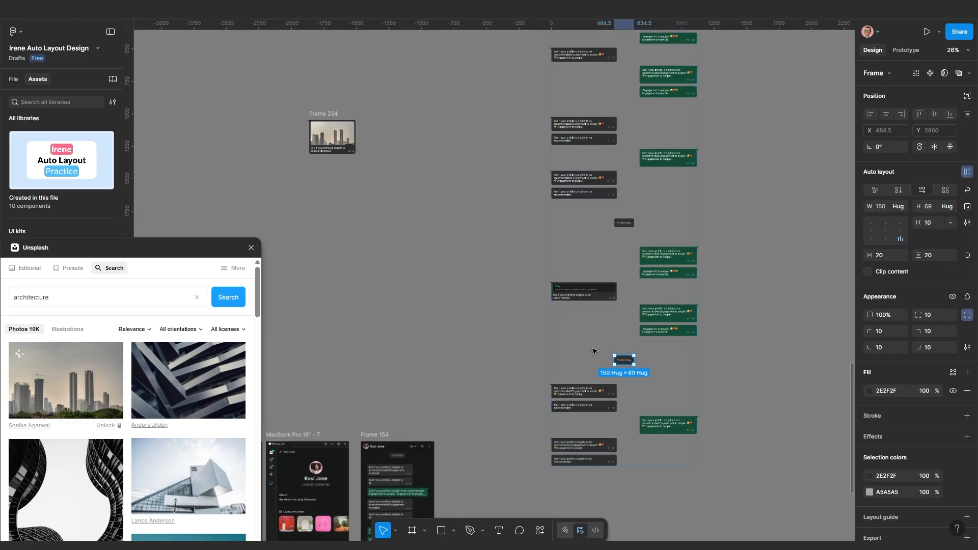
Relabel the copied pill as 'Today'
scroll(608, 357, up, 7)
double_click(607, 311)
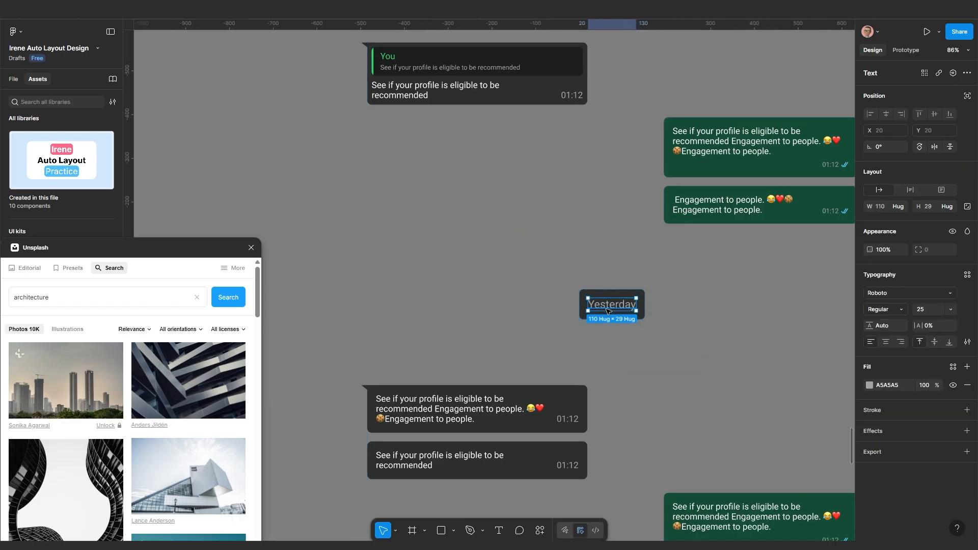
double_click(608, 309)
key(BackSpace)
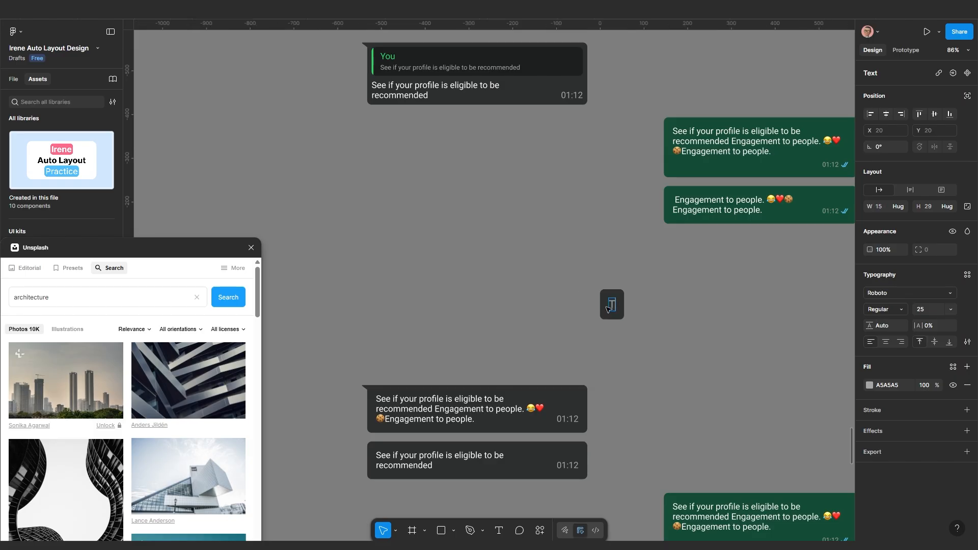
text(Today)
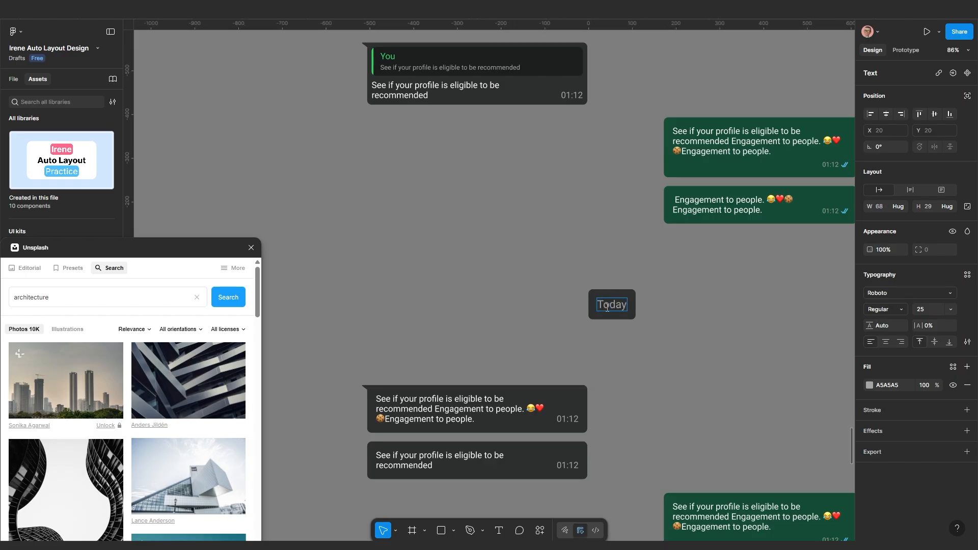
key(Escape)
scroll(618, 294, down, 5)
drag(617, 295, 600, 253)
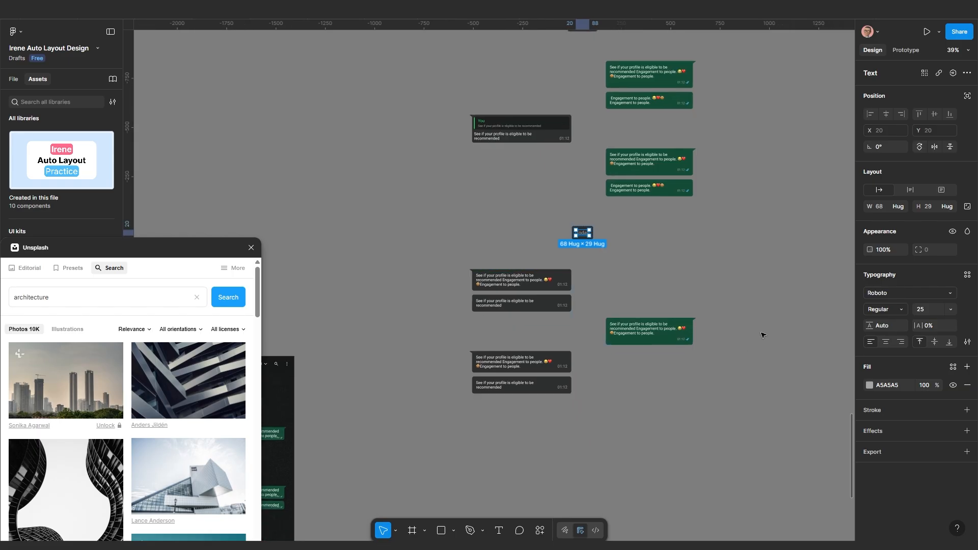
click(761, 334)
scroll(706, 332, down, 2)
drag(709, 323, 659, 379)
scroll(608, 229, down, 2)
scroll(604, 203, up, 3)
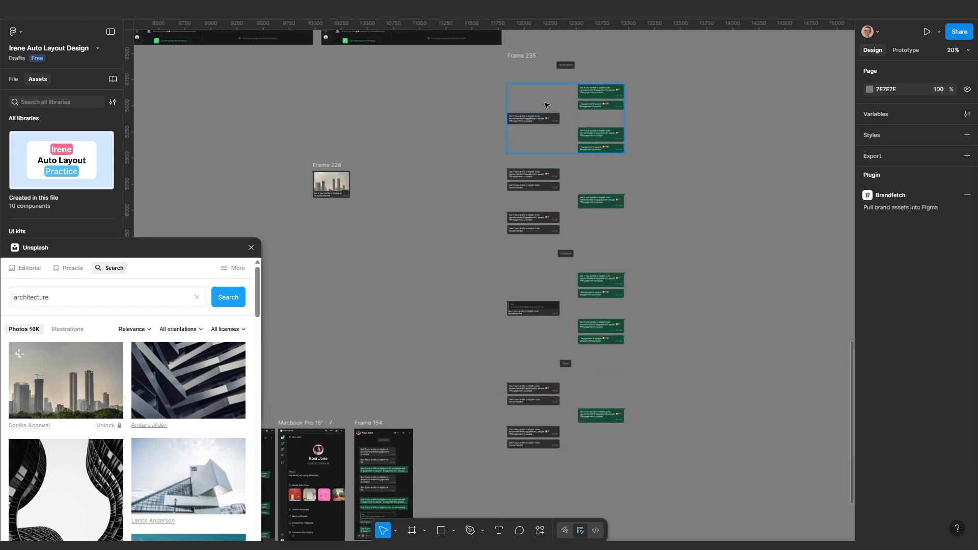
scroll(543, 102, up, 1)
click(611, 110)
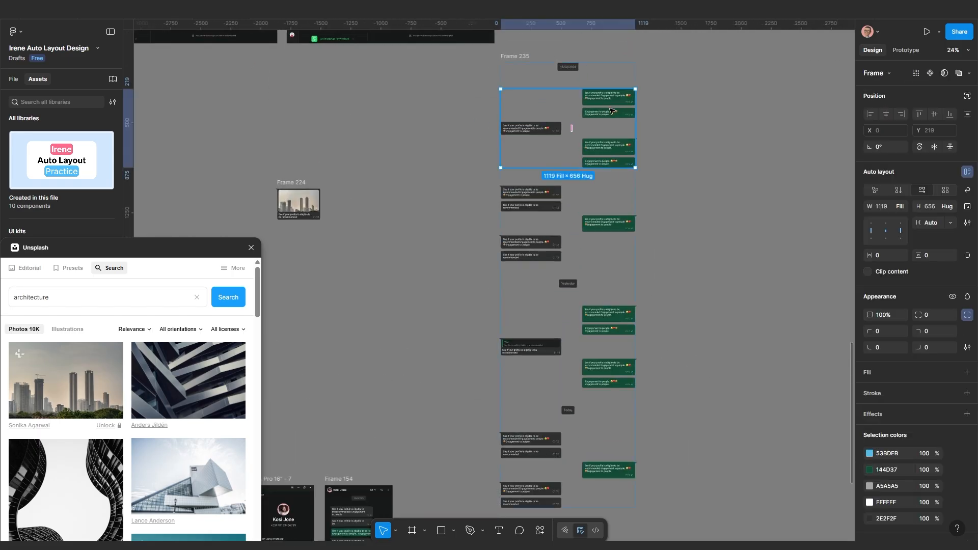
scroll(590, 232, down, 3)
scroll(589, 231, up, 2)
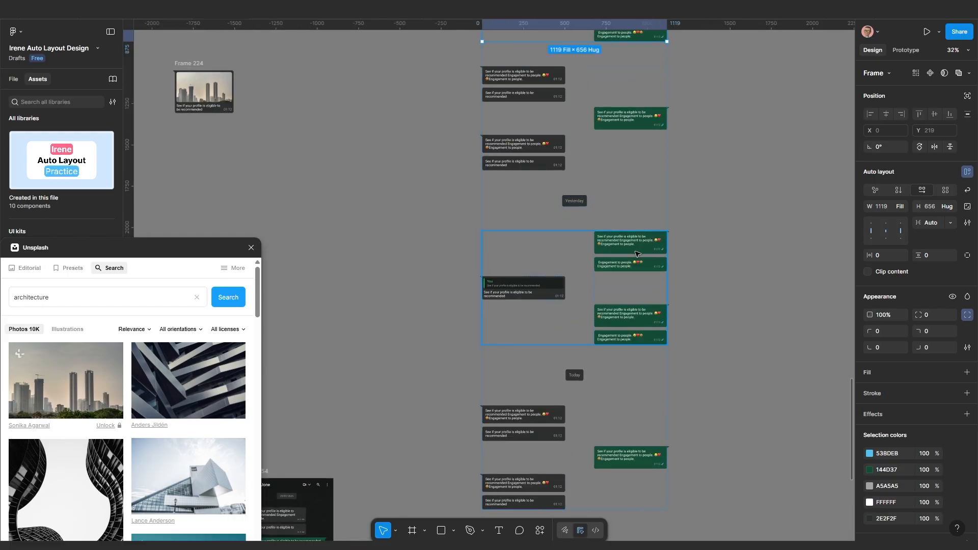
scroll(636, 252, down, 2)
drag(622, 367, 618, 314)
scroll(610, 314, up, 4)
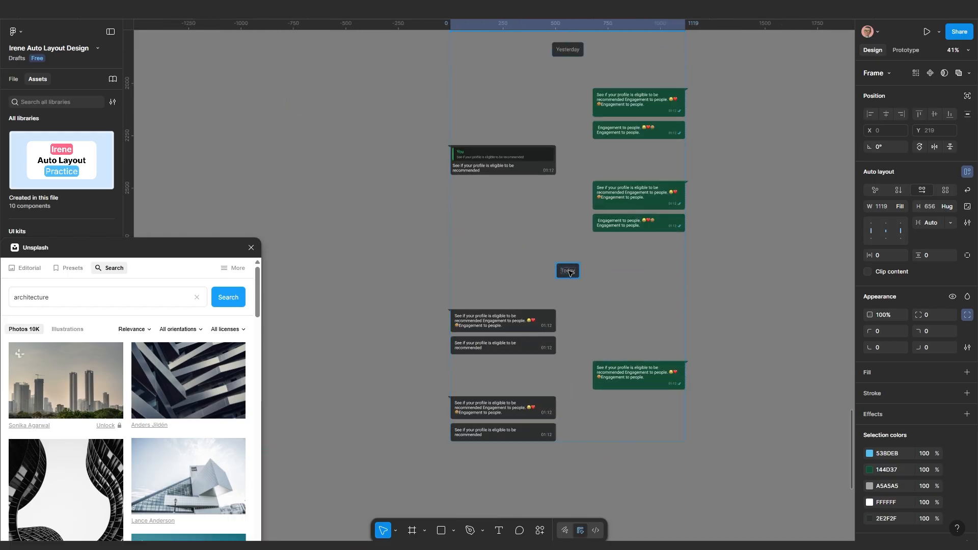
scroll(570, 273, up, 3)
scroll(570, 279, down, 4)
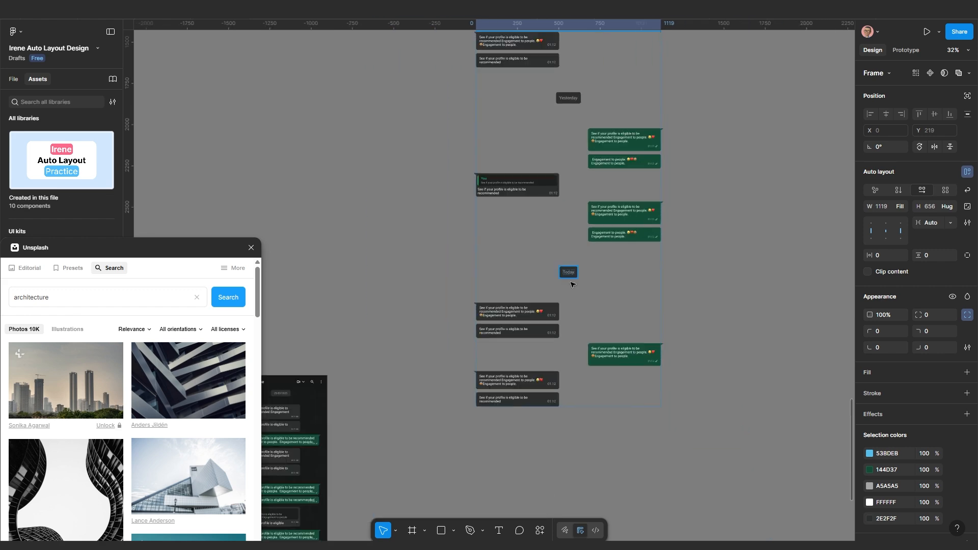
scroll(555, 280, down, 3)
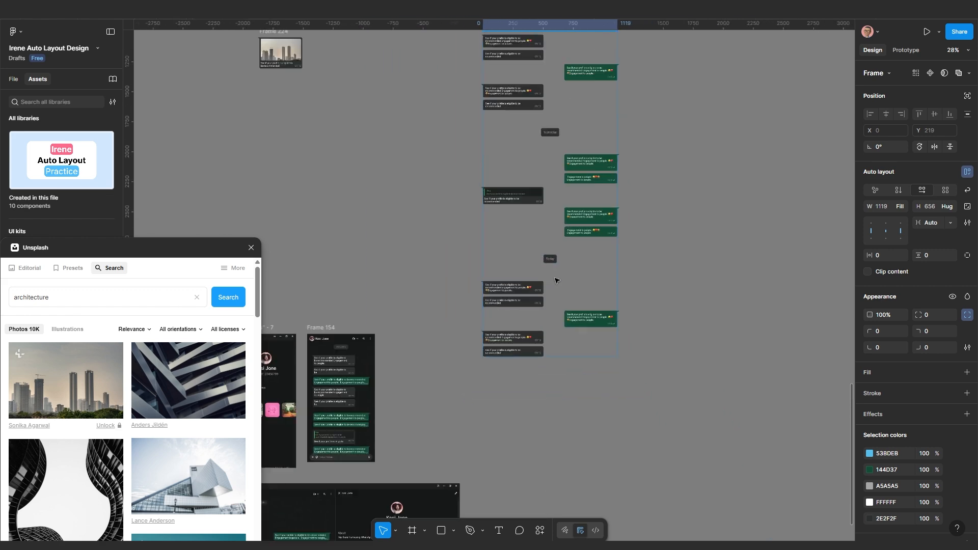
click(666, 299)
scroll(541, 257, up, 4)
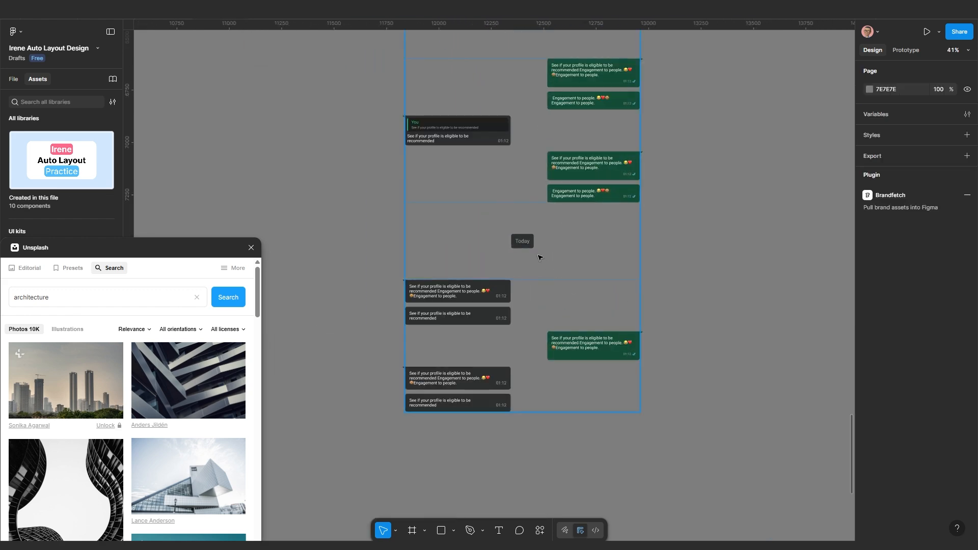
scroll(540, 257, down, 5)
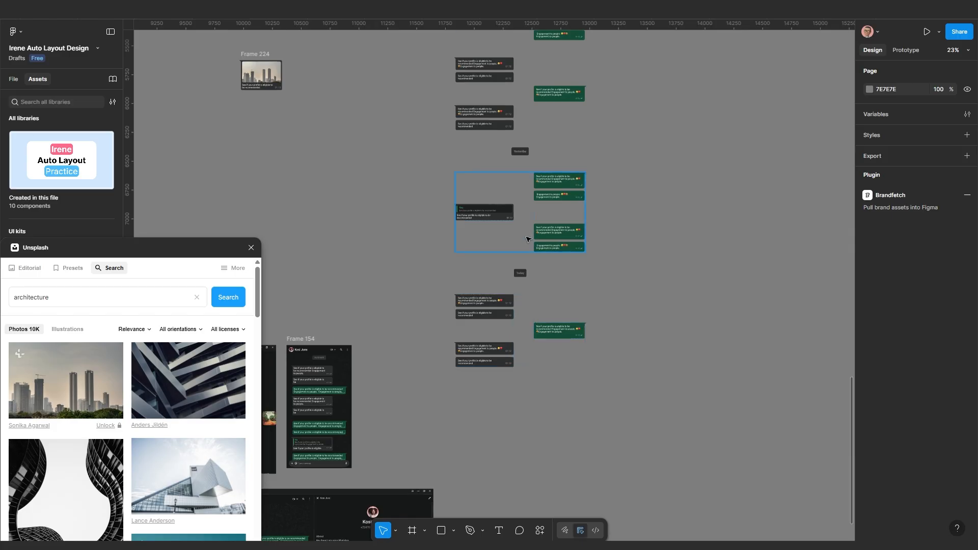
click(535, 286)
scroll(525, 290, down, 3)
scroll(490, 209, up, 5)
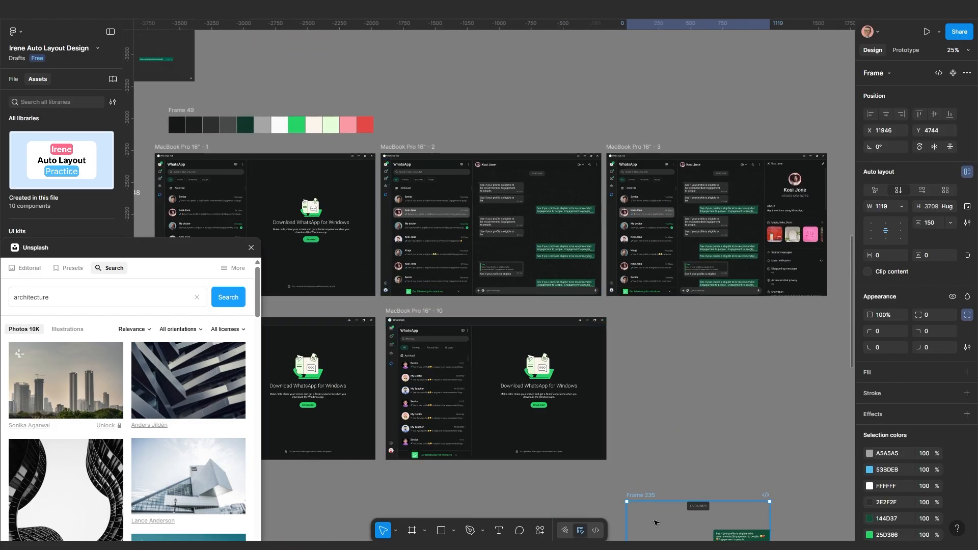
Switch to the browser prototype and scroll the chat down to the Yesterday label
mouse_move(661, 548)
click(613, 537)
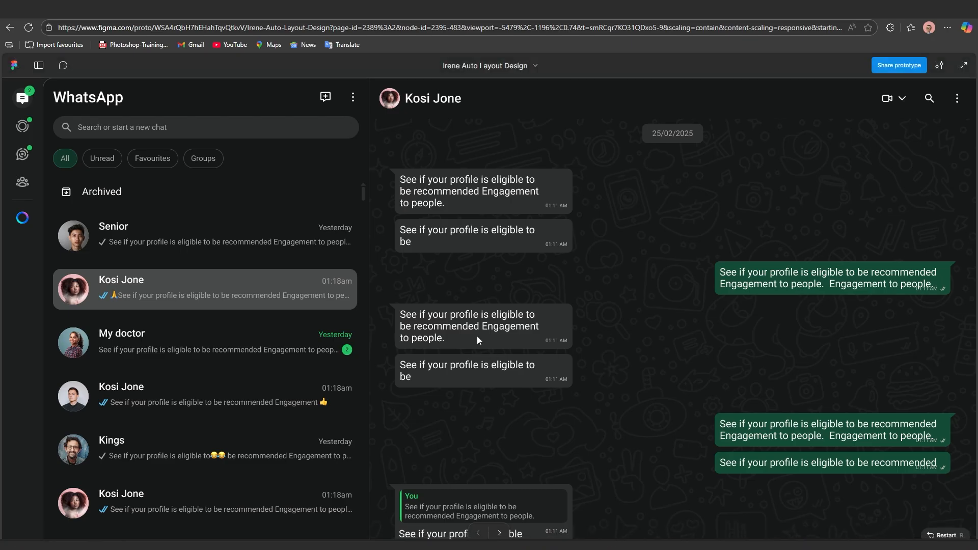
scroll(524, 303, up, 3)
scroll(523, 303, down, 6)
scroll(525, 303, up, 5)
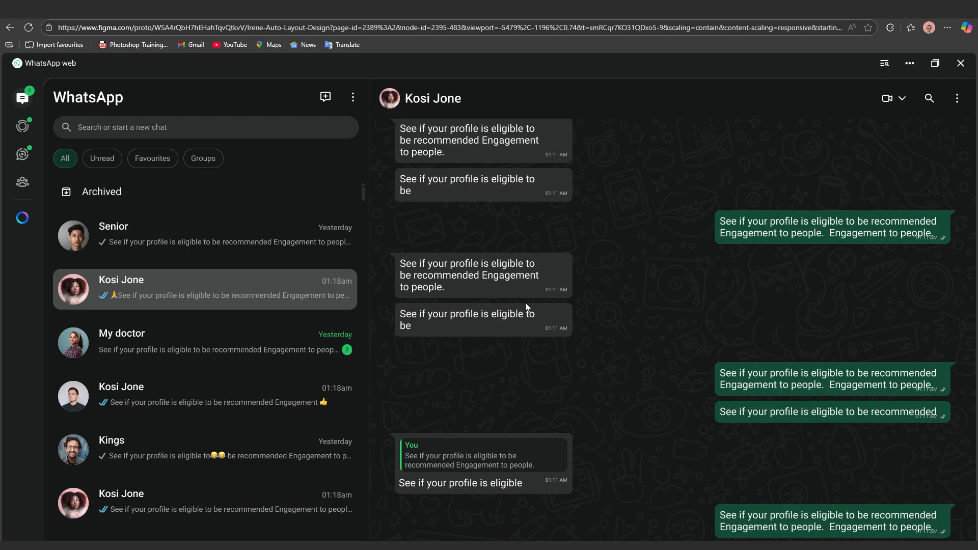
scroll(560, 286, down, 4)
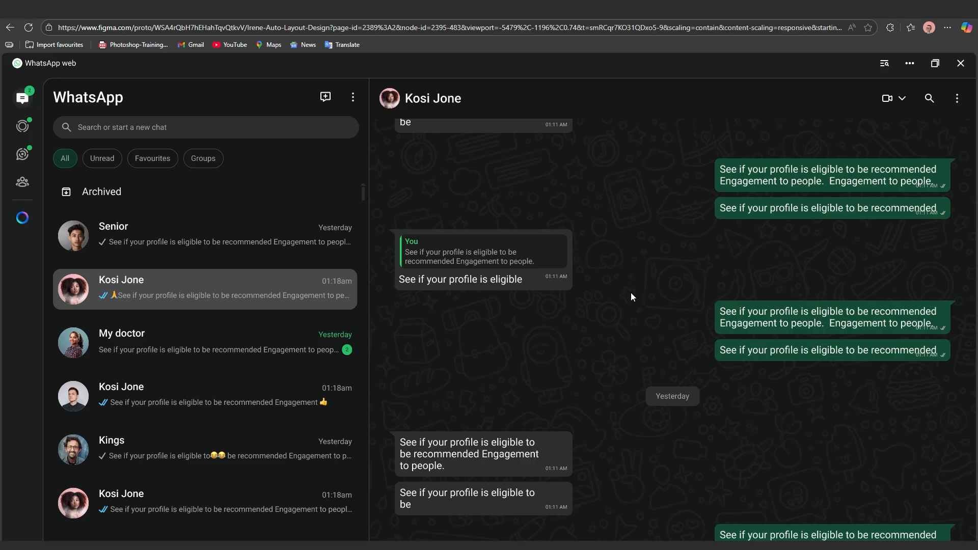
click(644, 280)
Move Frame 235 up and to the right and widen it by dragging its right edge
key(alt+Tab)
scroll(640, 363, down, 2)
drag(621, 351, 630, 317)
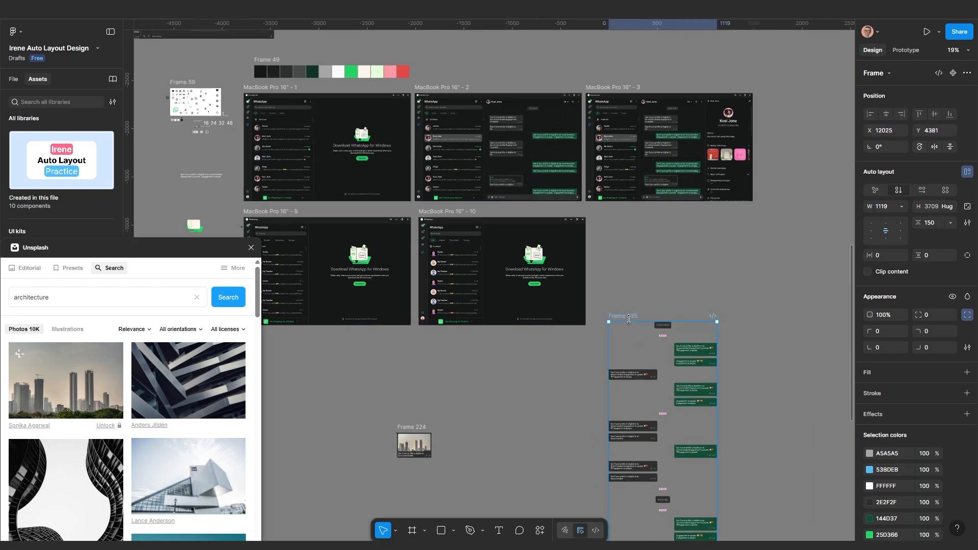
scroll(698, 373, down, 1)
drag(698, 373, 598, 302)
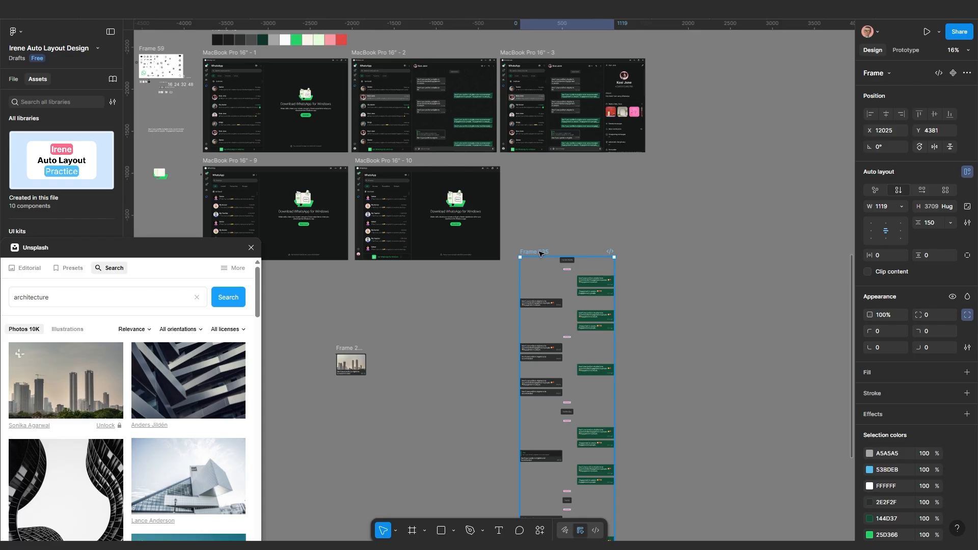
drag(539, 254, 574, 230)
scroll(580, 249, down, 2)
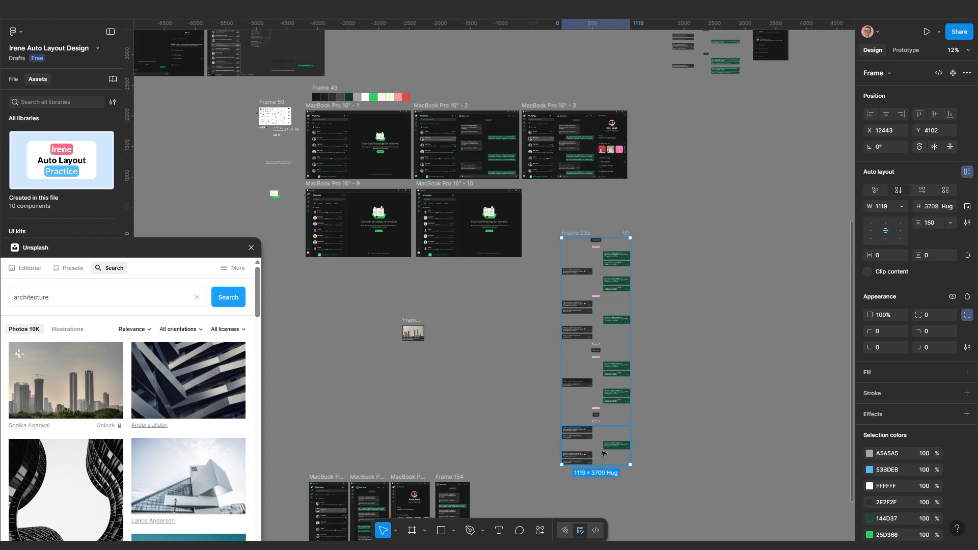
drag(630, 340, 669, 339)
Drill into MacBook 10's chat list to reach the My Teacher row
scroll(419, 233, up, 6)
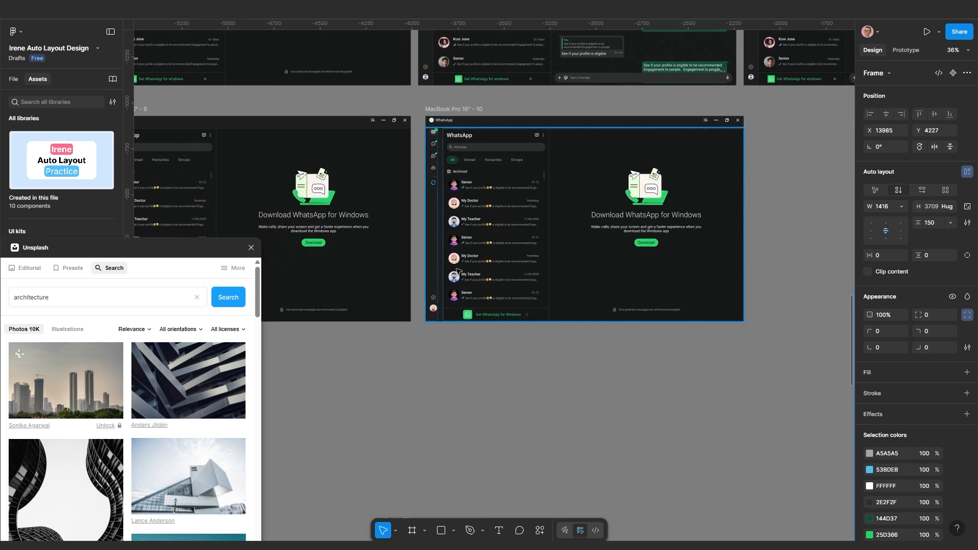
scroll(488, 147, down, 1)
double_click(485, 143)
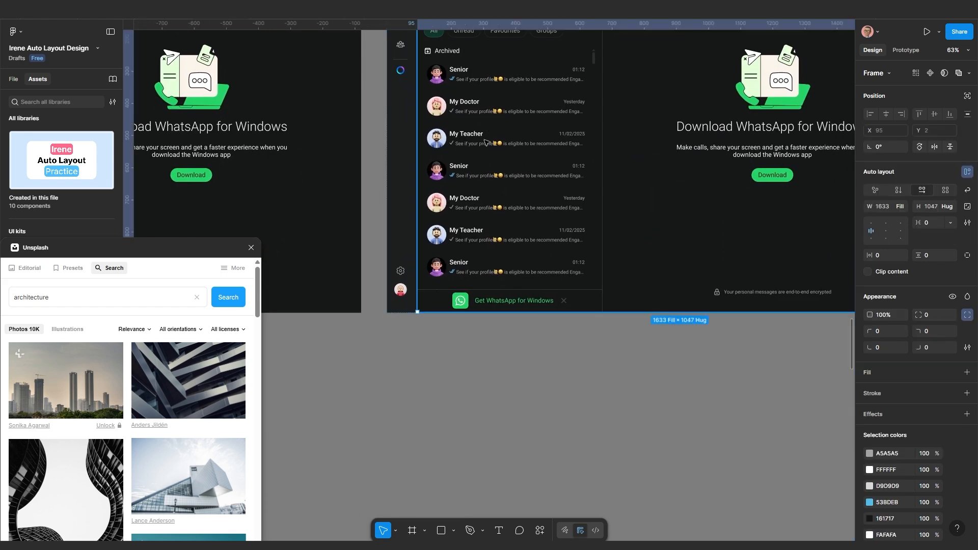
double_click(486, 143)
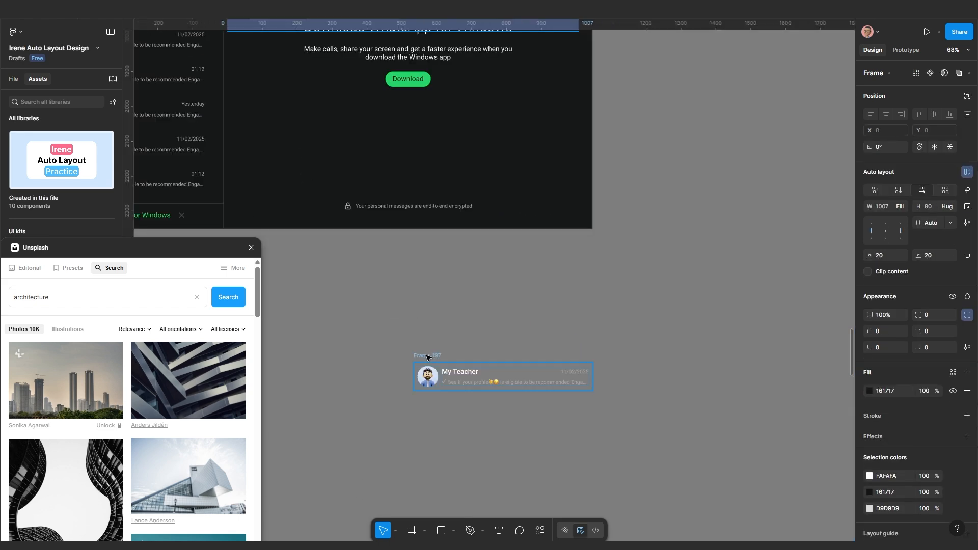
Turn on the My Teacher row's fill and set it to 161717
click(427, 357)
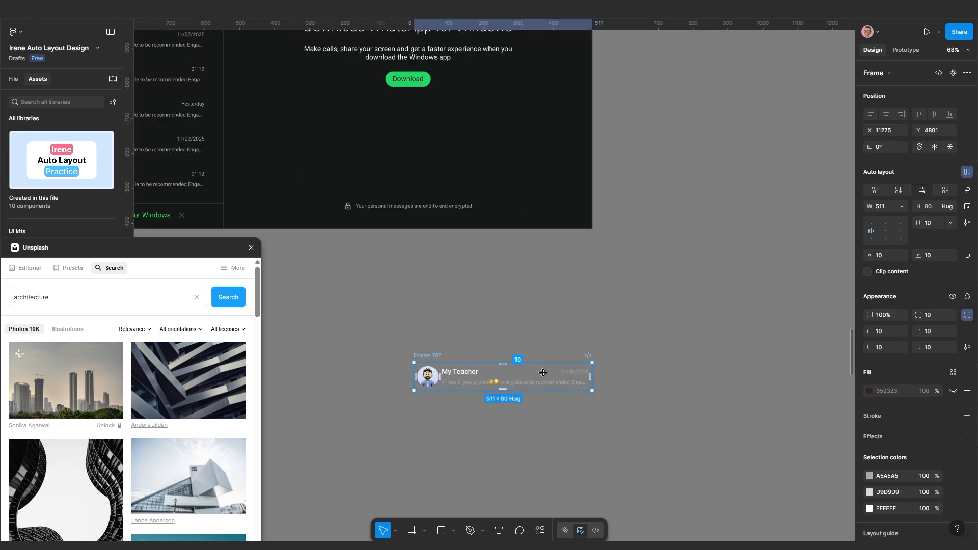
click(952, 391)
click(906, 391)
text(161717)
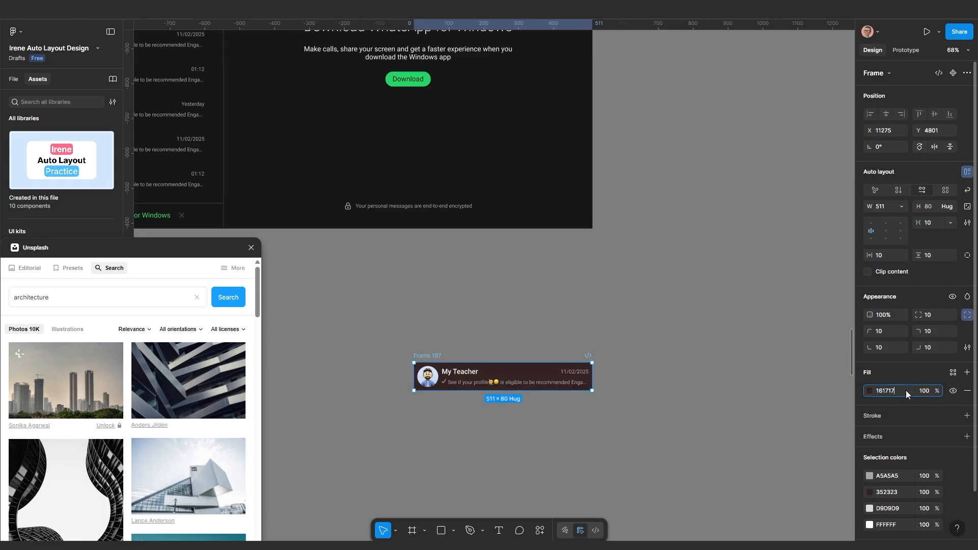
key(Return)
Ungroup the name-and-message block into the My Teacher row
scroll(442, 406, up, 6)
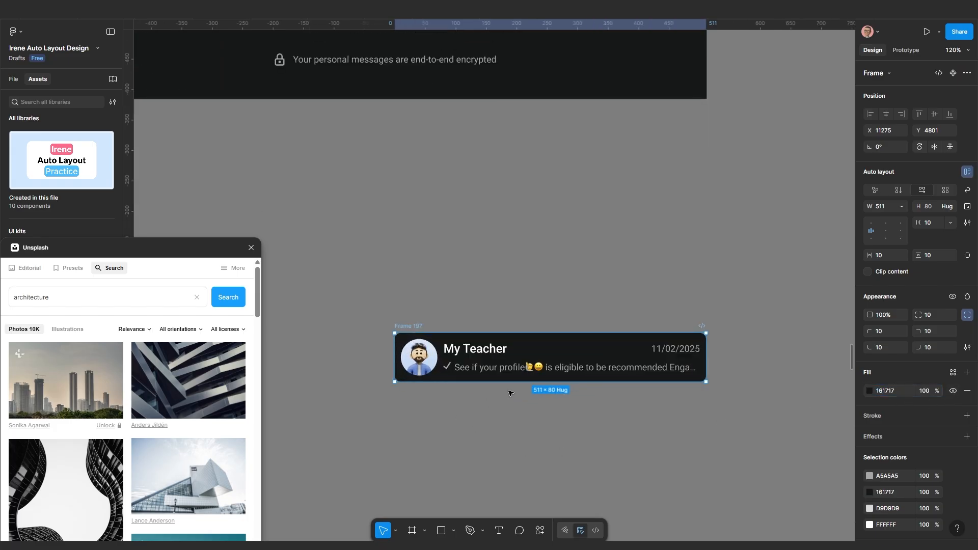
click(517, 353)
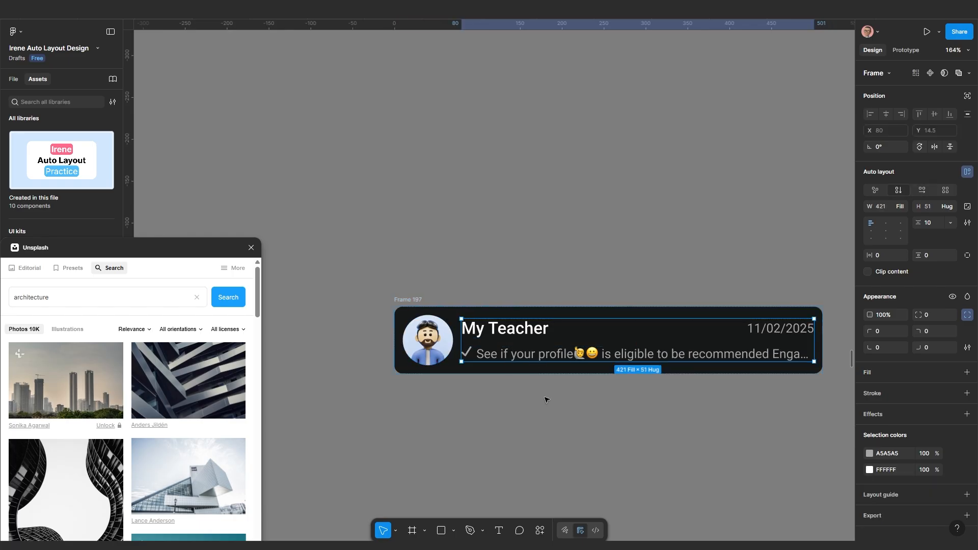
drag(547, 400, 481, 373)
click(500, 402)
click(487, 327)
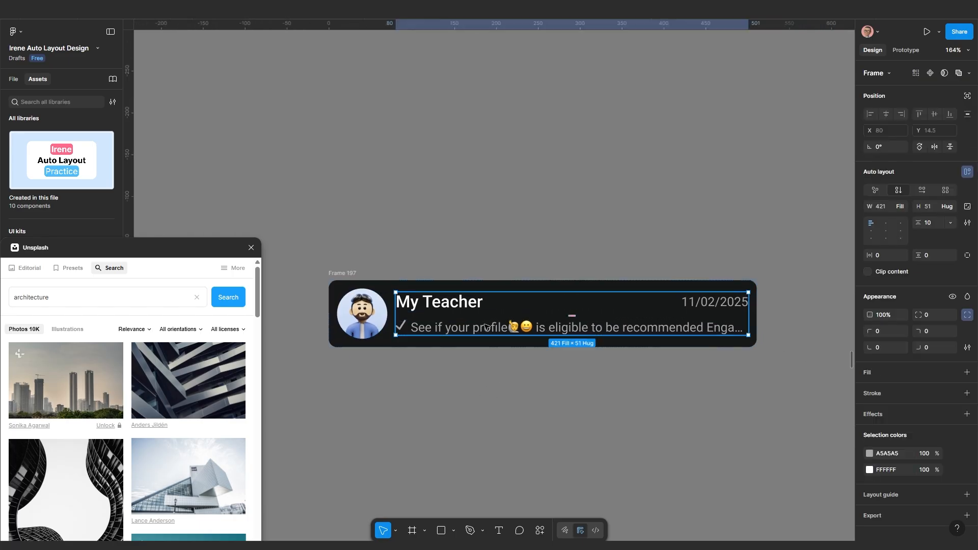
key(ctrl+shift+g)
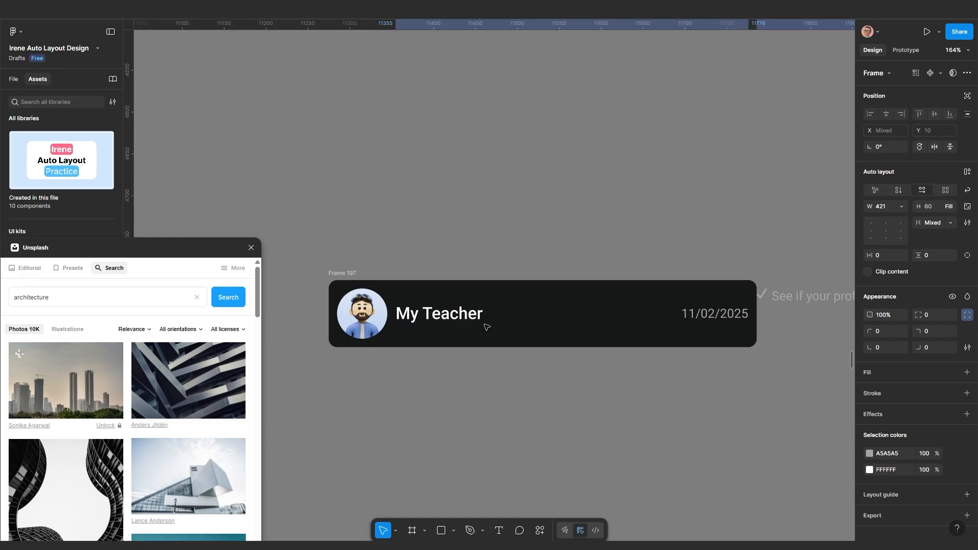
Set the My Teacher row's width to Hug contents
click(340, 276)
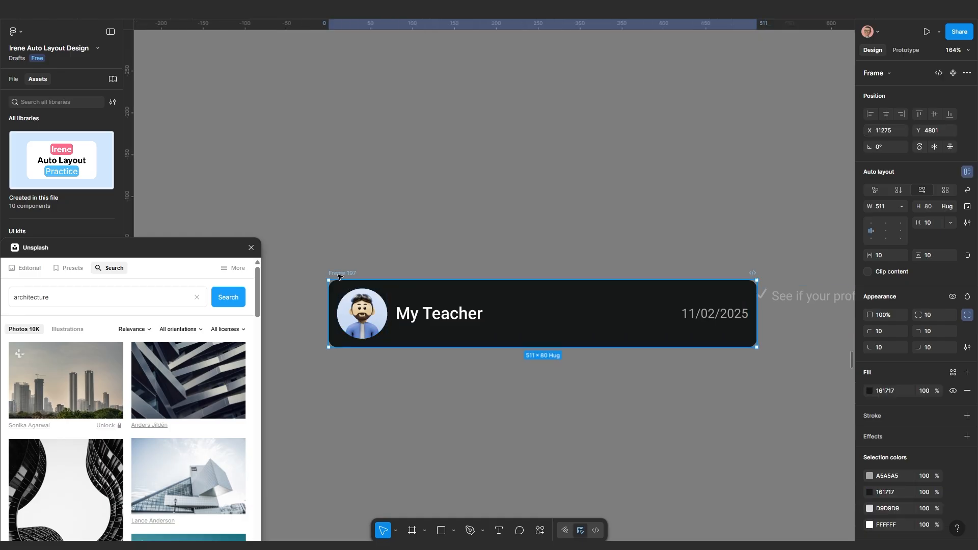
click(901, 208)
click(890, 220)
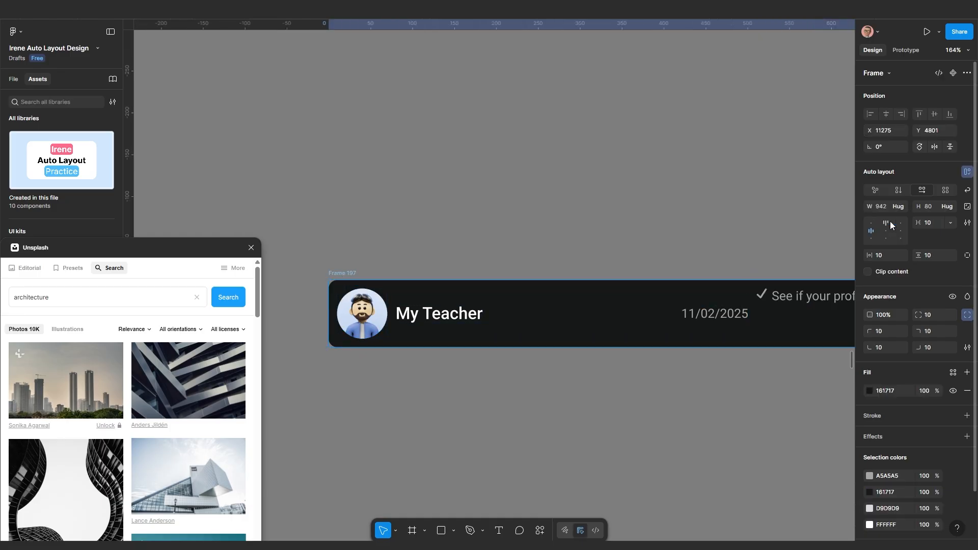
Delete the row's message preview text
scroll(683, 358, down, 3)
drag(683, 358, 542, 343)
scroll(541, 342, down, 5)
scroll(638, 329, up, 3)
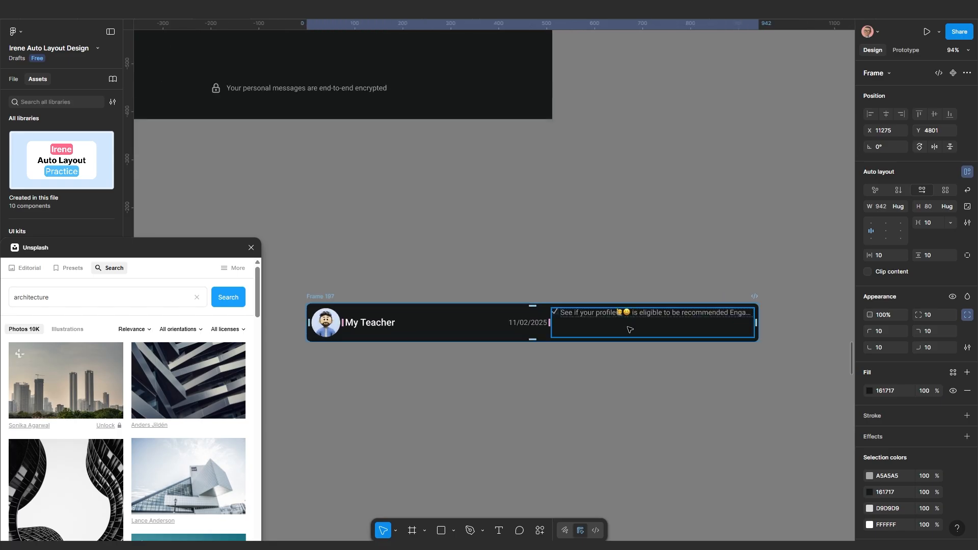
click(614, 320)
key(Delete)
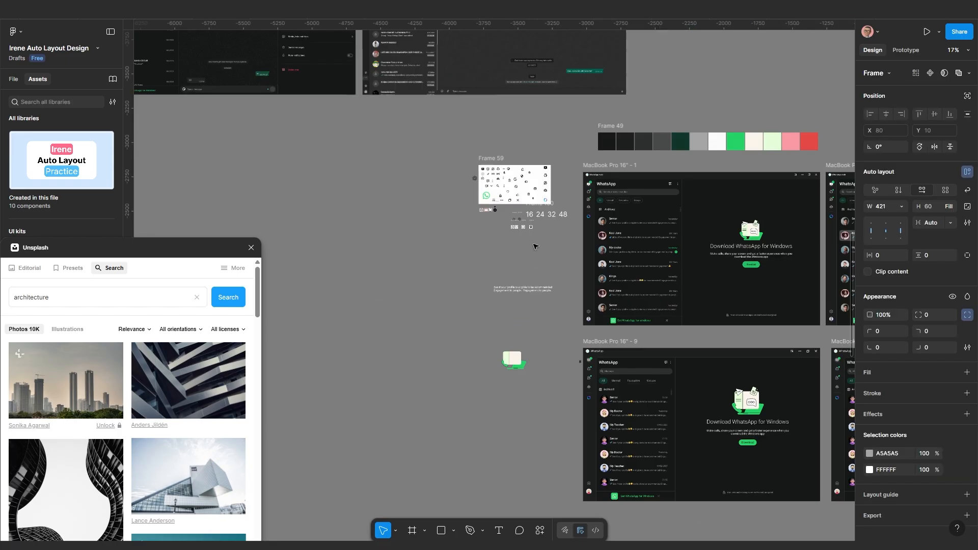
Wrap the more-options dots icon and the search icon each in their own frame
scroll(513, 214, up, 9)
scroll(512, 214, left, 3)
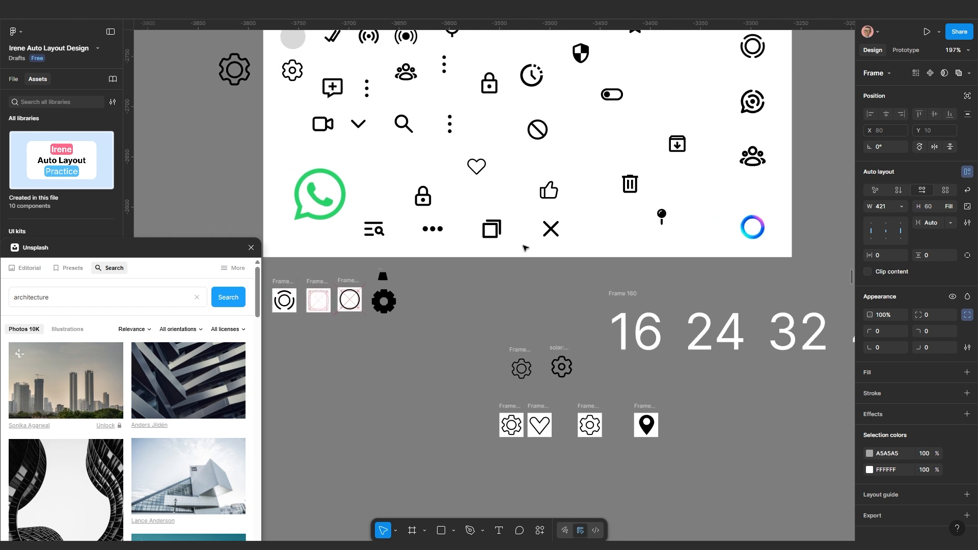
scroll(509, 244, up, 5)
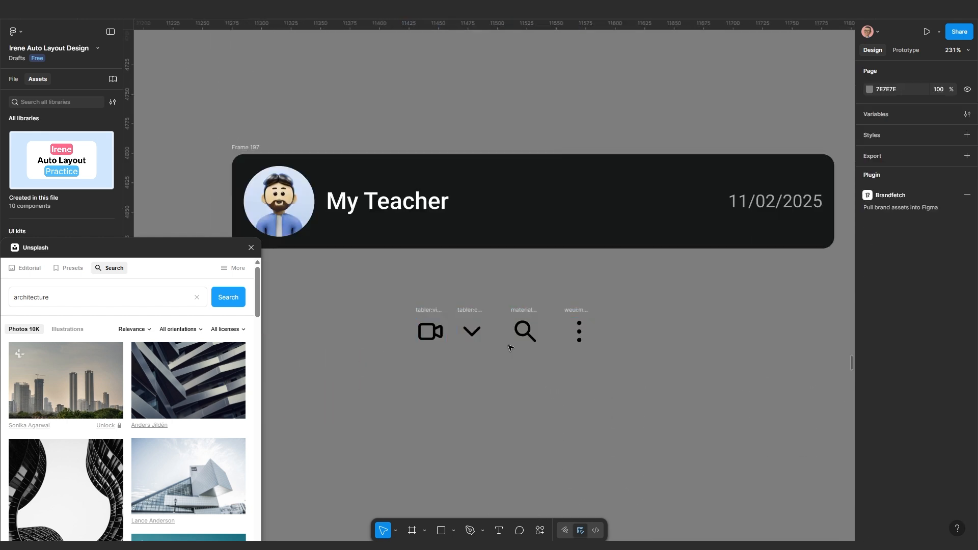
scroll(527, 318, up, 3)
click(586, 309)
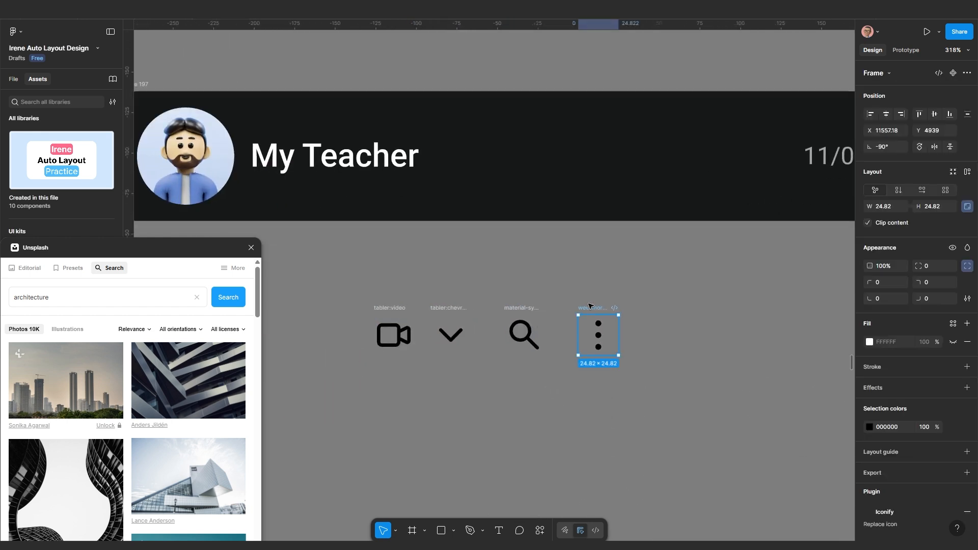
right_click(588, 304)
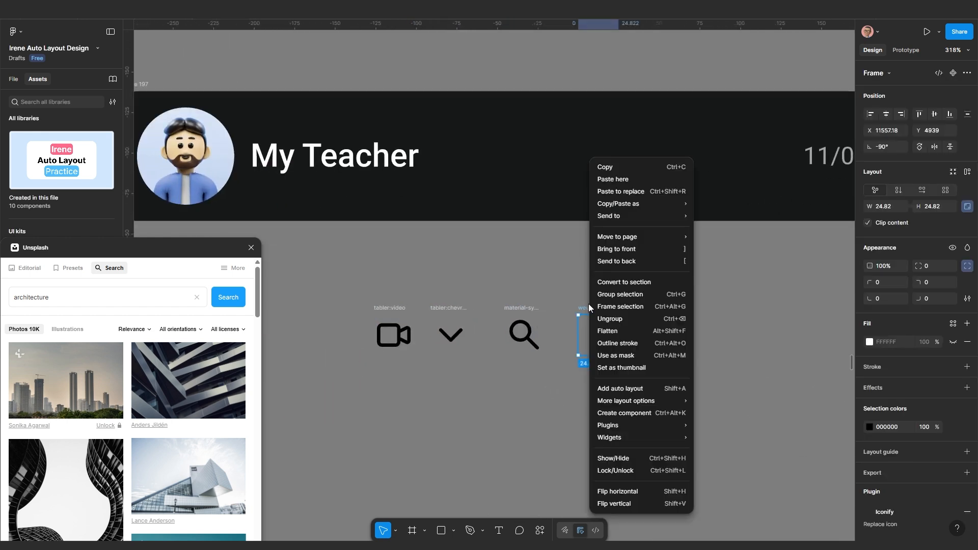
click(614, 310)
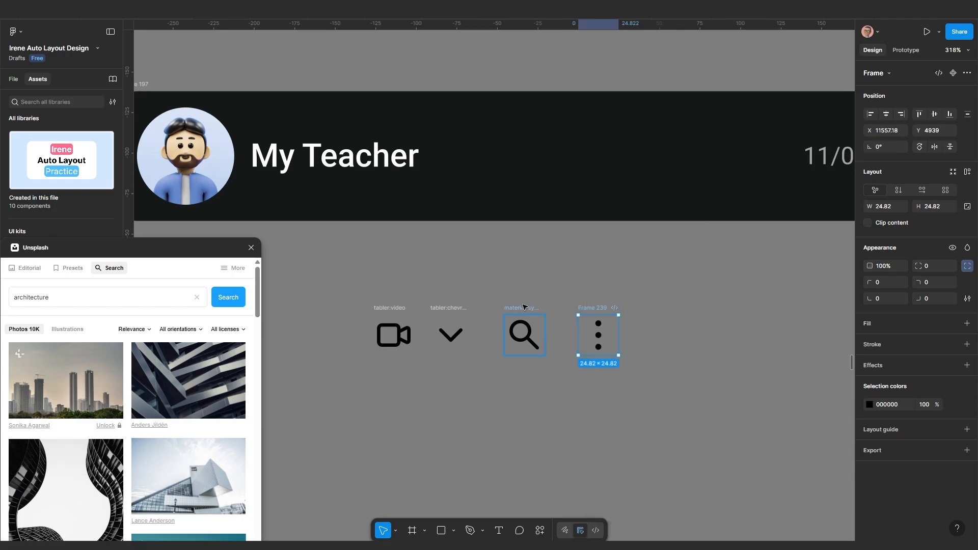
click(524, 307)
right_click(523, 307)
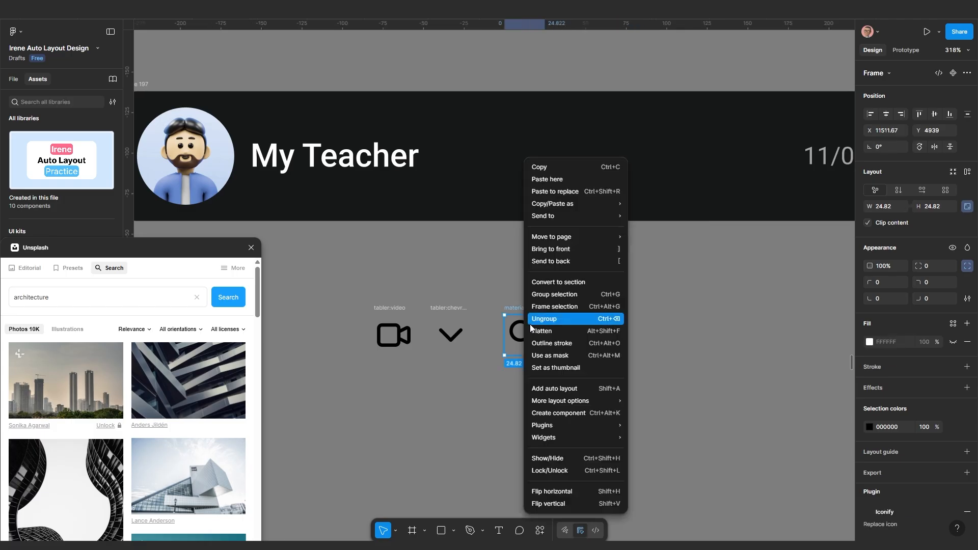
click(553, 309)
Wrap the chevron and video-call icons each in their own frame
right_click(452, 309)
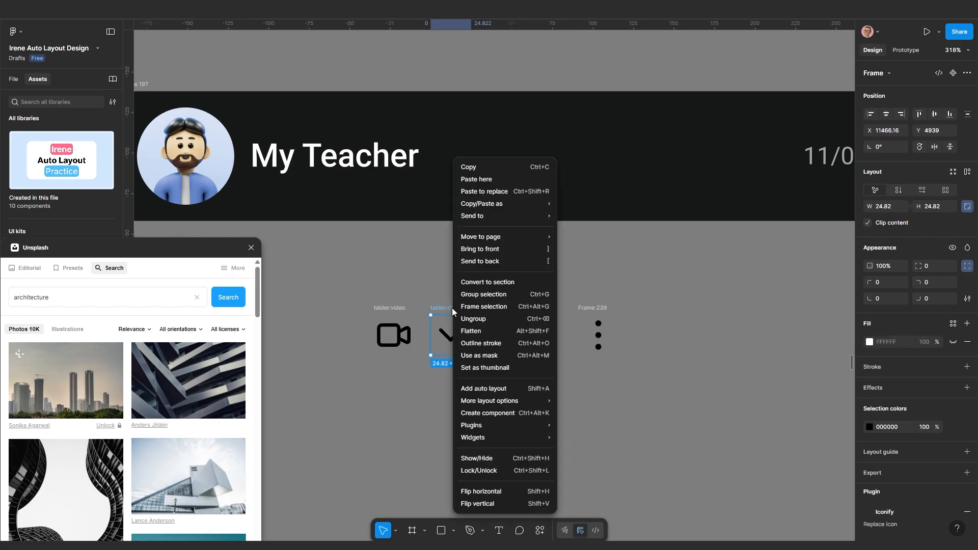
click(483, 306)
click(400, 308)
right_click(400, 308)
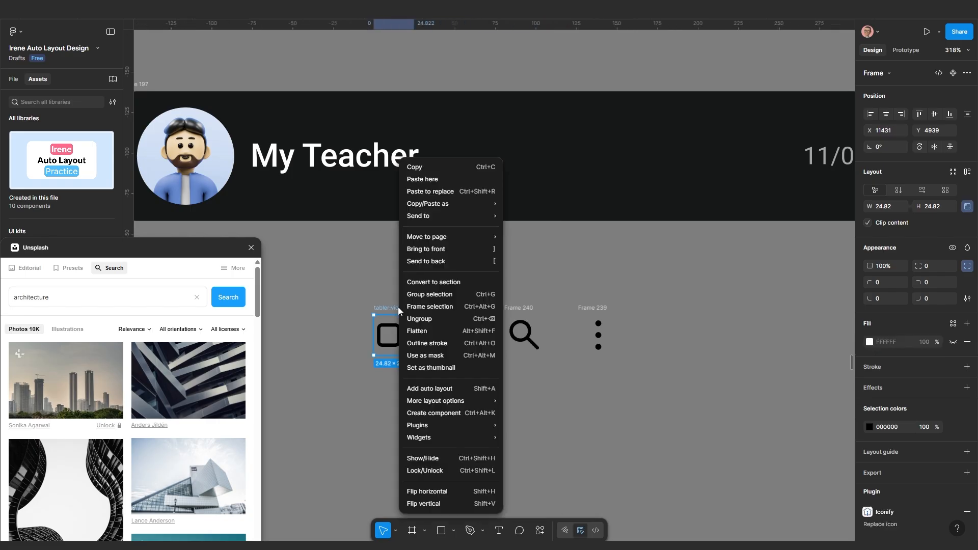
click(423, 306)
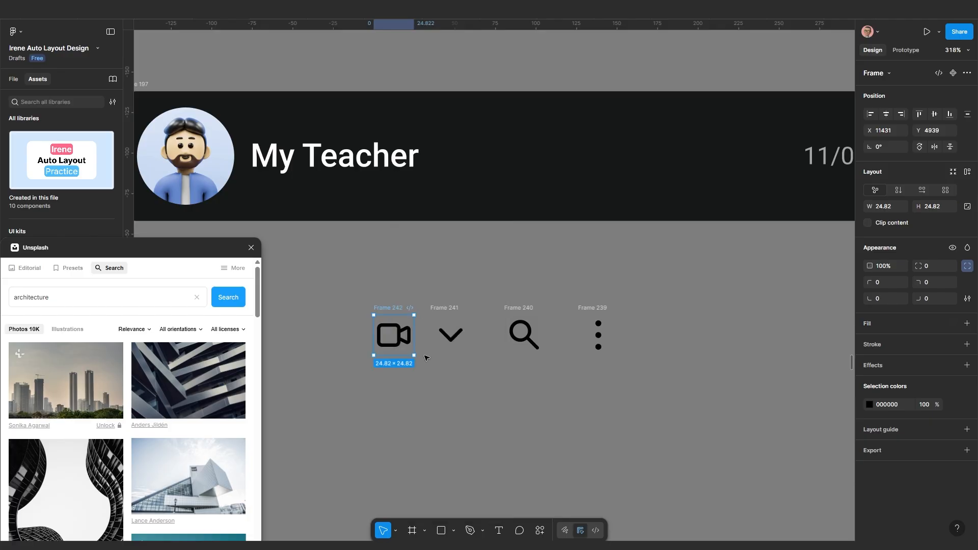
Combine the video-call and chevron frames into one auto layout group
click(423, 390)
click(394, 309)
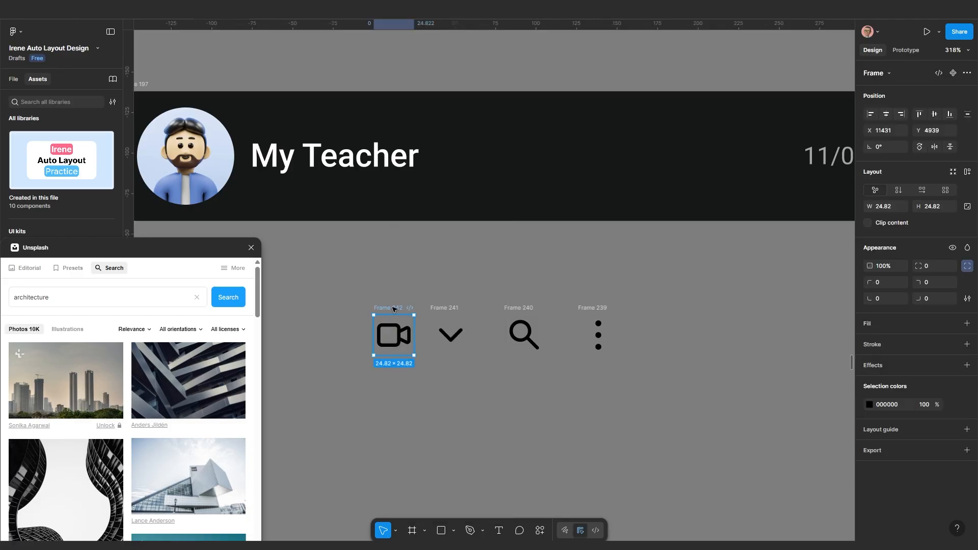
shift+click(433, 308)
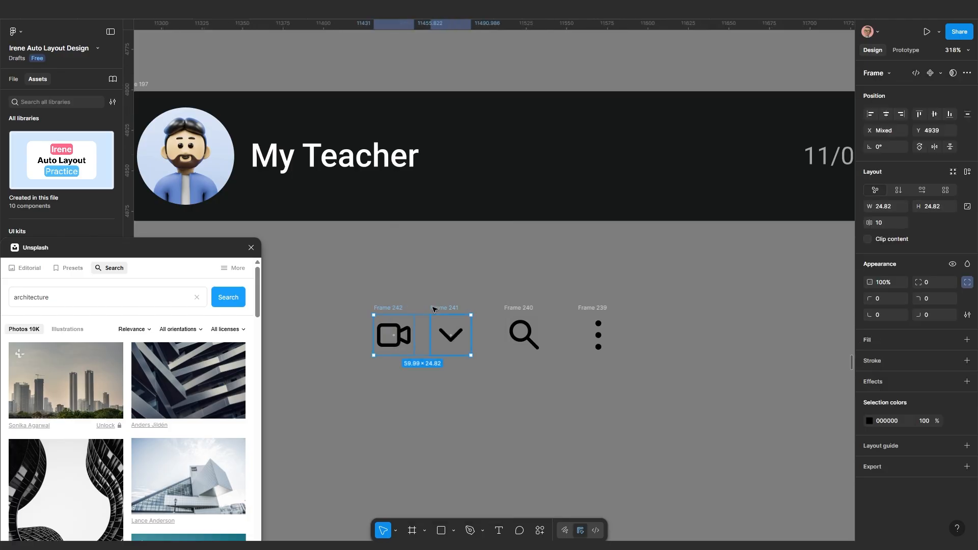
key(shift+a)
key(shift+1)
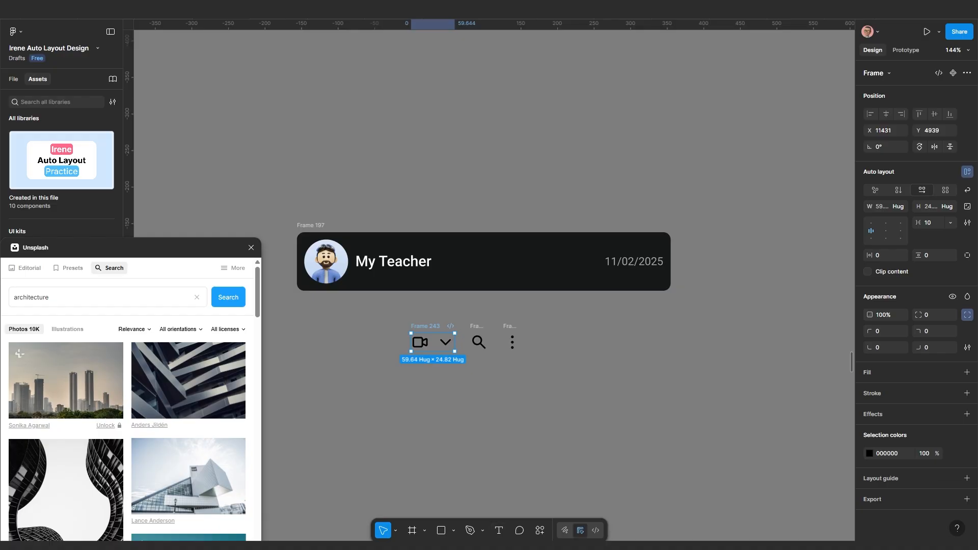
After checking the WhatsApp reference, reposition the video-and-chevron group and set its gap to 1
click(613, 535)
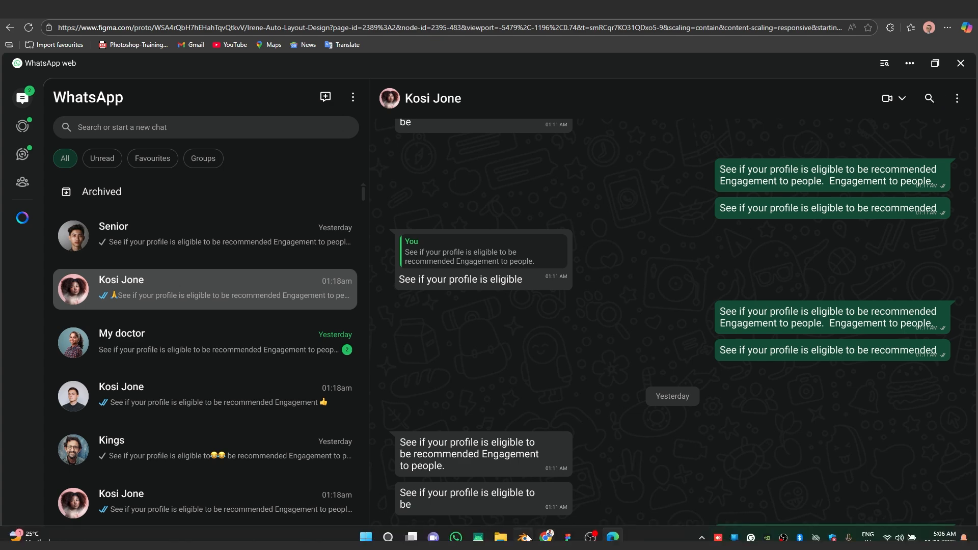
click(567, 537)
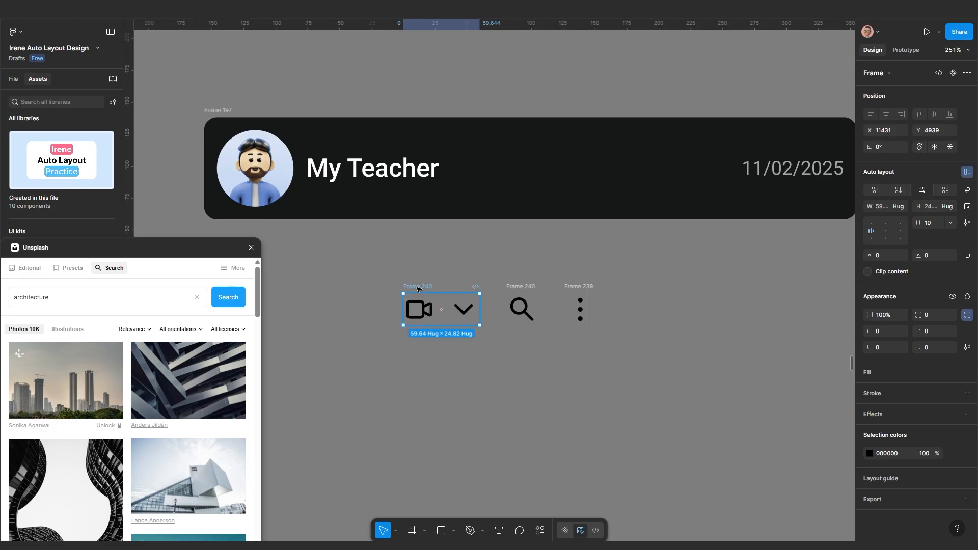
drag(418, 289, 412, 302)
click(933, 225)
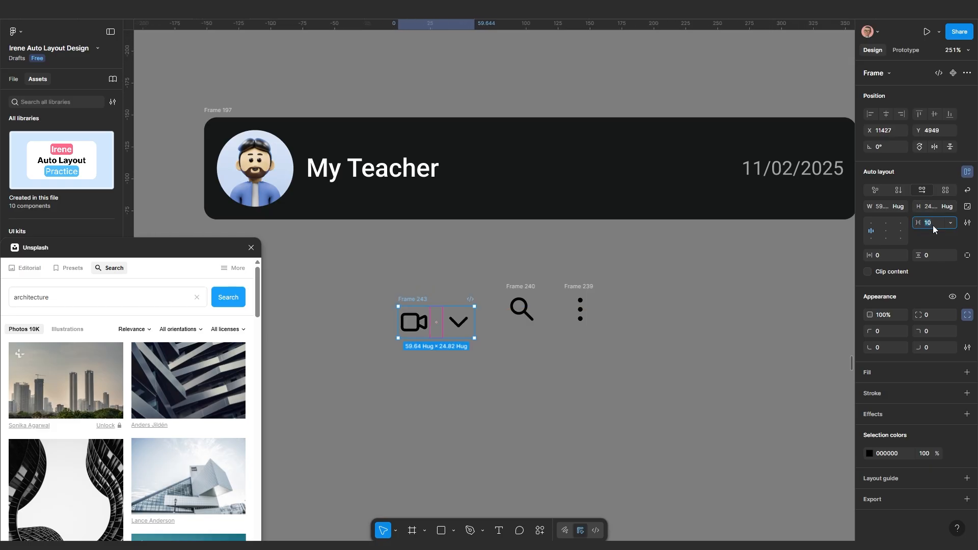
key(Return)
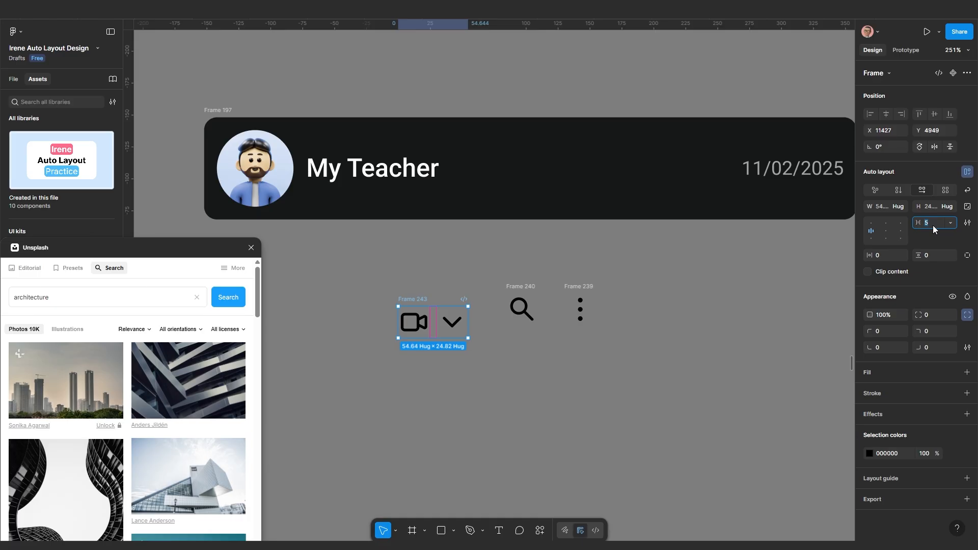
click(933, 225)
text(1)
key(Return)
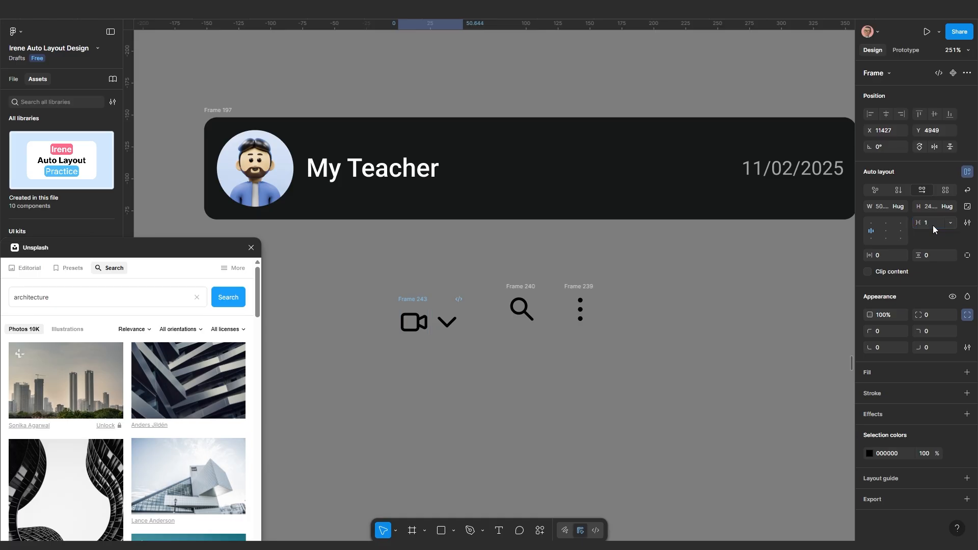
scroll(493, 349, up, 3)
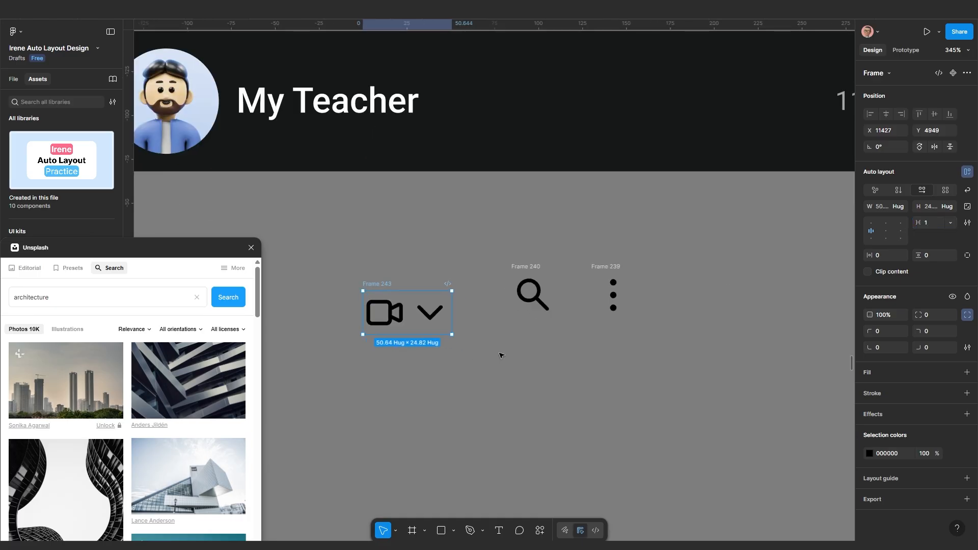
Give the search and three-dot menu icon frames auto layout with 5 padding each
click(527, 264)
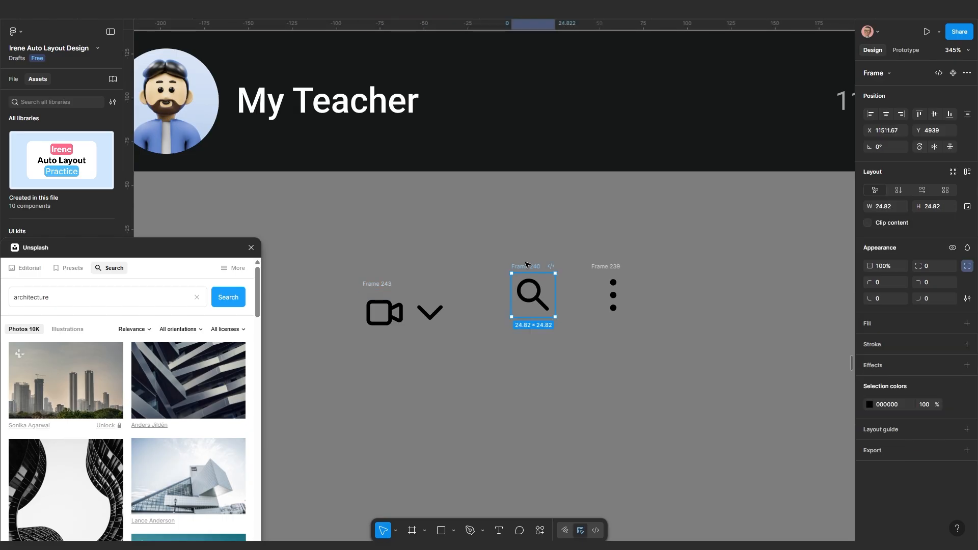
scroll(529, 268, up, 1)
mouse_move(521, 268)
mouse_down()
mouse_move(535, 269)
mouse_move(515, 269)
mouse_up()
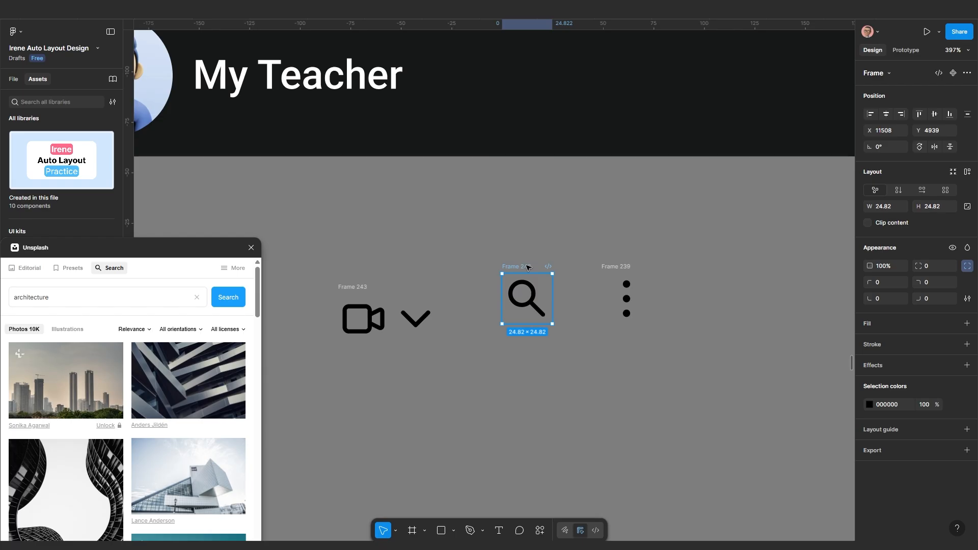
key(shift+a)
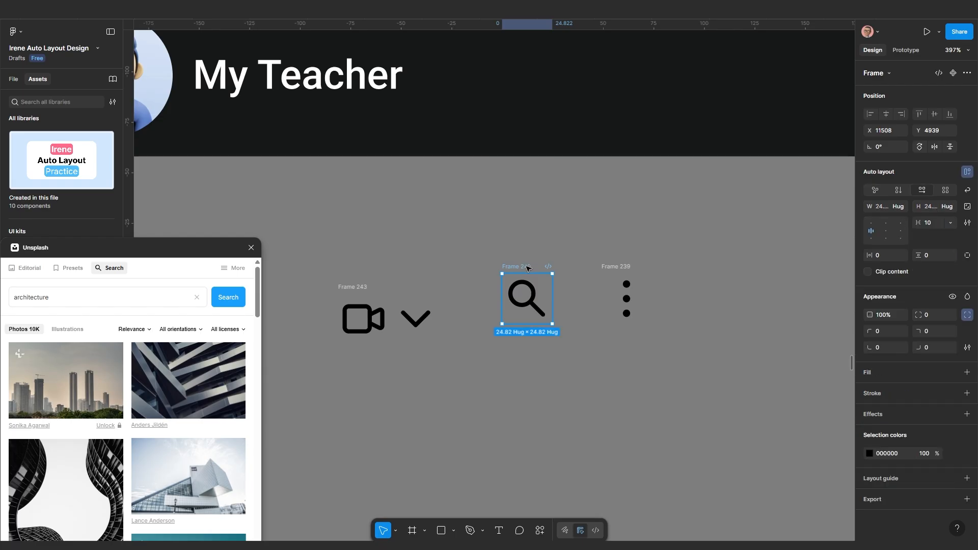
click(880, 258)
key(Return)
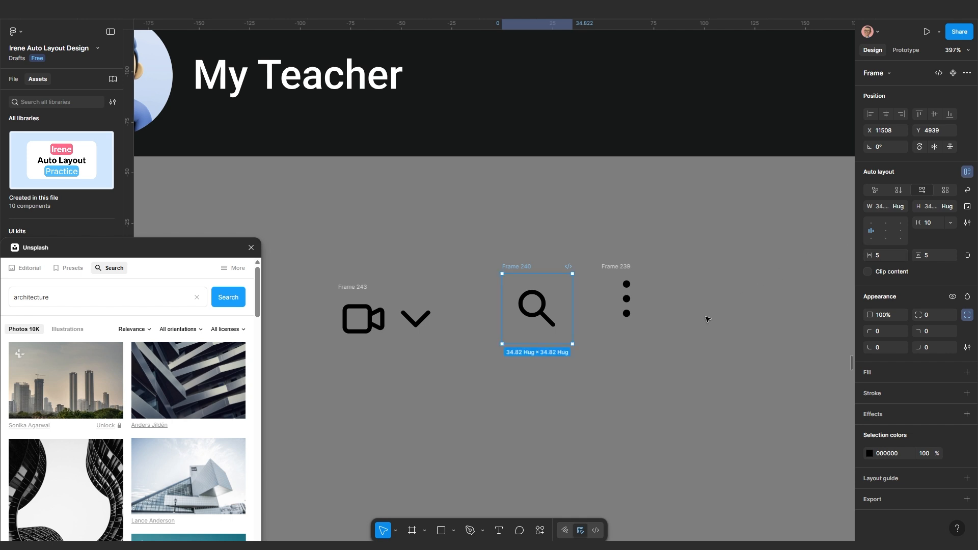
click(623, 266)
key(shift+a)
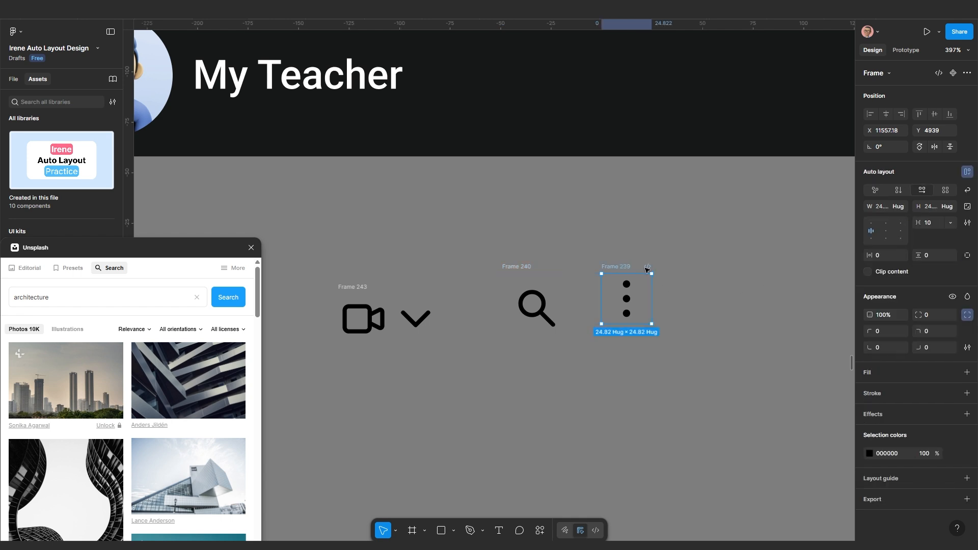
click(885, 257)
key(Return)
Join the three icon groups into one vertically centred auto layout row with a 22 gap
scroll(620, 336, down, 3)
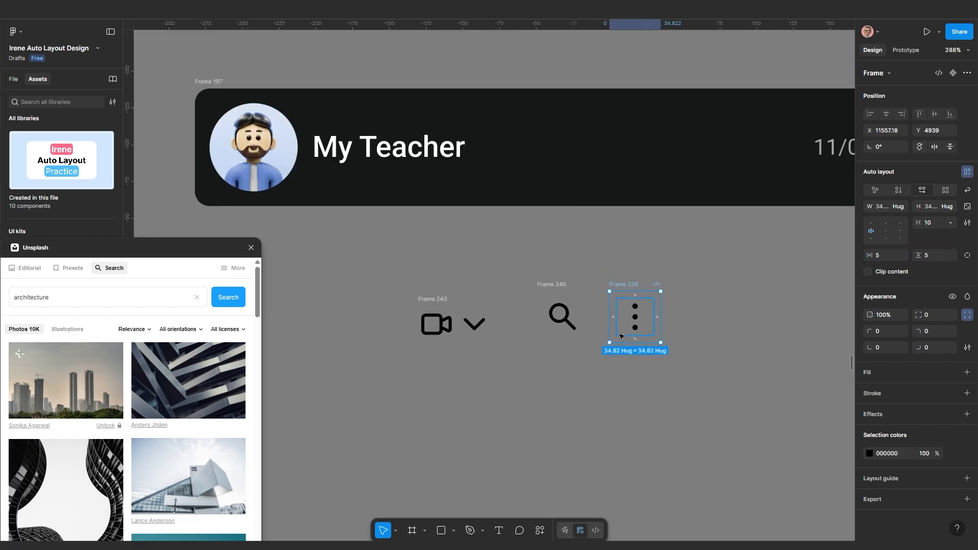
shift+click(563, 292)
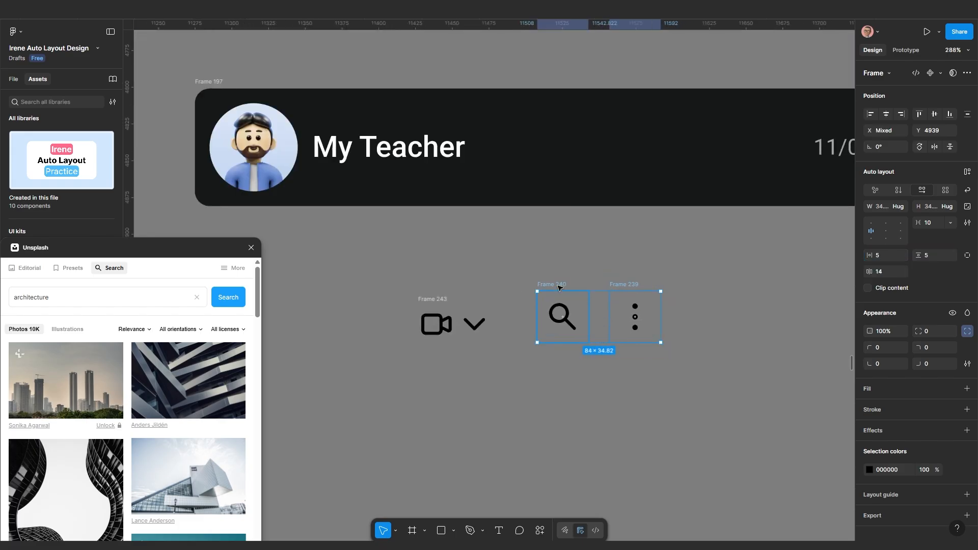
shift+click(443, 304)
key(shift+a)
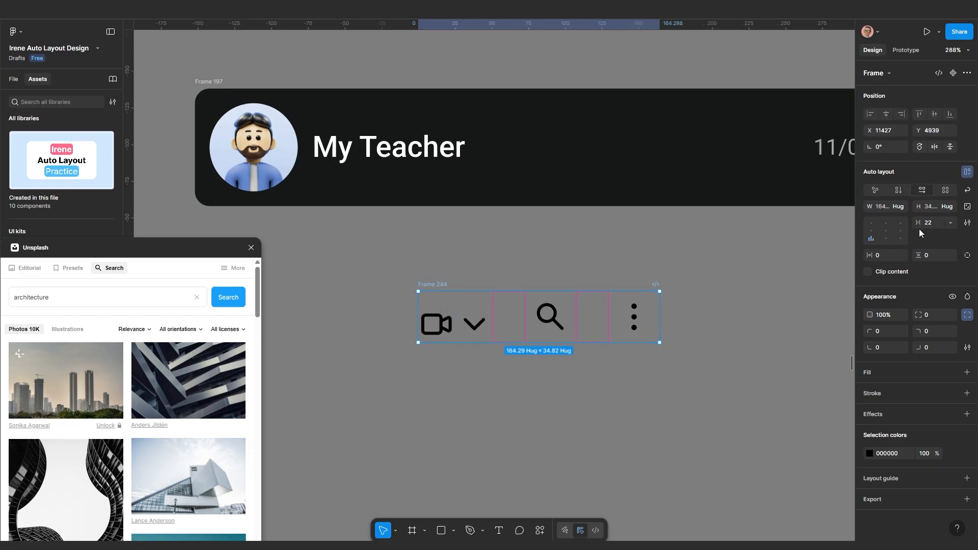
click(871, 231)
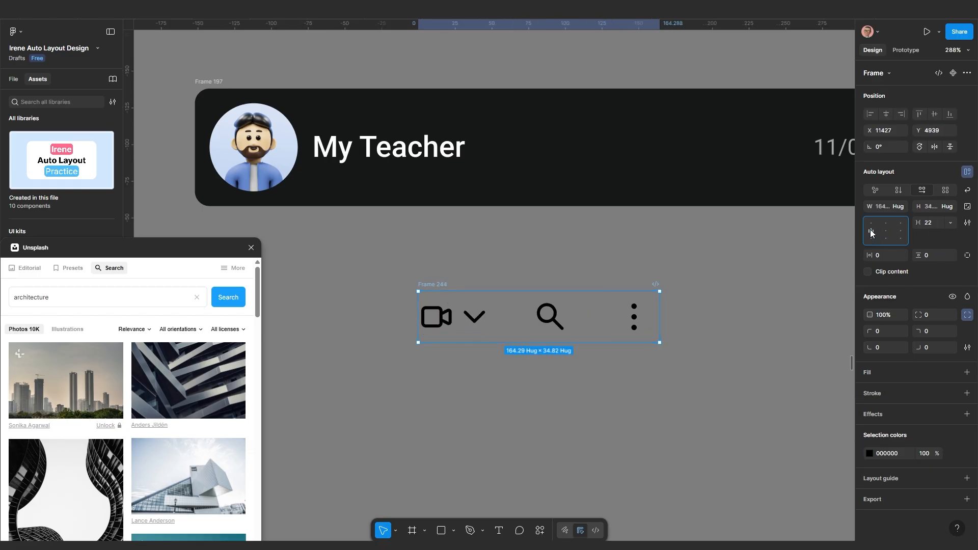
click(563, 372)
click(446, 288)
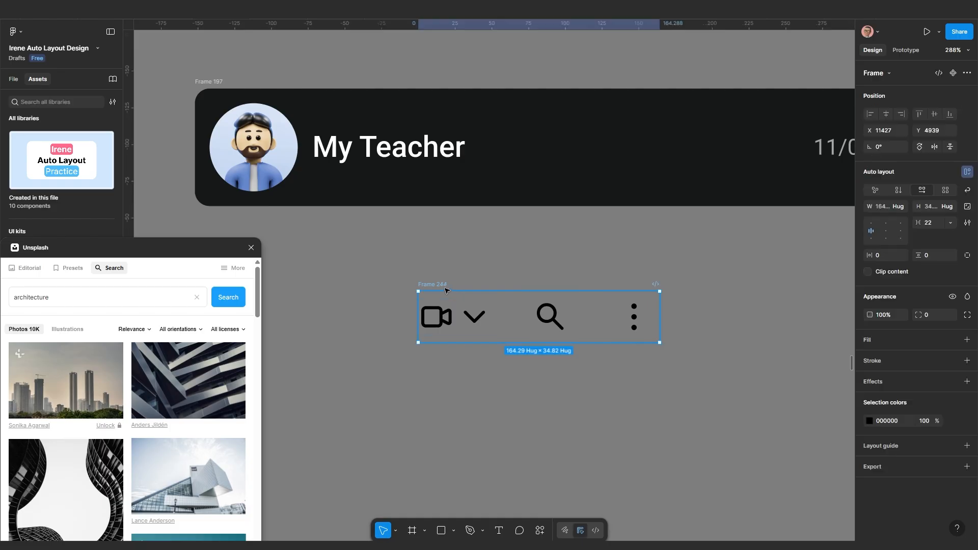
scroll(423, 365, up, 1)
double_click(441, 309)
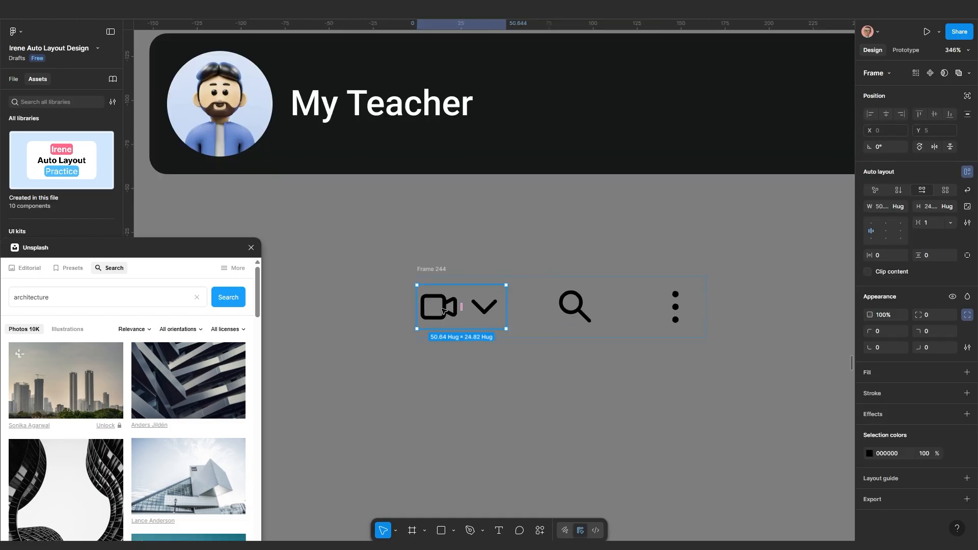
Give the camera icon its own auto layout with horizontal padding 5
double_click(444, 307)
scroll(456, 306, up, 1)
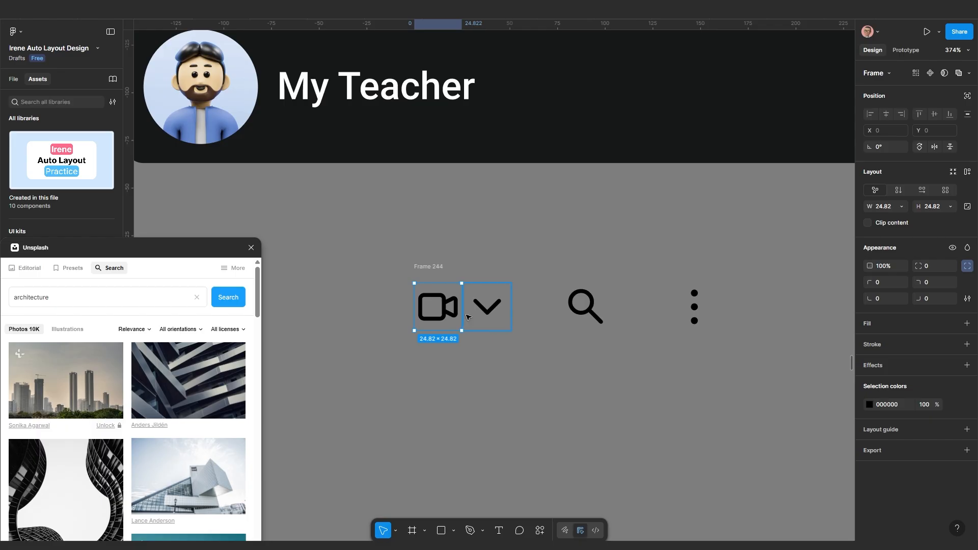
click(450, 356)
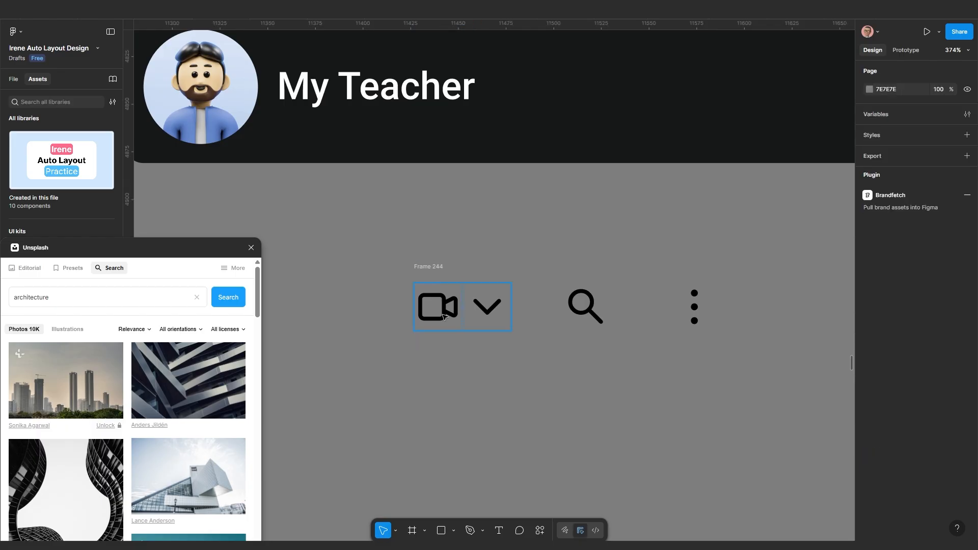
double_click(445, 307)
key(shift+a)
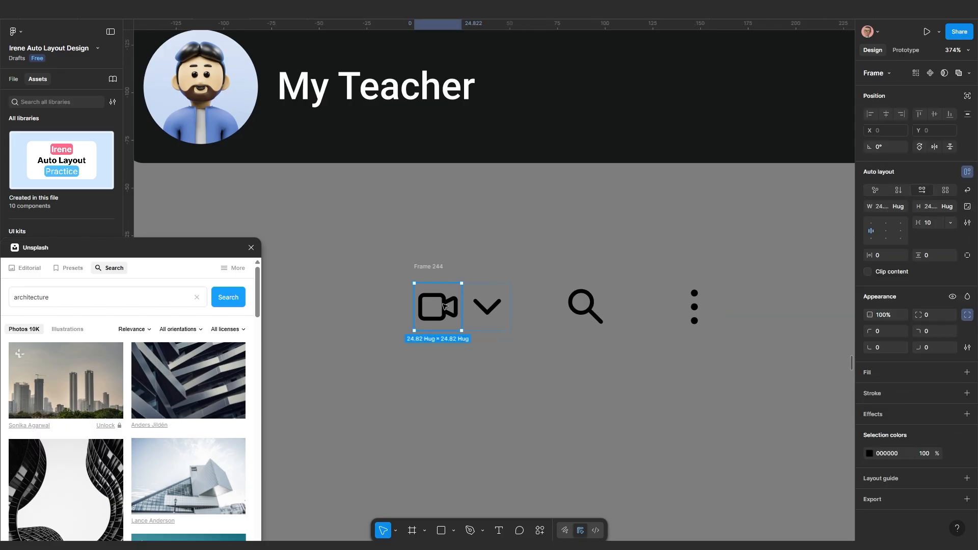
click(879, 256)
key(Return)
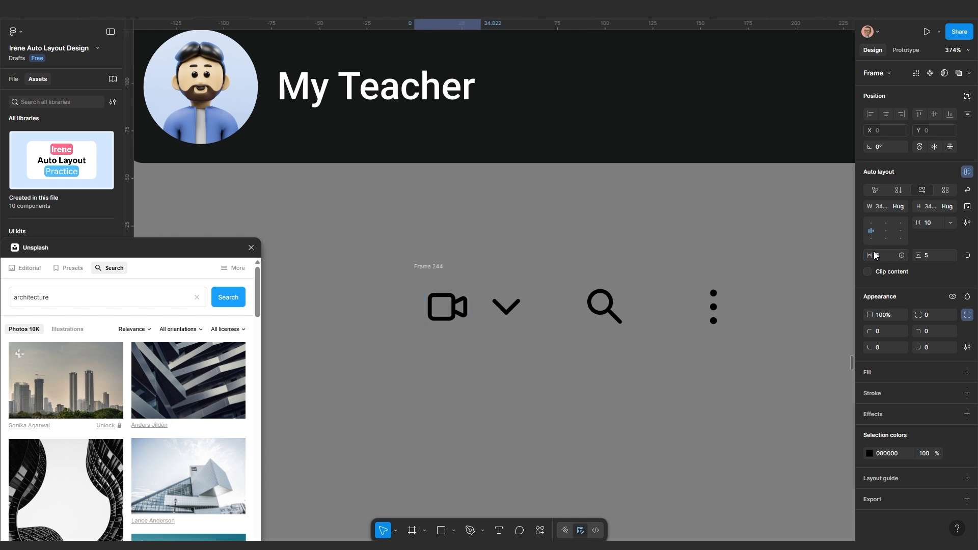
Reduce the spacing between the camera icon and dropdown arrow to -2
click(530, 372)
click(523, 318)
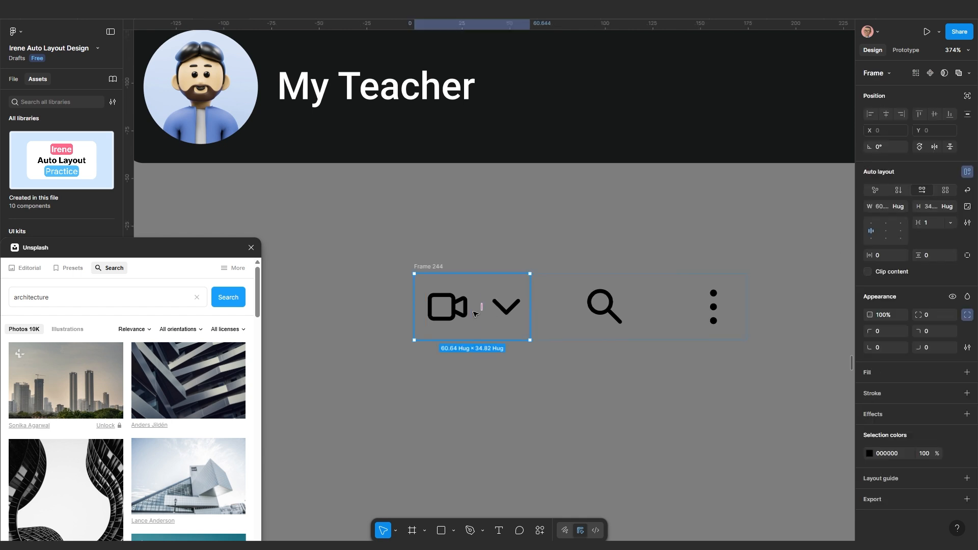
click(931, 226)
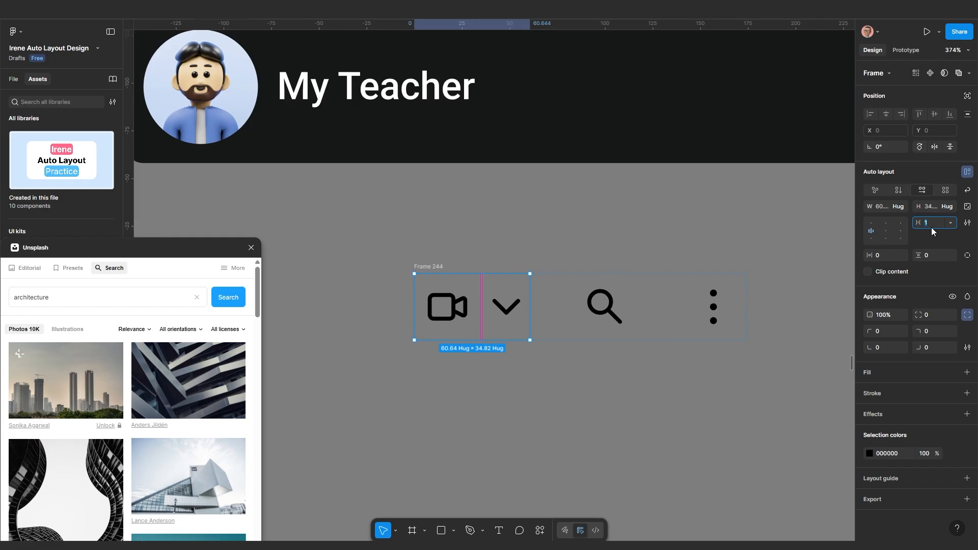
text(0)
key(Return)
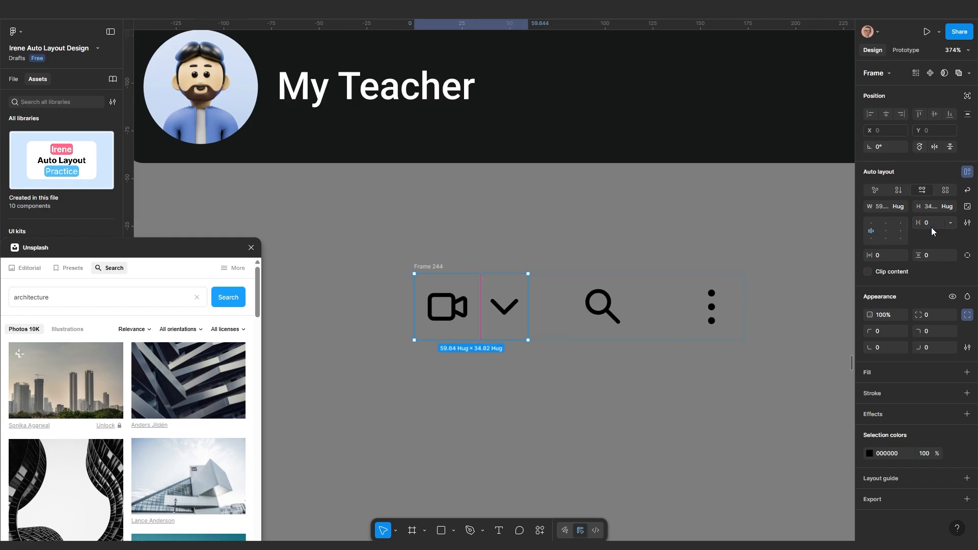
drag(917, 227, 921, 223)
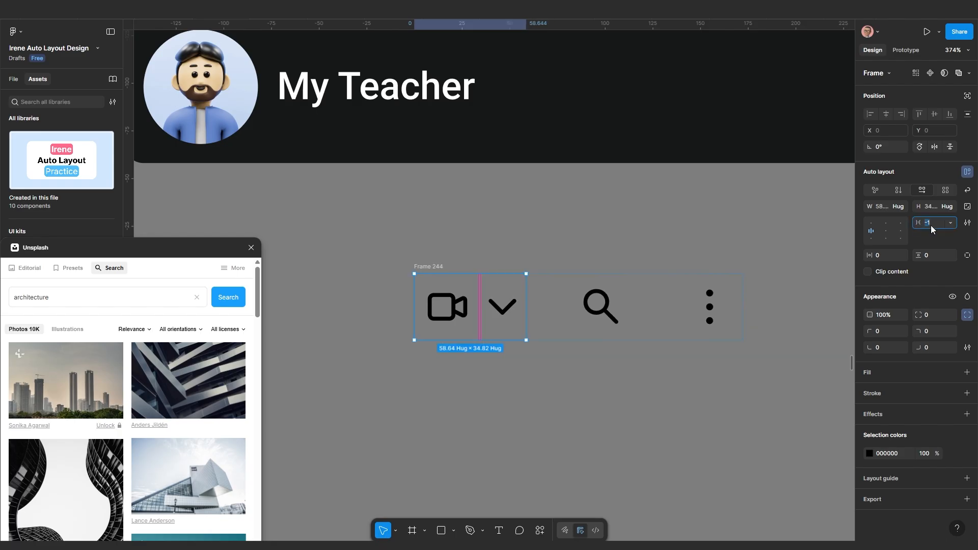
key(Return)
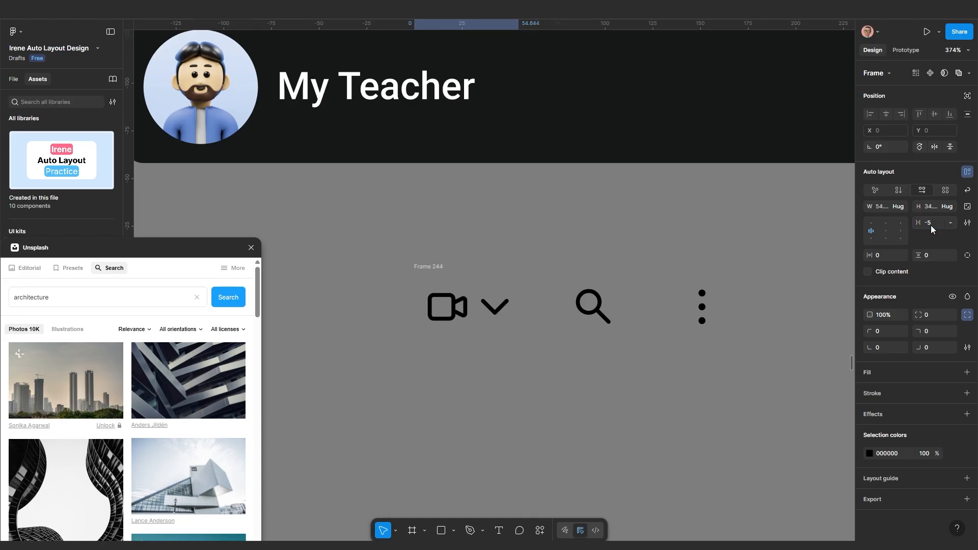
click(931, 225)
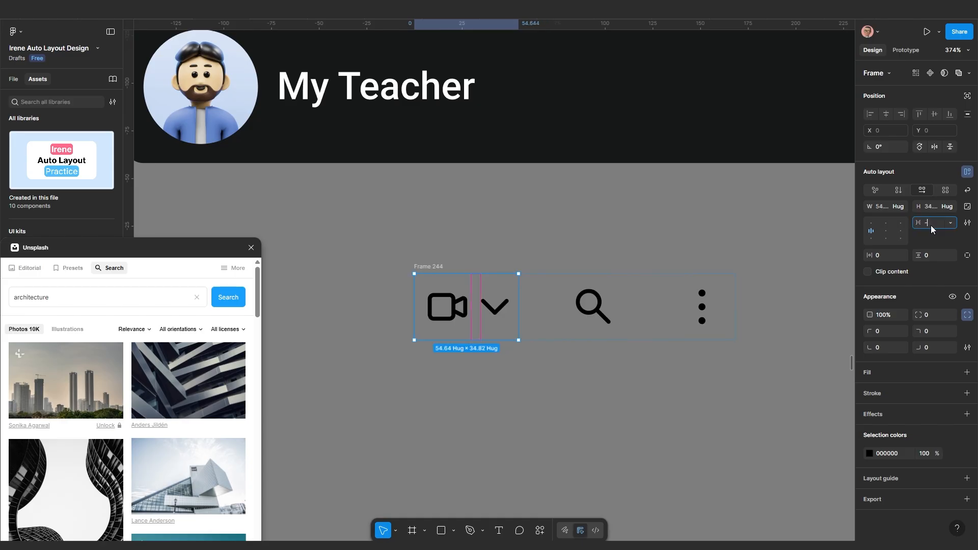
key(Return)
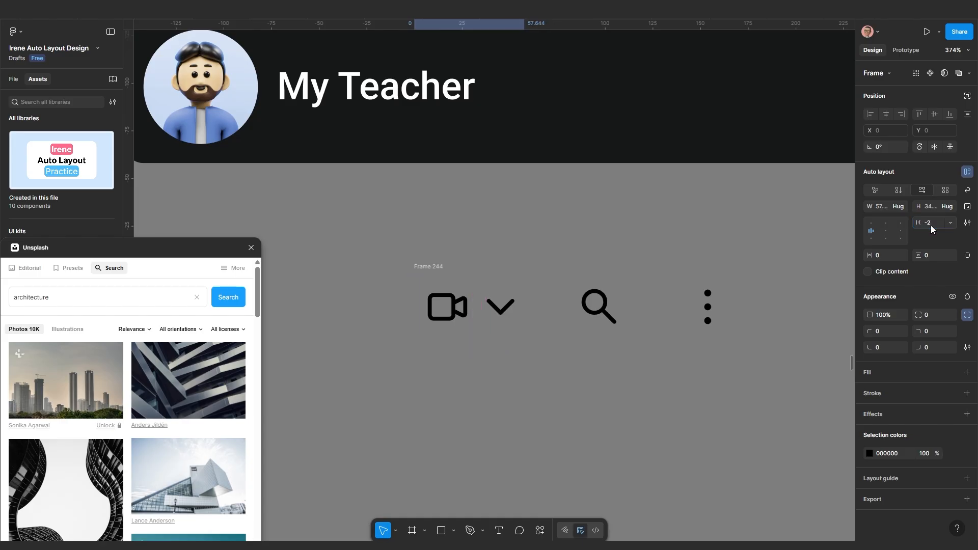
scroll(643, 306, down, 1)
click(587, 380)
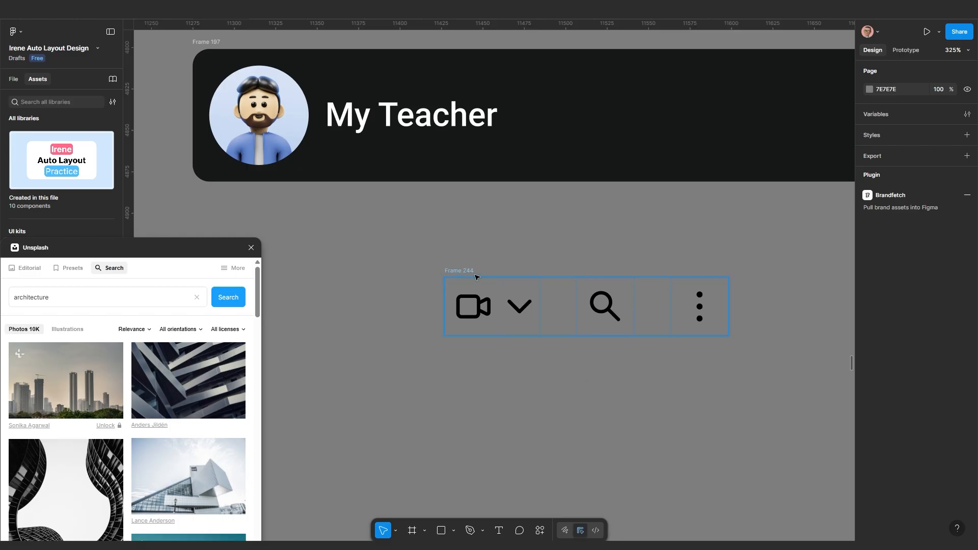
Cut the call/search/menu icon row and paste it into the My Teacher header bar, after the date
scroll(468, 273, down, 3)
scroll(662, 240, right, 2)
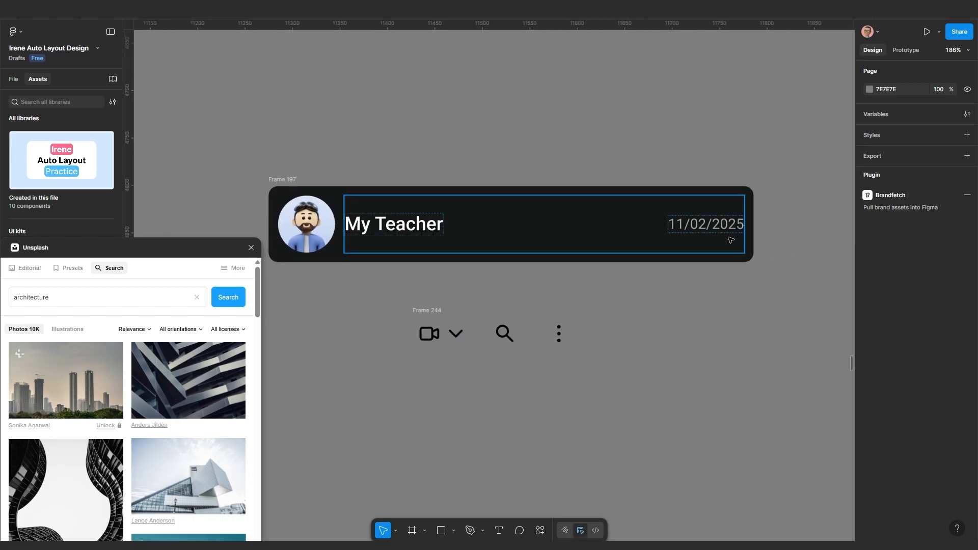
click(714, 230)
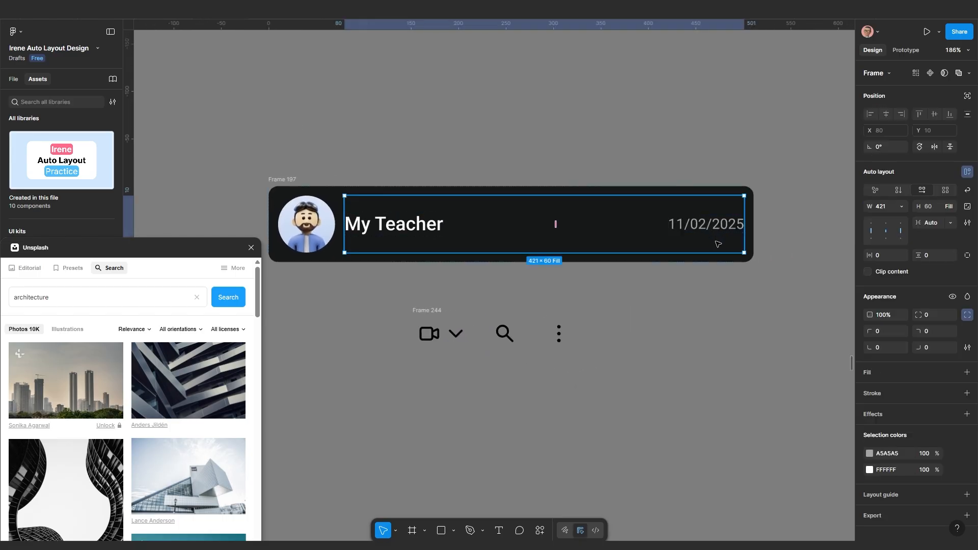
click(429, 310)
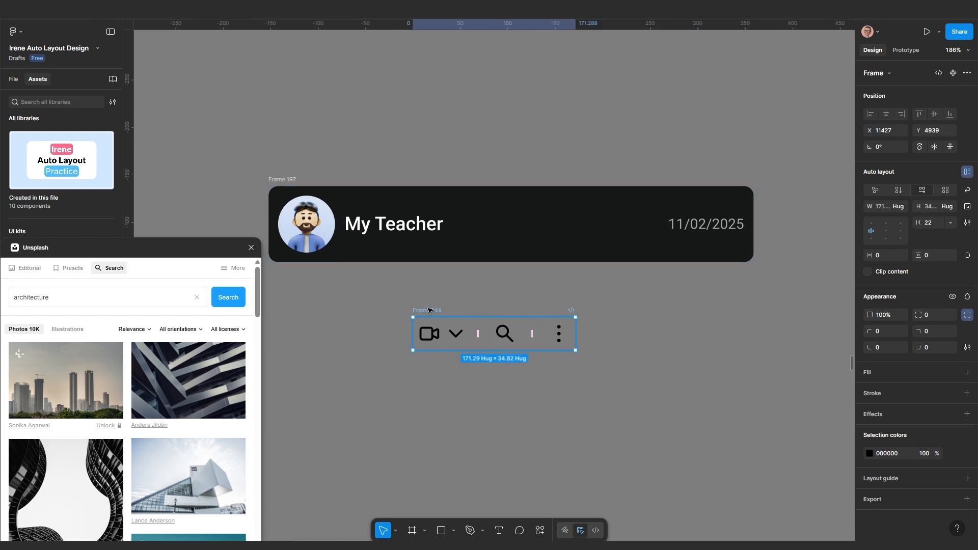
key(Delete)
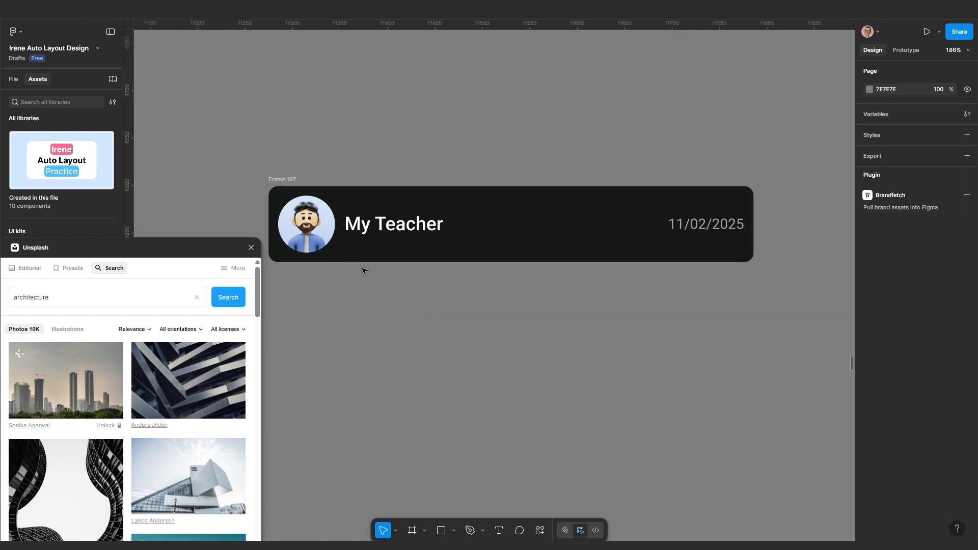
click(289, 180)
key(ctrl+v)
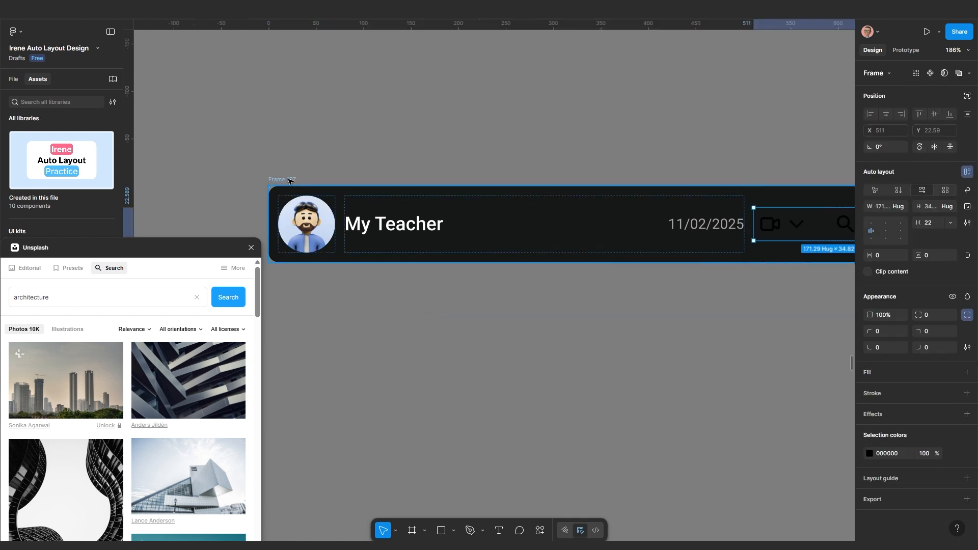
scroll(541, 321, down, 2)
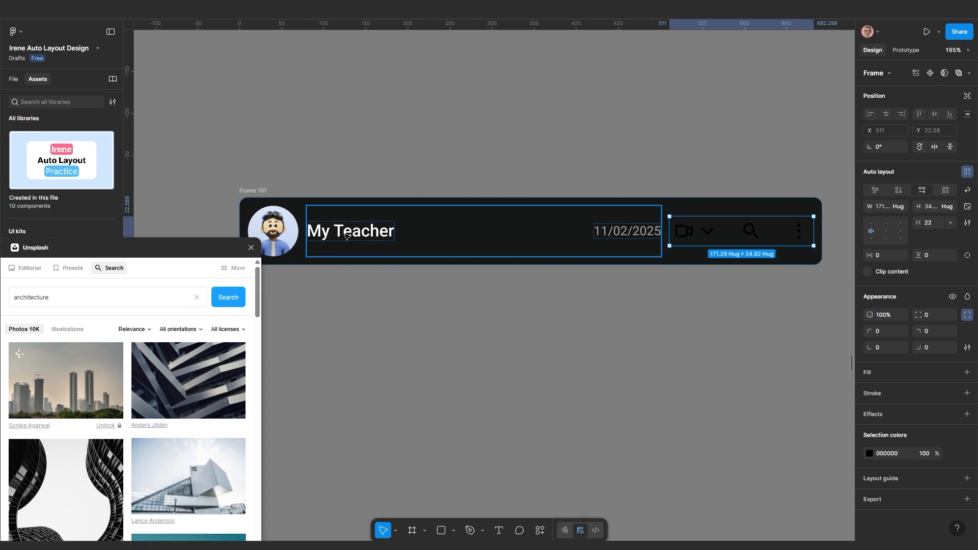
click(346, 235)
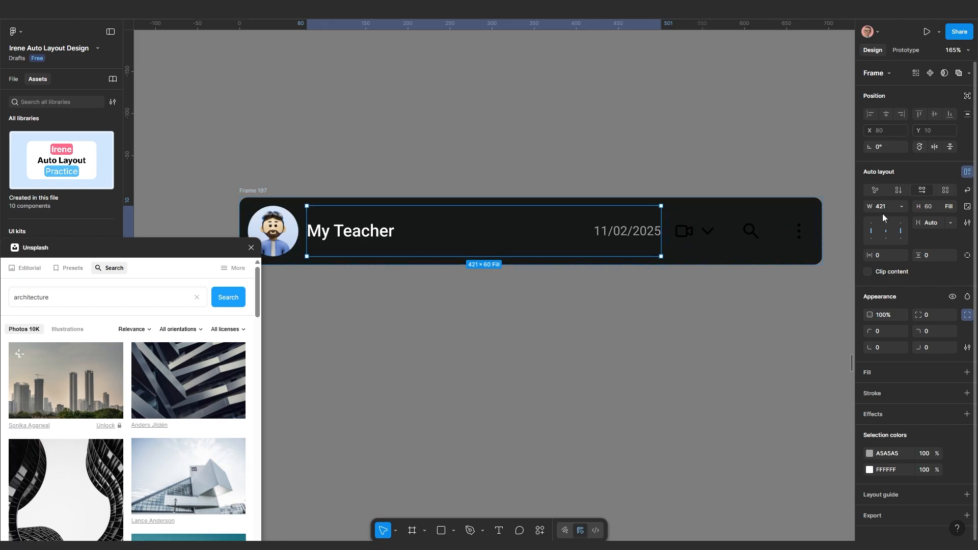
Stack the date beneath My Teacher with a 10 px gap and Hug height
click(899, 191)
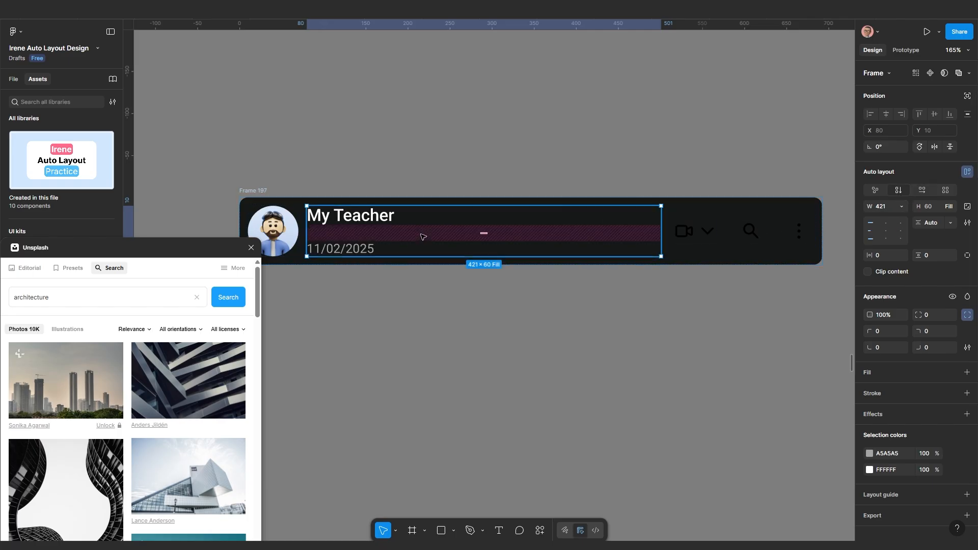
scroll(422, 234, left, 5)
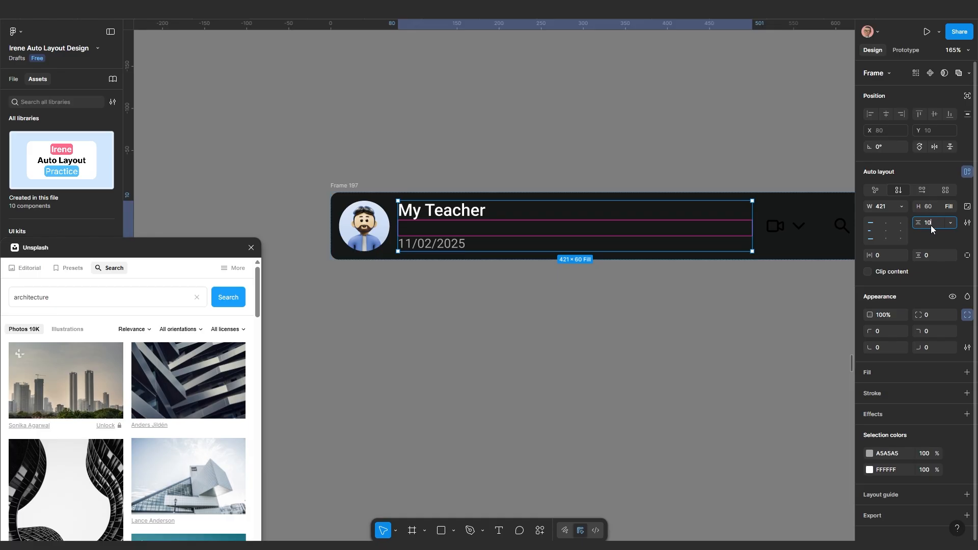
text(10)
key(Return)
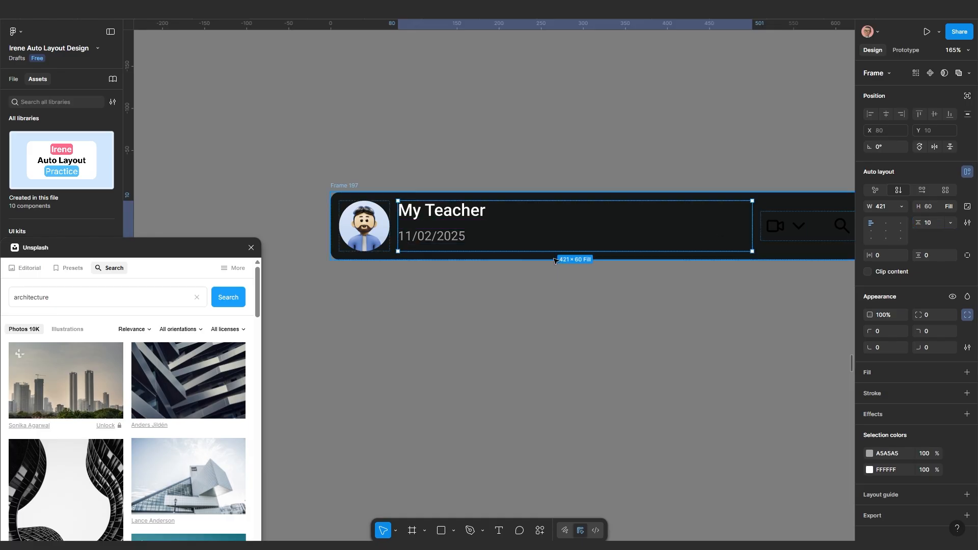
click(948, 206)
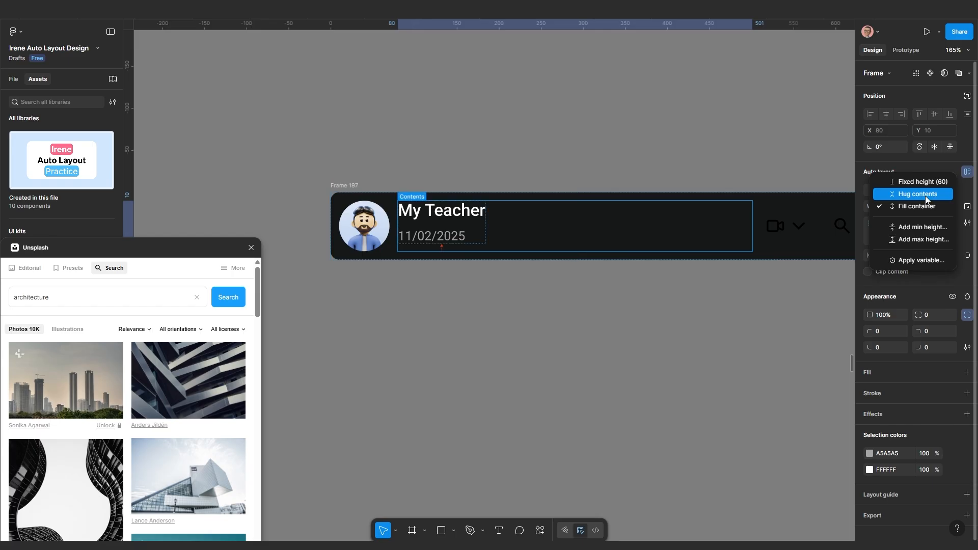
click(925, 196)
scroll(448, 236, up, 2)
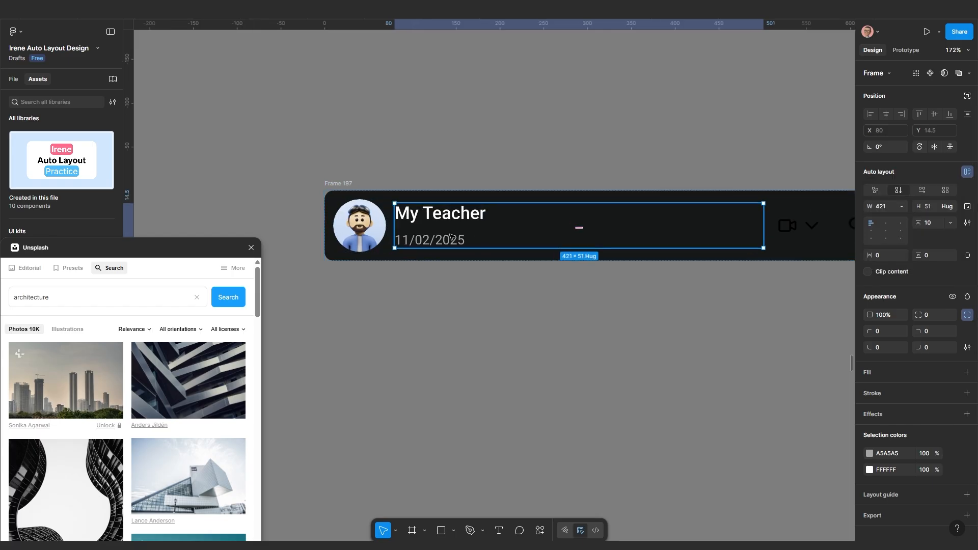
Replace the date text under My Teacher with the word 'Online'
click(420, 245)
double_click(419, 244)
text(Onli)
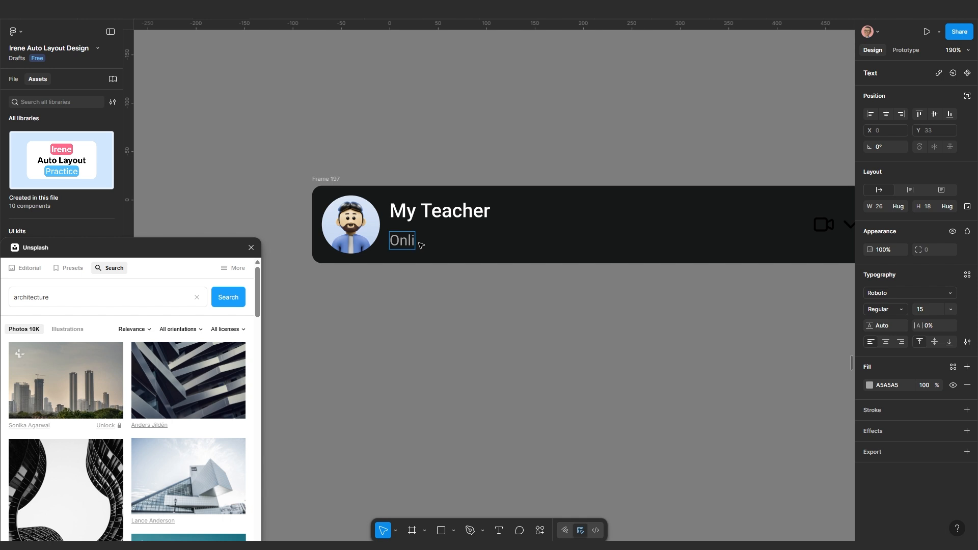
text(ne)
key(Escape)
scroll(425, 265, up, 1)
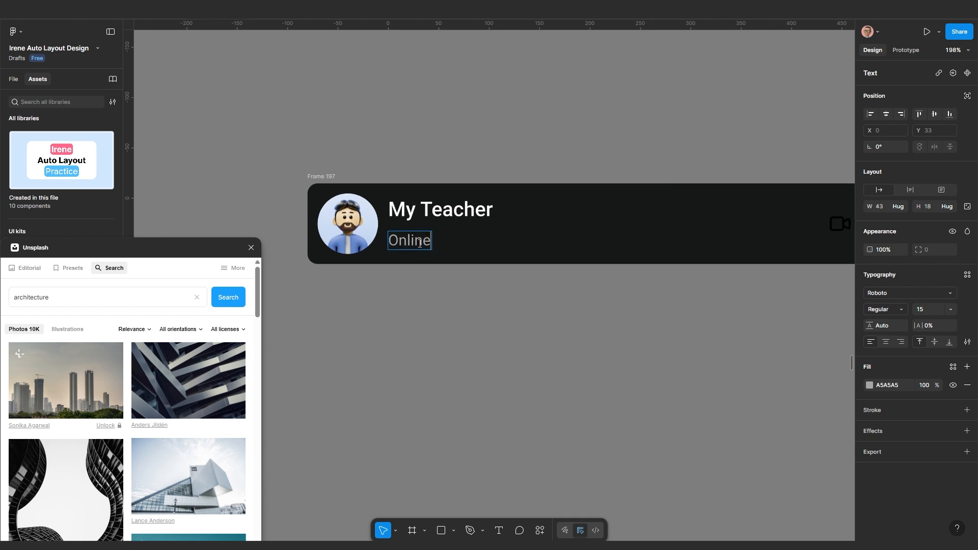
scroll(472, 340, down, 3)
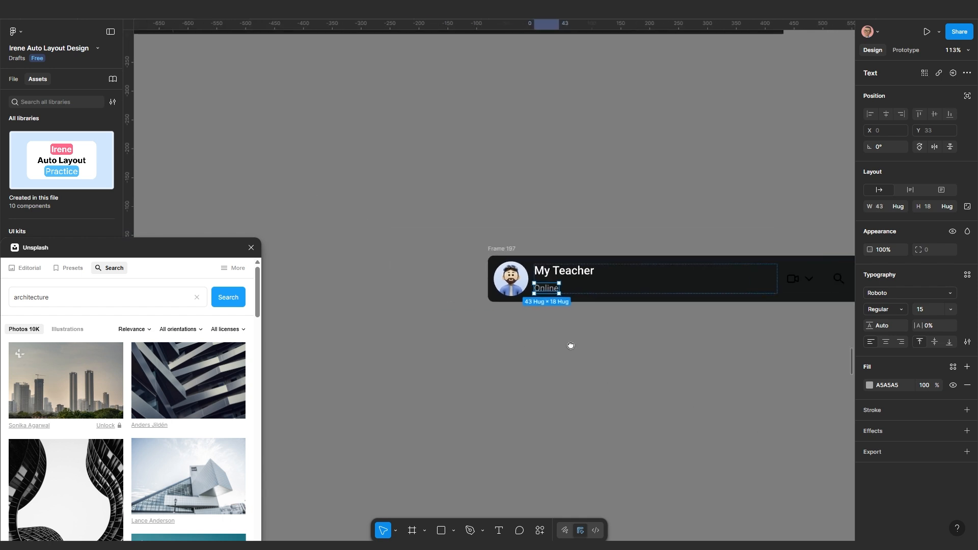
scroll(372, 288, up, 3)
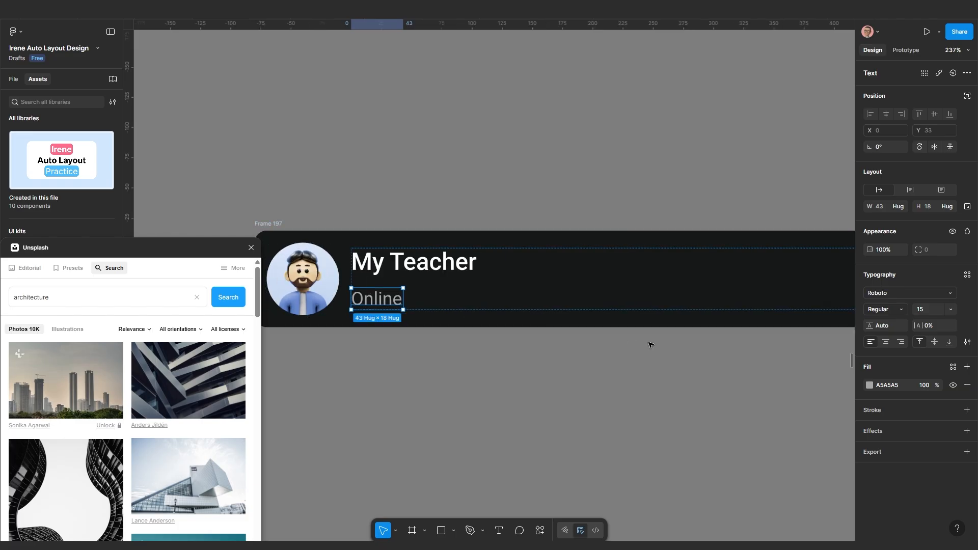
scroll(655, 347, down, 3)
Colour the Online text green (25D366)
click(869, 385)
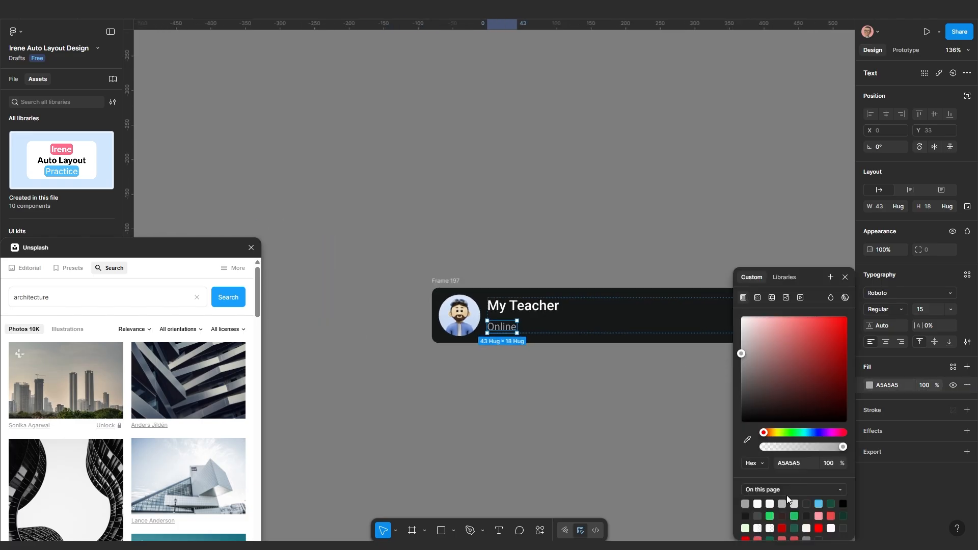
click(771, 516)
click(560, 395)
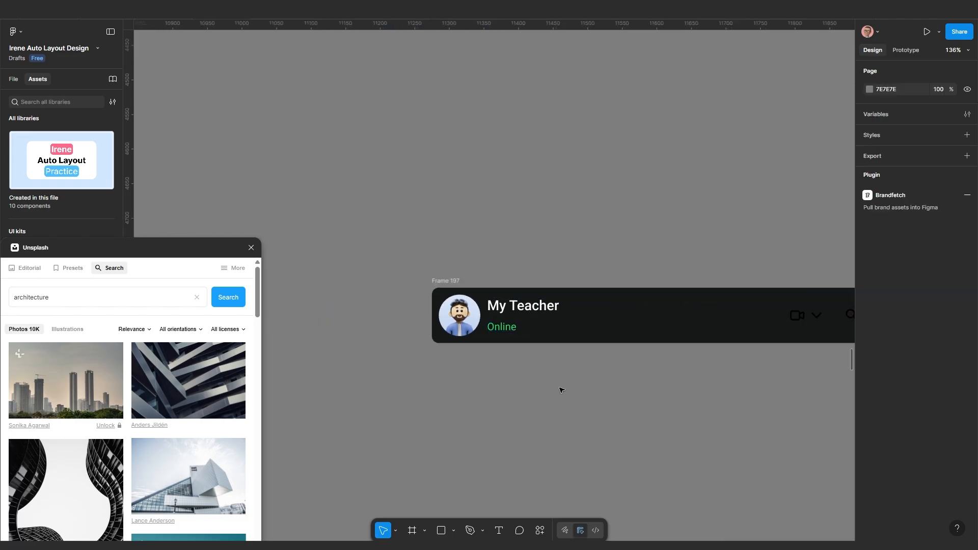
scroll(509, 356, up, 3)
Try font size 10 for the Online text, then set it back to 15
double_click(463, 336)
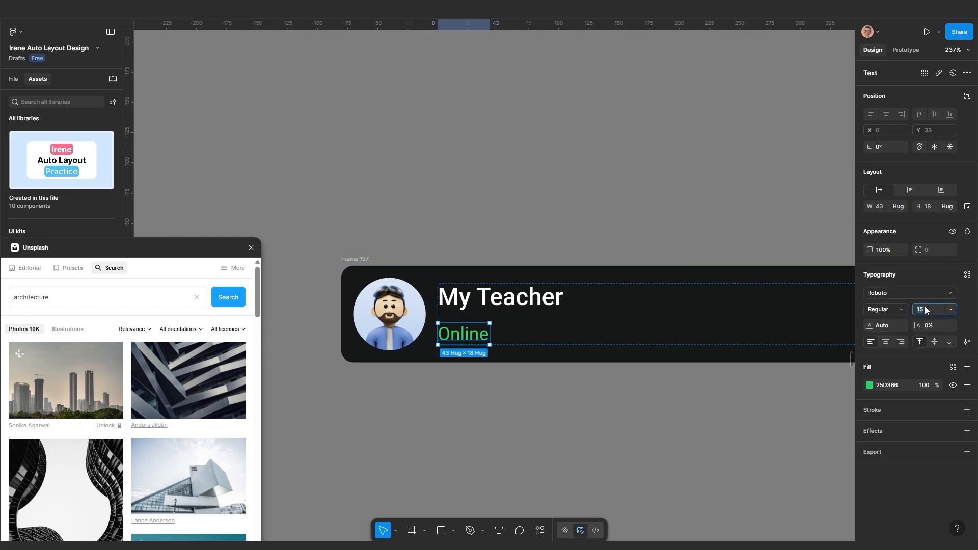
key(Return)
scroll(551, 356, down, 3)
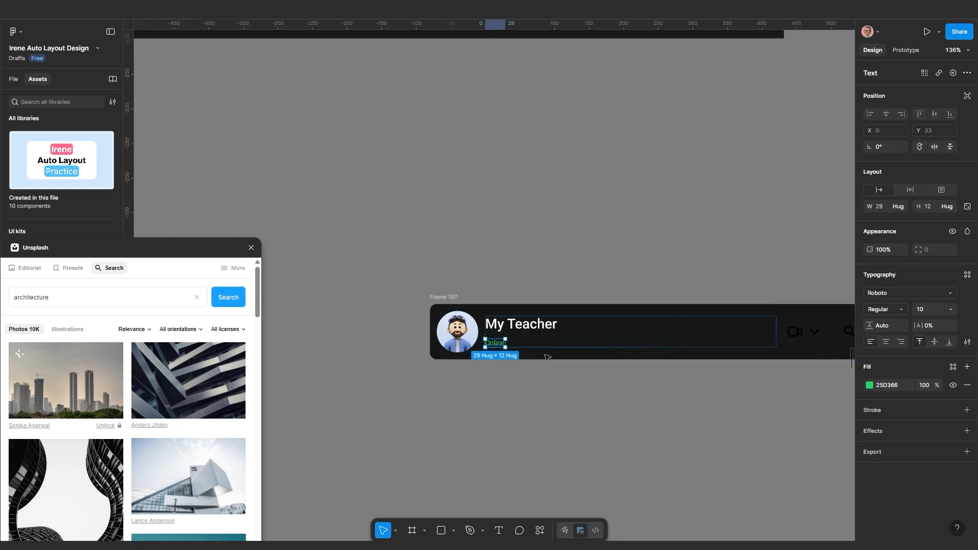
click(530, 384)
scroll(504, 346, up, 2)
double_click(508, 348)
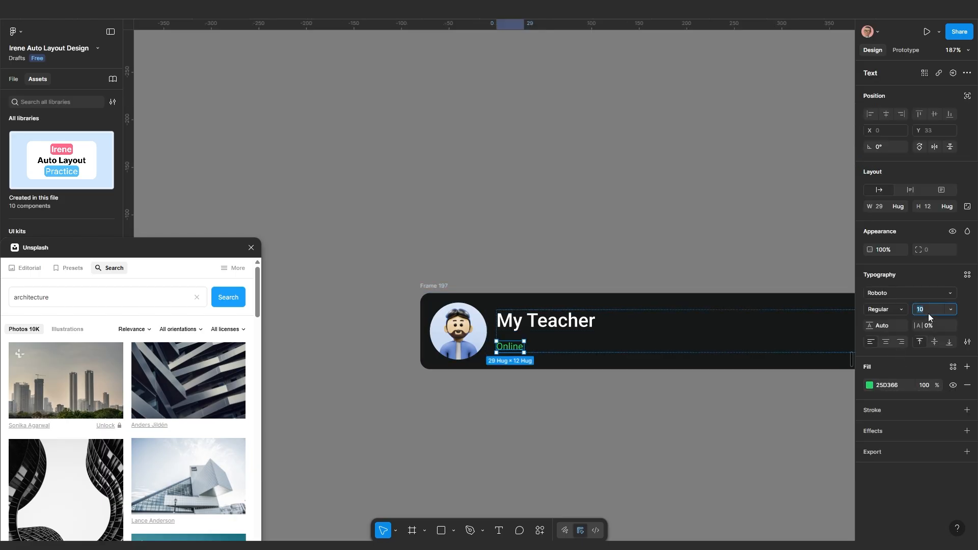
key(Return)
click(708, 381)
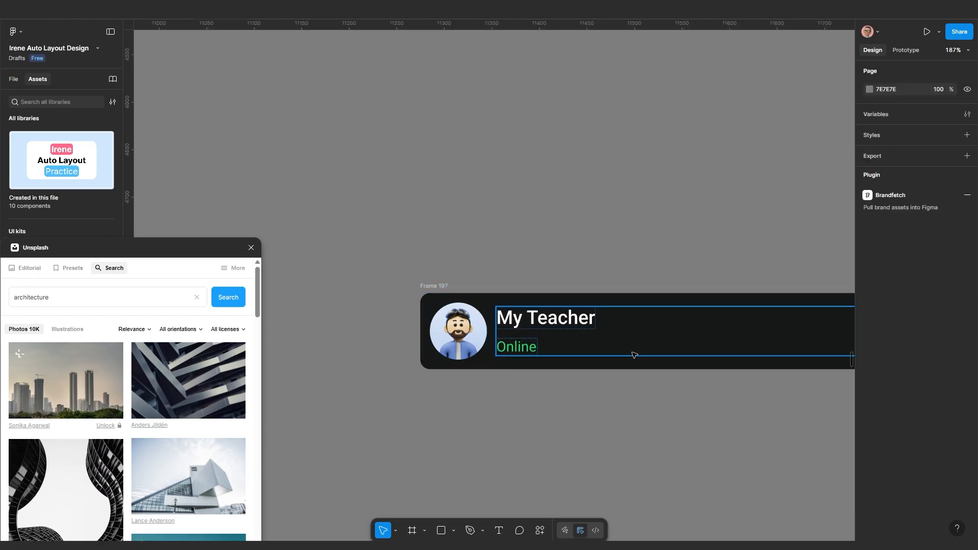
click(751, 328)
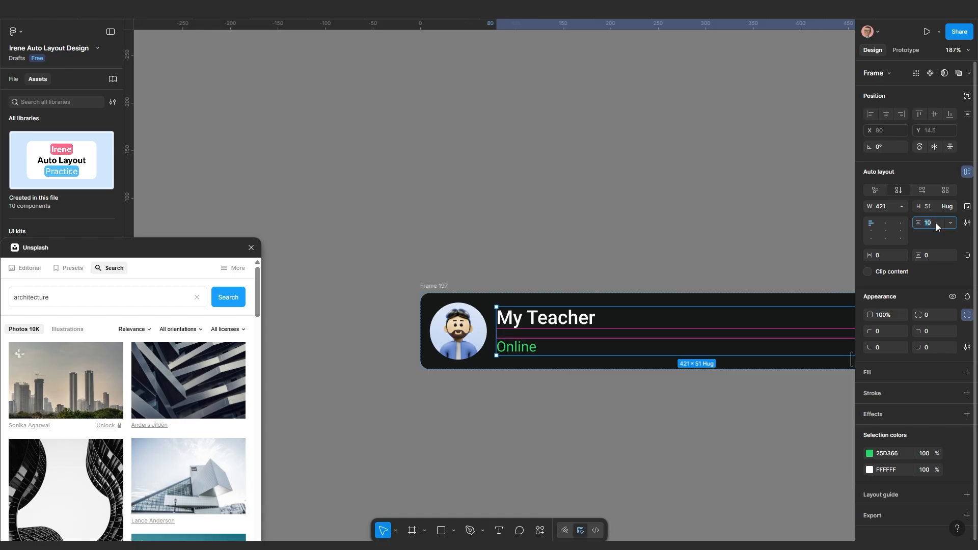
Tighten the name-to-status gap to 5 and recolour the header icons from black to white
key(Return)
scroll(636, 333, down, 3)
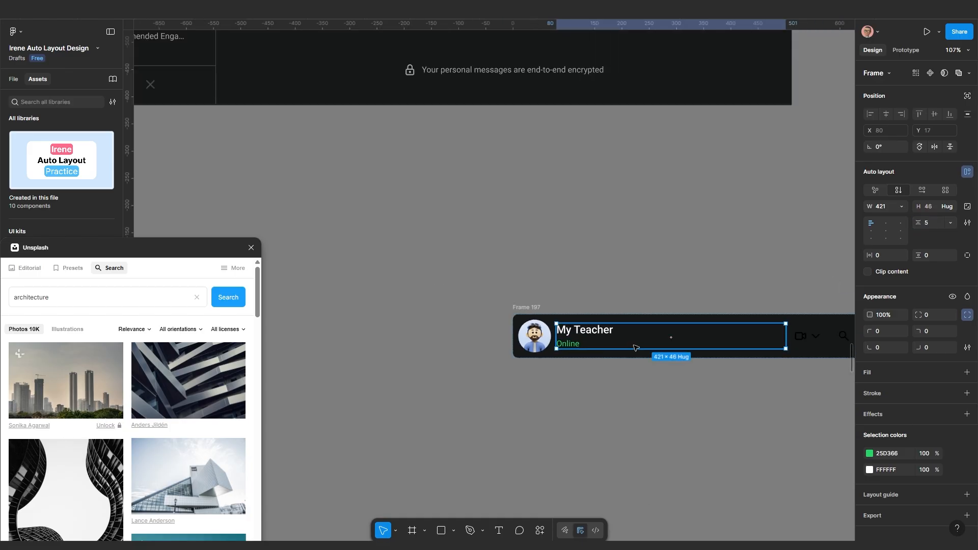
scroll(669, 372, right, 3)
scroll(670, 375, up, 1)
click(709, 331)
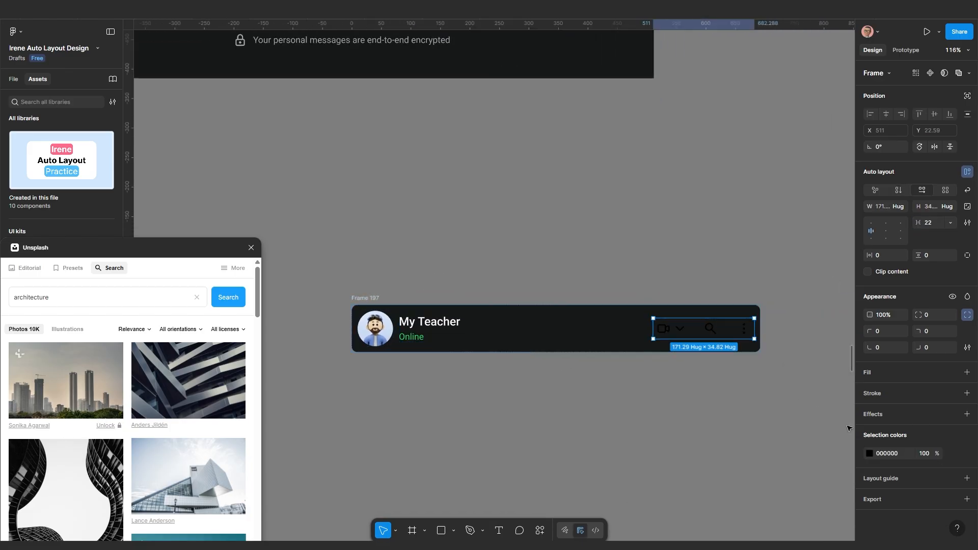
click(869, 453)
drag(781, 355, 675, 275)
click(567, 480)
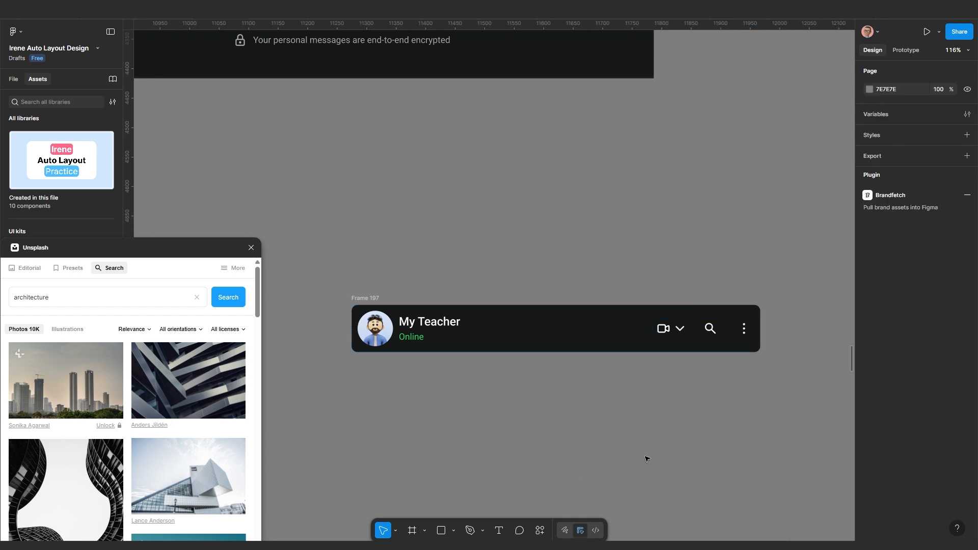
Set the name-and-status block's width to Hug contents
drag(683, 422, 588, 378)
scroll(587, 430, left, 3)
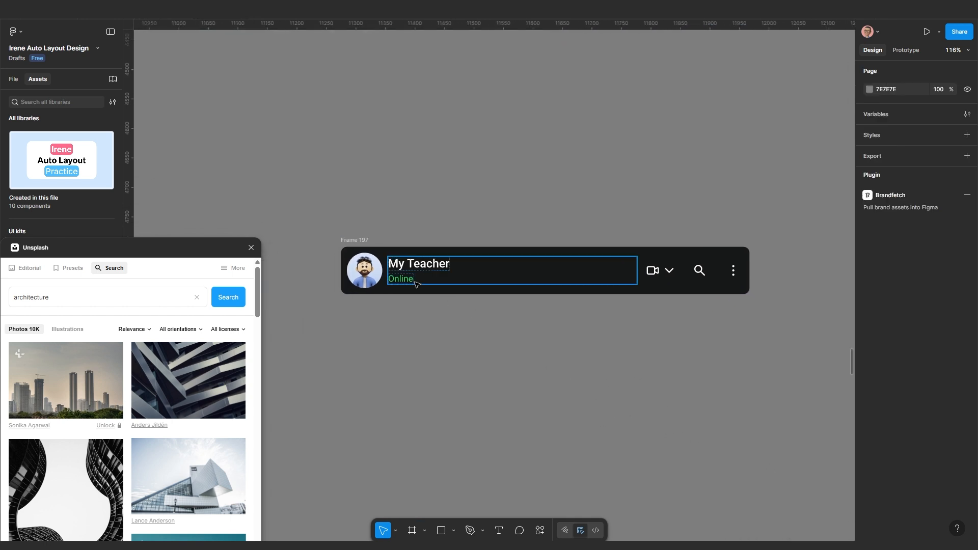
scroll(376, 249, up, 4)
drag(596, 294, 511, 281)
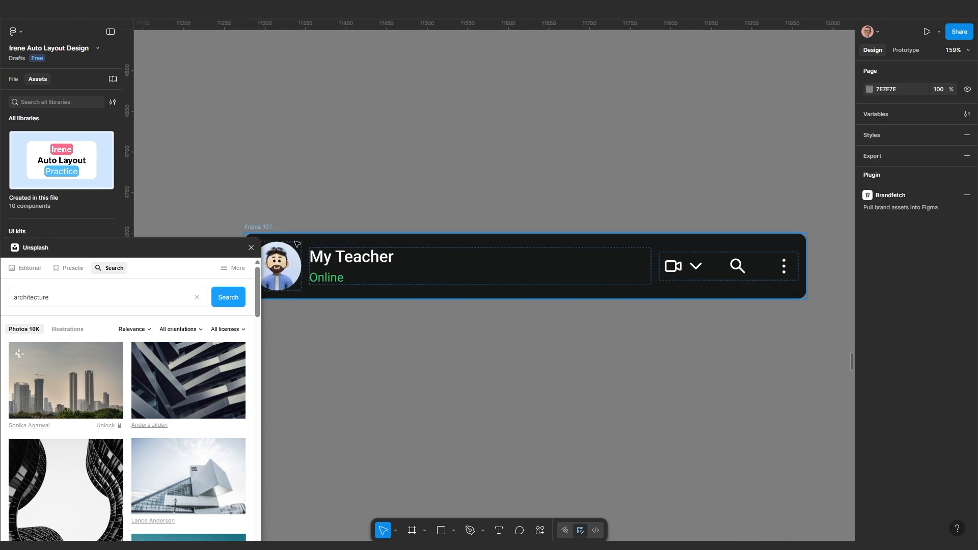
scroll(511, 281, down, 7)
click(544, 276)
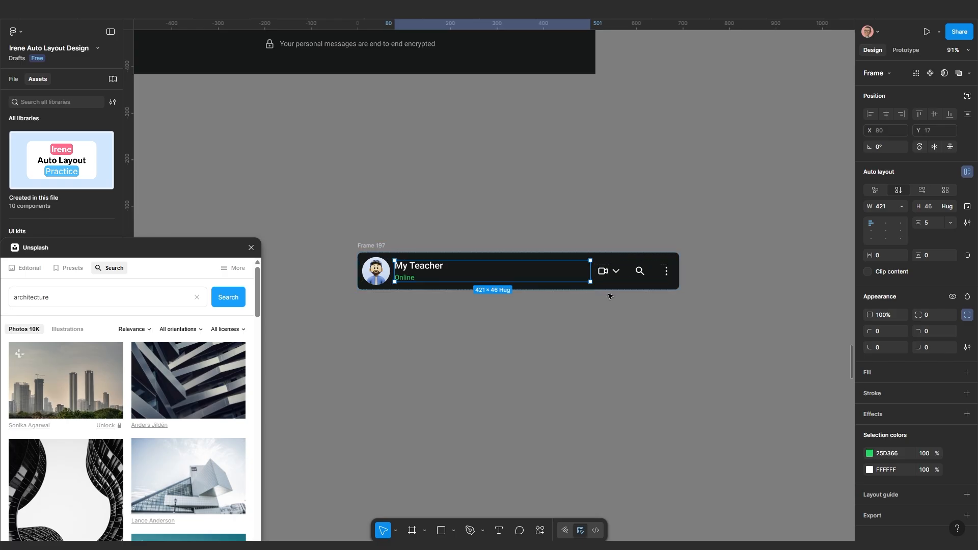
click(902, 207)
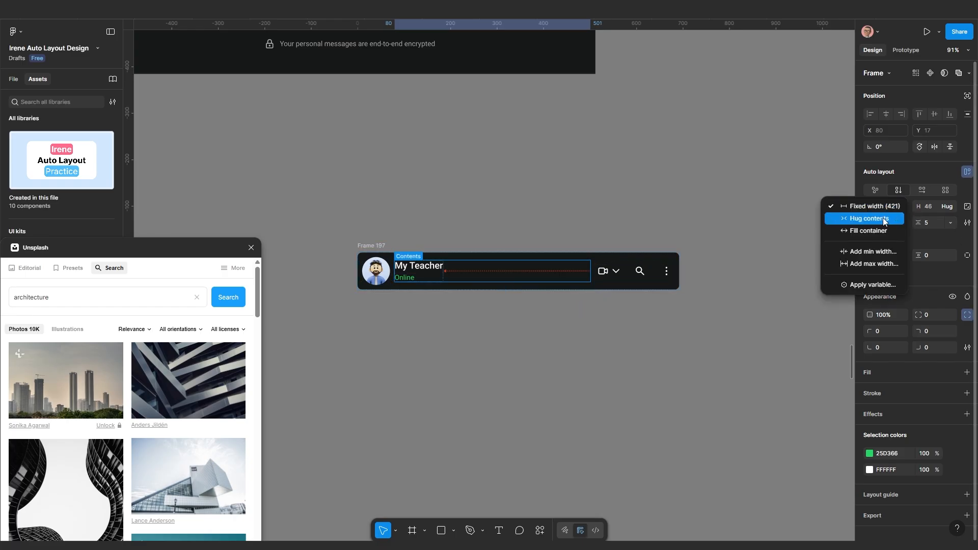
click(882, 218)
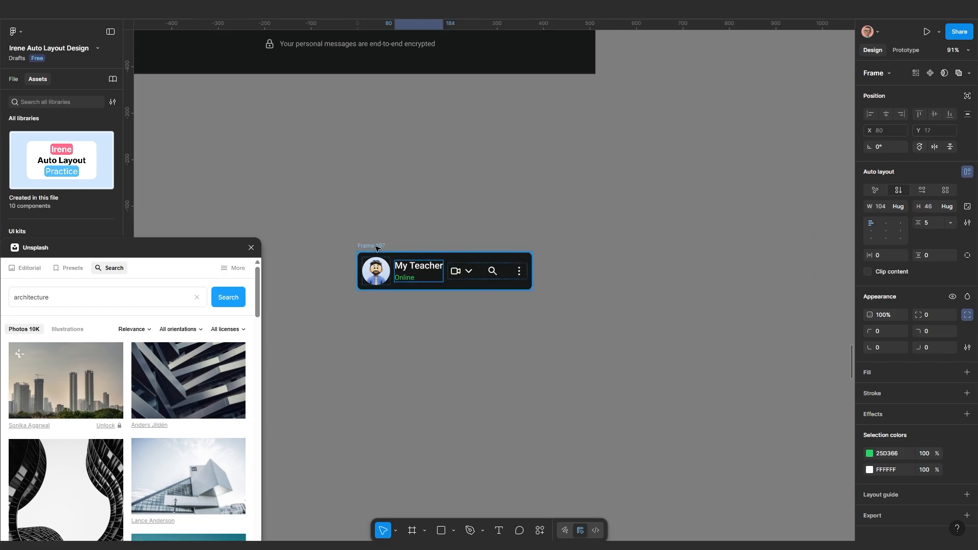
Give the header frame Auto spacing and widen it to 812
click(377, 247)
click(950, 223)
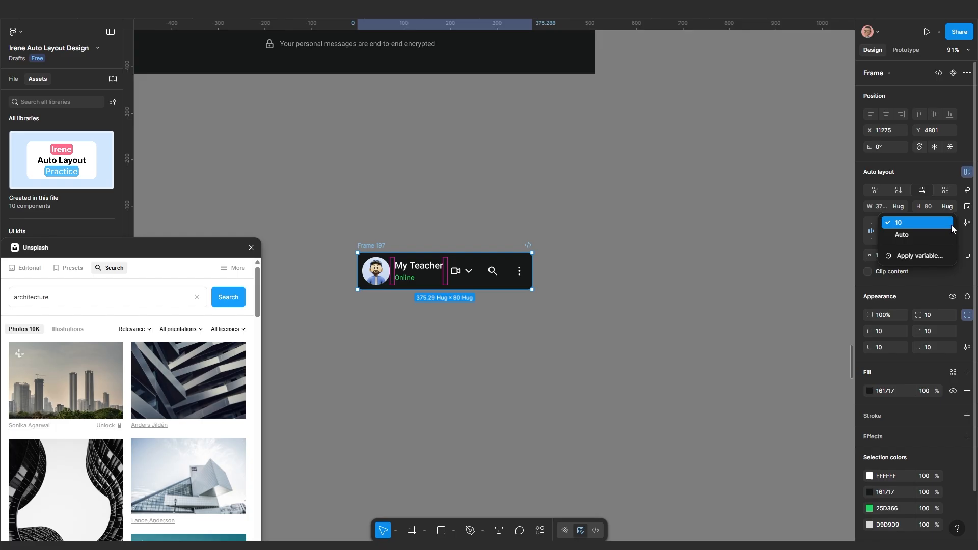
click(915, 234)
drag(532, 267, 735, 266)
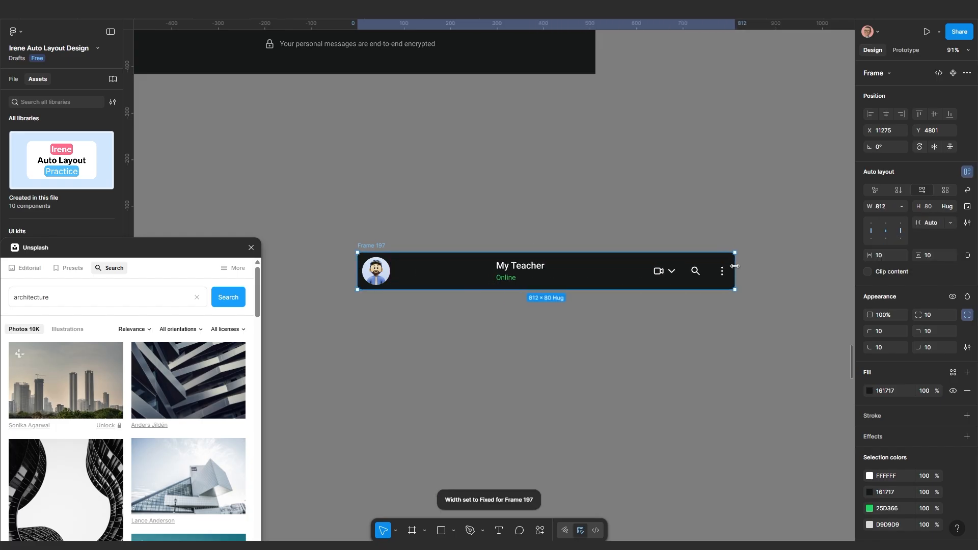
scroll(492, 294, up, 1)
drag(488, 304, 531, 305)
Wrap the avatar and name block in an auto-layout frame with a 15 gap and Hug width
click(557, 268)
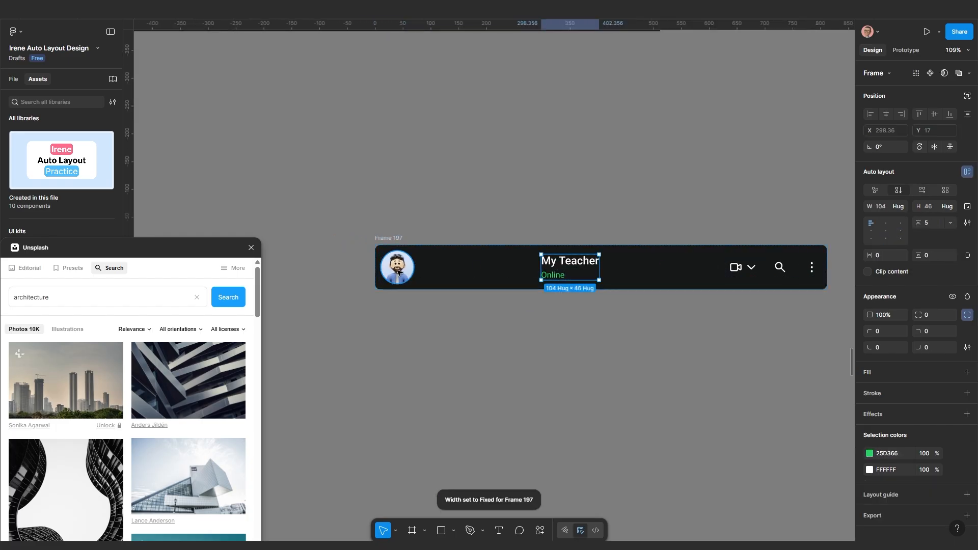
shift+click(400, 272)
key(shift+a)
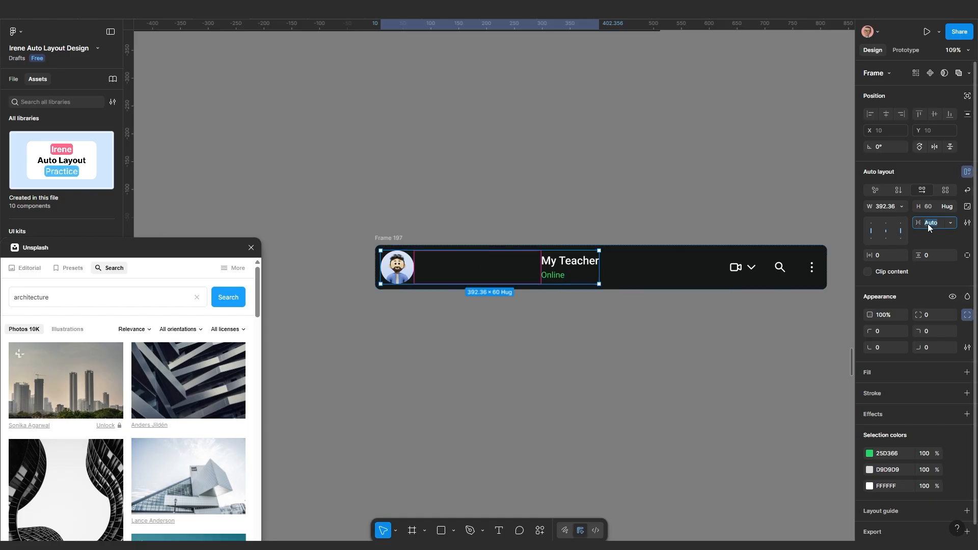
key(Return)
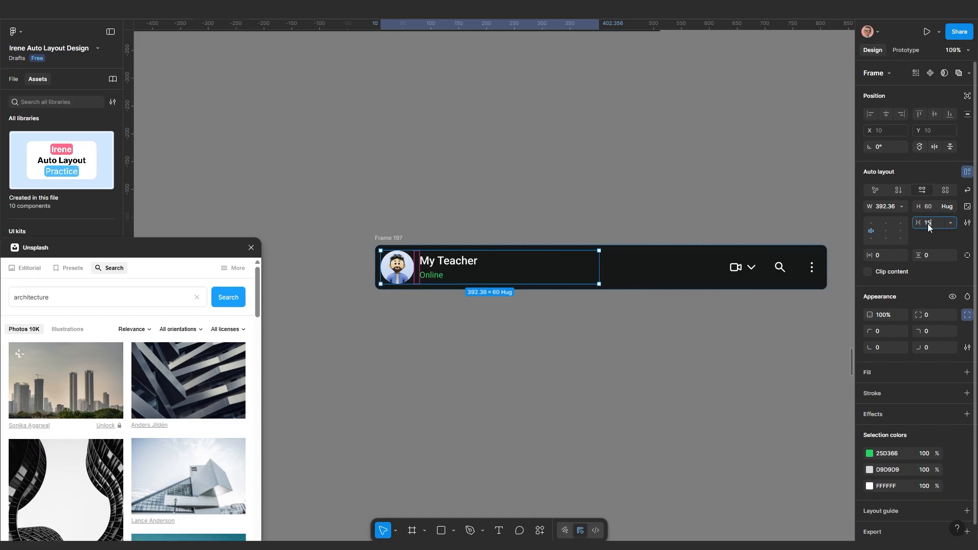
key(Return)
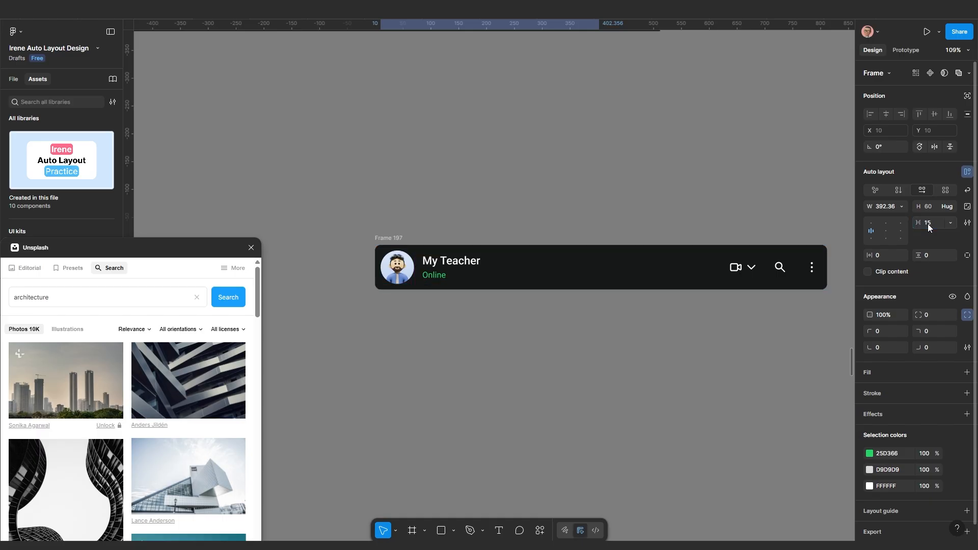
click(902, 206)
click(884, 217)
click(521, 342)
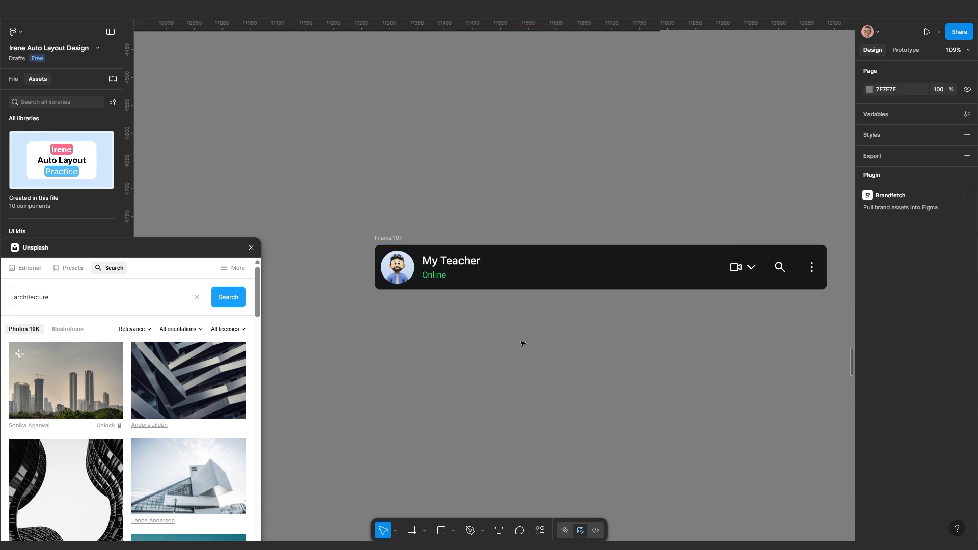
scroll(451, 271, up, 3)
scroll(450, 271, up, 1)
double_click(453, 260)
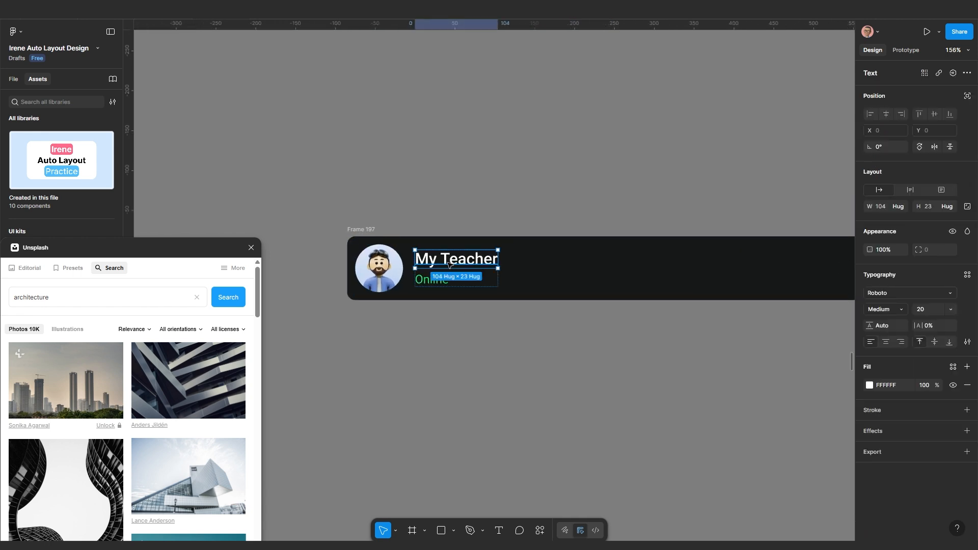
scroll(527, 321, down, 8)
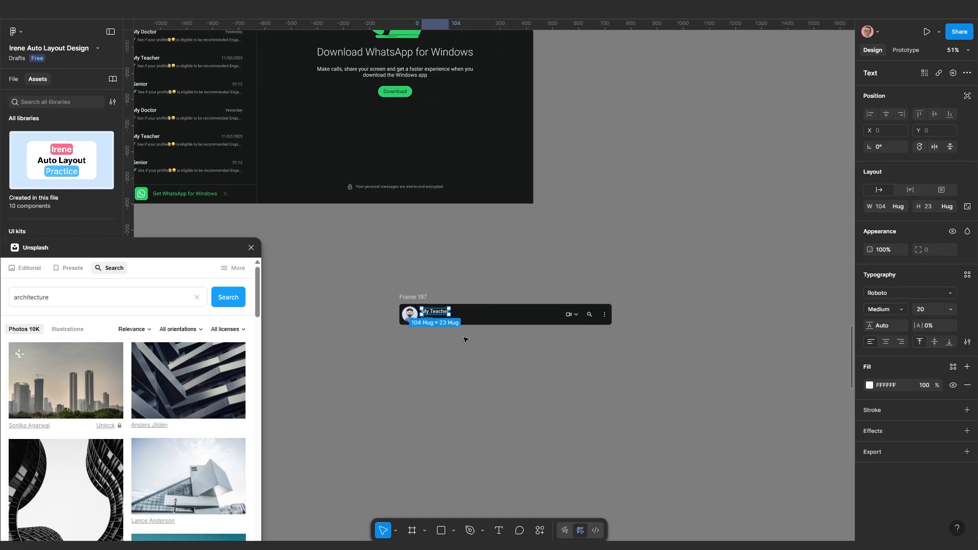
scroll(509, 376, down, 1)
drag(509, 376, 541, 403)
scroll(462, 231, up, 1)
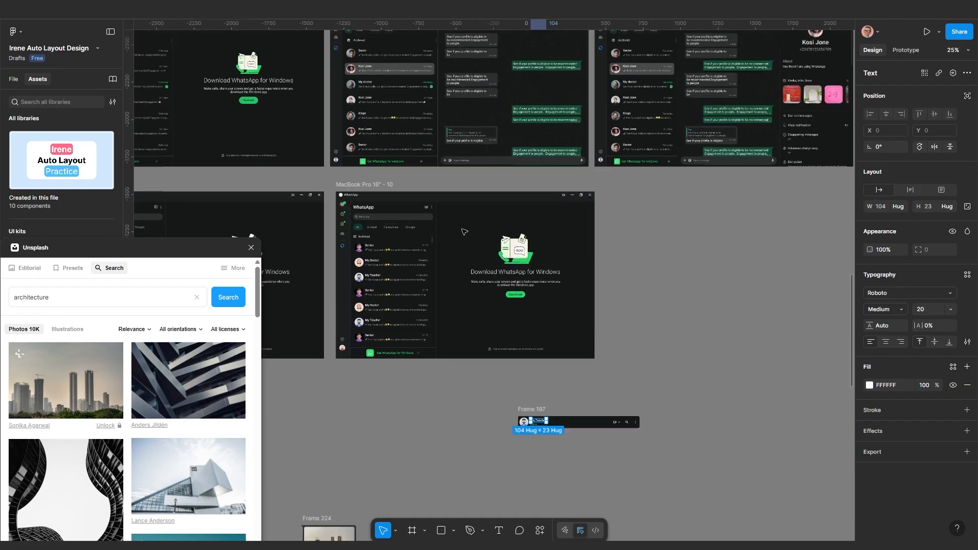
scroll(407, 206, up, 1)
scroll(341, 249, up, 2)
scroll(479, 168, down, 4)
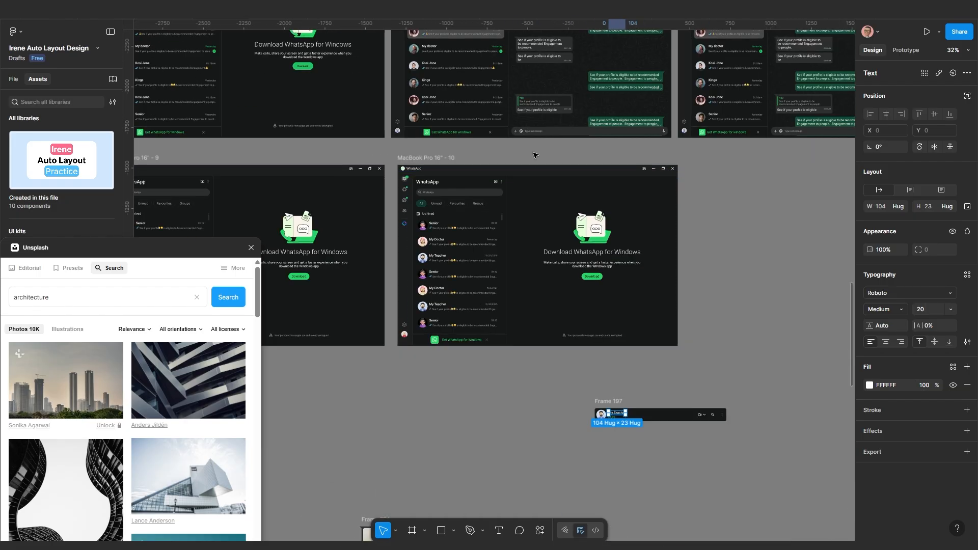
scroll(534, 155, up, 3)
scroll(520, 140, up, 4)
scroll(489, 117, up, 1)
scroll(458, 185, up, 5)
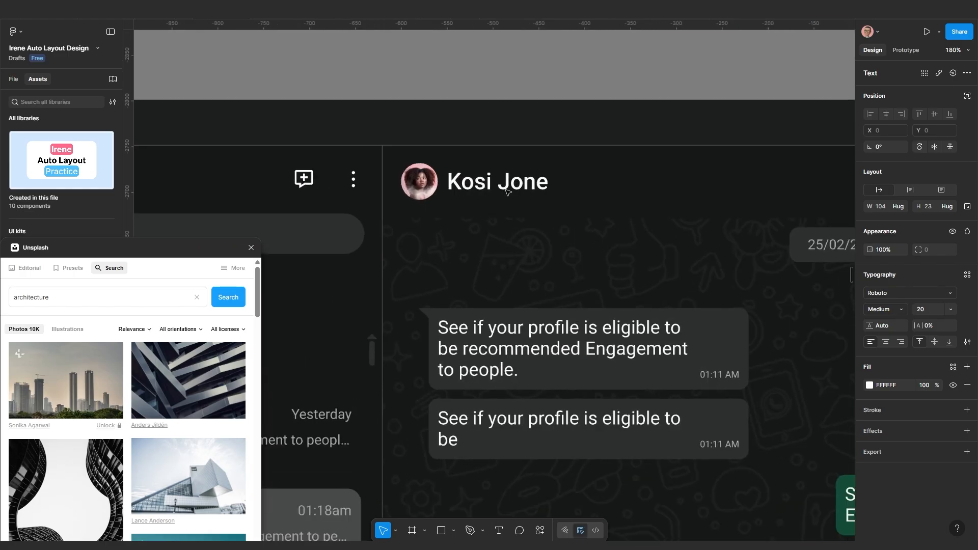
scroll(460, 186, down, 3)
scroll(540, 194, down, 2)
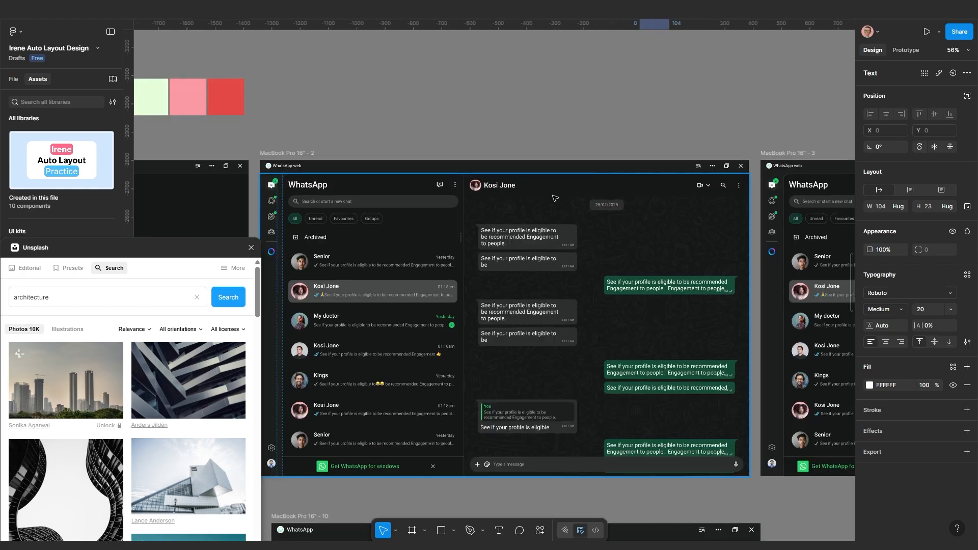
scroll(586, 197, right, 2)
scroll(611, 191, up, 3)
scroll(479, 190, left, 3)
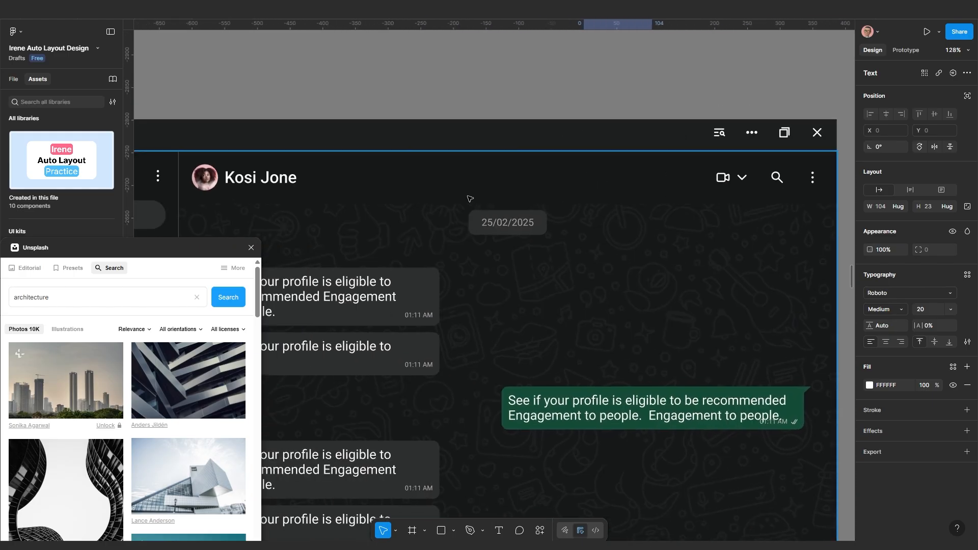
scroll(441, 189, down, 1)
scroll(441, 190, left, 3)
scroll(441, 190, up, 3)
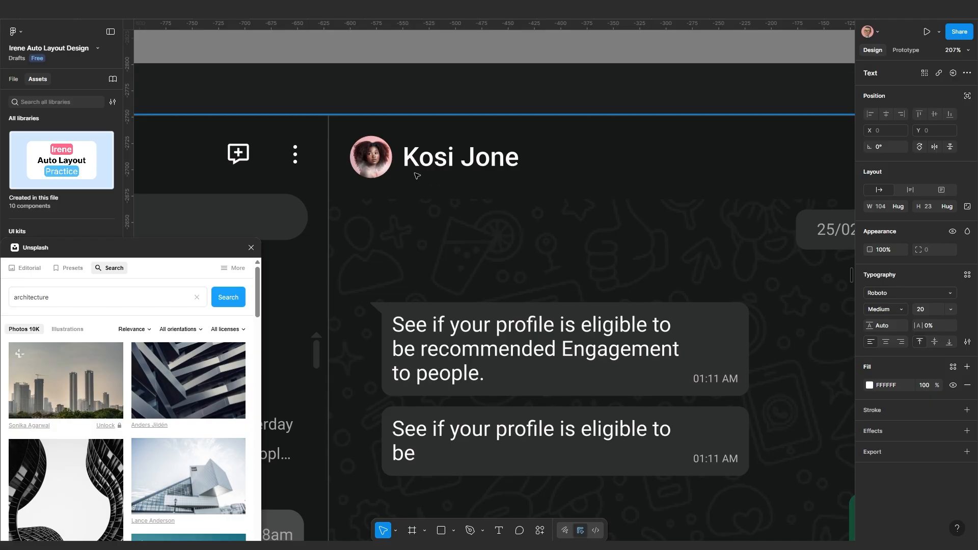
scroll(479, 191, down, 4)
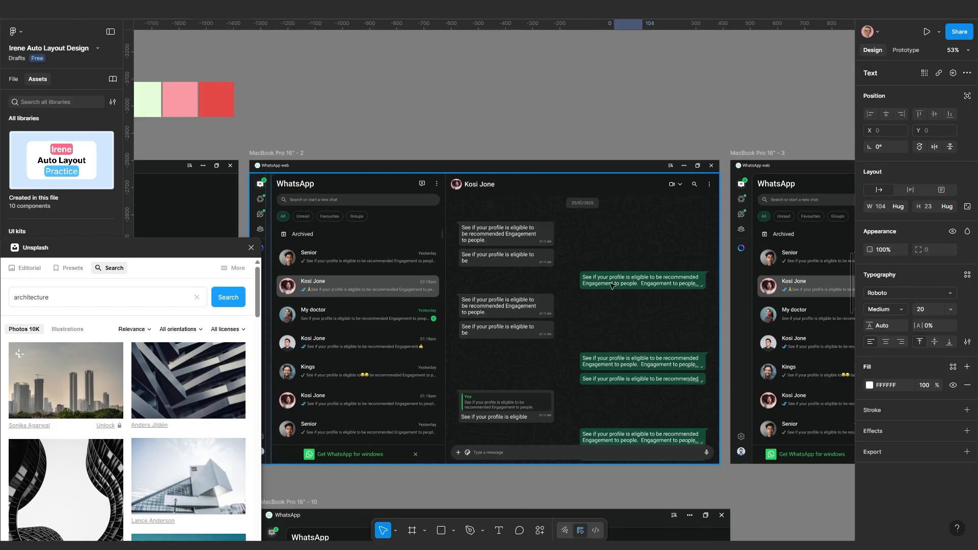
drag(586, 332, 550, 214)
scroll(550, 219, down, 2)
drag(561, 310, 475, 158)
scroll(504, 415, up, 3)
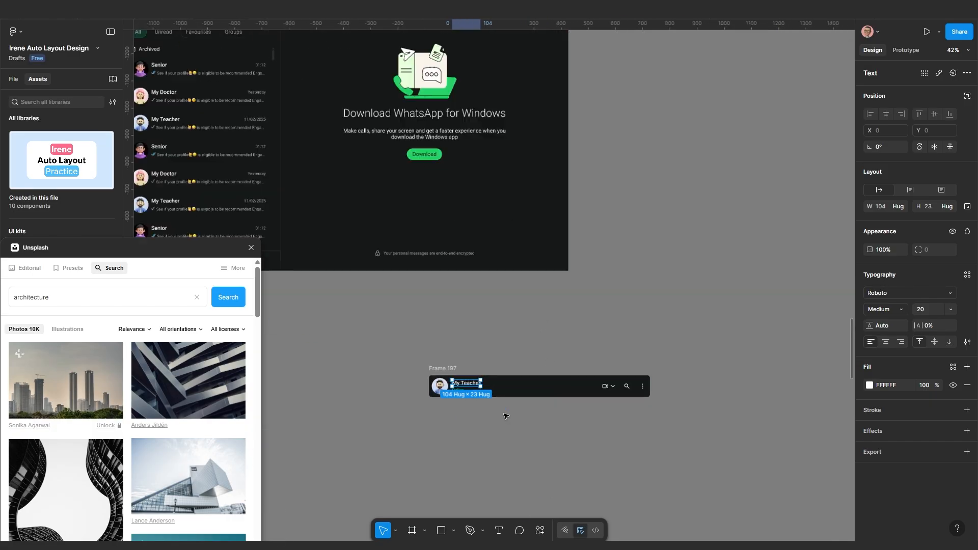
drag(536, 421, 480, 391)
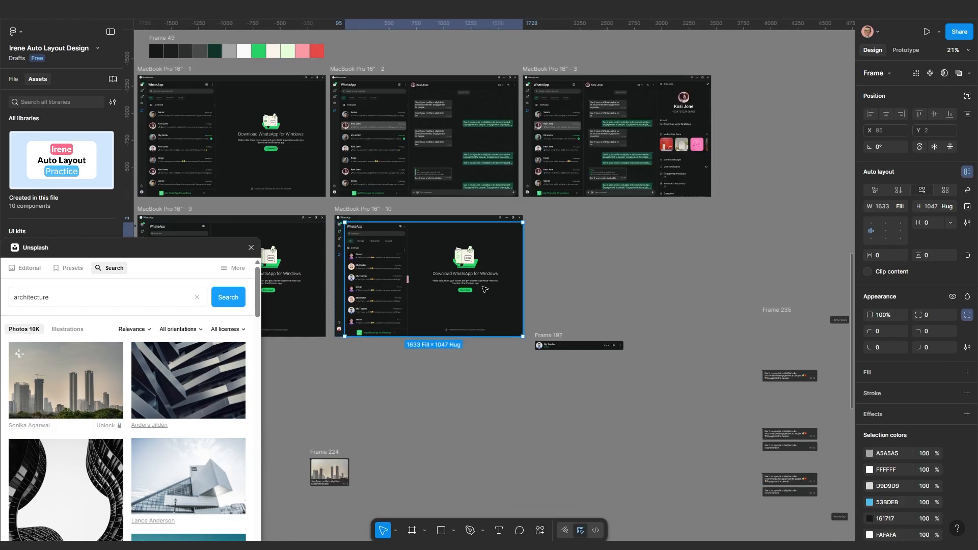
click(484, 289)
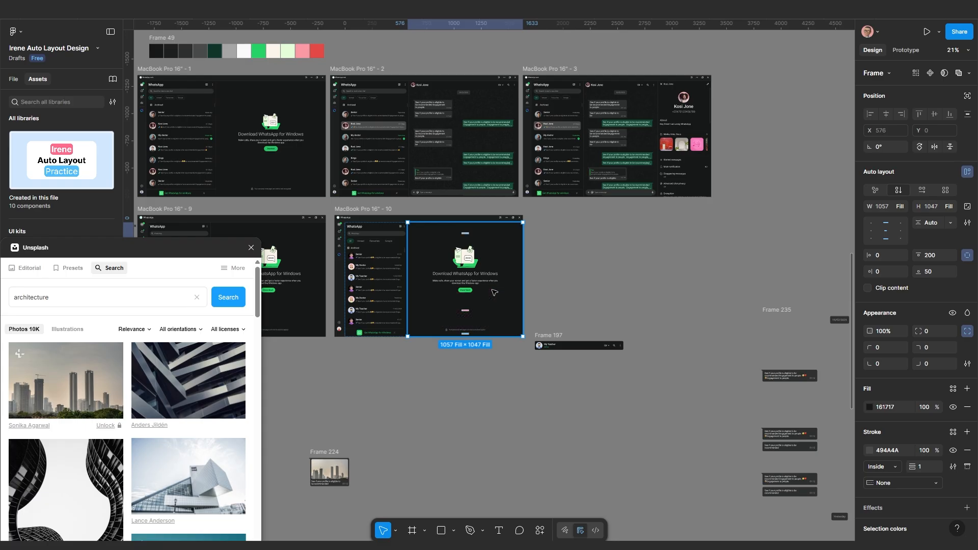
Drag the download panel out as its own frame, Frame 210
scroll(493, 293, down, 3)
drag(477, 195, 505, 378)
scroll(507, 377, up, 2)
scroll(569, 369, up, 2)
scroll(575, 362, down, 2)
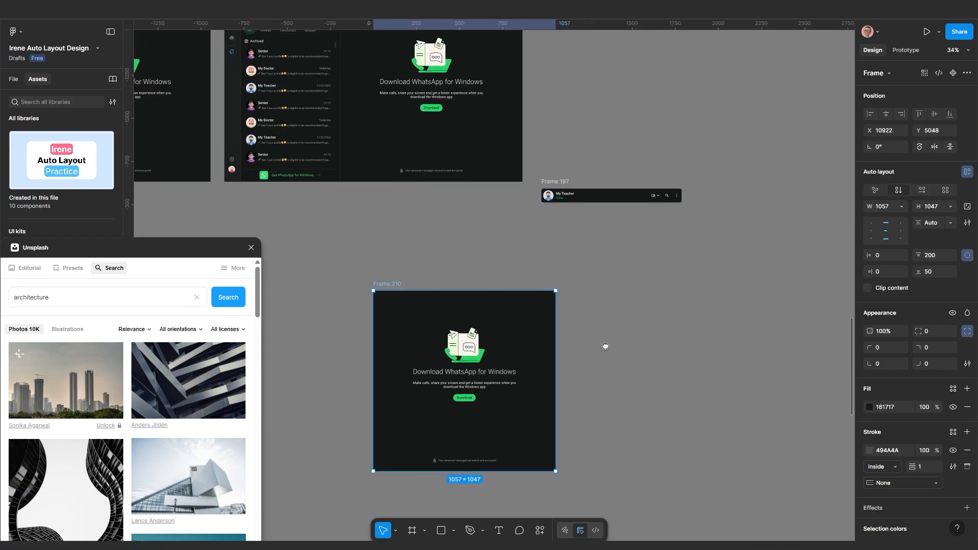
Cut the My Teacher header bar and paste it over Frame 210's central download section
click(563, 155)
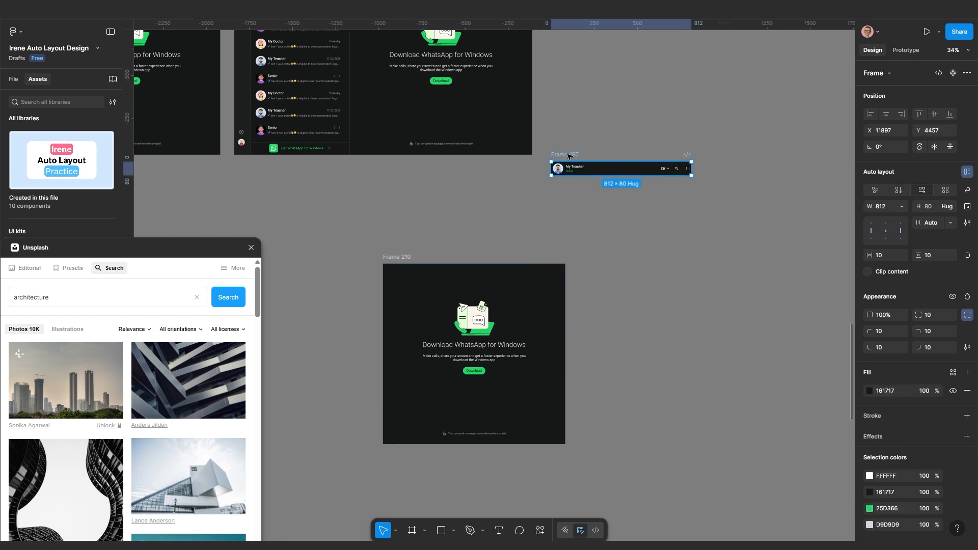
key(Delete)
scroll(544, 305, up, 2)
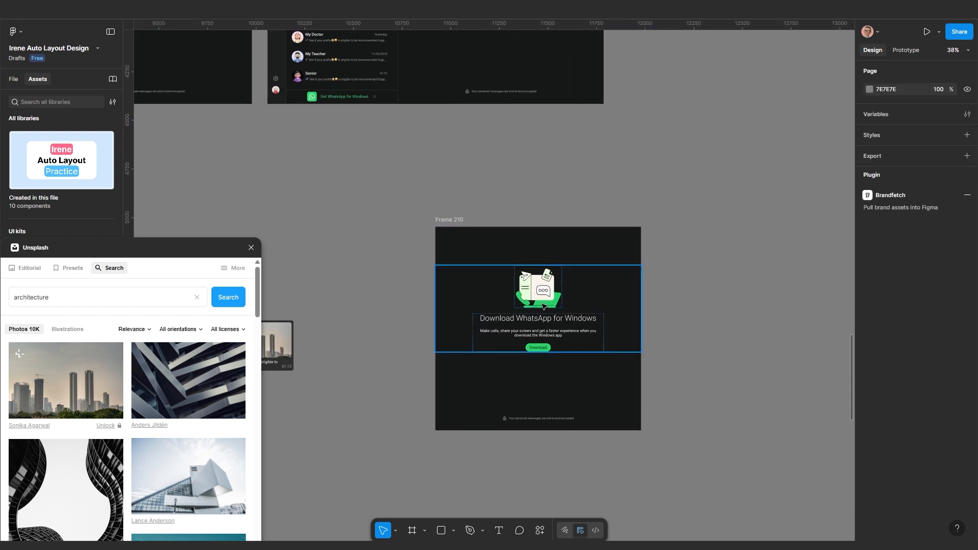
click(544, 306)
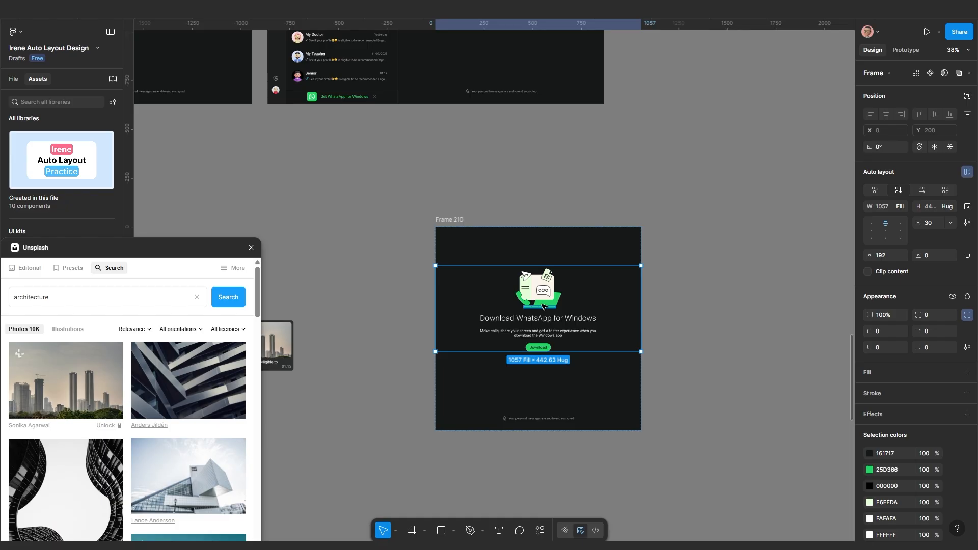
key(ctrl+z)
scroll(570, 319, up, 1)
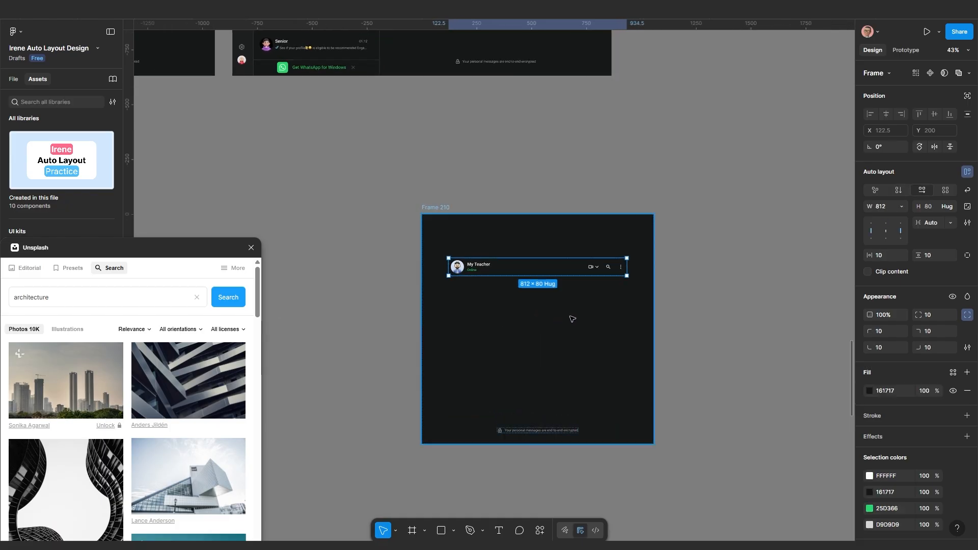
scroll(564, 324, up, 2)
scroll(565, 323, right, 1)
Set Frame 210's padding to 0 and the My Teacher header's width to Fill container
click(577, 309)
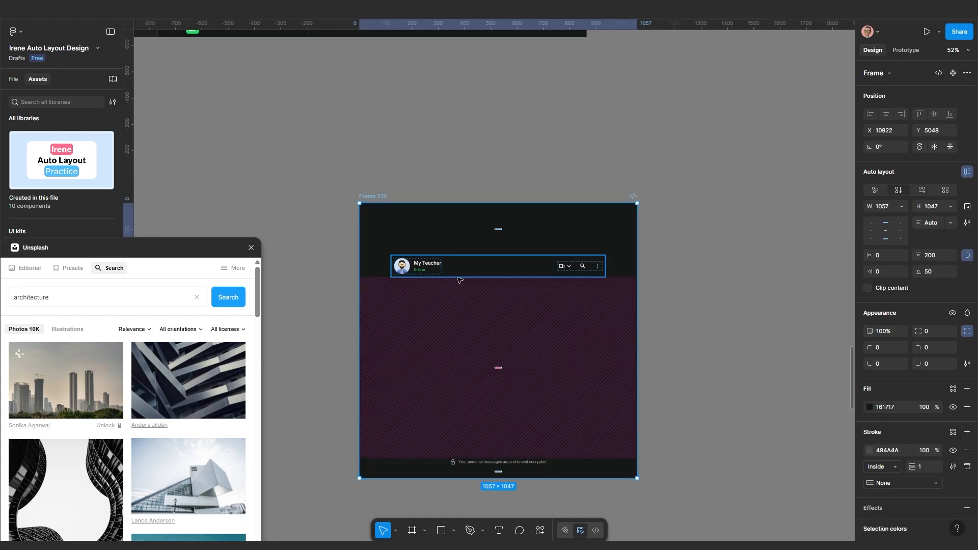
scroll(460, 279, up, 2)
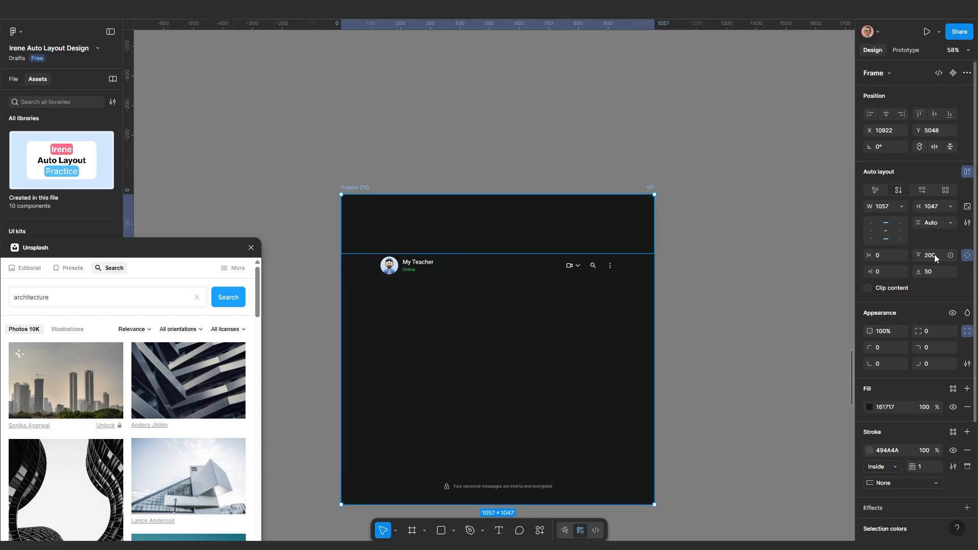
click(891, 258)
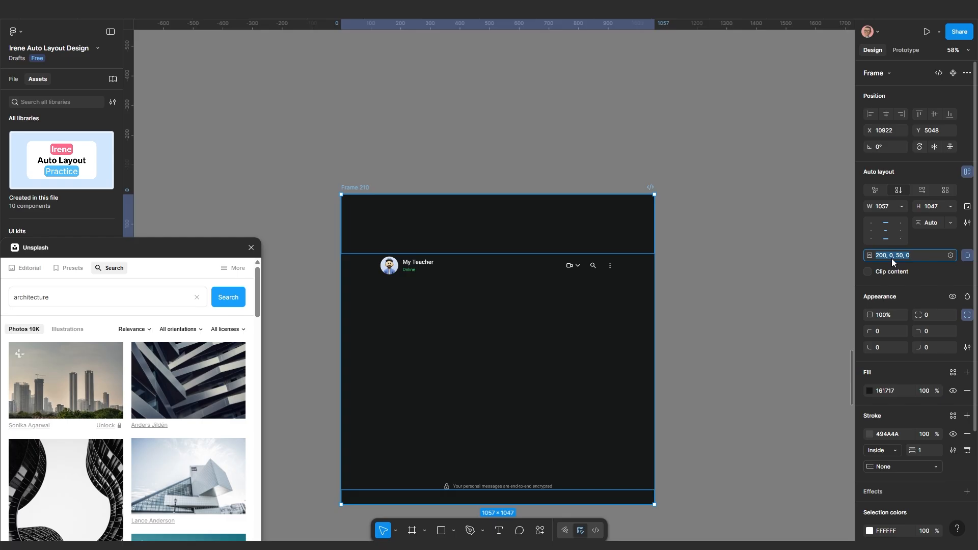
text(0)
key(Return)
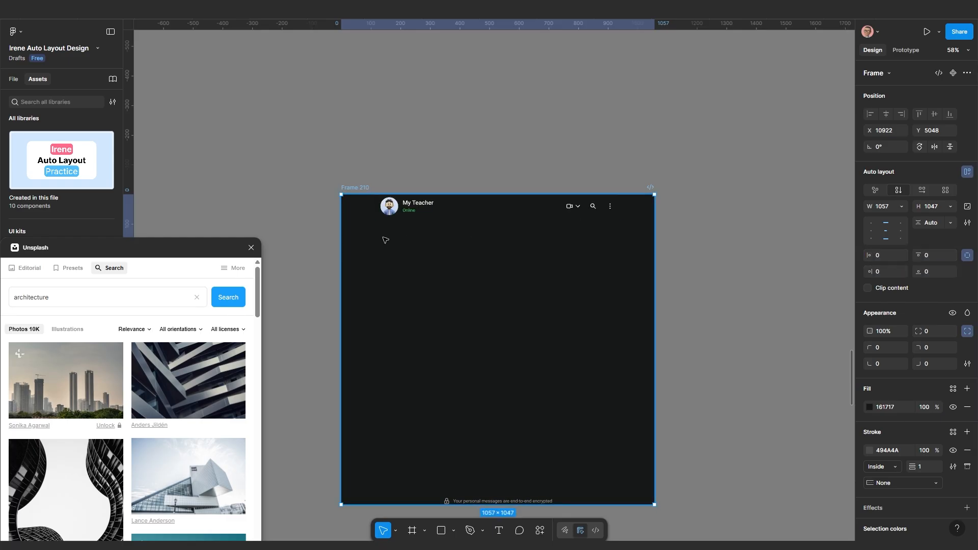
click(493, 216)
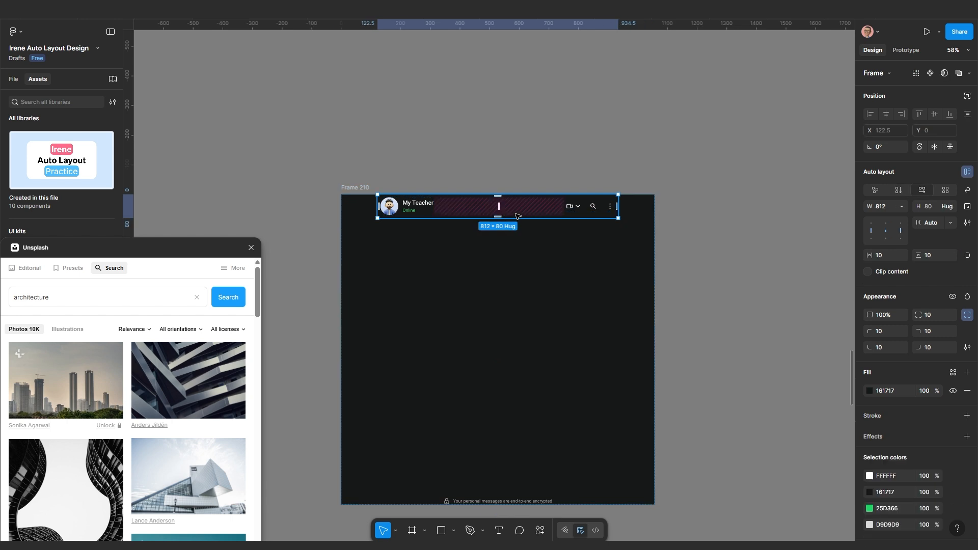
click(902, 207)
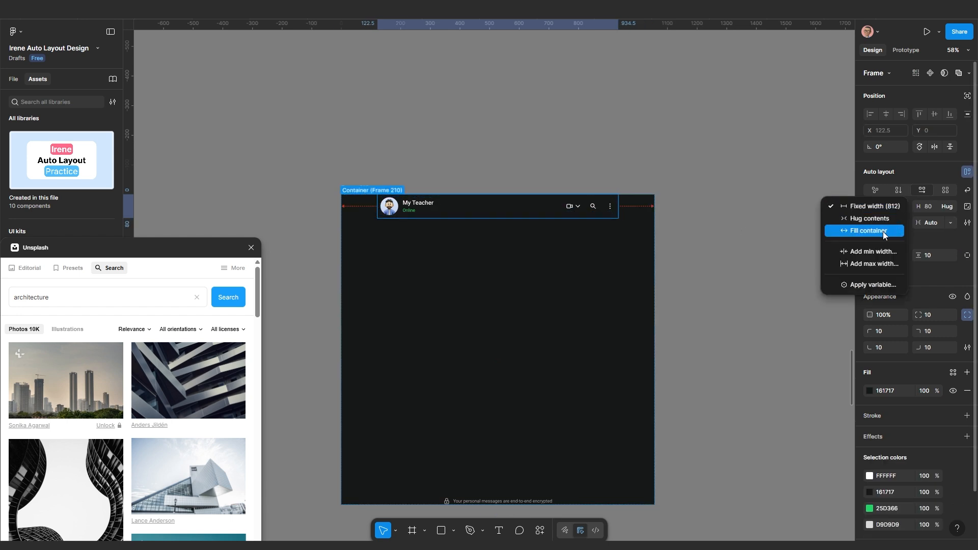
click(882, 232)
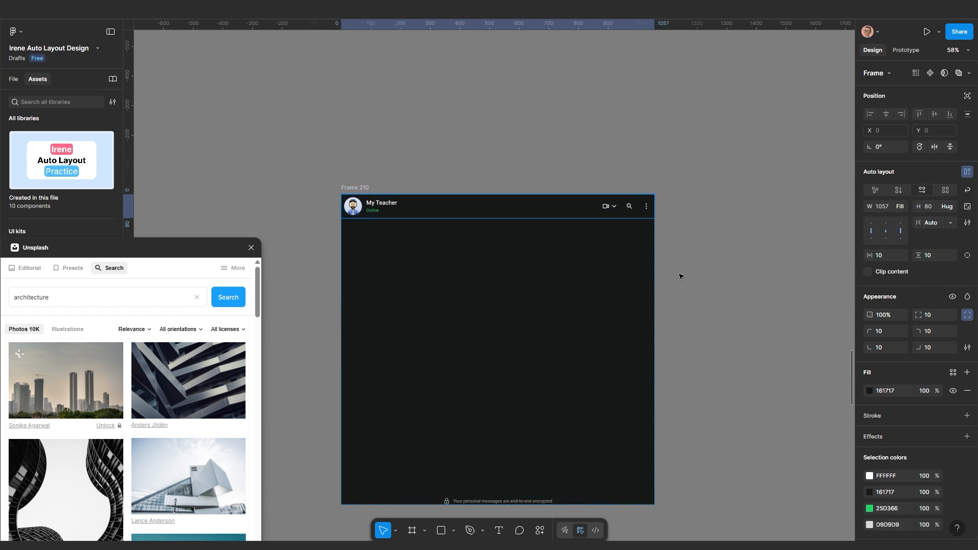
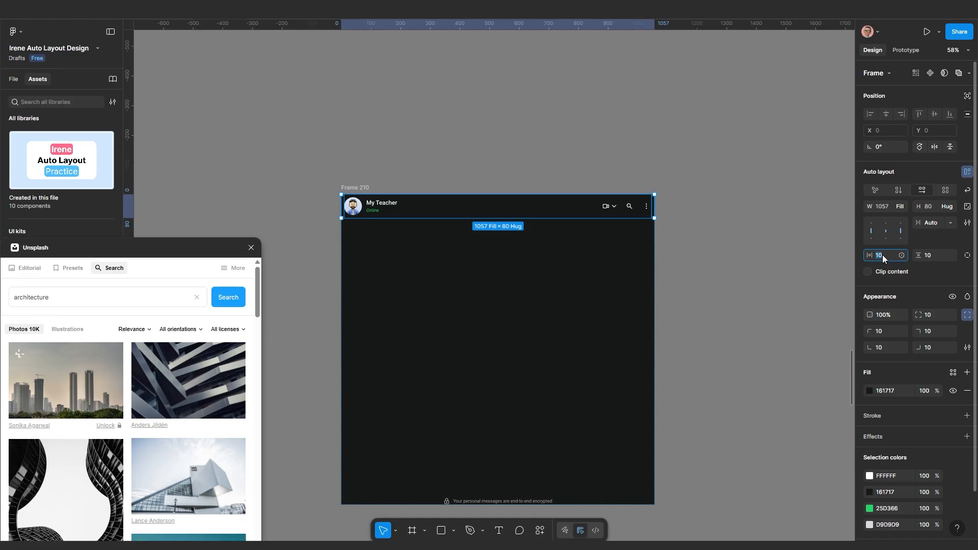
Apply 20 horizontal padding to the My Teacher header and move the search bar frame further down
key(Return)
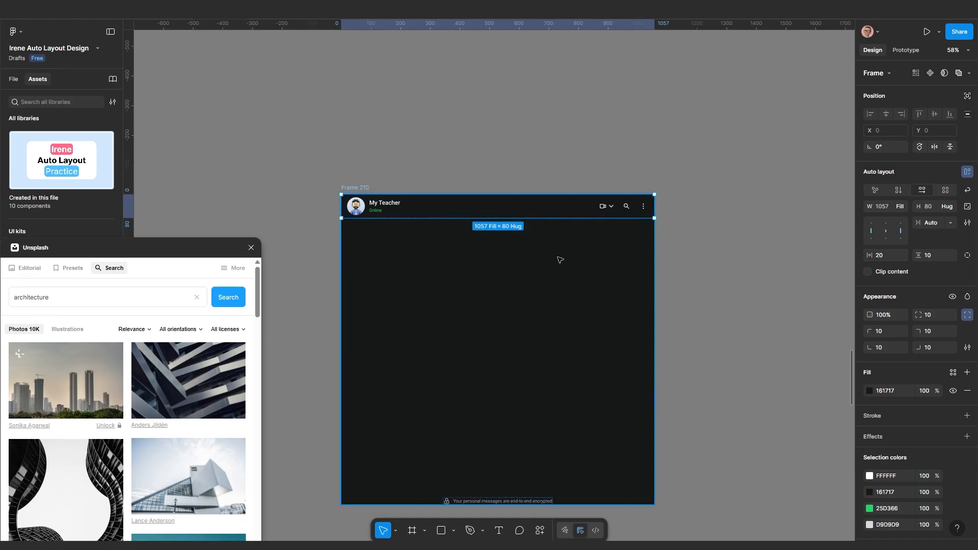
click(885, 260)
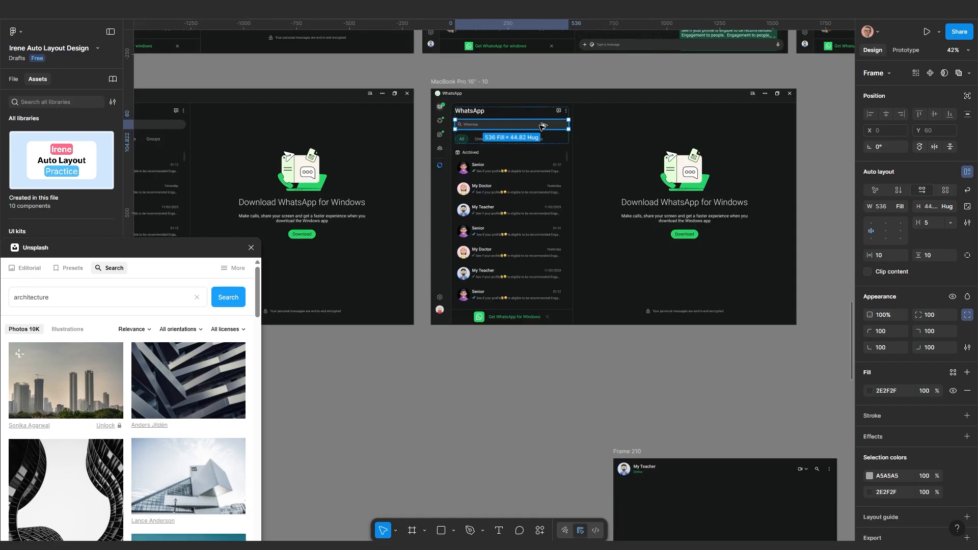
drag(543, 128, 560, 461)
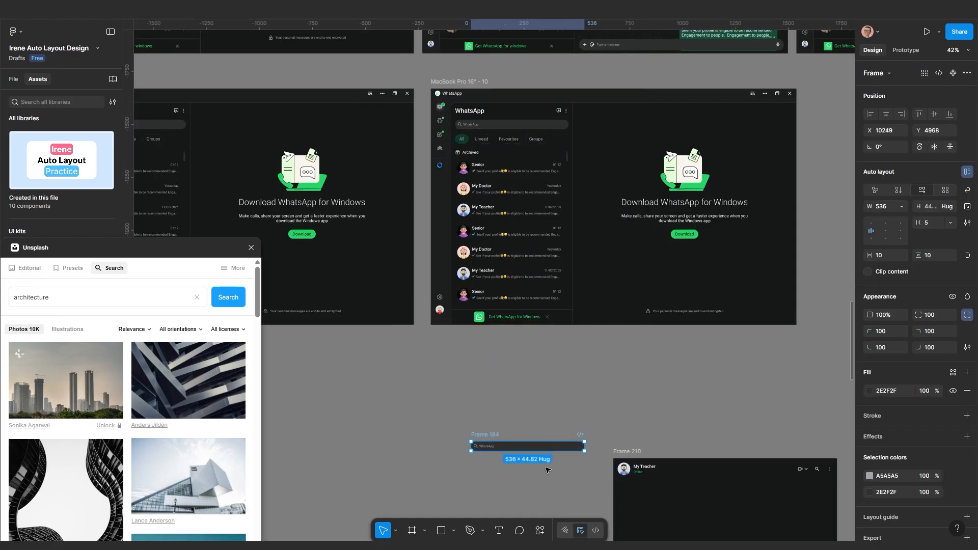
Place the search bar Frame 184 beneath the chat frame and check its text's grey colour
scroll(503, 237, down, 5)
drag(501, 177, 508, 312)
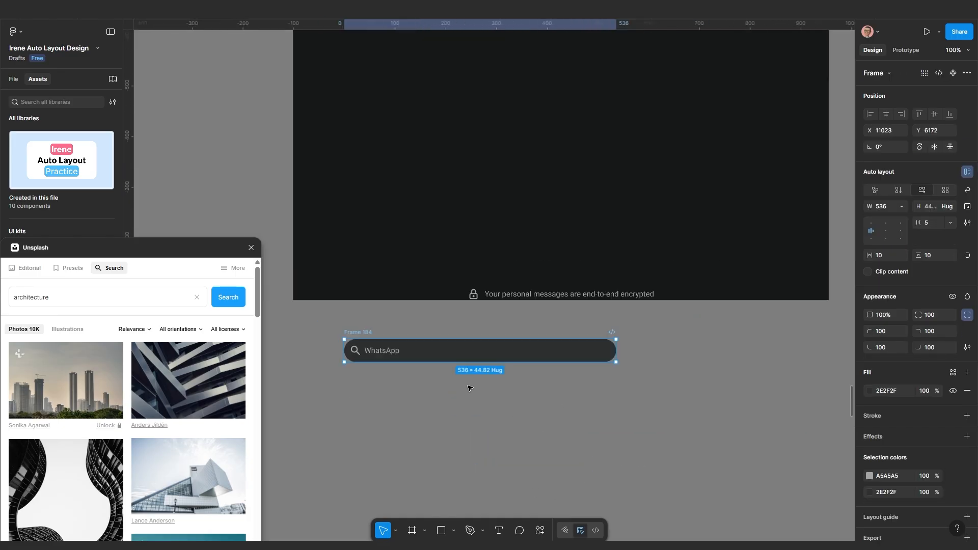
scroll(467, 389, down, 8)
scroll(496, 355, left, 2)
scroll(357, 281, down, 3)
scroll(407, 245, left, 3)
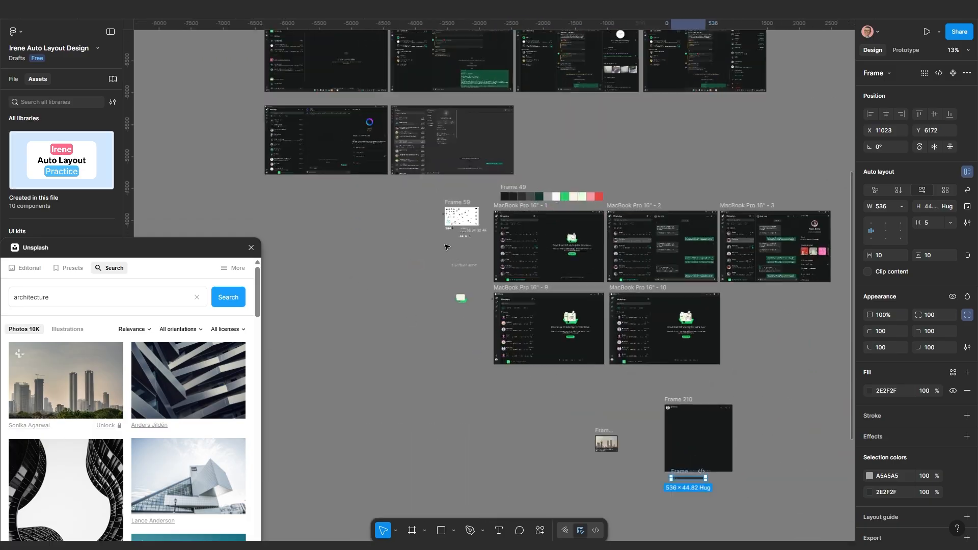
scroll(476, 211, up, 10)
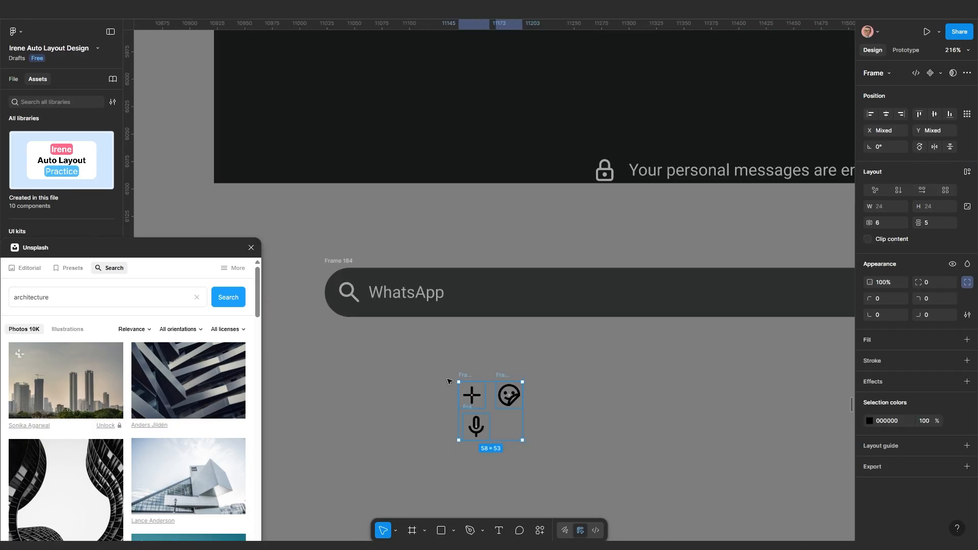
double_click(387, 293)
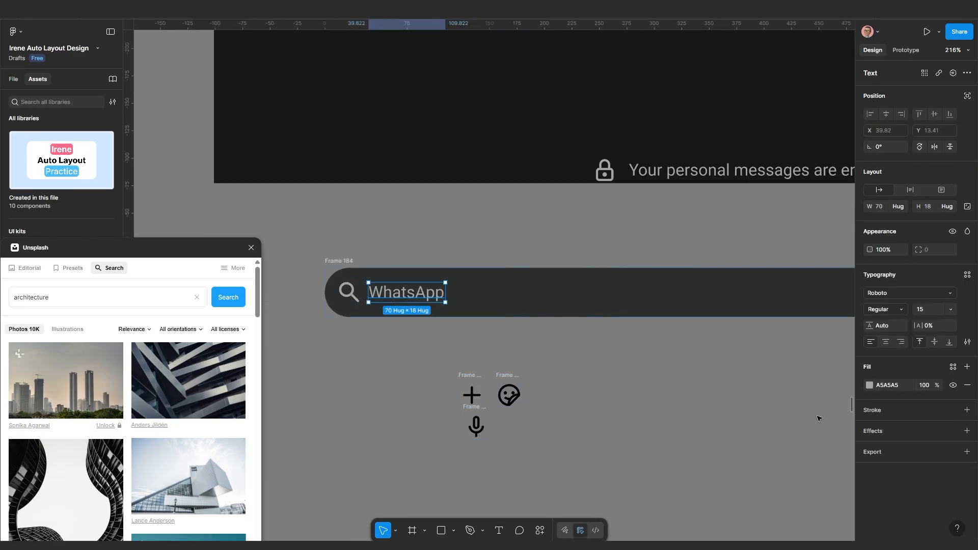
click(899, 392)
Recolour the plus, sticker and mic icons to A5A5A5
drag(433, 351, 641, 495)
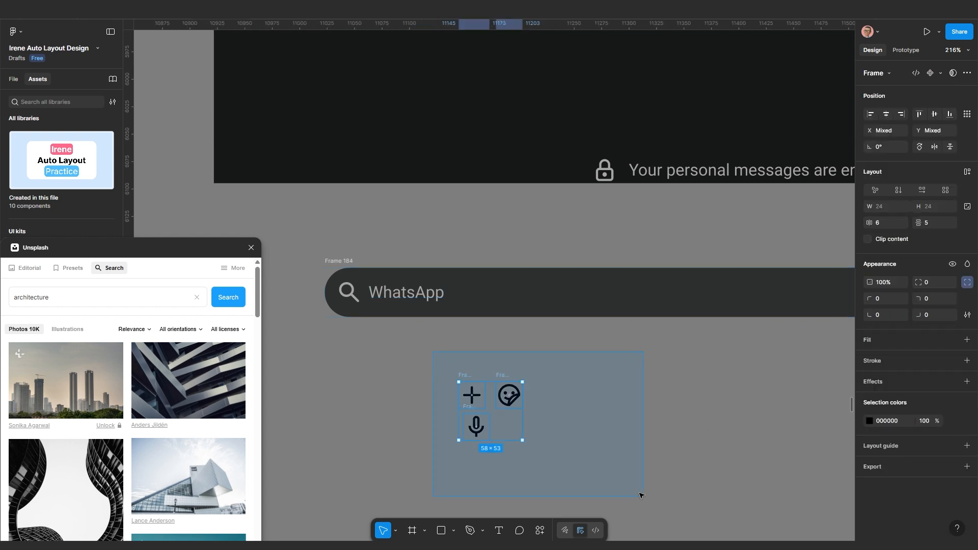
click(898, 422)
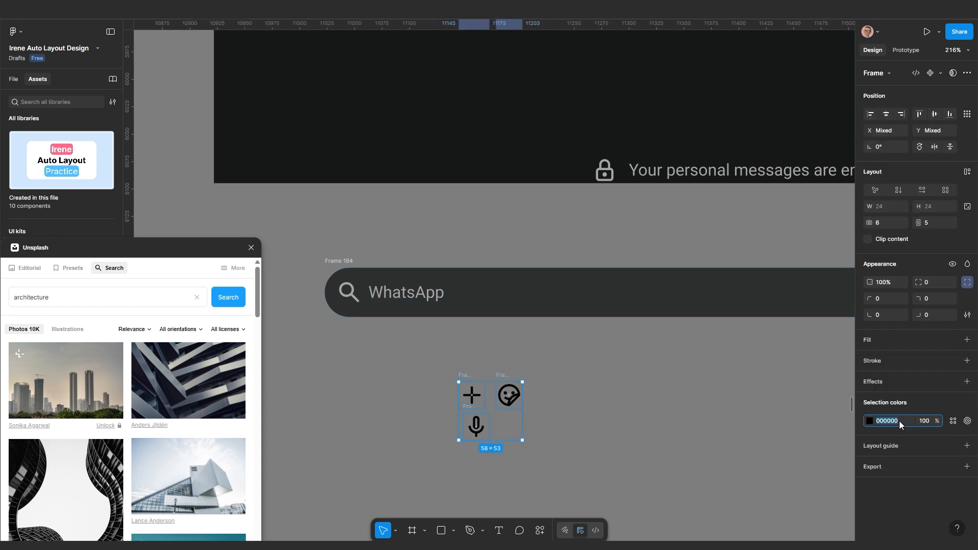
text(A5A5A5)
key(Return)
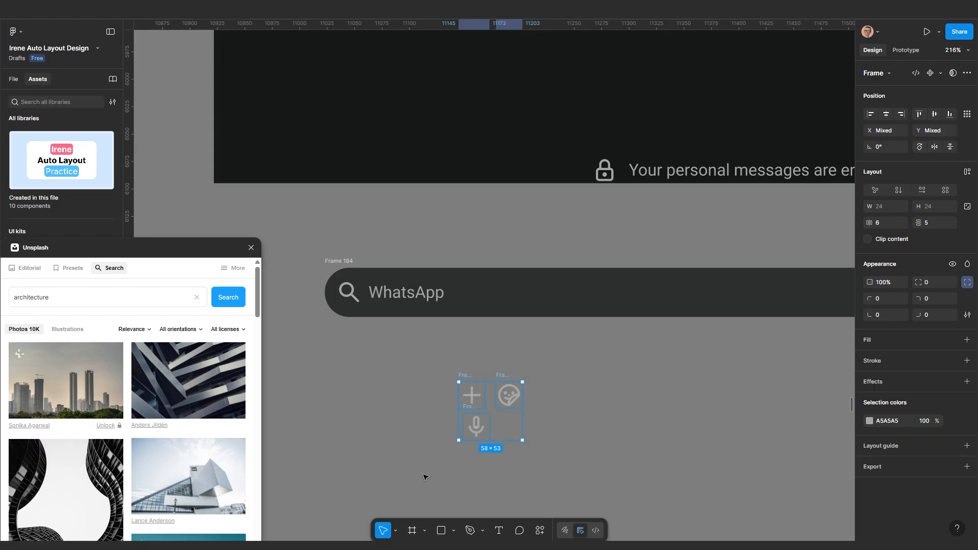
click(399, 443)
Replace the bar's search icon with the plus icon
click(472, 377)
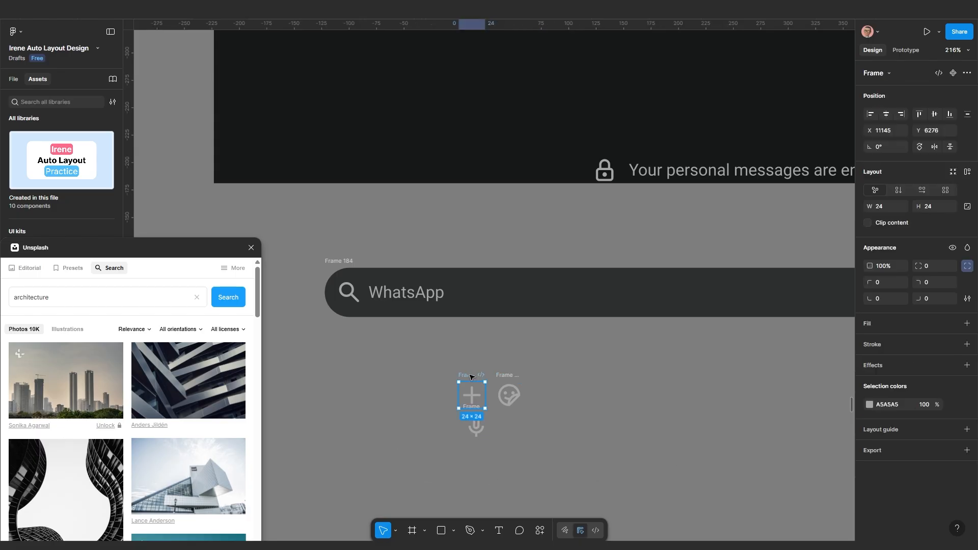
key(Delete)
click(356, 298)
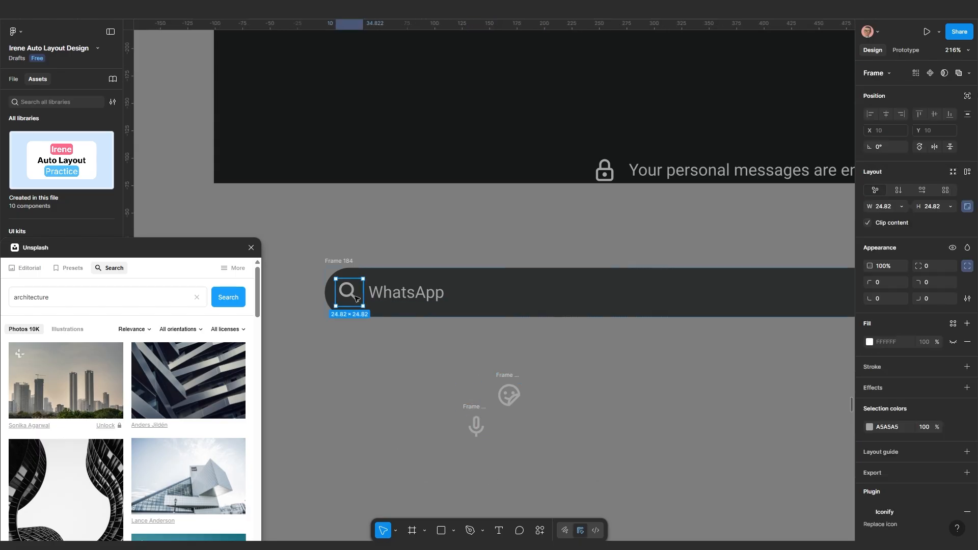
key(ctrl+shift+r)
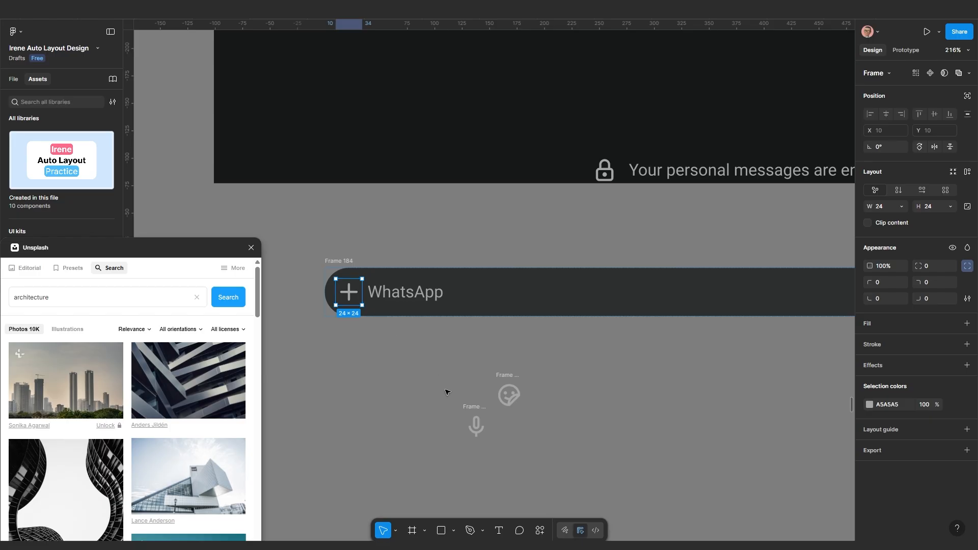
Paste copies of the sticker and mic icons into the bar, with the sticker right after the plus
click(477, 414)
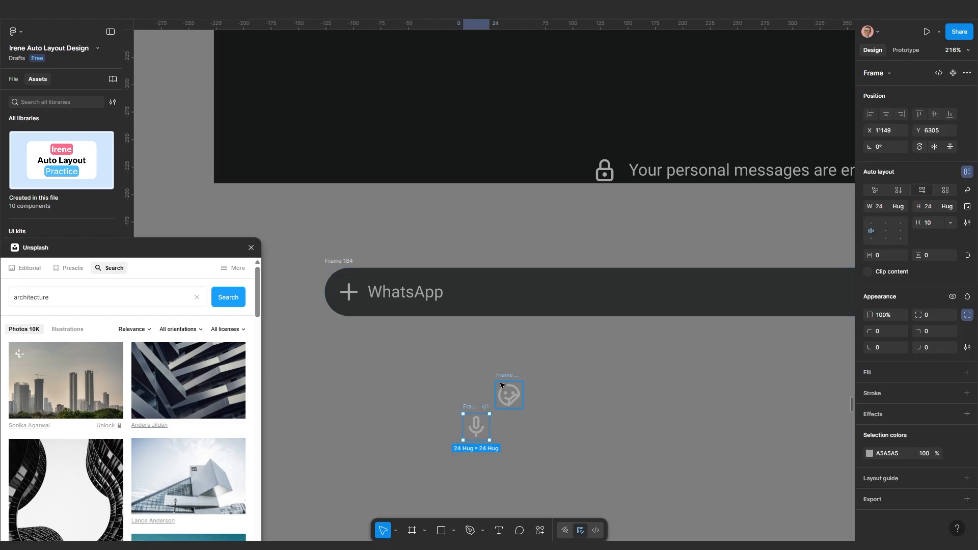
click(501, 379)
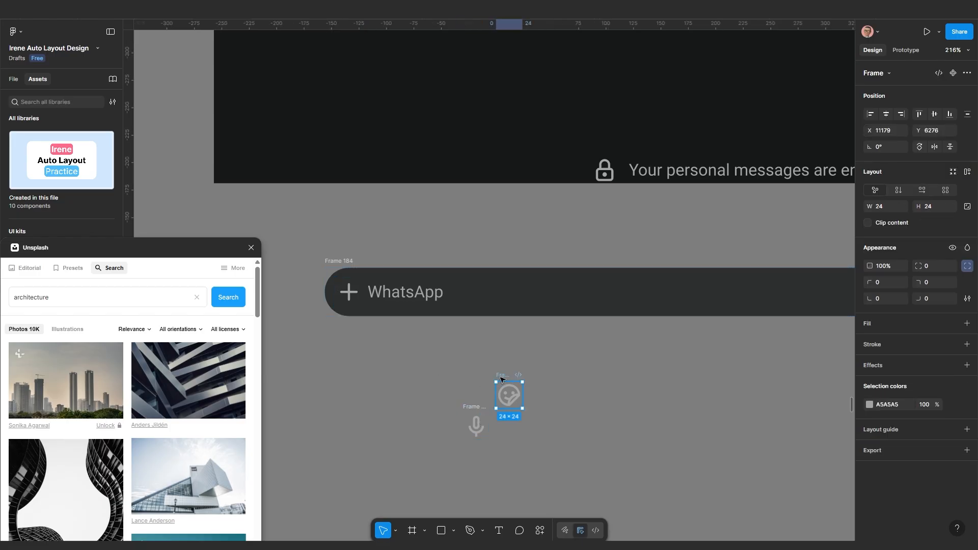
click(369, 307)
key(ctrl+v)
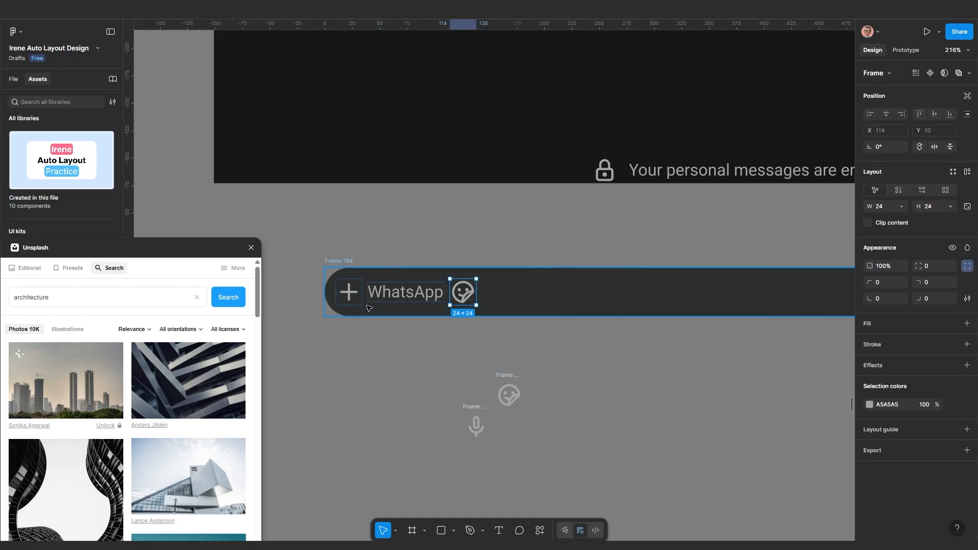
key(Left)
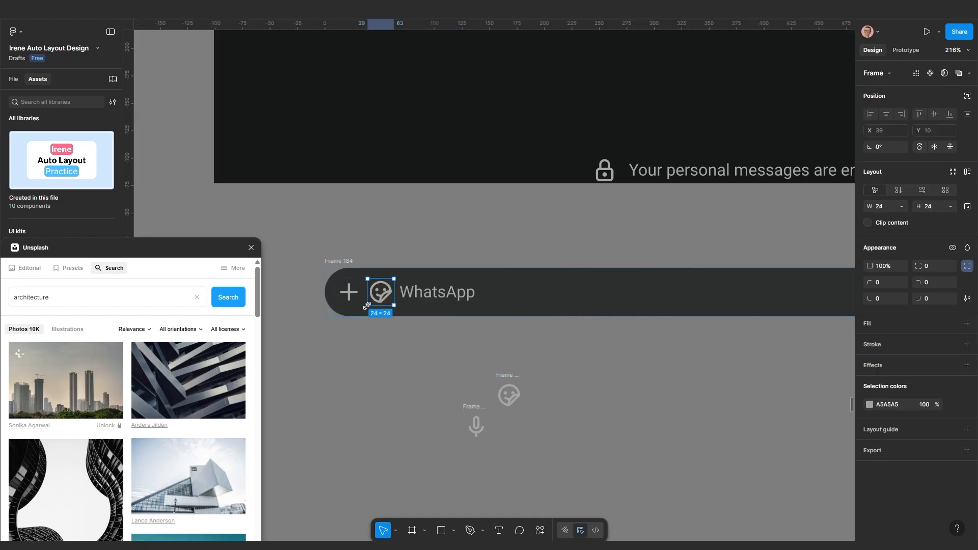
click(468, 406)
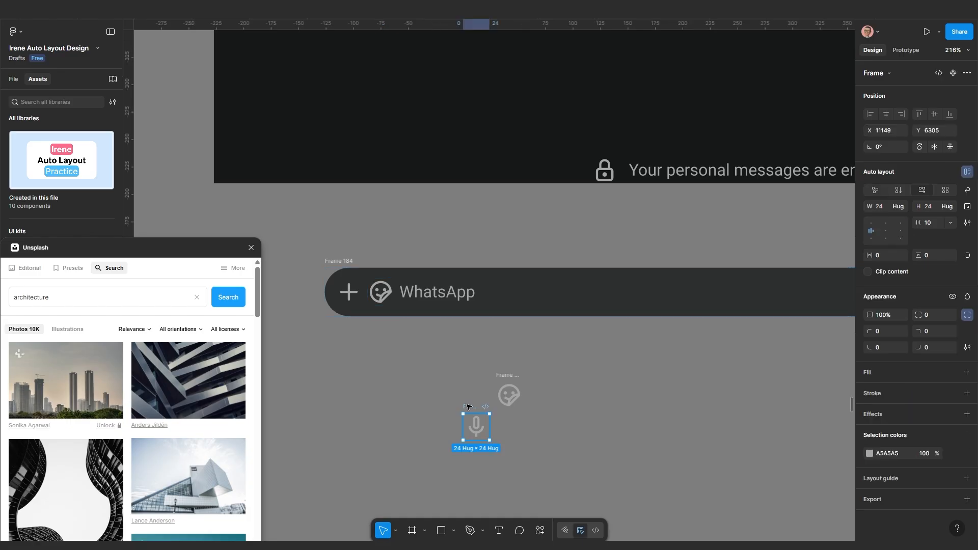
click(500, 282)
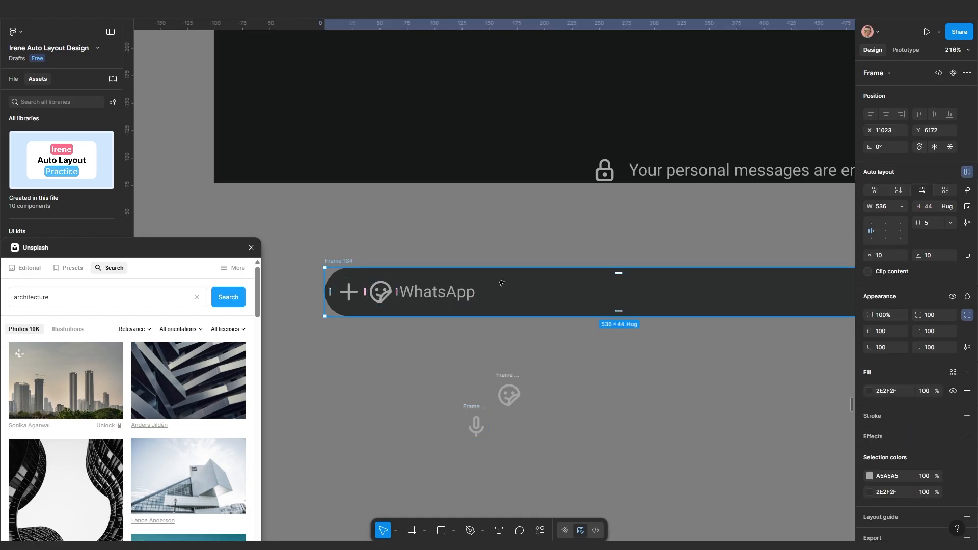
key(ctrl+v)
Change the bar's WhatsApp text to 'Type a message'
scroll(502, 285, down, 2)
drag(527, 329, 509, 337)
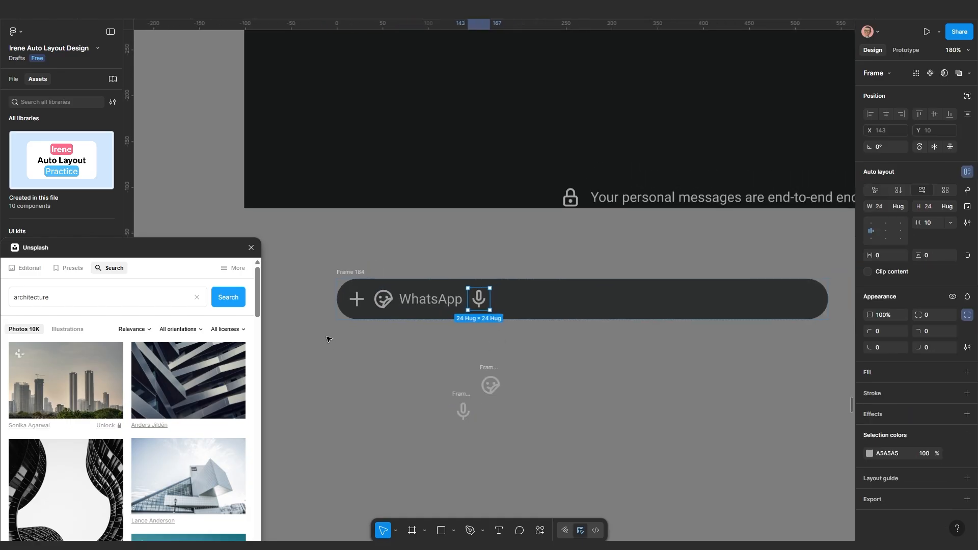
scroll(328, 337, up, 3)
click(485, 293)
scroll(485, 294, down, 5)
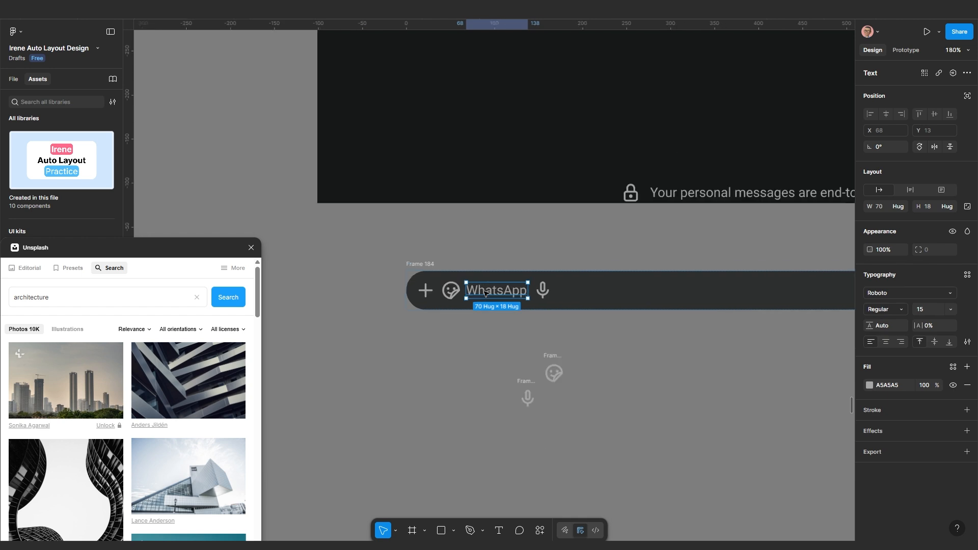
scroll(485, 294, up, 5)
click(552, 341)
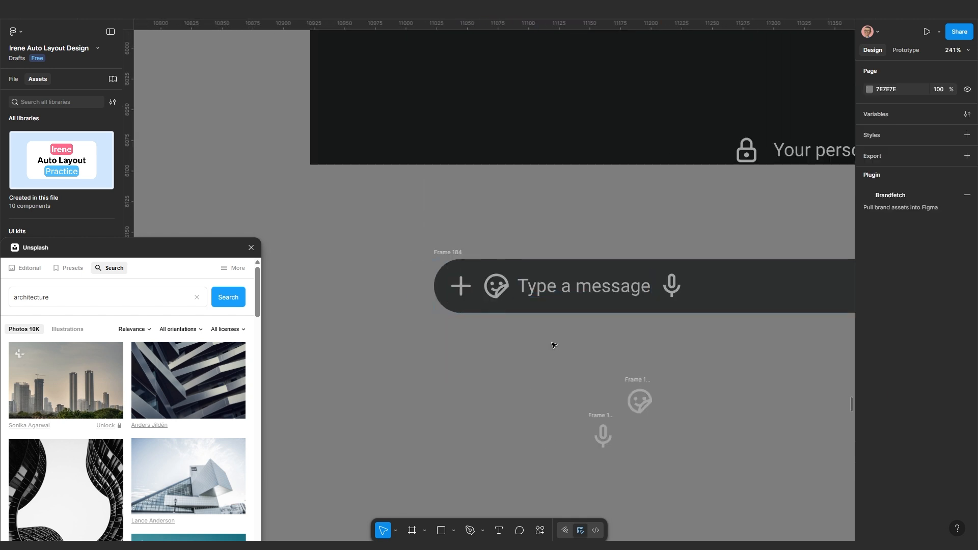
Check the icons' grey colour and try selecting the plus, sticker and placeholder text together
click(497, 290)
shift+click(461, 286)
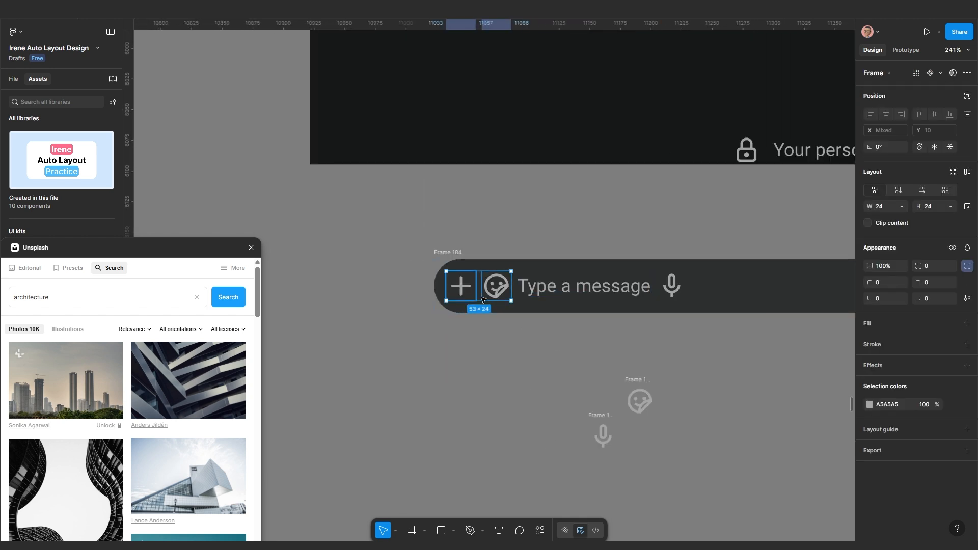
click(869, 404)
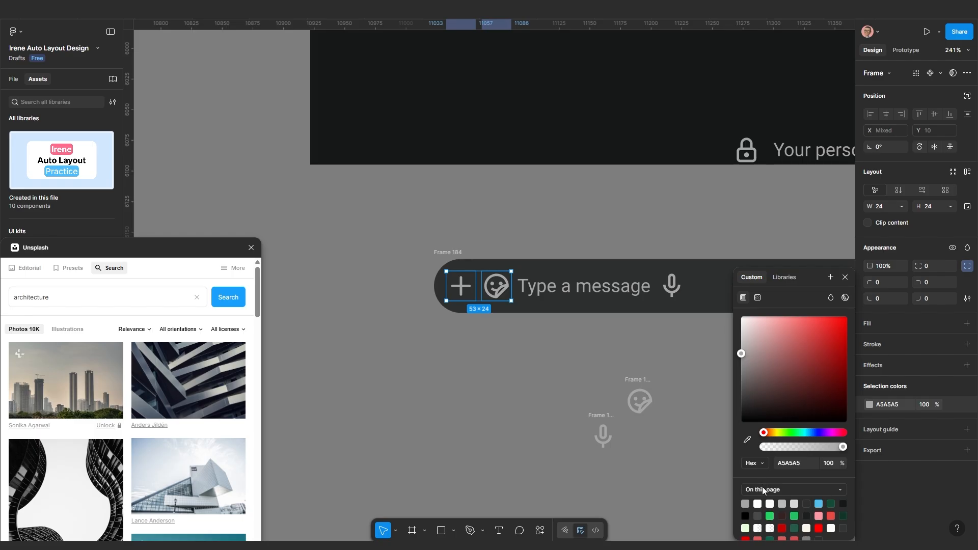
click(385, 333)
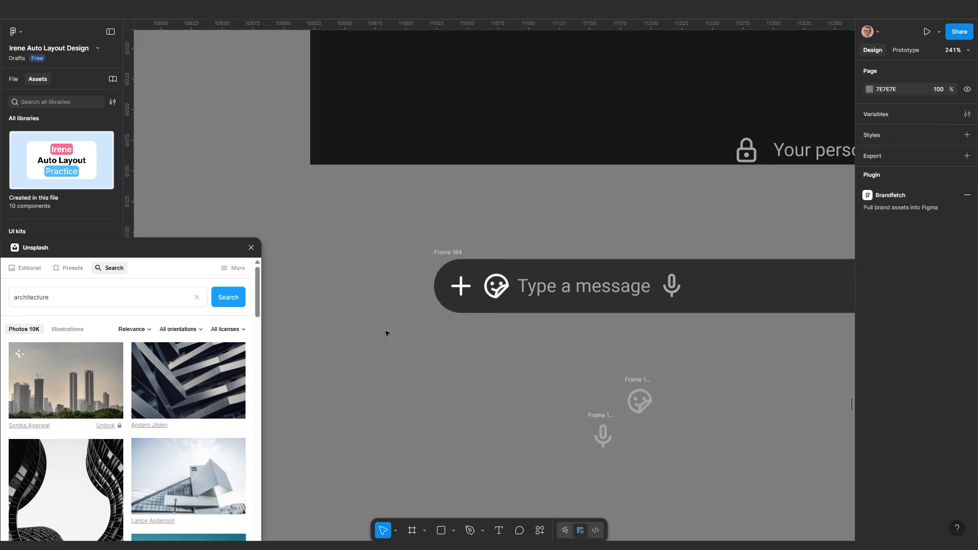
scroll(525, 295, down, 1)
click(519, 313)
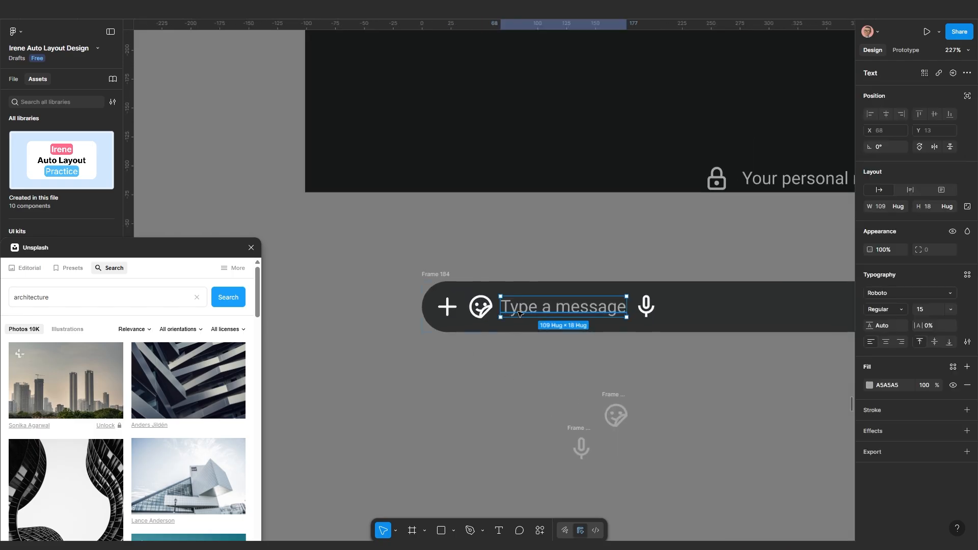
shift+click(476, 312)
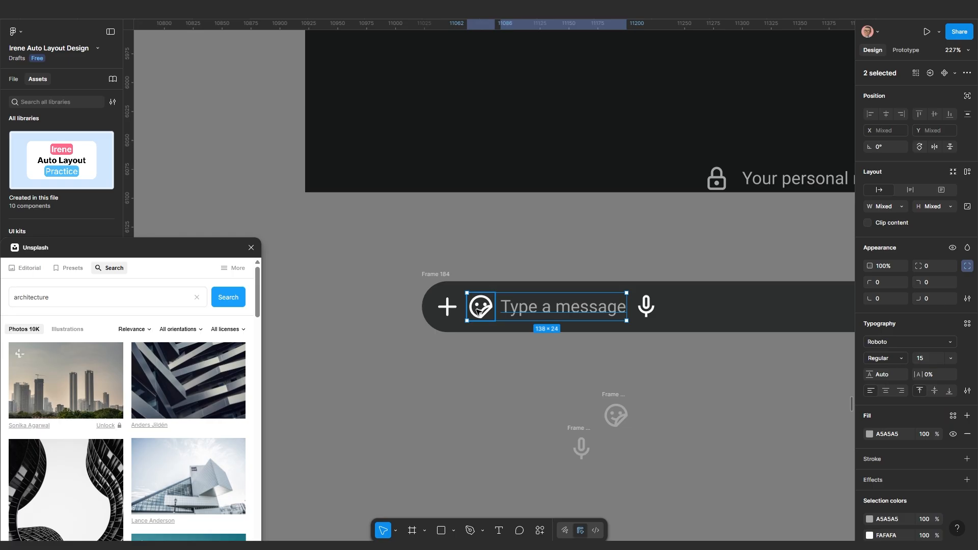
shift+click(447, 307)
click(463, 390)
scroll(456, 313, up, 3)
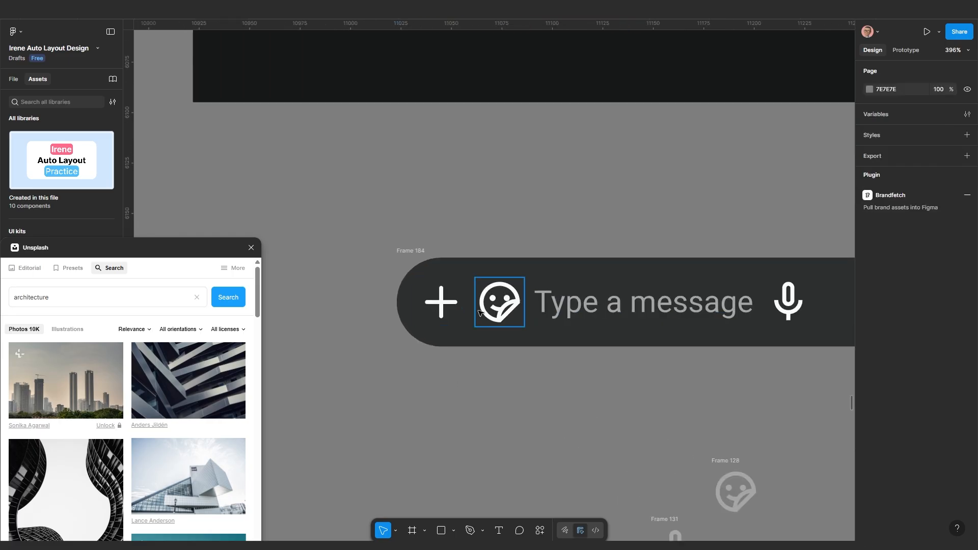
Wrap the sticker, plus and mic icons each in their own frame
click(494, 307)
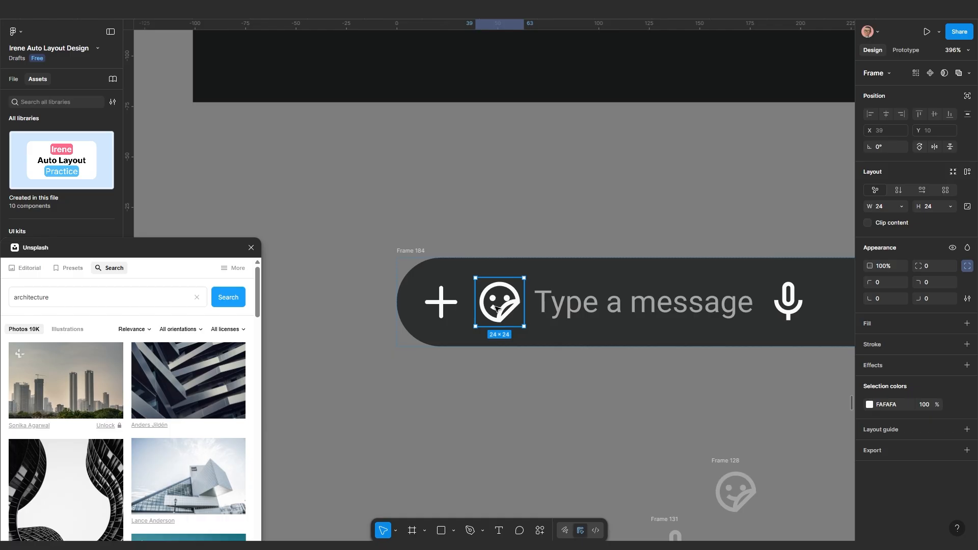
scroll(496, 309, down, 2)
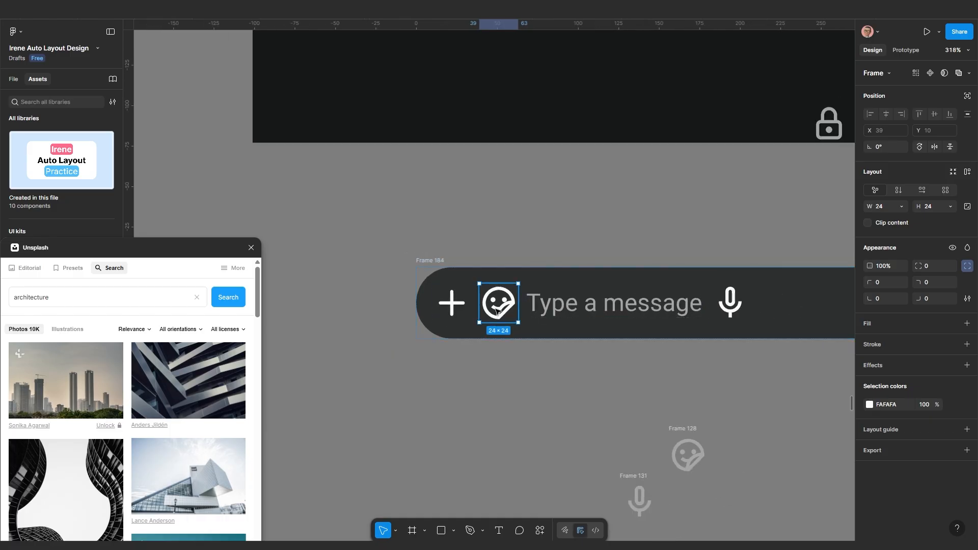
right_click(496, 309)
click(439, 304)
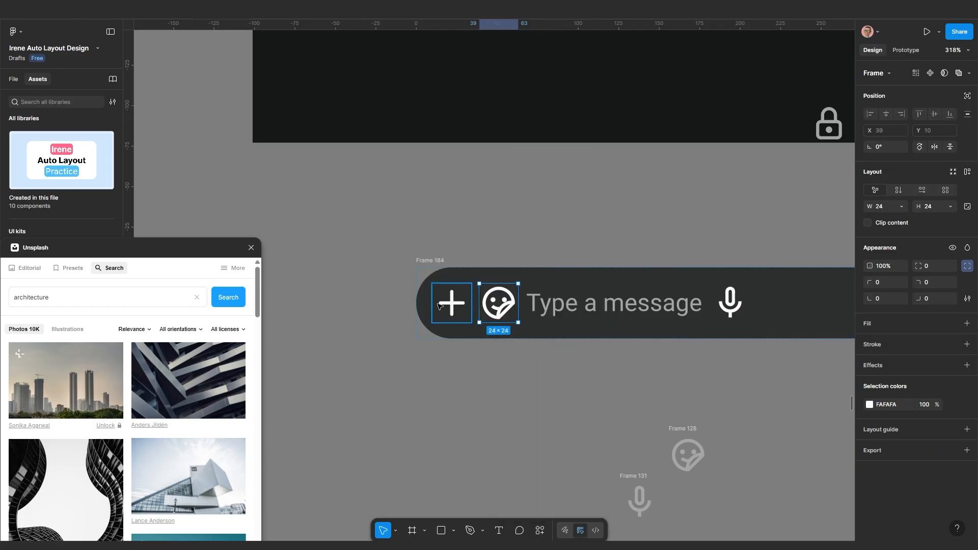
right_click(439, 304)
click(463, 306)
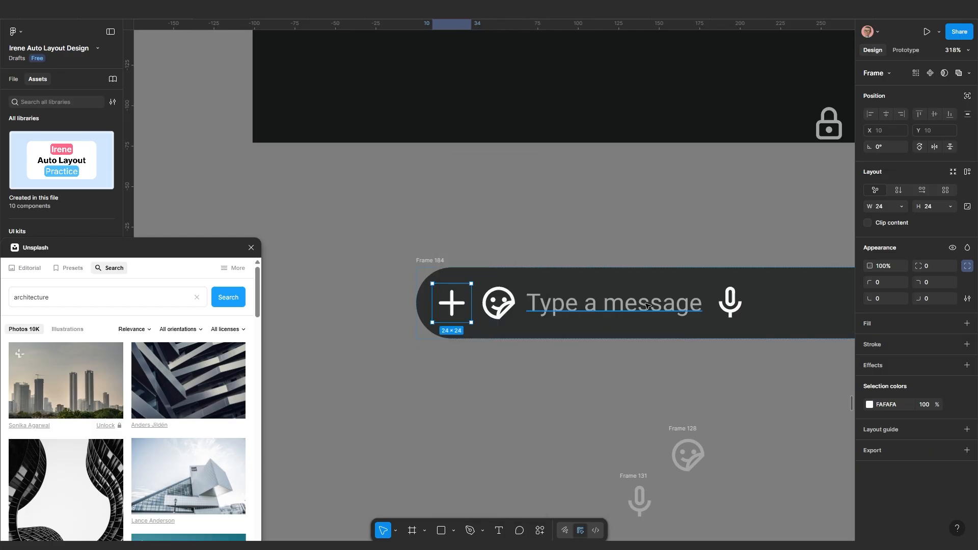
click(713, 300)
right_click(713, 301)
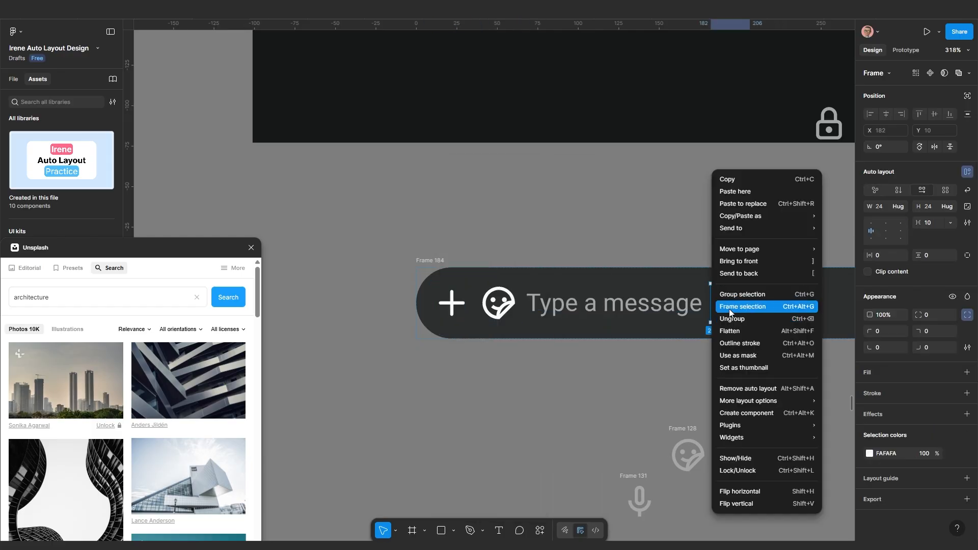
click(729, 309)
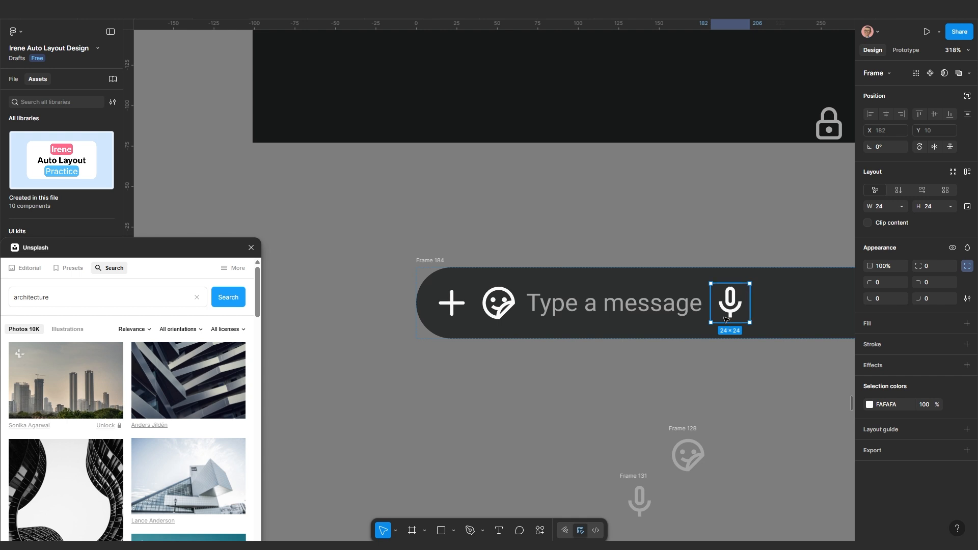
Give the mic, sticker and plus frames auto layout with 5 padding, making them 34×34
key(shift+a)
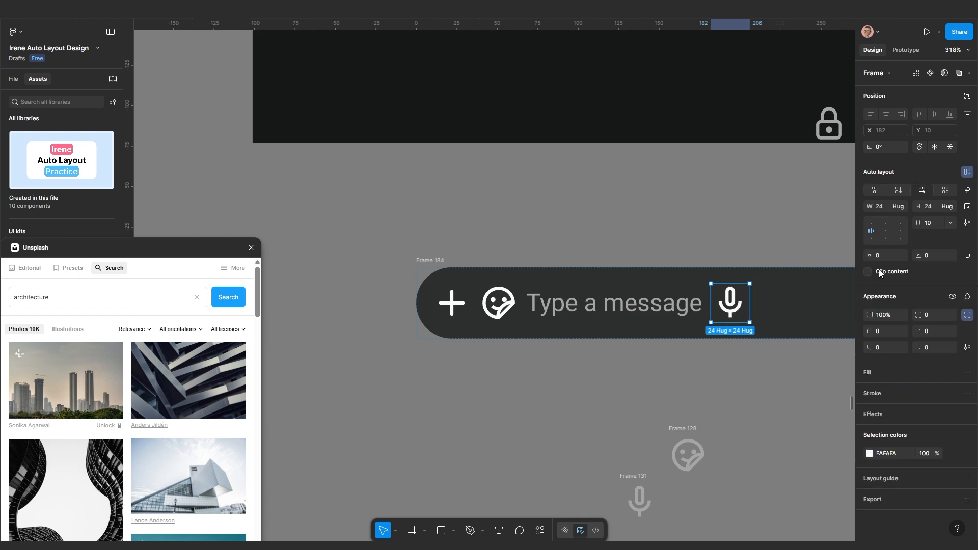
click(882, 255)
text(5)
key(Return)
click(495, 320)
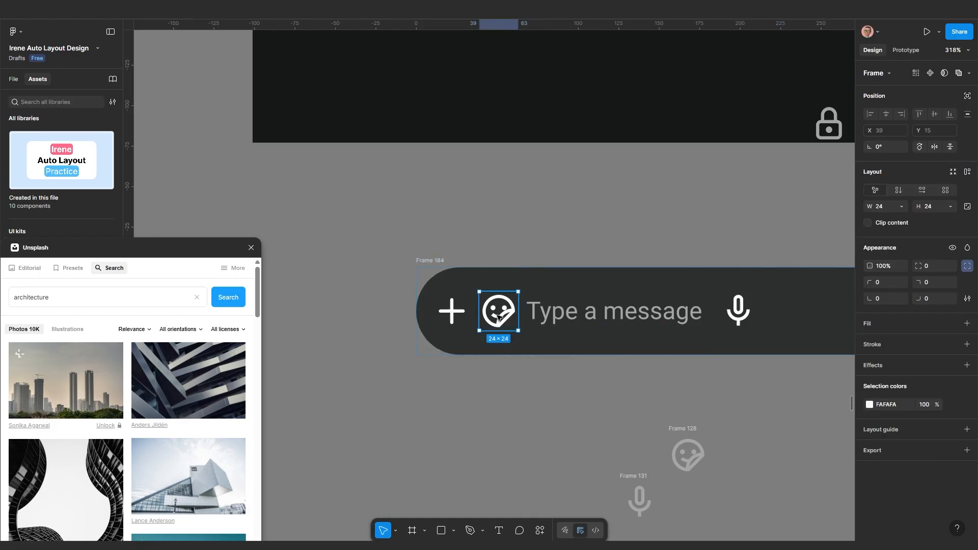
key(shift+a)
click(879, 255)
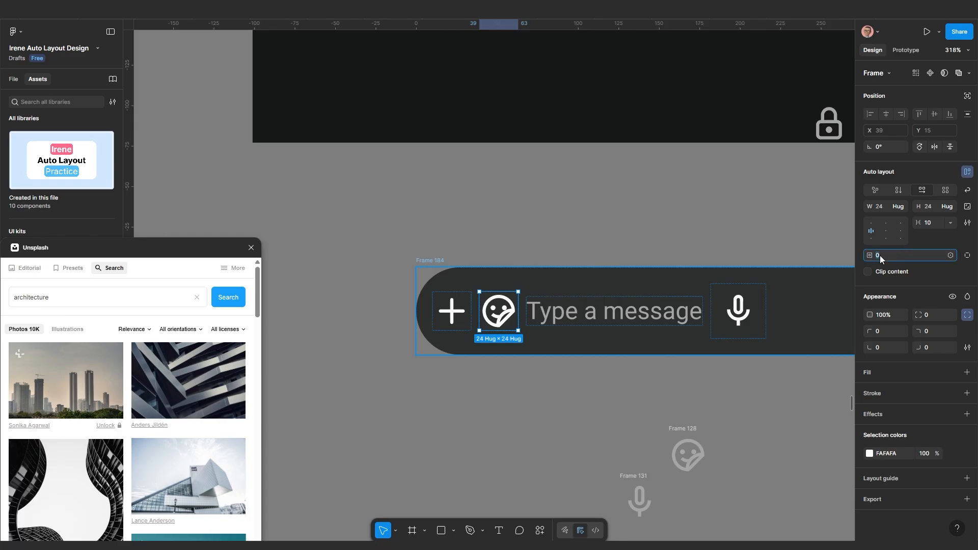
text(5)
key(Return)
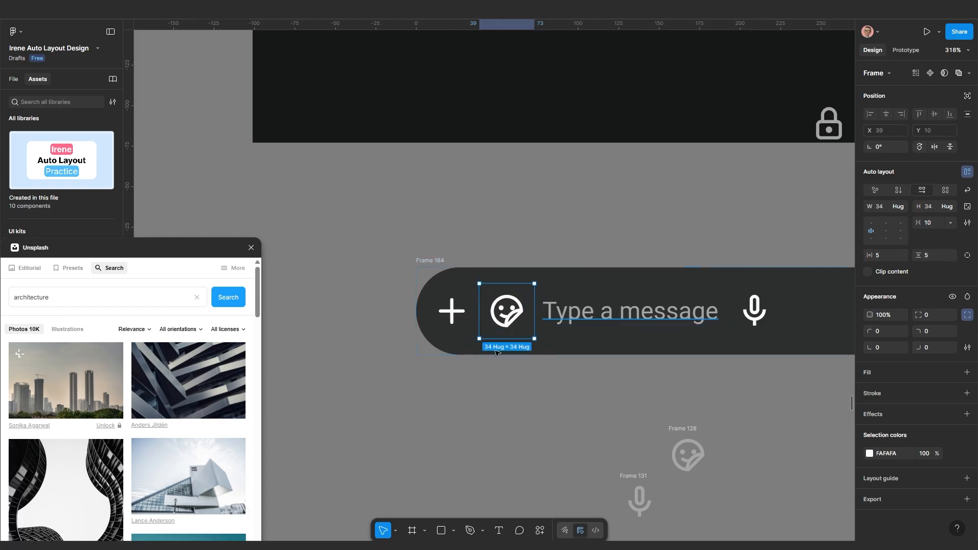
click(446, 322)
key(shift+a)
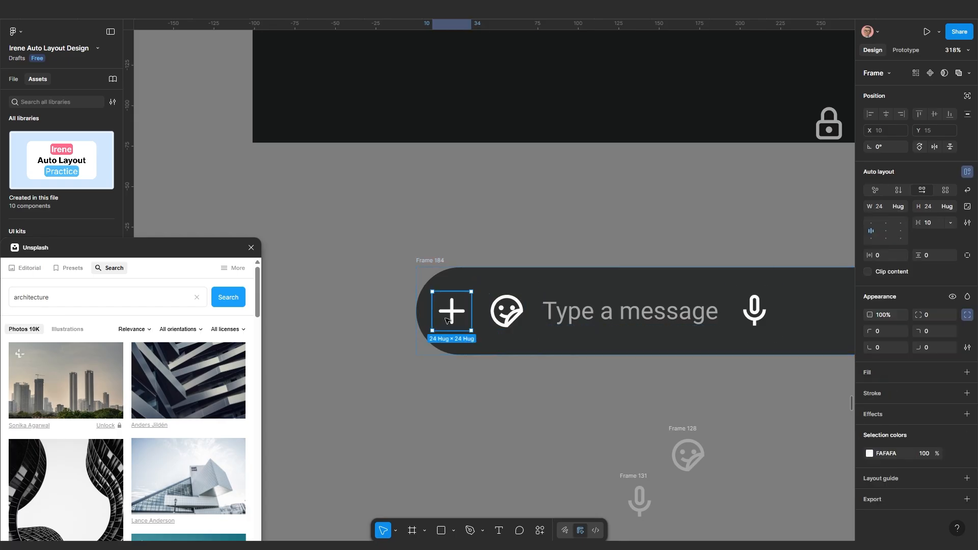
click(878, 254)
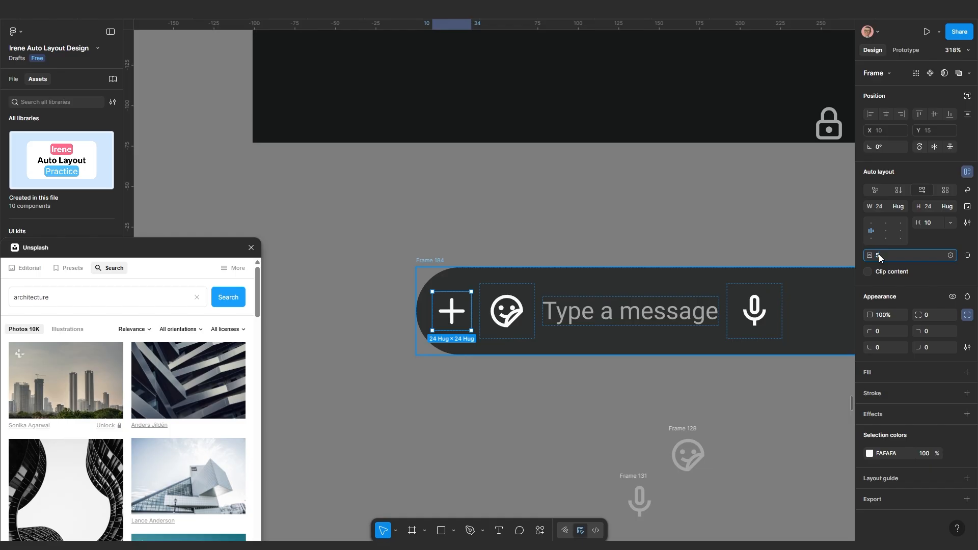
key(Return)
Group the plus, sticker and 'Type a message' text in an auto-layout frame
scroll(531, 348, down, 3)
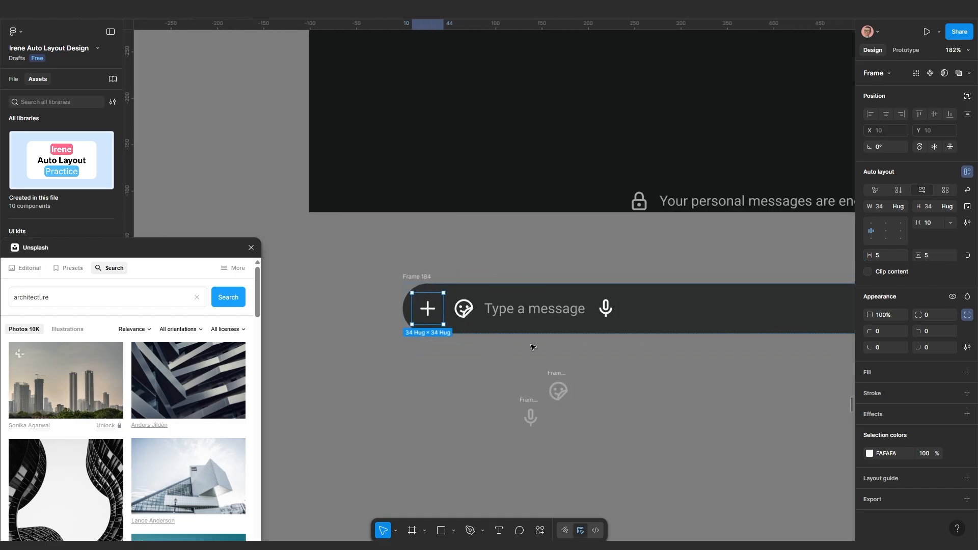
scroll(448, 312, up, 3)
key(Escape)
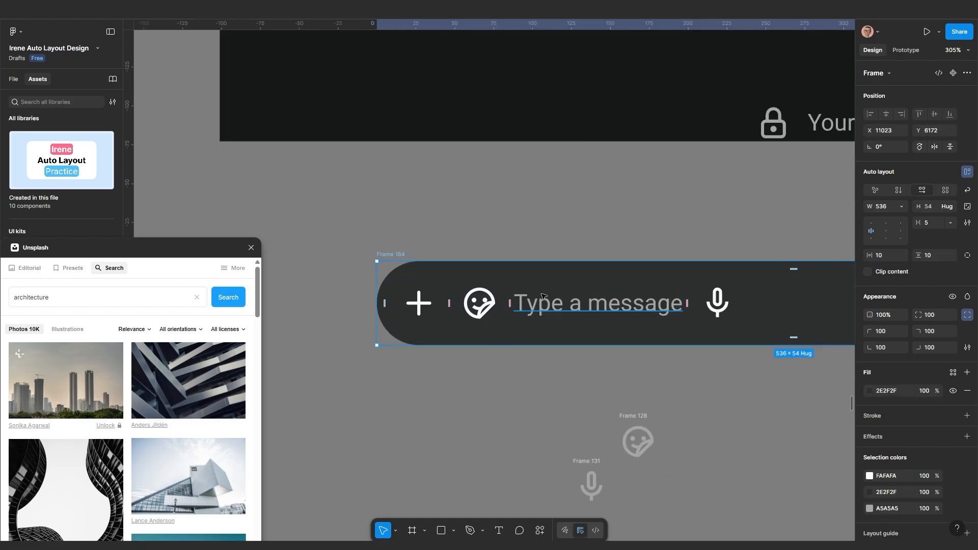
click(543, 300)
shift+click(478, 303)
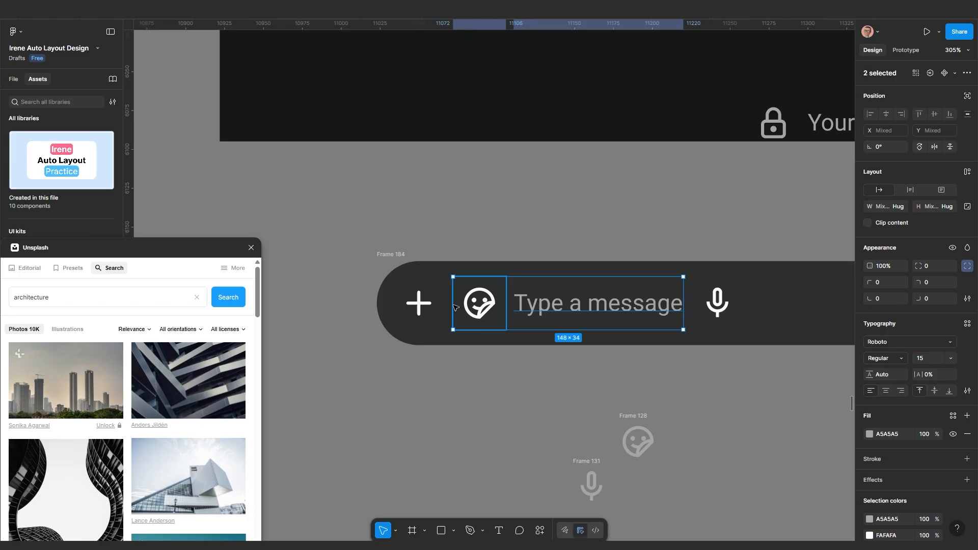
shift+click(424, 307)
key(shift+a)
Set the bar's spacing to Auto so the mic sits at the far end
scroll(423, 307, down, 3)
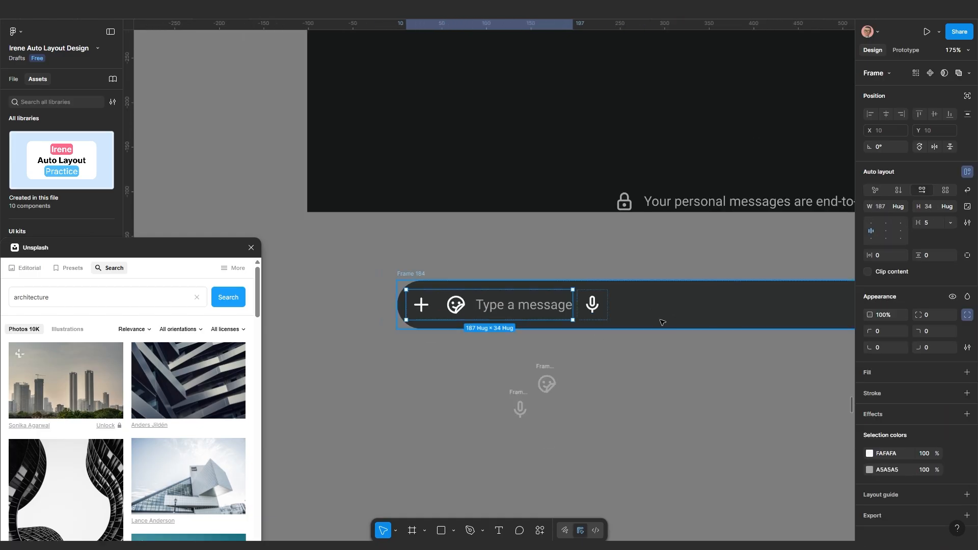
click(668, 313)
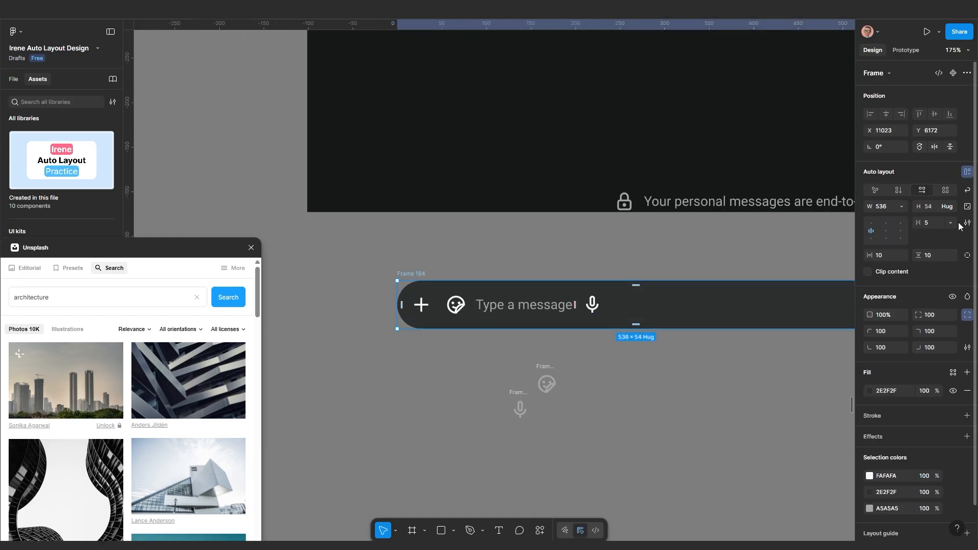
click(950, 222)
click(937, 235)
key(shift+0)
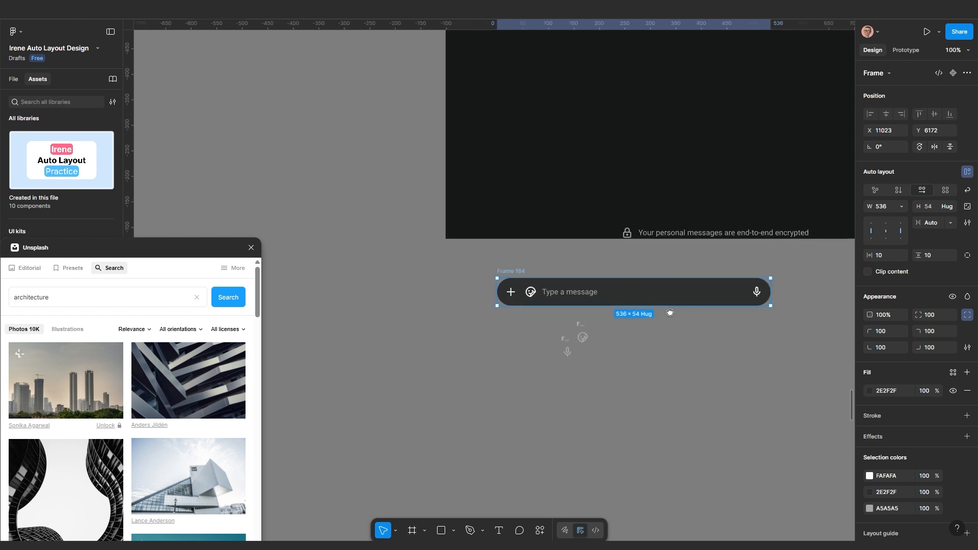
scroll(725, 307, up, 3)
scroll(560, 307, down, 2)
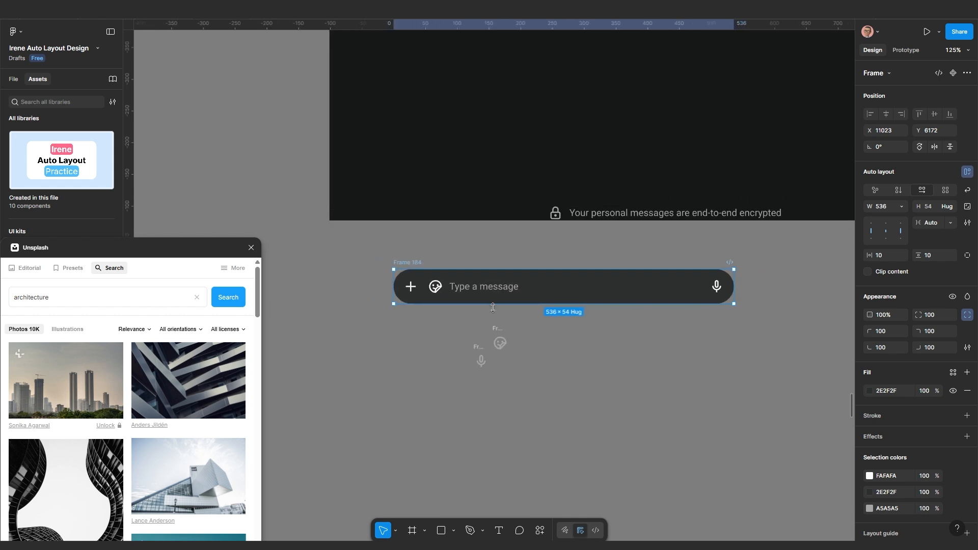
click(603, 336)
Cut the message bar from the canvas
scroll(605, 334, down, 5)
scroll(635, 316, up, 3)
drag(635, 316, 539, 369)
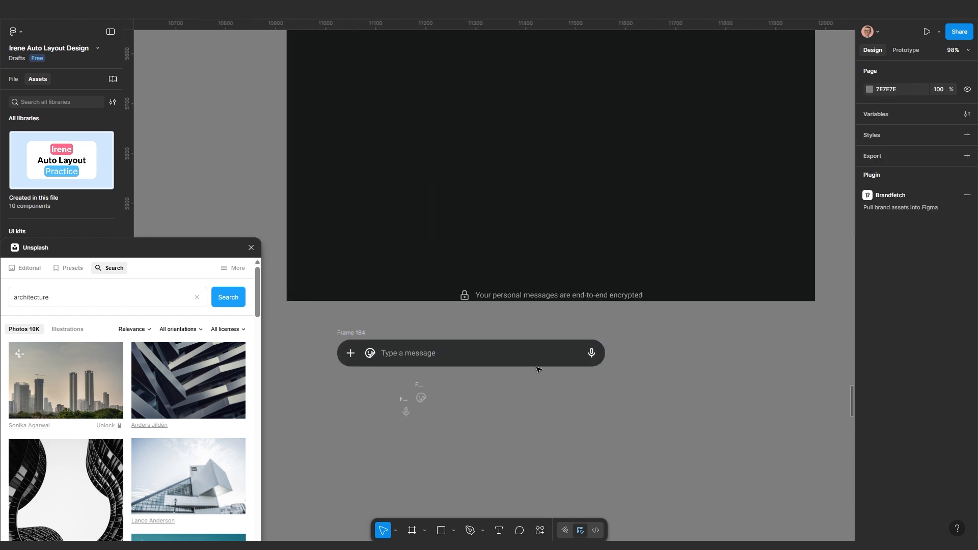
click(539, 359)
scroll(542, 357, down, 6)
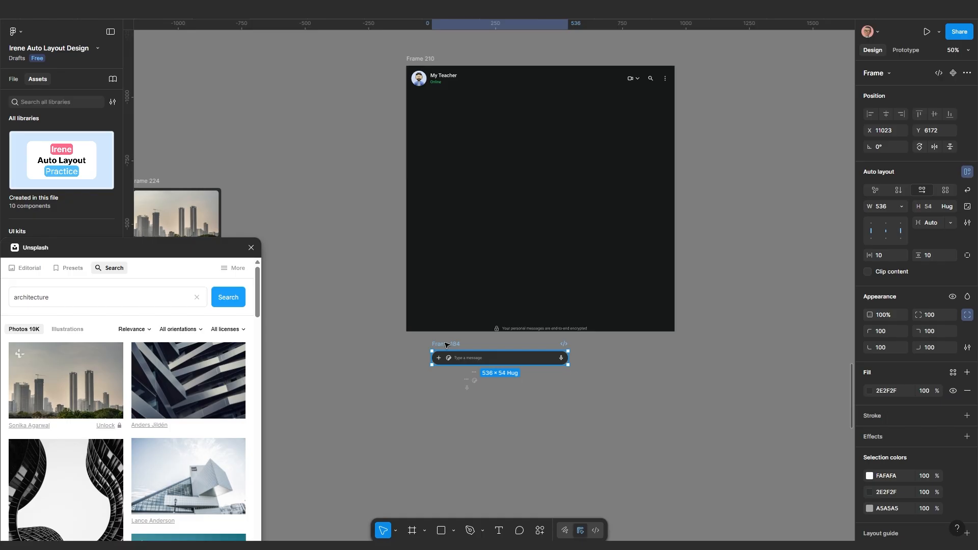
key(Delete)
scroll(499, 347, up, 5)
click(525, 309)
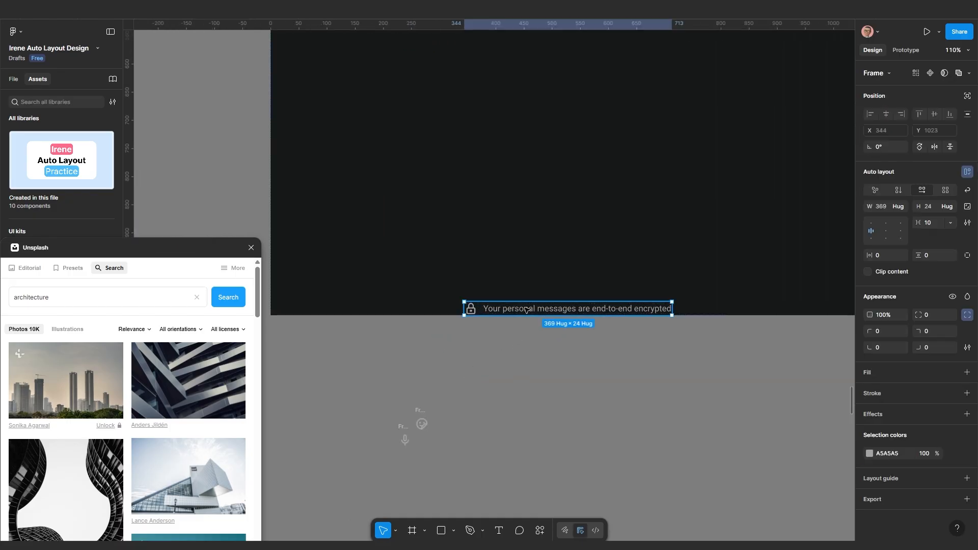
Paste the message bar into Frame 210 and give the frame 20 bottom padding
key(ctrl+z)
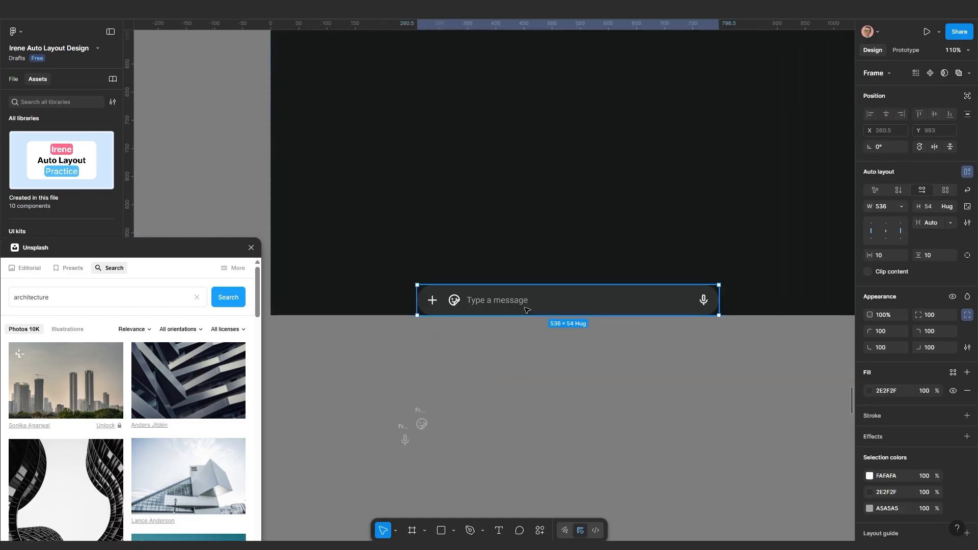
scroll(527, 310, down, 5)
drag(578, 323, 576, 373)
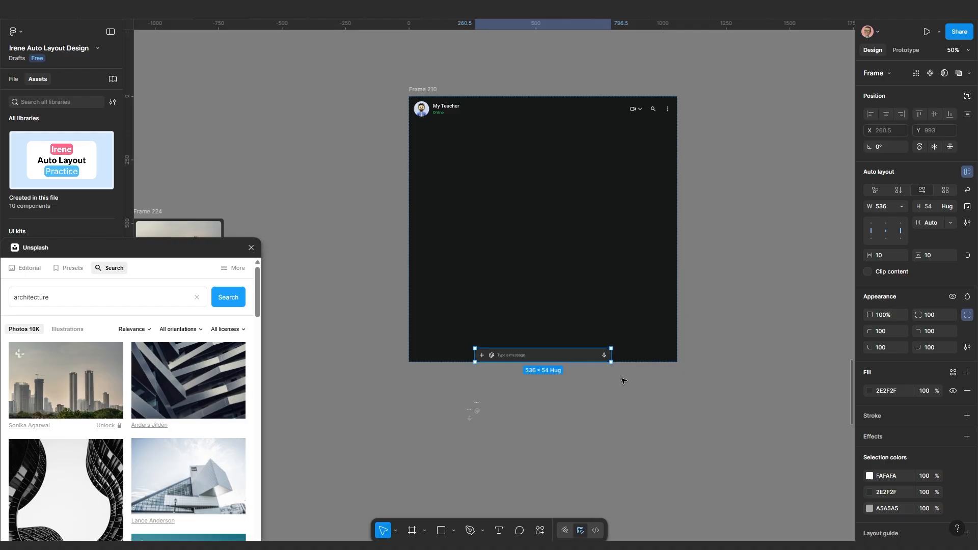
click(650, 383)
click(650, 361)
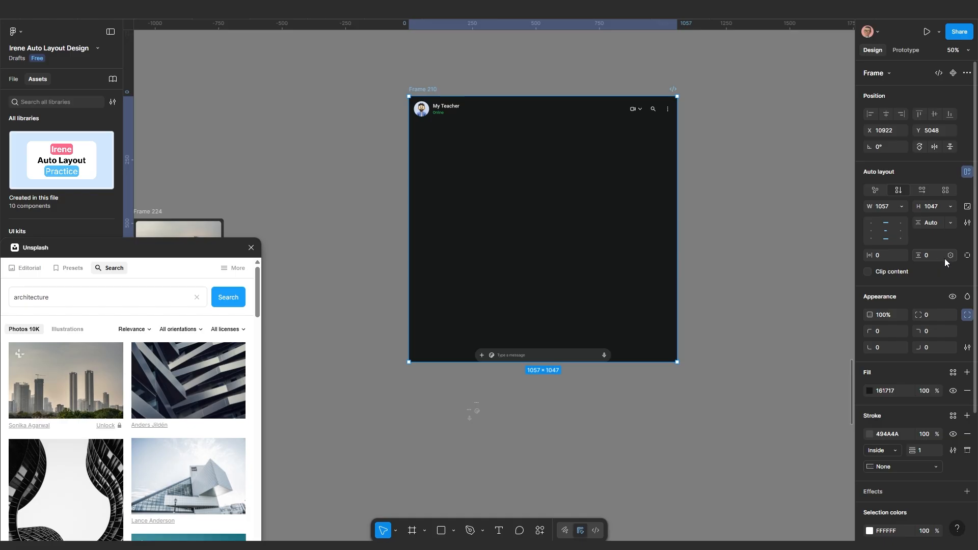
click(967, 256)
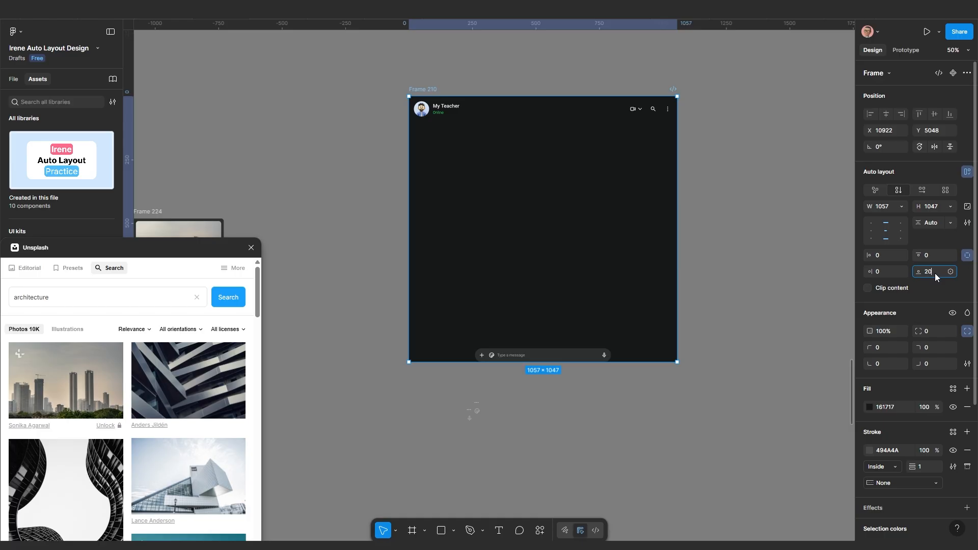
scroll(539, 329, up, 5)
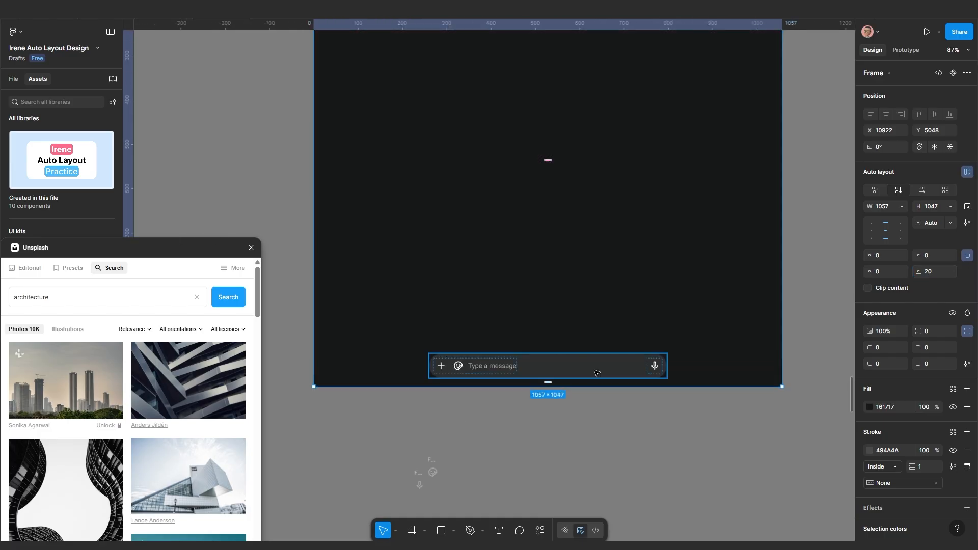
scroll(595, 372, down, 5)
Set the message bar's width to Fill container so it spans the full 1057 width
click(596, 373)
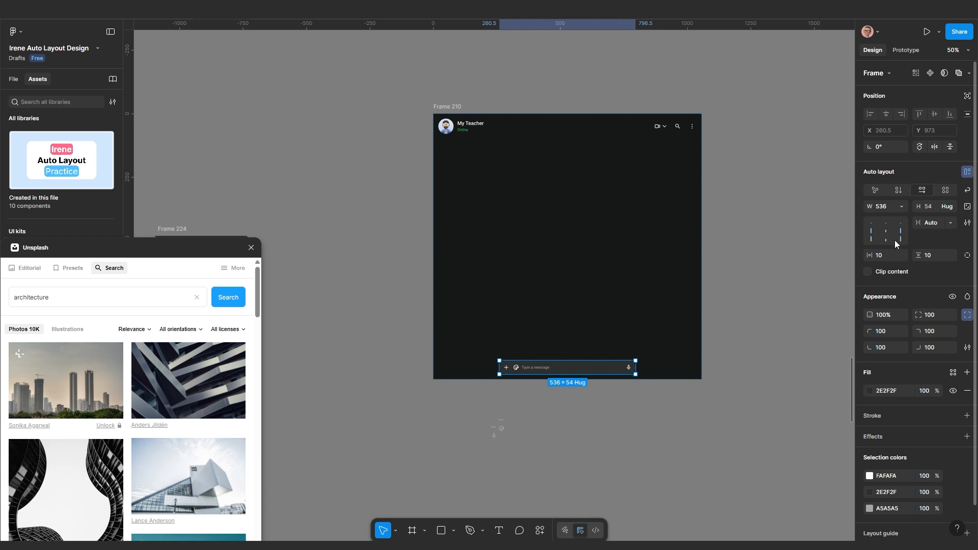
click(901, 206)
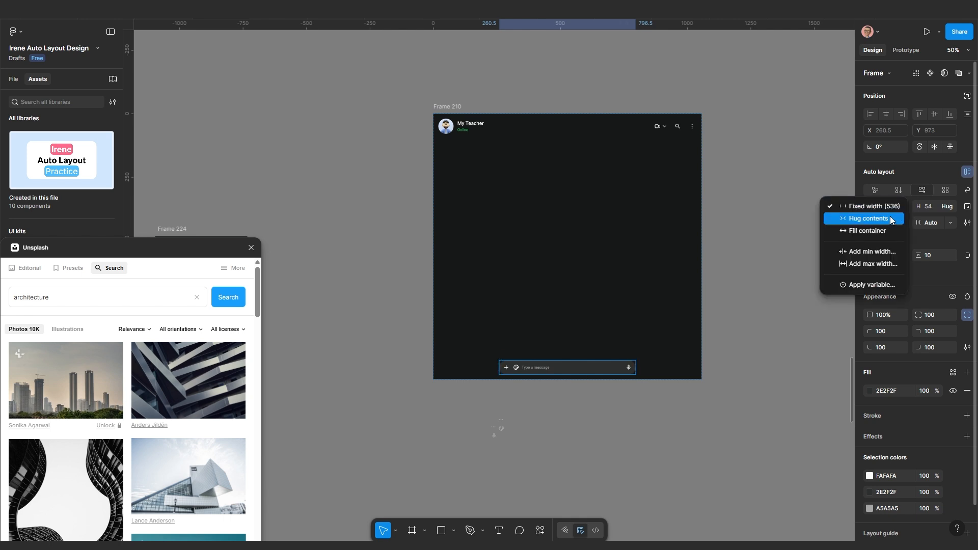
click(887, 230)
scroll(669, 362, up, 2)
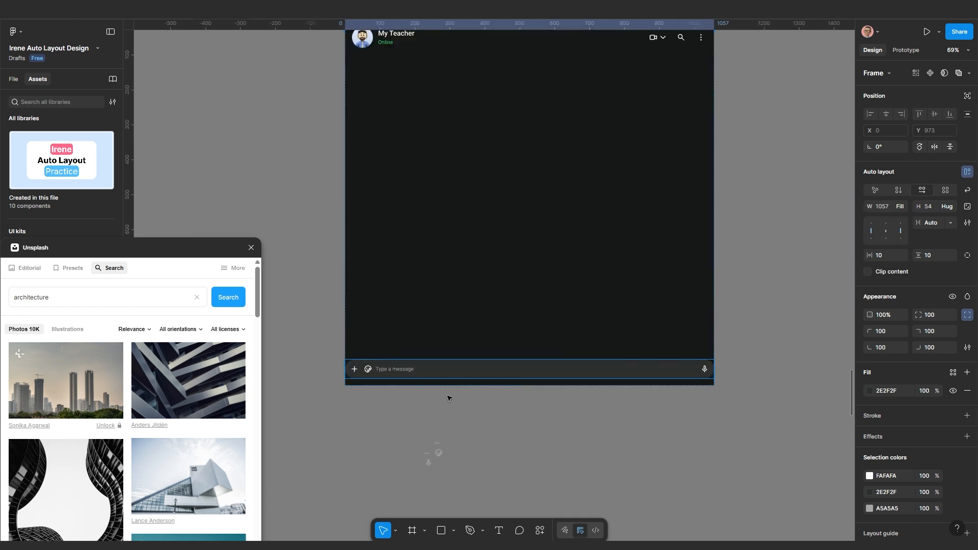
scroll(454, 364, down, 1)
key(Escape)
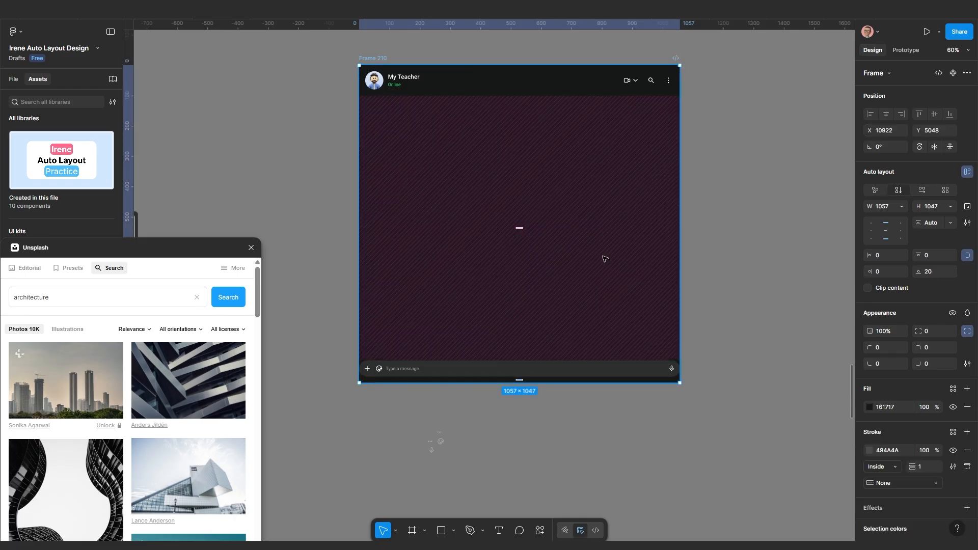
scroll(448, 374, up, 1)
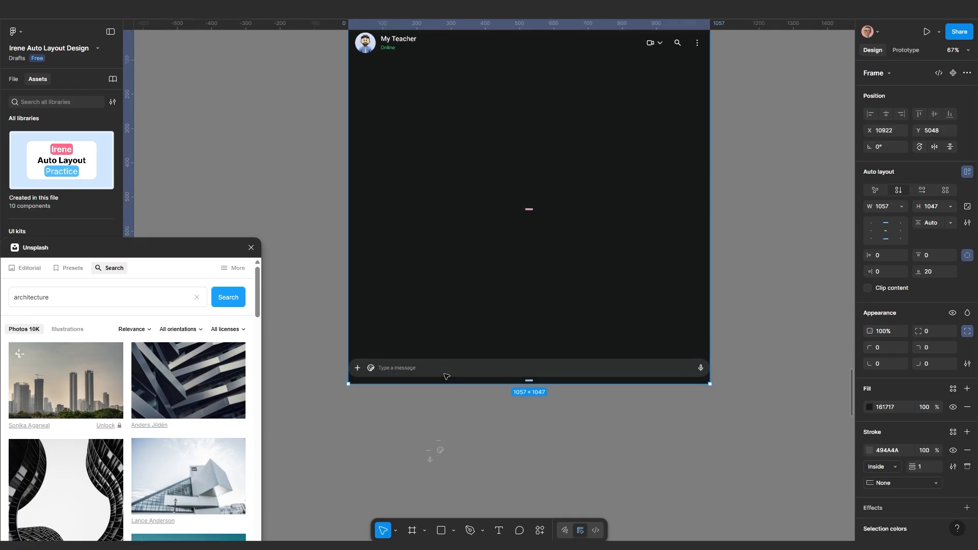
click(474, 426)
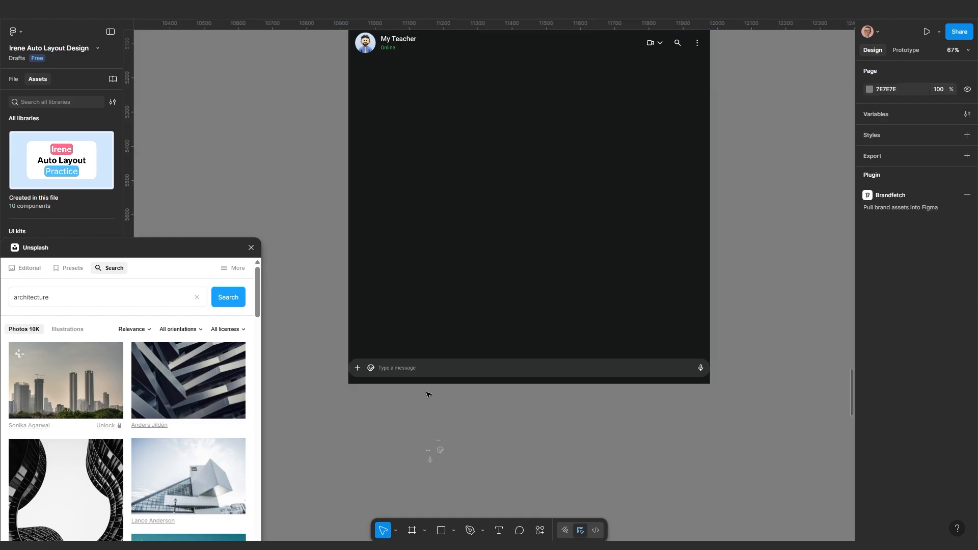
scroll(427, 395, up, 1)
scroll(398, 332, down, 3)
drag(405, 291, 407, 320)
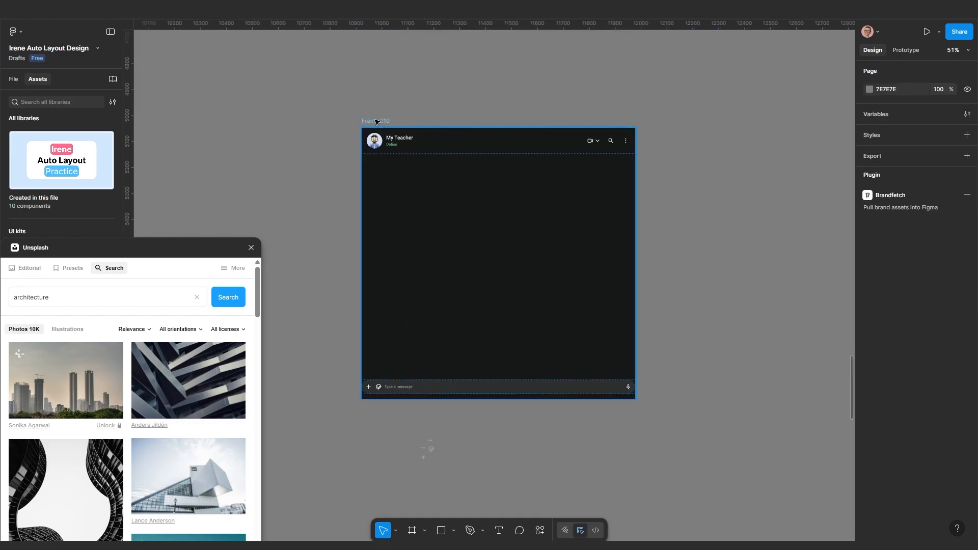
click(377, 120)
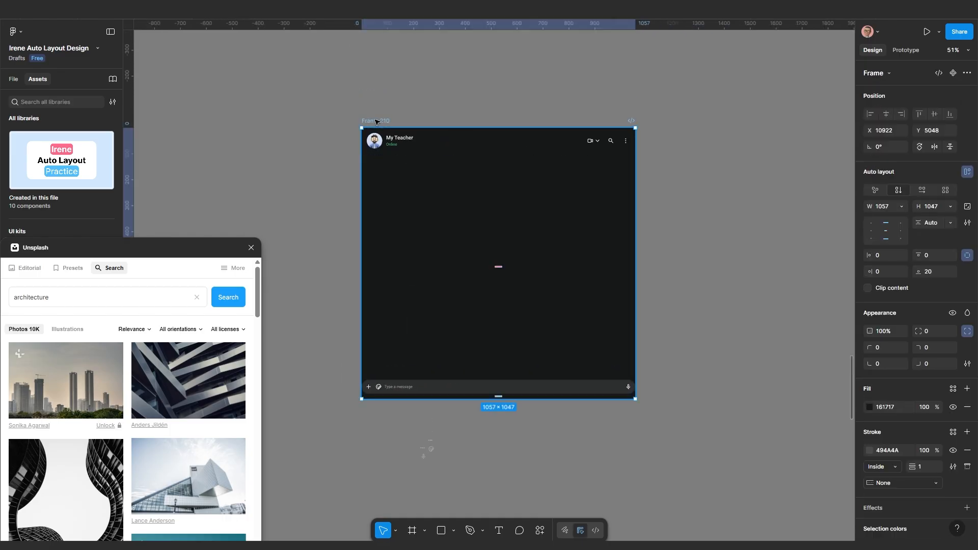
click(967, 256)
click(878, 257)
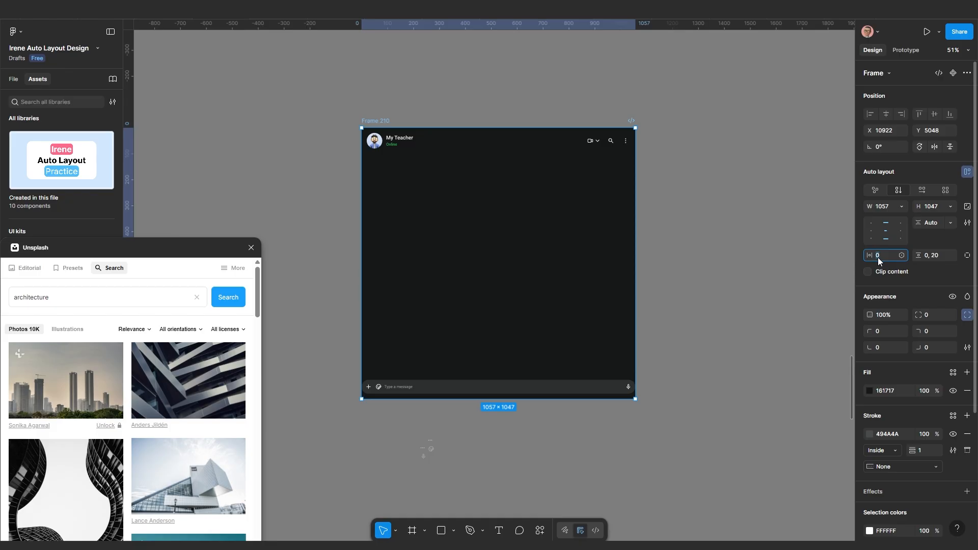
key(Return)
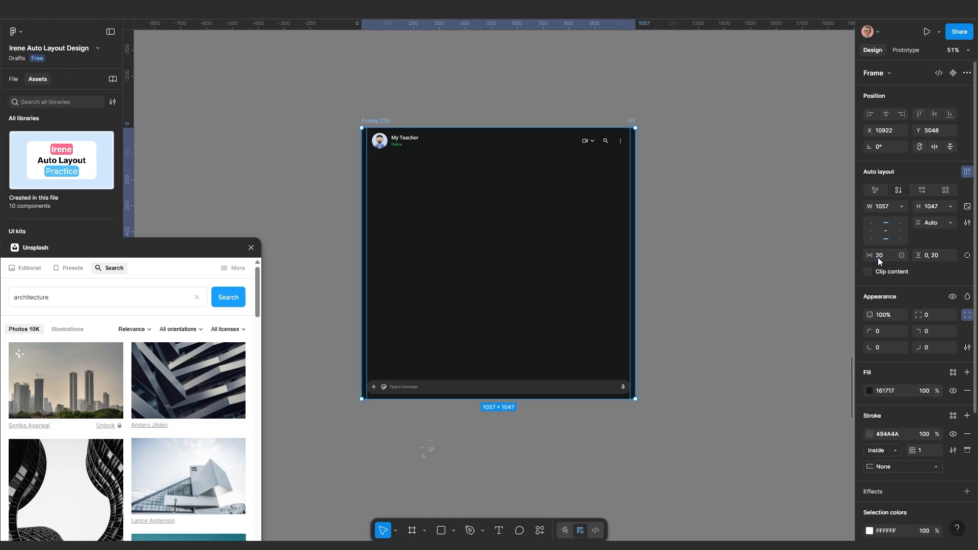
scroll(603, 137, up, 3)
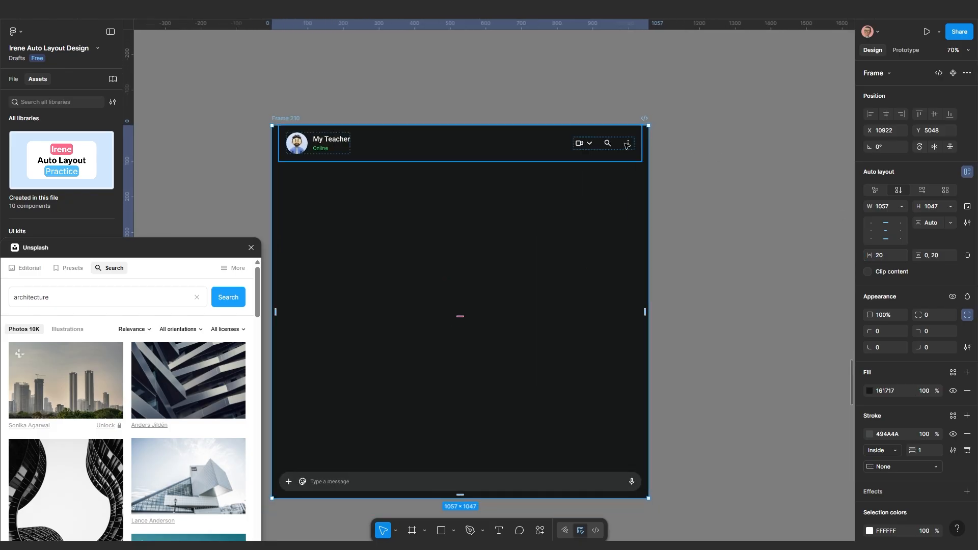
click(557, 149)
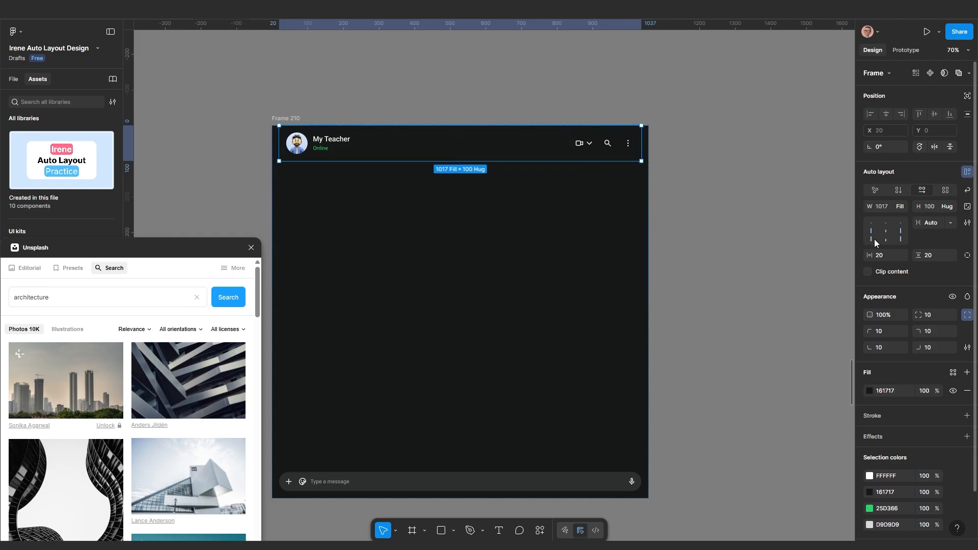
click(869, 390)
drag(743, 408, 767, 382)
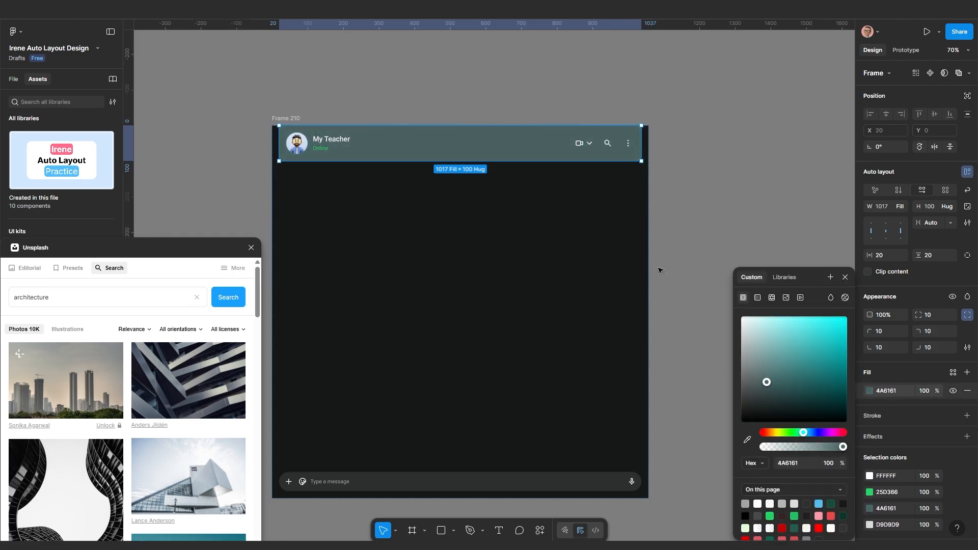
scroll(646, 236, down, 5)
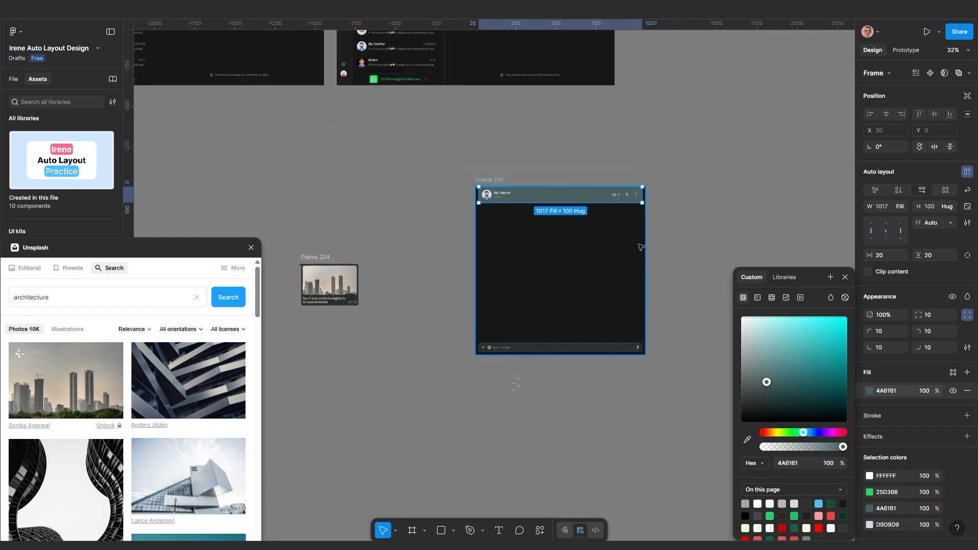
click(671, 278)
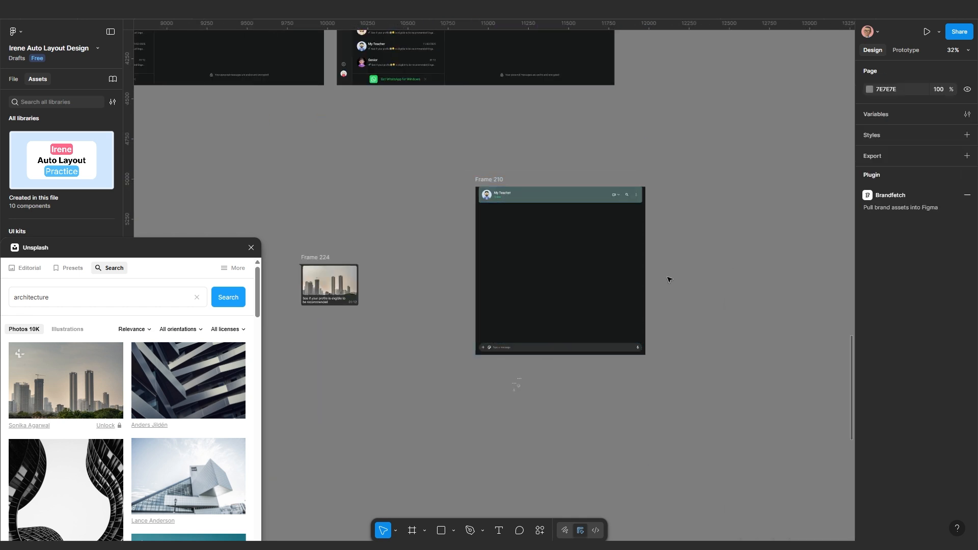
key(ctrl+z)
key(ctrl+z)
key(ctrl+z)
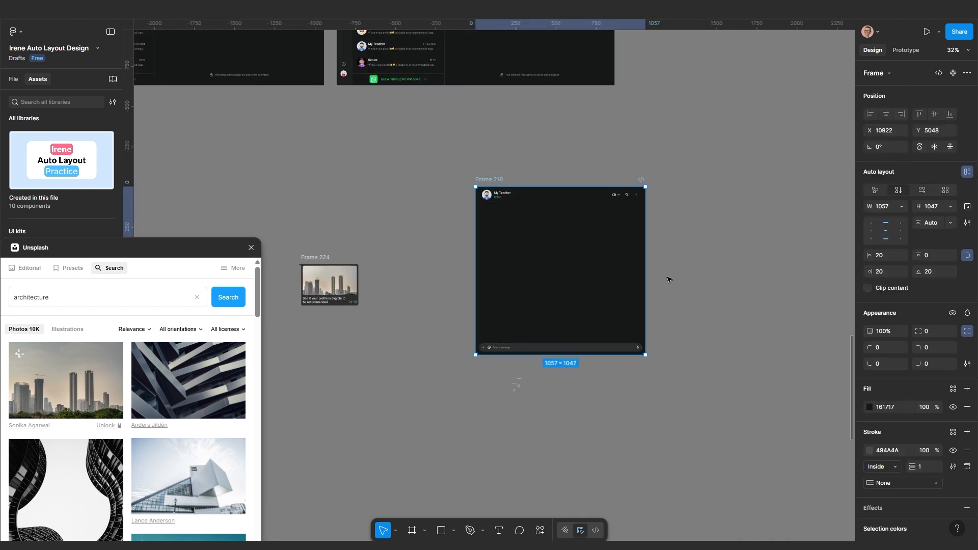
key(ctrl+z)
scroll(576, 313, up, 1)
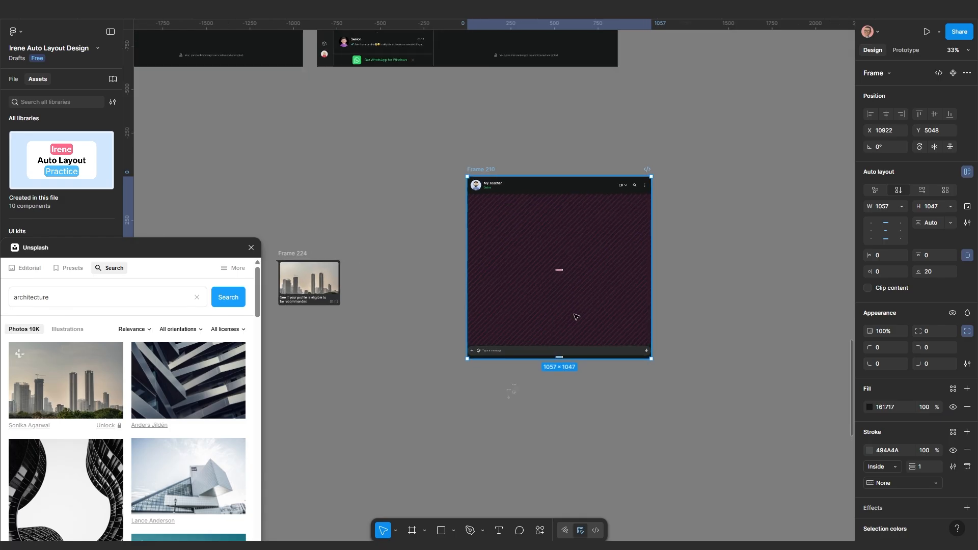
click(576, 387)
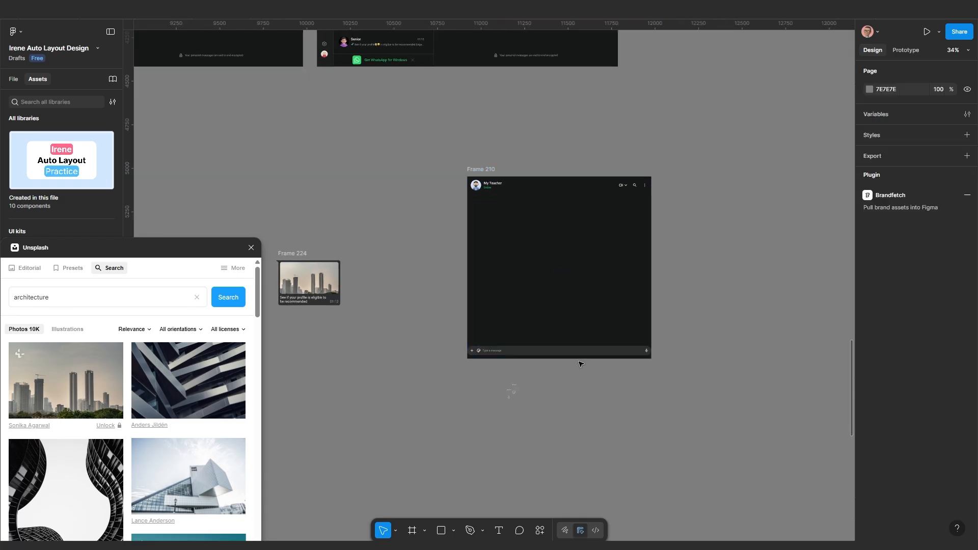
scroll(581, 364, up, 3)
scroll(516, 349, up, 2)
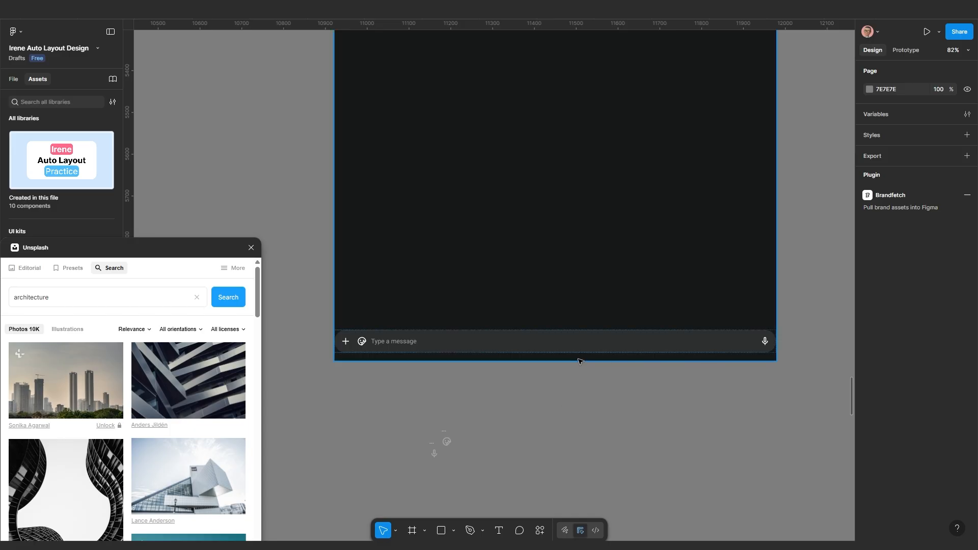
Wrap the message bar in an auto-layout frame with 20 side padding
click(560, 346)
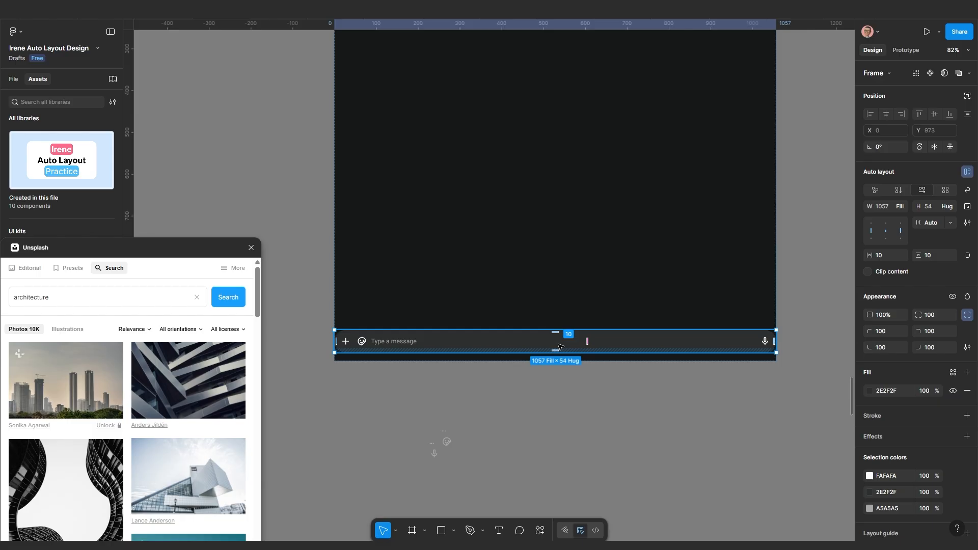
key(shift+a)
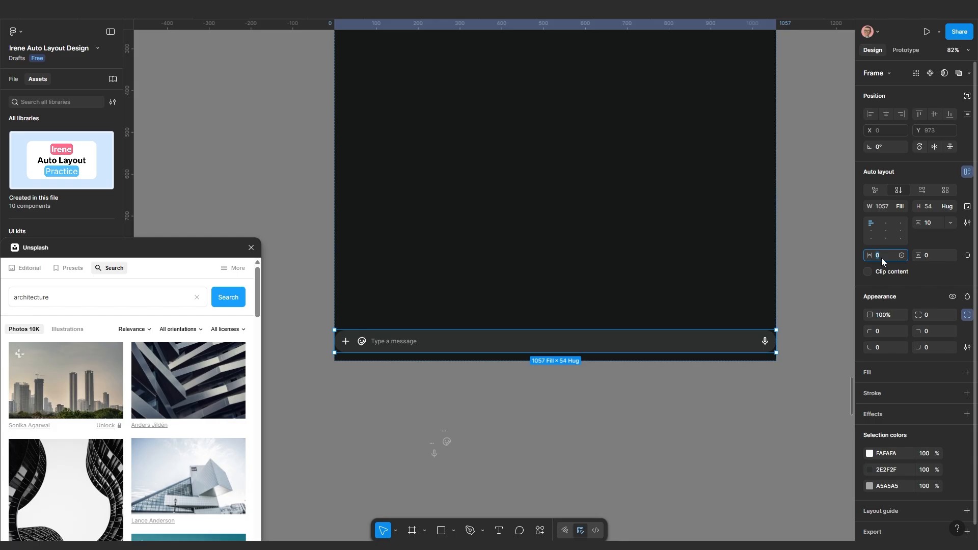
text(0)
key(Return)
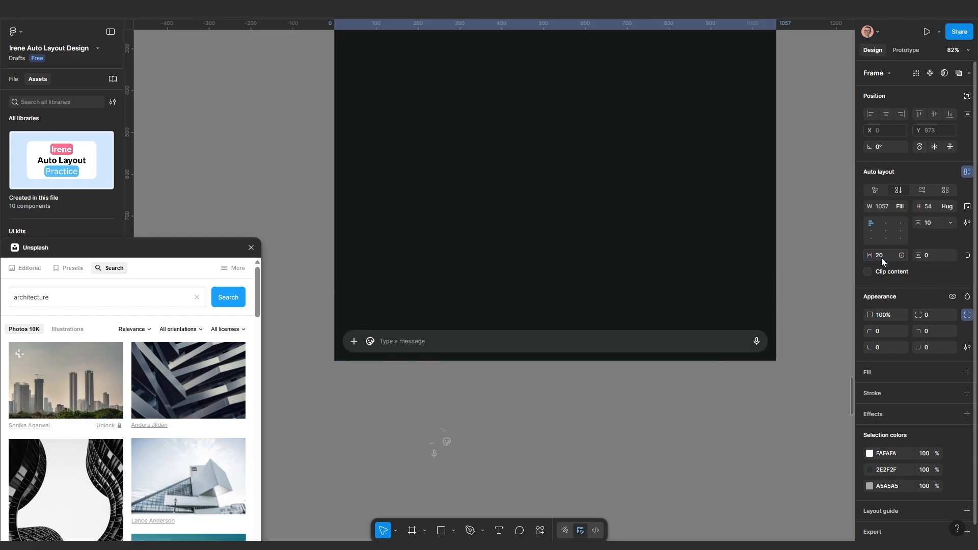
Inspect the 1057 wrapper and the 1017-wide inner pill, then move the chat frame on the canvas
click(735, 405)
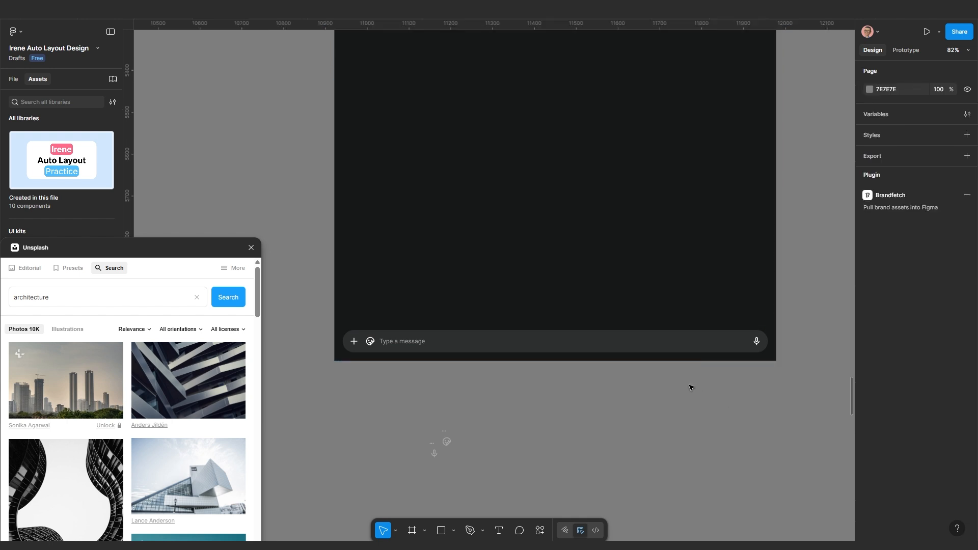
click(672, 344)
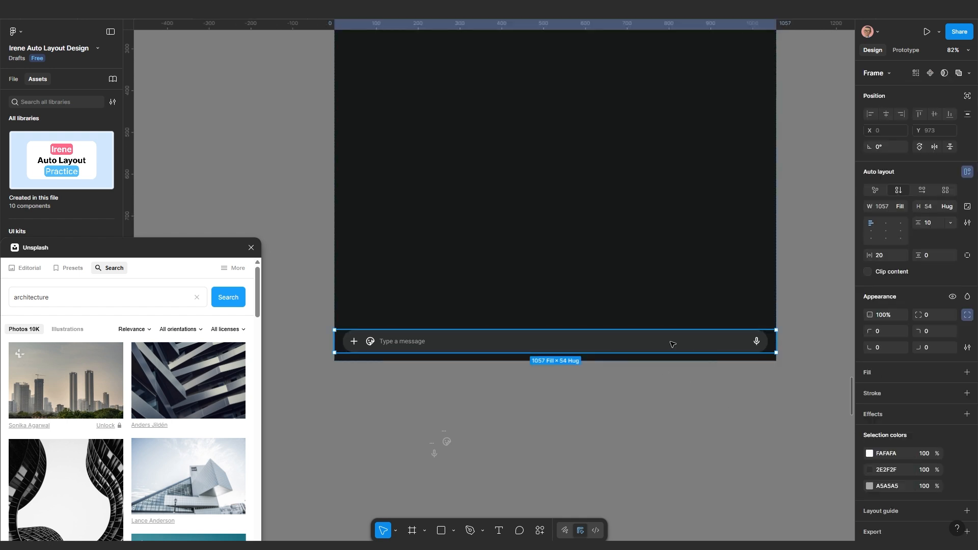
click(606, 345)
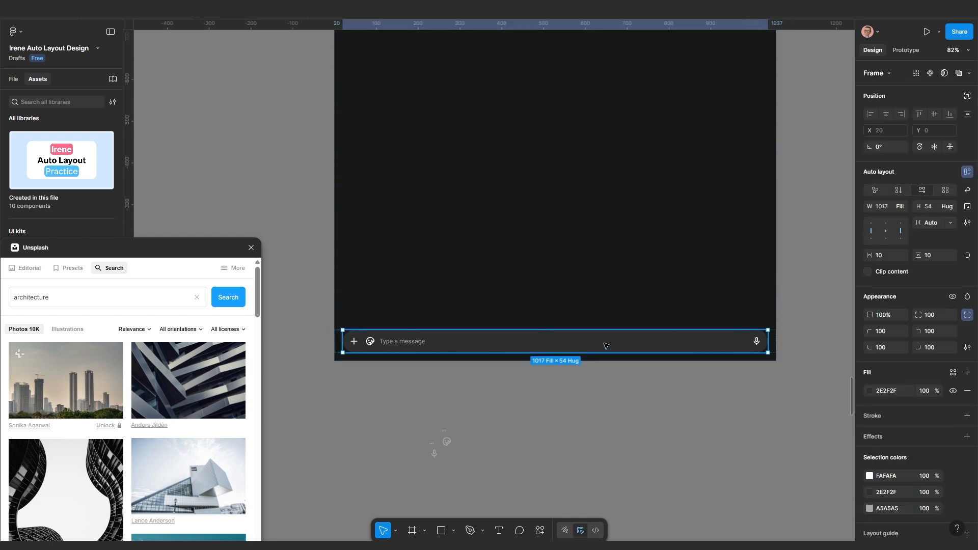
click(698, 411)
click(744, 343)
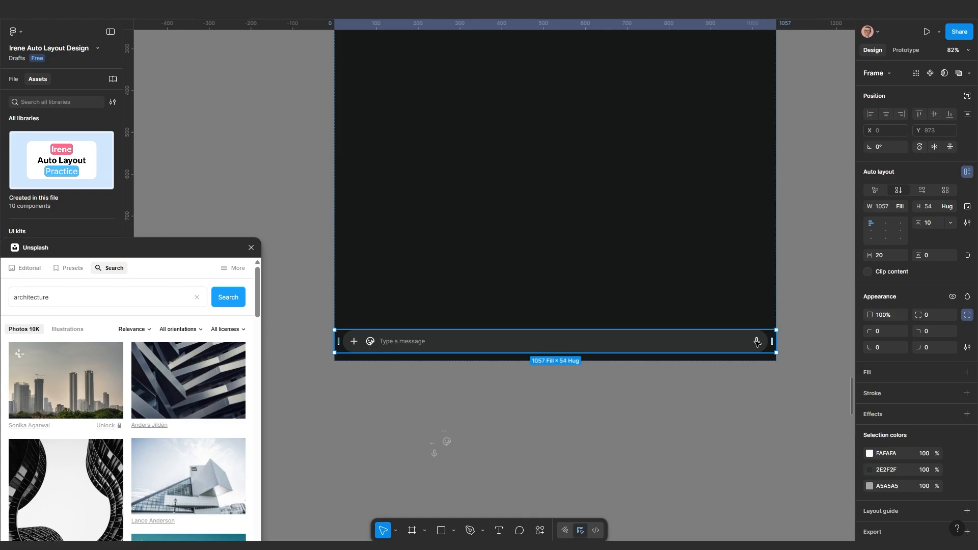
click(558, 393)
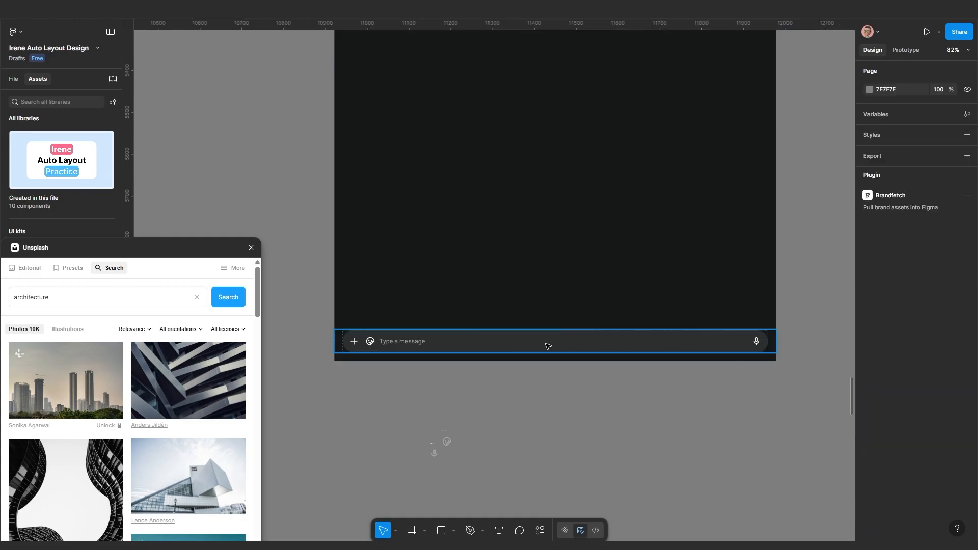
scroll(582, 393, down, 5)
scroll(535, 281, up, 2)
drag(536, 279, 476, 272)
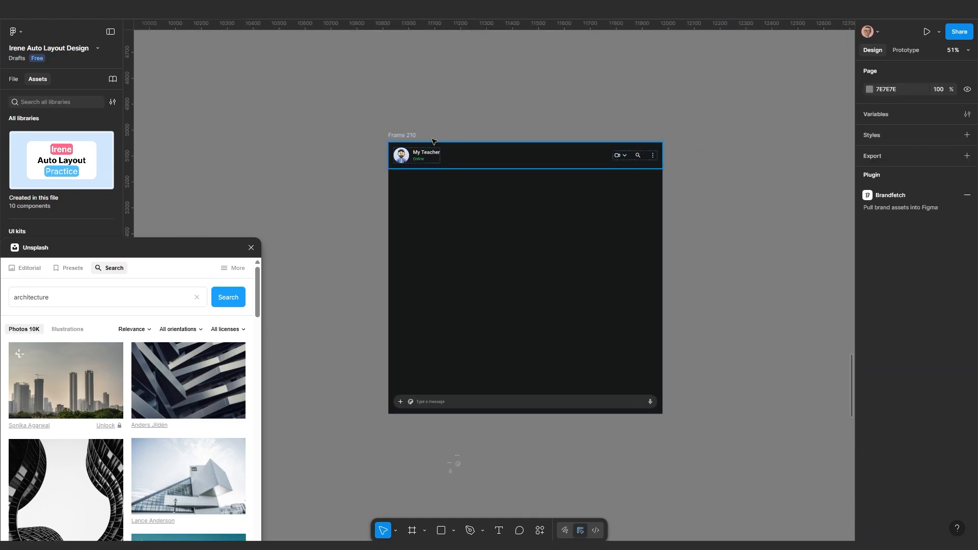
drag(402, 136, 418, 124)
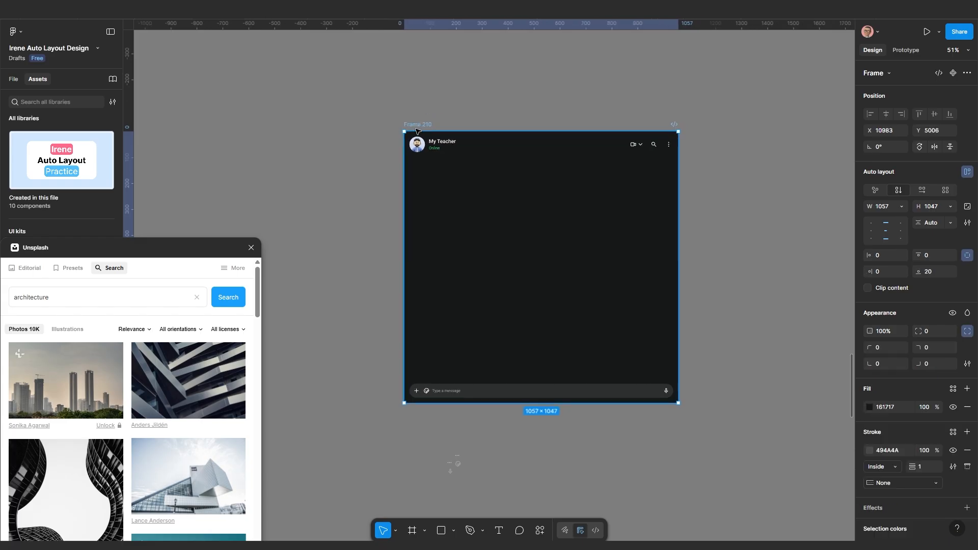
Move the small image frame up and to the left
scroll(458, 253, down, 2)
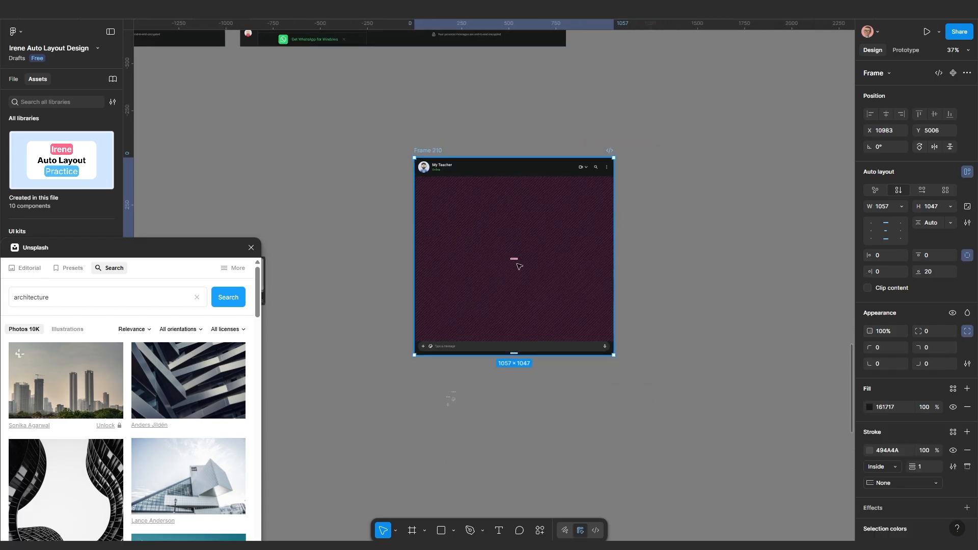
scroll(517, 265, up, 5)
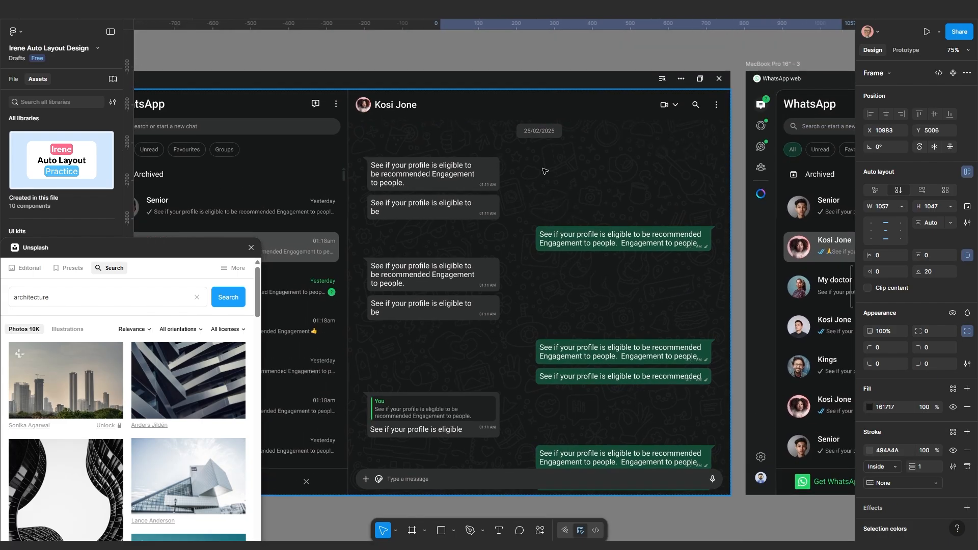
scroll(544, 171, down, 7)
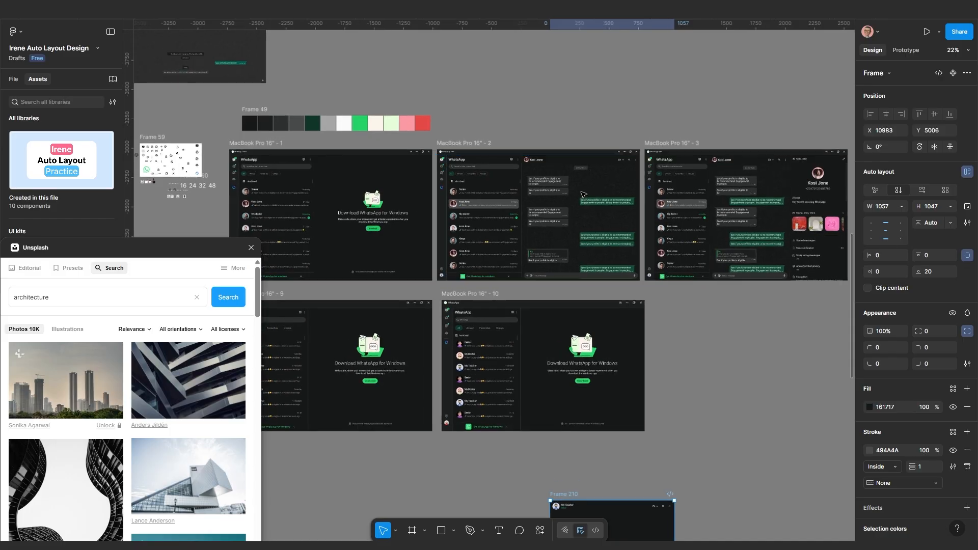
scroll(585, 201, down, 4)
scroll(541, 410, up, 3)
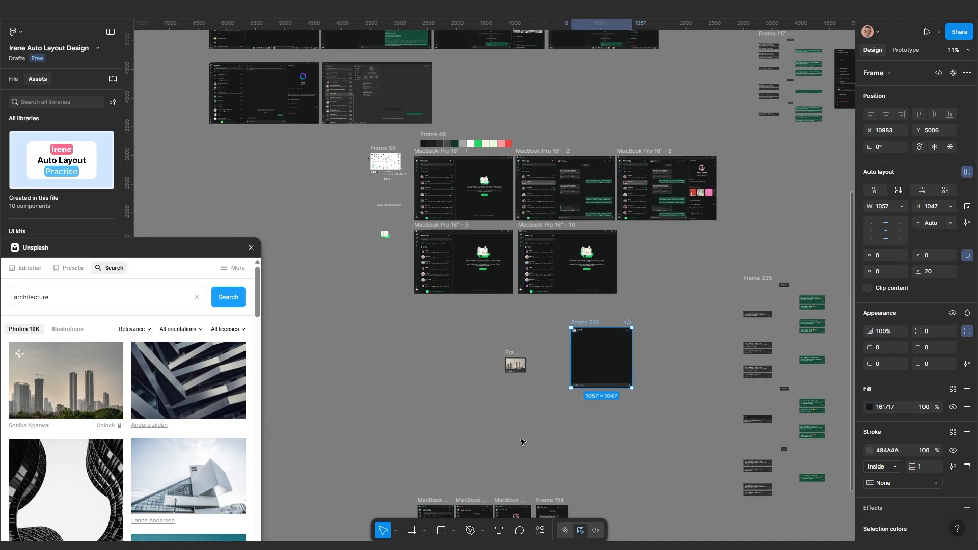
drag(594, 249, 415, 122)
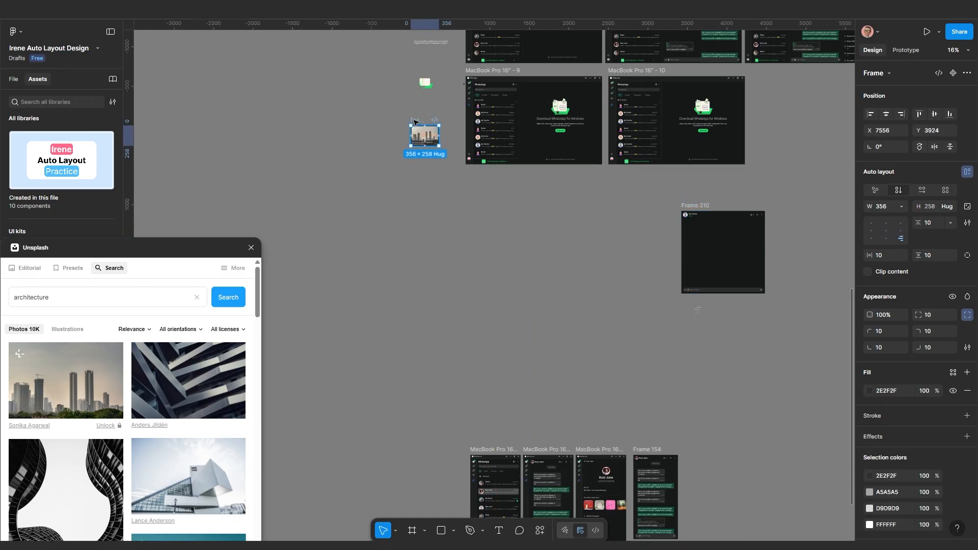
Reposition the doodle pattern image inside Frame 48
scroll(415, 122, down, 3)
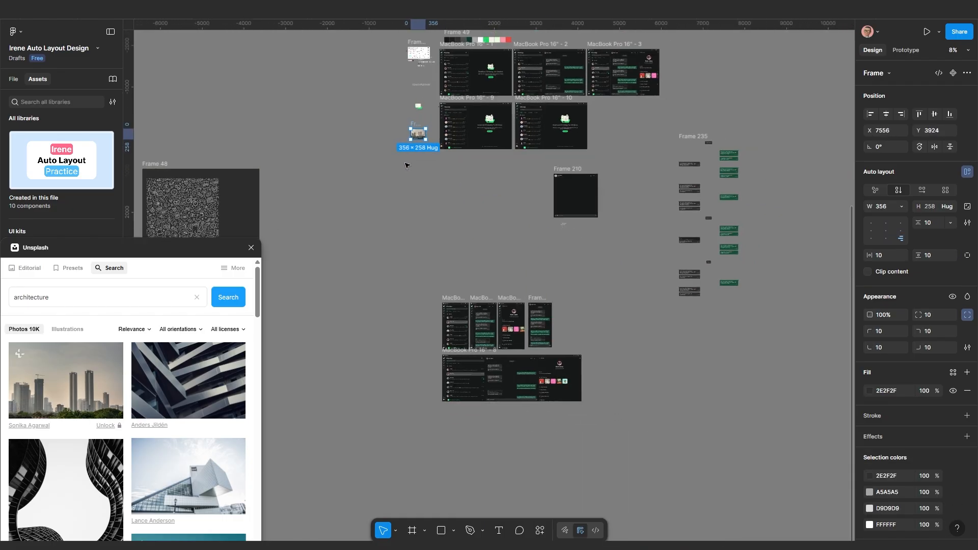
scroll(324, 202, left, 5)
scroll(324, 201, left, 3)
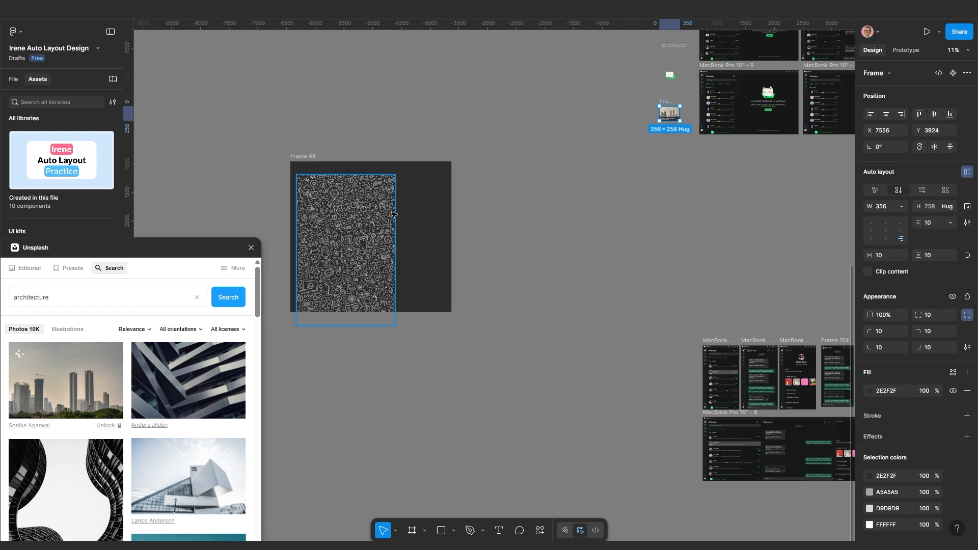
click(337, 219)
scroll(348, 207, up, 5)
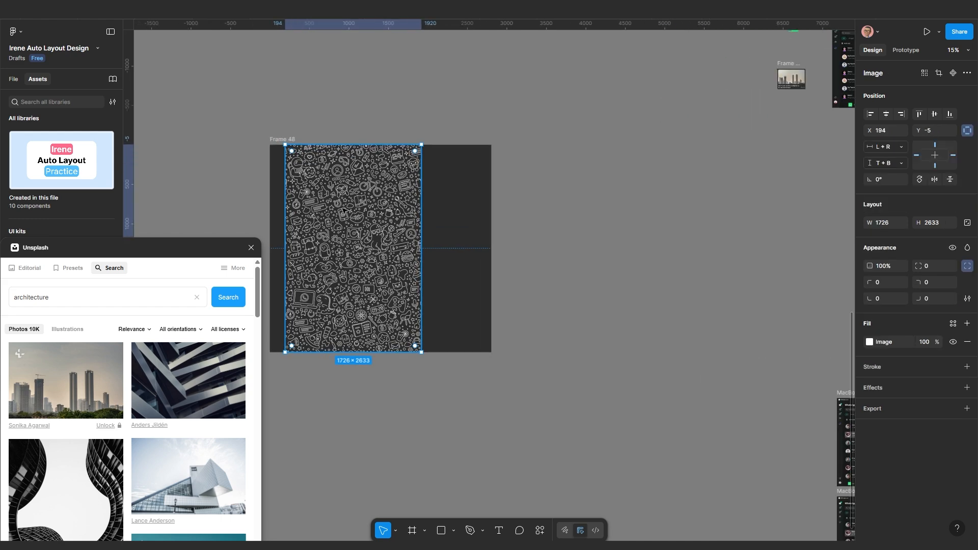
drag(360, 204, 347, 230)
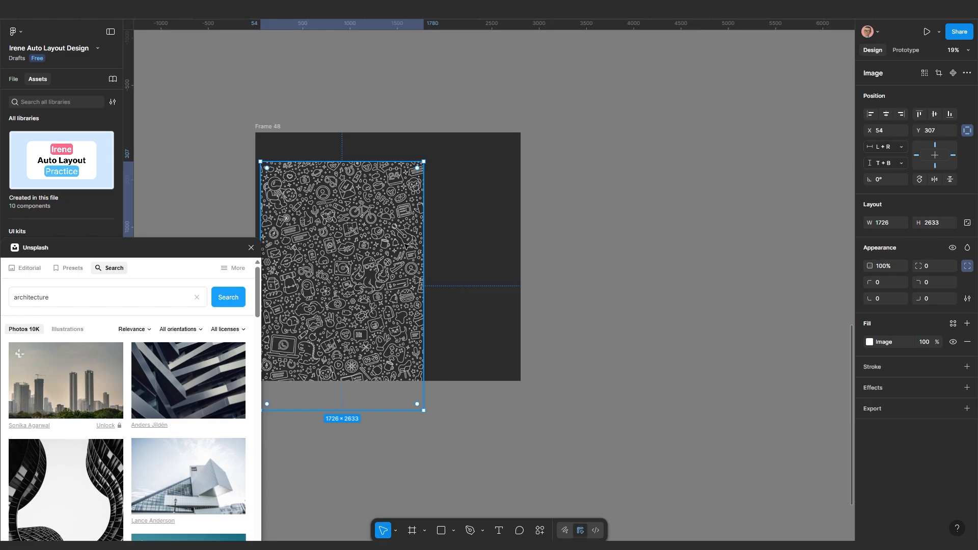
scroll(370, 246, up, 5)
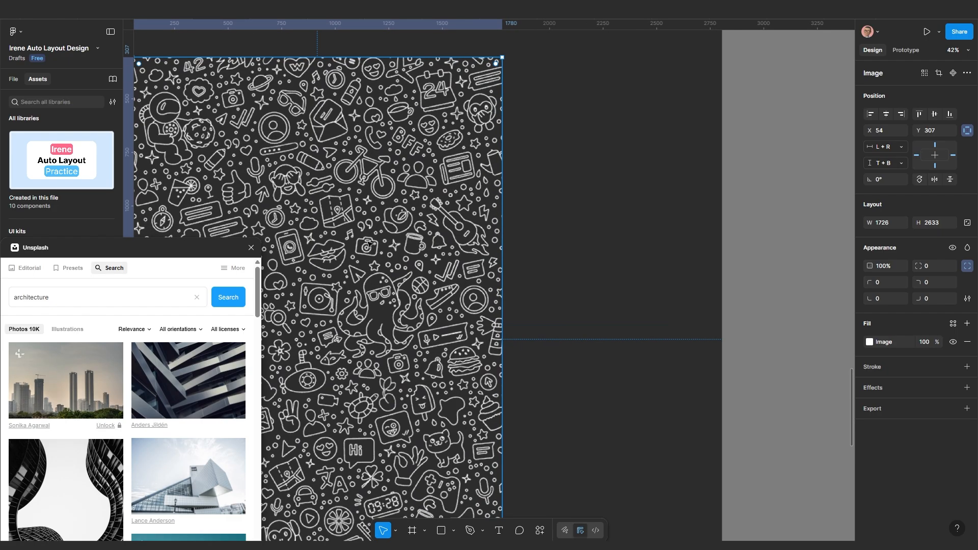
scroll(369, 244, down, 2)
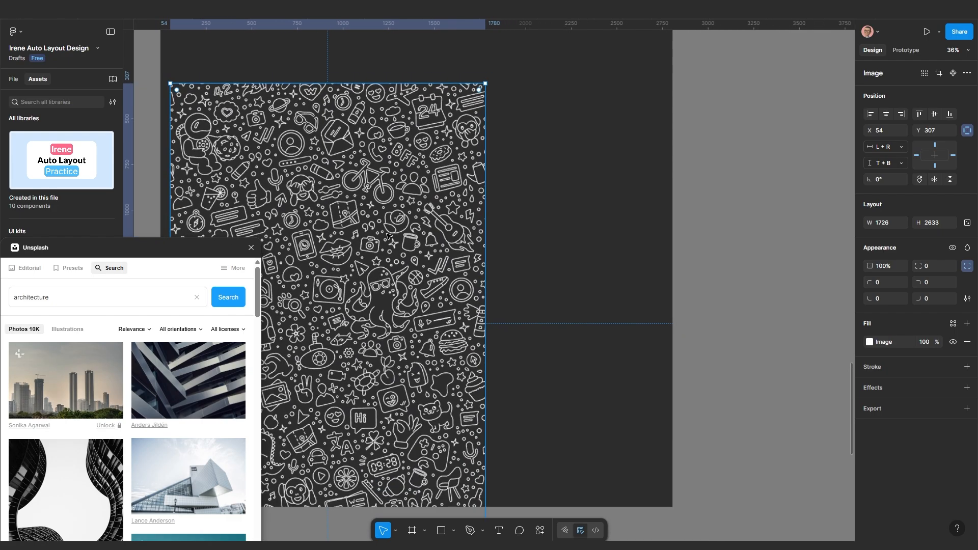
scroll(387, 235, down, 3)
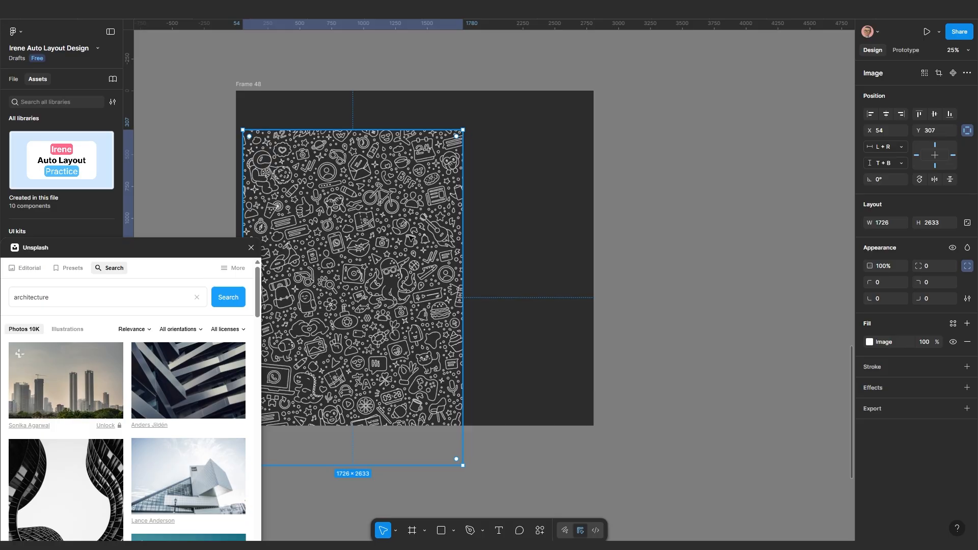
scroll(411, 237, down, 2)
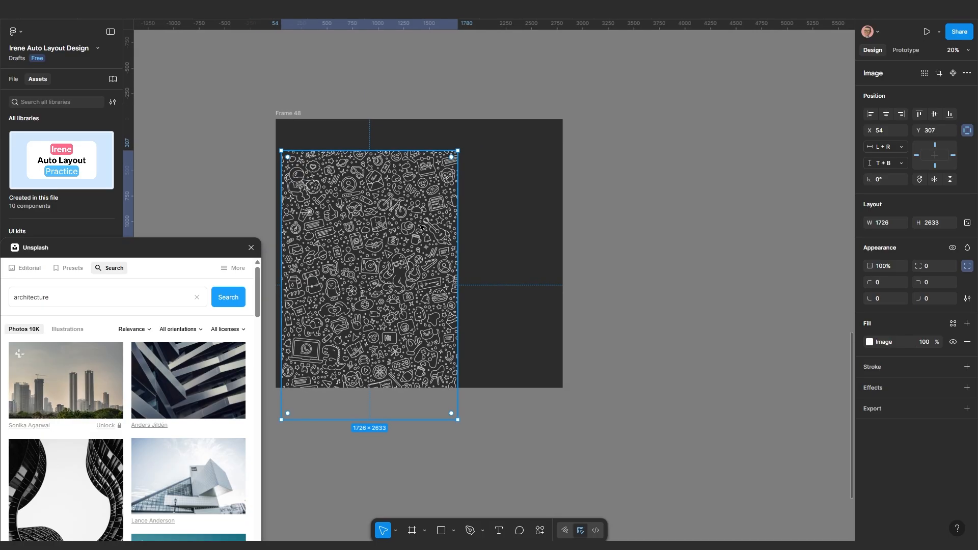
mouse_move(408, 231)
mouse_down()
mouse_move(430, 224)
mouse_move(424, 203)
mouse_up()
scroll(424, 208, down, 5)
Shift the dark chat frame, Frame 210, further left beside Frame 48
drag(630, 242, 449, 236)
scroll(449, 236, down, 1)
drag(666, 264, 602, 249)
scroll(679, 177, up, 5)
click(632, 134)
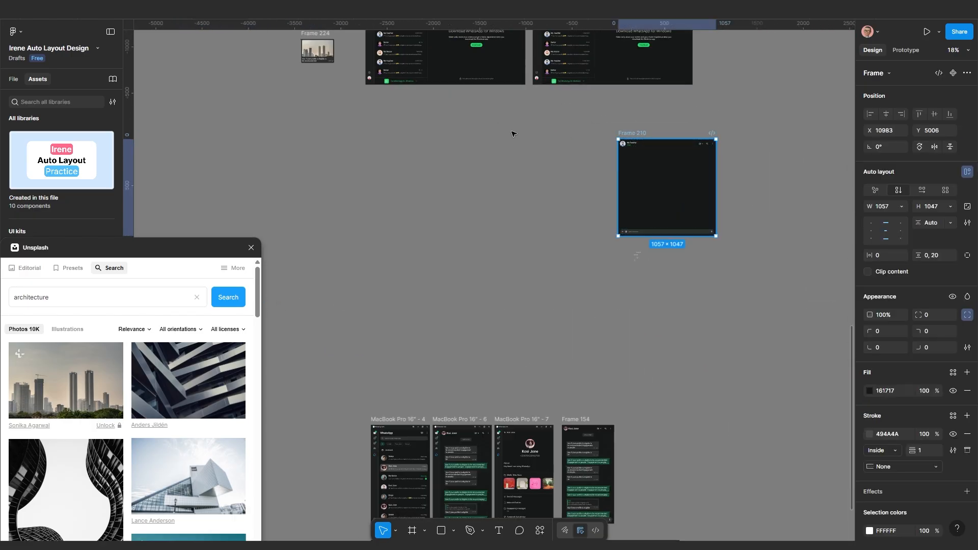
drag(513, 134, 537, 142)
scroll(530, 161, down, 3)
drag(479, 195, 571, 197)
scroll(605, 163, up, 5)
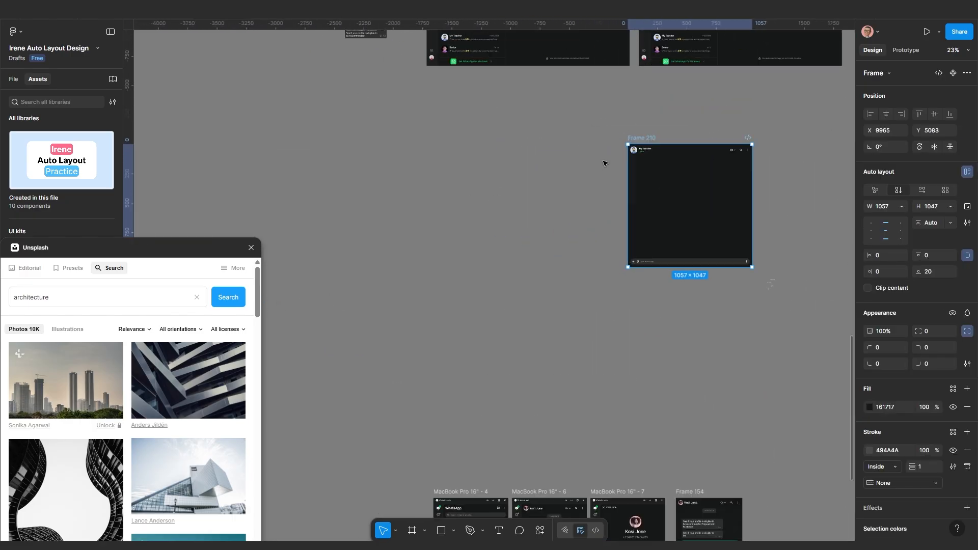
drag(641, 139, 594, 141)
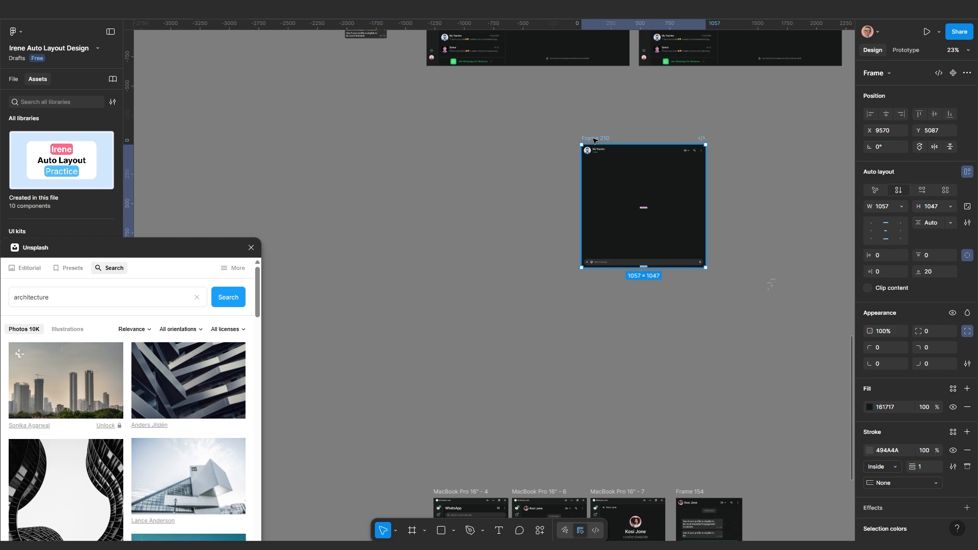
scroll(594, 150, down, 2)
drag(524, 184, 550, 187)
scroll(506, 196, down, 2)
scroll(628, 202, up, 1)
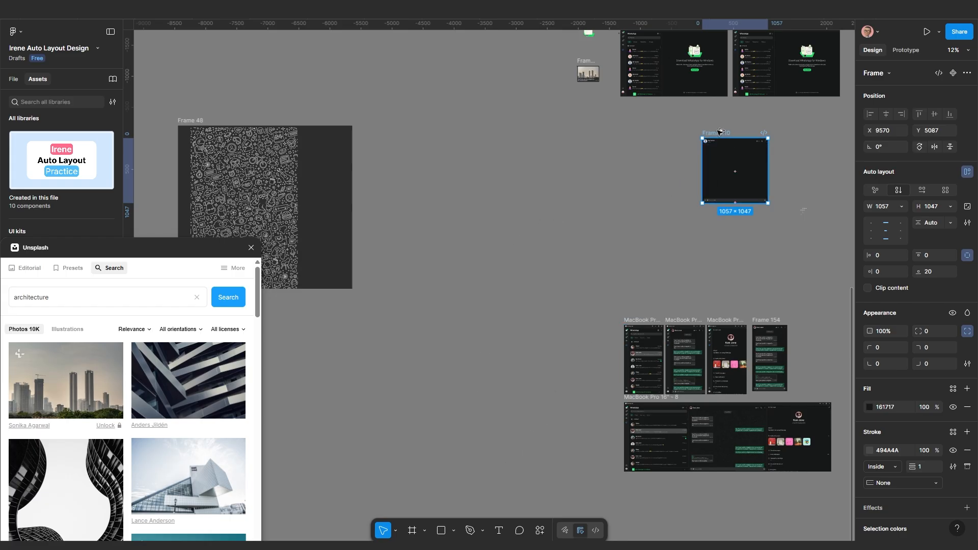
Alt-drag Frame 210 twice to create the copies Frame 236 and Frame 237
drag(720, 133, 490, 153)
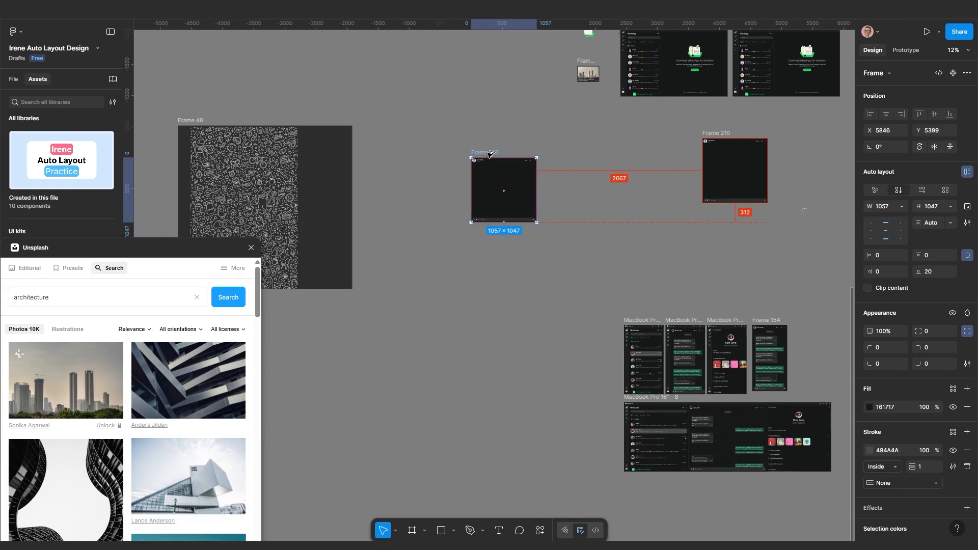
scroll(490, 178, up, 3)
scroll(525, 240, up, 1)
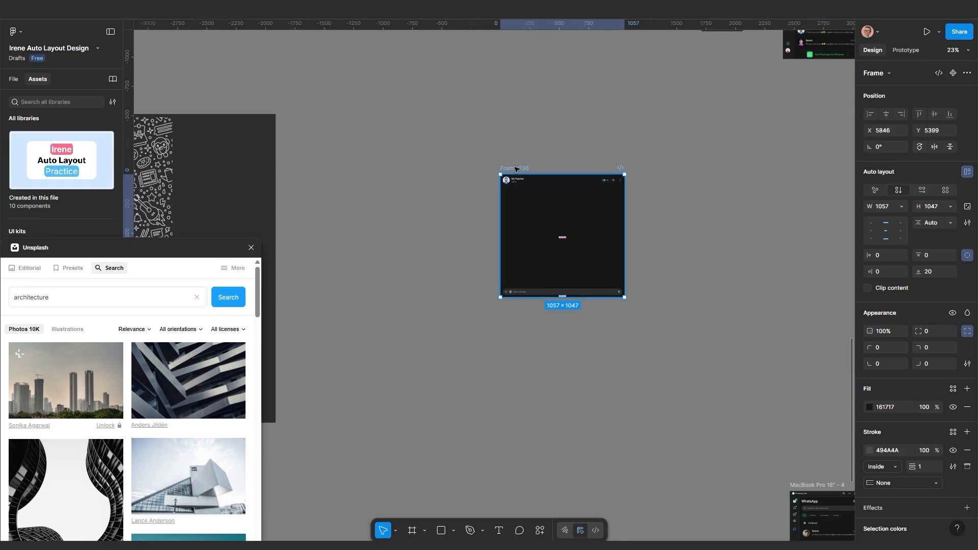
drag(516, 169, 414, 161)
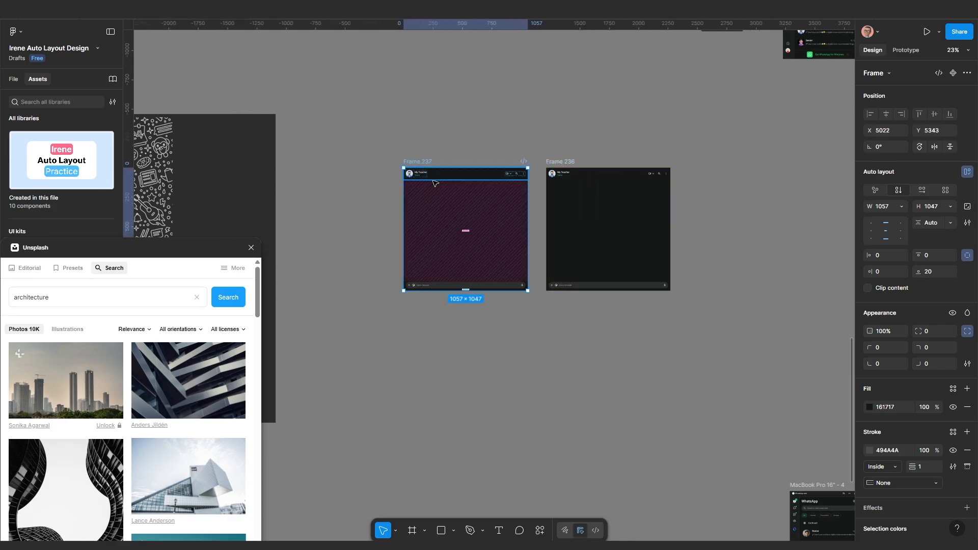
scroll(458, 275, up, 3)
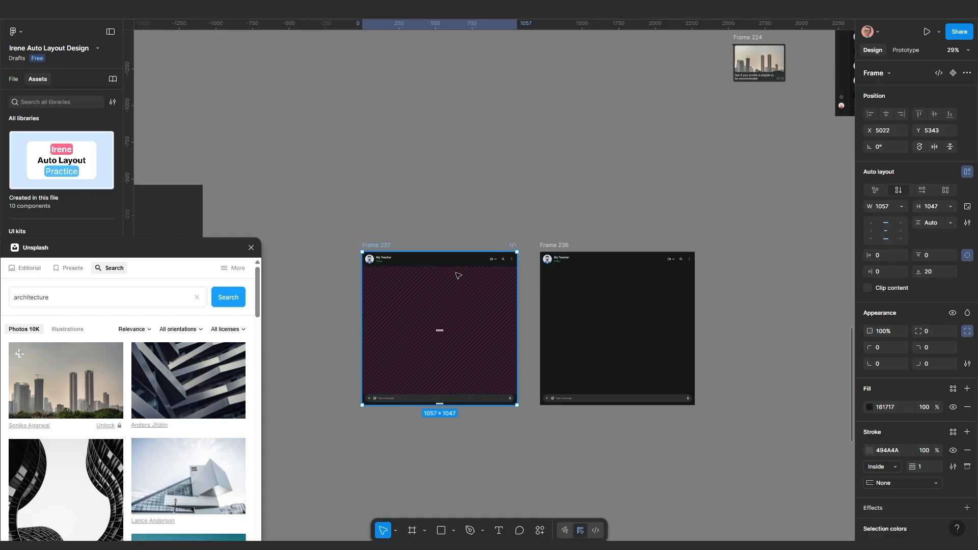
scroll(458, 275, down, 10)
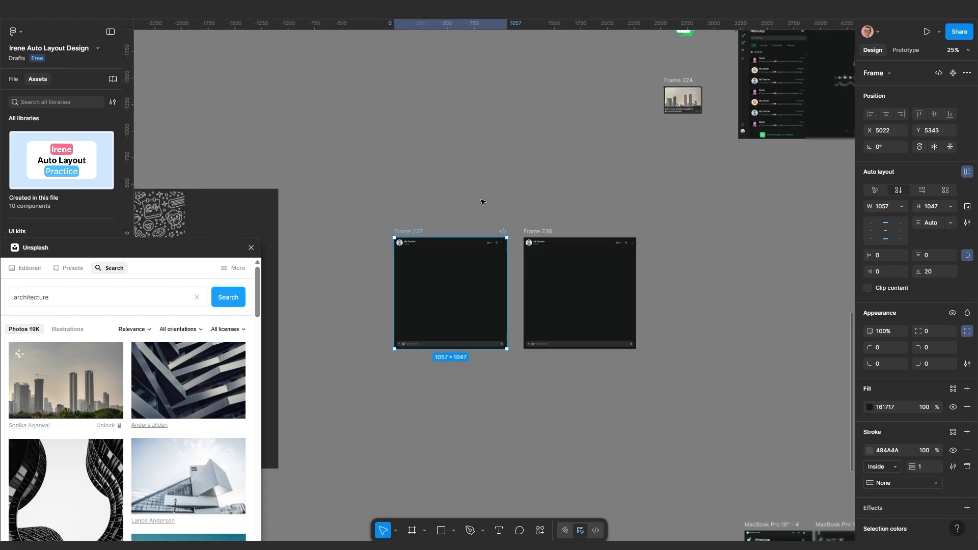
scroll(579, 210, up, 5)
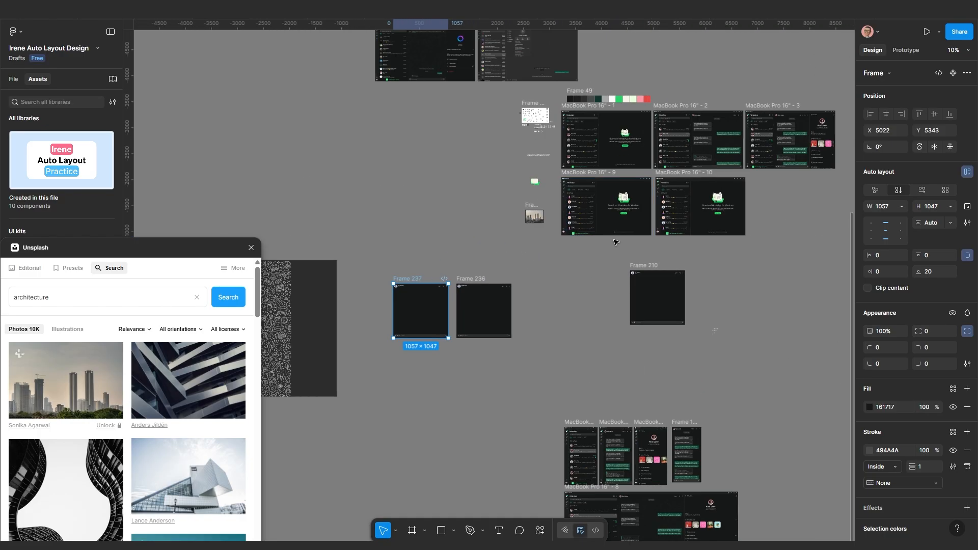
scroll(713, 184, up, 2)
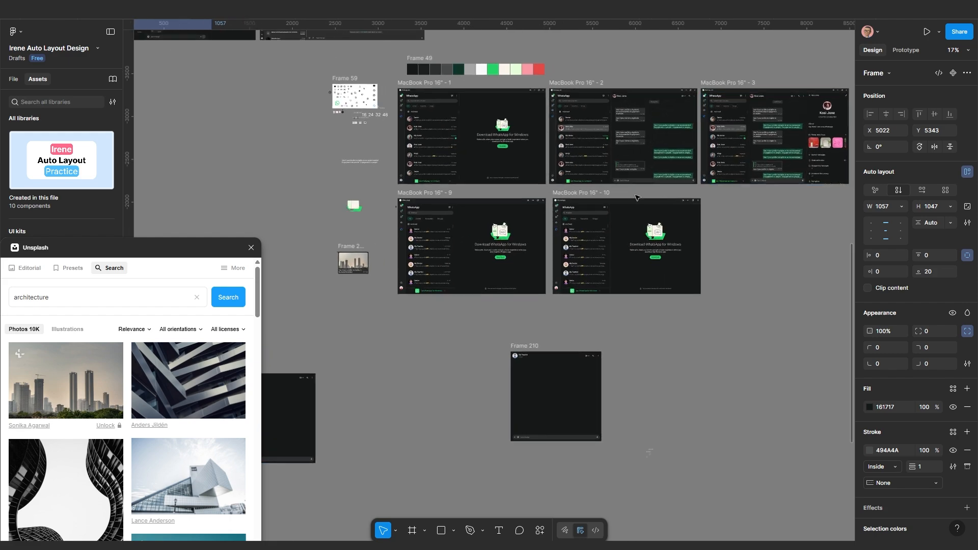
scroll(384, 264, left, 6)
scroll(385, 264, left, 5)
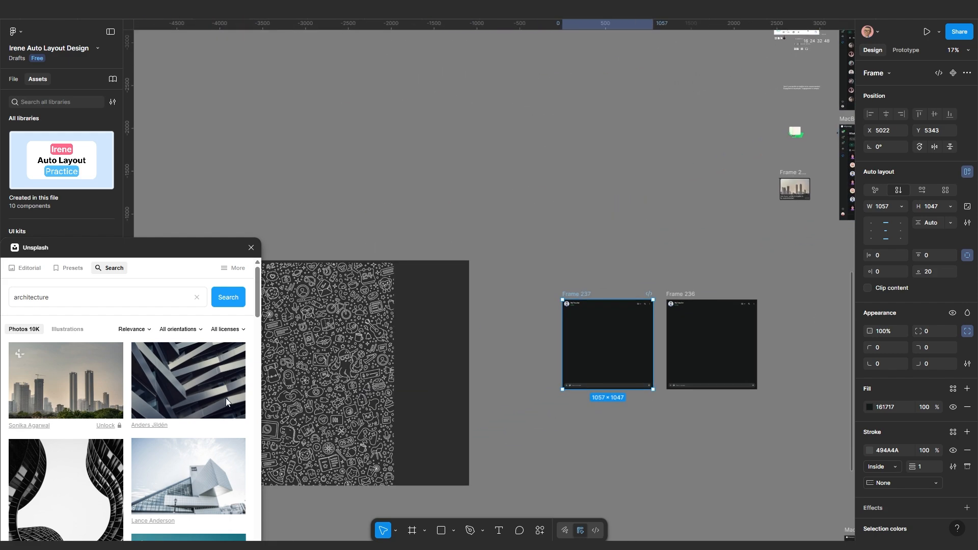
scroll(450, 333, up, 2)
scroll(450, 334, up, 8)
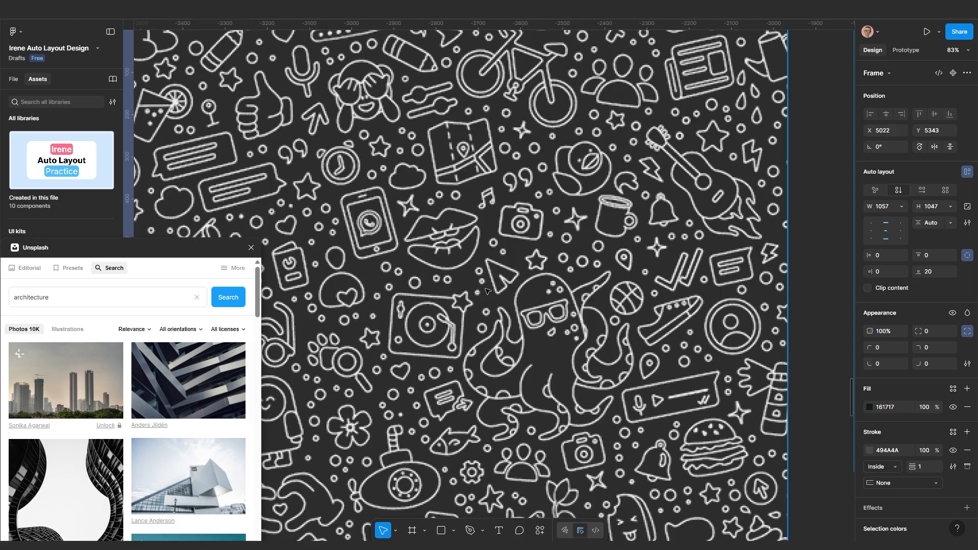
scroll(487, 292, down, 1)
scroll(487, 291, down, 10)
Select a block of icons on Frame 59's sheet and duplicate them onto empty canvas
drag(683, 222, 589, 301)
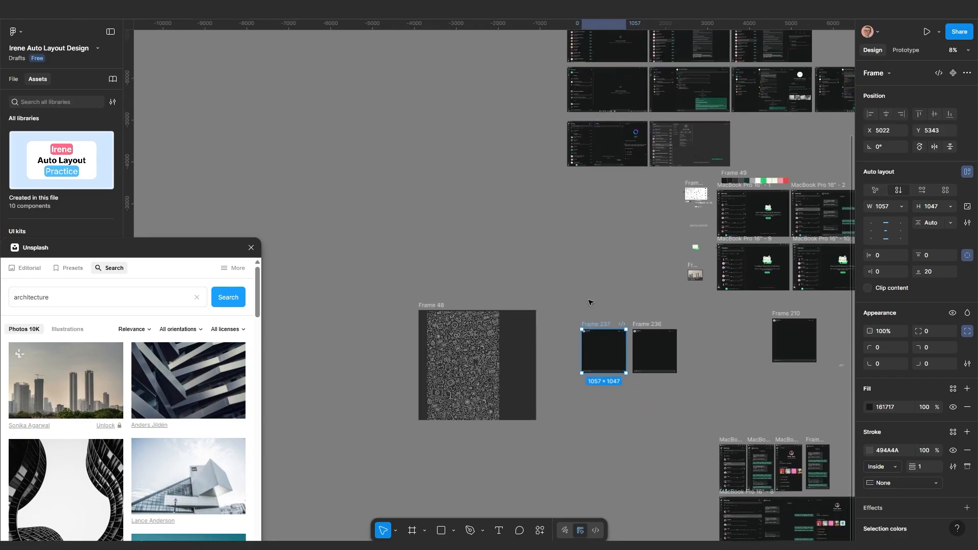
scroll(696, 204, up, 3)
scroll(697, 204, up, 10)
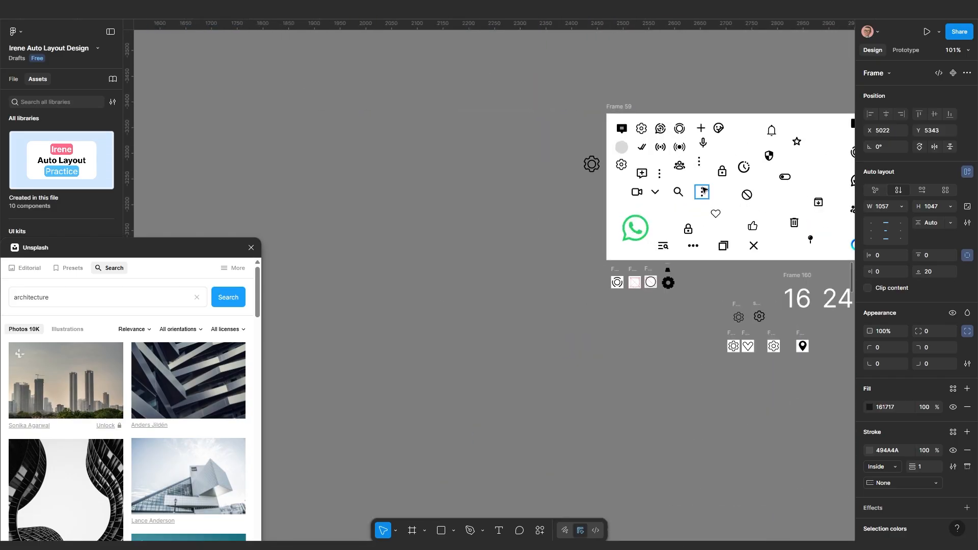
scroll(614, 220, up, 4)
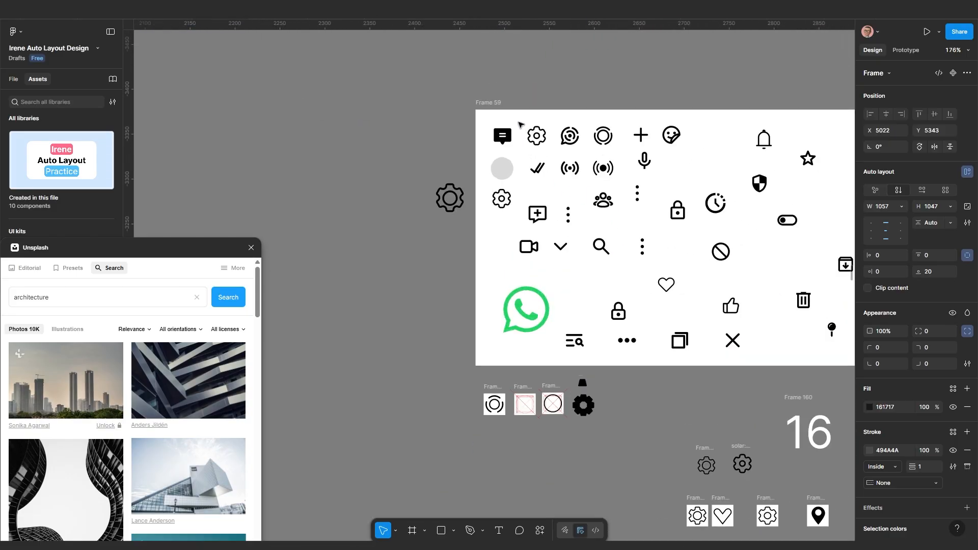
key(Escape)
drag(546, 173, 825, 256)
scroll(741, 247, down, 4)
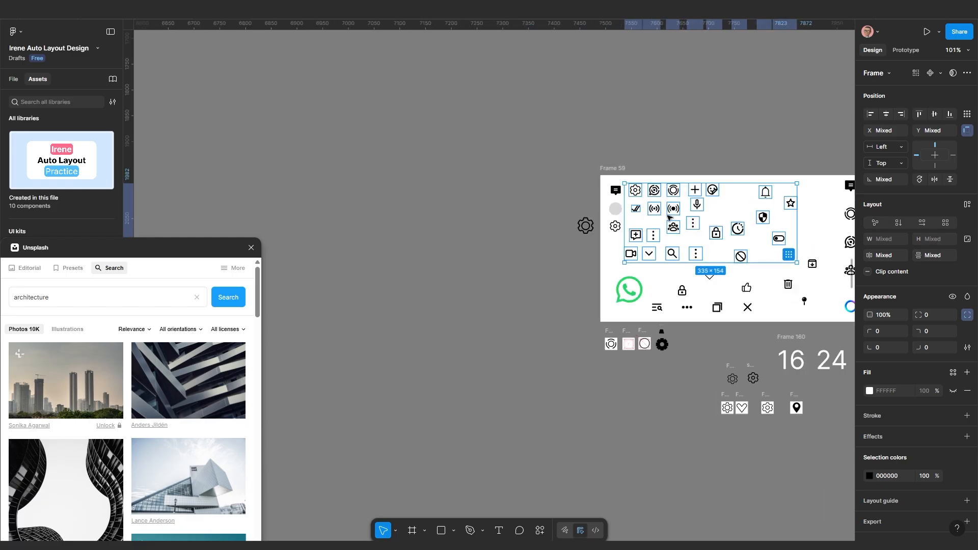
scroll(679, 204, down, 2)
alt+drag(671, 211, 457, 290)
Wrap the copied icons in grid auto-layout Frame 251 and narrow it to 279 wide
scroll(461, 326, up, 5)
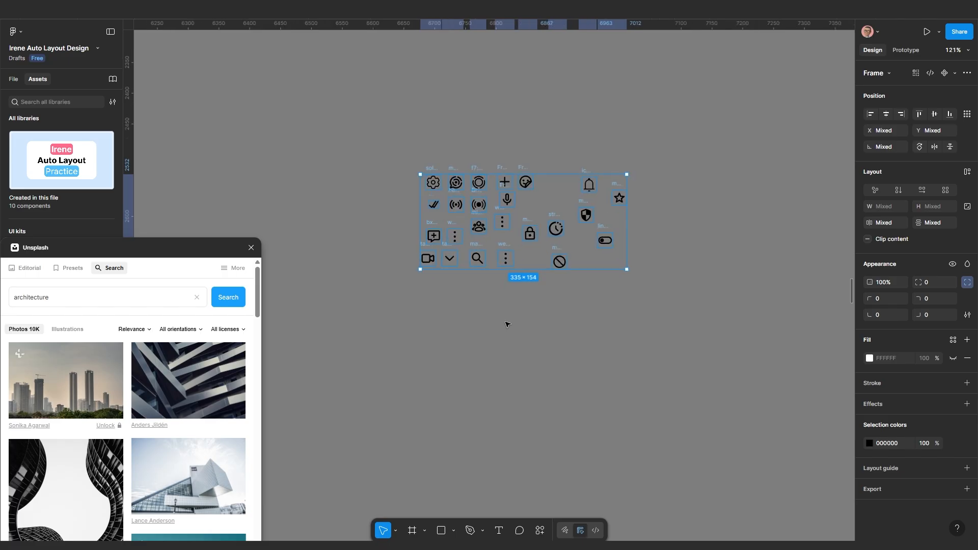
key(shift+a)
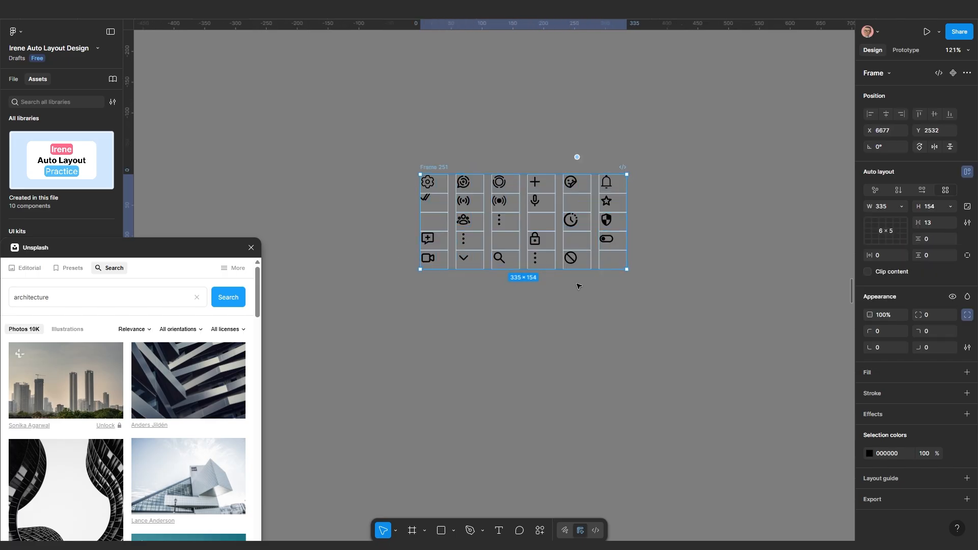
click(577, 304)
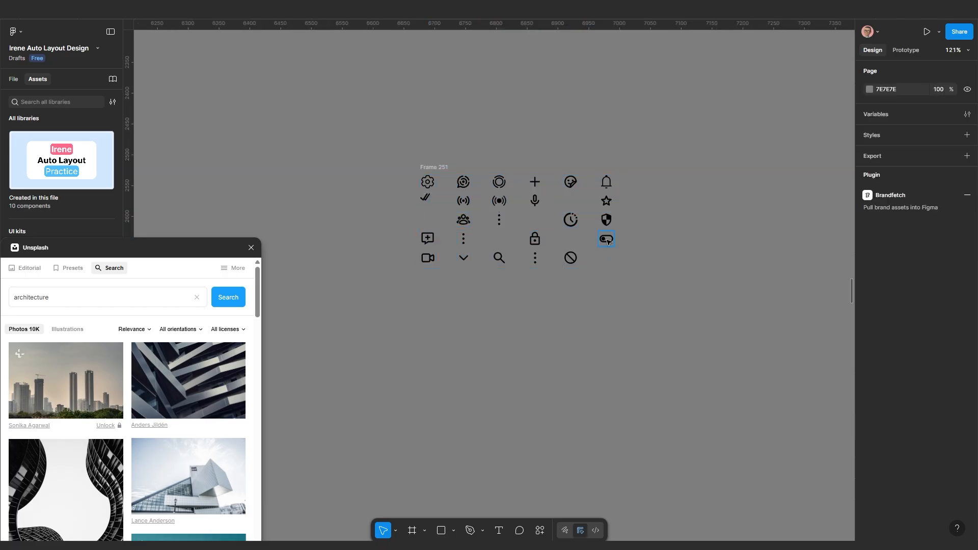
click(438, 172)
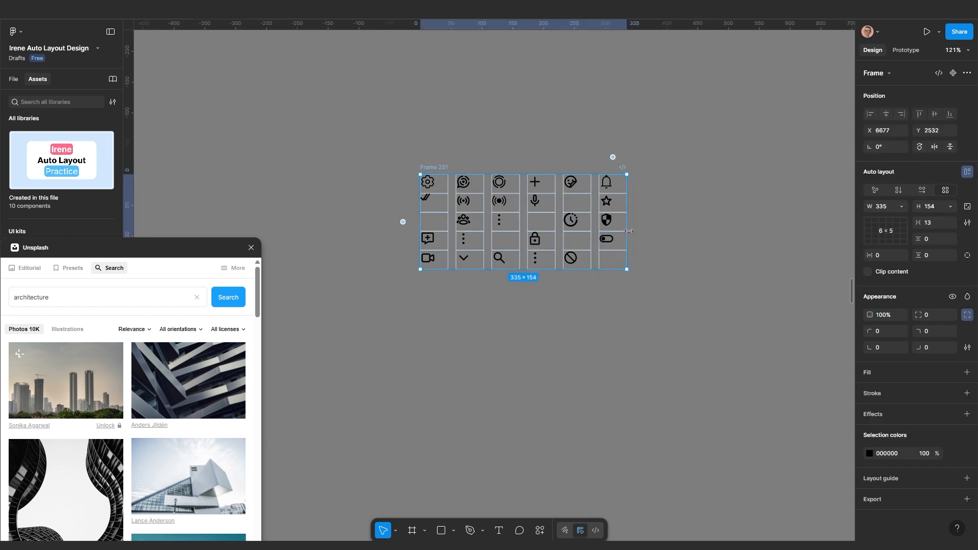
drag(627, 231, 592, 232)
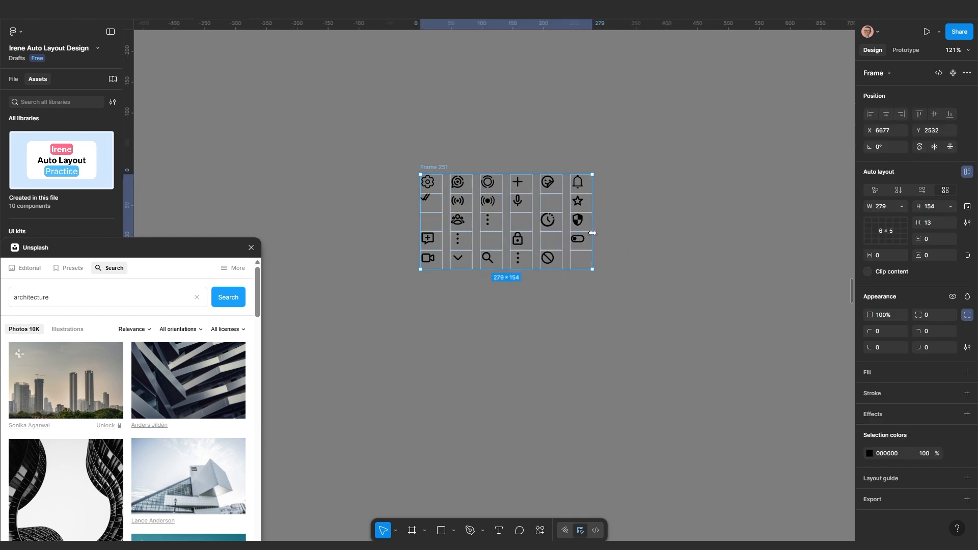
scroll(574, 272, down, 5)
drag(545, 332, 637, 223)
scroll(601, 214, down, 5)
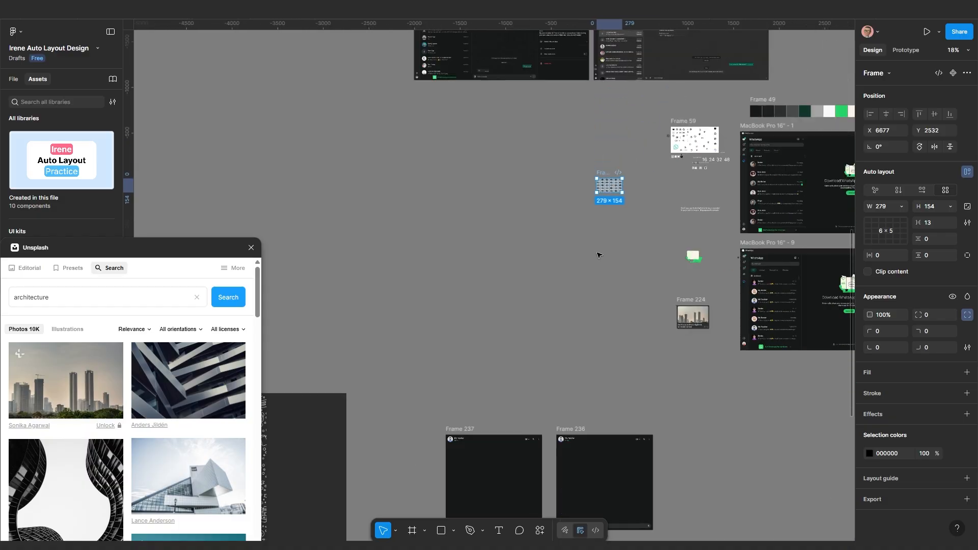
drag(609, 267, 649, 203)
Move the icon set Frame 251 above the chat copy Frame 237
drag(644, 110, 493, 304)
scroll(503, 344, up, 3)
scroll(503, 344, down, 3)
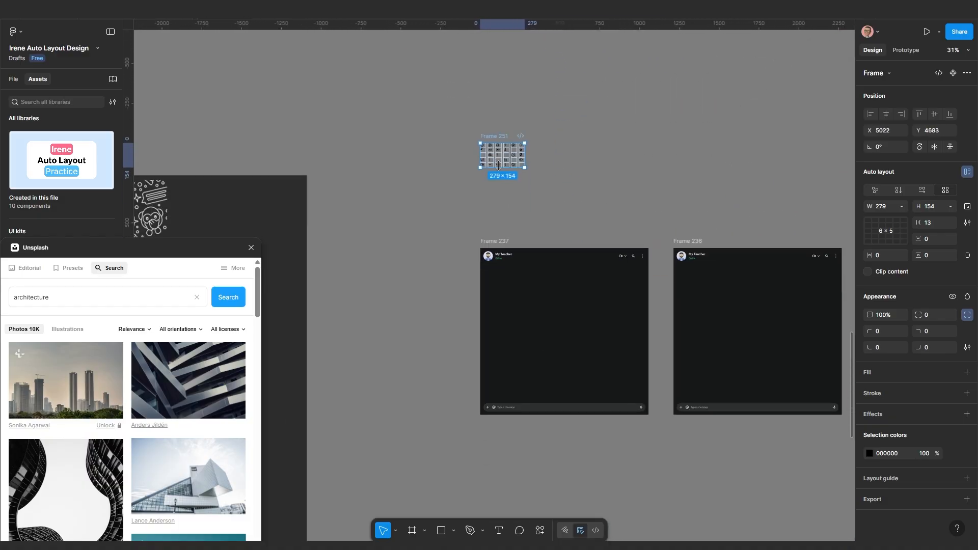
drag(492, 142, 492, 195)
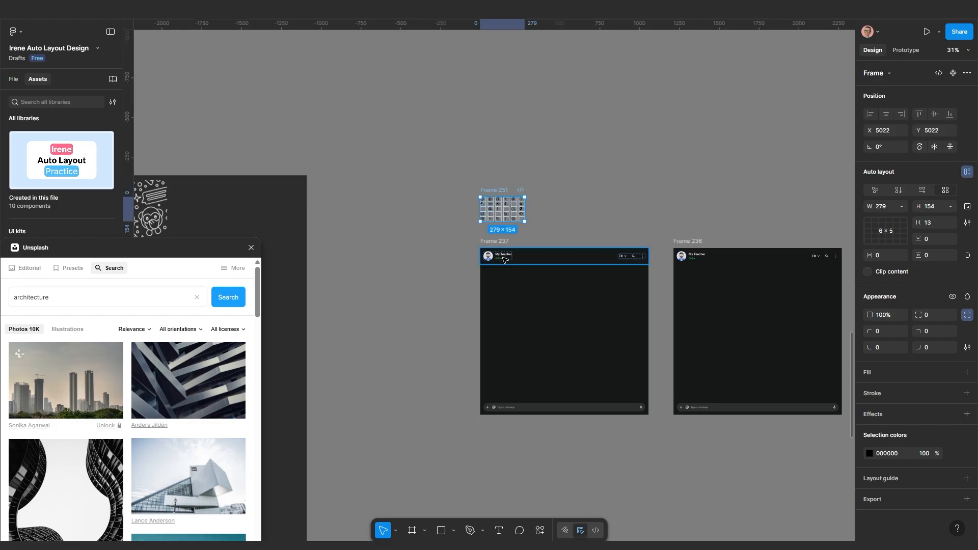
scroll(502, 255, up, 3)
click(480, 235)
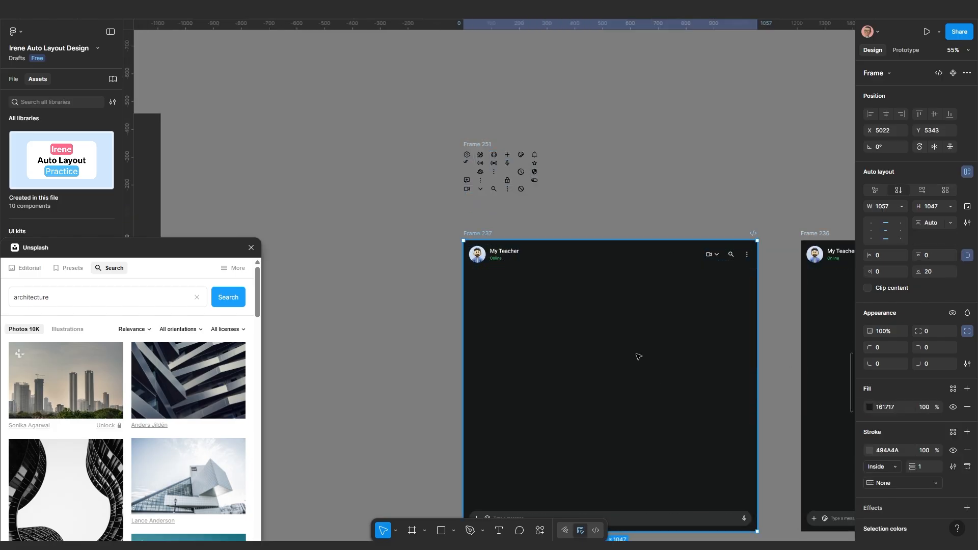
scroll(535, 299, down, 2)
scroll(568, 334, up, 1)
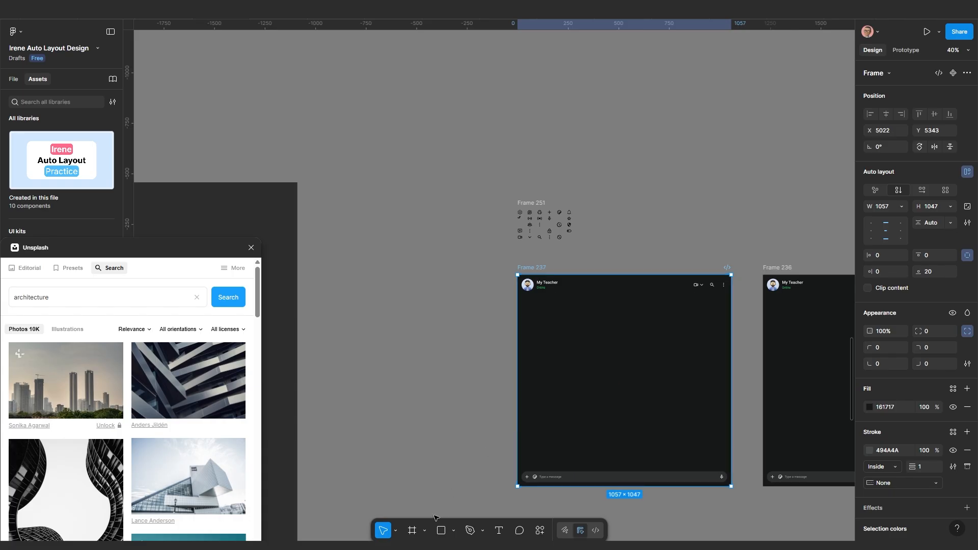
Draw a new 549×476 frame, Frame 252, and arrange it beside Frame 251
click(412, 531)
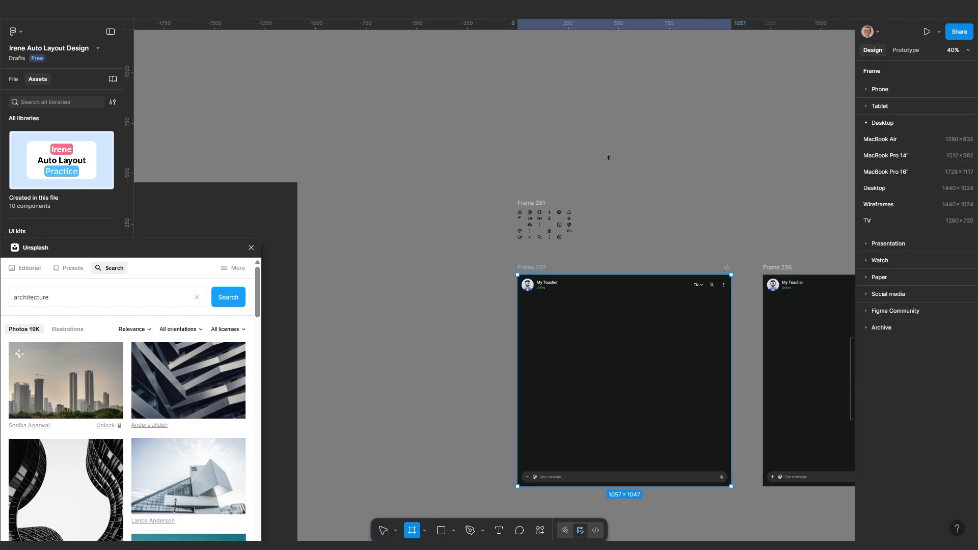
mouse_move(615, 145)
mouse_down()
mouse_move(654, 196)
mouse_move(726, 241)
mouse_up()
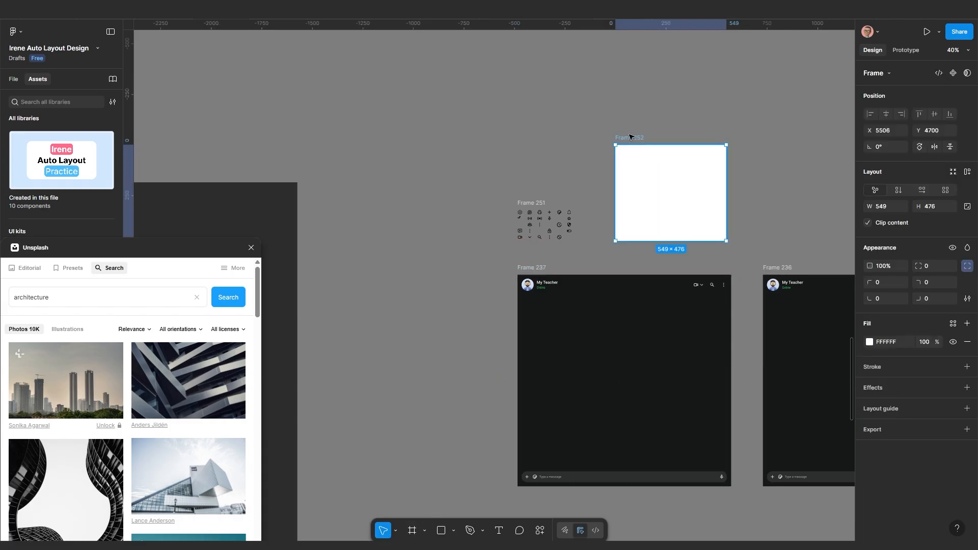
drag(630, 136, 645, 132)
drag(532, 203, 526, 165)
drag(610, 176, 527, 185)
click(556, 142)
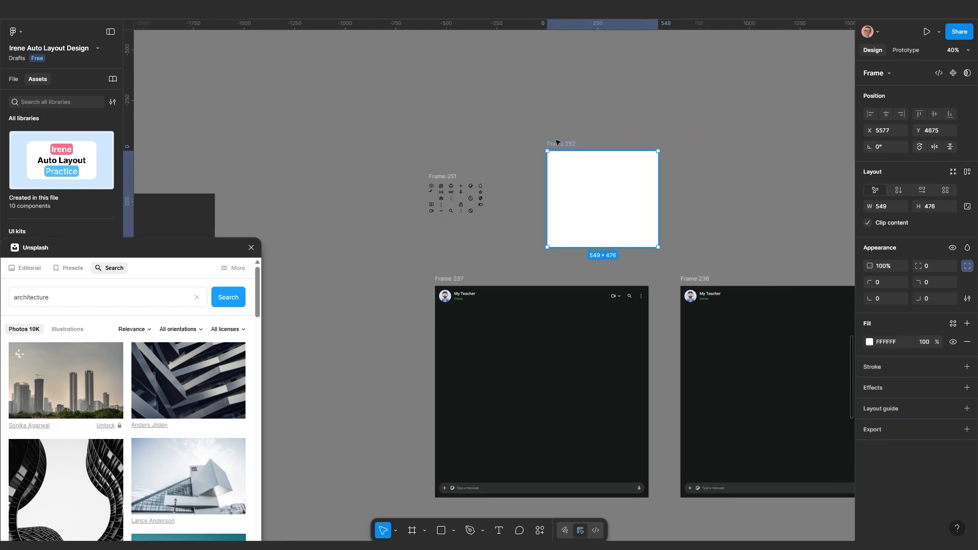
scroll(428, 213, up, 5)
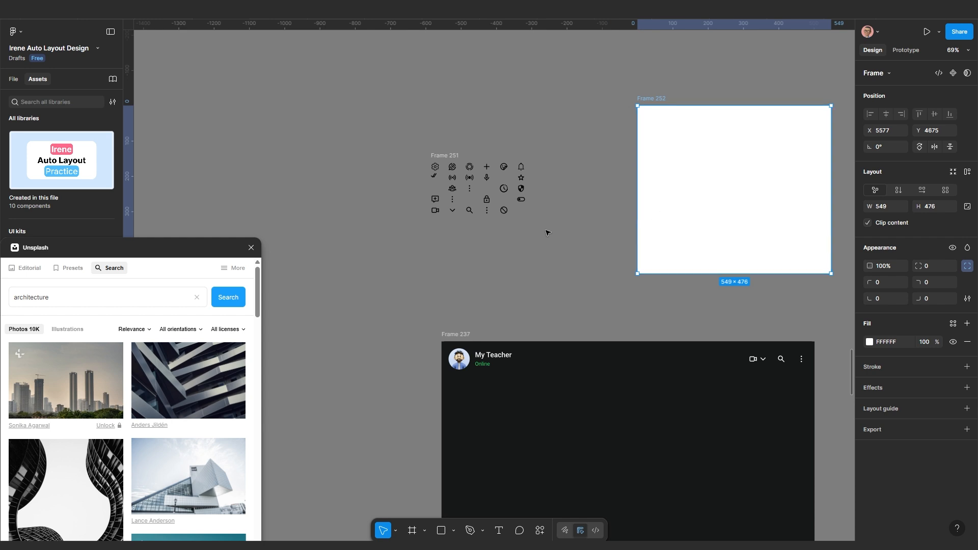
scroll(548, 231, down, 2)
drag(480, 225, 451, 224)
scroll(508, 253, up, 1)
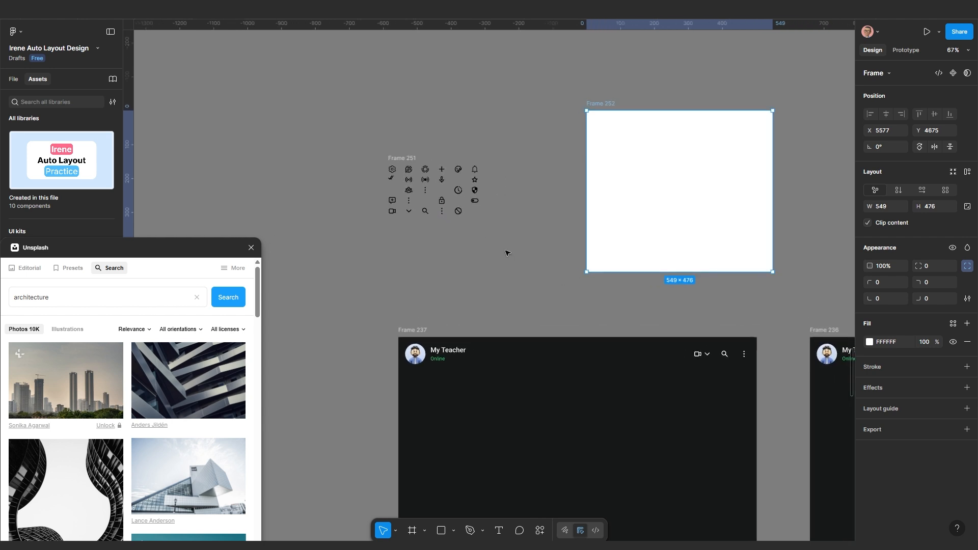
drag(601, 104, 578, 103)
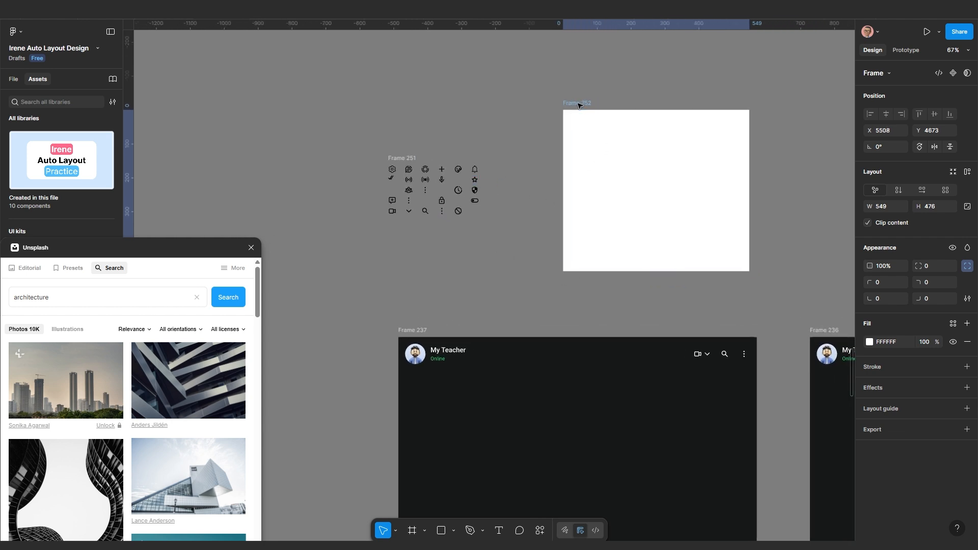
Change Frame 252's fill to a pattern sourced from Frame 251 and widen it to 606 px
click(869, 343)
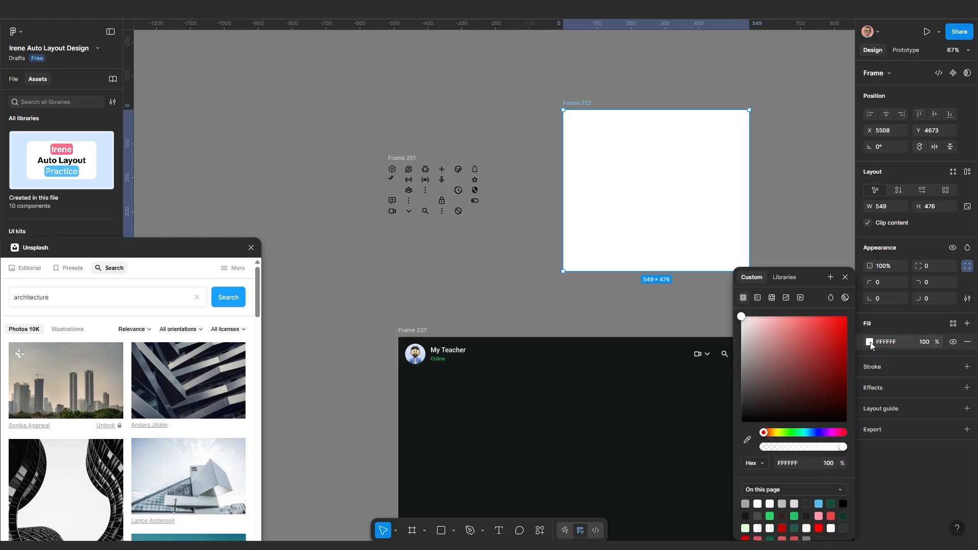
click(772, 298)
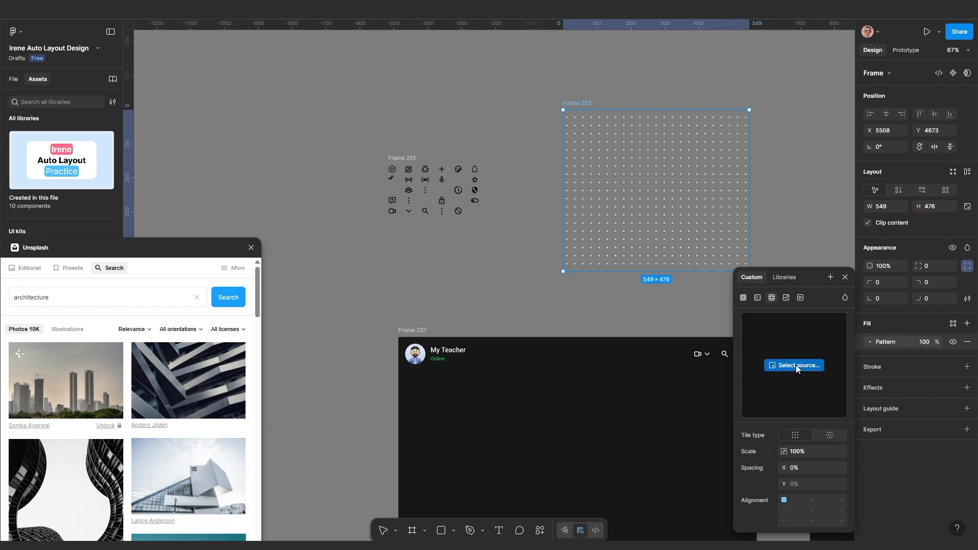
click(405, 158)
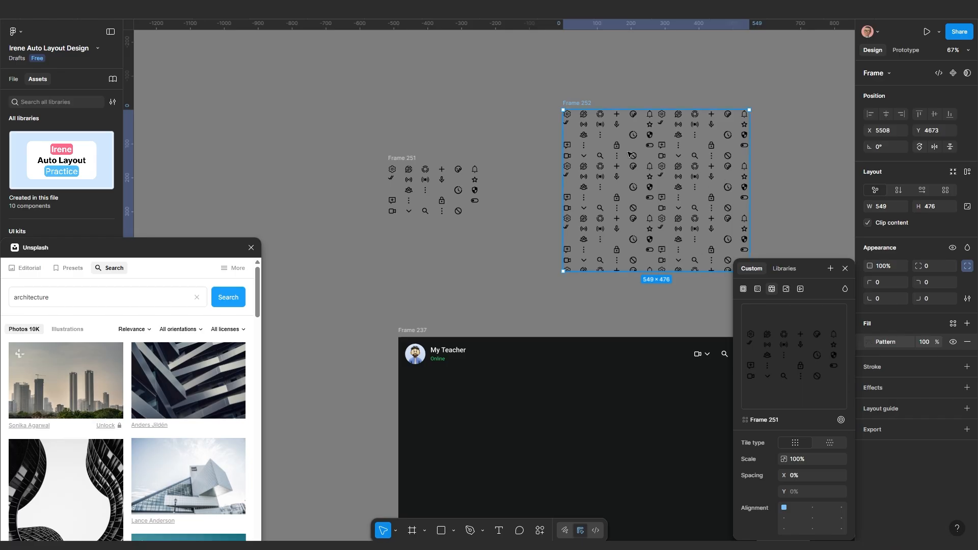
scroll(629, 154, up, 5)
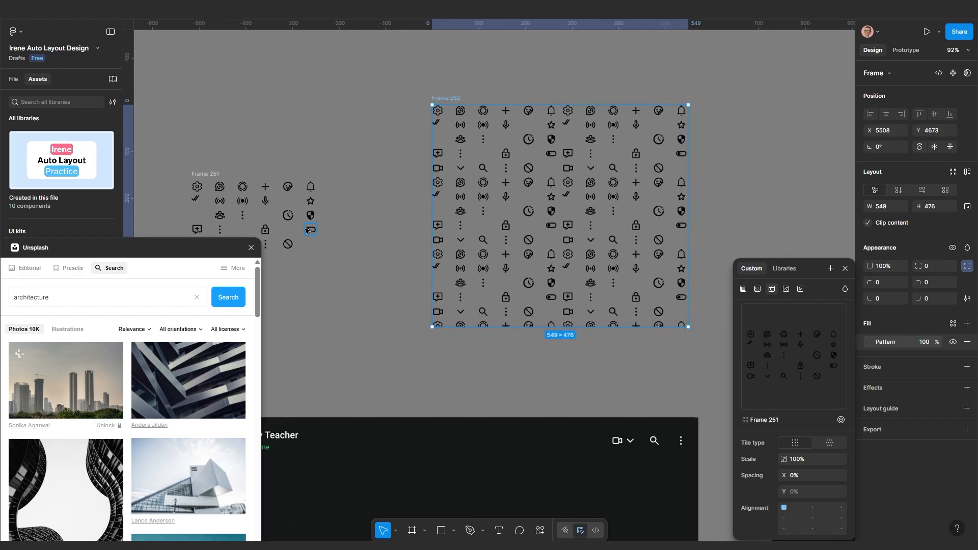
drag(685, 207, 715, 187)
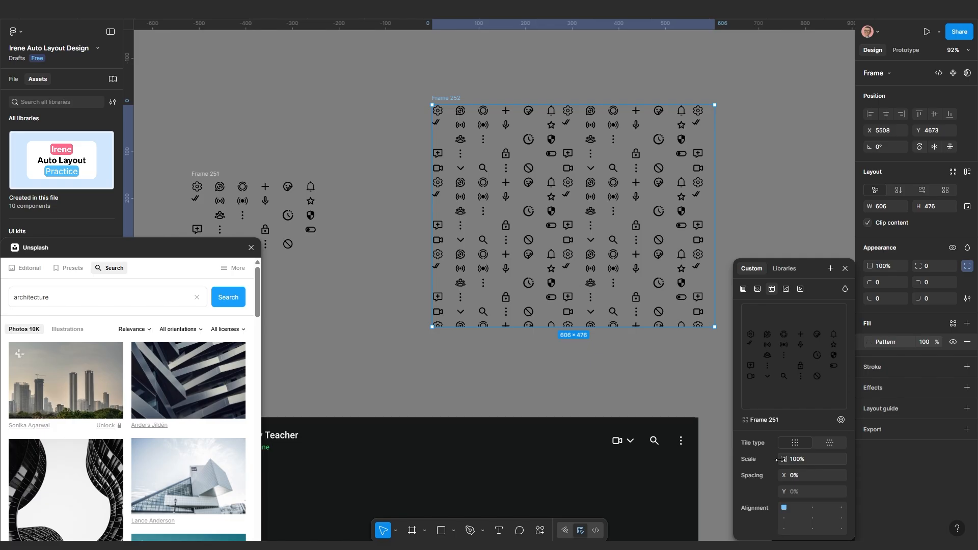
Set the pattern to 86% scale, 0% horizontal spacing and top-left alignment
mouse_move(784, 459)
mouse_down()
mouse_move(703, 454)
mouse_move(810, 471)
mouse_move(789, 477)
mouse_up()
click(793, 480)
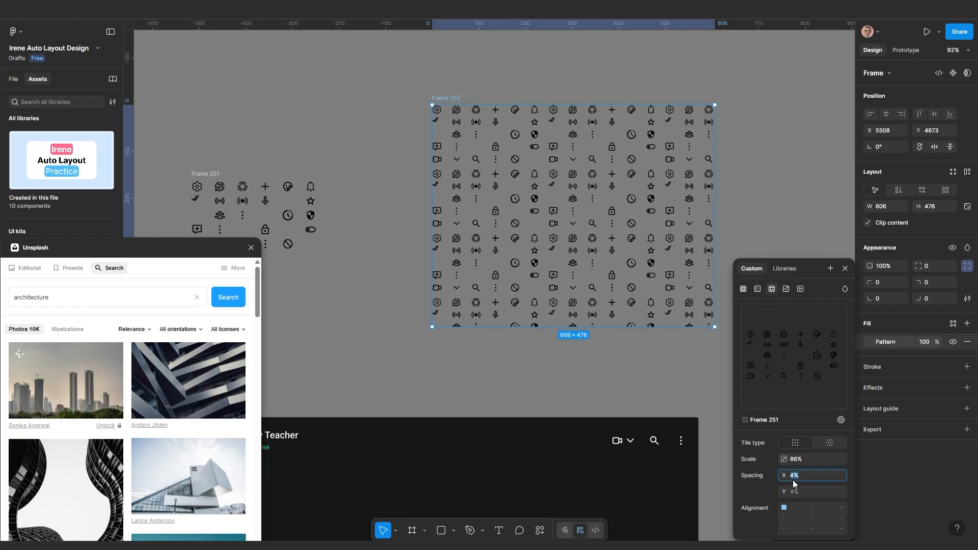
text(0)
key(Return)
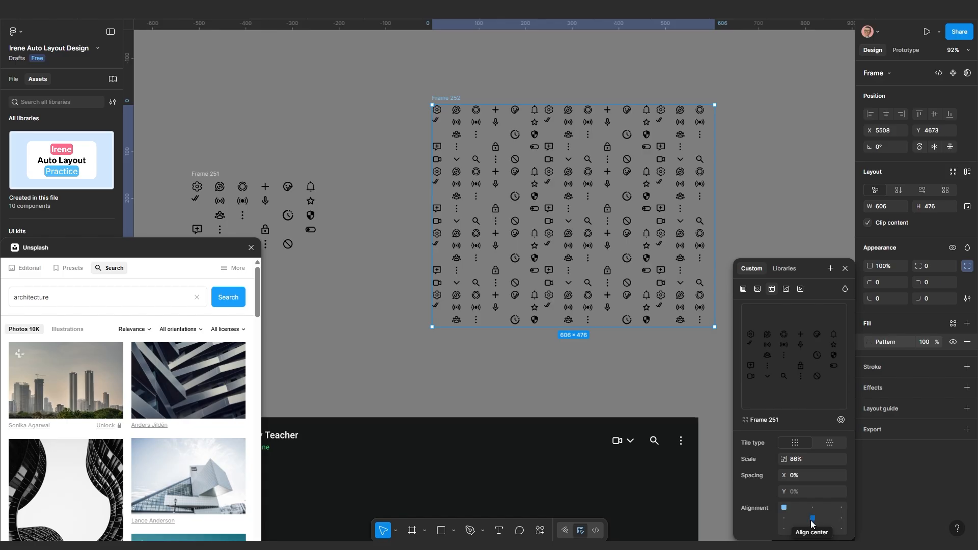
click(811, 519)
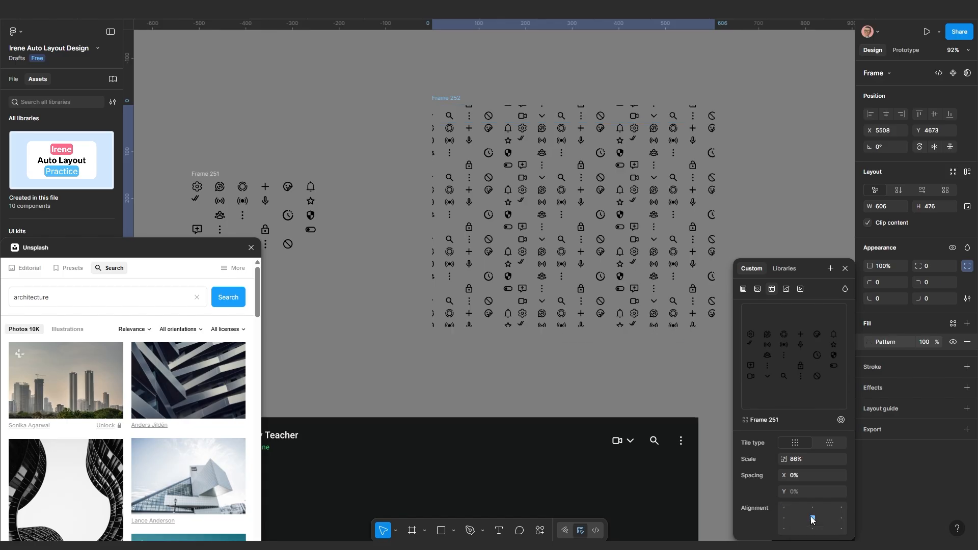
click(783, 508)
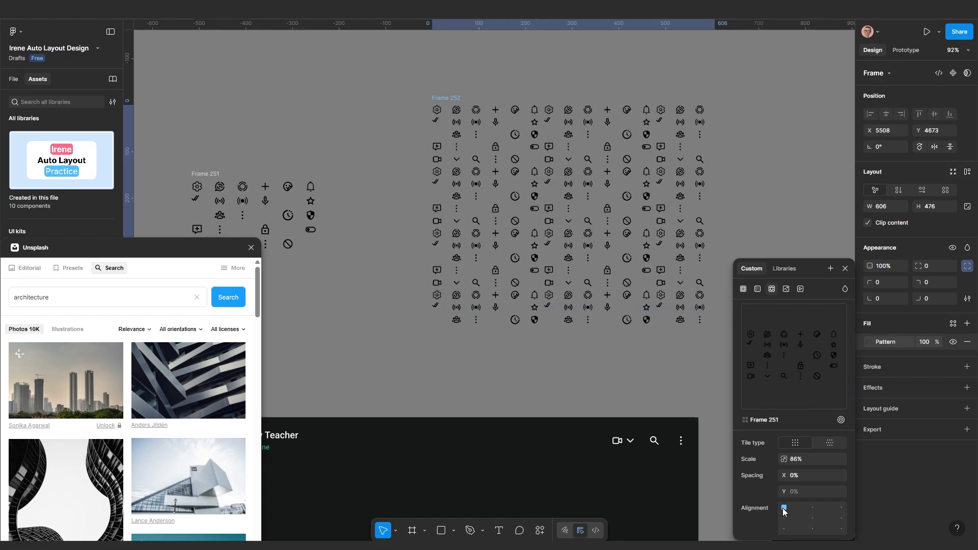
Move Frame 237 about 20 px left
scroll(626, 336, down, 5)
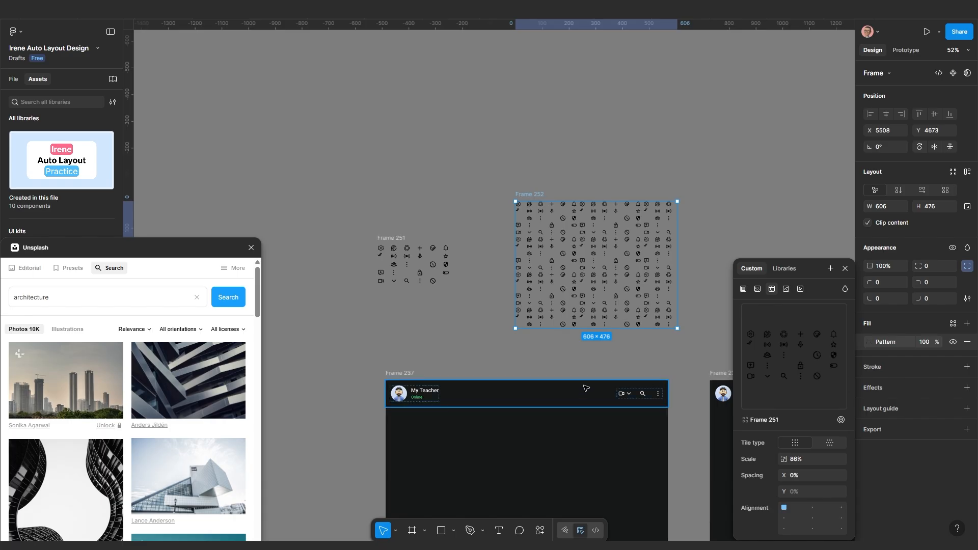
scroll(586, 388, down, 5)
scroll(512, 326, up, 1)
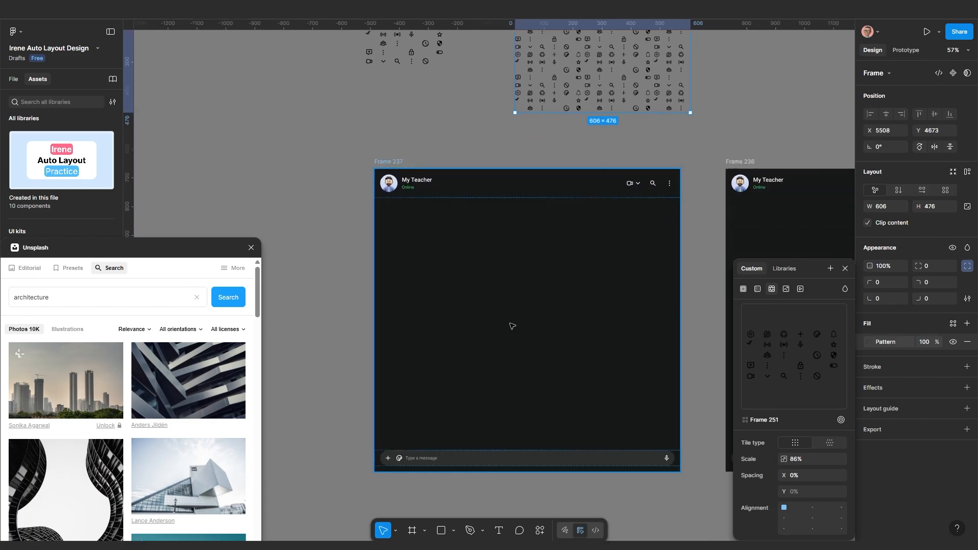
scroll(511, 326, down, 2)
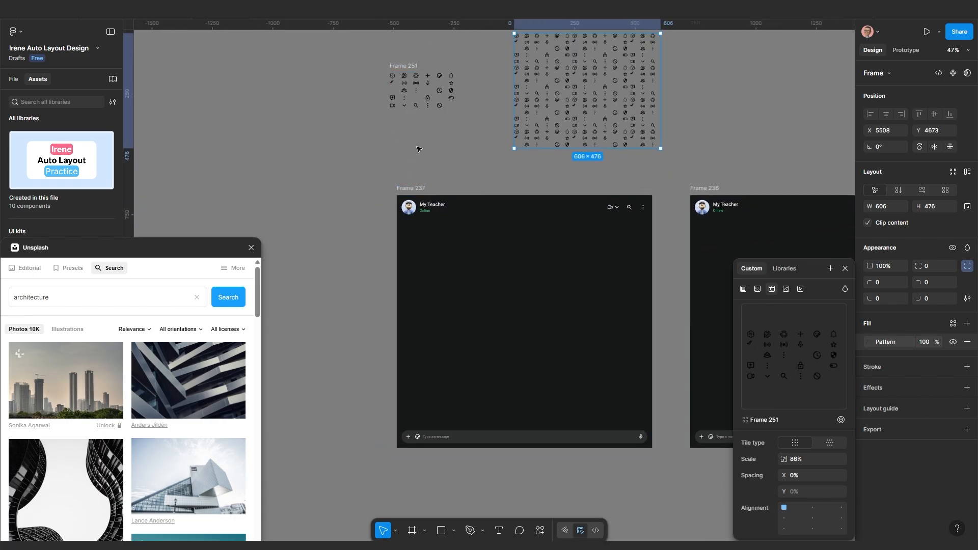
drag(419, 150, 451, 156)
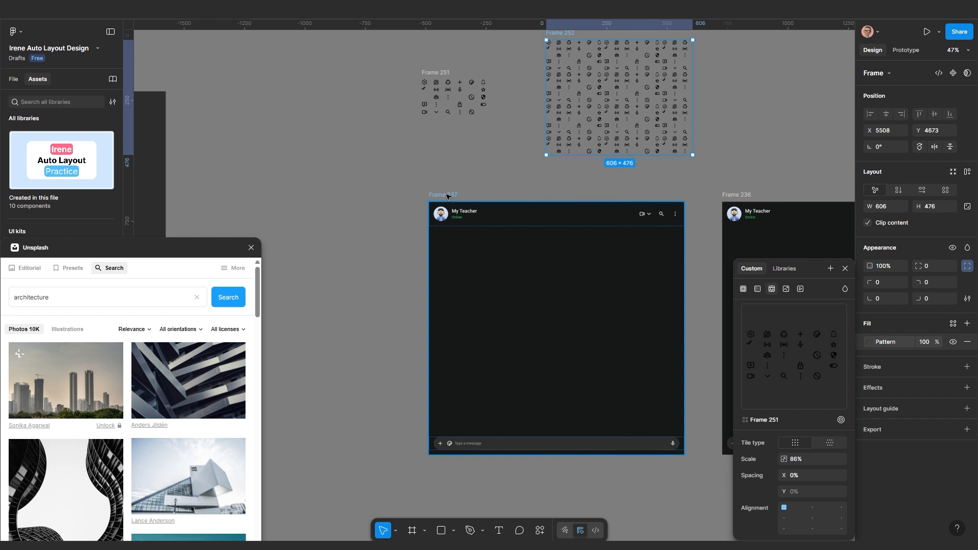
drag(446, 197, 438, 199)
scroll(886, 417, down, 2)
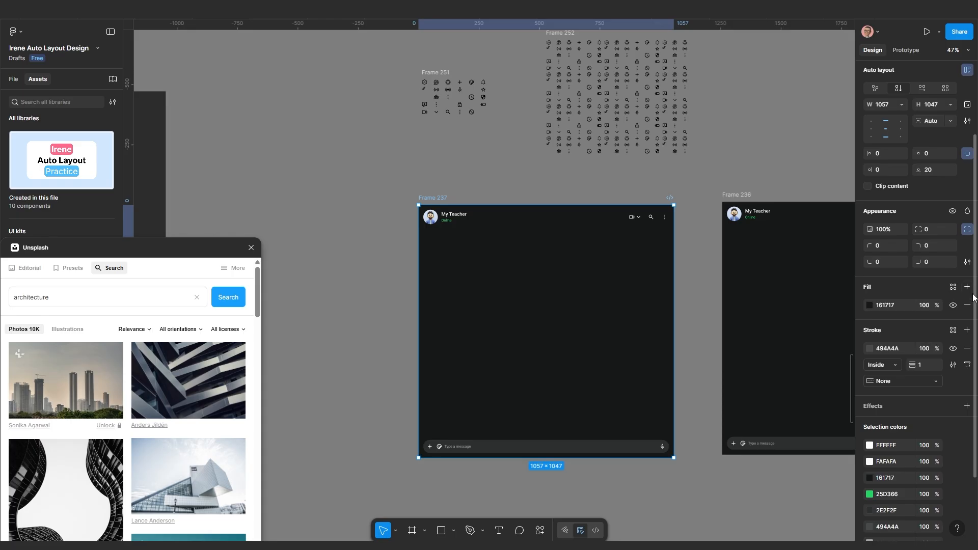
Add a second fill to Frame 237 and make it a pattern of Frame 251's icons
click(966, 287)
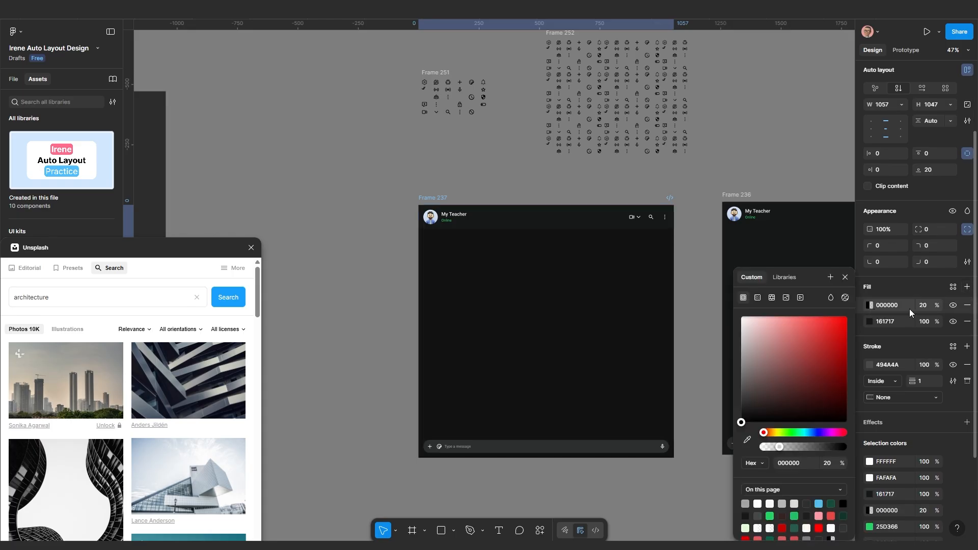
click(924, 308)
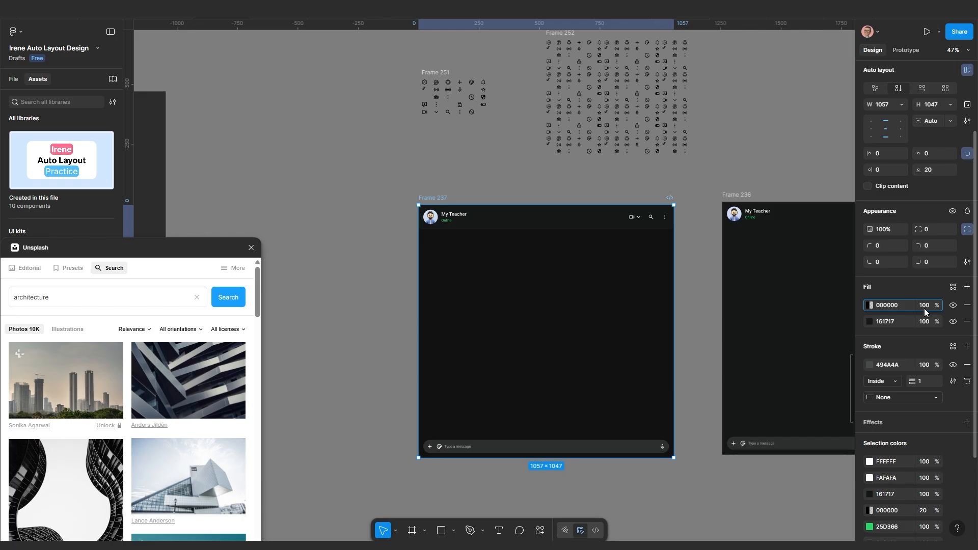
key(Return)
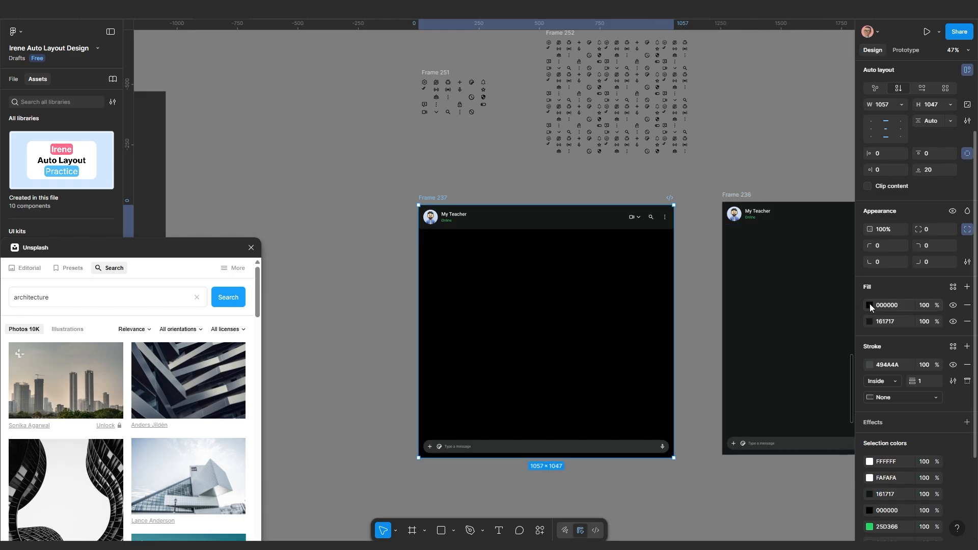
click(870, 304)
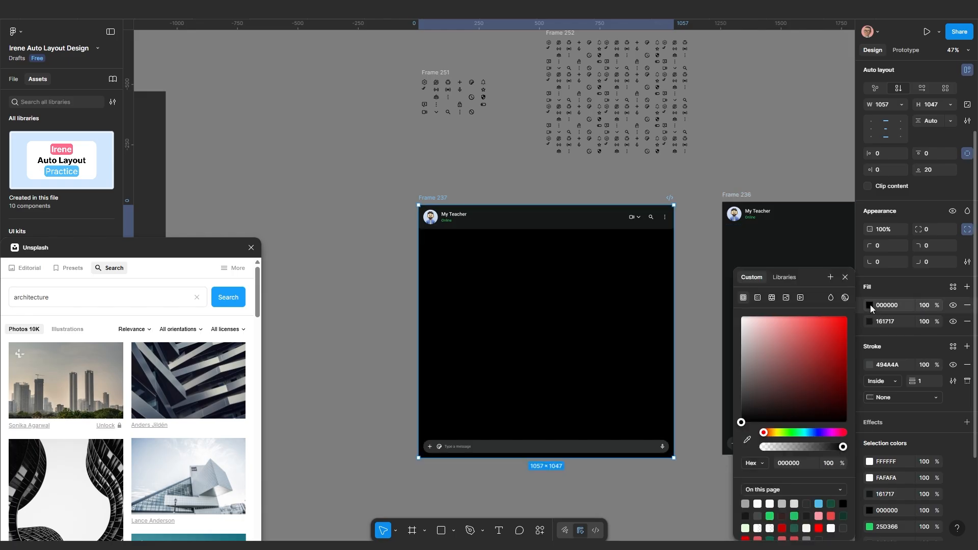
click(772, 297)
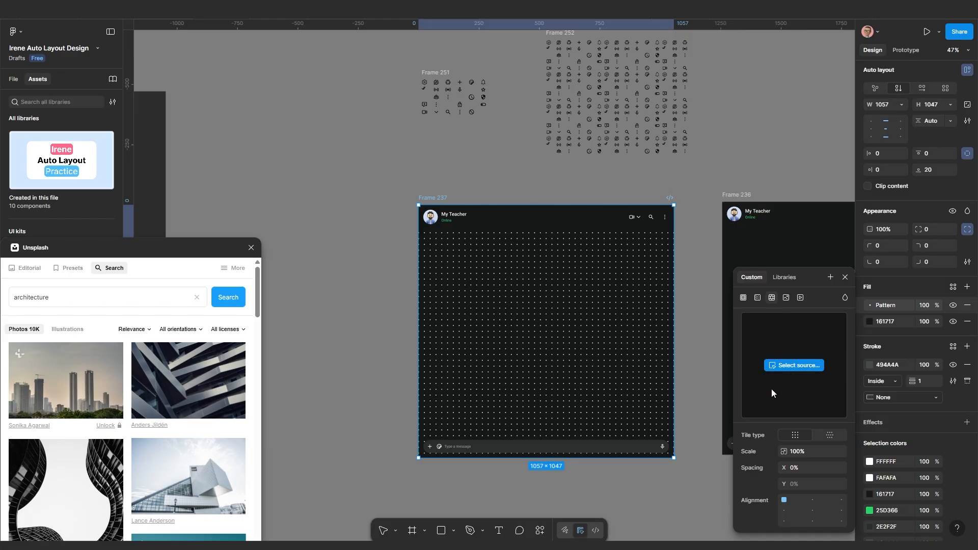
click(787, 366)
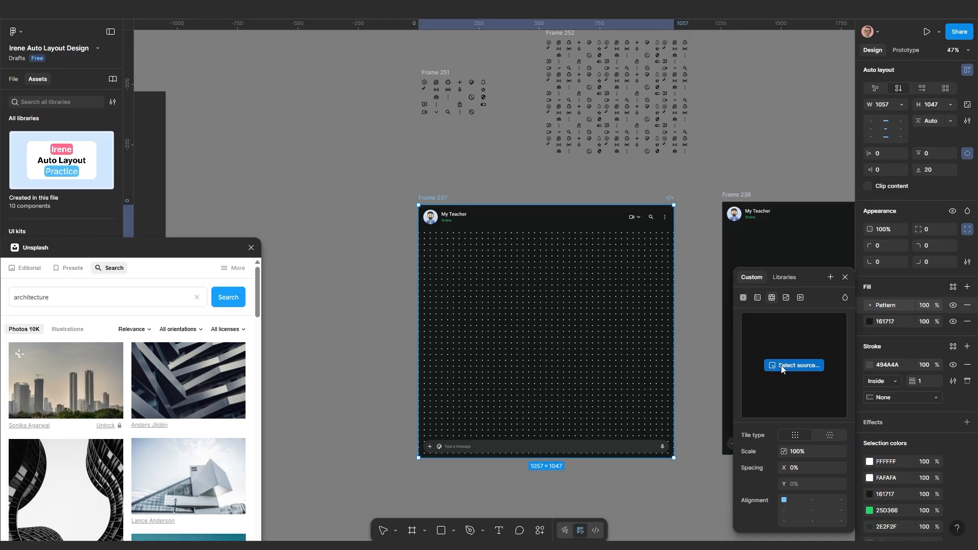
click(436, 74)
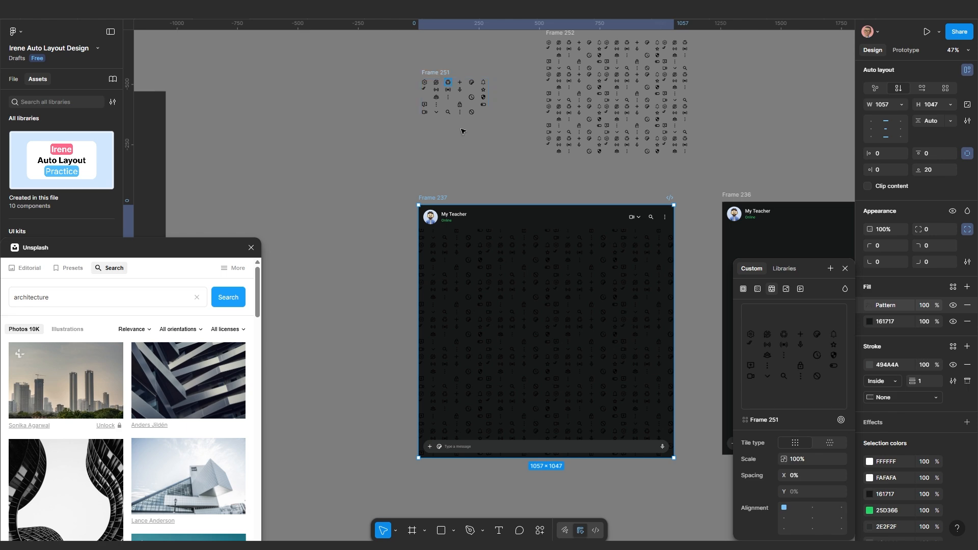
Bring the small icon frames into view and select Frame 251
scroll(595, 348, up, 3)
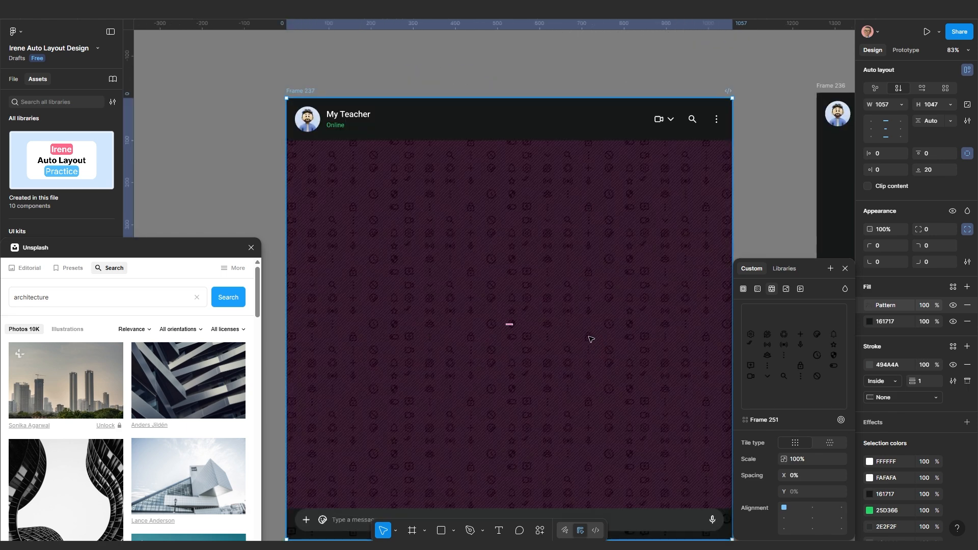
scroll(580, 334, down, 2)
scroll(406, 140, down, 1)
drag(412, 164, 428, 258)
click(395, 94)
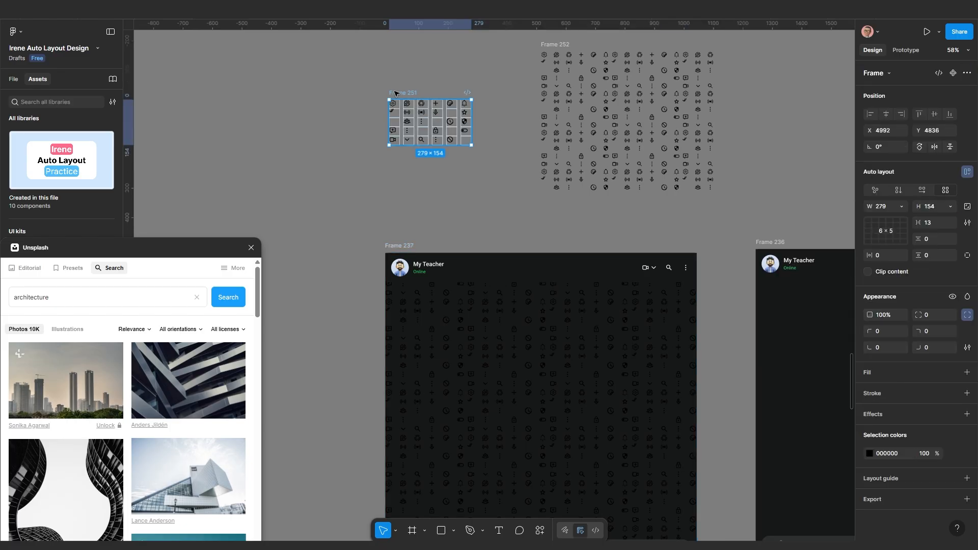
Change Frame 251's icon colour from black to white (FFFFFF)
click(870, 453)
drag(801, 367, 710, 305)
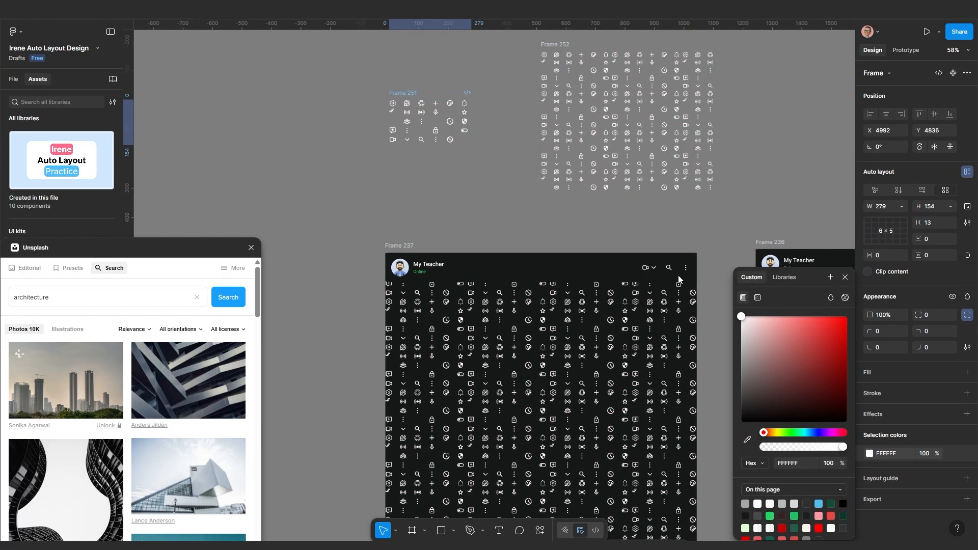
click(509, 195)
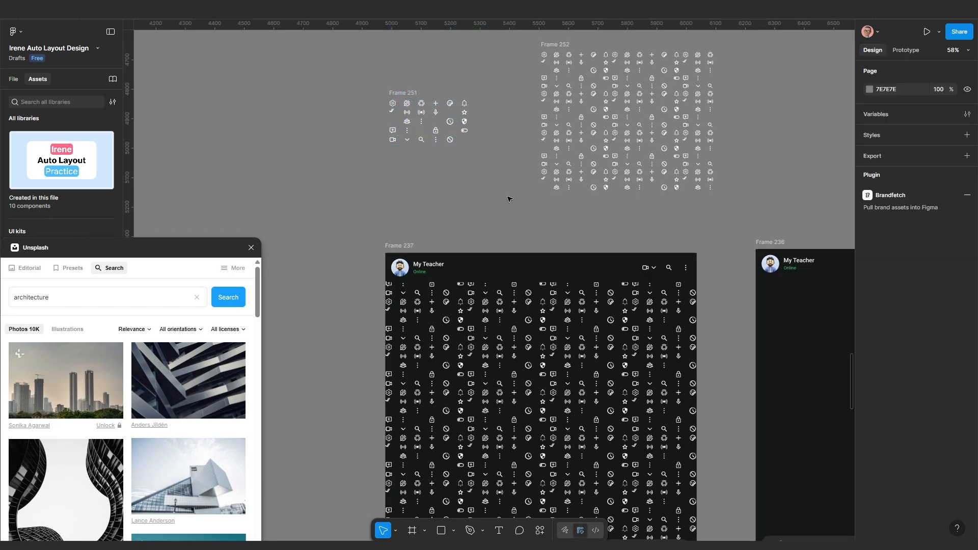
scroll(466, 146, down, 5)
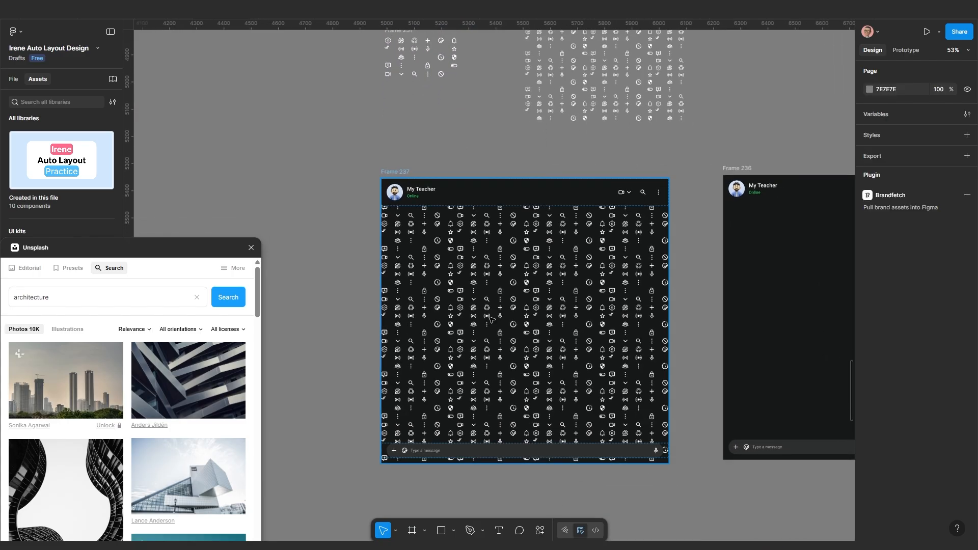
scroll(489, 315, up, 2)
scroll(467, 280, up, 1)
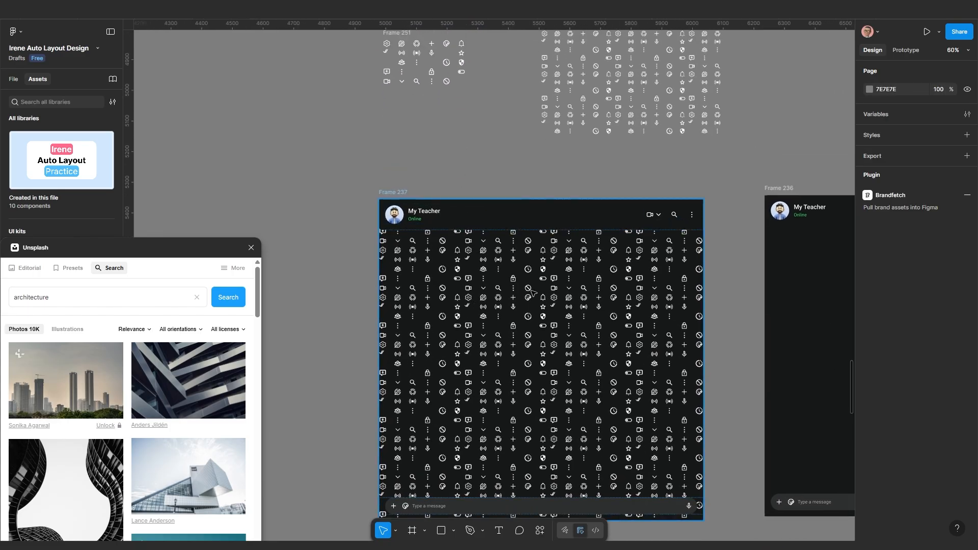
Set Frame 237's pattern fill opacity to 10%, then try 5%
click(574, 341)
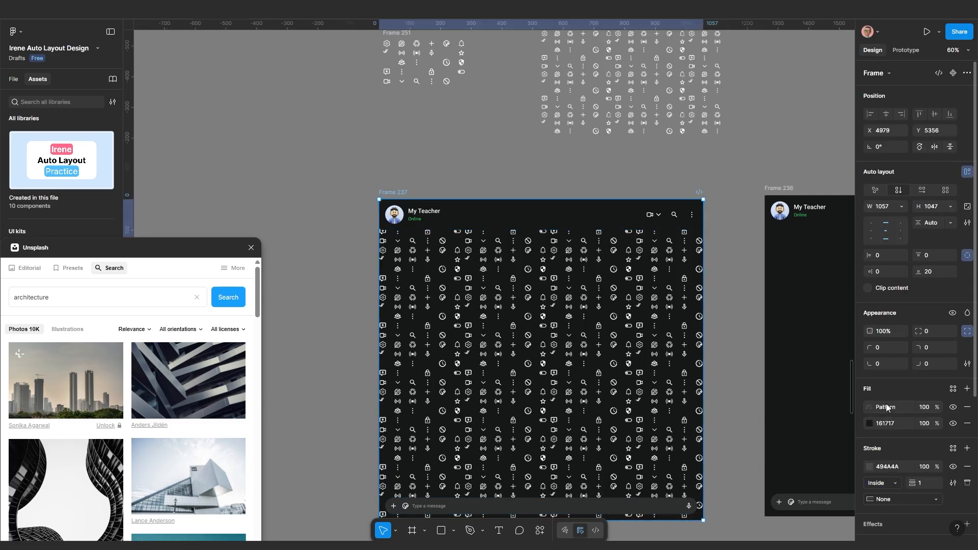
click(924, 407)
text(10)
key(Return)
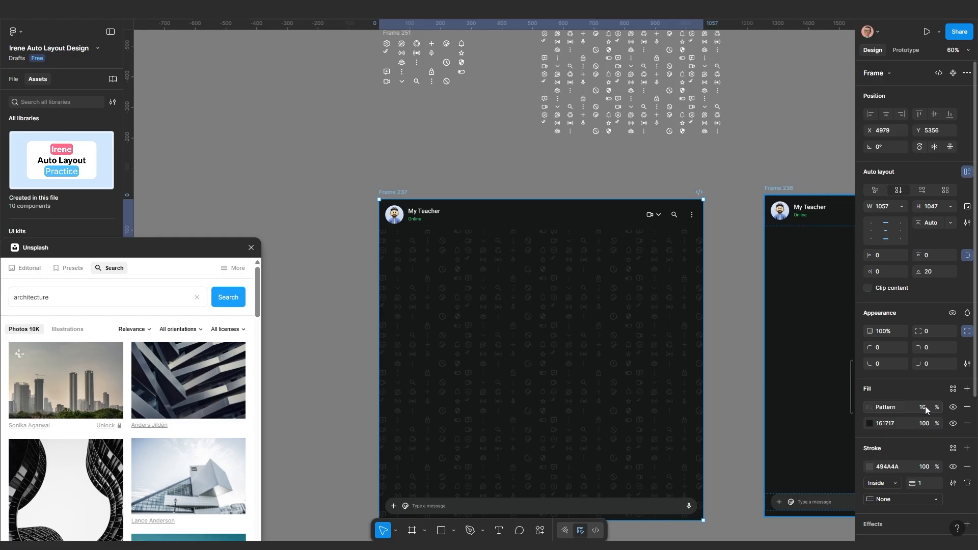
click(925, 406)
key(Return)
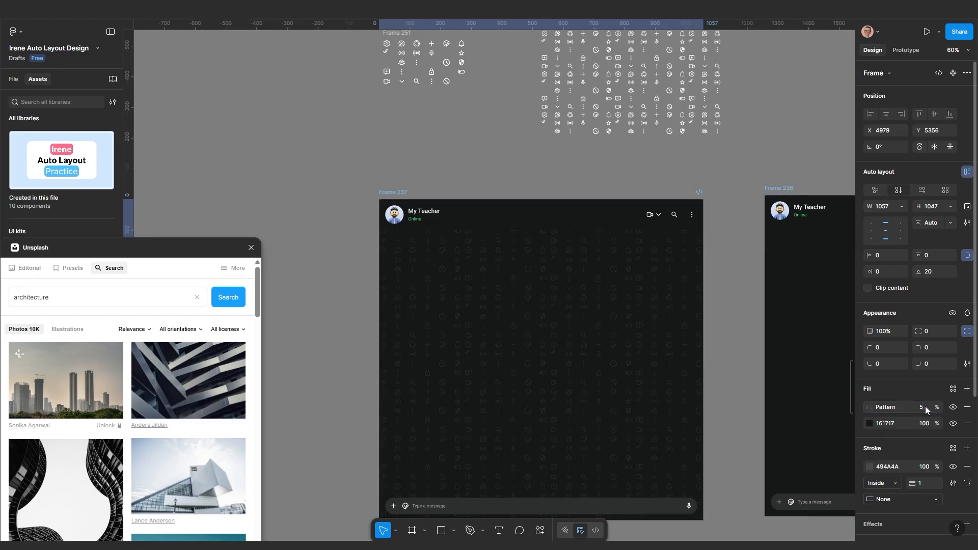
Reselect Frame 237 and set its pattern fill opacity back to 10%
scroll(548, 377, down, 2)
drag(549, 377, 590, 224)
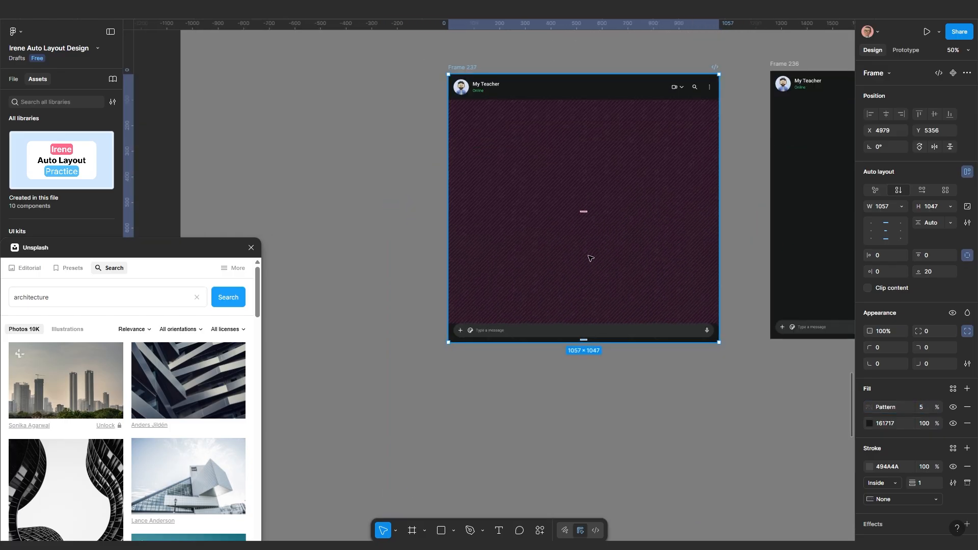
click(595, 376)
drag(627, 311, 607, 351)
scroll(633, 299, up, 2)
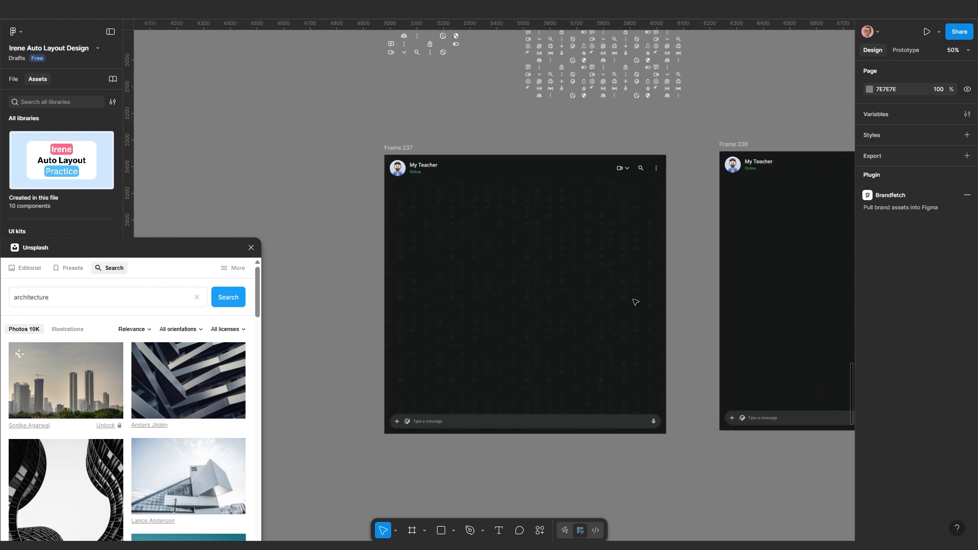
scroll(512, 314, up, 5)
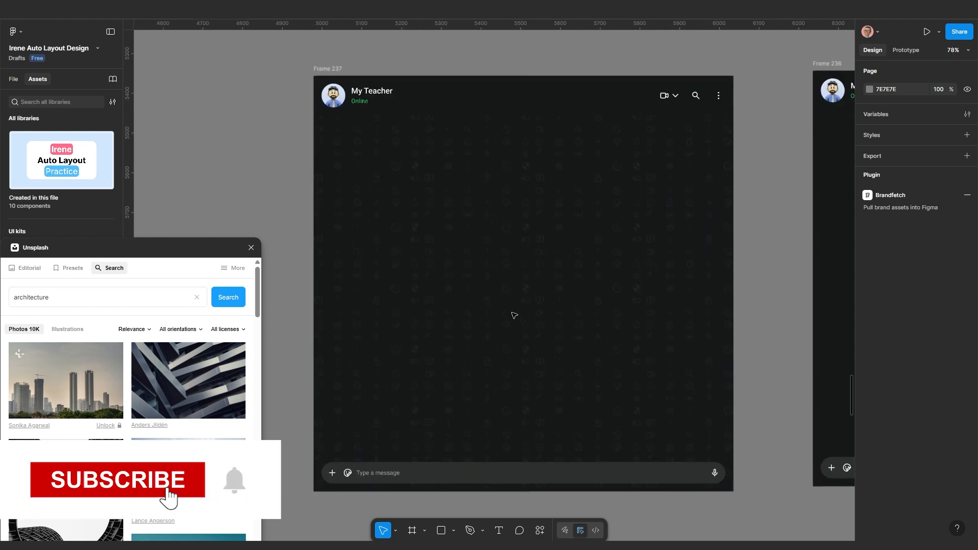
scroll(446, 283, down, 3)
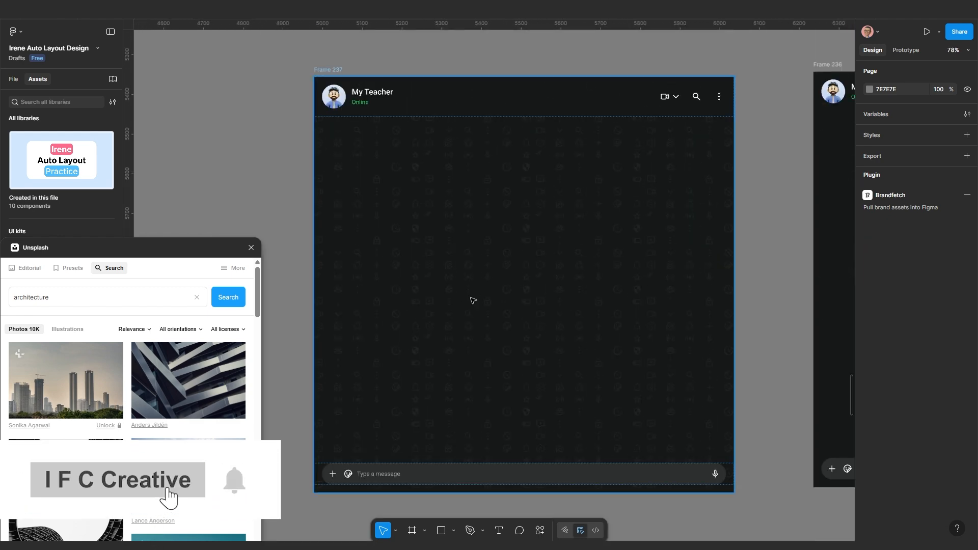
click(546, 309)
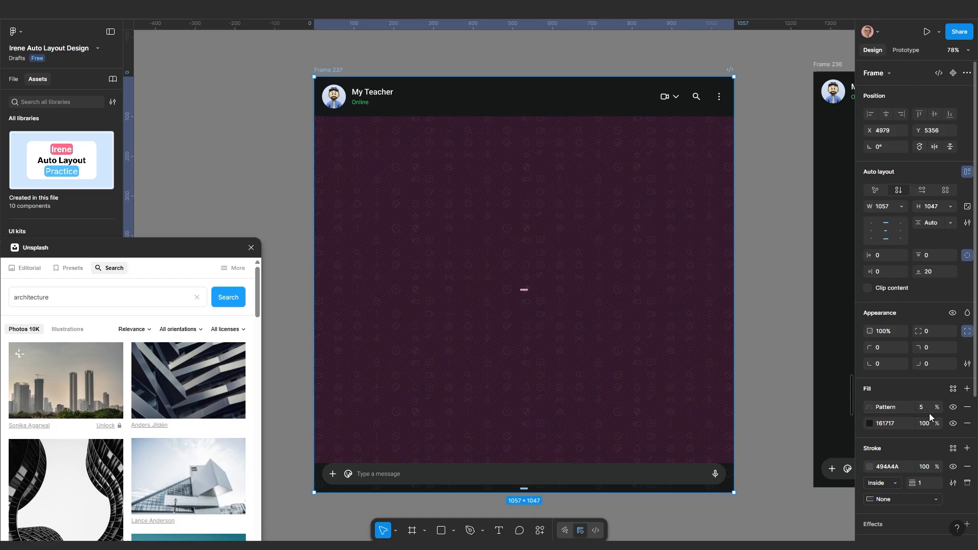
click(924, 410)
text(10)
key(Return)
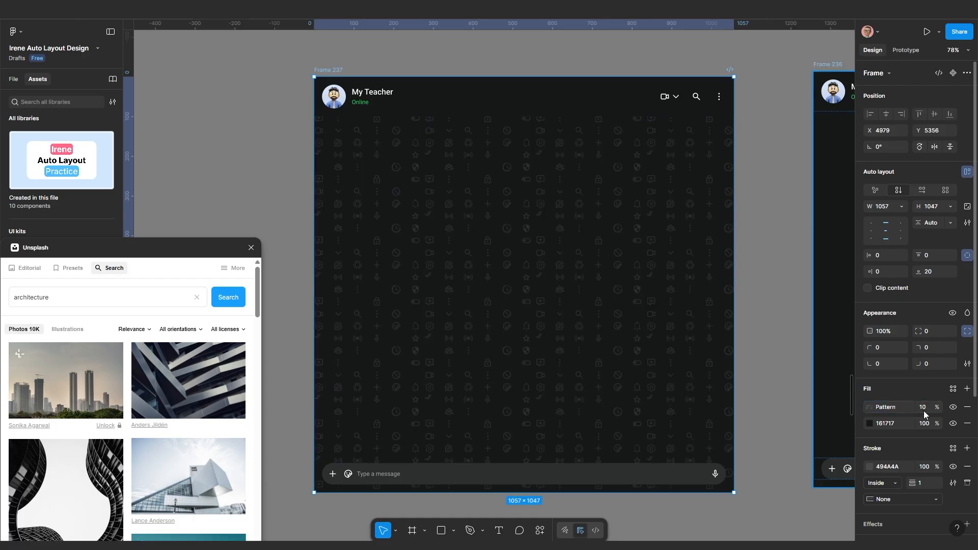
scroll(691, 325, down, 2)
drag(529, 285, 631, 308)
scroll(631, 308, down, 3)
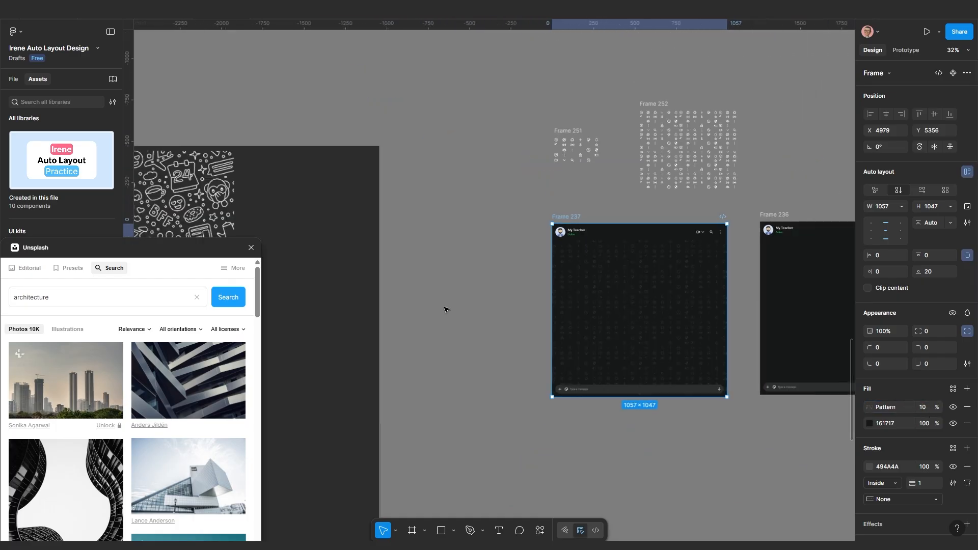
scroll(447, 305, left, 5)
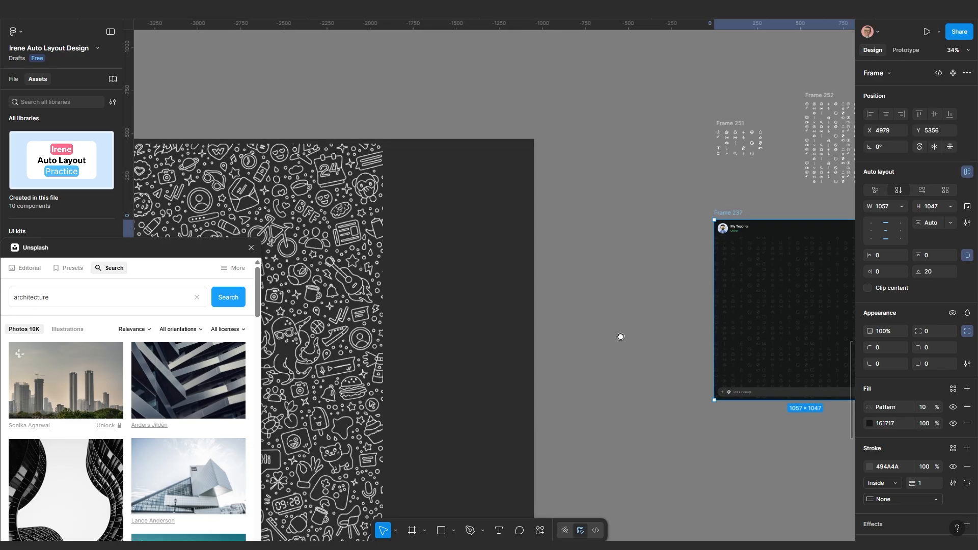
scroll(620, 337, right, 5)
scroll(531, 253, up, 5)
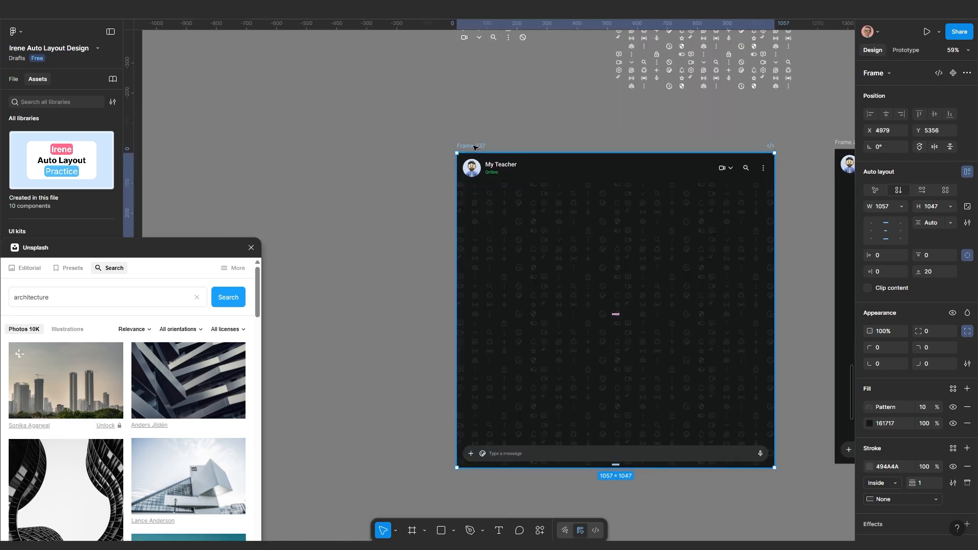
click(591, 294)
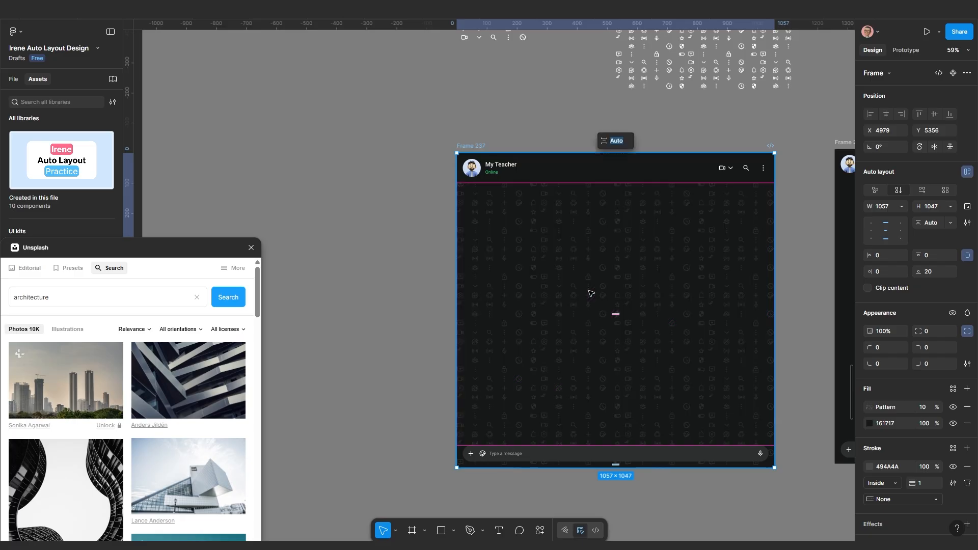
click(803, 320)
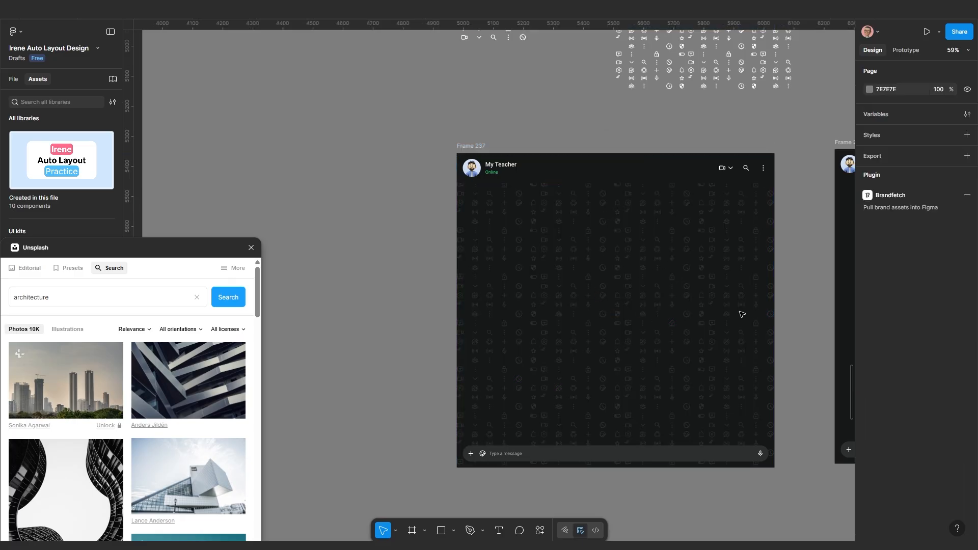
click(660, 308)
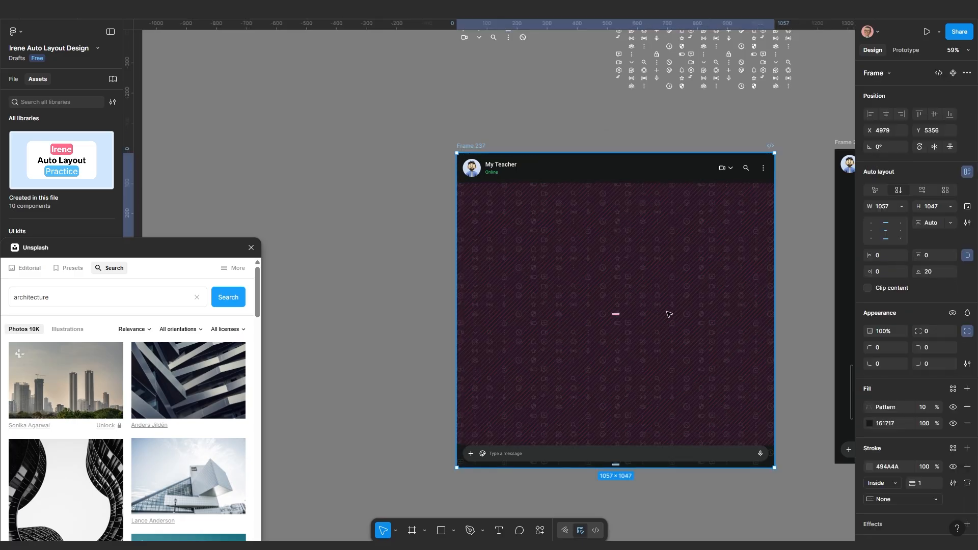
Scale Frame 237's doodle pattern fill to 185% and align its tiling to the top-right
click(869, 408)
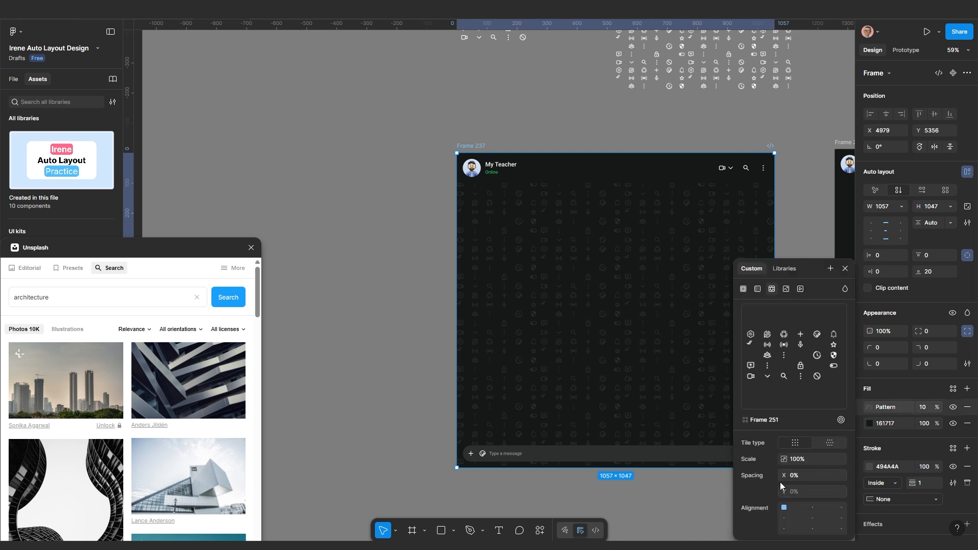
drag(783, 459, 874, 445)
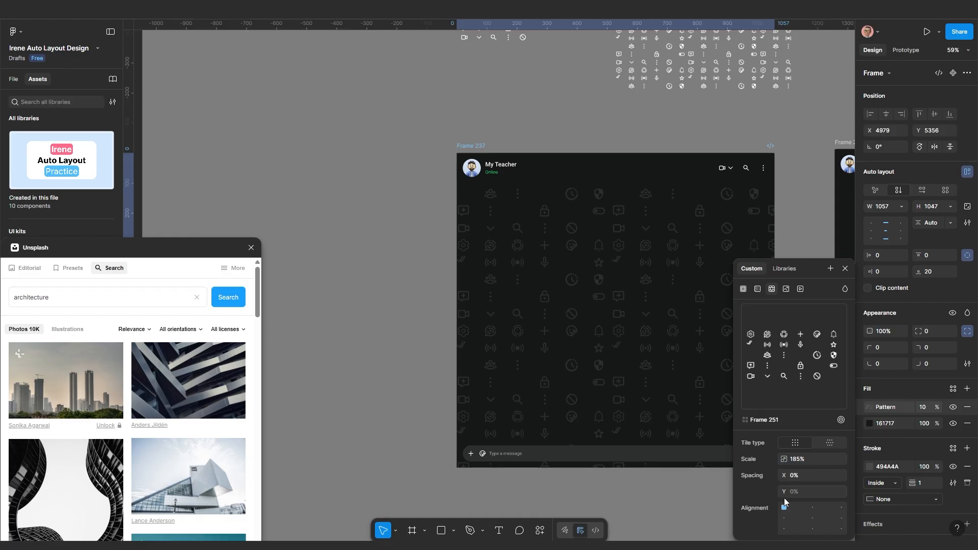
click(805, 519)
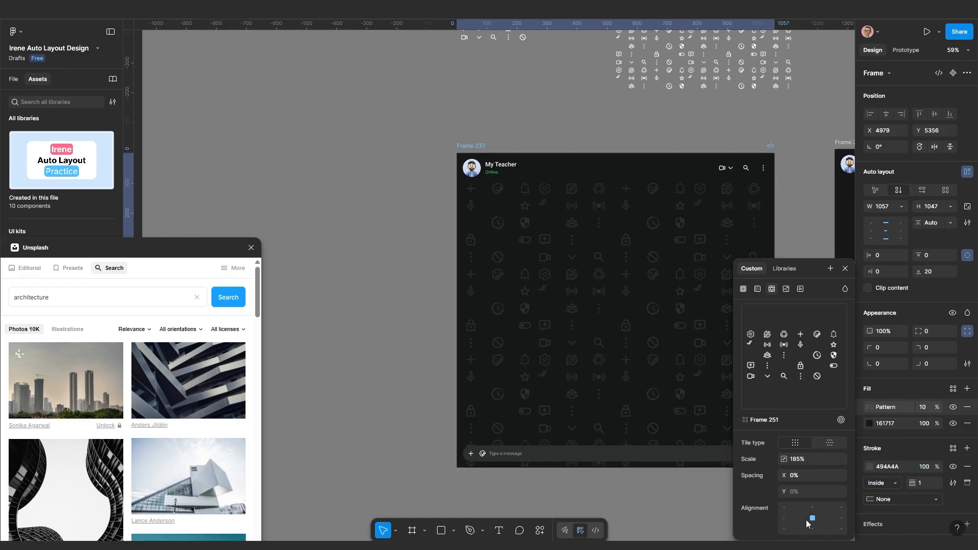
click(841, 528)
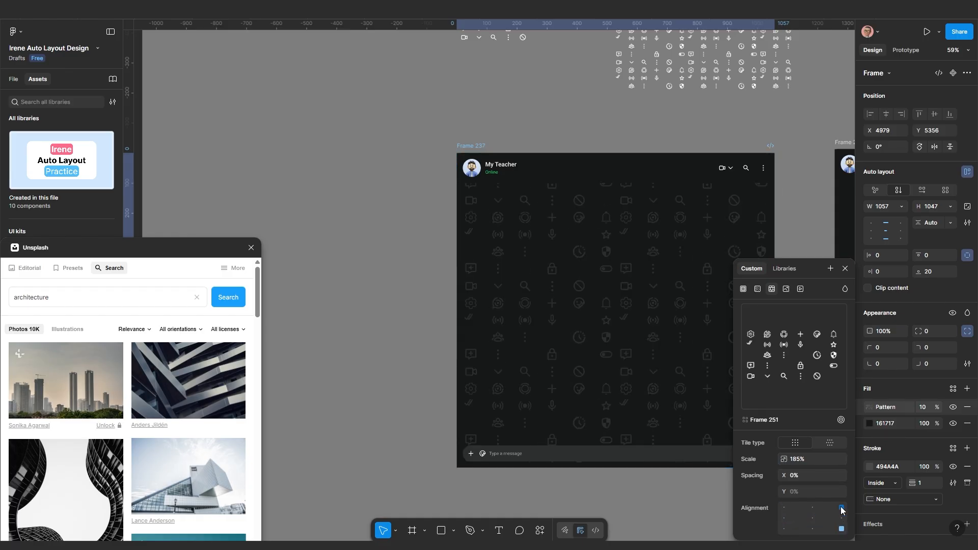
click(842, 509)
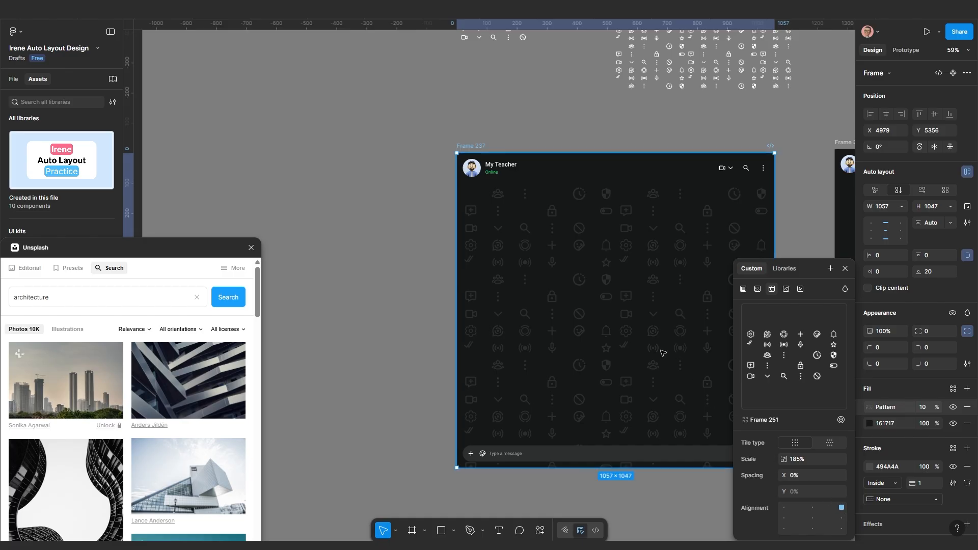
scroll(613, 321, down, 2)
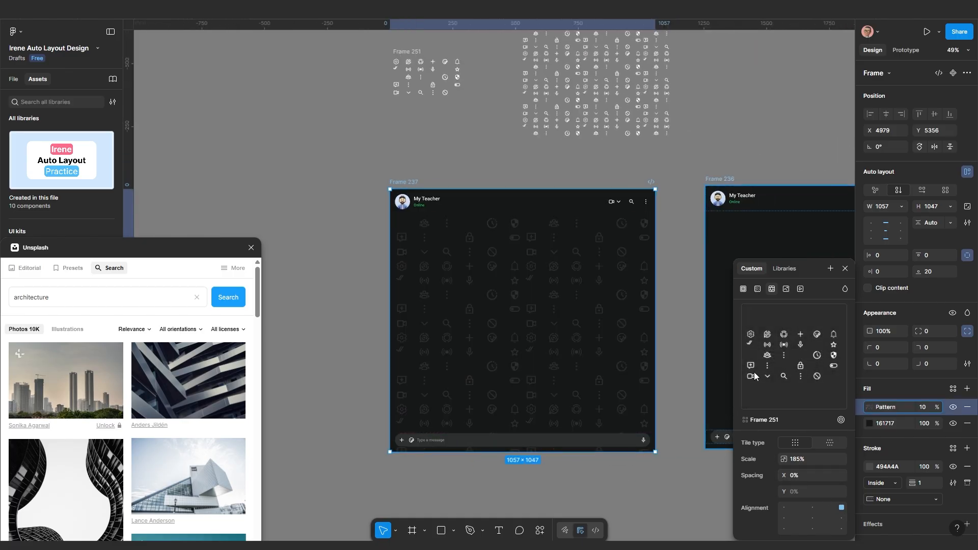
Move the Frame 237 chat frame down and to the right on the canvas
click(845, 268)
scroll(535, 297, down, 3)
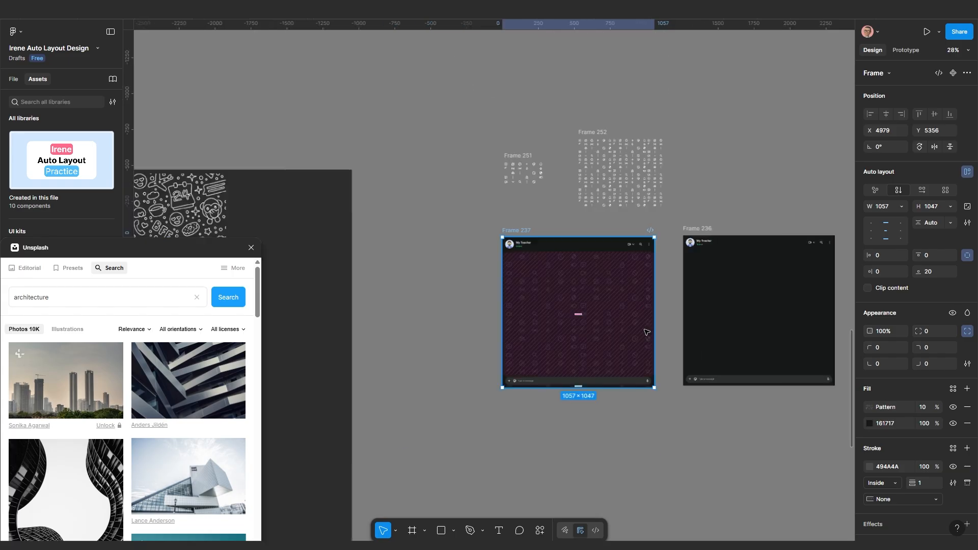
drag(550, 340, 851, 526)
scroll(665, 332, down, 2)
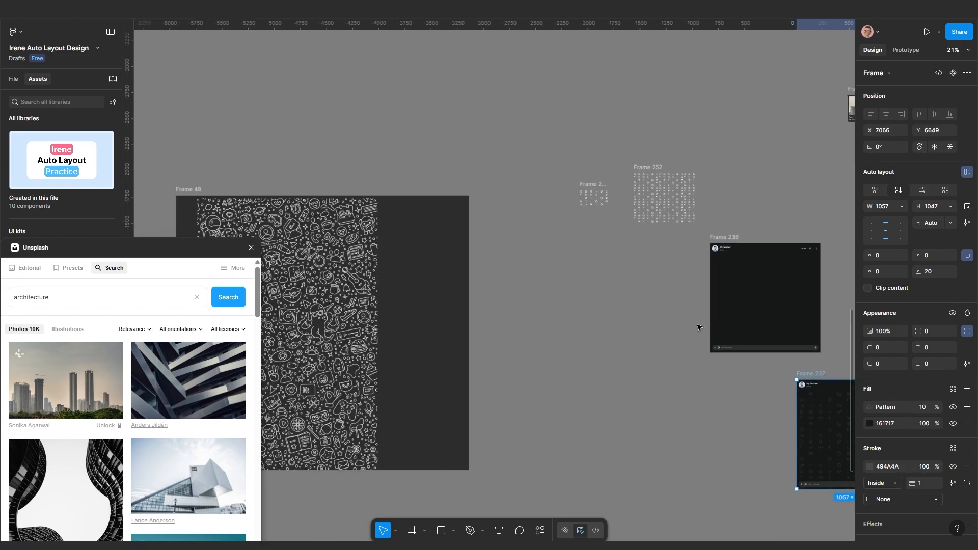
Shift Frame 236 left so it lines up with the neighbouring frames
drag(711, 240, 642, 259)
drag(410, 349, 507, 330)
scroll(400, 369, up, 2)
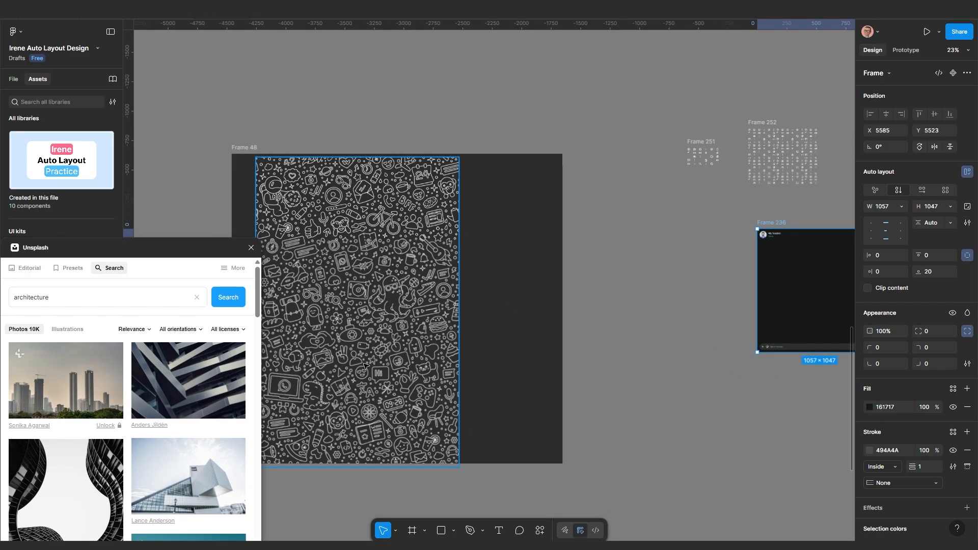
drag(343, 369, 400, 341)
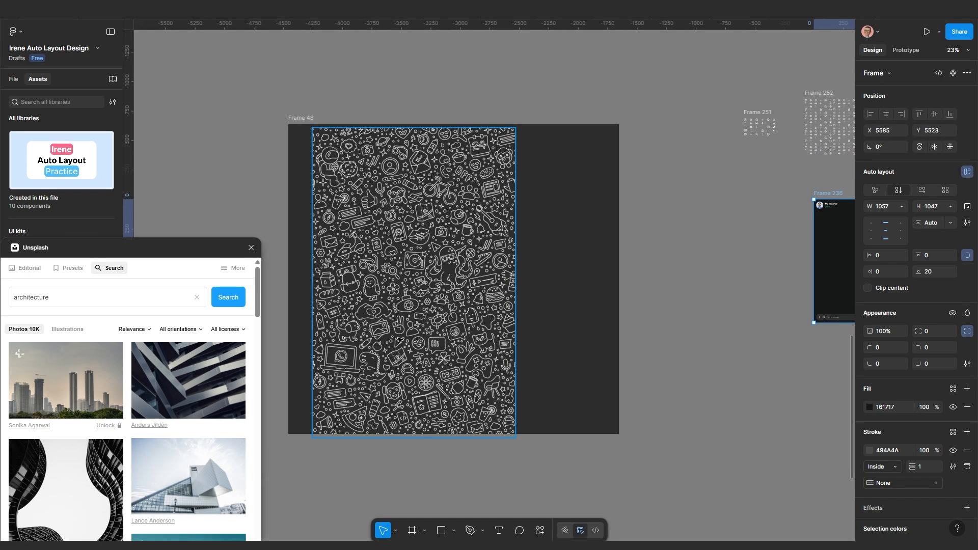
scroll(404, 341, down, 2)
scroll(582, 306, right, 3)
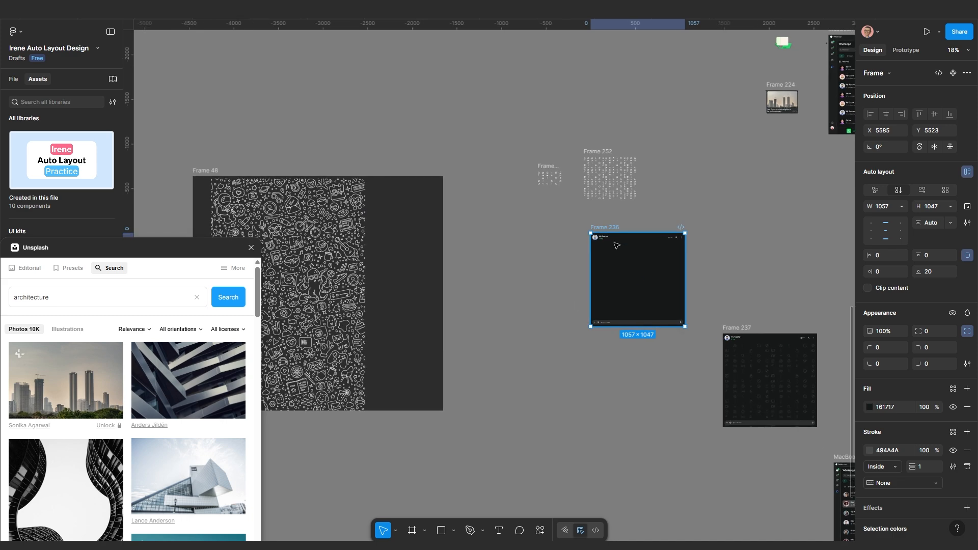
drag(595, 230, 582, 231)
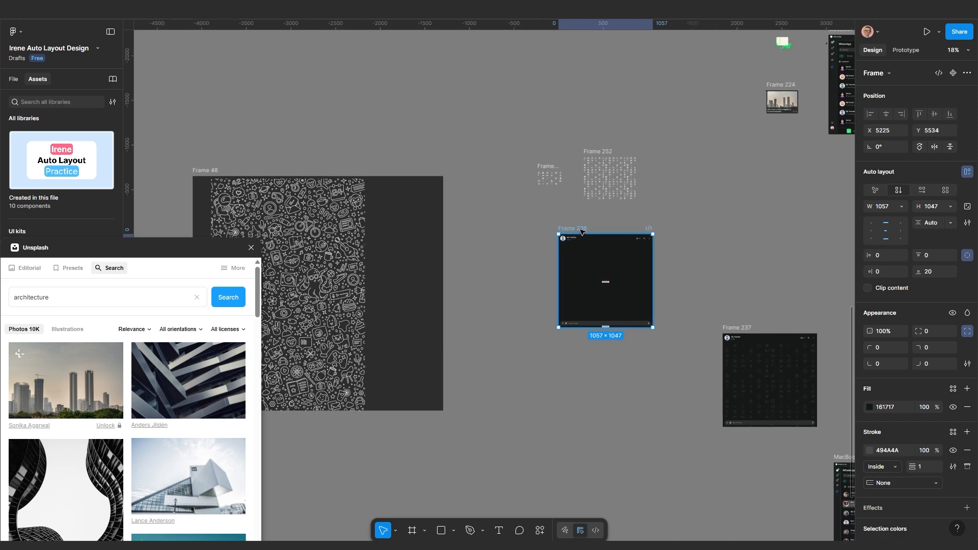
scroll(545, 308, left, 1)
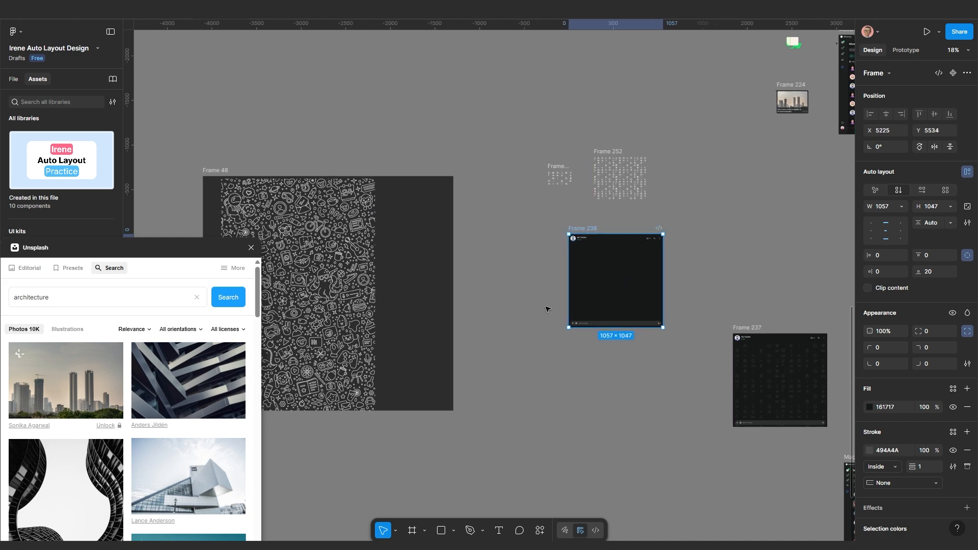
scroll(596, 289, up, 2)
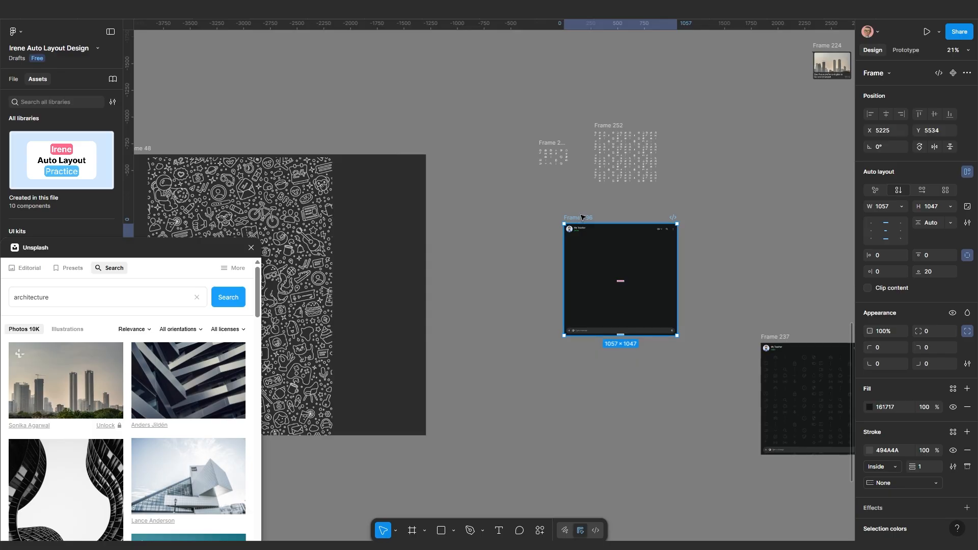
drag(582, 217, 564, 224)
scroll(548, 293, down, 1)
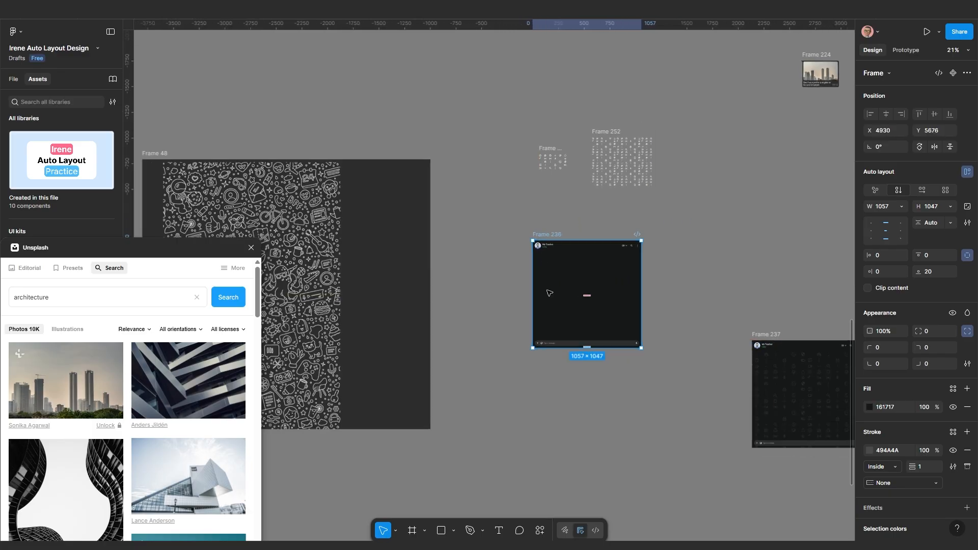
scroll(549, 293, down, 3)
scroll(614, 322, down, 1)
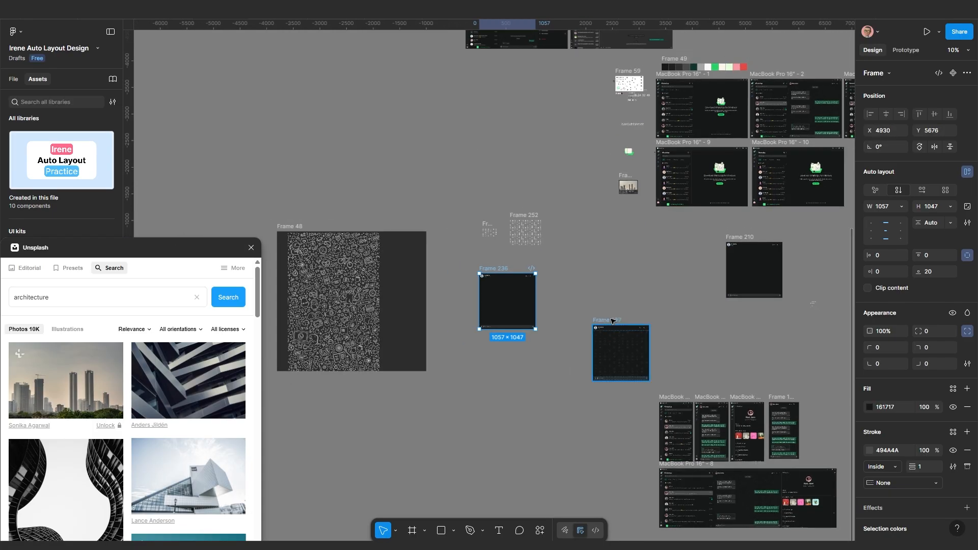
Move Frame 237 down in line with the MacBook row
drag(609, 352, 612, 393)
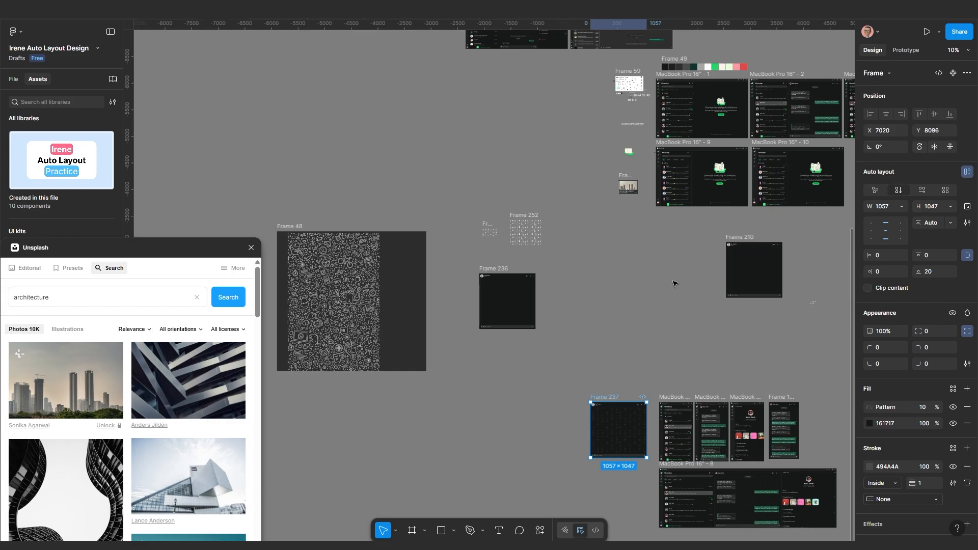
drag(749, 285, 720, 277)
scroll(650, 305, up, 1)
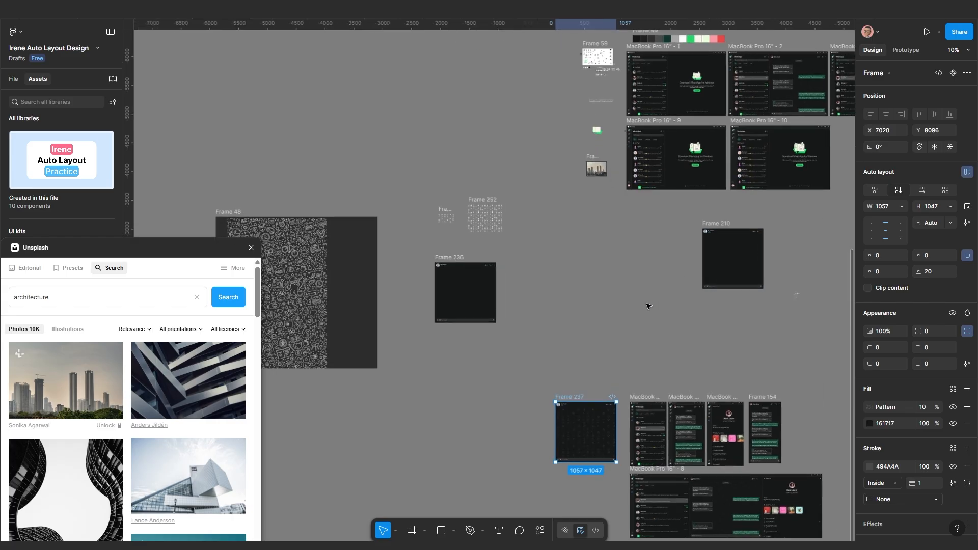
scroll(424, 289, up, 3)
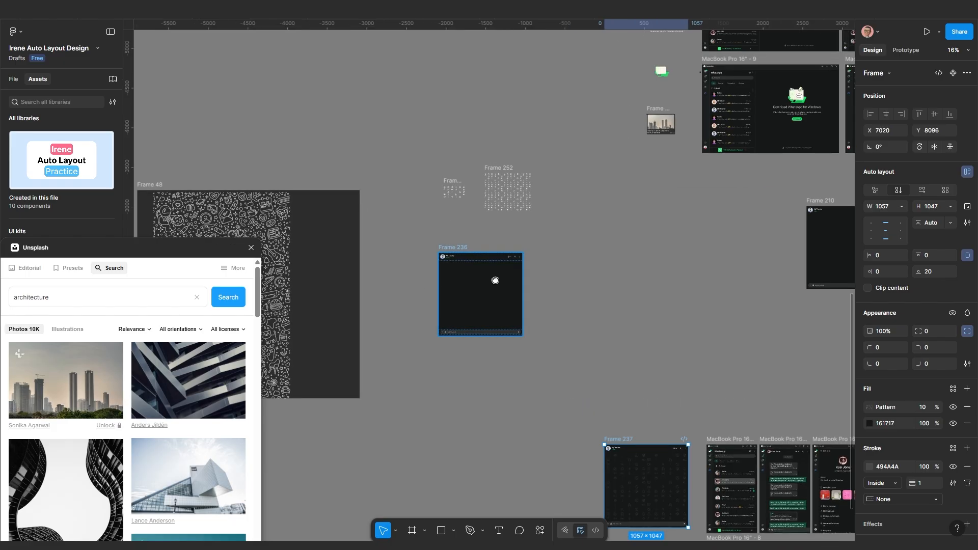
drag(493, 280, 592, 212)
scroll(568, 234, up, 2)
scroll(591, 212, up, 1)
scroll(450, 254, down, 1)
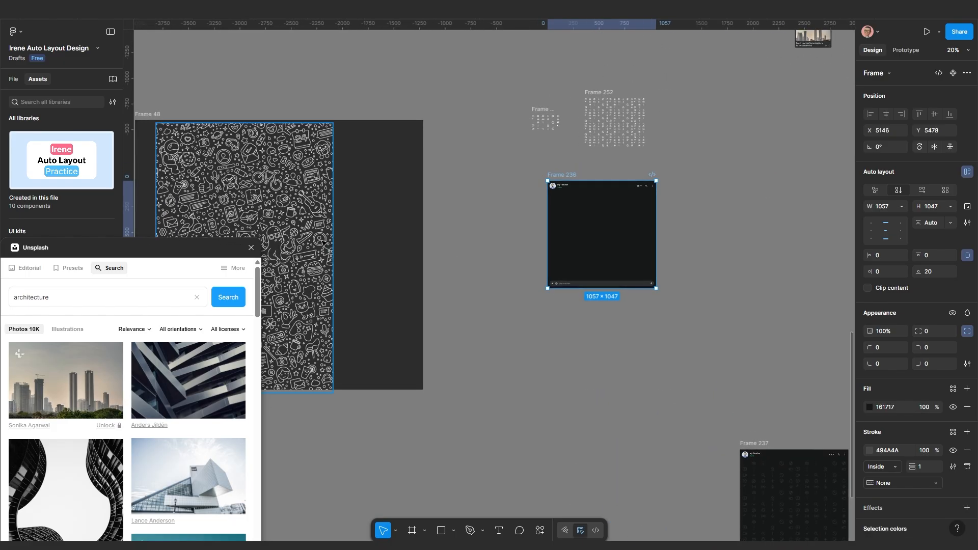
Shift Frame 48's doodle image to X 416, Y 73 and pick up its image fill
click(323, 243)
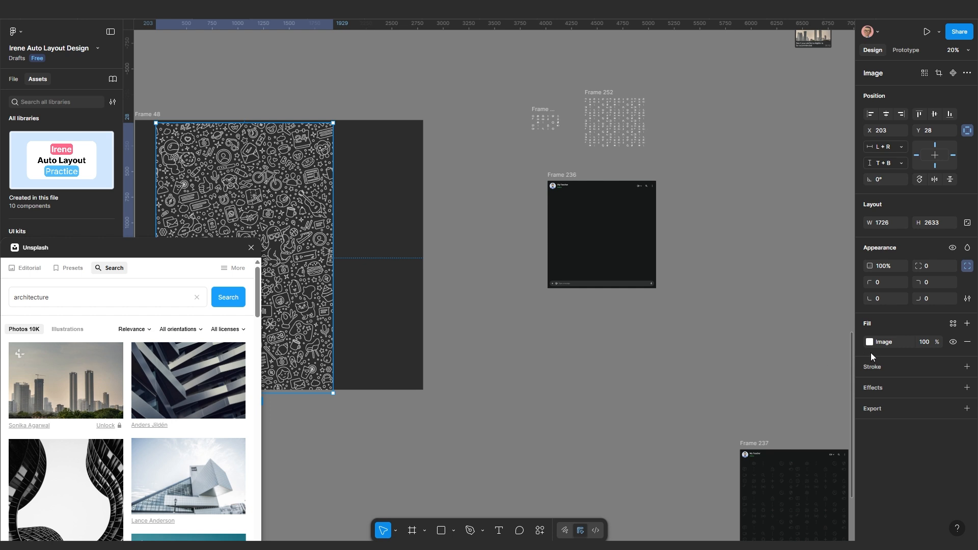
drag(312, 258, 334, 263)
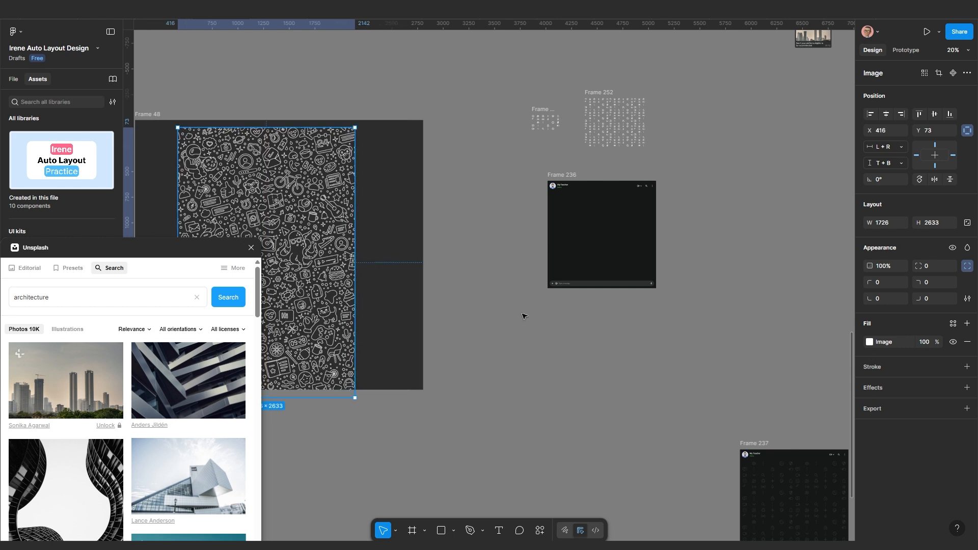
click(860, 341)
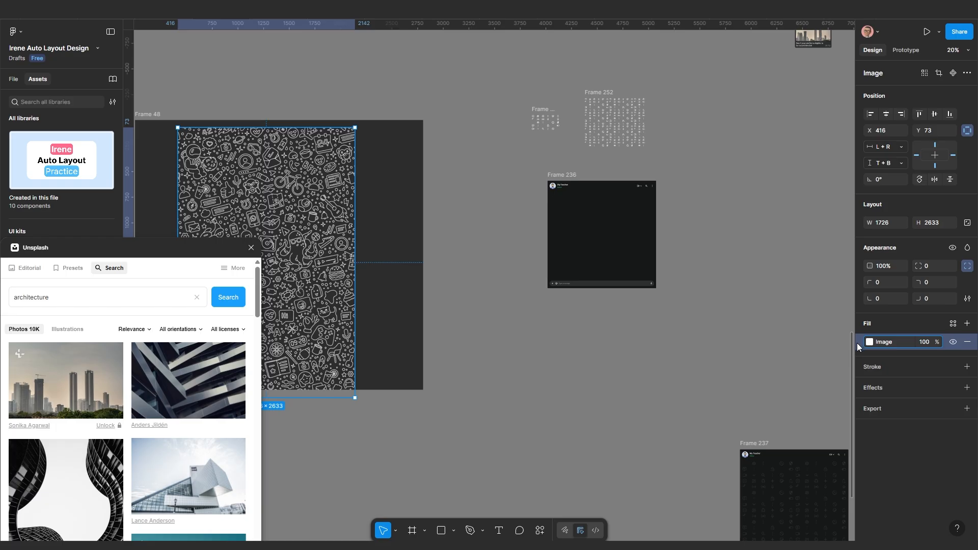
Add a new fill to Frame 236 at 100% opacity
click(559, 179)
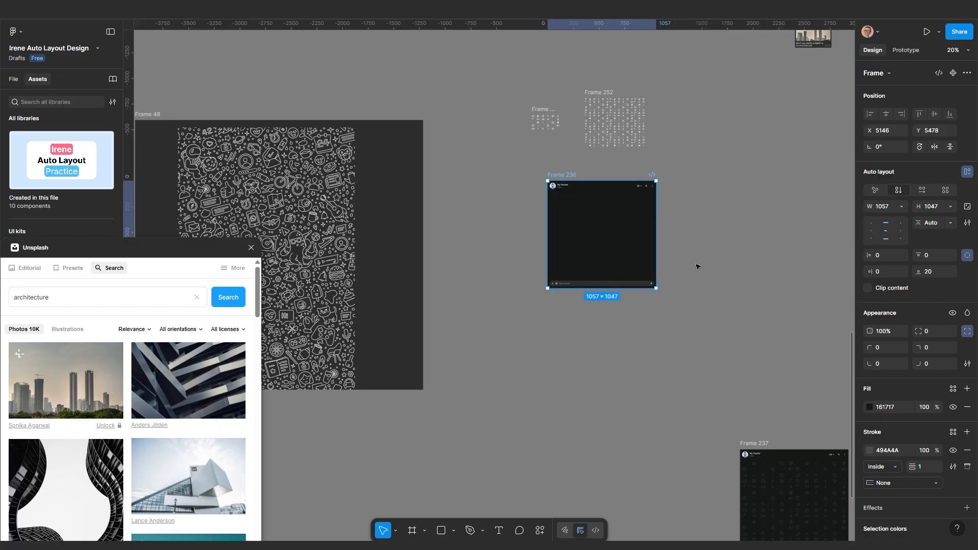
click(966, 389)
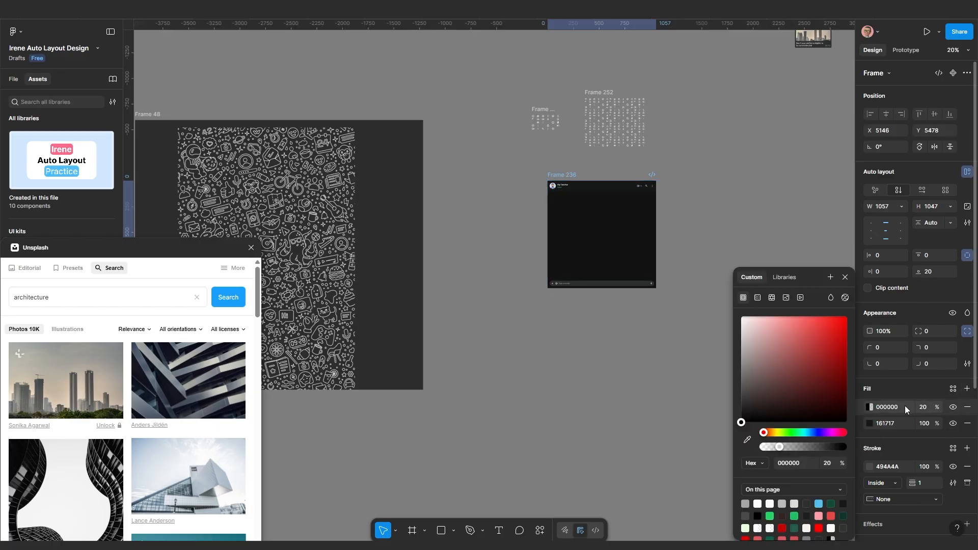
click(923, 407)
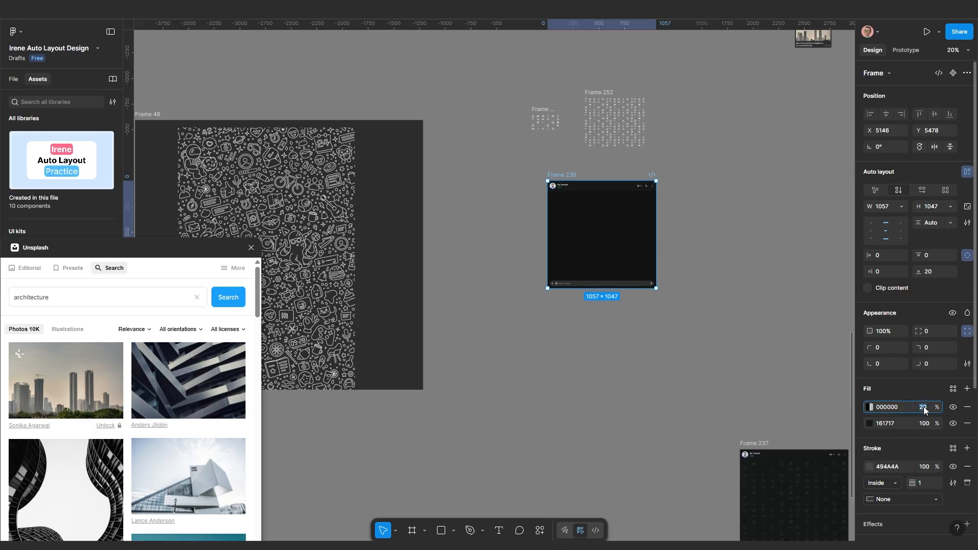
text(100)
key(Return)
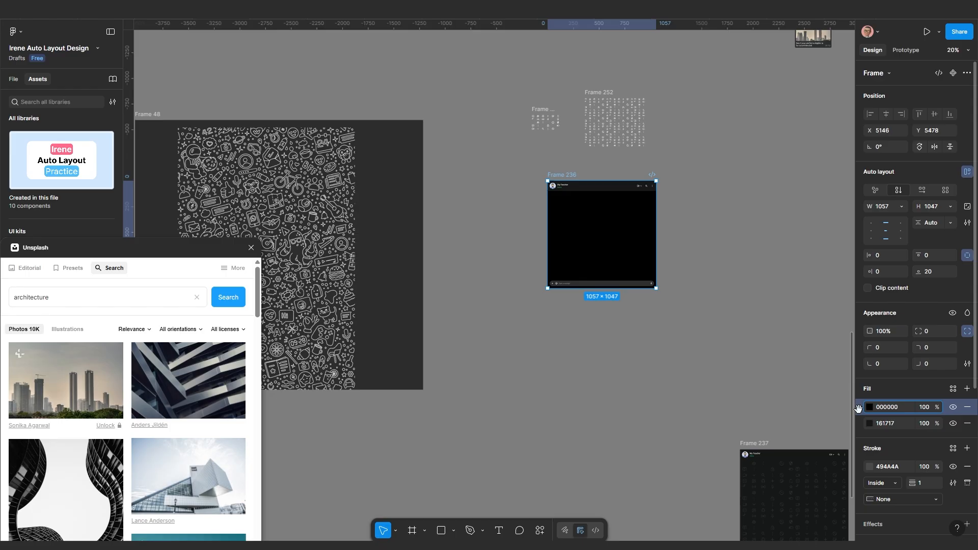
Paste the doodle image fill, remove the black 000000 fill, and set the image to 10% opacity
key(ctrl+v)
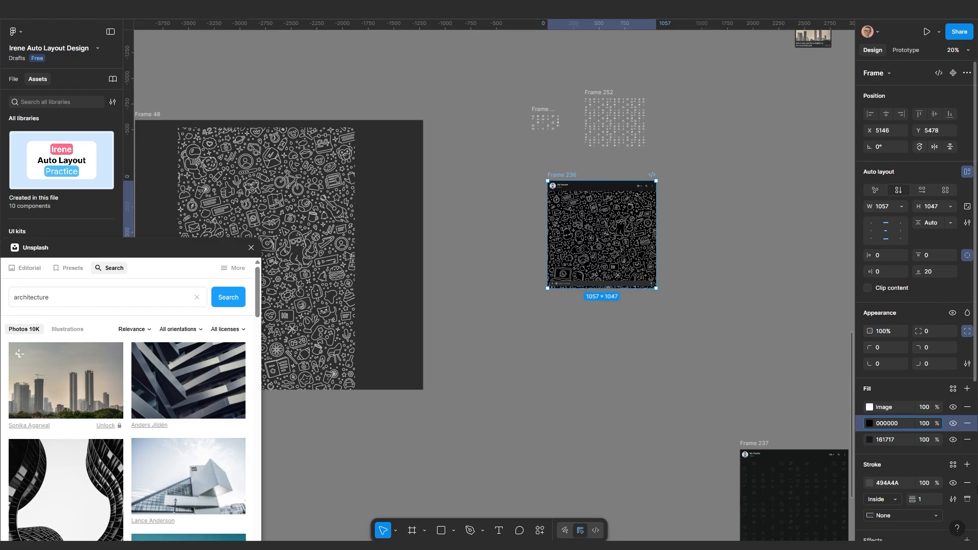
click(967, 423)
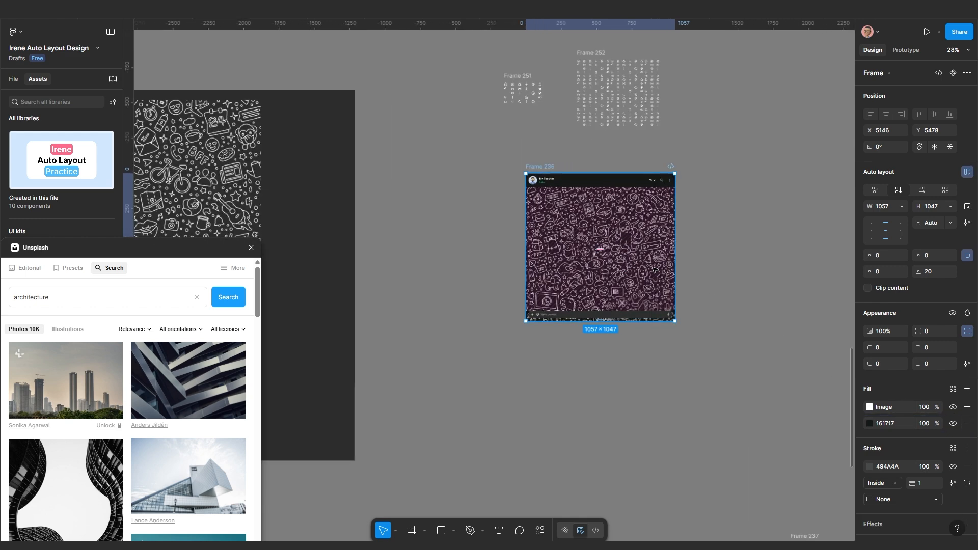
scroll(607, 204, up, 3)
scroll(499, 233, up, 2)
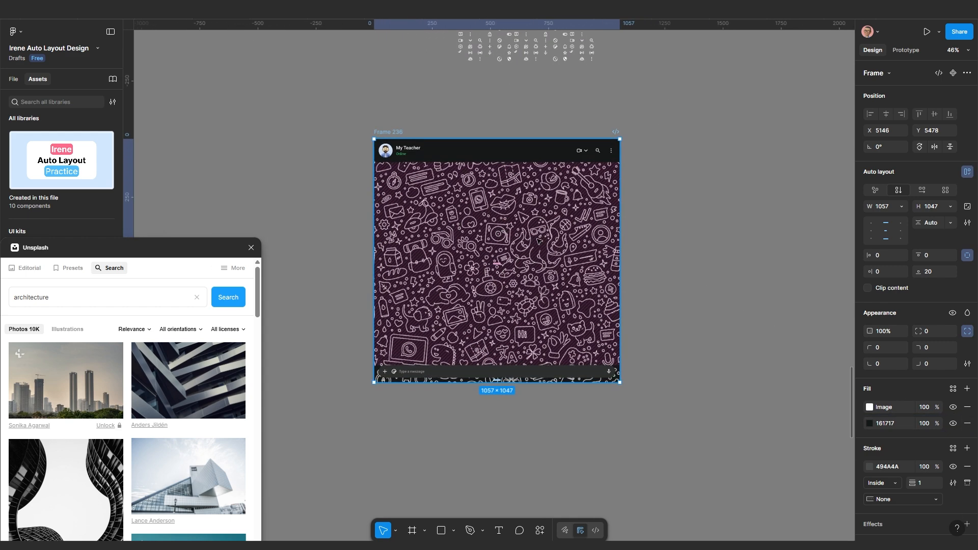
click(928, 408)
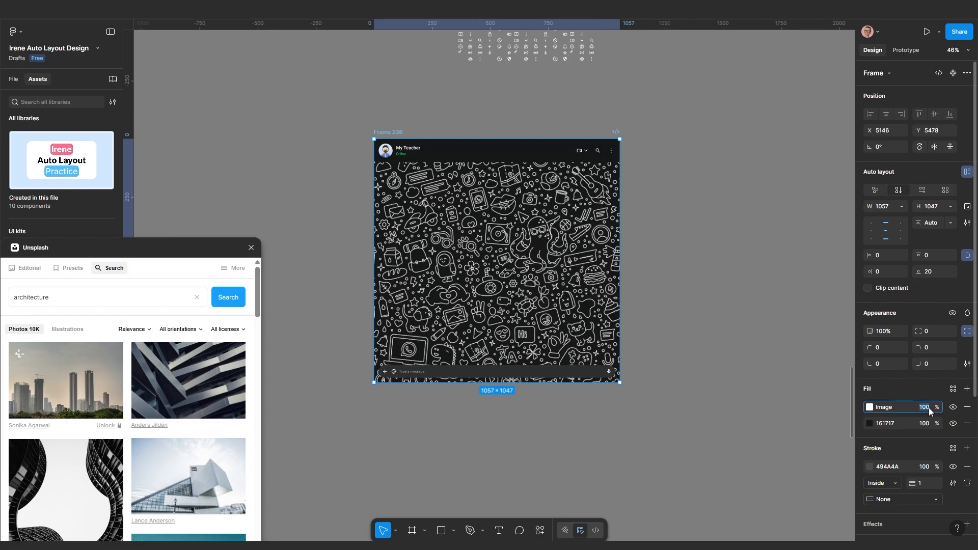
text(10)
key(Return)
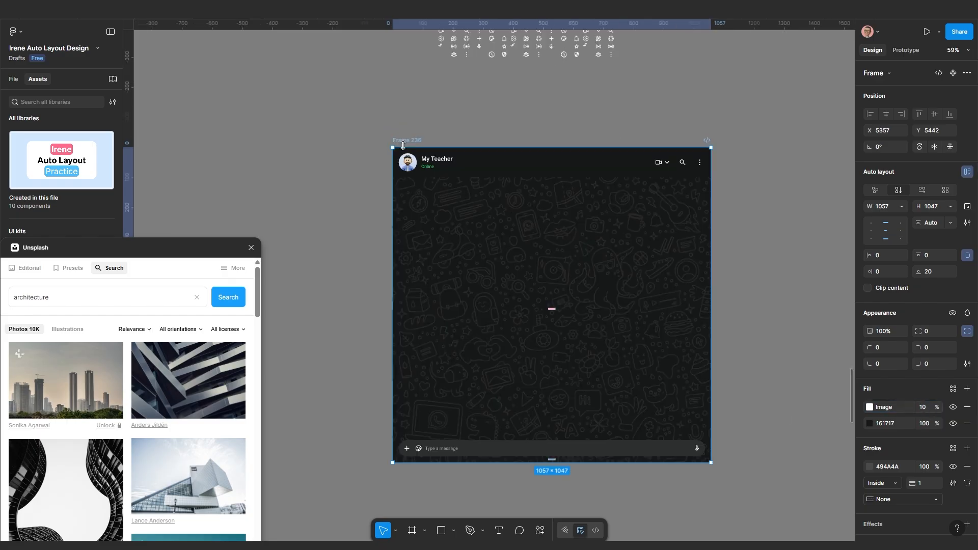
Resize Frame 236 from its right edge and check the small 54×53 icon group
scroll(418, 181, down, 4)
scroll(535, 239, up, 3)
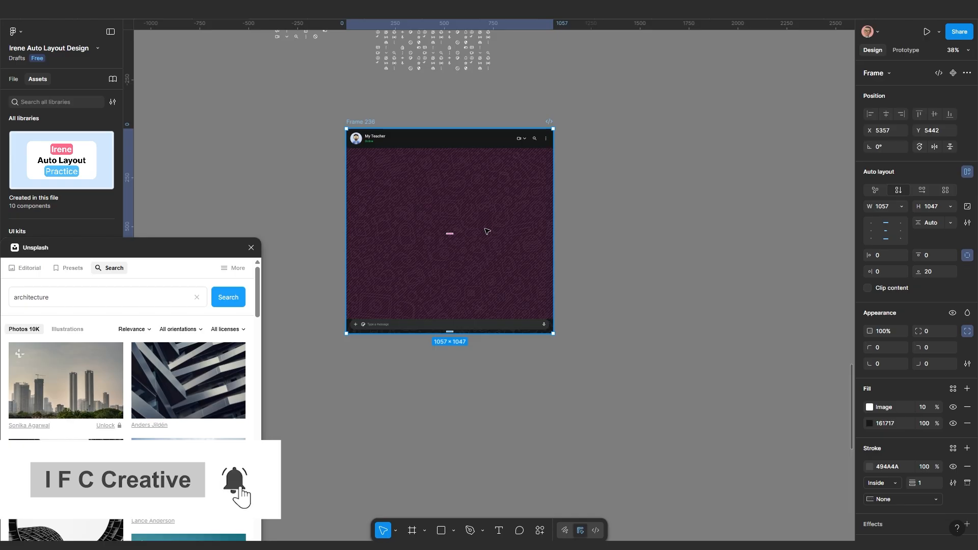
drag(552, 239, 526, 239)
scroll(512, 247, down, 3)
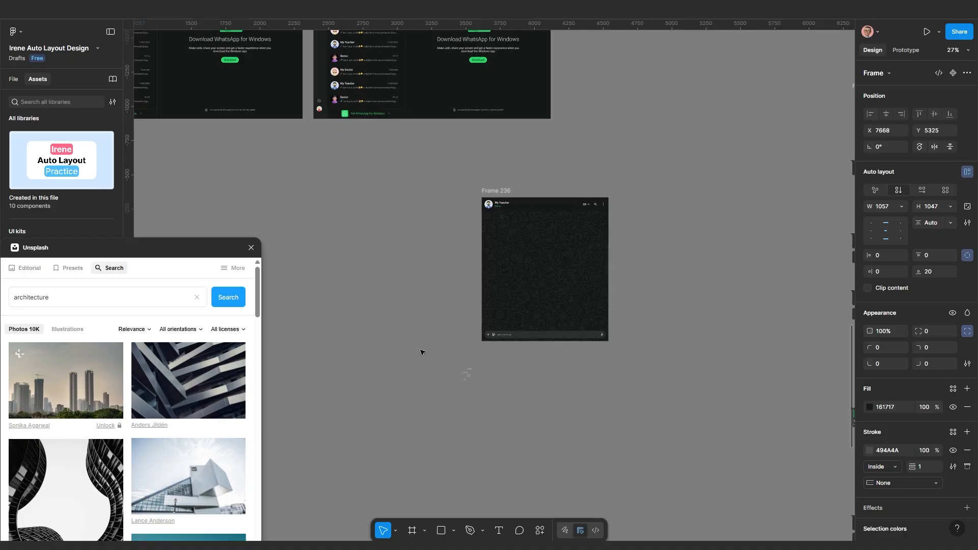
drag(422, 351, 504, 429)
scroll(466, 402, up, 5)
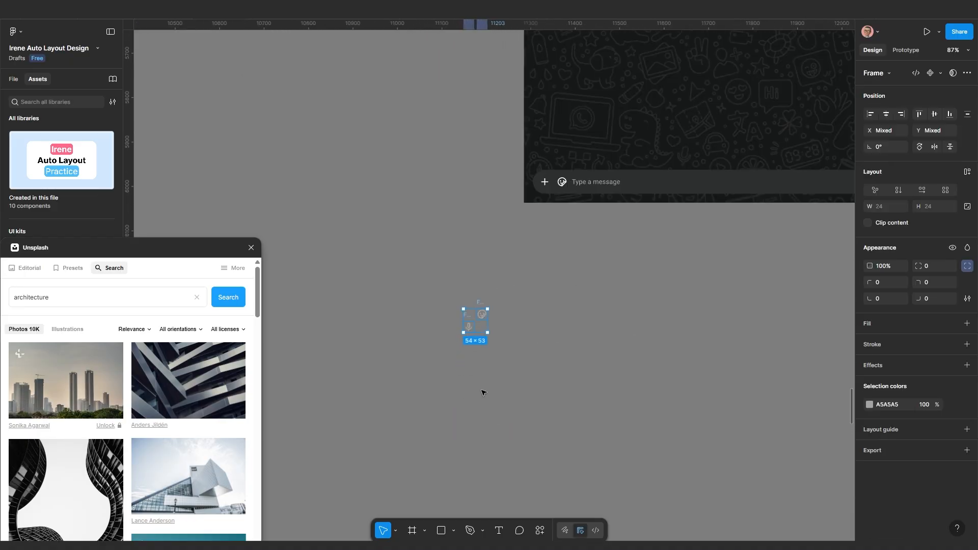
click(484, 393)
scroll(484, 392, down, 8)
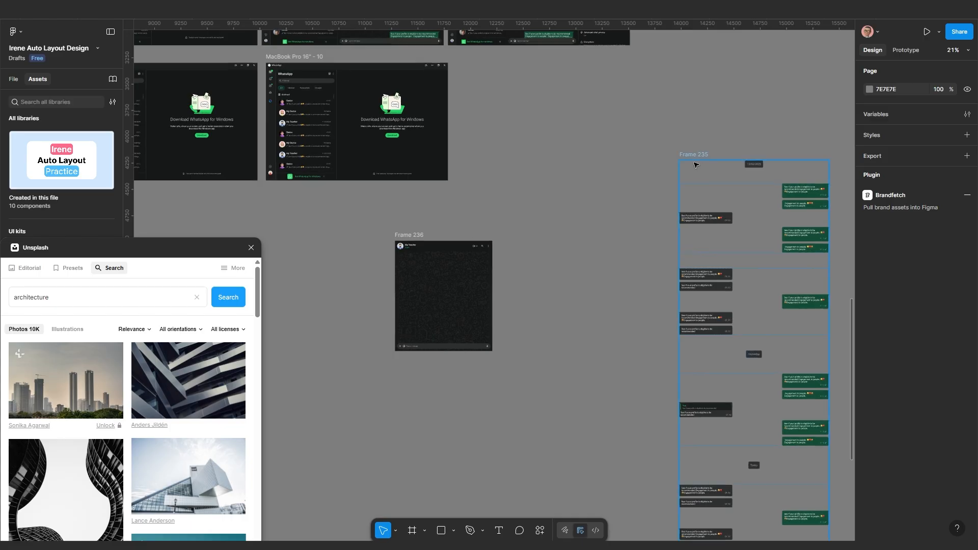
Move Frame 235 toward Frame 236, align its contents top centre, and clip overflowing bubbles
drag(695, 155, 579, 206)
scroll(577, 251, down, 2)
scroll(635, 420, down, 1)
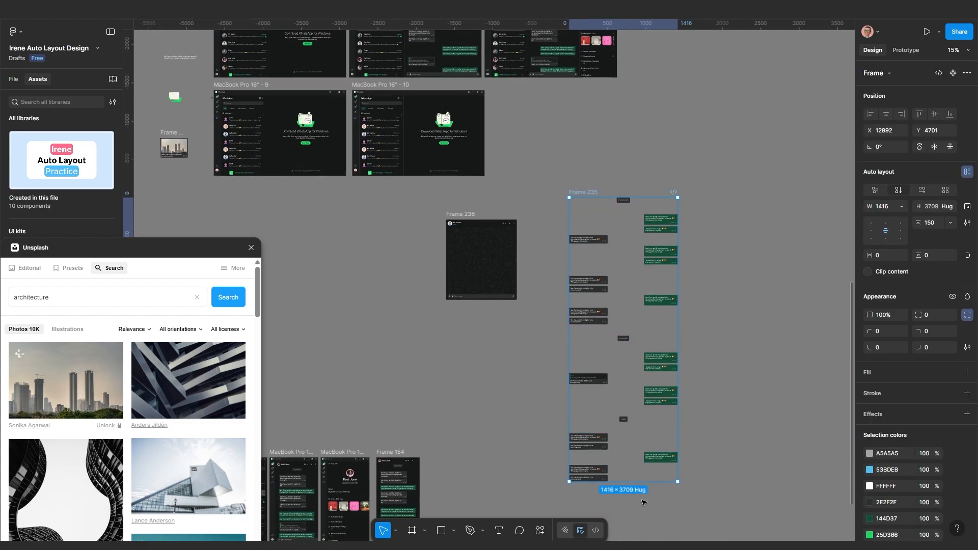
drag(635, 482, 637, 388)
click(776, 388)
click(590, 196)
click(886, 227)
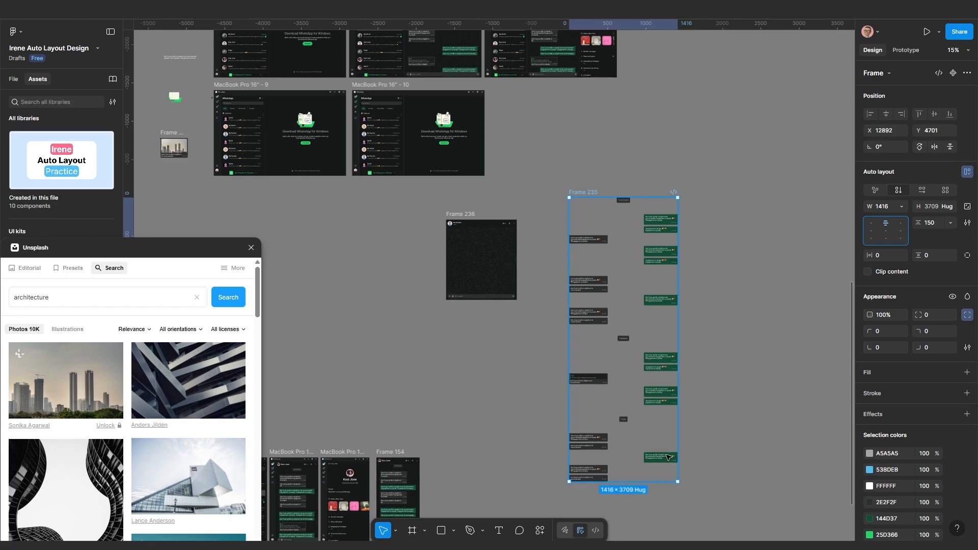
drag(646, 481, 672, 305)
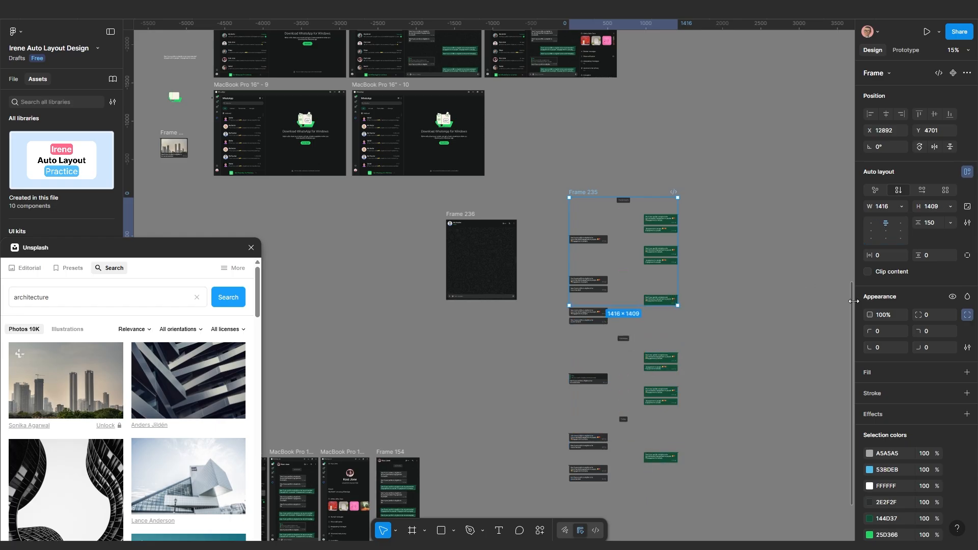
click(868, 273)
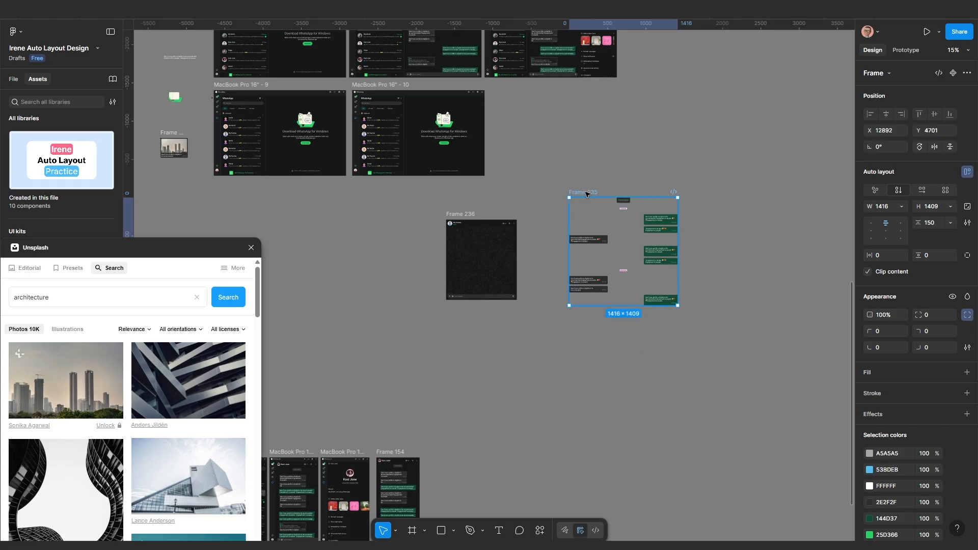
Shrink Frame 235 to 749 high and place it to the right of Frame 236
drag(586, 193, 545, 233)
scroll(463, 251, up, 3)
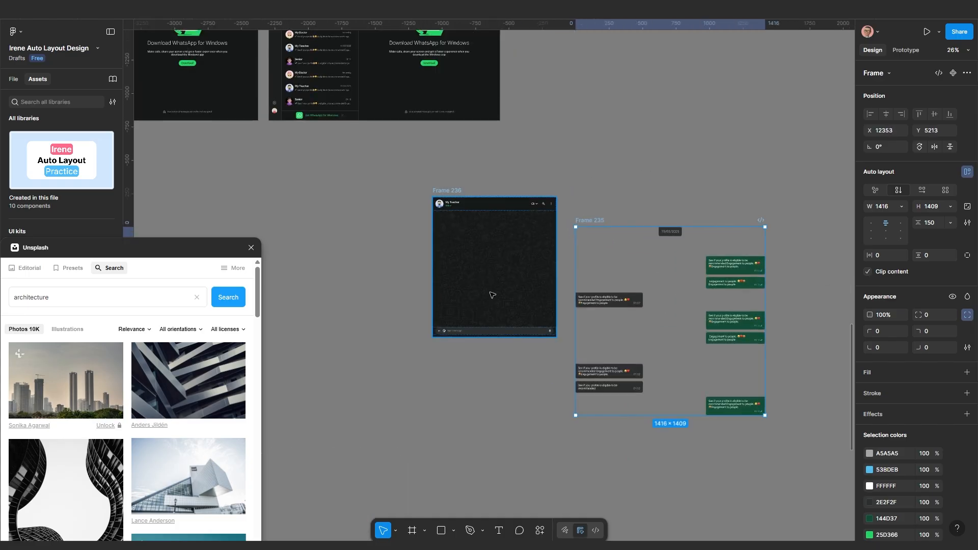
drag(656, 376, 661, 311)
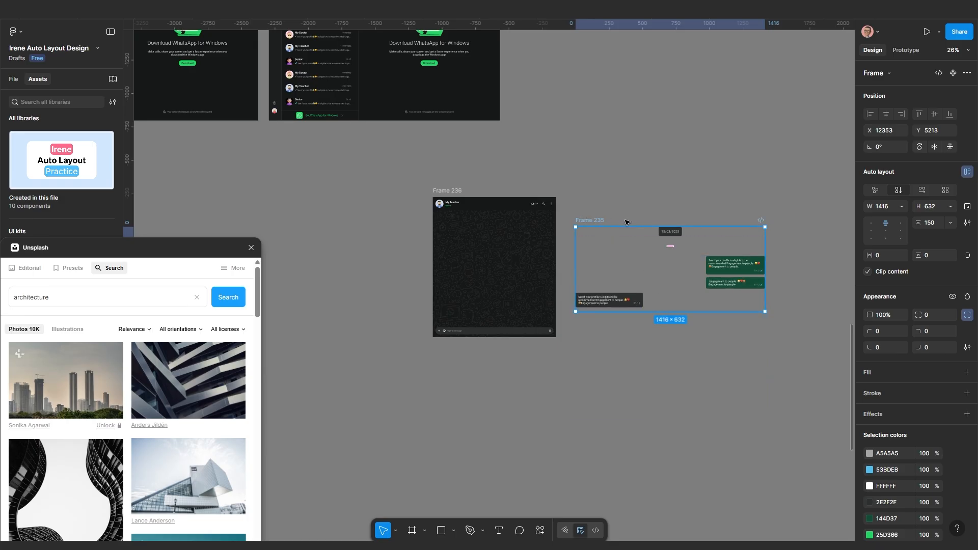
scroll(479, 257, up, 2)
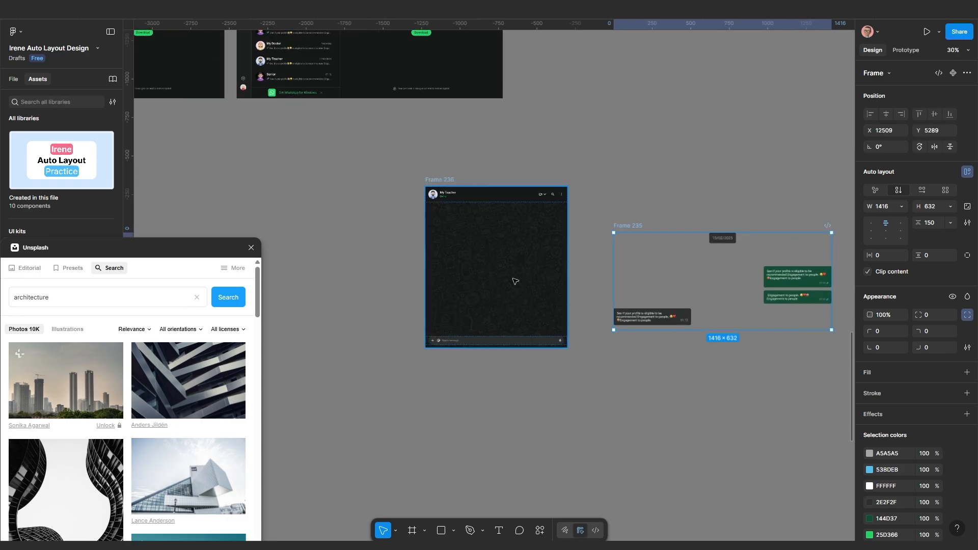
drag(627, 227, 641, 225)
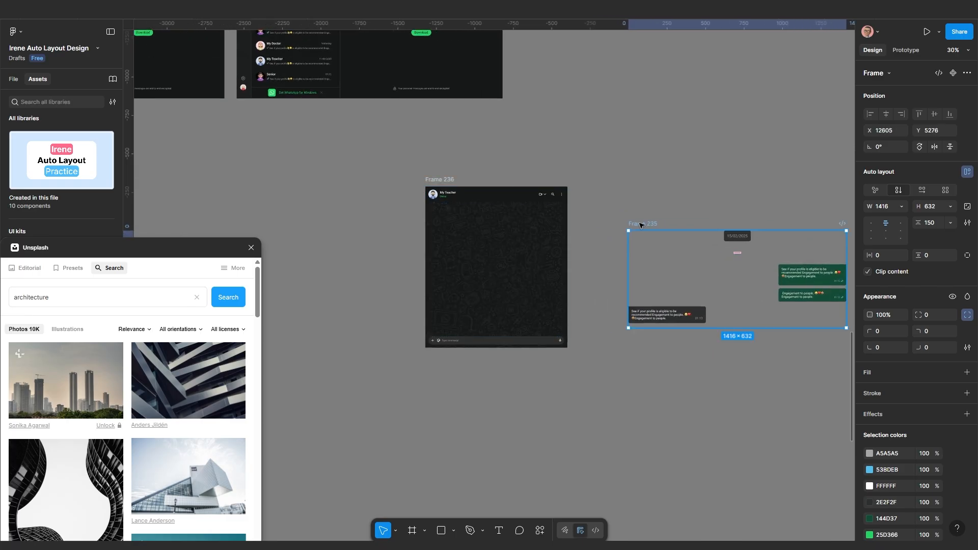
key(Delete)
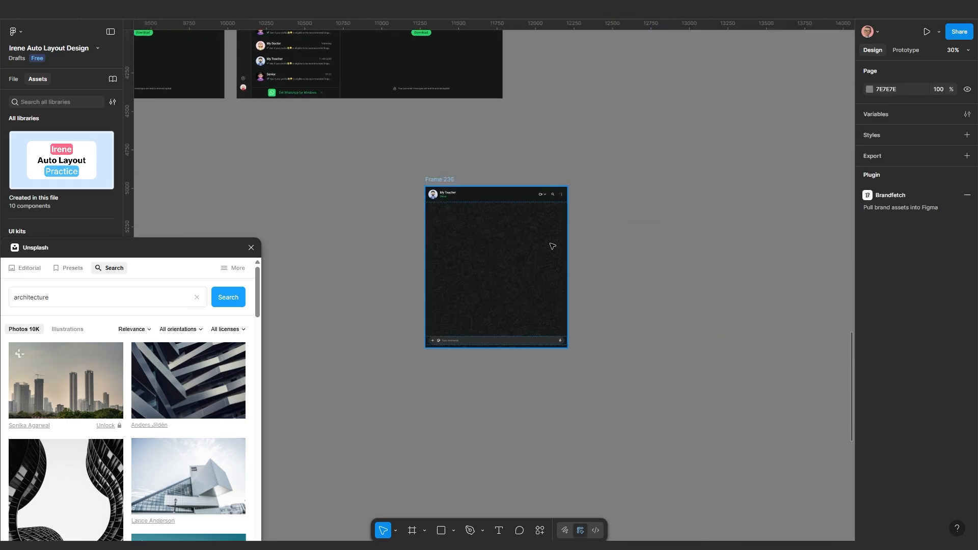
key(ctrl+z)
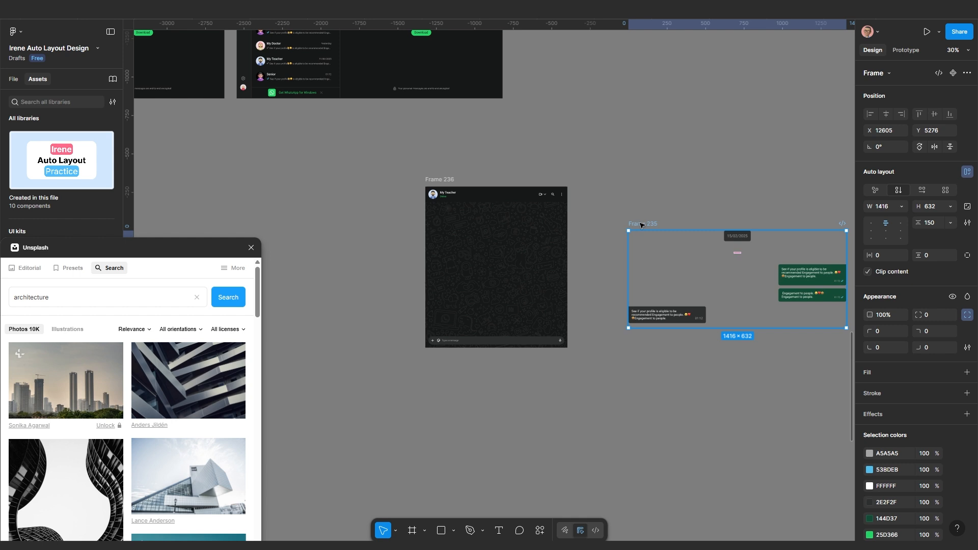
drag(645, 225, 675, 226)
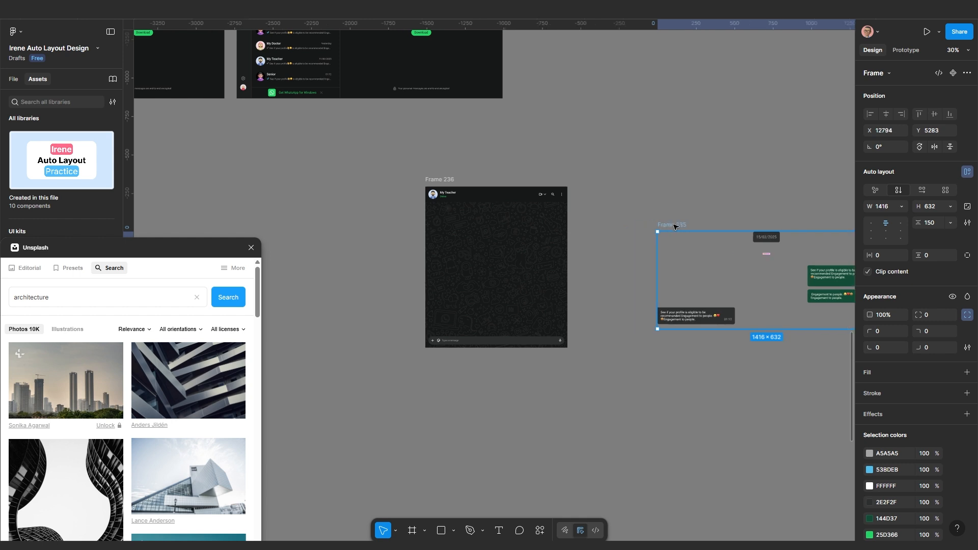
click(440, 180)
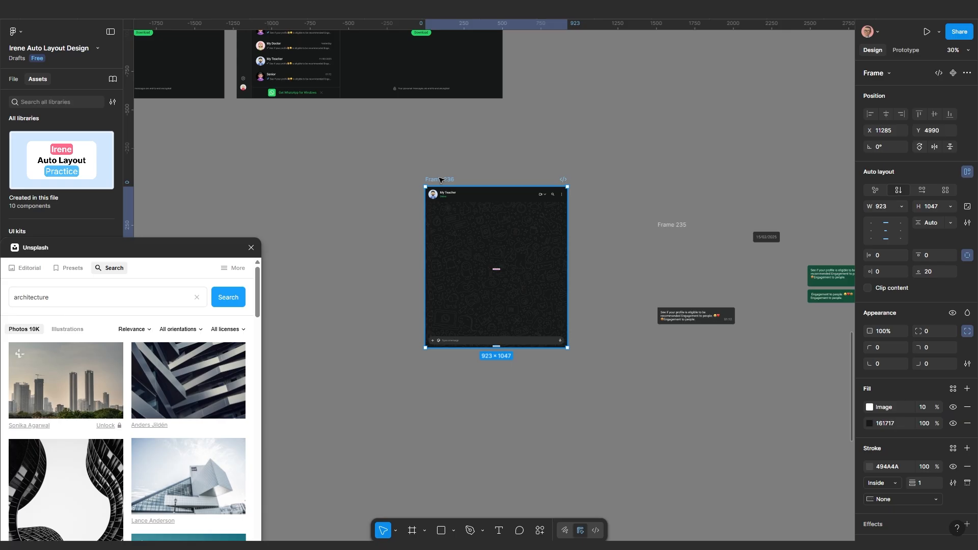
Paste a copy of Frame 235 into Frame 236 with width set to Fill container
key(ctrl+v)
scroll(469, 279, up, 2)
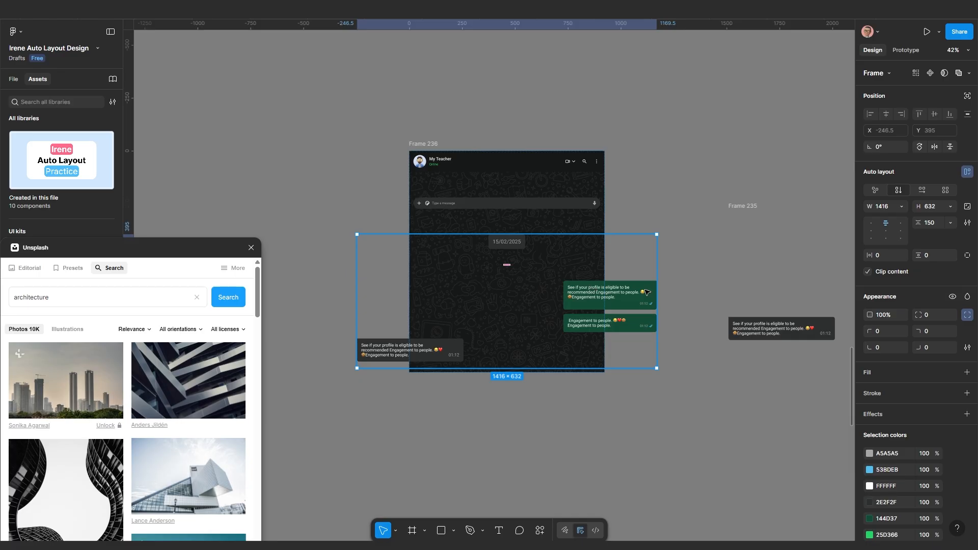
click(903, 207)
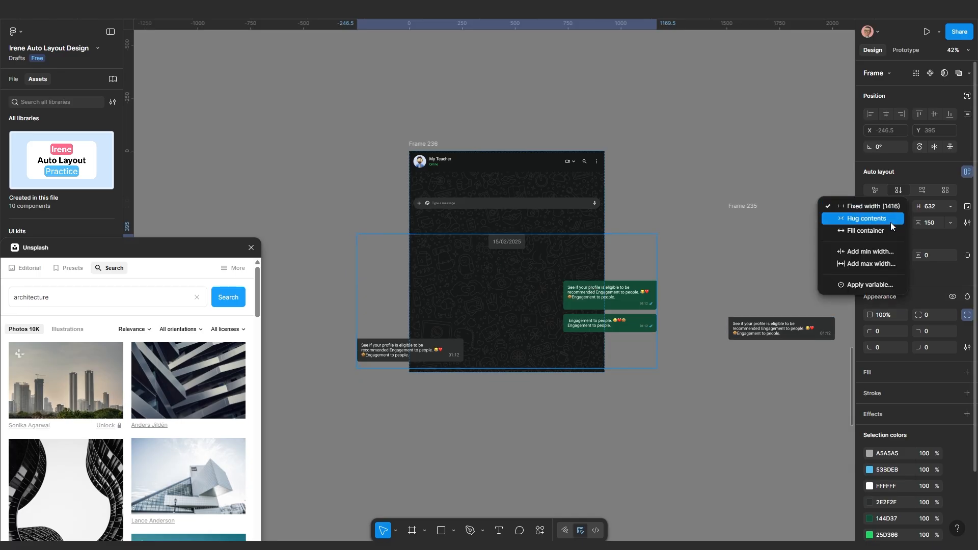
click(883, 231)
scroll(551, 309, up, 1)
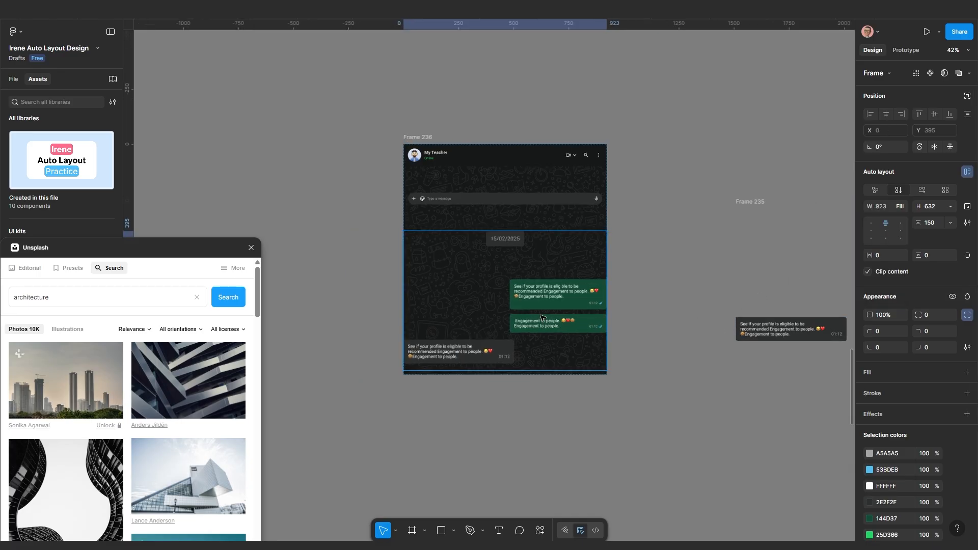
drag(551, 309, 554, 353)
scroll(553, 352, up, 2)
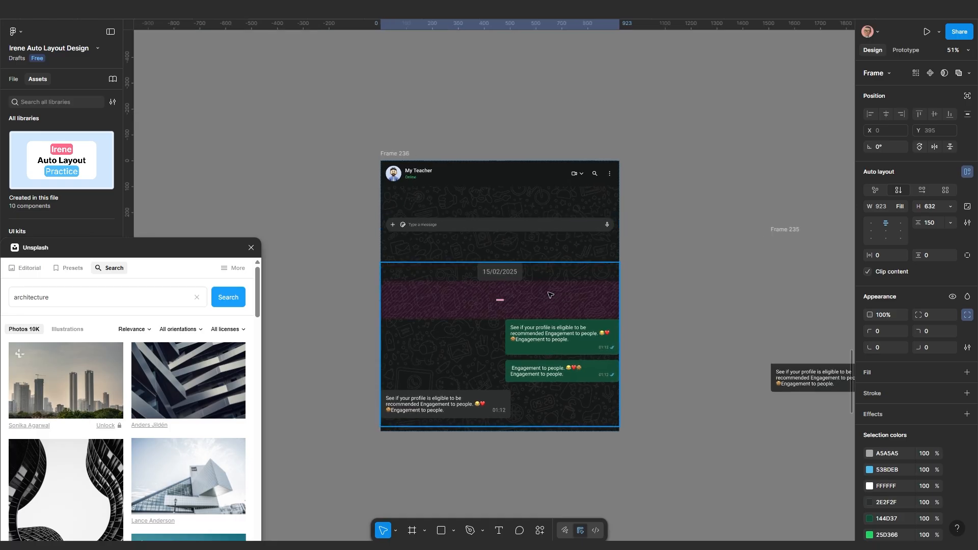
Move the pasted messages above the input bar, just below the chat header
key(Up)
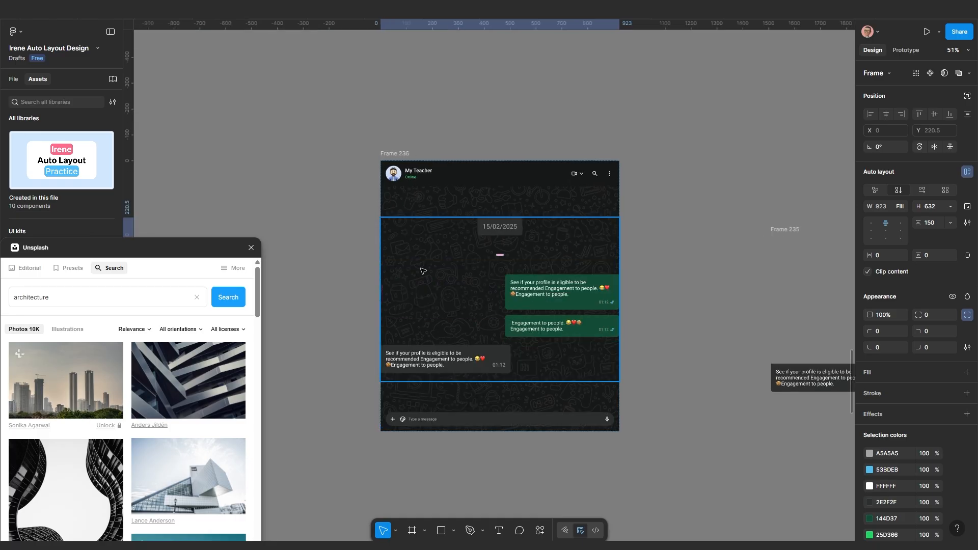
click(675, 237)
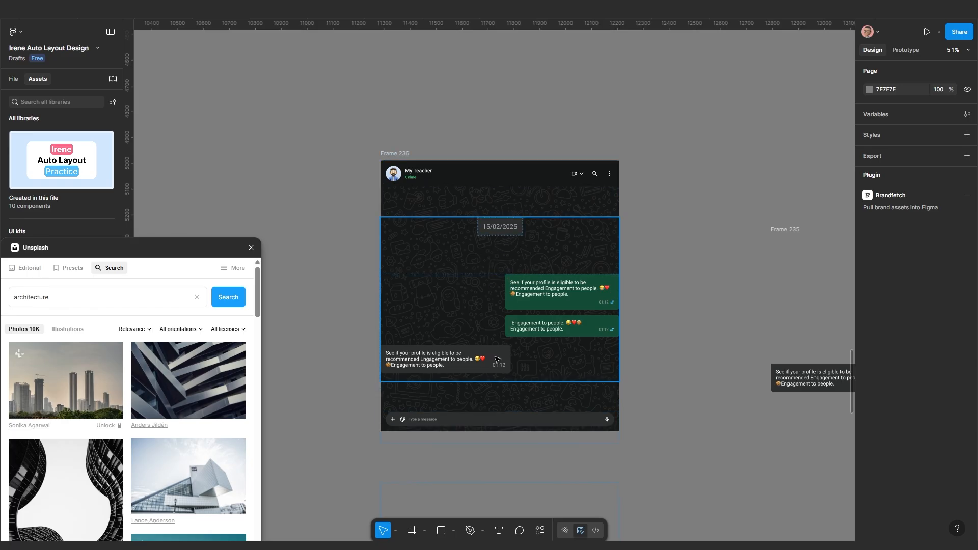
scroll(496, 359, up, 2)
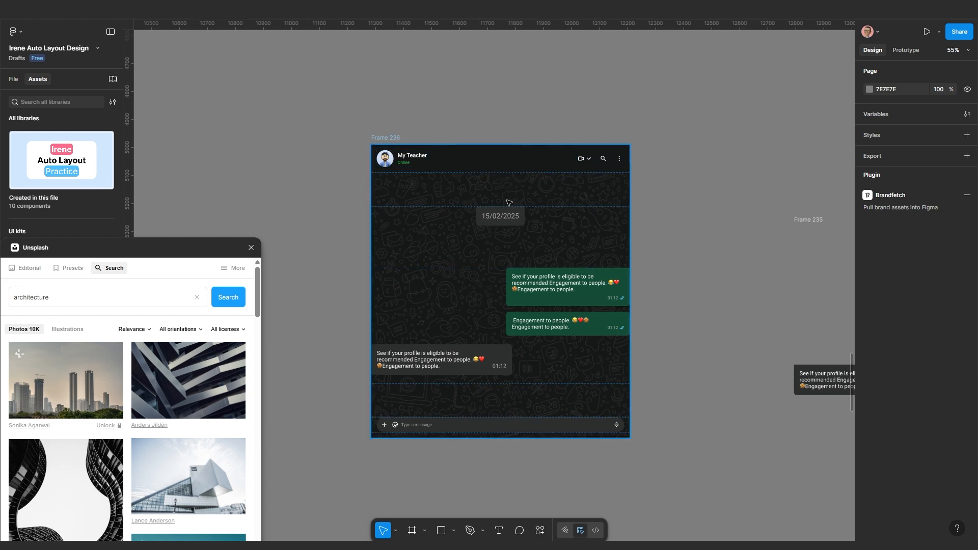
scroll(508, 203, up, 2)
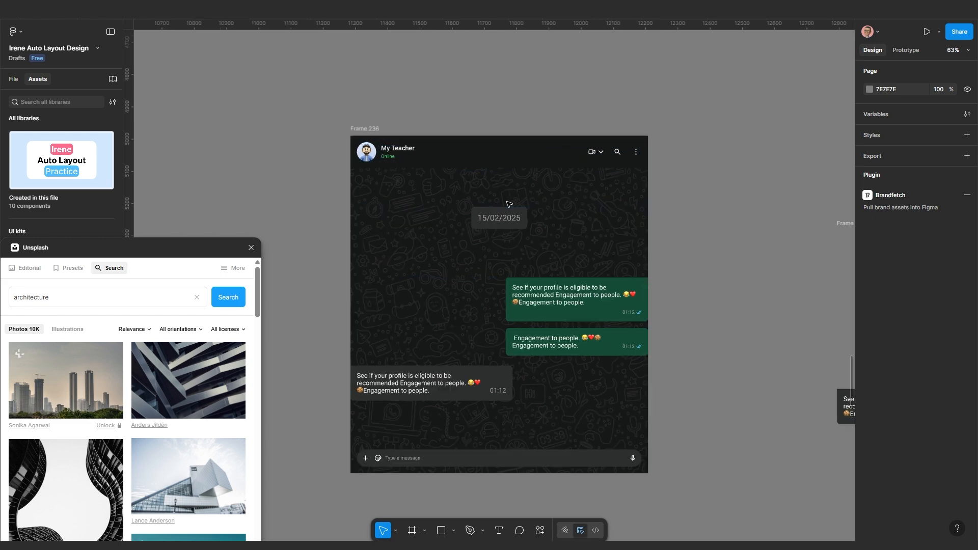
click(501, 165)
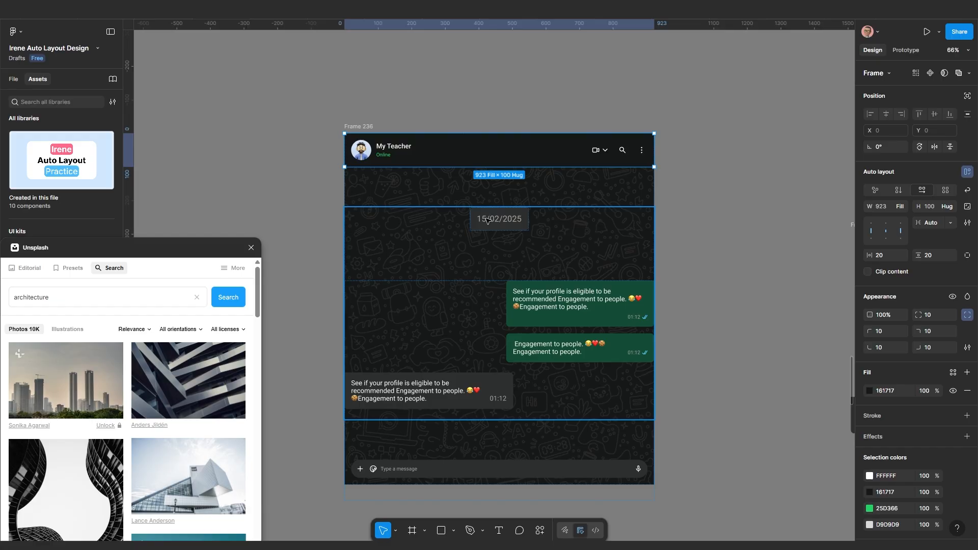
click(684, 268)
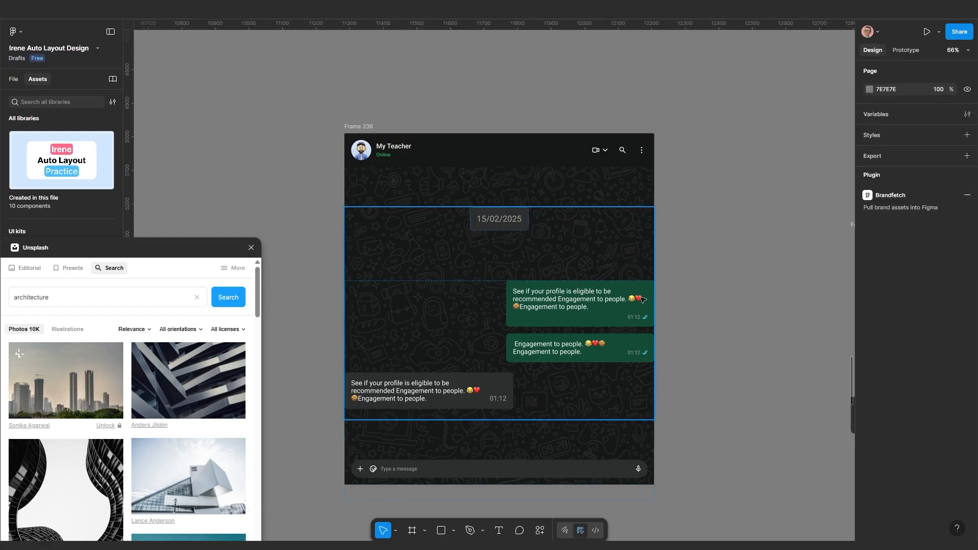
scroll(650, 280, up, 3)
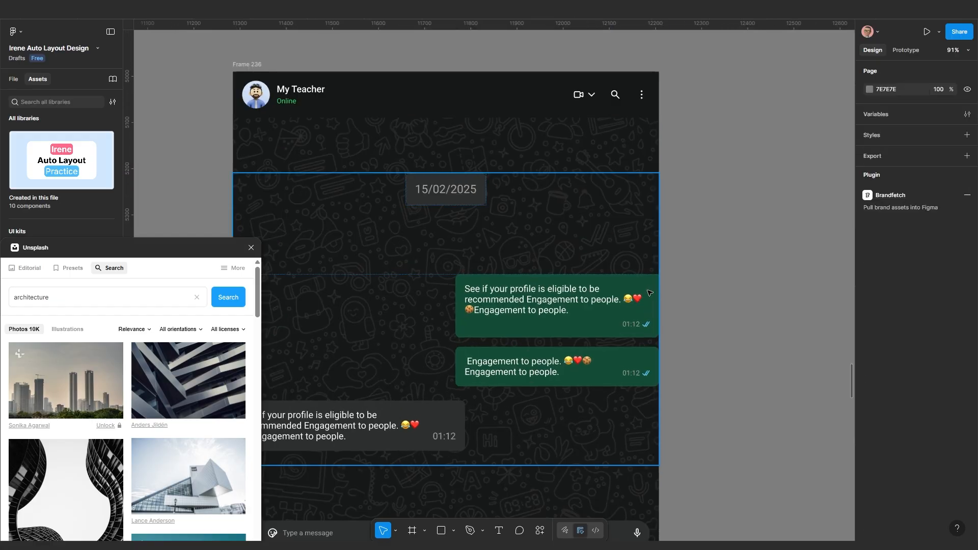
scroll(530, 342, down, 2)
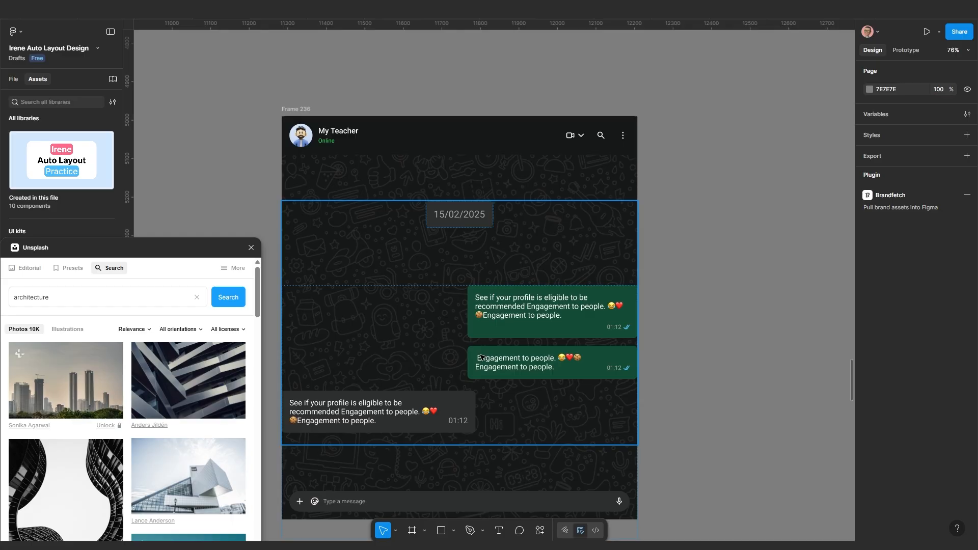
scroll(517, 348, down, 5)
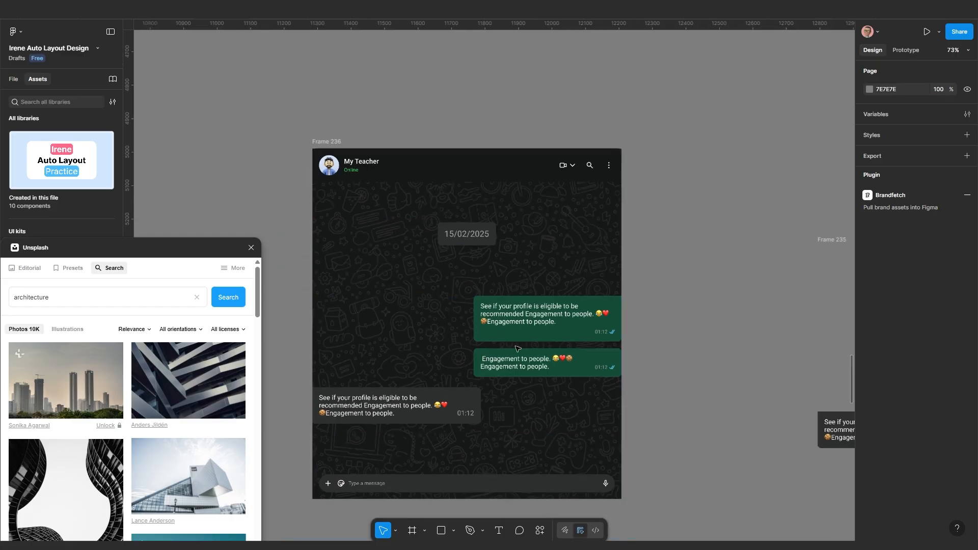
Give the inner messages frame 30 px horizontal padding
scroll(632, 283, up, 3)
click(637, 283)
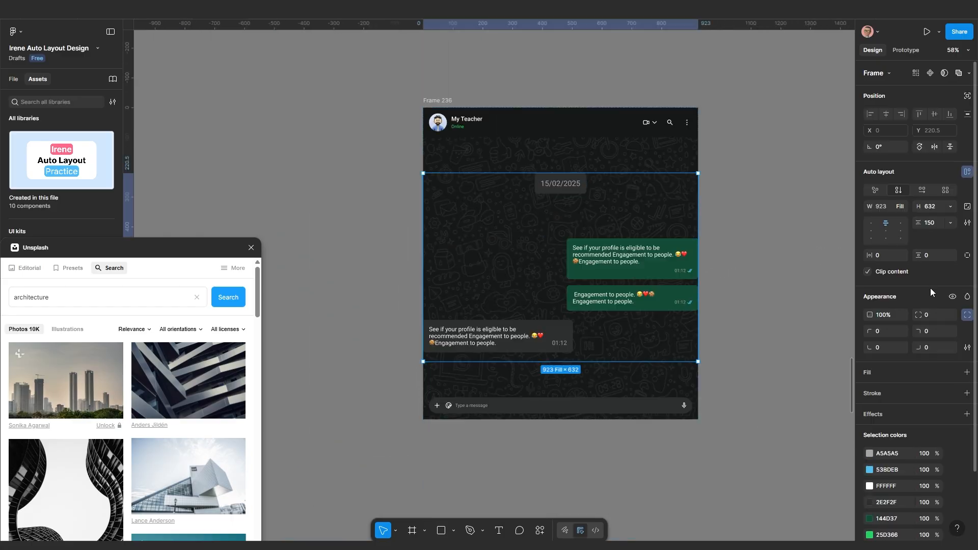
click(885, 255)
text(50)
key(Return)
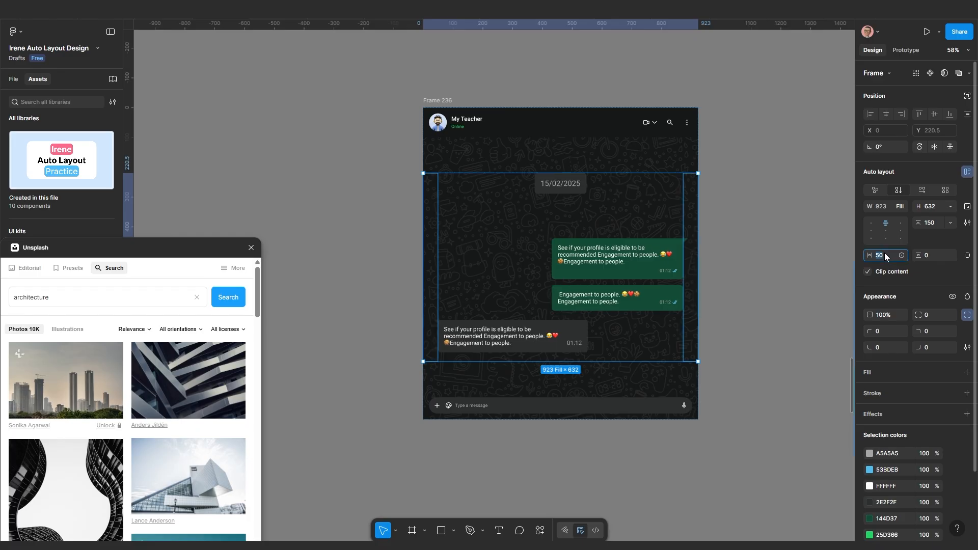
text(30)
key(Return)
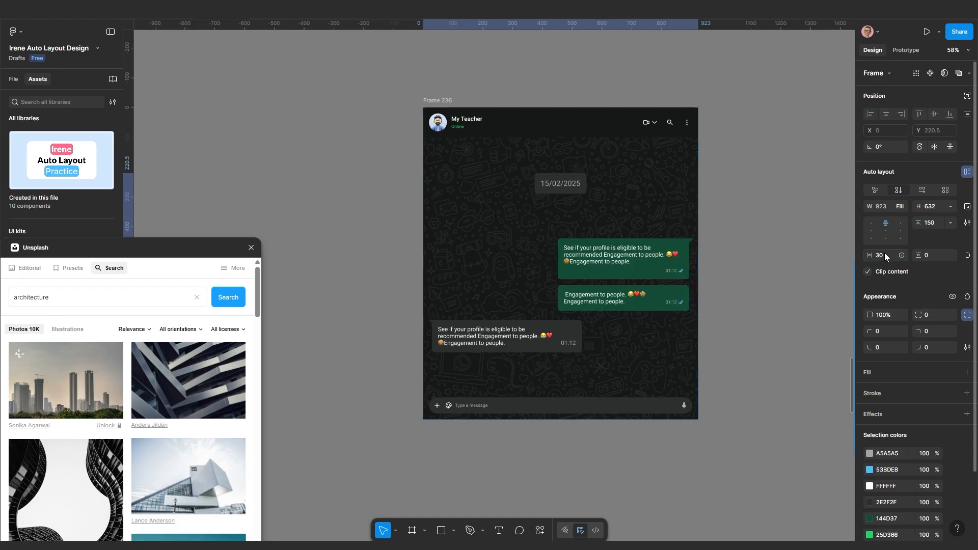
Wrap the chat header and messages in a vertical auto layout with a 20 px gap
scroll(578, 226, up, 1)
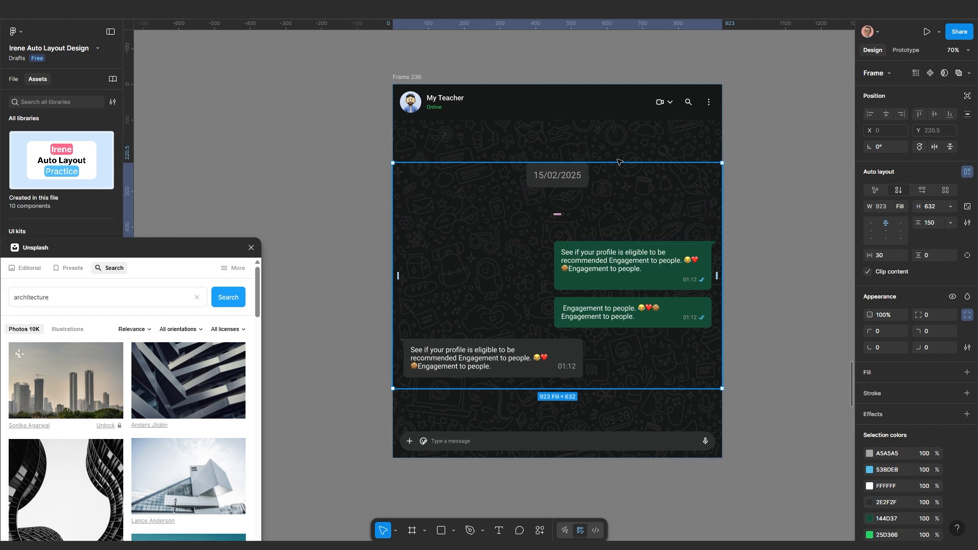
shift+click(581, 110)
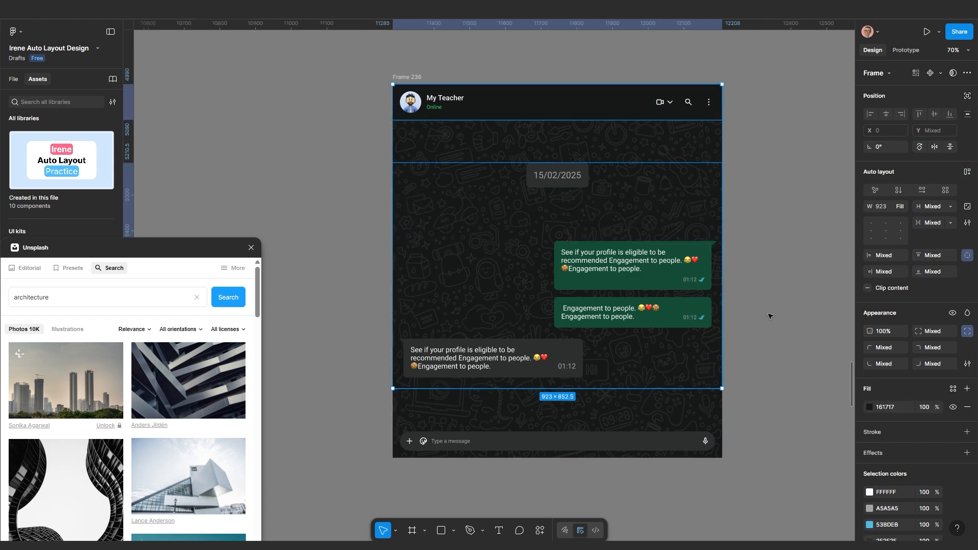
key(shift+a)
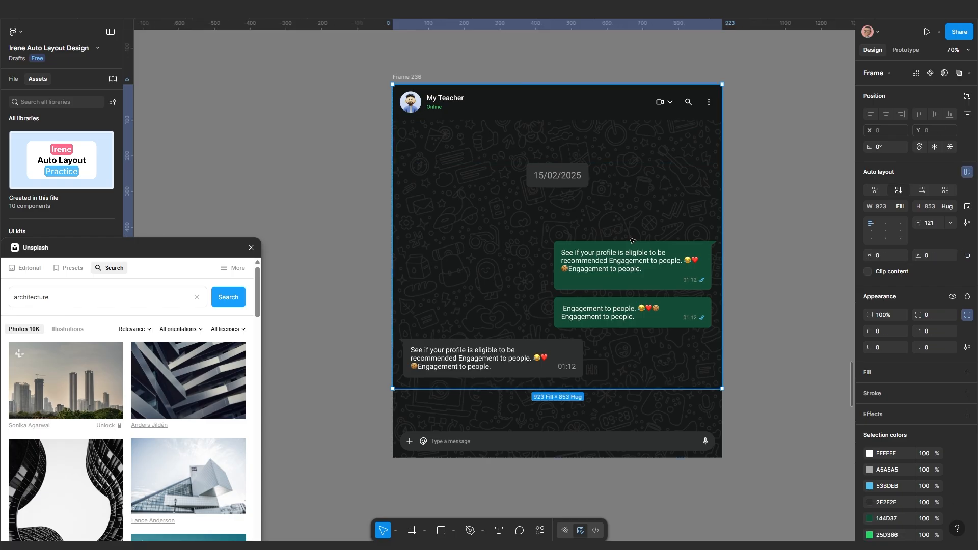
click(939, 225)
text(0)
key(Return)
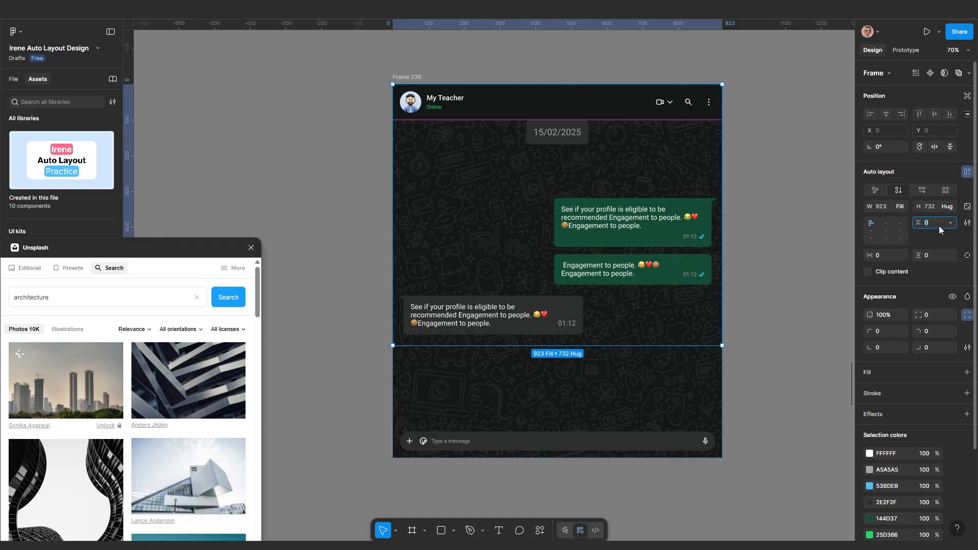
key(Return)
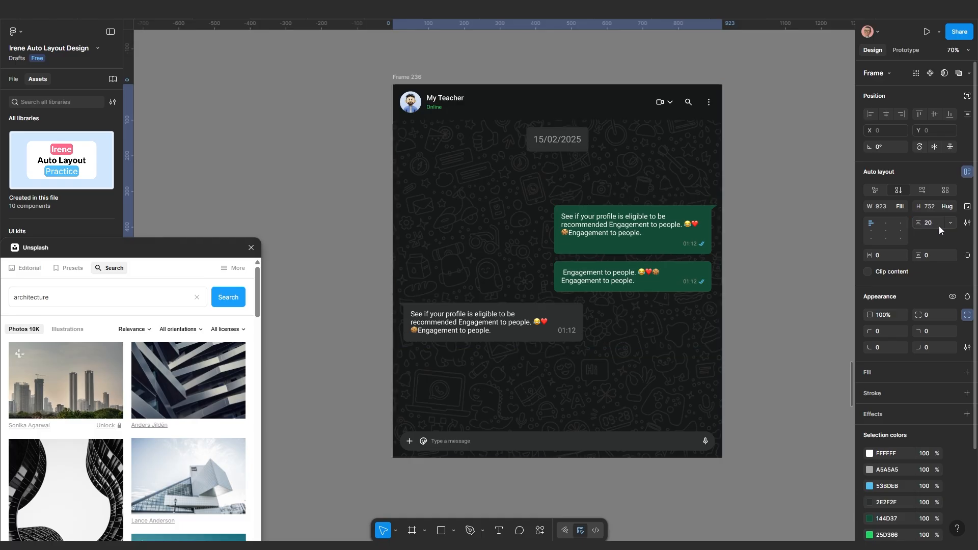
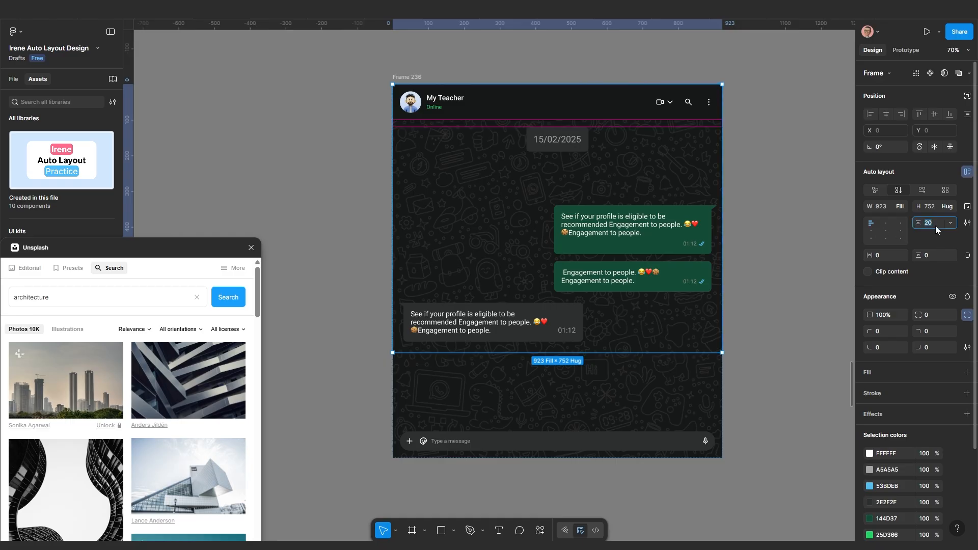
Set Frame 236's auto-layout gap to 0 so the header meets the chat area
text(0)
key(Return)
scroll(560, 104, up, 7)
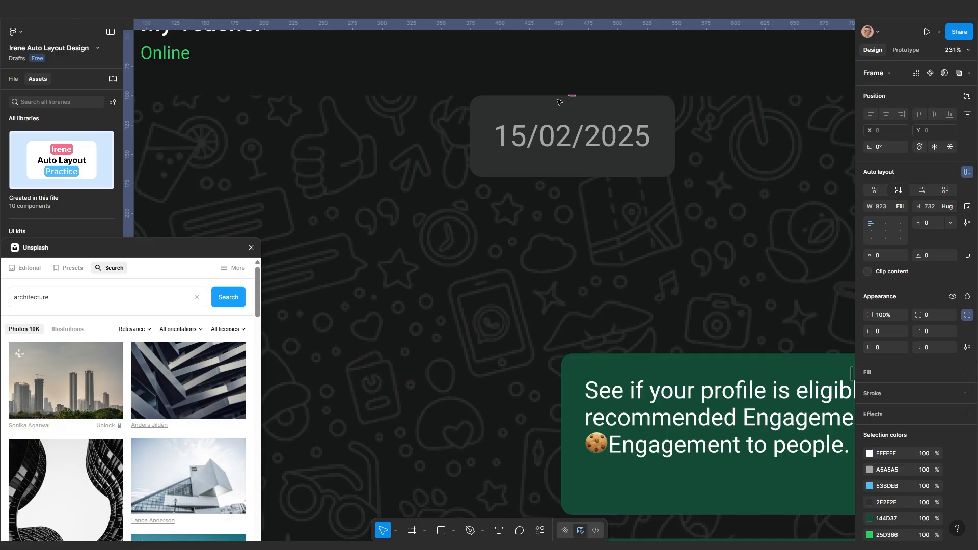
scroll(561, 108, down, 3)
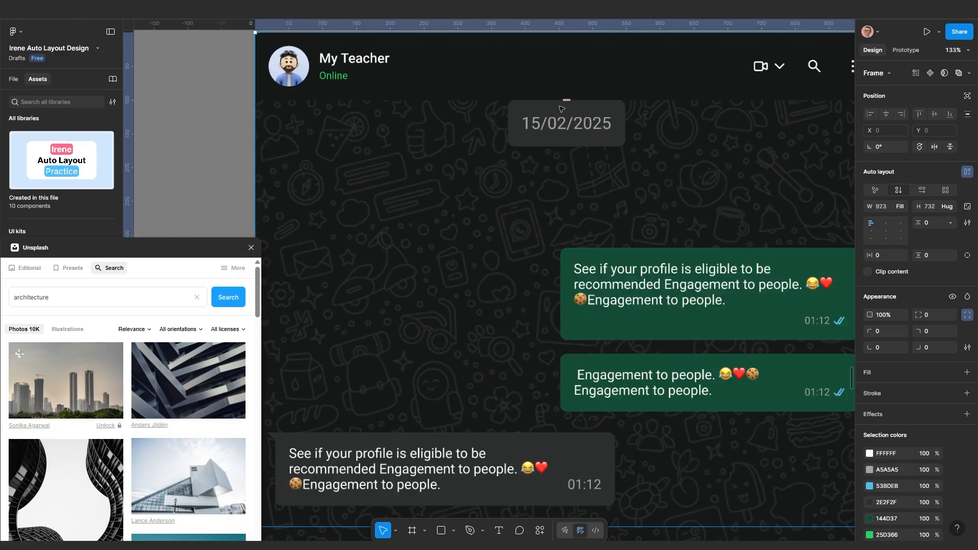
scroll(561, 108, down, 2)
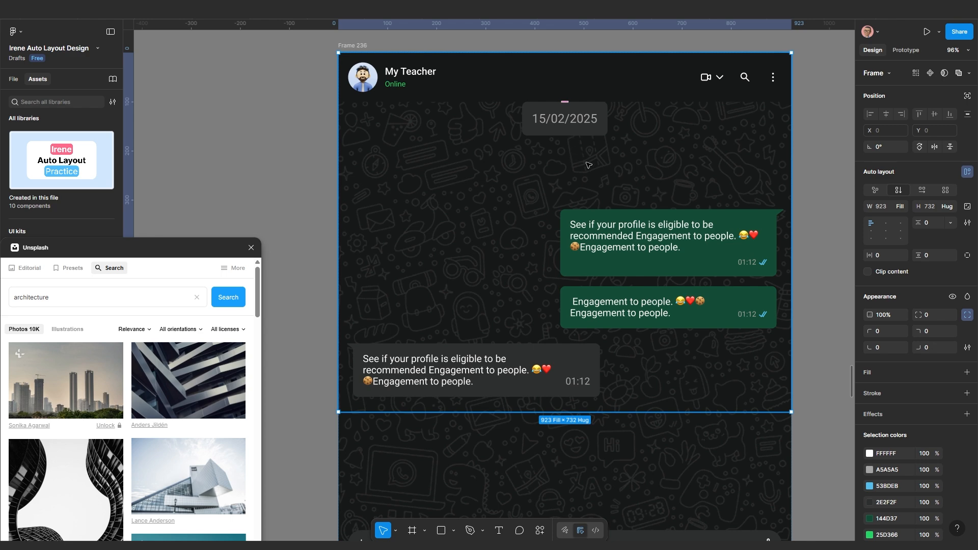
Give the inner chat frame 20 px top padding using individual side padding
click(561, 149)
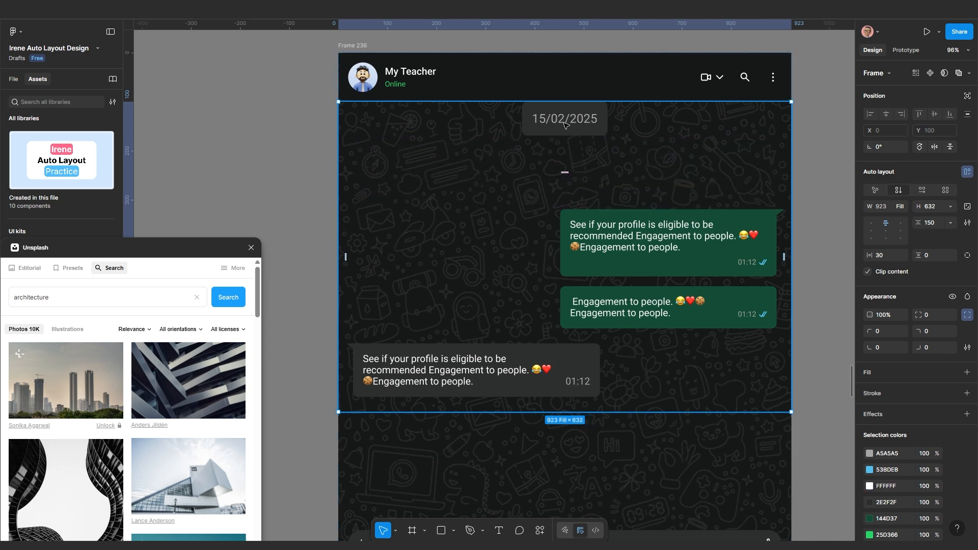
click(967, 256)
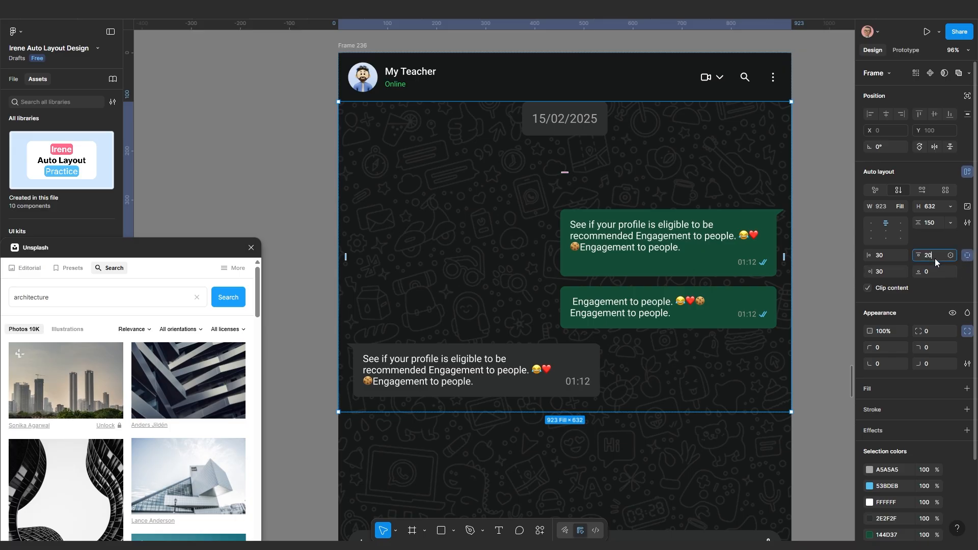
key(Return)
scroll(700, 259, down, 1)
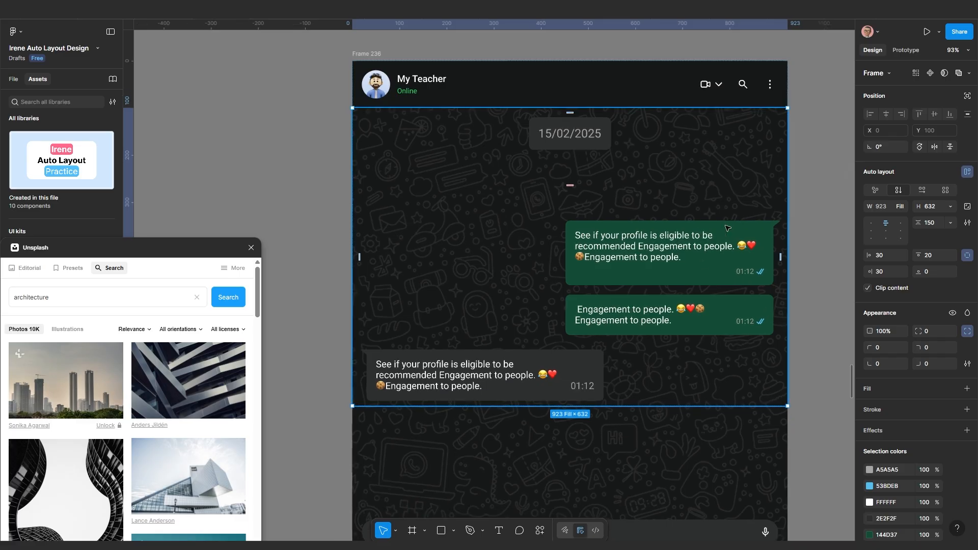
key(Escape)
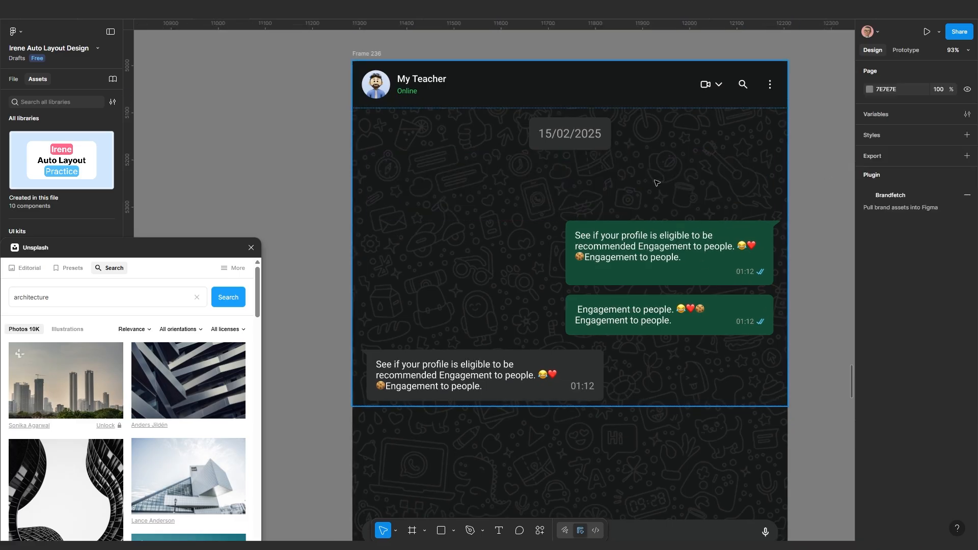
click(574, 131)
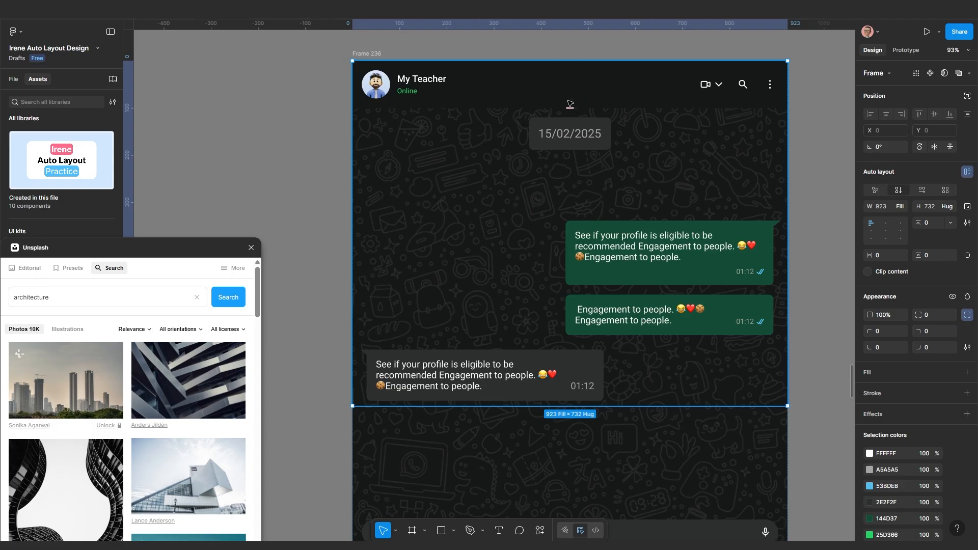
scroll(511, 222, down, 5)
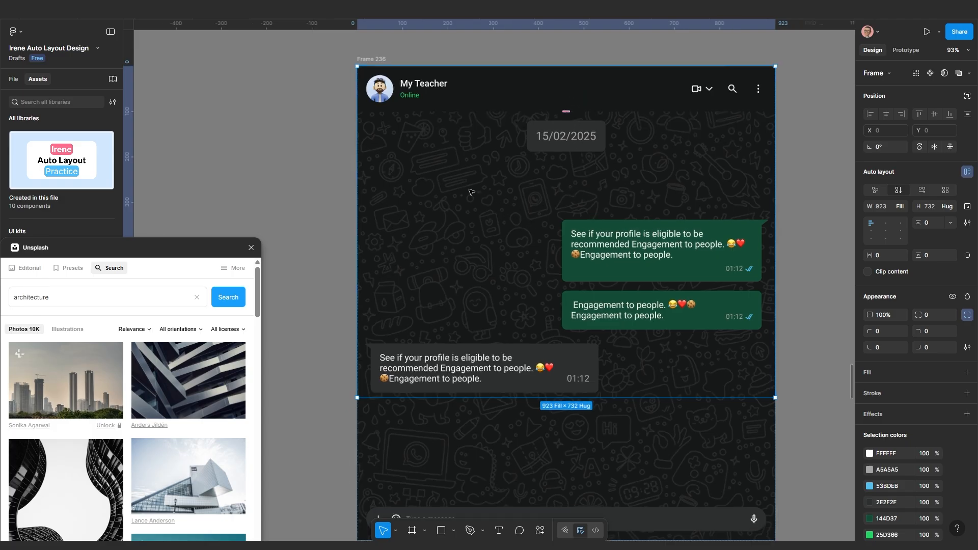
scroll(516, 260, up, 2)
scroll(515, 260, up, 1)
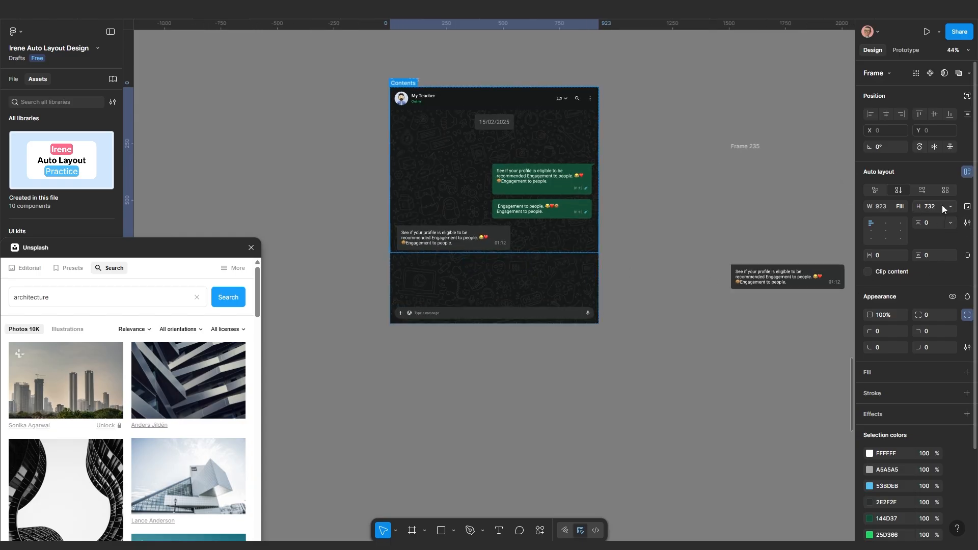
Set Frame 236's height to Fill container
click(947, 207)
click(937, 219)
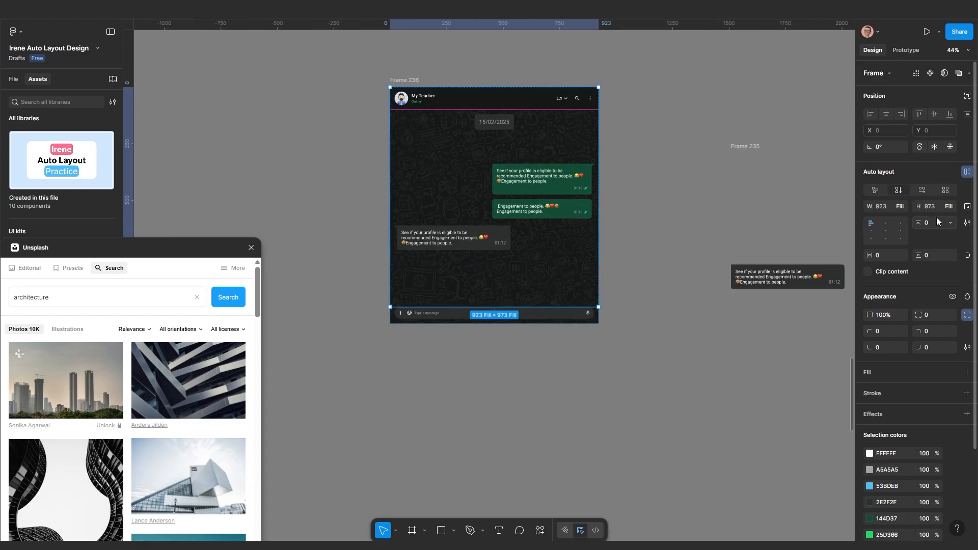
scroll(503, 318, up, 2)
scroll(416, 303, up, 4)
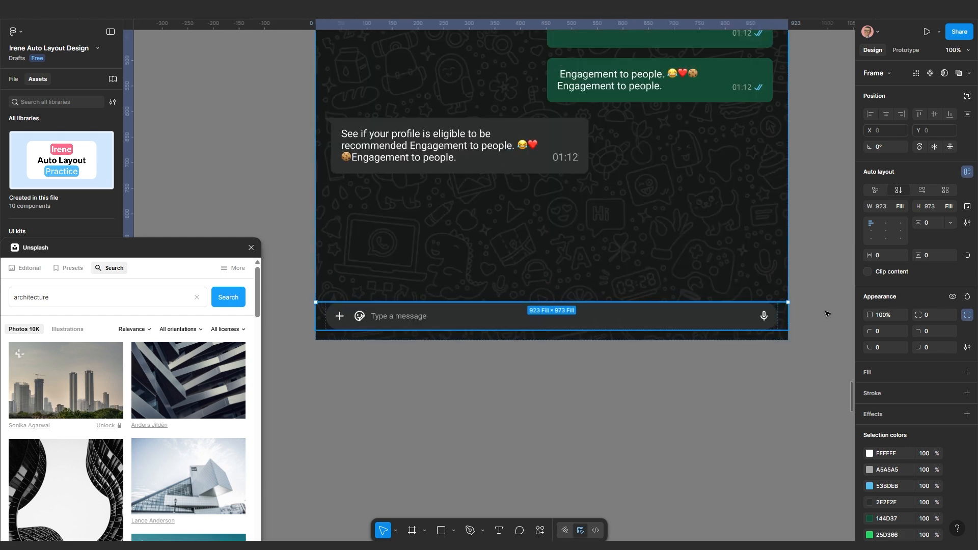
scroll(702, 263, down, 2)
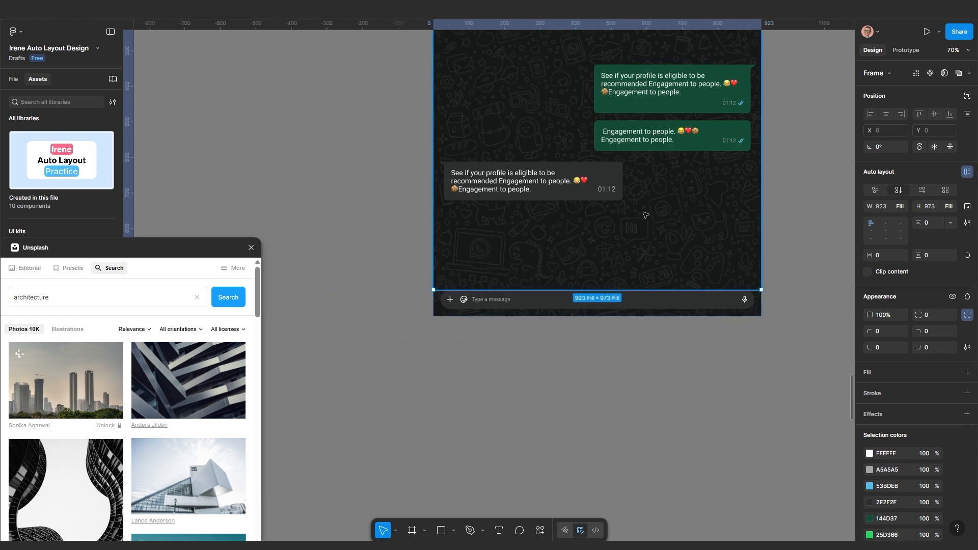
scroll(643, 214, down, 3)
scroll(640, 244, up, 2)
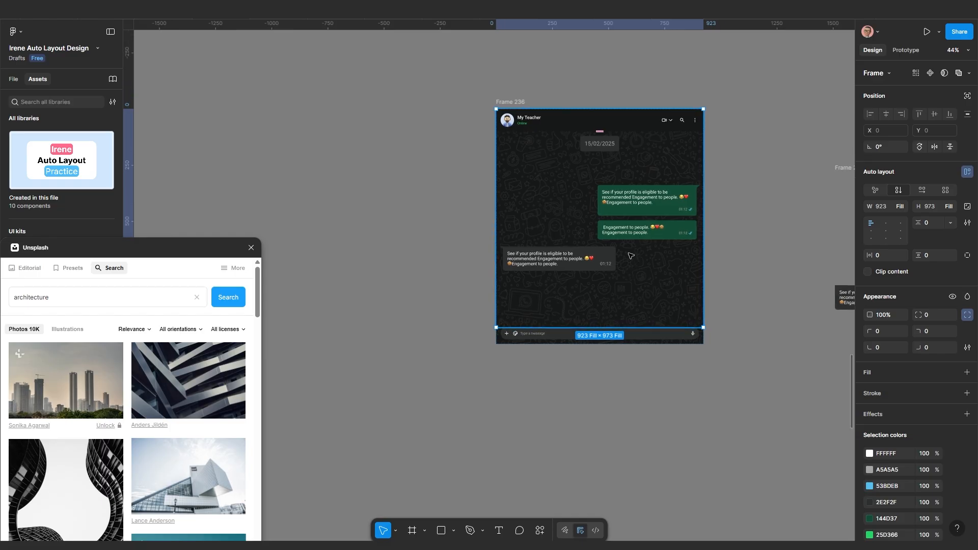
Set the chat-body frame's height to Fill container so messages reach the message bar
click(610, 256)
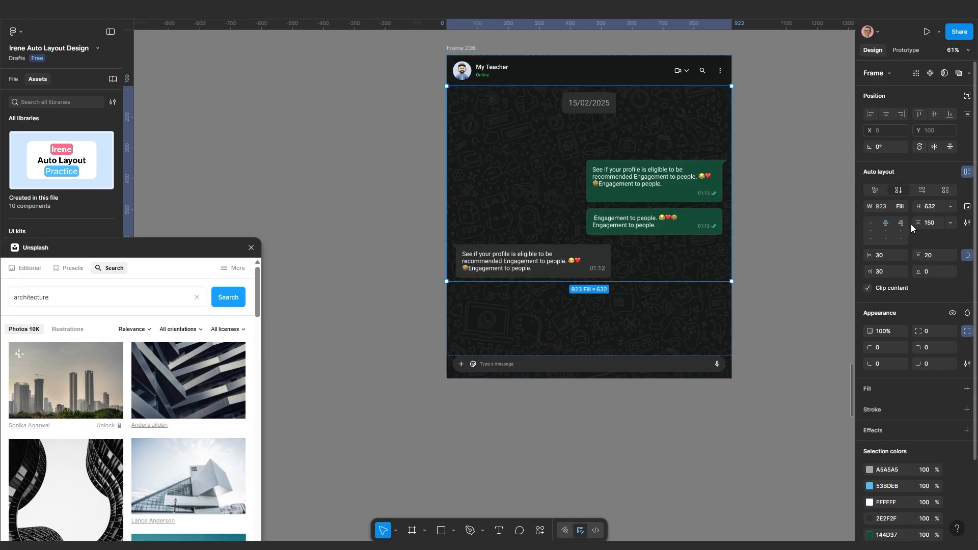
click(951, 224)
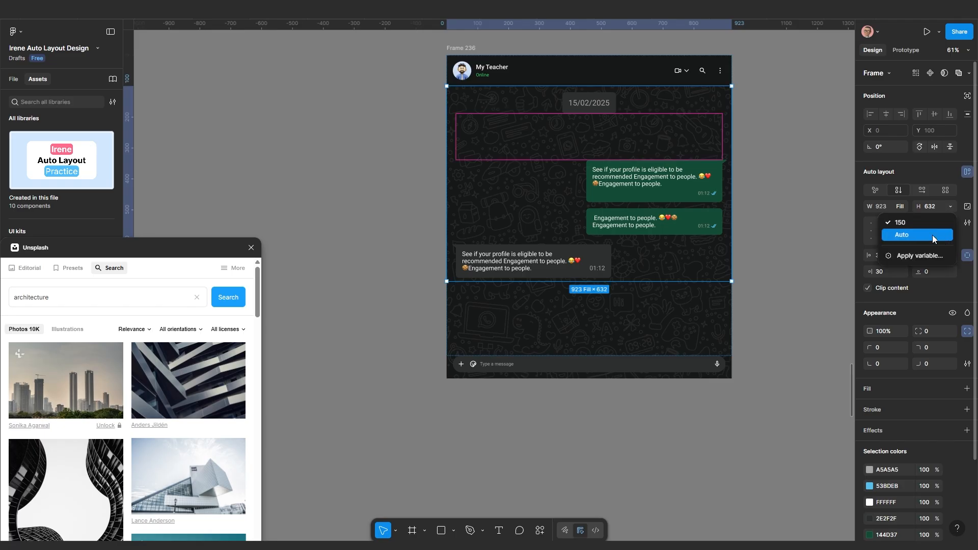
click(950, 207)
click(950, 206)
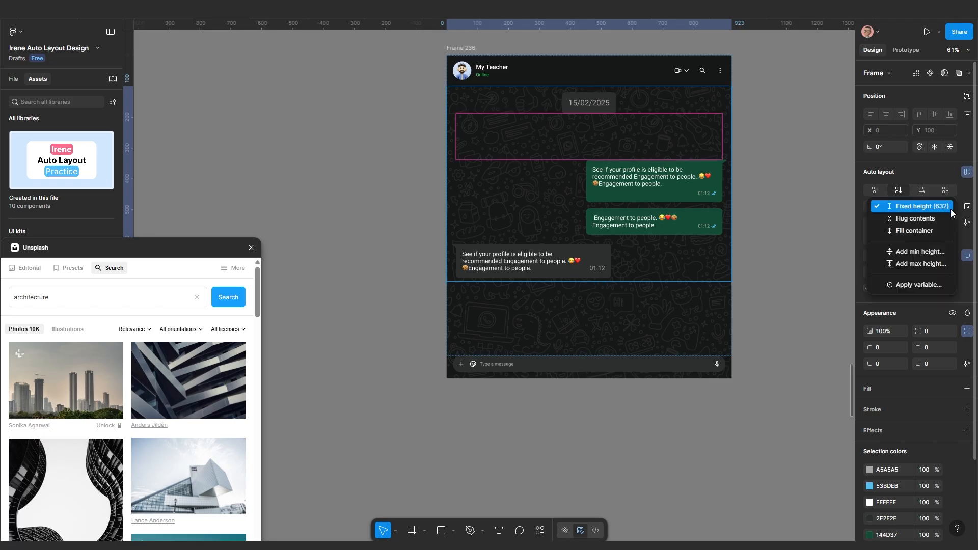
click(914, 230)
scroll(657, 389, down, 1)
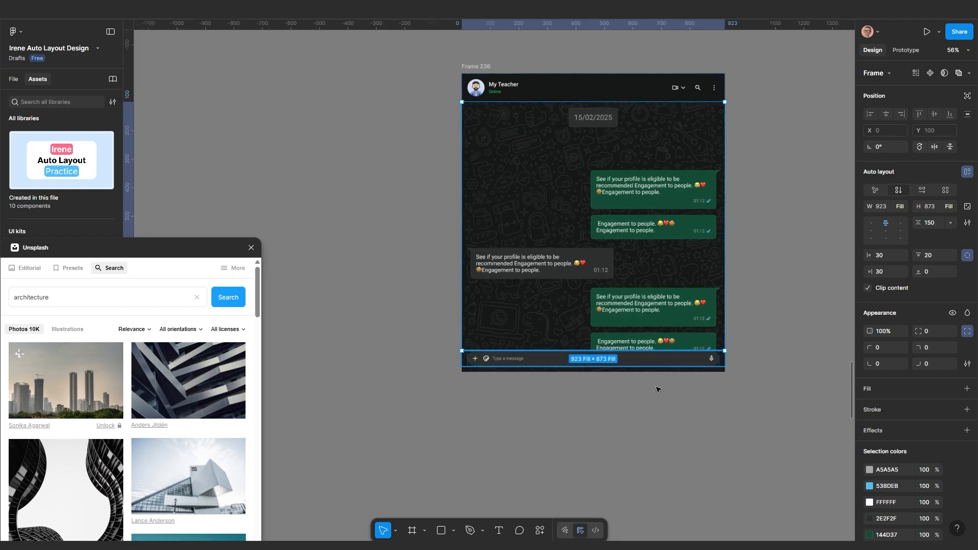
click(657, 390)
scroll(636, 372, up, 5)
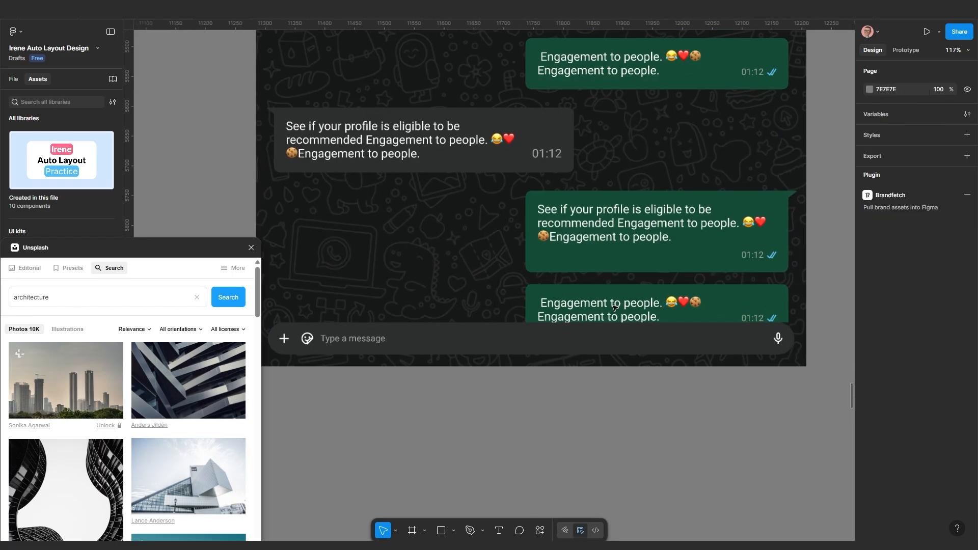
scroll(616, 311, down, 4)
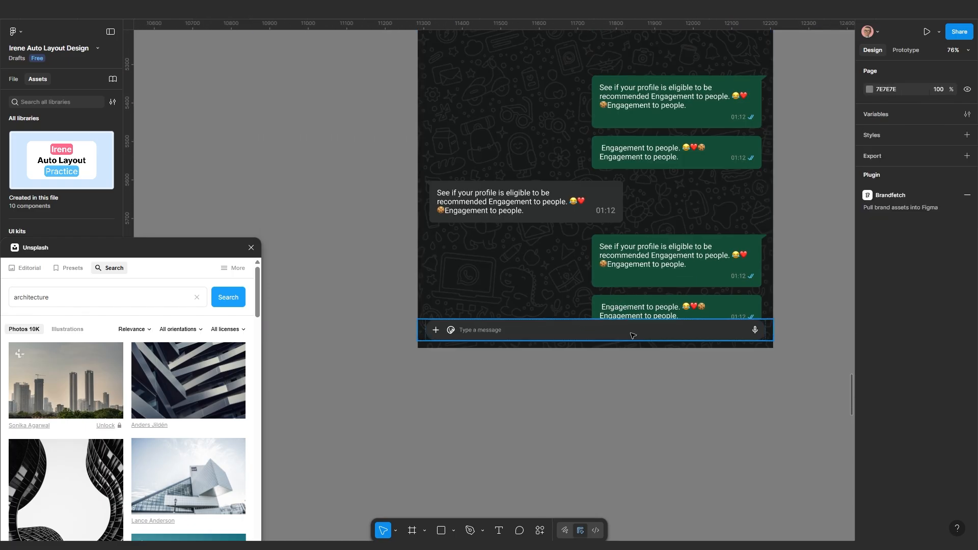
scroll(636, 339, up, 4)
scroll(541, 323, down, 3)
Check the chat area's nested frames, leaving the chat body frame selected
drag(484, 323, 512, 325)
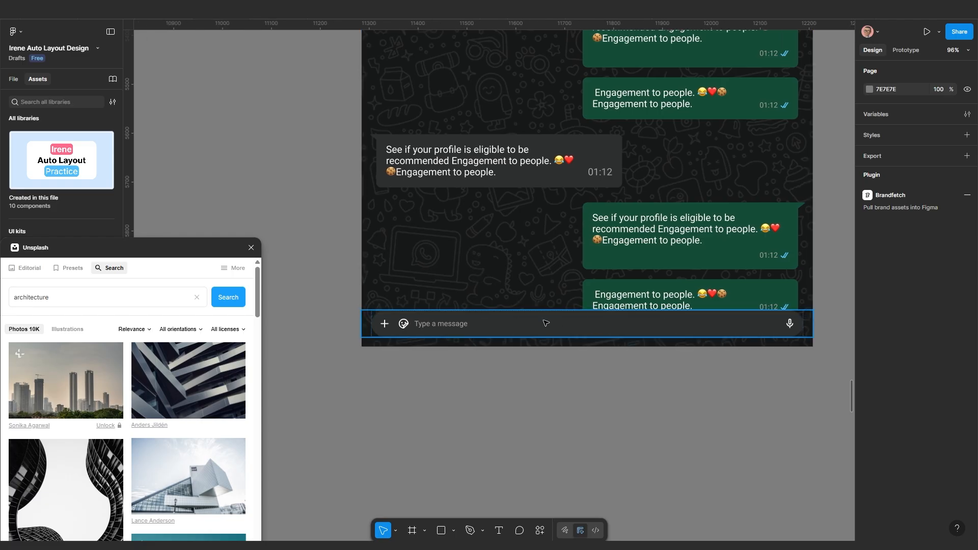
click(530, 276)
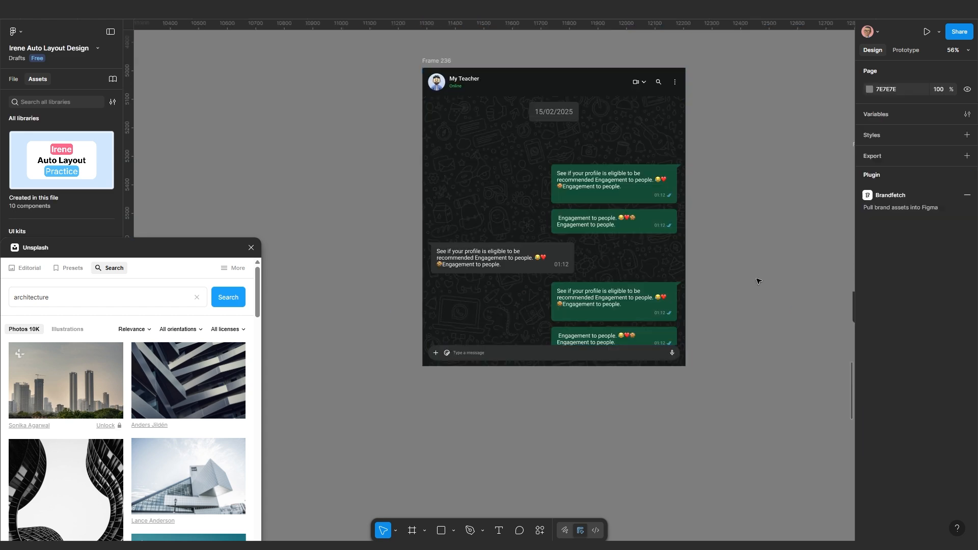
scroll(616, 199, down, 3)
scroll(616, 200, up, 1)
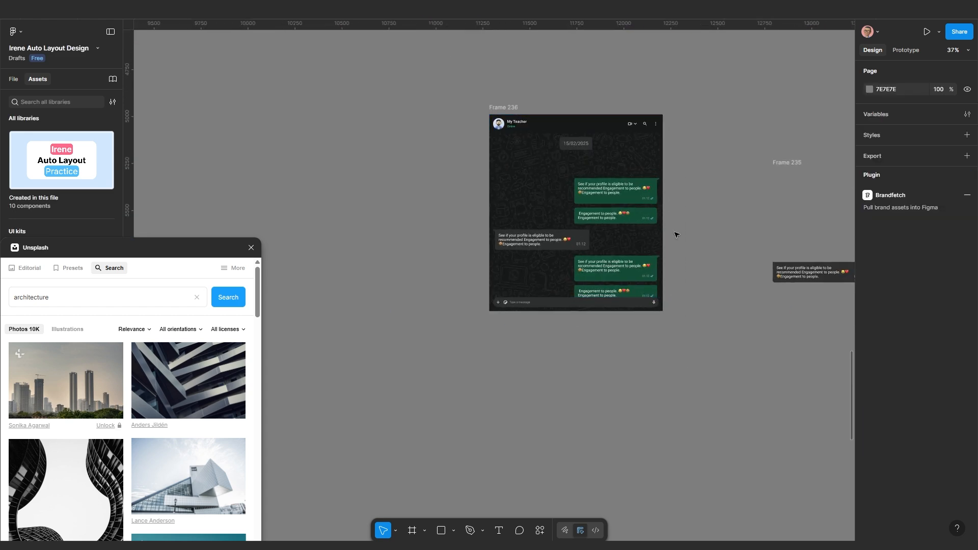
scroll(602, 297, up, 5)
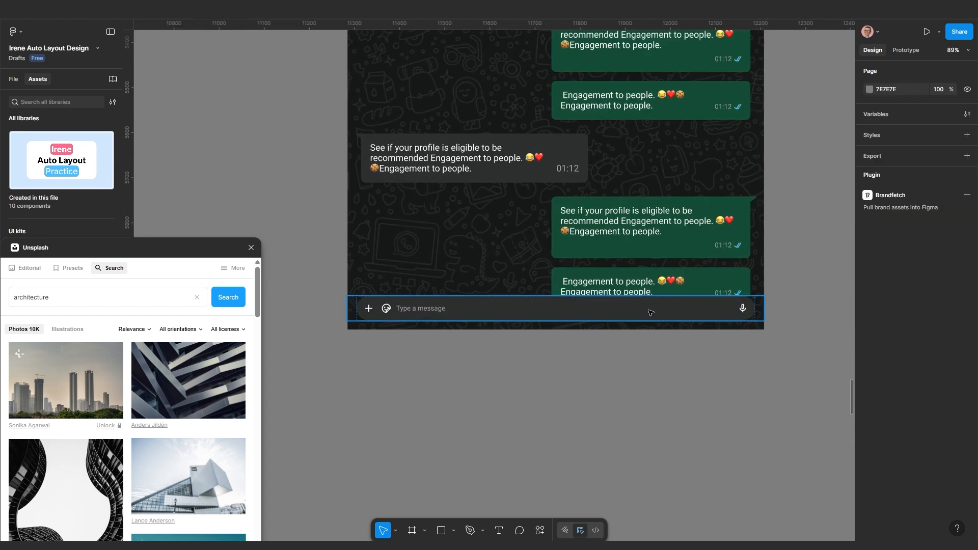
scroll(601, 296, down, 4)
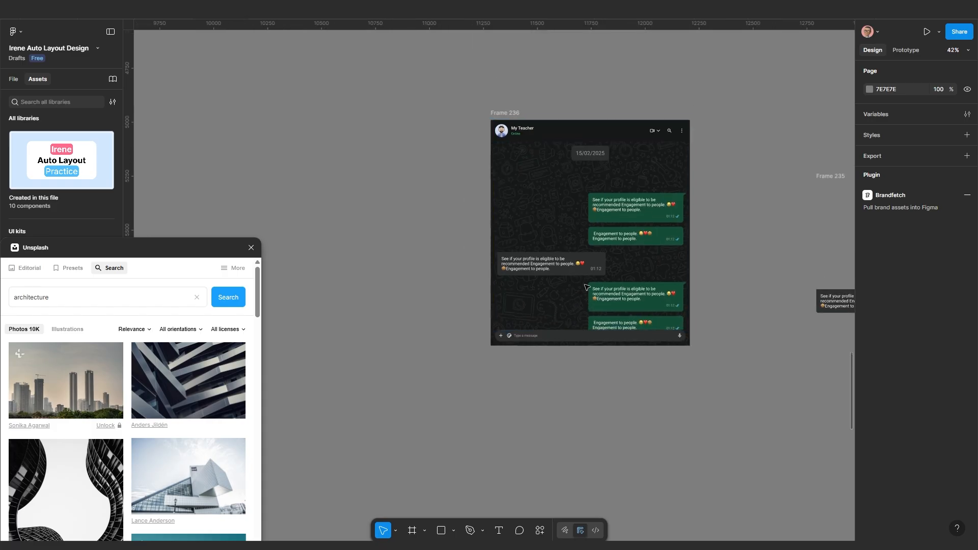
click(604, 227)
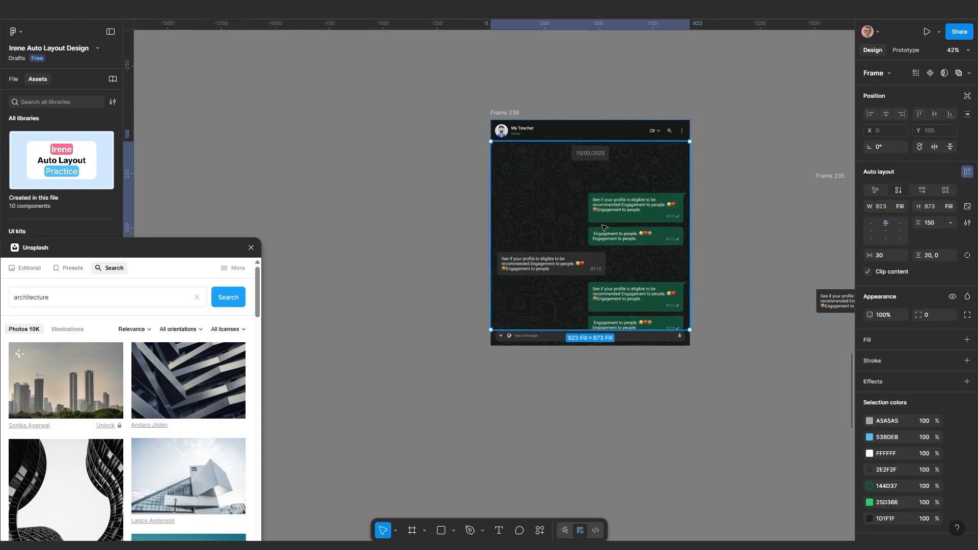
scroll(606, 228, up, 1)
double_click(607, 227)
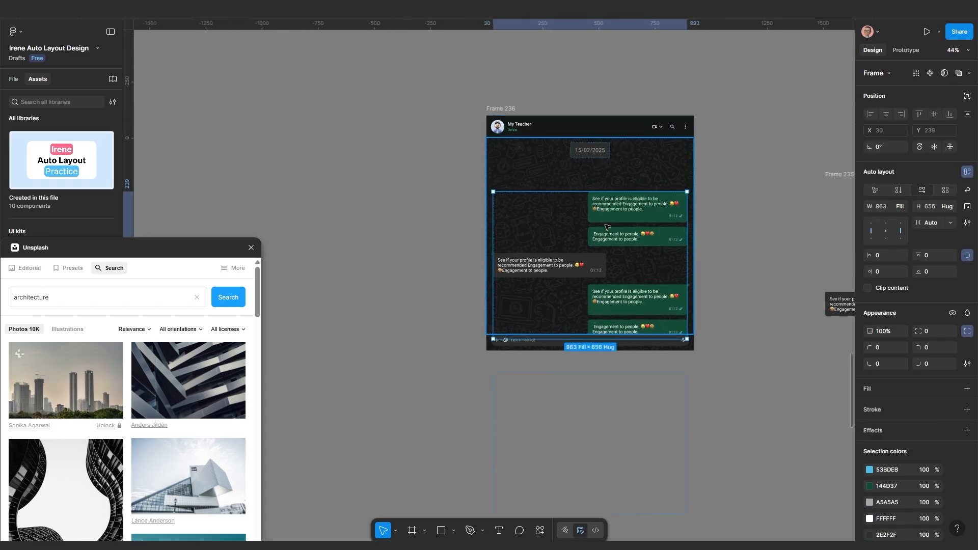
click(751, 221)
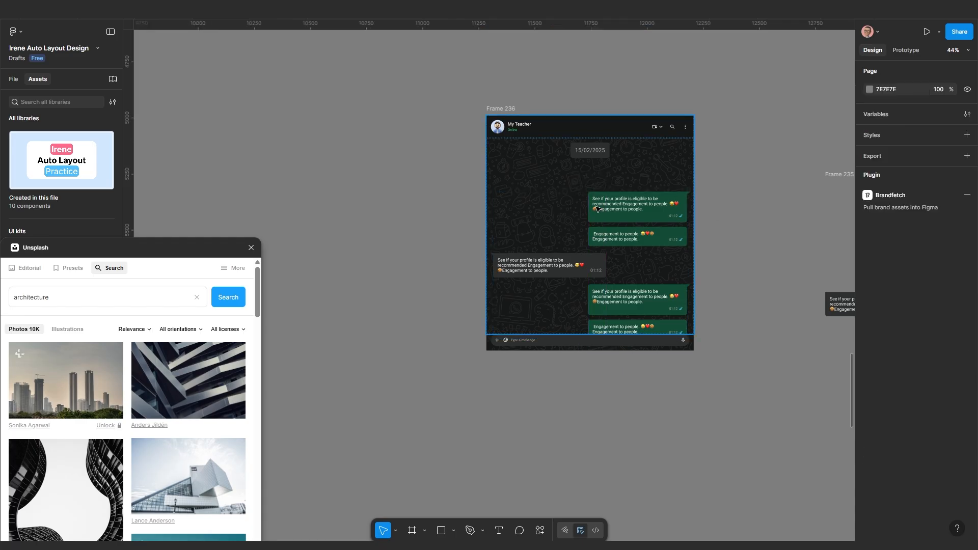
double_click(600, 210)
double_click(600, 210)
click(731, 206)
click(616, 211)
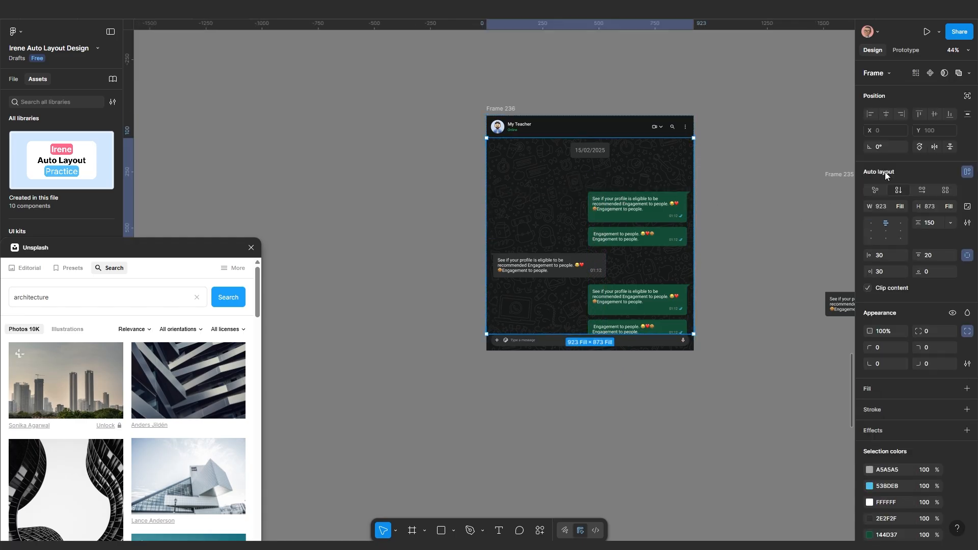
Give the chat body Vertical overflow scrolling in the prototype settings
click(906, 51)
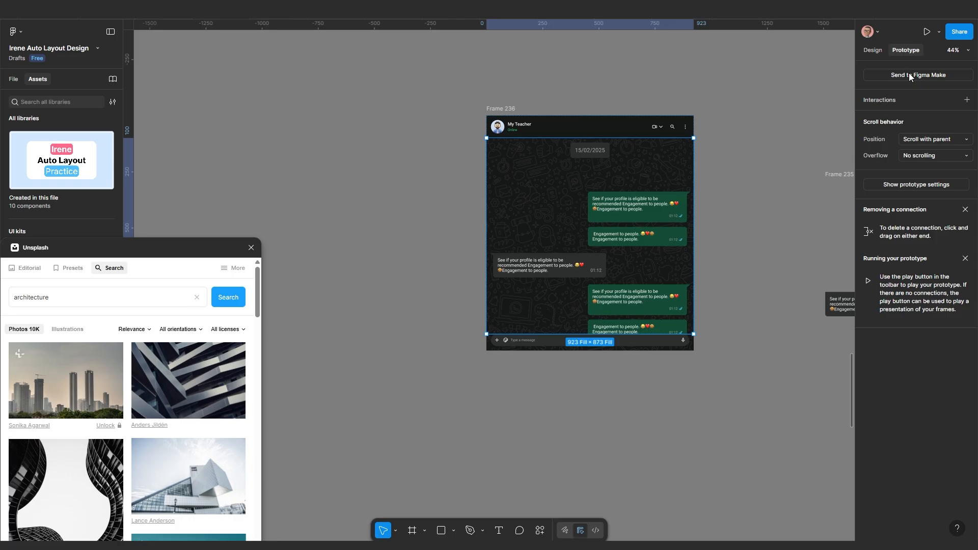
click(922, 154)
scroll(734, 207, down, 3)
Deselect Frame 236 and return to the Design panel
drag(726, 191, 563, 243)
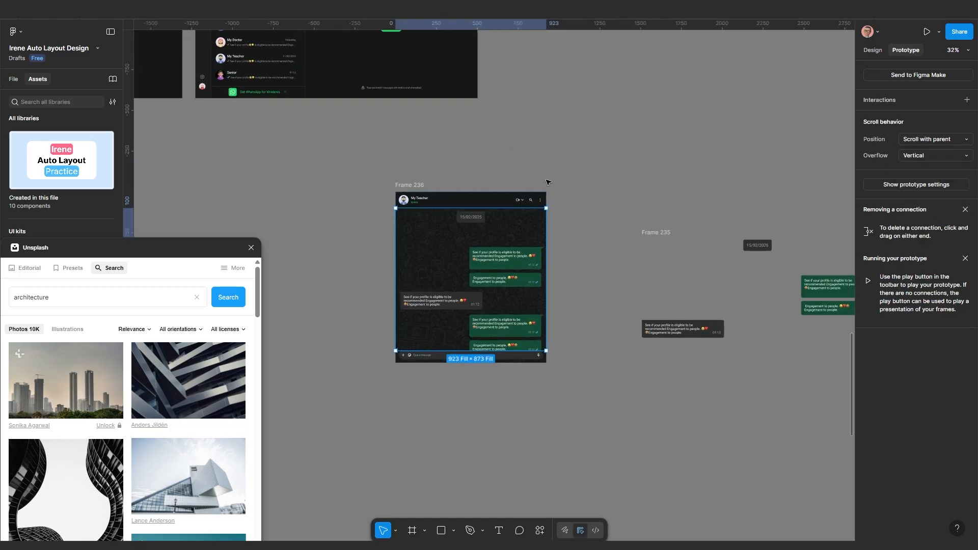
scroll(360, 226, down, 6)
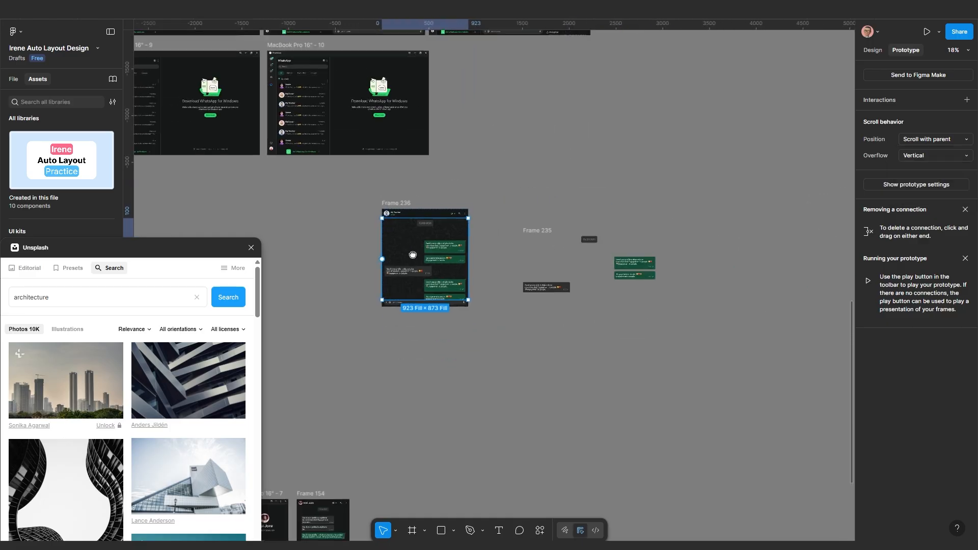
drag(369, 233, 447, 281)
scroll(447, 281, up, 2)
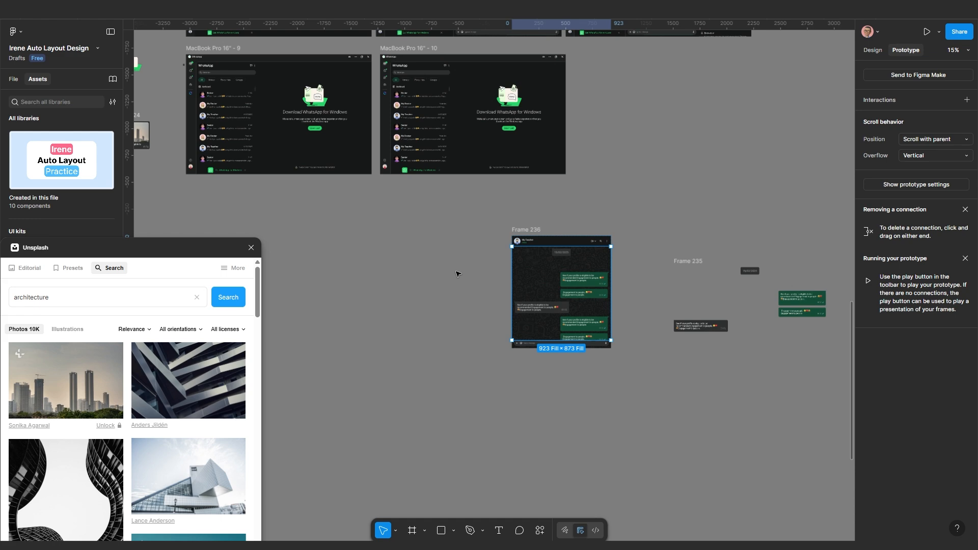
click(593, 215)
drag(567, 220, 541, 246)
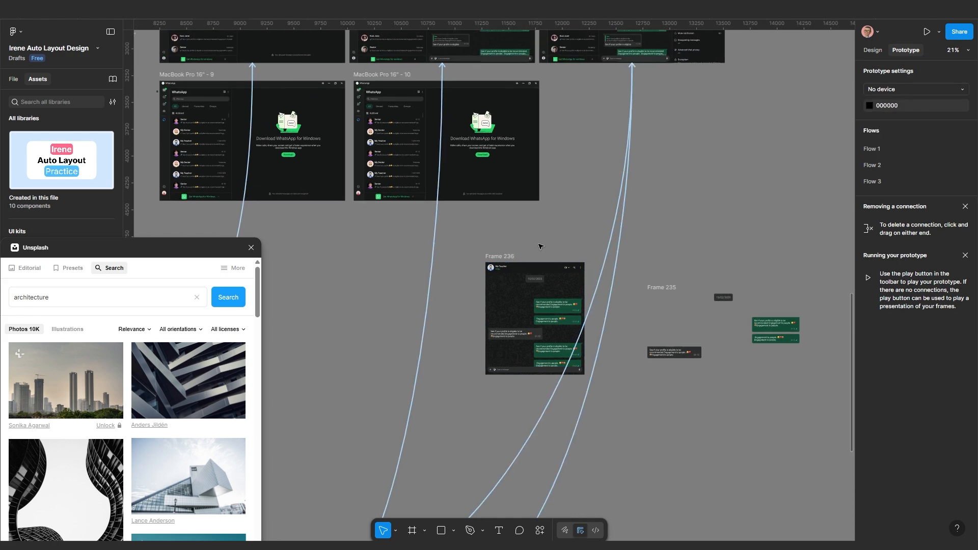
click(872, 50)
Move Frame 236 to sit just below MacBook Pro 16" - 10, at X 10806, Y 4508
scroll(443, 166, up, 3)
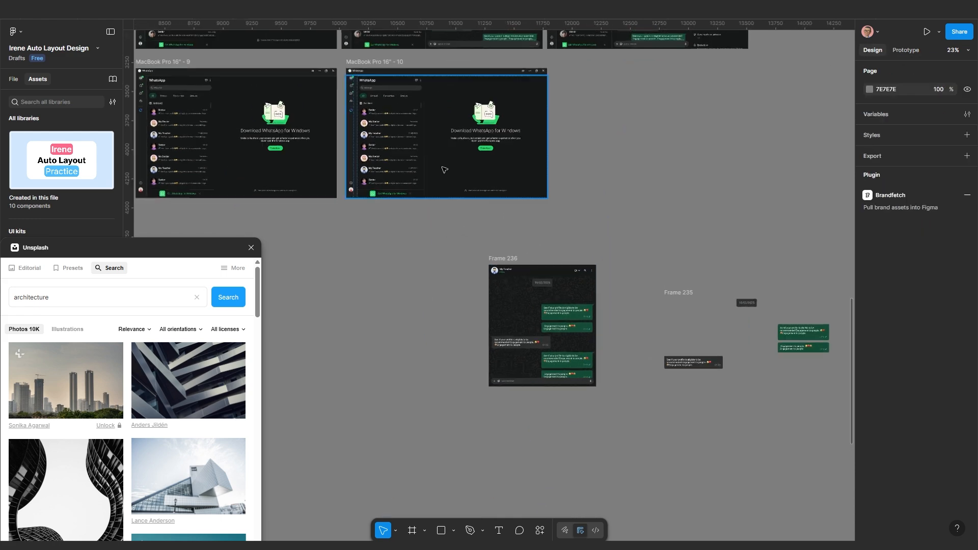
scroll(479, 215, up, 3)
click(487, 175)
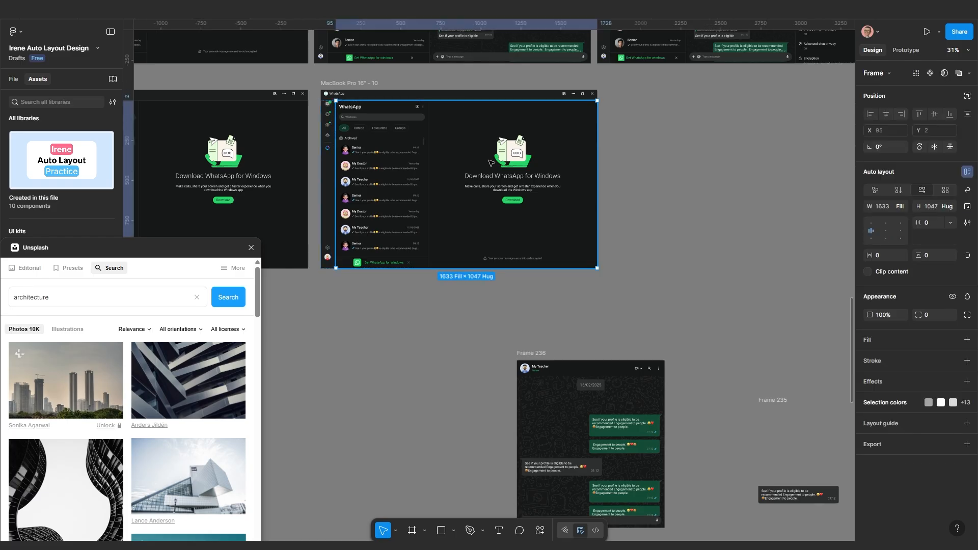
click(531, 354)
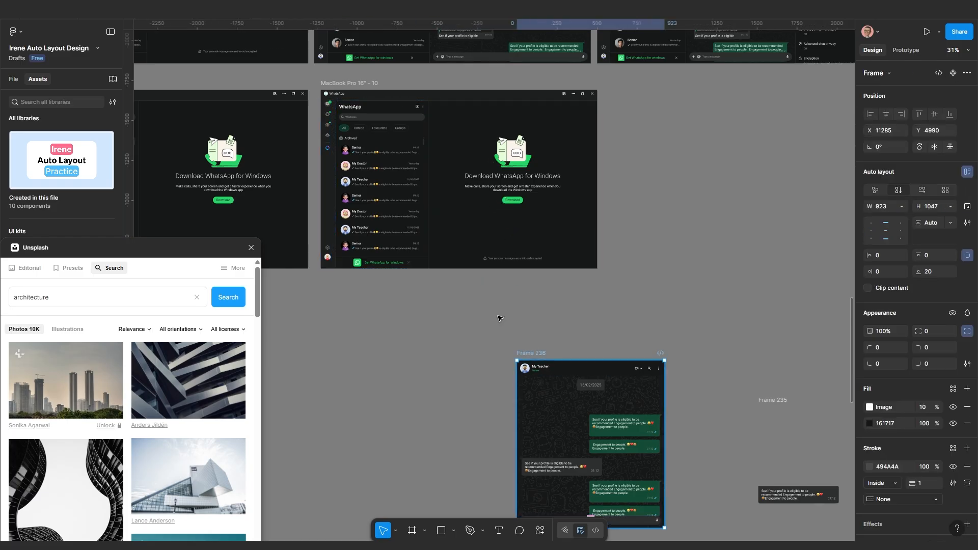
drag(531, 353, 458, 285)
scroll(489, 336, up, 2)
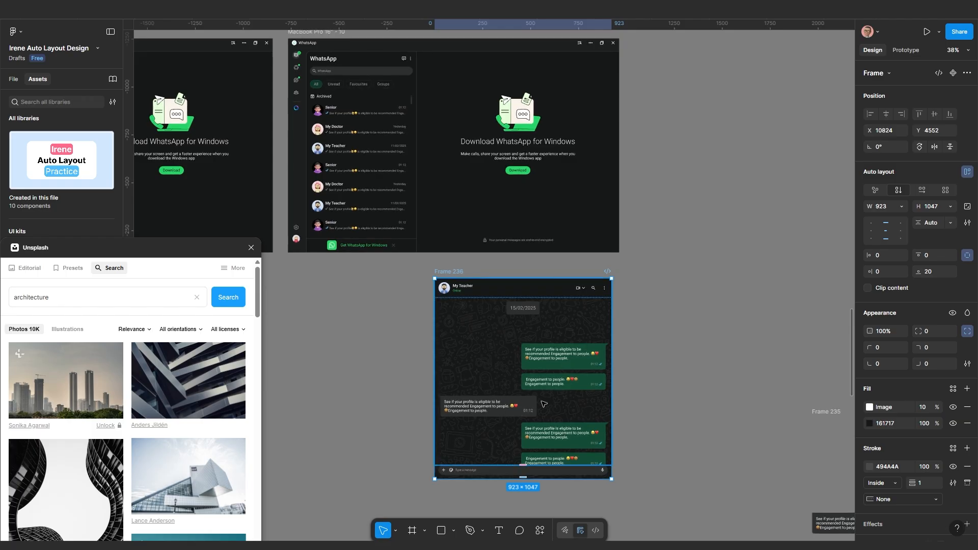
mouse_move(455, 273)
mouse_down()
mouse_move(483, 272)
mouse_move(473, 268)
mouse_up()
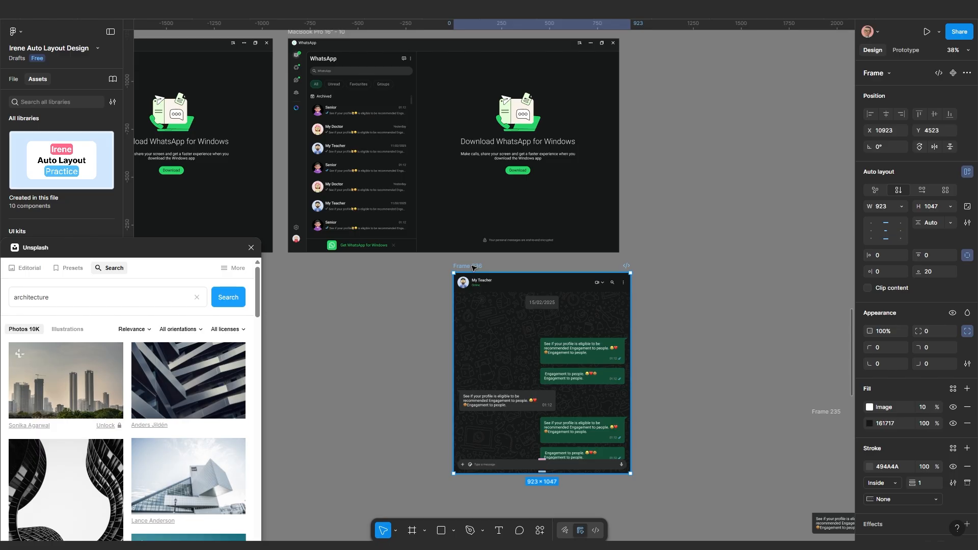
scroll(579, 364, up, 1)
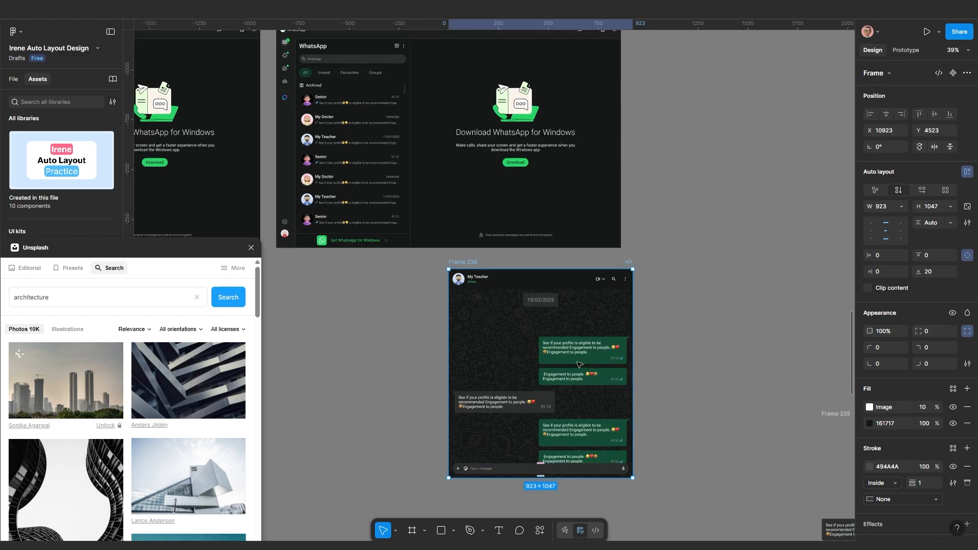
scroll(555, 381, up, 2)
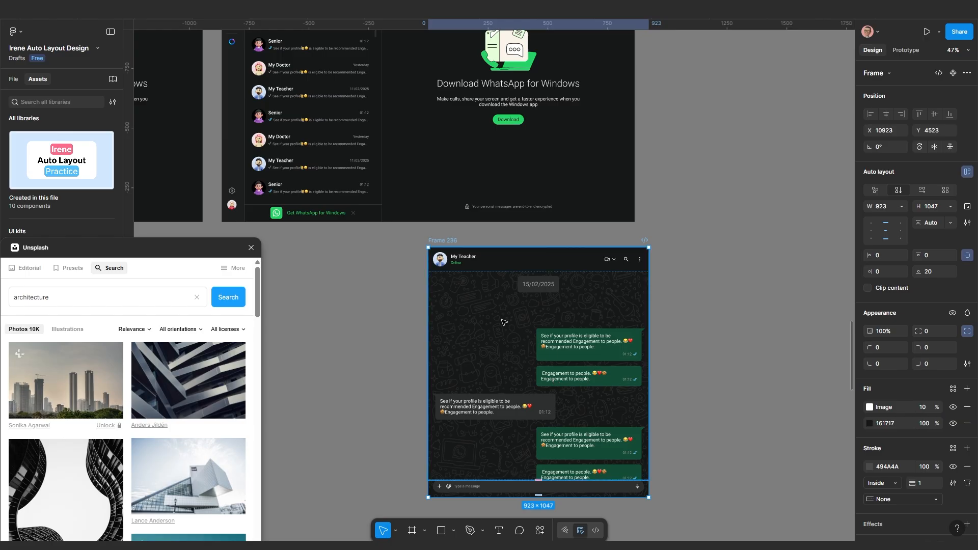
scroll(472, 302, down, 1)
mouse_move(446, 248)
mouse_down()
mouse_move(463, 251)
mouse_move(424, 245)
mouse_move(437, 236)
mouse_up()
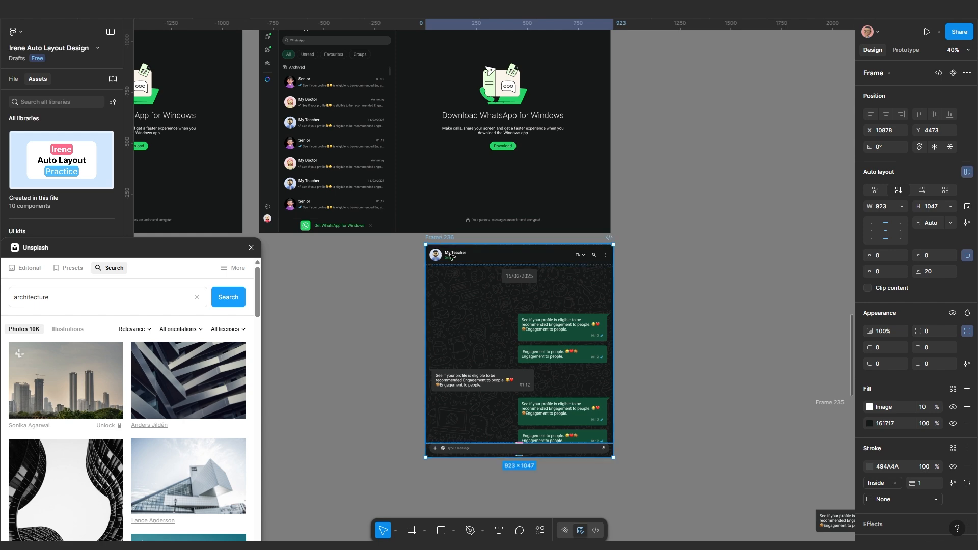
scroll(451, 256, down, 2)
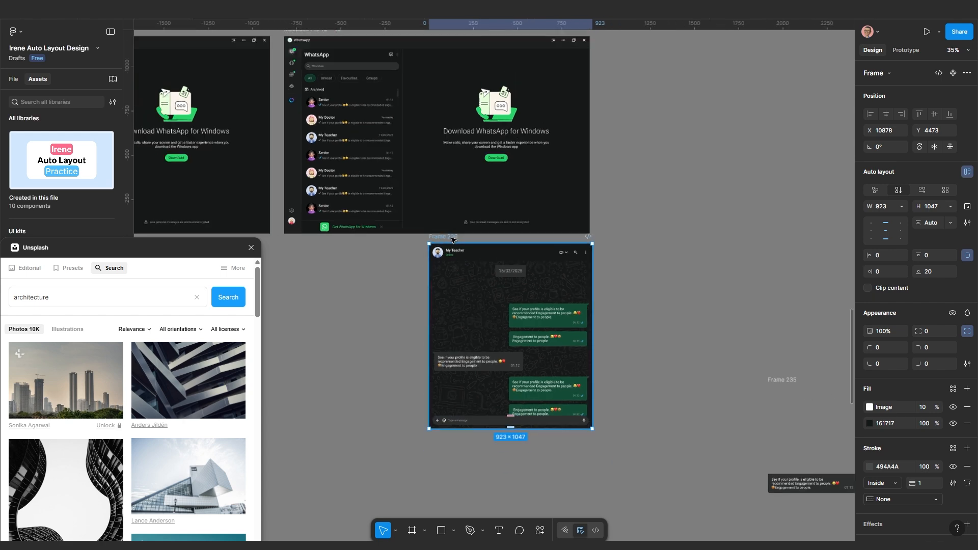
drag(451, 248, 563, 316)
Select the Download WhatsApp pane inside MacBook Pro 16" - 10
click(475, 141)
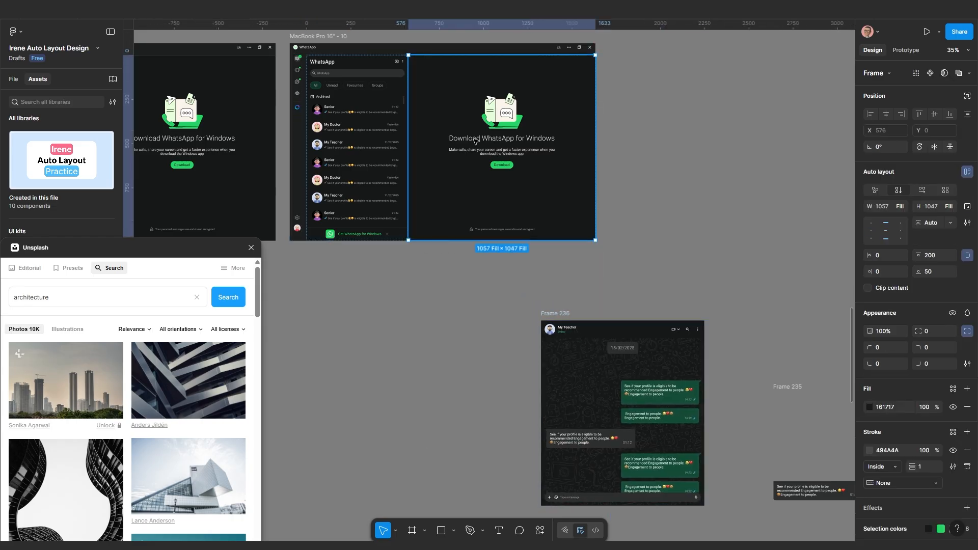
scroll(478, 146, up, 5)
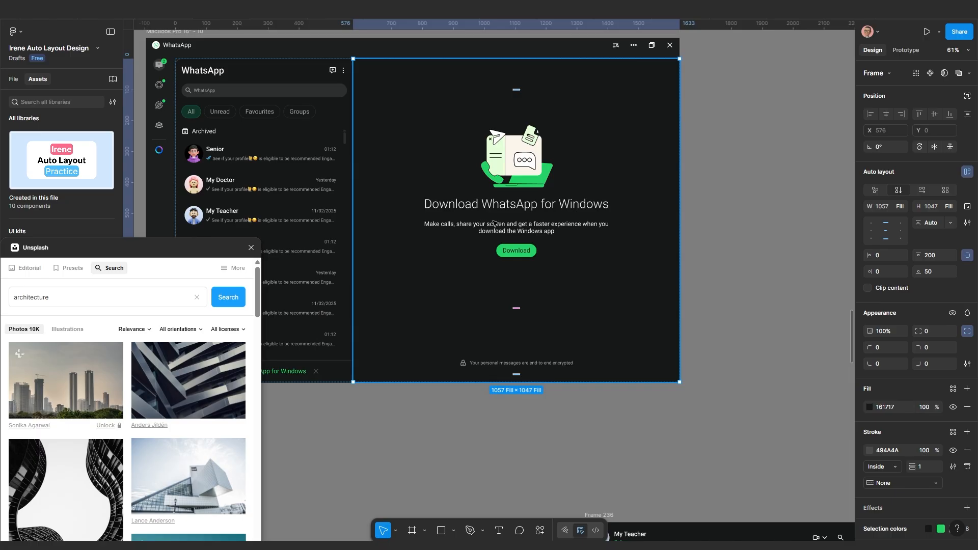
scroll(494, 223, down, 2)
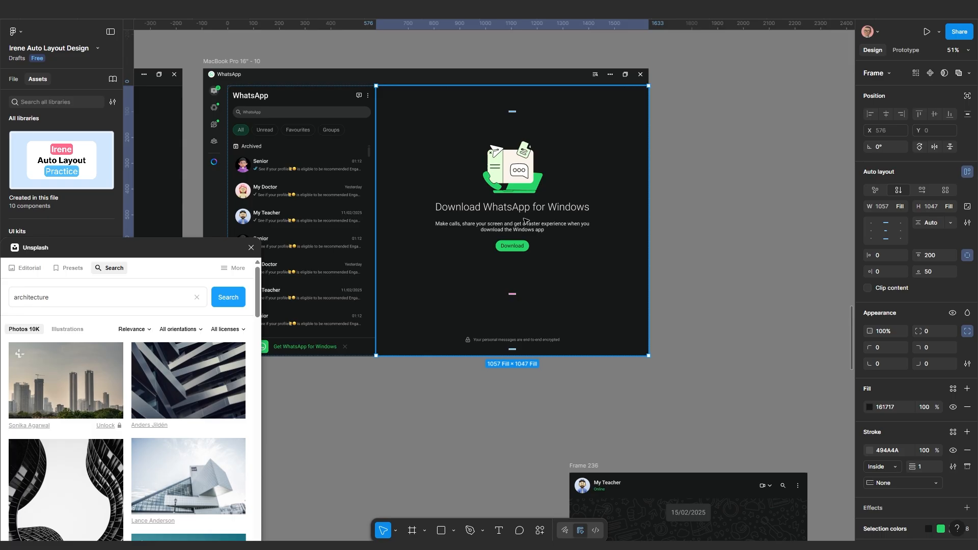
Replace the download pane with the copied My Teacher chat at Fill width, then preview
key(ctrl+shift+r)
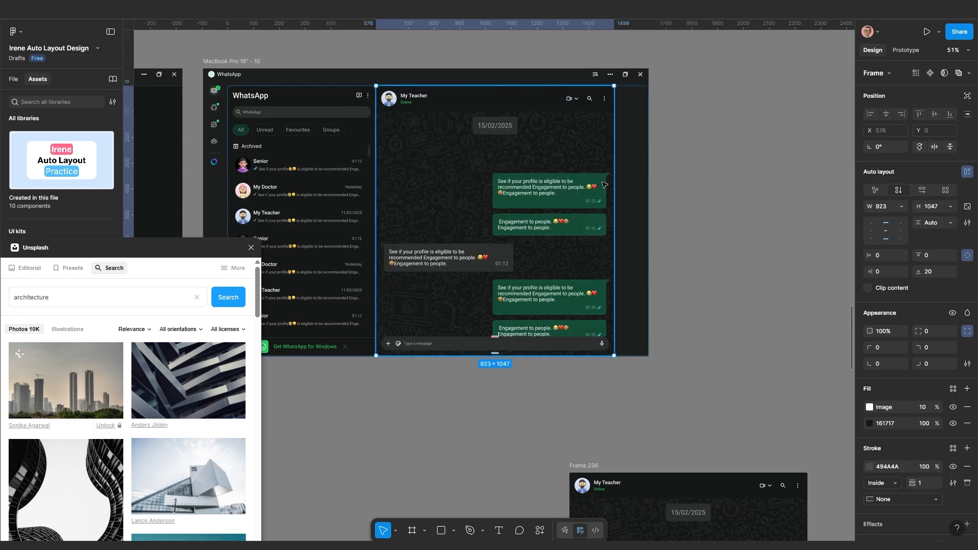
click(902, 207)
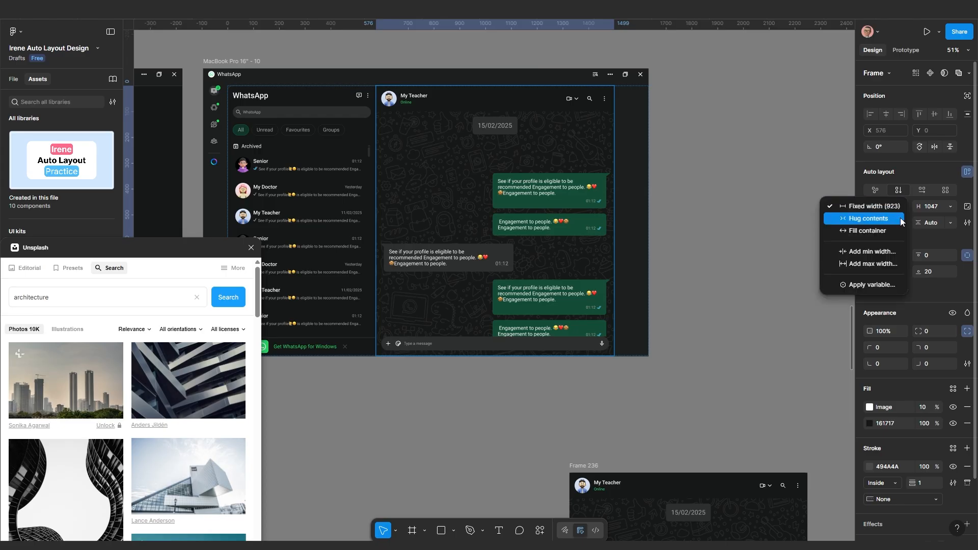
click(888, 232)
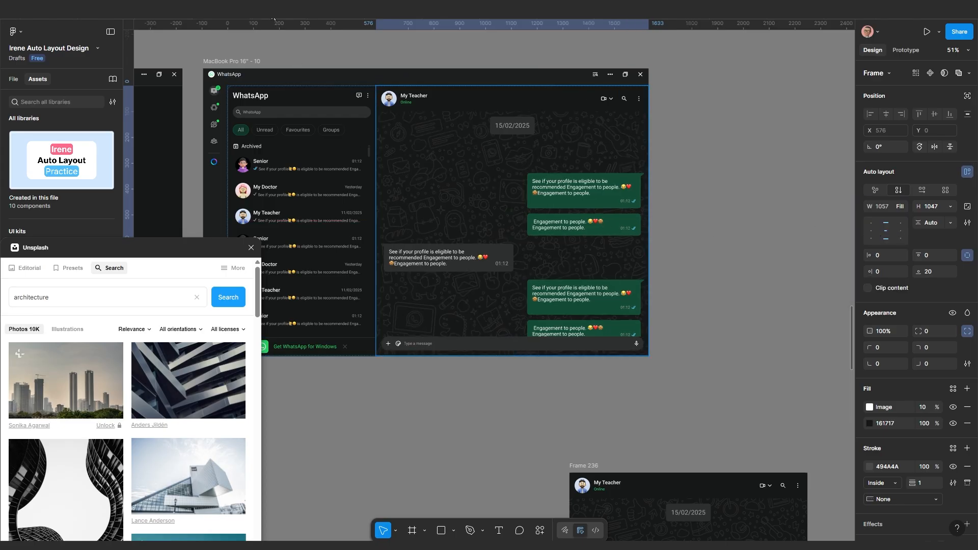
click(305, 10)
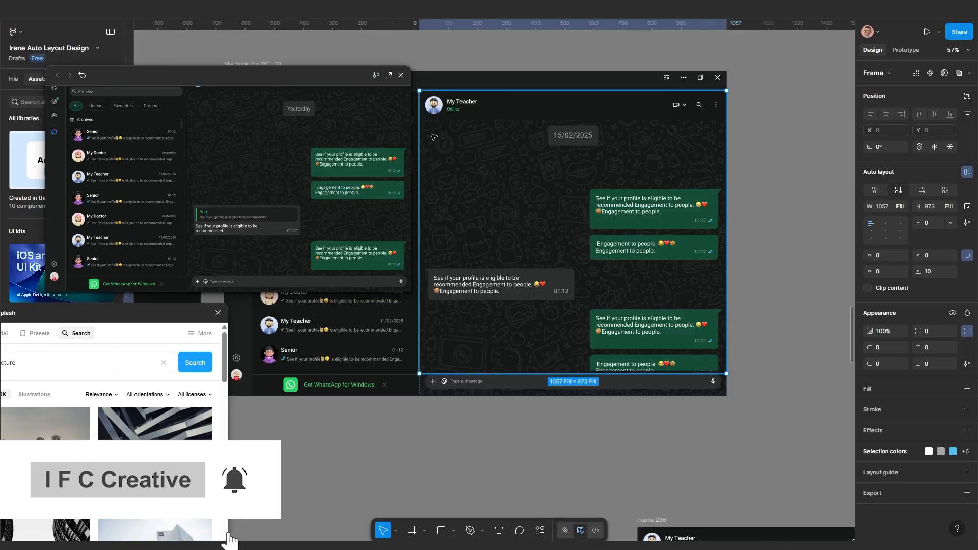
Set the My Teacher name text to Bold weight
scroll(442, 120, up, 5)
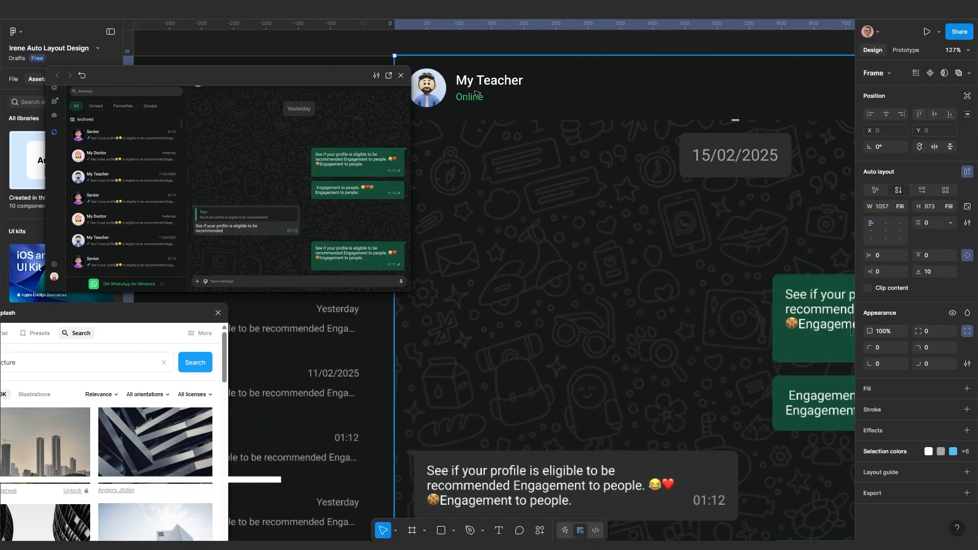
ctrl+click(503, 78)
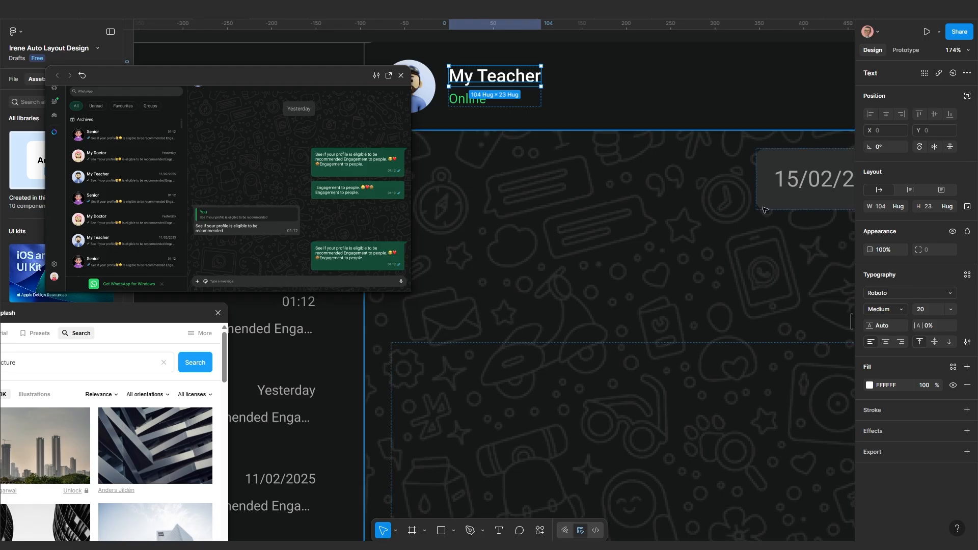
click(892, 312)
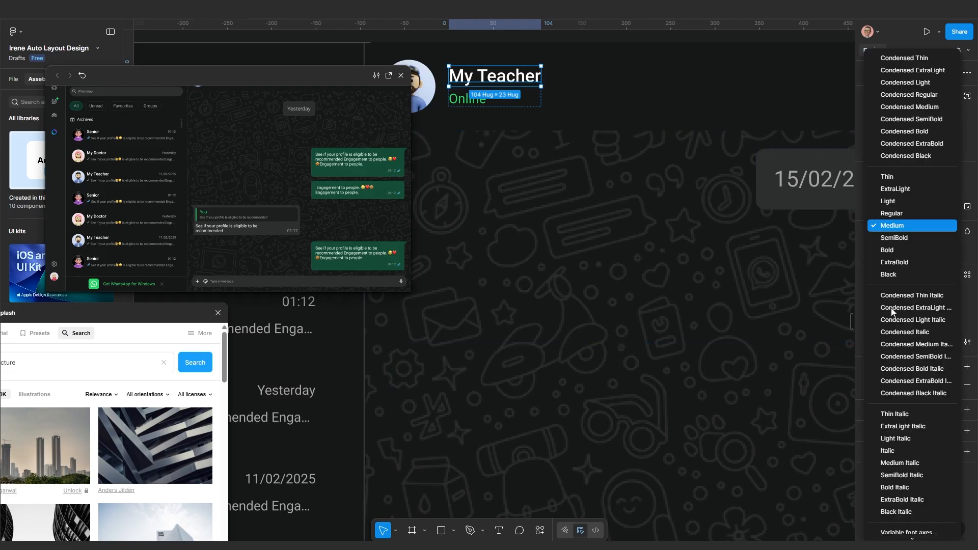
click(894, 251)
scroll(631, 208, down, 3)
drag(631, 208, 623, 300)
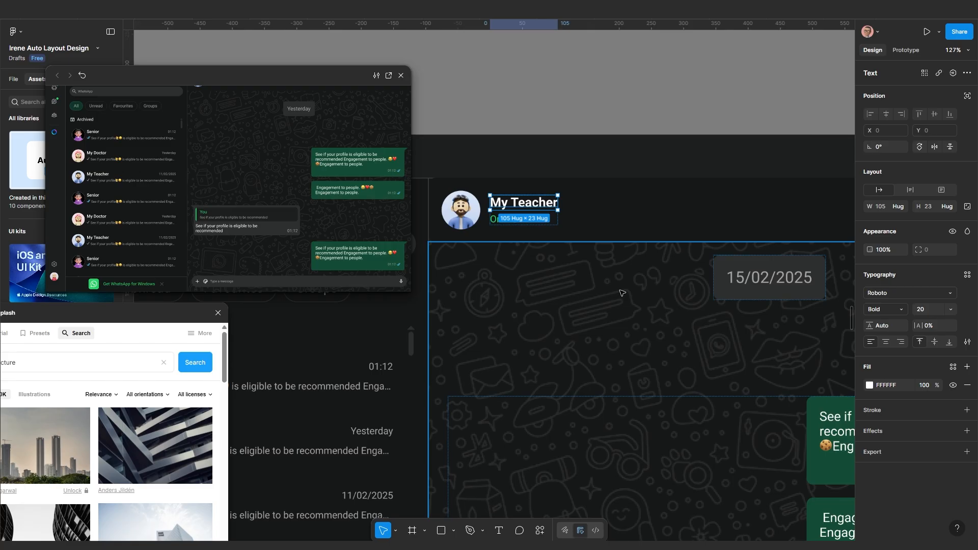
Change the My Teacher name's font size to 22
click(579, 216)
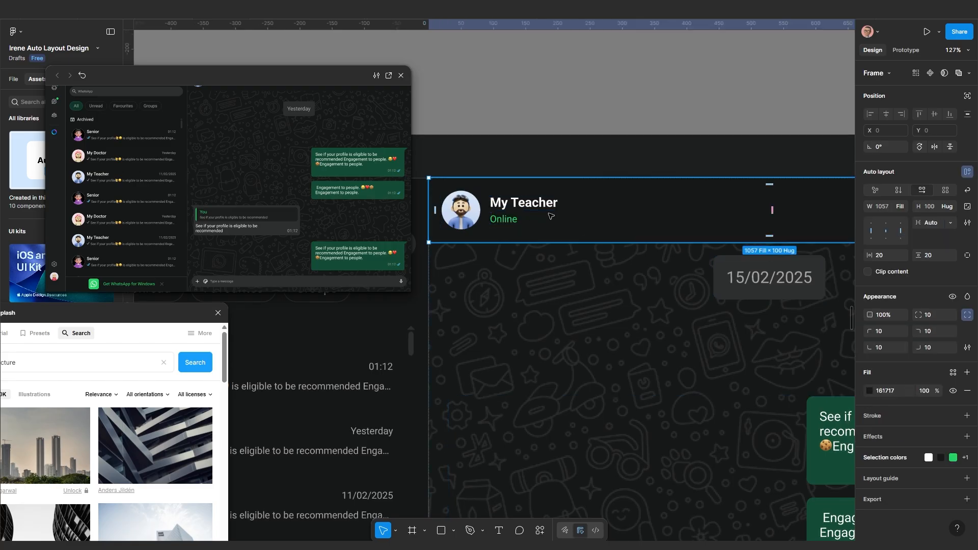
scroll(550, 216, up, 2)
click(545, 204)
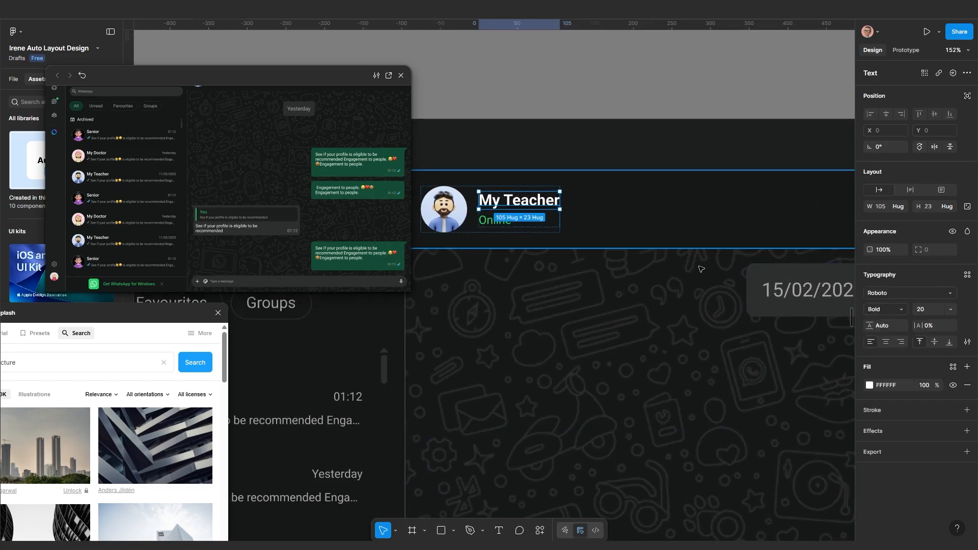
click(923, 311)
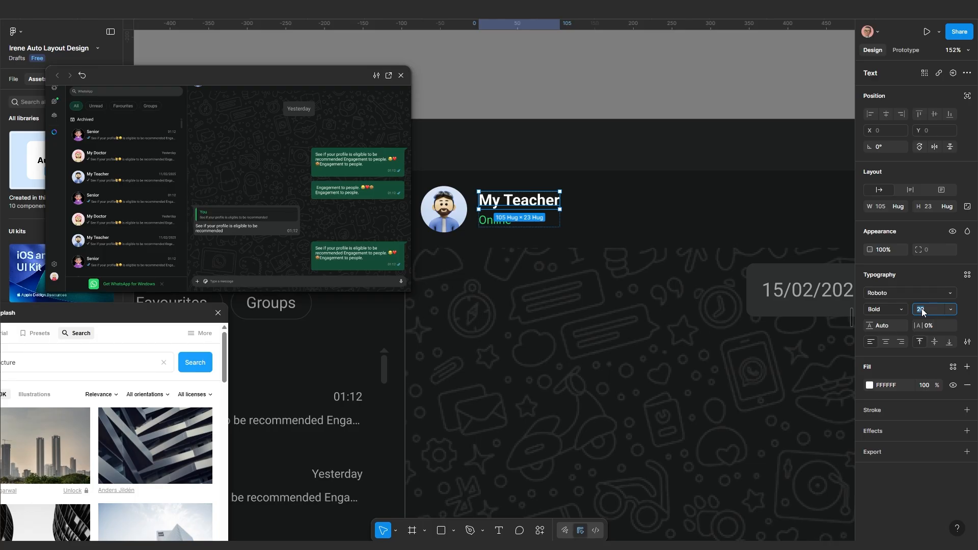
key(Return)
scroll(724, 289, down, 6)
click(723, 289)
scroll(685, 286, down, 3)
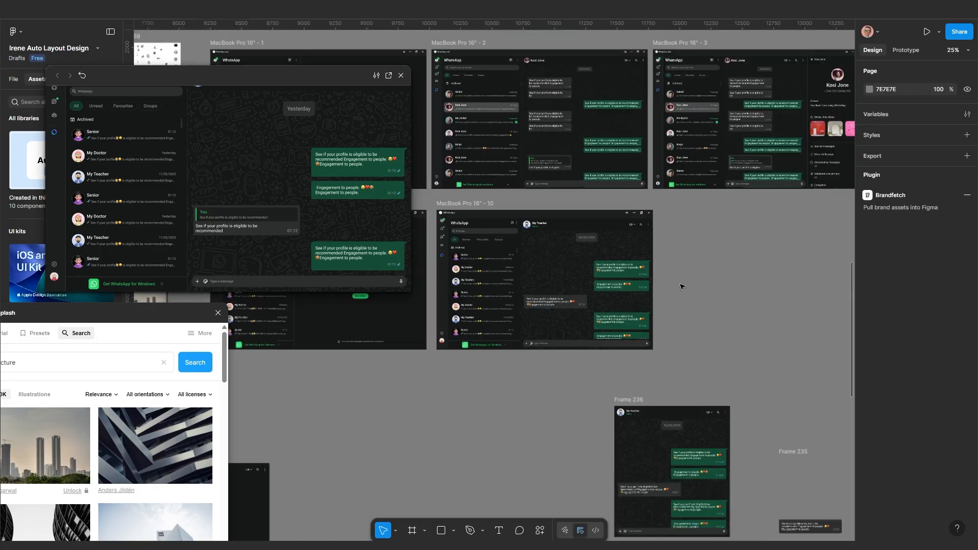
scroll(670, 313, down, 1)
drag(662, 349, 638, 383)
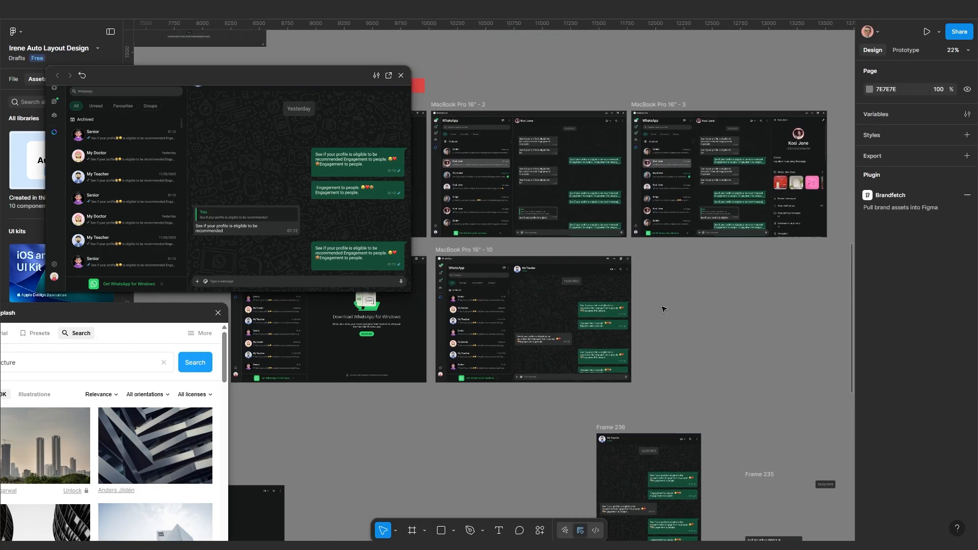
drag(632, 331, 704, 328)
scroll(703, 328, up, 5)
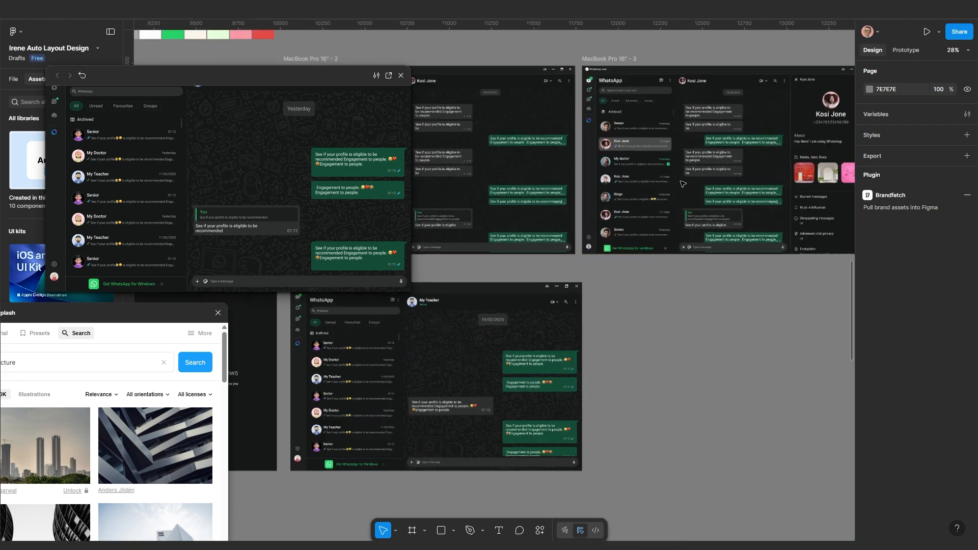
drag(486, 341, 573, 301)
scroll(573, 302, up, 1)
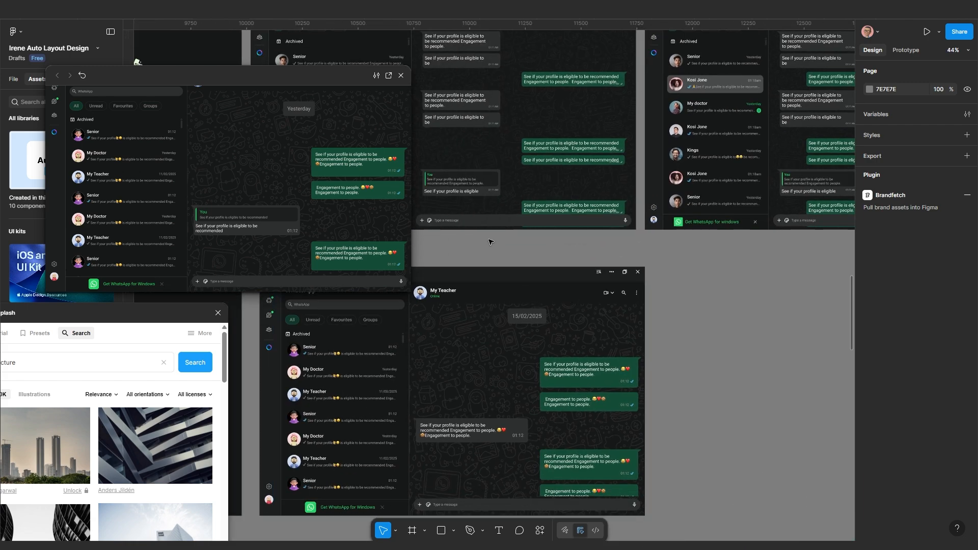
drag(326, 76, 239, 152)
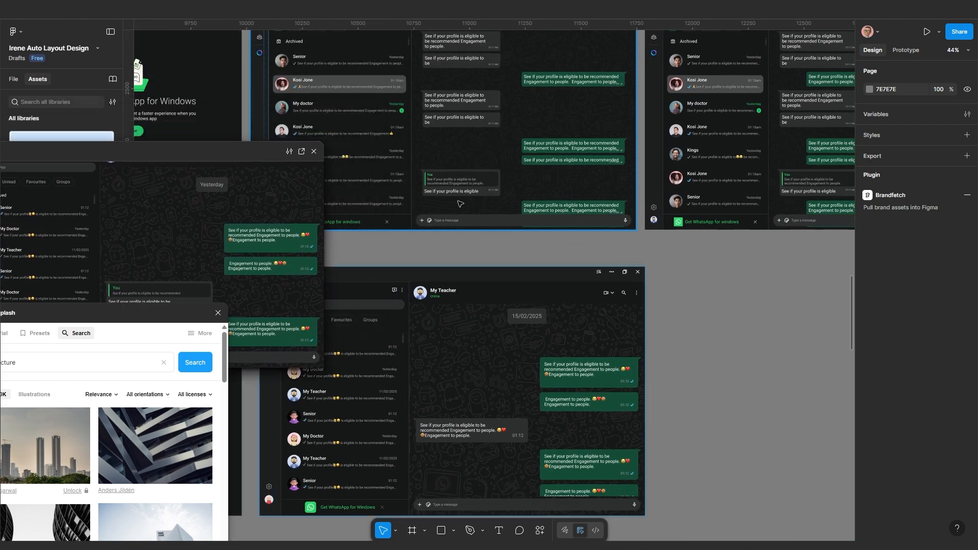
scroll(576, 326, down, 3)
scroll(576, 326, up, 3)
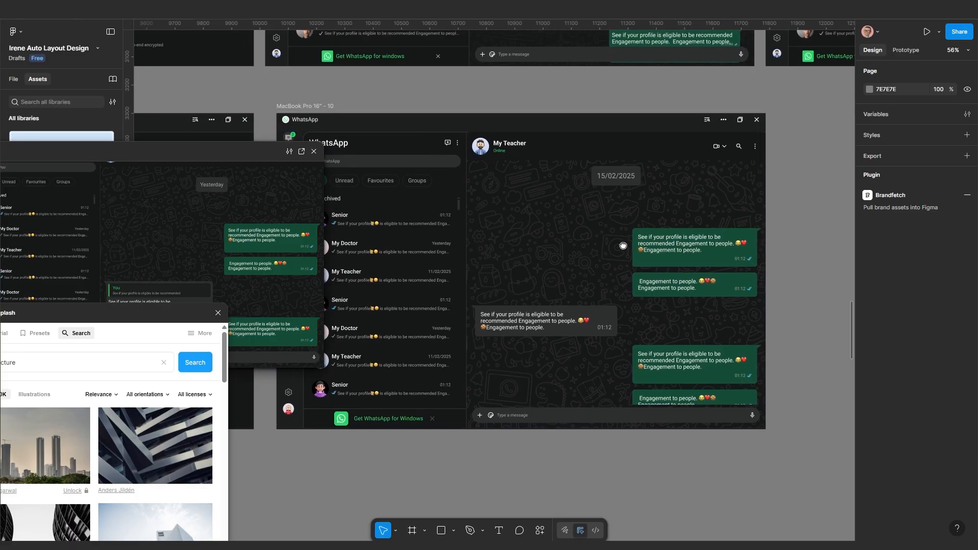
drag(466, 263, 539, 270)
scroll(585, 238, down, 2)
scroll(433, 270, up, 1)
scroll(433, 270, down, 1)
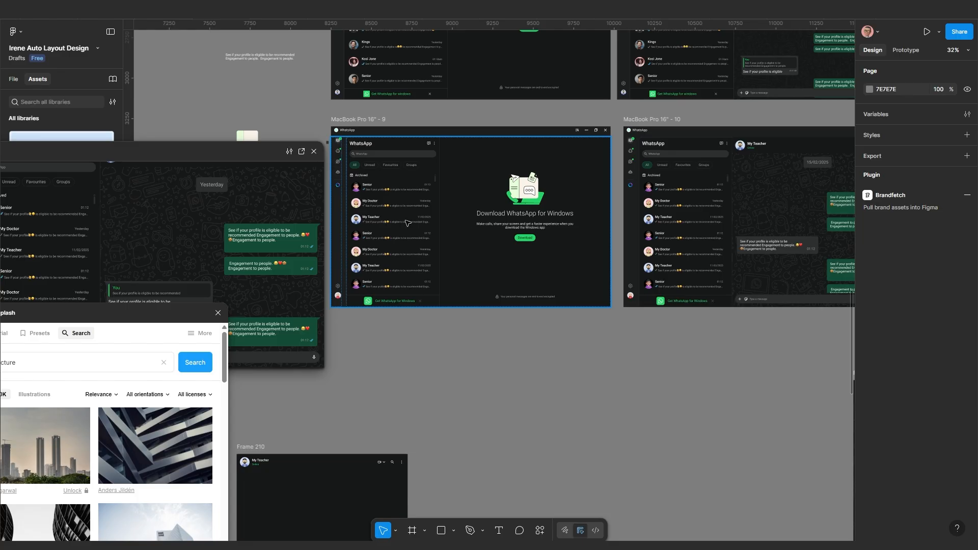
click(672, 244)
scroll(681, 228, up, 6)
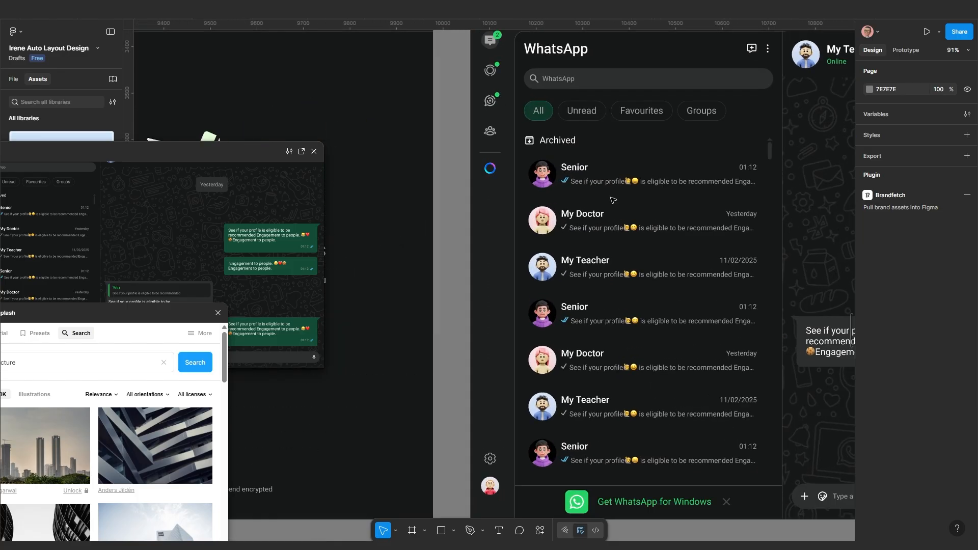
Select the first Senior chat row in frame 10 and make its fill visible
scroll(612, 201, up, 1)
click(637, 183)
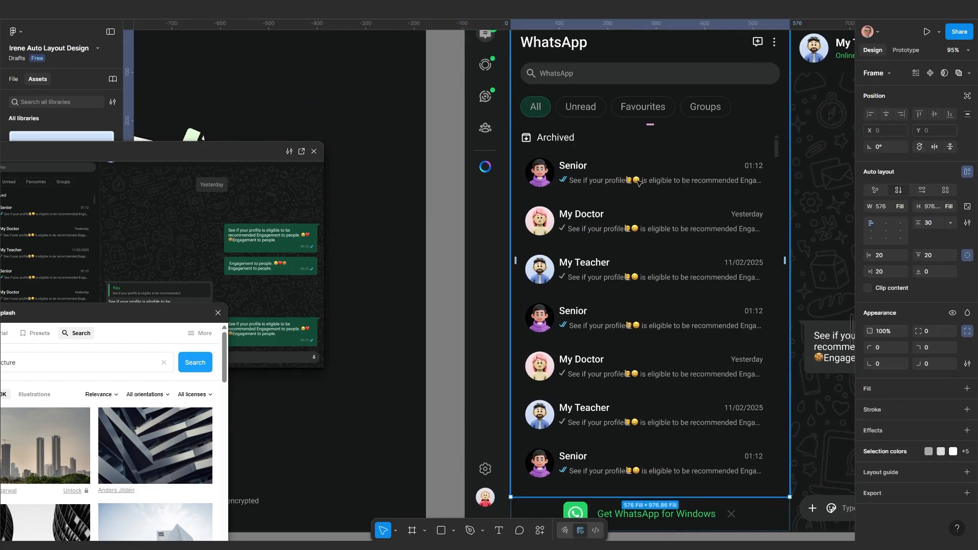
click(638, 182)
click(637, 182)
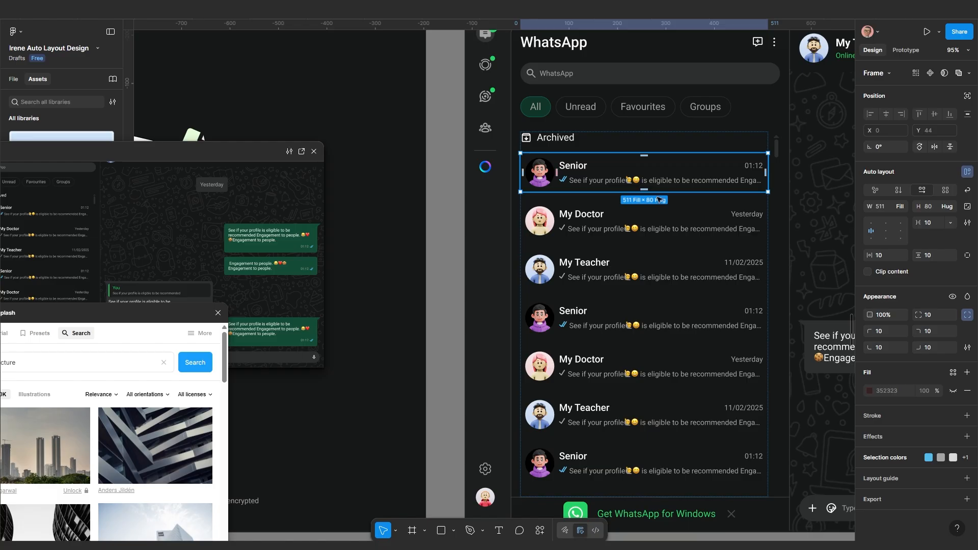
click(954, 392)
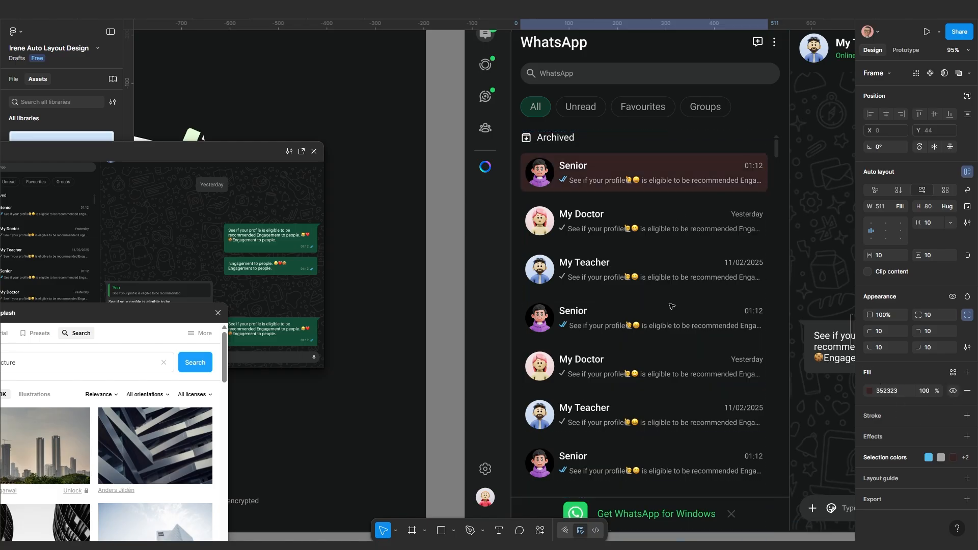
scroll(540, 316, down, 5)
scroll(574, 233, up, 5)
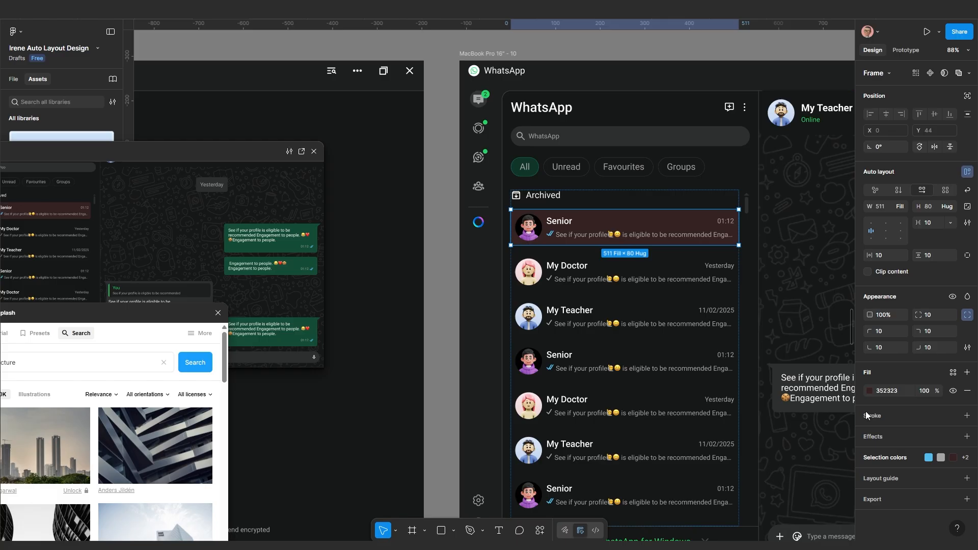
scroll(682, 403, down, 10)
scroll(688, 395, up, 4)
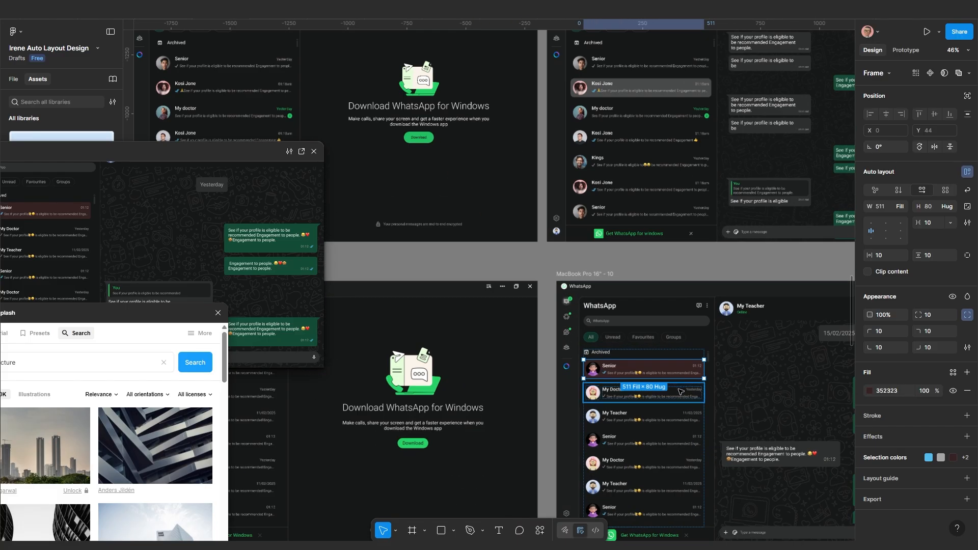
Change the Senior row's fill colour to grey 494A4A
click(869, 392)
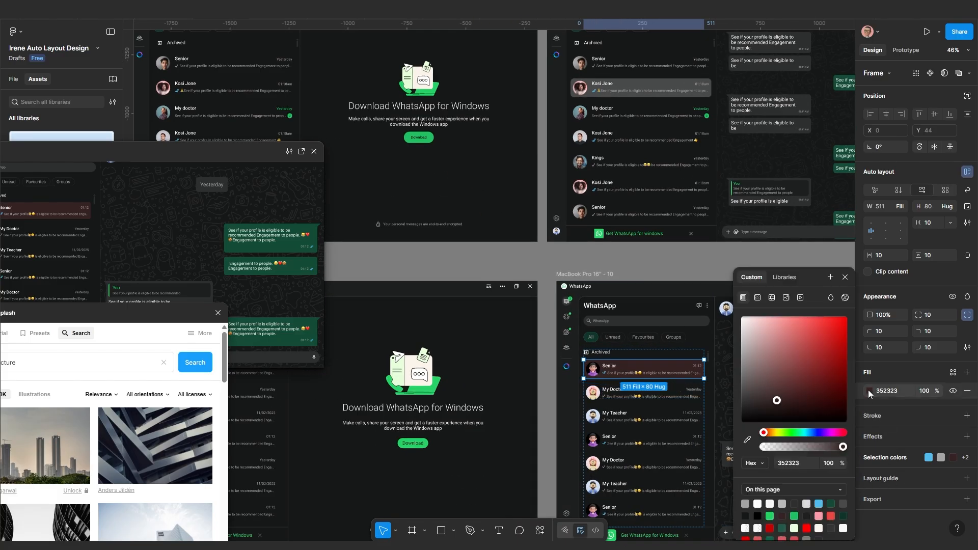
click(843, 503)
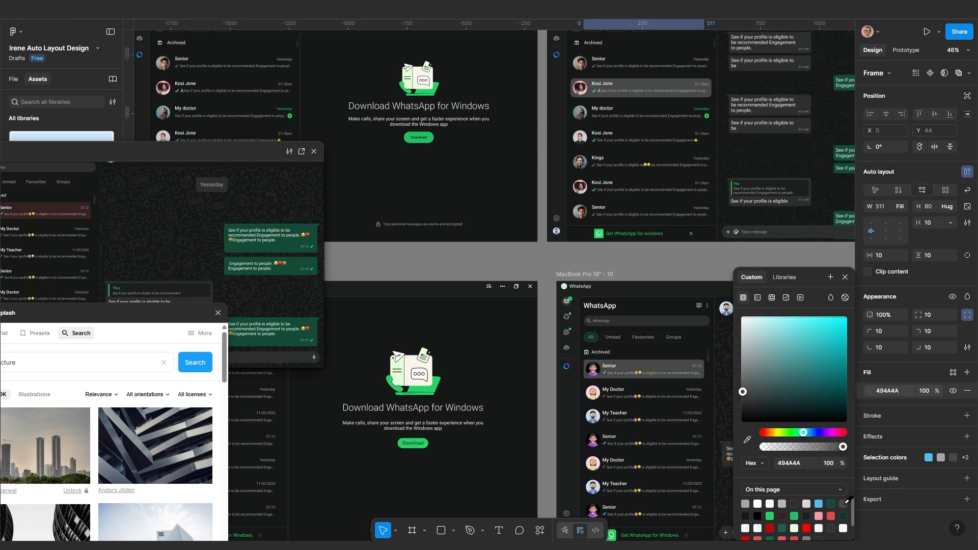
scroll(588, 349, up, 1)
drag(623, 430, 316, 231)
click(395, 391)
drag(442, 378, 610, 368)
scroll(453, 310, down, 2)
Try narrowing the inner WhatsApp frame to about 1254 wide, then undo back to 1728
scroll(452, 311, down, 2)
drag(400, 303, 530, 301)
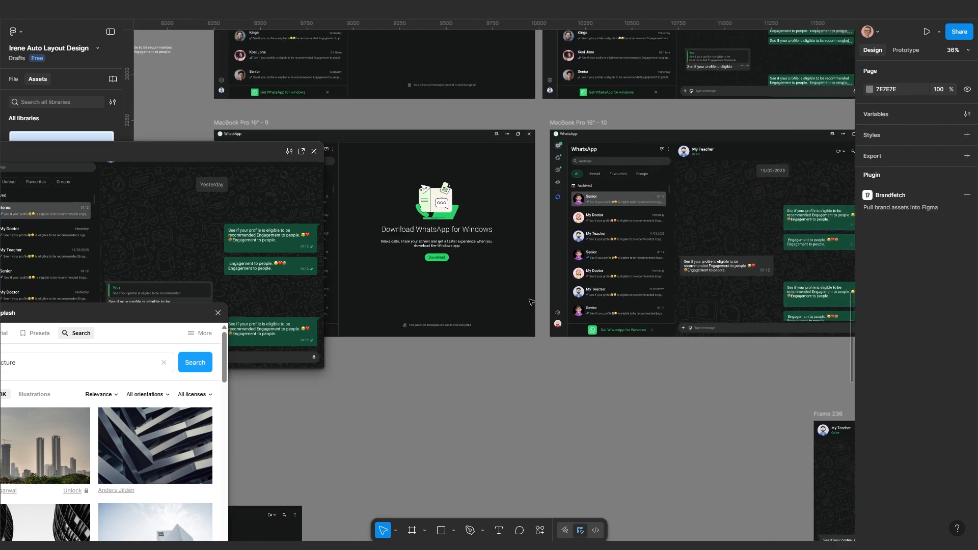
drag(432, 271, 514, 270)
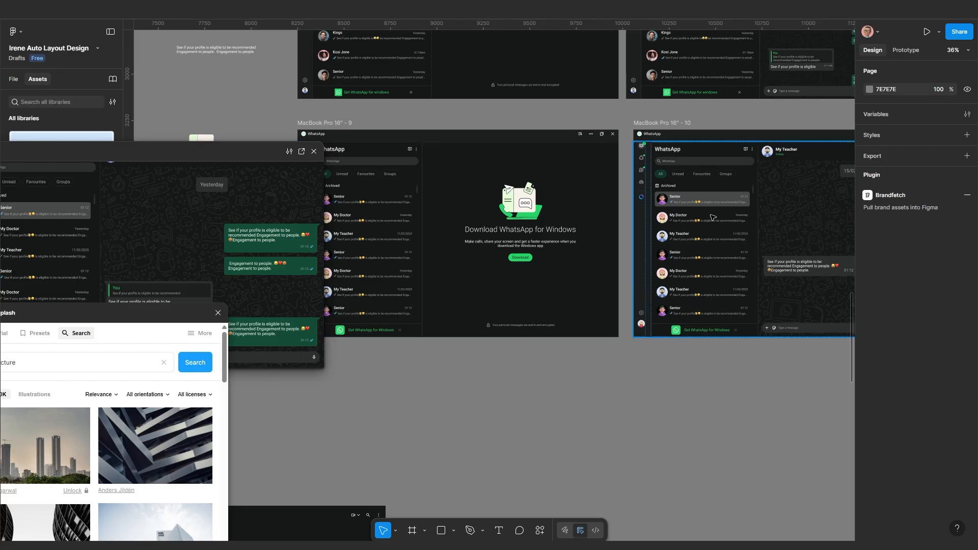
scroll(709, 203, up, 2)
drag(732, 227, 568, 228)
scroll(661, 259, up, 1)
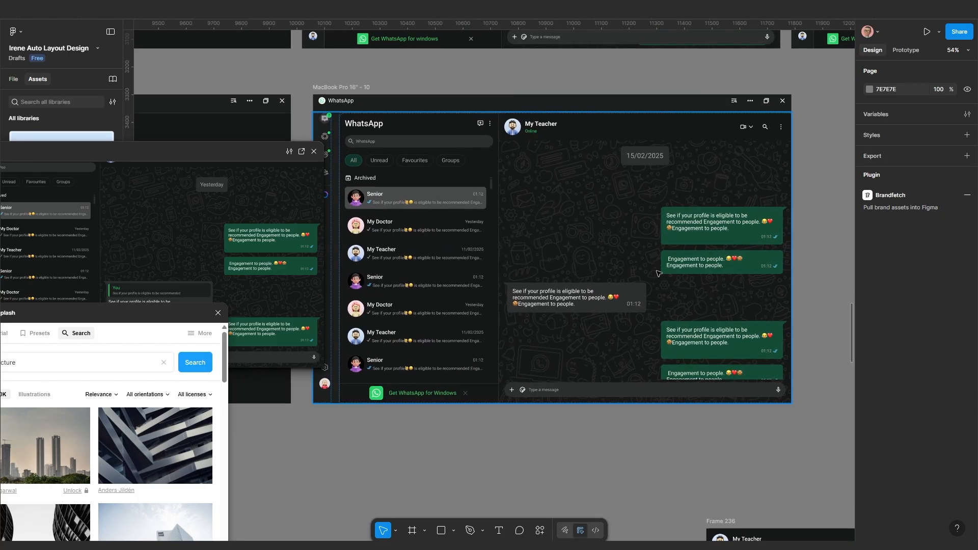
scroll(663, 281, down, 3)
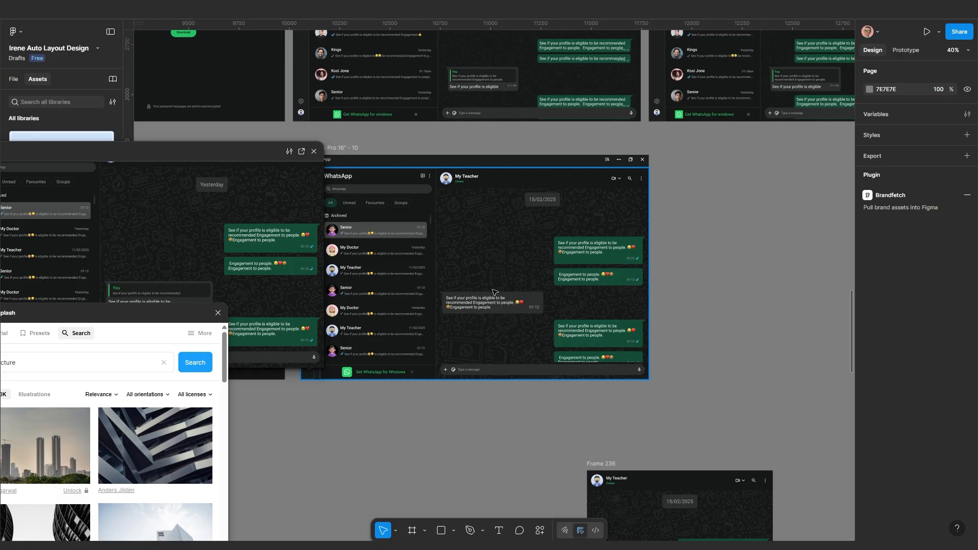
drag(495, 292, 575, 272)
click(471, 239)
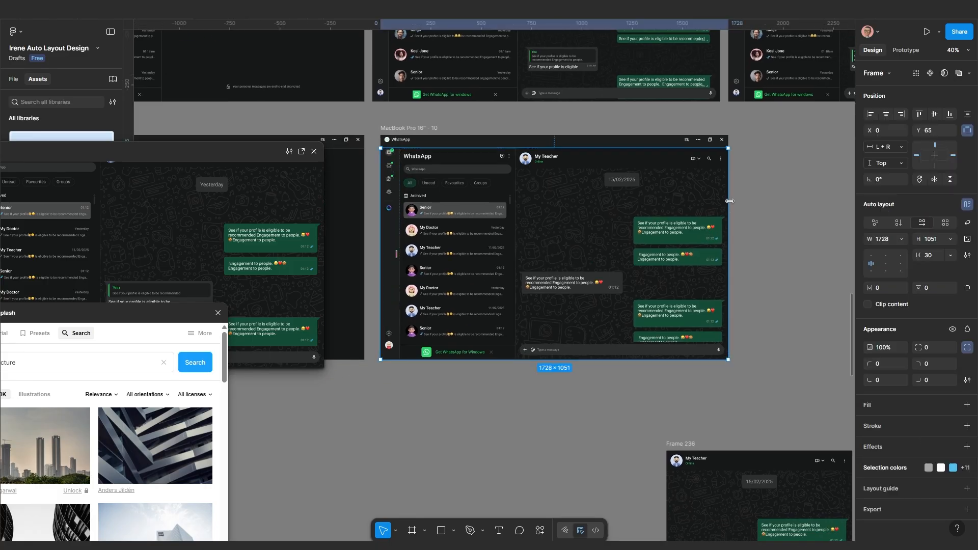
drag(710, 202, 634, 205)
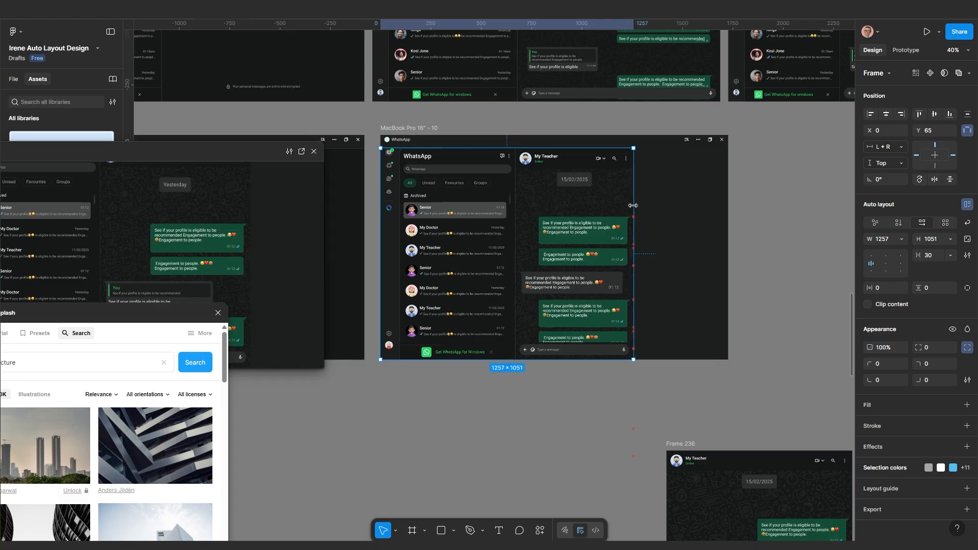
key(ctrl+z)
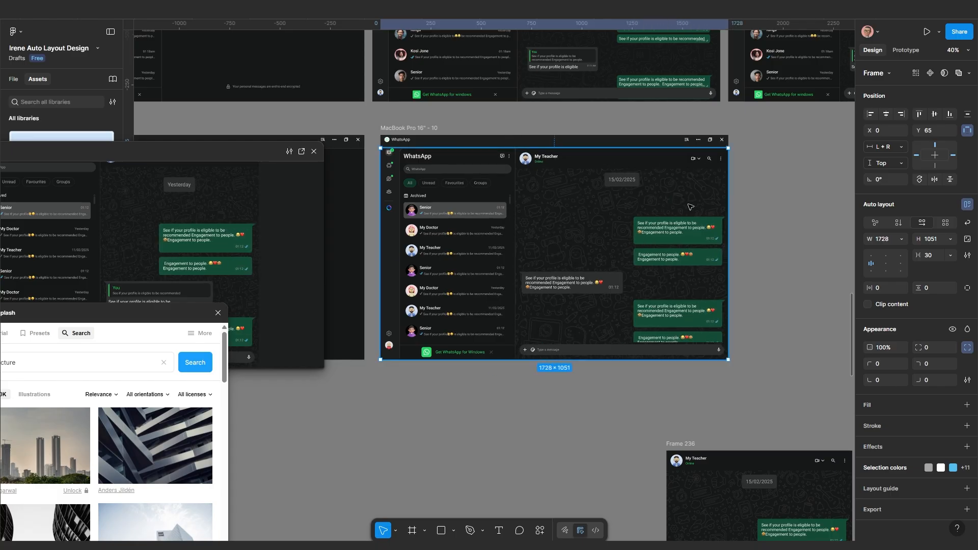
Duplicate MacBook Pro 16" - 10 with Ctrl+D, creating MacBook Pro 16" - 11 beside it
click(399, 128)
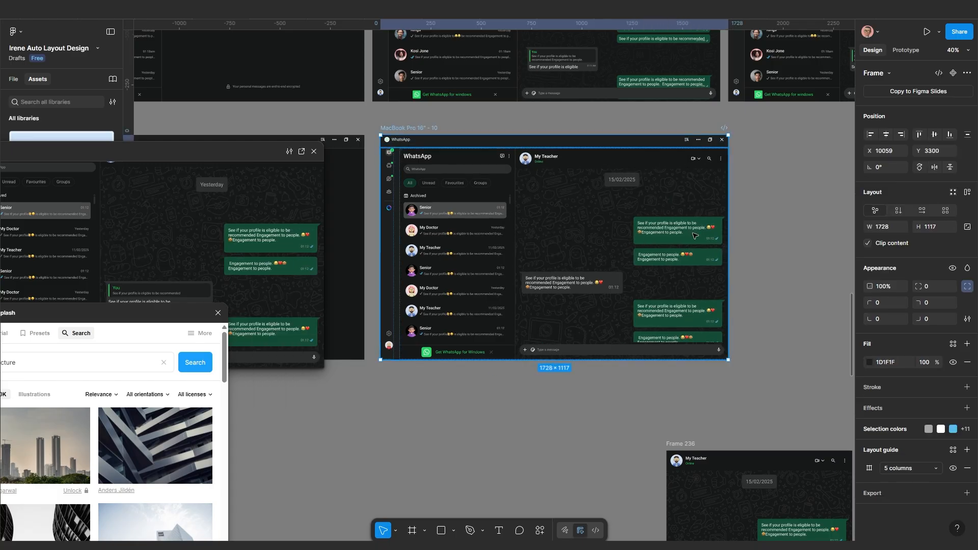
scroll(674, 250, down, 3)
scroll(683, 262, right, 2)
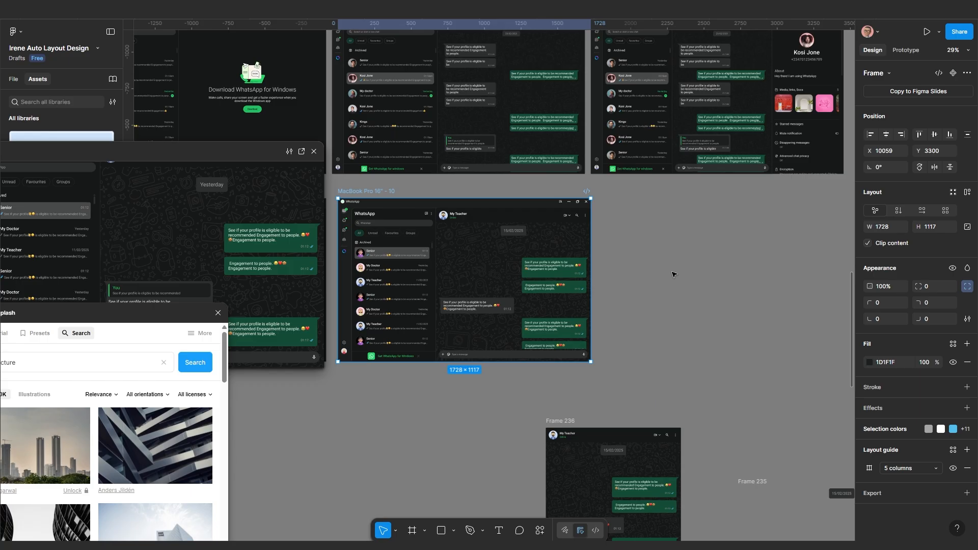
key(ctrl+d)
scroll(673, 275, right, 1)
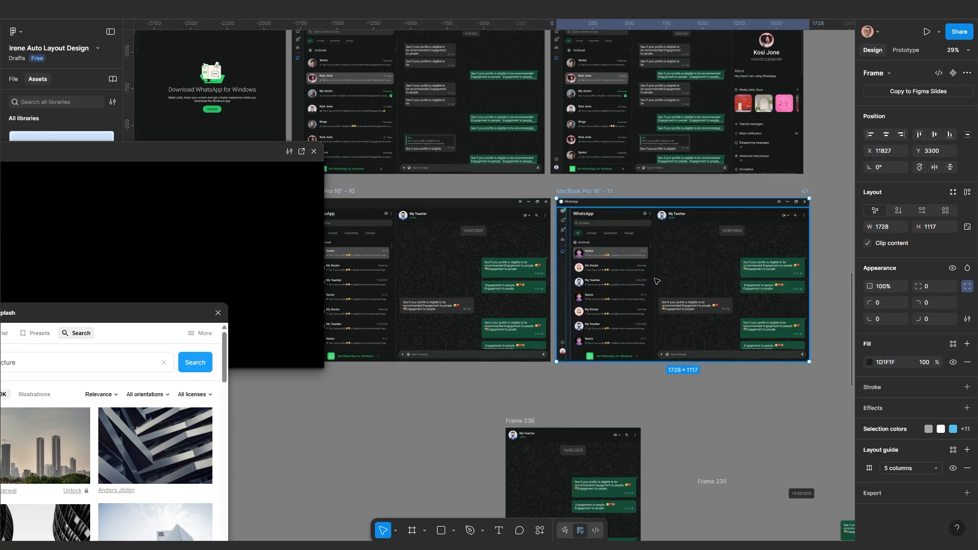
scroll(662, 255, up, 5)
scroll(619, 196, up, 3)
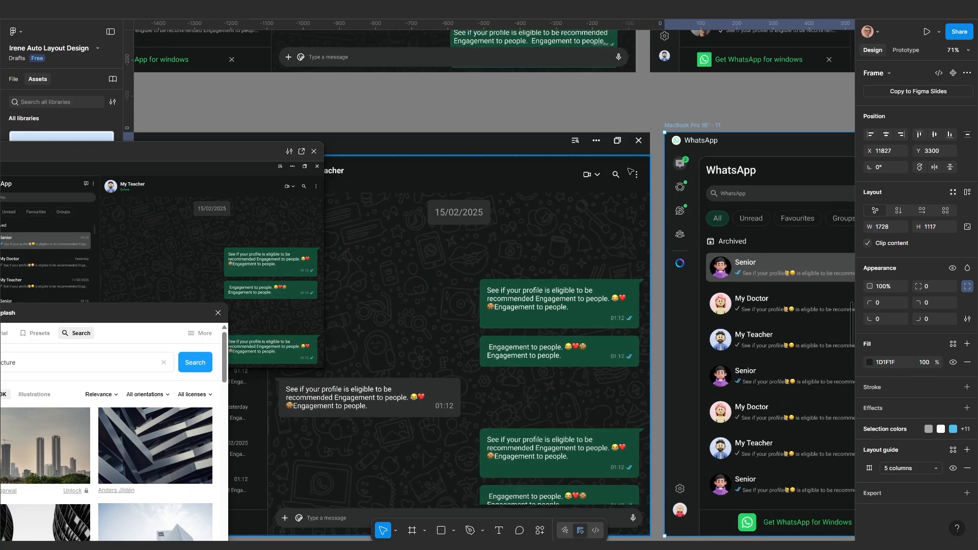
scroll(636, 203, down, 4)
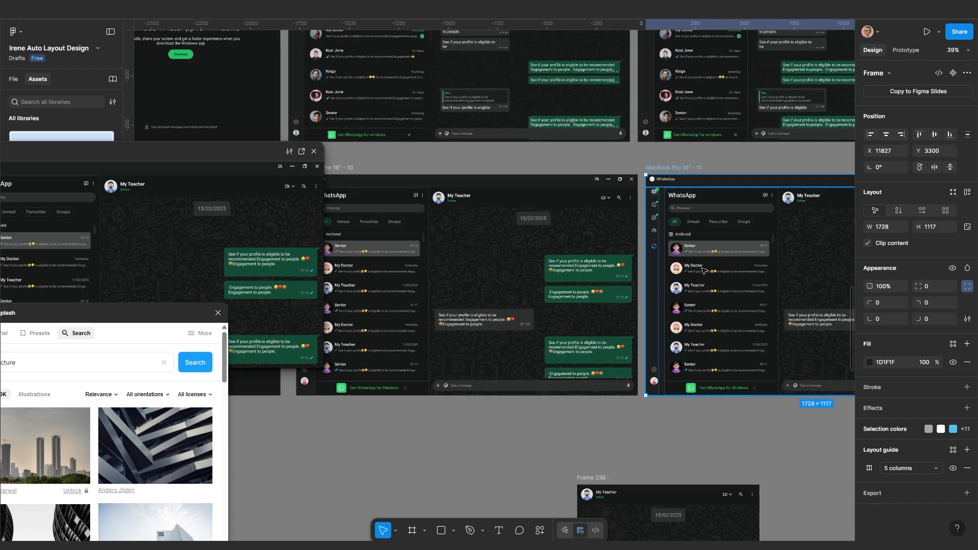
scroll(643, 265, right, 3)
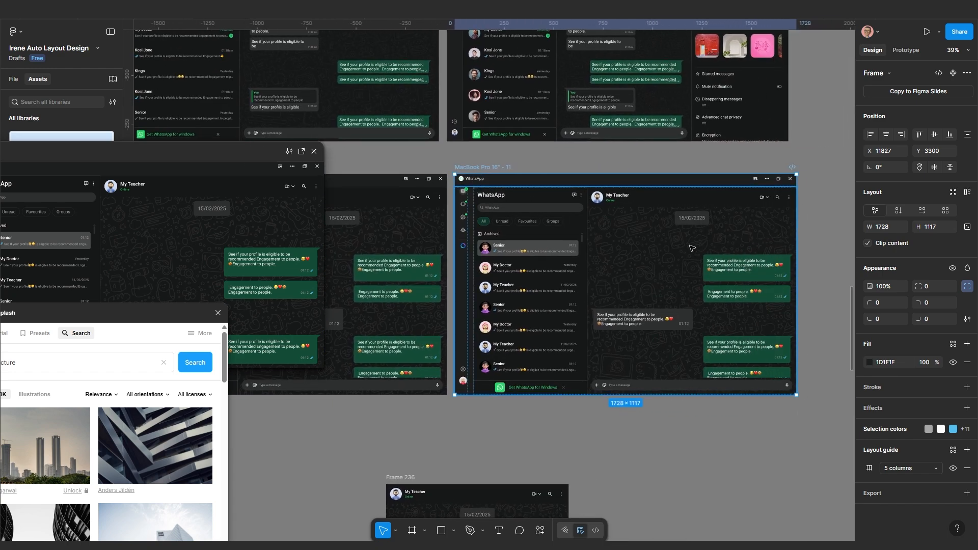
scroll(676, 215, down, 1)
scroll(675, 238, down, 1)
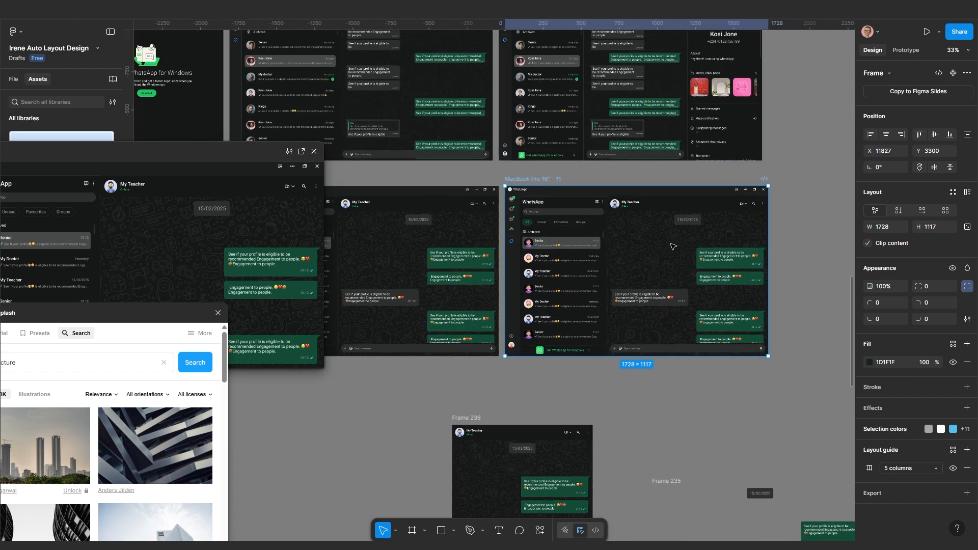
drag(630, 272, 588, 272)
scroll(670, 277, down, 1)
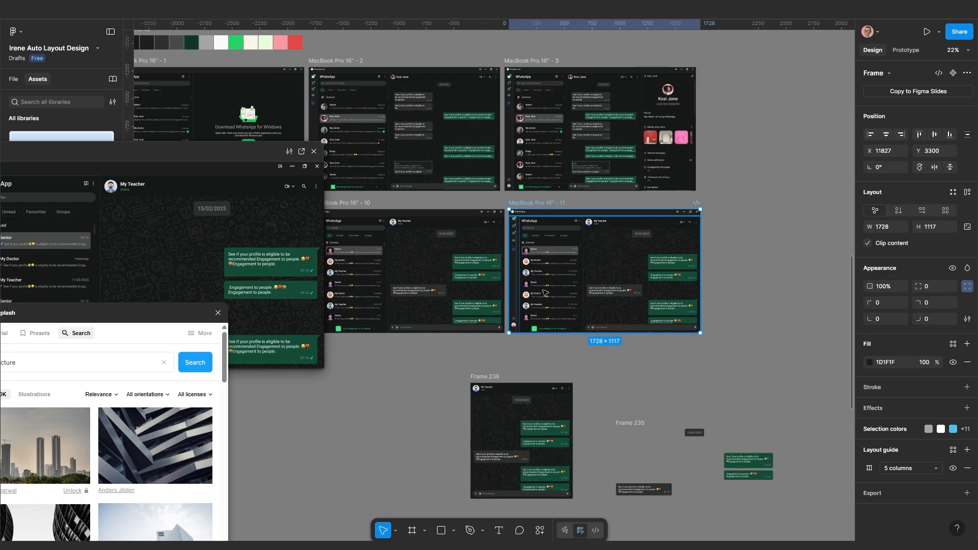
scroll(543, 296, up, 5)
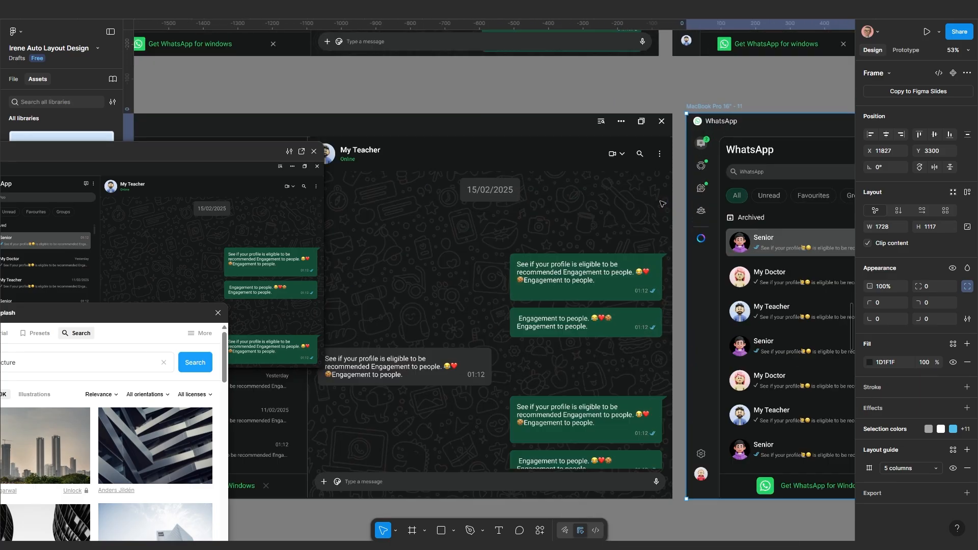
scroll(662, 203, up, 5)
Give the three-dot menu icon's frame a white background fill at 10% opacity
click(663, 144)
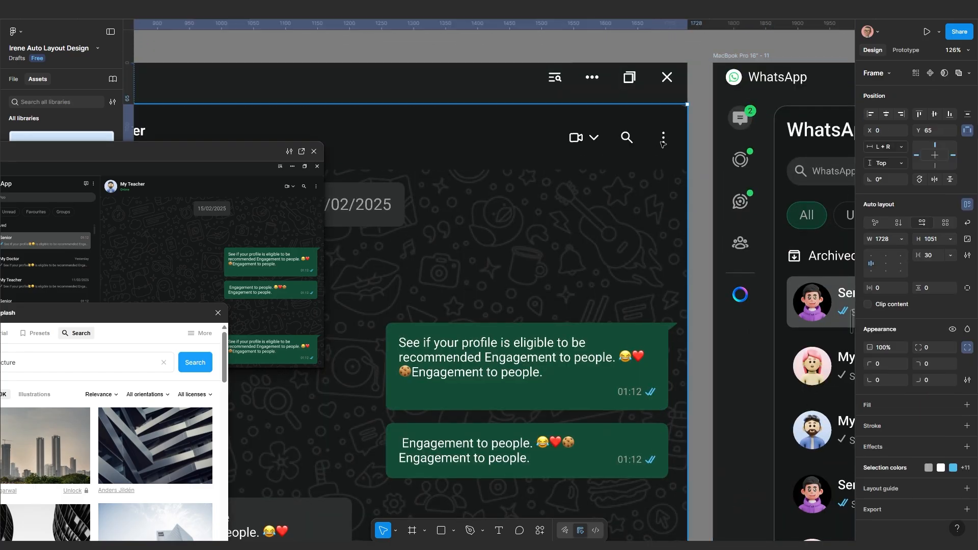
click(662, 144)
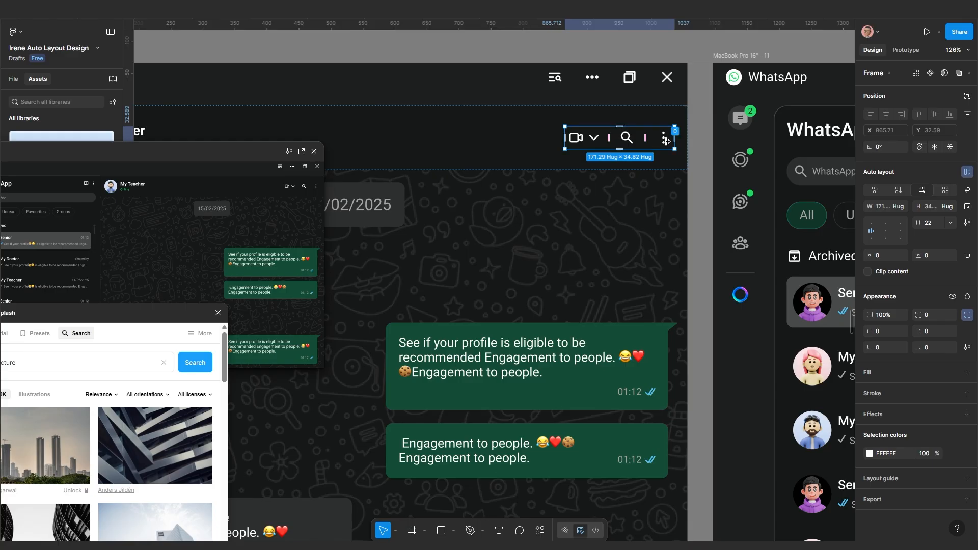
scroll(665, 141, up, 3)
click(664, 136)
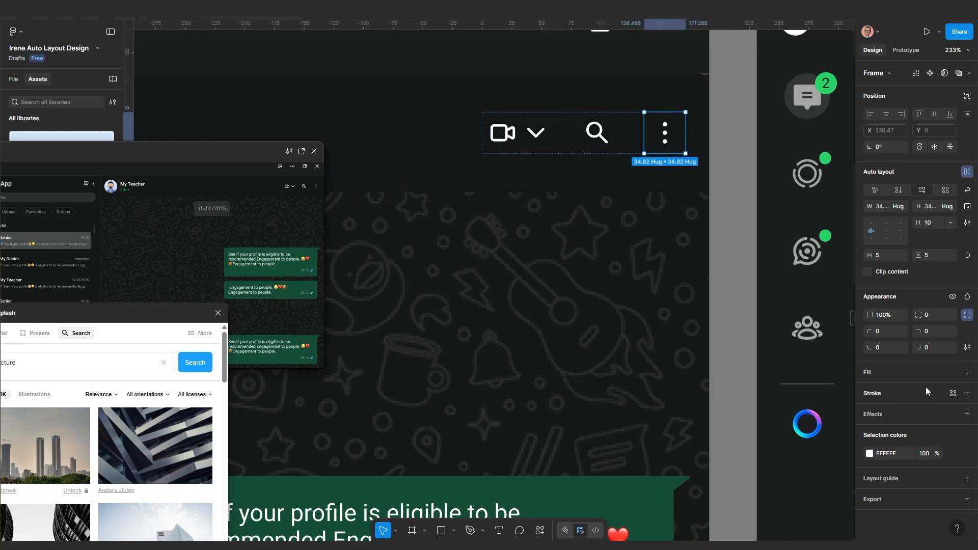
click(967, 373)
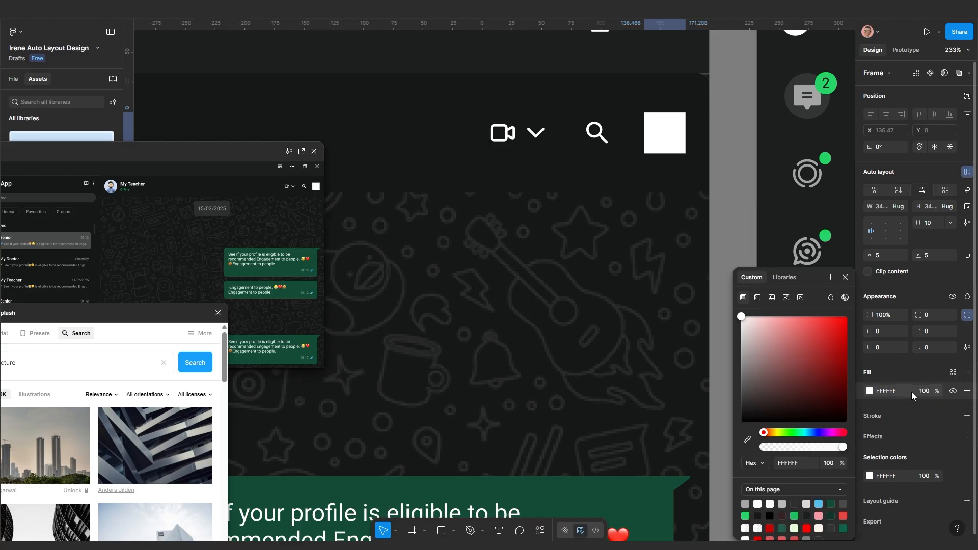
click(929, 392)
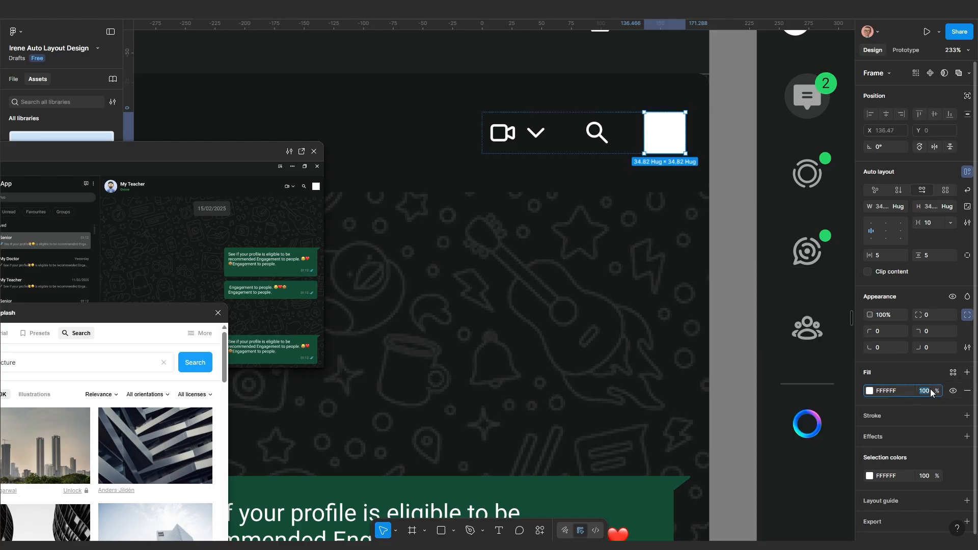
text(1)
key(Return)
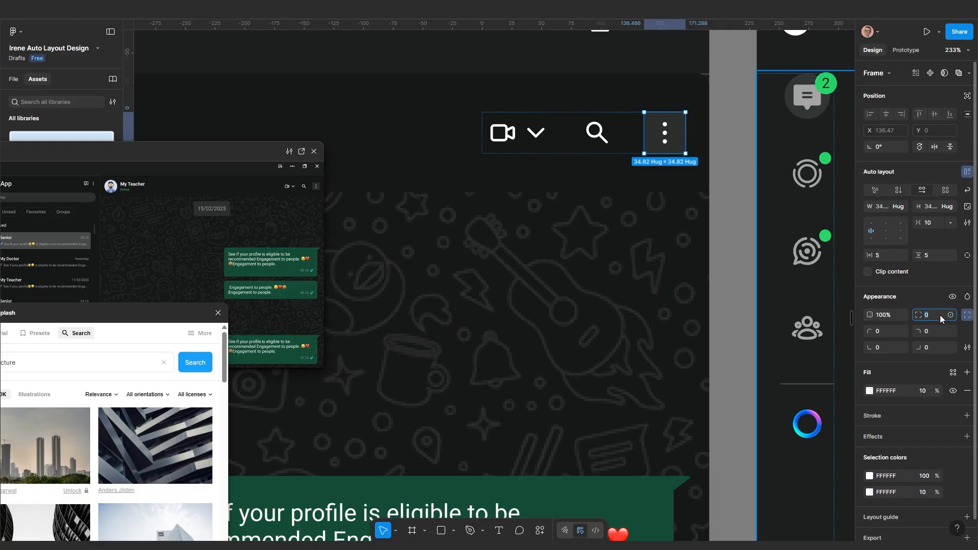
Round the three-dot icon's background into a full circle with a 100 corner radius
key(Return)
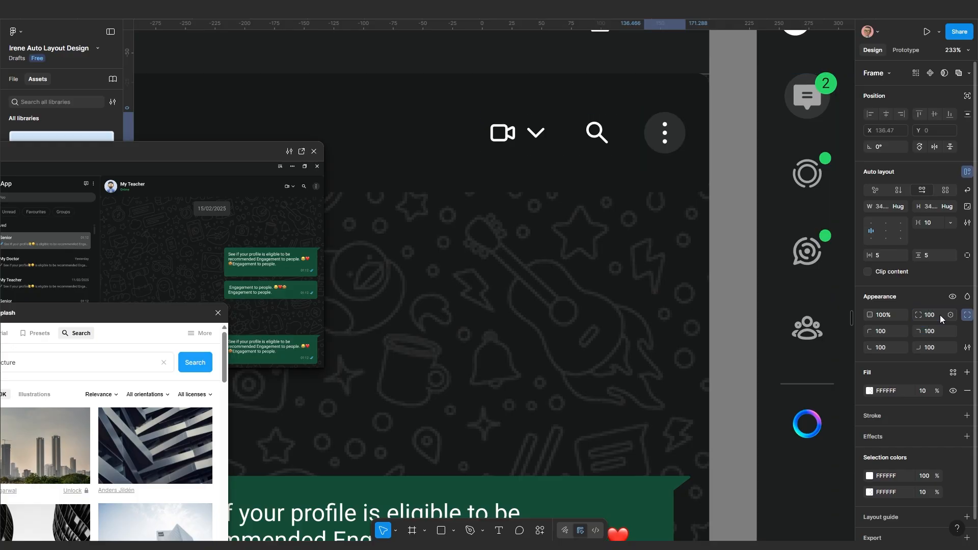
scroll(626, 206, down, 4)
scroll(643, 189, up, 6)
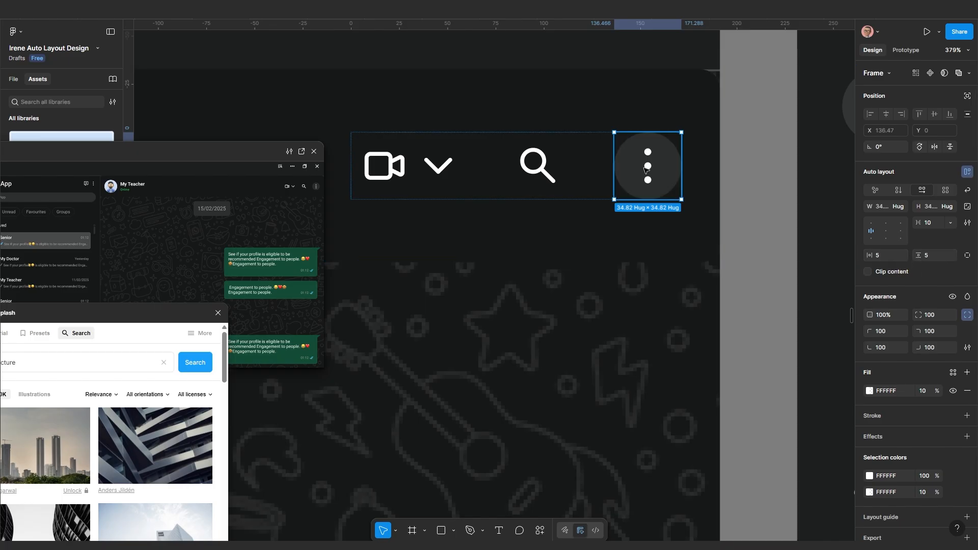
scroll(641, 225, down, 5)
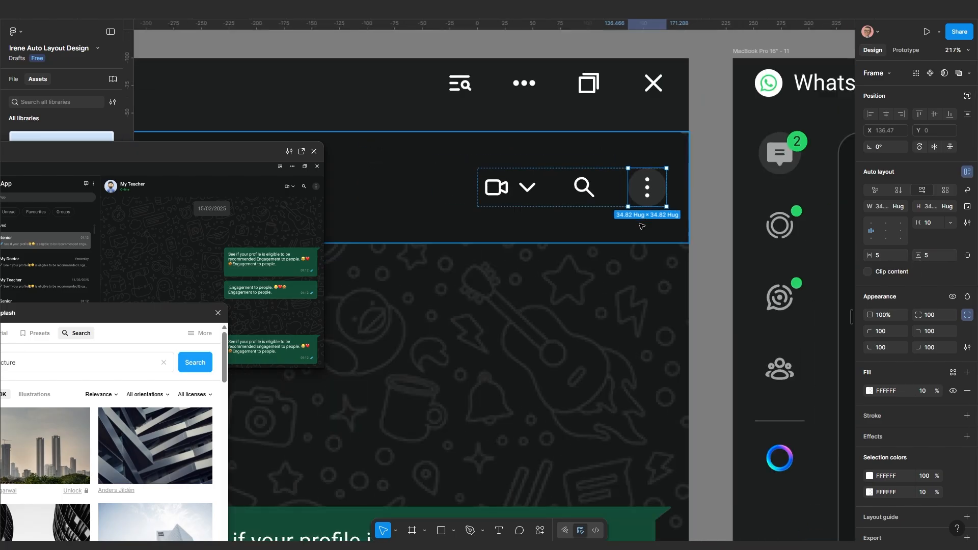
scroll(641, 225, down, 8)
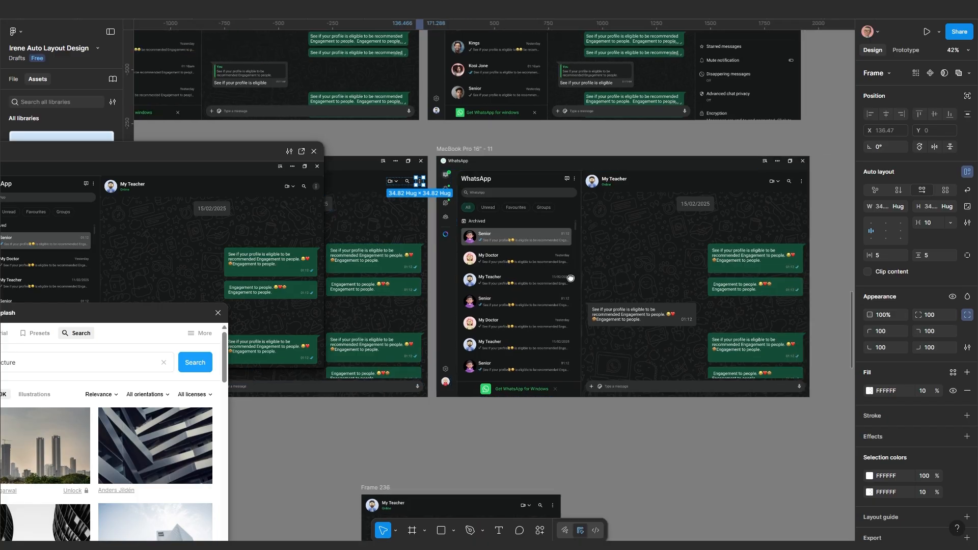
scroll(642, 273, right, 3)
Narrow the chat panel inside the MacBook Pro 16" - 11 mockup toward phone width
click(722, 264)
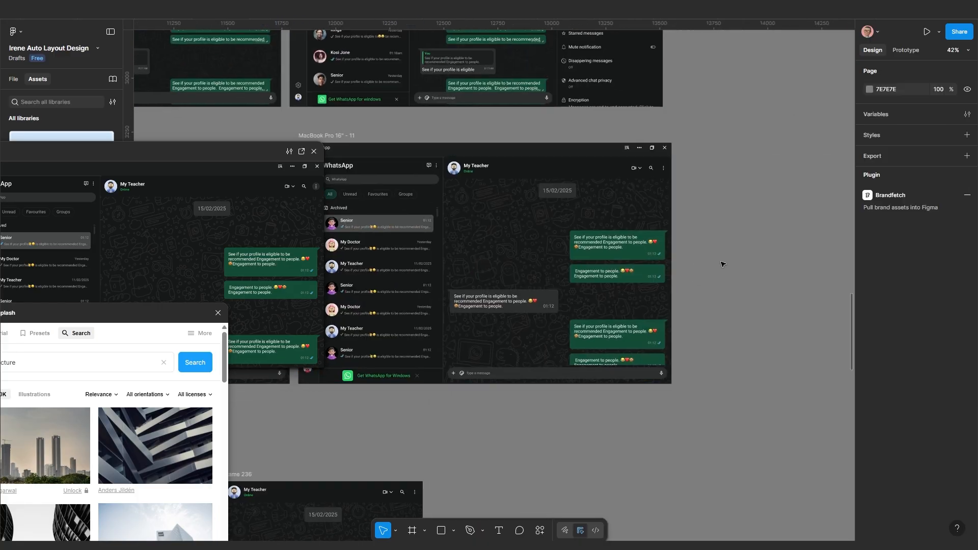
click(504, 260)
scroll(514, 270, down, 3)
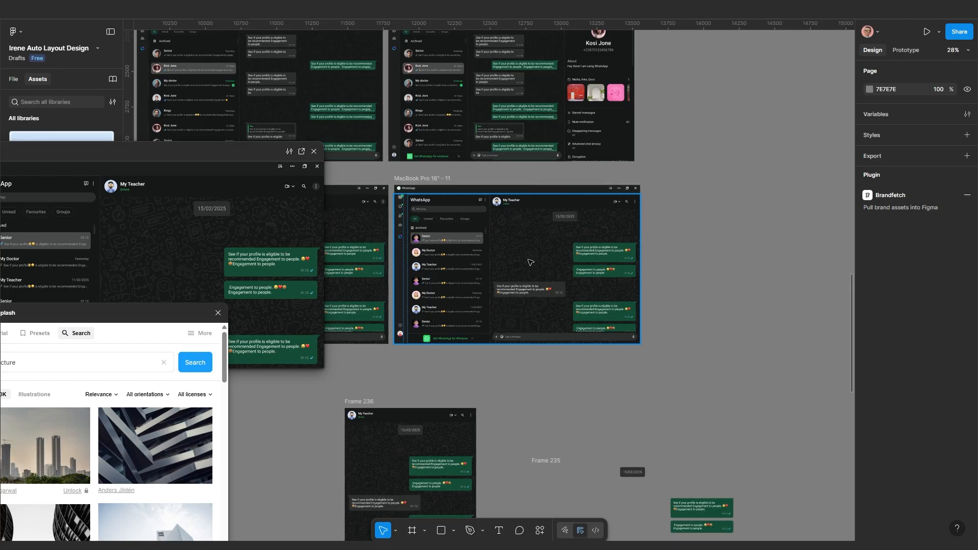
scroll(527, 261, up, 2)
click(584, 265)
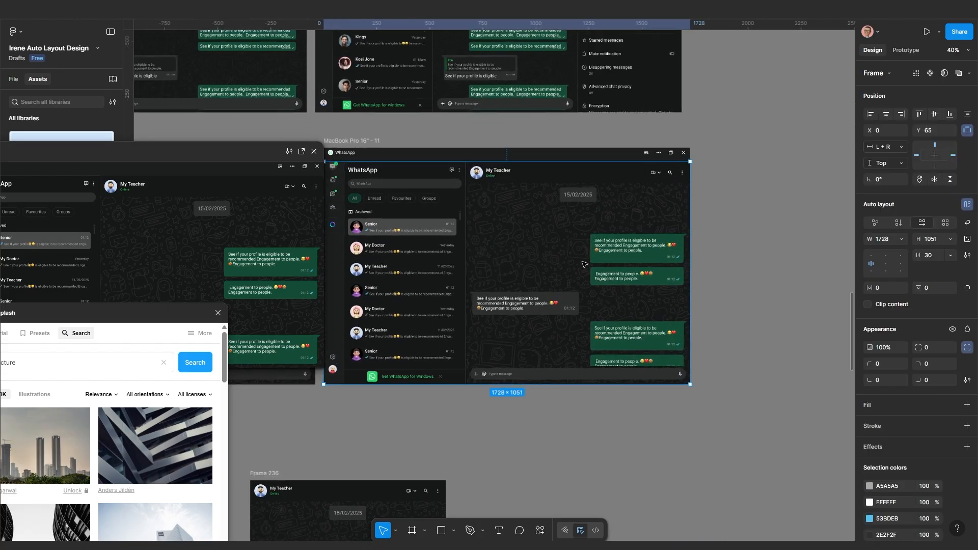
scroll(704, 279, up, 1)
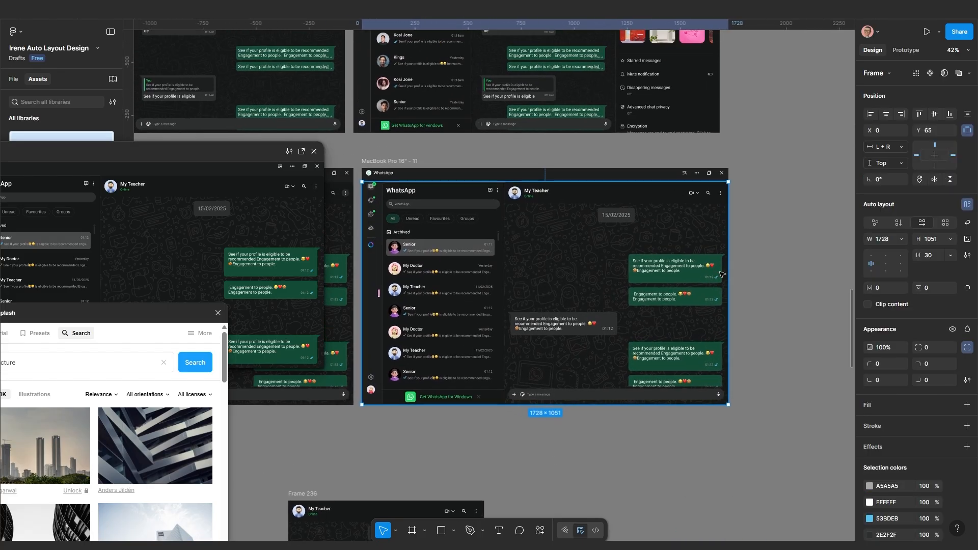
click(670, 272)
click(669, 272)
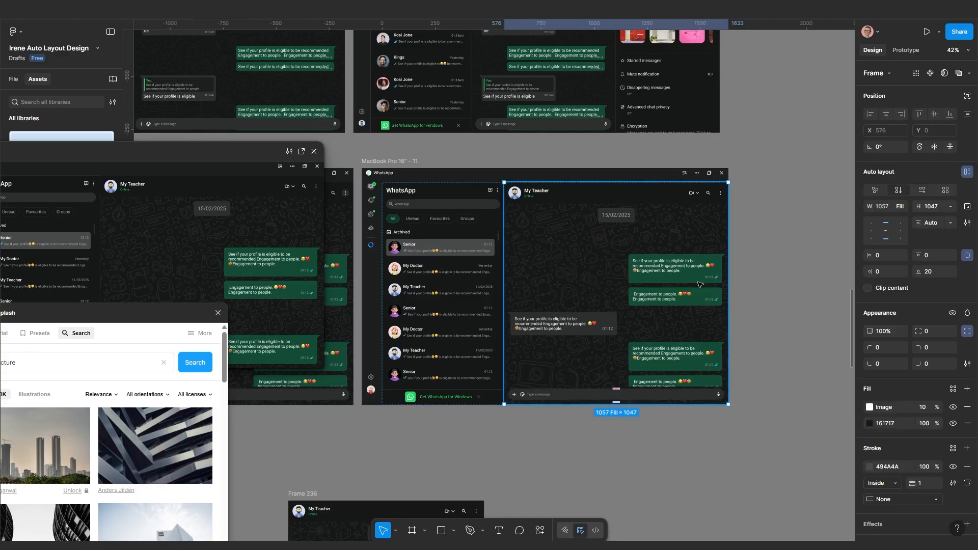
drag(727, 267, 638, 275)
Place a 631-wide copy of the chat panel beside the mockup as Frame 253 and zoom to it
scroll(552, 307, down, 4)
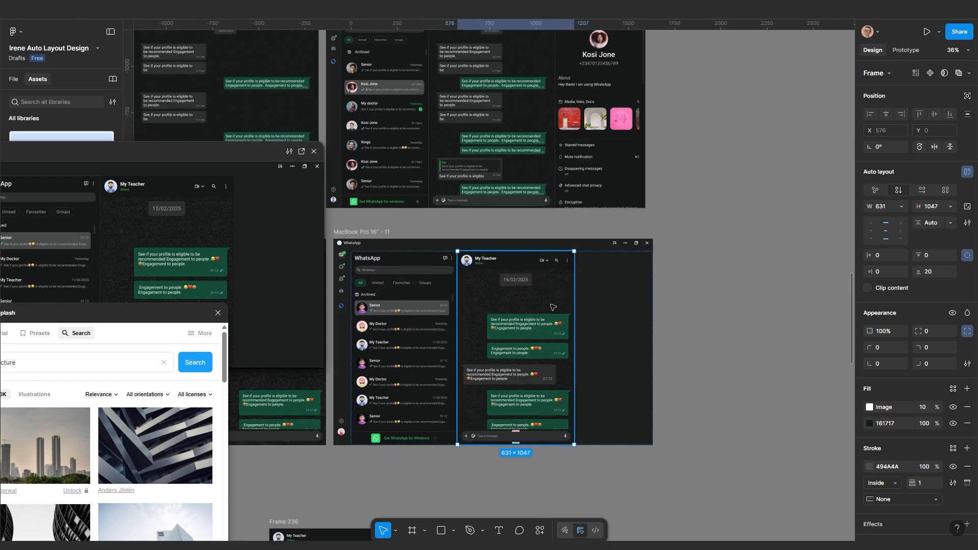
drag(528, 332, 690, 340)
scroll(659, 372, down, 5)
drag(609, 408, 518, 296)
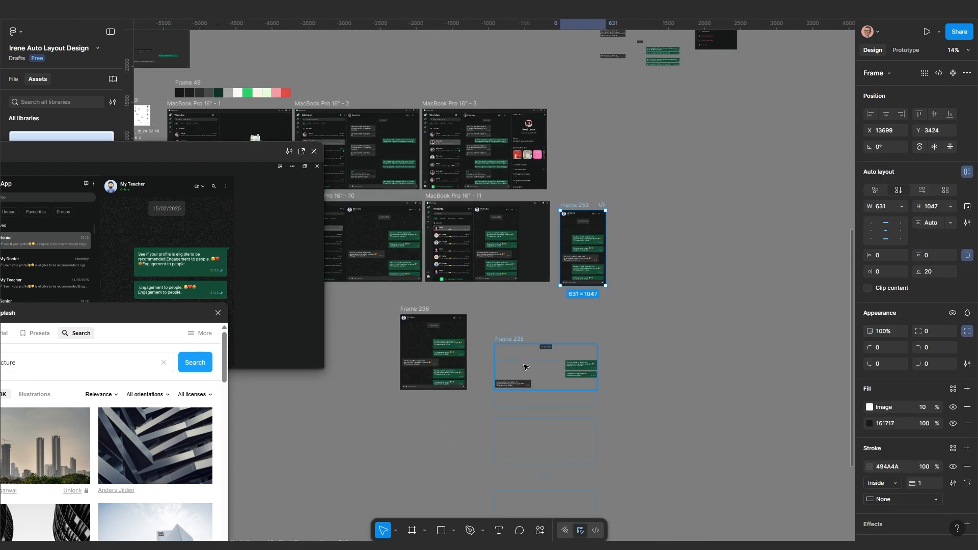
scroll(517, 297, down, 3)
drag(472, 254, 649, 376)
key(shift+2)
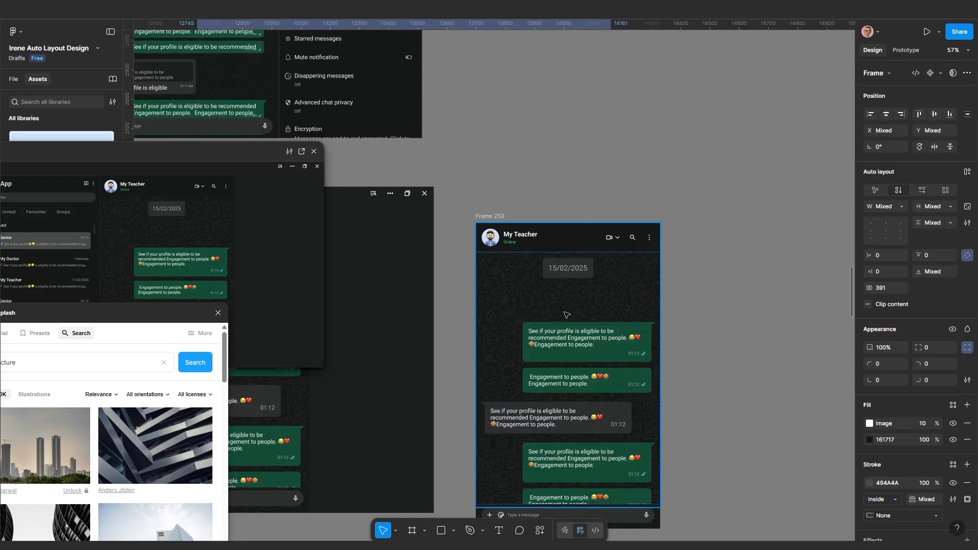
Delete the doodle image fill from Frame 253, leaving the plain 161717 fill
scroll(566, 315, down, 2)
scroll(554, 364, up, 2)
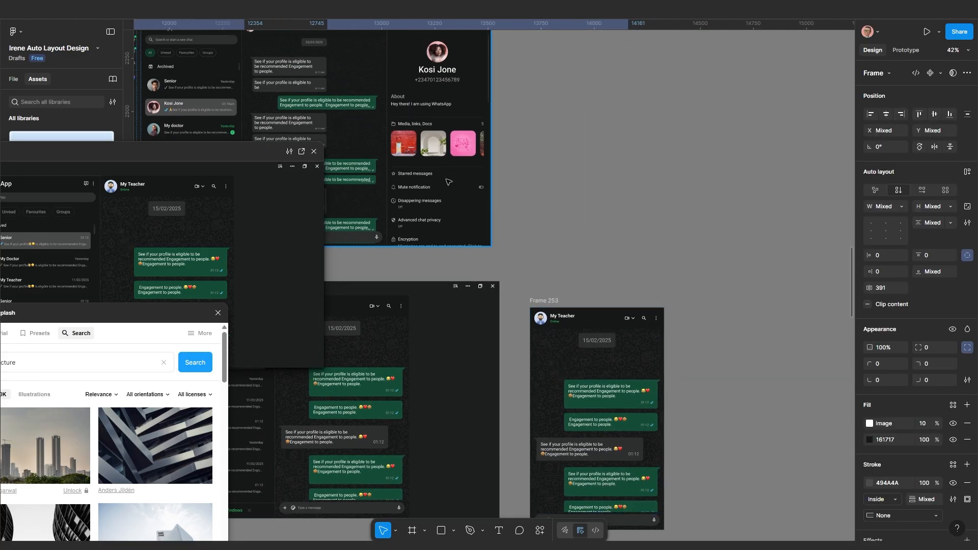
scroll(449, 195, up, 3)
scroll(484, 248, down, 2)
drag(642, 396, 557, 273)
scroll(555, 307, up, 1)
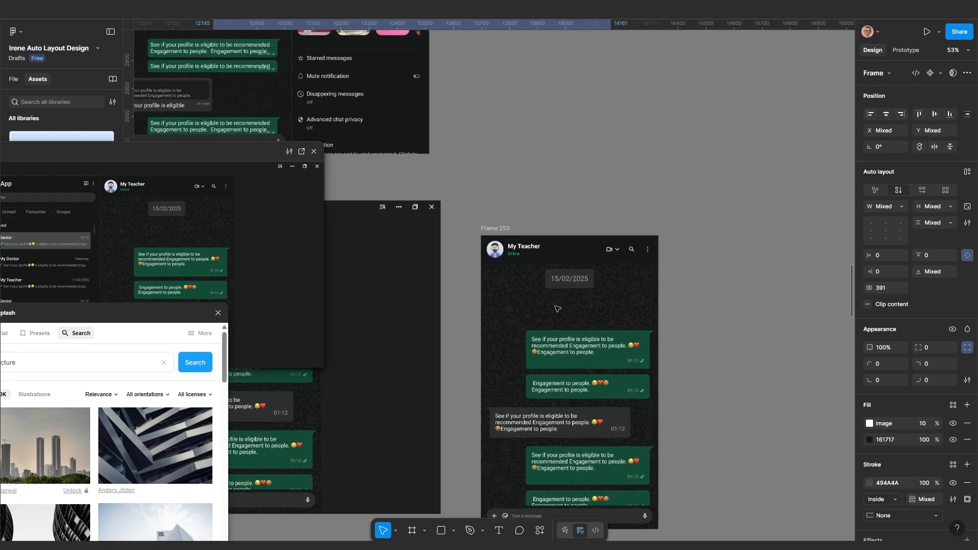
click(555, 308)
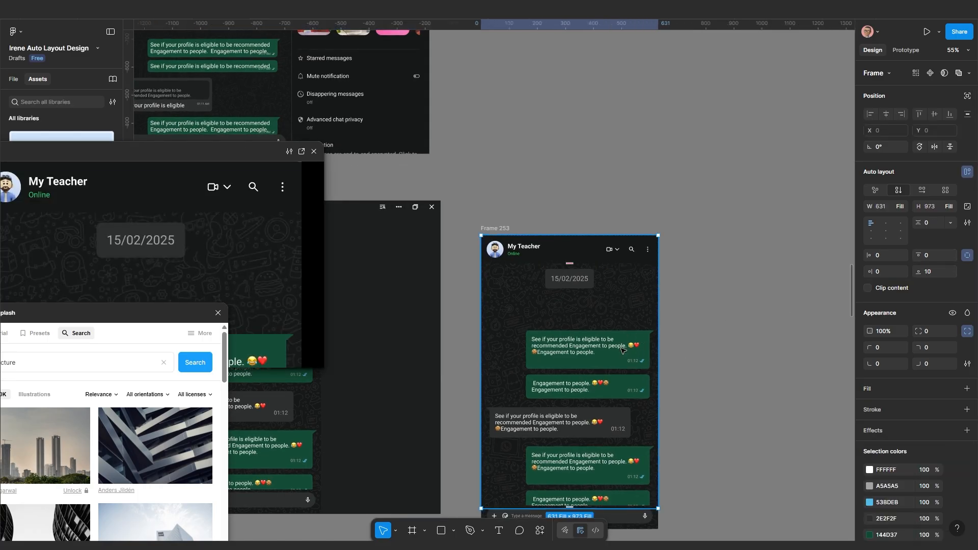
click(504, 230)
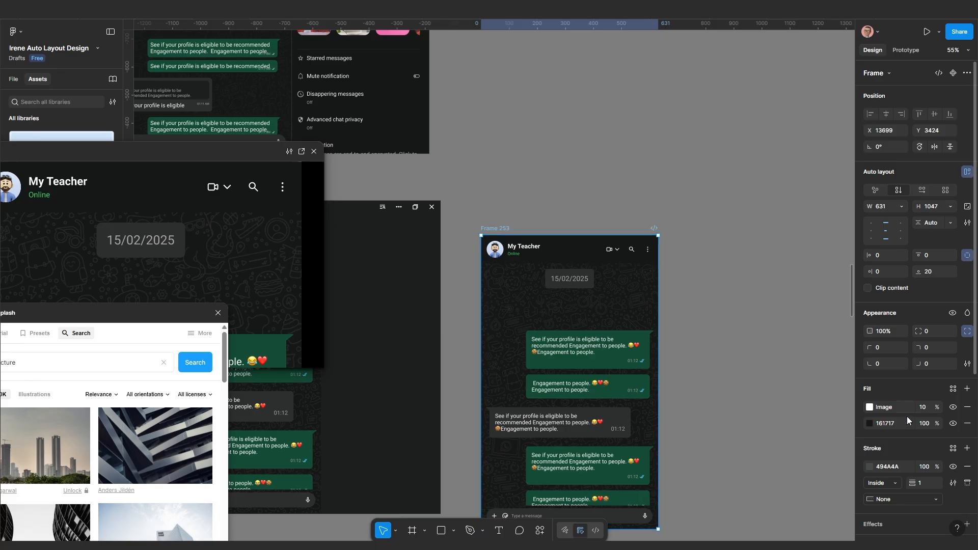
click(967, 407)
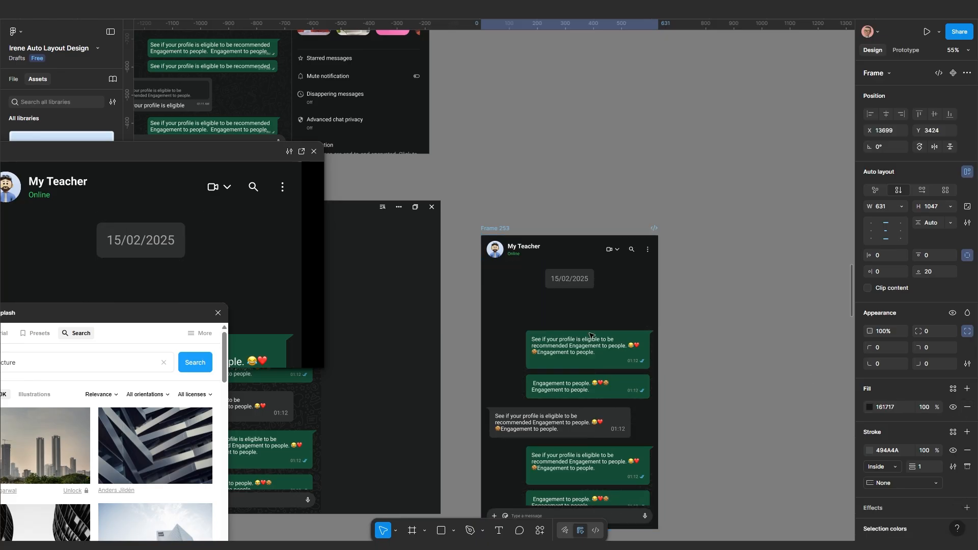
Move Frame 253 down to X 13583, Y 3771 beside the lower chat mockup
scroll(580, 331, down, 5)
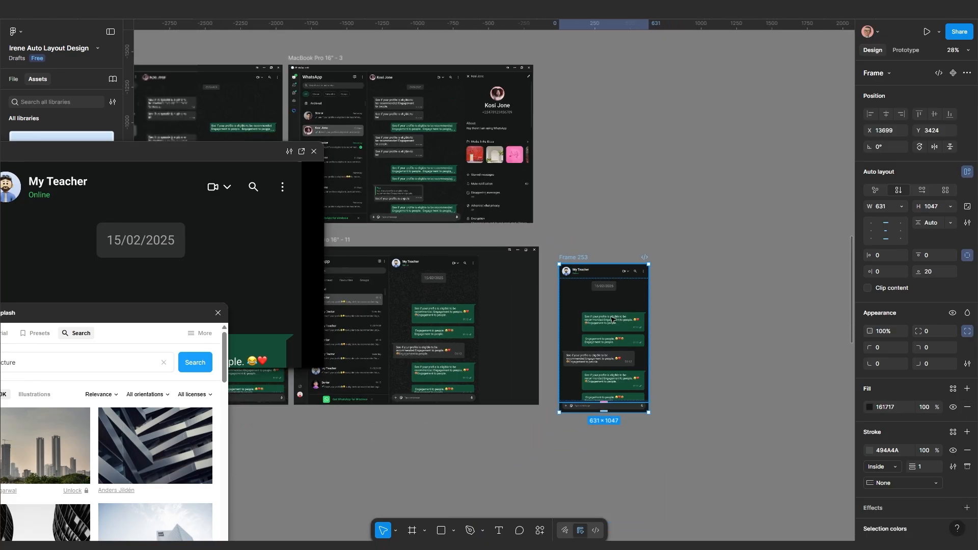
scroll(604, 366, up, 1)
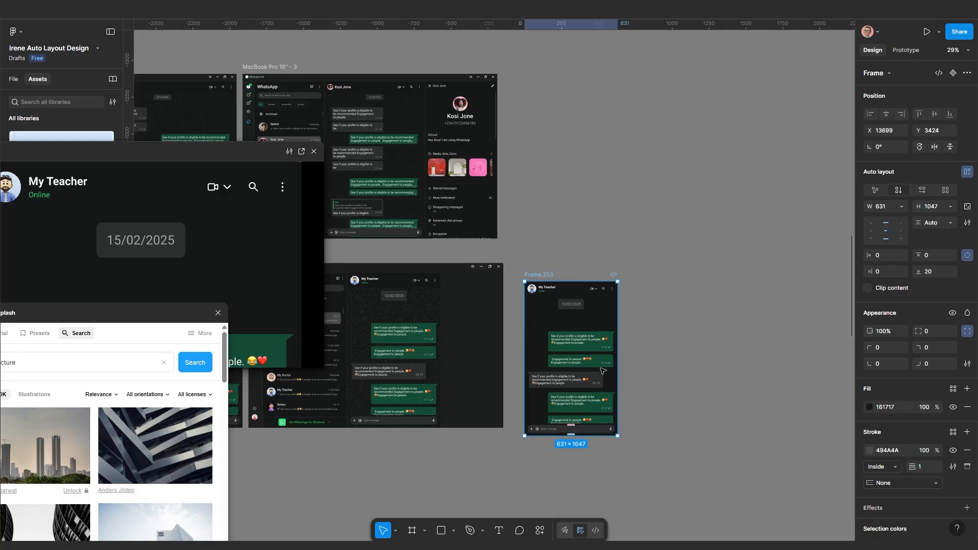
scroll(583, 384, up, 2)
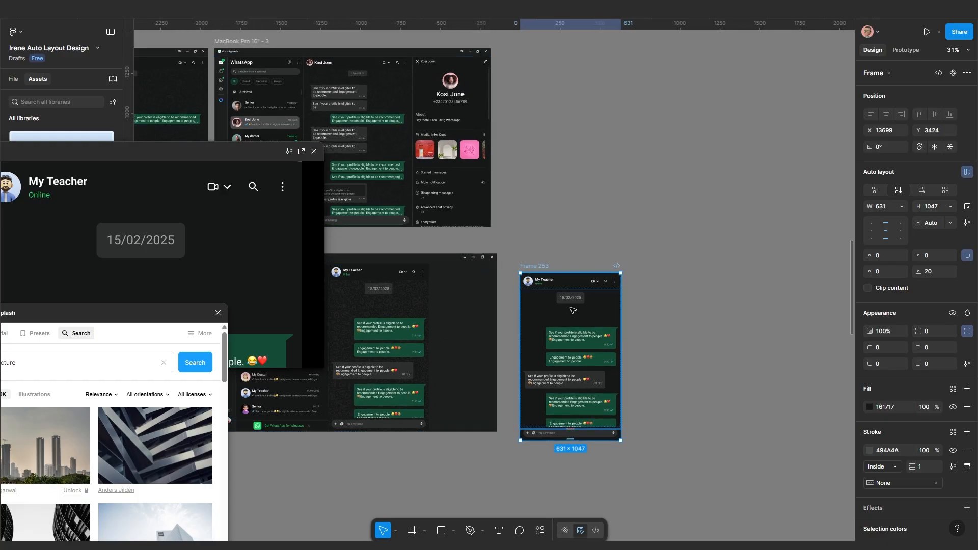
mouse_move(550, 265)
mouse_down()
mouse_move(557, 240)
mouse_move(541, 285)
mouse_move(539, 256)
mouse_up()
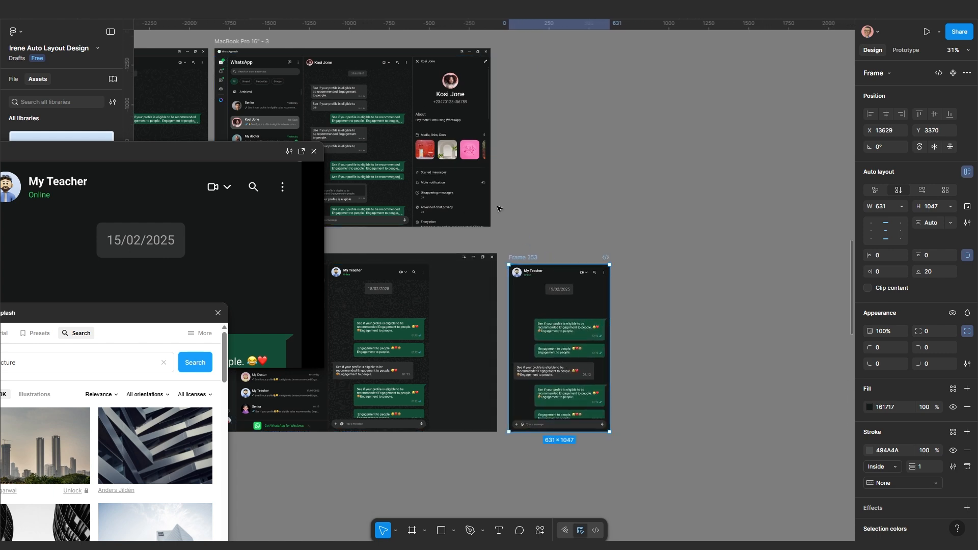
ctrl+scroll(558, 321, up, 5)
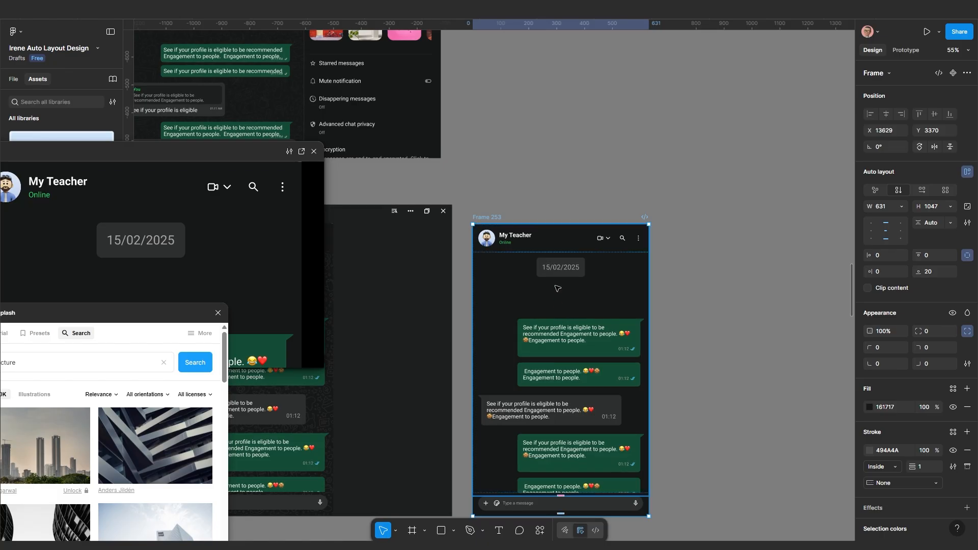
ctrl+scroll(558, 321, down, 3)
scroll(614, 379, up, 2)
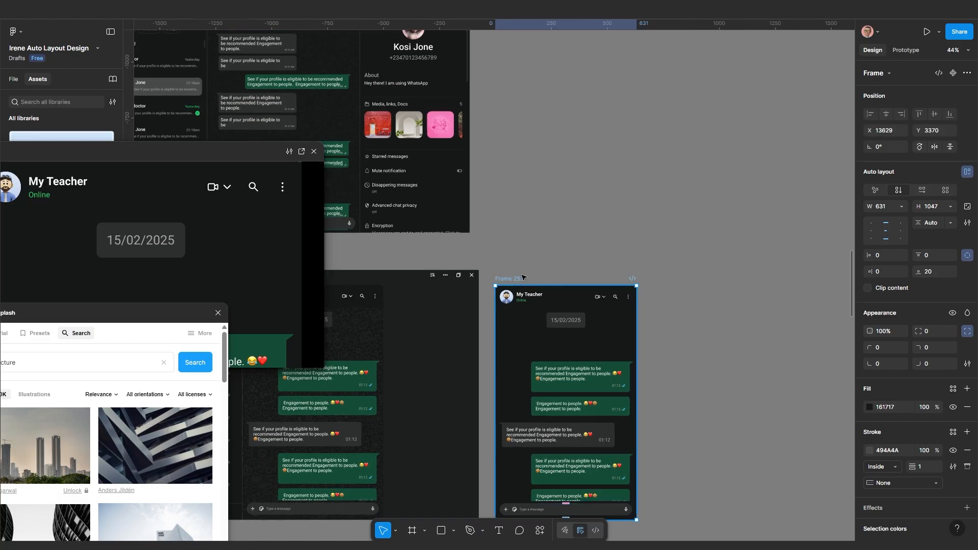
drag(516, 280, 506, 369)
ctrl+scroll(510, 331, down, 3)
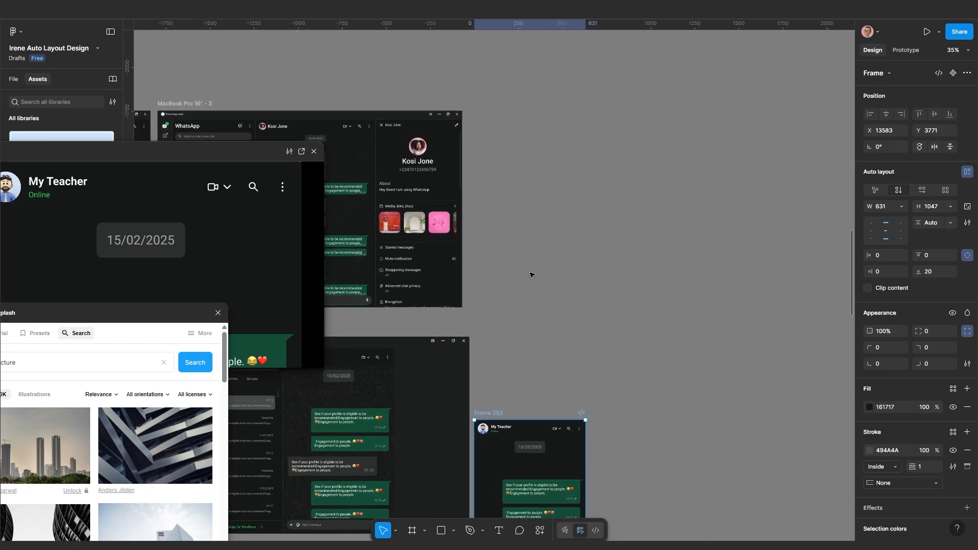
Duplicate Frame 253's header row above the frame
click(544, 432)
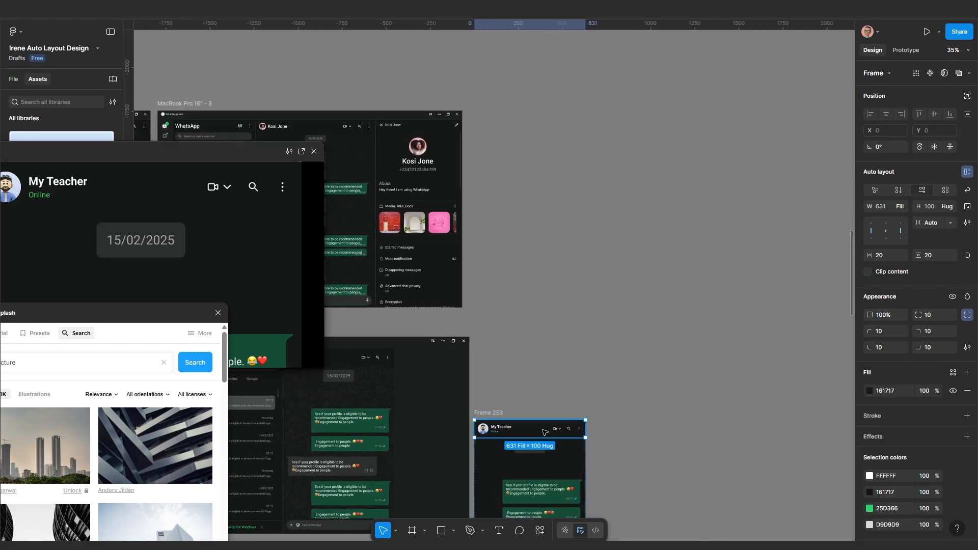
alt+drag(552, 344, 564, 289)
ctrl+scroll(555, 312, up, 1)
ctrl+scroll(559, 347, up, 2)
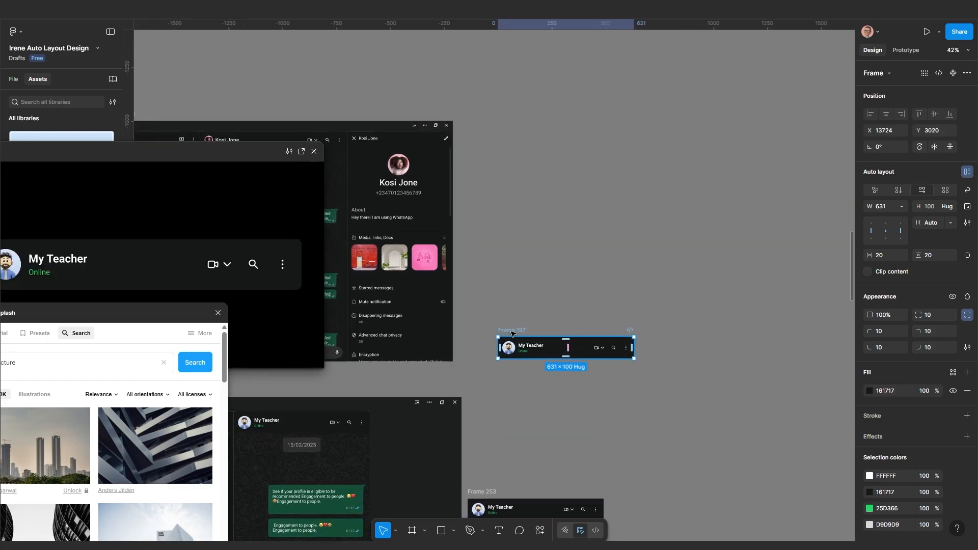
Make the header copy a centred vertical stack: icons on top, then avatar above the name
click(898, 191)
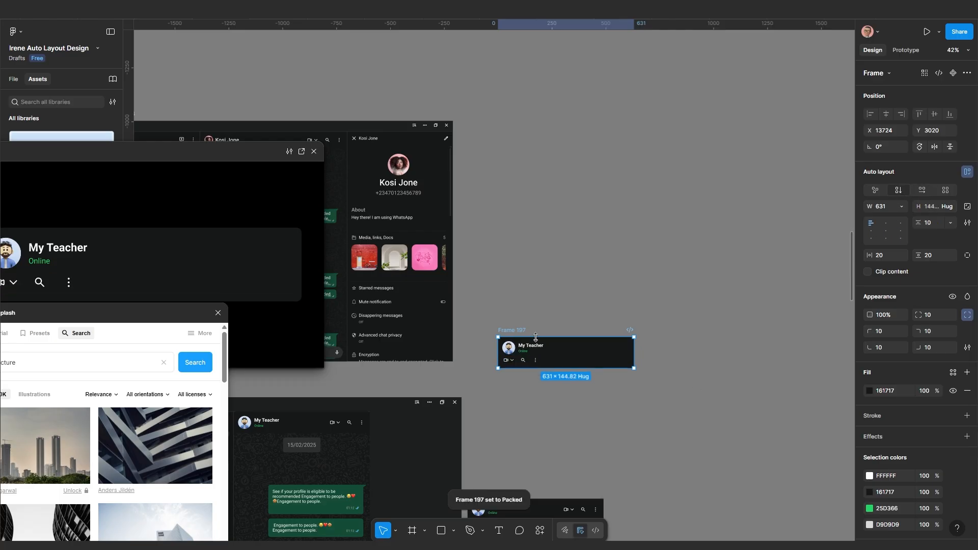
scroll(535, 337, up, 3)
click(531, 376)
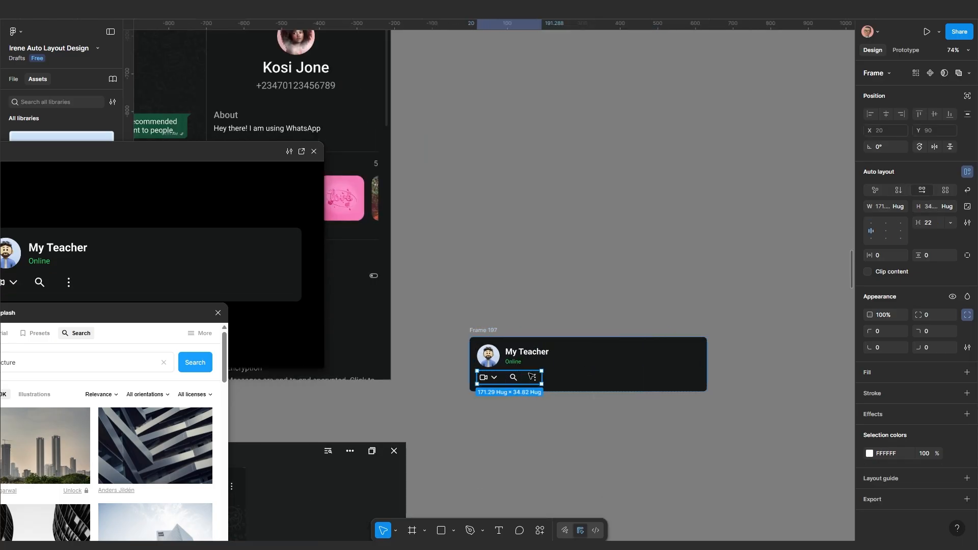
key(Up)
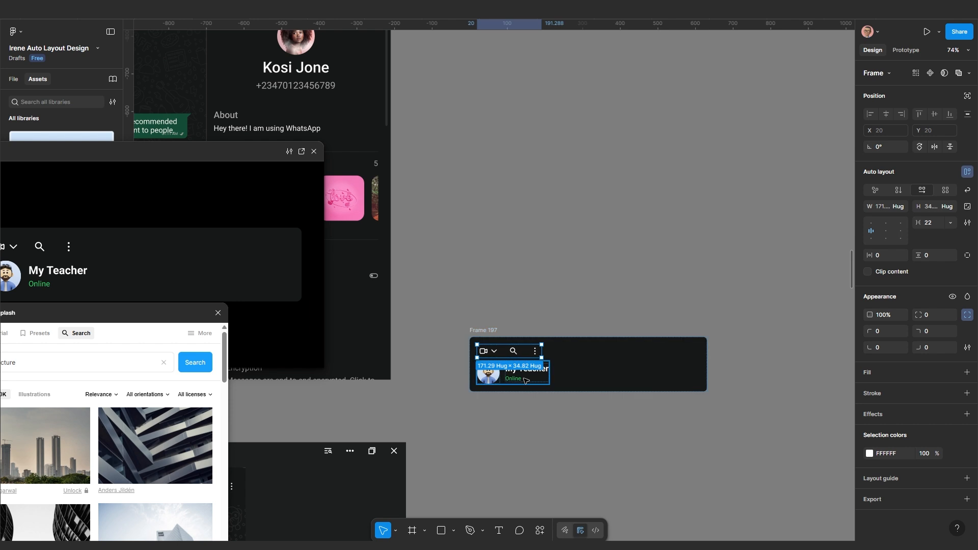
click(527, 380)
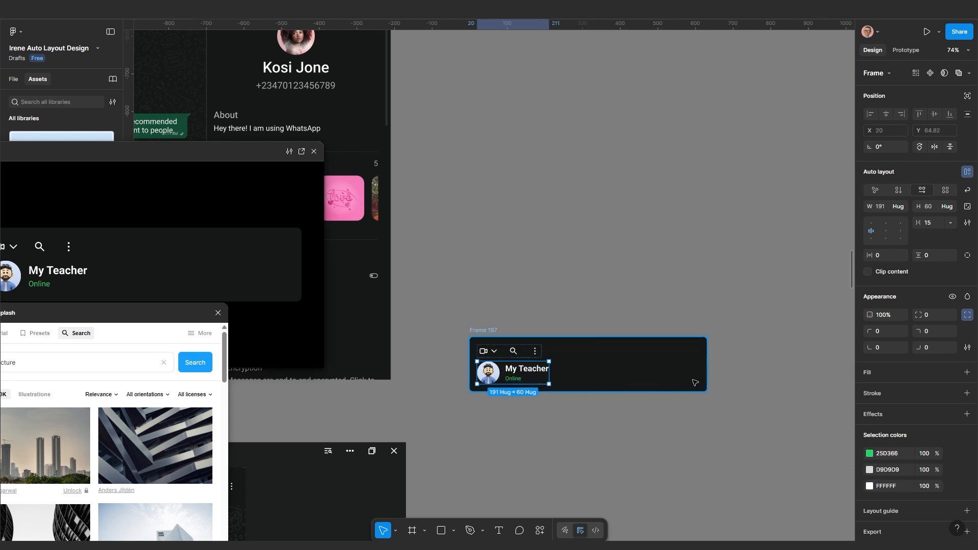
click(899, 190)
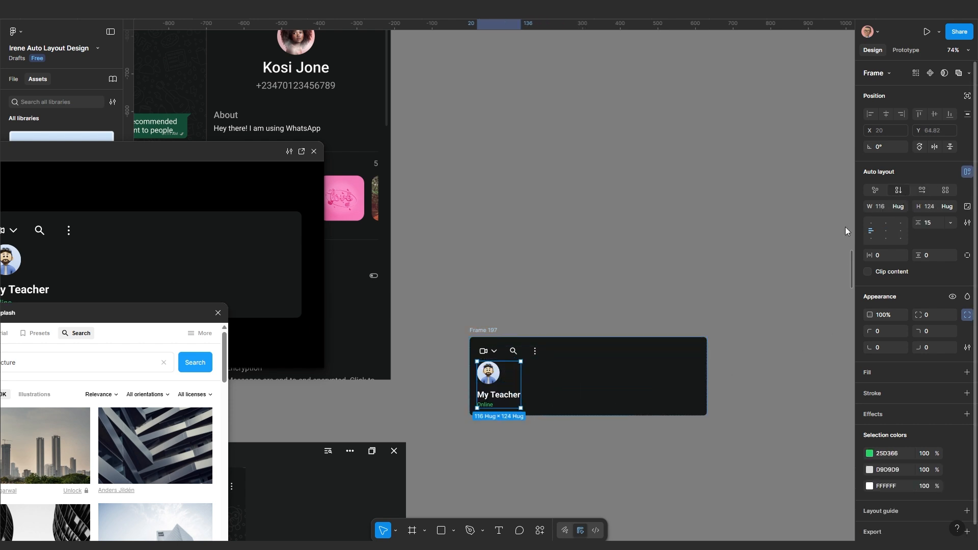
click(681, 397)
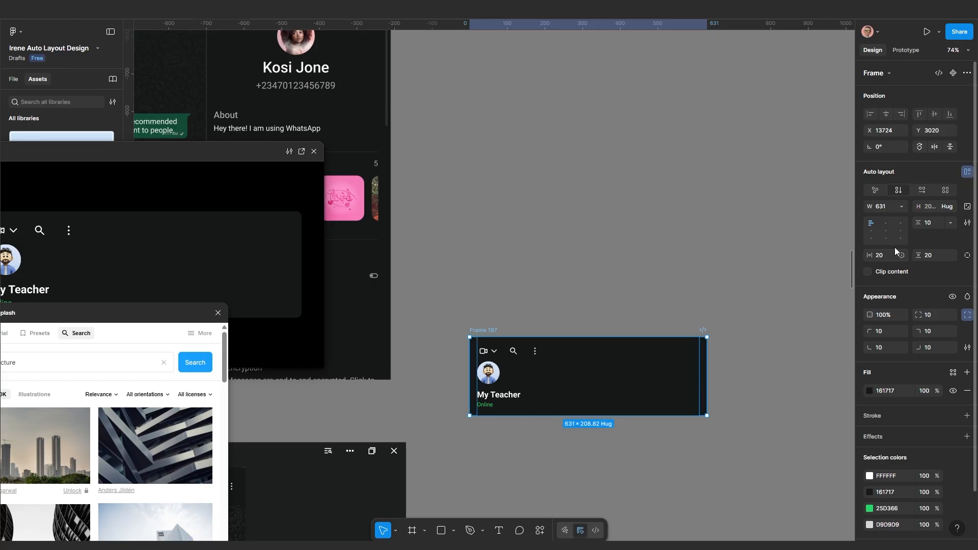
click(886, 234)
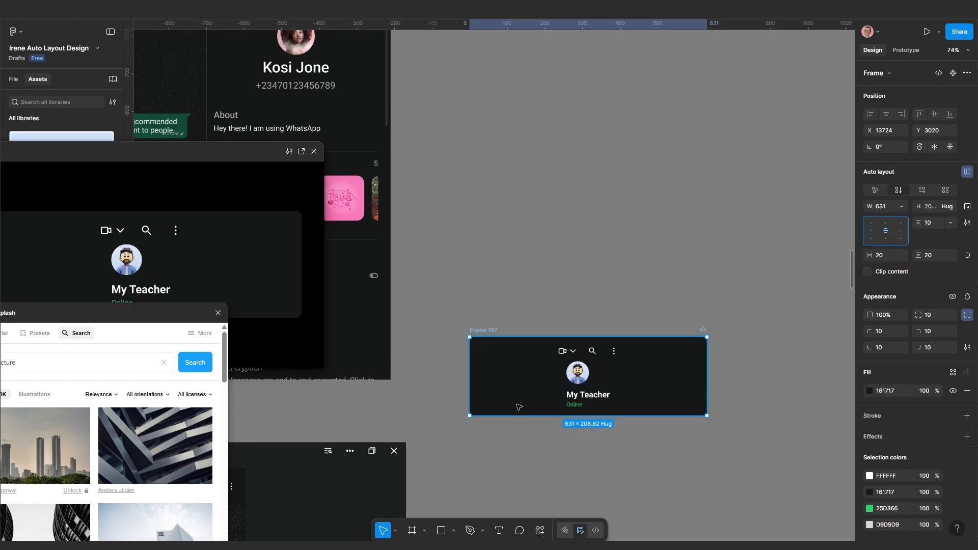
Set the top icon row to Fill container width with Auto gap spacing
click(592, 351)
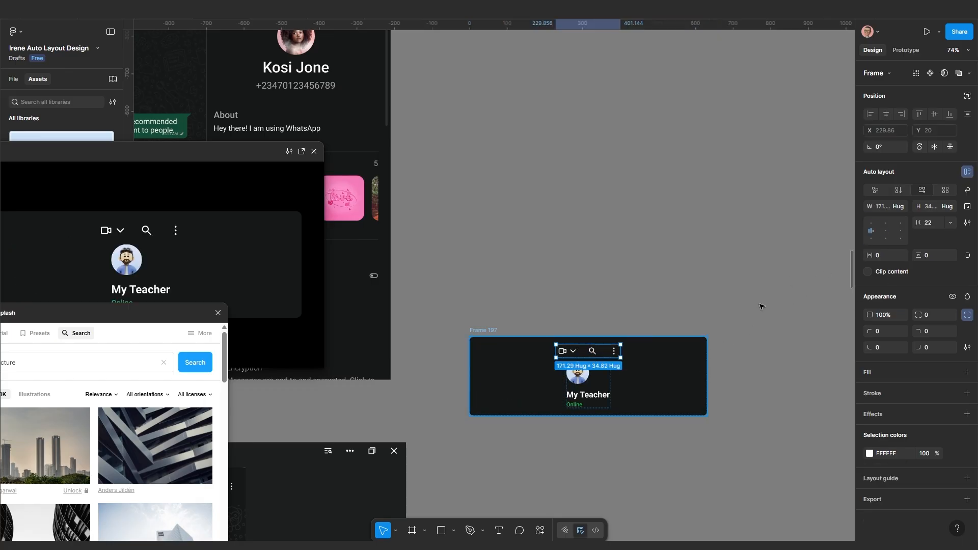
click(900, 207)
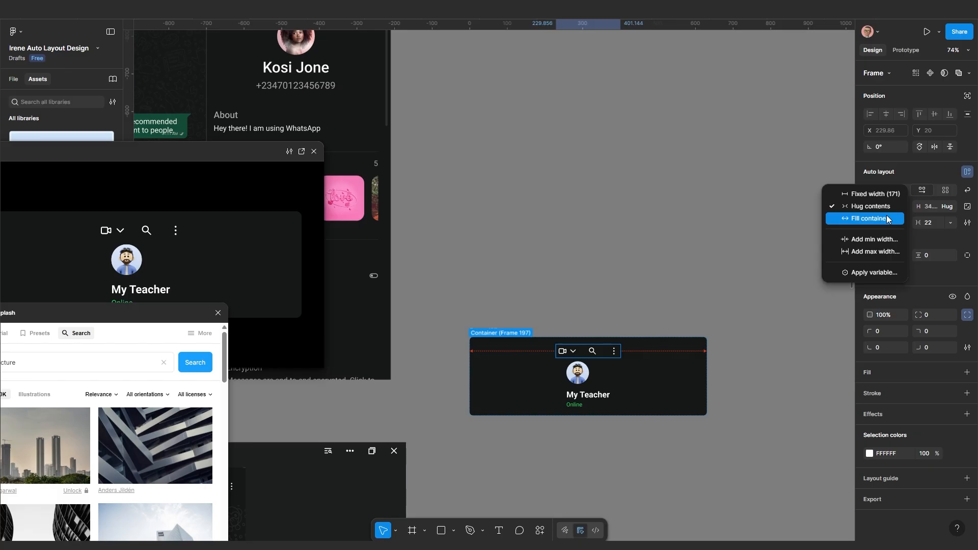
click(886, 219)
click(948, 225)
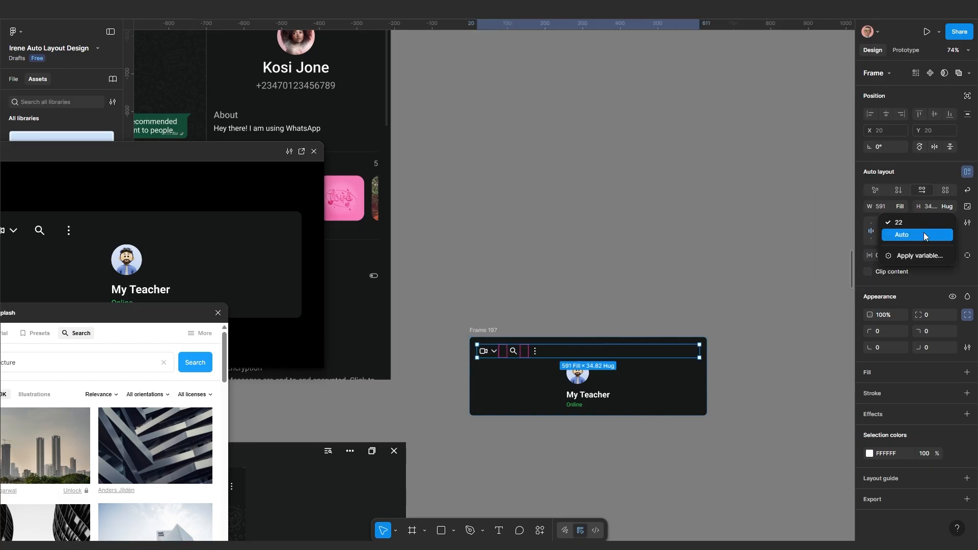
click(923, 235)
ctrl+scroll(626, 426, up, 5)
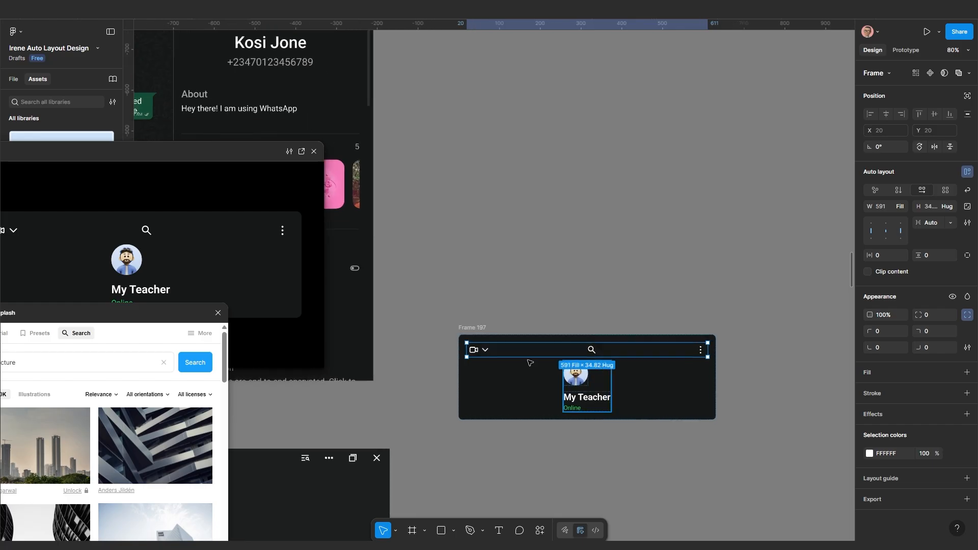
Centre the avatar above the name and the Online status under My Teacher
click(568, 379)
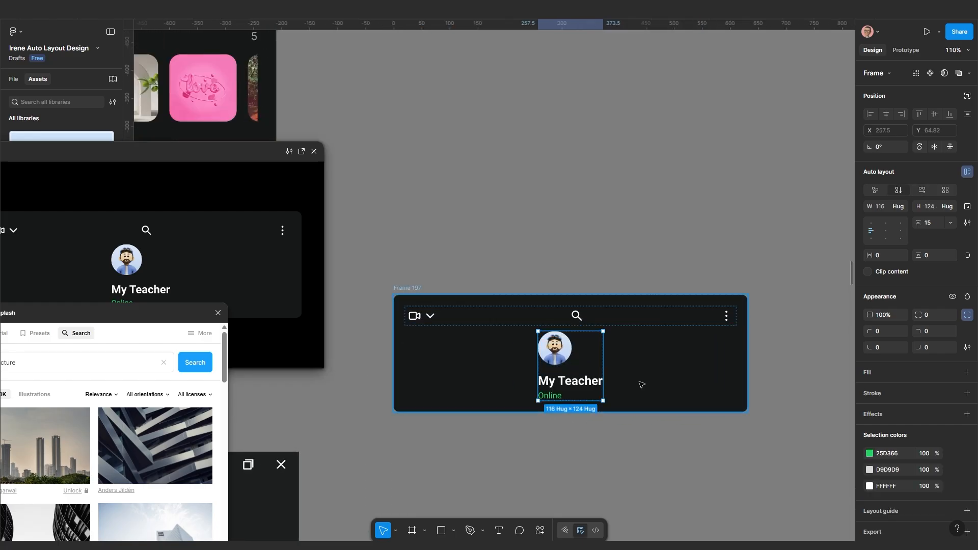
click(881, 232)
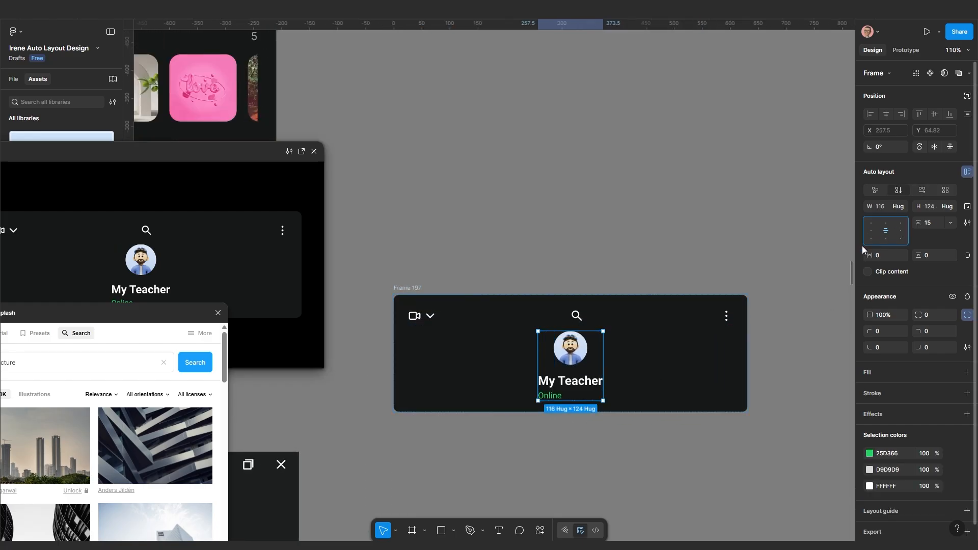
double_click(580, 387)
click(885, 231)
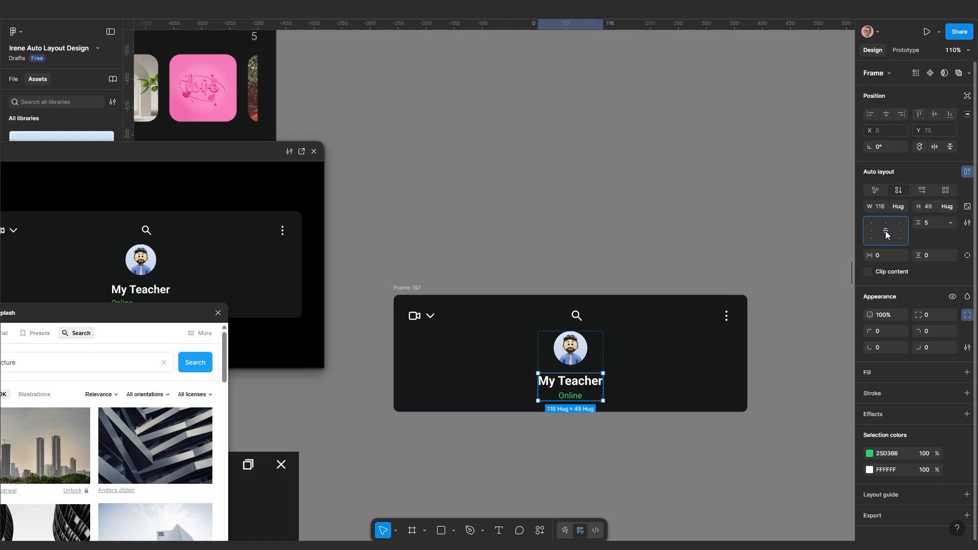
scroll(631, 367, up, 3)
scroll(541, 398, down, 5)
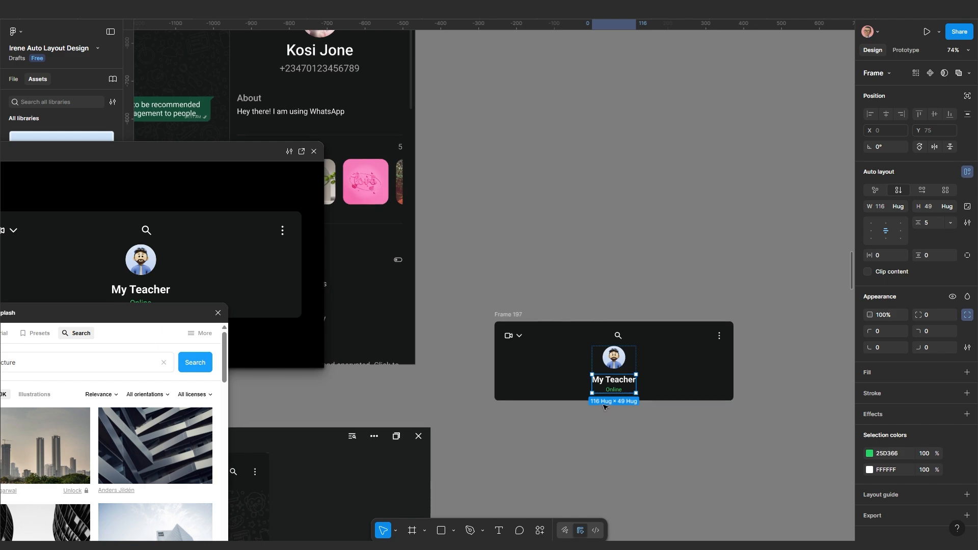
scroll(614, 386, down, 5)
scroll(606, 400, up, 5)
scroll(604, 403, up, 6)
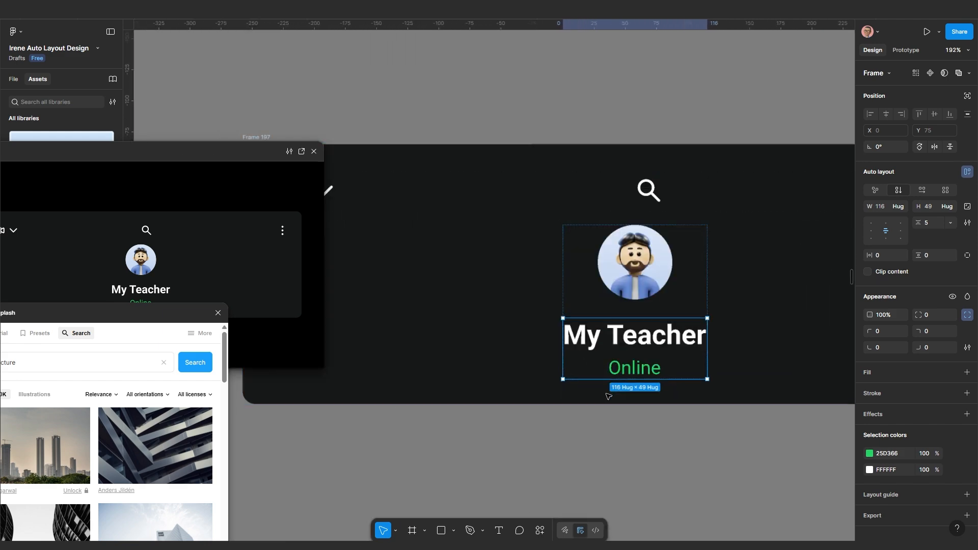
click(632, 370)
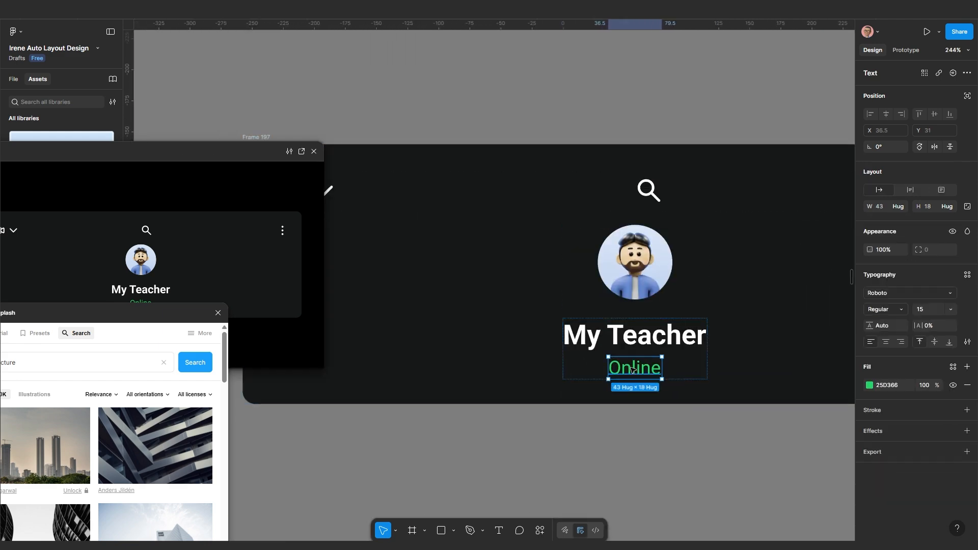
Replace the Online text with the phone number in grey A5A5A5 at size 25
double_click(631, 369)
scroll(632, 370, down, 5)
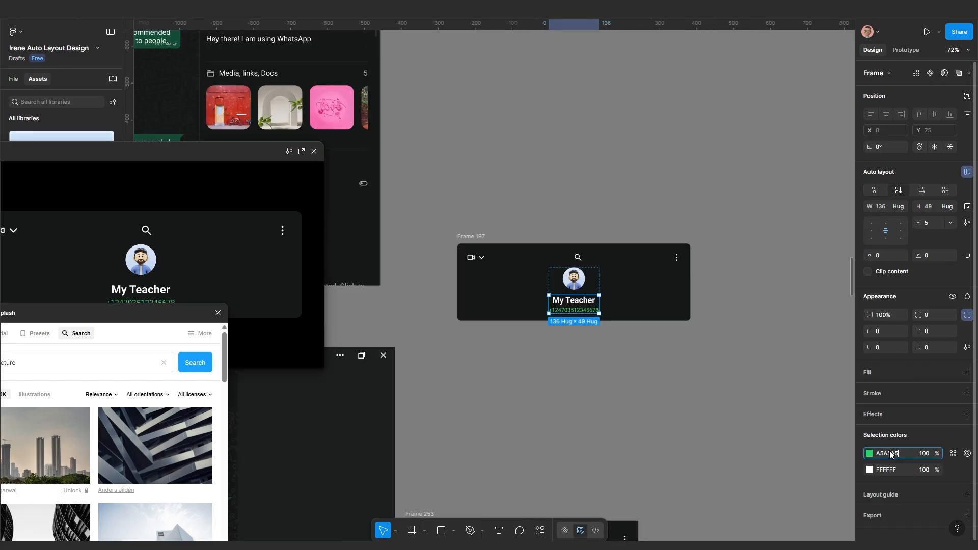
key(Return)
scroll(535, 305, up, 6)
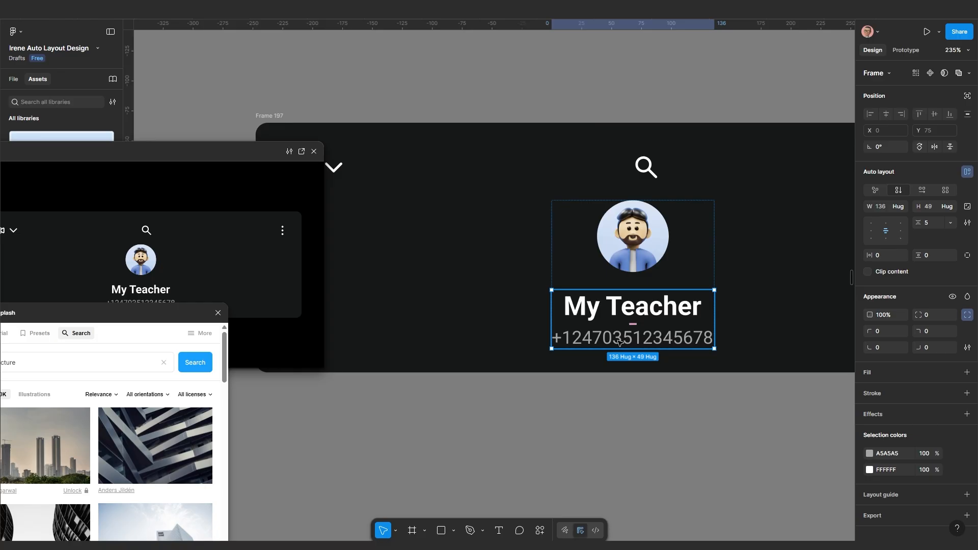
click(619, 343)
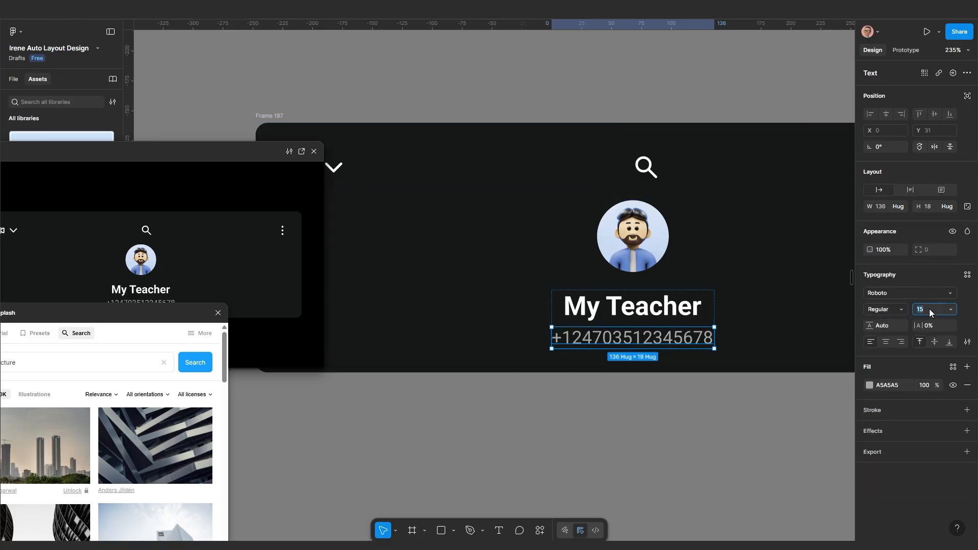
key(Return)
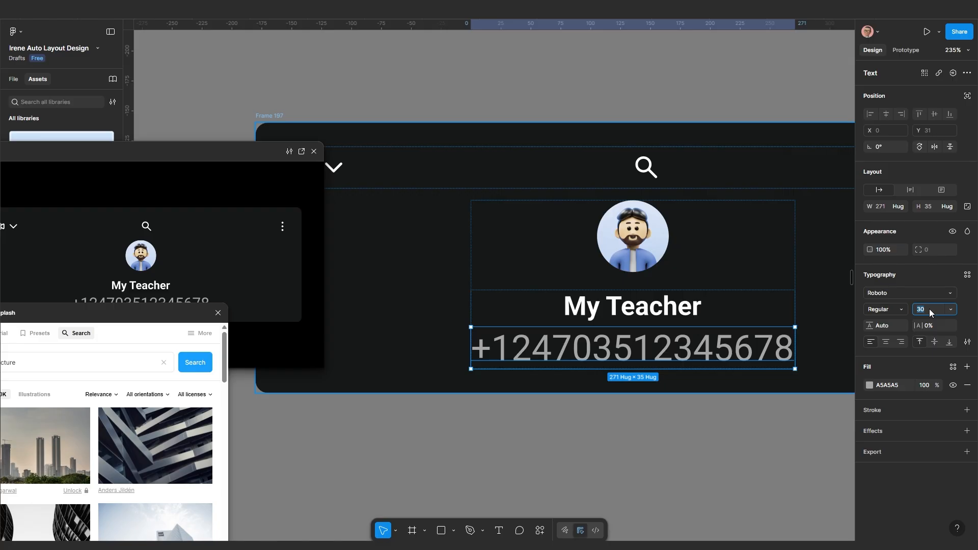
text(25)
key(Return)
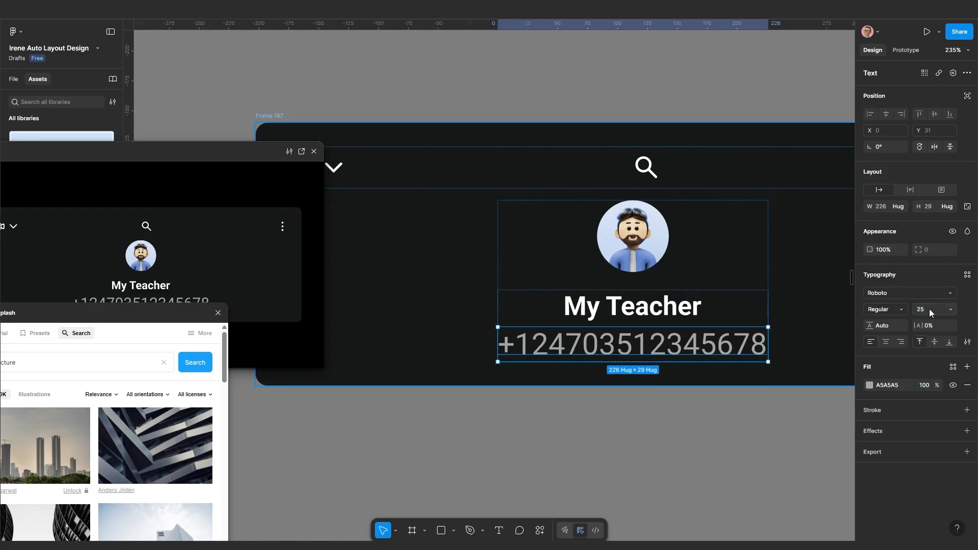
Enlarge the My Teacher name to font size 30
click(669, 307)
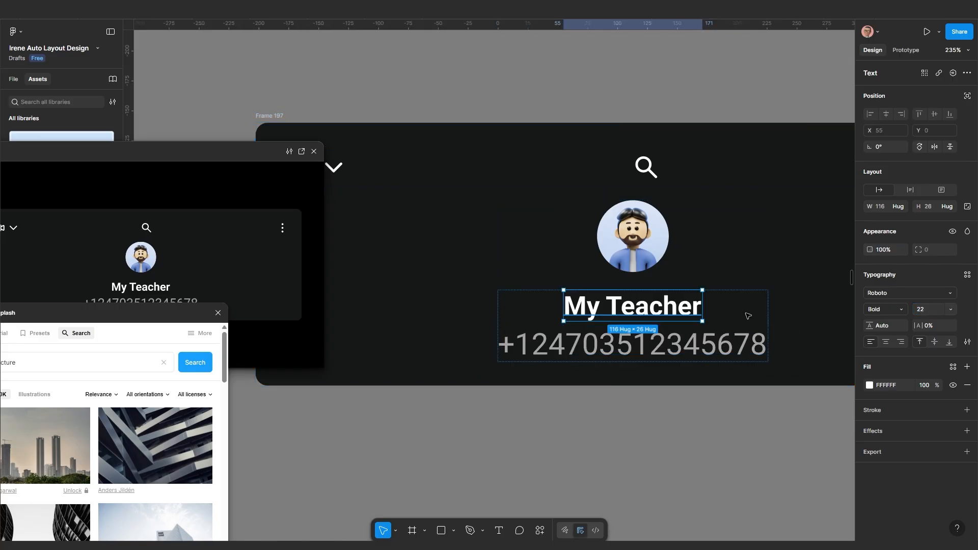
click(925, 310)
text(30)
key(Return)
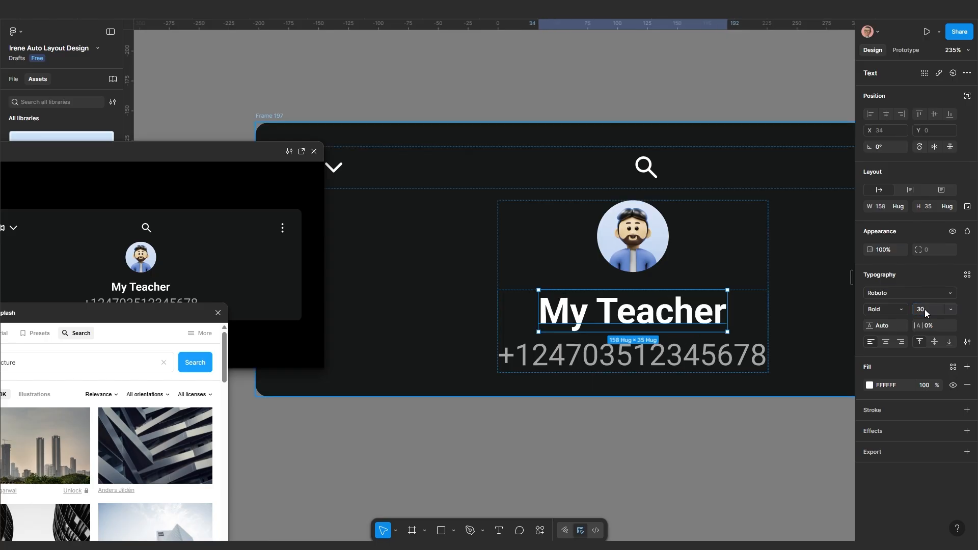
Reduce the phone number's font size to 20
scroll(660, 357, down, 2)
scroll(661, 356, down, 2)
double_click(574, 390)
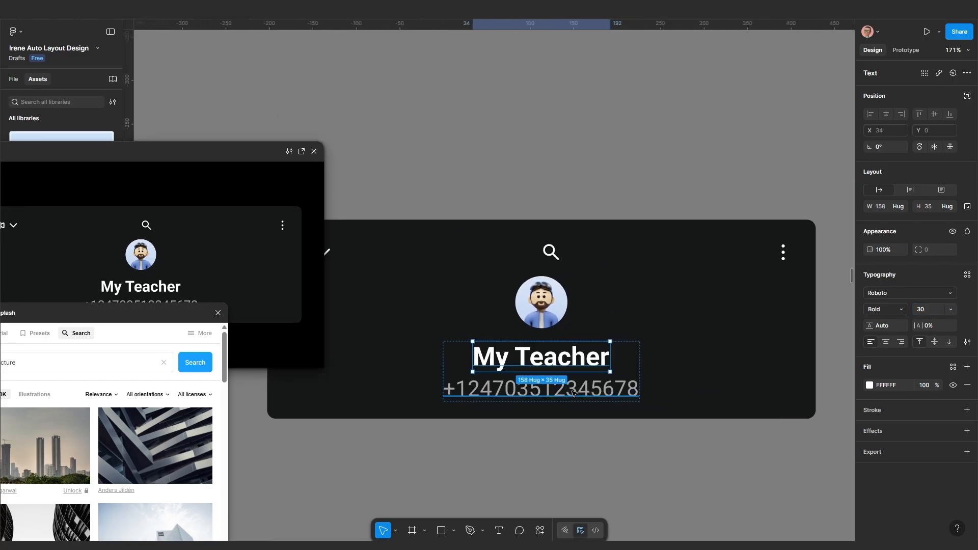
key(Escape)
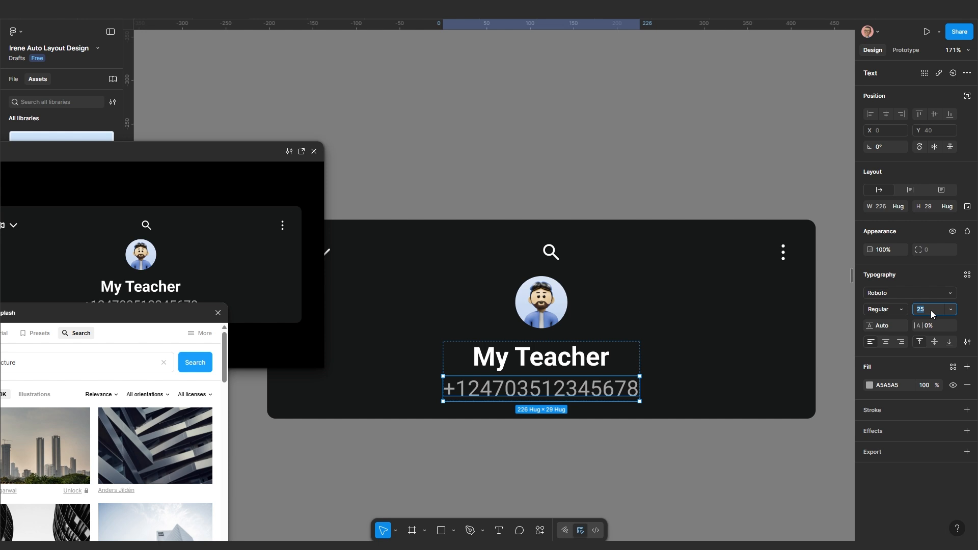
text(20)
key(Return)
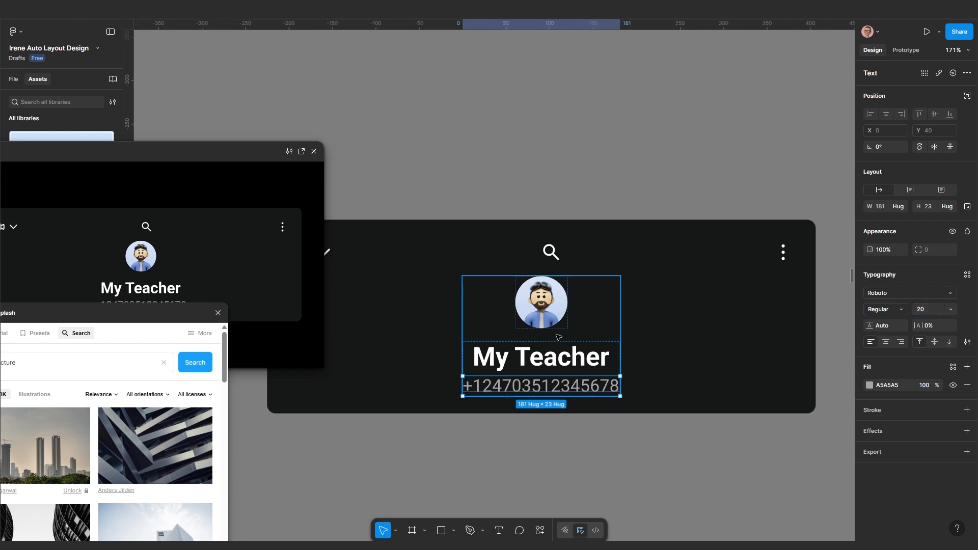
scroll(559, 337, down, 2)
click(554, 317)
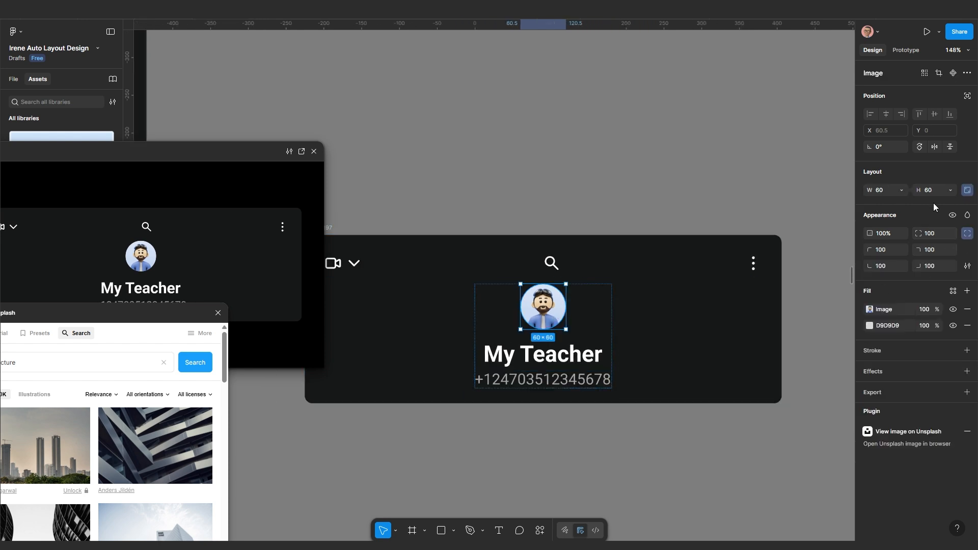
Alt-drag a copy of the My Teacher text out and drop it below Frame 197
scroll(660, 358, down, 10)
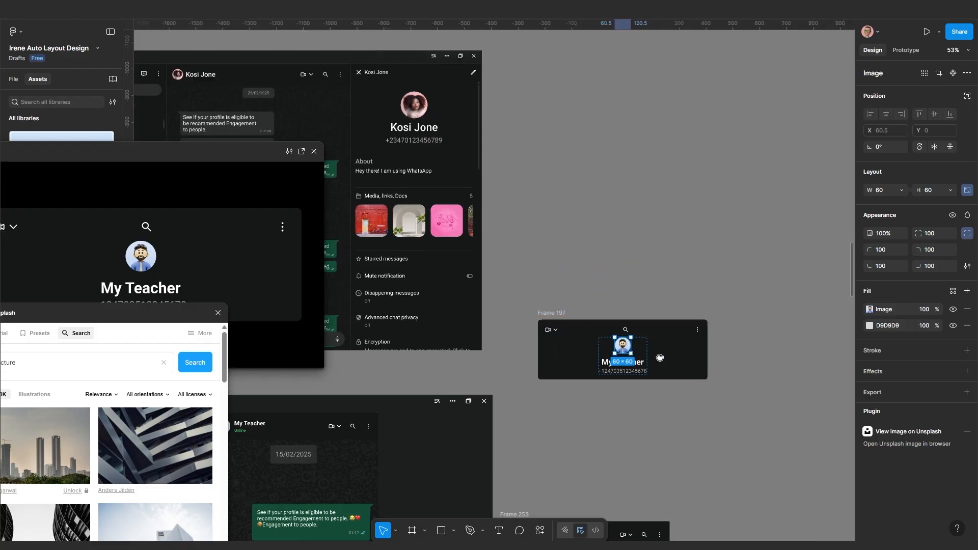
scroll(661, 361, down, 1)
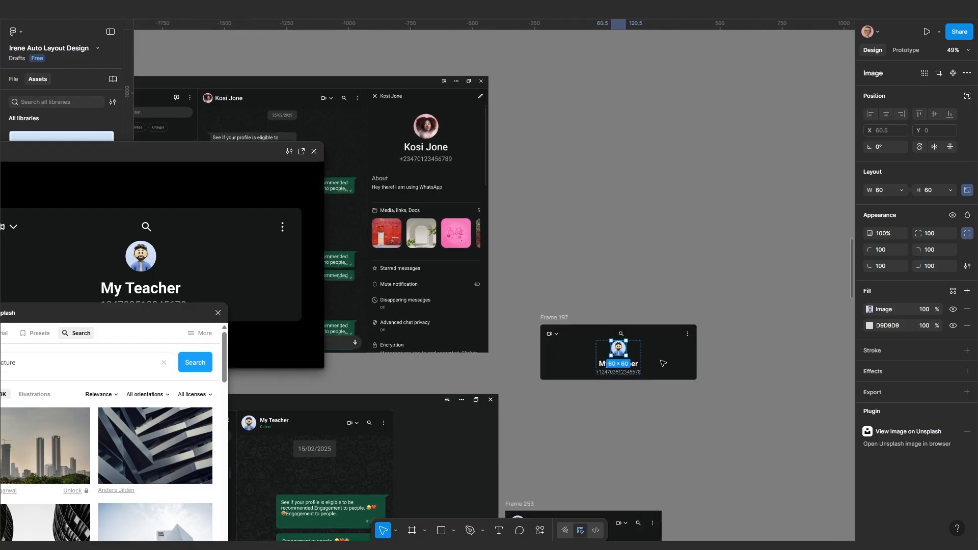
scroll(632, 362, up, 5)
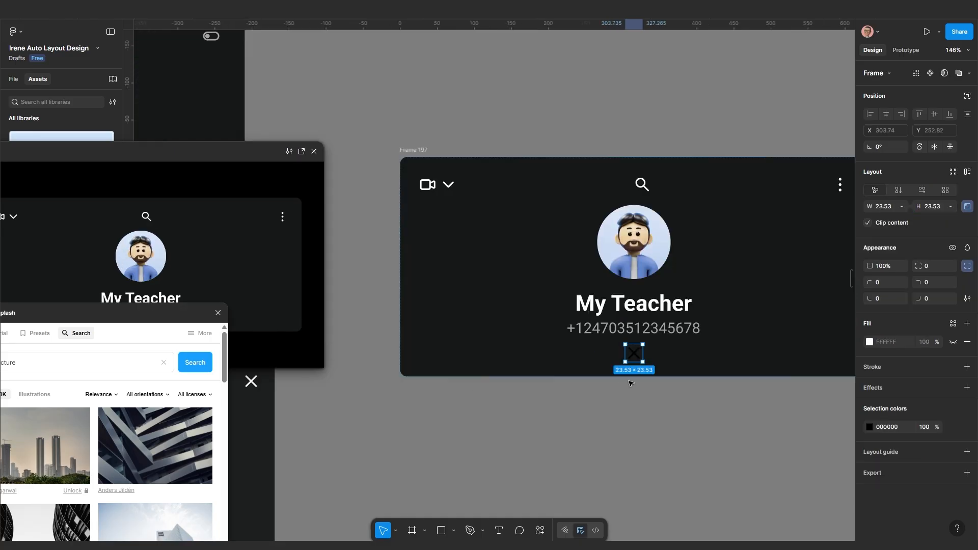
scroll(629, 378, up, 4)
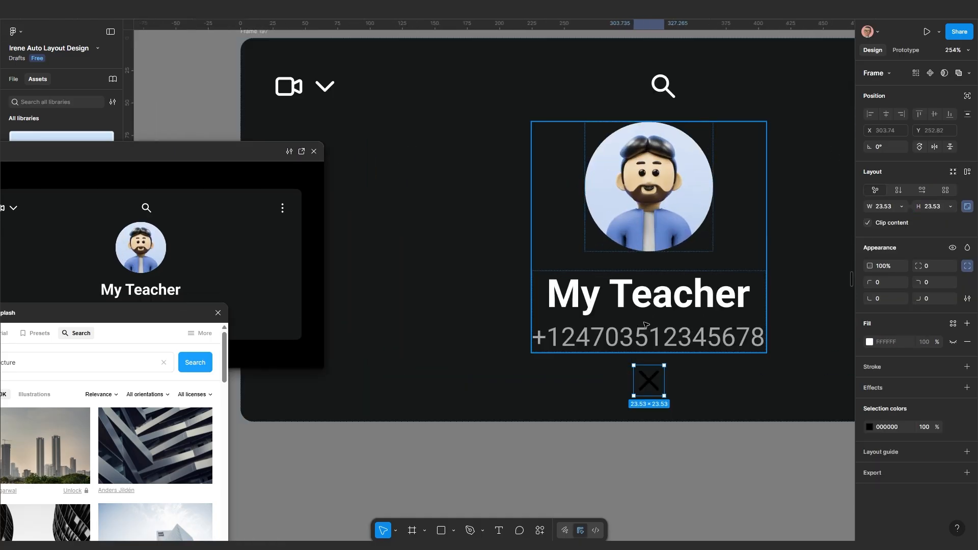
scroll(676, 356, down, 4)
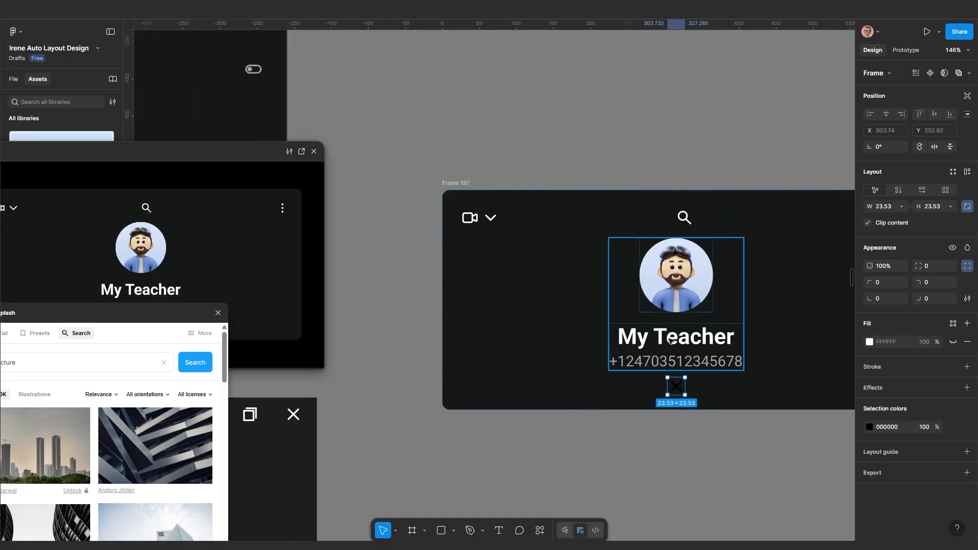
click(670, 341)
click(672, 340)
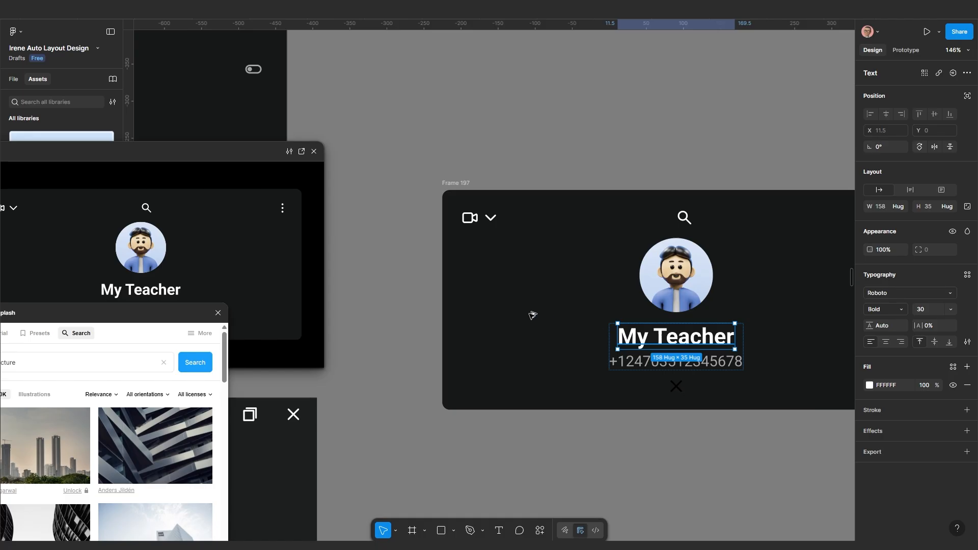
drag(531, 315, 519, 312)
drag(521, 432, 582, 460)
Set the loose My Teacher text copy to Roboto Medium at size 15
scroll(583, 460, up, 2)
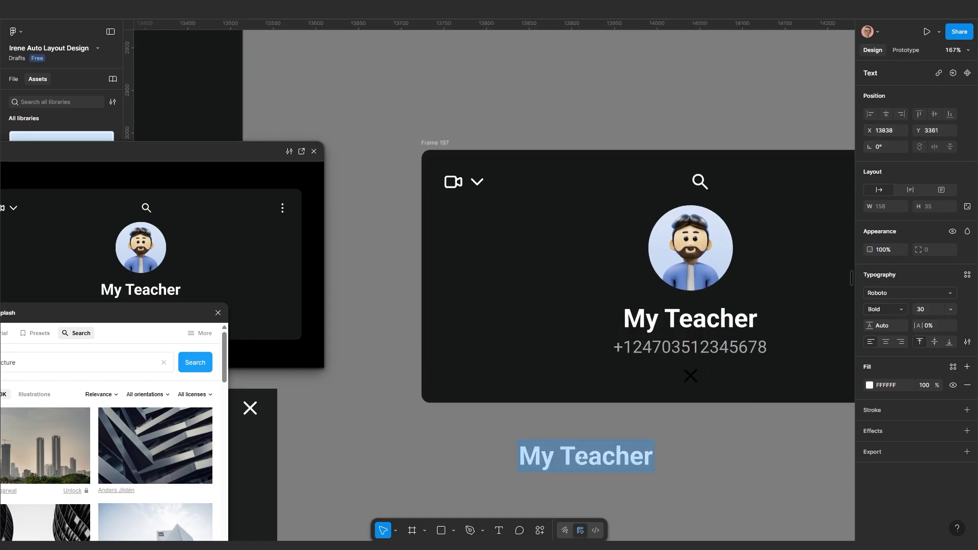
scroll(581, 457, up, 1)
key(Escape)
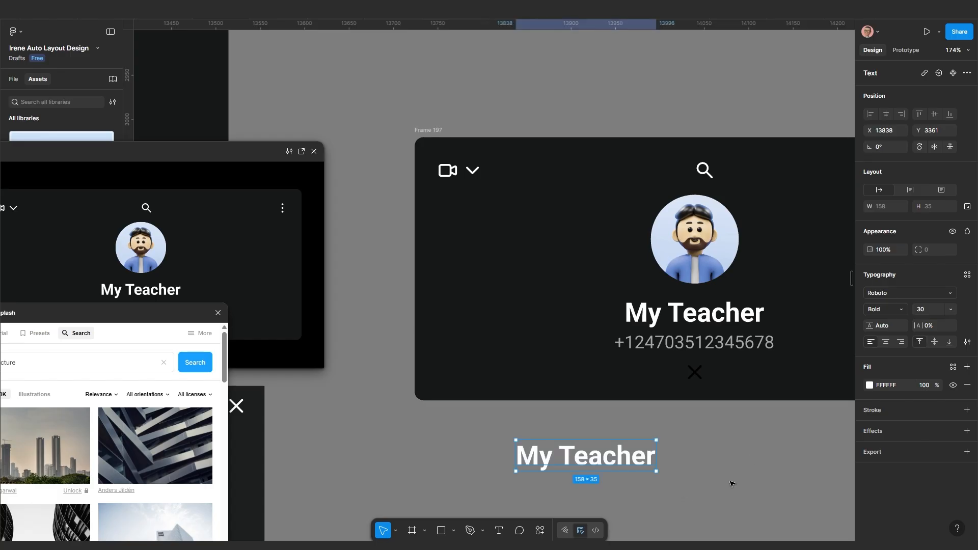
click(924, 310)
text(15)
key(Return)
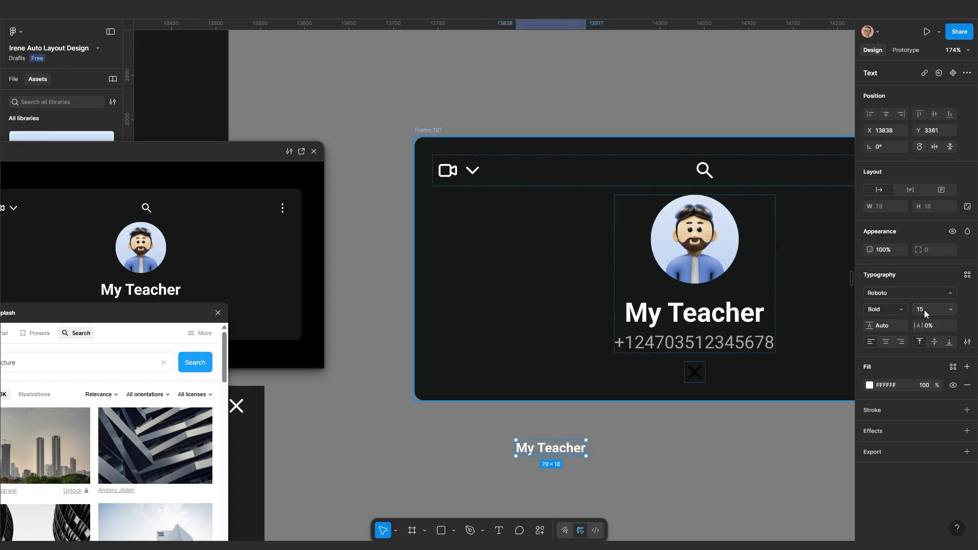
click(876, 307)
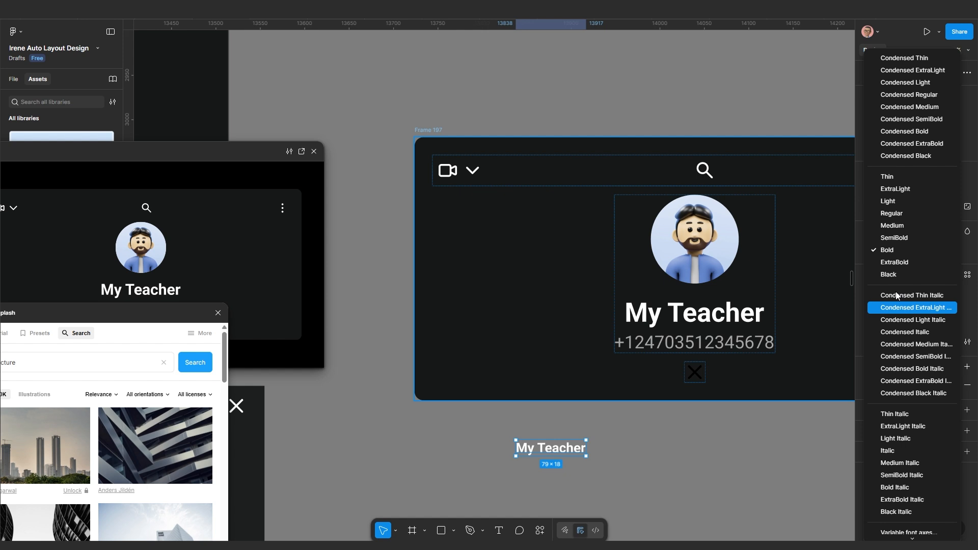
click(902, 213)
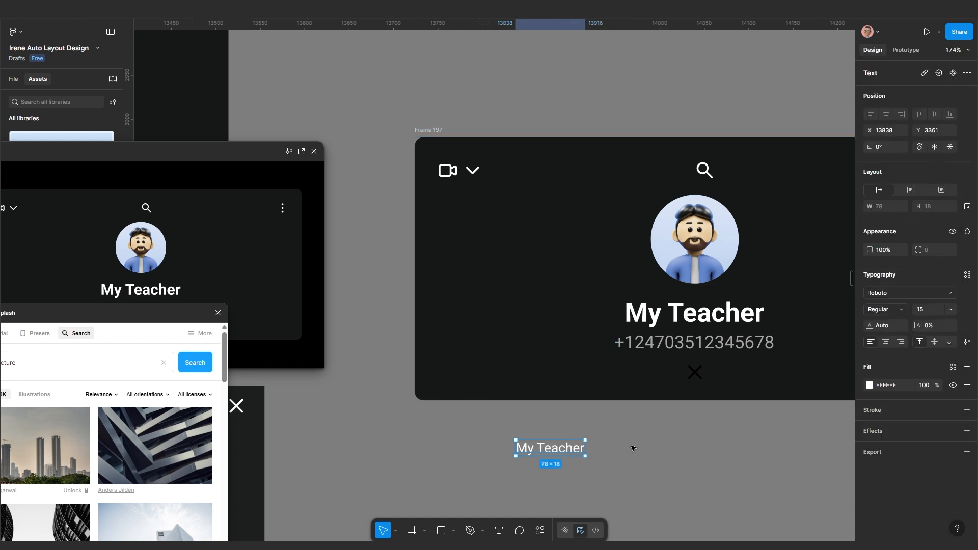
click(891, 310)
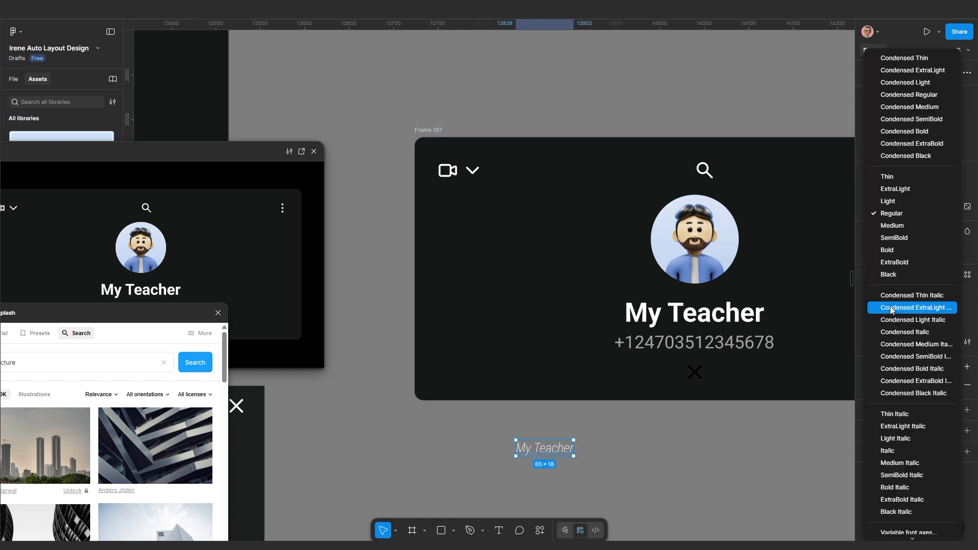
click(892, 225)
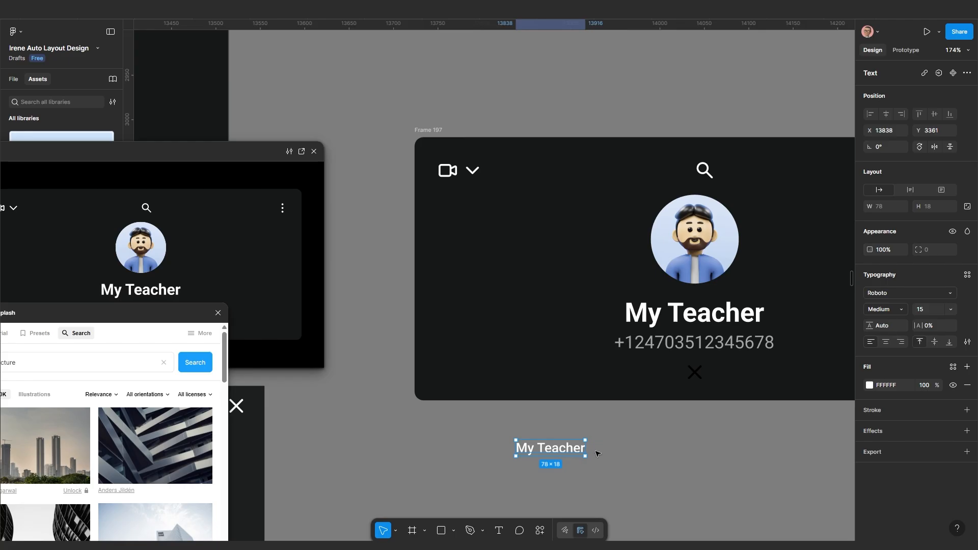
Replace the header's dropdown chevron with the My Teacher text beside the video icon
click(581, 472)
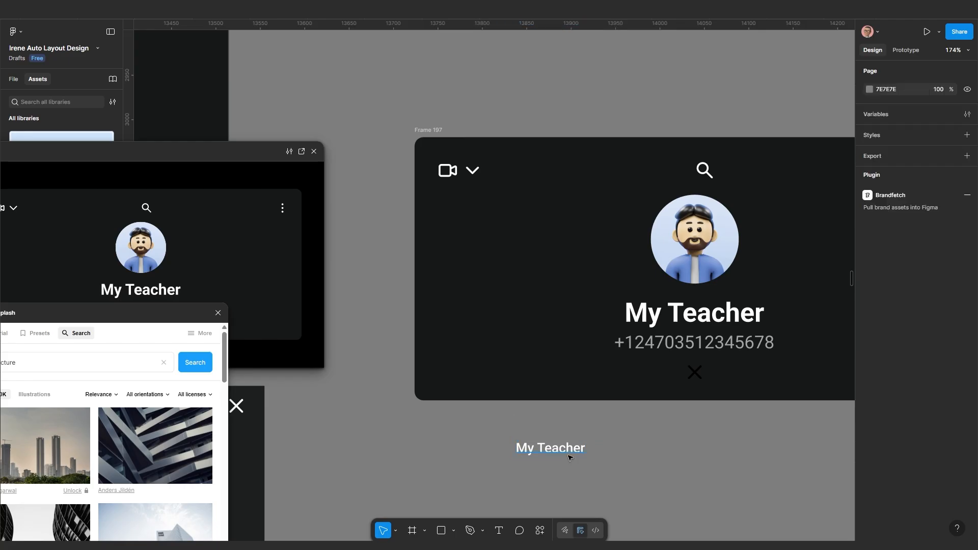
click(568, 455)
key(Delete)
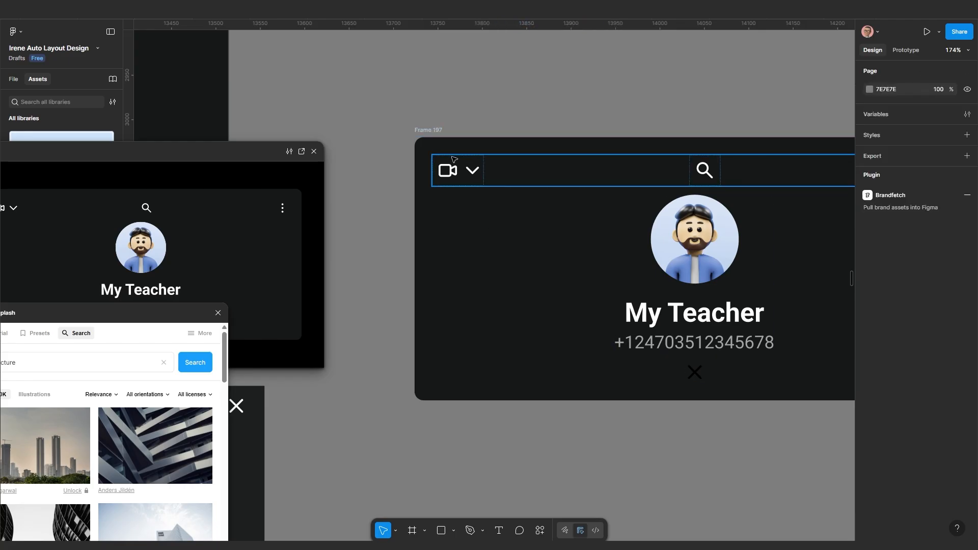
scroll(452, 159, up, 2)
scroll(471, 222, up, 1)
click(483, 214)
click(484, 214)
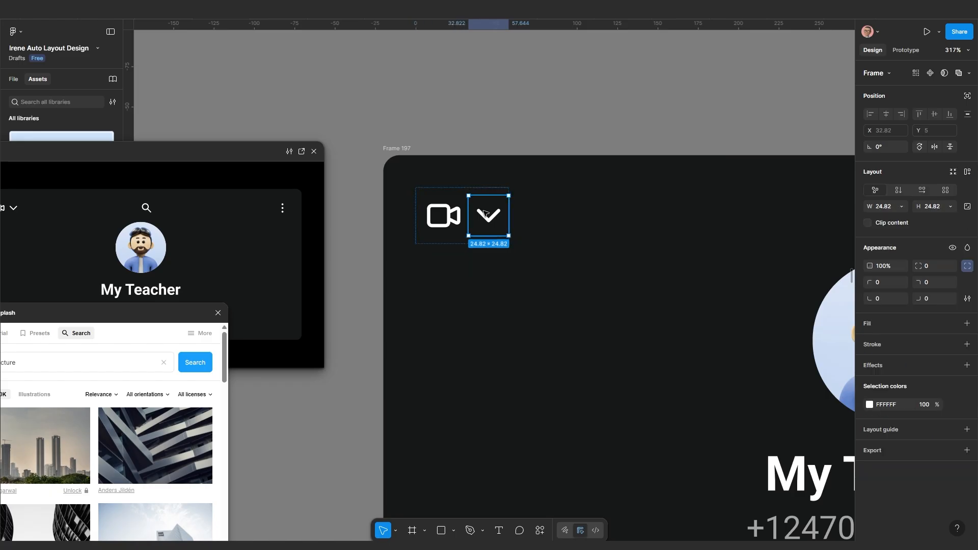
key(ctrl+shift+r)
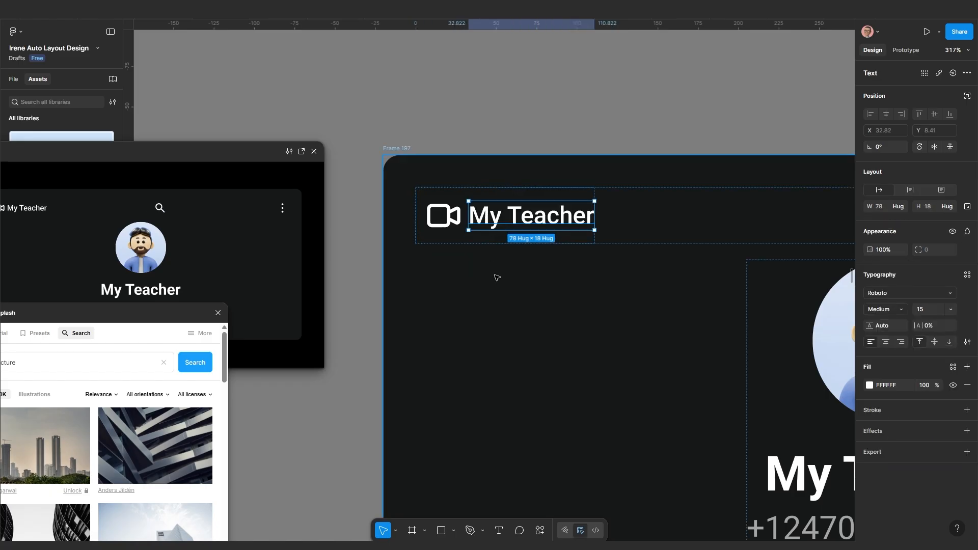
Move the X icon into the header in place of the video-call icon
scroll(495, 276, down, 2)
scroll(746, 495, up, 1)
click(773, 497)
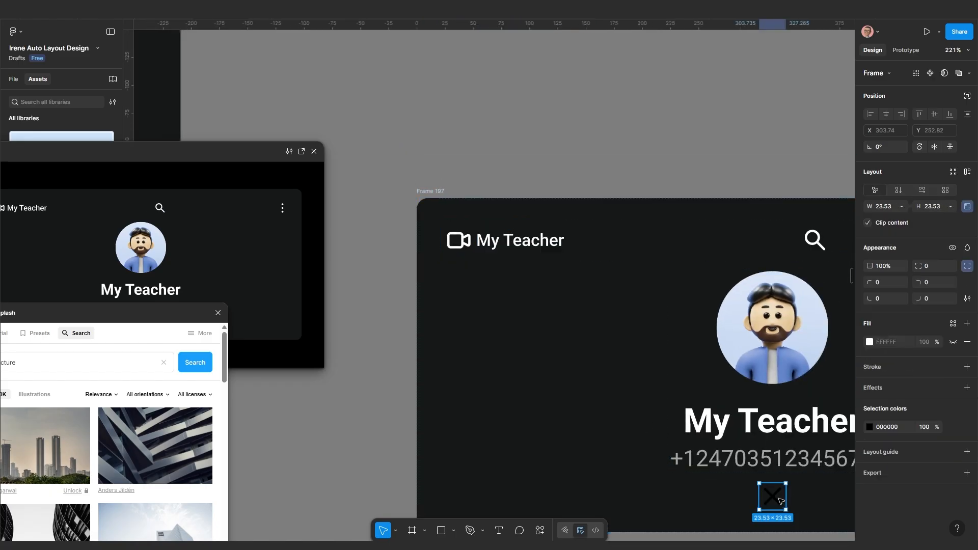
key(Delete)
scroll(471, 246, up, 2)
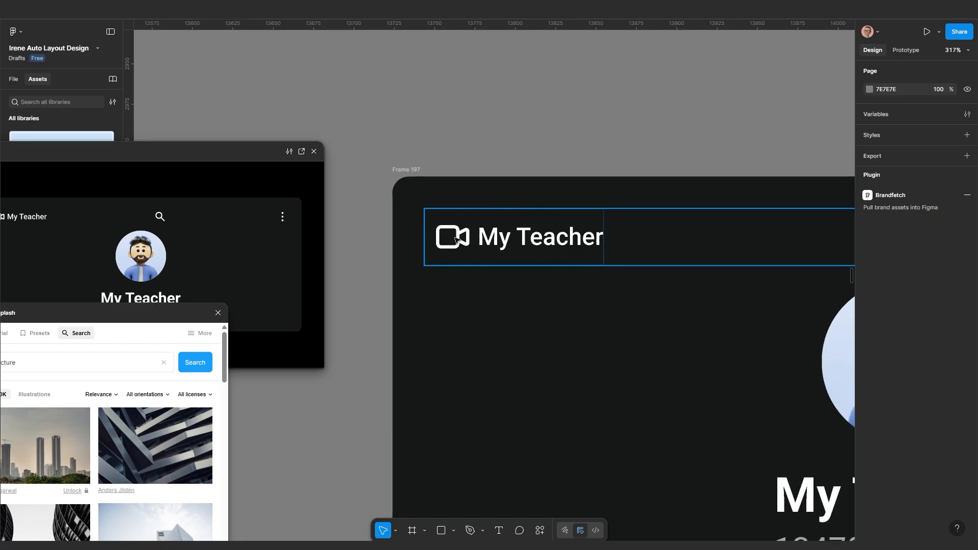
triple_click(457, 240)
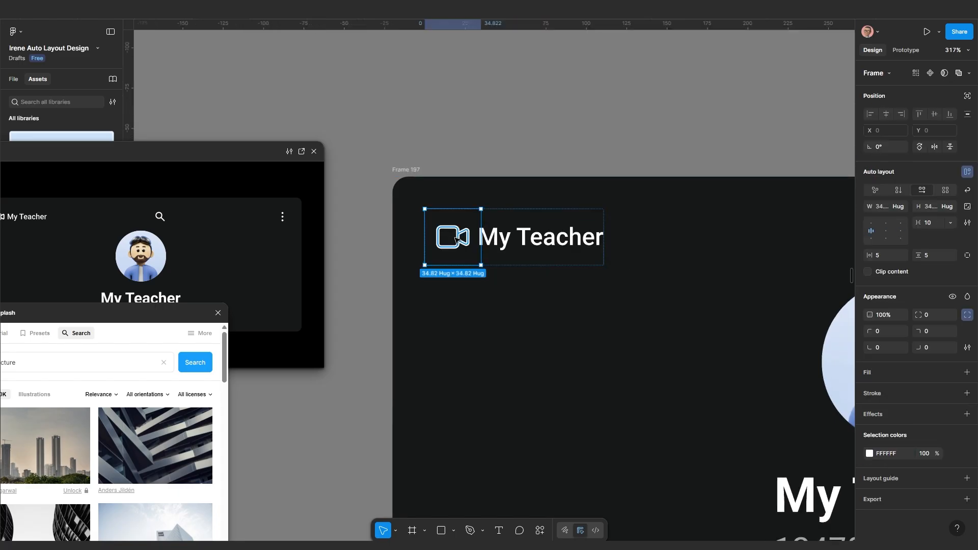
key(ctrl+shift+r)
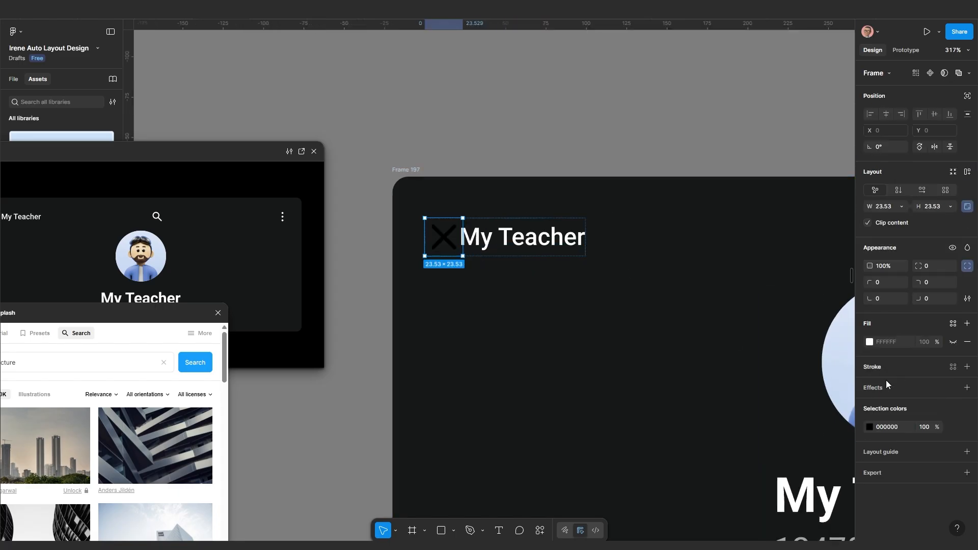
Colour the X icon and the My Teacher title FAFAFA
click(870, 427)
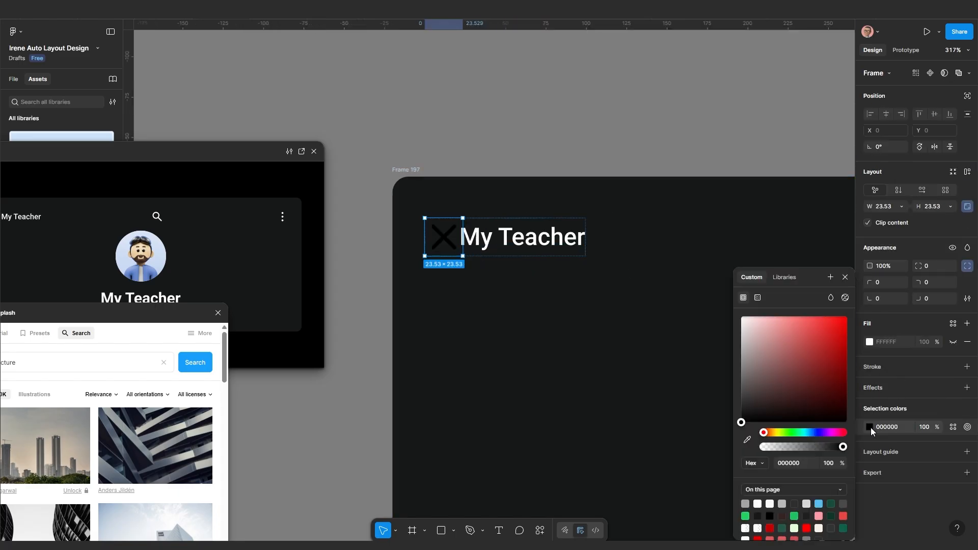
click(770, 504)
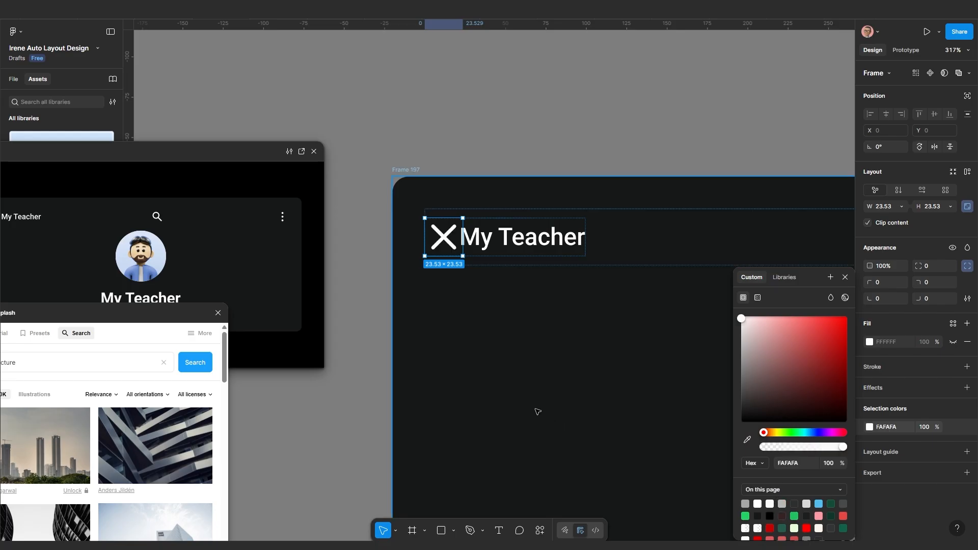
click(534, 233)
click(870, 385)
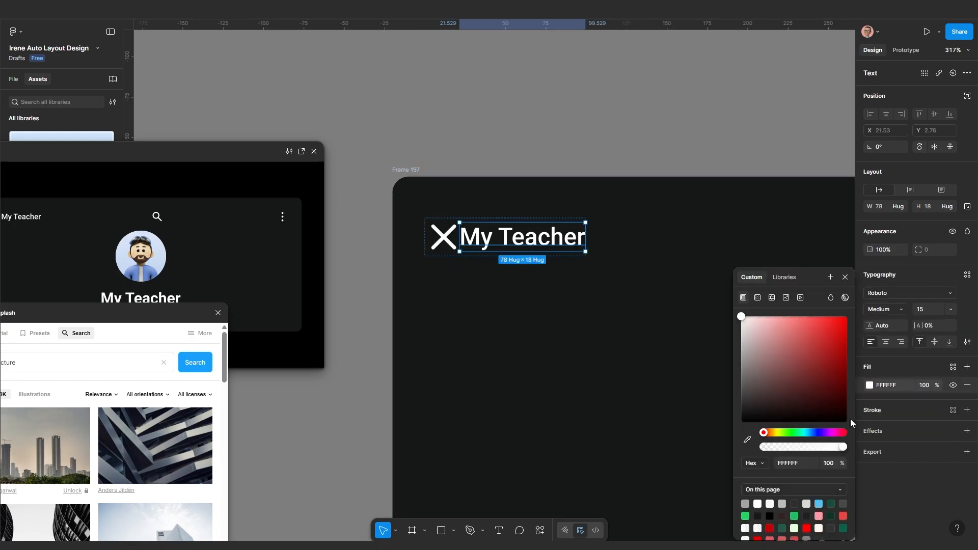
click(769, 504)
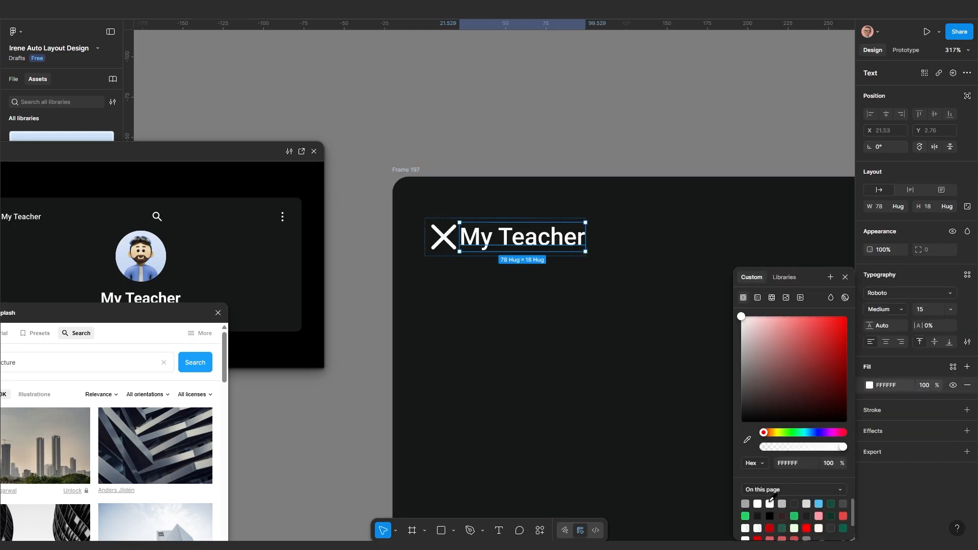
click(559, 352)
Set a 10 gap between the X icon and the title
click(494, 238)
double_click(494, 238)
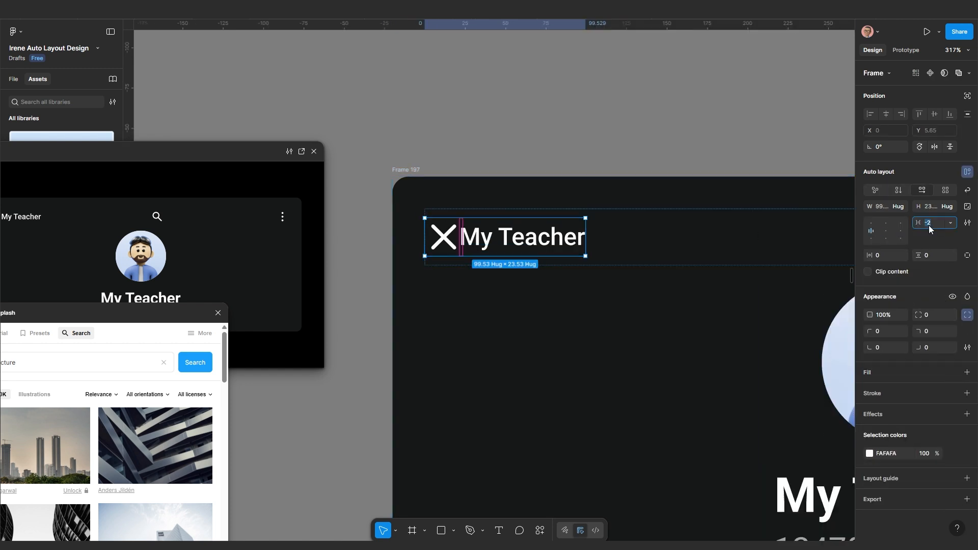
click(928, 225)
text(10)
key(Return)
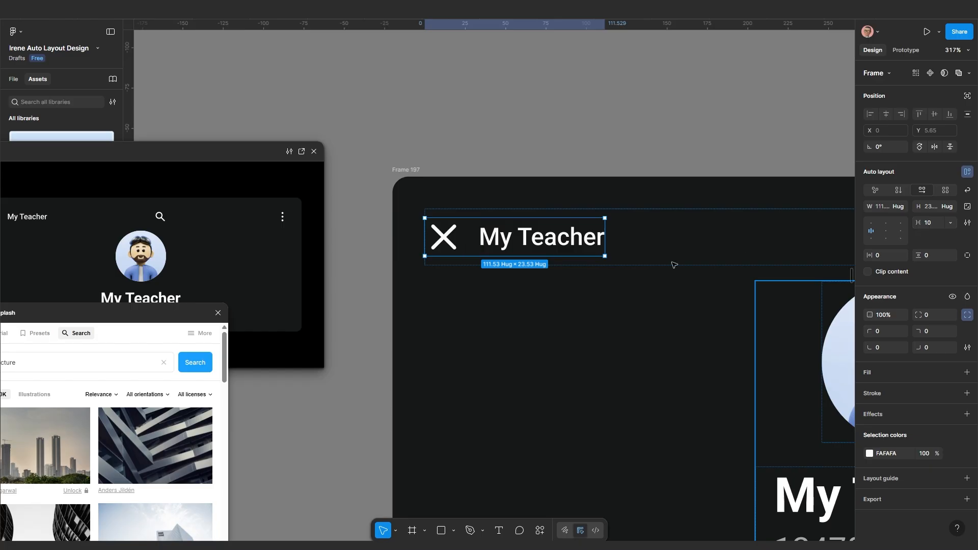
Replace the header's three-dots icon with a pencil icon
scroll(538, 278, down, 1)
drag(541, 281, 442, 302)
scroll(442, 303, down, 2)
drag(724, 298, 560, 301)
click(652, 313)
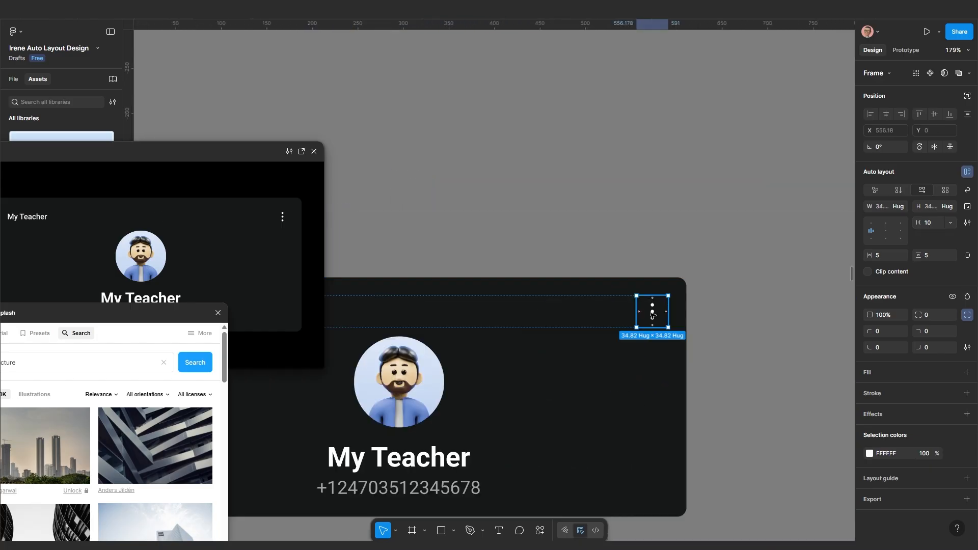
key(ctrl+shift+r)
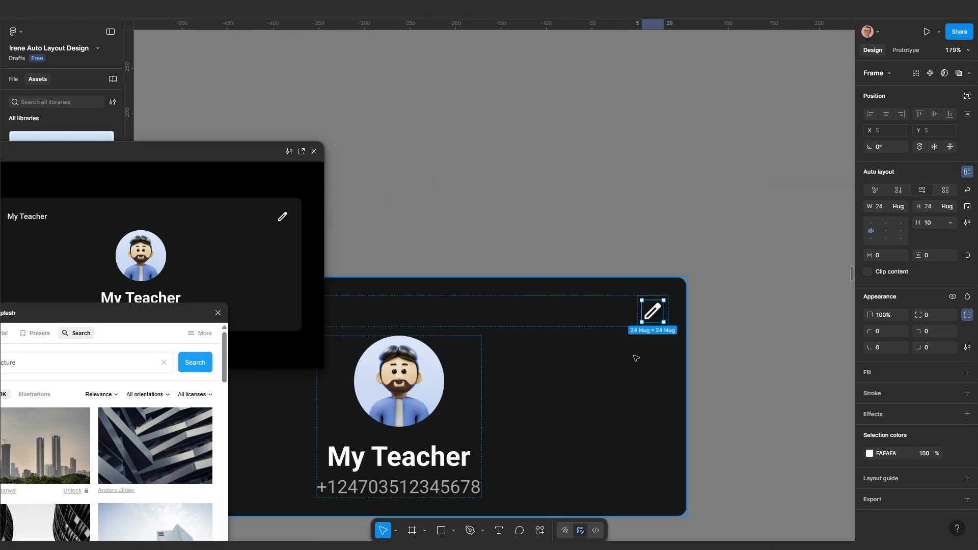
click(632, 361)
scroll(613, 366, down, 1)
drag(609, 367, 740, 310)
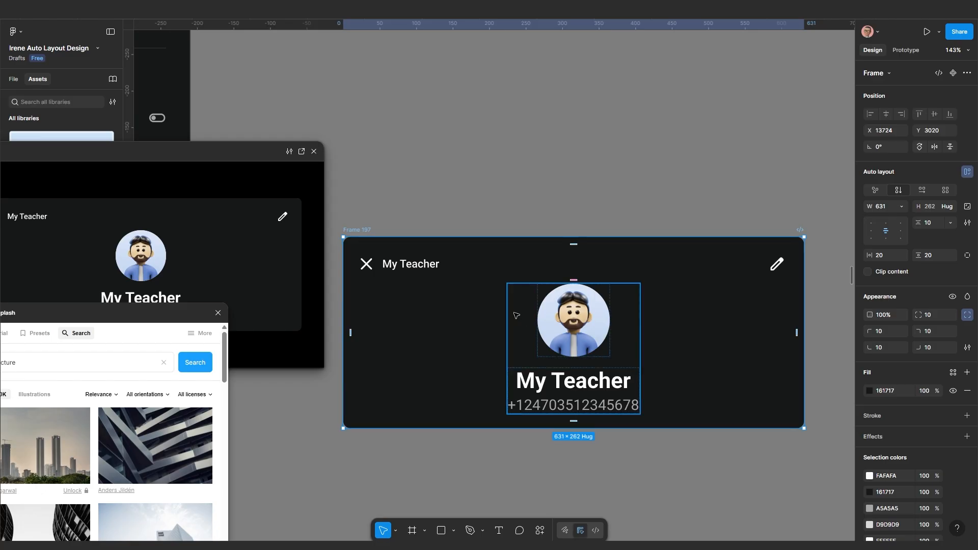
Set the spacing between the card's sections to 20
scroll(435, 260, down, 2)
scroll(585, 365, up, 1)
scroll(585, 364, up, 1)
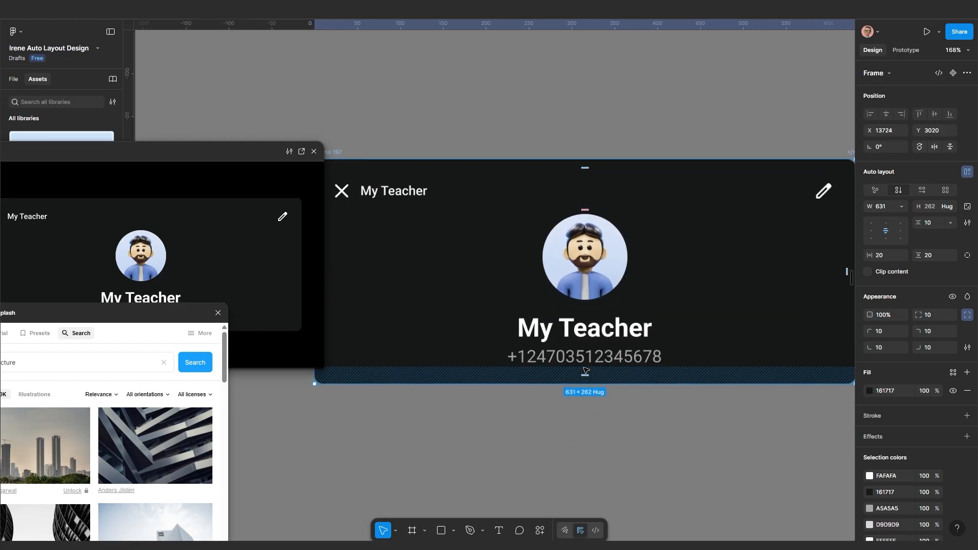
scroll(681, 304, up, 1)
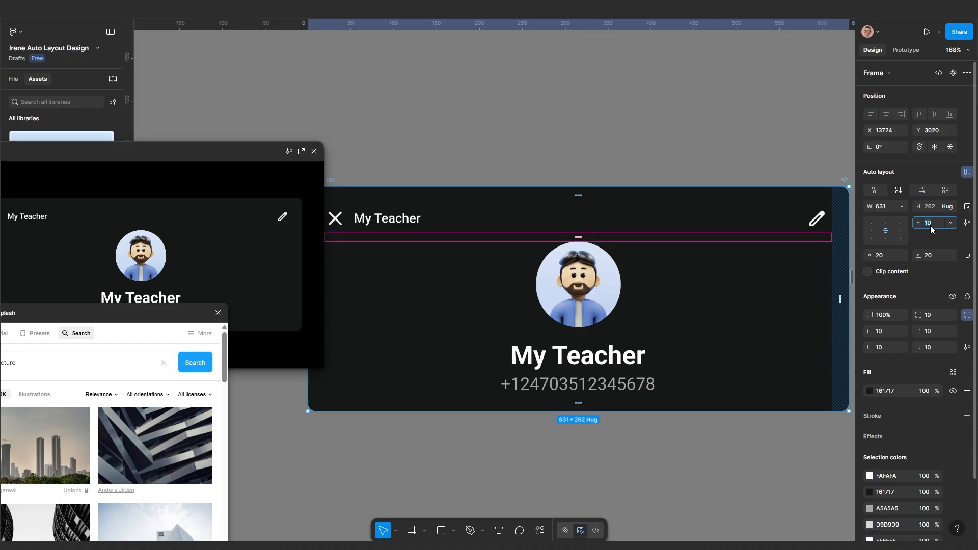
key(Return)
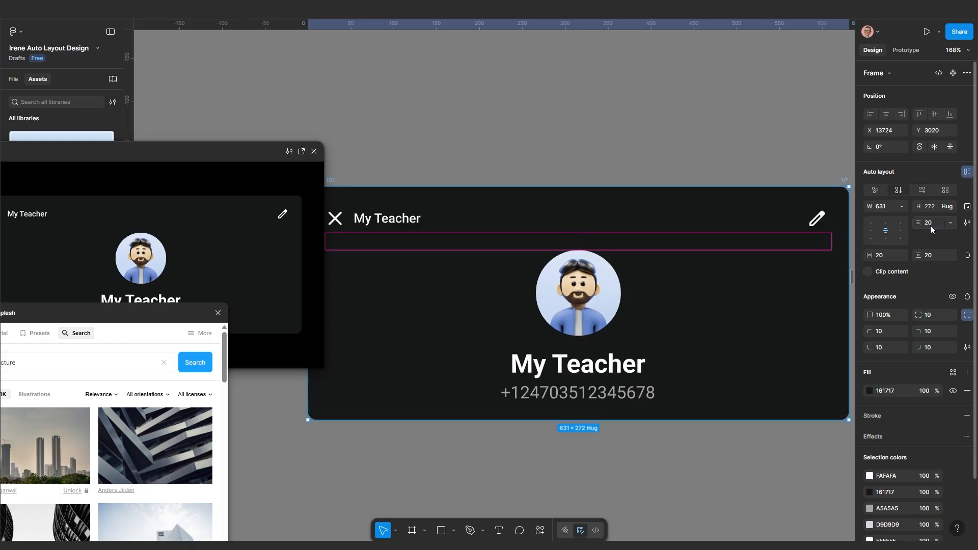
scroll(608, 289, down, 1)
scroll(609, 290, down, 8)
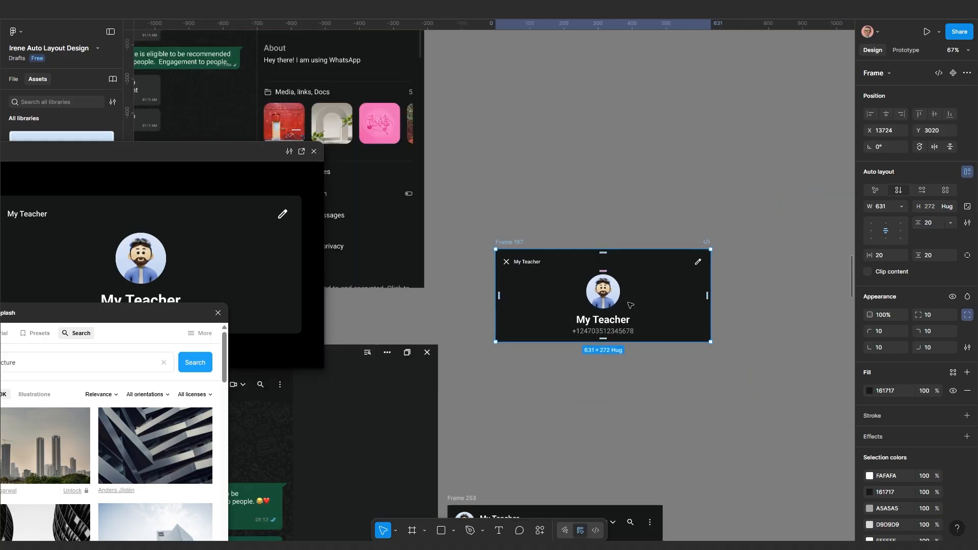
Make the avatar and name group fill the card's width
click(625, 355)
scroll(626, 355, up, 2)
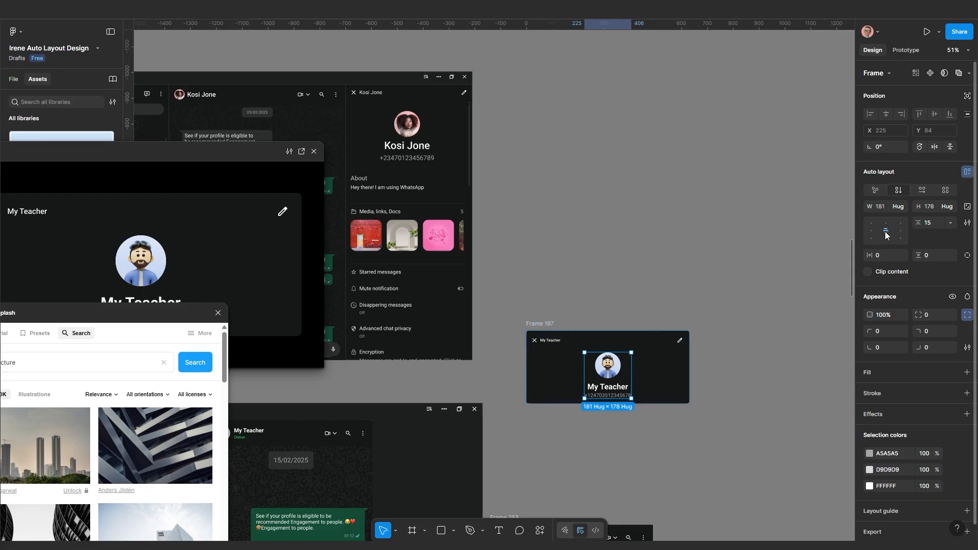
click(898, 207)
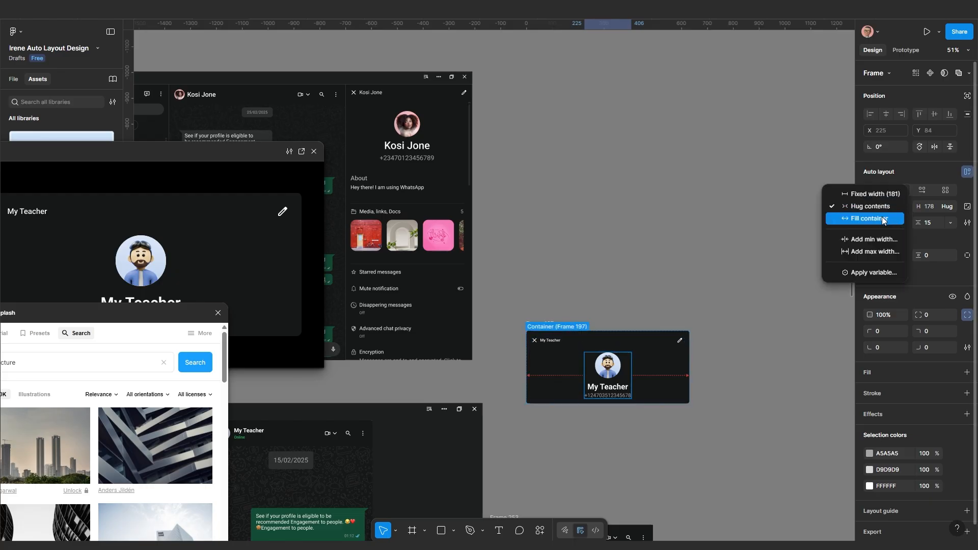
click(881, 218)
Narrow the contact card frame from its right edge
scroll(695, 420, up, 2)
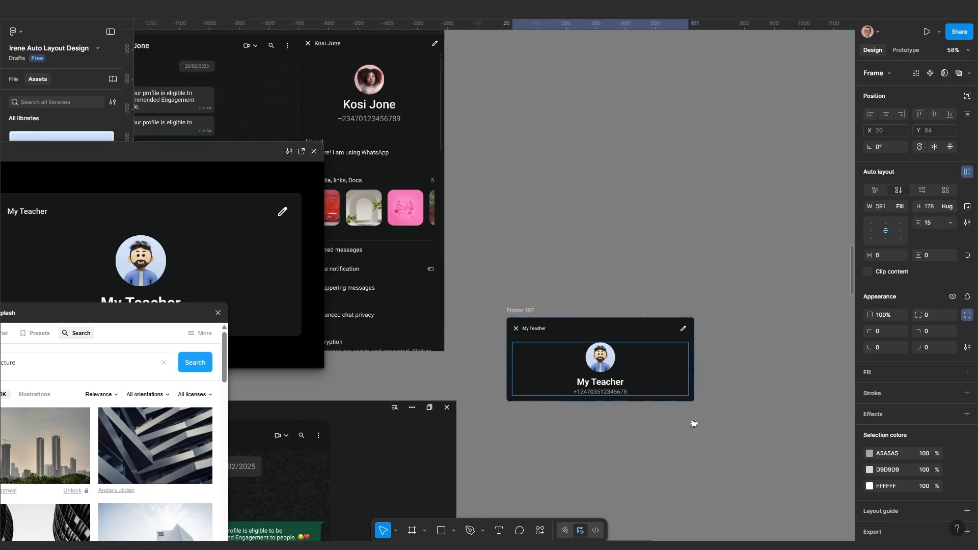
scroll(700, 419, up, 1)
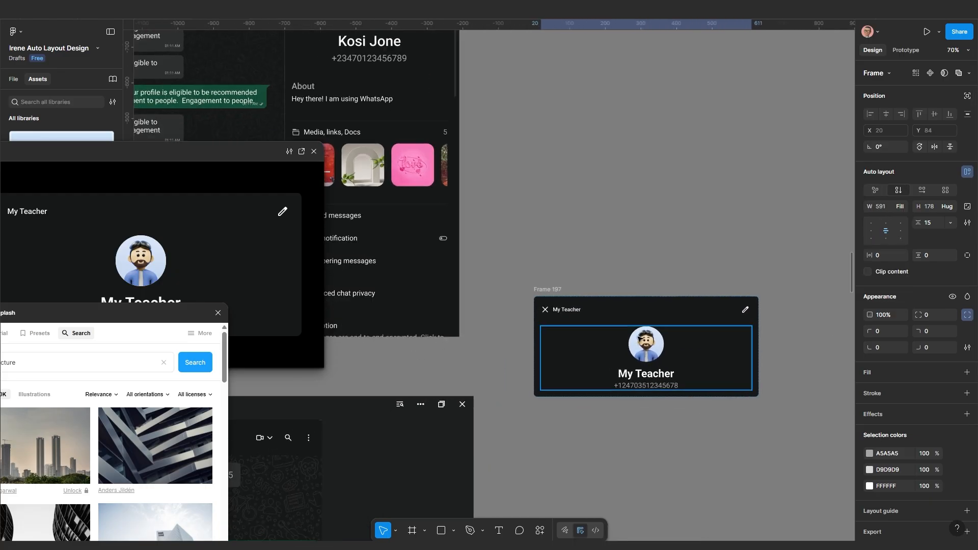
click(549, 292)
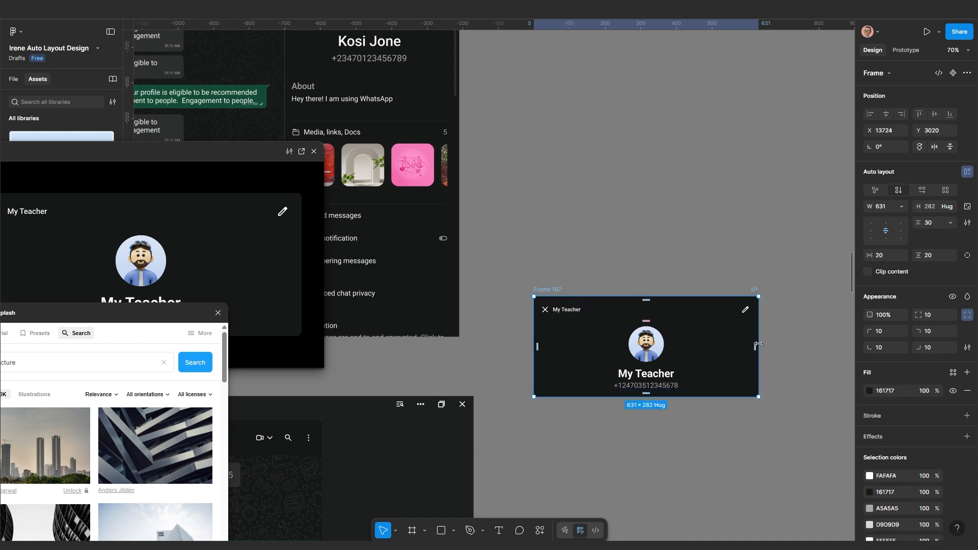
drag(759, 344, 732, 346)
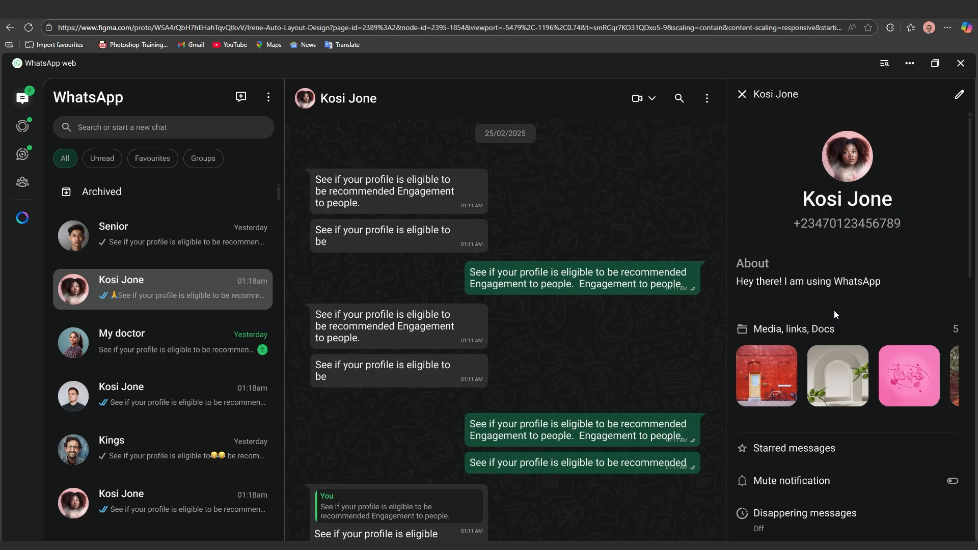
Scroll through the contact-info panel in the prototype preview
scroll(833, 312, down, 5)
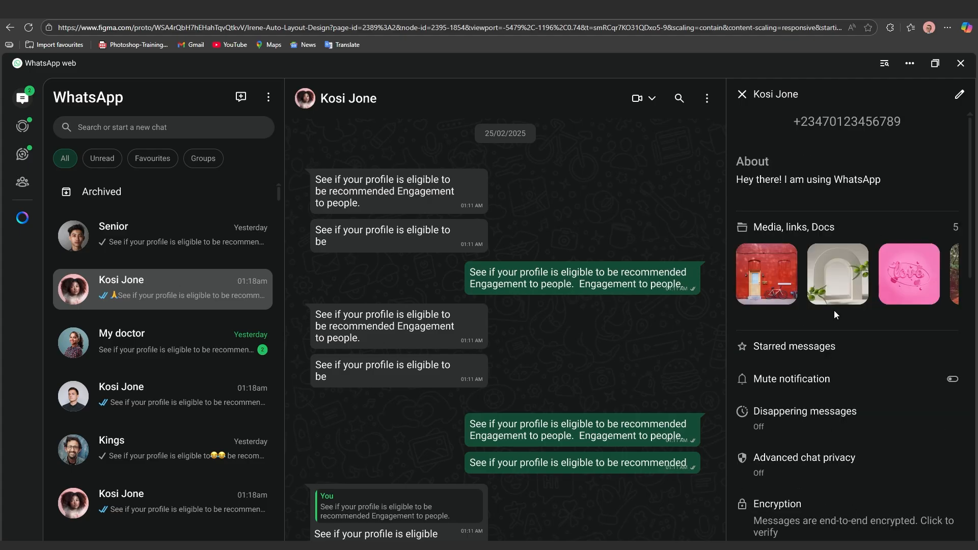
scroll(833, 312, up, 4)
scroll(814, 280, down, 3)
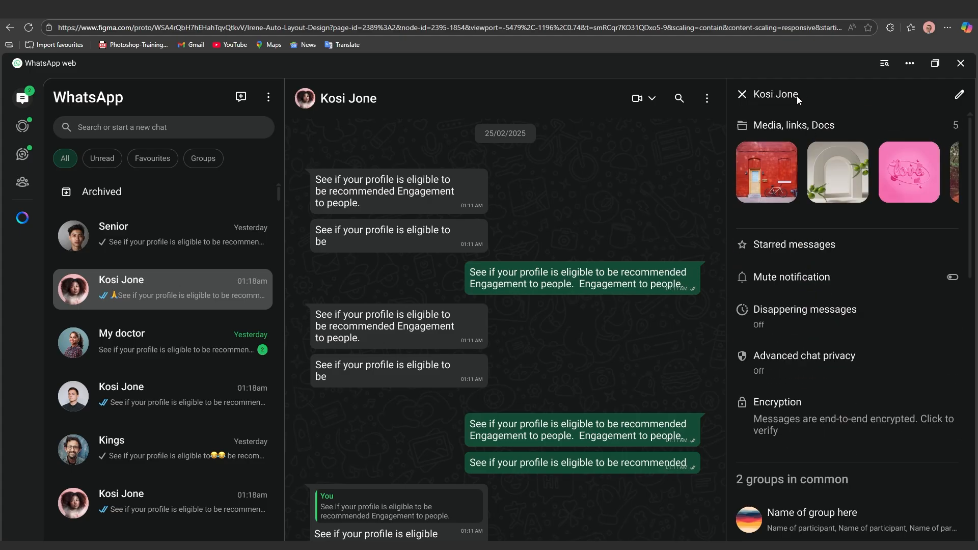
scroll(788, 279, up, 4)
scroll(783, 285, down, 3)
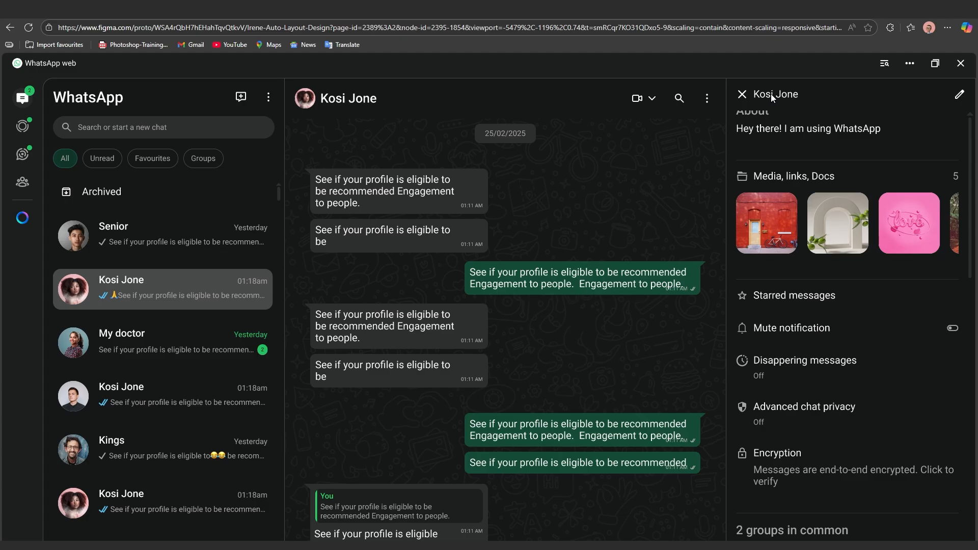
scroll(819, 272, down, 4)
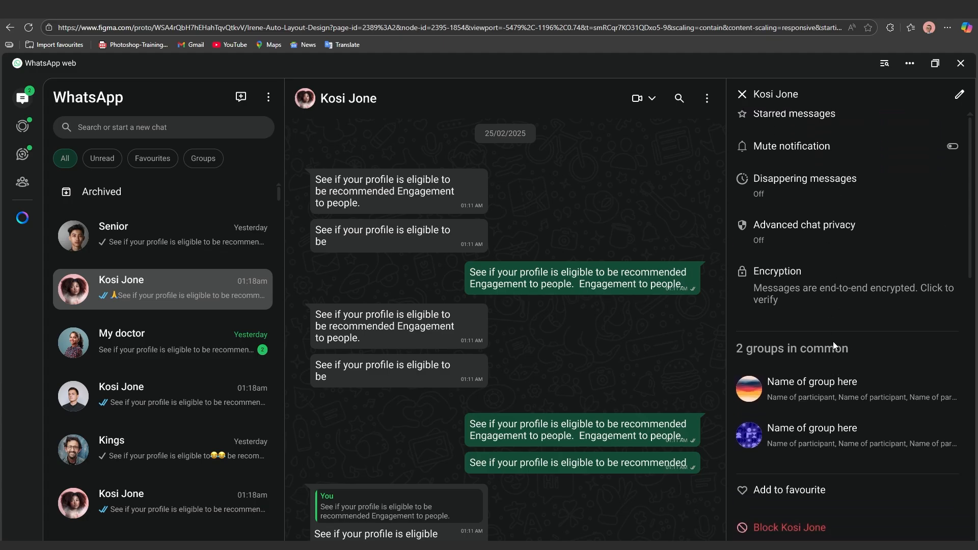
scroll(835, 326, down, 2)
scroll(805, 300, up, 1)
scroll(806, 285, down, 1)
scroll(795, 239, up, 2)
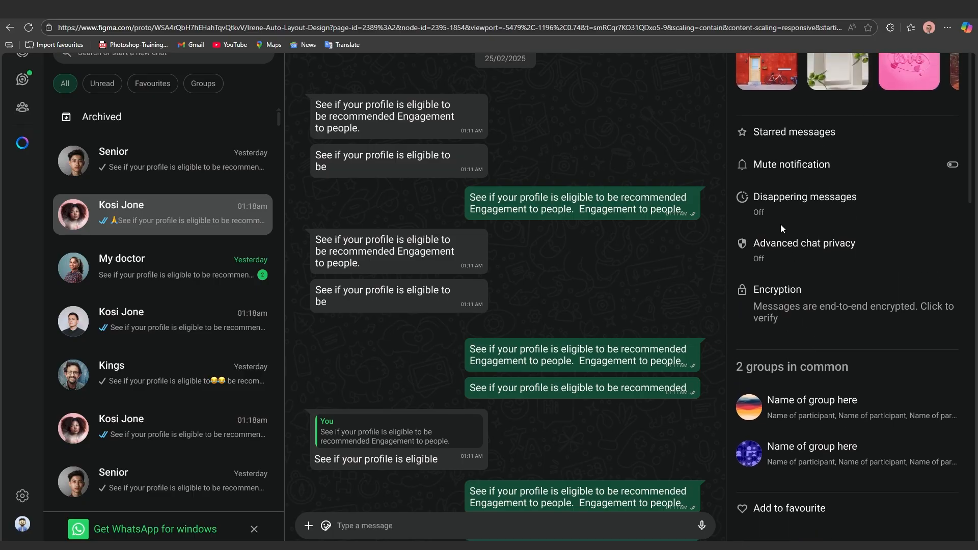
scroll(716, 174, up, 2)
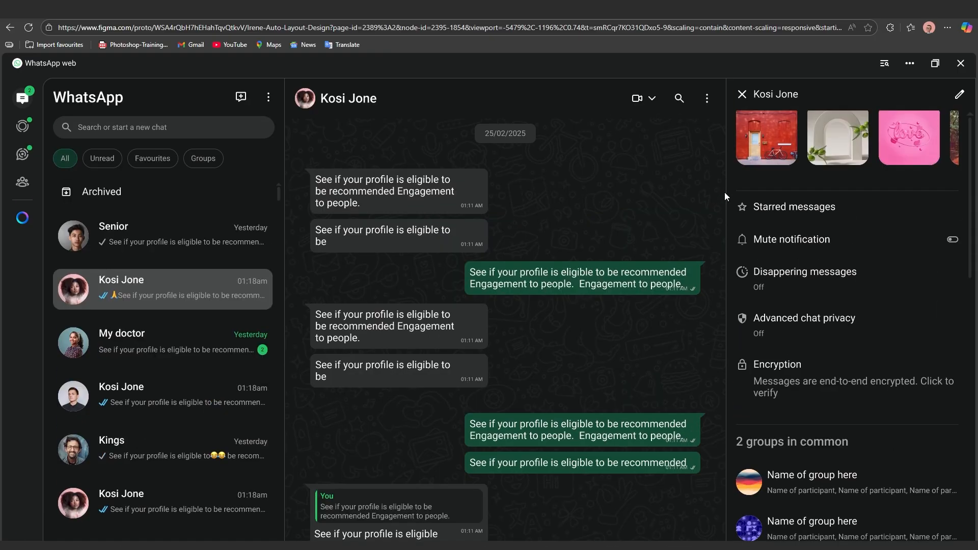
Close the contact-info panel with X, then reopen it from the contact header
click(742, 96)
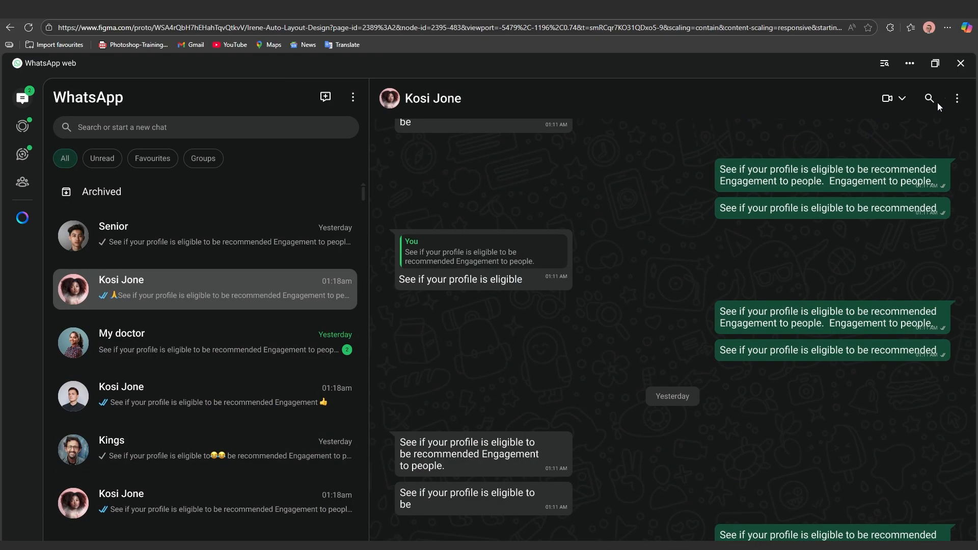
click(956, 100)
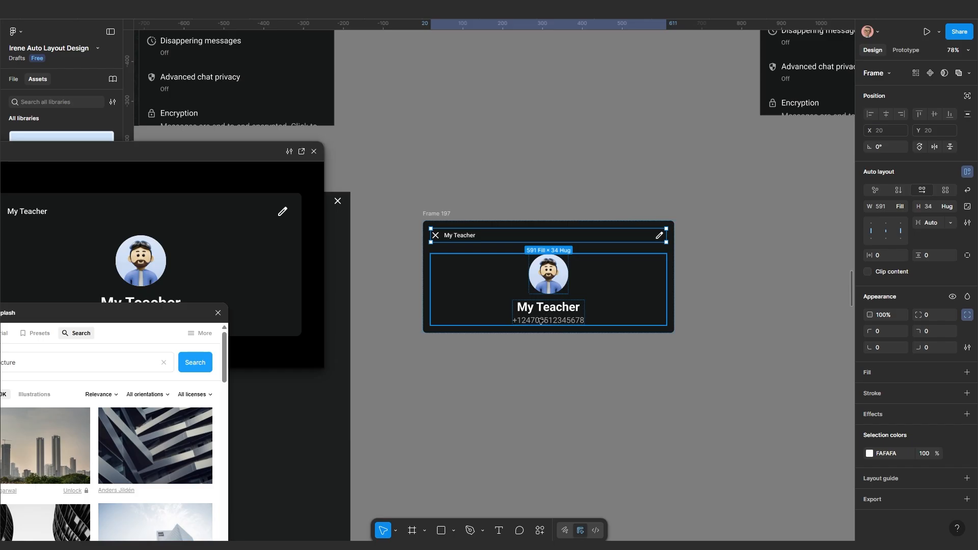
scroll(538, 338, down, 2)
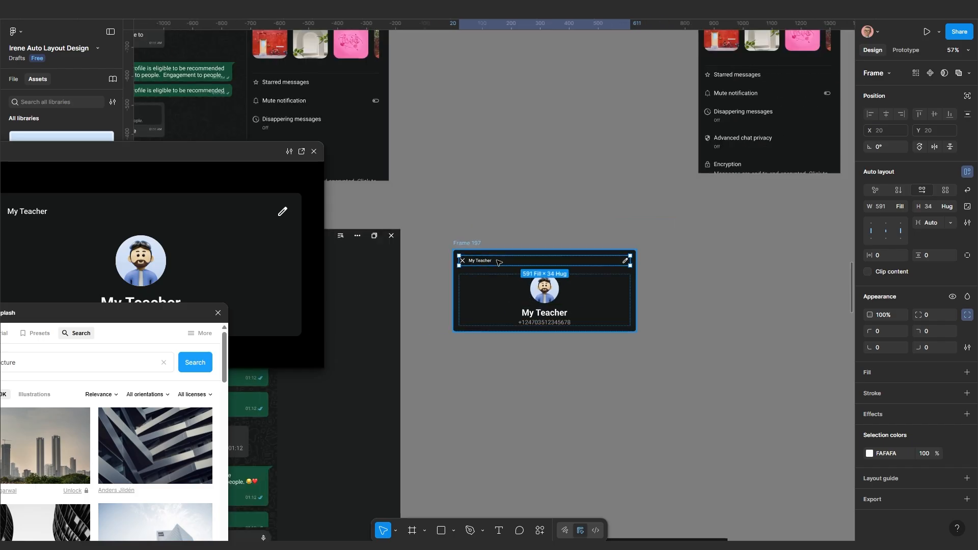
Duplicate the header row twice below the profile block and ungroup the middle copy
key(ctrl+d)
key(Down)
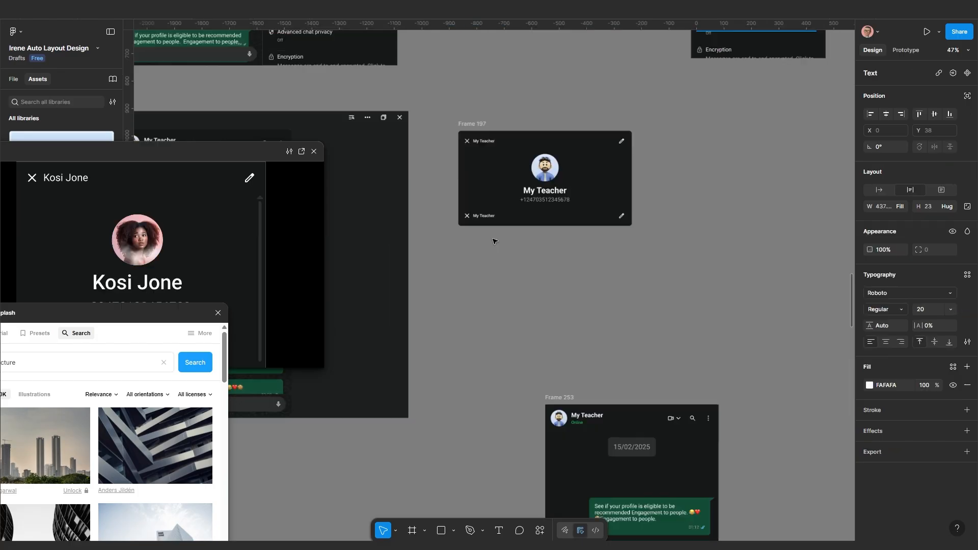
scroll(493, 240, up, 5)
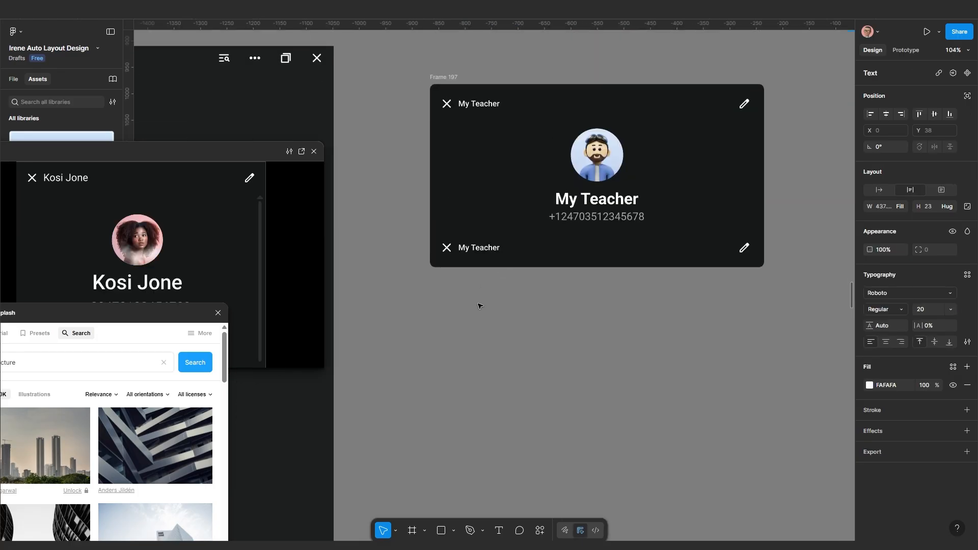
click(490, 286)
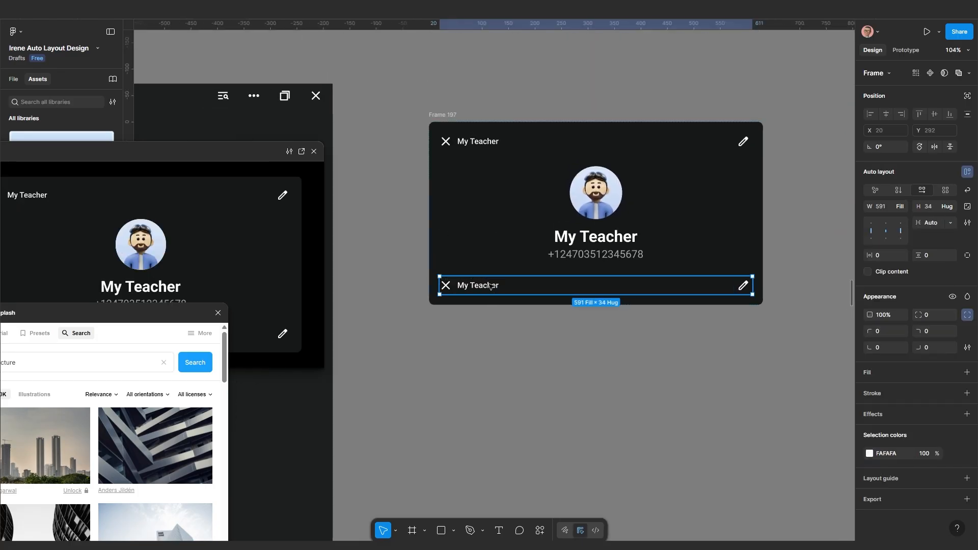
key(ctrl+d)
scroll(490, 286, up, 3)
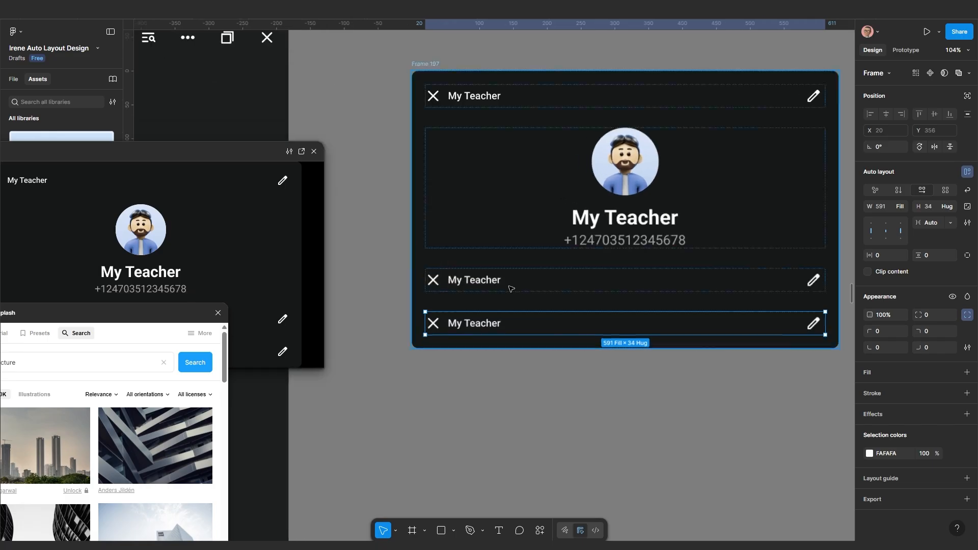
click(501, 281)
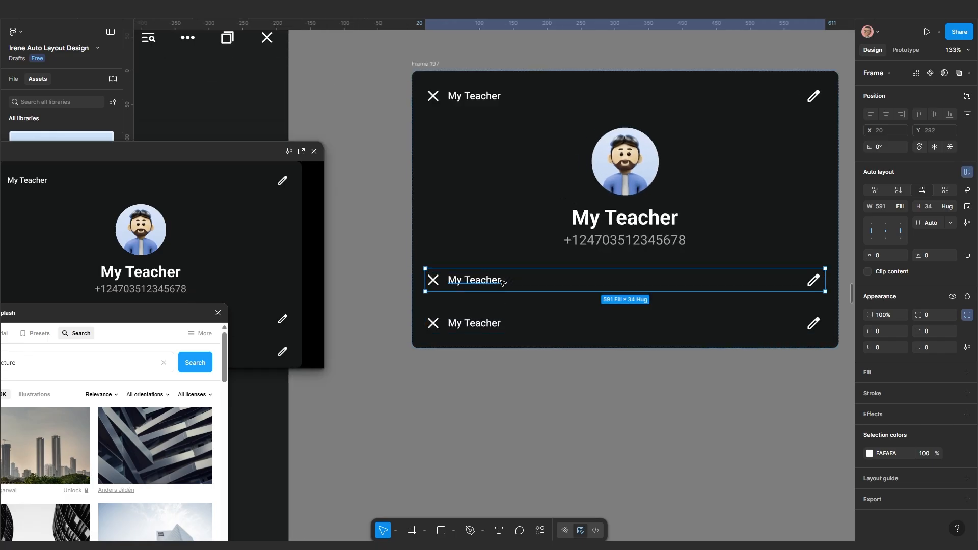
key(ctrl+shift+g)
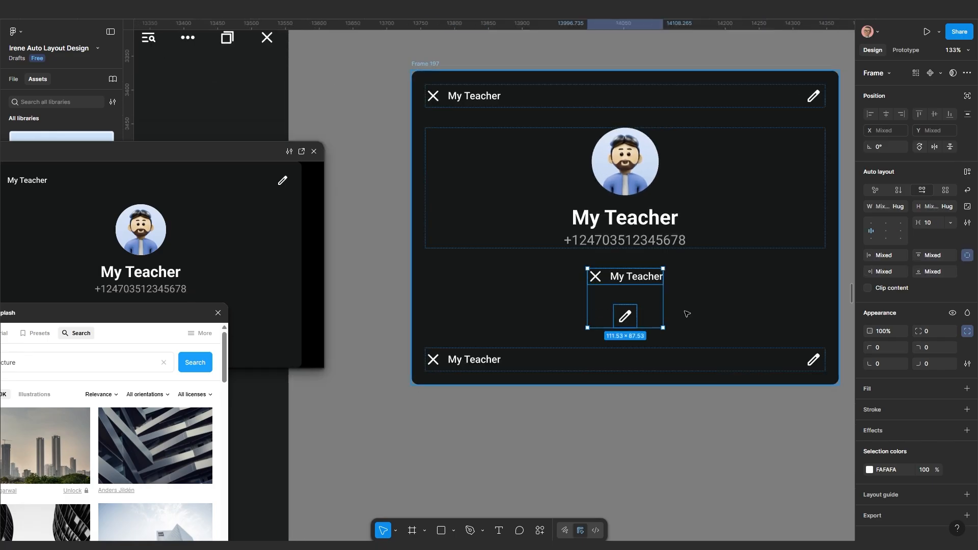
Remove the middle copy's pencil and X icons, leaving two My Teacher texts
click(685, 314)
click(631, 321)
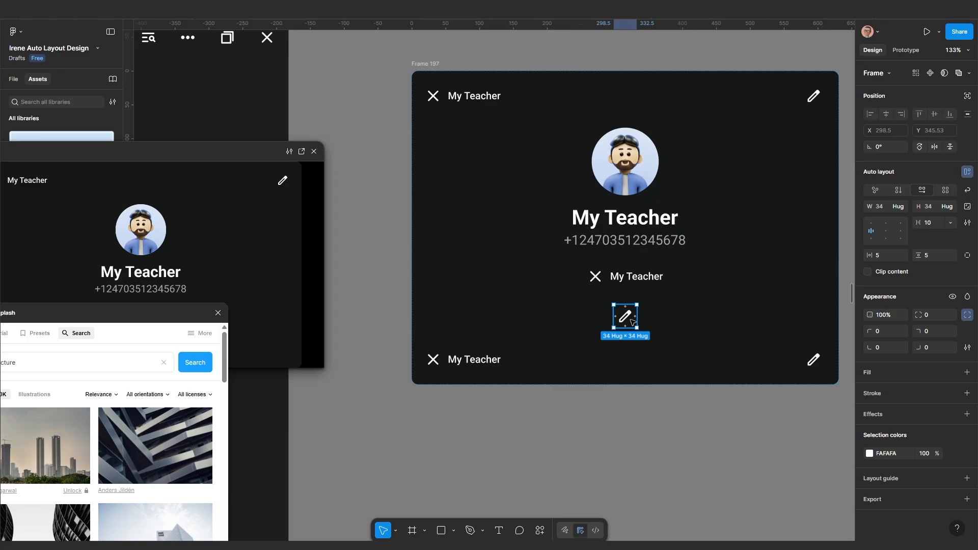
key(Delete)
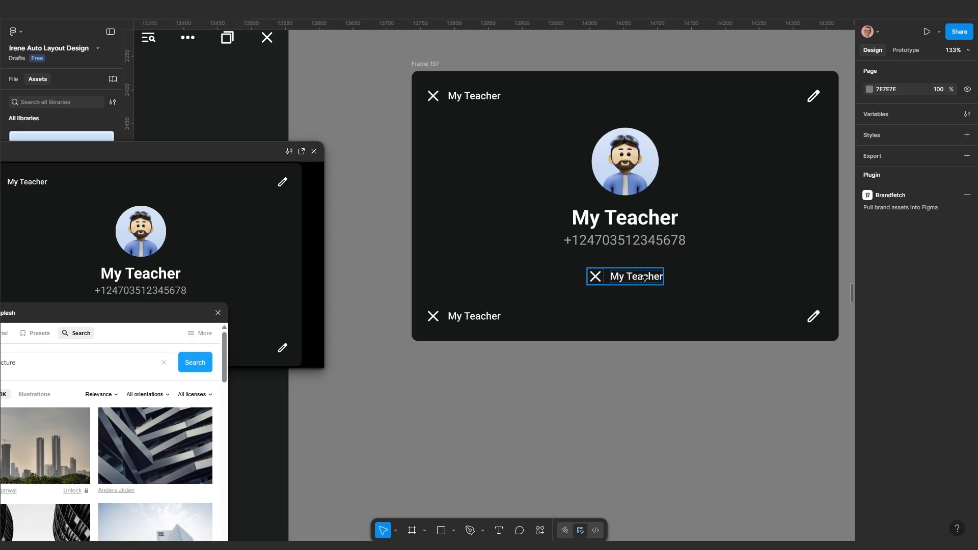
scroll(631, 275, up, 4)
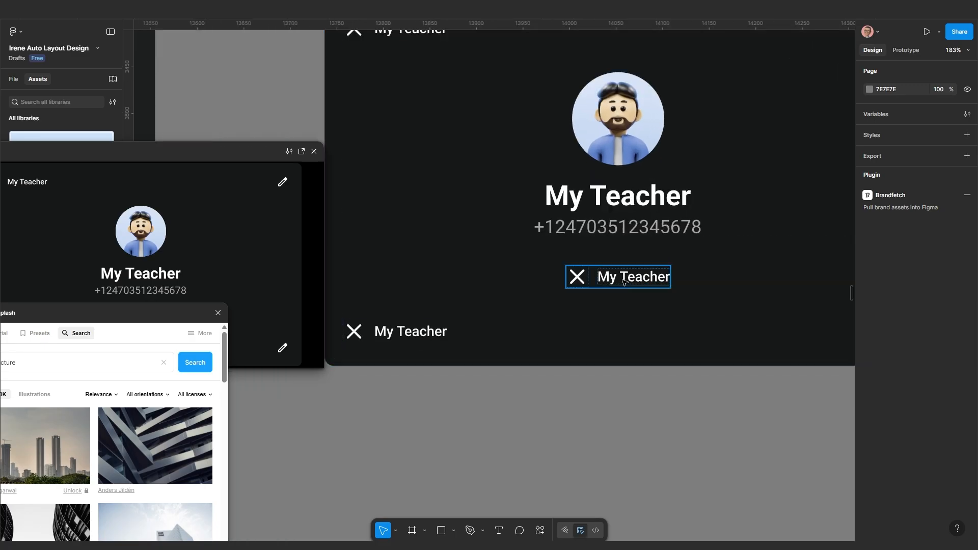
scroll(626, 278, down, 4)
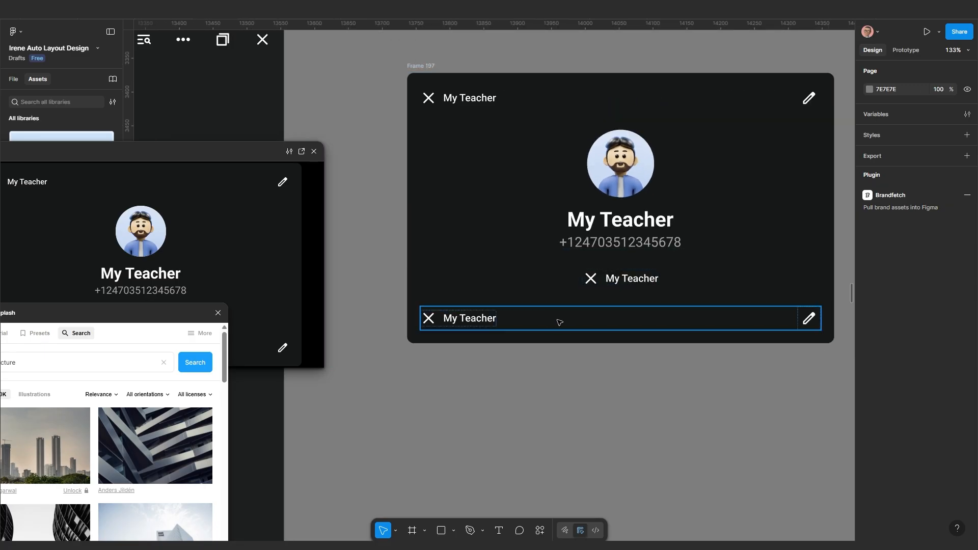
click(768, 319)
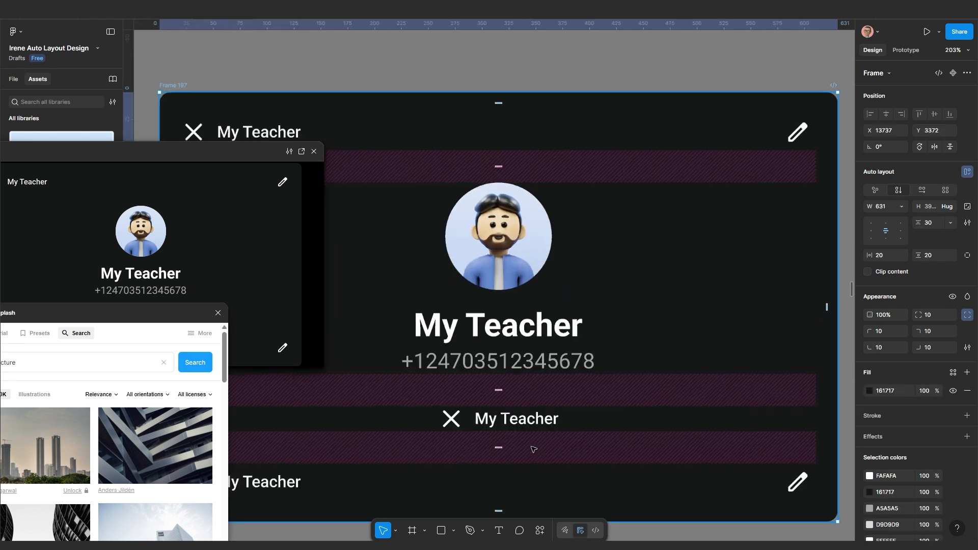
scroll(532, 450, up, 3)
click(513, 419)
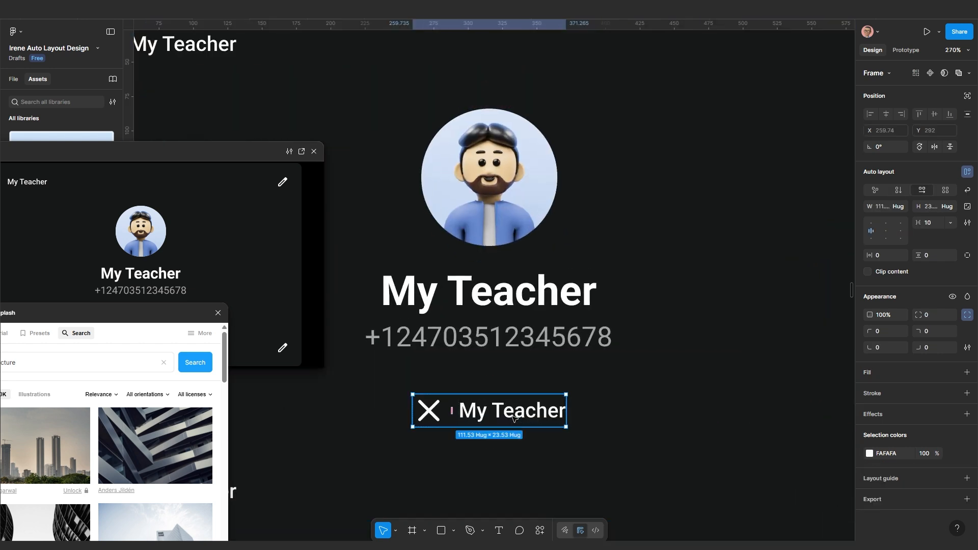
click(513, 417)
key(ctrl+d)
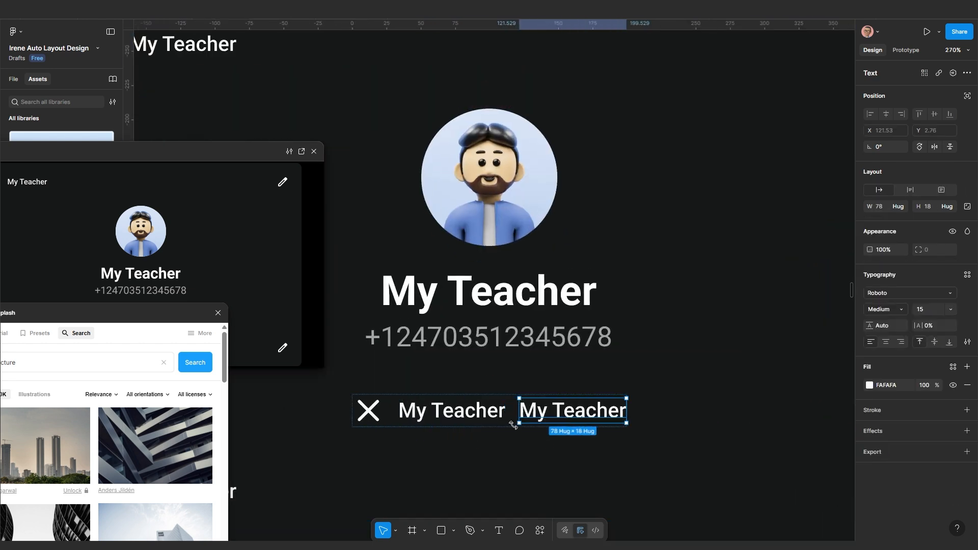
click(374, 412)
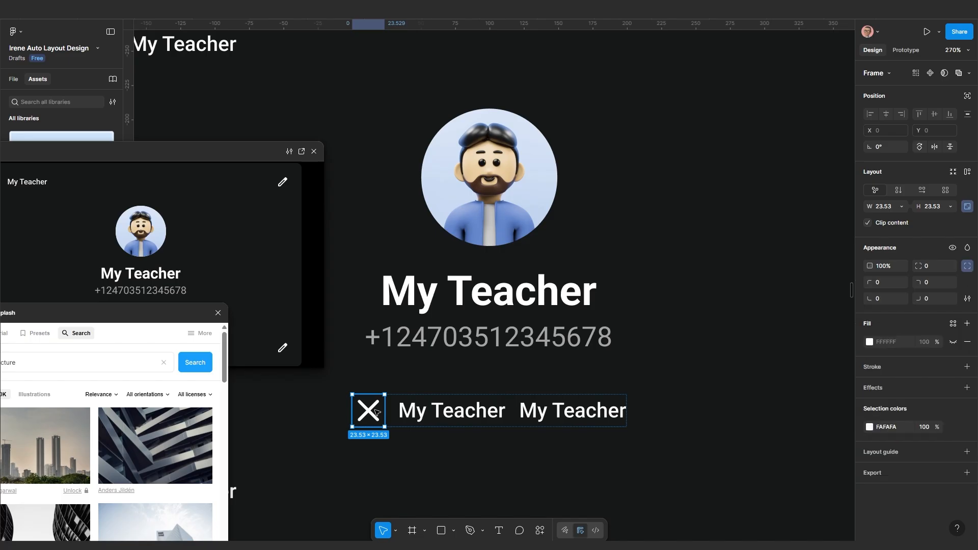
key(Delete)
Change the second text to 'Hey there! I am using WhatsApp'
click(526, 412)
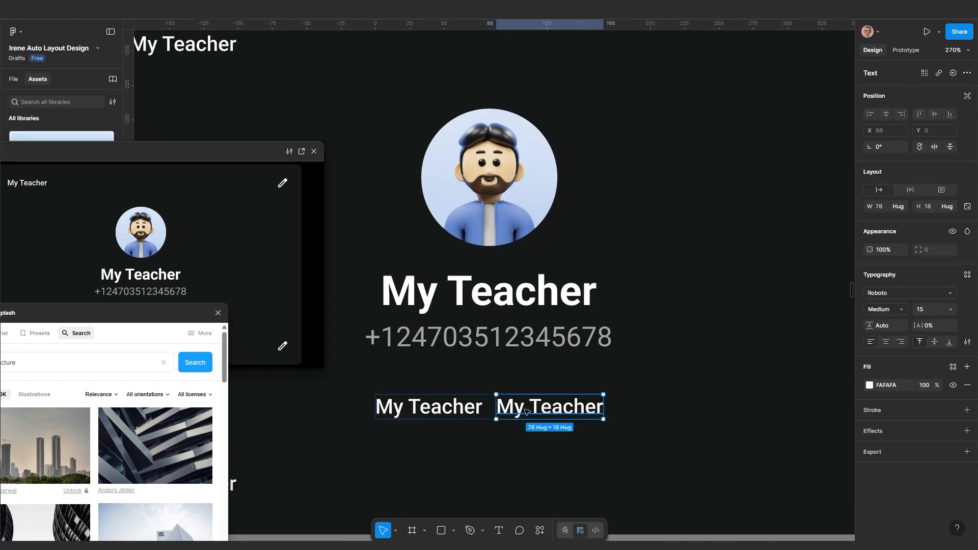
double_click(526, 412)
key(ctrl+a)
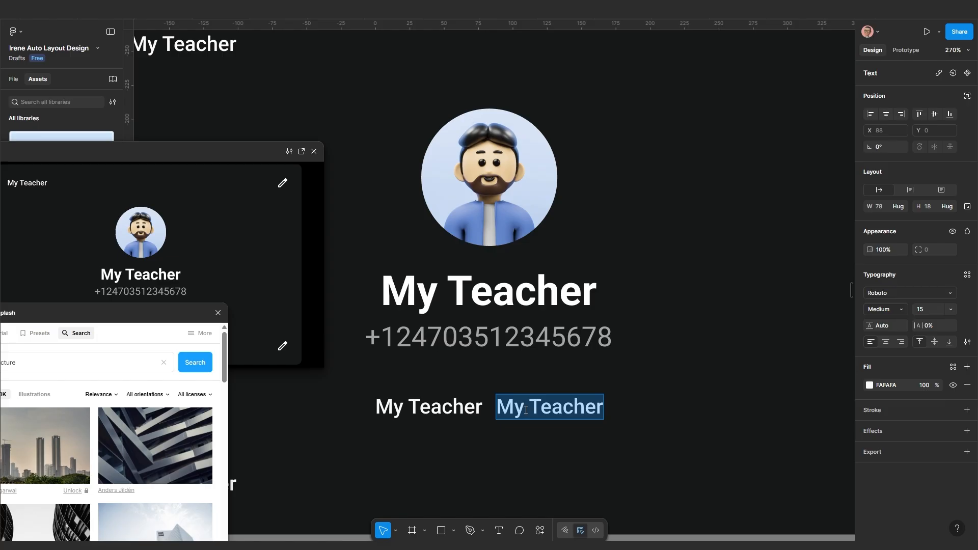
text(Hey there! I am using WhatsApp)
key(Escape)
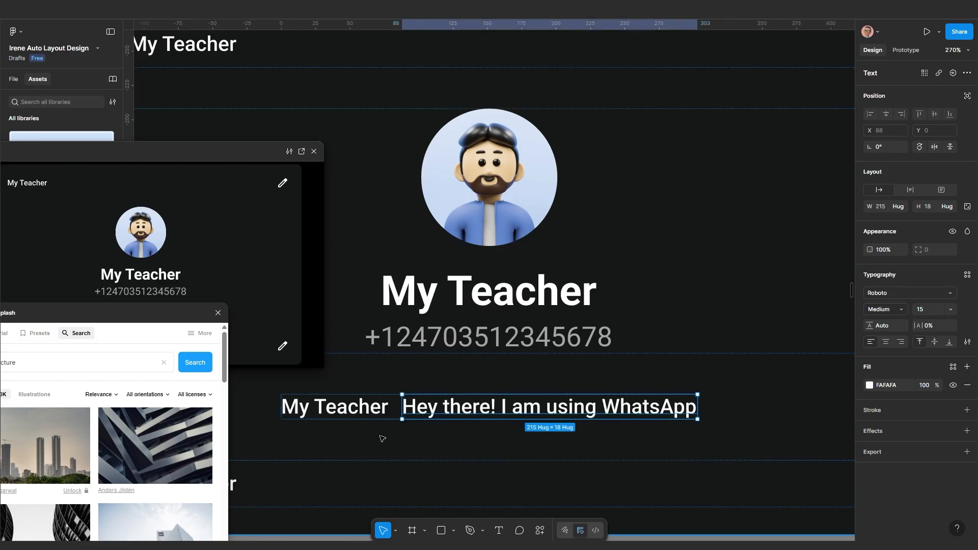
Wrap both text lines in a vertical auto layout
shift+click(384, 414)
key(shift+a)
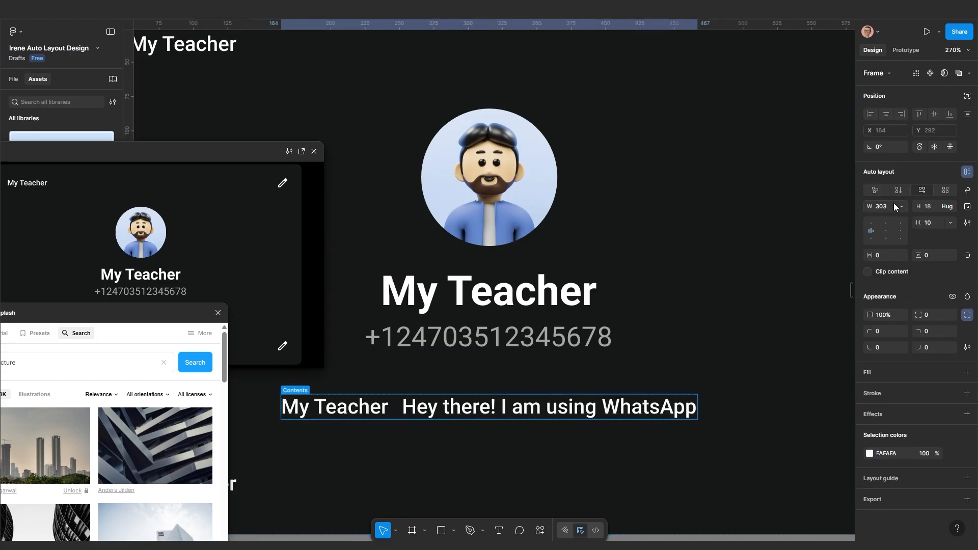
click(898, 191)
scroll(572, 401, down, 5)
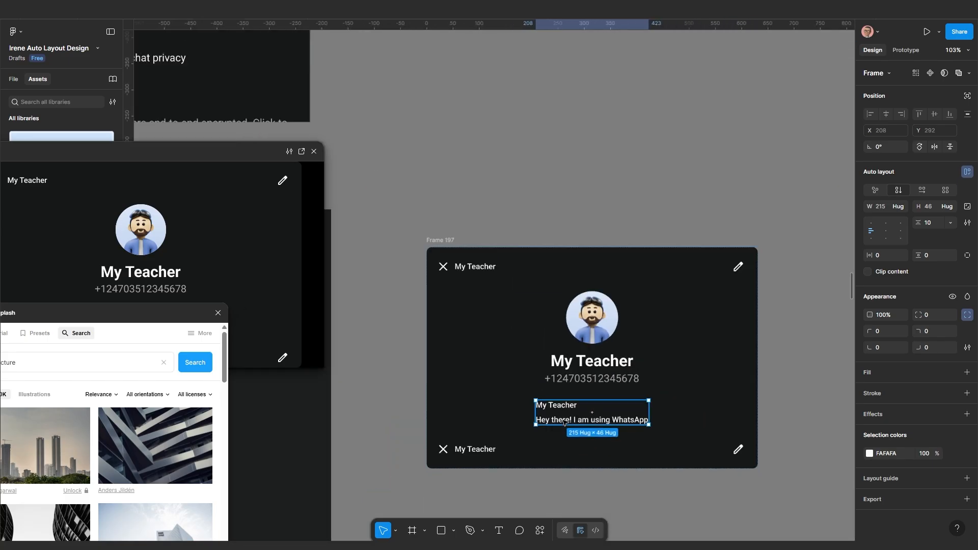
scroll(564, 422, up, 3)
click(593, 271)
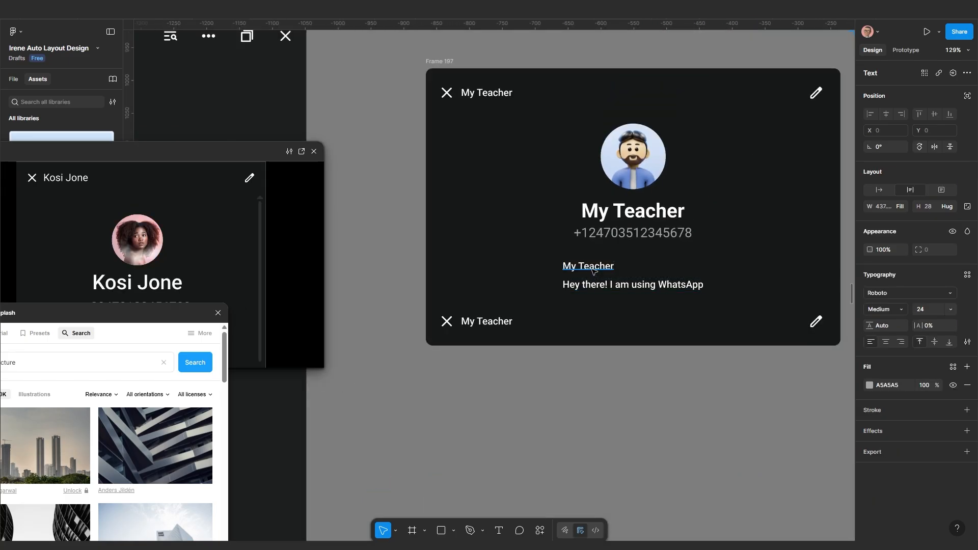
Rename the top line to 'About' at font size 24 in grey A5A5A5
double_click(593, 269)
key(BackSpace)
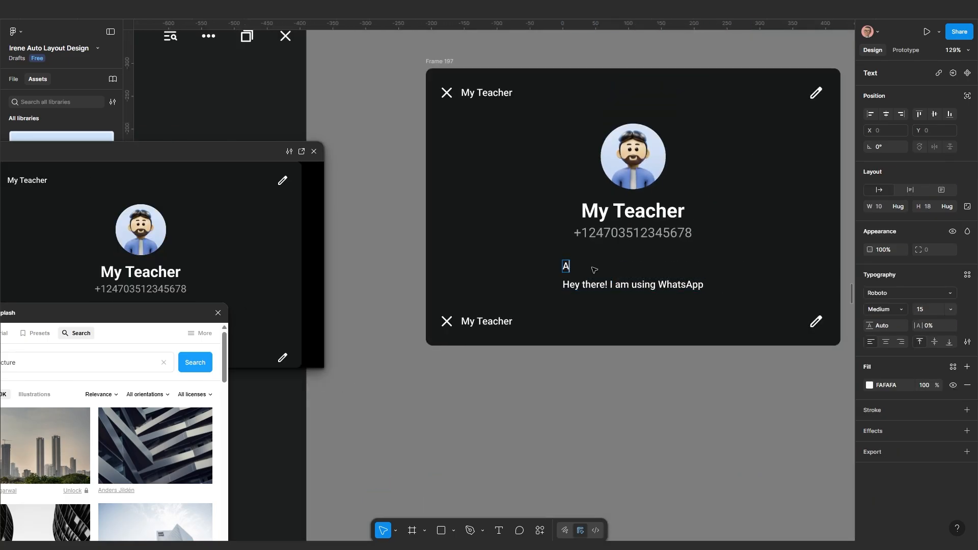
text(About)
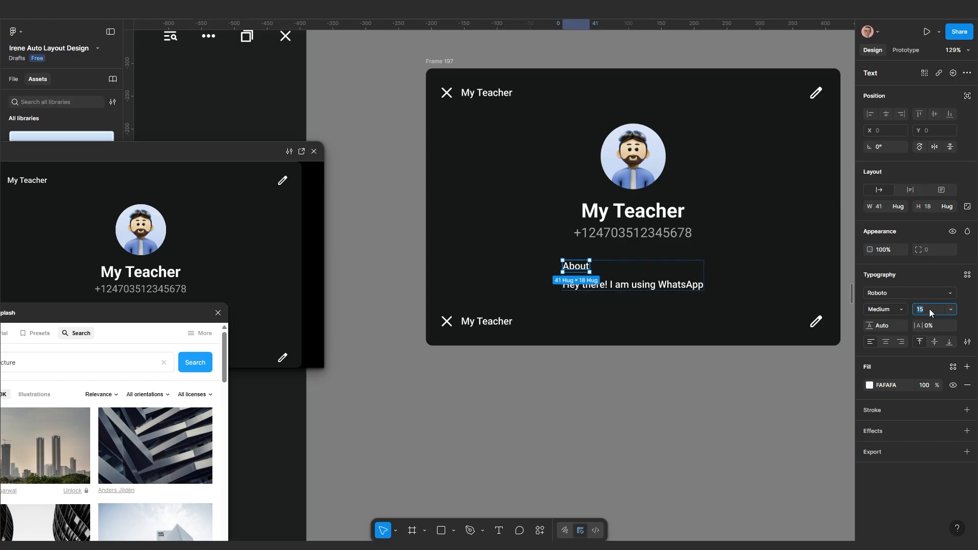
click(929, 308)
text(24)
key(Return)
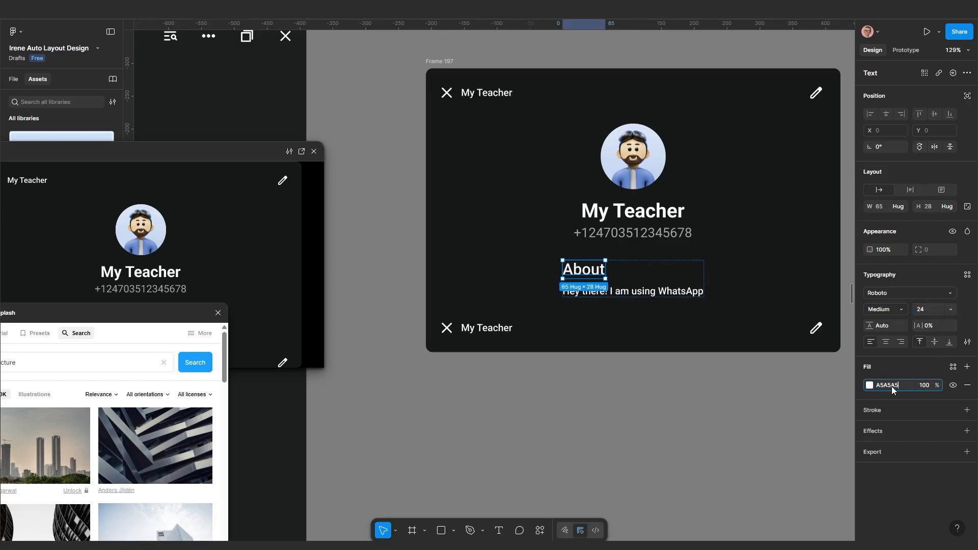
key(Return)
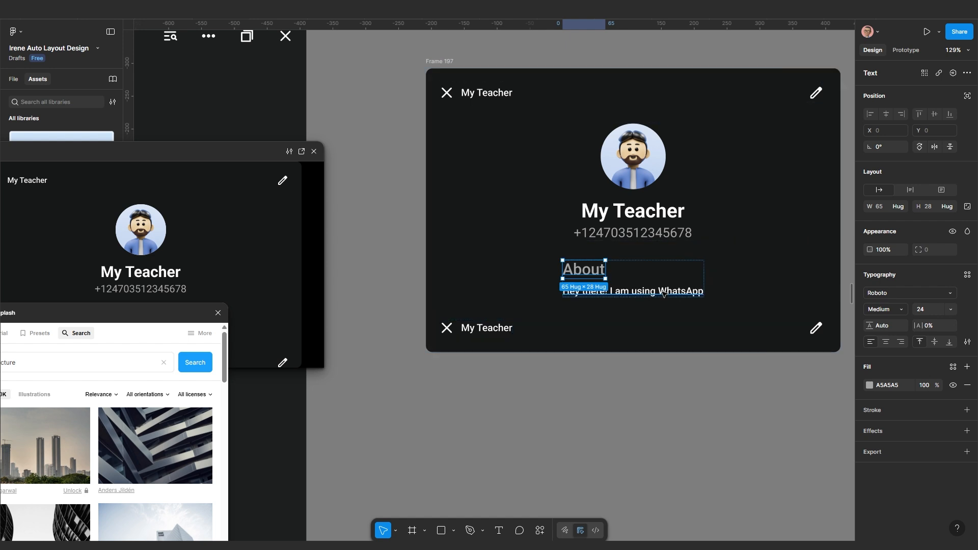
Set the status text to Regular weight
click(663, 293)
click(888, 310)
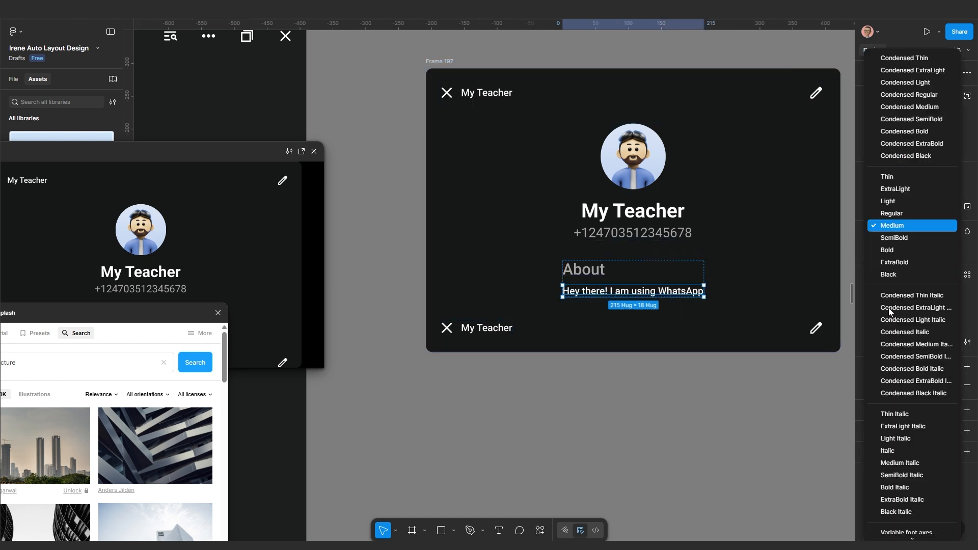
click(890, 215)
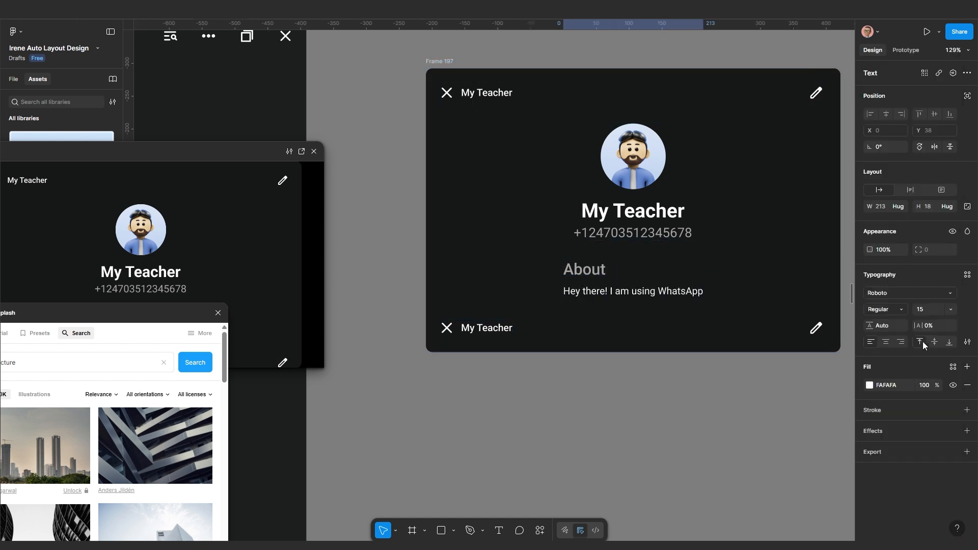
Make the About and status block fill the frame's width
drag(620, 295, 568, 335)
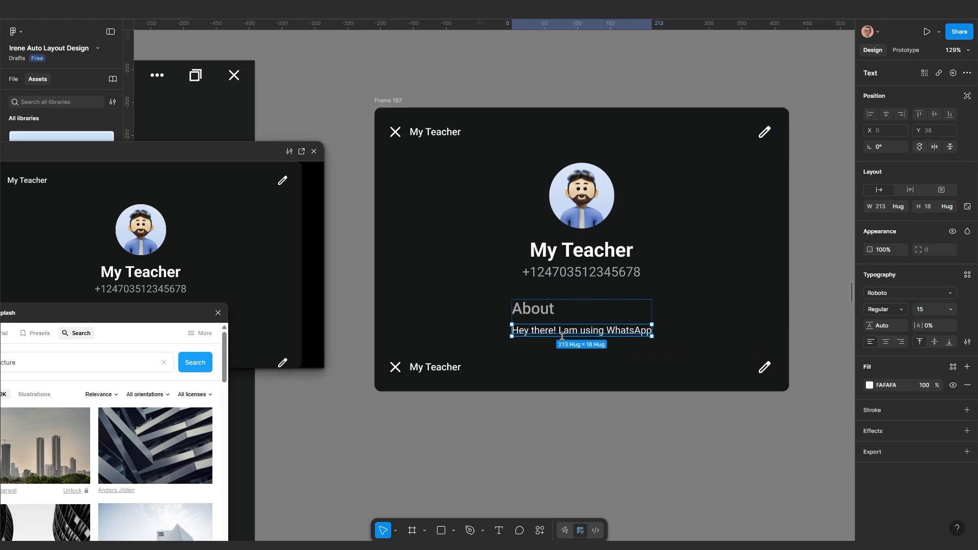
click(566, 346)
ctrl+scroll(566, 346, down, 3)
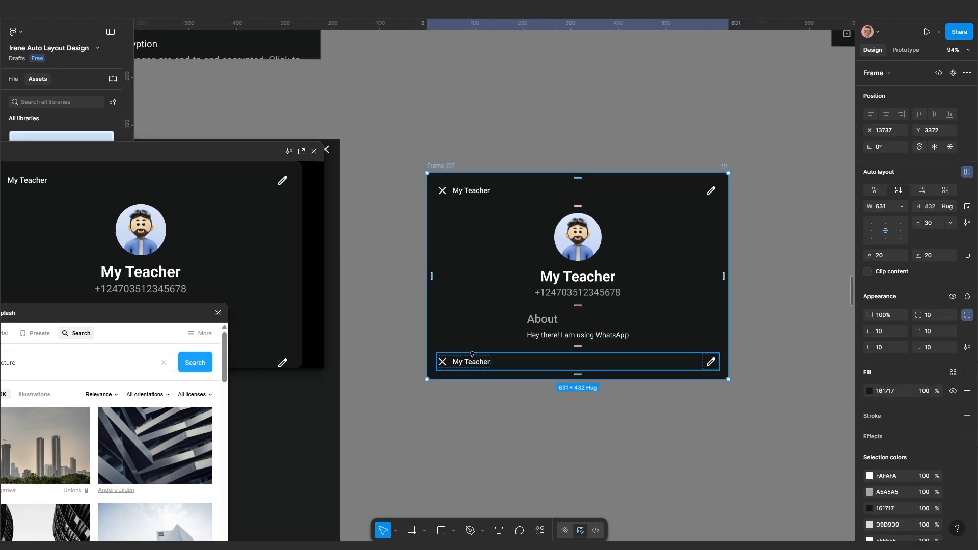
scroll(570, 335, up, 3)
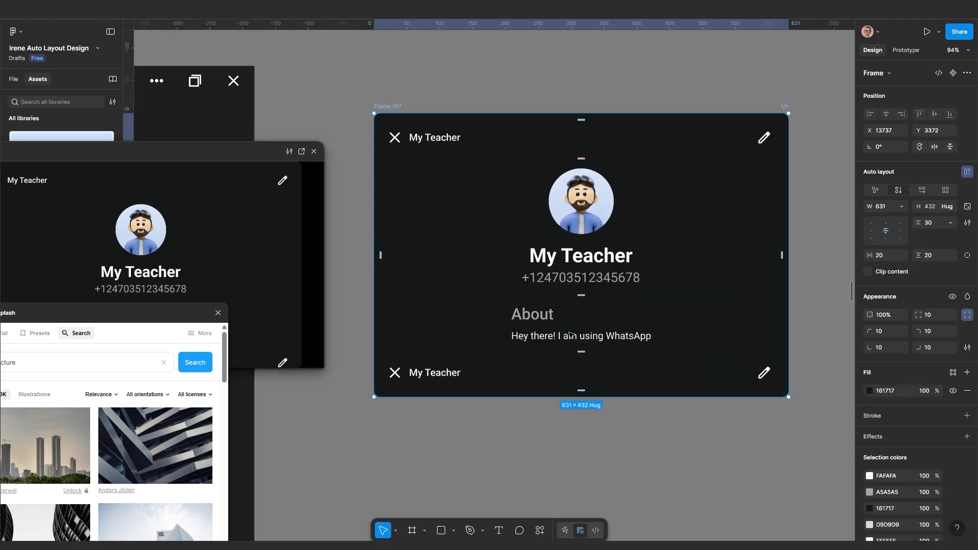
click(566, 364)
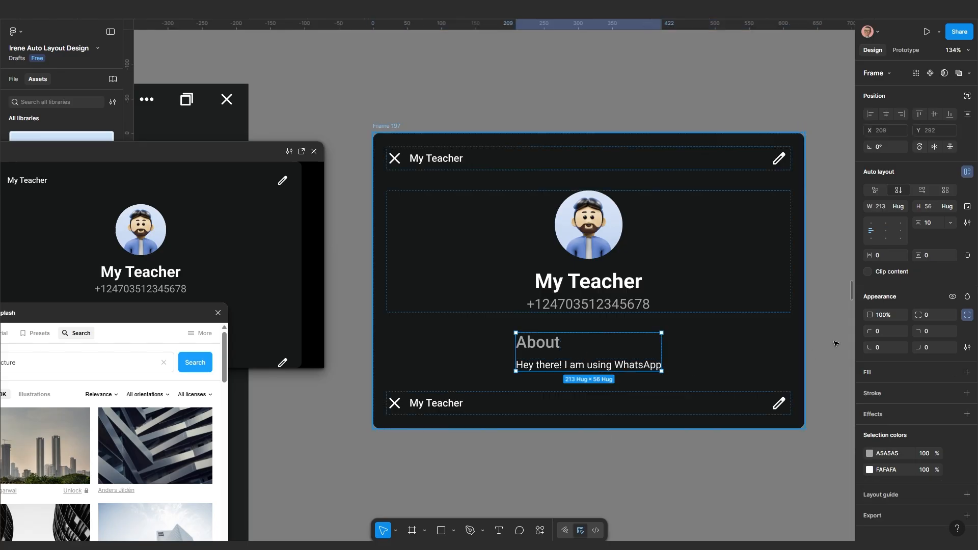
click(900, 204)
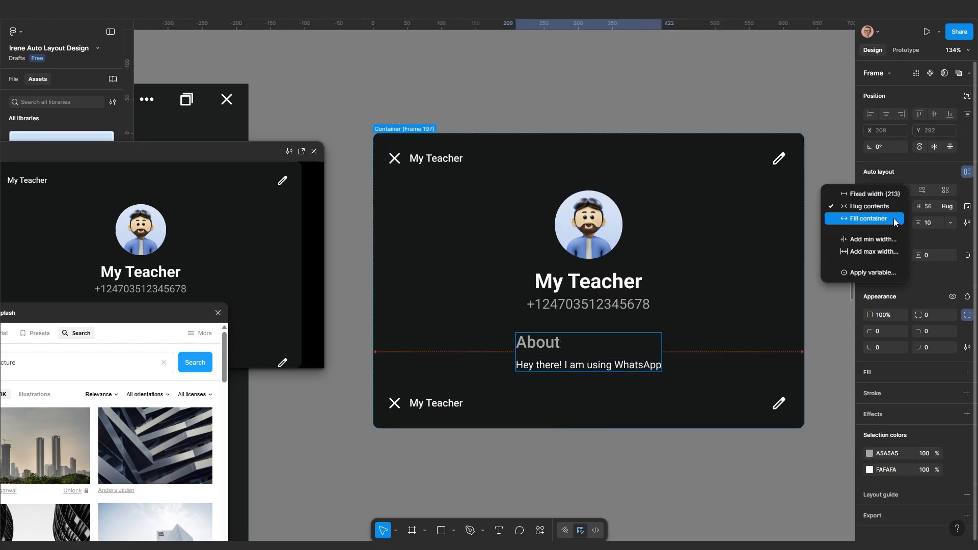
click(892, 218)
scroll(662, 366, down, 3)
key(Escape)
Rename the bottom row's text to 'Media, links, Docs'
scroll(463, 411, down, 3)
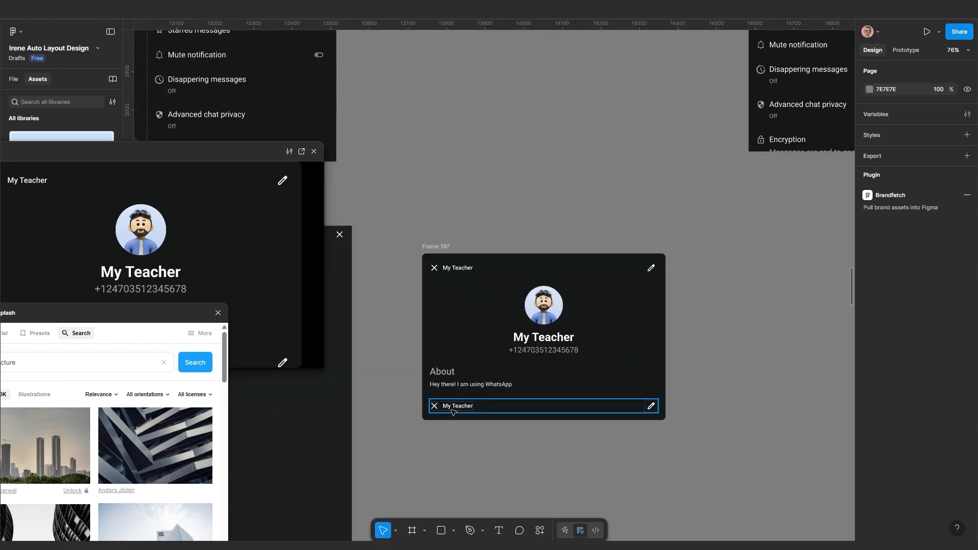
scroll(452, 409, up, 3)
scroll(454, 410, up, 5)
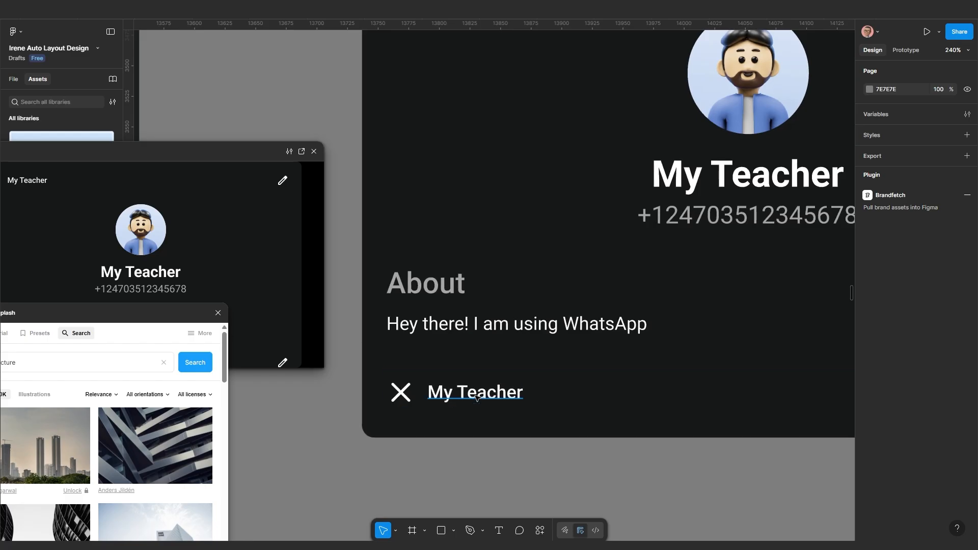
double_click(476, 396)
text(Me)
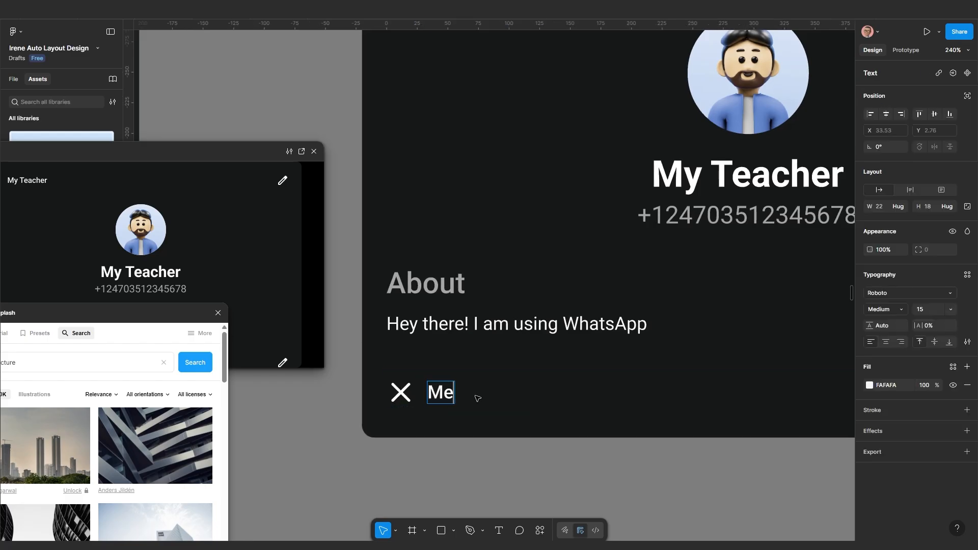
text(dia, links, Docs)
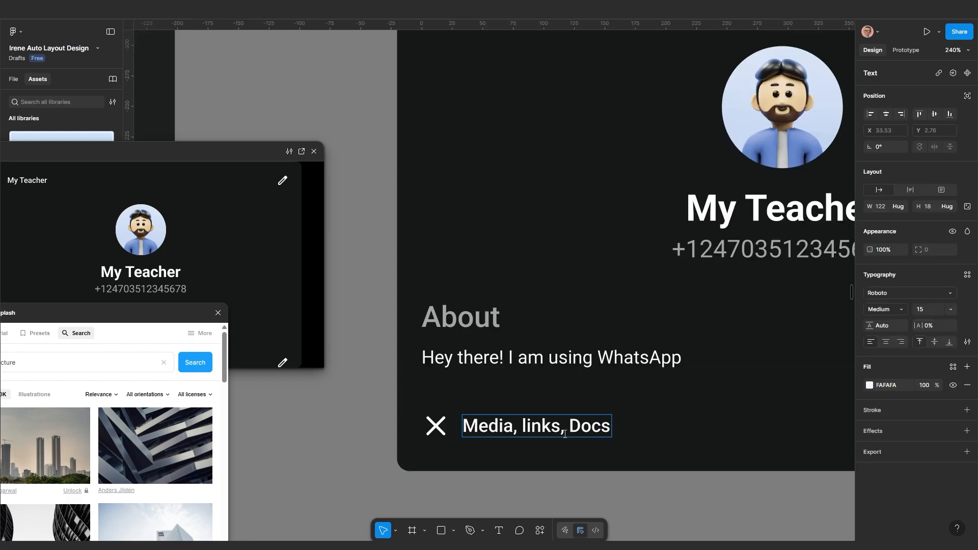
key(Escape)
Swap the bottom row's X icon for a folder icon
scroll(568, 454, down, 6)
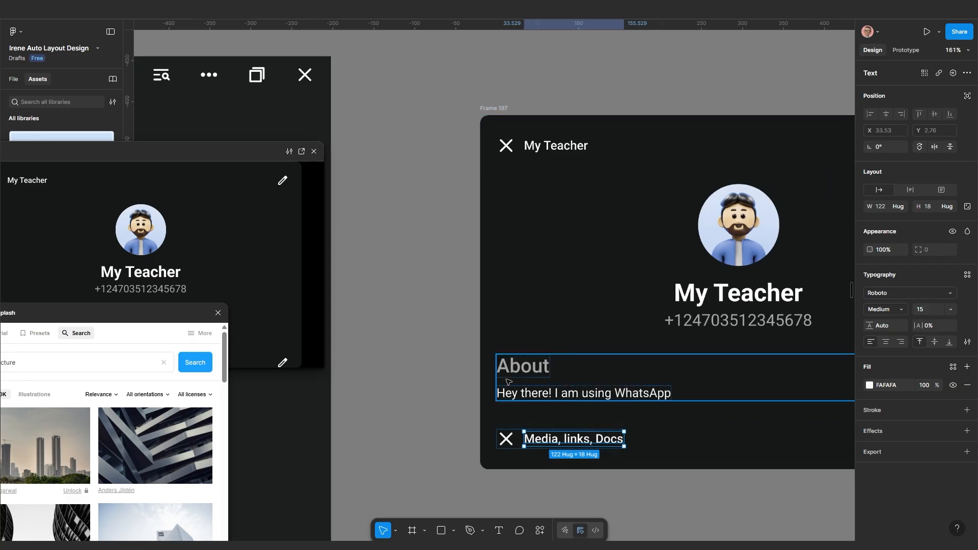
scroll(521, 385, down, 4)
scroll(645, 314, up, 3)
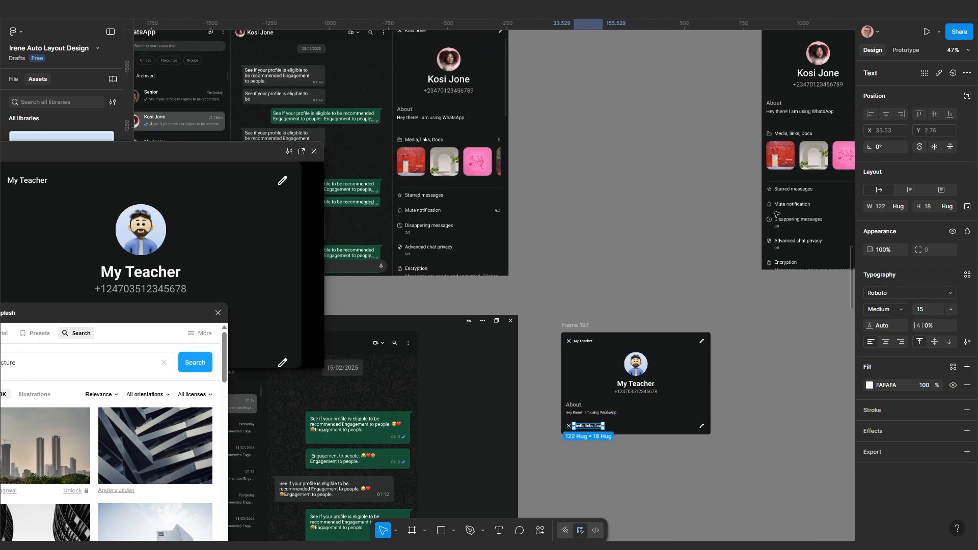
scroll(695, 236, right, 3)
scroll(695, 236, up, 5)
scroll(707, 211, down, 5)
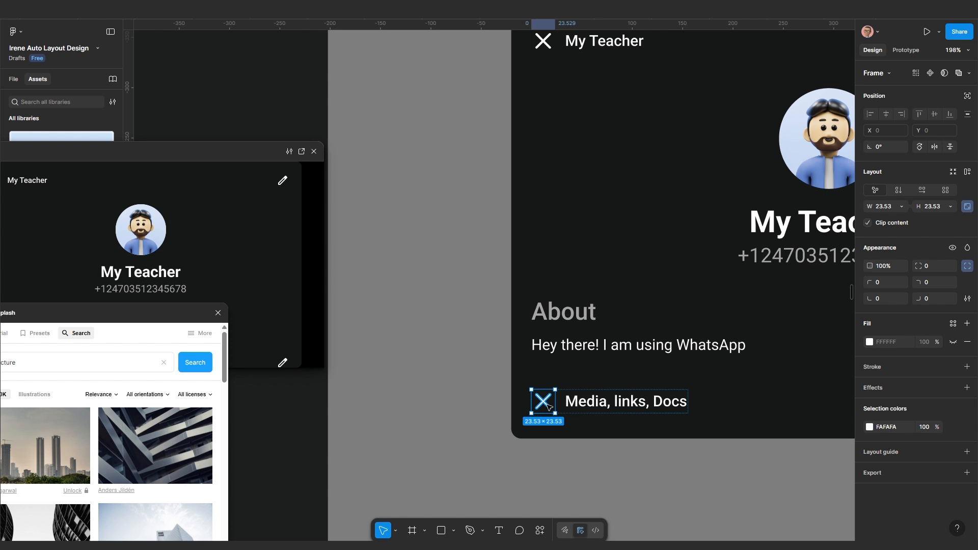
key(ctrl+shift+r)
scroll(579, 411, up, 1)
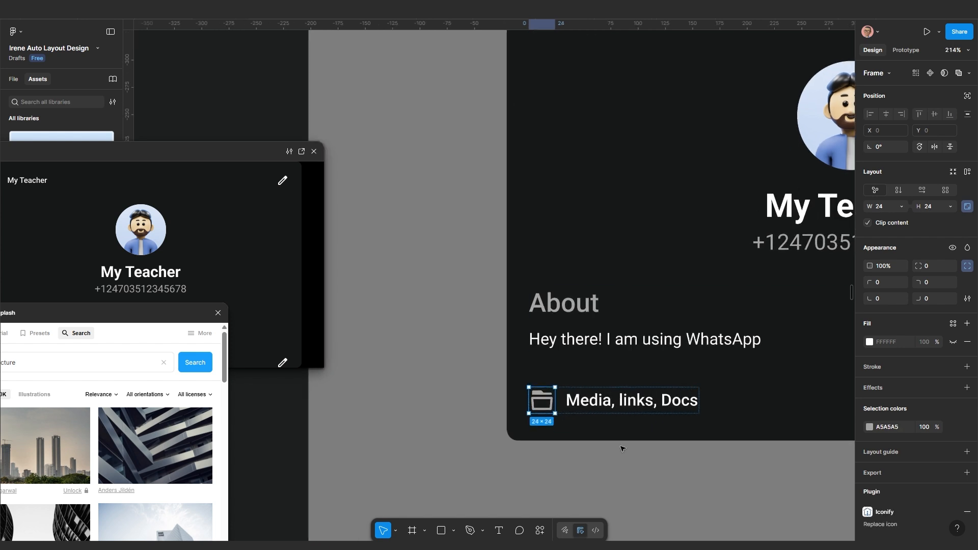
drag(620, 445, 509, 429)
scroll(511, 432, down, 5)
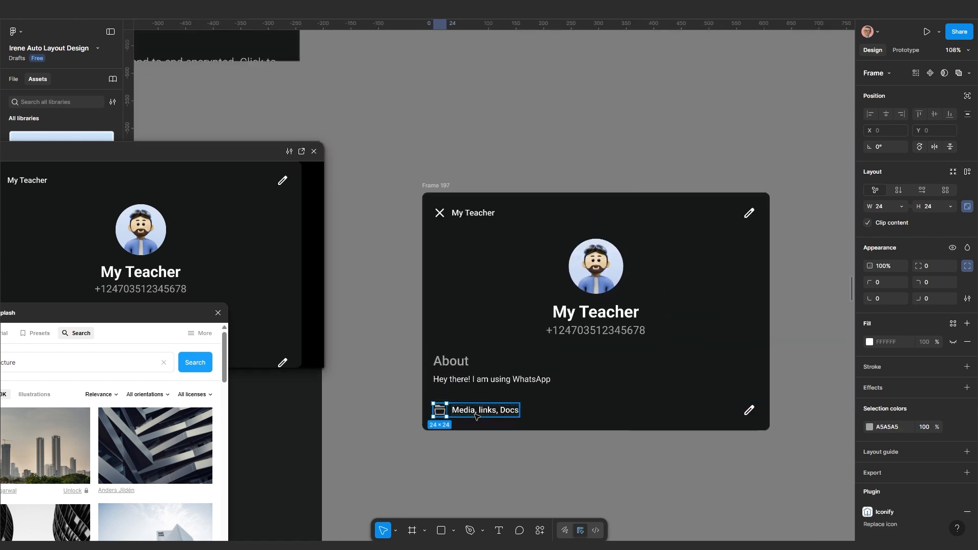
Replace the row's pencil icon with a '10' count label
click(470, 414)
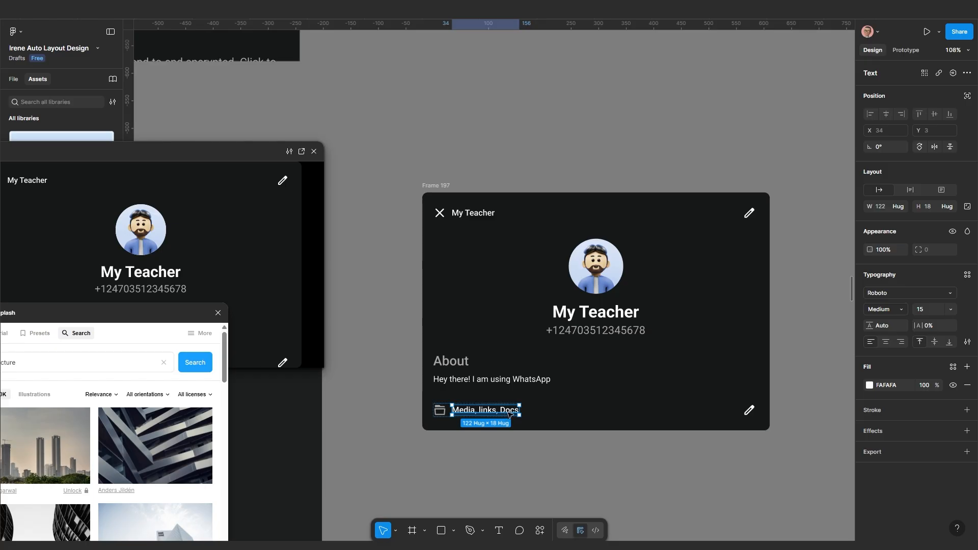
key(ctrl+d)
scroll(519, 410, up, 4)
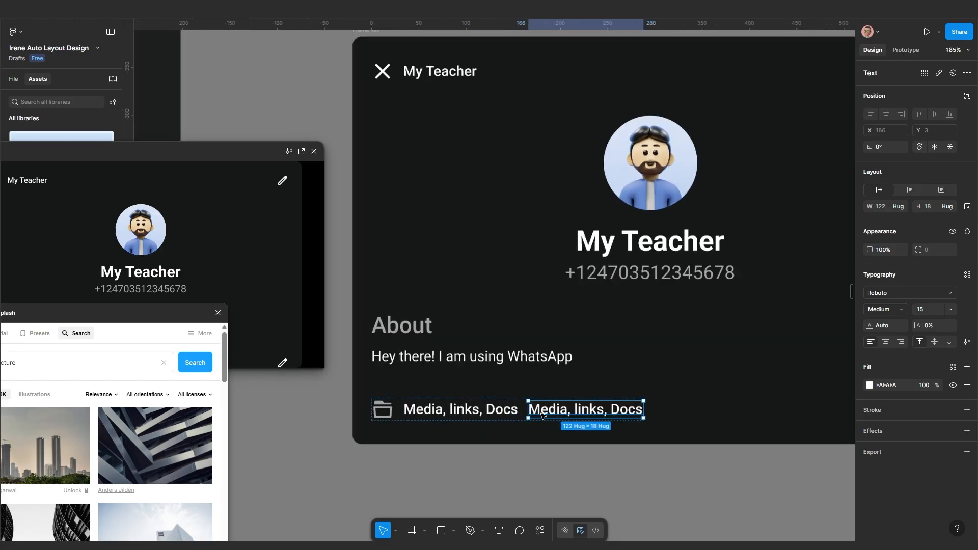
double_click(564, 410)
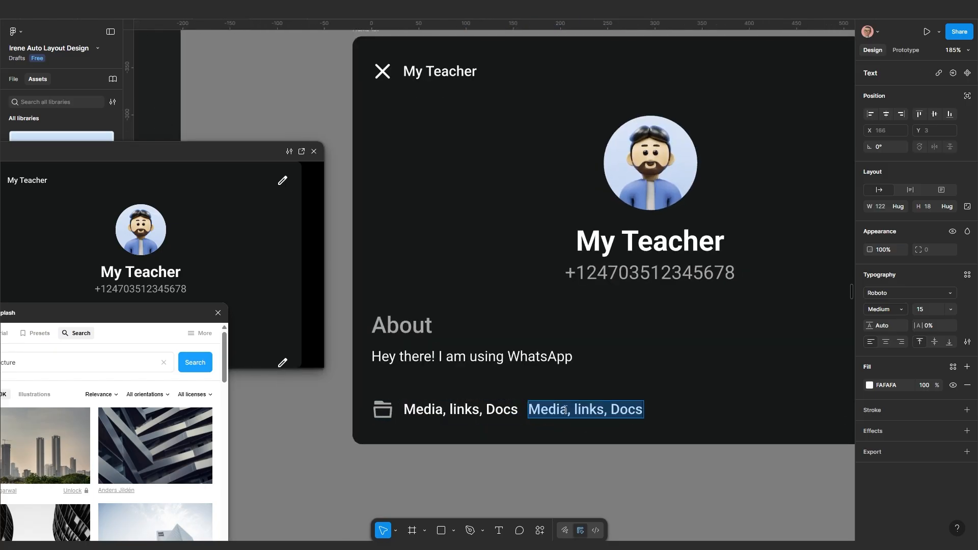
text(10)
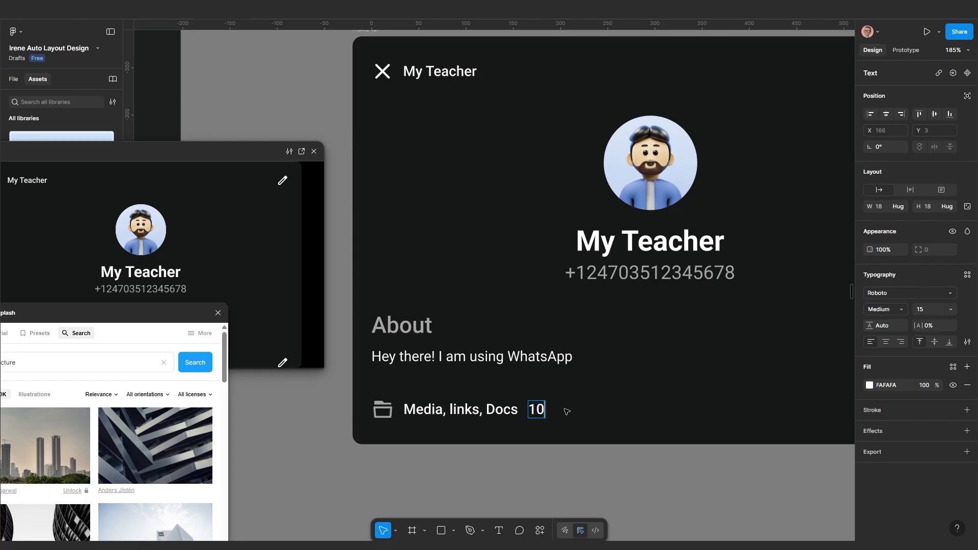
key(Escape)
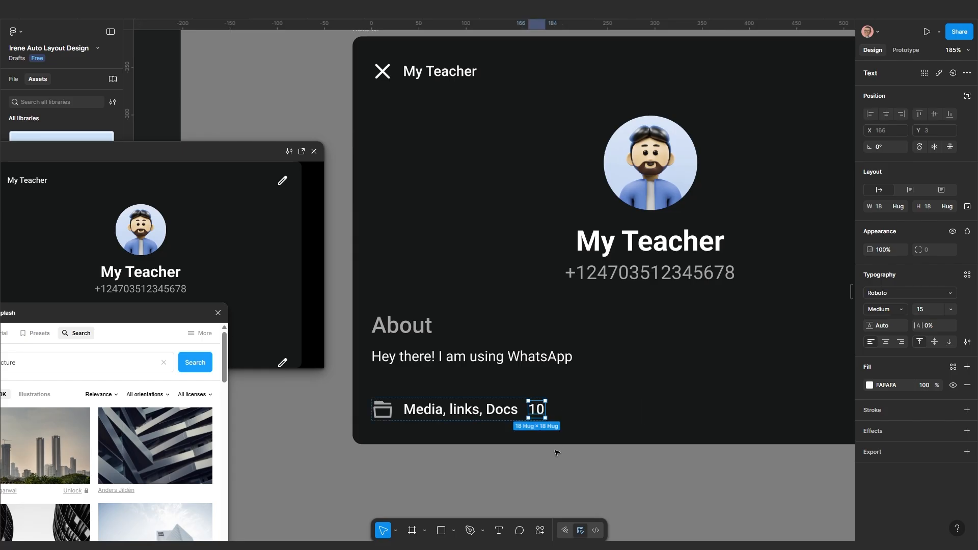
key(Delete)
scroll(557, 452, down, 2)
drag(614, 447, 535, 431)
click(773, 400)
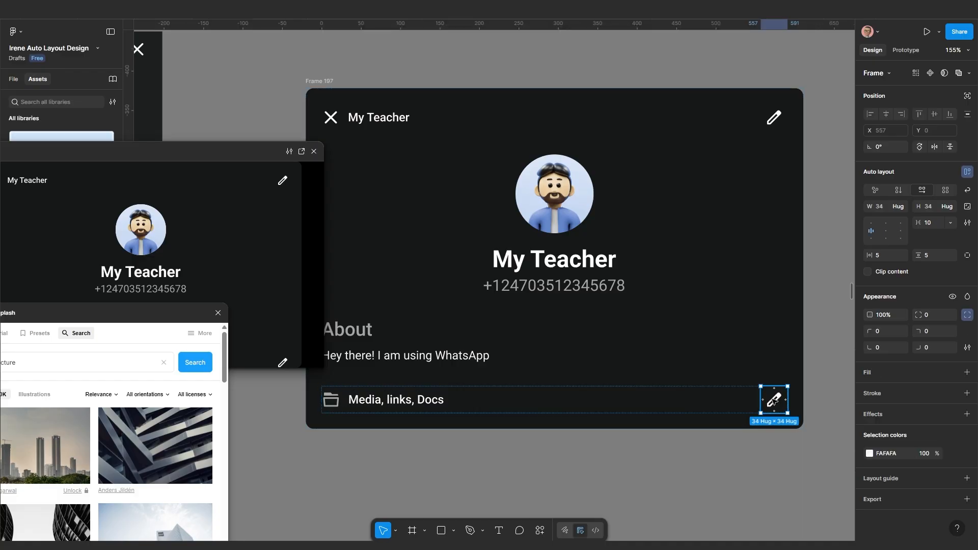
key(ctrl+z)
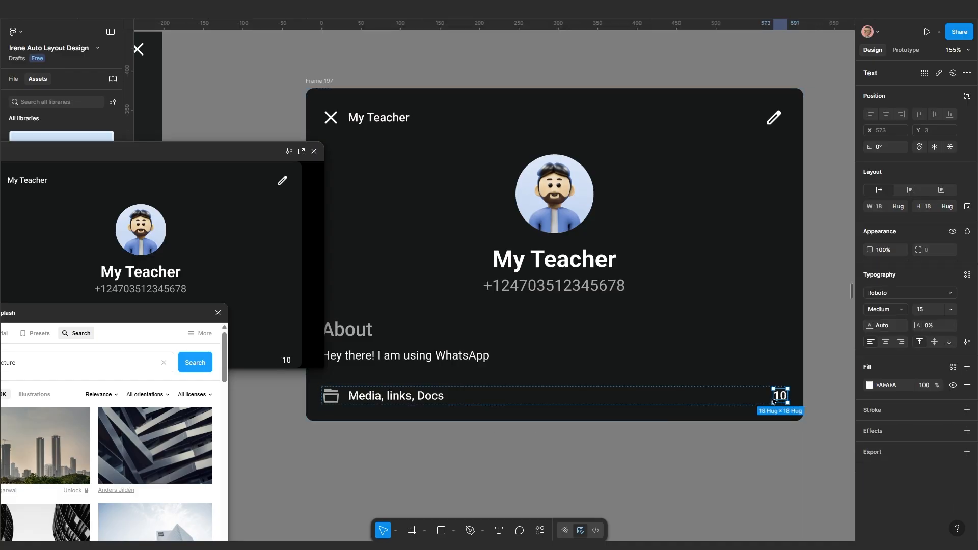
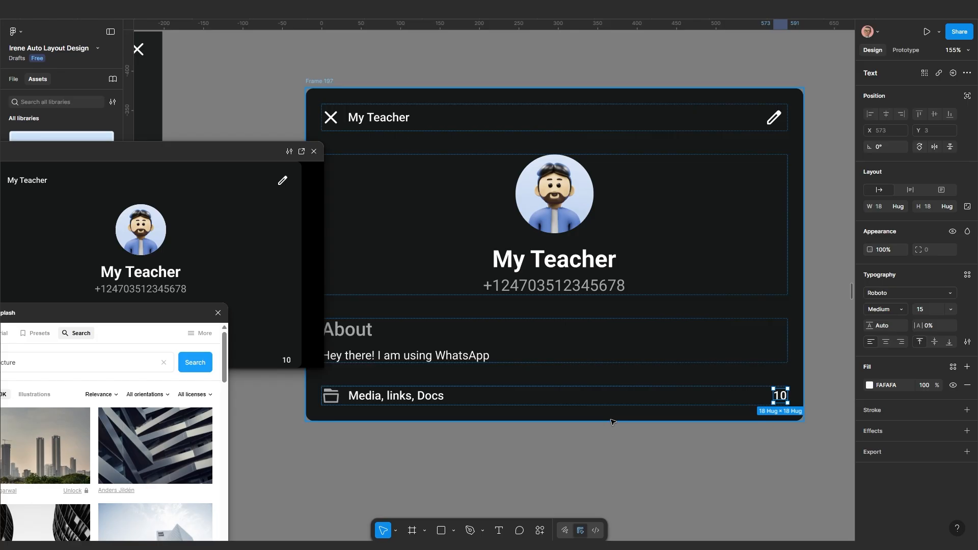
Set the '10' count's fill to grey A5A5A5
click(330, 399)
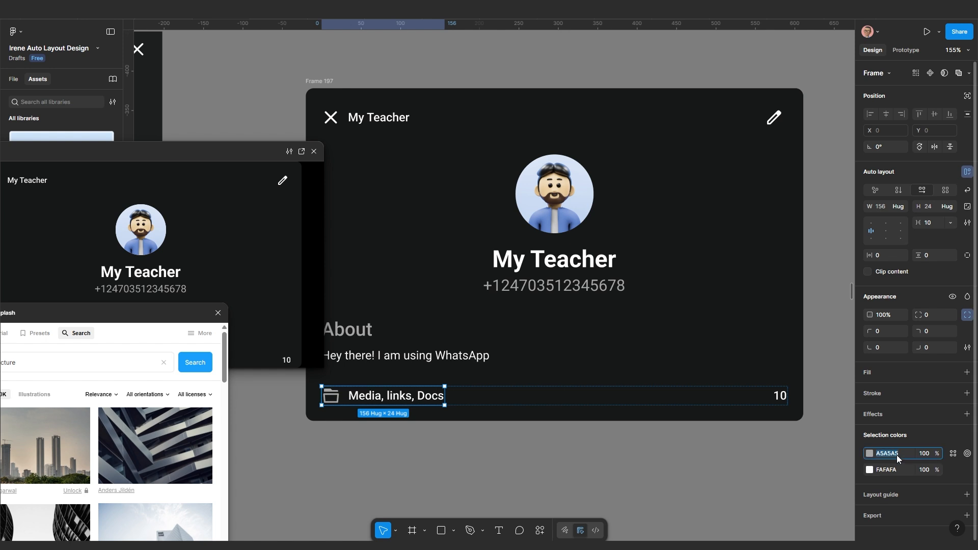
click(780, 396)
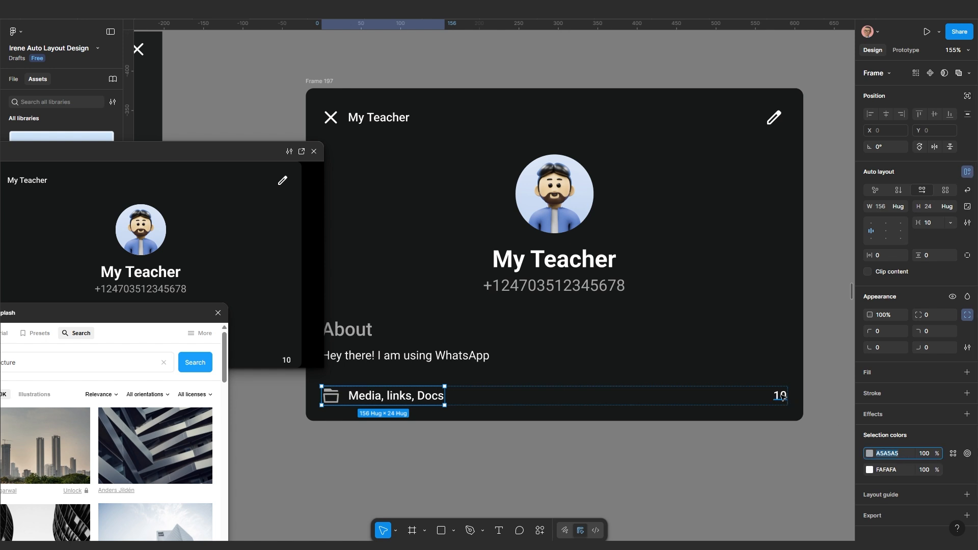
click(894, 386)
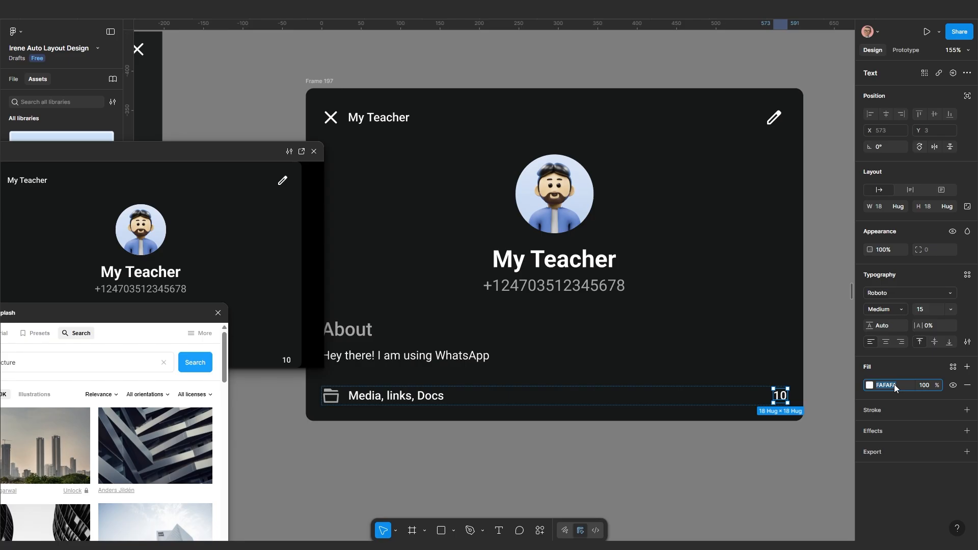
key(Return)
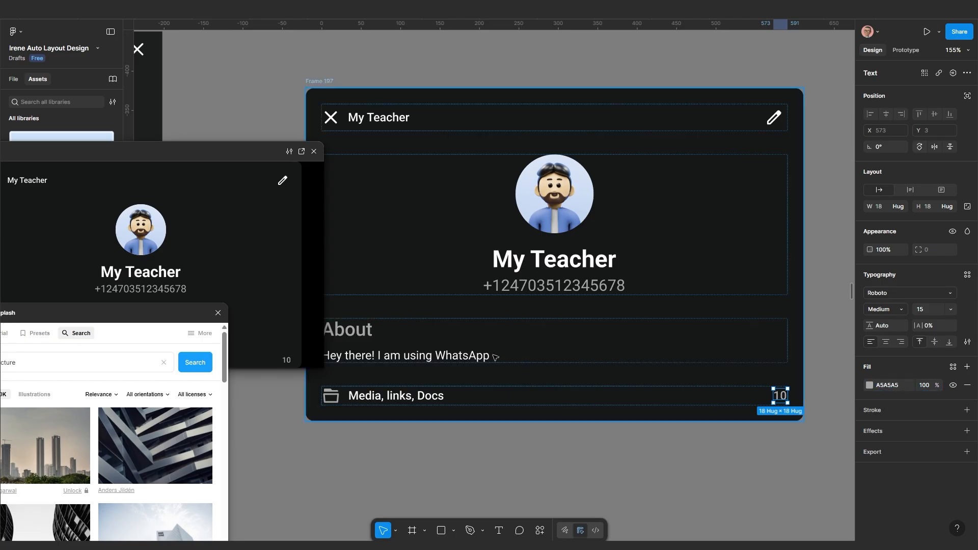
scroll(499, 421, down, 2)
drag(501, 422, 585, 424)
scroll(591, 418, down, 5)
drag(728, 254, 536, 341)
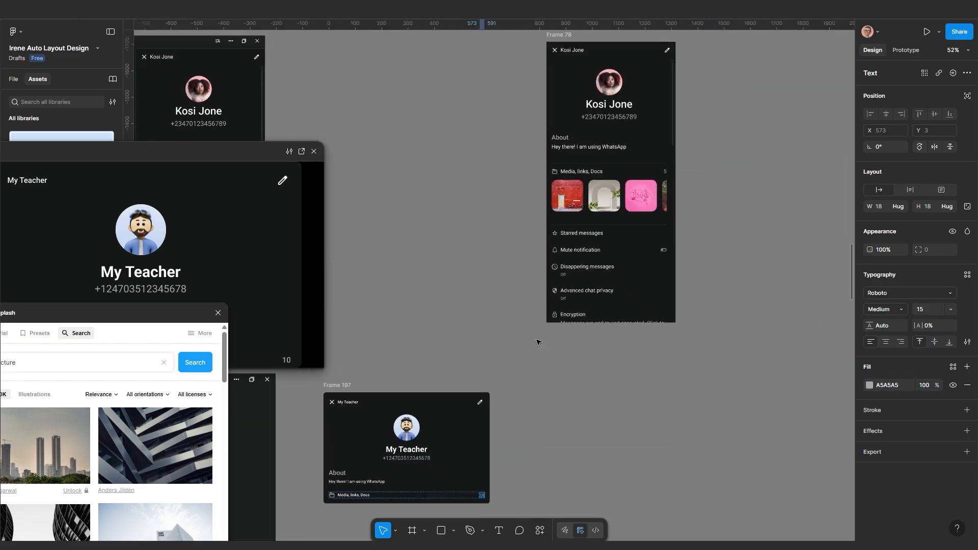
scroll(575, 196, up, 5)
scroll(609, 185, down, 3)
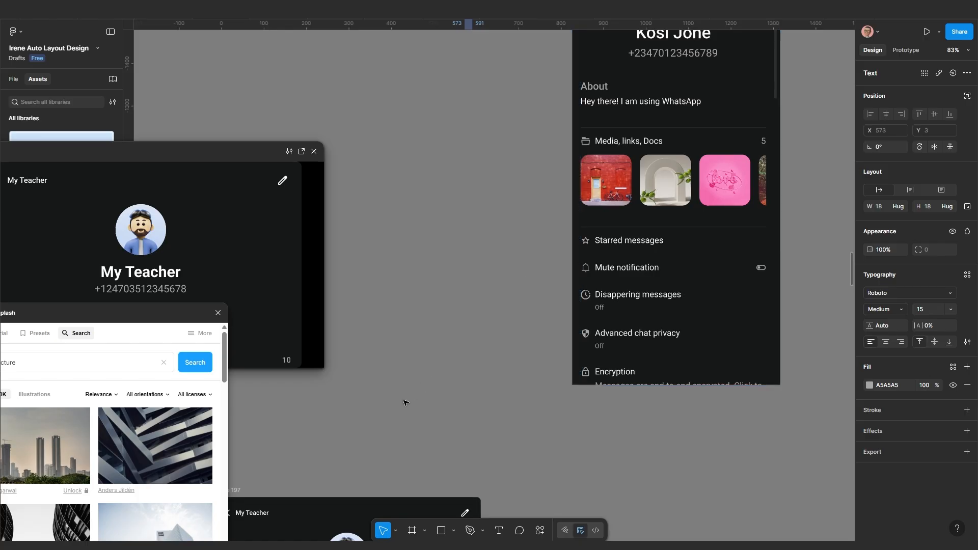
scroll(611, 176, down, 2)
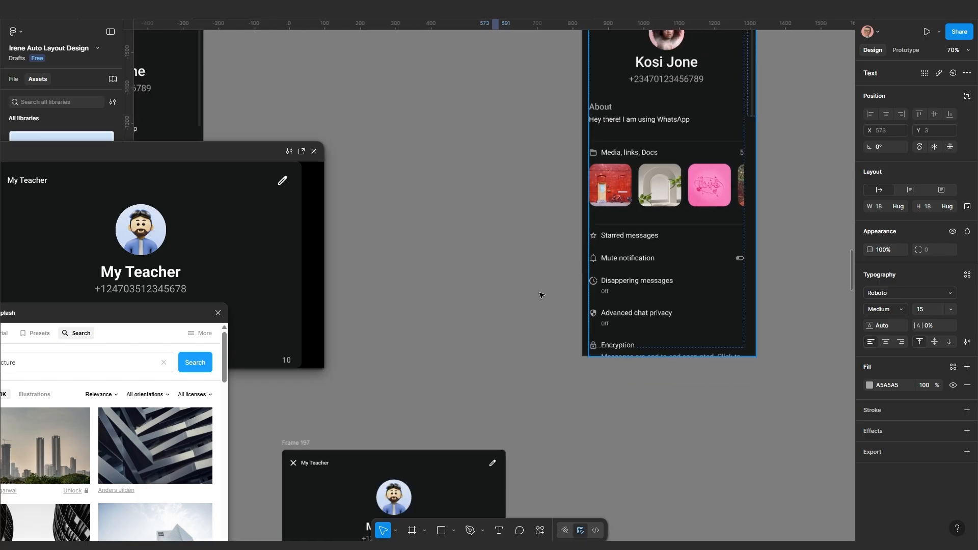
drag(541, 295, 595, 226)
scroll(472, 415, down, 5)
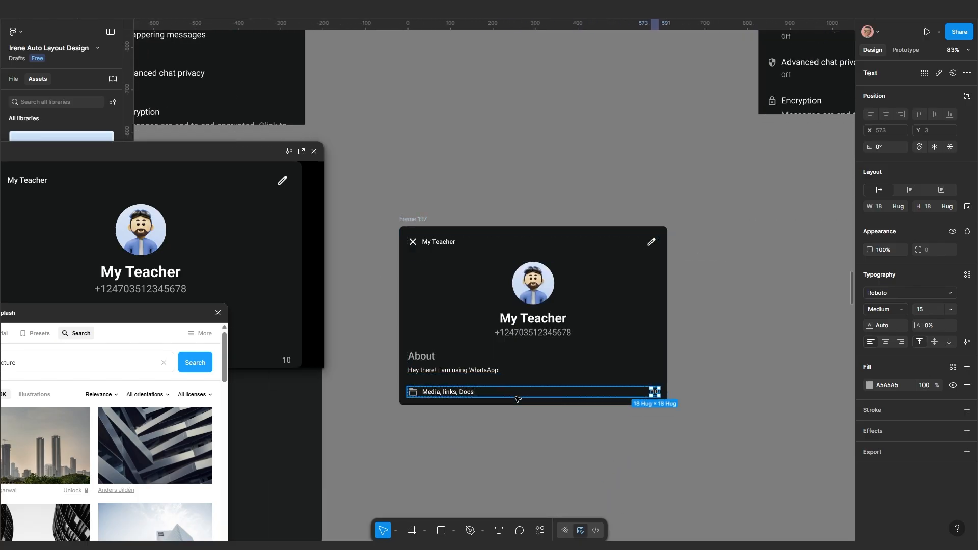
scroll(471, 415, up, 5)
click(463, 434)
scroll(462, 433, down, 1)
drag(463, 434, 500, 429)
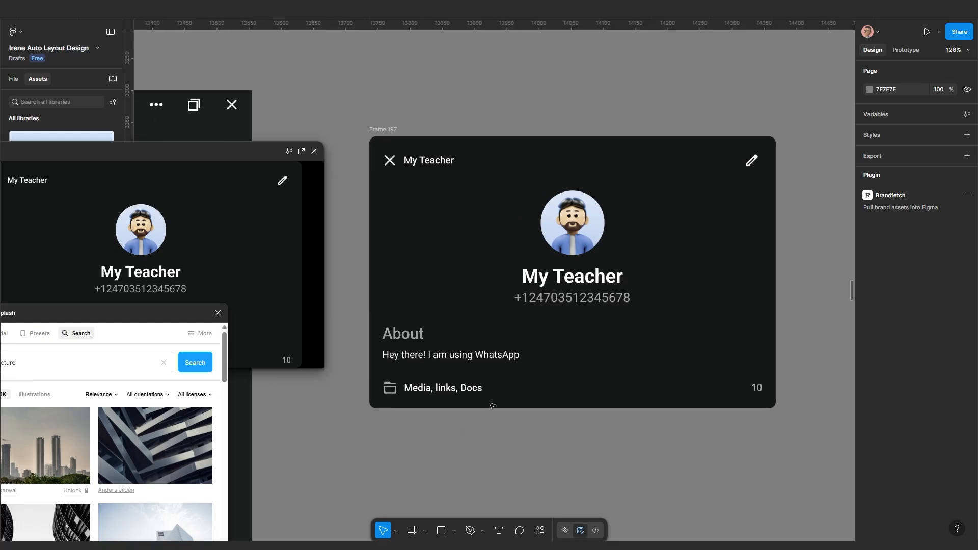
Switch the Media, links, Docs row to individual padding with 30 px top padding
click(463, 385)
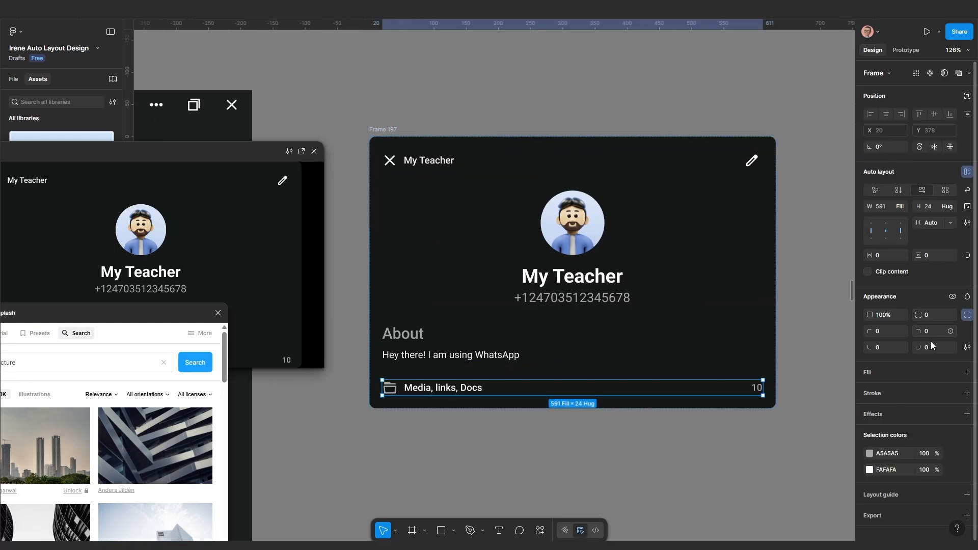
click(967, 256)
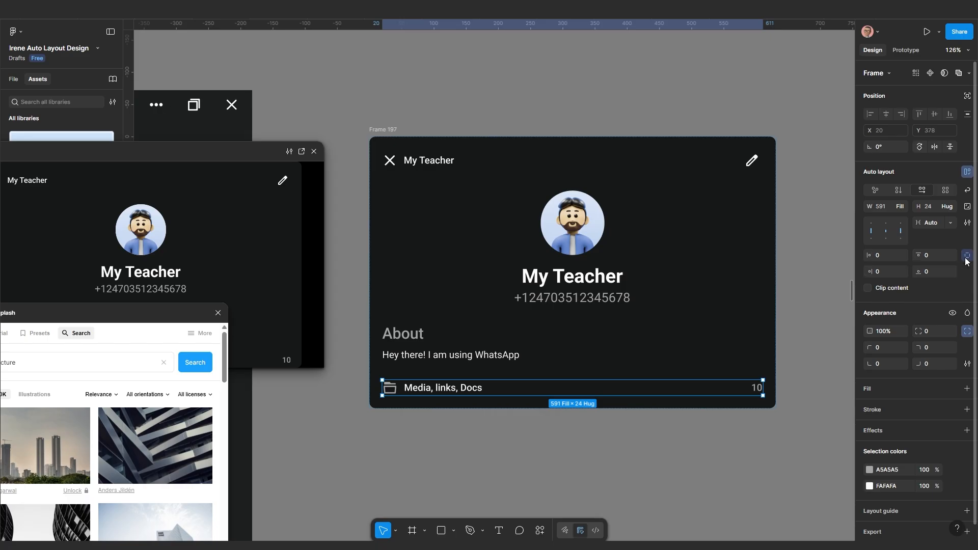
click(928, 257)
text(50)
key(Return)
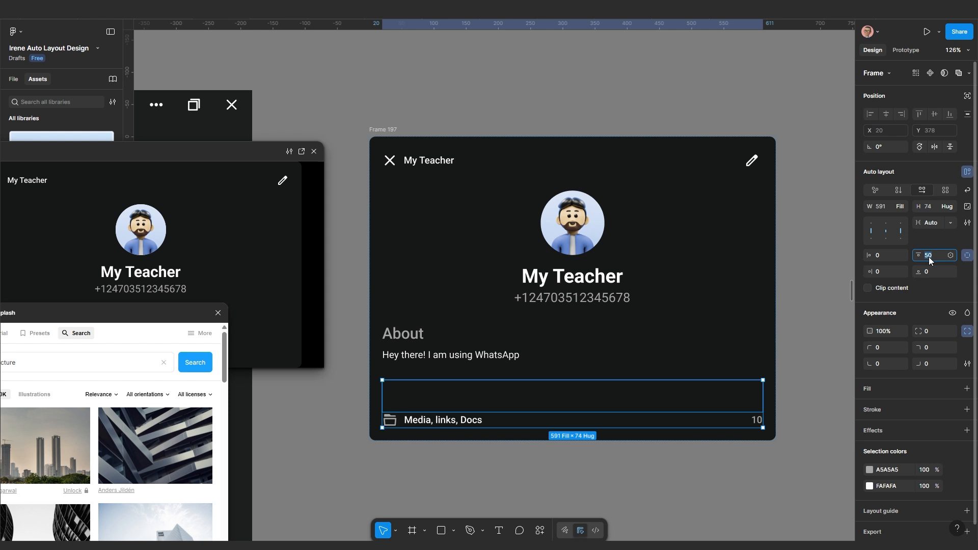
text(30)
key(Return)
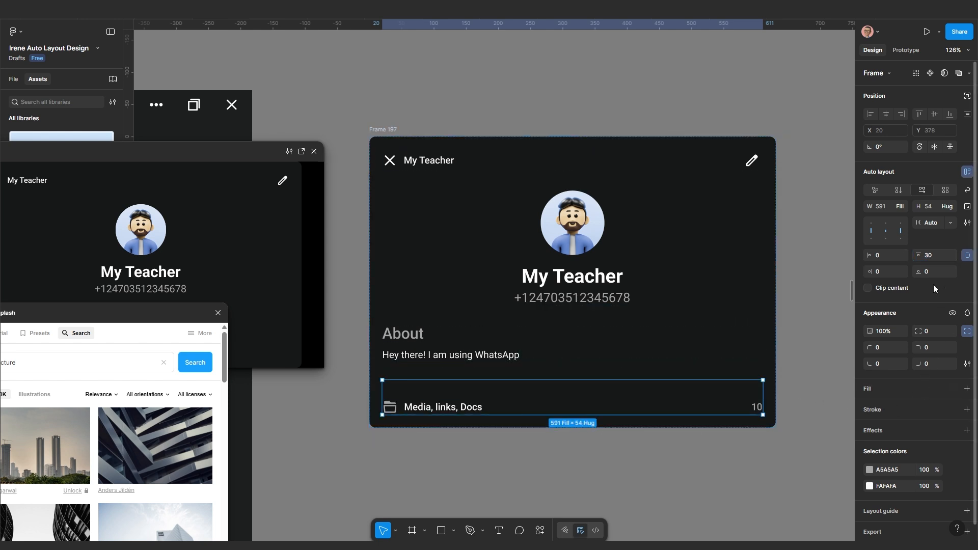
Add a top-only 2E2F2F stroke as a divider line above the row
click(887, 411)
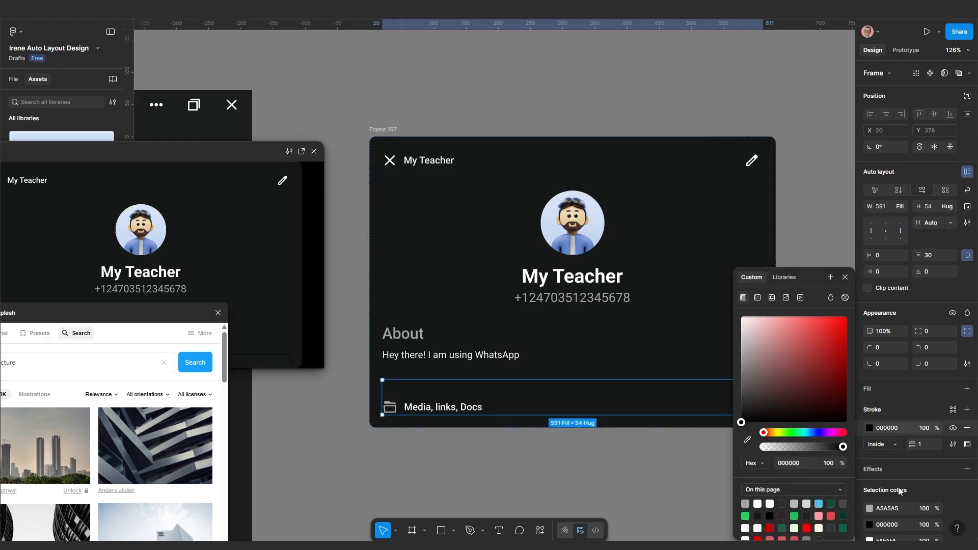
click(745, 504)
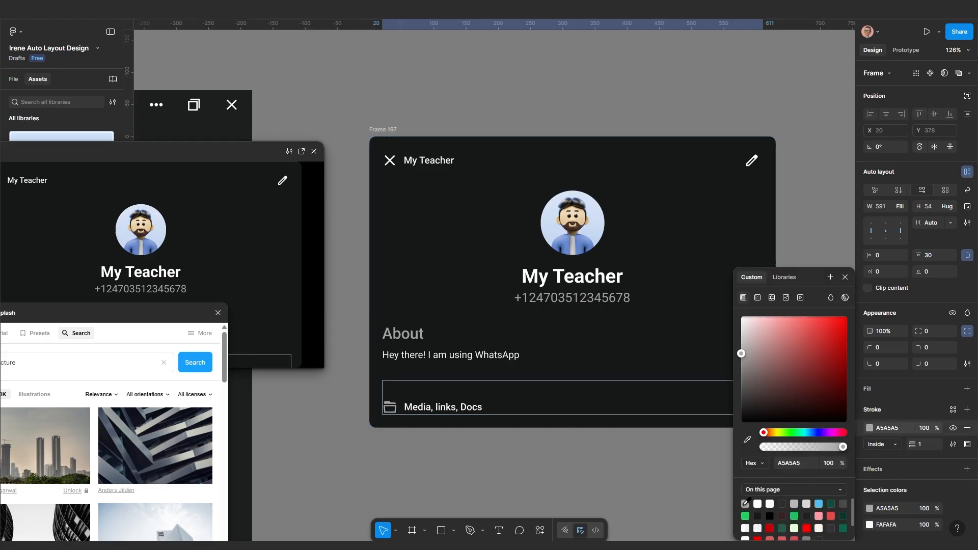
click(967, 446)
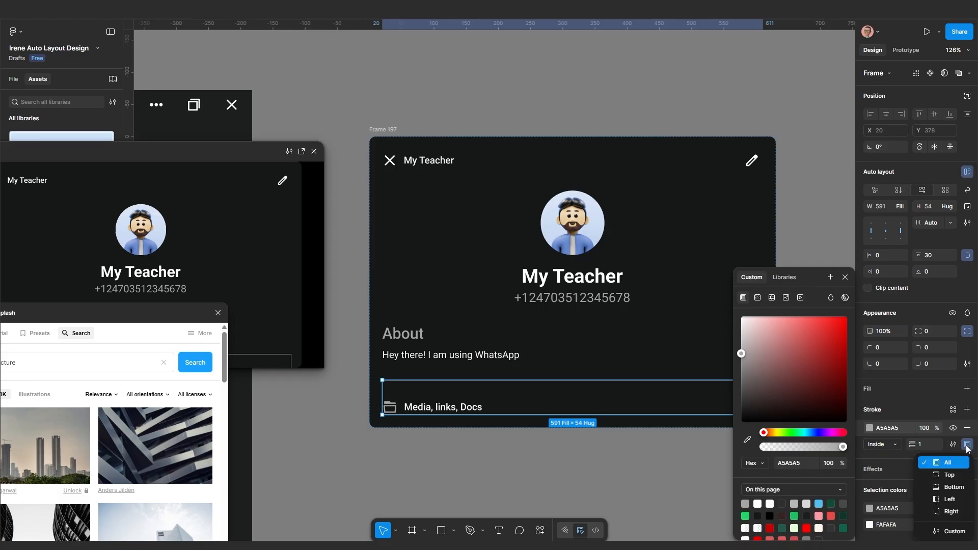
click(948, 476)
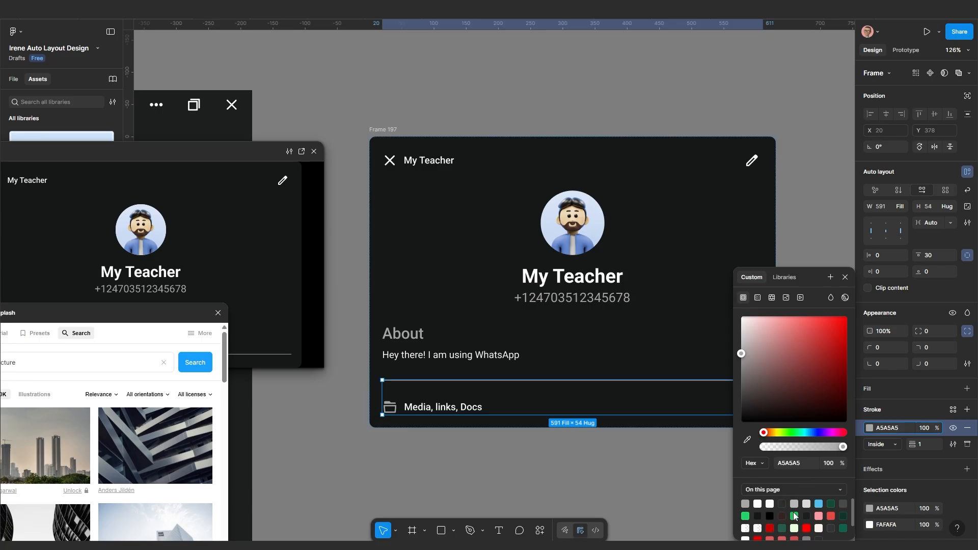
click(844, 502)
key(Escape)
scroll(735, 465, up, 3)
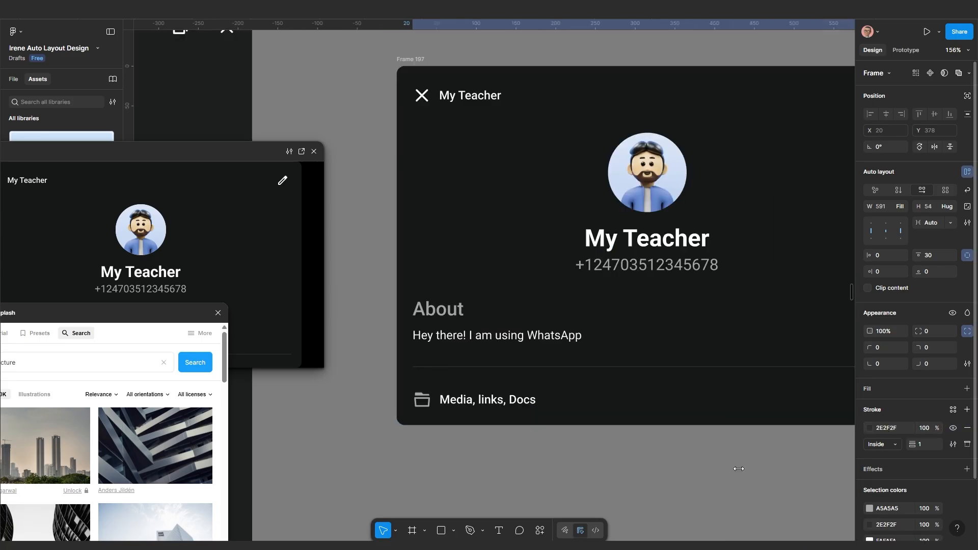
click(562, 470)
scroll(540, 456, left, 5)
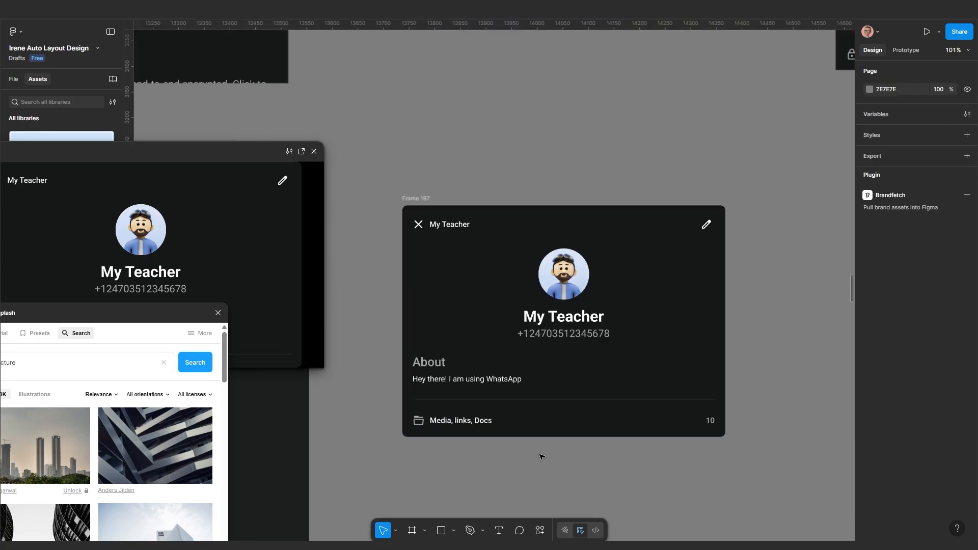
scroll(519, 416, down, 3)
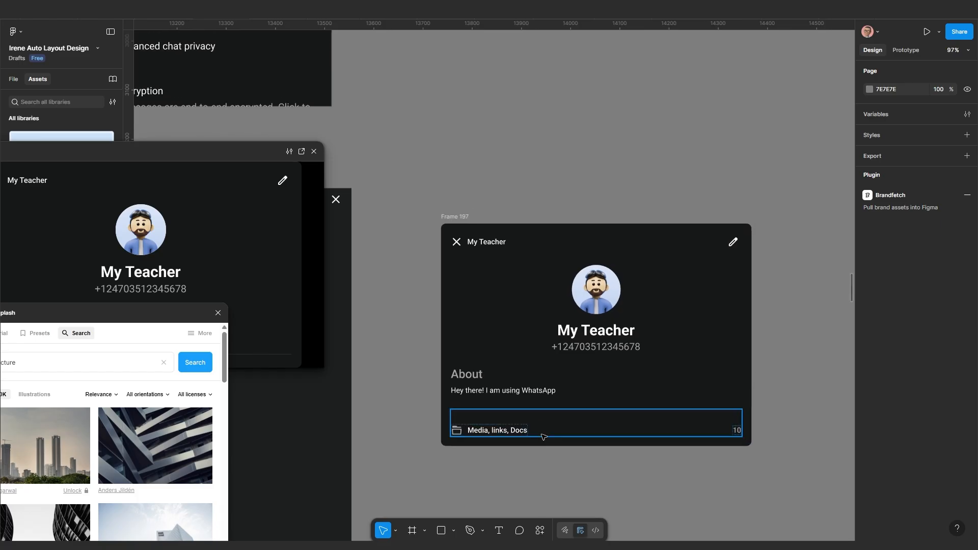
scroll(538, 438, up, 1)
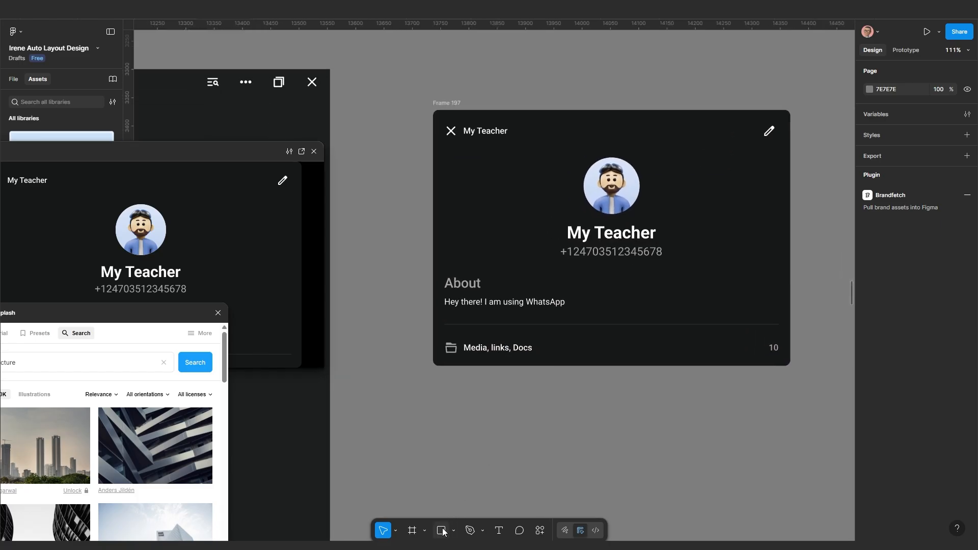
Draw a 115×115 square with corner radius 10 below Frame 197
click(441, 531)
drag(475, 397, 548, 471)
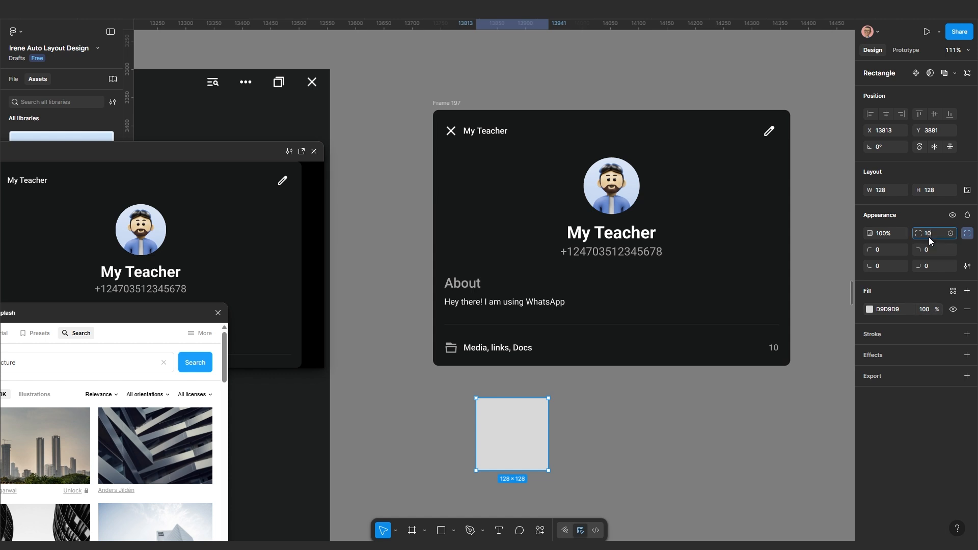
key(Return)
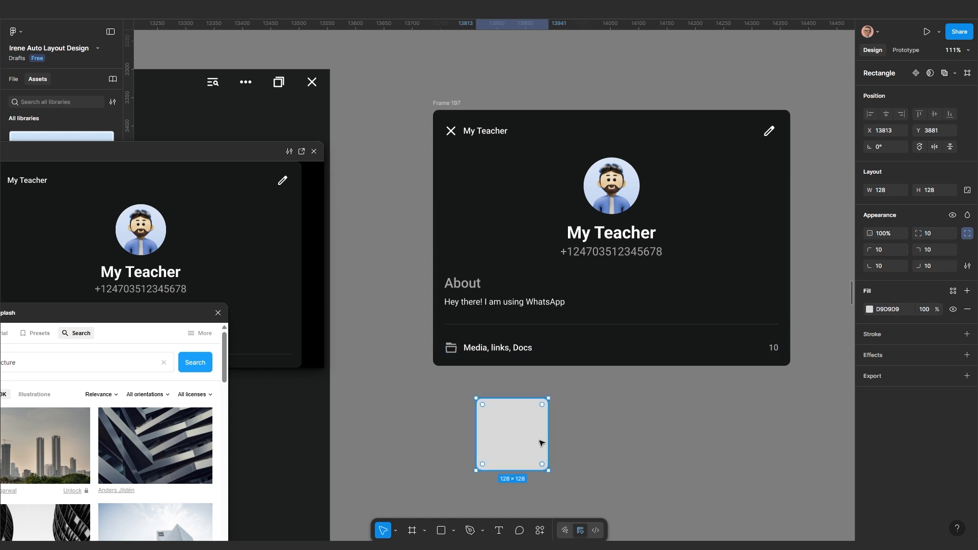
mouse_move(549, 469)
mouse_down()
mouse_move(538, 458)
mouse_move(605, 434)
mouse_up()
Wrap the squares in an auto-layout row with 10 gap and duplicate them to five cards
shift+click(504, 432)
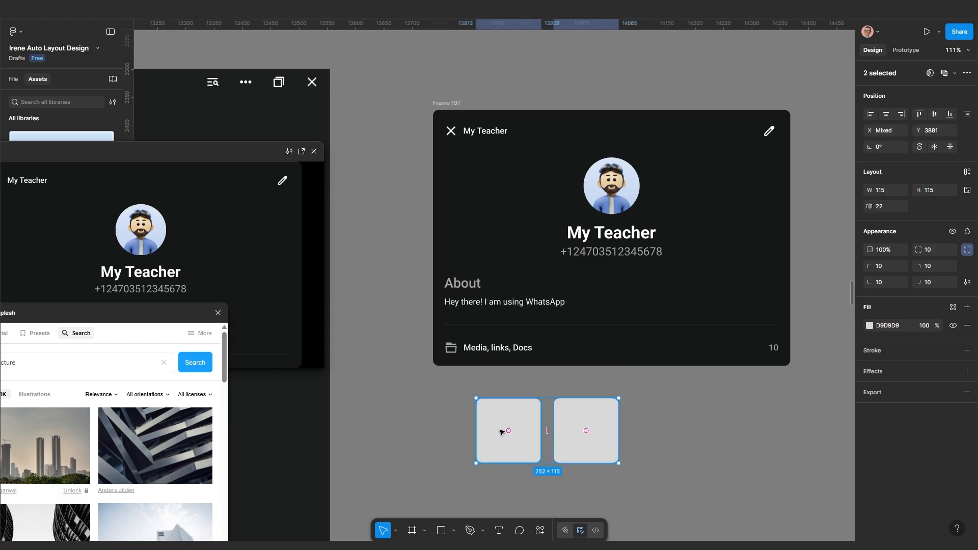
key(shift+a)
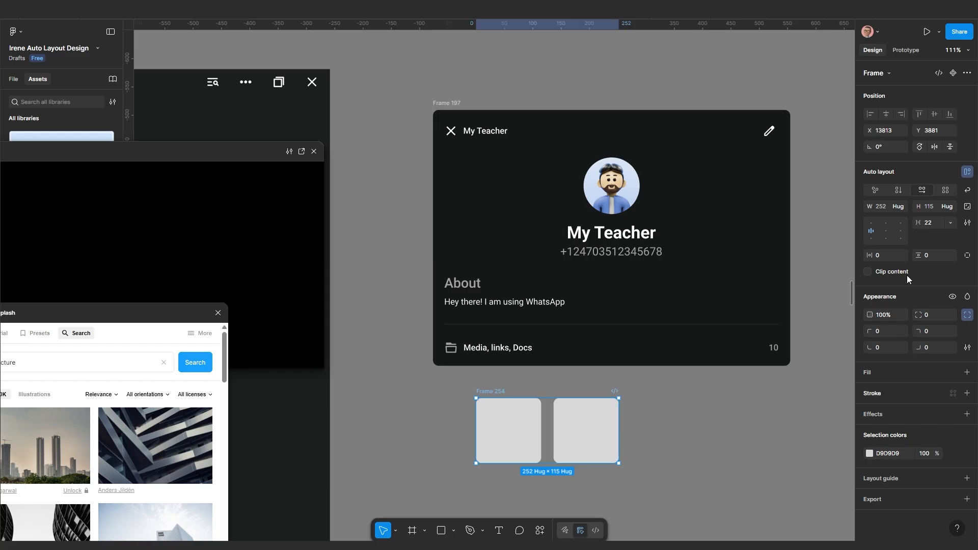
click(933, 223)
text(10)
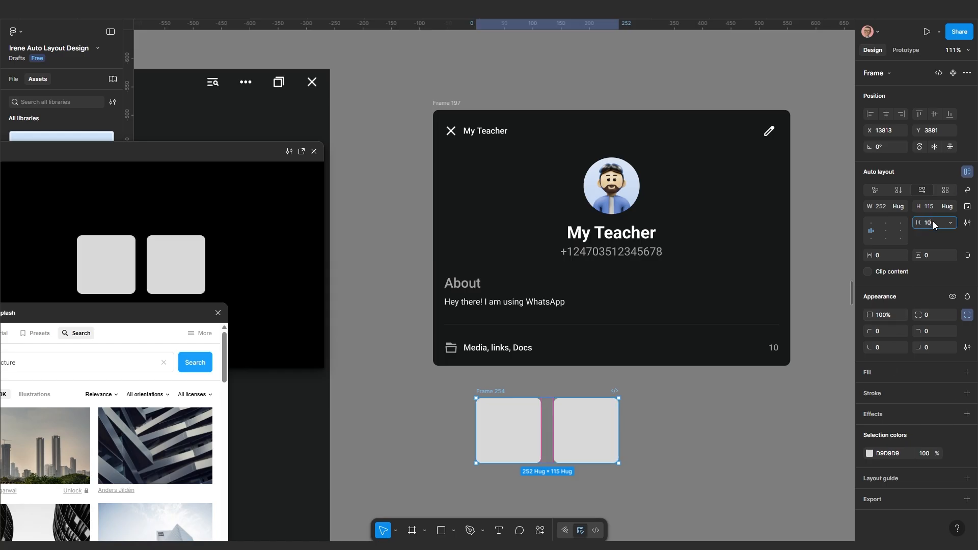
key(Return)
click(576, 441)
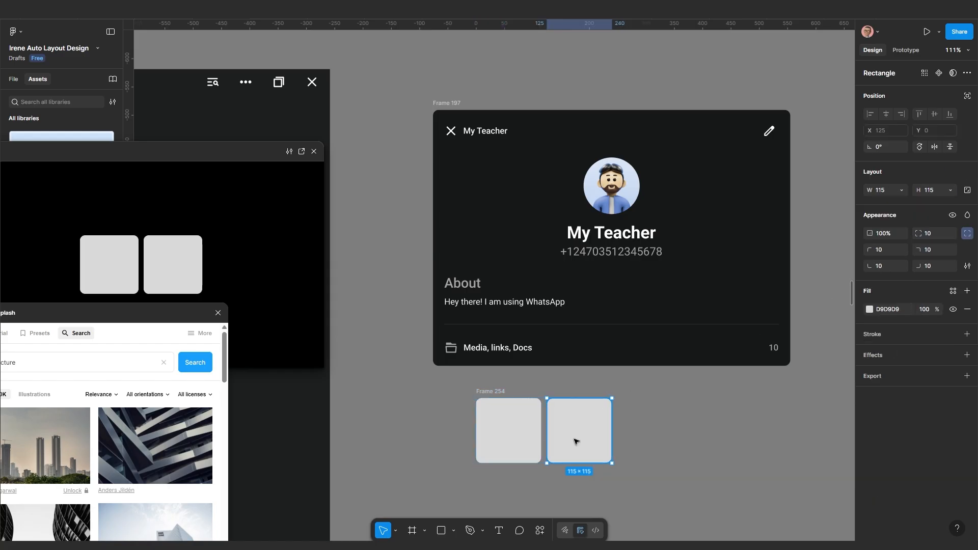
key(ctrl+d)
key(ctrl+d)
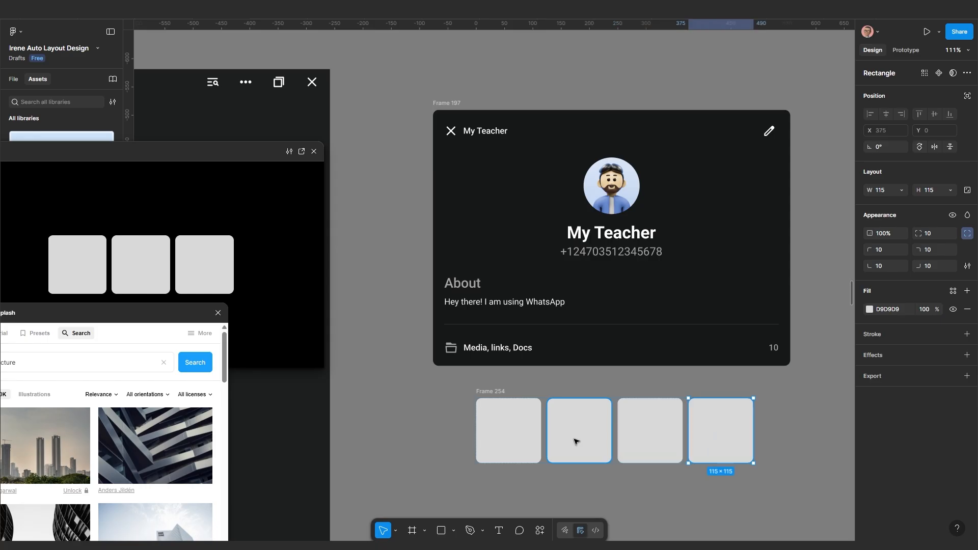
key(ctrl+d)
scroll(627, 467, down, 3)
scroll(593, 484, up, 1)
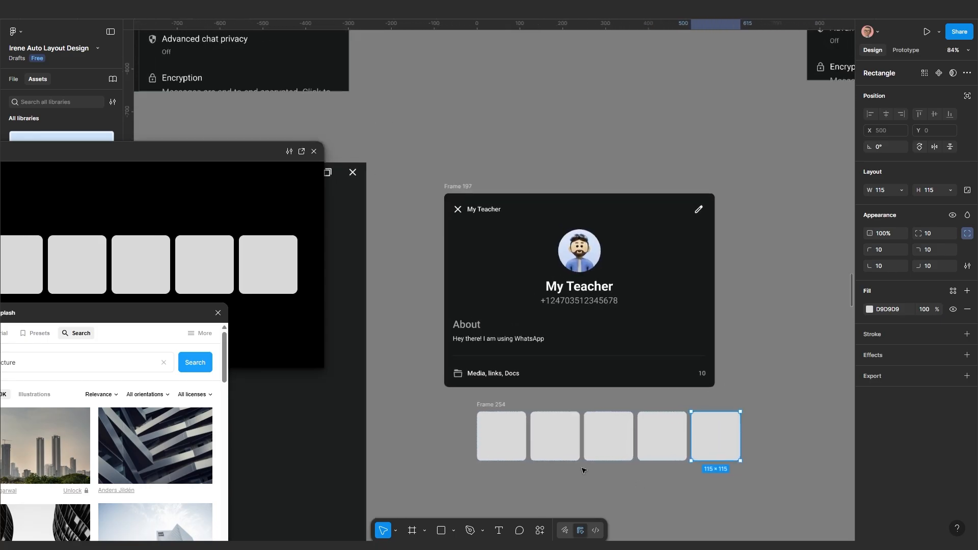
Narrow Frame 254 to 365 wide and clip its content so three cards show
click(499, 406)
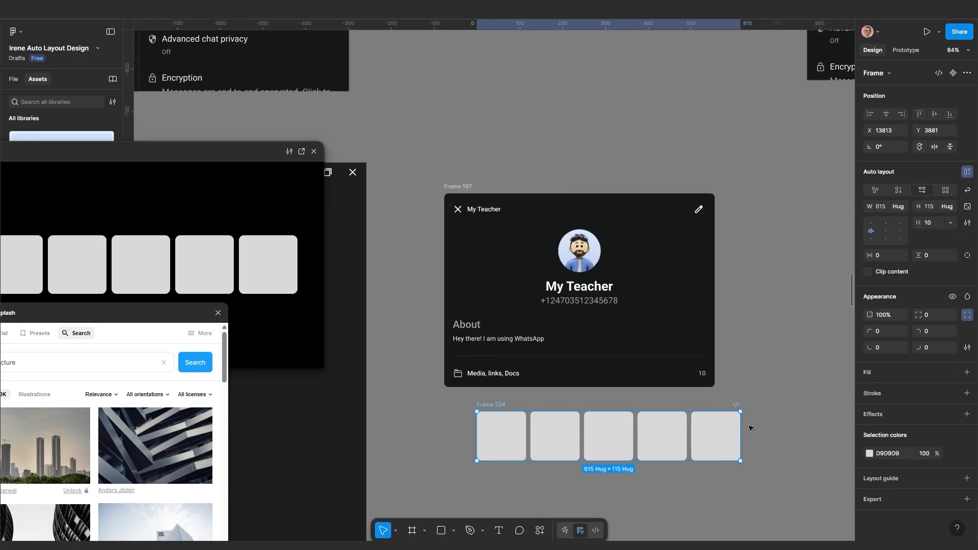
drag(740, 430, 633, 432)
scroll(832, 334, right, 1)
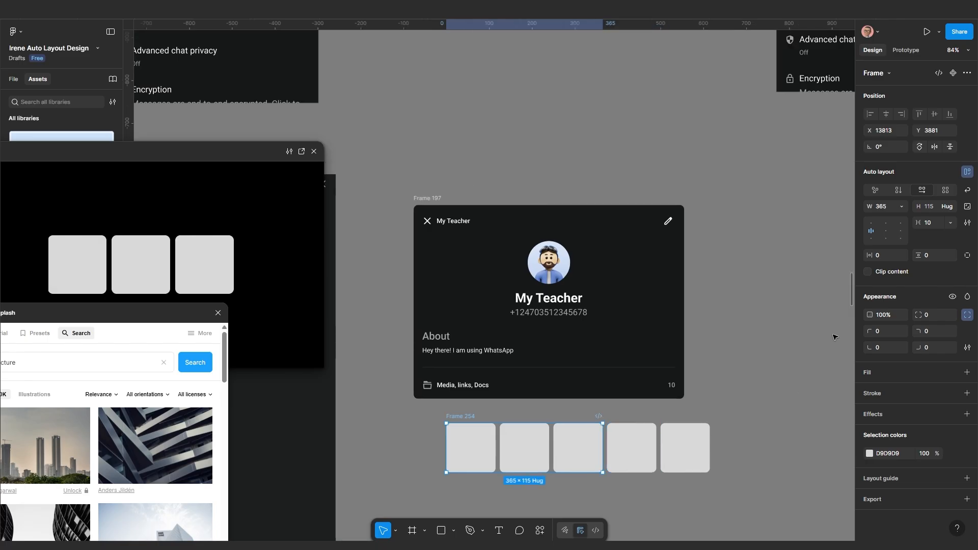
click(868, 272)
scroll(701, 406, left, 1)
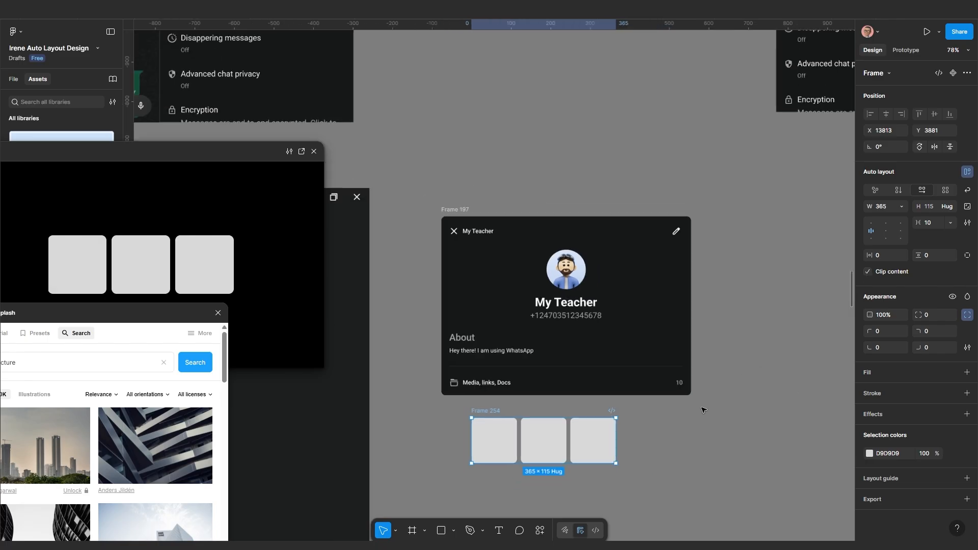
scroll(732, 406, down, 1)
Wrap the Media, links, Docs label and 10 count in an auto-layout row; set the section vertical
click(609, 472)
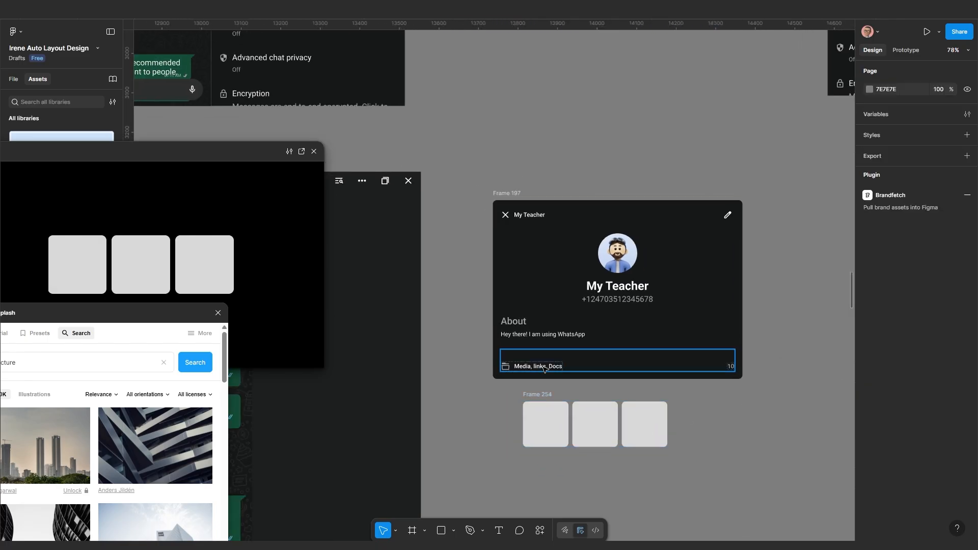
click(544, 367)
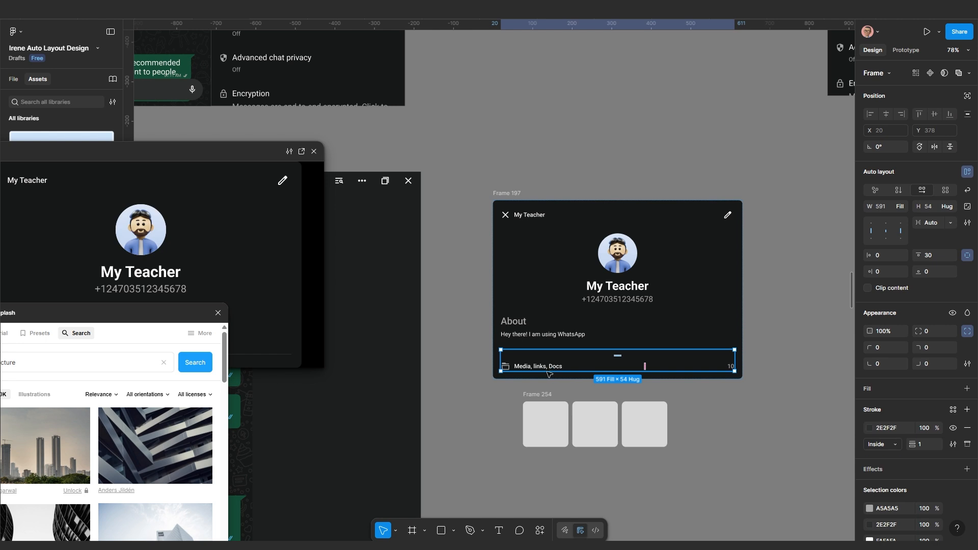
scroll(550, 387, up, 3)
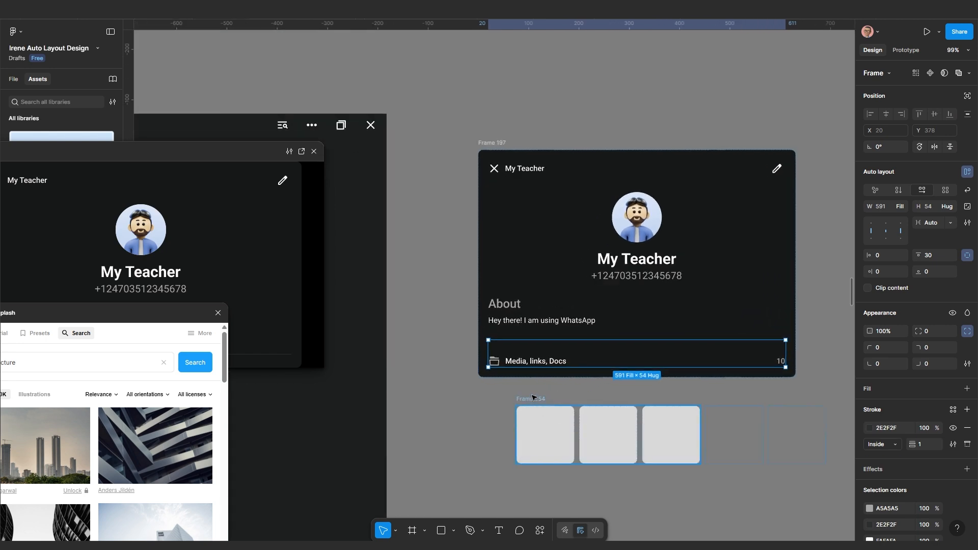
scroll(558, 395, up, 3)
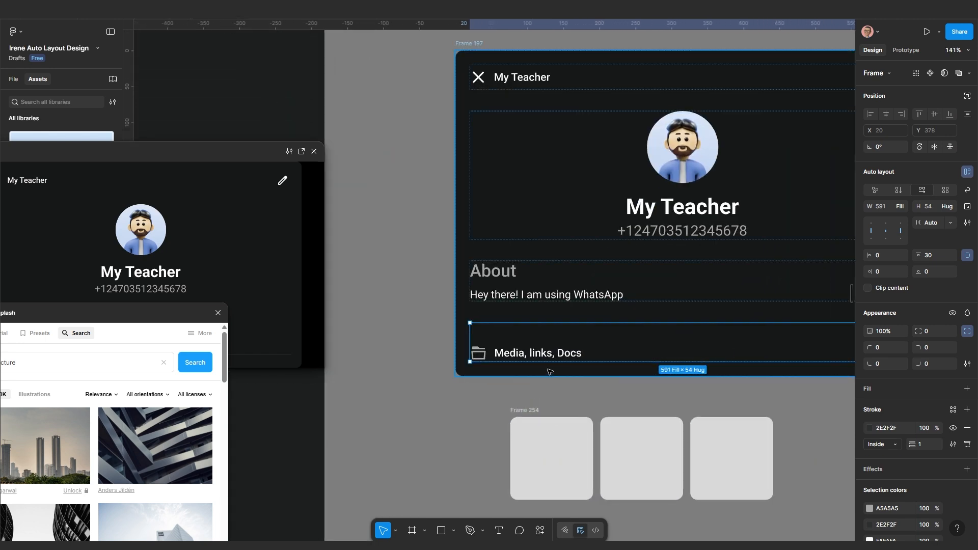
scroll(539, 346, up, 1)
scroll(540, 346, up, 2)
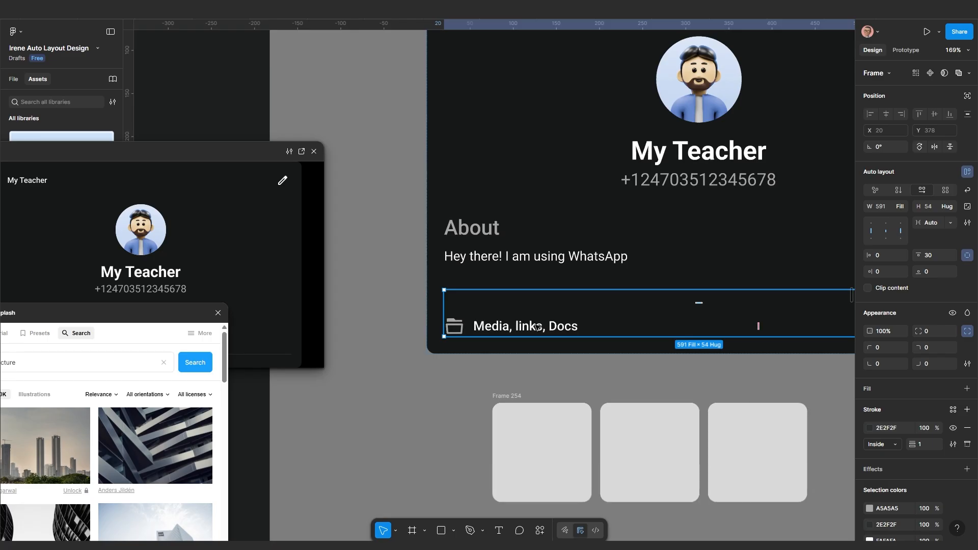
click(537, 327)
scroll(560, 336, down, 2)
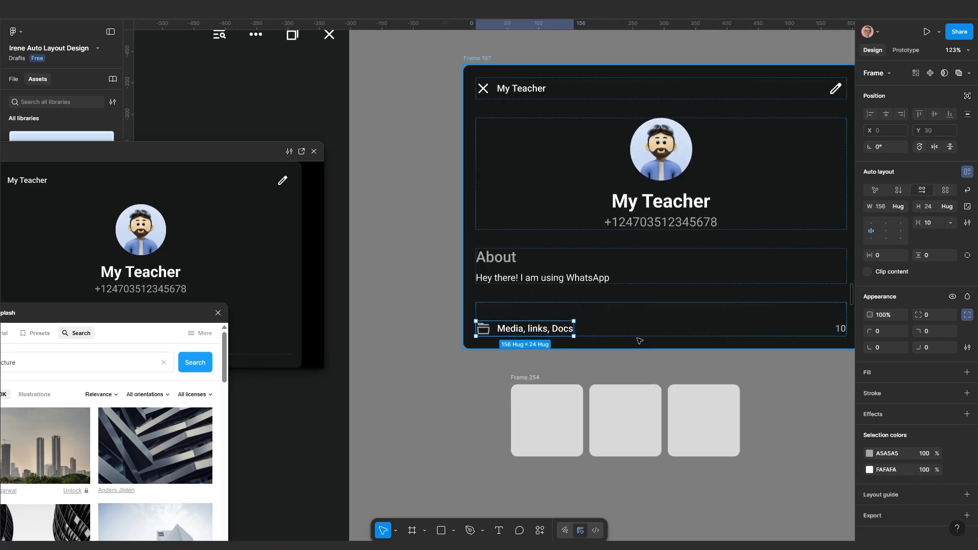
click(686, 359)
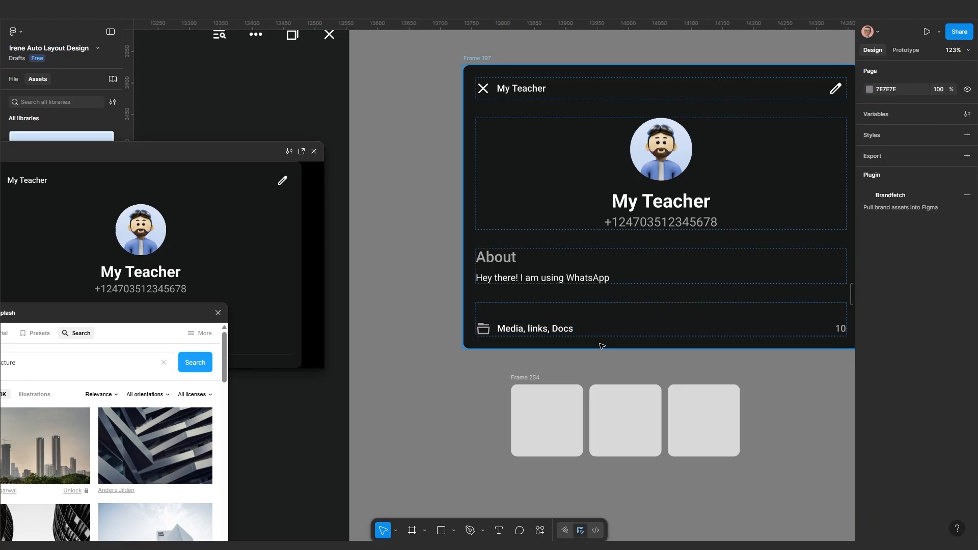
scroll(601, 344, up, 1)
drag(601, 343, 531, 323)
double_click(471, 306)
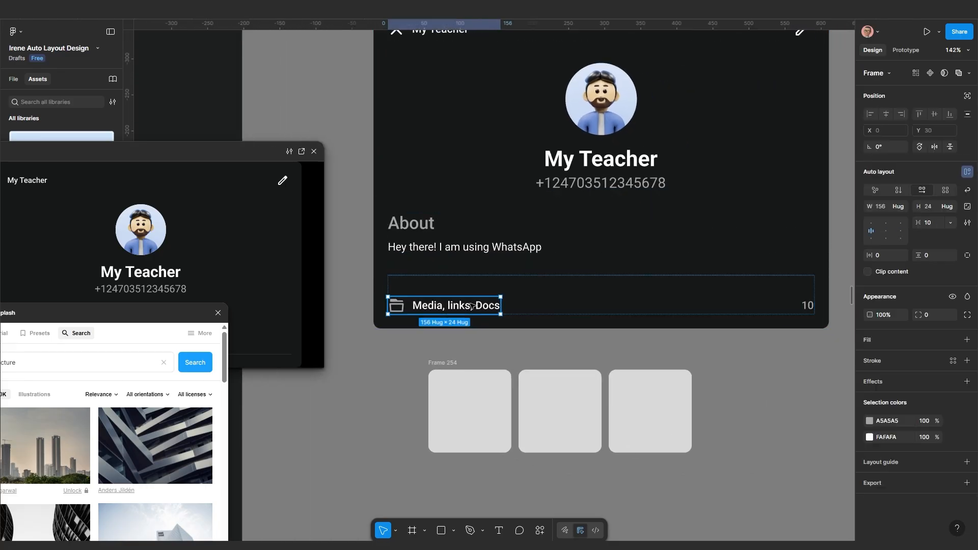
shift+click(807, 308)
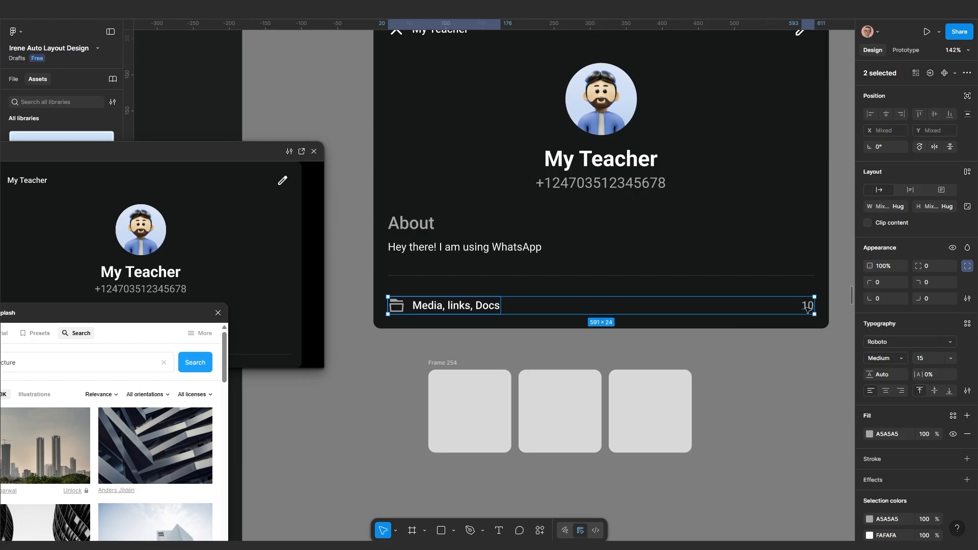
key(shift+a)
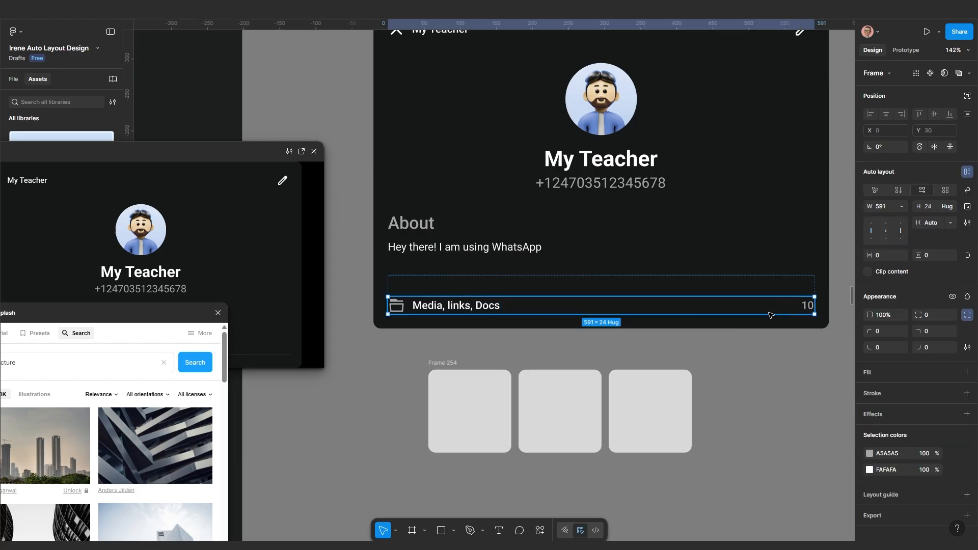
click(657, 284)
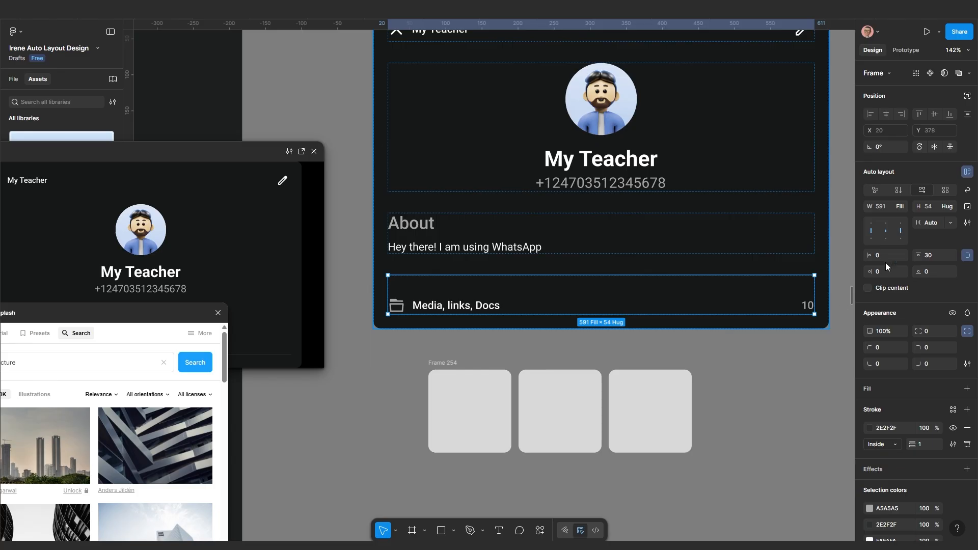
click(897, 189)
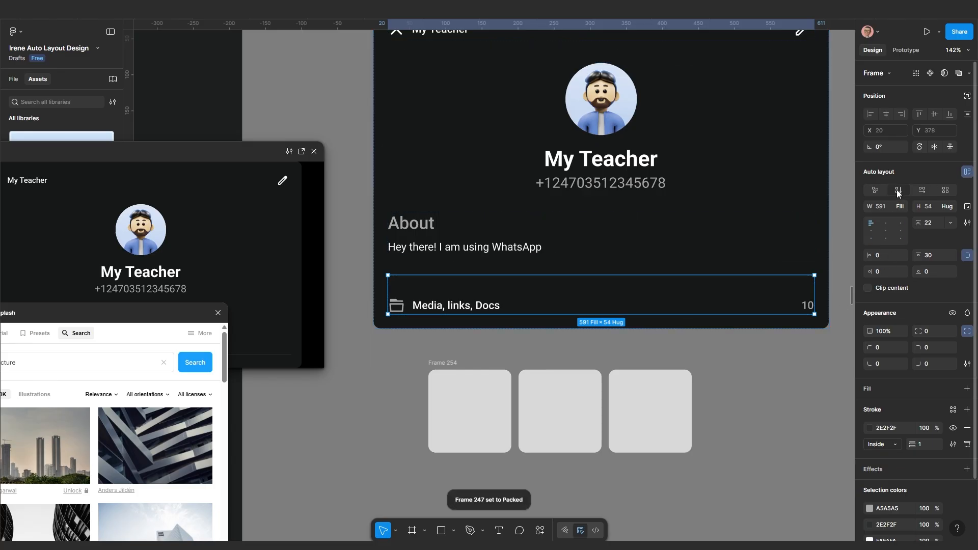
Move Frame 254 into the Media, links, Docs section and scale it 0.82x to 301 wide
click(698, 368)
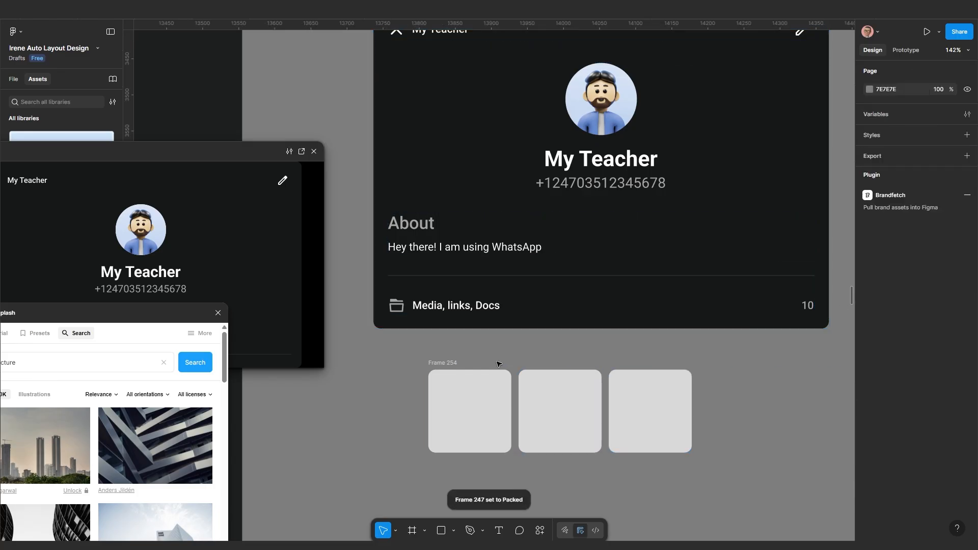
click(444, 362)
key(Delete)
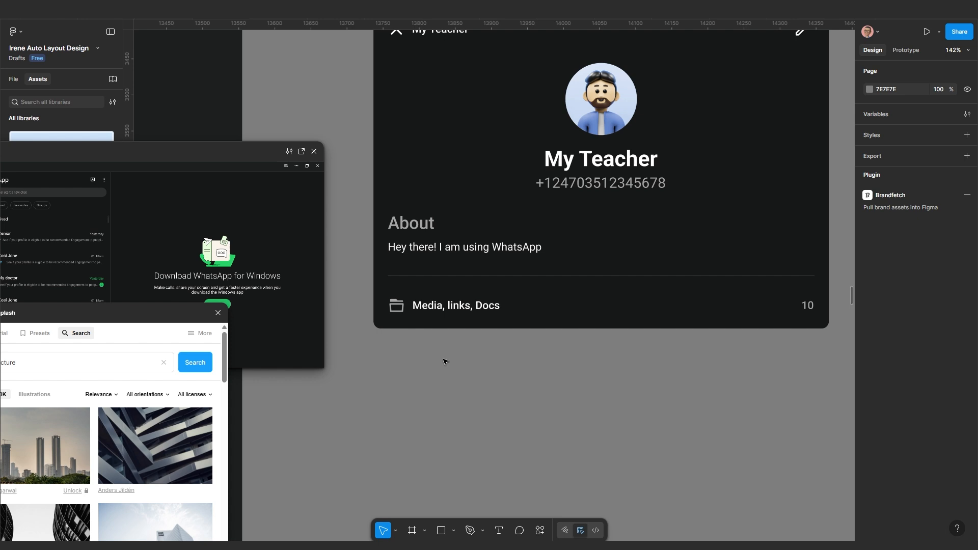
click(435, 305)
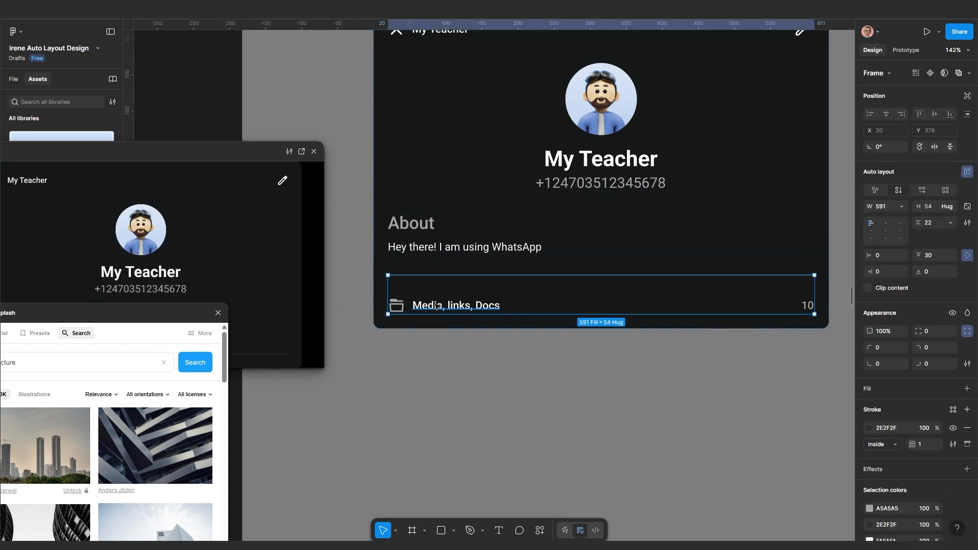
key(ctrl+v)
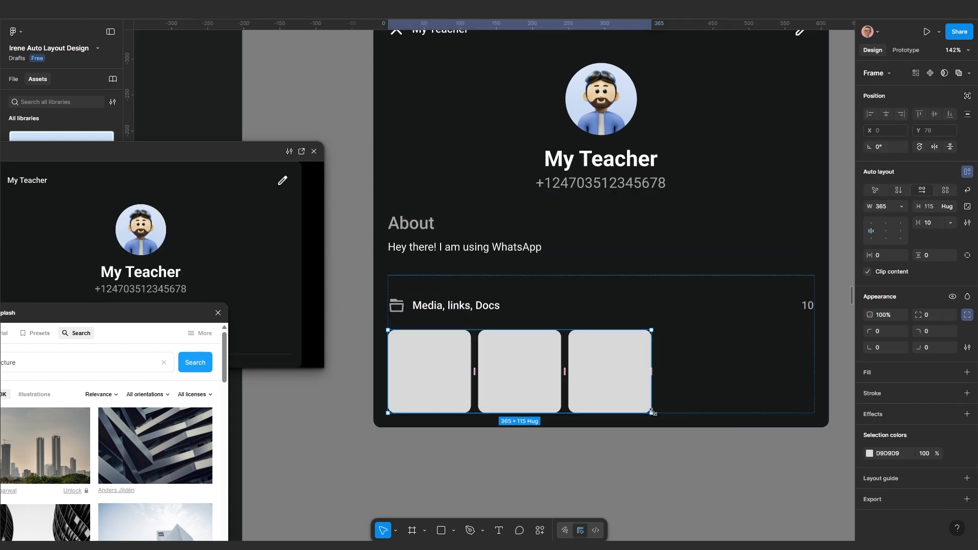
key(k)
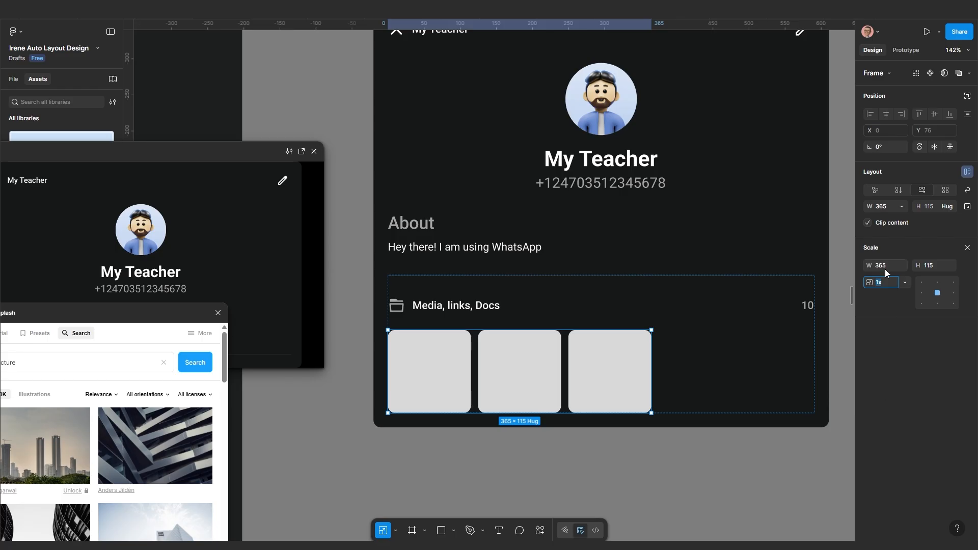
drag(870, 265, 806, 271)
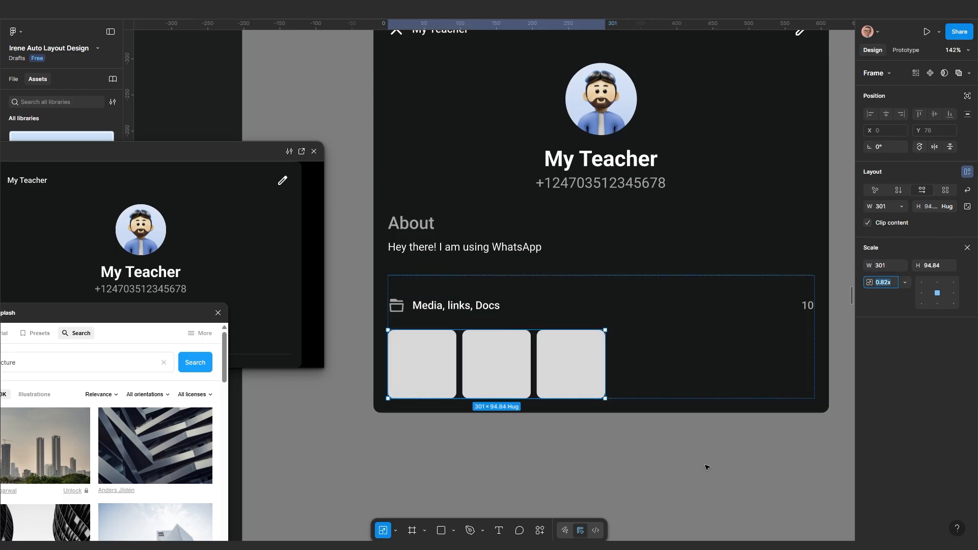
click(705, 485)
click(648, 350)
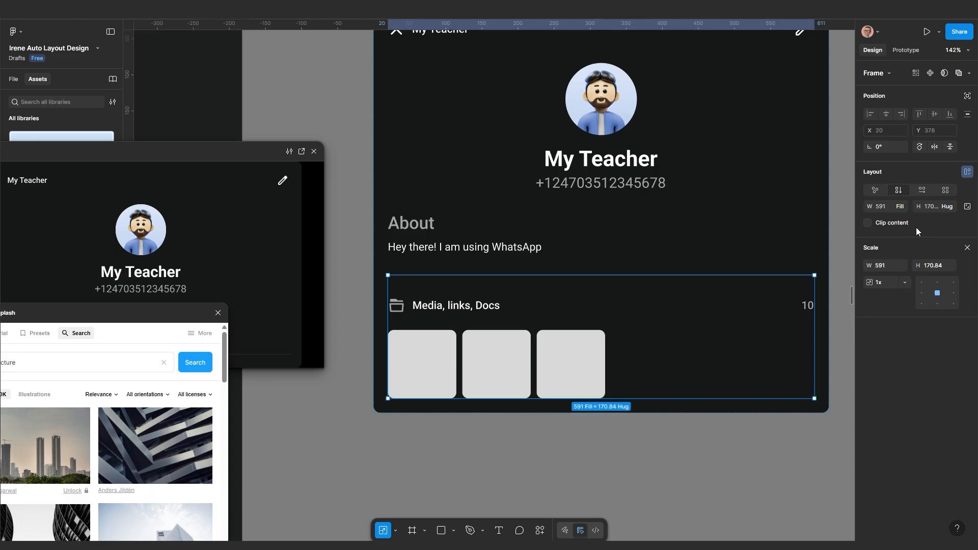
Set the media section's item spacing to 15
key(v)
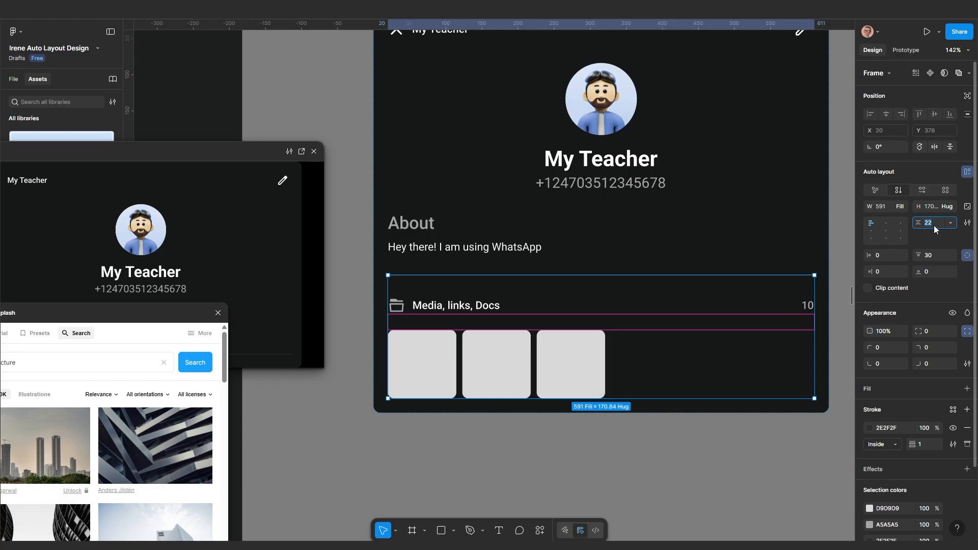
text(0)
key(Return)
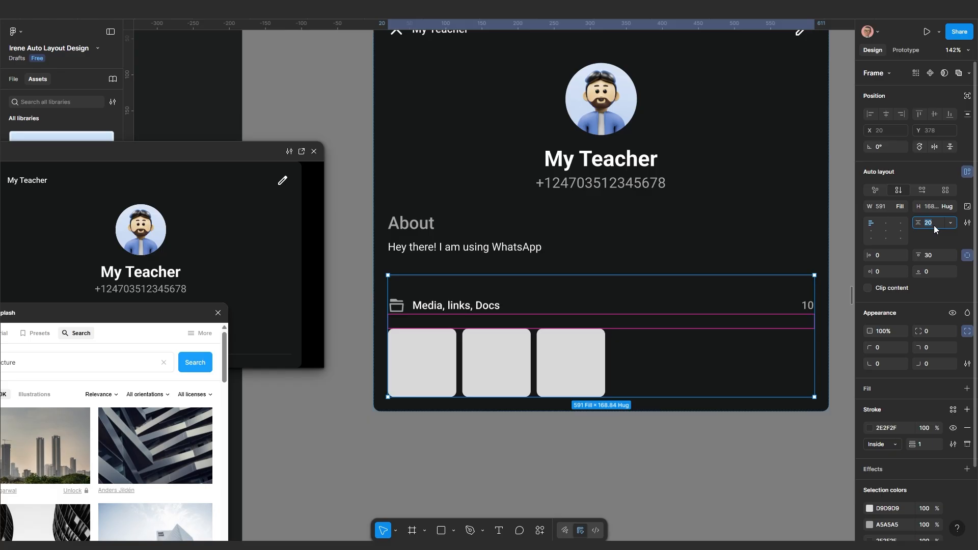
text(15)
key(Return)
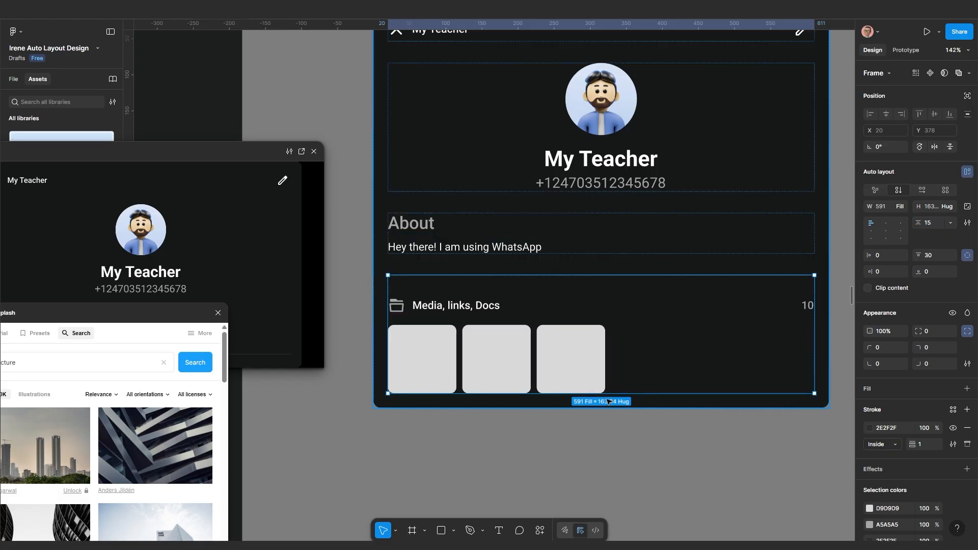
Make the card row fill the section width with 15 px gaps between cards
click(588, 365)
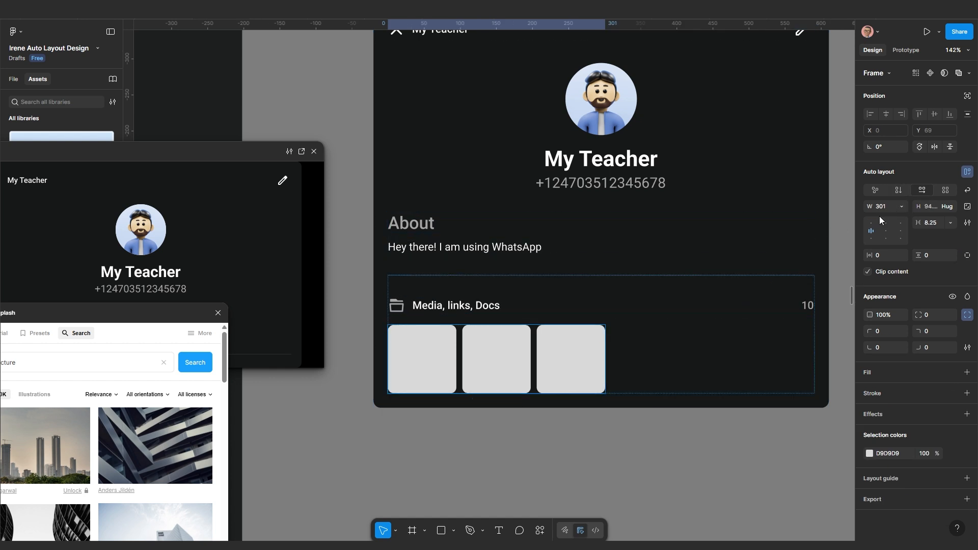
click(897, 208)
click(889, 232)
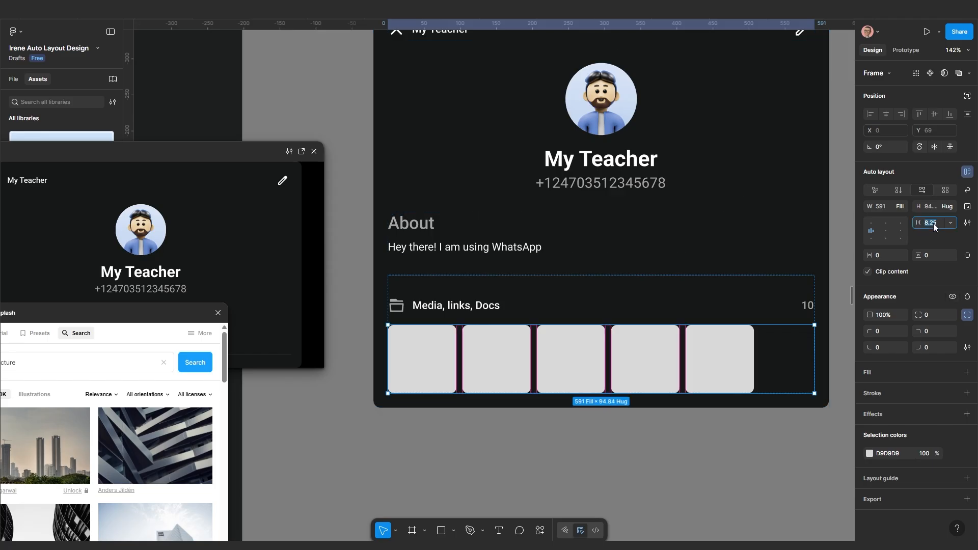
text(20)
key(Return)
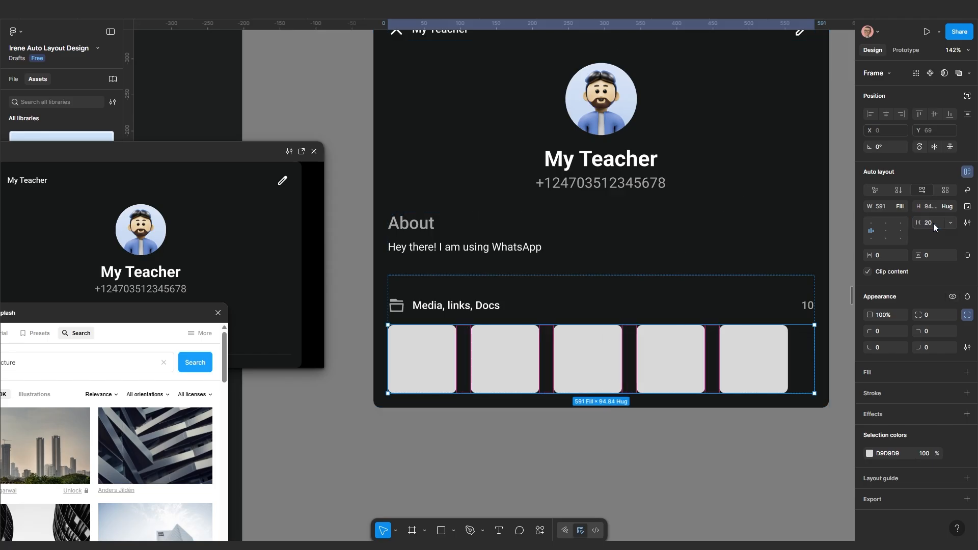
text(15)
key(Return)
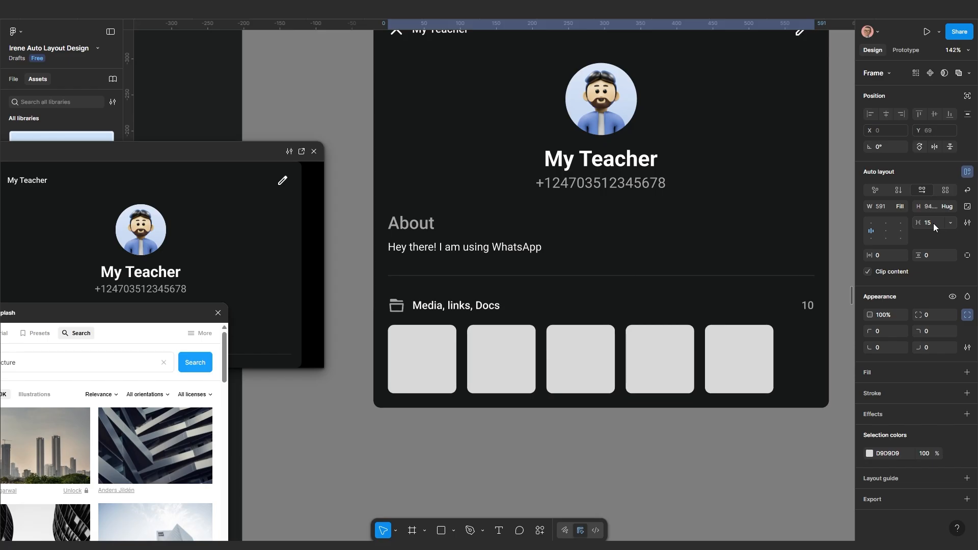
Fill the grey thumbnail cards with Unsplash architecture photos, undoing an accidental duplicate
click(757, 356)
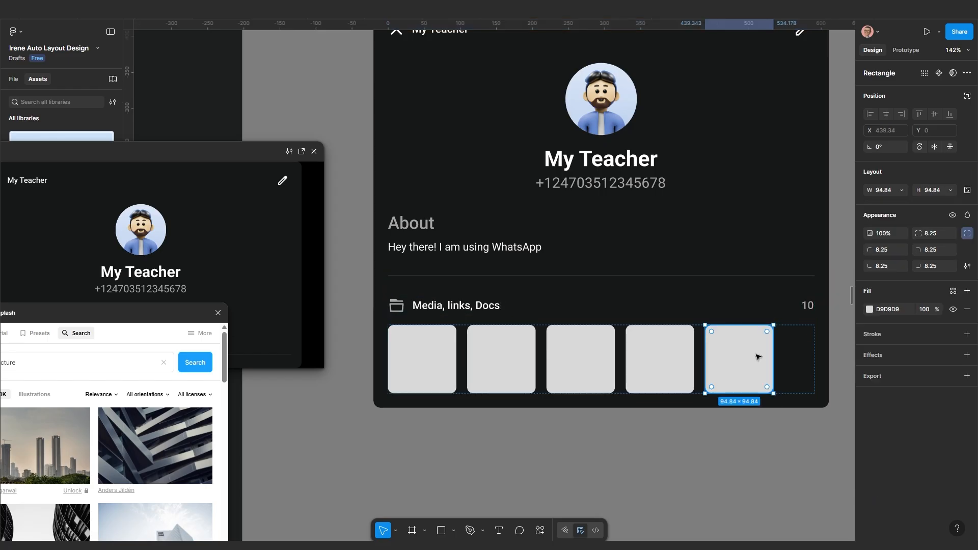
scroll(757, 356, down, 3)
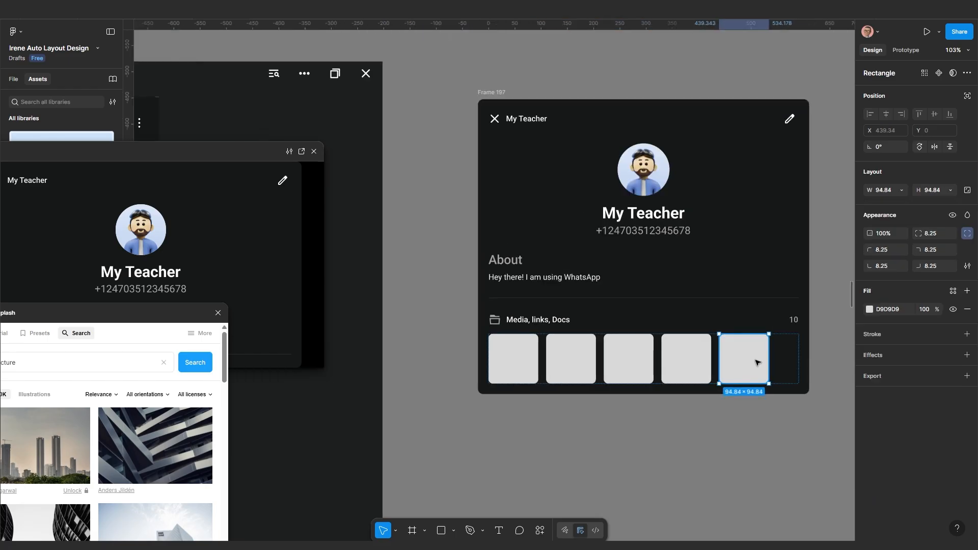
key(ctrl+d)
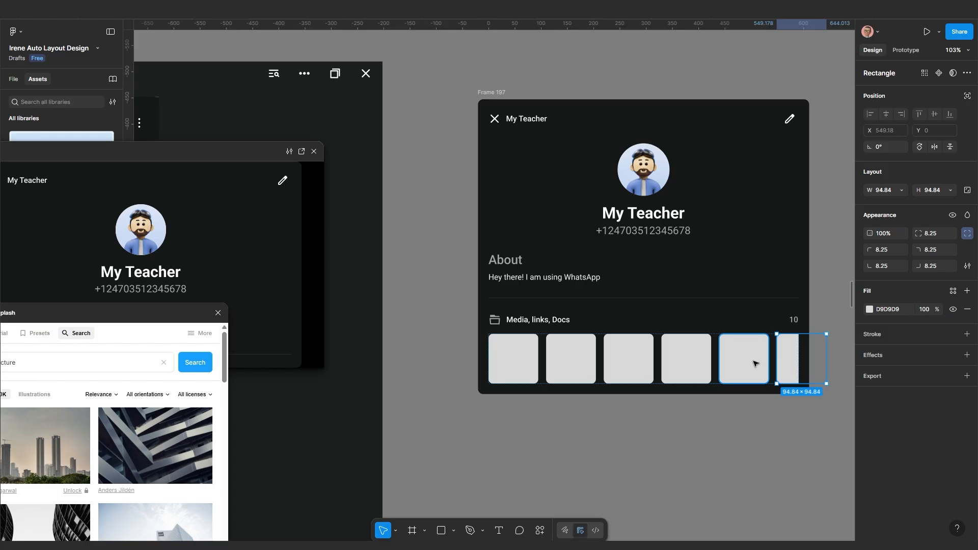
key(ctrl+z)
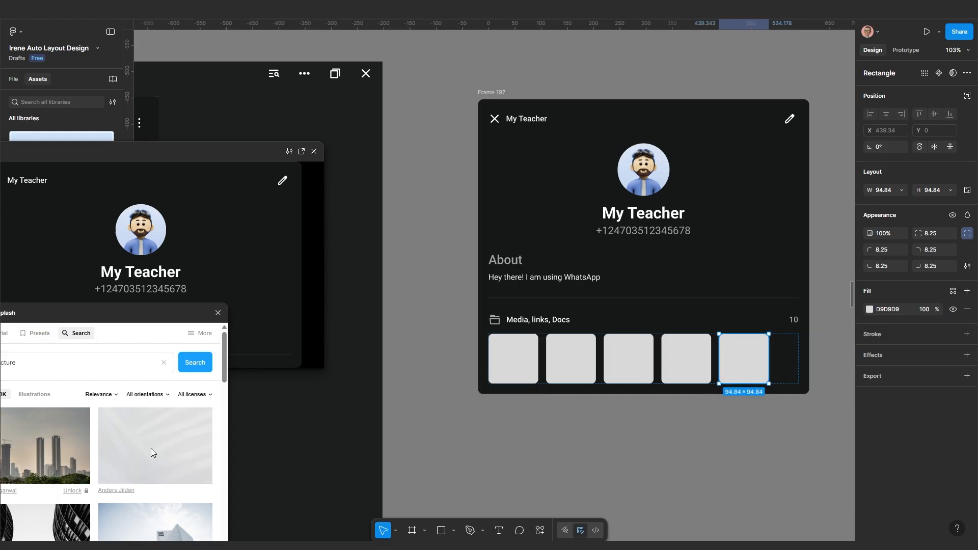
click(683, 367)
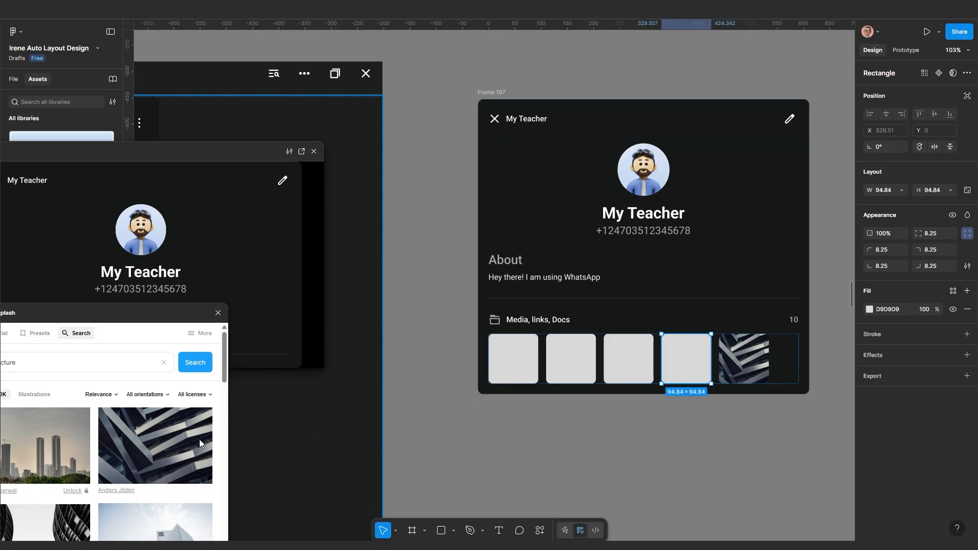
scroll(173, 451, down, 3)
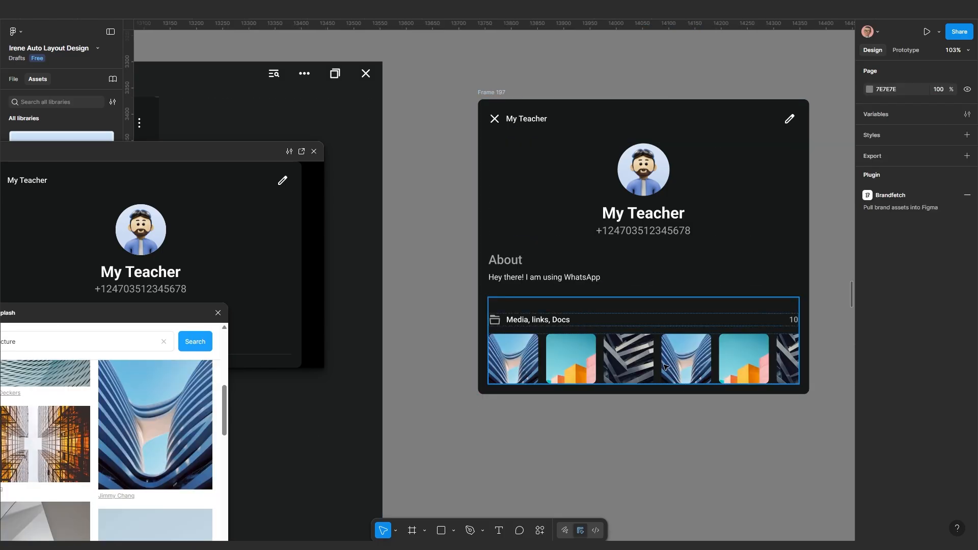
double_click(672, 370)
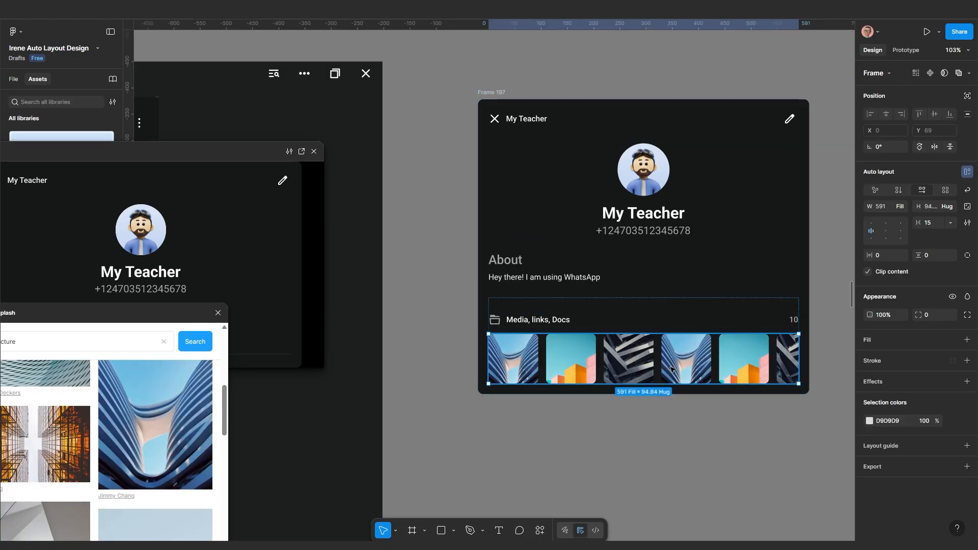
key(Escape)
Resize the My Teacher profile frame, ending at about 486 wide
ctrl+scroll(689, 279, down, 5)
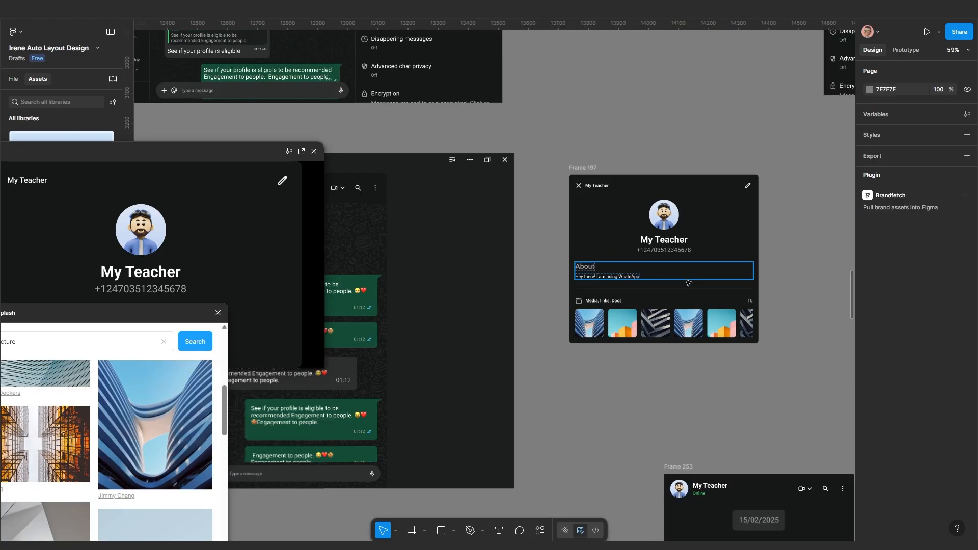
scroll(688, 281, right, 2)
click(544, 182)
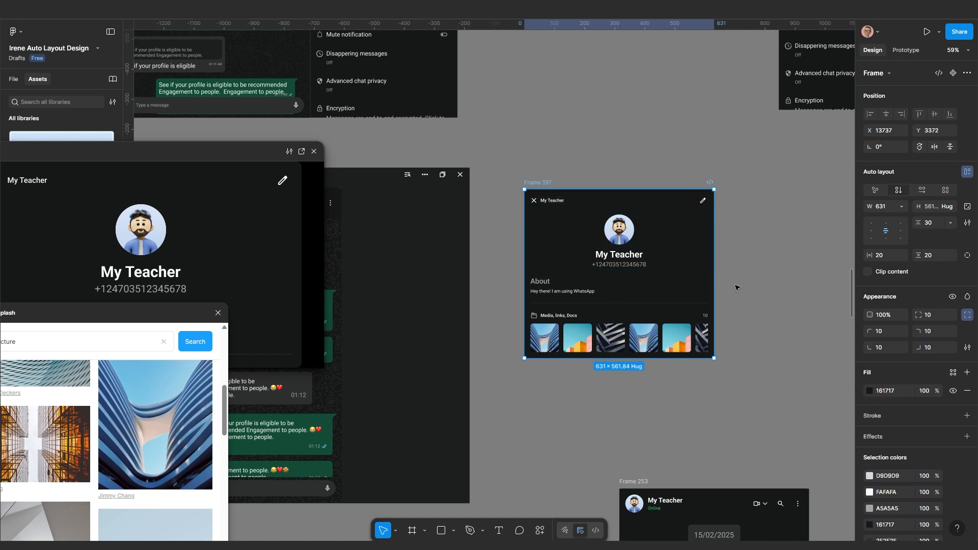
drag(678, 276, 713, 283)
click(672, 337)
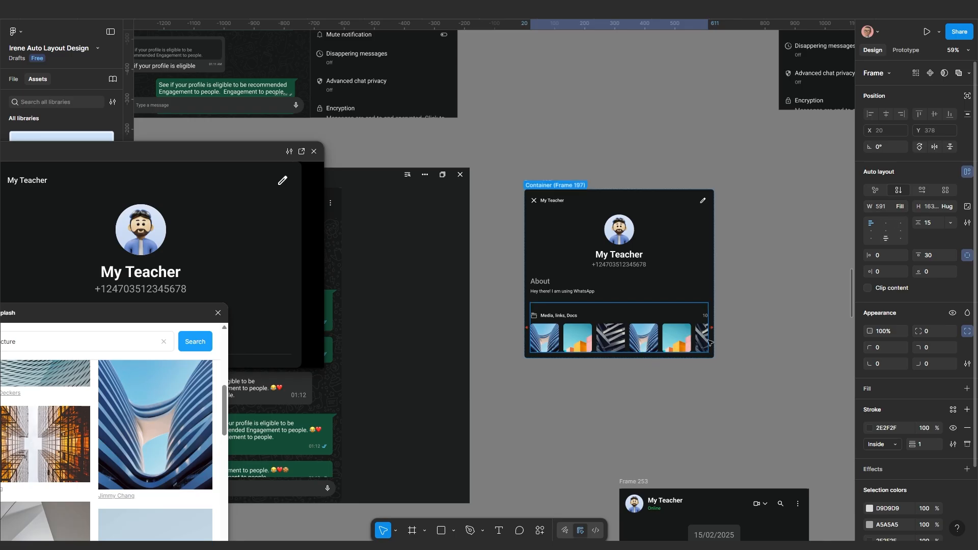
click(667, 337)
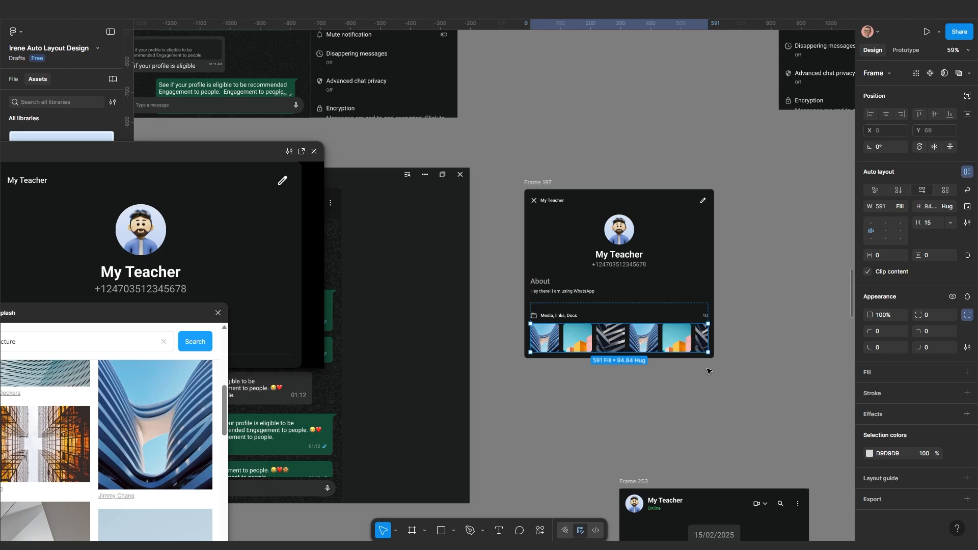
scroll(708, 371, up, 4)
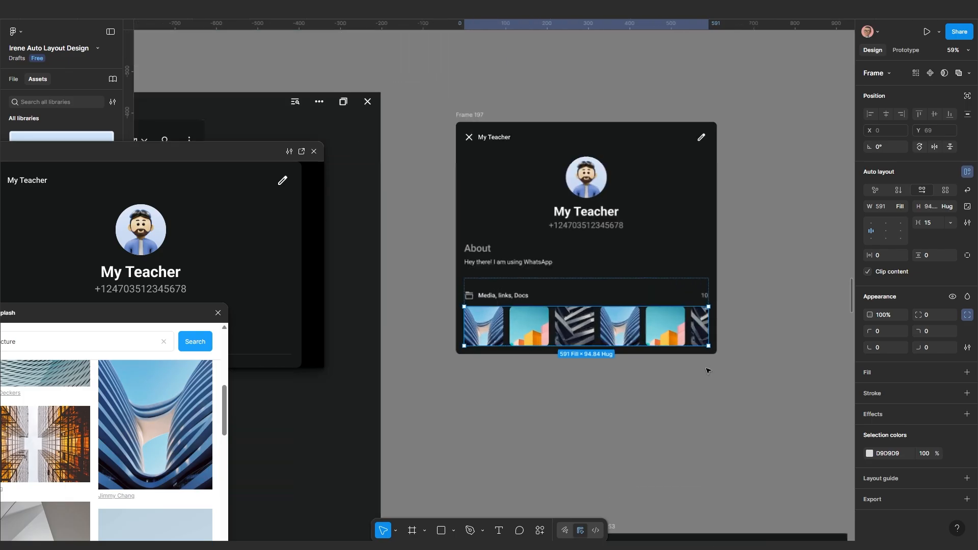
click(610, 380)
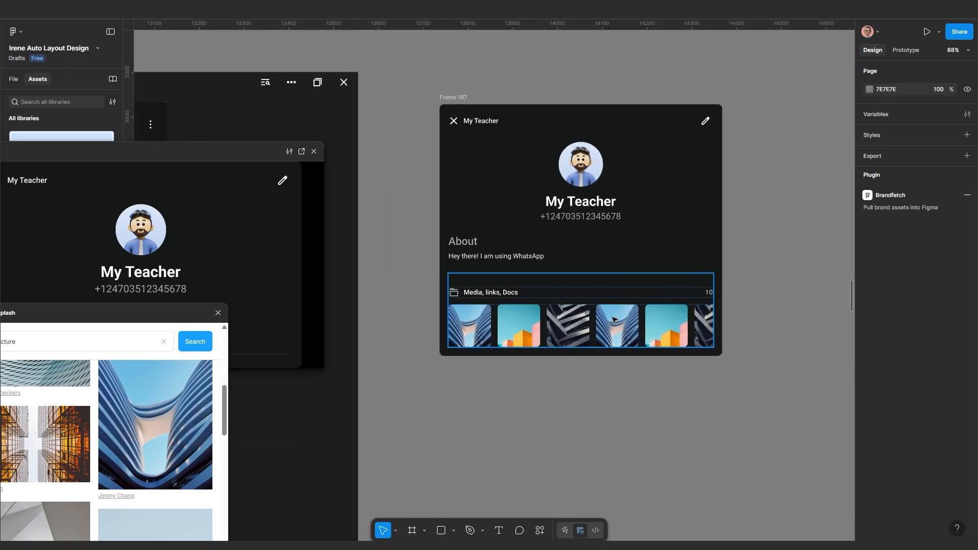
click(451, 97)
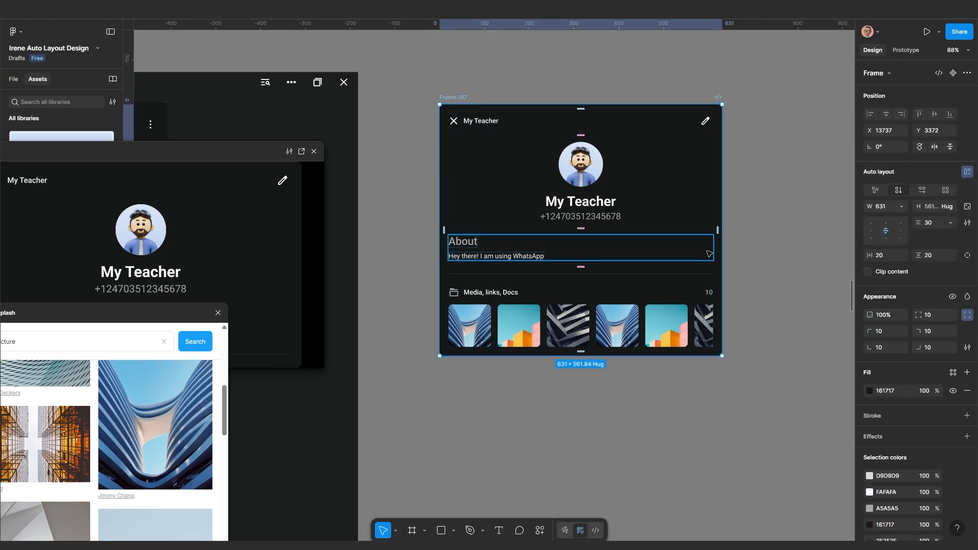
drag(722, 237, 654, 247)
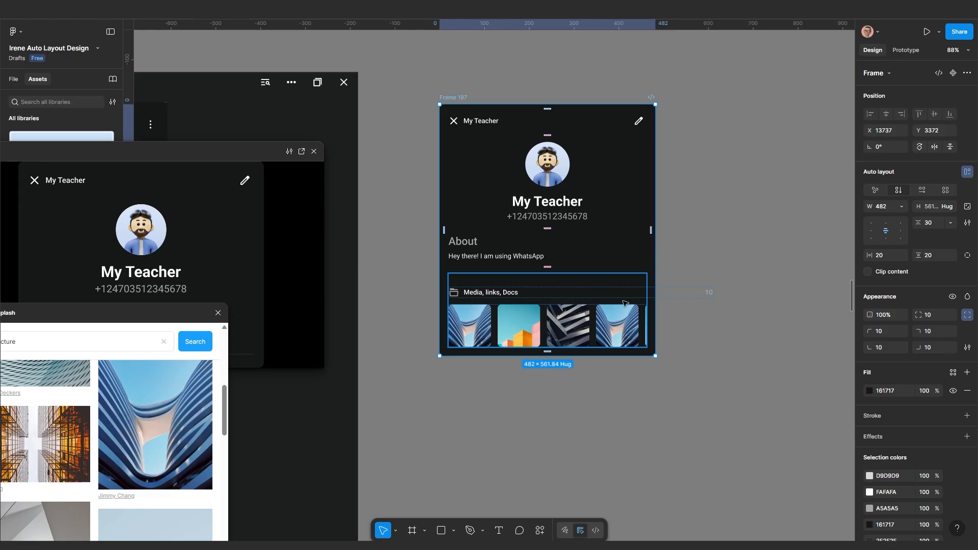
scroll(623, 303, up, 3)
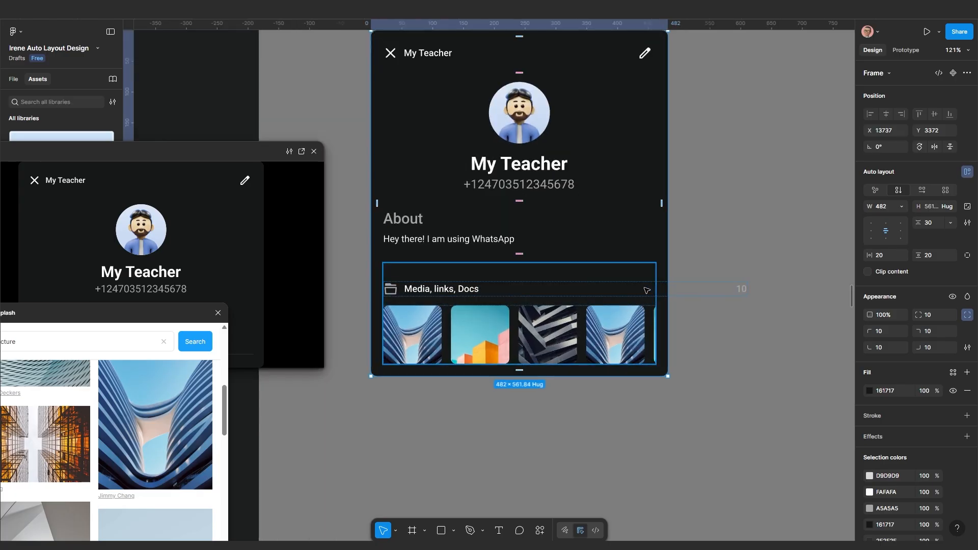
Set the Media, links, Docs header row's width to Fill container
click(690, 288)
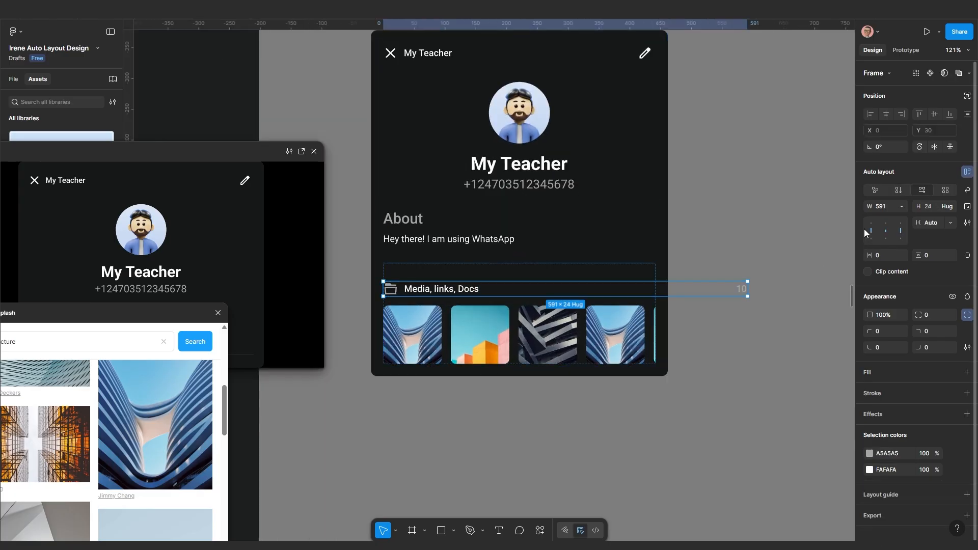
click(900, 207)
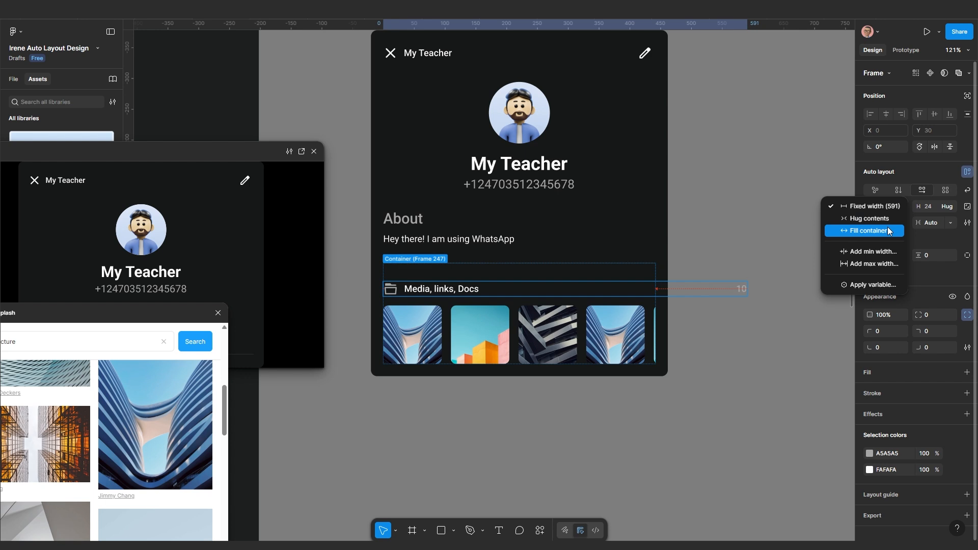
click(869, 231)
scroll(589, 335, down, 2)
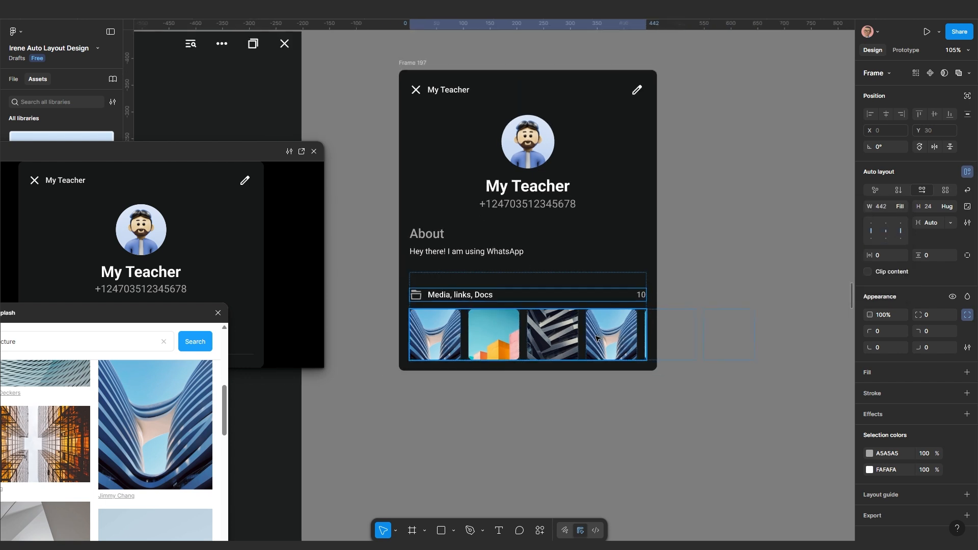
click(596, 338)
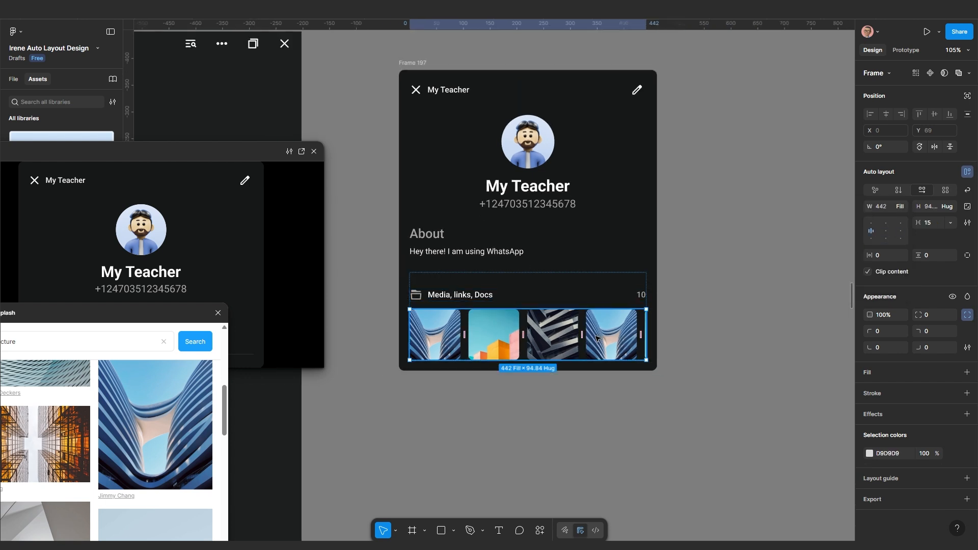
Set the thumbnail row's prototype overflow to scroll horizontally
click(907, 53)
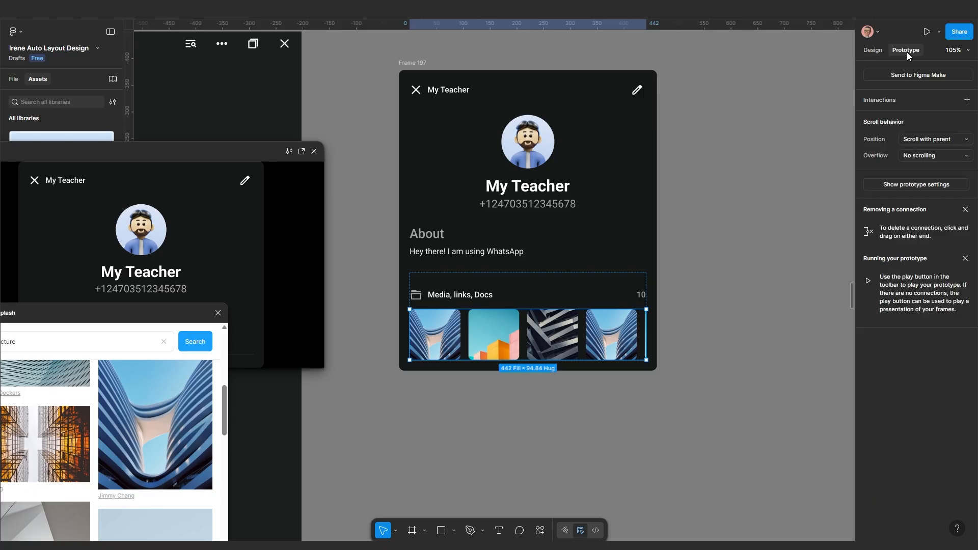
click(924, 154)
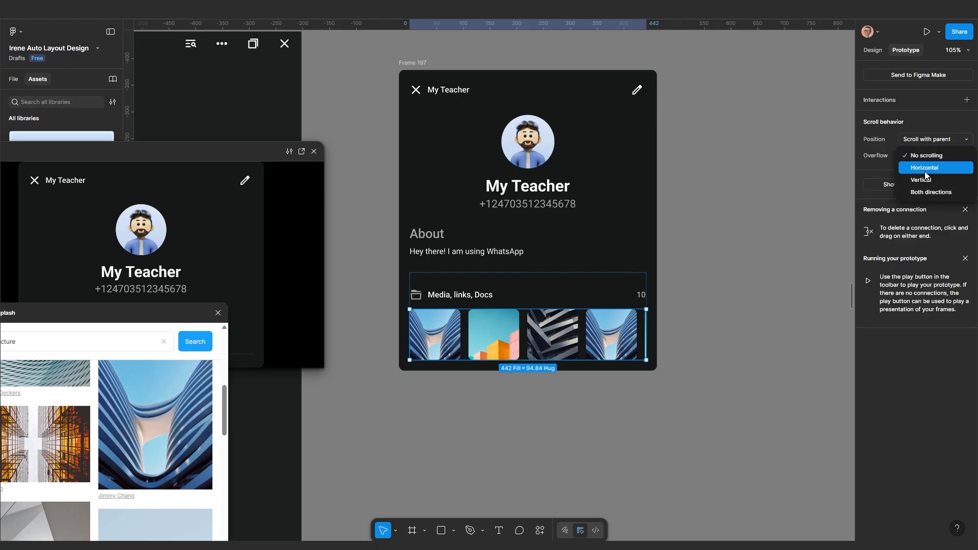
click(922, 171)
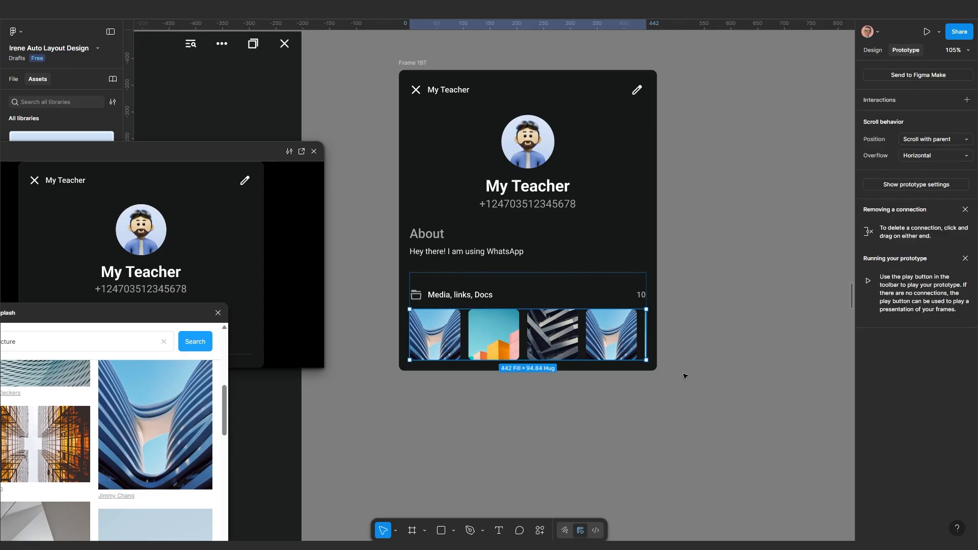
scroll(517, 331, up, 3)
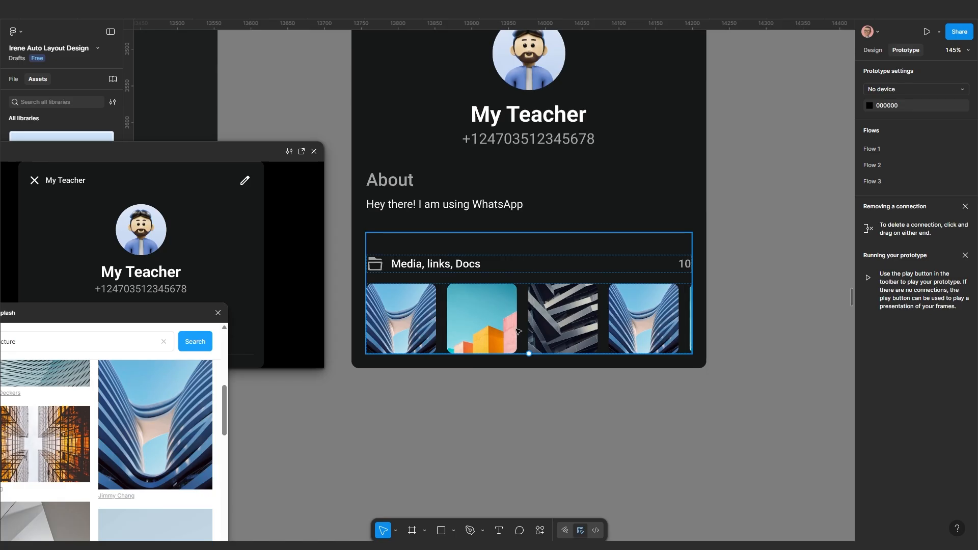
click(542, 376)
click(546, 303)
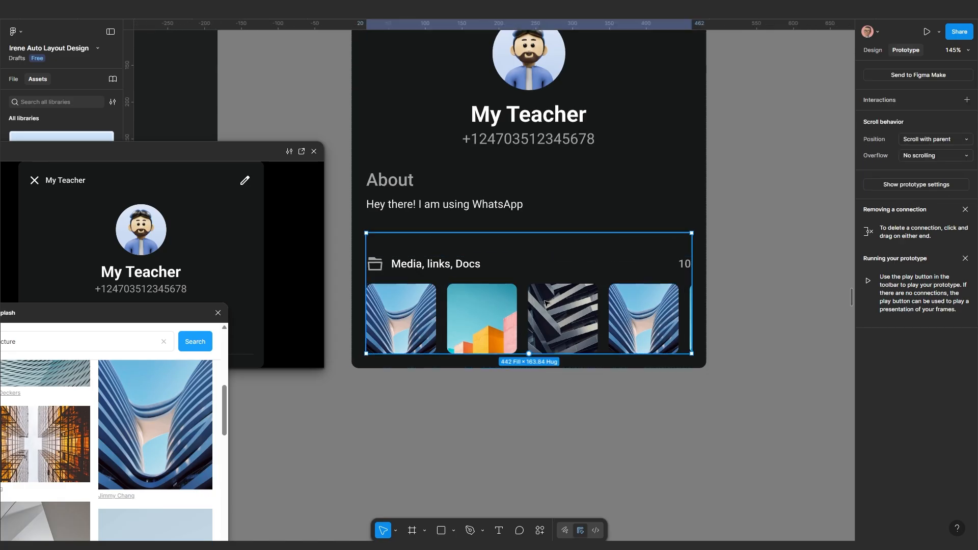
click(535, 304)
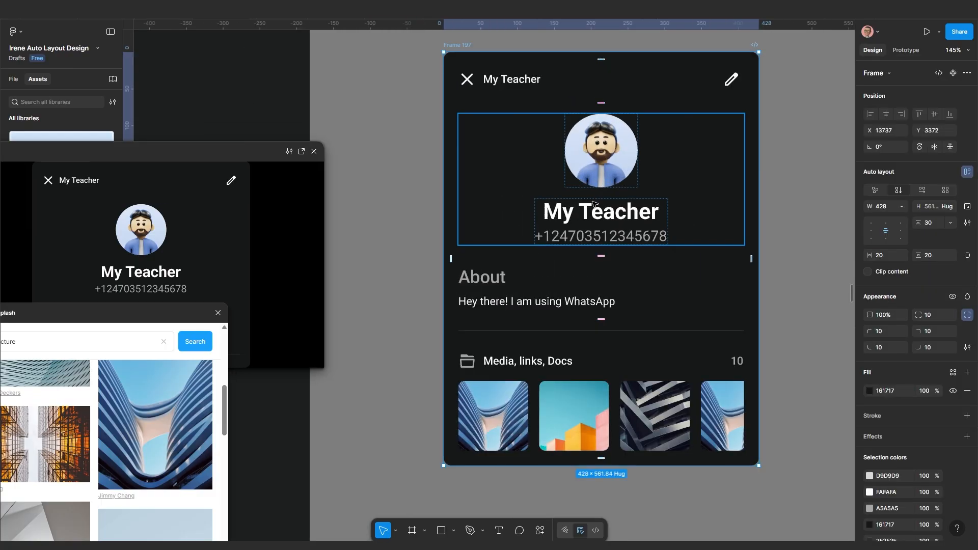
Delete the My Teacher header row at the top of Frame 197
drag(588, 208, 589, 288)
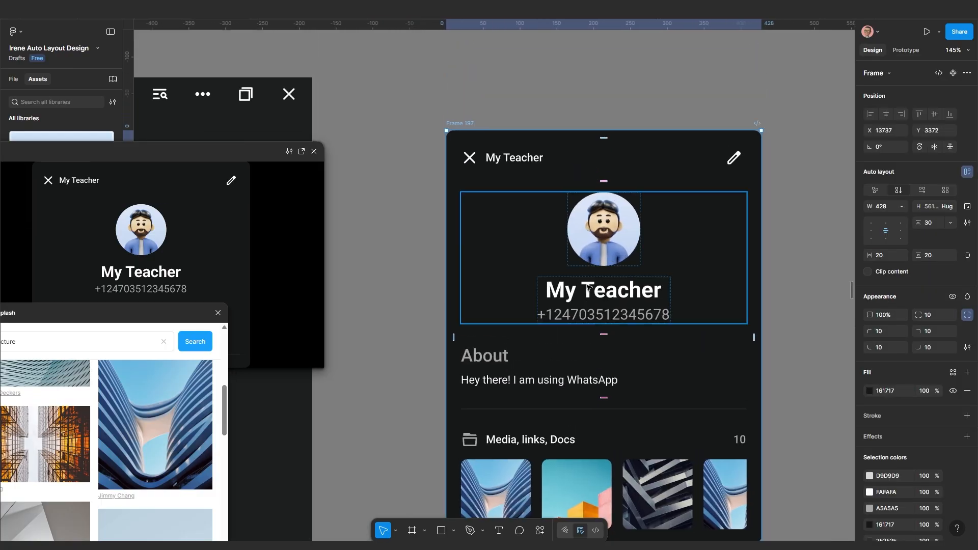
click(498, 152)
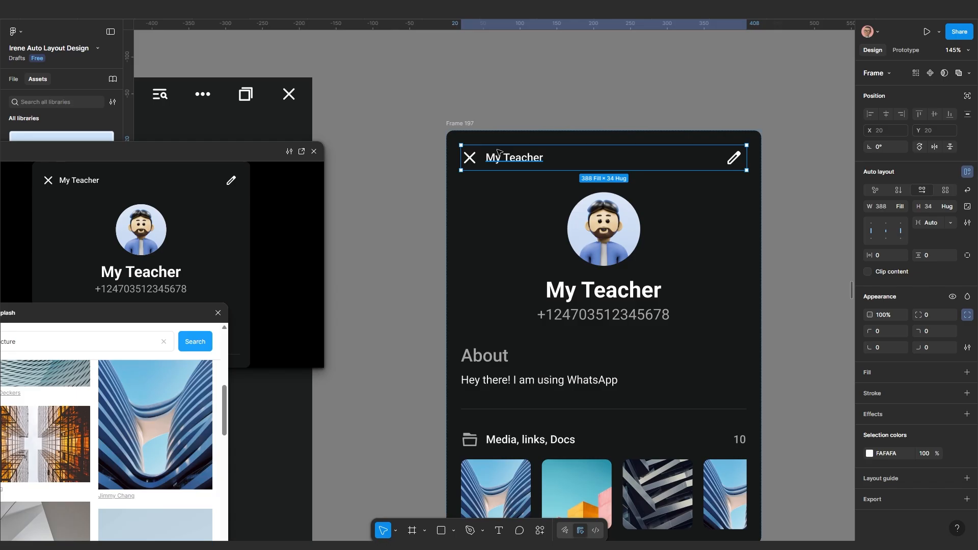
key(Delete)
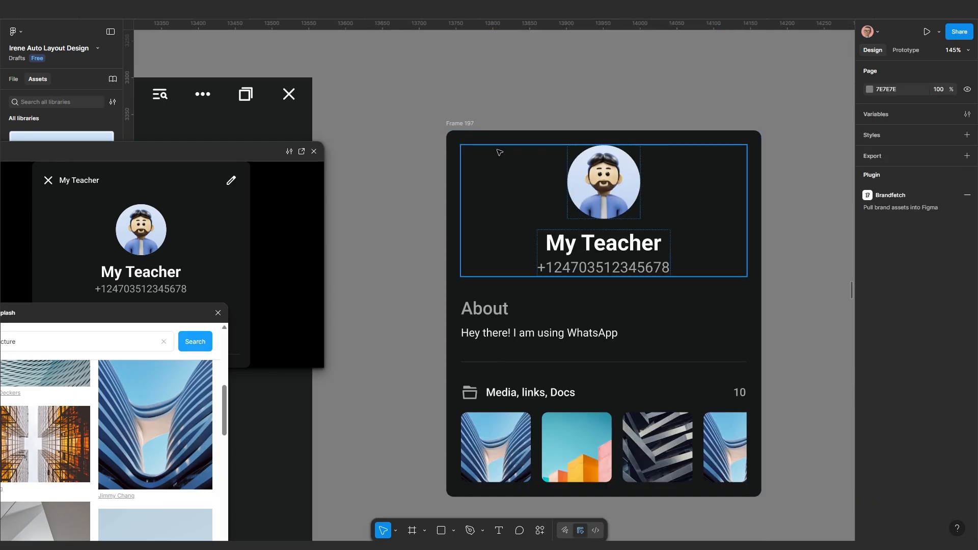
Set Frame 197's padding to 0 and reselect the frame
click(461, 123)
scroll(462, 125, up, 1)
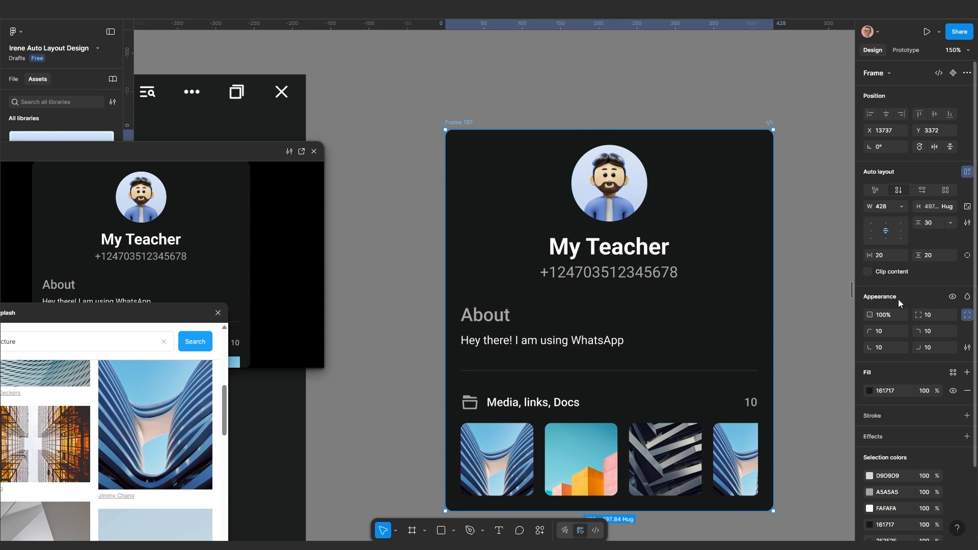
click(881, 257)
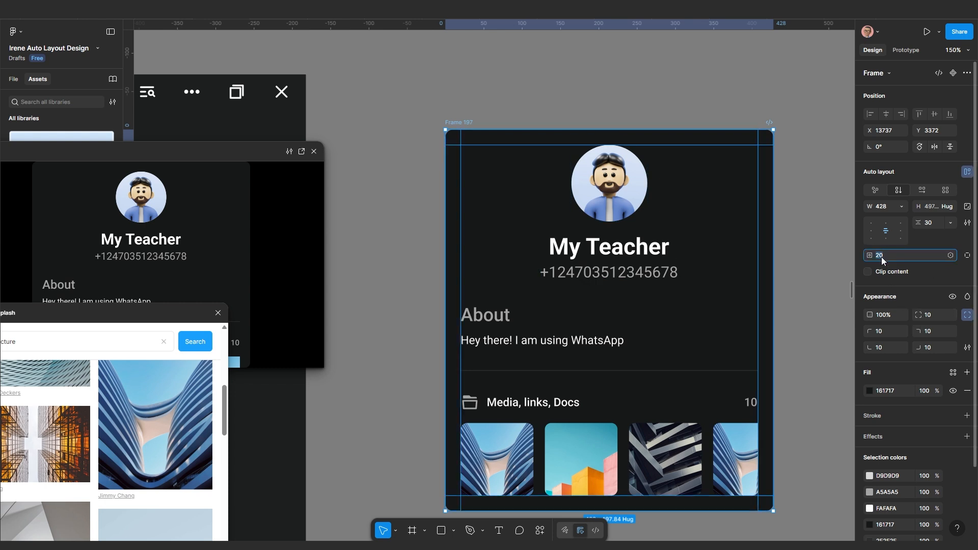
text(0)
key(Return)
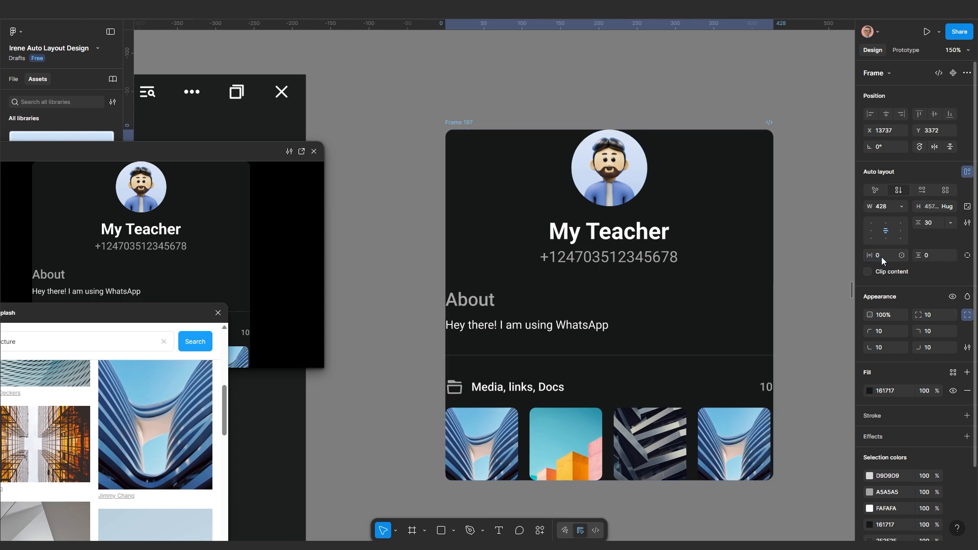
click(793, 321)
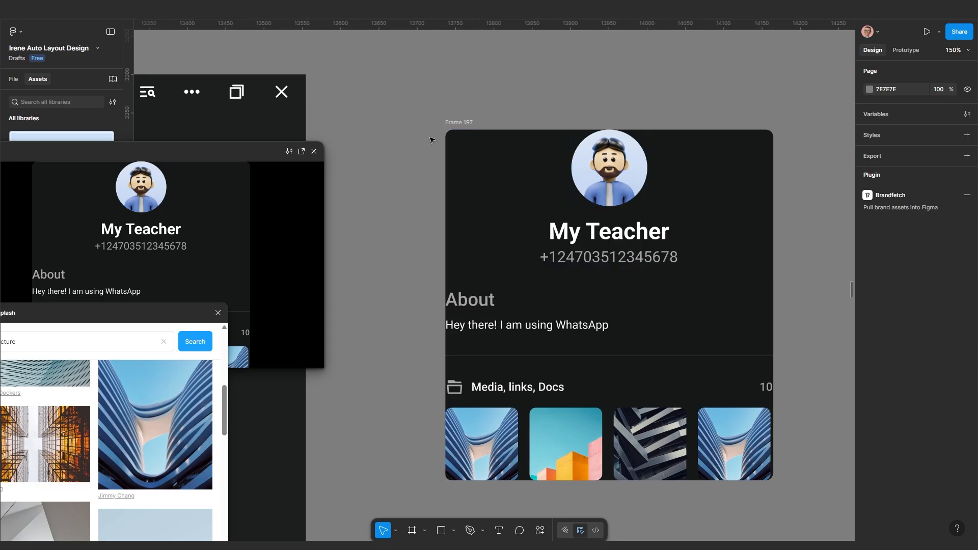
click(452, 124)
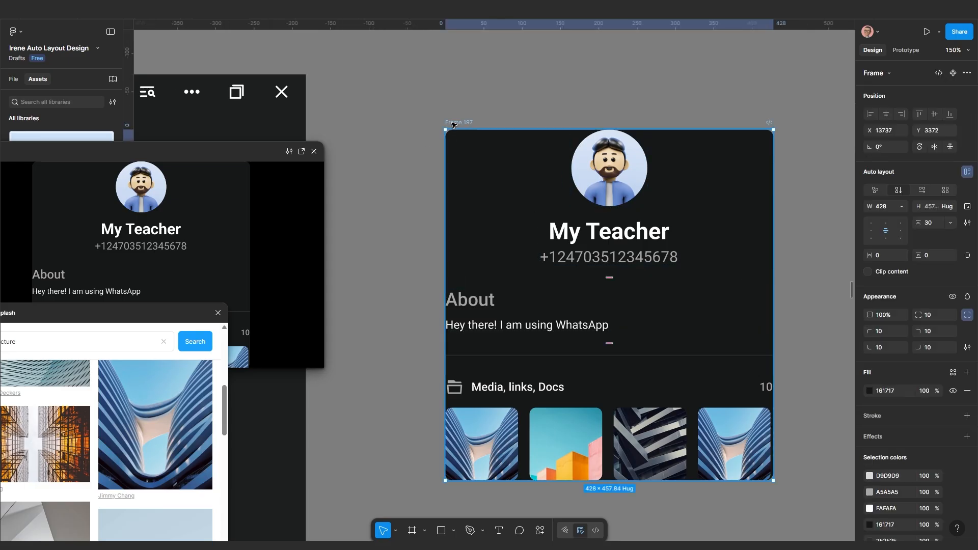
Paste the My Teacher header row at the top of the profile frame with 10 padding
key(ctrl+v)
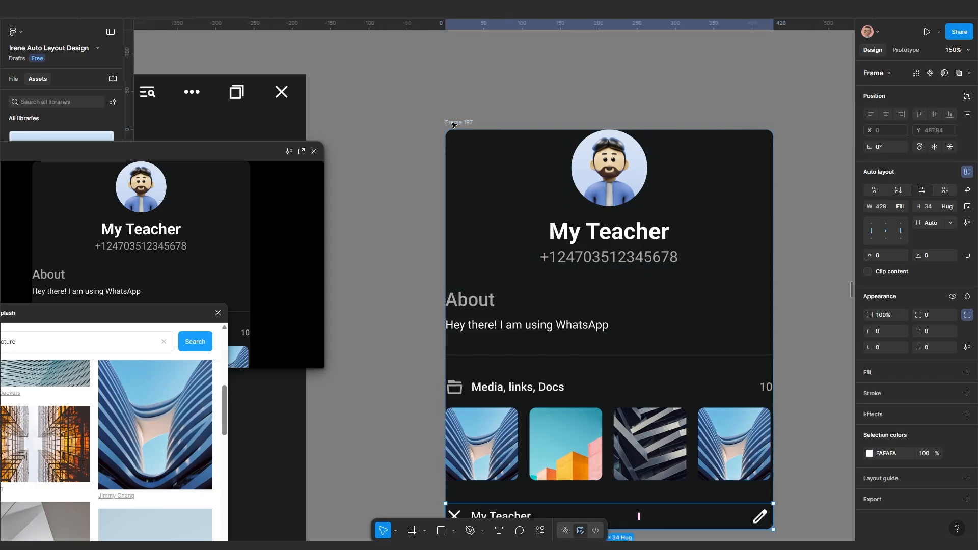
key(Up)
key(Up)
key(Up)
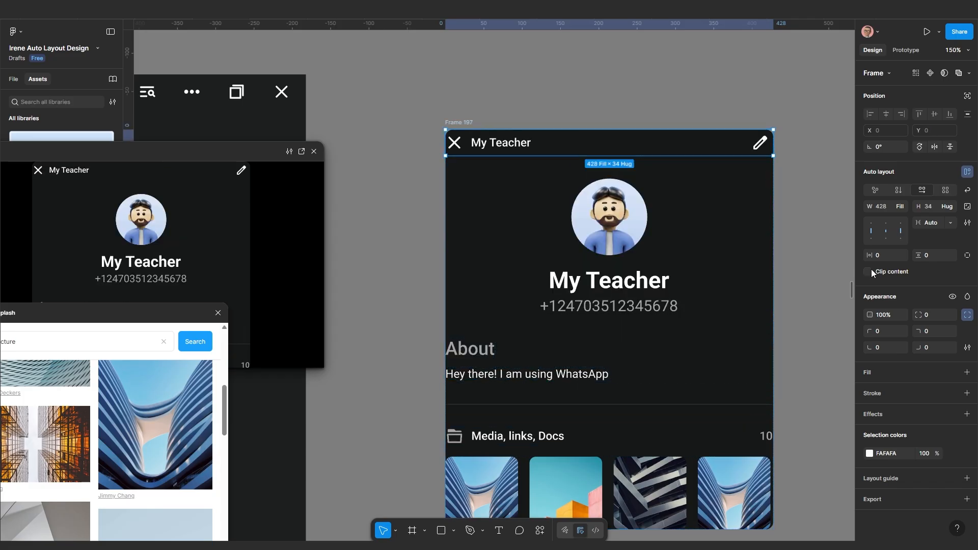
click(885, 254)
text(10)
key(Return)
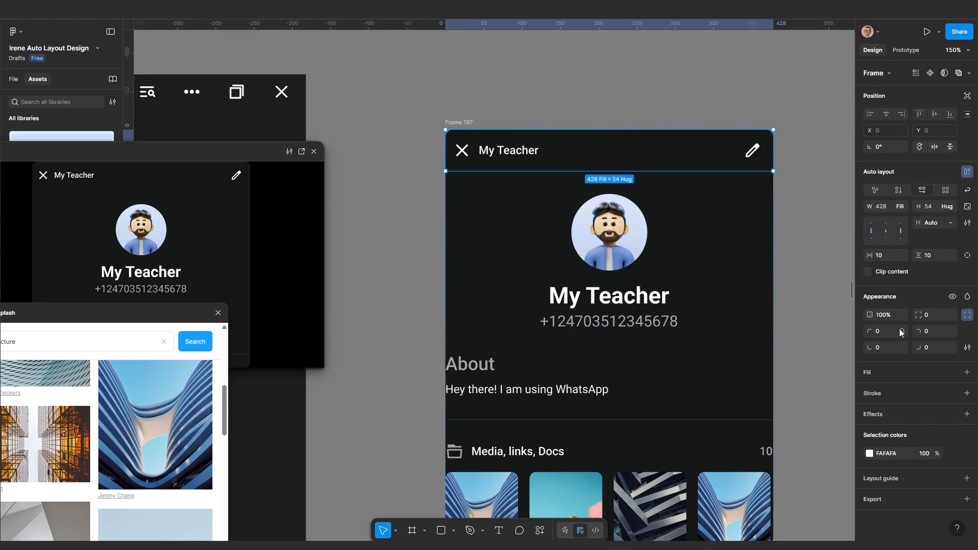
Give the header bar a dark teal 1A5656 fill
click(967, 372)
click(870, 391)
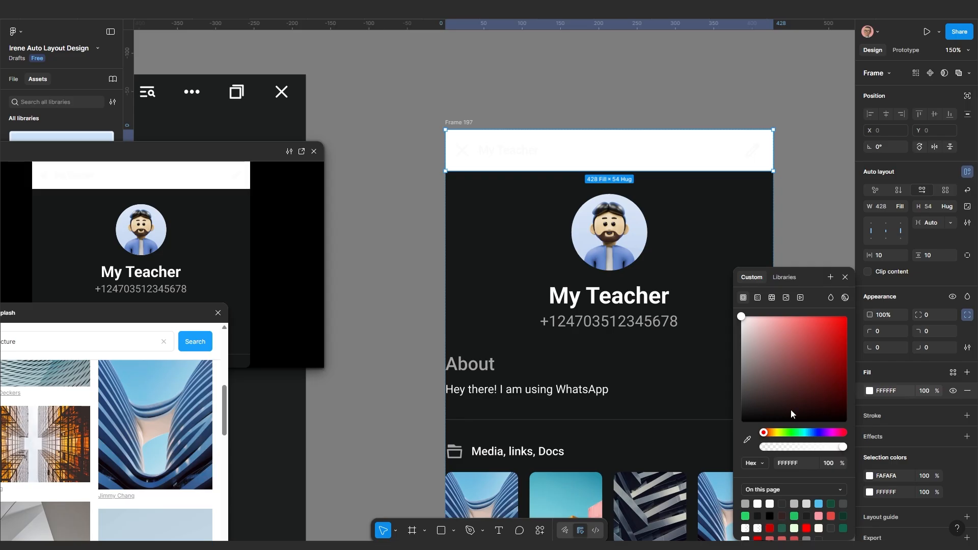
click(747, 439)
click(496, 326)
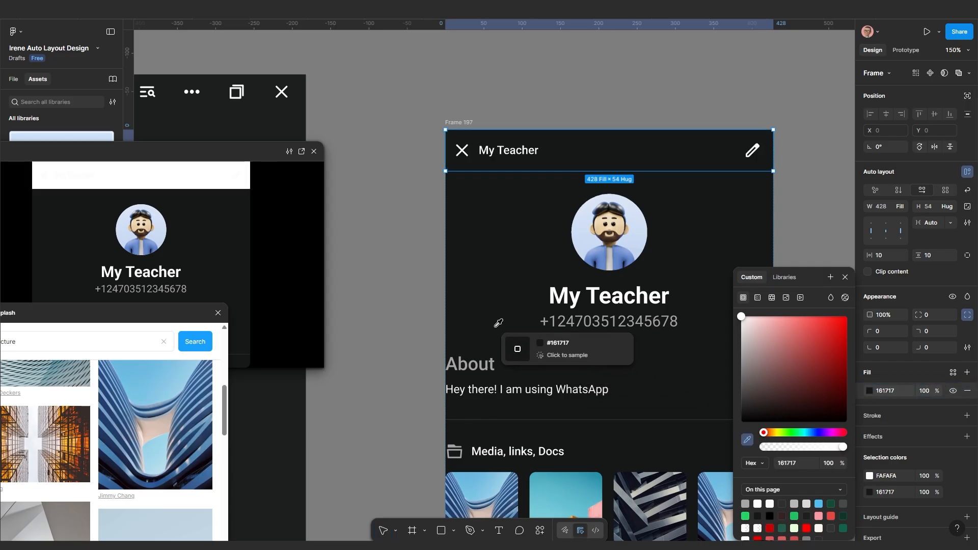
click(495, 326)
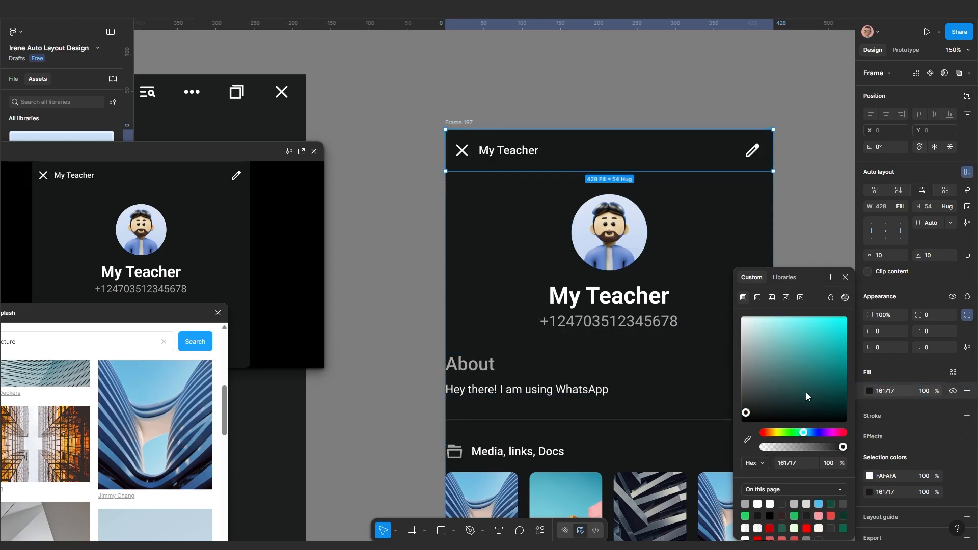
click(815, 387)
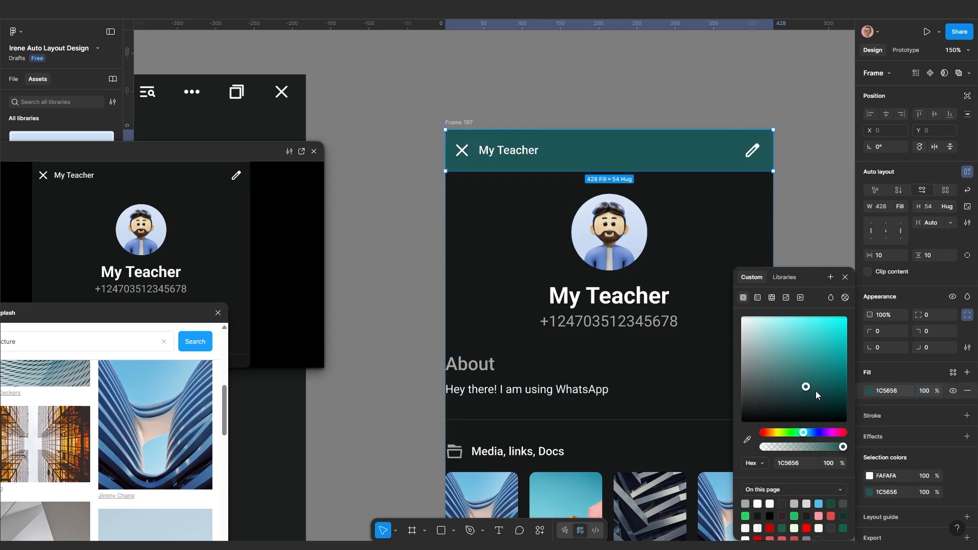
click(832, 193)
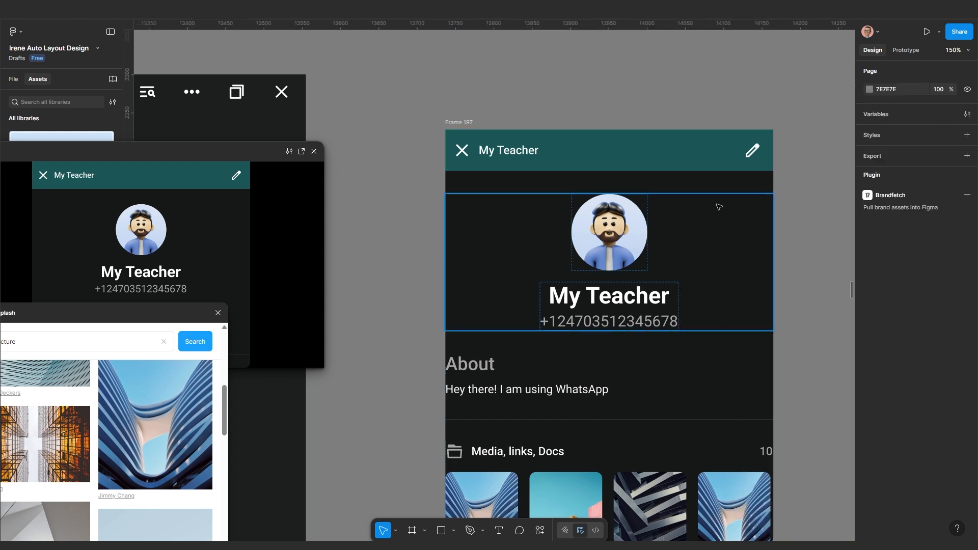
Select the profile, About and Media sections and wrap them in an auto-layout frame
click(669, 241)
click(805, 190)
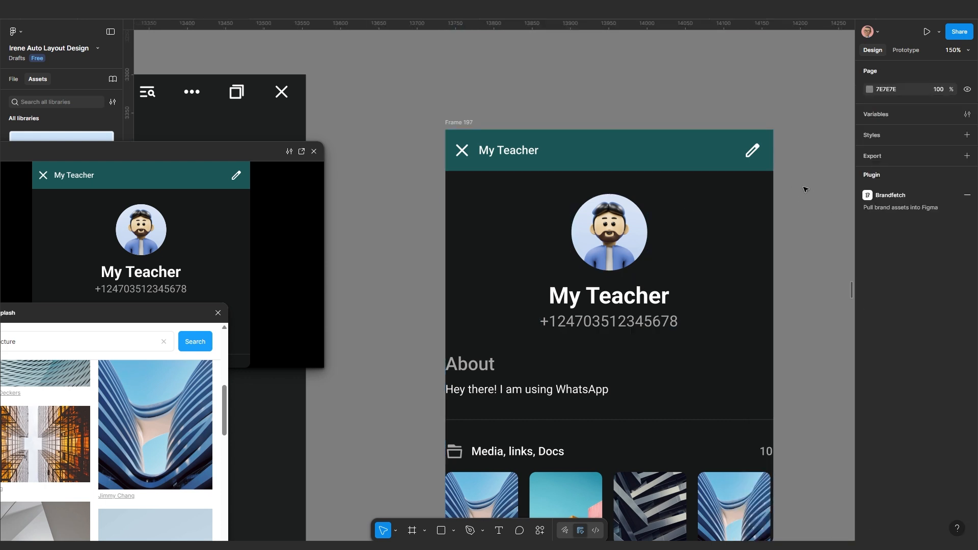
click(674, 229)
scroll(673, 230, down, 3)
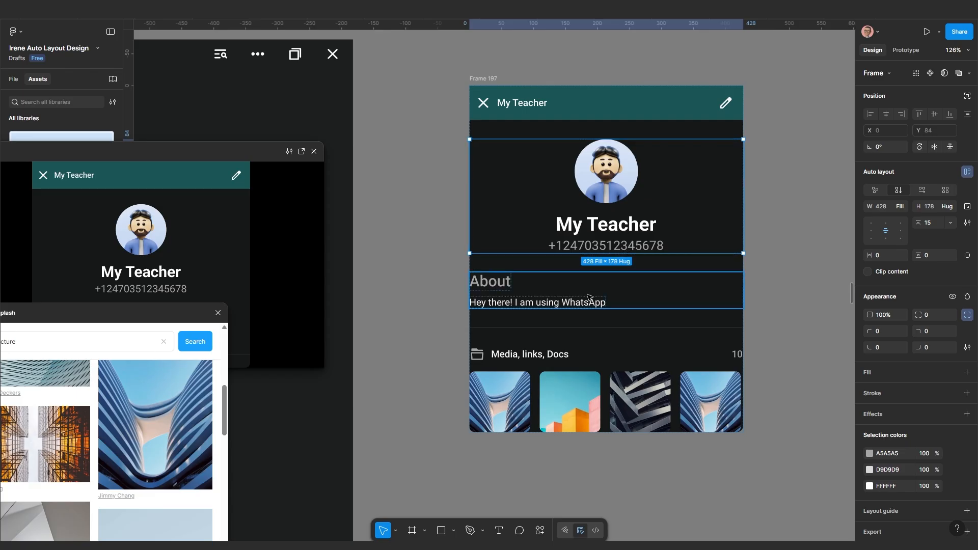
shift+click(588, 298)
shift+click(570, 361)
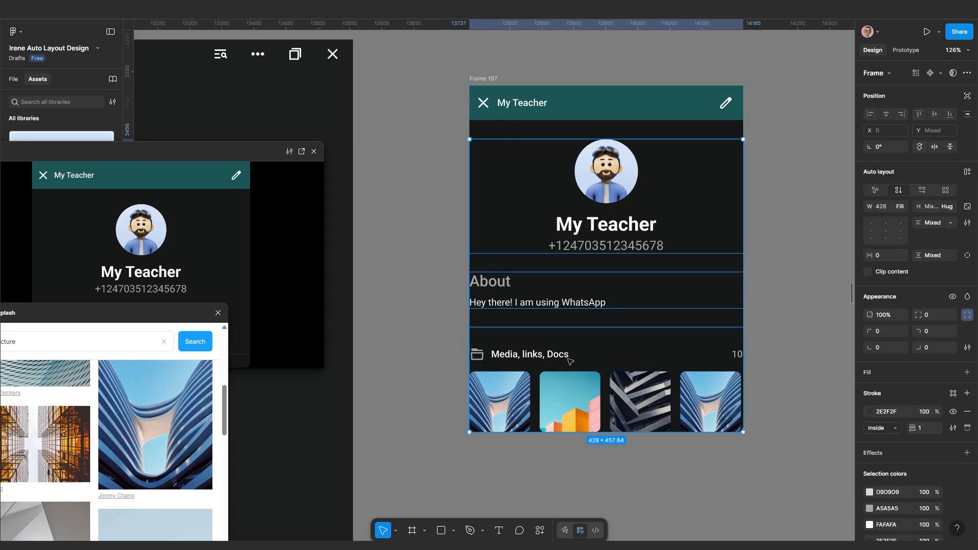
drag(563, 214, 605, 226)
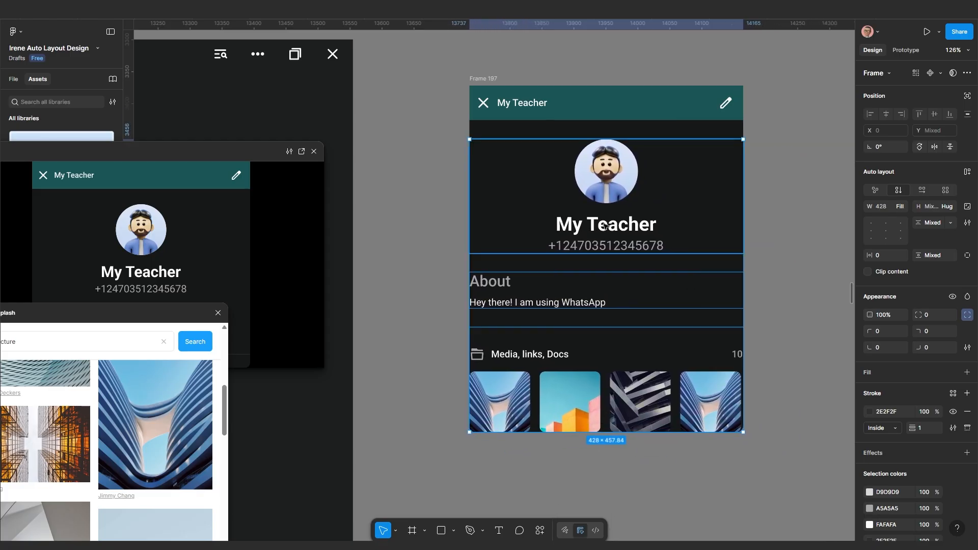
key(shift+a)
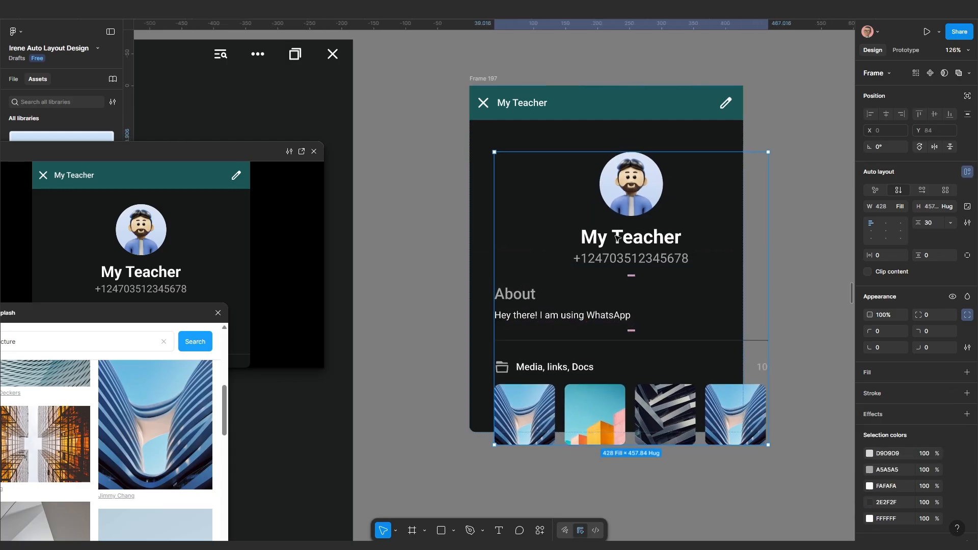
Duplicate the auto-layout frame as Frame 256 to the right of Frame 197
scroll(607, 239, right, 5)
drag(741, 257, 799, 255)
drag(732, 285, 654, 284)
scroll(654, 283, down, 1)
scroll(652, 283, up, 1)
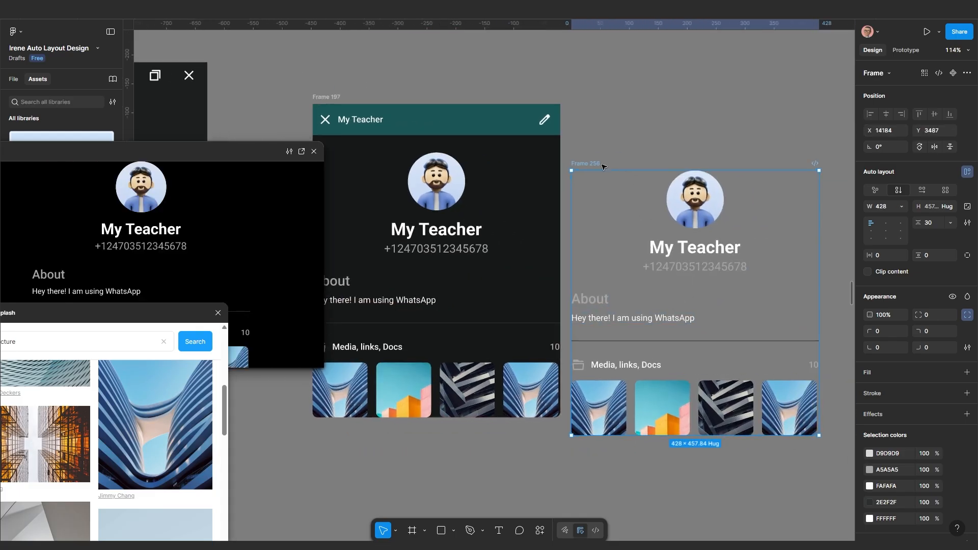
drag(593, 166, 659, 142)
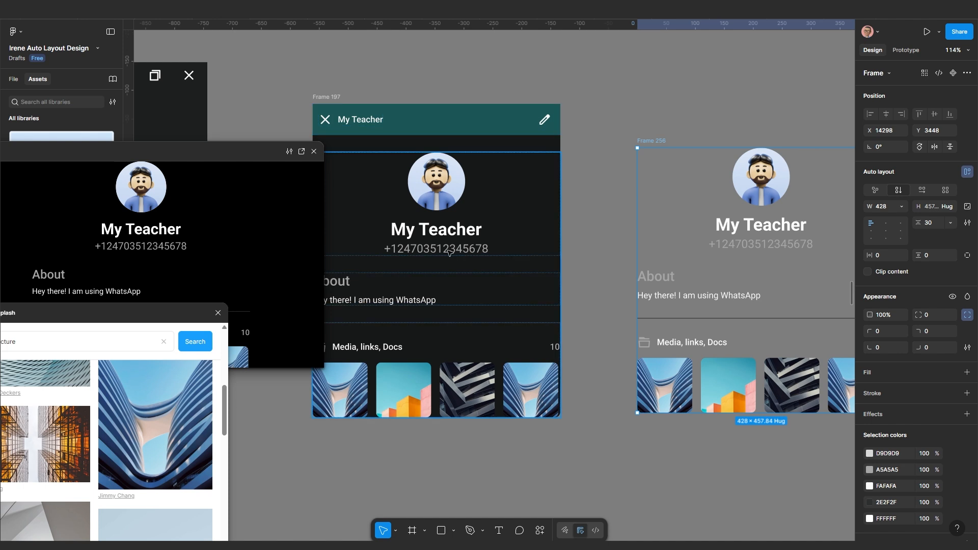
scroll(448, 248, down, 1)
drag(467, 251, 554, 251)
scroll(534, 241, up, 3)
drag(518, 277, 572, 277)
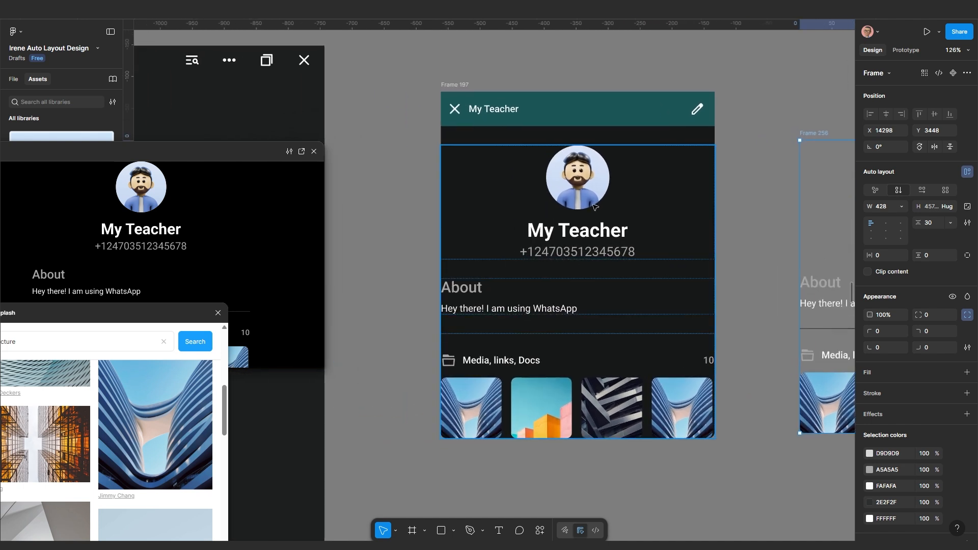
click(738, 178)
click(606, 189)
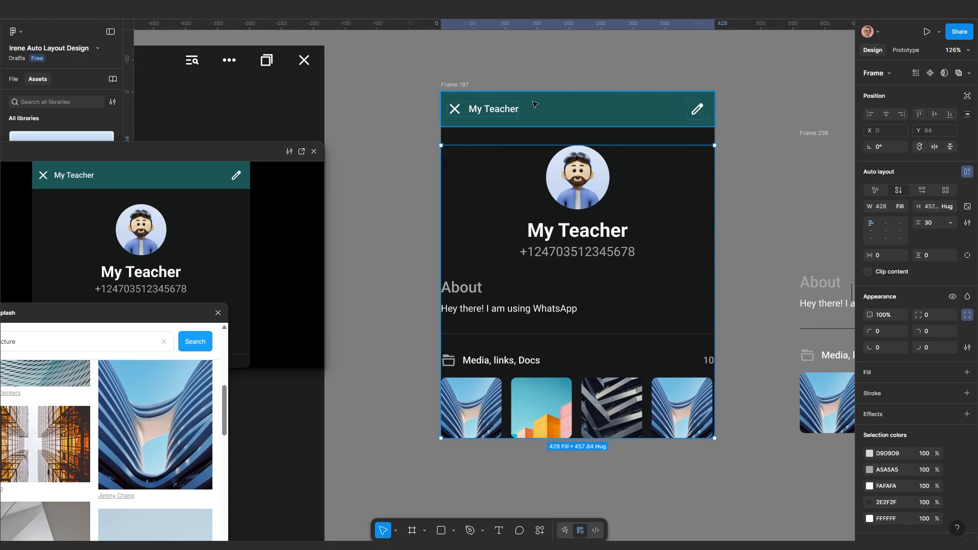
Set Frame 197's gap below the header to 0
click(458, 85)
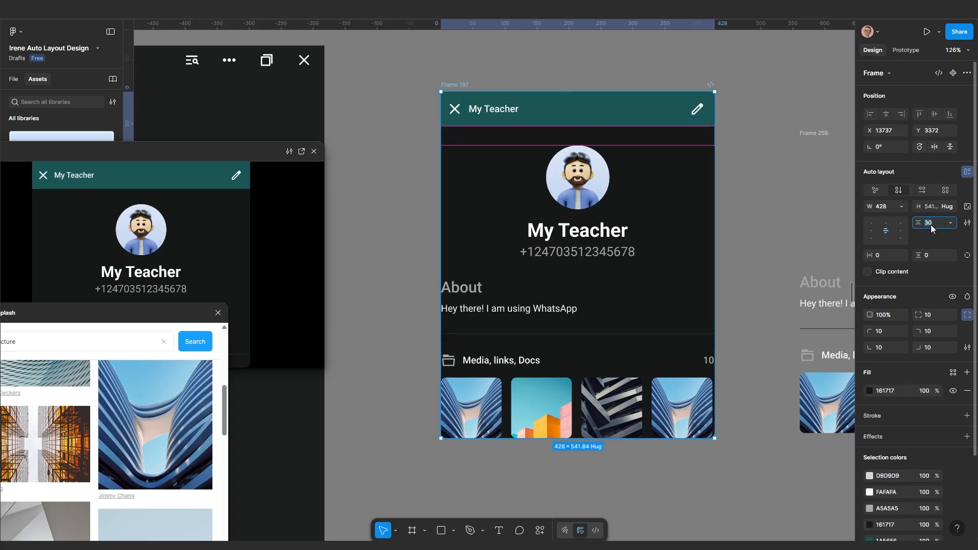
key(Return)
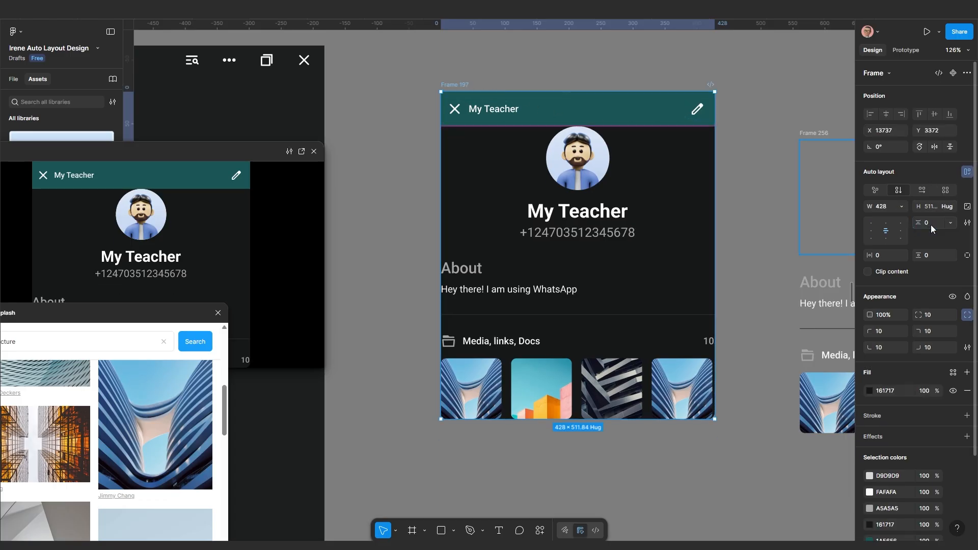
click(726, 216)
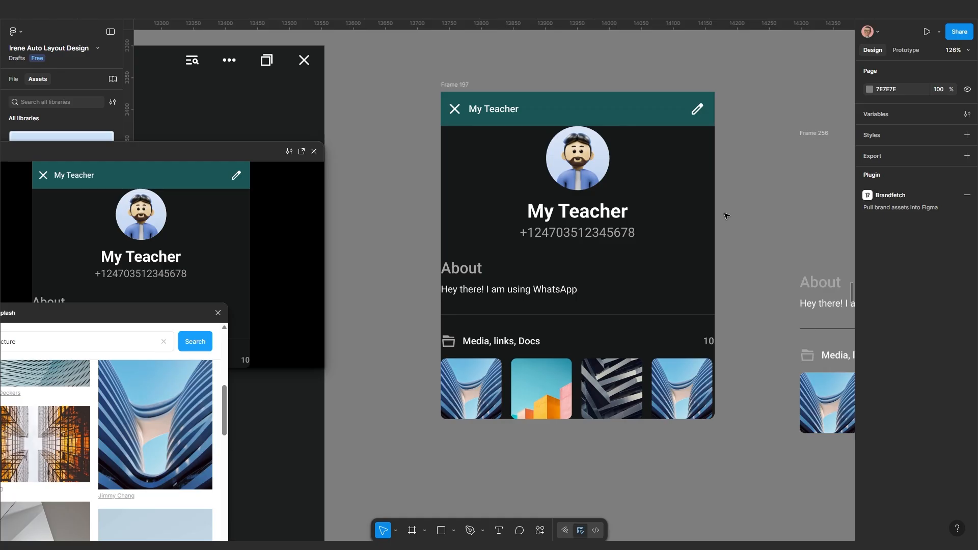
Give the inner content frame 30 top padding and 20 horizontal padding
click(607, 214)
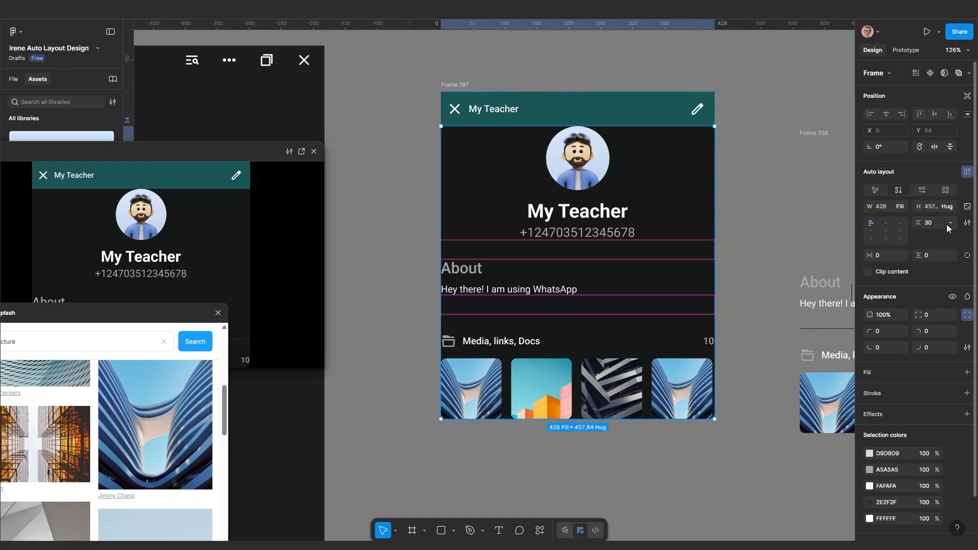
click(966, 256)
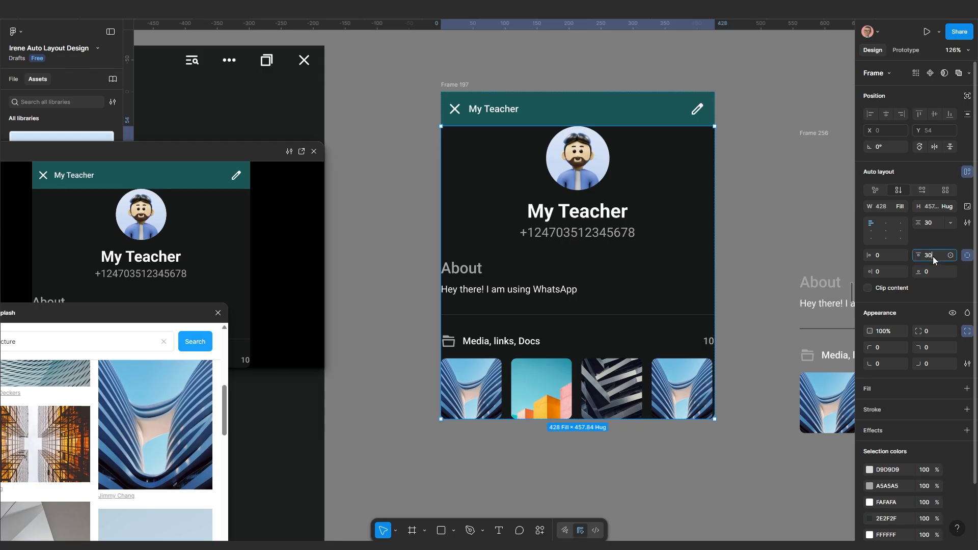
key(Return)
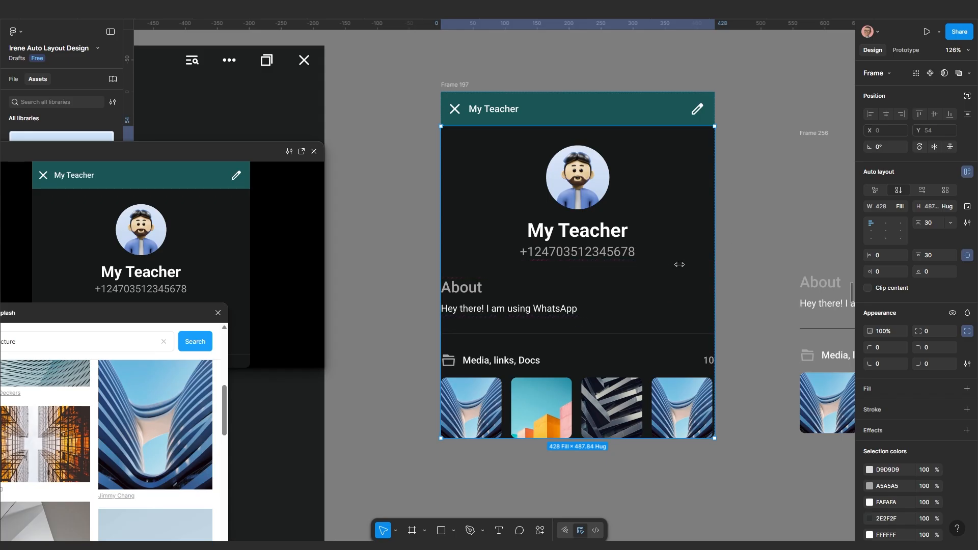
click(968, 256)
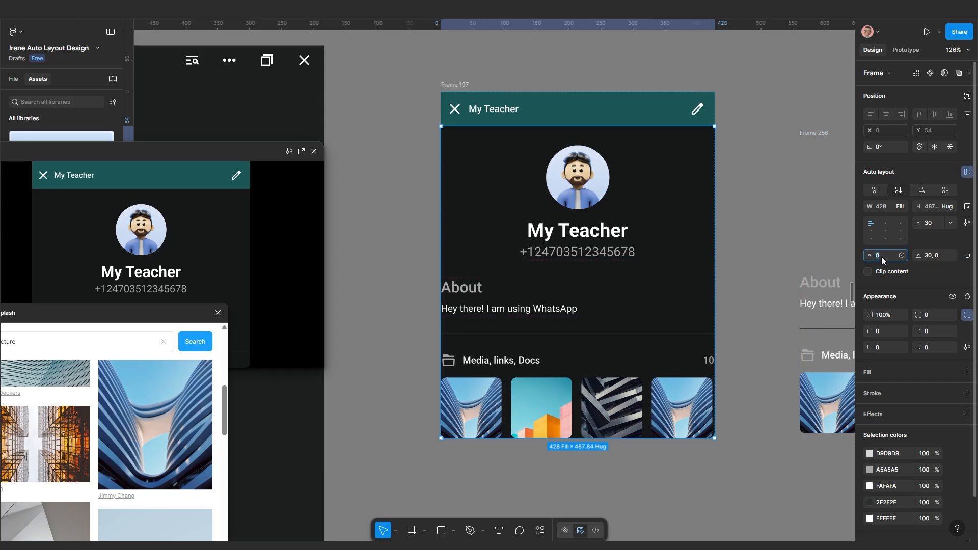
click(881, 256)
text(20)
key(Return)
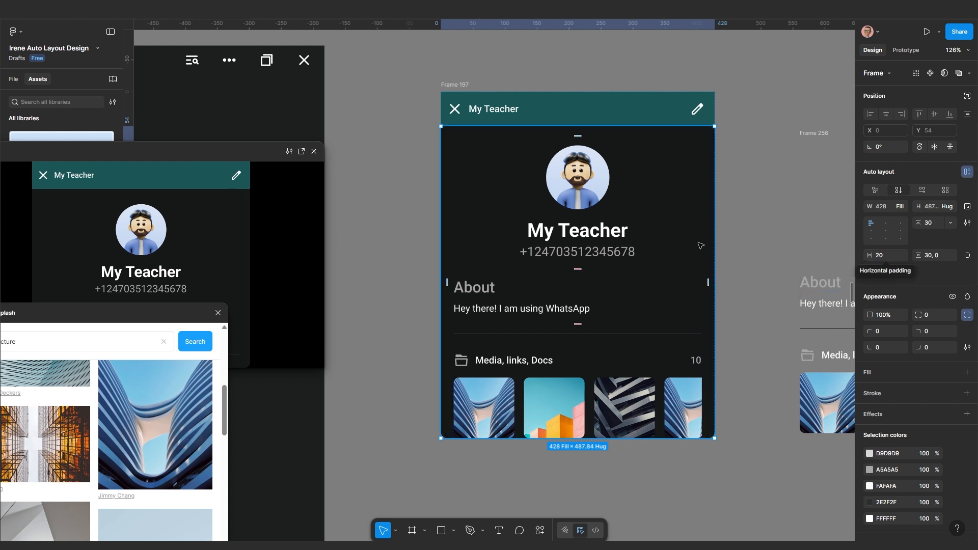
click(742, 213)
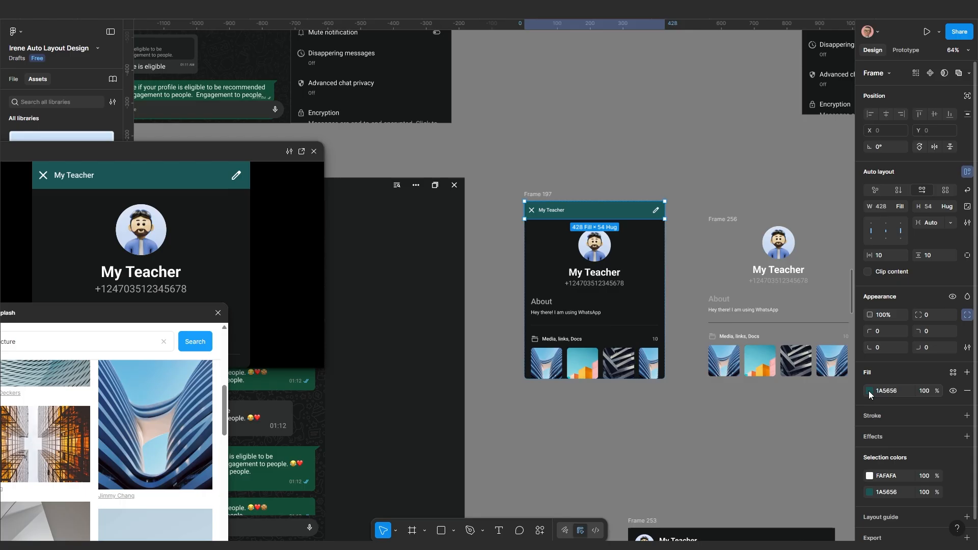
click(869, 390)
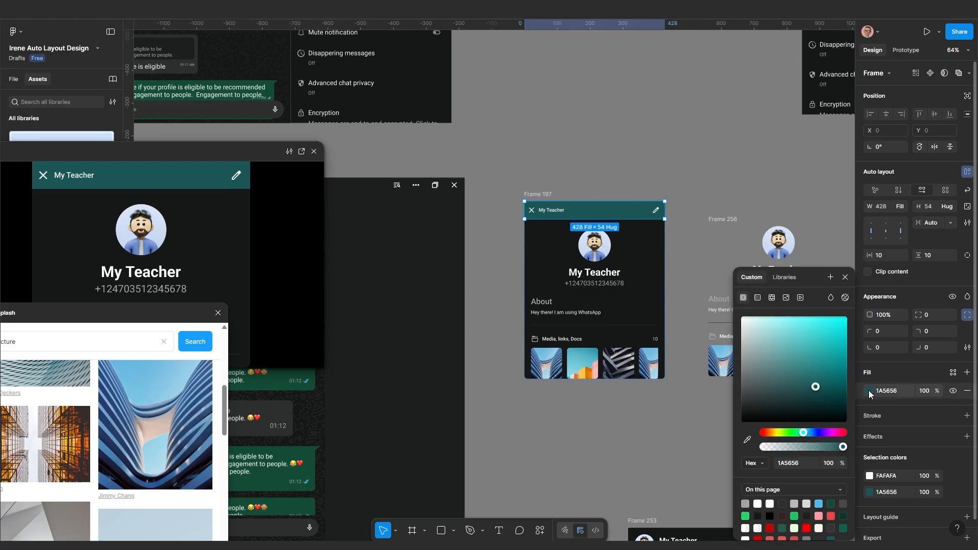
click(747, 439)
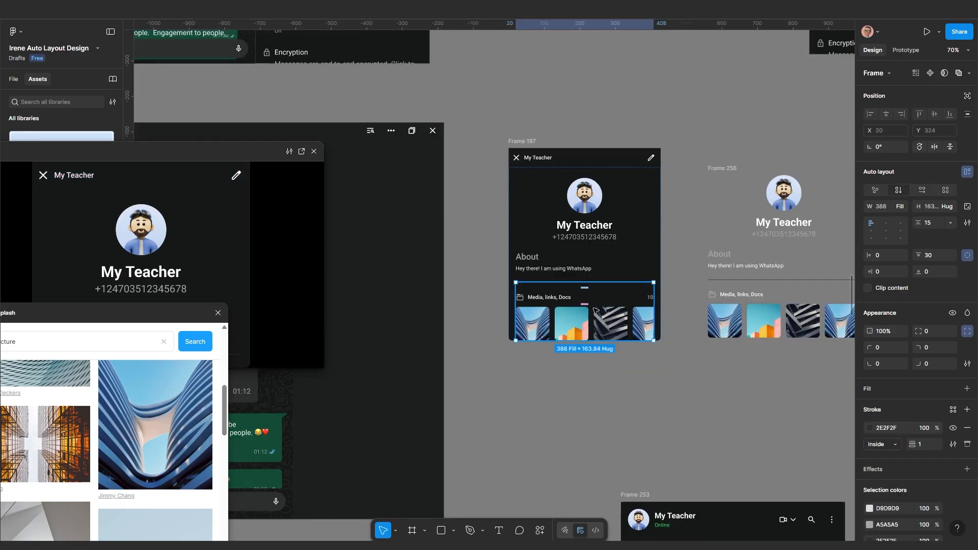
key(ctrl+d)
scroll(592, 378, up, 3)
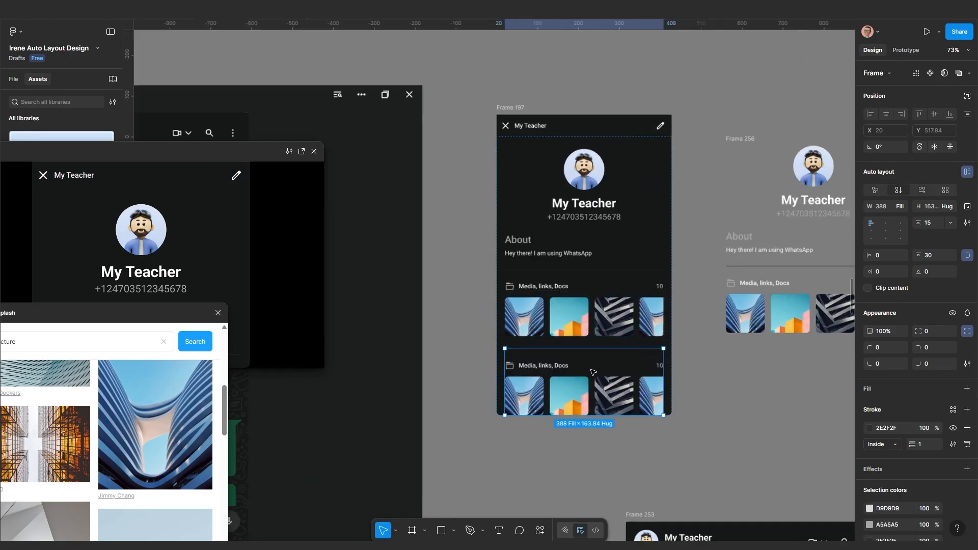
click(701, 390)
drag(701, 390, 600, 388)
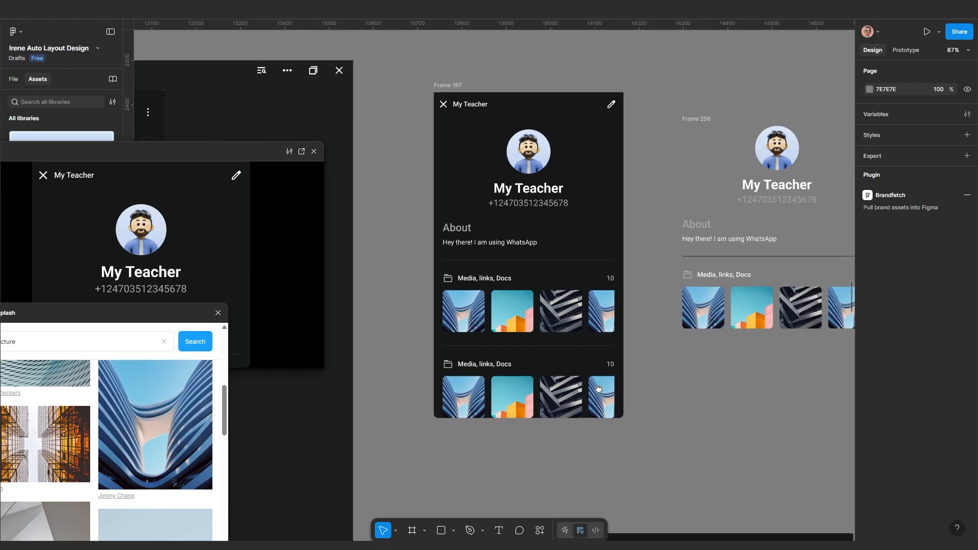
scroll(593, 387, down, 3)
drag(787, 174, 734, 267)
scroll(690, 107, up, 5)
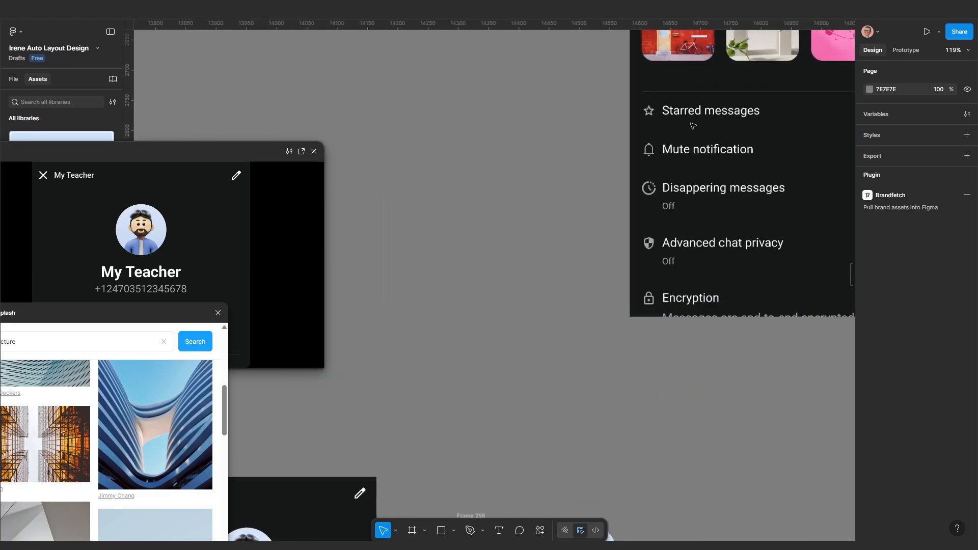
scroll(700, 124, down, 4)
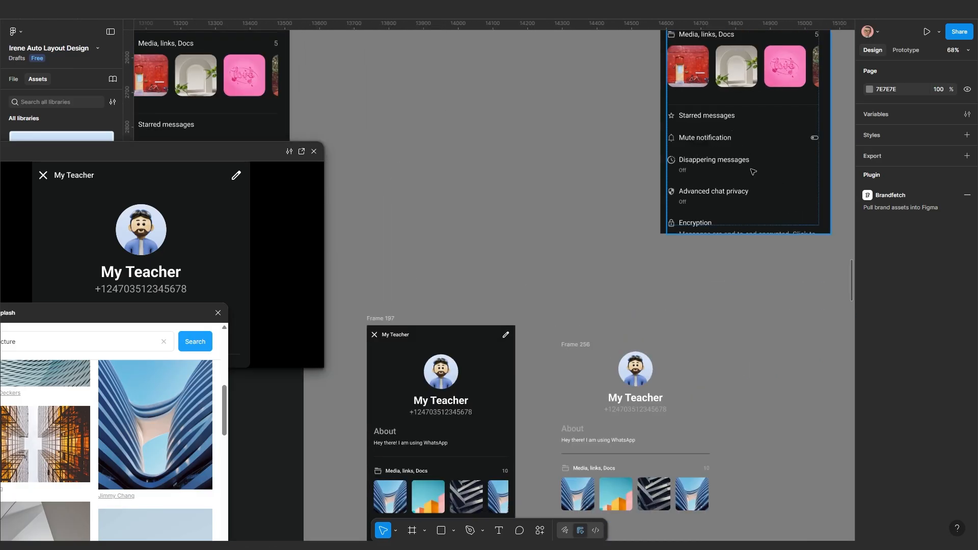
scroll(692, 194, down, 4)
scroll(572, 387, up, 7)
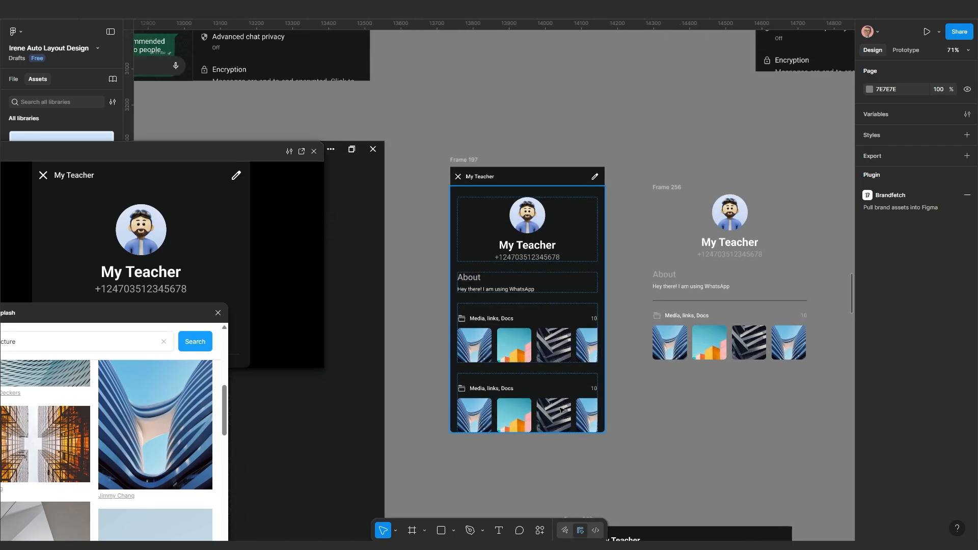
drag(573, 384, 613, 306)
scroll(575, 351, up, 4)
scroll(565, 340, down, 2)
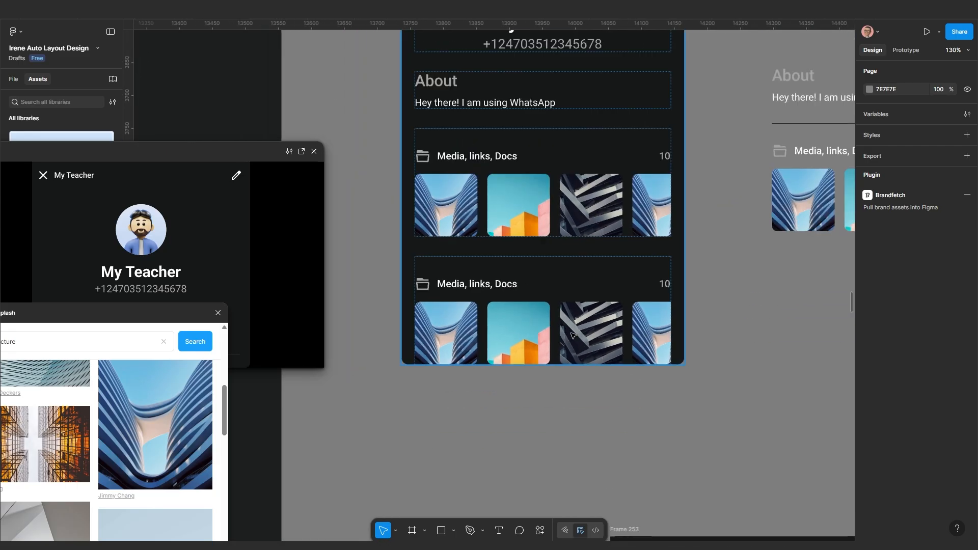
drag(561, 333, 598, 330)
Delete the second section's image row and duplicate its Media, links, Docs heading row
click(582, 325)
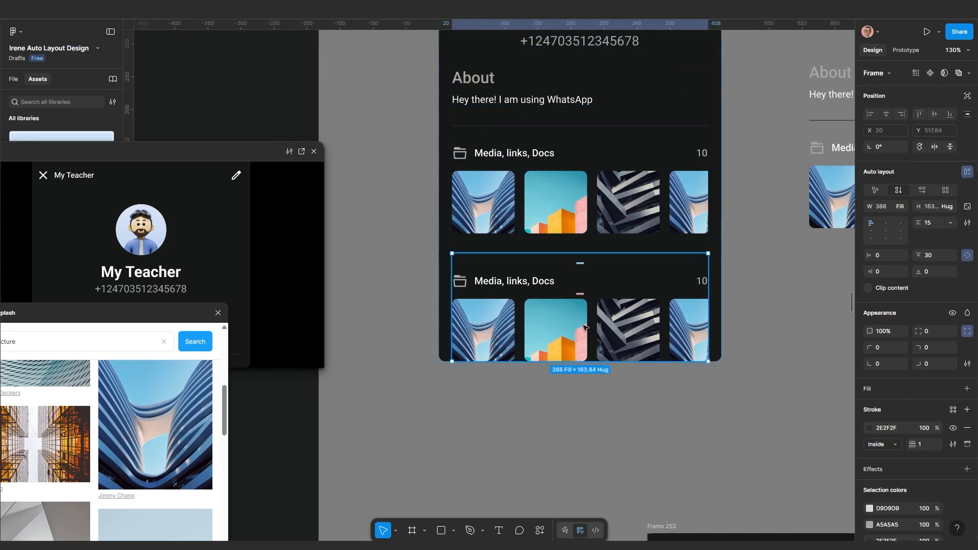
click(598, 330)
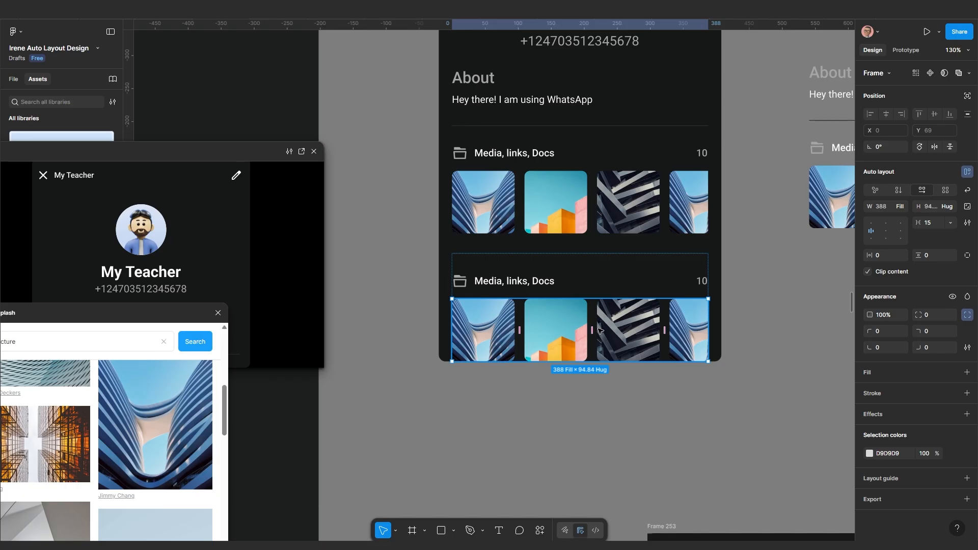
key(Delete)
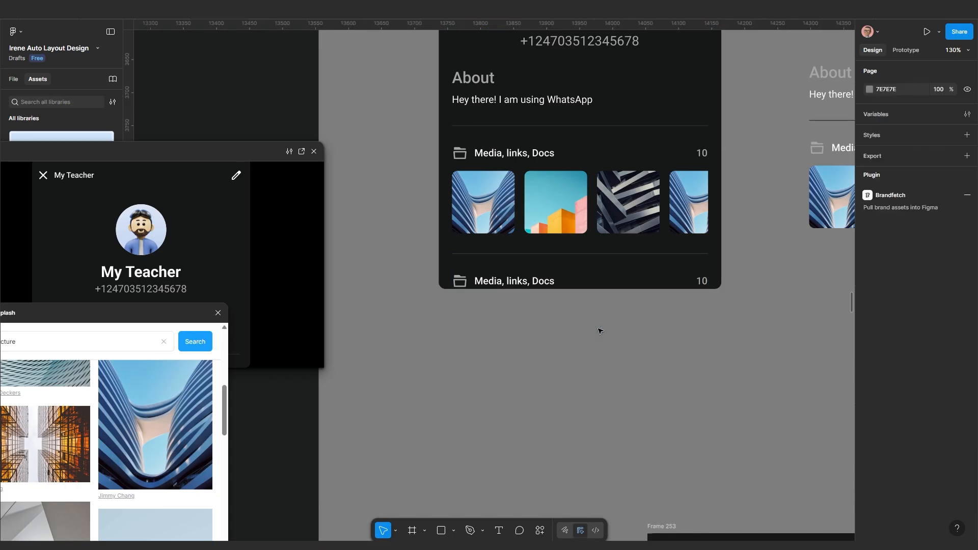
click(504, 283)
click(504, 283)
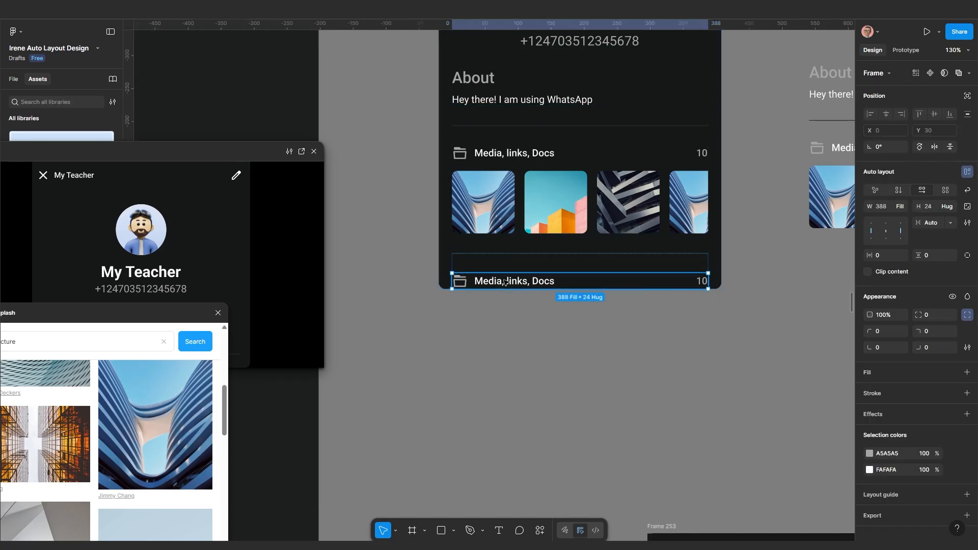
key(ctrl+d)
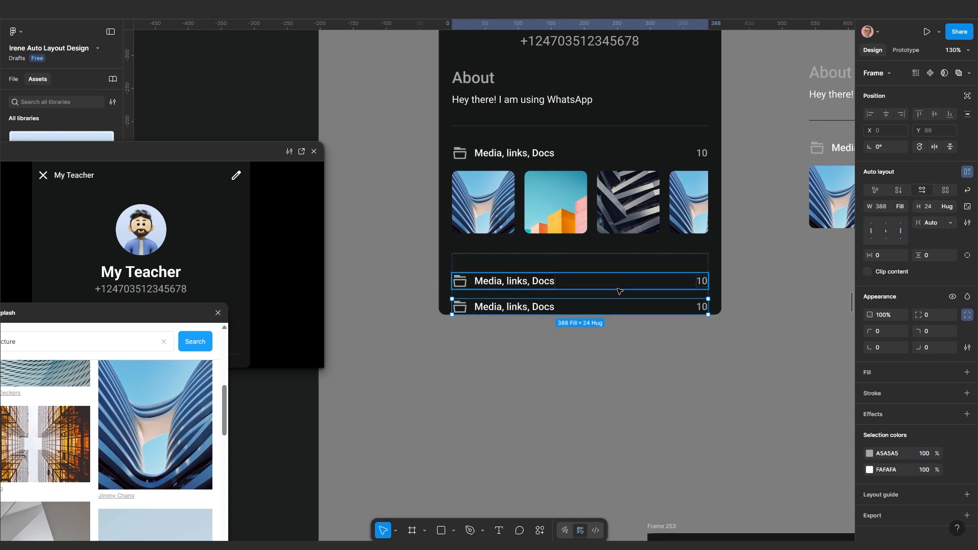
Set the row spacing to 20 and duplicate the bottom row to make three rows
click(635, 270)
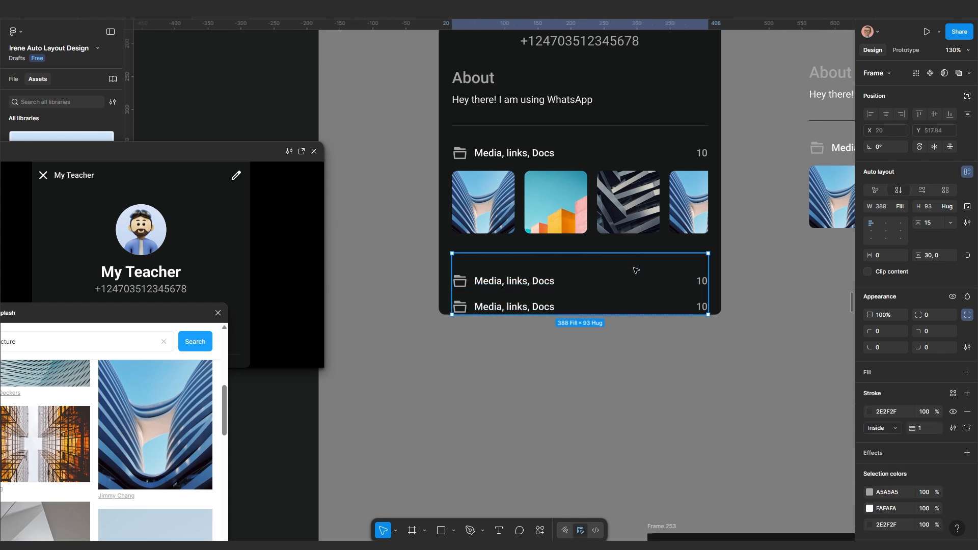
click(967, 255)
click(933, 223)
text(2)
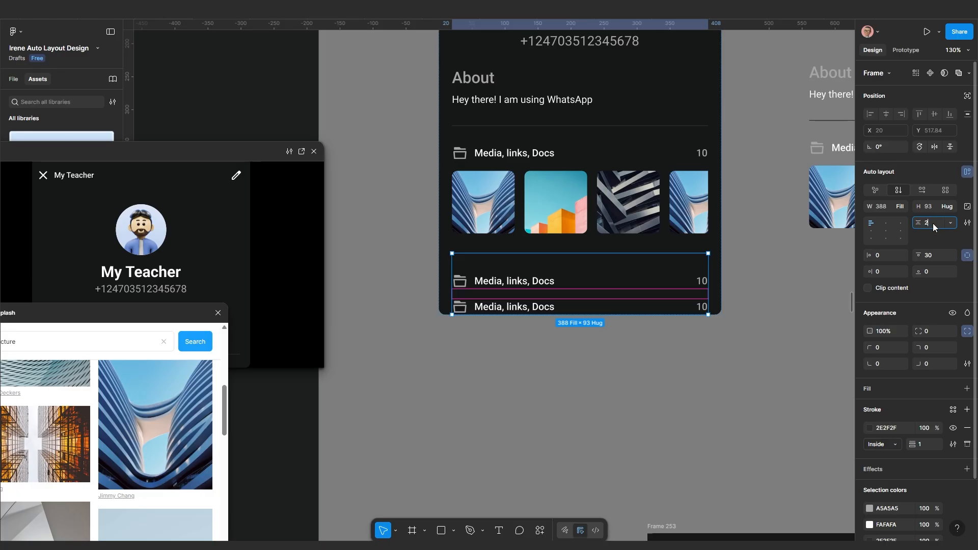
text(0)
key(Return)
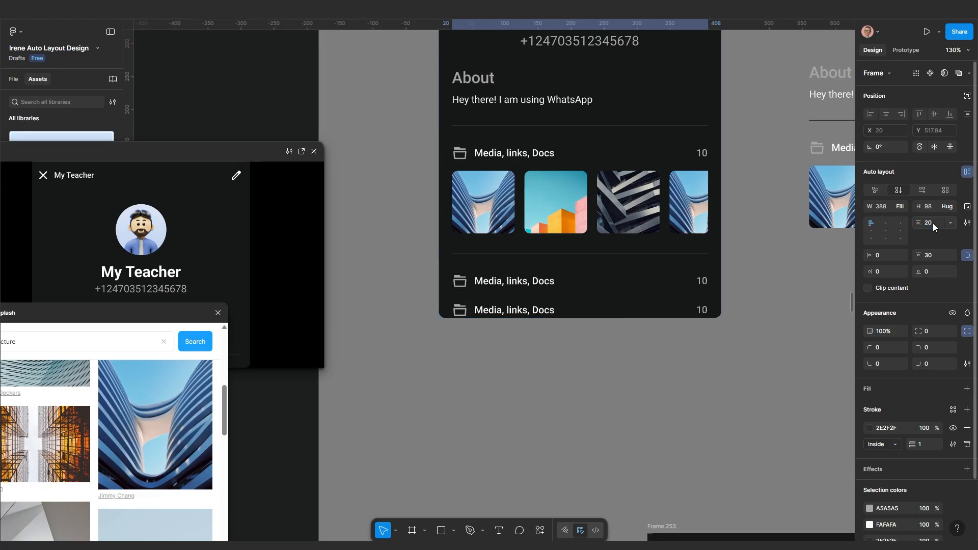
click(548, 314)
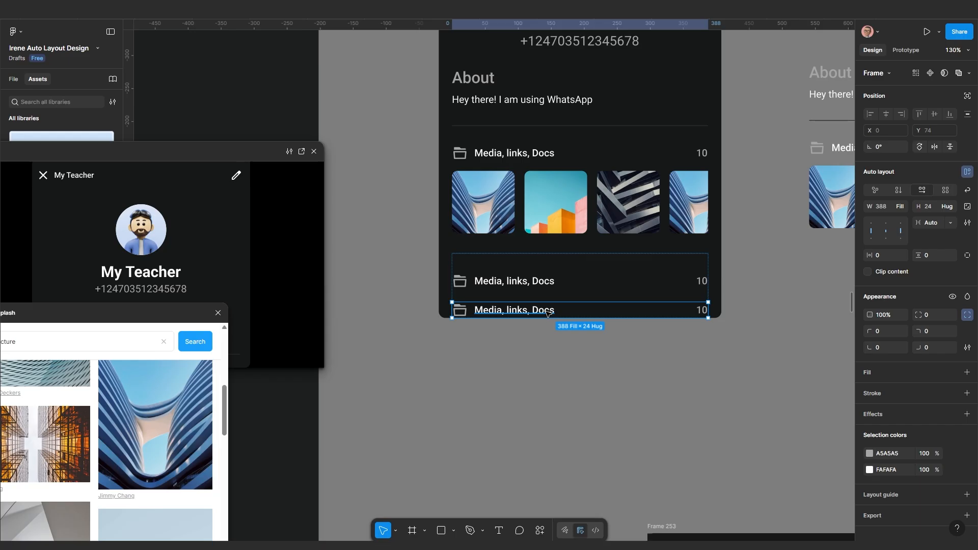
key(ctrl+d)
Duplicate the three-row Media, links, Docs group below itself
scroll(548, 315, up, 3)
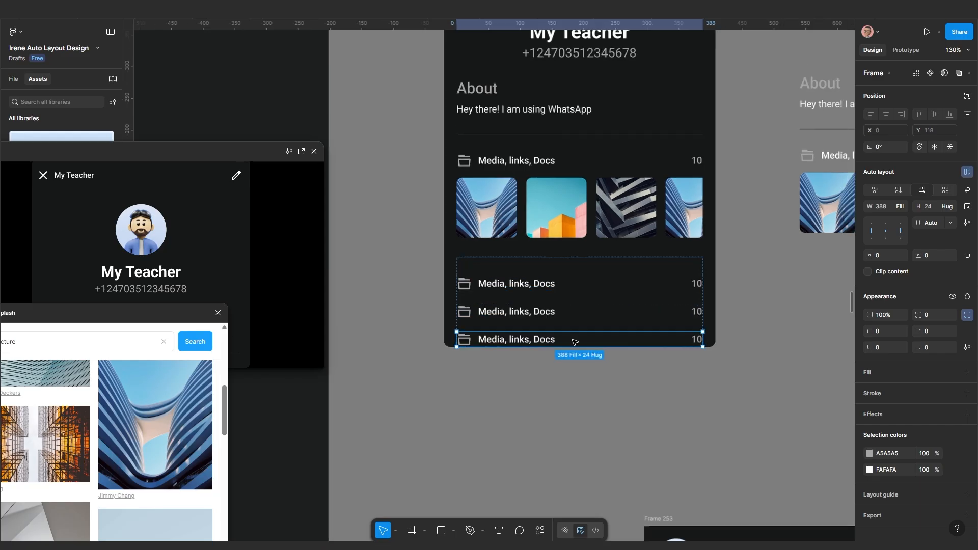
ctrl+scroll(560, 336, down, 5)
click(567, 346)
click(562, 330)
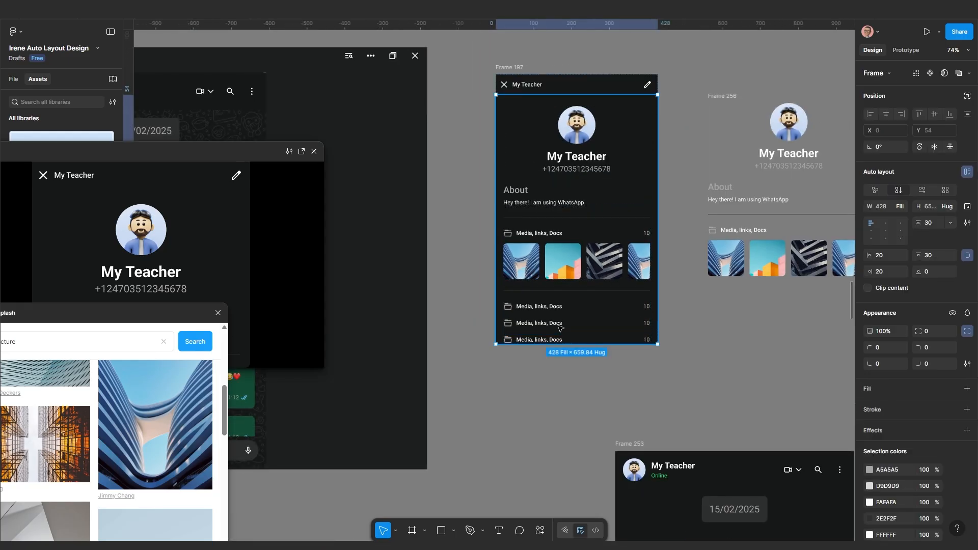
click(562, 330)
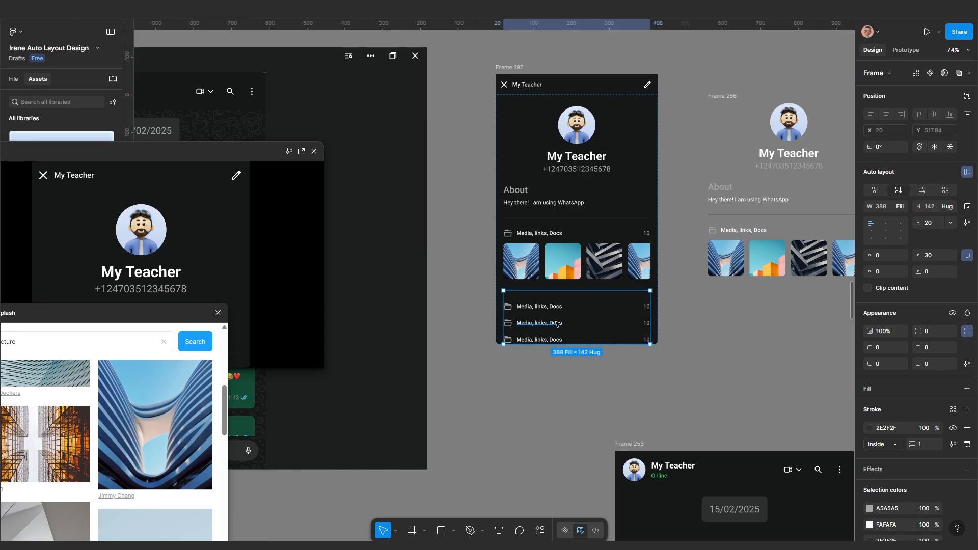
key(ctrl+d)
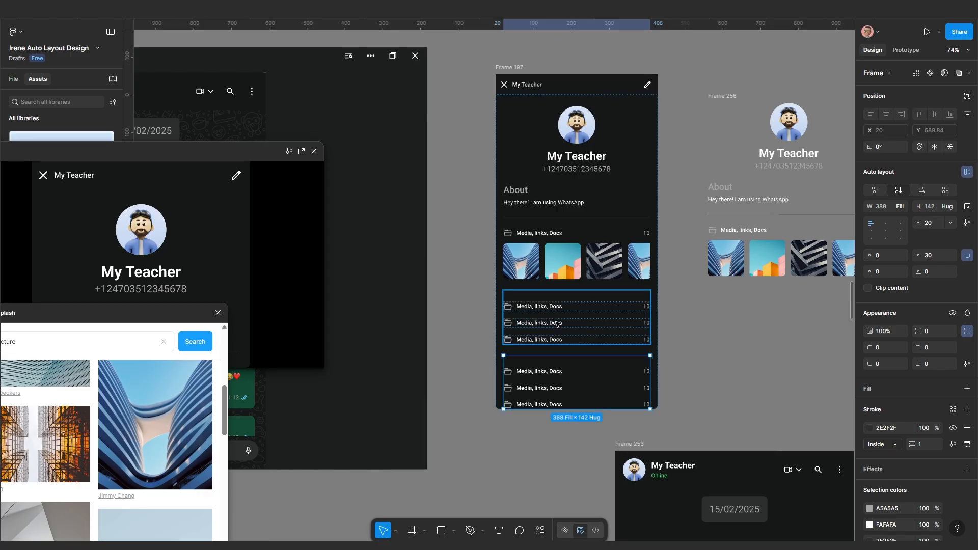
click(764, 376)
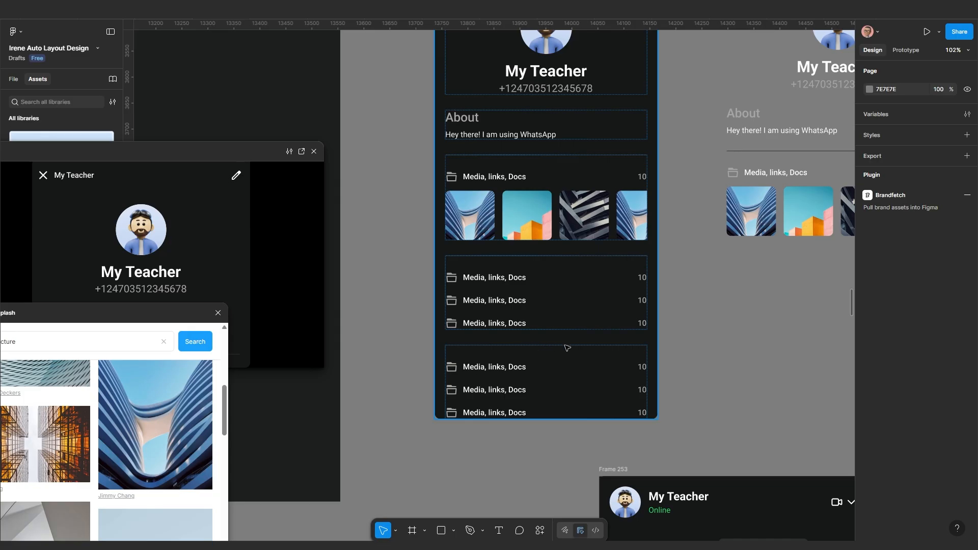
Swap the first row's folder icon for a star and rename its label to Starred message
scroll(486, 271, up, 5)
click(454, 278)
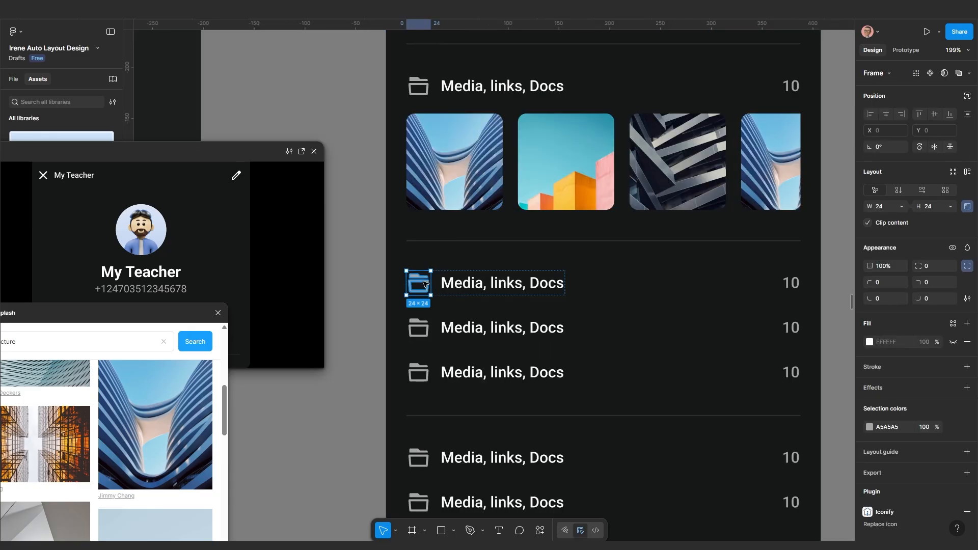
key(ctrl+shift+r)
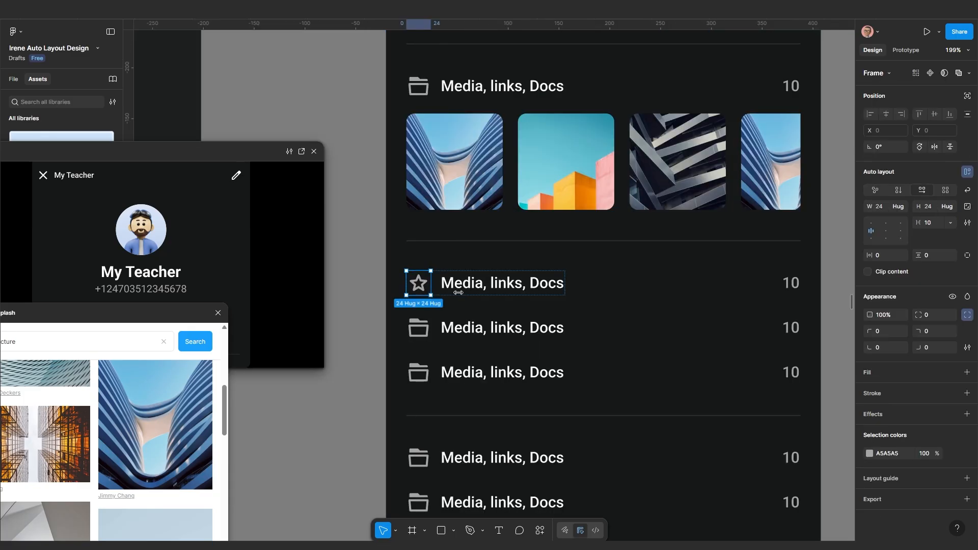
click(484, 284)
double_click(483, 285)
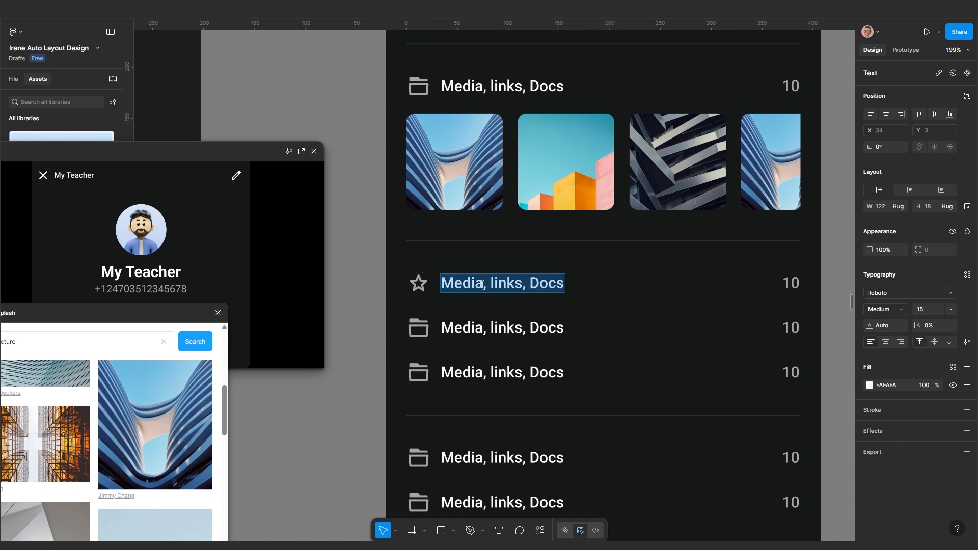
text(Starred message)
key(Escape)
Remove the 10 count from the Starred message row and begin editing the next row's label
scroll(622, 308, down, 2)
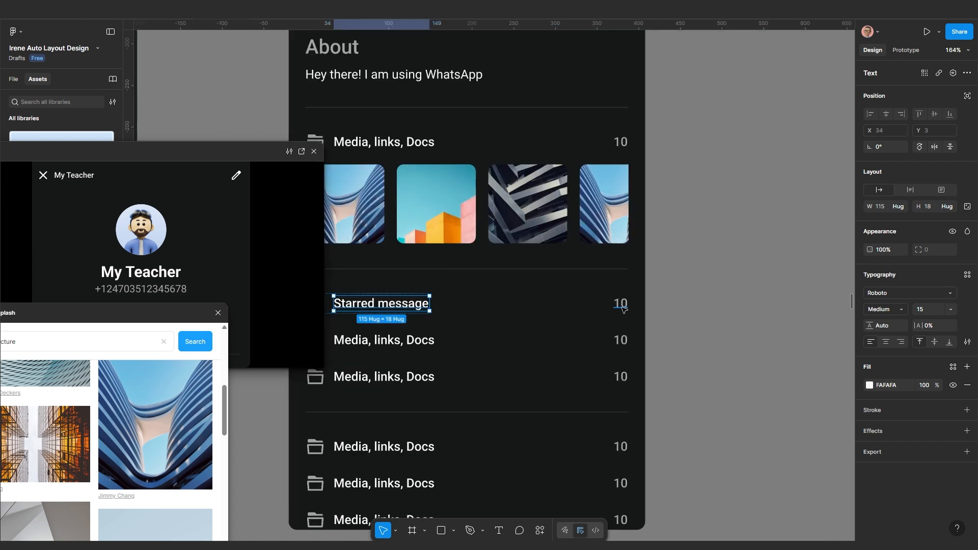
click(622, 305)
scroll(626, 310, left, 2)
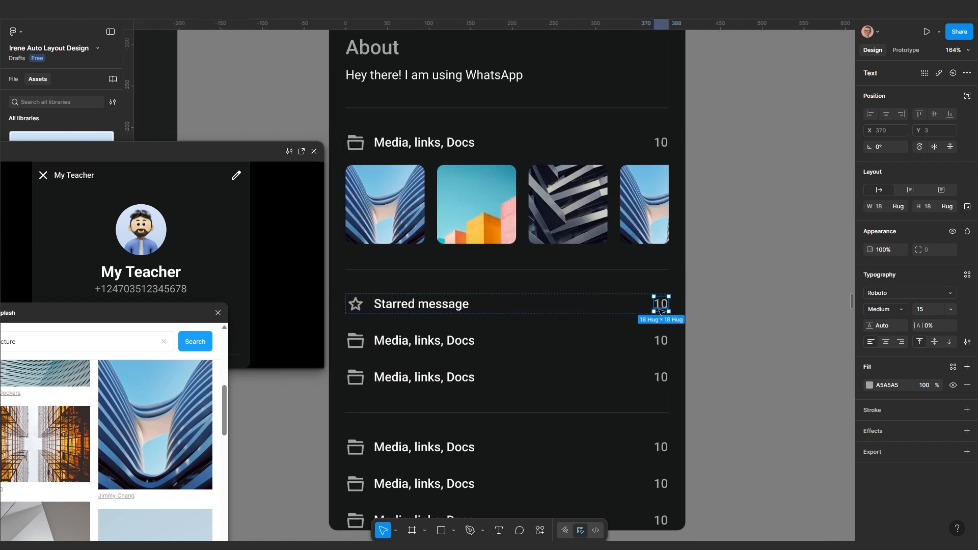
key(Delete)
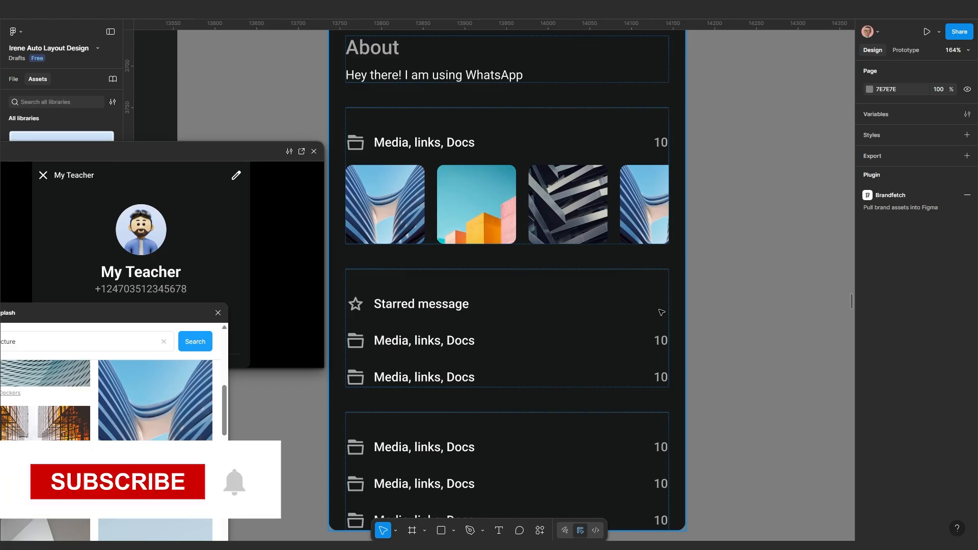
scroll(432, 342, down, 2)
scroll(432, 342, up, 2)
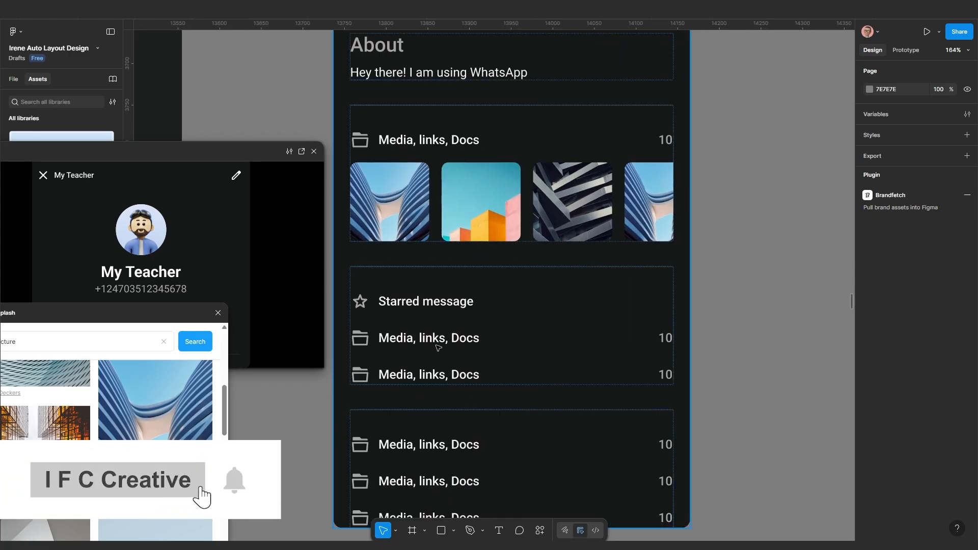
scroll(489, 351, down, 4)
scroll(711, 265, down, 4)
scroll(720, 258, up, 3)
scroll(720, 258, right, 2)
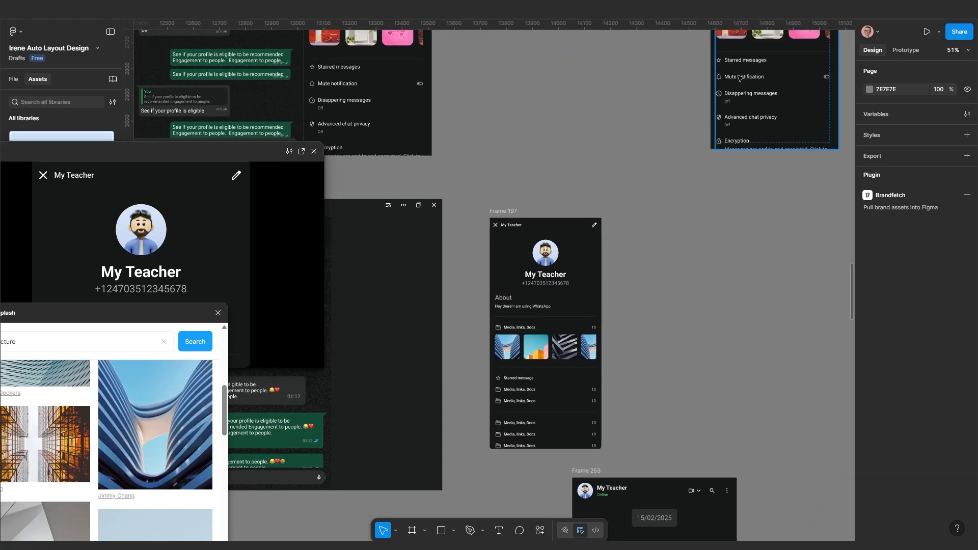
click(536, 339)
scroll(497, 402, up, 5)
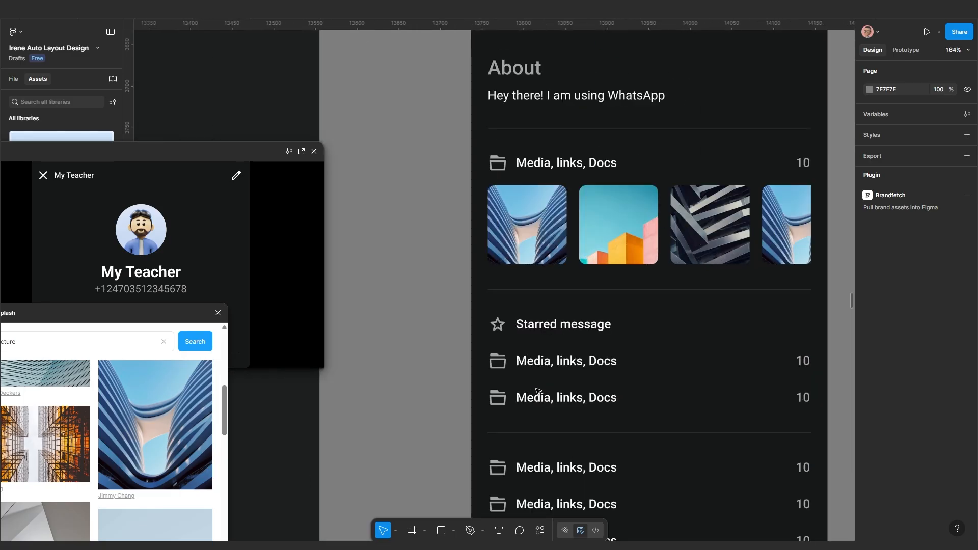
double_click(531, 351)
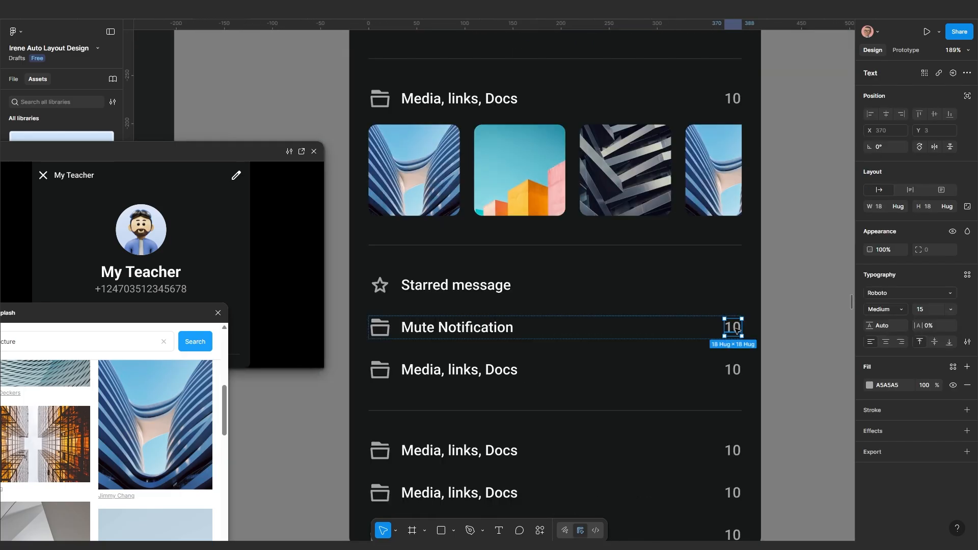
Replace the 10 count with a toggle icon coloured grey A5A5A5
key(ctrl+shift+r)
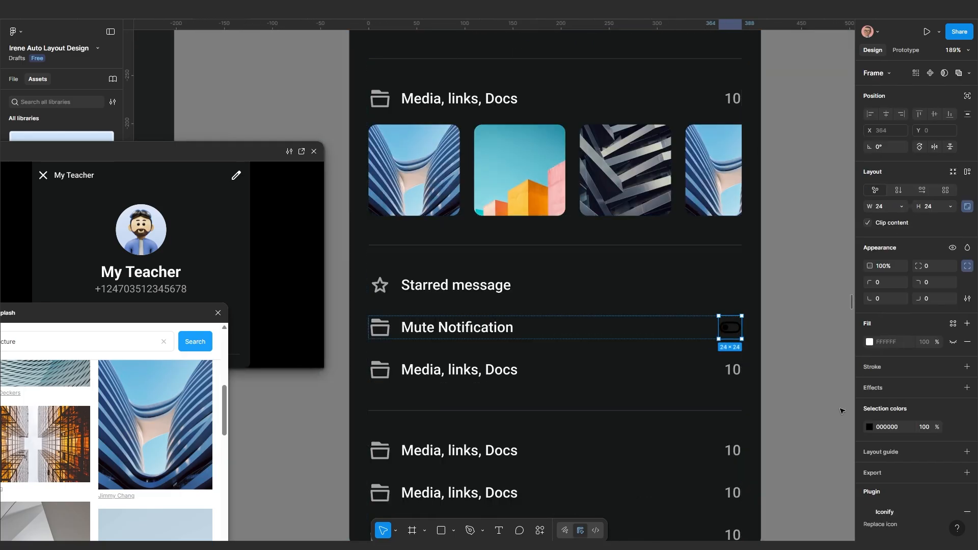
click(869, 427)
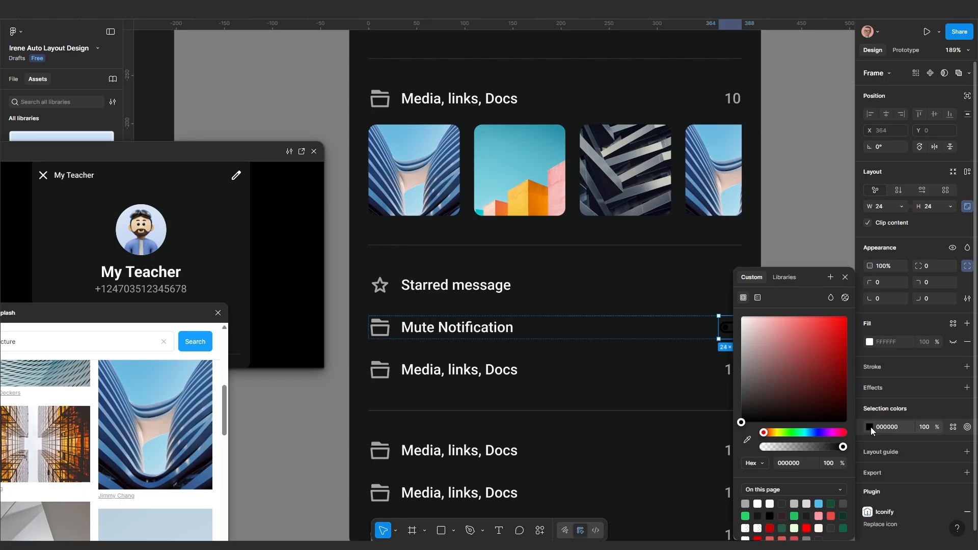
click(746, 440)
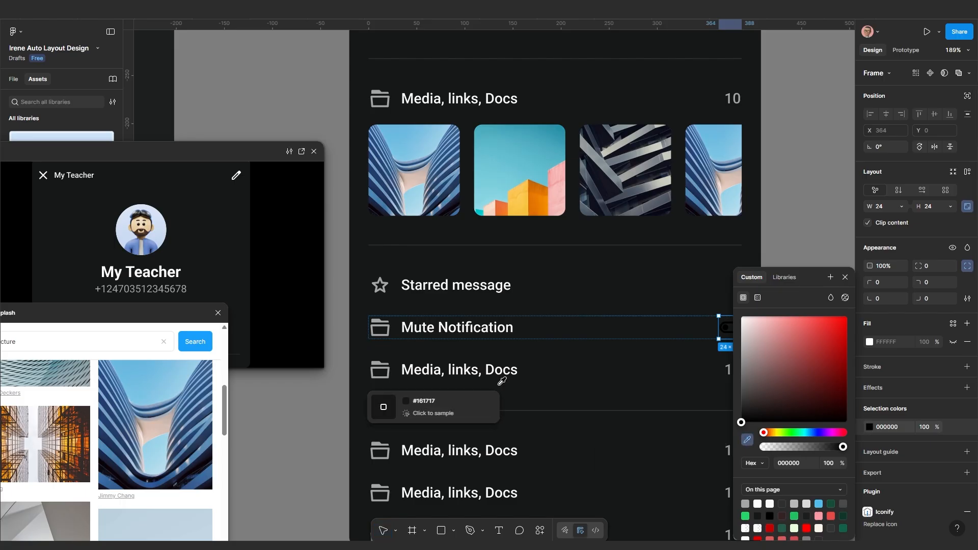
click(379, 319)
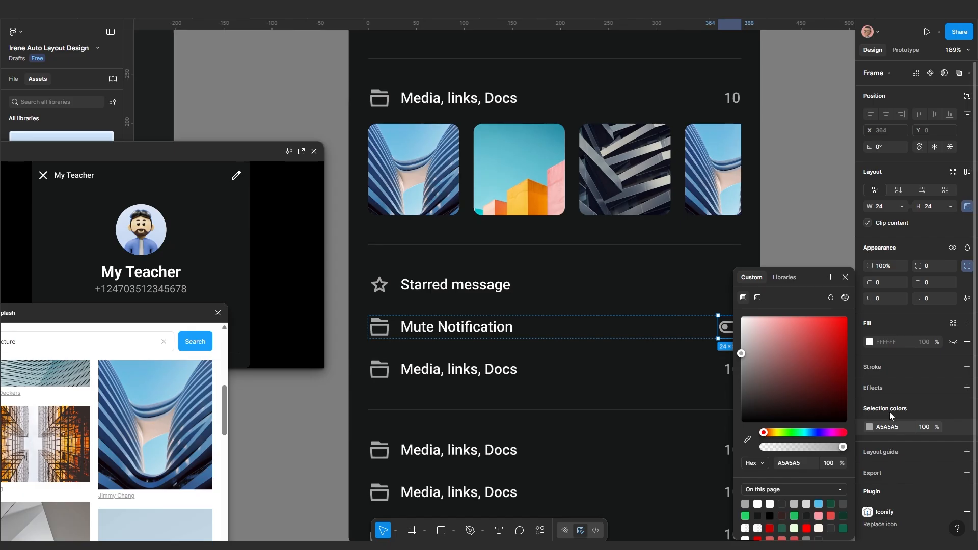
Pick the bell icon from the Frame 59 icon set
scroll(650, 355, down, 2)
scroll(650, 355, down, 10)
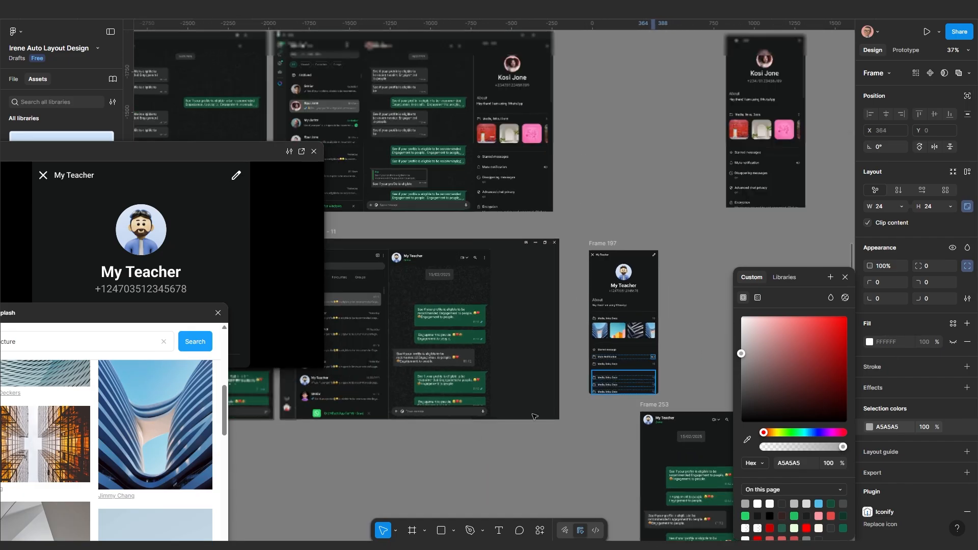
drag(296, 415, 580, 382)
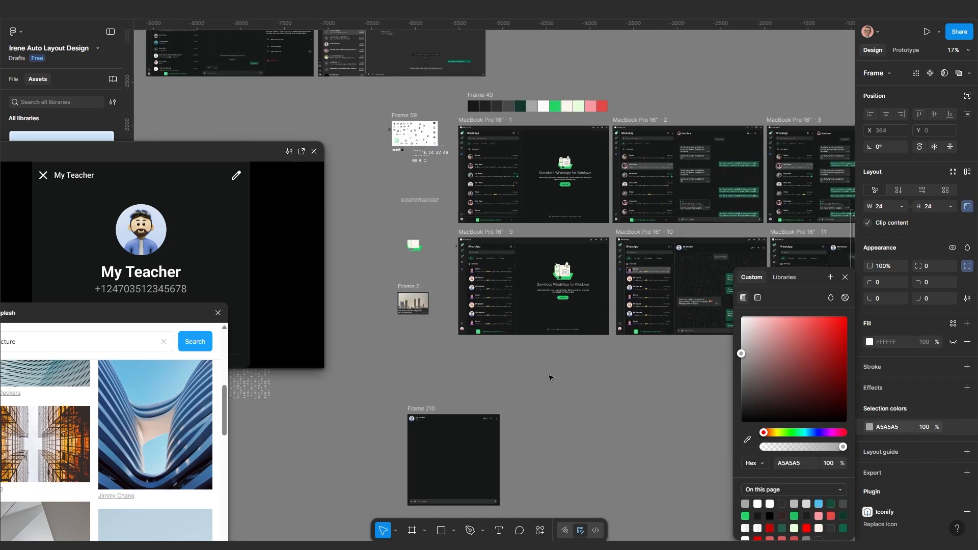
scroll(408, 132, up, 5)
scroll(436, 179, up, 5)
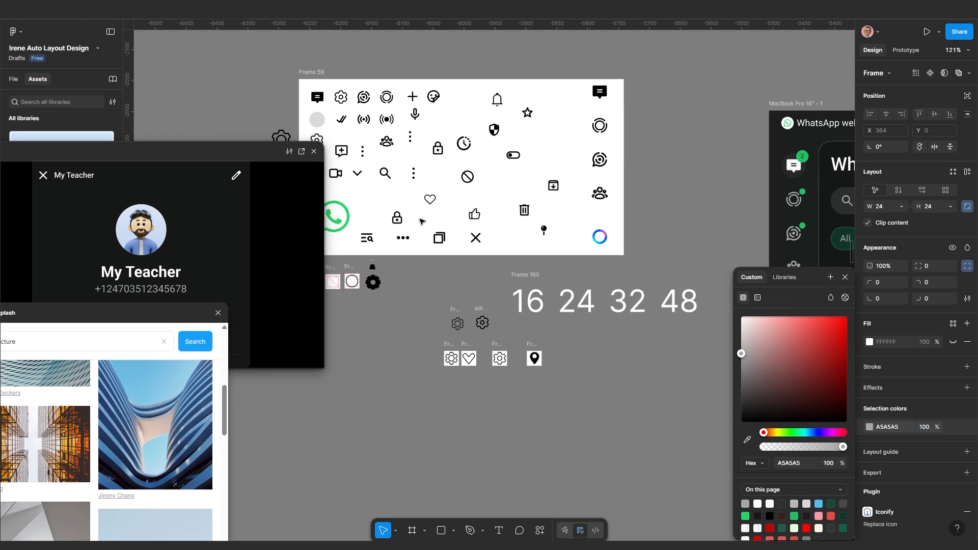
scroll(434, 194, up, 2)
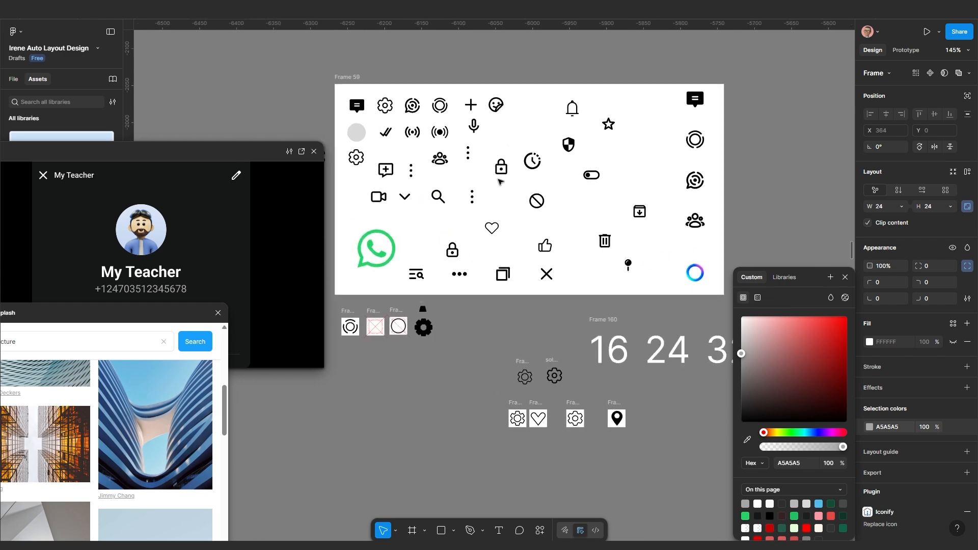
scroll(502, 181, down, 2)
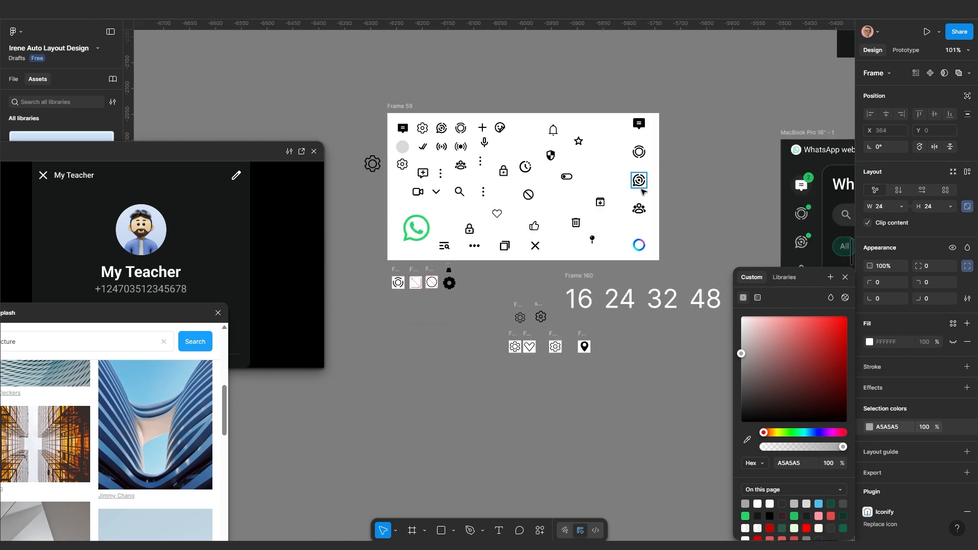
scroll(502, 188, up, 4)
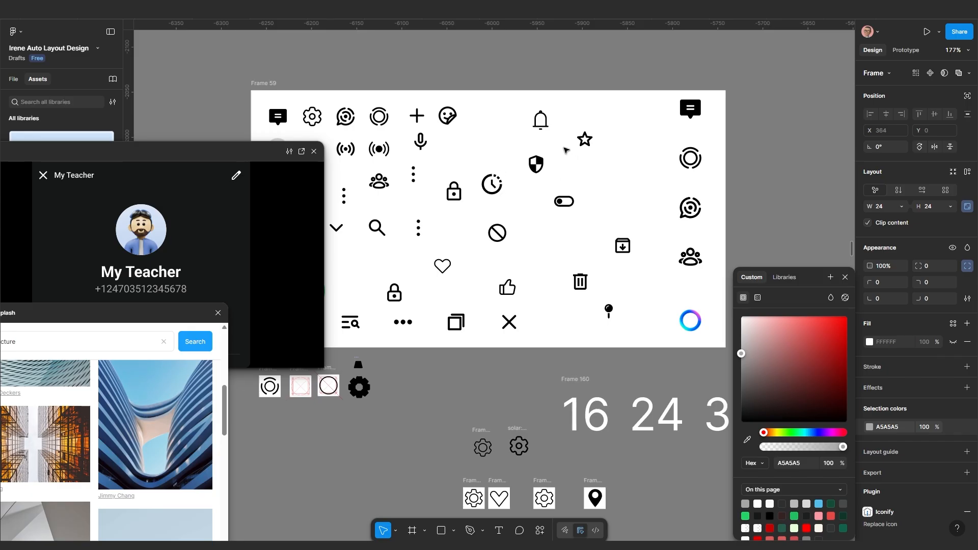
click(538, 130)
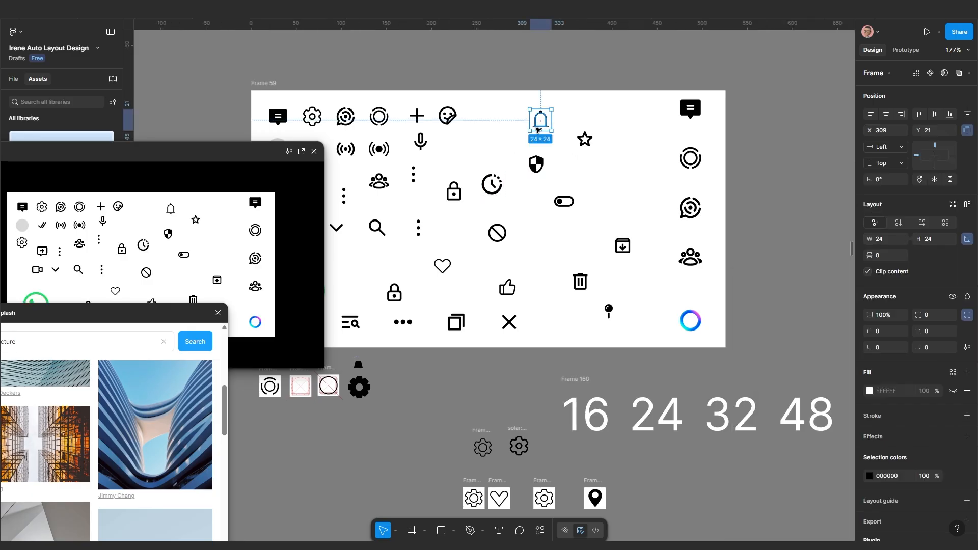
scroll(538, 130, down, 10)
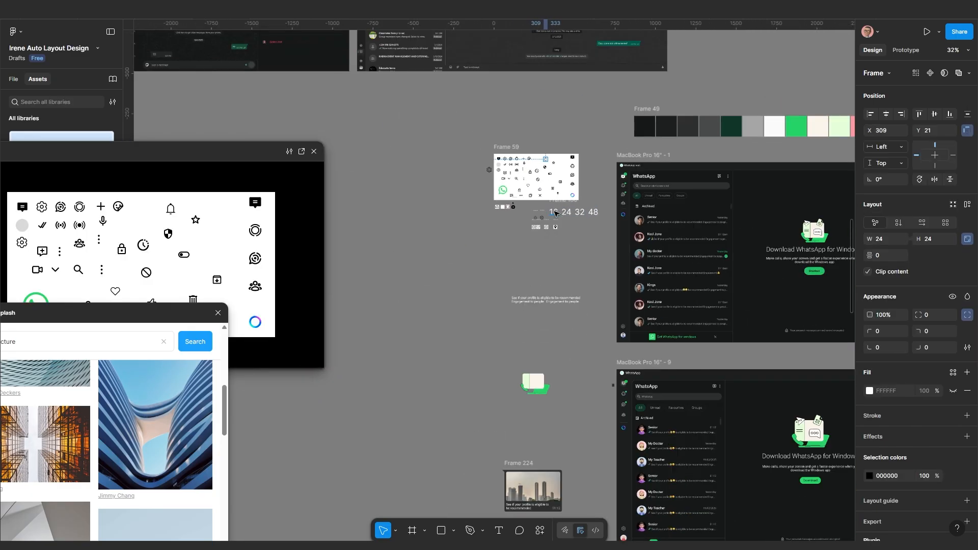
scroll(553, 312, up, 10)
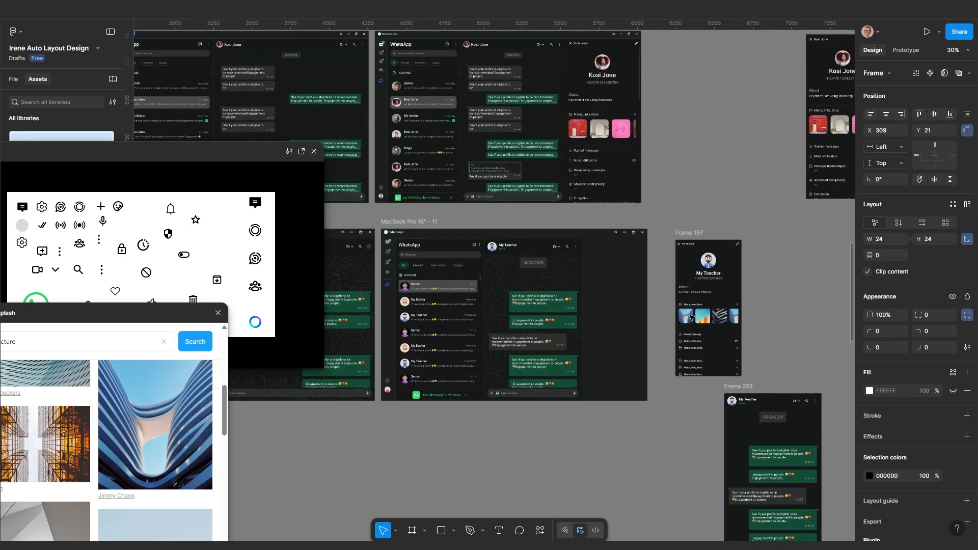
scroll(589, 309, up, 3)
Replace the Mute Notification folder icon with the bell and colour it A5A5A5
scroll(593, 304, down, 4)
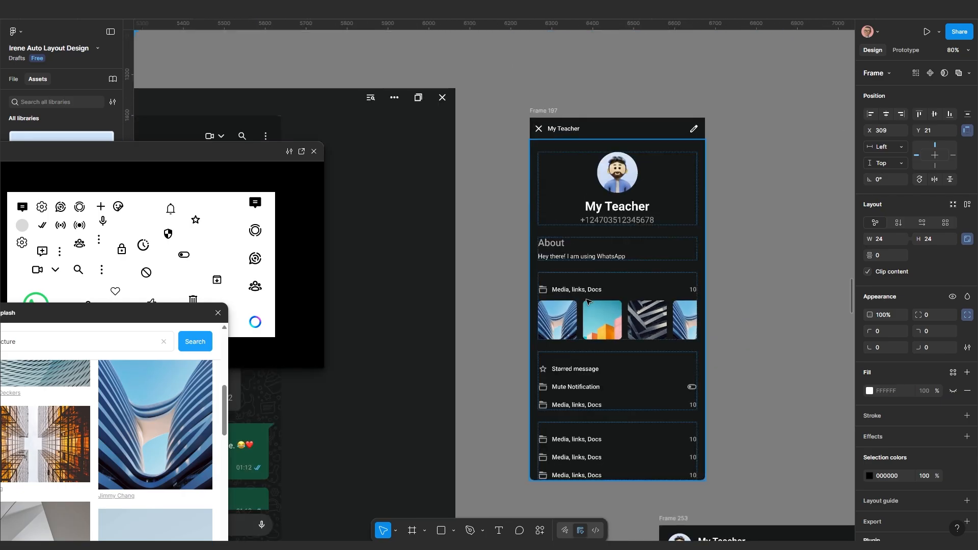
scroll(560, 434, up, 8)
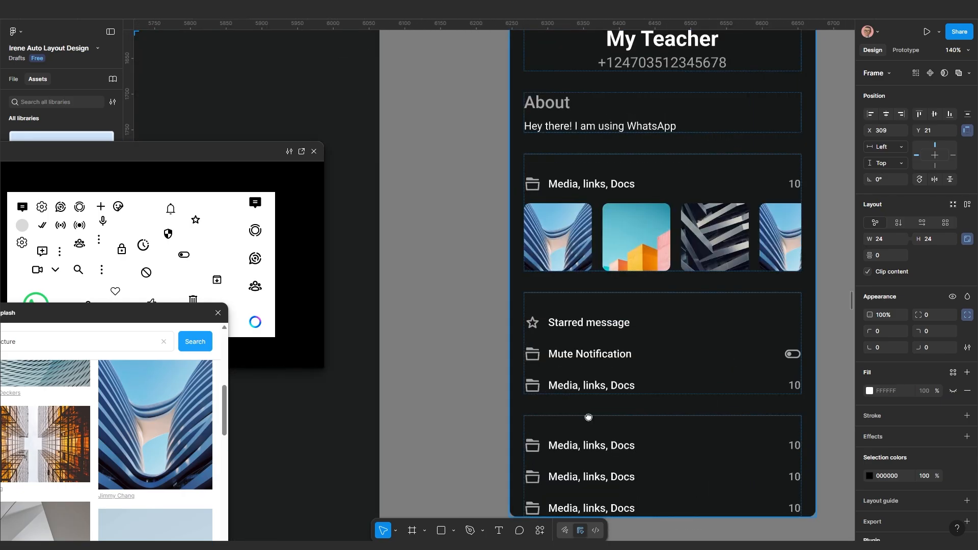
click(442, 304)
double_click(442, 304)
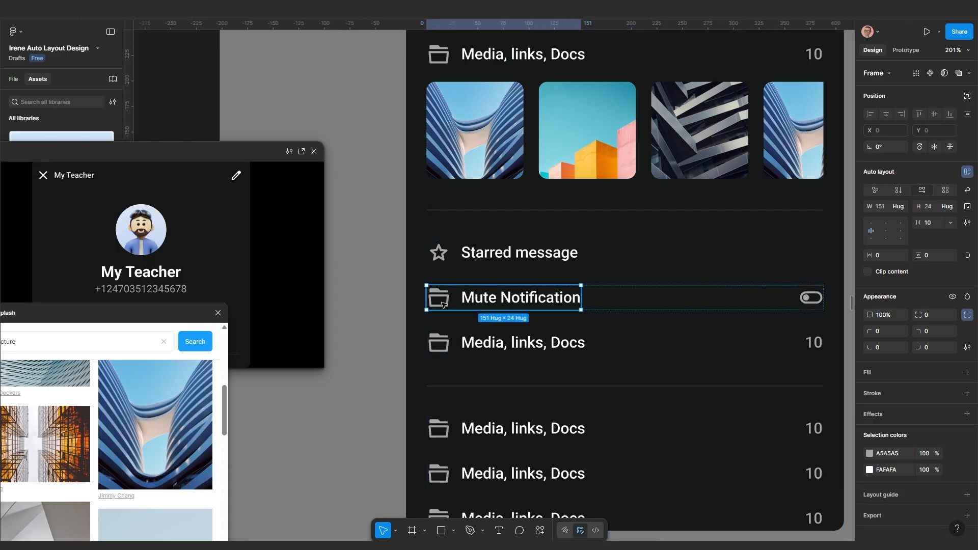
click(442, 303)
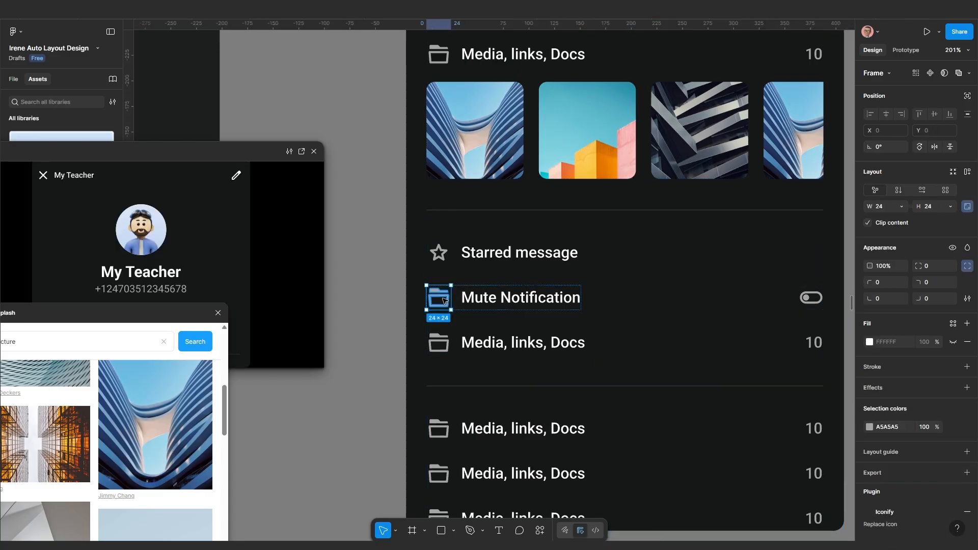
key(ctrl+shift+r)
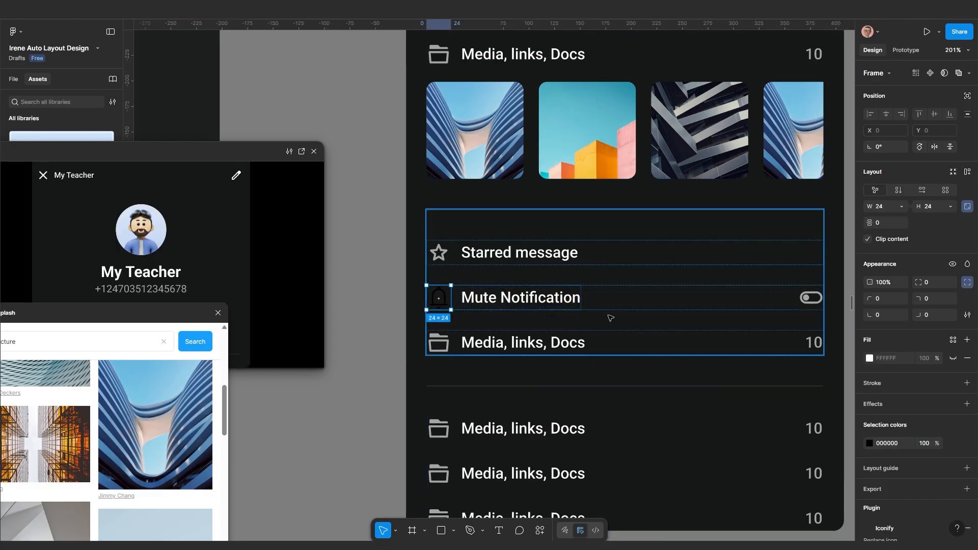
click(616, 306)
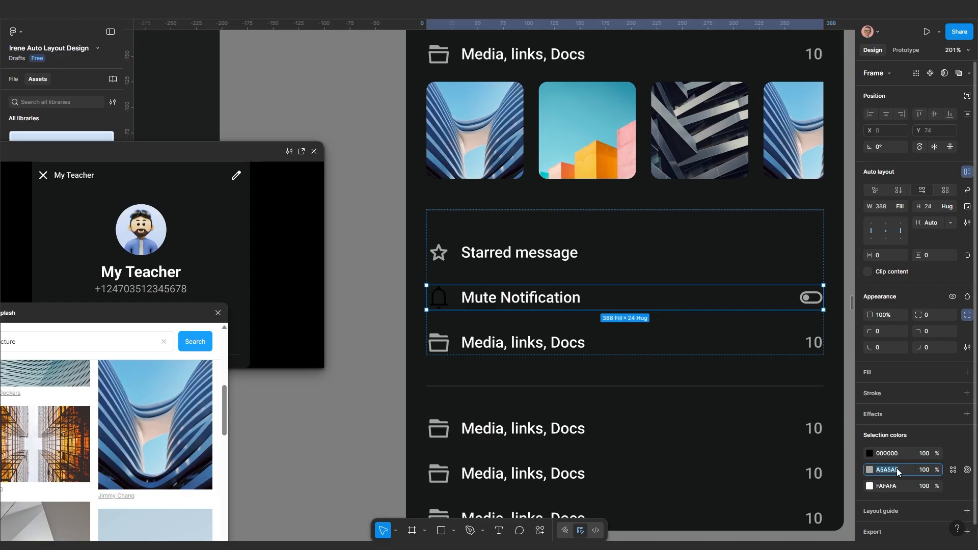
click(897, 453)
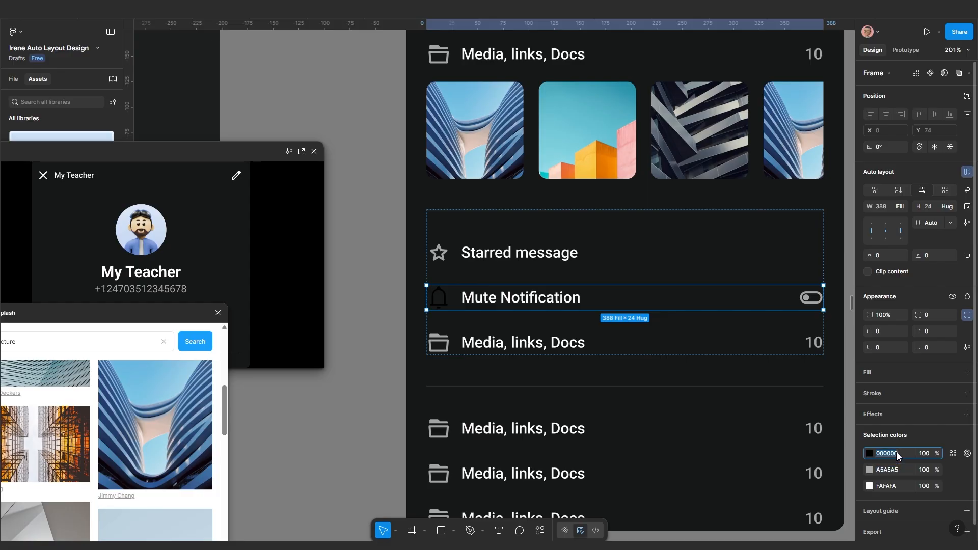
text(A5A5A5)
key(Return)
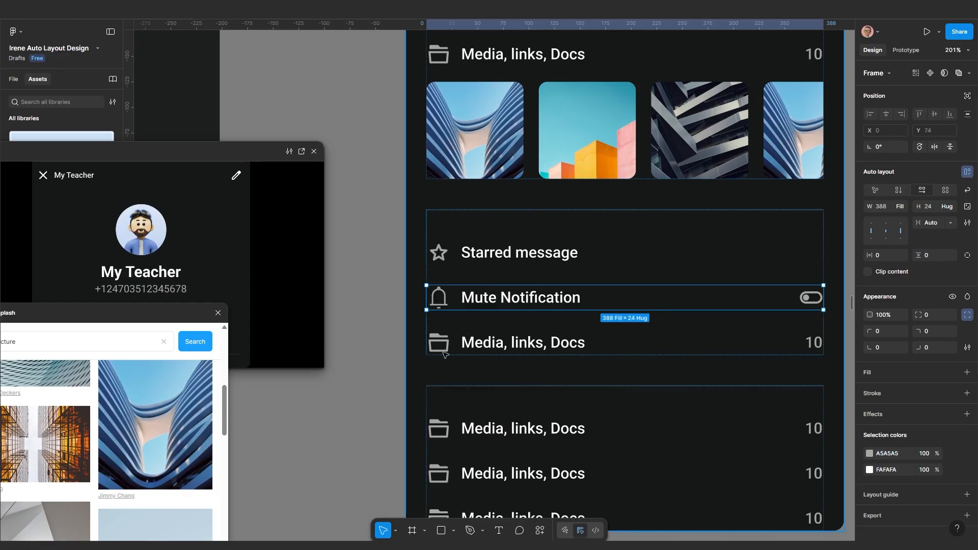
Duplicate the lower Media, links, Docs group
scroll(452, 324, down, 5)
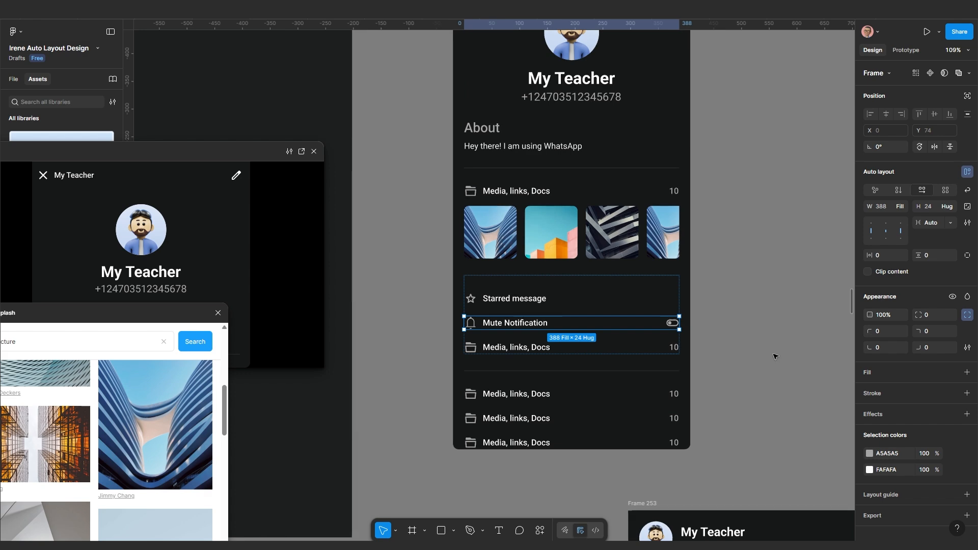
click(726, 383)
scroll(726, 383, down, 3)
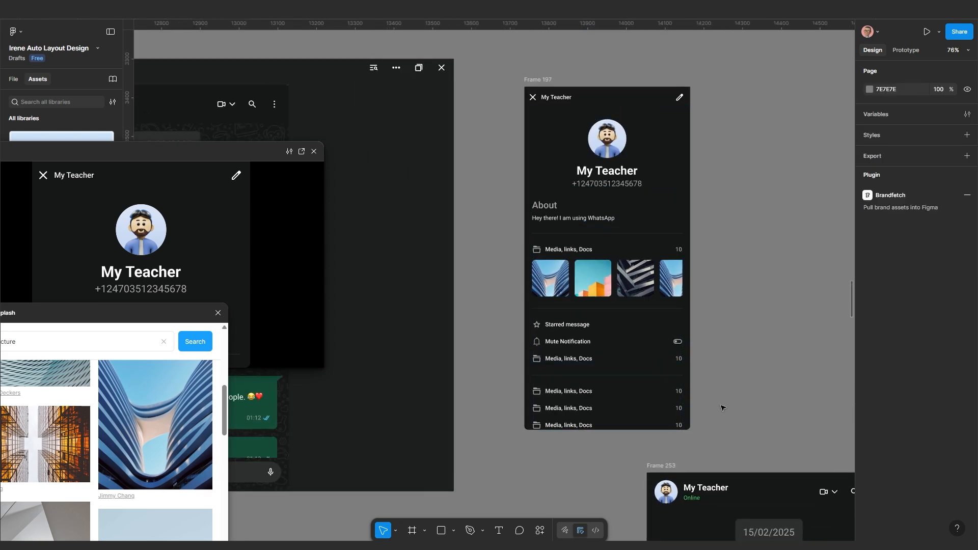
click(632, 408)
scroll(700, 414, up, 2)
scroll(695, 415, down, 2)
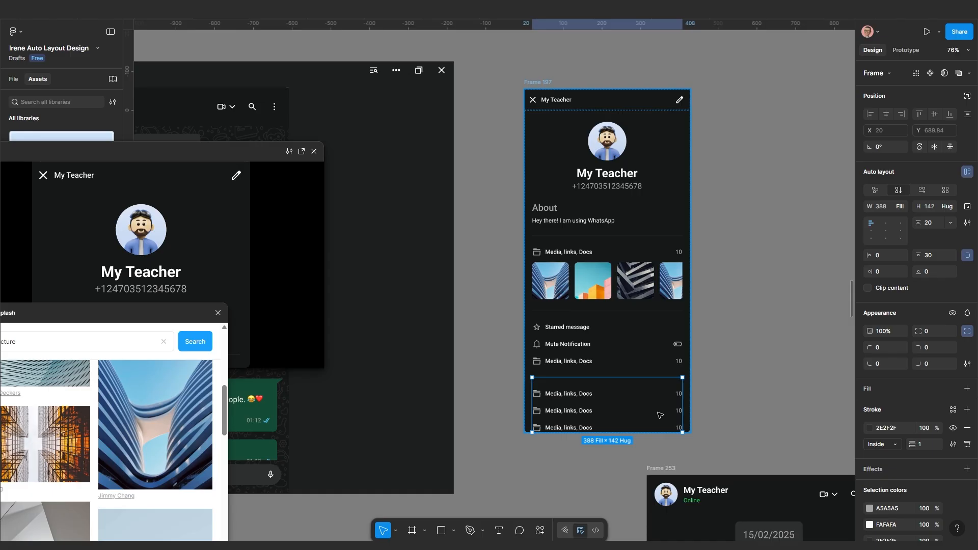
key(ctrl+d)
scroll(659, 416, down, 4)
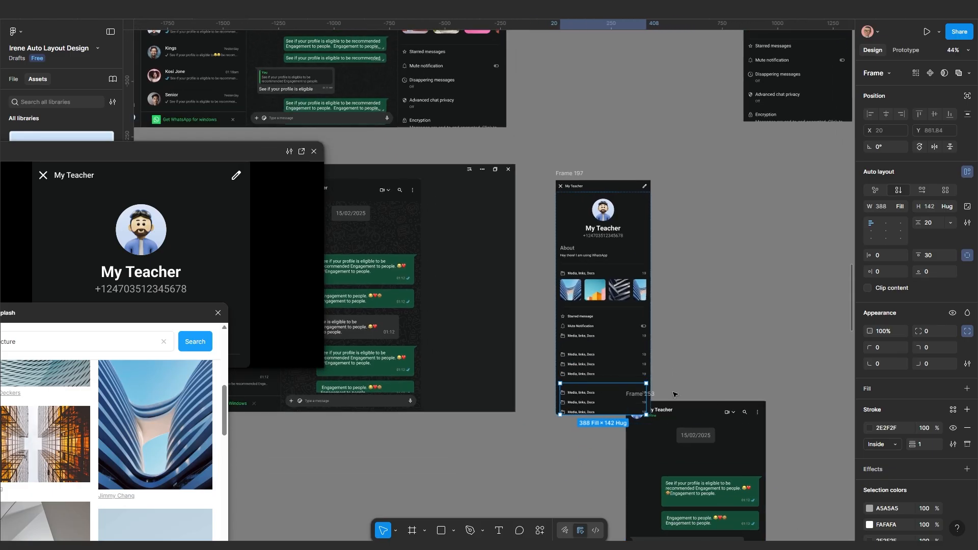
Move Frame 253 about 164 px to the right
drag(654, 395, 737, 399)
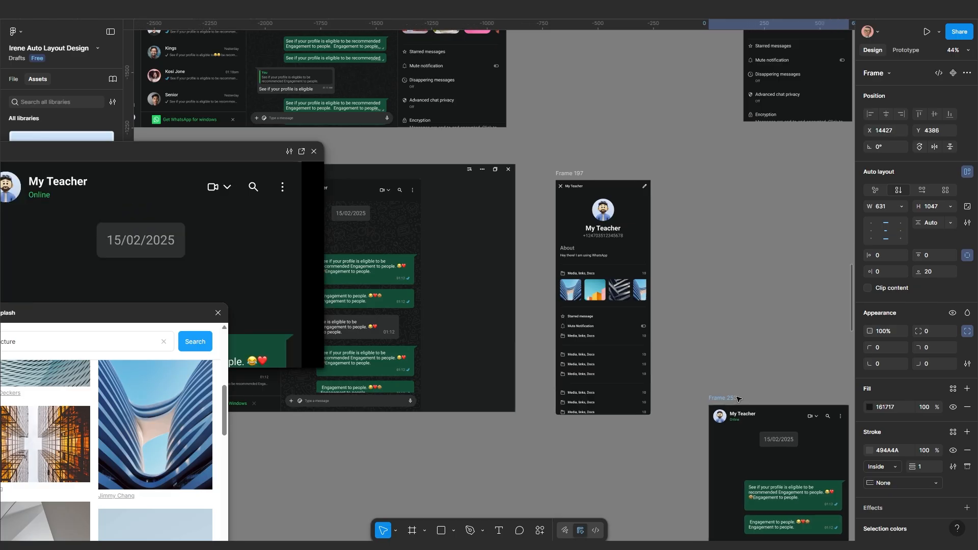
double_click(616, 394)
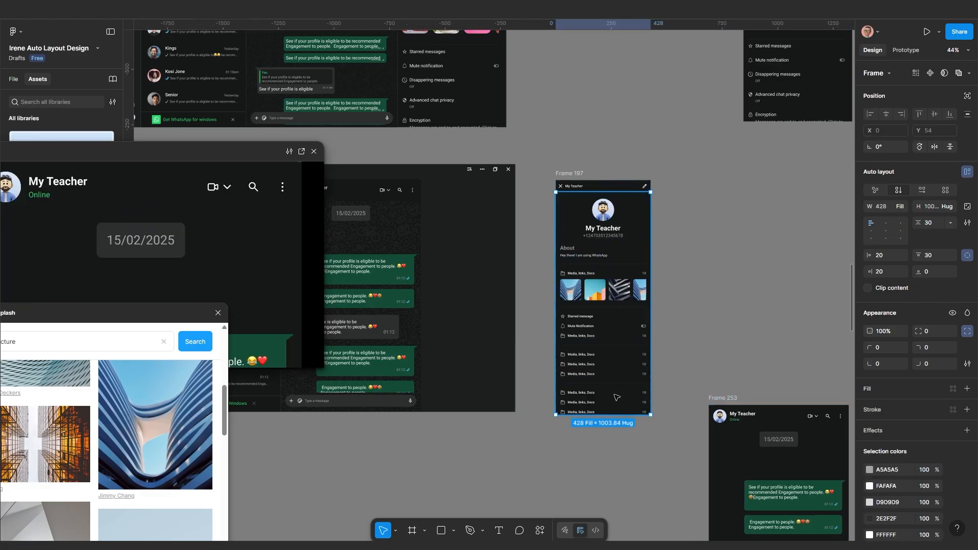
scroll(617, 393, down, 4)
scroll(706, 237, up, 3)
Stretch the contact profile Frame 78 taller
click(656, 137)
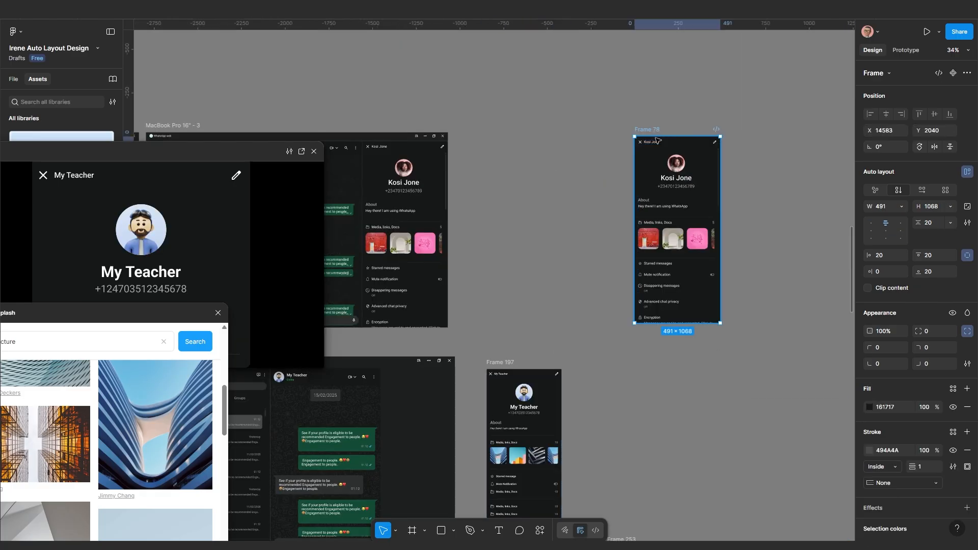
drag(666, 358, 668, 376)
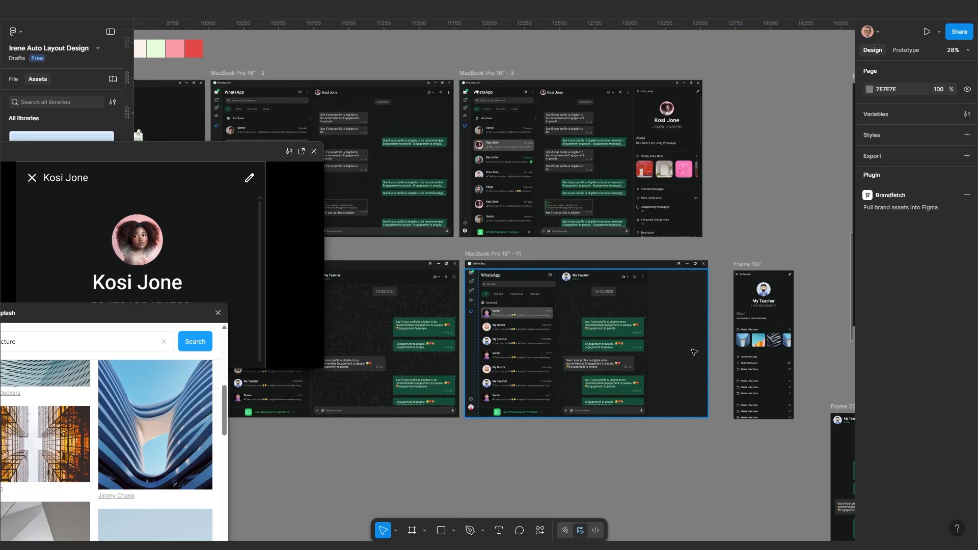
scroll(694, 351, right, 2)
scroll(626, 346, up, 3)
scroll(652, 344, up, 2)
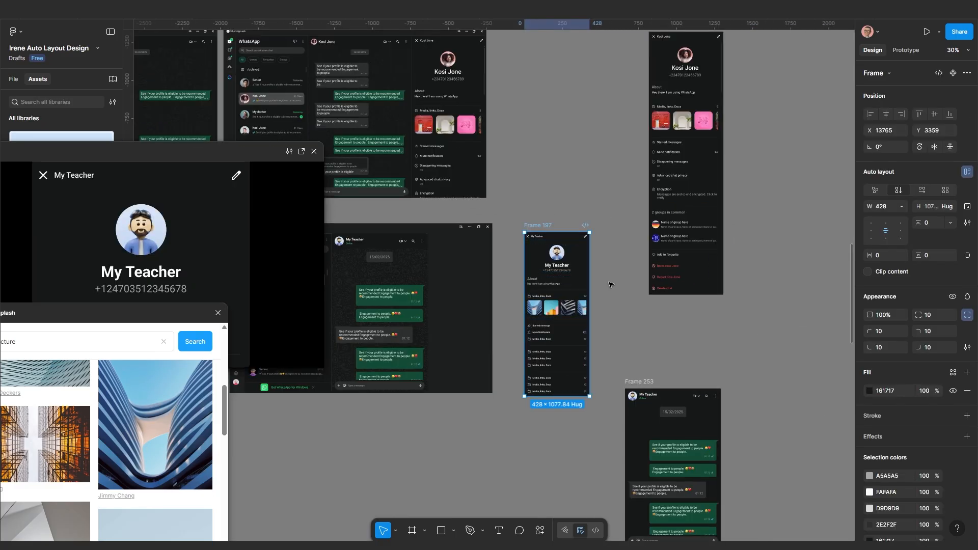
Widen My Teacher Frame 197 to 664 so six media thumbnails show
click(610, 283)
scroll(560, 275, up, 2)
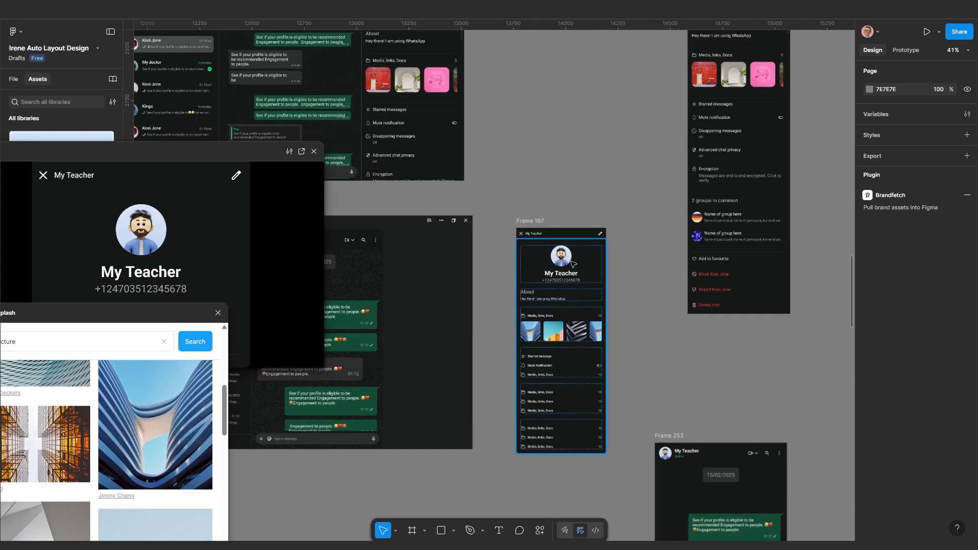
scroll(570, 295, up, 2)
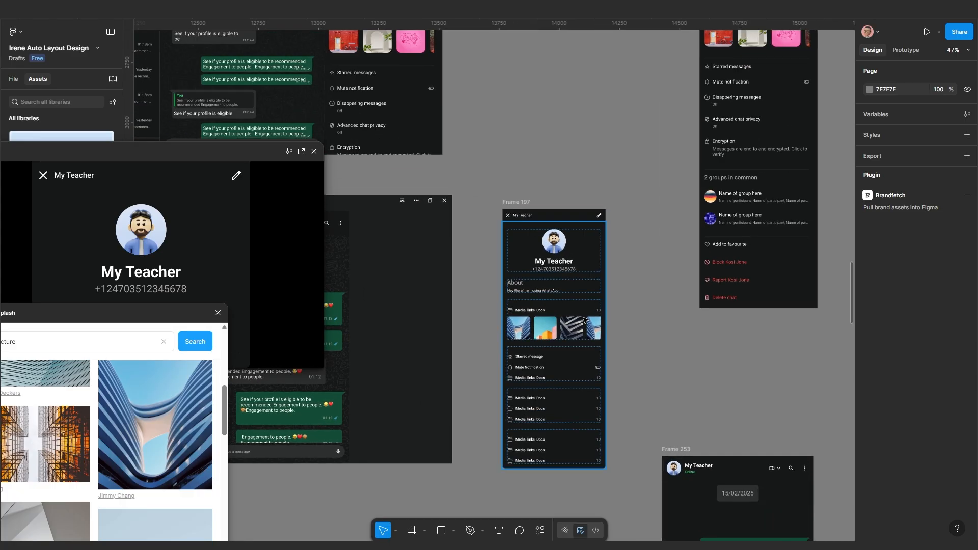
click(554, 270)
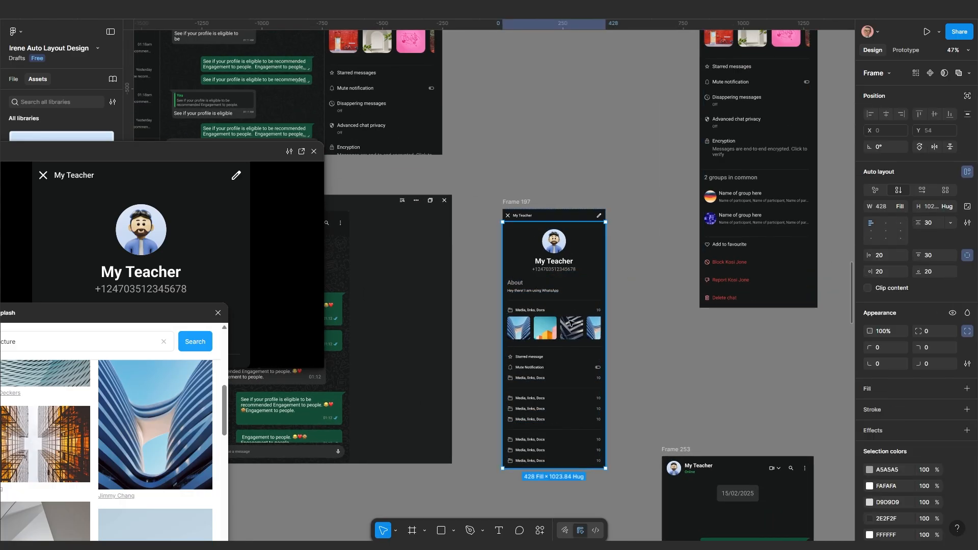
click(558, 399)
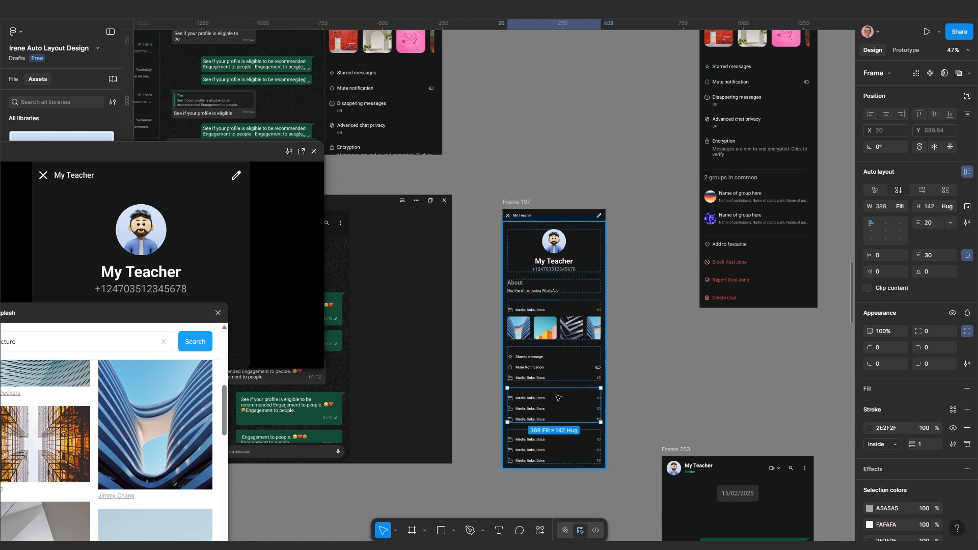
click(691, 353)
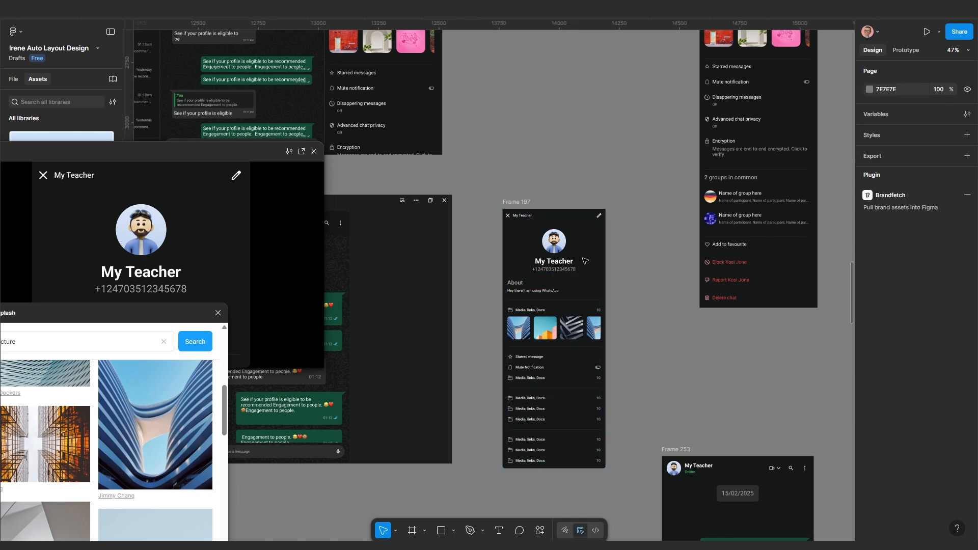
click(524, 203)
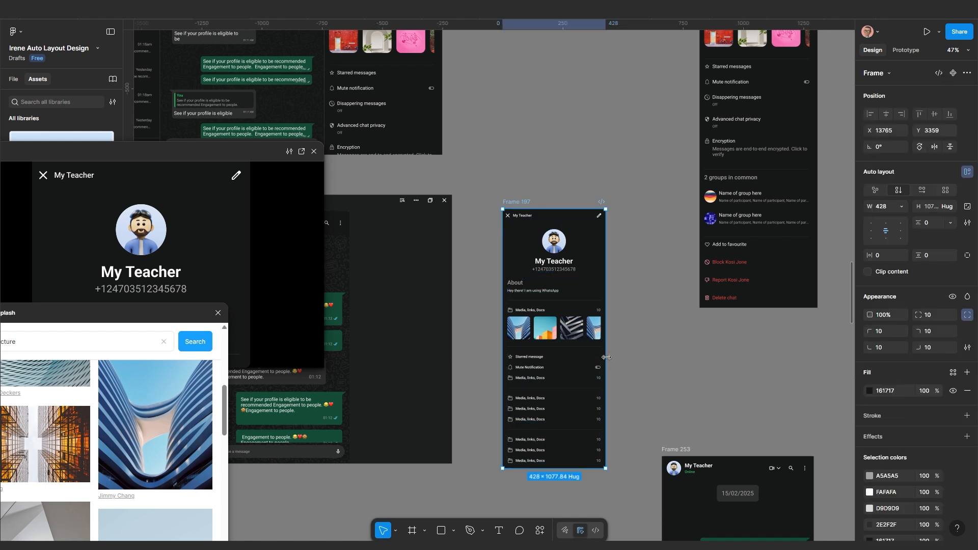
drag(606, 357, 663, 343)
scroll(635, 347, down, 2)
Move the My Teacher Frame 197 beside Frame 253 and shift Frame 78 left and down
scroll(635, 347, up, 1)
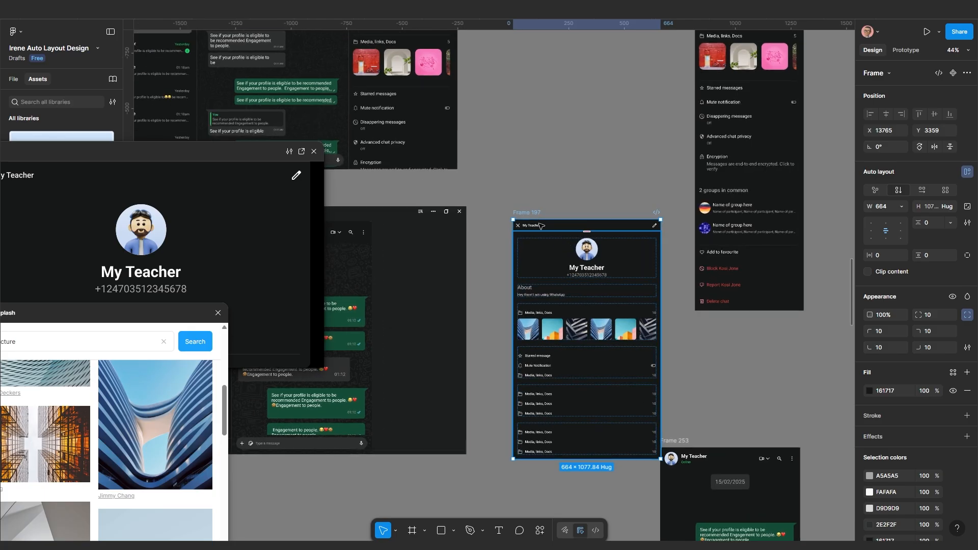
drag(541, 225, 536, 466)
scroll(596, 365, down, 5)
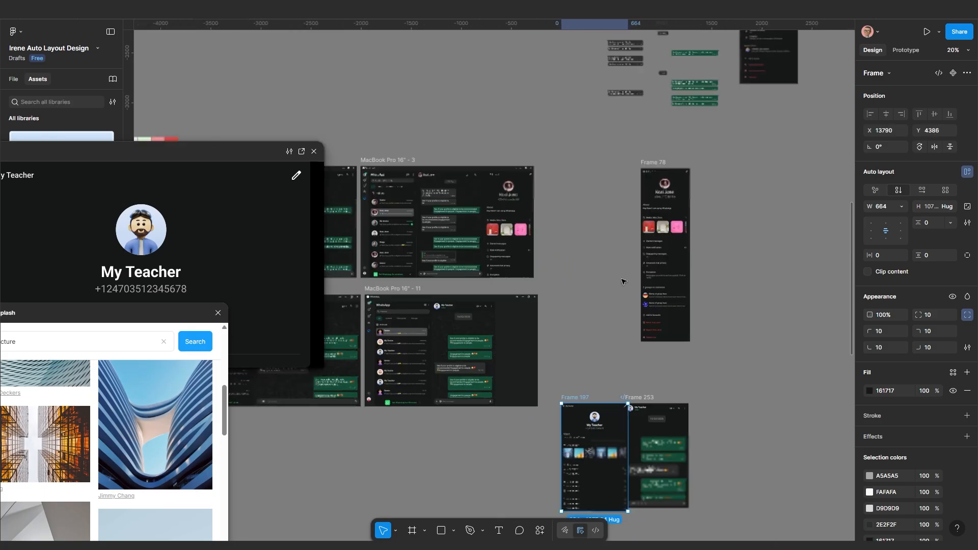
drag(644, 164, 528, 241)
Make the contact profile Frame 78 hug its contents at 914 high
scroll(548, 377, up, 1)
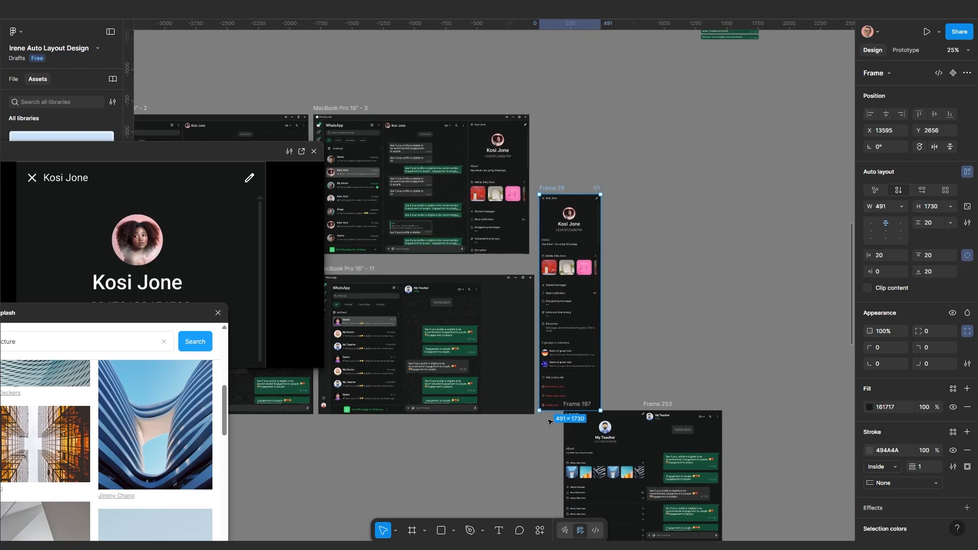
drag(548, 408, 557, 330)
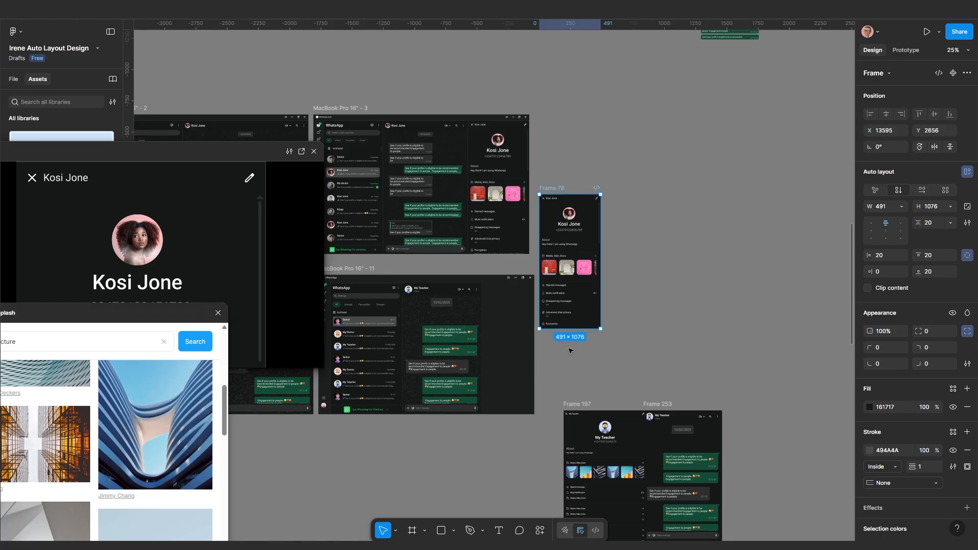
key(ctrl+z)
scroll(571, 352, up, 1)
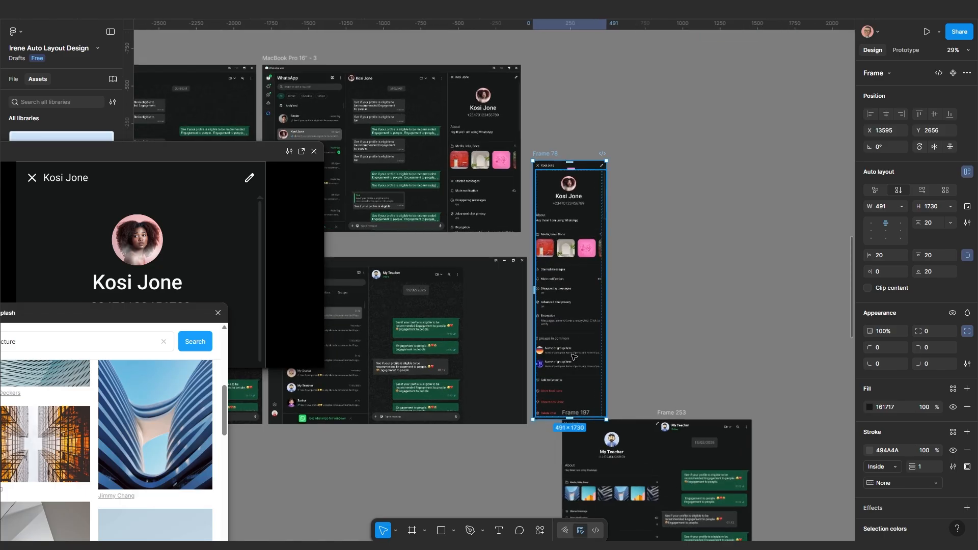
click(573, 357)
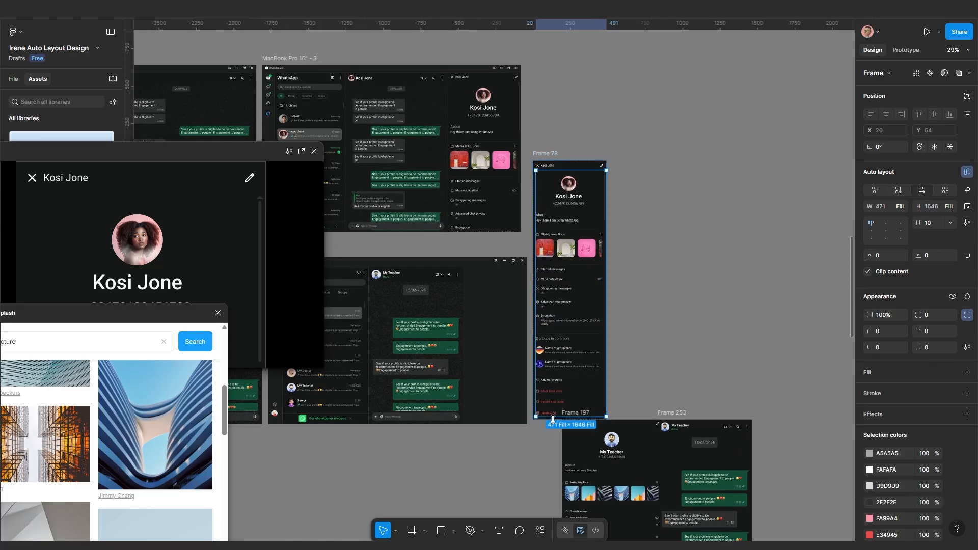
click(653, 351)
click(546, 405)
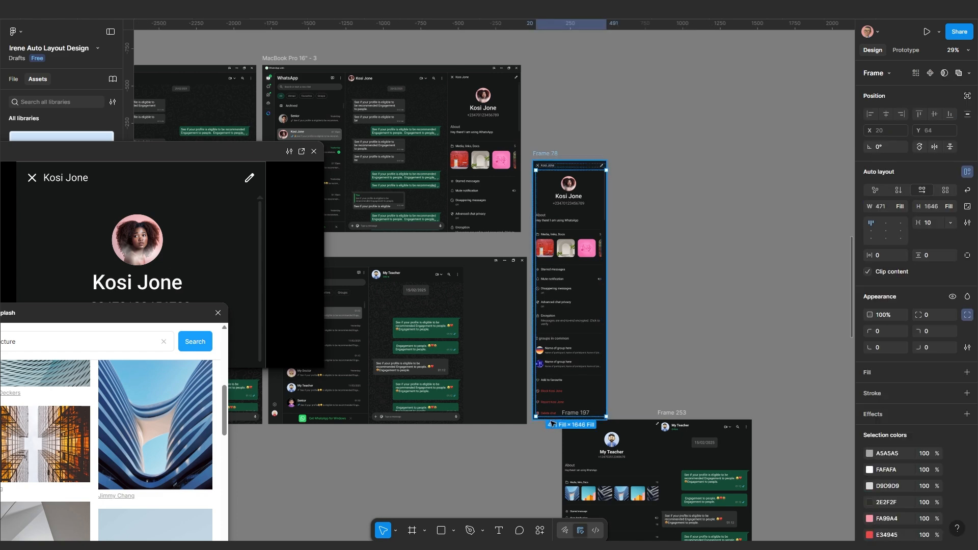
drag(550, 415, 558, 356)
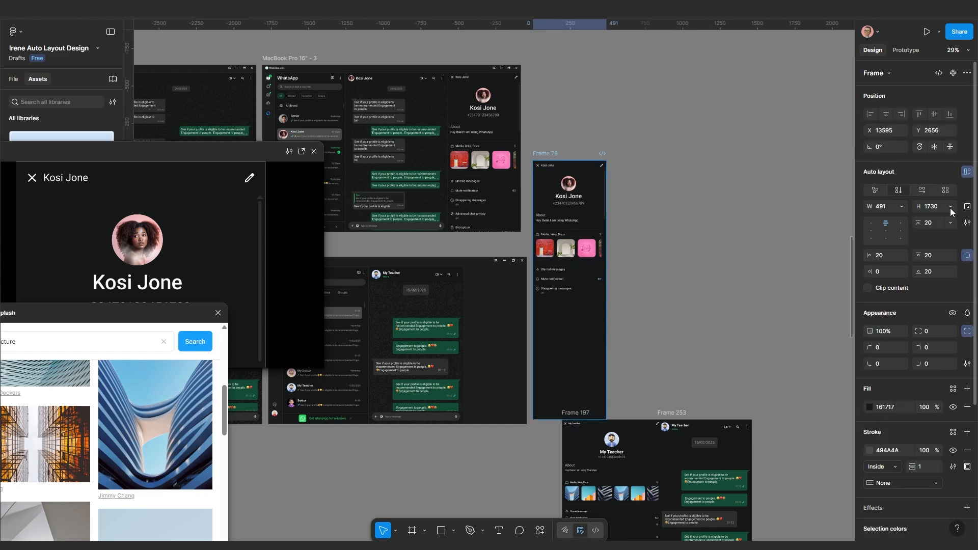
click(950, 208)
click(930, 221)
Move Frame 78 down and right, then cut it off the canvas with Ctrl+X
drag(595, 145, 627, 223)
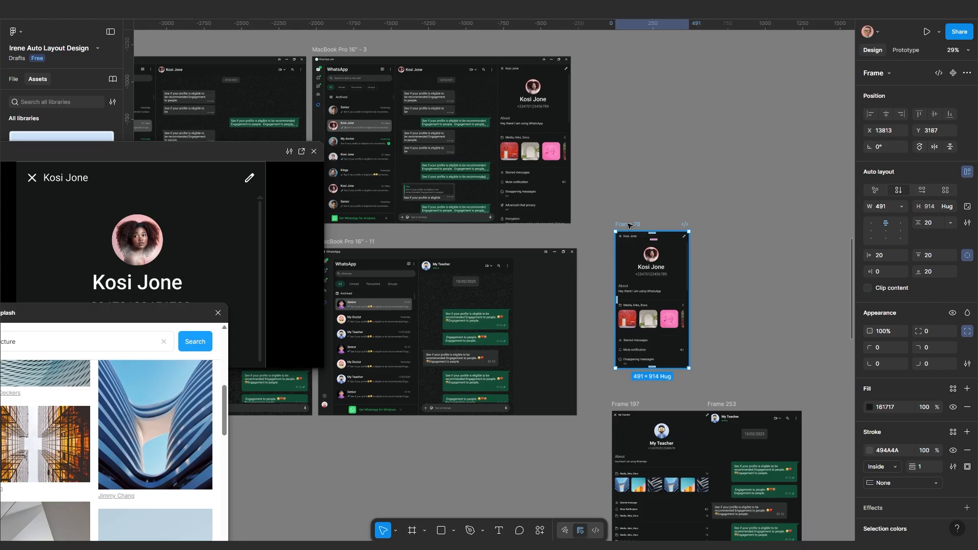
key(ctrl+x)
scroll(523, 341, up, 3)
Paste the contact profile panel into MacBook Pro 16" - 11's chat auto-layout frame
drag(526, 341, 629, 274)
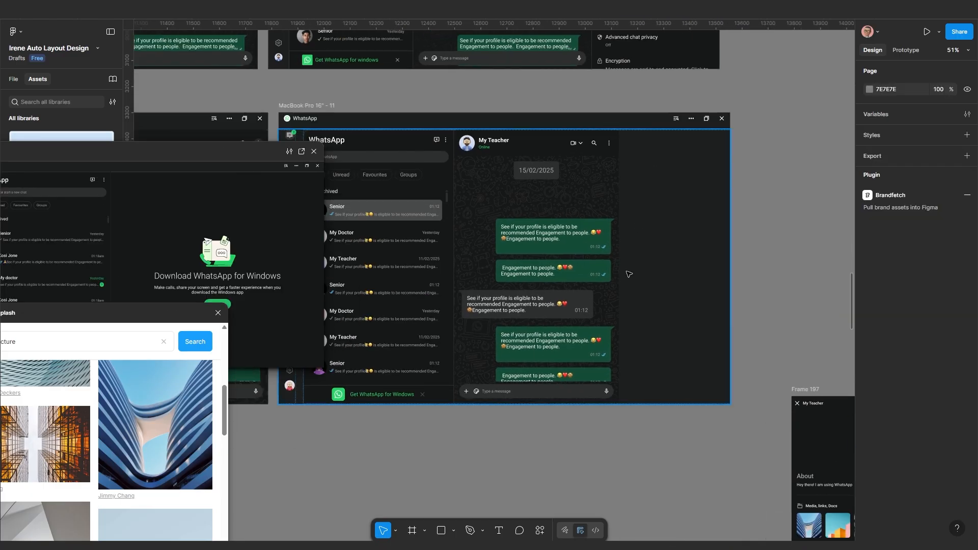
click(599, 247)
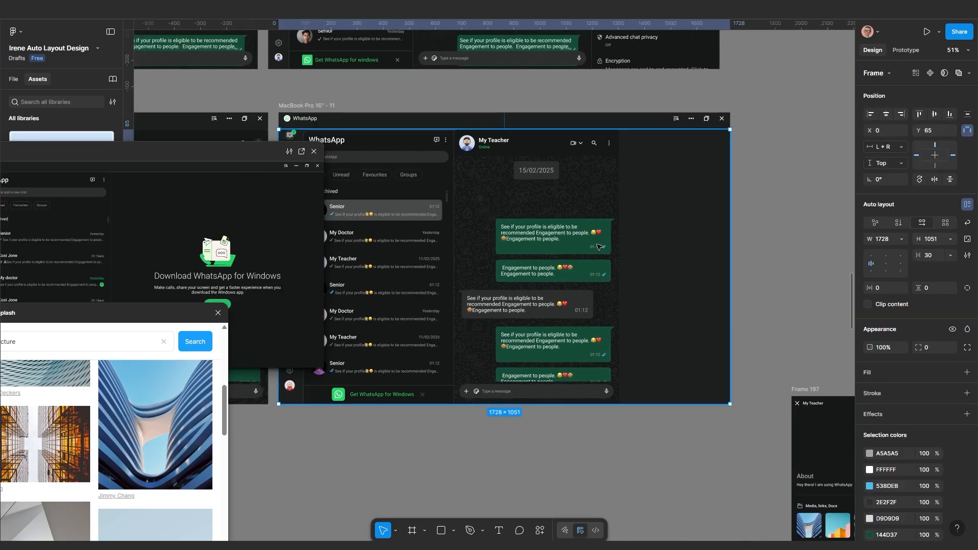
scroll(596, 275, left, 2)
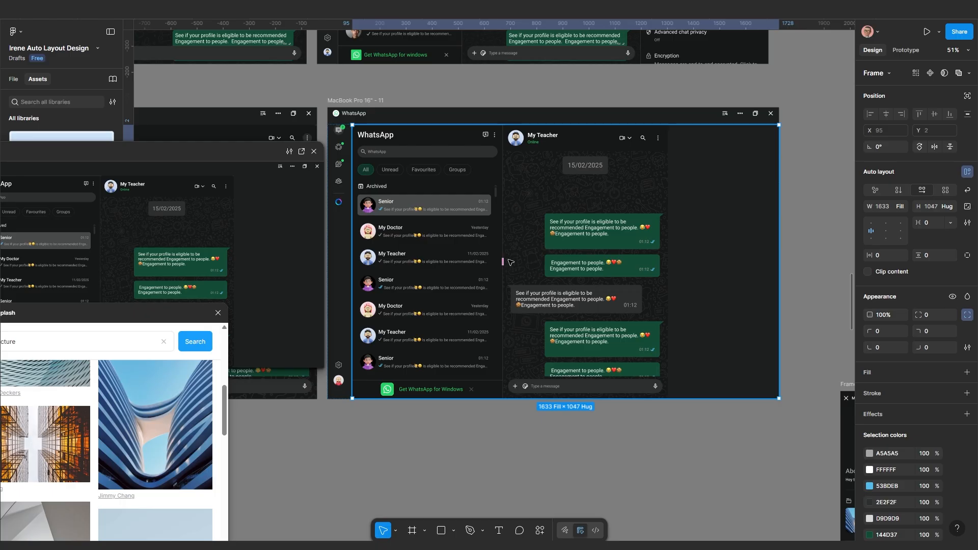
click(454, 244)
click(546, 247)
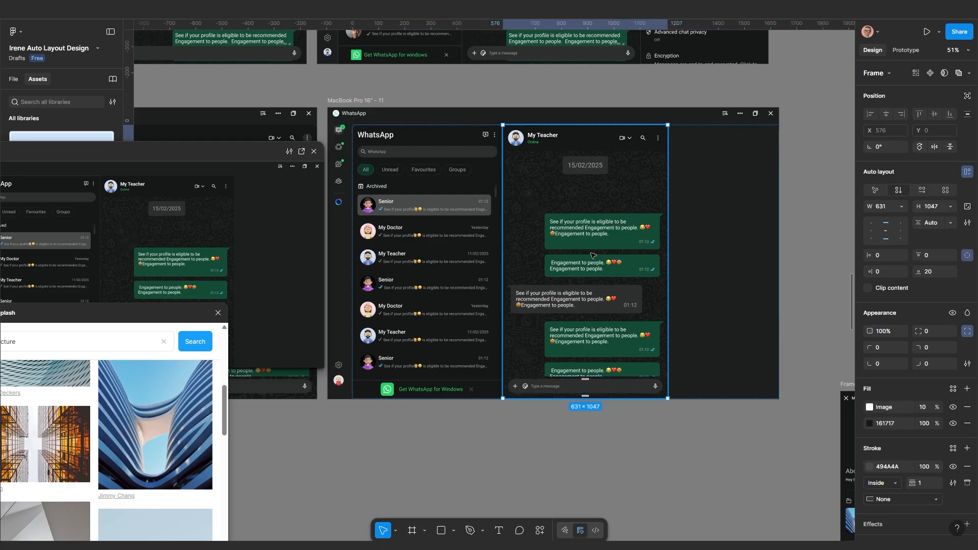
click(704, 253)
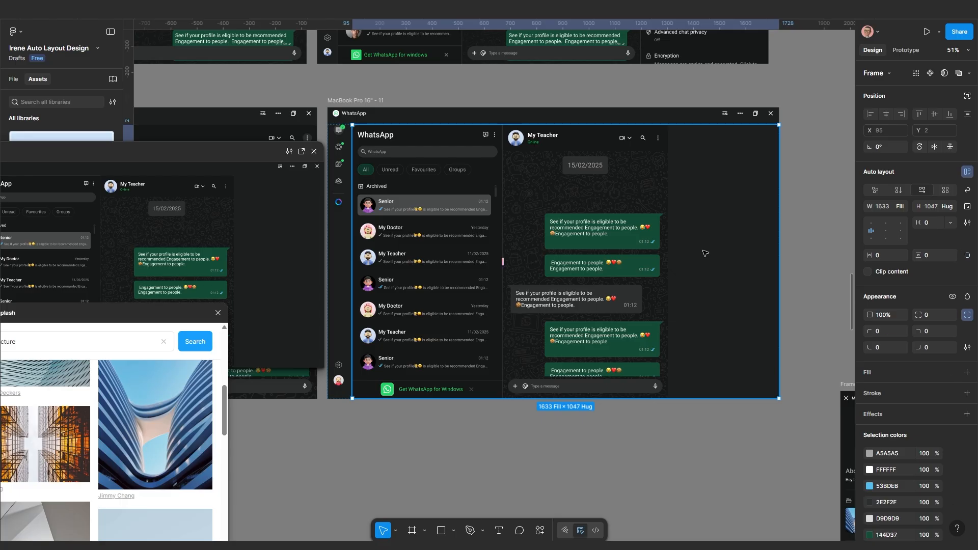
drag(716, 256, 682, 261)
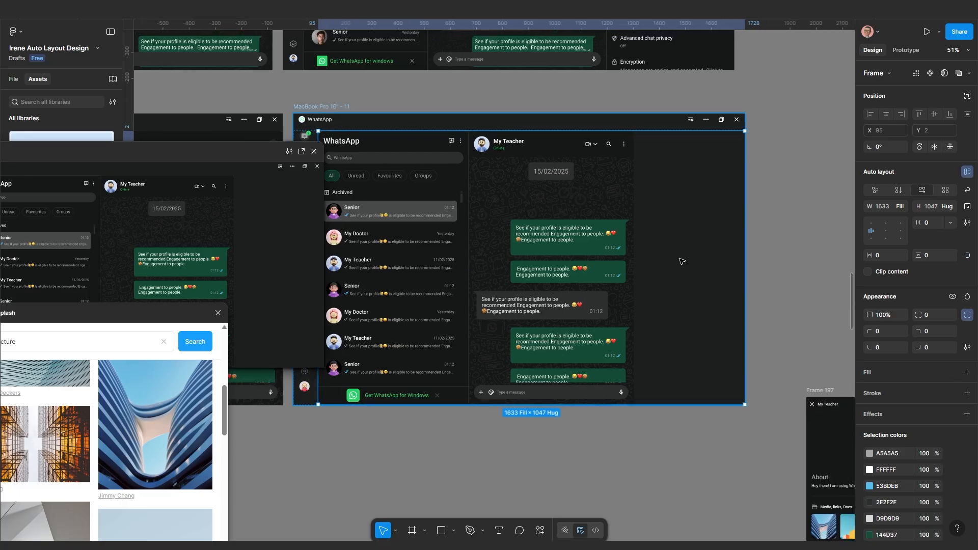
key(ctrl+v)
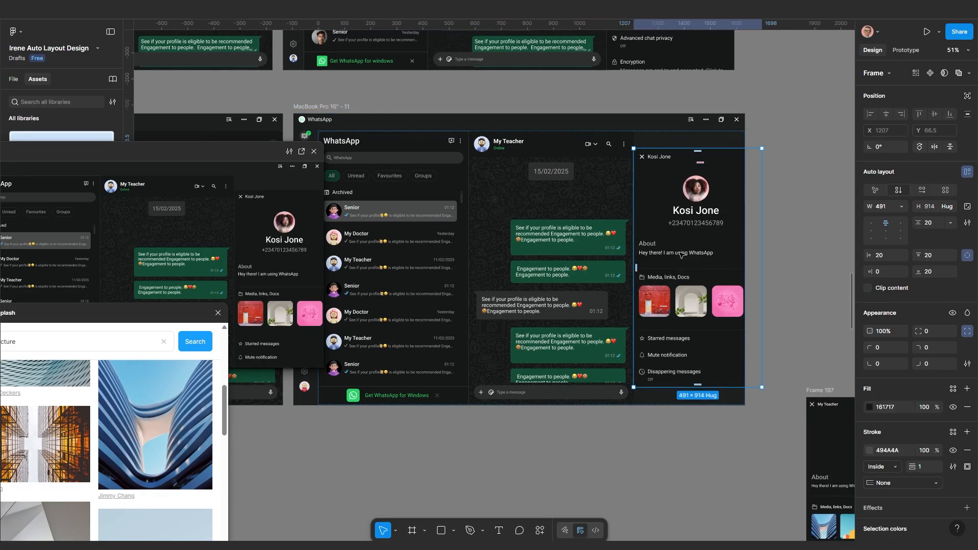
scroll(680, 254, up, 3)
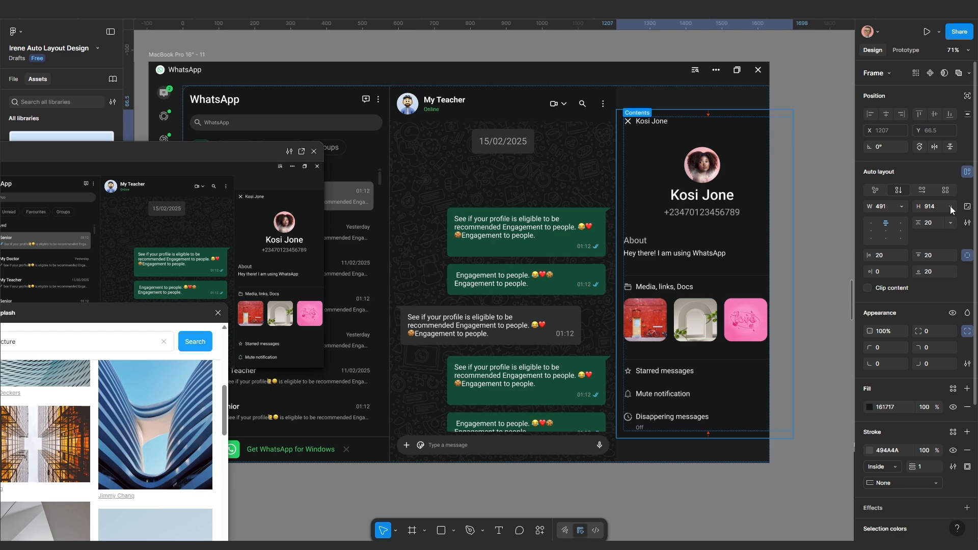
Set the panel's width and height, and its inner content frame's height, to Fill container
click(902, 206)
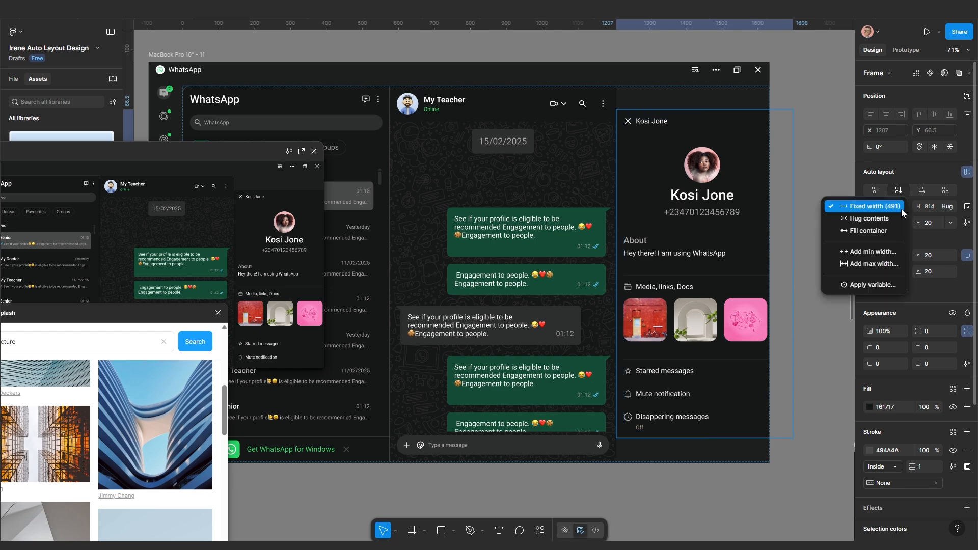
click(889, 236)
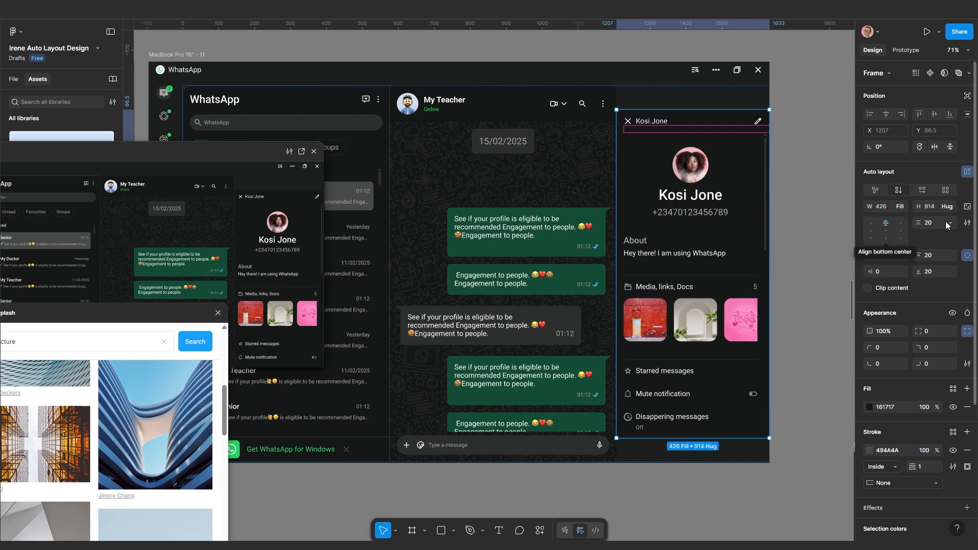
click(950, 209)
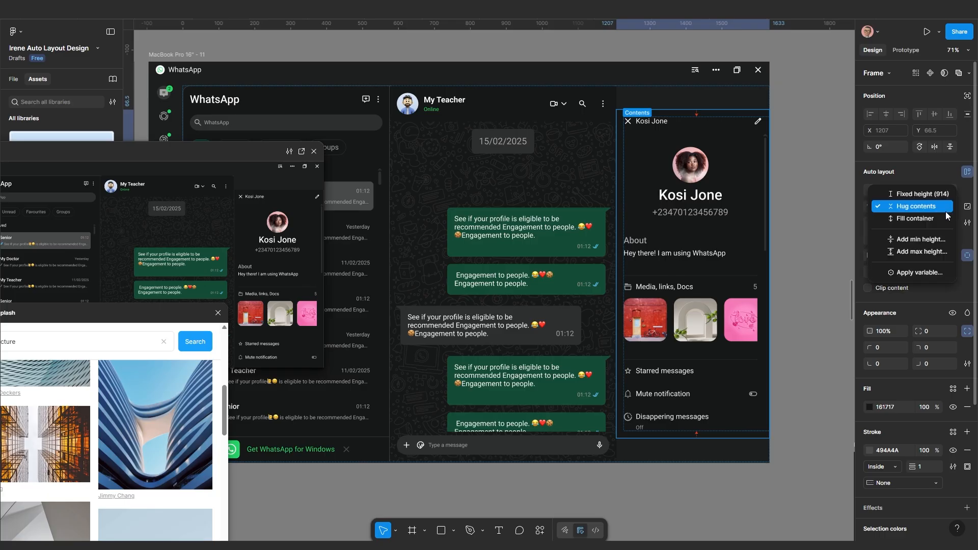
click(933, 224)
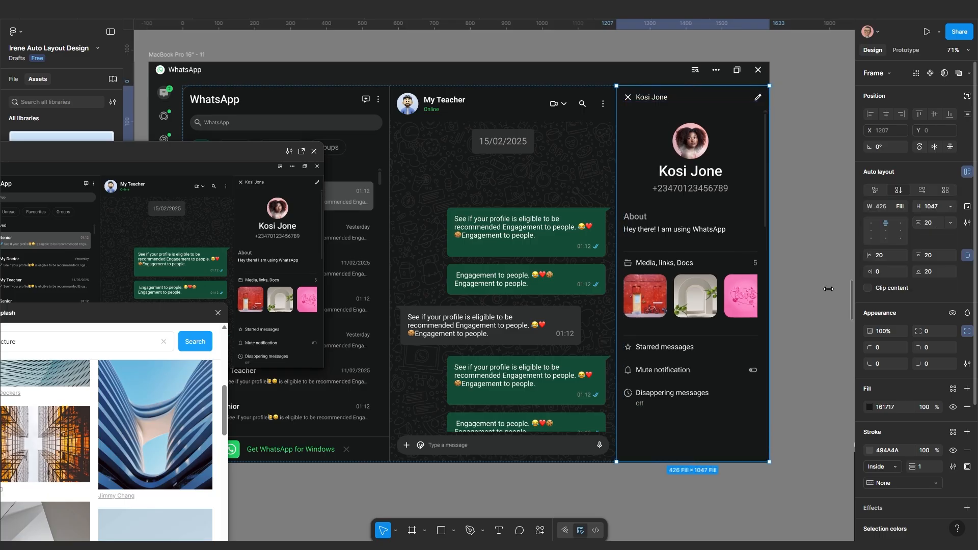
click(704, 373)
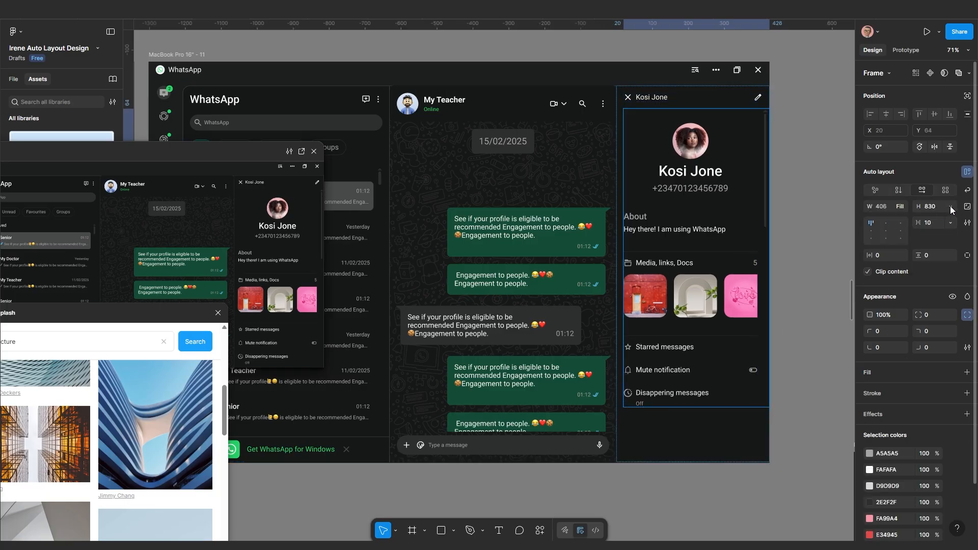
click(950, 206)
click(930, 233)
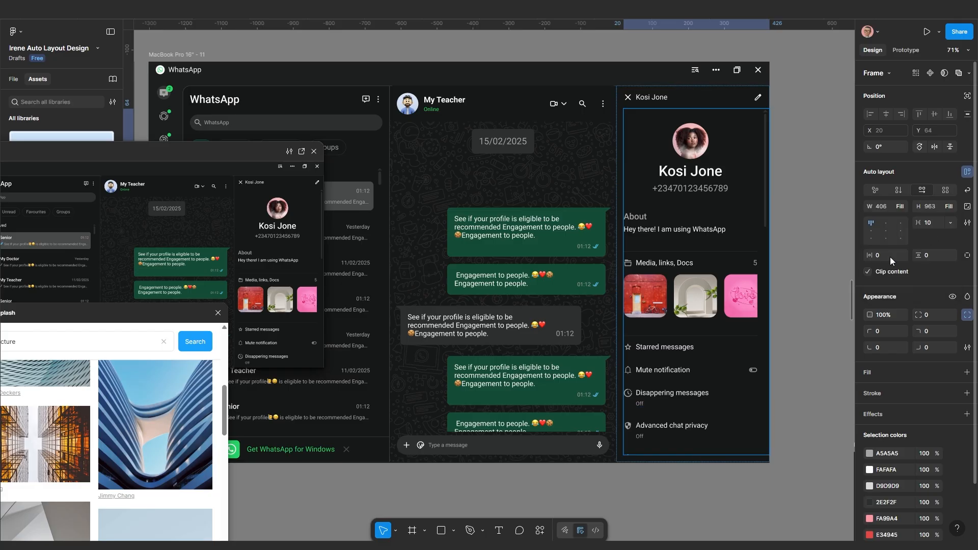
scroll(755, 345, right, 3)
scroll(754, 344, up, 1)
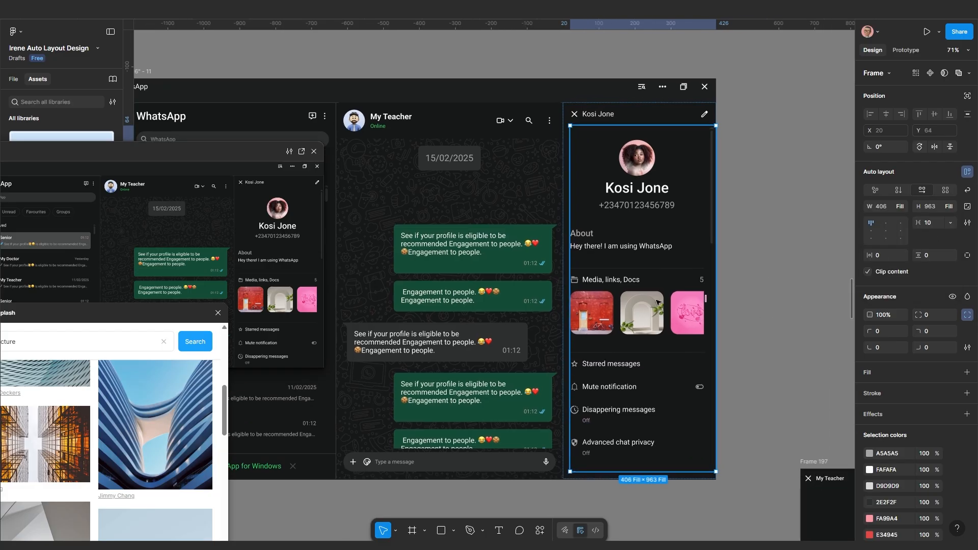
click(657, 302)
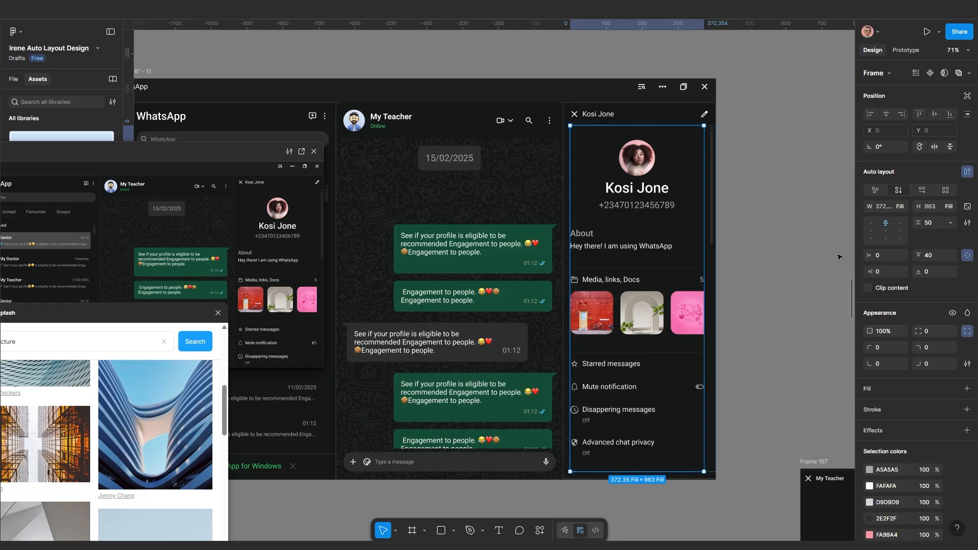
click(906, 50)
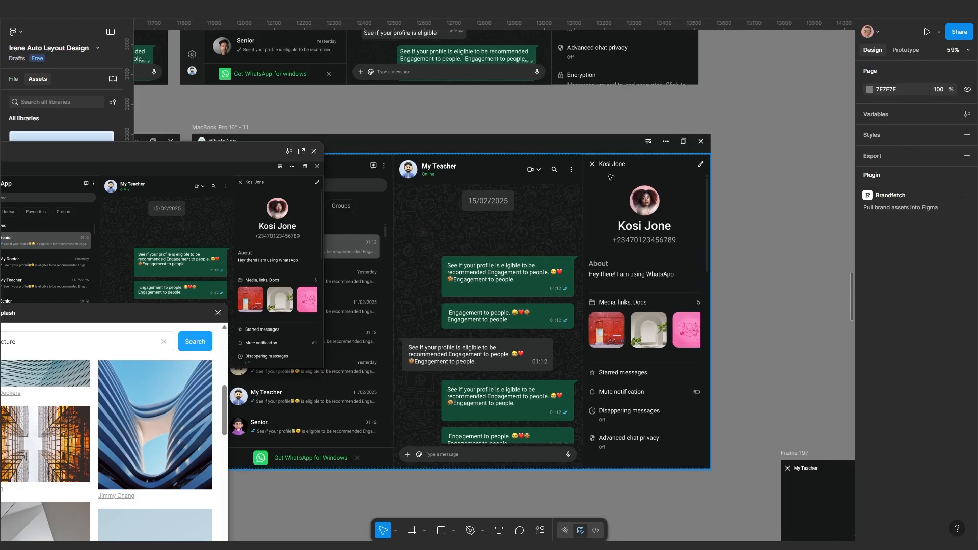
scroll(589, 206, down, 3)
drag(605, 206, 687, 206)
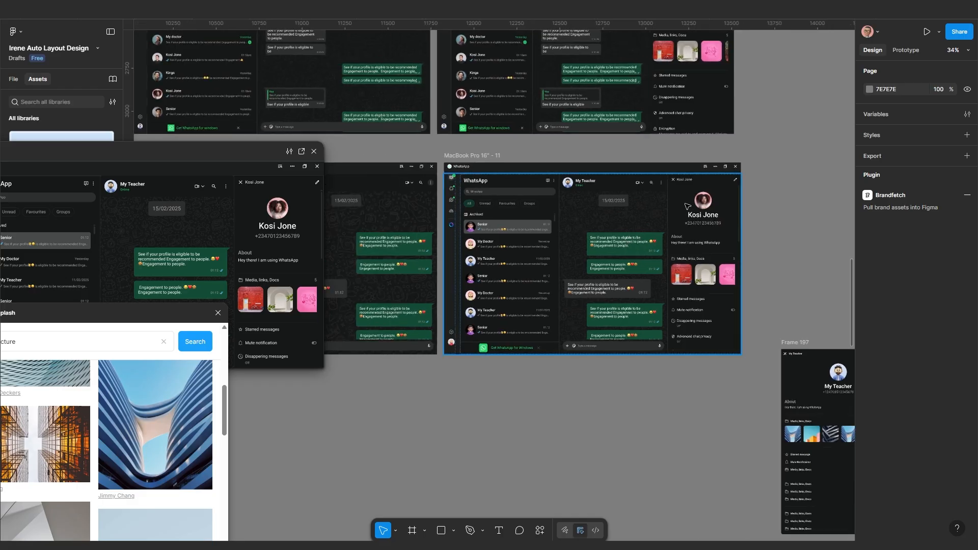
click(906, 50)
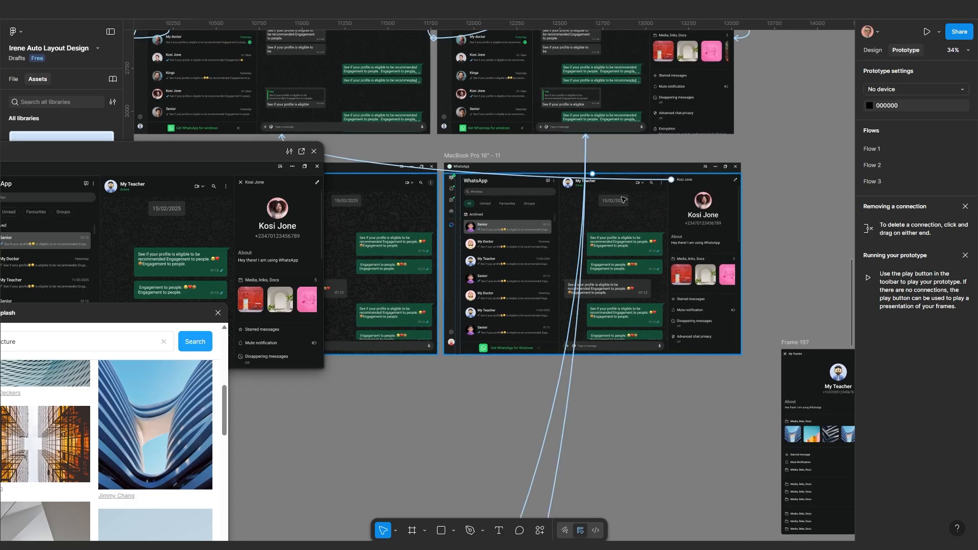
scroll(646, 193, up, 3)
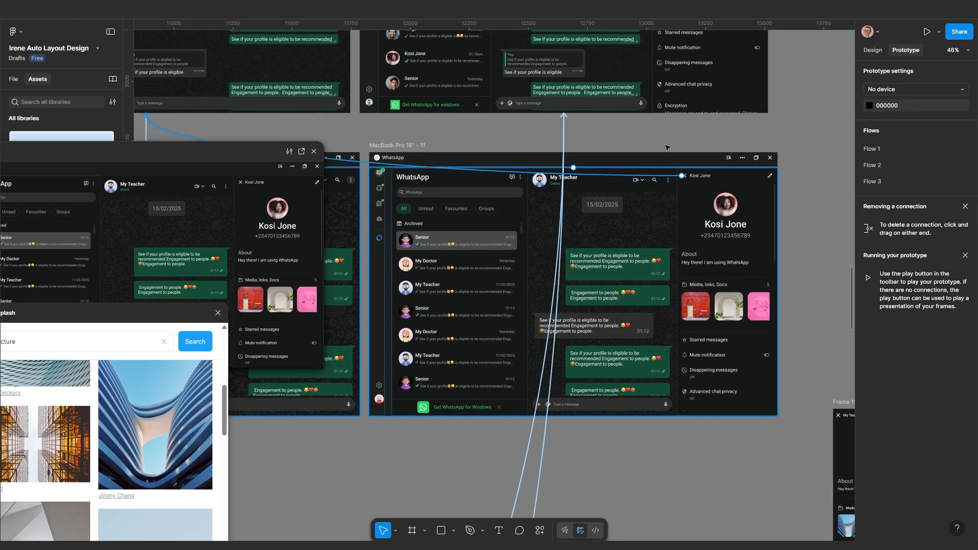
drag(682, 176, 665, 131)
scroll(688, 199, up, 3)
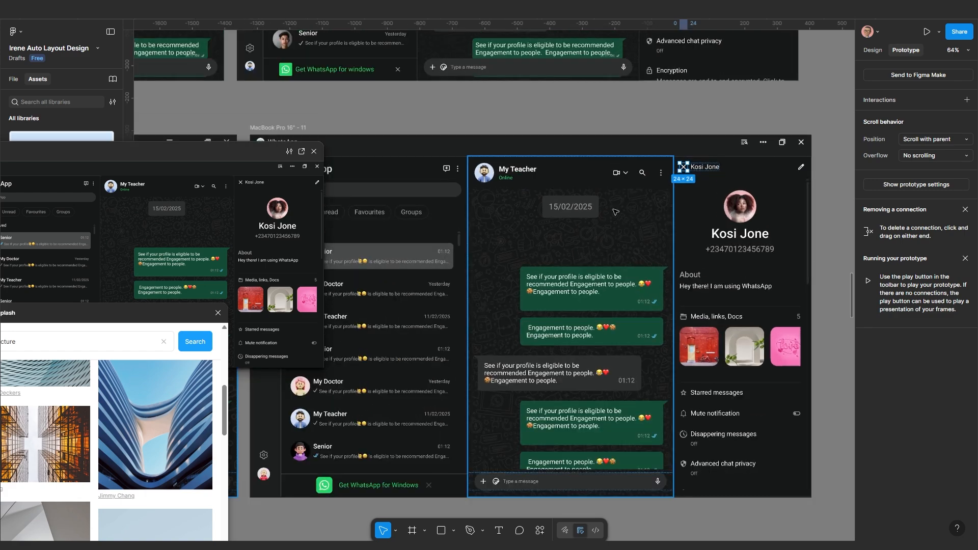
Return to frame 9 and select the first Senior row in its chat list
click(591, 123)
scroll(536, 184, down, 1)
drag(518, 227, 601, 247)
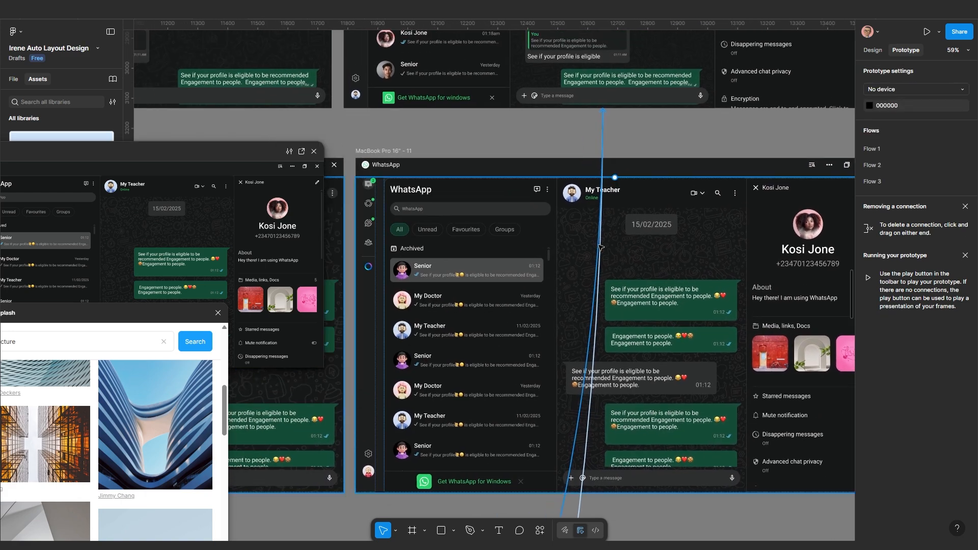
scroll(600, 248, down, 4)
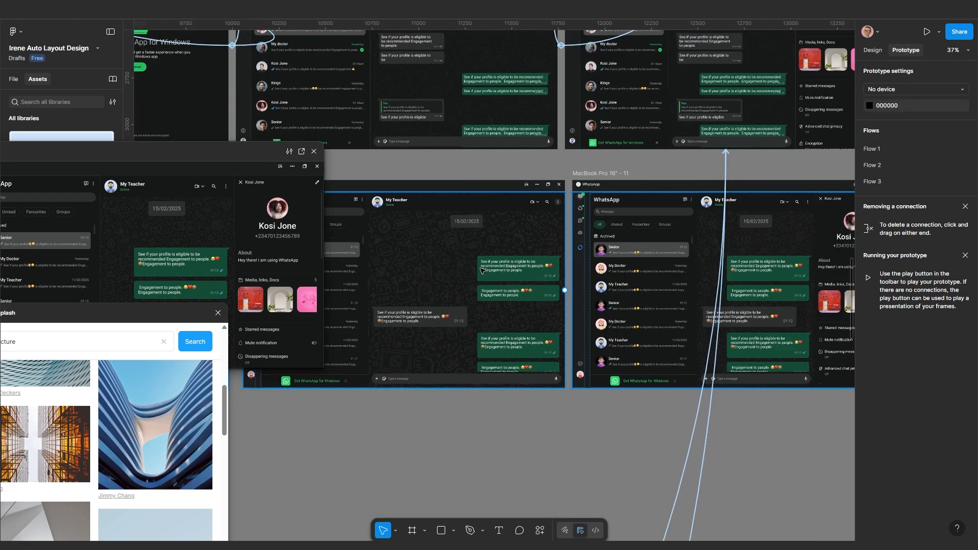
scroll(377, 279, up, 1)
drag(377, 279, 494, 258)
drag(408, 273, 590, 259)
drag(449, 271, 557, 276)
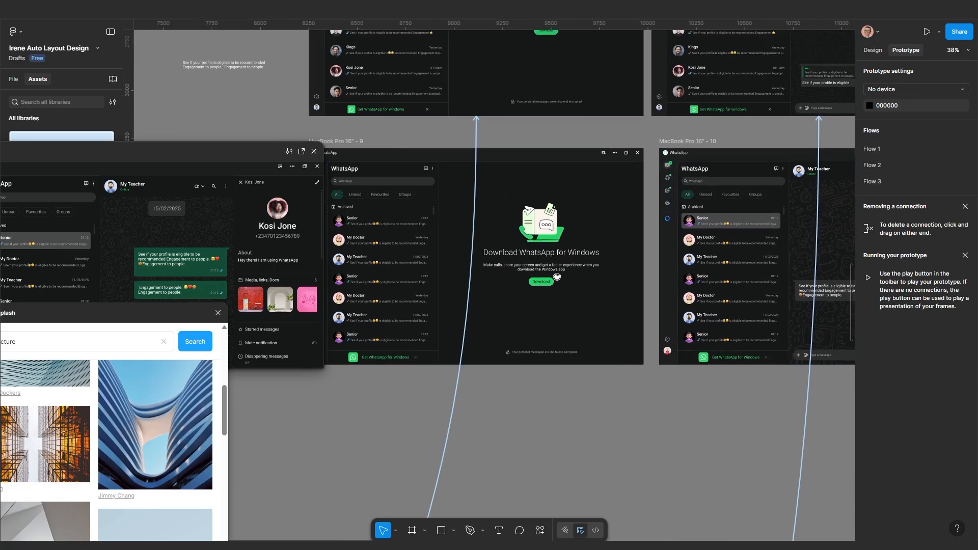
scroll(390, 232, up, 2)
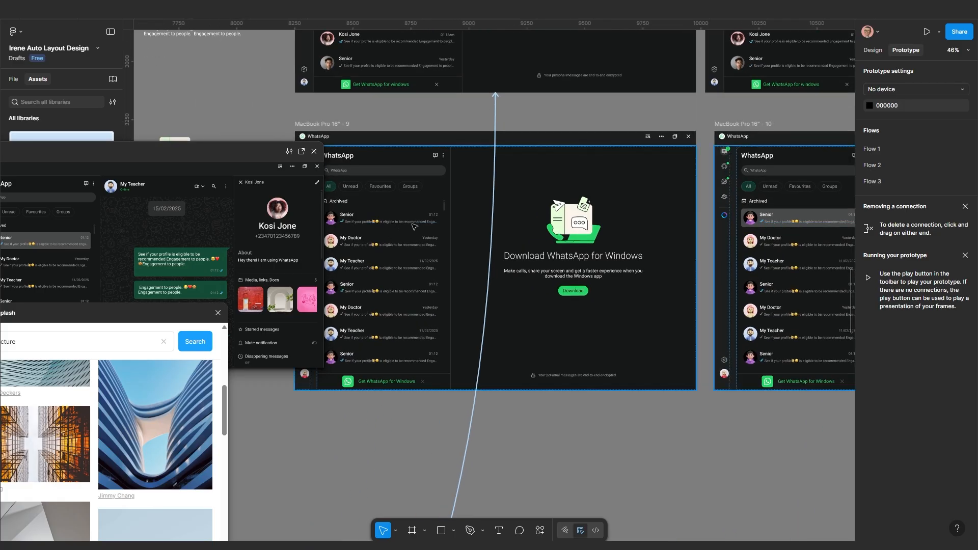
click(412, 226)
click(413, 225)
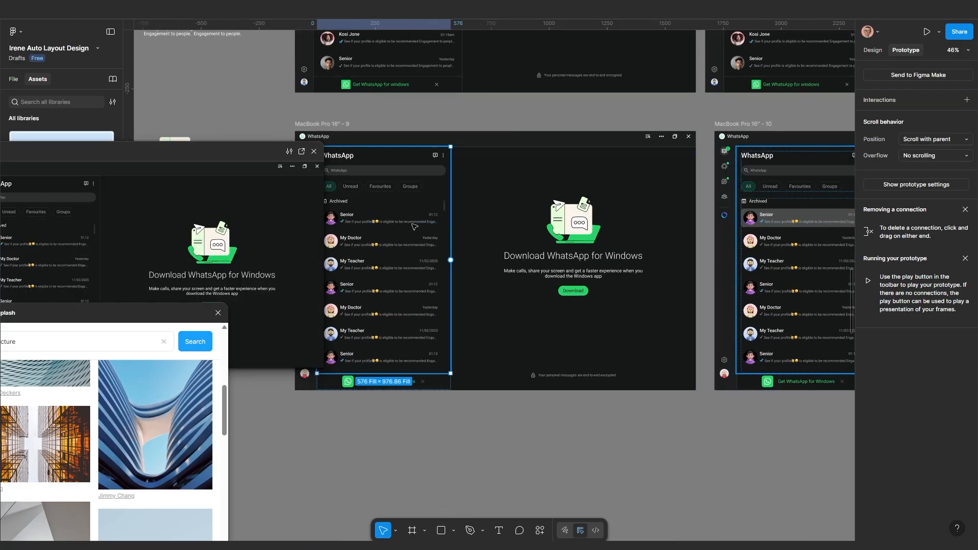
click(413, 225)
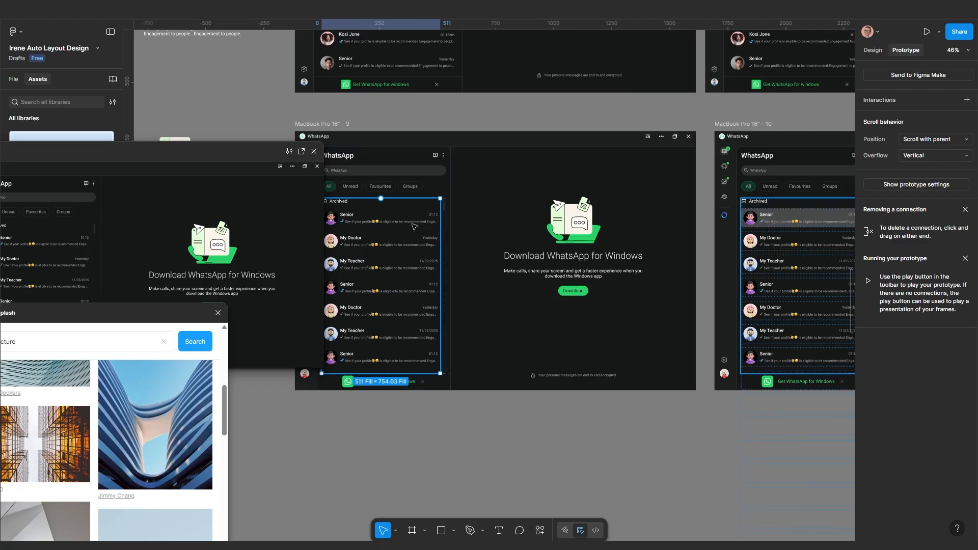
double_click(412, 226)
scroll(413, 230, down, 2)
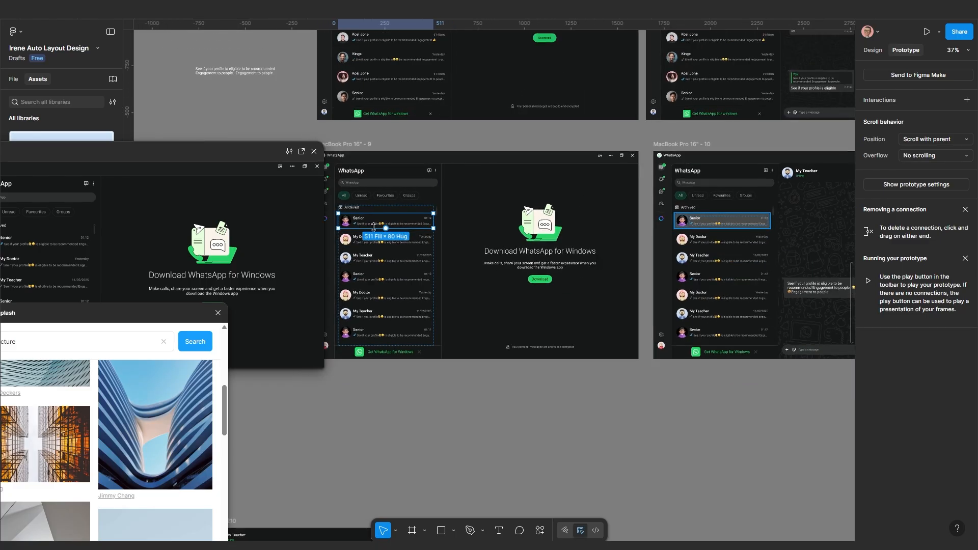
Link the Senior row to MacBook Pro 16" - 10 with Smart animate, Ease in and out, scroll reset
drag(433, 220, 686, 240)
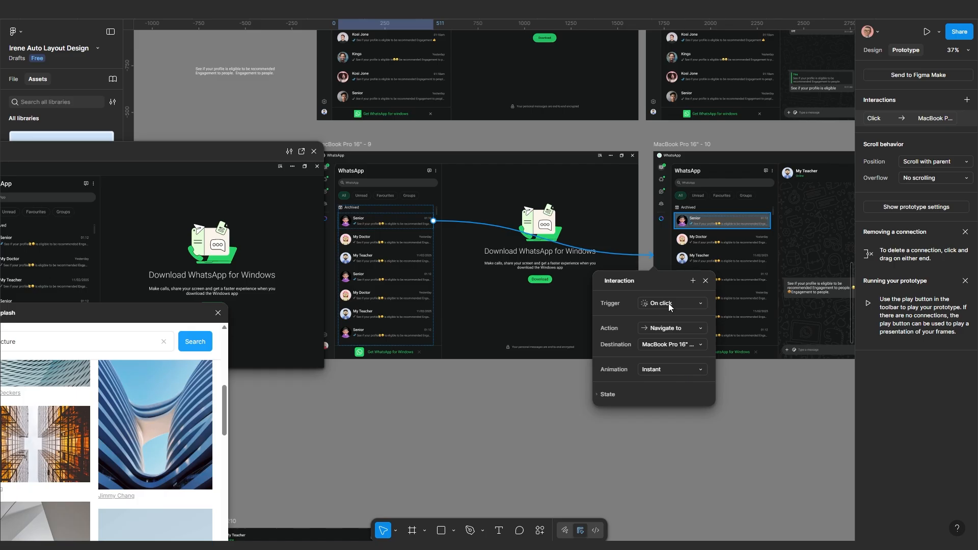
click(668, 369)
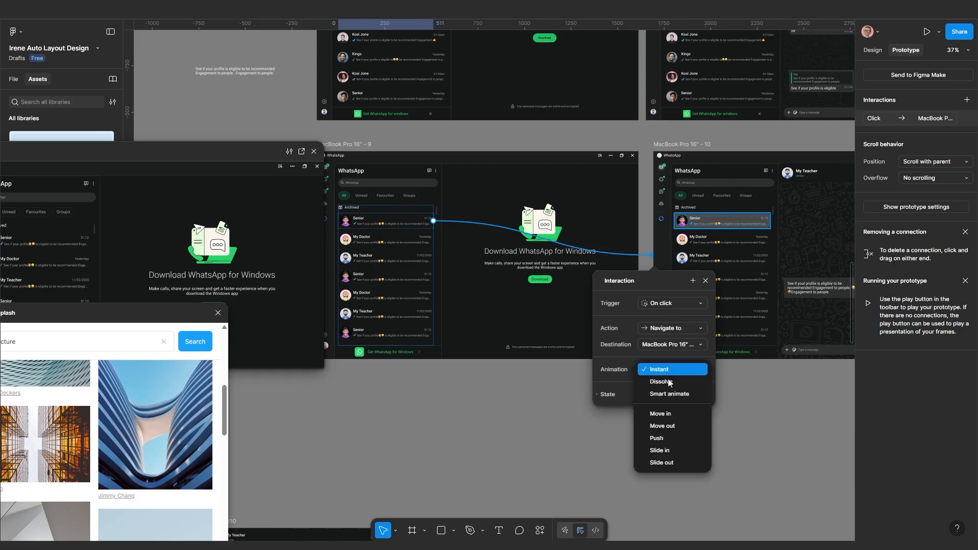
click(668, 396)
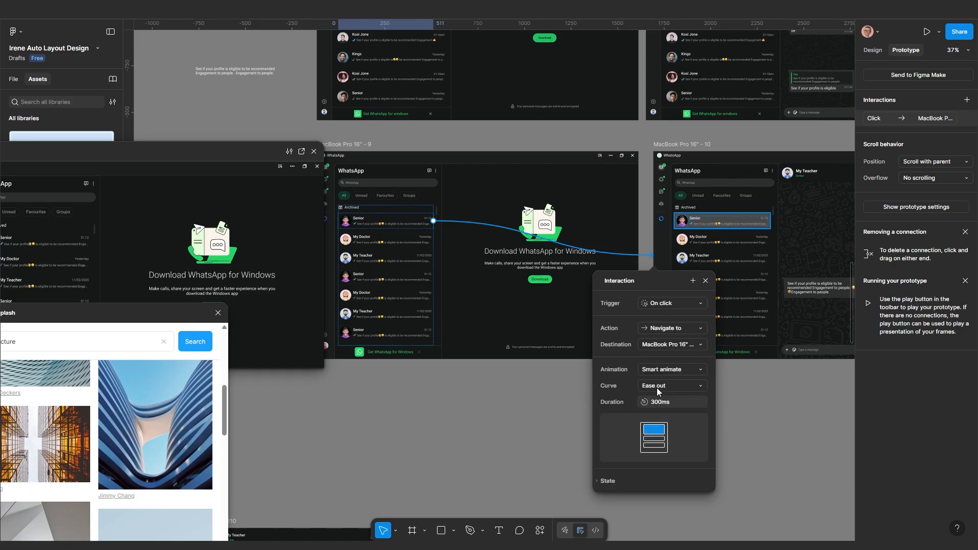
click(659, 387)
click(662, 398)
click(606, 484)
click(604, 499)
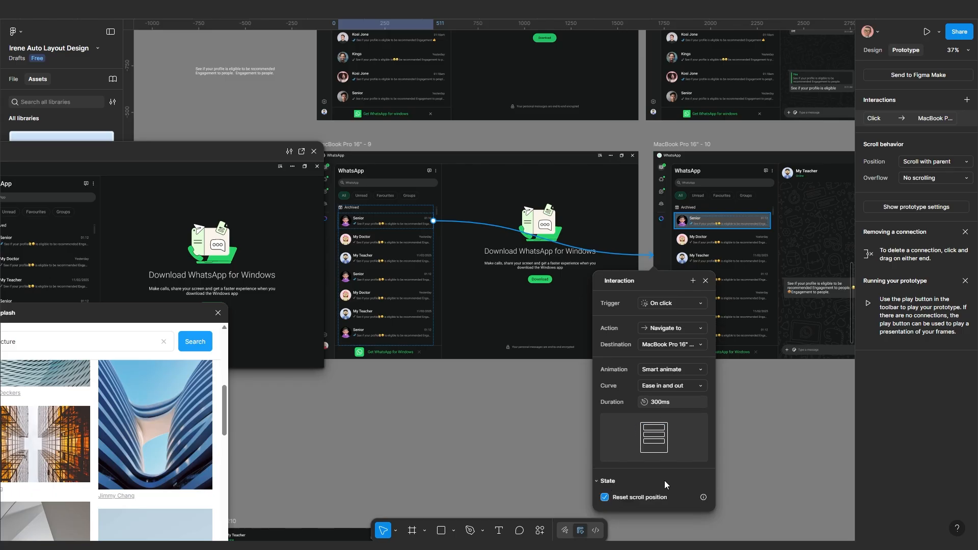
click(706, 281)
Link frame 10's three-dot chat header icon to MacBook Pro 16" - 11
scroll(705, 286, down, 1)
drag(733, 280, 537, 295)
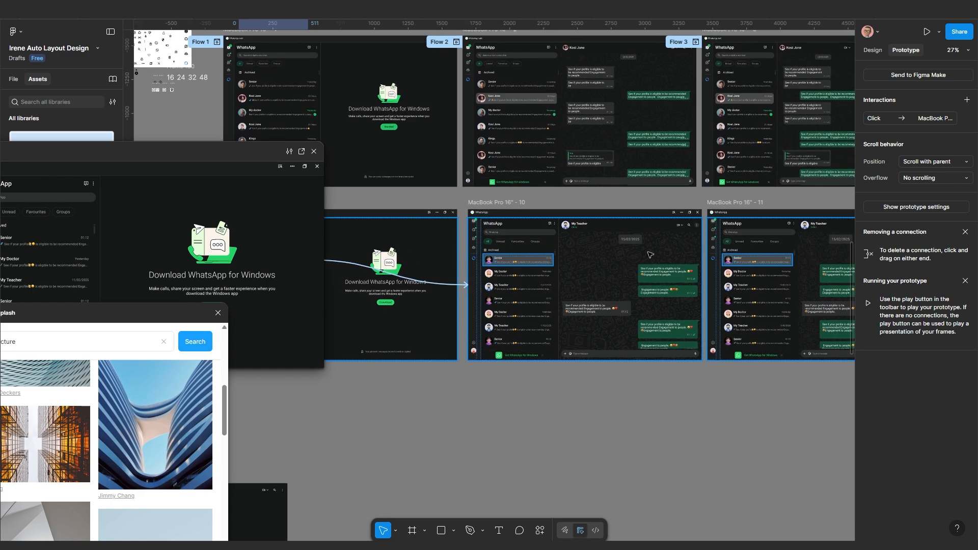
scroll(618, 270, up, 1)
drag(618, 270, 456, 316)
scroll(561, 281, up, 1)
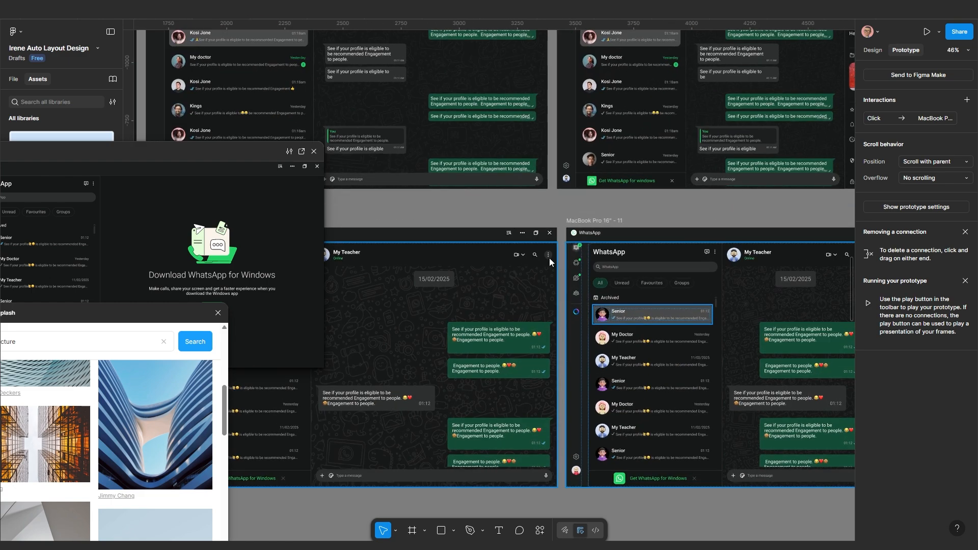
scroll(551, 258, up, 1)
click(549, 258)
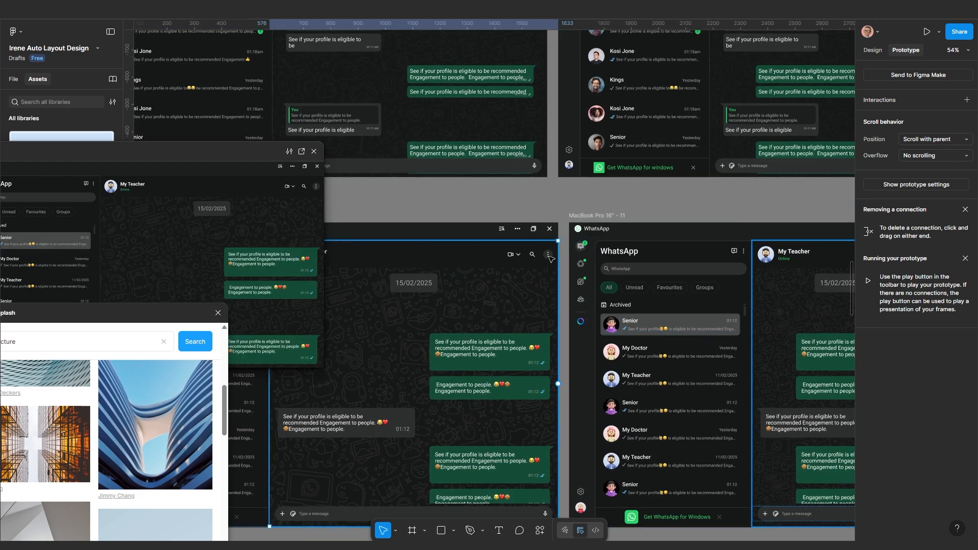
click(550, 257)
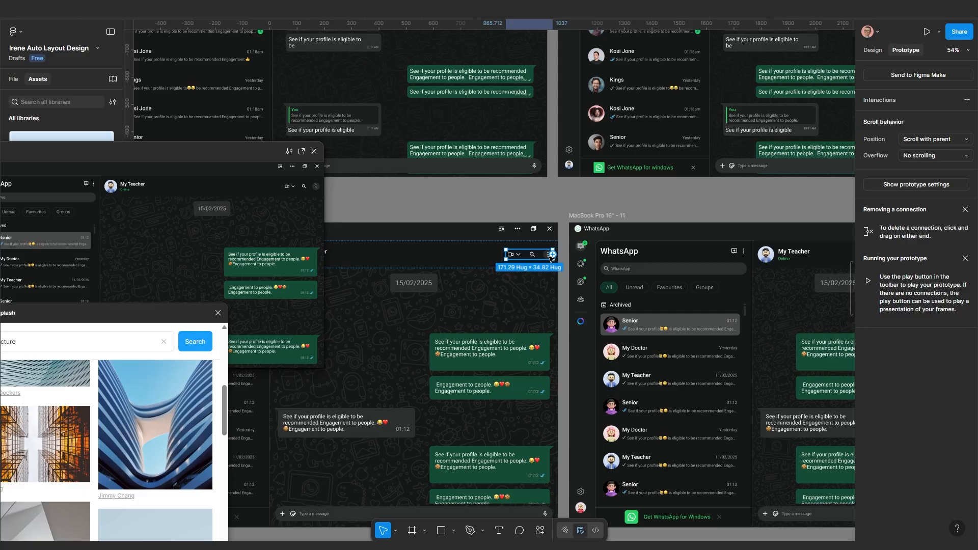
scroll(550, 258, up, 3)
click(550, 257)
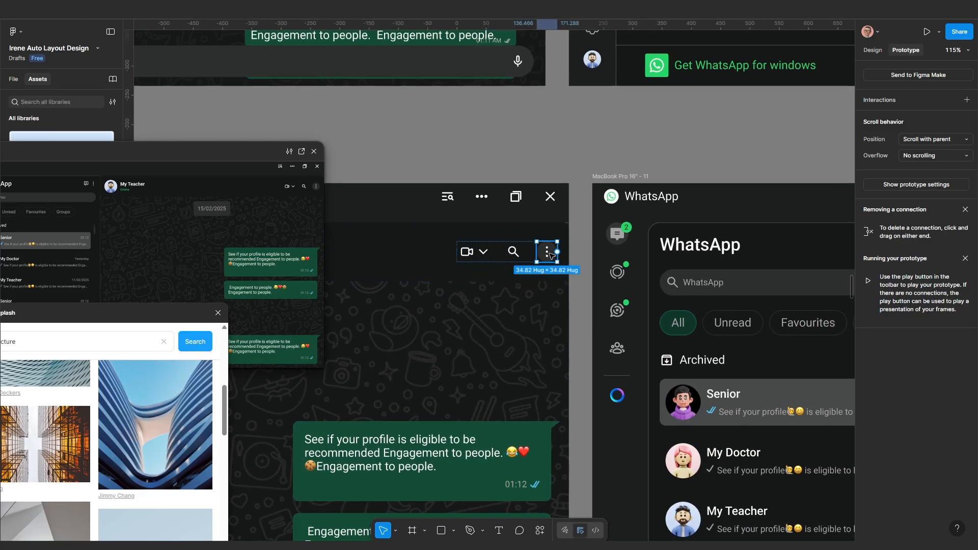
drag(558, 252, 641, 318)
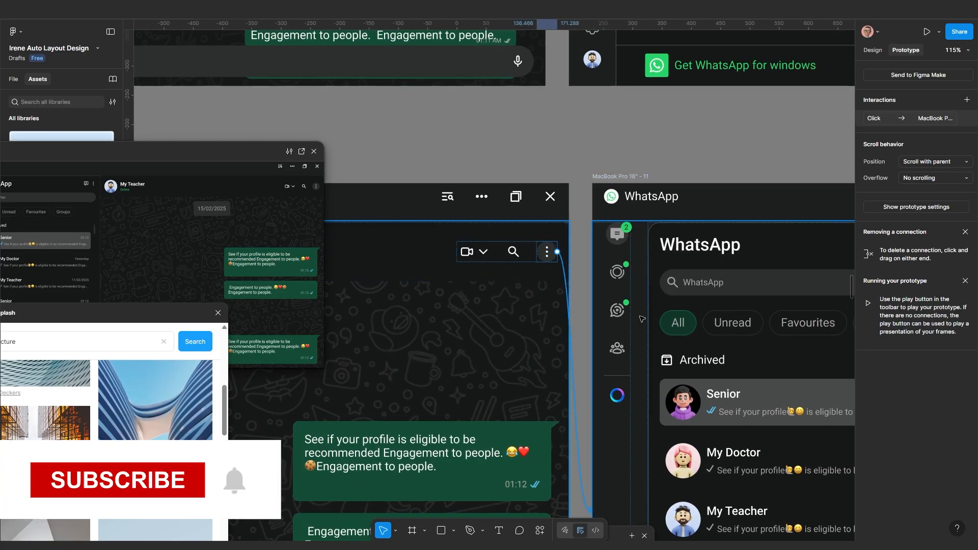
scroll(583, 398, down, 5)
drag(585, 459, 519, 341)
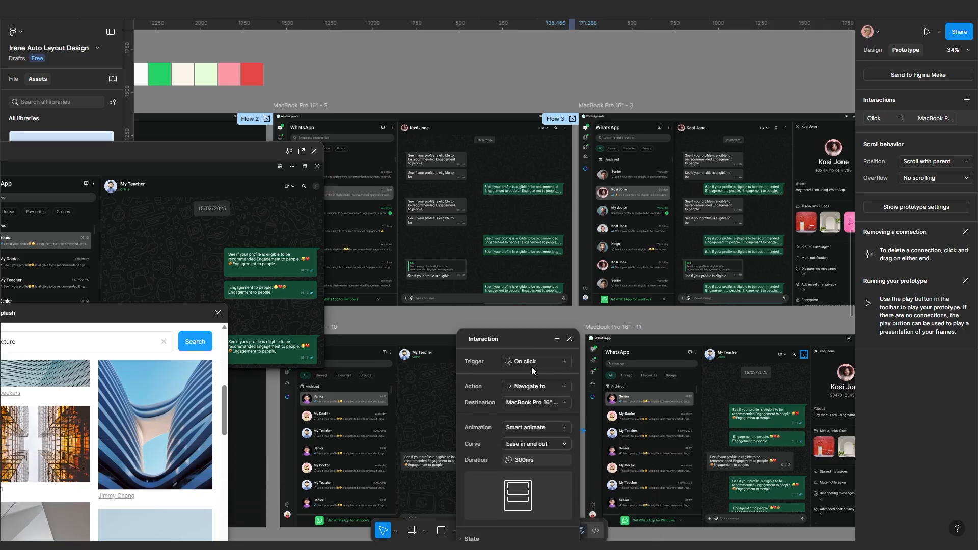
click(569, 338)
scroll(571, 339, down, 3)
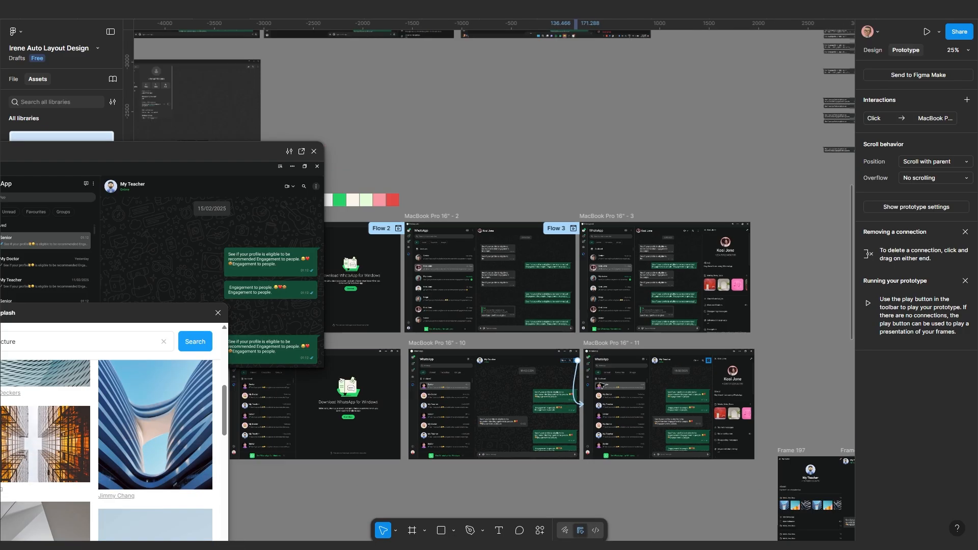
scroll(640, 354, up, 10)
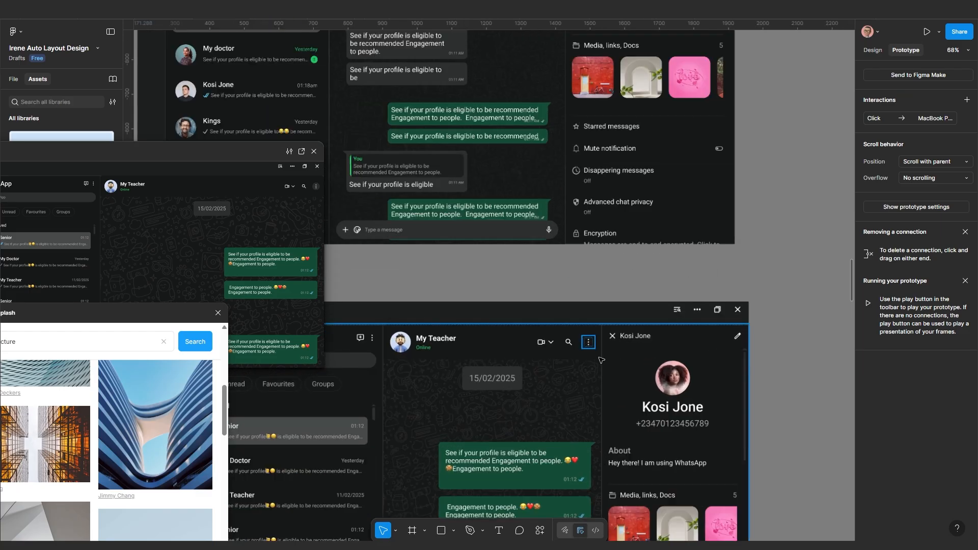
scroll(652, 331, up, 3)
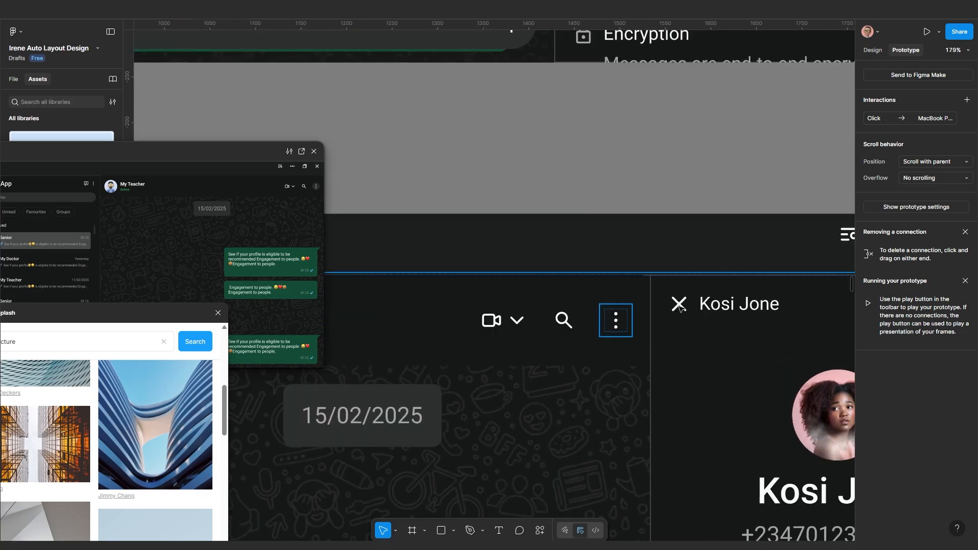
click(680, 305)
click(680, 306)
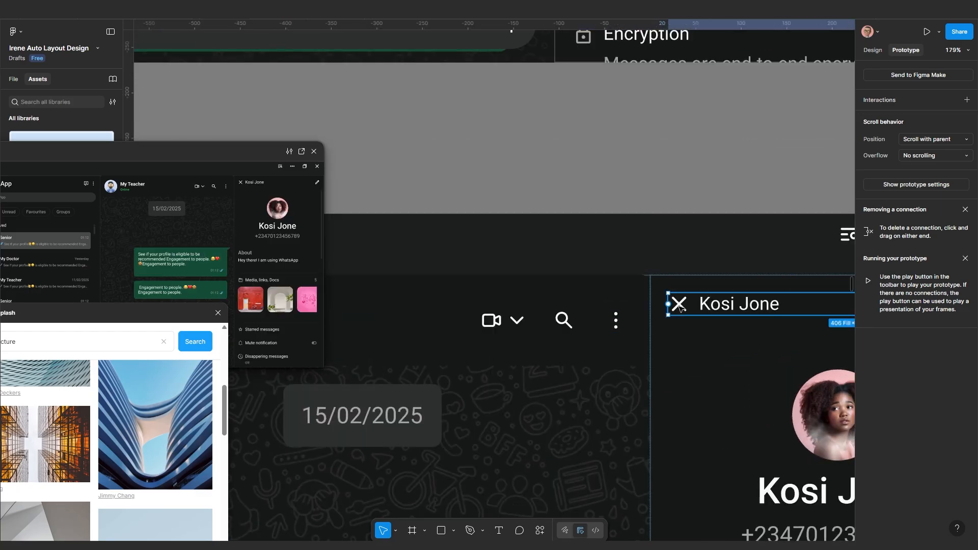
click(680, 306)
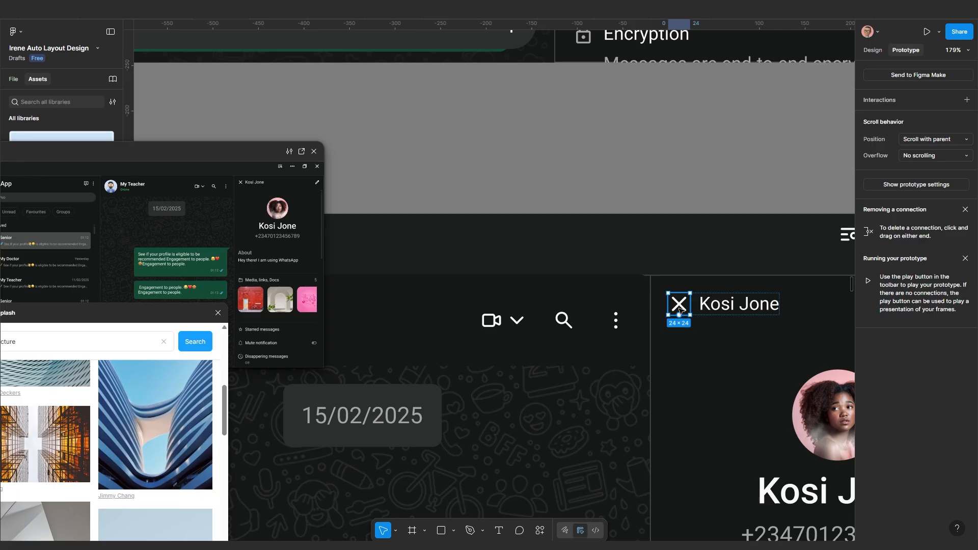
scroll(680, 309, down, 3)
drag(687, 305, 172, 443)
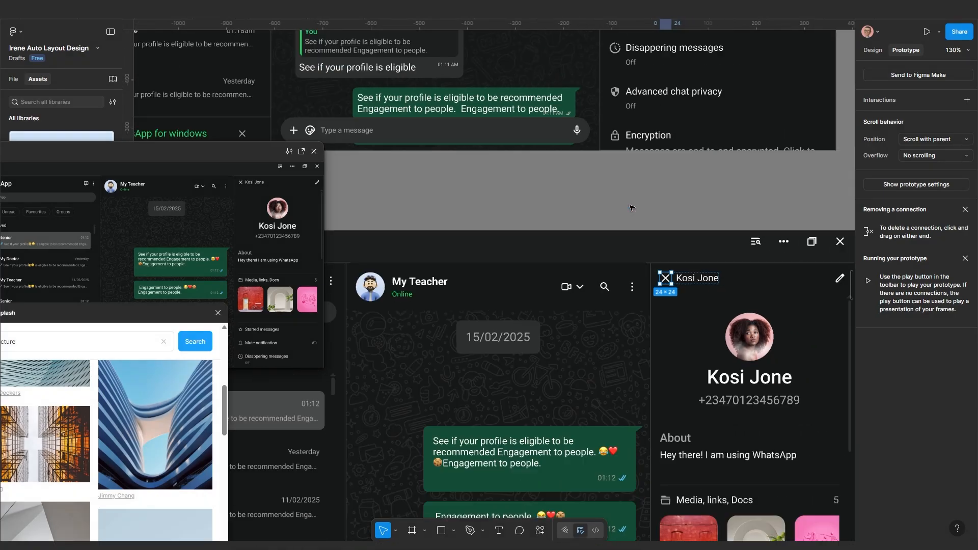
scroll(632, 224, down, 3)
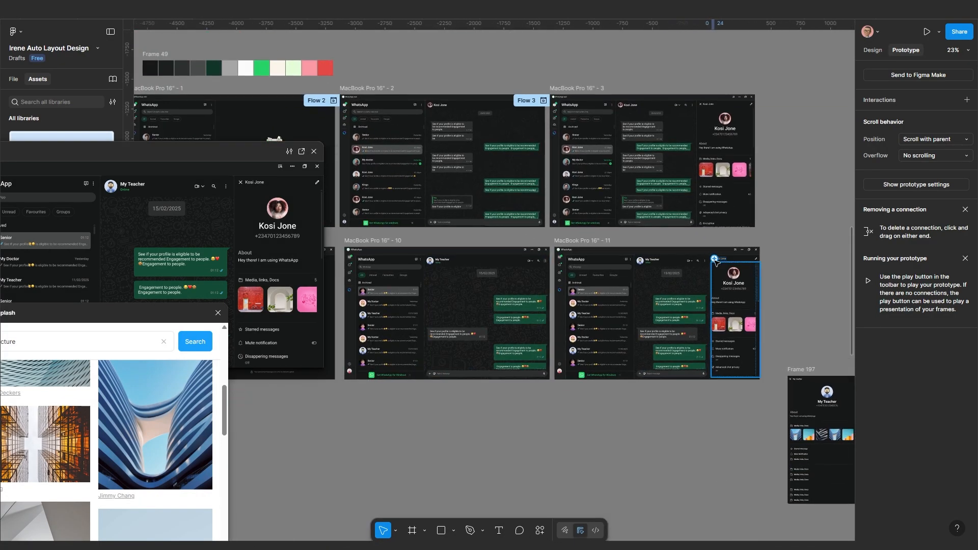
scroll(719, 263, up, 5)
scroll(711, 259, down, 5)
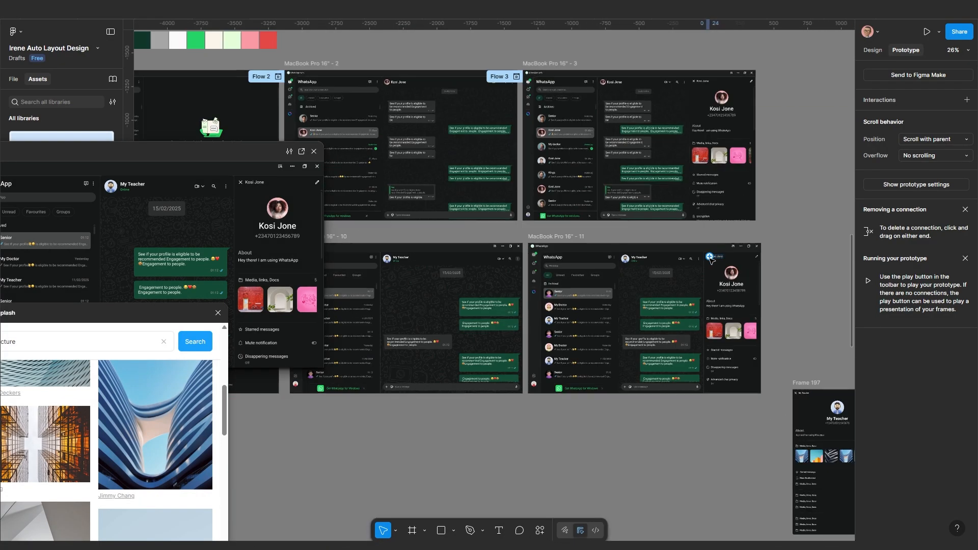
drag(711, 259, 449, 285)
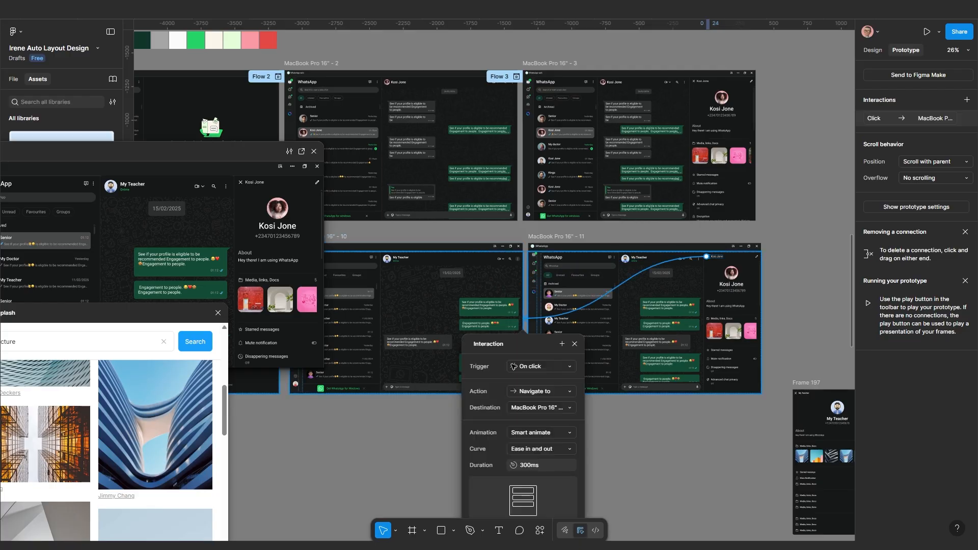
click(574, 348)
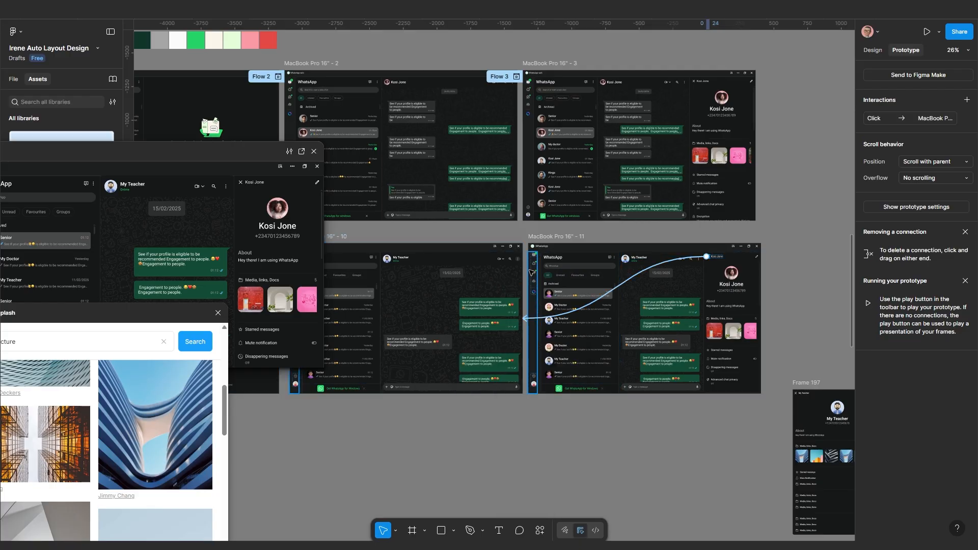
scroll(532, 259, up, 5)
Narrow MacBook Pro 16" - 8 to 1426 wide so its contact panel is hidden
scroll(643, 310, down, 5)
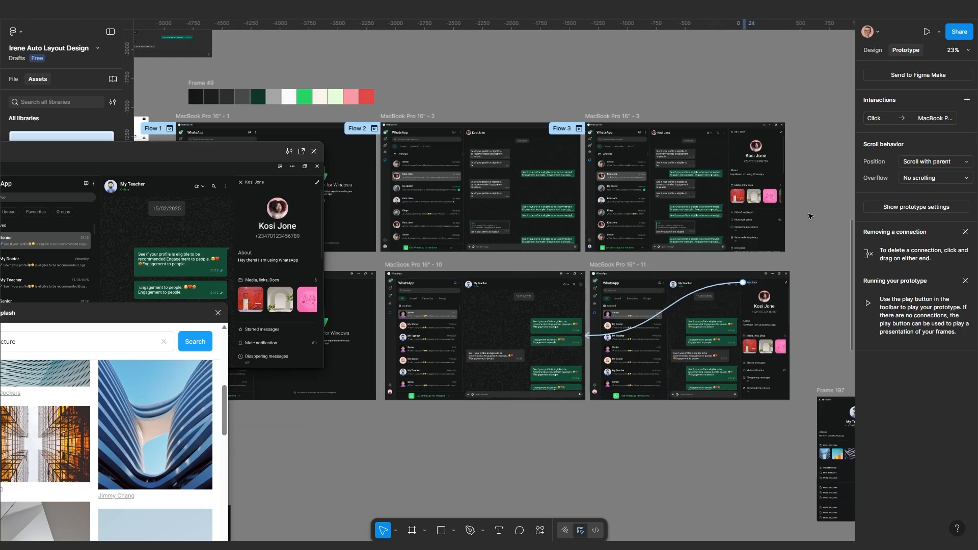
click(872, 50)
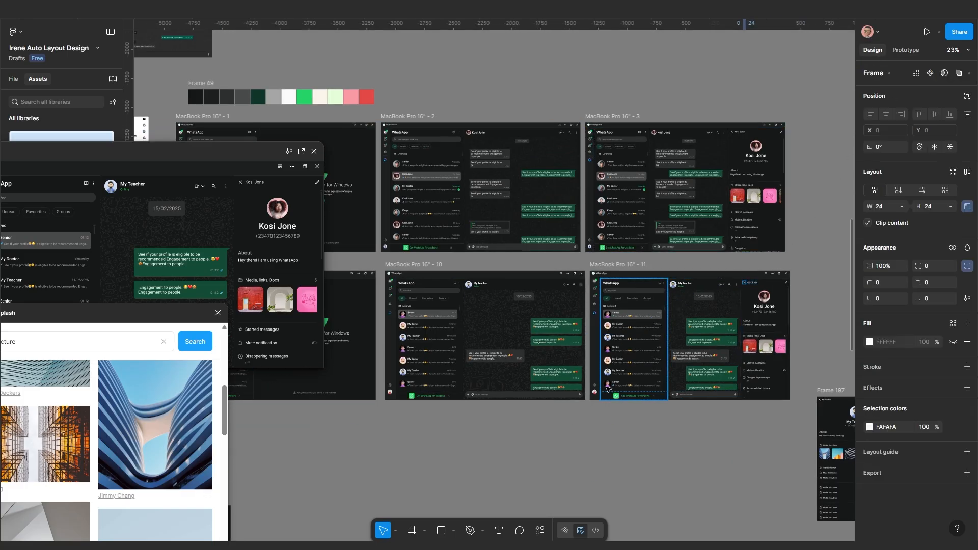
scroll(571, 407, up, 2)
scroll(591, 433, down, 3)
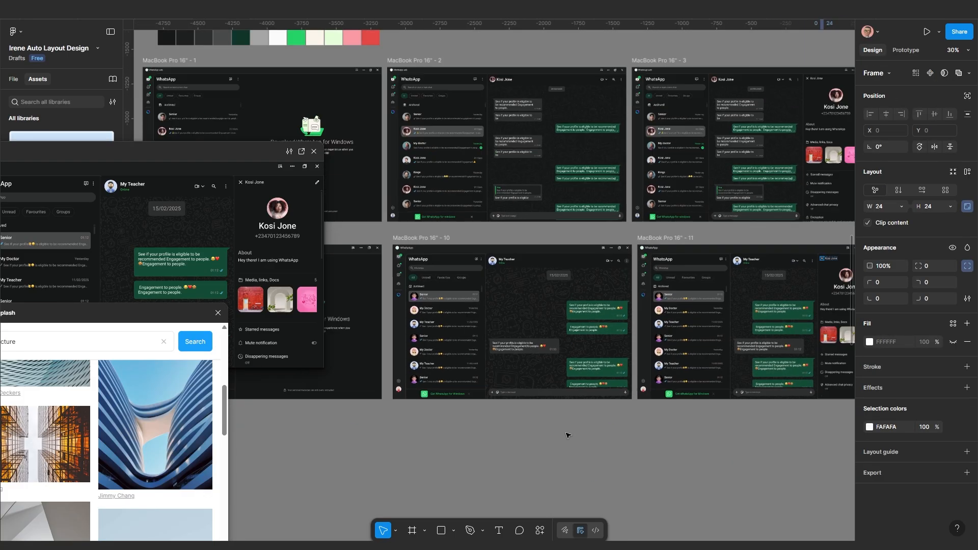
drag(602, 440, 470, 421)
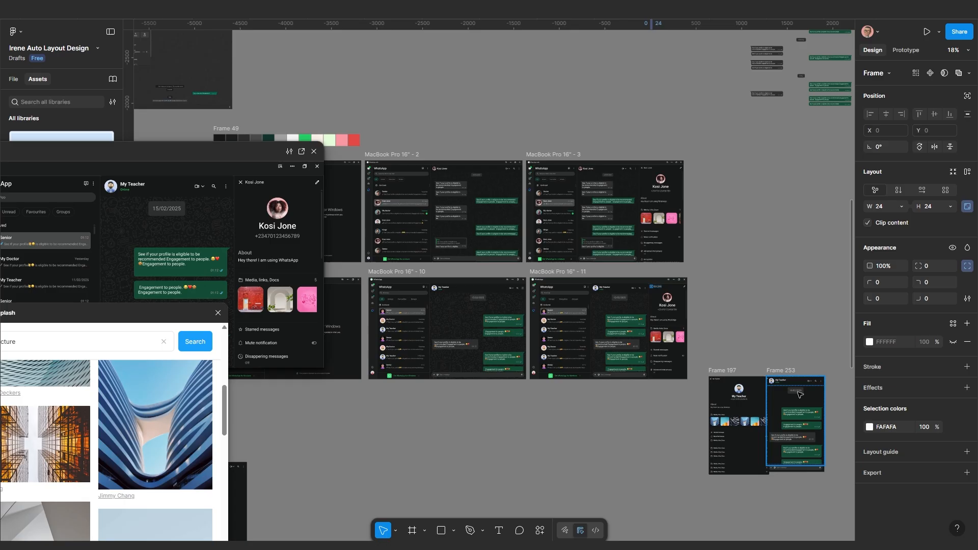
click(729, 372)
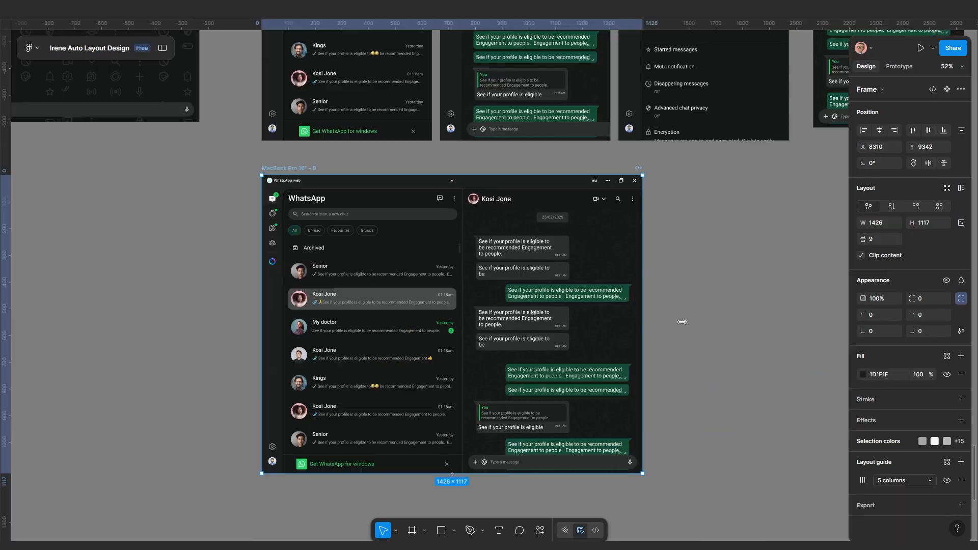
drag(775, 318, 840, 346)
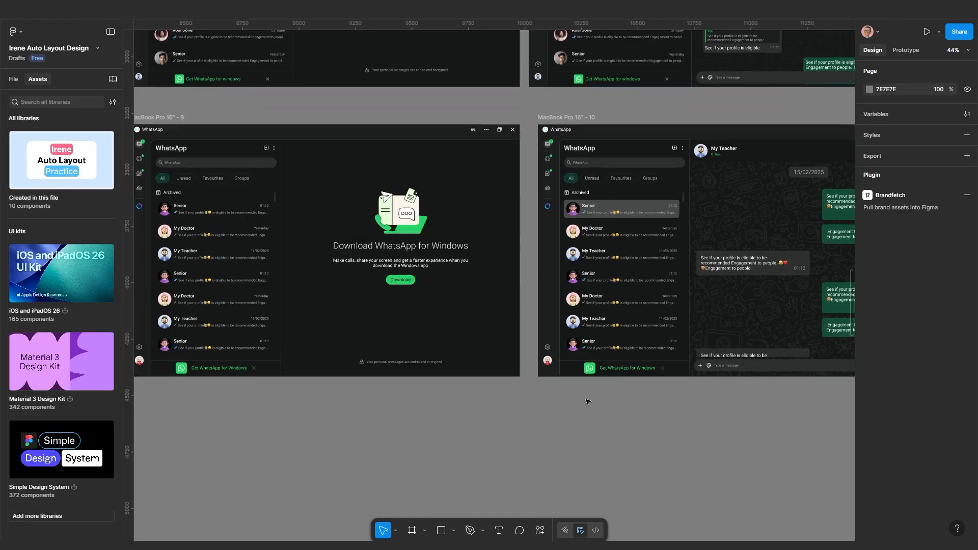
Pan across the canvas to review frames 10 and 11, then back toward frame 9
drag(580, 402, 482, 407)
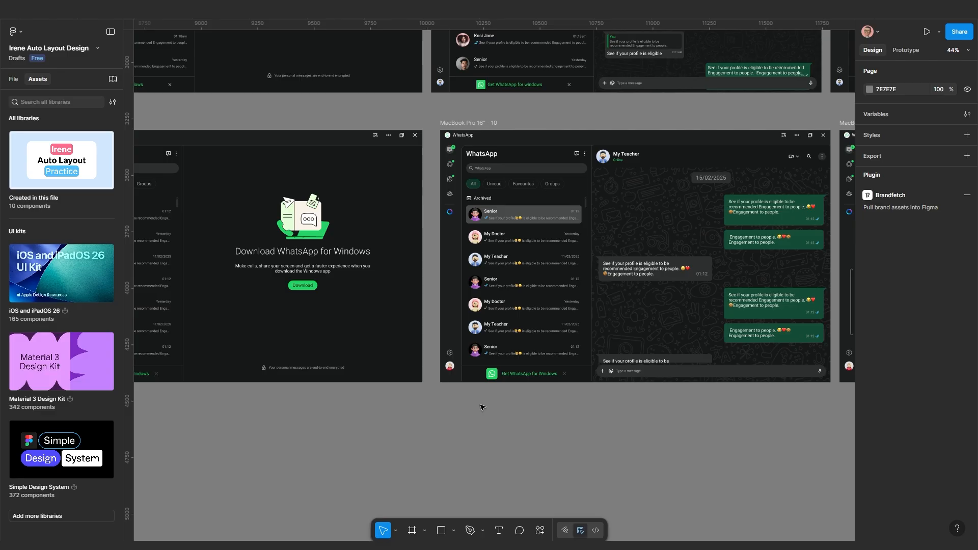
scroll(491, 367, down, 2)
drag(635, 351, 458, 300)
scroll(657, 318, up, 1)
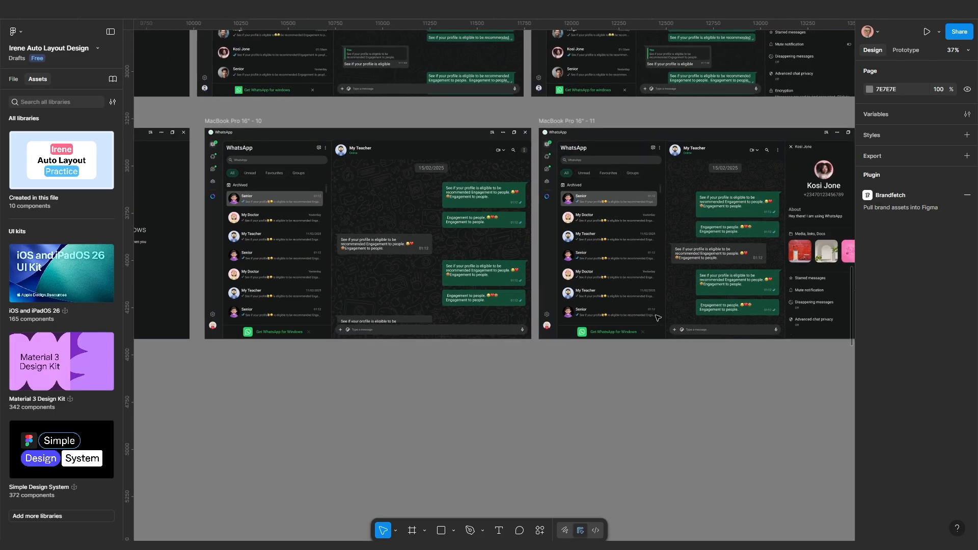
drag(658, 318, 576, 279)
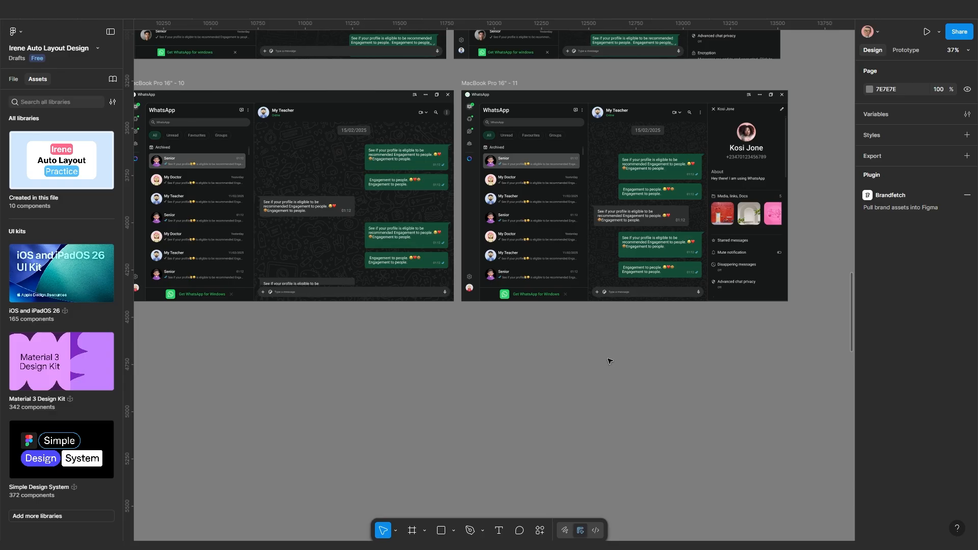
scroll(615, 302, up, 2)
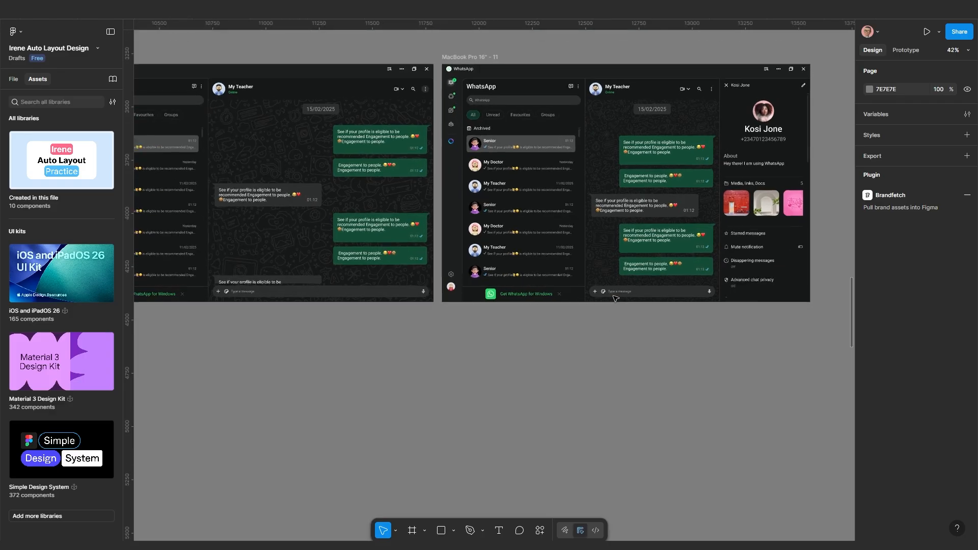
drag(605, 307, 507, 422)
scroll(525, 350, up, 3)
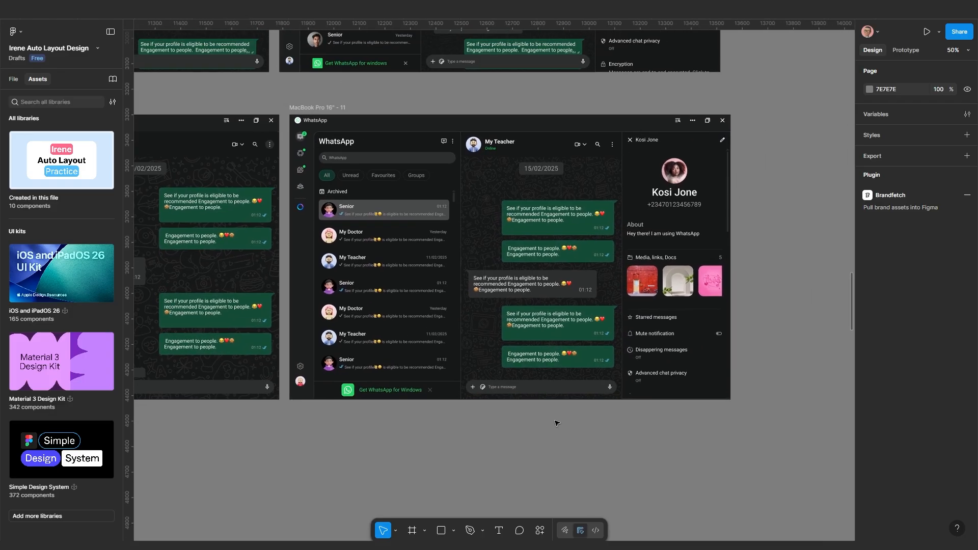
drag(408, 409, 559, 349)
scroll(451, 388, down, 3)
scroll(372, 387, down, 1)
scroll(373, 388, down, 2)
Duplicate frame 9 as MacBook Pro 16" - 12 and place it below the row
drag(372, 388, 498, 351)
drag(347, 363, 431, 346)
scroll(432, 346, up, 1)
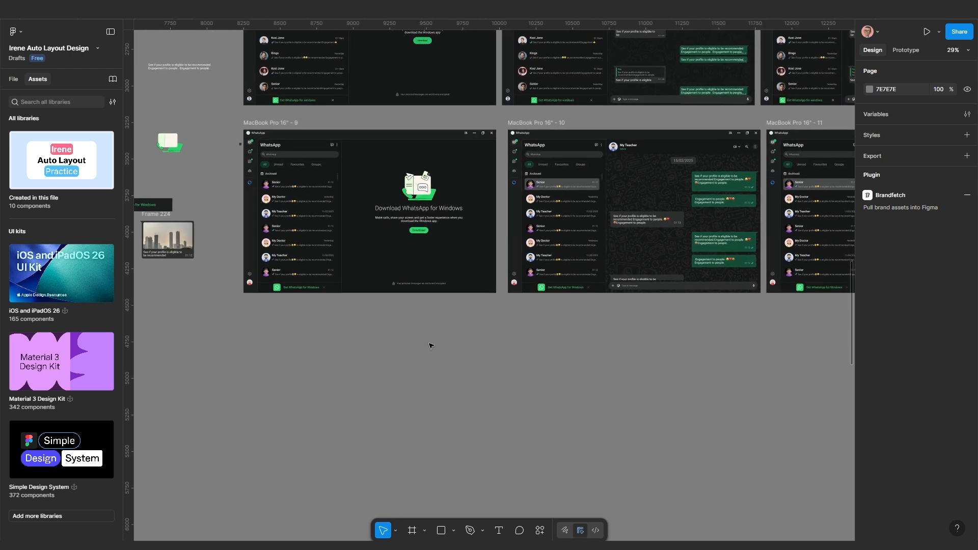
scroll(325, 220, up, 1)
drag(325, 220, 386, 218)
drag(319, 108, 320, 349)
drag(403, 427, 412, 277)
Drag the inner container of MacBook Pro 16" - 12 to 1290 wide, wrapping the heading onto three lines
scroll(413, 272, up, 5)
click(417, 270)
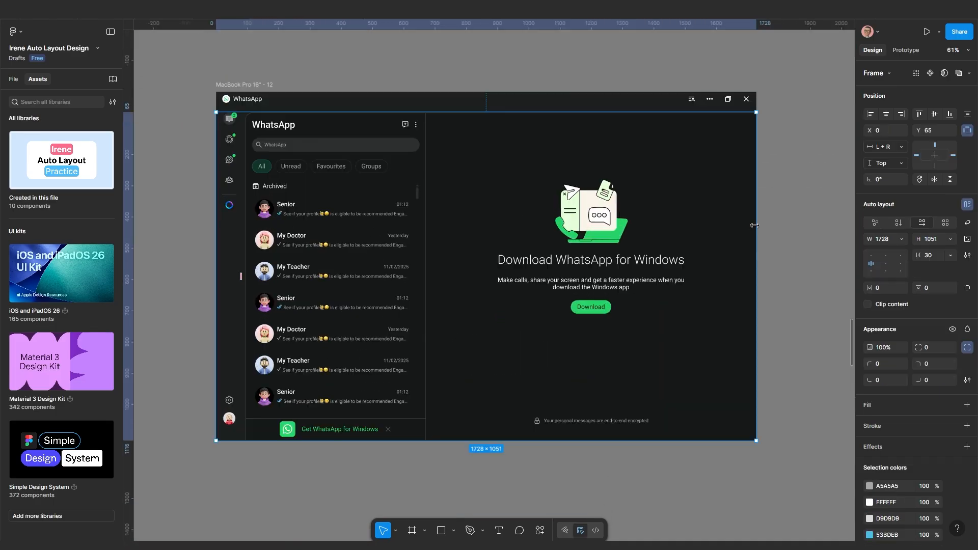
drag(754, 225, 618, 248)
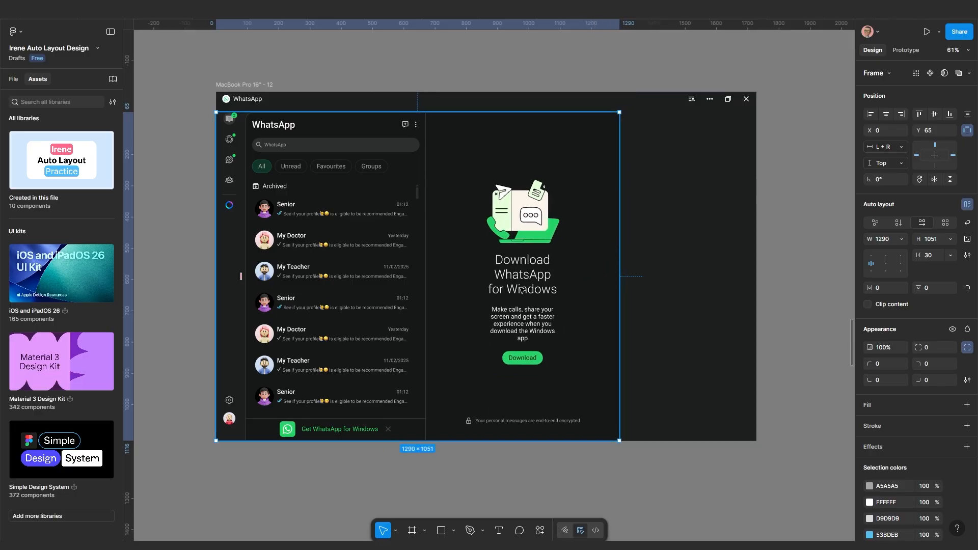
mouse_move(619, 278)
mouse_down()
mouse_move(571, 277)
mouse_move(616, 281)
mouse_up()
Open Edge DevTools beside the full-screen prototype and widen them to squeeze the prototype narrower
mouse_move(637, 548)
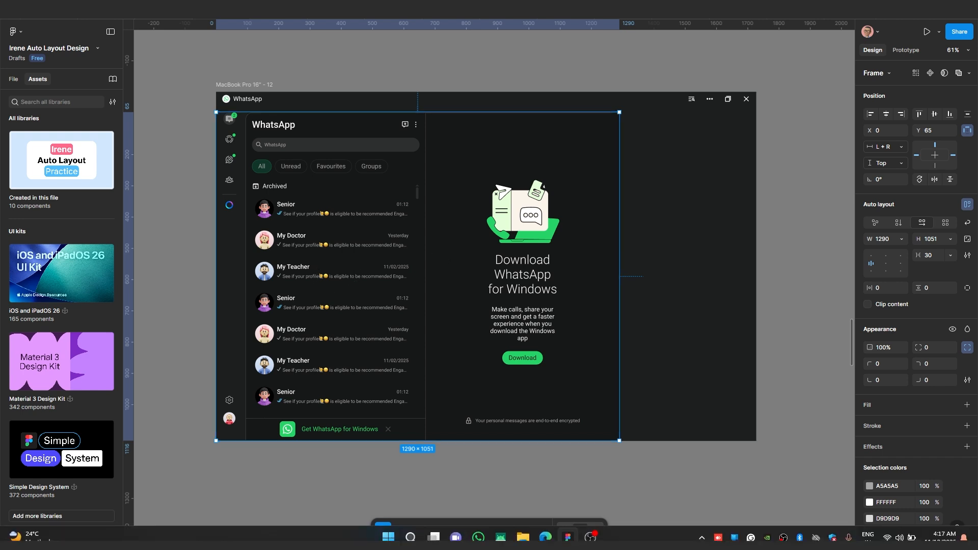
mouse_move(545, 537)
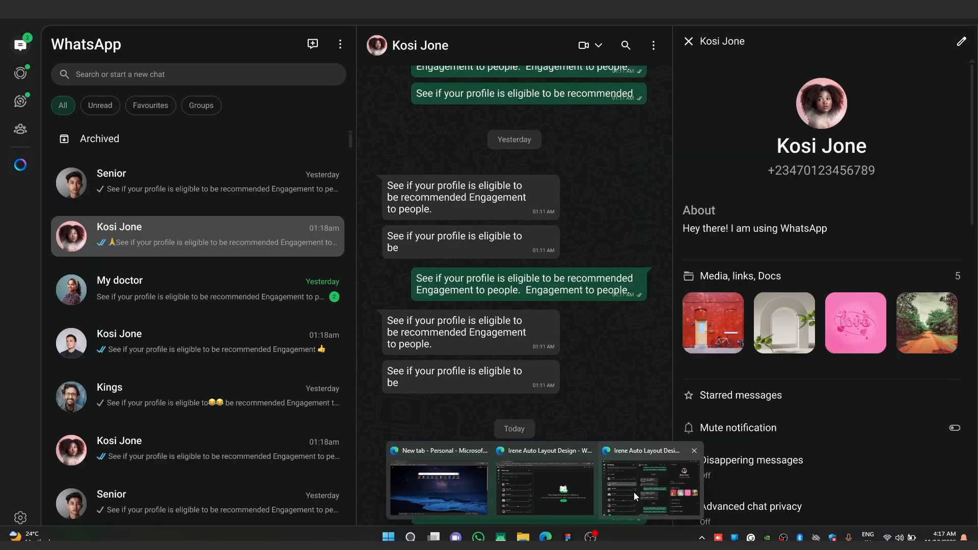
click(633, 492)
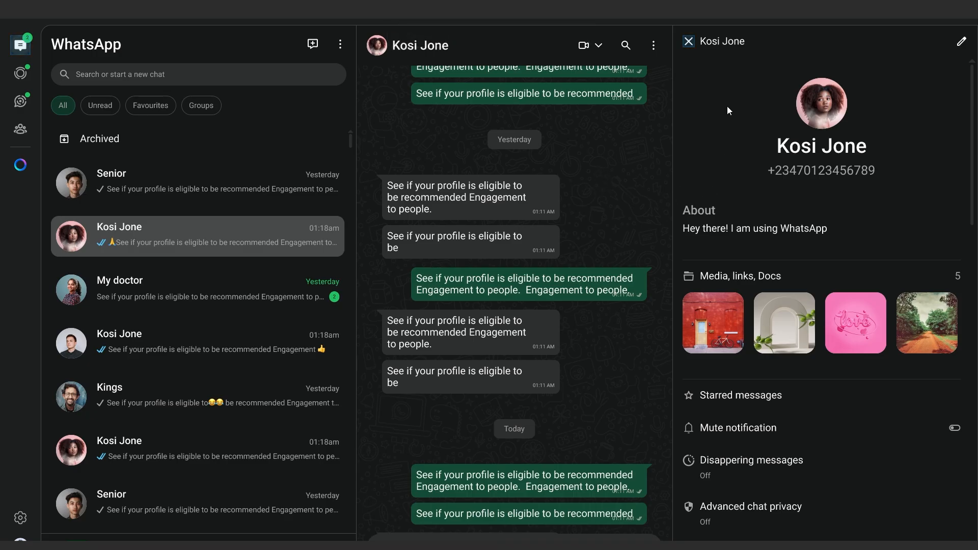
right_click(813, 20)
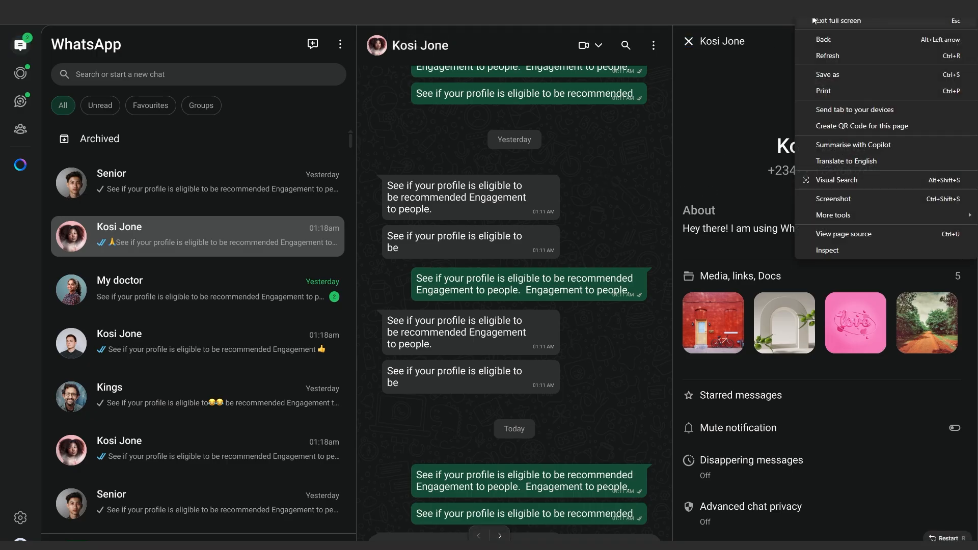
click(846, 252)
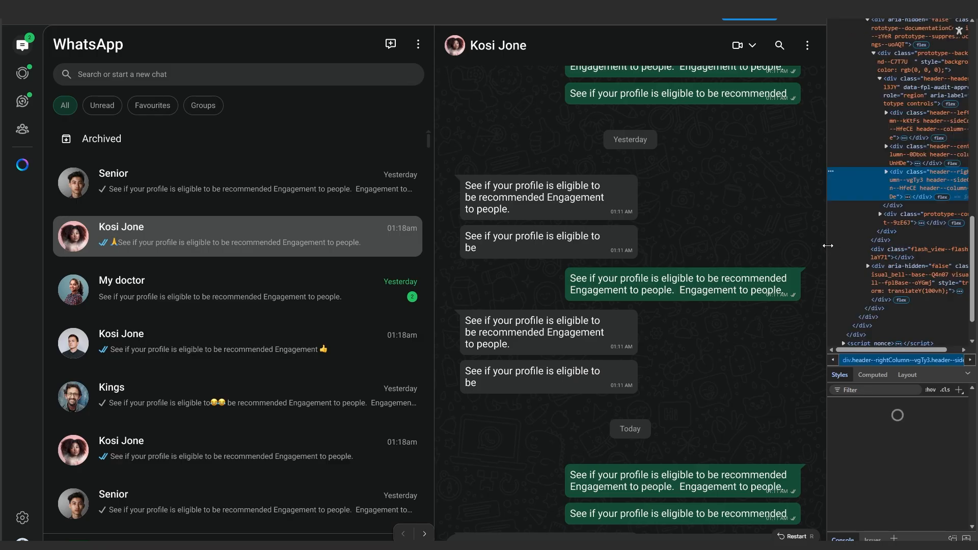
drag(825, 246, 526, 259)
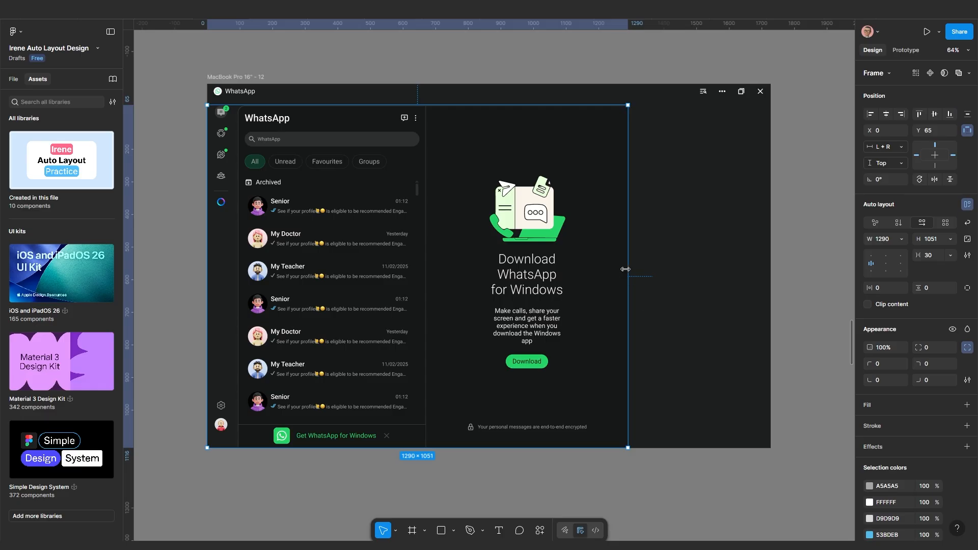
Select frame 12's download panel and show its Fill container width options
click(593, 269)
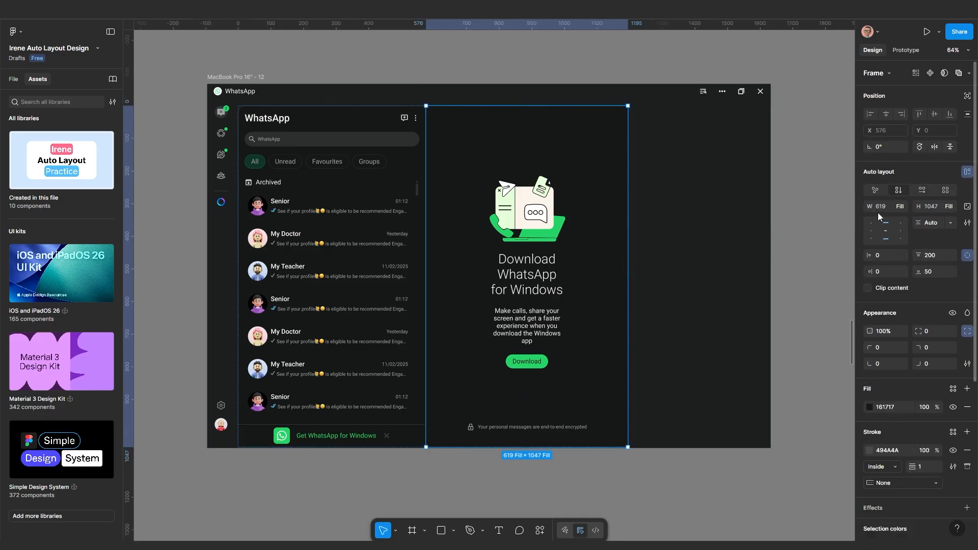
click(903, 206)
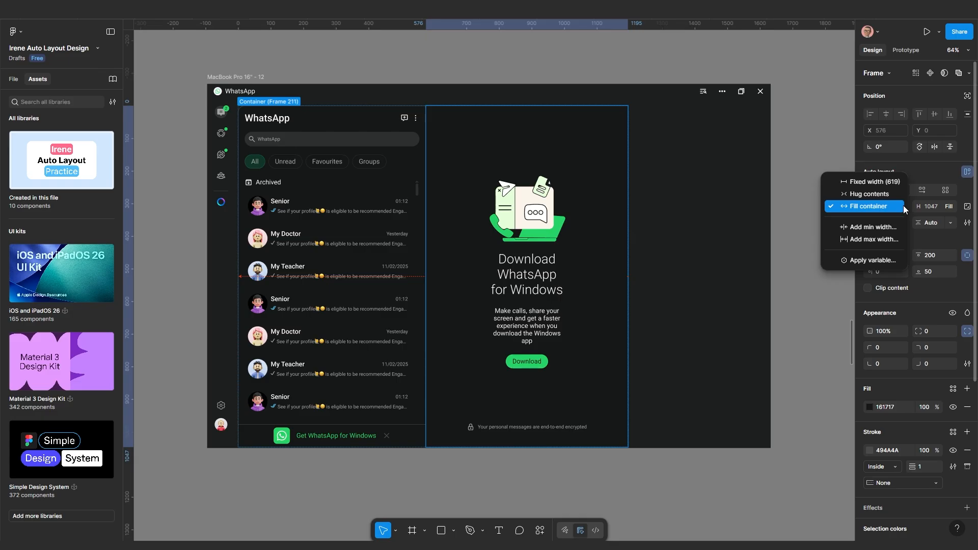
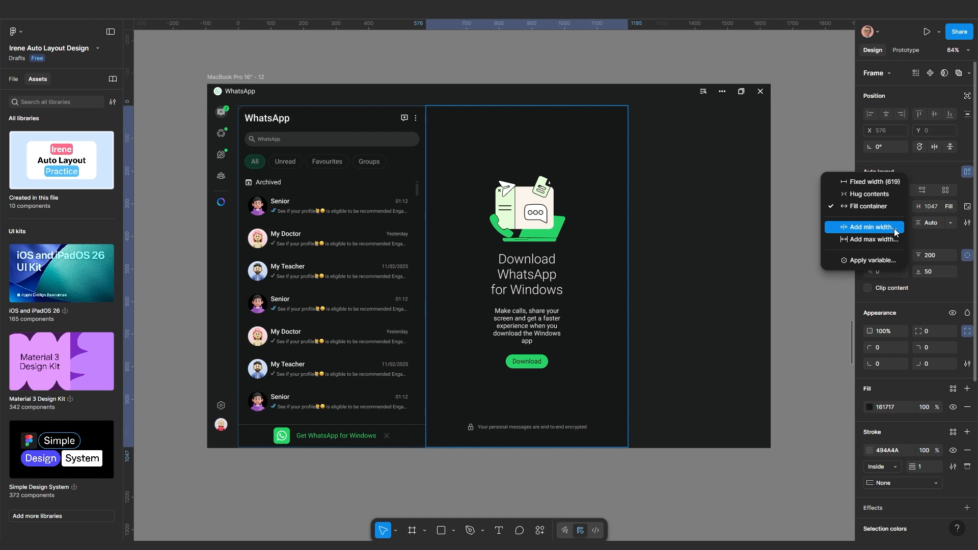
Add a minimum width to the Download WhatsApp panel, set to its current 619
click(894, 228)
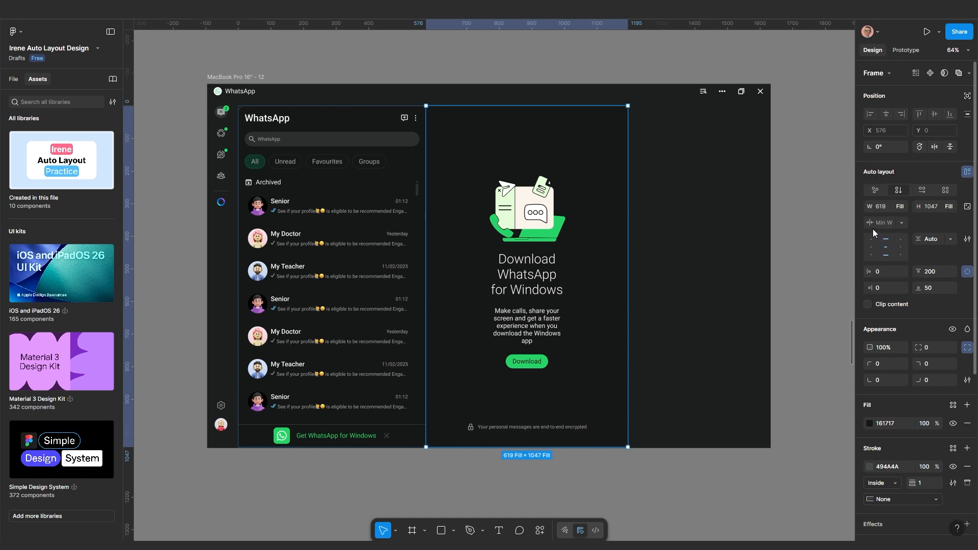
click(876, 224)
click(900, 223)
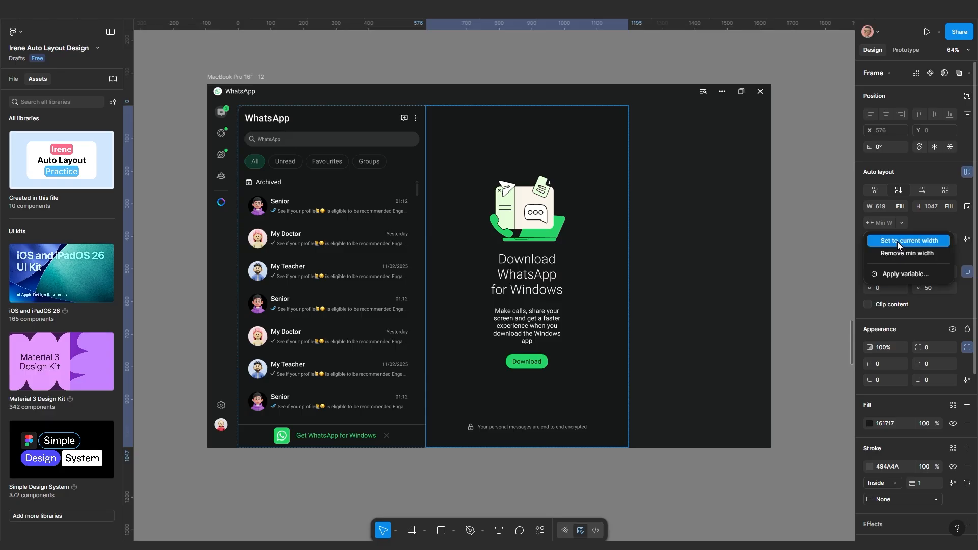
click(896, 242)
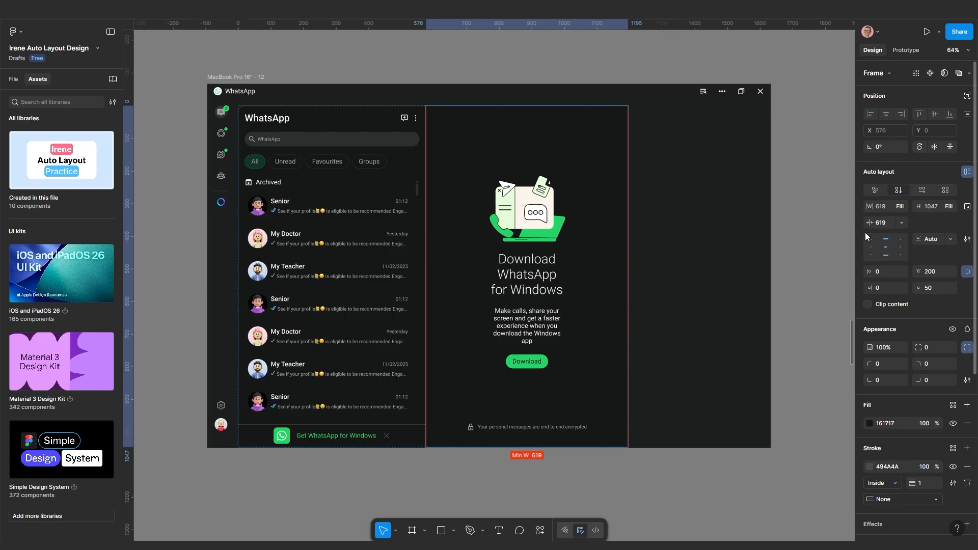
Narrow the auto-layout frame holding the panels to test the 619 minimum
click(671, 271)
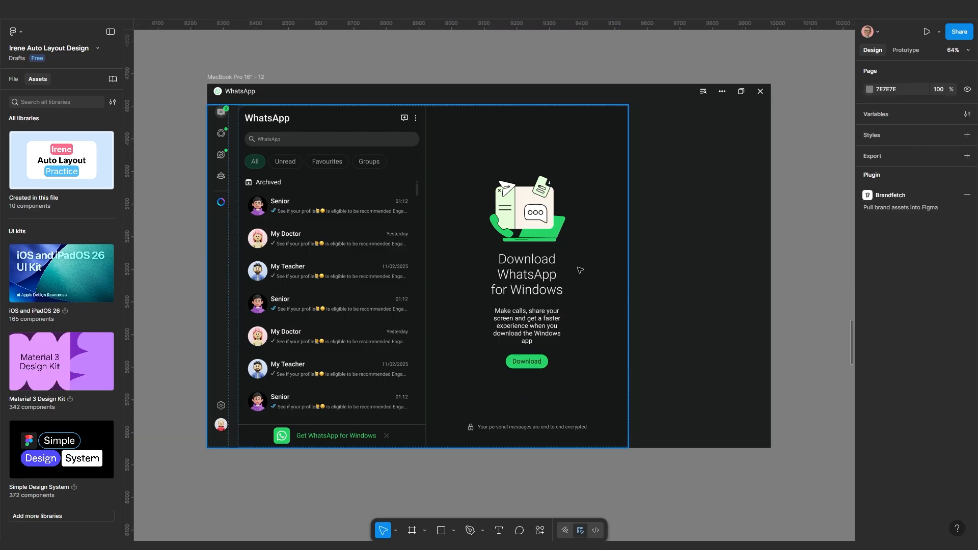
click(580, 270)
drag(626, 270, 537, 279)
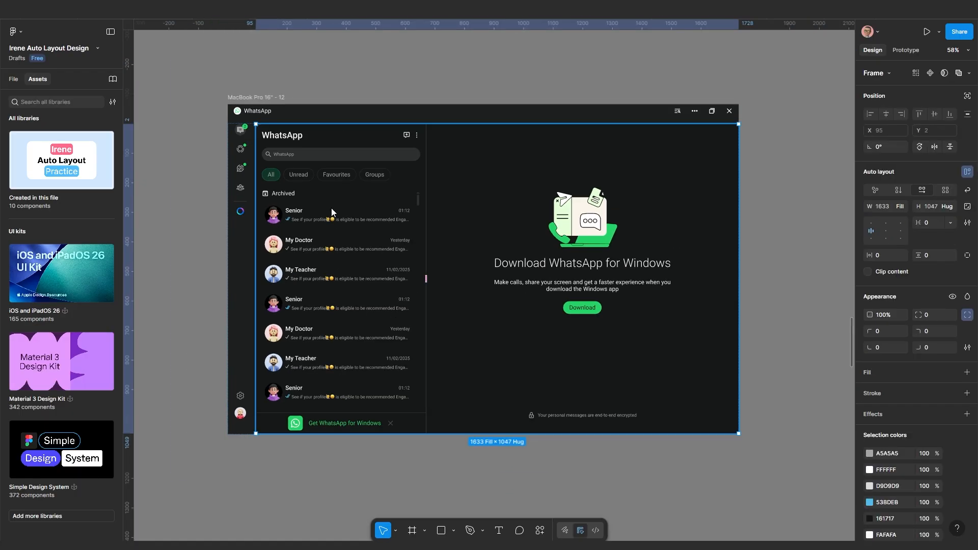
Enable Wrap on the inner auto-layout content frame so the WhatsApp panels drop to new rows
scroll(334, 233, up, 1)
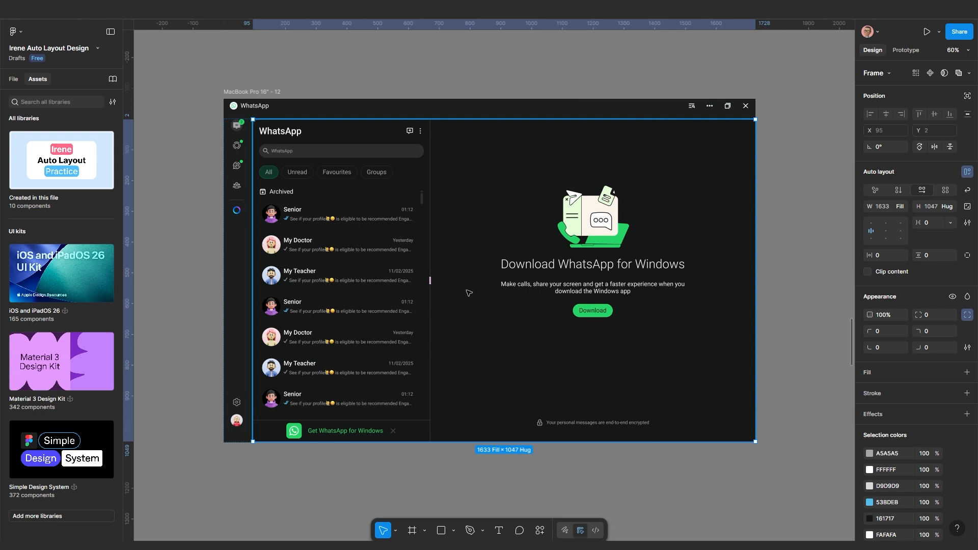
scroll(581, 280, up, 2)
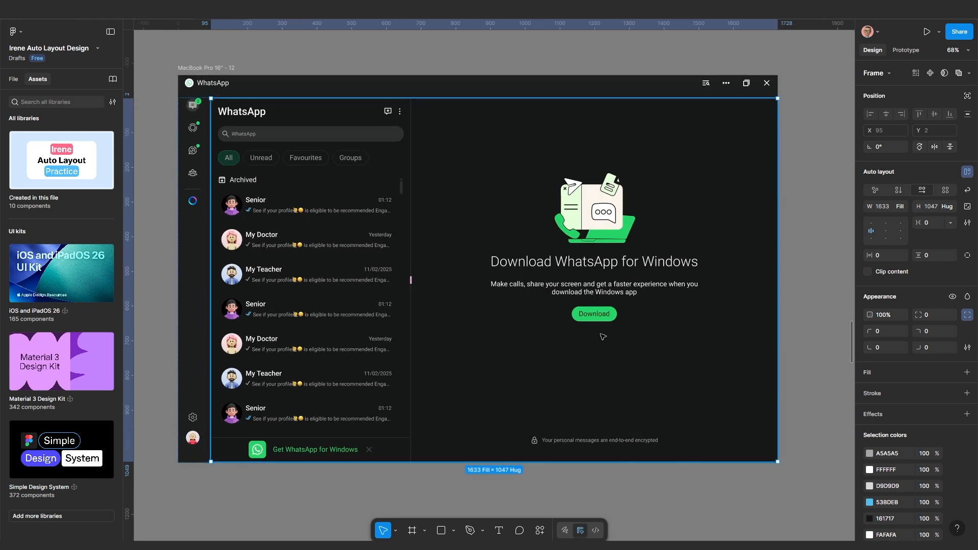
click(966, 195)
scroll(465, 519, down, 3)
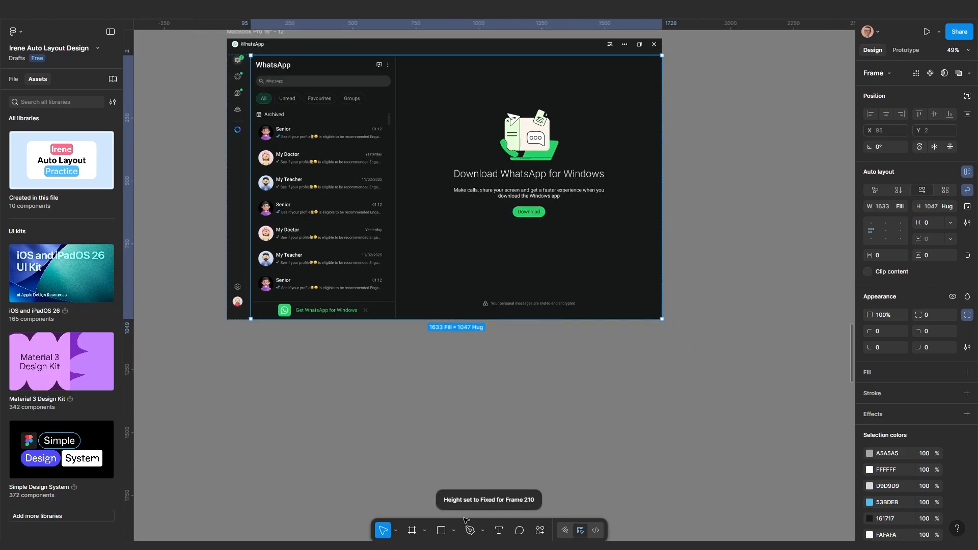
Draw a 271×271 square, duplicate it, wrap both in auto-layout Frame 258, and add a third
click(441, 530)
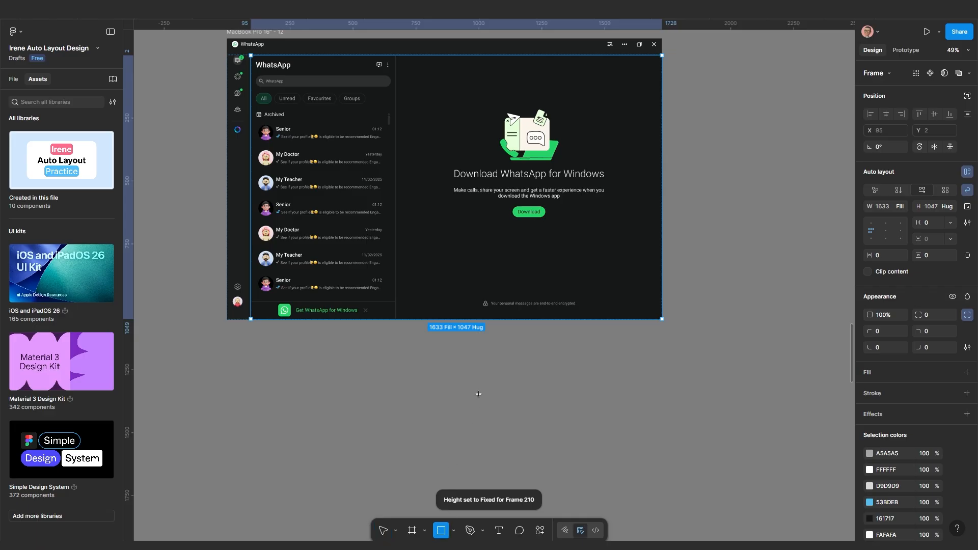
mouse_move(478, 394)
mouse_down()
mouse_move(526, 451)
mouse_move(546, 460)
mouse_move(523, 412)
mouse_move(640, 393)
mouse_move(624, 403)
mouse_up()
shift+click(514, 407)
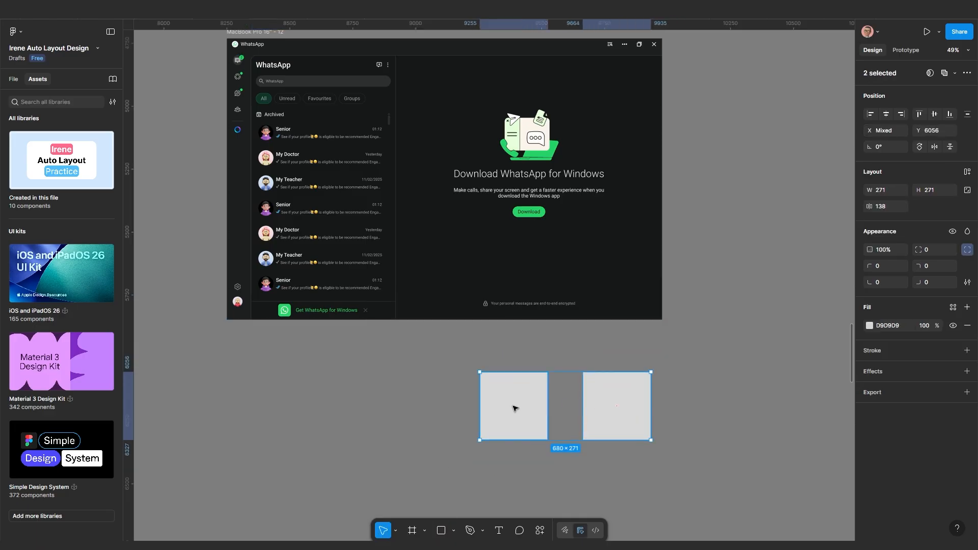
key(shift+a)
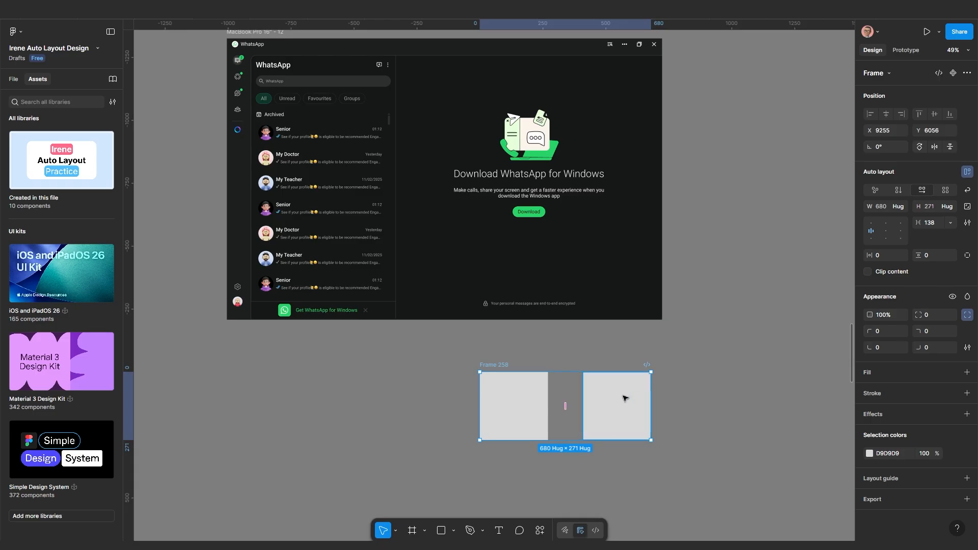
ctrl+scroll(612, 425, up, 2)
click(606, 407)
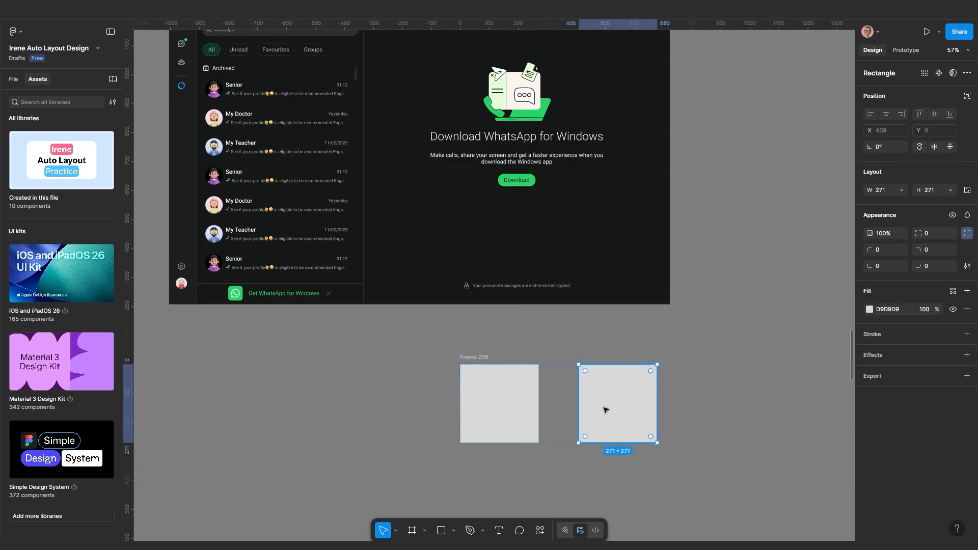
key(ctrl+d)
ctrl+scroll(637, 473, down, 2)
scroll(611, 464, right, 2)
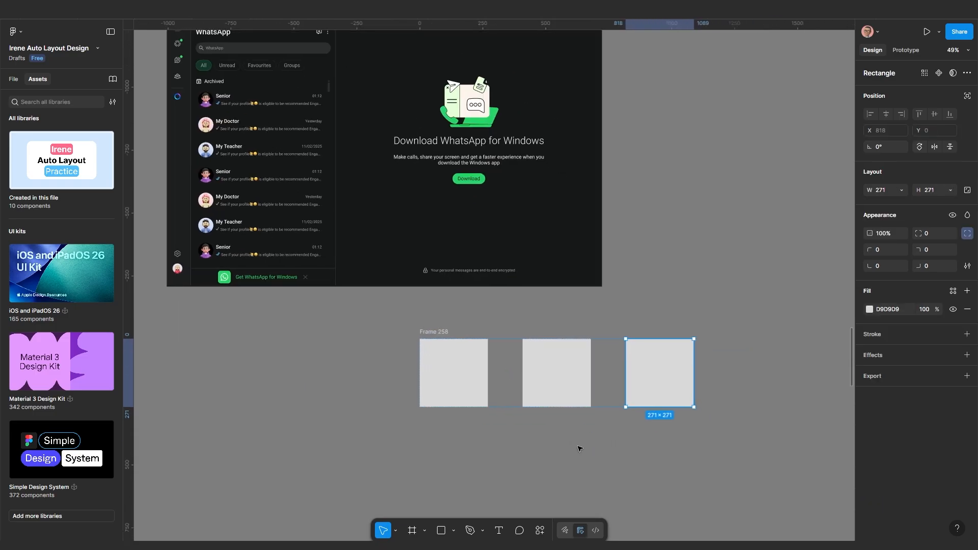
Set Frame 258's gap to 10, enable Wrap, and narrow it until the squares stack vertically
click(578, 447)
drag(441, 330, 463, 334)
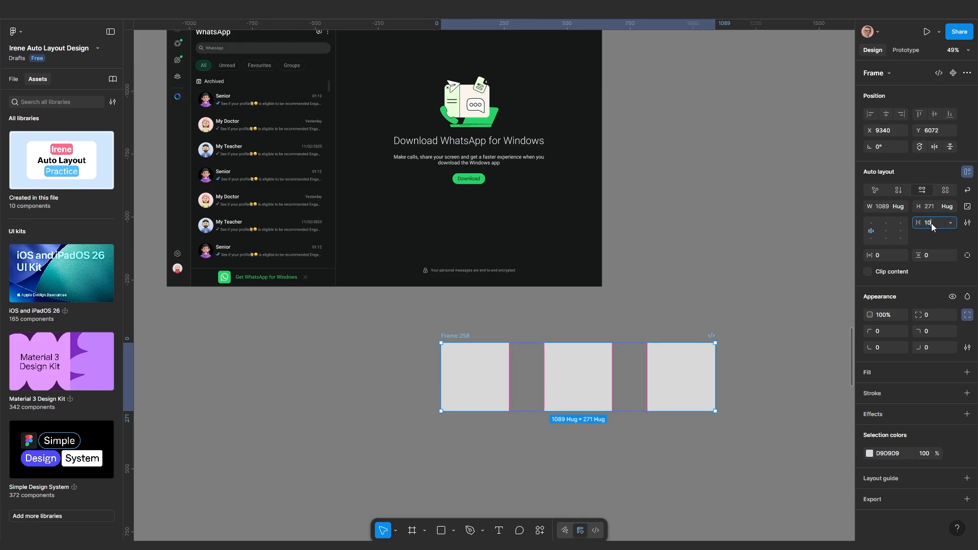
key(Return)
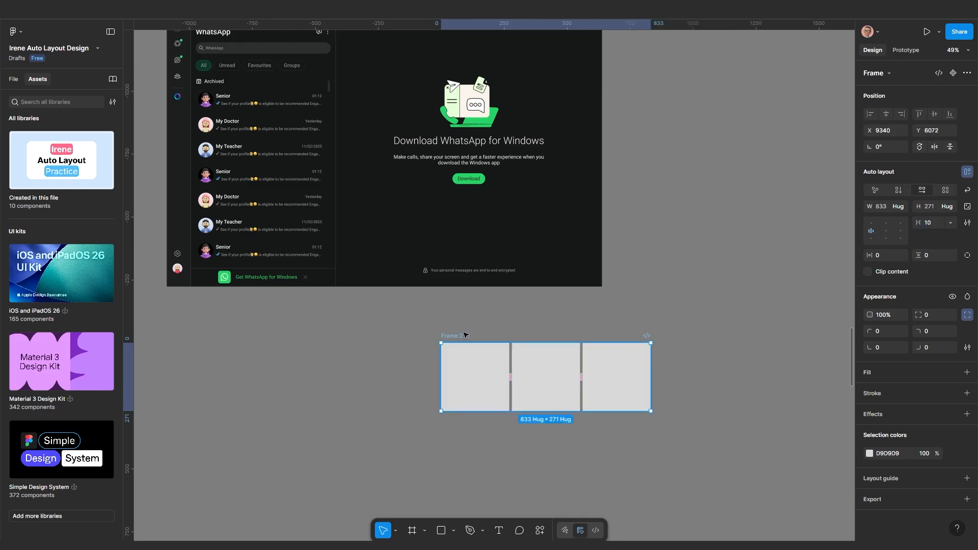
click(968, 191)
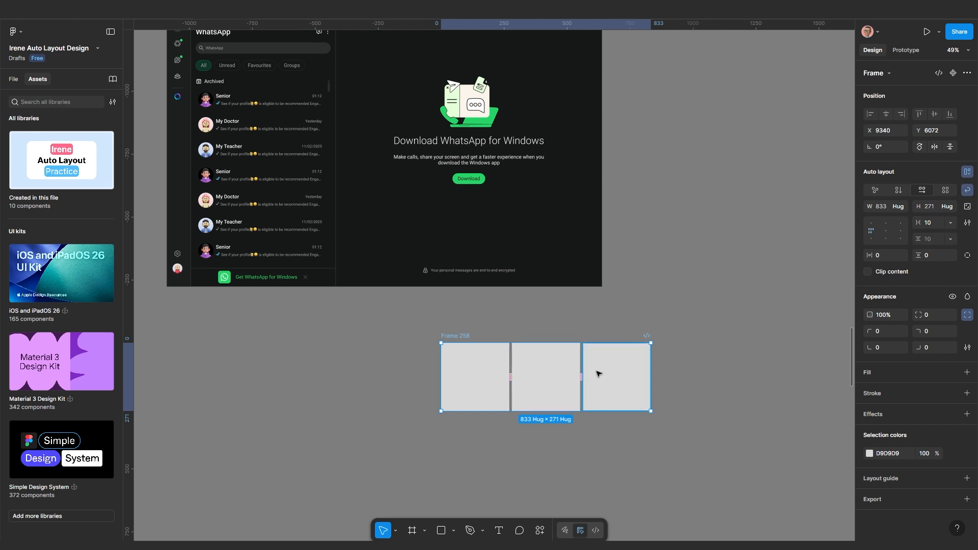
drag(652, 375, 514, 408)
scroll(498, 400, down, 3)
drag(469, 375, 519, 407)
scroll(468, 331, up, 2)
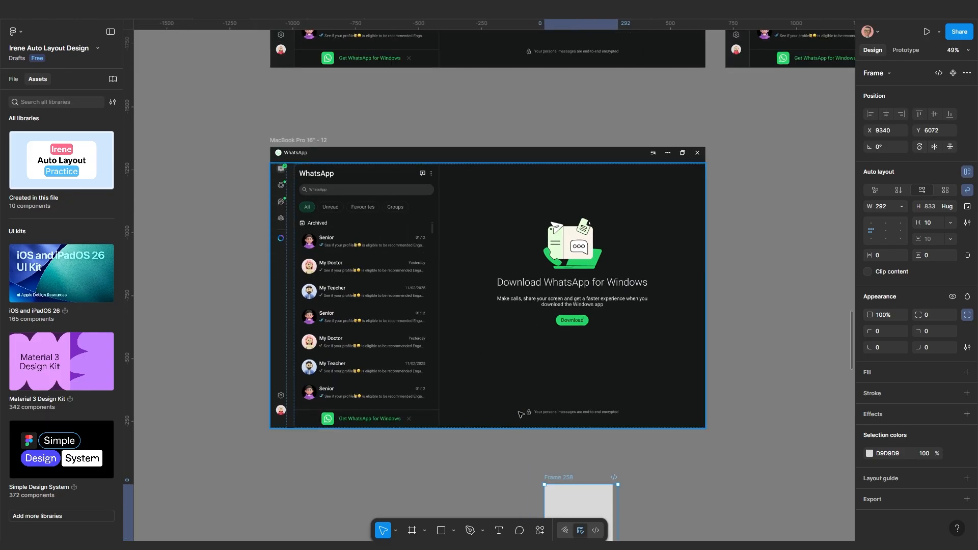
scroll(461, 382, down, 1)
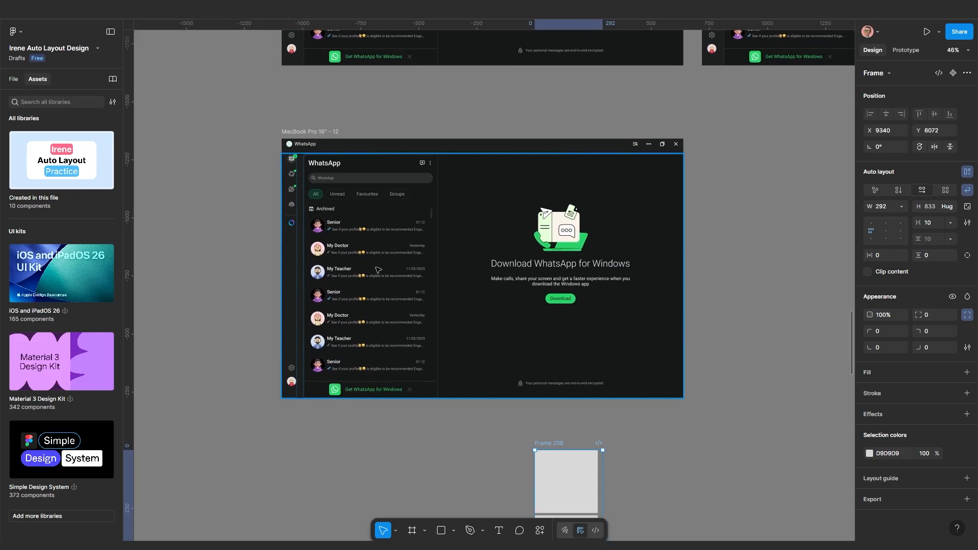
click(378, 270)
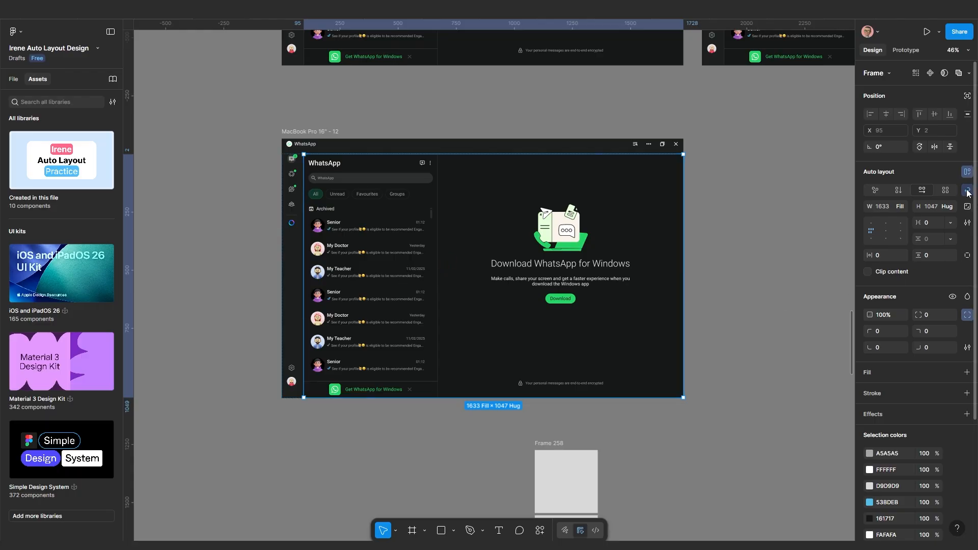
scroll(598, 293, down, 2)
drag(598, 294, 558, 313)
click(641, 313)
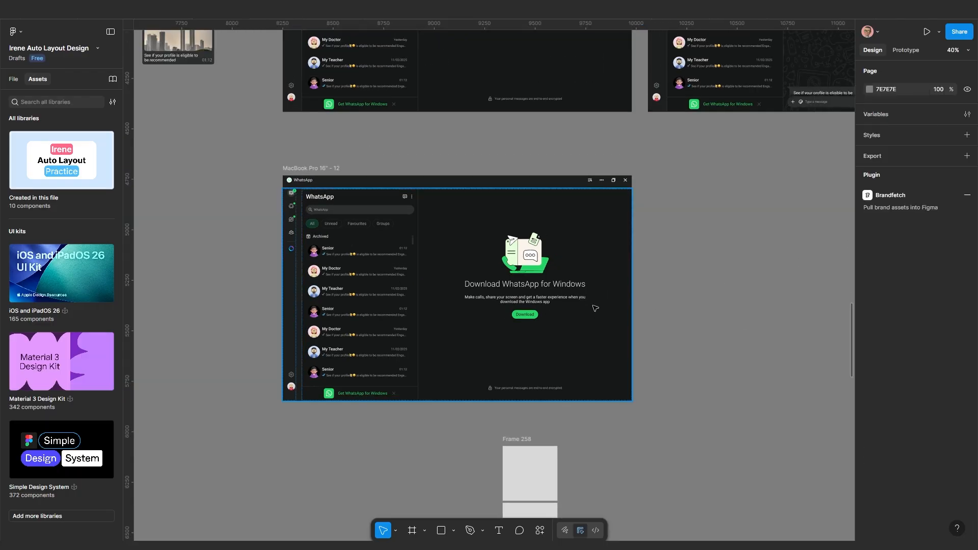
click(357, 241)
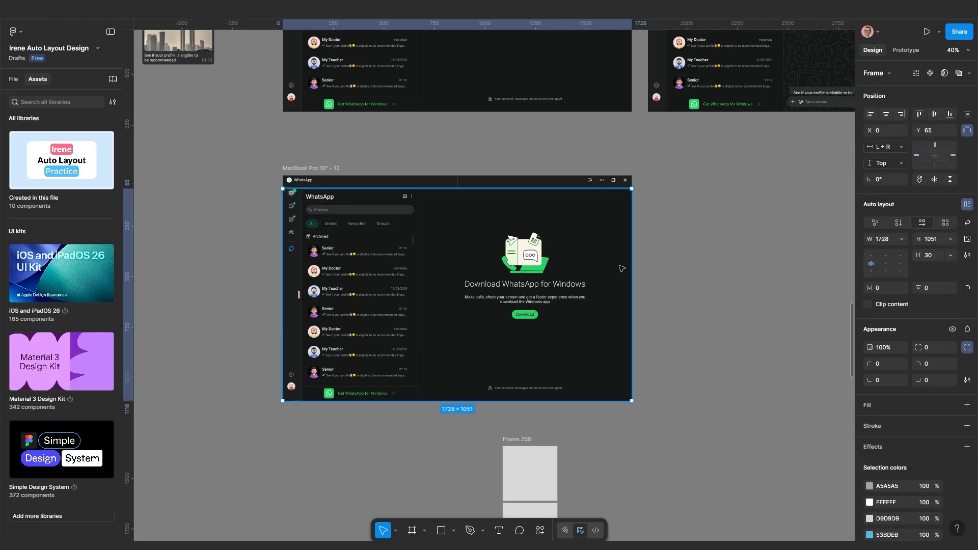
drag(631, 272, 528, 281)
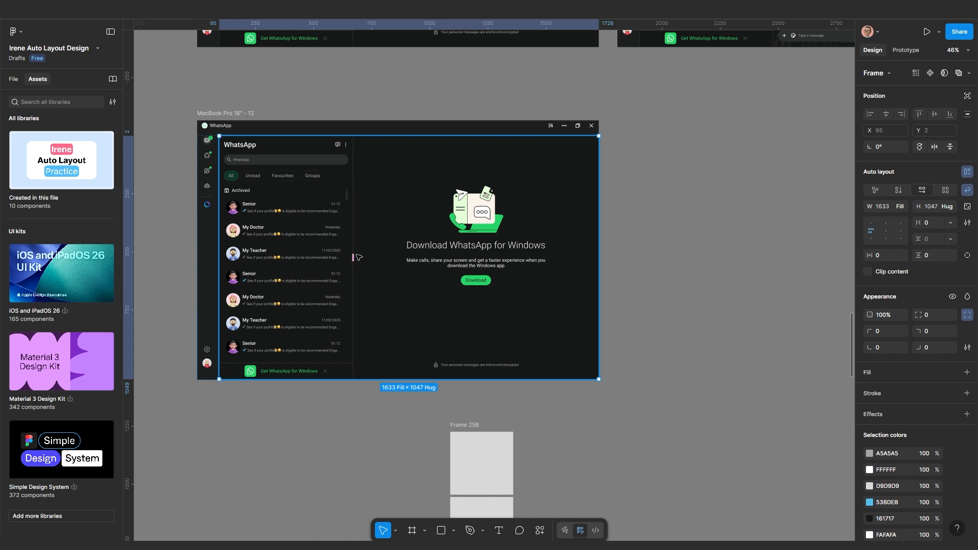
click(873, 240)
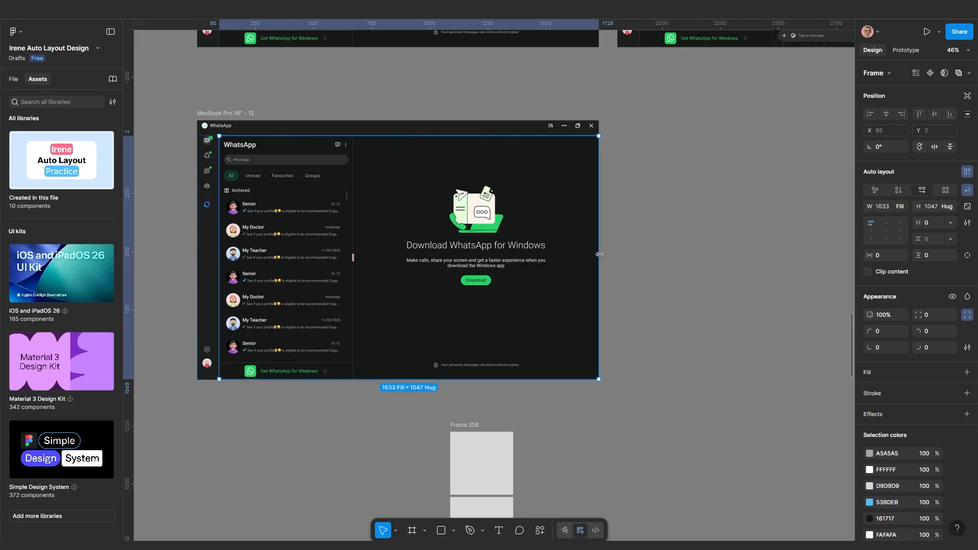
drag(600, 254, 483, 268)
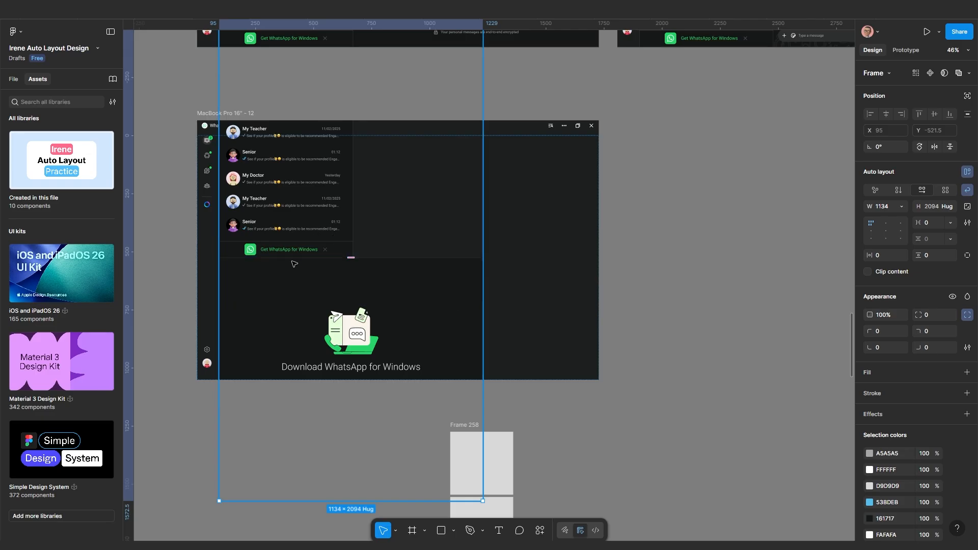
key(ctrl+z)
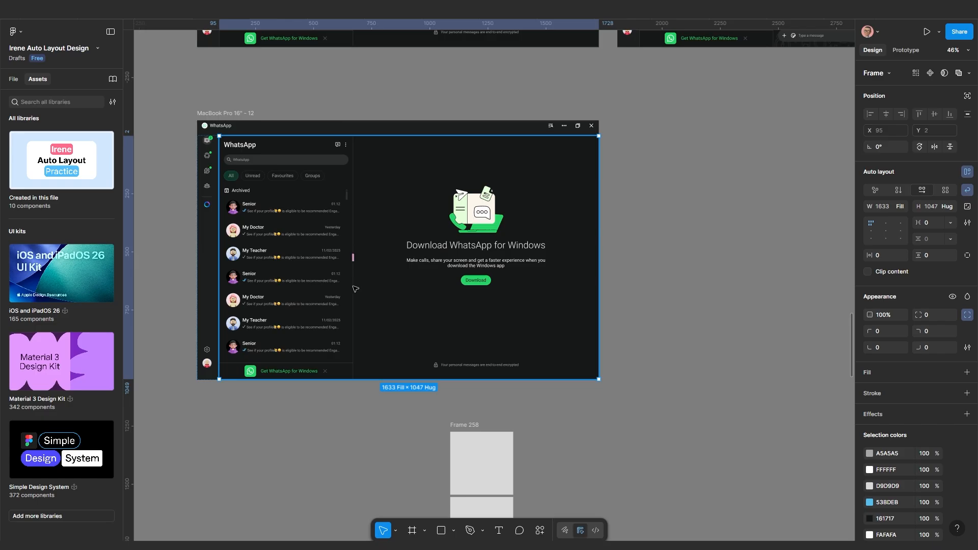
click(673, 283)
click(448, 261)
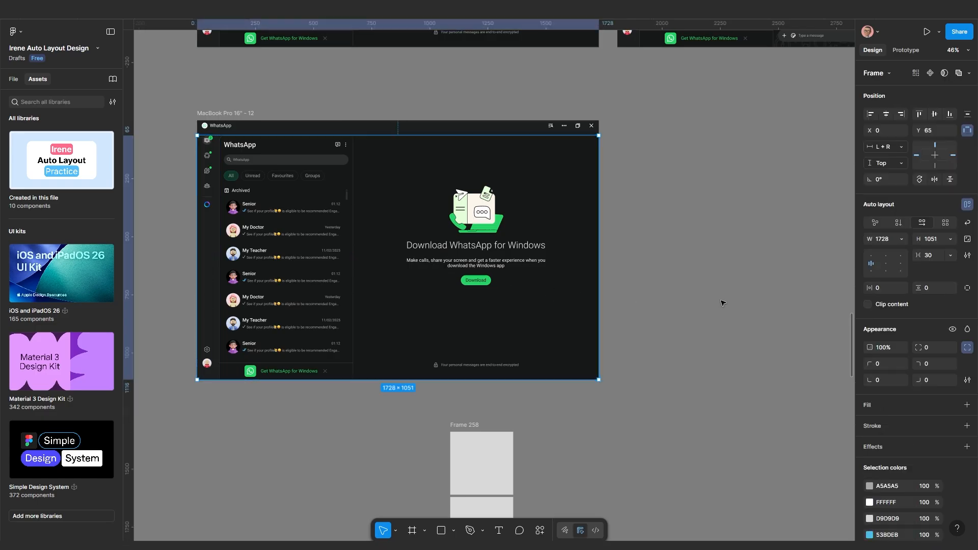
Align the frame's content top-left, try a narrower MacBook frame, then undo both changes
click(871, 256)
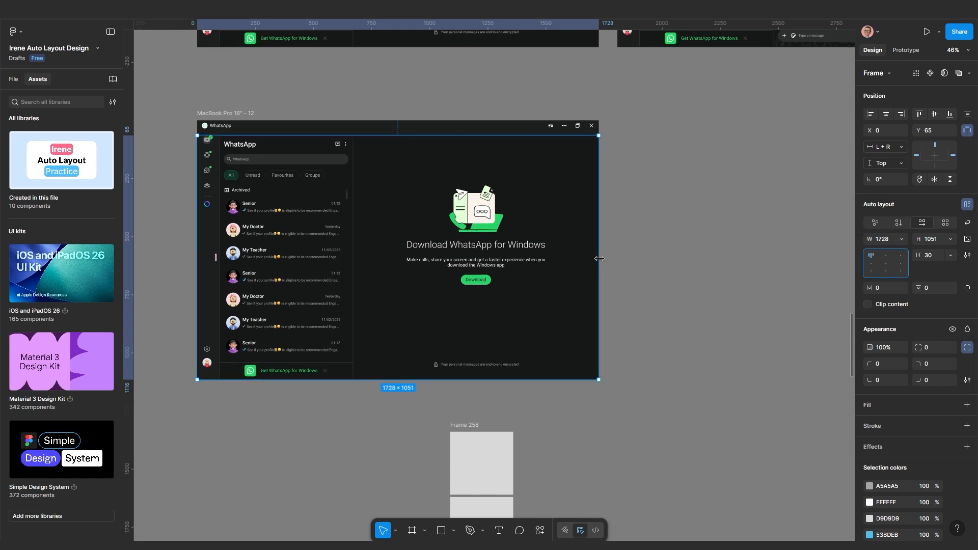
drag(599, 258, 452, 271)
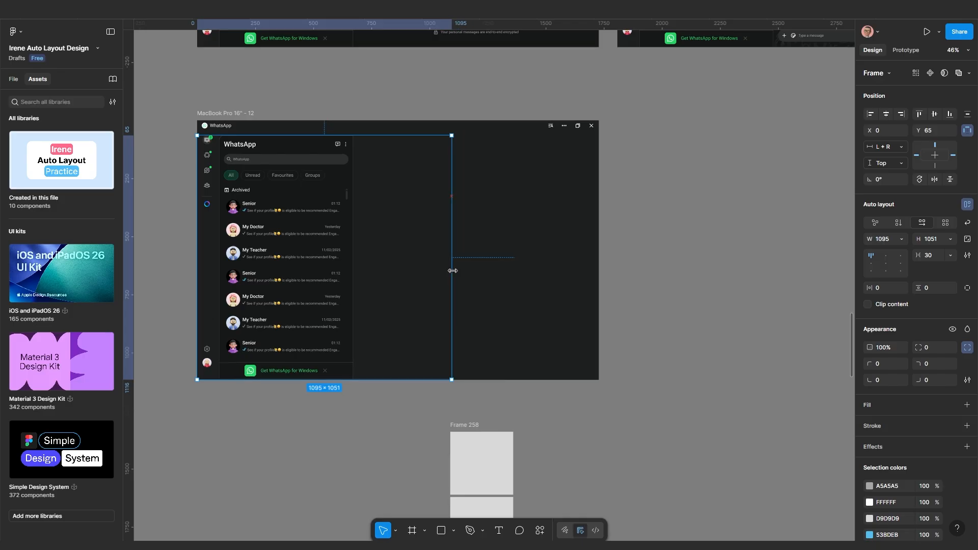
key(ctrl+z)
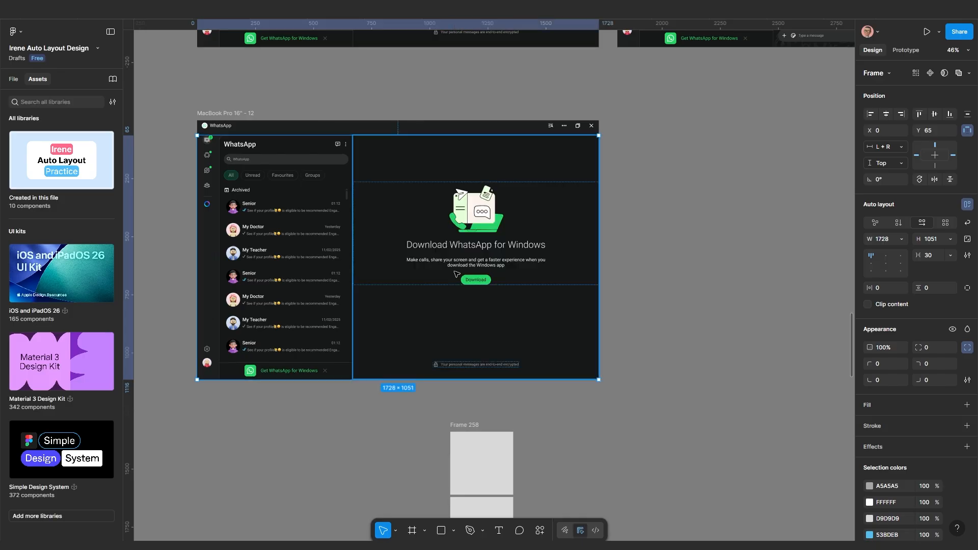
key(ctrl+z)
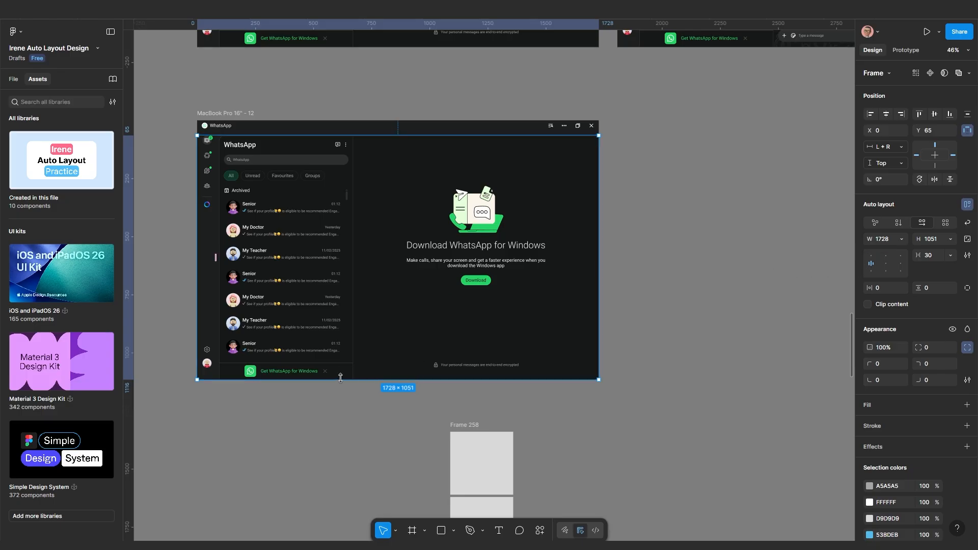
scroll(409, 297, left, 4)
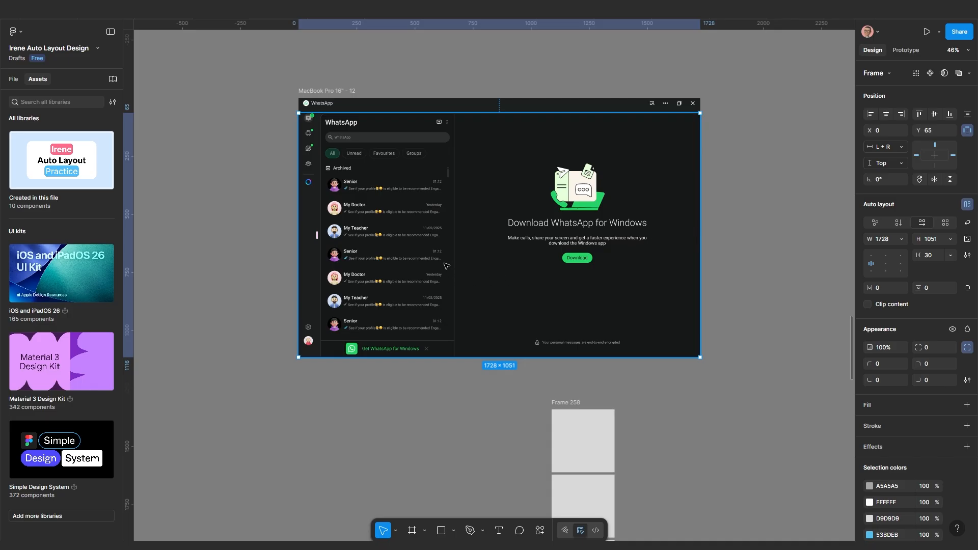
Narrow the WhatsApp frame to 1203, settle alignment on top-left, and widen it back to 1728
drag(700, 243, 578, 243)
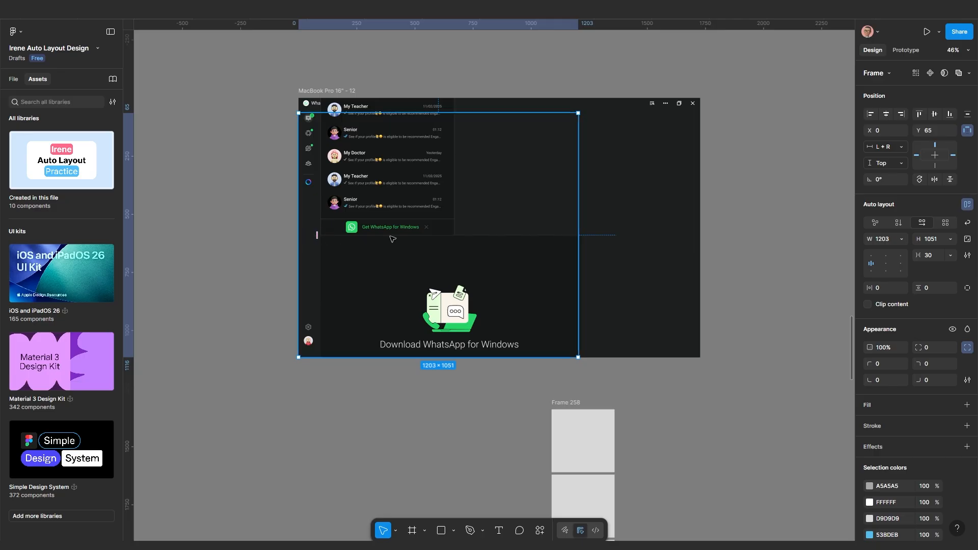
scroll(450, 237, up, 2)
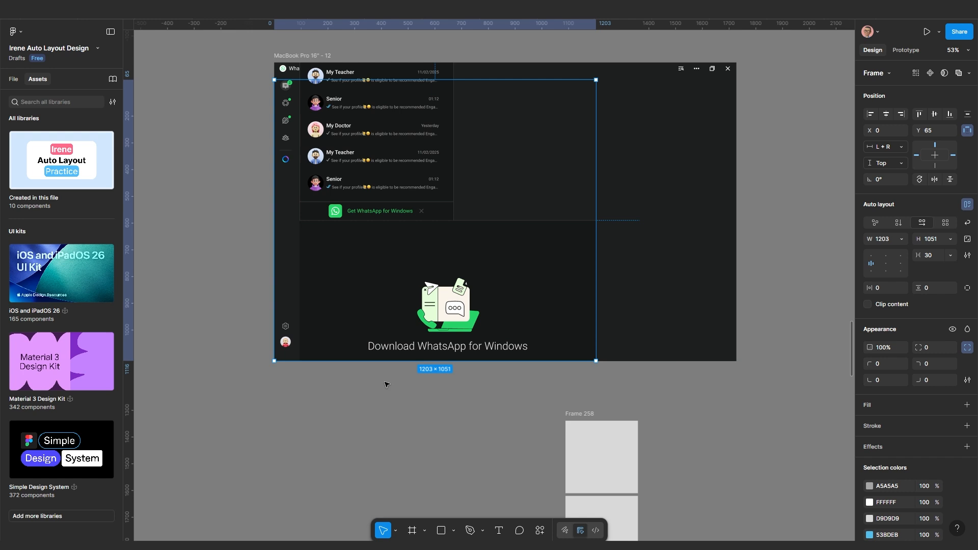
scroll(401, 324, down, 1)
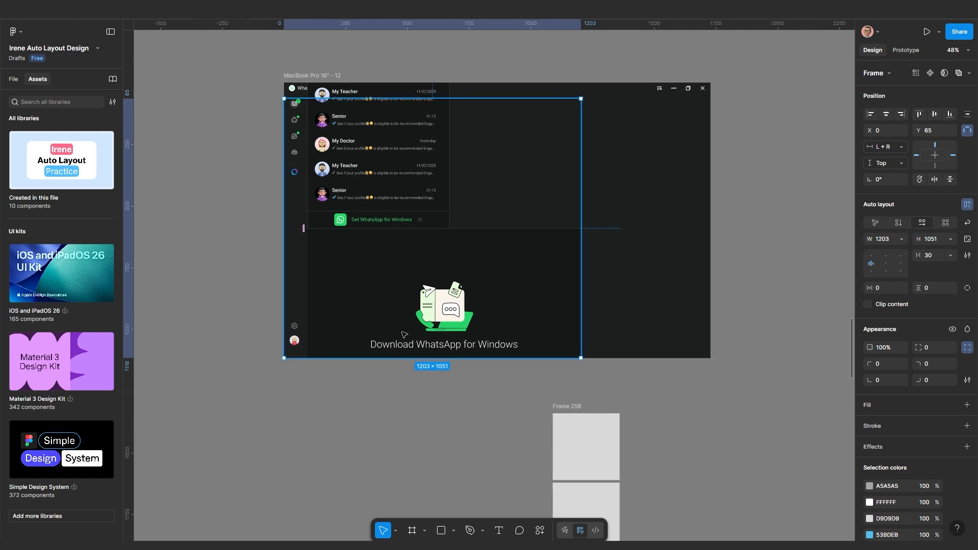
scroll(405, 356, up, 1)
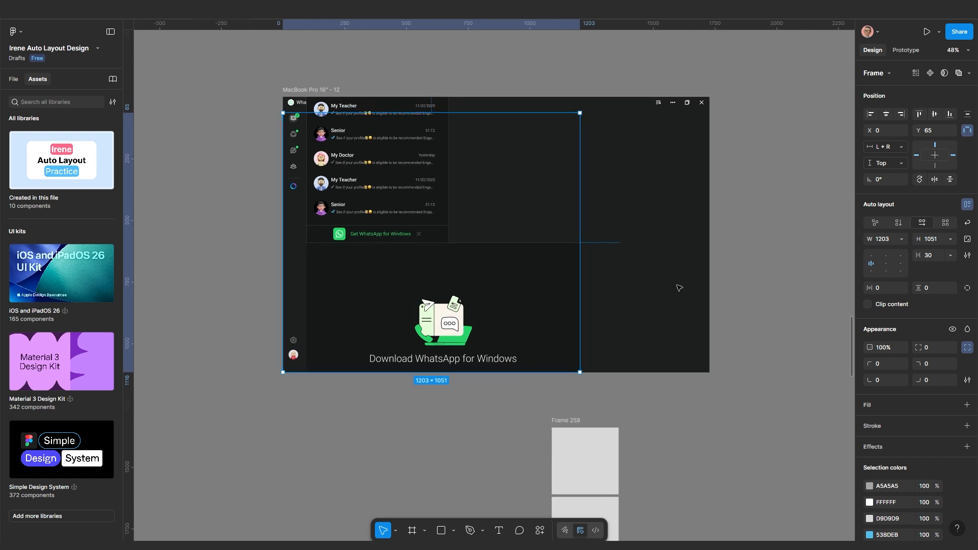
click(870, 257)
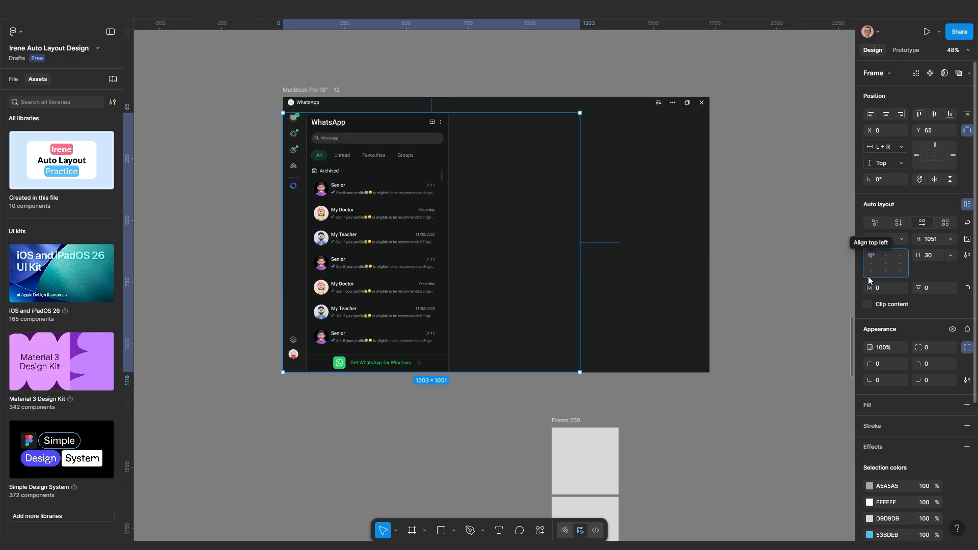
click(870, 272)
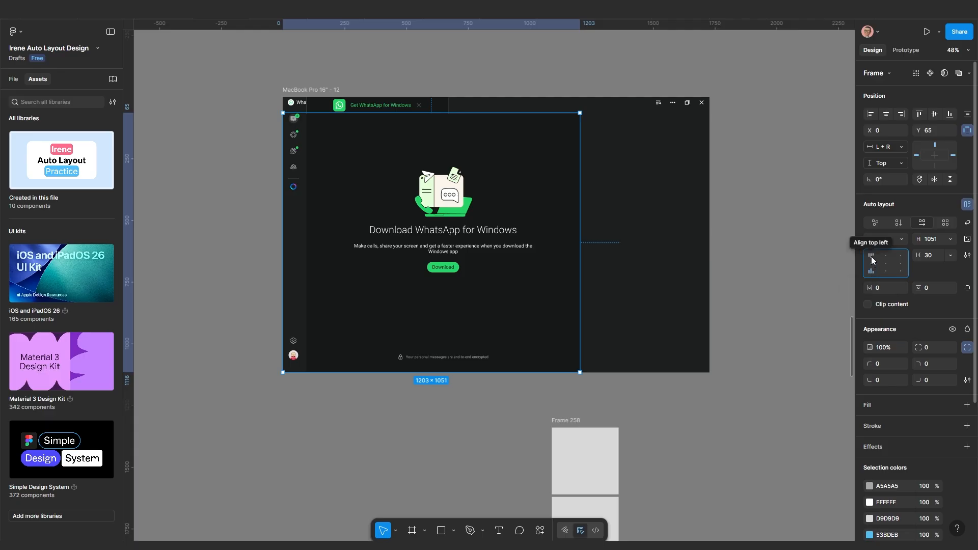
click(871, 260)
drag(580, 249, 710, 256)
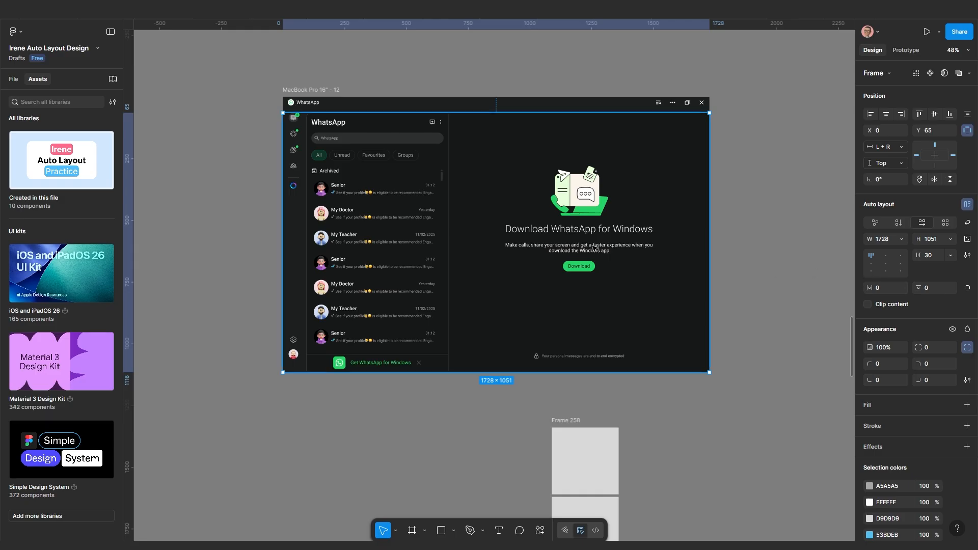
scroll(519, 258, down, 1)
mouse_move(667, 264)
mouse_down()
mouse_move(568, 264)
mouse_move(668, 264)
mouse_up()
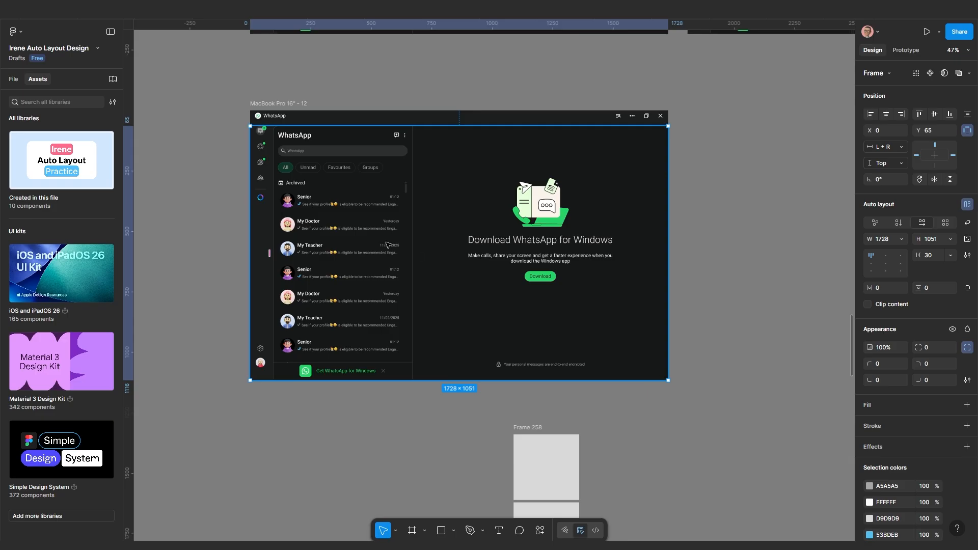
drag(325, 112, 260, 111)
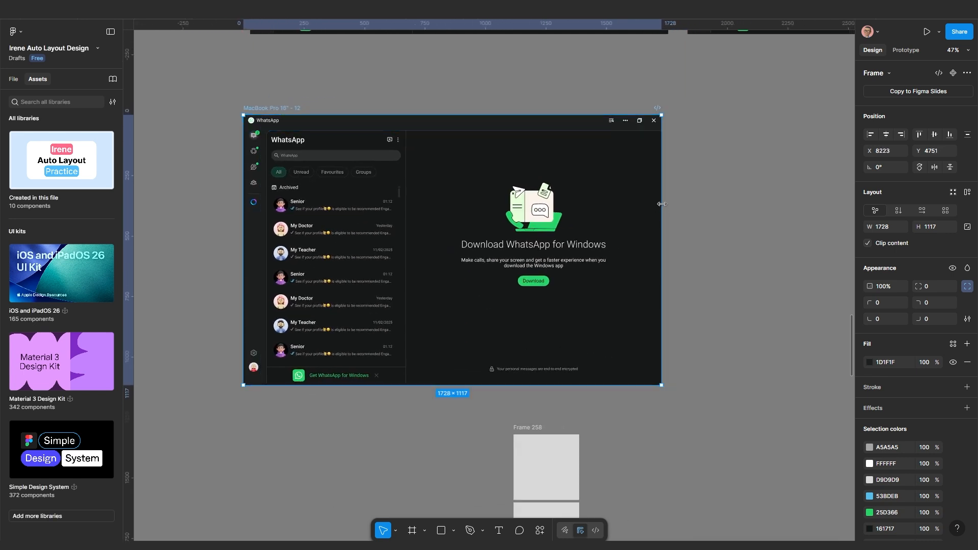
mouse_move(661, 204)
mouse_down()
mouse_move(469, 210)
mouse_move(661, 215)
mouse_up()
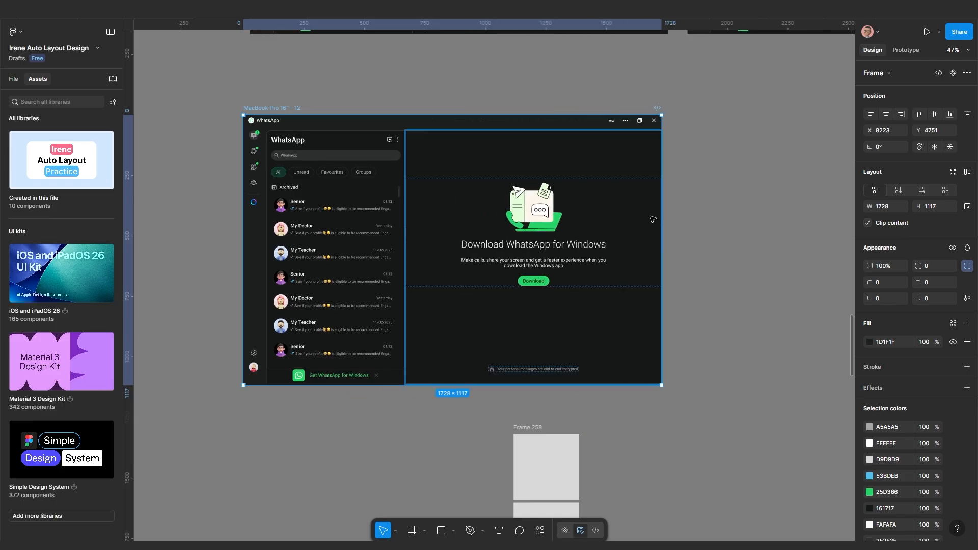
click(703, 245)
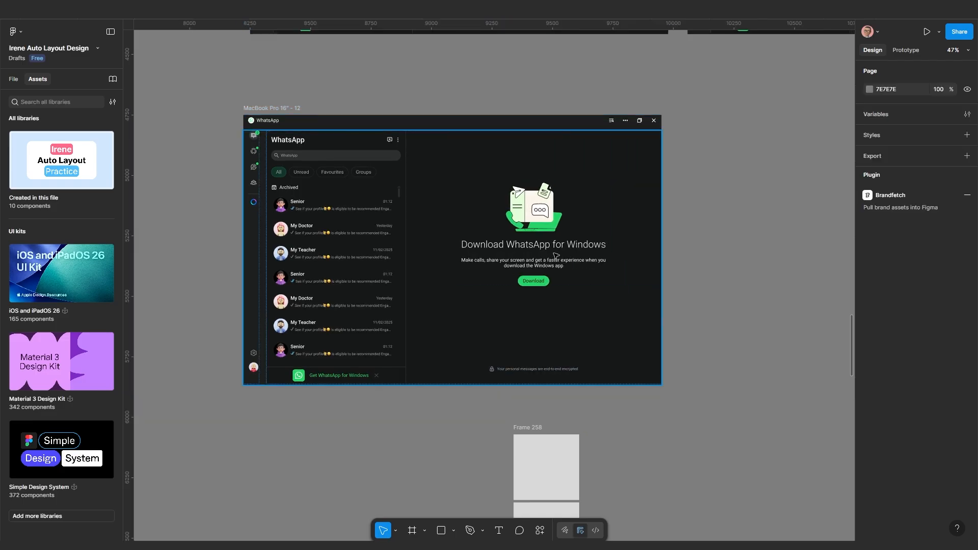
click(501, 260)
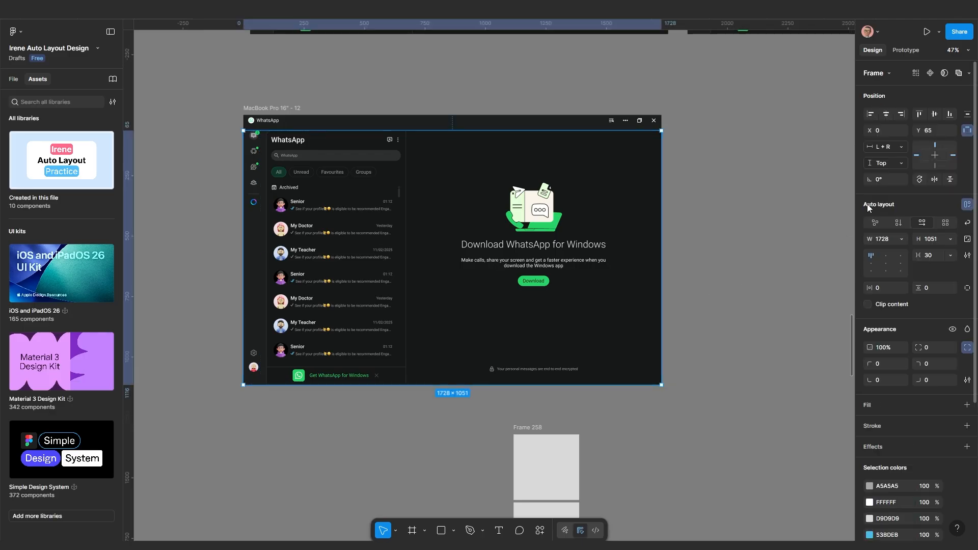
click(968, 132)
click(967, 132)
click(884, 147)
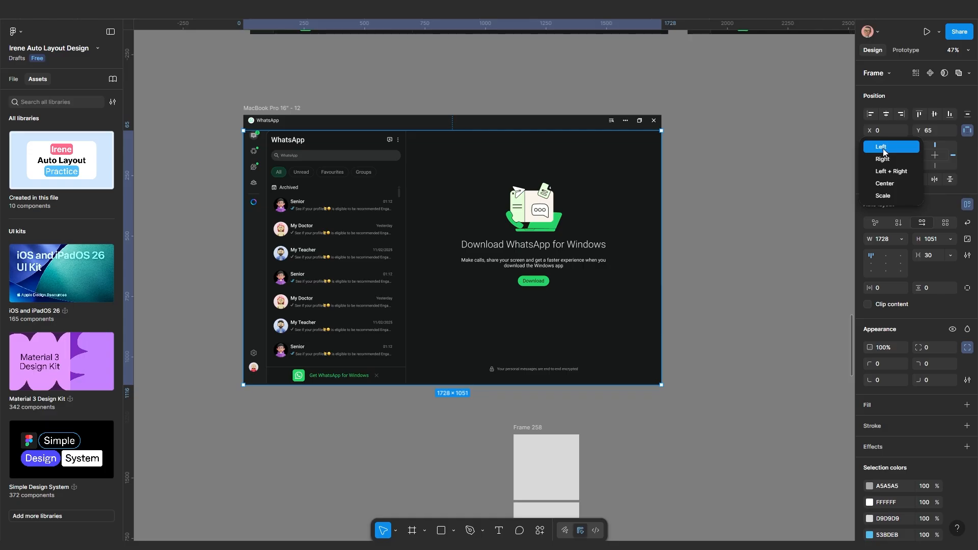
click(883, 152)
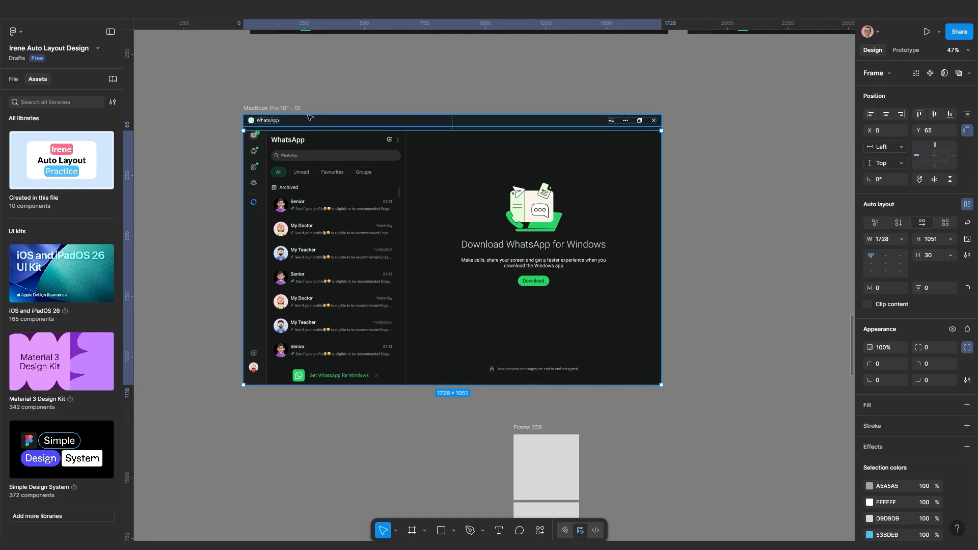
click(262, 108)
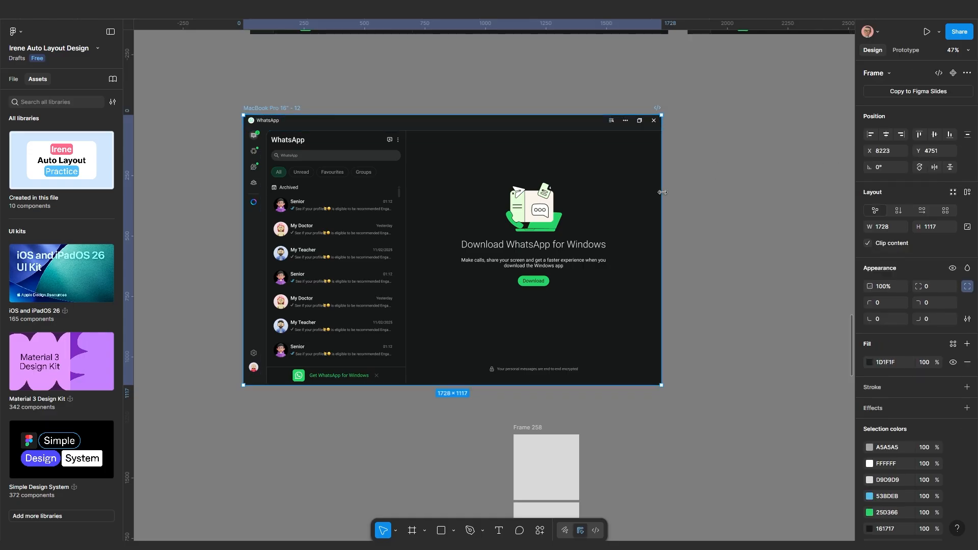
drag(662, 192, 529, 192)
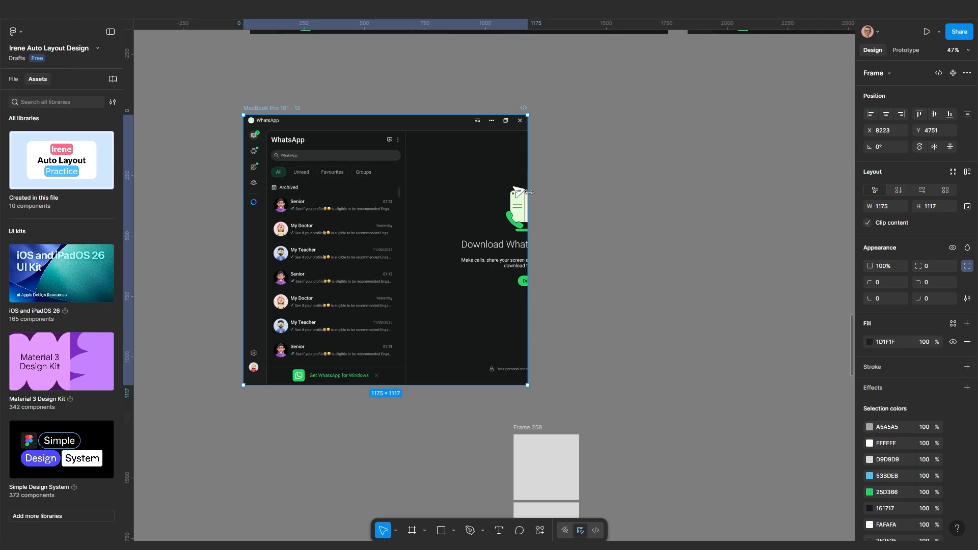
key(ctrl+z)
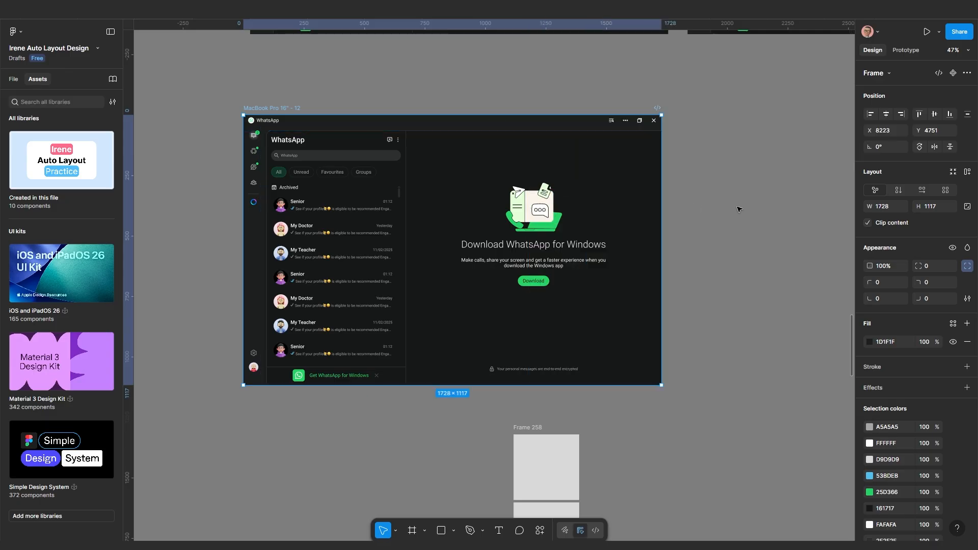
click(738, 209)
click(520, 236)
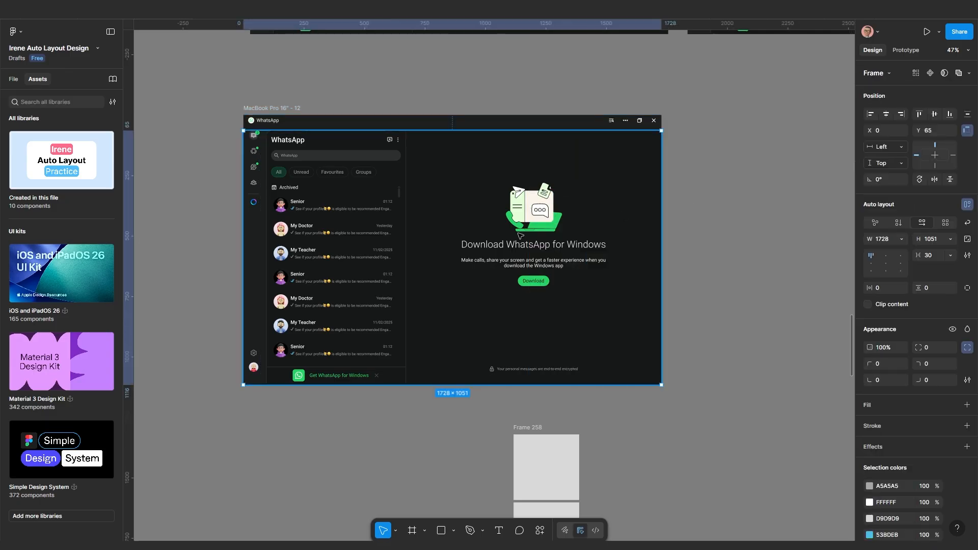
click(890, 148)
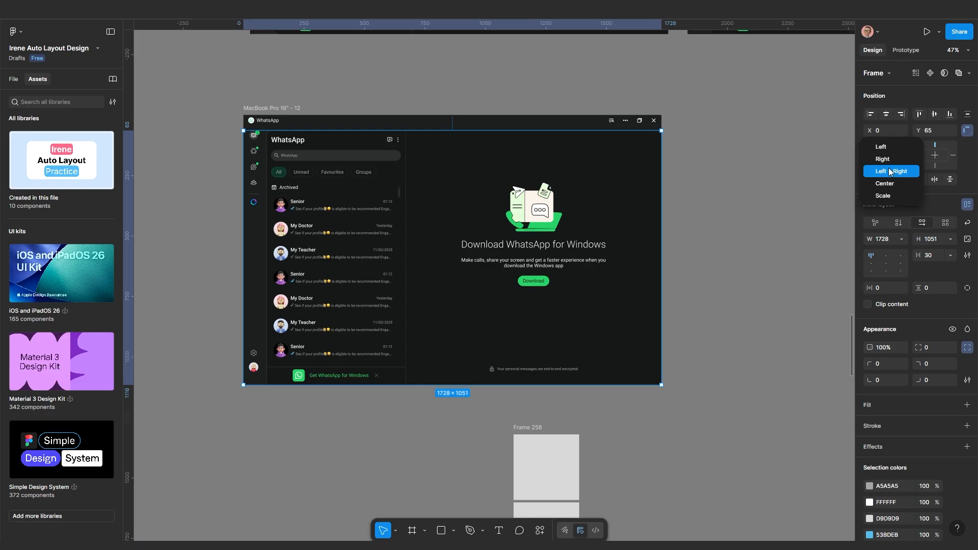
click(892, 169)
click(778, 214)
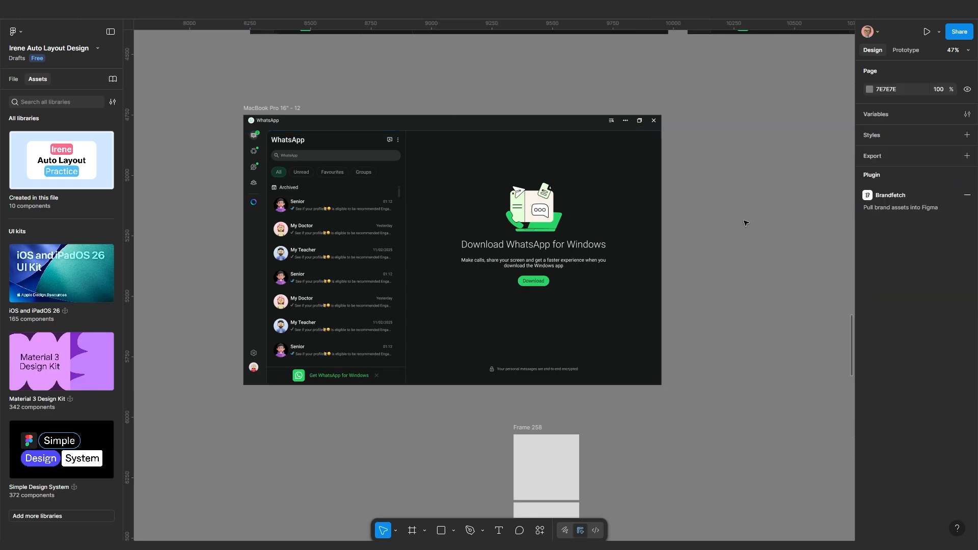
click(562, 127)
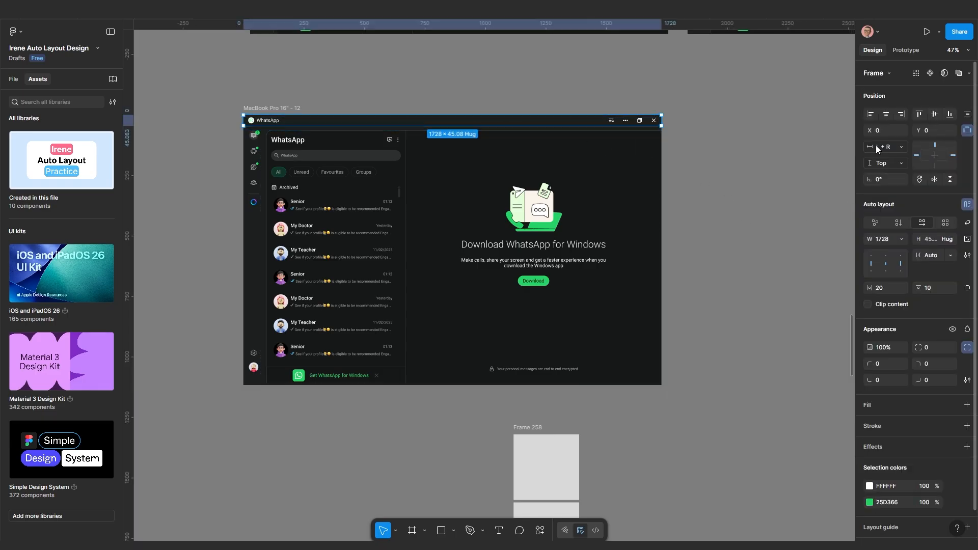
Resize the MacBook Pro 16" - 12 frame down to 1175 wide, pushing the Download panel out of view
click(264, 110)
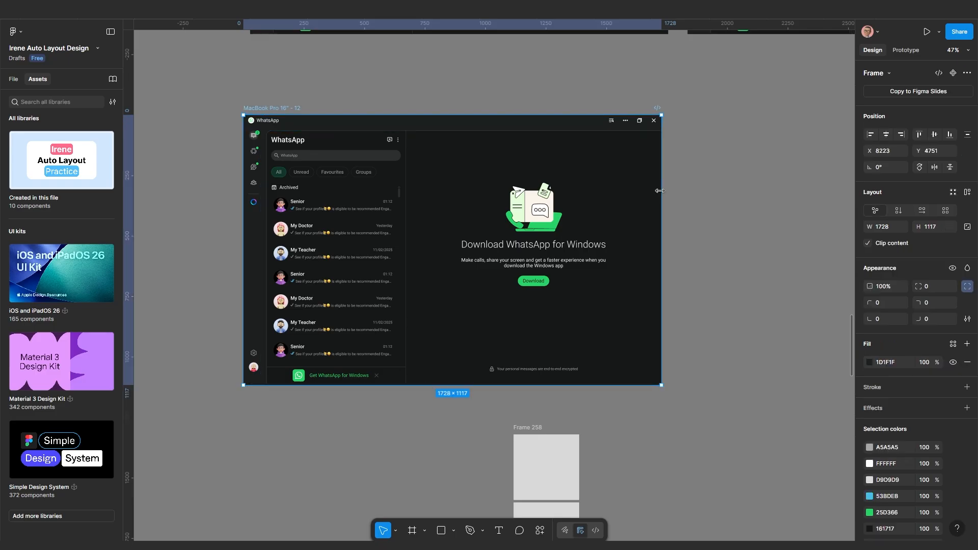
drag(656, 191, 564, 221)
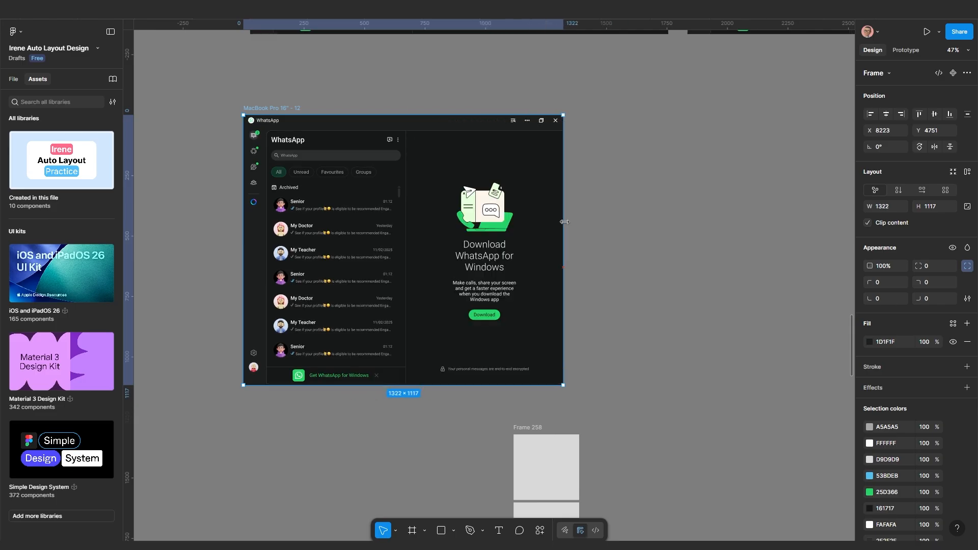
drag(564, 221, 529, 224)
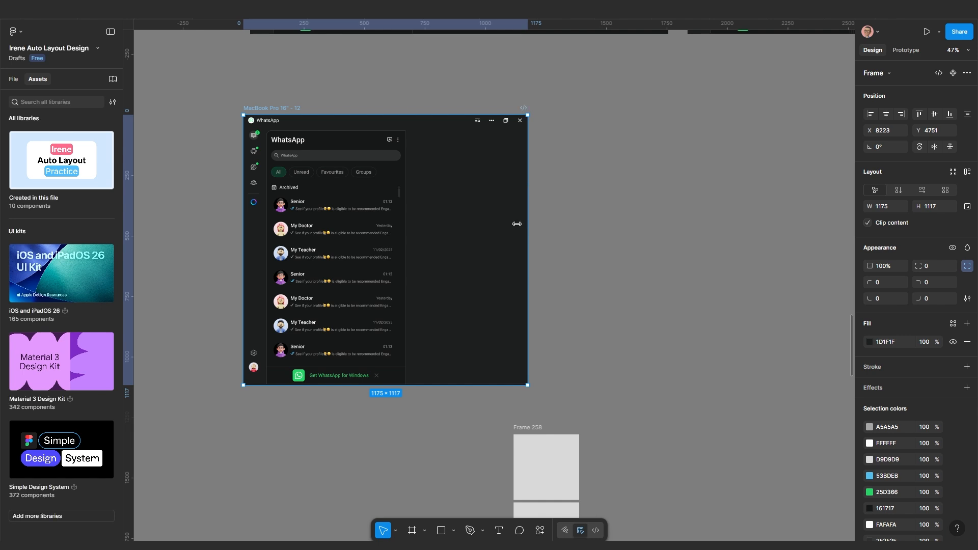
scroll(416, 277, up, 2)
scroll(418, 278, up, 1)
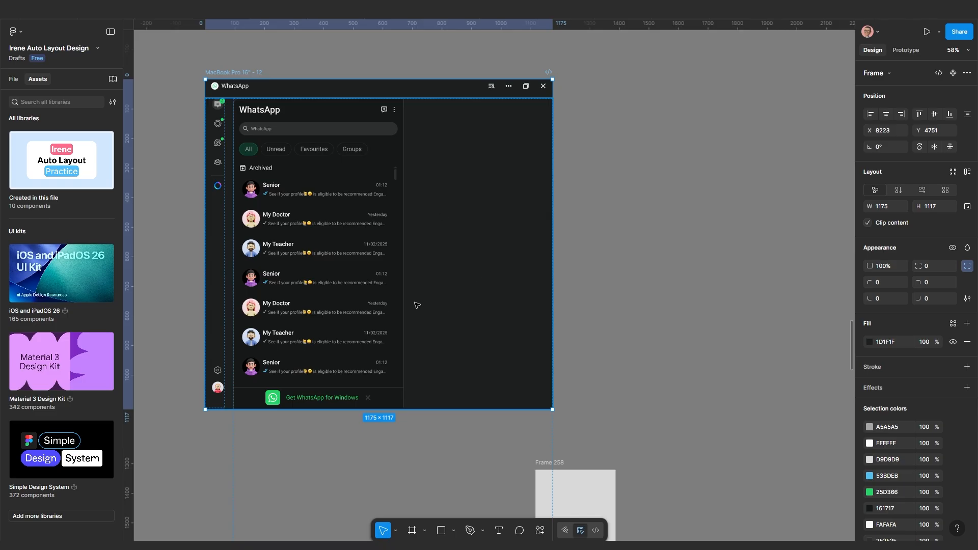
Try widening the chat-list panel, then undo it and restore the MacBook frame to 1728 wide
click(358, 298)
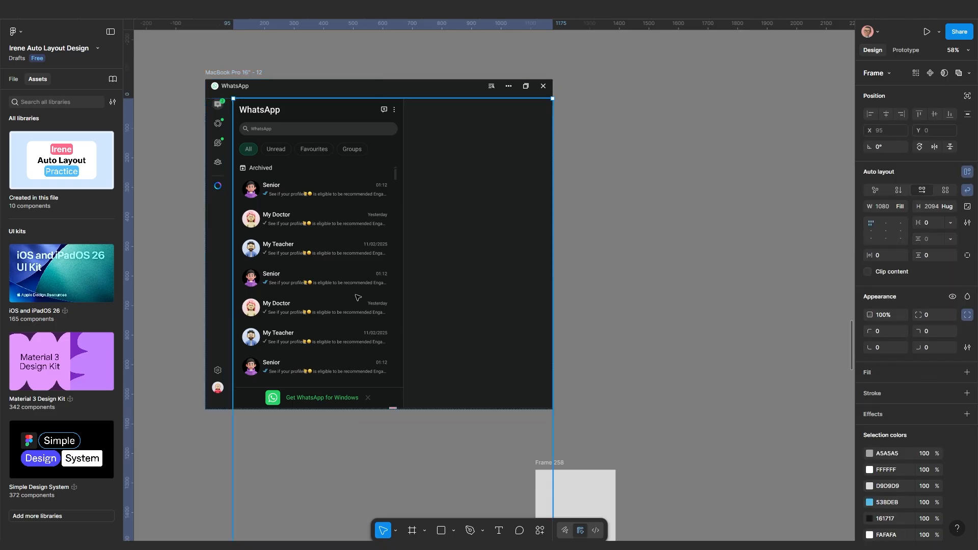
click(358, 298)
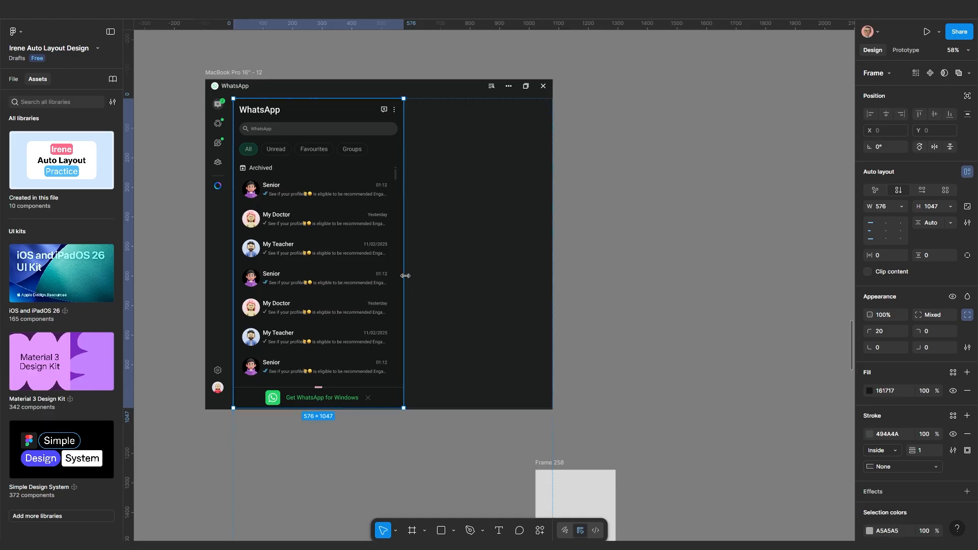
drag(404, 276, 540, 265)
key(ctrl+z)
click(541, 266)
key(ctrl+z)
key(ctrl+z)
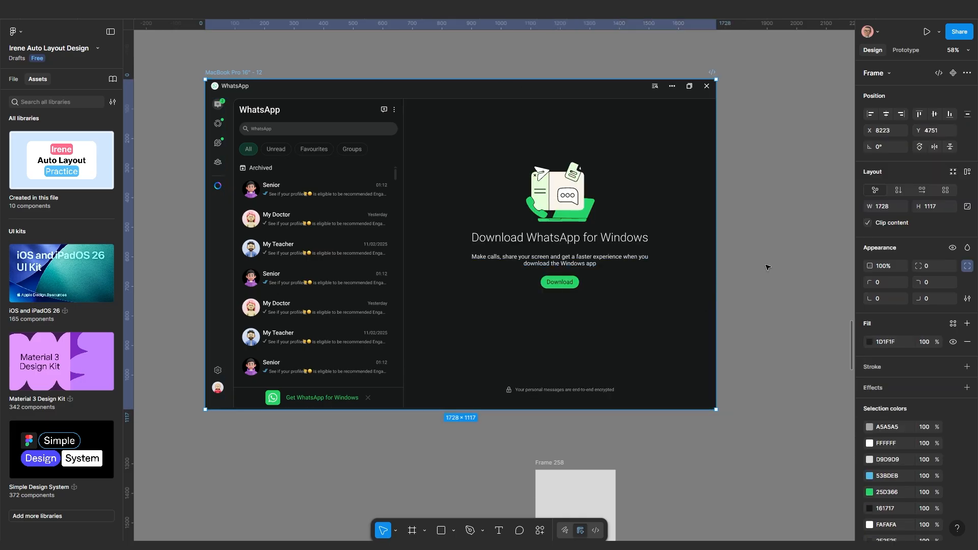
Compare the Download panel's sizing with the 576-wide chat list and bring up the chat list's width options
click(322, 263)
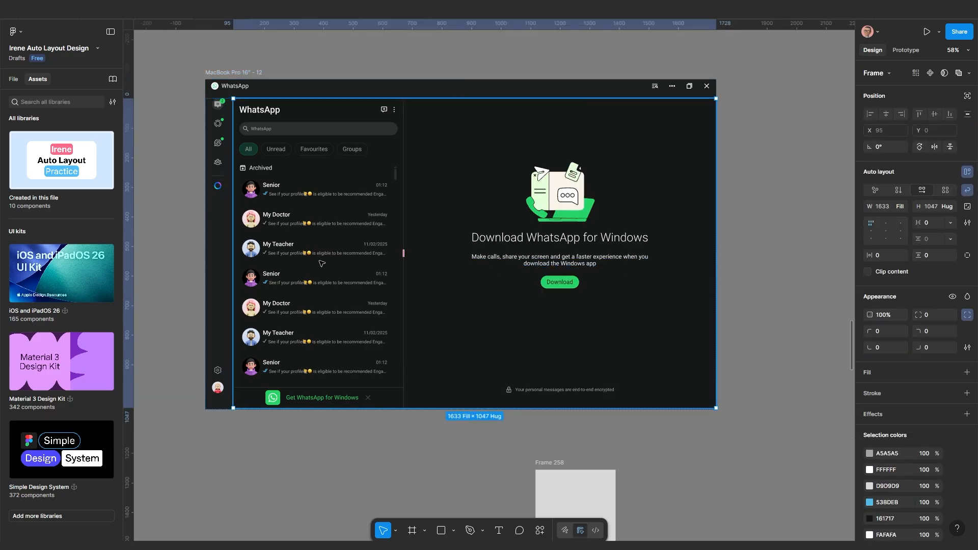
click(321, 263)
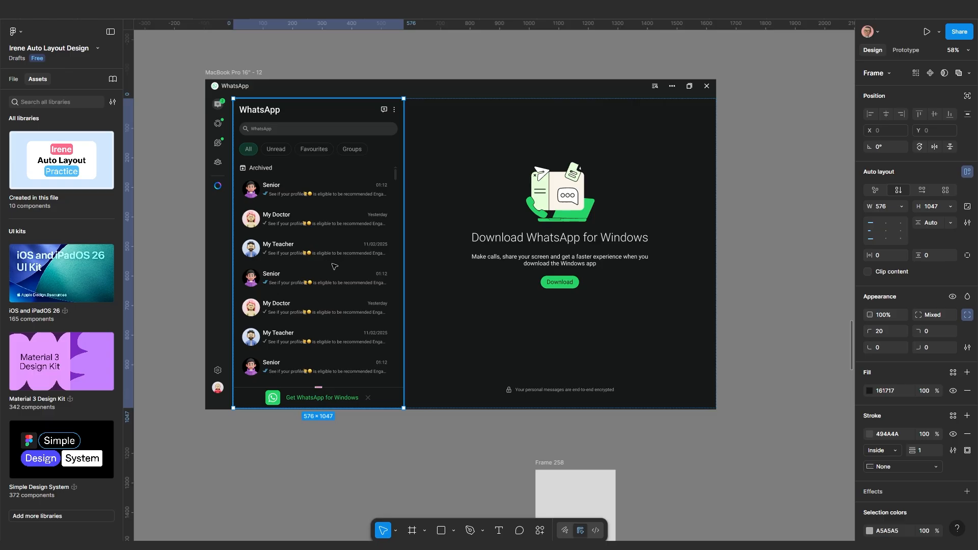
click(425, 285)
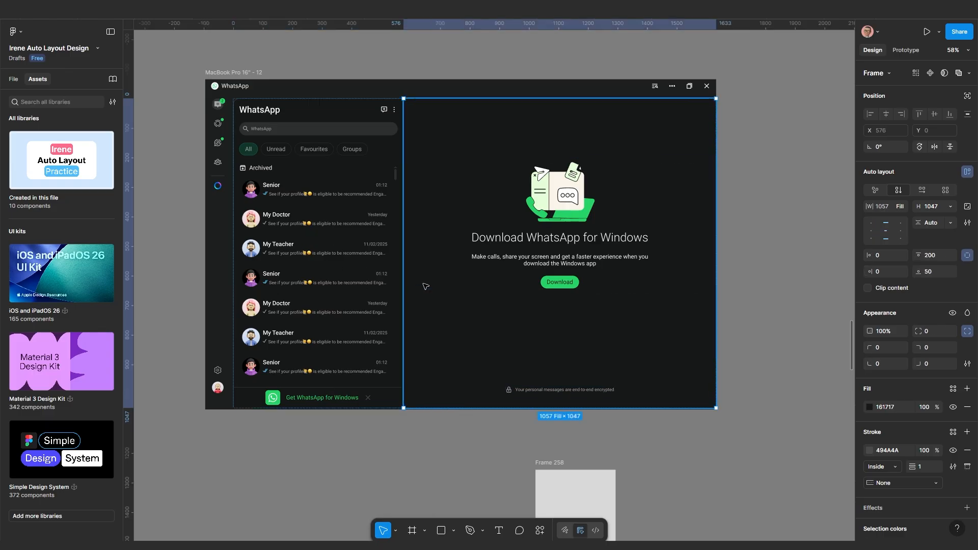
click(334, 273)
click(481, 256)
click(346, 252)
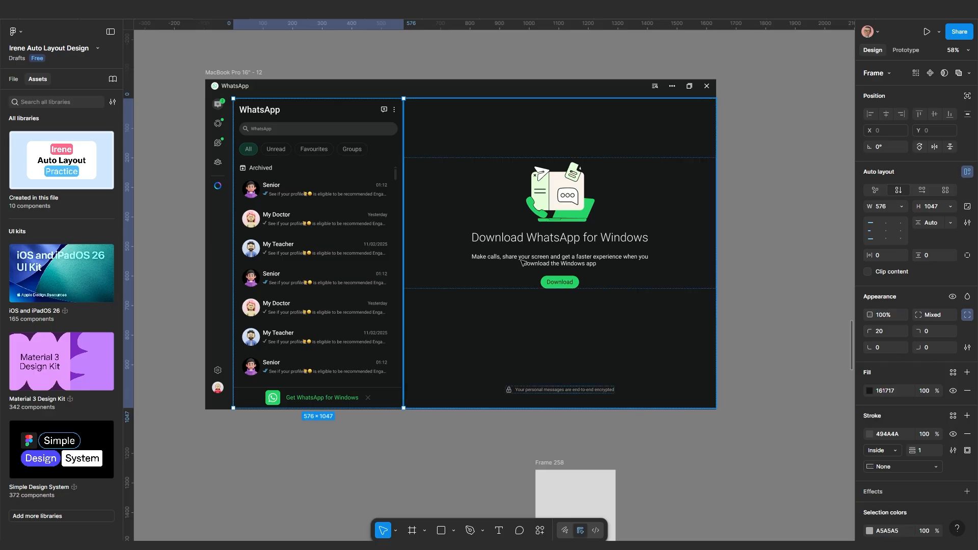
click(899, 210)
Set the chat list to Fill container and resize the MacBook frame in and out, ending at 1210 wide
click(869, 231)
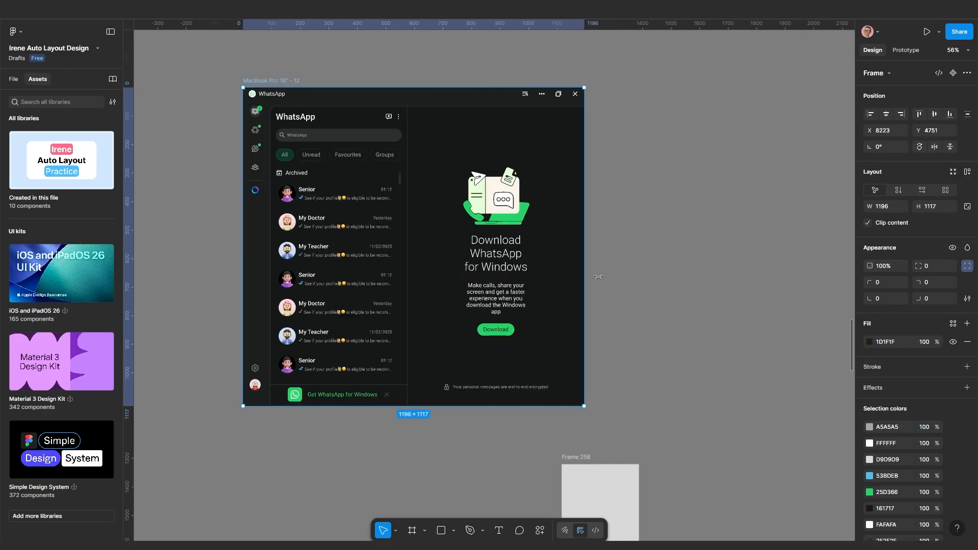
drag(584, 229, 599, 229)
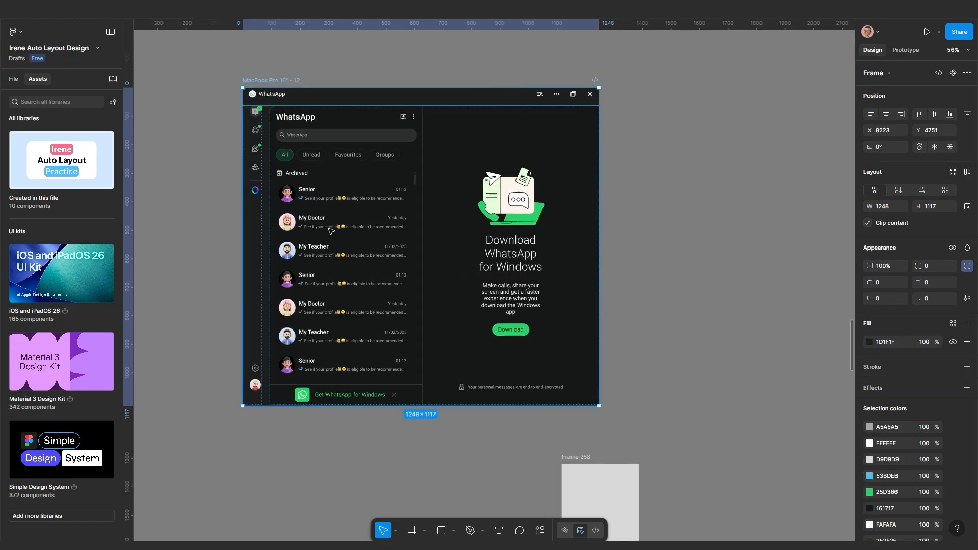
drag(599, 234, 510, 245)
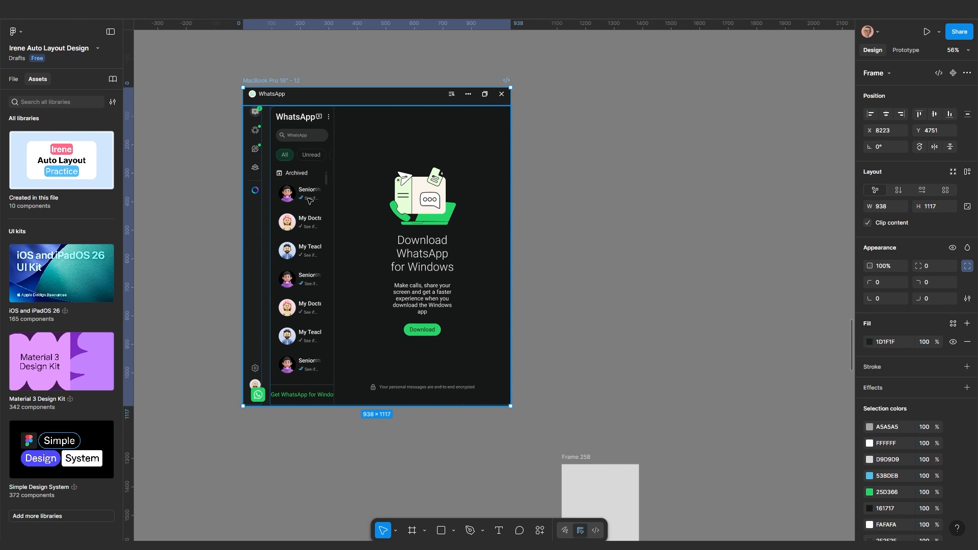
drag(510, 275, 595, 275)
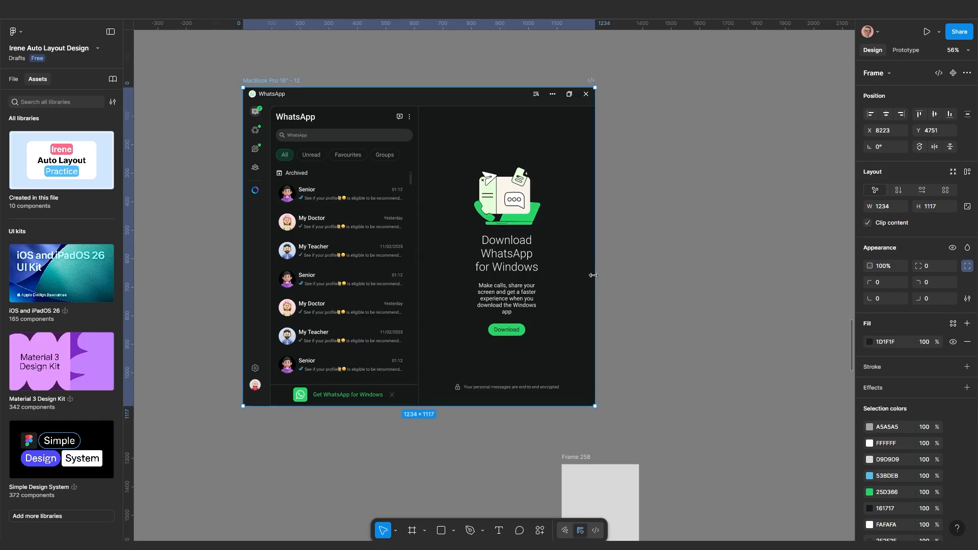
mouse_move(594, 275)
mouse_down()
mouse_move(572, 275)
mouse_move(705, 275)
mouse_move(564, 283)
mouse_move(586, 285)
mouse_up()
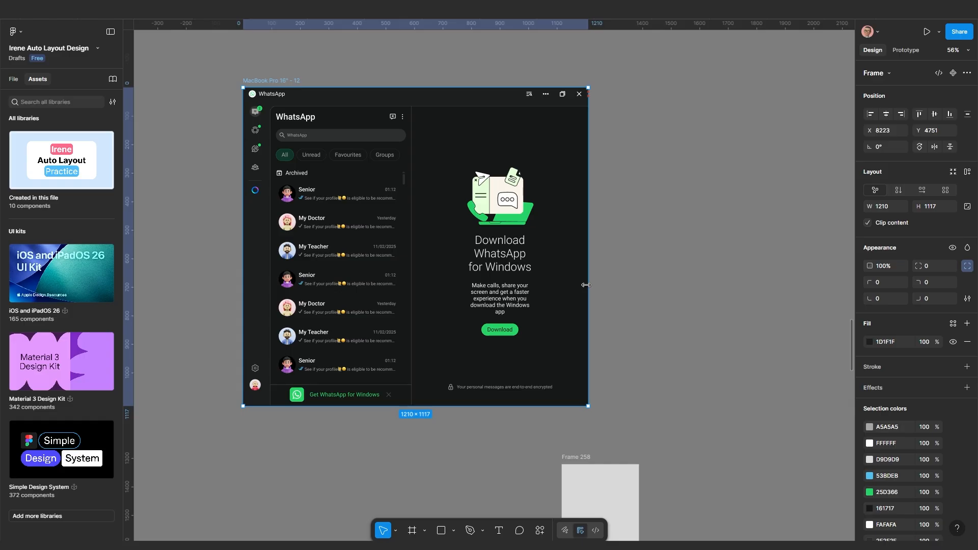
mouse_move(586, 285)
mouse_down()
mouse_move(667, 288)
mouse_move(587, 300)
mouse_up()
scroll(378, 206, up, 3)
scroll(383, 168, down, 2)
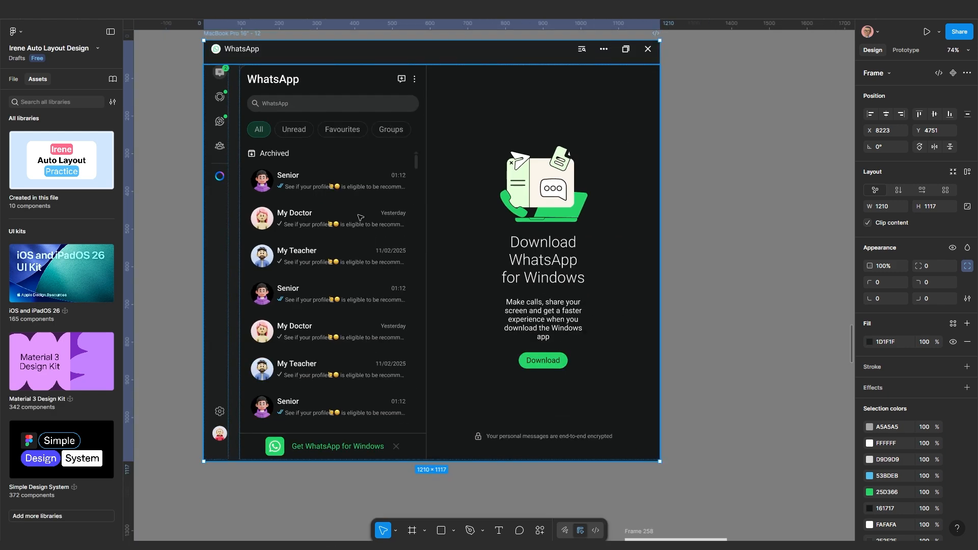
scroll(360, 217, left, 3)
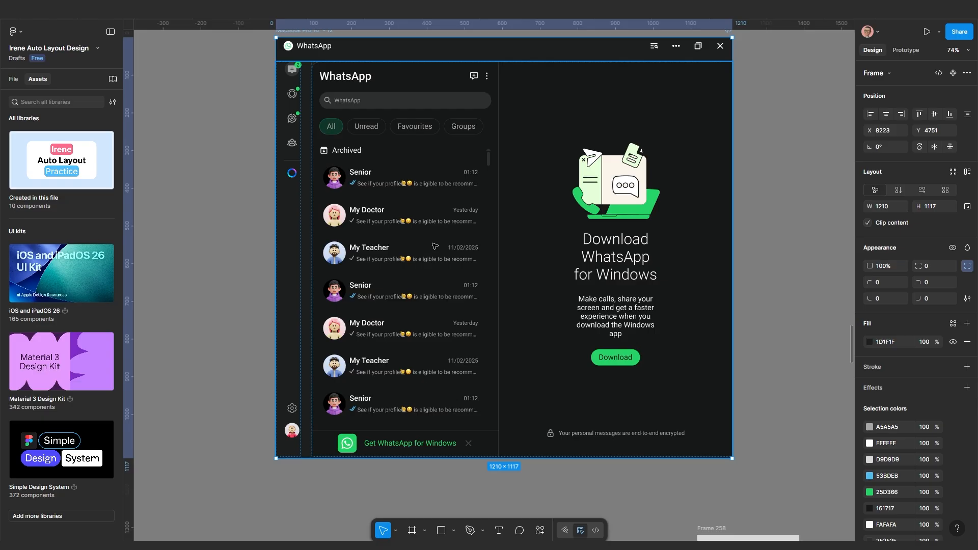
Add a min width to the chat-list panel set to its current 496, then reselect the MacBook frame
double_click(429, 272)
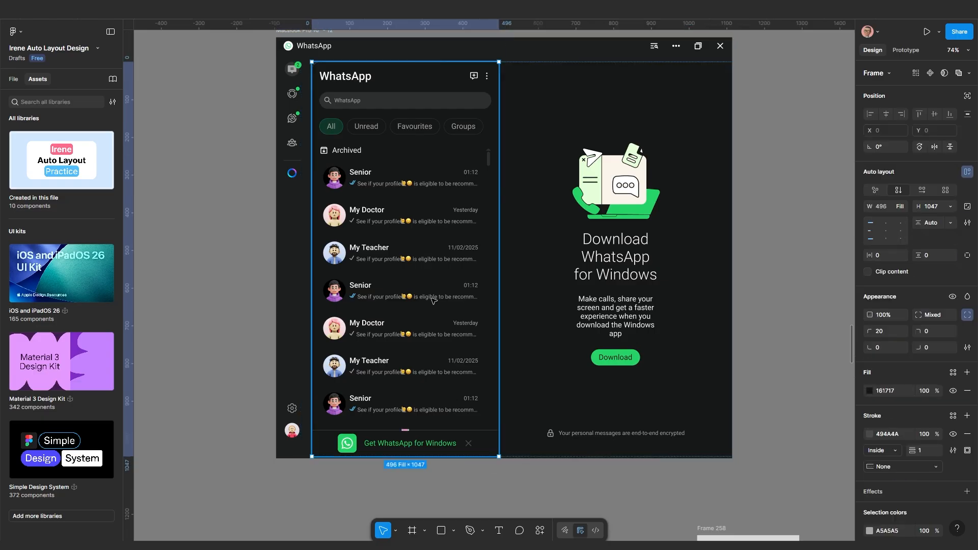
click(903, 206)
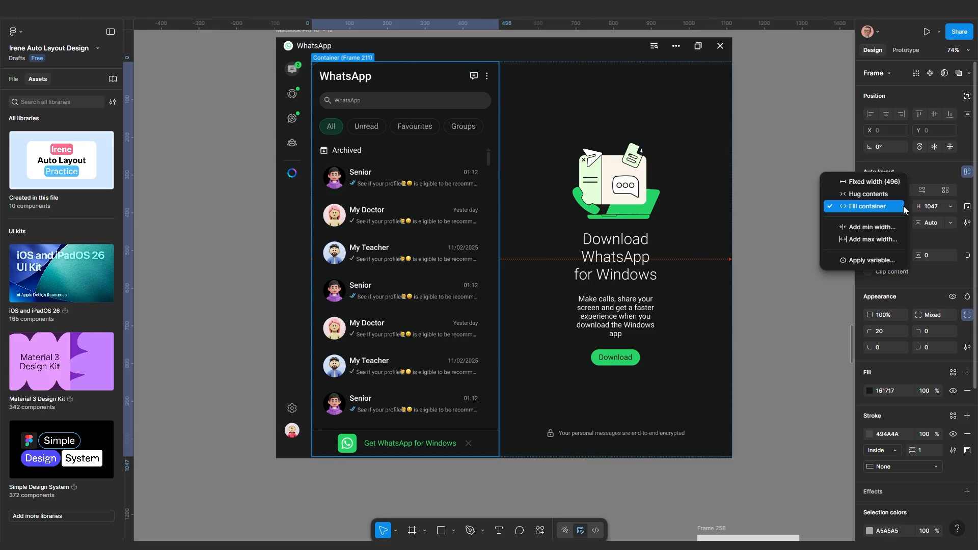
click(890, 230)
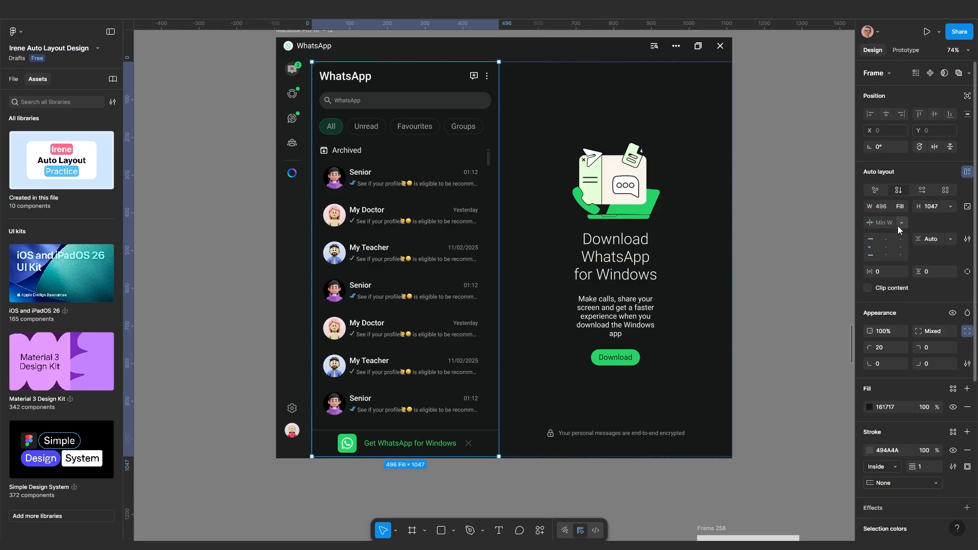
click(900, 224)
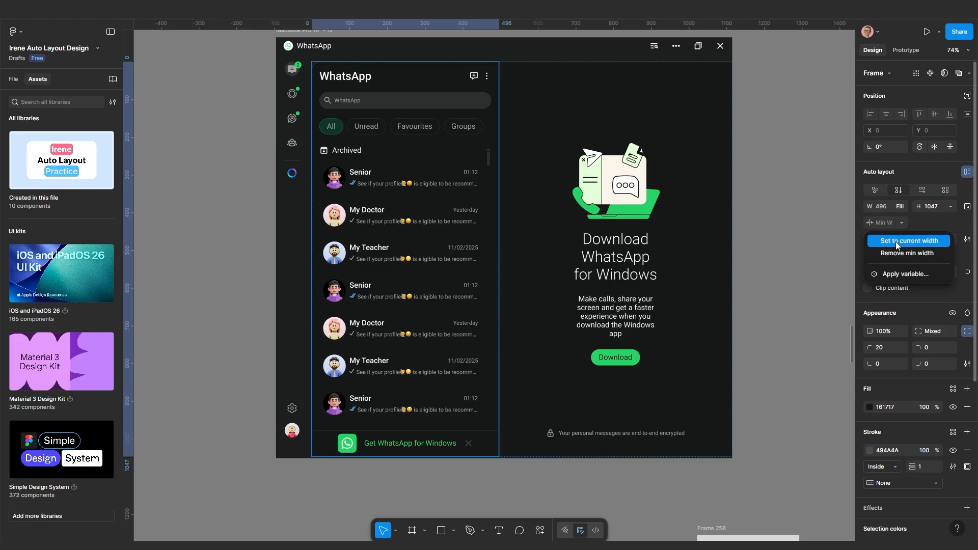
click(895, 241)
scroll(548, 256, down, 5)
click(548, 255)
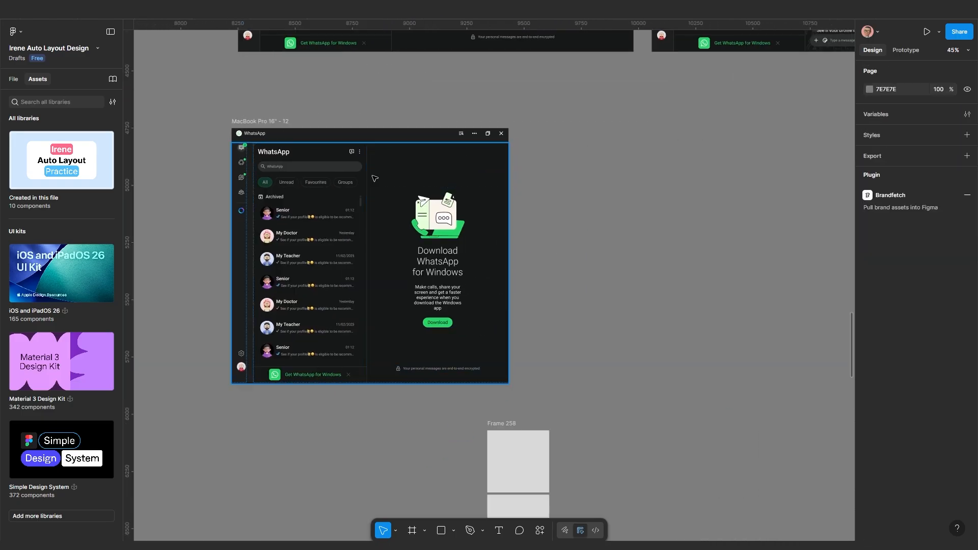
click(253, 122)
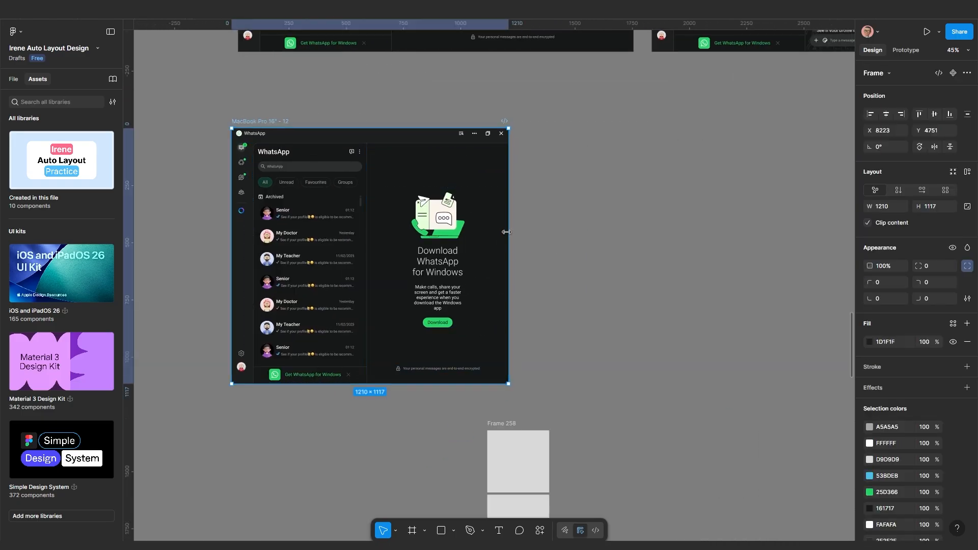
Test the frame width, then apply the MacBook Pro 16" preset for 1728 × 1117 and reselect the frame
drag(506, 232, 484, 251)
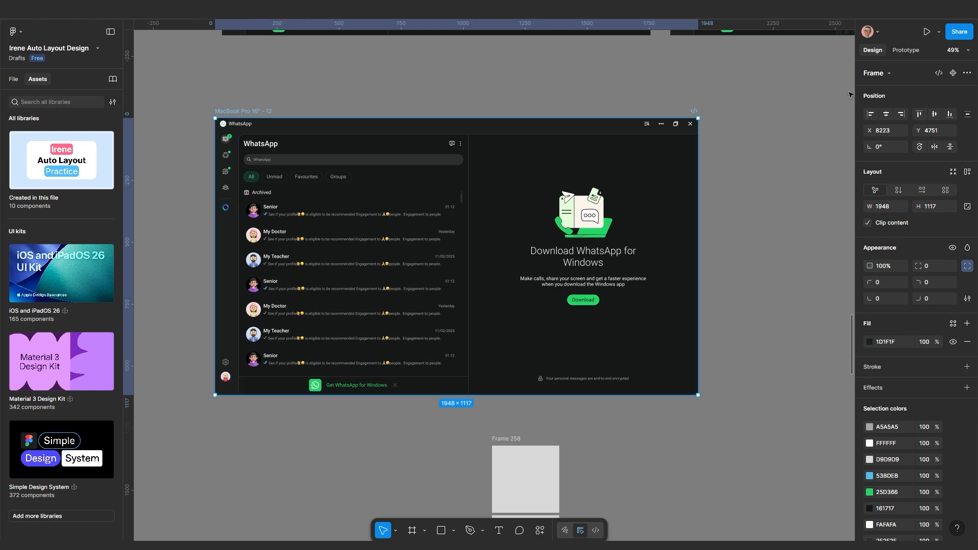
click(876, 73)
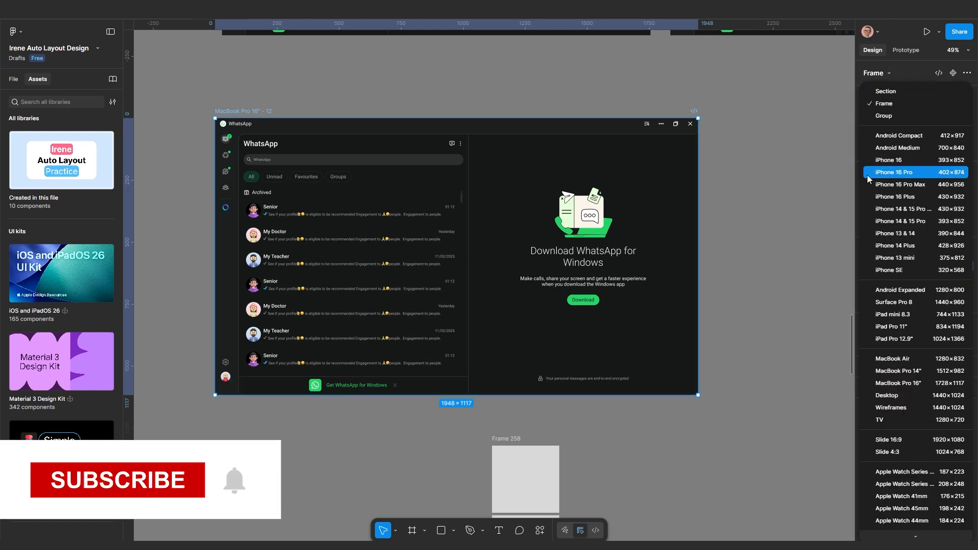
click(886, 383)
scroll(416, 292, up, 1)
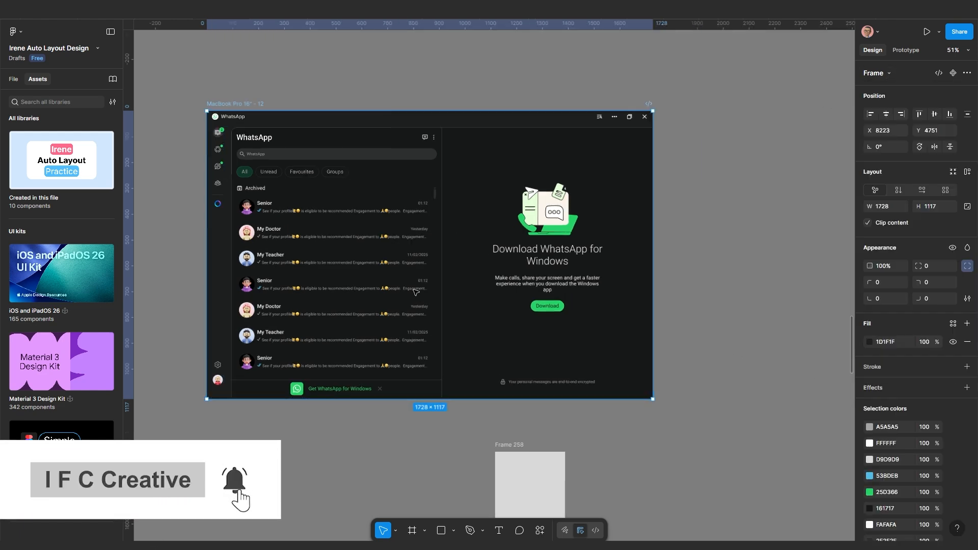
click(415, 291)
scroll(387, 265, up, 3)
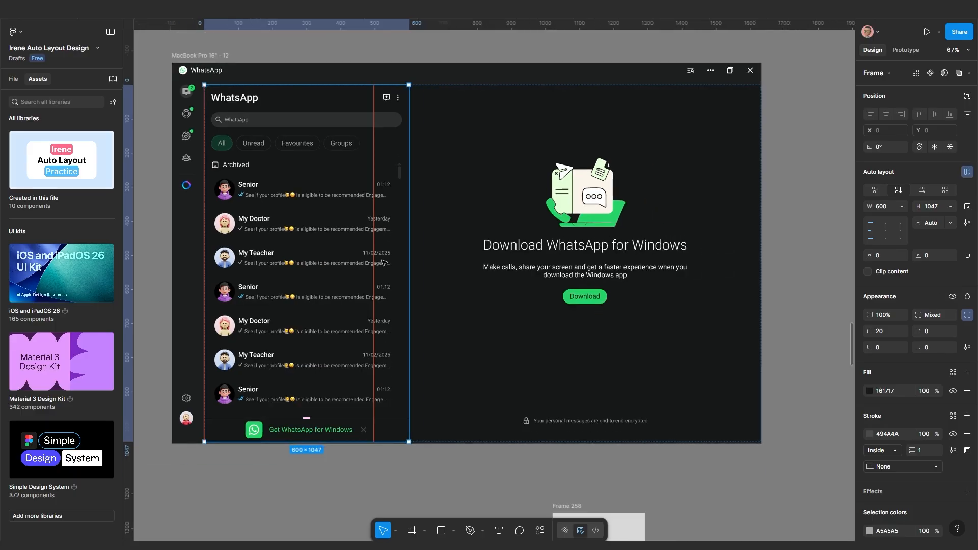
scroll(383, 263, down, 1)
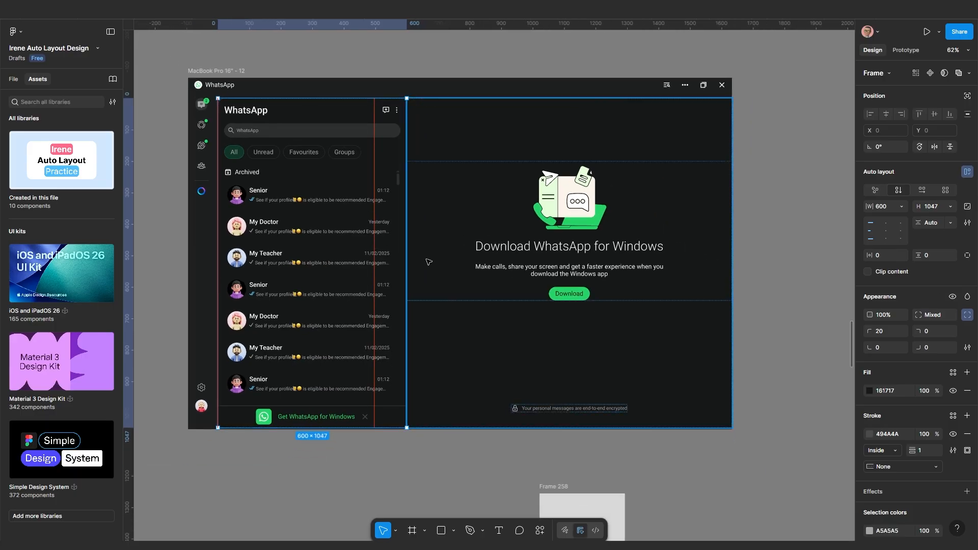
scroll(622, 270, down, 3)
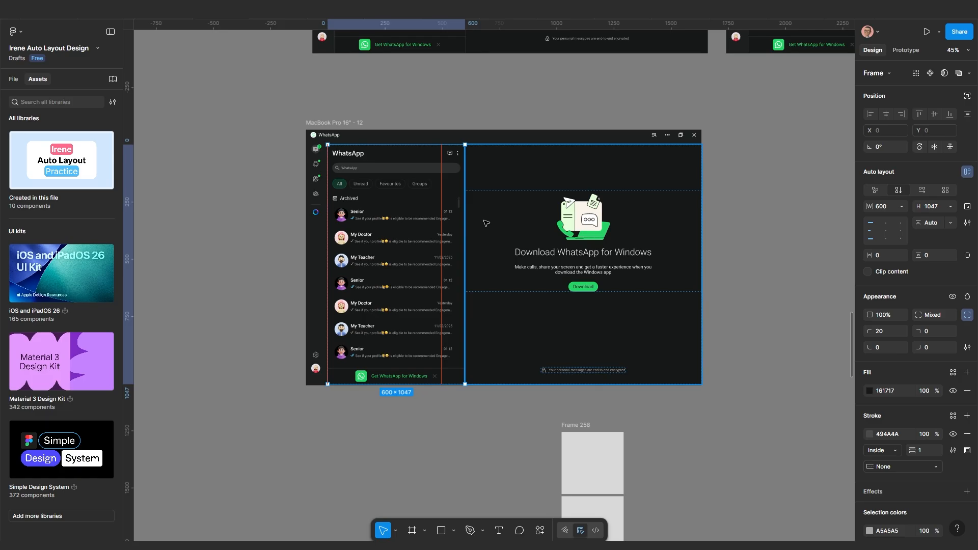
click(336, 123)
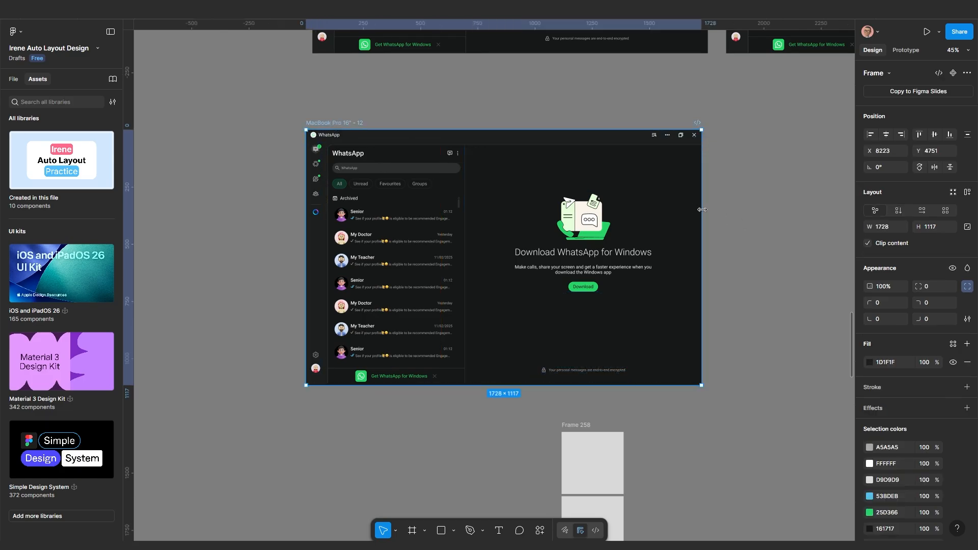
Narrow the frame to 1278, set the chat list back to Fill container, then widen the frame to 2087
drag(698, 209, 598, 215)
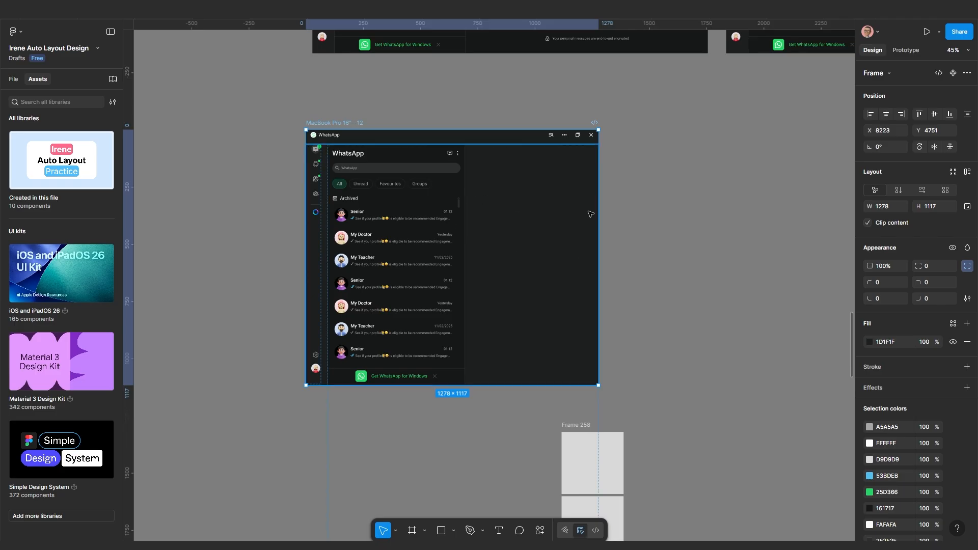
click(433, 274)
click(433, 274)
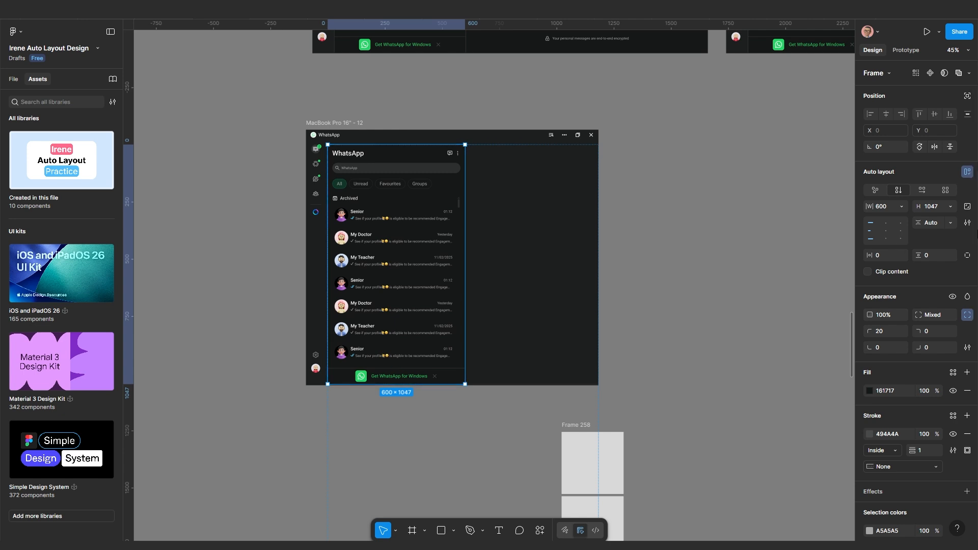
click(904, 209)
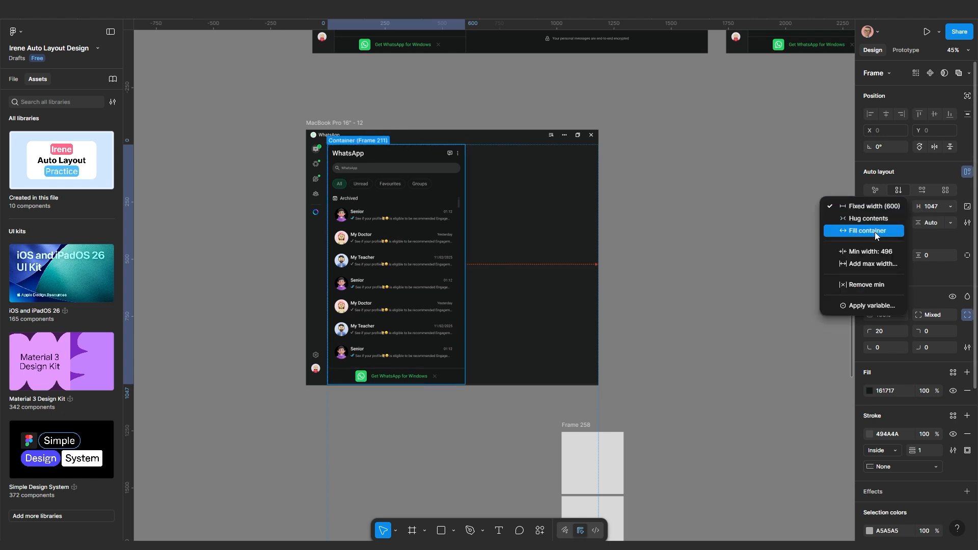
click(875, 233)
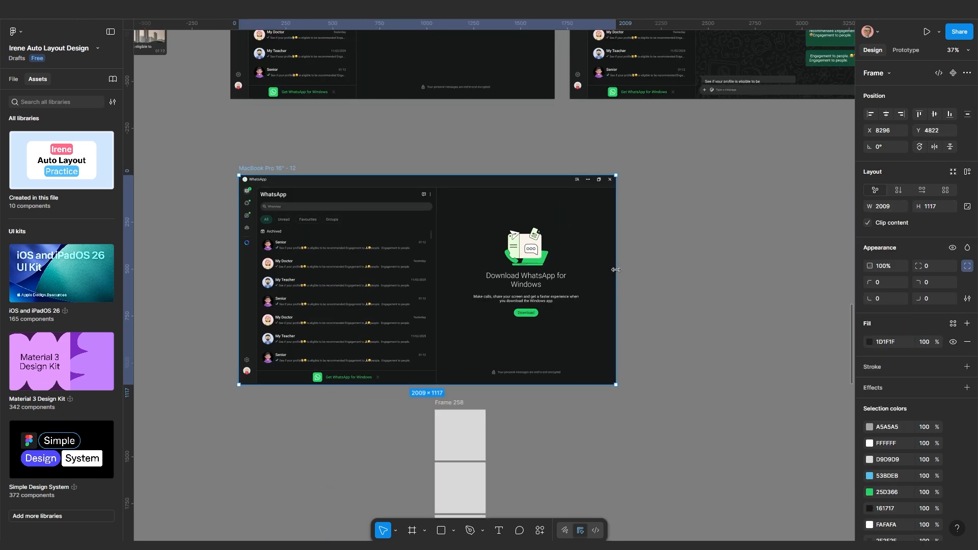
drag(616, 270, 630, 270)
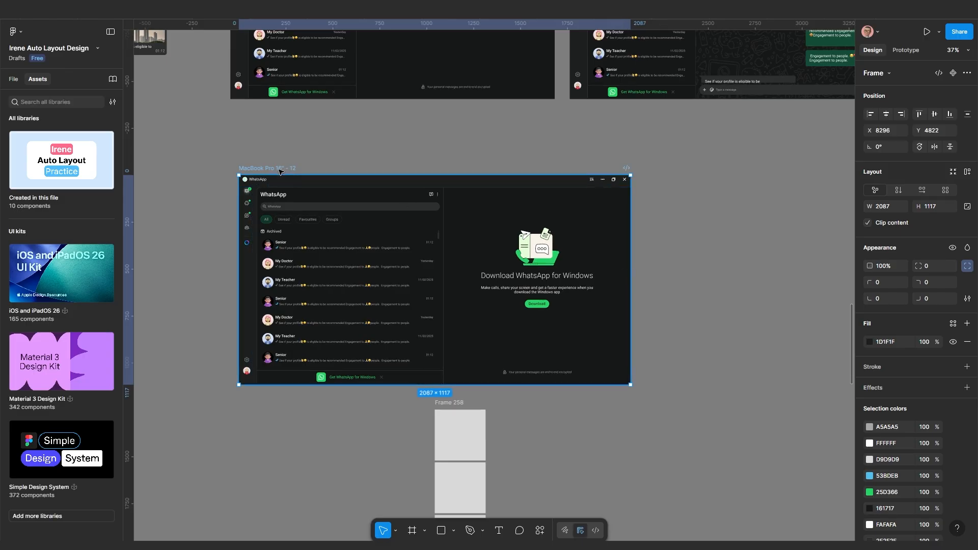
Open the WhatsApp frame's prototype in its own full view with the flows list hidden
key(shift+space)
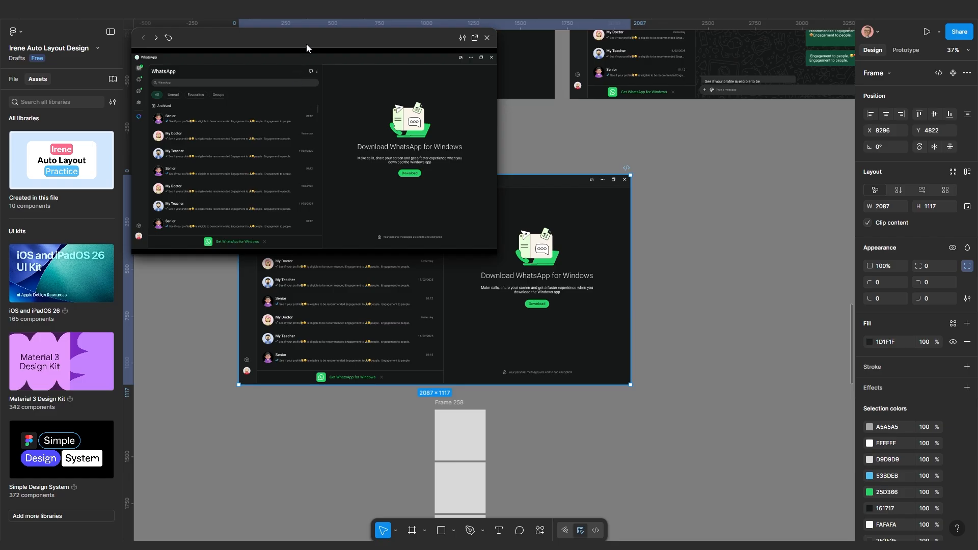
drag(307, 44, 328, 112)
click(495, 106)
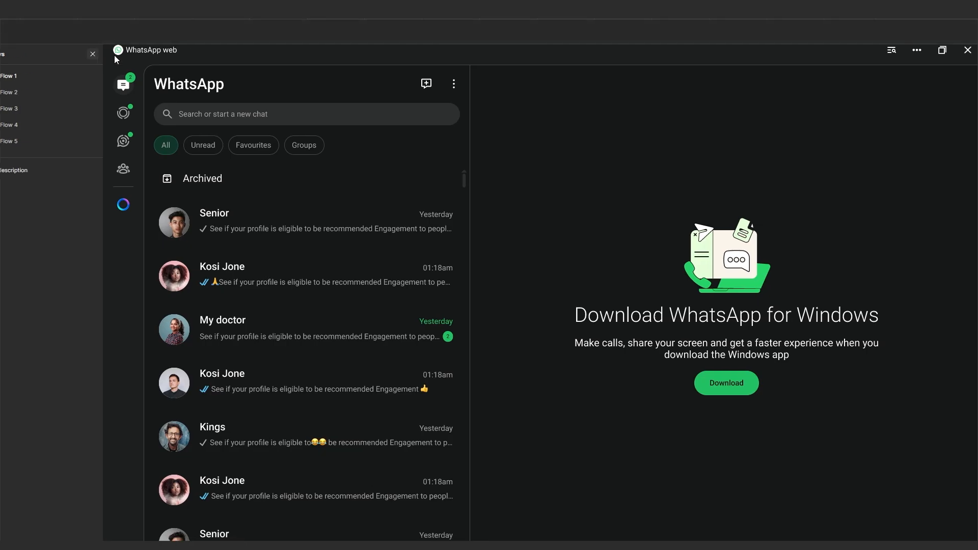
click(114, 54)
click(575, 184)
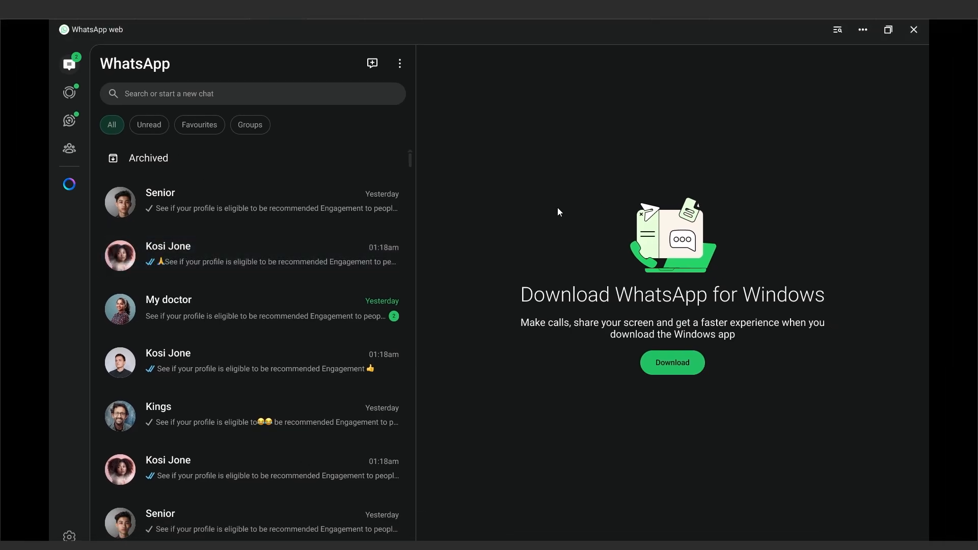
Switch the prototype scaling to Responsive and scroll to check the stretched layout
mouse_move(894, 35)
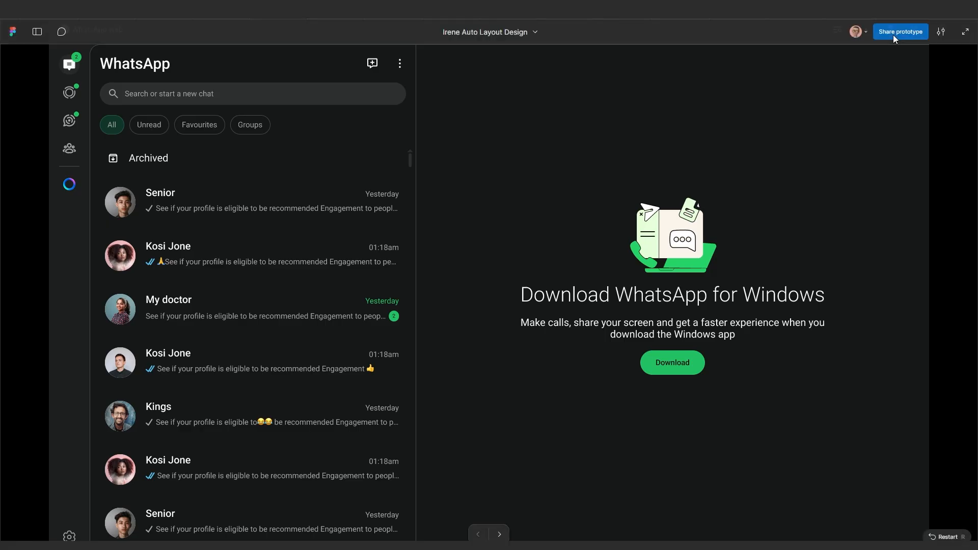
click(940, 31)
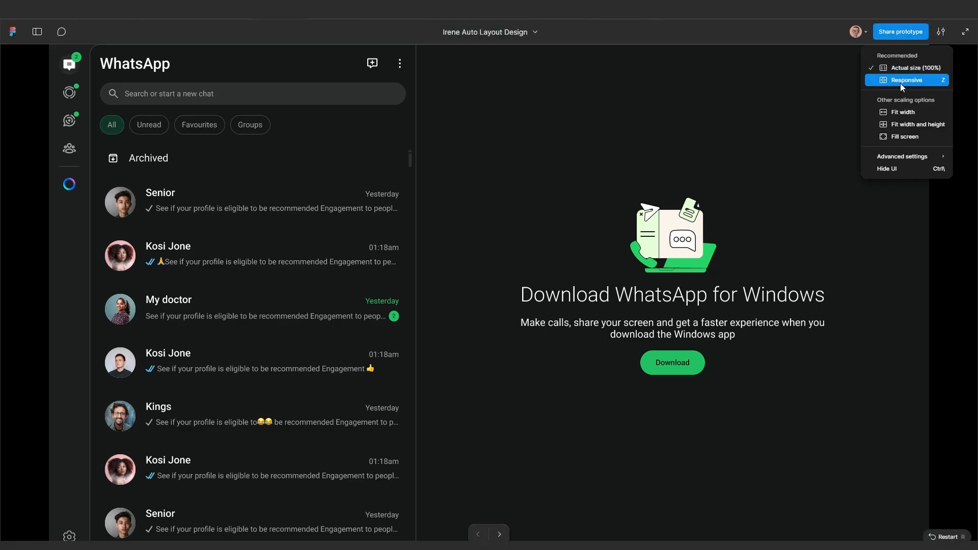
click(797, 90)
click(940, 32)
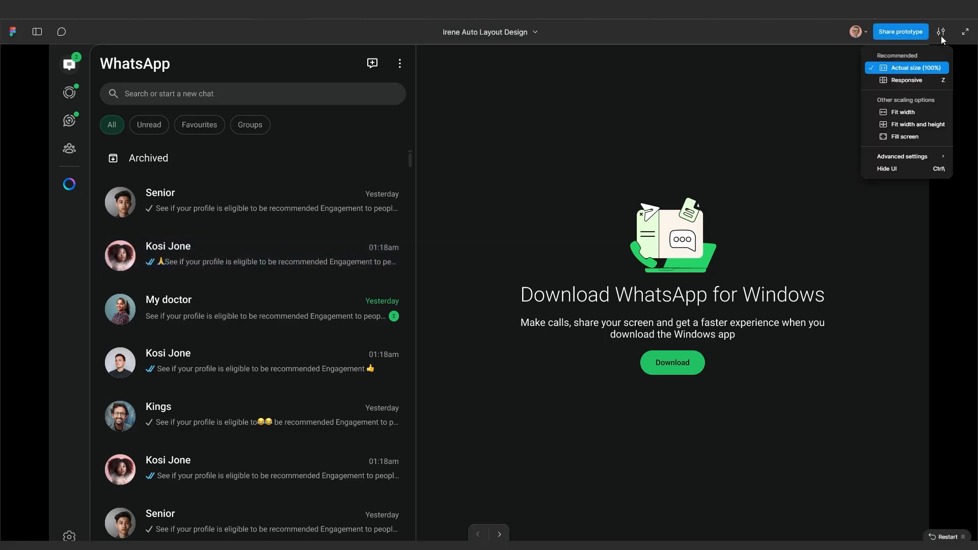
click(904, 81)
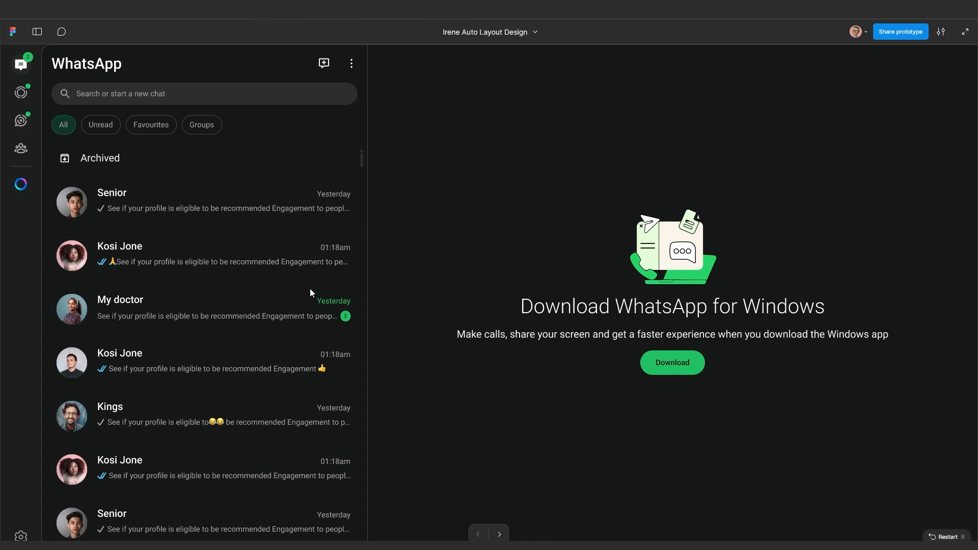
scroll(491, 280, down, 1)
scroll(490, 279, up, 1)
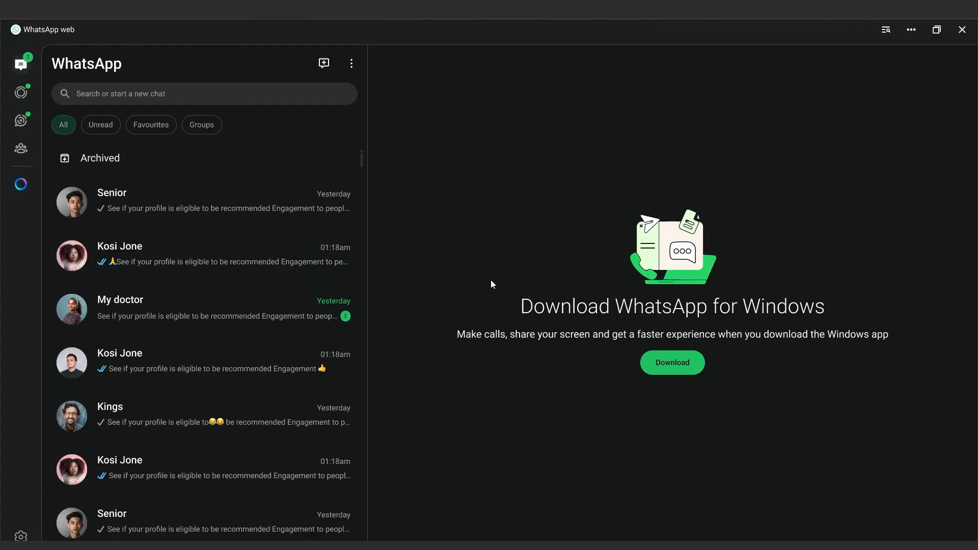
scroll(490, 280, down, 1)
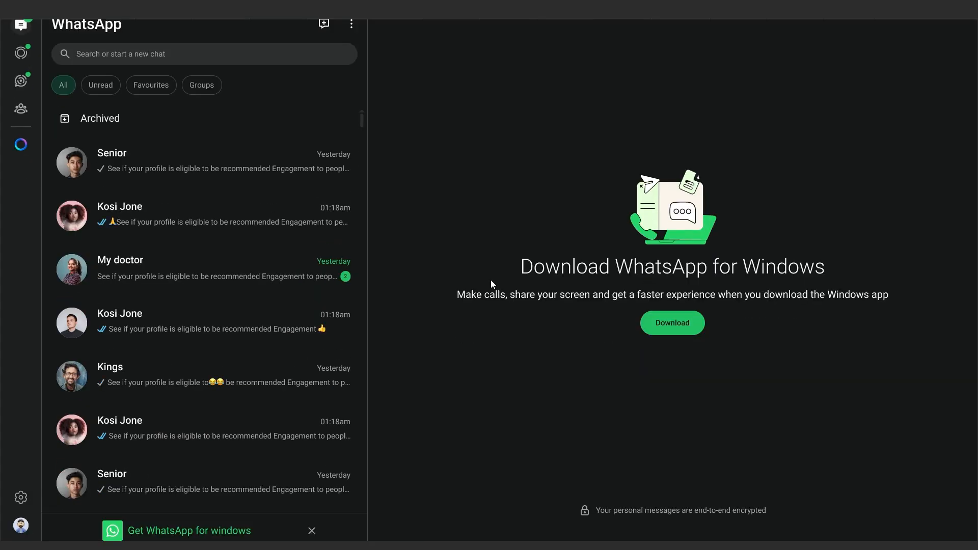
scroll(491, 284, up, 1)
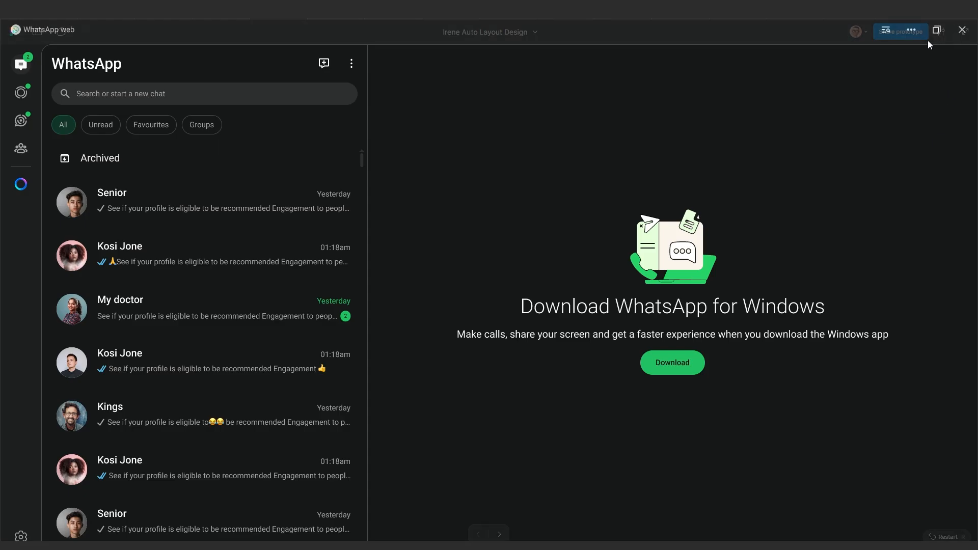
Try Fit width scaling, then return the prototype to Responsive
click(940, 32)
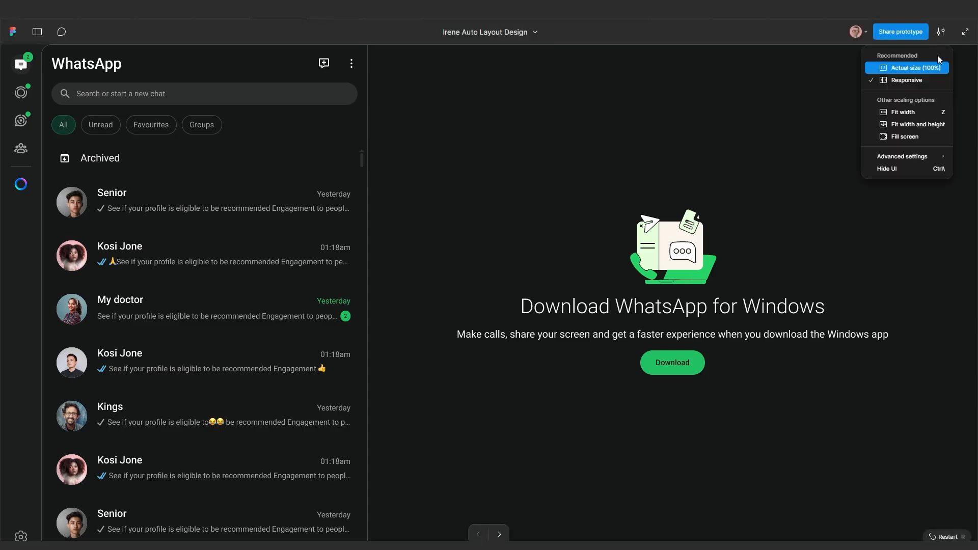
click(895, 113)
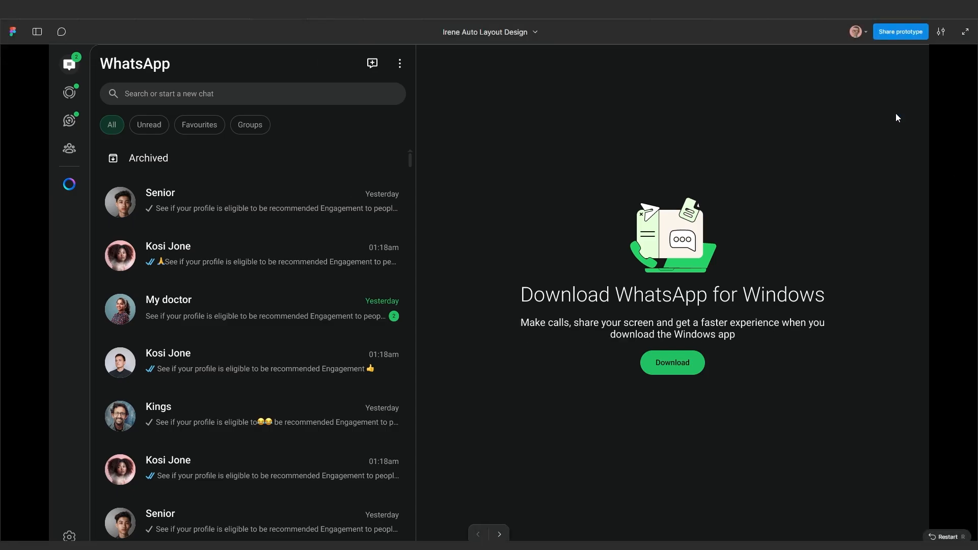
click(941, 32)
click(904, 80)
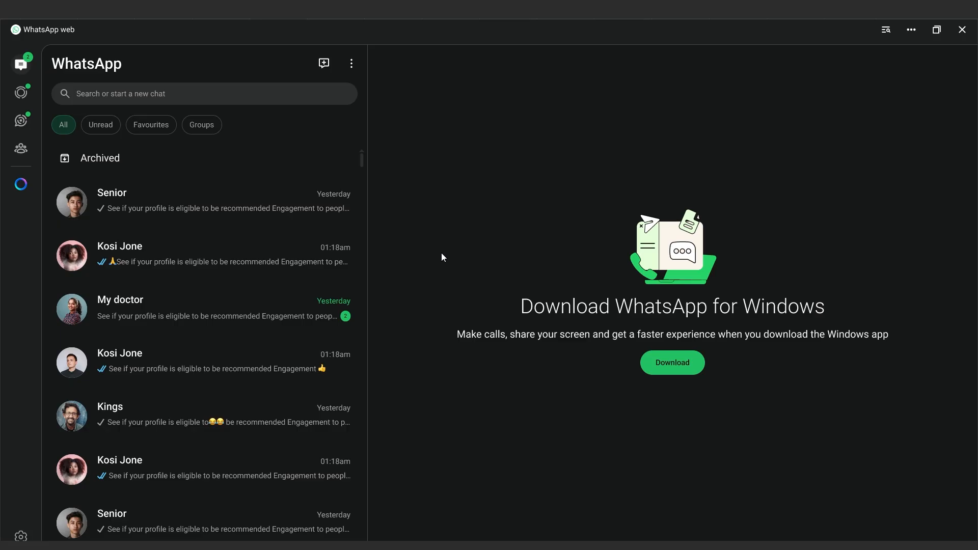
scroll(421, 257, down, 2)
scroll(425, 260, up, 2)
Return to the design file and bring frames 11 and 12 into view
click(216, 19)
scroll(345, 240, down, 4)
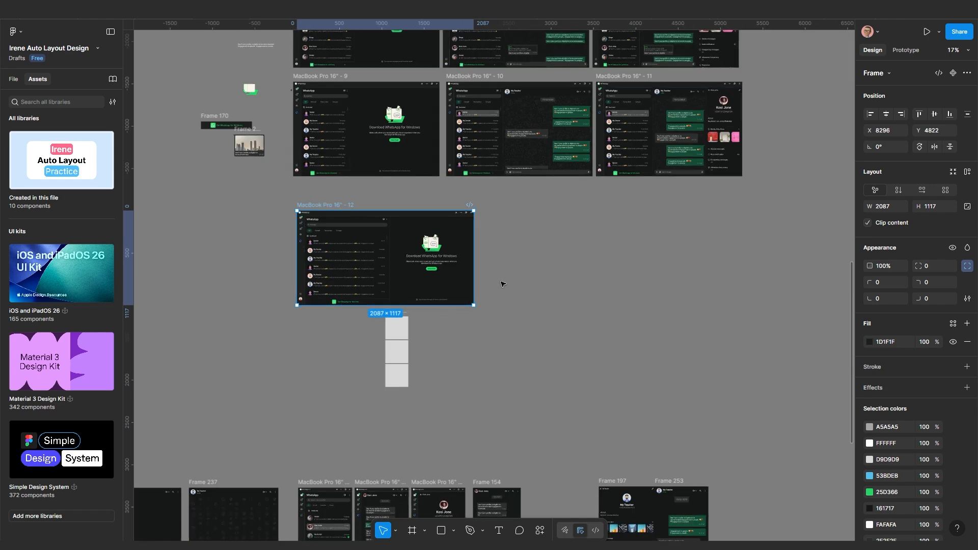
drag(508, 268, 482, 285)
scroll(493, 280, up, 1)
drag(557, 251, 486, 277)
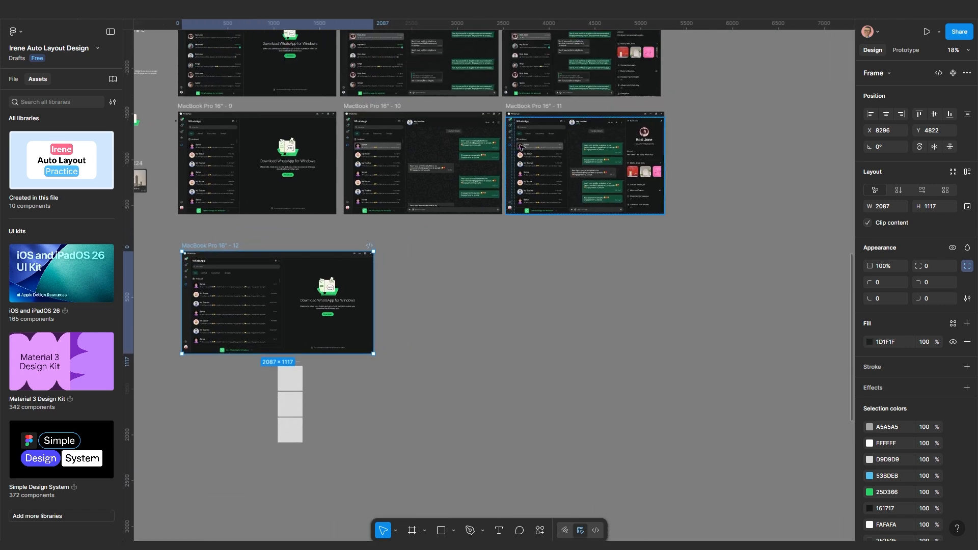
Duplicate MacBook Pro 16" - 11 beside frame 12, test widening it, then undo
click(531, 107)
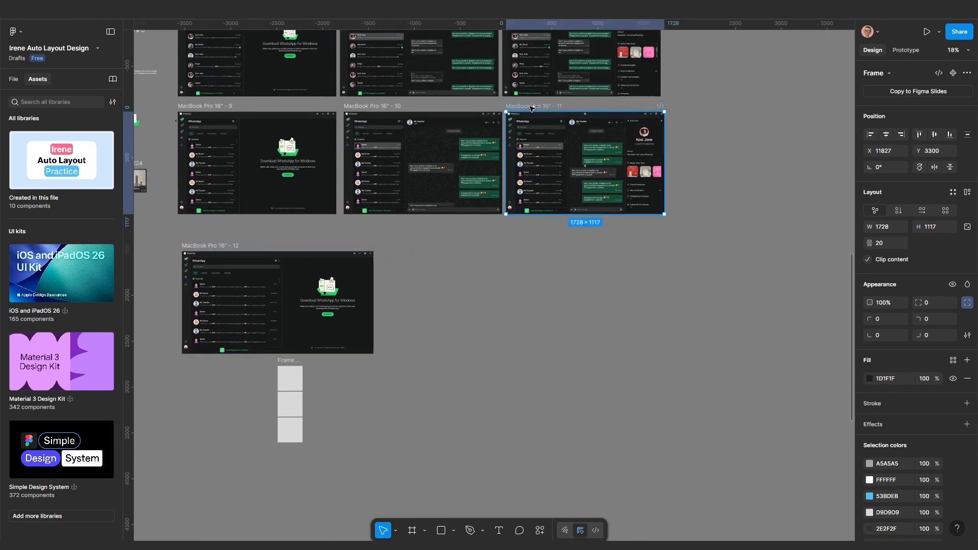
drag(531, 107, 518, 247)
scroll(518, 247, up, 3)
drag(519, 247, 415, 201)
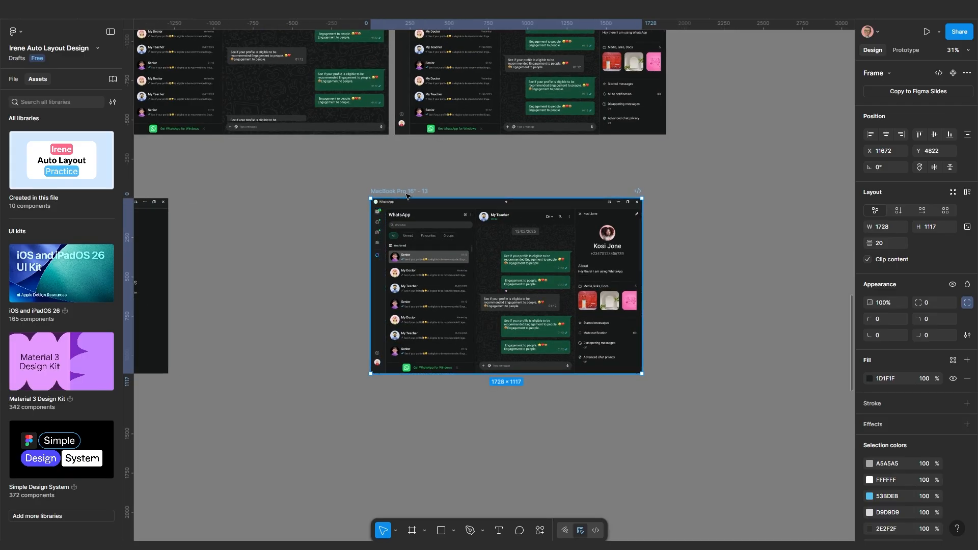
drag(639, 274, 688, 275)
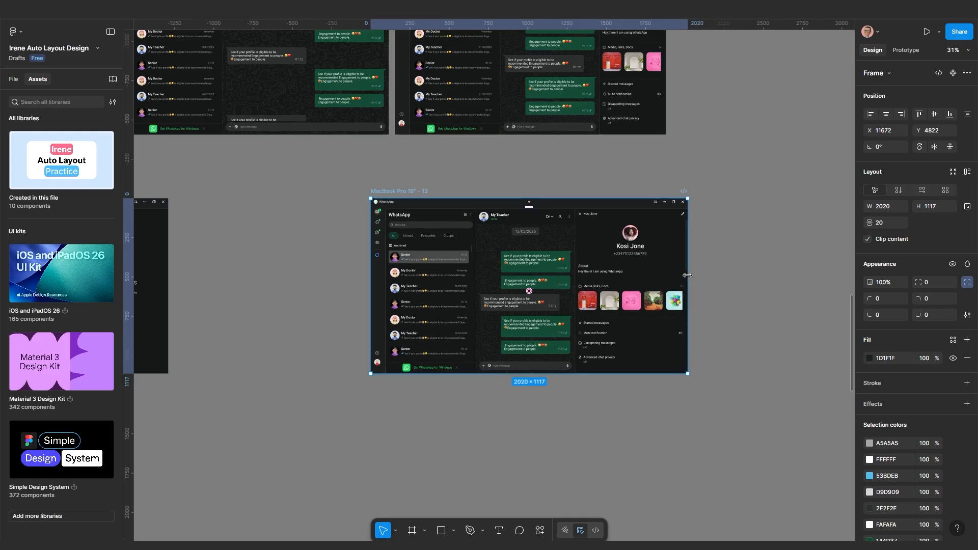
key(ctrl+z)
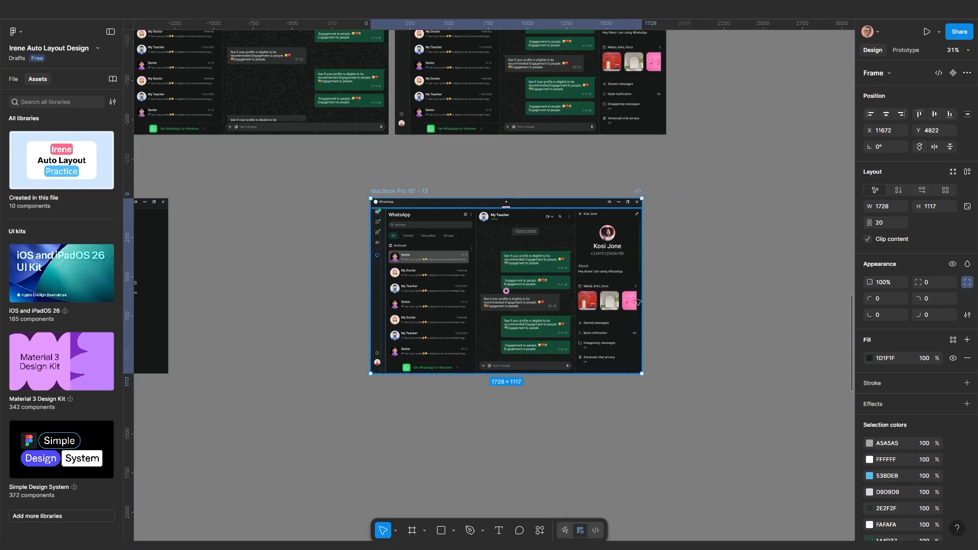
scroll(637, 300, up, 2)
Set the middle chat panel's width to Fill container
double_click(608, 270)
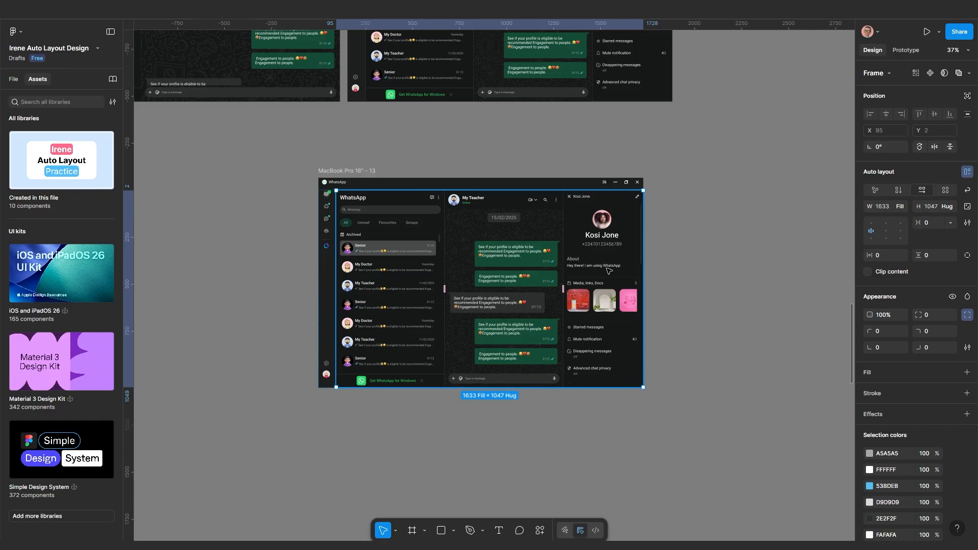
click(608, 270)
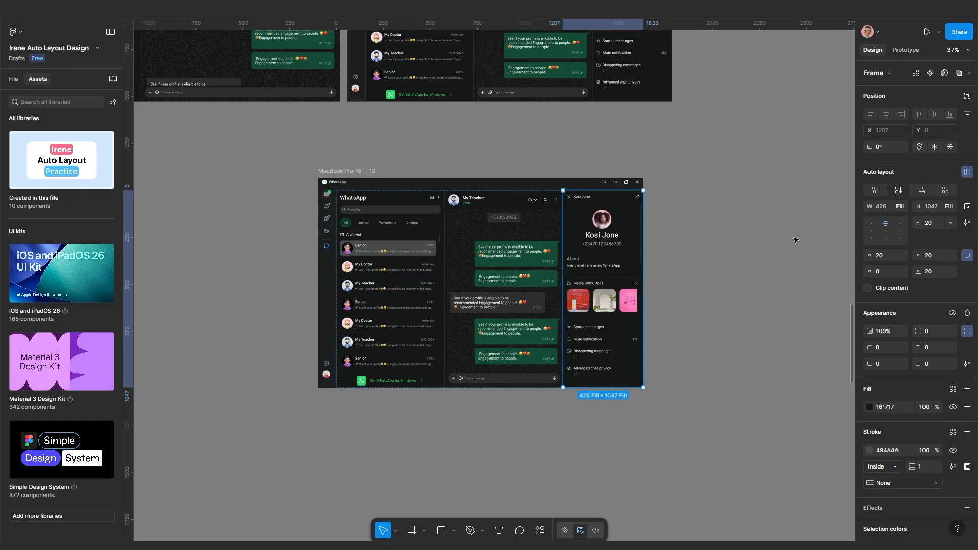
key(shift+Tab)
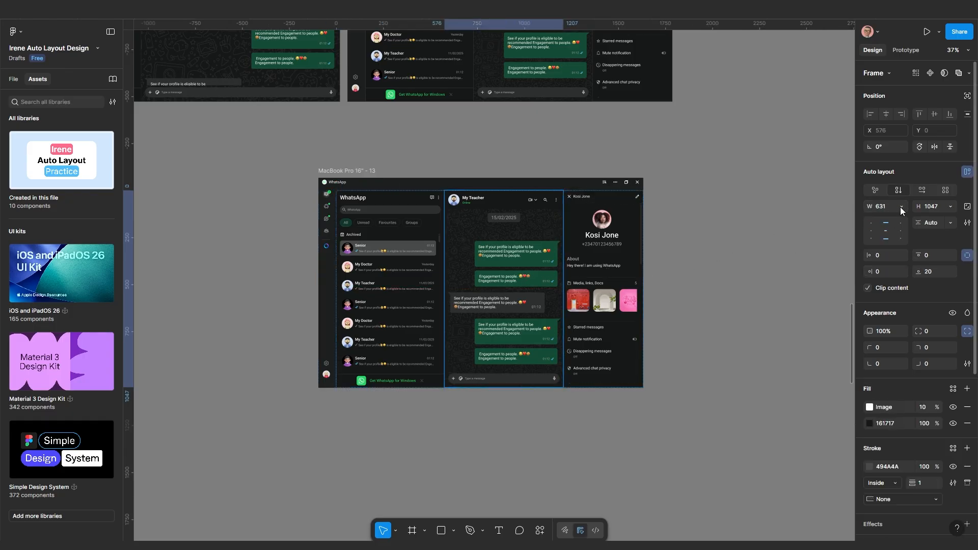
click(901, 207)
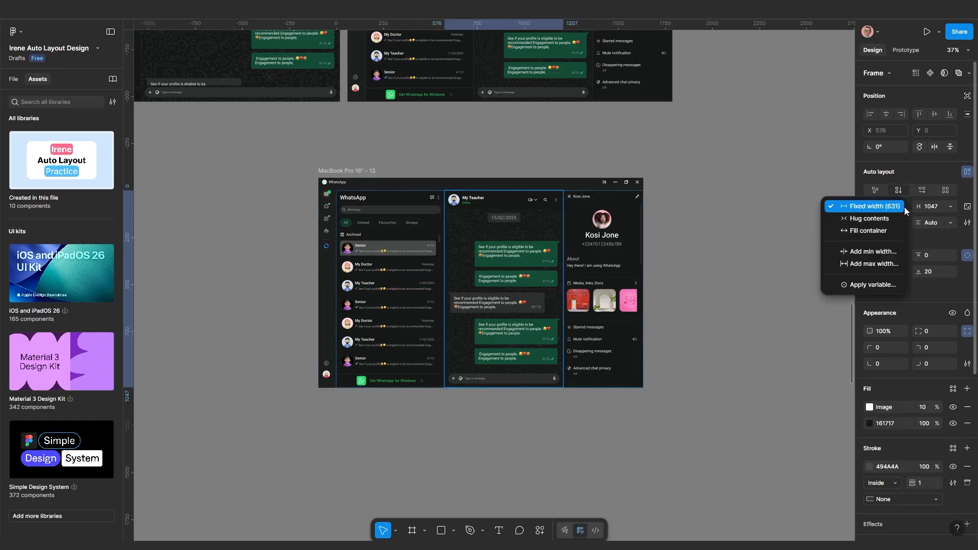
click(875, 231)
Set the left chat list panel's width to Fill container
key(shift+Tab)
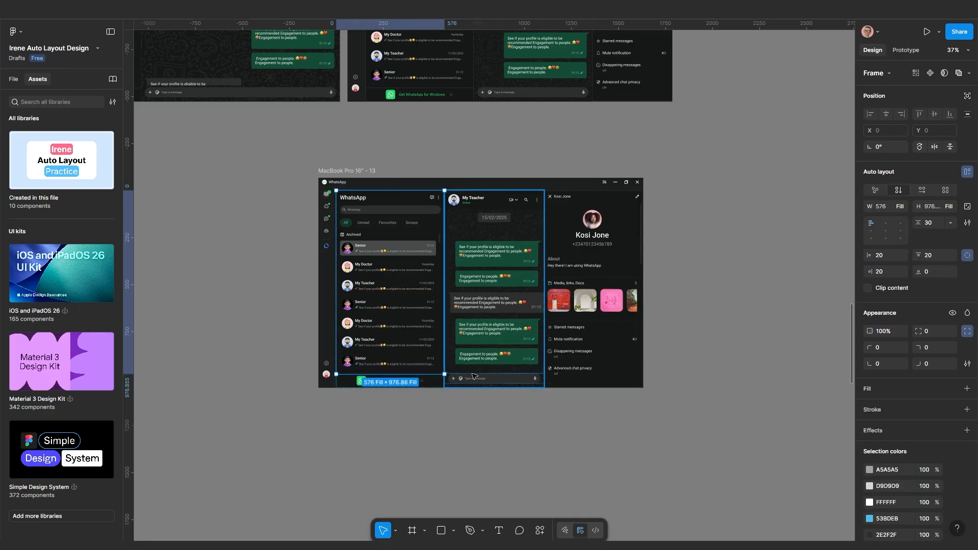
click(443, 425)
click(407, 352)
click(407, 352)
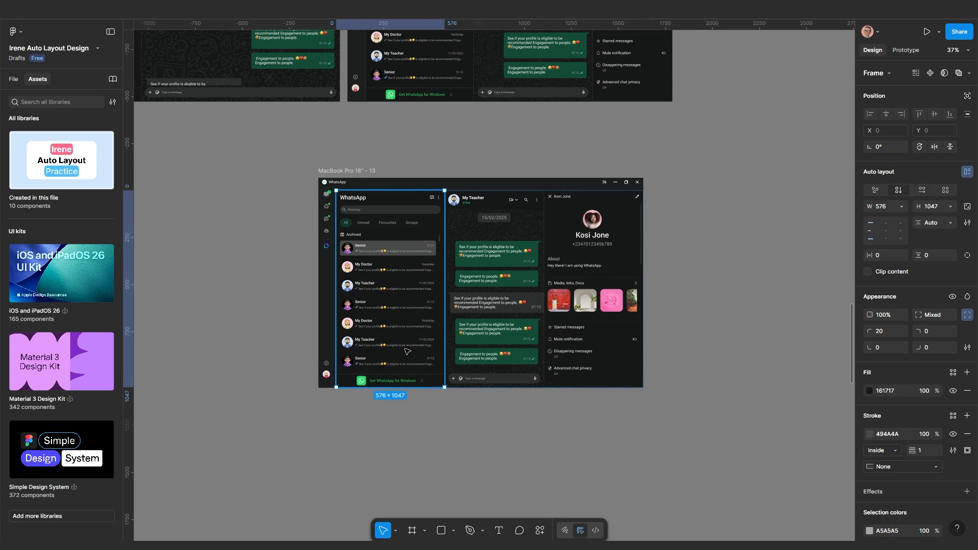
click(903, 205)
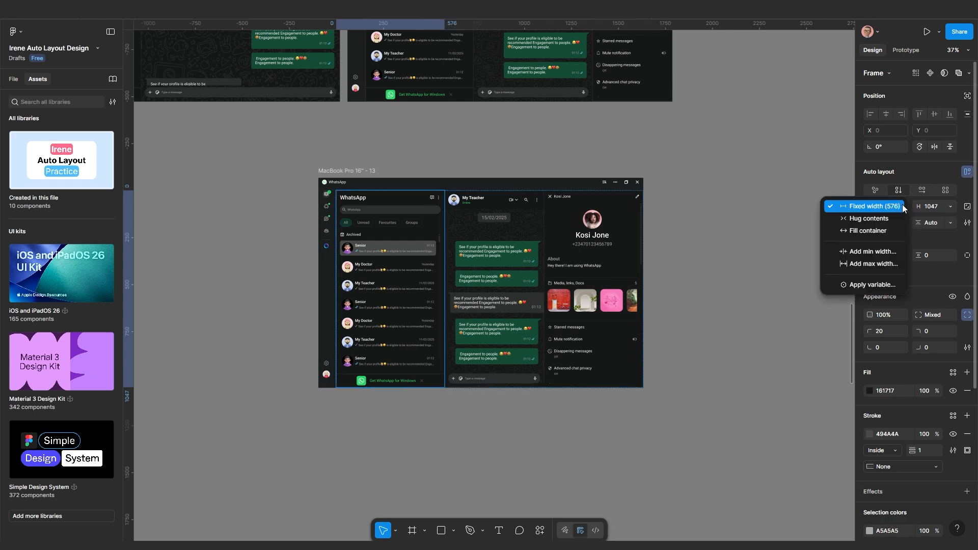
click(866, 233)
Inspect the title bar, content frame and parent MacBook Pro 16" - 13 frame
click(563, 432)
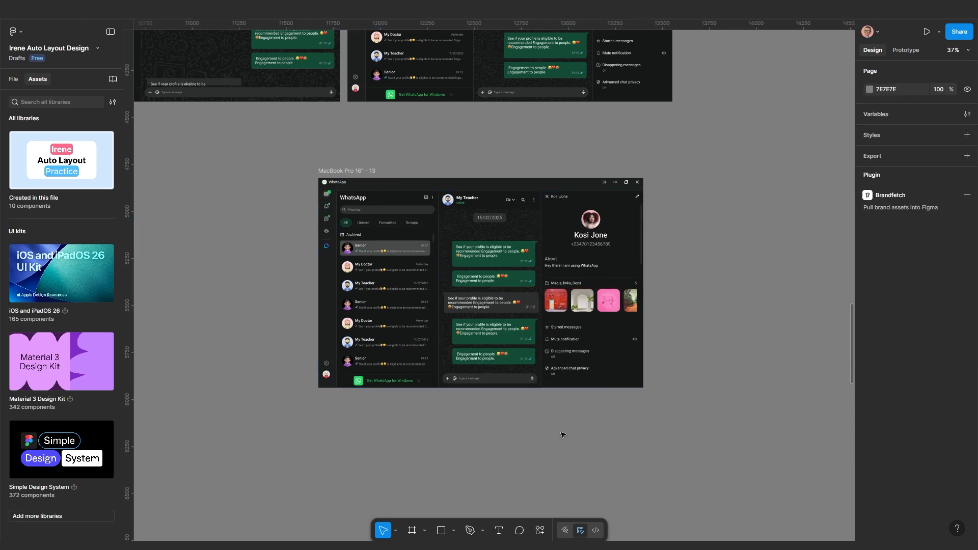
click(346, 171)
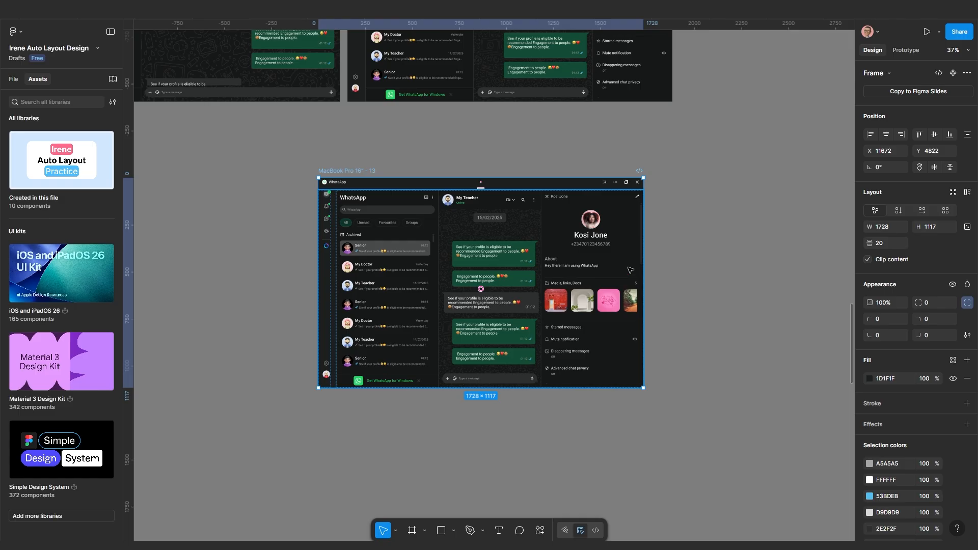
click(583, 185)
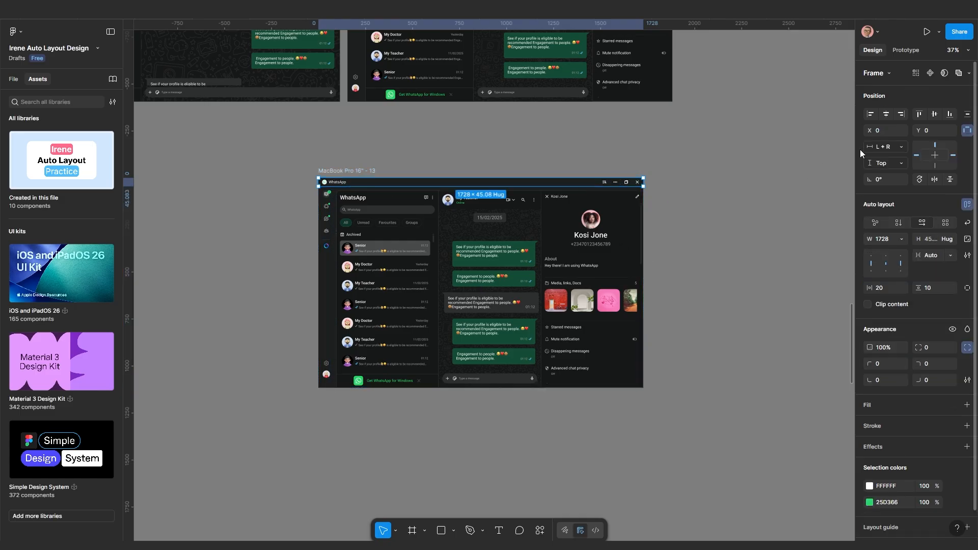
key(Tab)
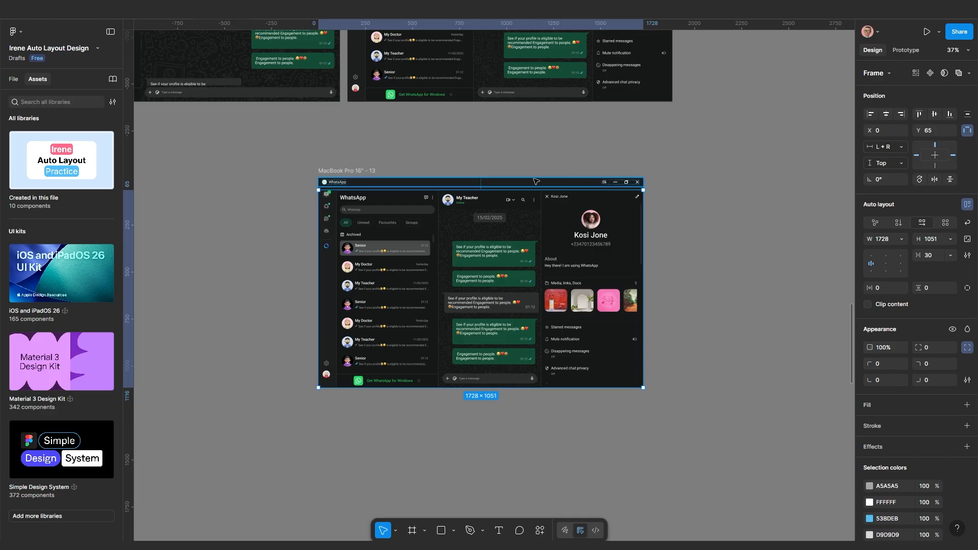
click(344, 169)
scroll(590, 317, up, 4)
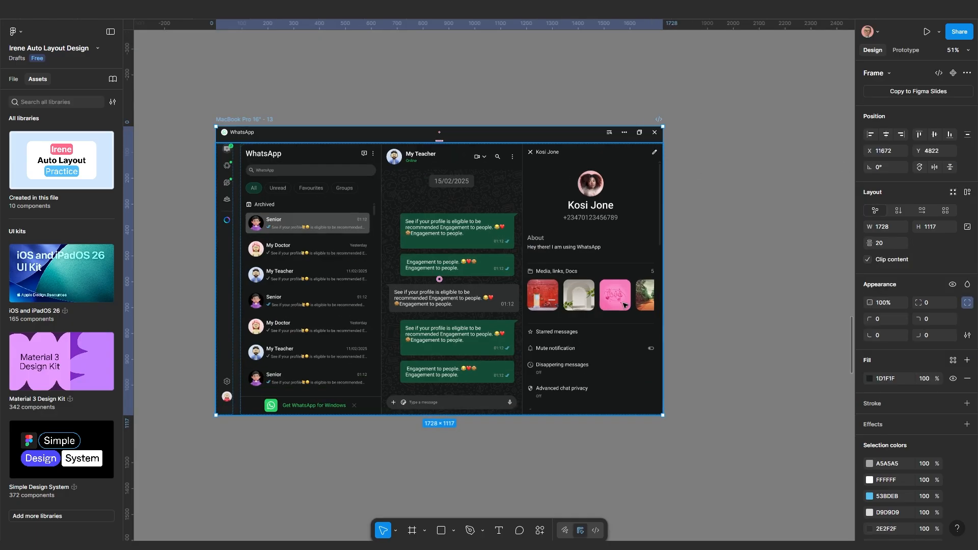
scroll(662, 263, down, 1)
drag(661, 263, 743, 274)
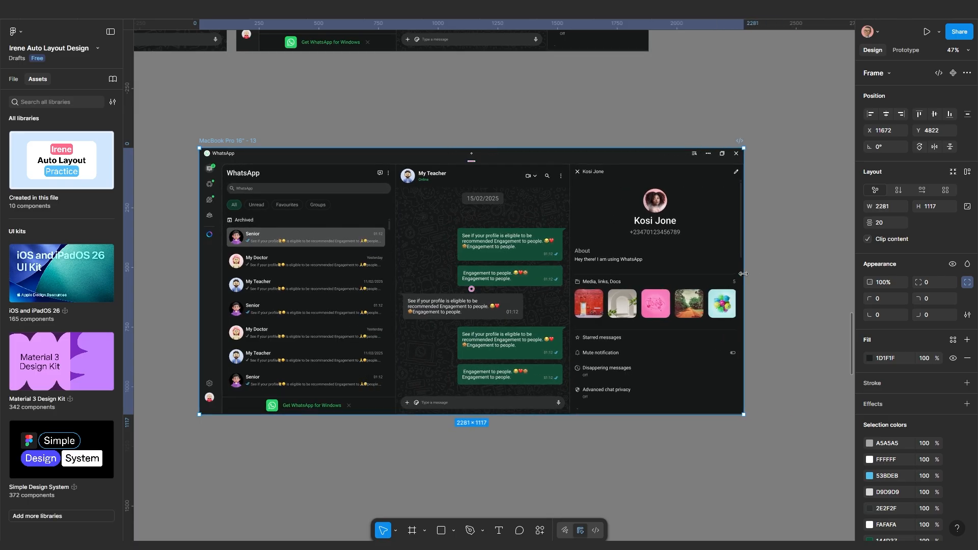
scroll(493, 324, up, 2)
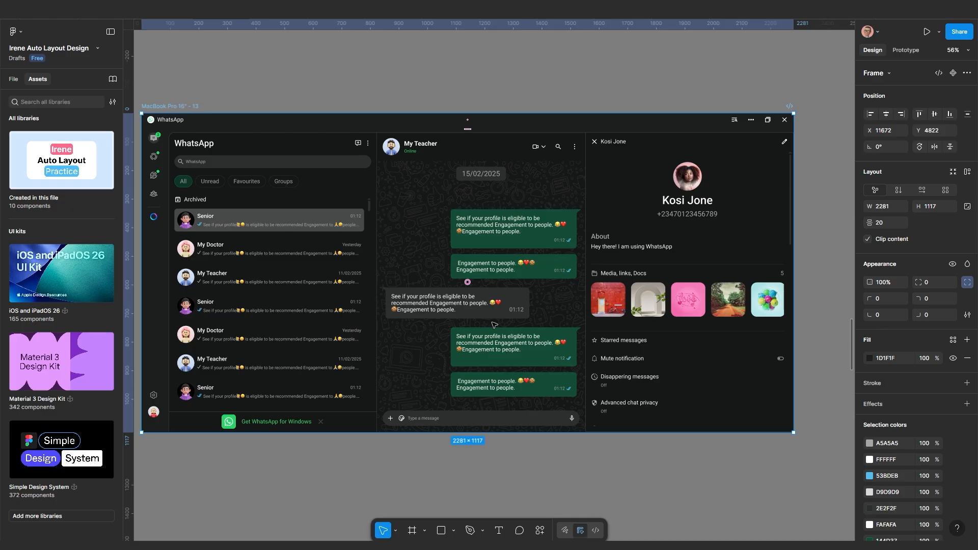
scroll(493, 324, down, 3)
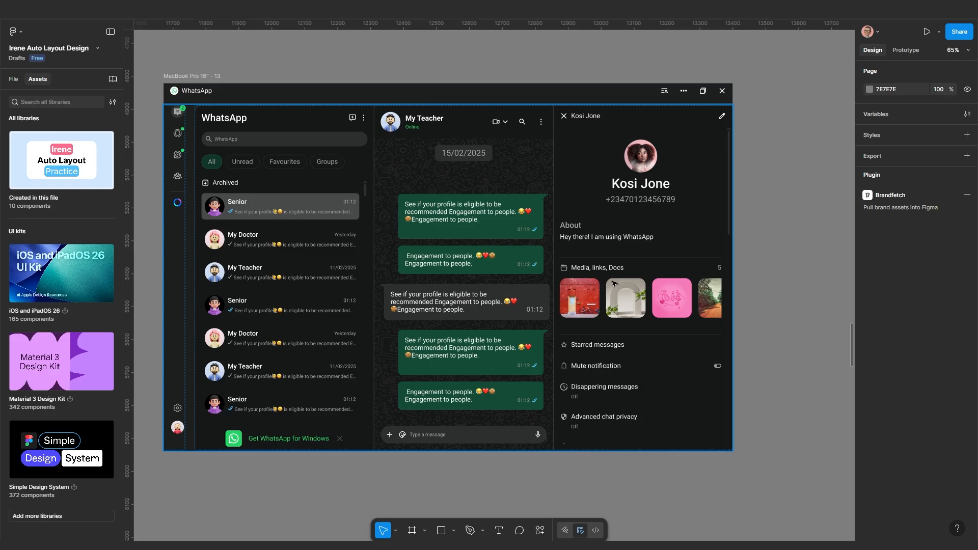
scroll(598, 283, up, 1)
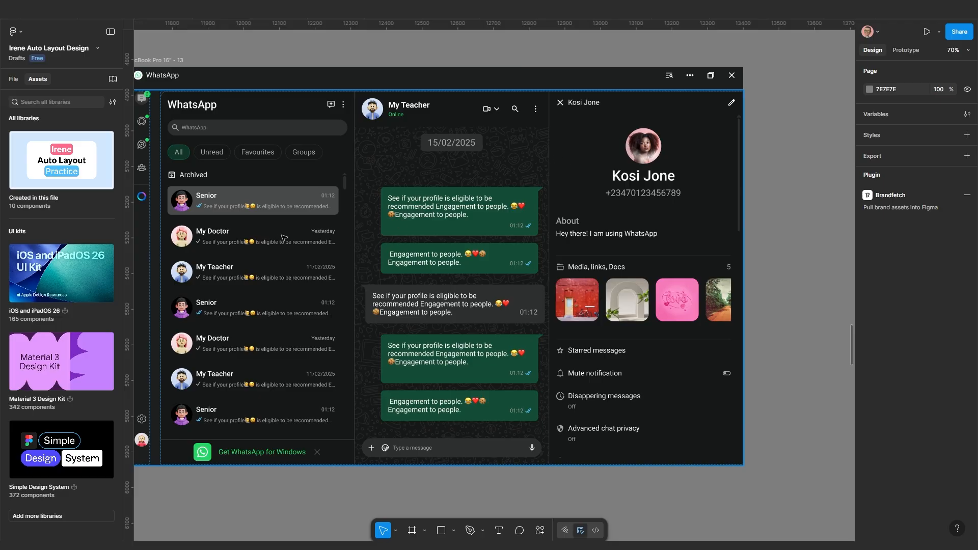
scroll(499, 254, down, 4)
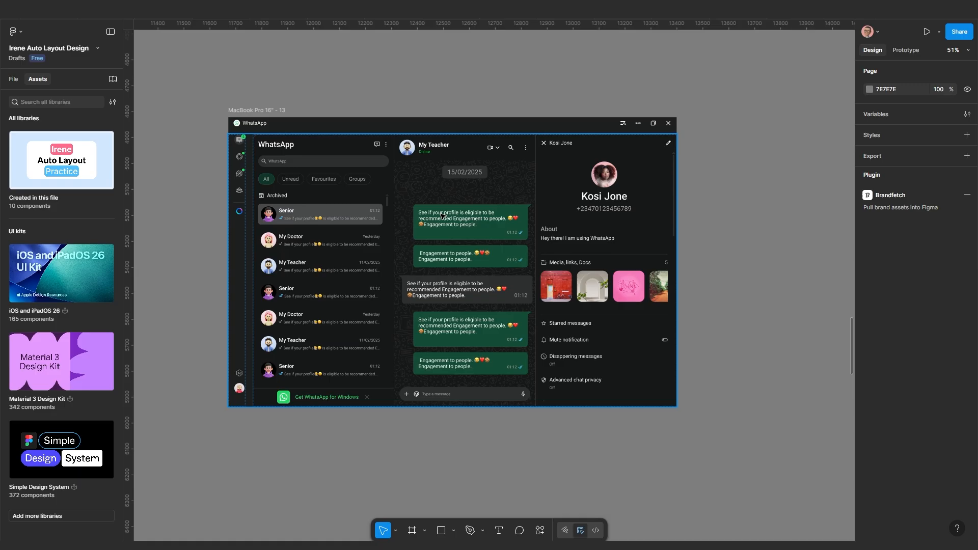
click(267, 109)
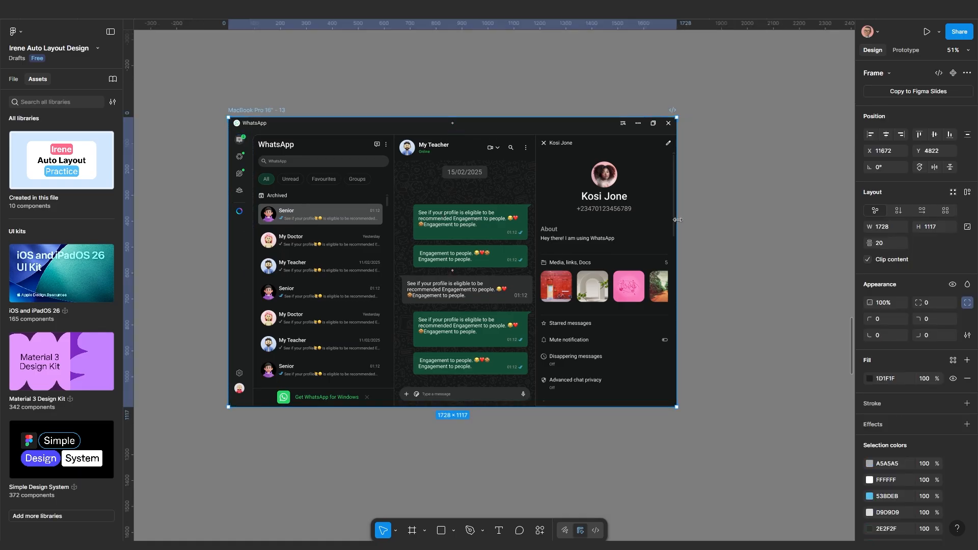
mouse_move(677, 220)
mouse_down()
mouse_move(827, 221)
mouse_move(676, 229)
mouse_up()
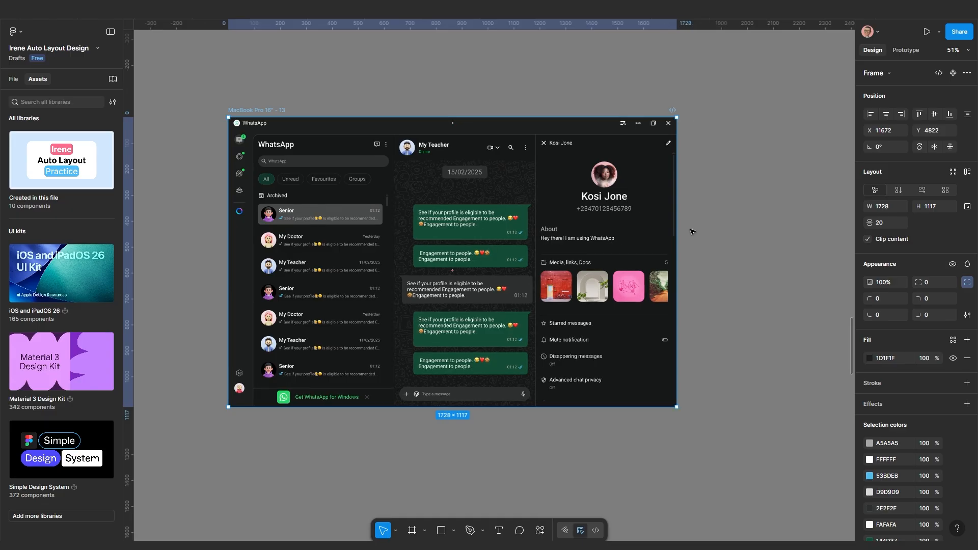
scroll(574, 292, up, 2)
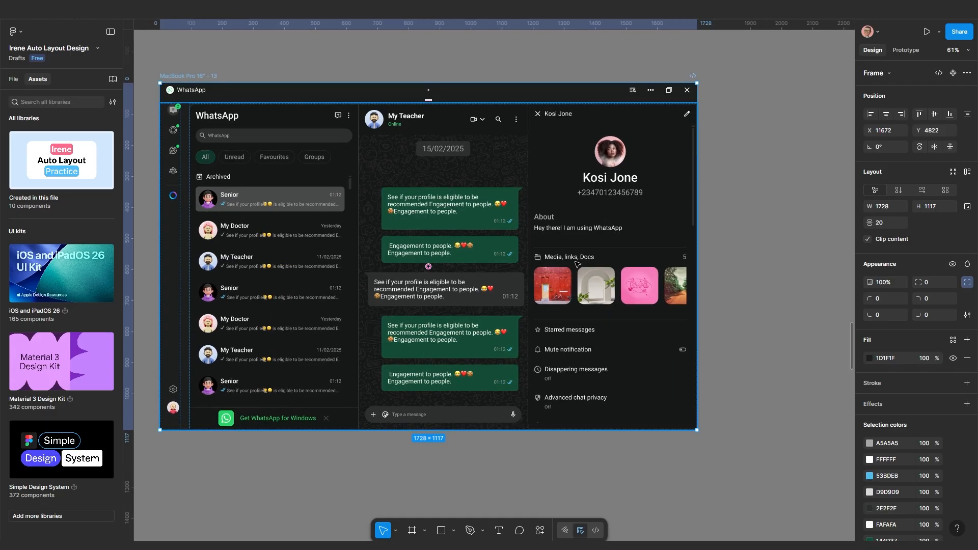
click(584, 218)
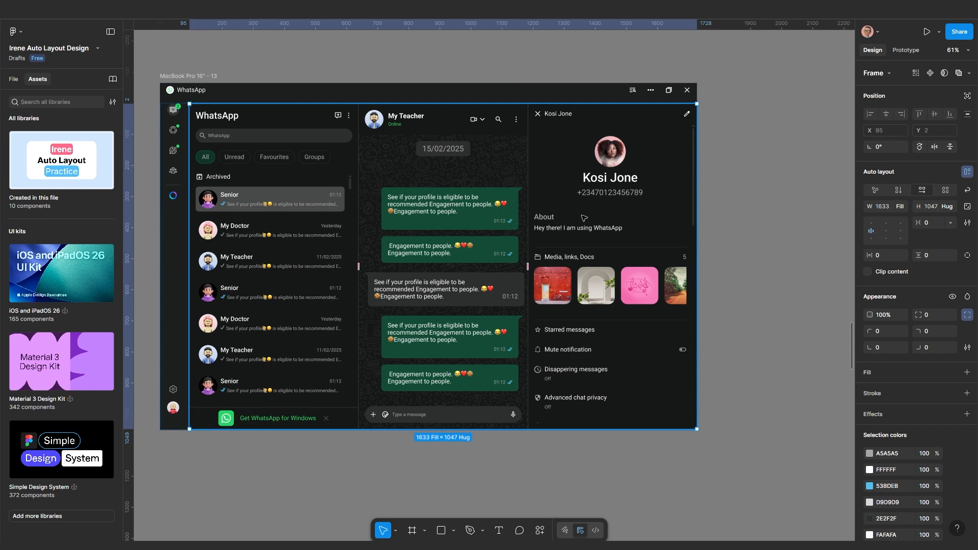
double_click(584, 218)
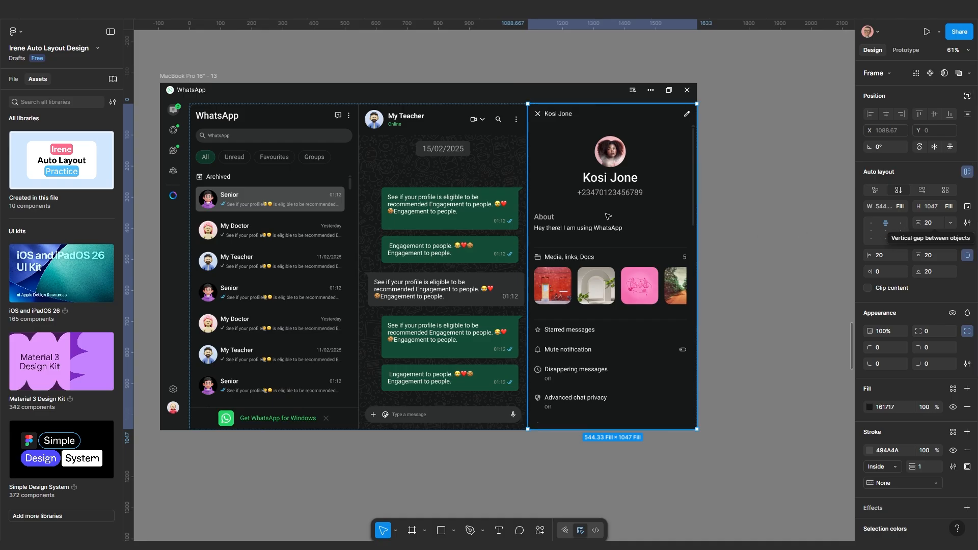
click(901, 207)
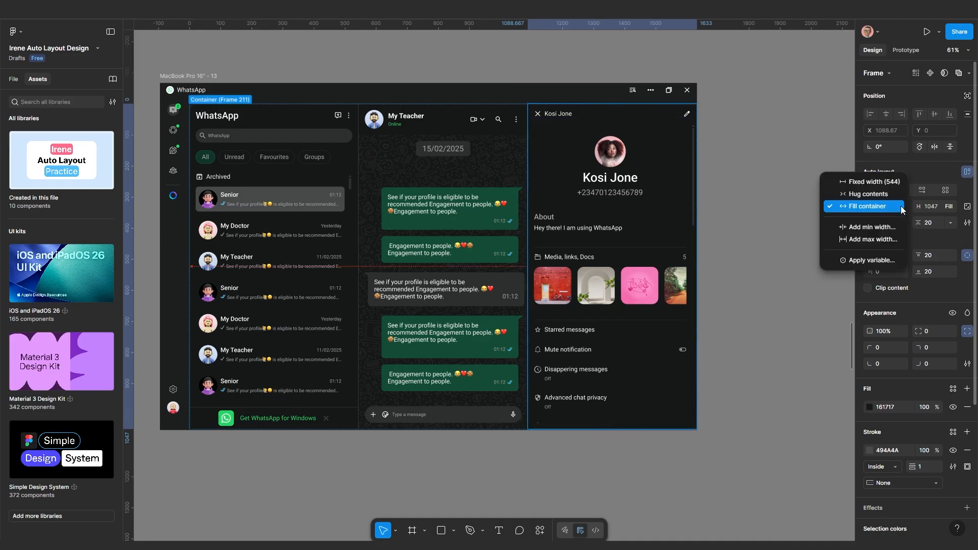
click(879, 228)
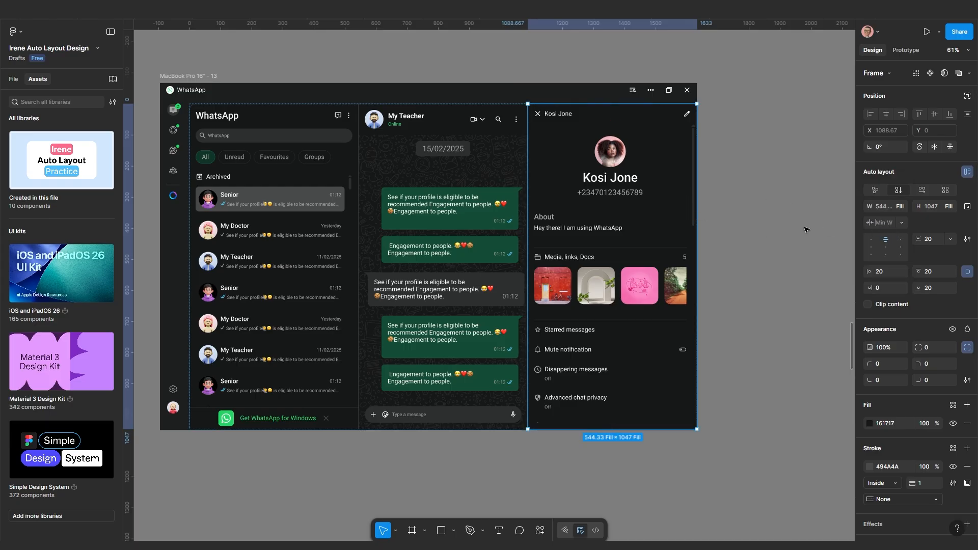
key(Escape)
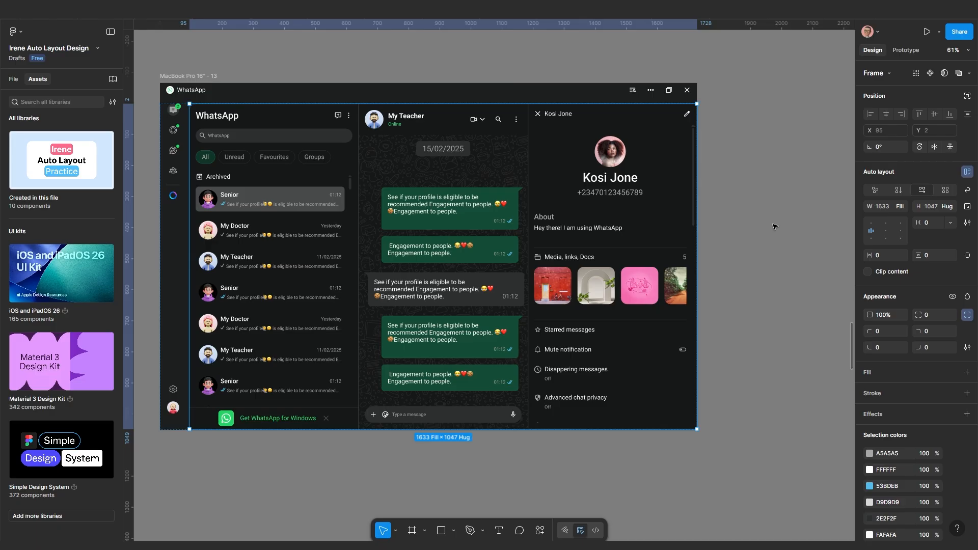
click(637, 229)
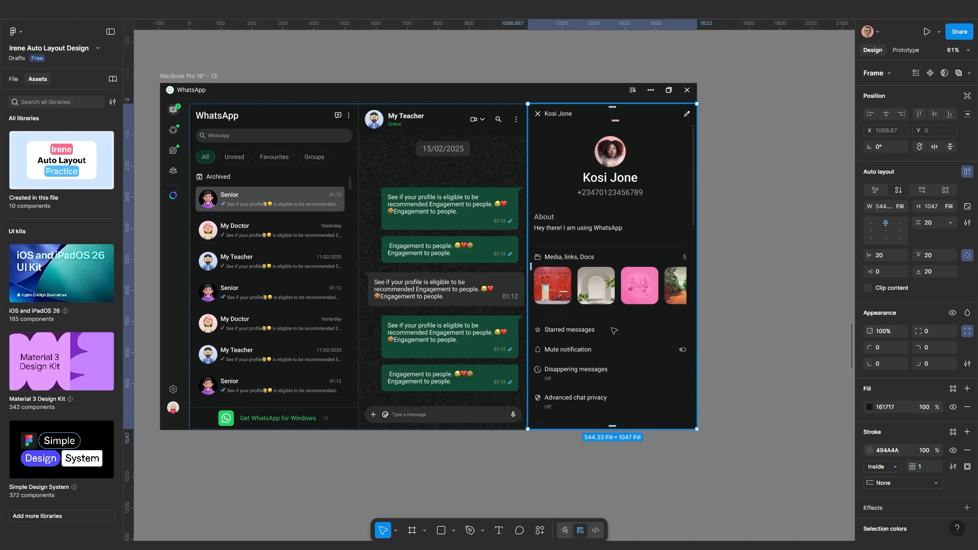
scroll(627, 348, up, 2)
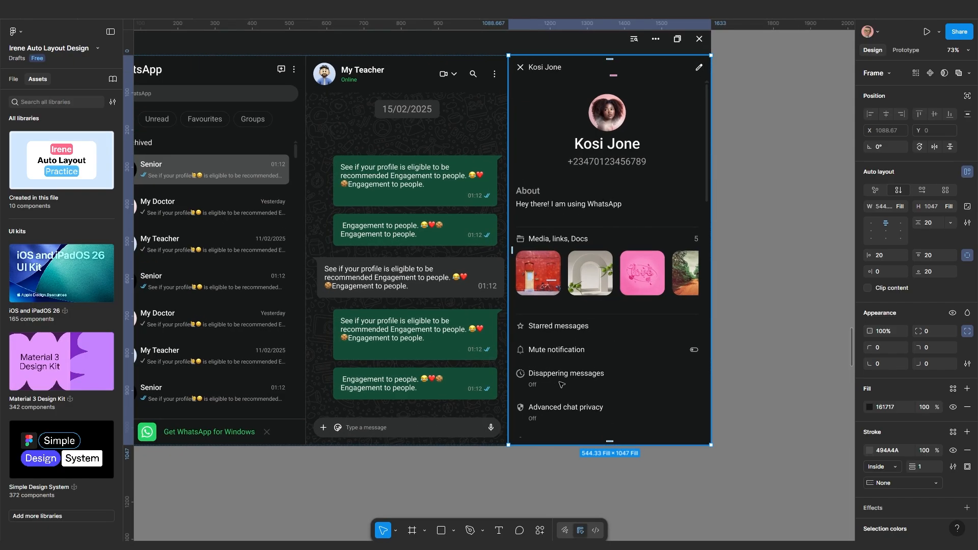
scroll(601, 300, down, 3)
scroll(714, 306, right, 2)
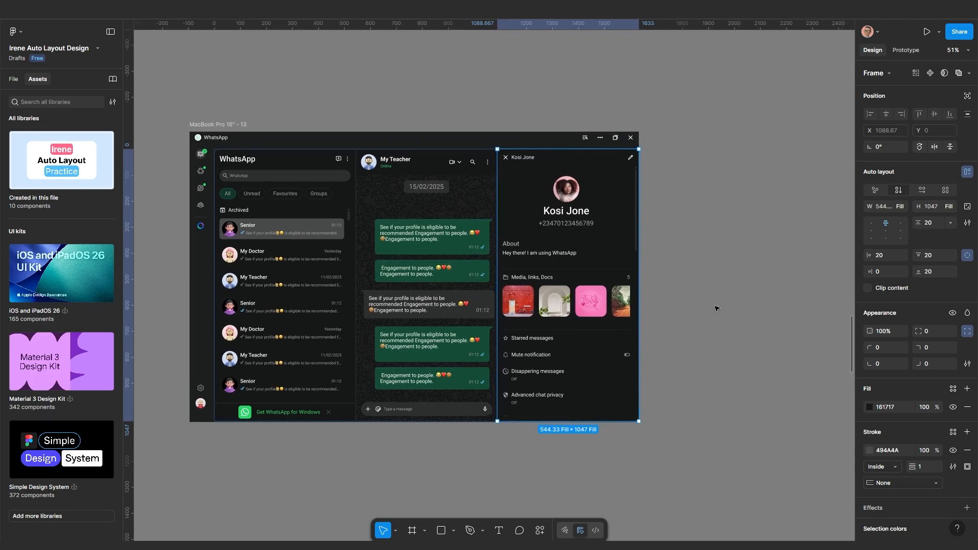
Give the contact-info panel a maximum width of 436
click(900, 207)
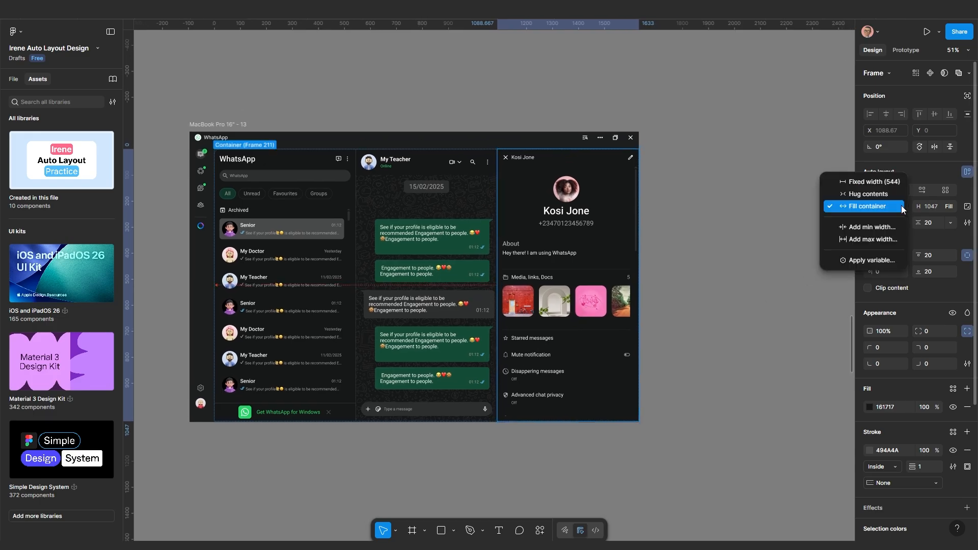
click(872, 239)
drag(871, 223, 894, 223)
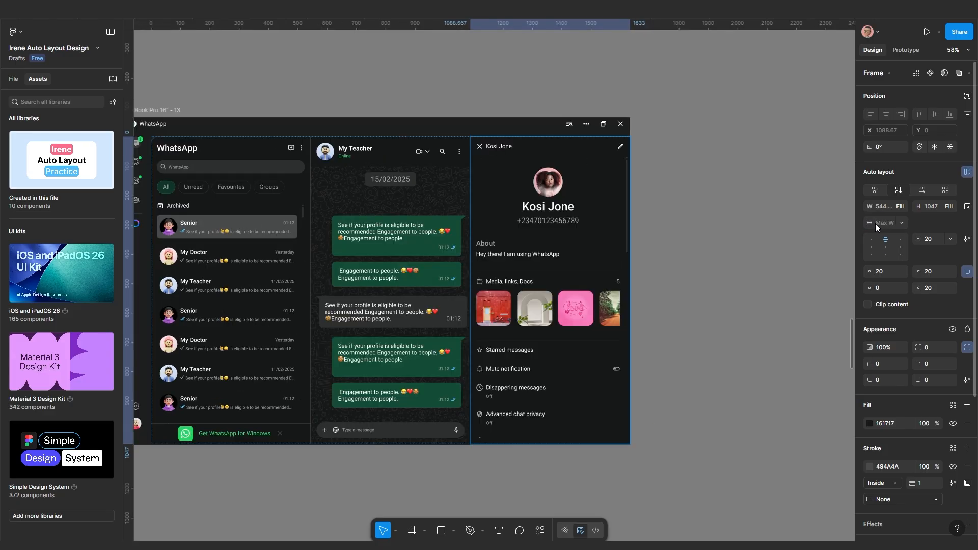
drag(876, 225, 341, 285)
mouse_move(324, 289)
mouse_down()
mouse_move(92, 289)
mouse_move(346, 288)
mouse_move(335, 289)
mouse_up()
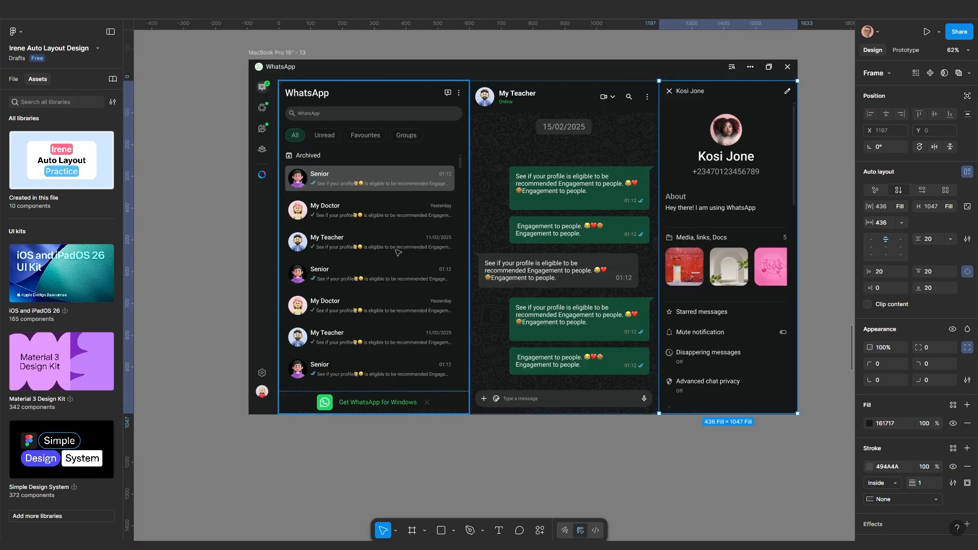
drag(398, 251, 388, 283)
Give the middle chat panel a minimum width of 660
click(391, 286)
scroll(407, 281, down, 1)
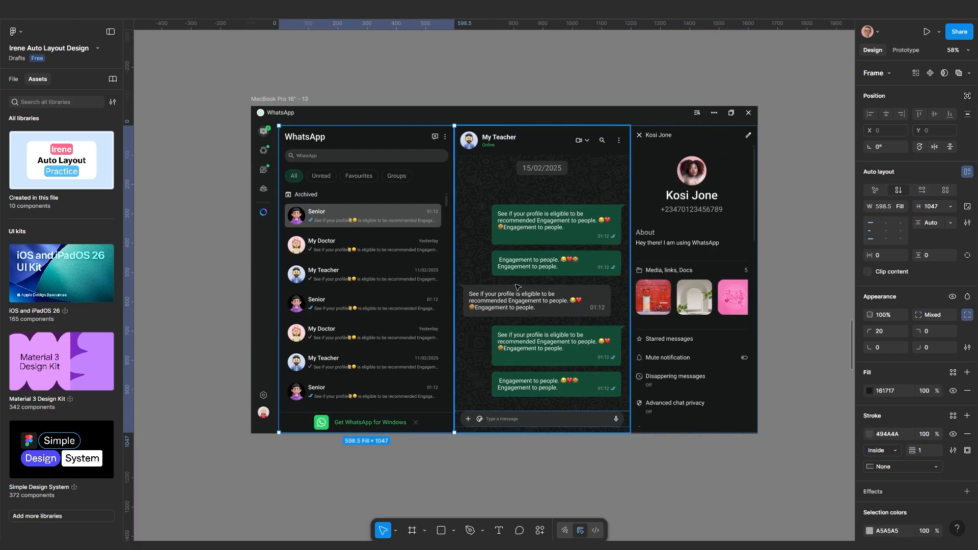
click(518, 287)
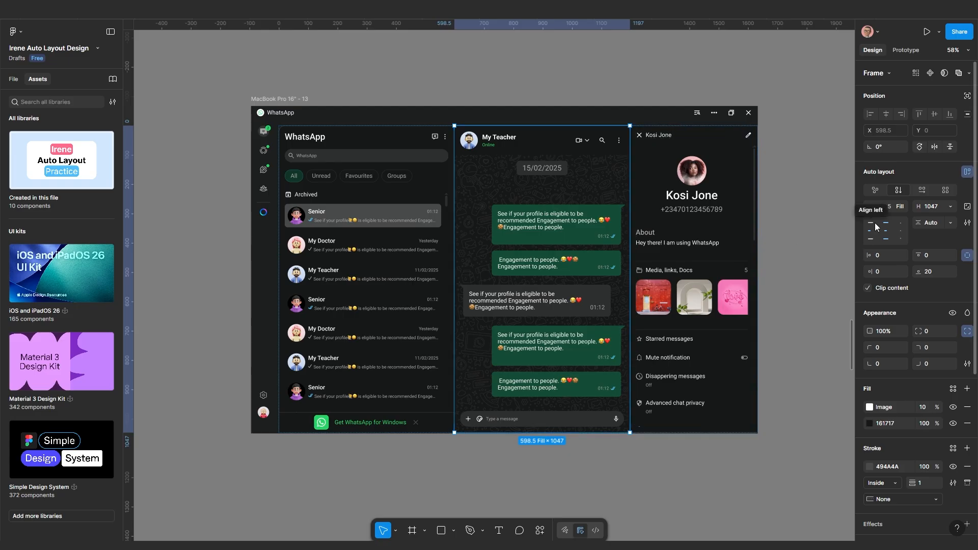
click(901, 207)
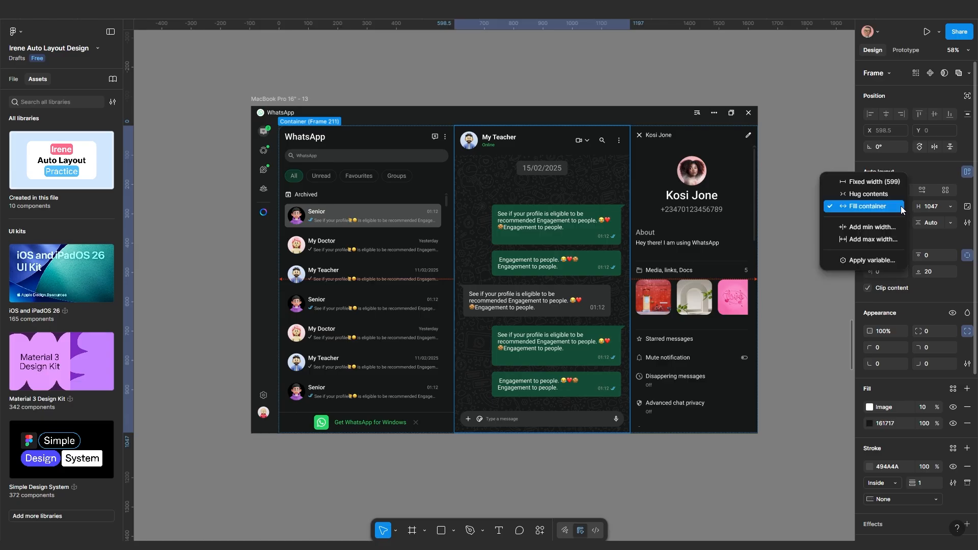
click(886, 234)
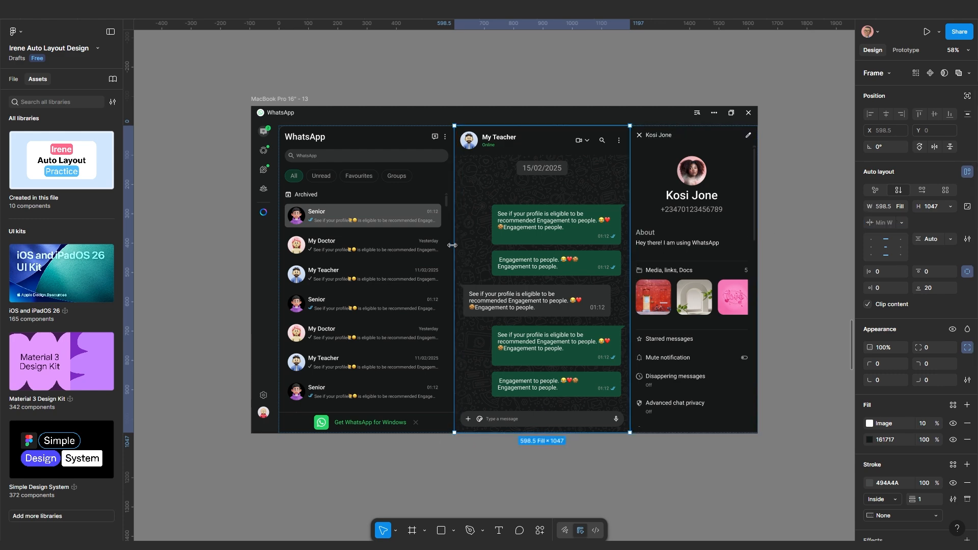
mouse_move(452, 245)
mouse_down()
mouse_move(397, 252)
mouse_move(437, 255)
mouse_up()
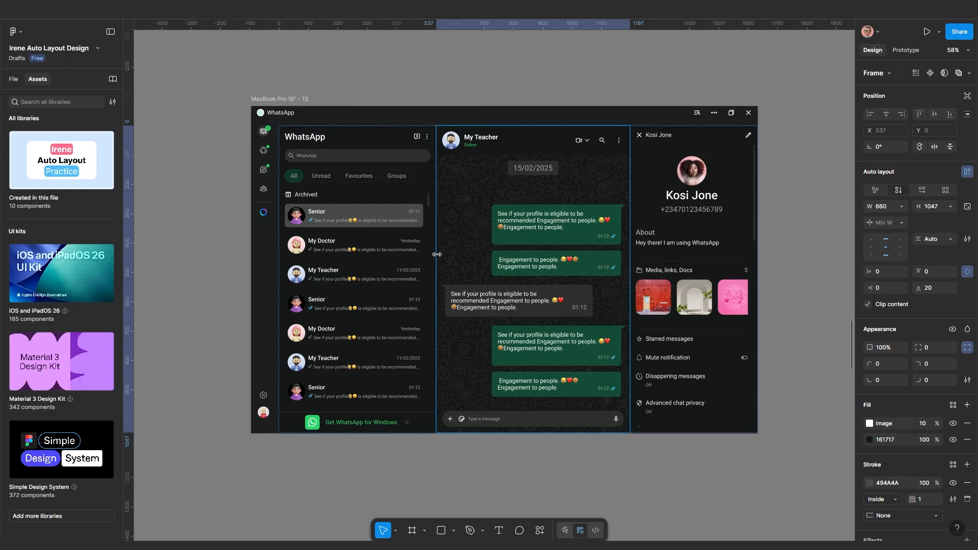
key(ctrl+z)
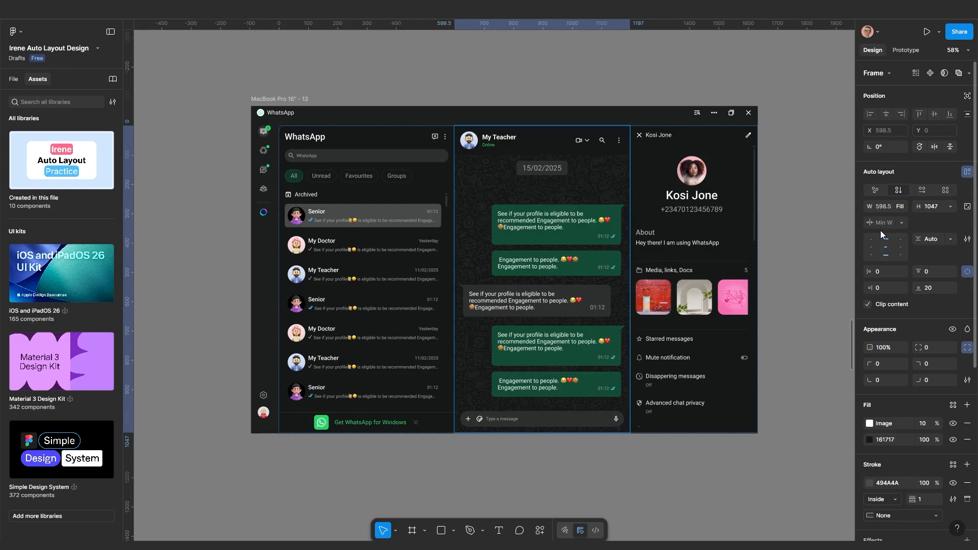
key(ctrl+shift+z)
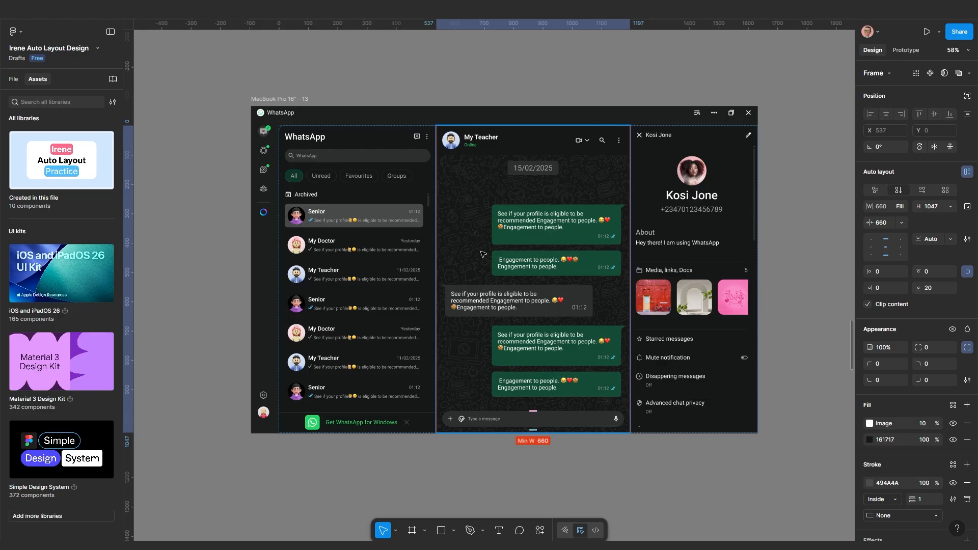
Narrow the outer WhatsApp frame to test the new minimum widths
scroll(461, 251, down, 1)
click(288, 105)
drag(747, 229, 809, 242)
Drag frame 13's width in and out to test panel reflow, ending at 1676
scroll(654, 275, down, 3)
scroll(647, 270, right, 3)
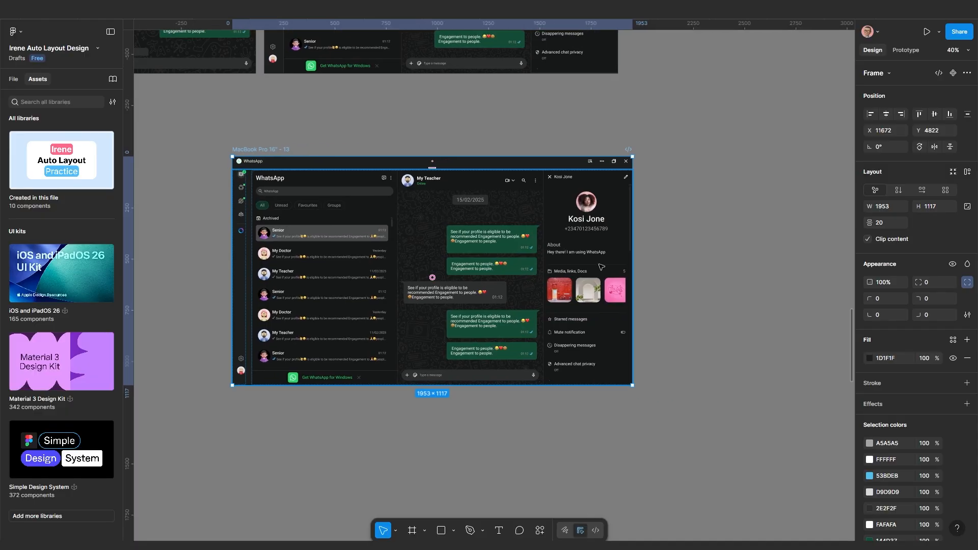
drag(649, 247, 668, 283)
scroll(534, 305, up, 2)
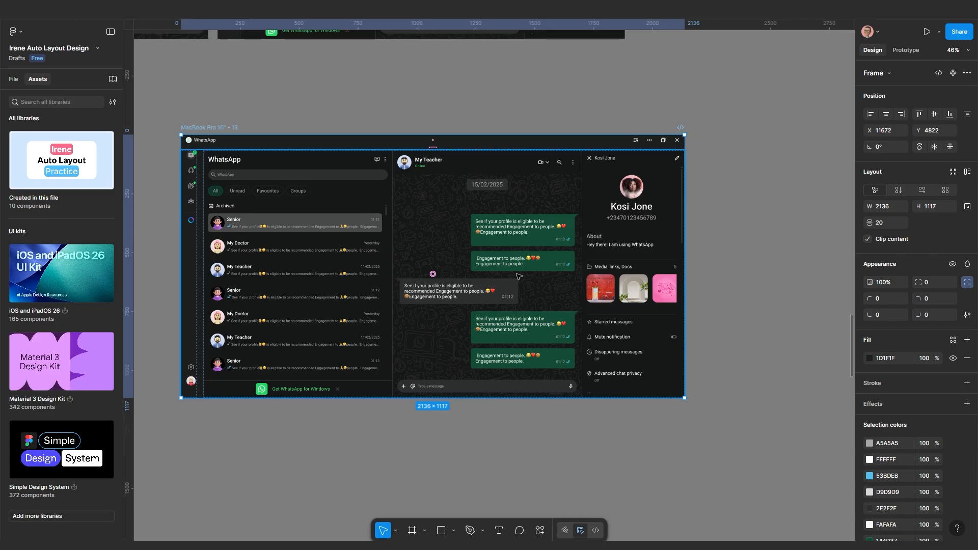
scroll(519, 276, up, 1)
scroll(685, 260, down, 1)
mouse_move(684, 260)
mouse_down()
mouse_move(720, 262)
mouse_move(629, 275)
mouse_move(697, 270)
mouse_up()
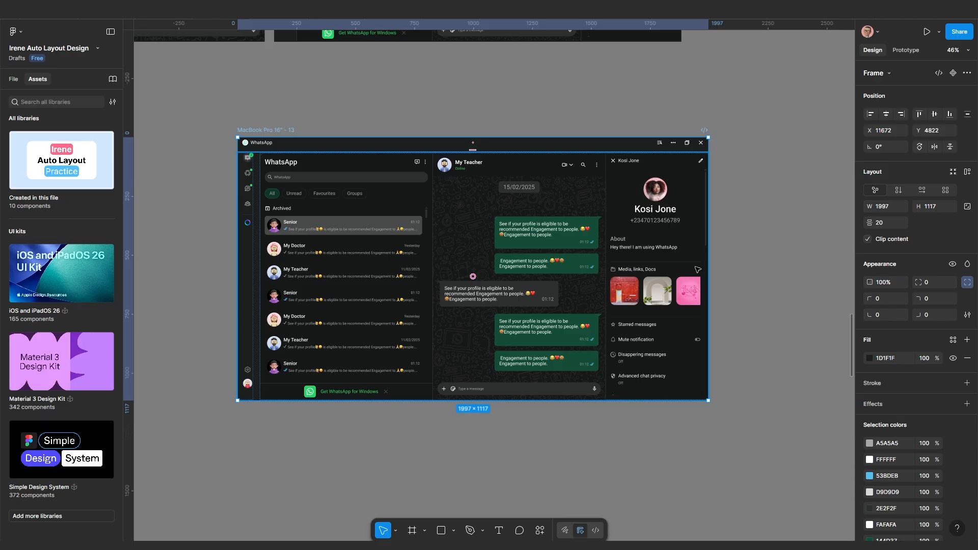
scroll(437, 211, up, 1)
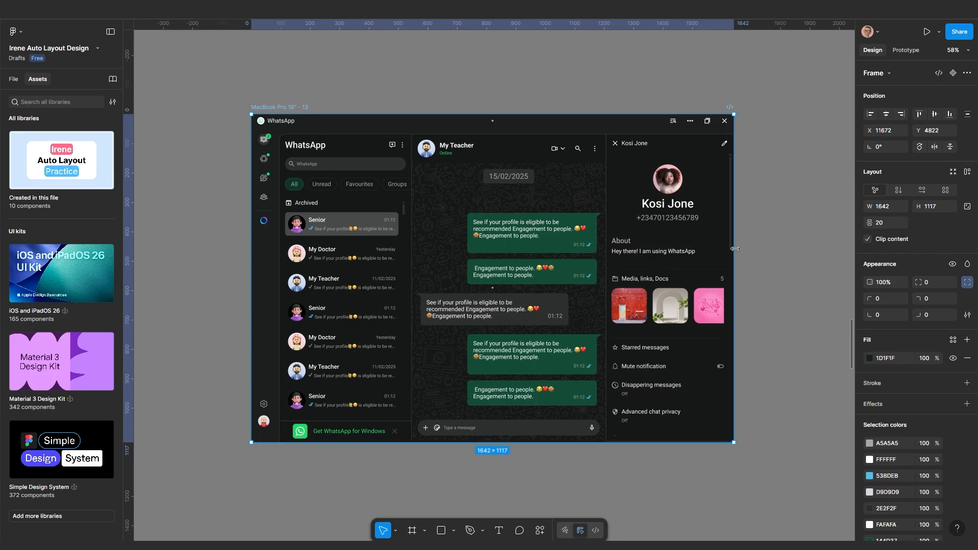
mouse_move(735, 249)
mouse_down()
mouse_move(702, 247)
mouse_move(762, 245)
mouse_move(741, 251)
mouse_up()
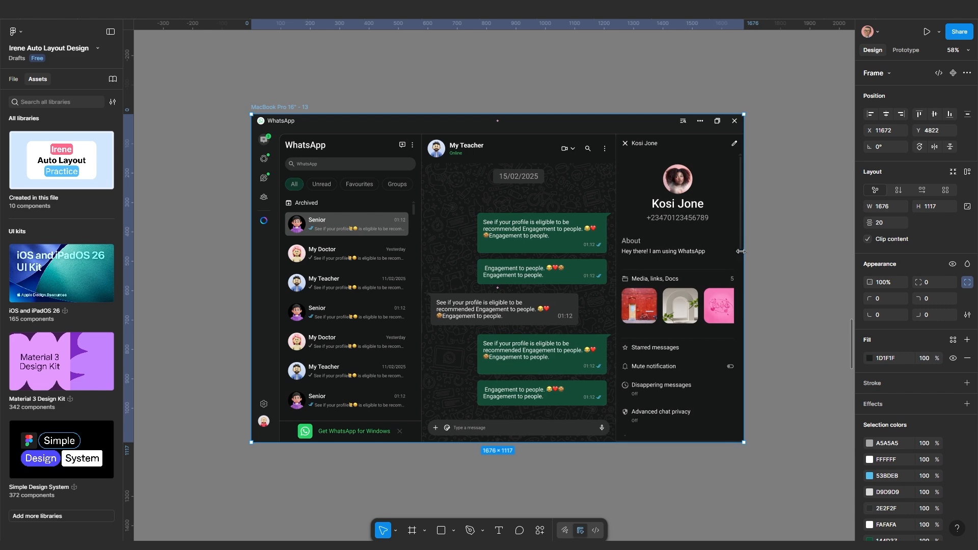
Give the left chat-list panel a 485 minimum width
click(384, 314)
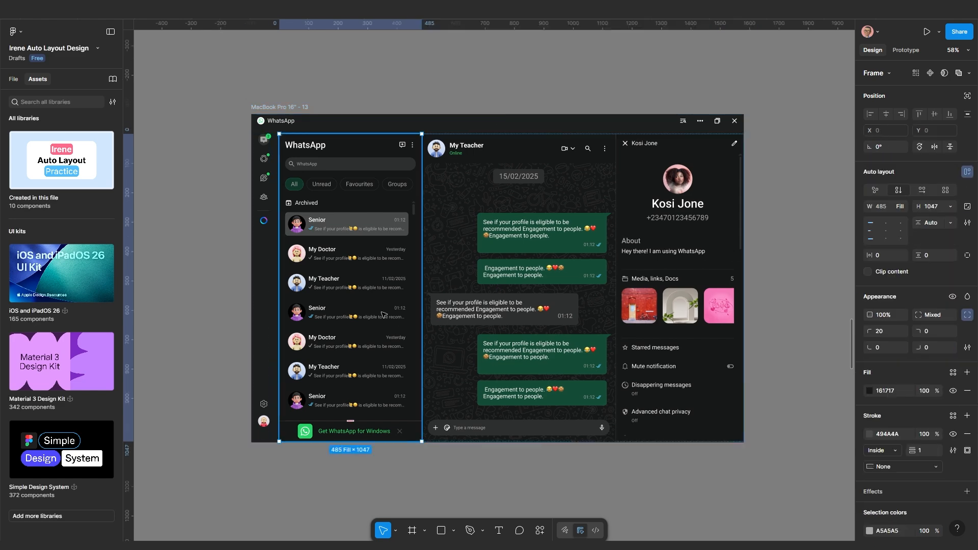
click(900, 206)
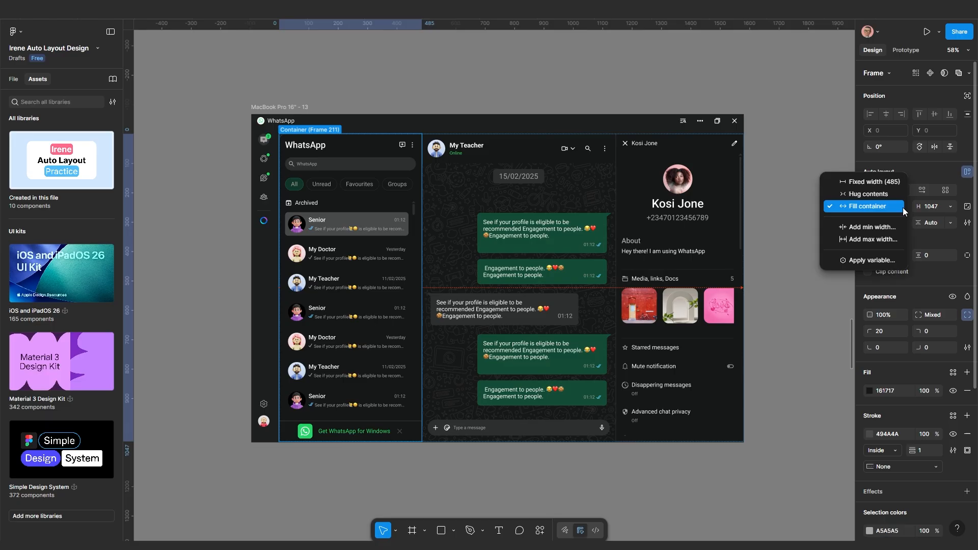
click(877, 229)
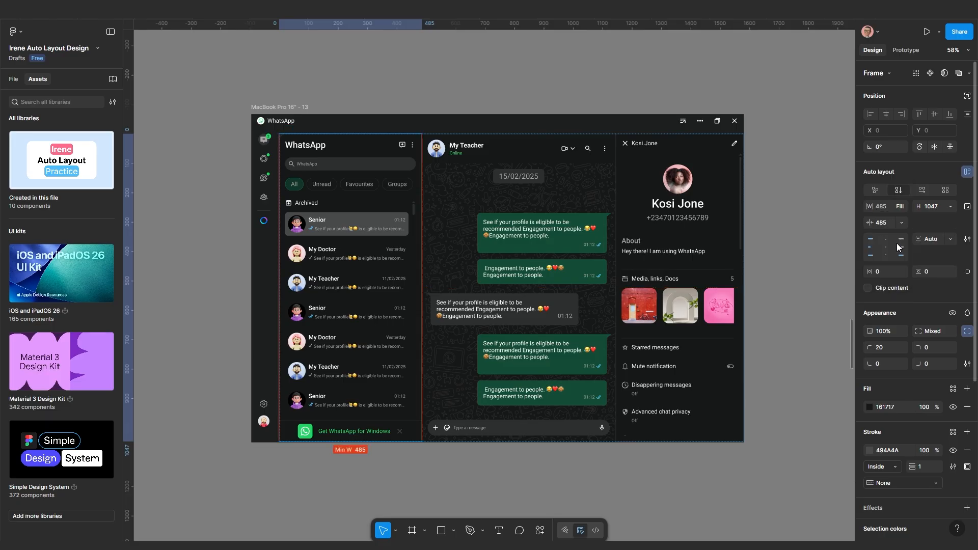
scroll(529, 284, down, 2)
Resize the outer WhatsApp frame to test the chat-list minimum width
click(742, 249)
click(326, 136)
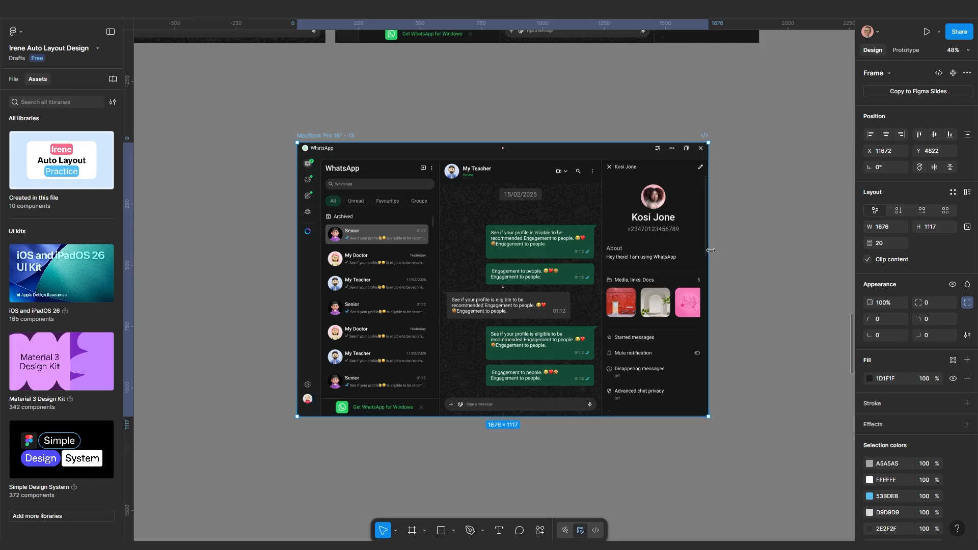
mouse_move(710, 250)
mouse_down()
mouse_move(812, 251)
mouse_move(654, 252)
mouse_move(708, 254)
mouse_up()
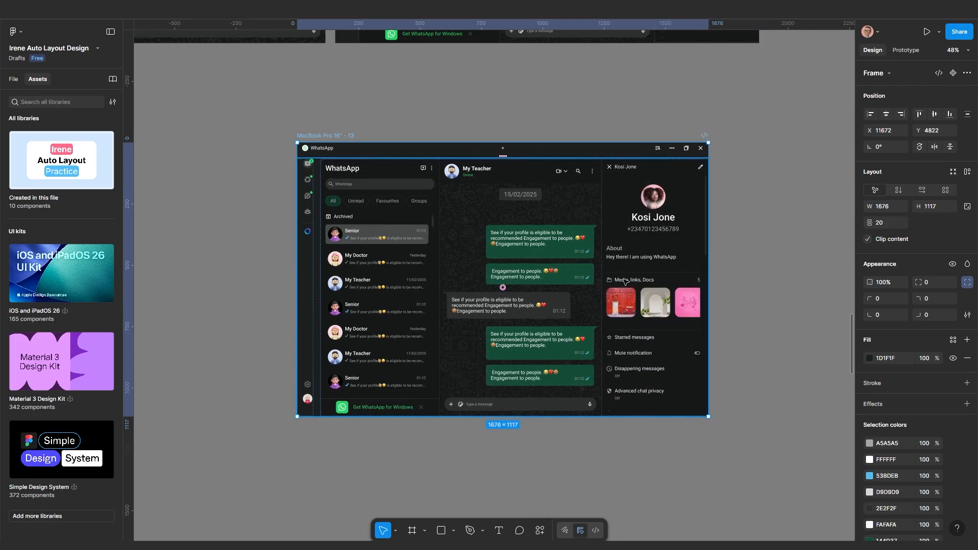
double_click(541, 258)
Fix the inner frame's height and test narrowing the outer frame, then undo
ctrl+scroll(520, 271, up, 1)
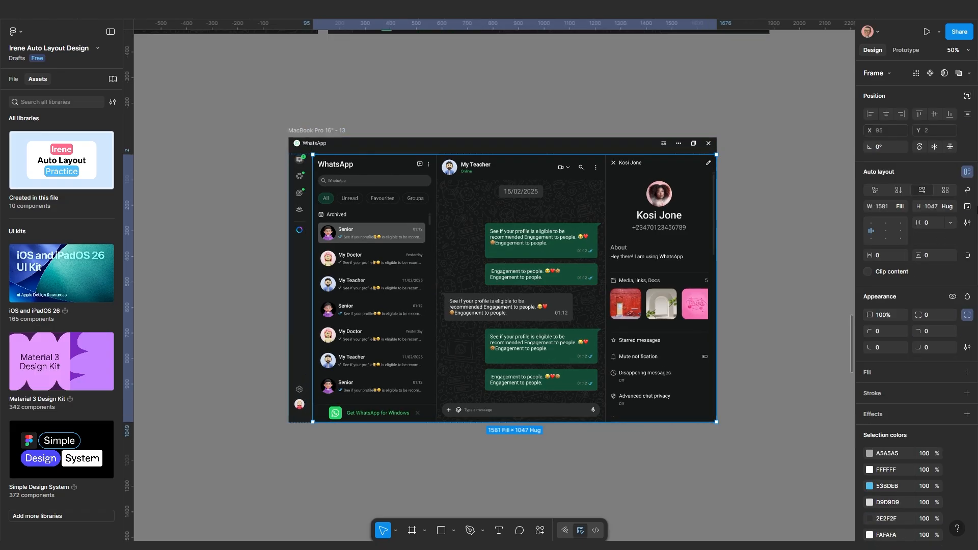
click(969, 192)
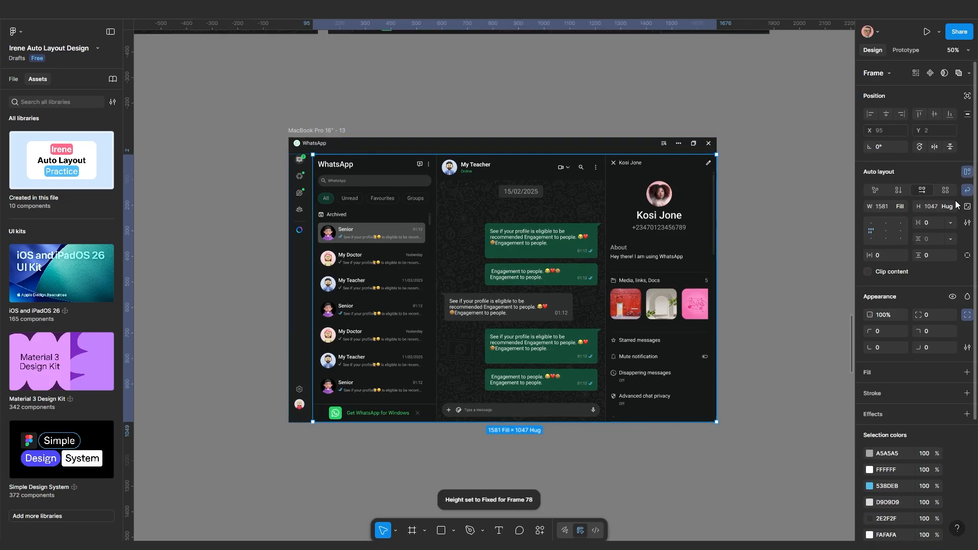
click(790, 295)
click(344, 131)
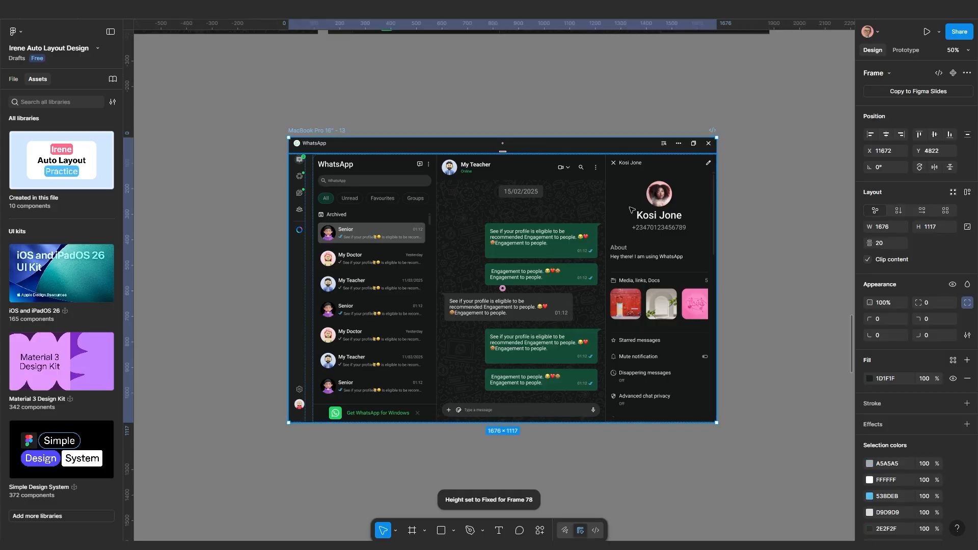
drag(707, 230, 591, 238)
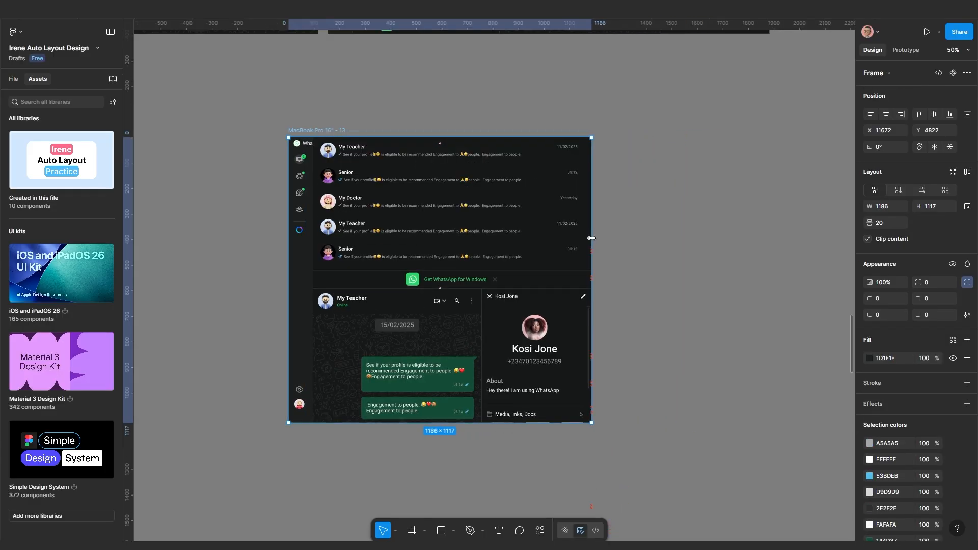
key(ctrl+z)
Align the inner layout frame's content to the top left
click(785, 210)
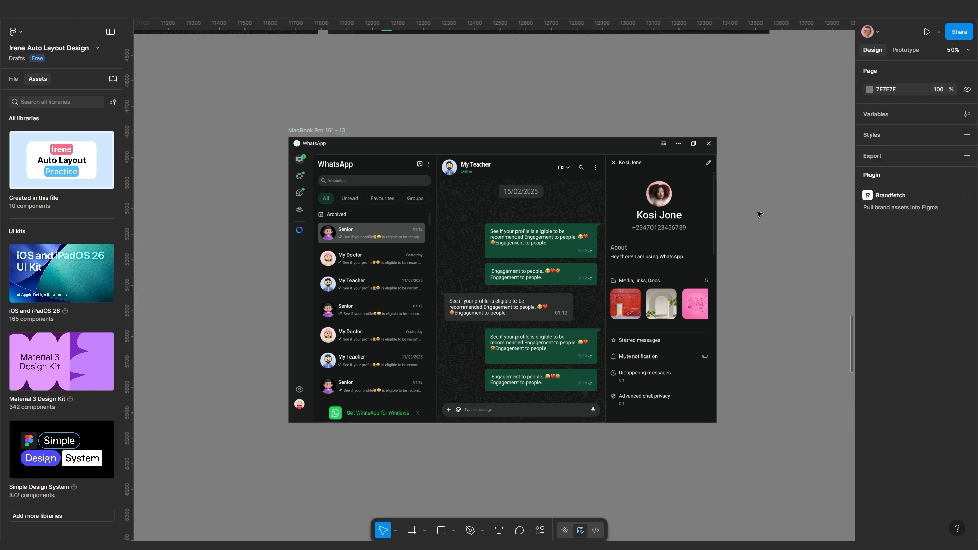
click(695, 247)
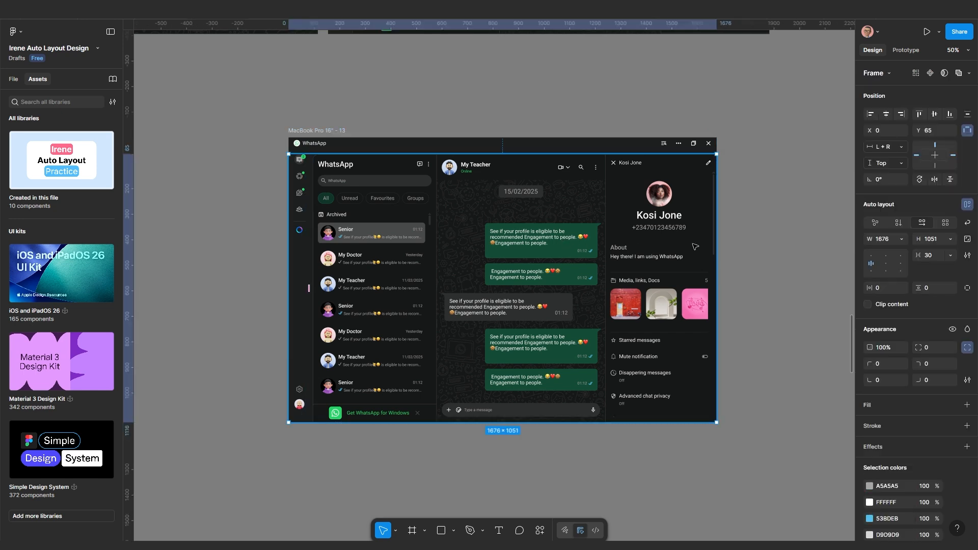
click(870, 256)
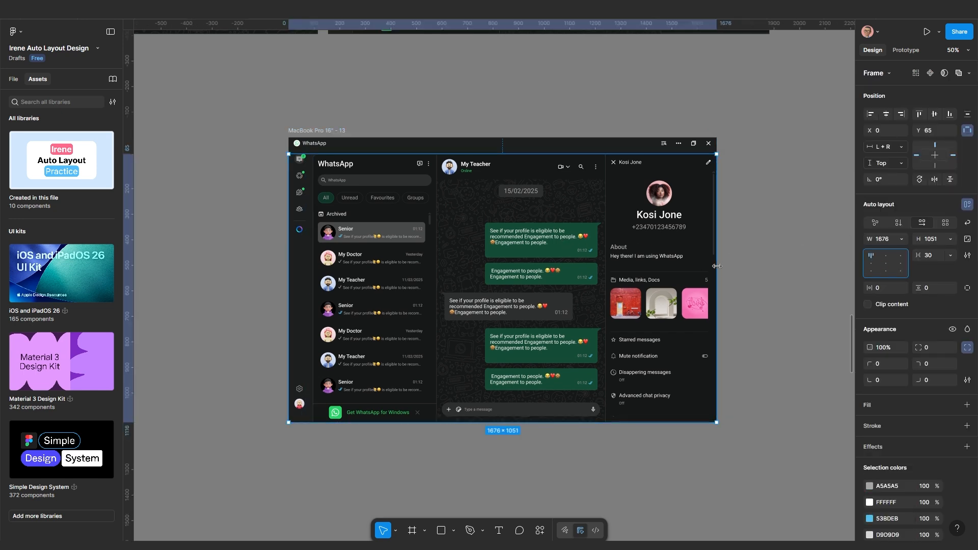
click(601, 272)
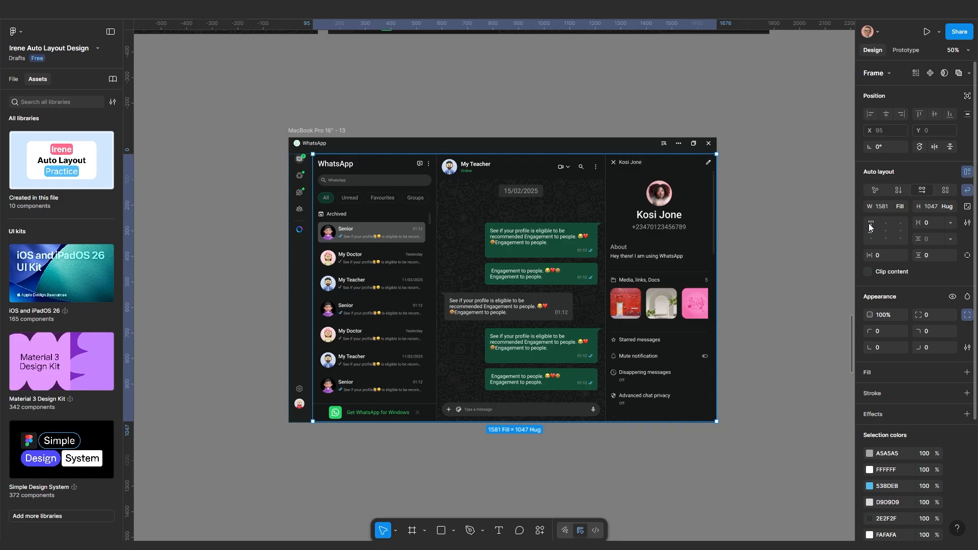
Stretch and narrow frame 13 to test reflow, leaving it 1565 wide
click(327, 131)
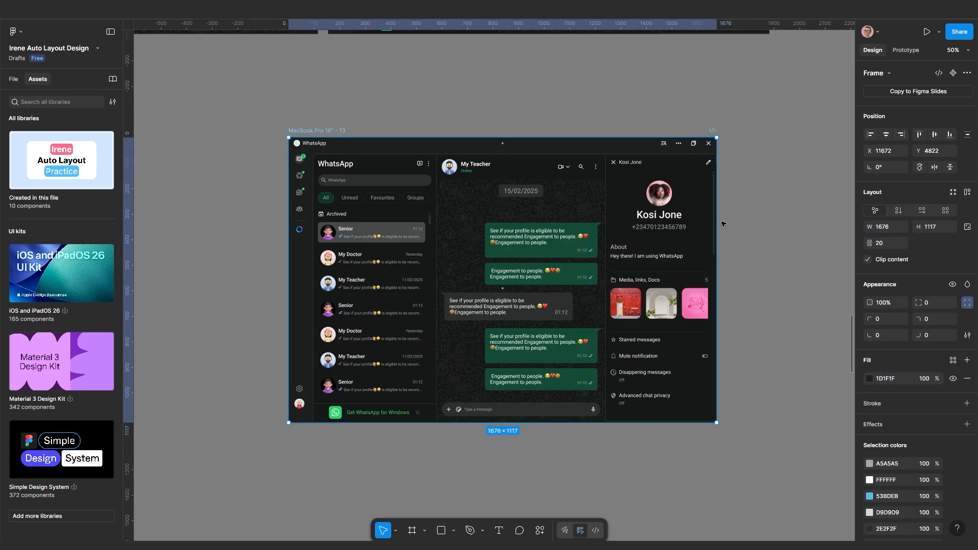
drag(712, 223, 660, 256)
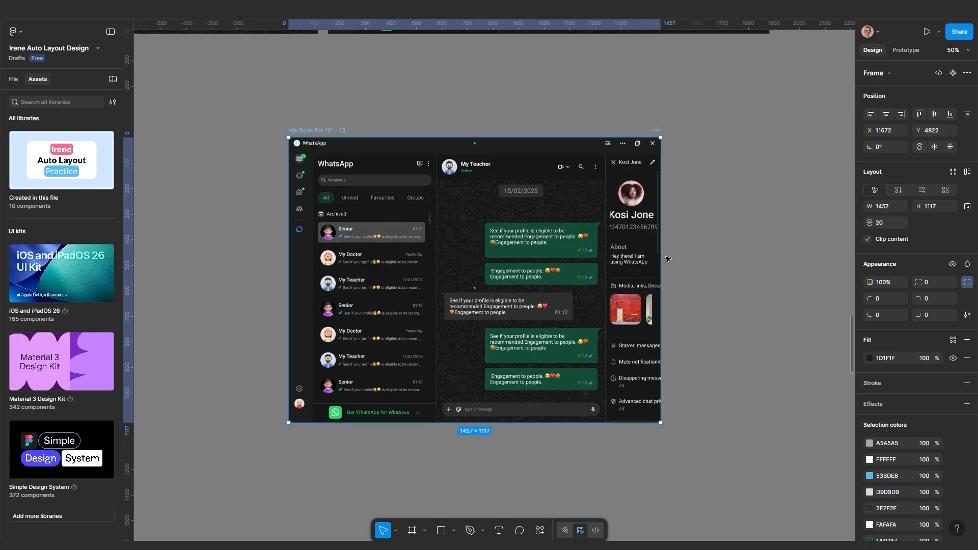
key(ctrl+z)
scroll(669, 245, up, 2)
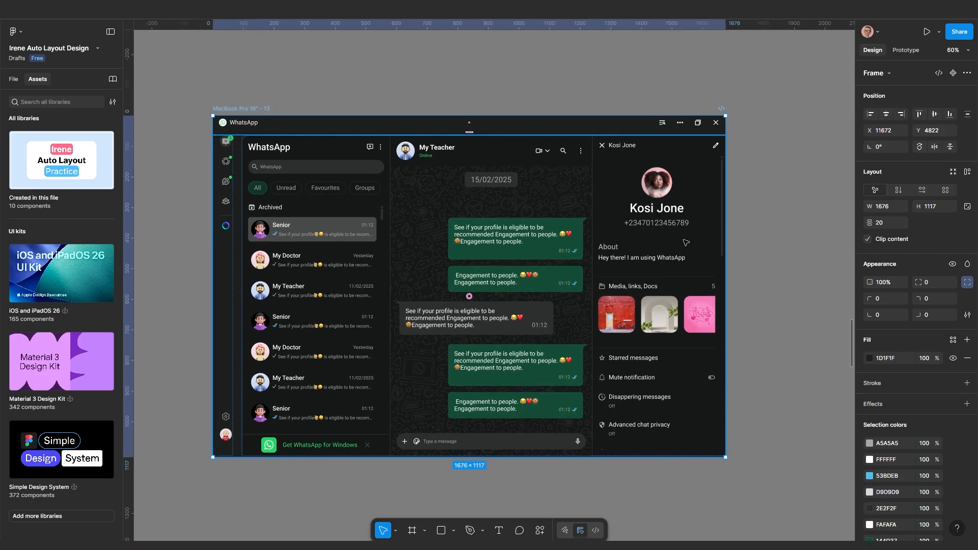
drag(725, 240, 581, 239)
scroll(580, 238, down, 2)
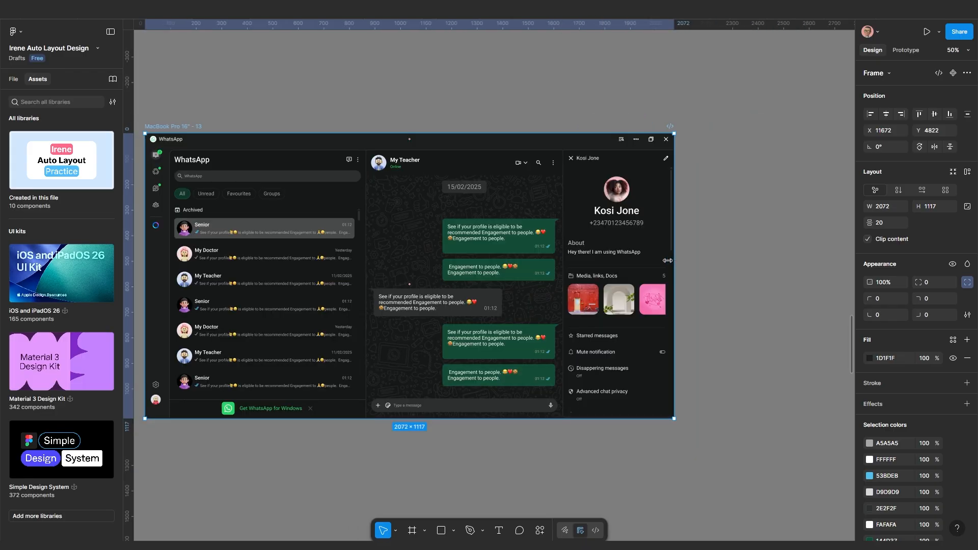
drag(667, 260, 545, 262)
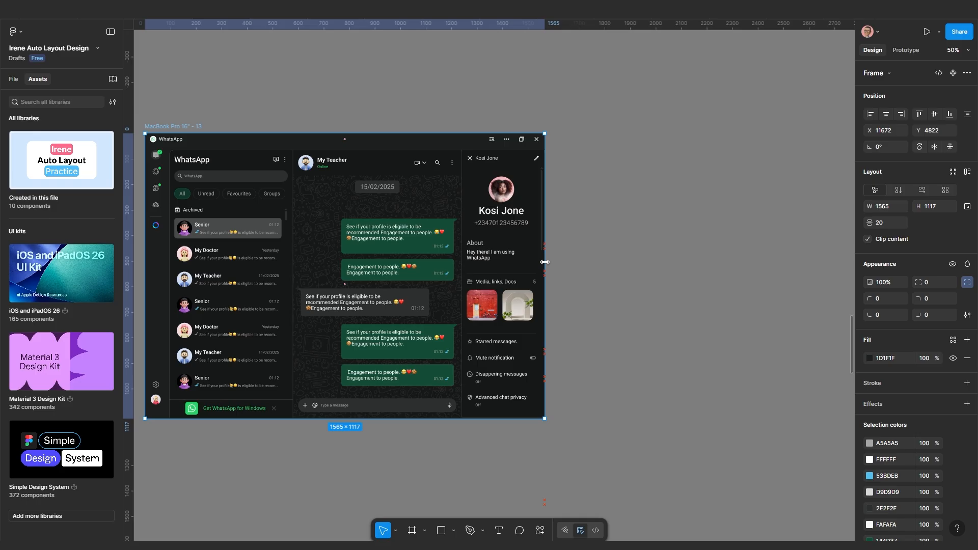
scroll(544, 262, up, 3)
Give the contact profile panel a minimum width of 325
click(512, 256)
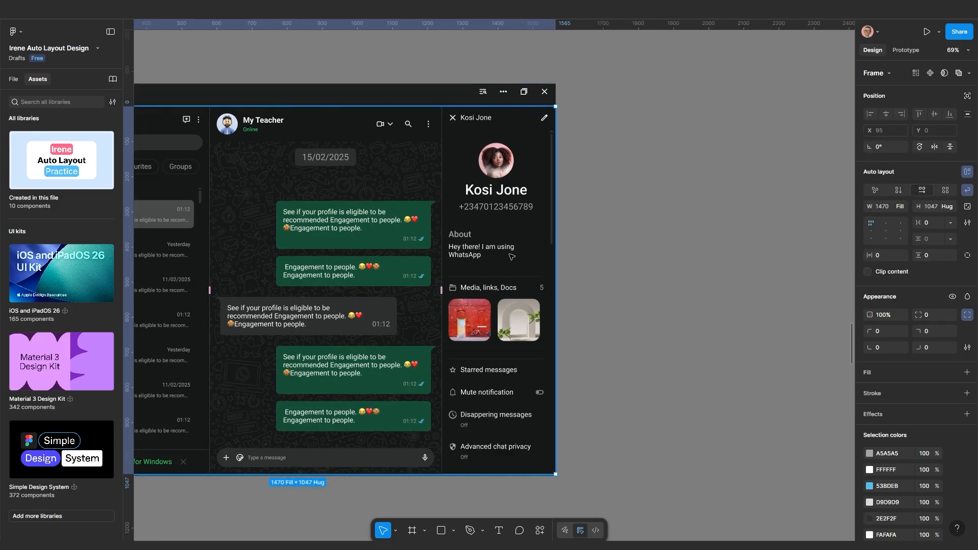
click(512, 257)
click(901, 207)
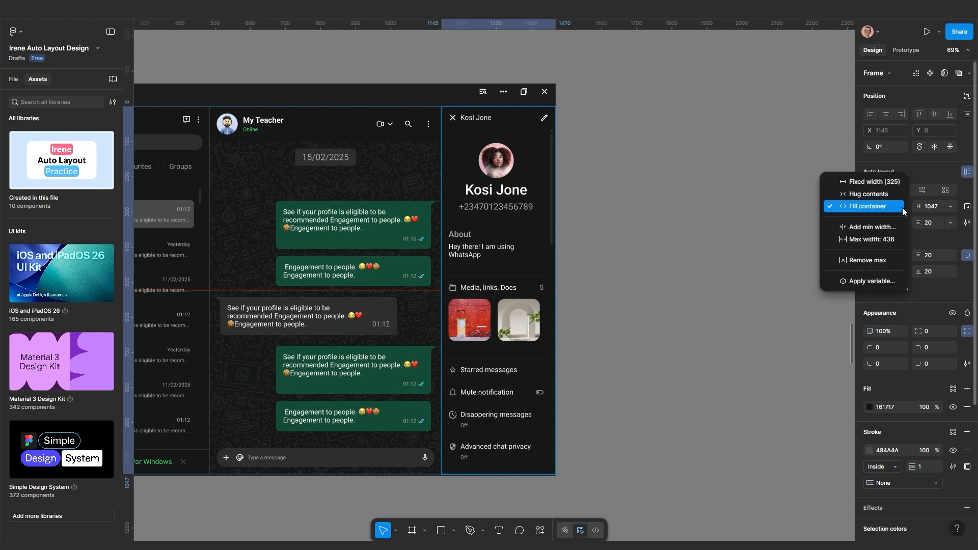
click(874, 228)
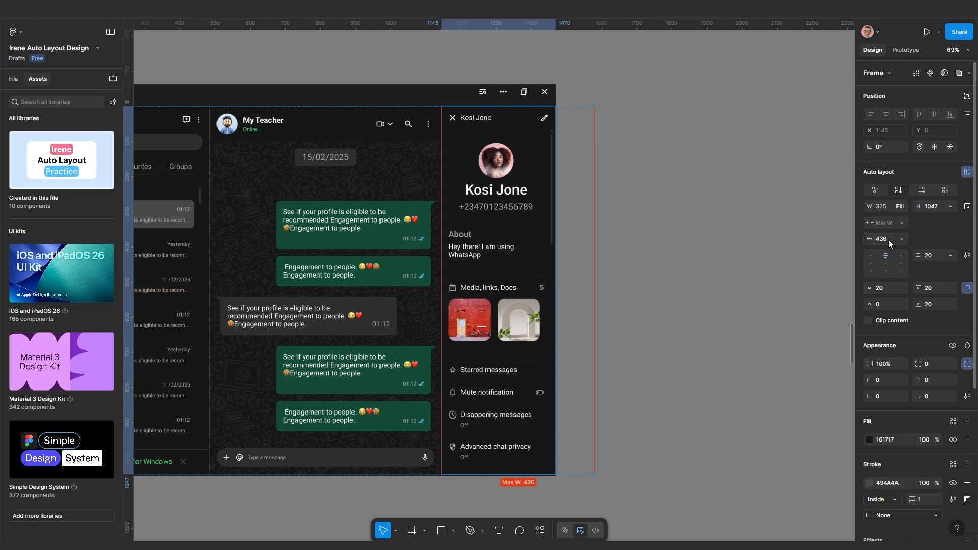
click(901, 225)
click(897, 241)
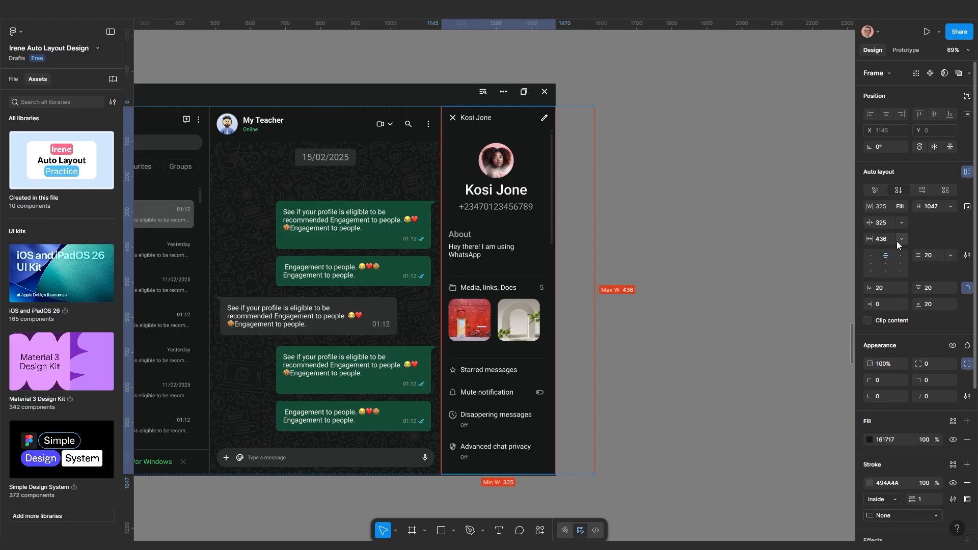
Check the inner 1470-wide layout frame, then reselect the MacBook Pro frame
scroll(700, 269, down, 3)
drag(696, 274, 791, 265)
click(802, 252)
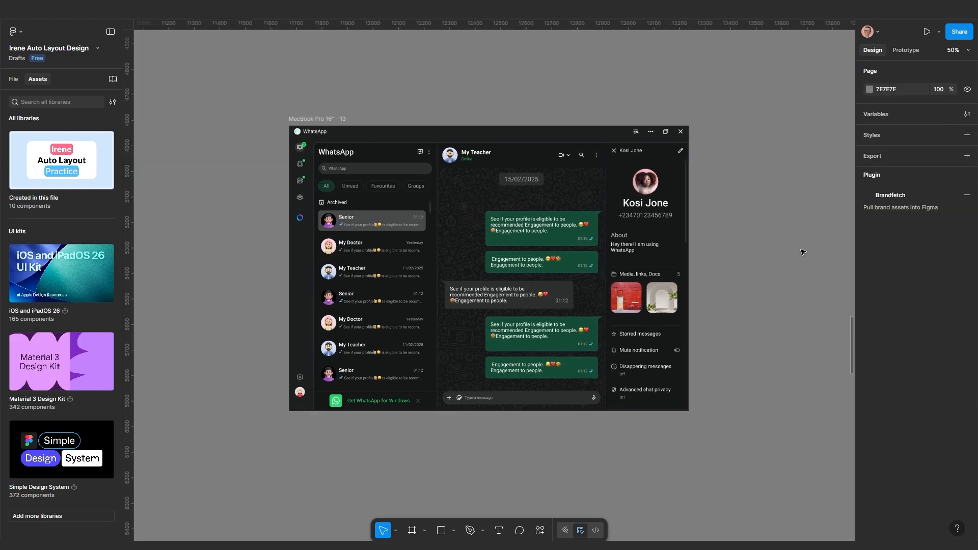
click(650, 200)
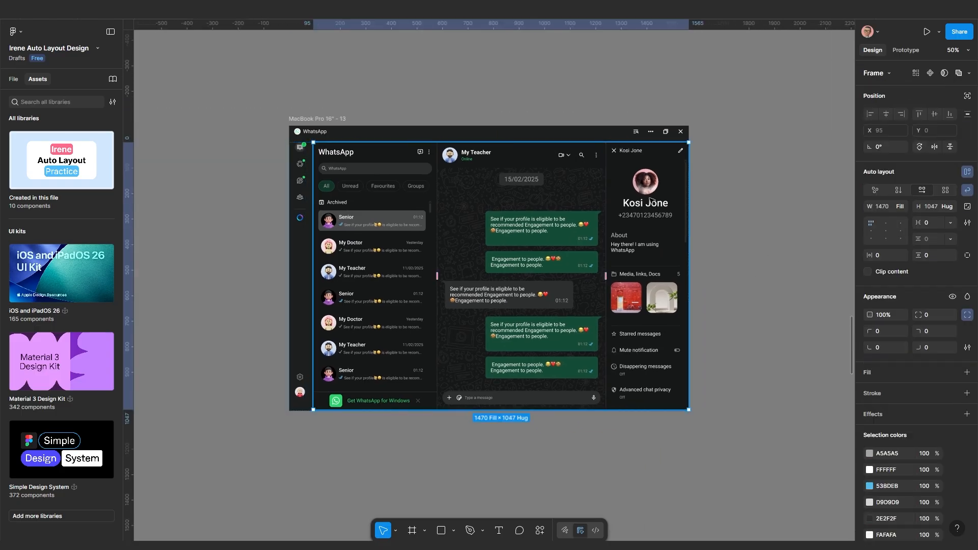
click(298, 113)
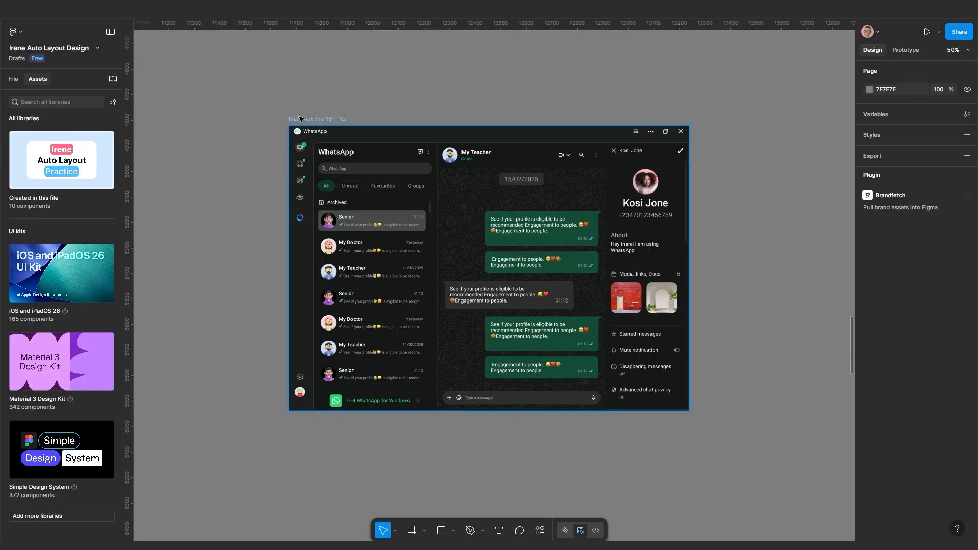
click(299, 117)
scroll(604, 174, down, 3)
drag(608, 175, 529, 181)
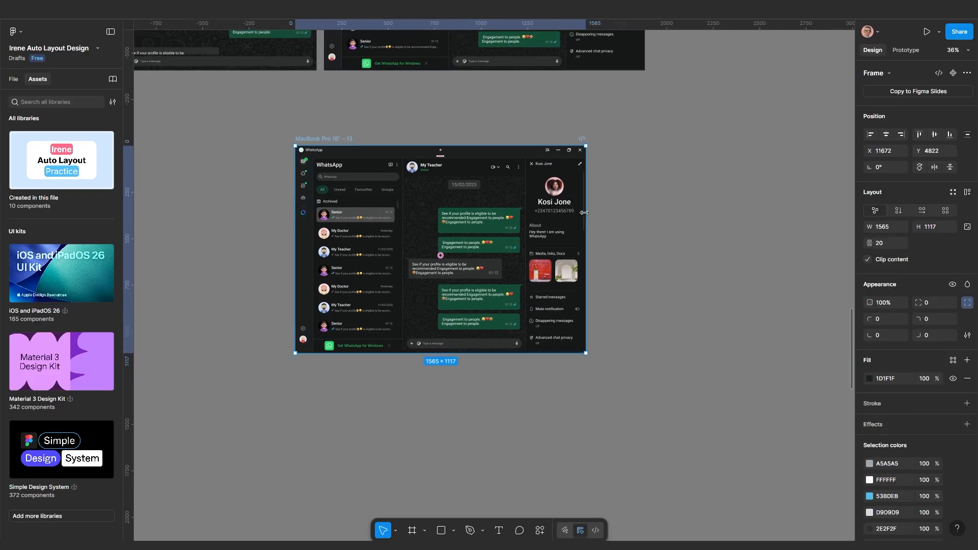
Widen frame 13 in stages until it measures 2215 × 1117
mouse_move(585, 212)
mouse_down()
mouse_move(658, 215)
mouse_move(583, 221)
mouse_move(599, 225)
mouse_move(665, 221)
mouse_move(594, 227)
mouse_up()
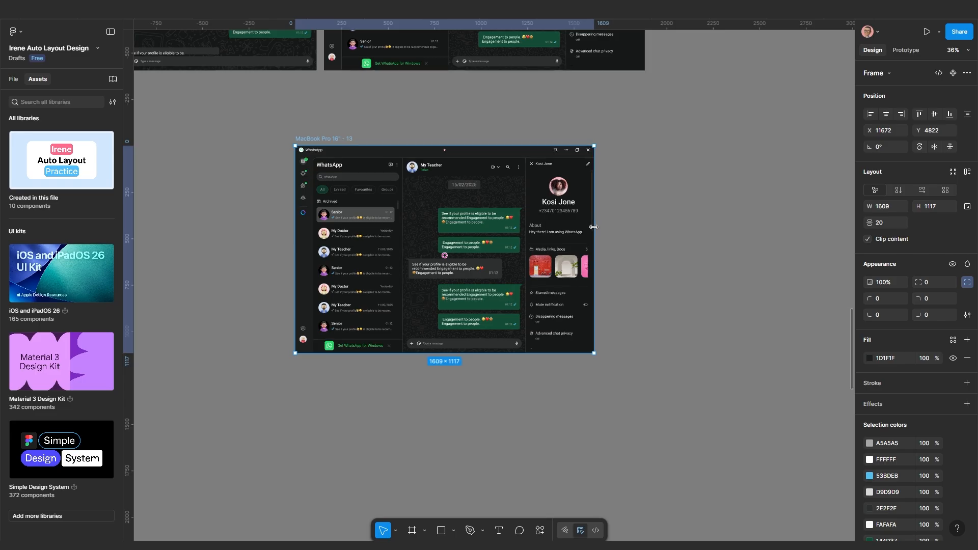
drag(593, 226, 615, 241)
drag(680, 234, 706, 235)
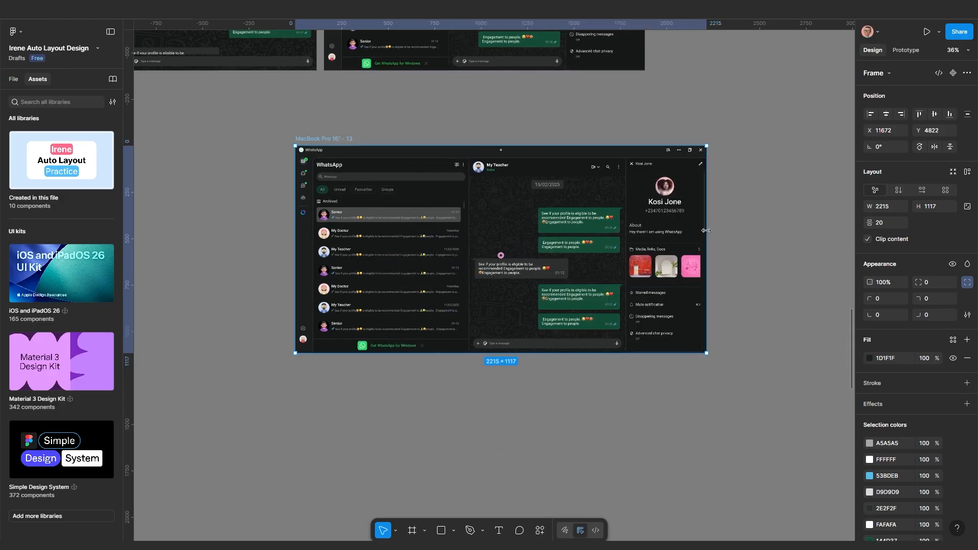
click(565, 383)
scroll(369, 370, up, 1)
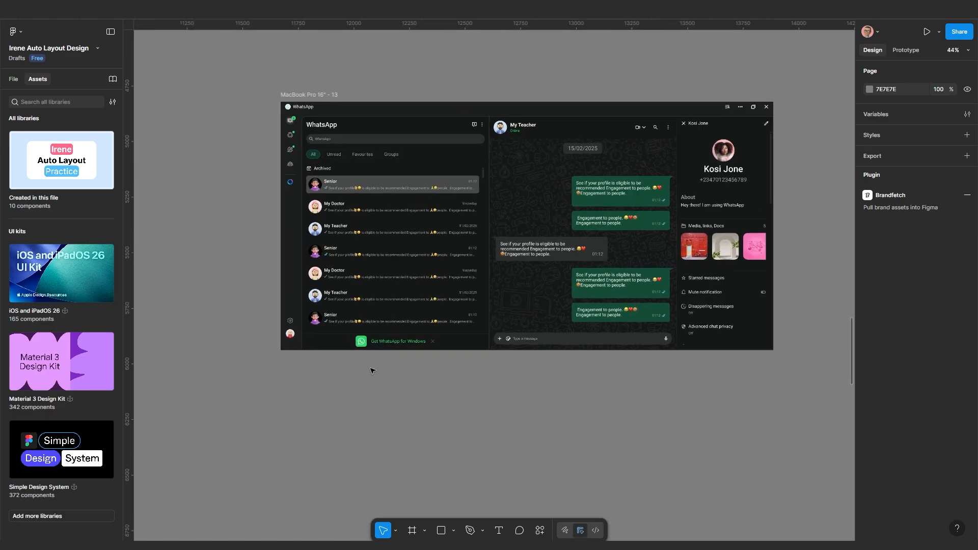
drag(475, 373, 470, 403)
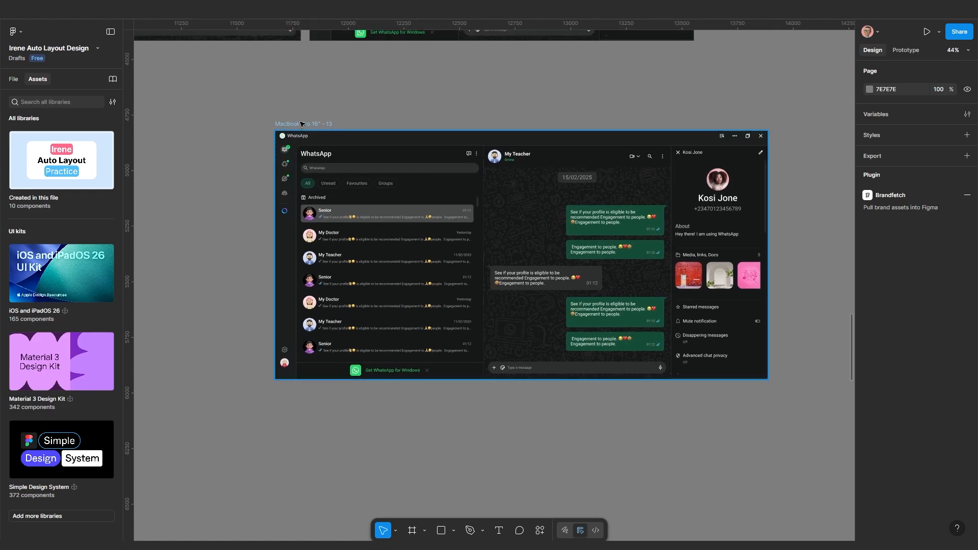
click(316, 127)
Make the WhatsApp frame the Flow 6 starting point and nudge it on the canvas
click(906, 49)
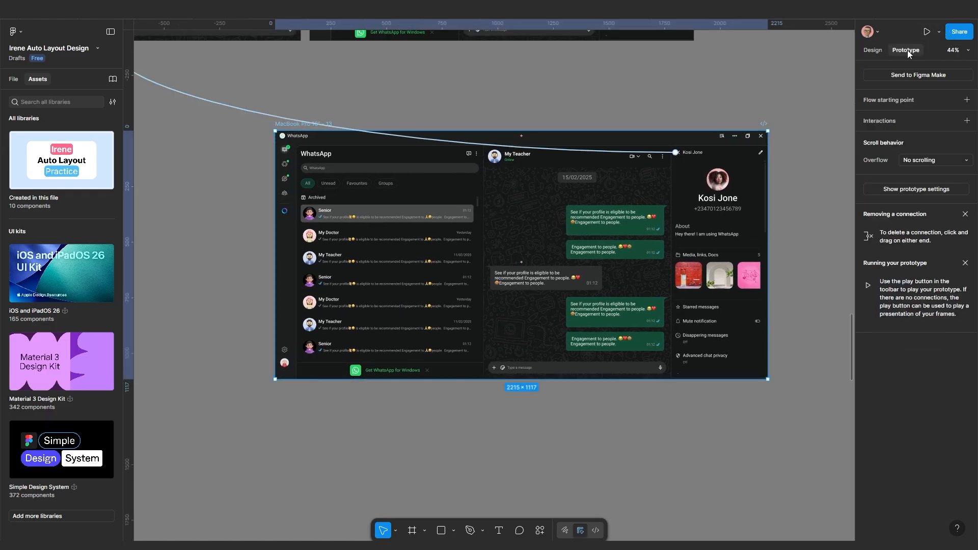
click(903, 100)
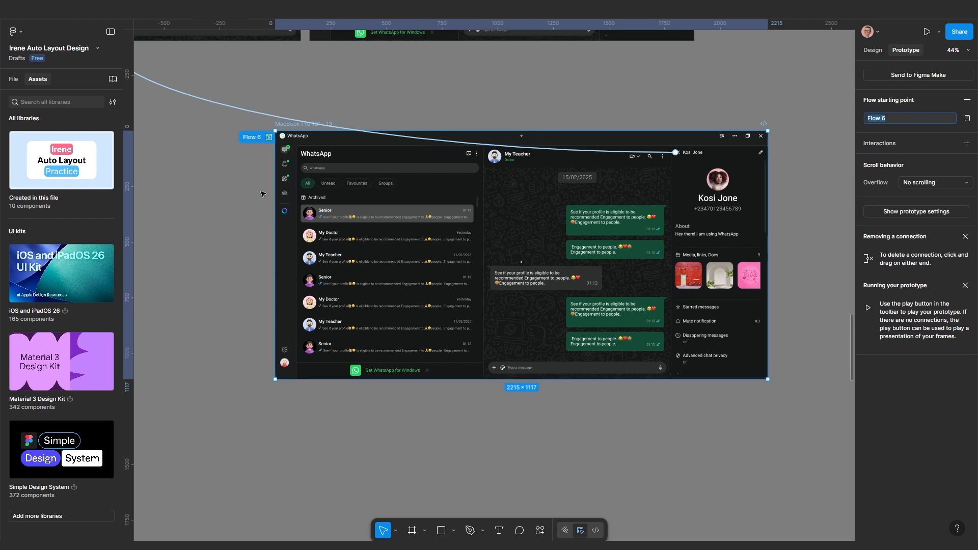
click(244, 193)
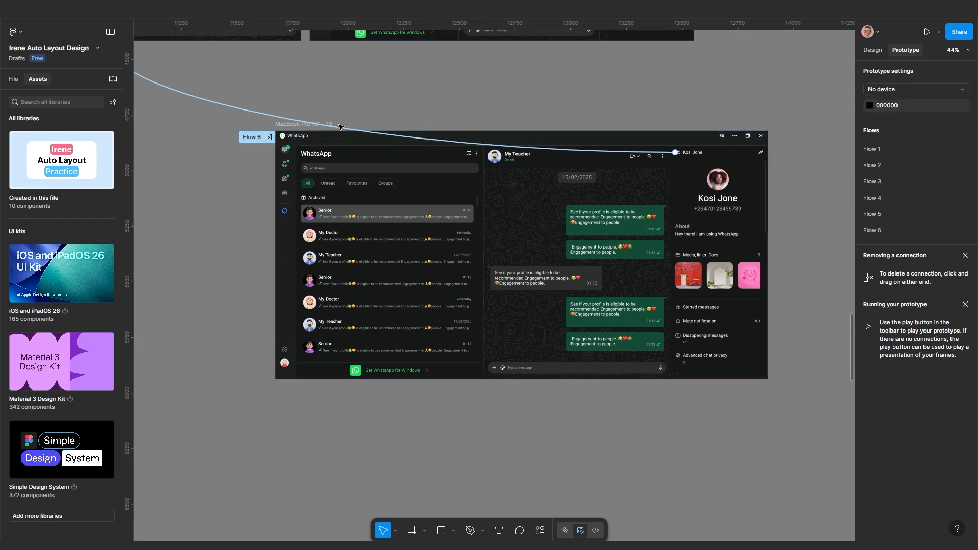
click(288, 130)
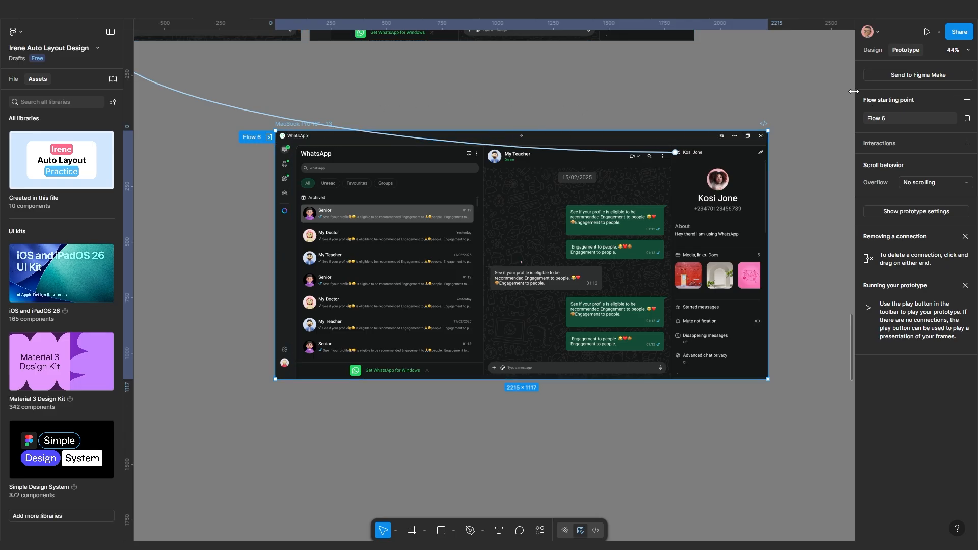
click(880, 51)
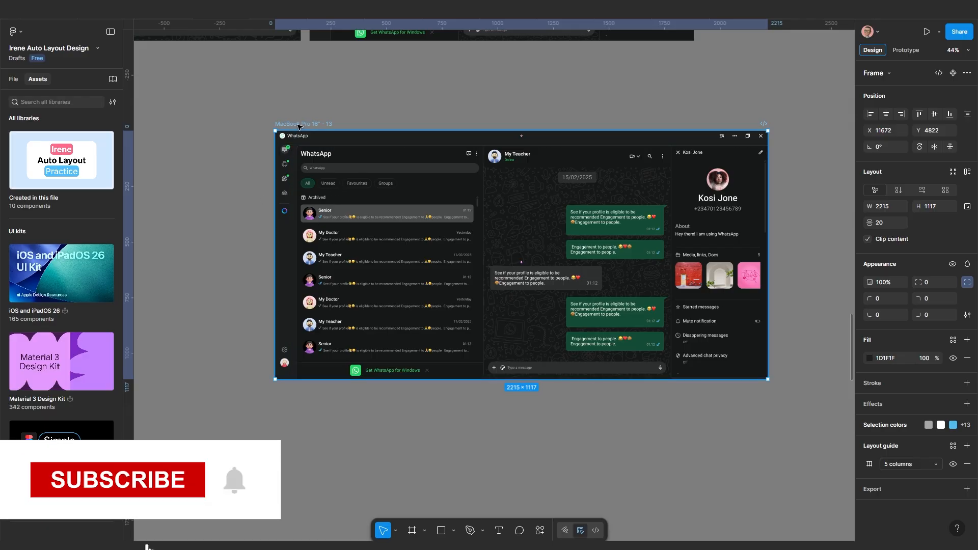
drag(301, 126, 296, 145)
Present the frame 13 prototype full screen with Responsive scaling
key(shift+space)
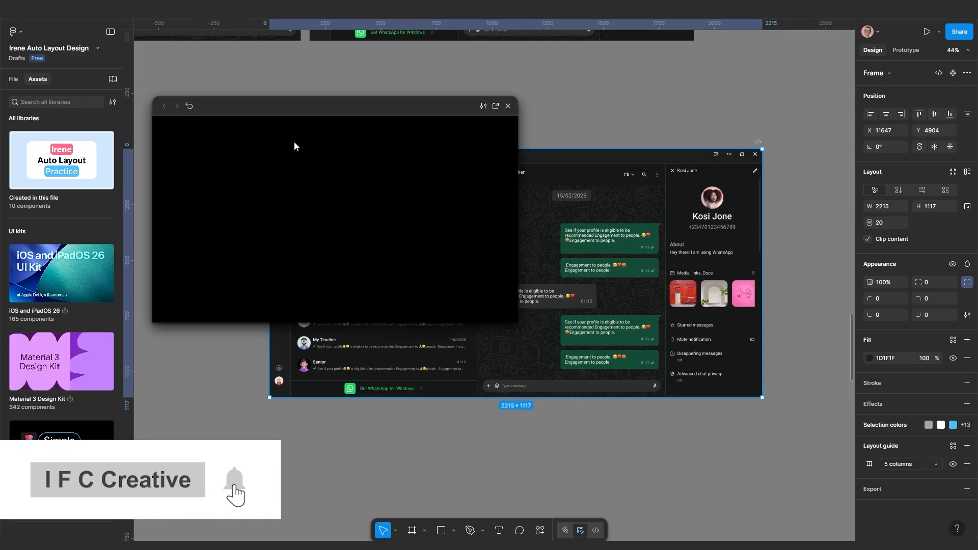
click(495, 105)
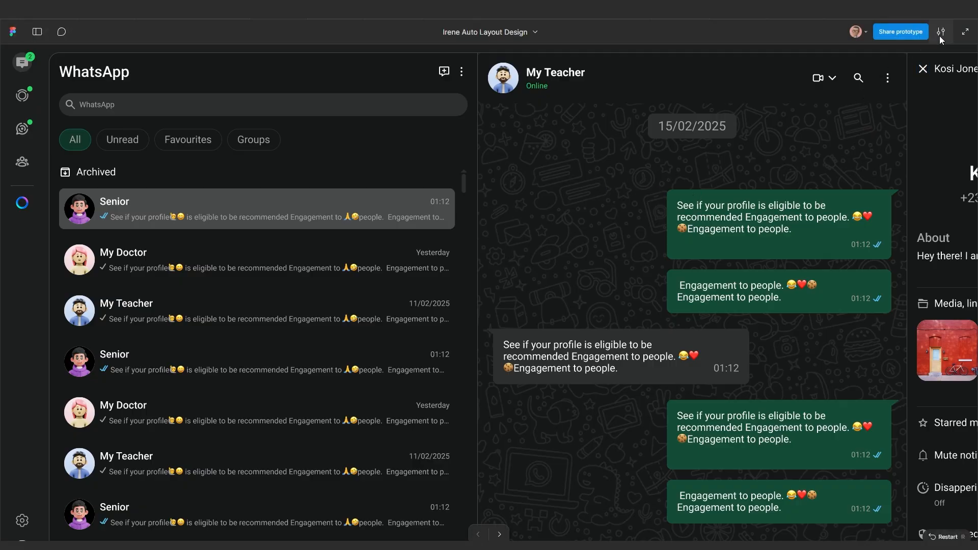
click(941, 34)
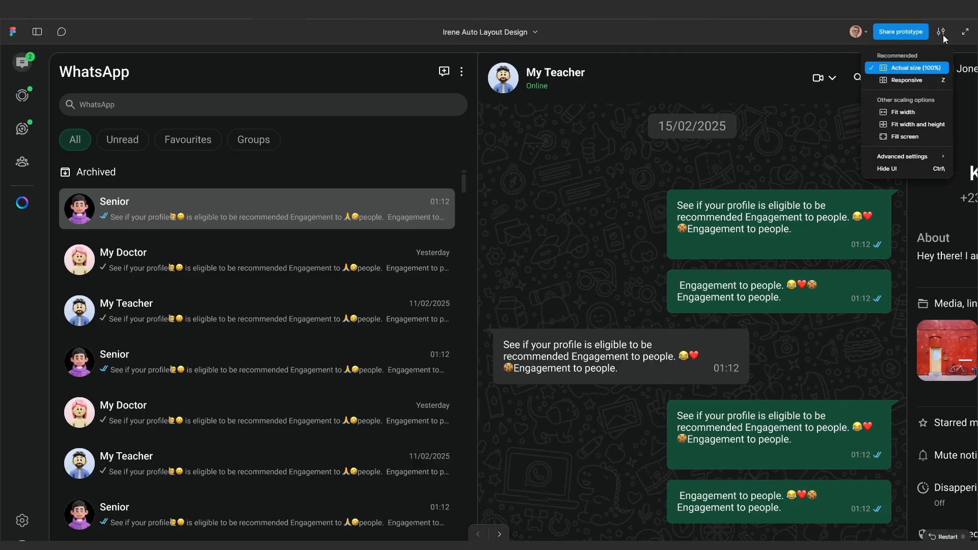
click(908, 80)
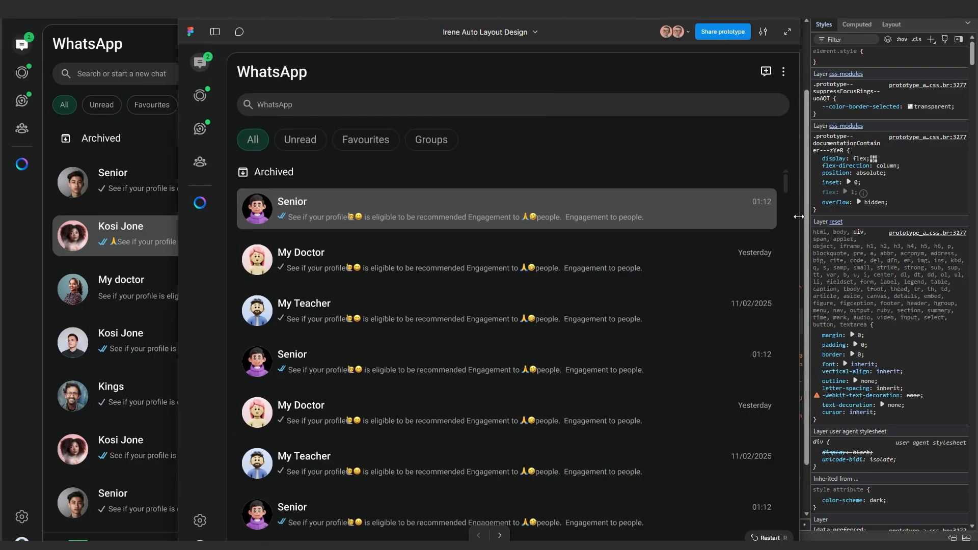
Resize the prototype view narrower and wider to test reflow, ending with all three panes showing
drag(800, 221, 636, 220)
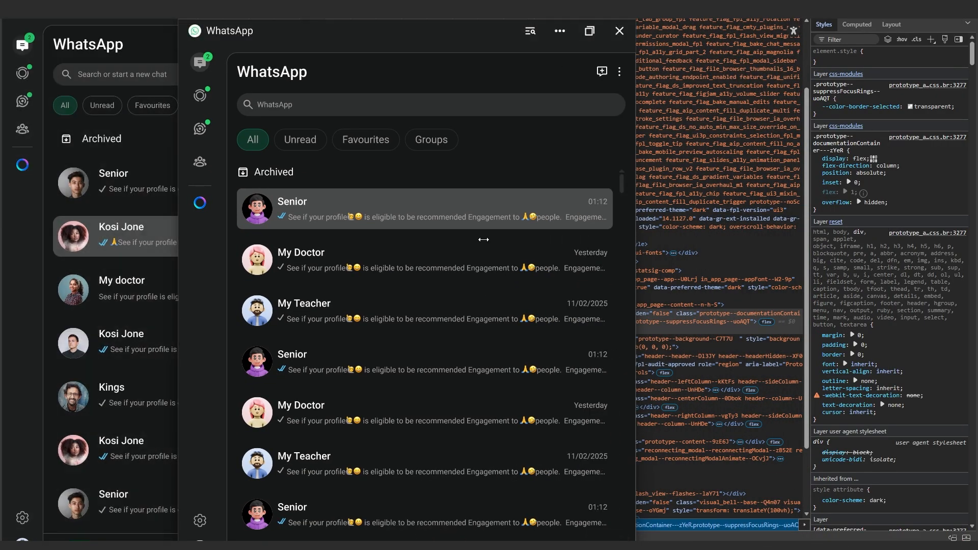
scroll(425, 296, down, 1)
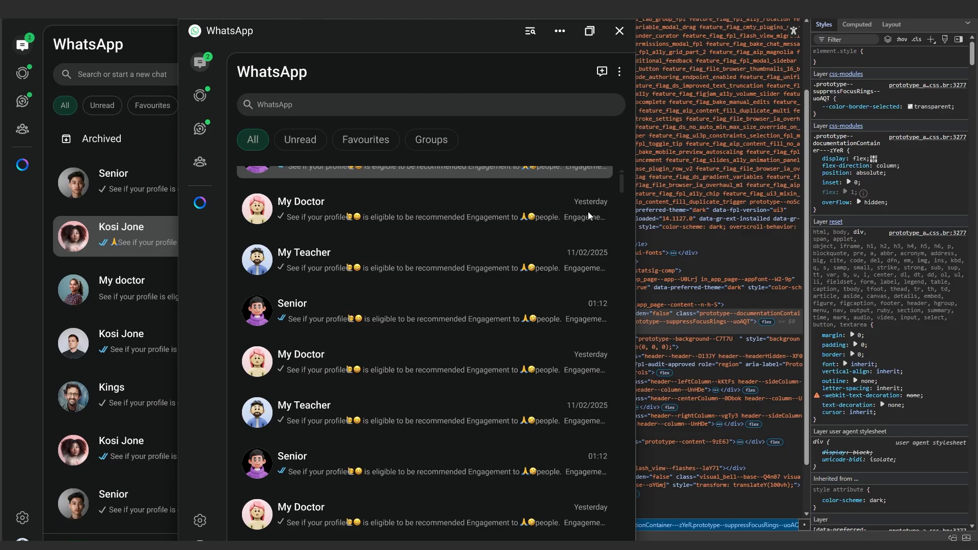
drag(636, 235, 974, 224)
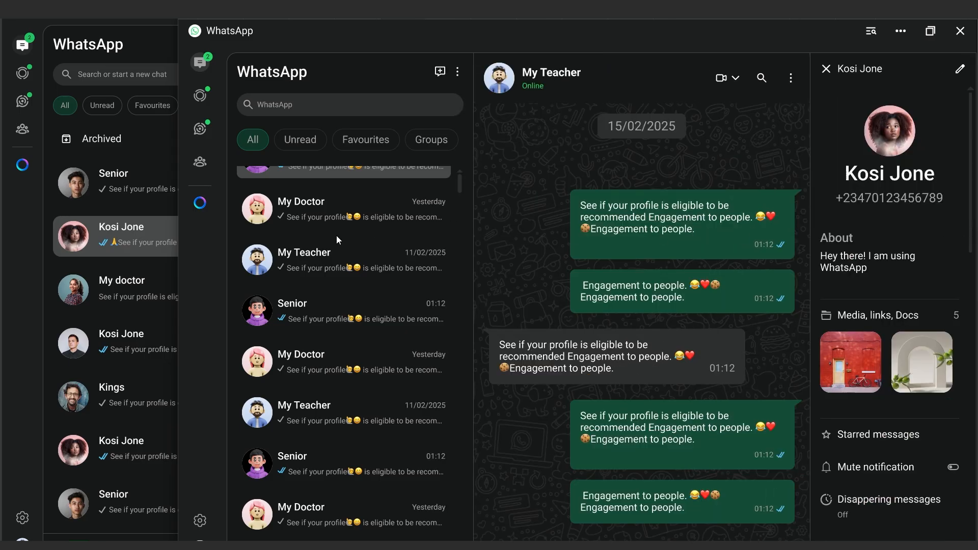
drag(178, 248, 3, 253)
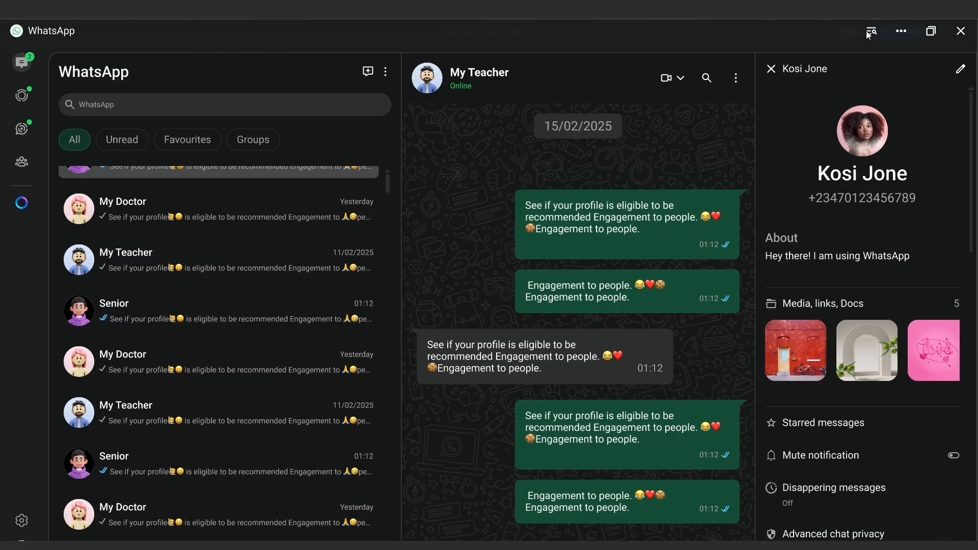
mouse_move(926, 34)
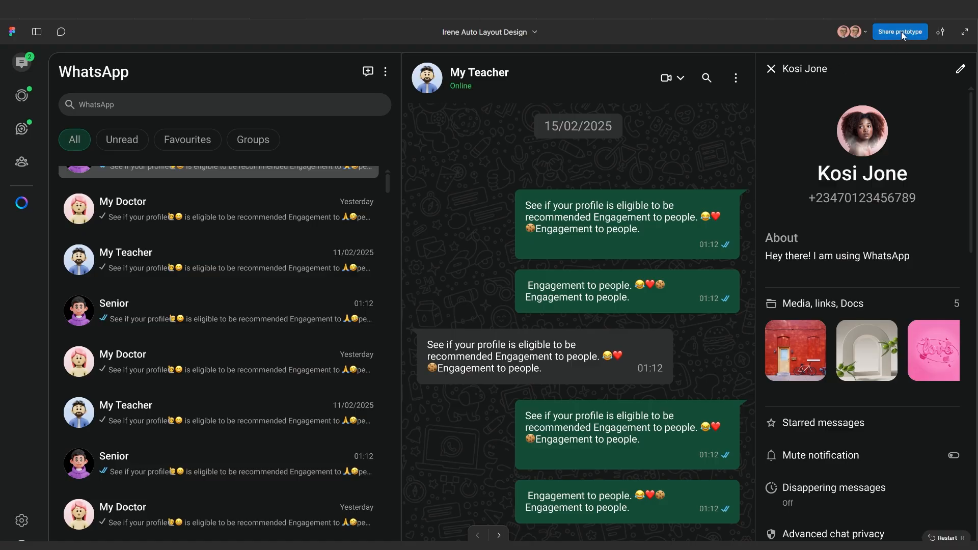
Copy the prototype's share link from the Share prototype dialog
click(901, 32)
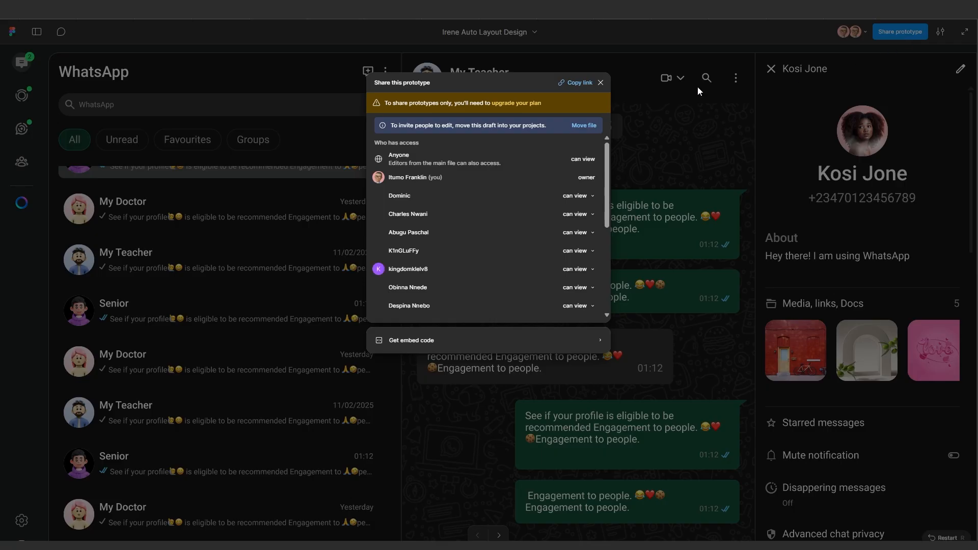
click(577, 83)
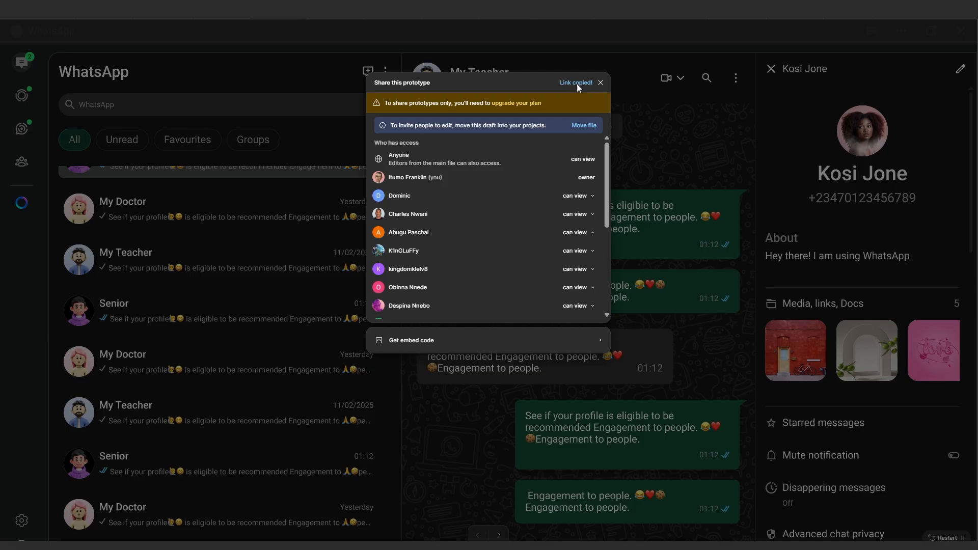
click(638, 83)
Load the copied prototype link in a new Edge tab and show it full screen
mouse_move(545, 536)
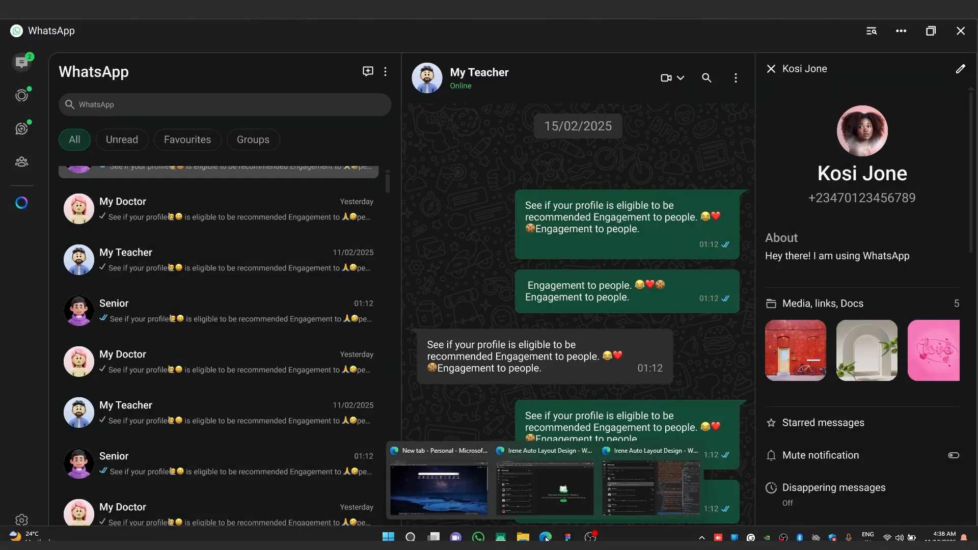
mouse_move(551, 490)
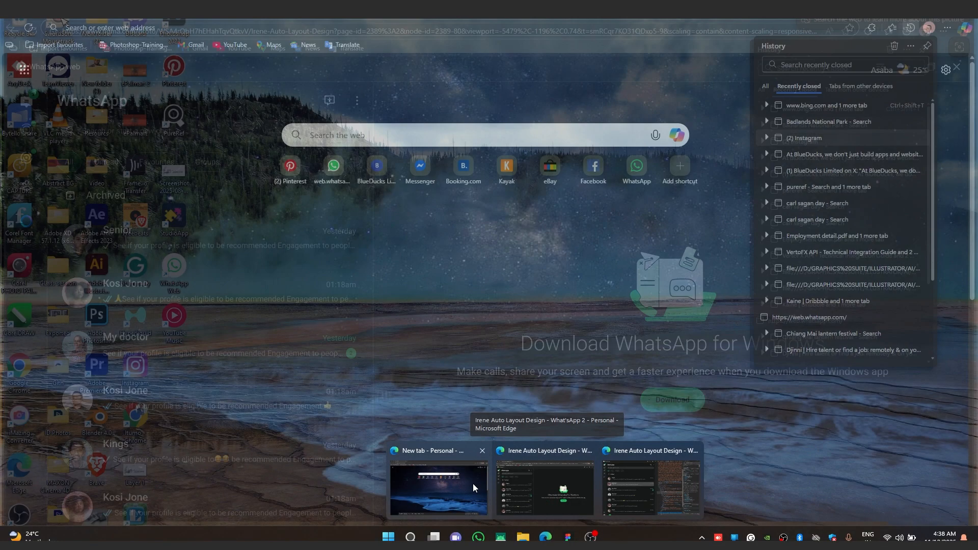
click(473, 484)
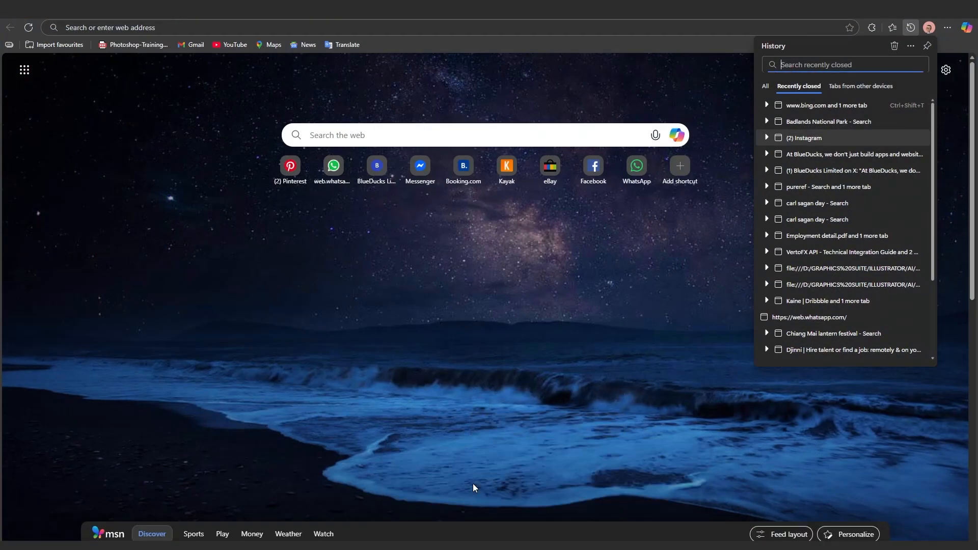
click(173, 23)
key(ctrl+v)
key(Return)
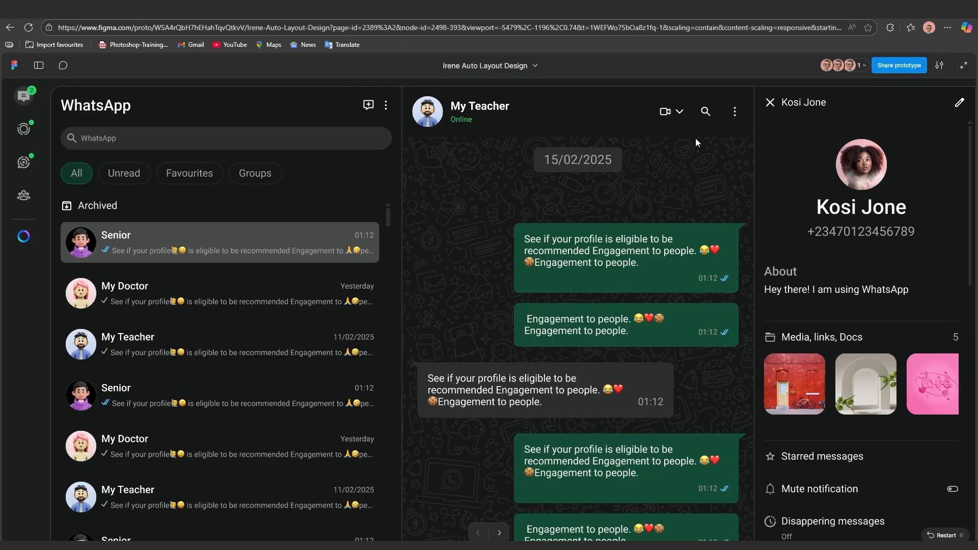
click(962, 66)
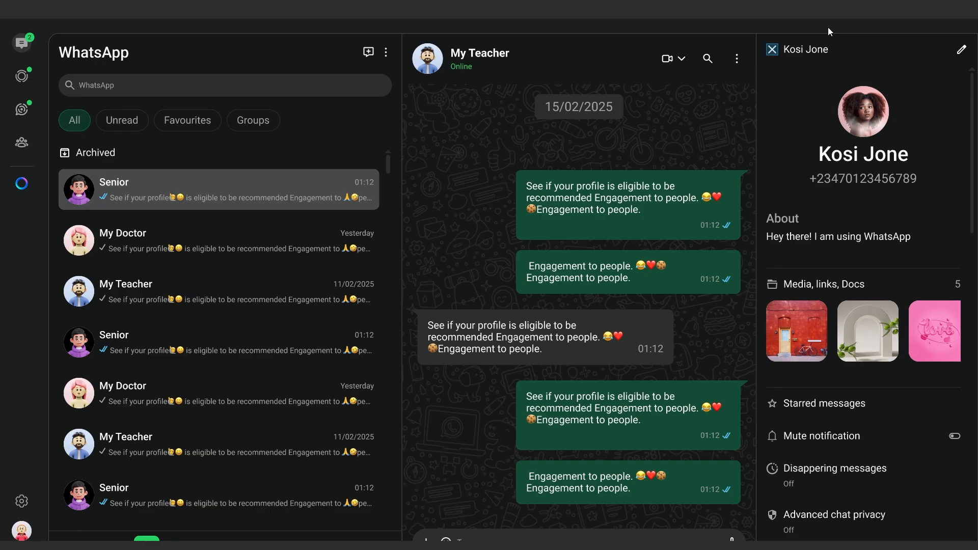
Test the browser prototype's reflow by resizing it beside DevTools, then return to Figma
right_click(783, 19)
right_click(754, 19)
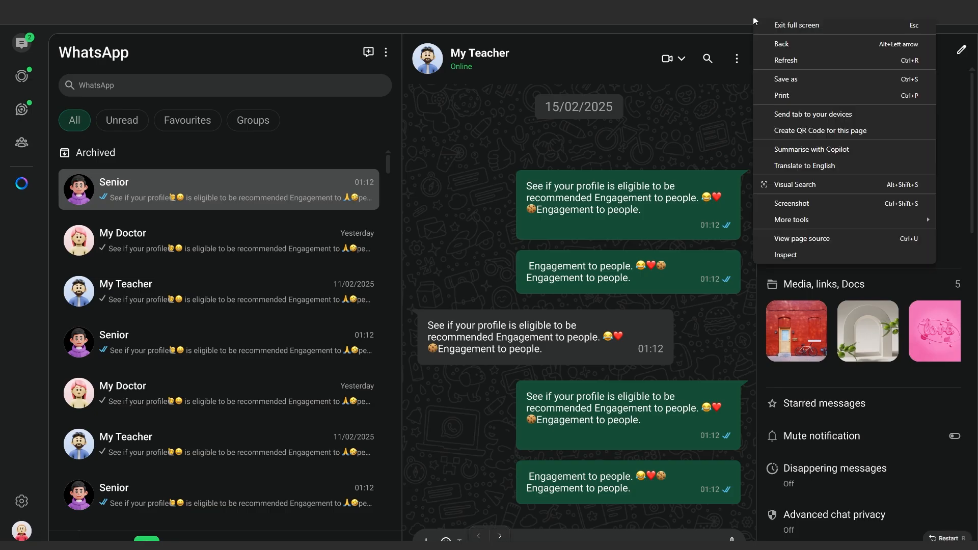
click(809, 254)
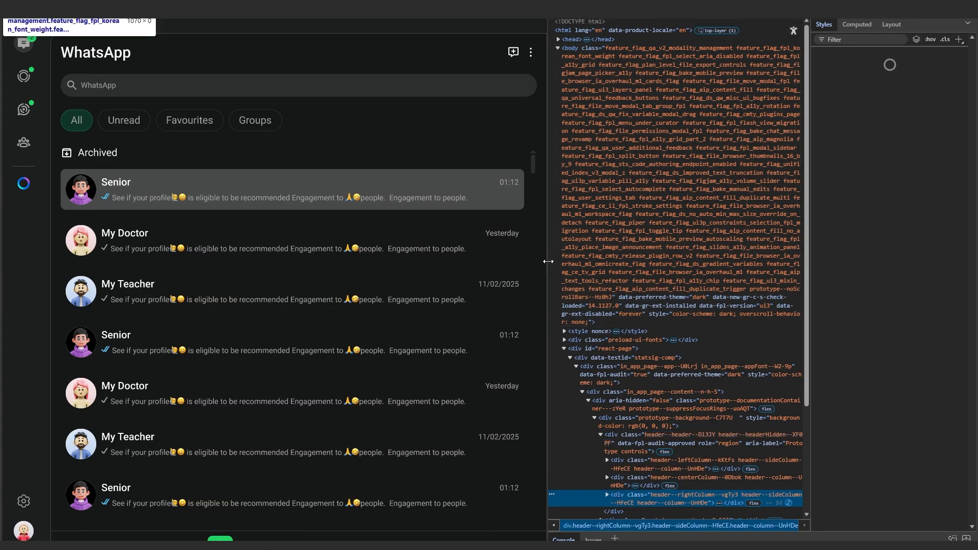
drag(537, 261, 492, 232)
drag(356, 232, 838, 261)
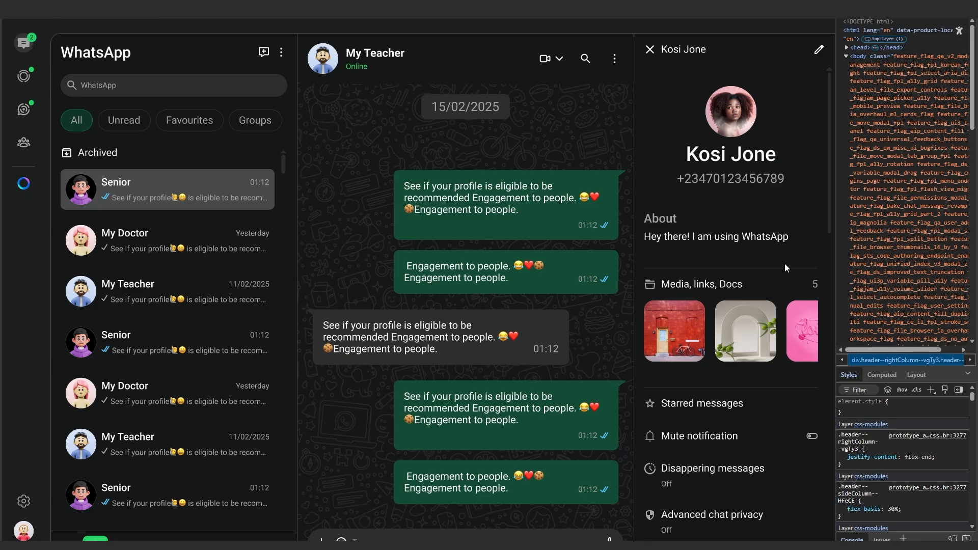
key(F12)
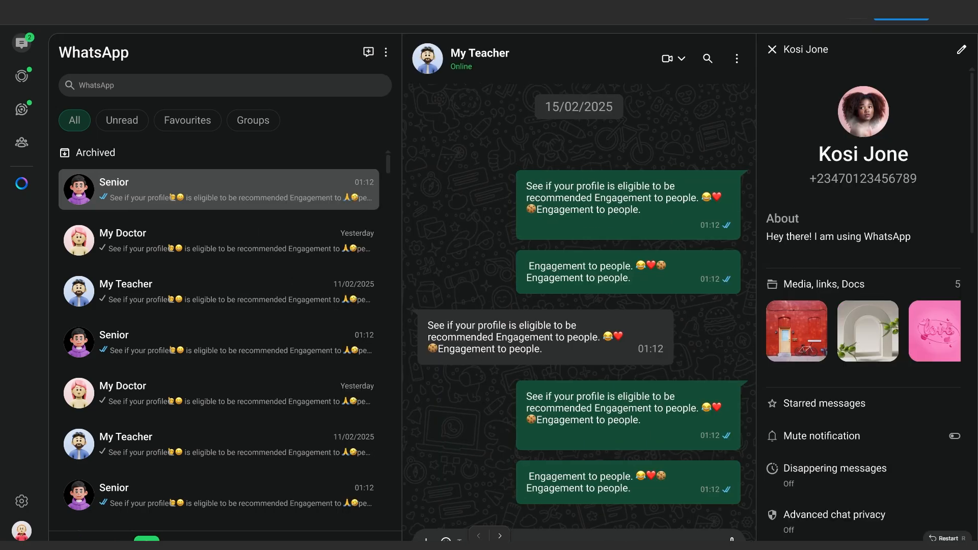
key(super)
click(567, 536)
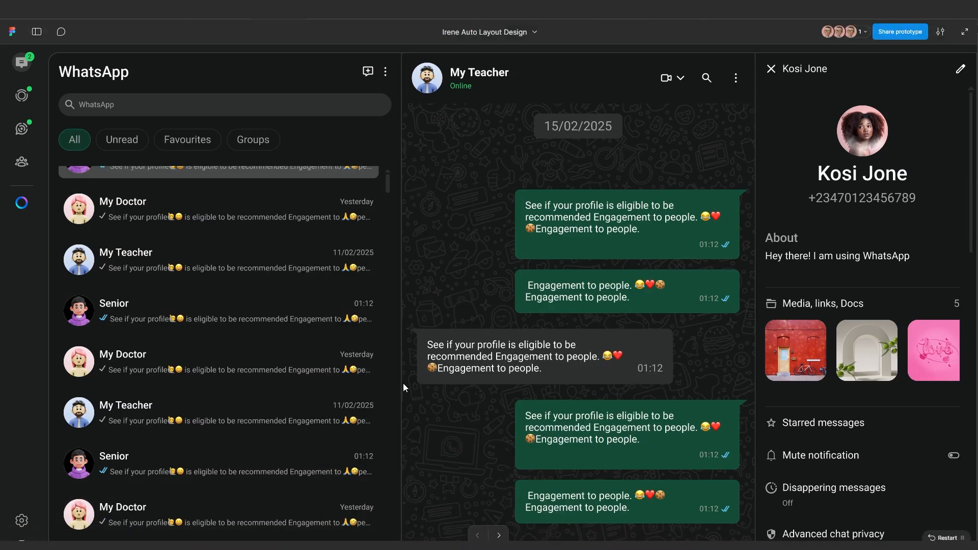
Back on the canvas, resize frame 13 to the MacBook Pro 16" preset
key(Escape)
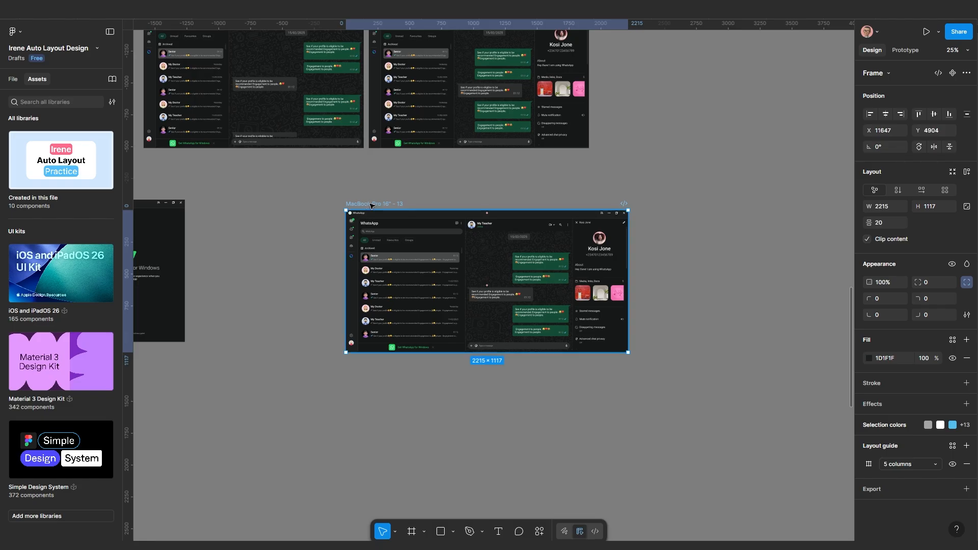
mouse_move(372, 206)
mouse_down()
mouse_move(412, 210)
mouse_move(370, 224)
mouse_up()
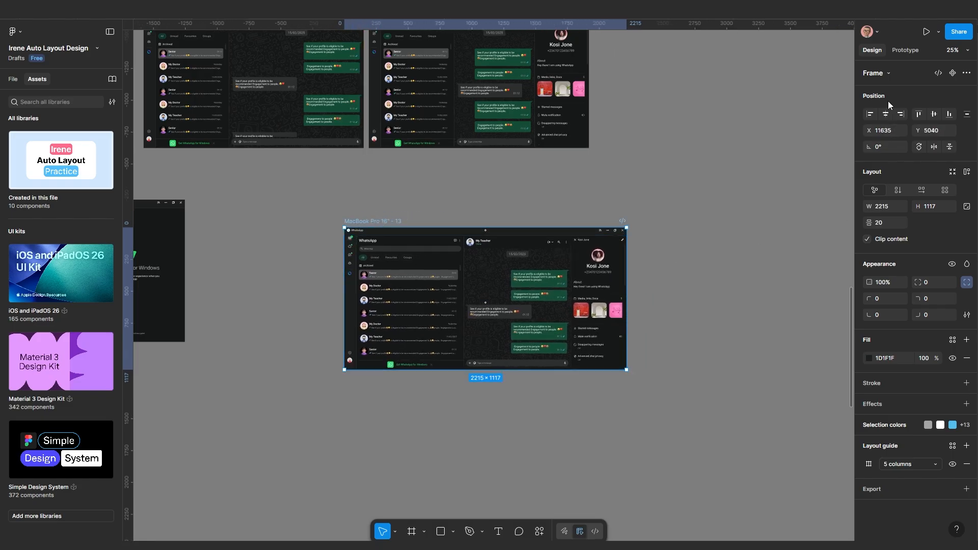
click(877, 73)
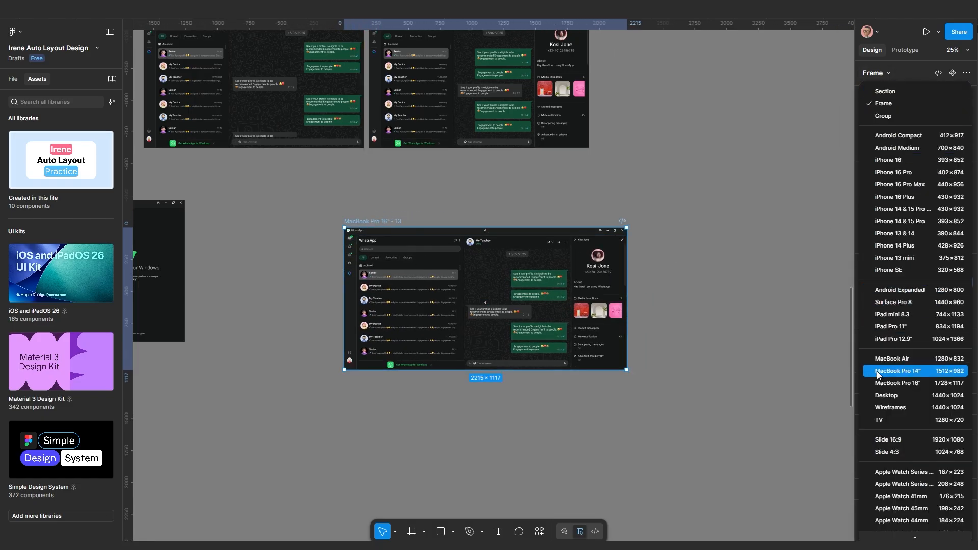
click(886, 383)
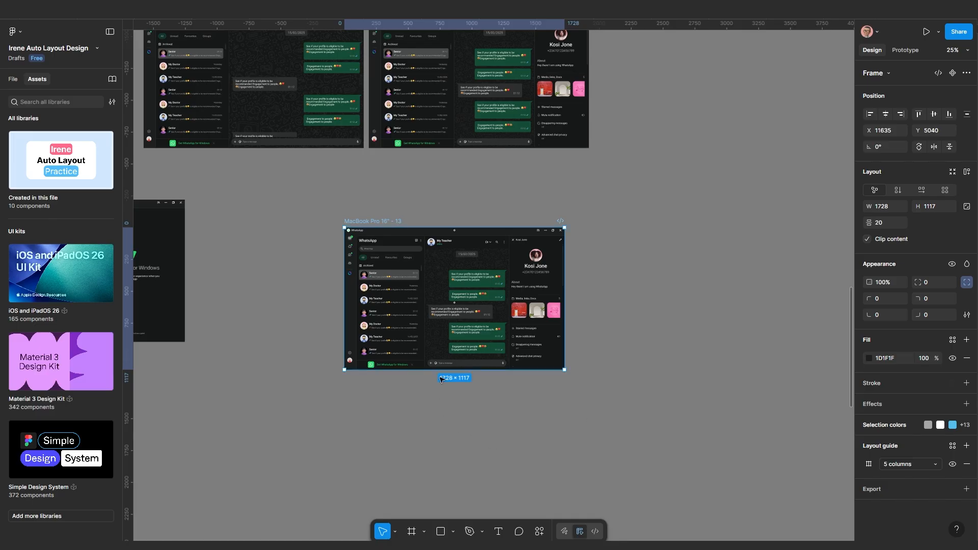
Narrow frame 13 to 887 wide and Alt-drag a copy beside it
scroll(435, 358, up, 1)
scroll(352, 318, down, 4)
drag(349, 323, 471, 300)
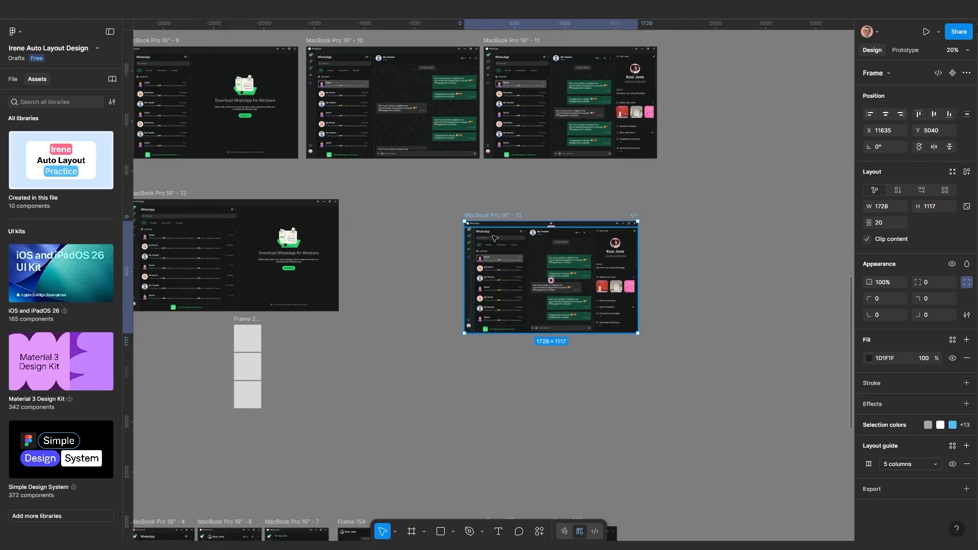
scroll(582, 297, up, 3)
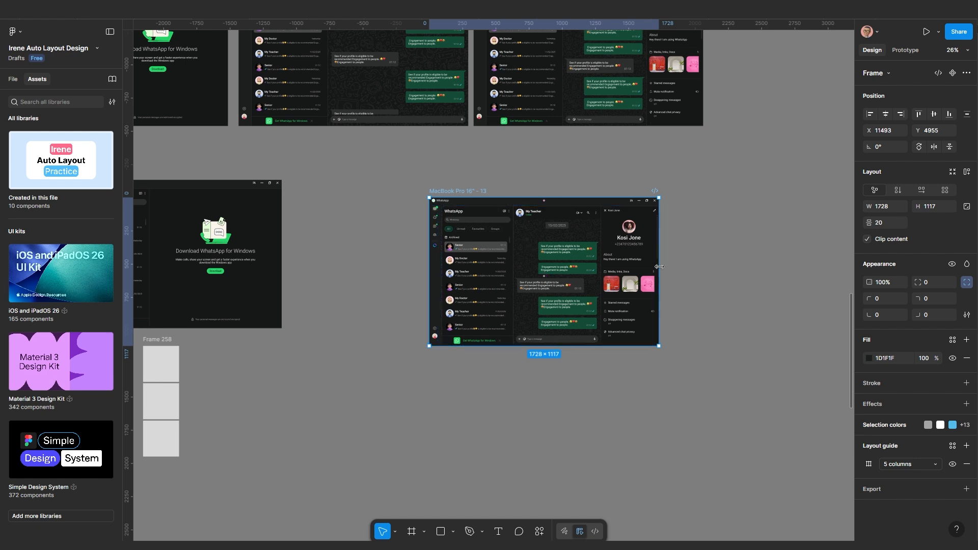
drag(653, 265, 546, 272)
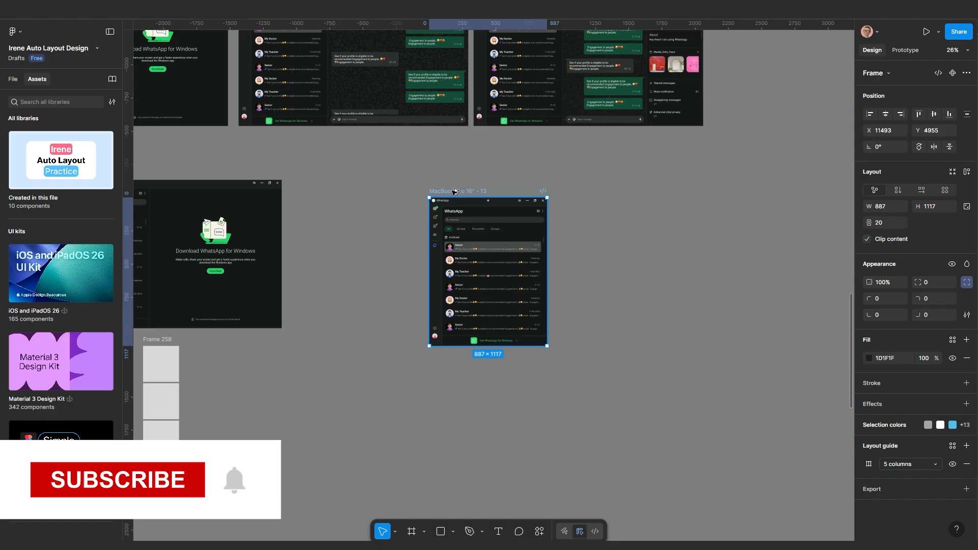
alt+drag(468, 191, 627, 209)
Top-align the copied frame with frame 13
scroll(586, 274, up, 4)
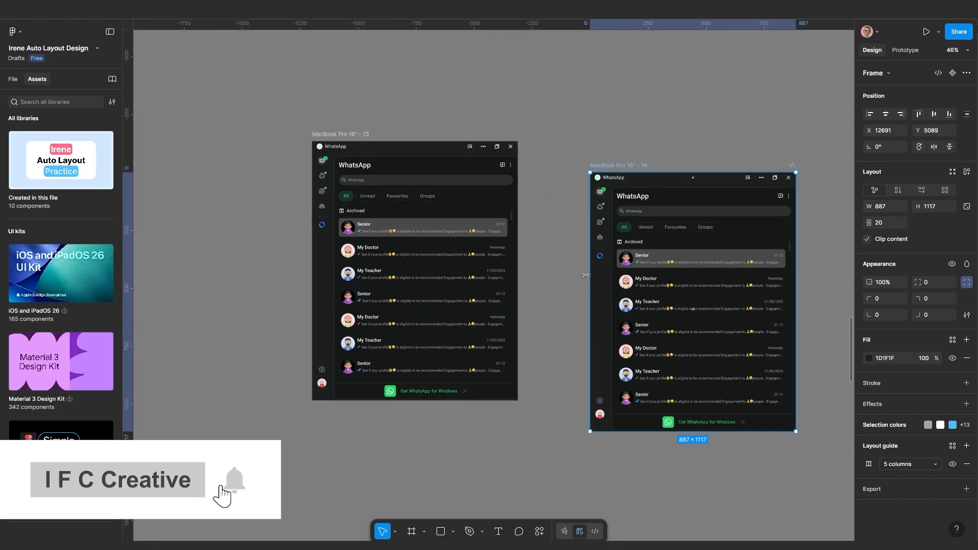
drag(625, 153, 613, 118)
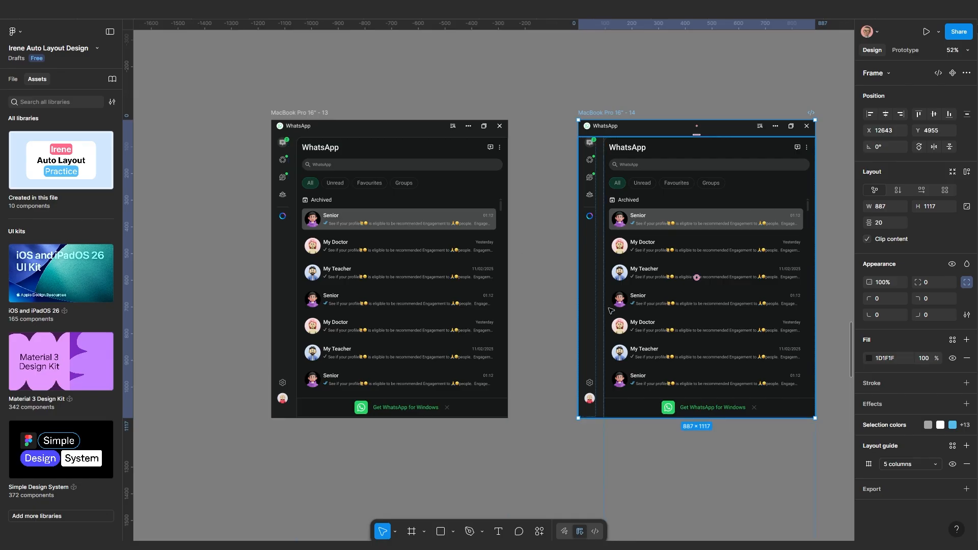
scroll(599, 270, right, 3)
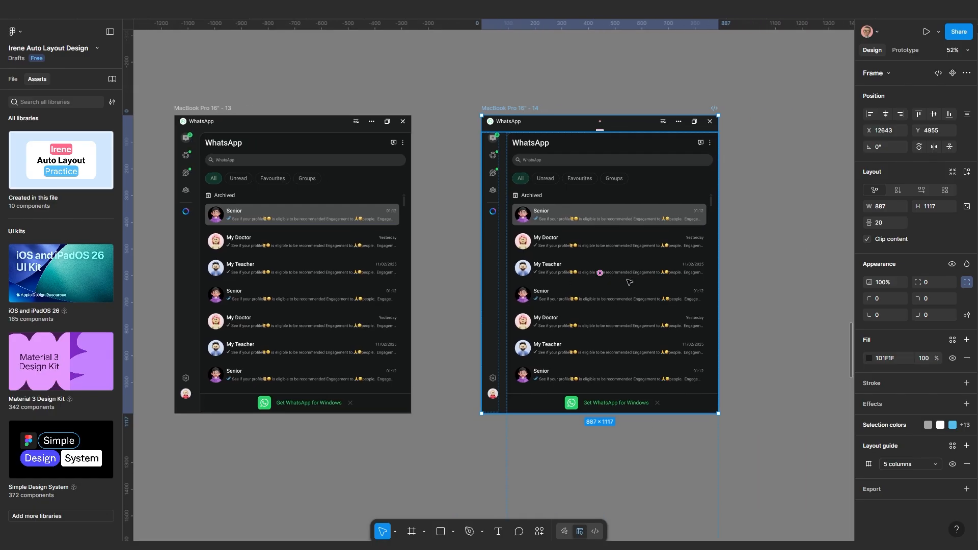
drag(523, 108, 523, 99)
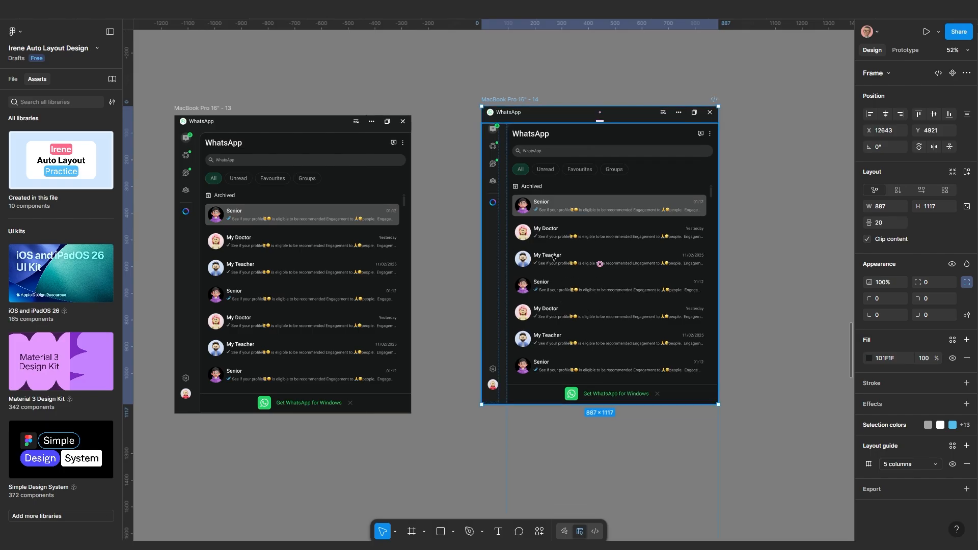
Undo the narrowing on MacBook Pro 16" - 14, restoring its 1894 width
click(599, 261)
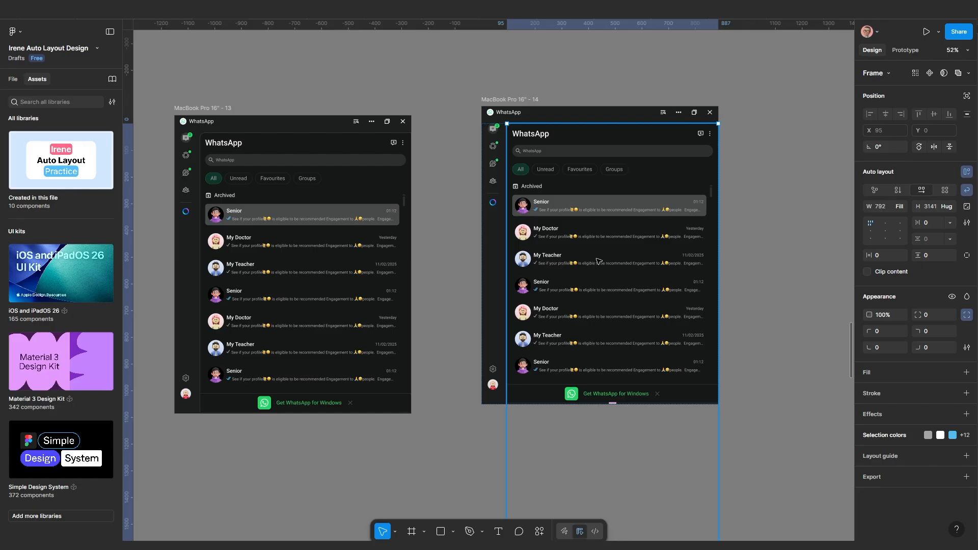
click(796, 212)
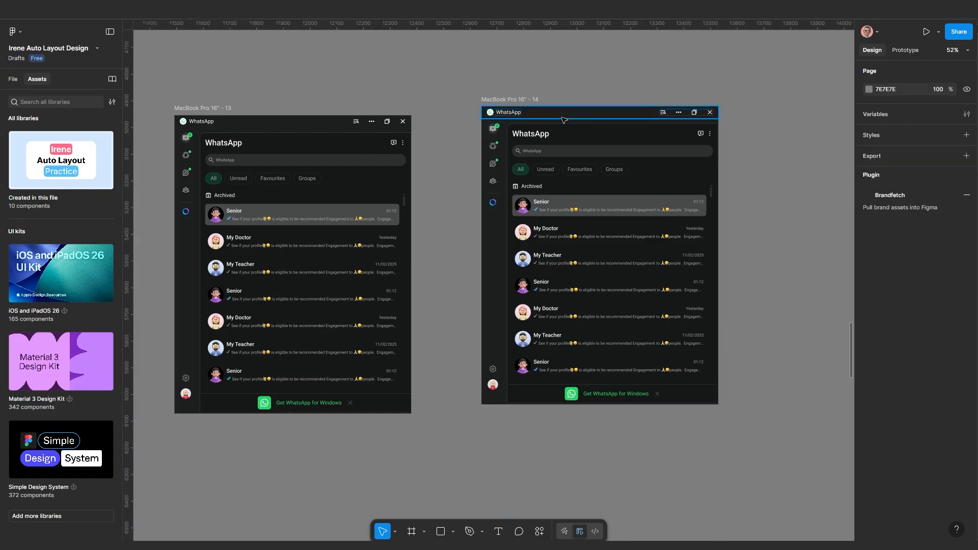
click(526, 106)
scroll(433, 242, down, 5)
scroll(603, 247, right, 2)
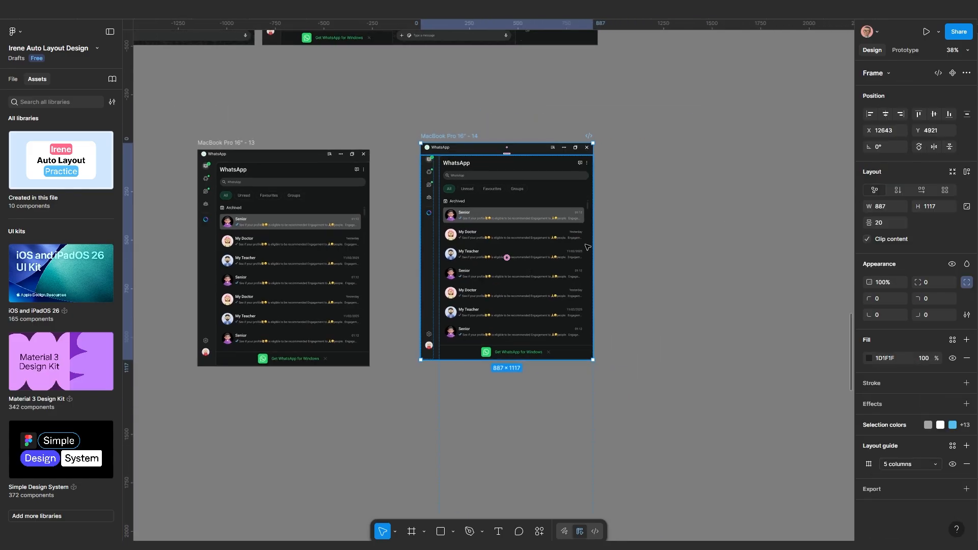
key(ctrl+z)
Inspect the frame's auto-layout content and chat list column, then reselect the whole frame
double_click(531, 250)
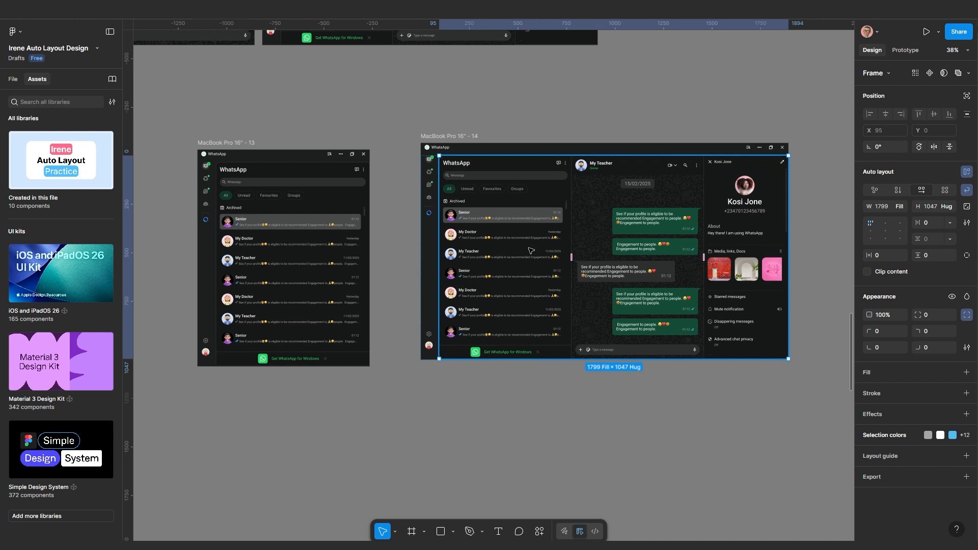
double_click(530, 250)
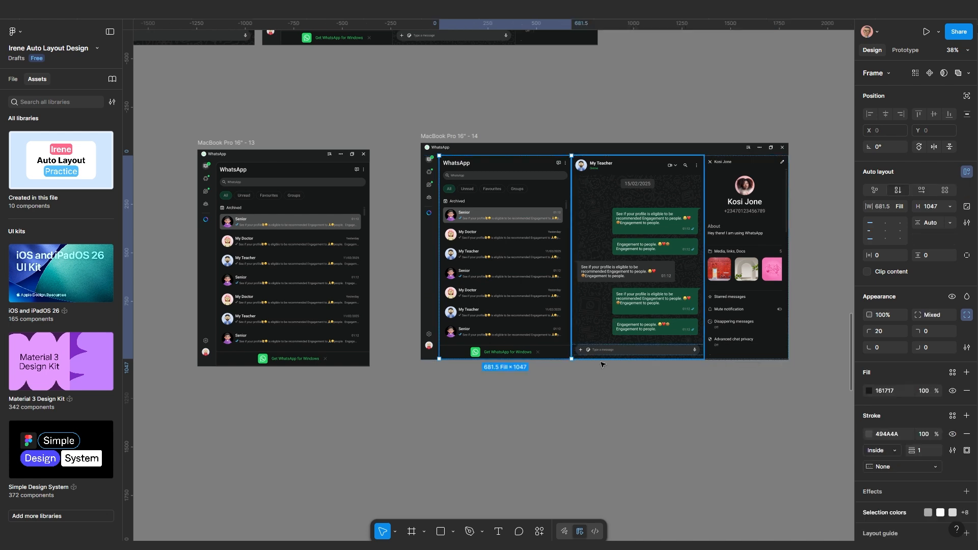
click(611, 407)
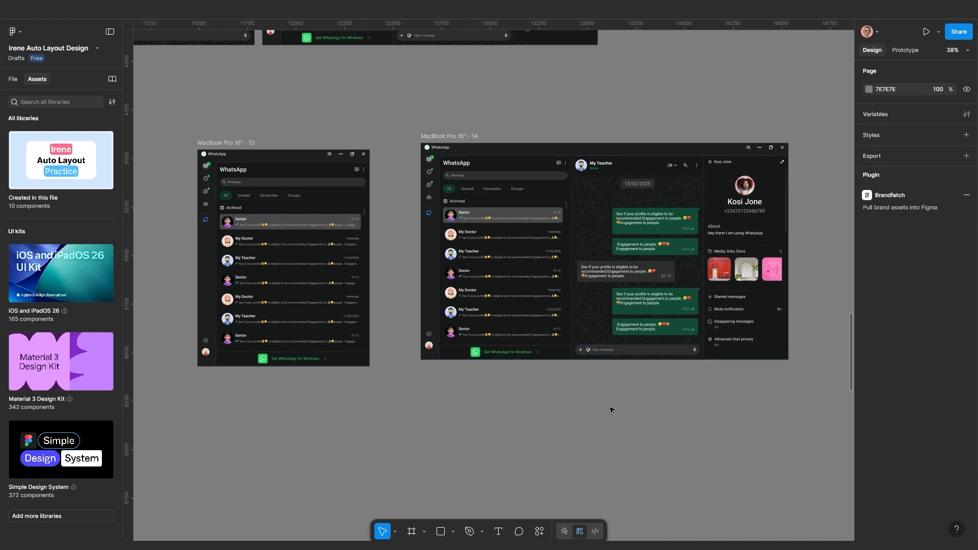
click(453, 137)
click(522, 249)
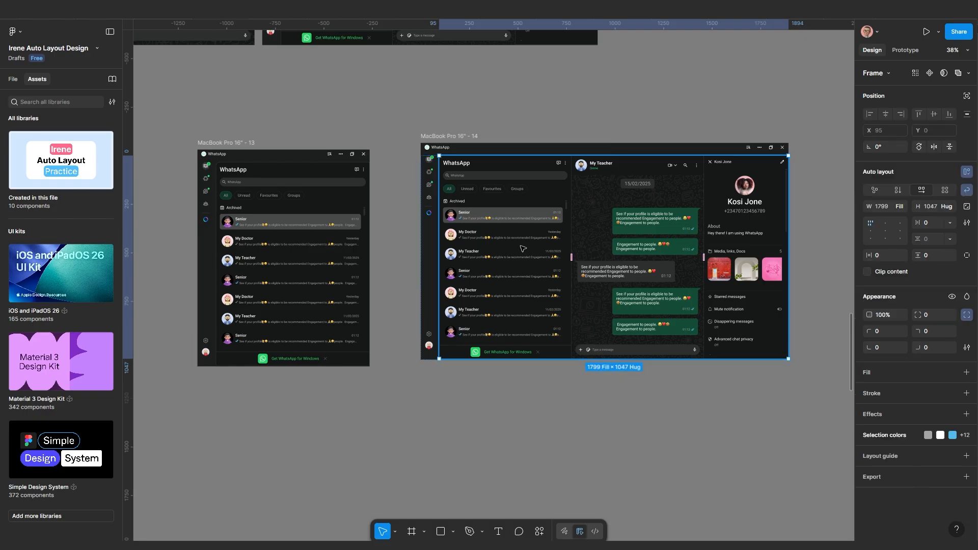
click(431, 138)
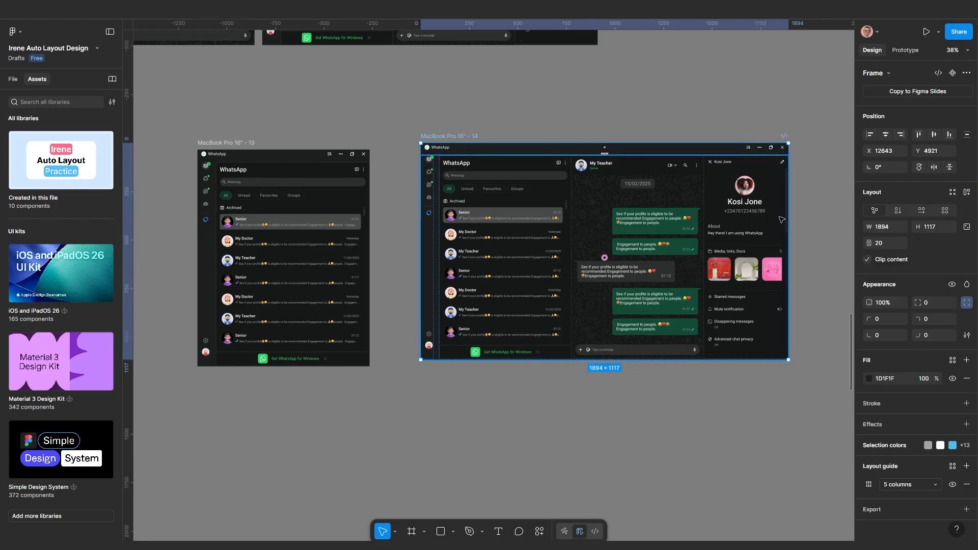
Narrow frame 14 to 1030 wide so only the My Teacher chat shows
drag(788, 220, 642, 226)
drag(627, 229, 618, 228)
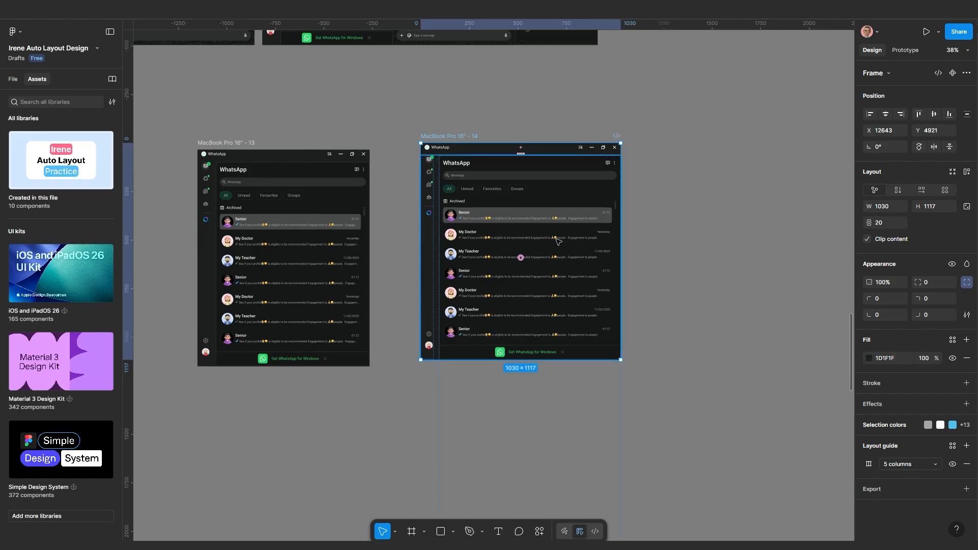
click(544, 252)
click(543, 251)
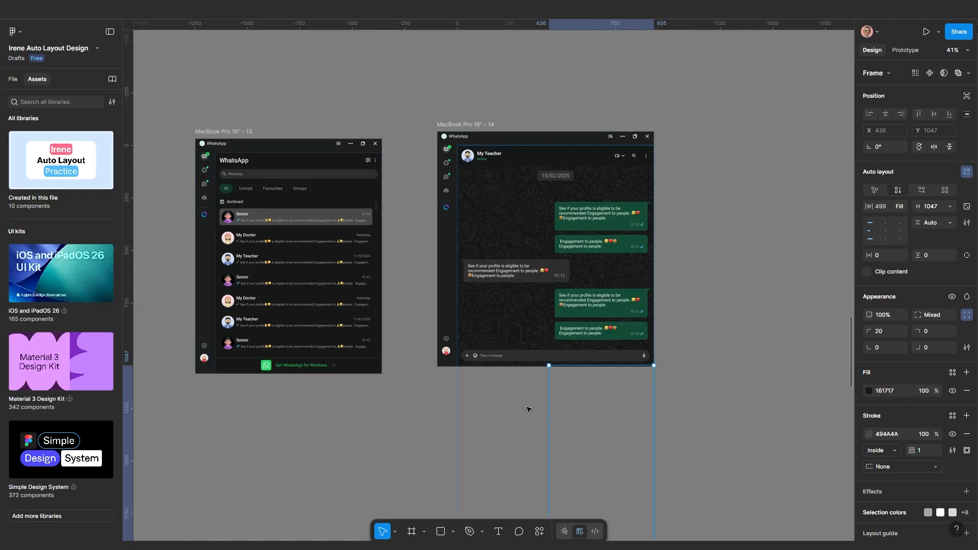
Move frame 14 to line up beside frame 13
click(461, 124)
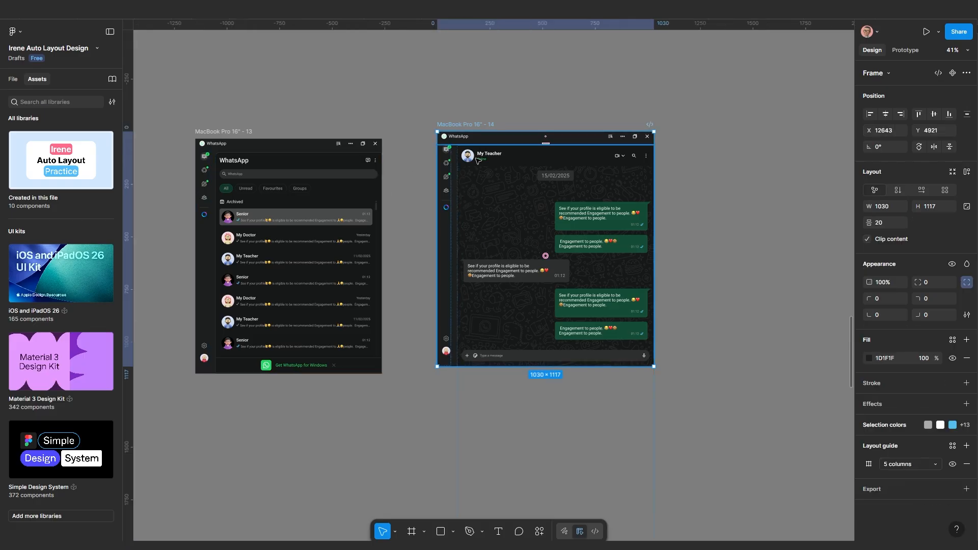
drag(451, 126, 418, 133)
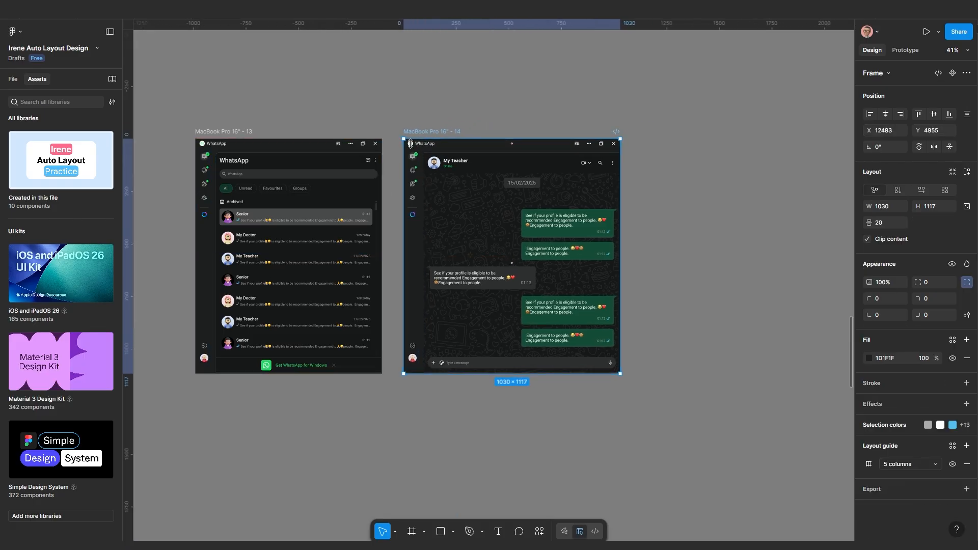
scroll(357, 216, up, 2)
drag(312, 277, 452, 254)
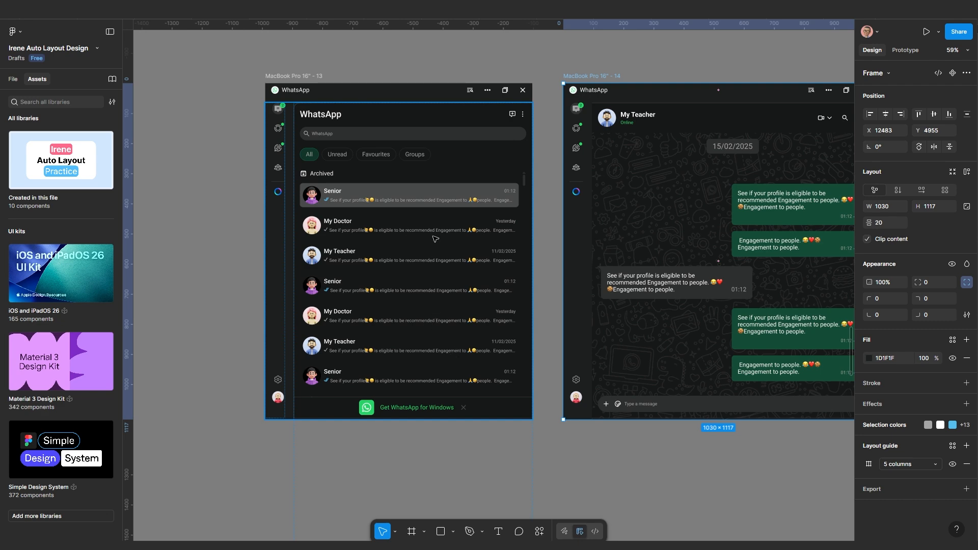
scroll(657, 252, down, 1)
drag(653, 255, 539, 268)
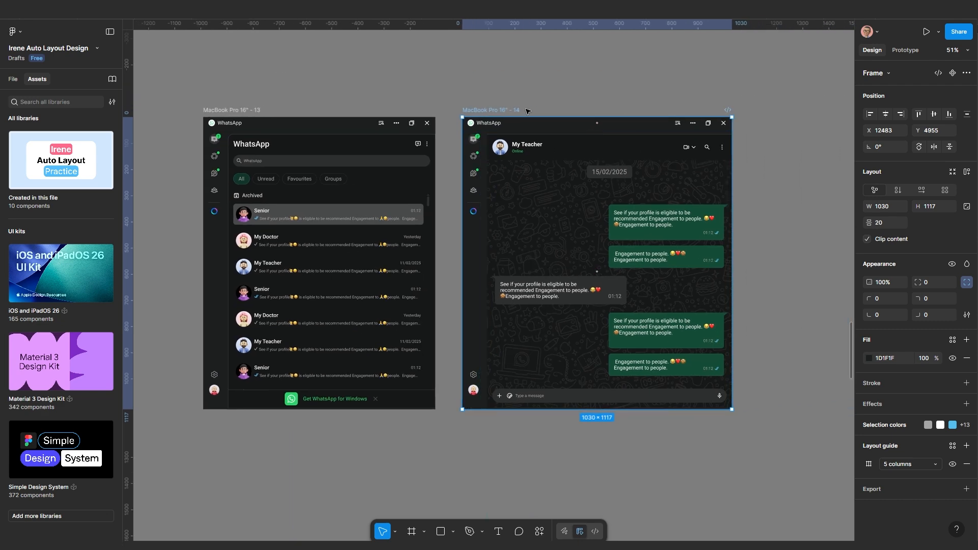
click(525, 99)
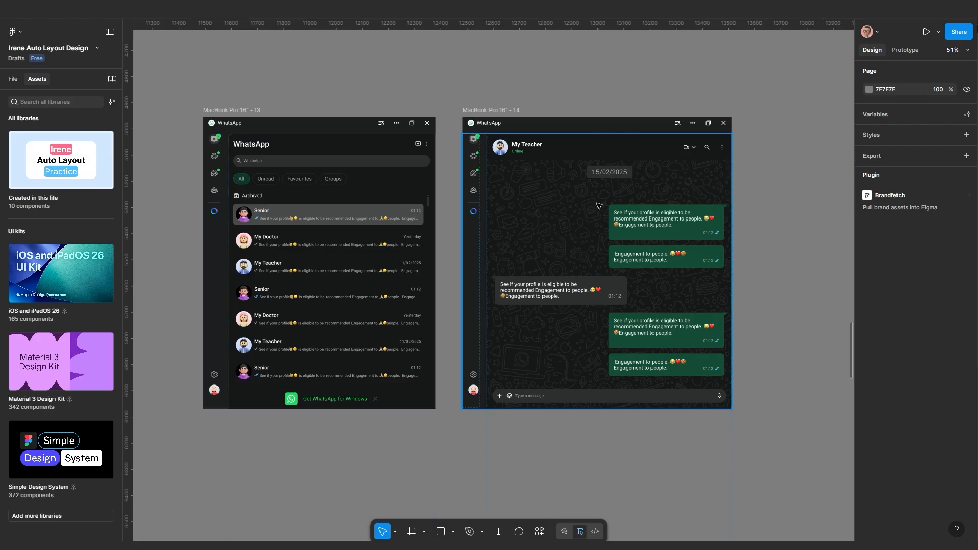
Alt-drag frame 14 to the right, creating the 1030 × 1117 copy MacBook Pro 16" - 15
scroll(617, 195, up, 1)
drag(624, 196, 511, 201)
scroll(742, 195, down, 4)
drag(663, 223, 594, 241)
drag(373, 142, 627, 147)
scroll(560, 172, up, 5)
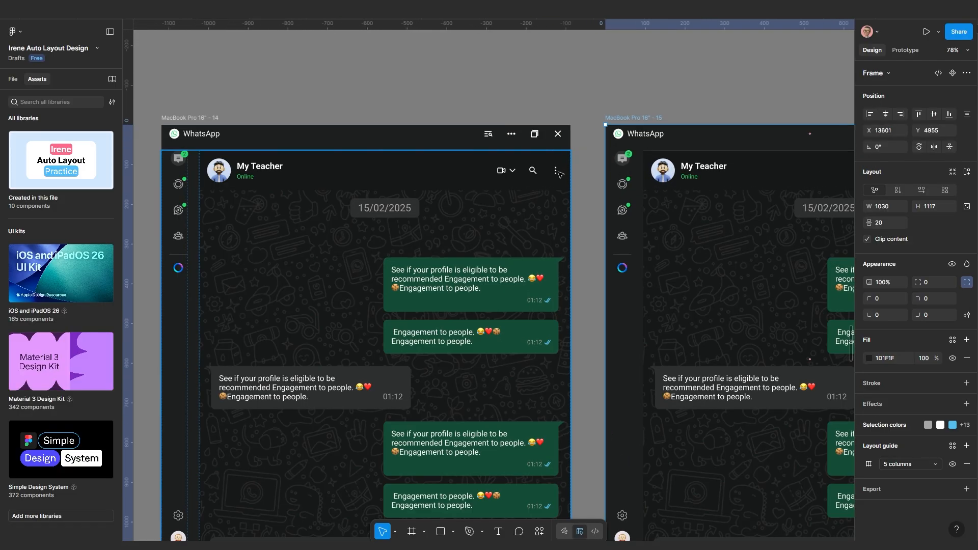
scroll(489, 181, down, 4)
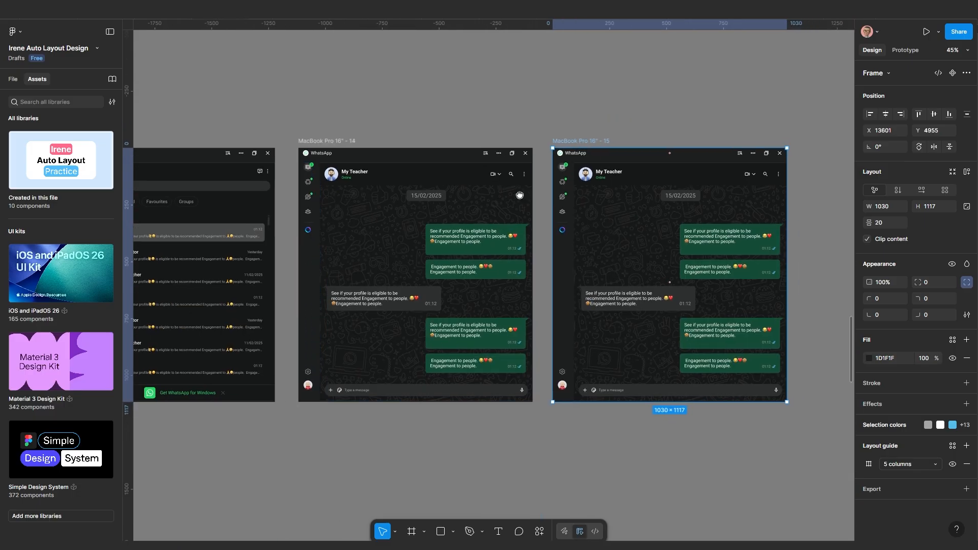
scroll(590, 258, right, 2)
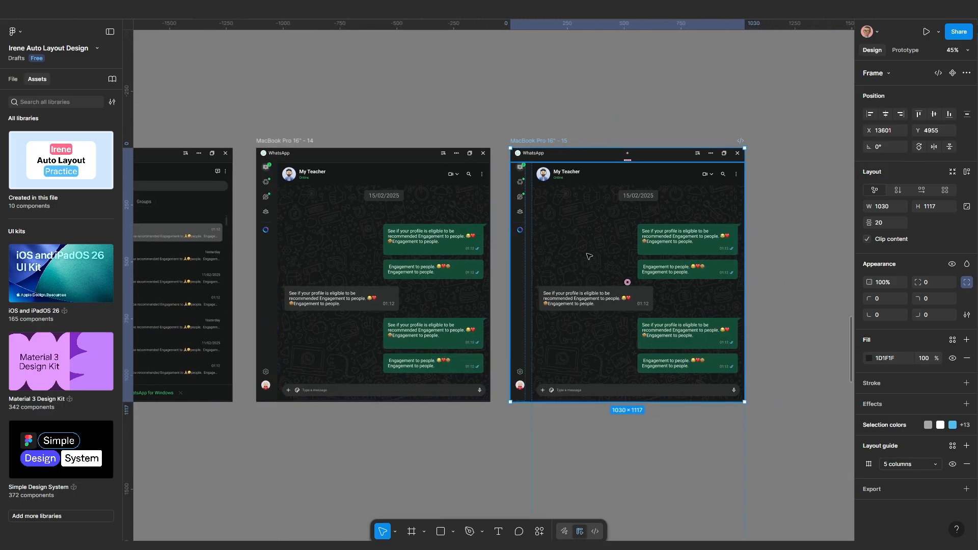
Move the chat conversation column below the contact info panel in frame 15
click(620, 270)
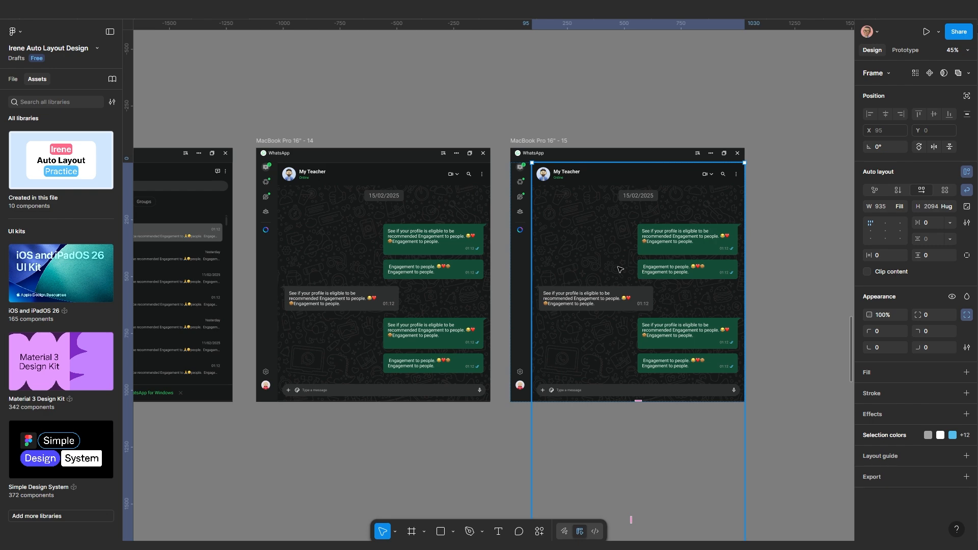
click(620, 270)
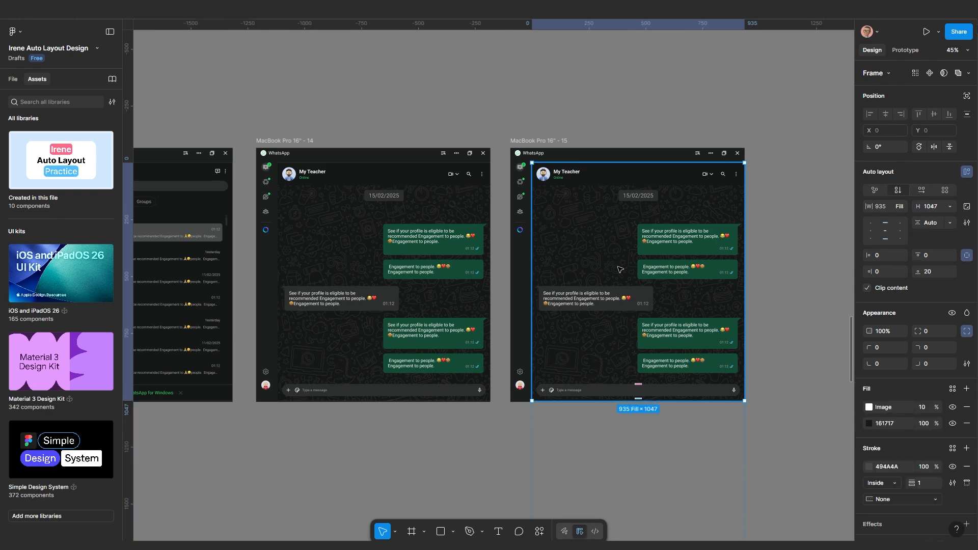
key(Down)
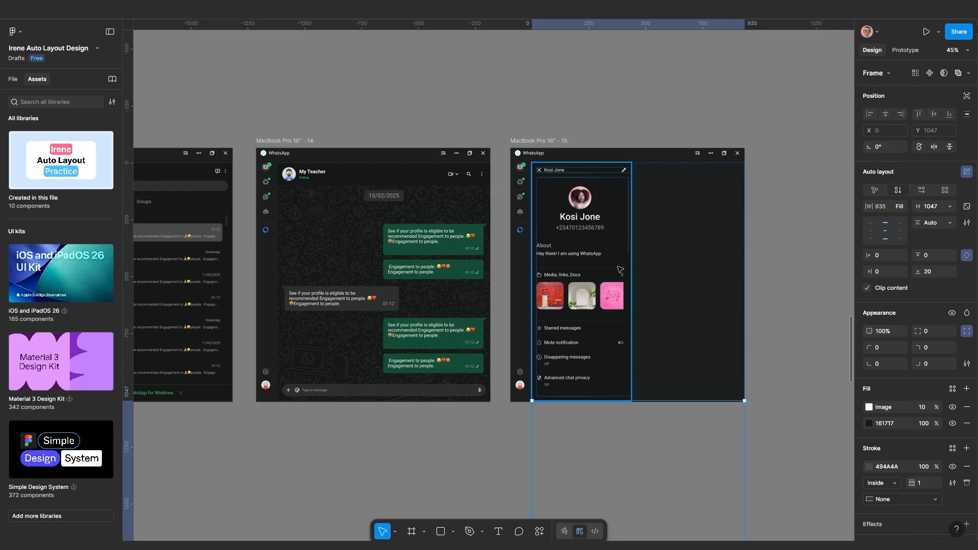
ctrl+scroll(640, 264, up, 5)
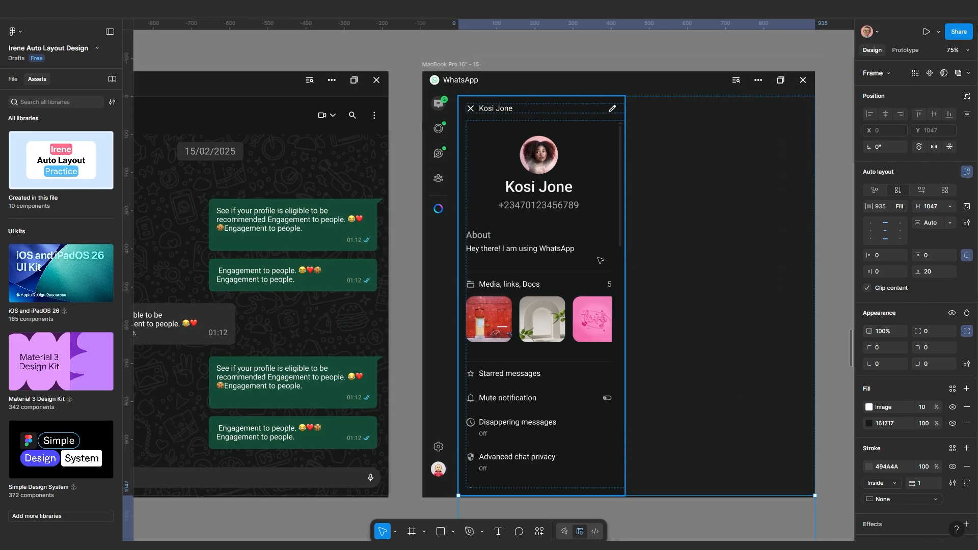
Add a maximum width to the contact info panel
click(565, 233)
ctrl+scroll(565, 233, down, 2)
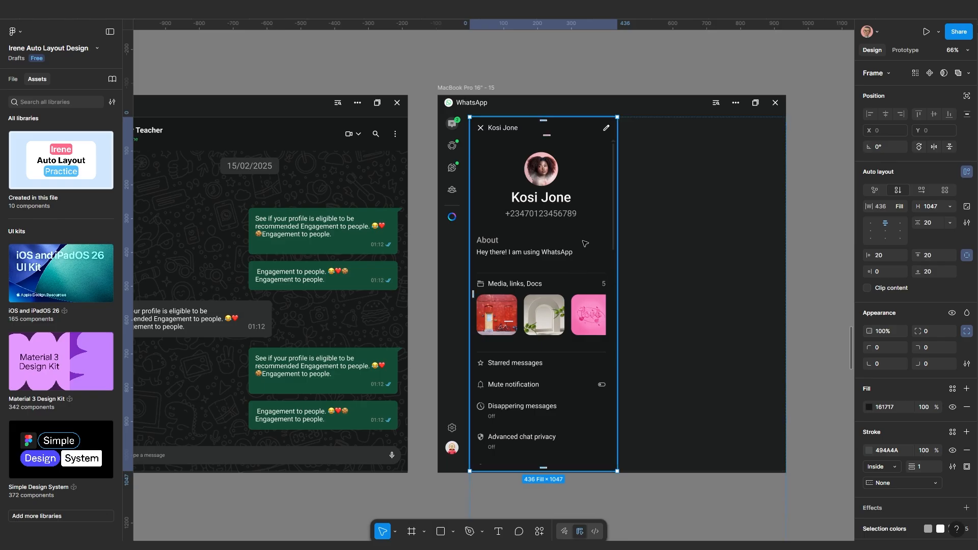
click(901, 210)
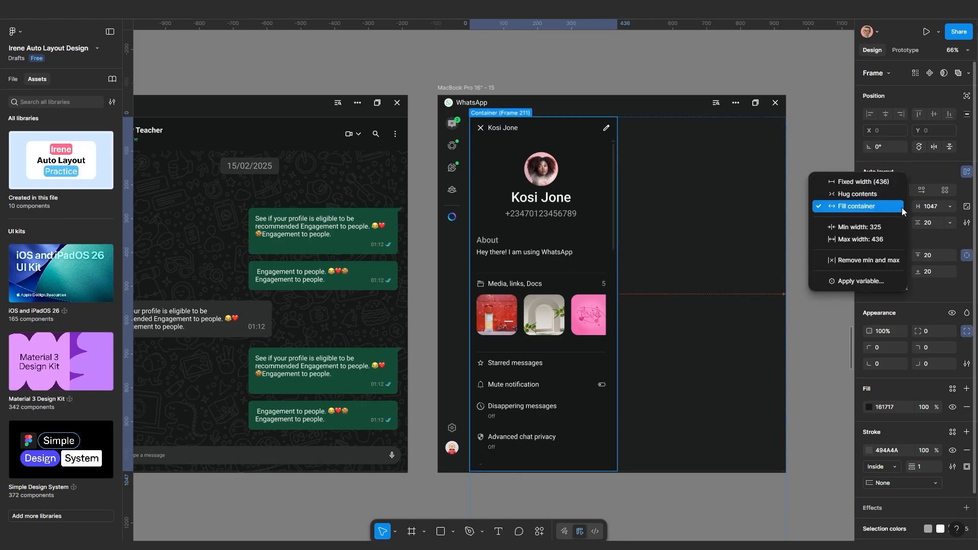
click(872, 238)
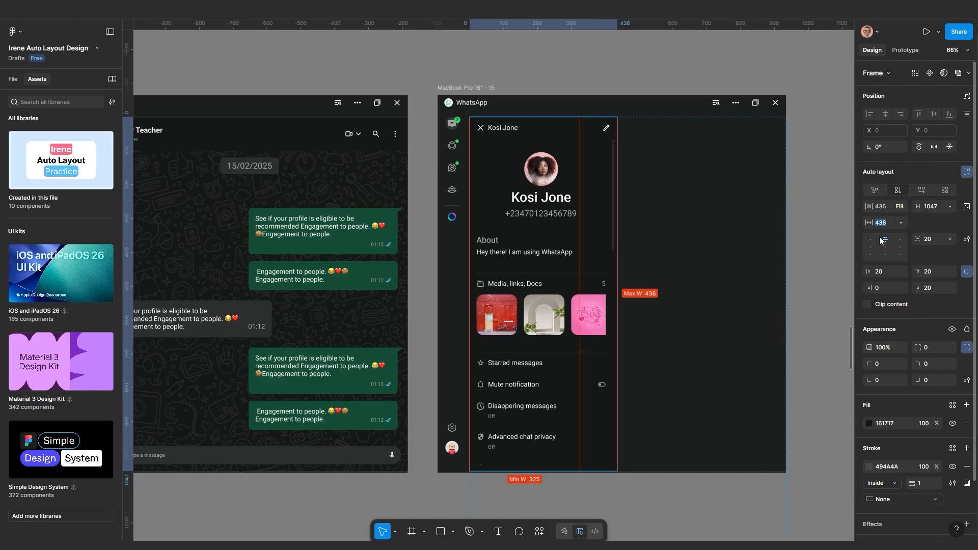
text(0)
key(Return)
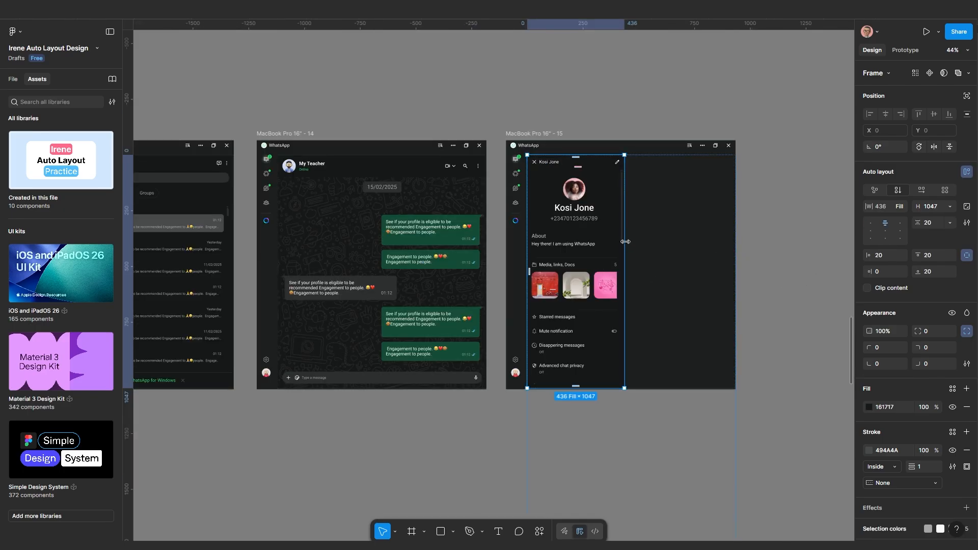
Remove the panel's min and max widths and stretch it to 935 wide
scroll(648, 240, up, 2)
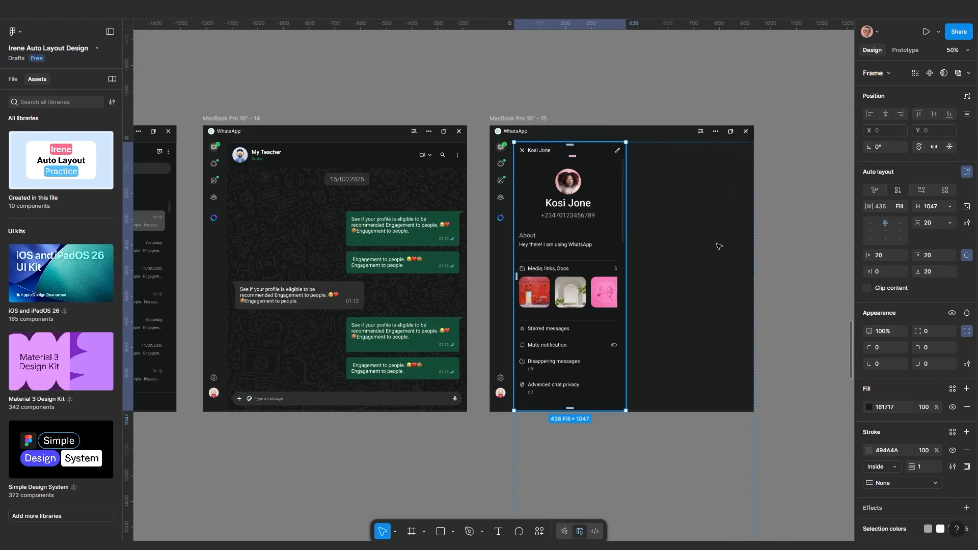
click(900, 207)
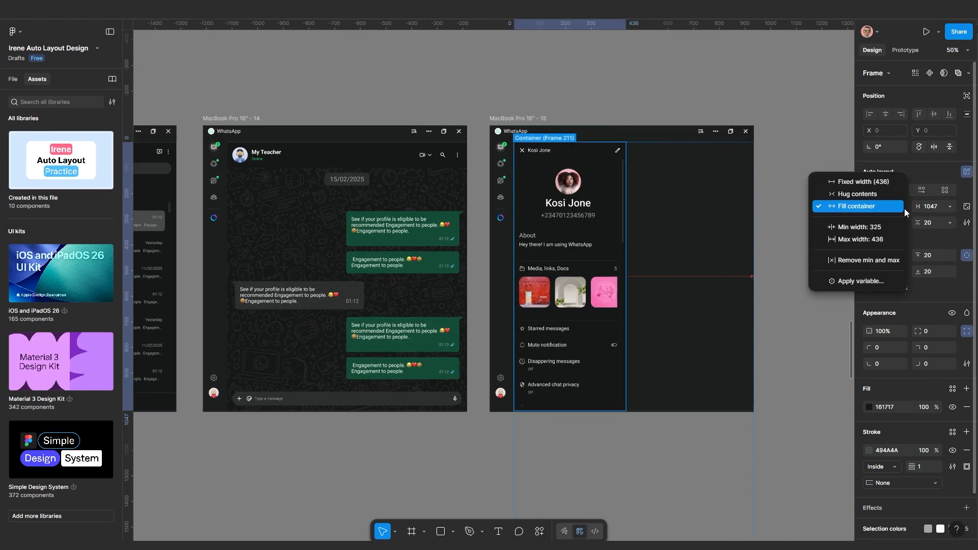
click(866, 260)
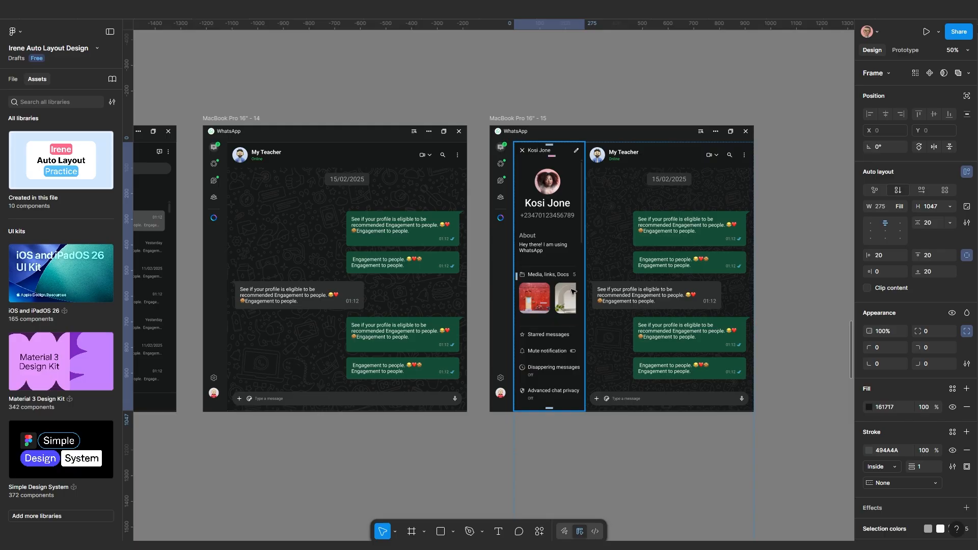
scroll(563, 272, up, 1)
drag(579, 286, 742, 284)
scroll(611, 320, down, 1)
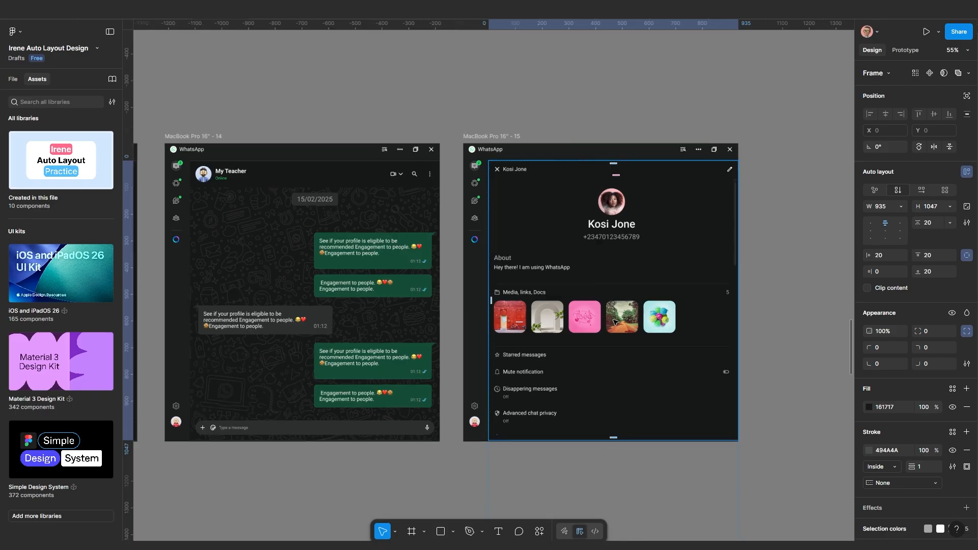
Space frames 13, 14 and 15 evenly side by side
click(757, 285)
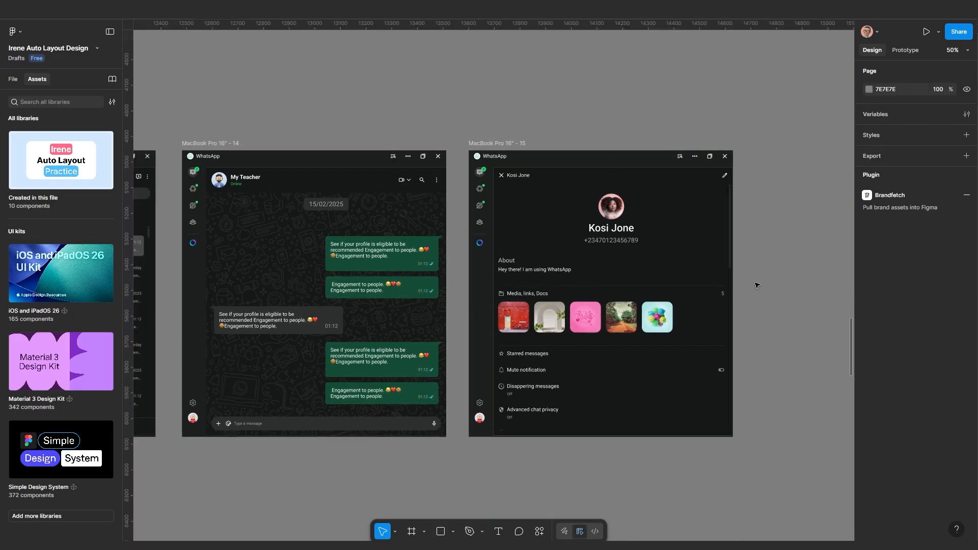
scroll(683, 314, down, 1)
drag(657, 344, 702, 319)
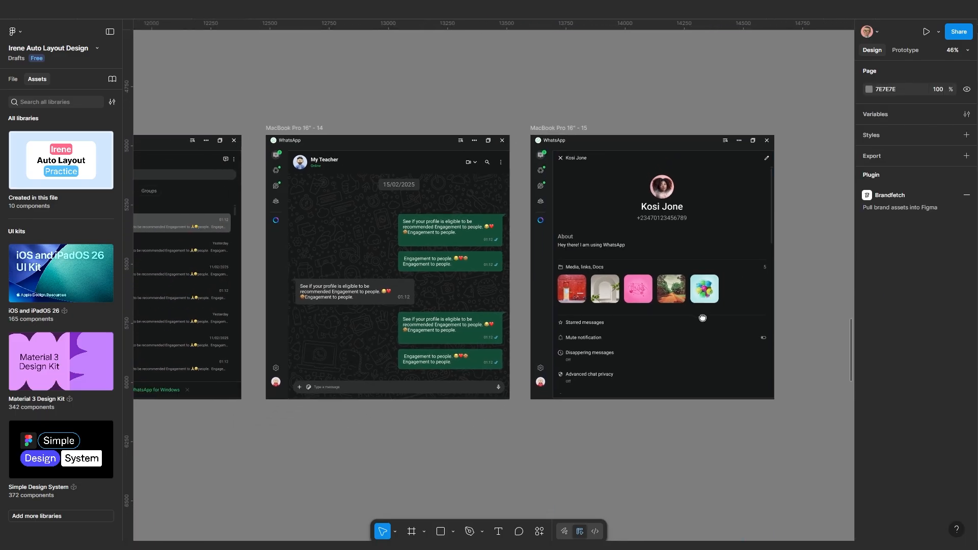
drag(612, 142, 602, 145)
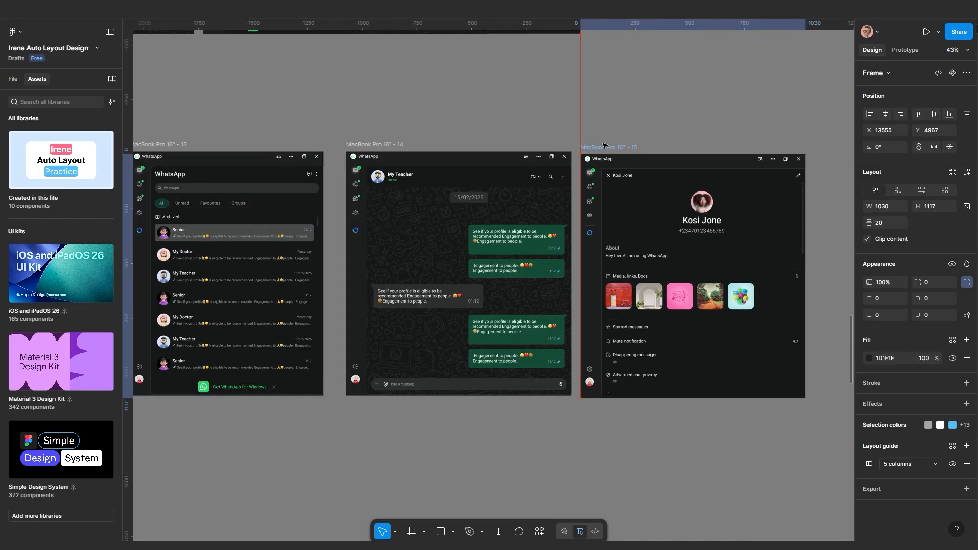
scroll(517, 268, down, 4)
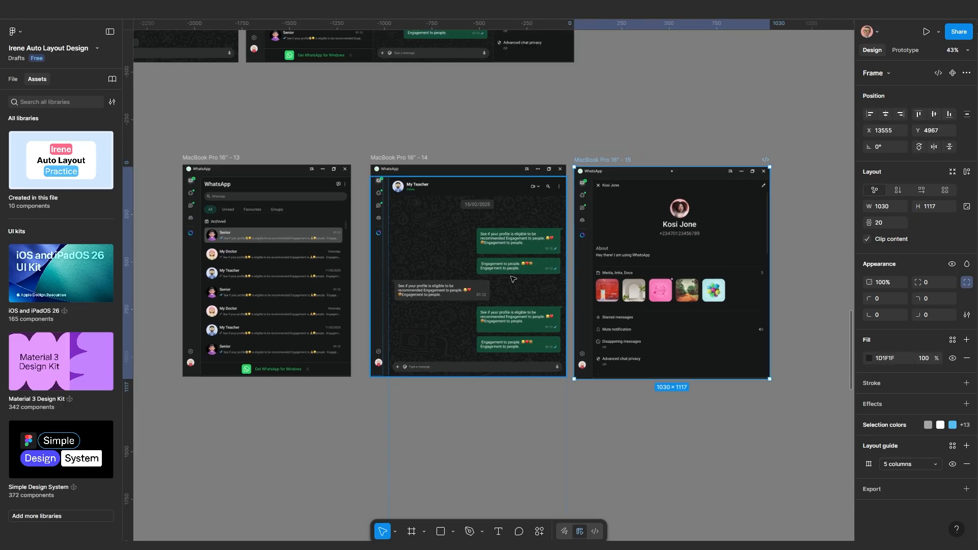
drag(517, 270, 563, 269)
drag(467, 178, 462, 179)
click(393, 402)
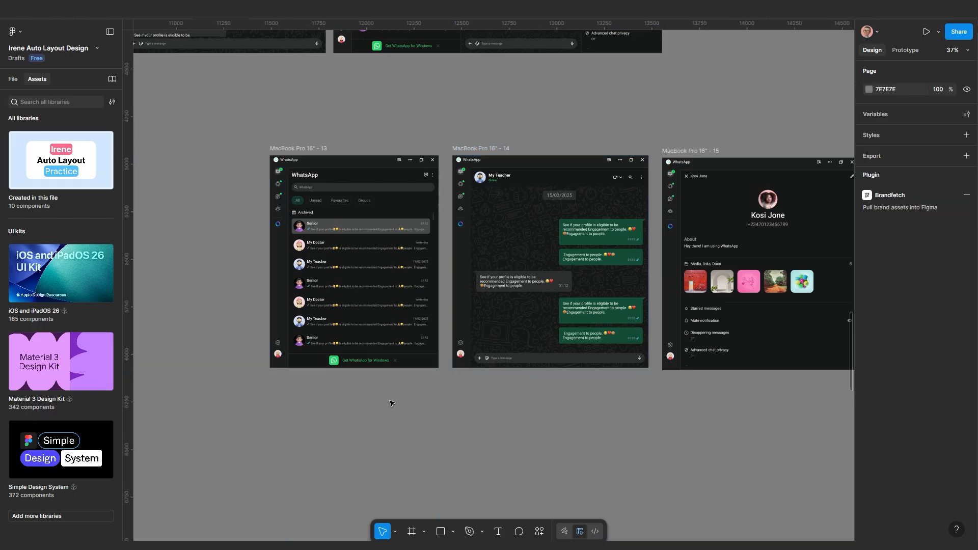
scroll(408, 405, up, 1)
scroll(382, 285, left, 2)
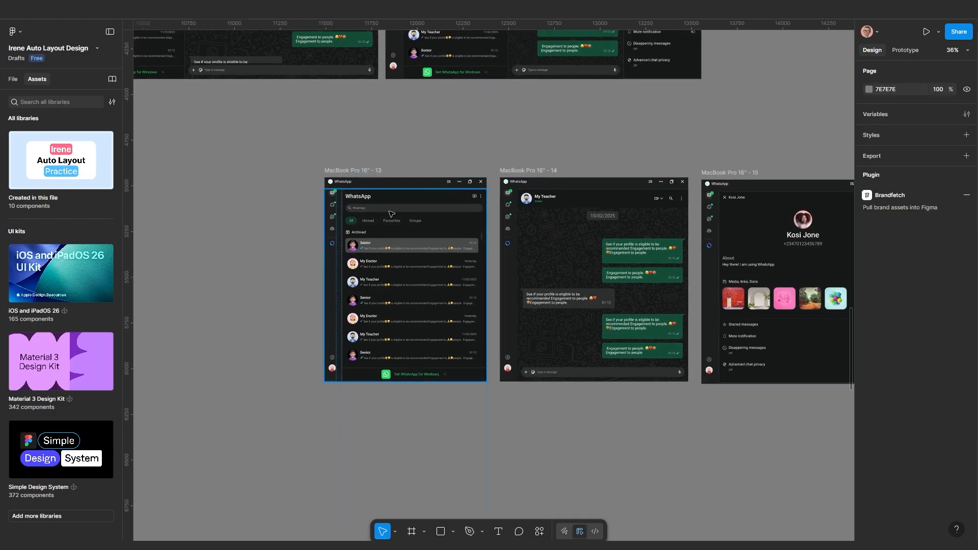
scroll(371, 243, up, 1)
scroll(370, 243, right, 2)
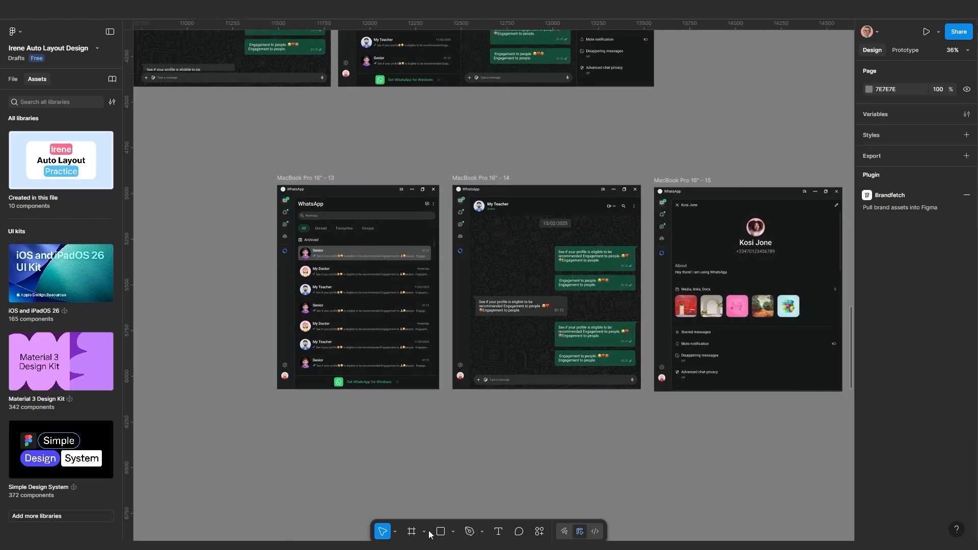
Draw Section 1 around frames 13–15 and position it
click(412, 531)
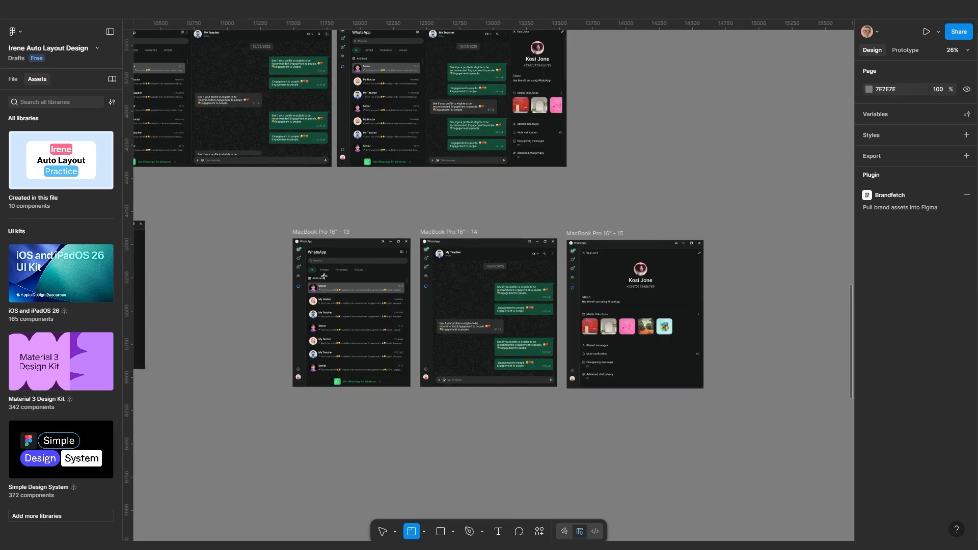
drag(281, 218, 713, 411)
drag(339, 219, 571, 374)
scroll(509, 360, down, 4)
drag(434, 353, 494, 329)
Alt-drag a duplicate of frame 13 out of Section 1
scroll(595, 417, up, 1)
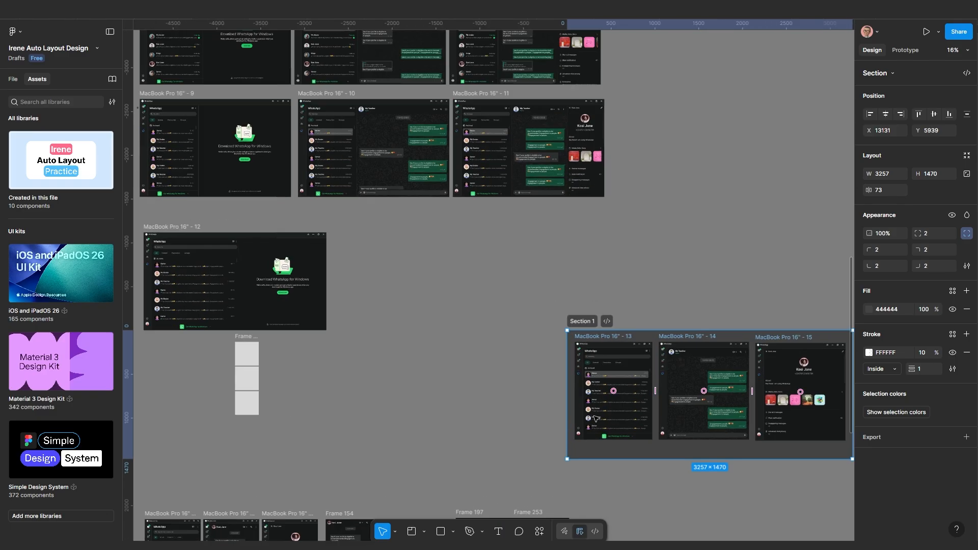
scroll(595, 417, up, 2)
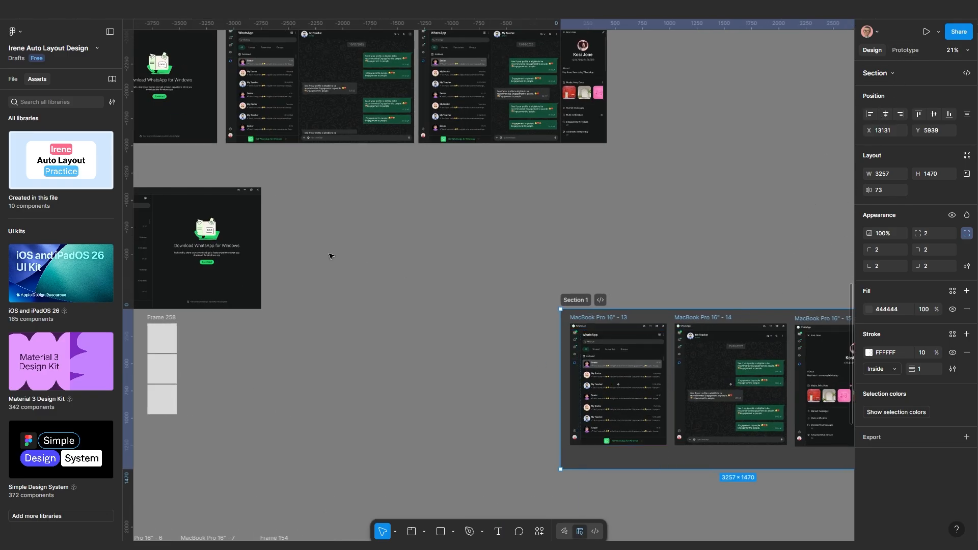
drag(595, 318, 412, 210)
Select the three-dot icon inside the chat header of frame 14
key(ctrl+z)
scroll(508, 253, up, 10)
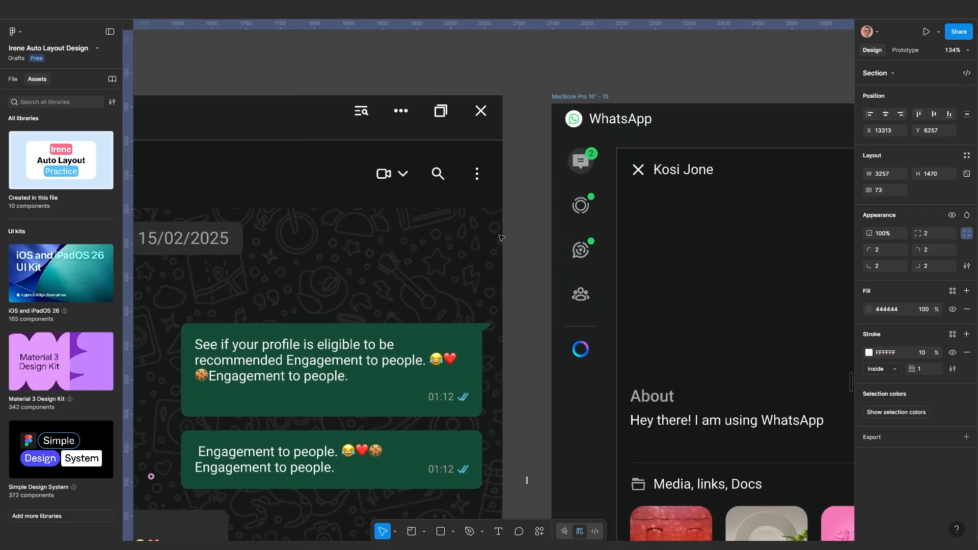
click(476, 178)
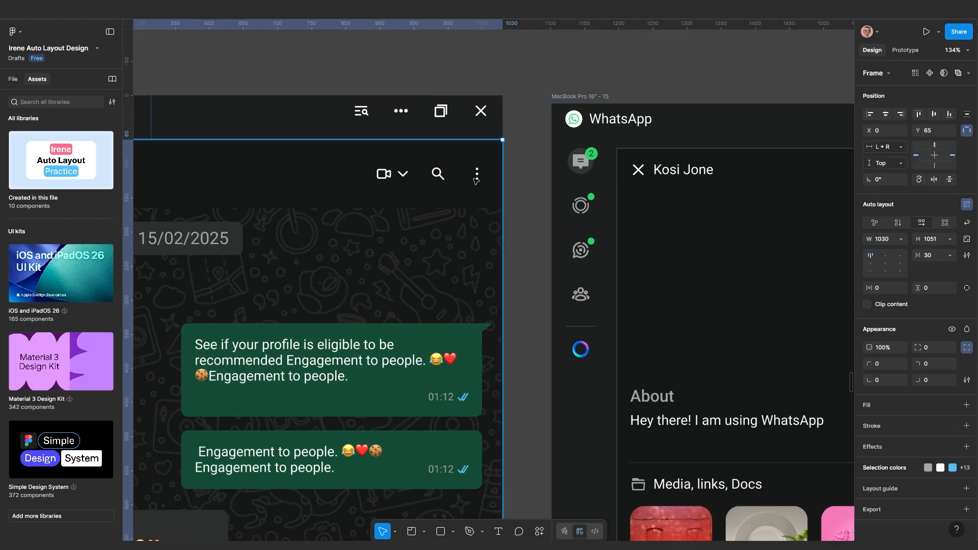
click(477, 178)
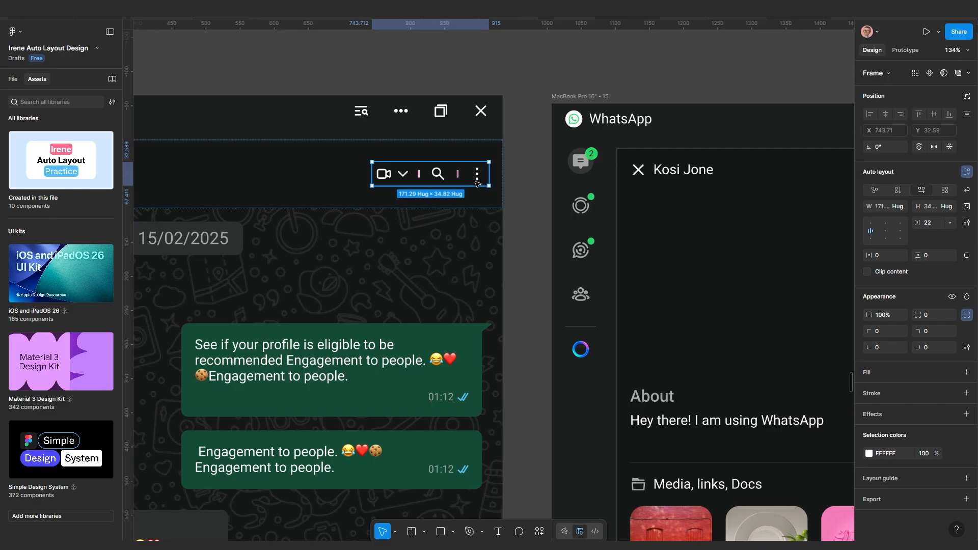
scroll(657, 258, down, 3)
drag(658, 258, 544, 262)
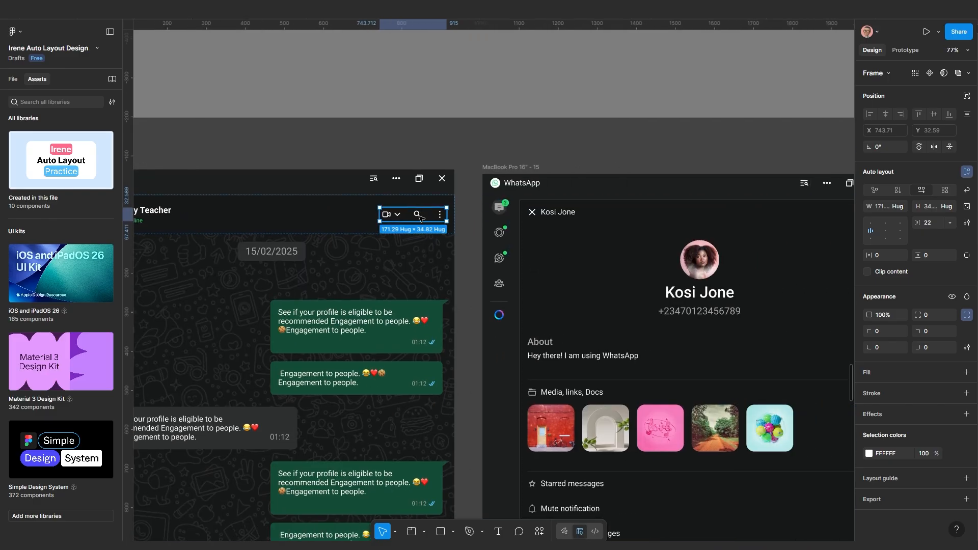
scroll(423, 217, up, 3)
click(452, 217)
scroll(452, 217, up, 4)
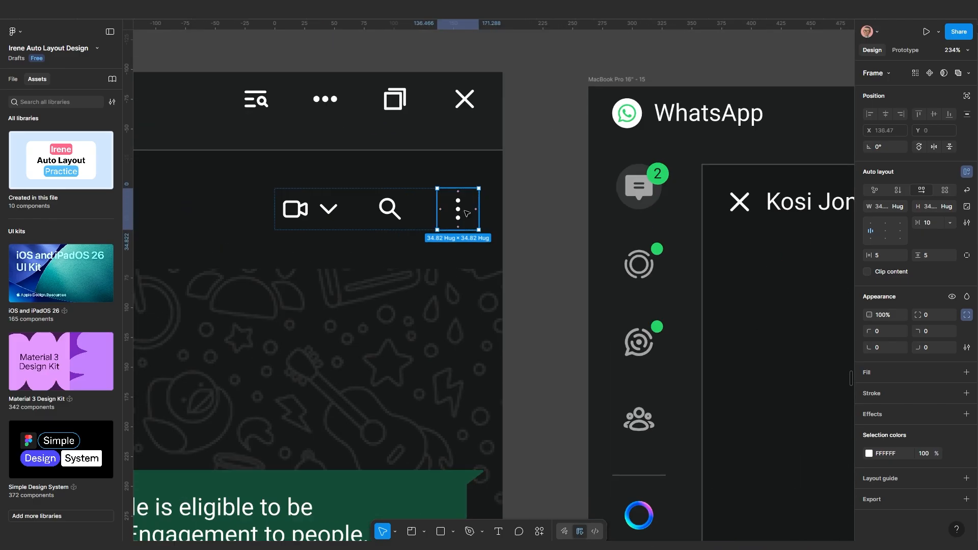
Give the three-dot icon a white fill, corner radius 100 and 10% fill opacity
click(880, 376)
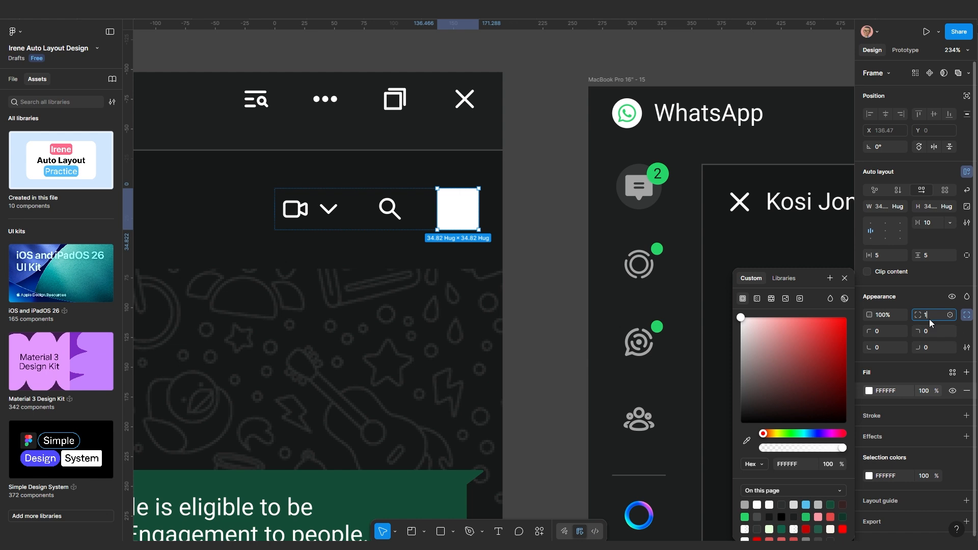
key(Return)
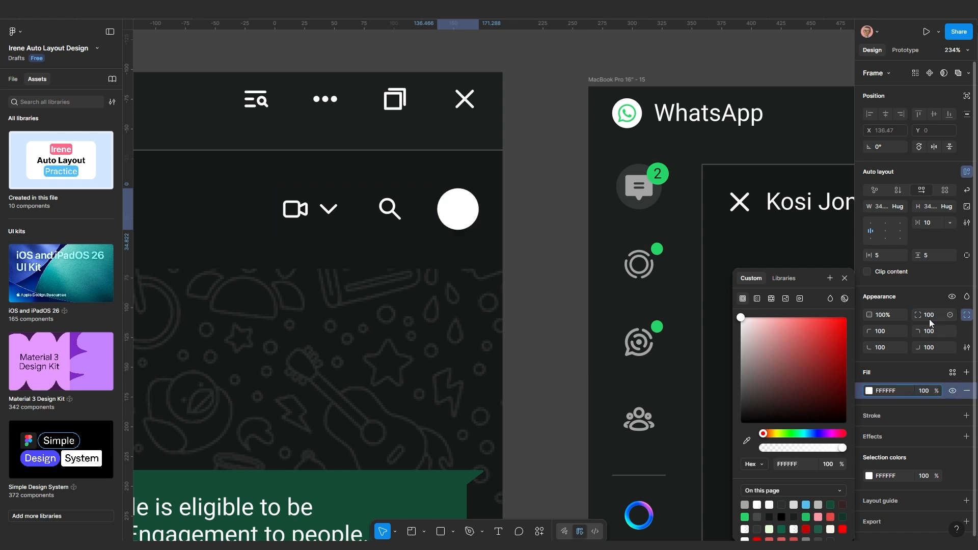
click(926, 392)
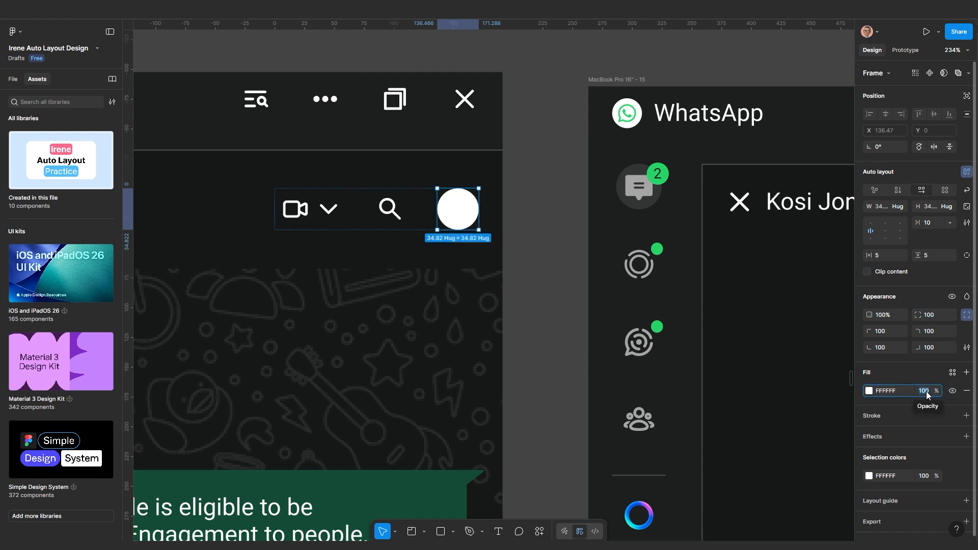
text(10)
key(Return)
scroll(420, 241, down, 2)
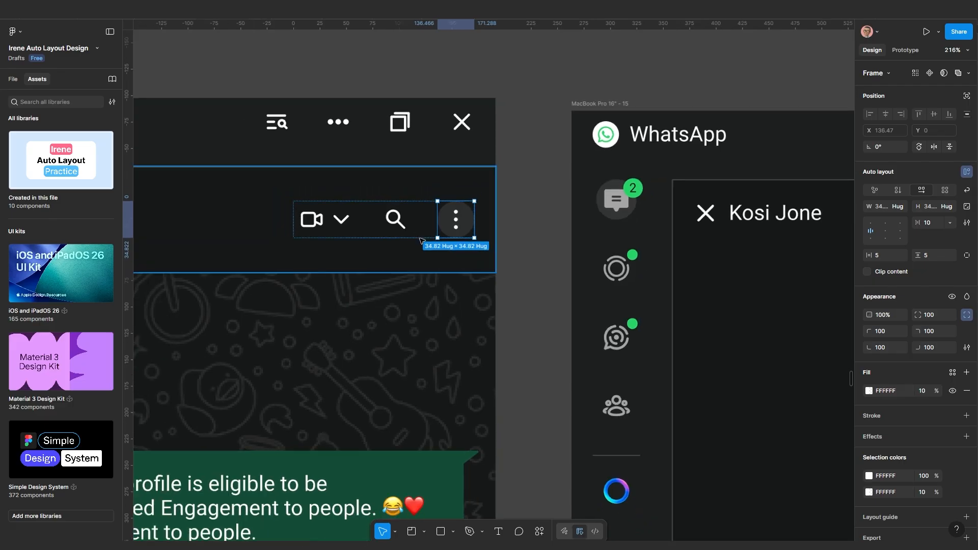
scroll(421, 240, down, 5)
Widen frame 16 to 2047 px so its chat and contact panes reappear
click(469, 359)
scroll(471, 361, down, 5)
drag(399, 362, 544, 363)
scroll(363, 200, up, 2)
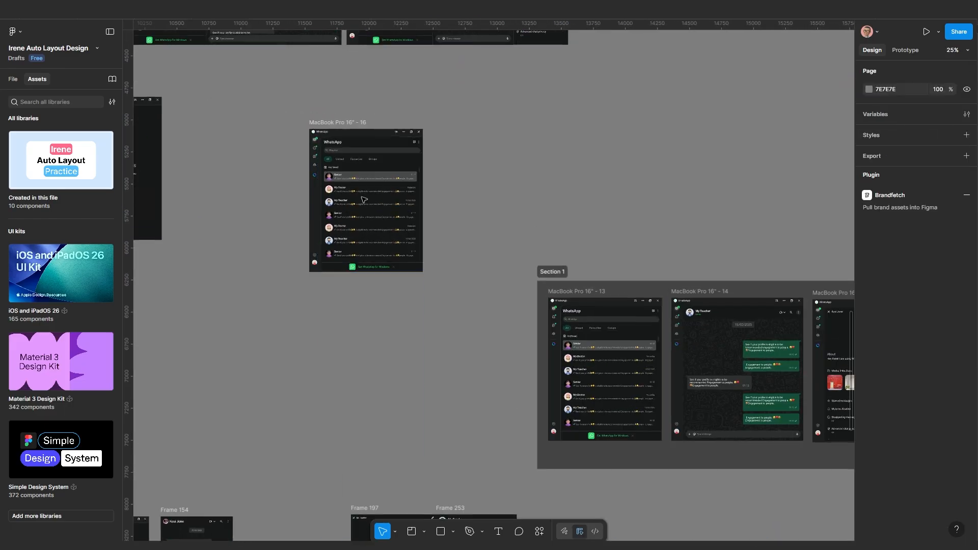
click(366, 204)
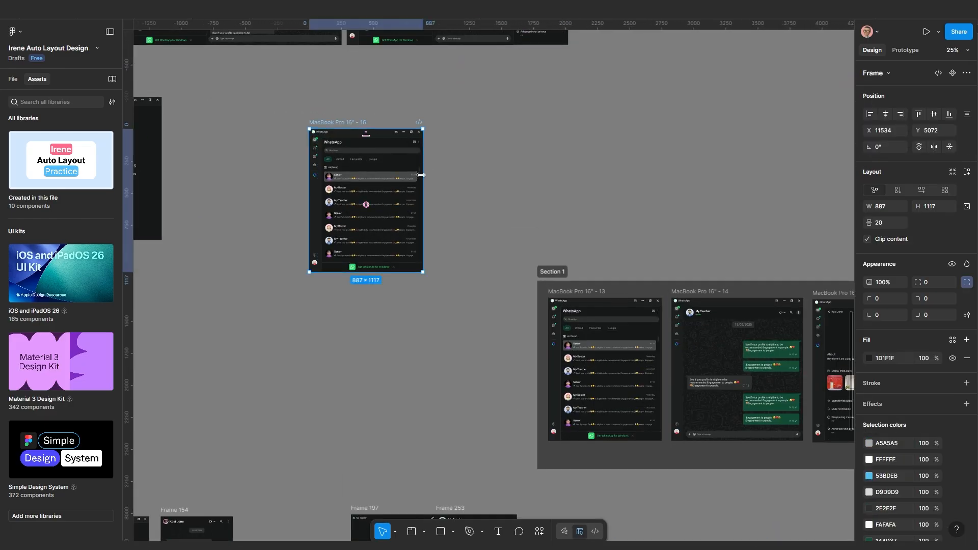
drag(420, 175, 446, 176)
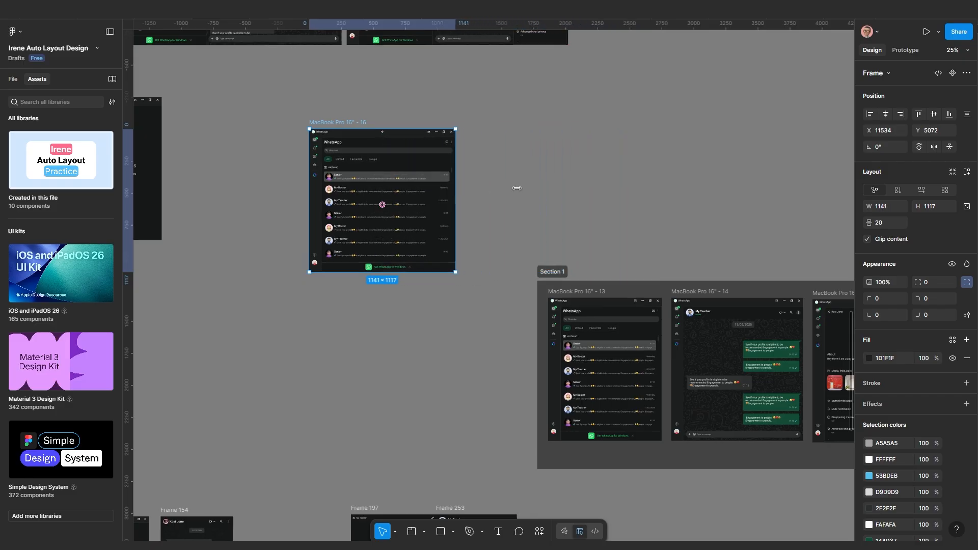
drag(516, 188, 572, 188)
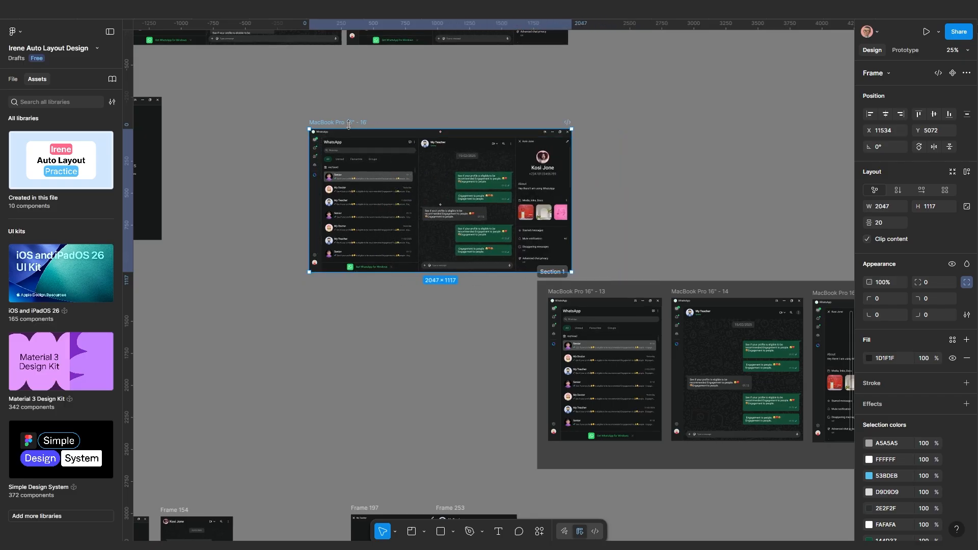
Move frame 16 up and left, lining Section 1 up with its right edge
drag(344, 122, 309, 108)
scroll(423, 298, down, 1)
scroll(672, 332, right, 1)
scroll(672, 331, down, 1)
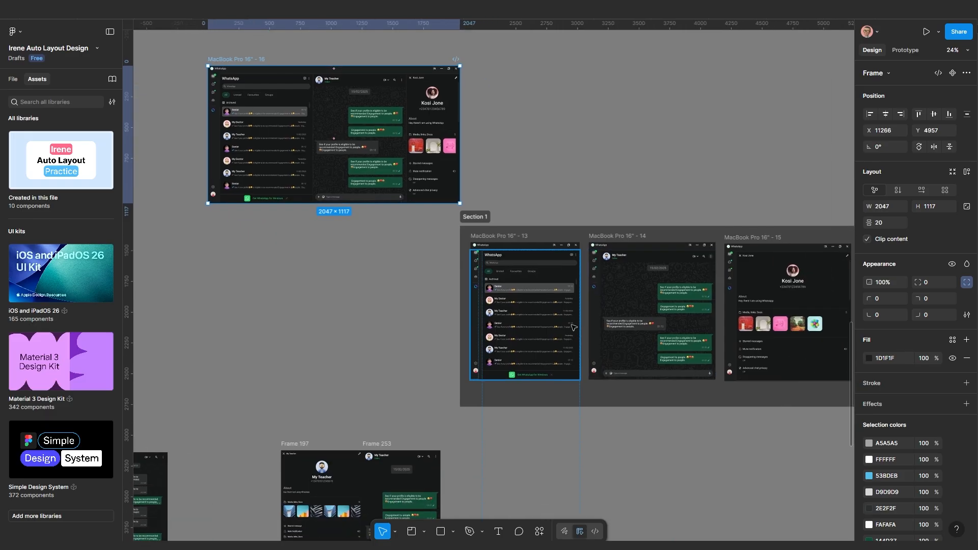
drag(483, 220, 483, 257)
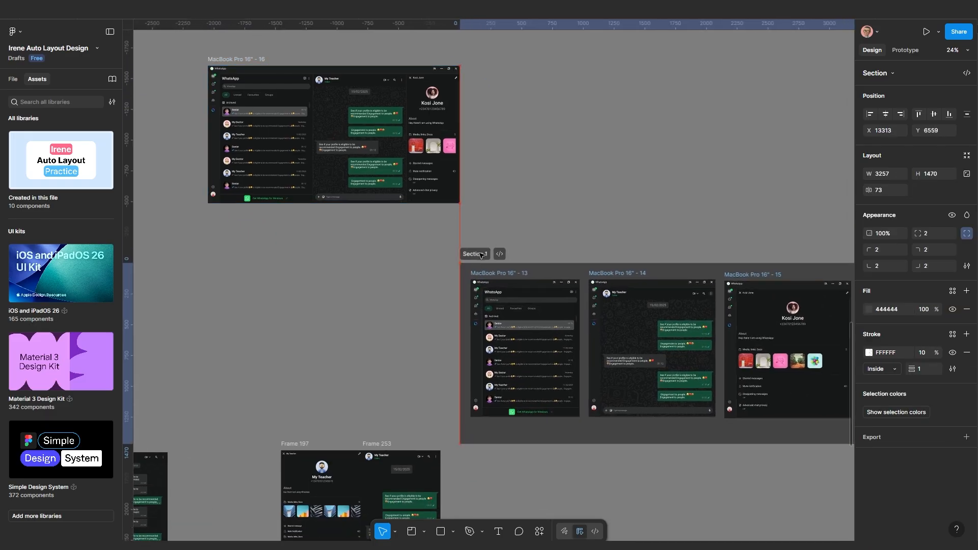
scroll(483, 257, down, 2)
Fine-tune frame 16's position beside frame 12 and recentre the view on it
drag(370, 134, 324, 135)
scroll(373, 186, up, 1)
scroll(373, 186, up, 3)
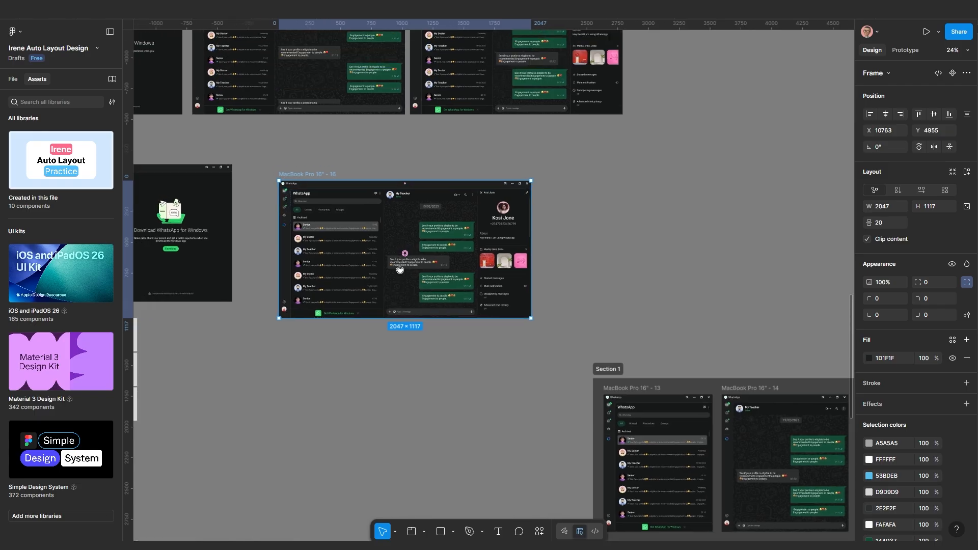
mouse_move(306, 174)
mouse_down()
mouse_move(336, 173)
mouse_move(294, 163)
mouse_up()
scroll(333, 227, up, 3)
drag(377, 264, 464, 357)
scroll(429, 352, down, 5)
scroll(464, 357, up, 2)
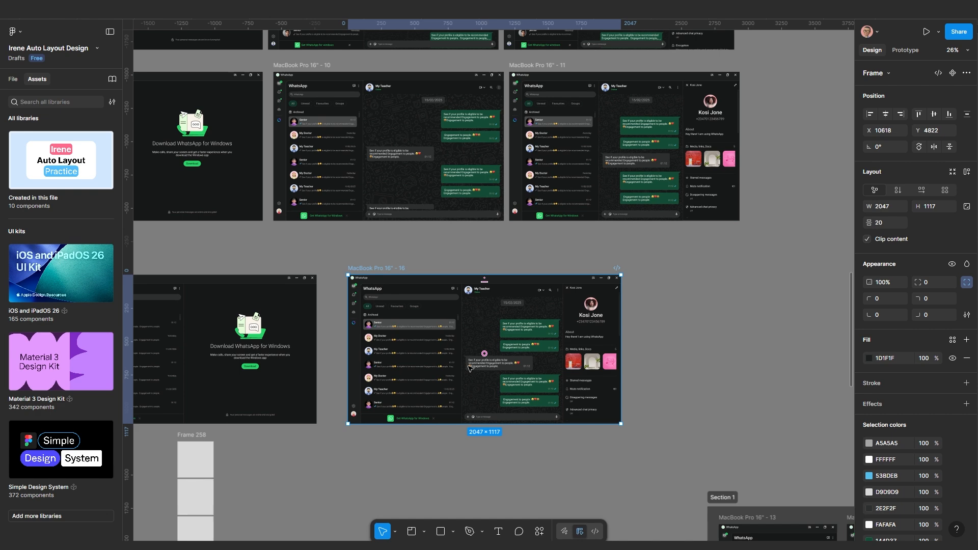
scroll(469, 368, down, 4)
scroll(432, 382, up, 3)
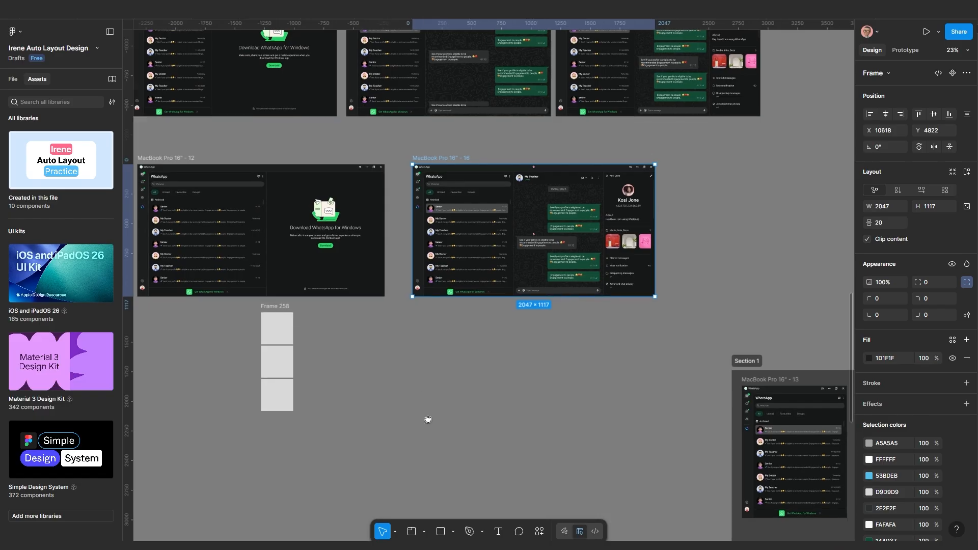
drag(428, 419, 403, 419)
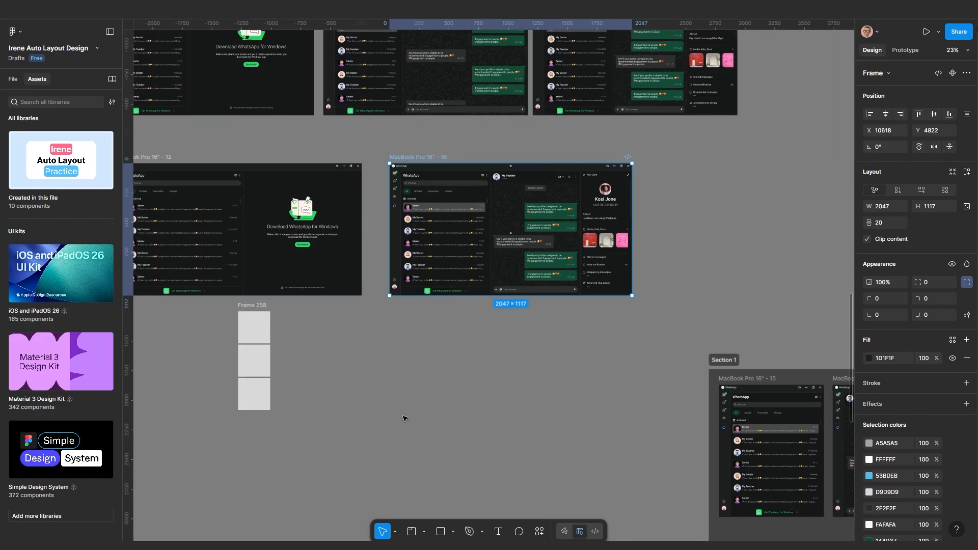